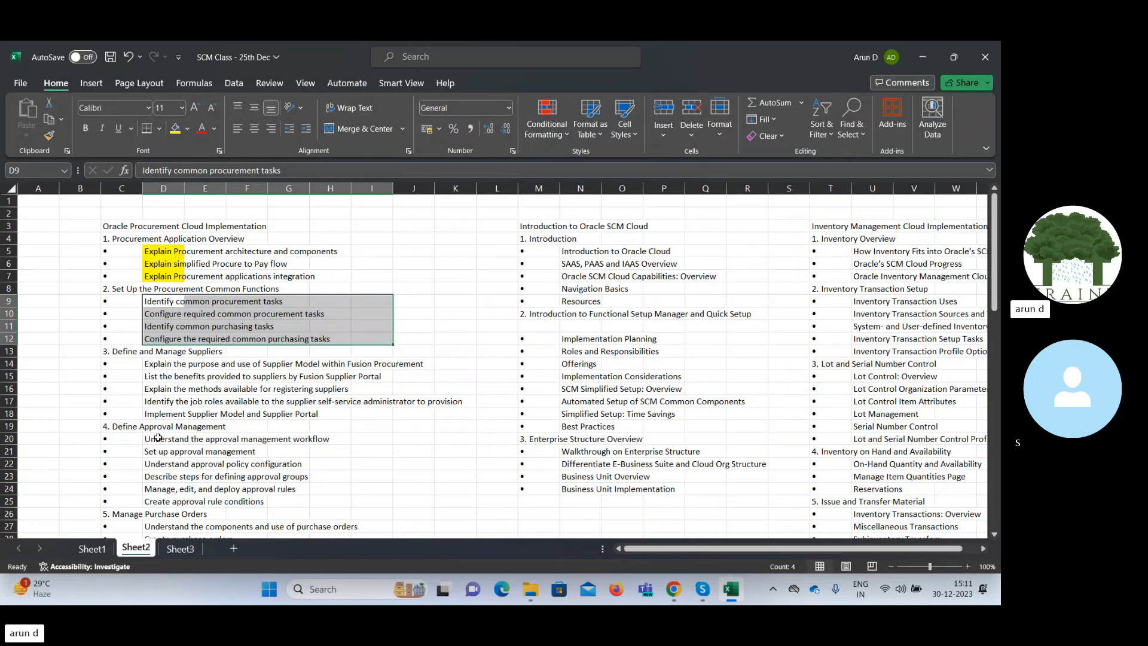
# Review the Oracle Procurement Cloud Implementation topic list on Sheet2.
pyautogui.moveTo(996, 297); pyautogui.dragTo(995, 379)
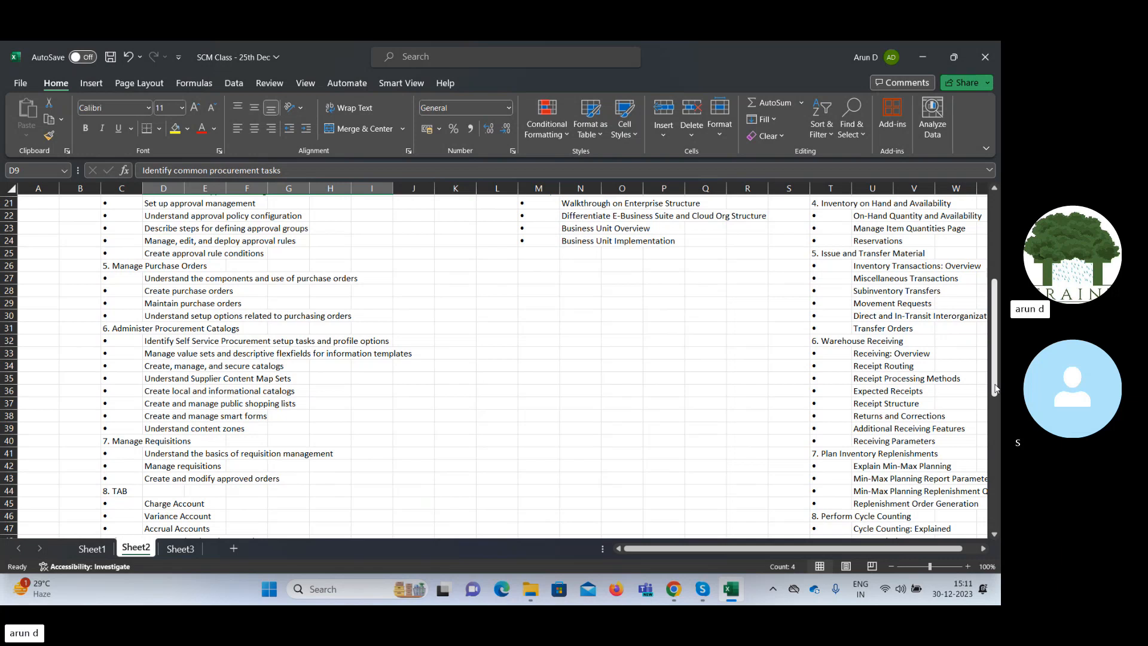
pyautogui.moveTo(995, 388); pyautogui.dragTo(995, 388)
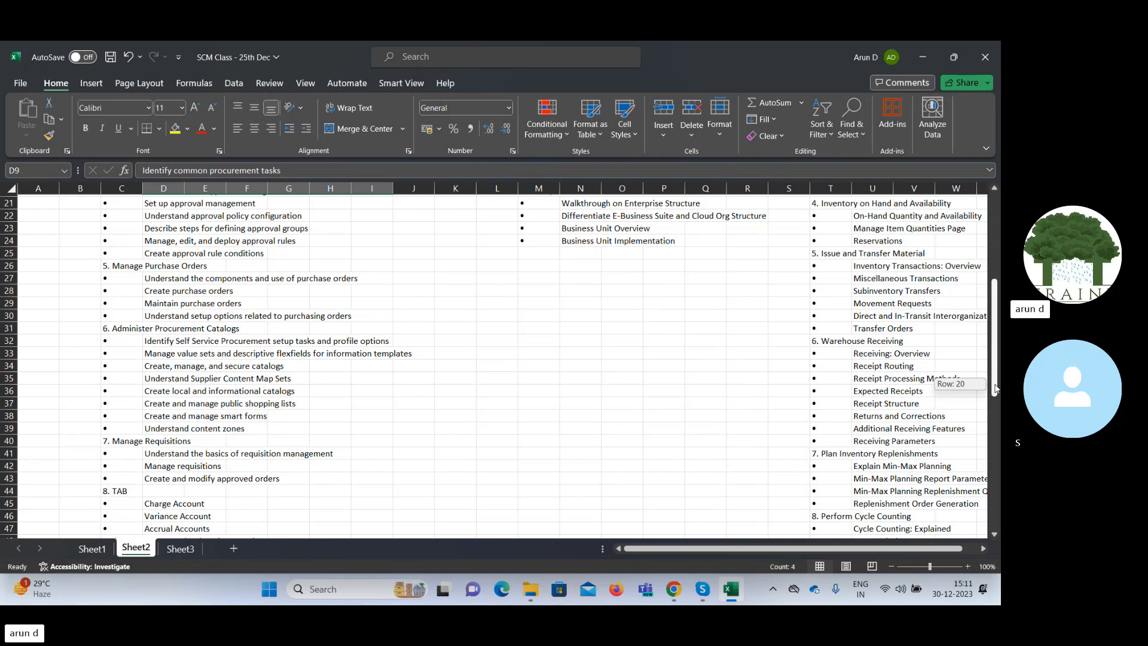
pyautogui.moveTo(995, 388); pyautogui.dragTo(995, 388)
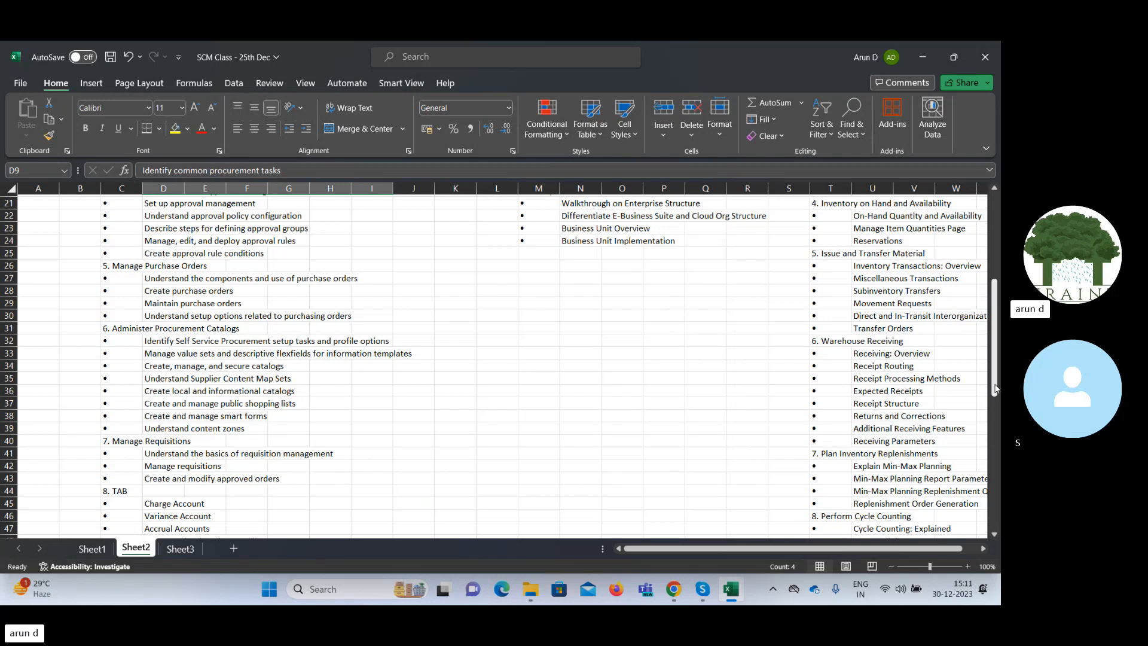
pyautogui.moveTo(995, 388); pyautogui.dragTo(995, 302)
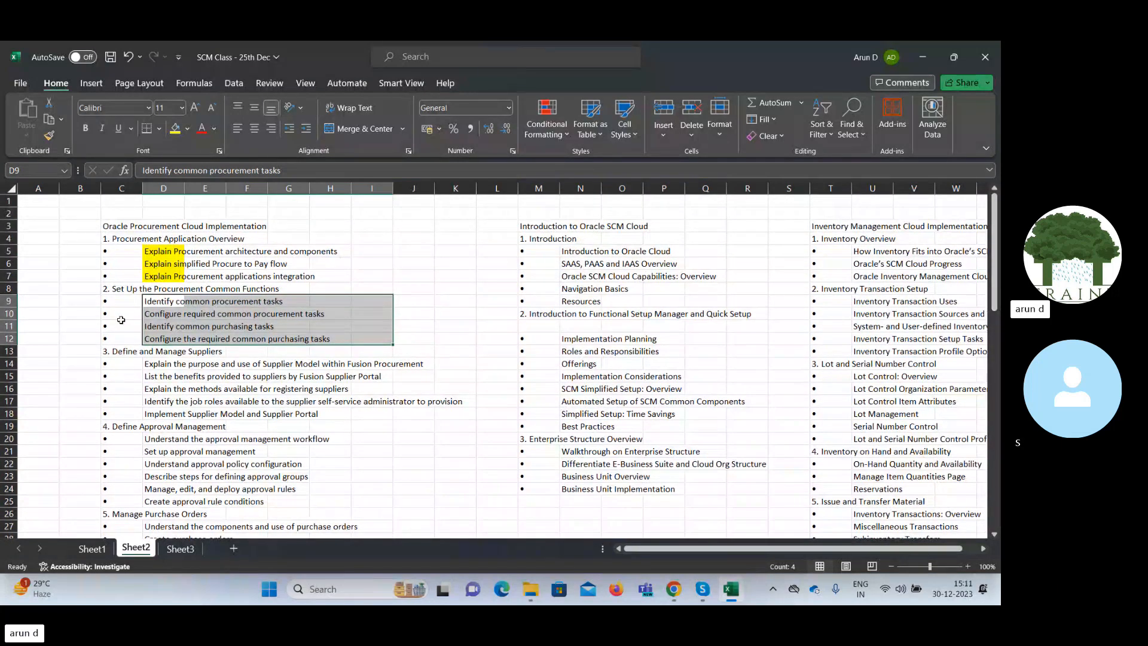
# Switch to Oracle Fusion in Chrome and open the task search page in Setup and Maintenance.
pyautogui.click(674, 588)
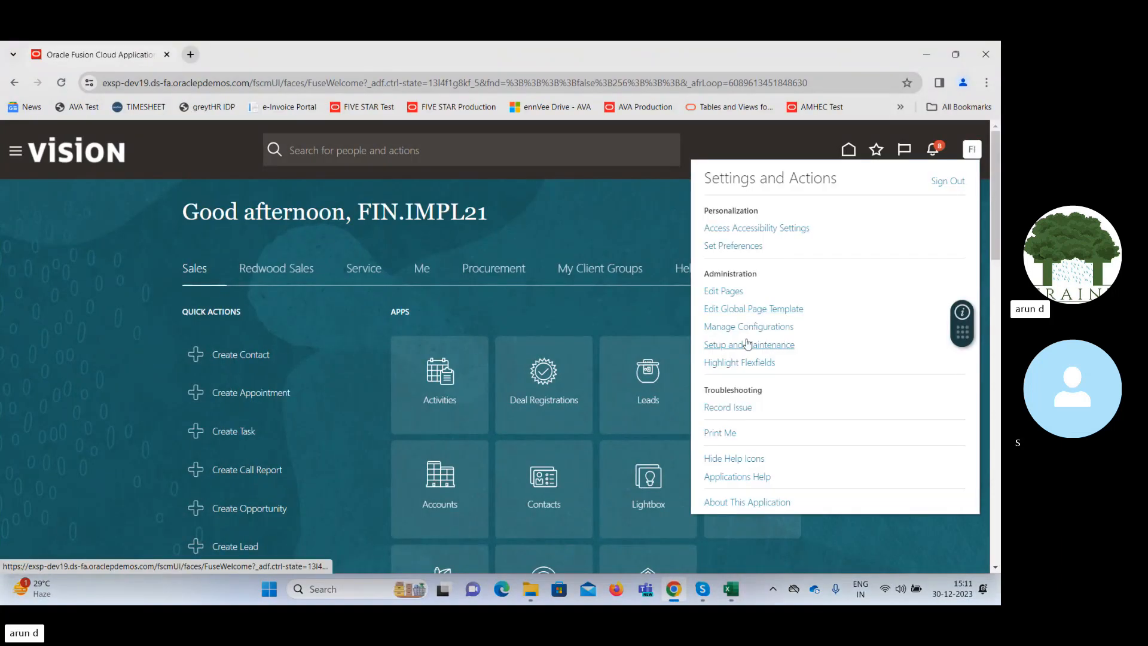
pyautogui.click(747, 344)
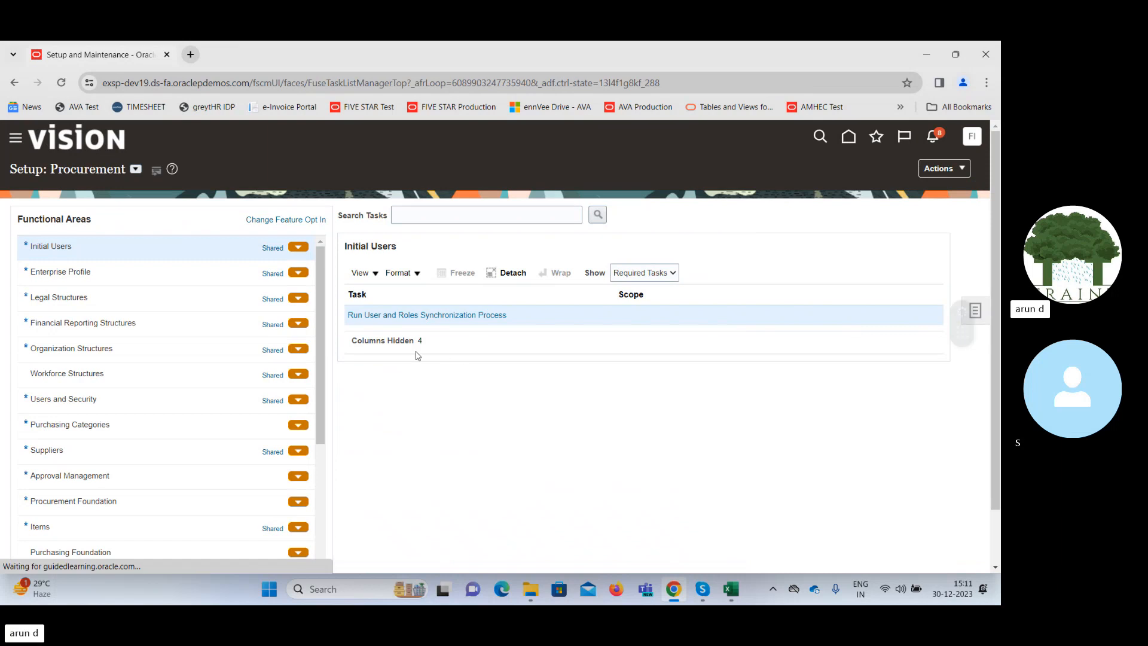
pyautogui.click(977, 310)
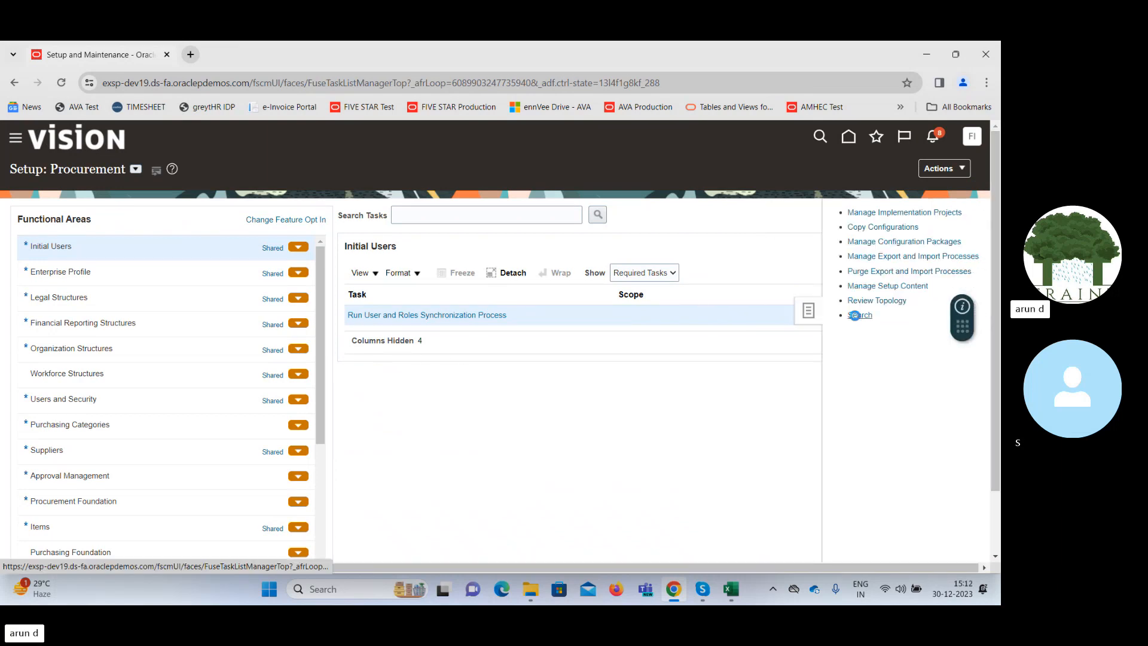
pyautogui.click(859, 315)
# Search for "%common%opt%" and open Manage Common Options for Payables and Procurement through the Define Common Options for Payables and Procurement task list.
pyautogui.click(249, 214)
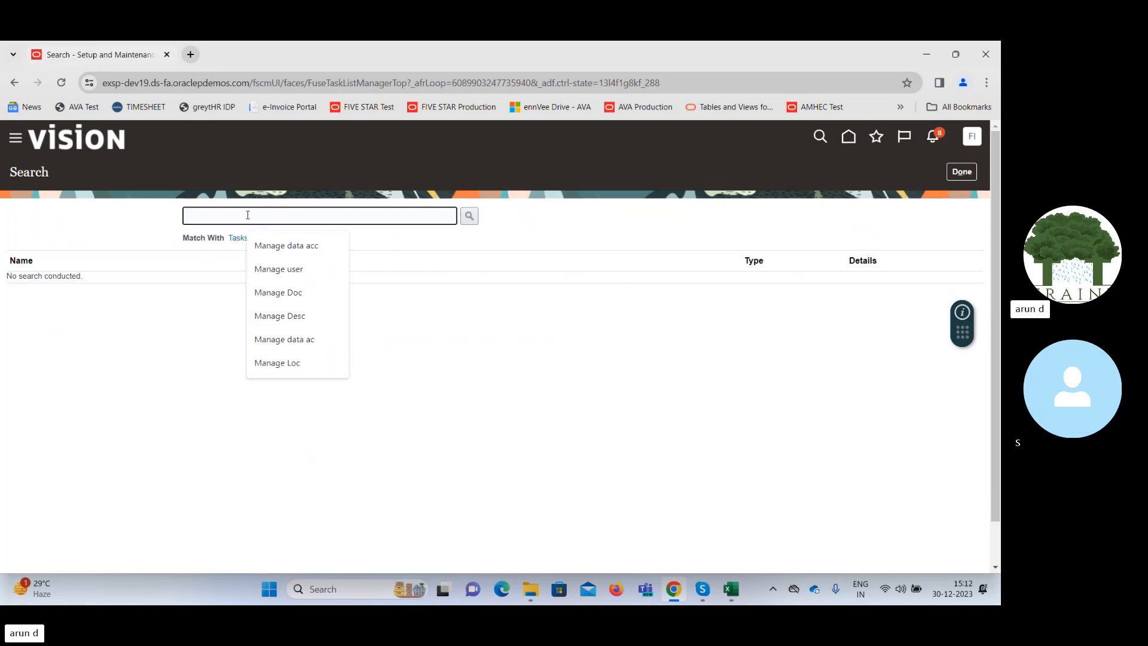
pyautogui.write('%common')
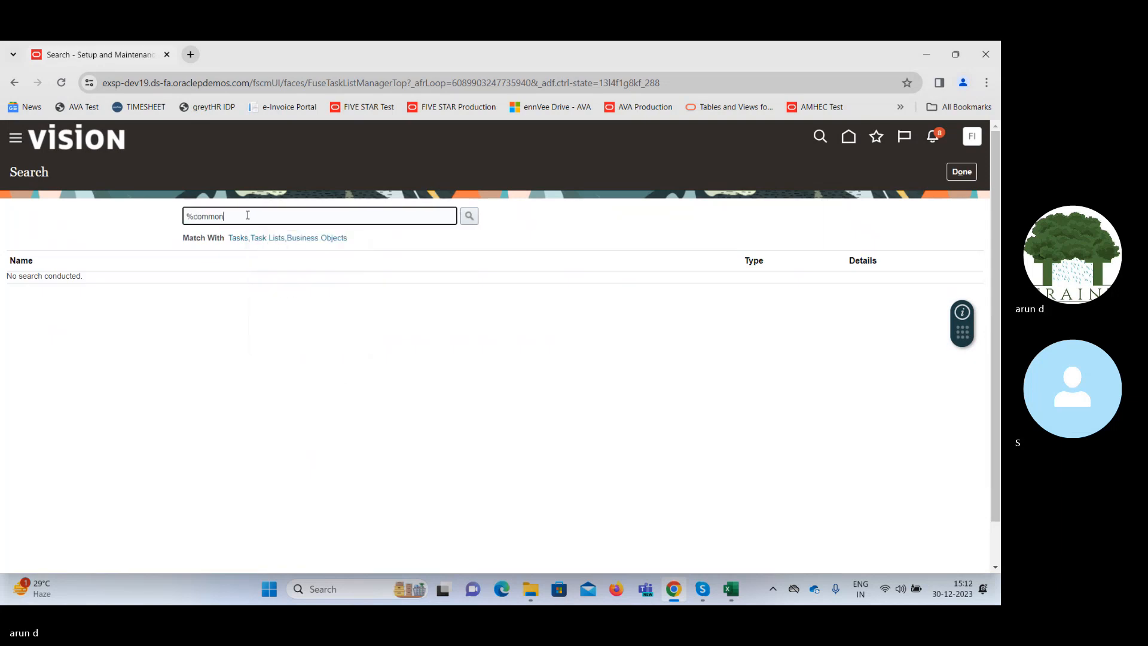
pyautogui.write('%opt')
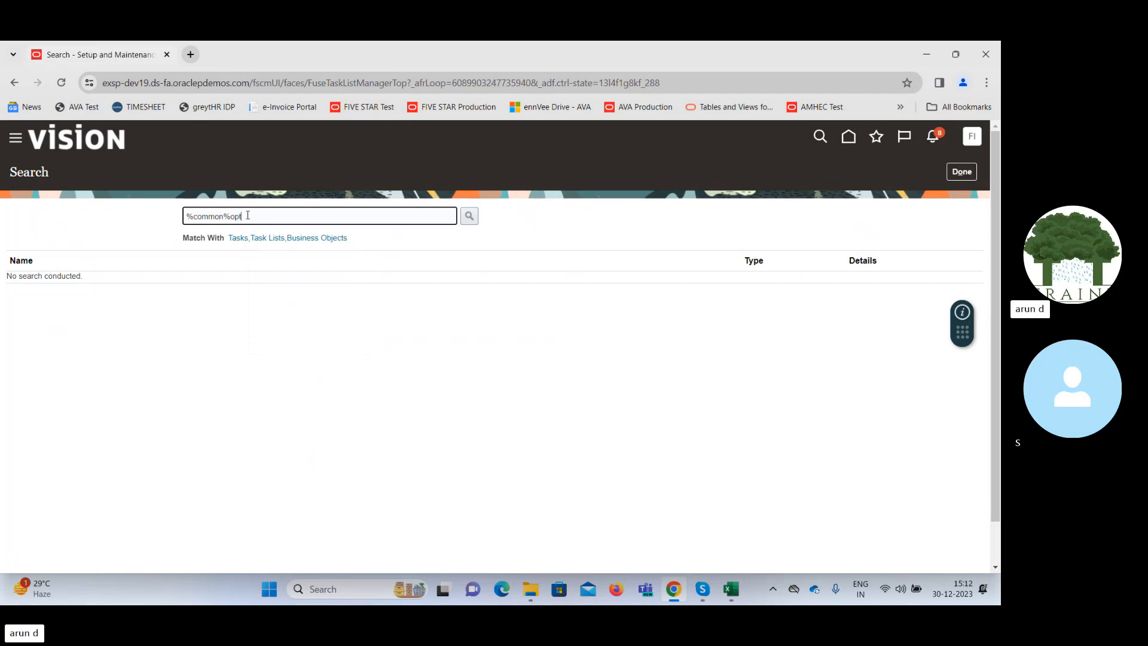
pyautogui.write('%')
pyautogui.press('Return')
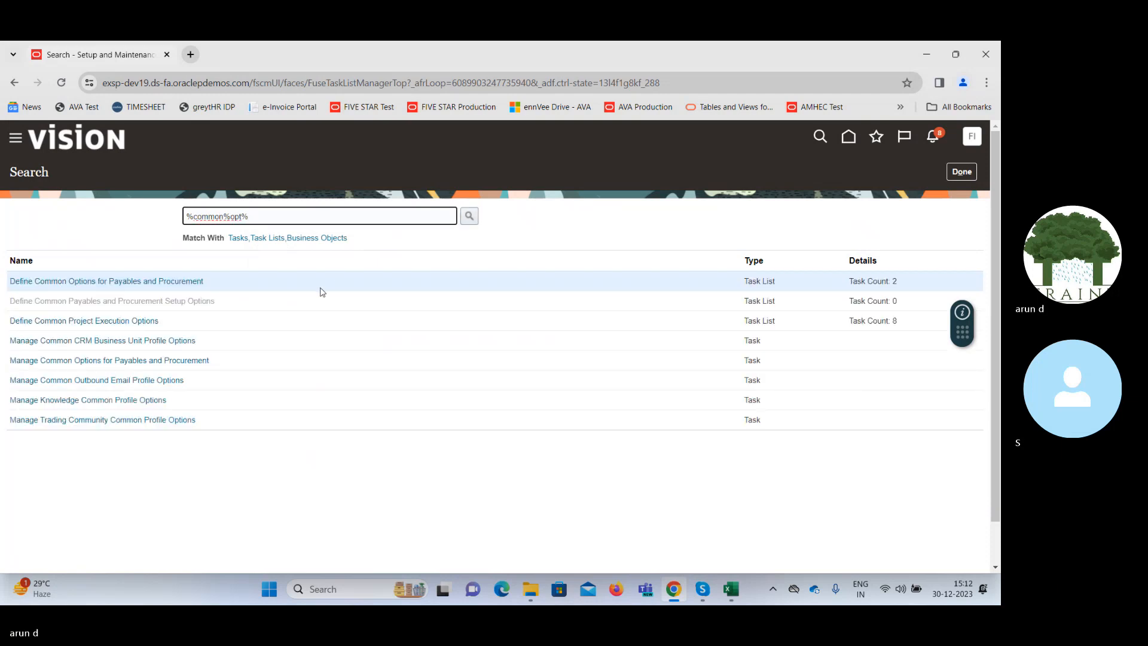
pyautogui.click(145, 282)
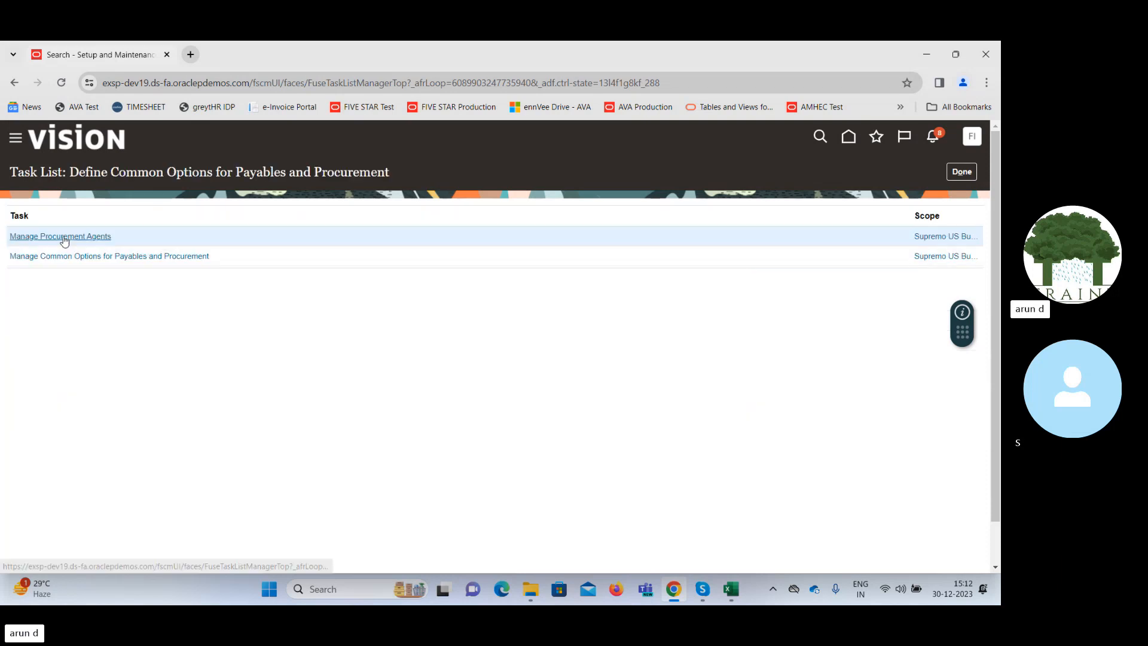
pyautogui.click(158, 258)
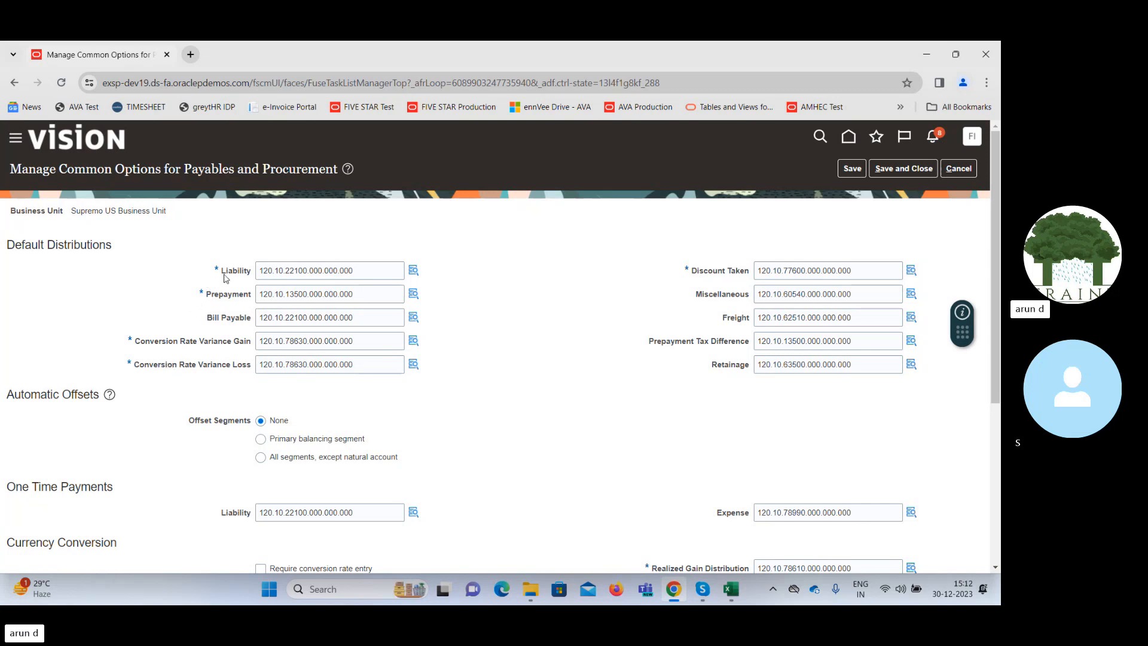
# Switch to the SCM Class workbook in Excel, review the procurement notes on Sheet3 and return to the common options page.
pyautogui.moveTo(732, 589)
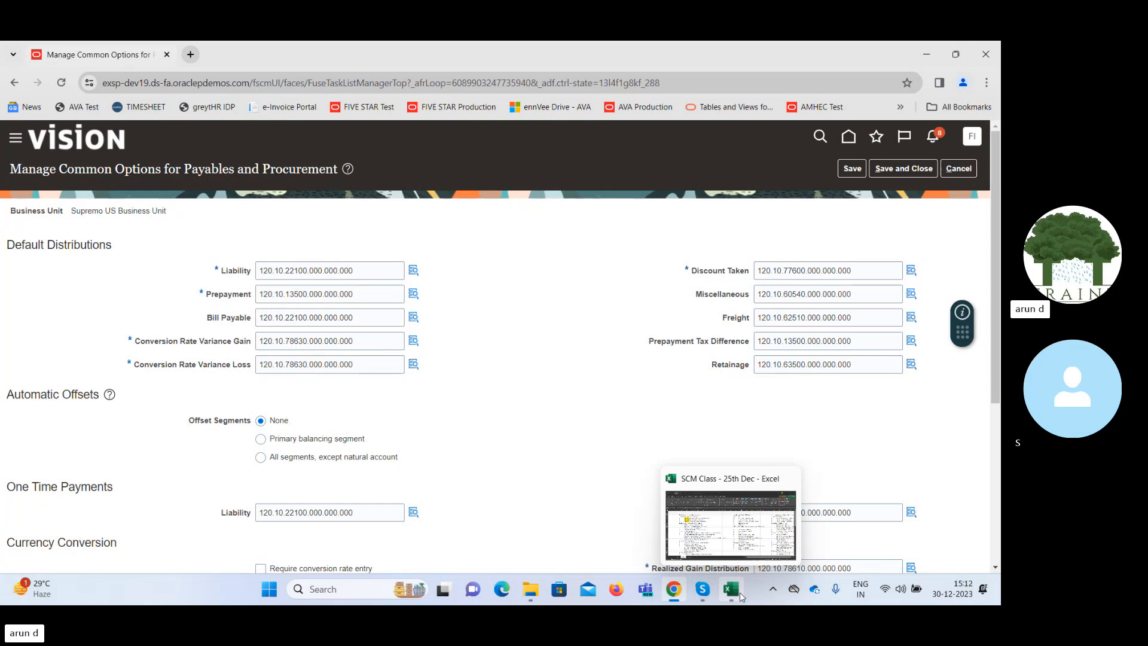
pyautogui.click(734, 516)
pyautogui.click(180, 547)
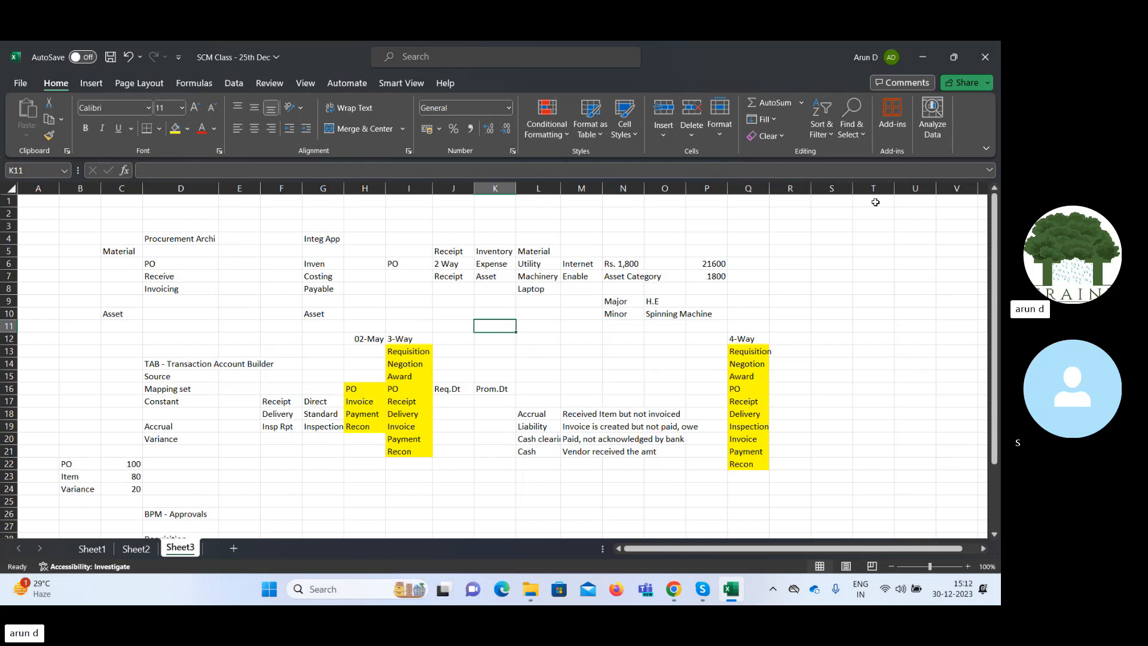
pyautogui.click(921, 62)
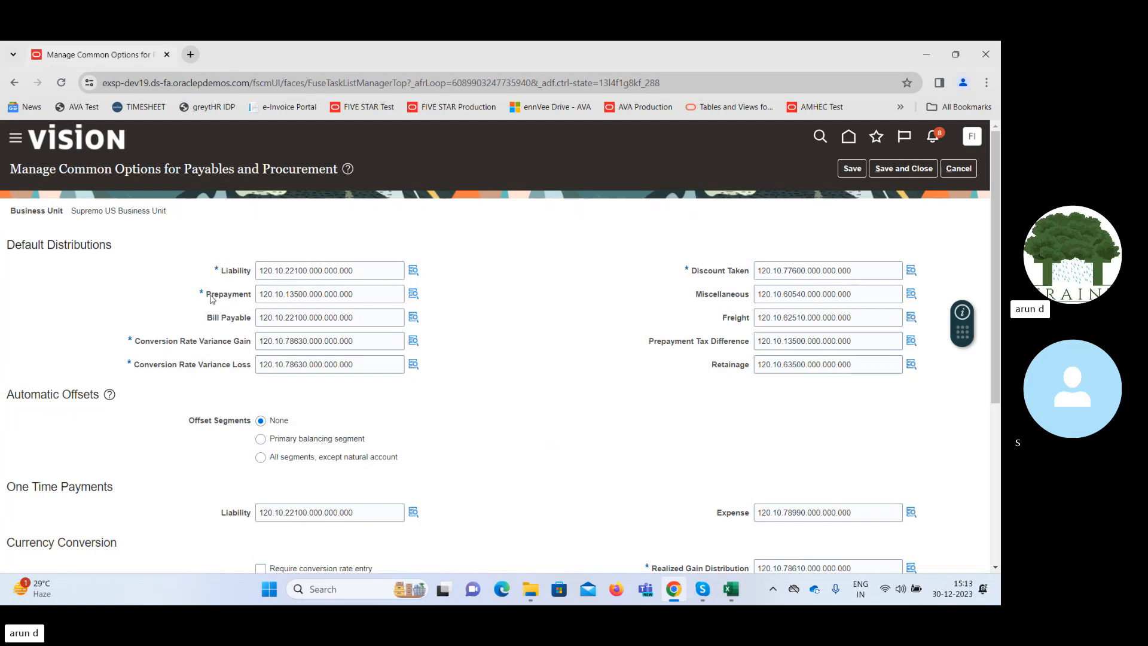
# Examine the Liability, Prepayment and Conversion Rate Variance Gain accounts under Default Distributions.
pyautogui.moveTo(211, 298); pyautogui.dragTo(253, 301)
pyautogui.moveTo(222, 280); pyautogui.dragTo(206, 297)
pyautogui.moveTo(155, 342); pyautogui.dragTo(252, 342)
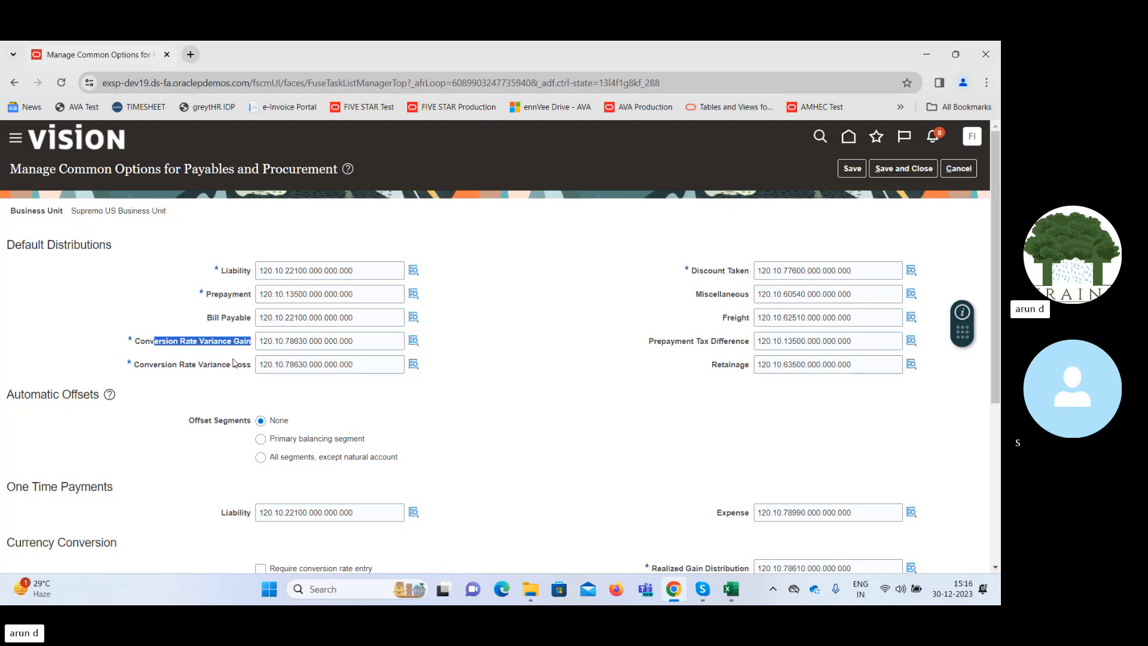
pyautogui.click(210, 379)
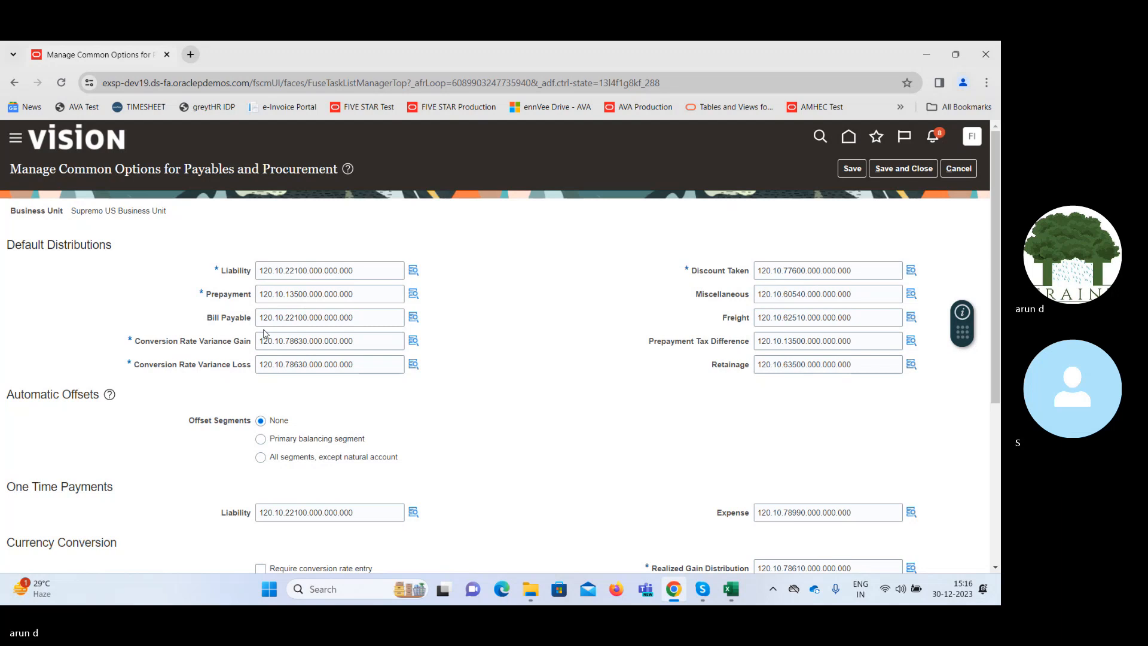
# Switch to the Skype call, mute and unmute the microphone, and return to the common options page.
pyautogui.click(703, 591)
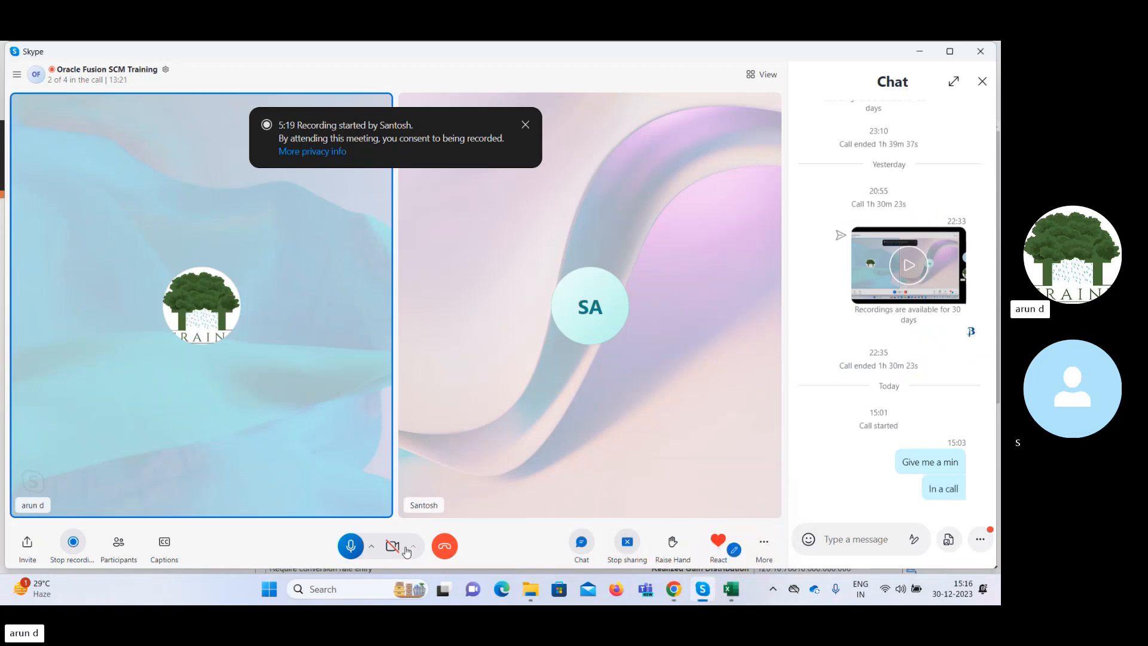
pyautogui.click(342, 547)
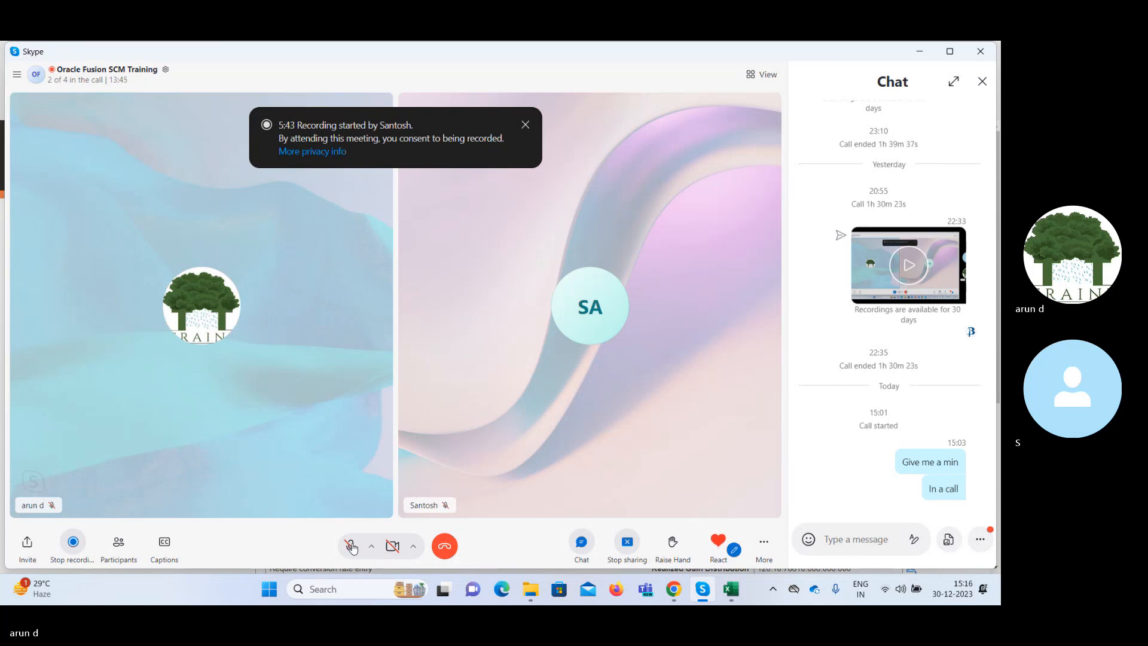
pyautogui.click(352, 547)
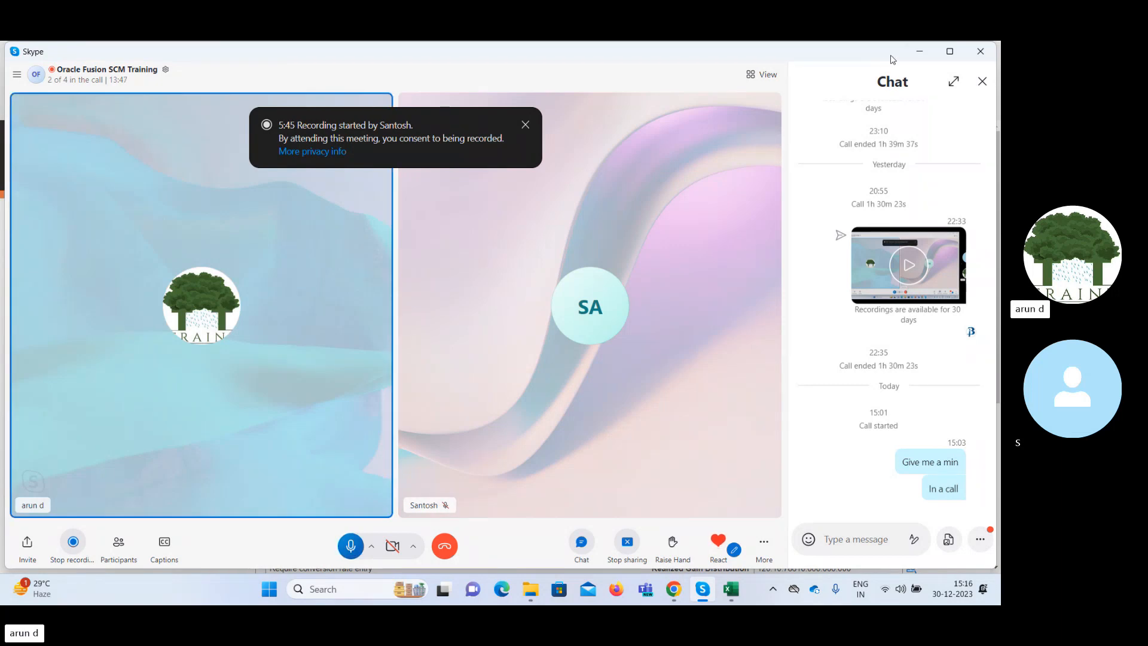
pyautogui.click(917, 53)
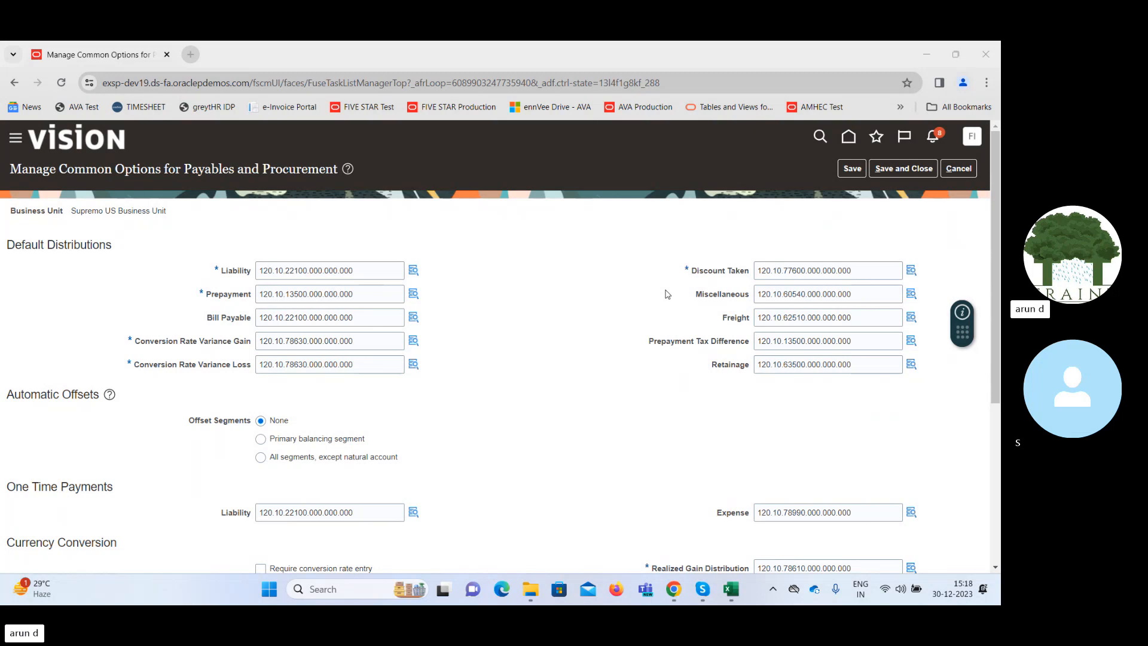
# Examine the Miscellaneous and Retainage accounts under Default Distributions.
pyautogui.click(701, 296)
pyautogui.moveTo(701, 296); pyautogui.dragTo(739, 298)
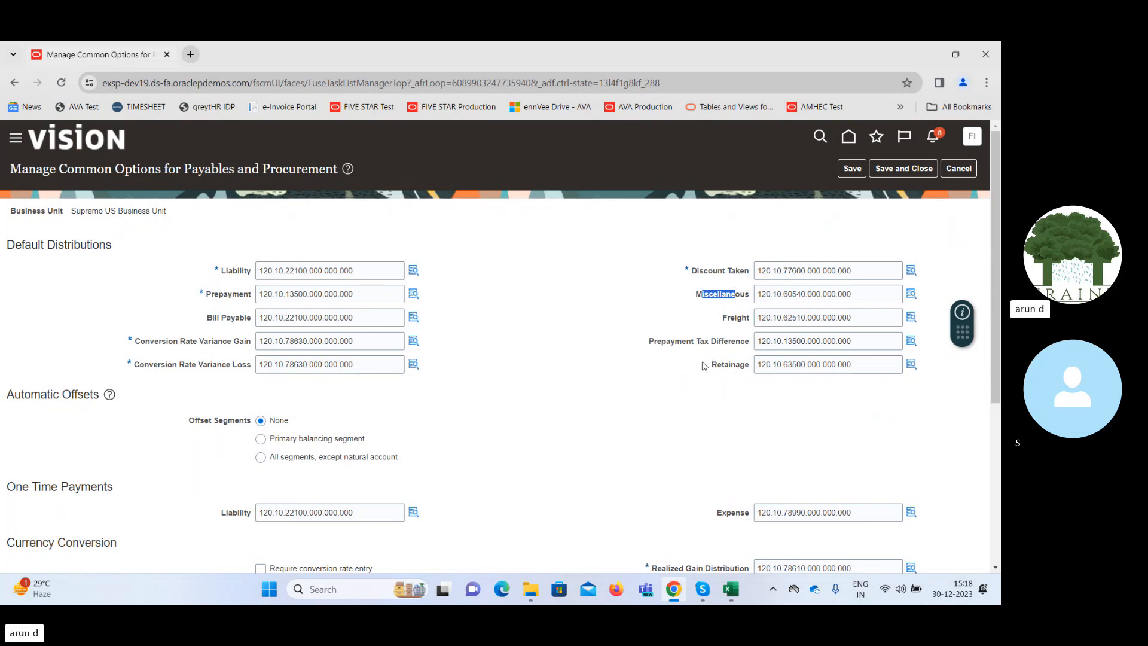
pyautogui.moveTo(711, 364); pyautogui.dragTo(740, 367)
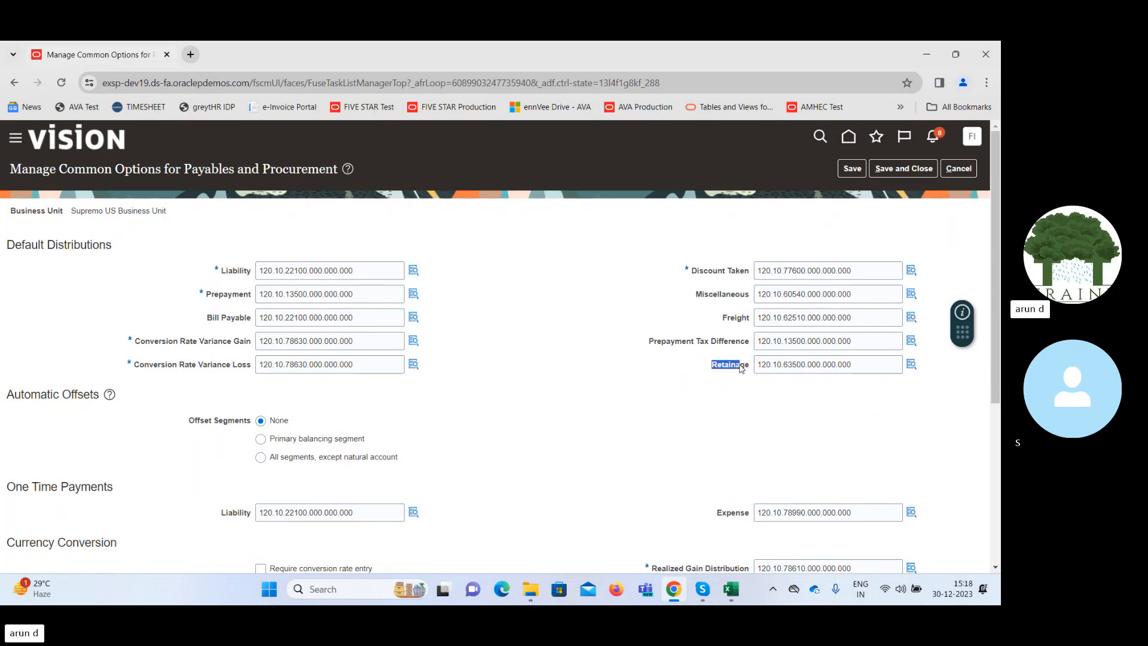
pyautogui.click(689, 386)
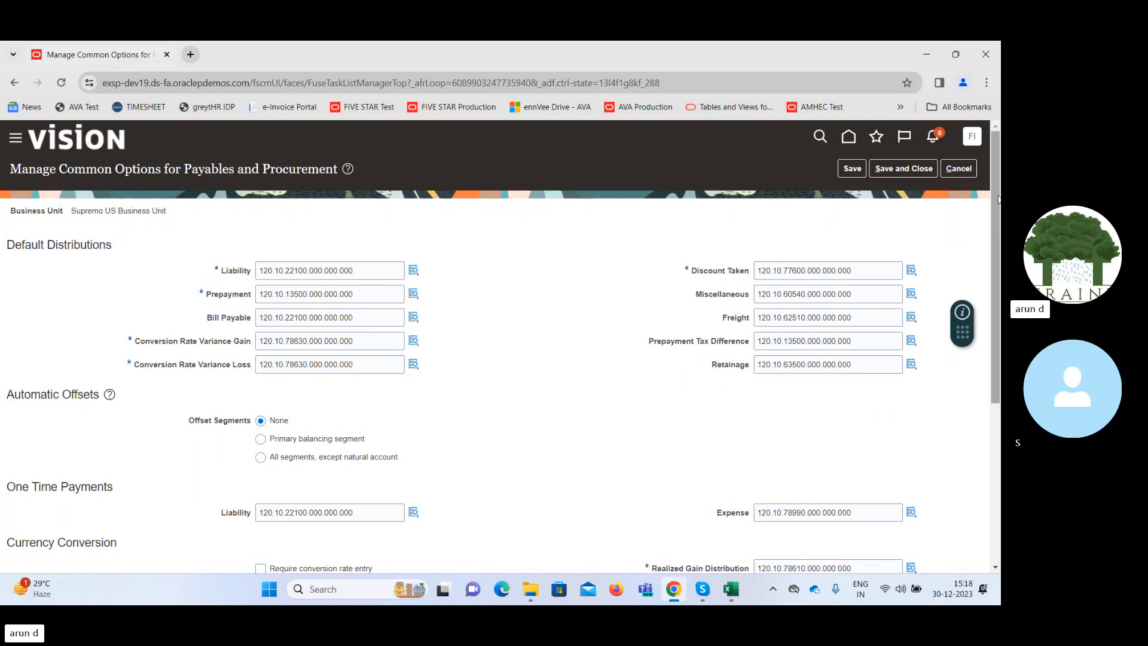
pyautogui.moveTo(997, 199); pyautogui.dragTo(996, 339)
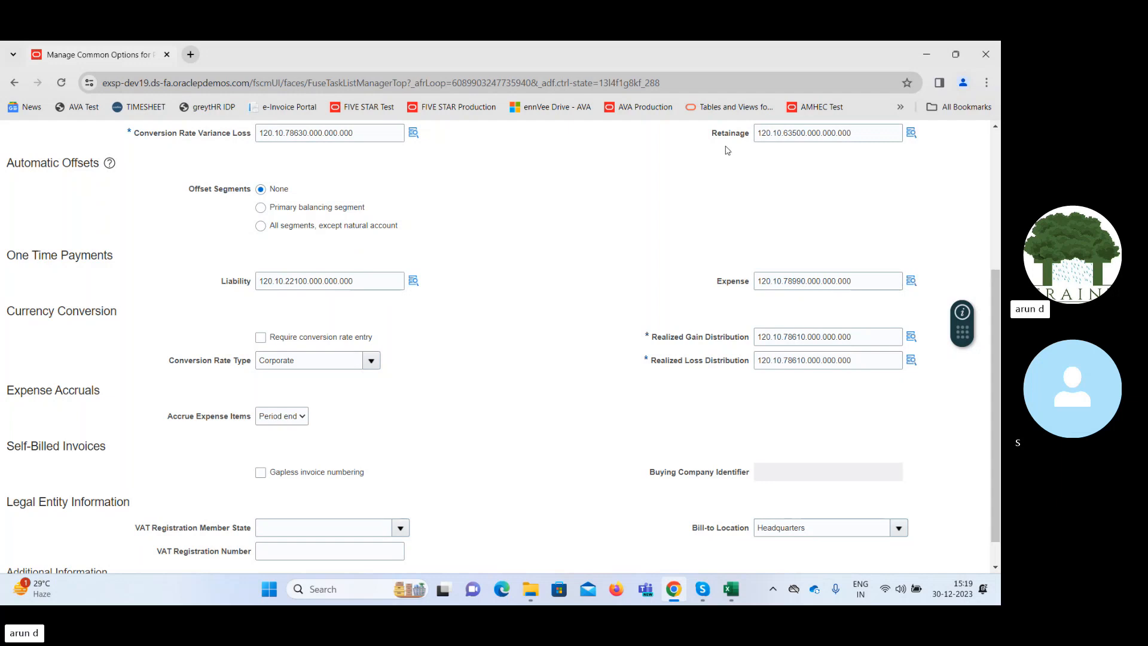
pyautogui.moveTo(718, 133); pyautogui.dragTo(744, 139)
pyautogui.click(565, 206)
# Examine the Conversion Rate Variance Loss account segments and the Expense Accruals section.
pyautogui.moveTo(262, 132); pyautogui.dragTo(288, 136)
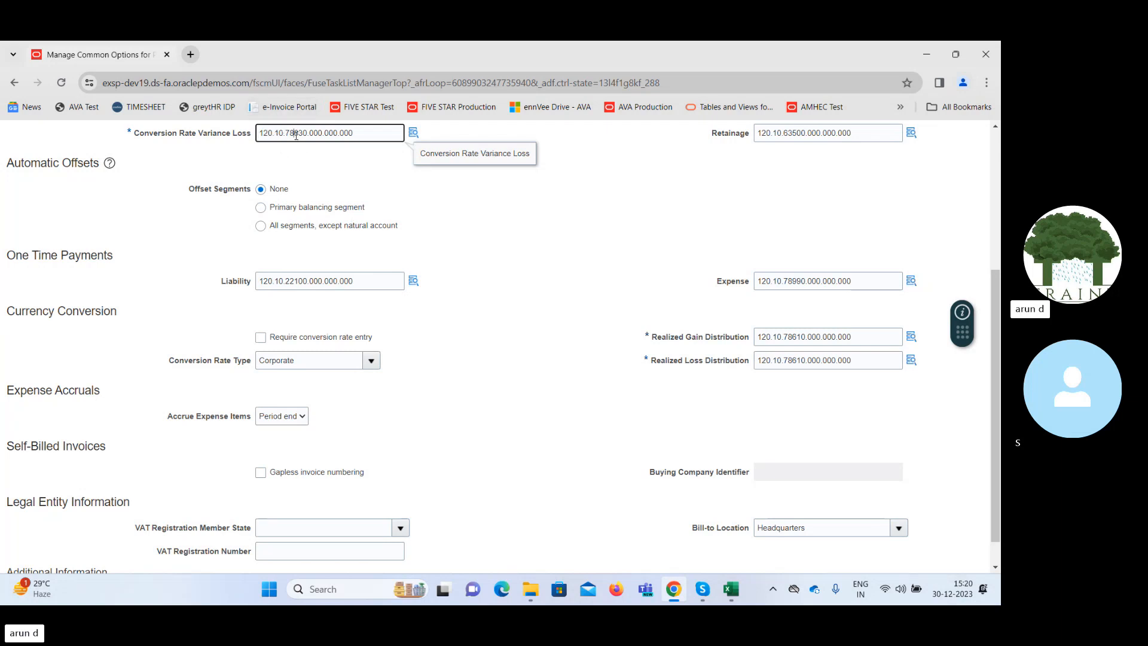
pyautogui.doubleClick(290, 134)
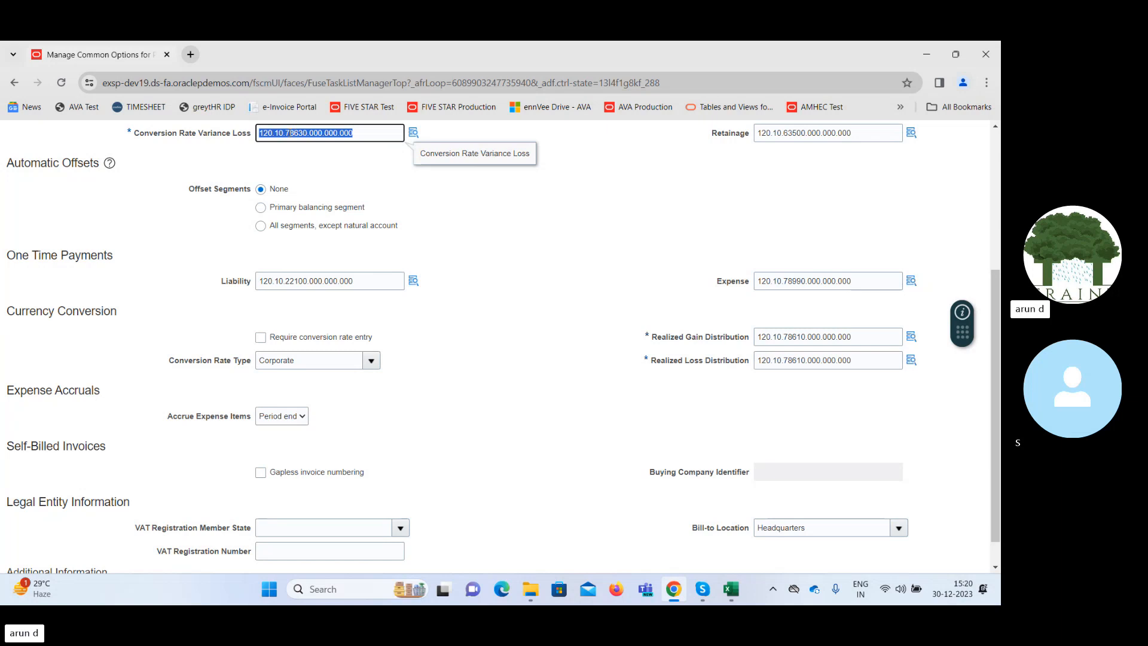
pyautogui.click(259, 134)
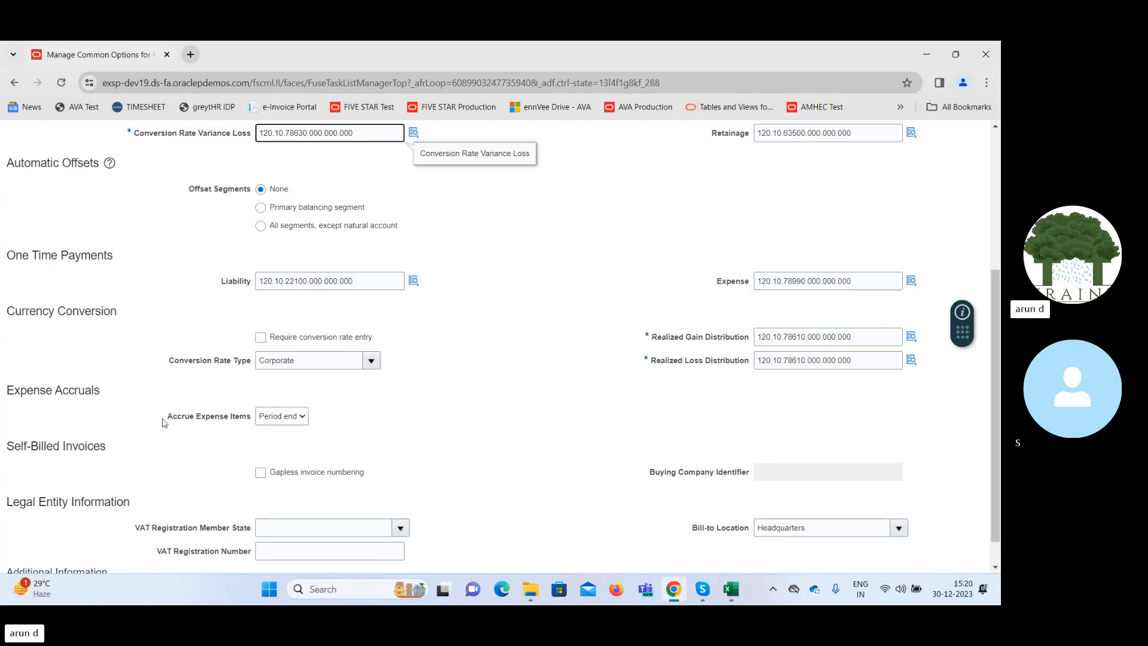
pyautogui.moveTo(16, 390); pyautogui.dragTo(127, 393)
pyautogui.click(127, 394)
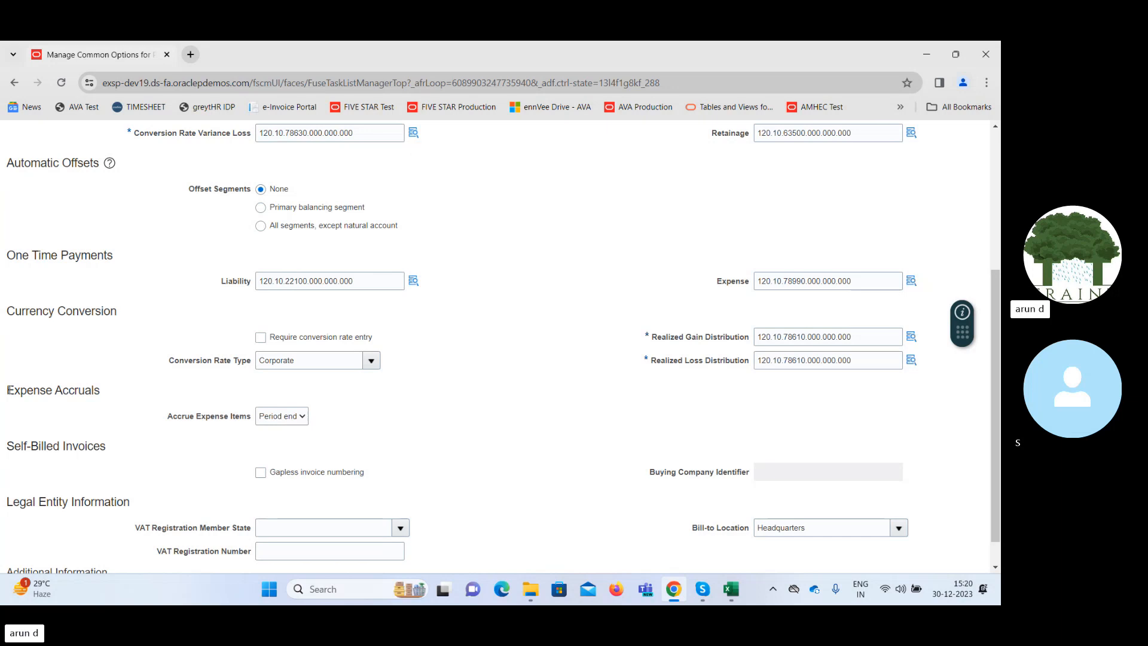
pyautogui.moveTo(8, 390); pyautogui.dragTo(116, 401)
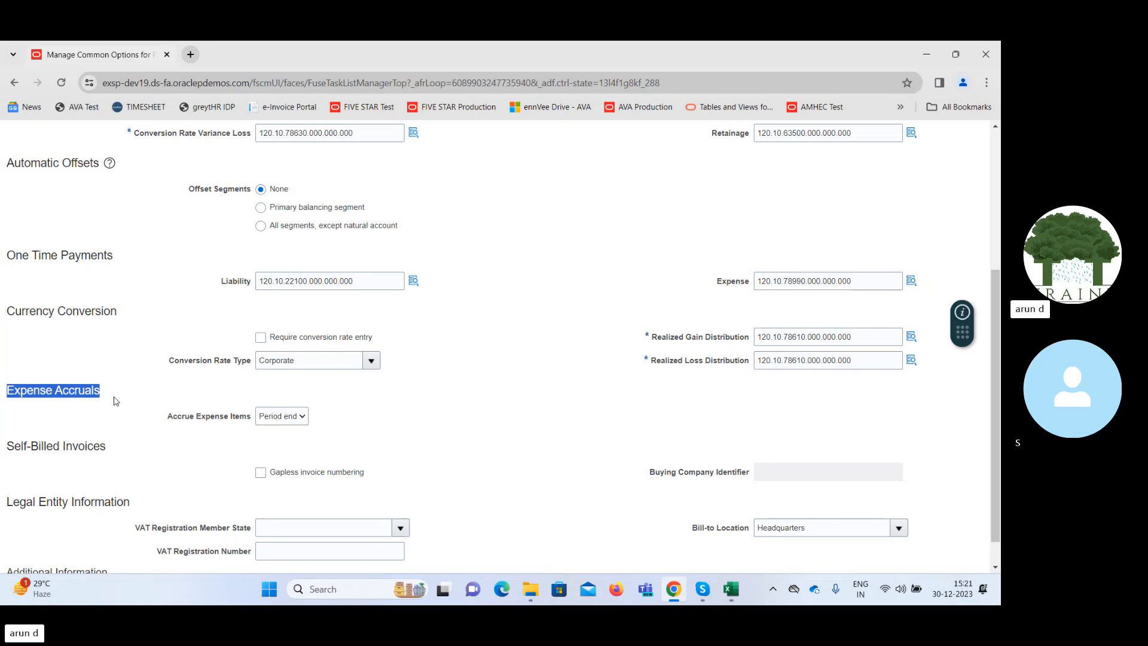
# Switch to the Excel workbook and enter "1) Inventory" in cell K18 of Sheet3, beside the Accrual entry.
pyautogui.click(732, 590)
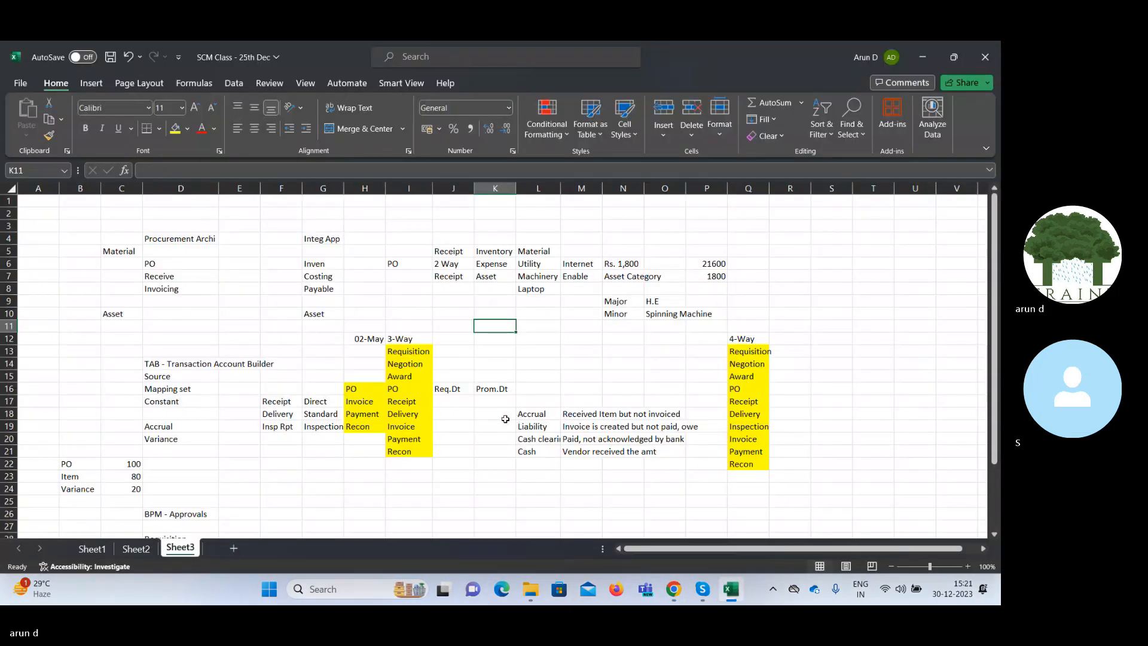
pyautogui.click(489, 414)
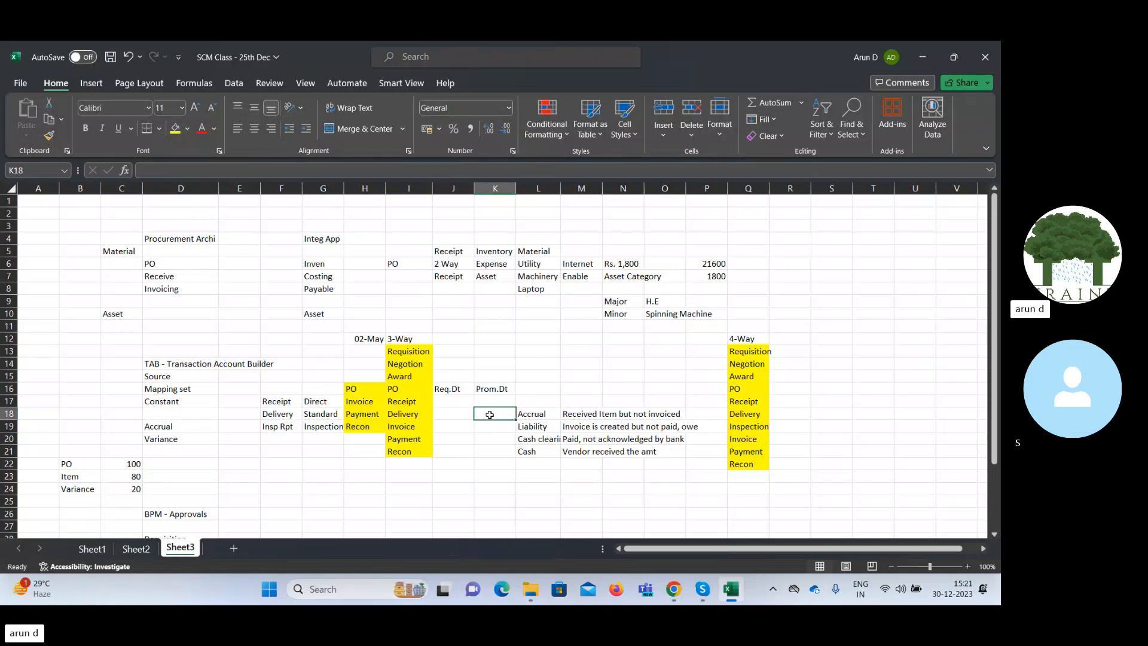
pyautogui.write('1)')
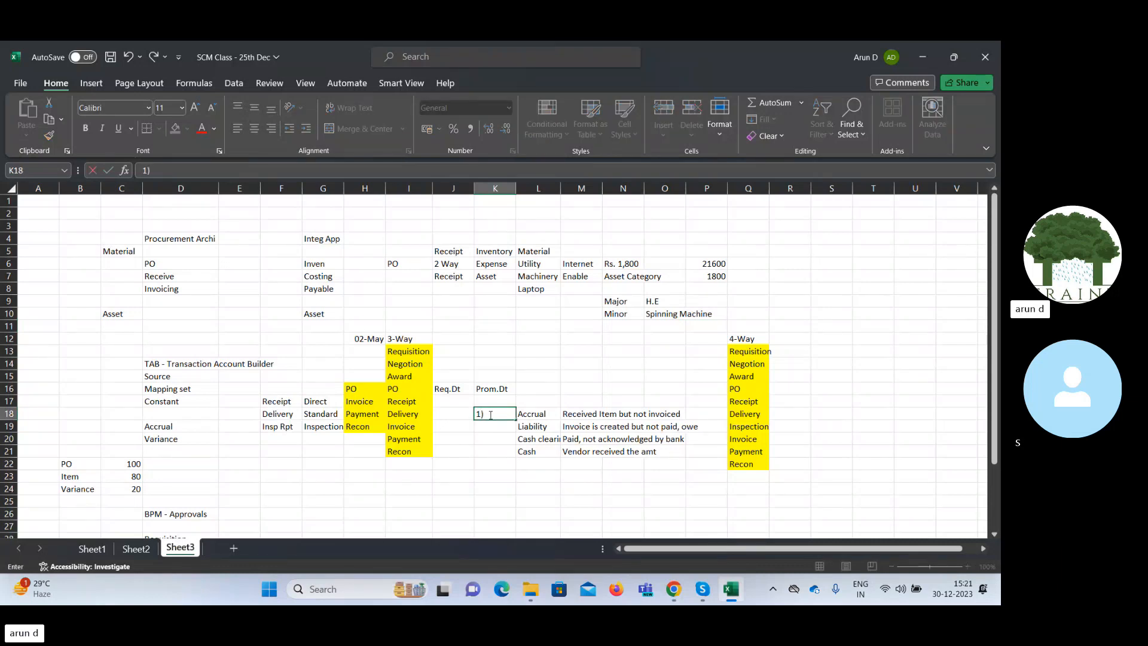
pyautogui.write(' Inventory')
pyautogui.press('Tab')
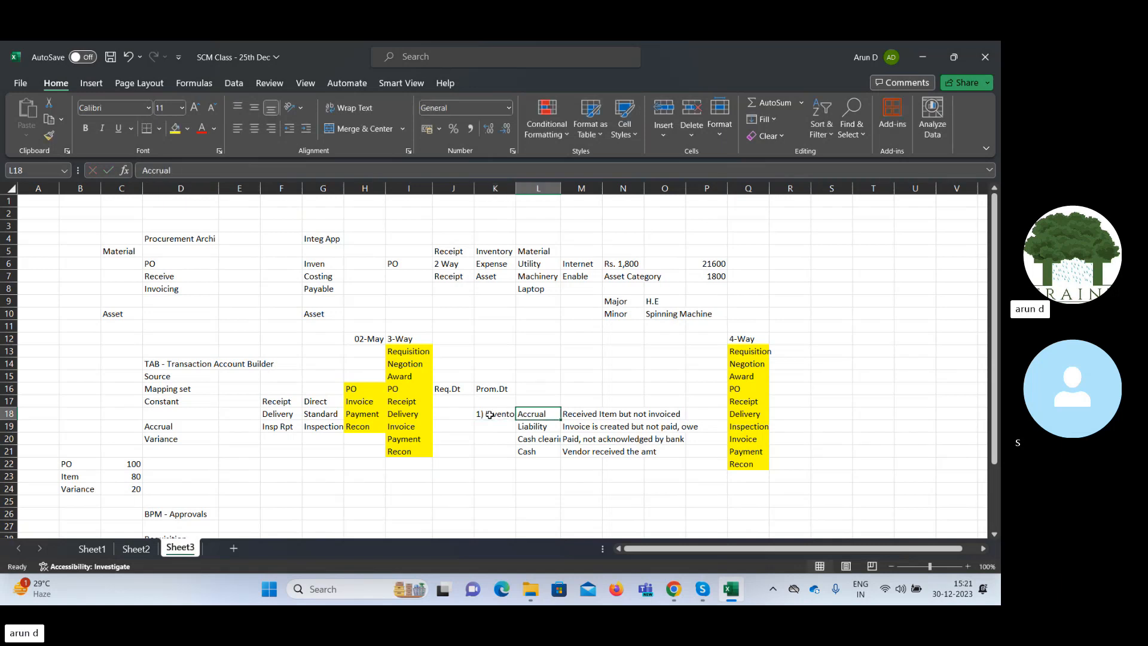
# Enter "2) Expense" in cell K19, directly below the Inventory entry.
pyautogui.press('Return')
pyautogui.write('2) ')
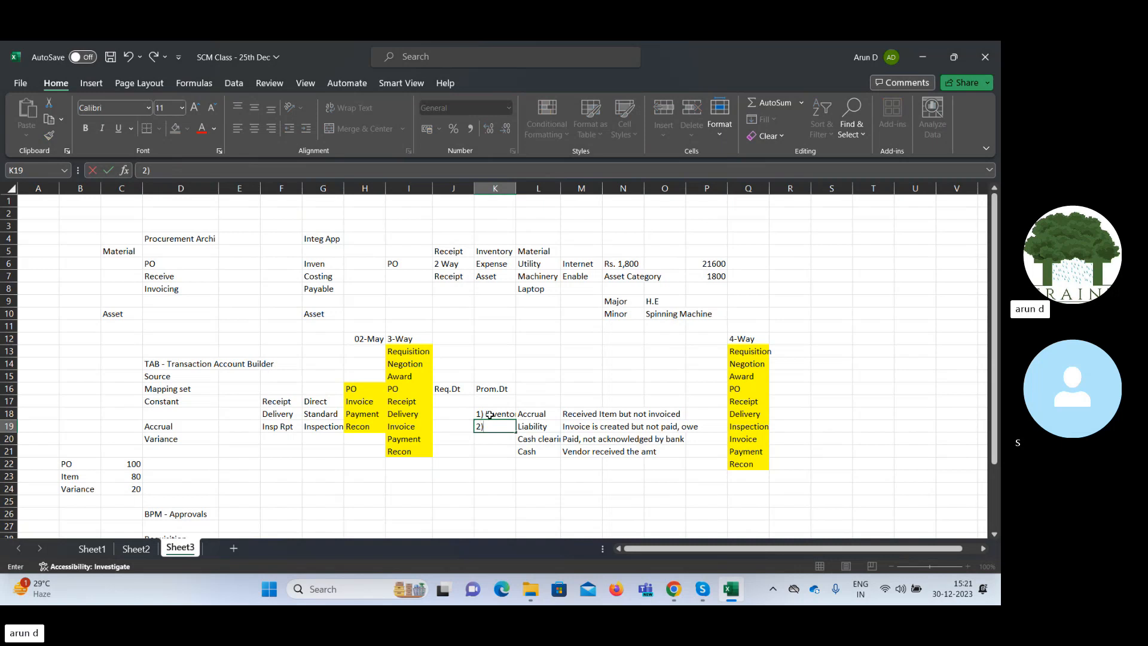
pyautogui.write('Expense')
pyautogui.press('Tab')
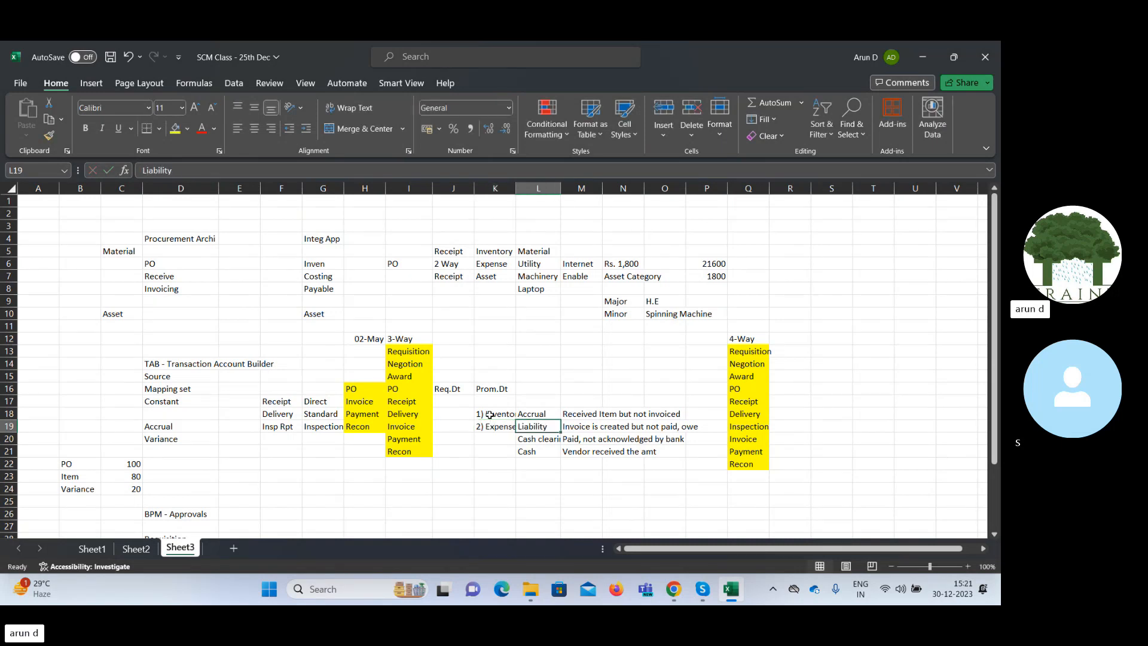
# Enter "Accrue at Receipt" in cell J18, beside the "1) Inventory" entry.
pyautogui.click(500, 411)
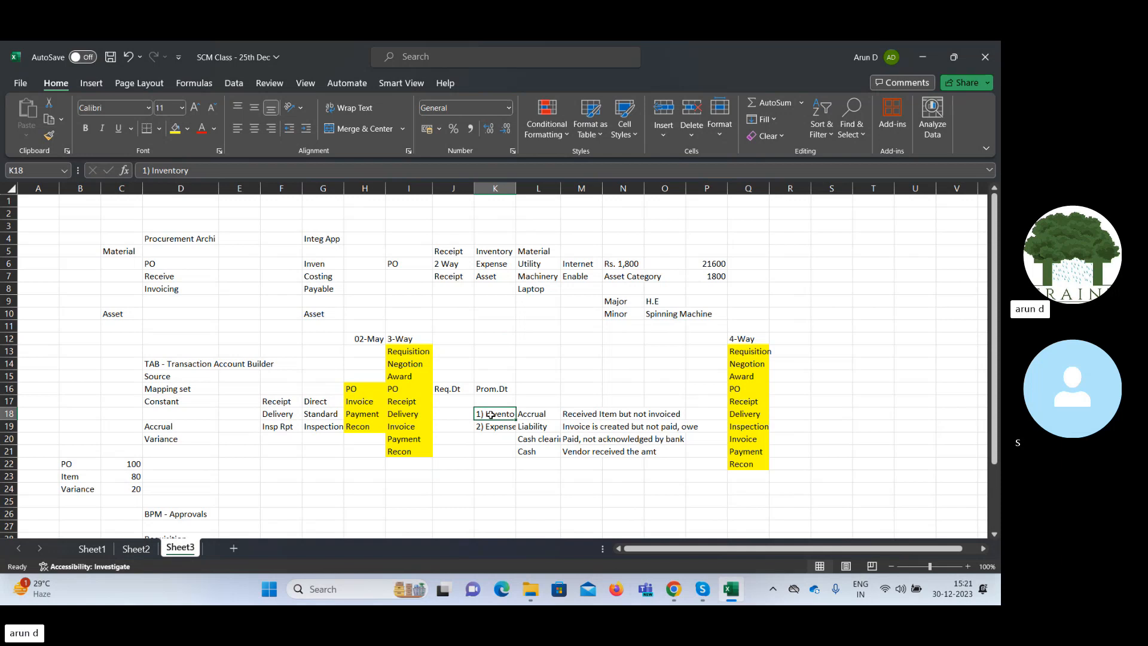
pyautogui.click(535, 415)
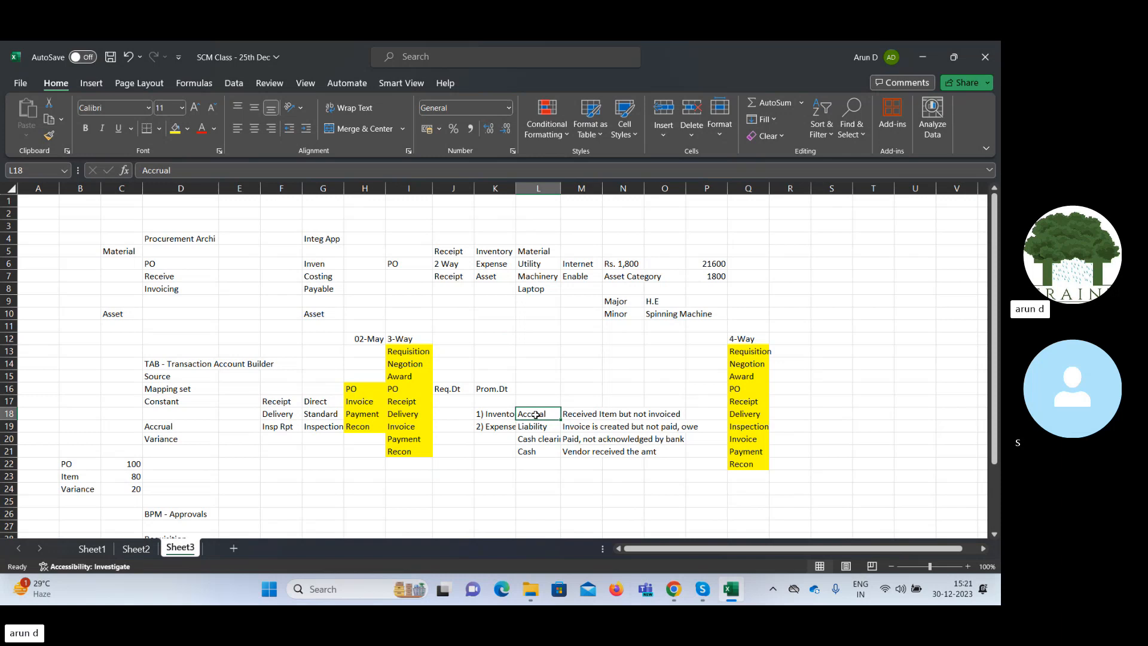
pyautogui.click(495, 414)
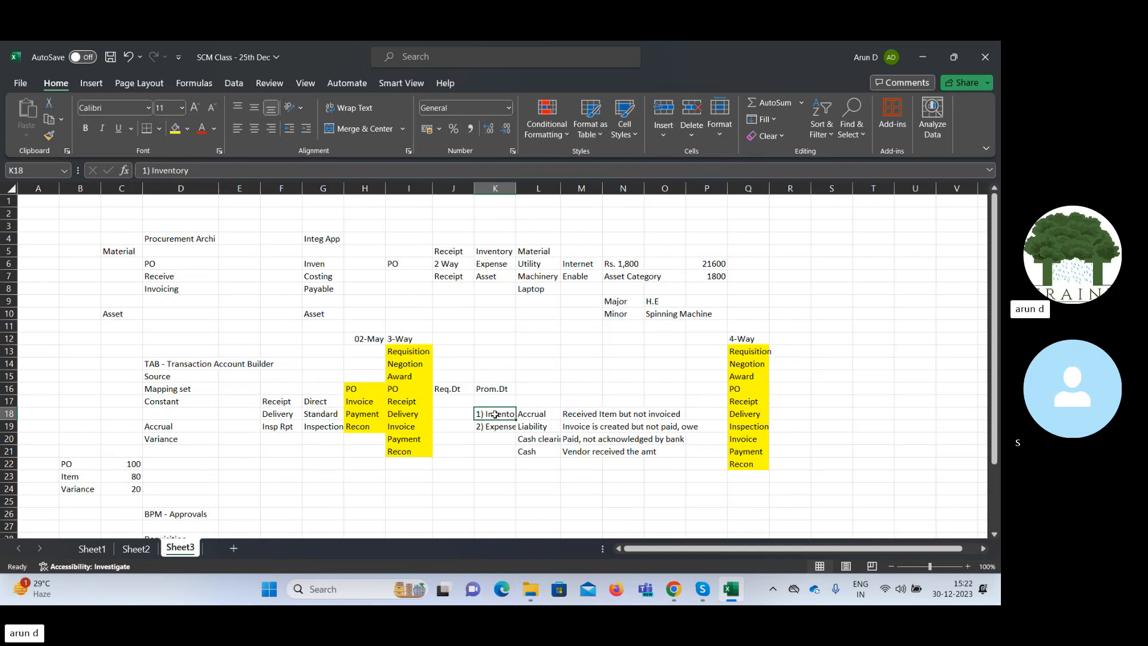
pyautogui.click(459, 415)
pyautogui.write('Acc')
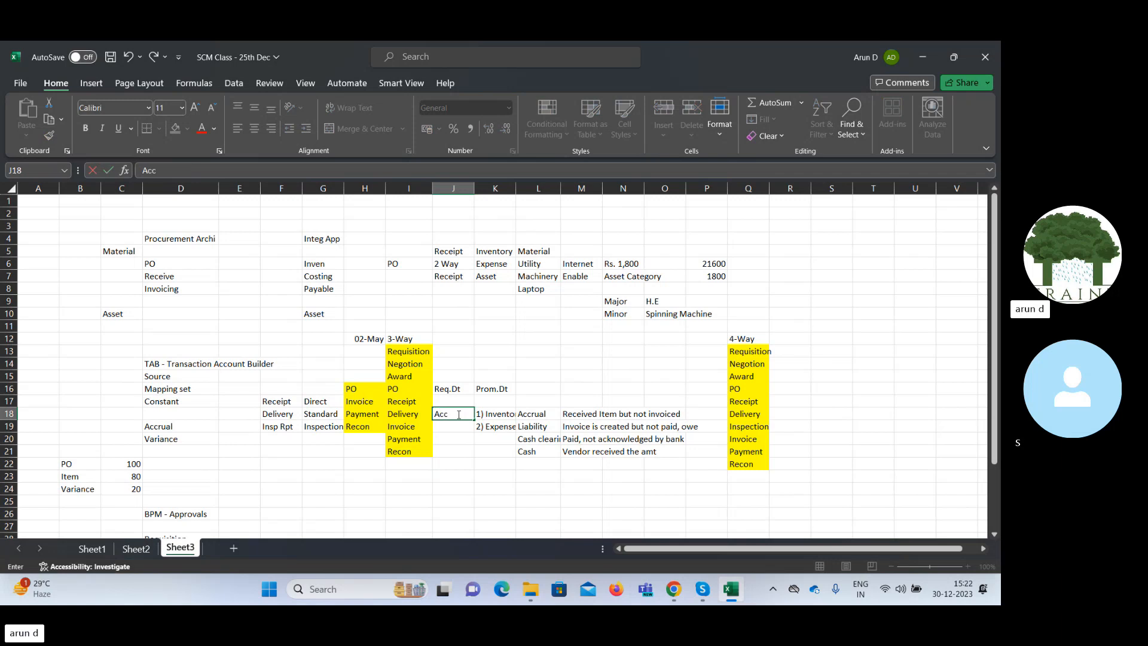
pyautogui.write('rue at Receipt')
pyautogui.press('Tab')
pyautogui.click(458, 414)
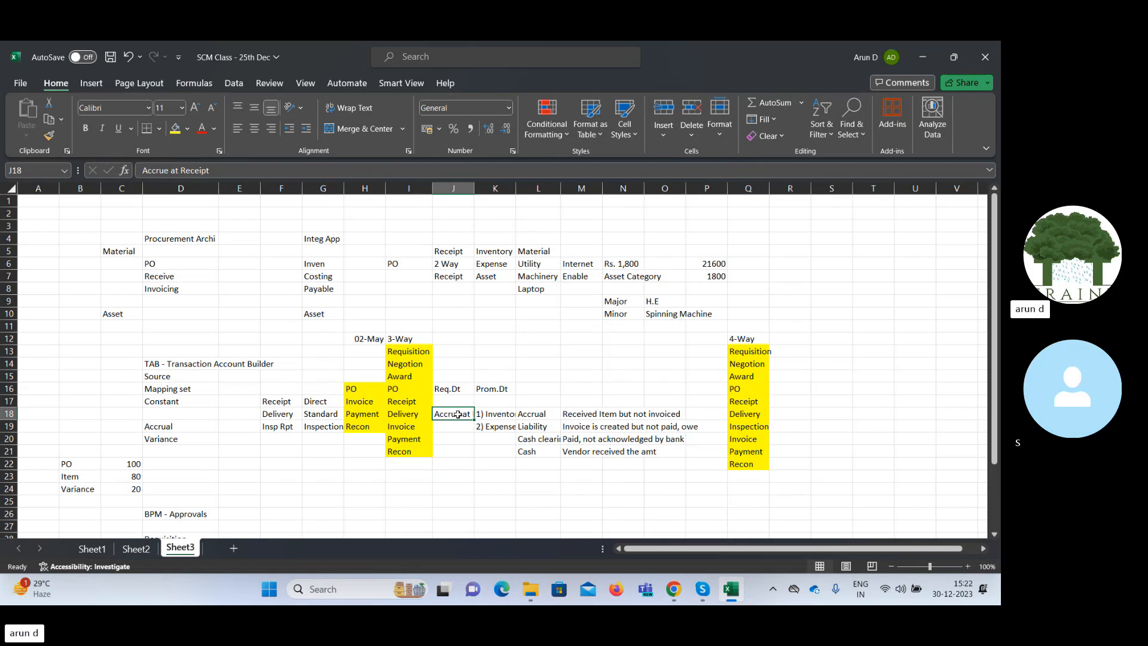
# Enter "Period End" in cell J19, beside the "2) Expense" entry.
pyautogui.press('Down')
pyautogui.press('Right')
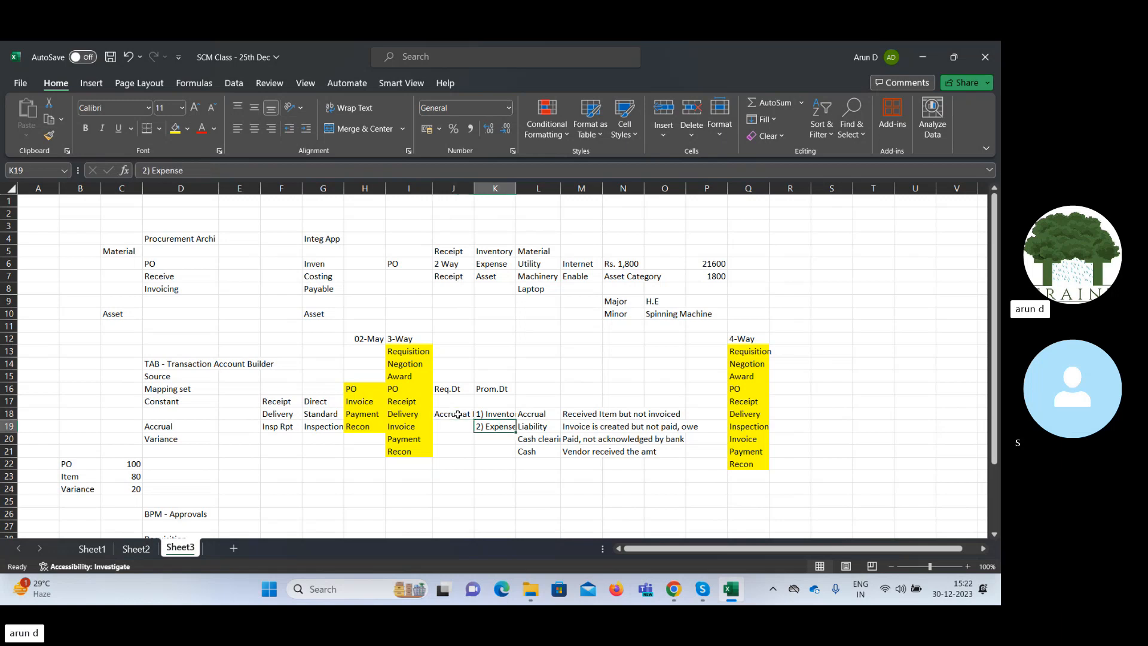
pyautogui.press('Left')
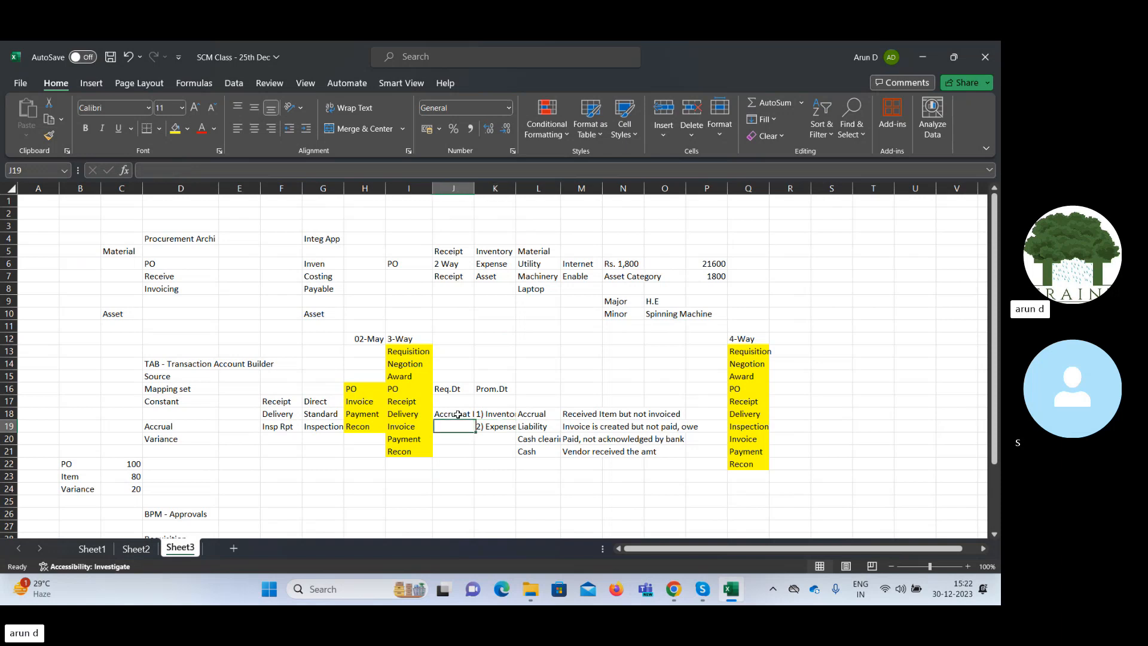
pyautogui.press('Up')
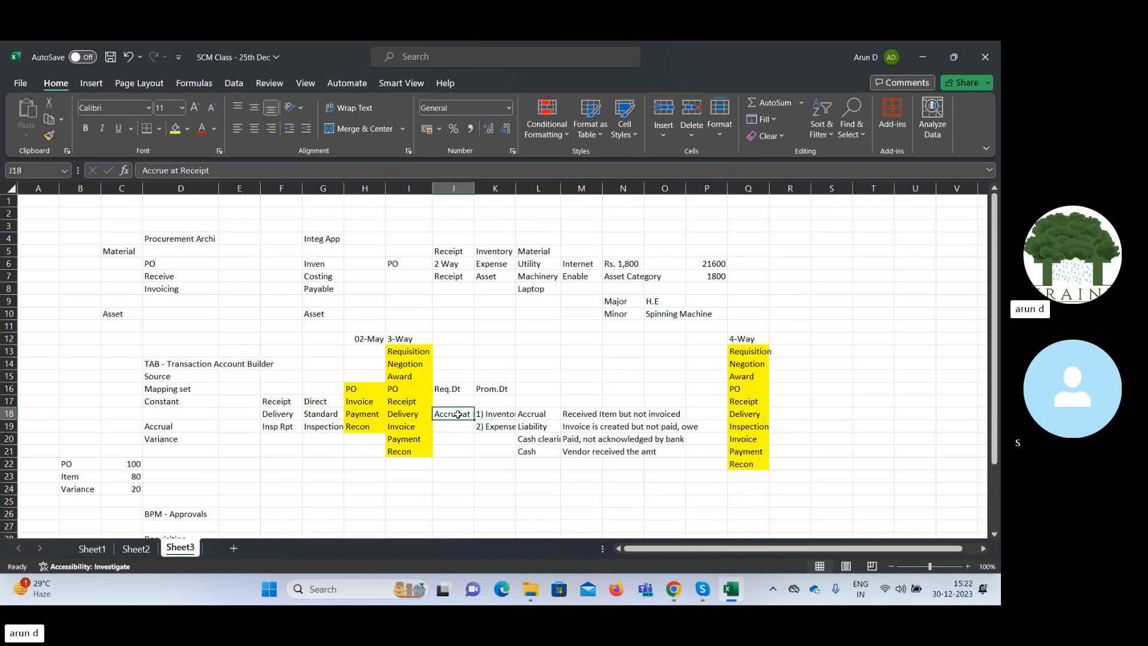
pyautogui.press('Down')
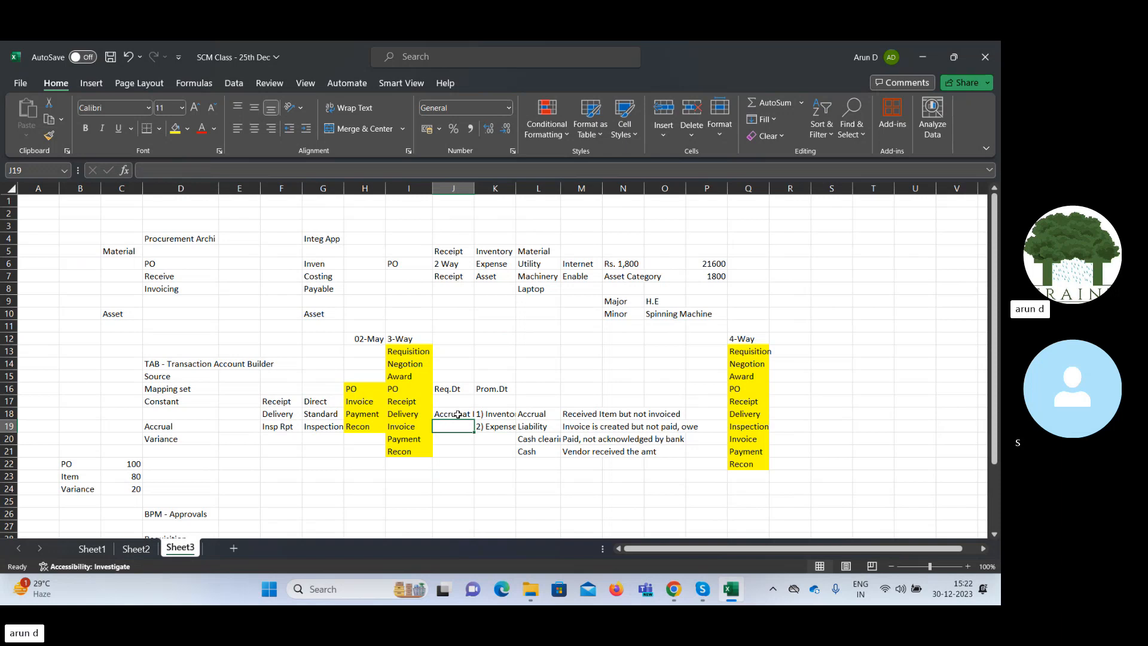
pyautogui.write('Peri')
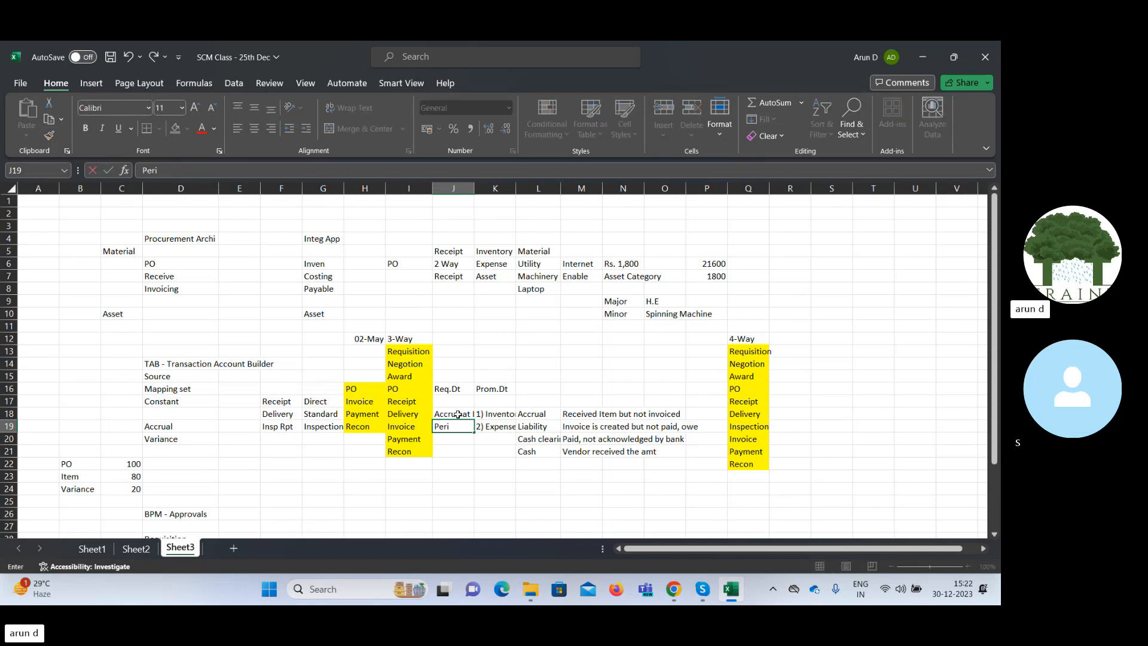
pyautogui.write('od End')
pyautogui.press('Tab')
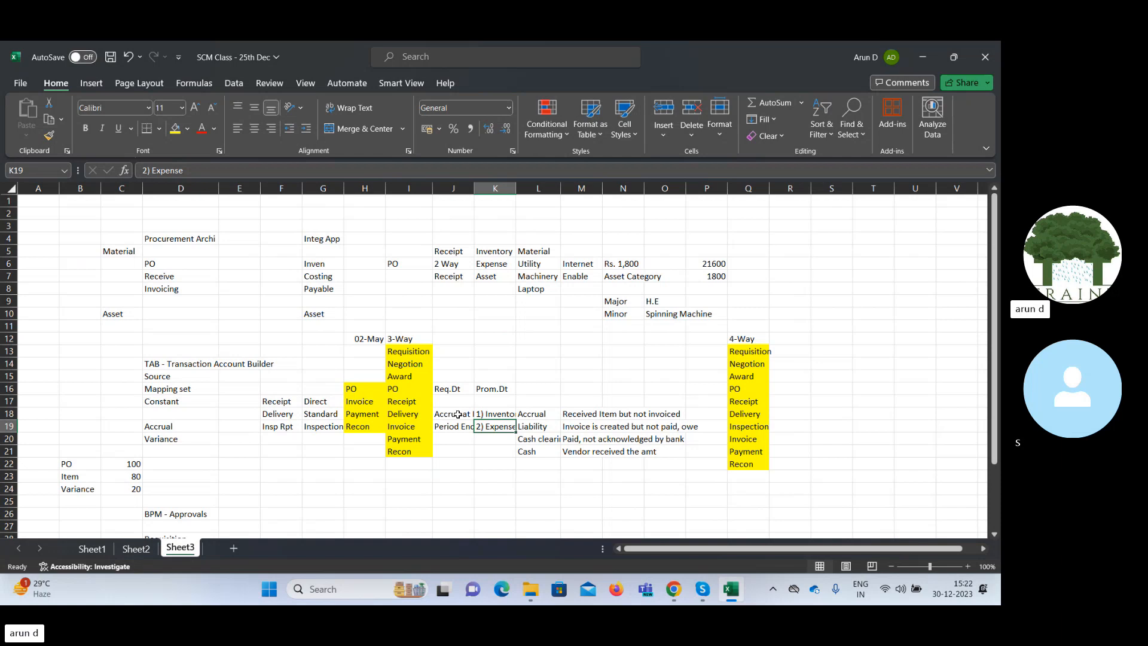
# Review the Accrue at Receipt and Period End notes in J18 and J19 against the Inventory and Expense entries.
pyautogui.press('Left')
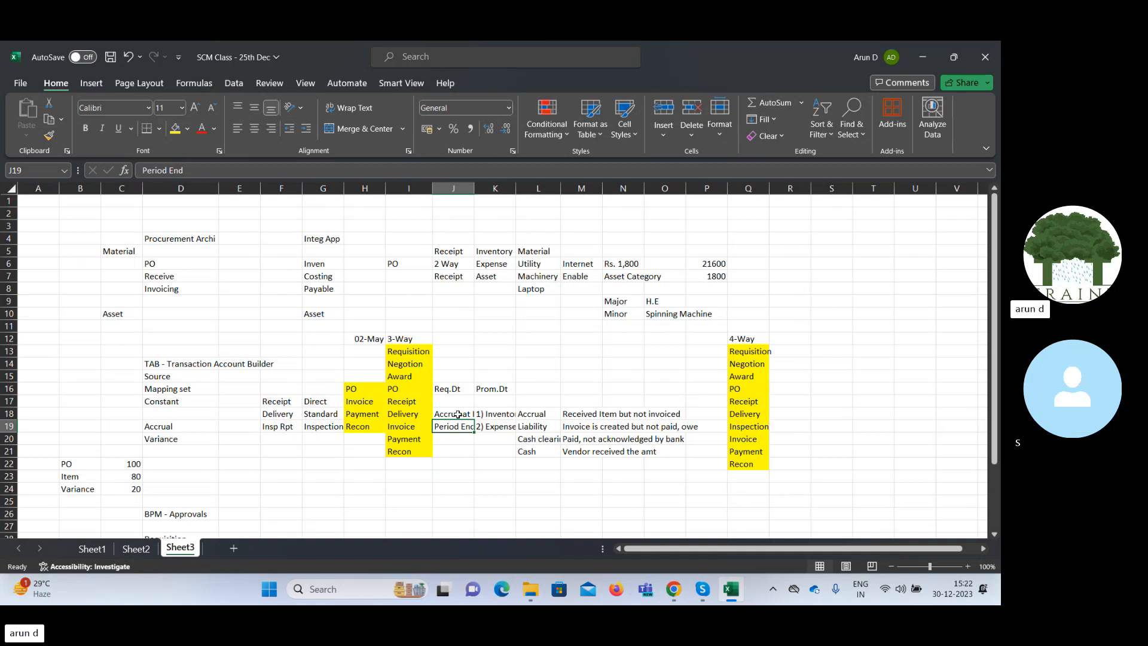
pyautogui.click(457, 414)
pyautogui.press('Right')
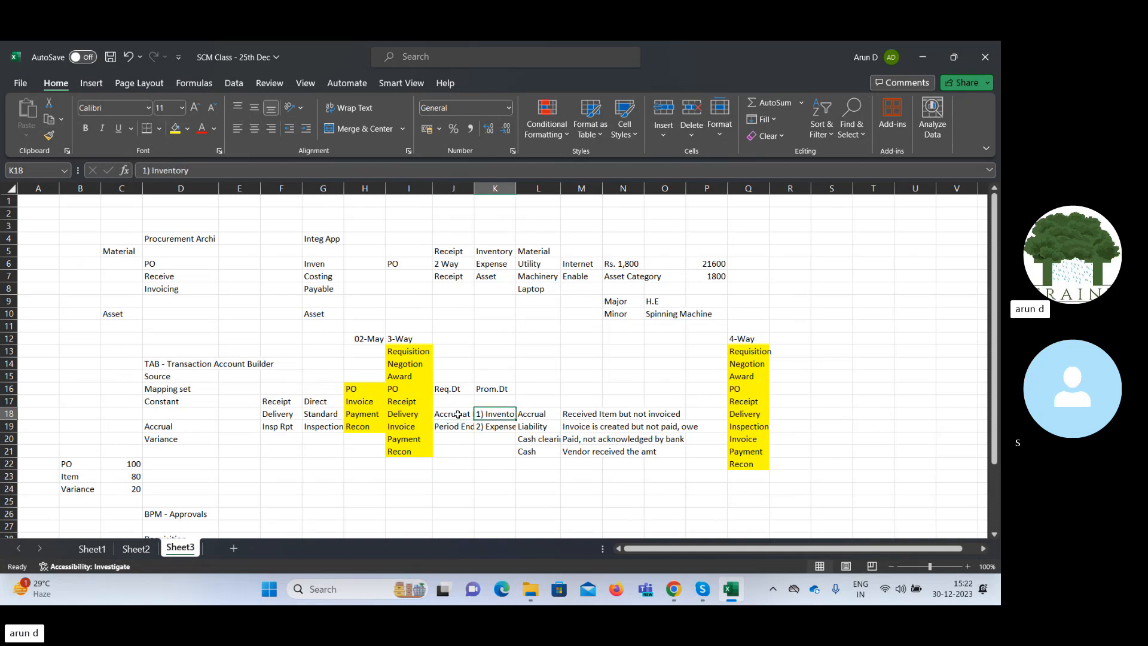
pyautogui.press('Right')
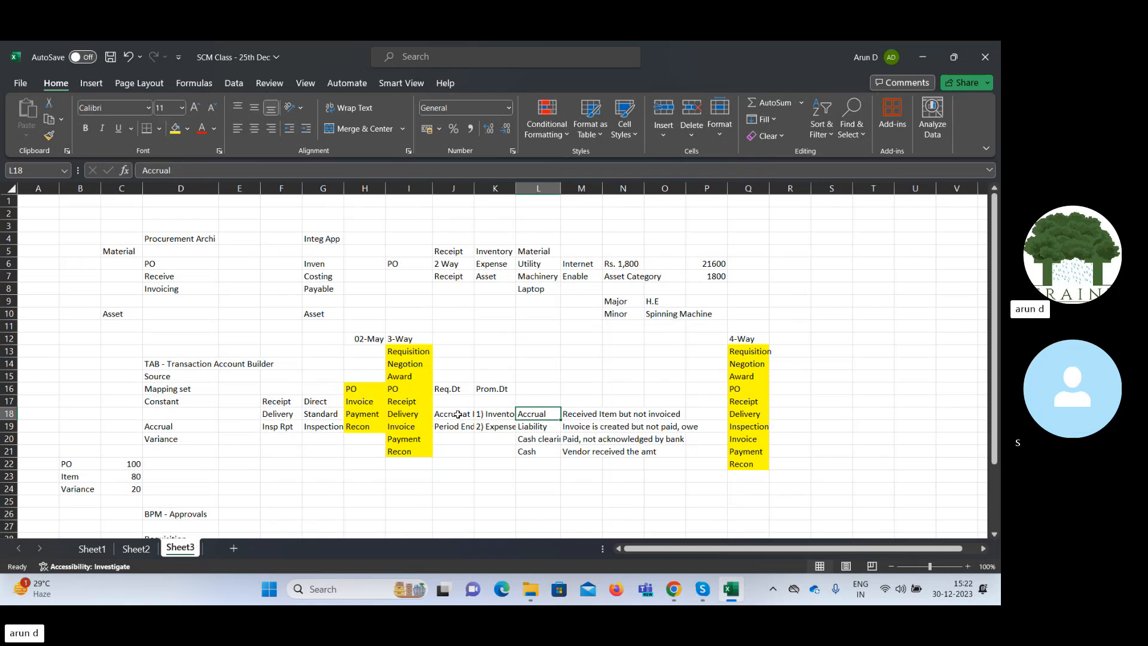
pyautogui.press('Left')
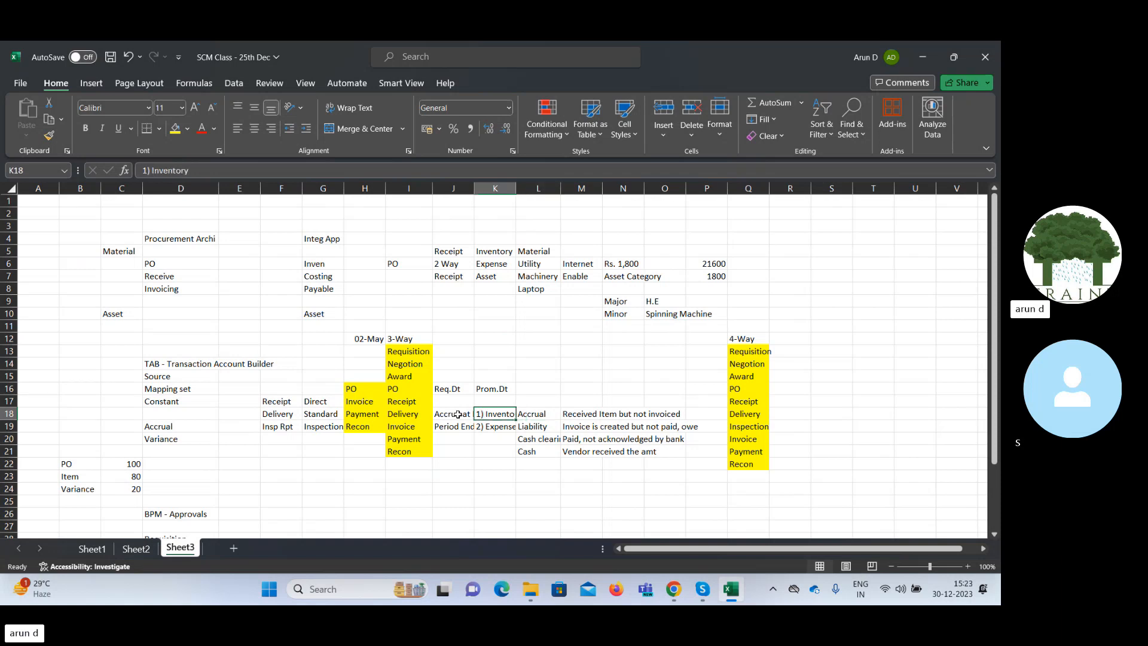
pyautogui.press('Down')
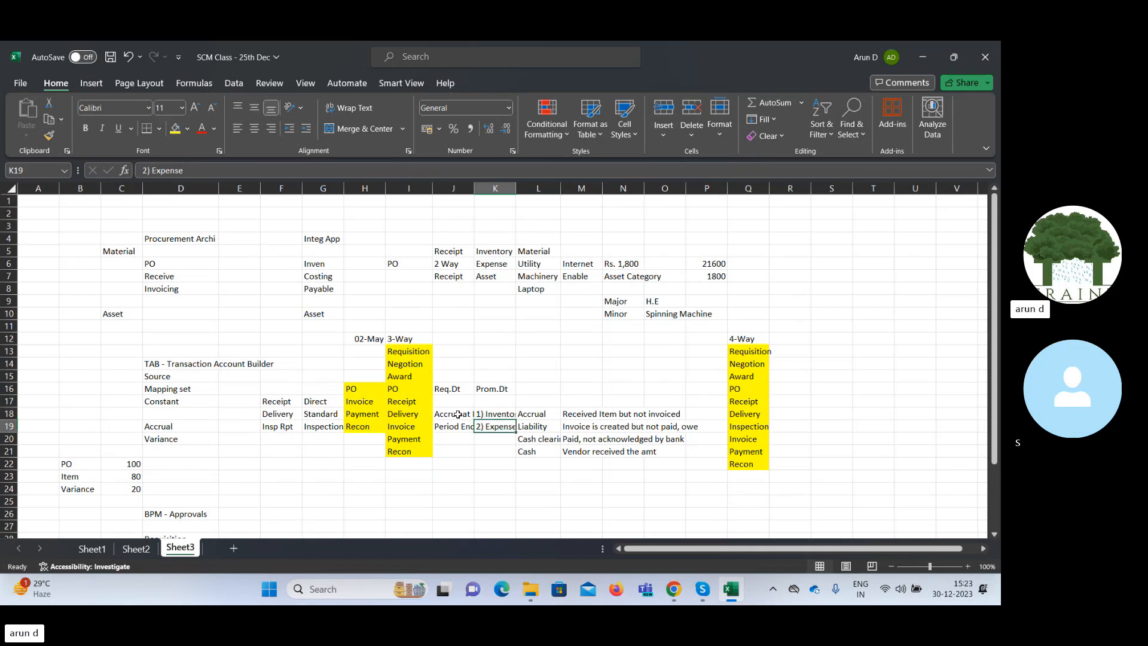
pyautogui.press('Left')
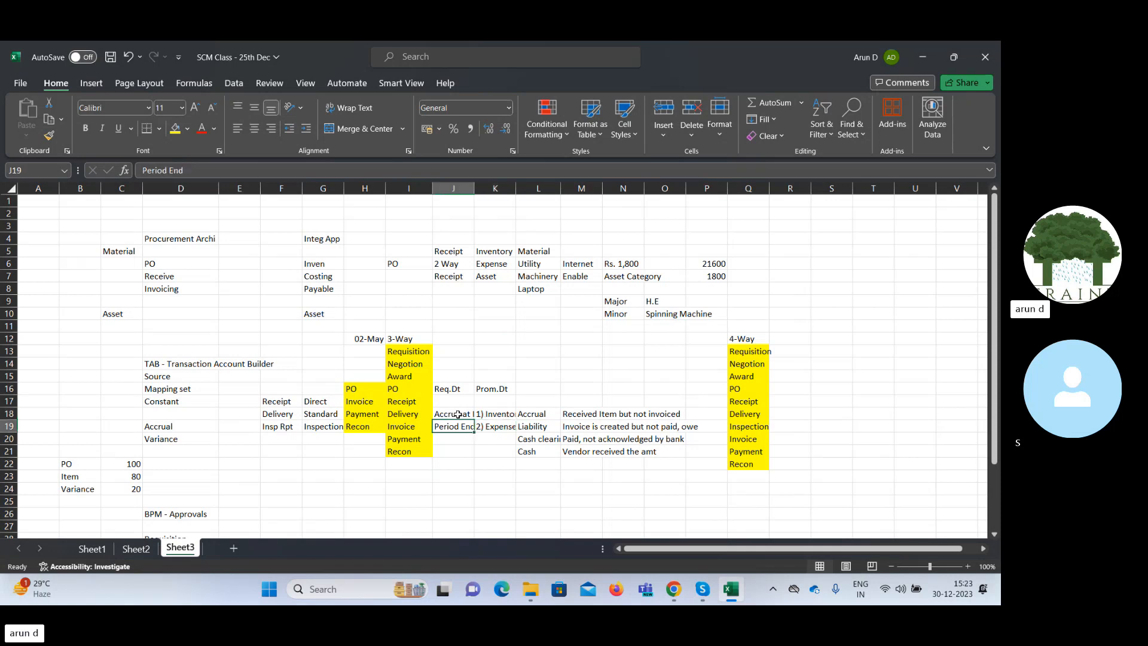
pyautogui.click(457, 414)
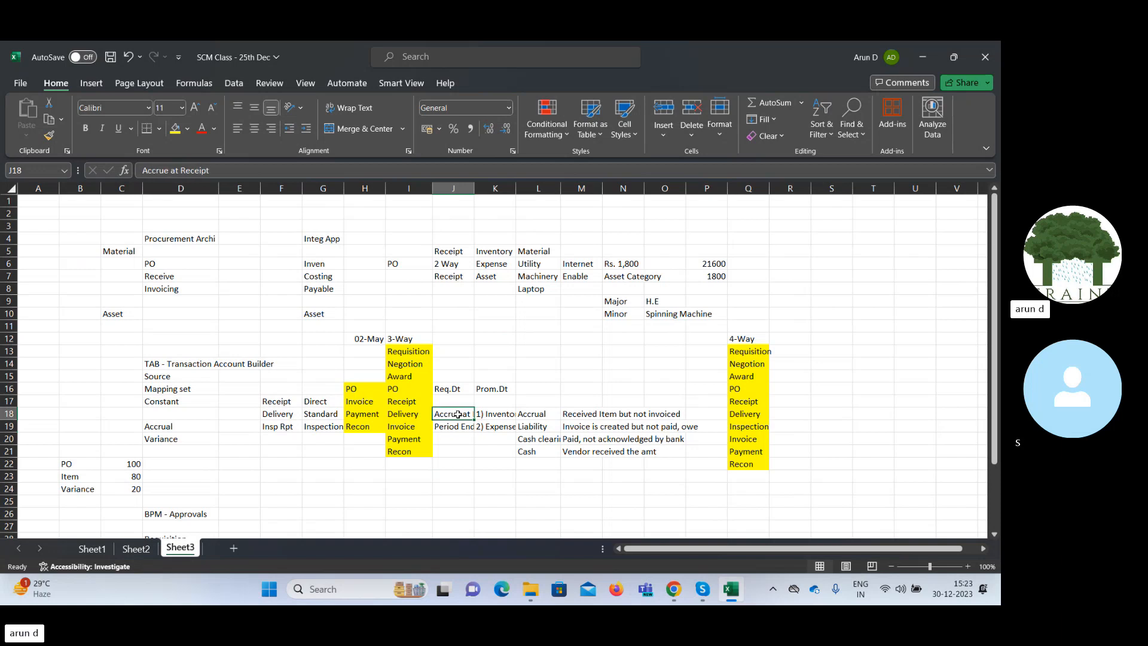
pyautogui.press('Down')
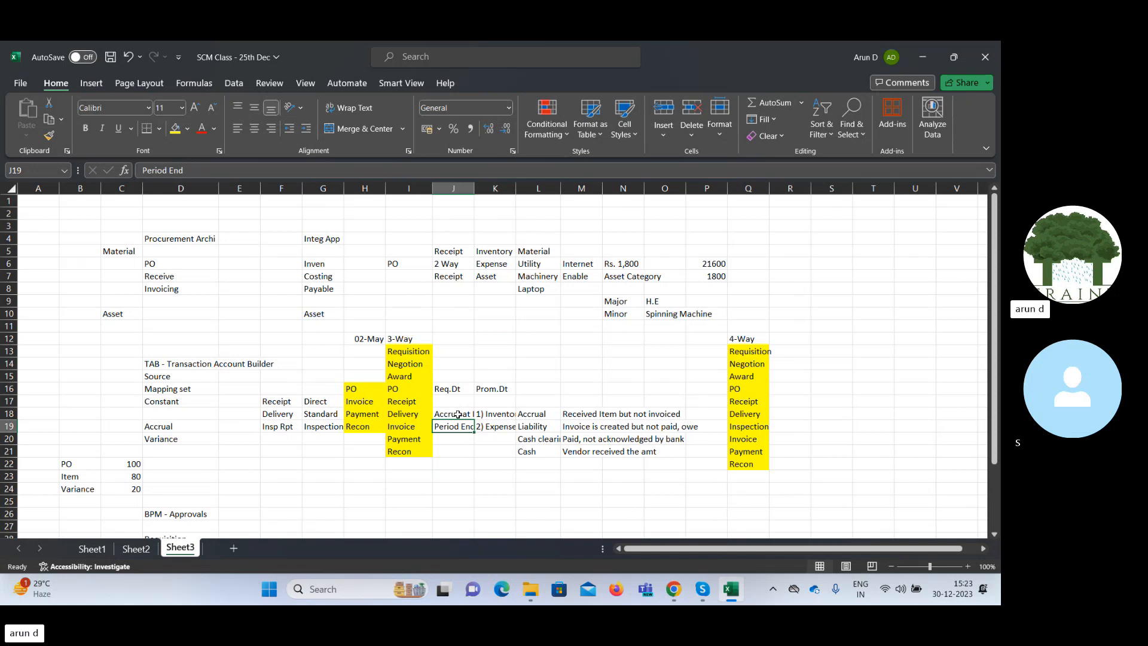
pyautogui.click(458, 414)
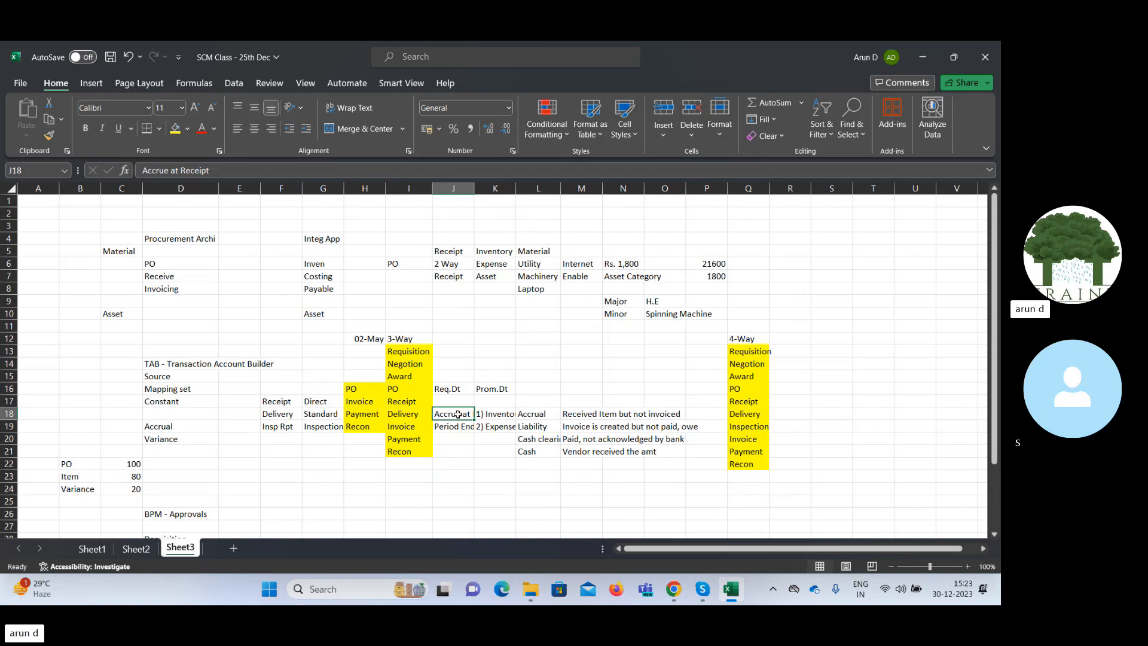
pyautogui.press('Down')
pyautogui.press('Down')
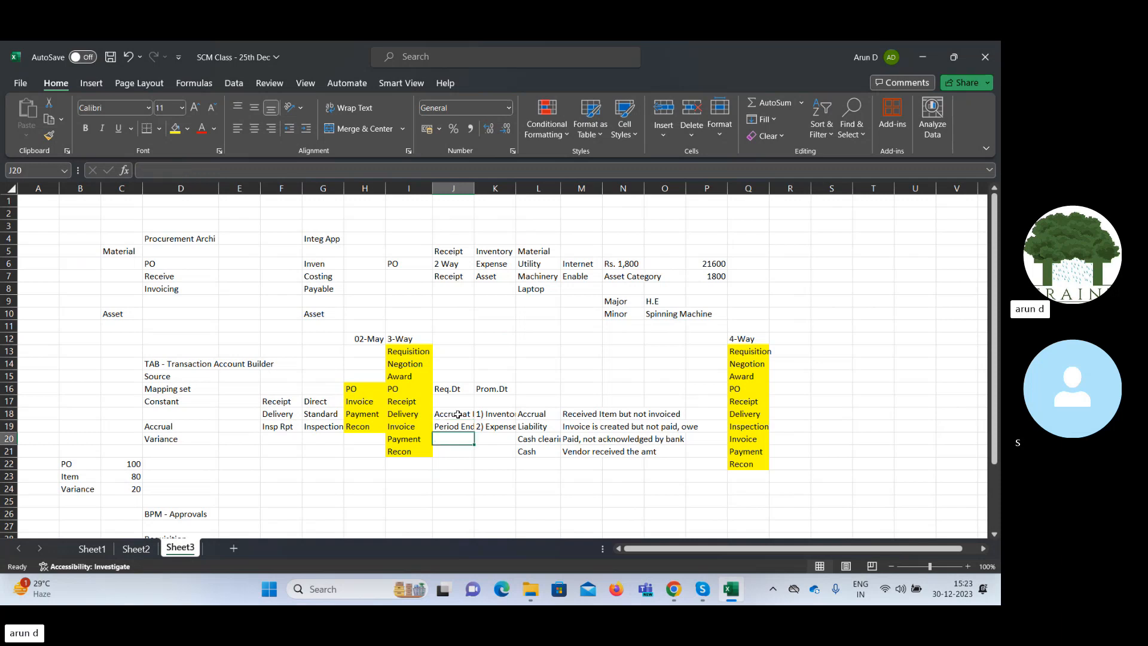
pyautogui.press('Up')
pyautogui.press('Up')
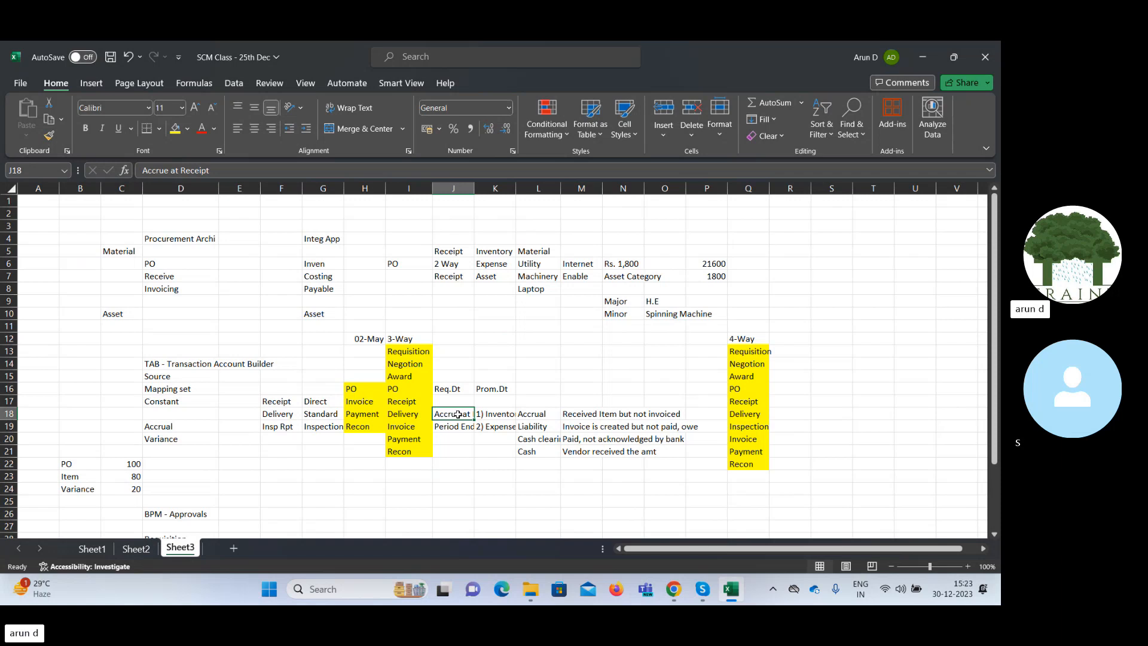
# Compare the Accrue at Receipt row with the Accrual and Liability entries, and the Period End note with Expense.
pyautogui.press('Right')
pyautogui.press('Right')
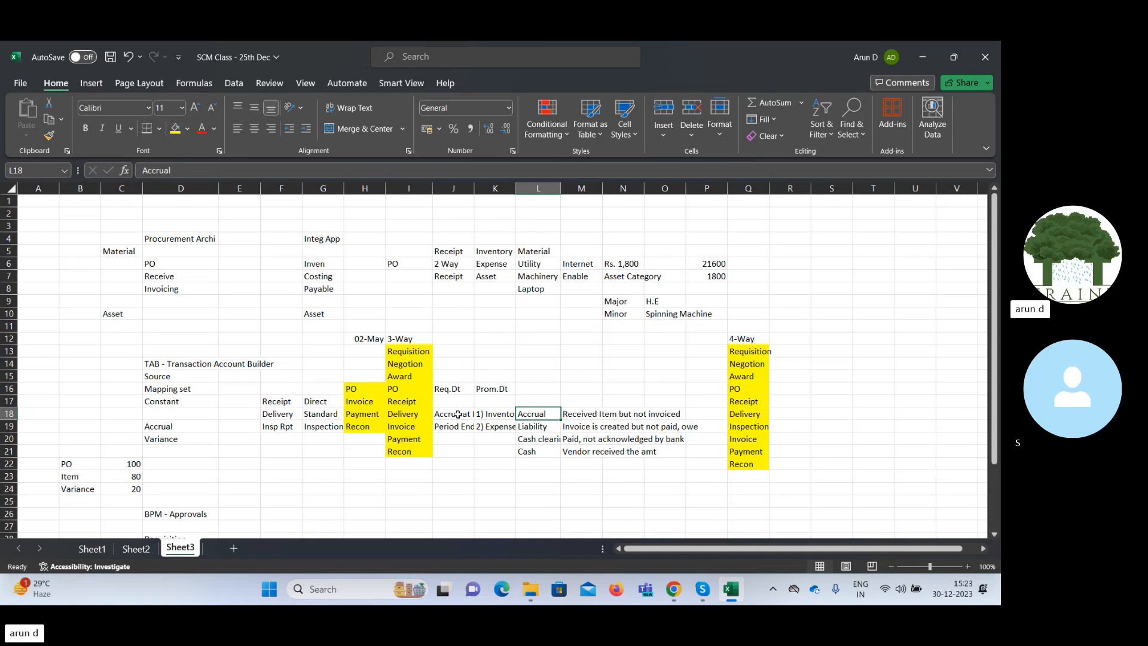
pyautogui.press('Left')
pyautogui.press('Left')
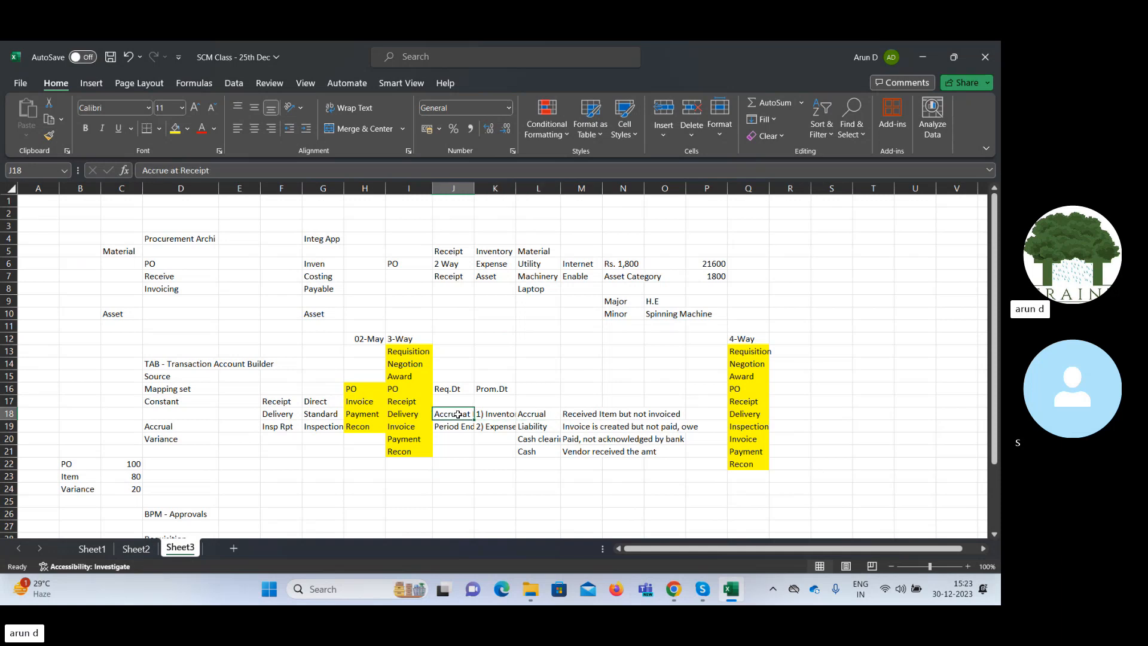
pyautogui.press('Right')
pyautogui.press('Right')
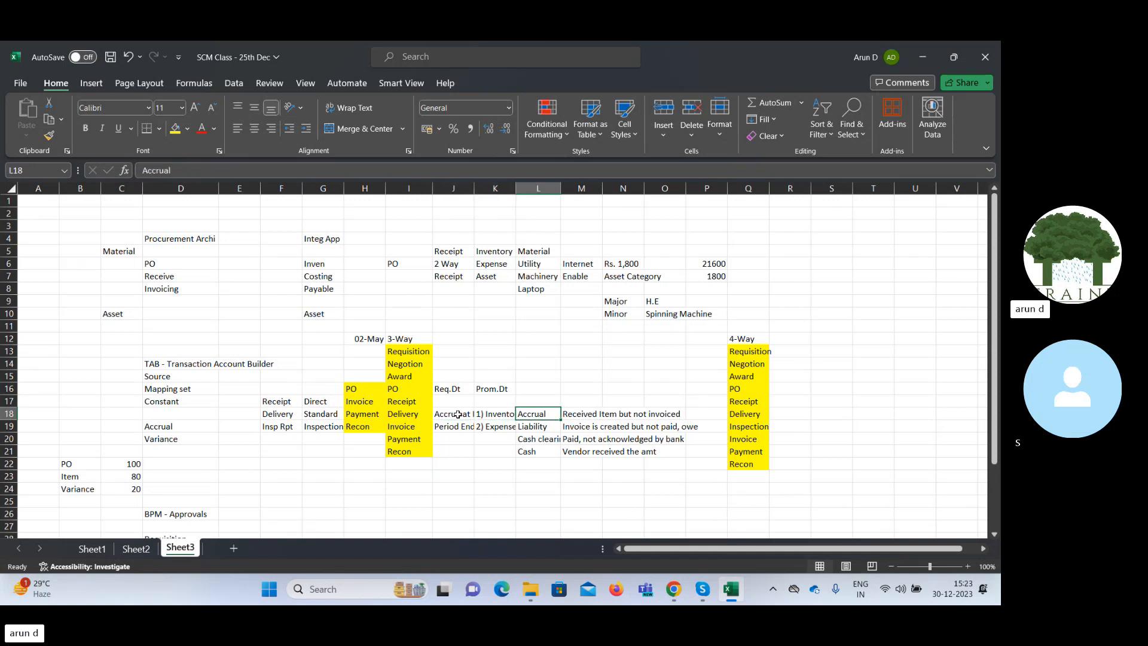
pyautogui.press('Down')
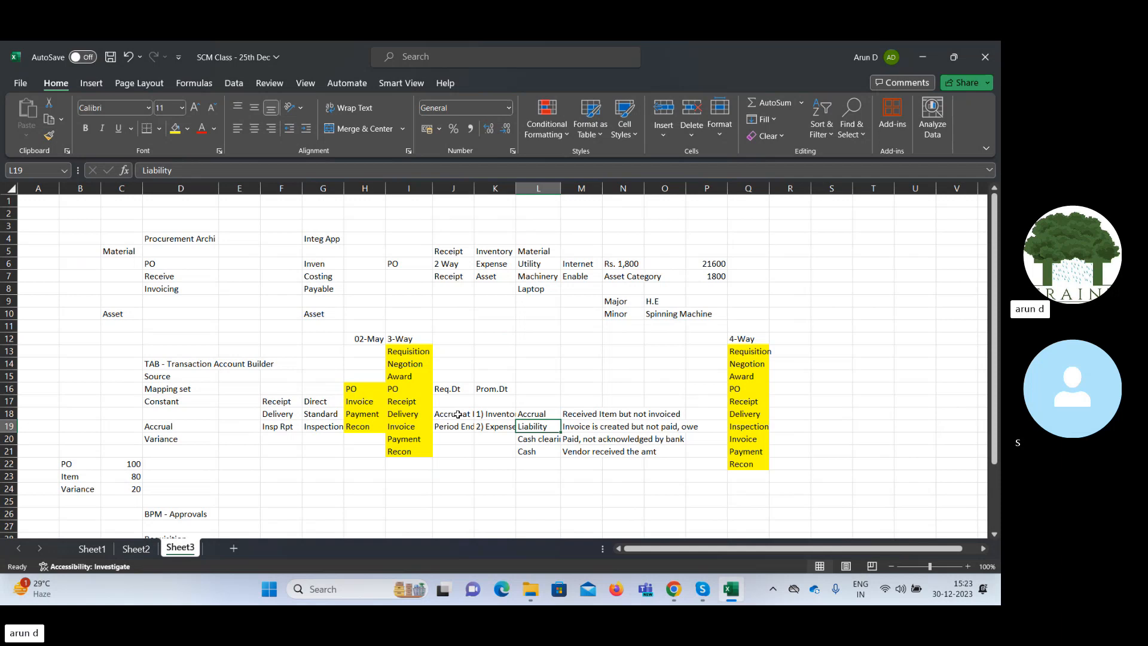
pyautogui.press('Up')
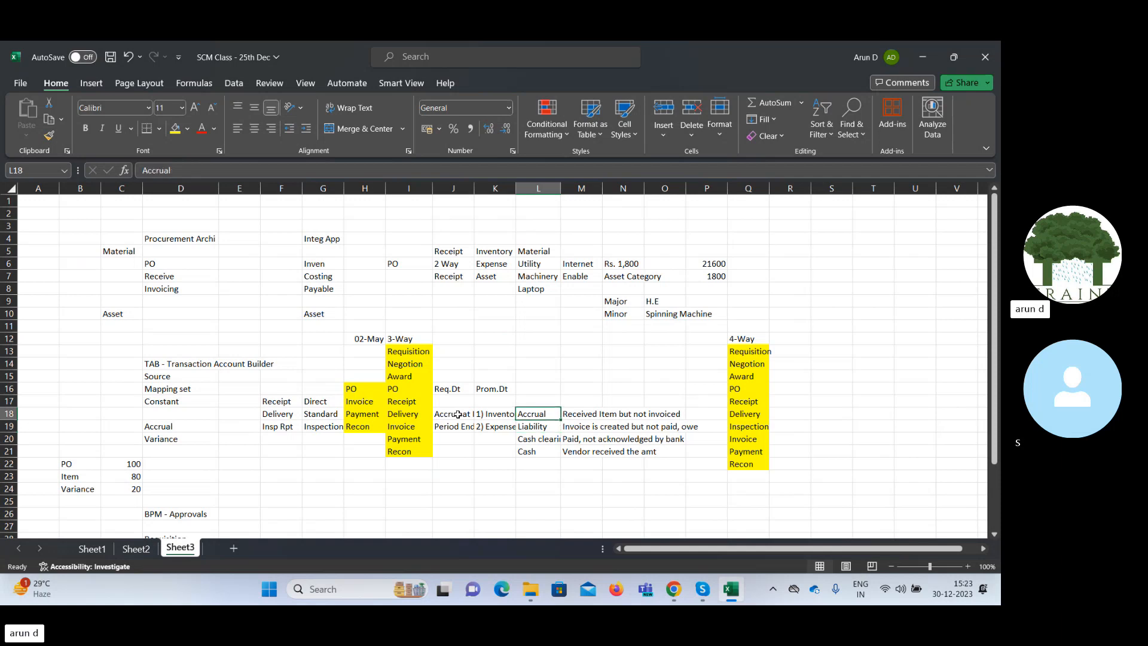
pyautogui.press('Left')
pyautogui.press('Left')
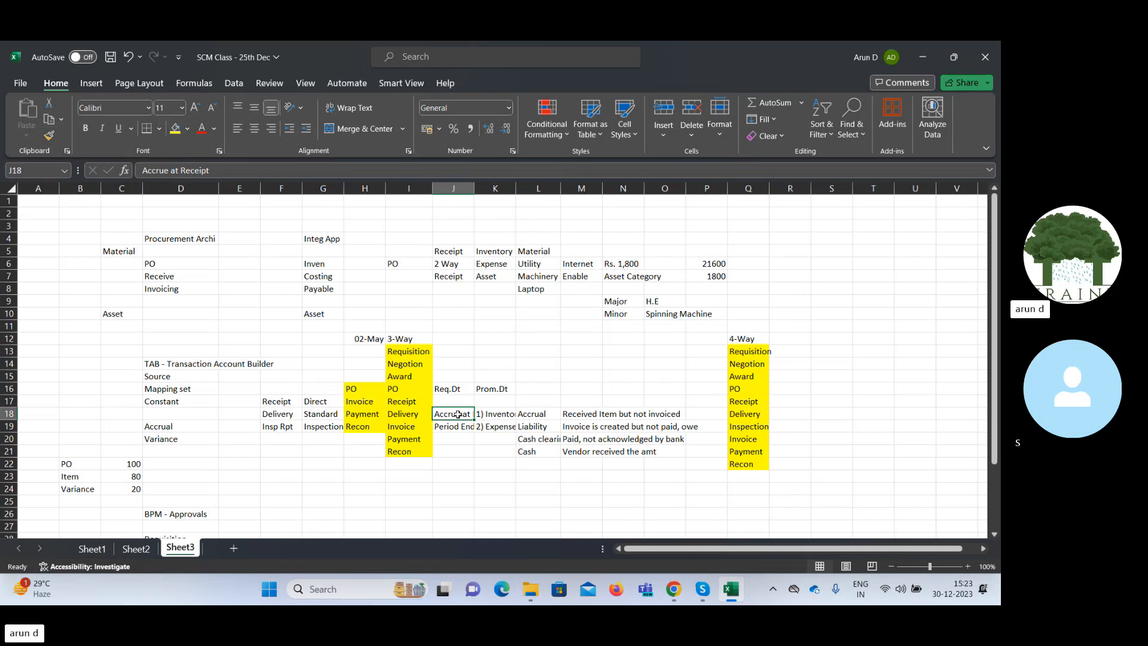
pyautogui.press('Down')
pyautogui.press('Right')
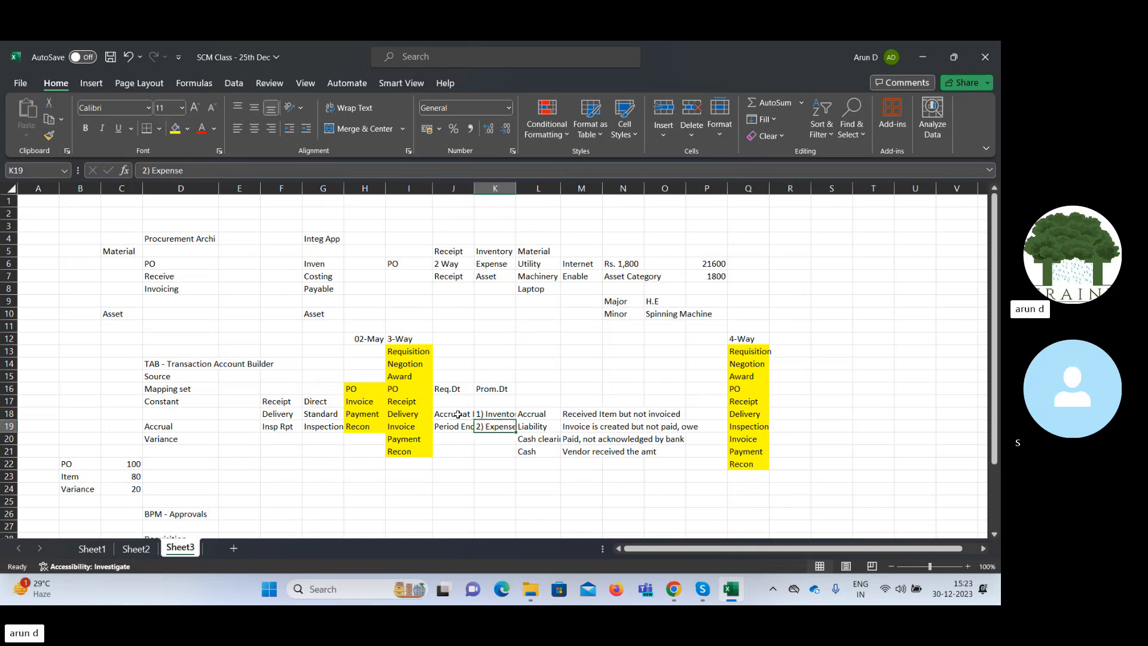
pyautogui.press('Left')
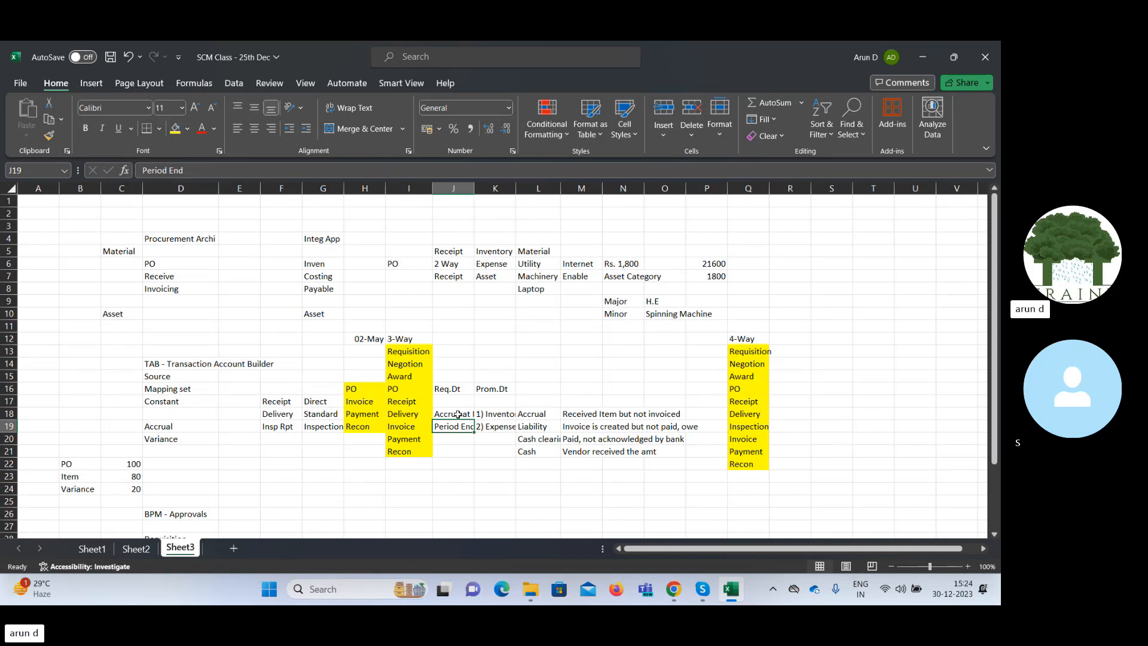
pyautogui.press('Right')
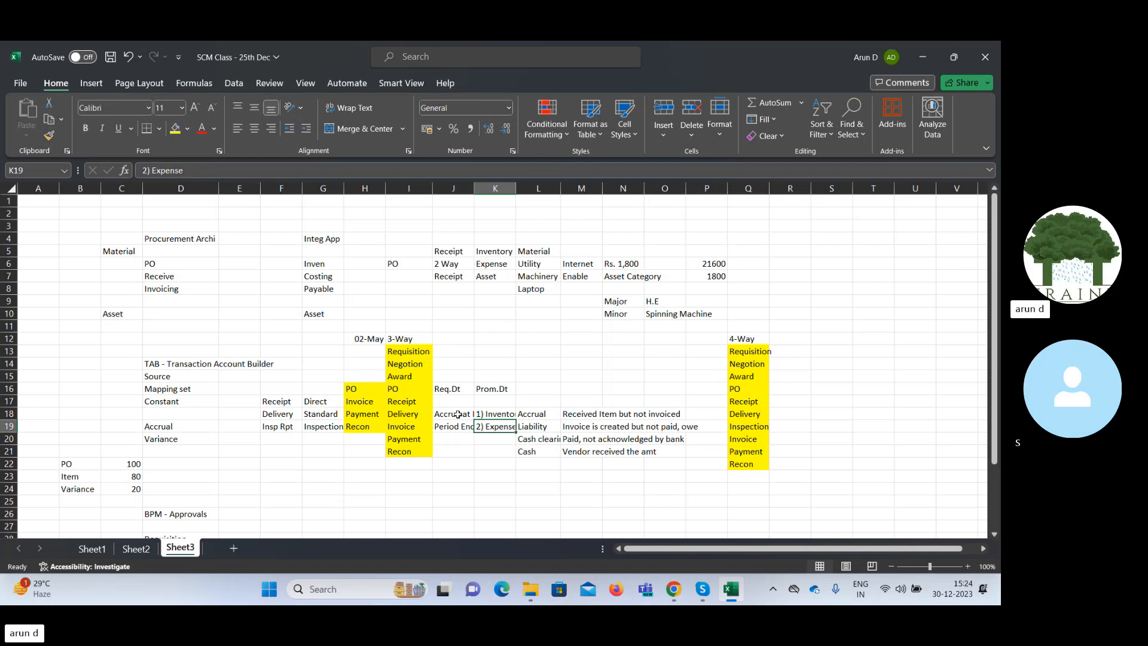
pyautogui.press('Up')
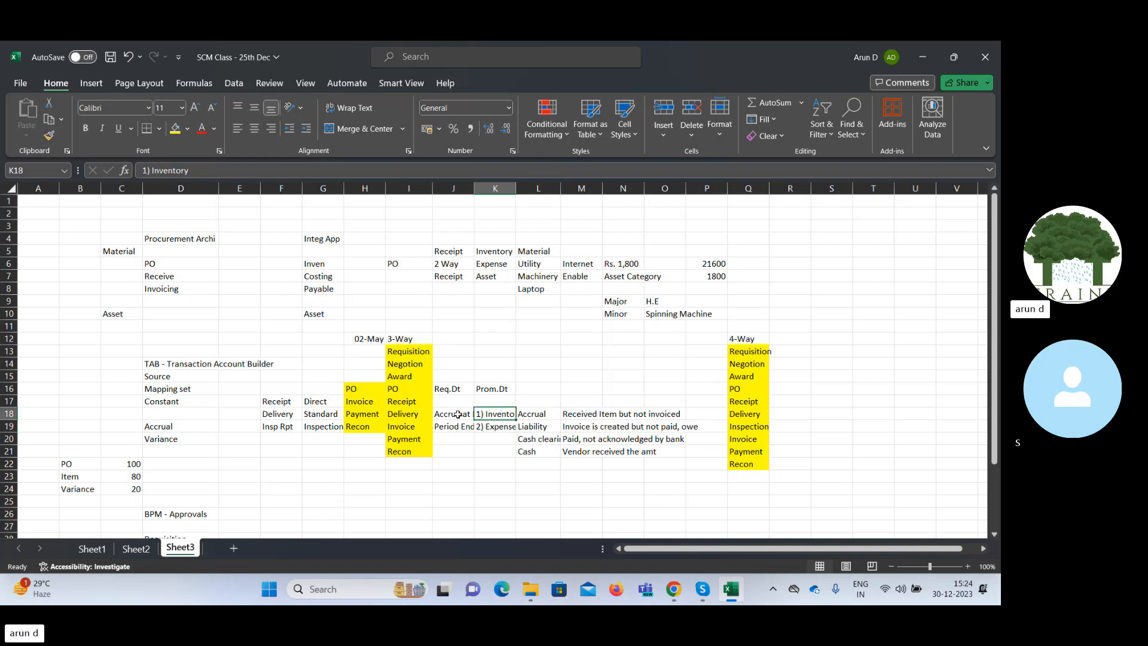
pyautogui.click(458, 415)
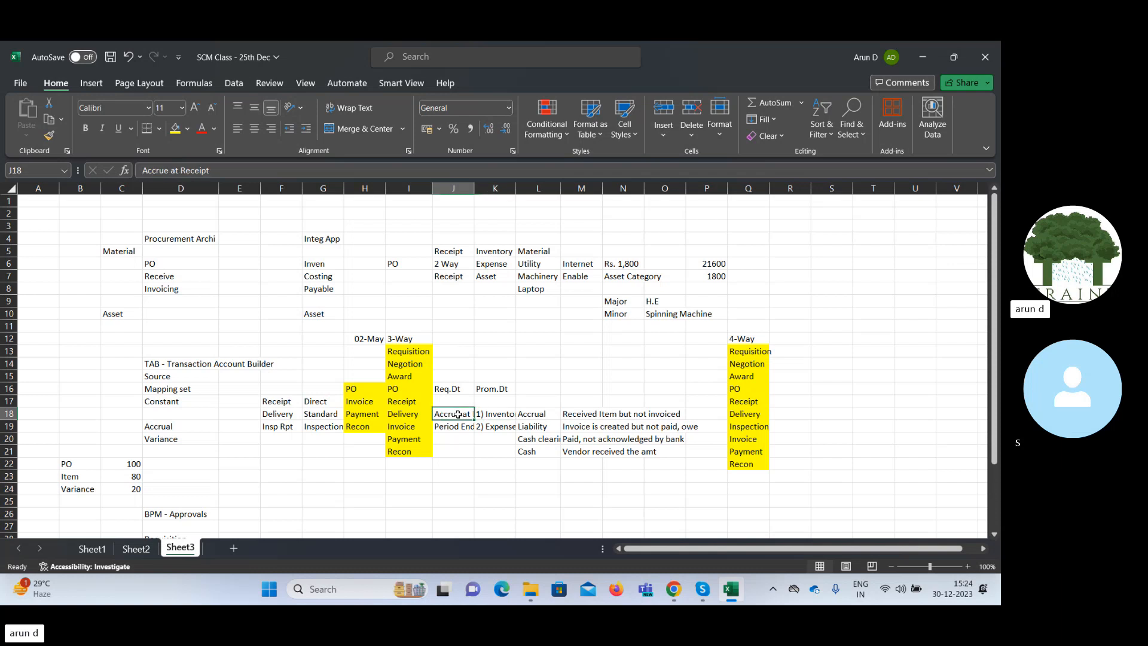
# Switch to the Oracle common options page in Chrome and examine the Expense Accruals and Legal Entity Information sections, including VAT Registration Member State.
pyautogui.click(504, 478)
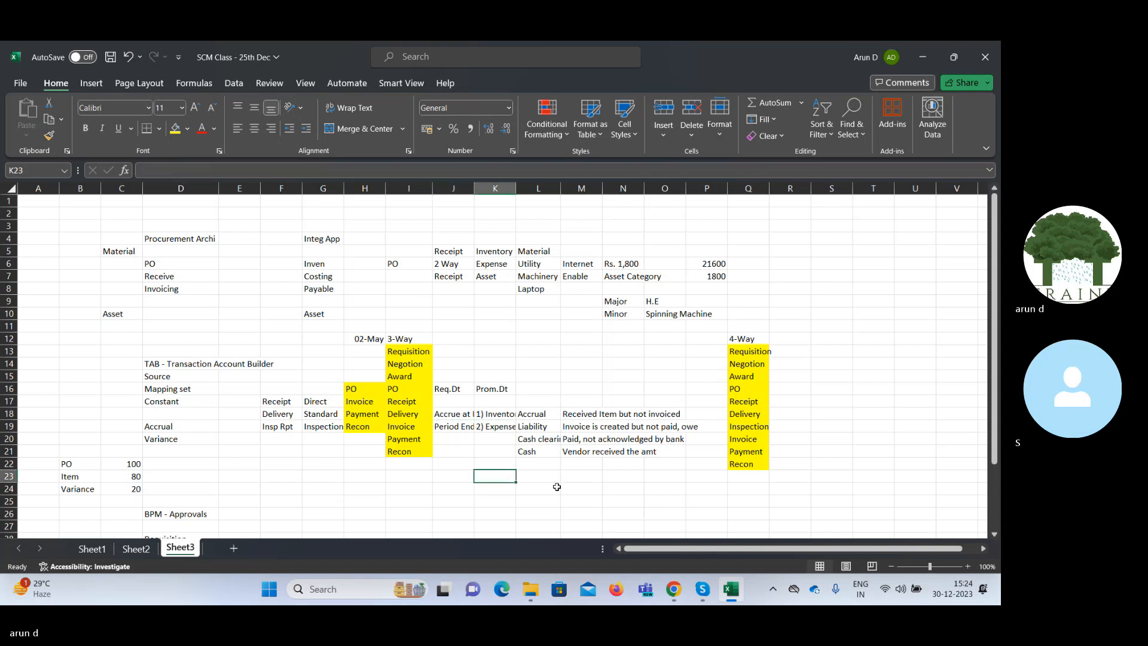
pyautogui.click(674, 589)
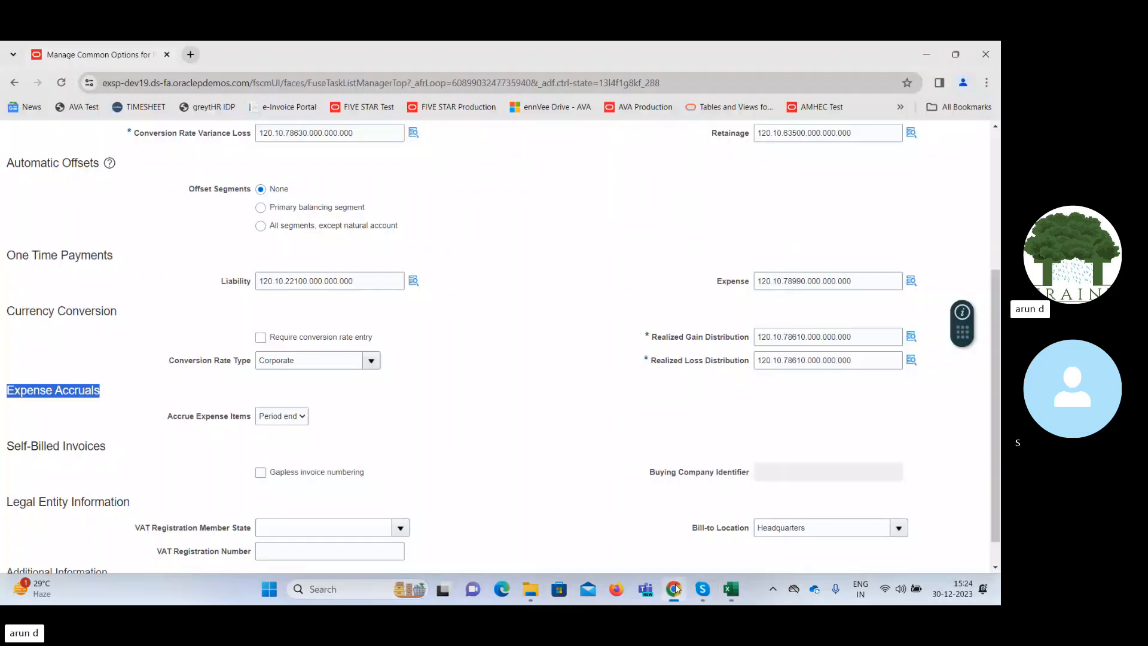
pyautogui.click(473, 430)
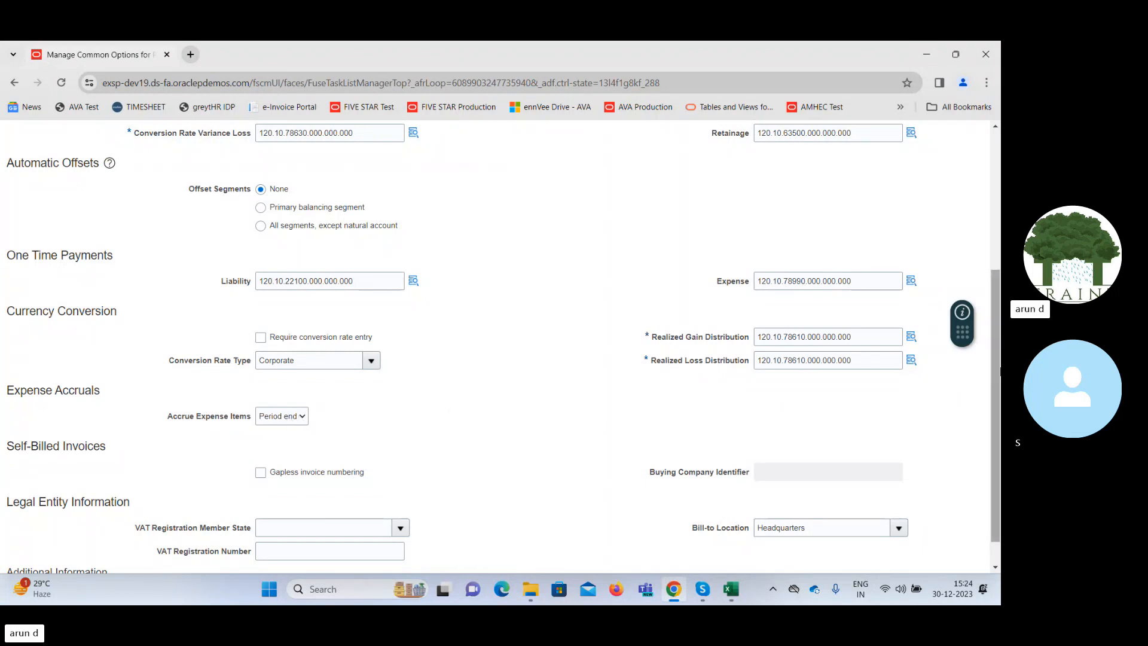
pyautogui.scroll(-1, 997, 374)
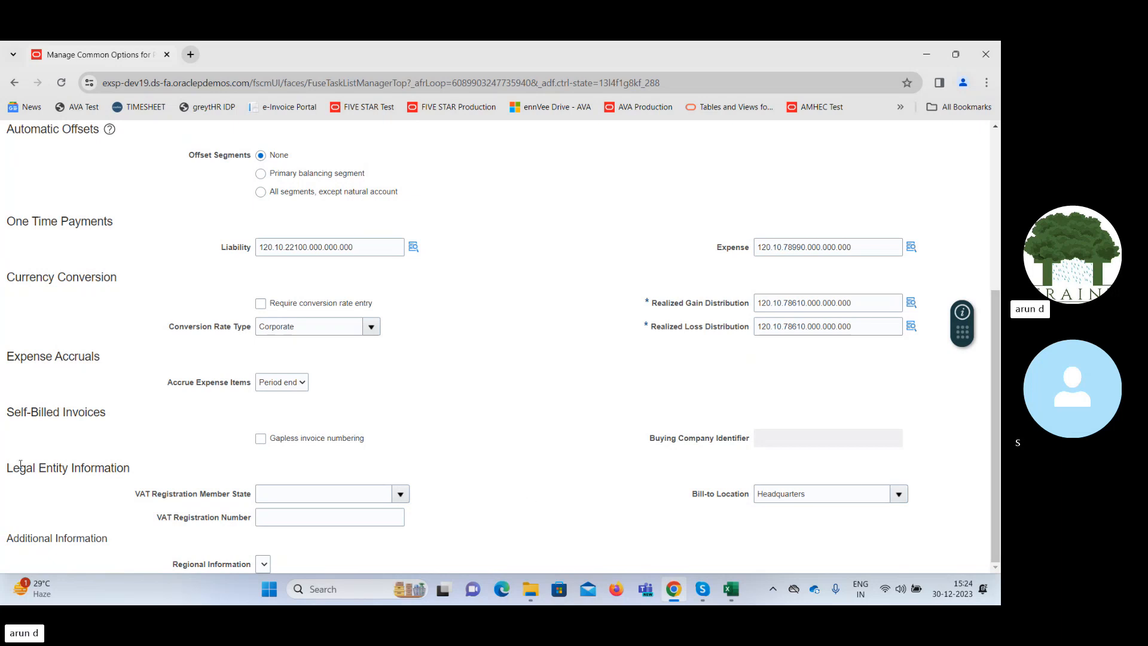
pyautogui.moveTo(20, 465); pyautogui.dragTo(294, 510)
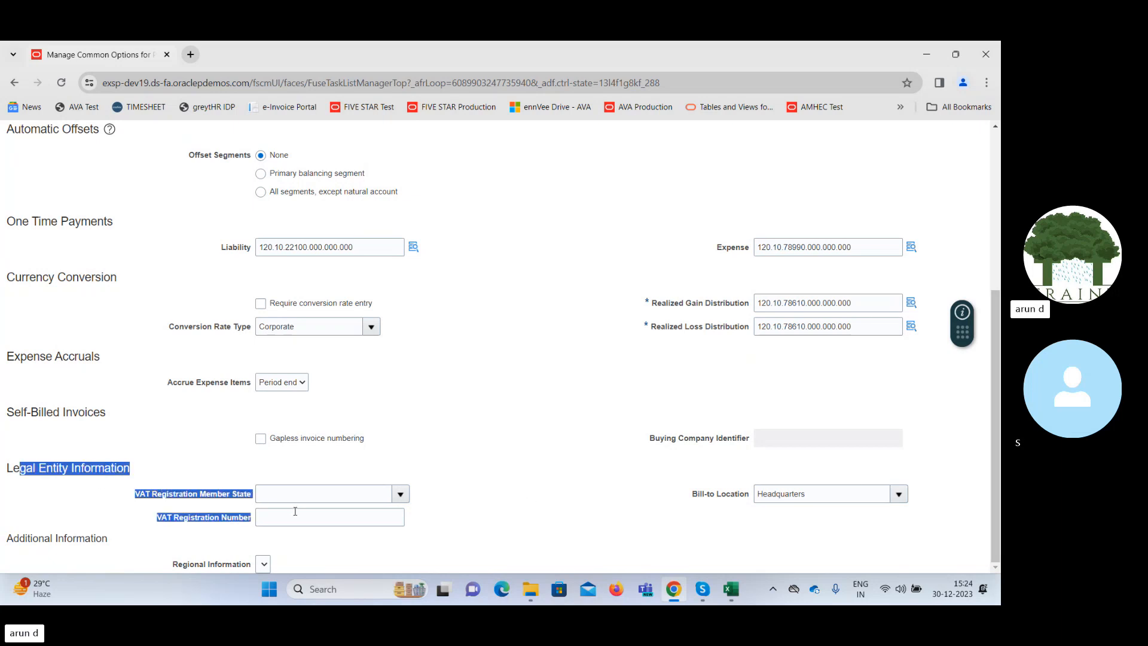
pyautogui.click(150, 471)
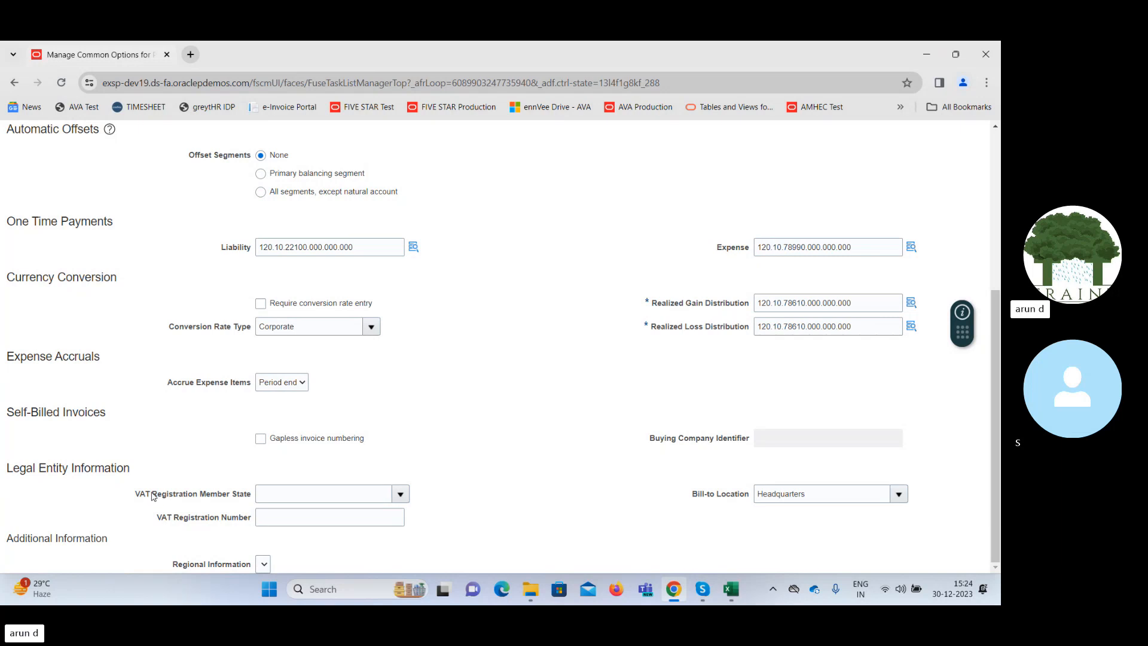
pyautogui.moveTo(153, 495); pyautogui.dragTo(235, 496)
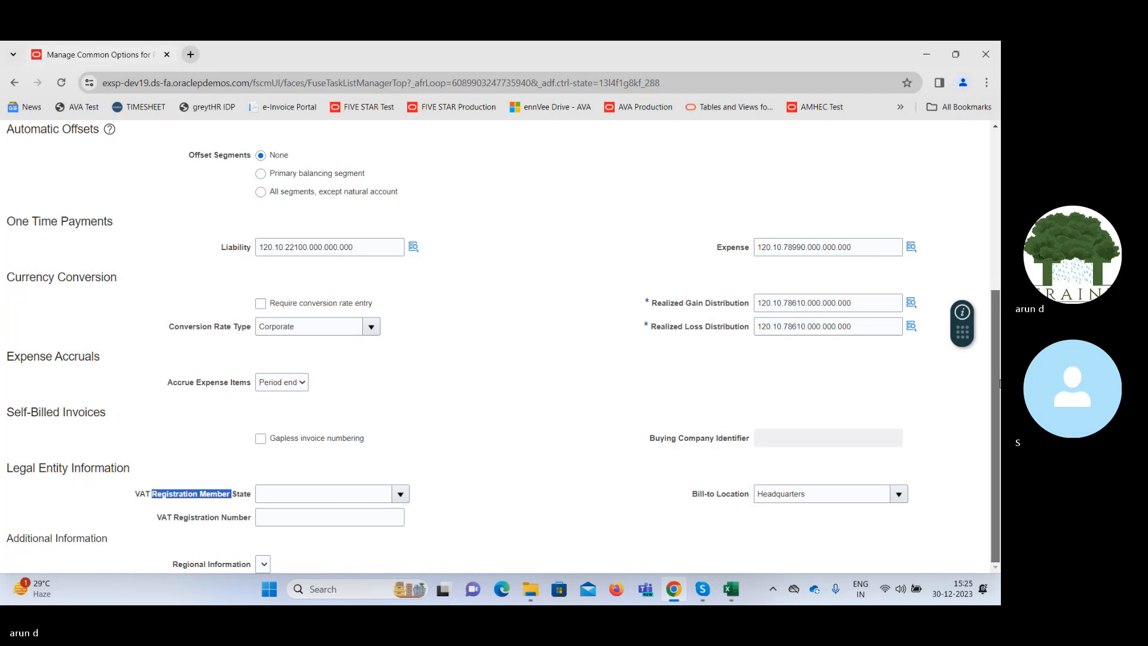
# Inspect the segments of the default Liability distribution, including the Company and Account value lists, and close them without changes.
pyautogui.moveTo(1000, 383); pyautogui.dragTo(1000, 219)
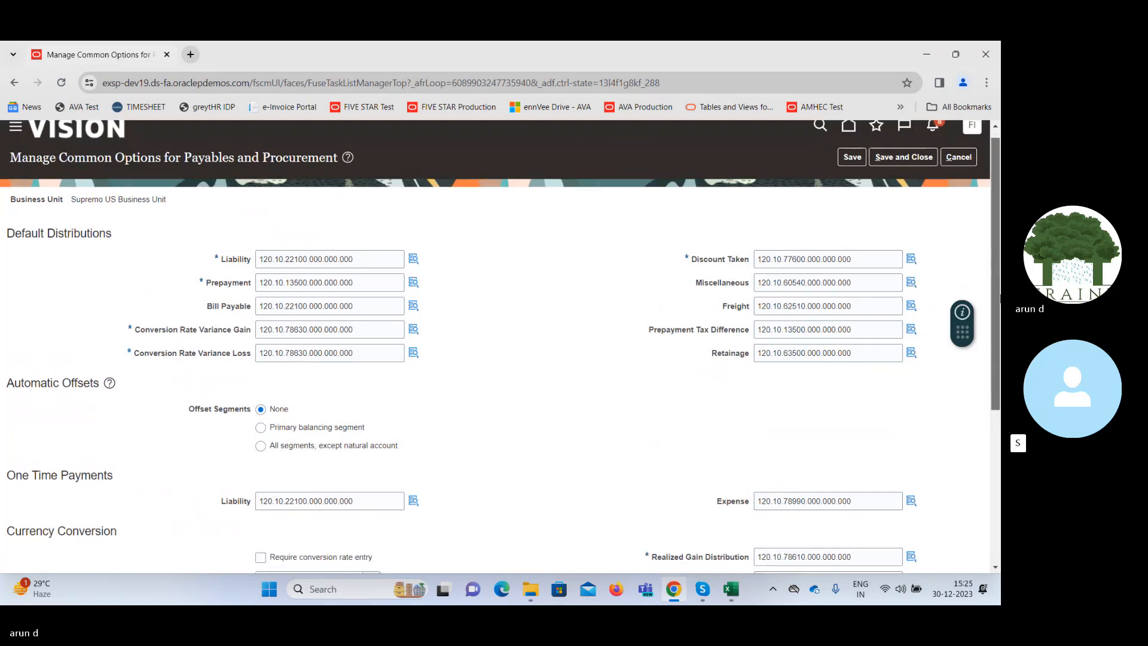
pyautogui.moveTo(998, 273)
pyautogui.mouseDown()
pyautogui.moveTo(994, 363)
pyautogui.moveTo(992, 271)
pyautogui.mouseUp()
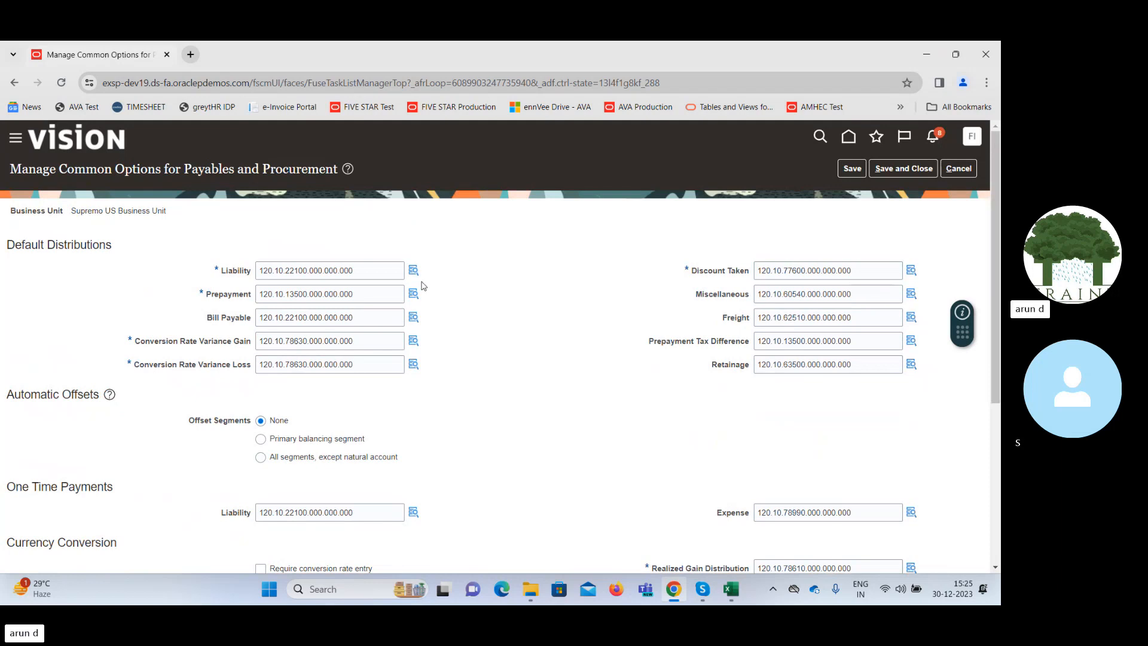
pyautogui.click(412, 268)
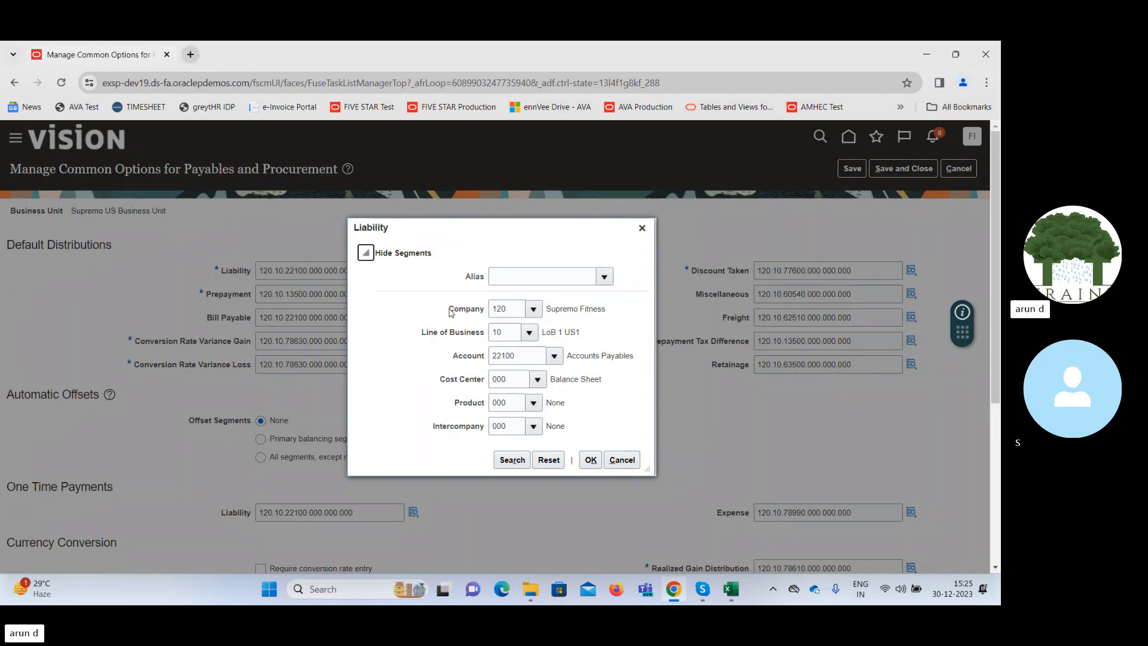
pyautogui.moveTo(449, 310); pyautogui.dragTo(484, 313)
pyautogui.moveTo(422, 336); pyautogui.dragTo(481, 361)
pyautogui.click(531, 309)
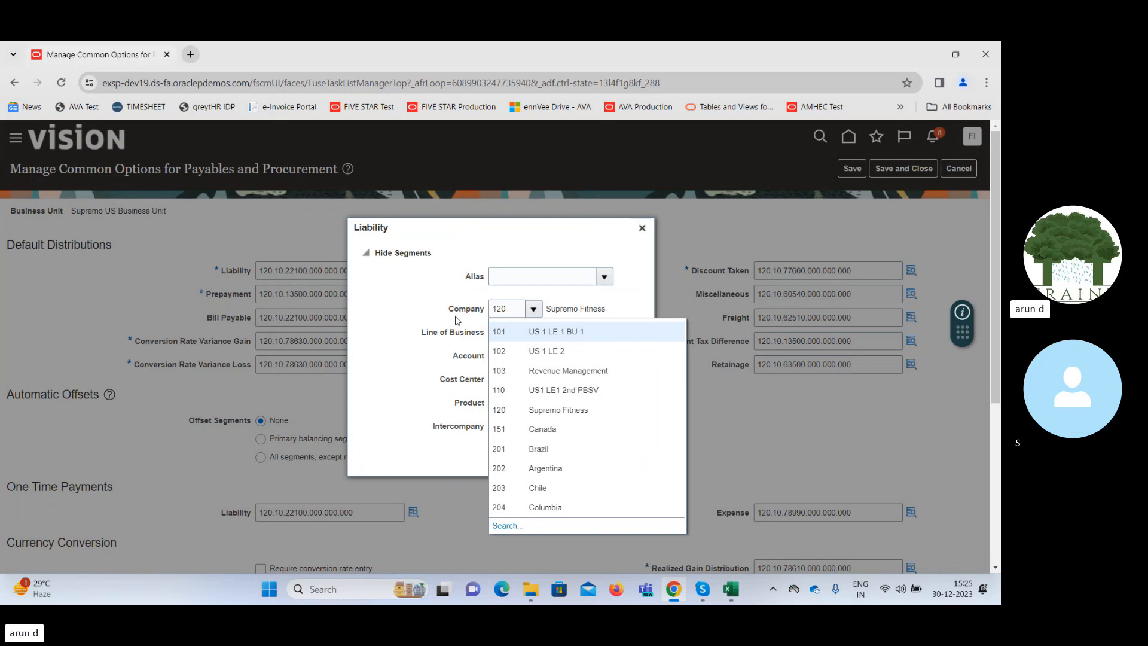
pyautogui.click(416, 324)
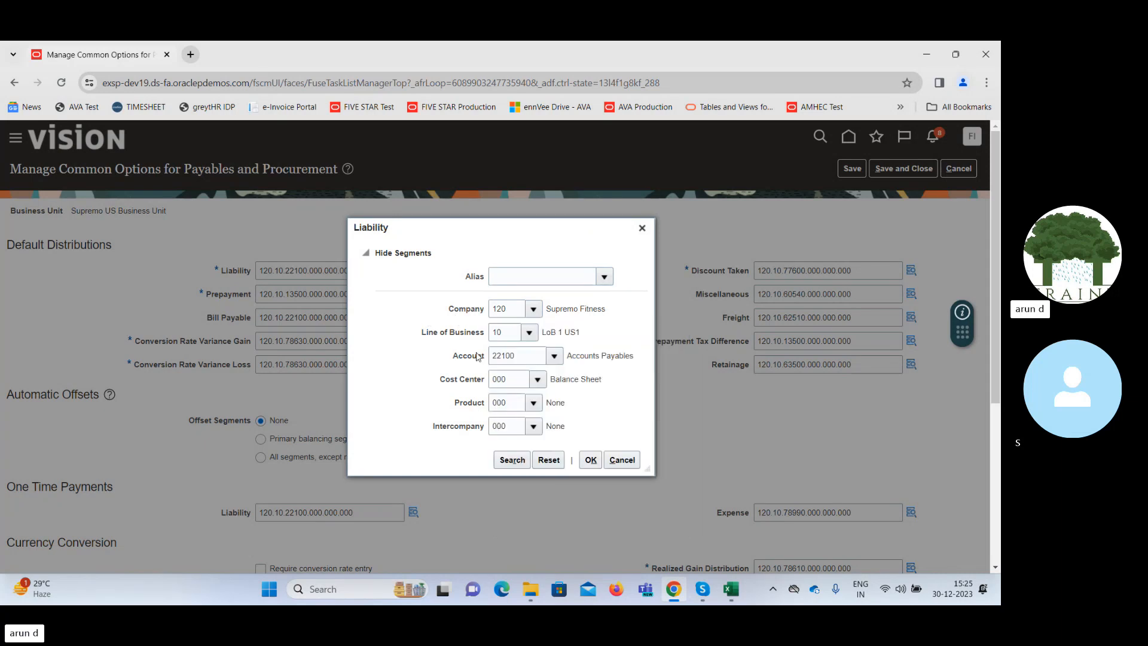
pyautogui.click(556, 357)
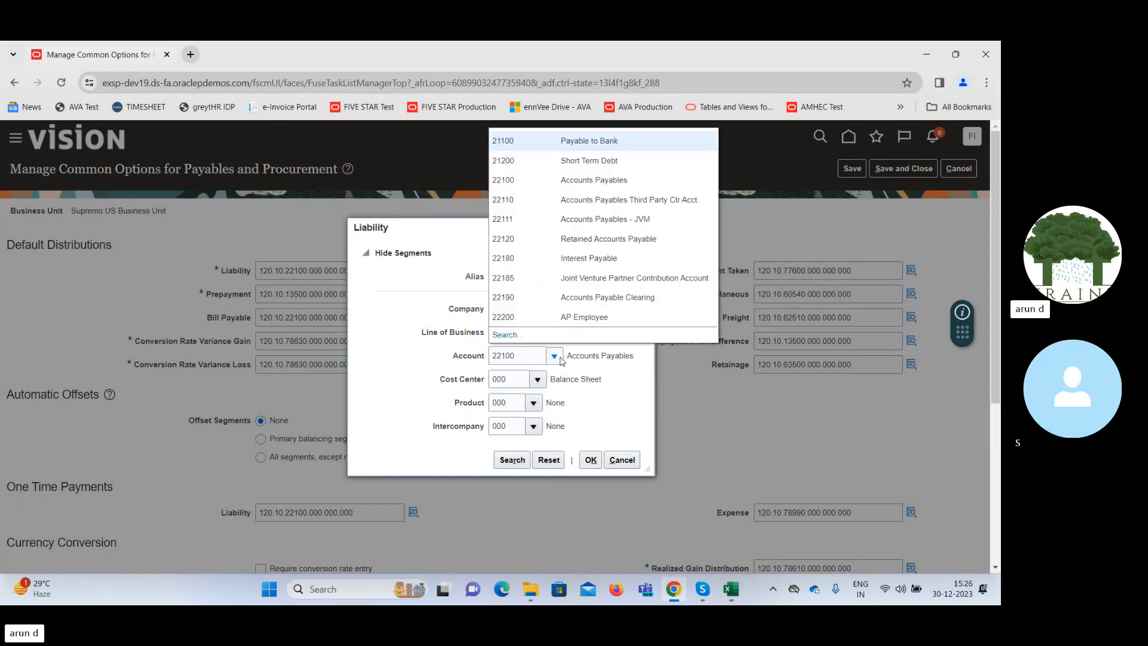
pyautogui.click(400, 365)
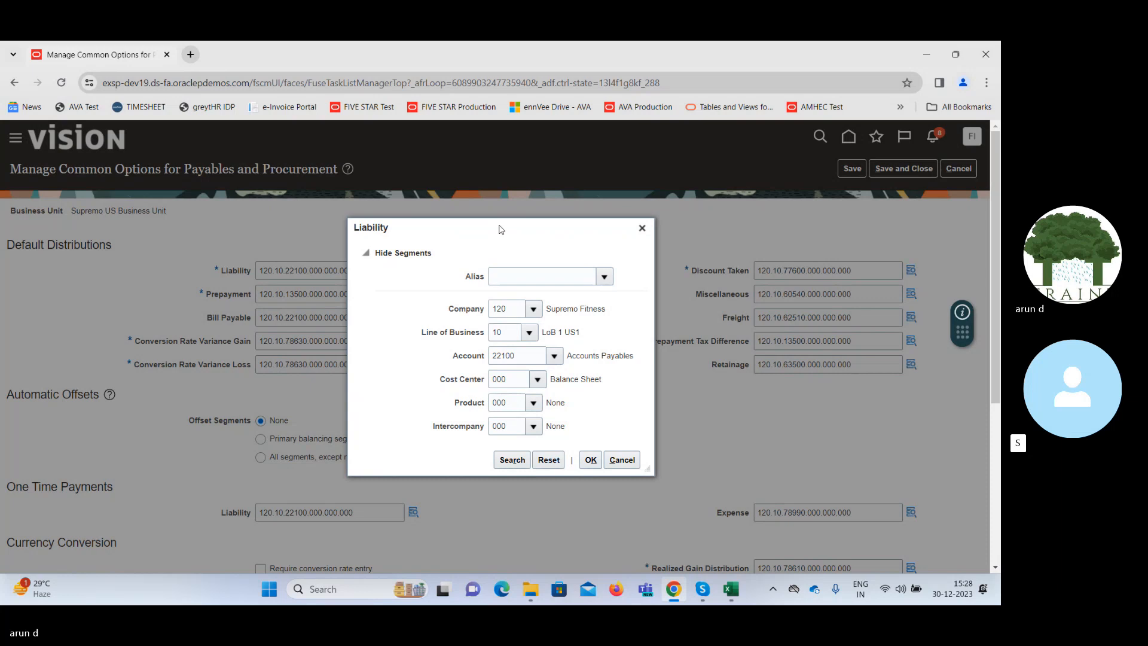
pyautogui.click(642, 228)
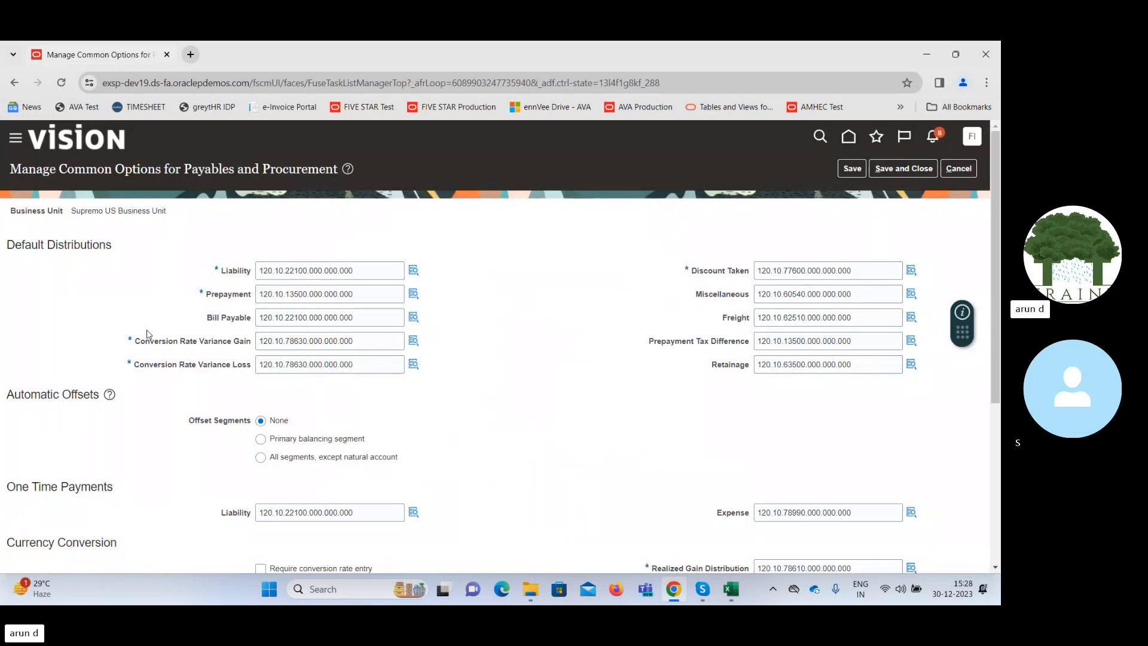
# Save and close the common options for Payables and Procurement, and return to the Procurement setup page.
pyautogui.scroll(-3, 997, 374)
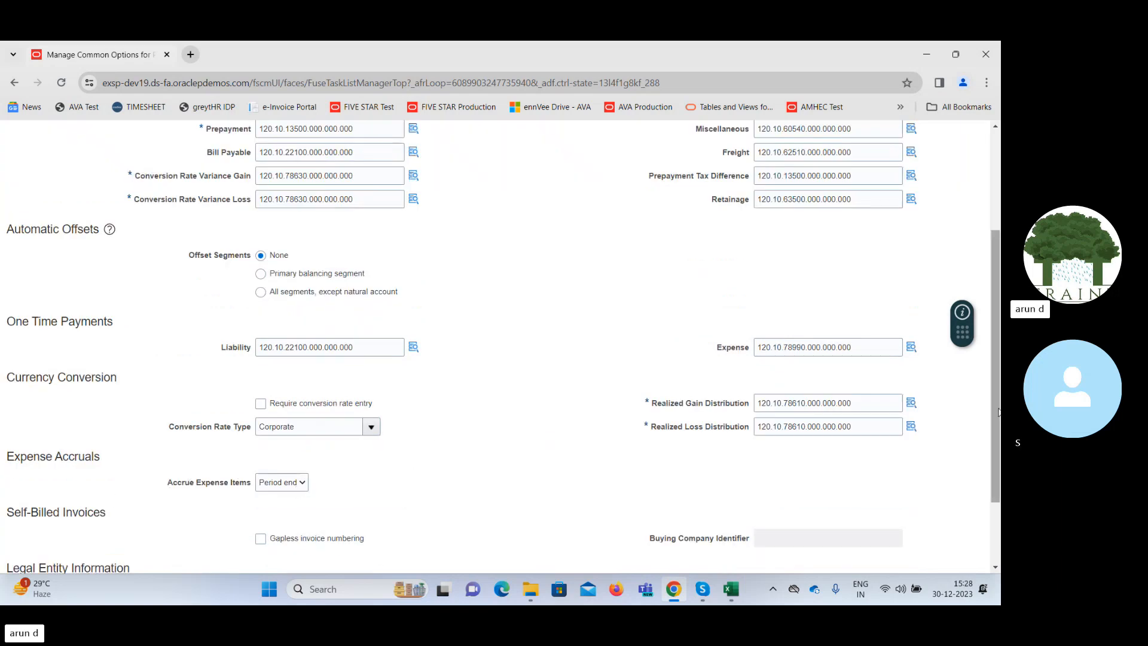
pyautogui.moveTo(999, 412); pyautogui.dragTo(999, 261)
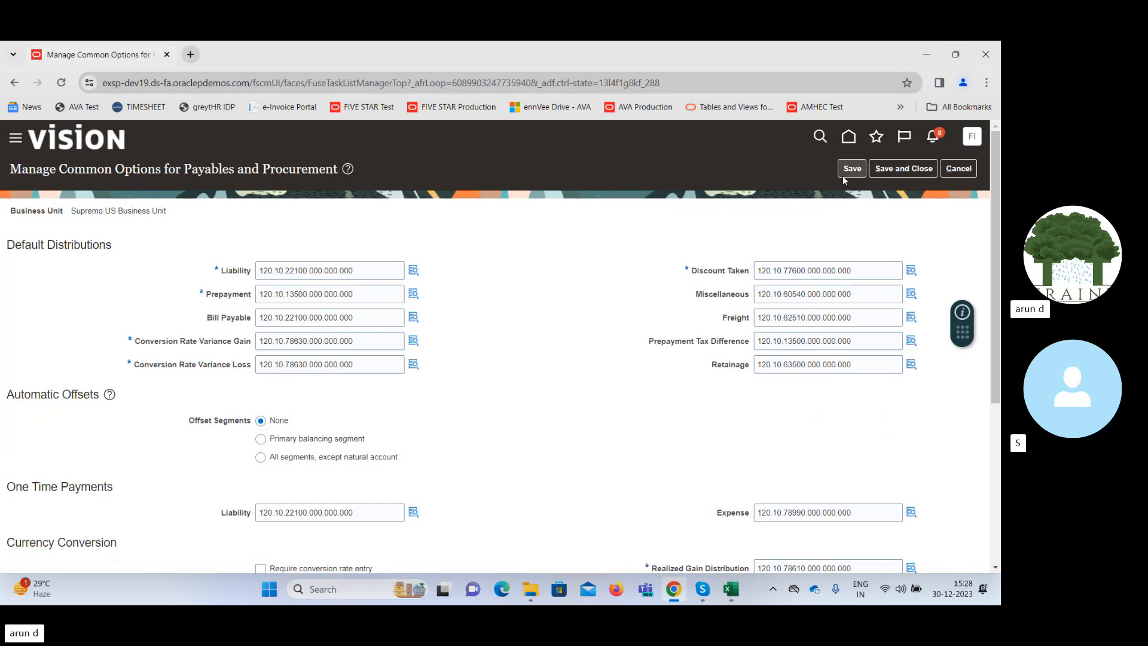
pyautogui.click(903, 169)
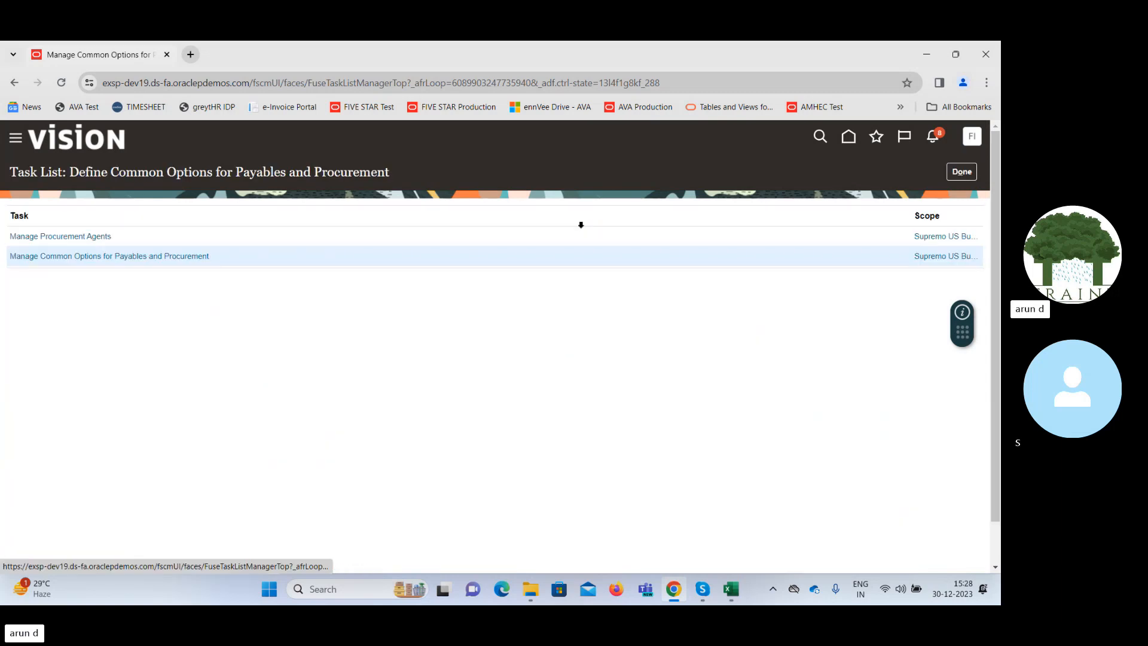
pyautogui.click(961, 172)
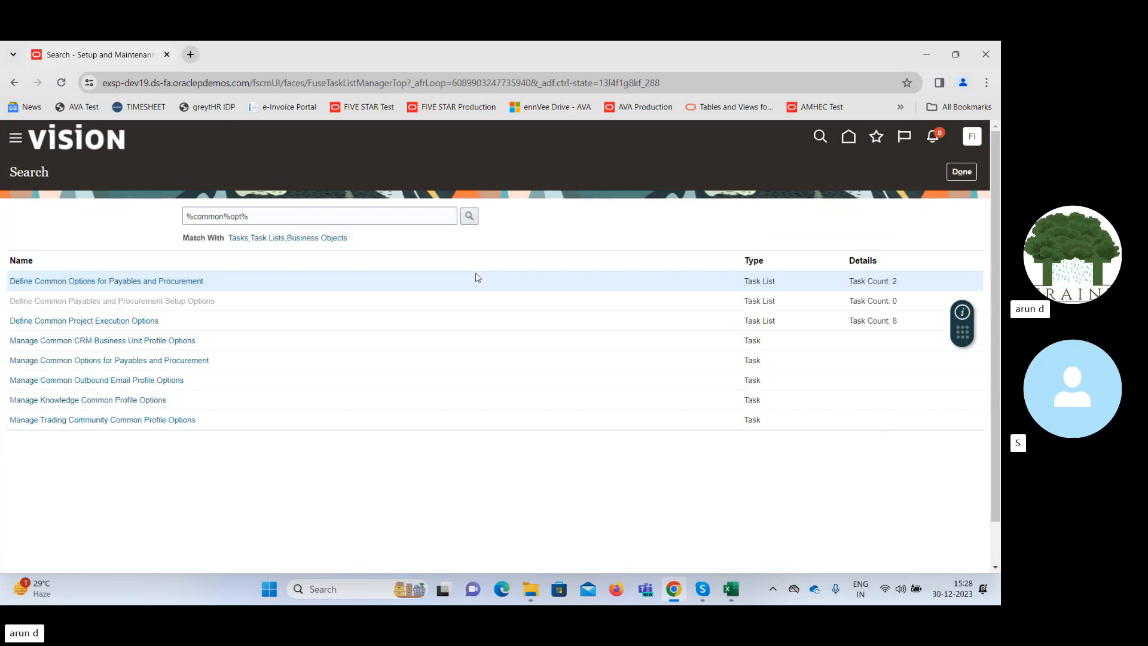
pyautogui.click(957, 174)
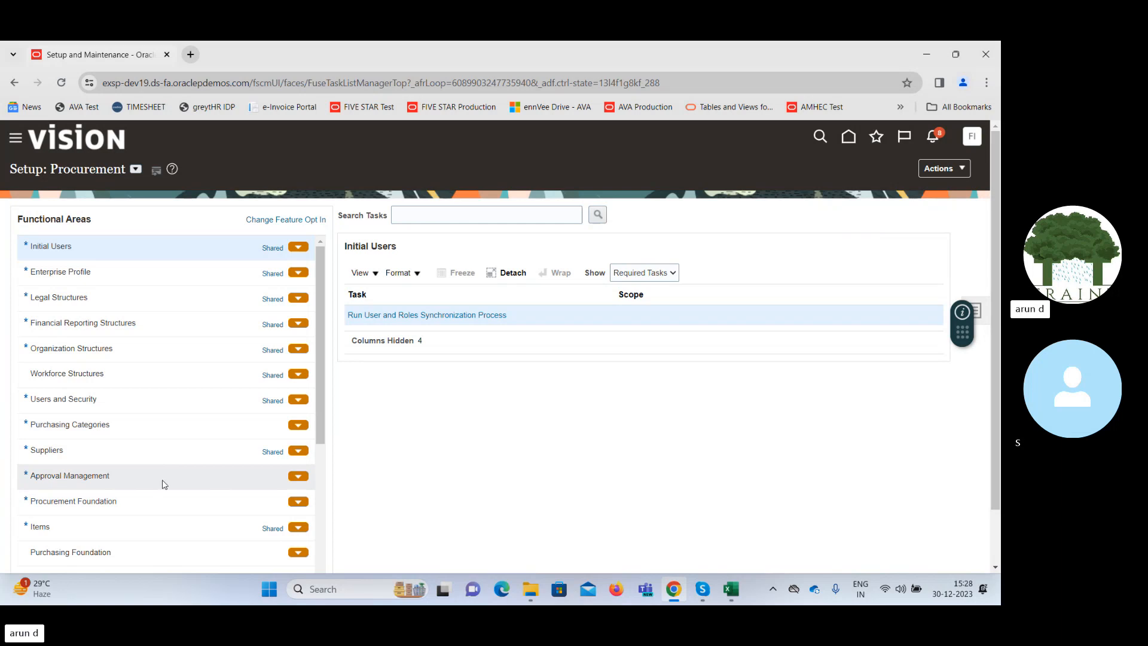
# Show All Tasks for the Procurement Foundation functional area.
pyautogui.click(175, 502)
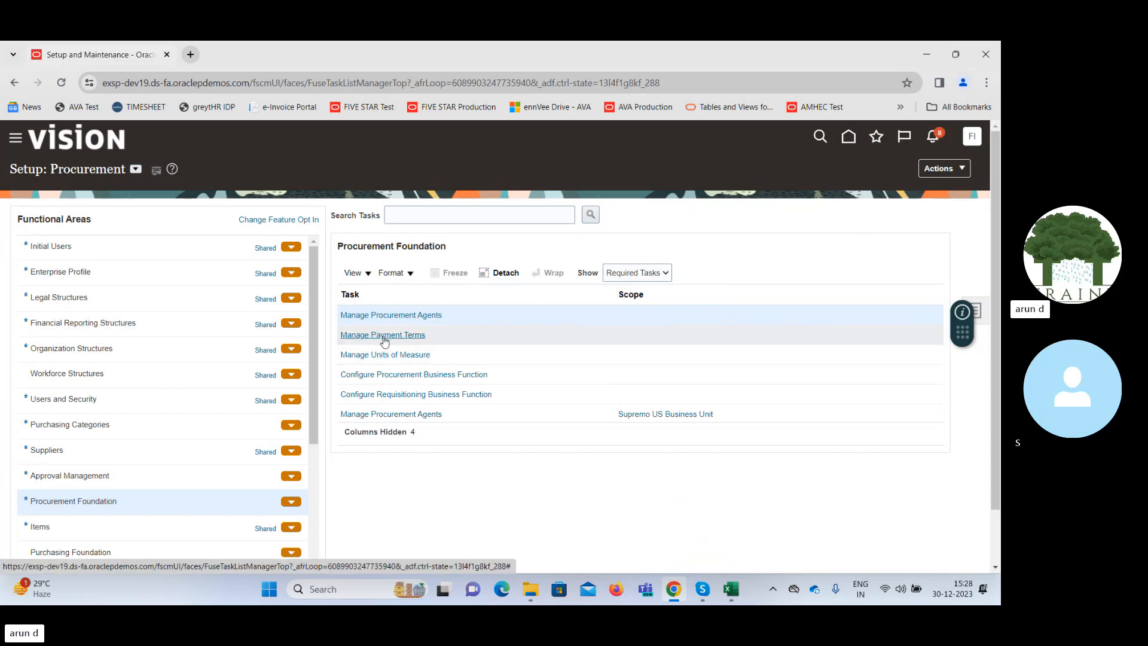
pyautogui.click(635, 274)
pyautogui.click(639, 297)
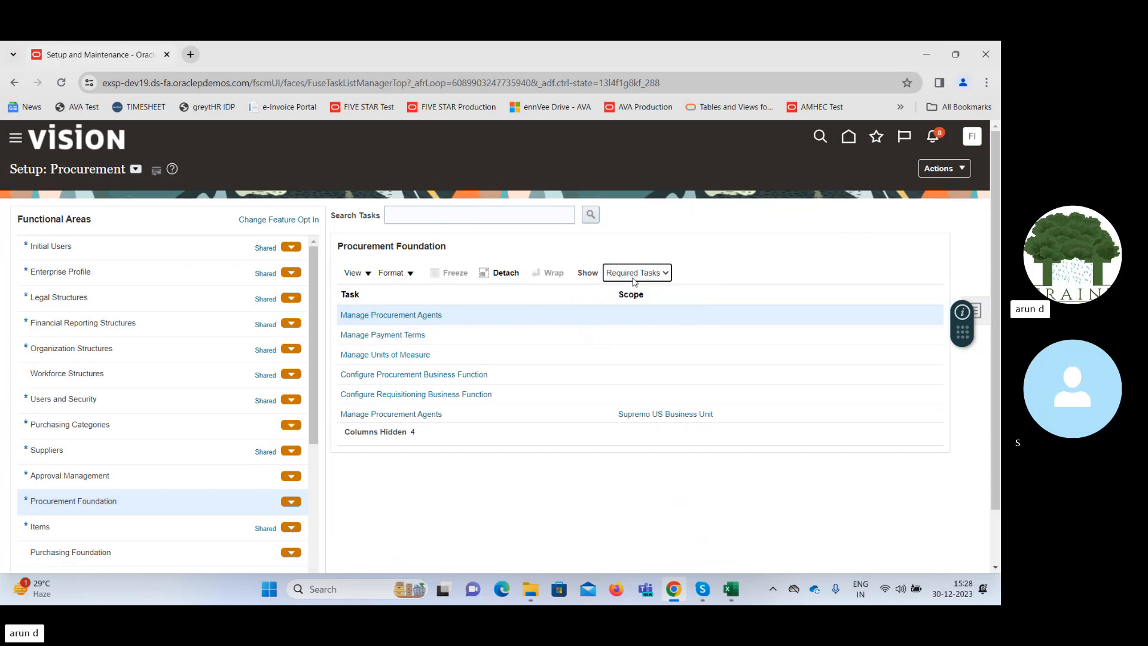
pyautogui.click(636, 275)
pyautogui.click(637, 288)
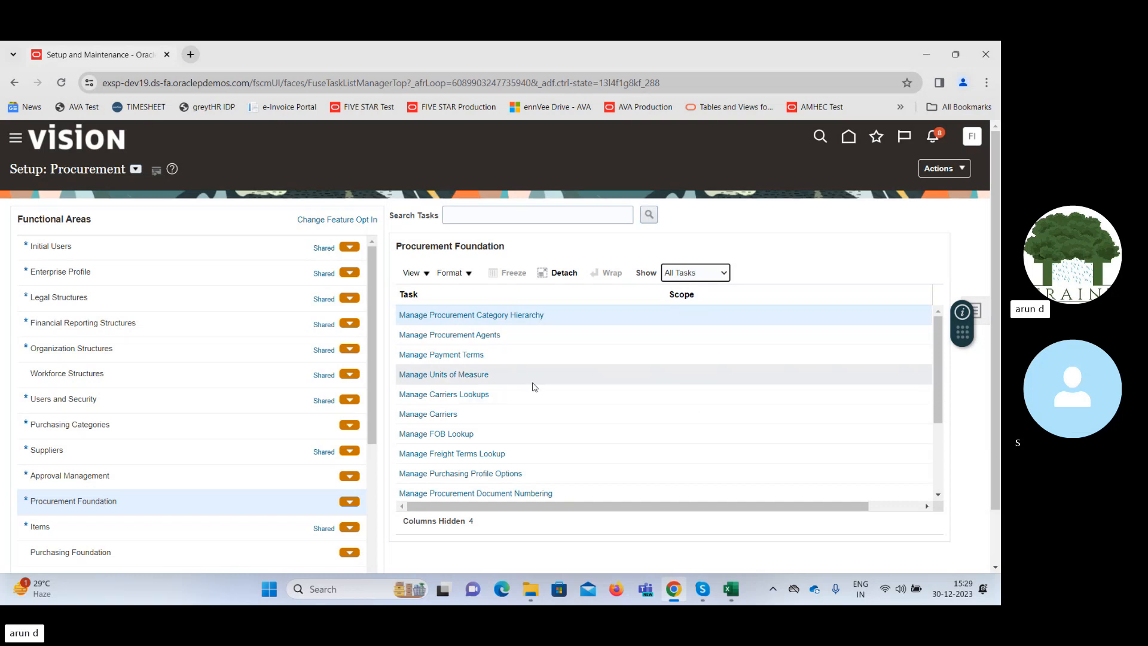
# Open Manage Payment Terms and start creating a new payment term.
pyautogui.click(470, 356)
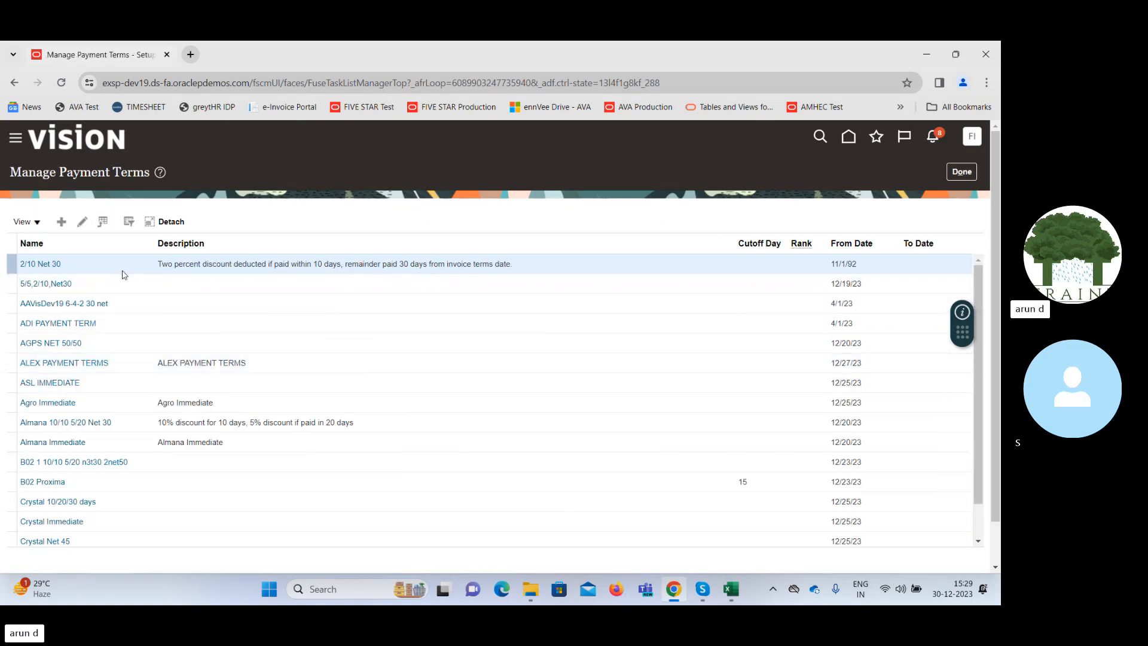
pyautogui.click(62, 222)
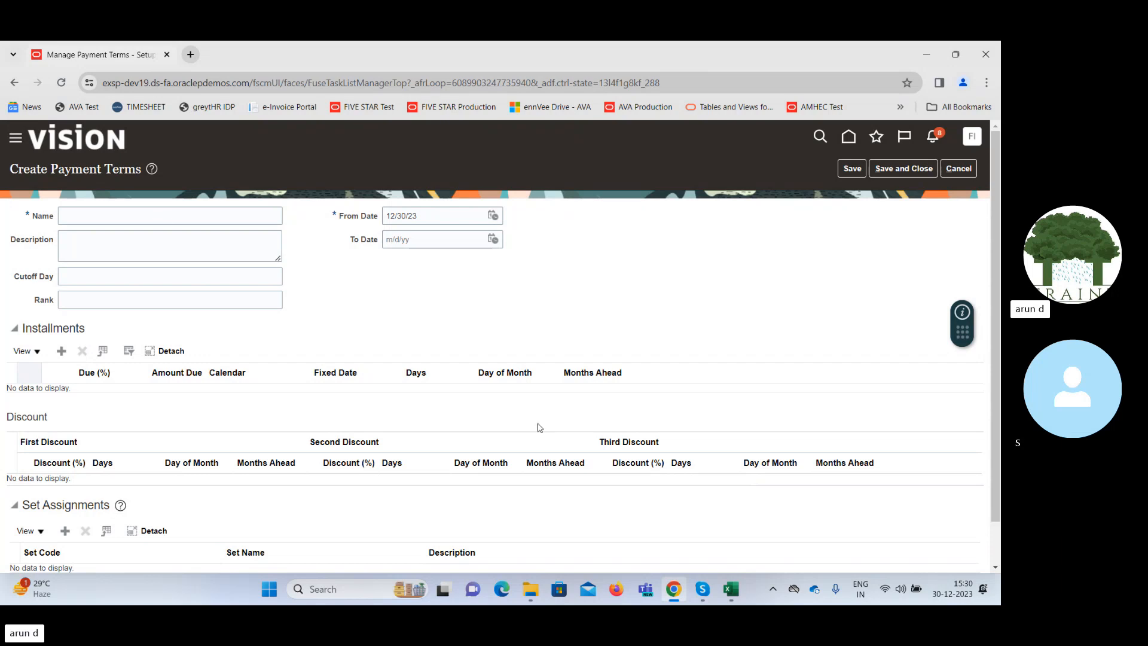
# Switch to the Excel class workbook and enter "Invoice" in cell S3 with the date 30-Dec-23 in T3.
pyautogui.click(733, 593)
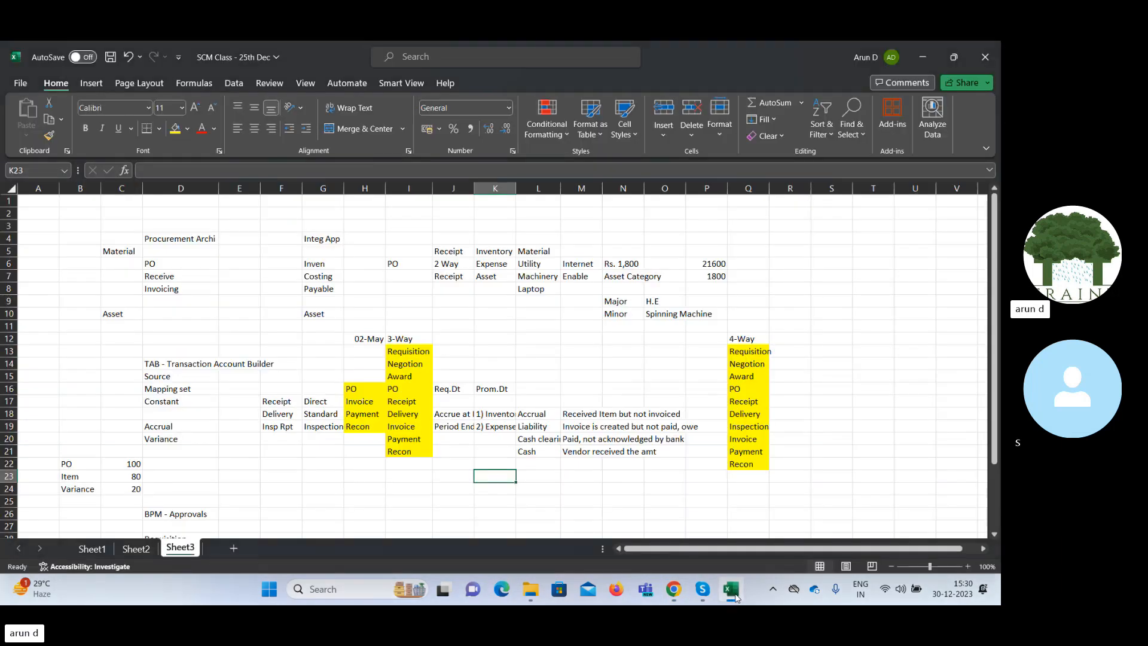
pyautogui.click(833, 223)
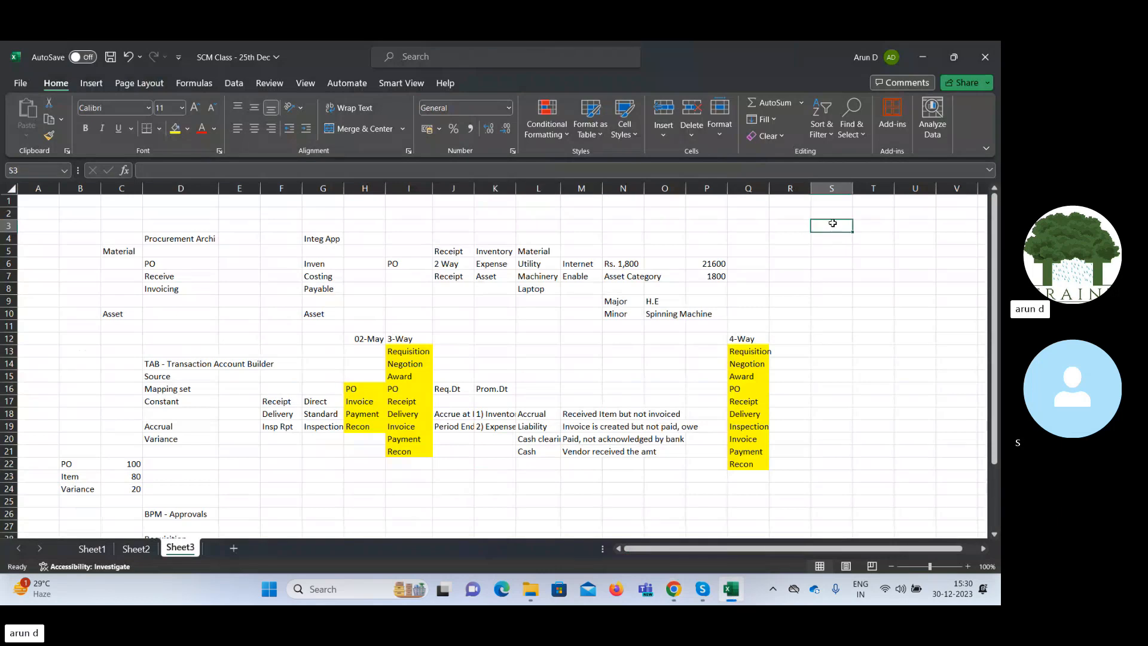
pyautogui.write('Invoice')
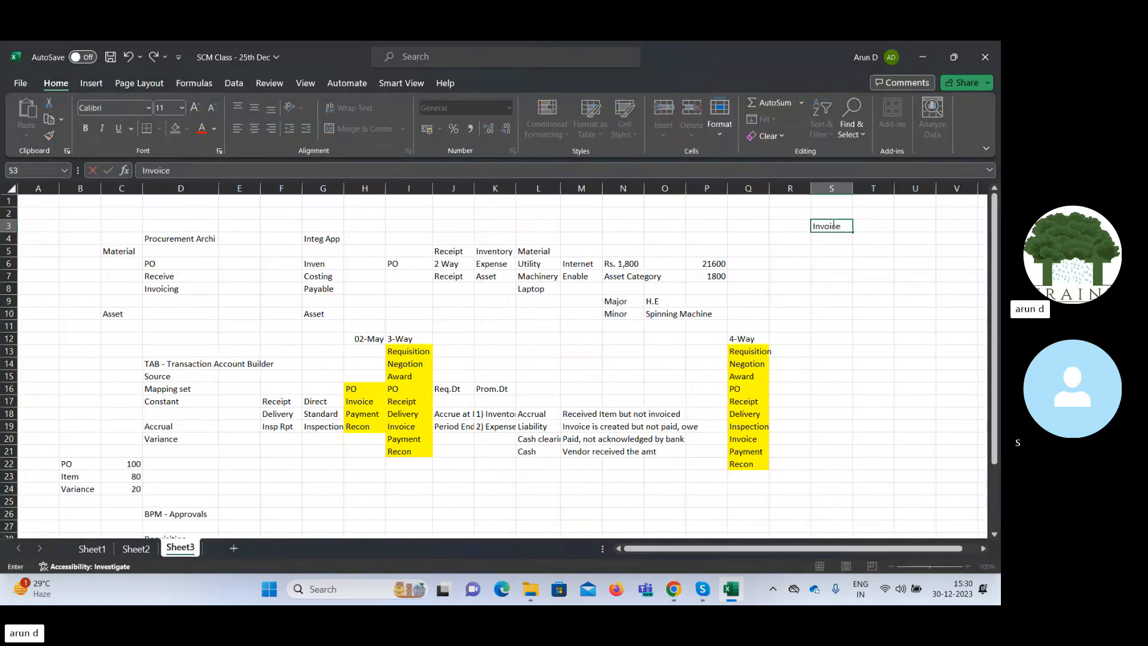
pyautogui.press('Tab')
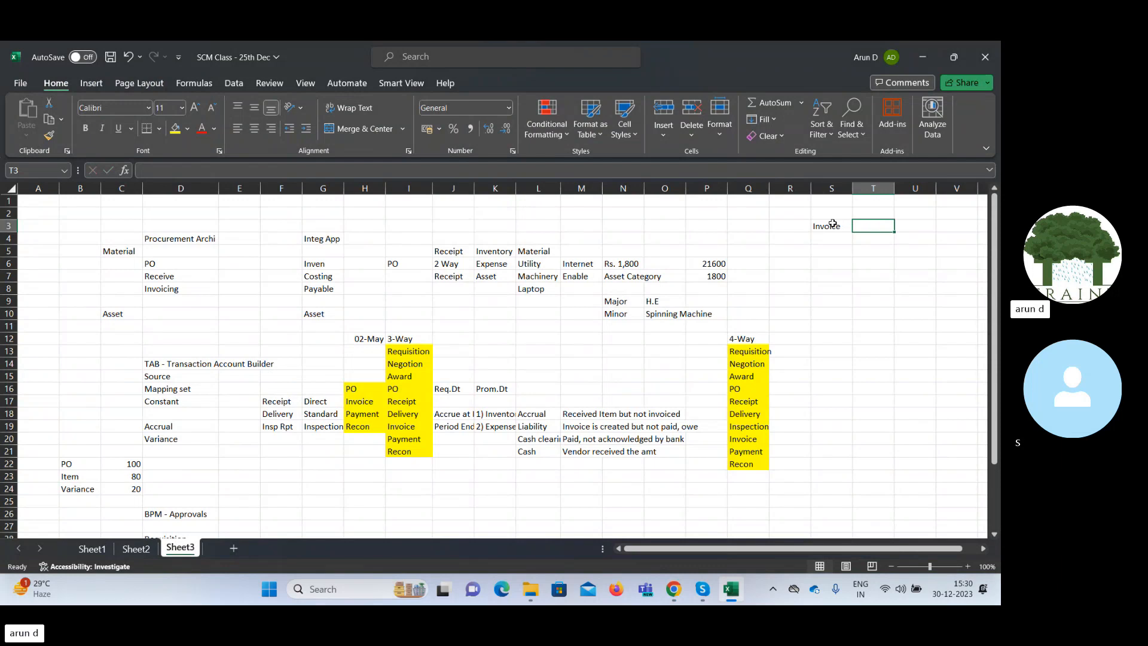
pyautogui.write('30-')
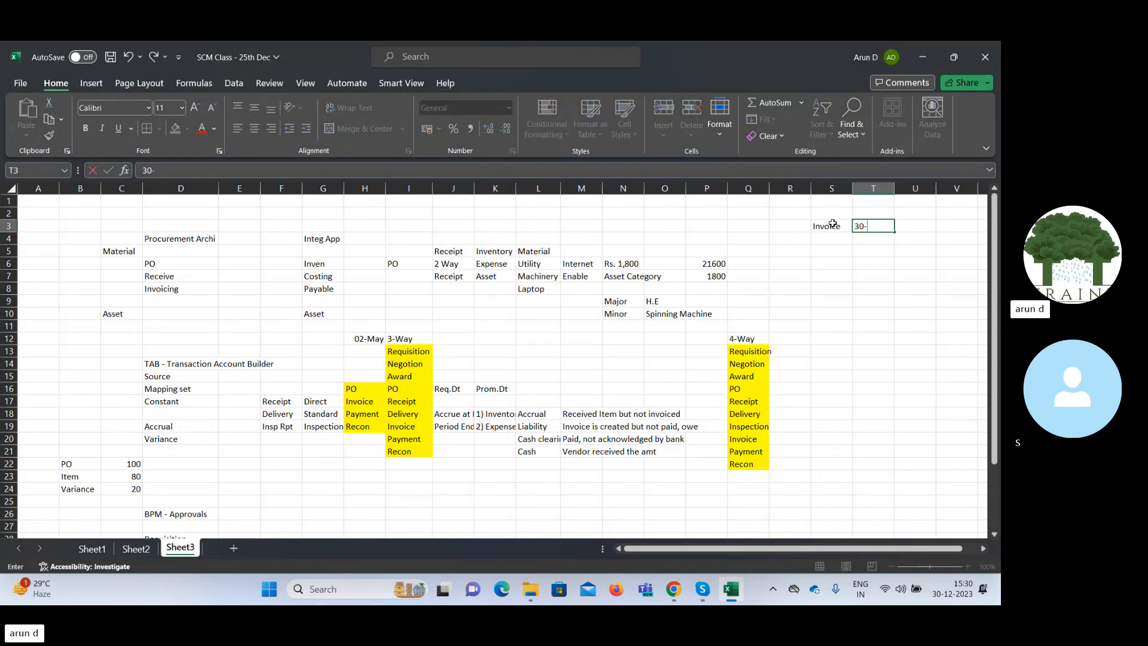
pyautogui.write('Dec-23')
pyautogui.press('Tab')
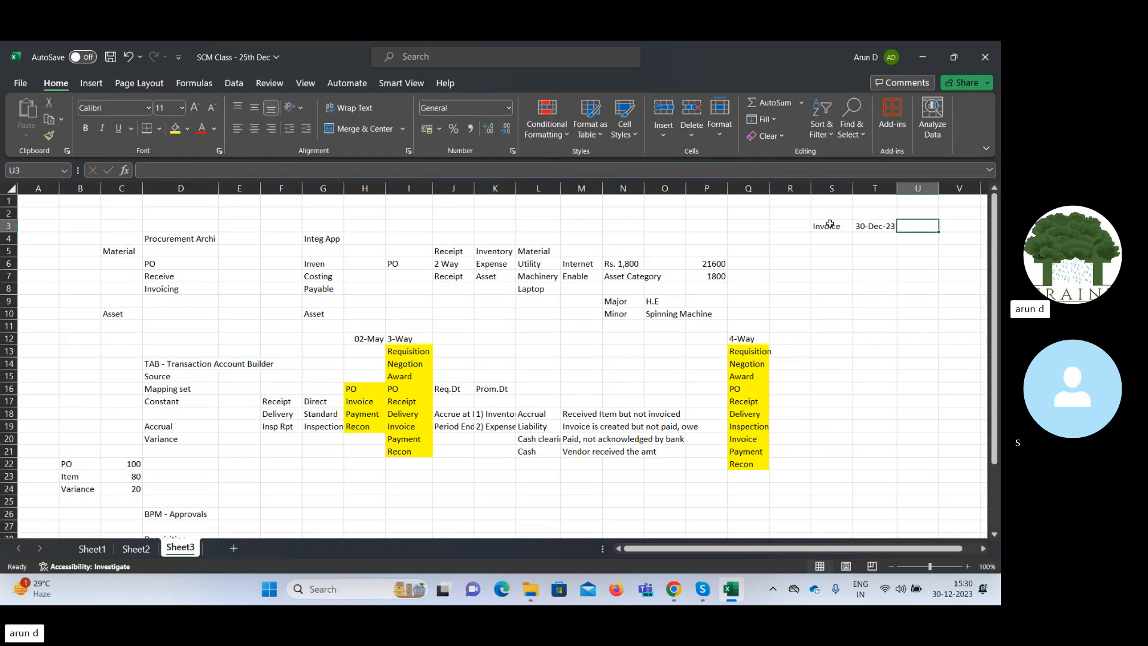
# Enter the heading "Pay Date" in cell U2, one row above and one column right of the invoice date.
pyautogui.press('Left')
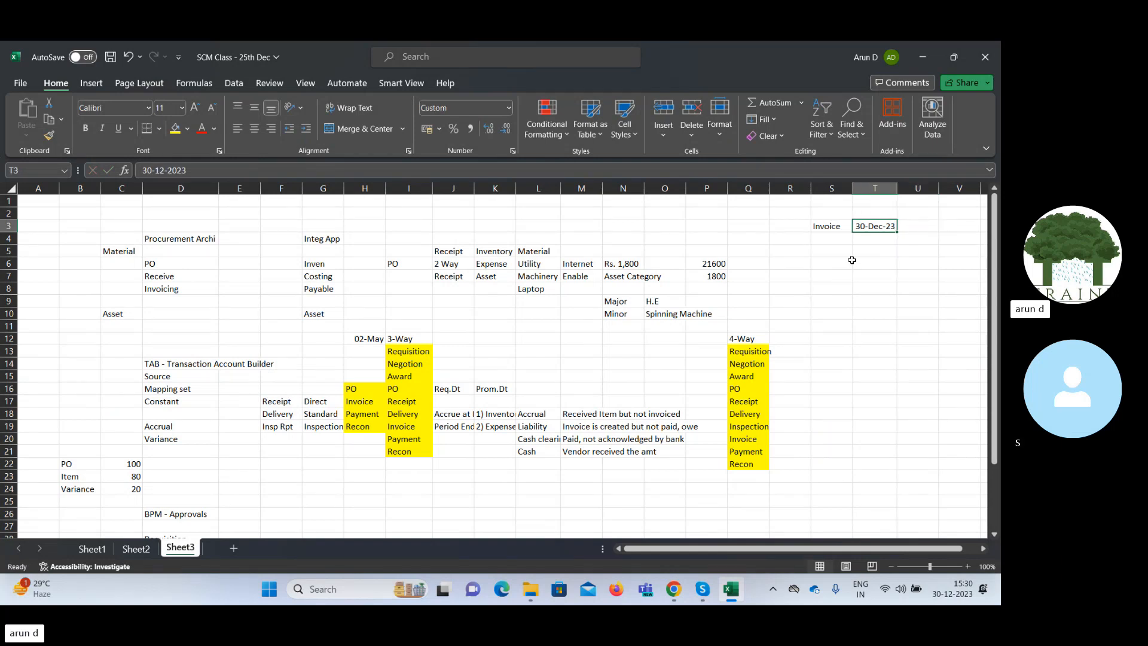
pyautogui.press('Up')
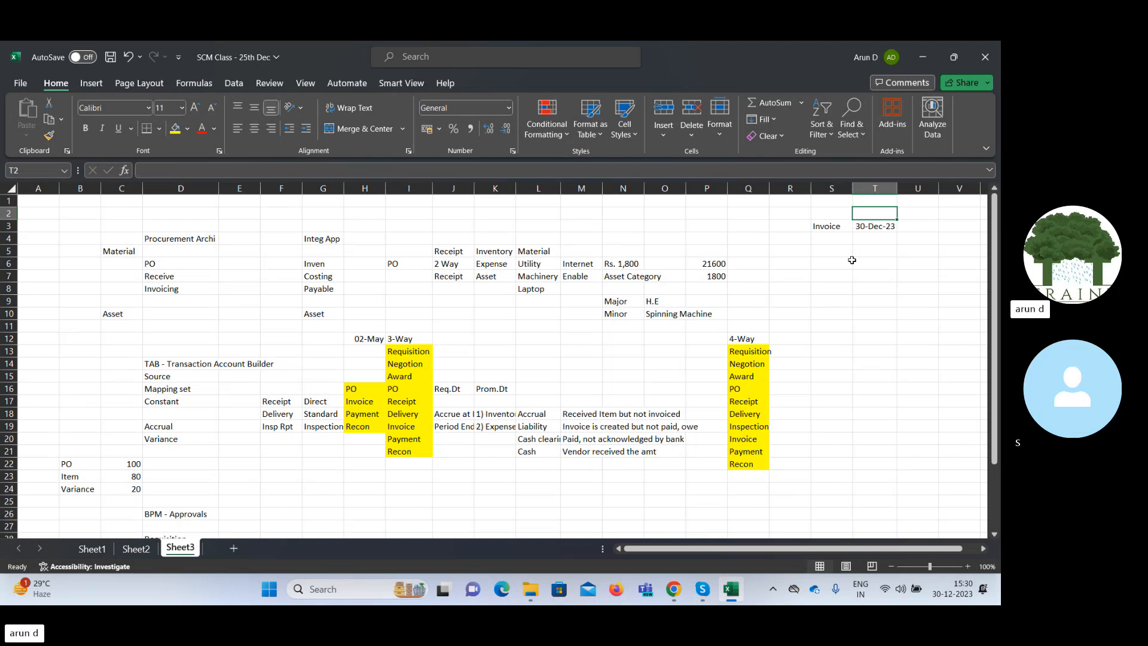
pyautogui.press('Right')
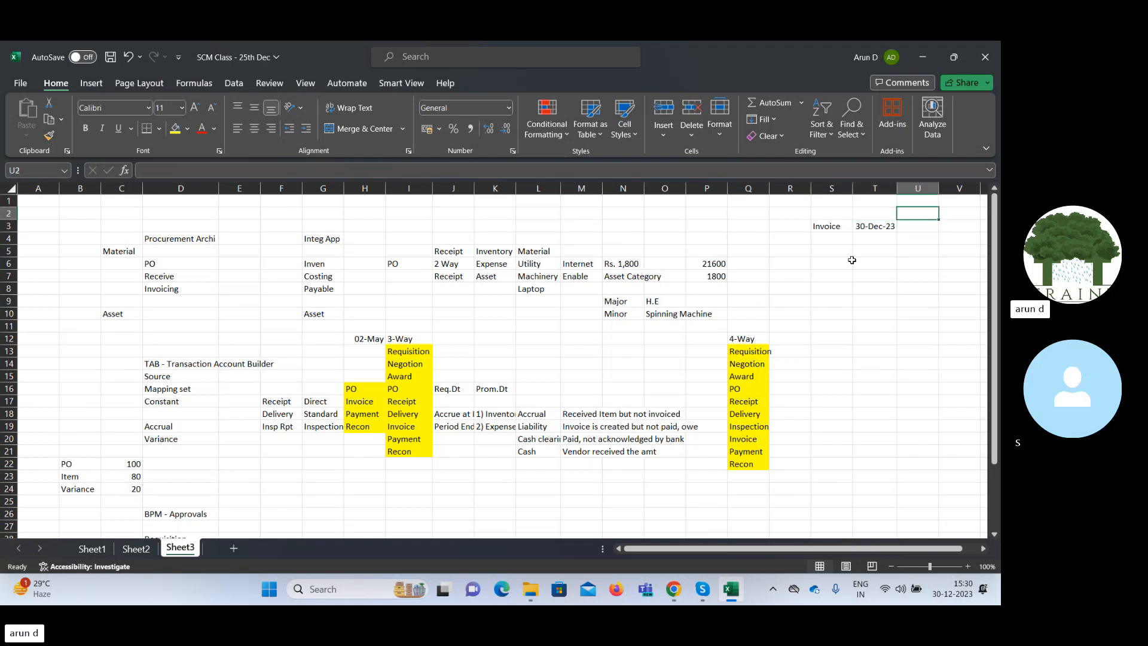
pyautogui.write('Pay')
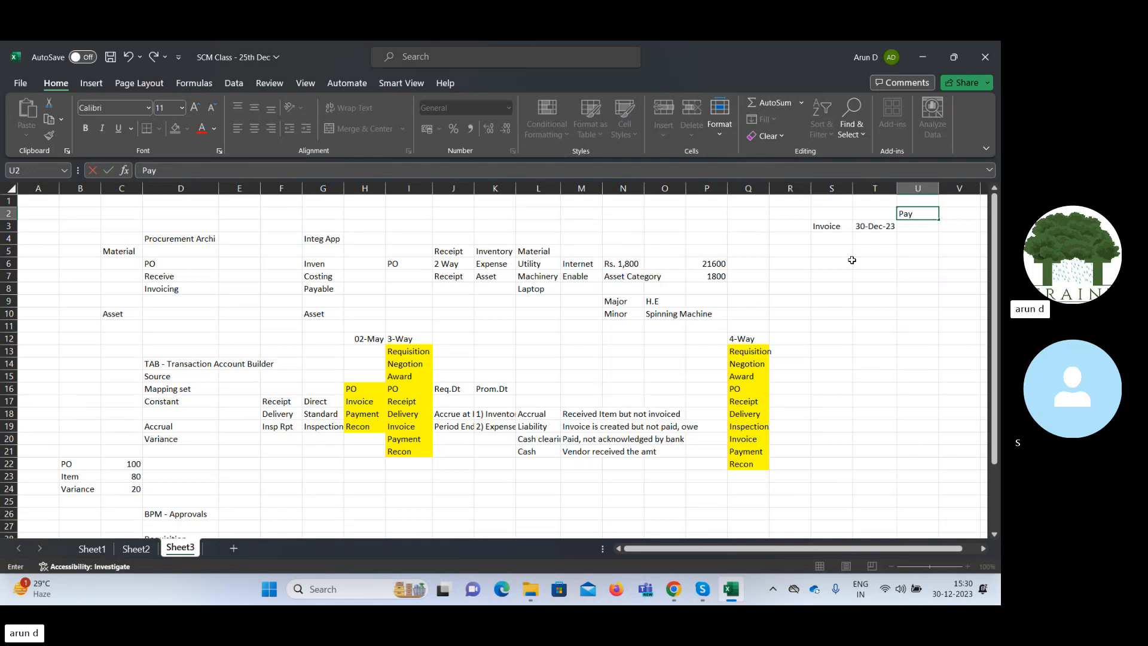
pyautogui.write(' Date')
pyautogui.press('Right')
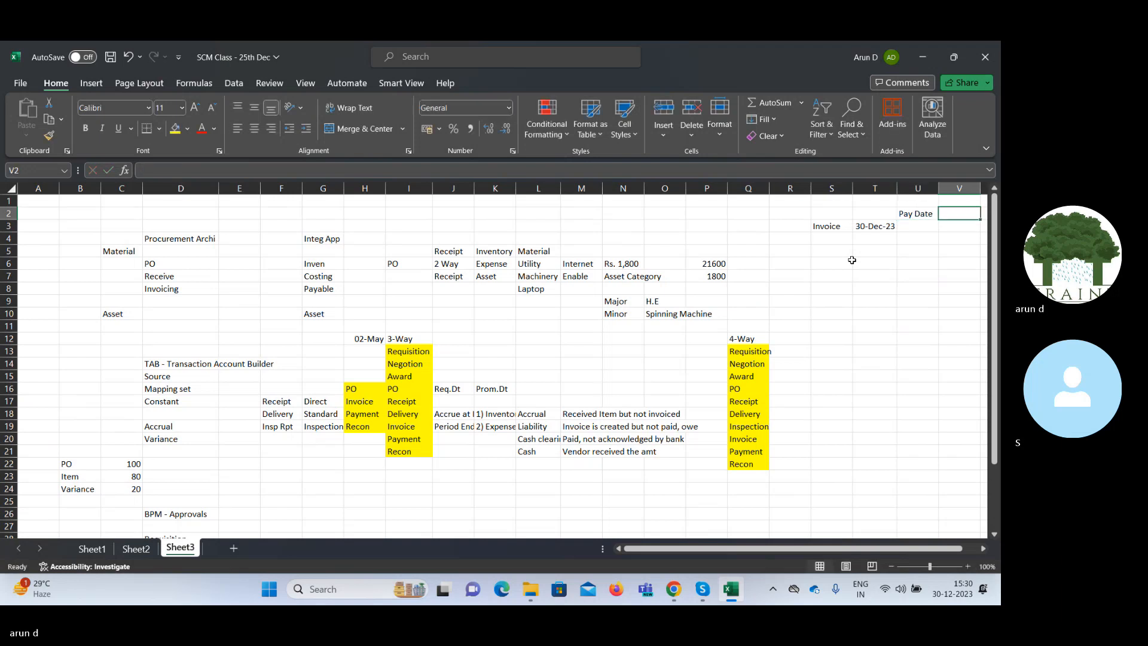
# Enter "Immediate" in cell U3, beneath the "Pay Date" heading.
pyautogui.press('Down')
pyautogui.press('Left')
pyautogui.press('Left')
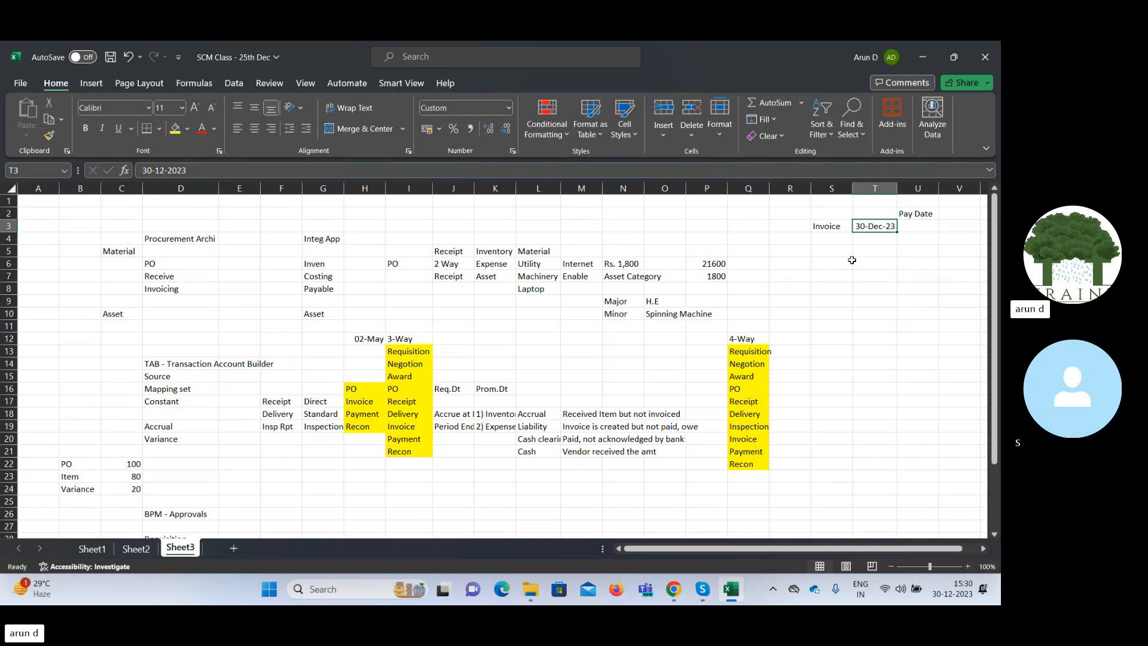
pyautogui.press('Right')
pyautogui.write('I')
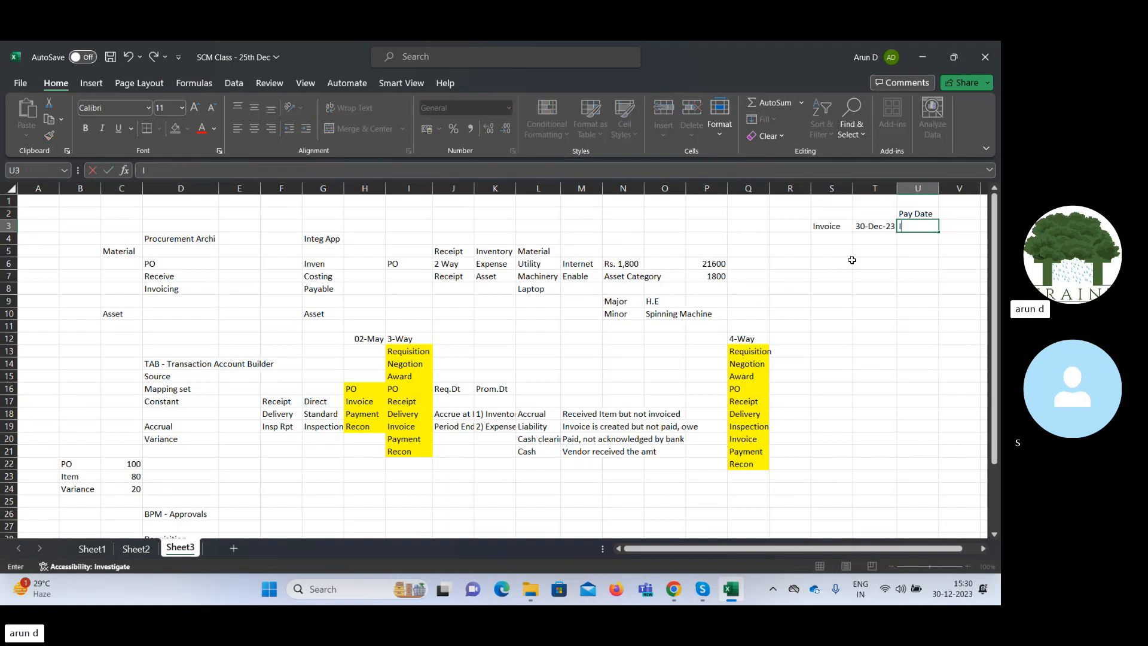
pyautogui.write('mmediate')
pyautogui.press('Tab')
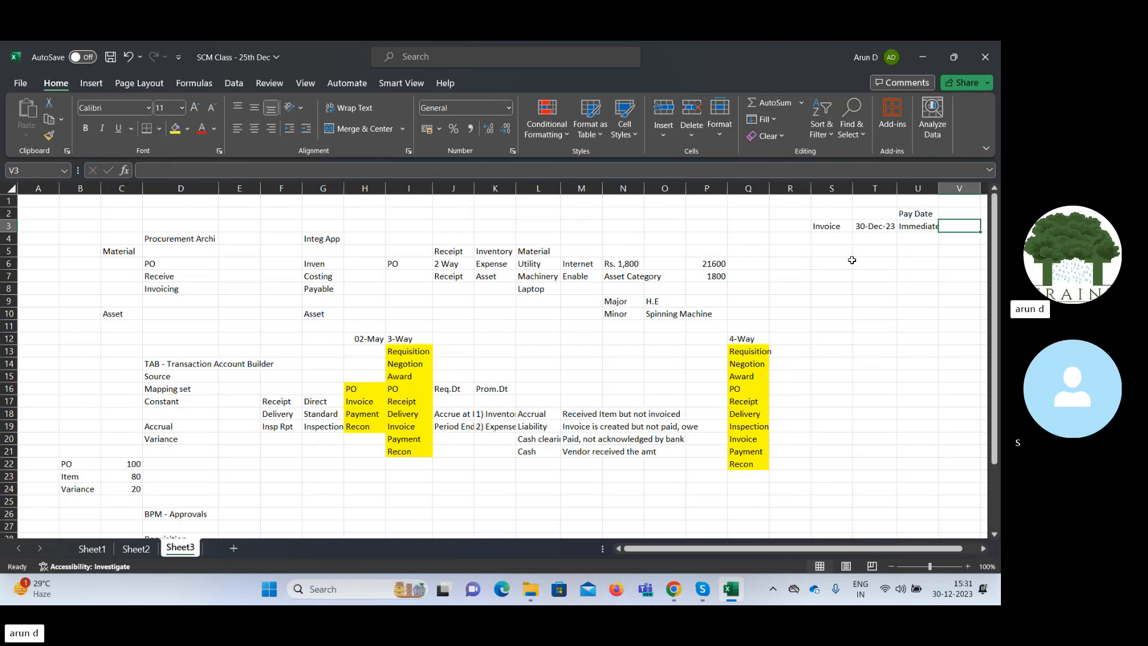
# Copy the invoice date from T3 into cell V3, beside "Immediate".
pyautogui.hscroll(1, 852, 260)
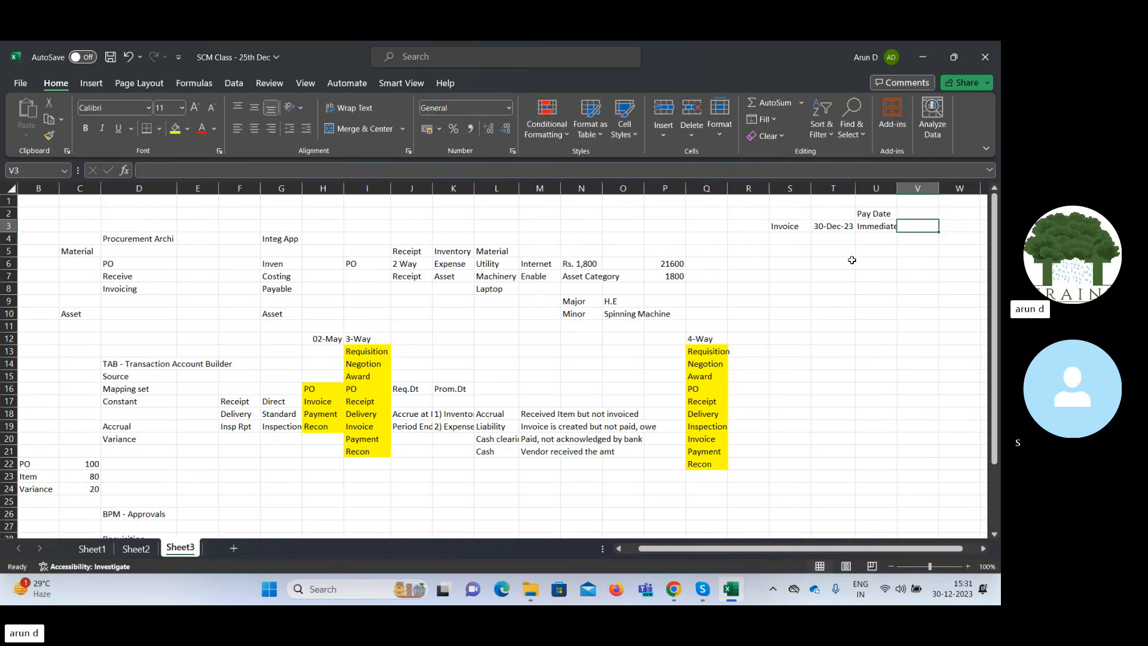
pyautogui.press('Left')
pyautogui.press('Left')
pyautogui.press('Right')
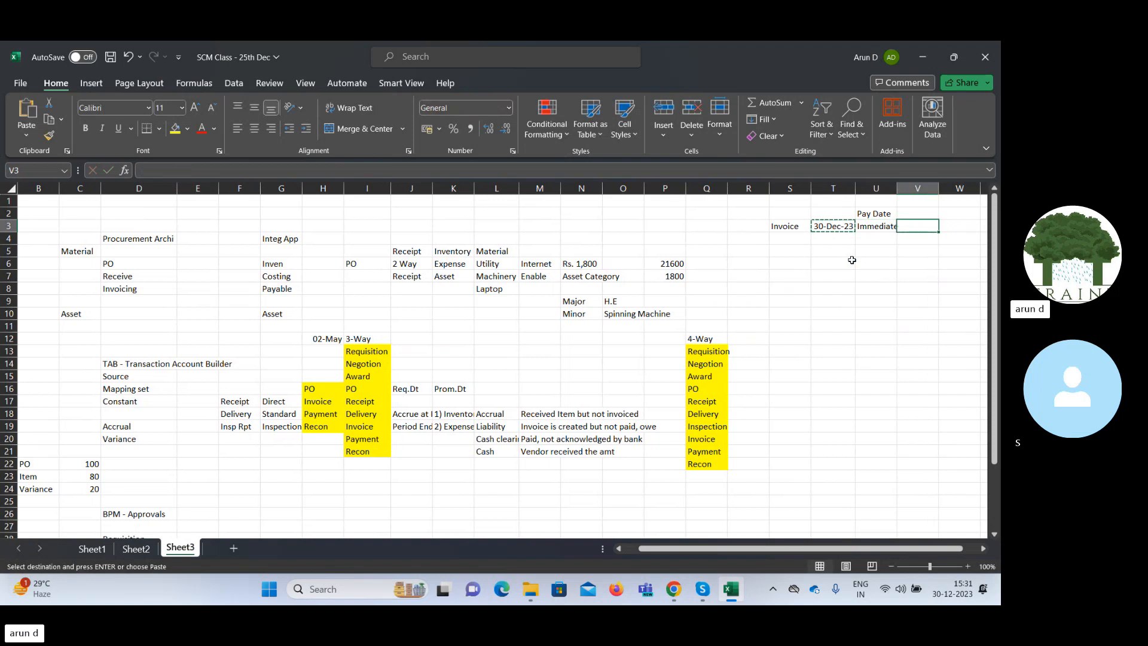
pyautogui.write('30-Dec-23')
pyautogui.press('Left')
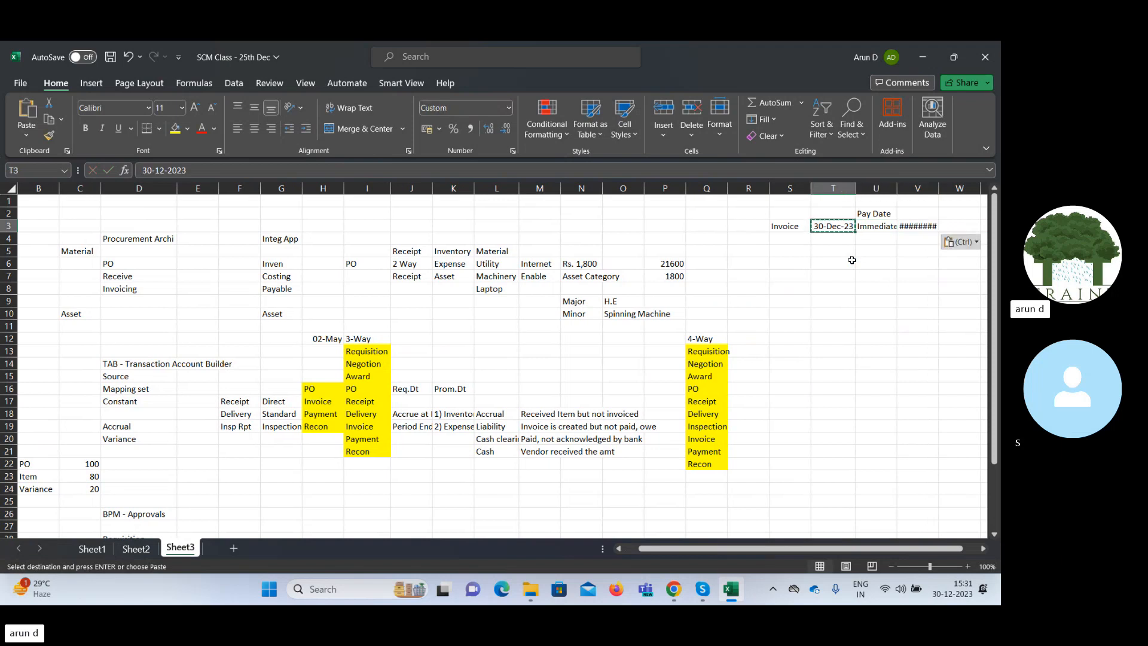
# Enter "7 days" in cell U4, beneath "Immediate".
pyautogui.press('Down')
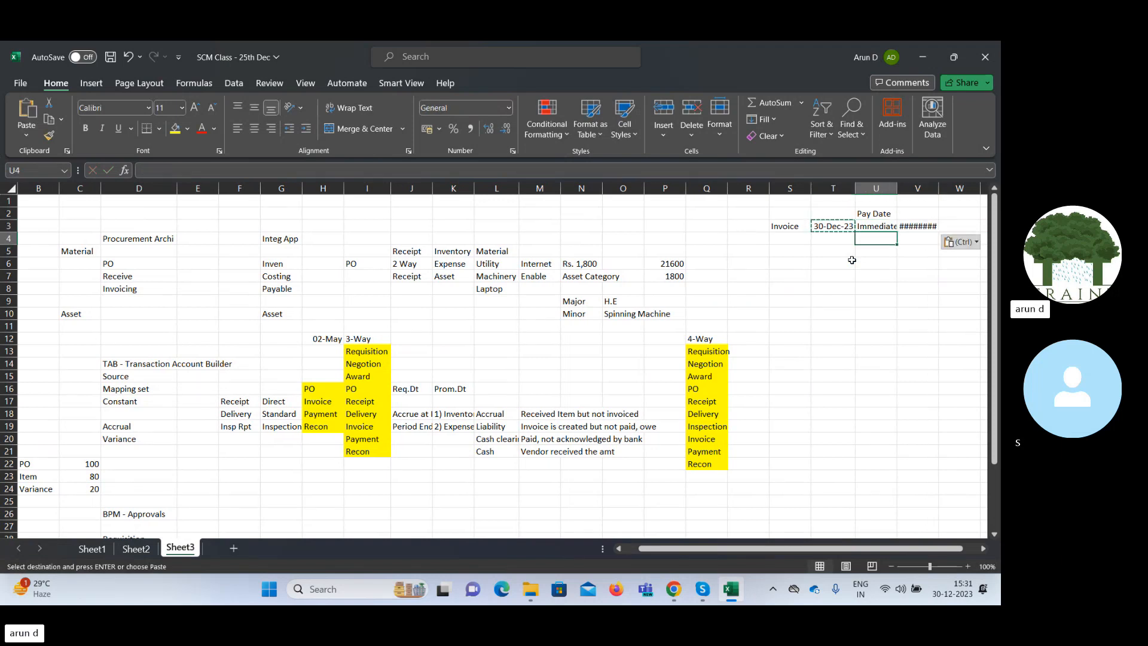
pyautogui.write('7 days')
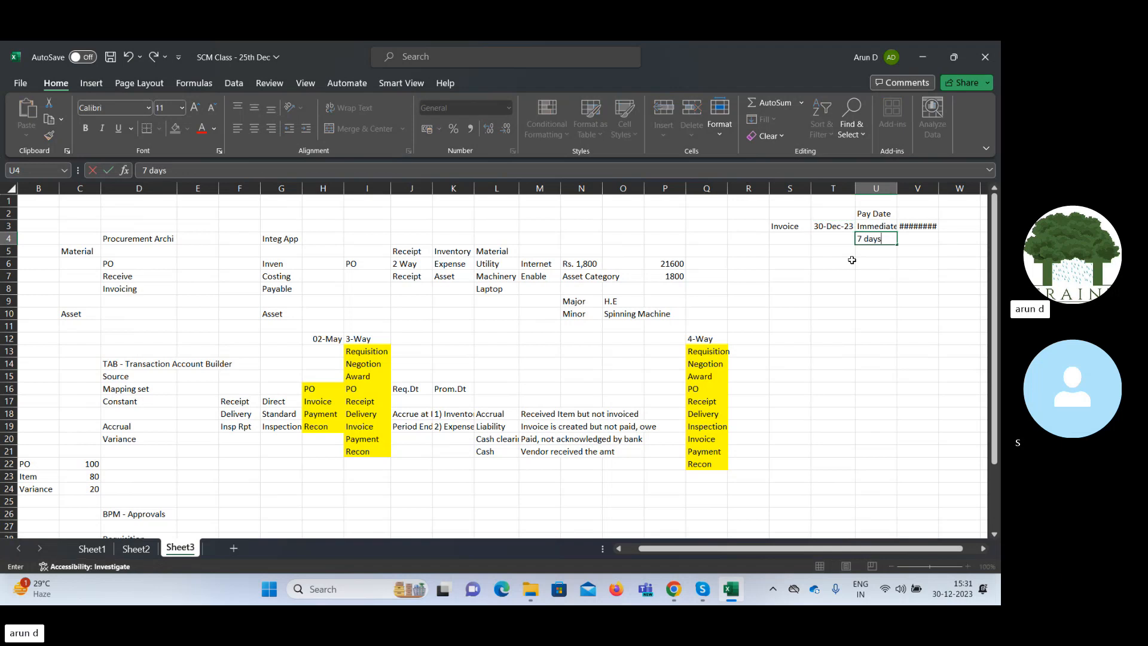
pyautogui.press('Tab')
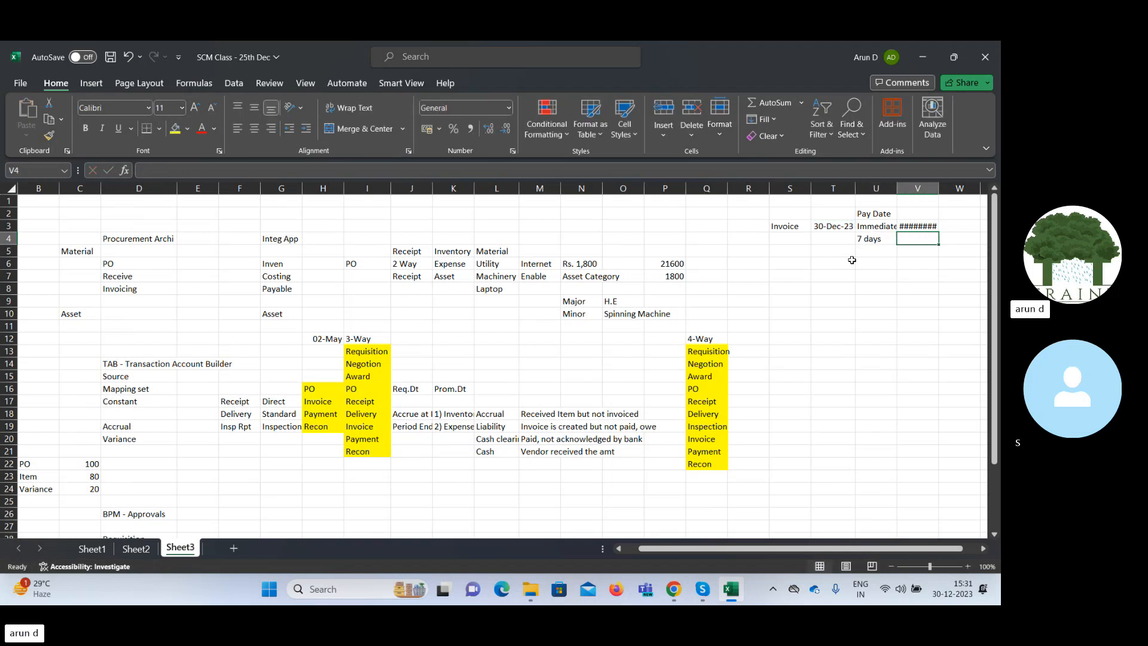
# Autofit column V and enter the date 06-Jan-2024 in V4, beside "7 days".
pyautogui.doubleClick(939, 187)
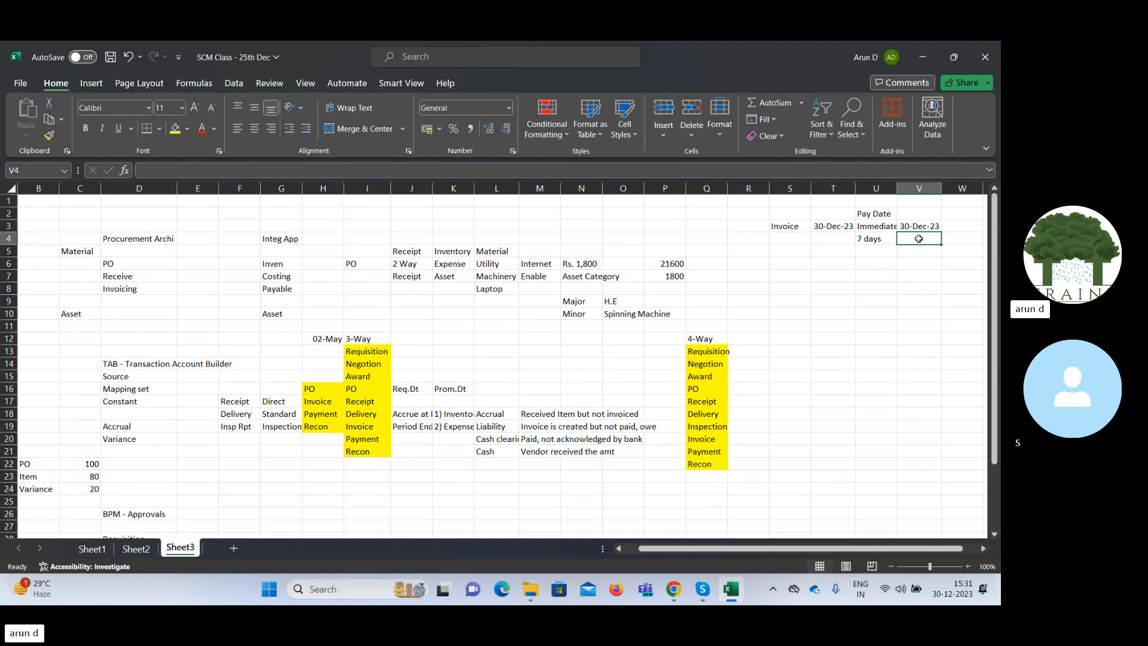
pyautogui.write('06')
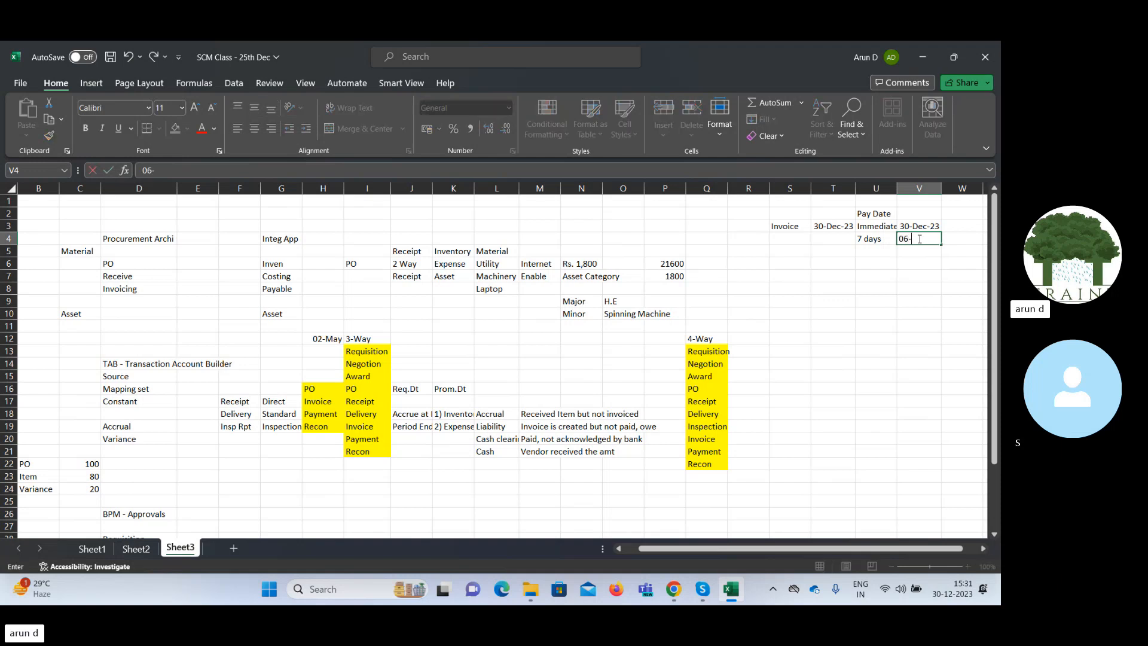
pyautogui.write('-Jan-2024')
pyautogui.press('Tab')
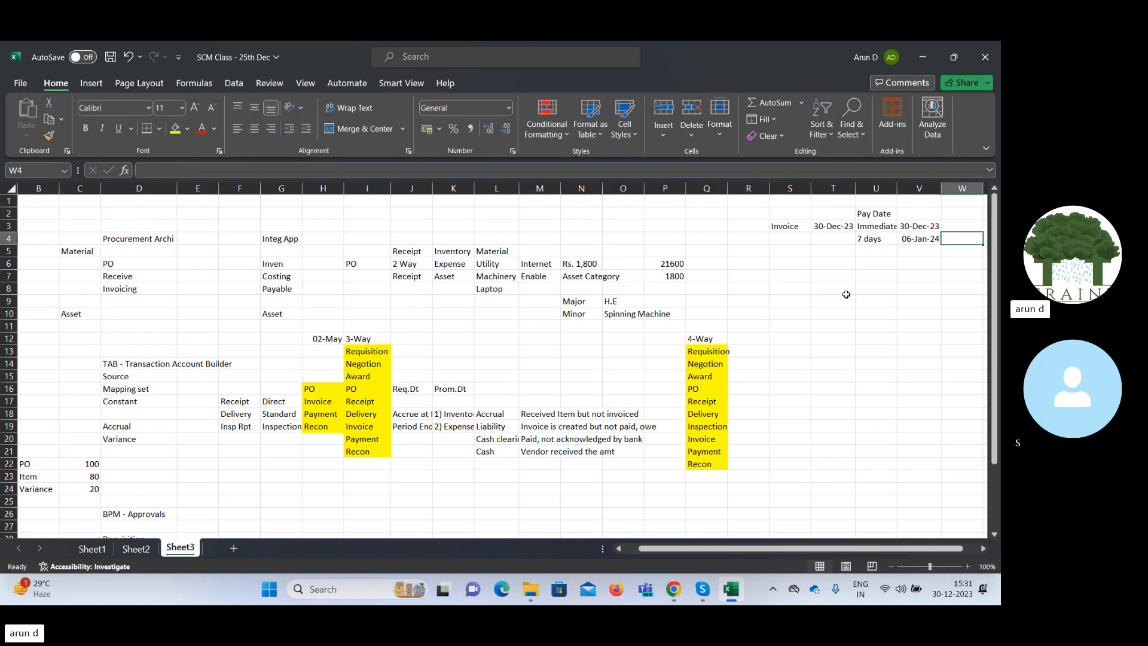
# Autofit column U to its contents and select the invoice and pay date range S3:V4.
pyautogui.click(868, 226)
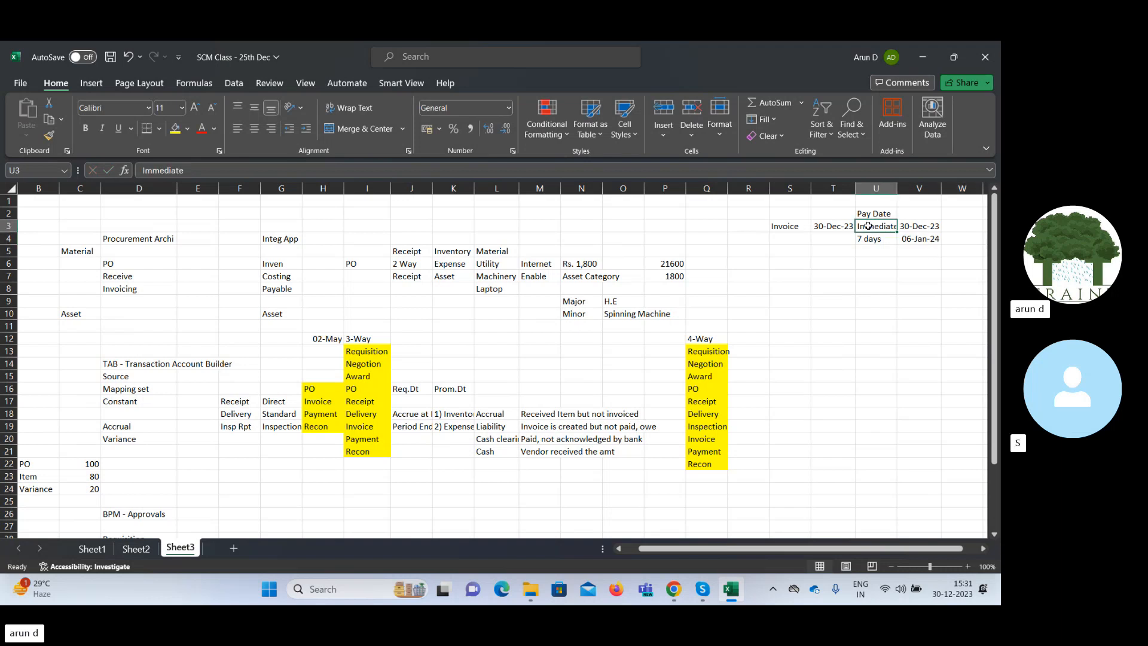
pyautogui.doubleClick(898, 187)
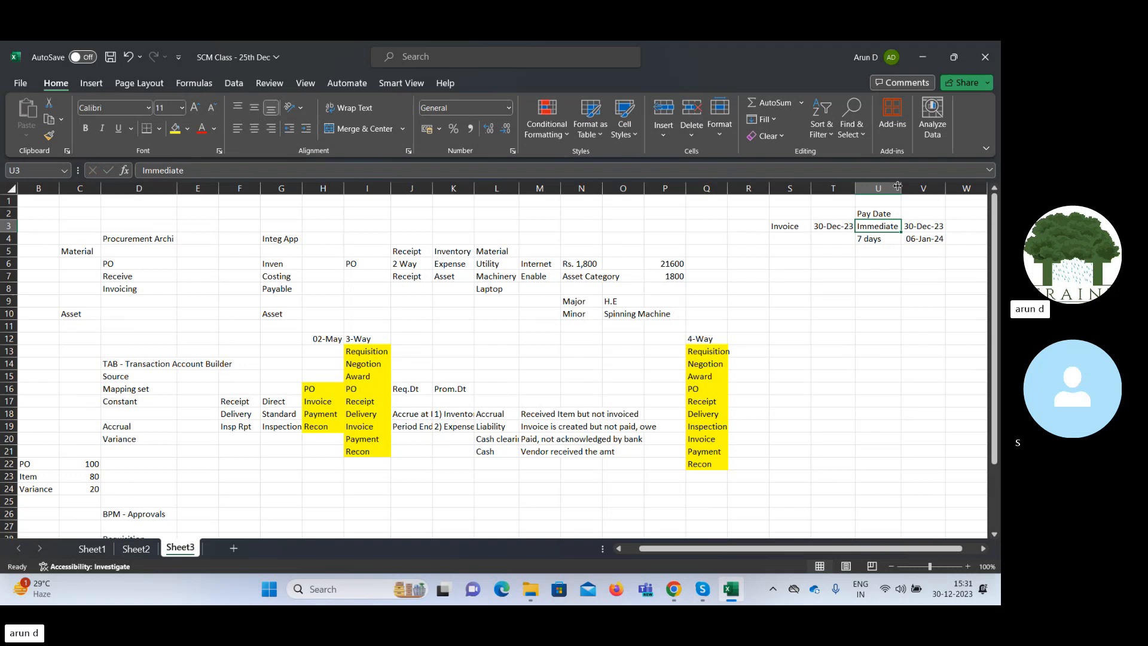
pyautogui.click(919, 276)
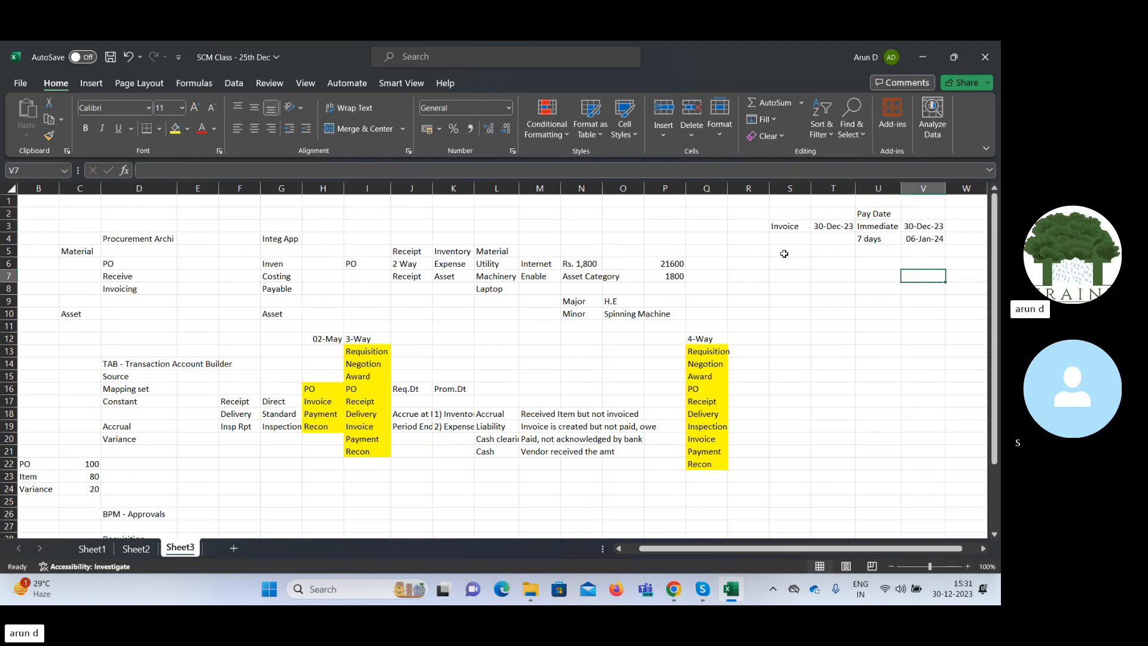
pyautogui.moveTo(773, 229); pyautogui.dragTo(924, 238)
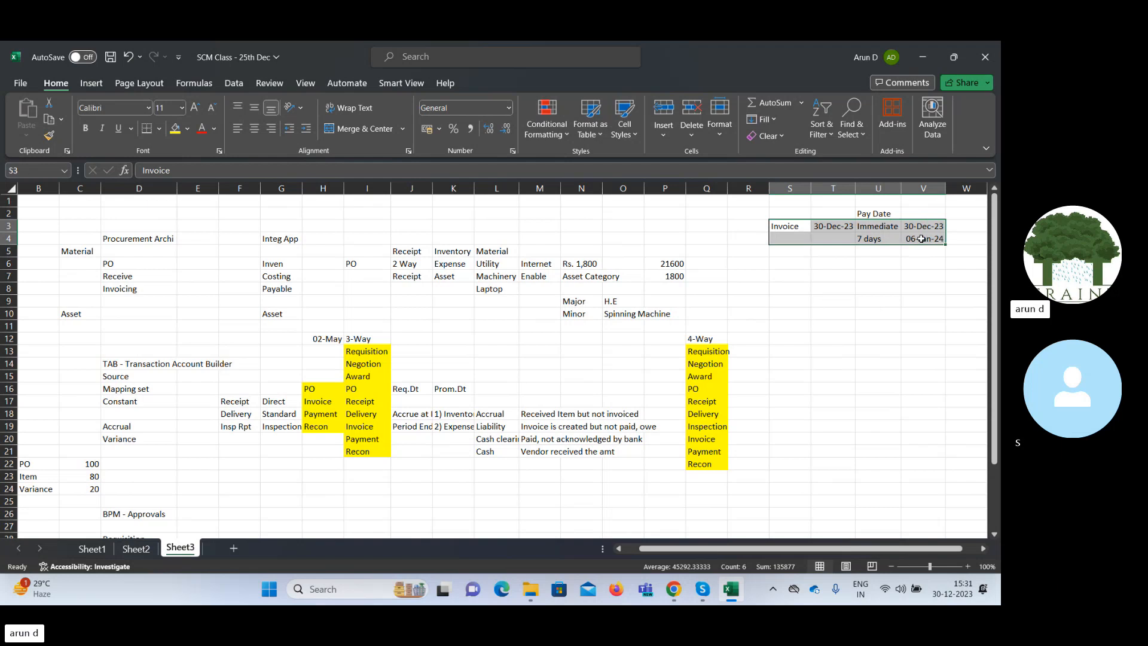
# Enter the label "PO" in cell S7, below the invoice date notes.
pyautogui.click(788, 275)
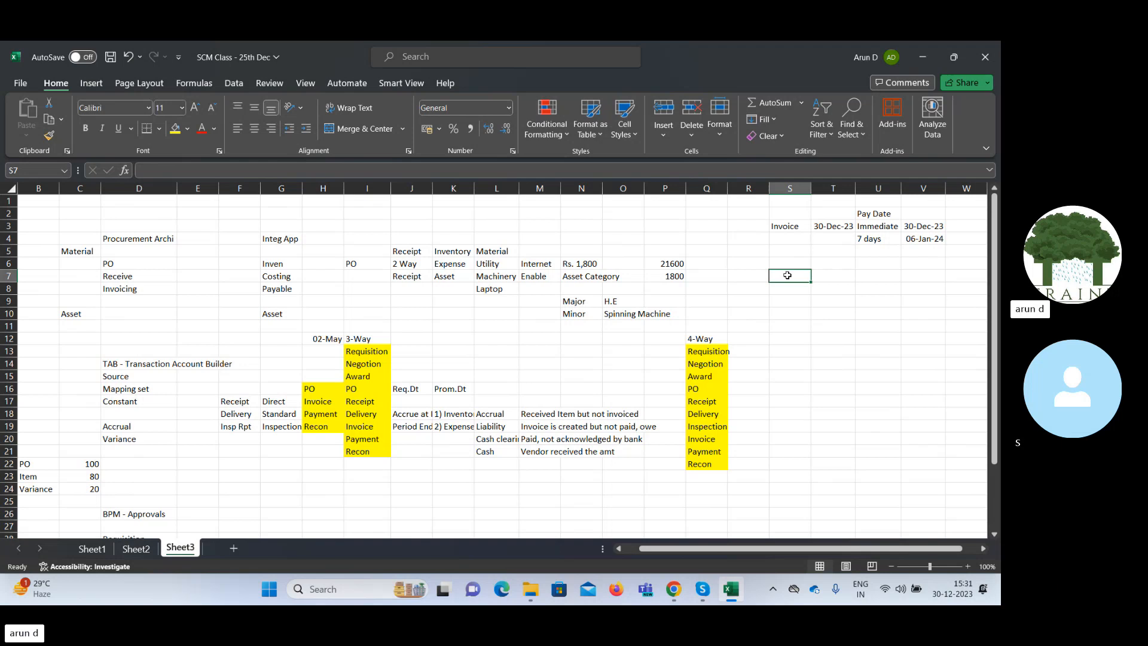
pyautogui.write('PO')
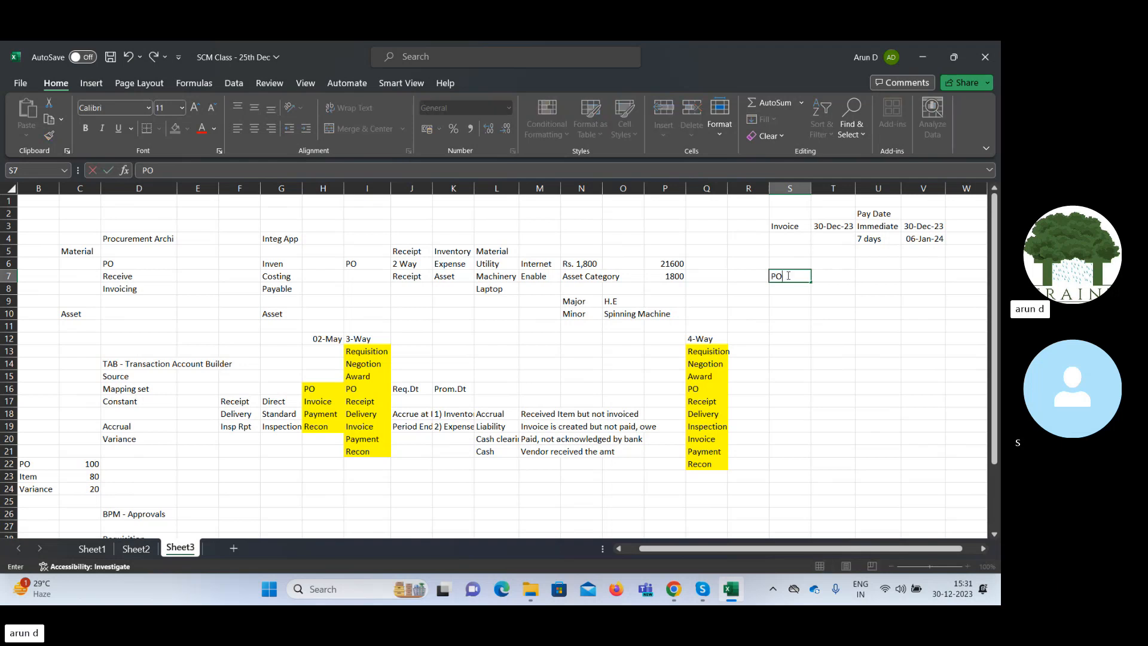
pyautogui.press('Tab')
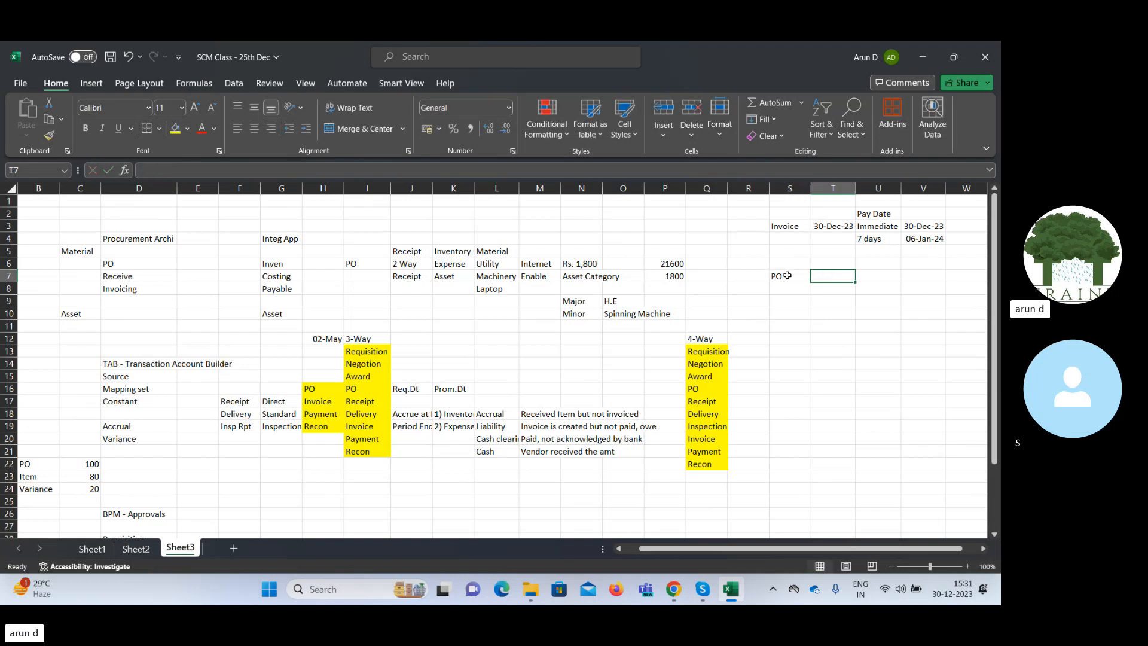
pyautogui.write('Adv')
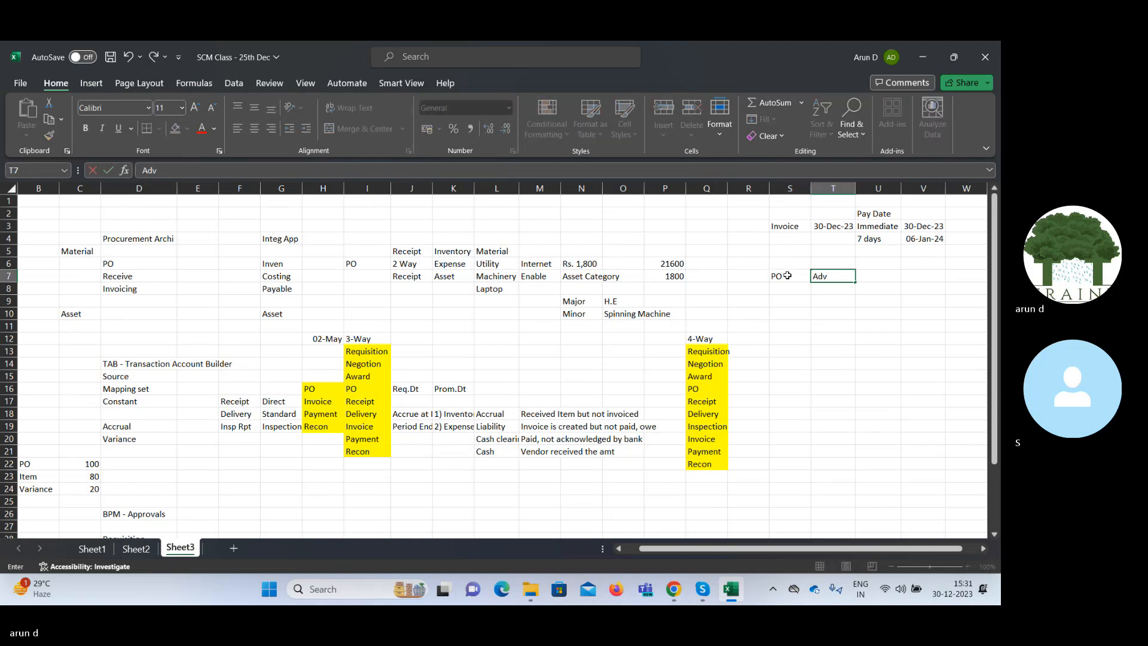
pyautogui.write('an')
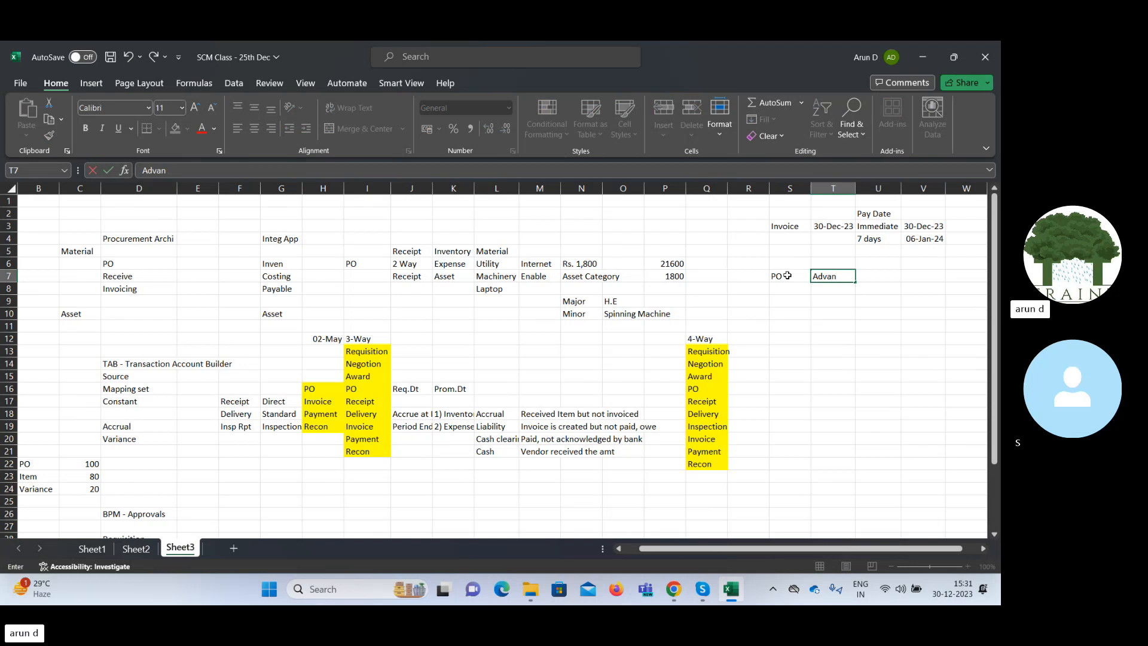
pyautogui.press('BackSpace')
pyautogui.press('BackSpace')
pyautogui.press('BackSpace')
pyautogui.press('BackSpace')
pyautogui.press('BackSpace')
# Enter "Consolidated PO" in cell T7, beside the "PO" label.
pyautogui.write('Consolidated PO')
pyautogui.press('Tab')
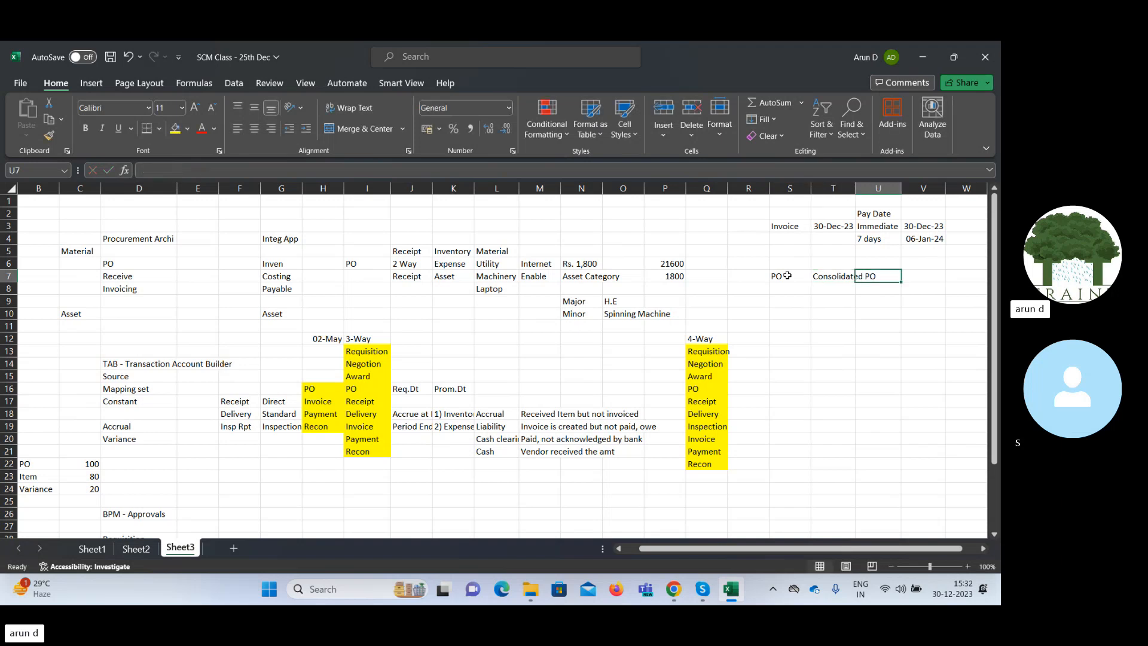
# Enter "INV 1" in cell S9 and fill the series down to "INV 4" in S12.
pyautogui.press('Down')
pyautogui.press('Left')
pyautogui.press('Left')
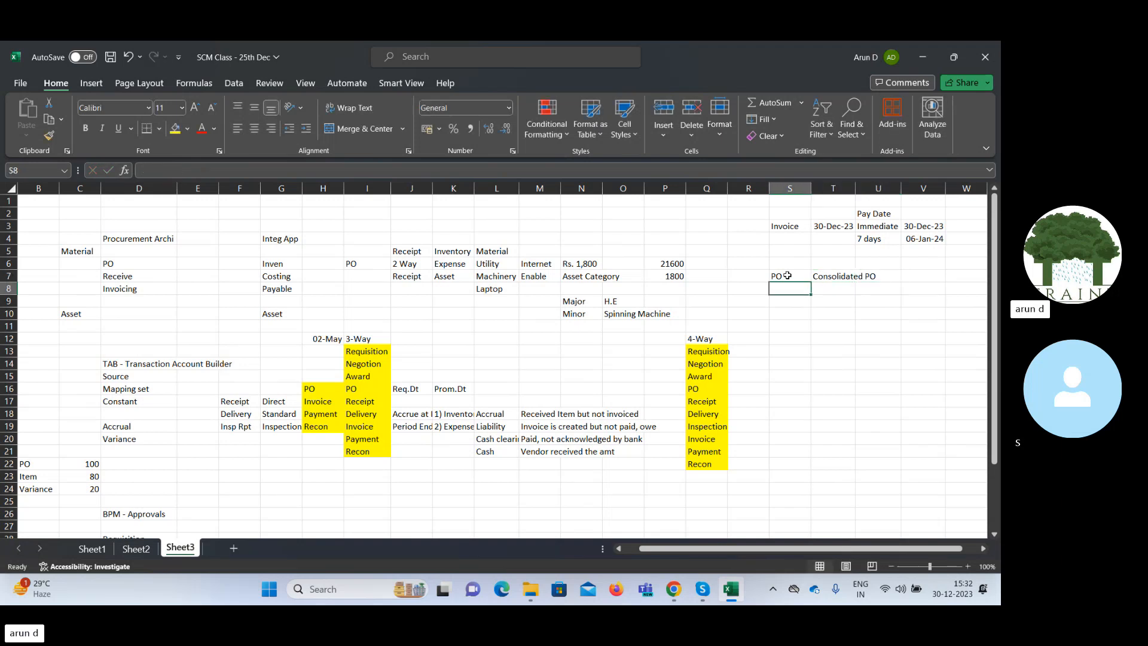
pyautogui.press('Right')
pyautogui.press('Down')
pyautogui.press('Left')
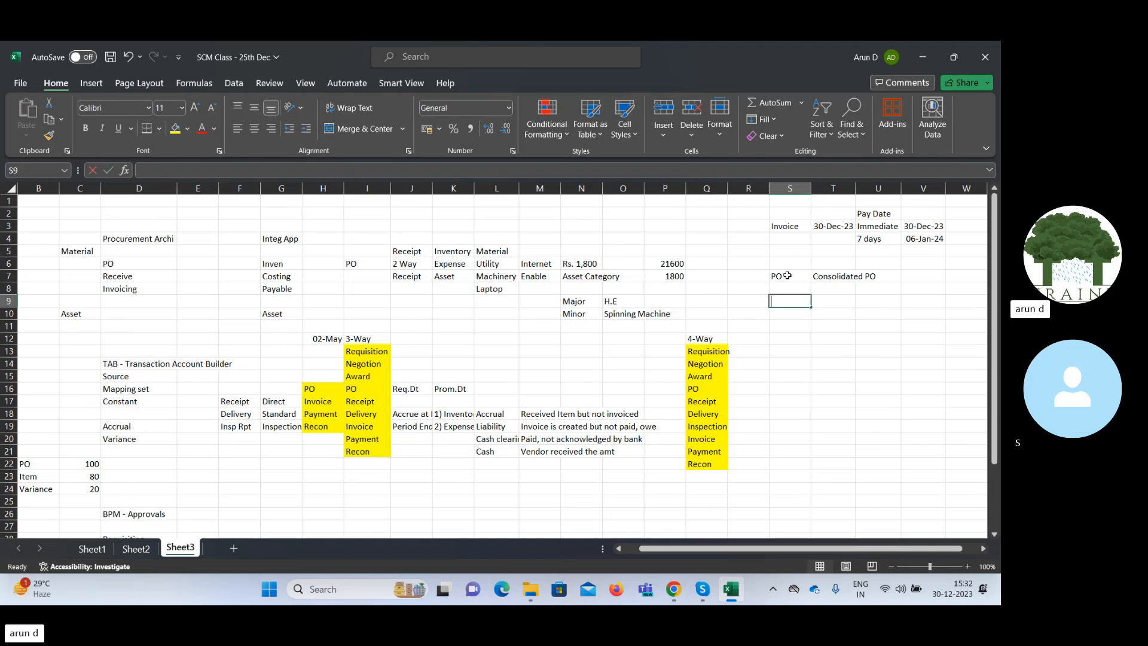
pyautogui.write('INV 1')
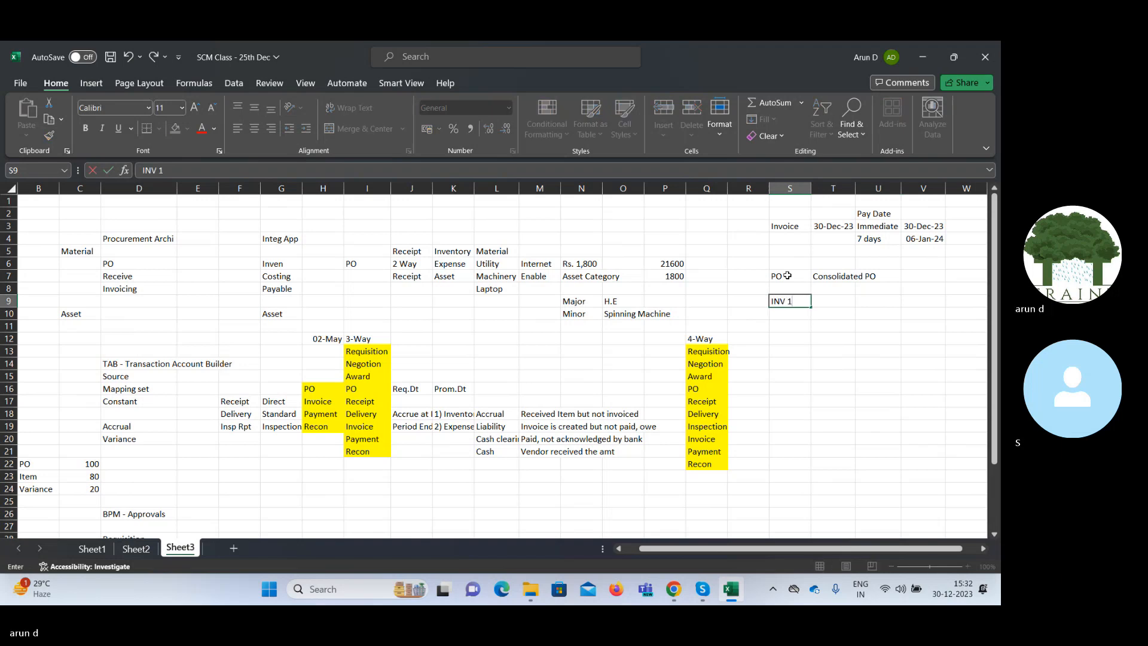
pyautogui.press('Right')
pyautogui.press('Left')
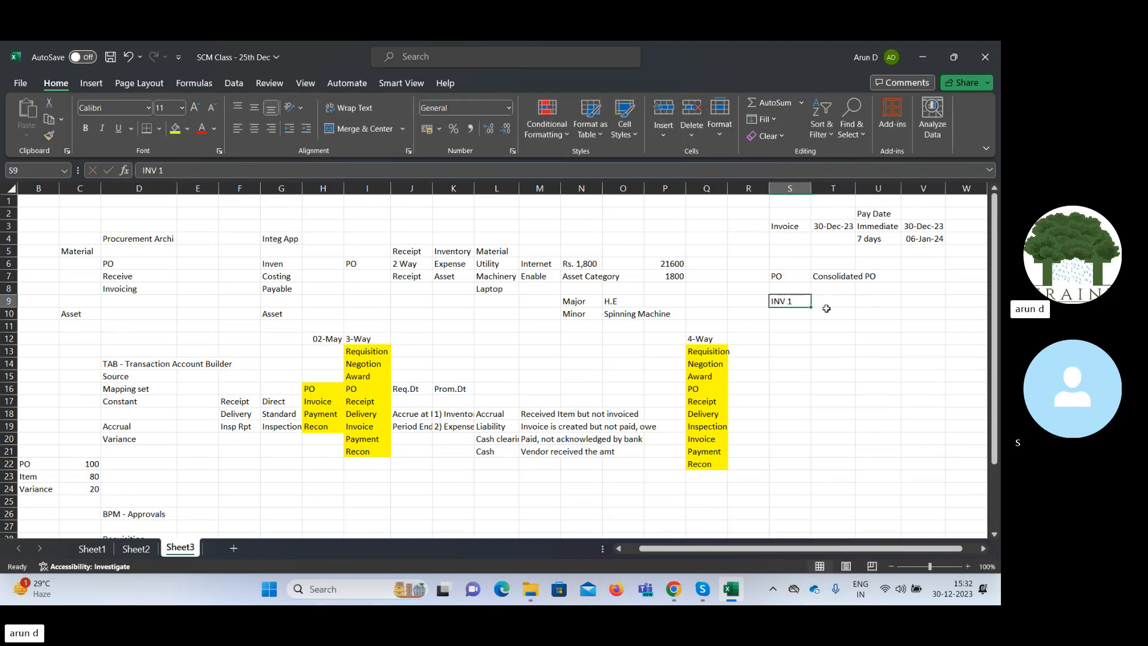
pyautogui.moveTo(811, 307); pyautogui.dragTo(812, 341)
pyautogui.click(823, 298)
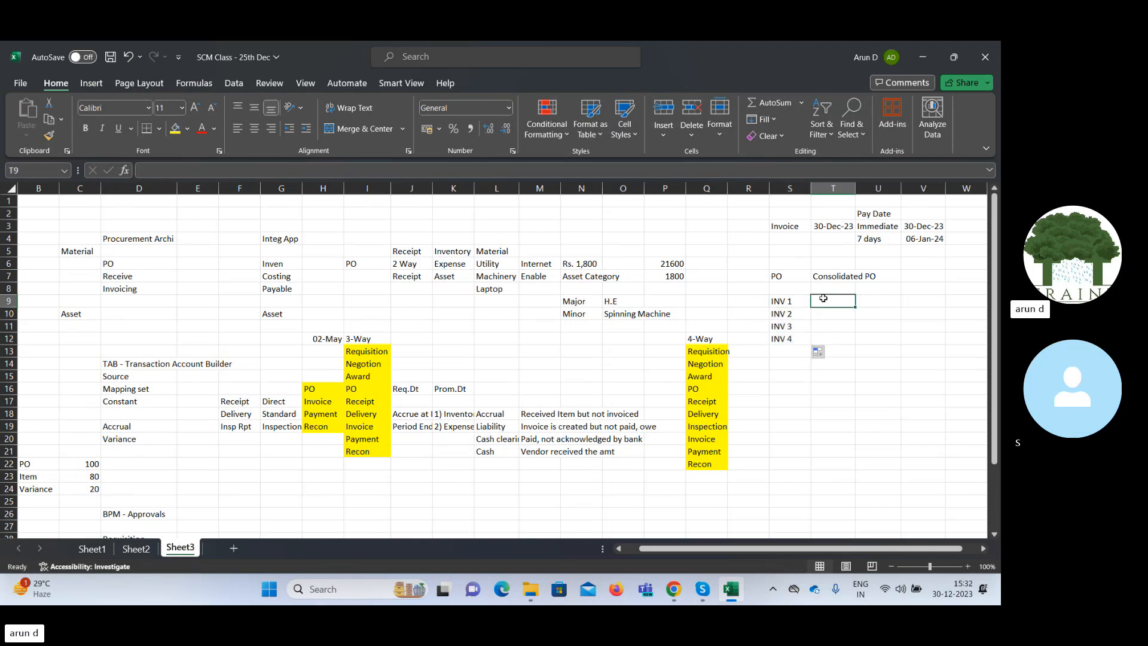
pyautogui.press('Up')
pyautogui.press('Up')
pyautogui.press('Left')
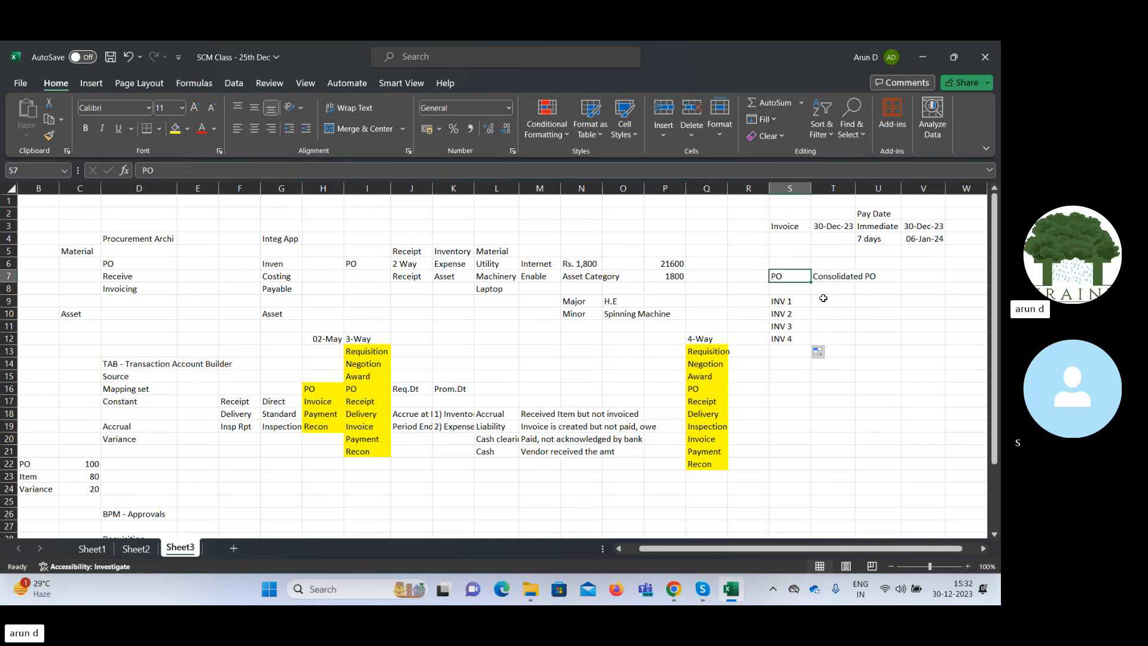
pyautogui.press('Right')
pyautogui.press('Down')
pyautogui.press('Down')
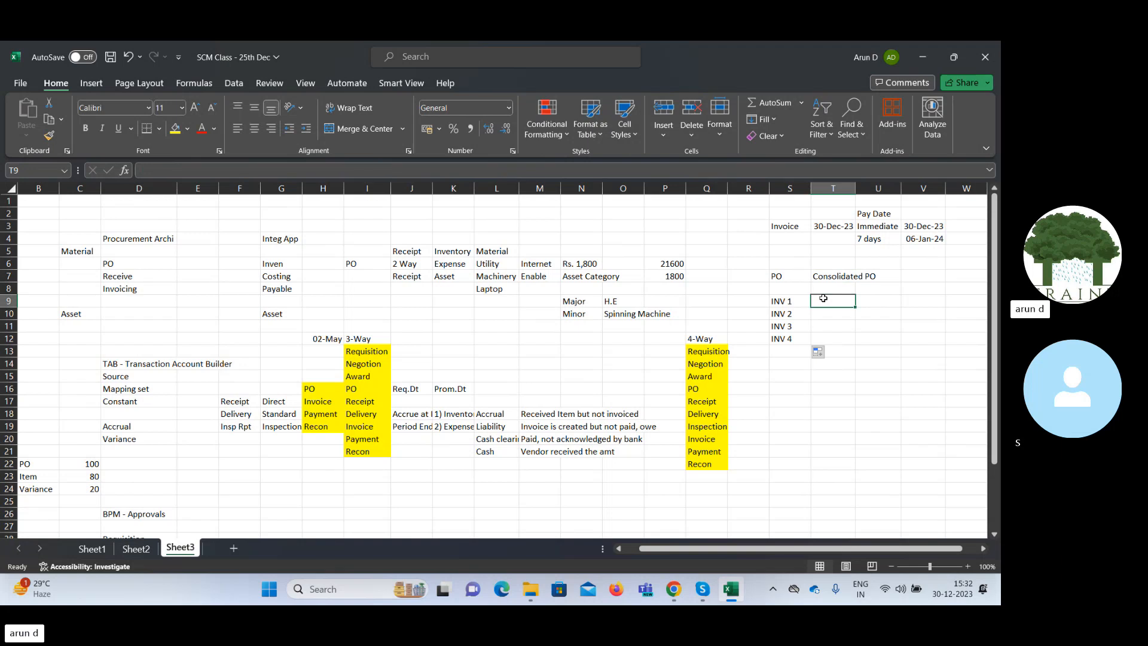
pyautogui.press('Up')
pyautogui.press('Up')
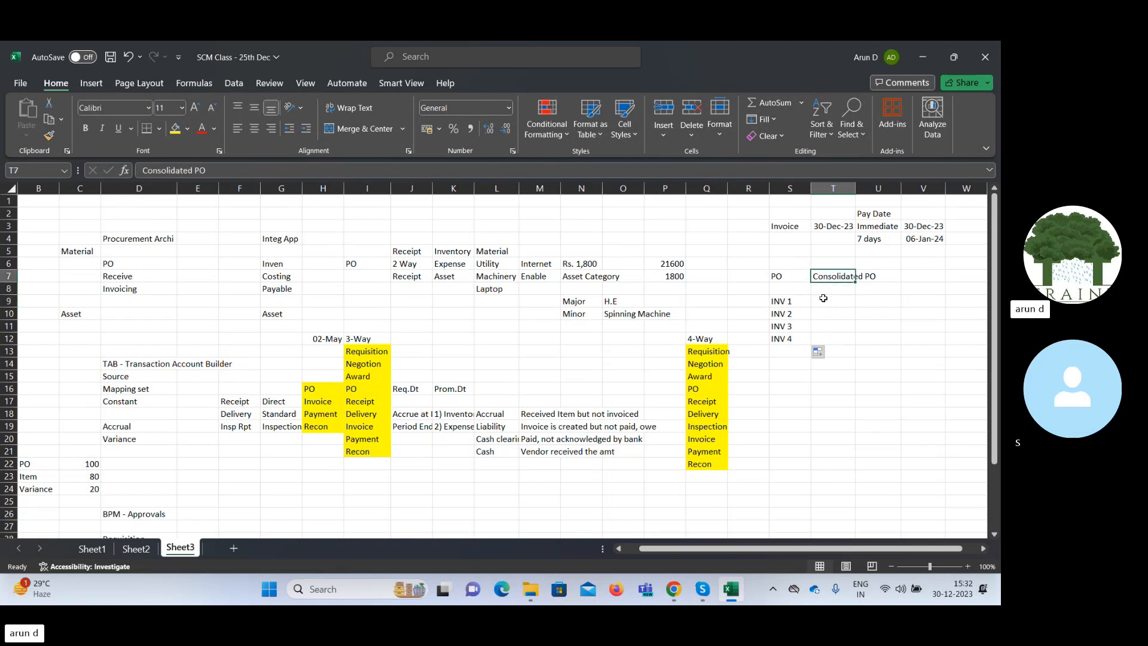
pyautogui.press('Down')
pyautogui.press('Down')
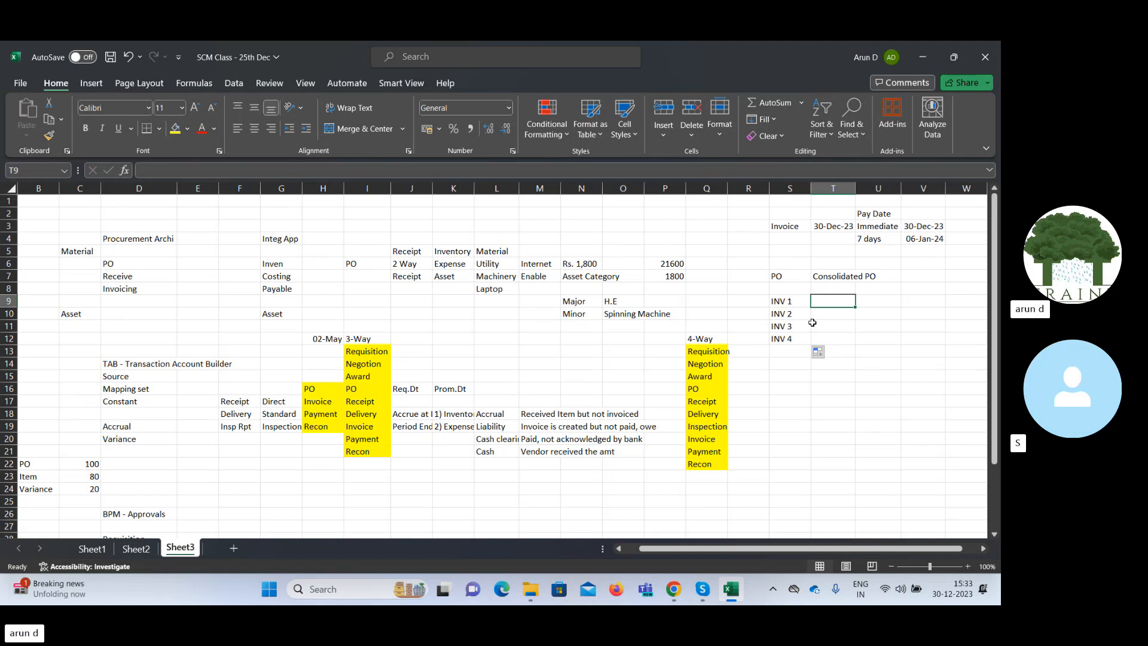
# Enter "R1" in cell T9 and fill the series down to "R4" in T12, beside the invoices.
pyautogui.write('R1')
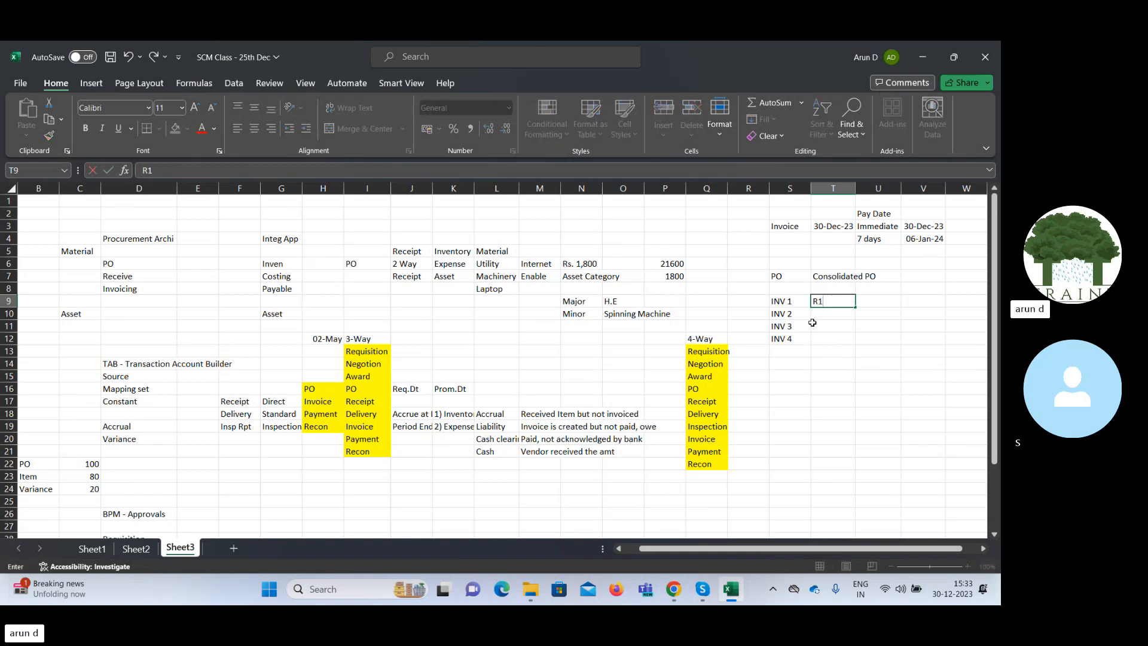
pyautogui.press('Tab')
pyautogui.press('Left')
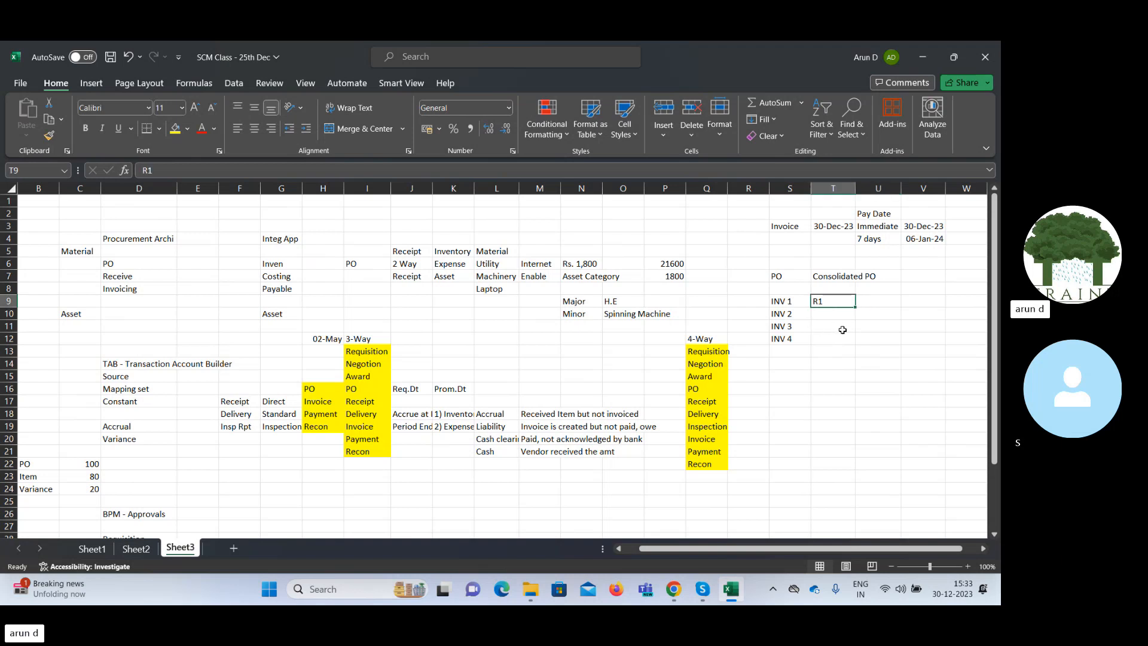
pyautogui.moveTo(855, 307); pyautogui.dragTo(862, 342)
# Enter 3 in cell U9, beside "R1" in the "INV 1" row.
pyautogui.click(877, 300)
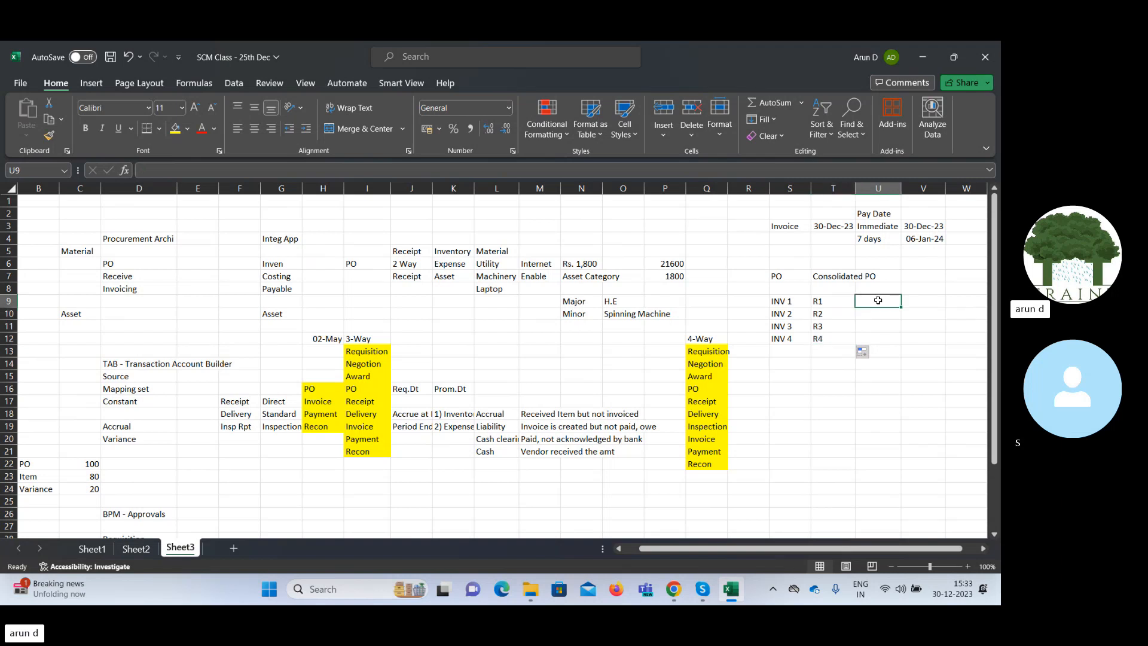
pyautogui.write('3')
pyautogui.press('Tab')
pyautogui.press('Return')
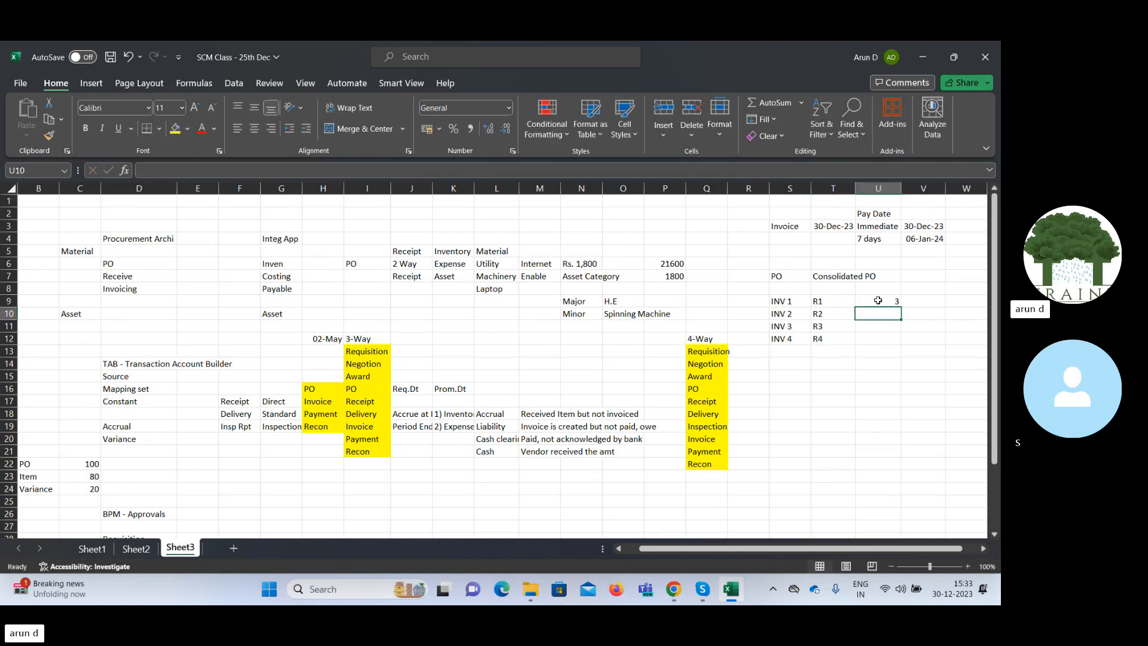
# Enter 7, 10 and 20 in cells U10 to U12, beside "R2", "R3" and "R4".
pyautogui.write('7')
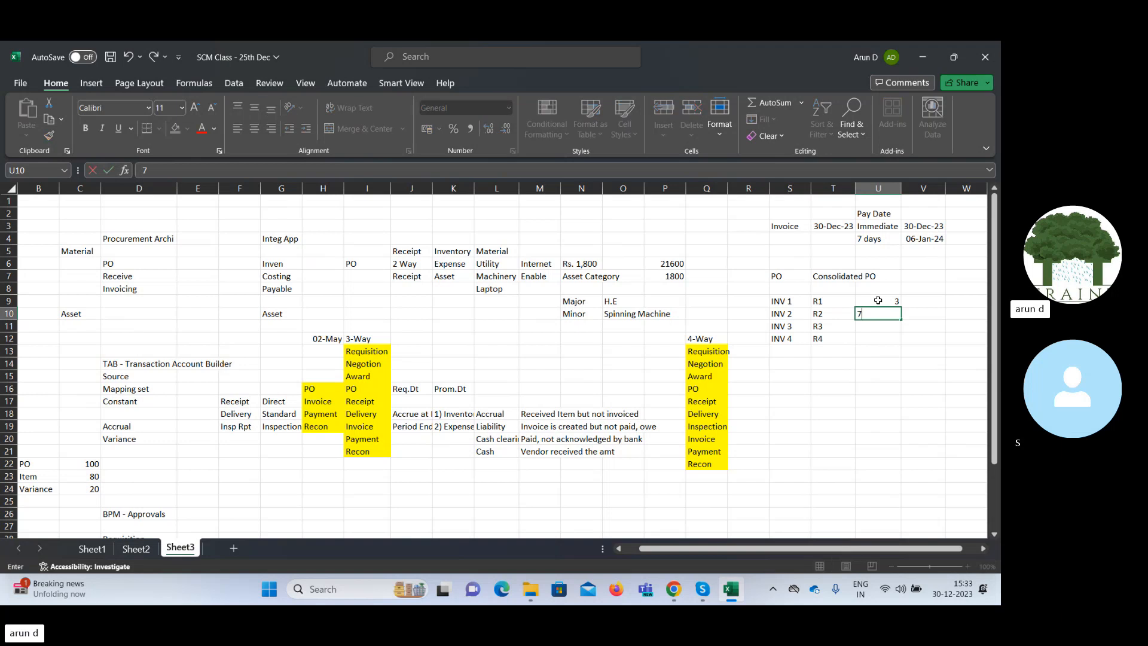
pyautogui.press('Tab')
pyautogui.press('Down')
pyautogui.press('Left')
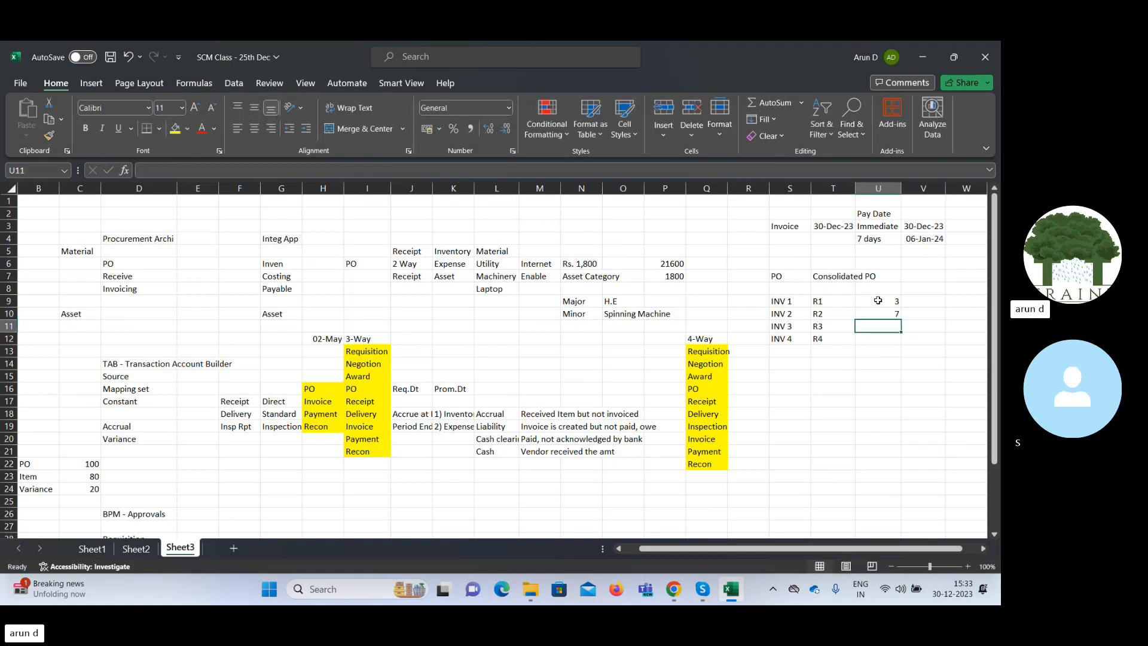
pyautogui.write('10')
pyautogui.press('Tab')
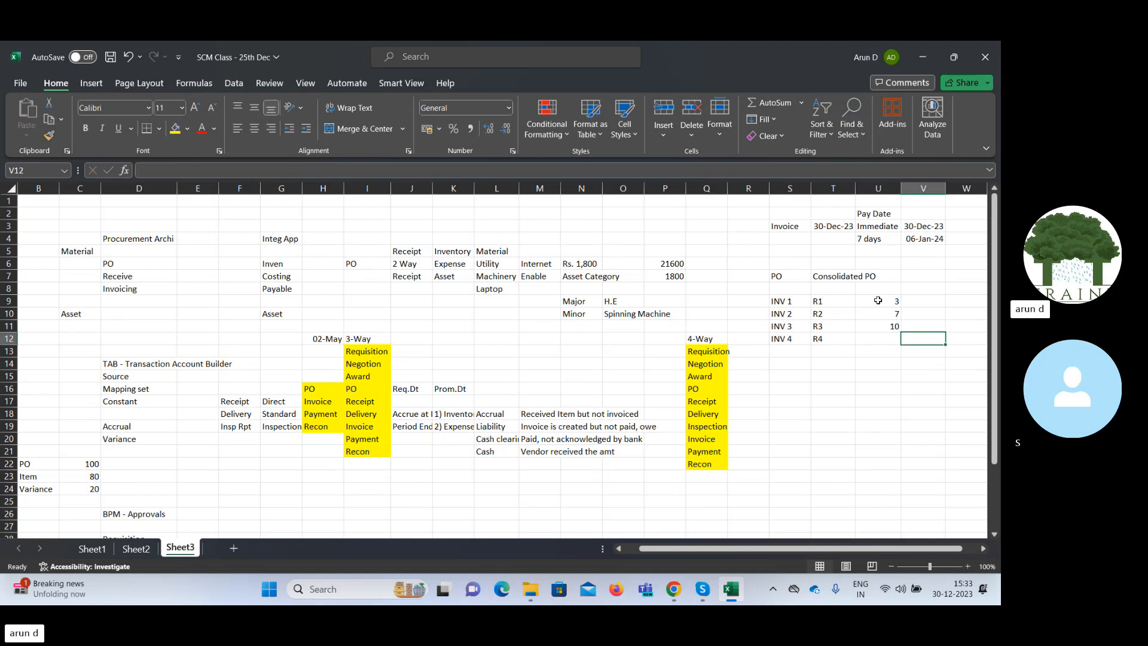
pyautogui.press('Return')
pyautogui.write('20')
pyautogui.press('Tab')
# Review the consolidated PO block in S7:U12 and the blank Create Payment Terms form in Chrome.
pyautogui.moveTo(823, 275); pyautogui.dragTo(874, 276)
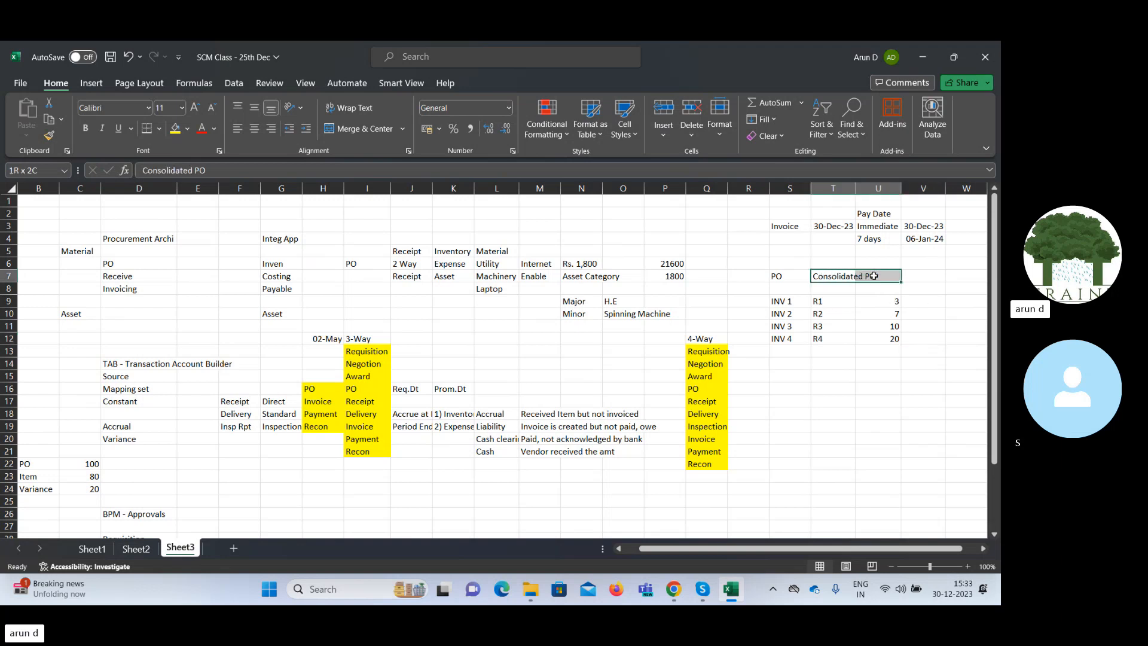
pyautogui.click(832, 385)
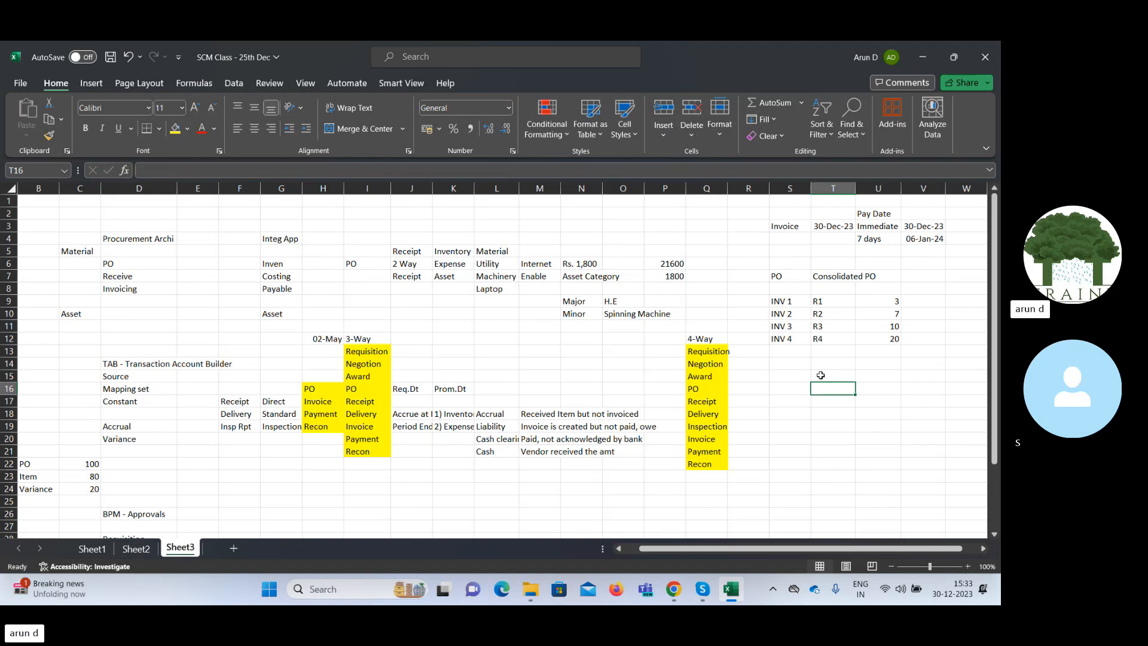
pyautogui.click(780, 276)
pyautogui.moveTo(779, 275); pyautogui.dragTo(890, 341)
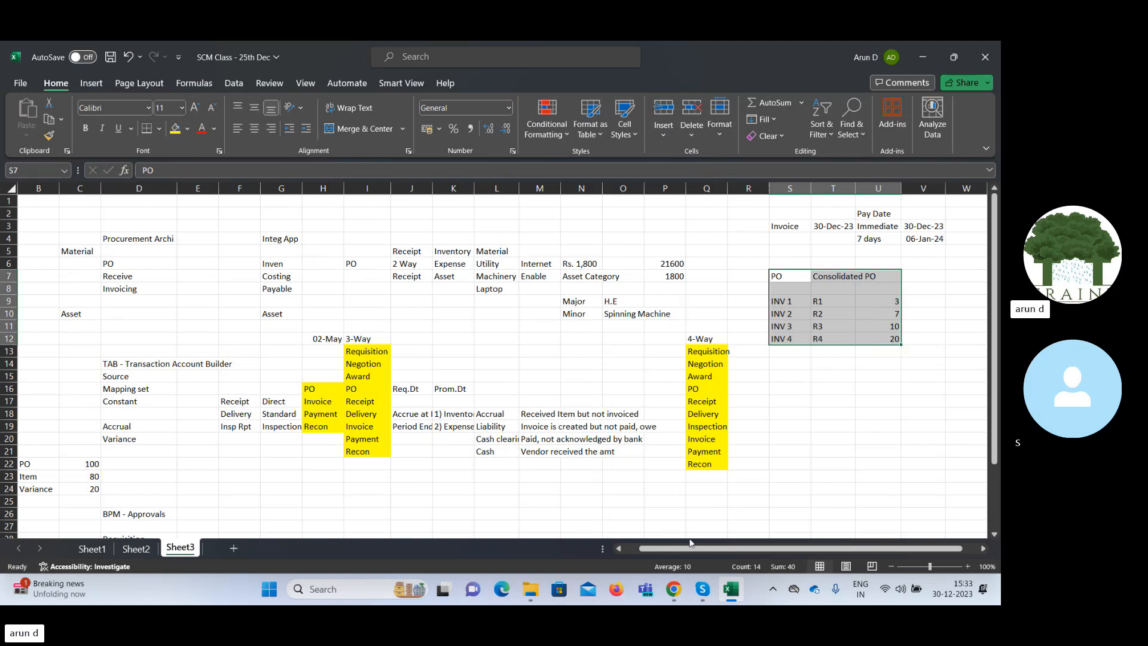
pyautogui.click(674, 591)
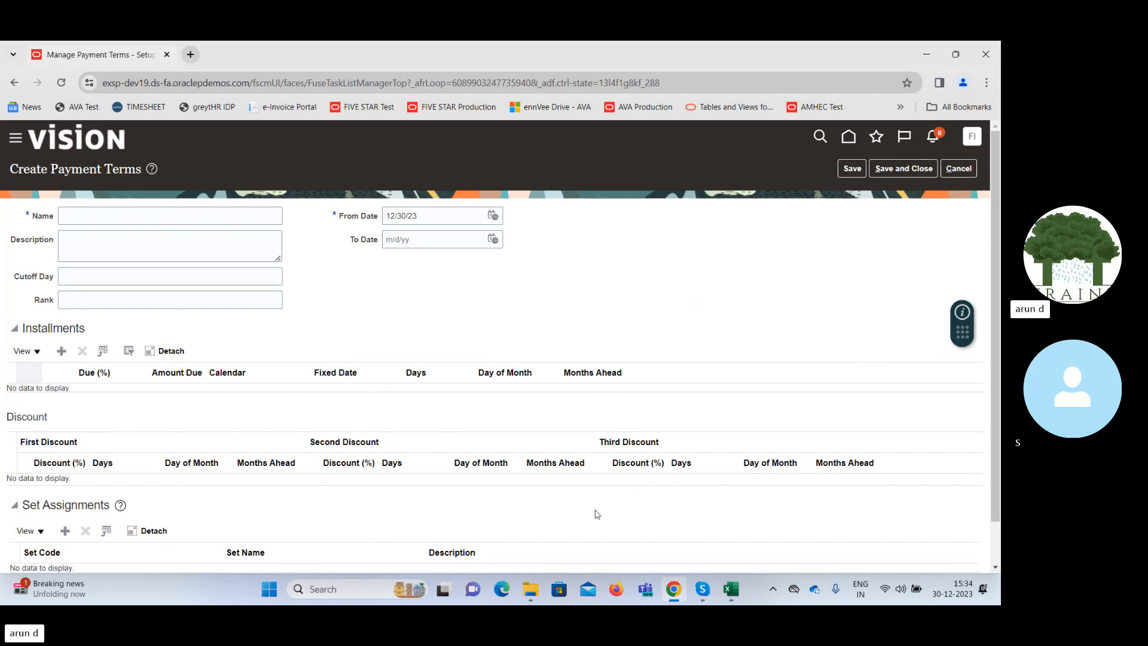
pyautogui.moveTo(732, 589)
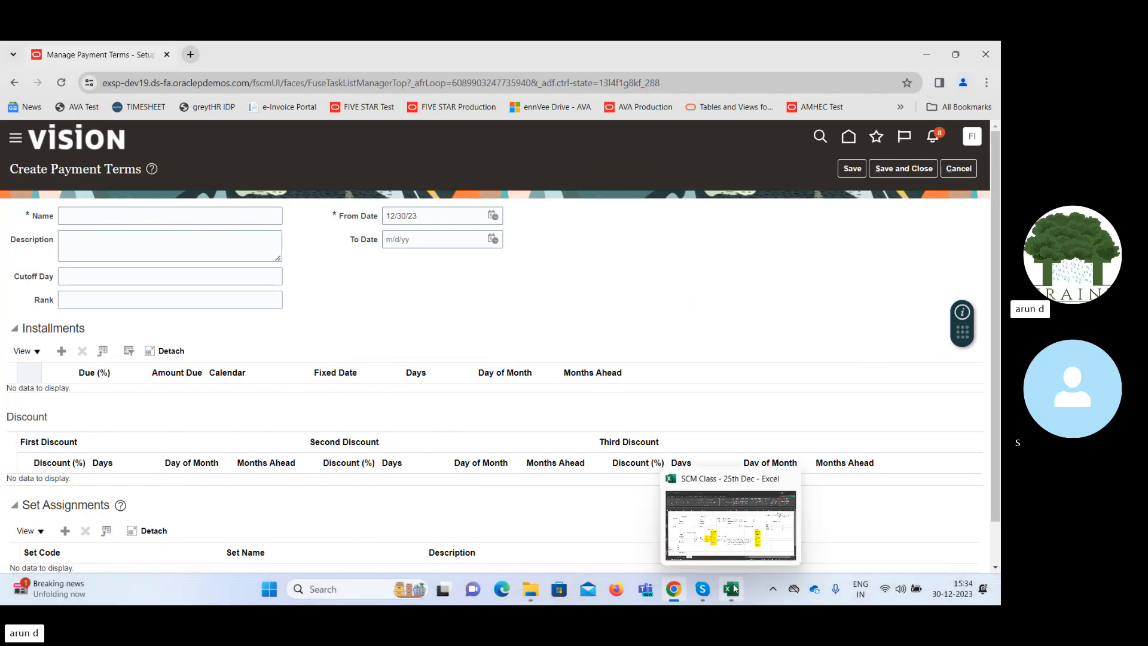
pyautogui.click(731, 536)
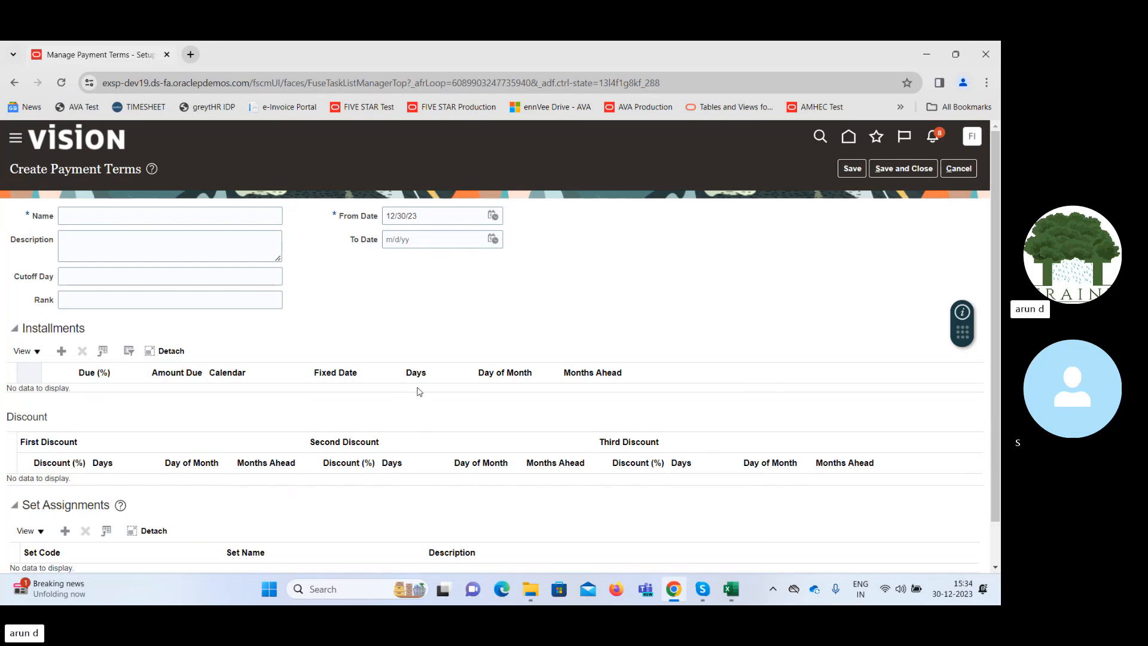
# Switch to Excel and copy the invoice date from T3 into cell V7, beside "Consolidated PO".
pyautogui.click(732, 591)
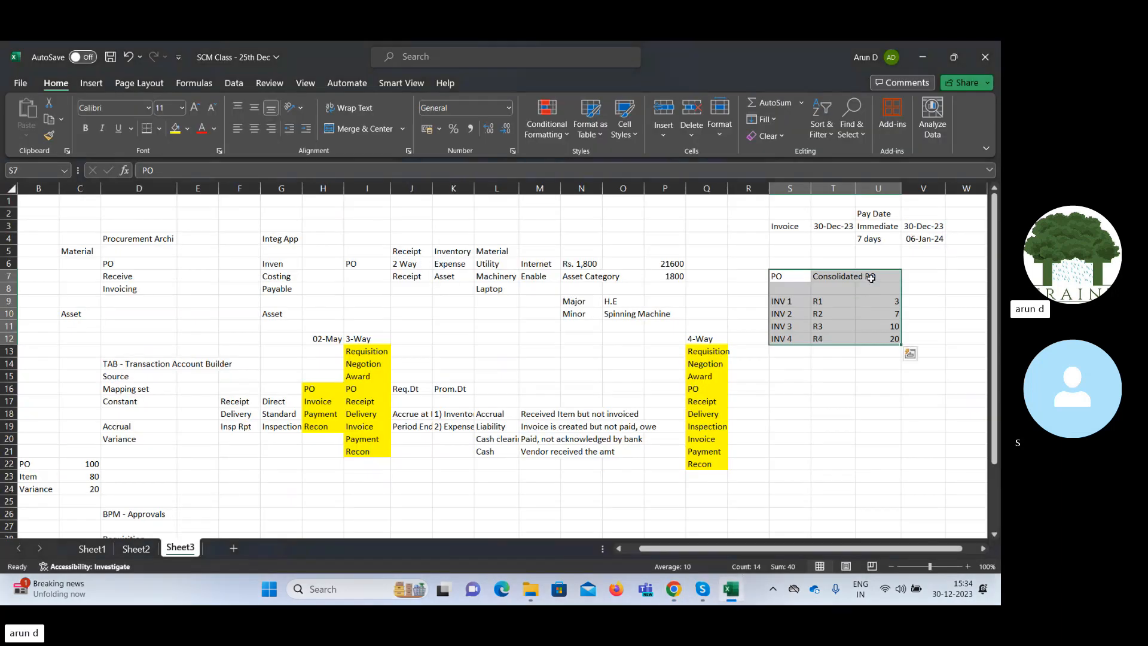
pyautogui.click(831, 227)
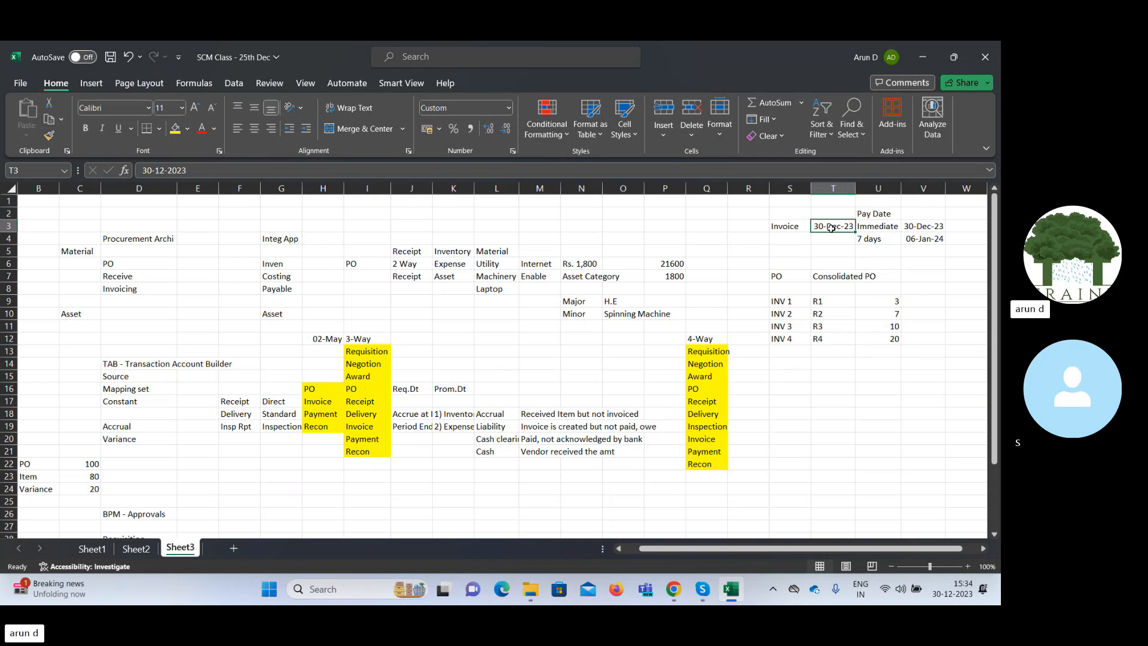
pyautogui.hotkey('ctrl', 'c')
pyautogui.press('Right')
pyautogui.press('Right')
pyautogui.press('Right')
pyautogui.press('Right')
pyautogui.press('Down')
pyautogui.press('Down')
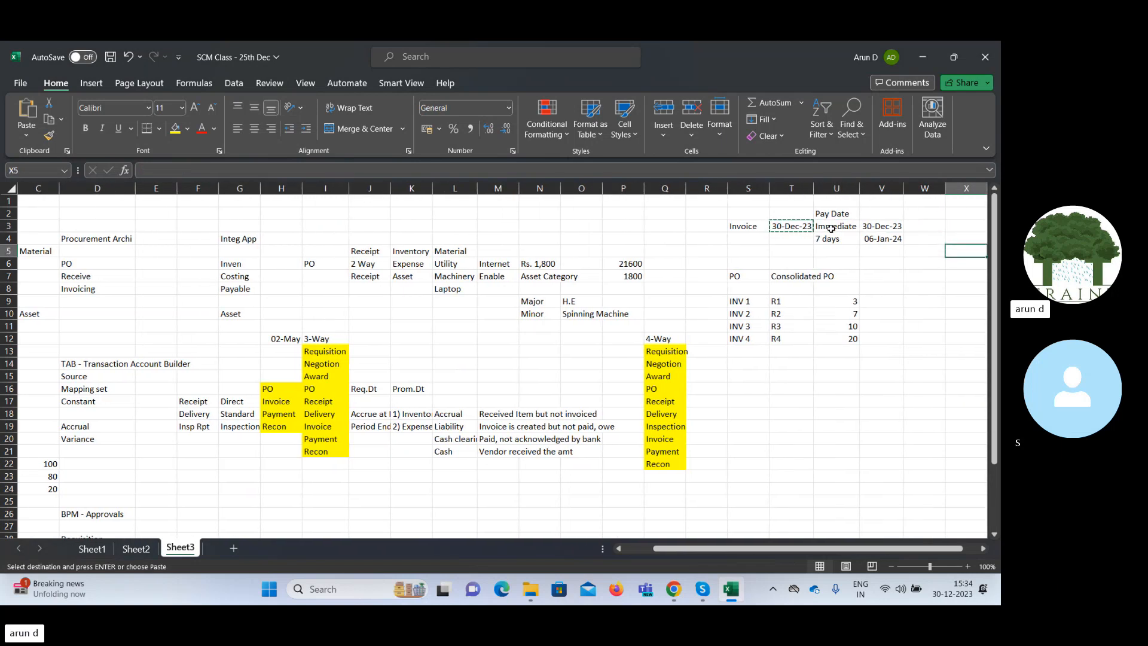
pyautogui.press('Down')
pyautogui.press('Down')
pyautogui.press('Left')
pyautogui.press('Left')
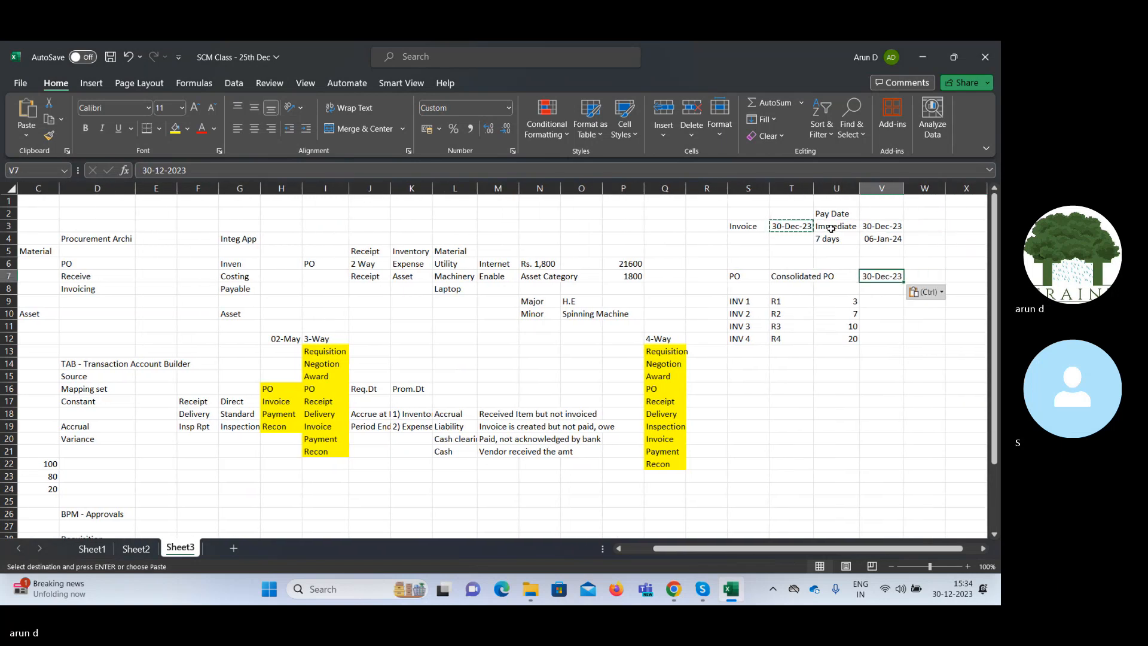
pyautogui.hotkey('ctrl', 'v')
# Enter the date 2-Jan-23 in cell V9, in the "INV 1" row.
pyautogui.press('Down')
pyautogui.press('Down')
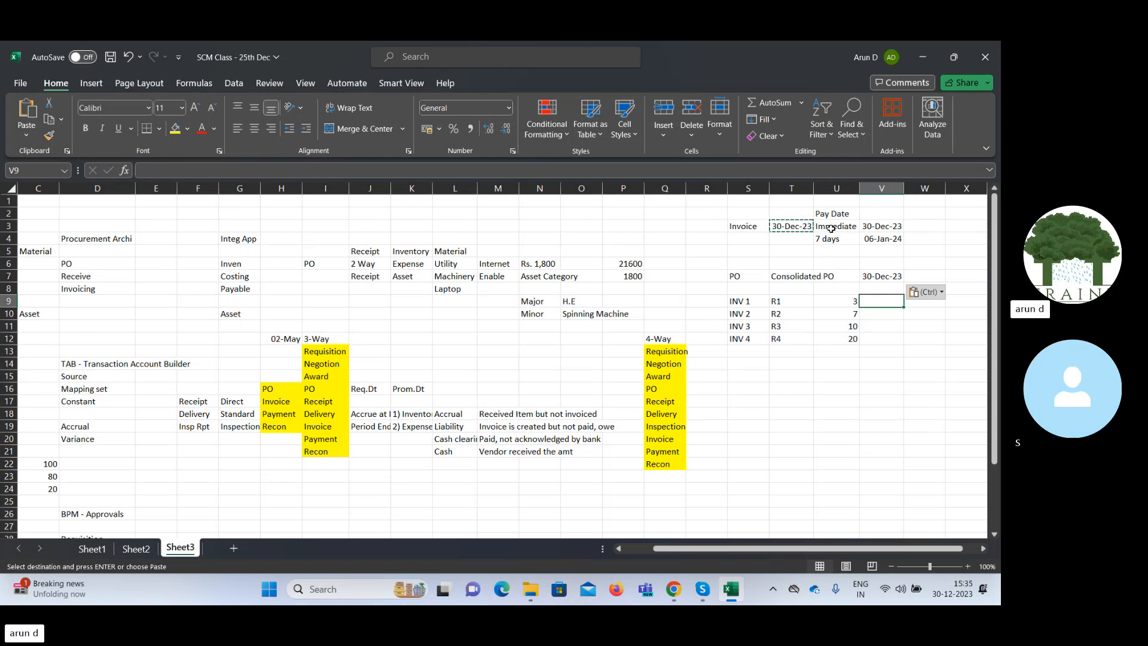
pyautogui.write('2-')
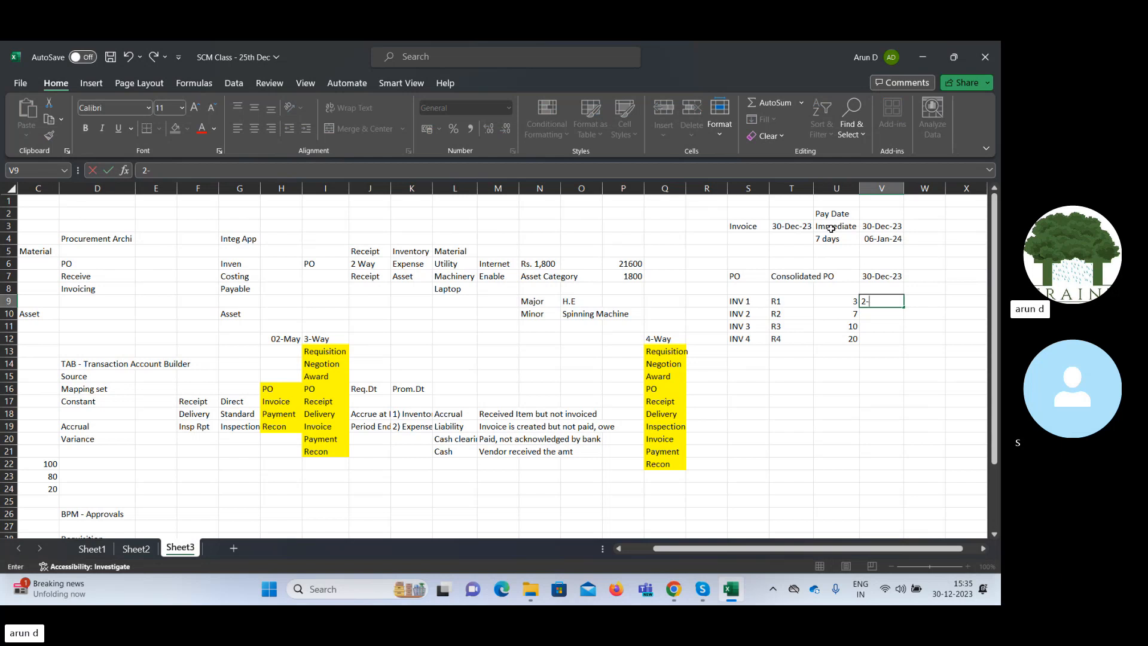
pyautogui.write('Jan-23')
pyautogui.press('Tab')
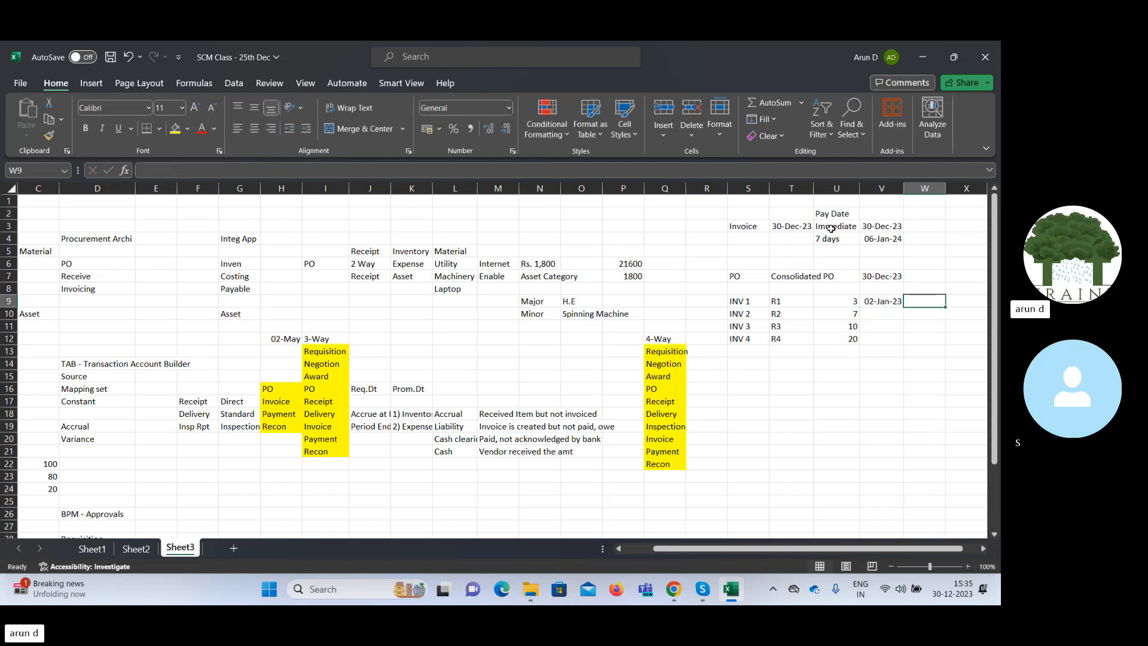
# Examine the invoice, receipt, days and date cells of the "INV 1" row.
pyautogui.press('Left')
pyautogui.press('Left')
pyautogui.press('Left')
pyautogui.press('Left')
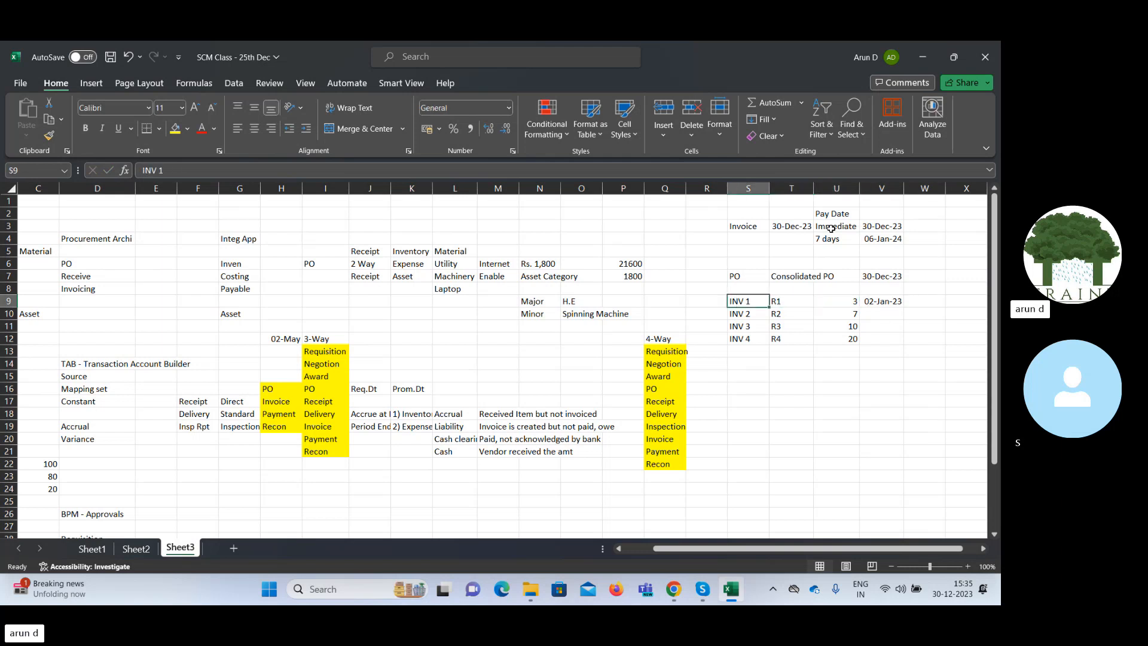
pyautogui.press('Right')
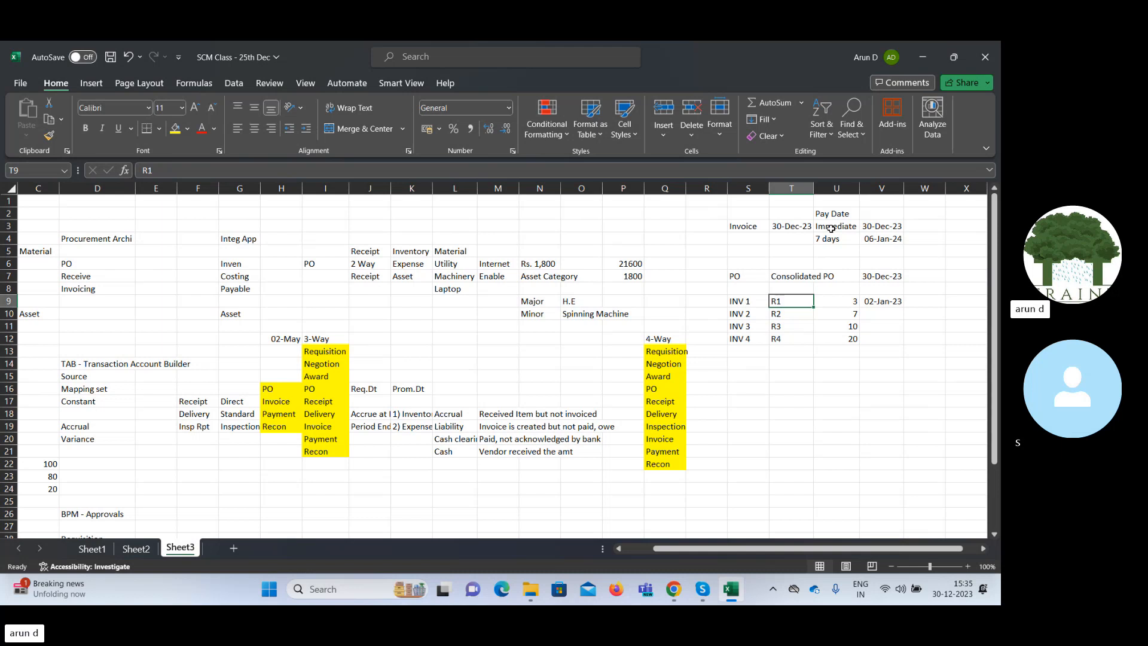
pyautogui.press('Left')
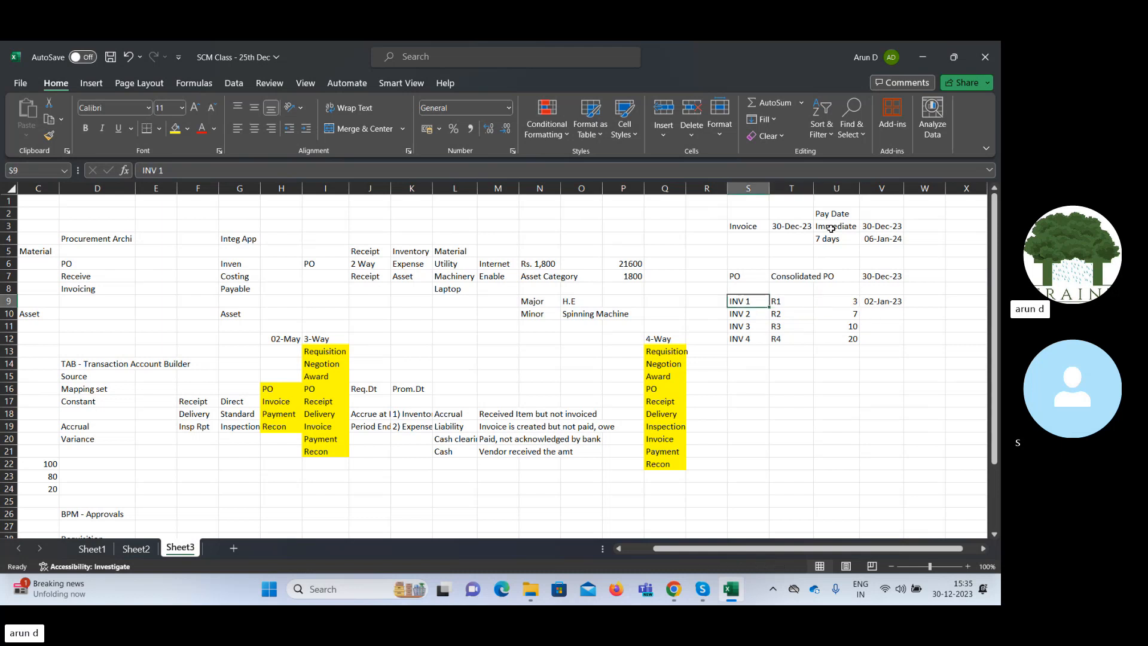
pyautogui.press('Right')
pyautogui.press('Right')
pyautogui.press('Right')
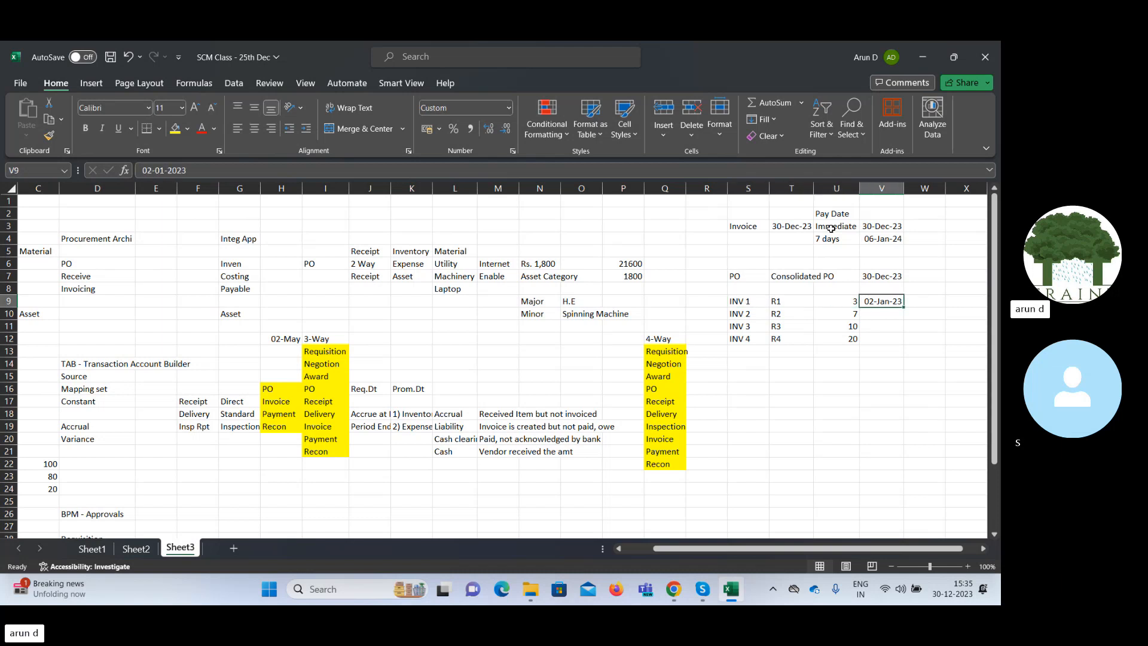
pyautogui.press('Down')
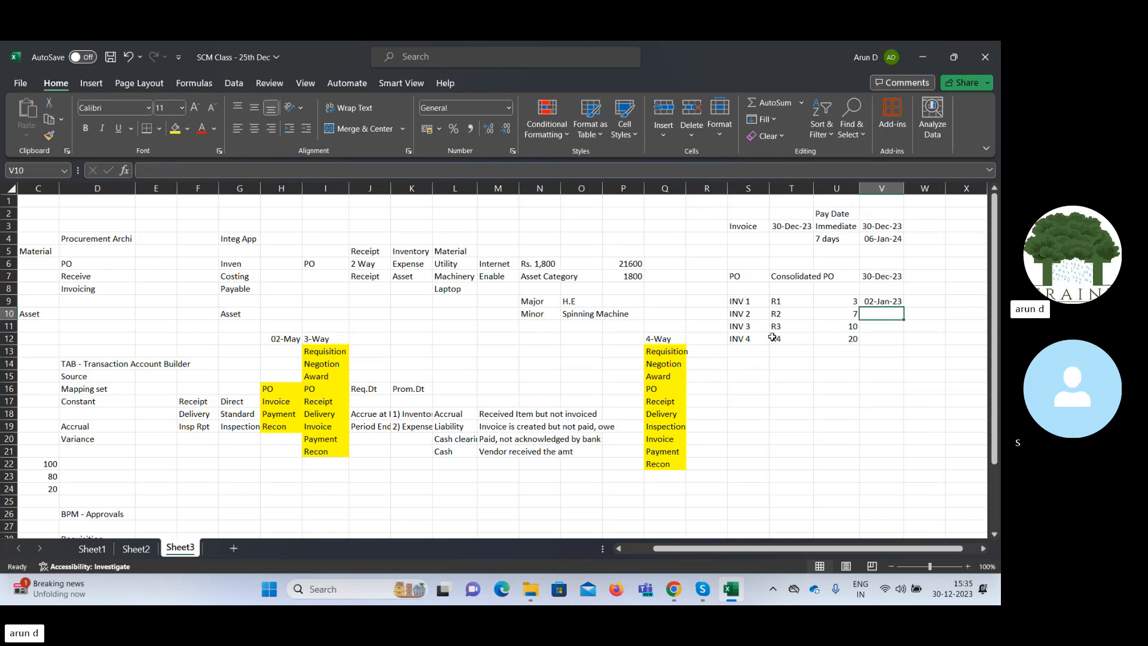
# Switch to Chrome and name the new payment terms "TY PT".
pyautogui.click(680, 592)
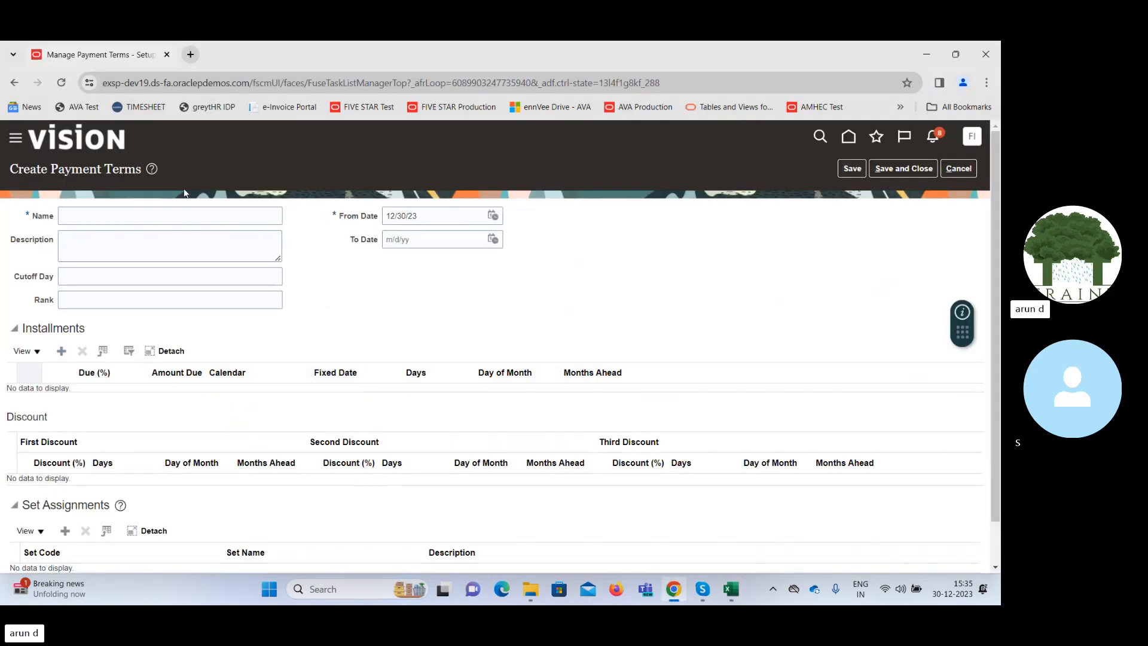
pyautogui.click(162, 214)
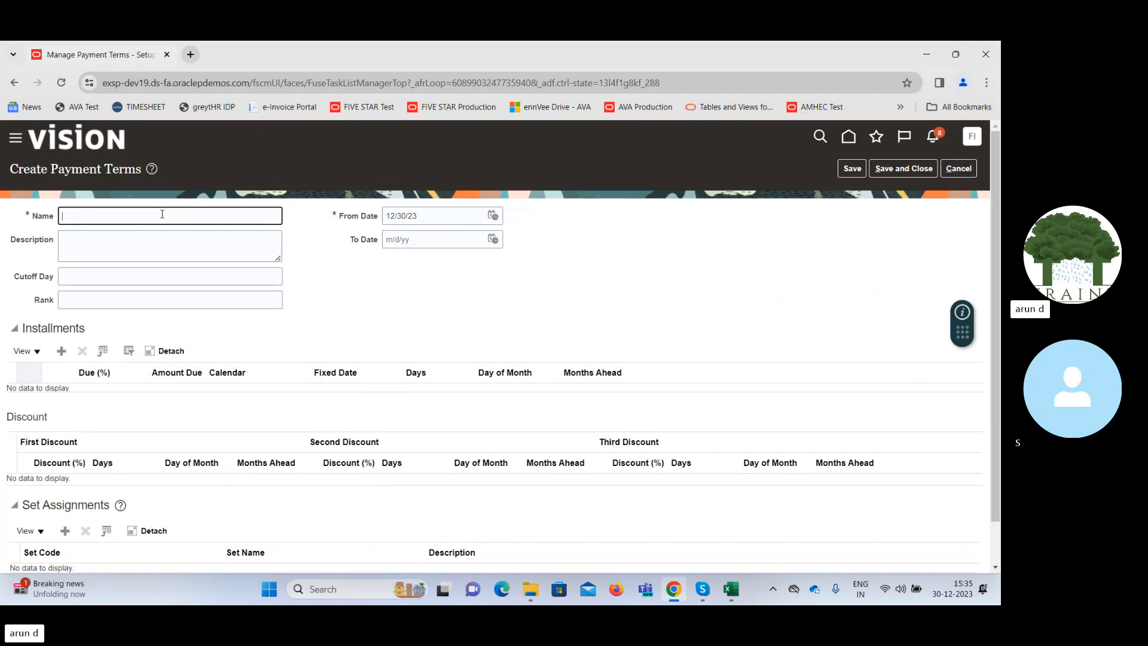
pyautogui.write('TY PT')
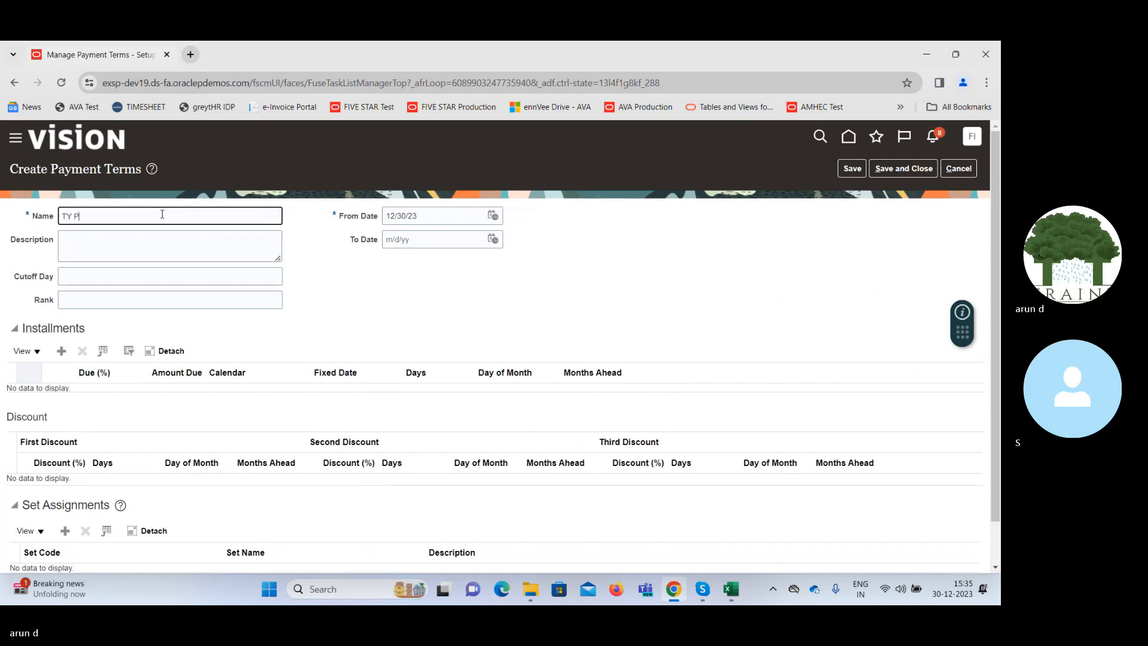
pyautogui.press('Tab')
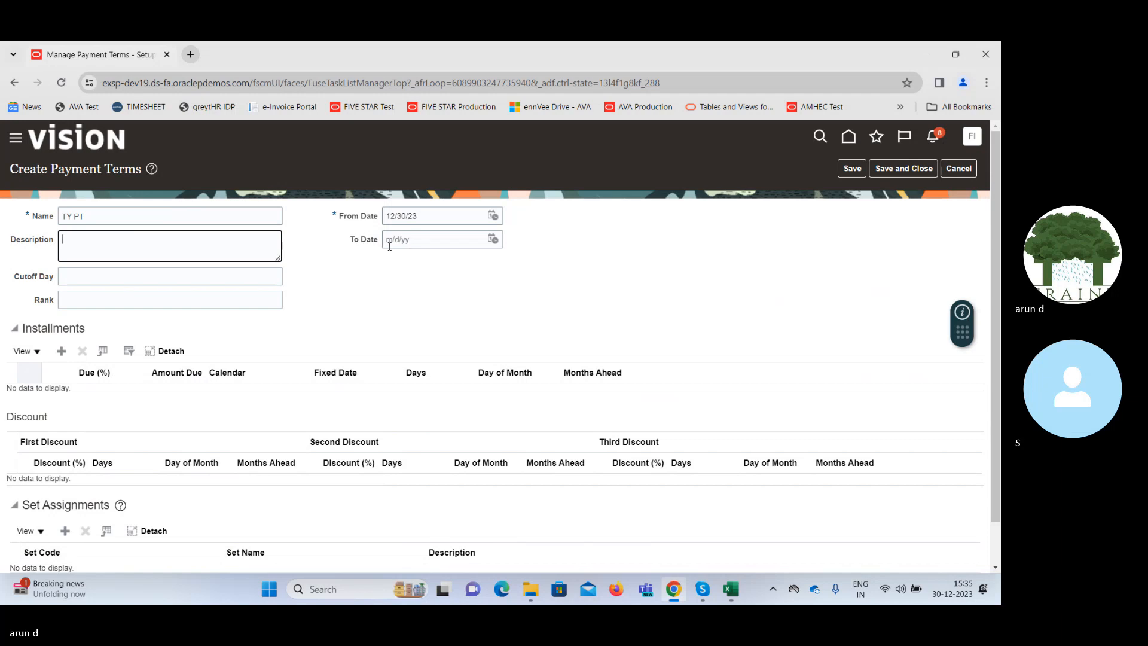
# Add an installment with 25% due and 3 days to the payment terms.
pyautogui.click(61, 351)
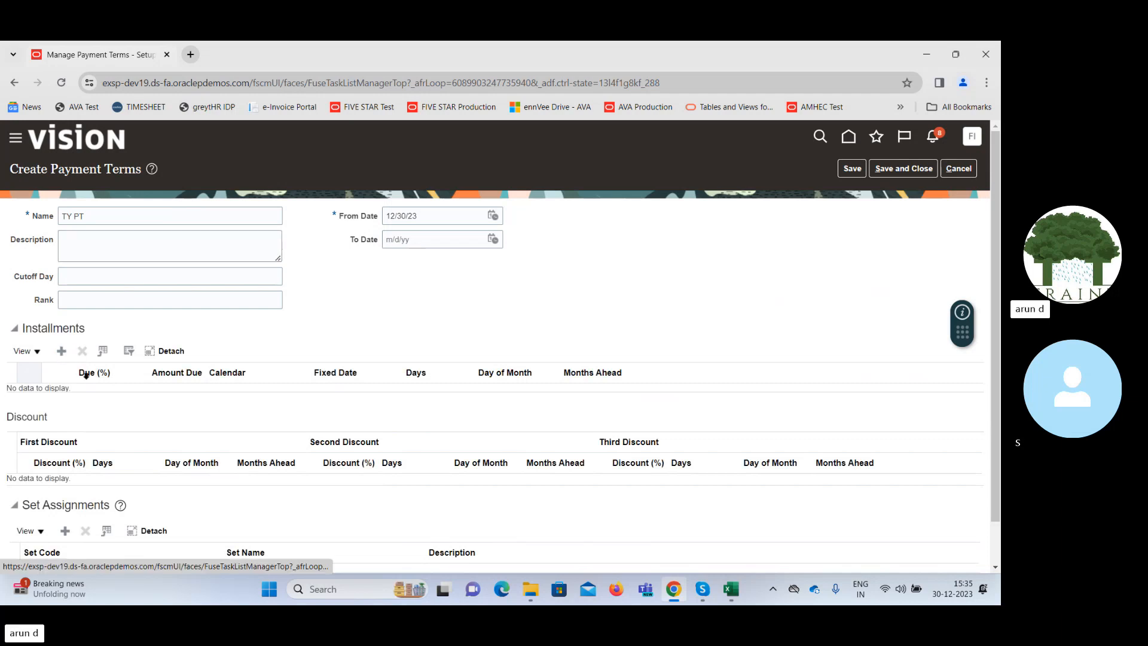
pyautogui.click(82, 399)
pyautogui.write('25')
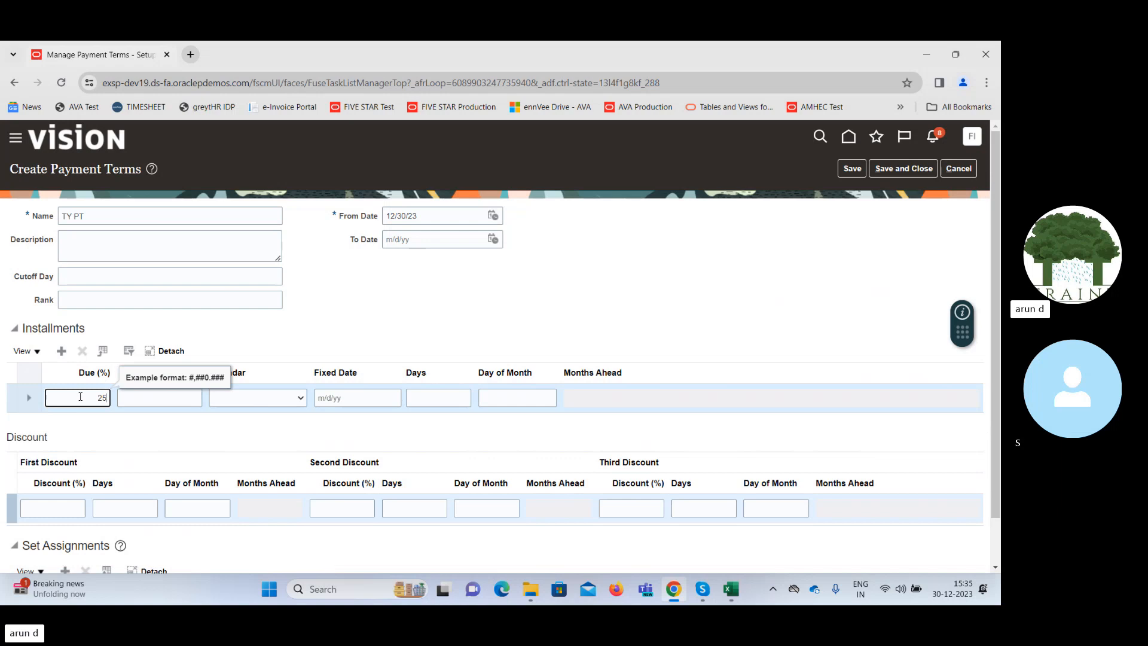
pyautogui.press('Tab')
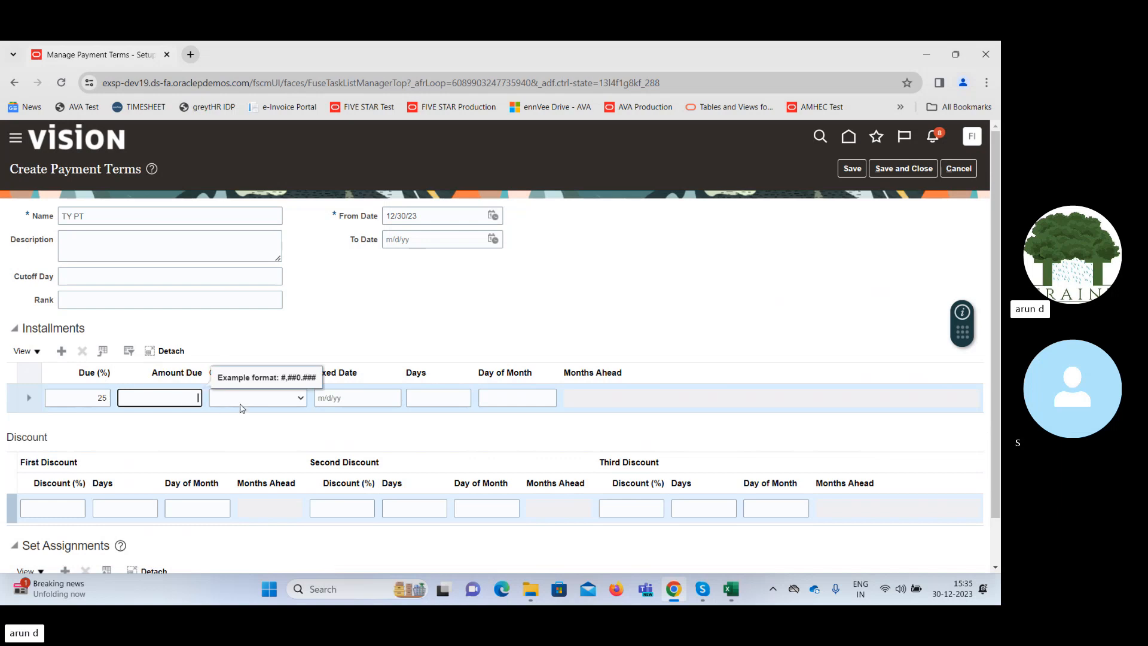
pyautogui.click(270, 400)
pyautogui.click(338, 349)
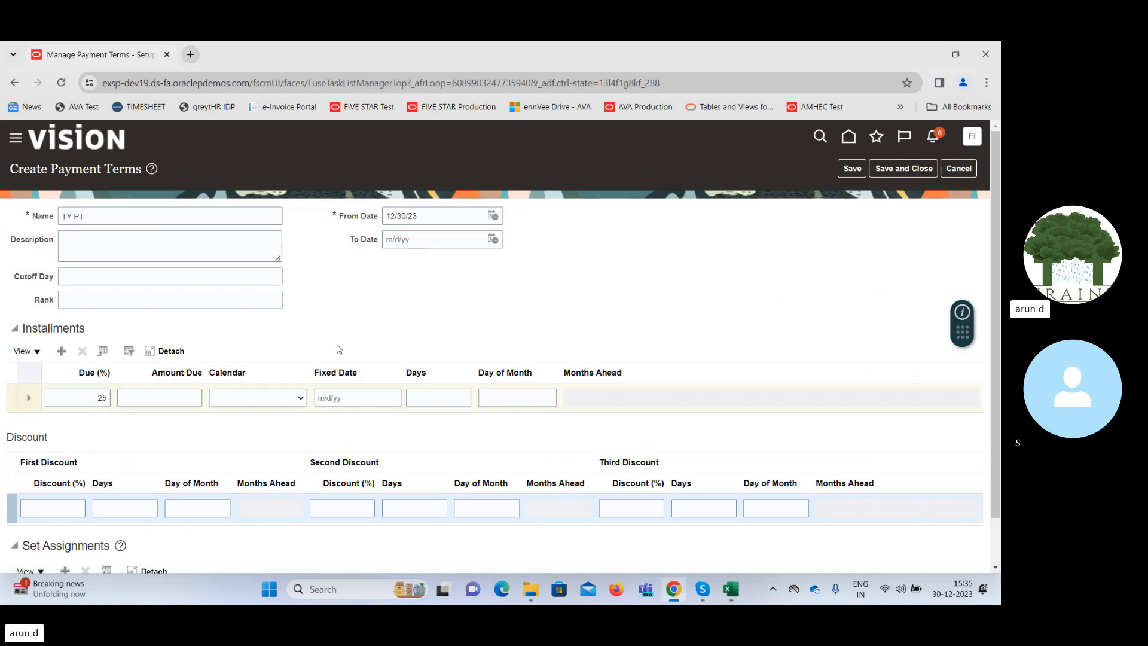
pyautogui.click(430, 403)
pyautogui.write('3')
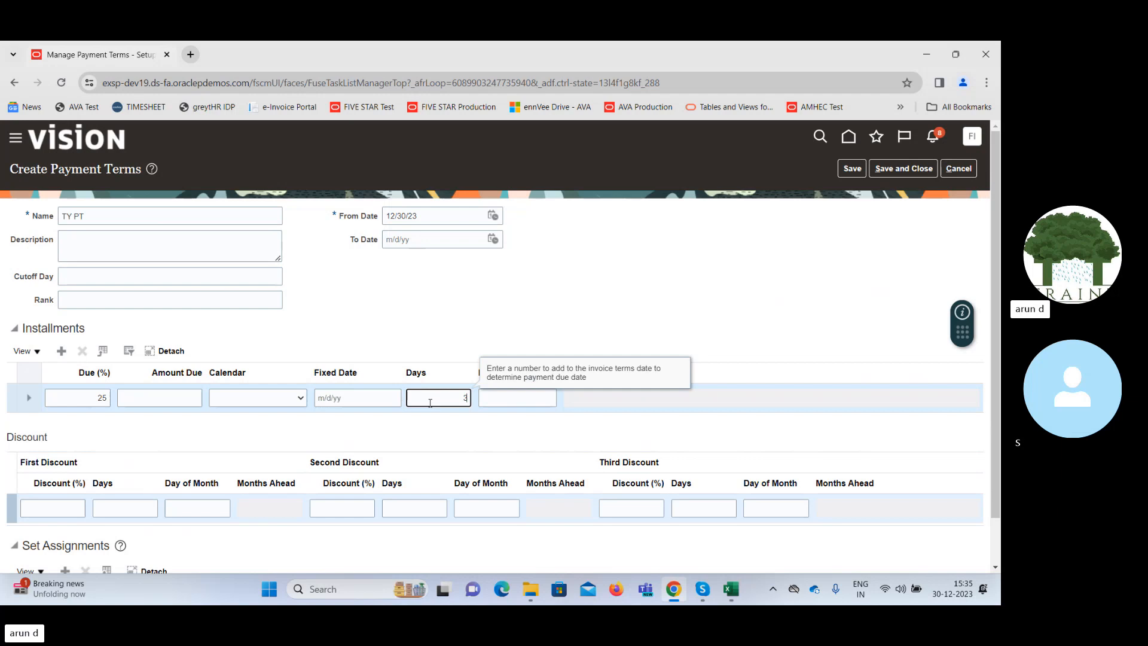
pyautogui.press('Tab')
# Add a second installment row with 25% due and 7 days.
pyautogui.click(61, 351)
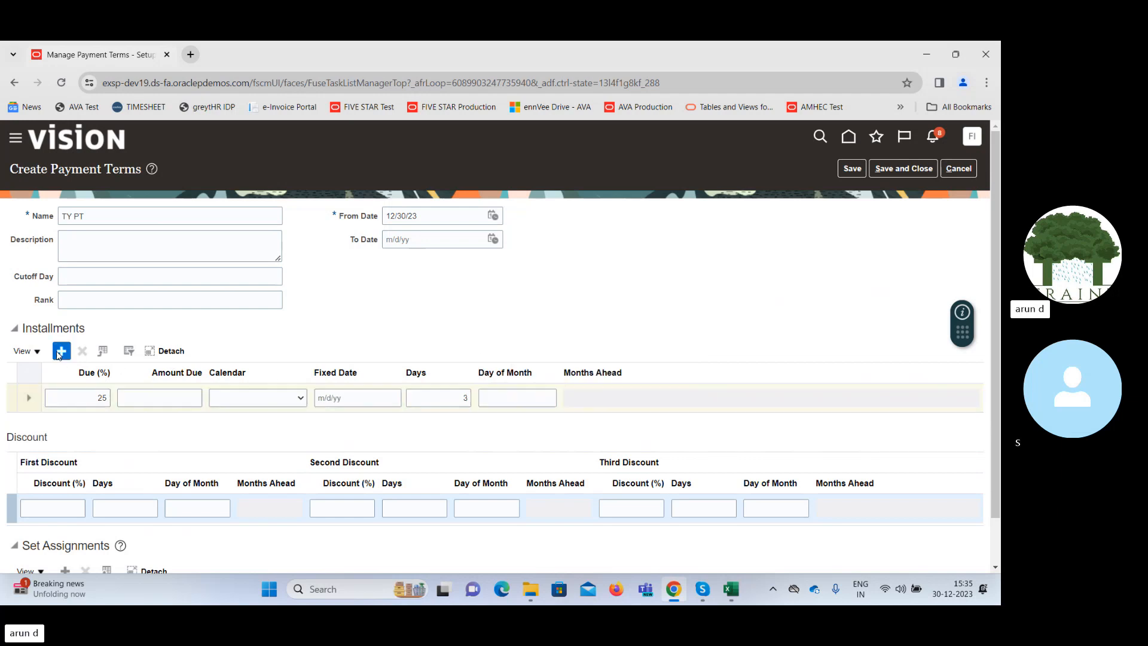
pyautogui.click(84, 398)
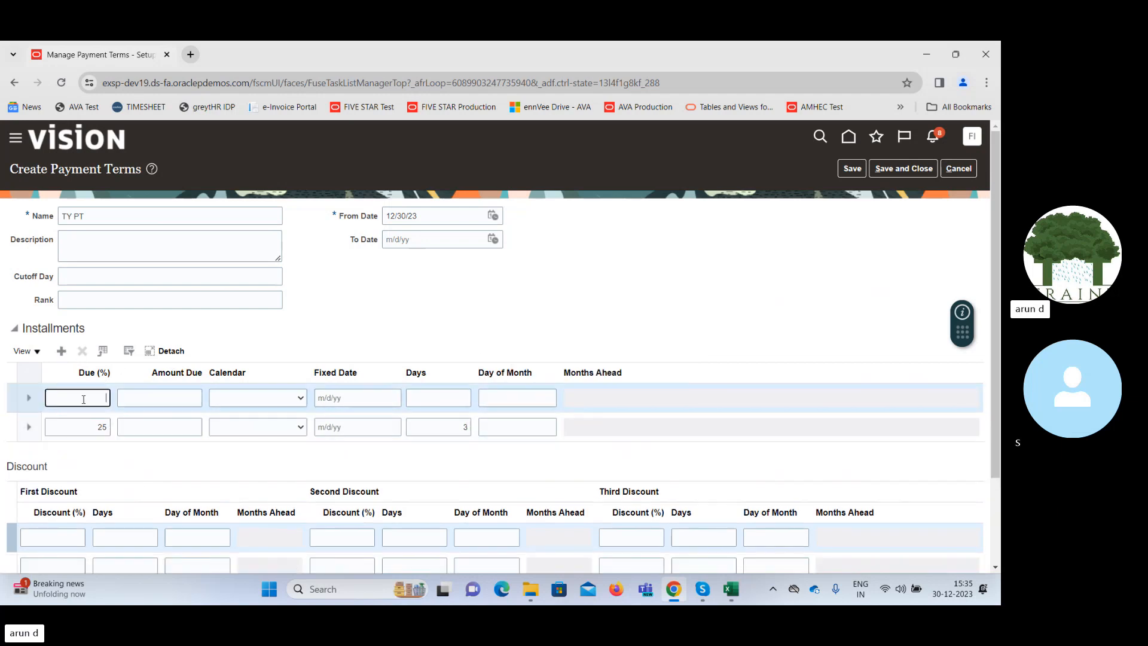
pyautogui.write('25')
pyautogui.press('Tab')
pyautogui.press('Tab')
pyautogui.press('Tab')
pyautogui.press('Tab')
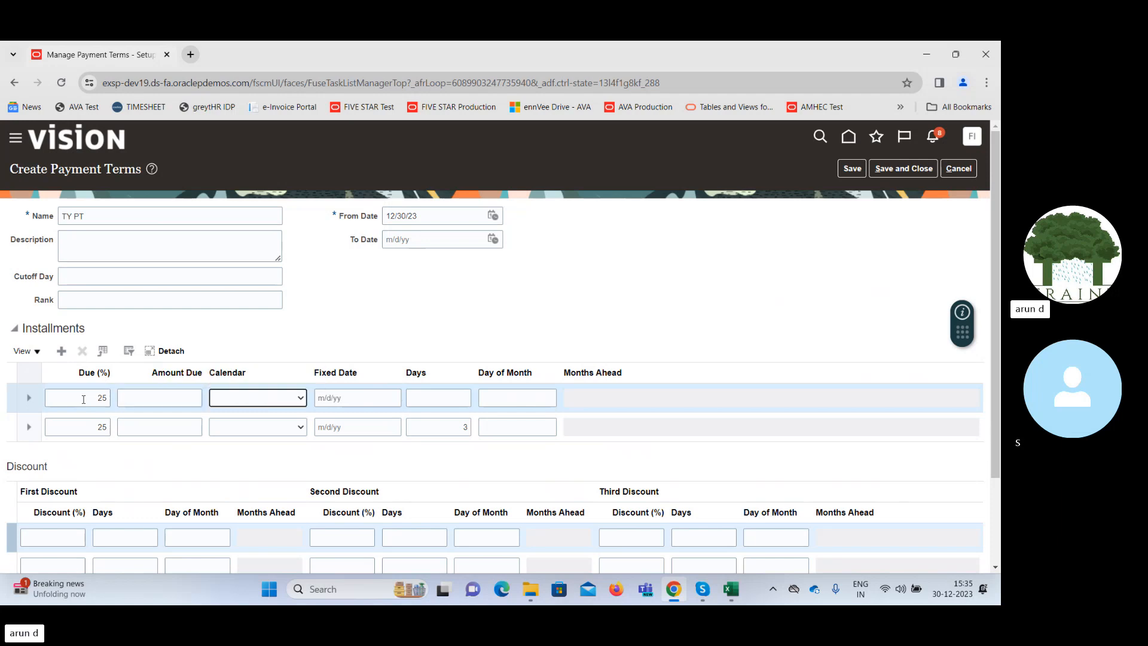
pyautogui.write('7')
pyautogui.press('Tab')
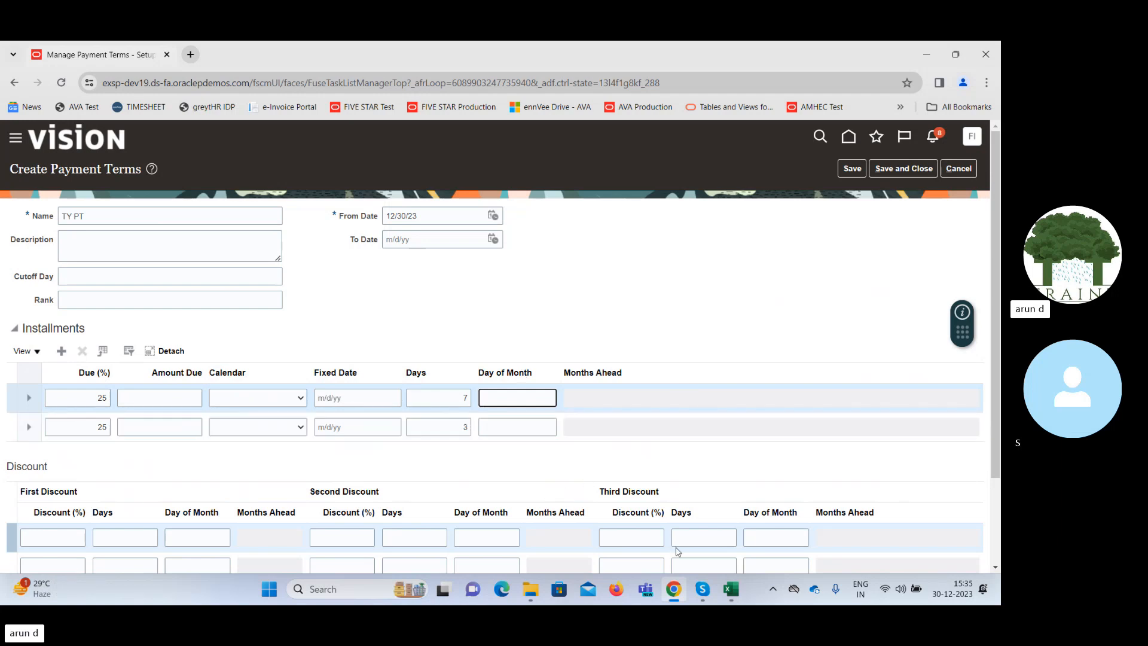
pyautogui.click(730, 589)
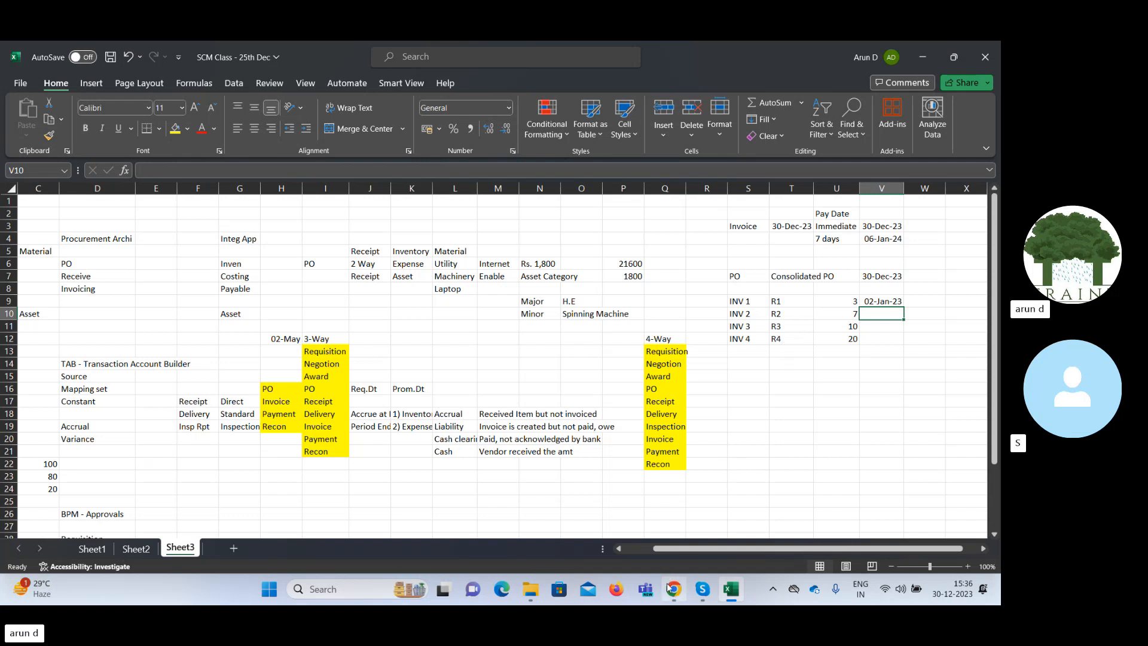
pyautogui.click(674, 517)
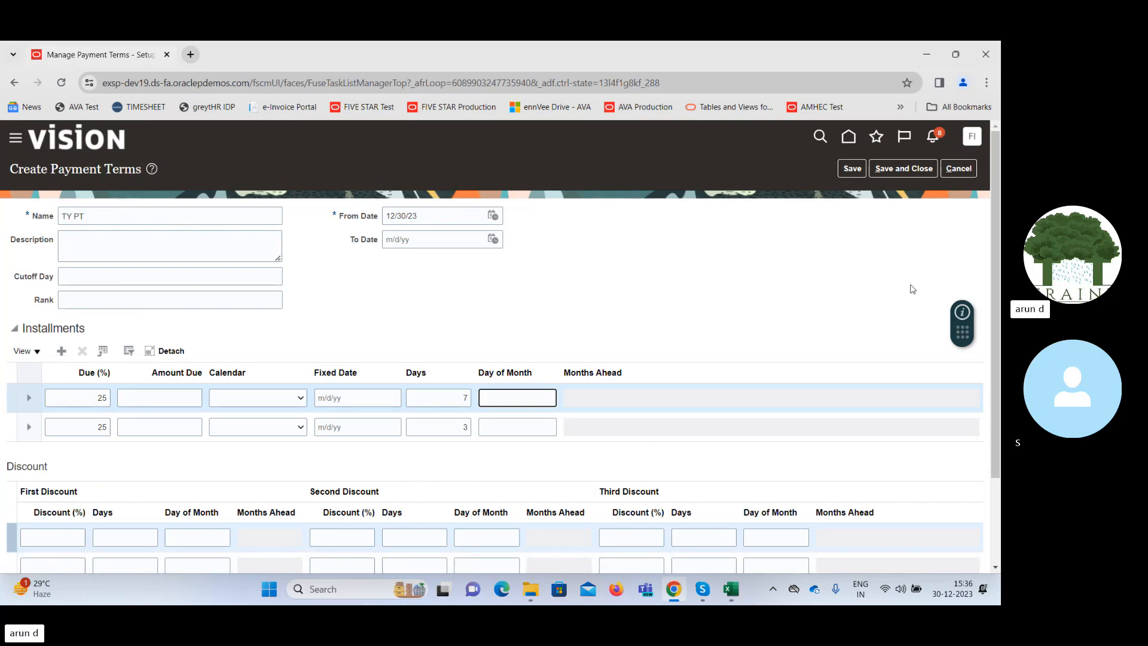
pyautogui.moveTo(996, 235); pyautogui.dragTo(1000, 245)
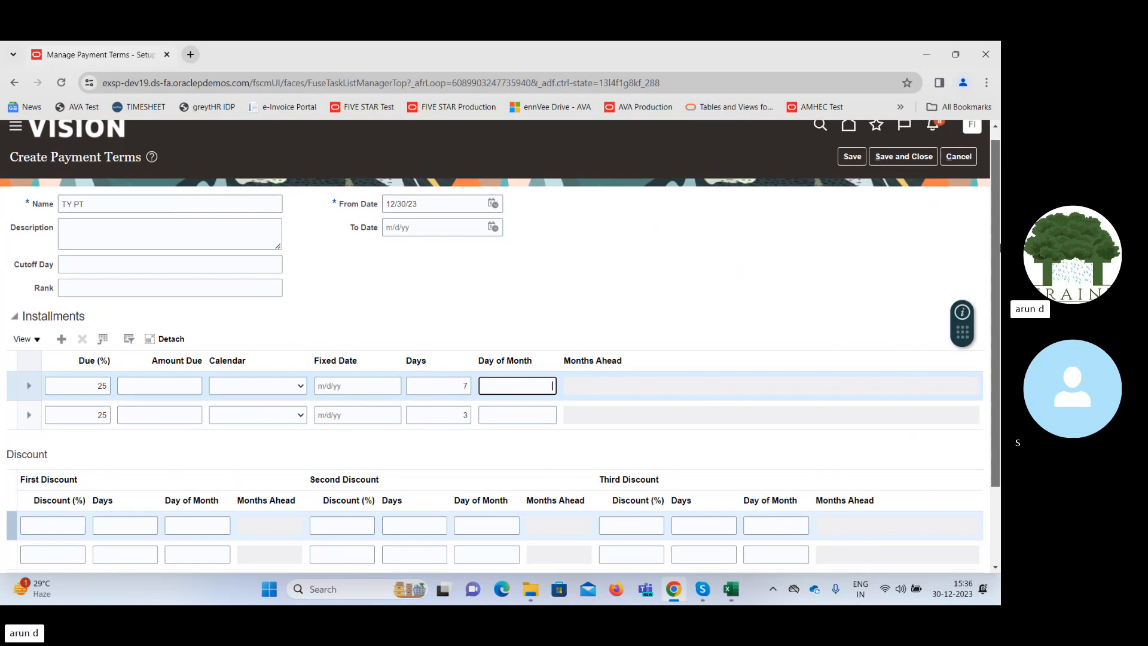
pyautogui.moveTo(1001, 245); pyautogui.dragTo(1000, 244)
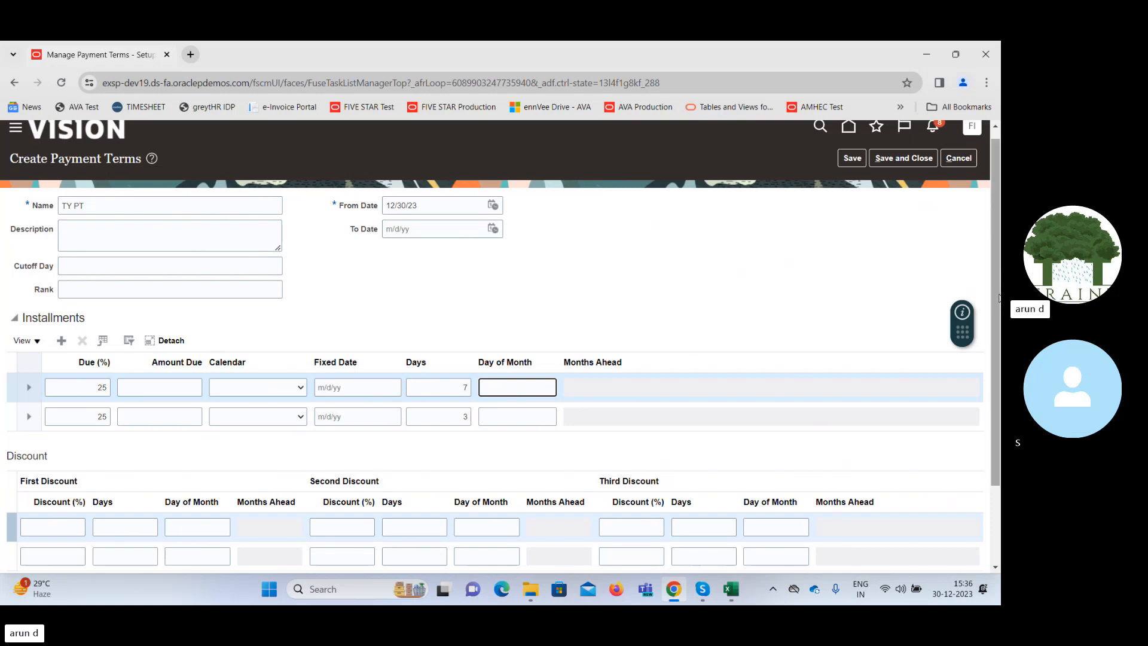
pyautogui.moveTo(999, 293); pyautogui.dragTo(998, 302)
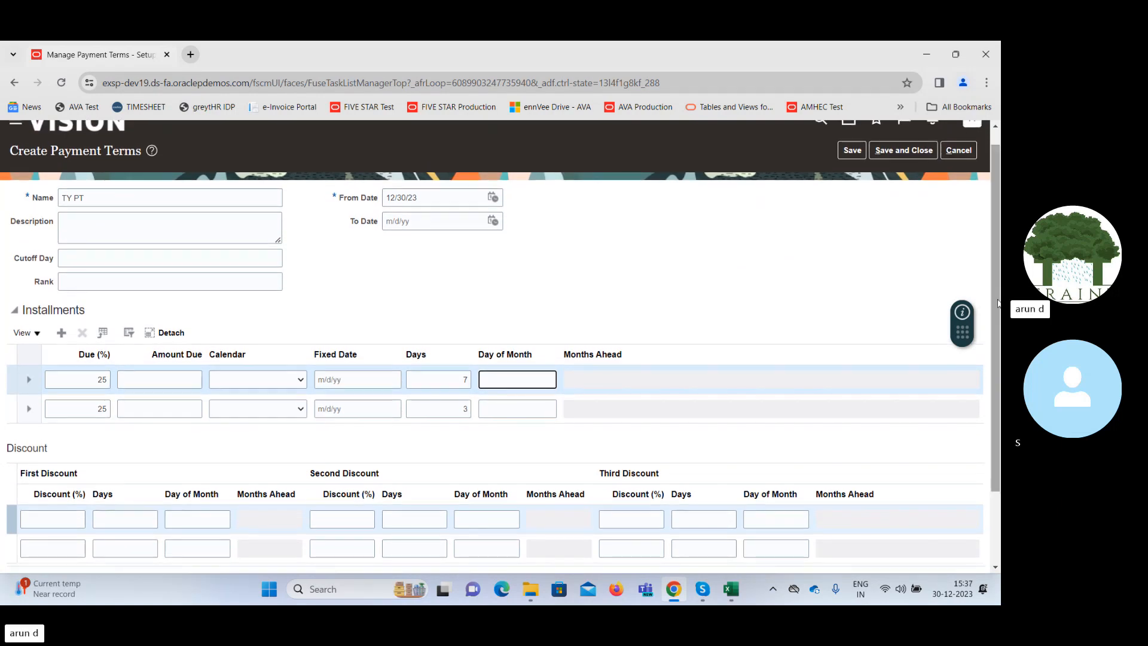
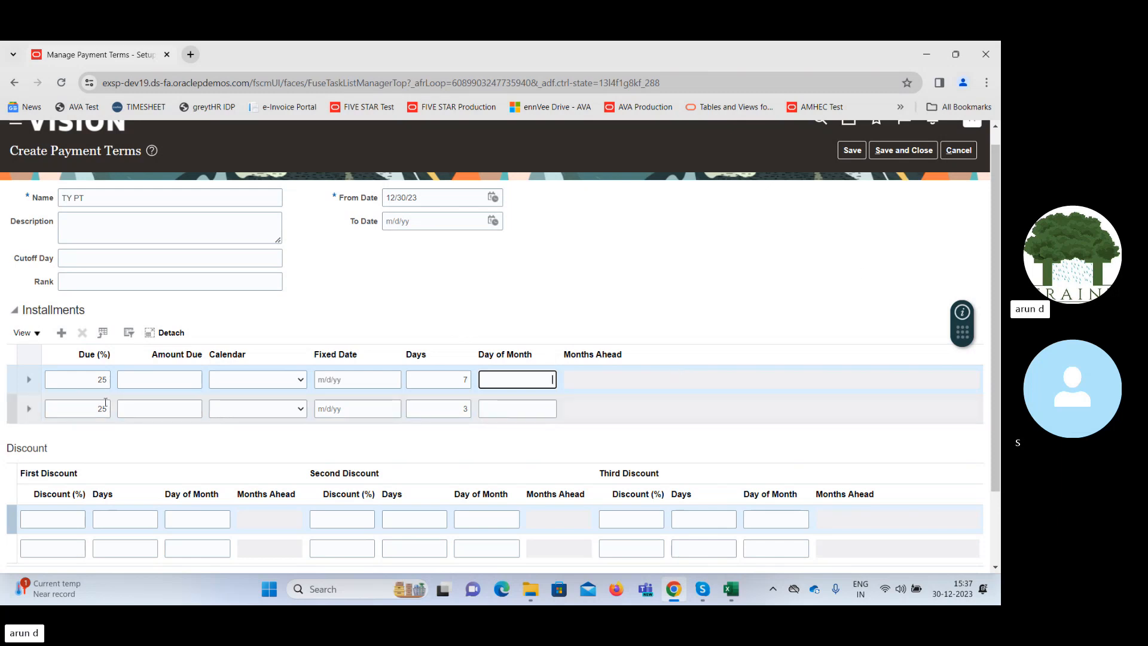
# Review the due percentages of both installments and the discount section of the payment terms.
pyautogui.doubleClick(100, 380)
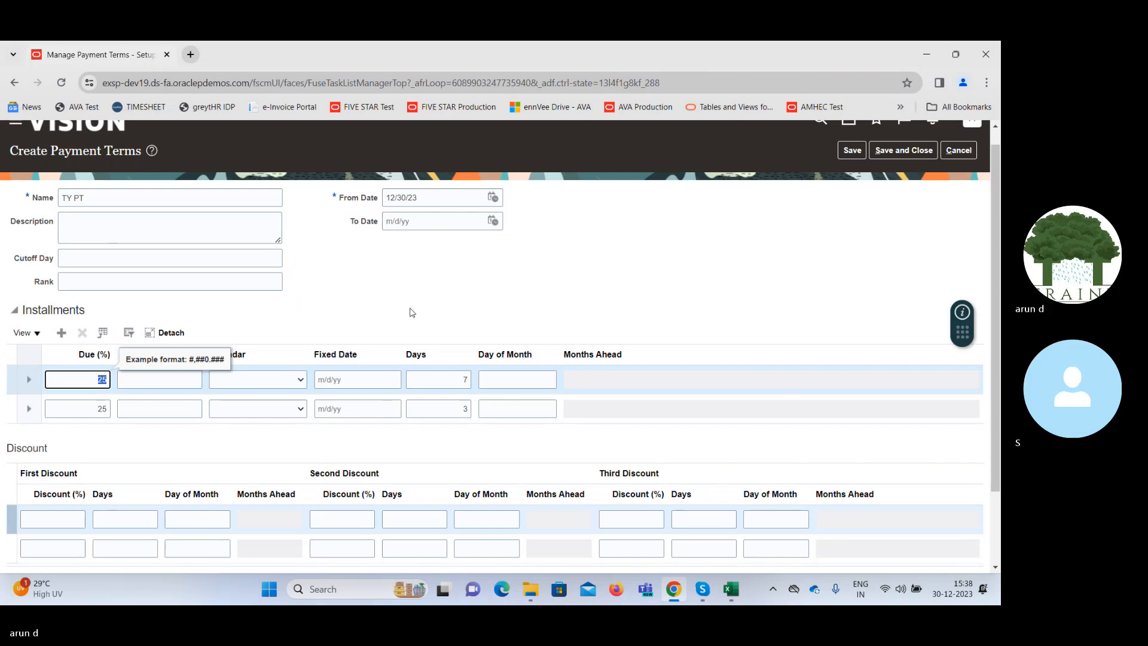
pyautogui.click(529, 315)
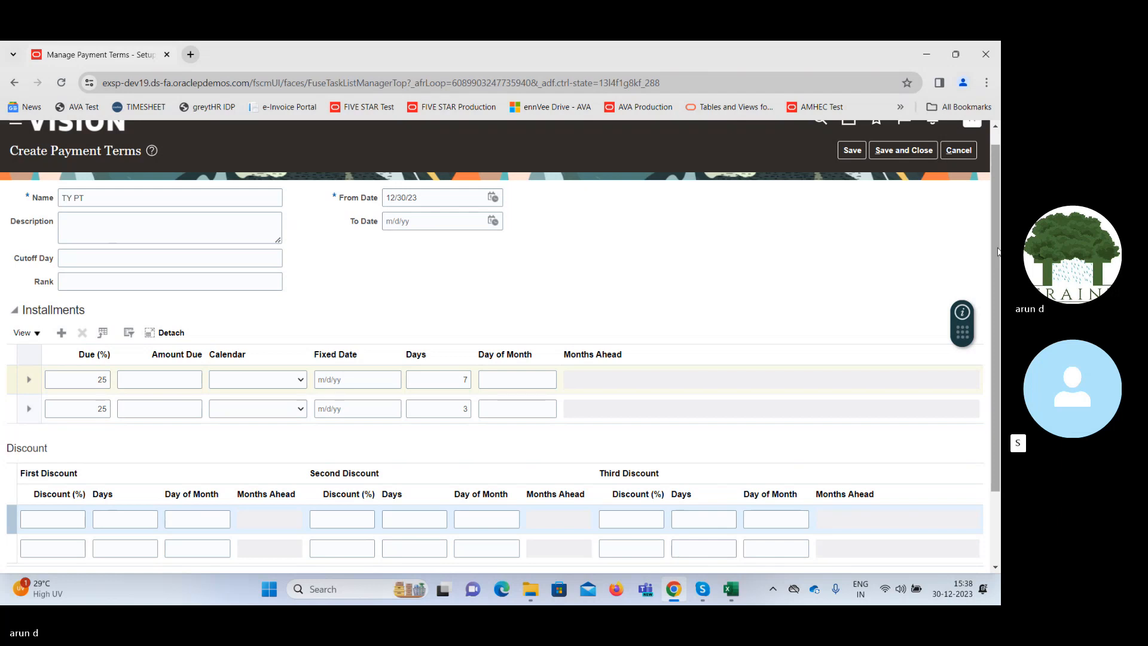
pyautogui.moveTo(997, 251)
pyautogui.mouseDown()
pyautogui.moveTo(1000, 353)
pyautogui.moveTo(996, 232)
pyautogui.mouseUp()
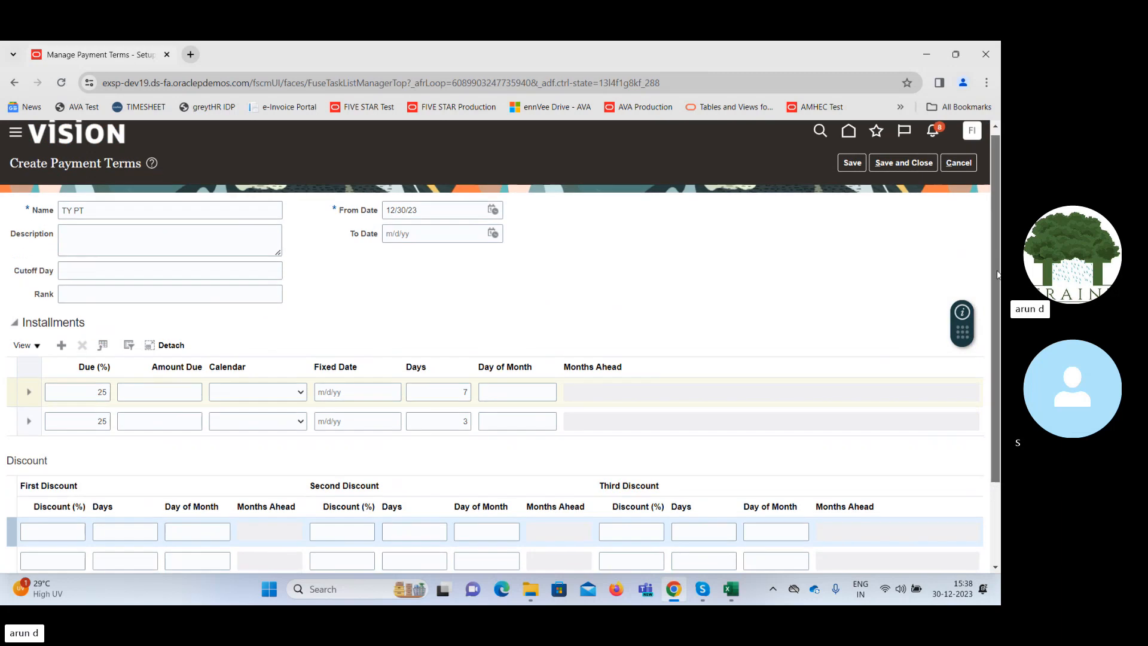
pyautogui.scroll(-1, 997, 264)
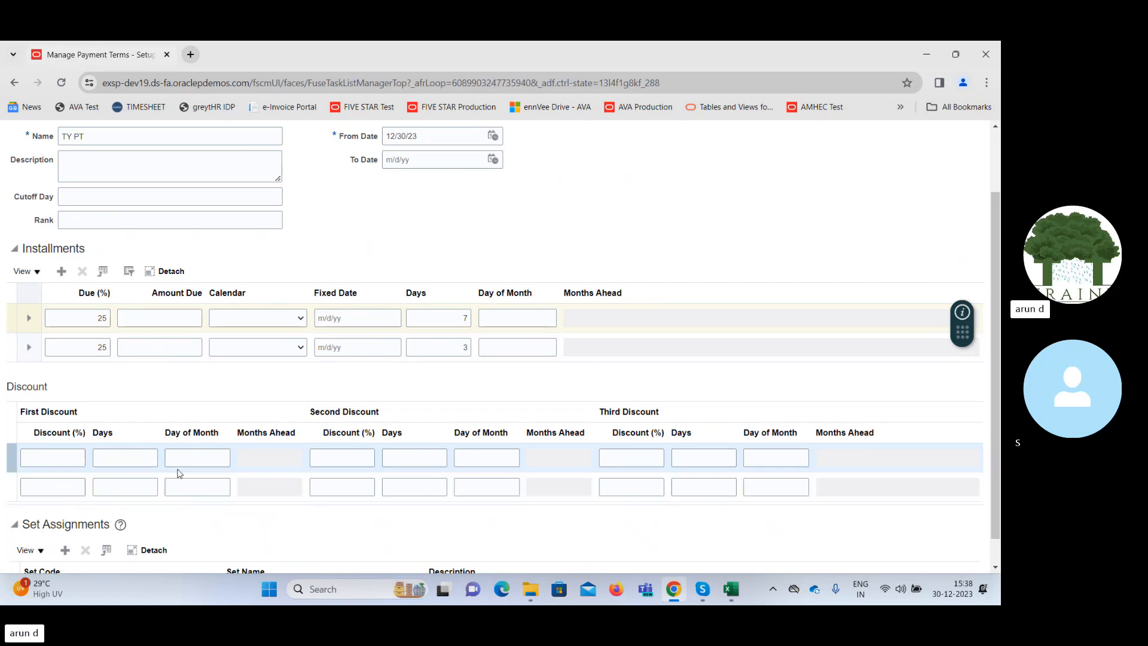
pyautogui.click(79, 346)
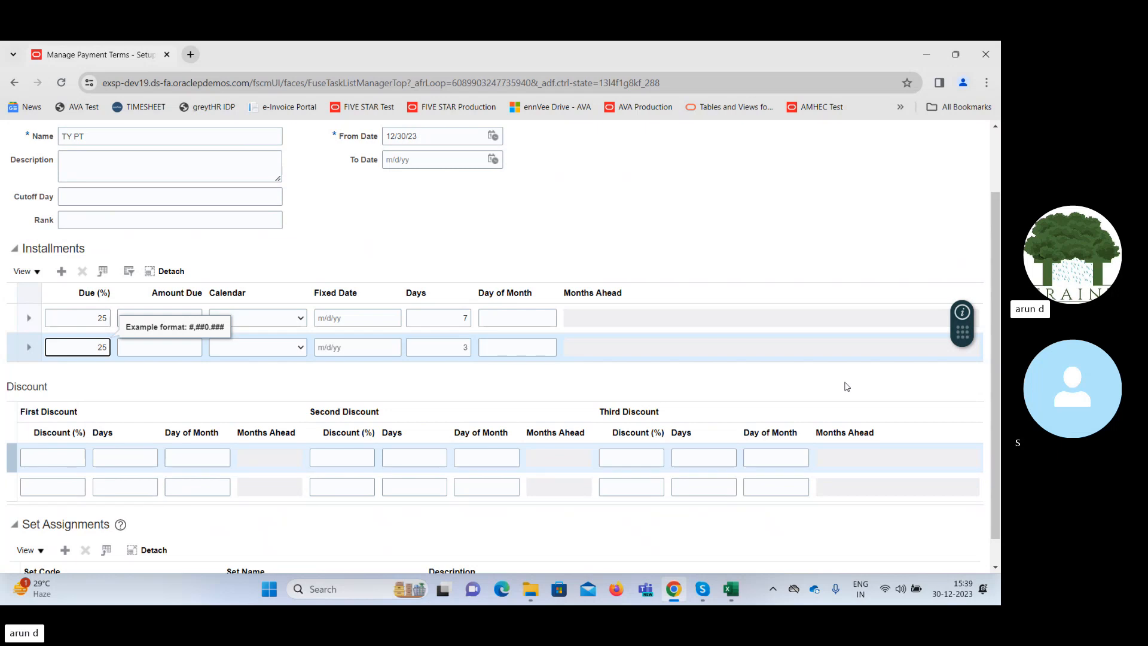
# Add a set assignment row to the payment terms and browse its available set codes.
pyautogui.scroll(-1, 996, 360)
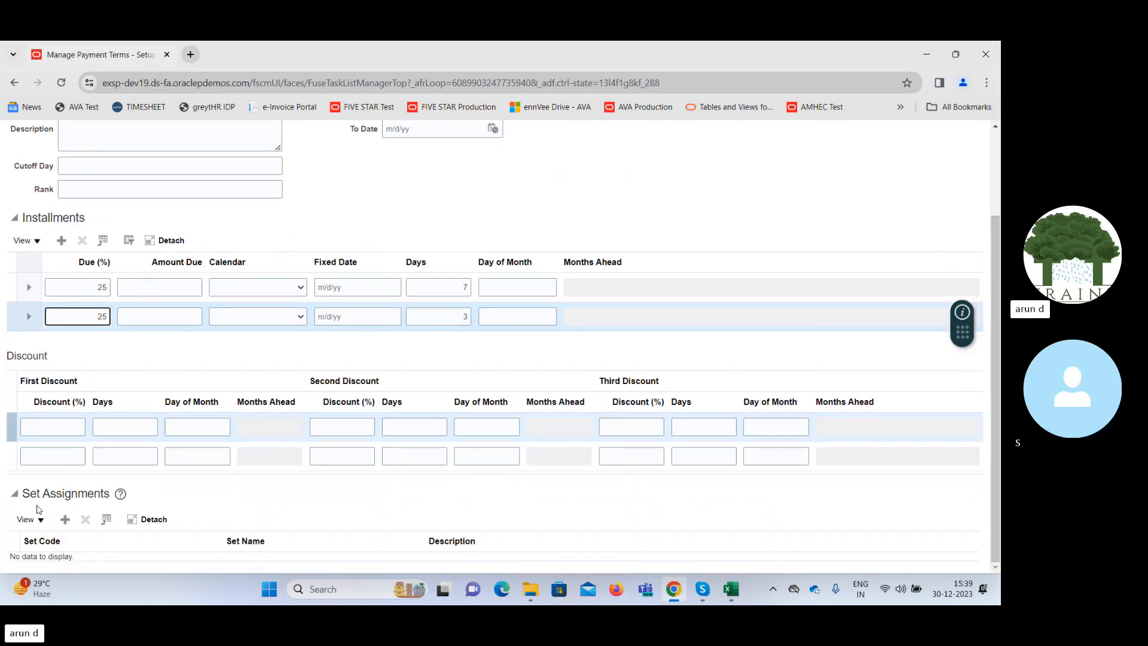
pyautogui.click(65, 519)
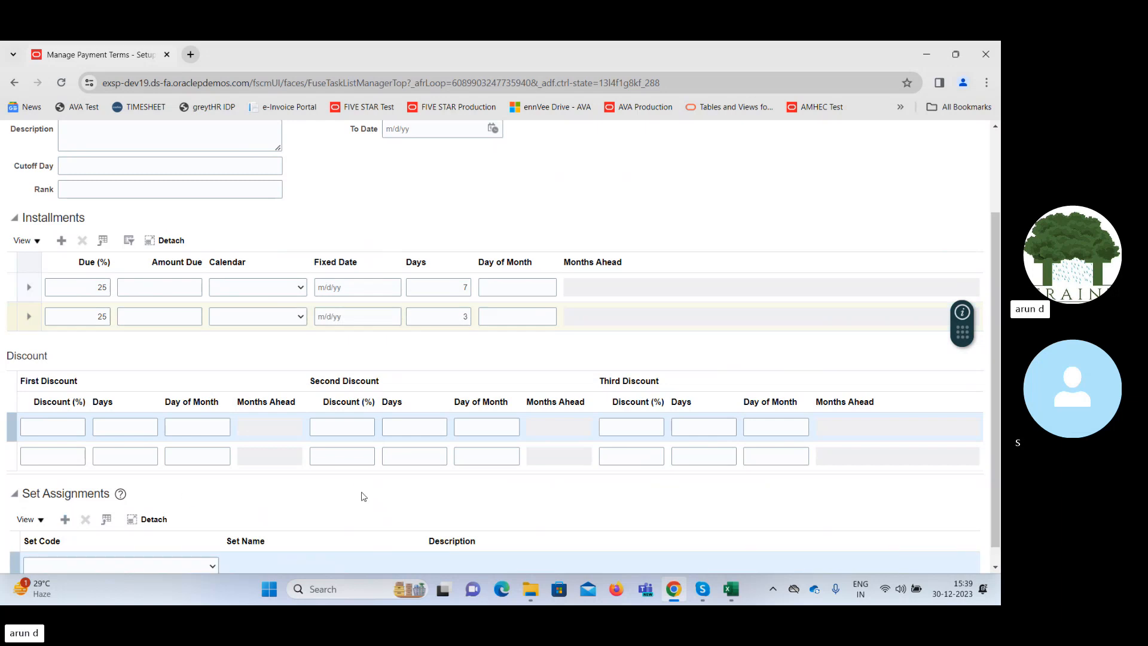
pyautogui.moveTo(996, 405); pyautogui.dragTo(996, 422)
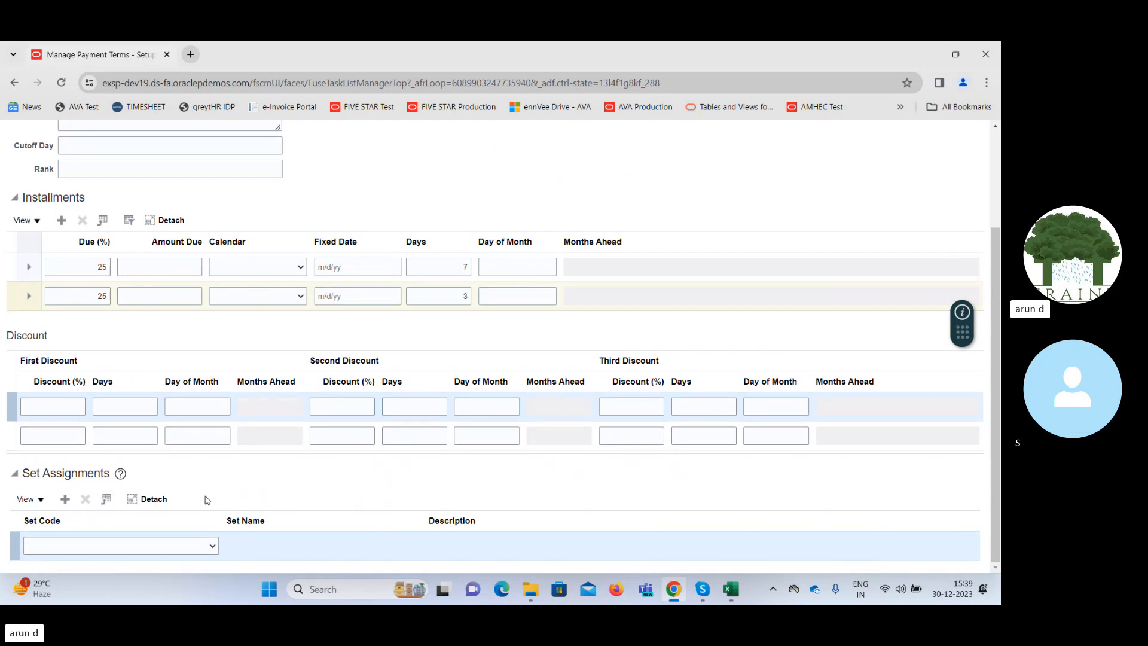
pyautogui.click(161, 550)
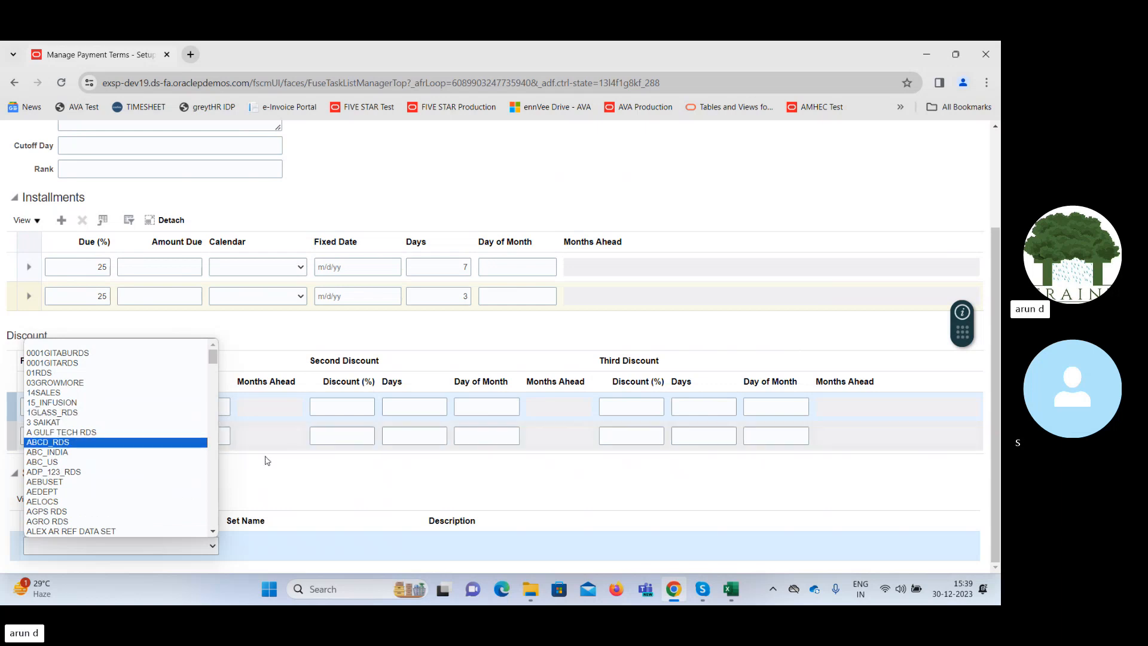
pyautogui.click(346, 491)
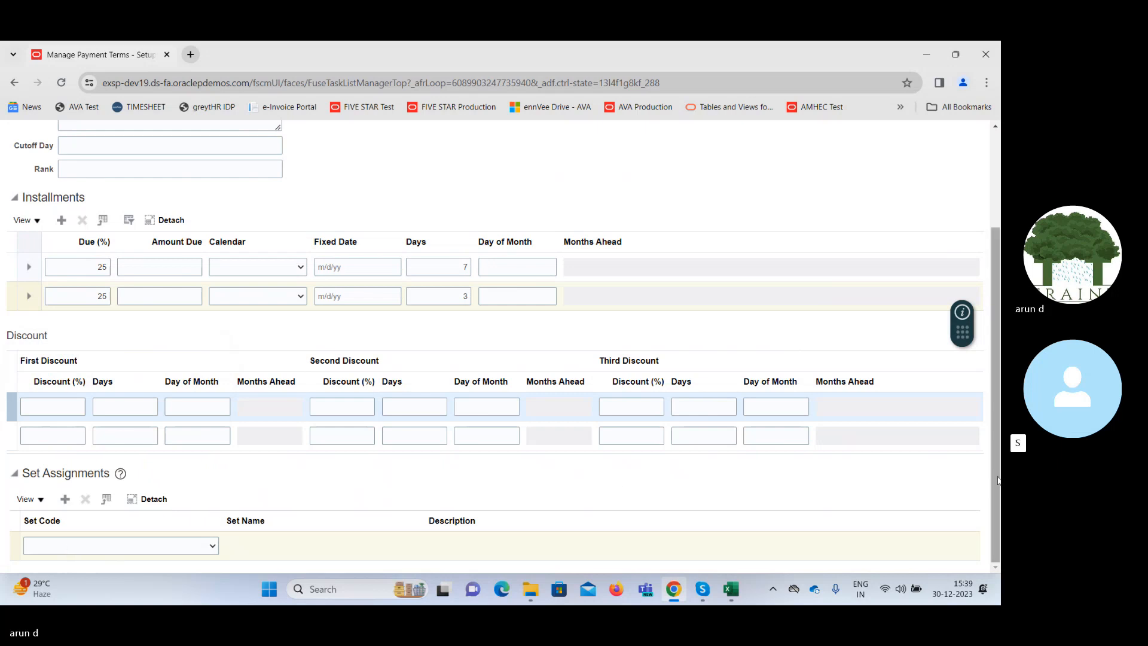
pyautogui.click(177, 547)
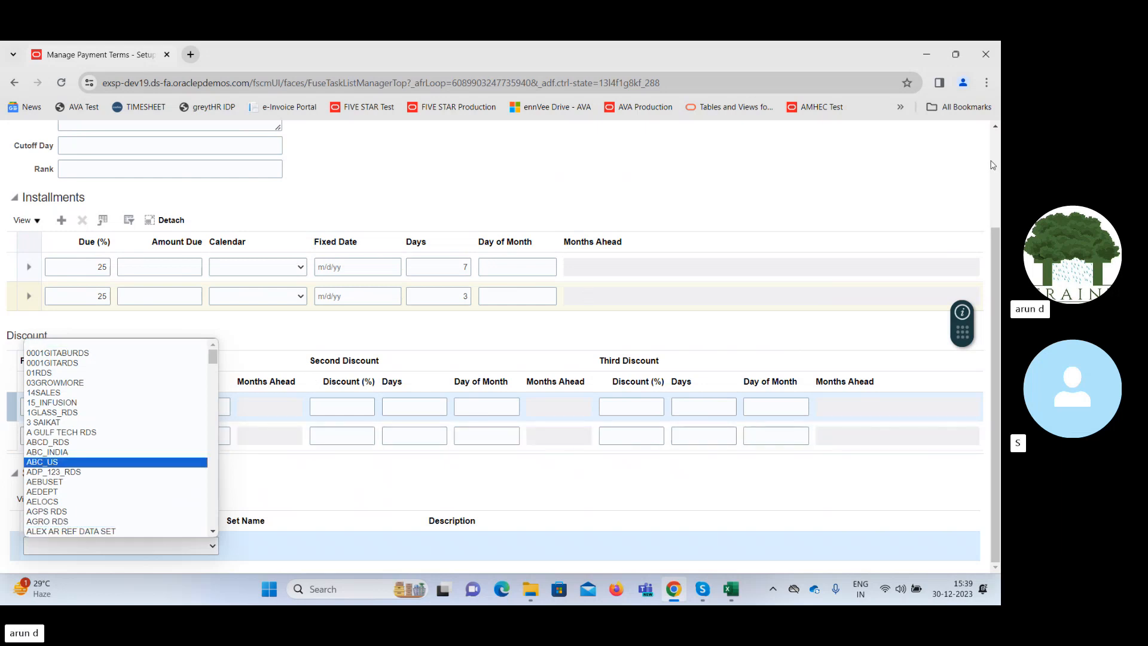
# Cancel creating the payment terms and return from Manage Payment Terms to the Procurement setup page.
pyautogui.scroll(3, 993, 164)
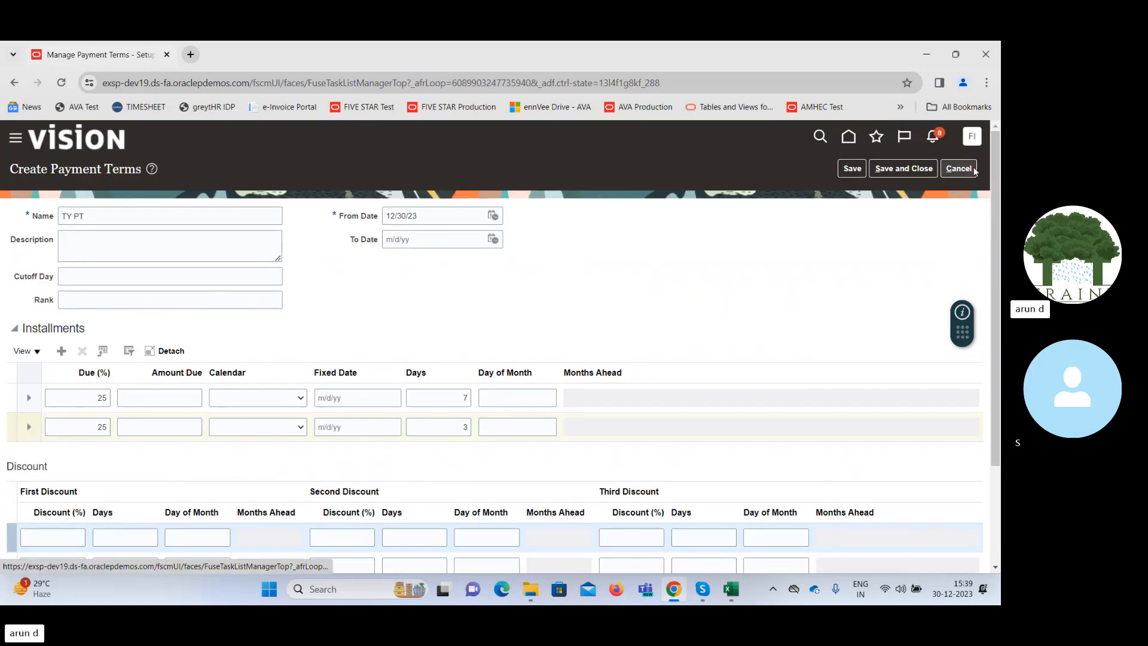
pyautogui.click(973, 169)
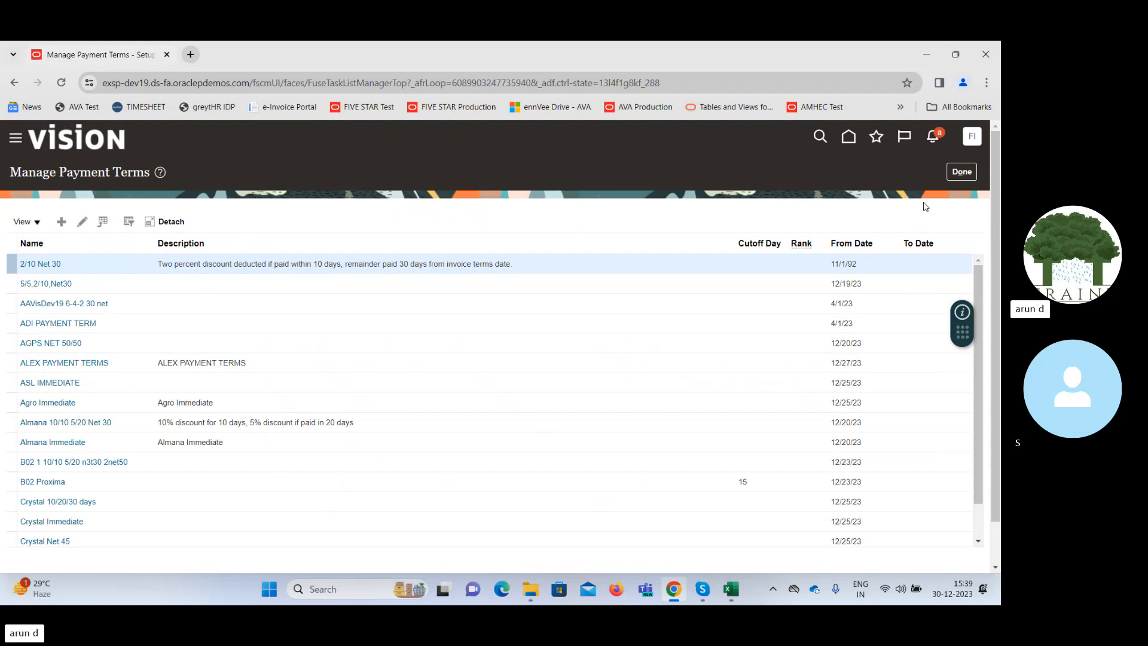
pyautogui.click(959, 174)
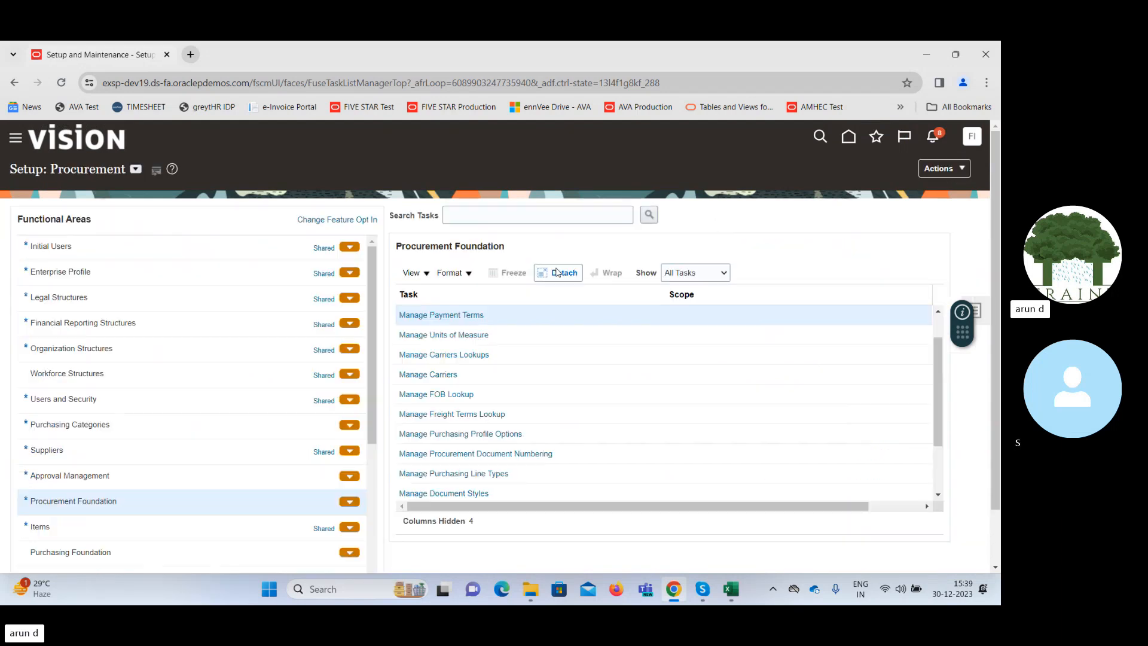
# Open the Manage Business Unit task of the Organization Structures functional area.
pyautogui.click(62, 322)
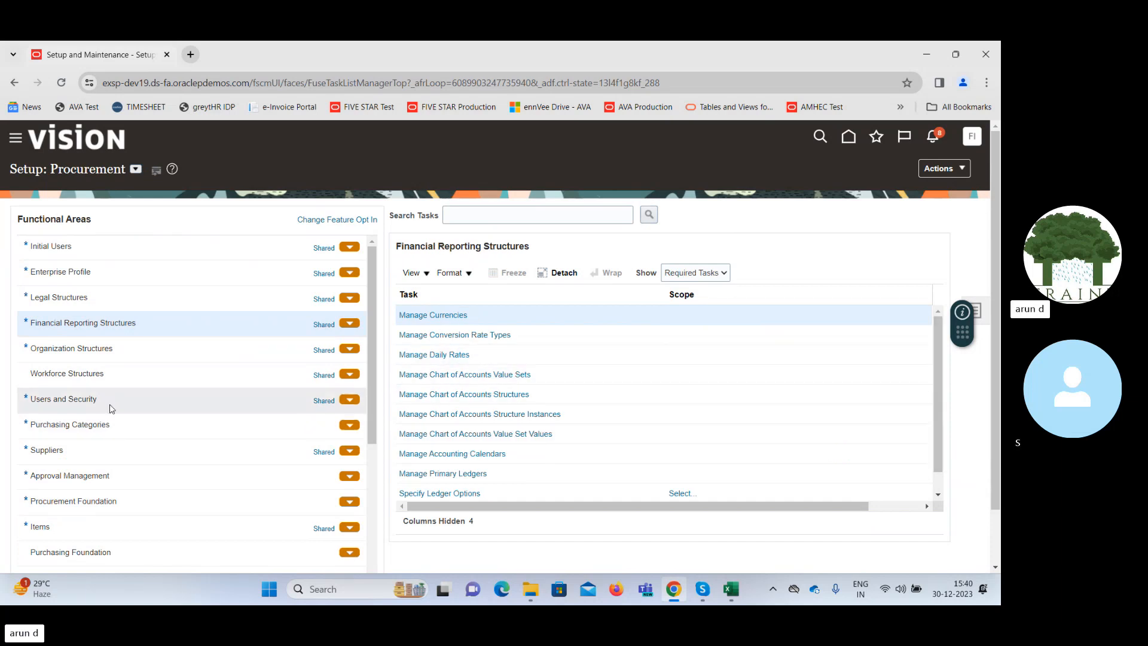
pyautogui.click(103, 350)
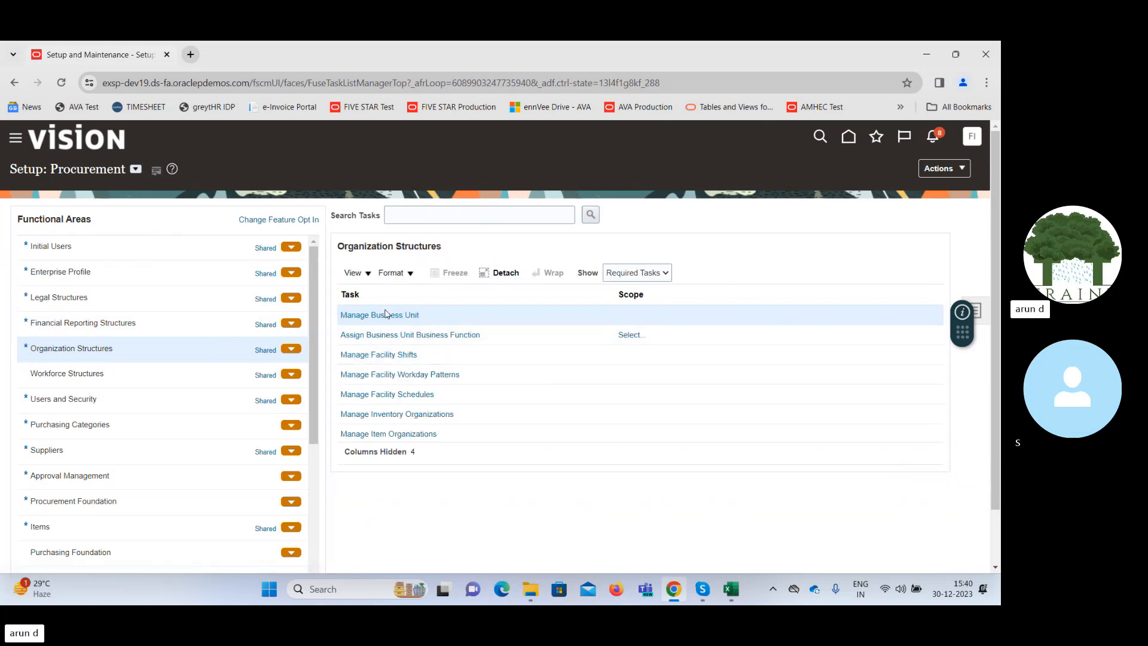
pyautogui.click(389, 317)
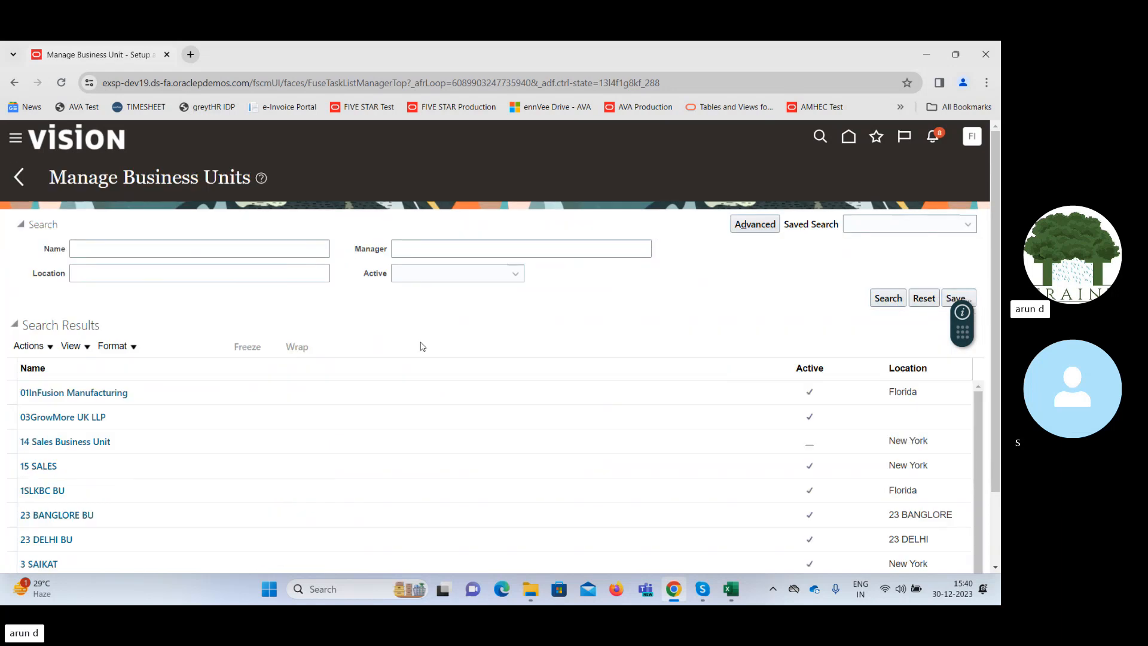
# Search the business units by the name "Supre".
pyautogui.click(267, 242)
pyautogui.write('Su')
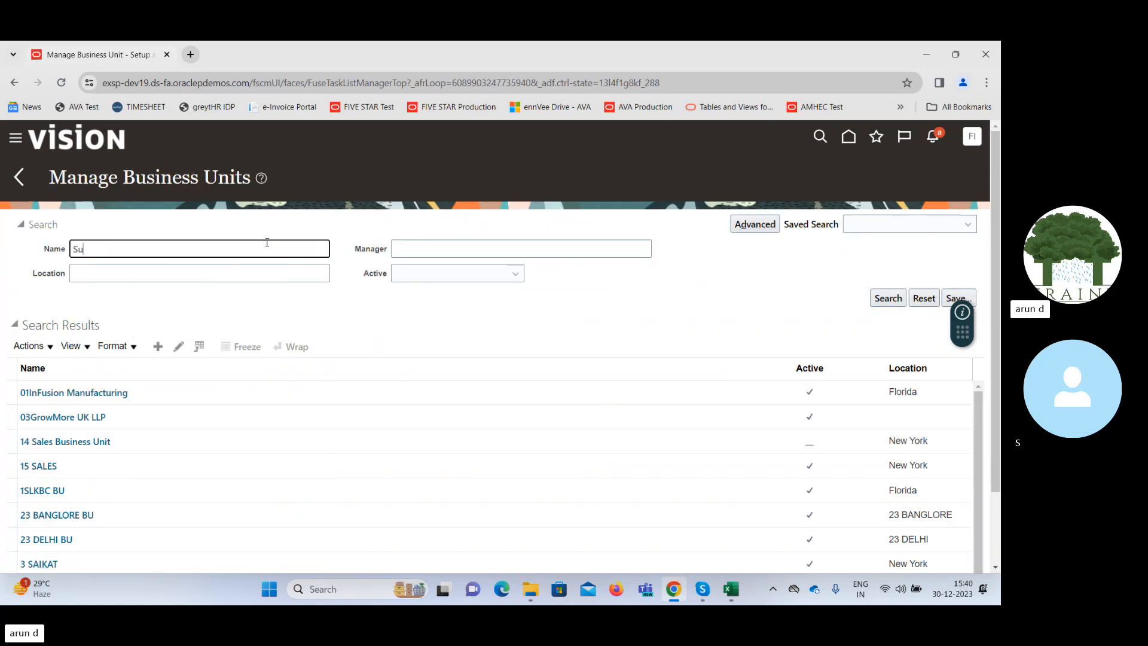
pyautogui.write('pre')
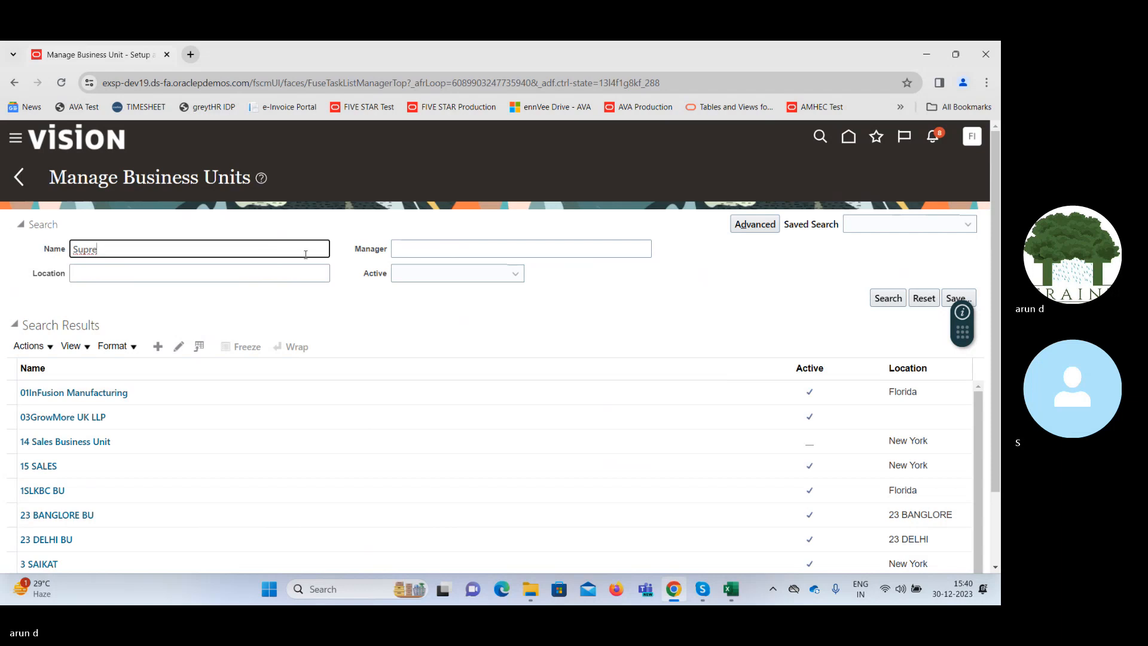
pyautogui.press('Return')
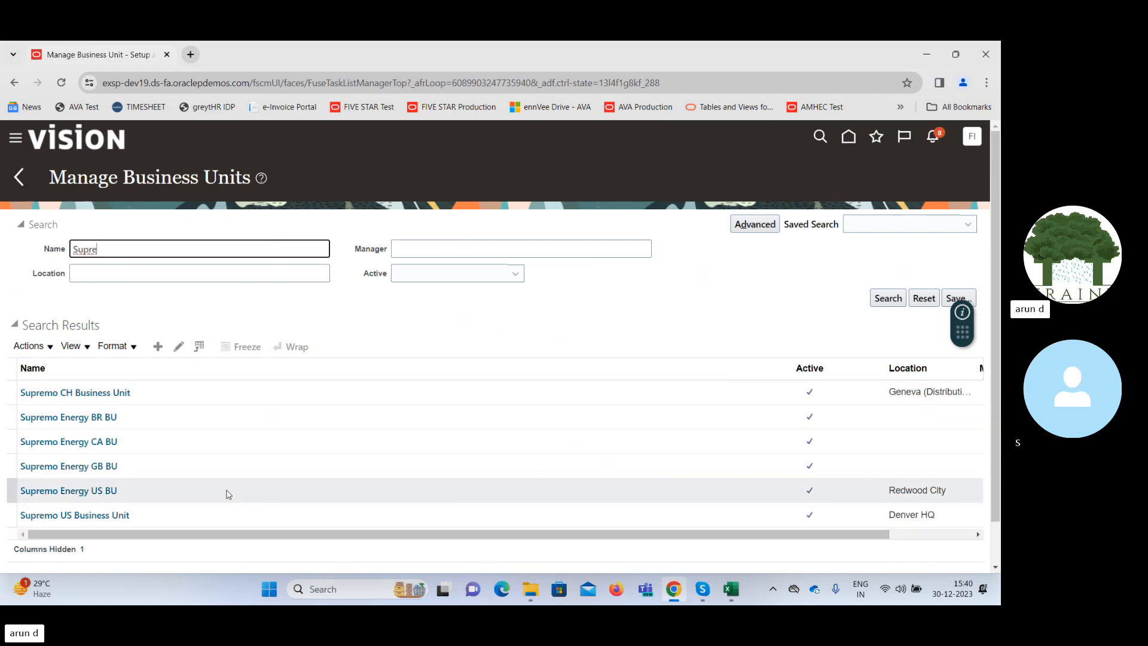
# Open Supremo US Business Unit for editing, check its default set, and cancel back to the setup page.
pyautogui.click(188, 515)
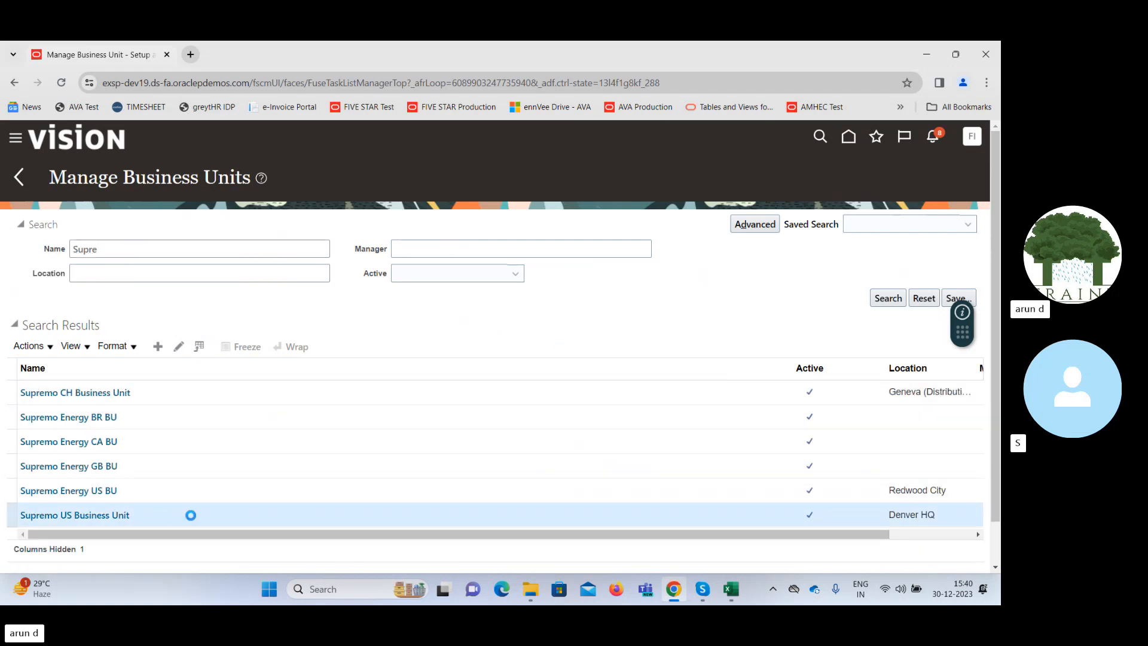
pyautogui.click(179, 346)
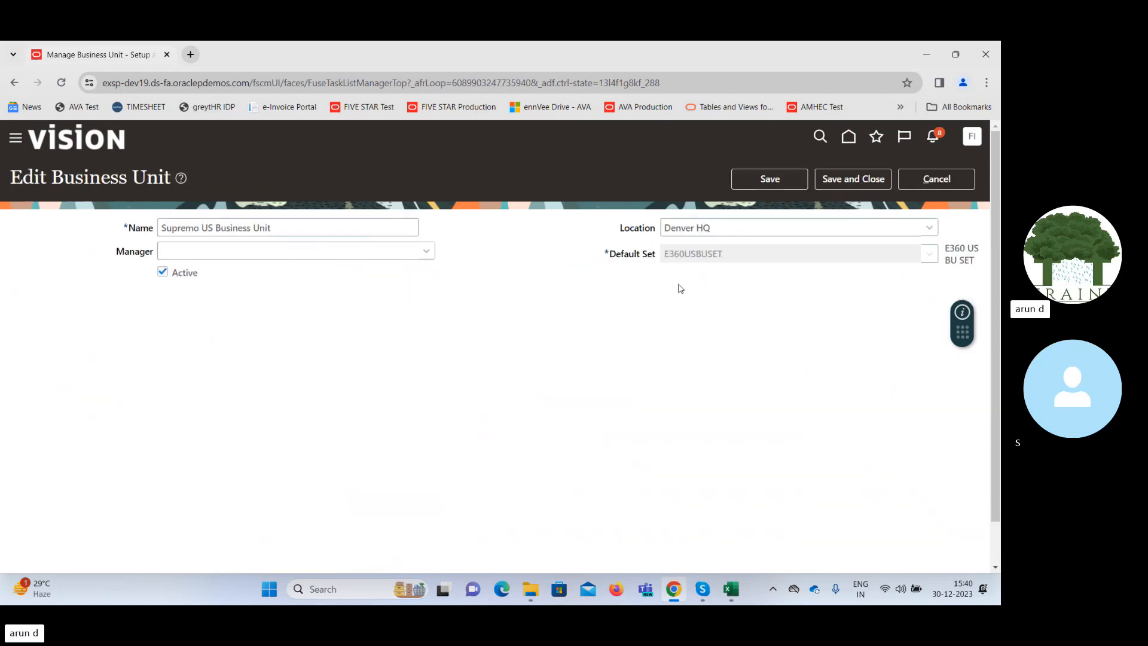
pyautogui.doubleClick(687, 254)
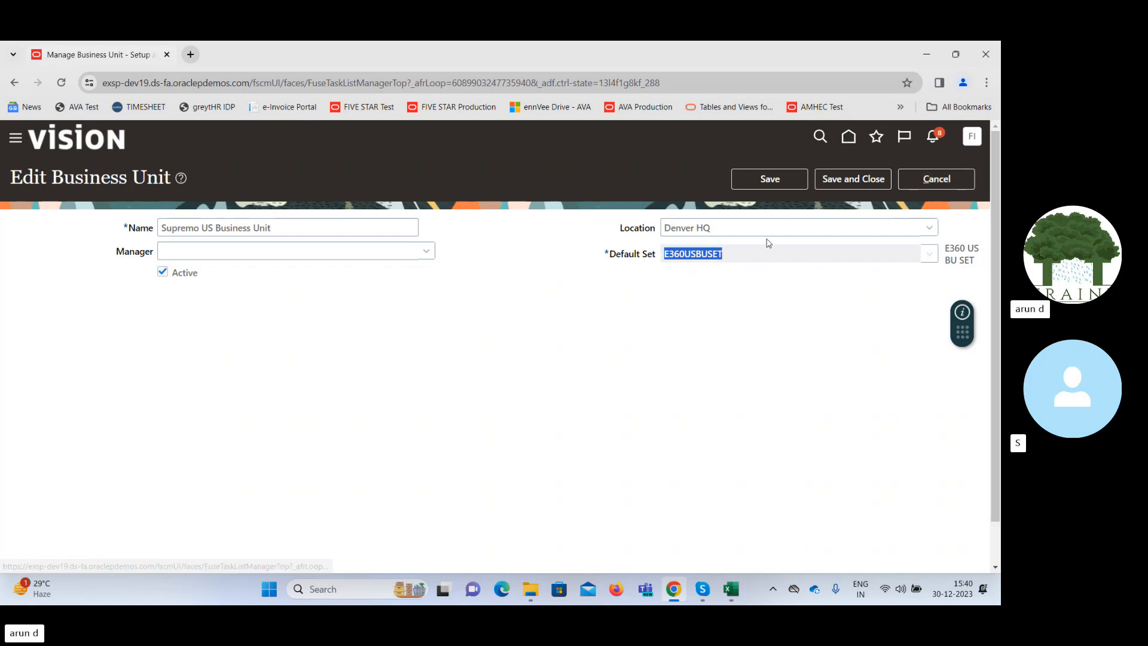
pyautogui.click(945, 184)
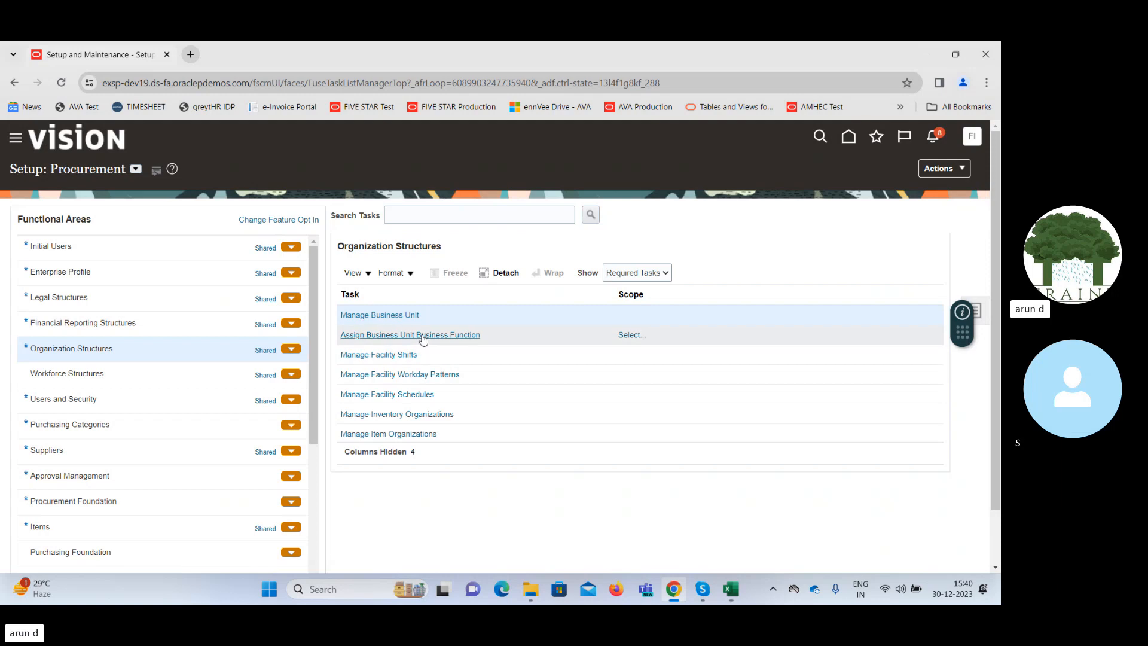
# Show all Organization Structures tasks and open the Manage Business Unit Set Assignment task.
pyautogui.click(646, 272)
pyautogui.click(638, 287)
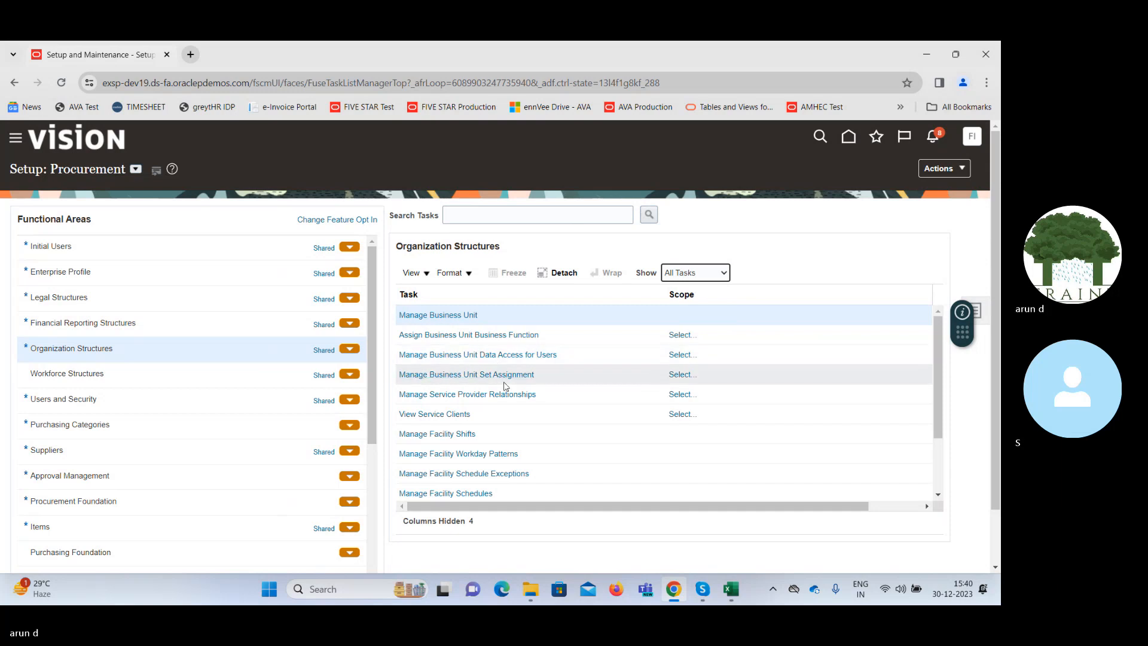
pyautogui.click(502, 375)
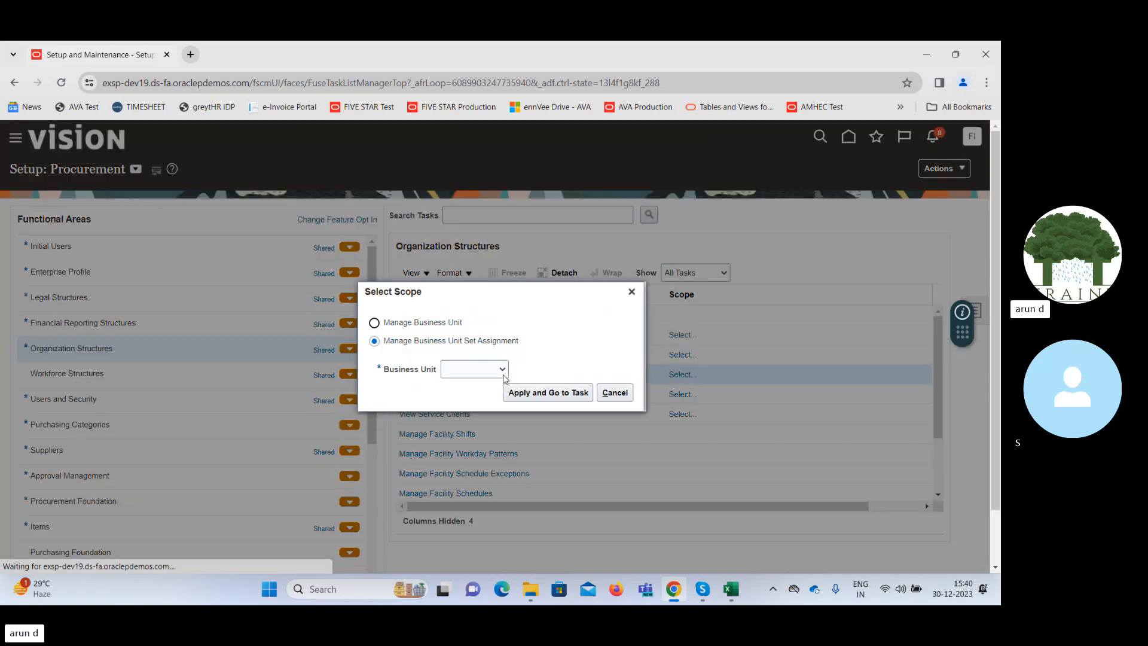
# Set the task scope through Select and Add, searching for "Suprem" and choosing Supremo US Business Unit.
pyautogui.click(483, 371)
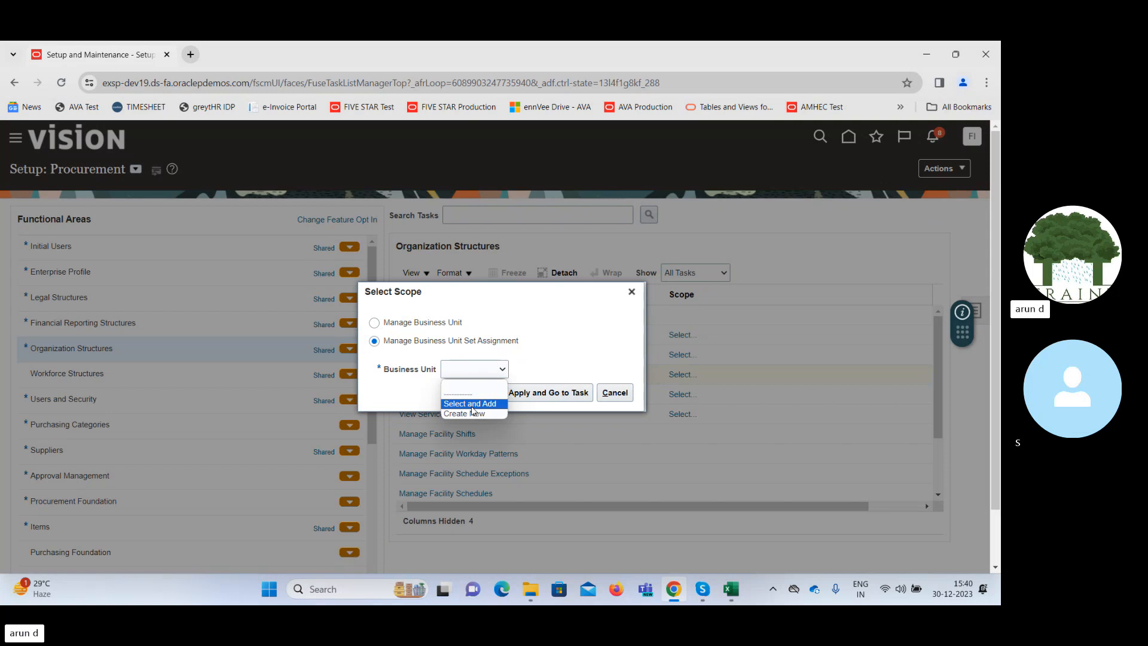
pyautogui.click(472, 403)
pyautogui.click(534, 397)
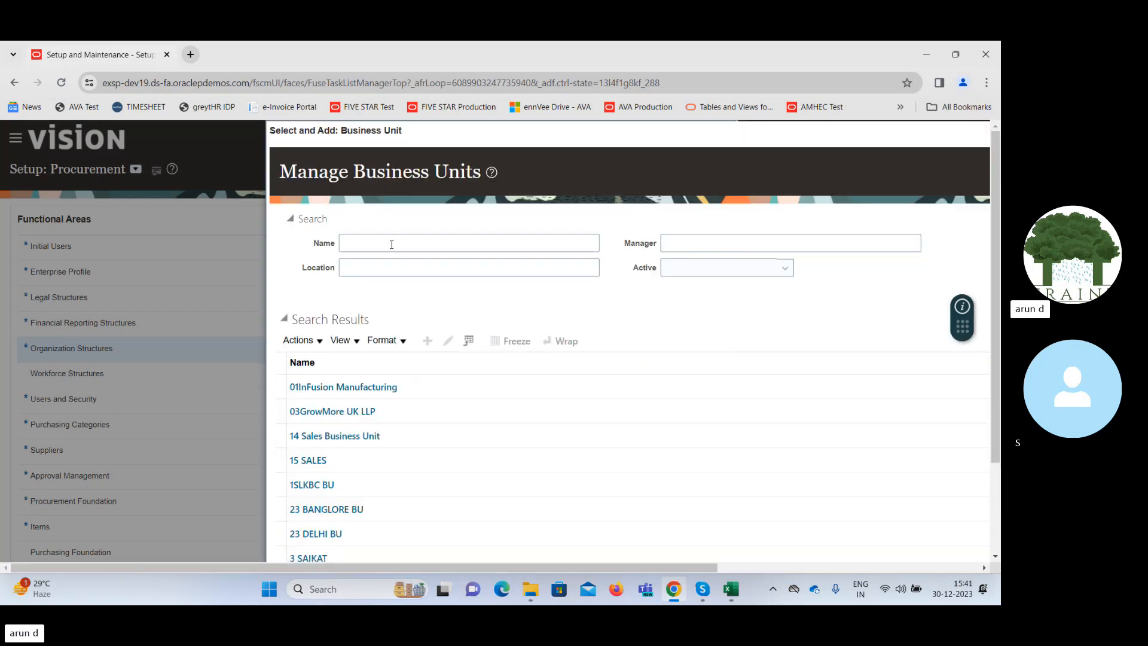
pyautogui.click(392, 244)
pyautogui.write('S')
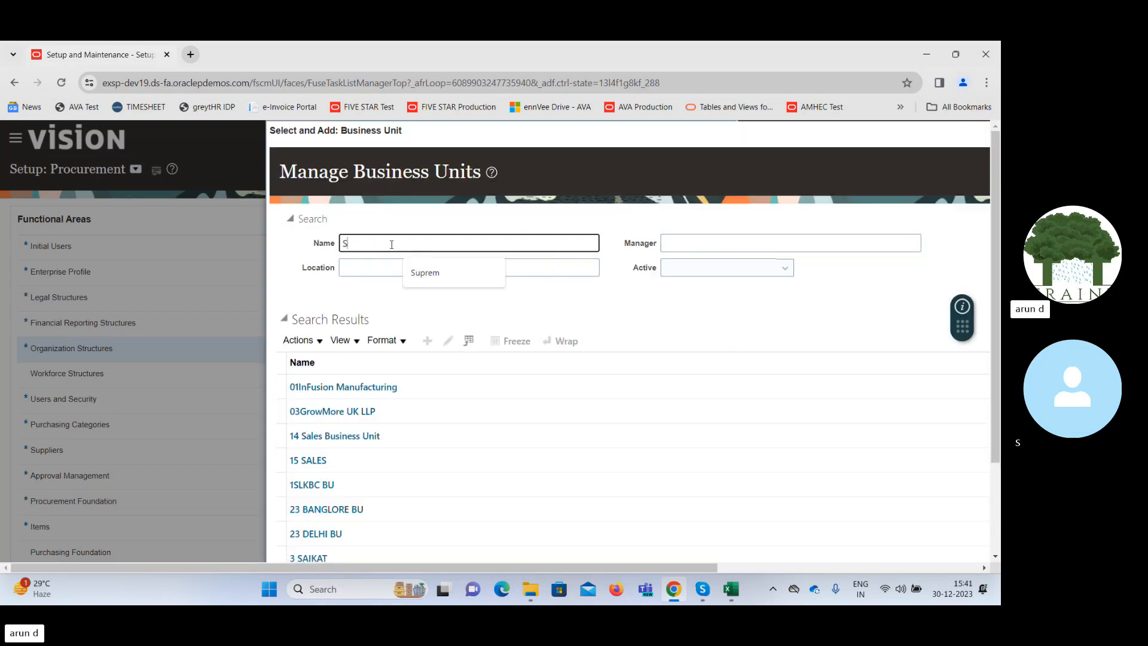
pyautogui.write('uprem')
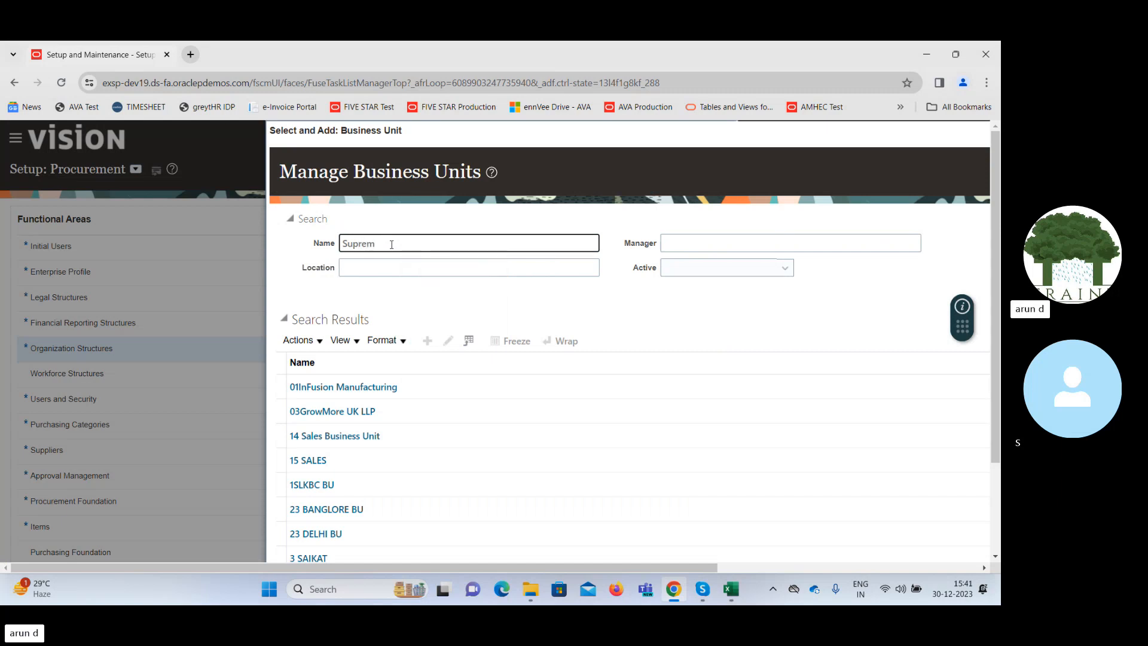
pyautogui.press('Return')
pyautogui.click(434, 505)
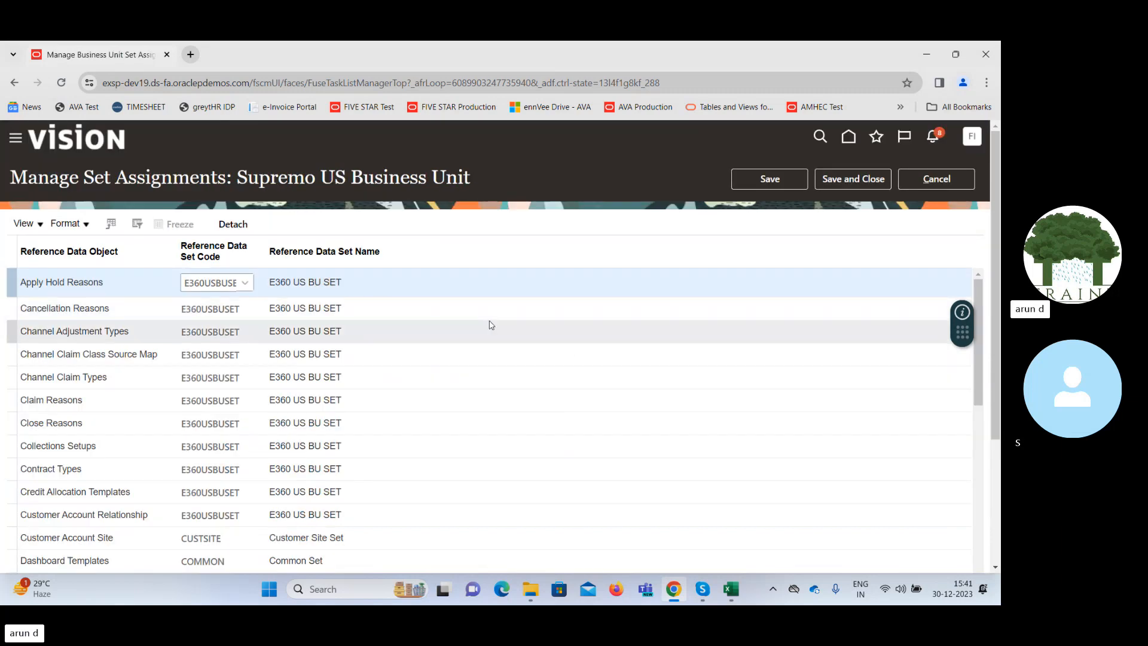
# Review the reference data set assignments of Supremo US Business Unit, check the Payables Payment Terms set, then save and close.
pyautogui.scroll(-2, 992, 208)
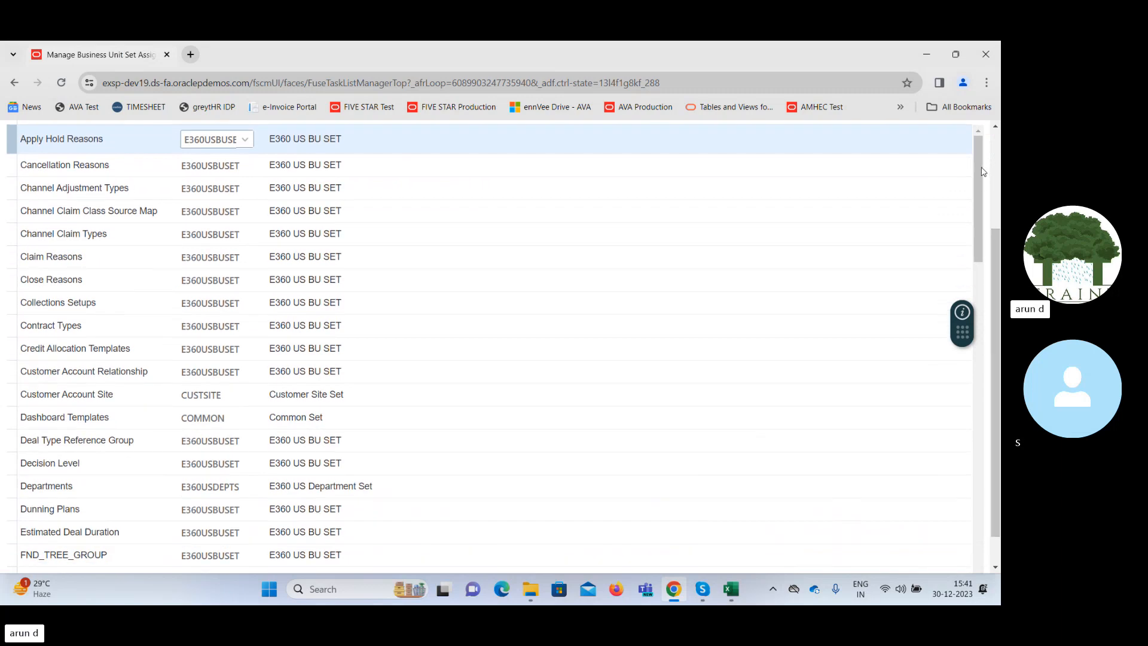
pyautogui.scroll(-1, 984, 176)
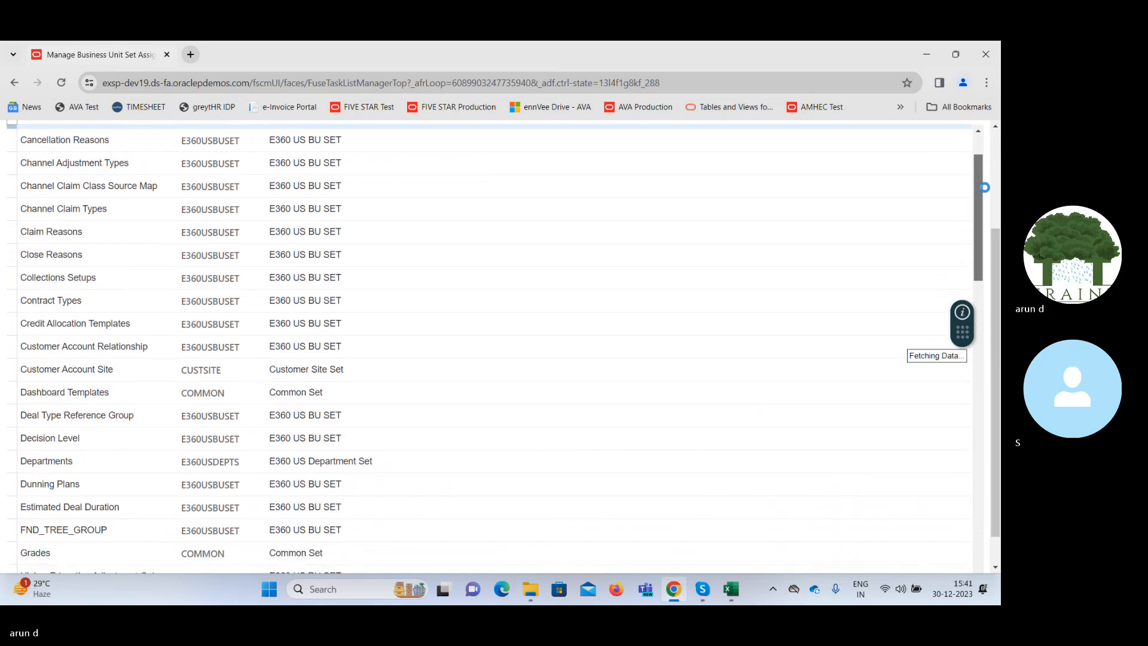
pyautogui.scroll(3, 985, 188)
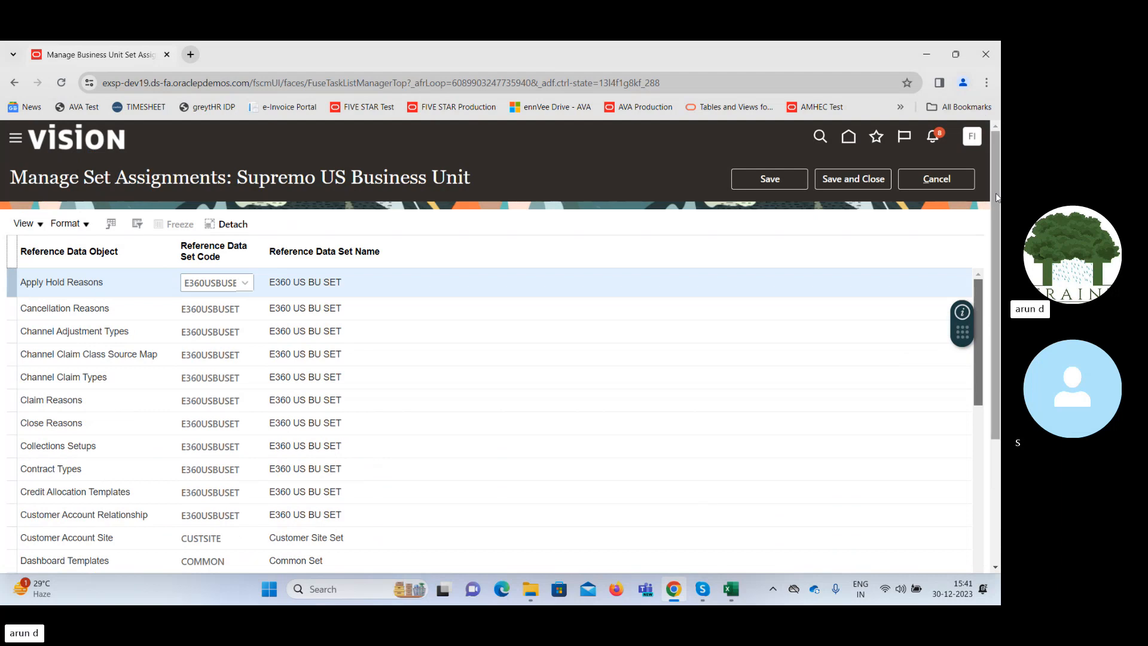
pyautogui.scroll(-3, 982, 198)
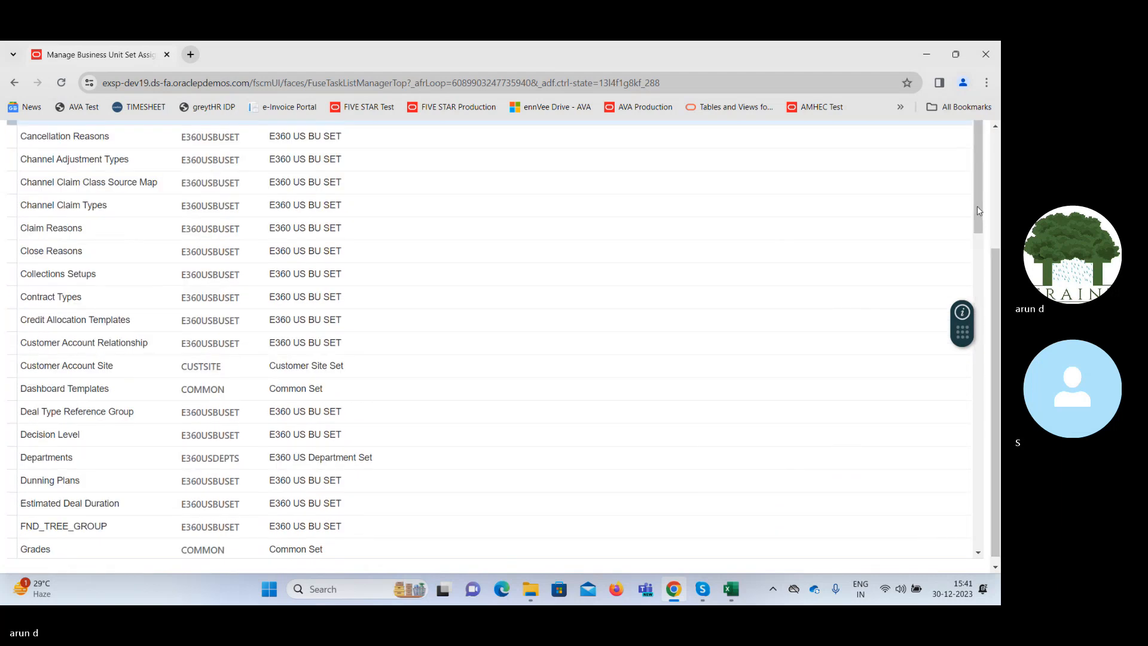
pyautogui.moveTo(979, 211); pyautogui.dragTo(987, 435)
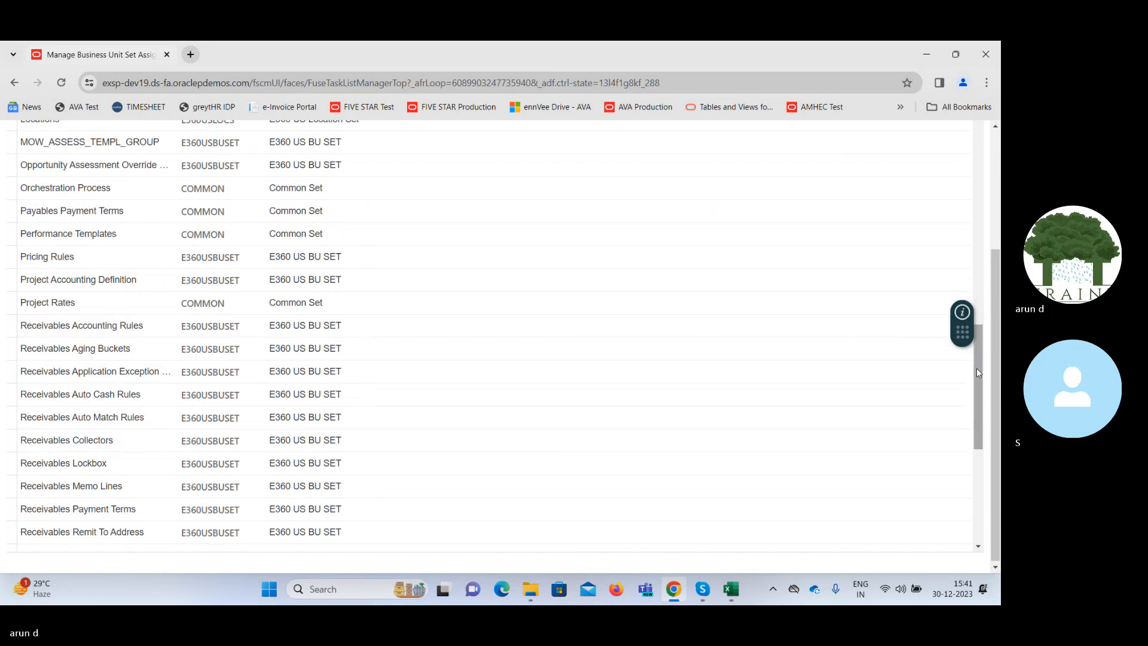
pyautogui.moveTo(978, 370); pyautogui.dragTo(977, 335)
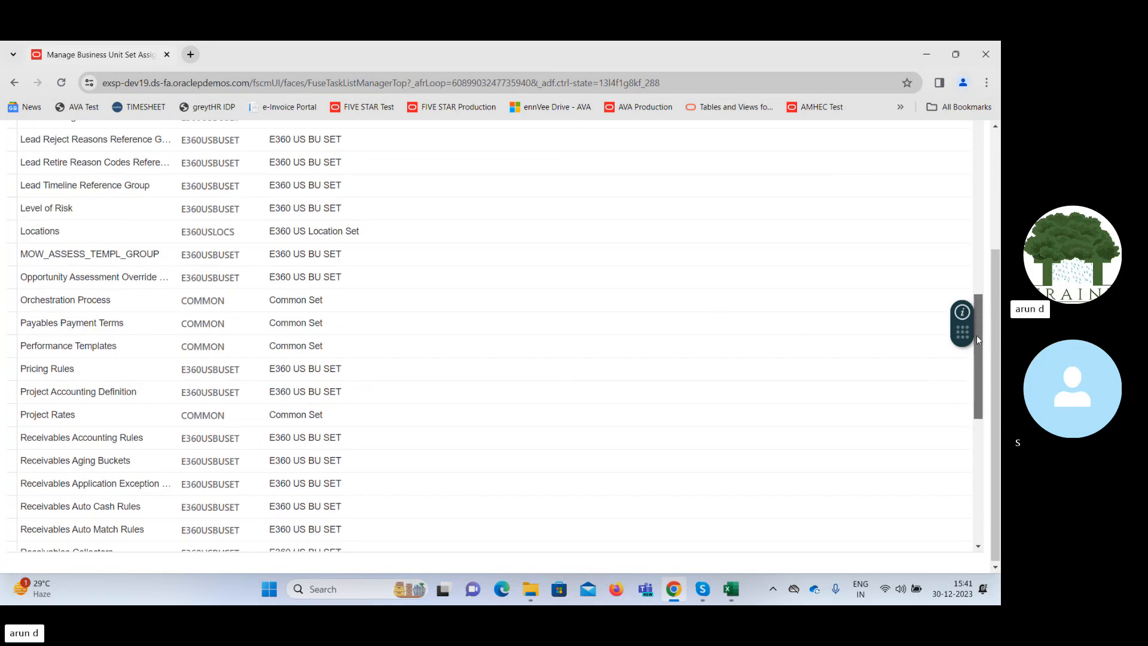
pyautogui.click(141, 324)
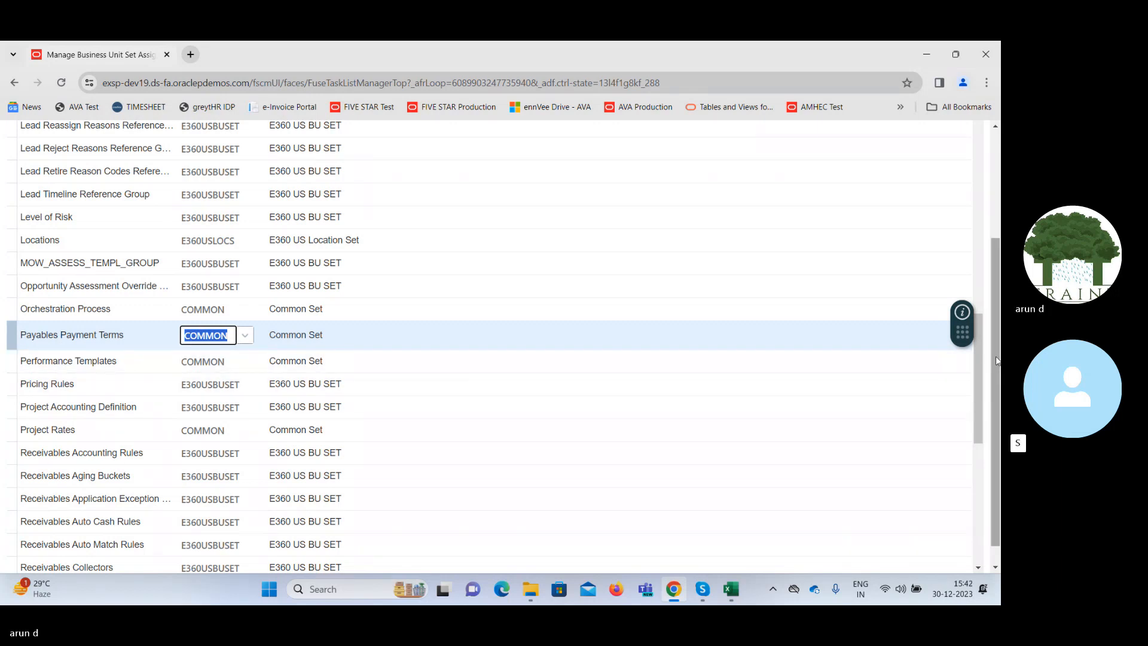
pyautogui.moveTo(998, 361); pyautogui.dragTo(992, 251)
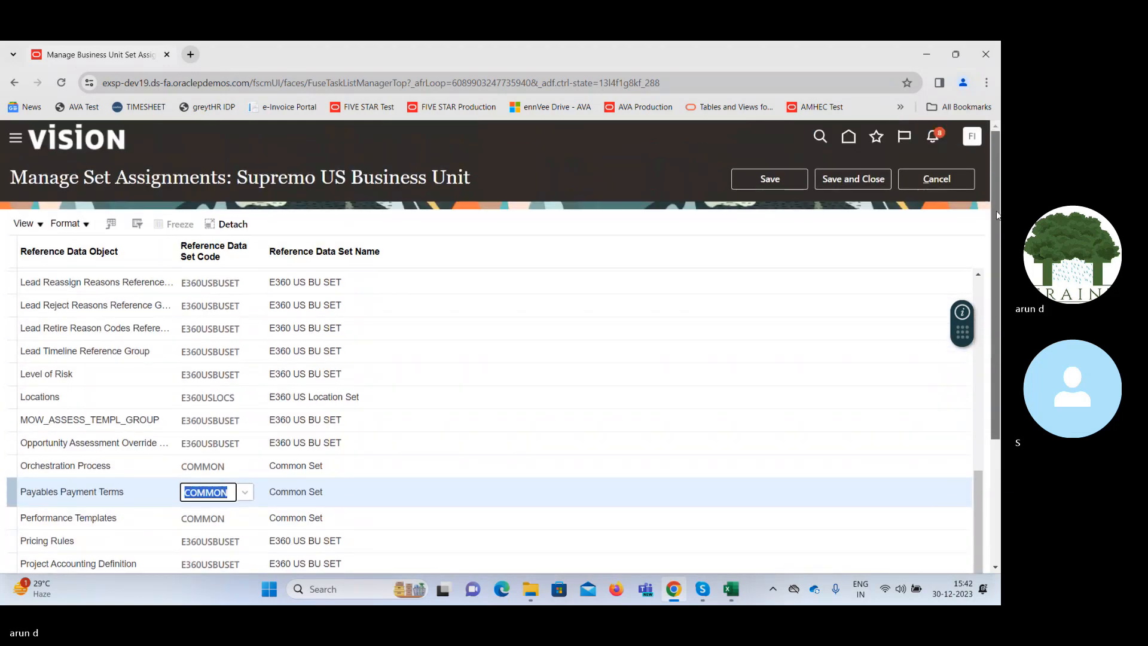
pyautogui.click(849, 180)
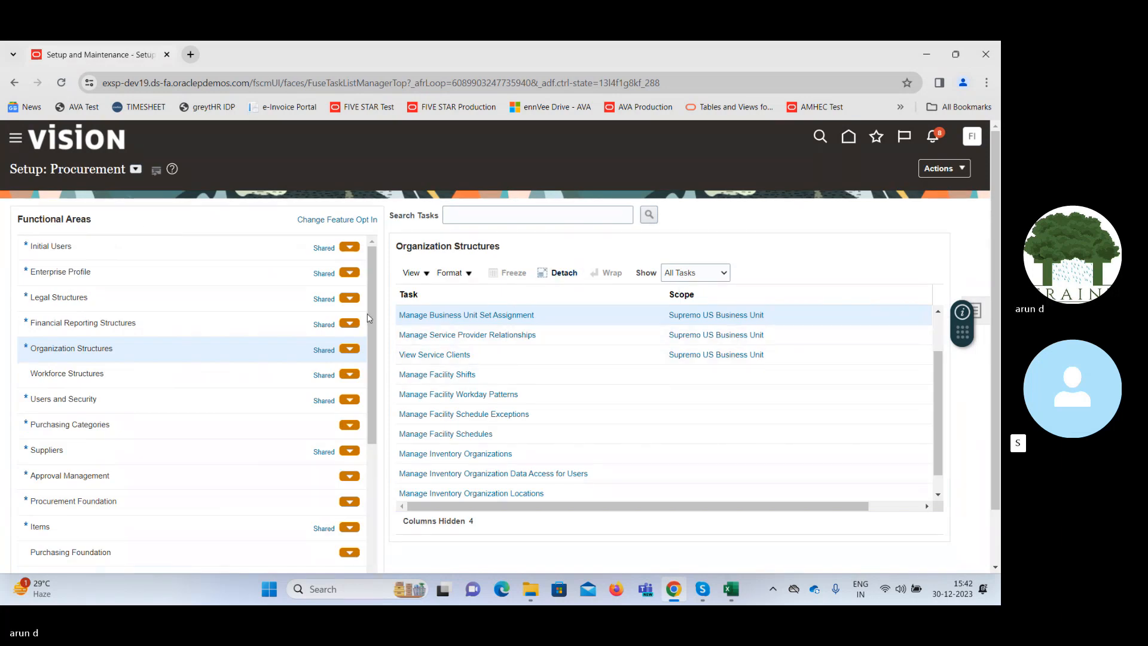
# Open the Manage Payment Terms task in Procurement Foundation, look through the available payment terms, and return to the setup page.
pyautogui.click(198, 502)
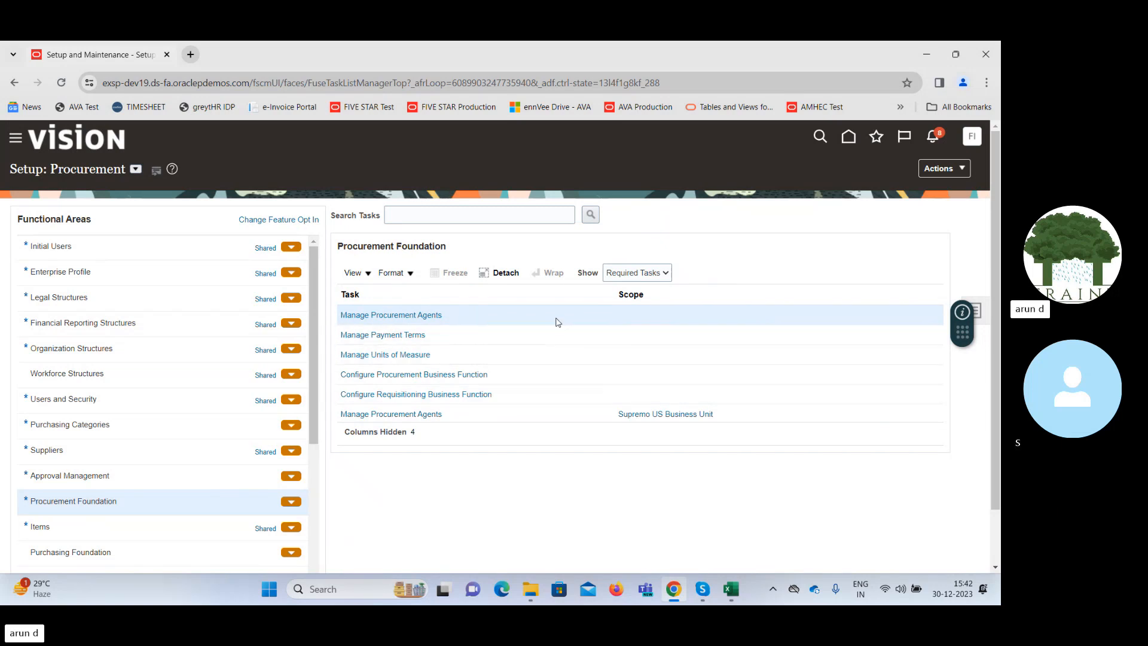
pyautogui.click(399, 336)
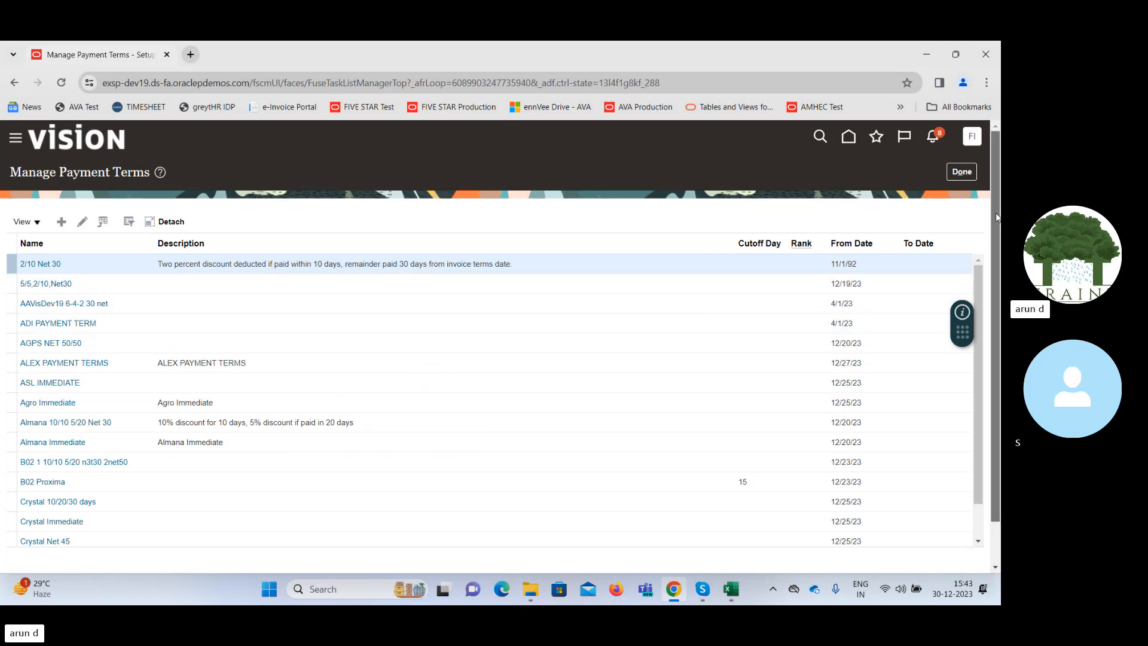
pyautogui.scroll(-1, 995, 315)
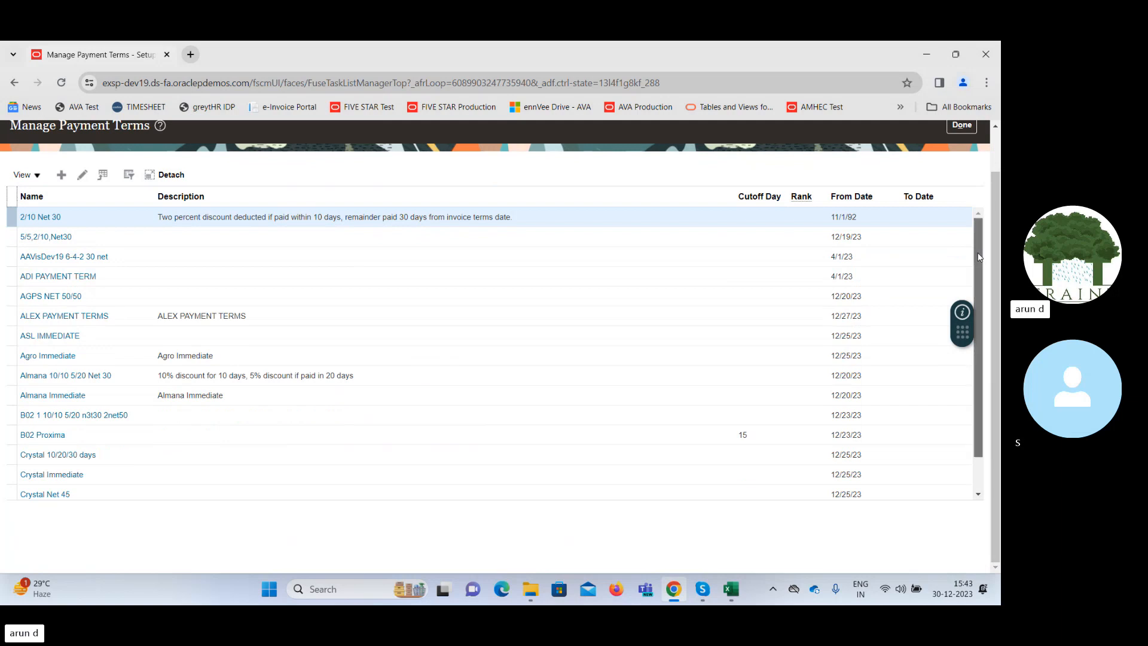
pyautogui.scroll(-1, 981, 310)
pyautogui.scroll(-1, 981, 335)
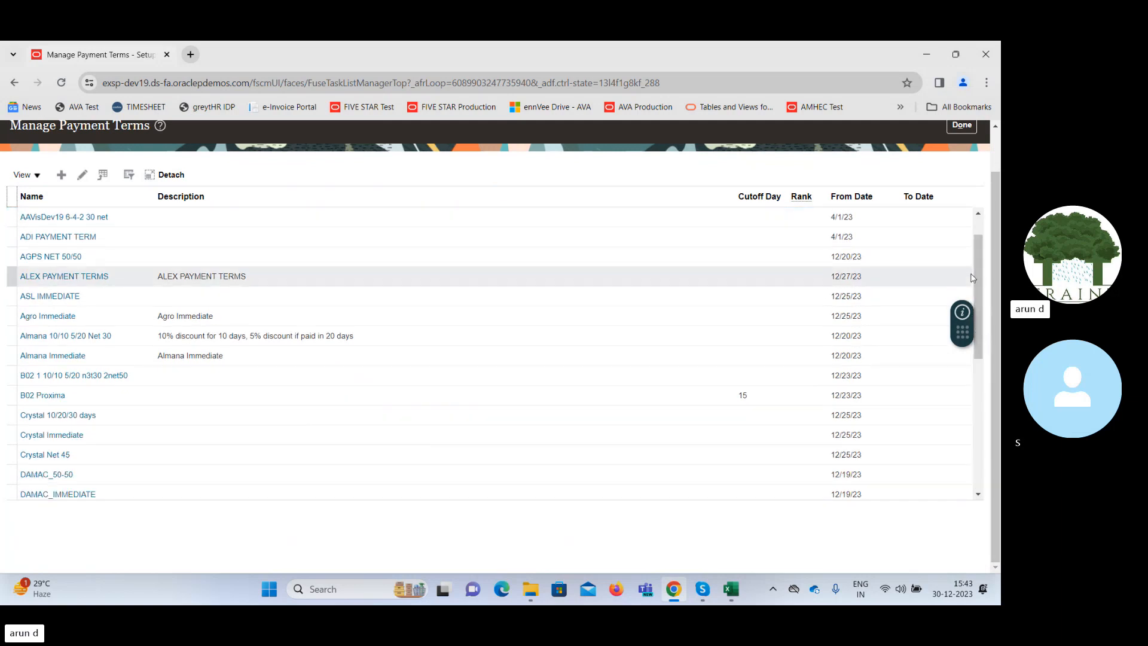
pyautogui.moveTo(975, 251); pyautogui.dragTo(991, 323)
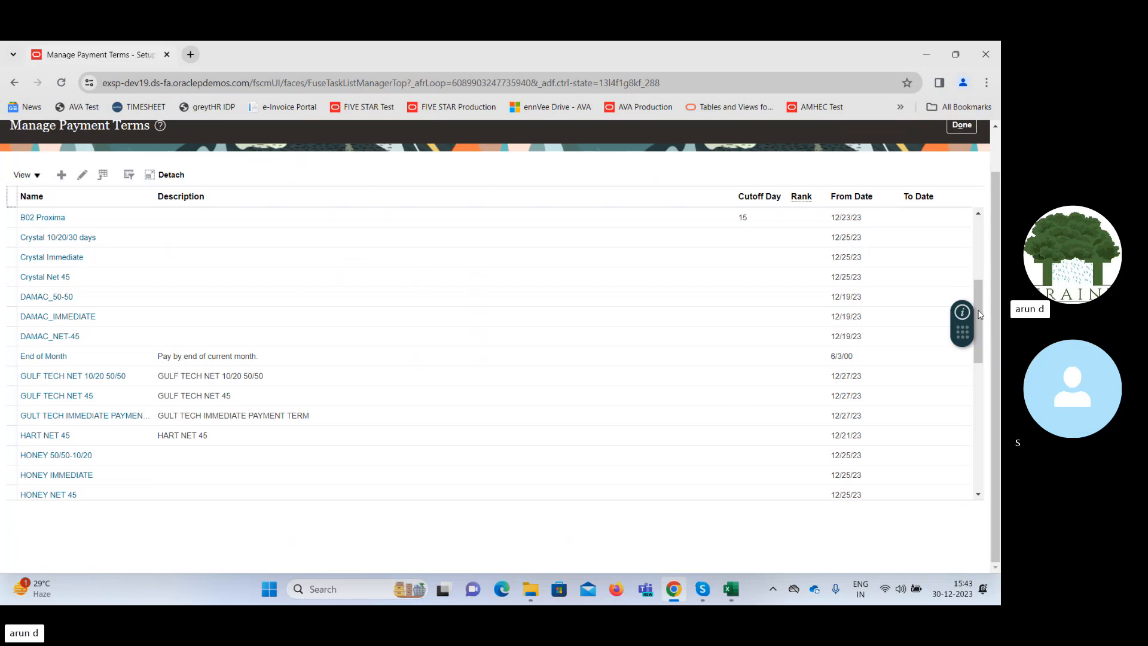
pyautogui.moveTo(979, 313); pyautogui.dragTo(1001, 442)
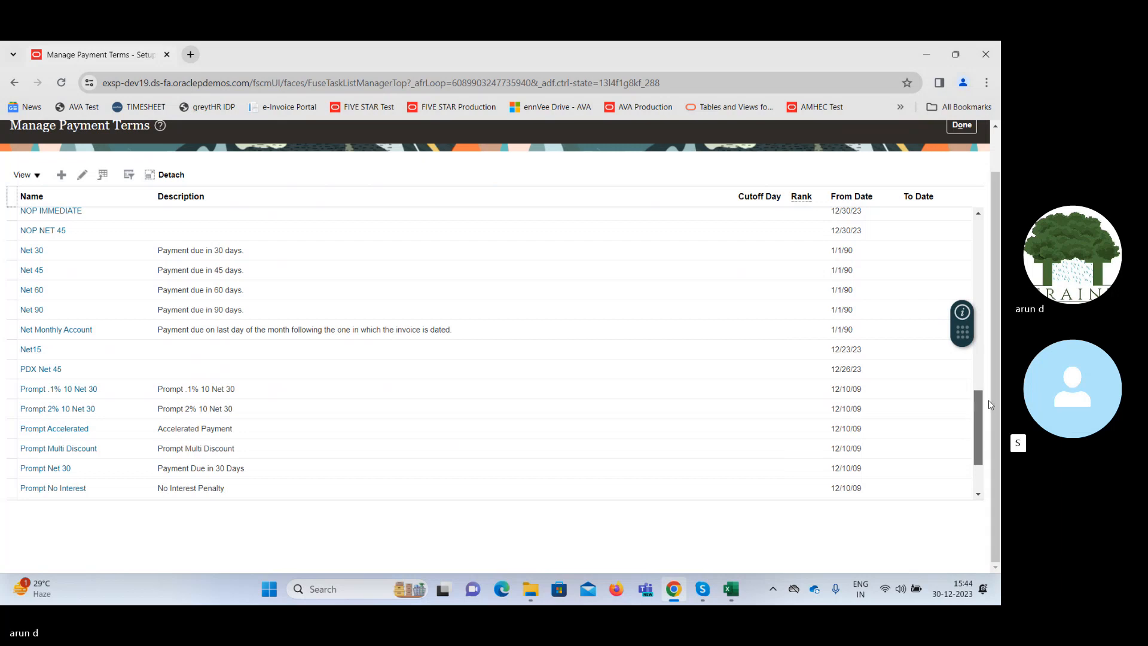
pyautogui.scroll(2, 995, 402)
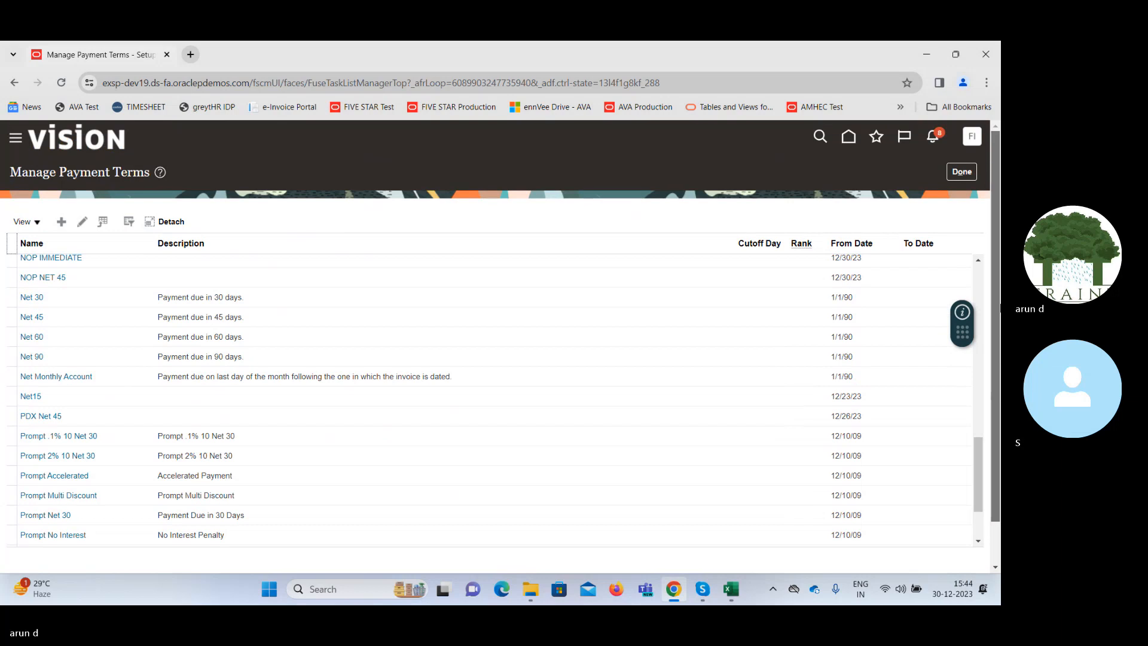
pyautogui.click(962, 172)
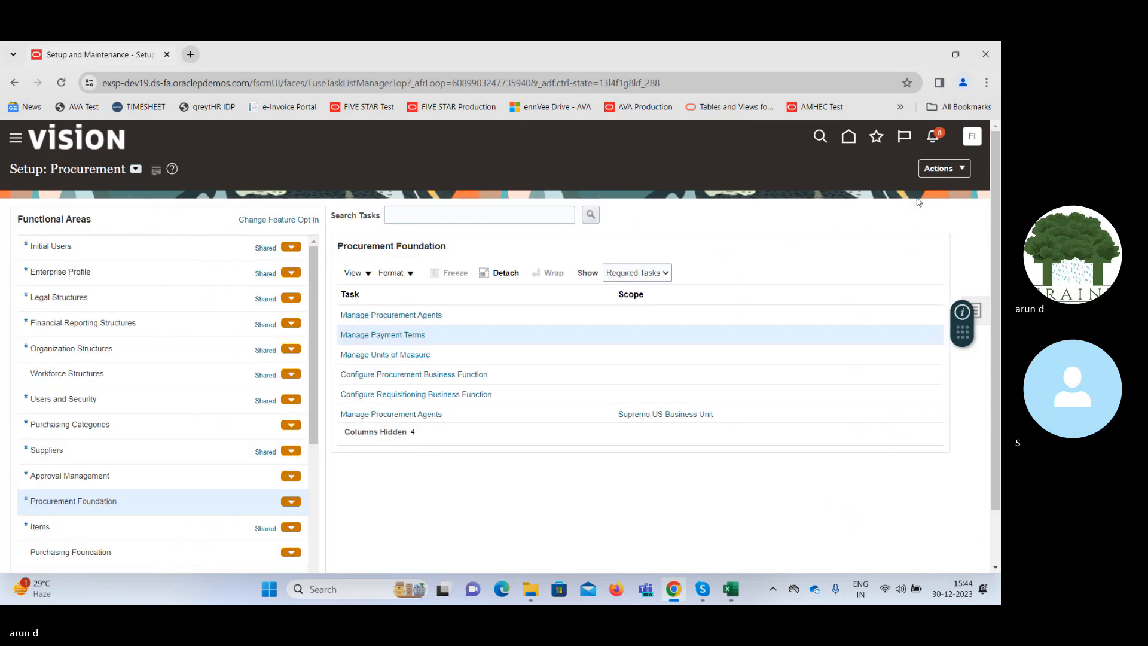
# Show all Procurement Foundation tasks and open the Manage Procurement Document Numbering task.
pyautogui.click(636, 274)
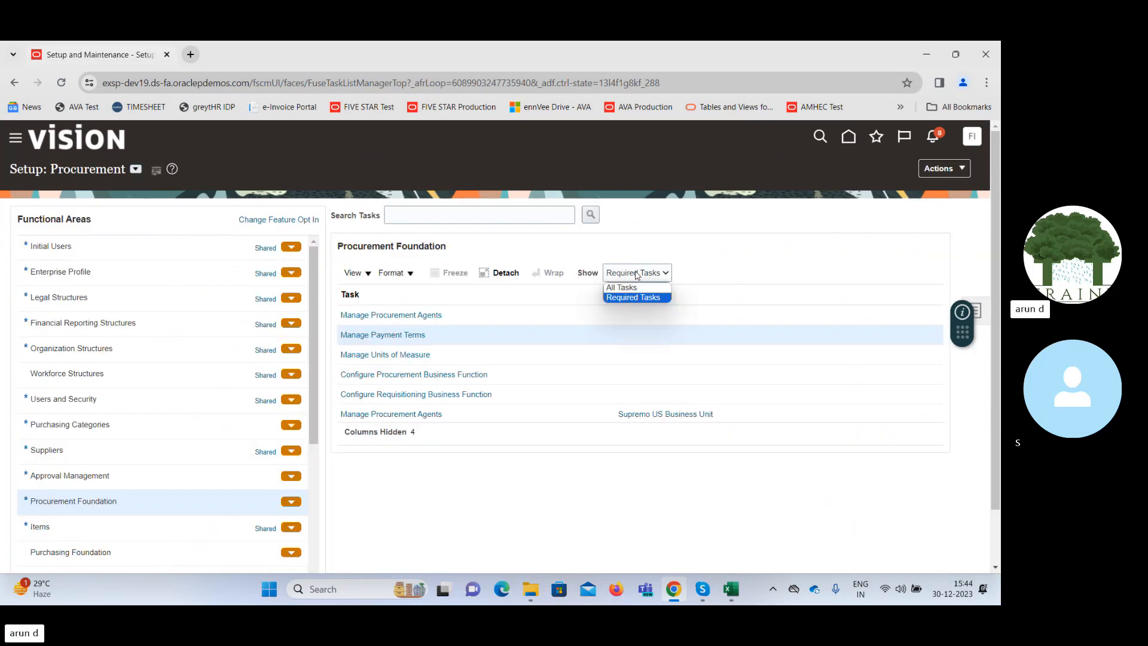
pyautogui.click(621, 288)
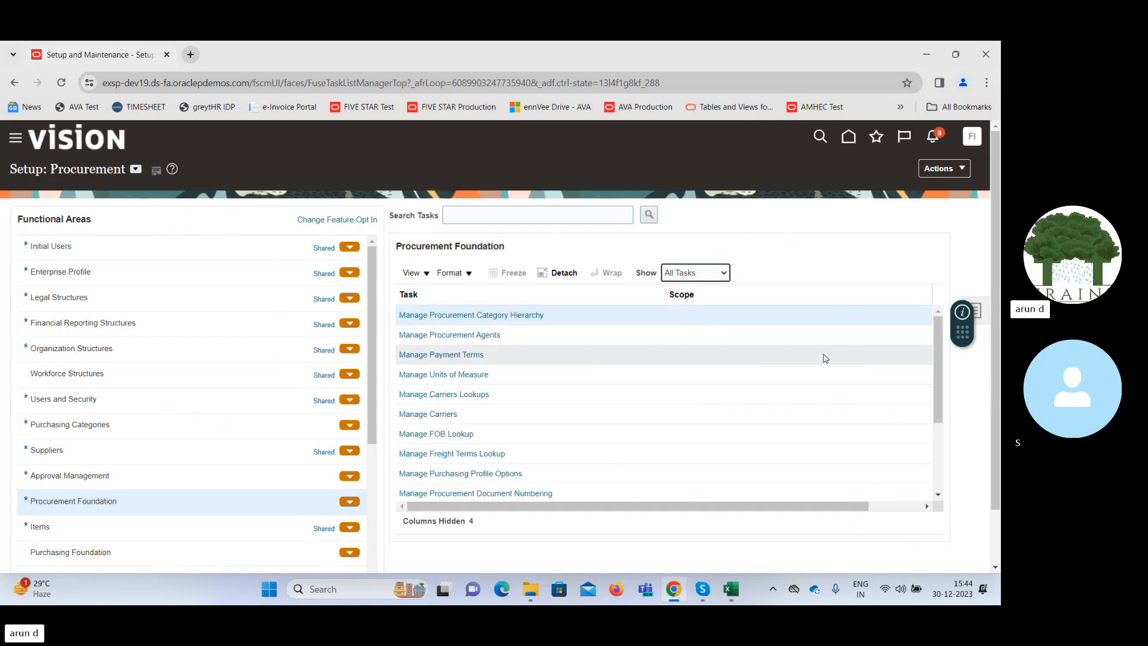
pyautogui.click(938, 367)
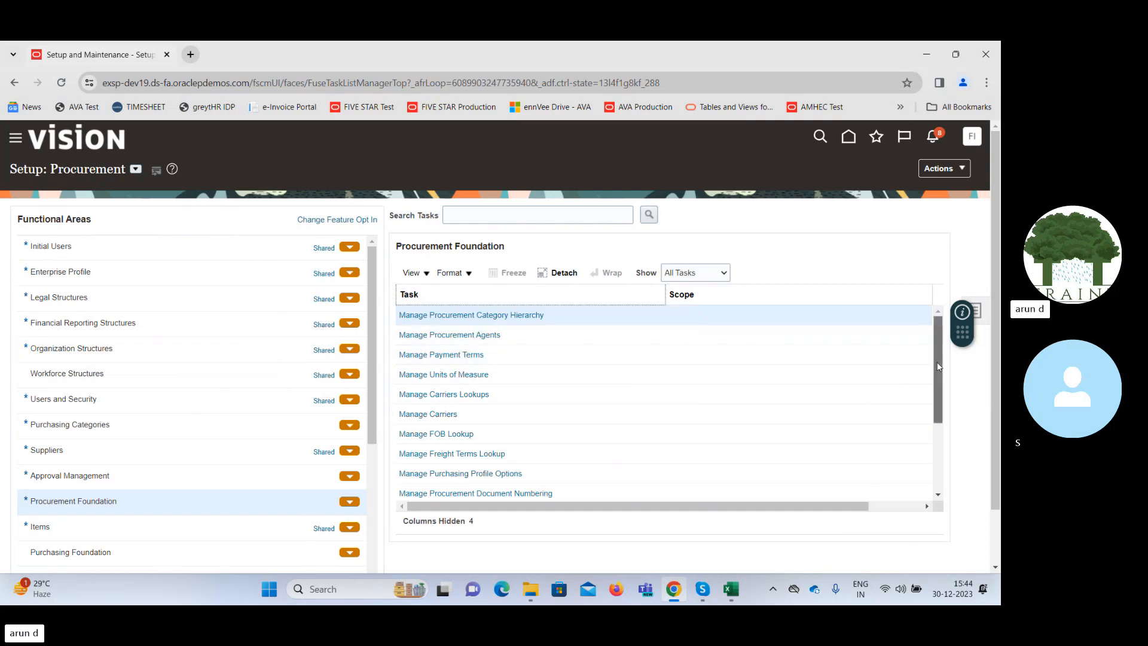
pyautogui.moveTo(938, 366); pyautogui.dragTo(942, 433)
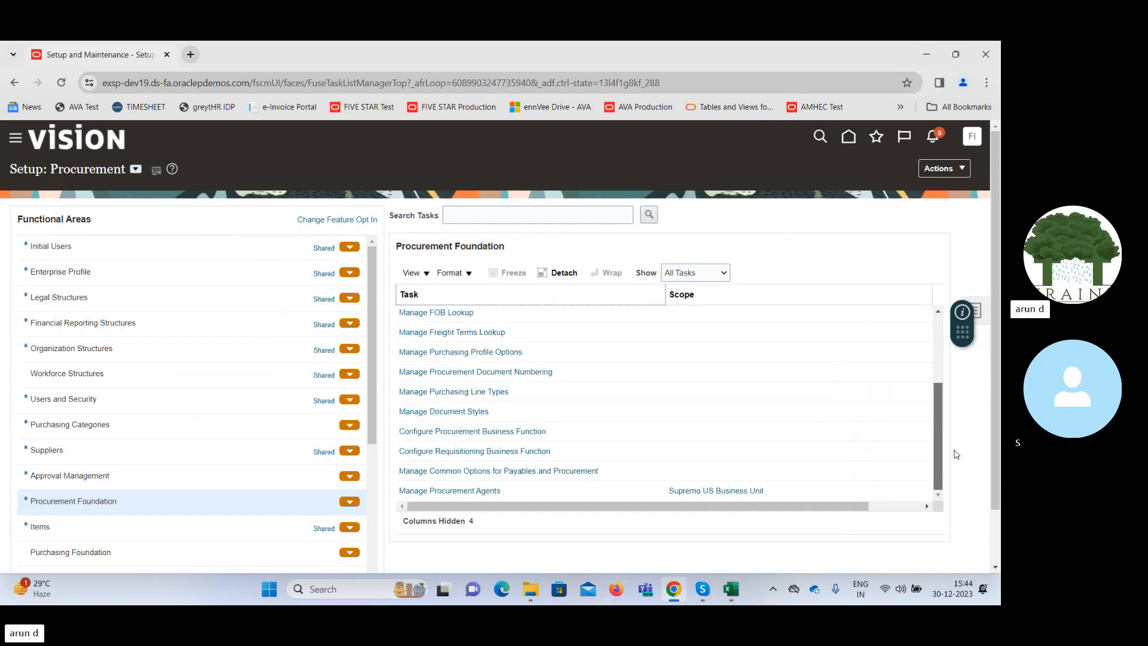
pyautogui.click(510, 374)
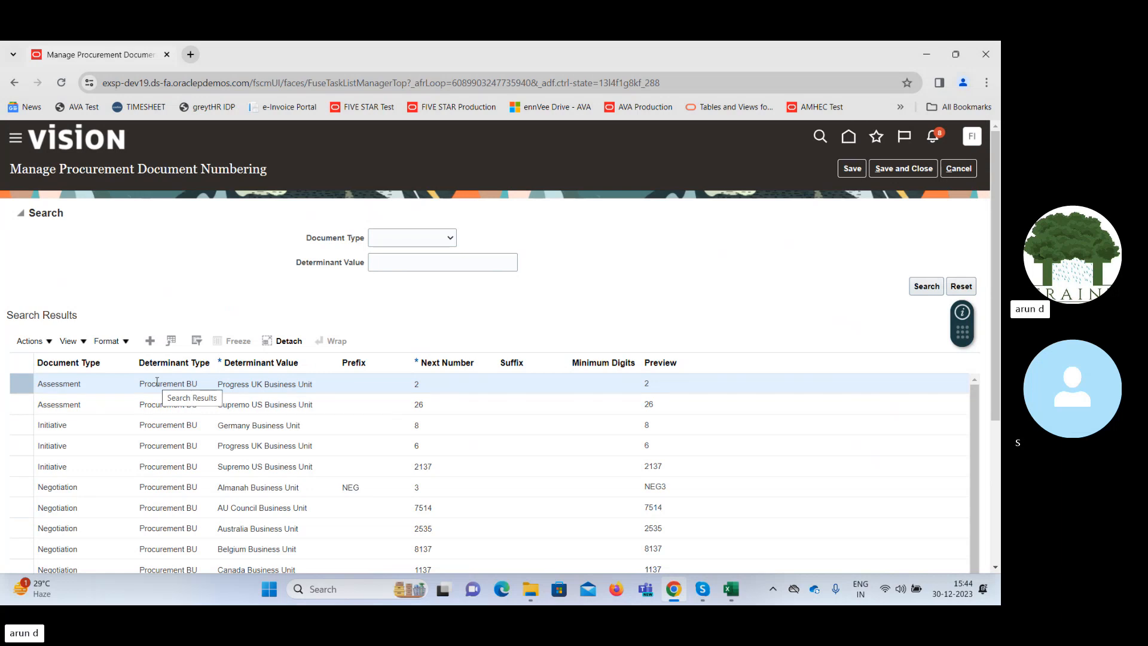
# Add a document numbering row with the Purchase Order type and look at the available document types and determinant values.
pyautogui.click(149, 340)
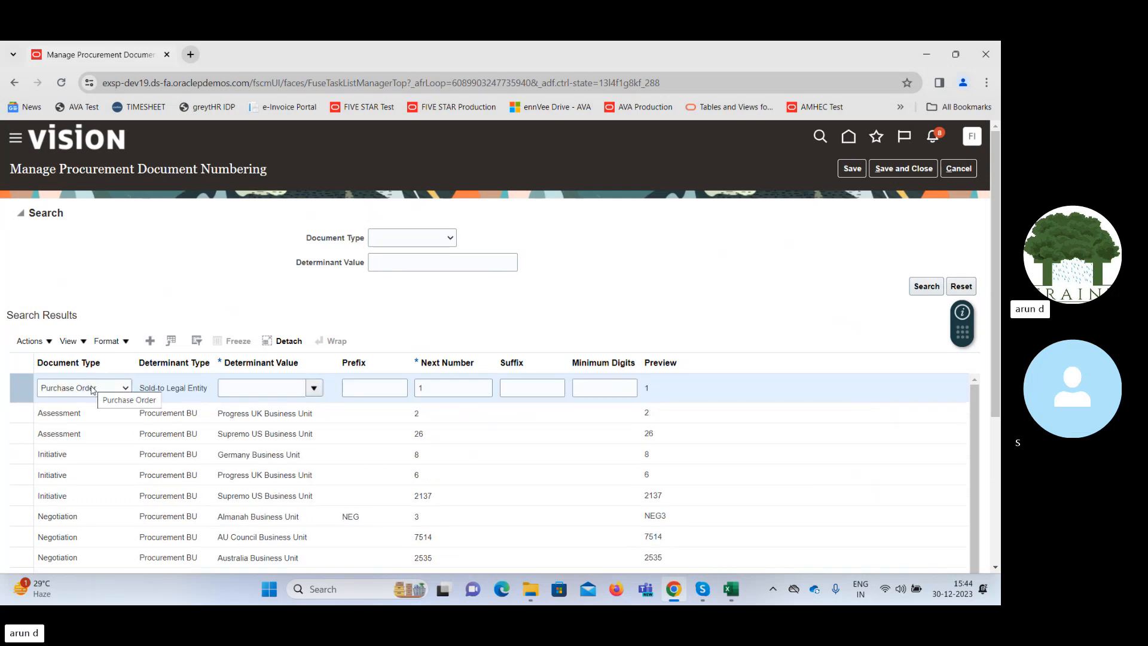
pyautogui.click(92, 388)
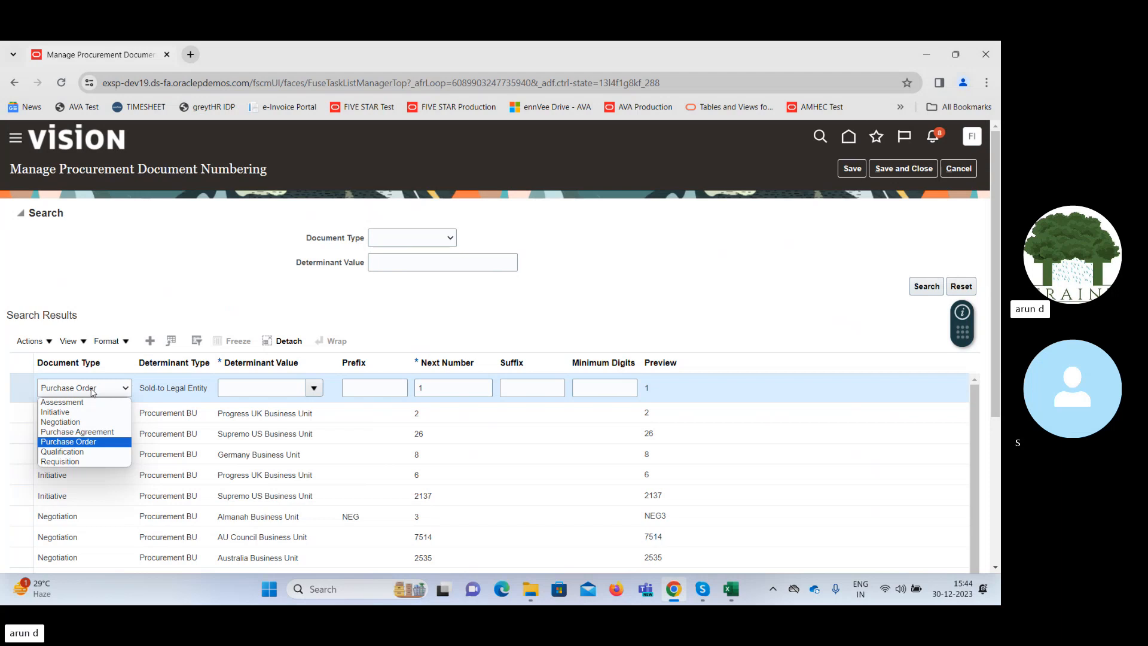
pyautogui.click(238, 303)
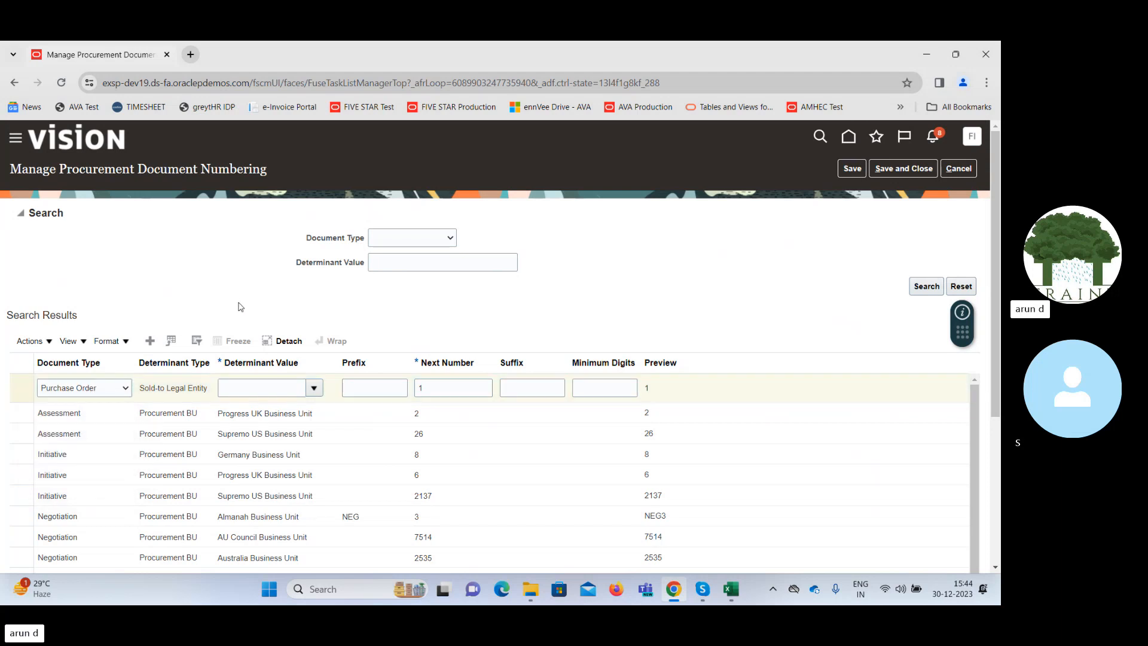
pyautogui.click(314, 389)
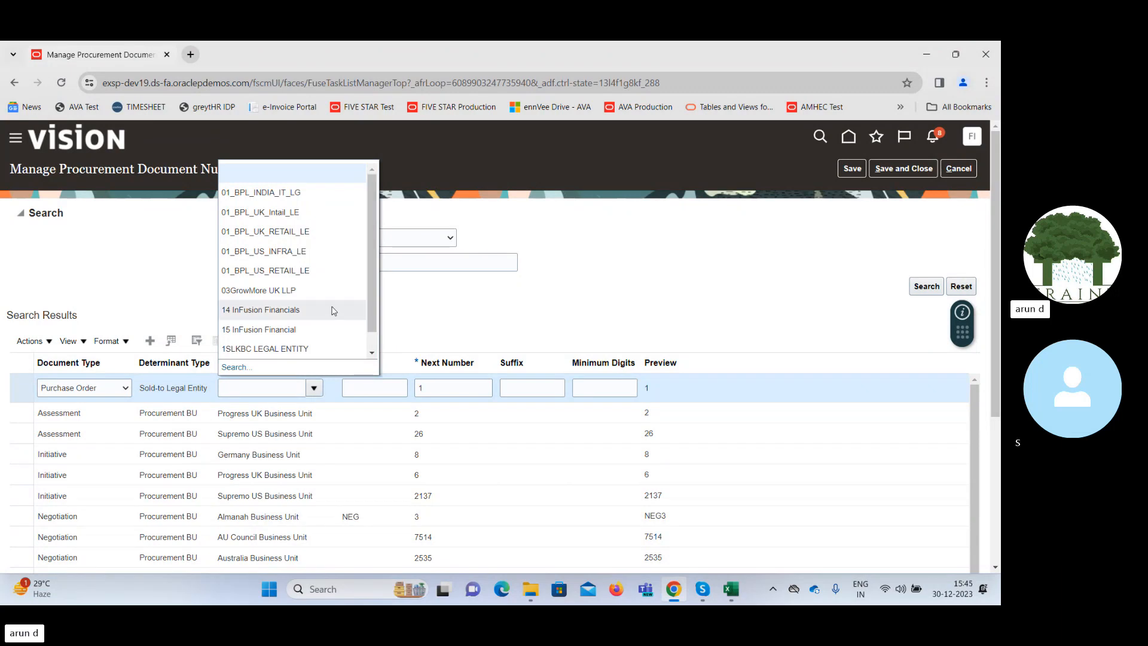
# Switch the new numbering row's document type to Requisition and check its determinant type.
pyautogui.click(100, 389)
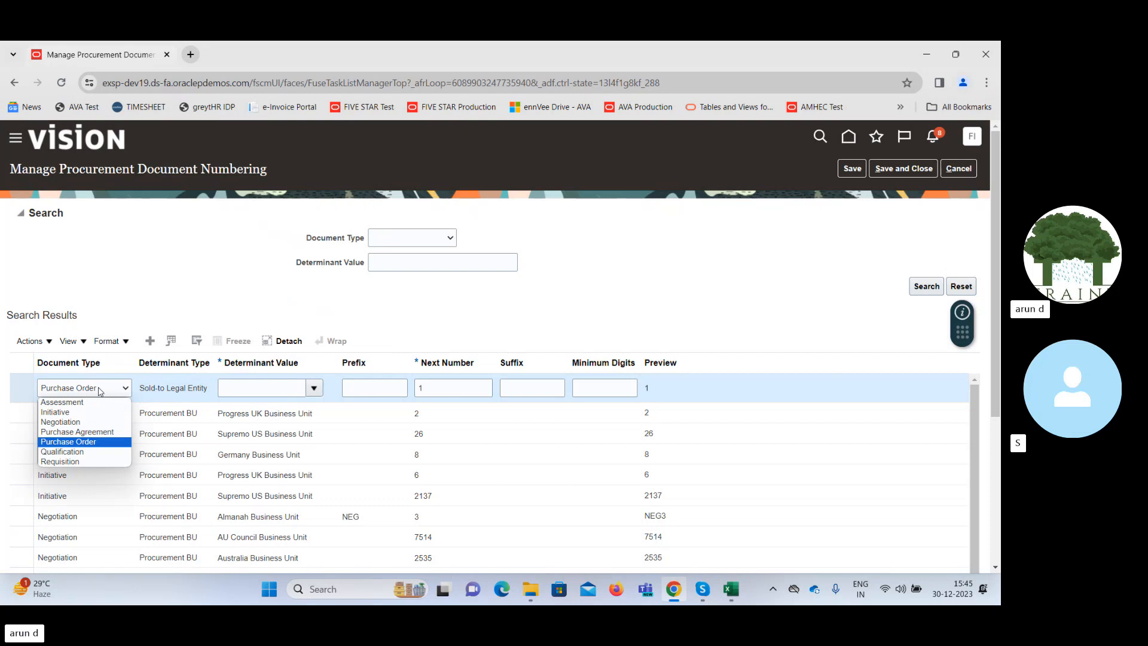
pyautogui.click(76, 464)
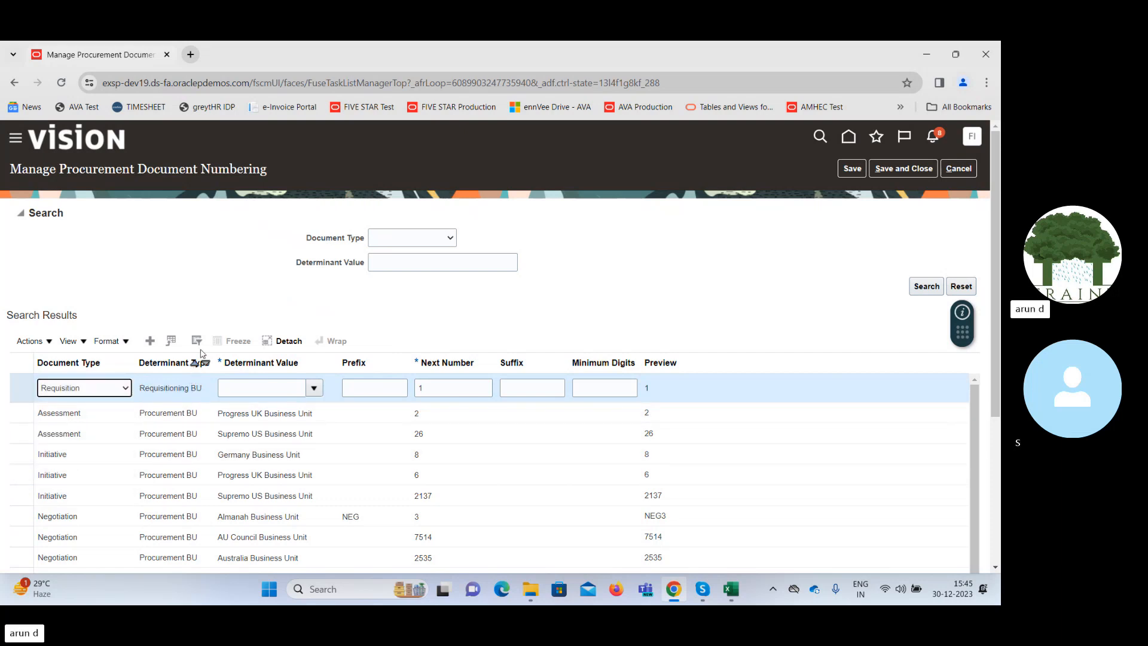
pyautogui.doubleClick(153, 389)
pyautogui.tripleClick(153, 390)
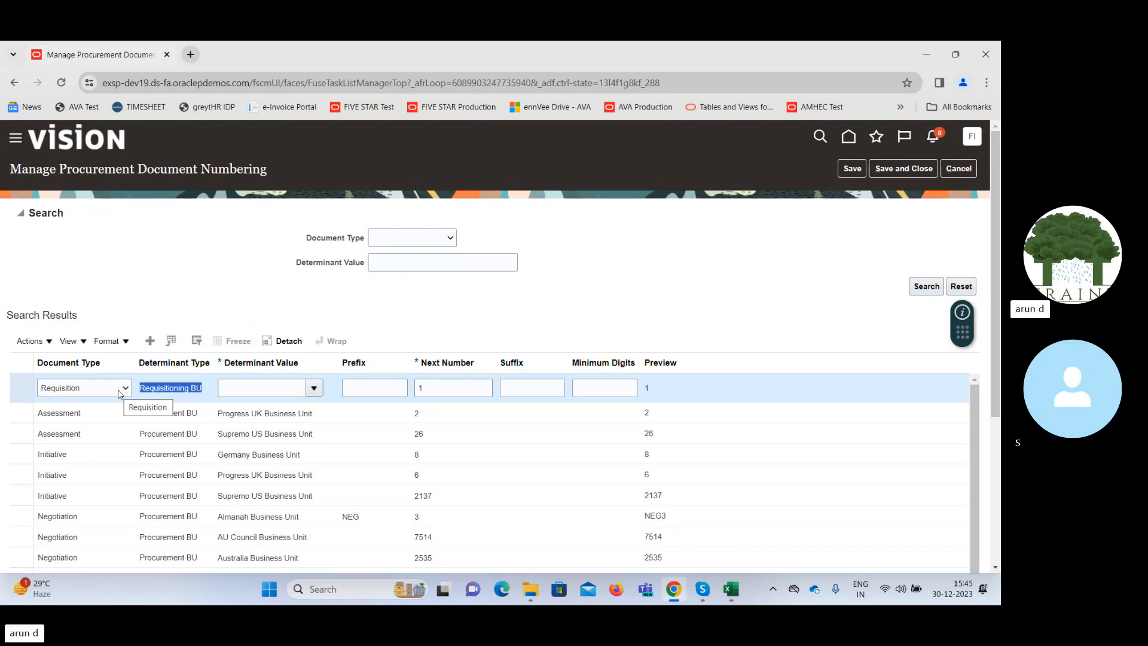
# Set the new numbering row's document type to Purchase Order and its determinant value to 14 InFusion Financials.
pyautogui.click(119, 388)
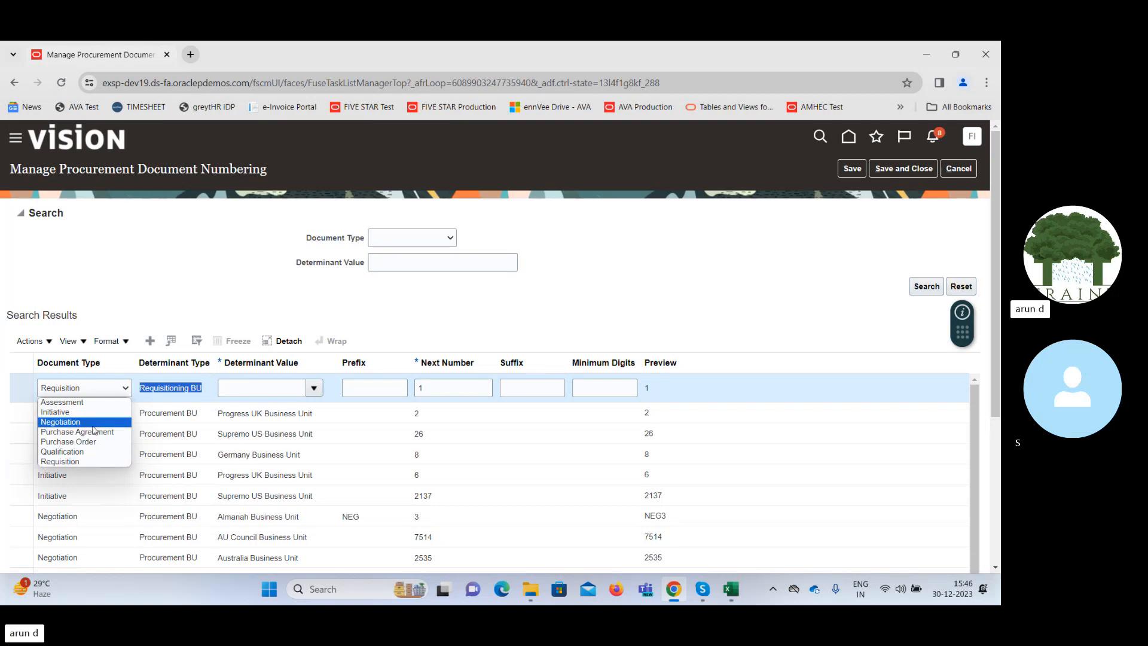
pyautogui.click(85, 443)
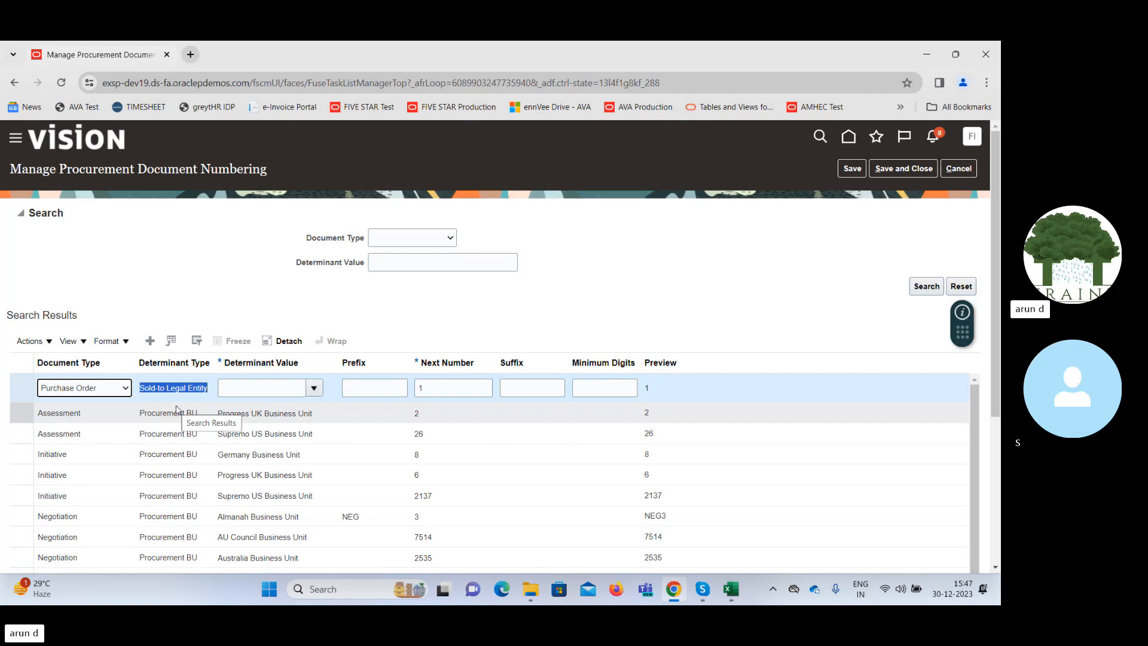
pyautogui.click(314, 389)
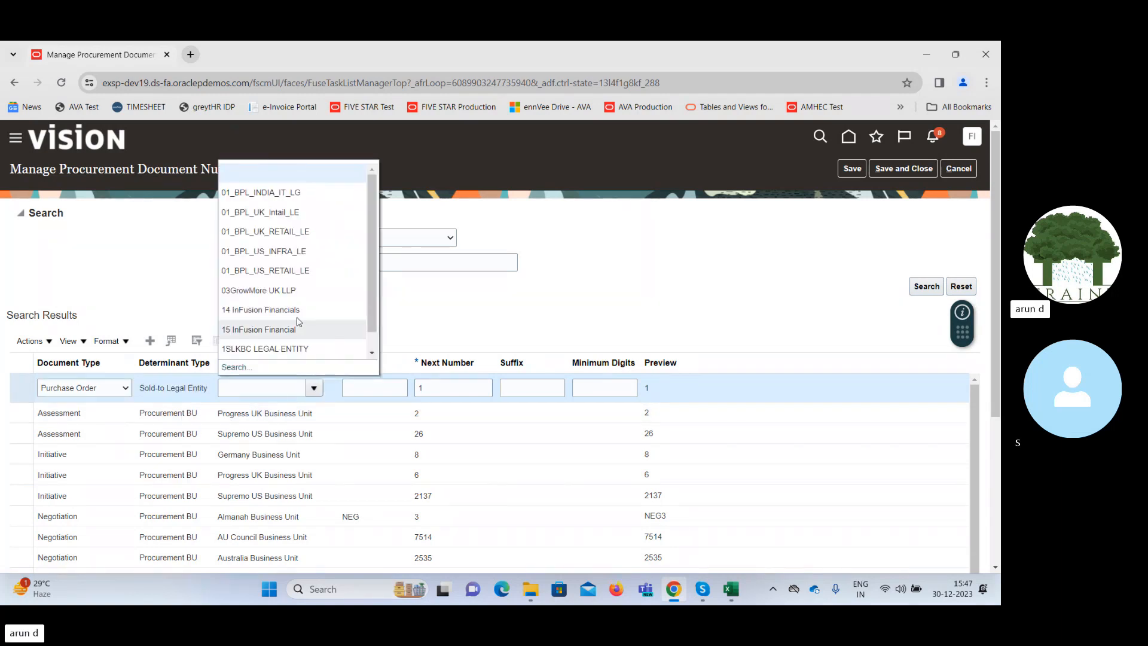
pyautogui.click(460, 391)
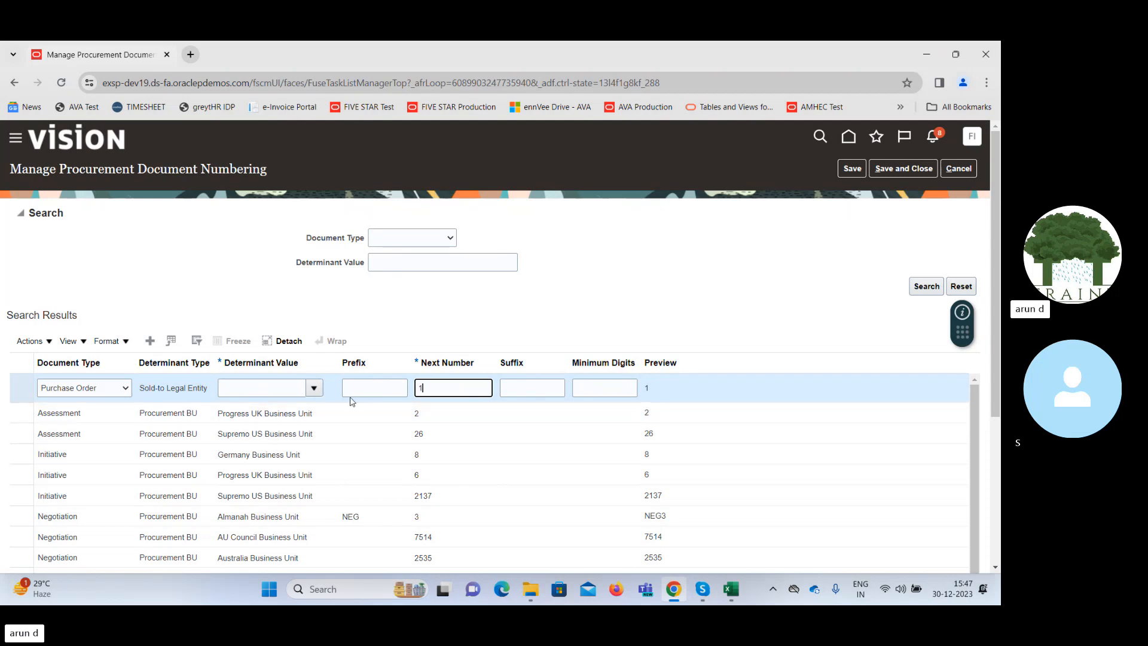
pyautogui.click(320, 391)
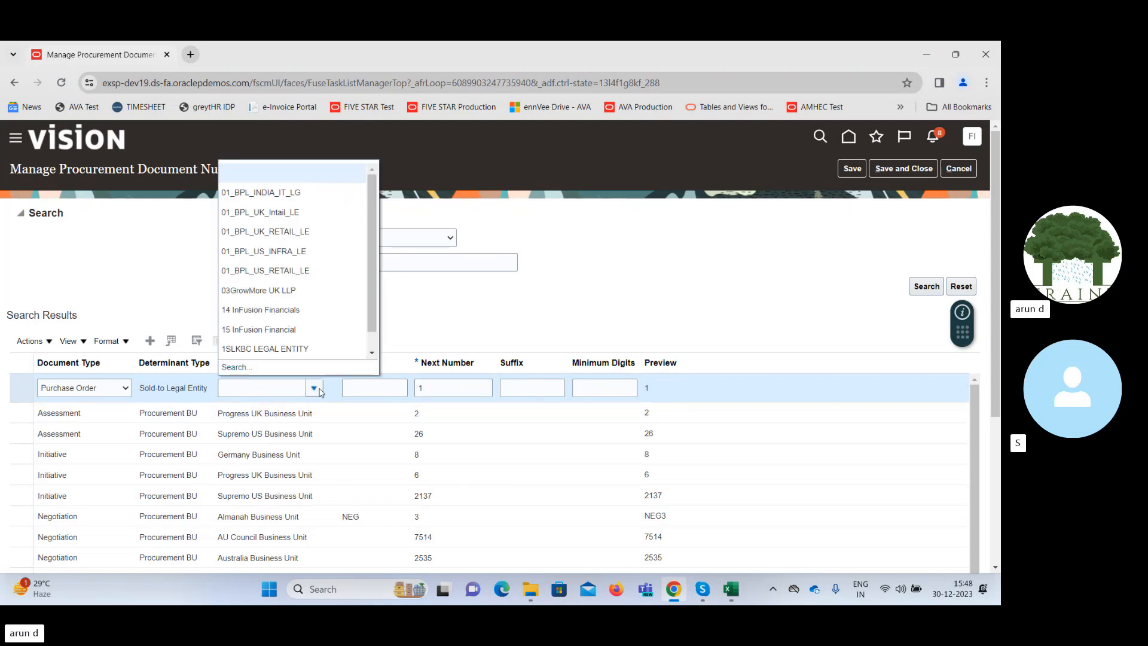
pyautogui.click(292, 306)
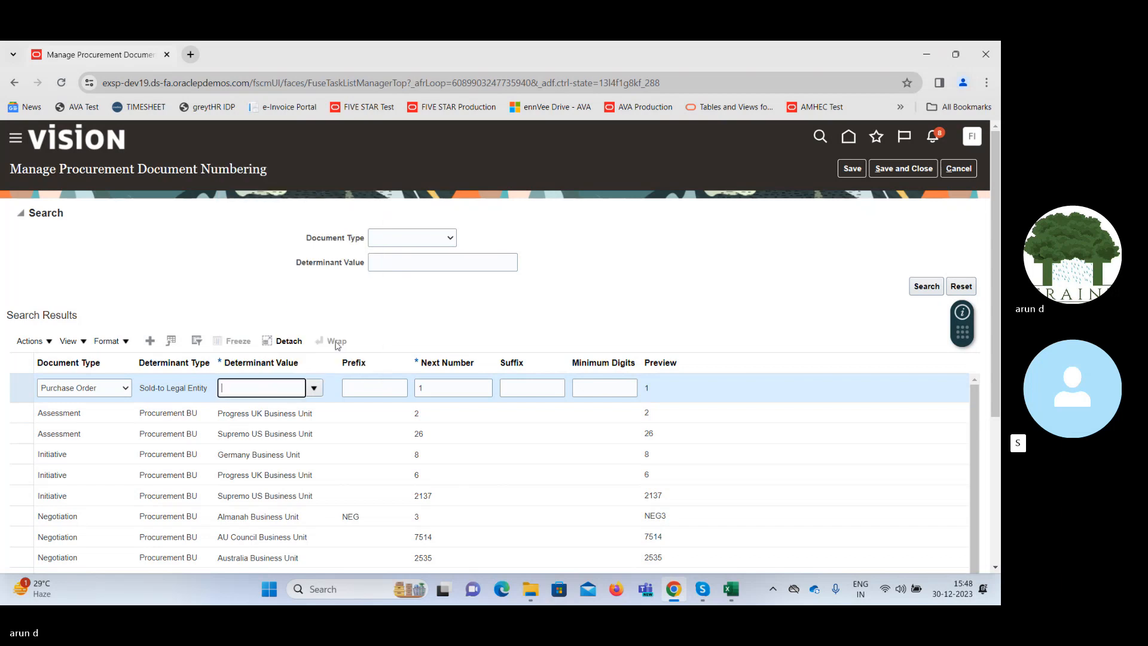
# Give the new purchase order numbering row the prefix 10- and the suffix /1.
pyautogui.click(379, 385)
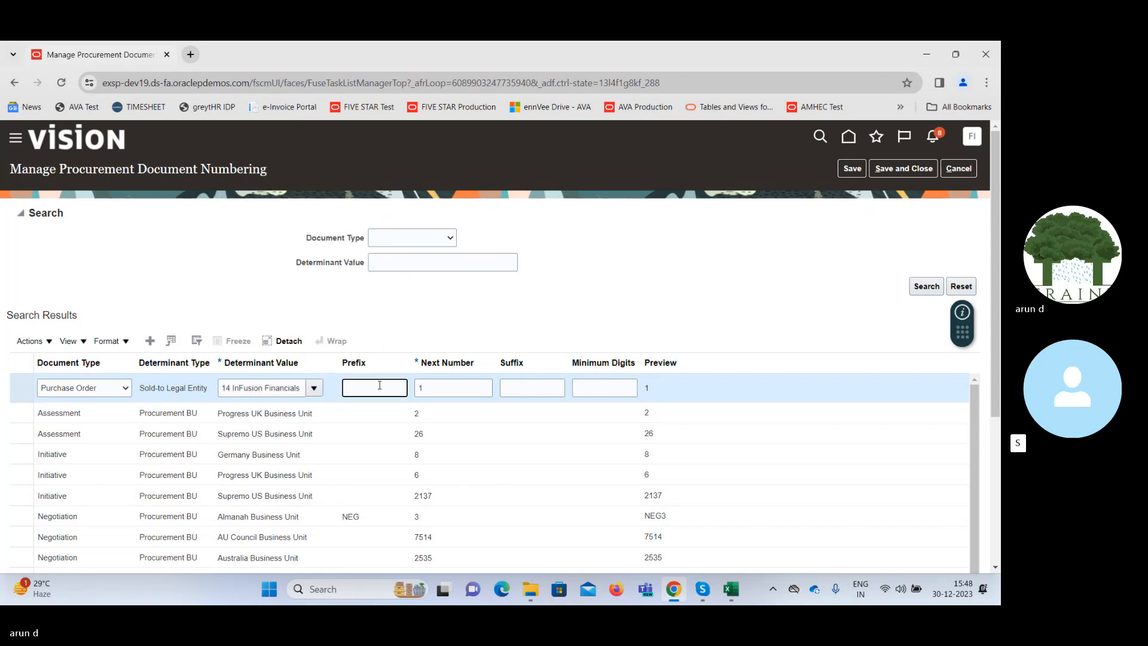
pyautogui.write('10-')
pyautogui.press('Tab')
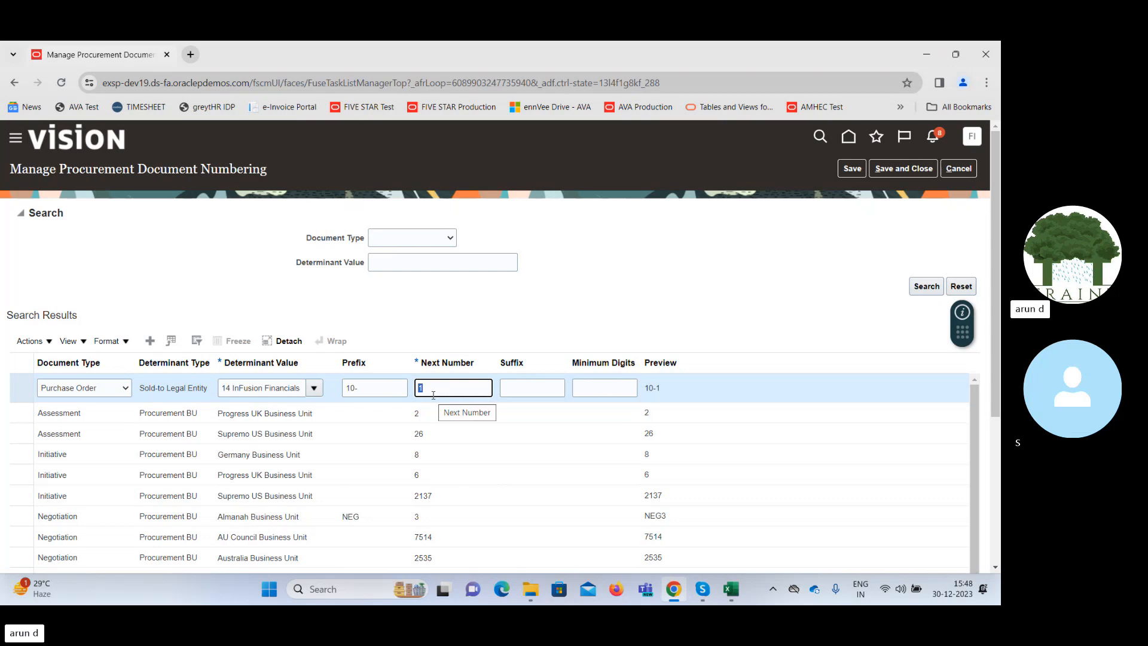
pyautogui.click(513, 389)
pyautogui.write('/1')
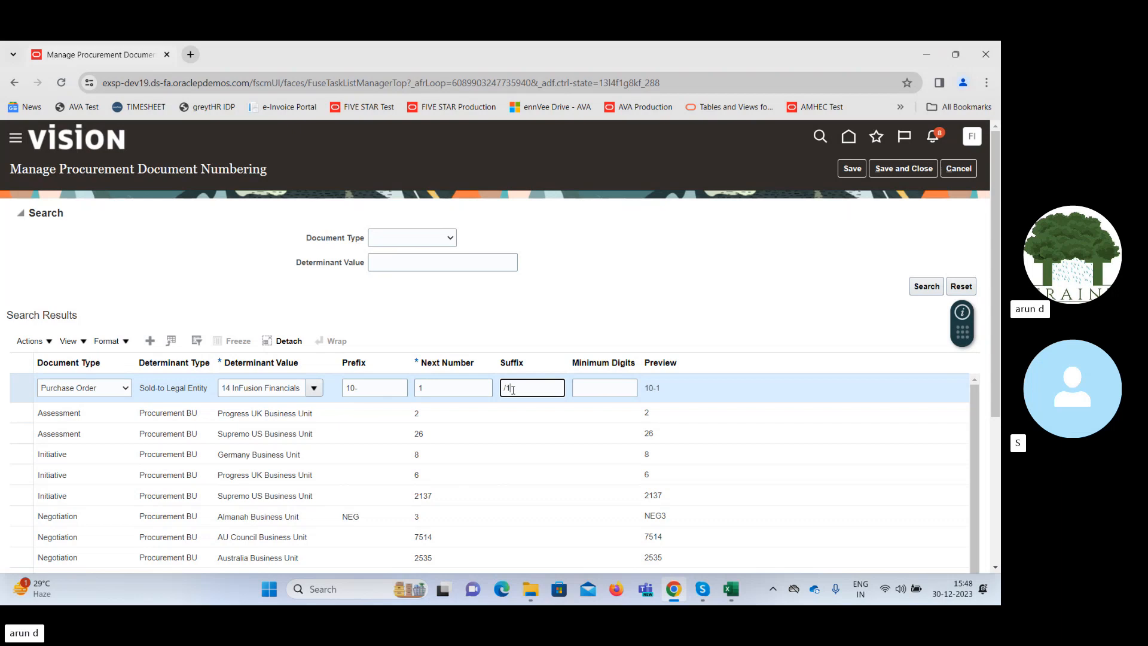
pyautogui.press('Tab')
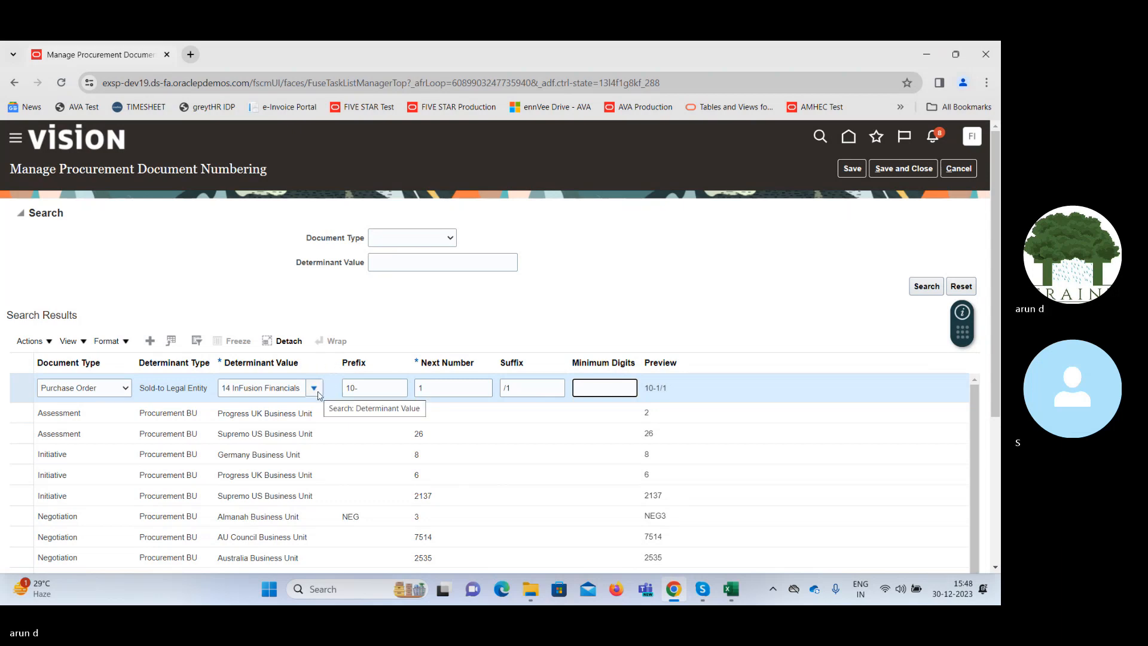
# Switch the numbering row to Requisition, look at the available determinant values, and cancel the document numbering changes.
pyautogui.click(150, 389)
pyautogui.tripleClick(150, 389)
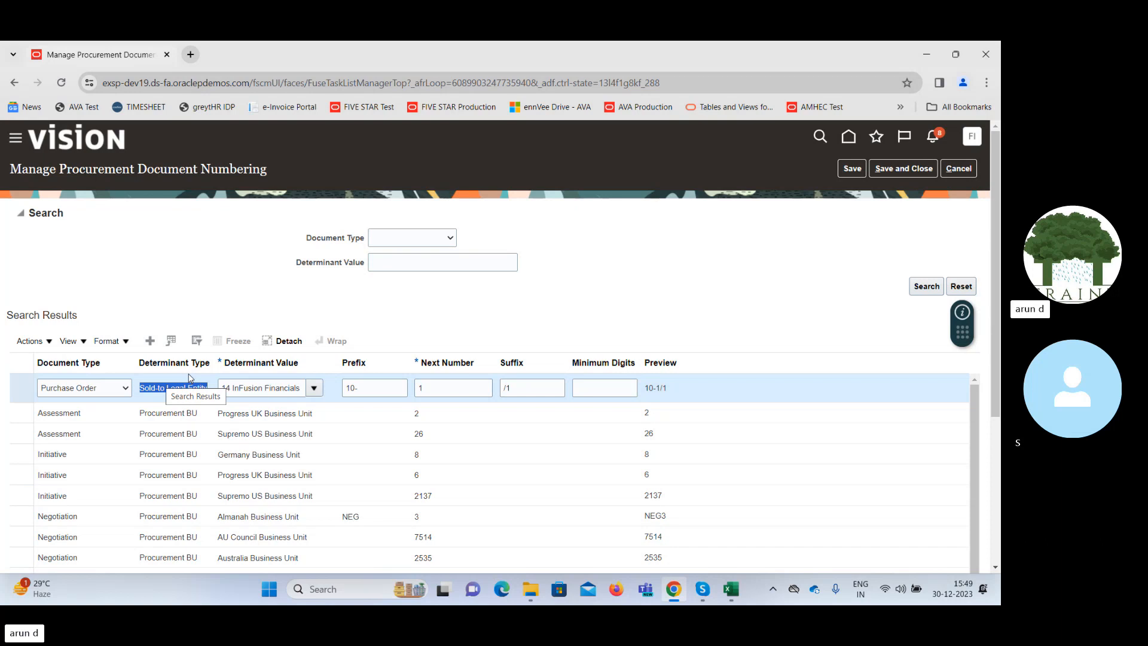
pyautogui.click(121, 388)
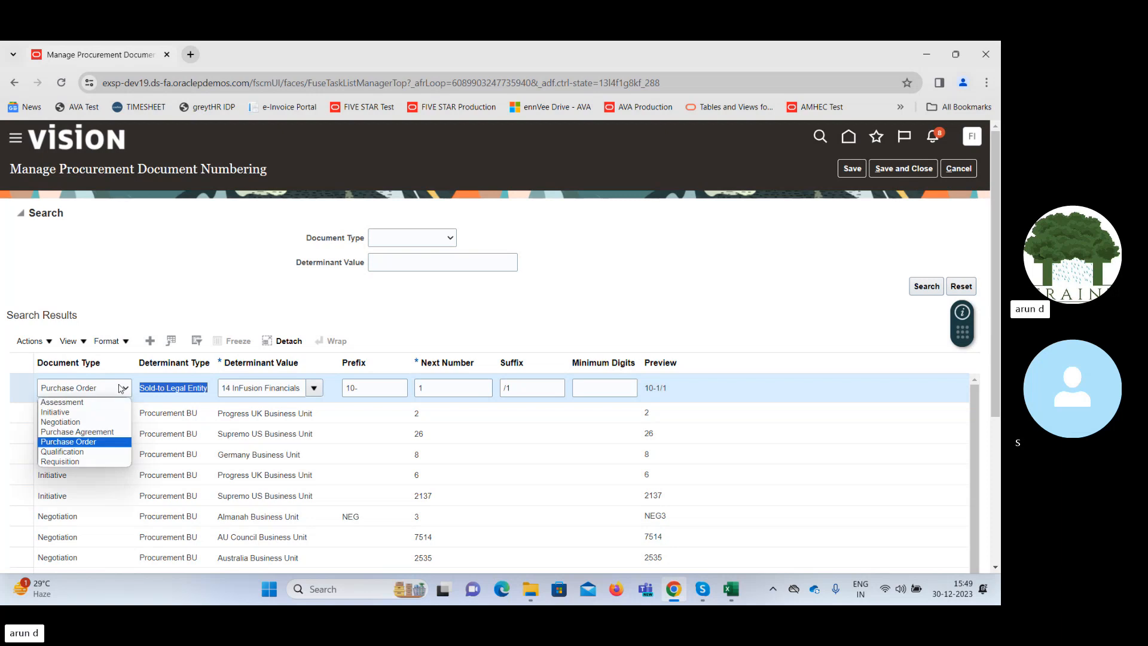
pyautogui.click(96, 461)
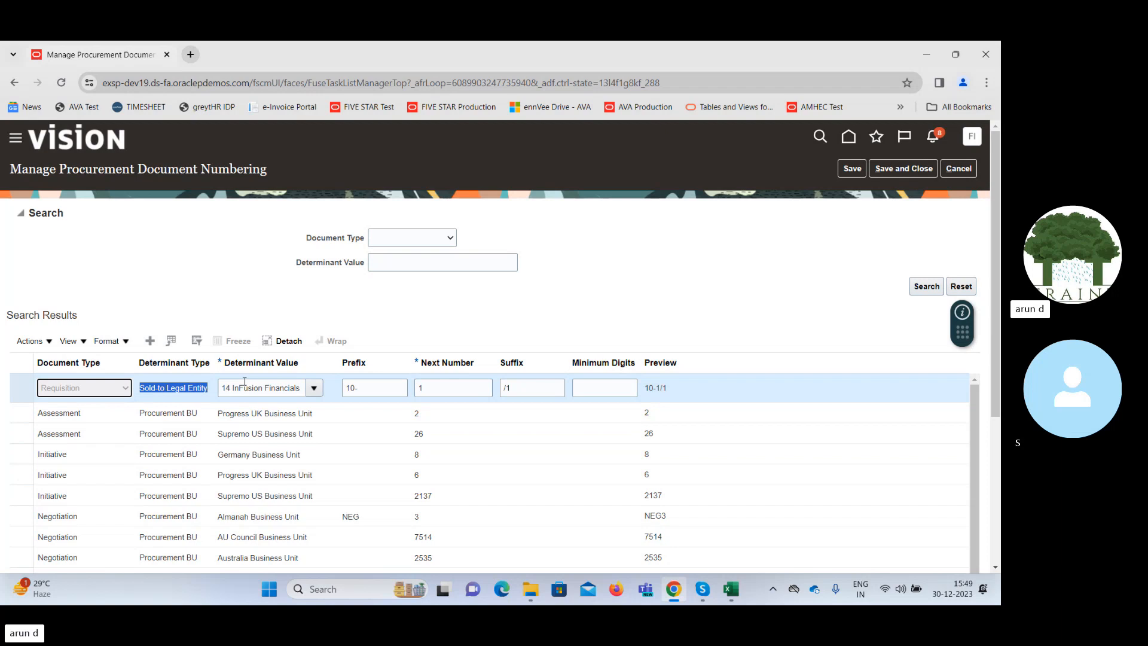
pyautogui.click(313, 388)
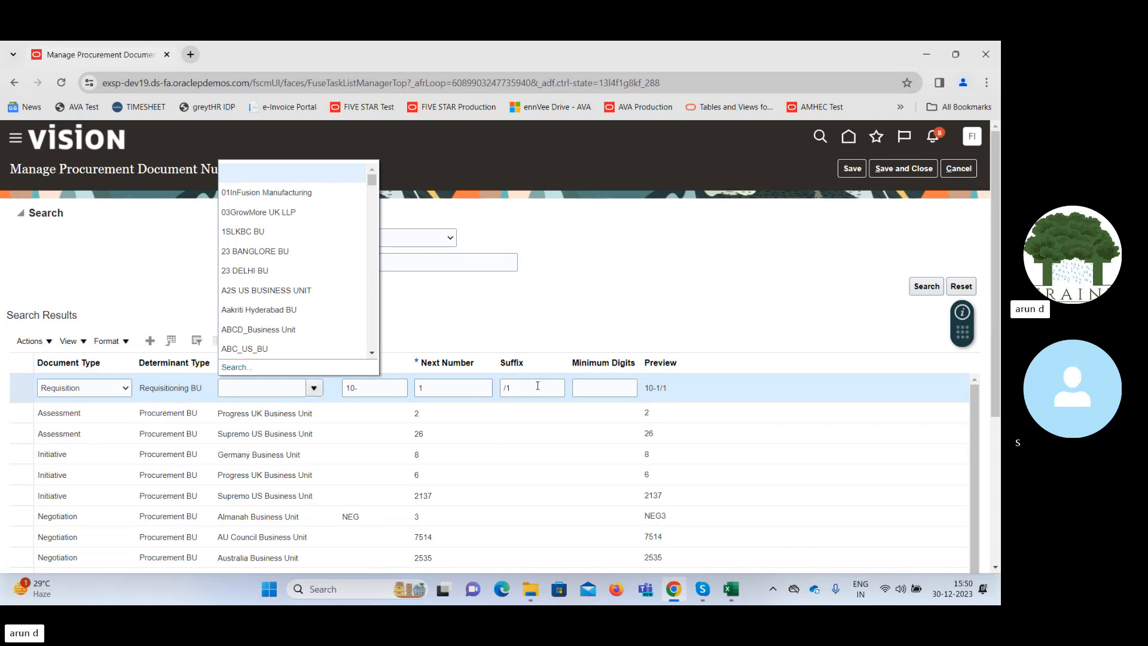
pyautogui.click(613, 311)
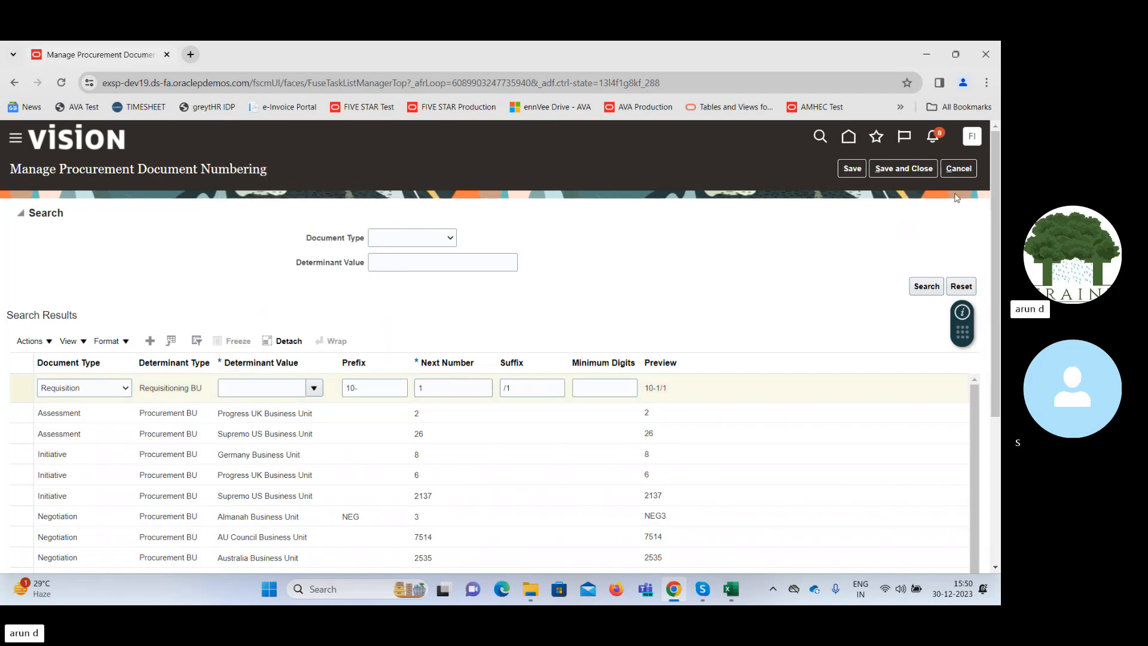
pyautogui.click(957, 170)
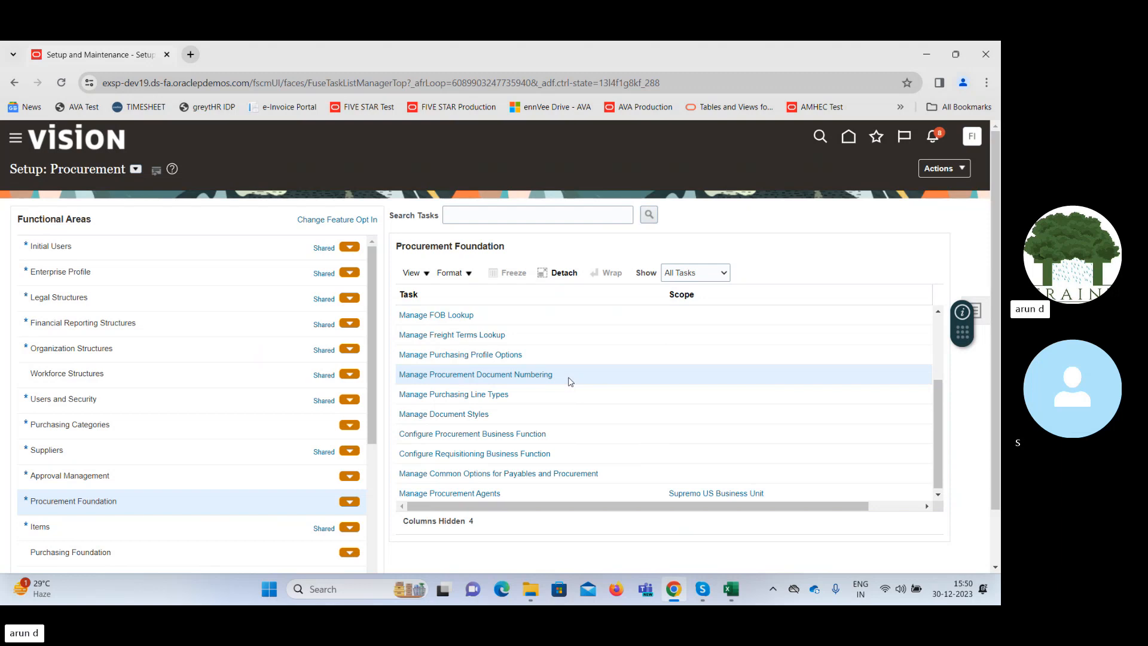
# Open the Manage Purchasing Line Types task, review the goods and services line types with their match defaults, and return to the setup page.
pyautogui.click(469, 395)
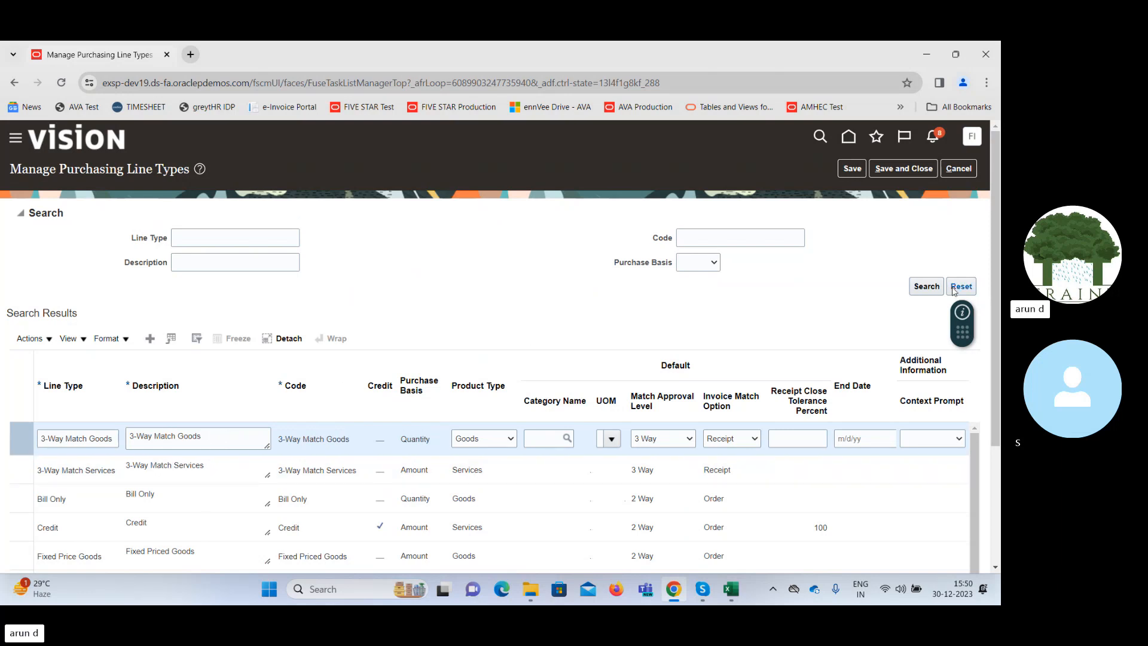
pyautogui.moveTo(997, 291)
pyautogui.mouseDown()
pyautogui.moveTo(999, 374)
pyautogui.moveTo(992, 302)
pyautogui.mouseUp()
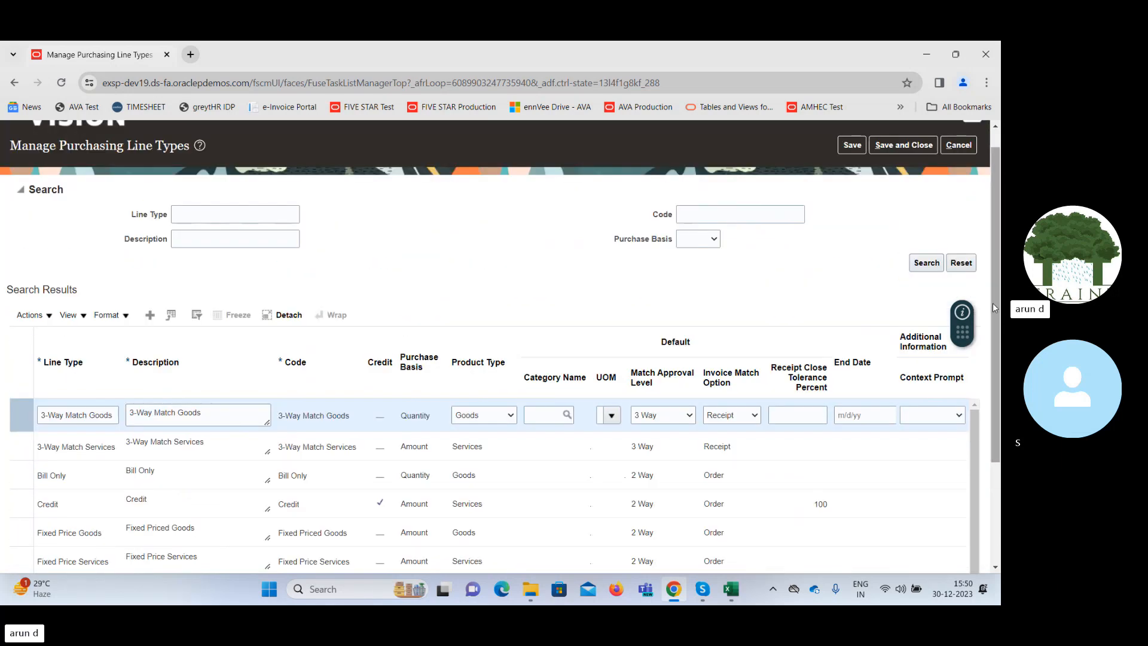
pyautogui.tripleClick(233, 415)
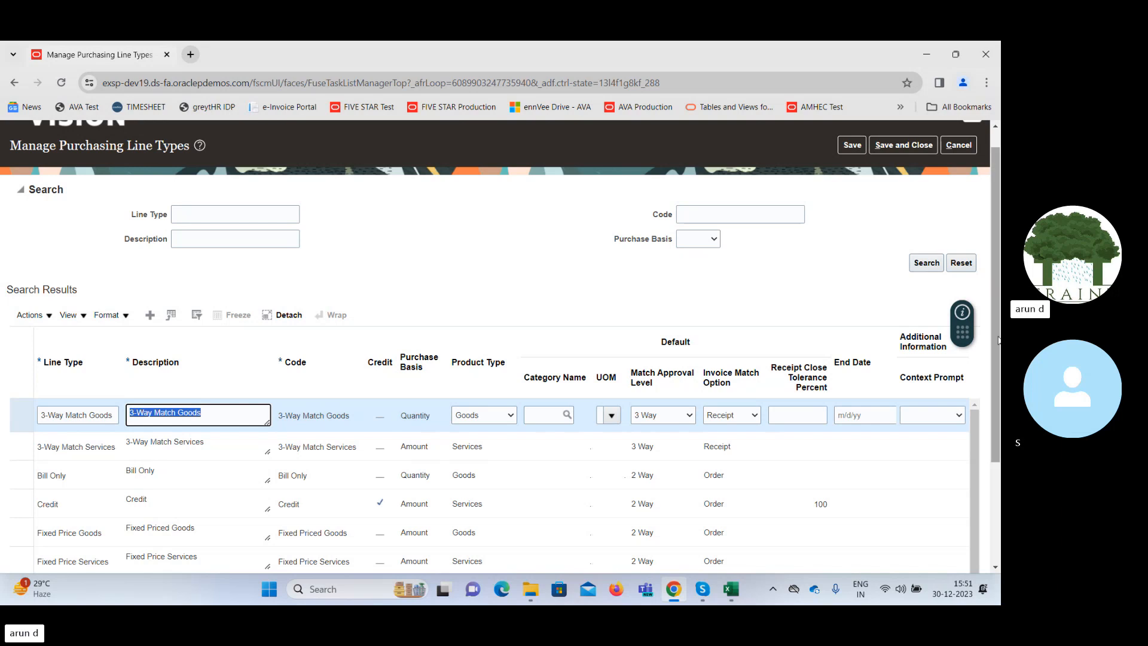
pyautogui.click(124, 531)
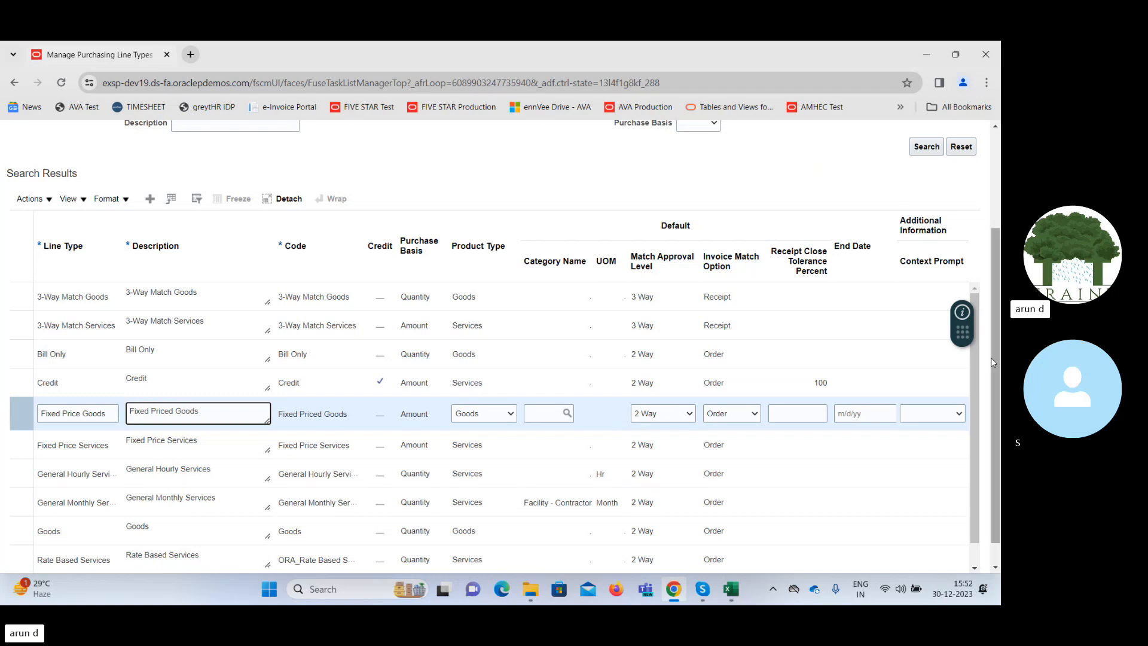
pyautogui.moveTo(996, 364); pyautogui.dragTo(1000, 359)
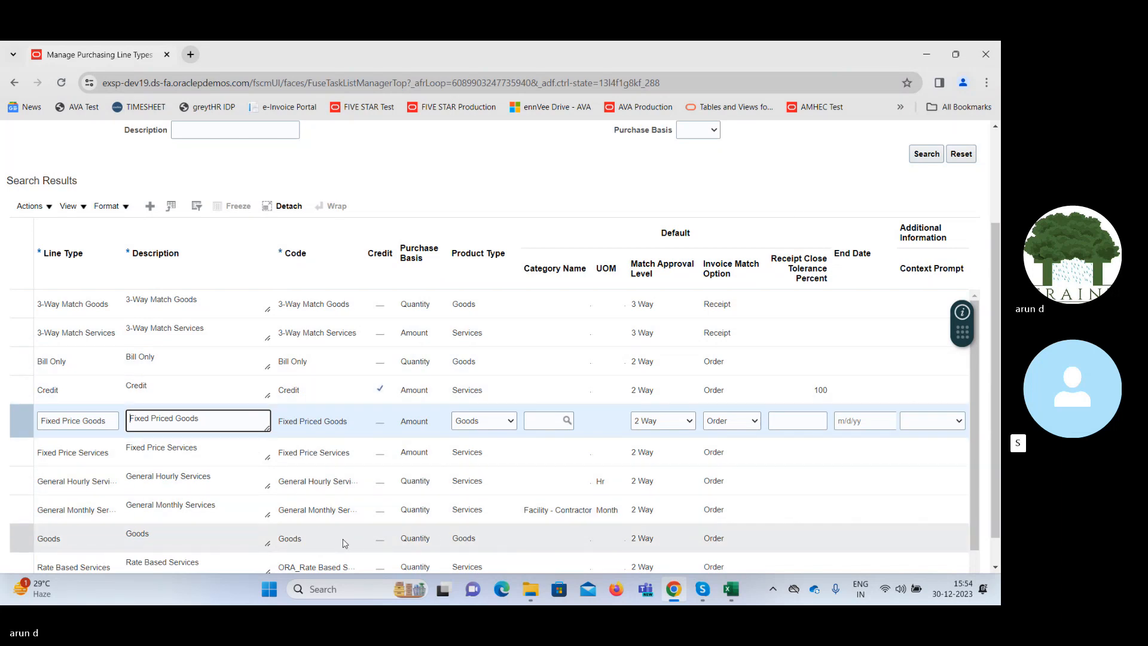
pyautogui.click(489, 539)
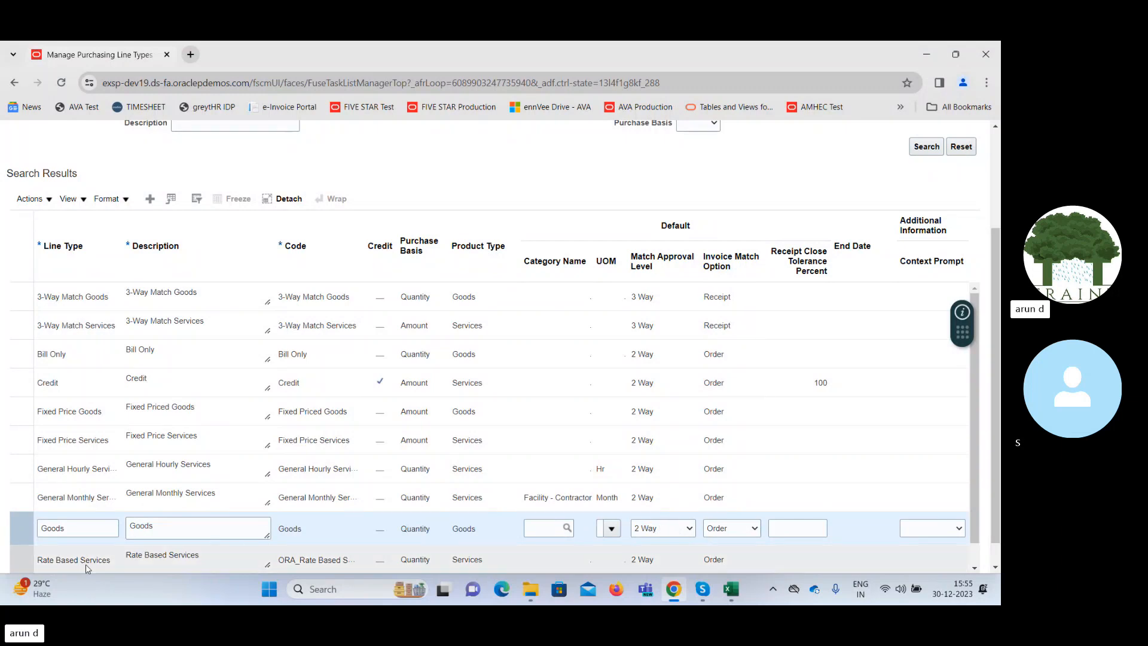
pyautogui.click(96, 528)
pyautogui.doubleClick(96, 529)
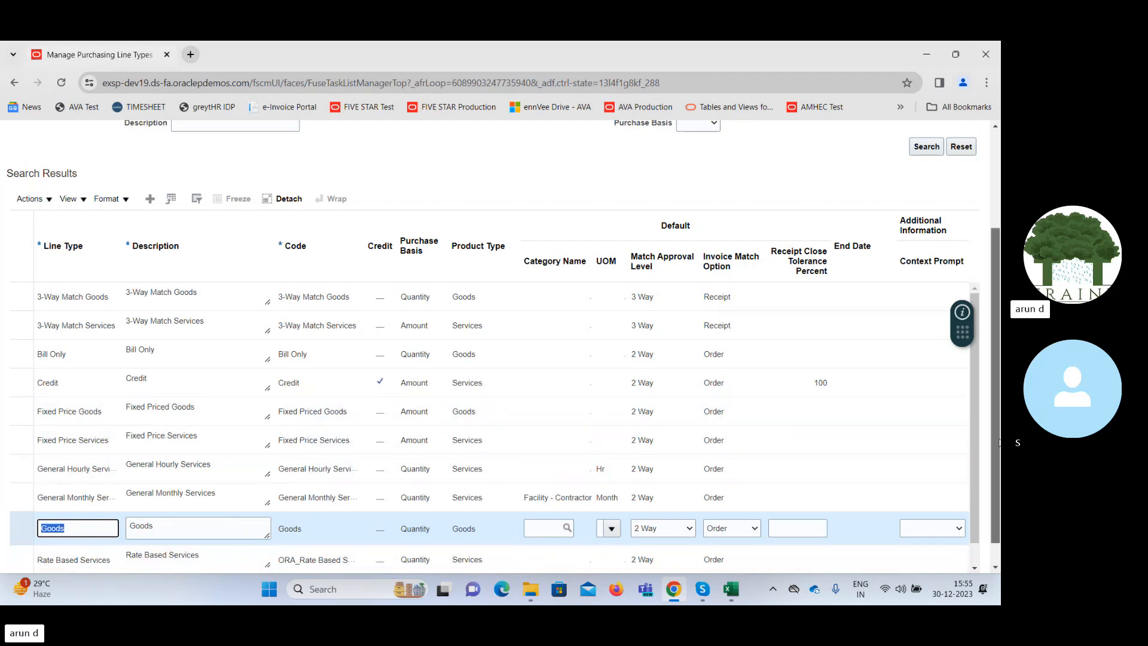
pyautogui.scroll(3, 971, 277)
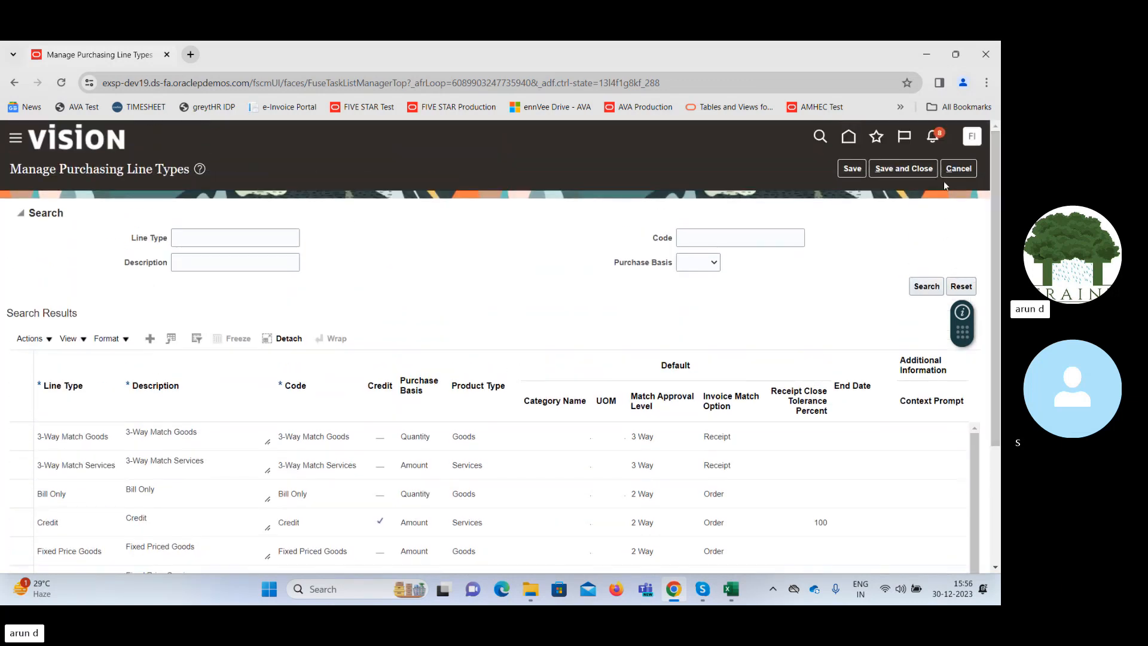
pyautogui.click(955, 166)
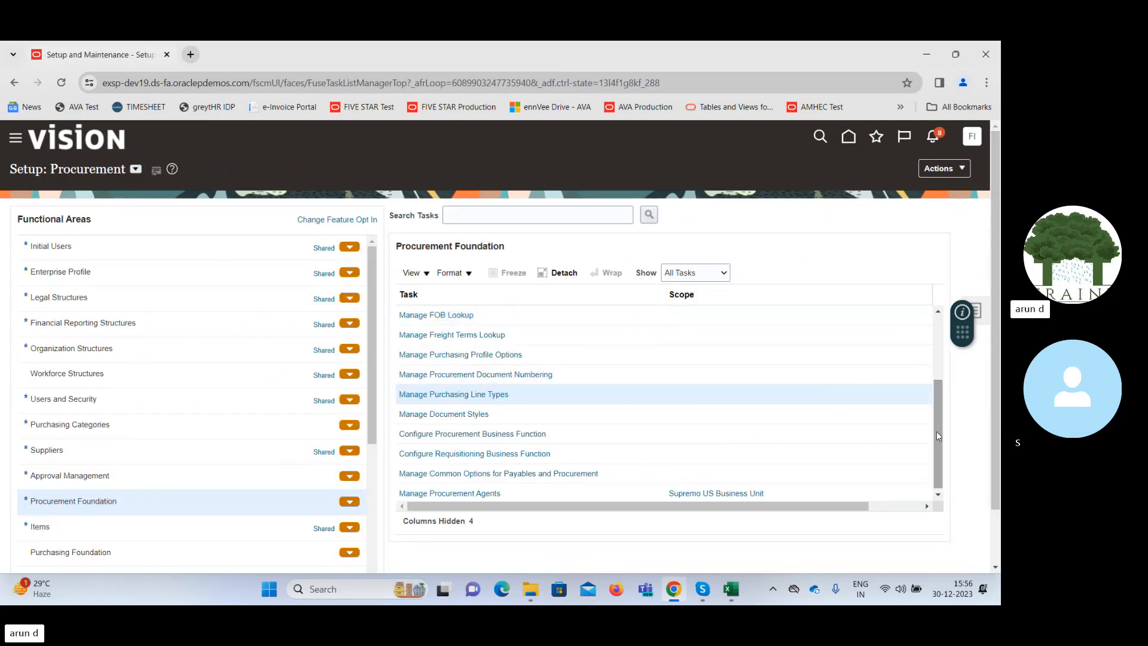
# Open the Manage Units of Measure task from the Procurement Foundation tasks and list all units of measure.
pyautogui.click(938, 495)
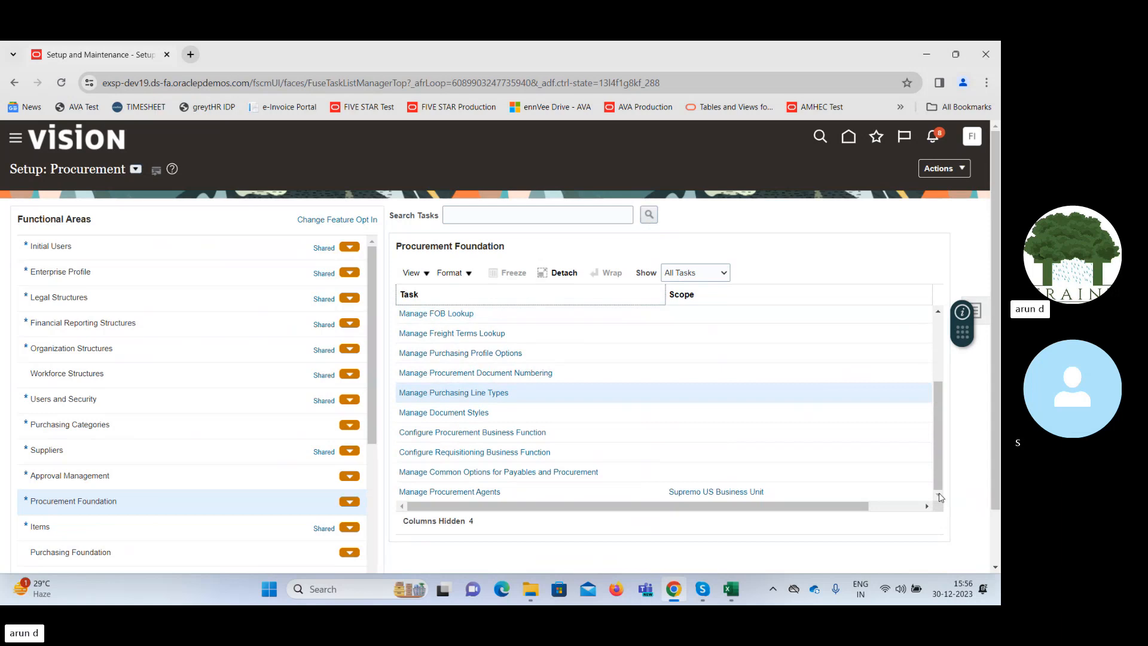
pyautogui.moveTo(939, 476); pyautogui.dragTo(938, 410)
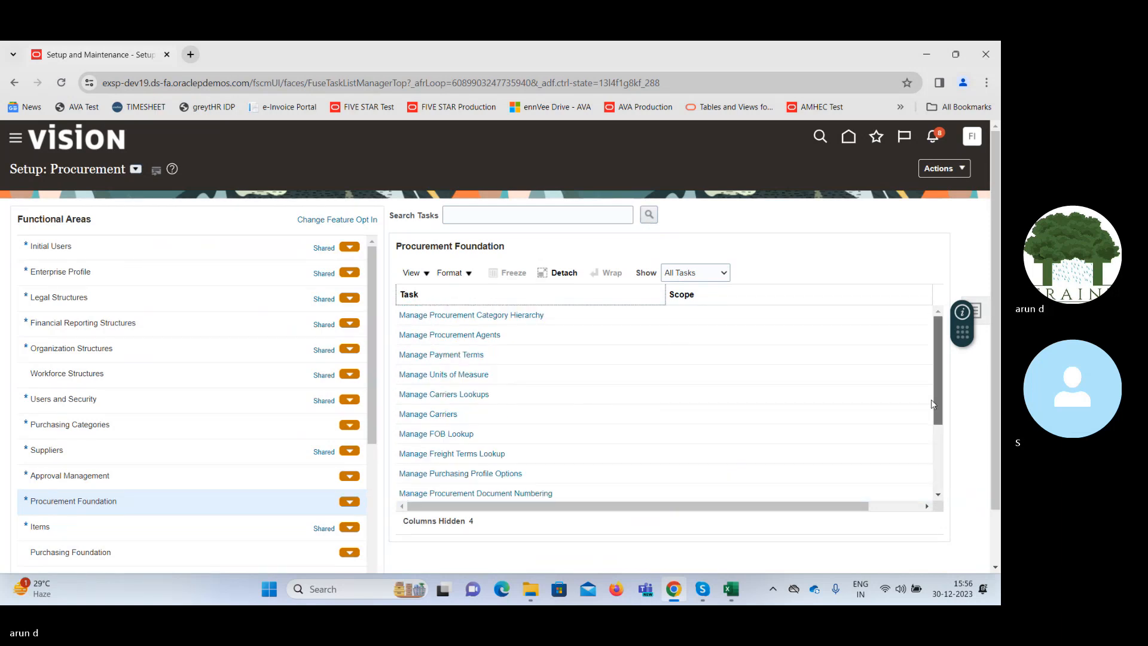
pyautogui.click(467, 373)
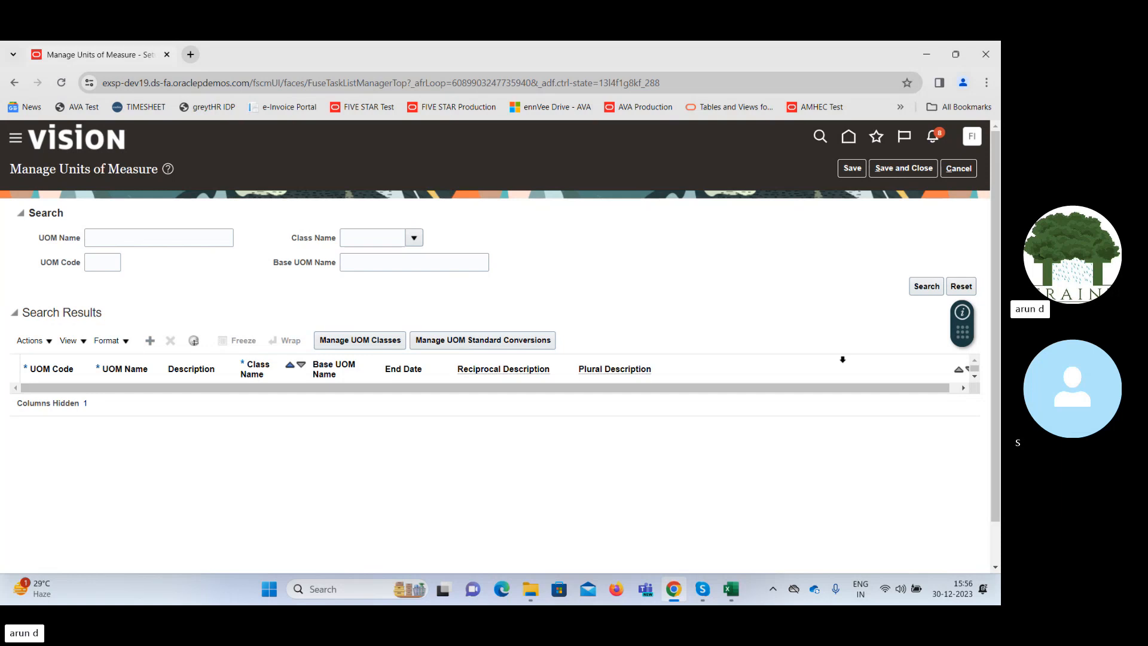
pyautogui.click(925, 287)
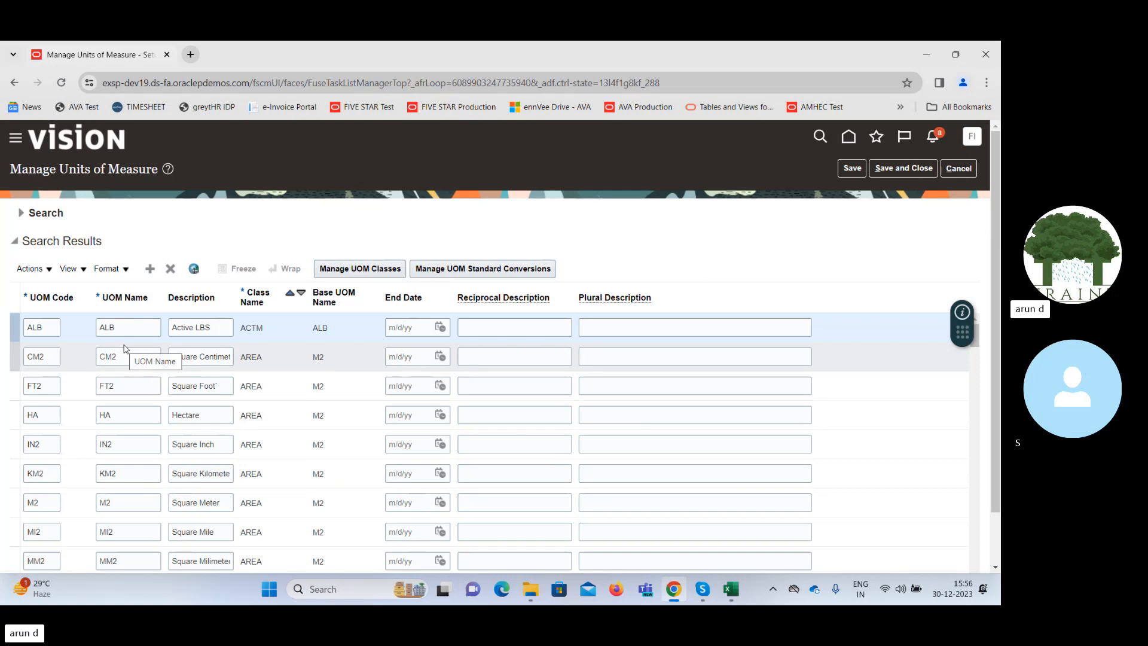
# Open the UOM standard conversions for the IN2 (Square Inch) unit.
pyautogui.click(136, 444)
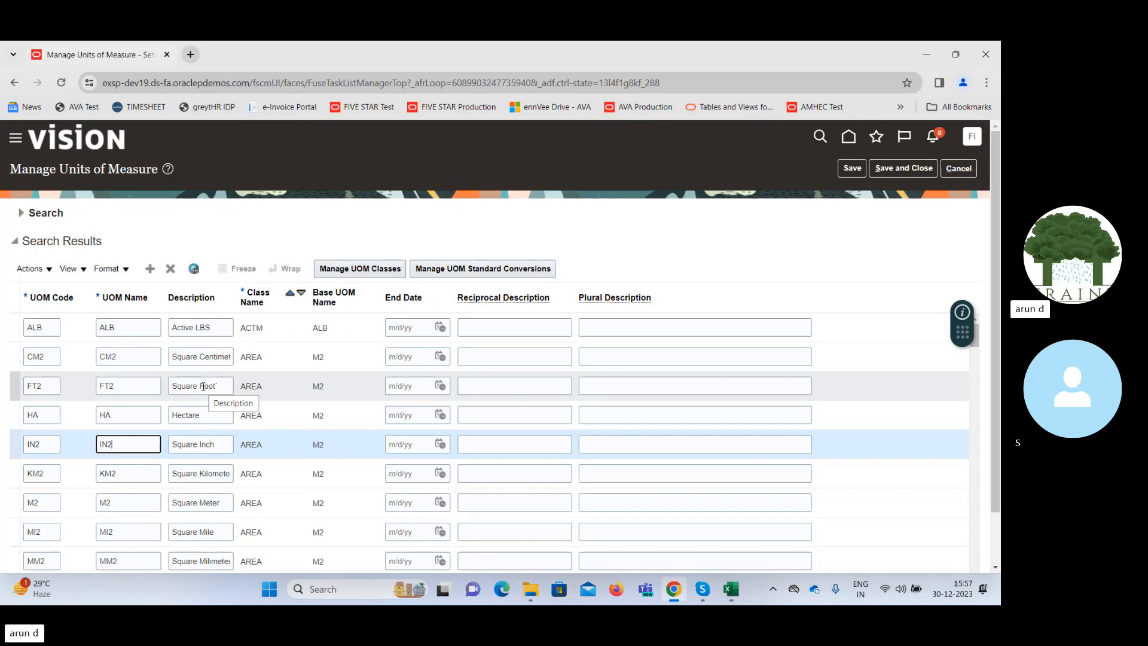
pyautogui.click(265, 449)
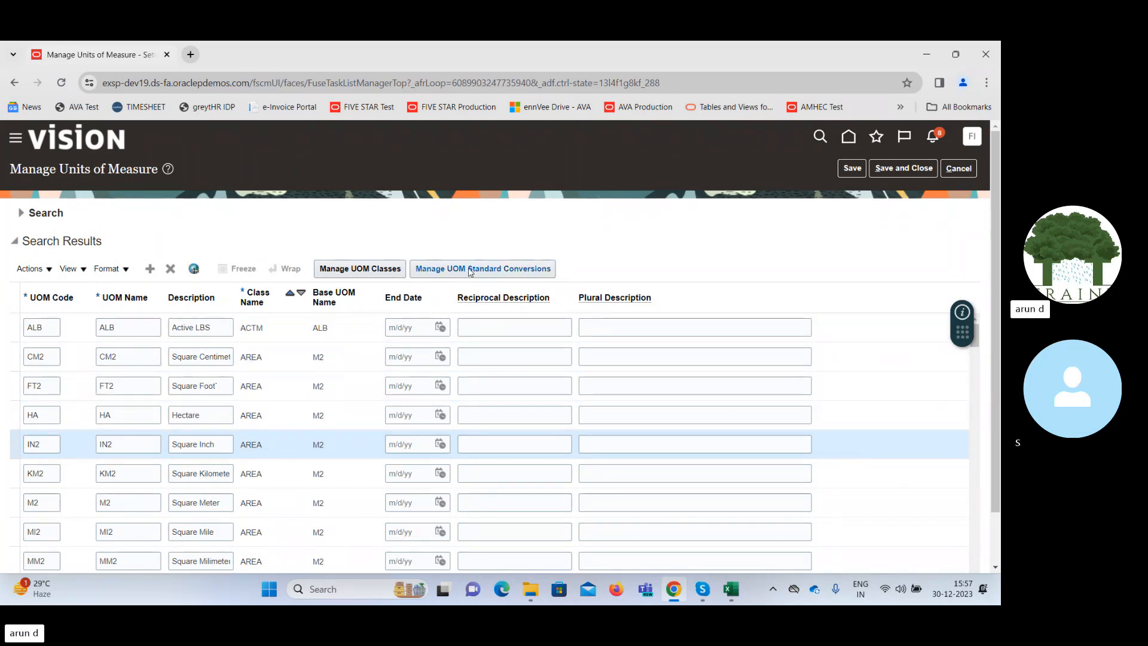
pyautogui.click(469, 271)
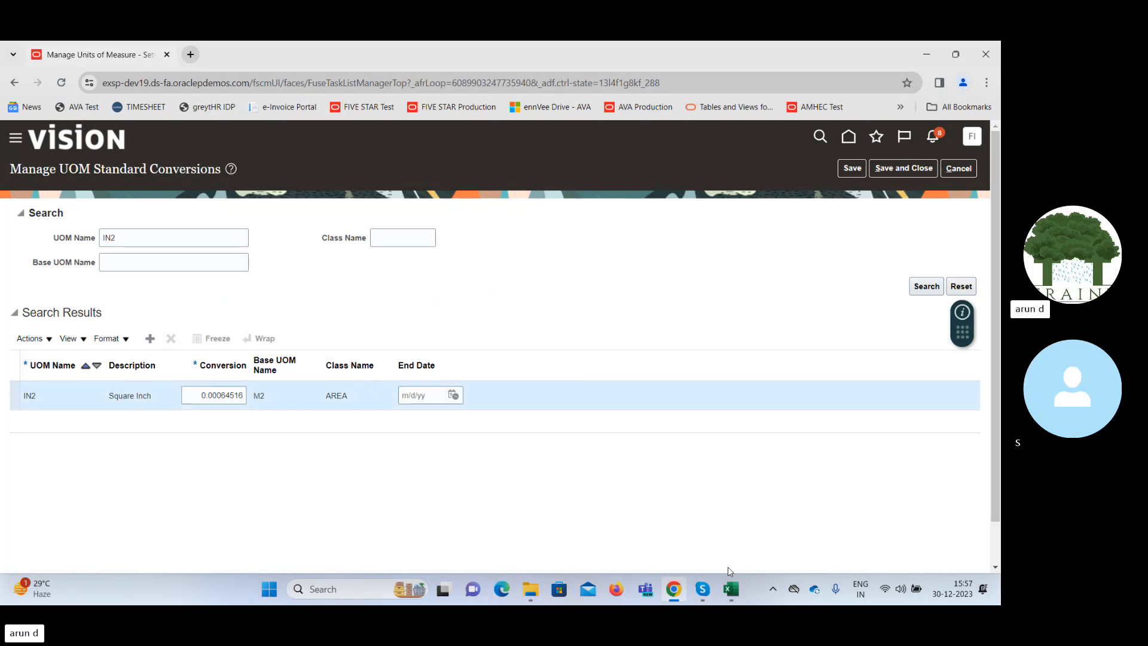
# Switch to the SCM Class workbook in Excel and enter Soap in cell S19 and Piece in T19.
pyautogui.click(730, 589)
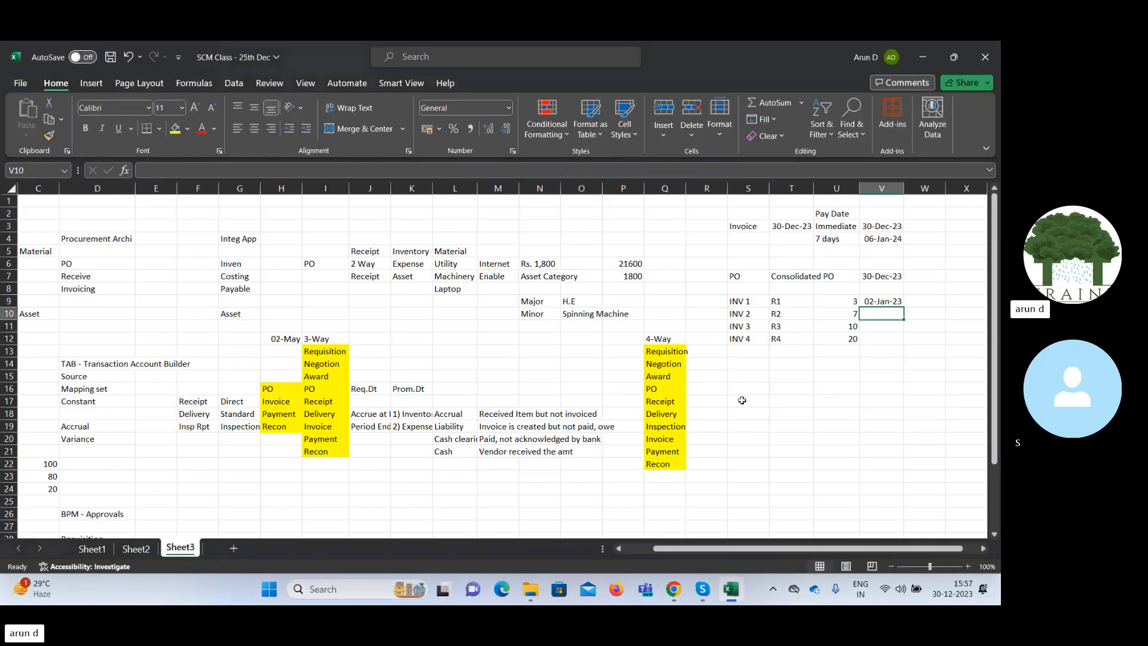
pyautogui.click(756, 425)
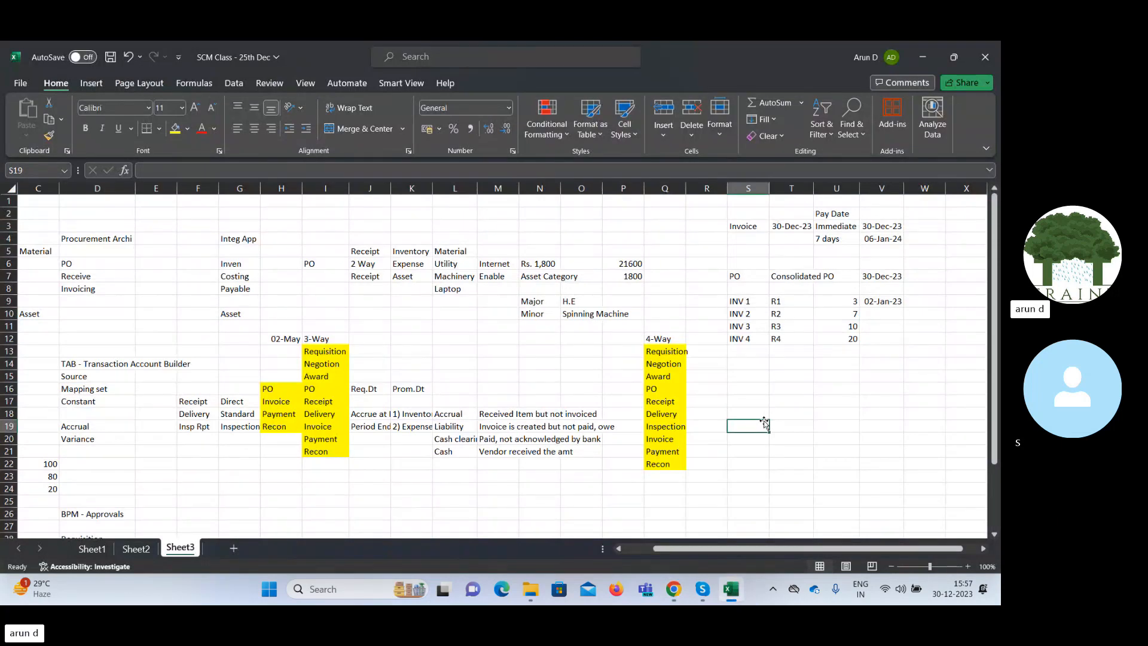
pyautogui.write('Soap')
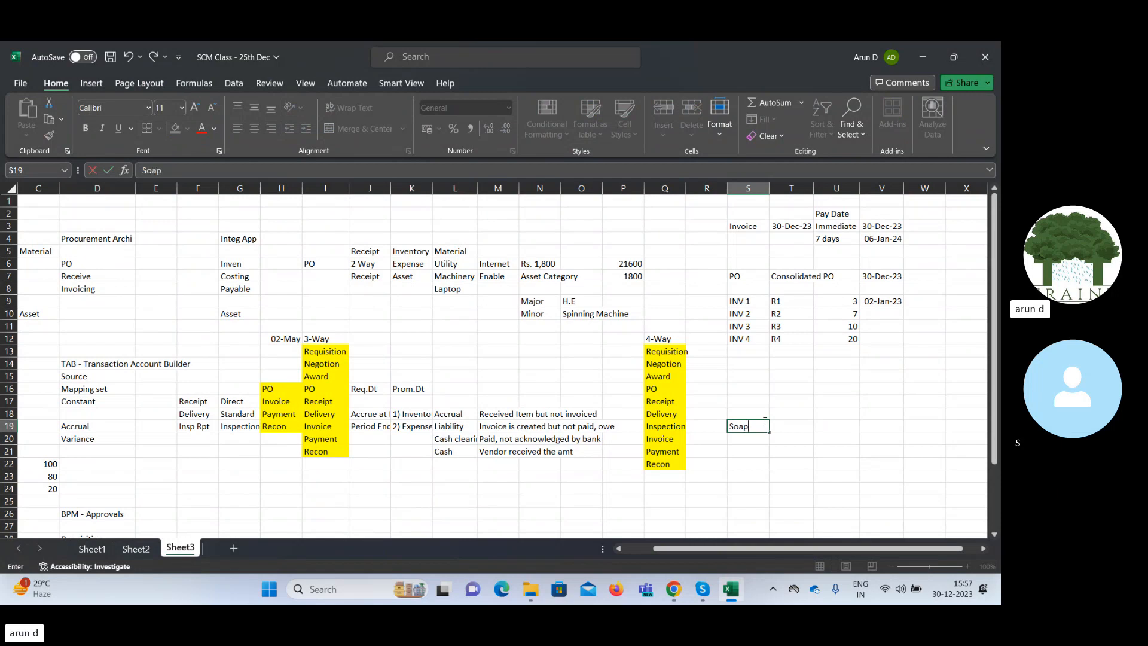
pyautogui.press('Tab')
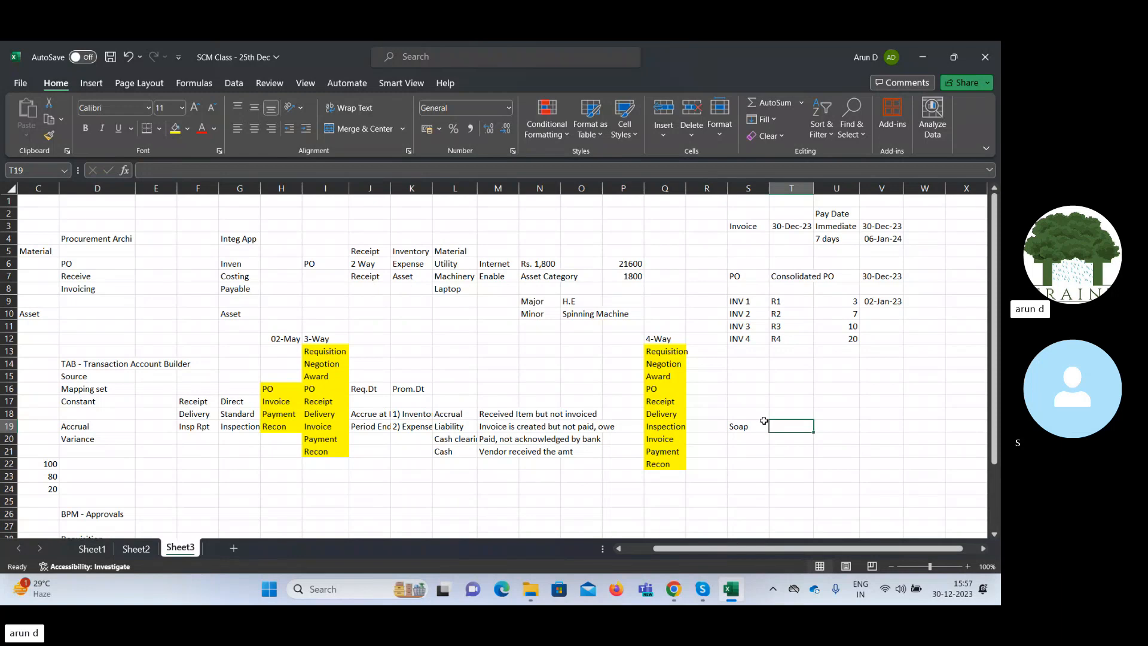
pyautogui.write('Piece')
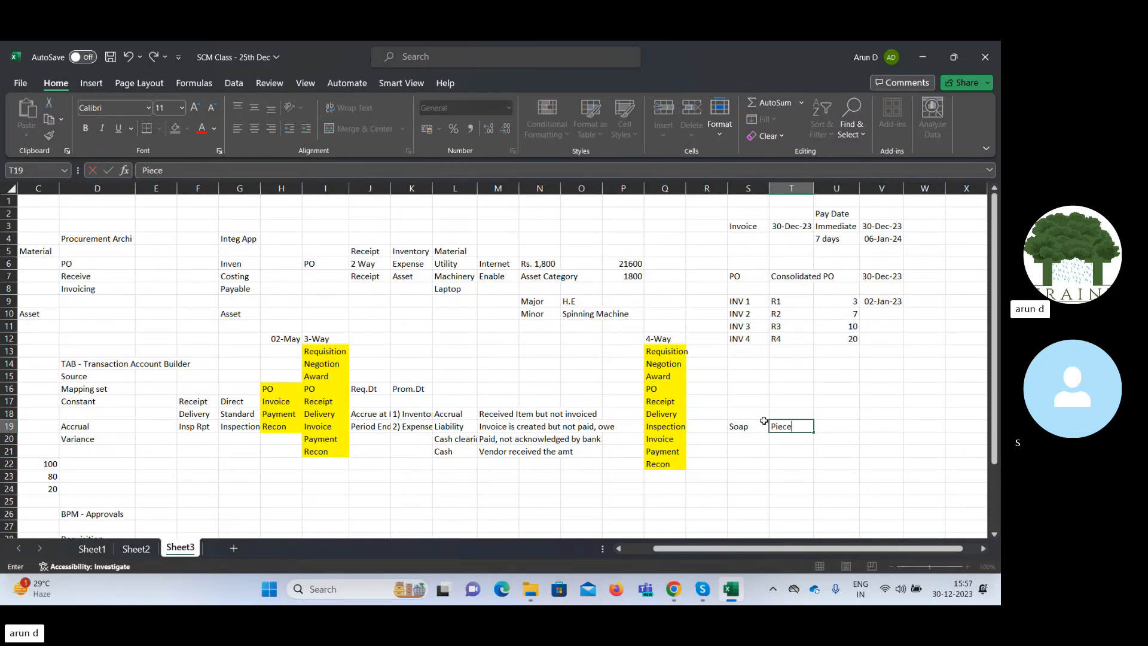
pyautogui.press('Tab')
pyautogui.press('Down')
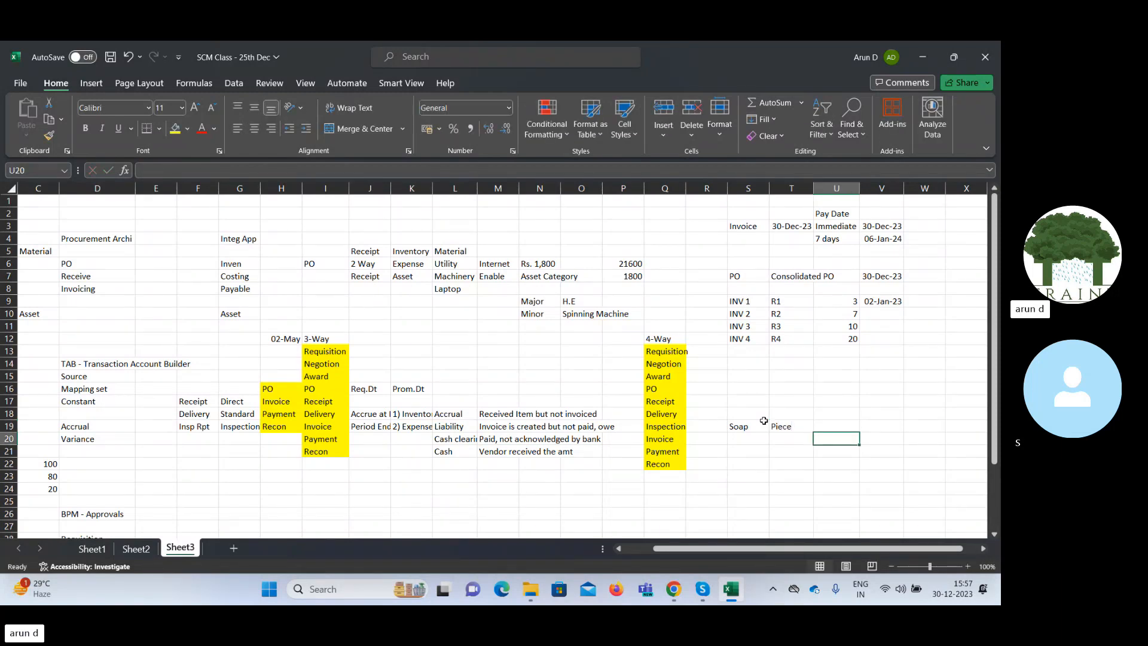
# Enter Box in cell T20 below Piece, with the quantity 12 beside it in U20.
pyautogui.press('Left')
pyautogui.press('Left')
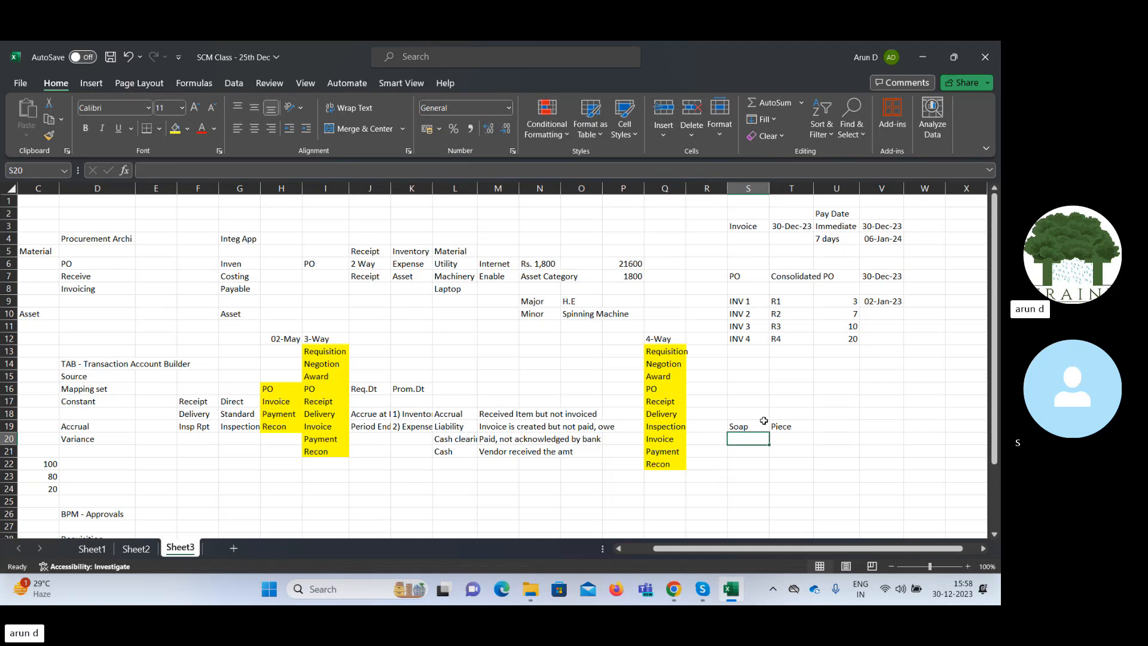
pyautogui.press('Right')
pyautogui.write('B')
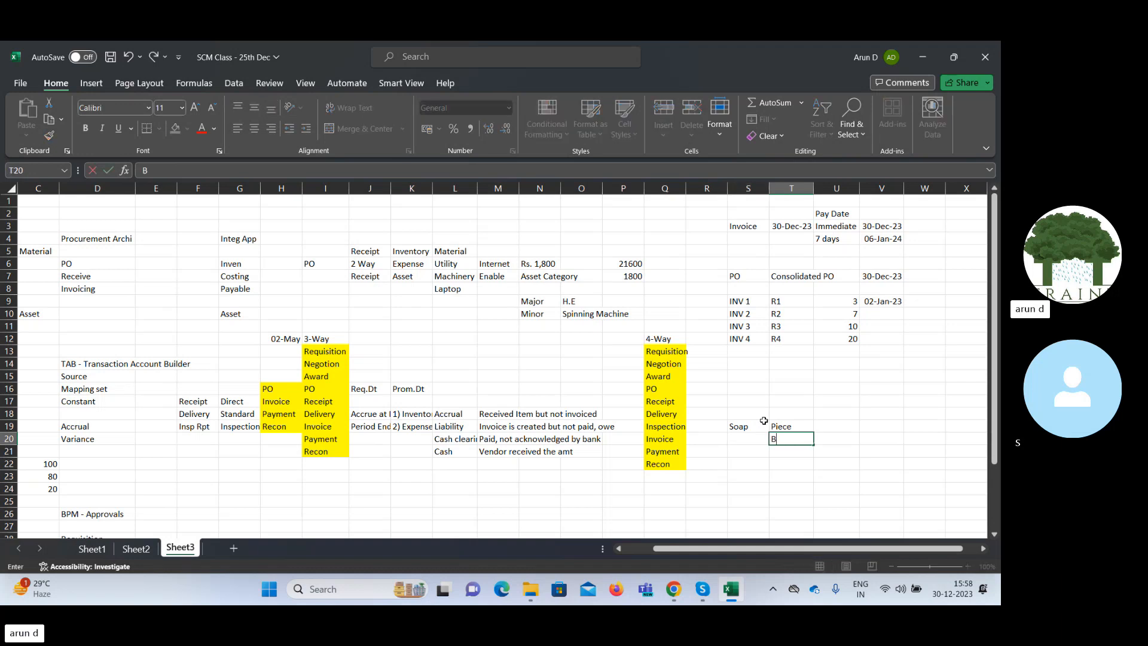
pyautogui.write('ox')
pyautogui.press('Tab')
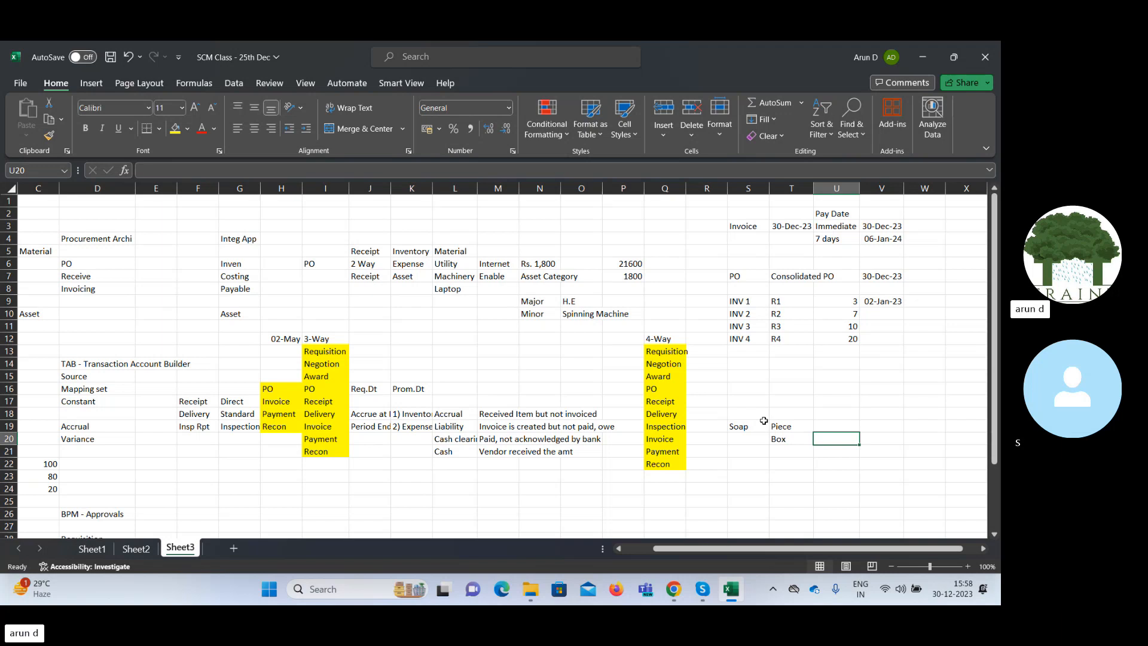
pyautogui.write('12')
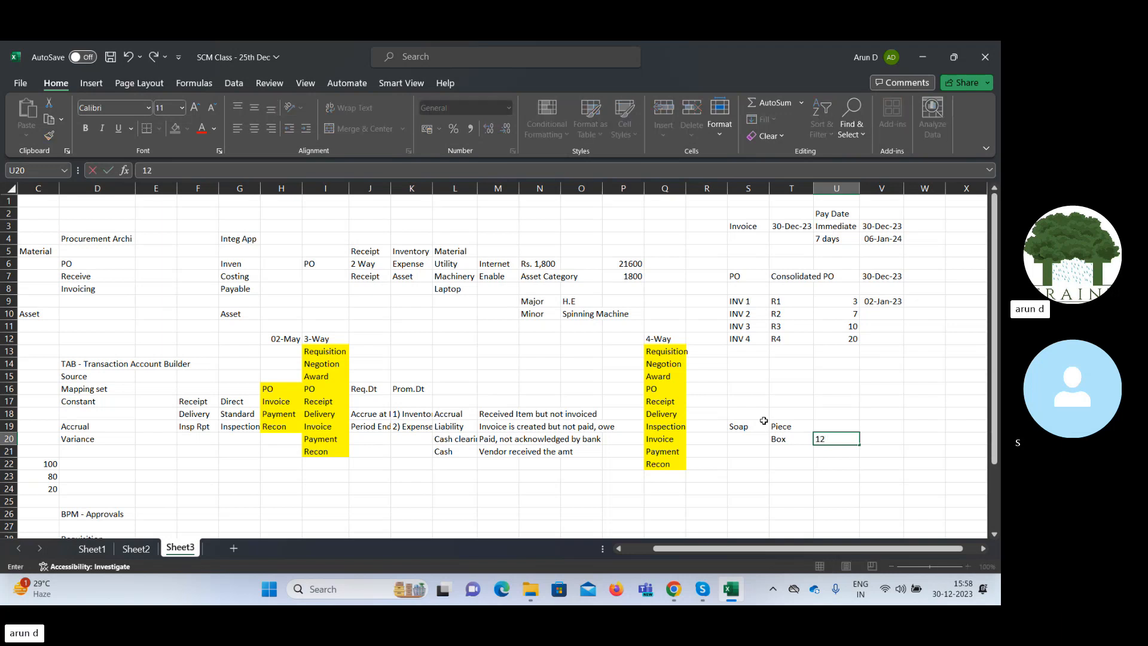
pyautogui.press('Tab')
pyautogui.press('Left')
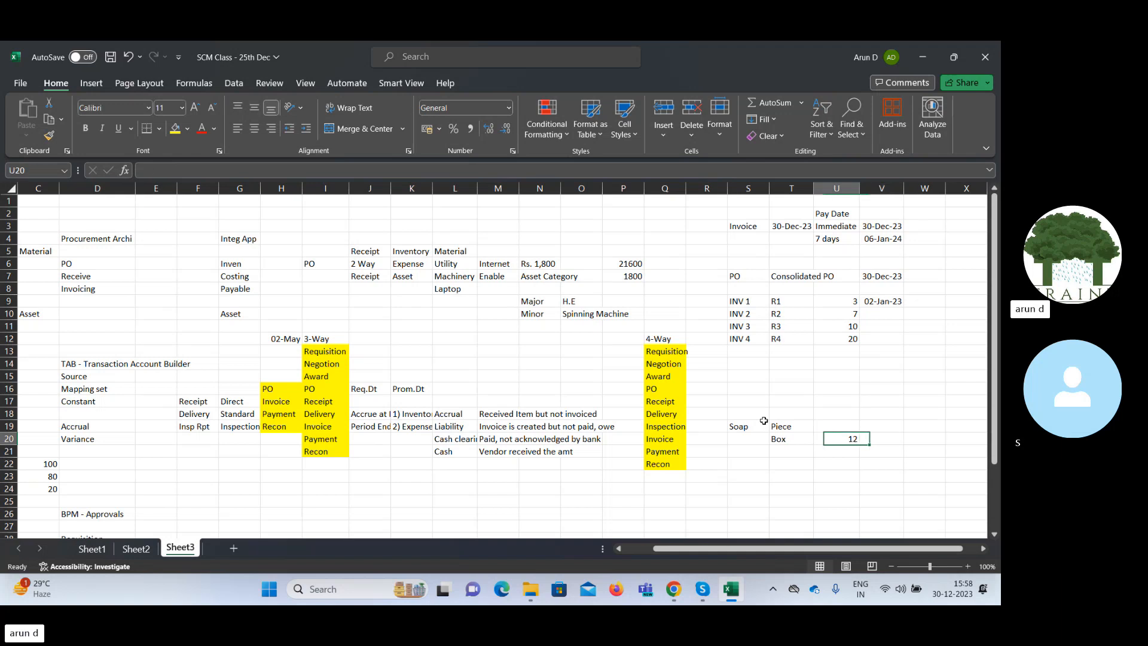
# Enter the quantity 1 beside Piece in cell U19.
pyautogui.press('Up')
pyautogui.write('1')
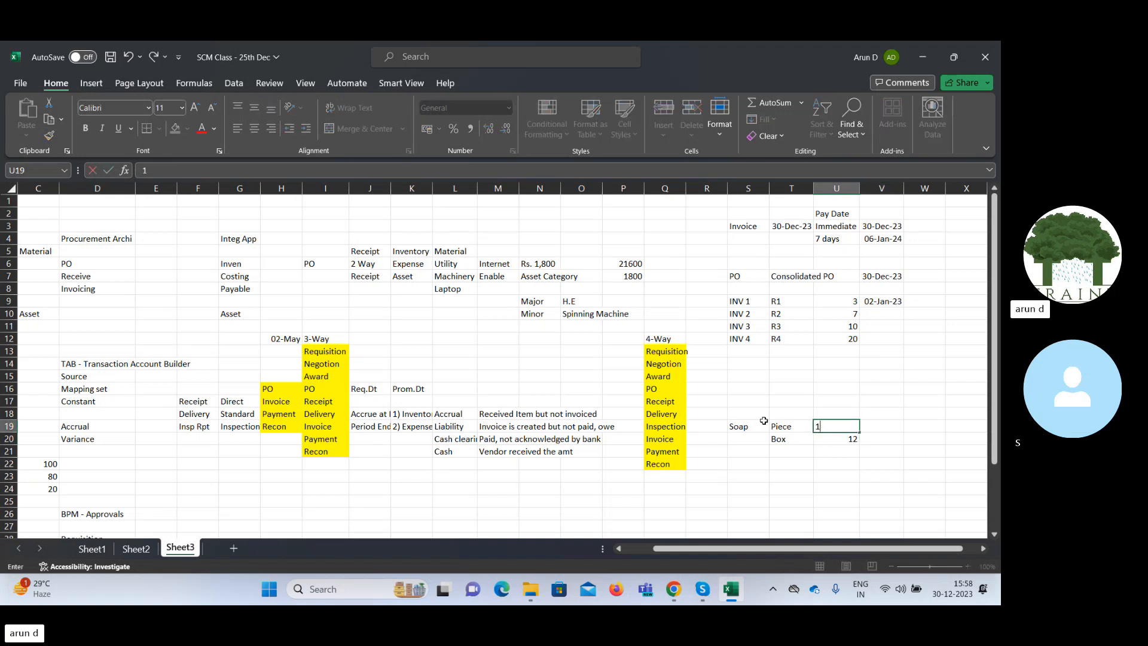
pyautogui.press('Tab')
pyautogui.press('Down')
pyautogui.press('Left')
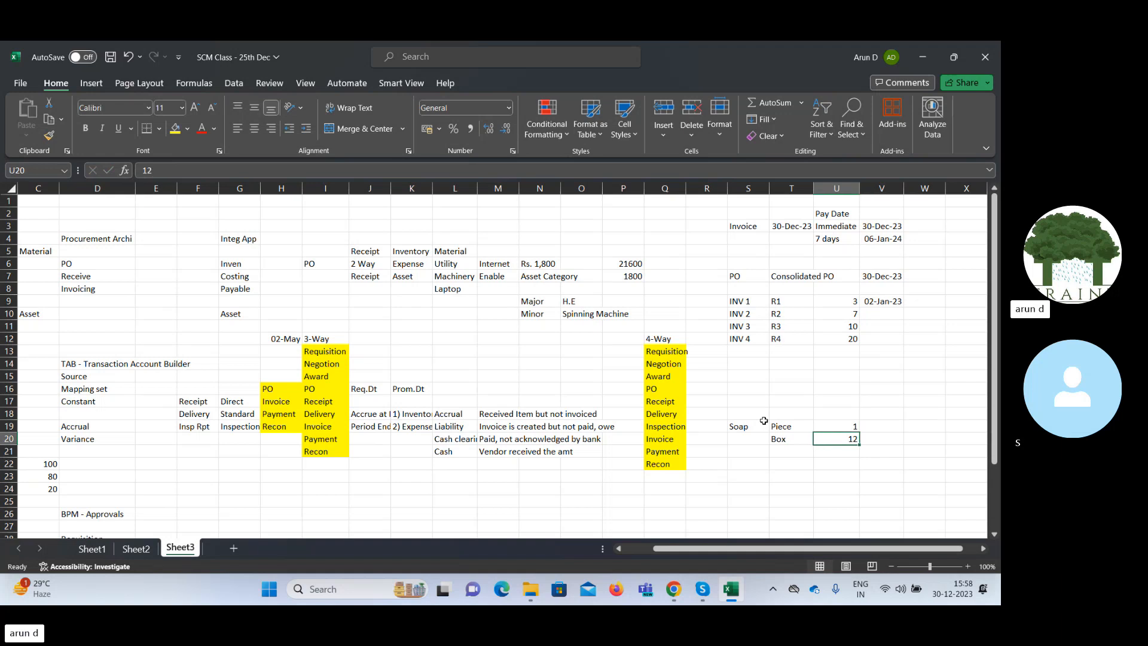
pyautogui.press('Left')
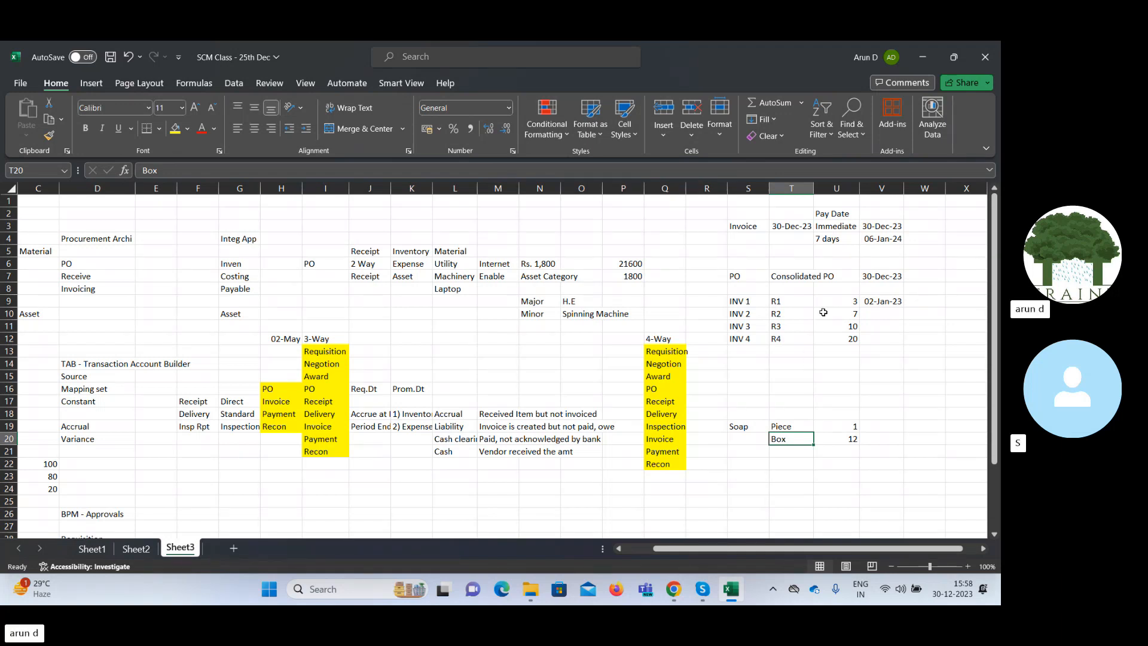
# Switch back to Oracle Fusion in the browser and leave the UOM standard conversions page without saving.
pyautogui.click(923, 58)
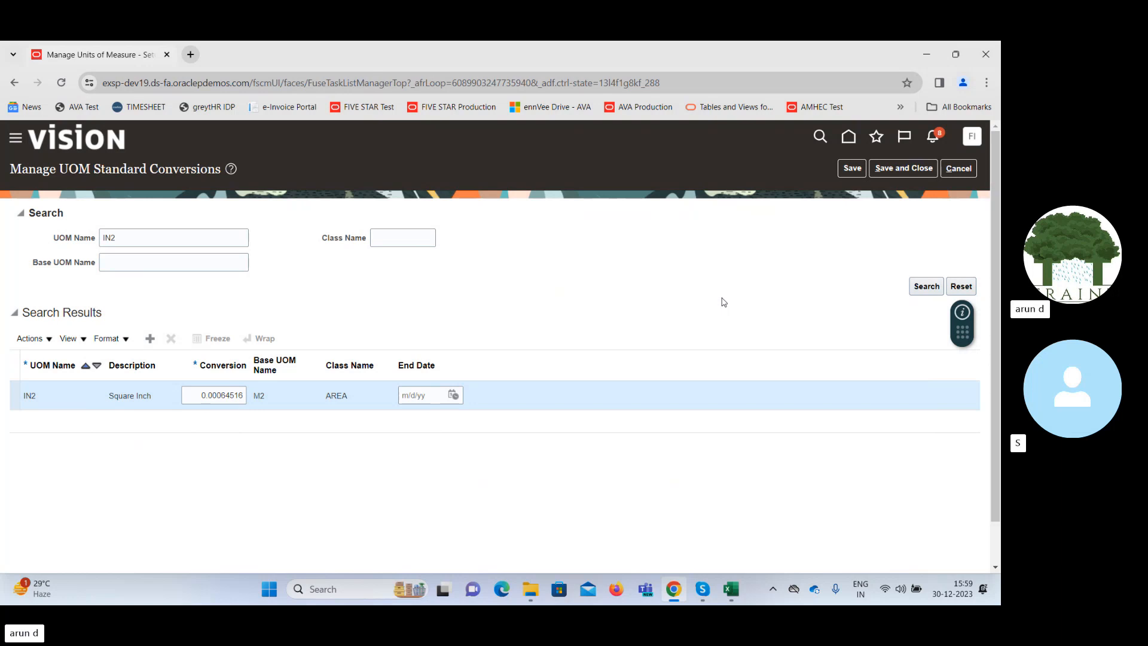
pyautogui.click(261, 401)
pyautogui.click(959, 168)
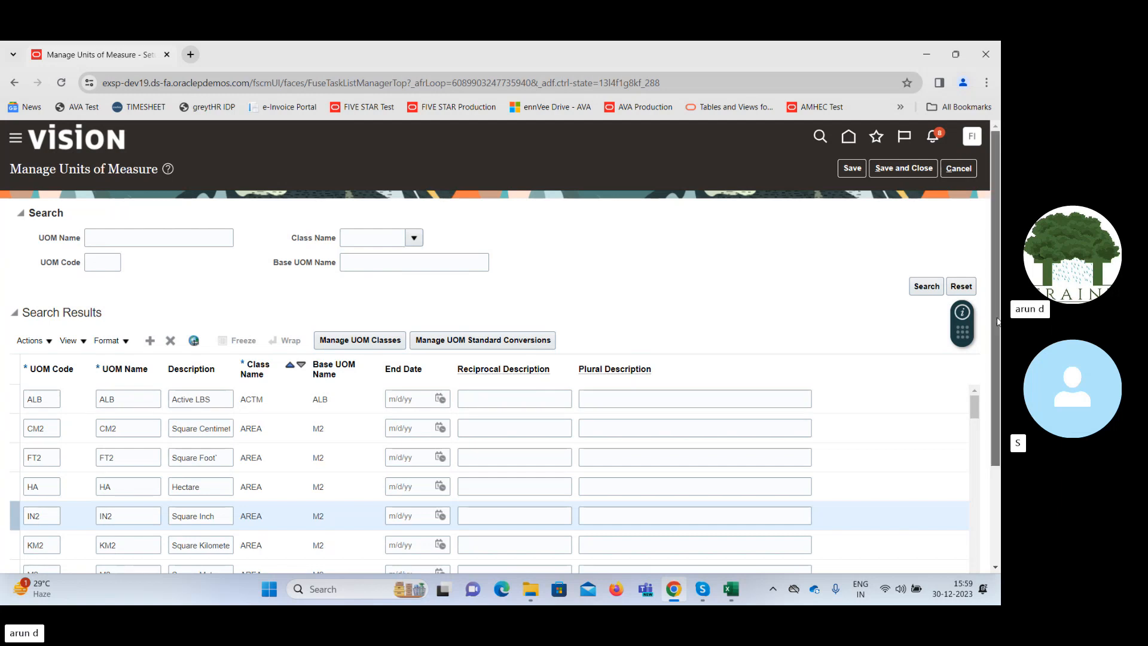
# Search the units of measure for the UOM name Piec.
pyautogui.scroll(-2, 986, 294)
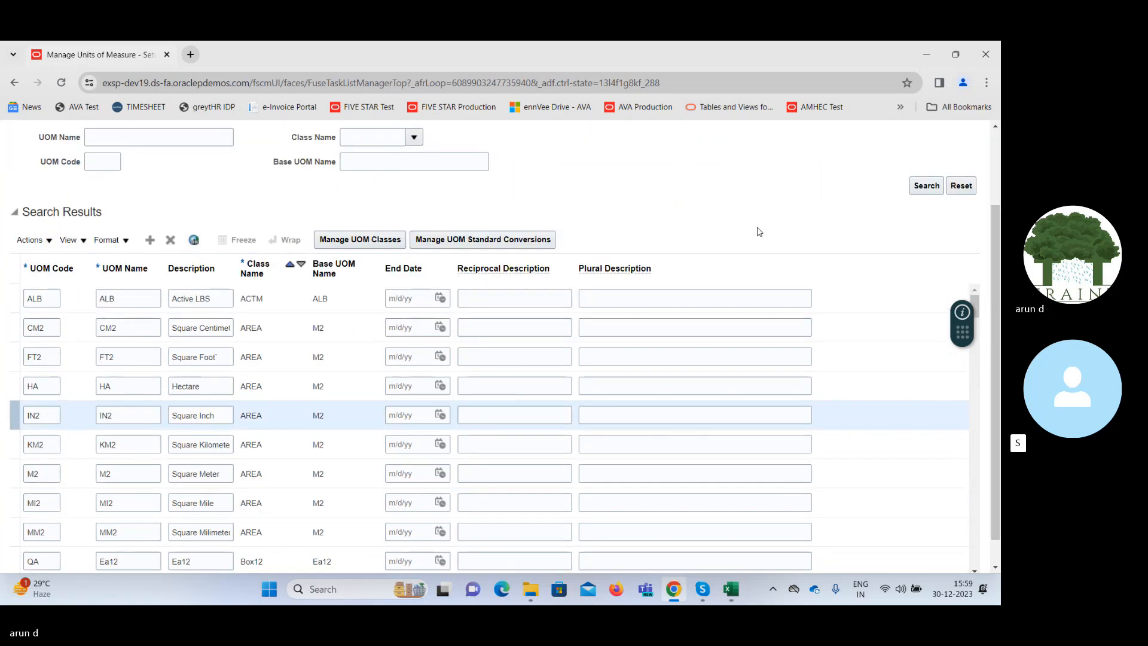
pyautogui.click(139, 138)
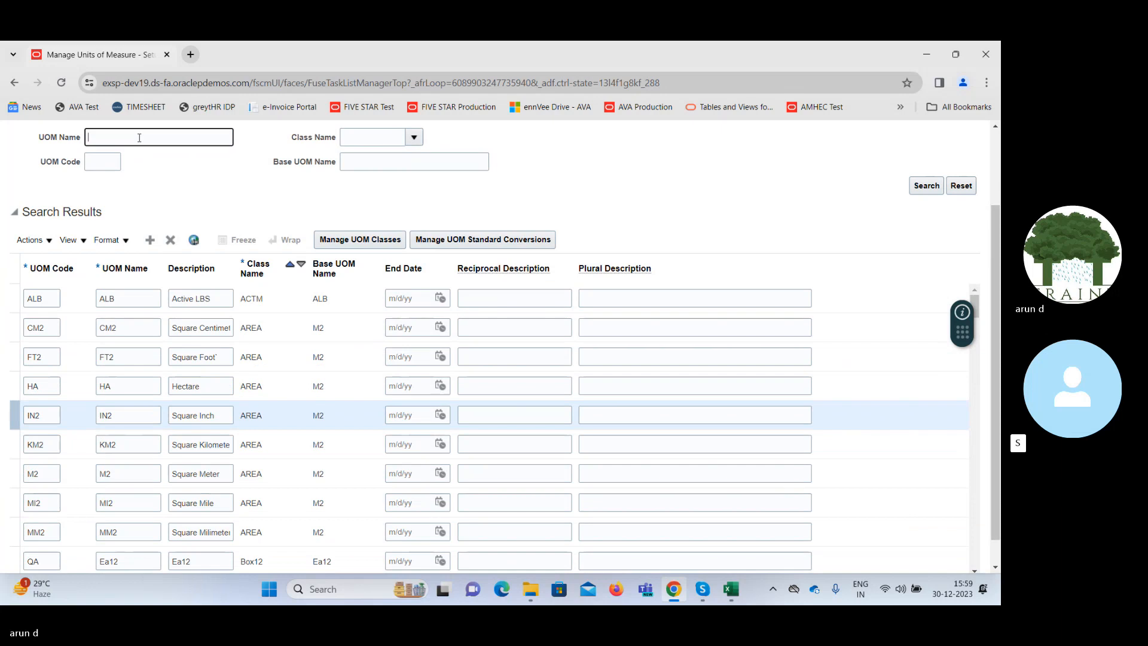
pyautogui.write('Piec')
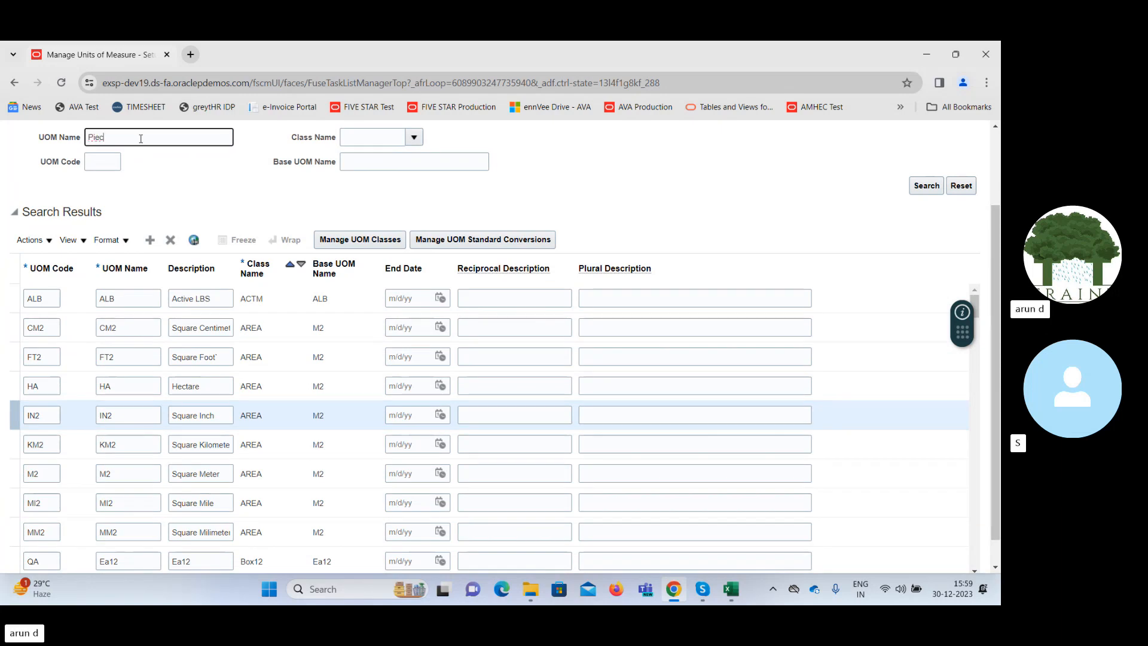
pyautogui.press('Return')
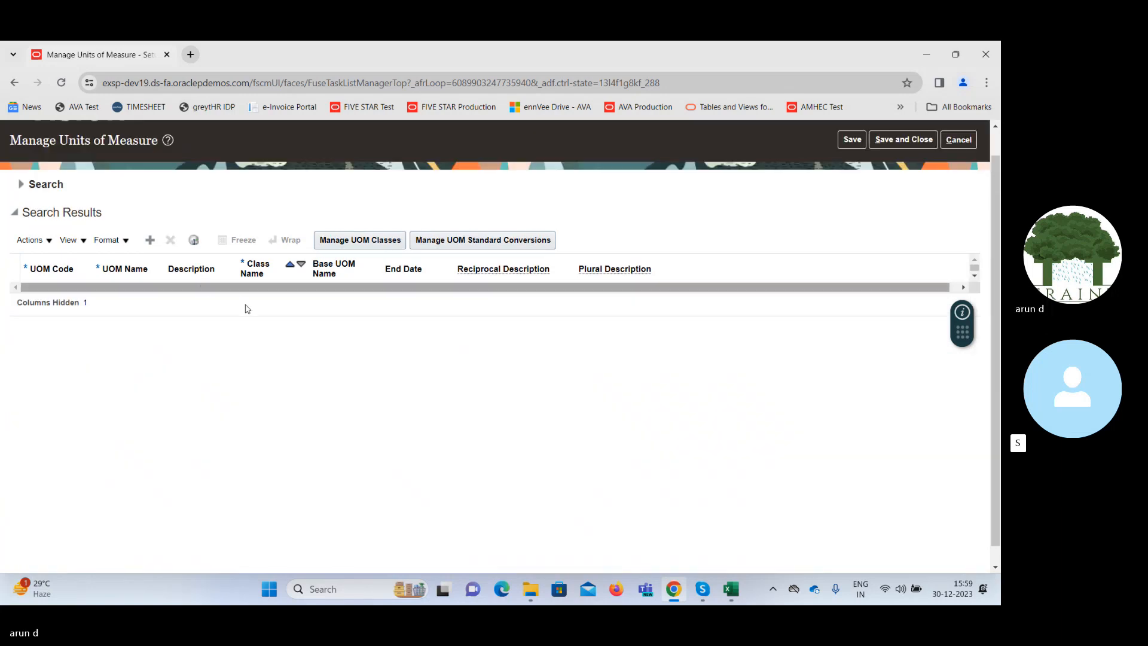
# Search the units of measure by the UOM name Eac and select the class name of the EACH unit.
pyautogui.click(23, 186)
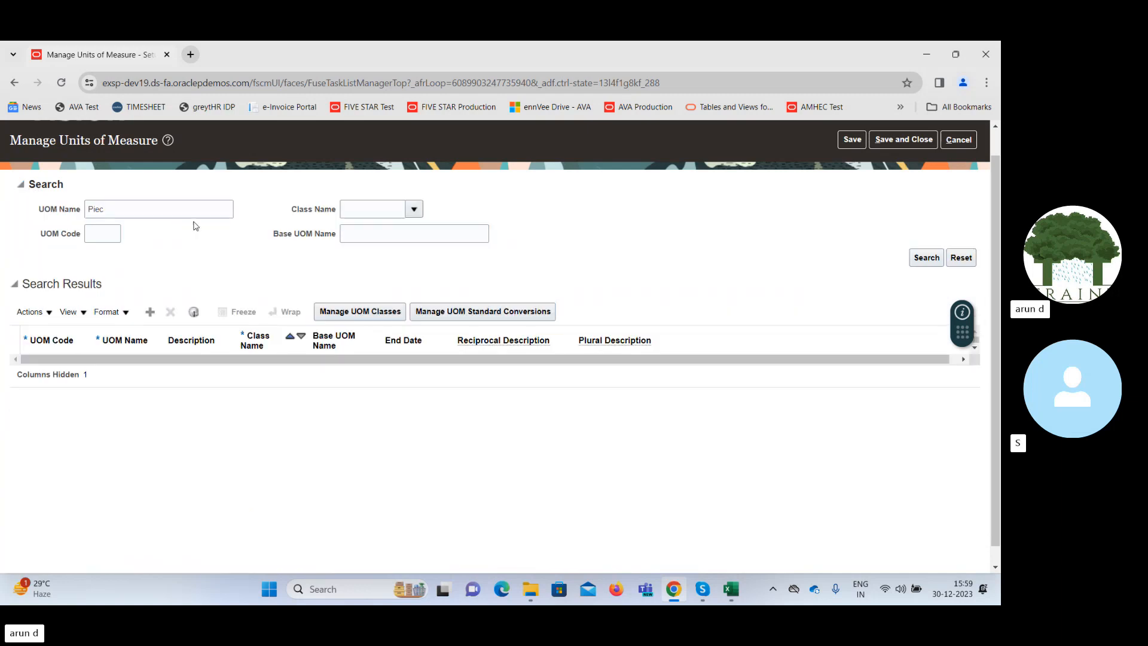
pyautogui.click(188, 207)
pyautogui.press('BackSpace')
pyautogui.press('BackSpace')
pyautogui.press('BackSpace')
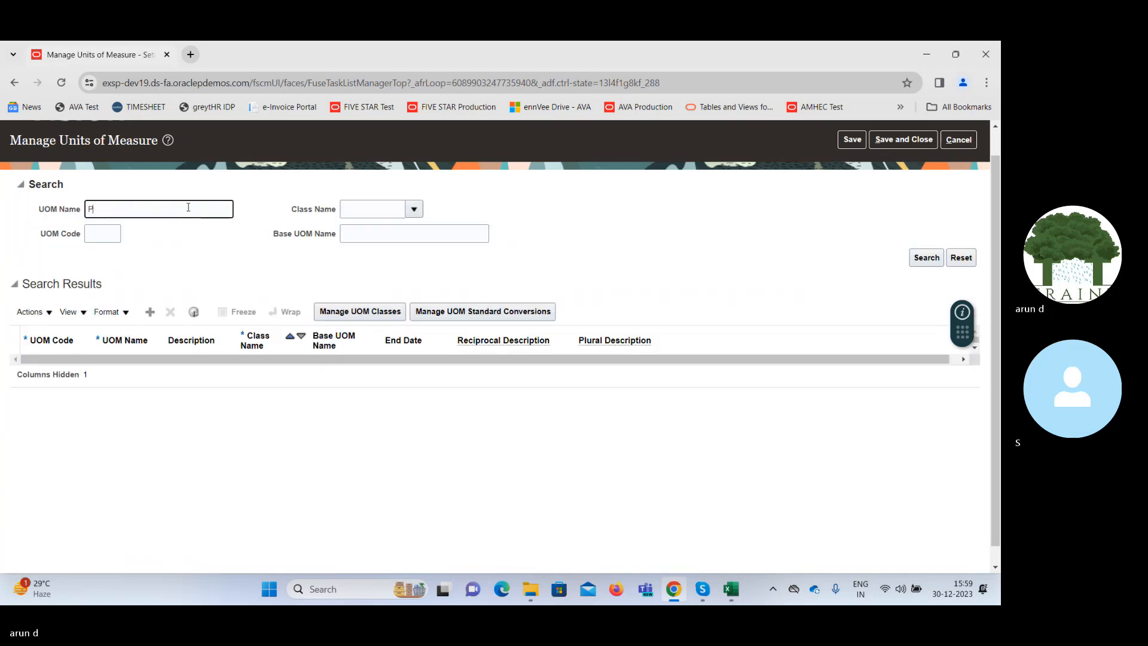
pyautogui.write('Eac')
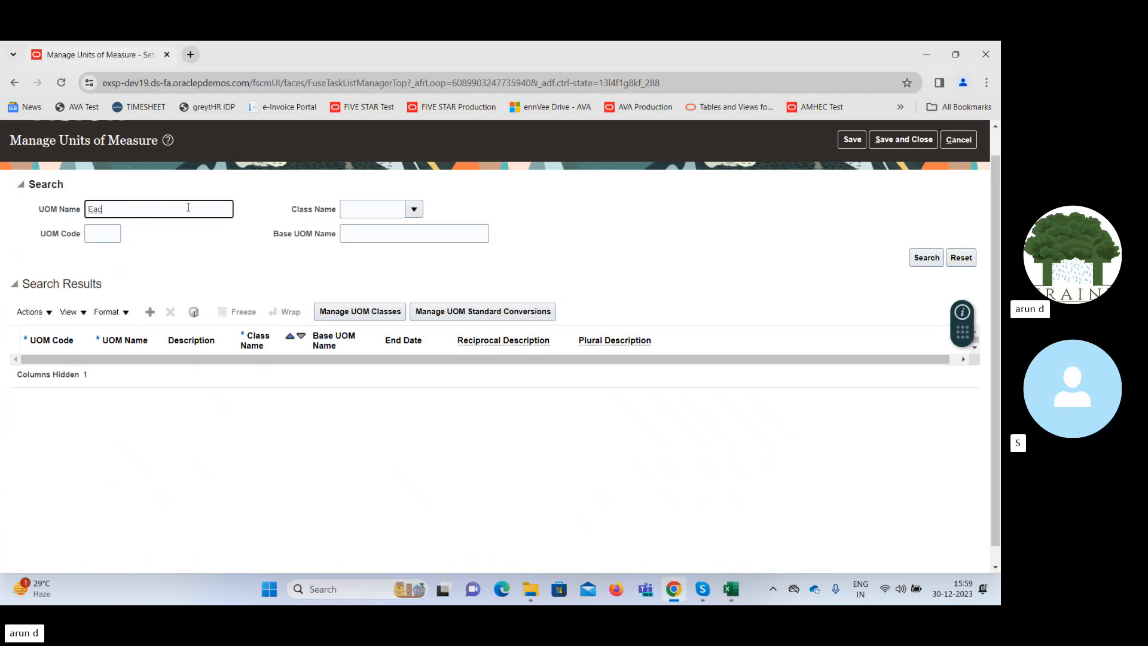
pyautogui.press('Return')
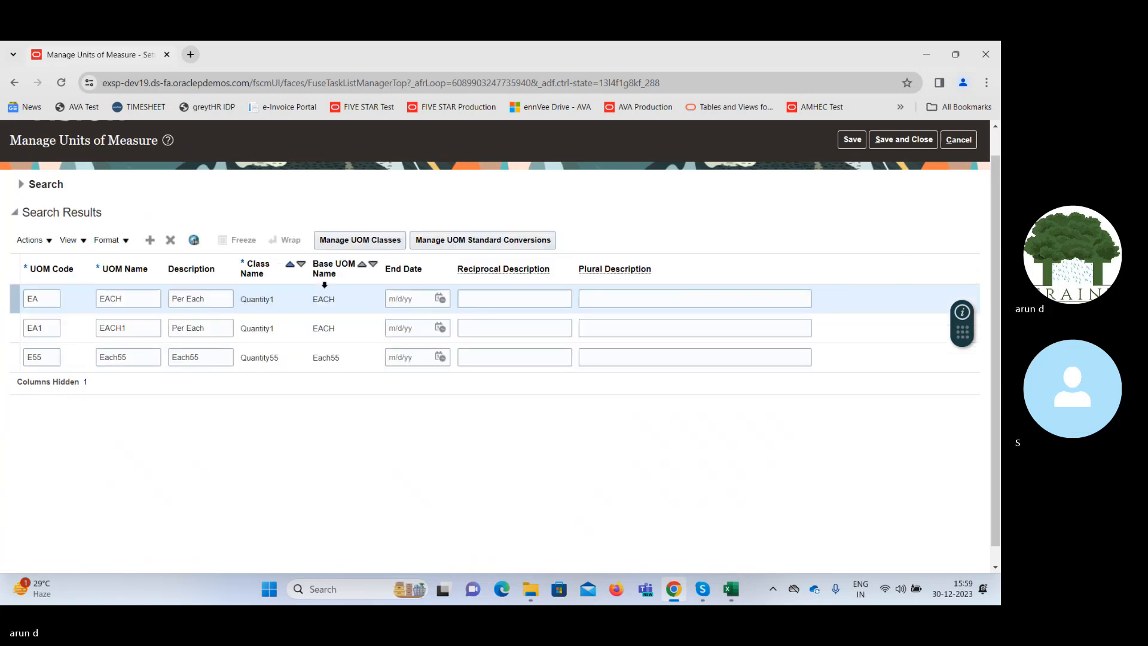
pyautogui.click(296, 306)
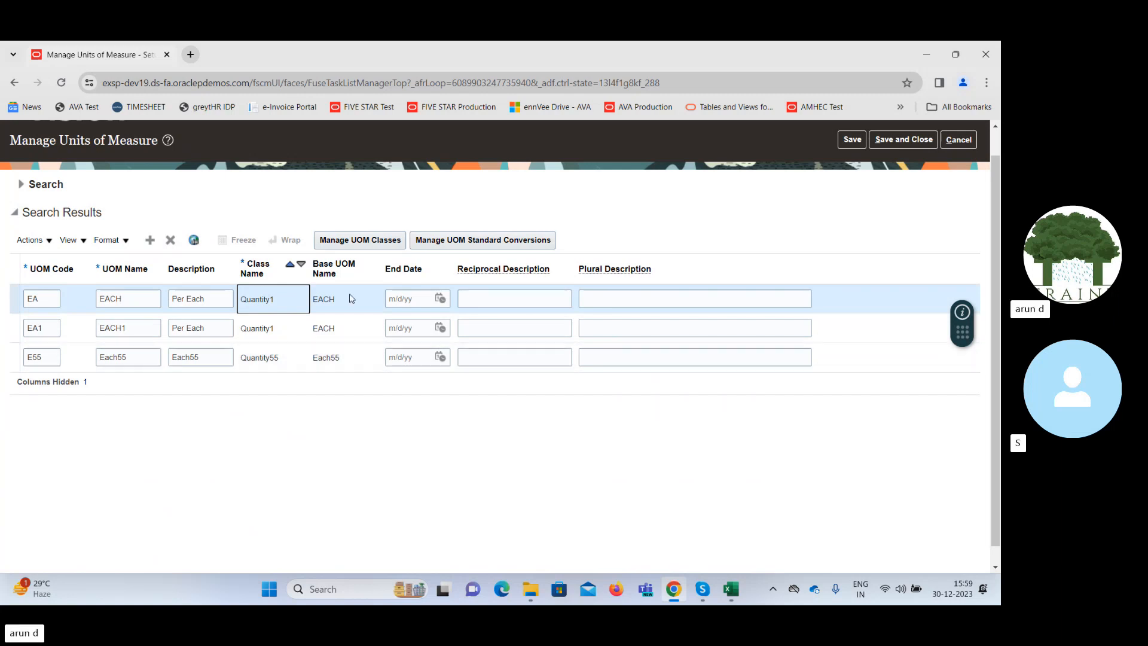
# Open the UOM classes page and list all classes, with the search criteria expanded again.
pyautogui.click(380, 240)
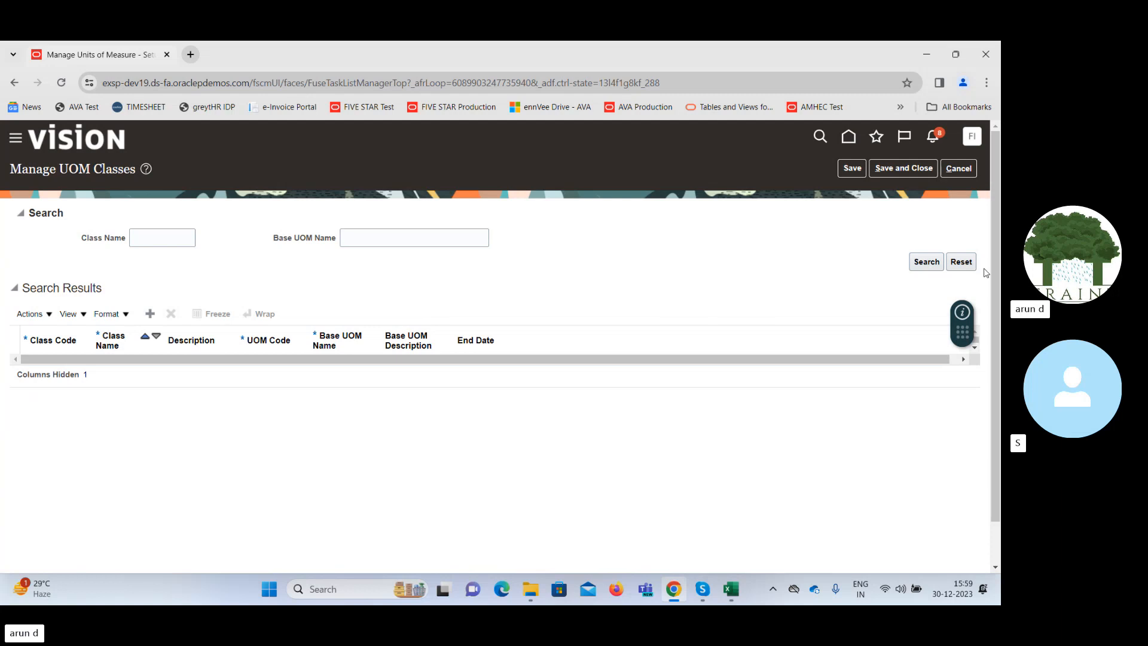
pyautogui.click(928, 263)
pyautogui.click(21, 213)
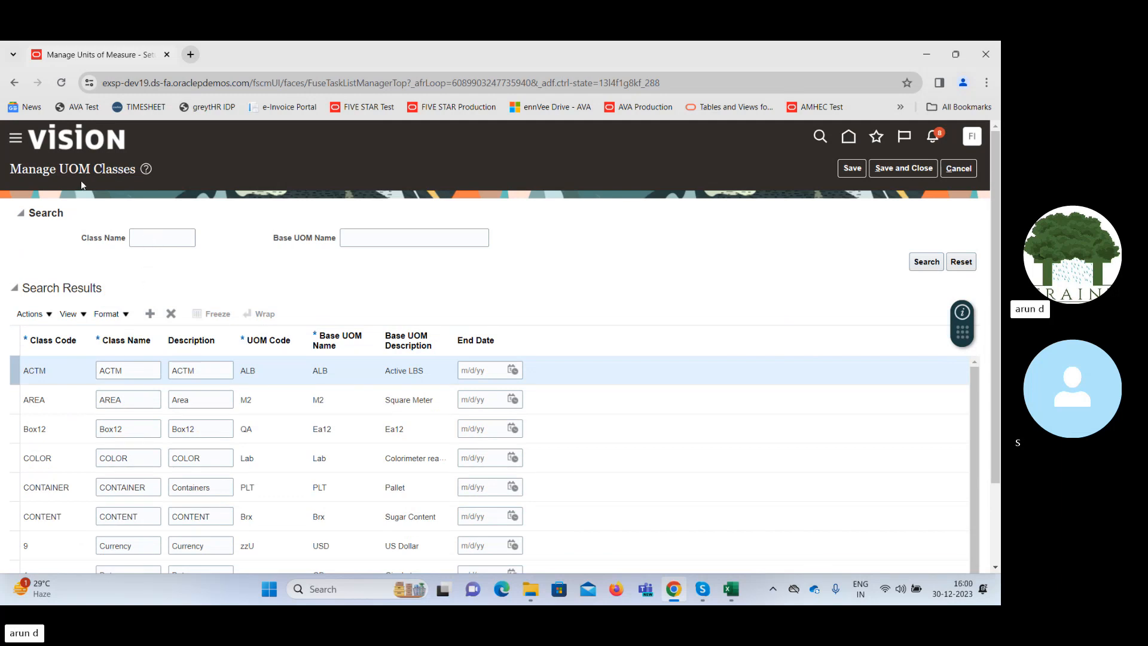
# Search the UOM classes for Quantit, check the Quantity class's UOM code and base unit, and return to the units of measure.
pyautogui.click(151, 236)
pyautogui.write('Quantit')
pyautogui.press('Return')
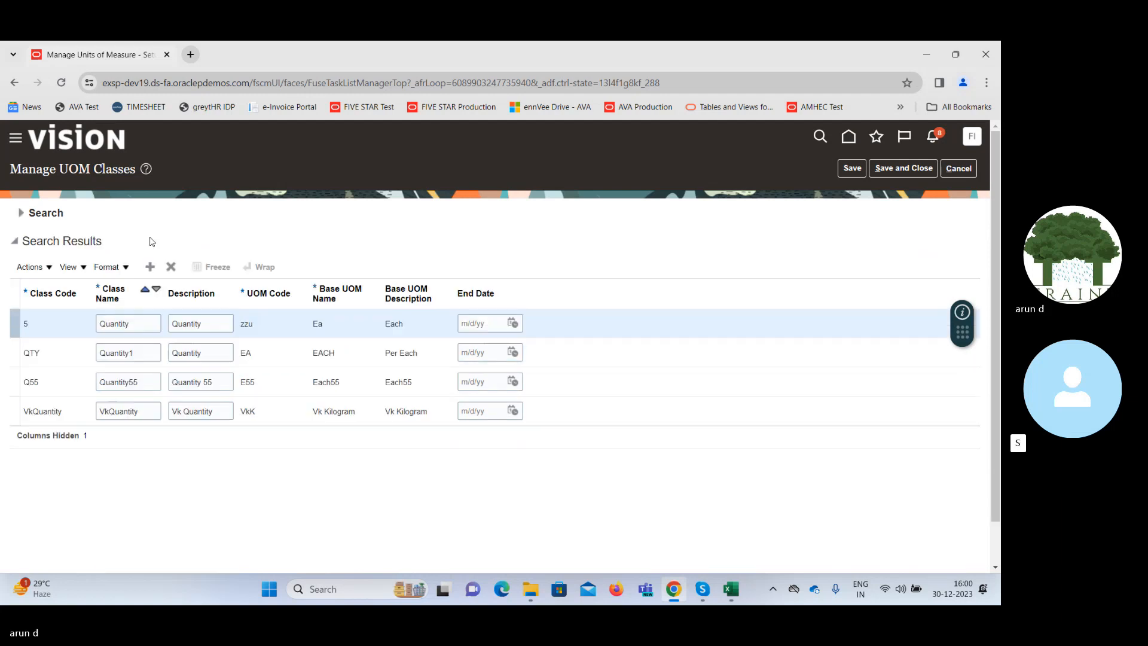
pyautogui.click(282, 325)
pyautogui.doubleClick(396, 324)
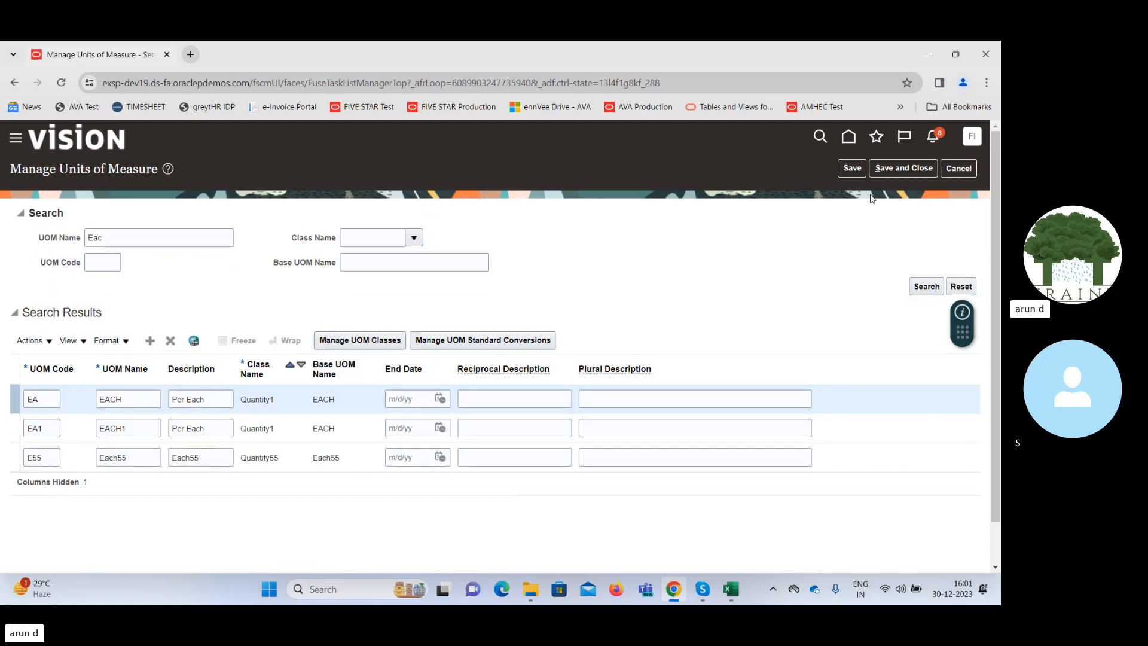
# Clear the UOM name criterion, list all units of measure again, and look through their classes and base units.
pyautogui.doubleClick(145, 241)
pyautogui.press('BackSpace')
pyautogui.press('Return')
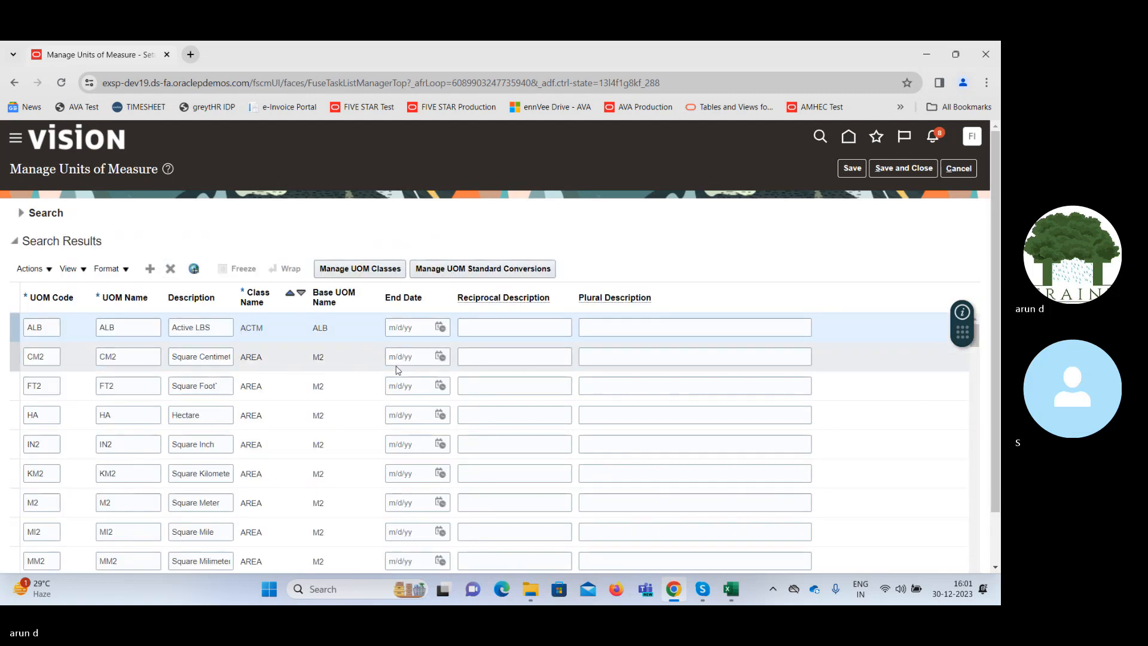
pyautogui.click(272, 443)
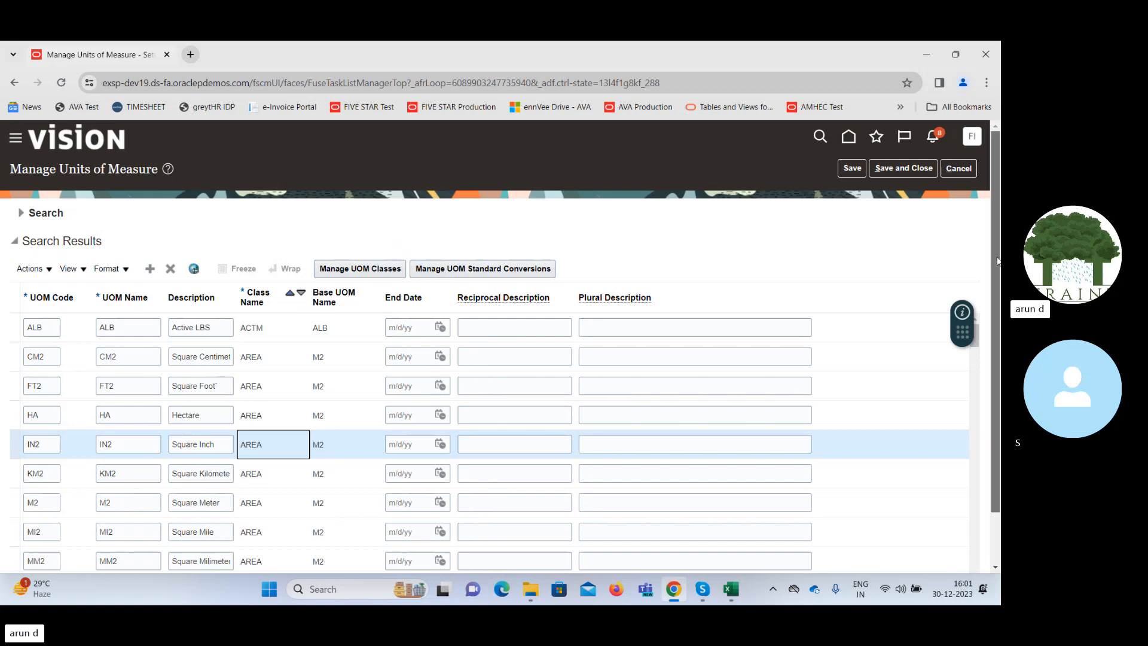
pyautogui.scroll(-1, 998, 261)
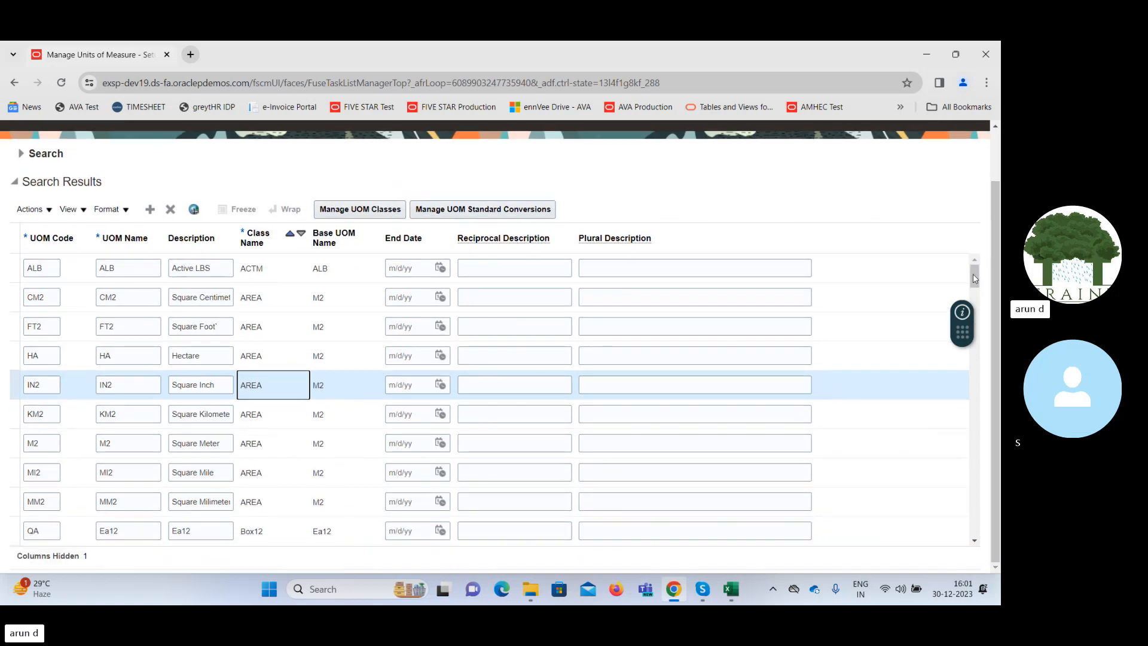
pyautogui.moveTo(975, 275); pyautogui.dragTo(979, 300)
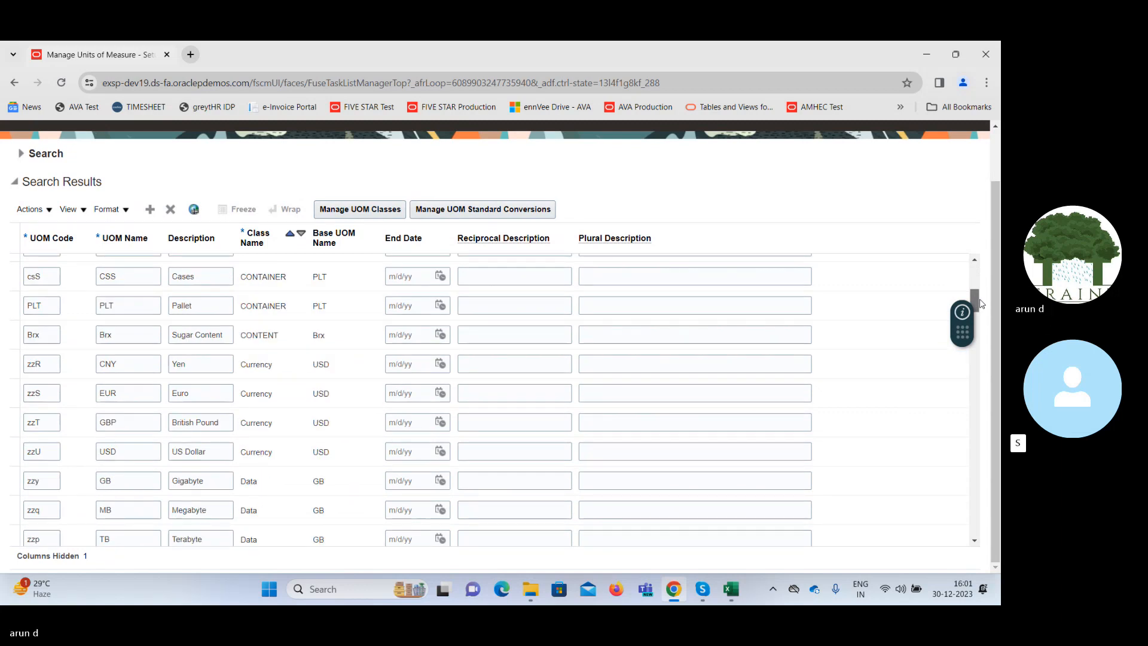
# Open the UOM classes page from the units of measure and search for the class name Area.
pyautogui.moveTo(979, 302); pyautogui.dragTo(969, 275)
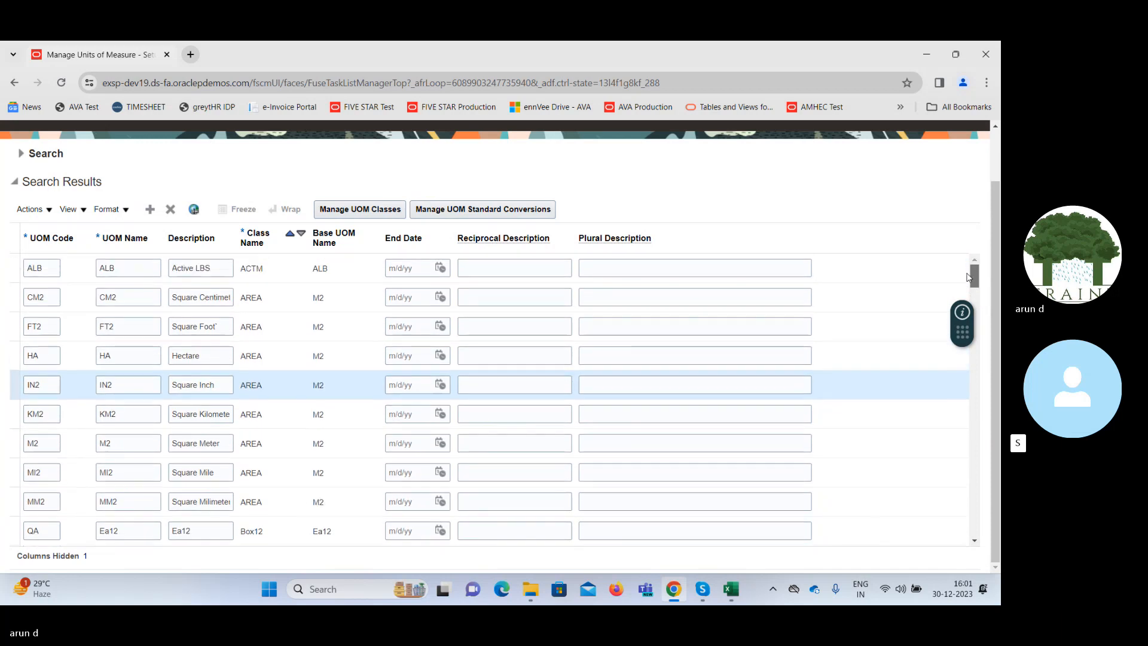
pyautogui.click(364, 212)
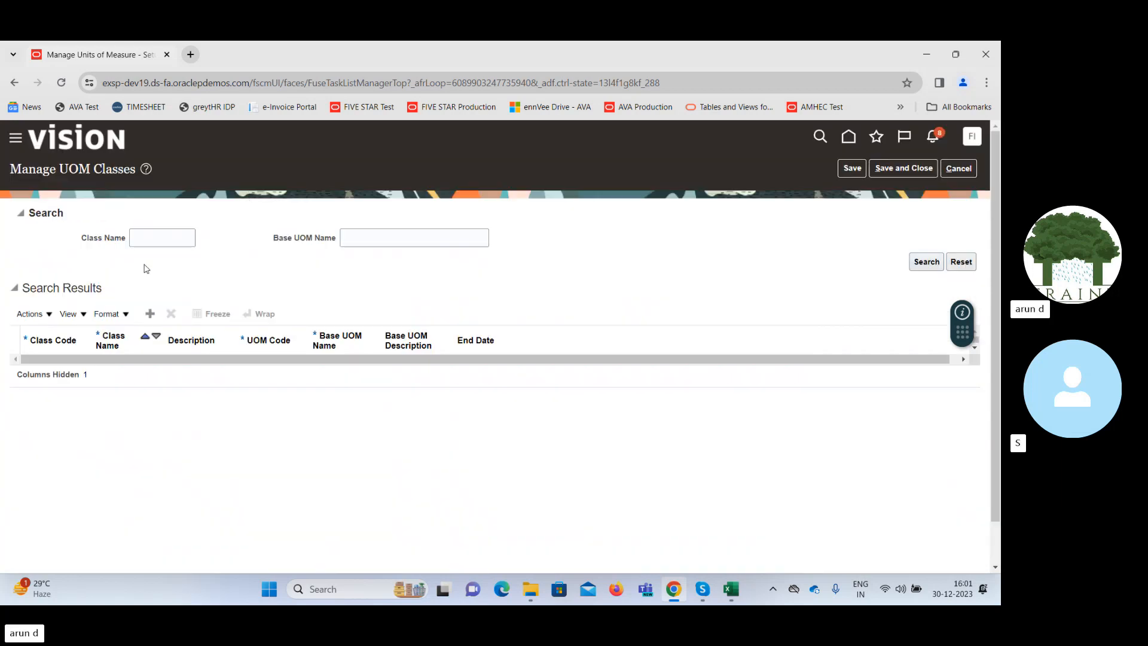
pyautogui.click(140, 239)
pyautogui.write('Area')
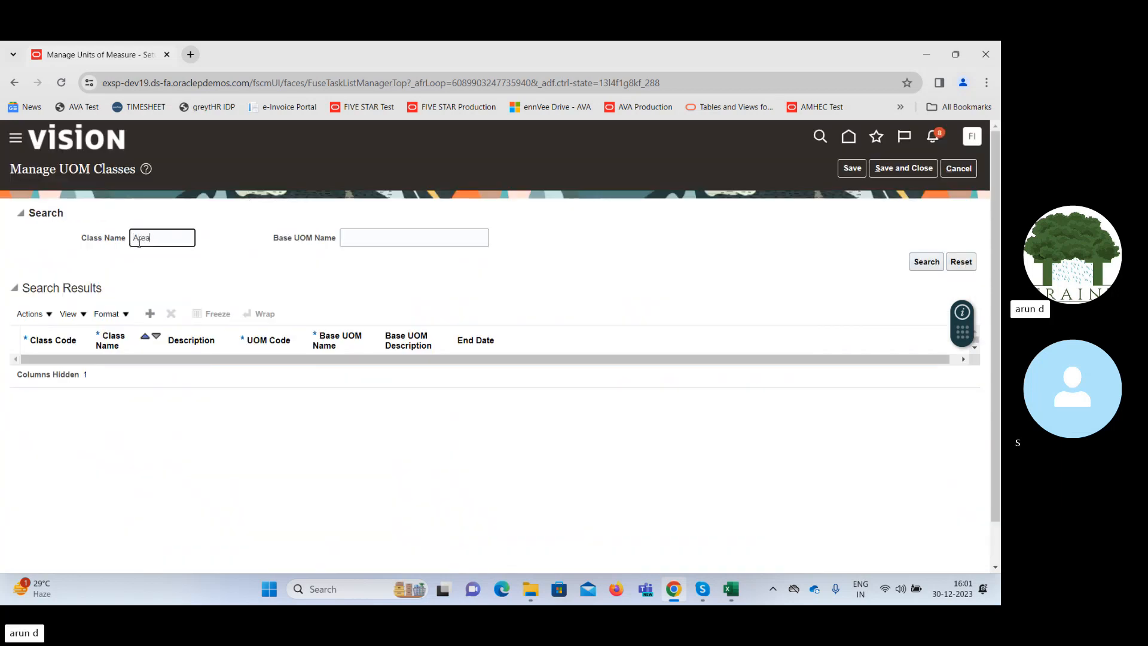
pyautogui.press('Return')
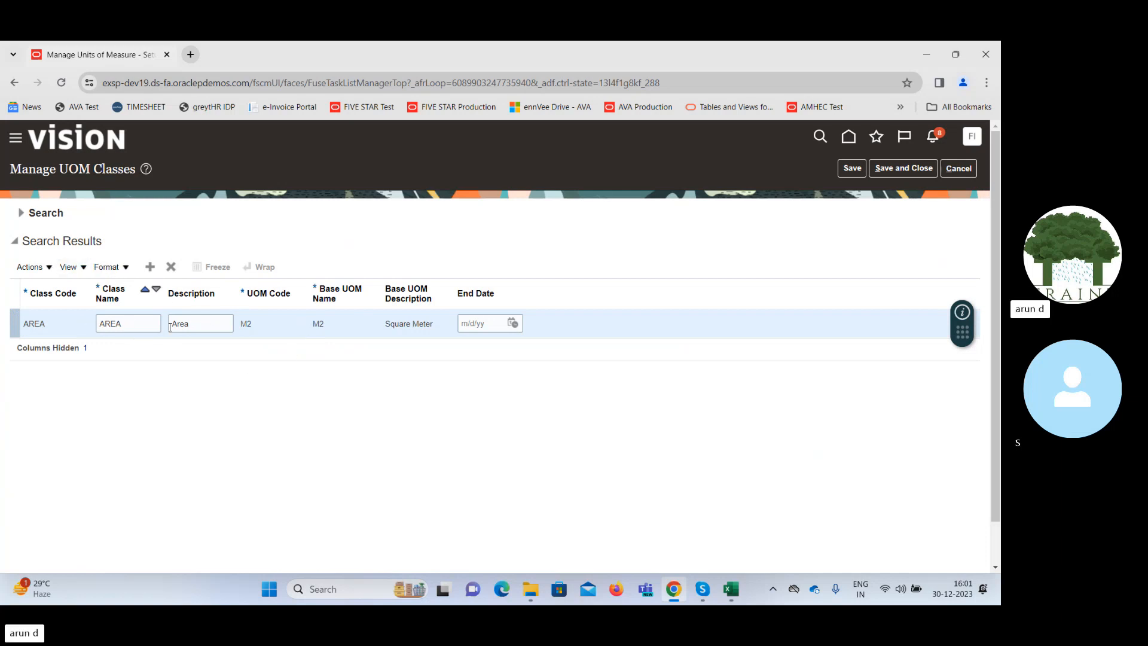
# Check the AREA class's base UOM description and return to the units of measure without saving.
pyautogui.click(391, 324)
pyautogui.moveTo(391, 323); pyautogui.dragTo(432, 324)
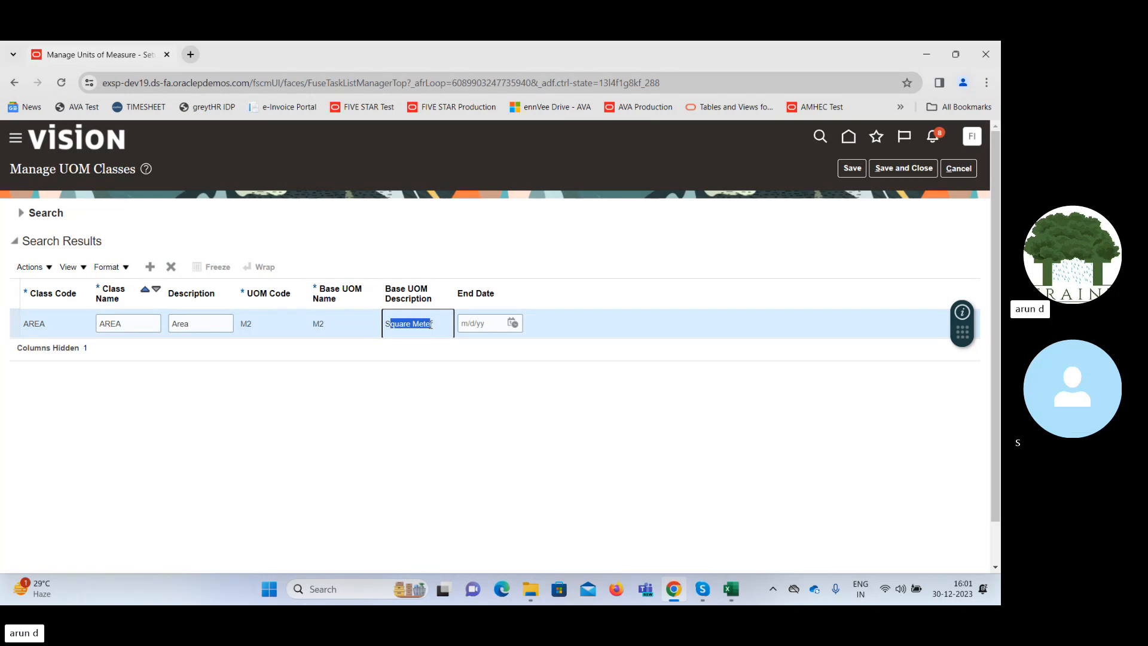
pyautogui.moveTo(431, 325); pyautogui.dragTo(419, 321)
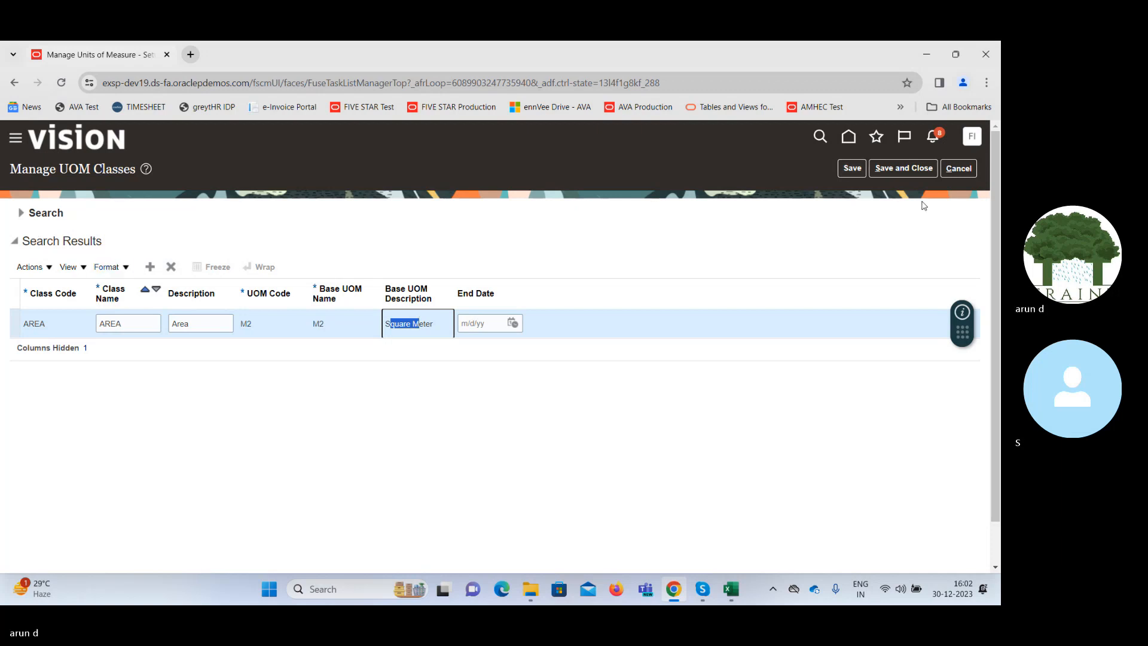
pyautogui.click(959, 168)
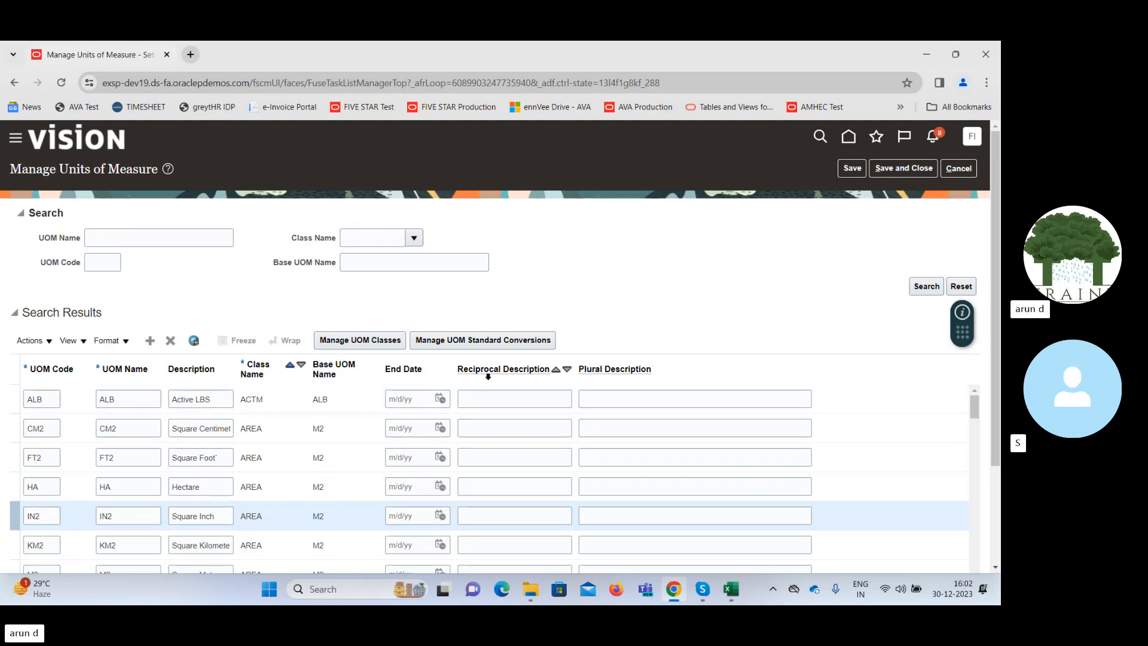
# Open the UOM standard conversions, clear the UOM name criterion to list them all, and review the Case unit's conversion and base unit.
pyautogui.click(500, 340)
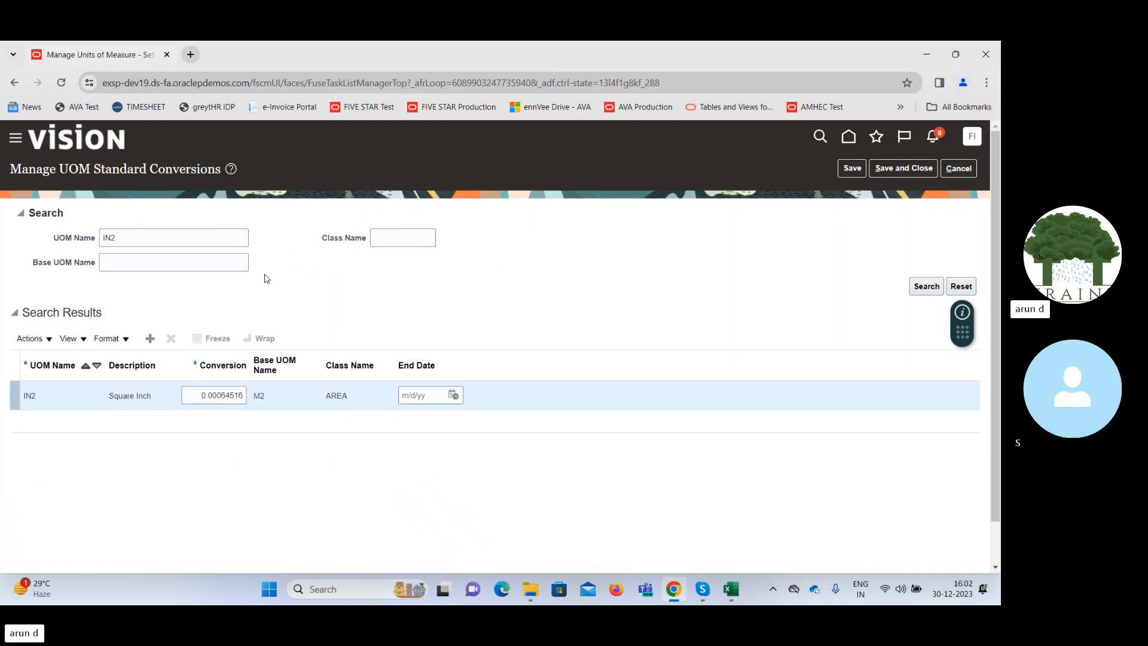
pyautogui.doubleClick(172, 238)
pyautogui.press('BackSpace')
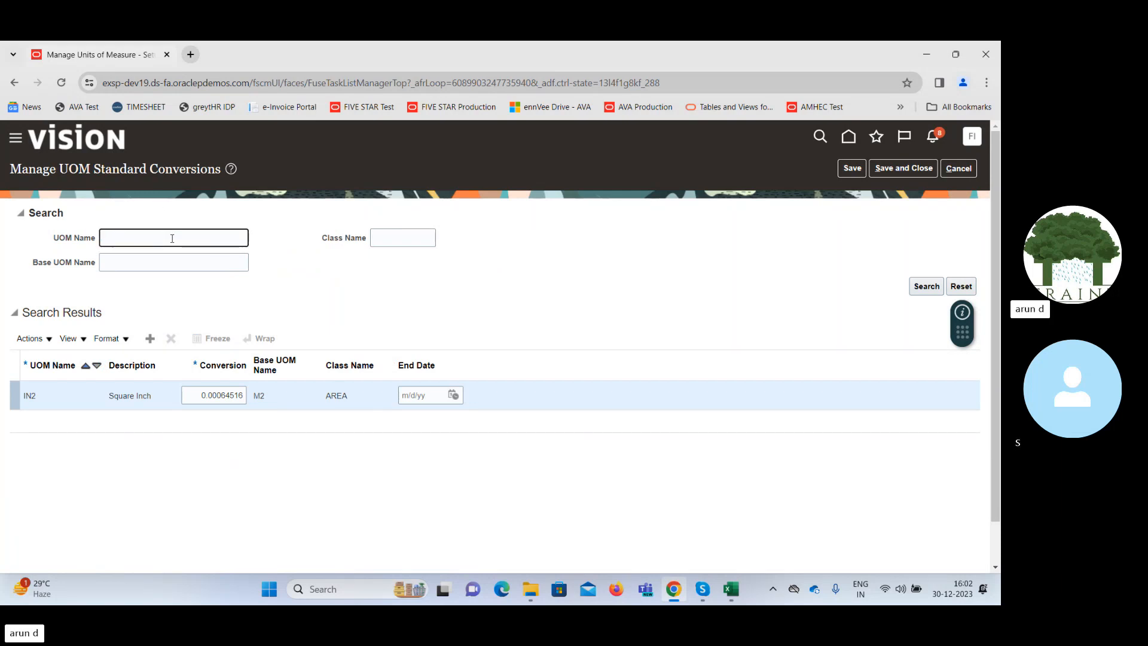
pyautogui.press('Return')
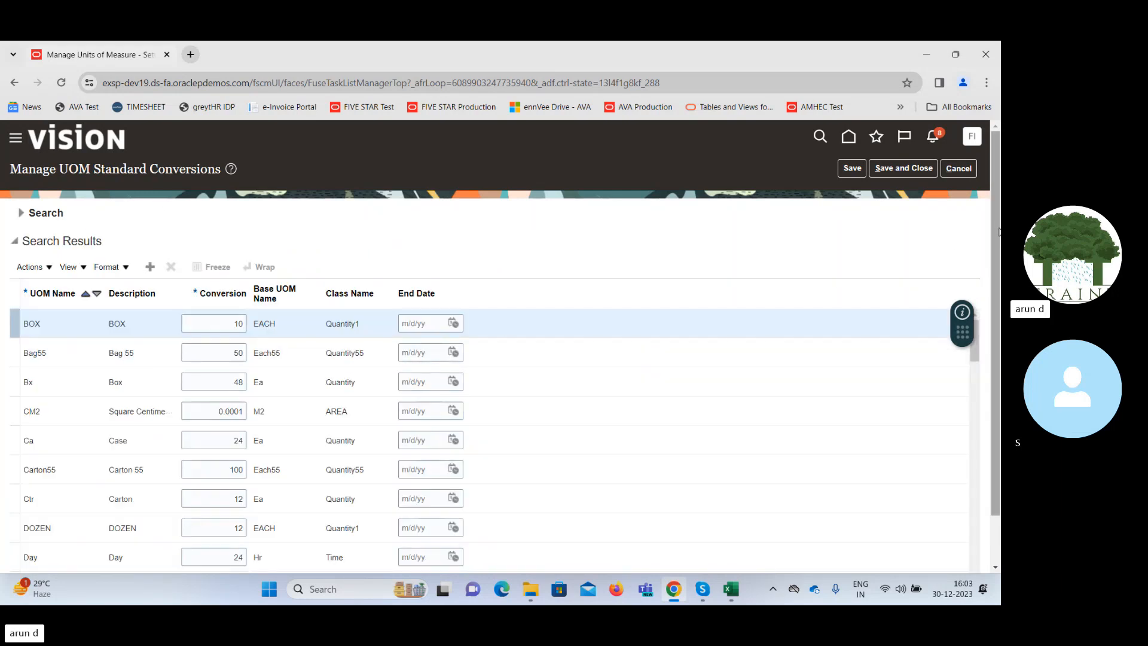
pyautogui.moveTo(998, 217); pyautogui.dragTo(990, 231)
pyautogui.click(284, 432)
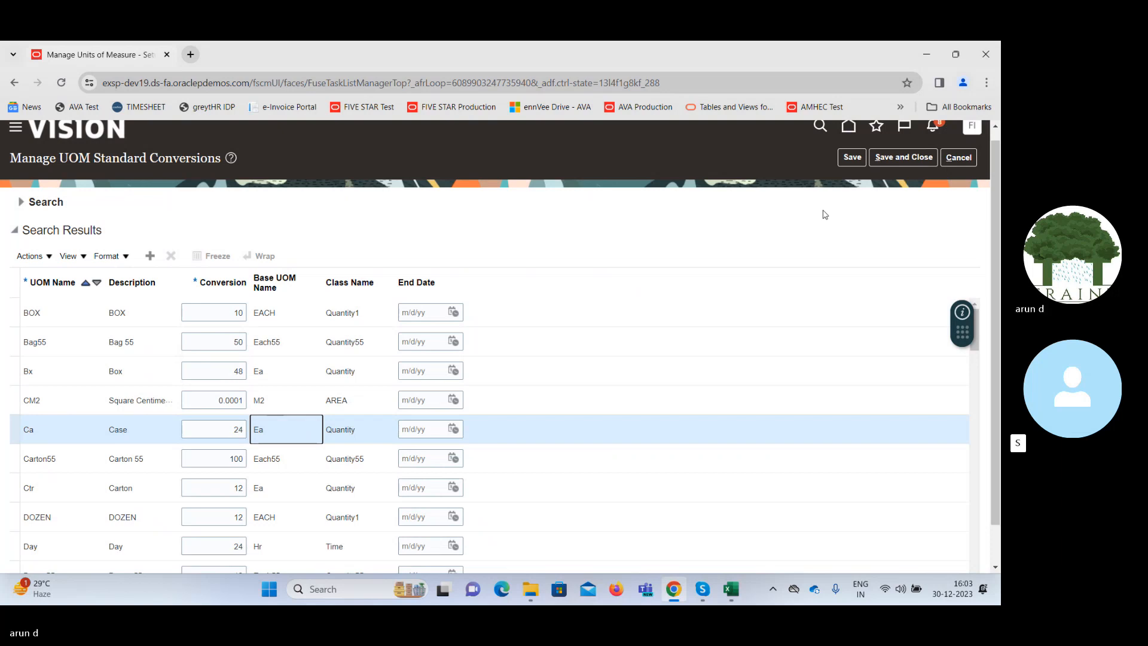
# Save and close the standard conversions and units of measure, and open the Manage Carriers task.
pyautogui.click(916, 158)
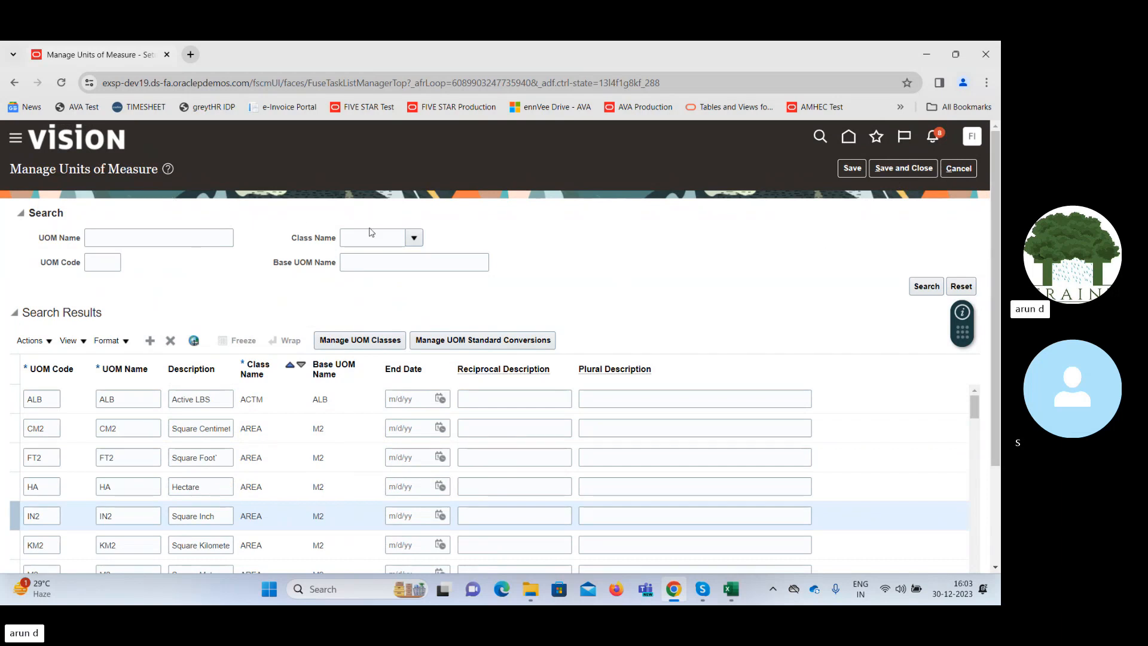
pyautogui.click(894, 170)
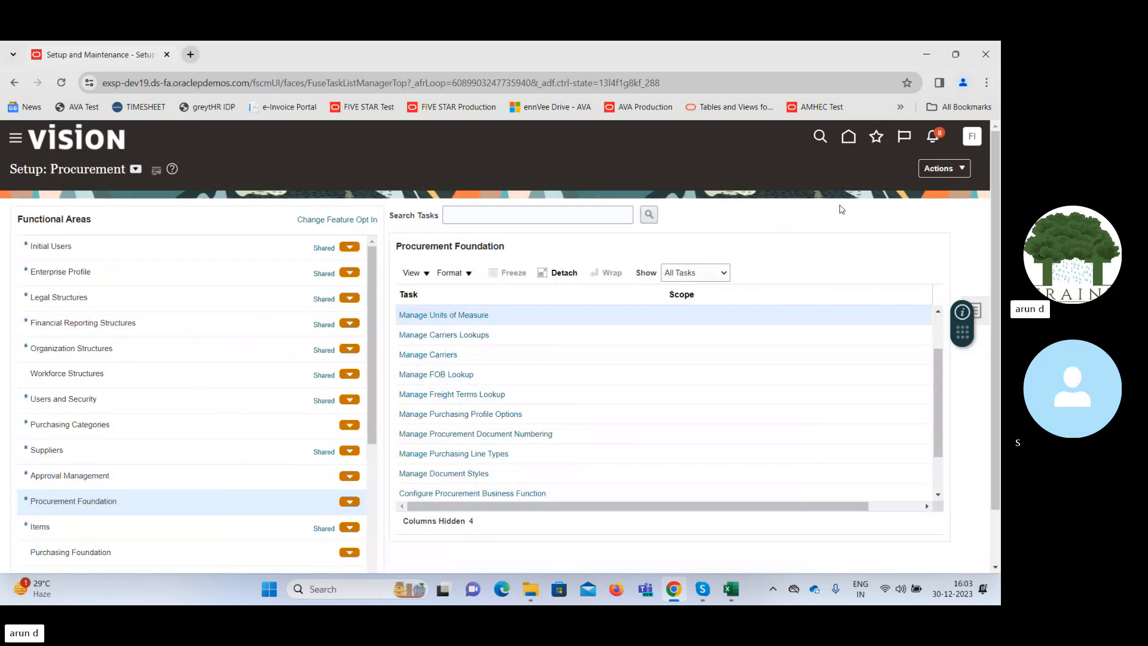
pyautogui.click(938, 312)
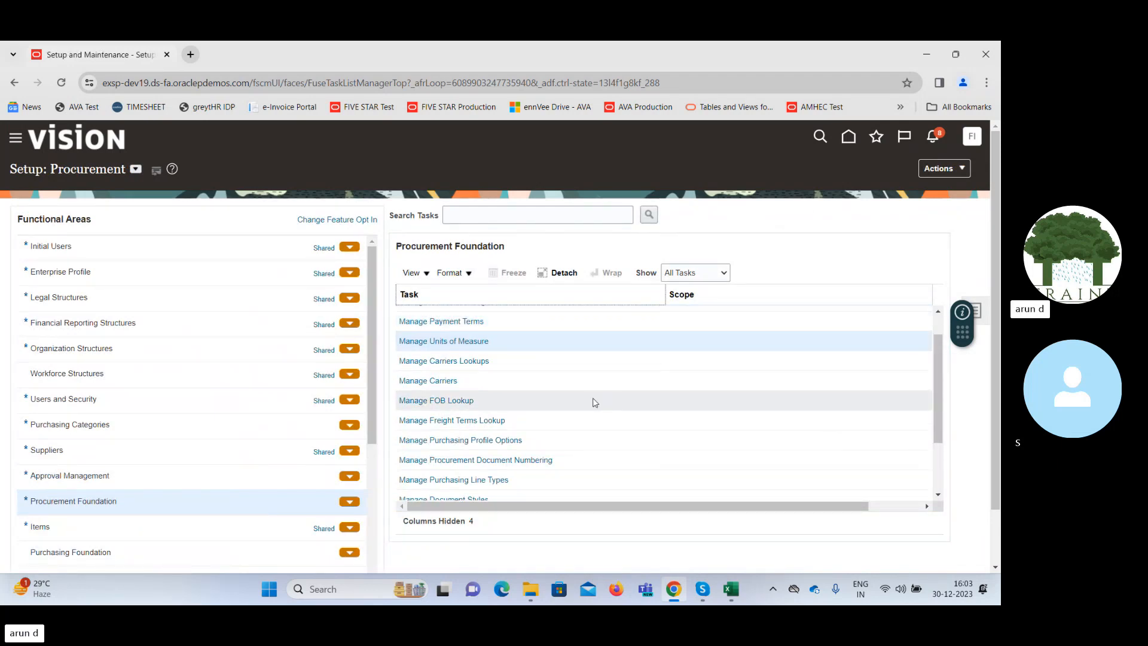
pyautogui.click(441, 380)
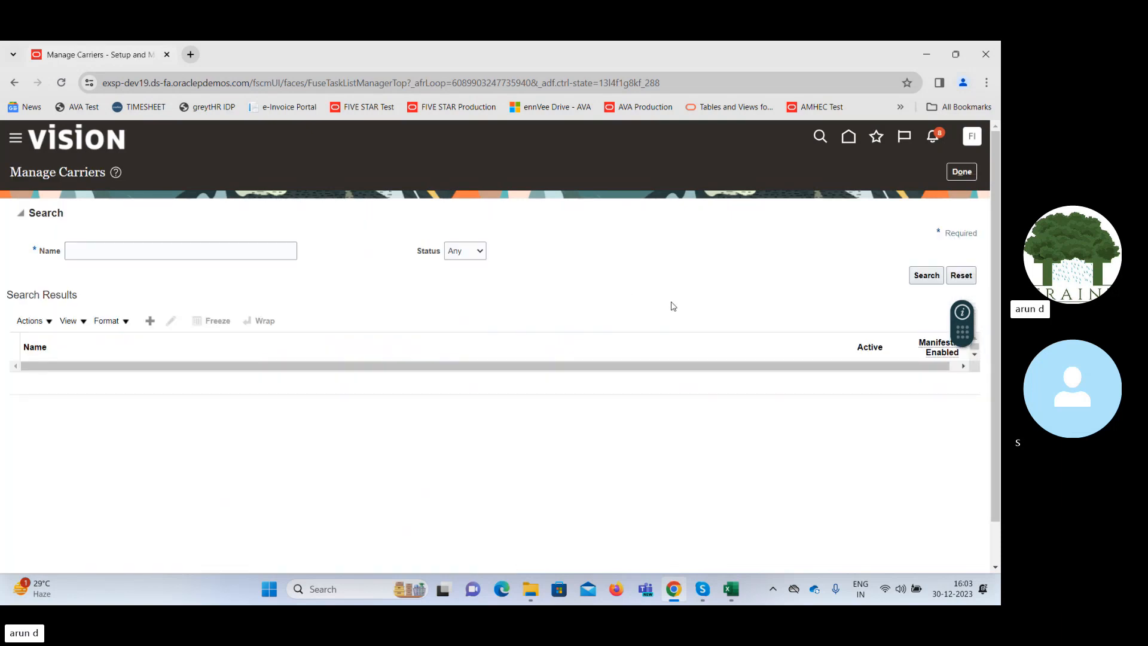
# Open a new carrier form, review its Carrier Name field, and cancel back to the Procurement Foundation task list.
pyautogui.click(150, 321)
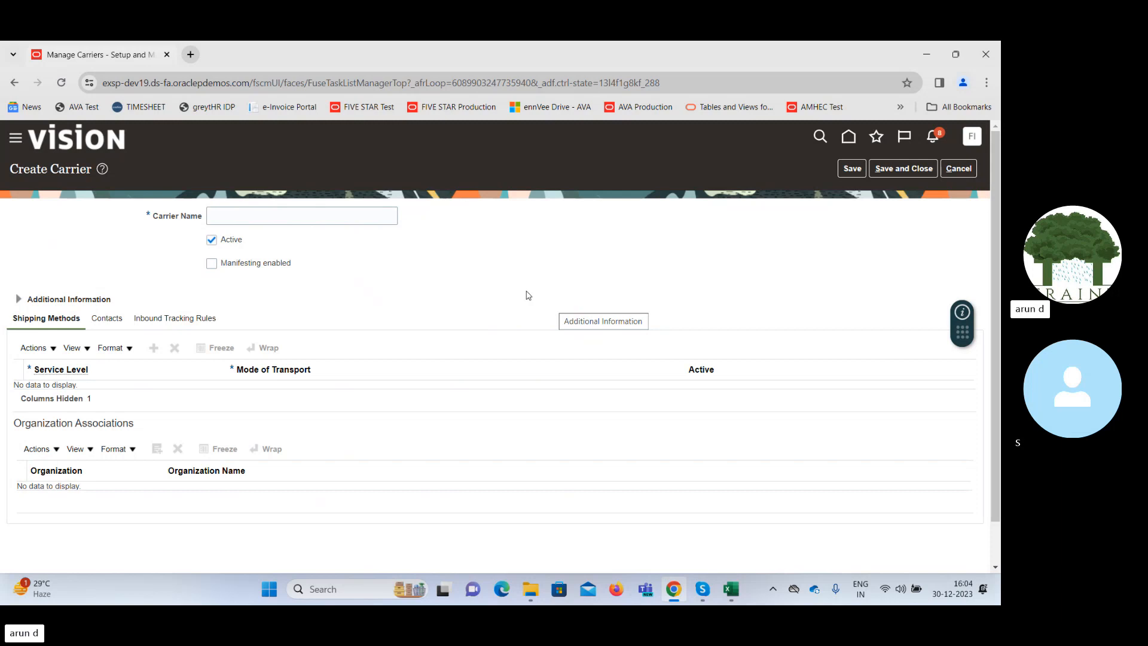
pyautogui.click(330, 215)
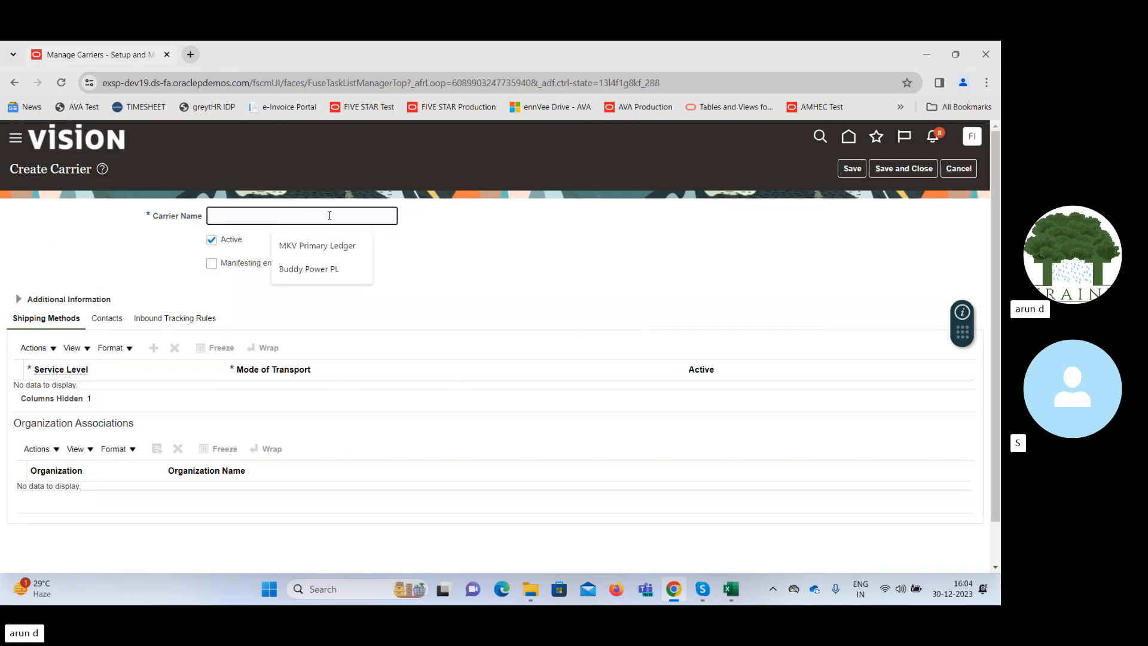
pyautogui.click(503, 235)
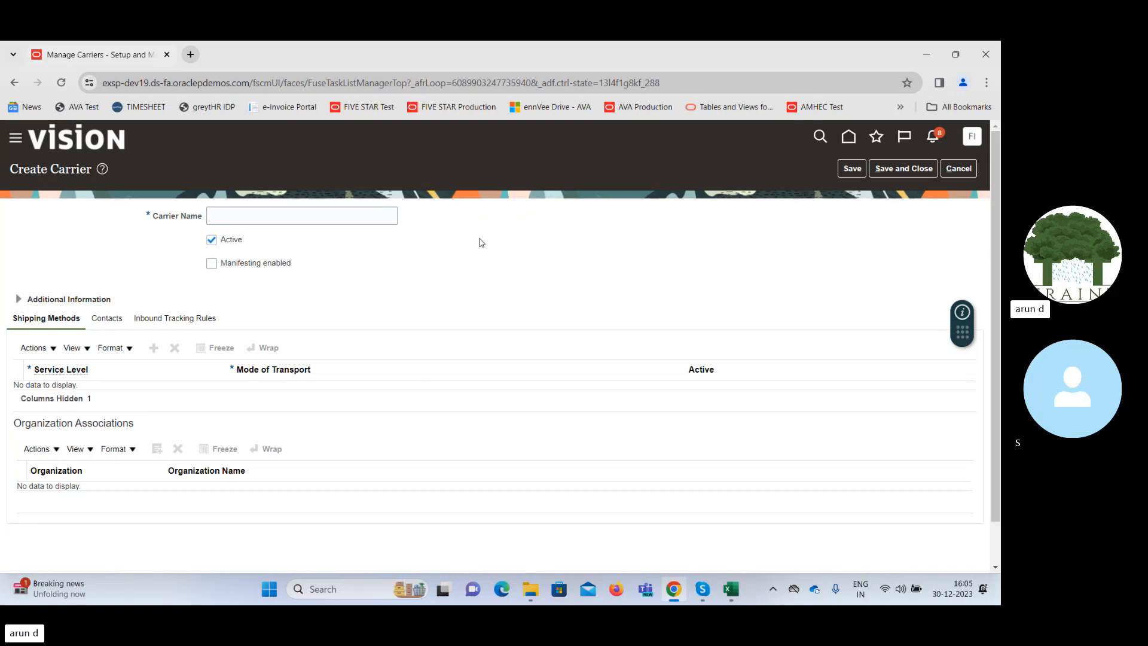
pyautogui.click(357, 215)
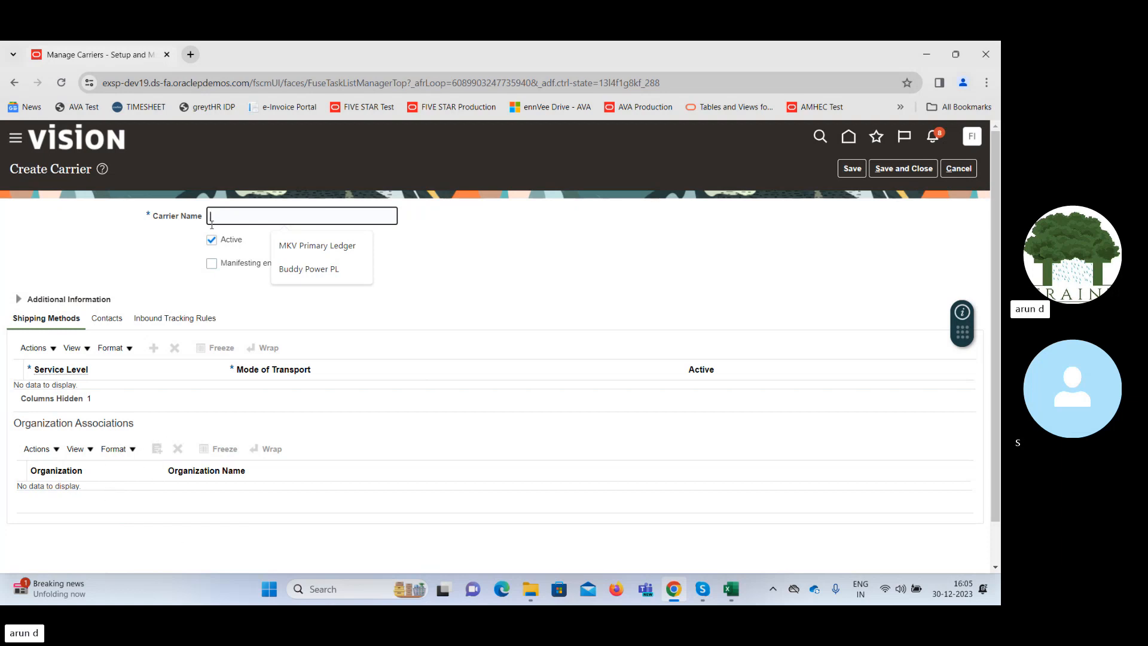
pyautogui.moveTo(158, 217); pyautogui.dragTo(203, 217)
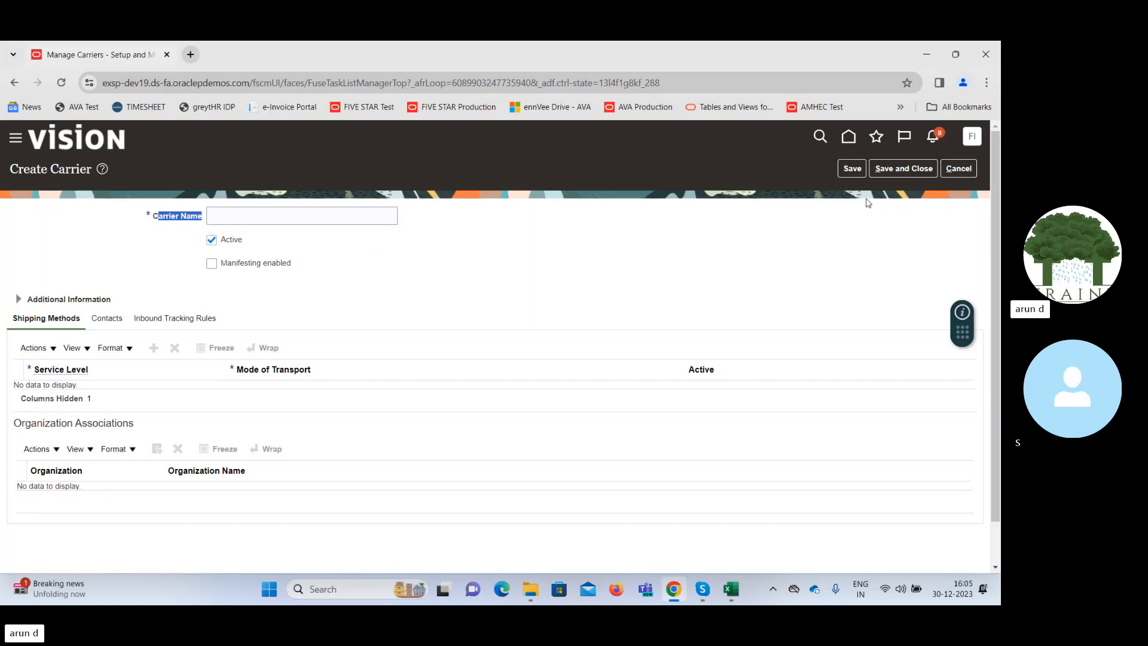
pyautogui.click(958, 169)
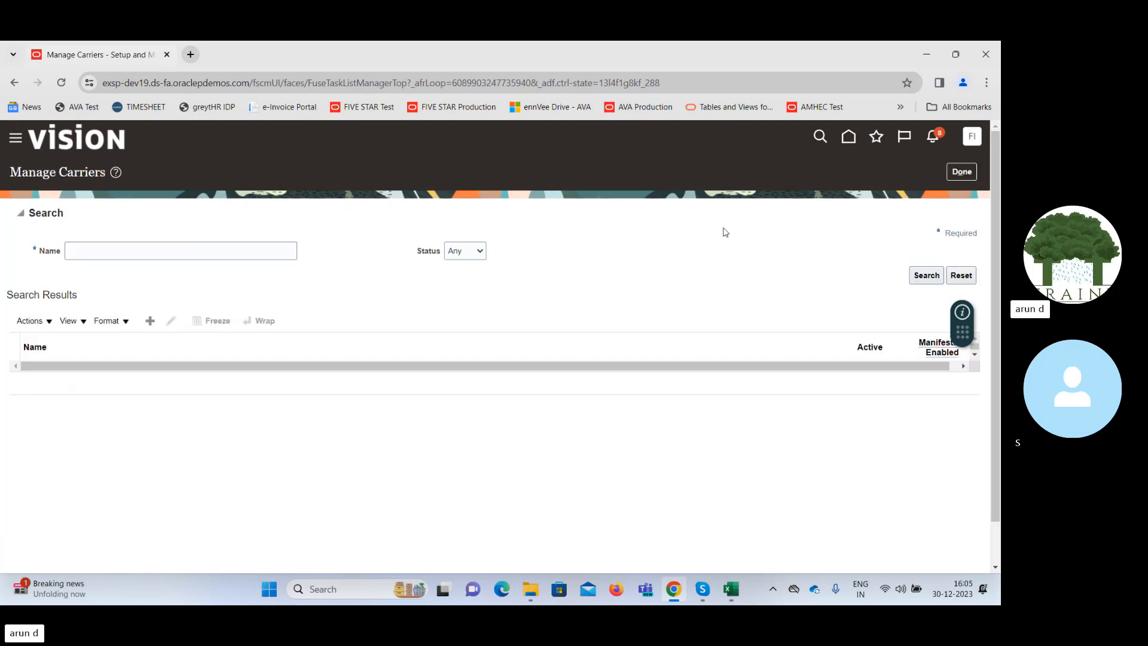
pyautogui.click(962, 172)
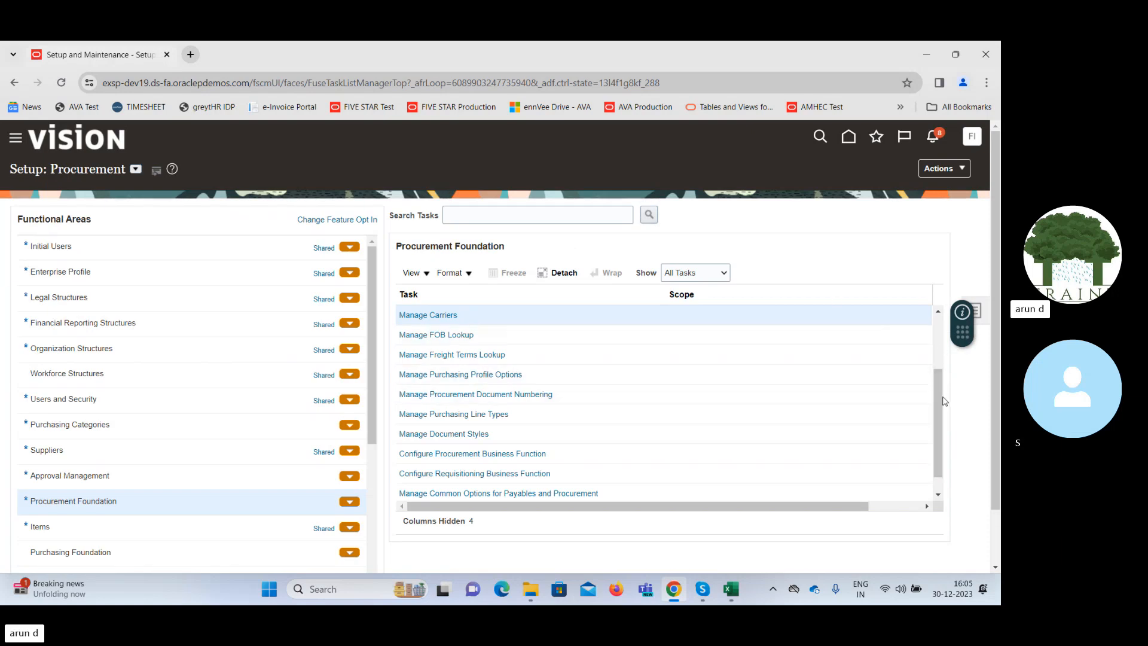
pyautogui.moveTo(943, 400); pyautogui.dragTo(929, 340)
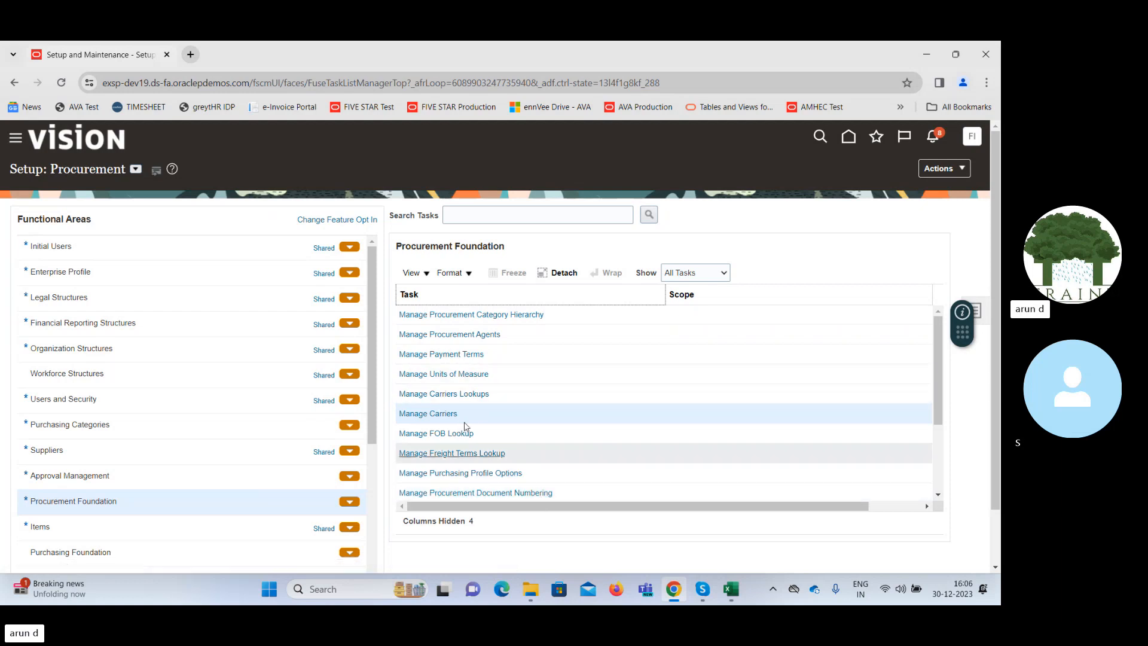
# Switch to the SCM Class - 25th Dec workbook in Excel and review the procurement common functions topics on Sheet2.
pyautogui.click(737, 589)
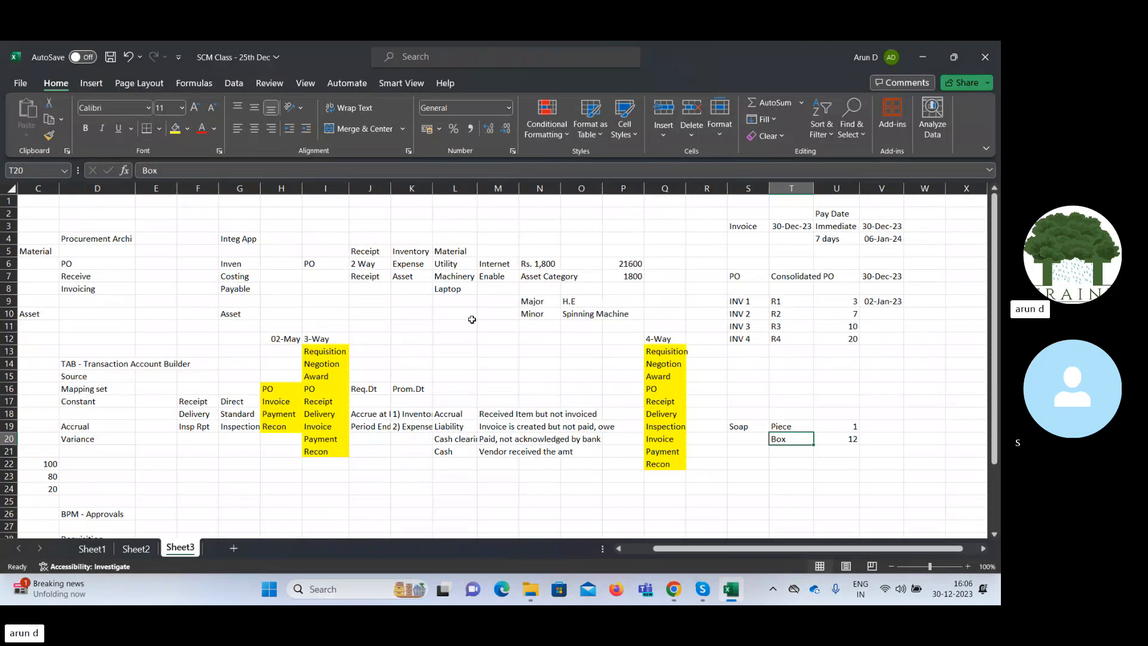
pyautogui.click(144, 548)
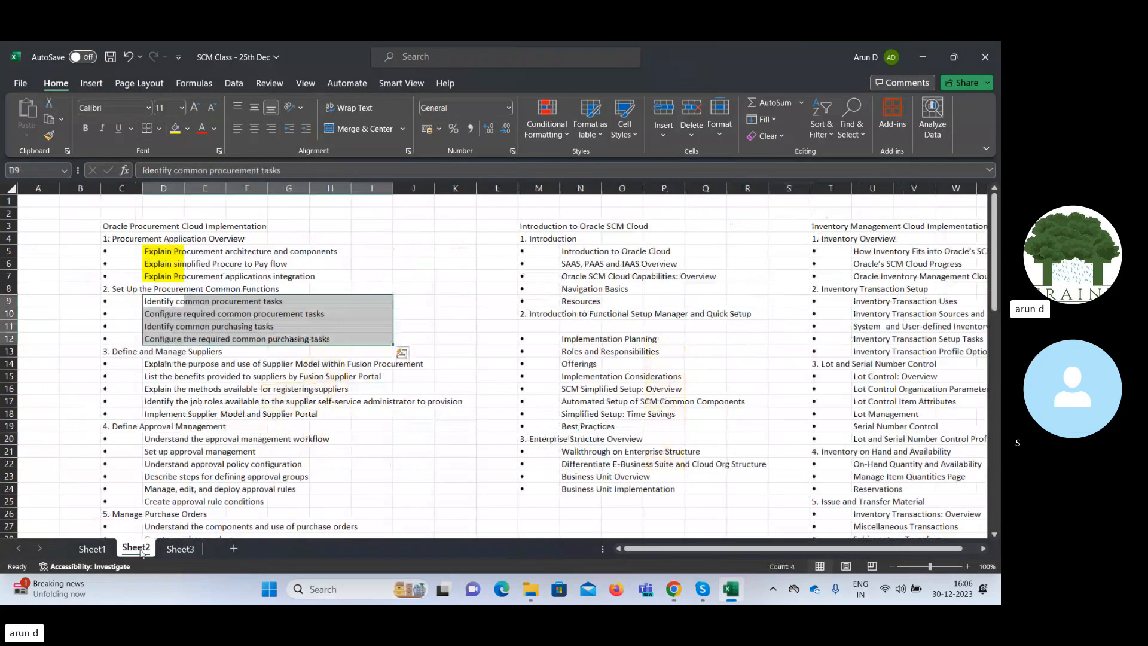
pyautogui.click(258, 403)
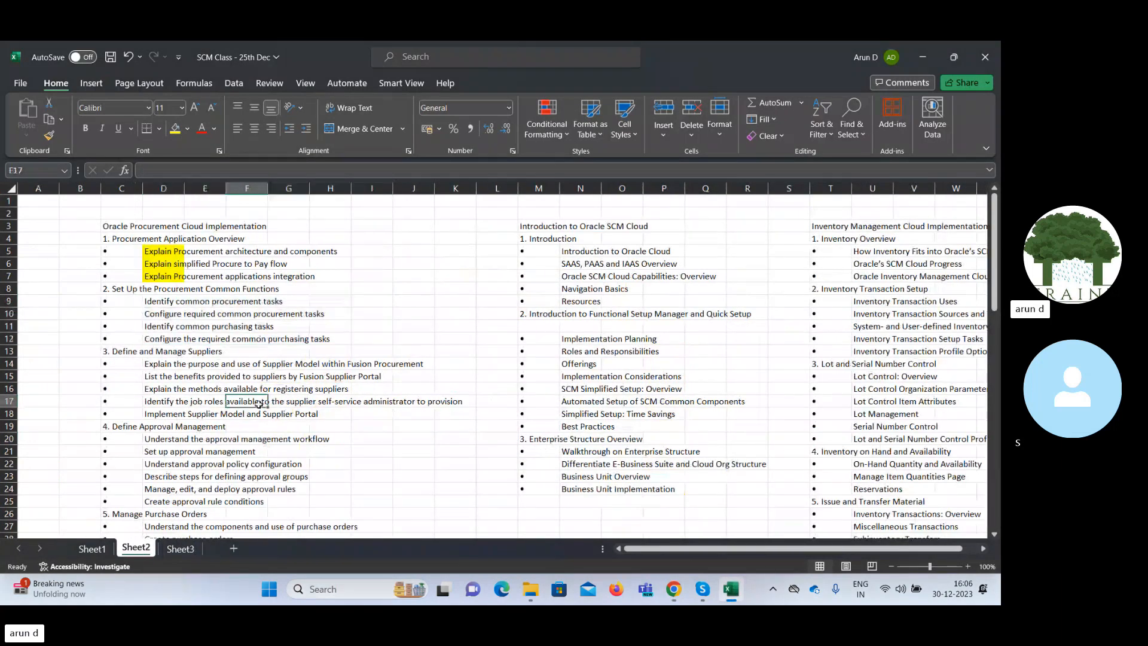
pyautogui.click(151, 301)
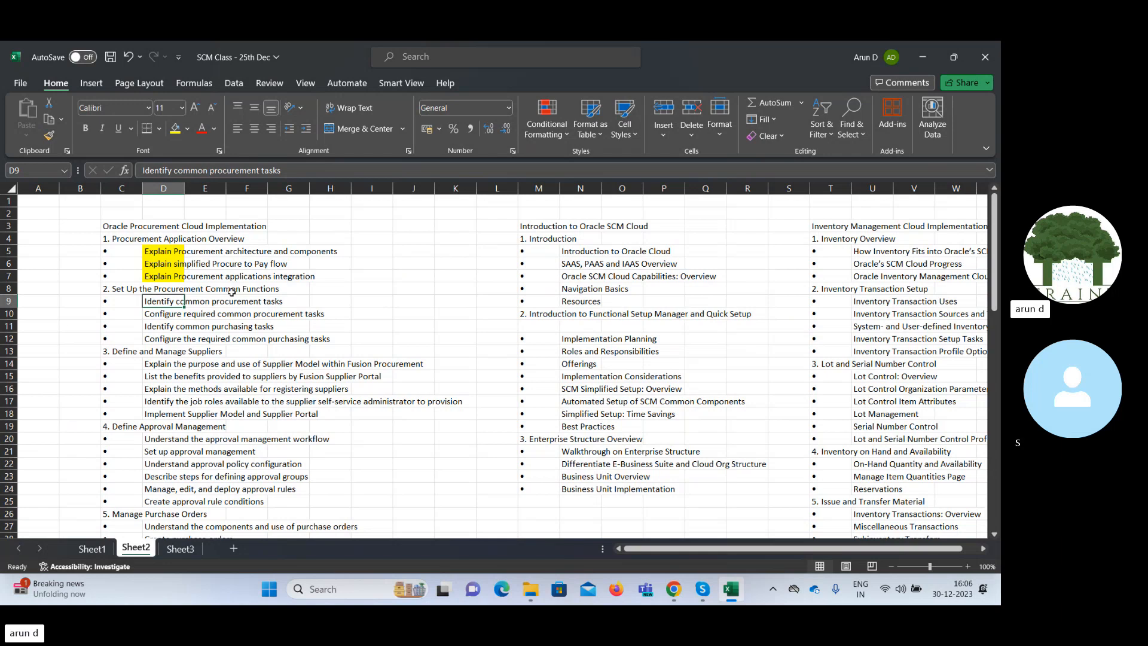
pyautogui.click(160, 315)
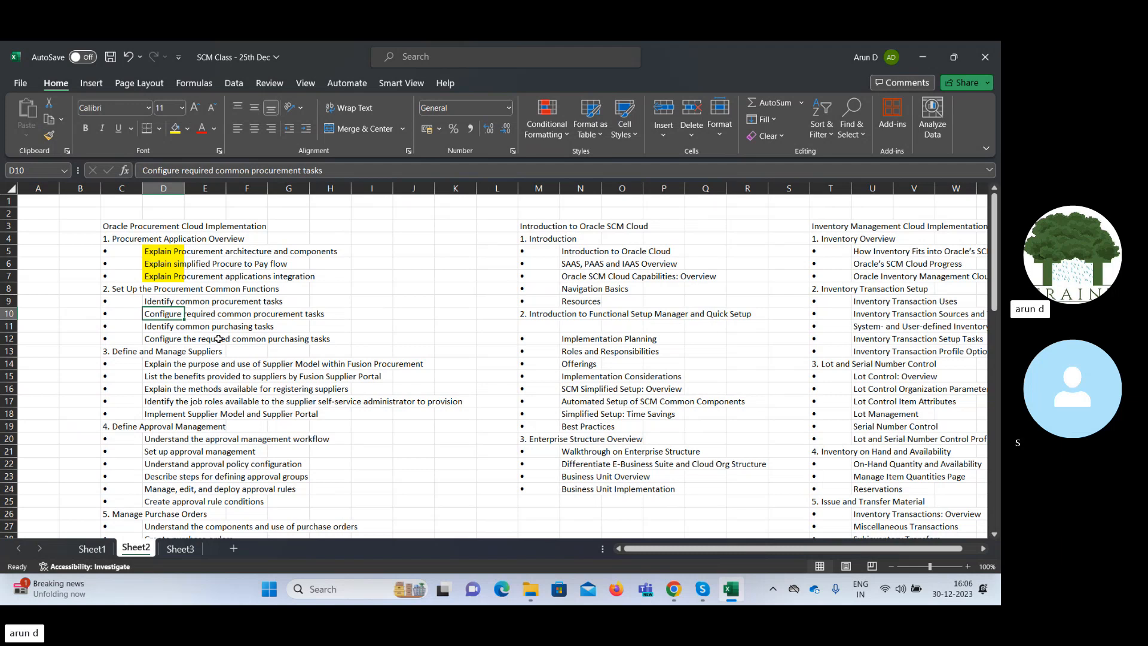
pyautogui.click(160, 297)
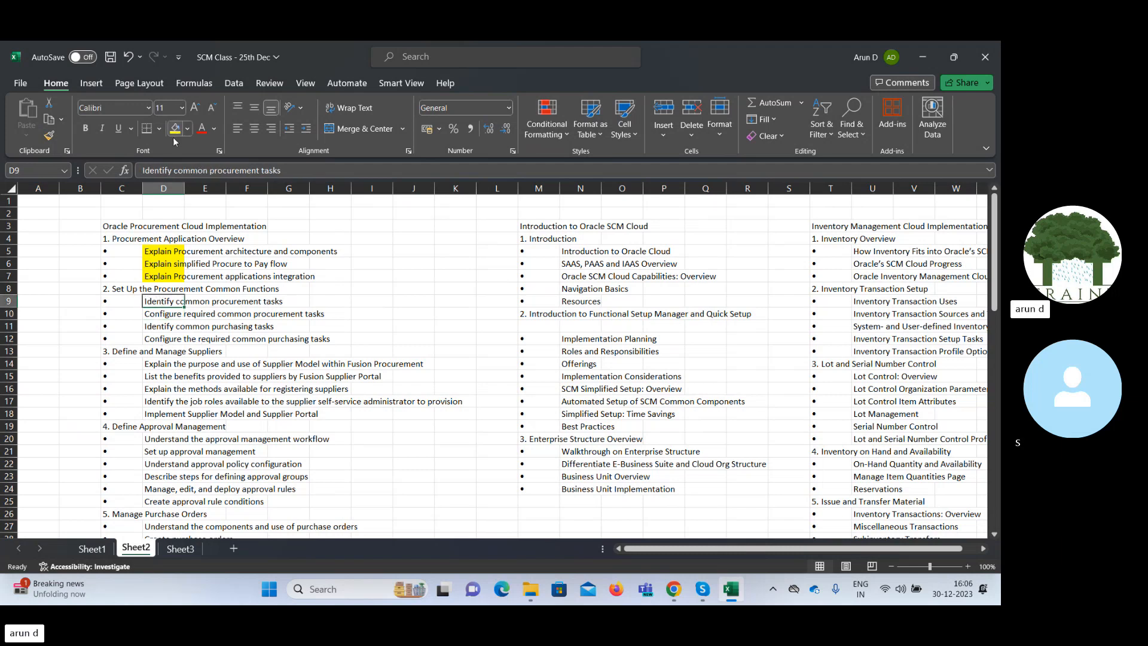
# Fill cells D9:D12, the topics under Set Up the Procurement Common Functions, with yellow.
pyautogui.moveTo(157, 301); pyautogui.dragTo(169, 338)
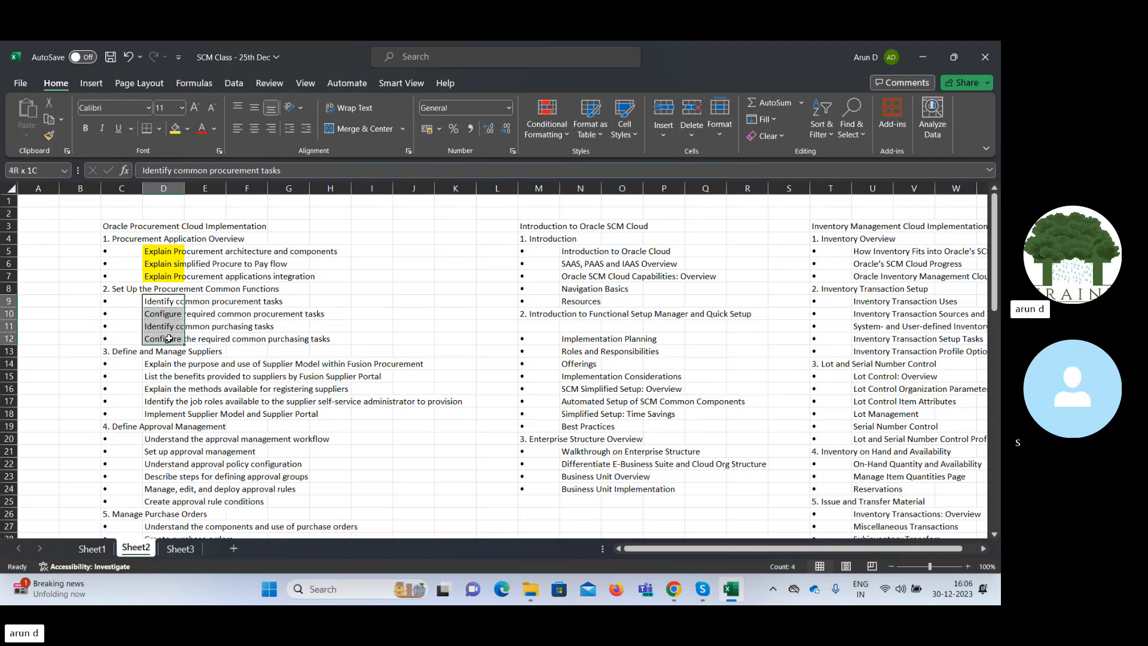
pyautogui.click(174, 128)
pyautogui.click(355, 363)
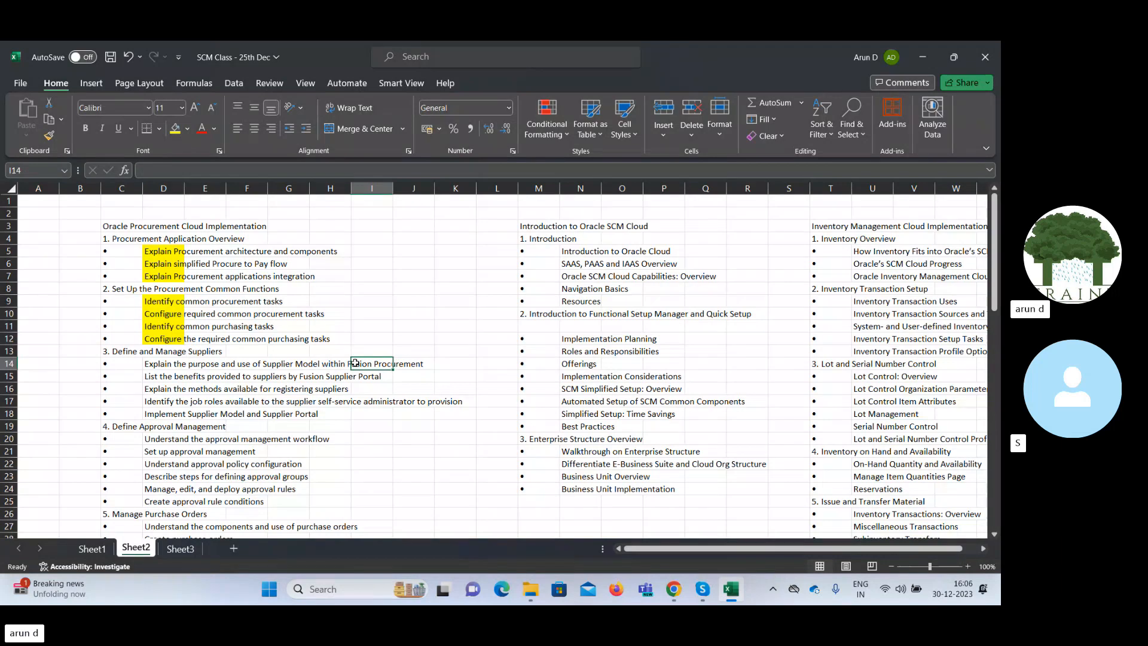
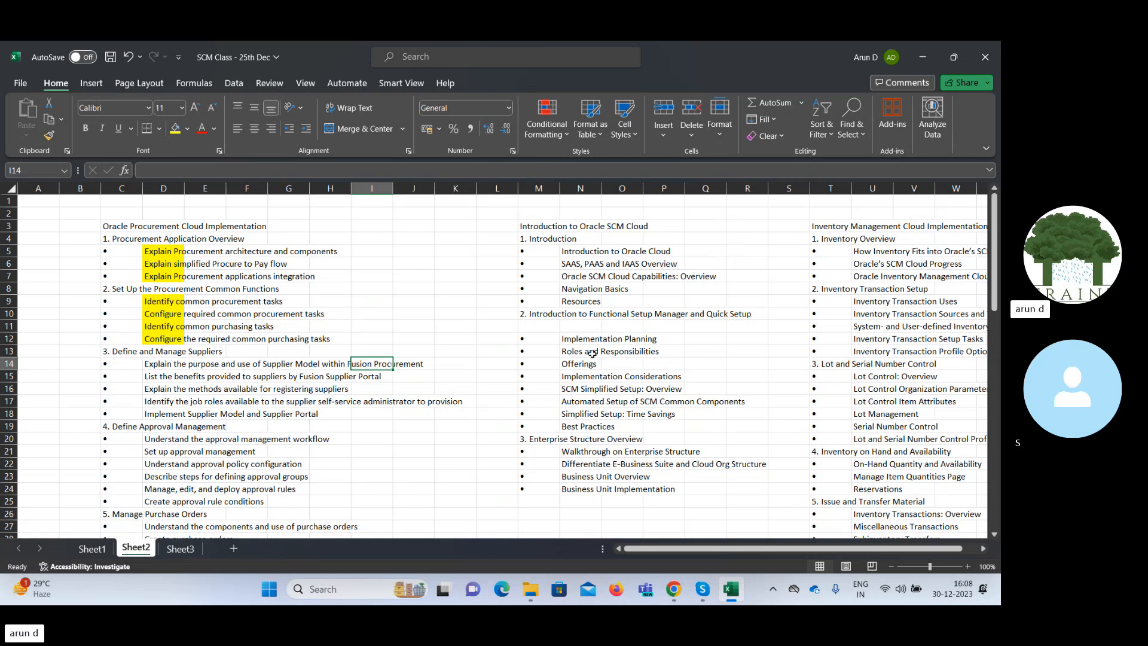
# Enter Requisition in cell Q25 of Sheet3, below the 4-Way list.
pyautogui.moveTo(996, 270); pyautogui.dragTo(996, 276)
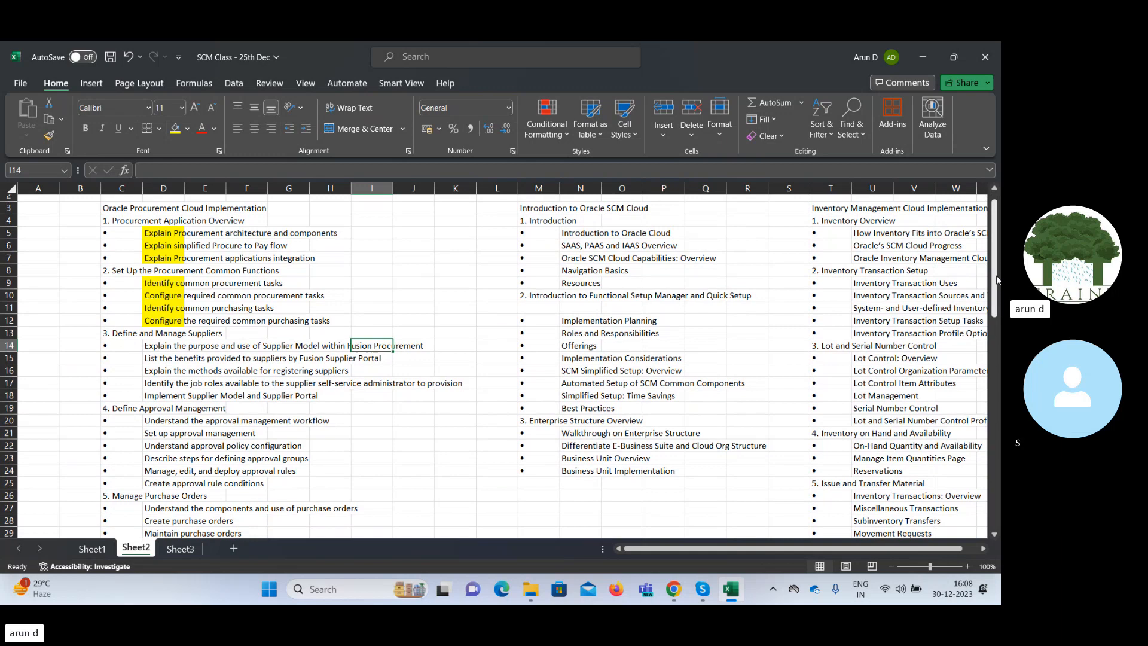
pyautogui.click(155, 422)
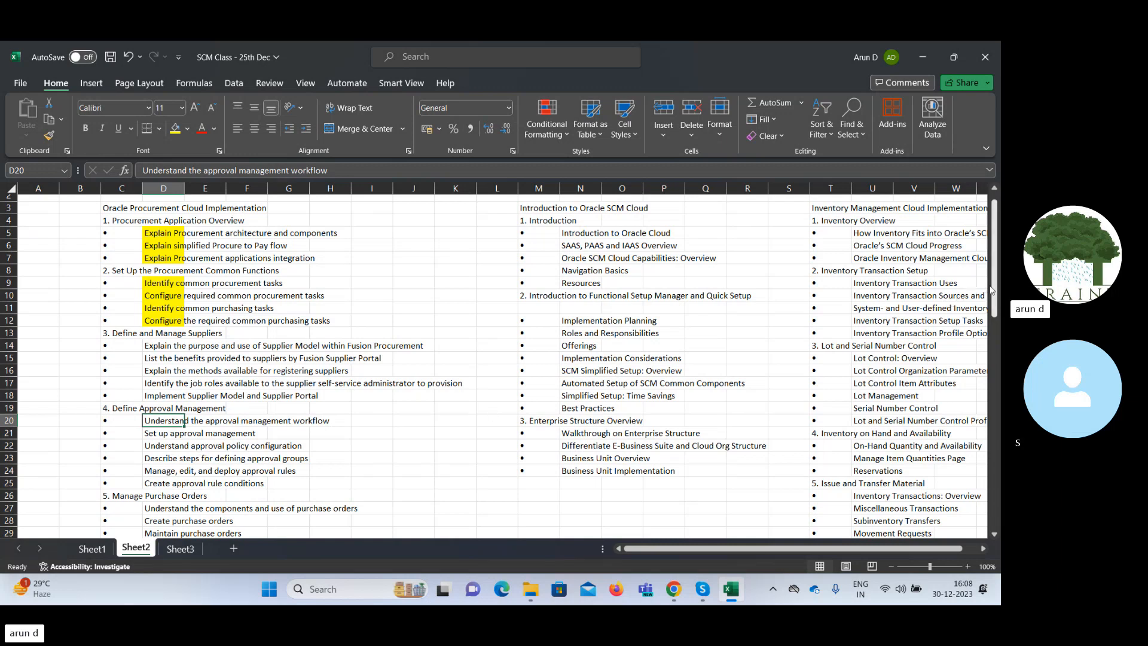
pyautogui.moveTo(992, 289)
pyautogui.mouseDown()
pyautogui.moveTo(1000, 303)
pyautogui.moveTo(995, 289)
pyautogui.mouseUp()
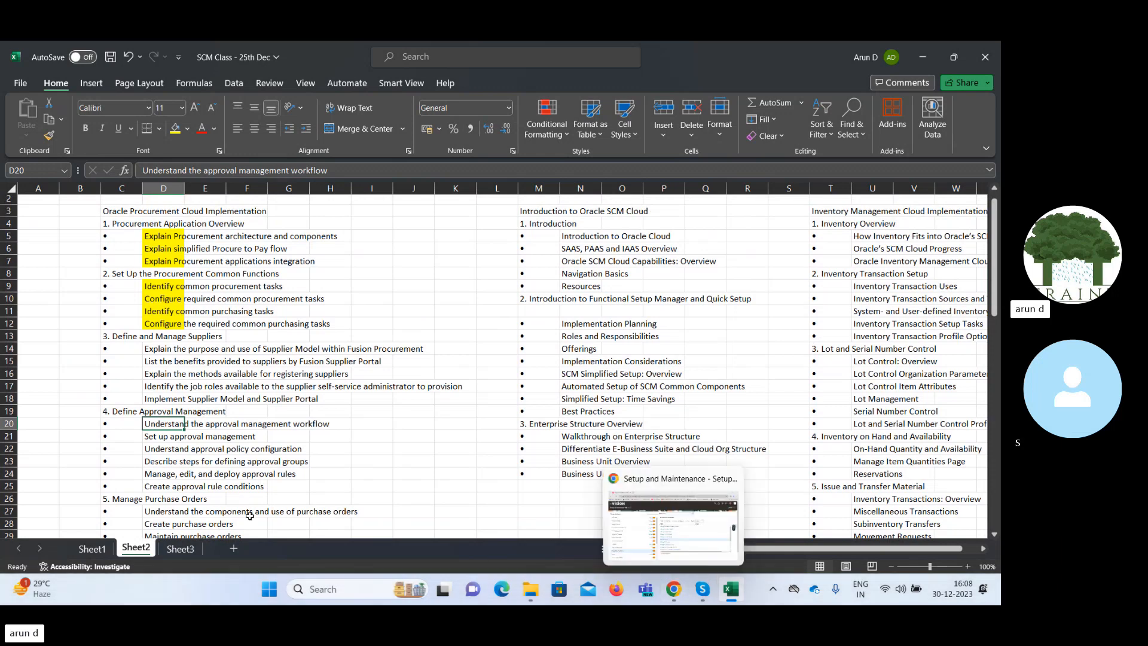
pyautogui.click(180, 548)
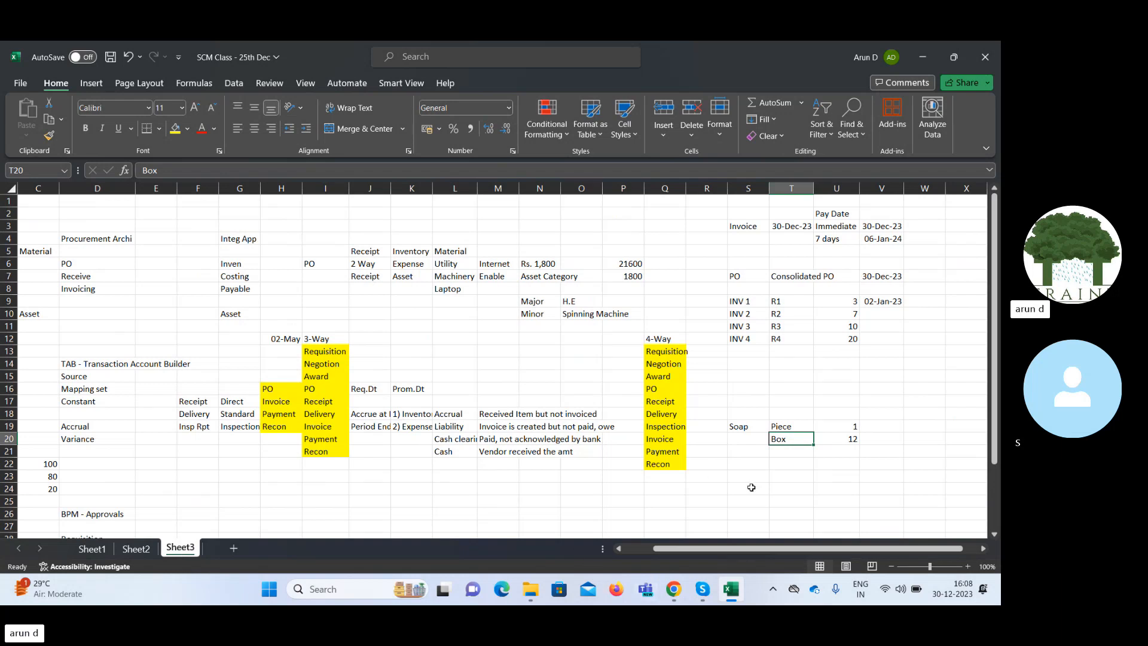
pyautogui.click(662, 502)
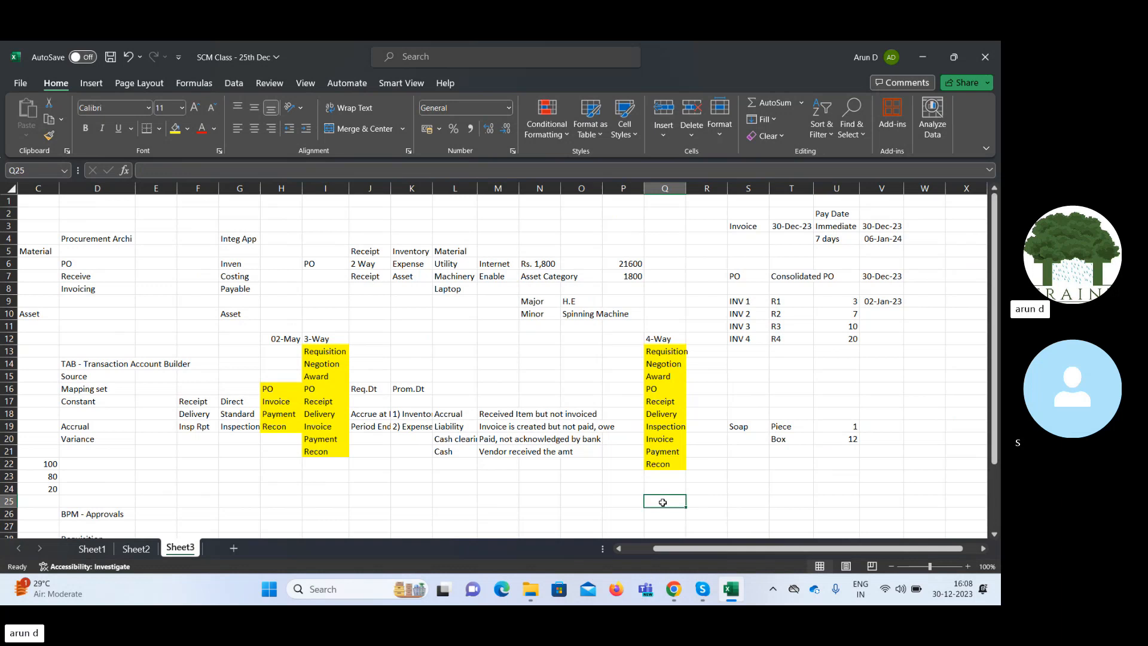
pyautogui.write('Req')
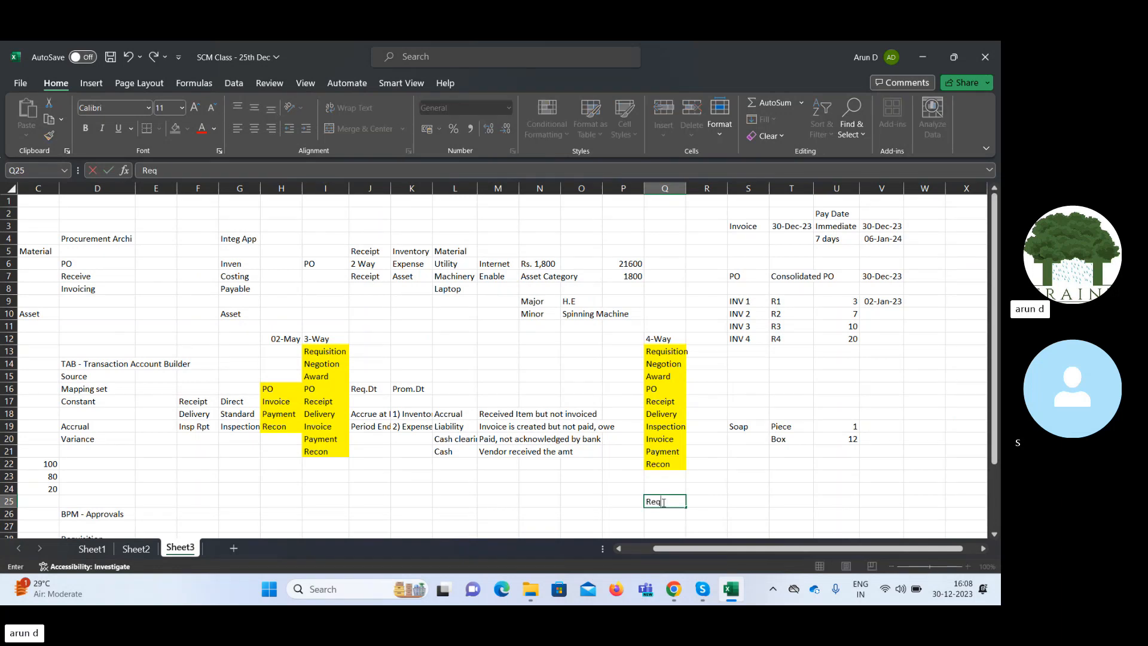
pyautogui.write('uisition')
pyautogui.press('Tab')
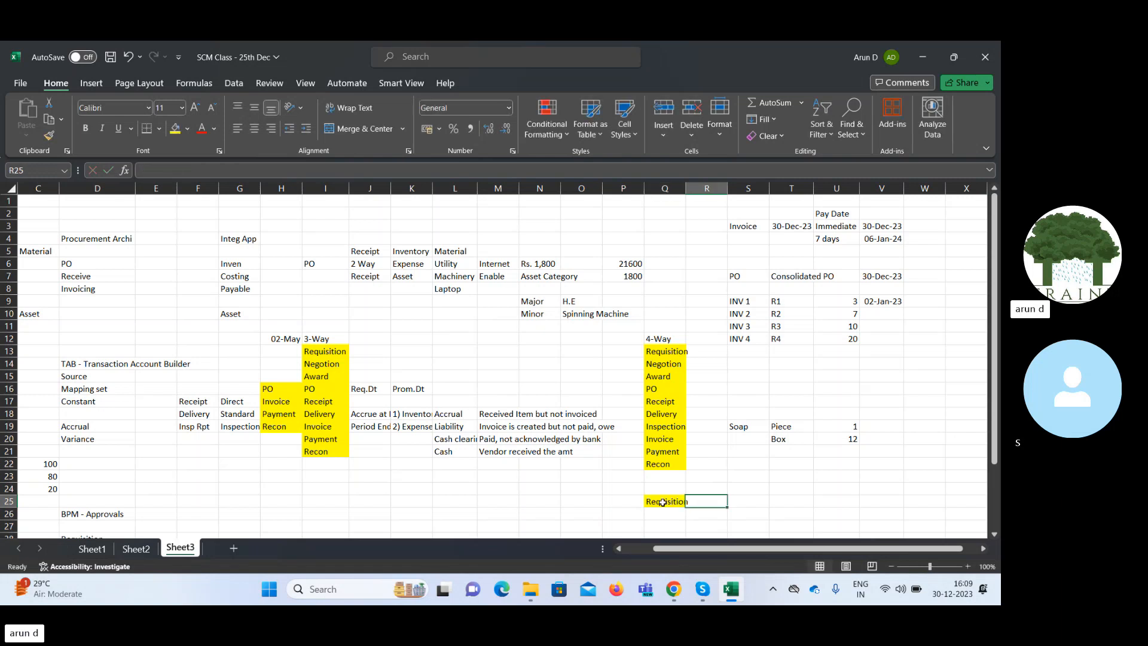
# Enter Purchasing in cell Q26, directly under the Requisition entry.
pyautogui.press('Return')
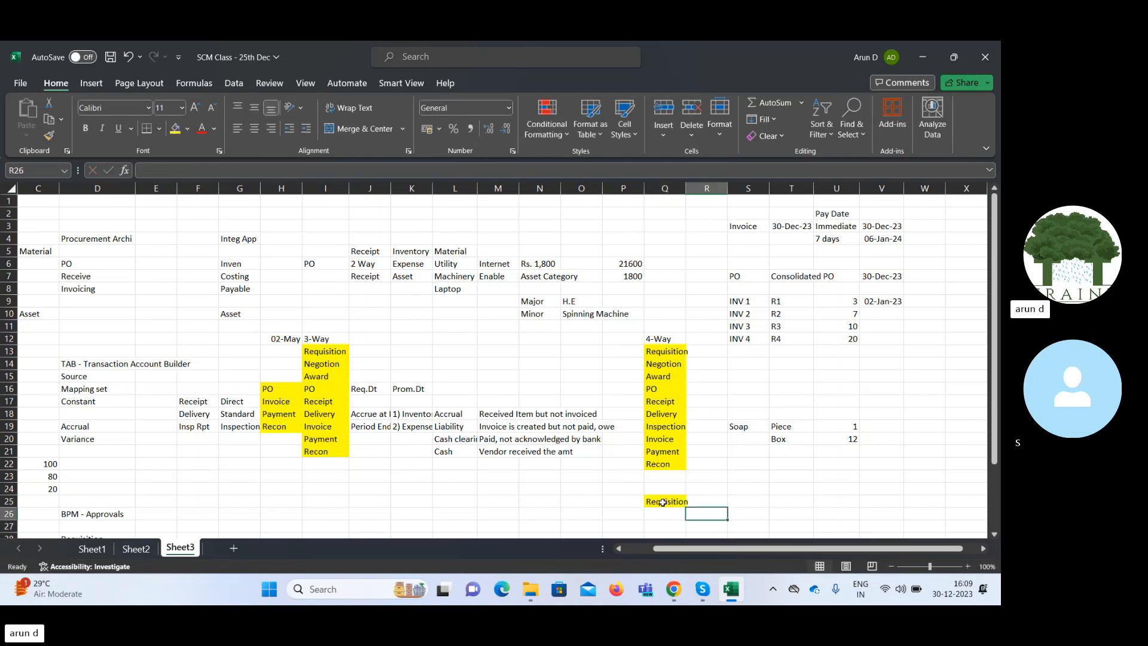
pyautogui.press('Left')
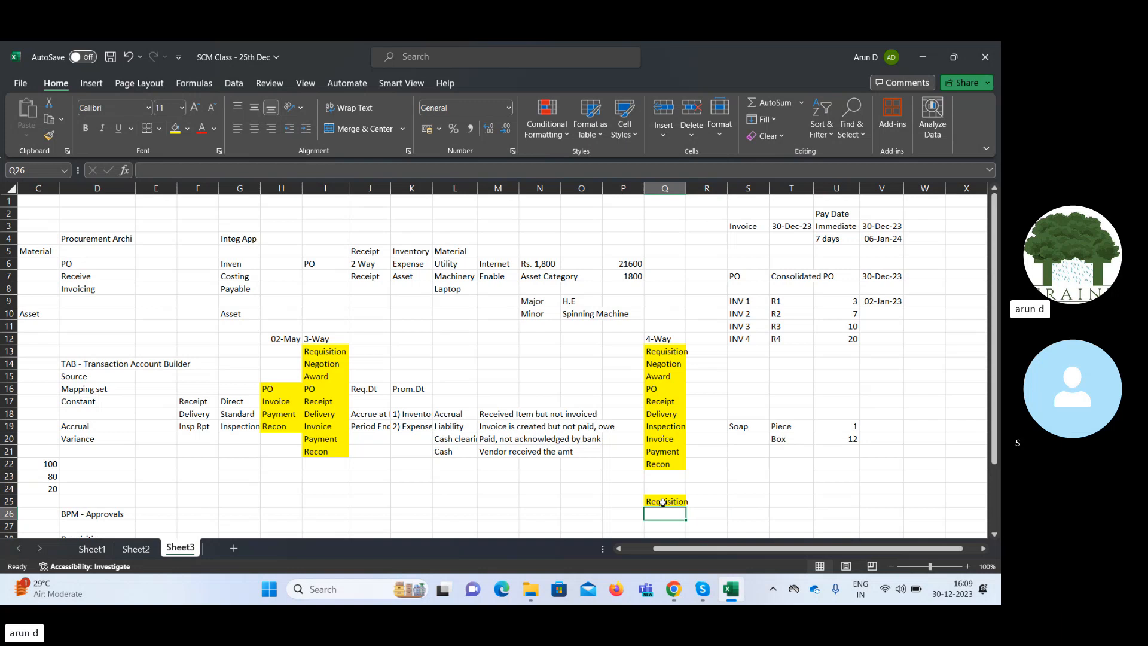
pyautogui.write('Pur')
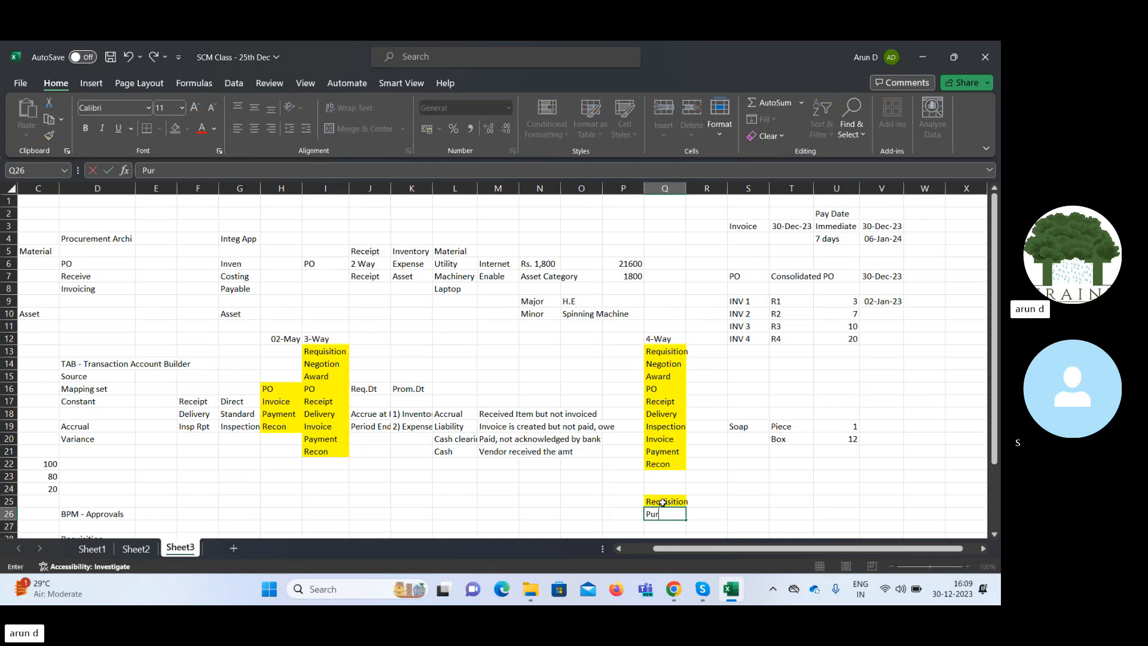
pyautogui.write('chasing')
pyautogui.press('Tab')
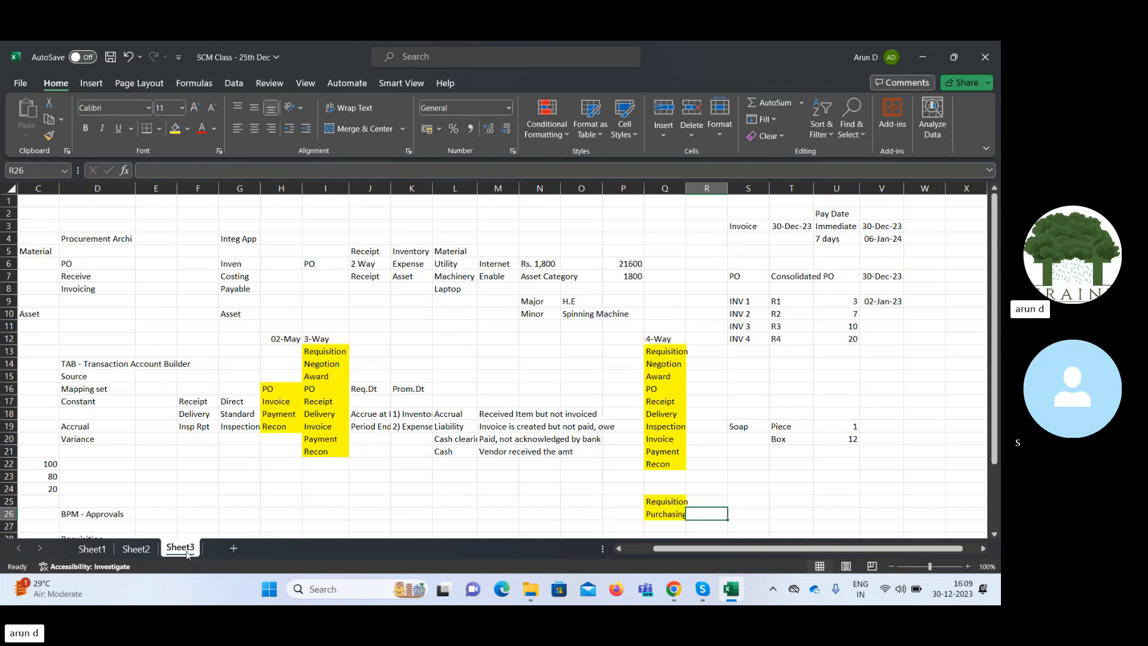
# Compare the Define Approval Management topics on Sheet2 with the new Requisition and Purchasing entries on Sheet3.
pyautogui.click(139, 549)
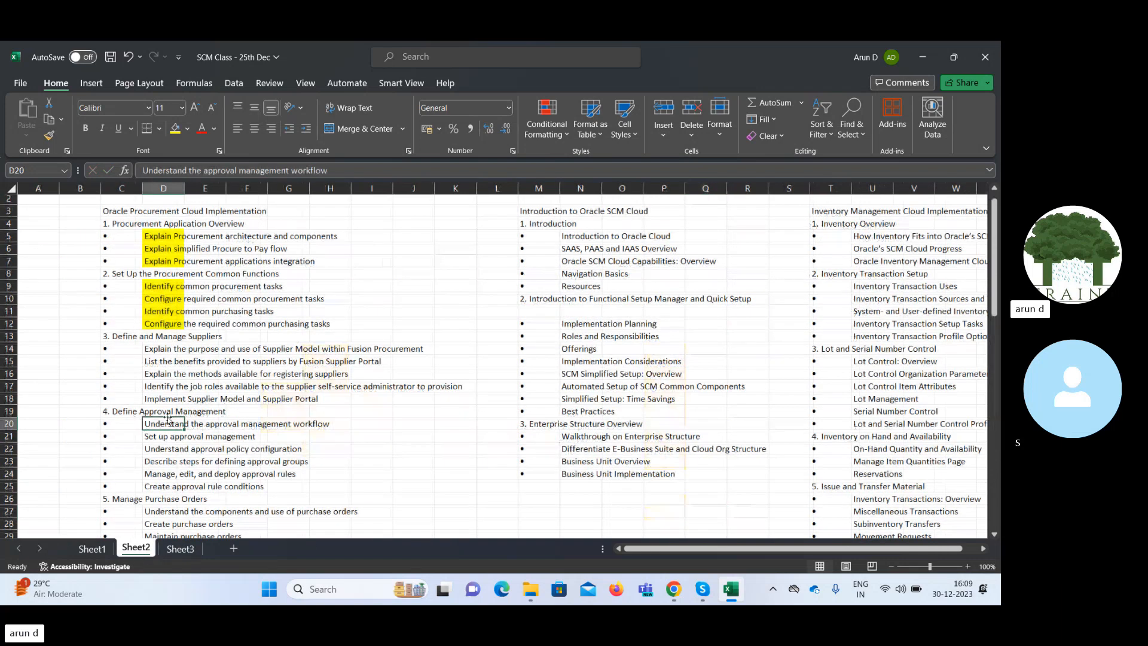
pyautogui.click(172, 550)
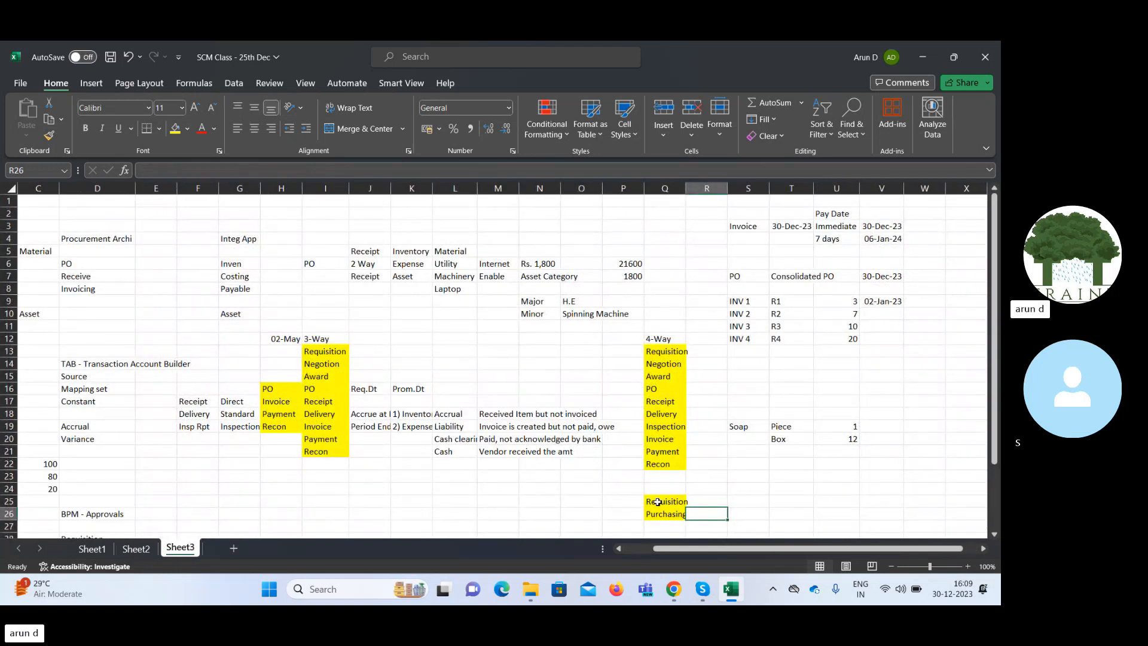
pyautogui.click(658, 503)
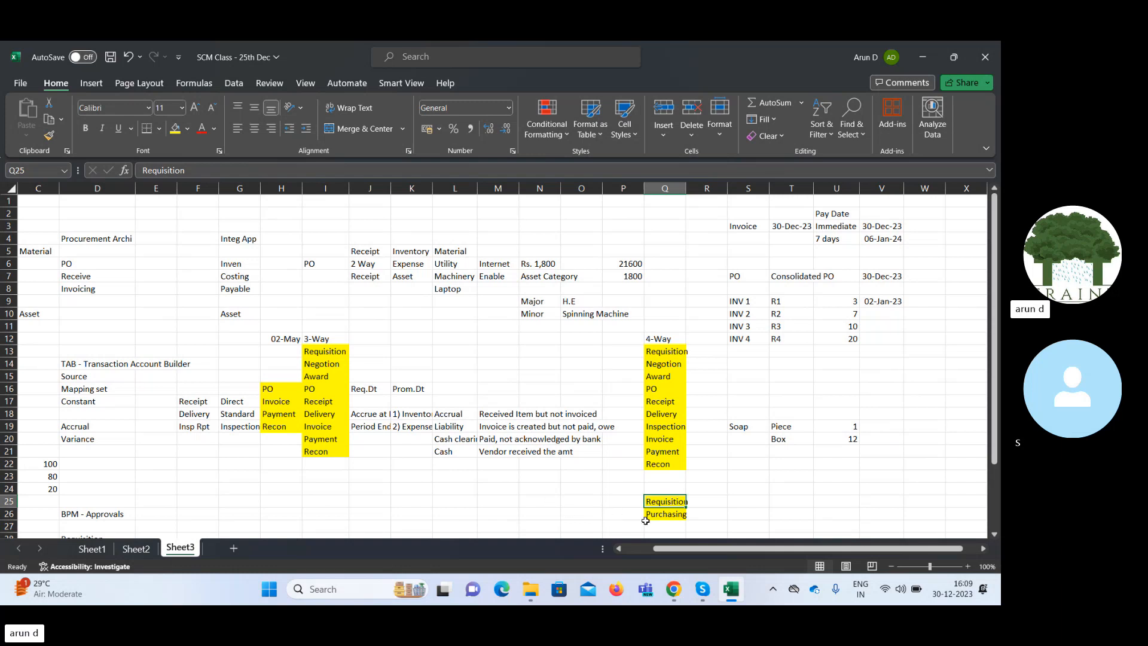
pyautogui.click(662, 514)
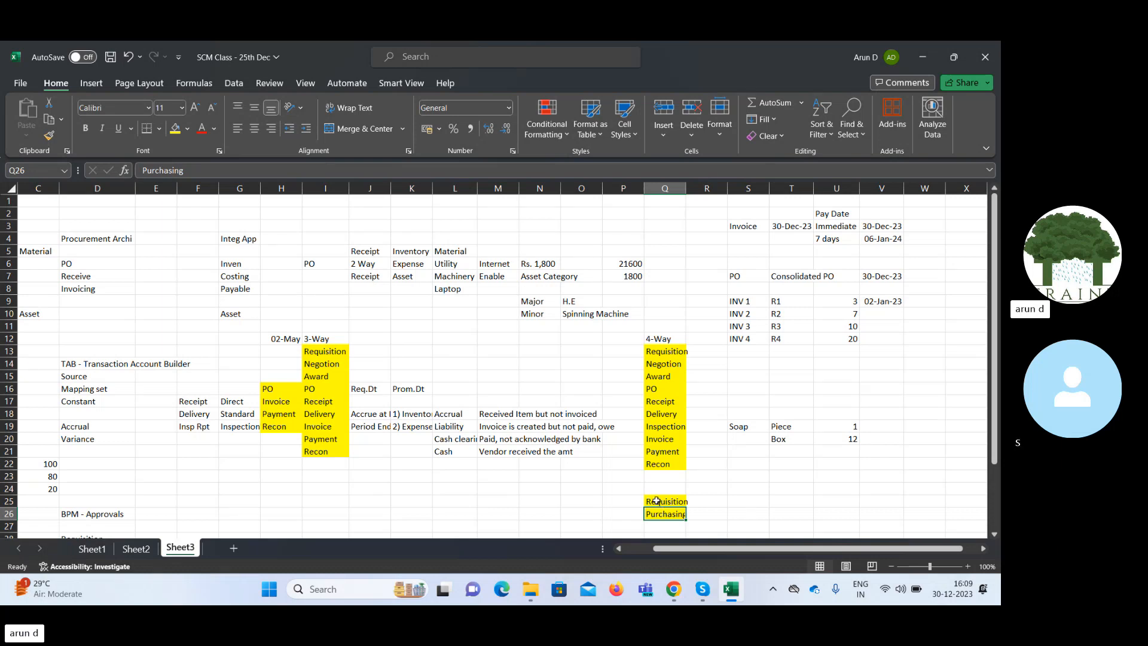
pyautogui.click(618, 499)
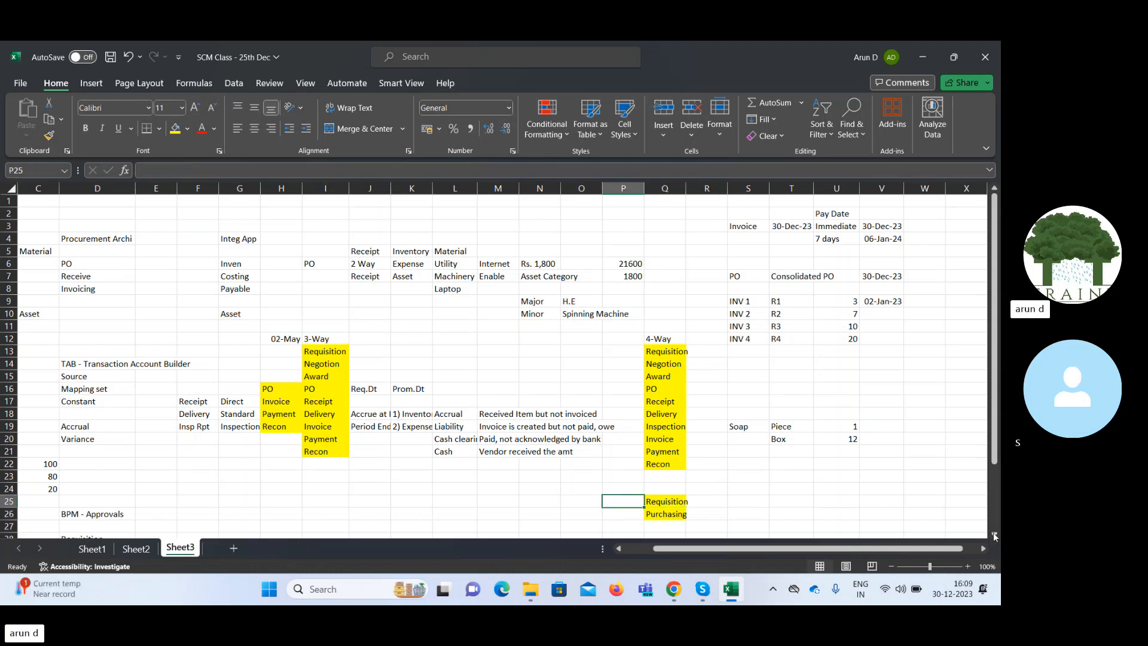
# Enter Buyer in cell Q28 of Sheet3 as the first role of an approval chain.
pyautogui.click(995, 534)
pyautogui.click(995, 534)
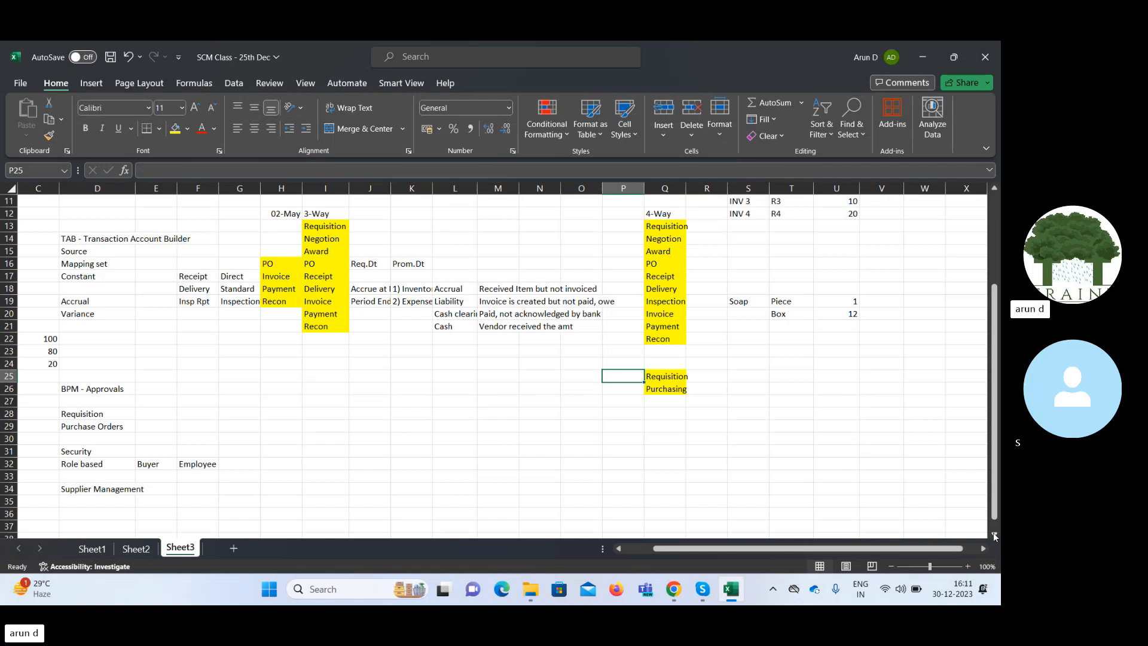
pyautogui.press('Down')
pyautogui.press('Down')
pyautogui.press('Down')
pyautogui.press('Right')
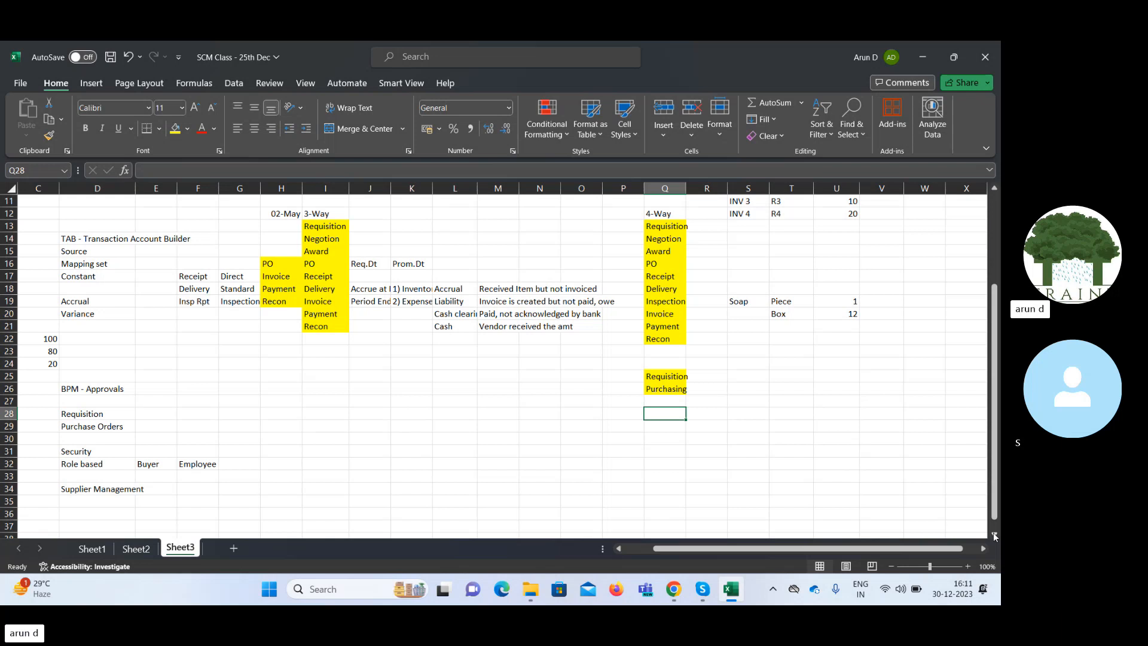
pyautogui.write('Bu')
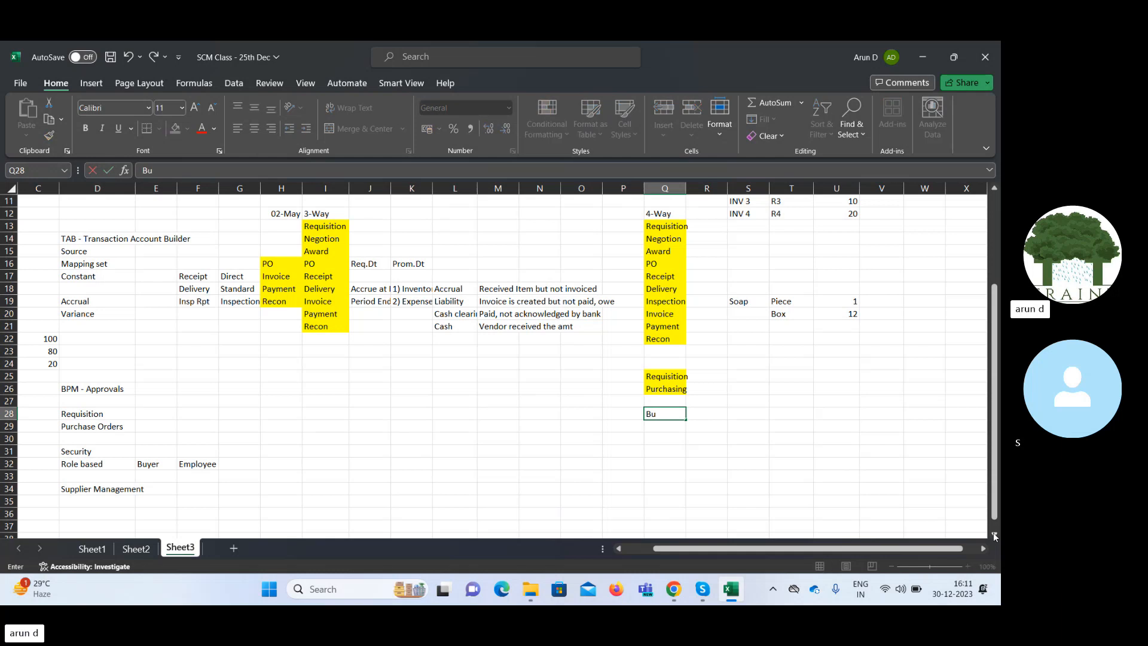
pyautogui.write('yer')
pyautogui.press('Tab')
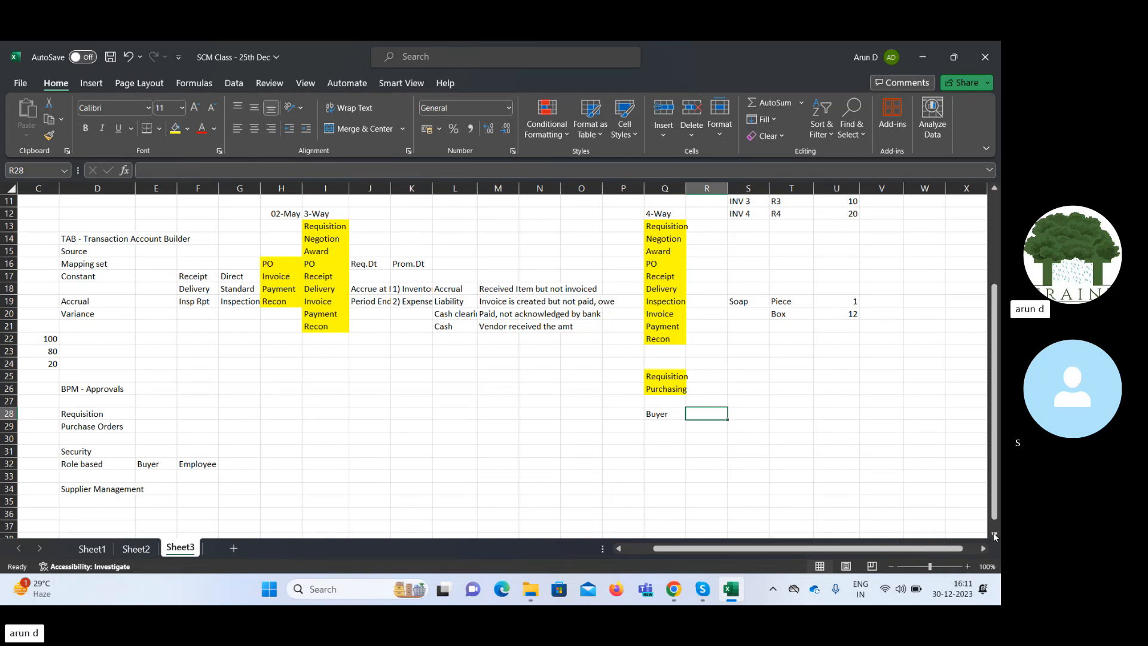
# Add Proc Agent Exe in cell R28, beside Buyer.
pyautogui.write('Proc')
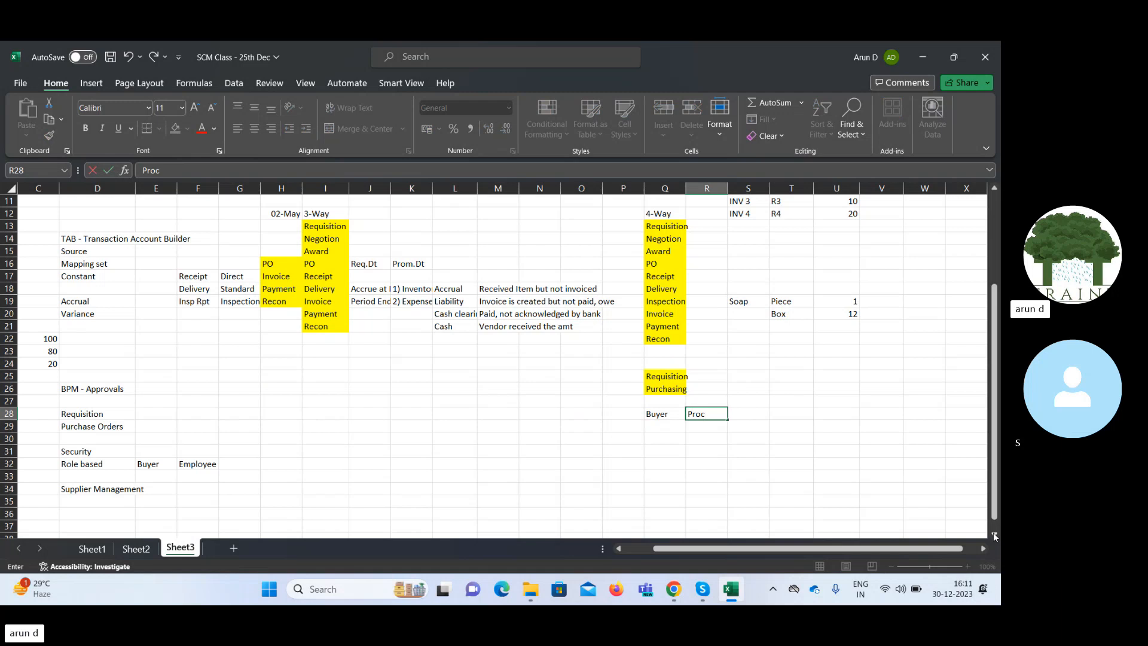
pyautogui.write(' Agent E')
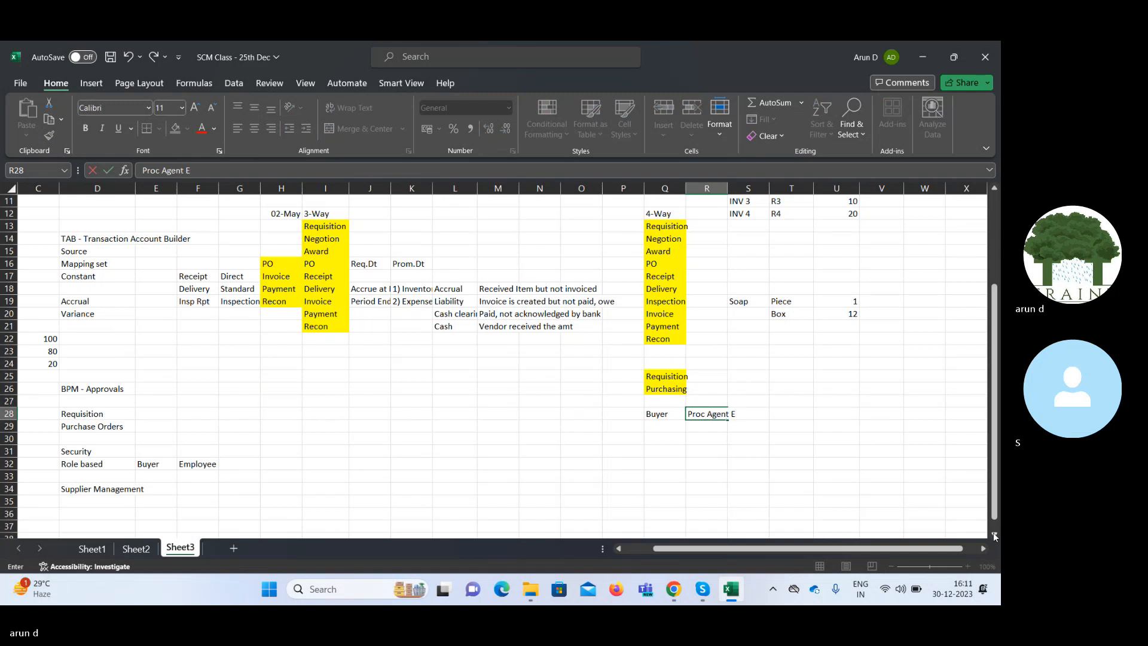
pyautogui.write('xe')
pyautogui.press('Tab')
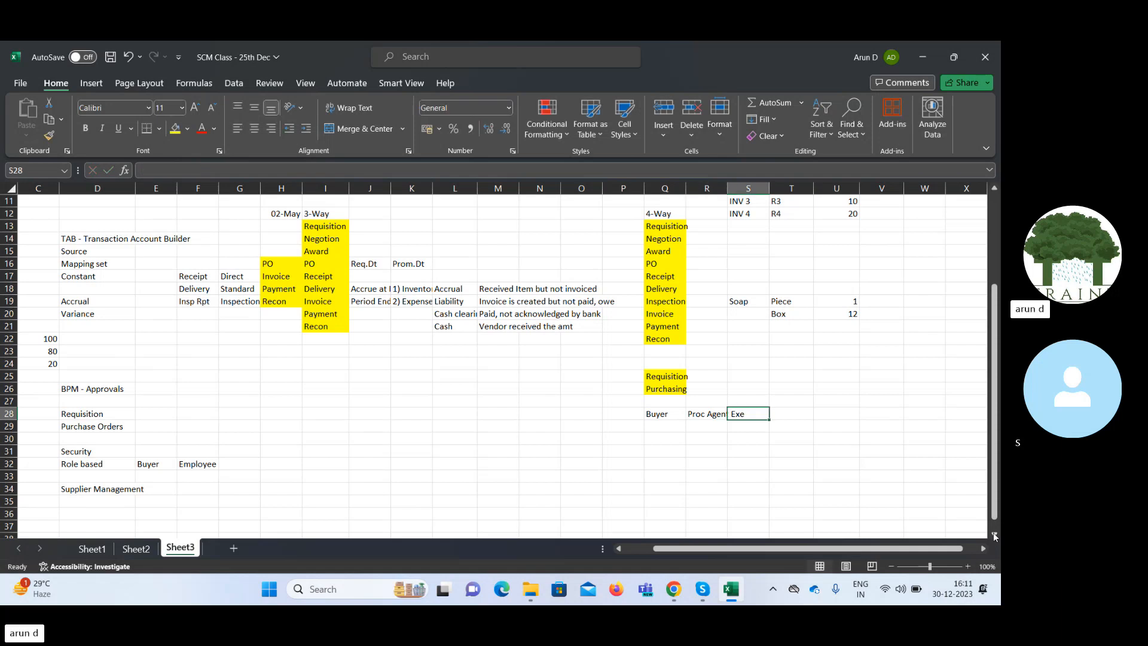
# Add Procu Mang in cell S28 as the next role in the approval row.
pyautogui.write('P')
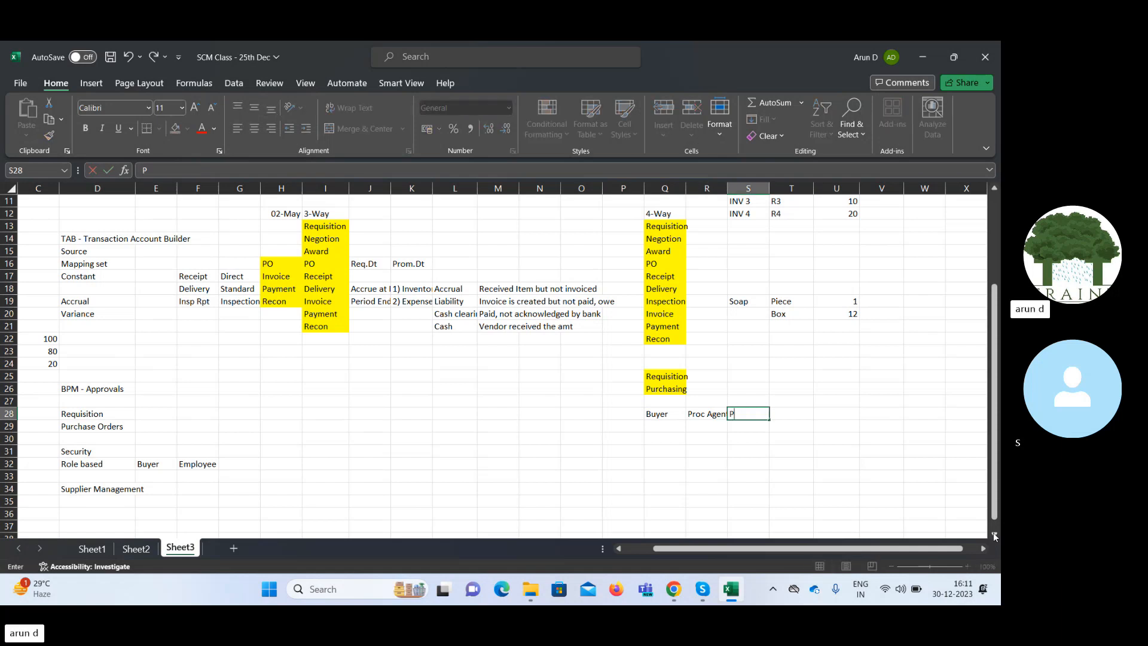
pyautogui.write('rocu Mang')
pyautogui.press('Tab')
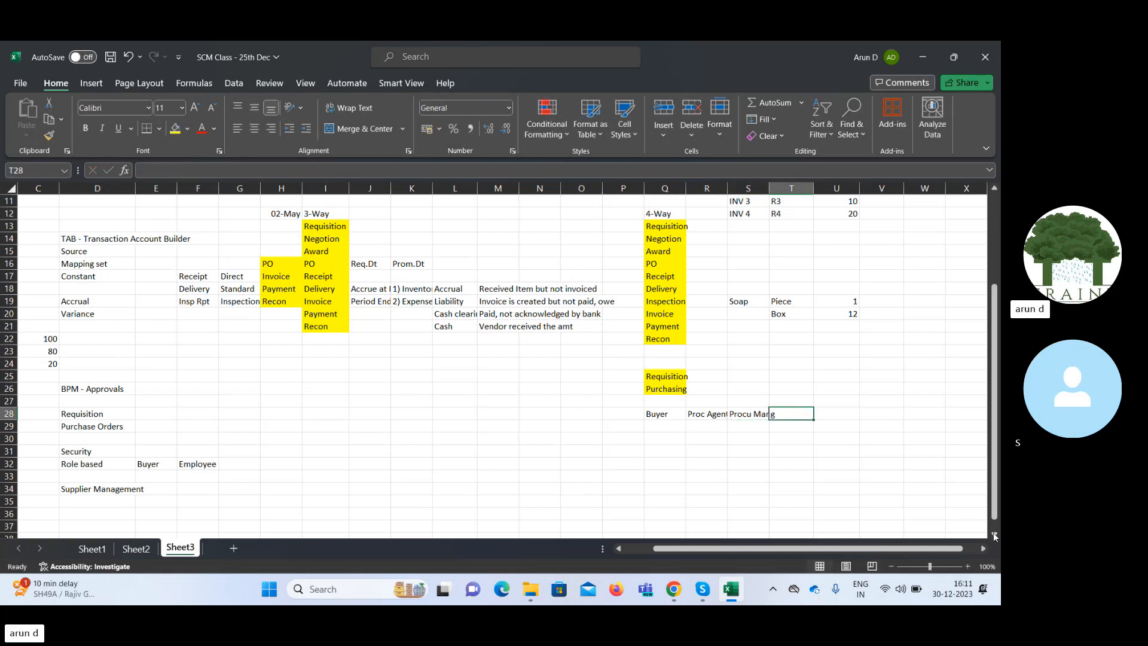
# Add Procur Head in cell T28 as the last role of the approval row and go back over the chain's cells.
pyautogui.write('Procu')
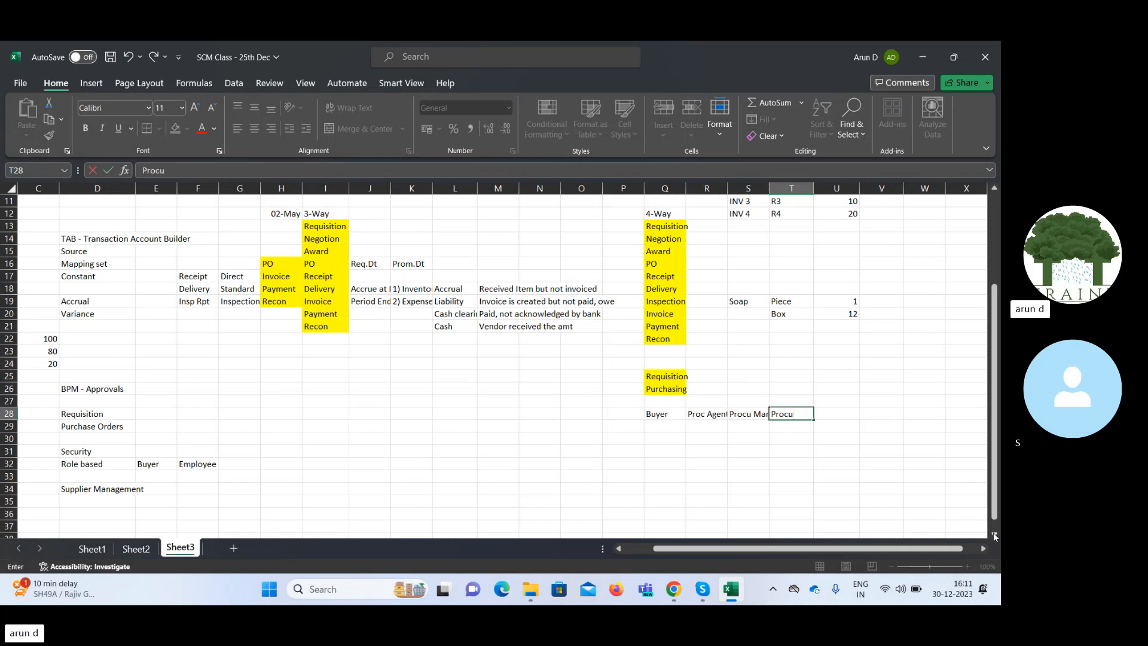
pyautogui.write('r Head')
pyautogui.press('Tab')
pyautogui.press('Left')
pyautogui.press('Left')
pyautogui.press('Left')
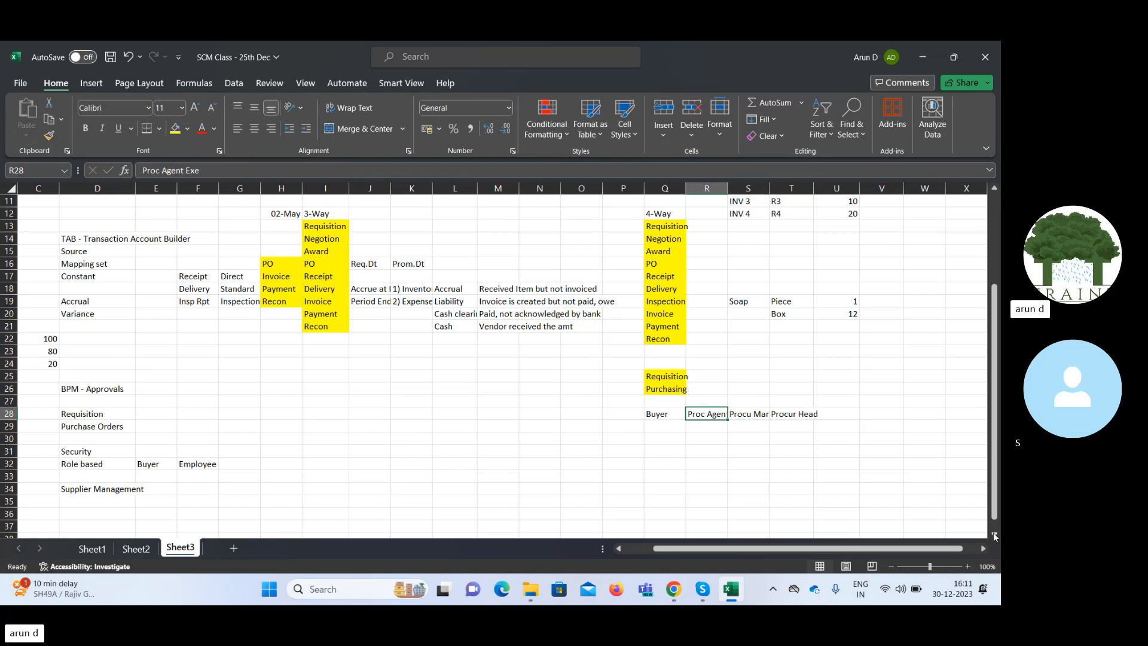
pyautogui.hotkey('shift', 'Left')
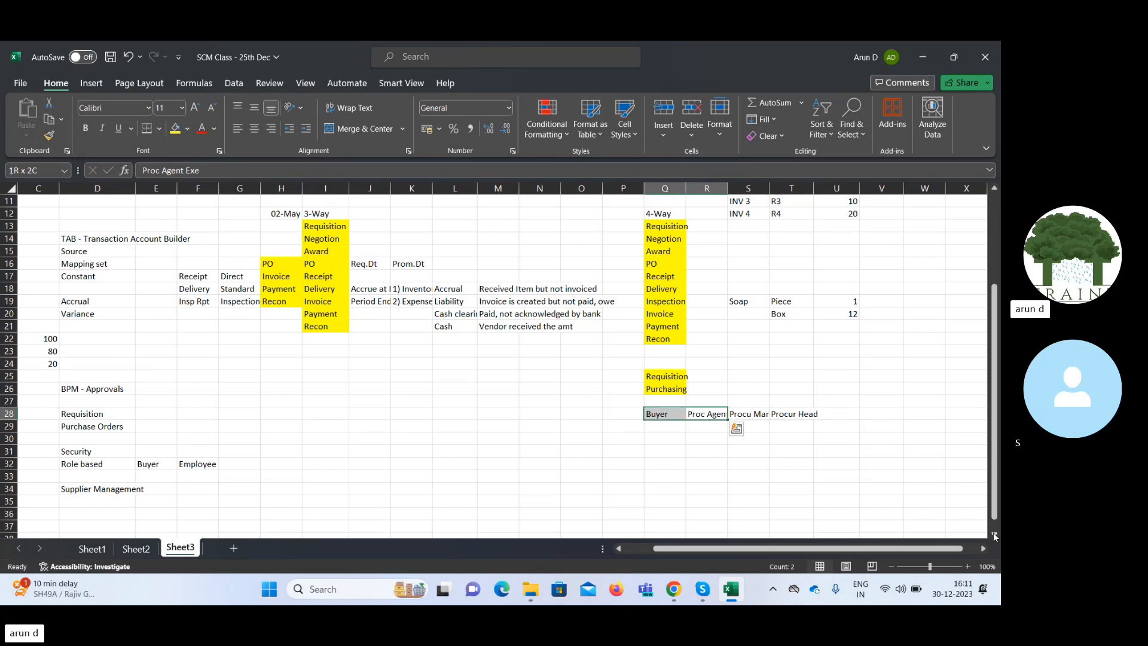
pyautogui.press('Right')
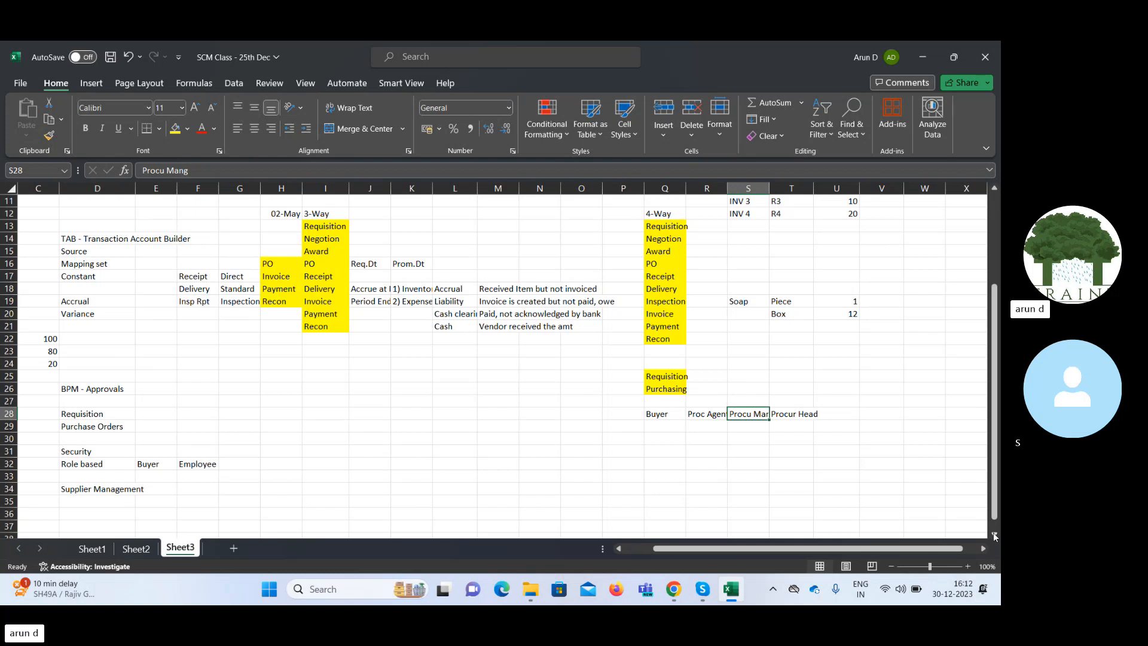
# Enter the label Rule - 1 in cell Q30, two rows below Buyer.
pyautogui.press('Down')
pyautogui.press('Down')
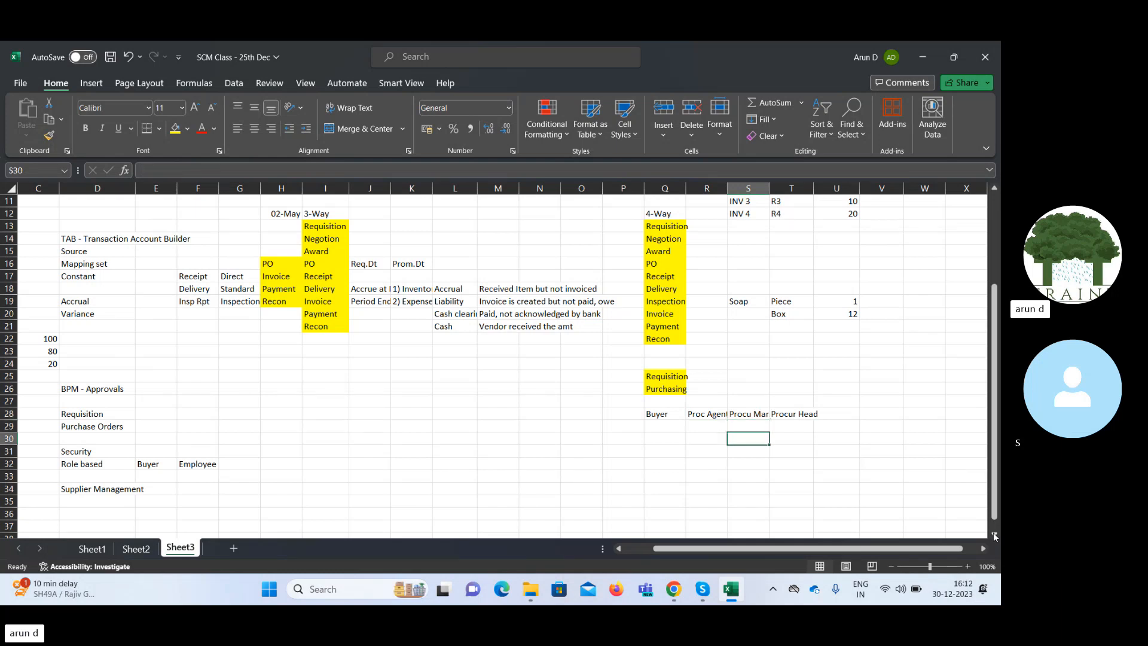
pyautogui.press('Left')
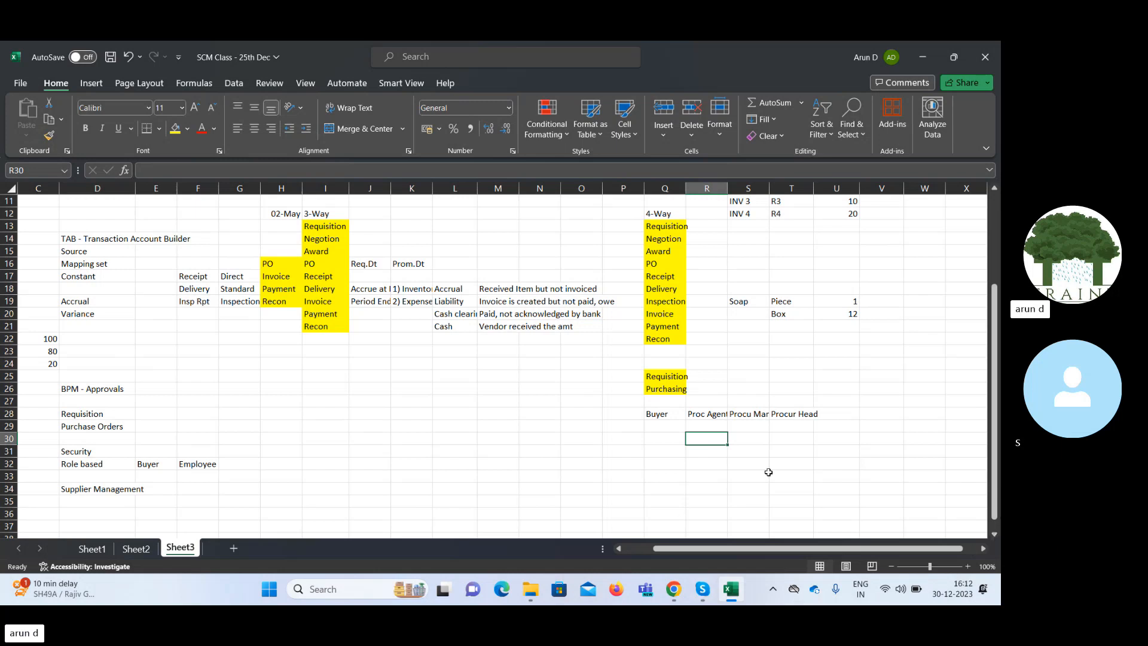
pyautogui.click(749, 439)
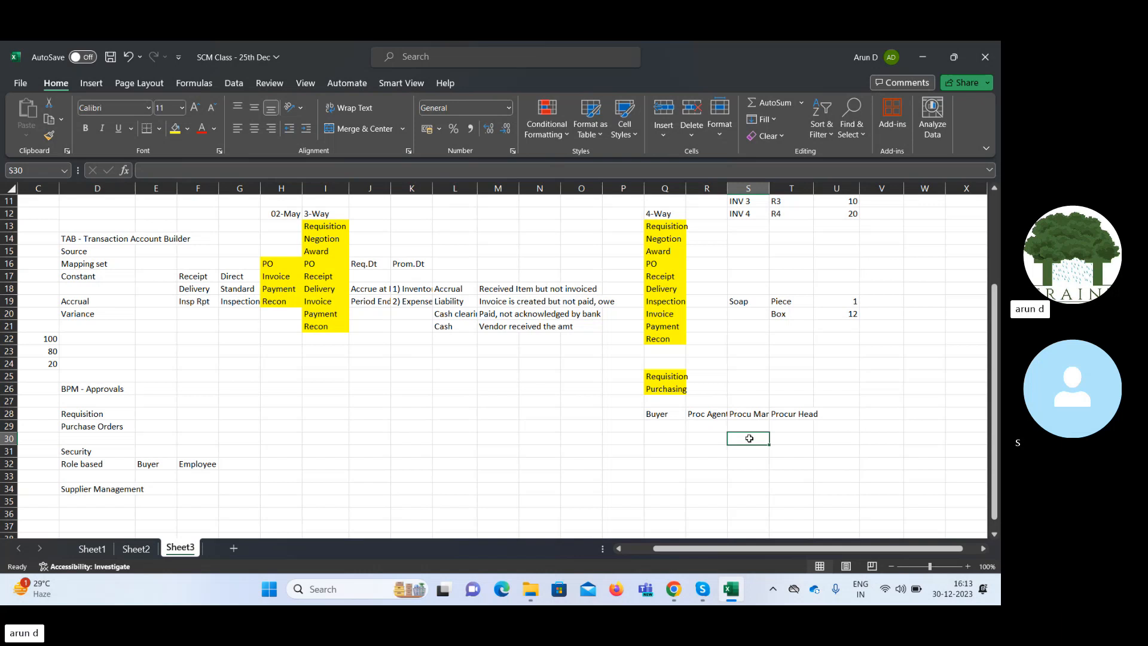
pyautogui.press('Left')
pyautogui.press('Left')
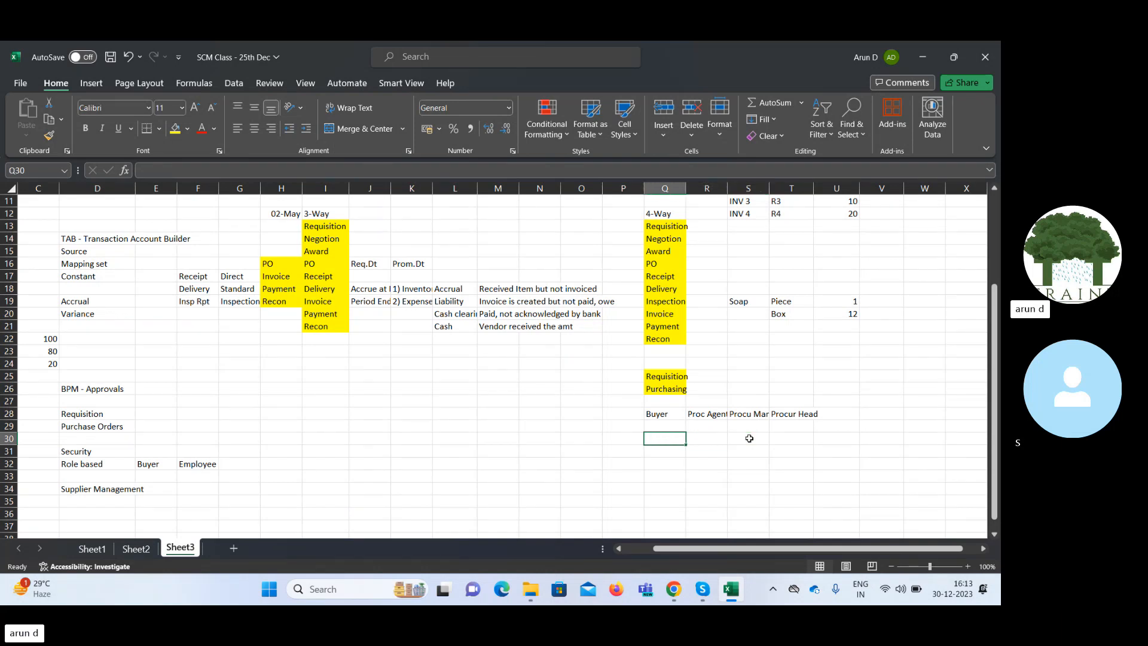
pyautogui.write('Rule')
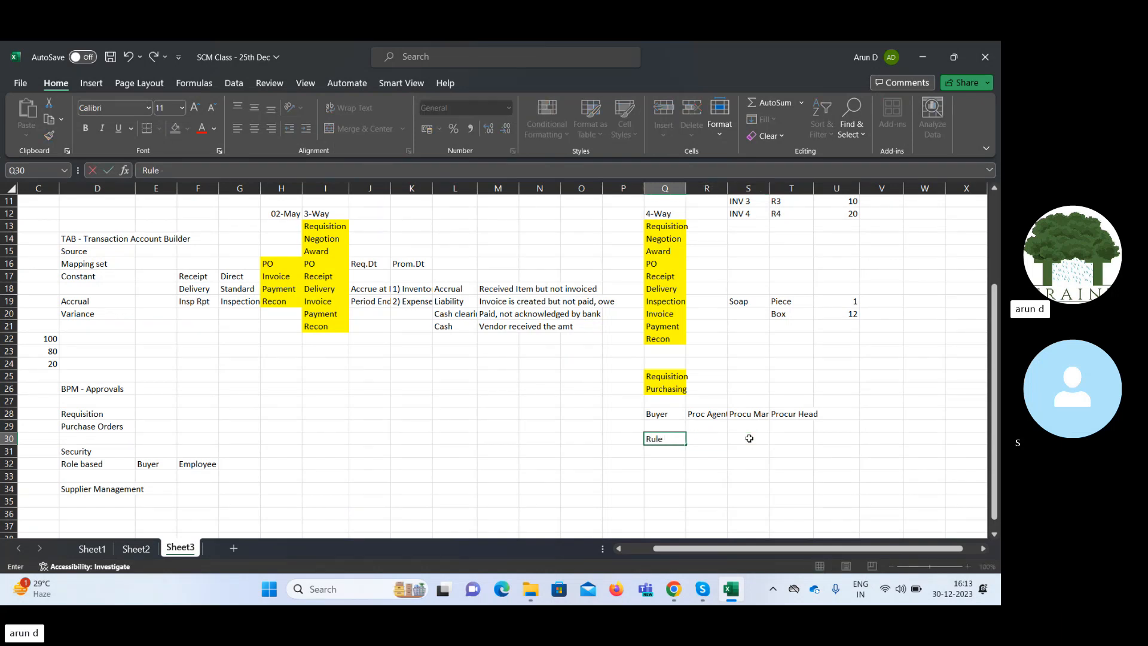
pyautogui.write(' - 1')
pyautogui.press('Tab')
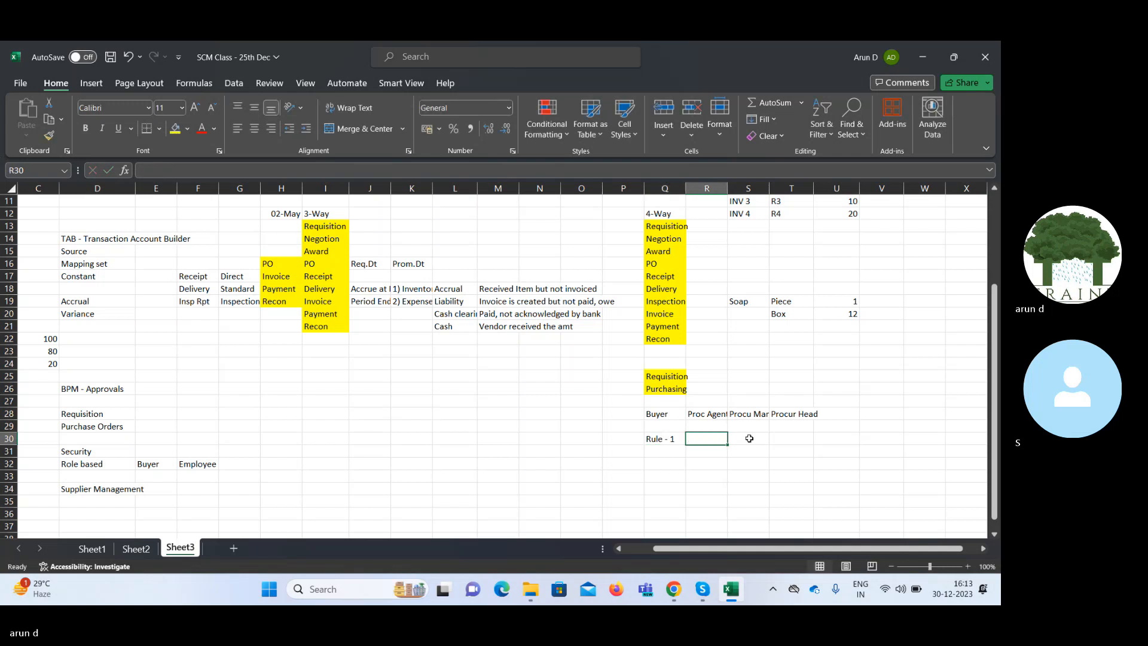
# Enter Auto Approved in cell Q31, directly below the Rule - 1 label.
pyautogui.press('Return')
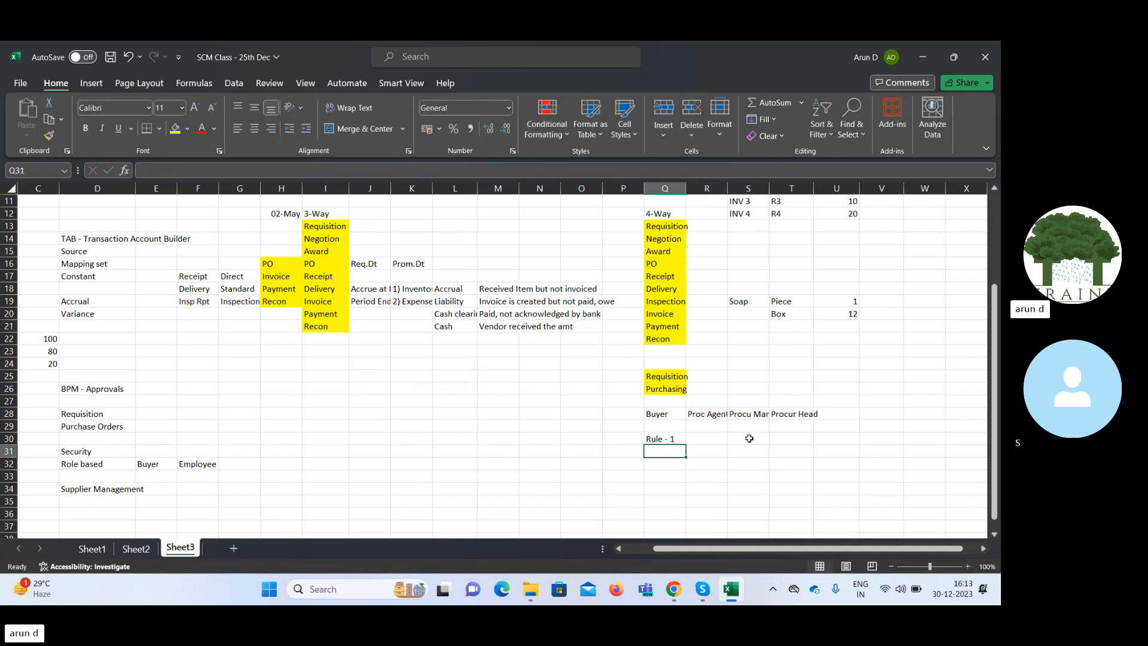
pyautogui.write('Aut')
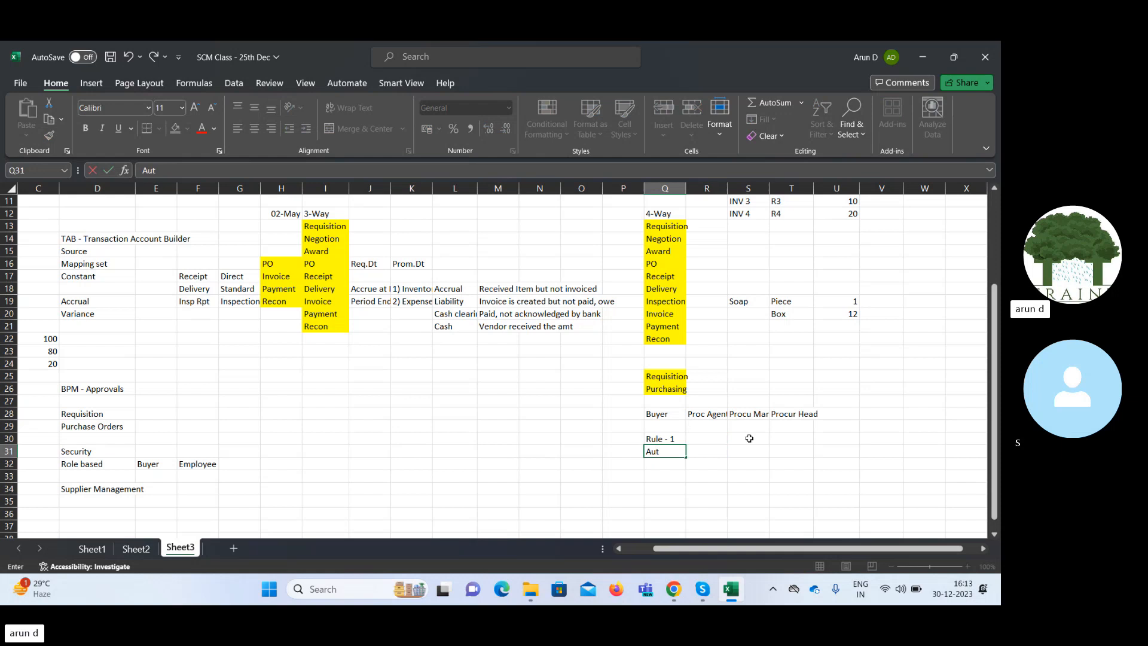
pyautogui.write('o Approved')
pyautogui.press('Tab')
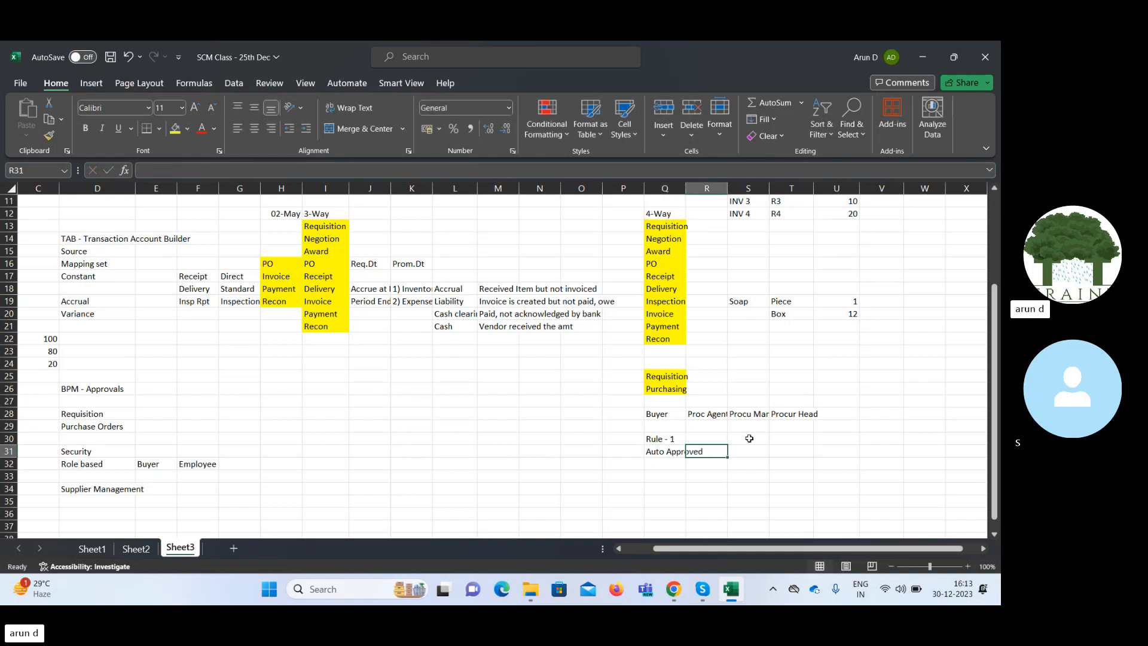
# Enter the row labels If in cell Q33 and Action in cell Q34 below Auto Approved.
pyautogui.press('Down')
pyautogui.press('Down')
pyautogui.press('Left')
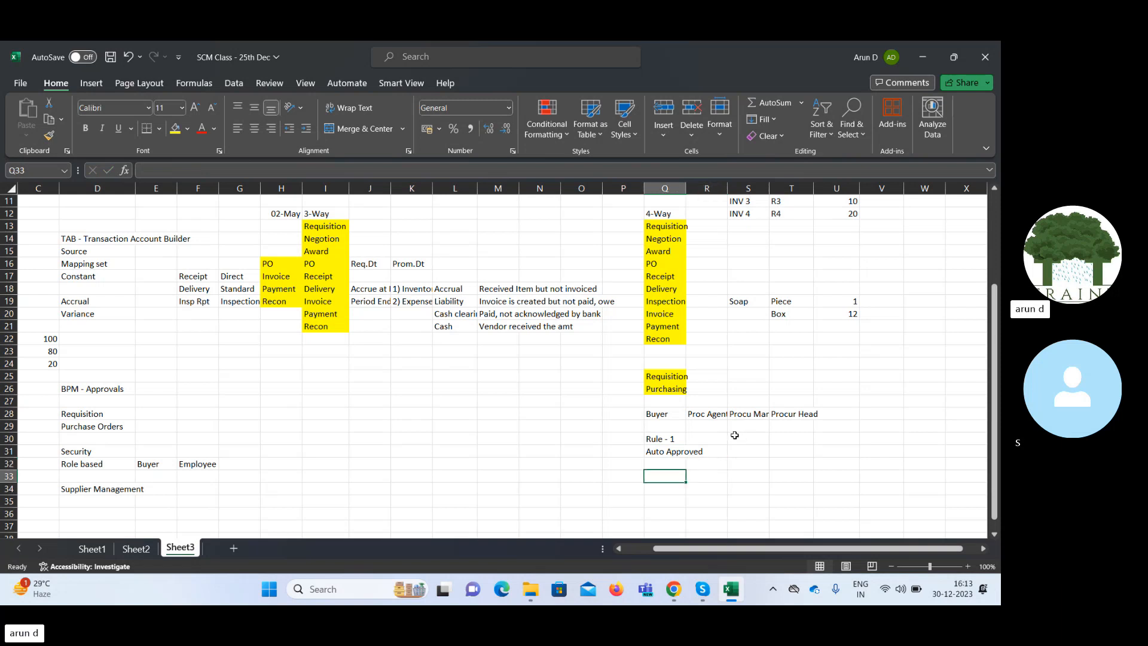
pyautogui.write('If')
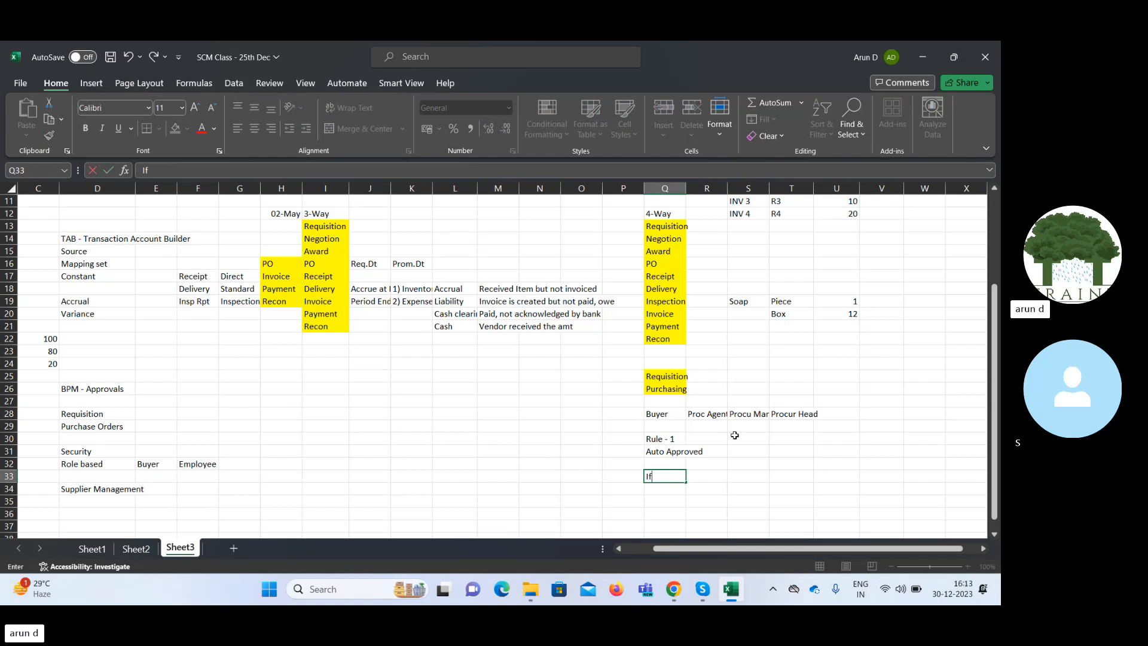
pyautogui.press('Return')
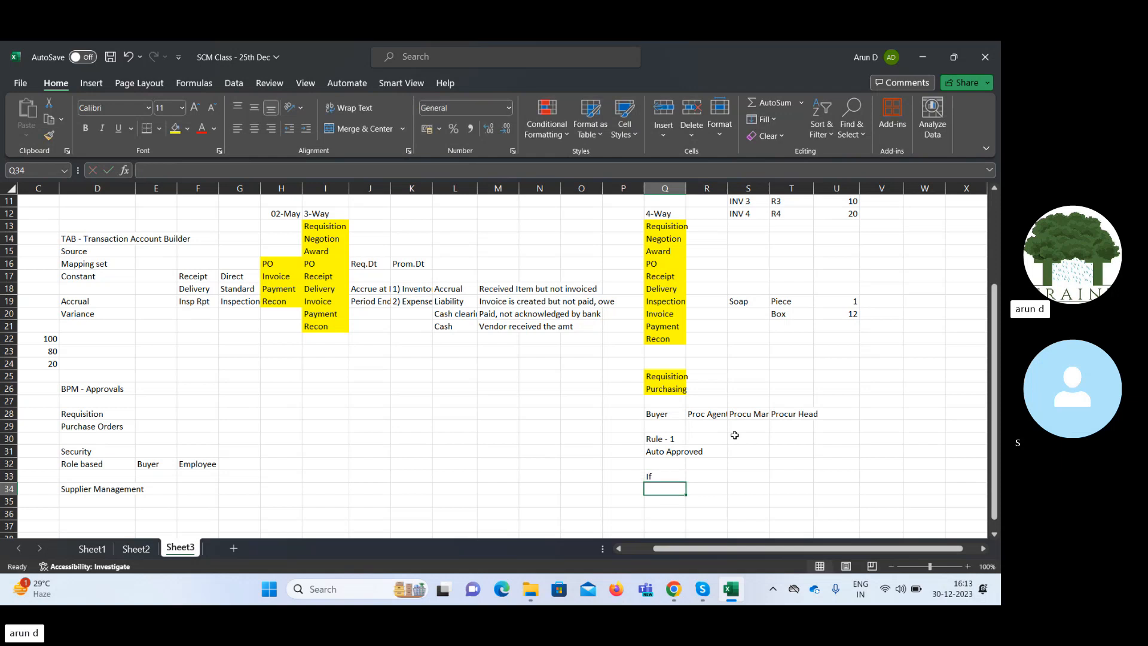
pyautogui.write('Action')
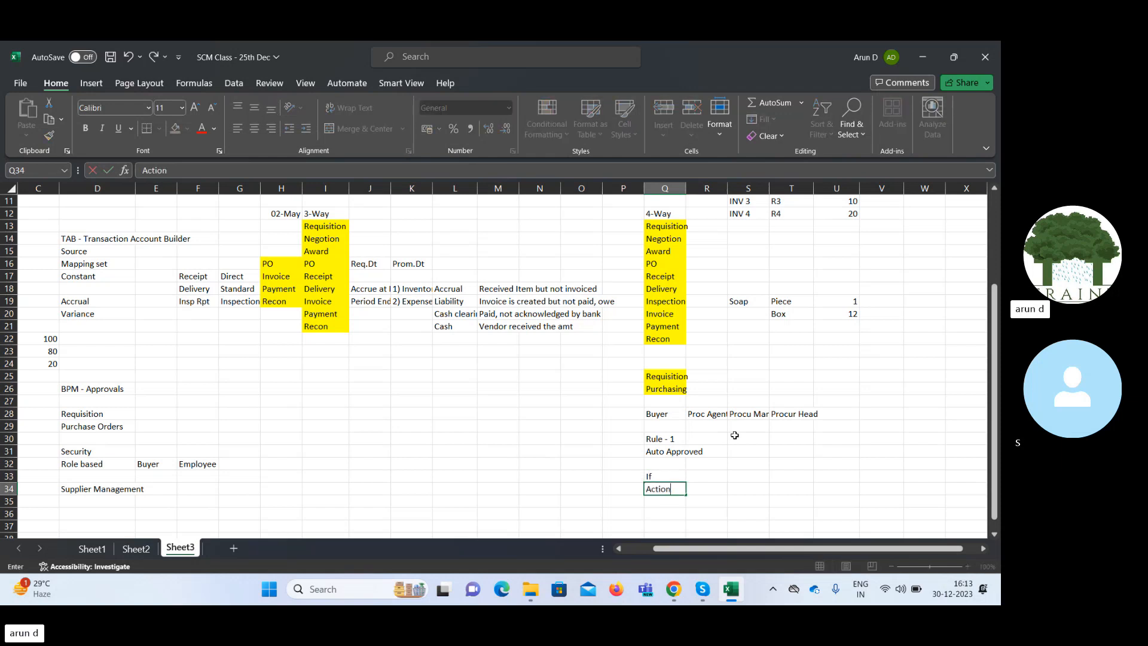
pyautogui.press('Tab')
# Enter the business unit condition BU - BP BU in cell R33, beside If.
pyautogui.press('Up')
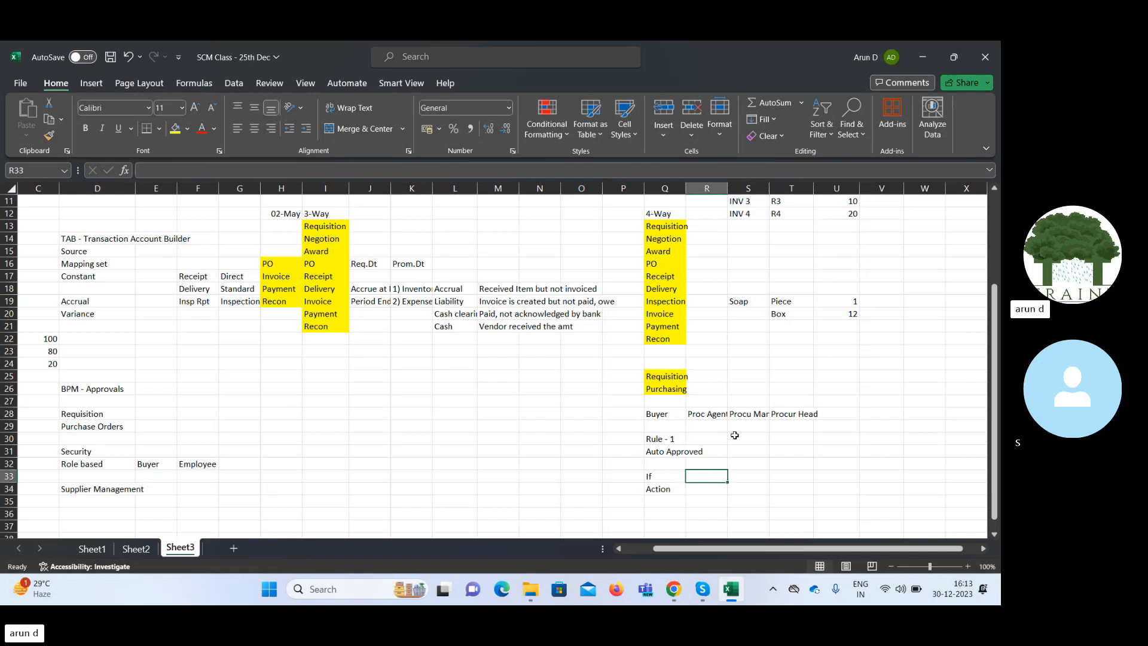
pyautogui.write('B')
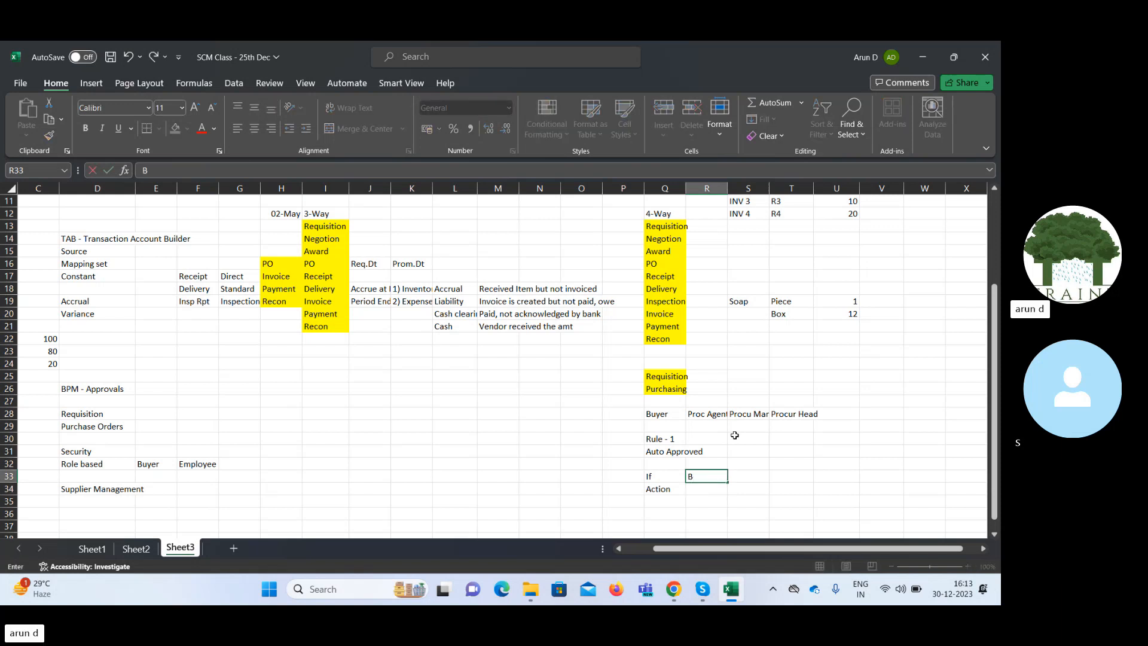
pyautogui.write('U - BP BU')
pyautogui.press('Tab')
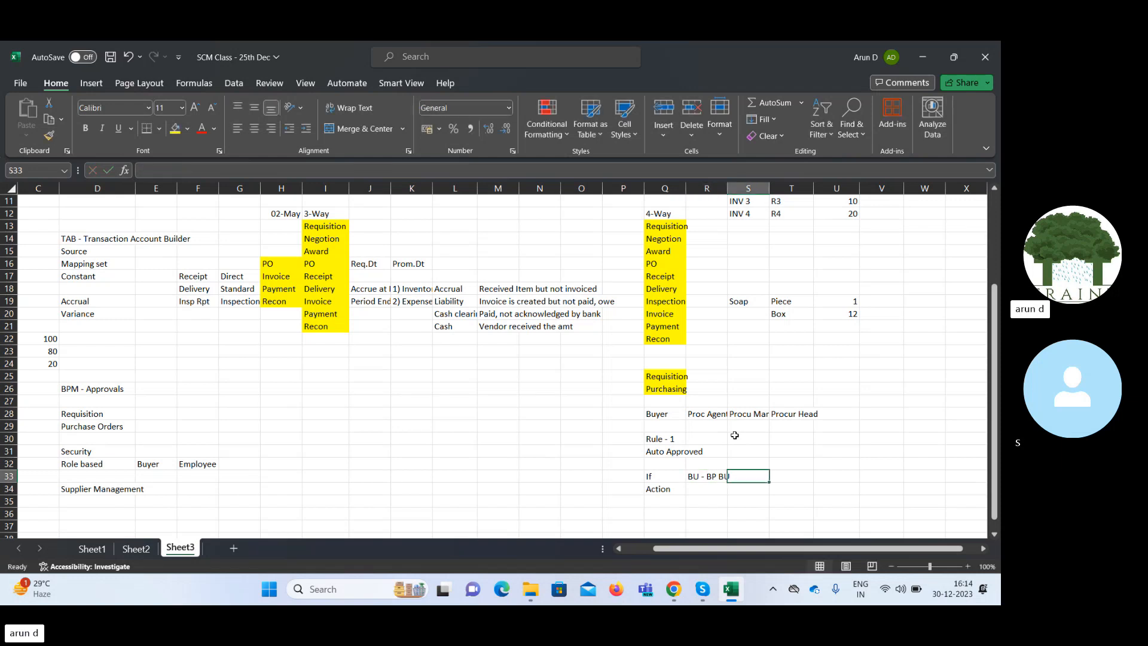
# Add the amount condition Amt <=500 in cell S33 of the If row.
pyautogui.write('Am')
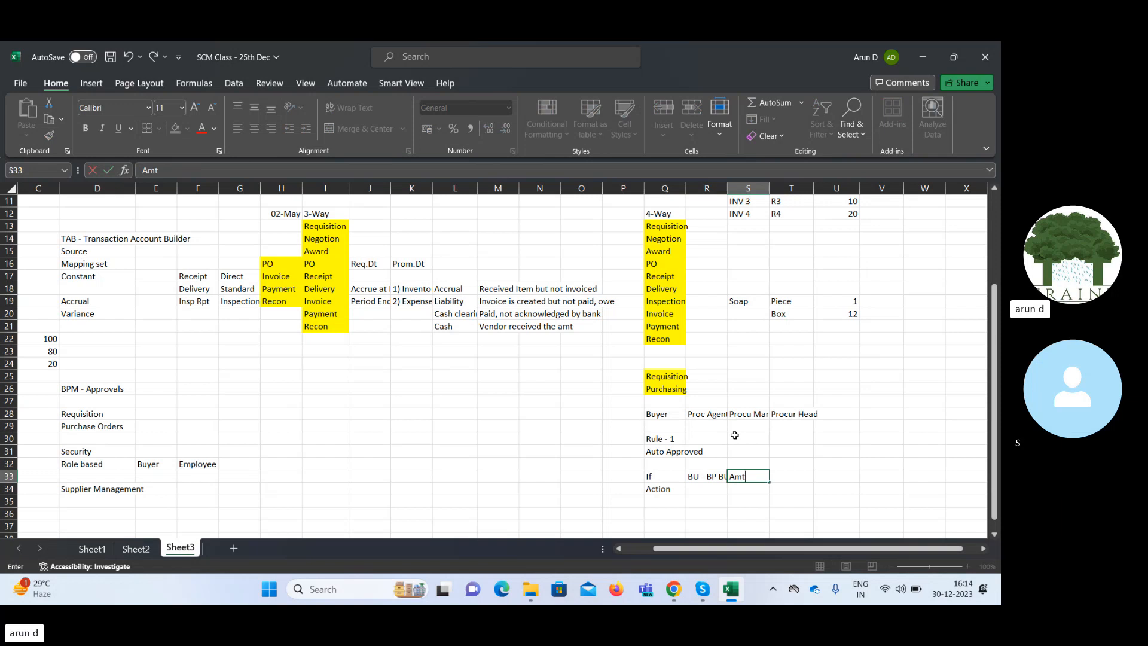
pyautogui.write('t <=500')
pyautogui.press('Tab')
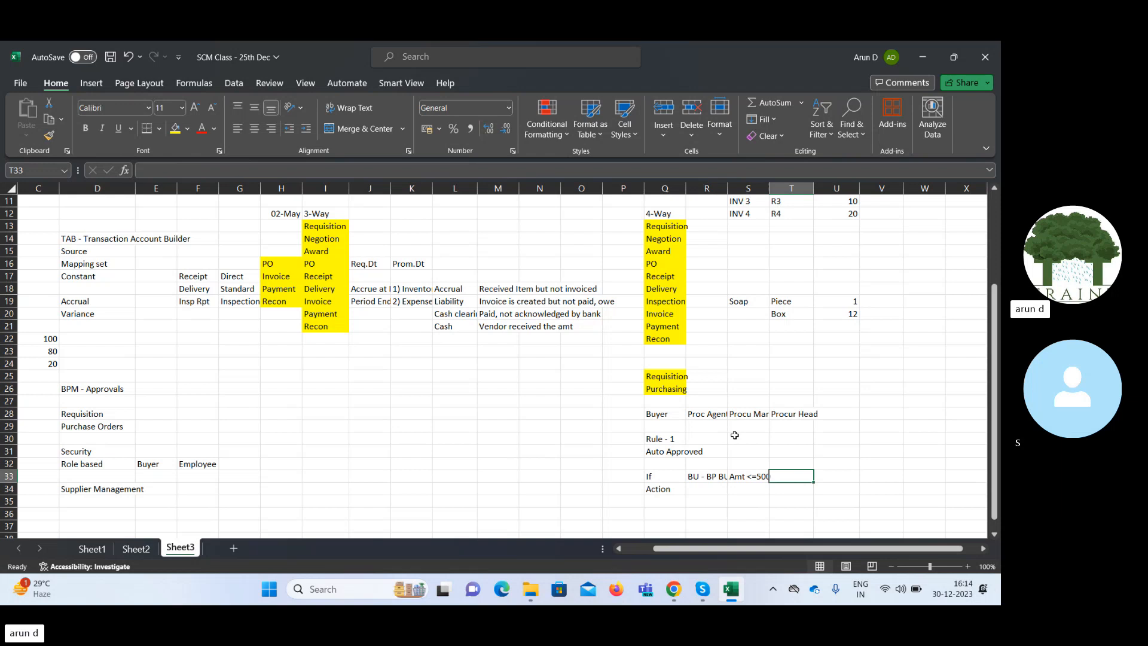
# Enter the buyer's name in cell T33 as the third condition of the If row.
pyautogui.write('Buer')
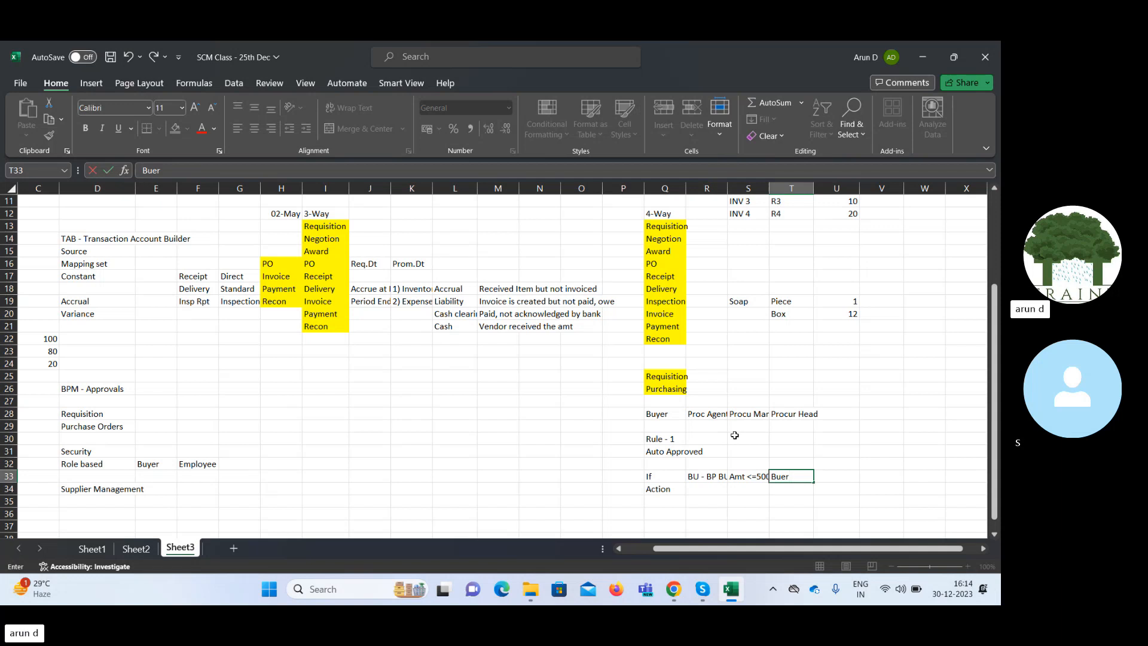
pyautogui.press('BackSpace')
pyautogui.press('BackSpace')
pyautogui.press('BackSpace')
pyautogui.press('BackSpace')
pyautogui.write('A')
pyautogui.press('BackSpace')
pyautogui.write('S')
pyautogui.press('BackSpace')
pyautogui.write('Anand')
pyautogui.press('Tab')
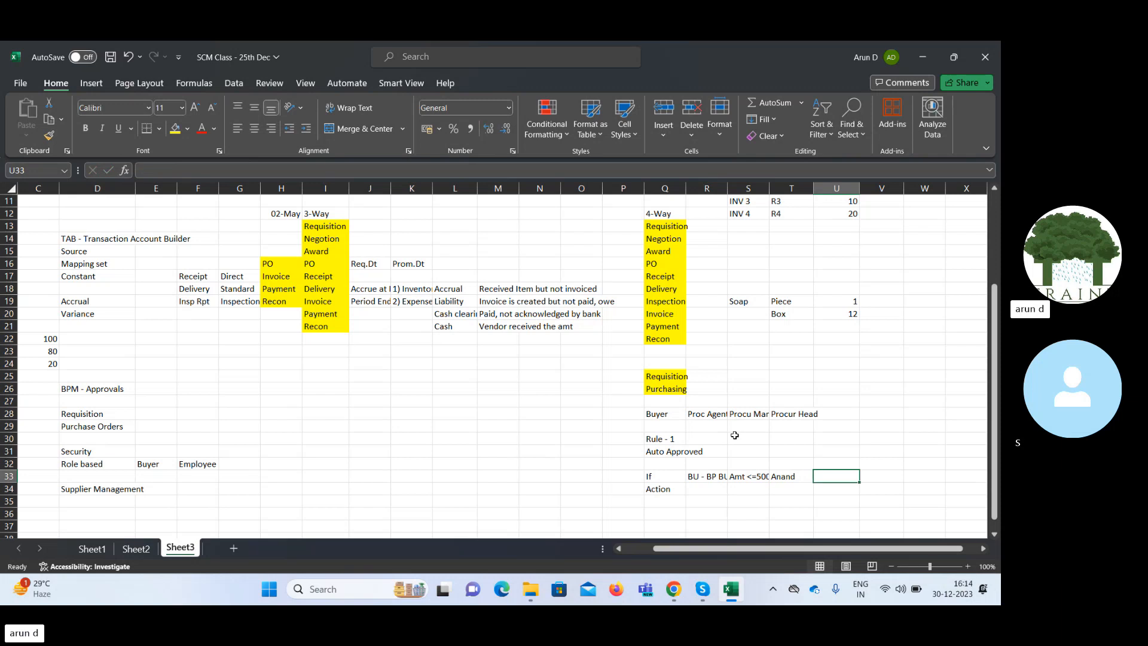
# Go back over the three conditions of the first If row and select R33:T33.
pyautogui.press('Left')
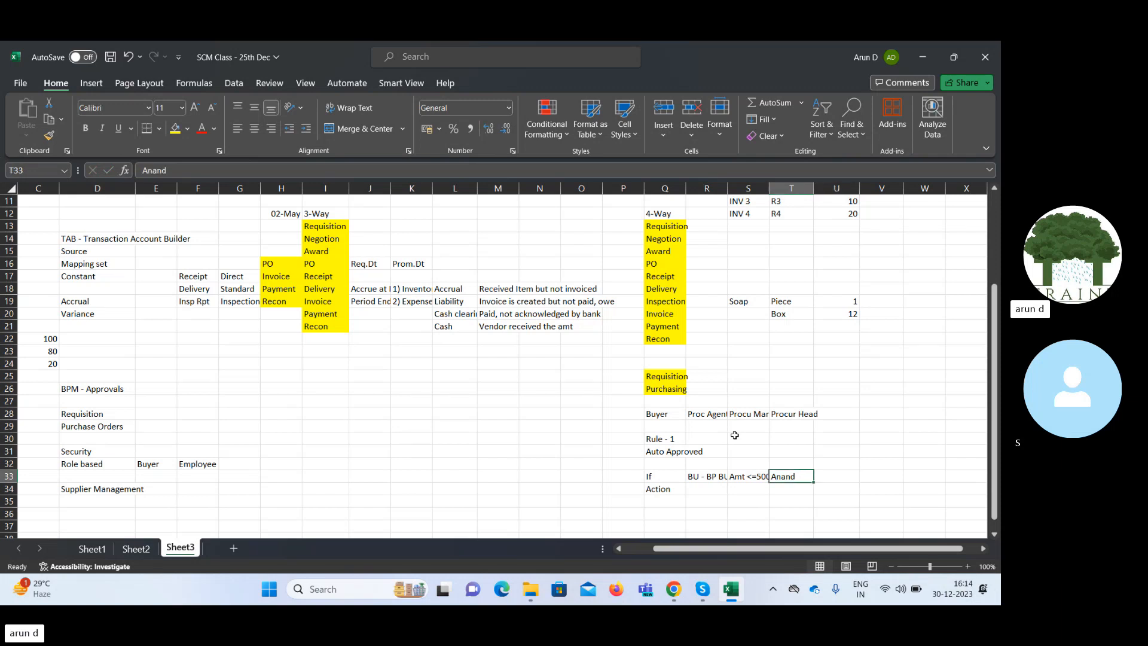
pyautogui.press('Left')
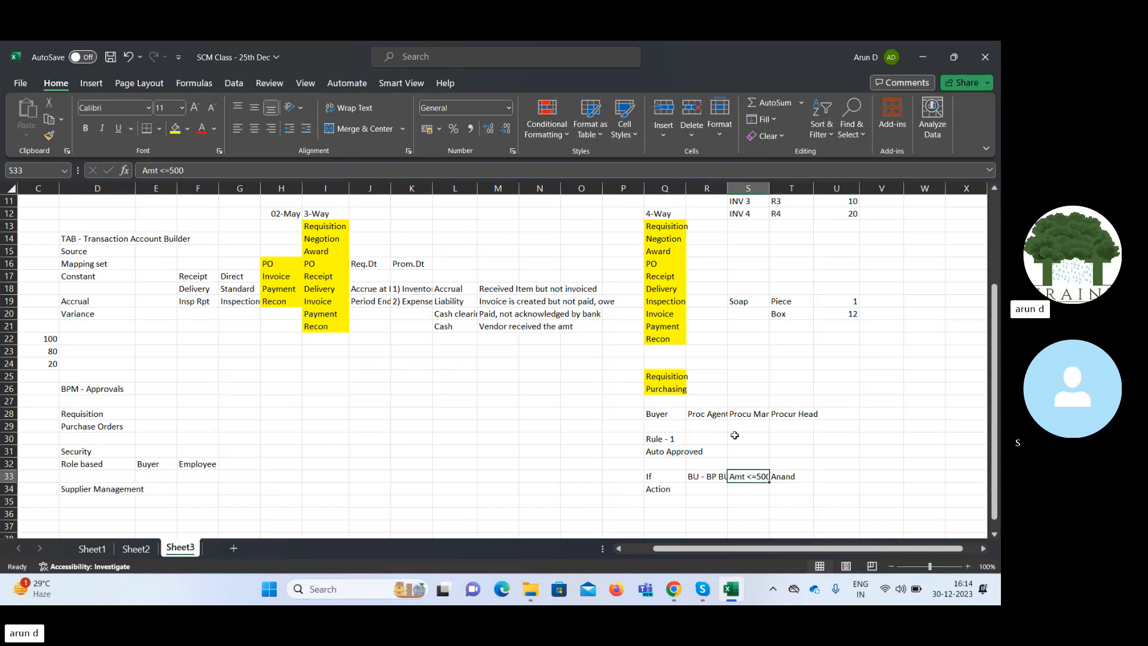
pyautogui.press('Up')
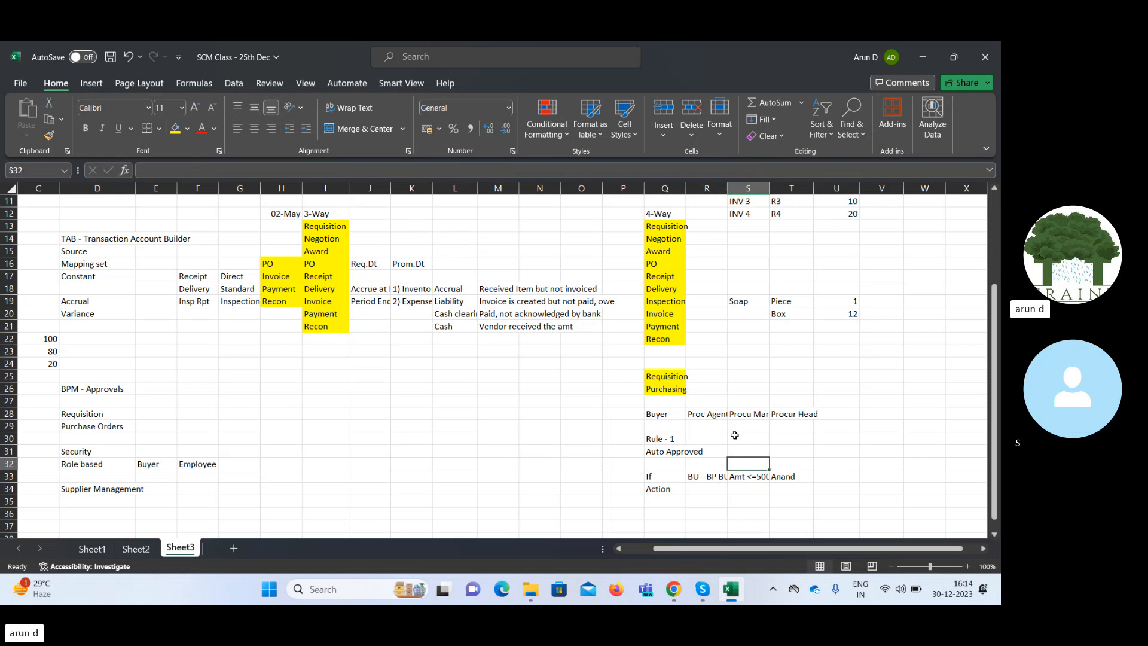
pyautogui.press('Down')
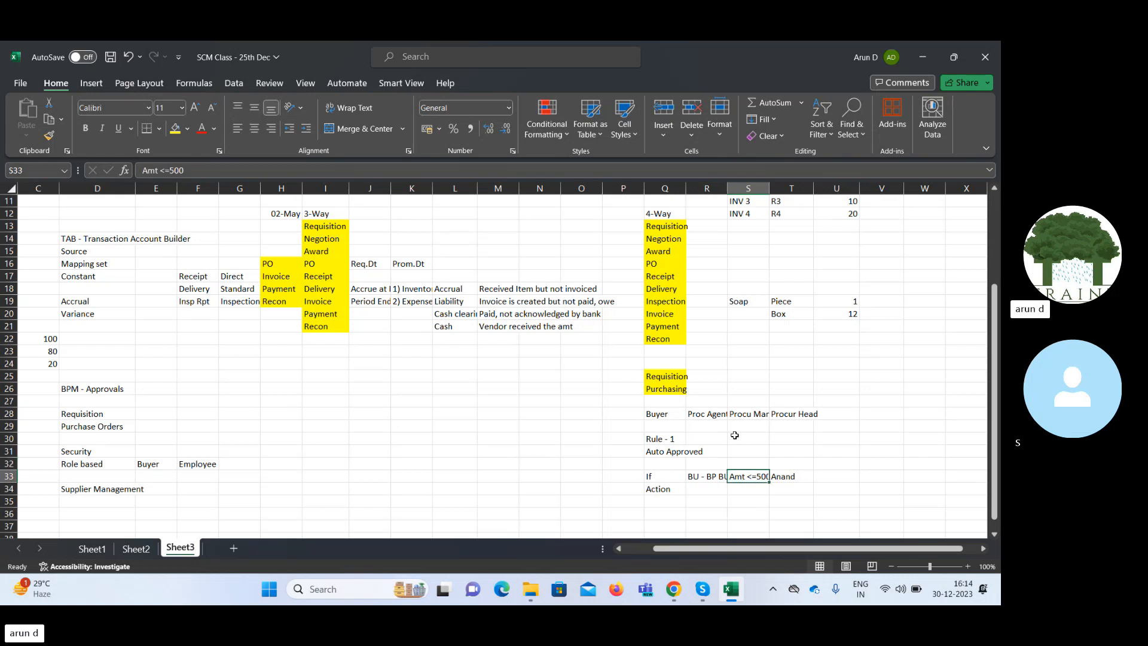
pyautogui.press('Left')
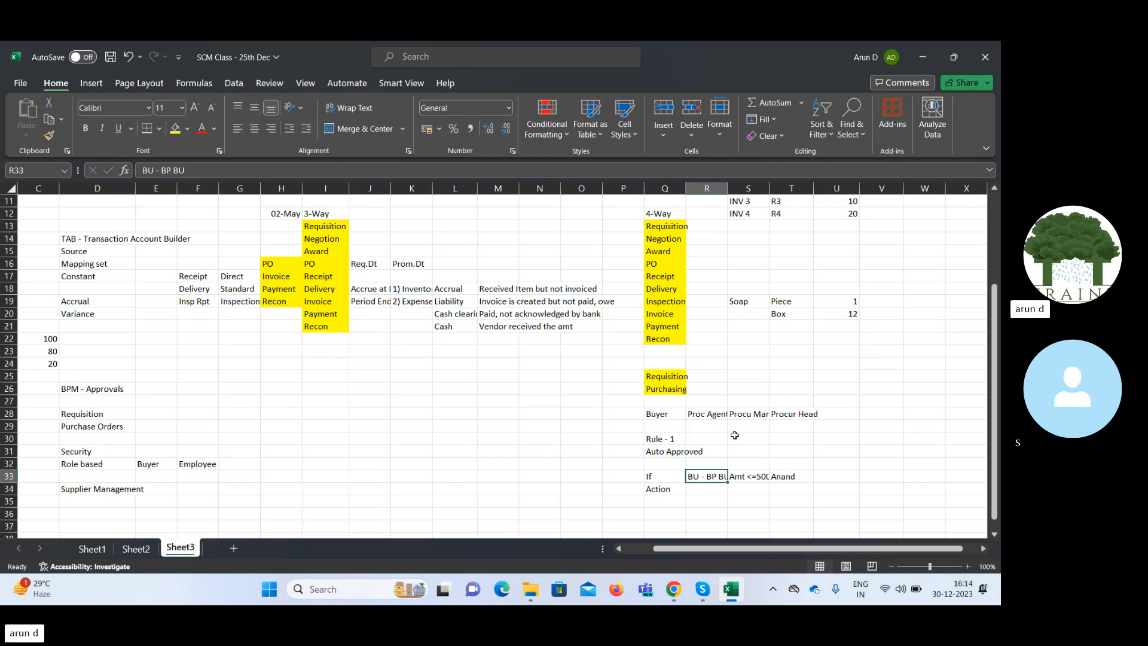
pyautogui.hotkey('shift', 'Right')
pyautogui.hotkey('shift', 'Right')
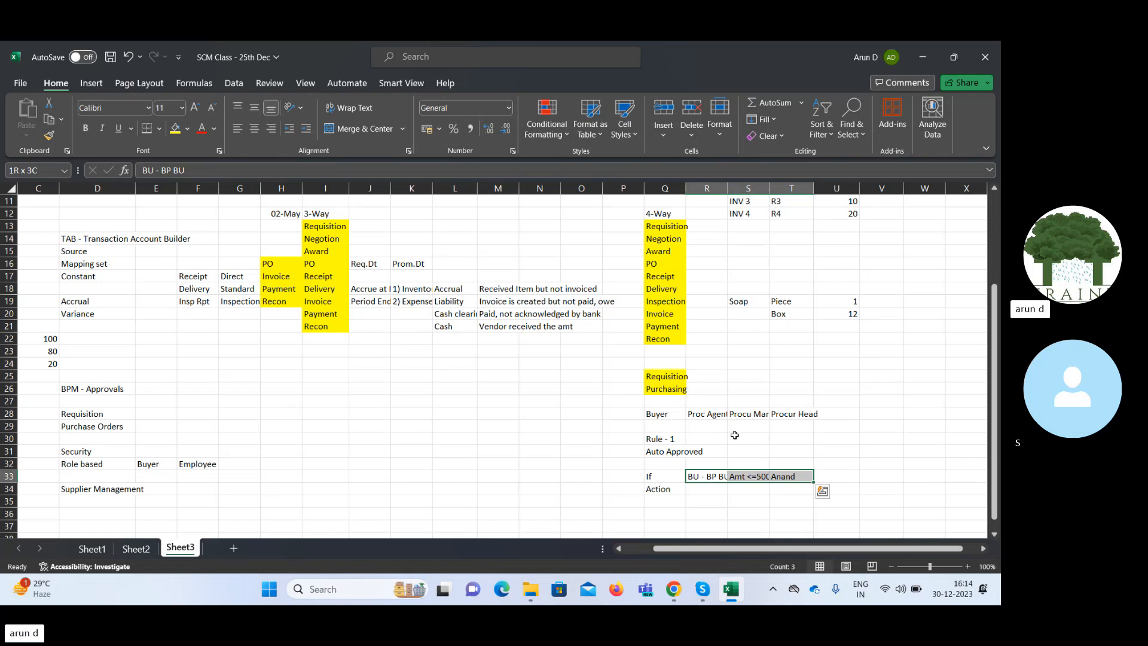
# Enter Auto Approve in cell R34 as the action of the first rule condition.
pyautogui.press('Down')
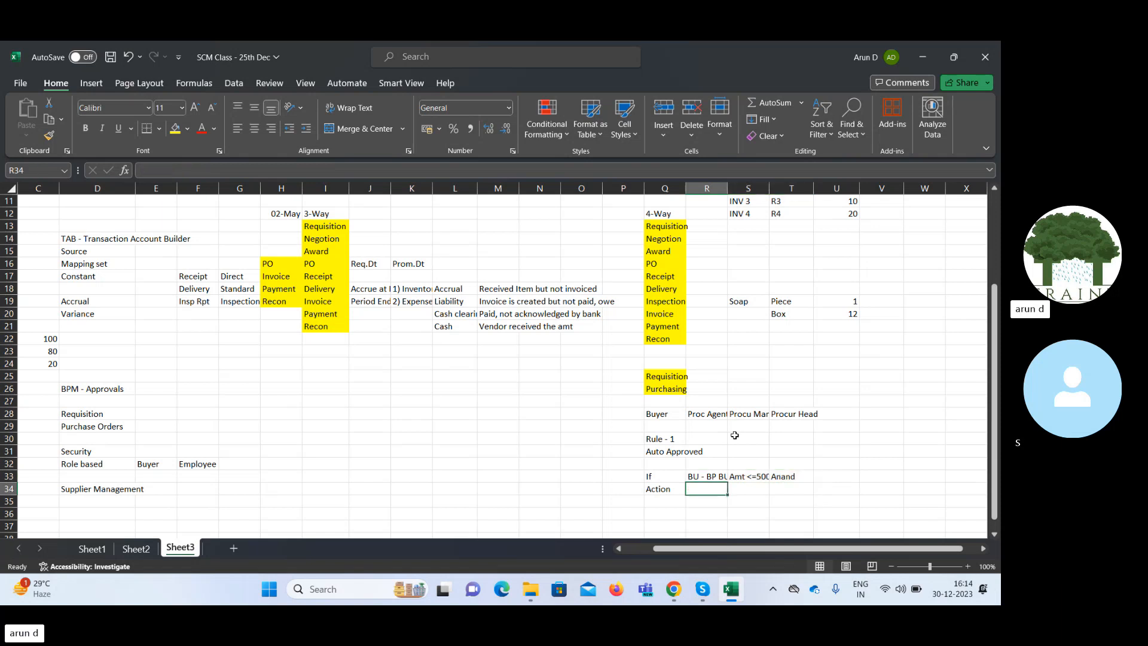
pyautogui.write('Auto ')
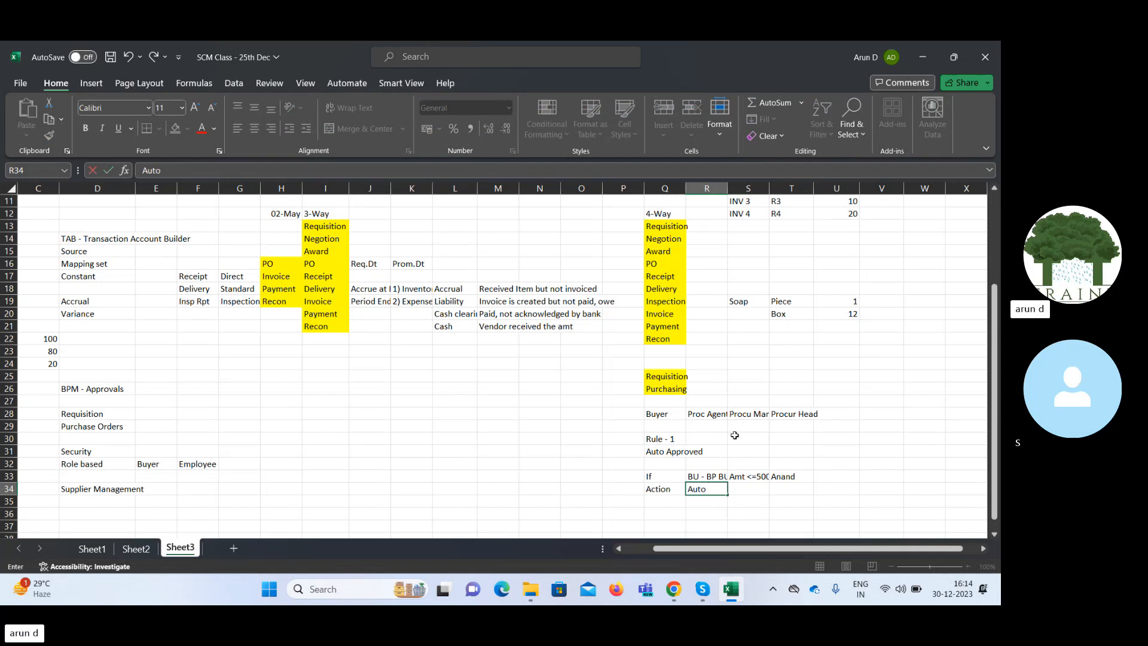
pyautogui.write('Approve')
pyautogui.press('Tab')
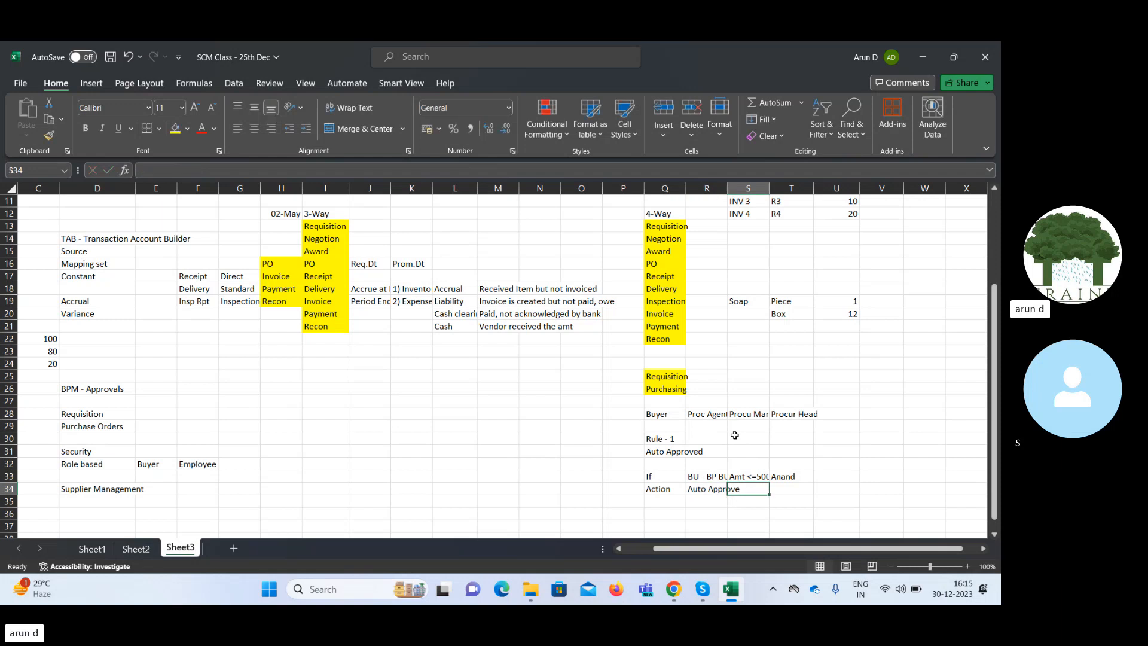
# Start a second condition block with the labels If in cell Q36 and Action in cell Q37.
pyautogui.press('Down')
pyautogui.press('Down')
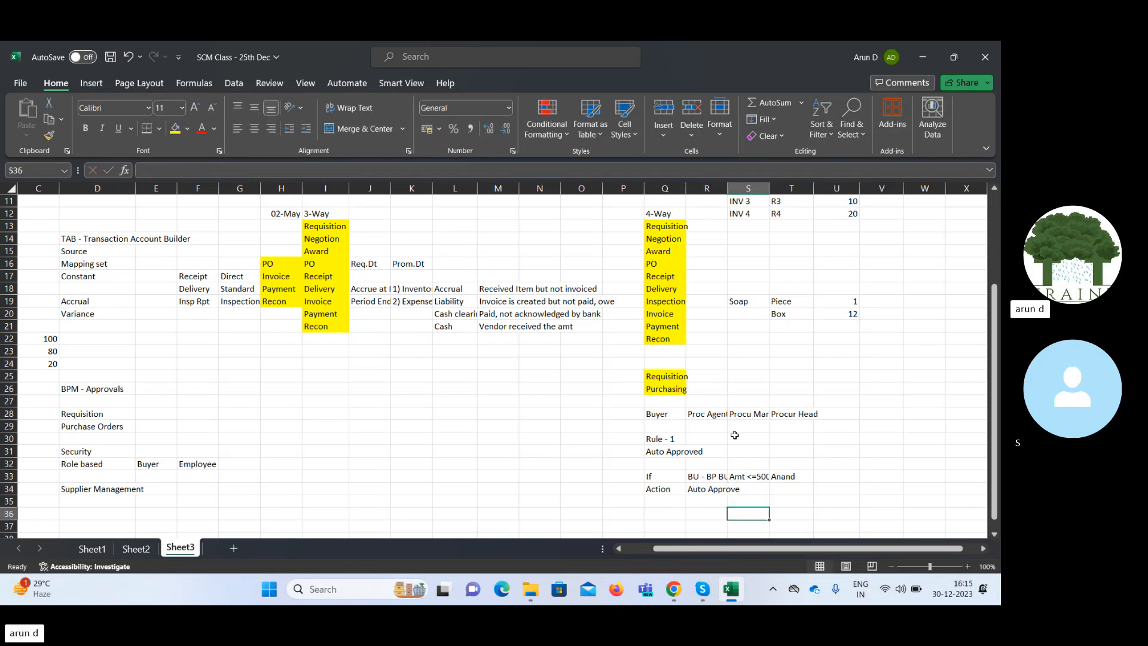
pyautogui.press('Left')
pyautogui.press('Left')
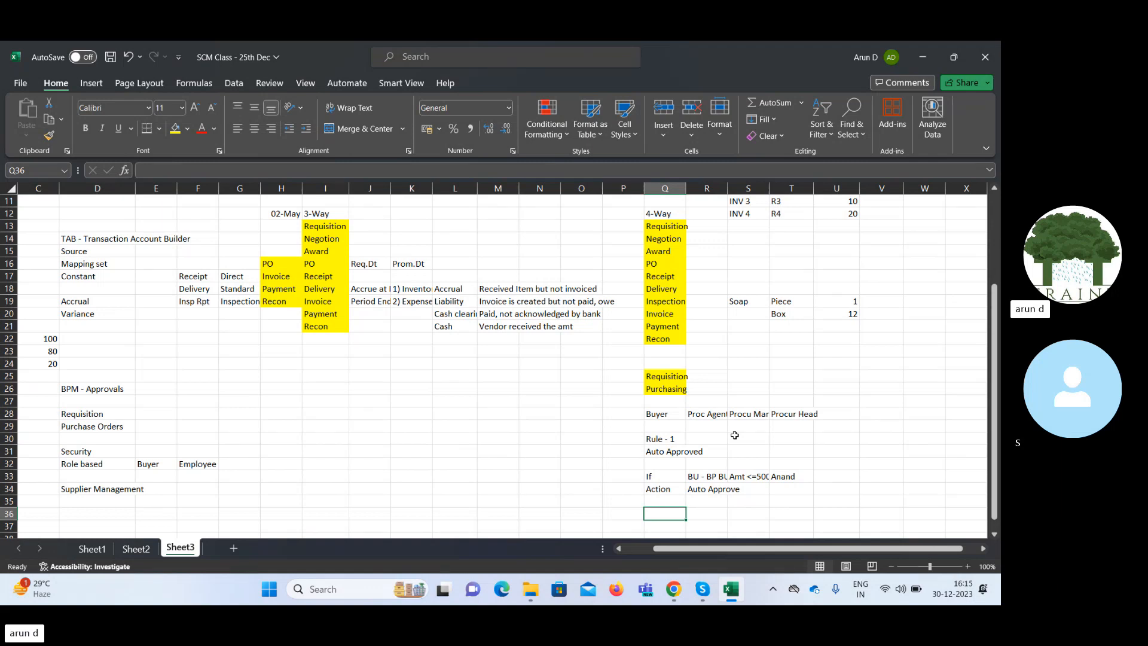
pyautogui.write('If')
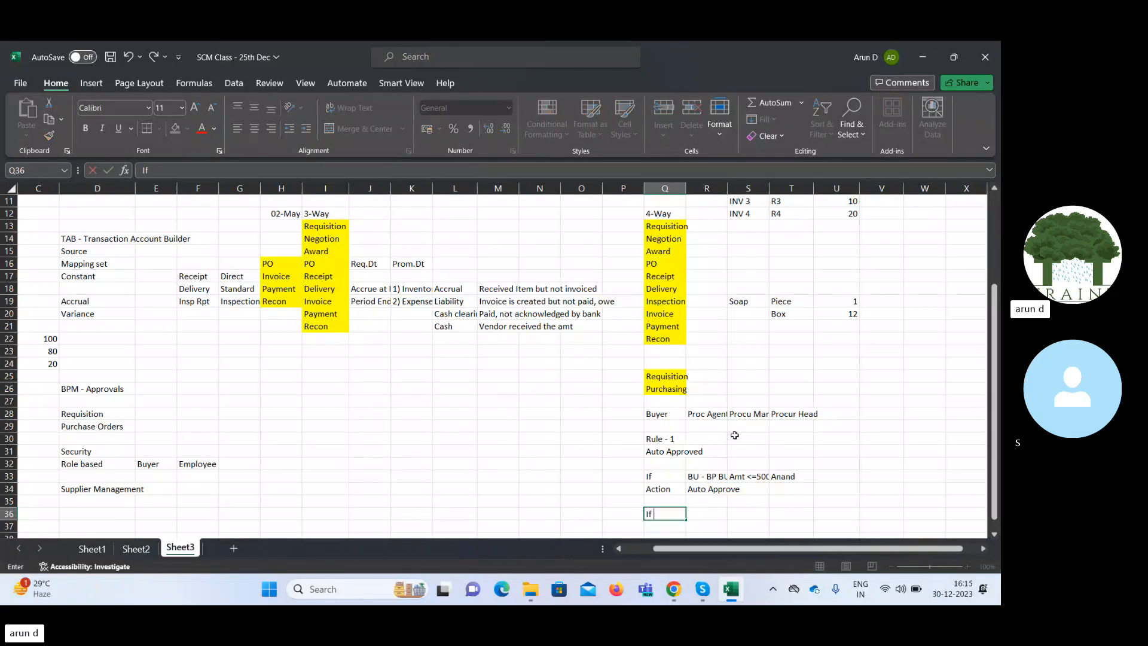
pyautogui.press('Return')
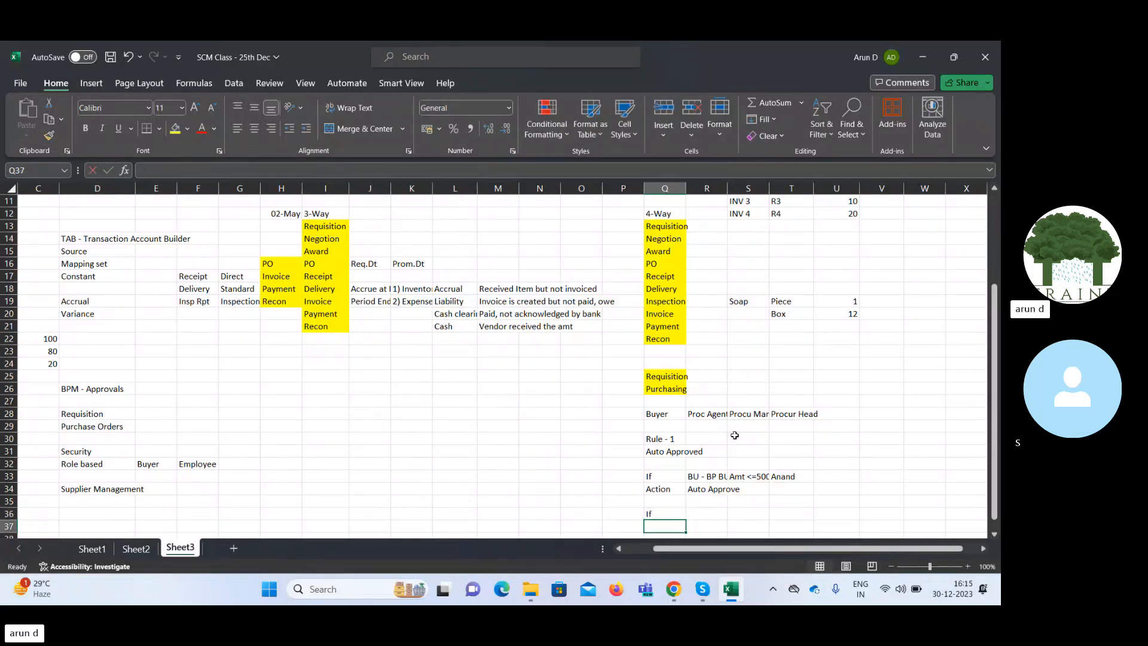
pyautogui.write('Action')
pyautogui.press('Tab')
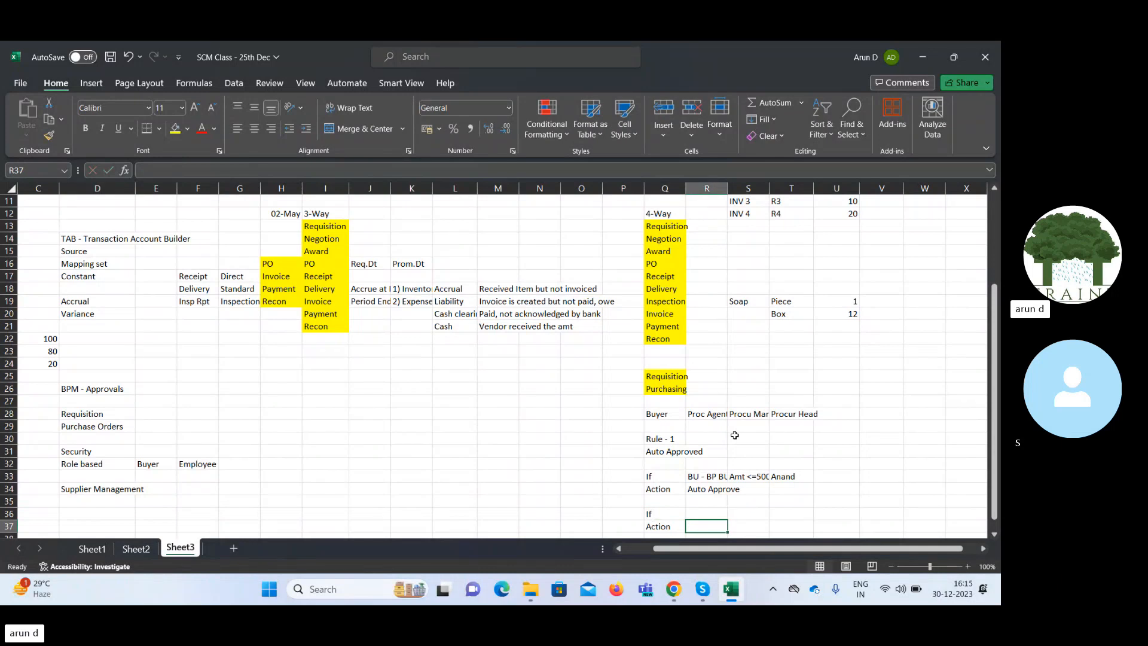
# Copy the three conditions in R33:T33 to the second If row, starting at R36.
pyautogui.press('Up')
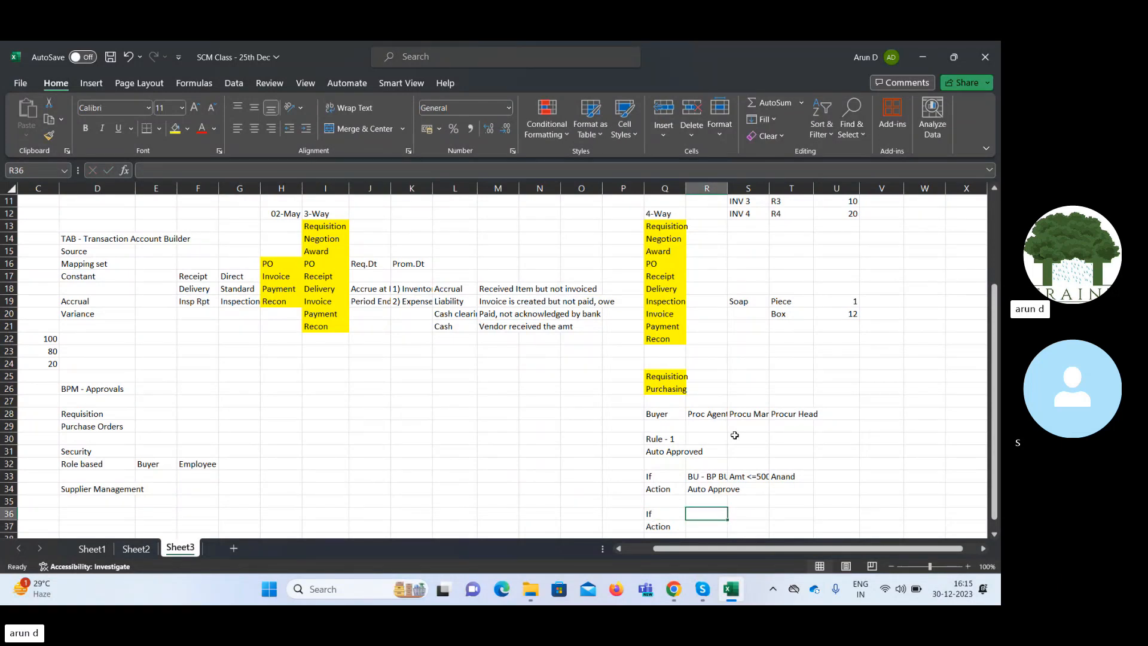
pyautogui.press('Up')
pyautogui.press('Up')
pyautogui.press('Up')
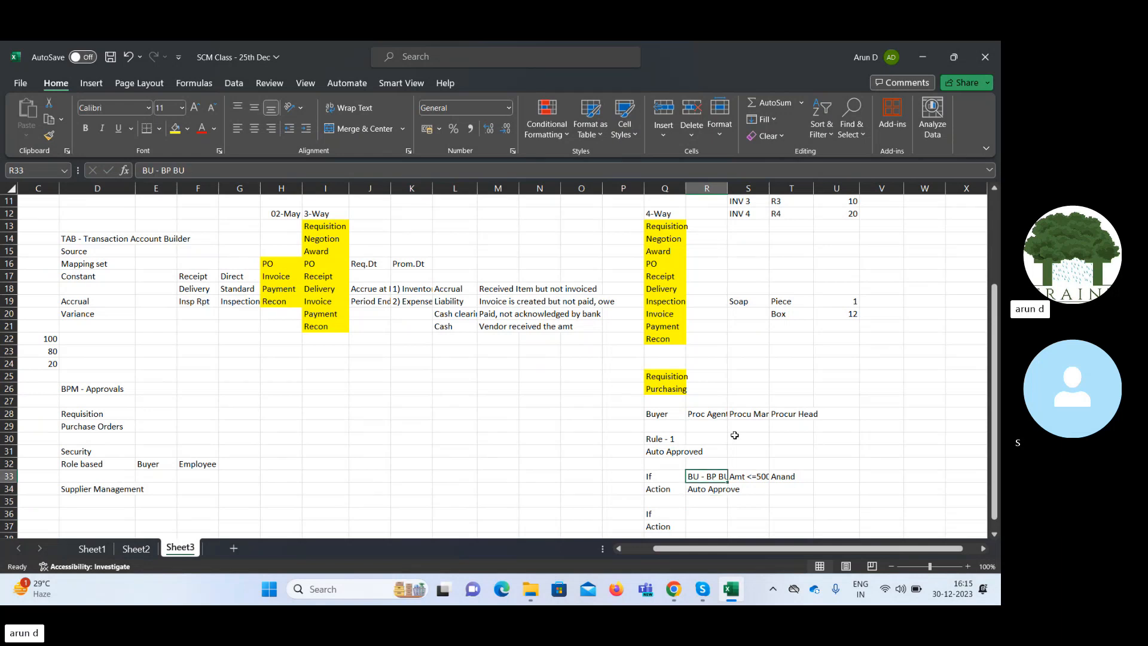
pyautogui.hotkey('shift', 'Right')
pyautogui.hotkey('shift', 'Right')
pyautogui.hotkey('ctrl', 'c')
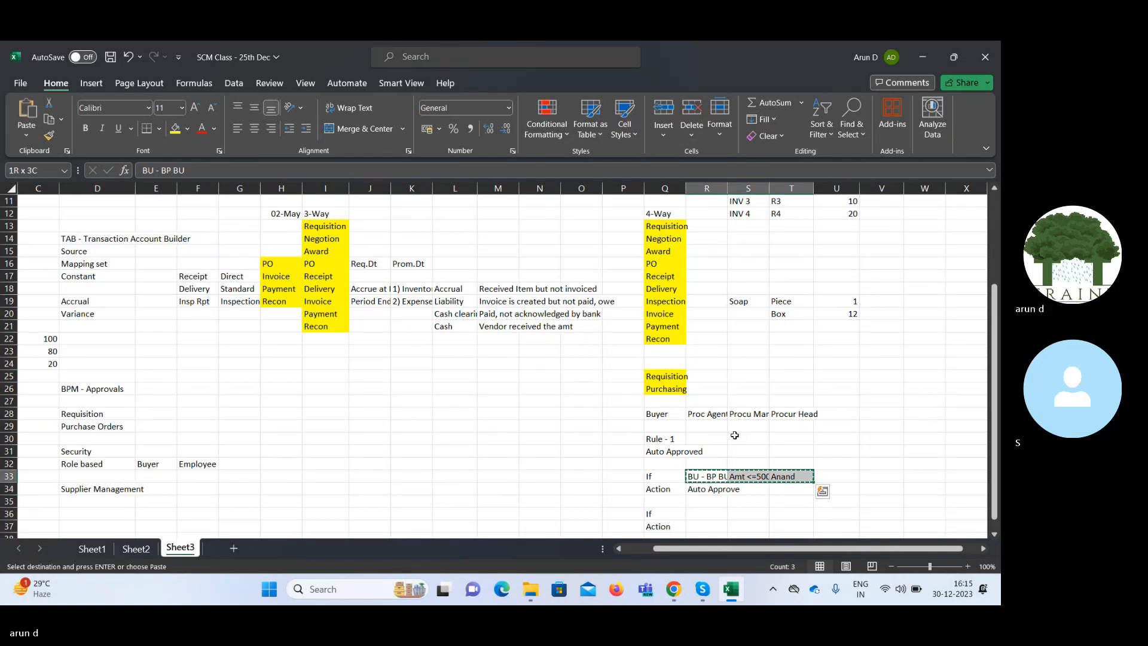
pyautogui.press('Down')
pyautogui.press('Down')
pyautogui.press('Down')
pyautogui.hotkey('ctrl', 'v')
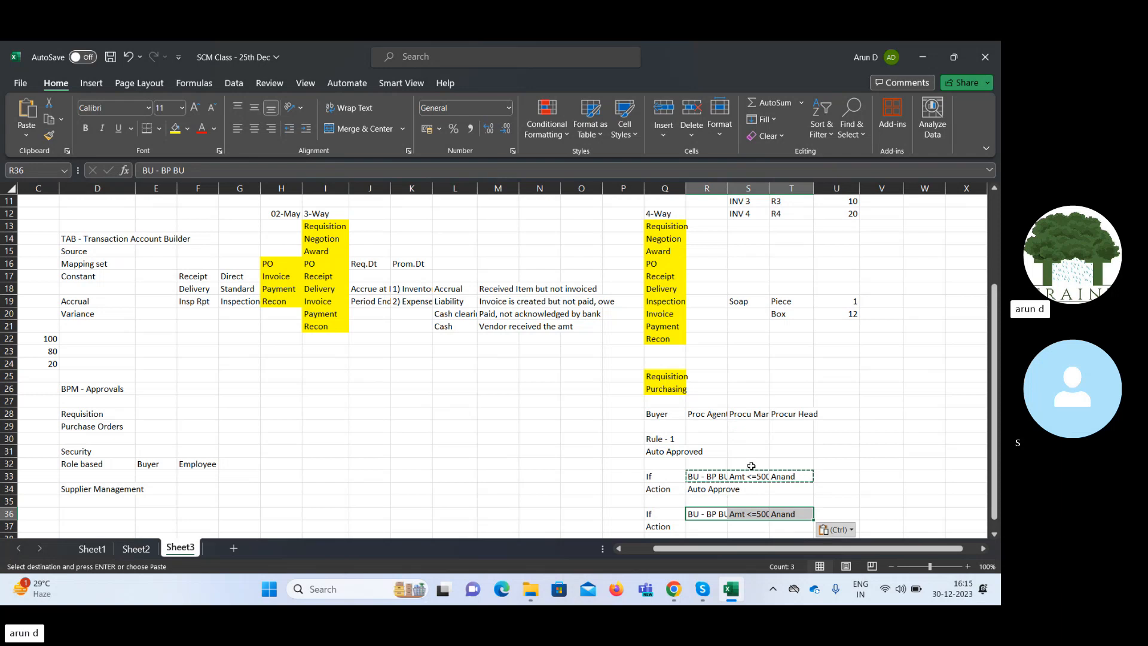
# Change the amount condition in cell S36 to Amt <=10000.
pyautogui.click(751, 516)
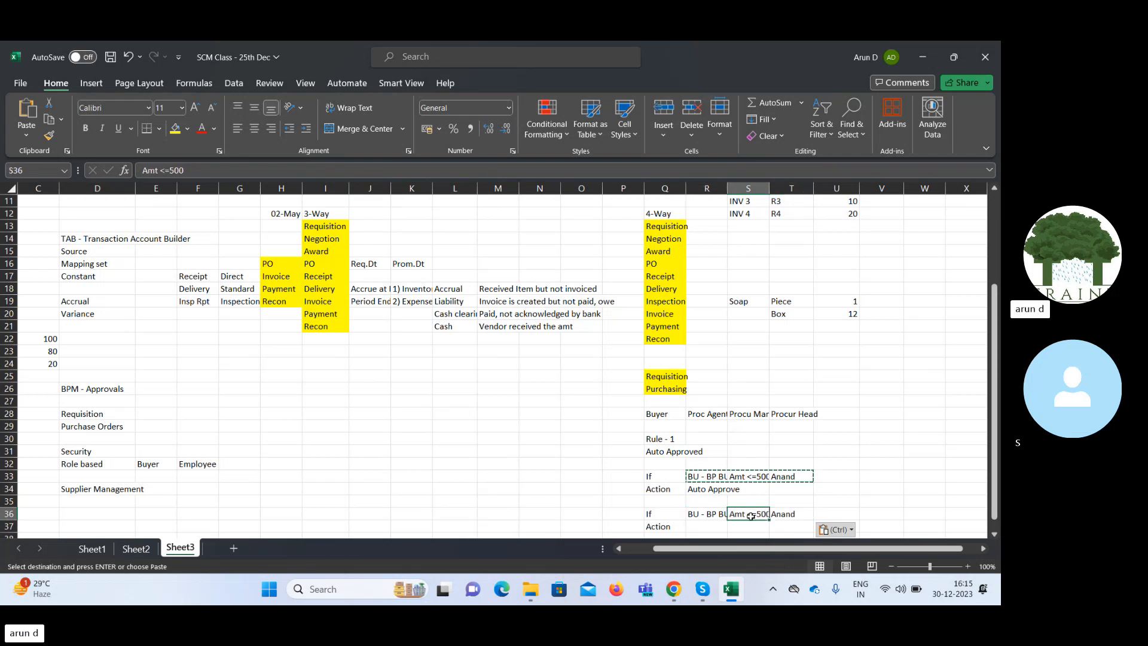
pyautogui.doubleClick(755, 516)
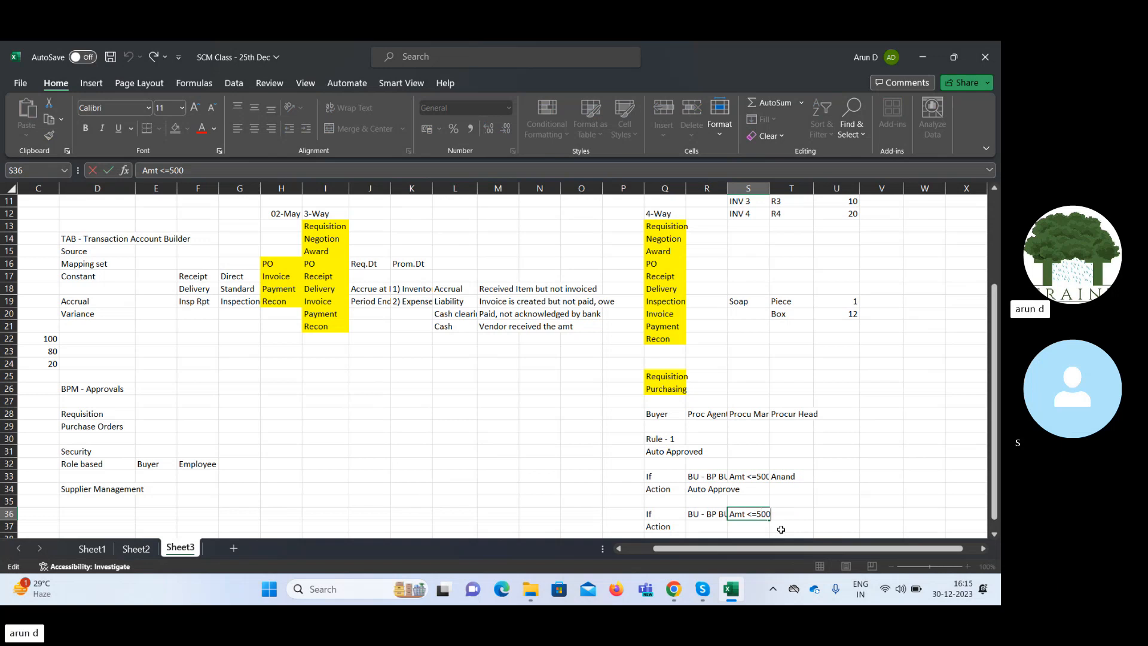
pyautogui.press('BackSpace')
pyautogui.press('BackSpace')
pyautogui.press('BackSpace')
pyautogui.write('10000')
pyautogui.press('Tab')
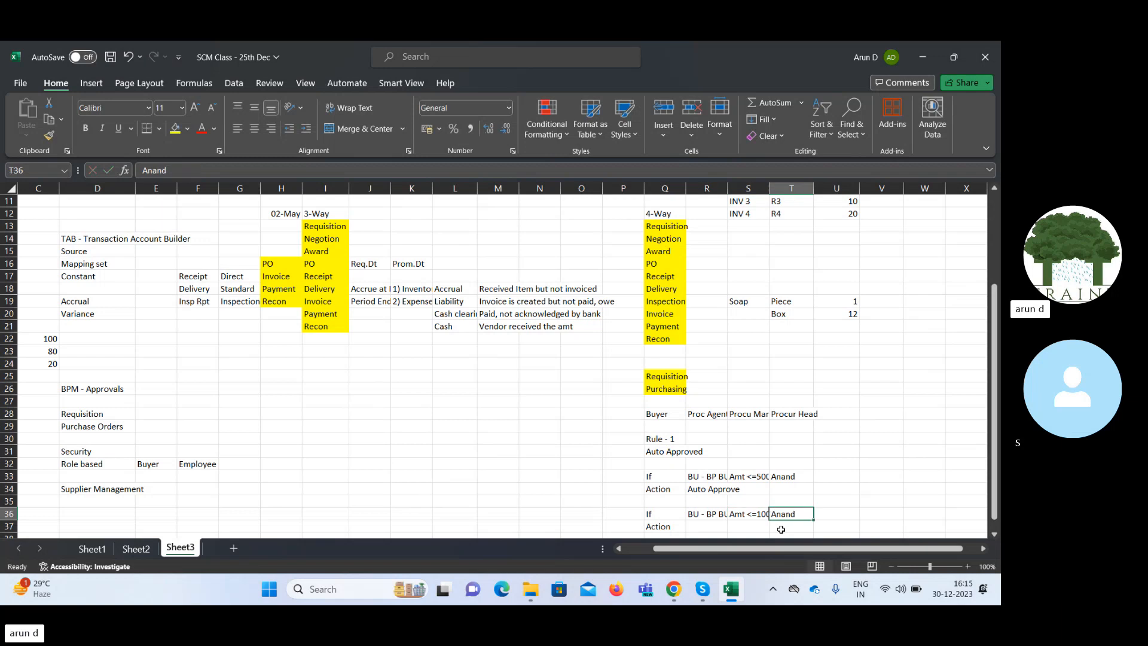
# Enter Sup. Hier in cell R37 as the action of the second rule condition.
pyautogui.press('Left')
pyautogui.press('Left')
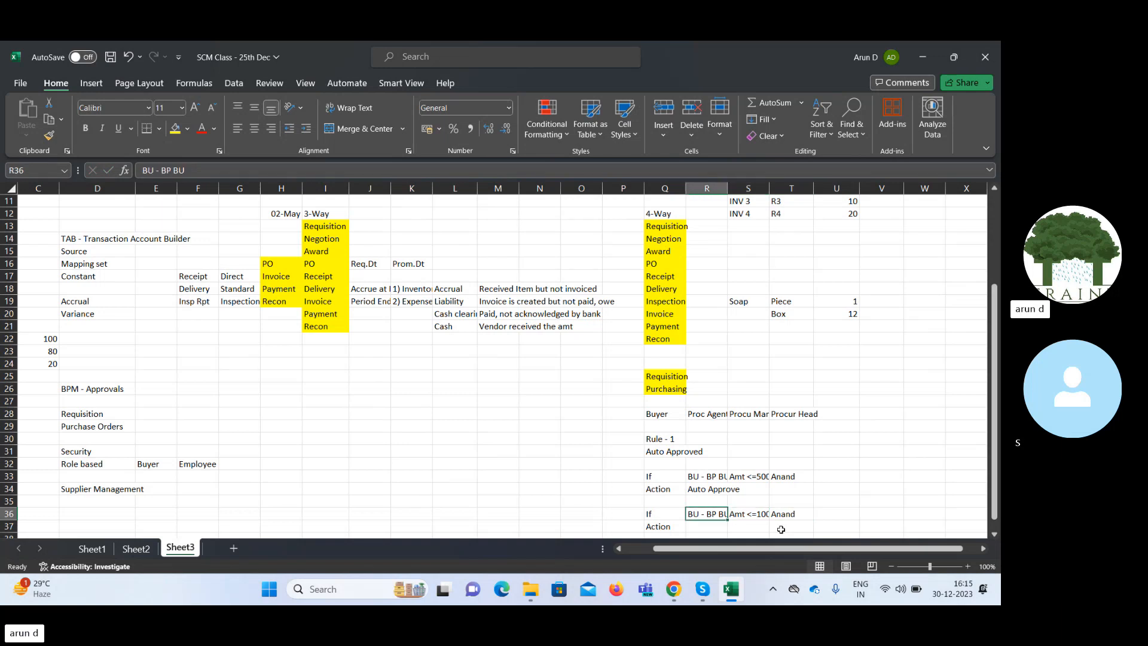
pyautogui.press('Down')
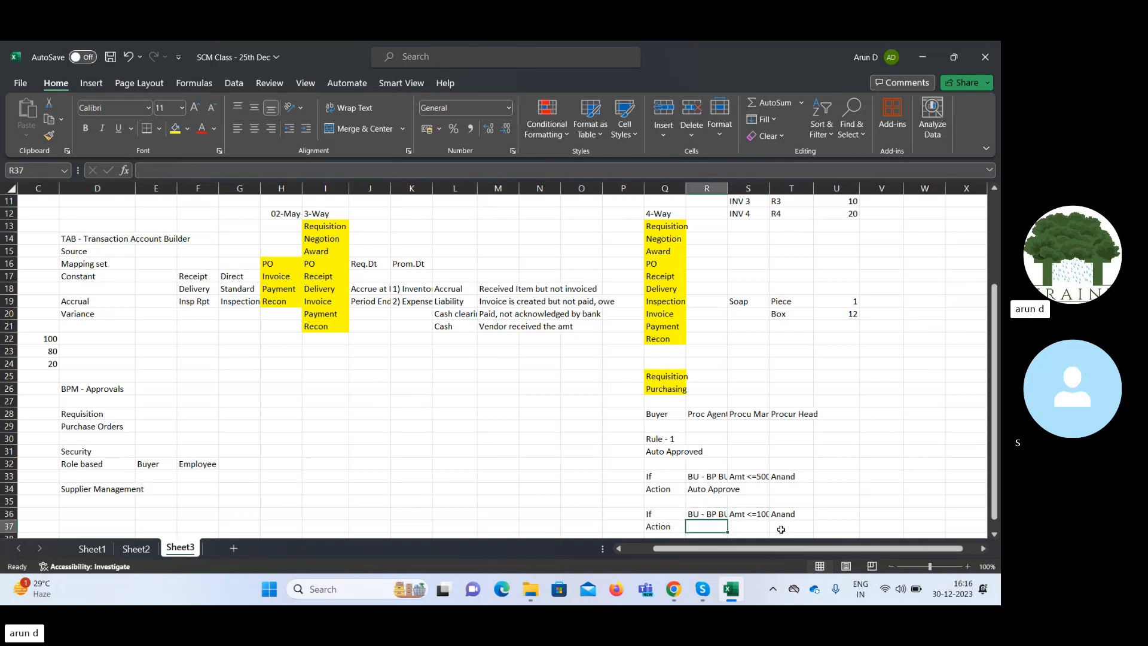
pyautogui.write('Sup.')
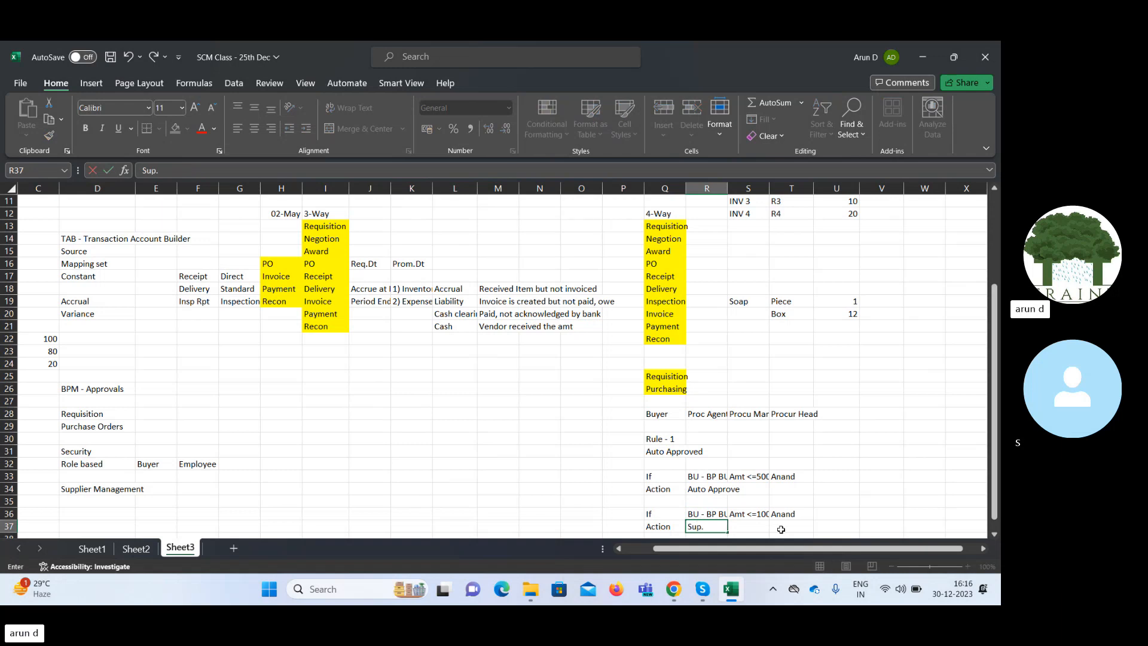
pyautogui.write(' Hier')
pyautogui.press('Tab')
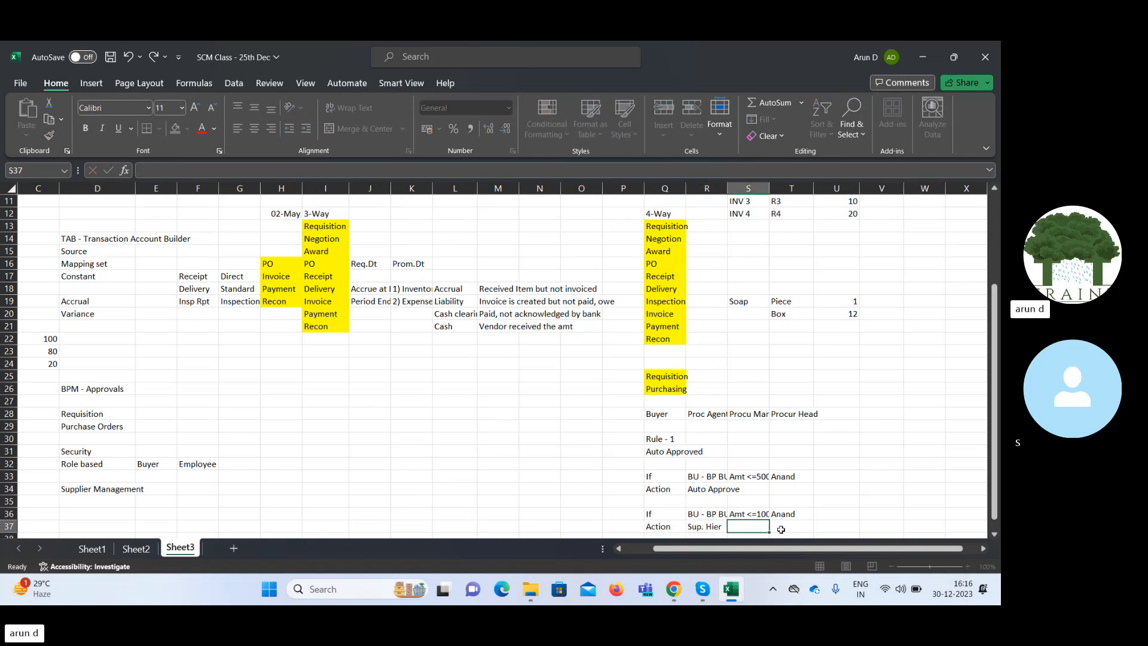
# Enter the names of the procurement agent, procurement manager and procurement head in R29:T29, below their role titles.
pyautogui.scroll(-1, 781, 529)
pyautogui.press('Up')
pyautogui.press('Up')
pyautogui.press('Up')
pyautogui.press('Up')
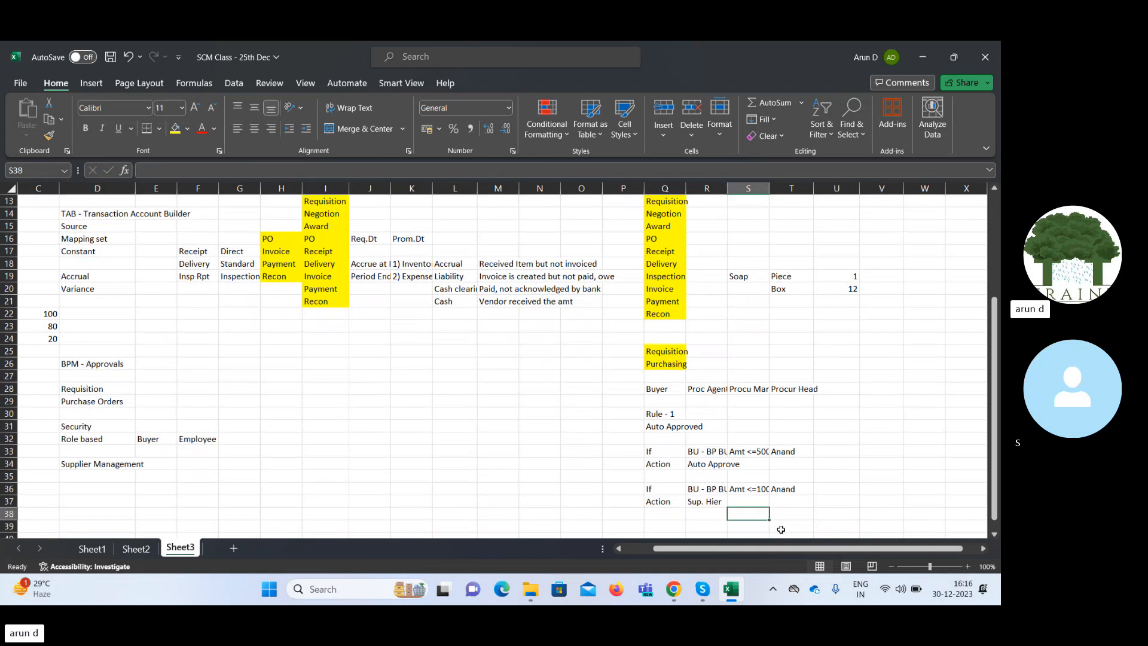
pyautogui.press('Up')
pyautogui.press('Up')
pyautogui.press('Up')
pyautogui.press('Up')
pyautogui.press('Up')
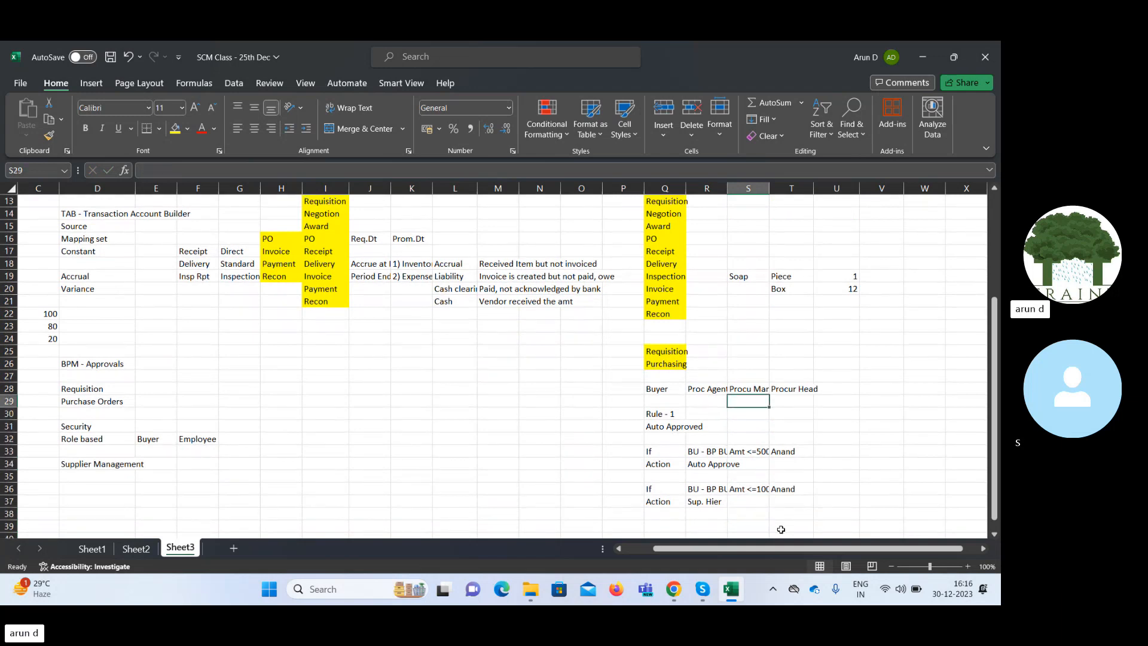
pyautogui.press('Left')
pyautogui.press('Down')
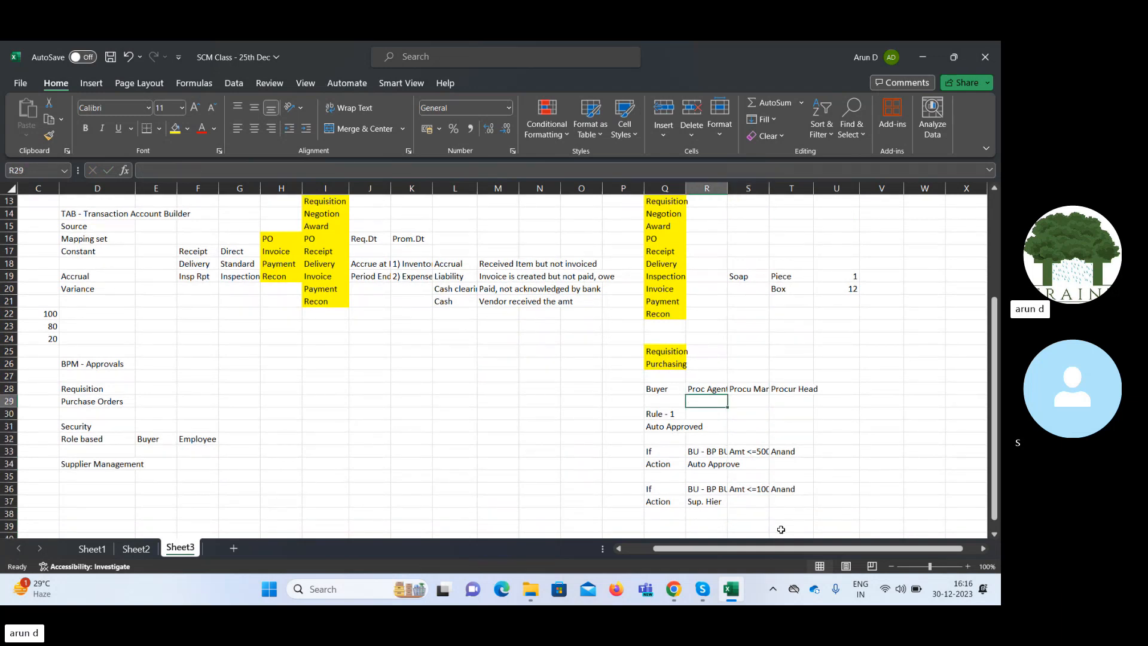
pyautogui.write('Anand')
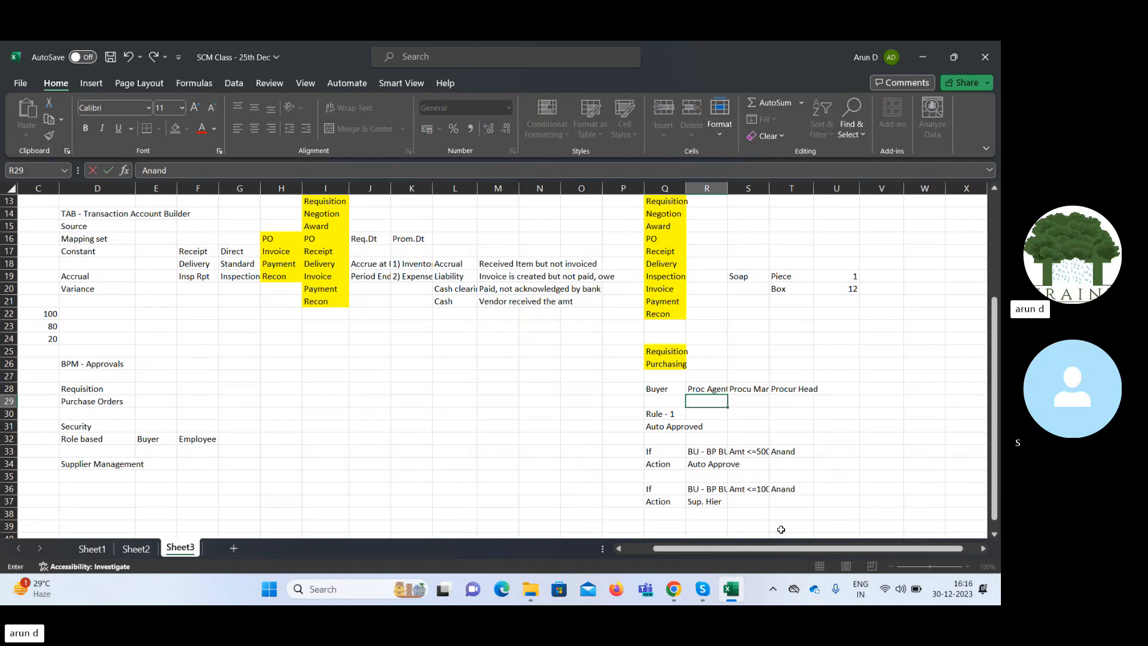
pyautogui.press('Tab')
pyautogui.write('Man')
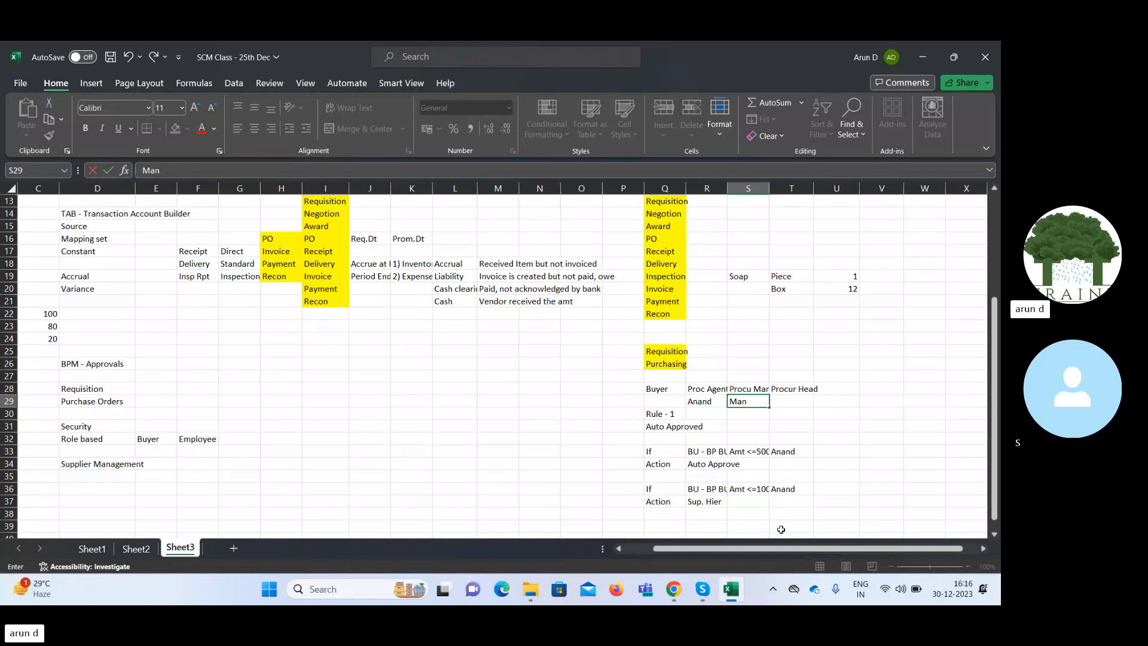
pyautogui.write('joj')
pyautogui.press('Tab')
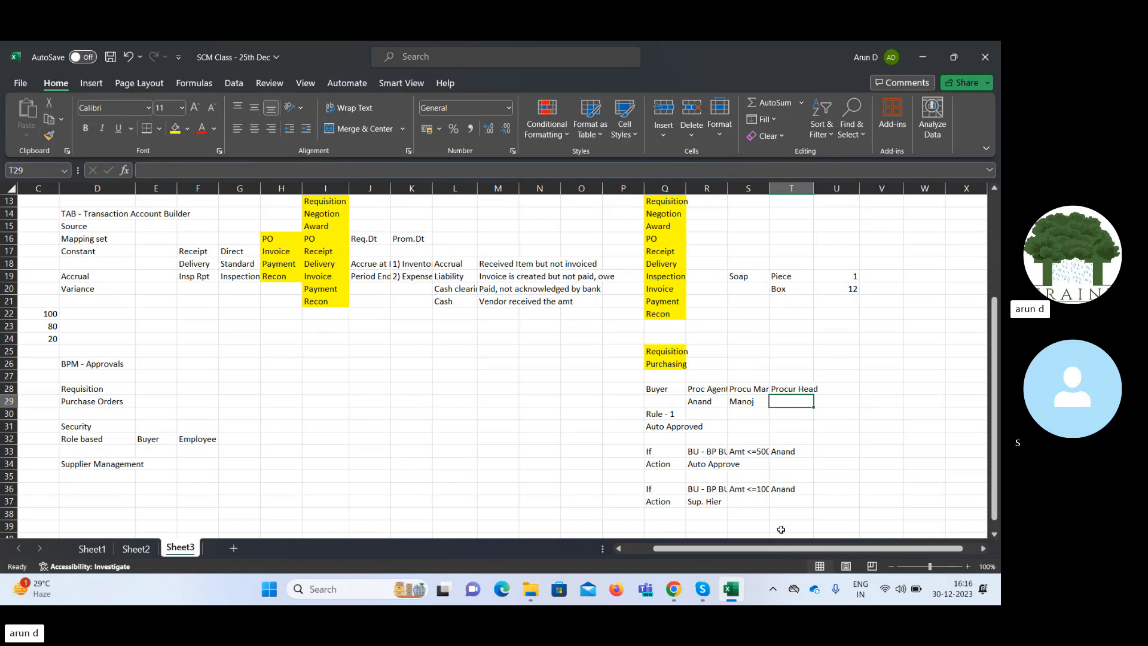
pyautogui.write('Eshwar')
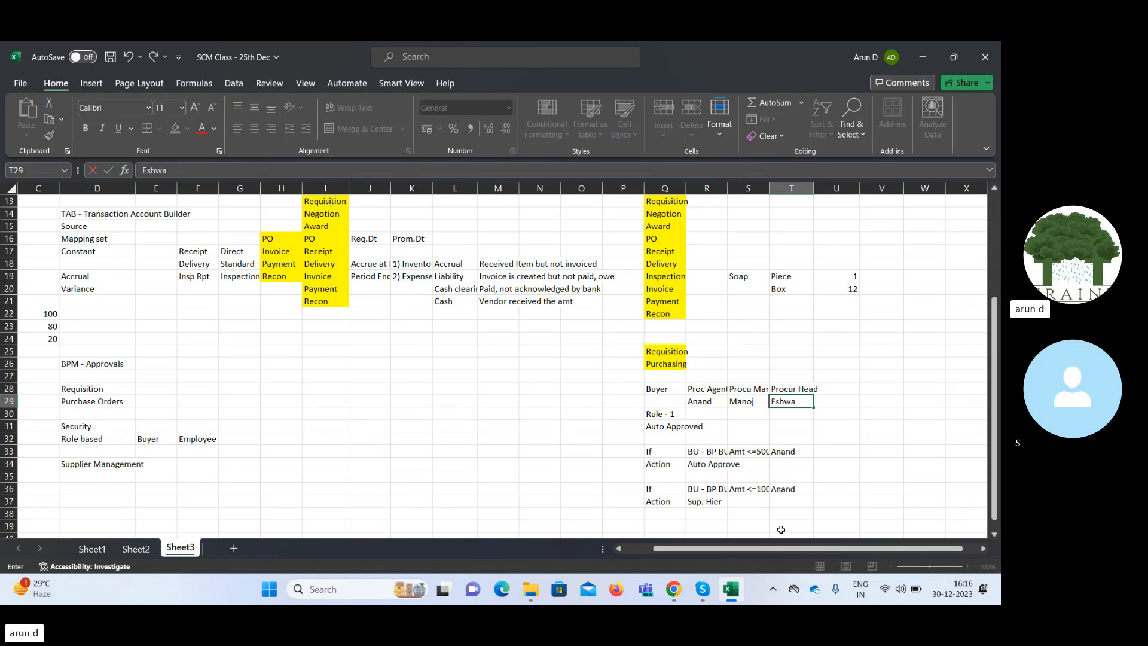
pyautogui.press('Tab')
# Label cell V29 Manage User and enter the procurement head's name beside it in W29.
pyautogui.press('Left')
pyautogui.press('Left')
pyautogui.press('Left')
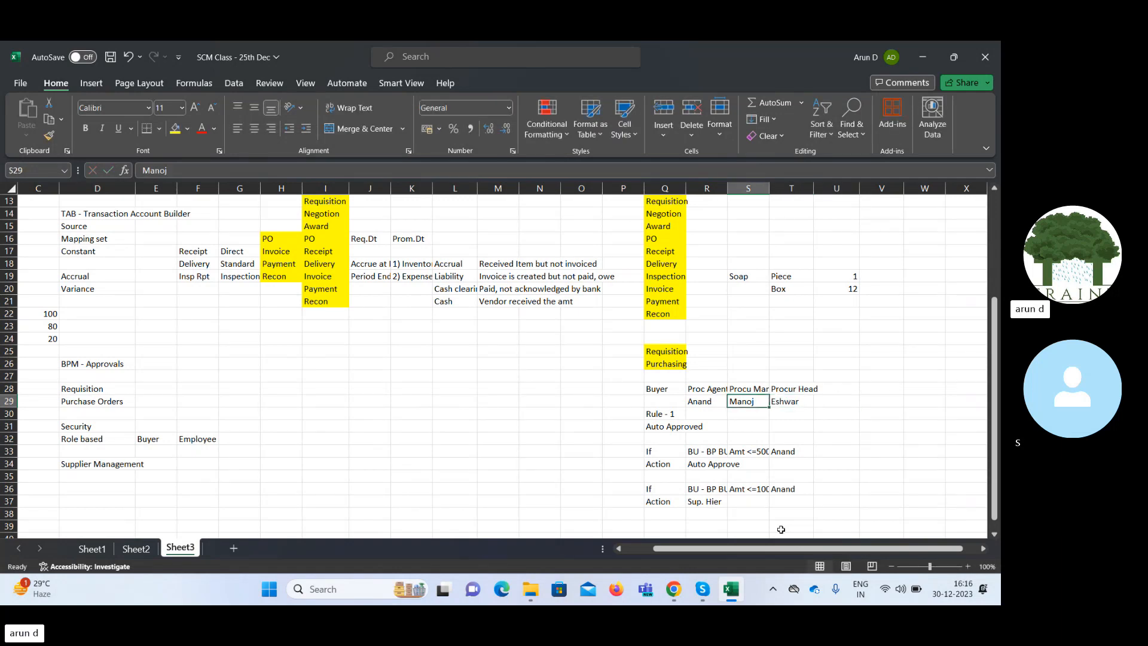
pyautogui.hotkey('shift', 'Right')
pyautogui.hotkey('shift', 'Right')
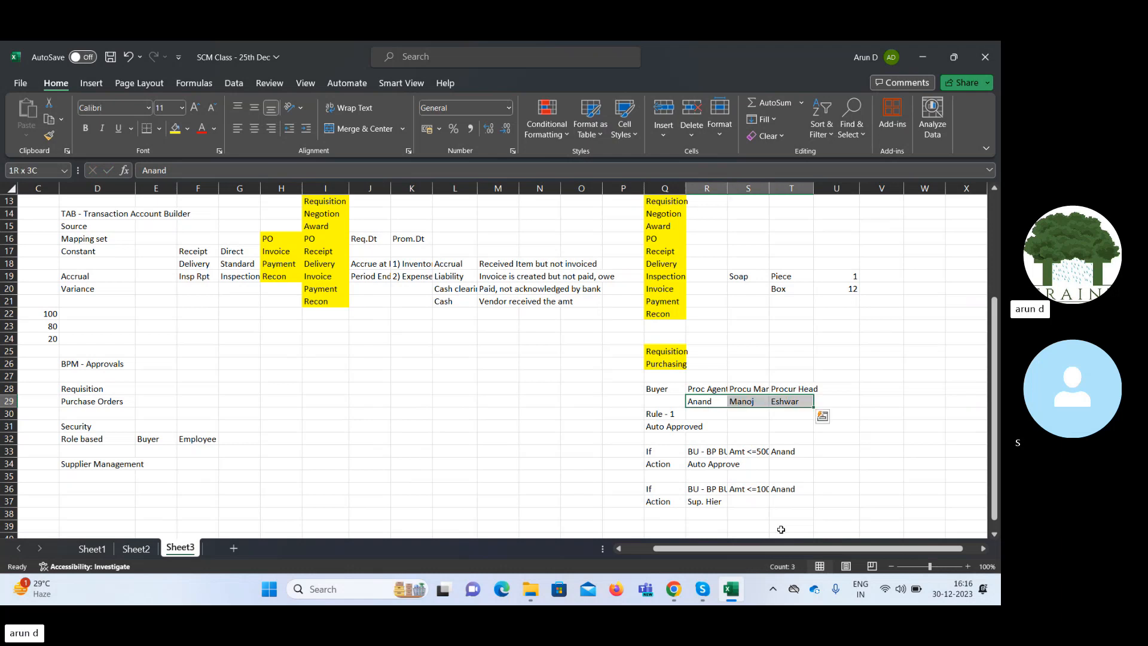
pyautogui.press('Right')
pyautogui.press('Right')
pyautogui.press('Right')
pyautogui.press('Right')
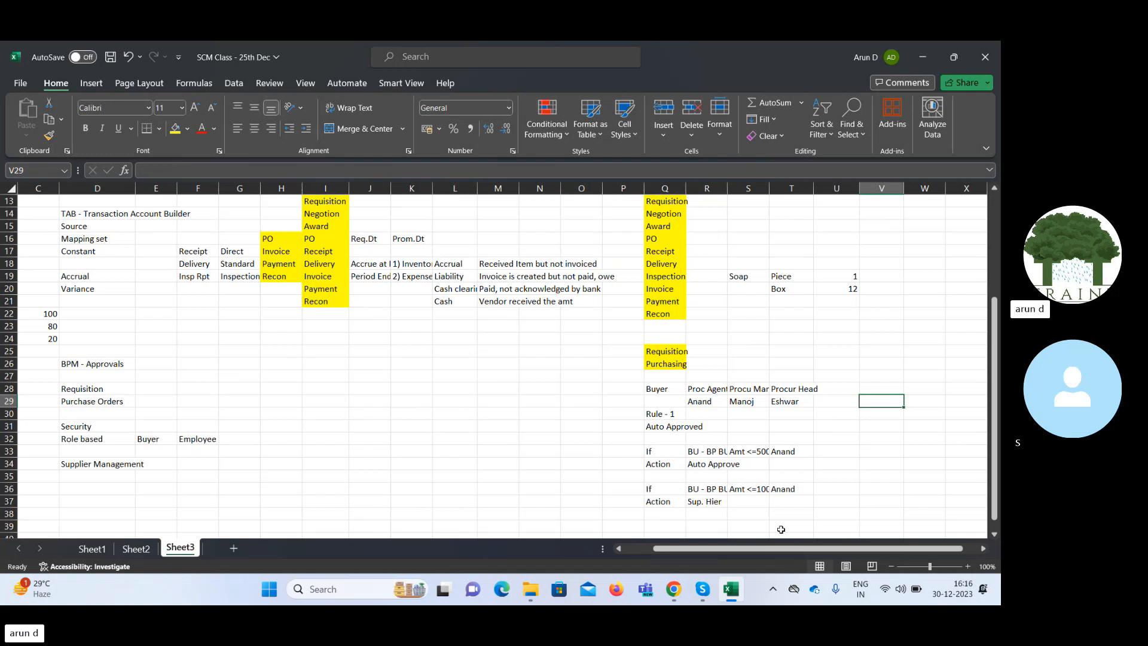
pyautogui.write('Manage')
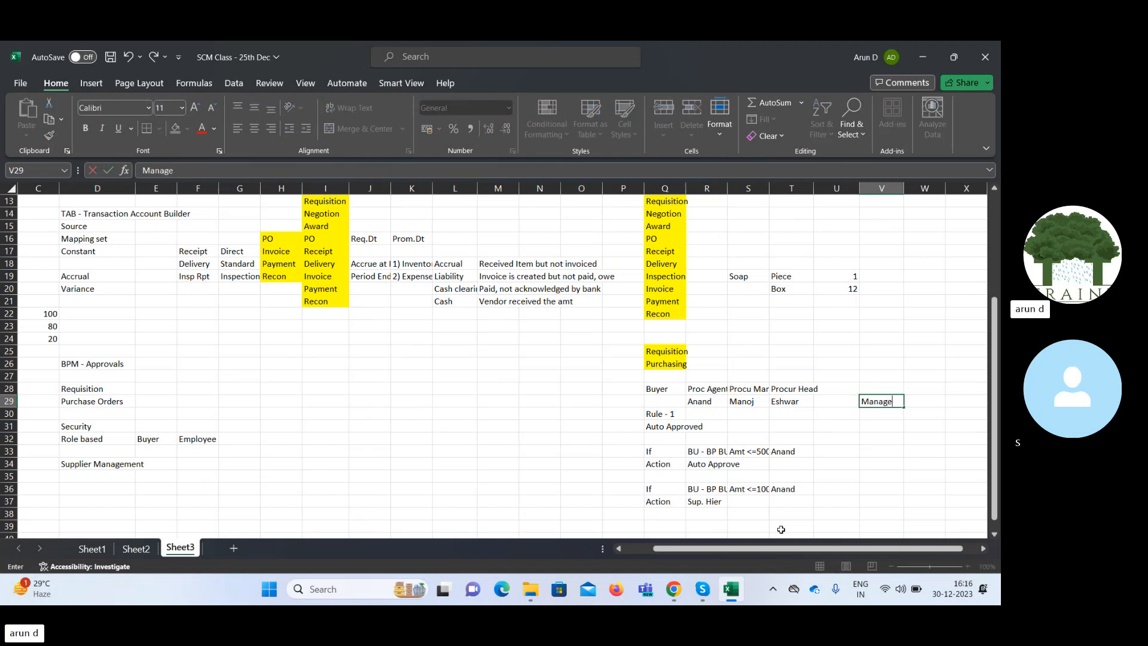
pyautogui.write(' User')
pyautogui.press('Right')
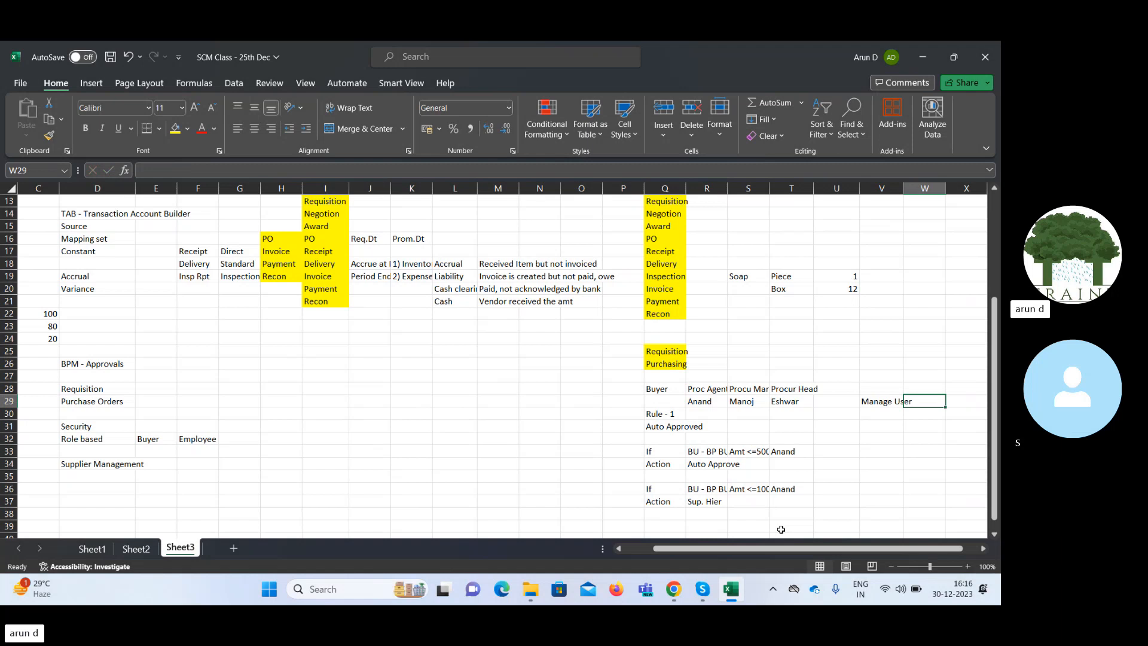
pyautogui.write('Eshwar')
pyautogui.press('Right')
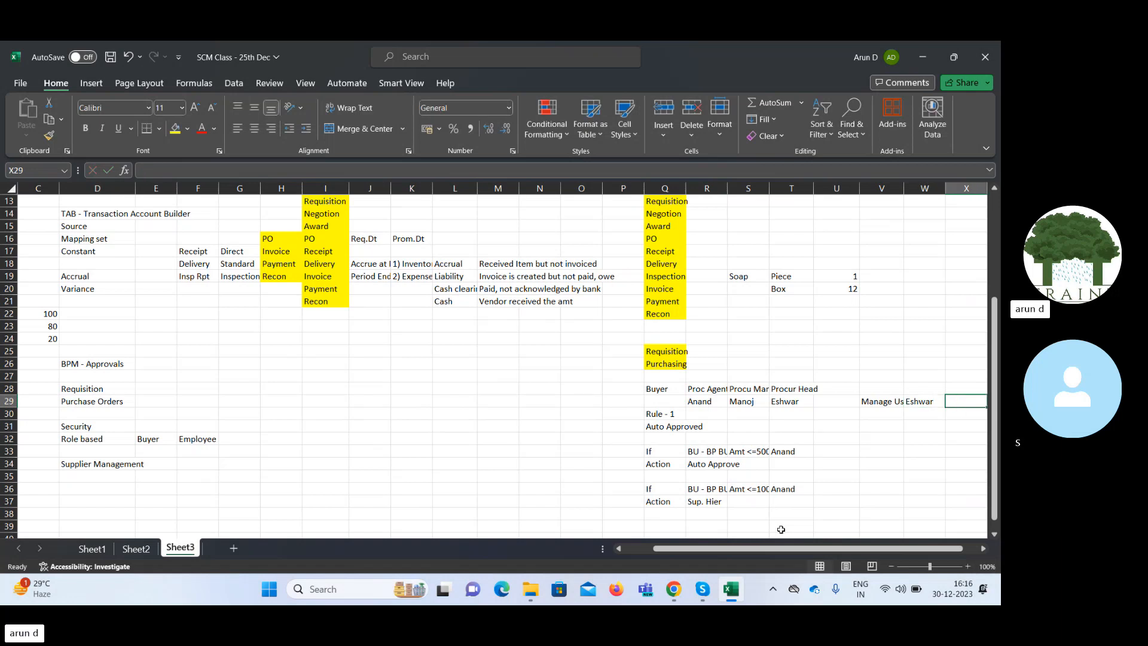
# Add the heading Manager in cell X28 and enter Null below it in X29.
pyautogui.press('Left')
pyautogui.press('Right')
pyautogui.press('Up')
pyautogui.write('Man')
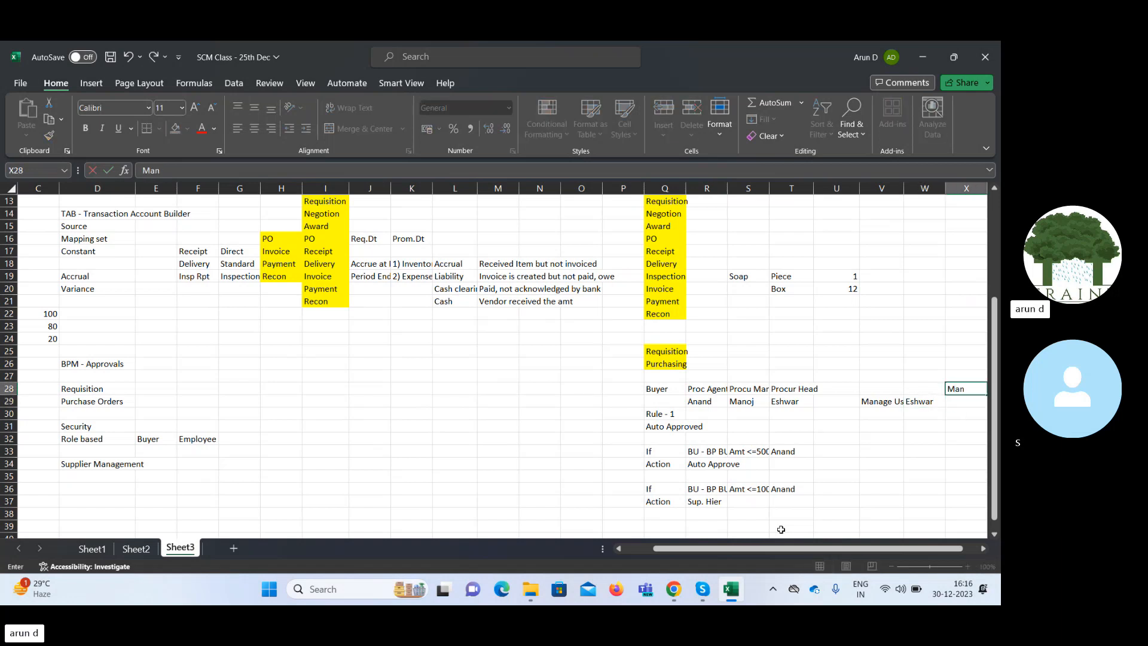
pyautogui.write('ager')
pyautogui.press('Return')
pyautogui.write('Null')
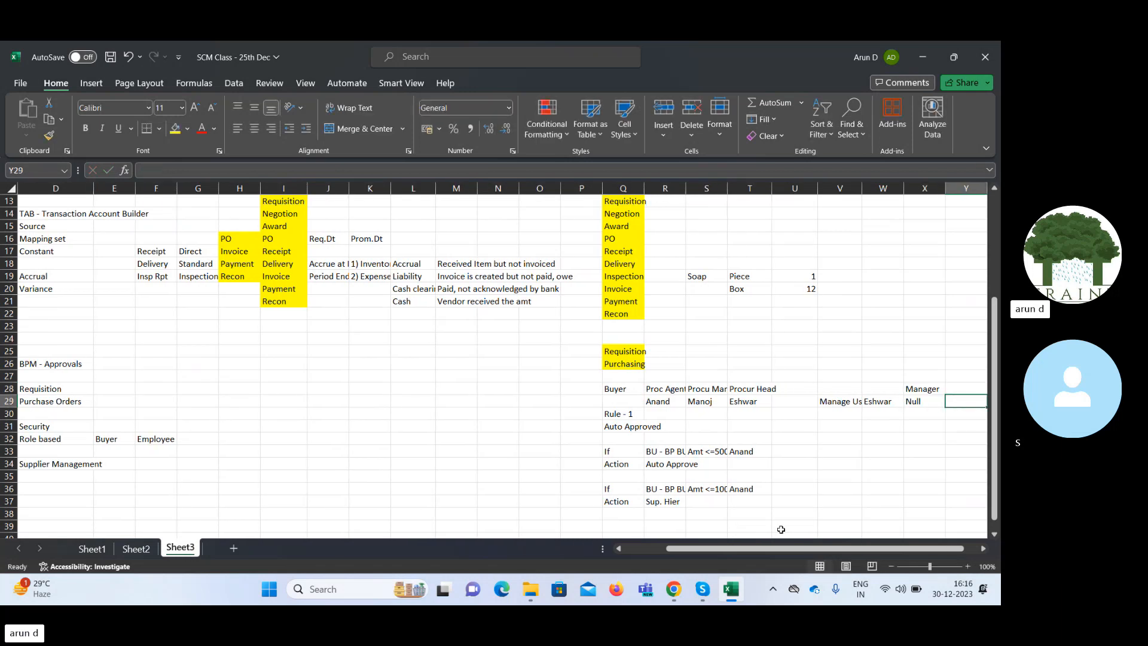
pyautogui.press('Left')
# Copy the procurement manager's name from S29 to cell W30.
pyautogui.press('Down')
pyautogui.press('Left')
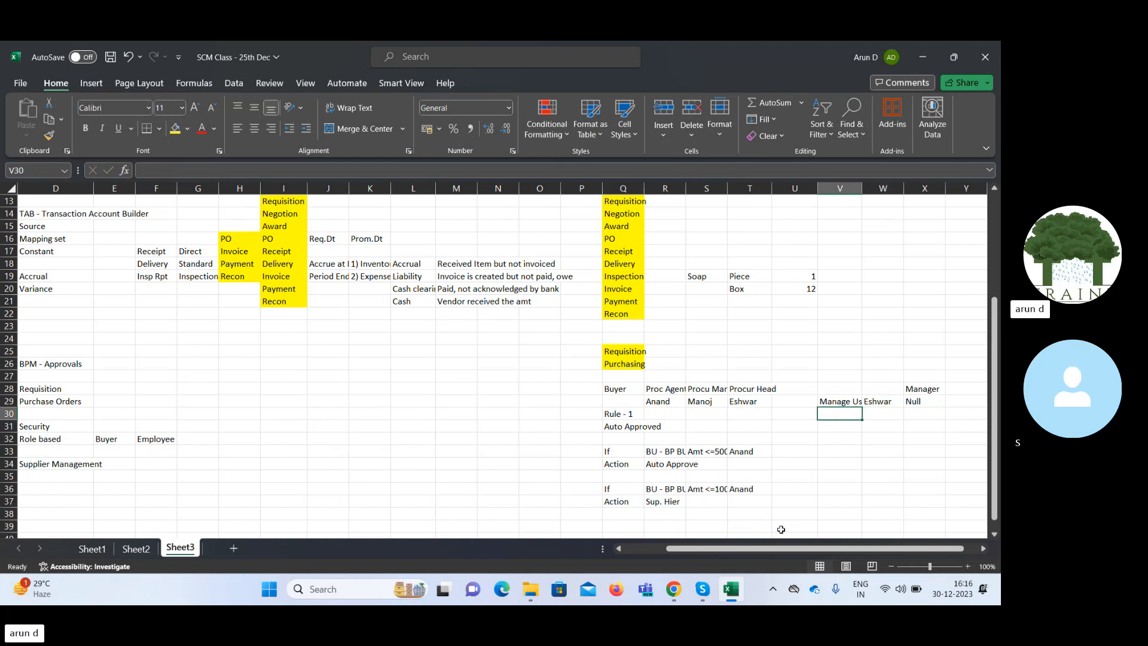
pyautogui.press('Up')
pyautogui.press('Left')
pyautogui.press('Left')
pyautogui.press('Left')
pyautogui.press('Left')
pyautogui.press('Right')
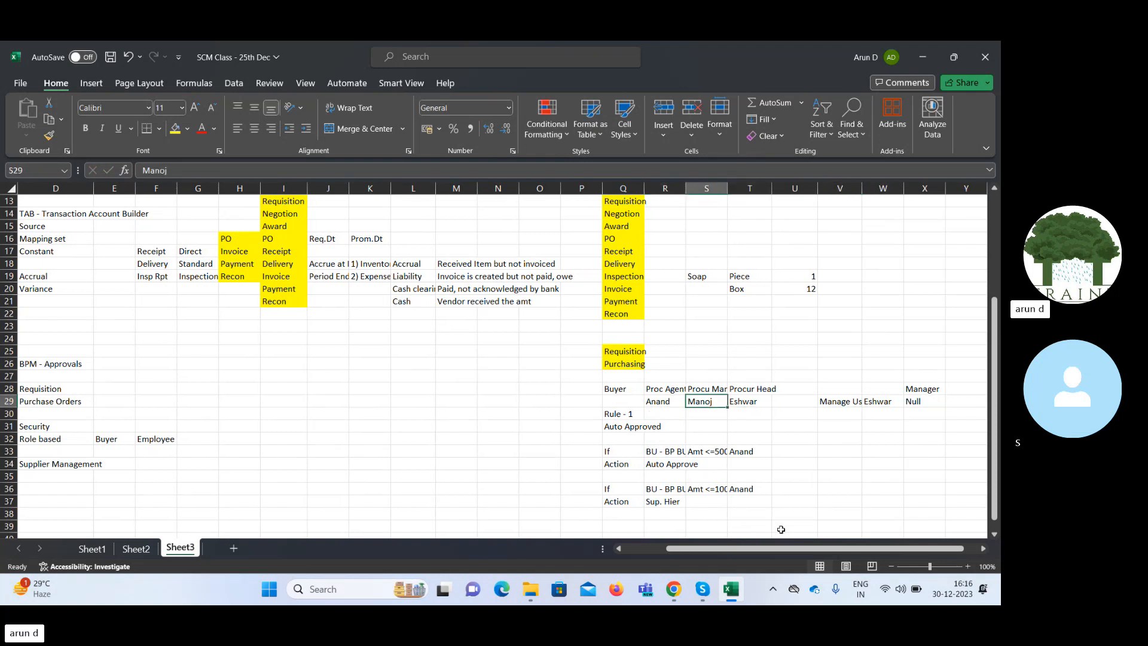
pyautogui.hotkey('ctrl', 'c')
pyautogui.press('Down')
pyautogui.press('Right')
pyautogui.press('Right')
pyautogui.press('Right')
pyautogui.press('Right')
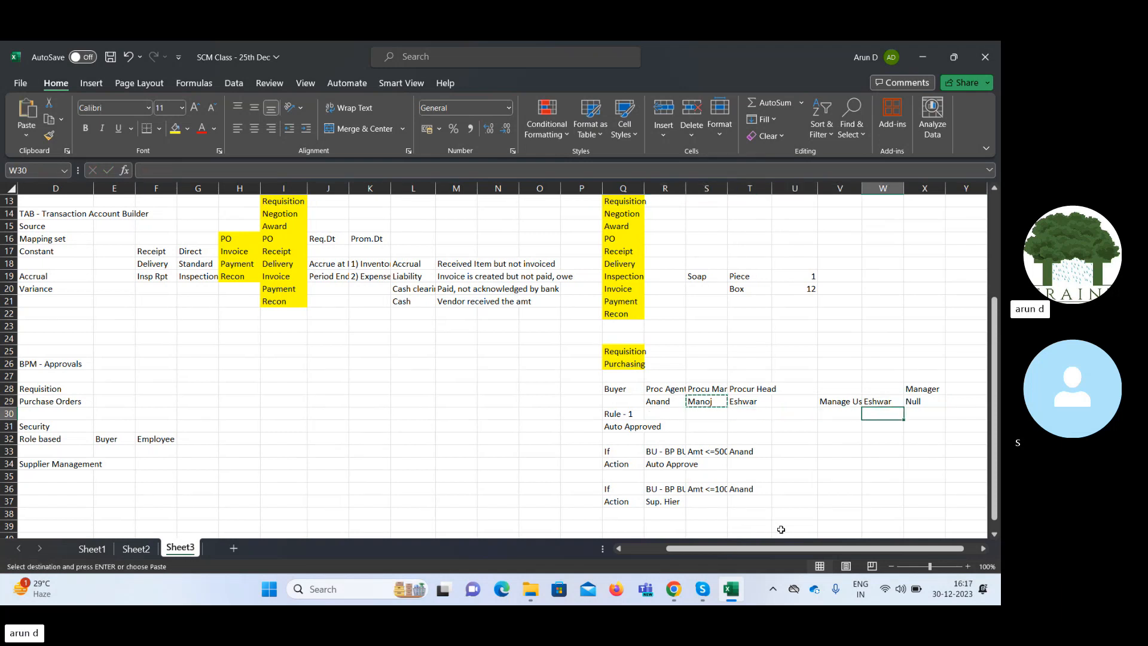
pyautogui.hotkey('ctrl', 'v')
# Copy the procurement head's name from T29 to X30 as the procurement manager's manager.
pyautogui.press('Right')
pyautogui.press('Left')
pyautogui.press('Left')
pyautogui.press('Left')
pyautogui.press('Left')
pyautogui.press('Up')
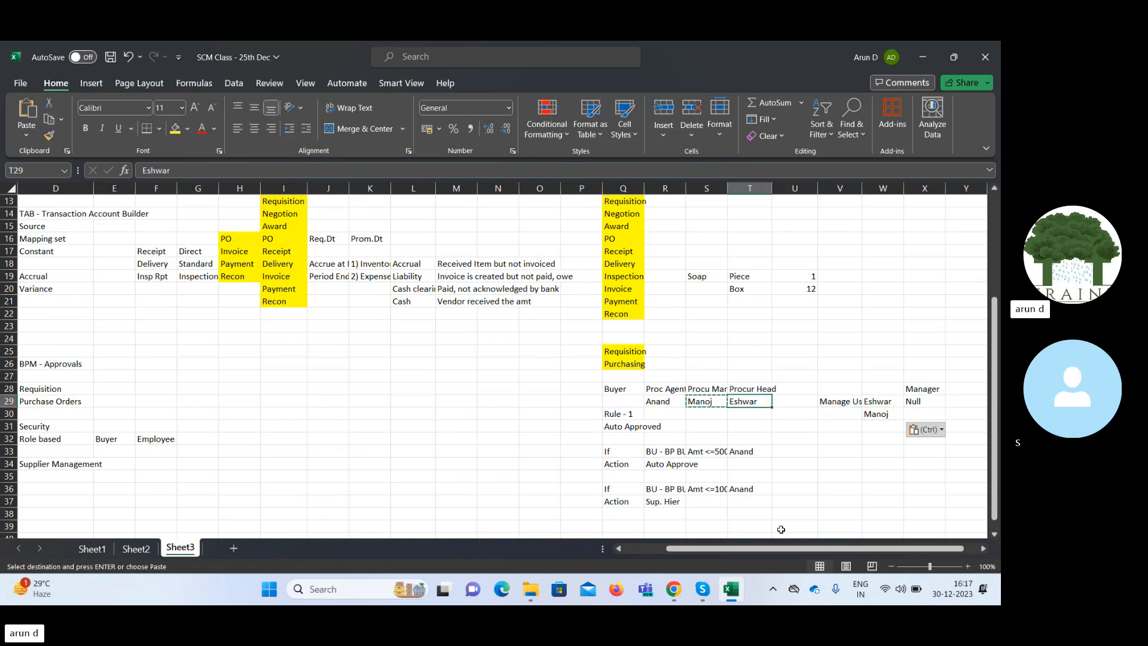
pyautogui.hotkey('ctrl', 'c')
pyautogui.press('Right')
pyautogui.press('Right')
pyautogui.press('Right')
pyautogui.press('Right')
pyautogui.press('Down')
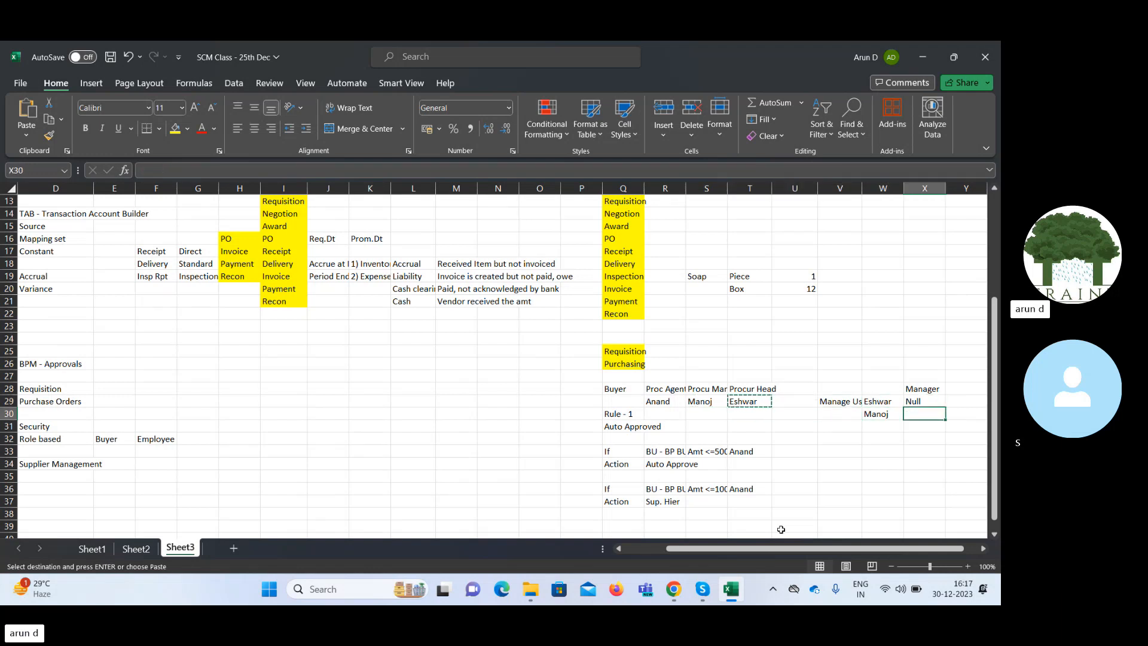
pyautogui.hotkey('ctrl', 'v')
# Copy the procurement agent's name from R29 to cell W31 in the user list.
pyautogui.press('Left')
pyautogui.press('Left')
pyautogui.press('Left')
pyautogui.press('Left')
pyautogui.press('Up')
pyautogui.press('Left')
pyautogui.press('Left')
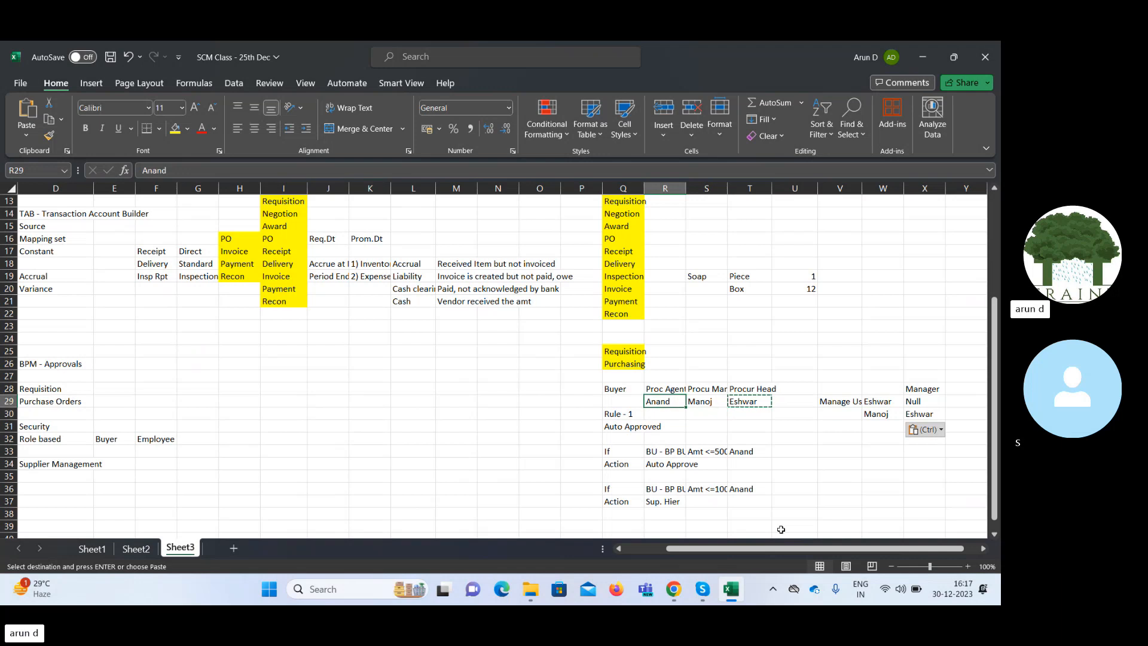
pyautogui.hotkey('ctrl', 'c')
pyautogui.press('Right')
pyautogui.press('Right')
pyautogui.press('Right')
pyautogui.press('Down')
pyautogui.press('Right')
pyautogui.press('Right')
pyautogui.press('Down')
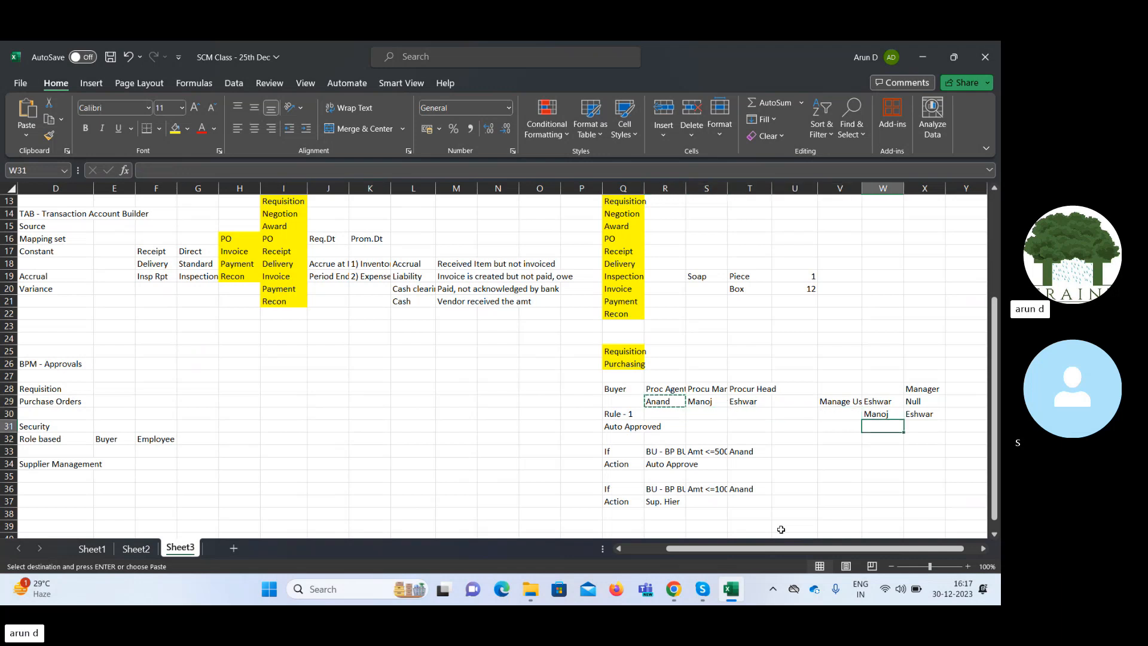
pyautogui.hotkey('ctrl', 'v')
# Copy the procurement manager's name from W30 to X31 as the procurement agent's manager.
pyautogui.press('Up')
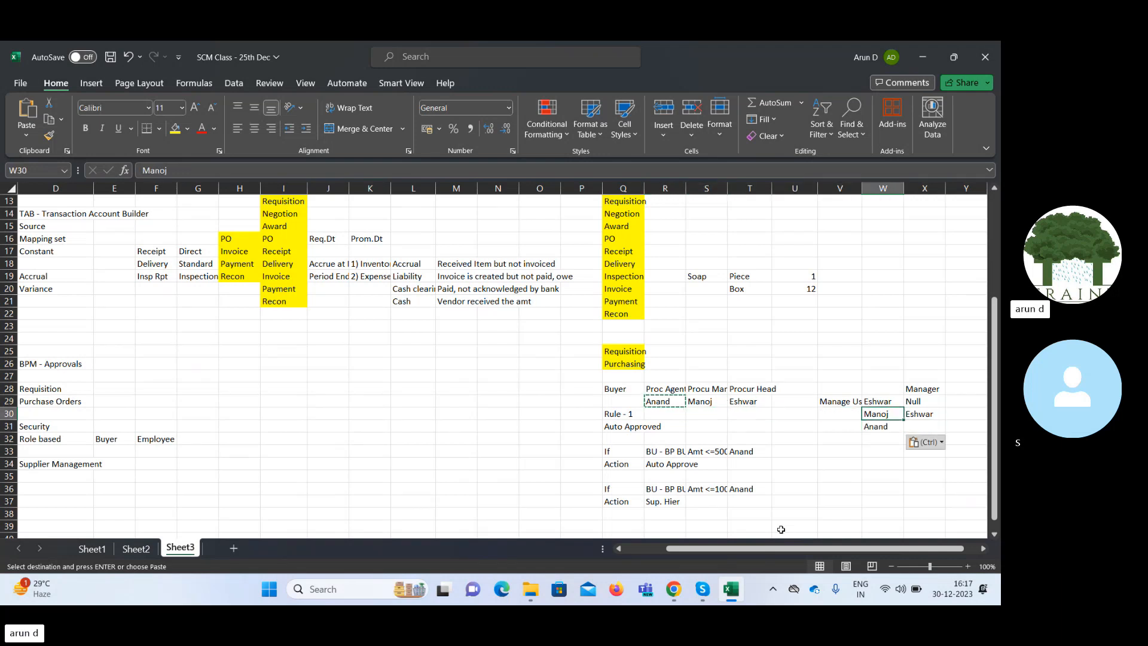
pyautogui.hotkey('ctrl', 'c')
pyautogui.press('Right')
pyautogui.press('Down')
pyautogui.hotkey('ctrl', 'v')
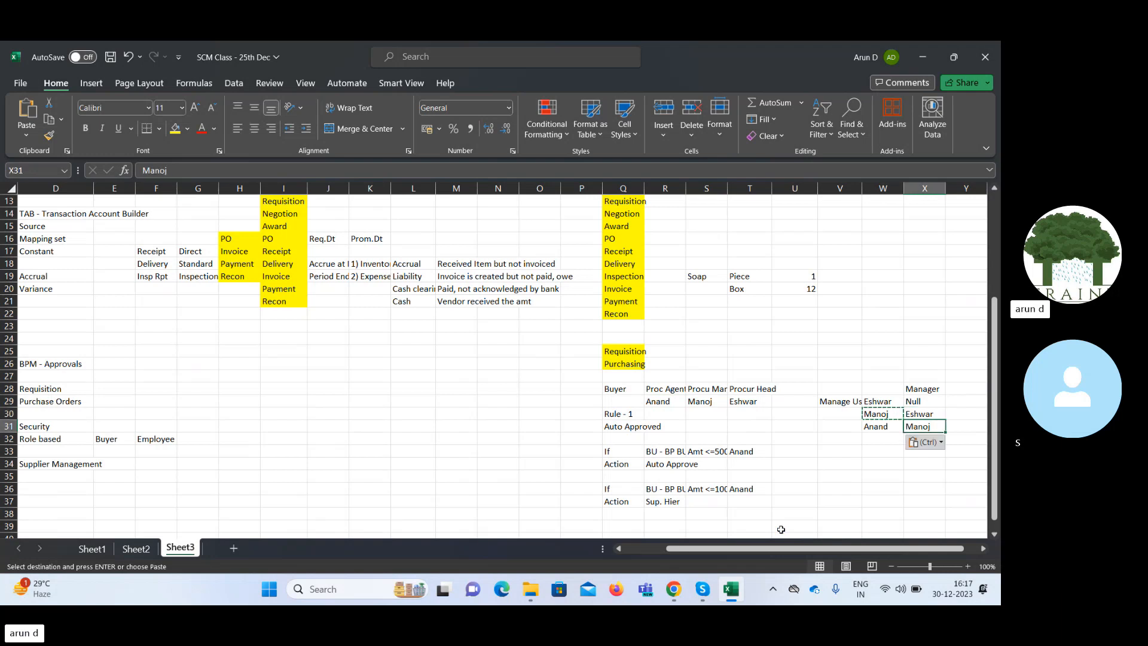
# Review the If conditions and Action entries of the two approval rules in rows 33 to 37.
pyautogui.press('Down')
pyautogui.press('Down')
pyautogui.press('Down')
pyautogui.press('Down')
pyautogui.press('Down')
pyautogui.press('Down')
pyautogui.press('Down')
pyautogui.press('Left')
pyautogui.press('Left')
pyautogui.press('Left')
pyautogui.press('Left')
pyautogui.press('Left')
pyautogui.press('Left')
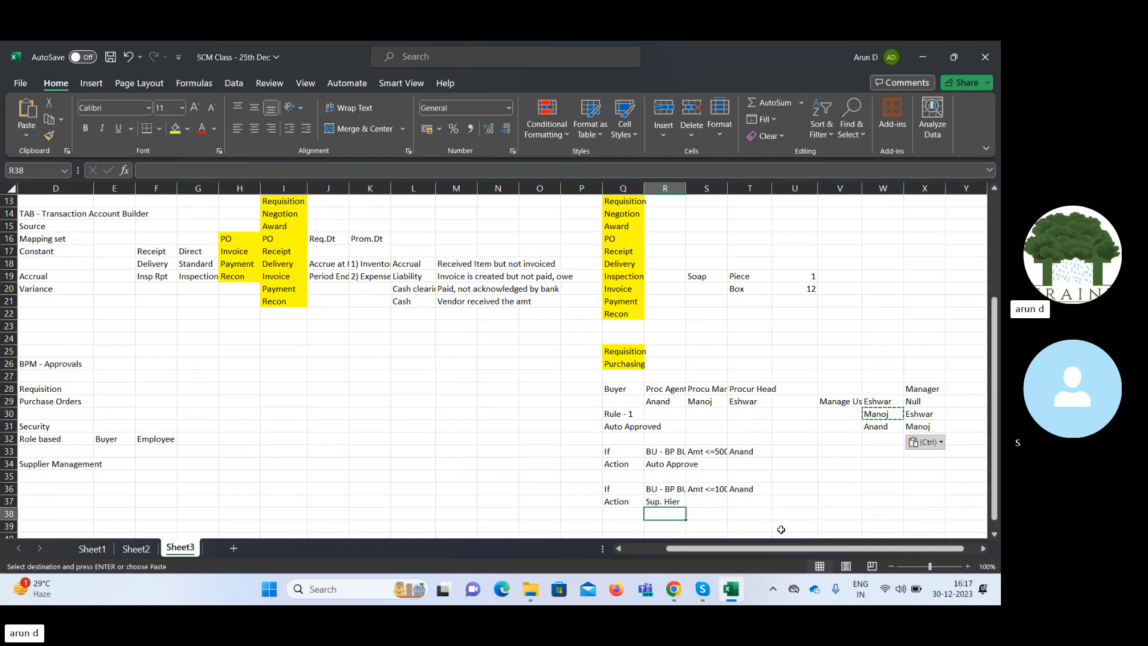
pyautogui.press('Up')
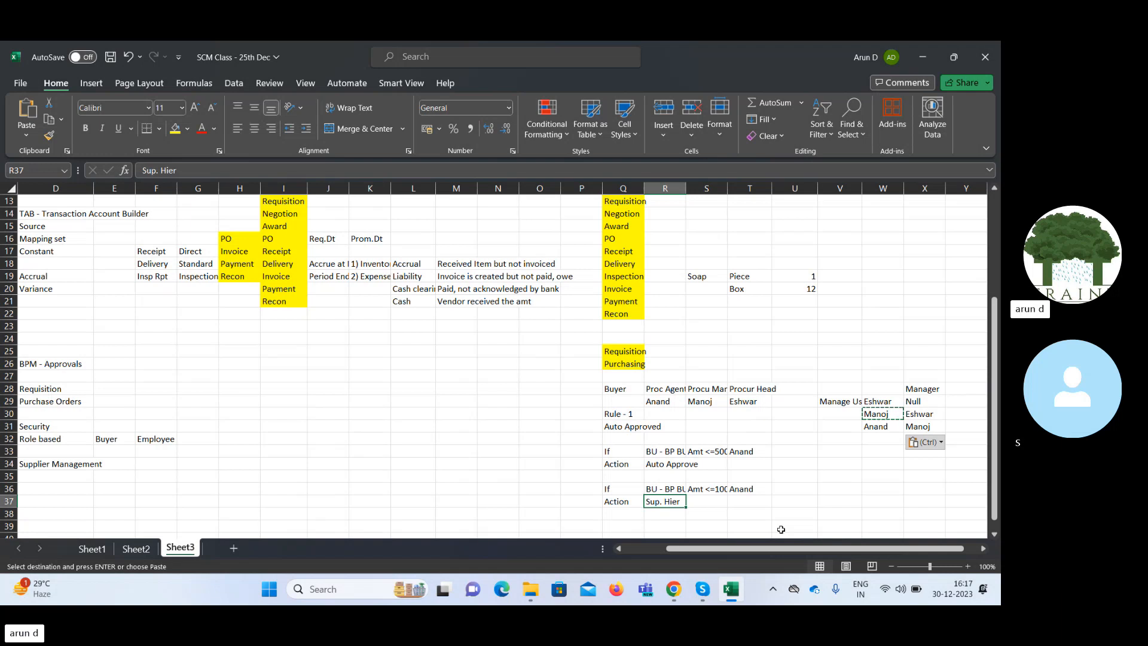
pyautogui.press('Up')
pyautogui.press('Up')
pyautogui.press('Up')
pyautogui.press('Up')
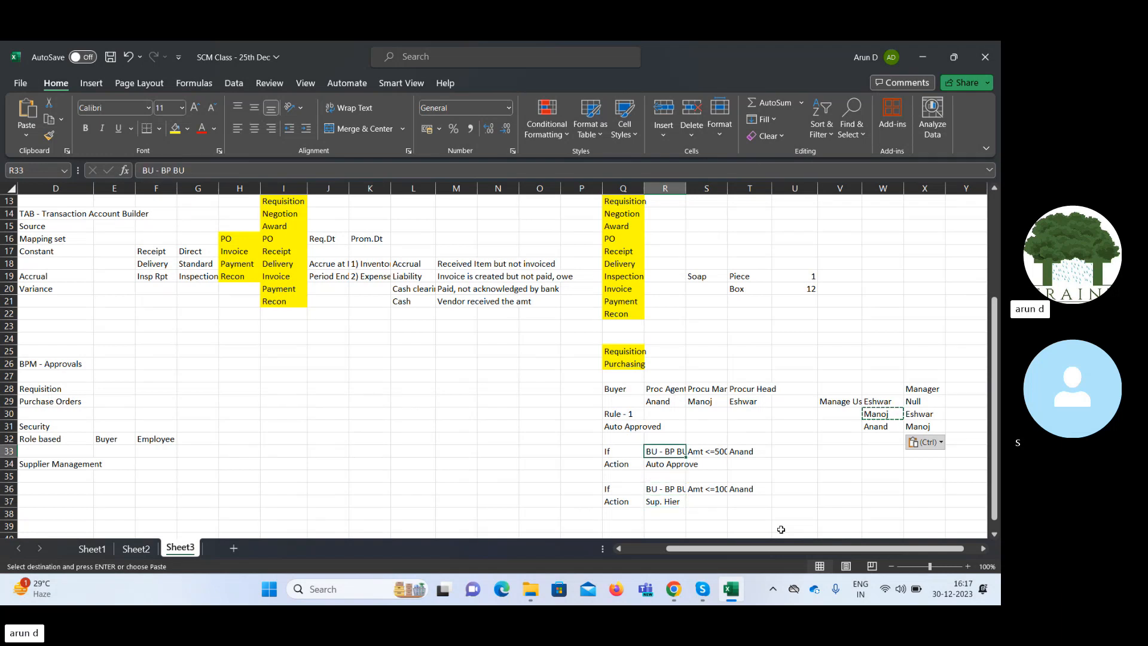
pyautogui.press('Down')
pyautogui.press('Down')
pyautogui.press('Down')
pyautogui.press('Down')
pyautogui.press('Down')
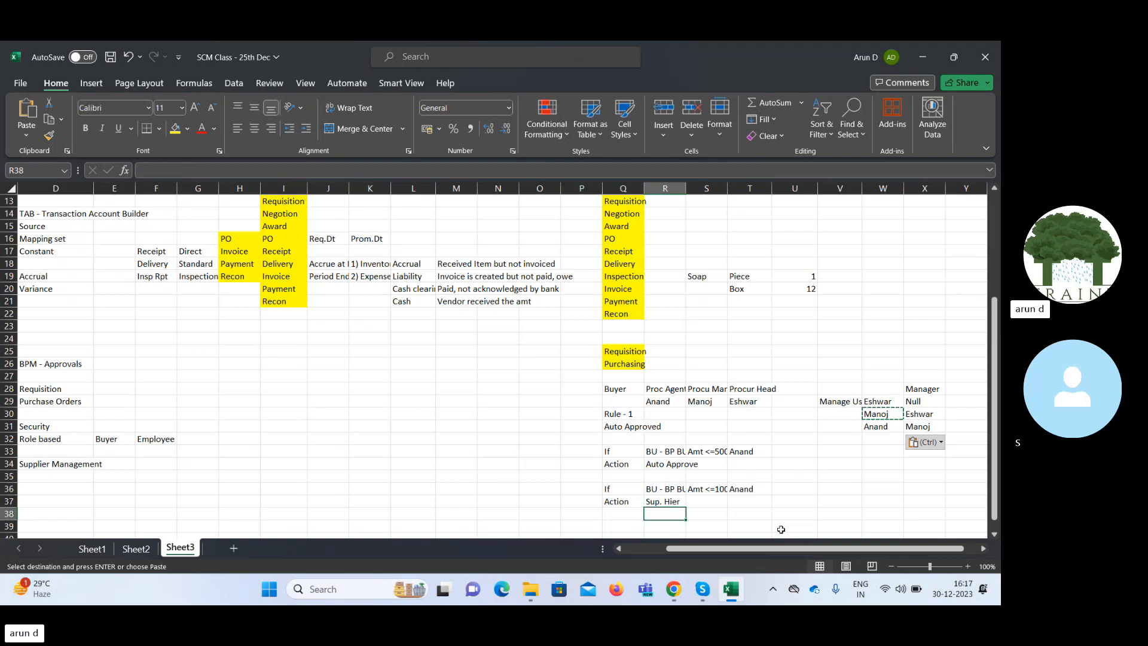
pyautogui.press('Up')
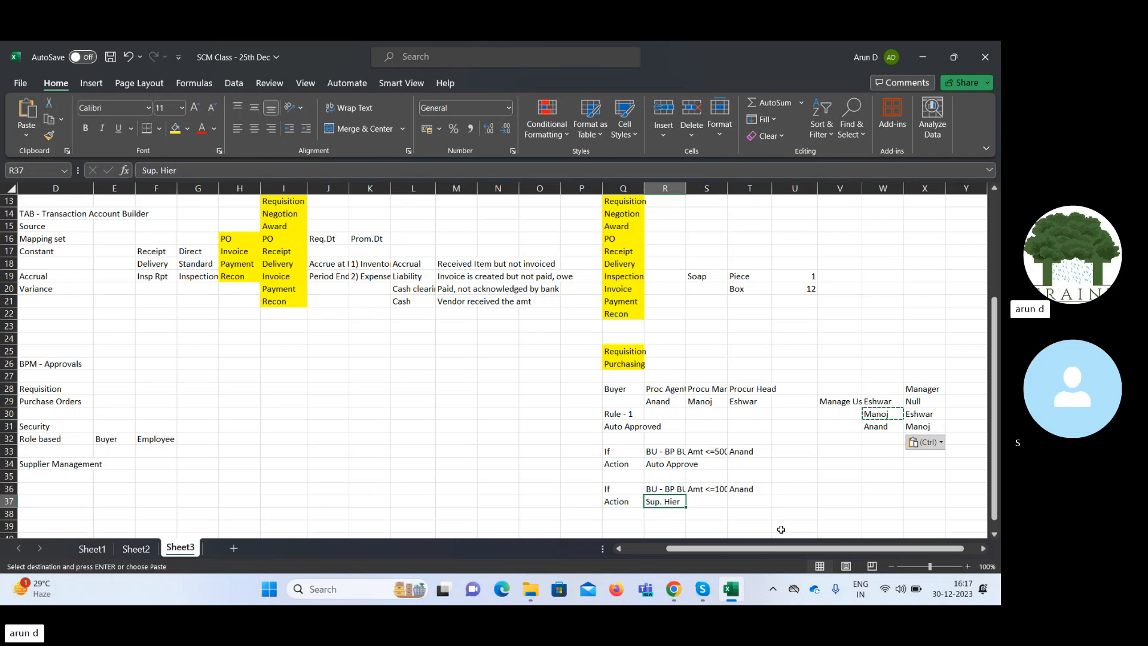
pyautogui.press('Right')
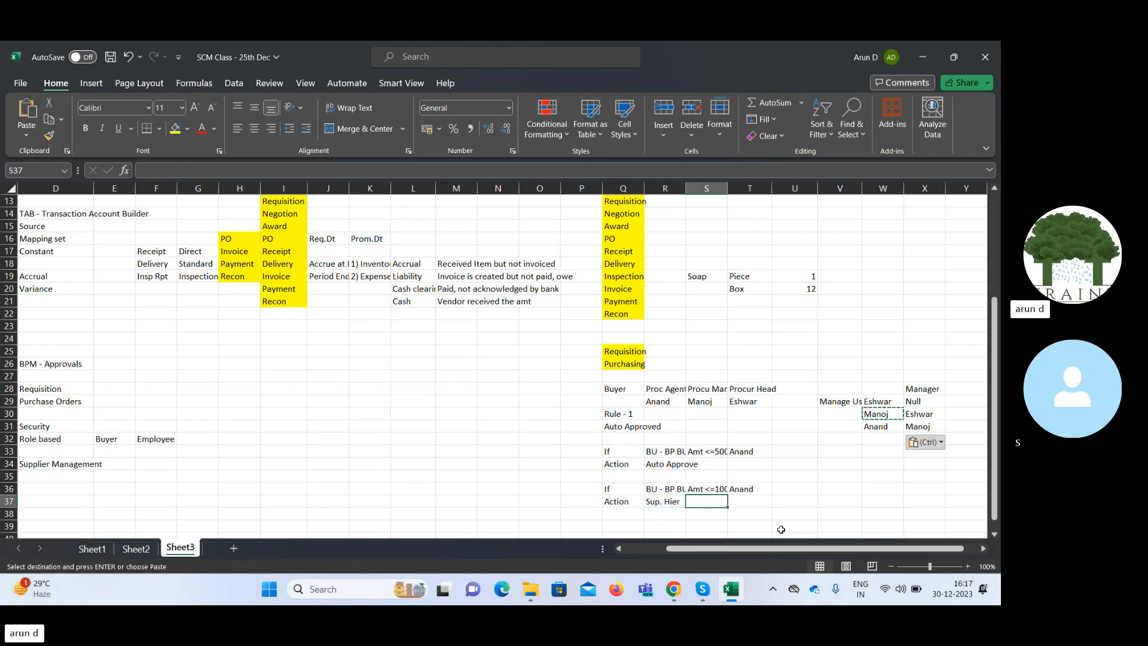
pyautogui.press('Up')
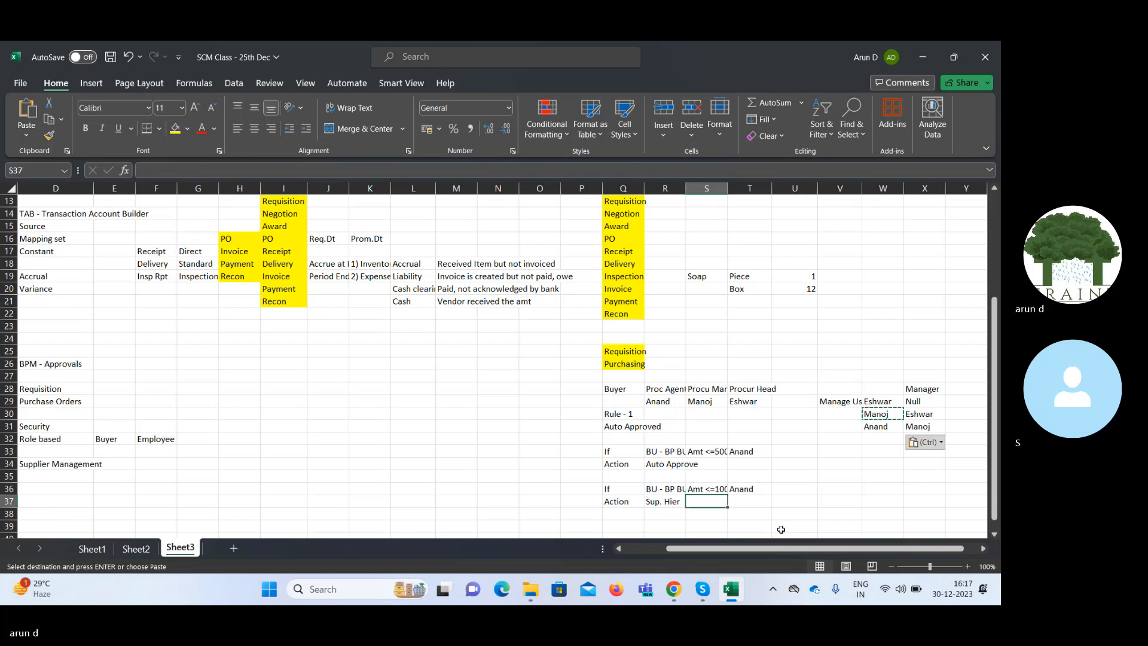
# Review the second rule's condition and Sup. Hier action against the procurement manager and head entries in row 29.
pyautogui.press('Down')
pyautogui.press('Down')
pyautogui.press('Down')
pyautogui.press('Down')
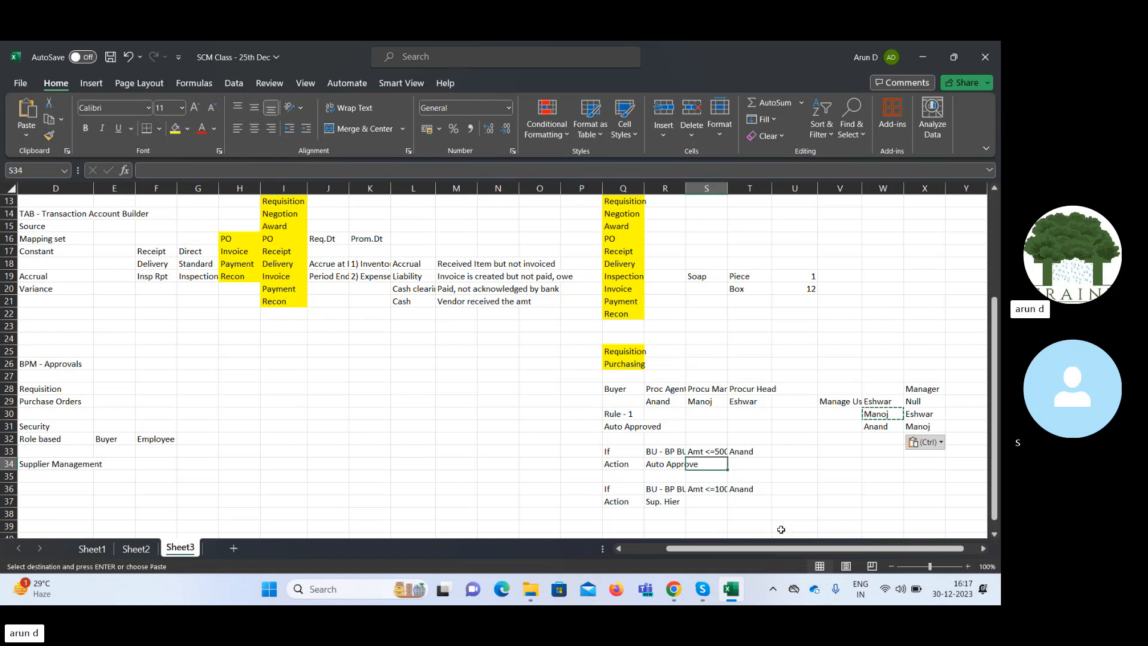
pyautogui.press('Up')
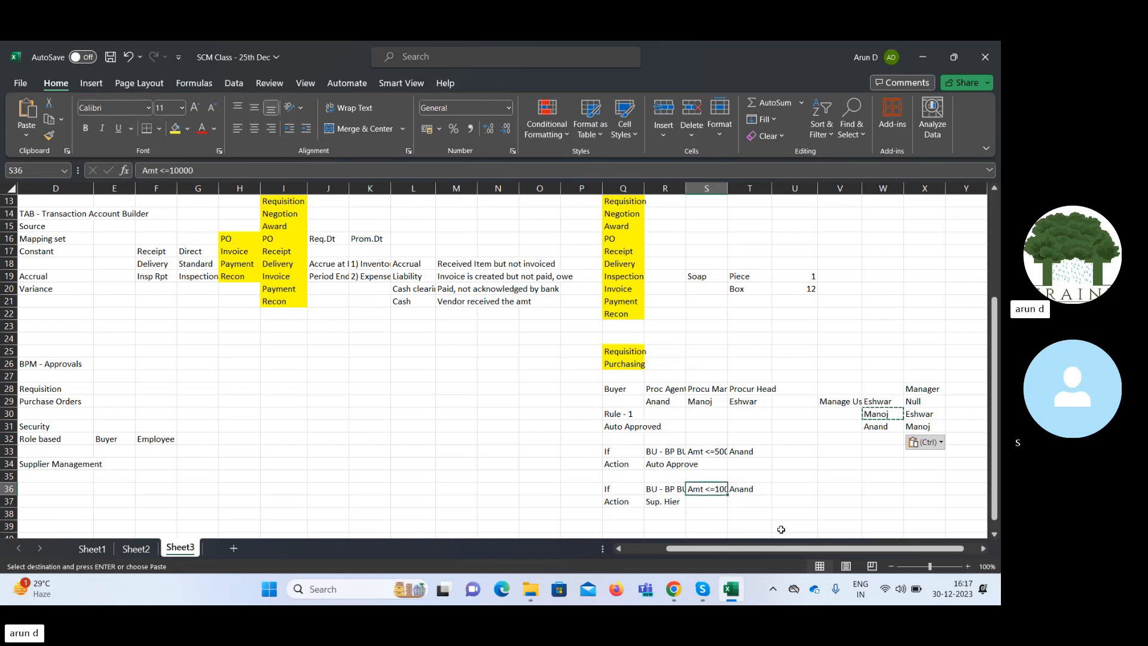
pyautogui.press('Down')
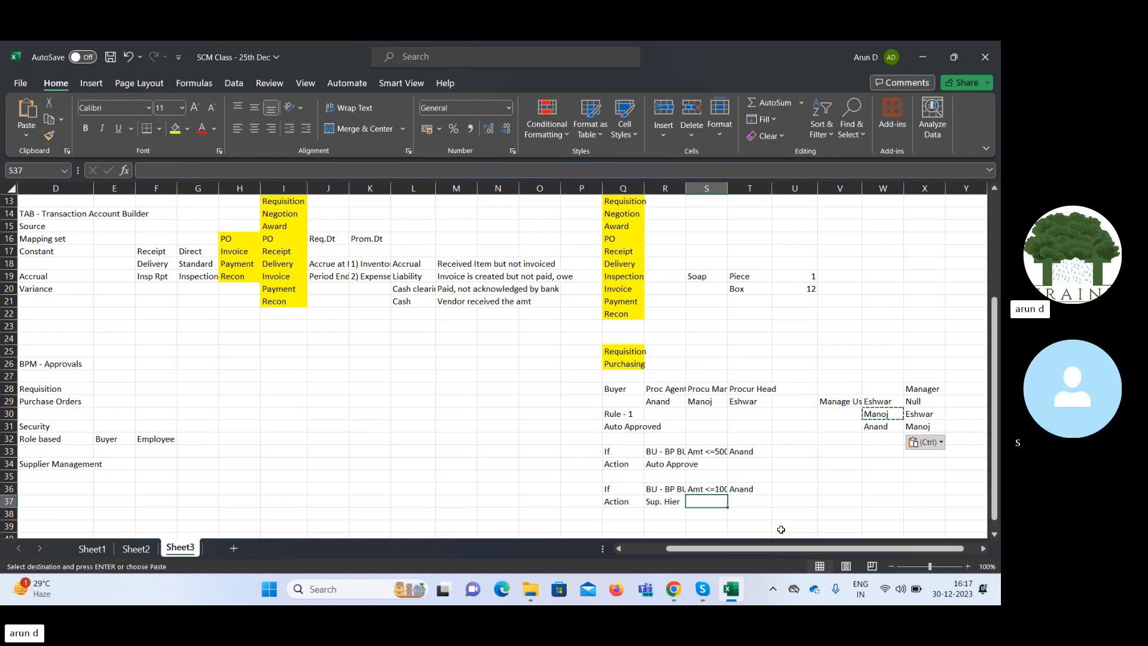
pyautogui.press('Right')
pyautogui.press('Right')
pyautogui.press('Right')
pyautogui.press('Right')
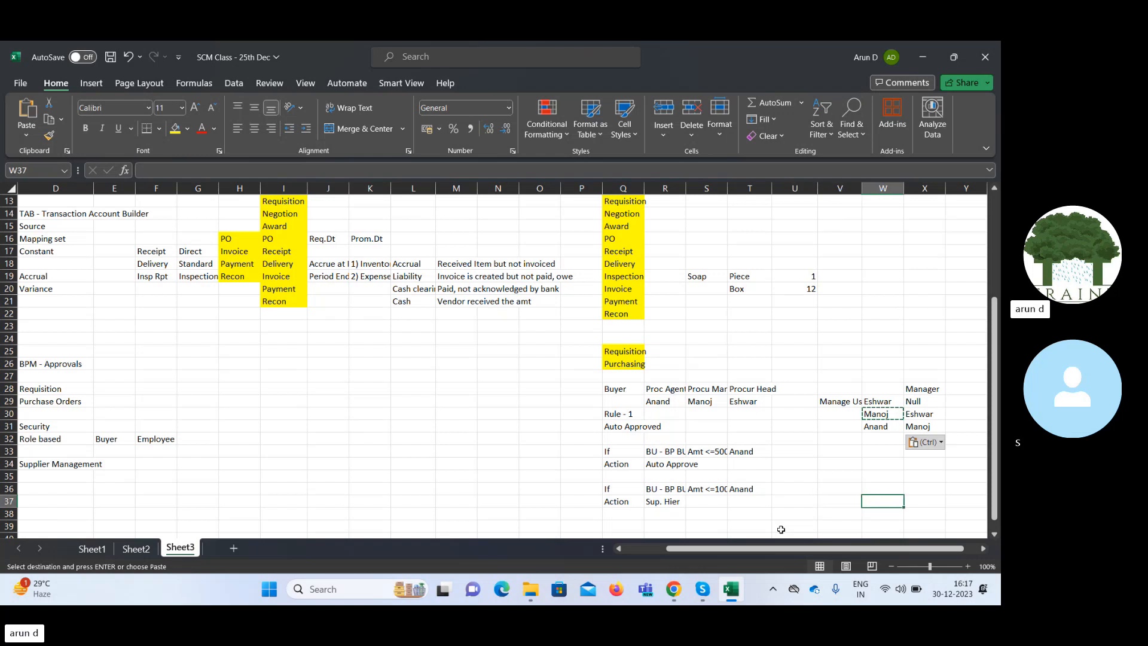
pyautogui.click(699, 401)
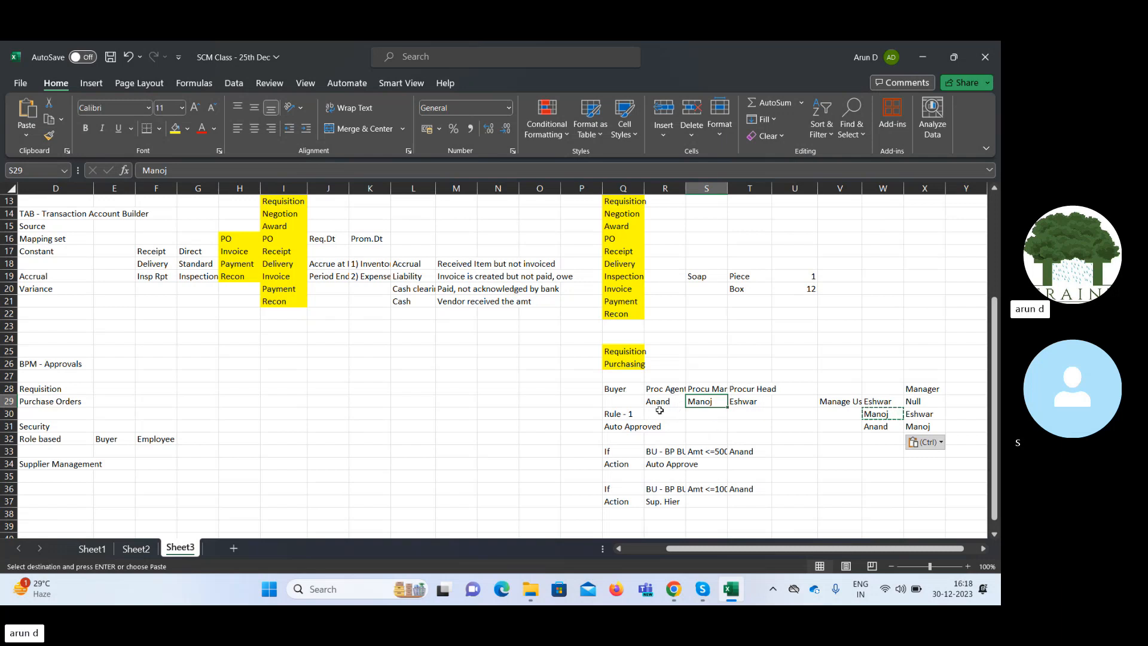
pyautogui.click(749, 400)
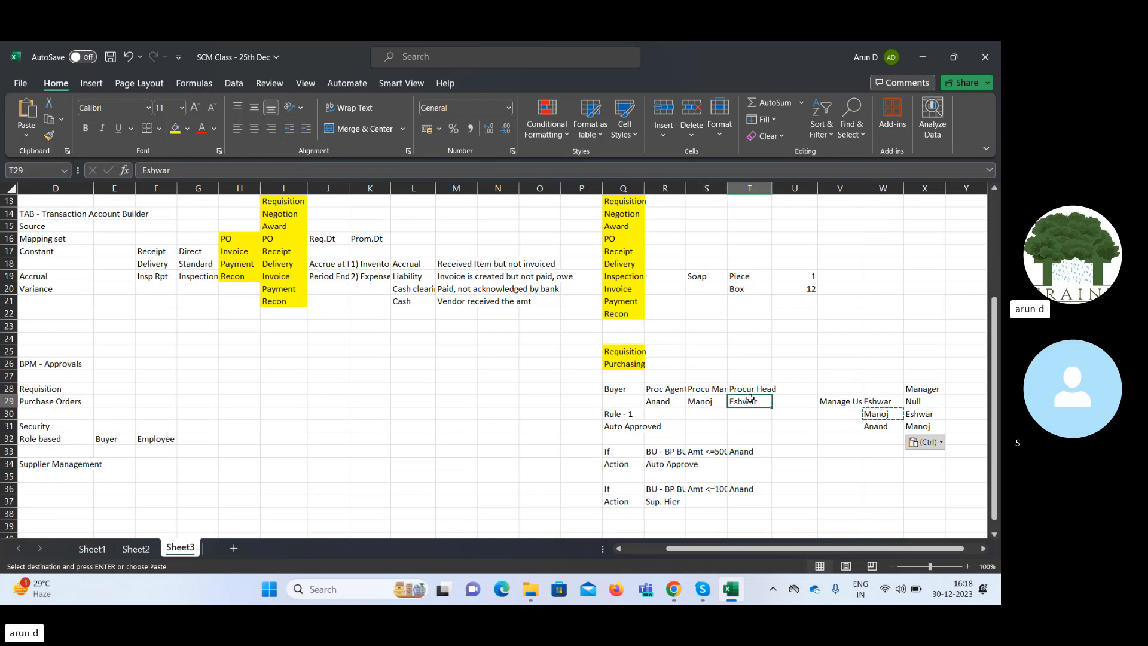
pyautogui.click(661, 503)
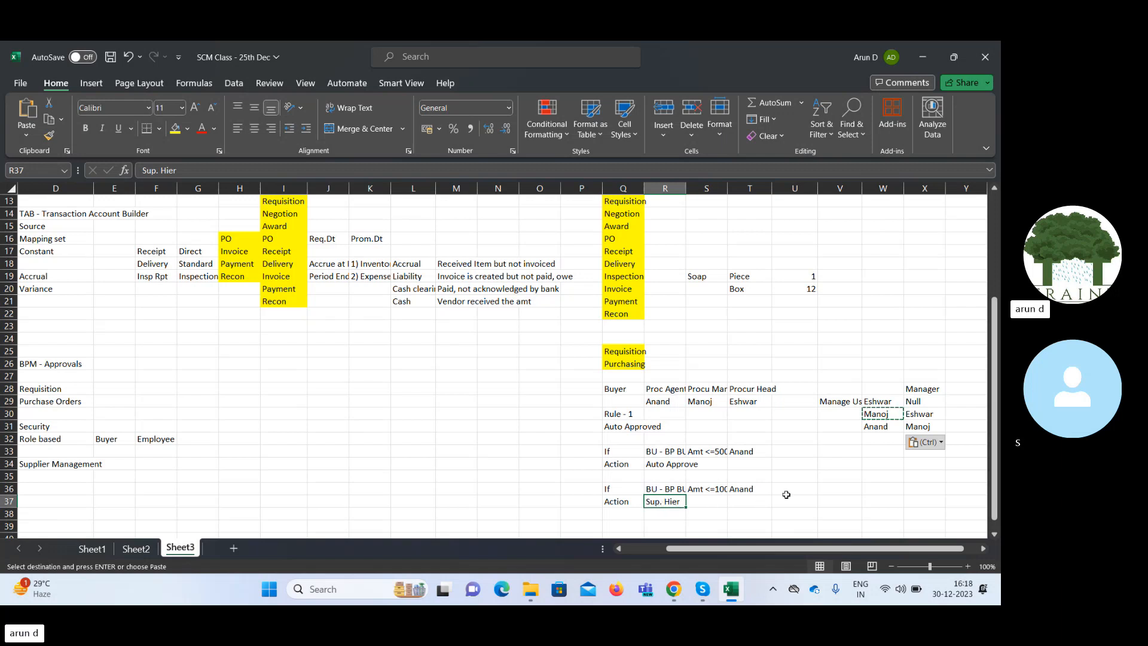
# Copy the If and Action labels from Q36:Q37 to Q39:Q40 for a third approval rule.
pyautogui.press('Down')
pyautogui.press('Down')
pyautogui.press('Down')
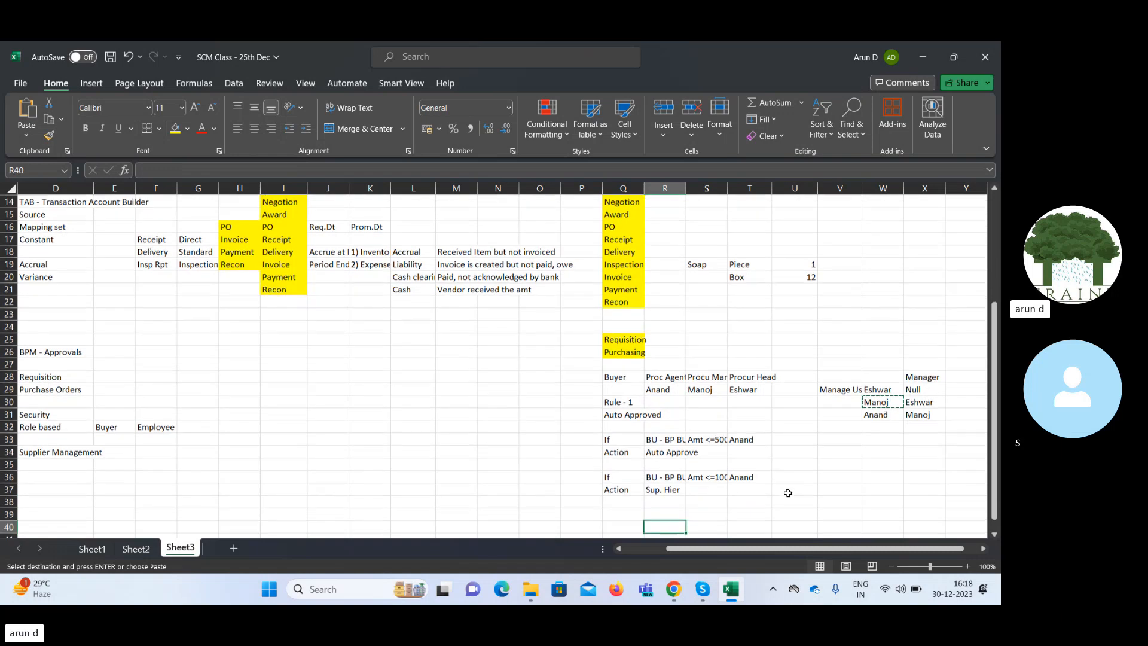
pyautogui.press('Up')
pyautogui.press('Left')
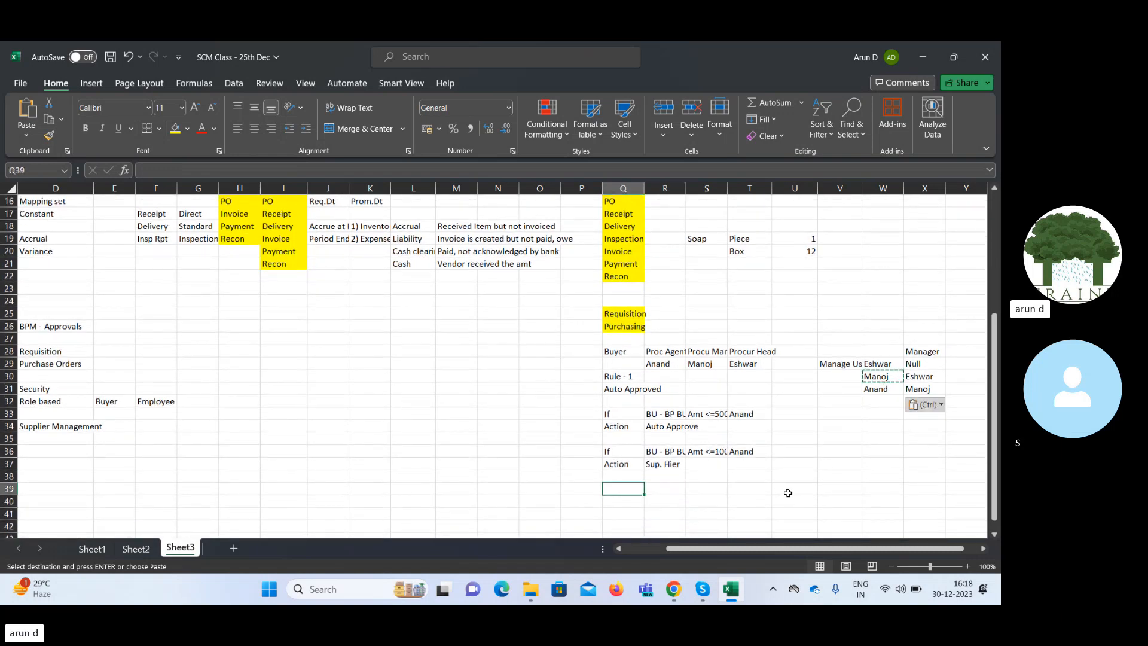
pyautogui.press('Up')
pyautogui.press('Up')
pyautogui.press('Up')
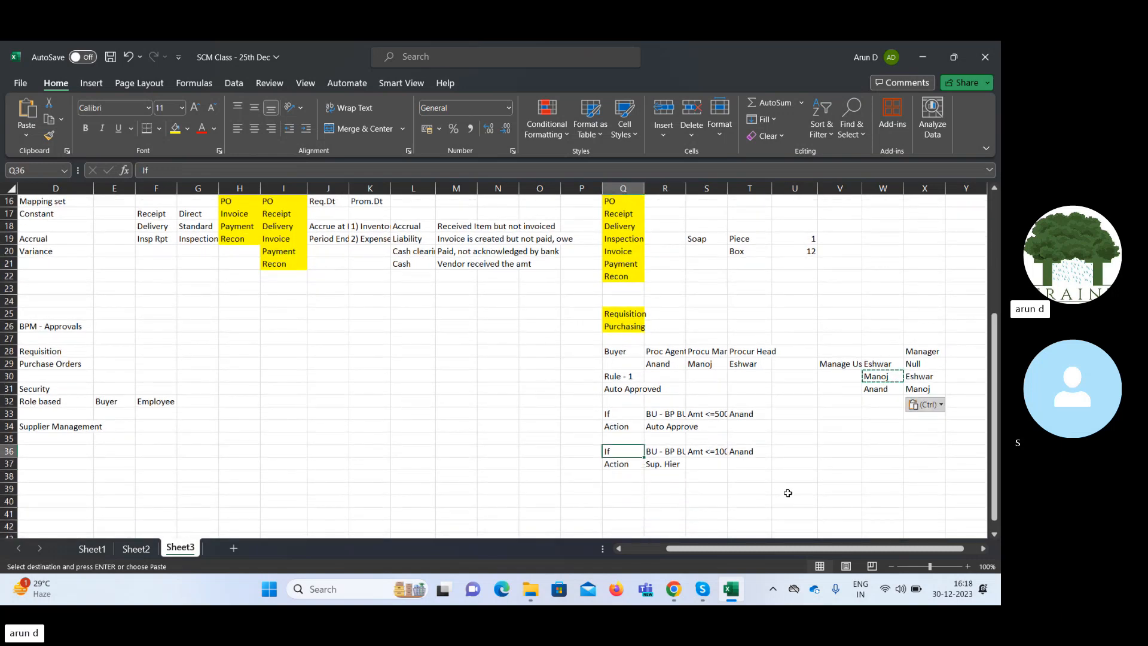
pyautogui.hotkey('shift', 'Down')
pyautogui.hotkey('ctrl', 'c')
pyautogui.press('Down')
pyautogui.press('Down')
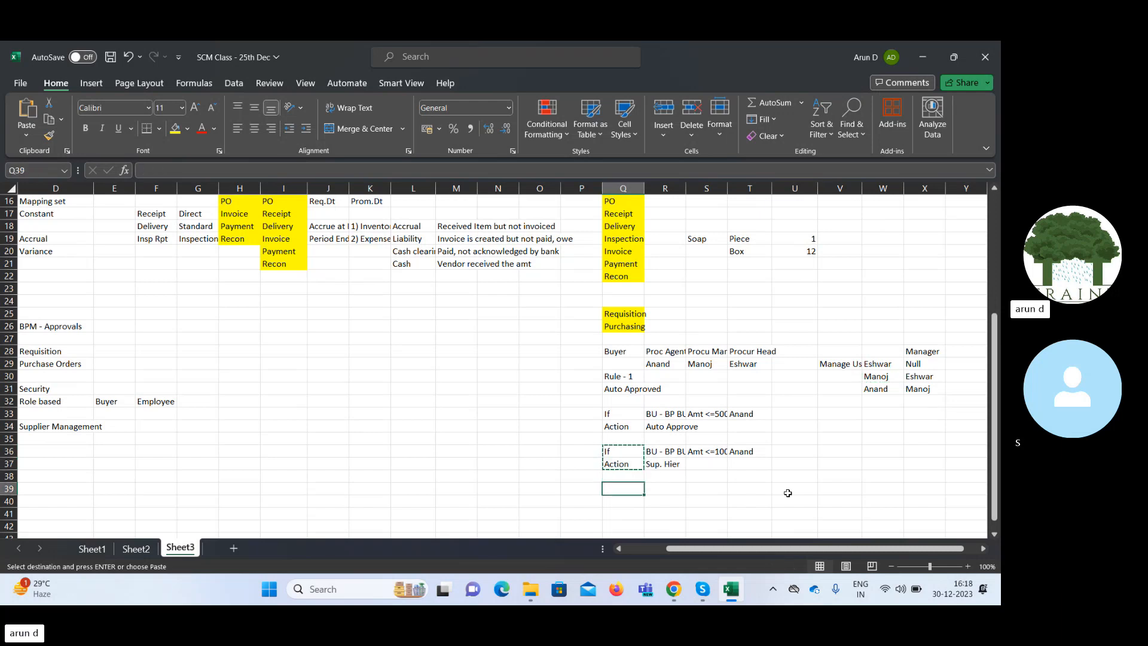
pyautogui.hotkey('ctrl', 'v')
pyautogui.press('Right')
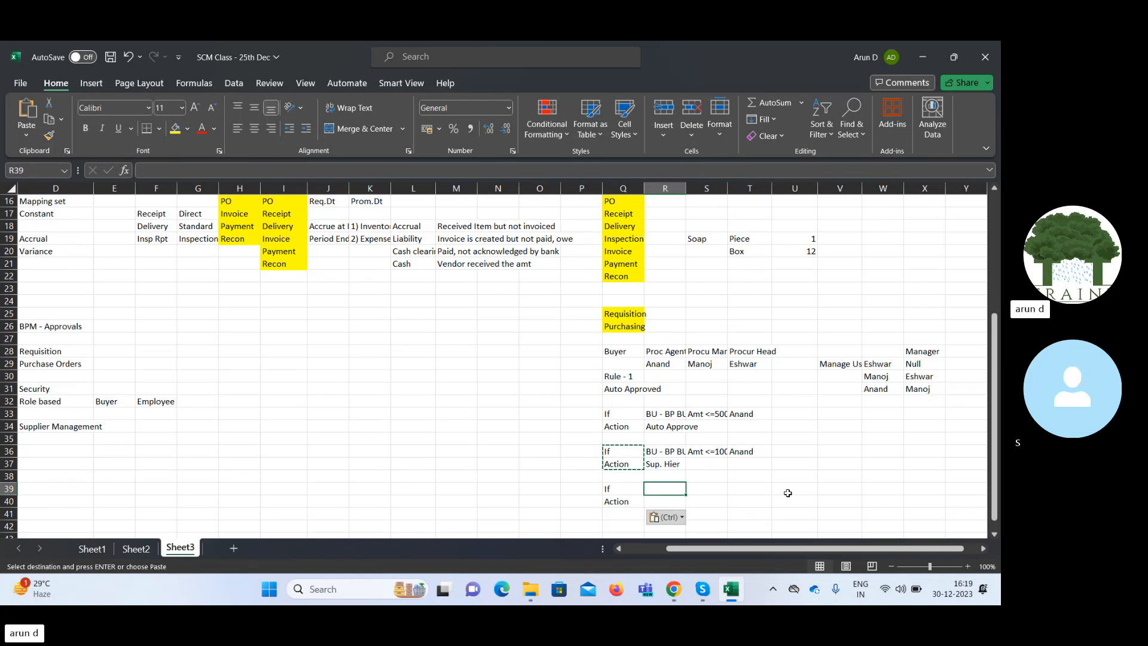
pyautogui.press('Up')
pyautogui.press('Up')
pyautogui.press('Up')
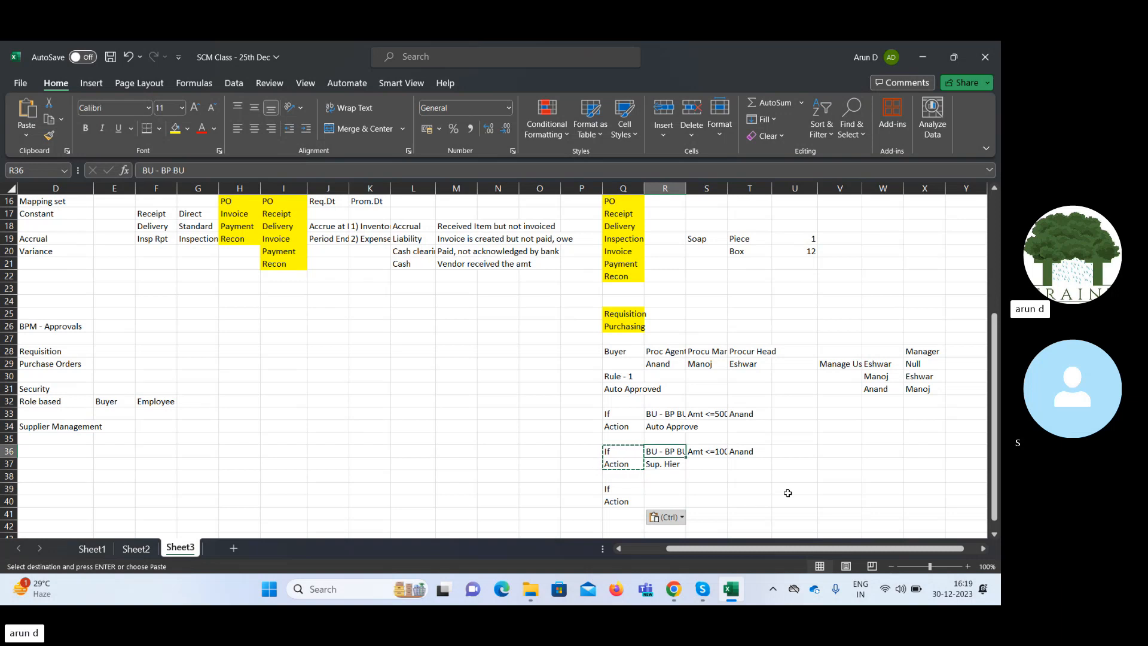
pyautogui.press('Down')
pyautogui.press('Down')
pyautogui.press('Down')
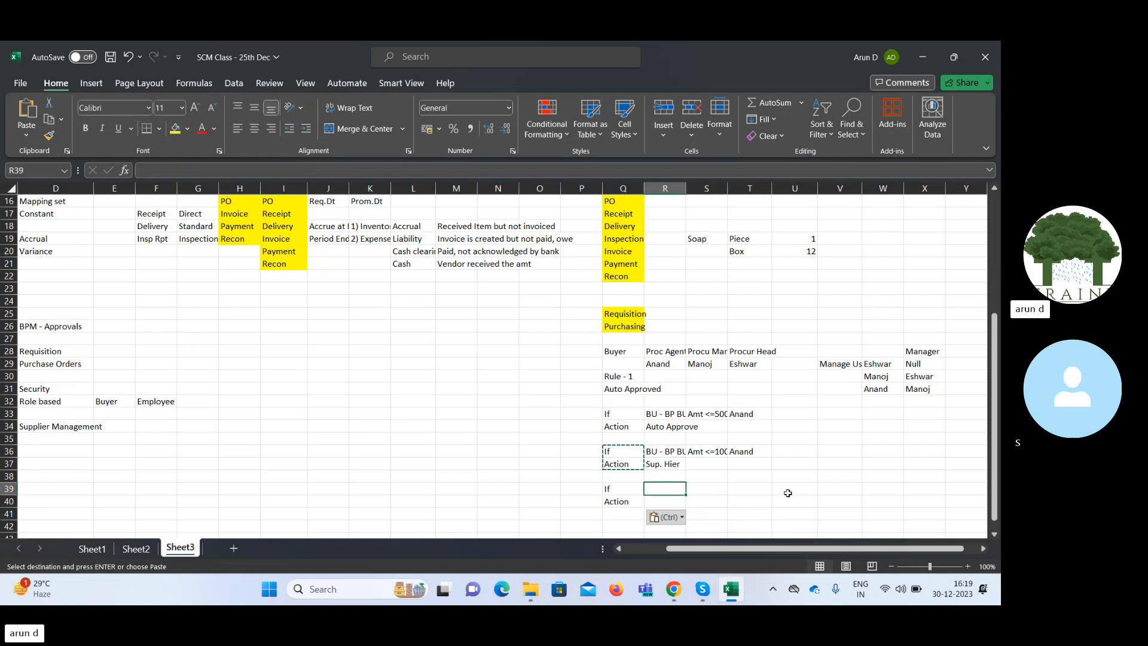
# Copy the procurement agent and procurement manager titles with their names from R28:S29 to V37:W38.
pyautogui.press('Up')
pyautogui.press('Up')
pyautogui.press('Up')
pyautogui.press('Up')
pyautogui.press('Up')
pyautogui.press('Up')
pyautogui.press('Up')
pyautogui.press('Up')
pyautogui.press('Up')
pyautogui.press('Up')
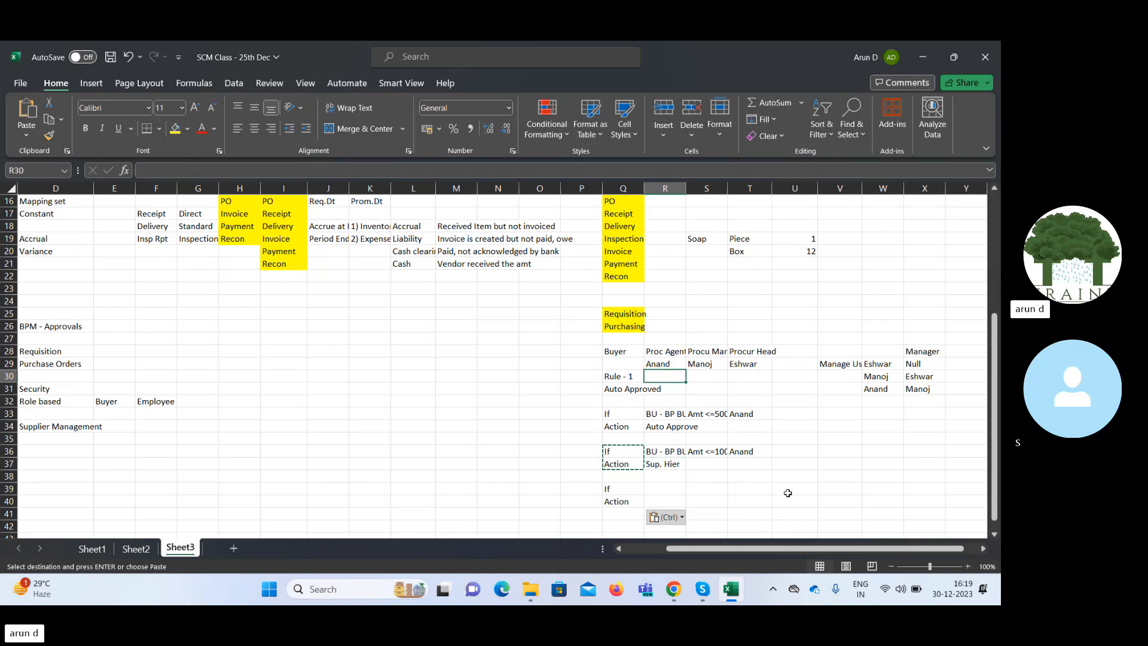
pyautogui.press('Up')
pyautogui.hotkey('shift', 'Down')
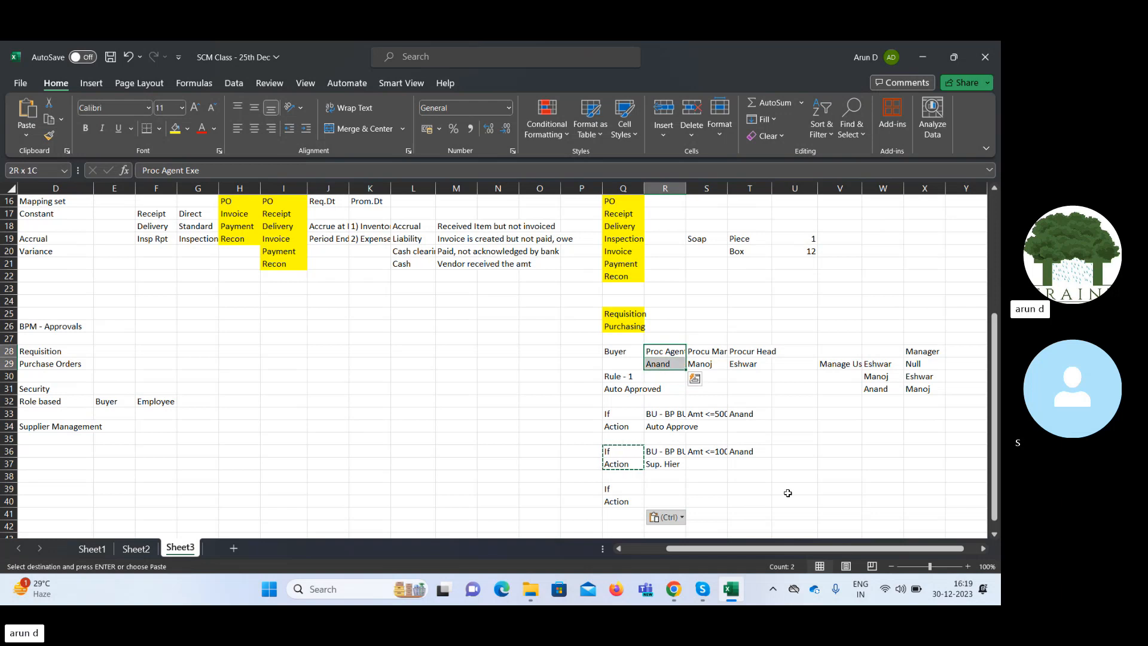
pyautogui.hotkey('shift', 'Right')
pyautogui.hotkey('ctrl', 'c')
pyautogui.press('Right')
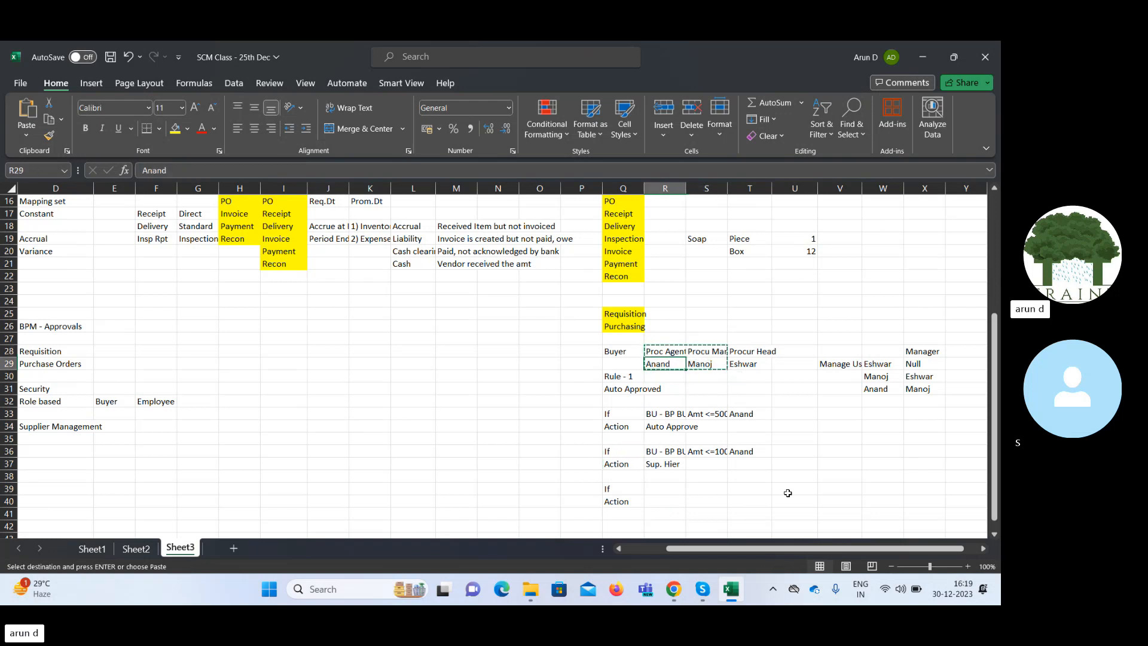
pyautogui.press('Down')
pyautogui.press('Down')
pyautogui.press('Down')
pyautogui.press('Down')
pyautogui.press('Down')
pyautogui.press('Down')
pyautogui.press('Down')
pyautogui.press('Down')
pyautogui.press('Right')
pyautogui.press('Right')
pyautogui.press('Right')
pyautogui.press('Right')
pyautogui.press('Right')
pyautogui.press('Down')
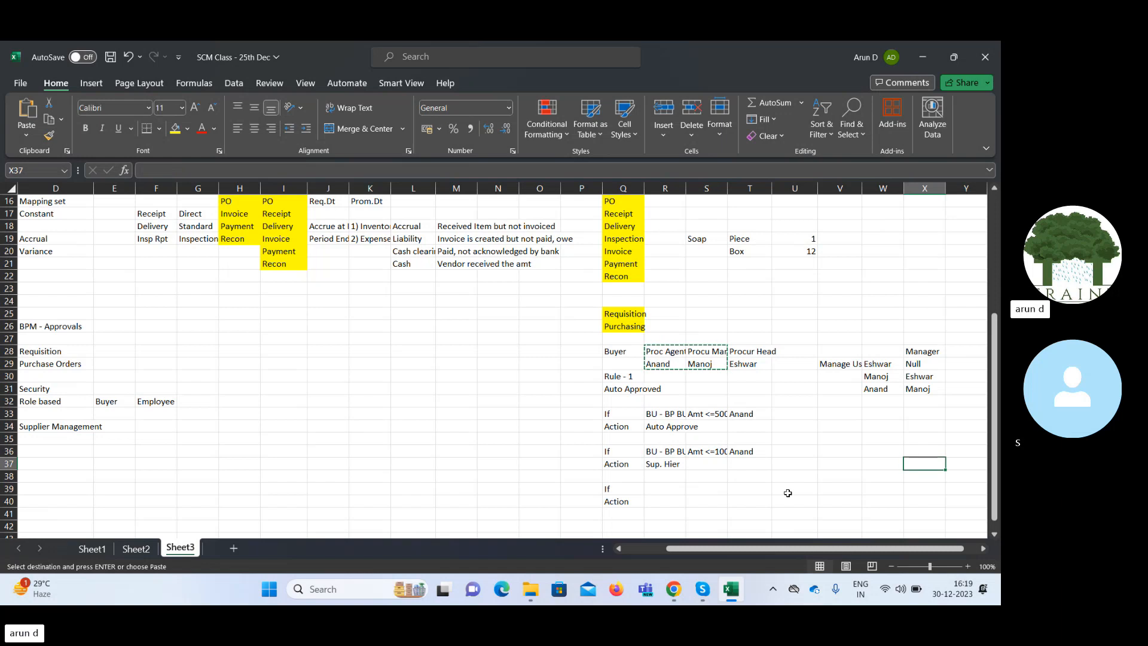
pyautogui.press('Left')
pyautogui.press('Left')
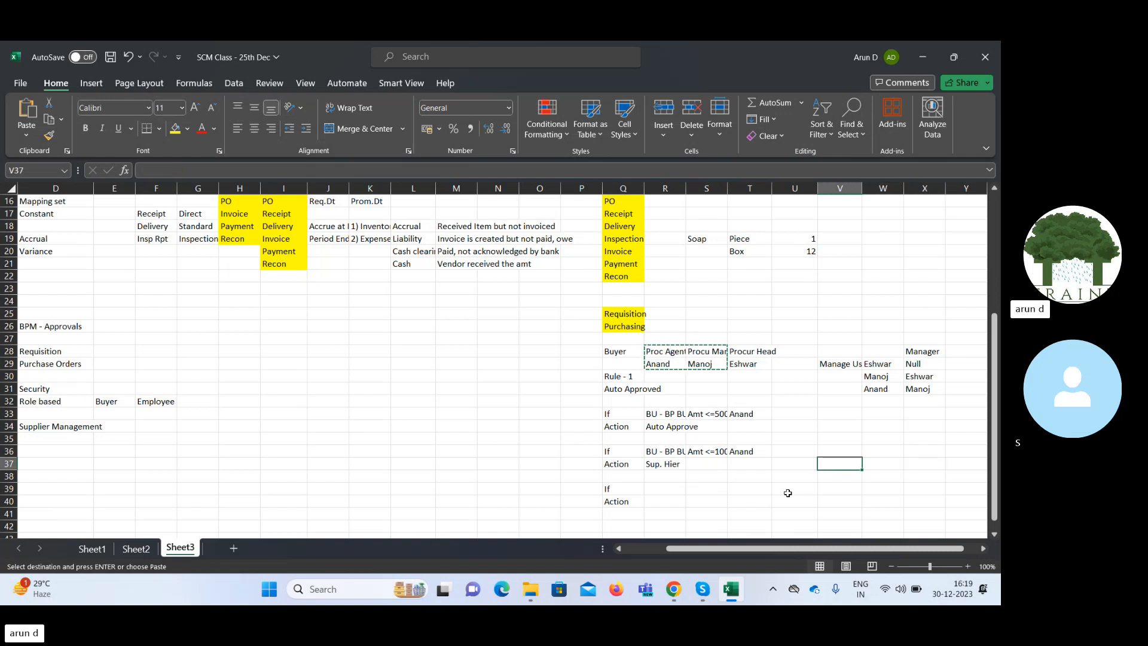
pyautogui.hotkey('ctrl', 'v')
# Add the title Finance Manager in X37 and enter that manager's name below it in X38.
pyautogui.press('Right')
pyautogui.press('Right')
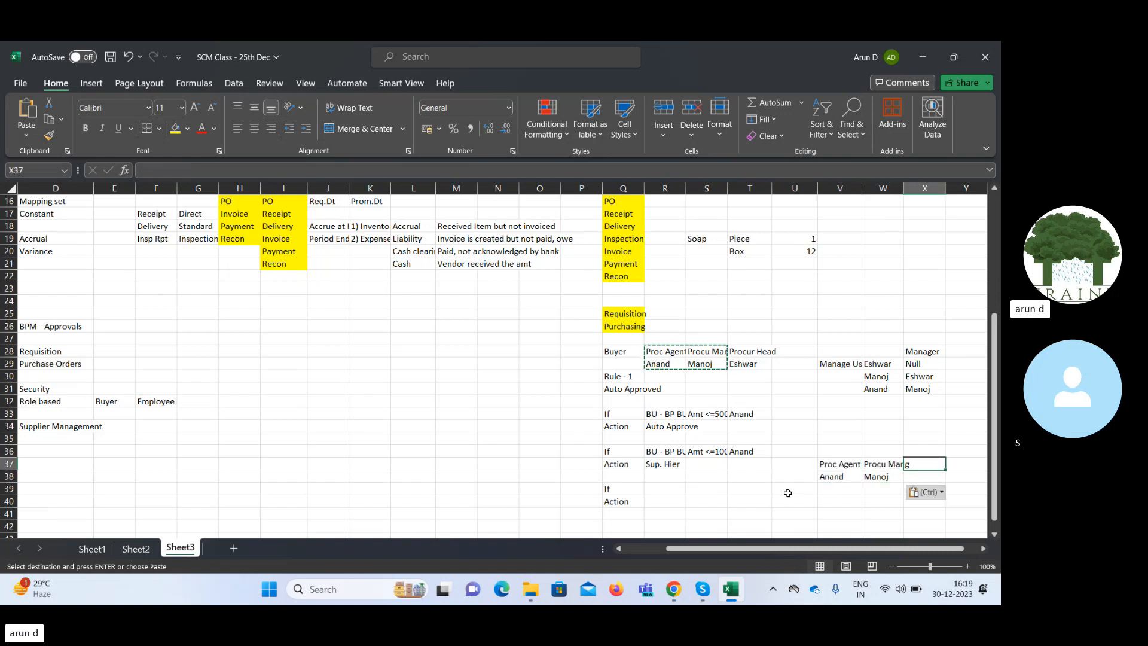
pyautogui.write('Finance')
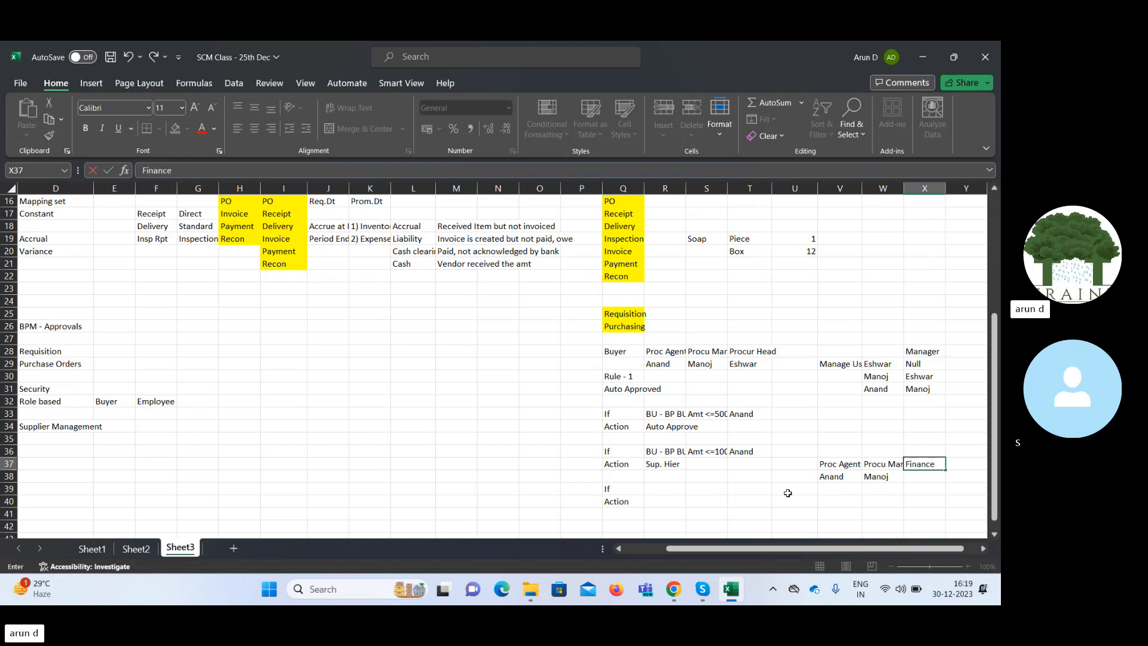
pyautogui.write(' Manager')
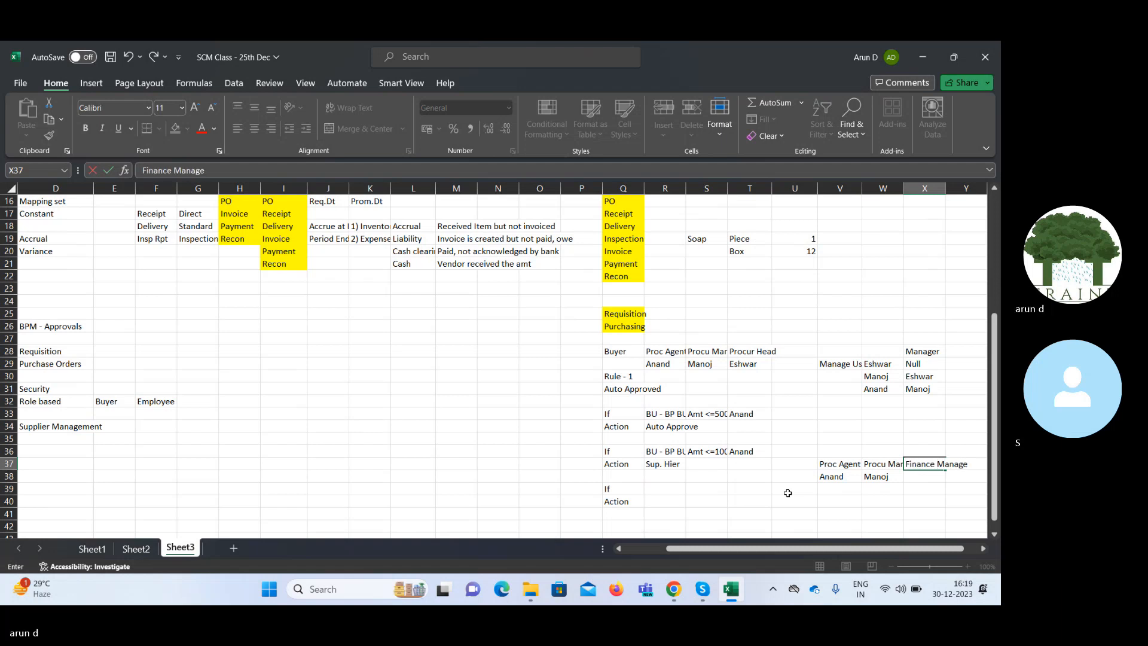
pyautogui.press('Right')
pyautogui.press('Down')
pyautogui.press('Left')
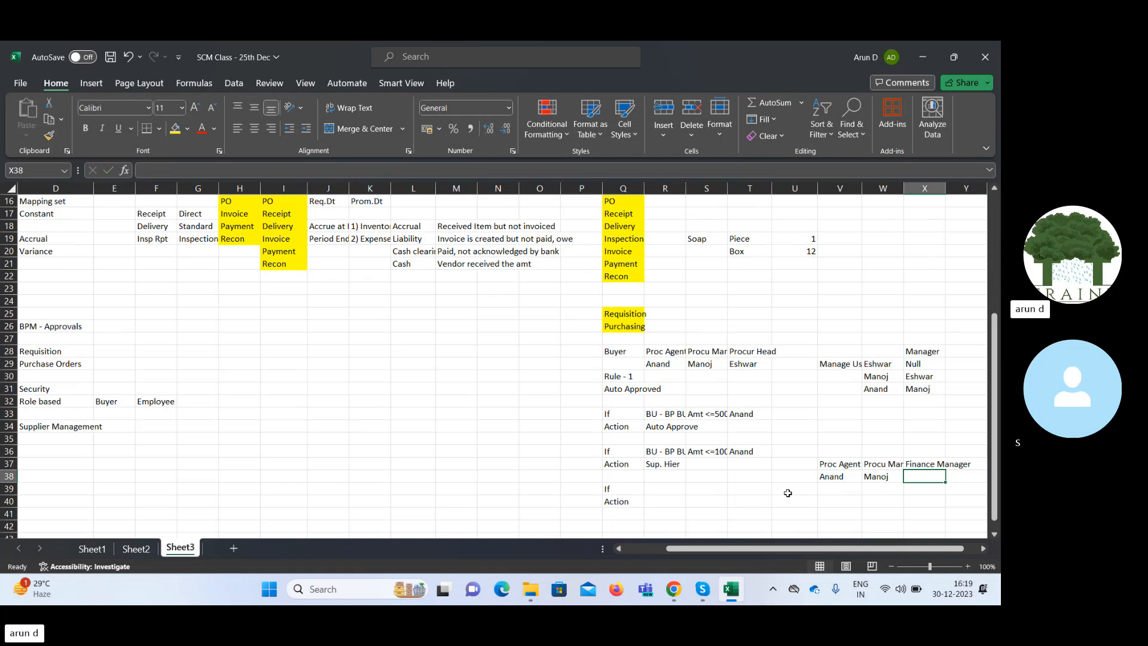
pyautogui.write('Akash')
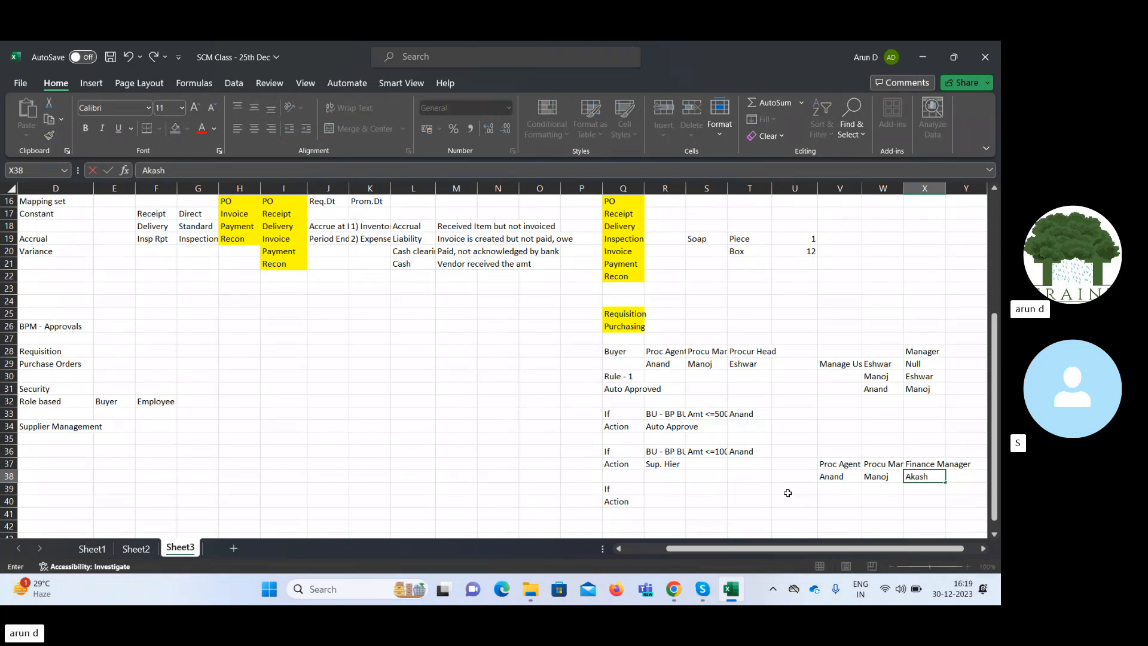
pyautogui.press('Right')
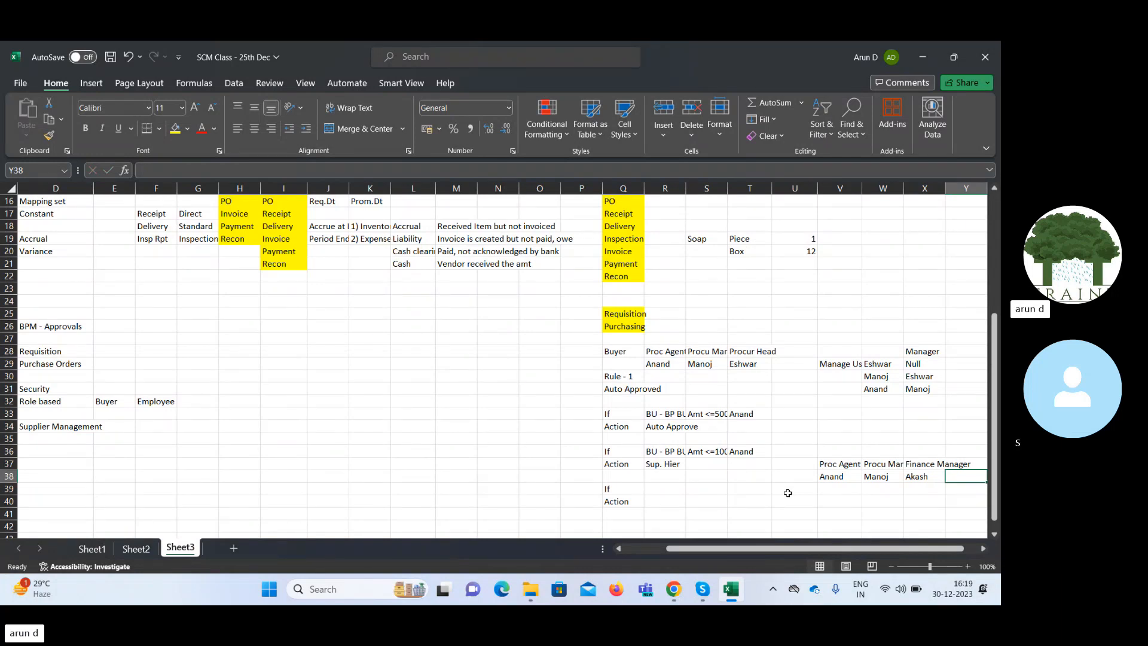
# Copy the second rule's business unit, amount and buyer conditions from R36:T36 to R39:T39.
pyautogui.press('Left')
pyautogui.press('Left')
pyautogui.press('Left')
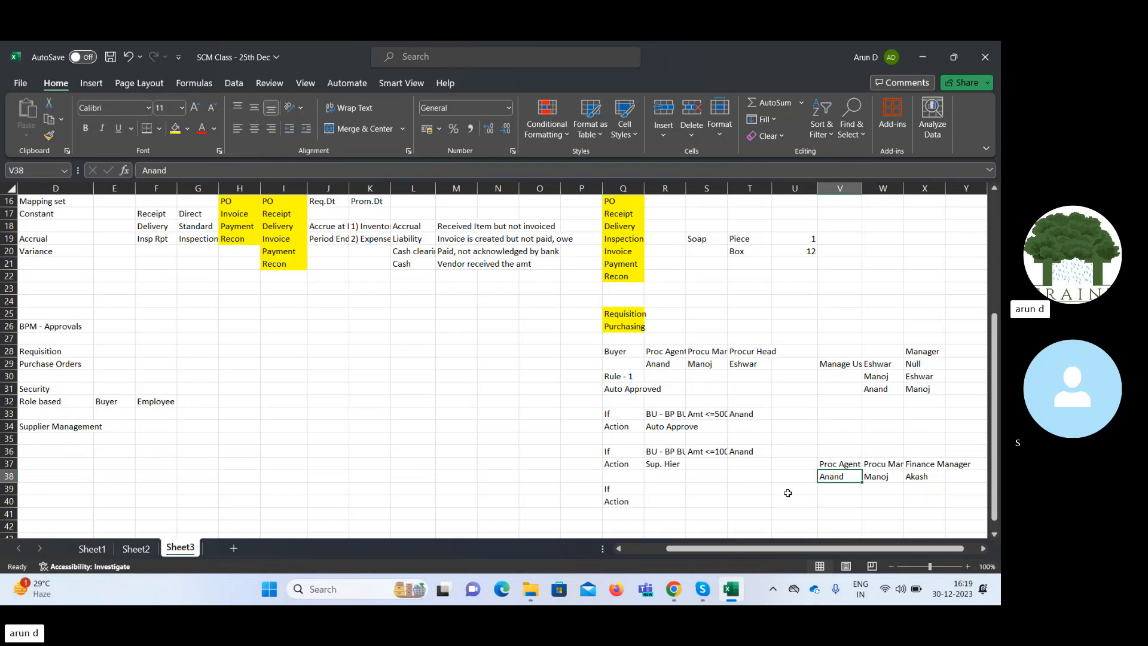
pyautogui.press('Left')
pyautogui.press('Left')
pyautogui.press('Left')
pyautogui.press('Left')
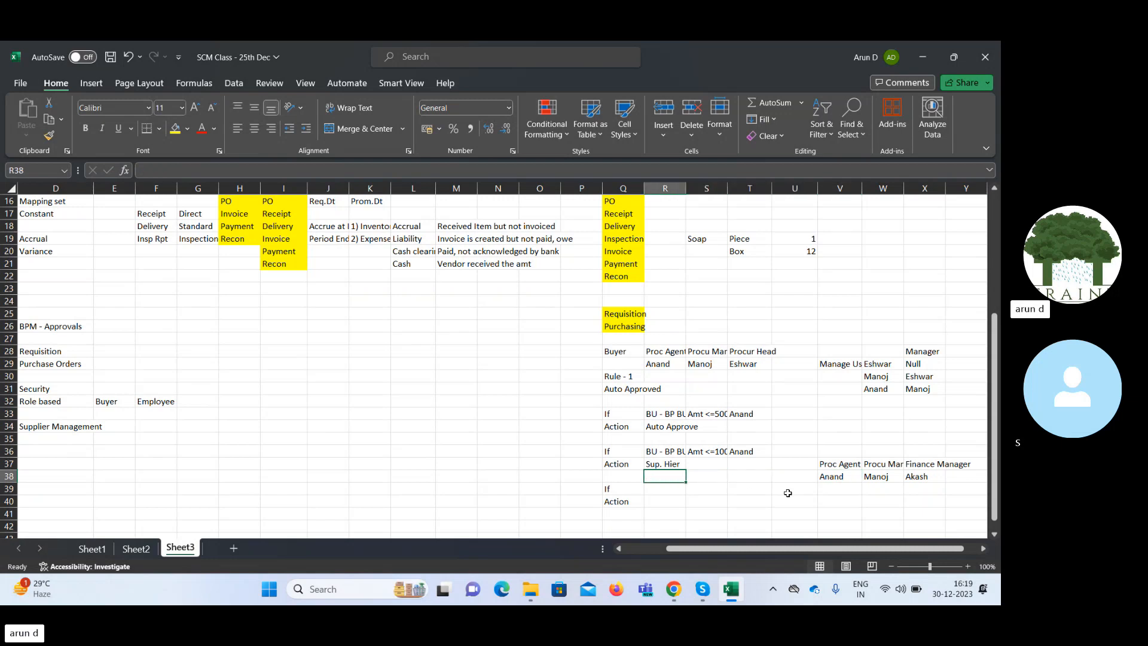
pyautogui.press('Right')
pyautogui.press('Right')
pyautogui.press('Left')
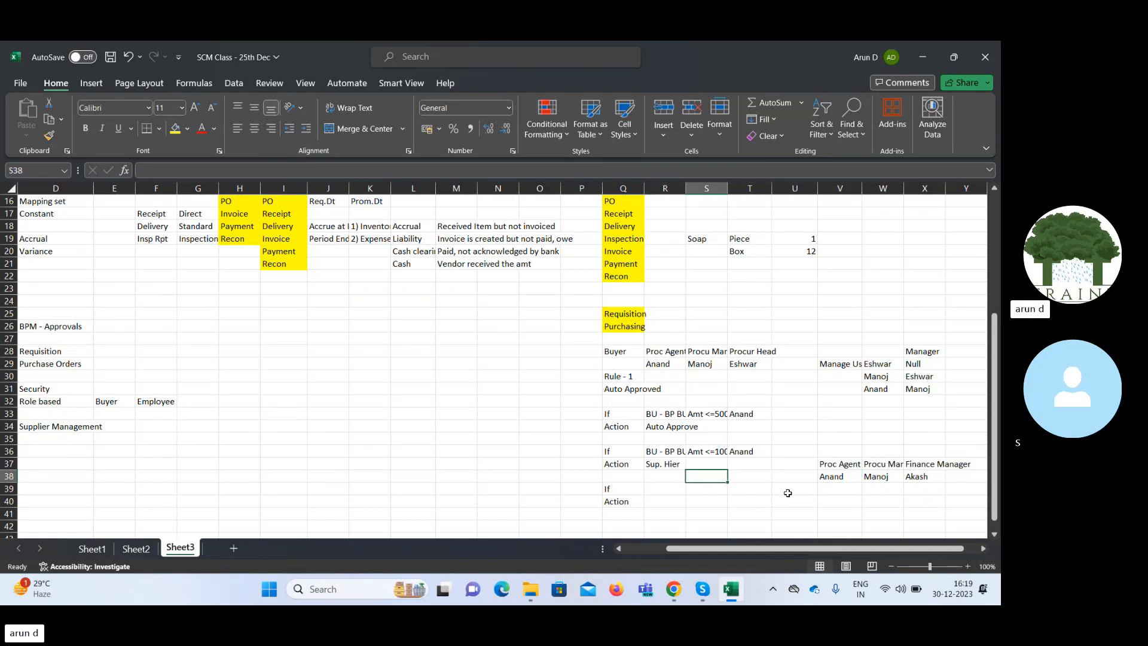
pyautogui.press('Left')
pyautogui.press('Down')
pyautogui.press('Down')
pyautogui.press('Up')
pyautogui.press('Up')
pyautogui.press('Up')
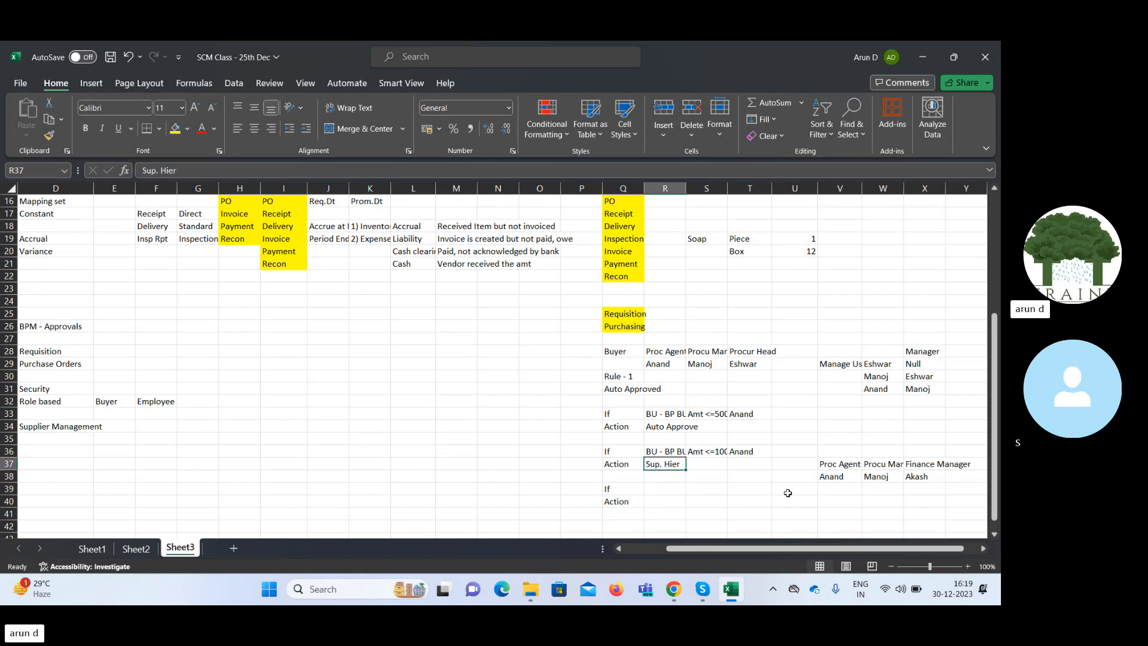
pyautogui.press('Up')
pyautogui.hotkey('shift', 'Right')
pyautogui.hotkey('shift', 'Right')
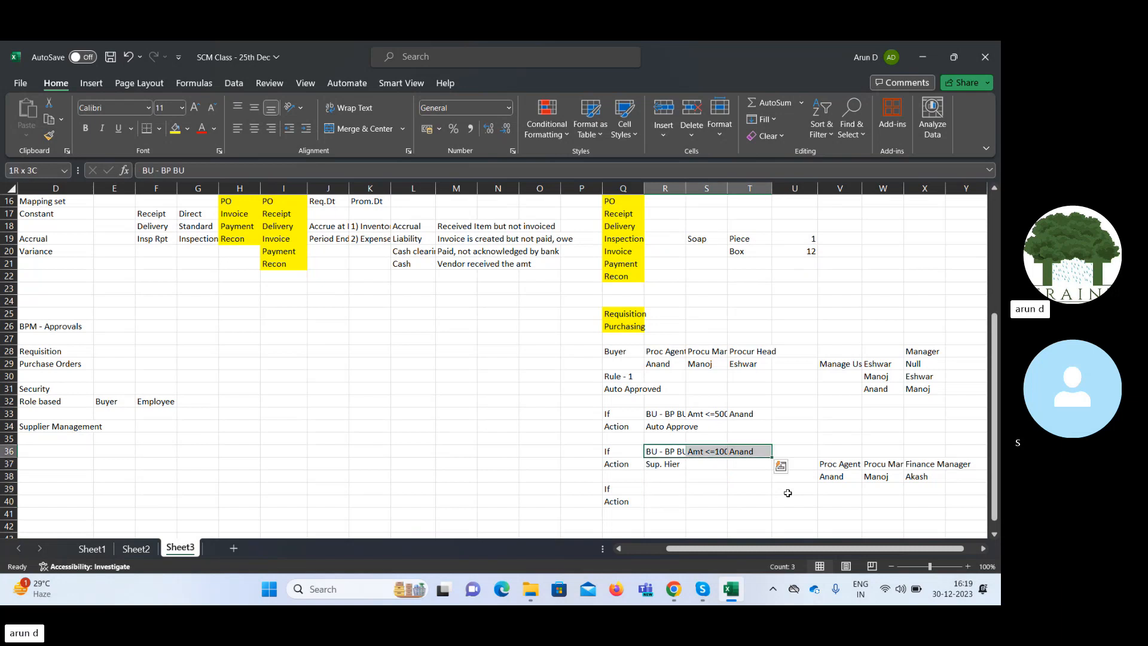
pyautogui.hotkey('ctrl', 'c')
pyautogui.press('Down')
pyautogui.press('Down')
pyautogui.press('Down')
pyautogui.press('Down')
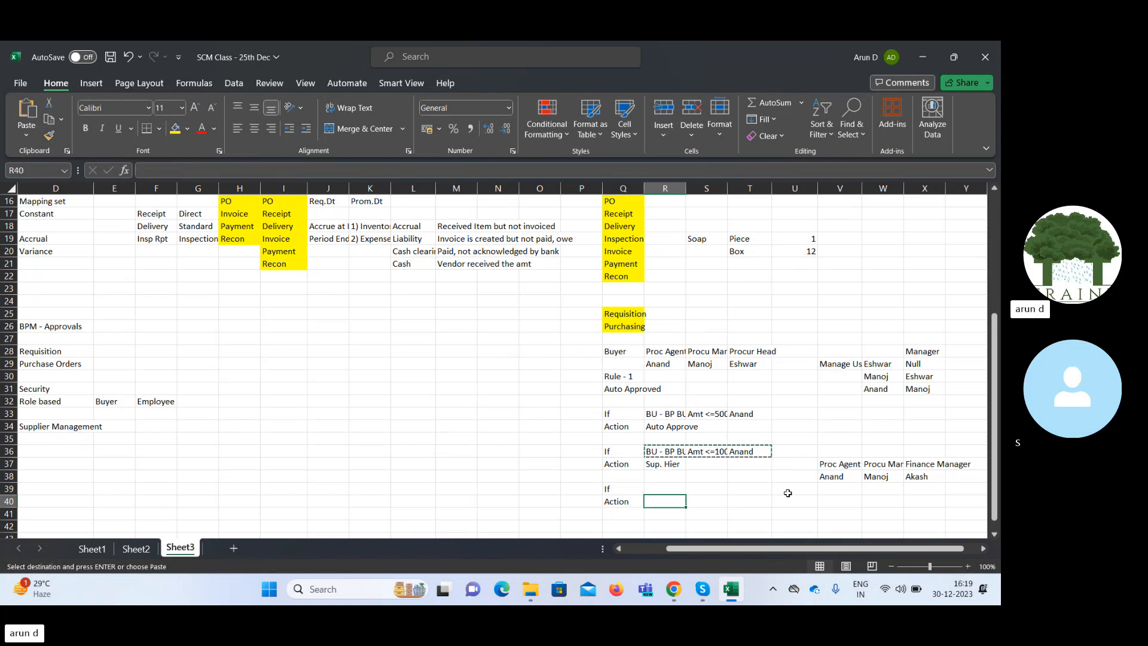
pyautogui.press('Up')
pyautogui.hotkey('ctrl', 'v')
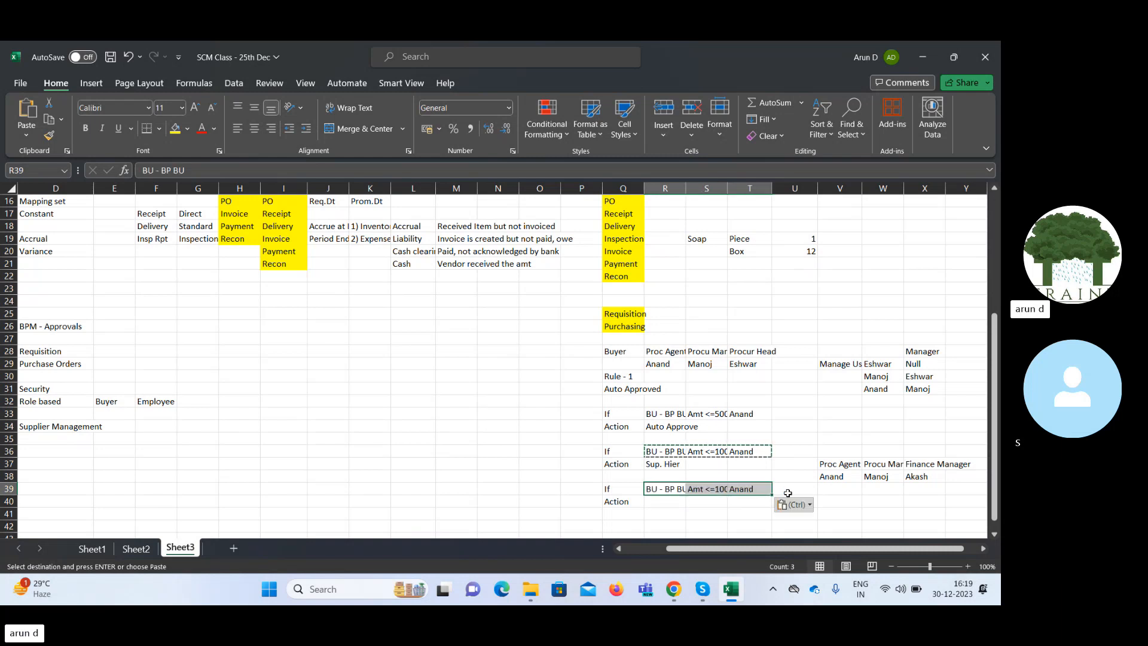
# Change the third rule's amount limit in S39 by replacing its leading digit with 5.
pyautogui.click(715, 489)
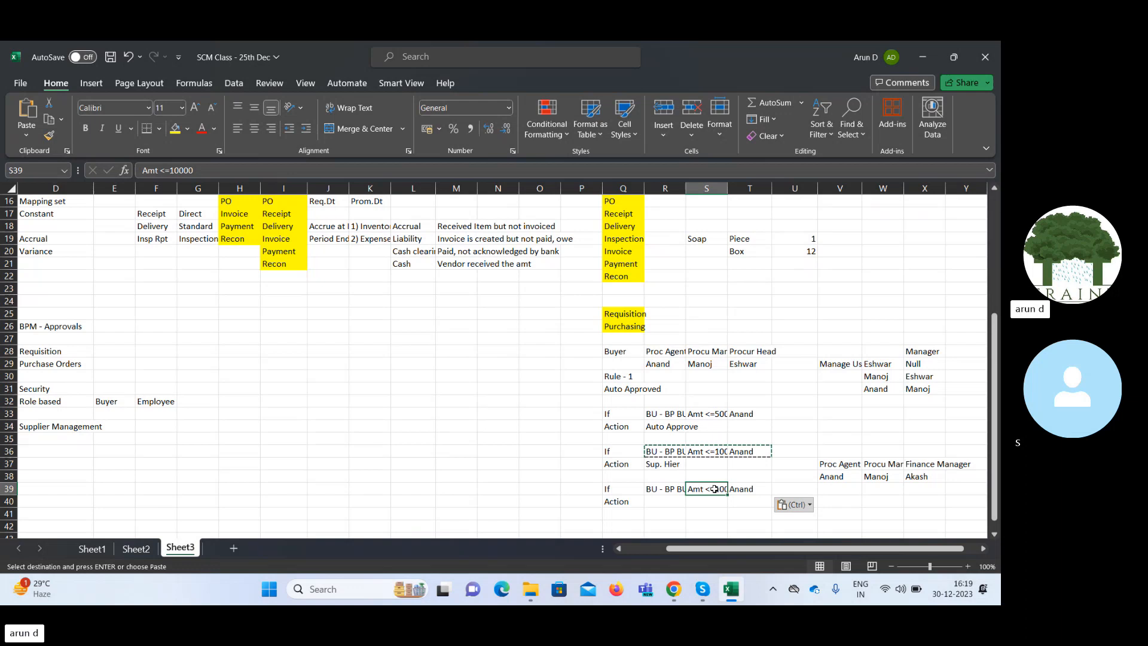
pyautogui.click(174, 170)
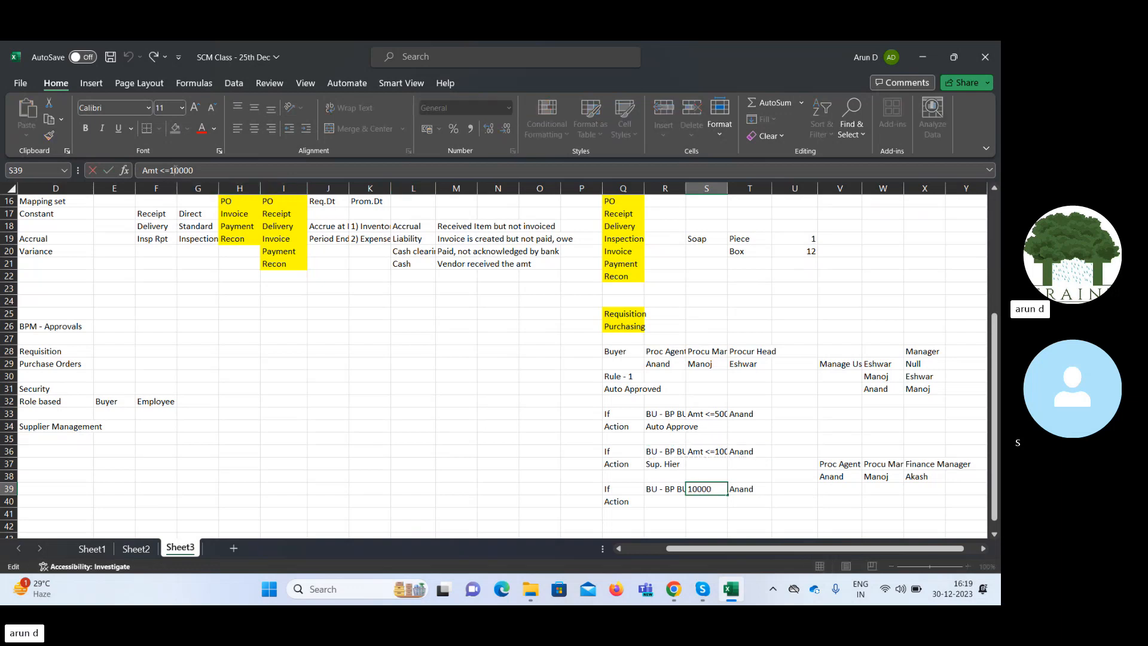
pyautogui.press('BackSpace')
pyautogui.press('Tab')
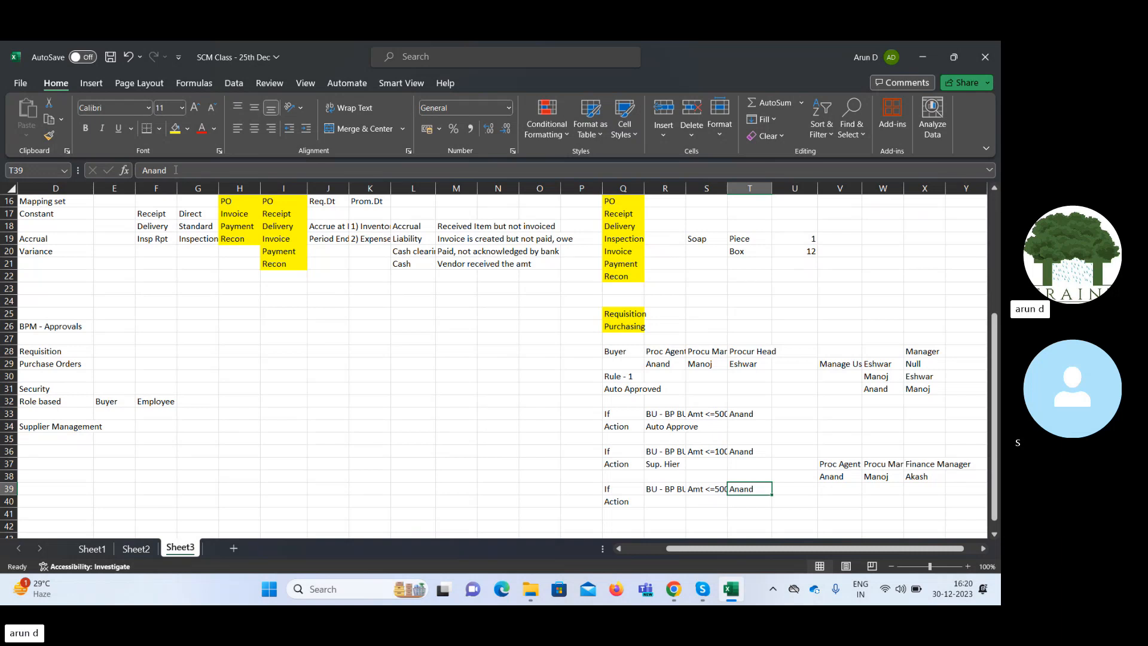
# Review the procurement agent and procurement manager entries in V37:W38 against the third rule's conditions in row 39.
pyautogui.press('Left')
pyautogui.press('Left')
pyautogui.press('Right')
pyautogui.press('Right')
pyautogui.press('Right')
pyautogui.press('Right')
pyautogui.press('Right')
pyautogui.press('Up')
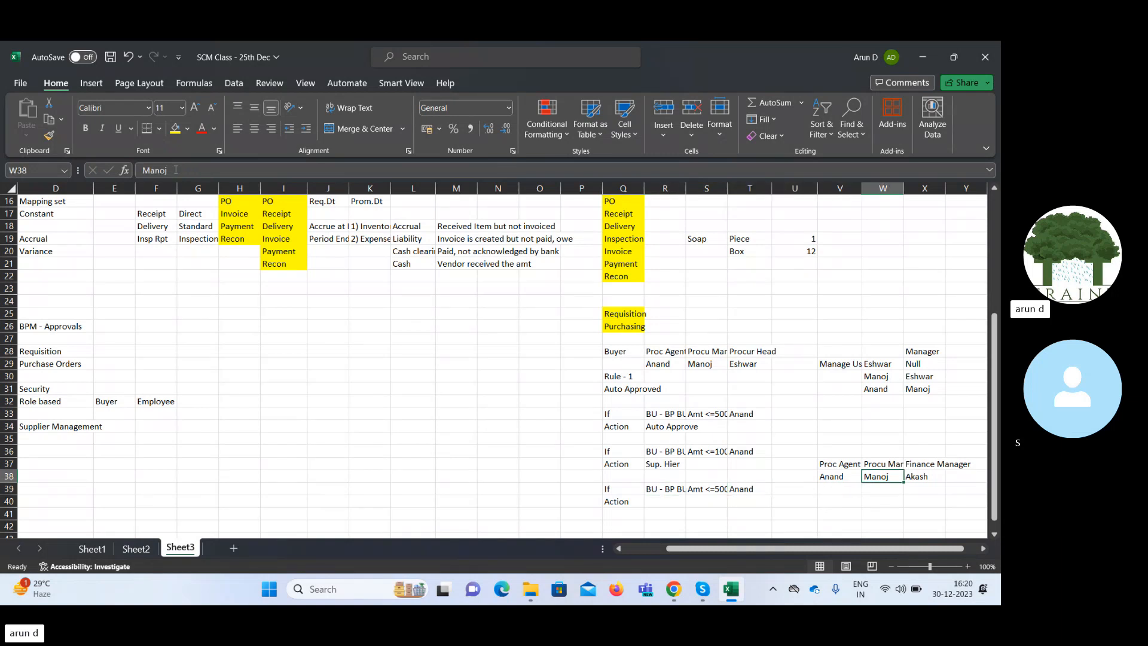
pyautogui.press('Left')
pyautogui.hotkey('shift', 'Up')
pyautogui.hotkey('shift', 'Right')
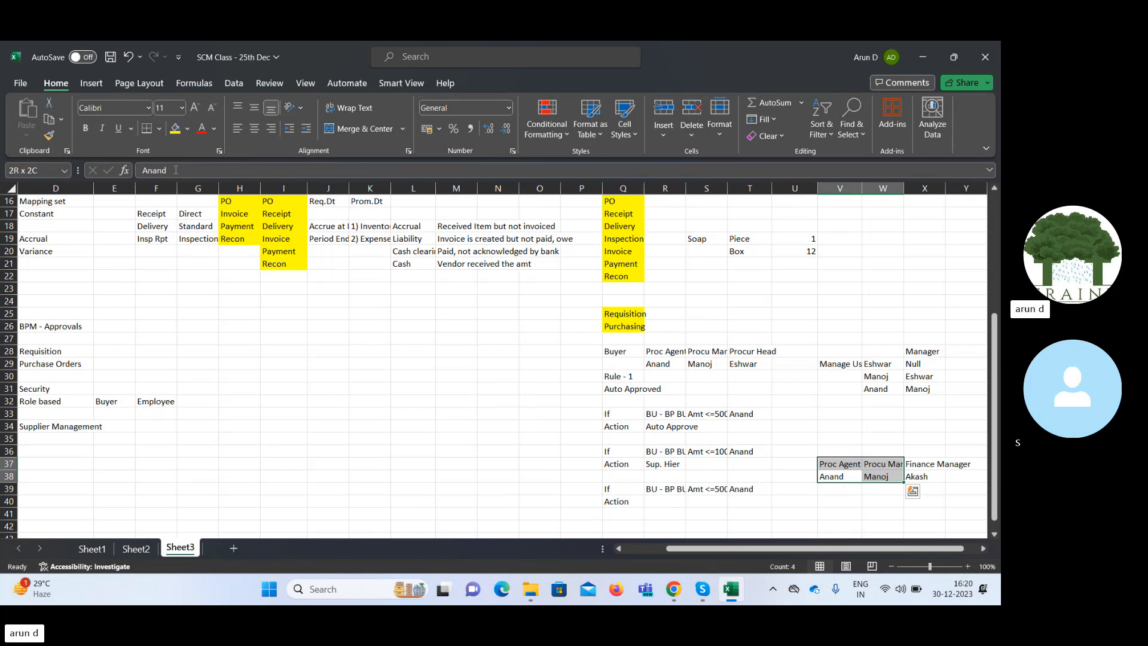
pyautogui.press('Left')
pyautogui.press('Left')
pyautogui.press('Left')
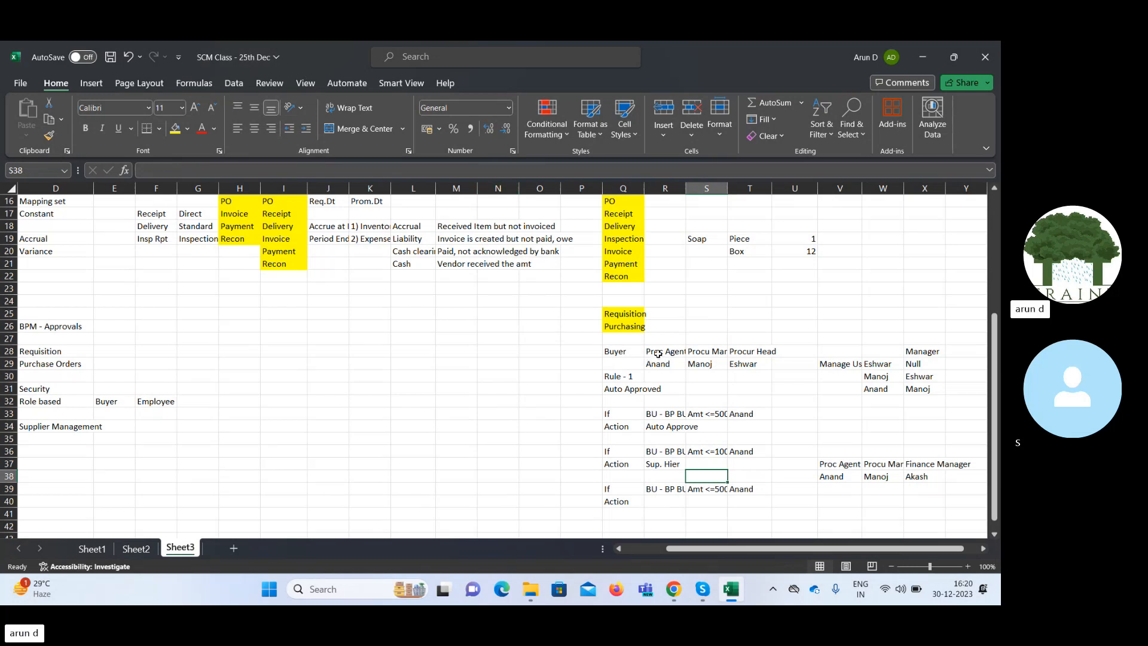
# Compare the procurement roles in R28:T28 and the supervisor hierarchy in V29:X31 with the finance manager entry in X38.
pyautogui.moveTo(657, 354); pyautogui.dragTo(756, 351)
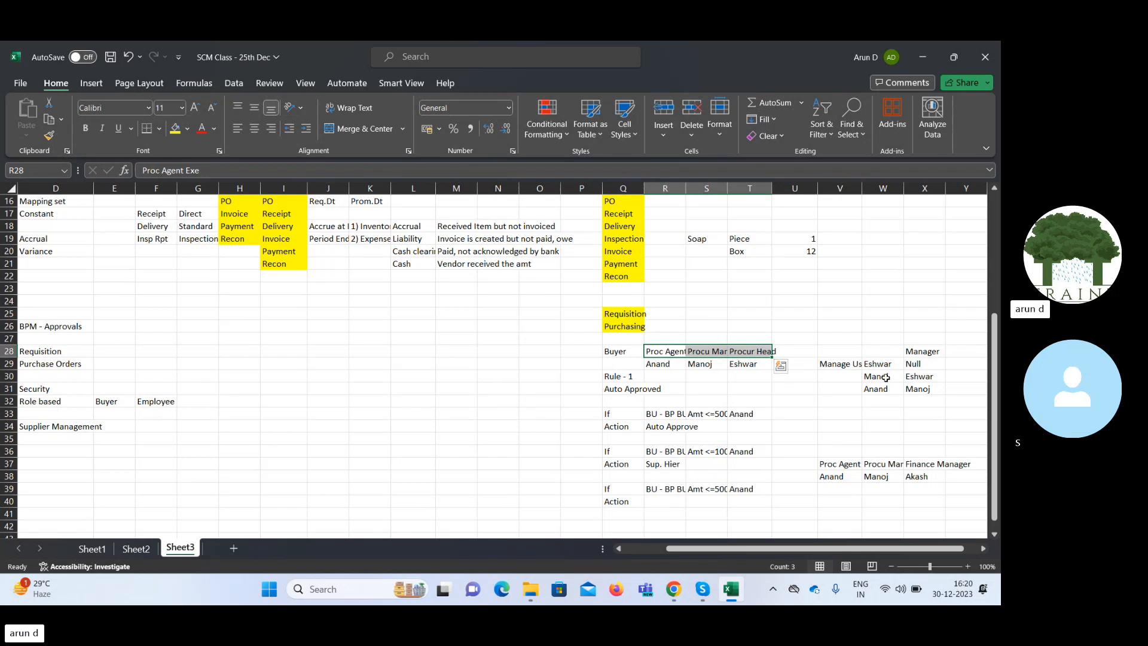
pyautogui.moveTo(837, 365); pyautogui.dragTo(924, 388)
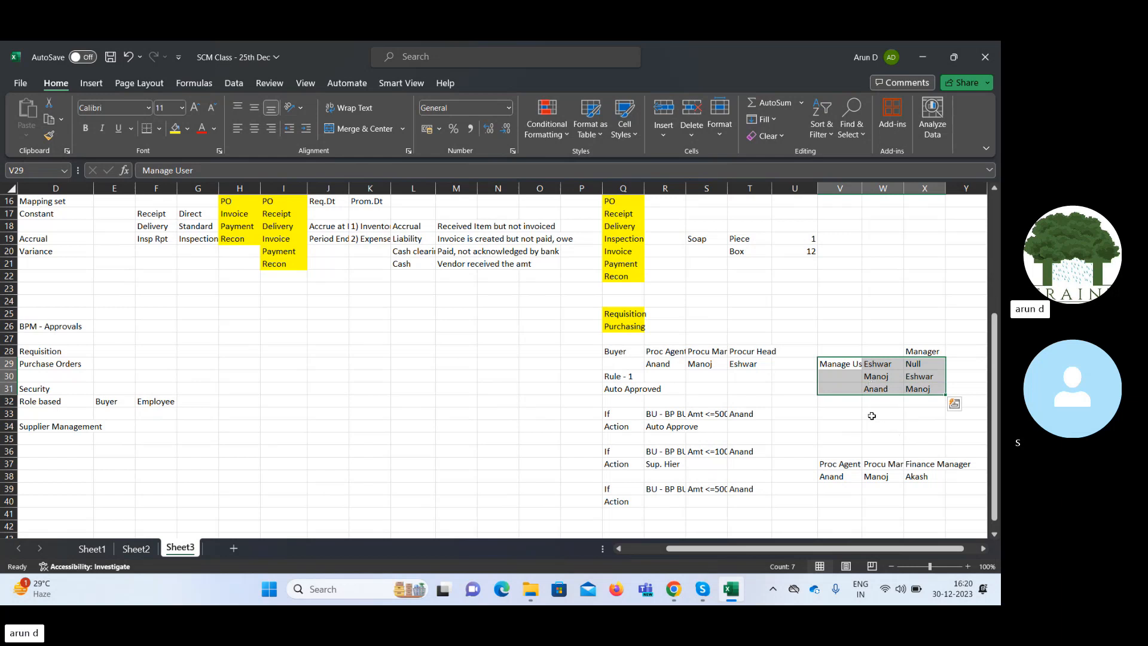
pyautogui.click(931, 478)
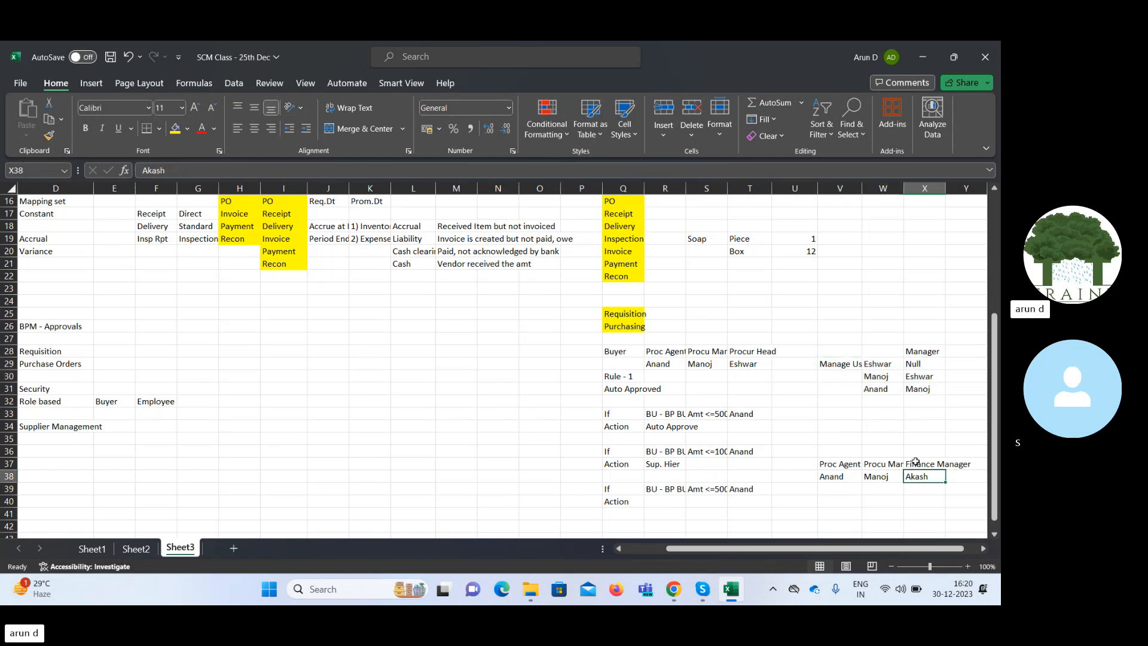
pyautogui.click(883, 377)
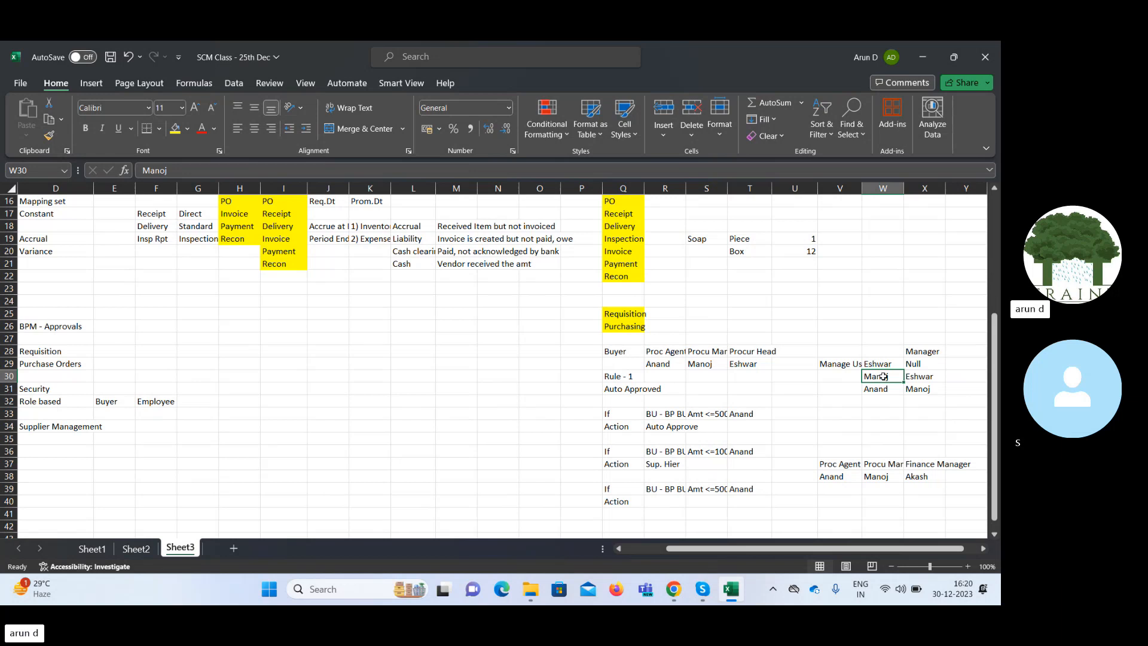
pyautogui.click(922, 477)
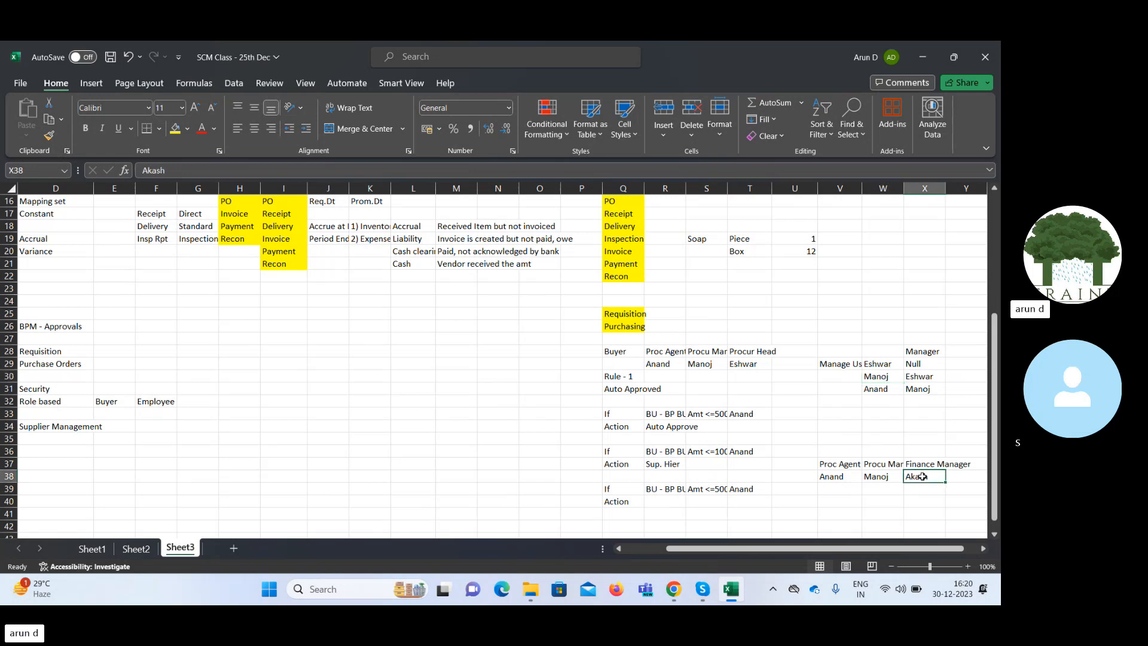
pyautogui.click(883, 378)
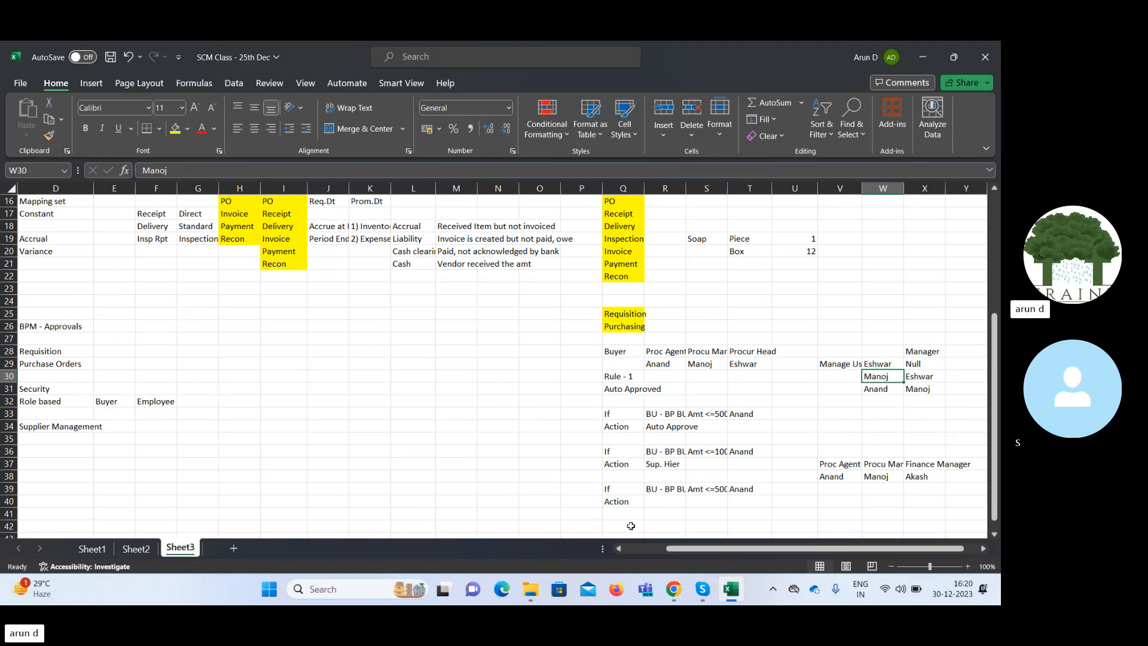
# Enter App. Group as the third rule's action in R40.
pyautogui.click(654, 503)
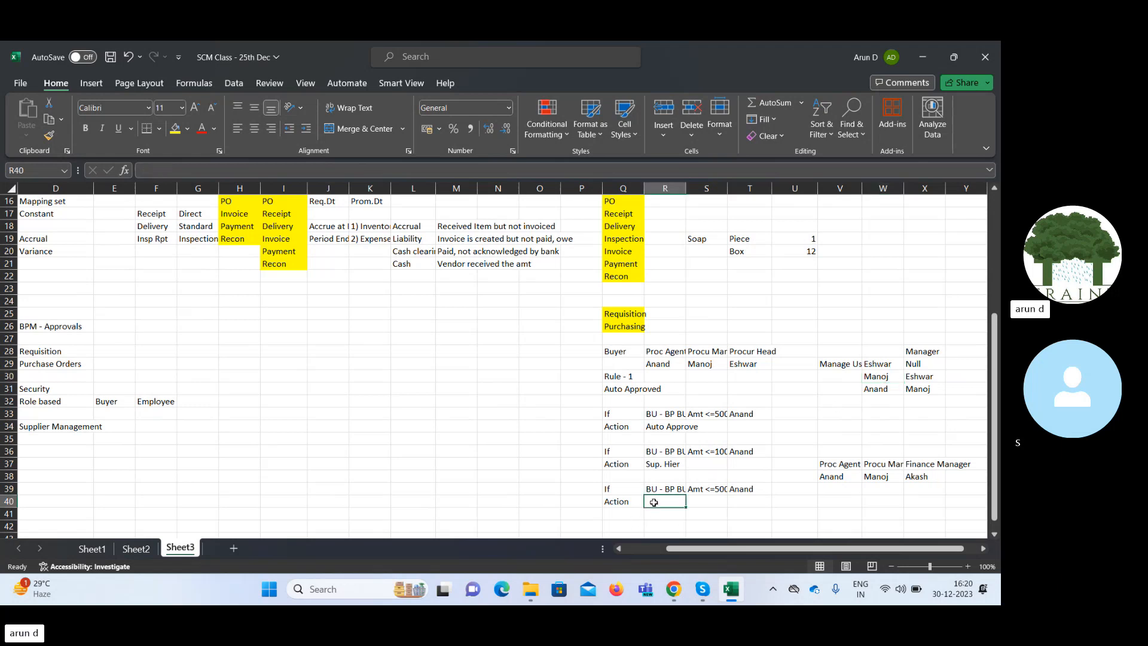
pyautogui.write('App')
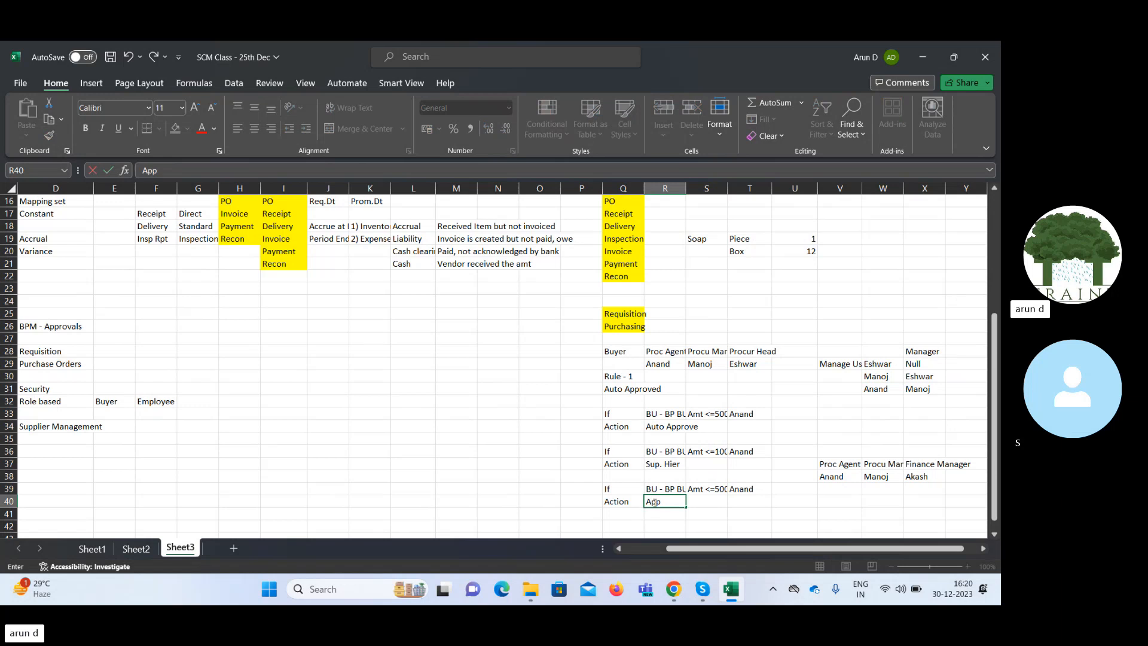
pyautogui.write('. Group')
pyautogui.press('Right')
pyautogui.press('Right')
pyautogui.press('Right')
pyautogui.press('Right')
pyautogui.press('Right')
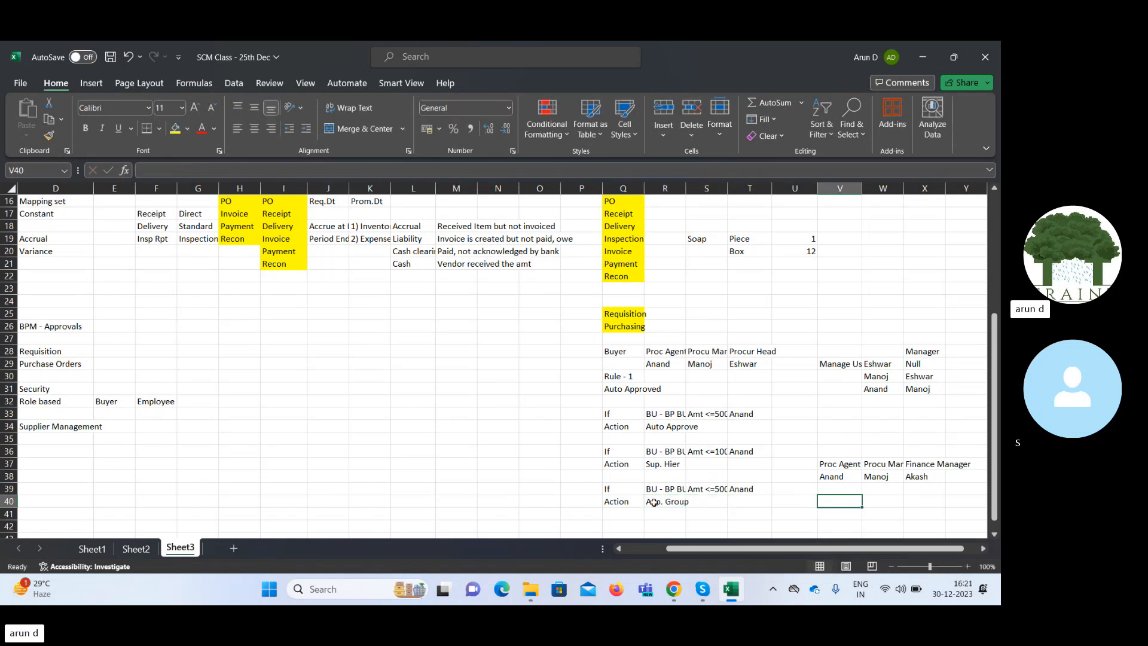
pyautogui.press('Down')
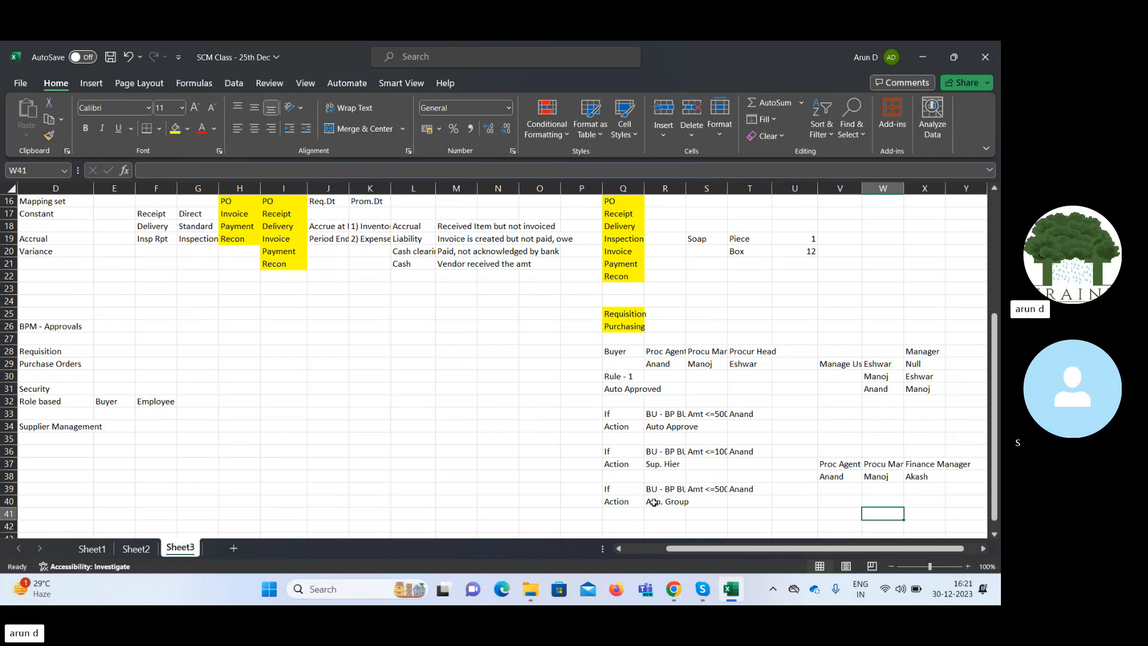
pyautogui.write('An')
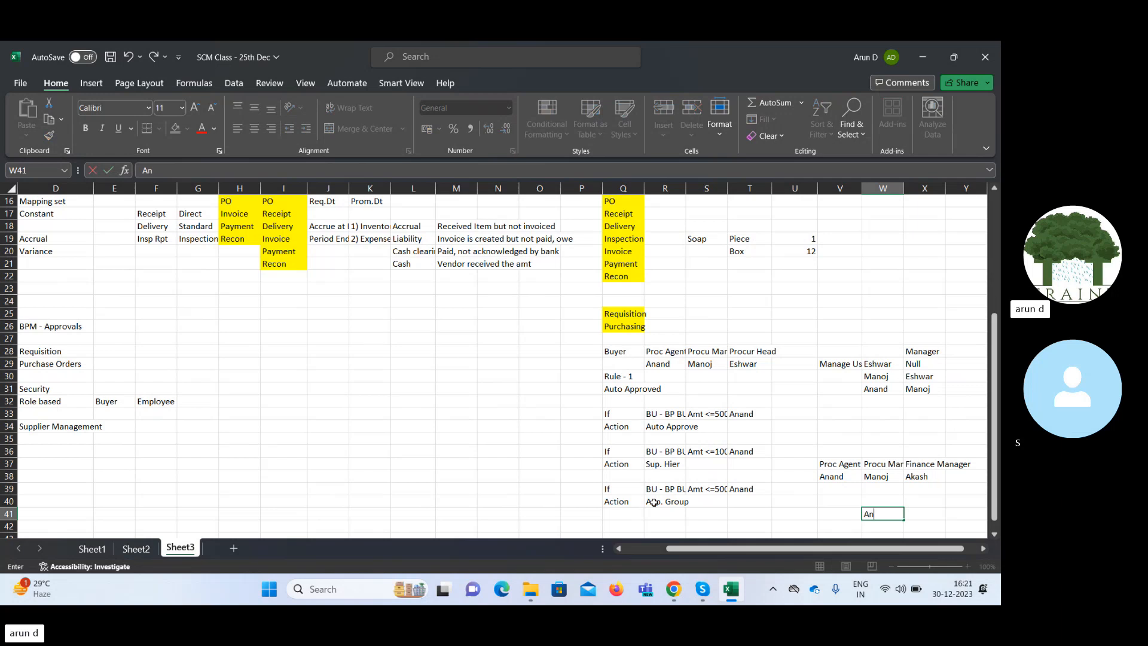
pyautogui.write('and')
pyautogui.press('BackSpace')
pyautogui.press('BackSpace')
pyautogui.press('BackSpace')
pyautogui.press('BackSpace')
pyautogui.press('BackSpace')
pyautogui.press('Escape')
pyautogui.press('Left')
pyautogui.press('Right')
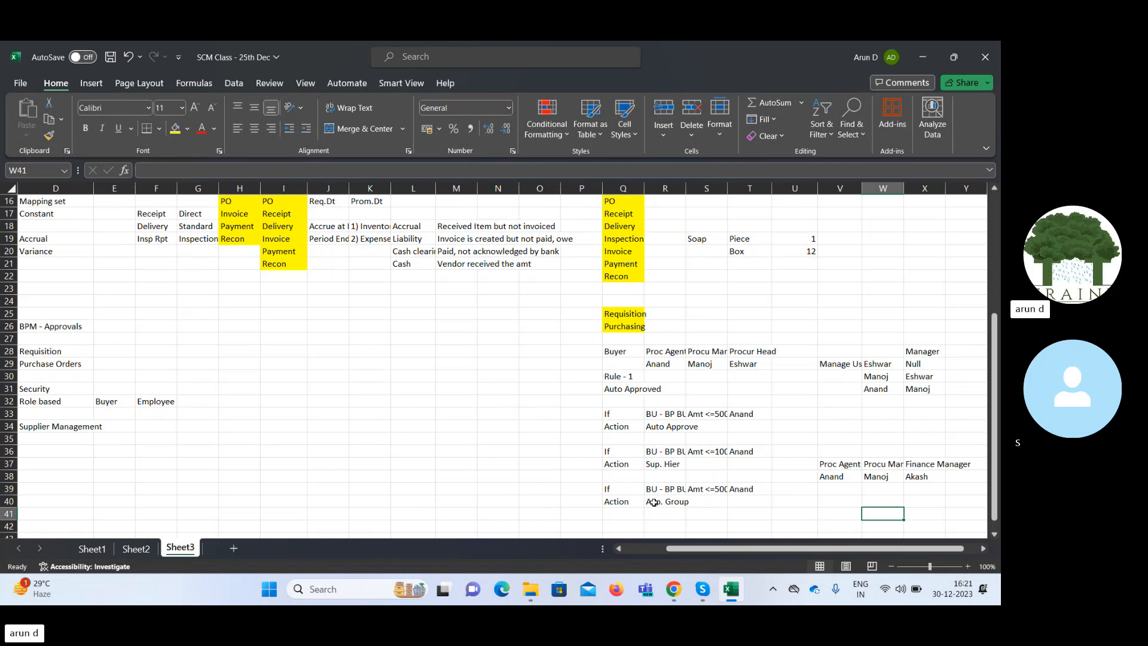
# Enter the third rule's approval chain in V40 as the procurement manager's name, >>, and the finance manager's name.
pyautogui.press('Left')
pyautogui.press('Left')
pyautogui.press('Left')
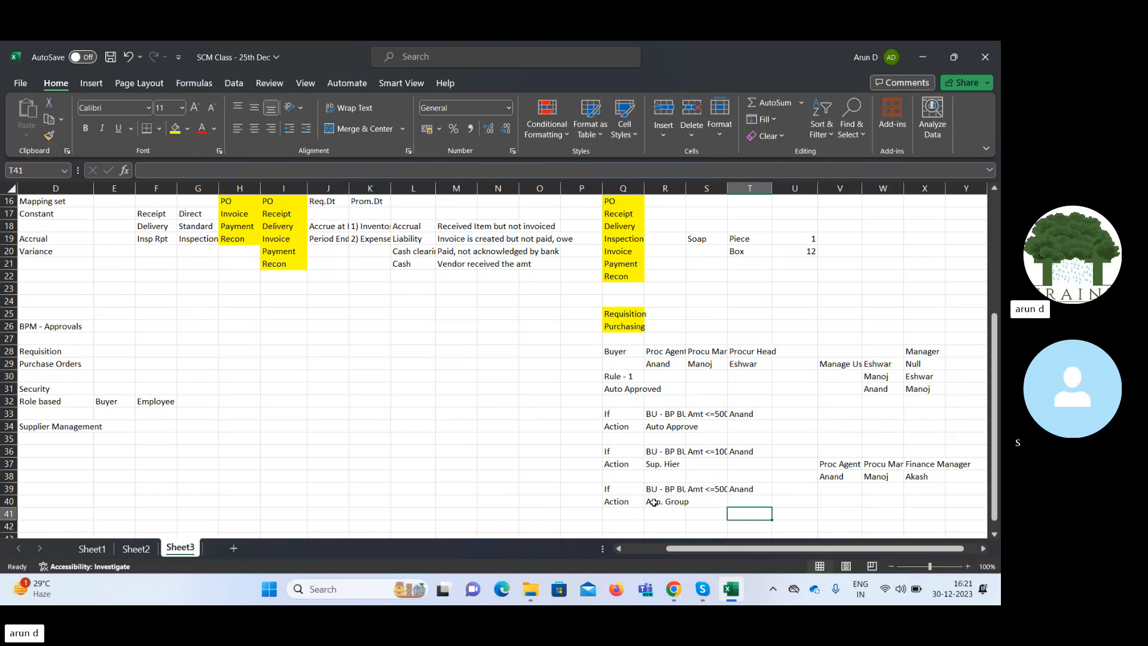
pyautogui.press('Up')
pyautogui.press('Up')
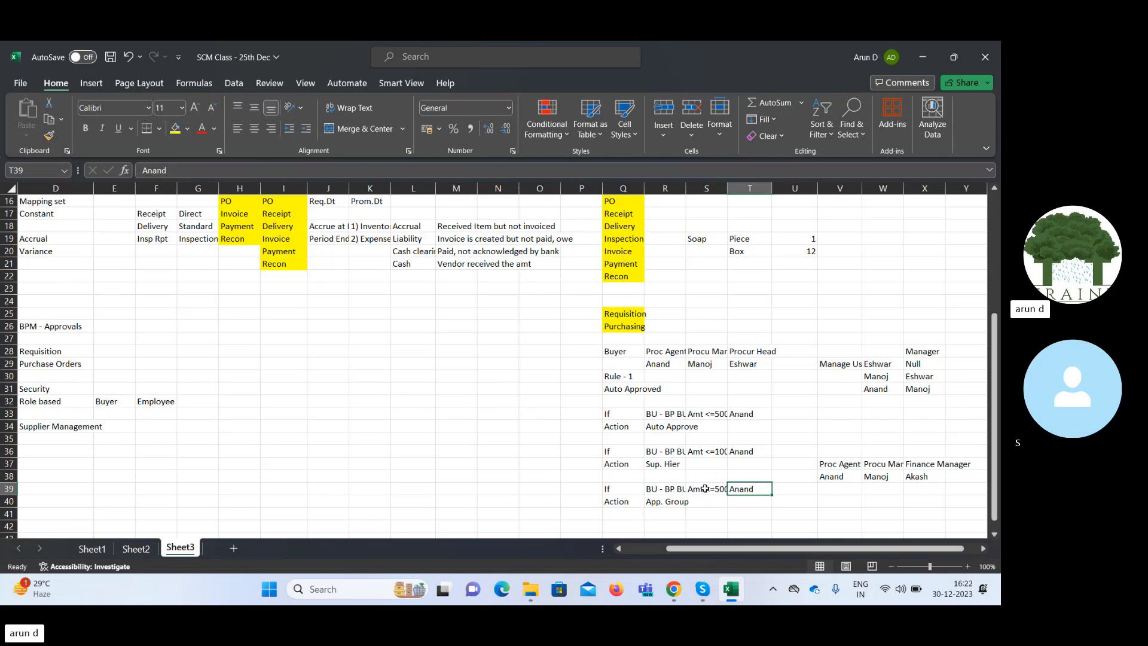
pyautogui.press('Right')
pyautogui.press('Right')
pyautogui.press('Down')
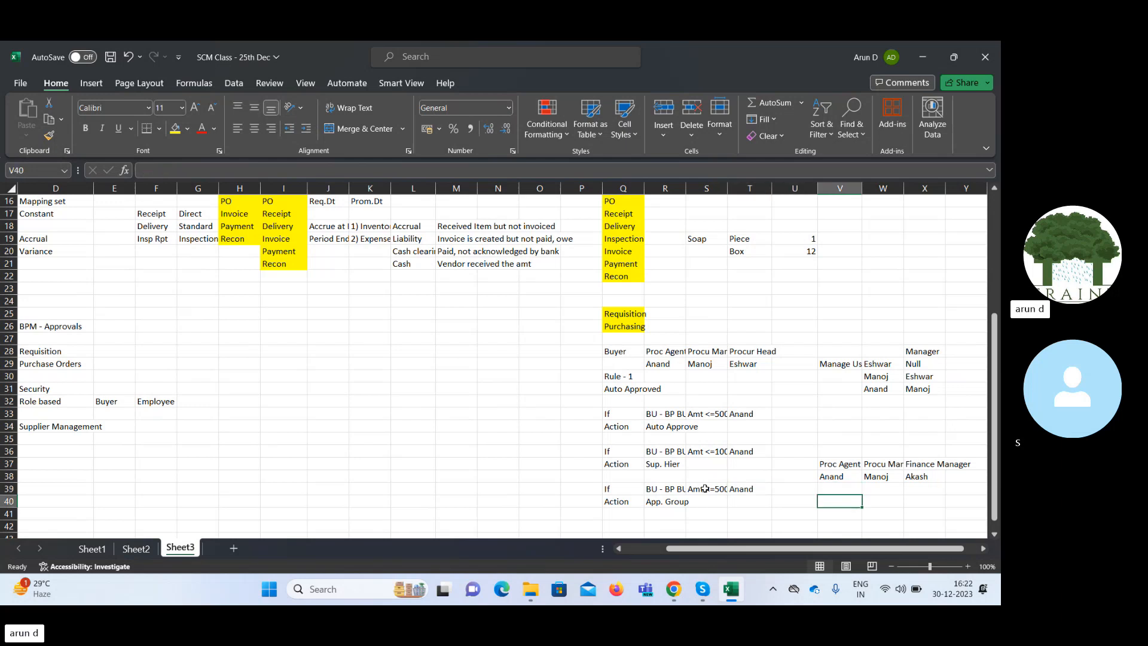
pyautogui.write('Man')
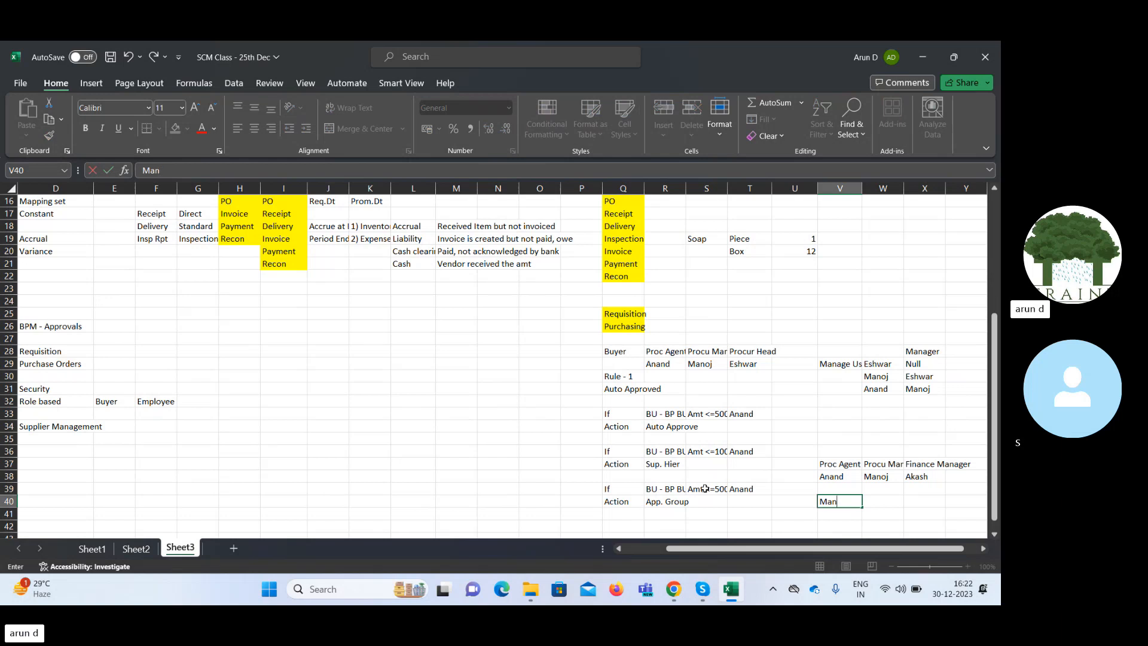
pyautogui.write('oj >> Akash')
pyautogui.press('Tab')
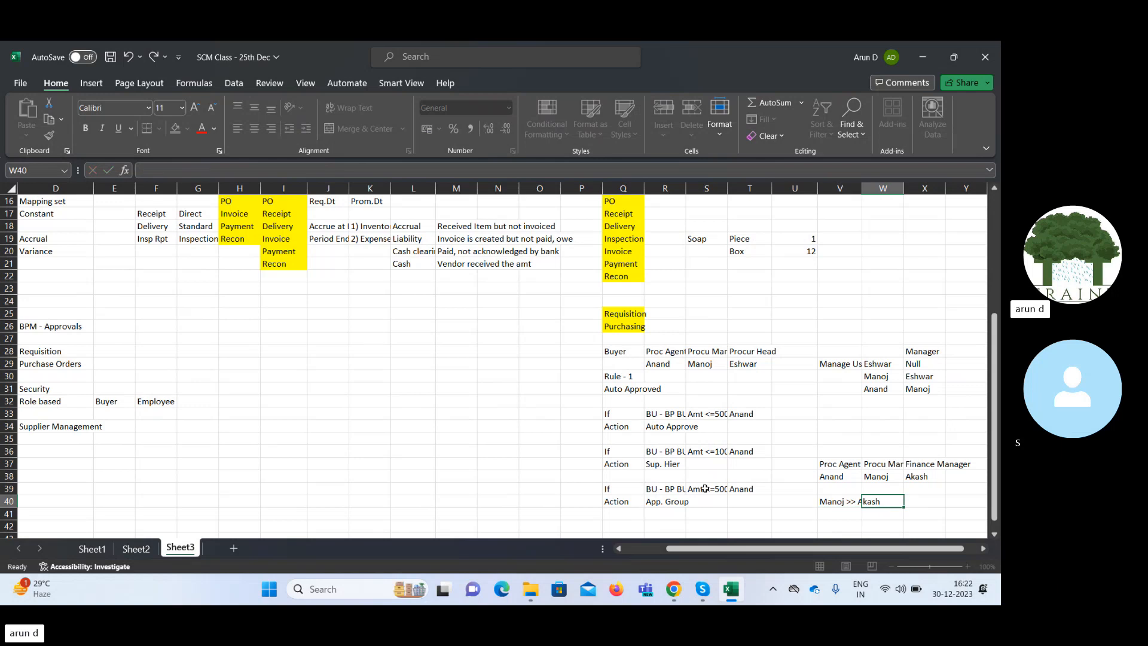
# Review the second rule's action in R37 and the third rule's action in R40.
pyautogui.press('Left')
pyautogui.press('Left')
pyautogui.press('Left')
pyautogui.press('Left')
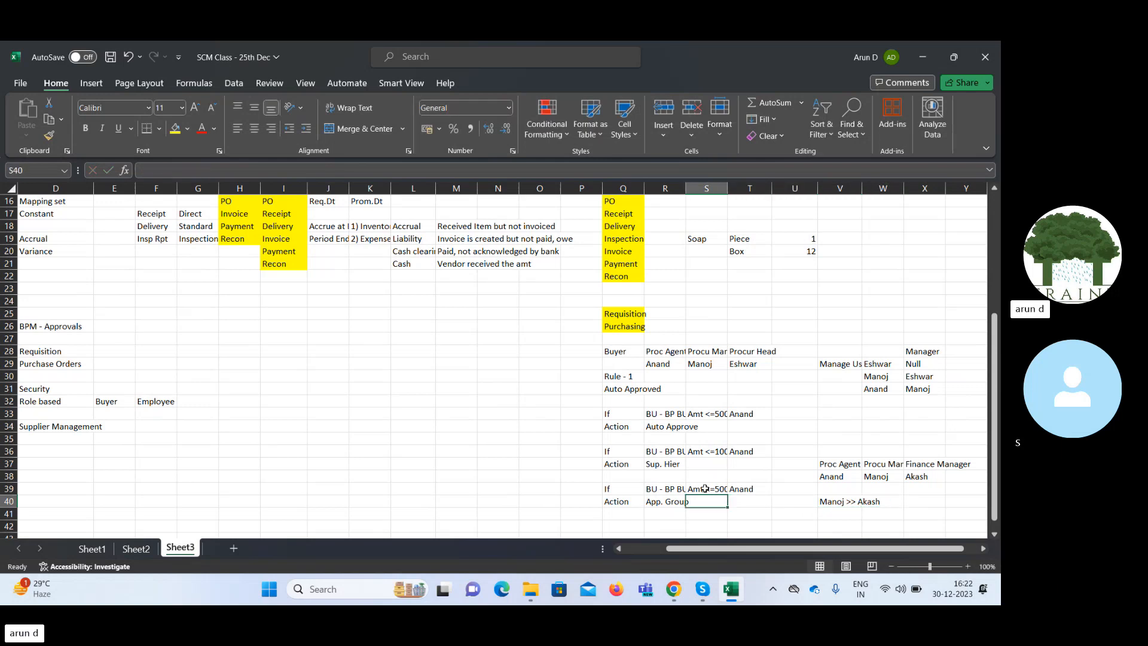
pyautogui.press('Left')
pyautogui.press('Up')
pyautogui.press('Up')
pyautogui.press('Up')
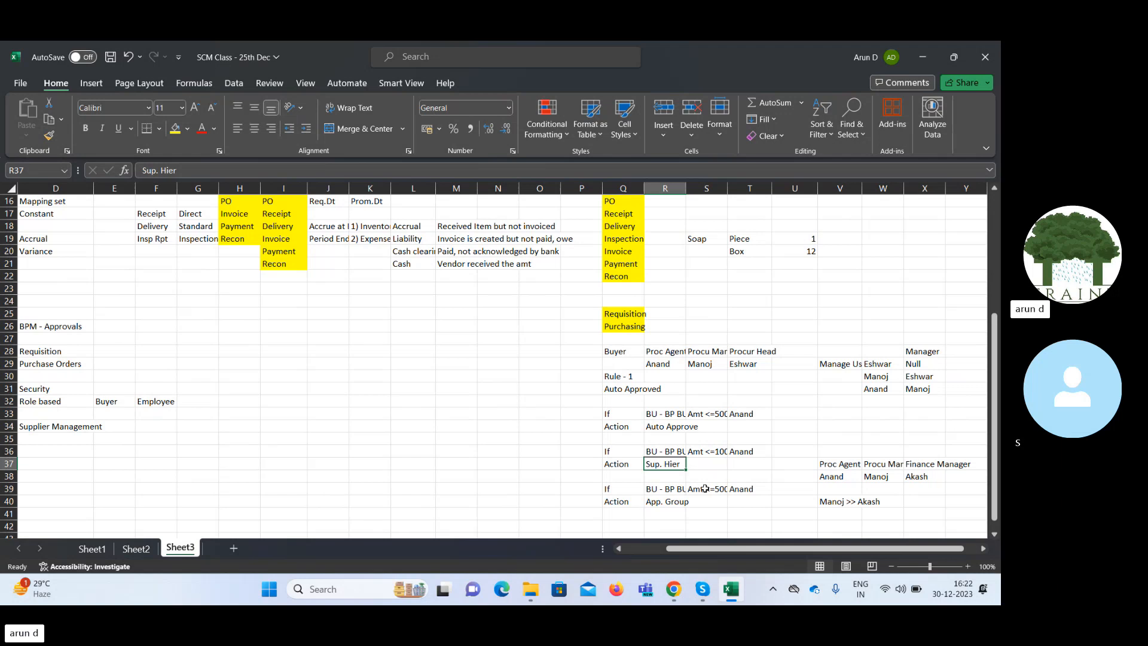
pyautogui.press('Down')
pyautogui.press('Down')
pyautogui.press('Down')
pyautogui.press('Down')
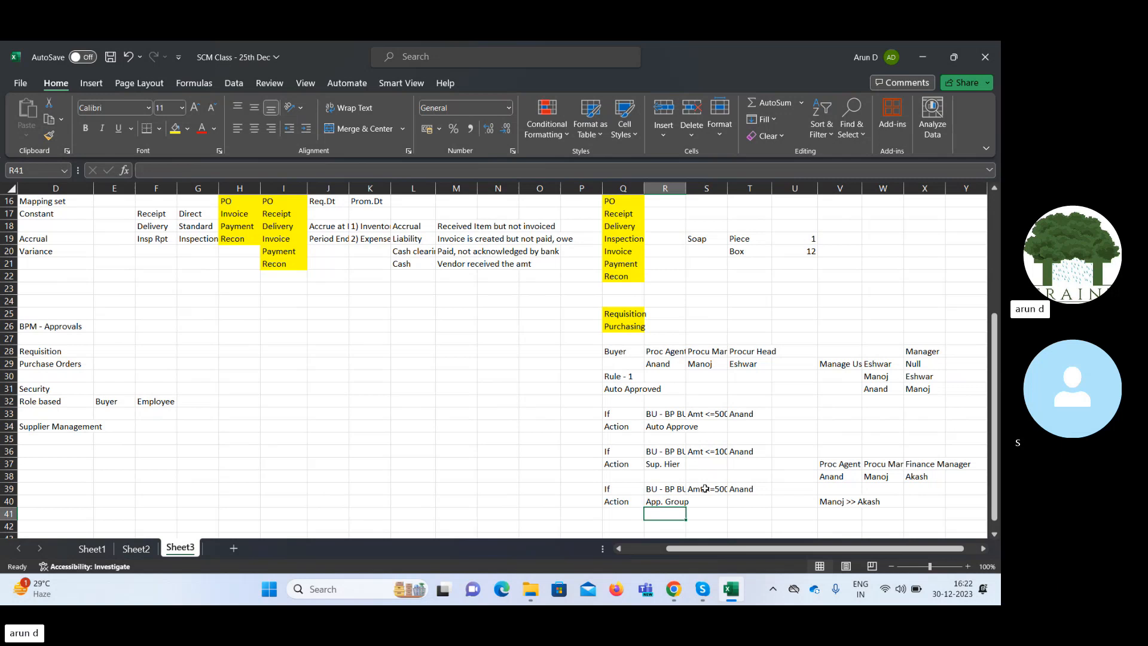
# Label the approval chain as App. Group in V41, directly below it.
pyautogui.press('Right')
pyautogui.press('Right')
pyautogui.press('Right')
pyautogui.press('Right')
pyautogui.press('Up')
pyautogui.press('Down')
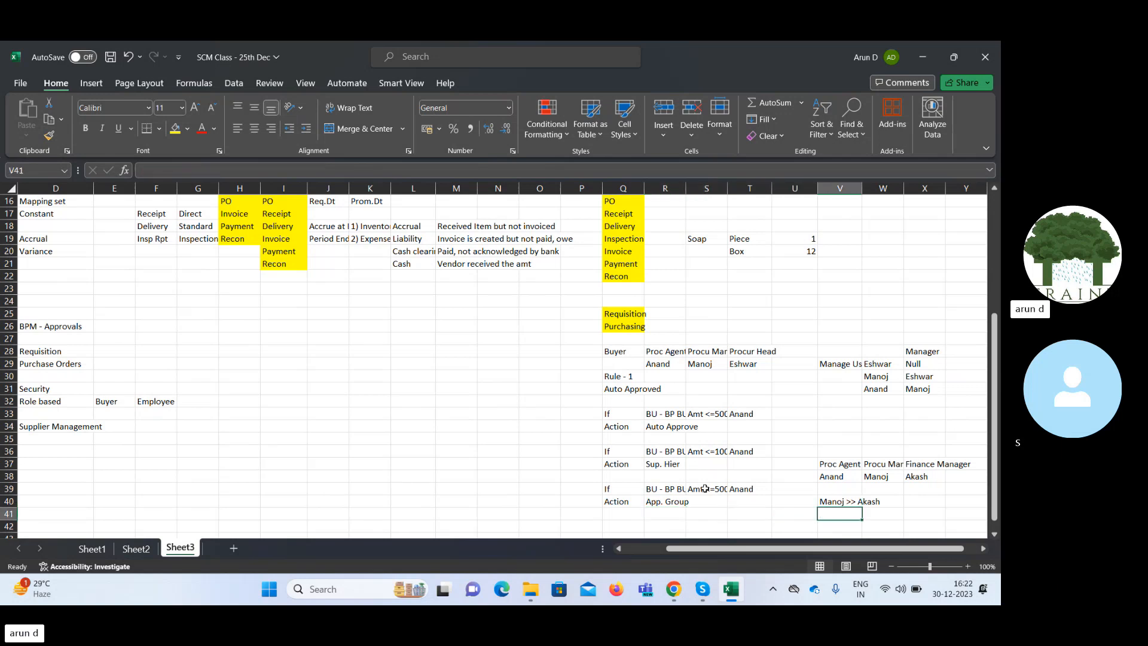
pyautogui.write('App.')
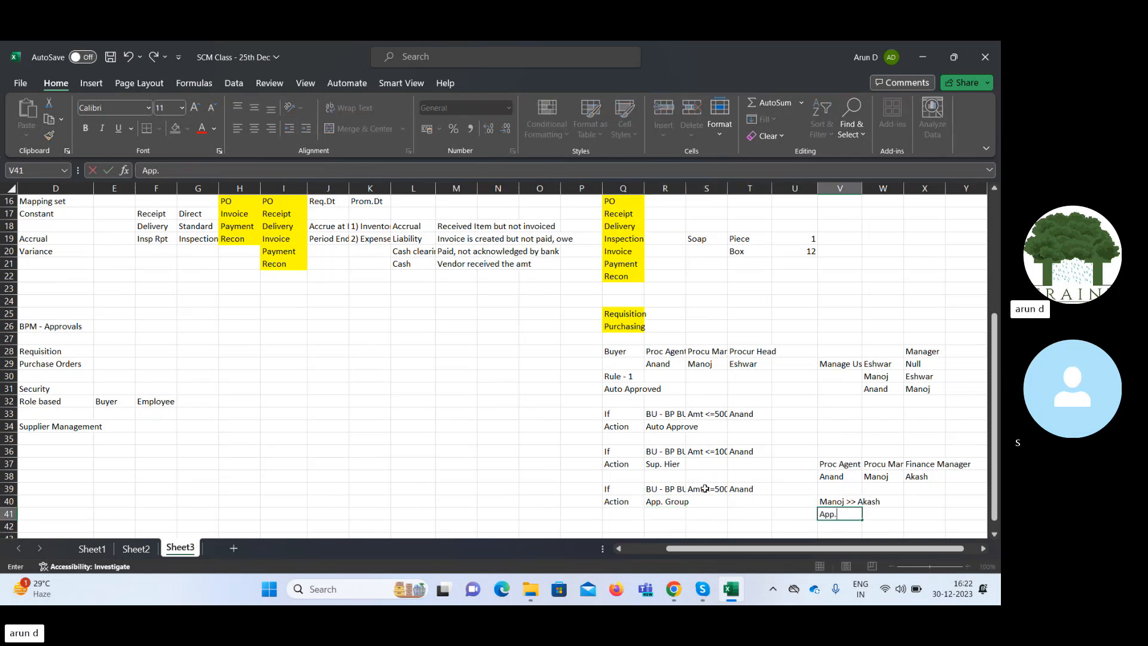
pyautogui.write(' Group')
pyautogui.press('Tab')
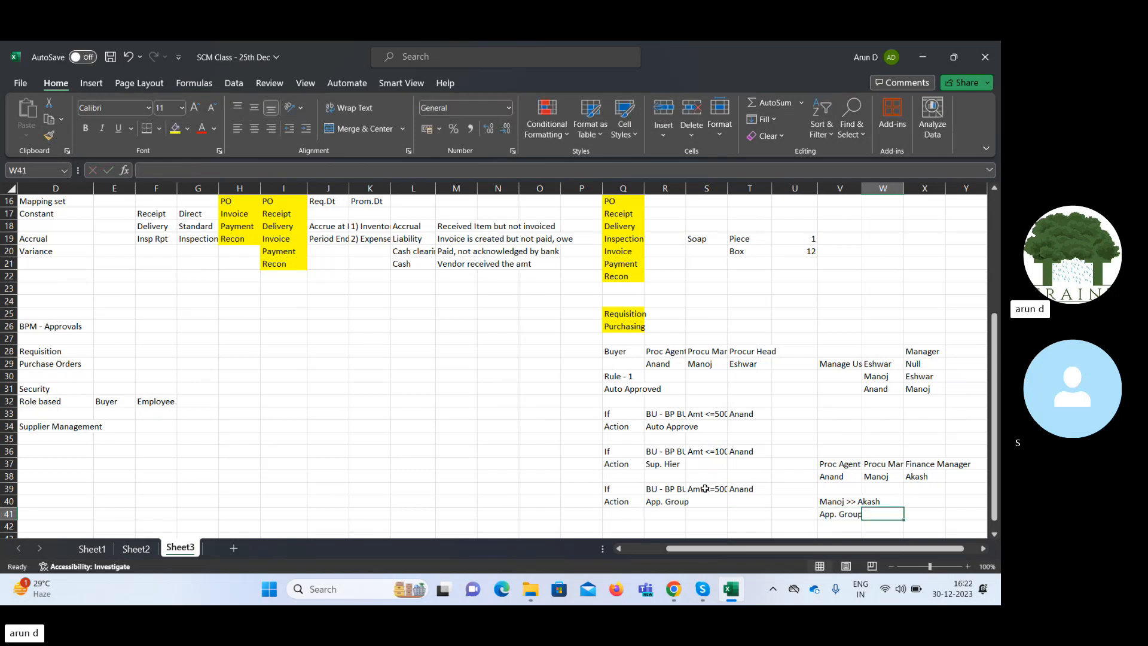
# Compare the App. Group action in R40 with the Sup. Hier action in R37.
pyautogui.press('Left')
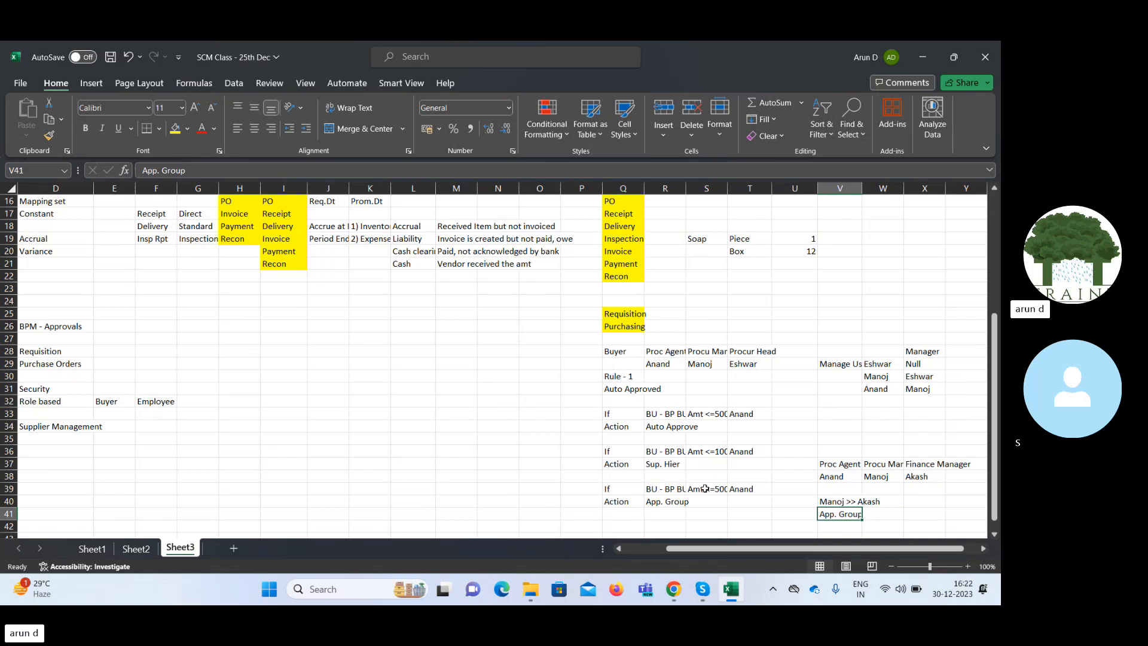
pyautogui.press('Left')
pyautogui.press('Left')
pyautogui.press('Left')
pyautogui.press('Left')
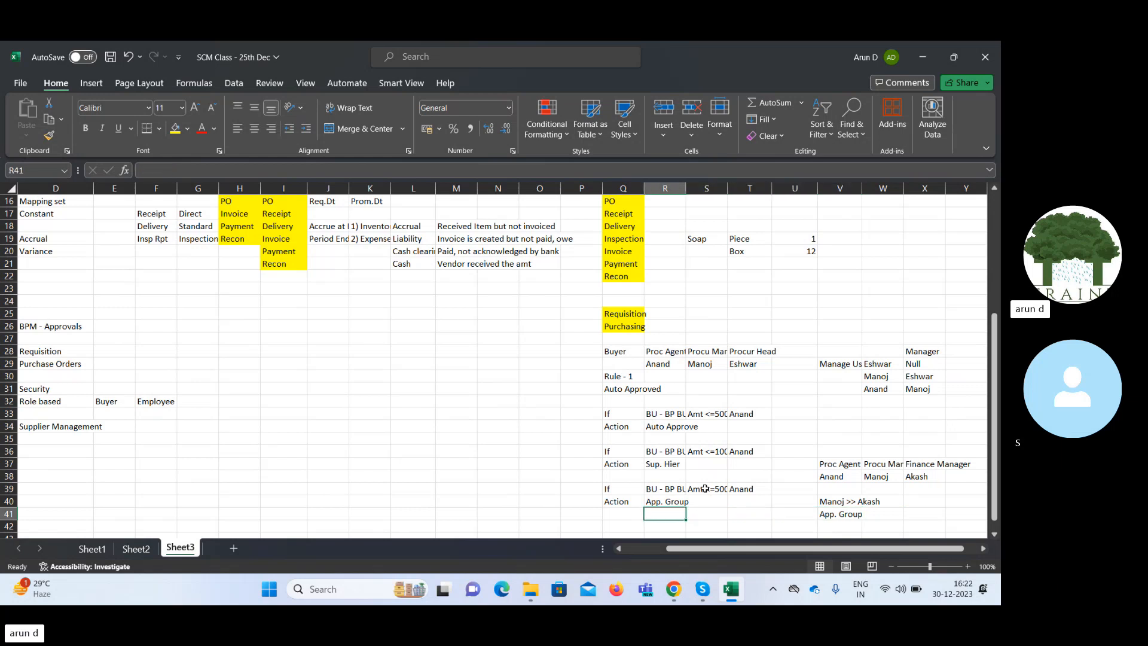
pyautogui.press('Up')
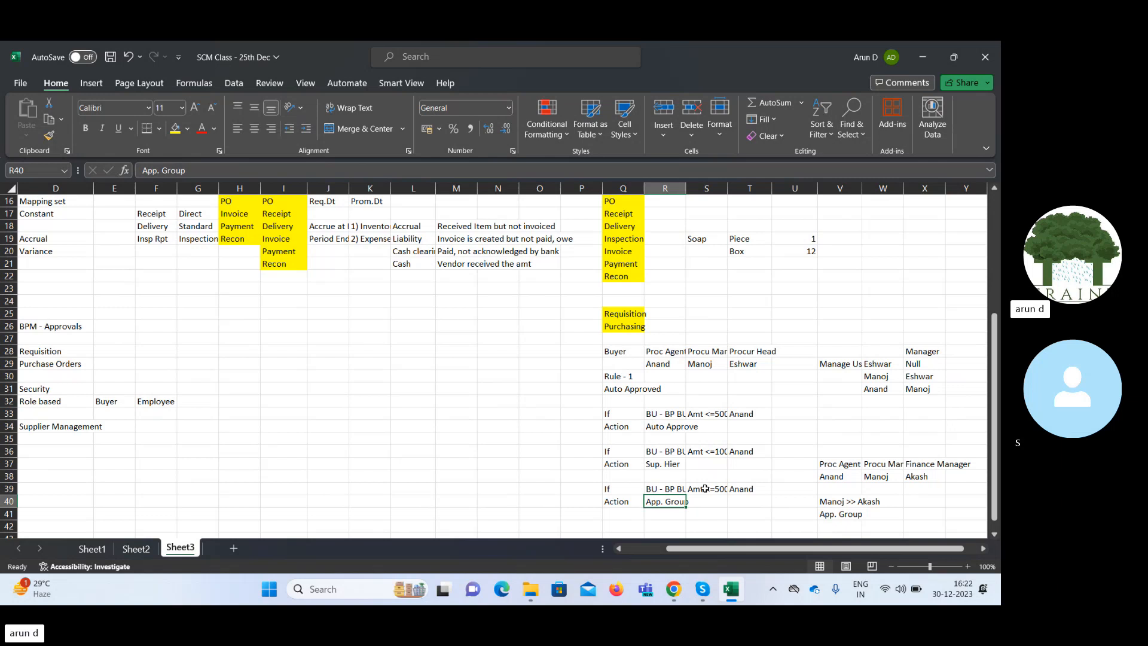
pyautogui.press('Up')
pyautogui.press('Up')
pyautogui.press('Up')
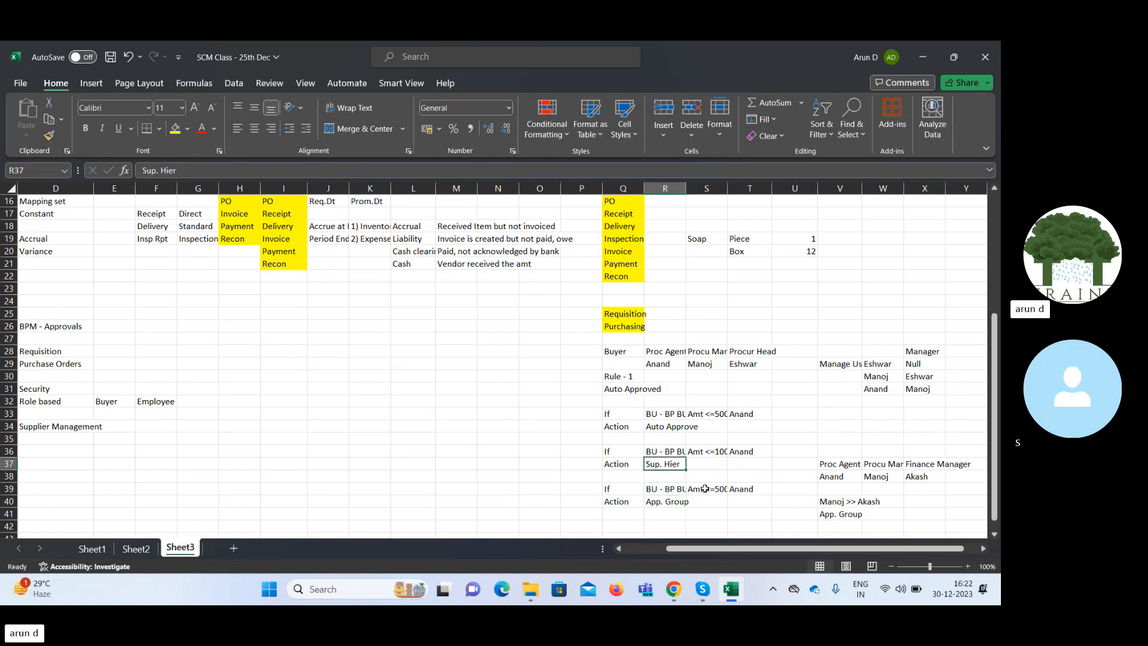
pyautogui.press('Down')
pyautogui.press('Down')
pyautogui.press('Down')
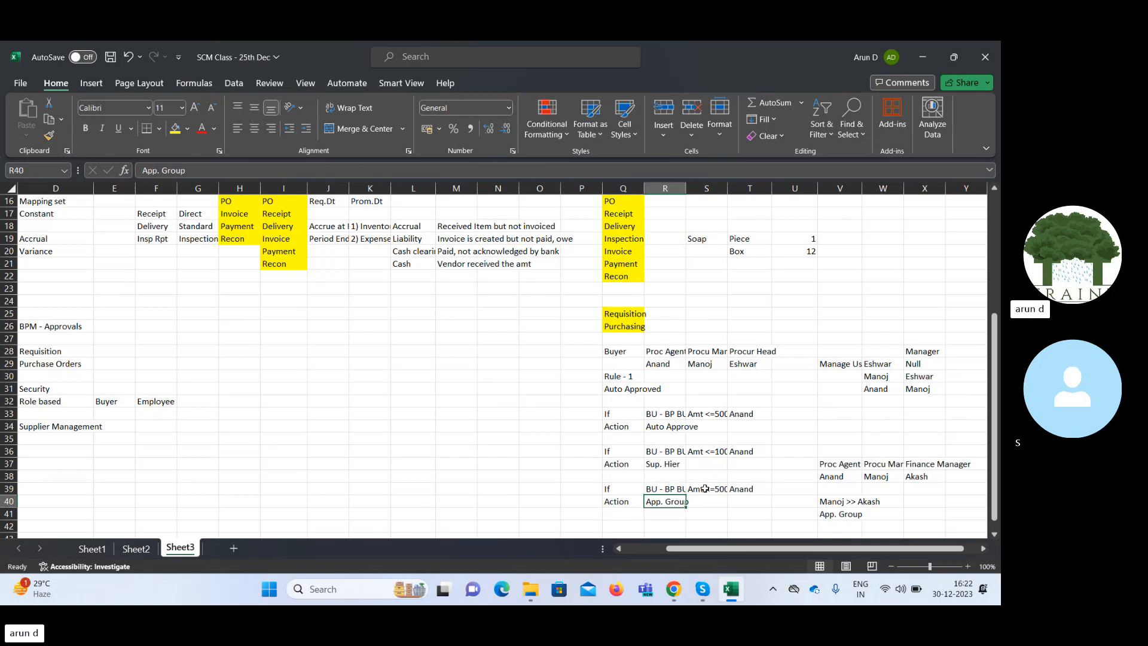
pyautogui.press('Down')
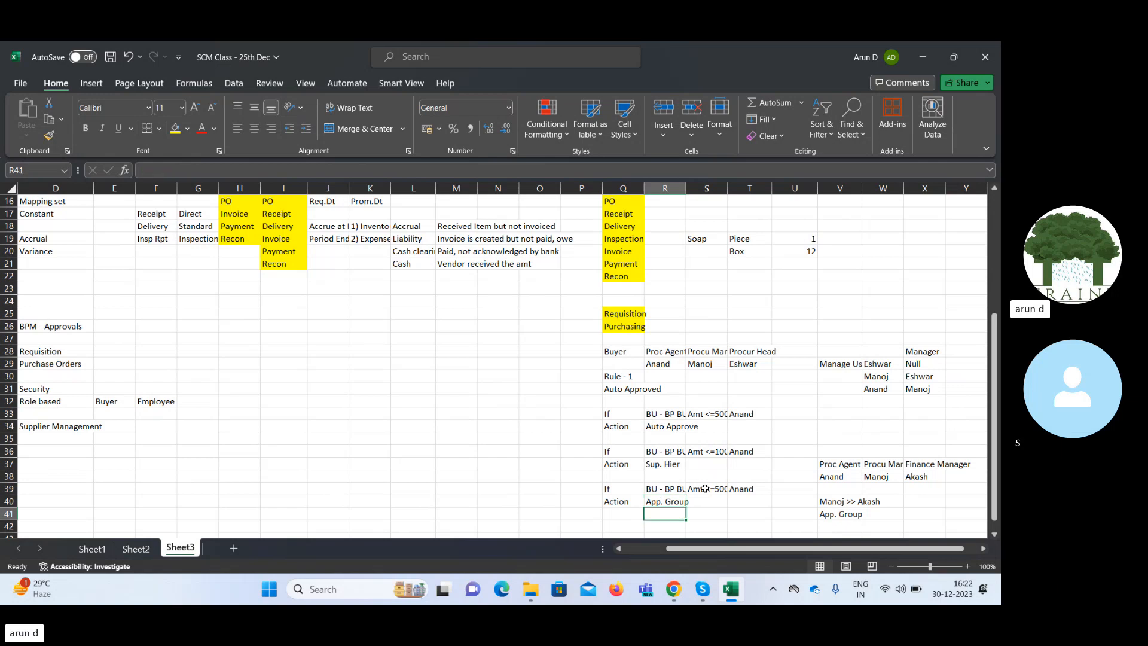
pyautogui.press('Down')
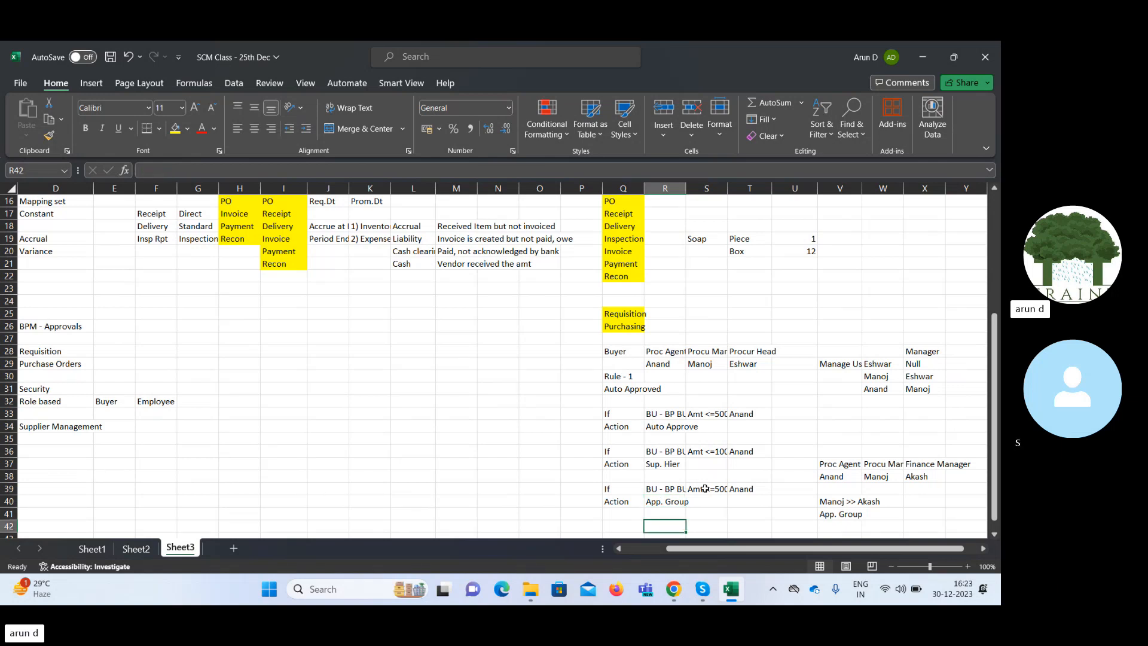
# Copy the third rule's If and Action labels from Q39:Q40 to Q42:Q43 to start a fourth rule.
pyautogui.press('Left')
pyautogui.press('Up')
pyautogui.press('Up')
pyautogui.press('Up')
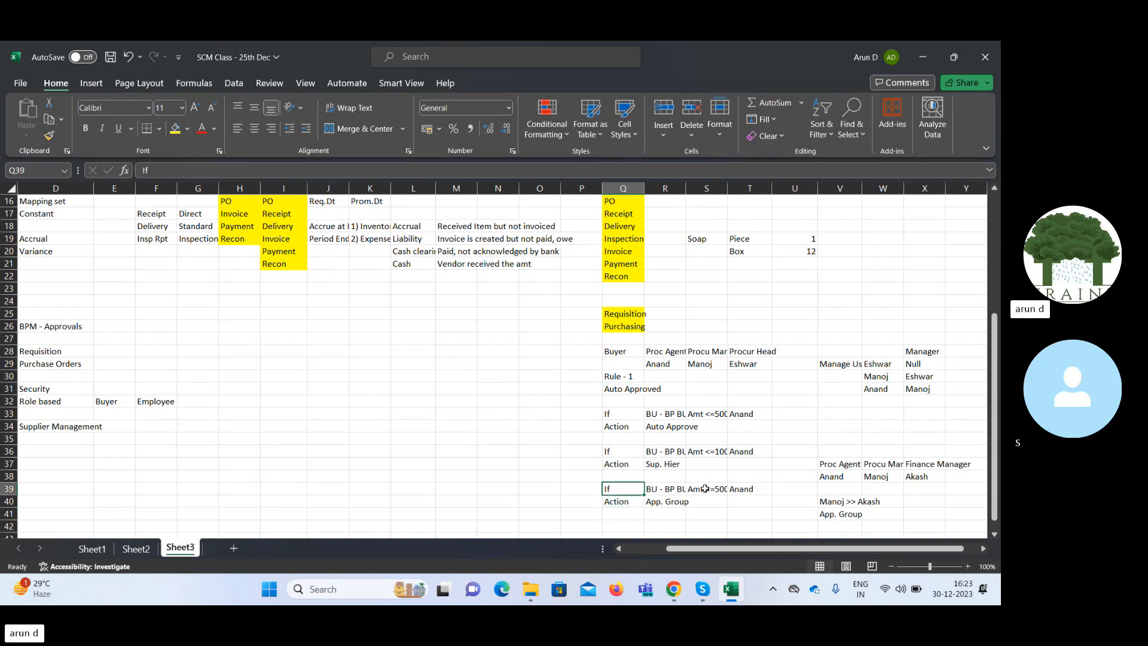
pyautogui.hotkey('shift', 'Down')
pyautogui.hotkey('ctrl', 'c')
pyautogui.press('Down')
pyautogui.press('Down')
pyautogui.press('Down')
pyautogui.press('Down')
pyautogui.press('Down')
pyautogui.press('Down')
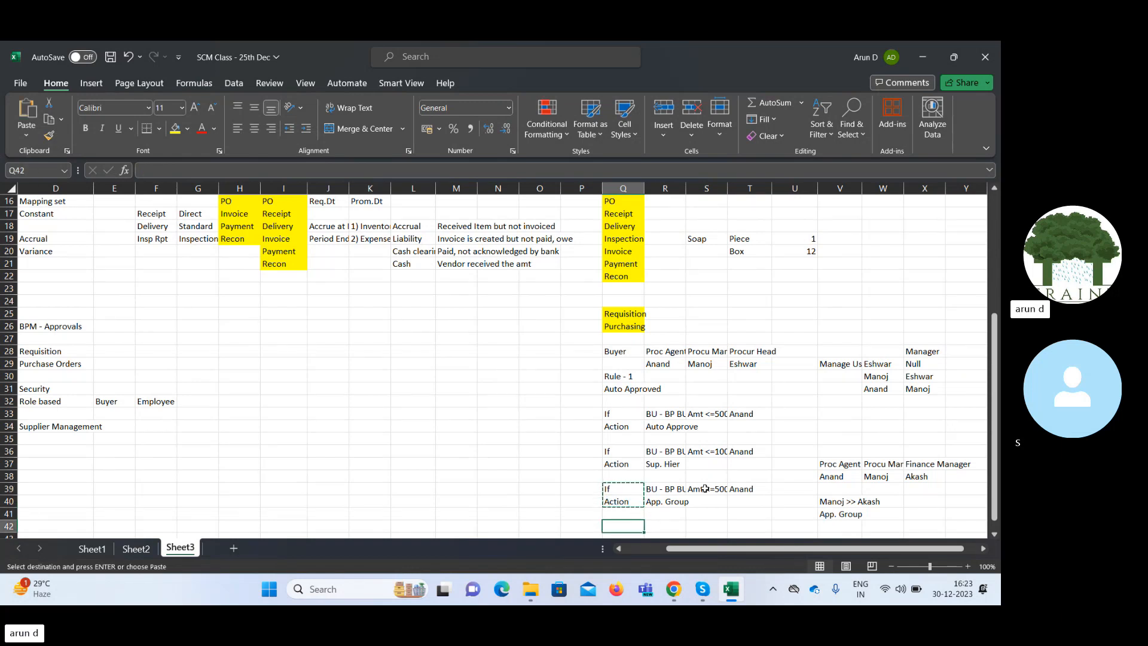
pyautogui.press('Up')
pyautogui.press('Up')
pyautogui.press('Up')
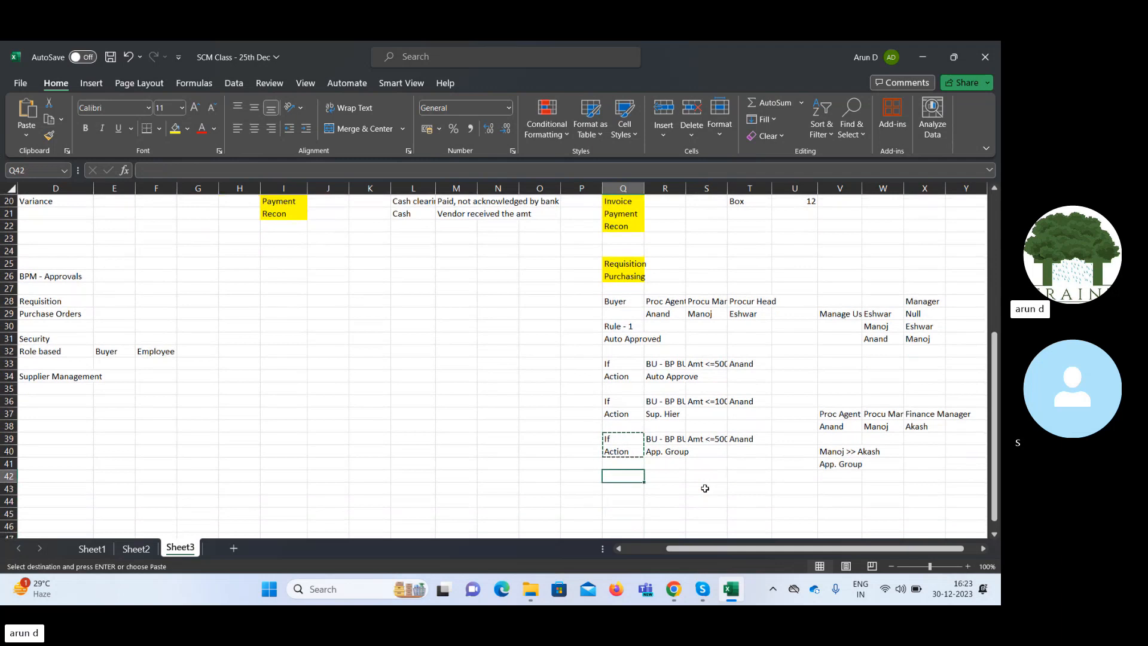
pyautogui.hotkey('ctrl', 'v')
# Copy the third rule's business unit, amount and buyer conditions from R39:T39 into the fourth rule's If row at R42.
pyautogui.press('Right')
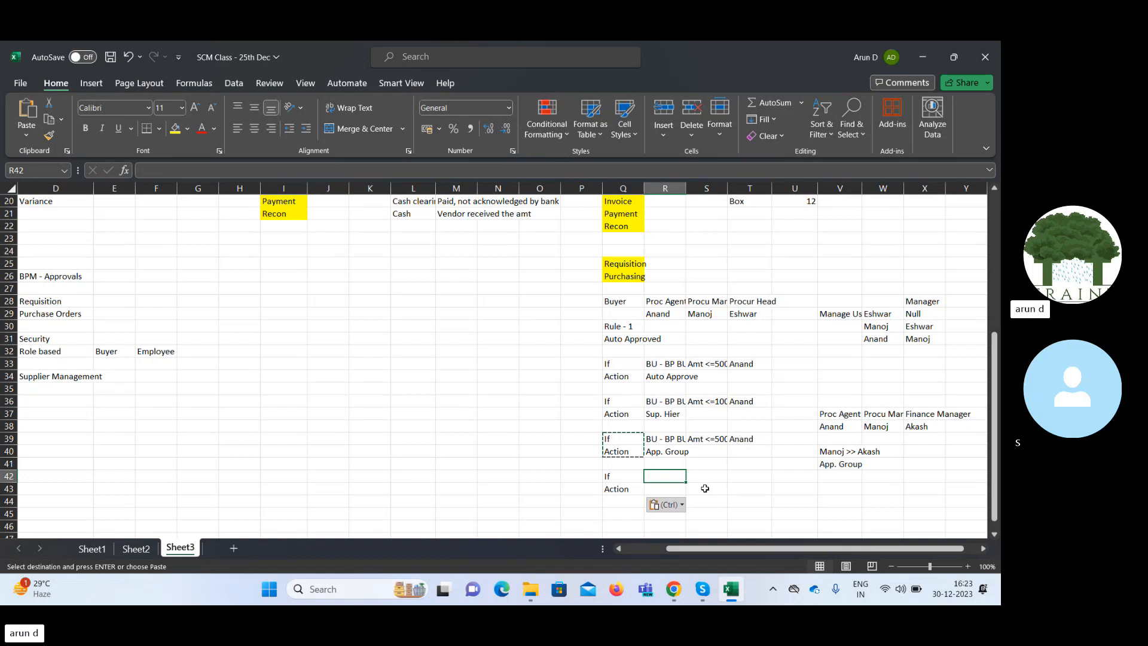
pyautogui.press('Up')
pyautogui.press('Up')
pyautogui.press('Up')
pyautogui.hotkey('shift', 'Right')
pyautogui.hotkey('shift', 'Right')
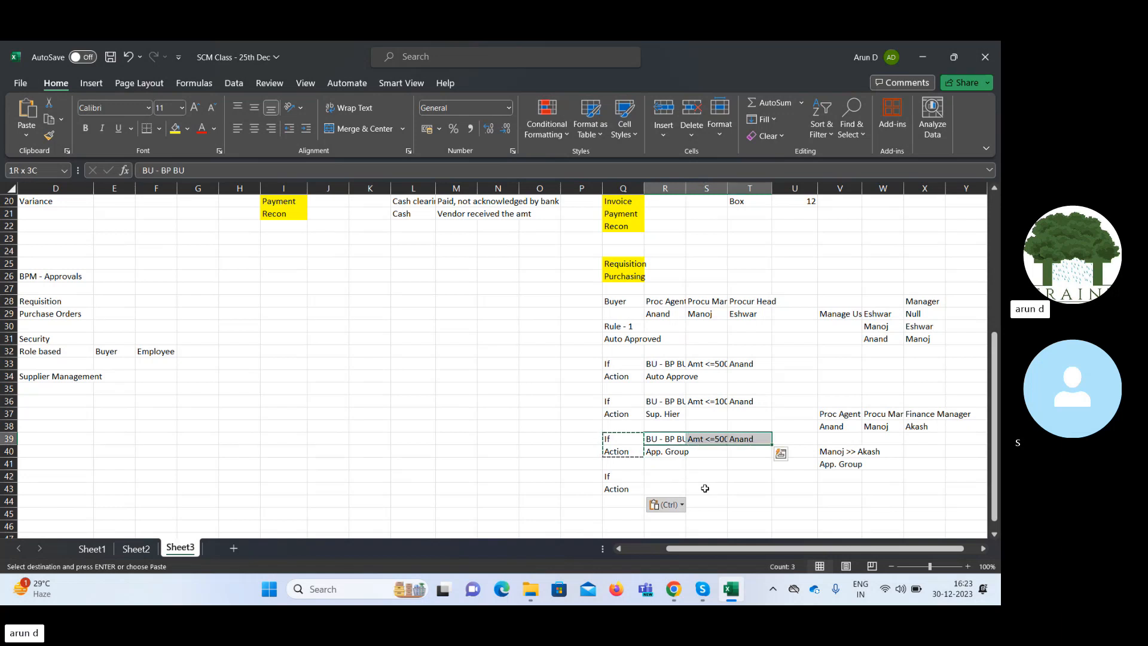
pyautogui.hotkey('ctrl', 'c')
pyautogui.press('Down')
pyautogui.press('Down')
pyautogui.press('Down')
pyautogui.press('Down')
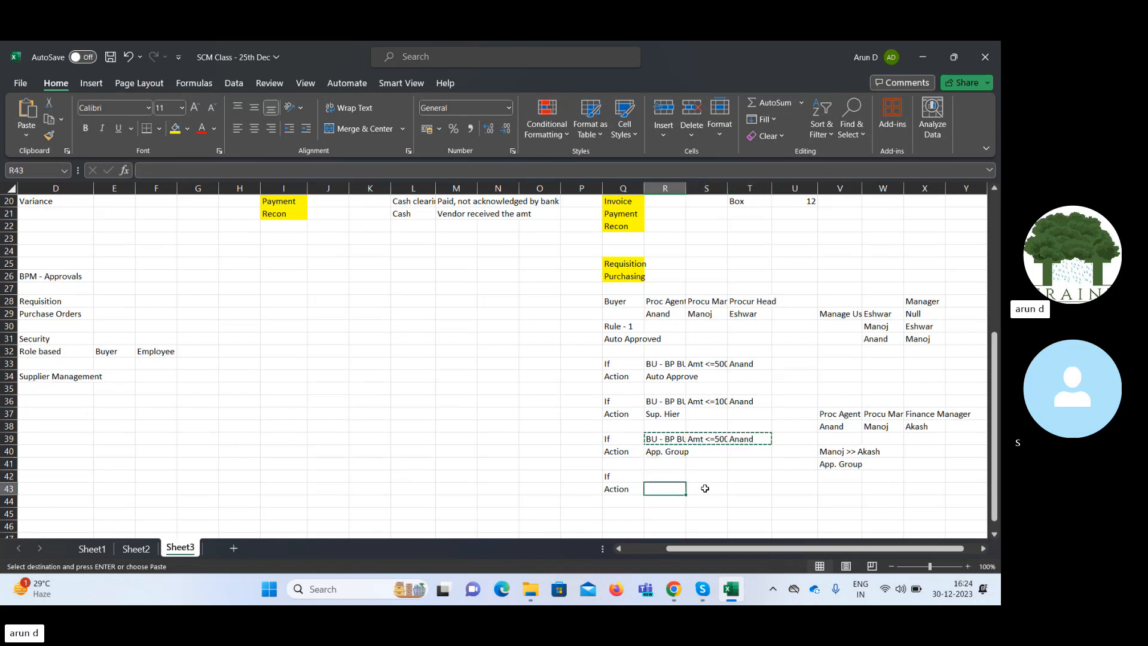
pyautogui.press('Up')
pyautogui.hotkey('ctrl', 'v')
# Remove the amount condition from S42 and move the buyer's name from T42 into S42.
pyautogui.press('Right')
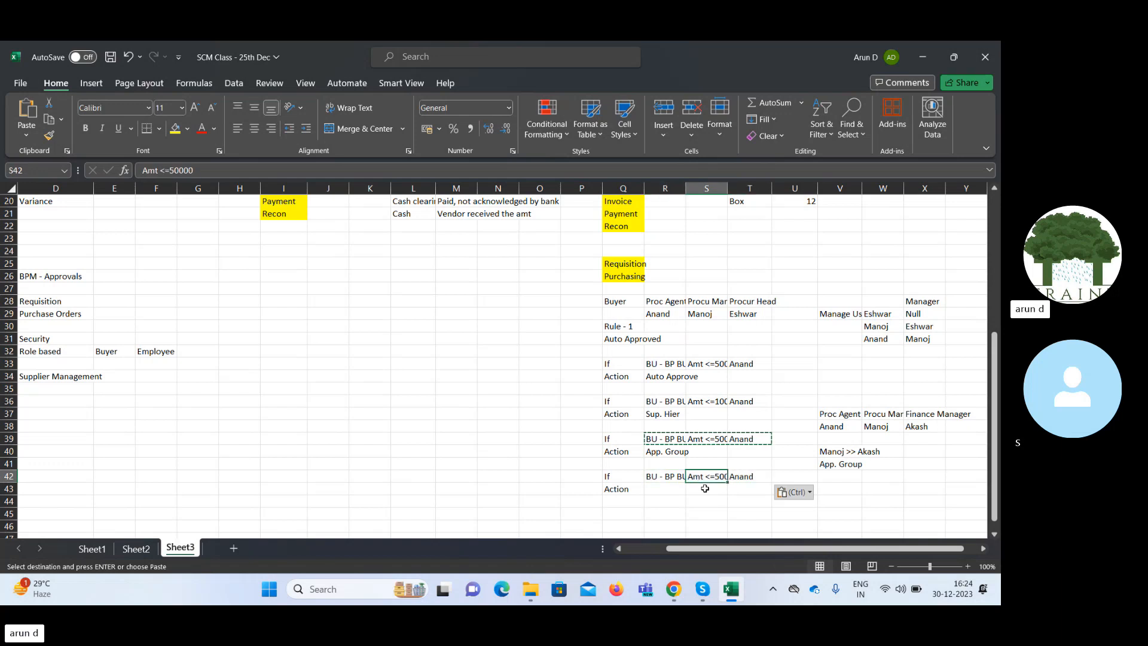
pyautogui.press('Delete')
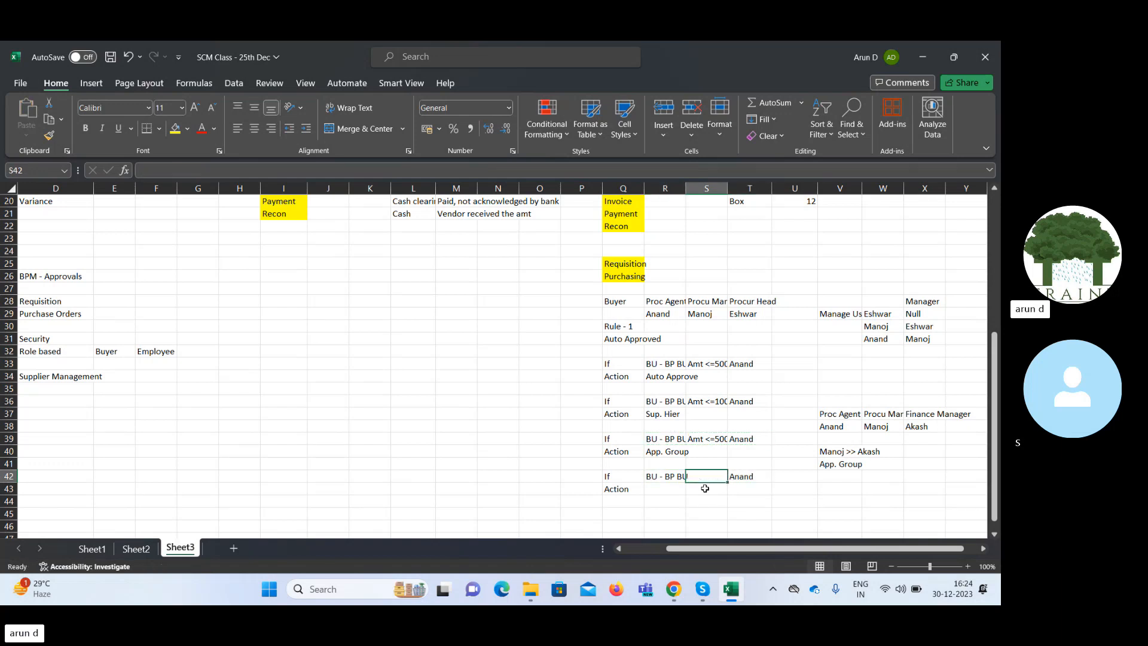
pyautogui.press('Right')
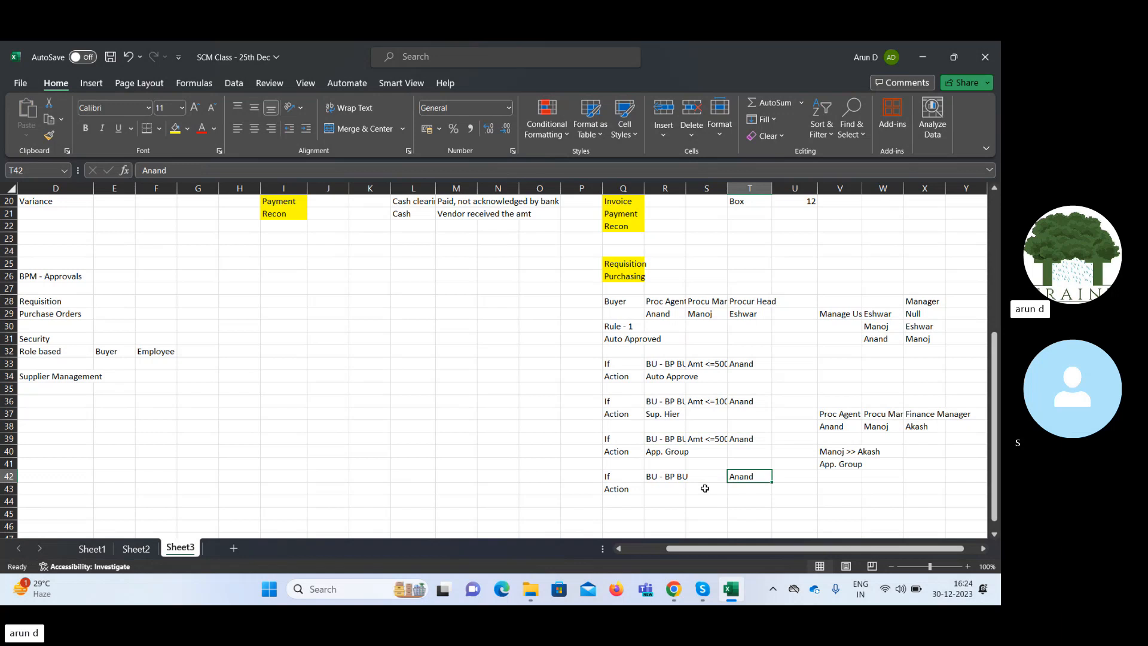
pyautogui.hotkey('ctrl', 'x')
pyautogui.press('Left')
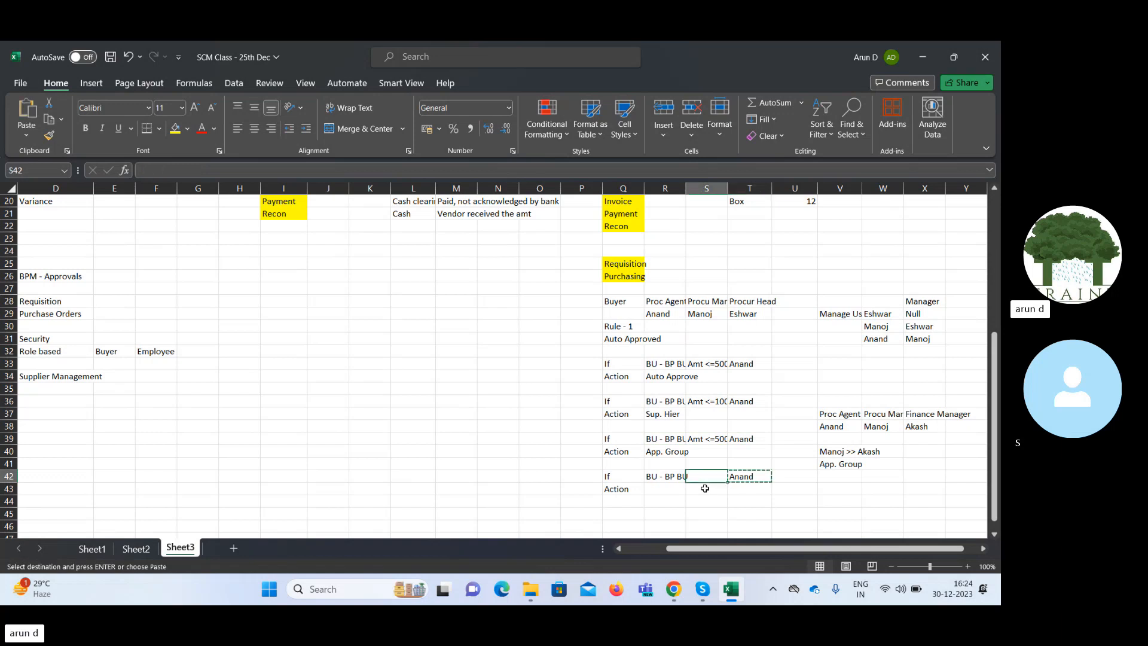
pyautogui.hotkey('ctrl', 'v')
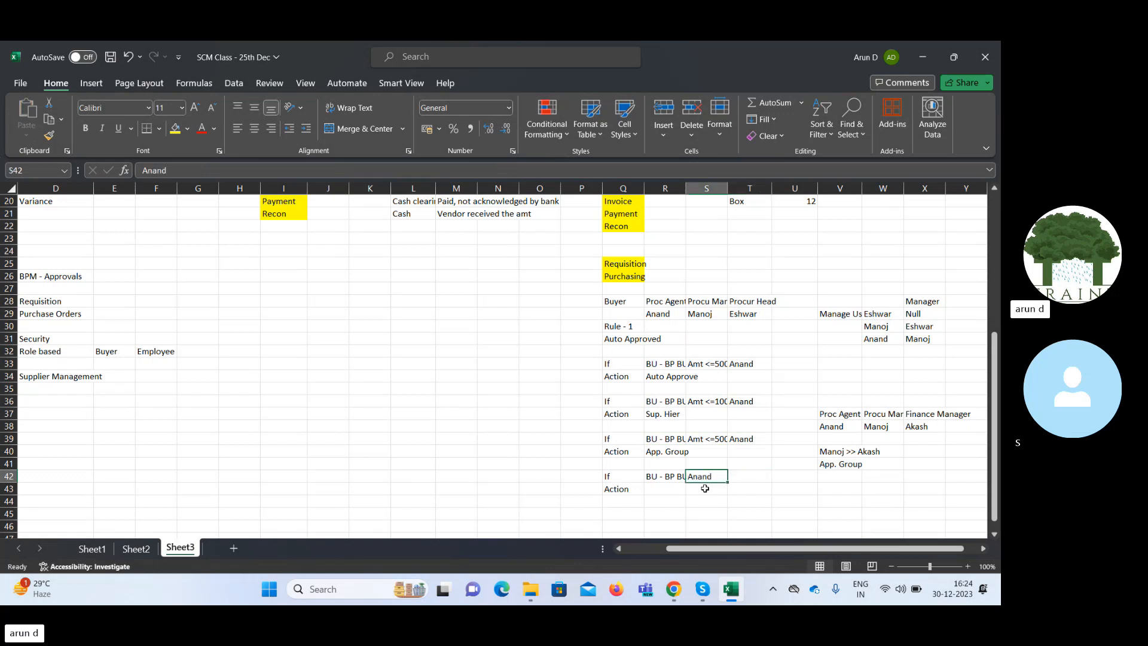
# Enter Dept in T42 as the fourth rule's additional condition.
pyautogui.press('Right')
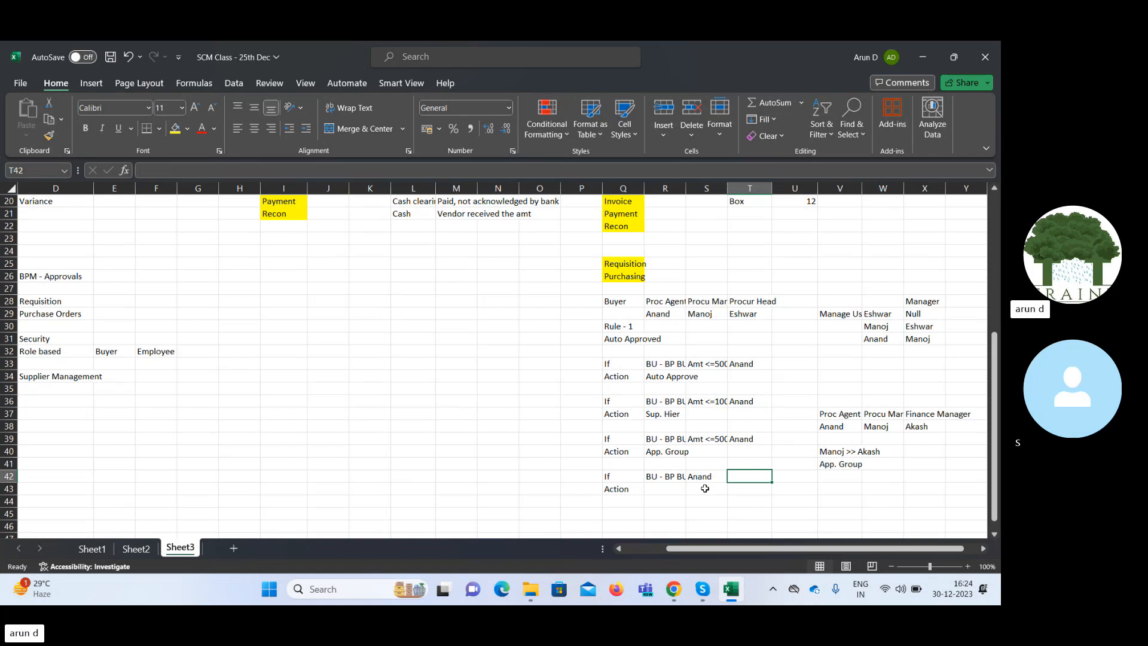
pyautogui.write('C')
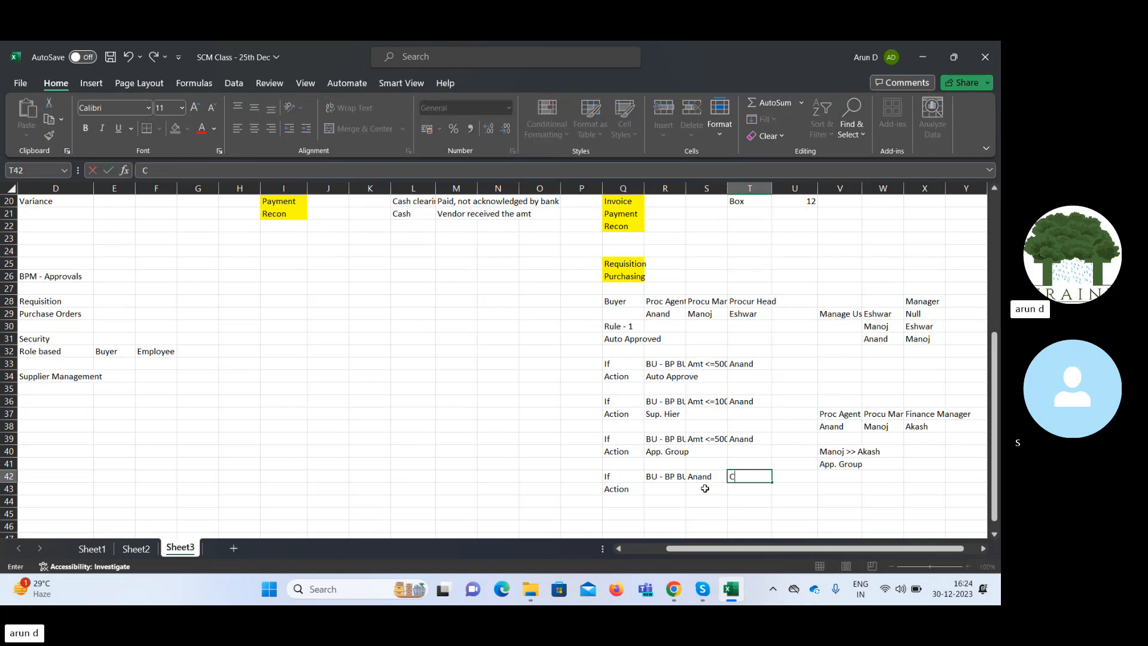
pyautogui.write('ost cost')
pyautogui.press('BackSpace')
pyautogui.write('t')
pyautogui.press('BackSpace')
pyautogui.press('BackSpace')
pyautogui.press('BackSpace')
pyautogui.press('BackSpace')
pyautogui.press('BackSpace')
pyautogui.press('BackSpace')
pyautogui.press('BackSpace')
pyautogui.press('BackSpace')
pyautogui.press('BackSpace')
pyautogui.write('D')
pyautogui.press('Tab')
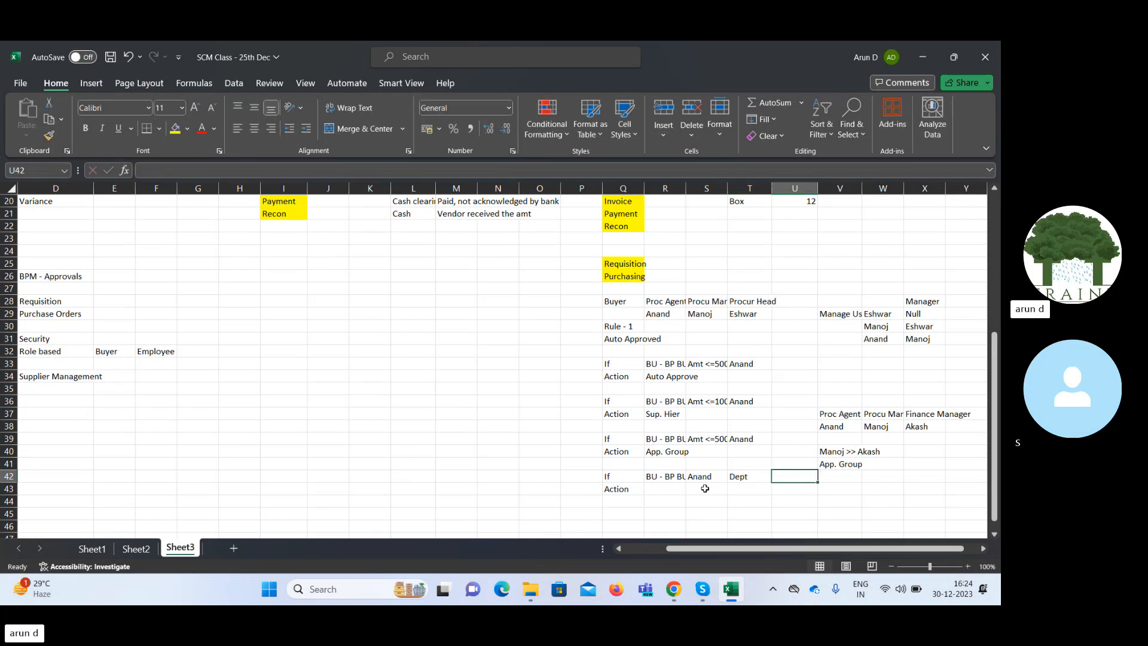
# Enter User in R43 as the fourth rule's action.
pyautogui.press('Left')
pyautogui.press('Left')
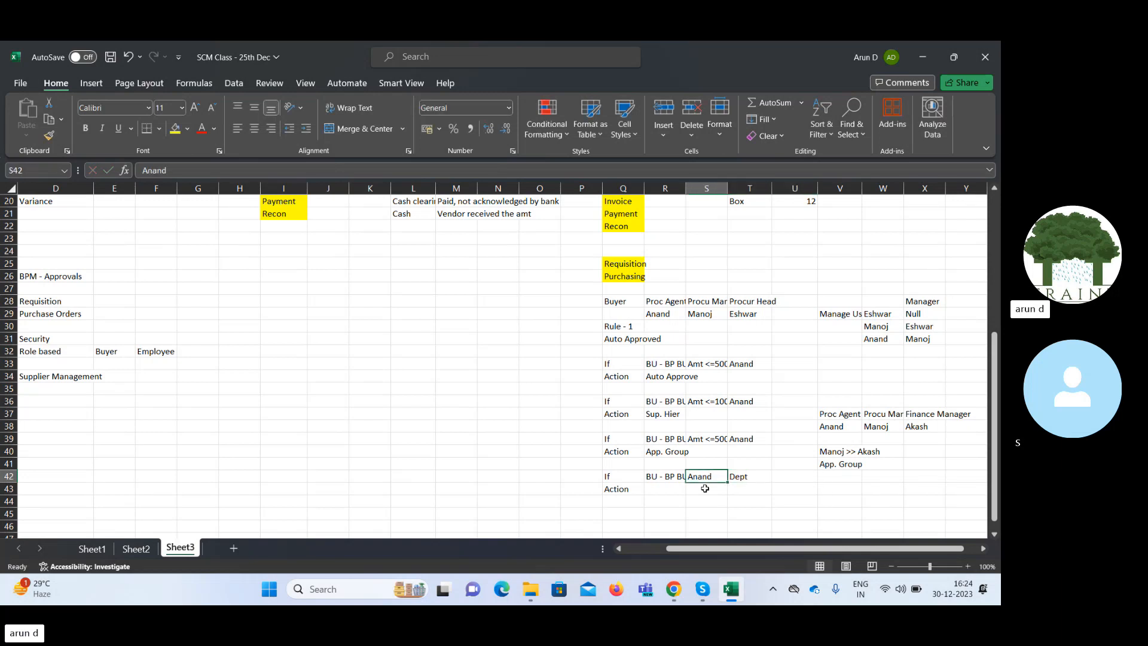
pyautogui.press('Left')
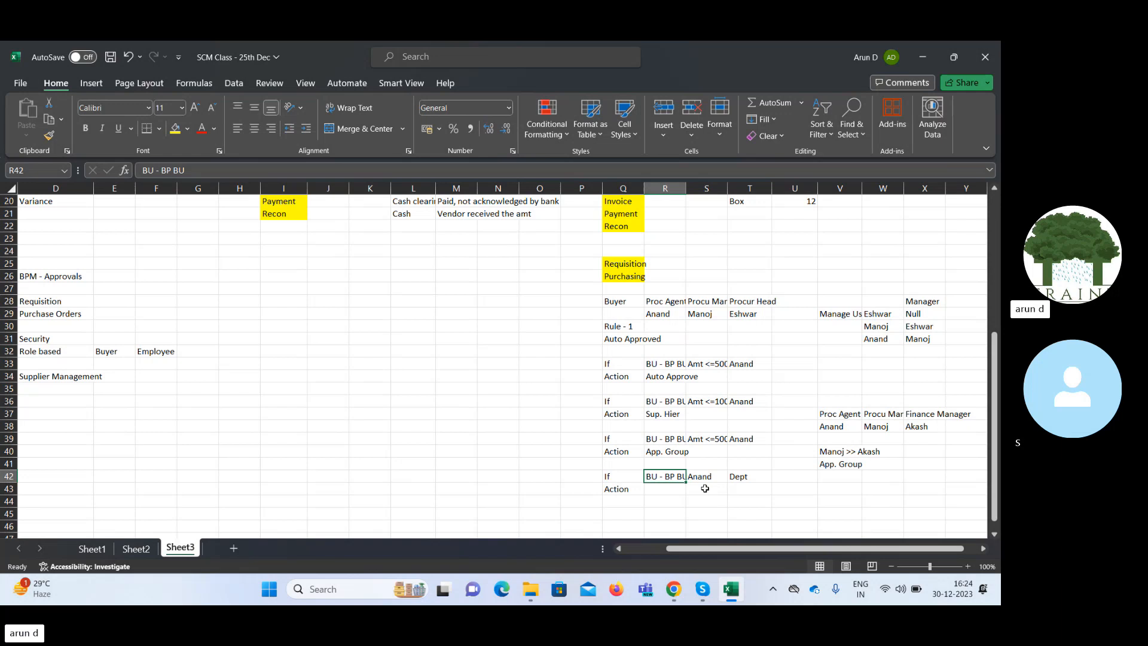
pyautogui.press('Down')
pyautogui.write('User')
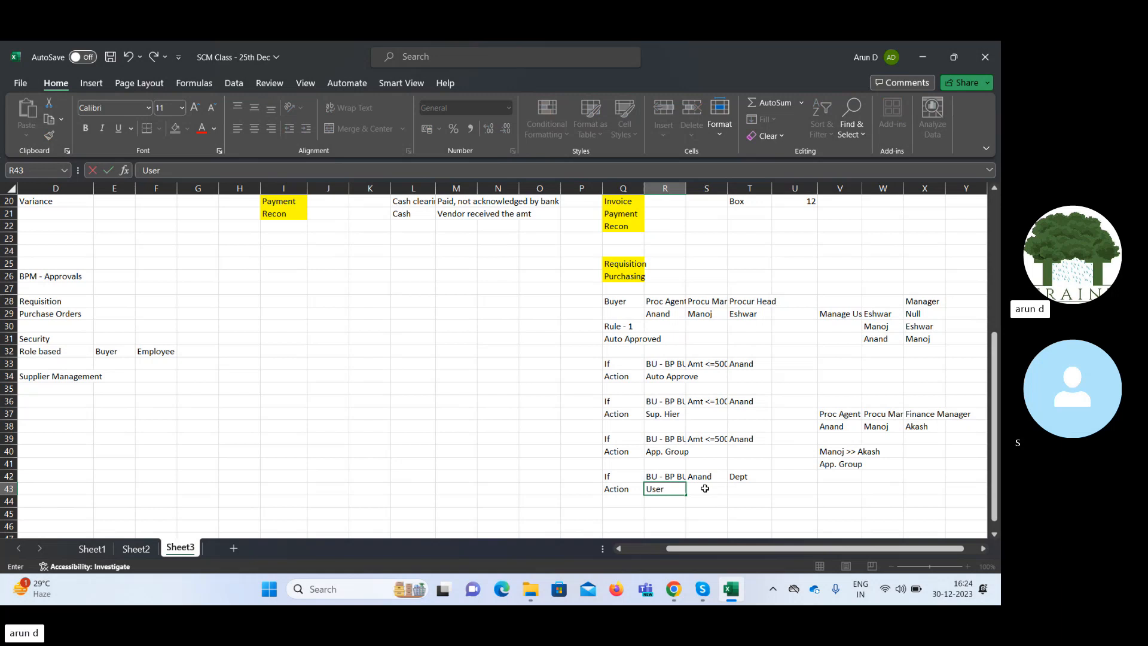
pyautogui.press('Tab')
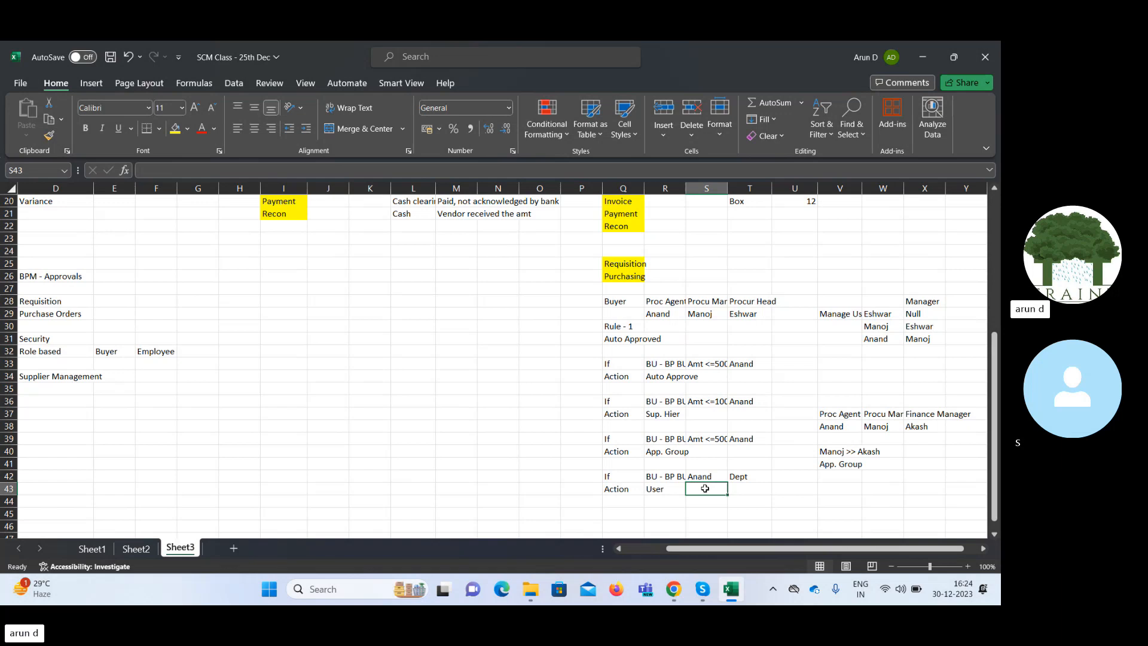
# Enter the approving user's name in V43 and the role IT Head beside it in W43.
pyautogui.press('Right')
pyautogui.press('Right')
pyautogui.press('Right')
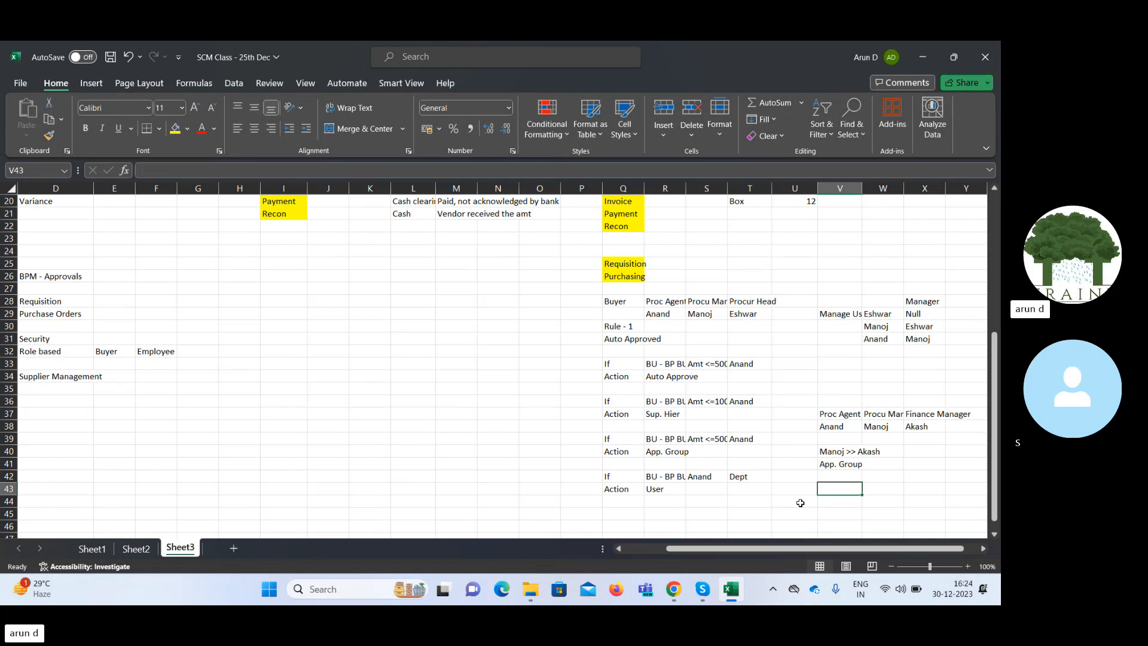
pyautogui.write('Ganesh')
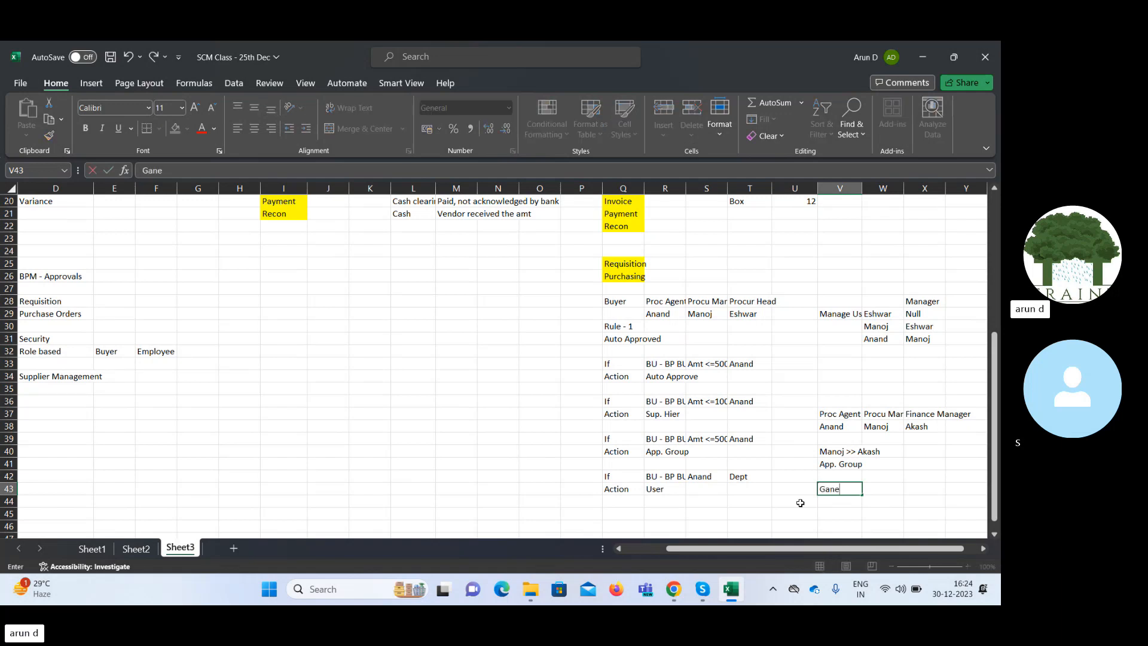
pyautogui.press('Tab')
pyautogui.press('Left')
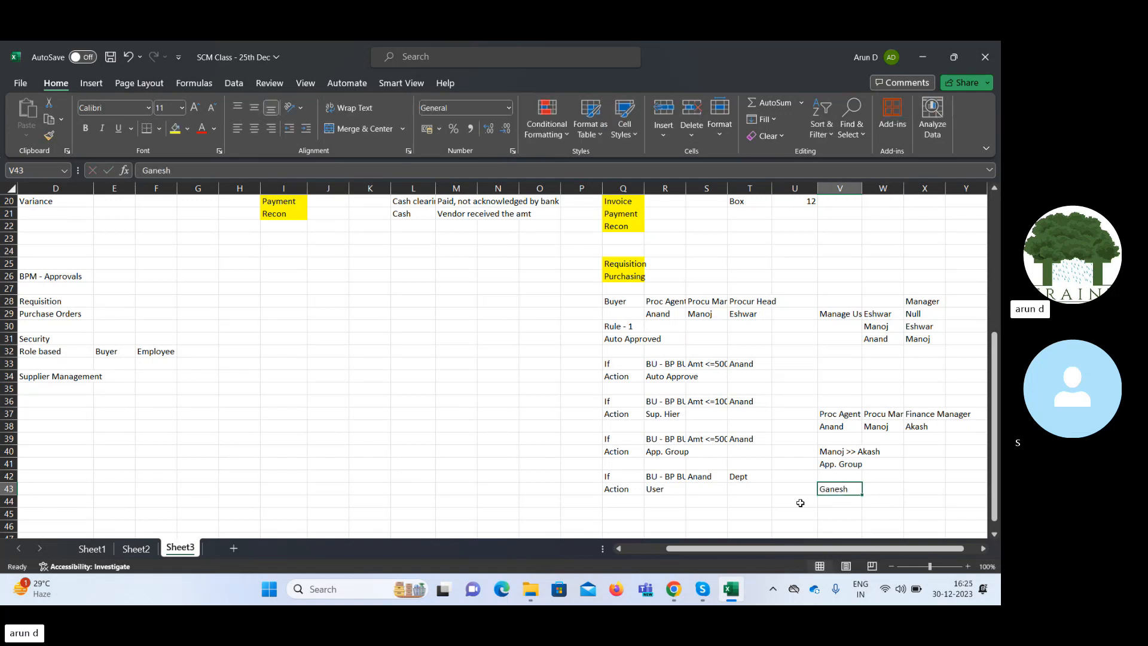
pyautogui.press('Right')
pyautogui.write('IT')
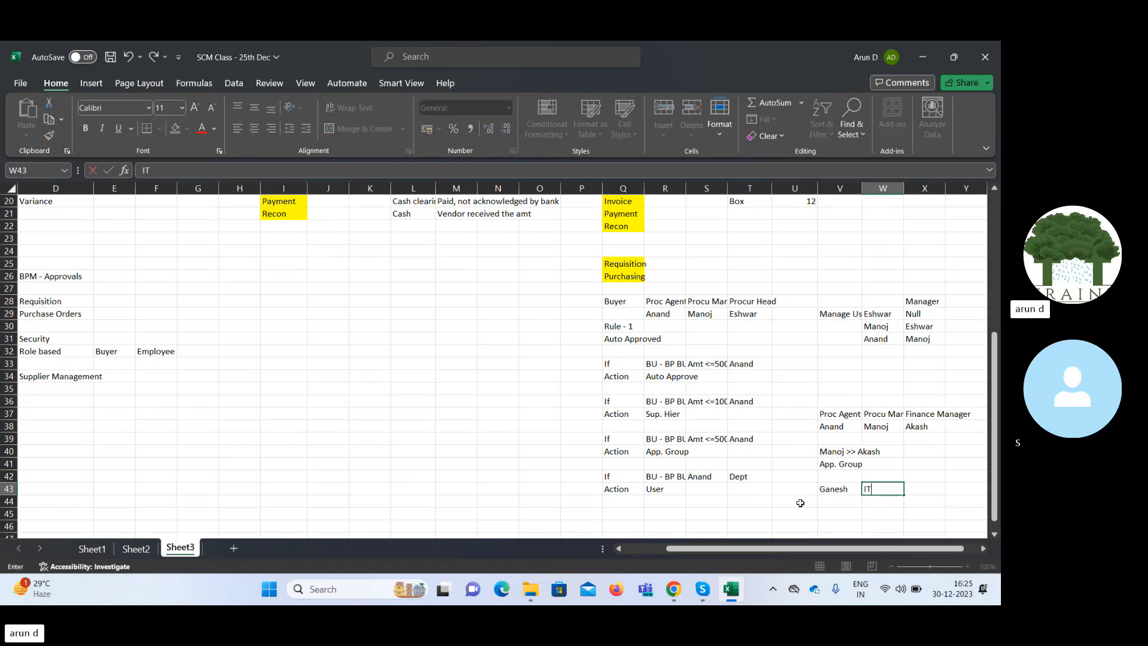
pyautogui.write(' Head')
pyautogui.press('Right')
# Review the fourth rule's business unit condition in R42, its action in R43 and the approver in V43.
pyautogui.press('Left')
pyautogui.press('Left')
pyautogui.press('Left')
pyautogui.press('Left')
pyautogui.press('Left')
pyautogui.press('Left')
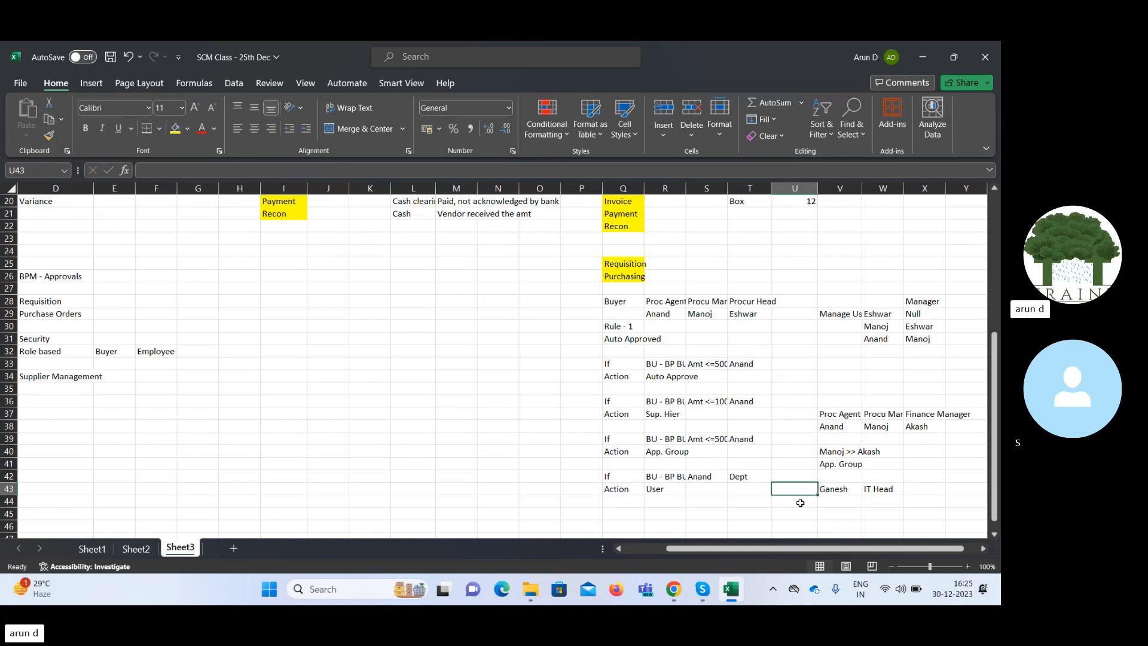
pyautogui.press('Up')
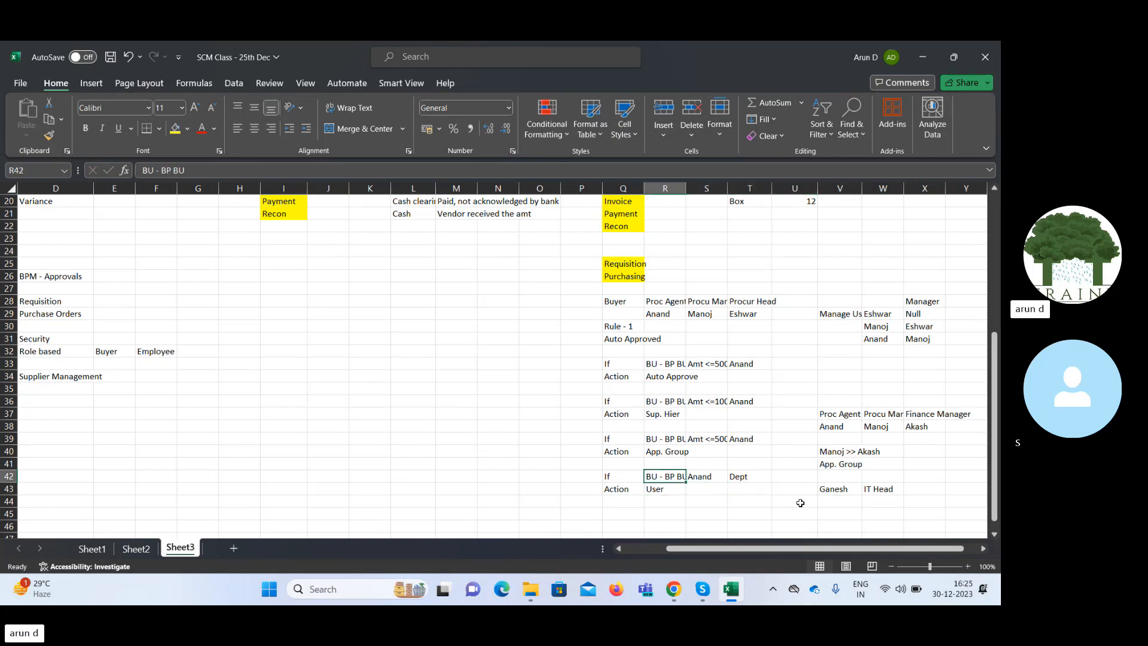
pyautogui.press('Down')
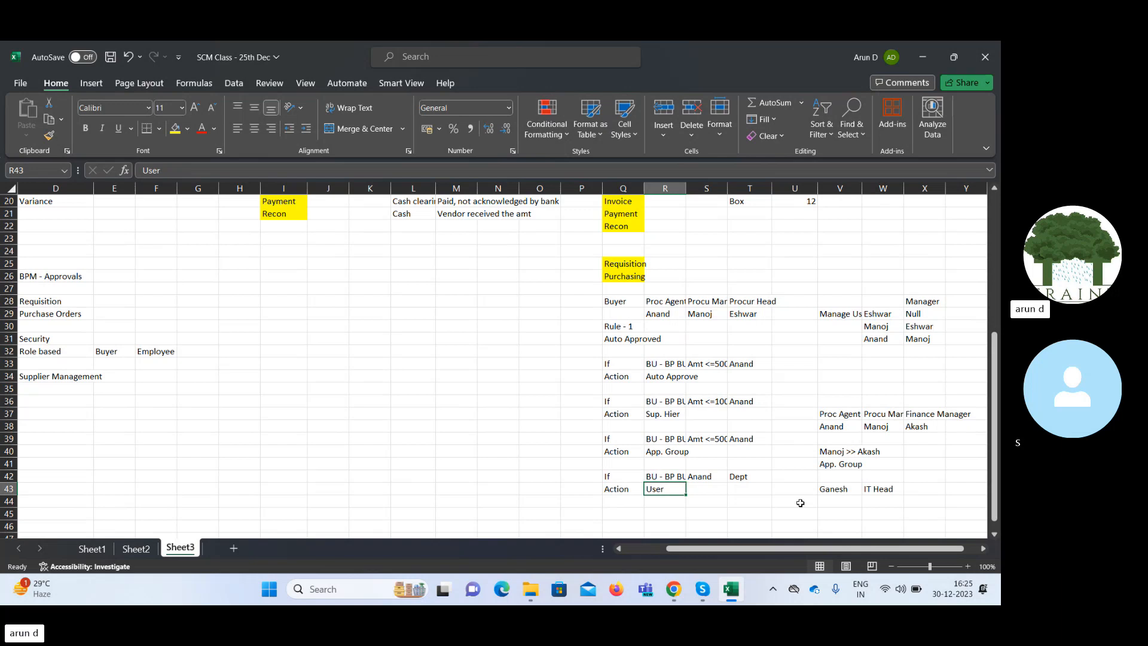
pyautogui.press('Right')
pyautogui.press('Right')
pyautogui.press('Right')
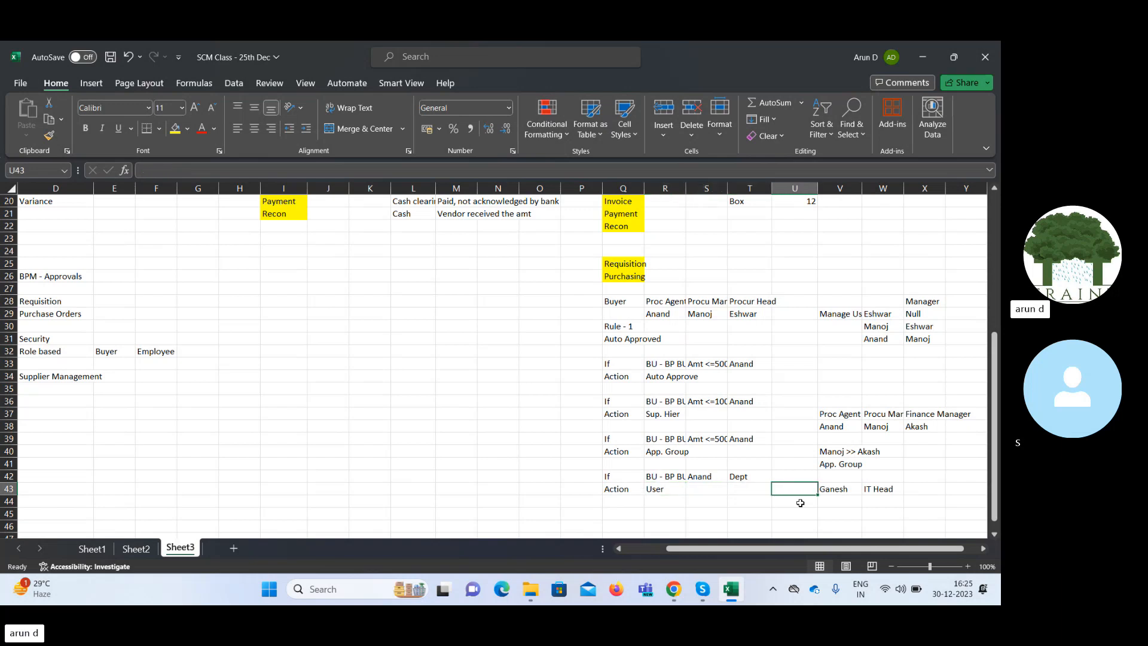
pyautogui.press('Right')
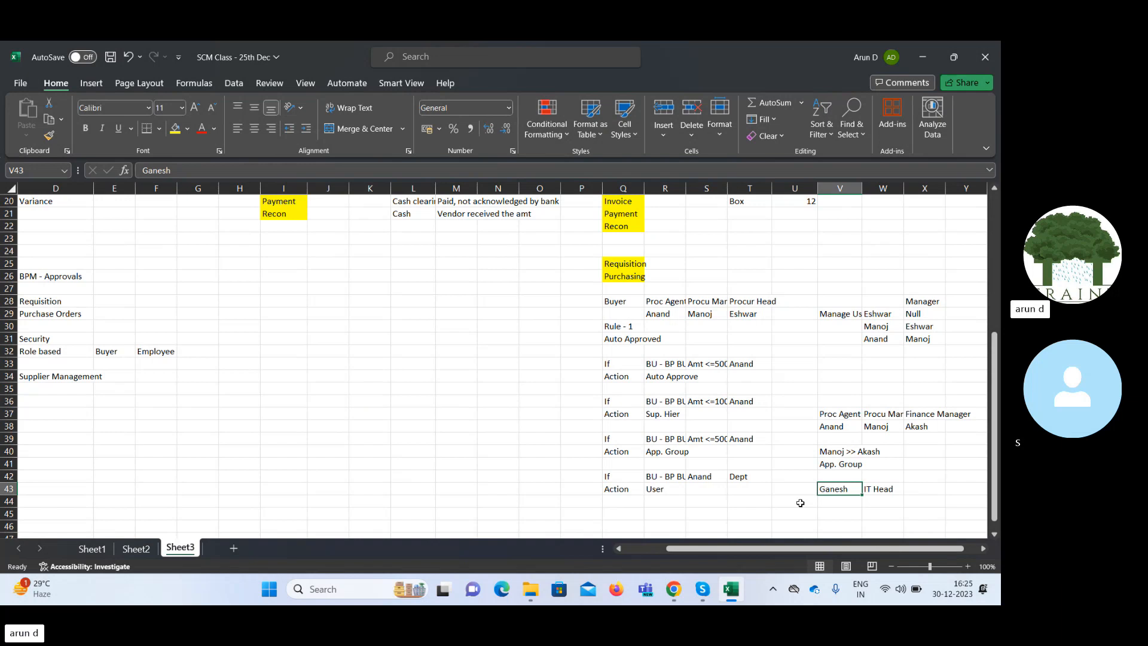
# Copy the If and Action labels from Q42:Q43 to Q45:Q46 to start a fifth rule.
pyautogui.press('Down')
pyautogui.press('Down')
pyautogui.press('Left')
pyautogui.press('Left')
pyautogui.press('Left')
pyautogui.press('Left')
pyautogui.press('Left')
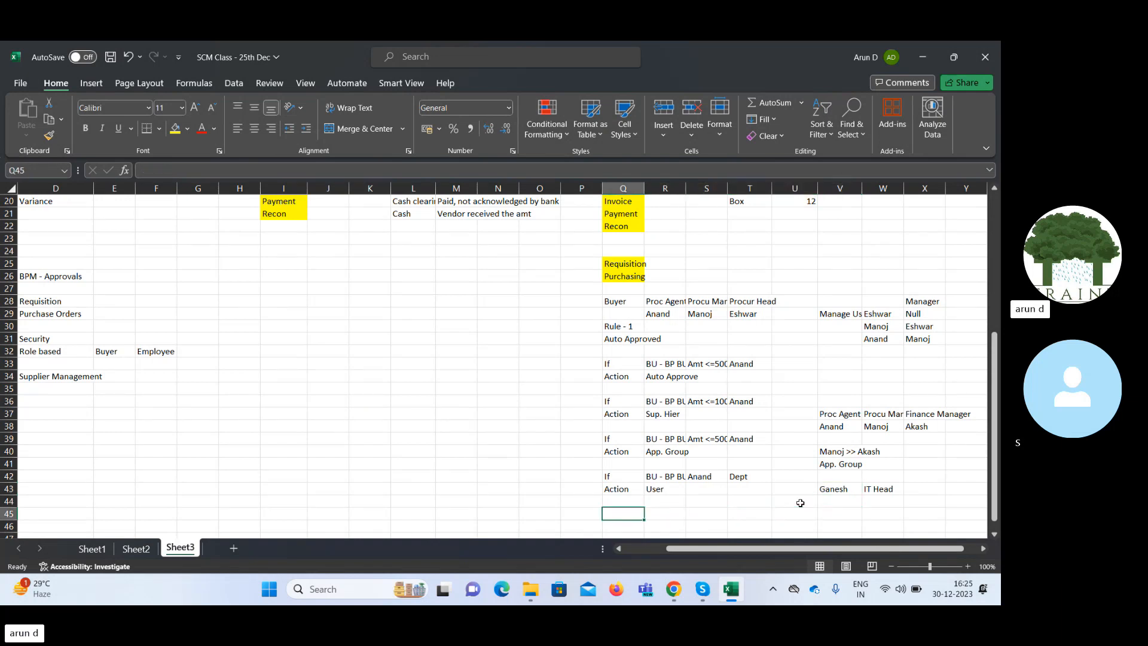
pyautogui.press('Up')
pyautogui.press('Up')
pyautogui.press('Up')
pyautogui.hotkey('shift', 'Down')
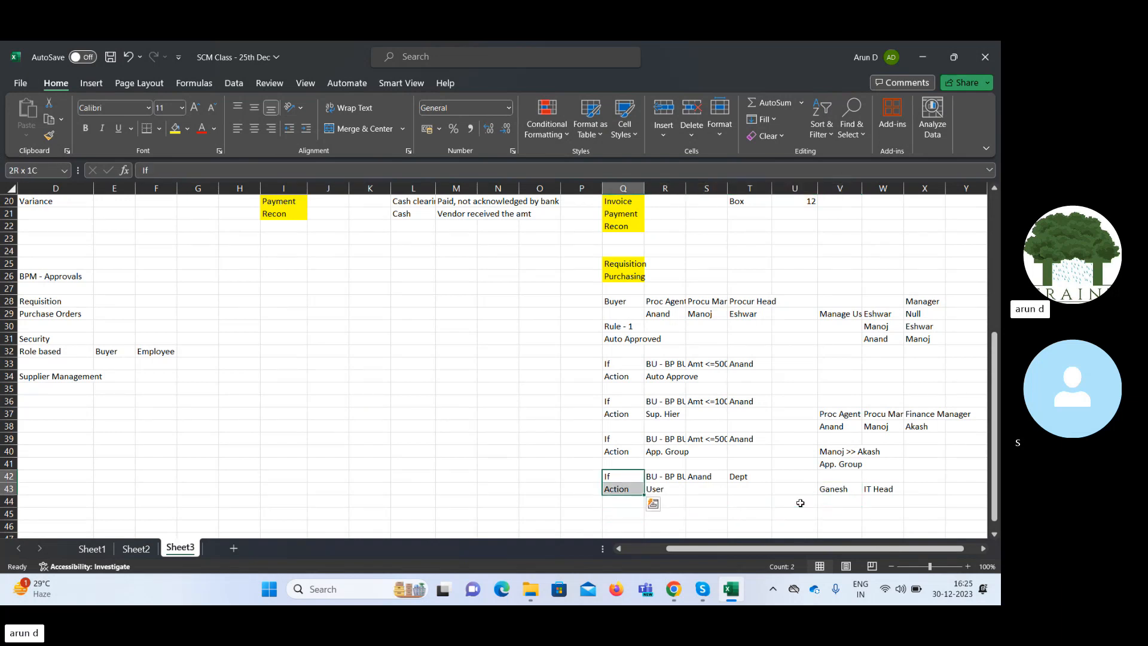
pyautogui.hotkey('ctrl', 'c')
pyautogui.press('Down')
pyautogui.press('Down')
pyautogui.press('Down')
pyautogui.press('Down')
pyautogui.press('Up')
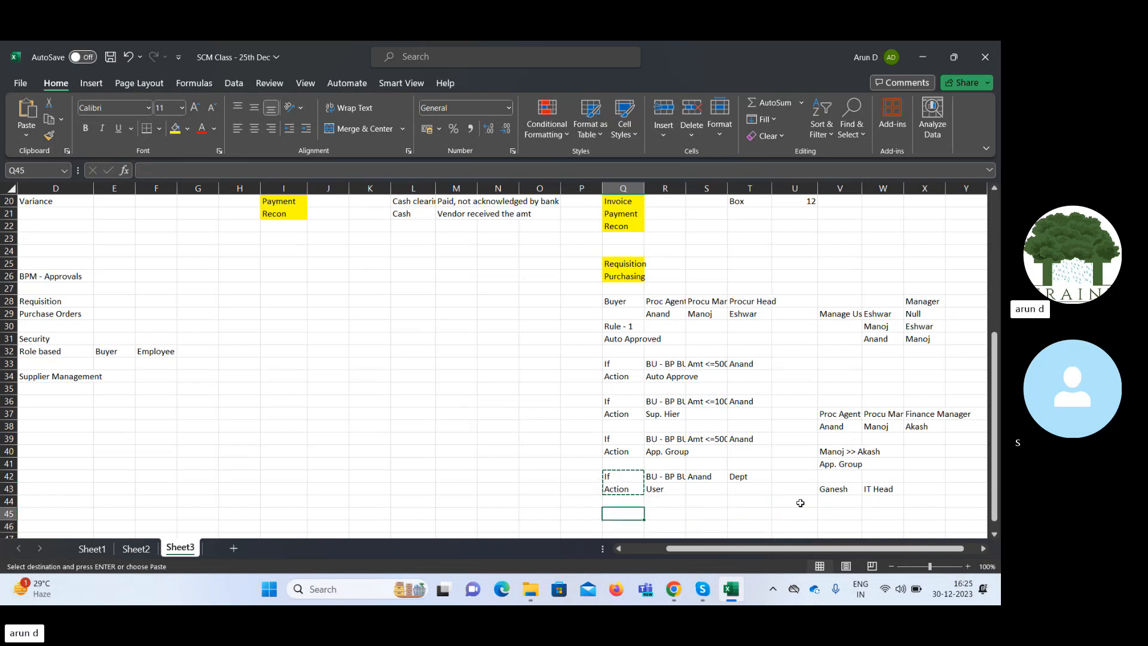
pyautogui.hotkey('ctrl', 'v')
# Copy the three procurement job titles and the names below them from R28:T29 to V47:X48.
pyautogui.press('Down')
pyautogui.press('Down')
pyautogui.press('Down')
pyautogui.press('Down')
pyautogui.press('Down')
pyautogui.press('Down')
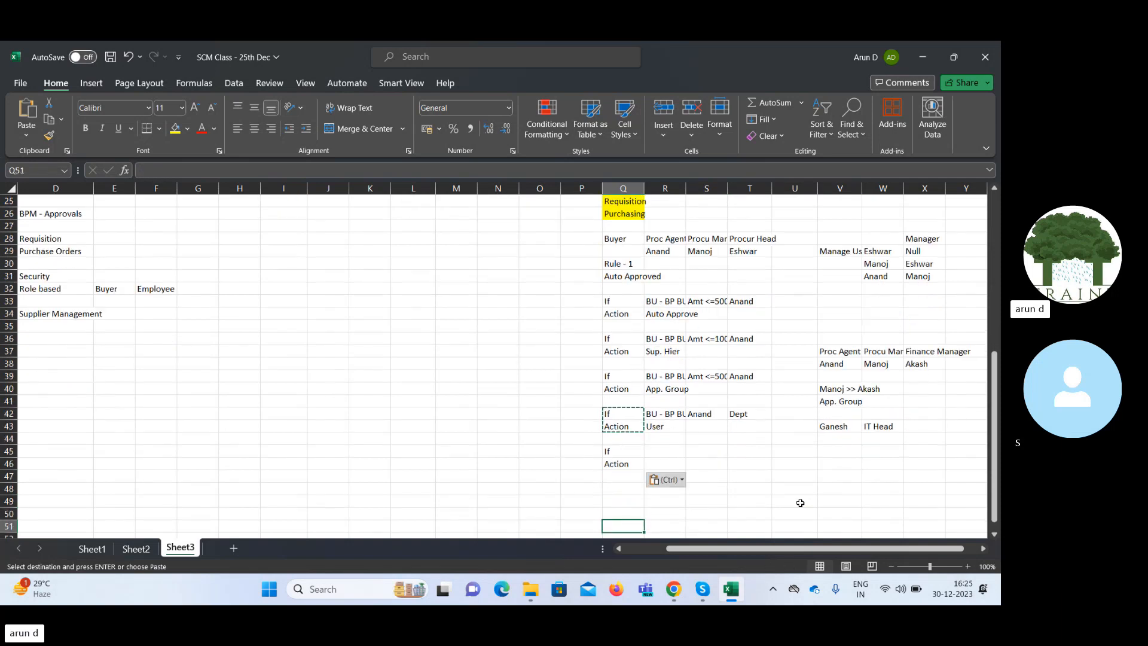
pyautogui.press('Up')
pyautogui.press('Up')
pyautogui.press('Up')
pyautogui.press('Up')
pyautogui.press('Up')
pyautogui.press('Up')
pyautogui.press('Up')
pyautogui.press('Up')
pyautogui.press('Up')
pyautogui.press('Up')
pyautogui.press('Up')
pyautogui.press('Up')
pyautogui.press('Up')
pyautogui.press('Up')
pyautogui.press('Up')
pyautogui.press('Up')
pyautogui.press('Up')
pyautogui.press('Up')
pyautogui.press('Up')
pyautogui.press('Up')
pyautogui.press('Up')
pyautogui.press('Up')
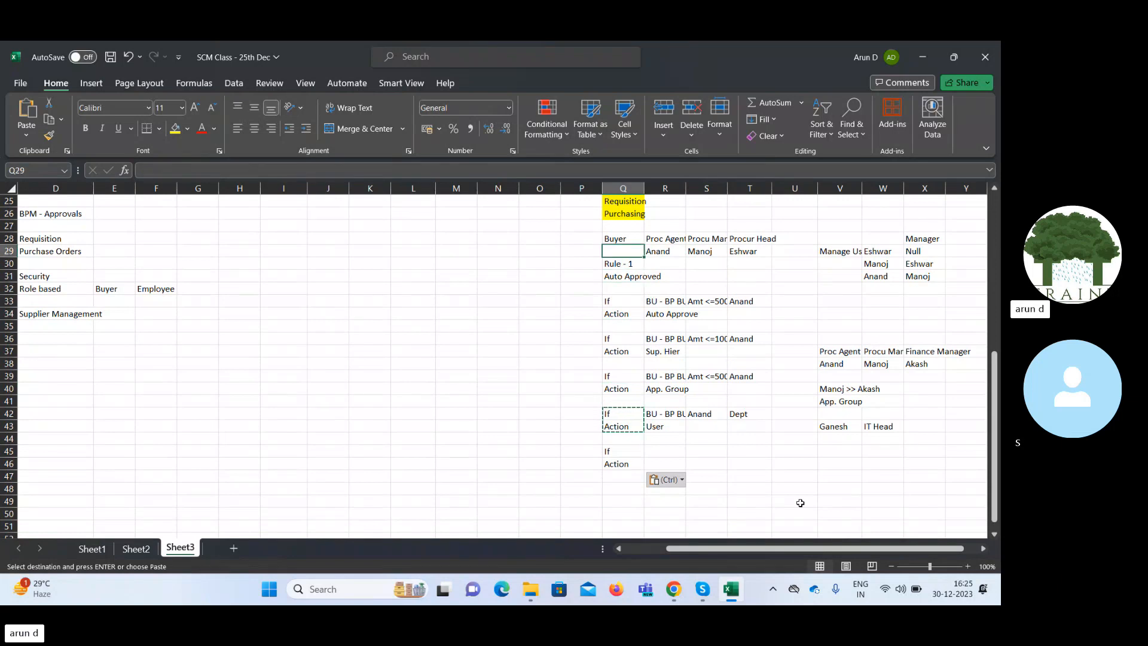
pyautogui.press('Right')
pyautogui.press('Up')
pyautogui.hotkey('shift', 'Down')
pyautogui.hotkey('shift', 'Right')
pyautogui.hotkey('shift', 'Right')
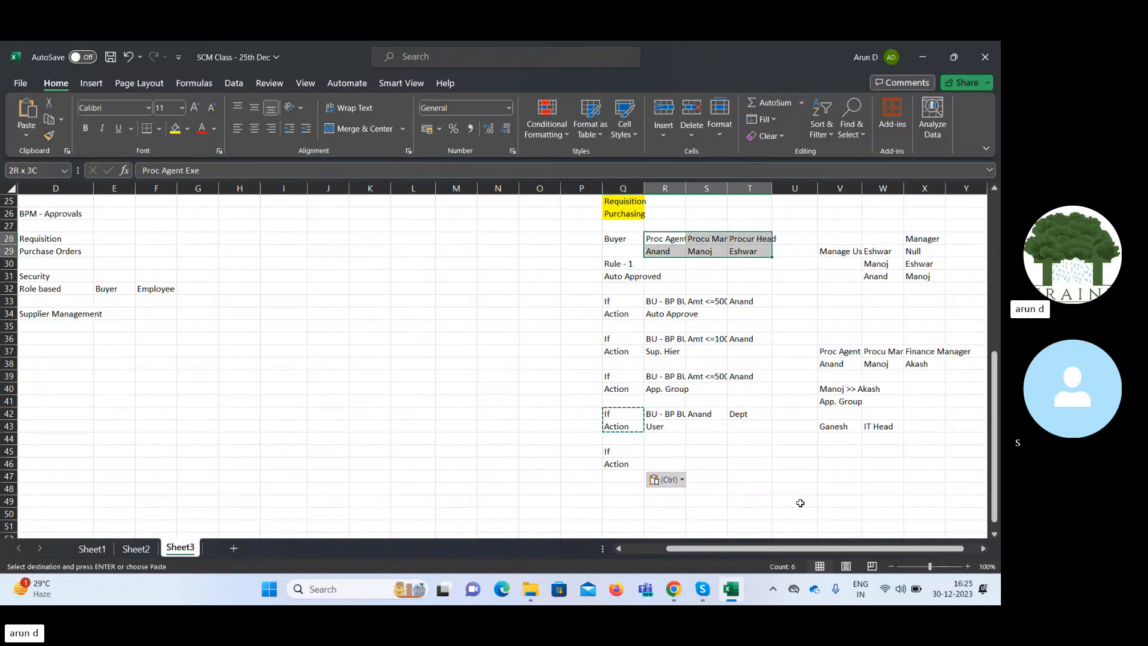
pyautogui.hotkey('ctrl', 'c')
pyautogui.press('Down')
pyautogui.press('Down')
pyautogui.press('Down')
pyautogui.press('Down')
pyautogui.press('Down')
pyautogui.press('Down')
pyautogui.press('Down')
pyautogui.press('Down')
pyautogui.press('Down')
pyautogui.press('Down')
pyautogui.press('Down')
pyautogui.press('Down')
pyautogui.press('Down')
pyautogui.press('Down')
pyautogui.press('Down')
pyautogui.press('Down')
pyautogui.press('Down')
pyautogui.press('Down')
pyautogui.press('Down')
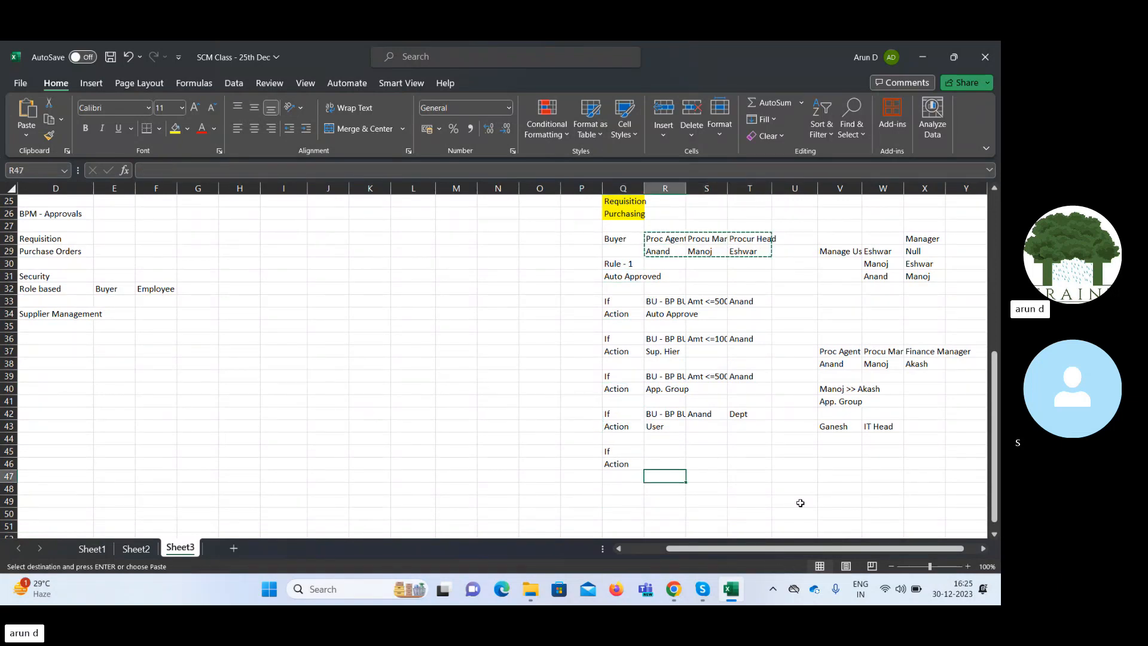
pyautogui.press('Right')
pyautogui.press('Right')
pyautogui.press('Right')
pyautogui.press('Right')
pyautogui.hotkey('ctrl', 'v')
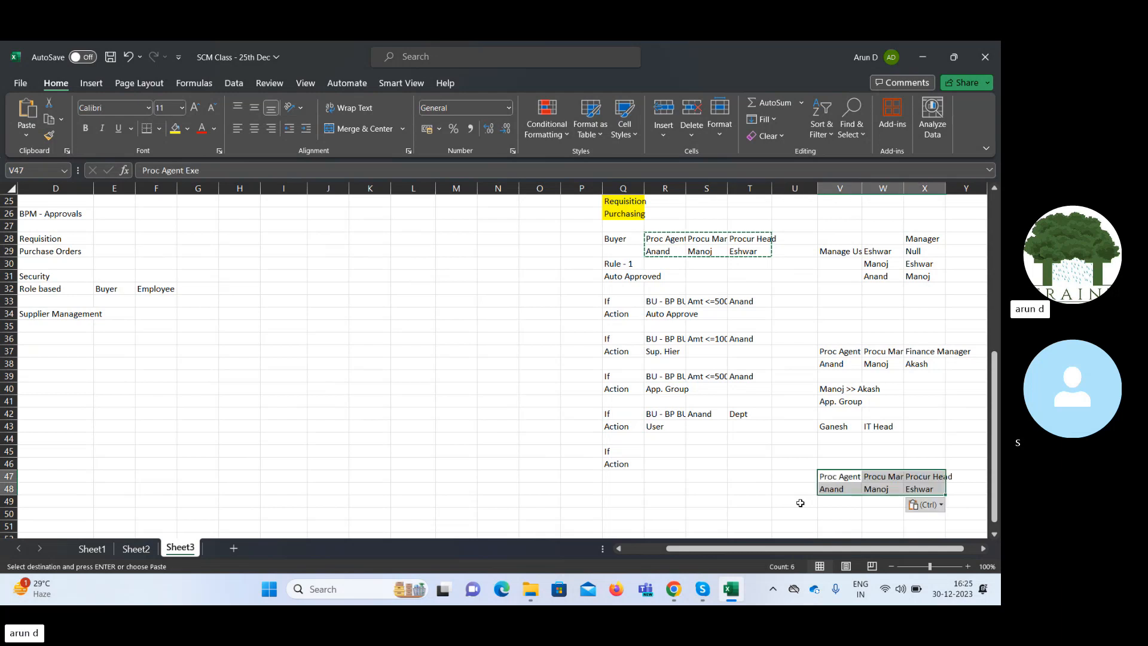
# Copy the second rule's business unit, amount and person conditions from R36:T36 to the fifth rule's condition row at R45:T45.
pyautogui.press('Down')
pyautogui.press('Left')
pyautogui.press('Left')
pyautogui.press('Left')
pyautogui.press('Left')
pyautogui.press('Left')
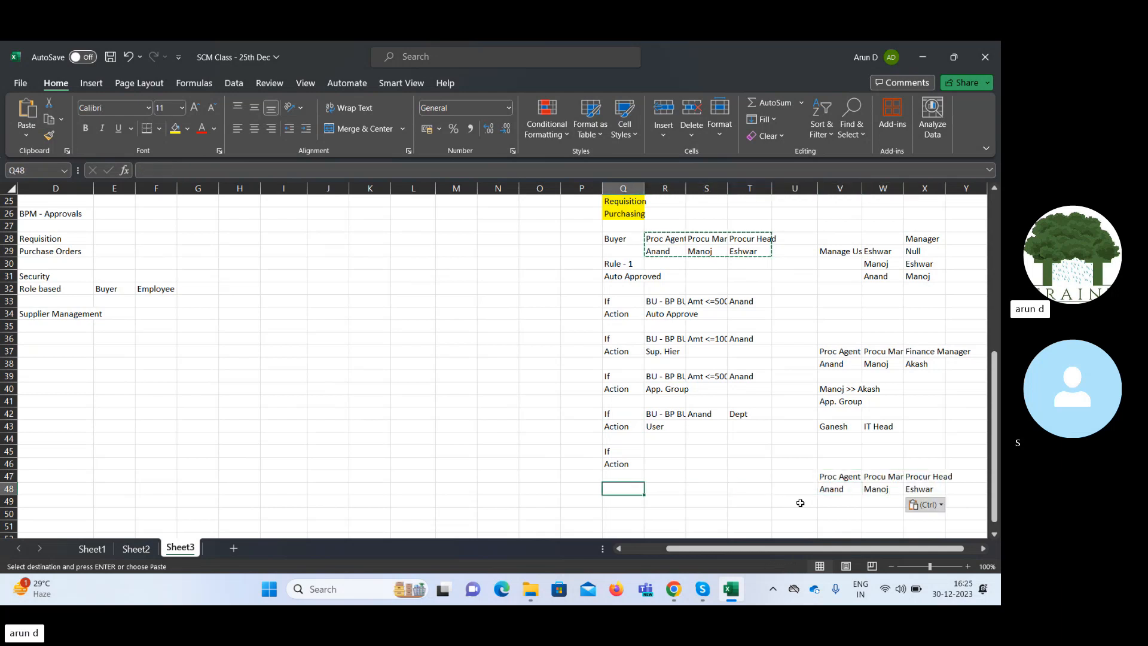
pyautogui.press('Up')
pyautogui.press('Up')
pyautogui.press('Up')
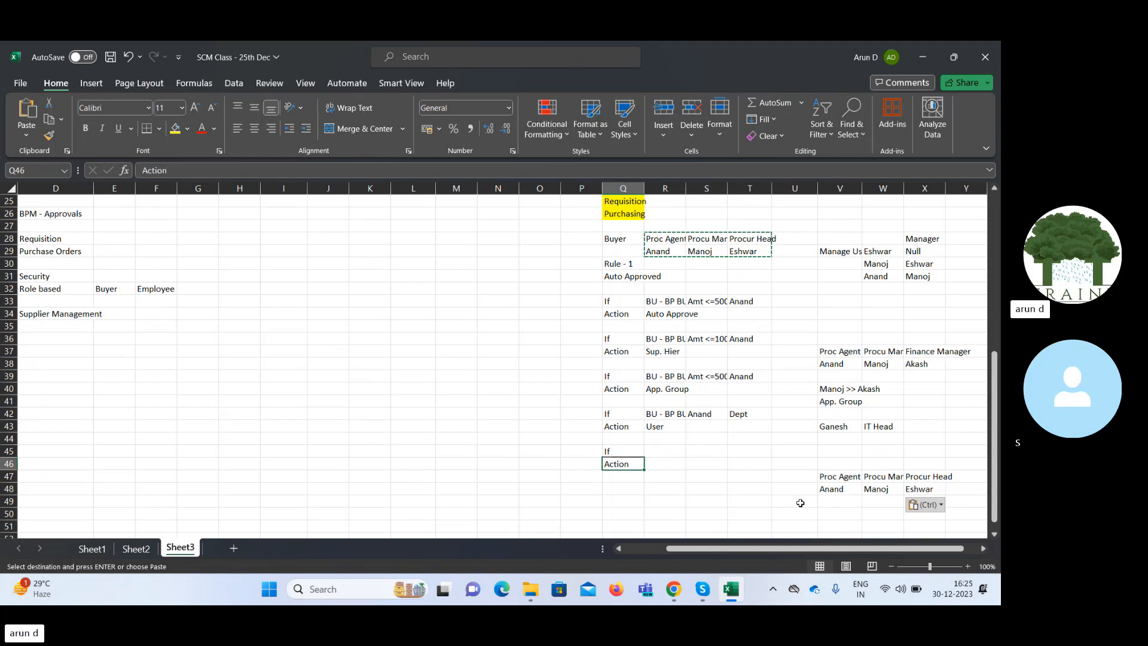
pyautogui.press('Right')
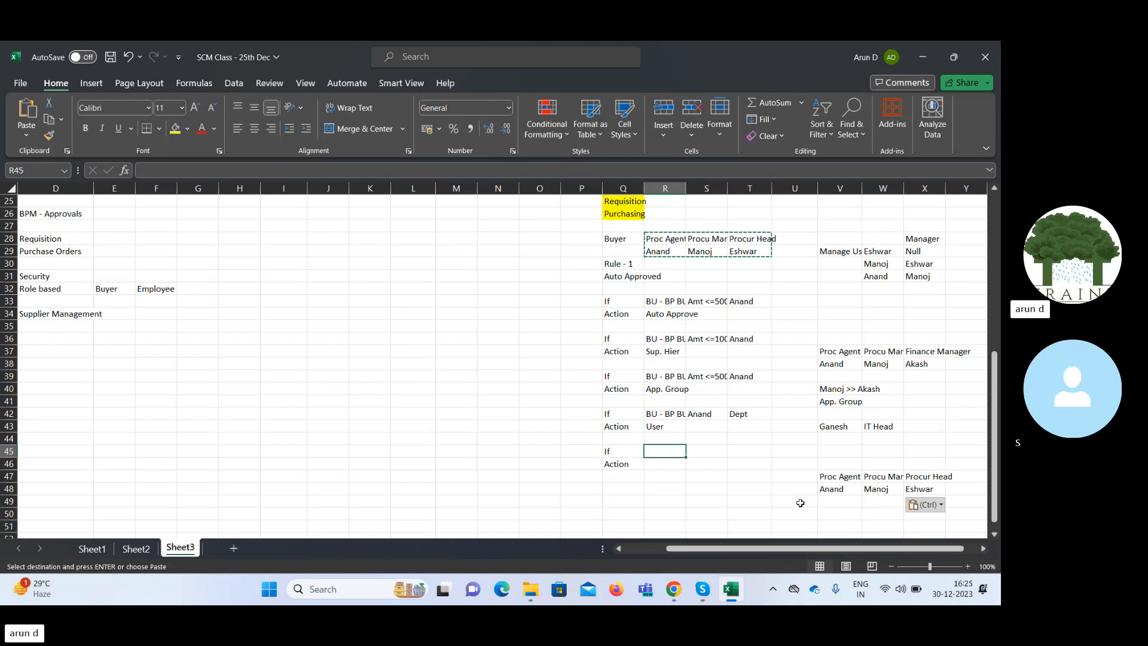
pyautogui.press('Up')
pyautogui.press('Up')
pyautogui.press('Up')
pyautogui.press('Up')
pyautogui.press('Up')
pyautogui.press('Up')
pyautogui.press('Up')
pyautogui.press('Up')
pyautogui.press('Up')
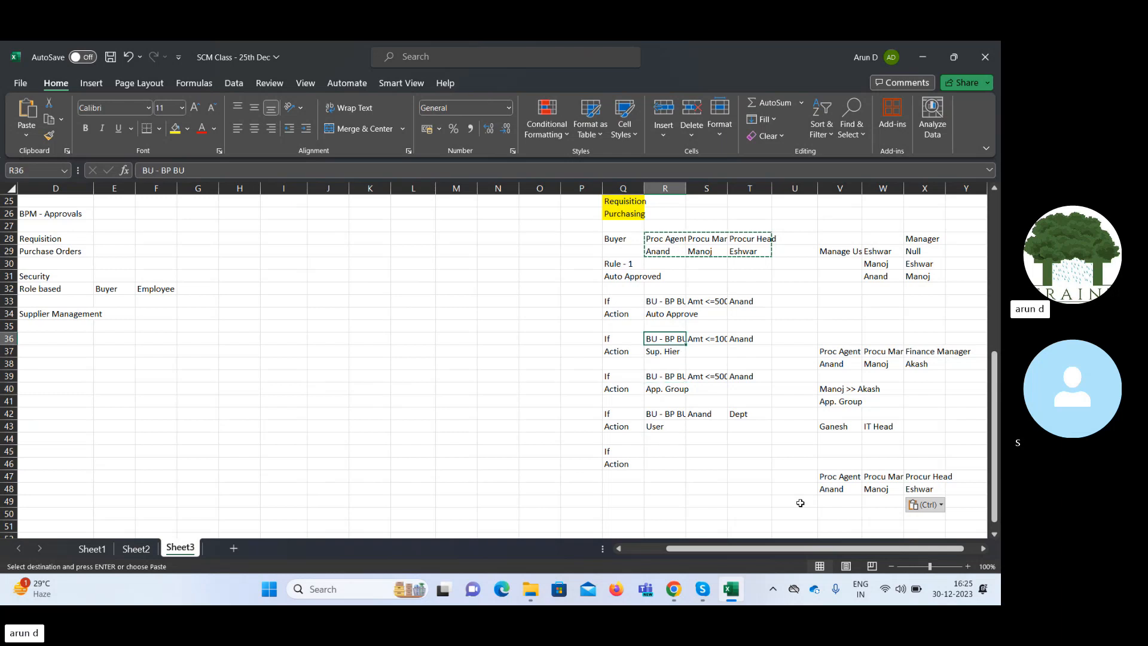
pyautogui.hotkey('shift', 'Right')
pyautogui.hotkey('shift', 'Right')
pyautogui.hotkey('ctrl', 'c')
pyautogui.press('Down')
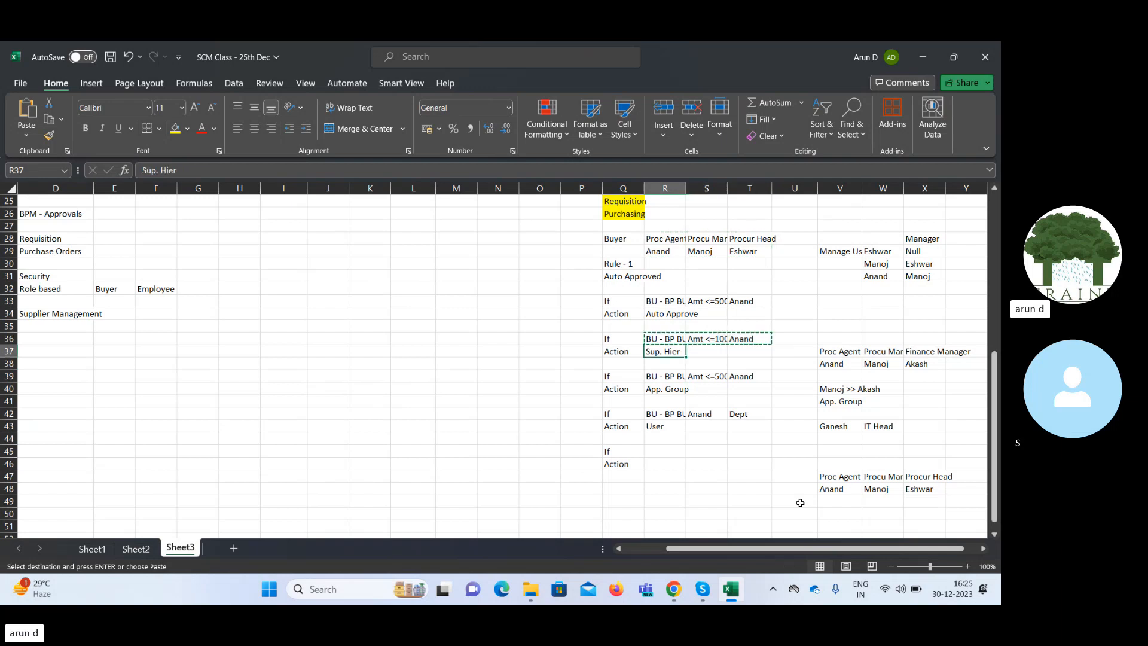
pyautogui.press('Down')
pyautogui.press('Down')
pyautogui.press('Down')
pyautogui.press('Down')
pyautogui.press('Down')
pyautogui.press('Down')
pyautogui.press('Down')
pyautogui.press('Down')
pyautogui.hotkey('ctrl', 'v')
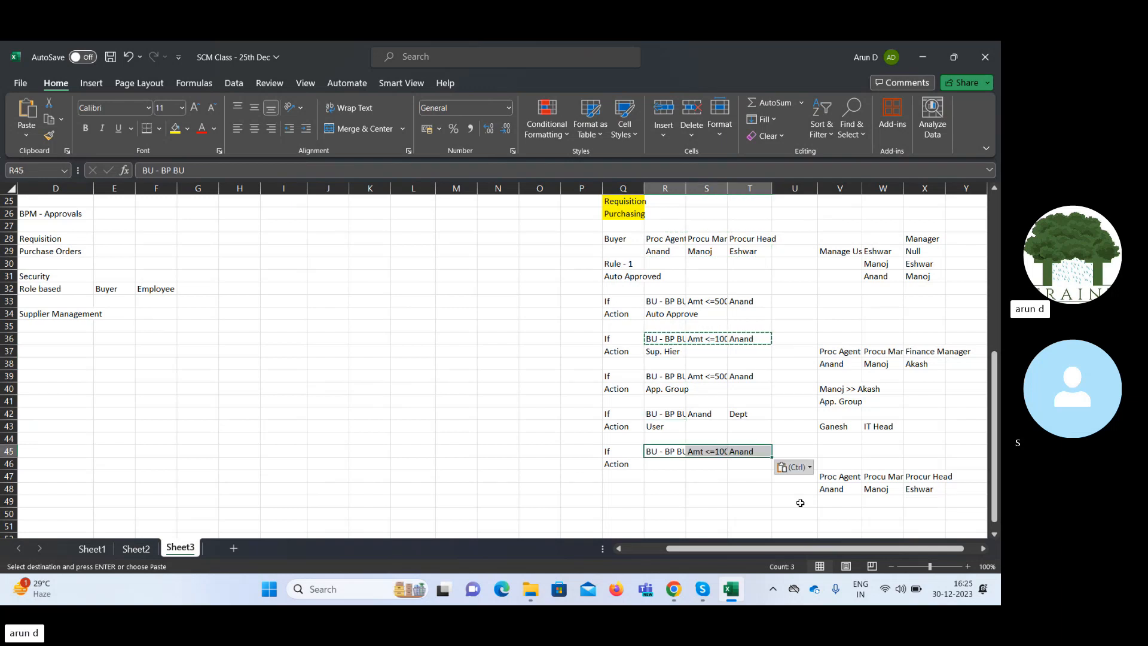
# Review the earlier approver entries in column V, from row 37 down, and the manager and head titles in W47:X47.
pyautogui.press('Down')
pyautogui.press('Right')
pyautogui.press('Right')
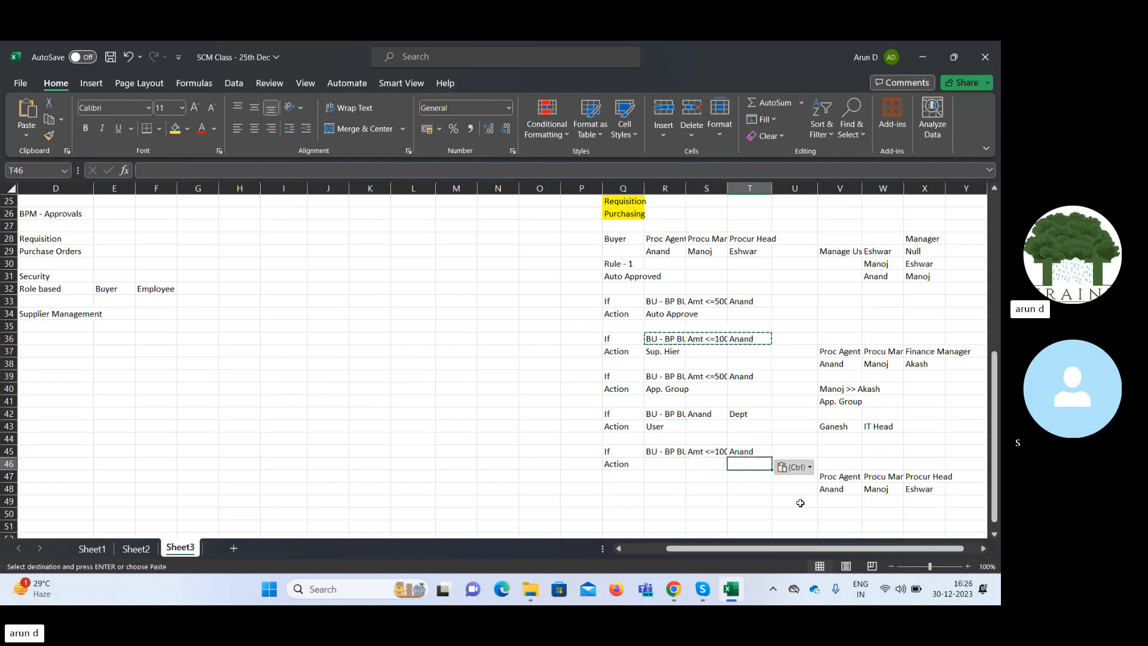
pyautogui.press('Right')
pyautogui.press('Right')
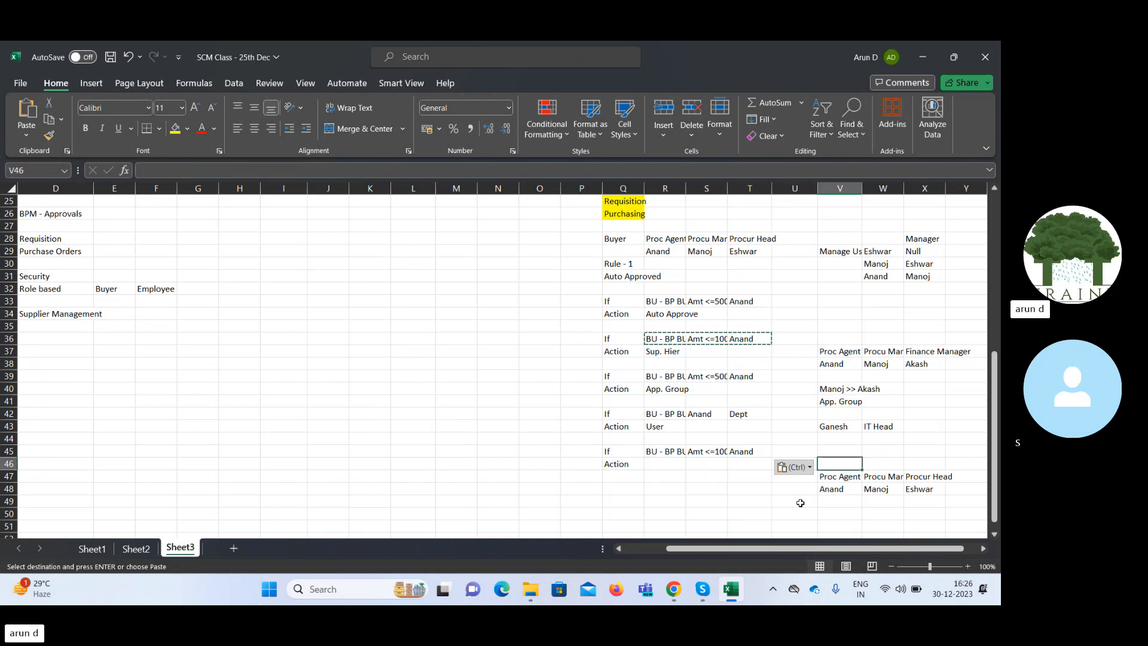
pyautogui.press('Down')
pyautogui.press('Up')
pyautogui.press('Up')
pyautogui.press('Up')
pyautogui.press('Up')
pyautogui.press('Up')
pyautogui.press('Up')
pyautogui.press('Up')
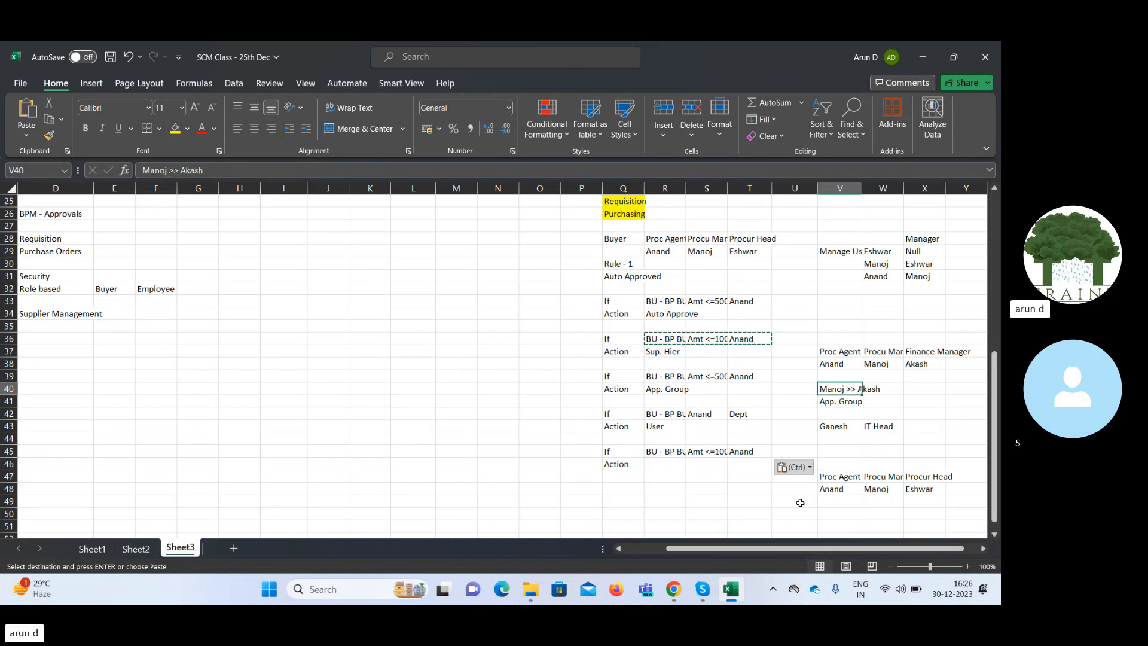
pyautogui.press('Up')
pyautogui.press('Up')
pyautogui.press('Up')
pyautogui.press('Up')
pyautogui.press('Down')
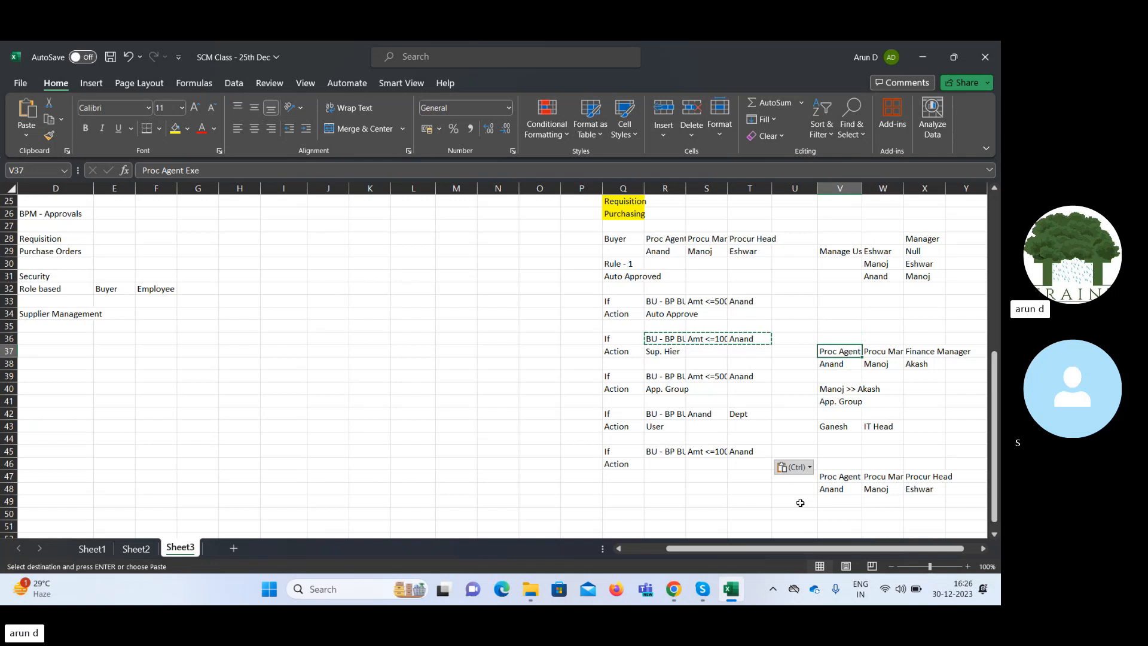
pyautogui.press('Down')
pyautogui.press('Down')
pyautogui.press('Down')
pyautogui.press('Down')
pyautogui.press('Down')
pyautogui.press('Down')
pyautogui.press('Down')
pyautogui.press('Down')
pyautogui.press('Down')
pyautogui.press('Down')
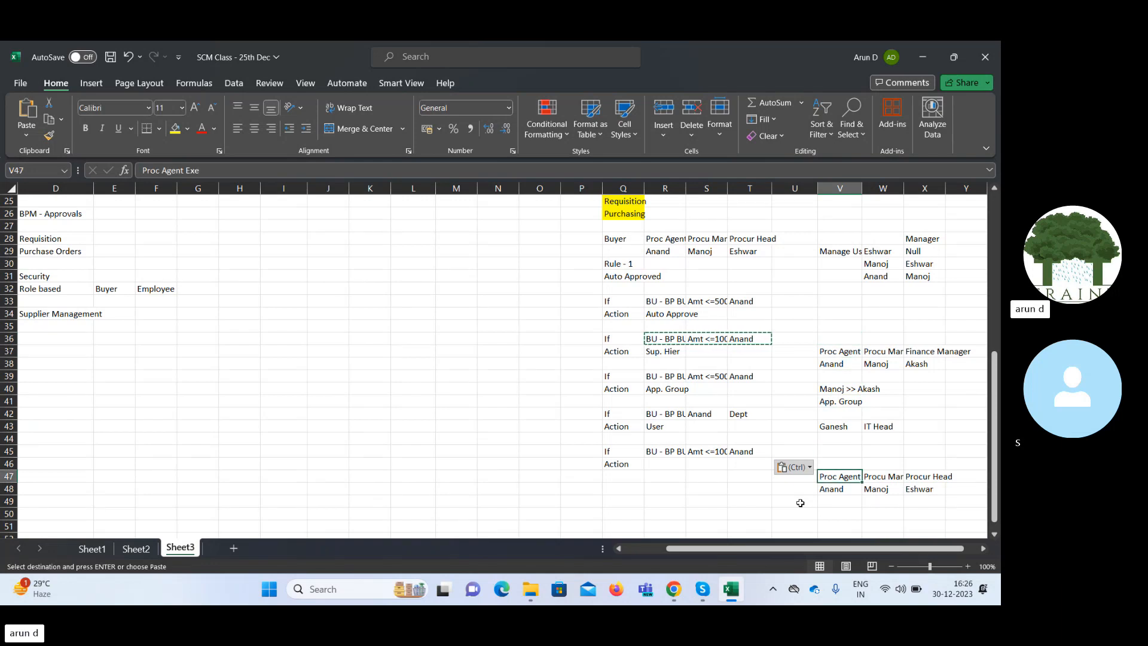
pyautogui.press('Right')
pyautogui.hotkey('shift', 'Right')
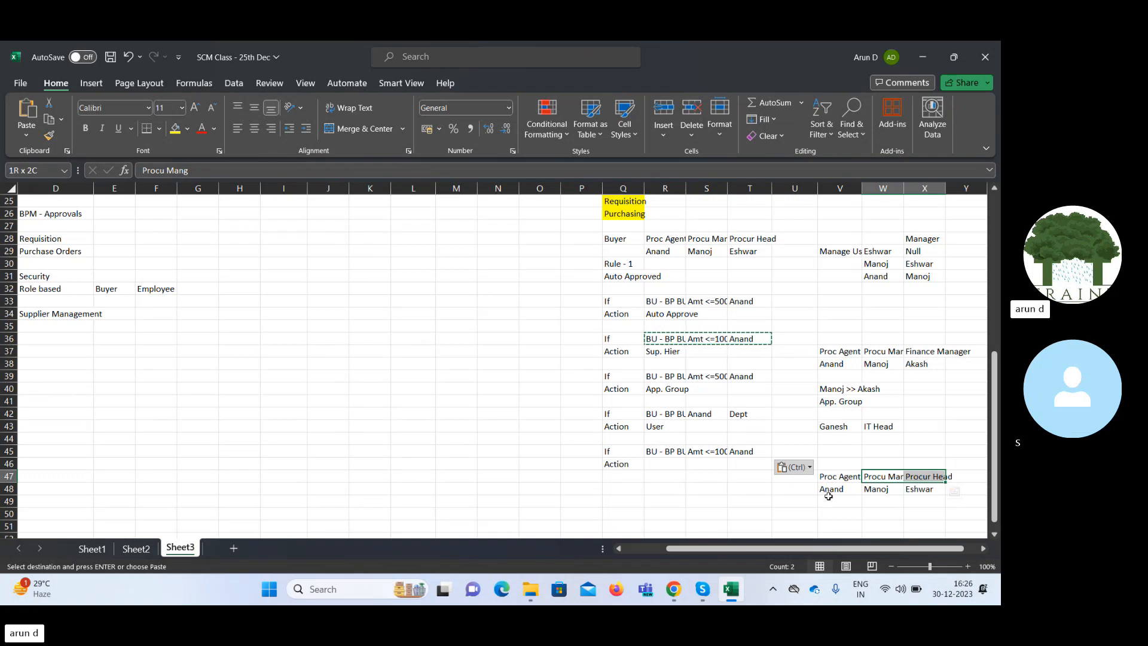
# Enter On Leave in W49 and 6 days in W50 below the procurement manager's name.
pyautogui.click(878, 500)
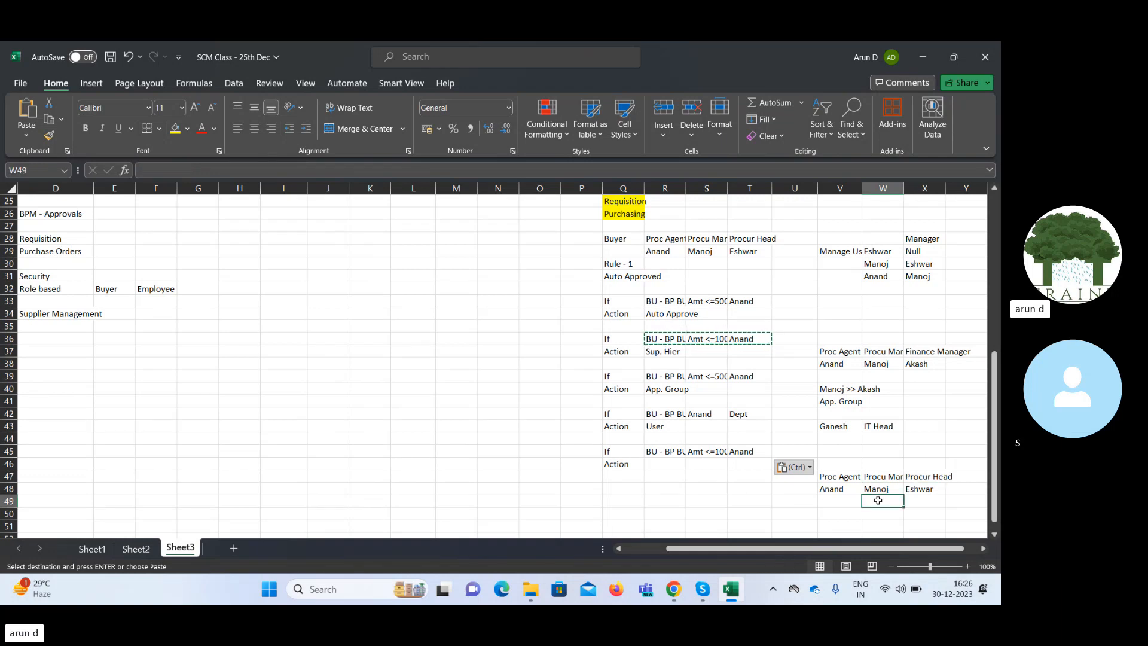
pyautogui.write('On L')
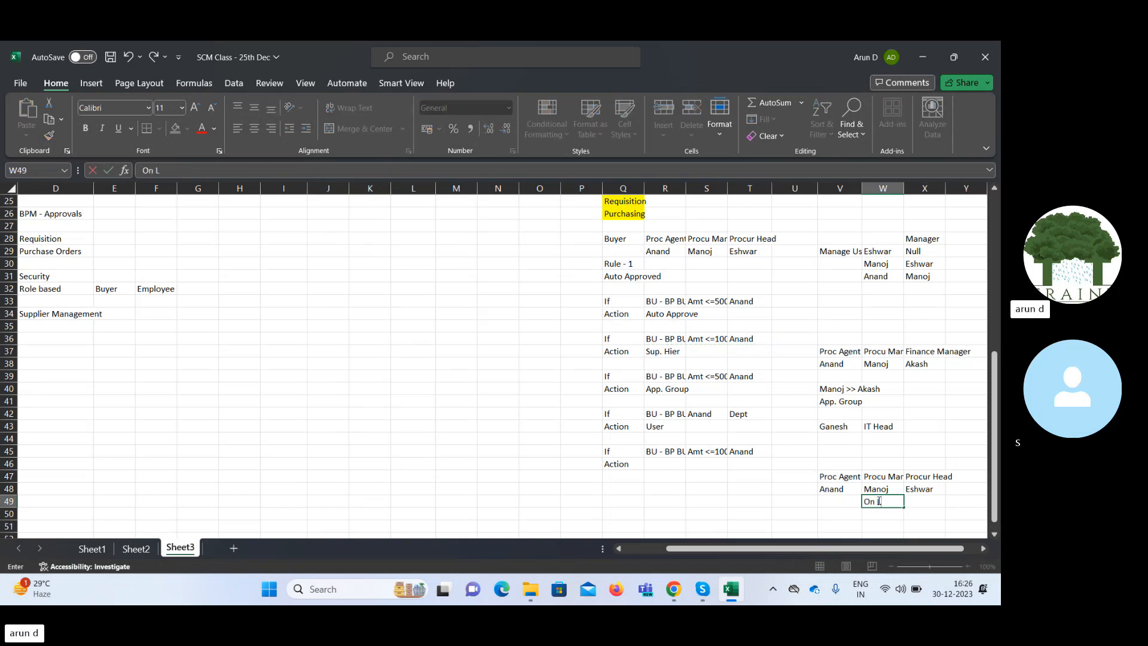
pyautogui.write('eave')
pyautogui.press('Tab')
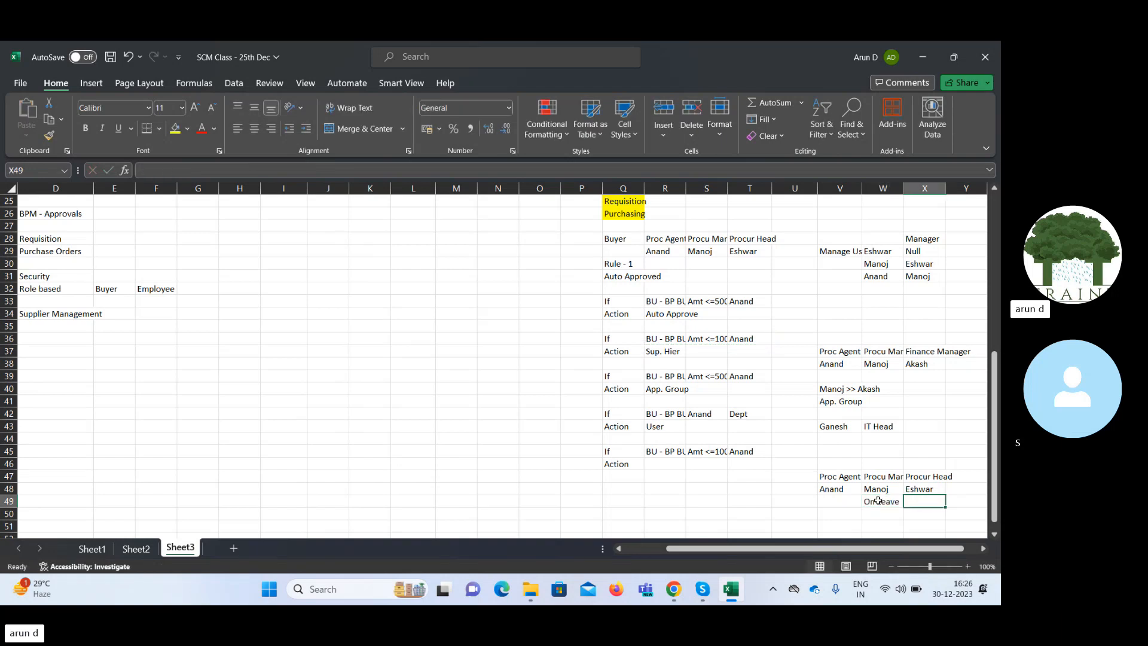
pyautogui.press('Down')
pyautogui.press('Left')
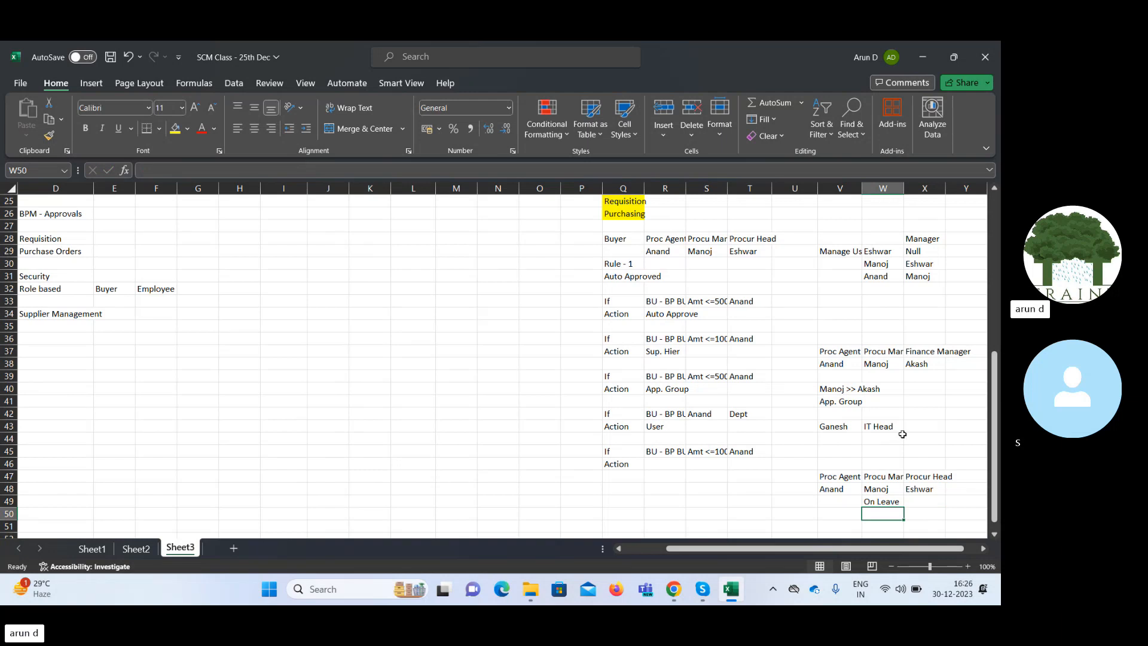
pyautogui.write('6')
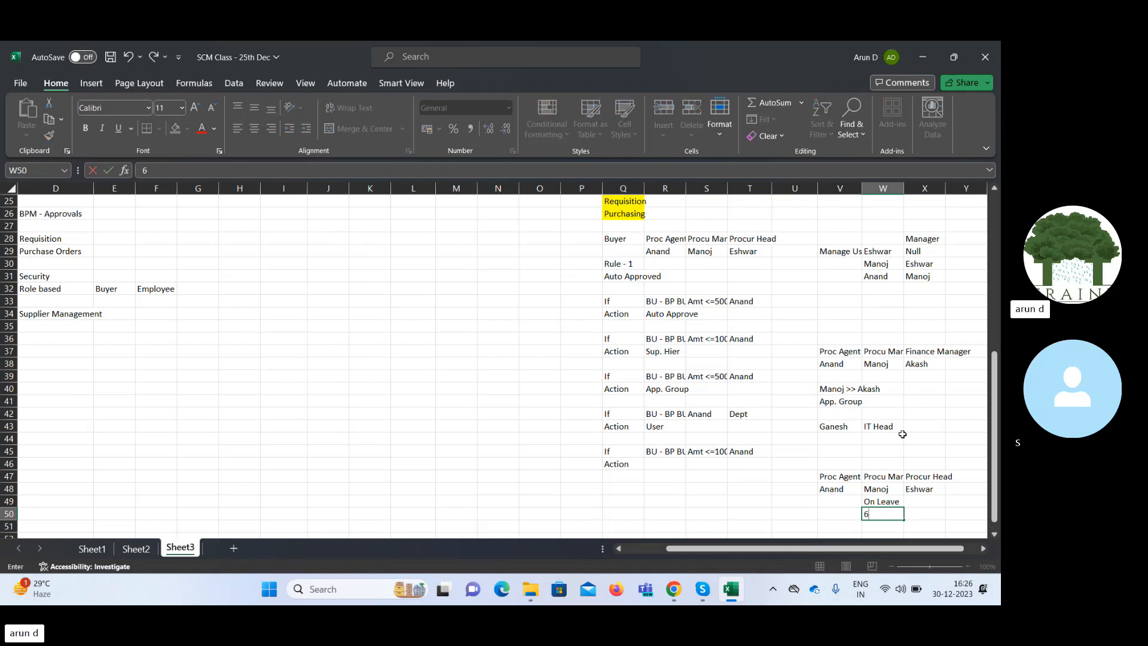
pyautogui.write(' days')
pyautogui.press('Tab')
pyautogui.press('Left')
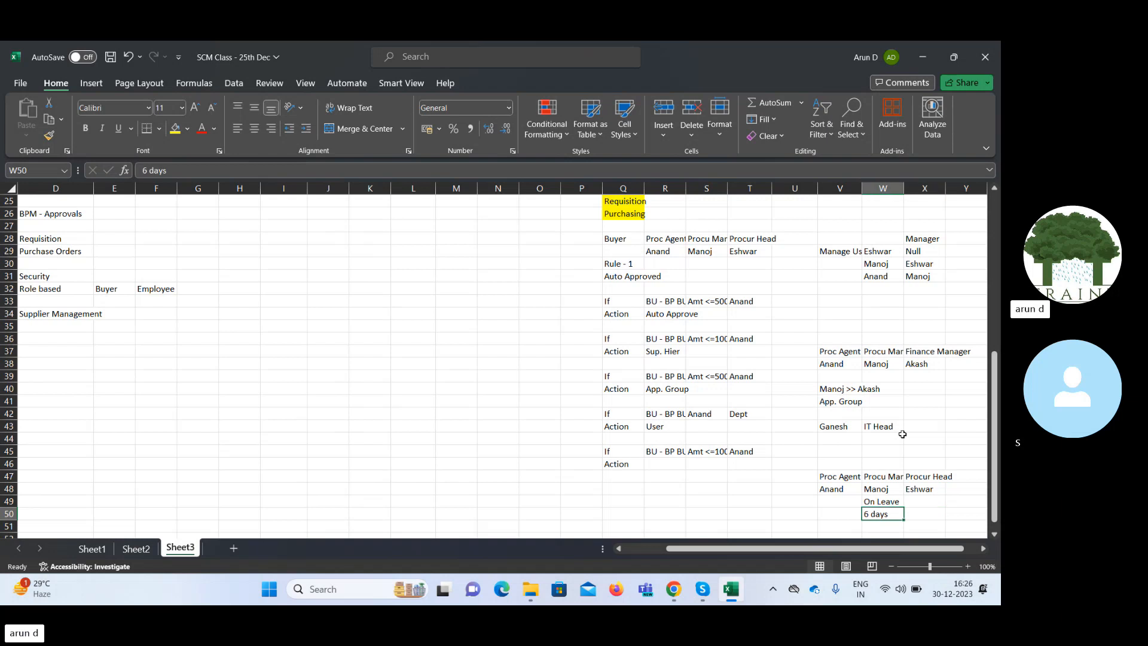
# Review the procurement manager's leave duration in W50 and the names of the manager and procurement head in W48:X48.
pyautogui.press('Left')
pyautogui.press('Left')
pyautogui.press('Left')
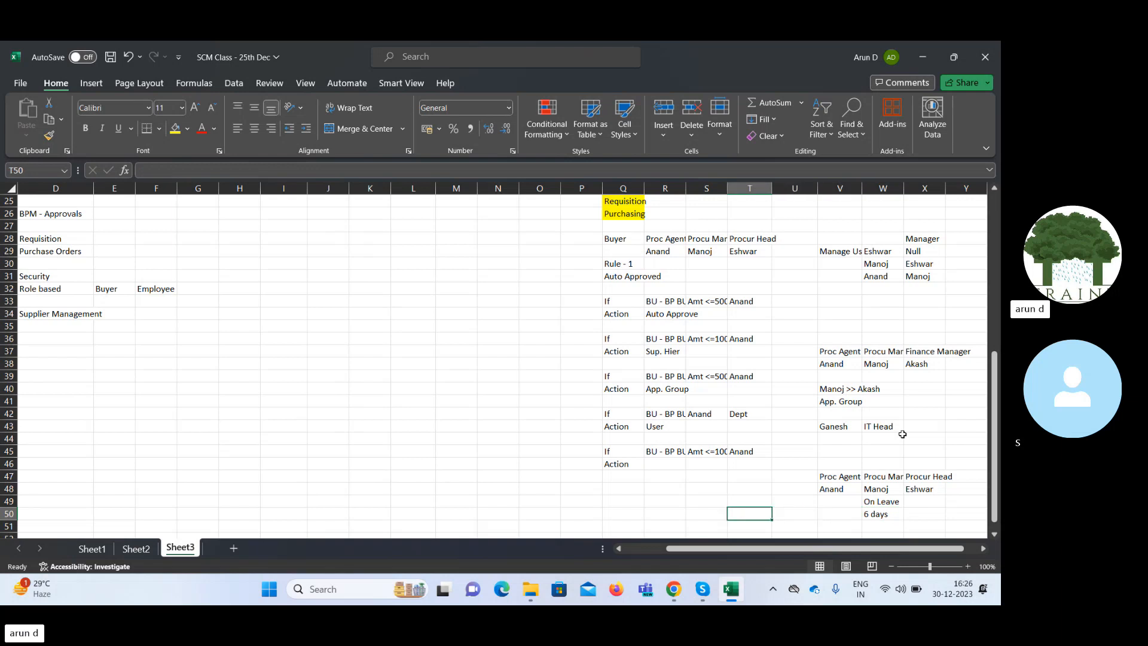
pyautogui.press('Right')
pyautogui.press('Right')
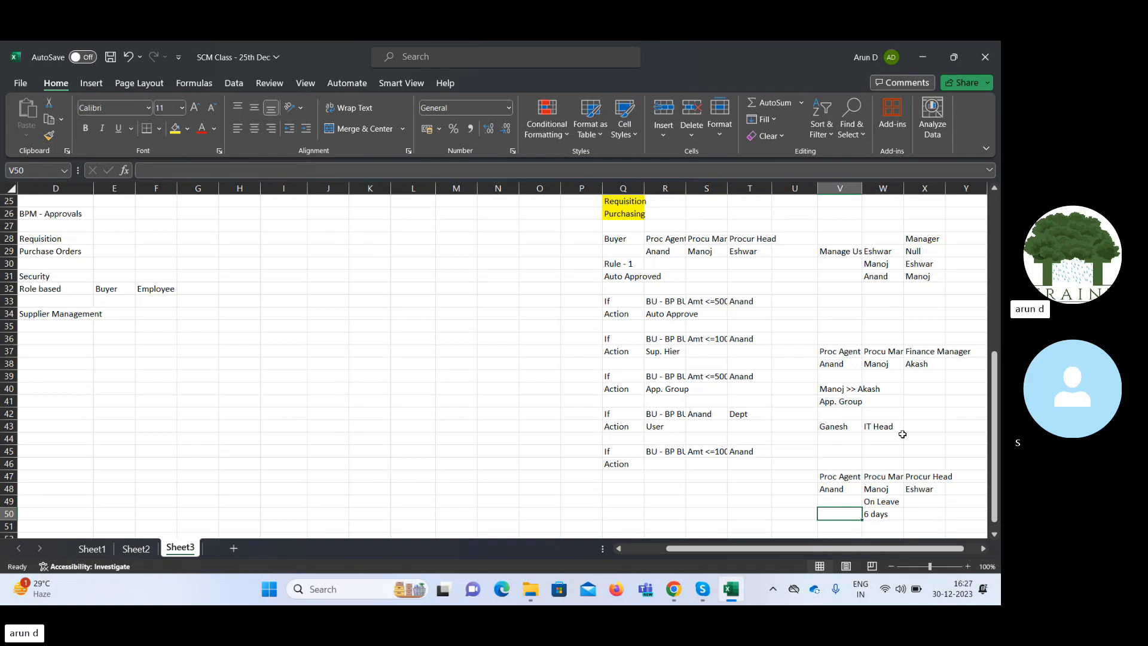
pyautogui.press('Right')
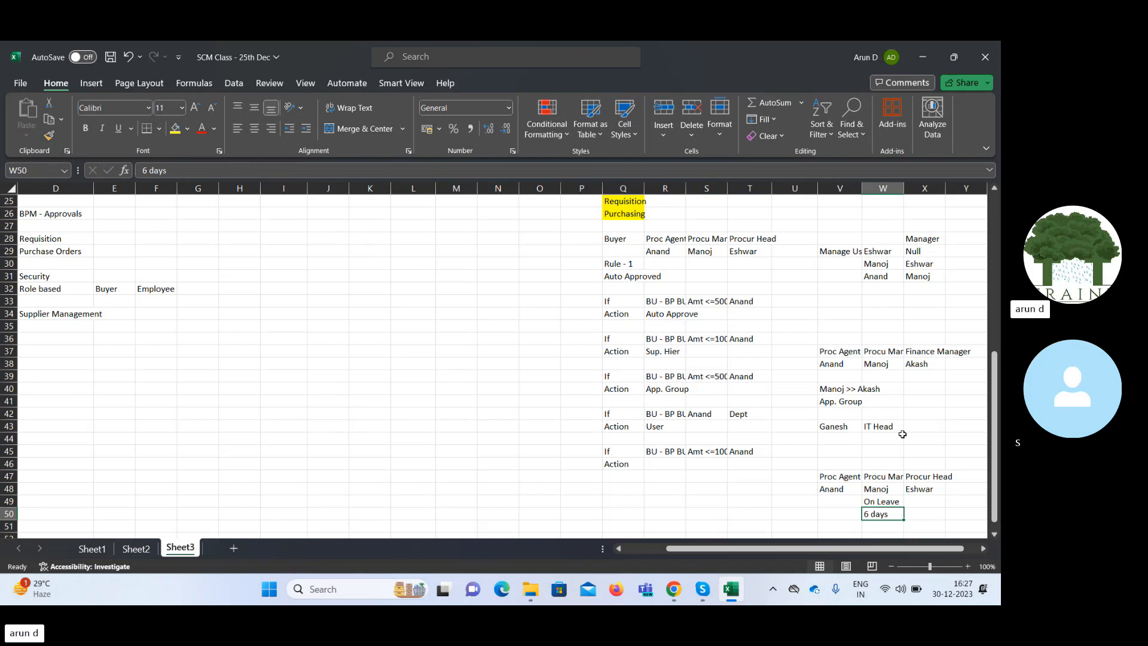
pyautogui.press('Up')
pyautogui.press('Up')
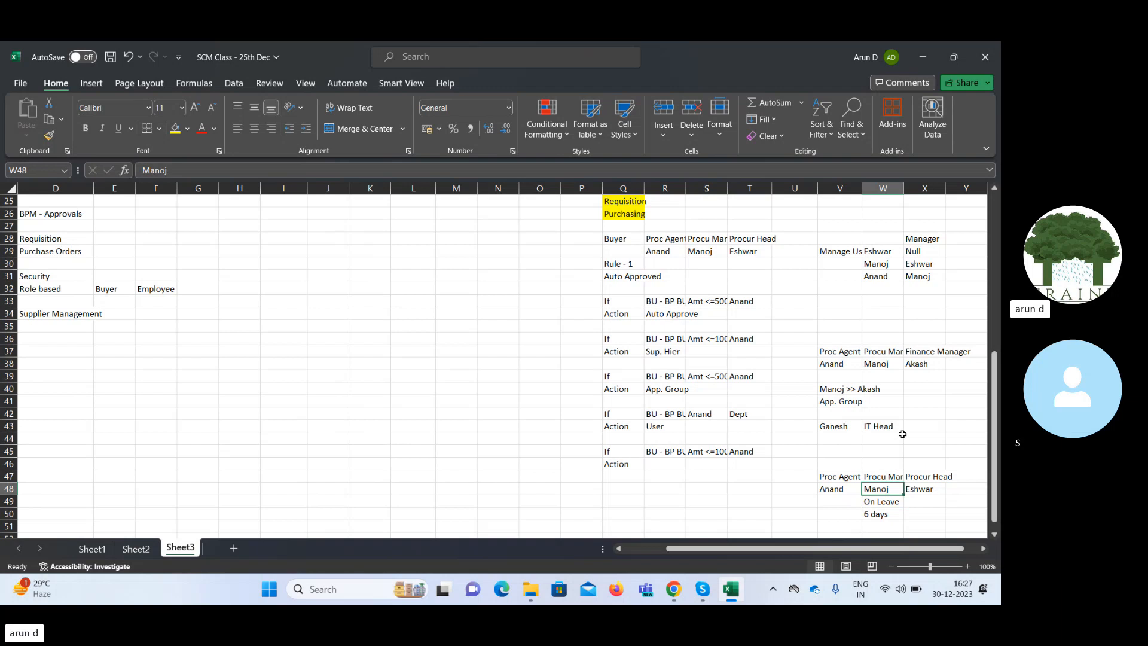
pyautogui.press('Right')
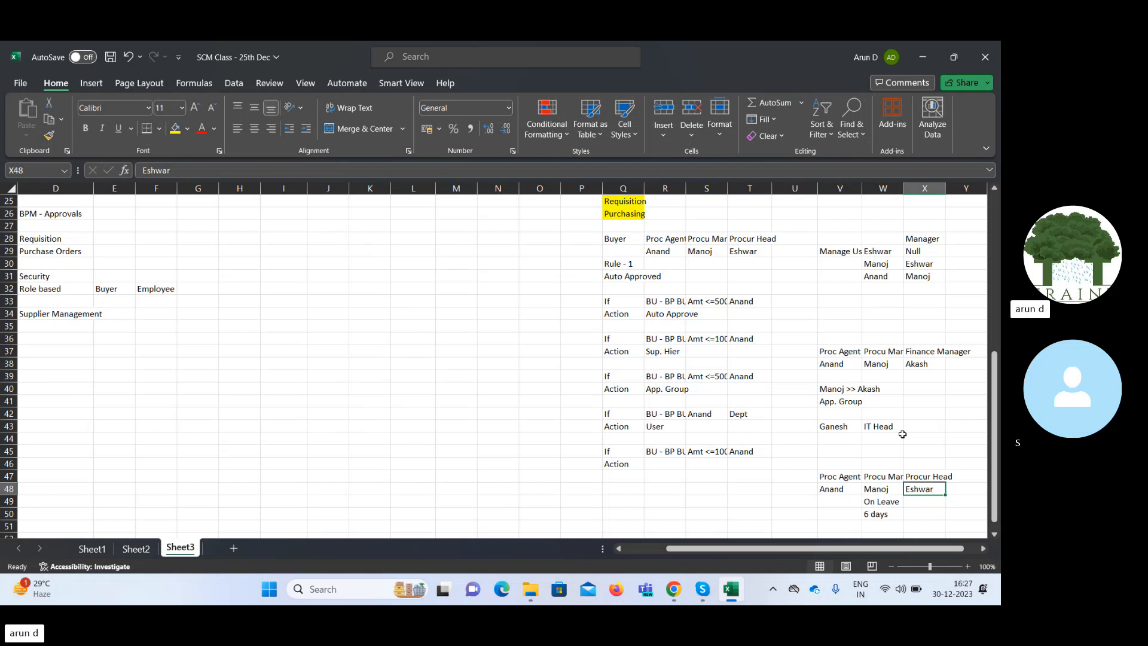
# Enter In parallel in R46 as the fifth rule's action.
pyautogui.press('Left')
pyautogui.press('Left')
pyautogui.press('Left')
pyautogui.press('Left')
pyautogui.press('Left')
pyautogui.press('Left')
pyautogui.press('Left')
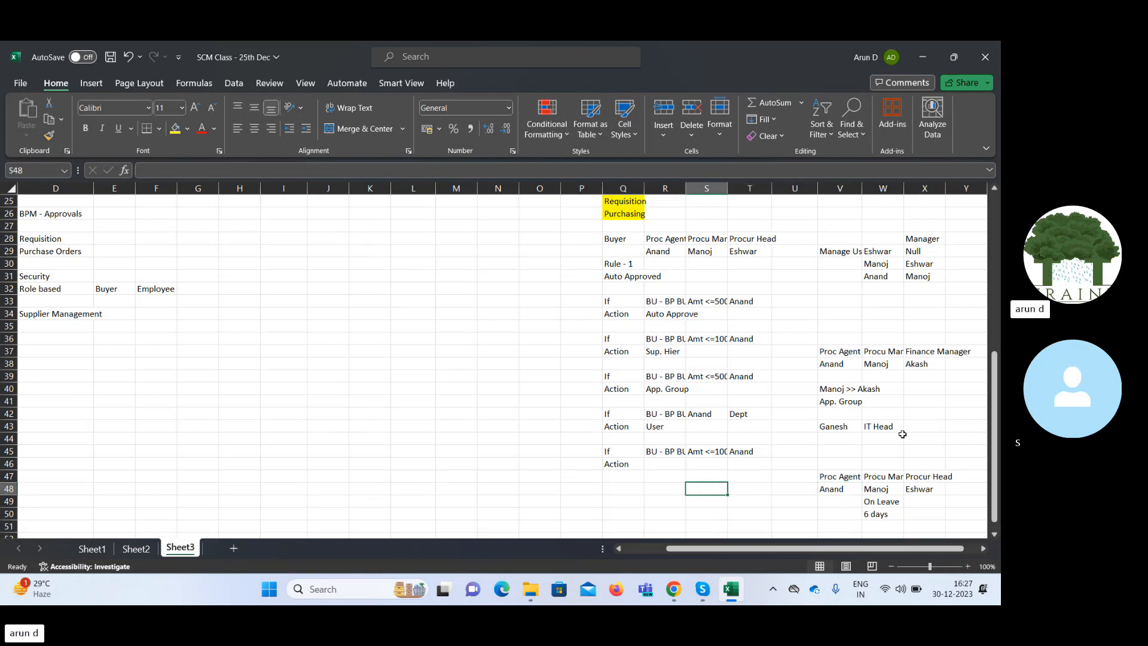
pyautogui.press('Right')
pyautogui.press('Up')
pyautogui.press('Up')
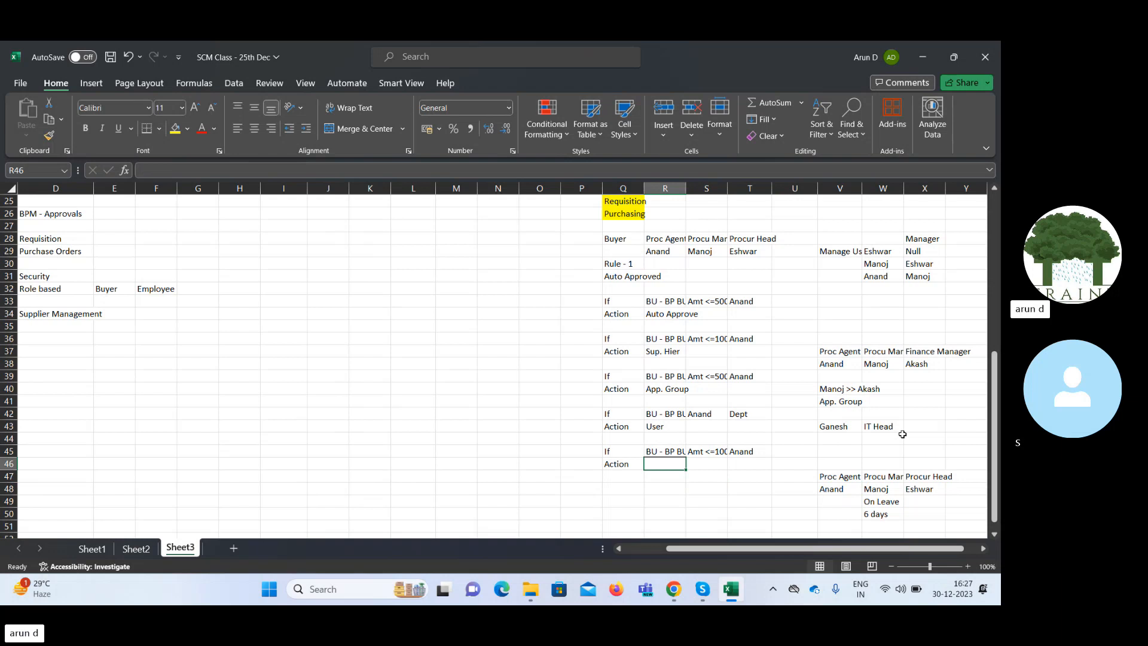
pyautogui.write('I')
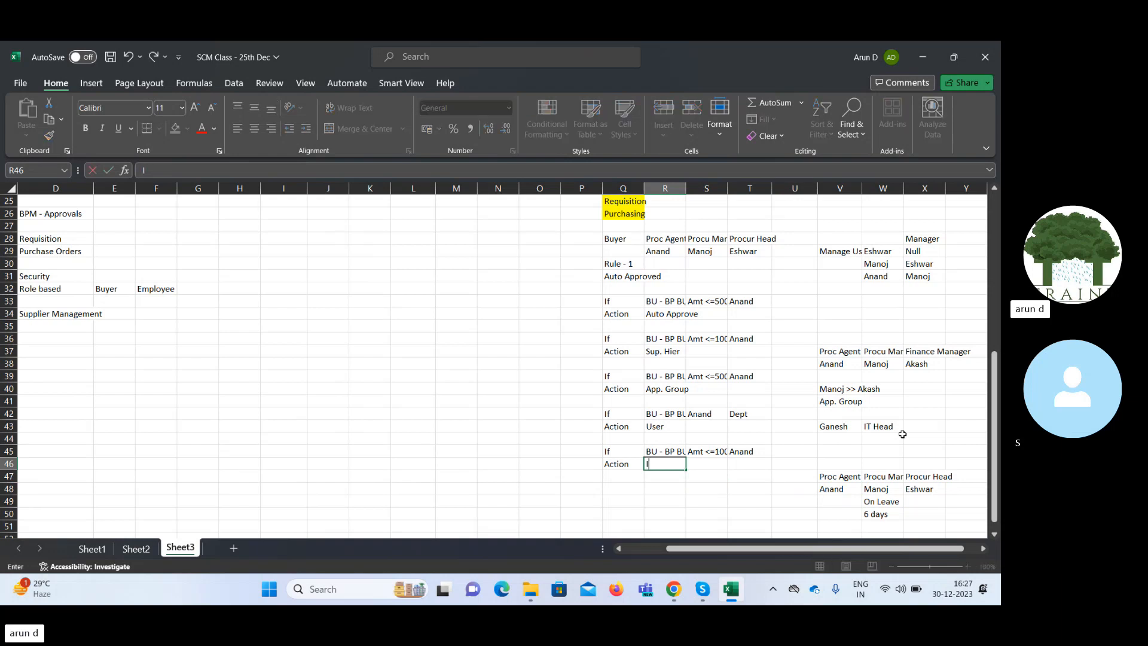
pyautogui.write('n parallel')
pyautogui.press('Tab')
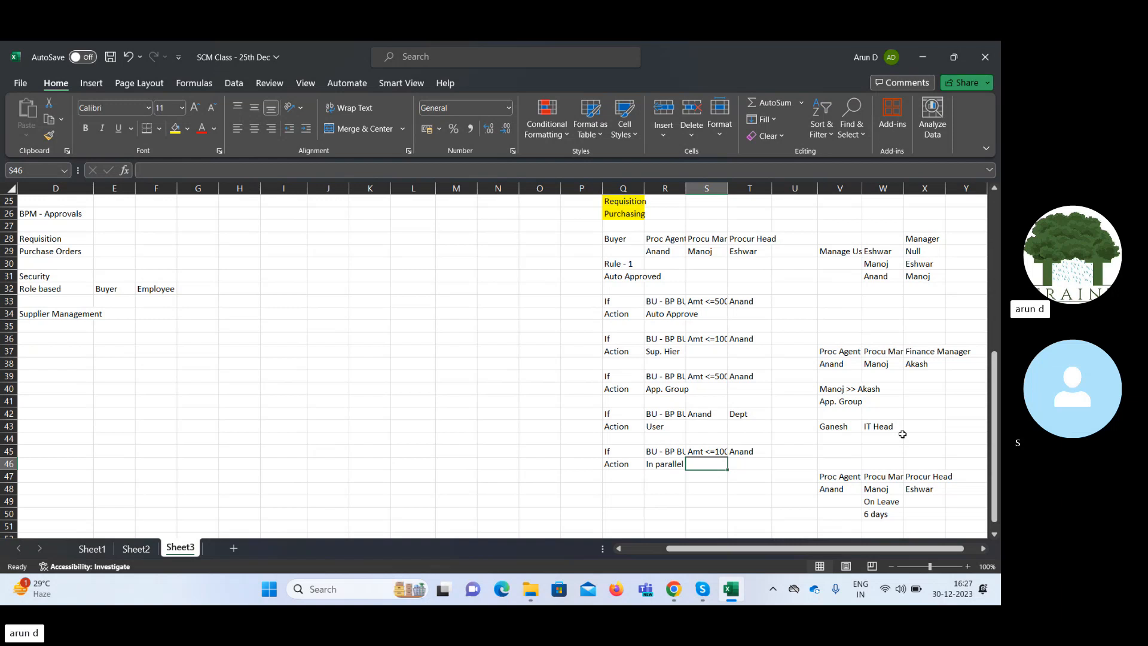
# Enter Notify in W46 and X46 above the procurement manager and procurement head titles.
pyautogui.press('Right')
pyautogui.press('Right')
pyautogui.press('Right')
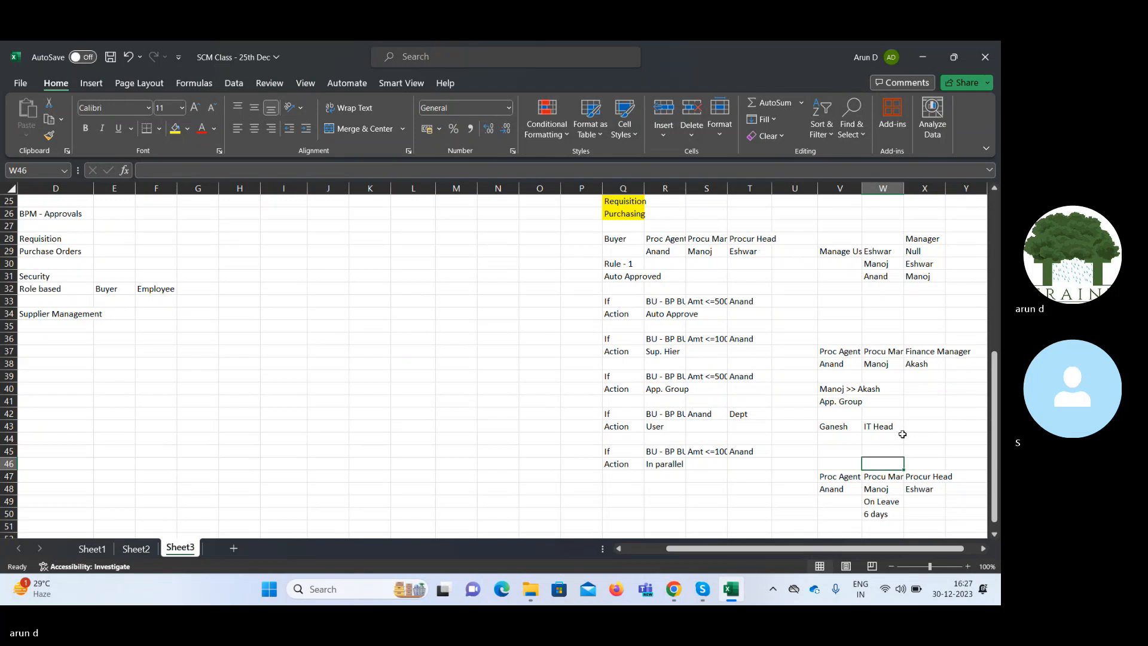
pyautogui.write('Notify')
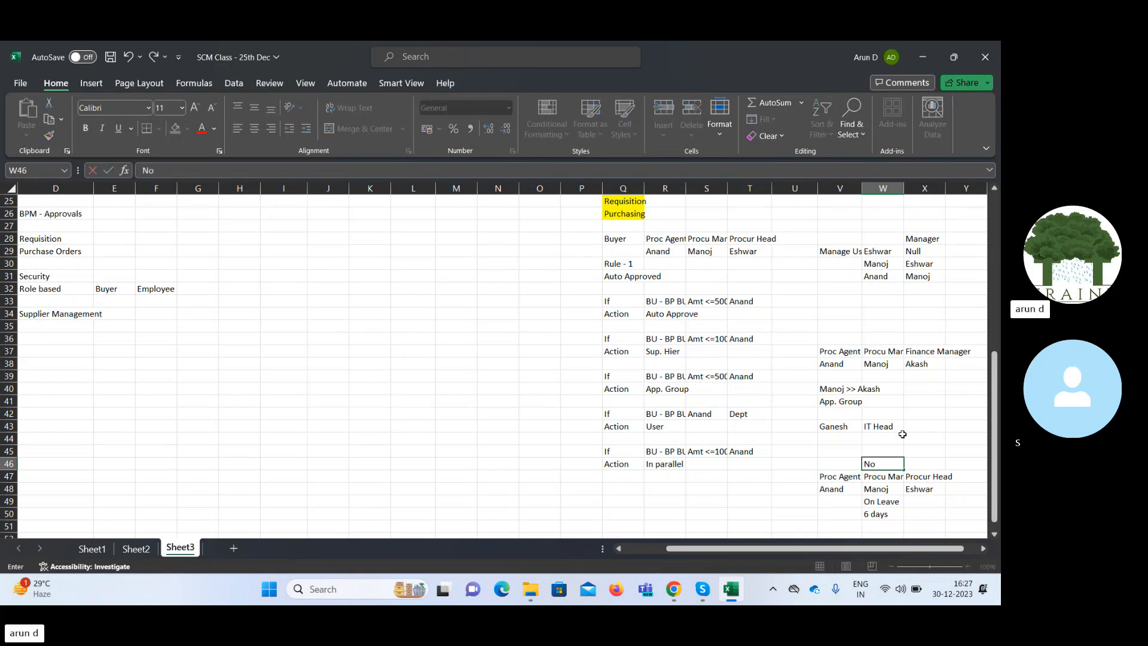
pyautogui.press('Tab')
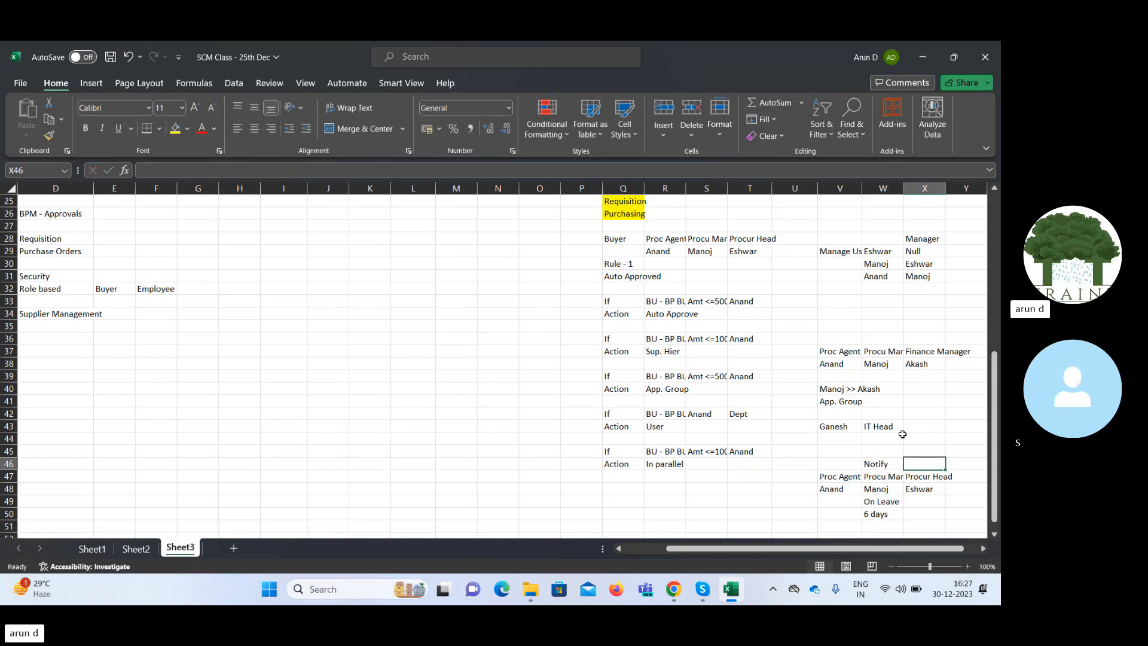
pyautogui.write('Notify')
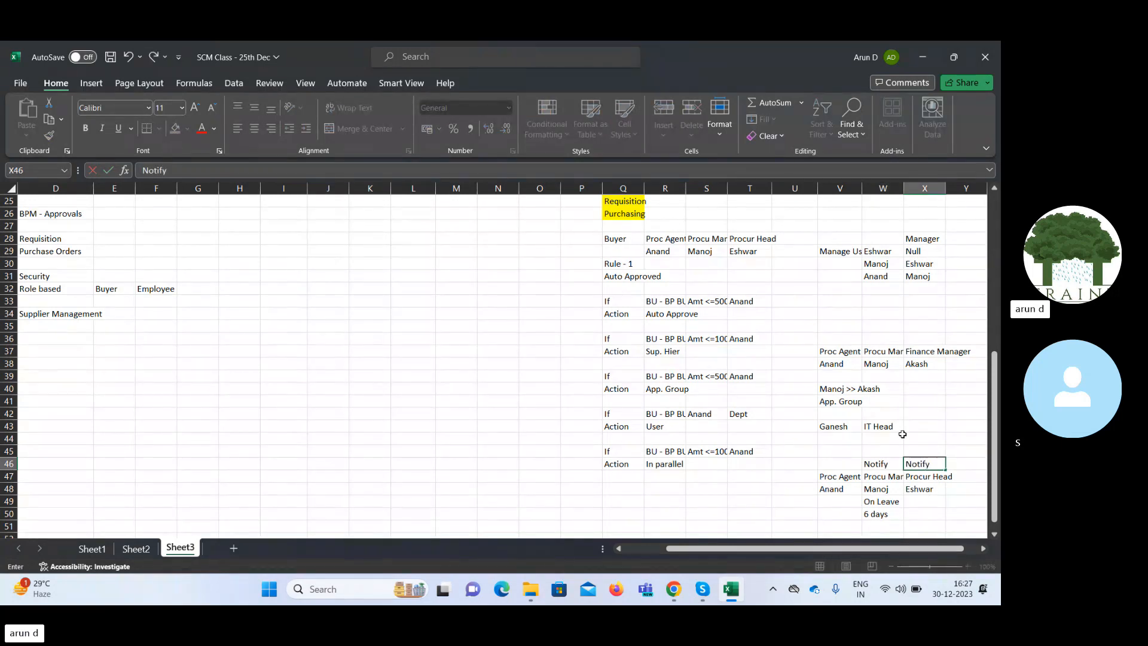
pyautogui.press('Right')
# Examine the fifth rule's procurement head title in X47, the manager and agent names in W48 and V48, and row 37.
pyautogui.press('Left')
pyautogui.press('Down')
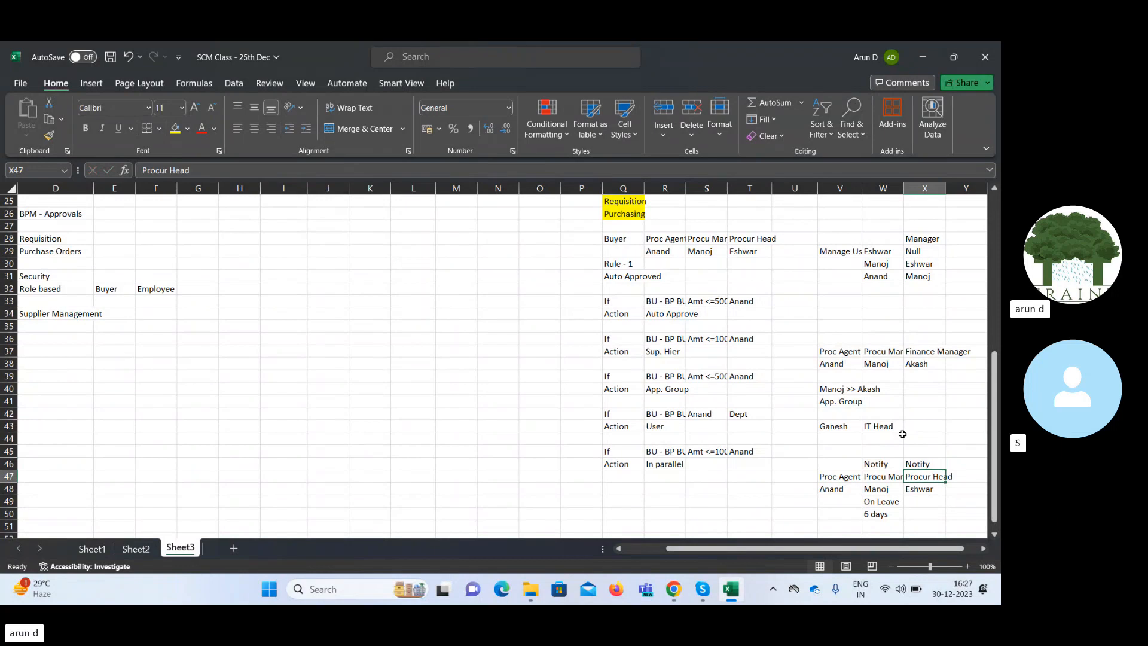
pyautogui.press('Left')
pyautogui.press('Down')
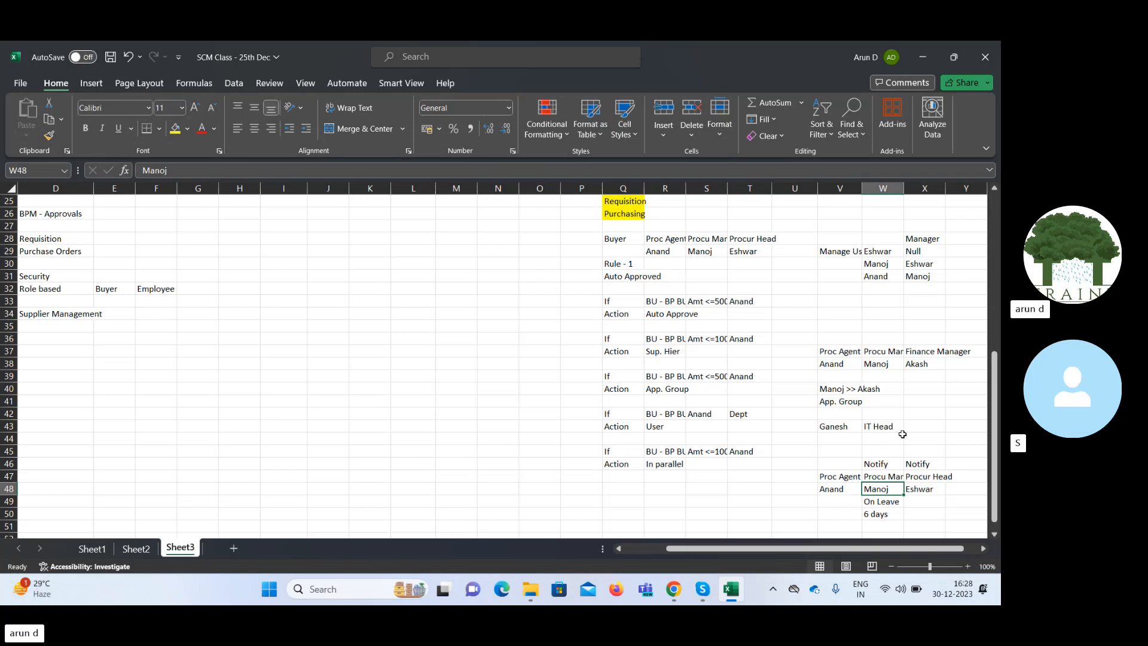
pyautogui.press('Left')
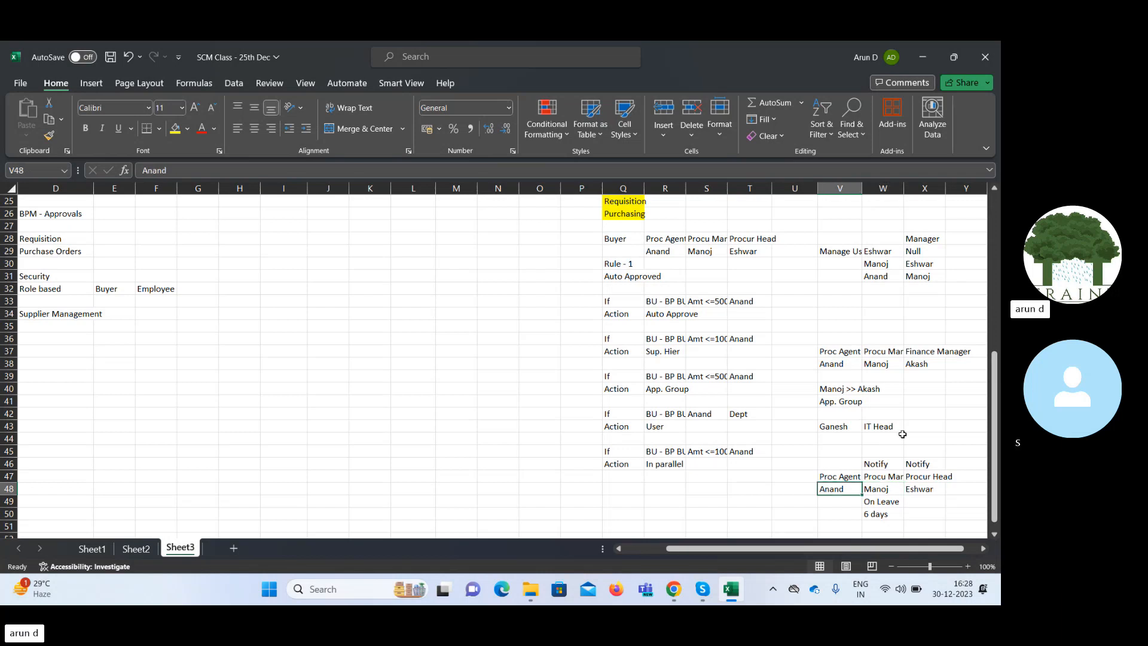
pyautogui.press('Up')
pyautogui.press('Up')
pyautogui.press('Up')
pyautogui.press('Up')
pyautogui.press('Up')
pyautogui.press('Up')
pyautogui.press('Up')
pyautogui.press('Up')
pyautogui.press('Up')
pyautogui.press('Up')
pyautogui.press('Up')
pyautogui.press('Left')
pyautogui.press('Left')
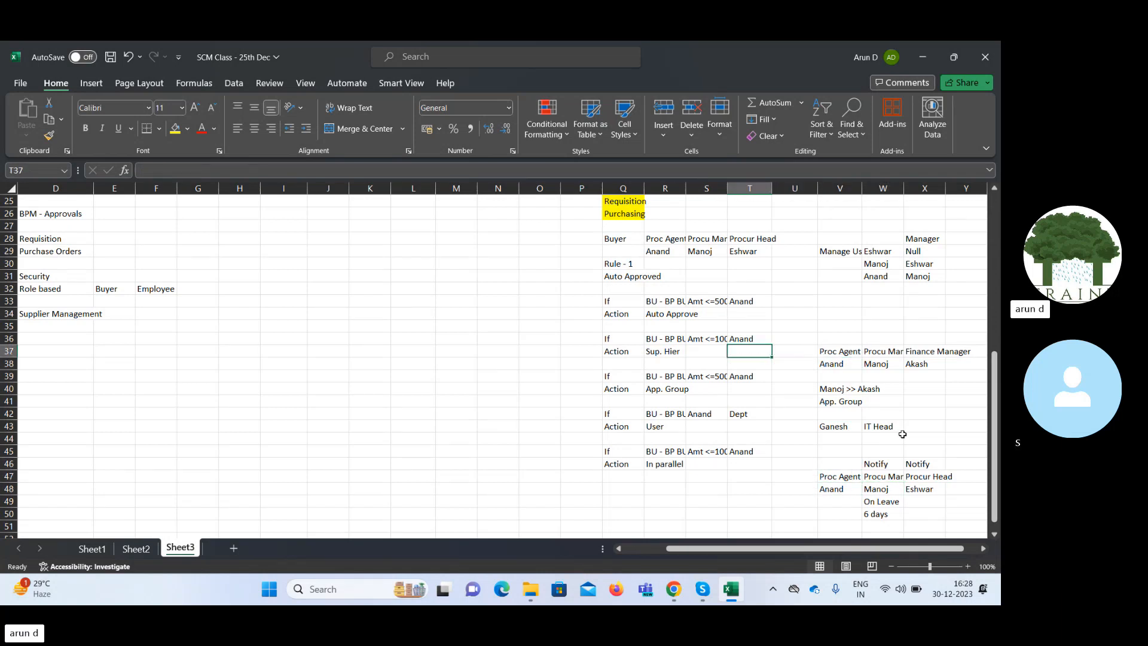
# Enter Serial in P37 beside the supervisor hierarchy rule's action.
pyautogui.press('Left')
pyautogui.press('Left')
pyautogui.press('Left')
pyautogui.press('Left')
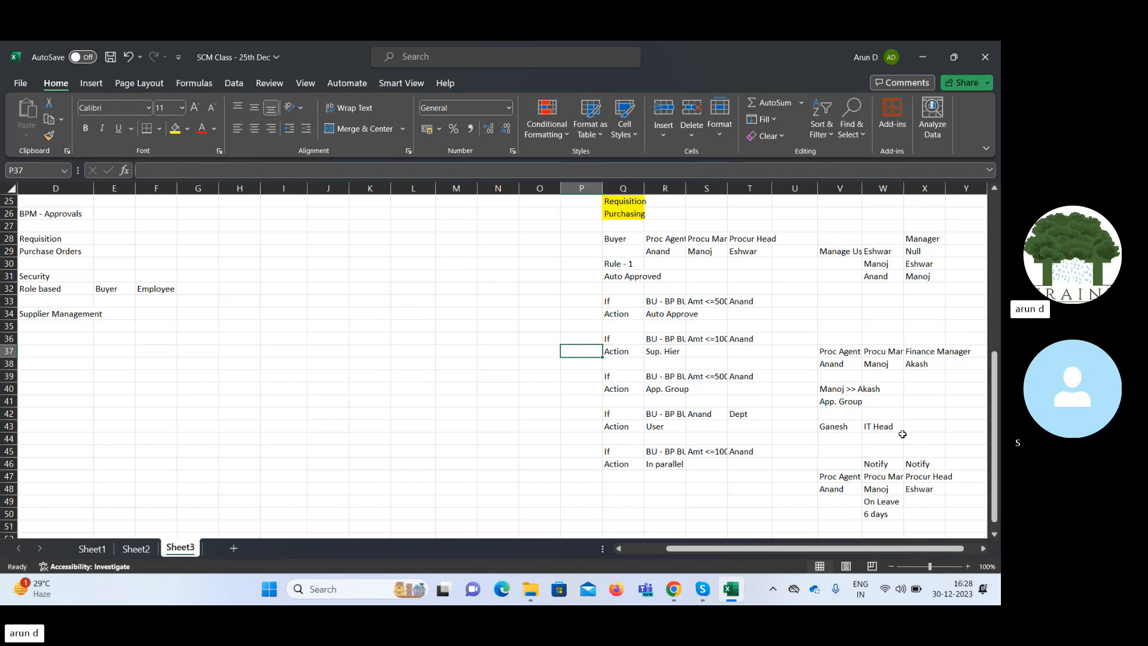
pyautogui.write('Serial')
pyautogui.press('Tab')
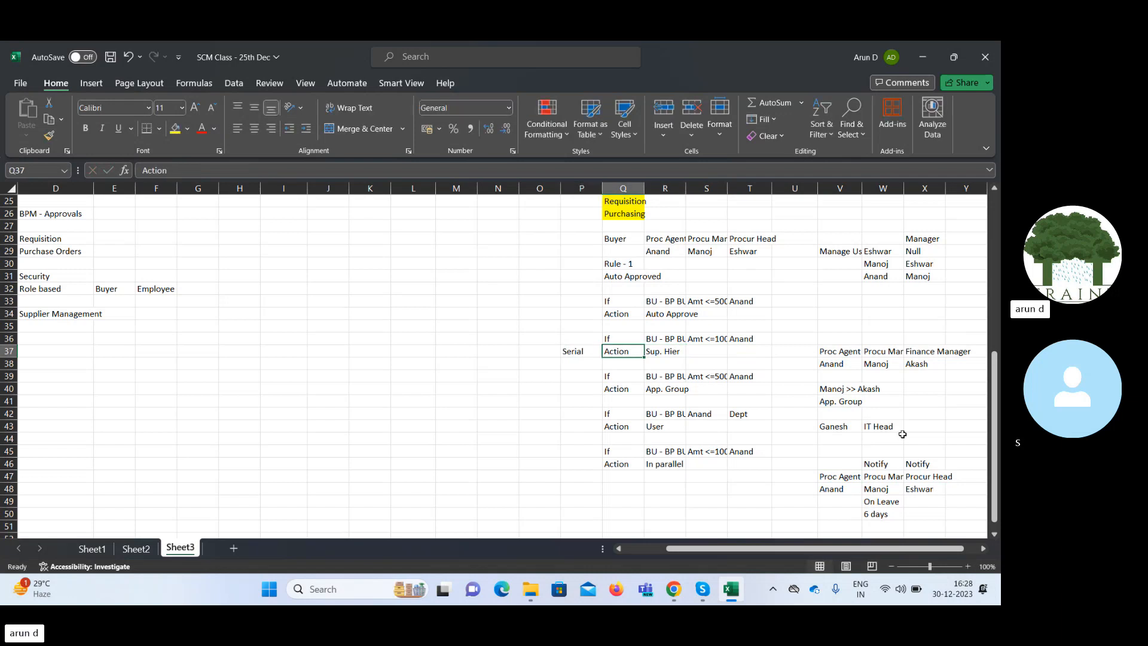
# Examine the supervisor hierarchy rule's approver titles and names in V37:X38, down to the fifth rule's manager title in W47.
pyautogui.press('Right')
pyautogui.press('Right')
pyautogui.press('Right')
pyautogui.press('Right')
pyautogui.press('Right')
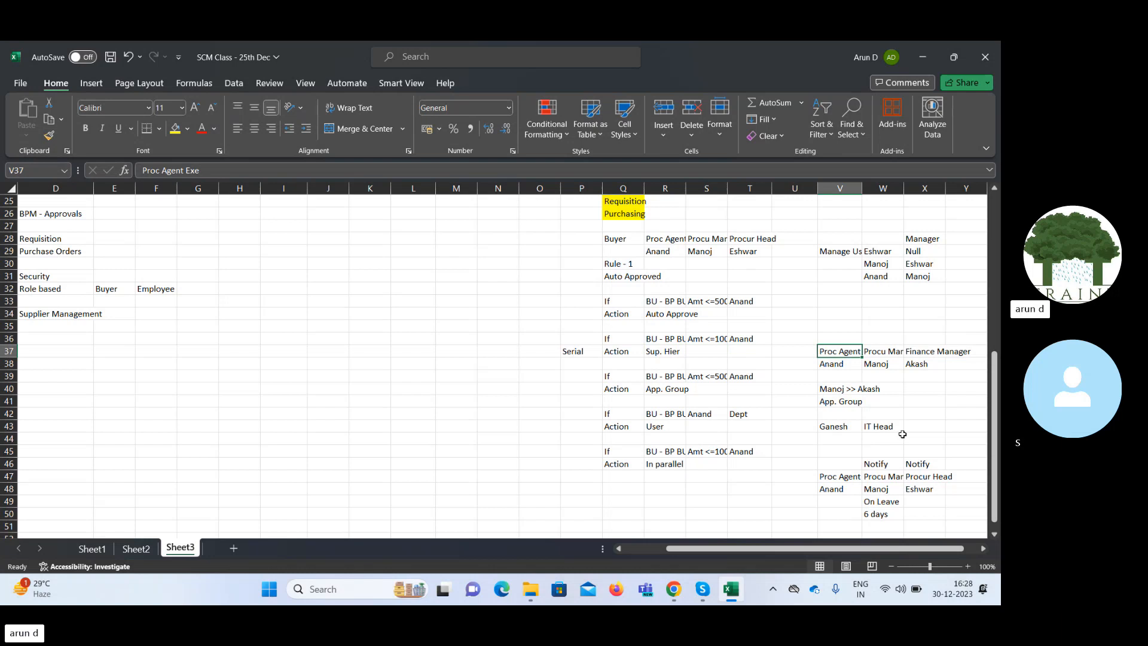
pyautogui.press('Right')
pyautogui.press('Down')
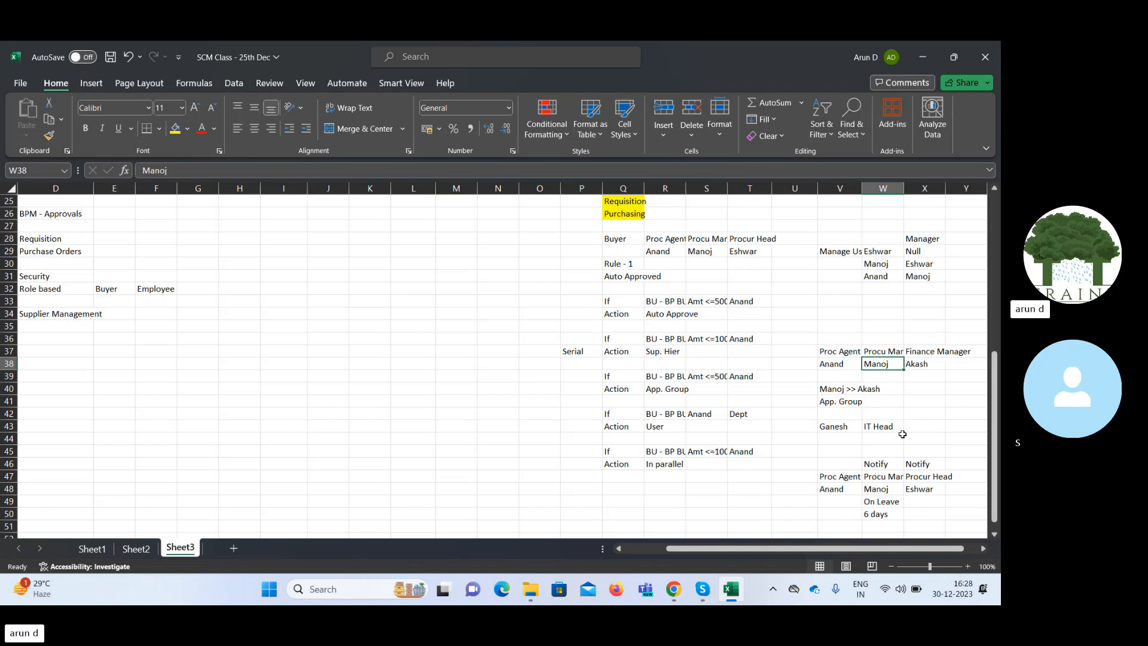
pyautogui.press('Right')
pyautogui.press('Down')
pyautogui.press('Down')
pyautogui.press('Down')
pyautogui.press('Down')
pyautogui.press('Down')
pyautogui.press('Down')
pyautogui.press('Down')
pyautogui.press('Down')
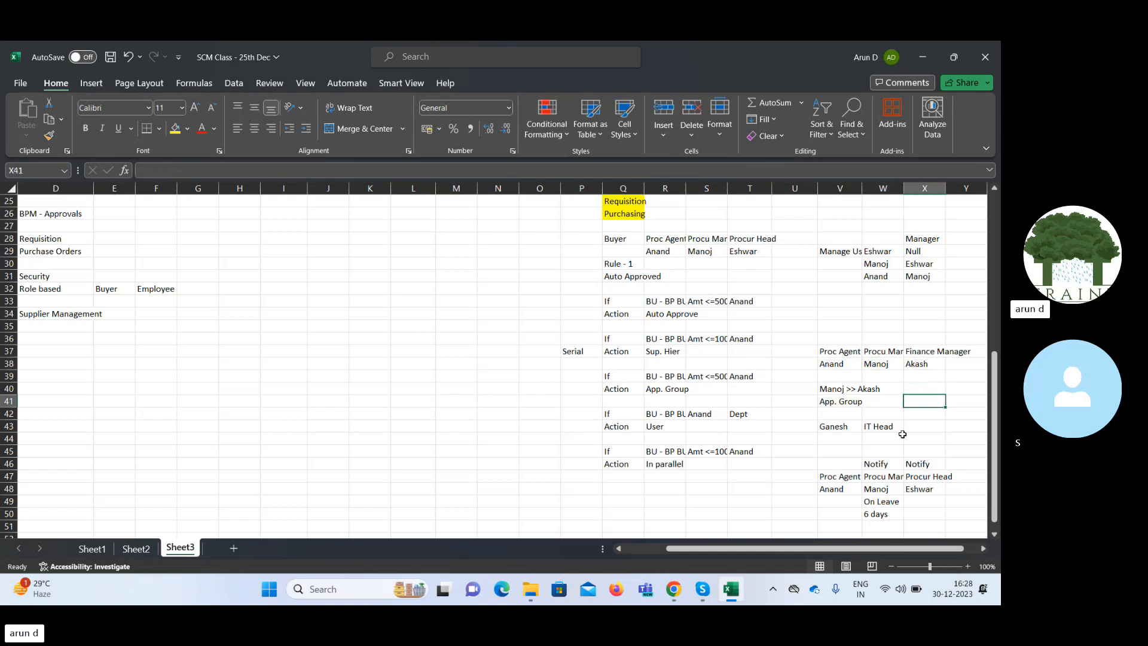
pyautogui.press('Down')
pyautogui.press('Left')
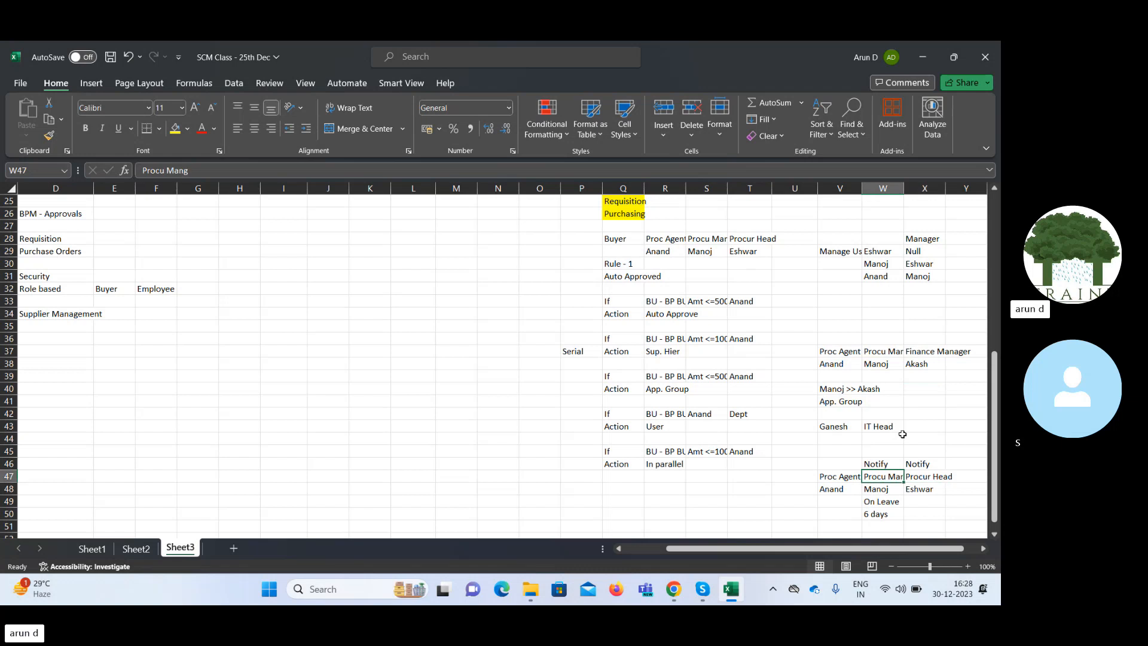
# Review the fifth rule's agent, procurement manager and procurement head names in V48:X48 below the Notify entries.
pyautogui.click(874, 491)
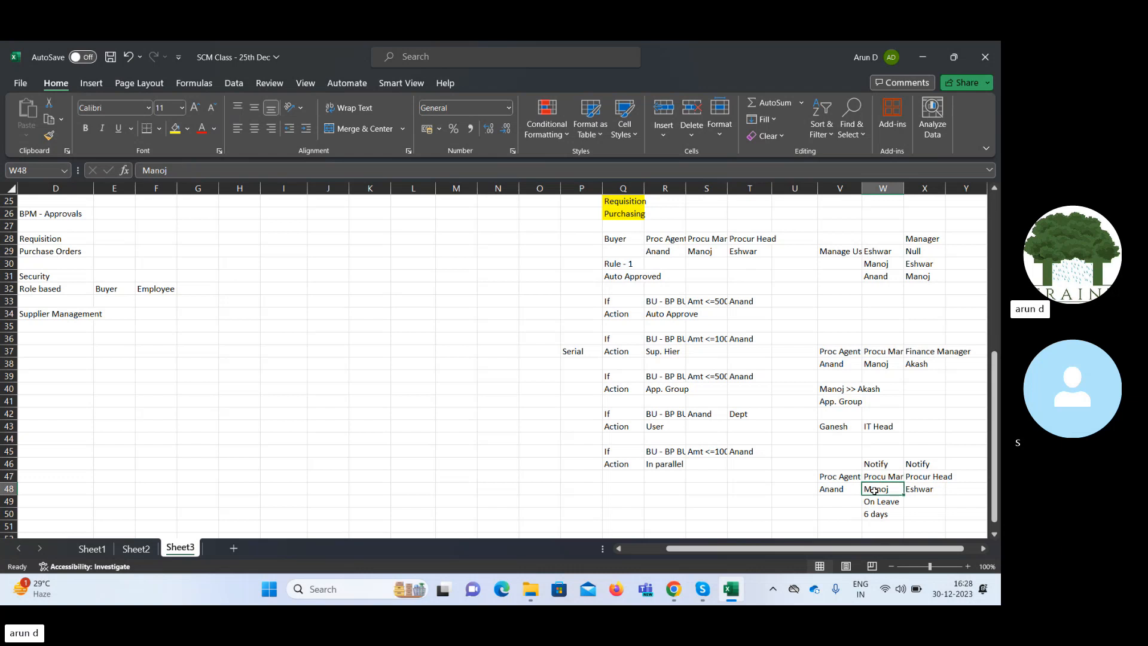
pyautogui.press('Right')
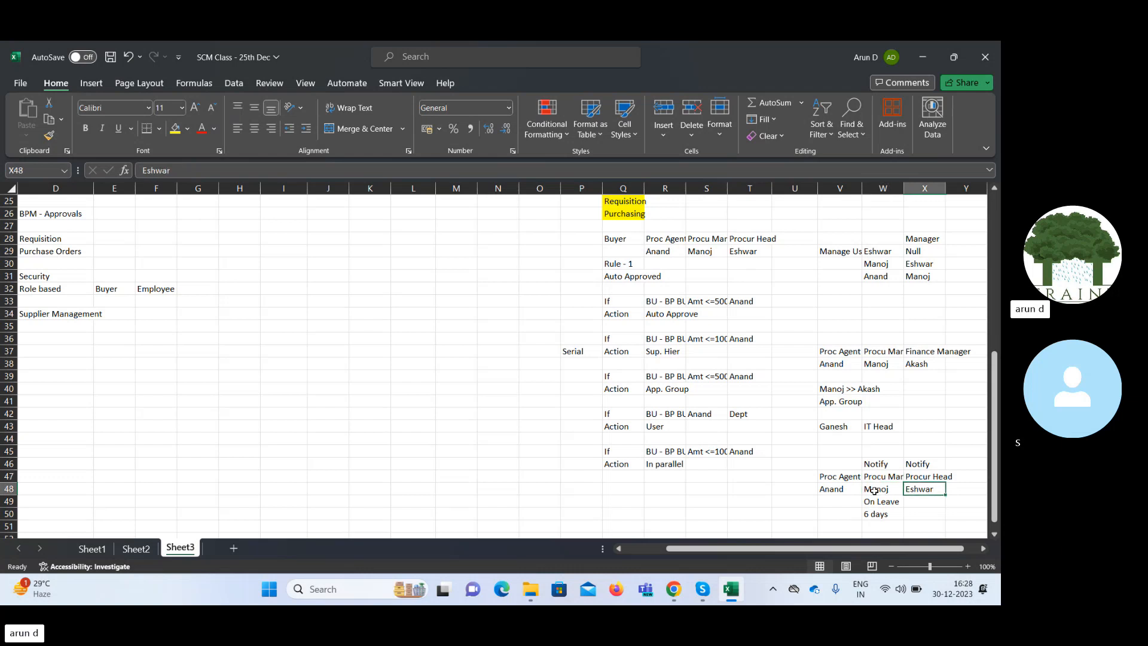
pyautogui.press('Left')
pyautogui.press('Left')
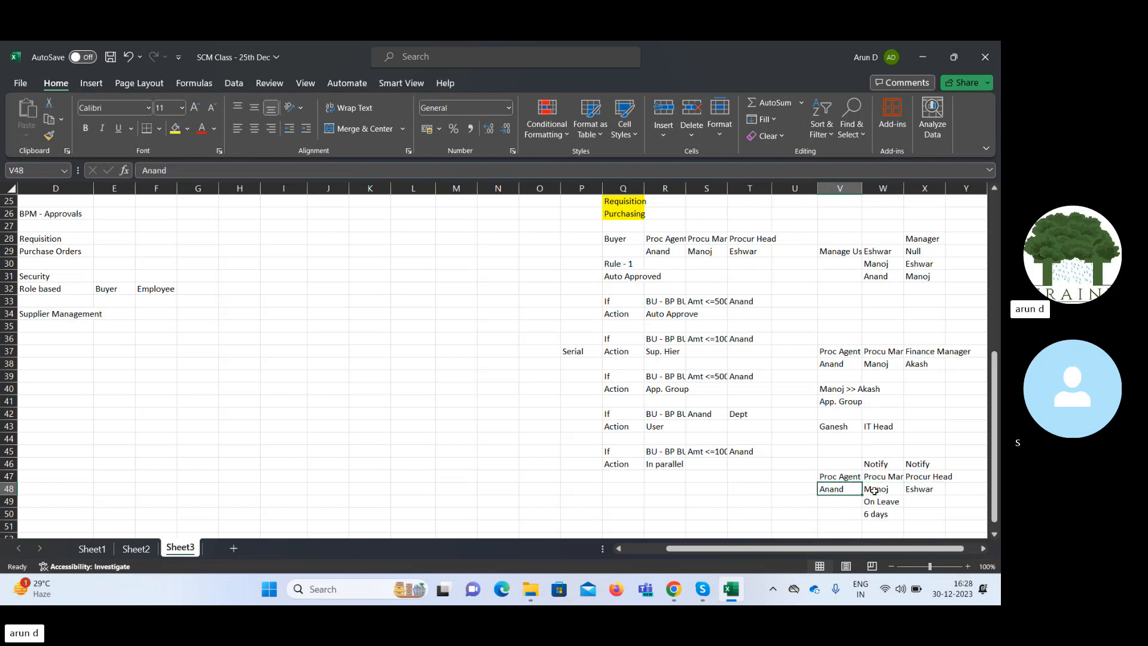
pyautogui.press('Up')
pyautogui.press('Up')
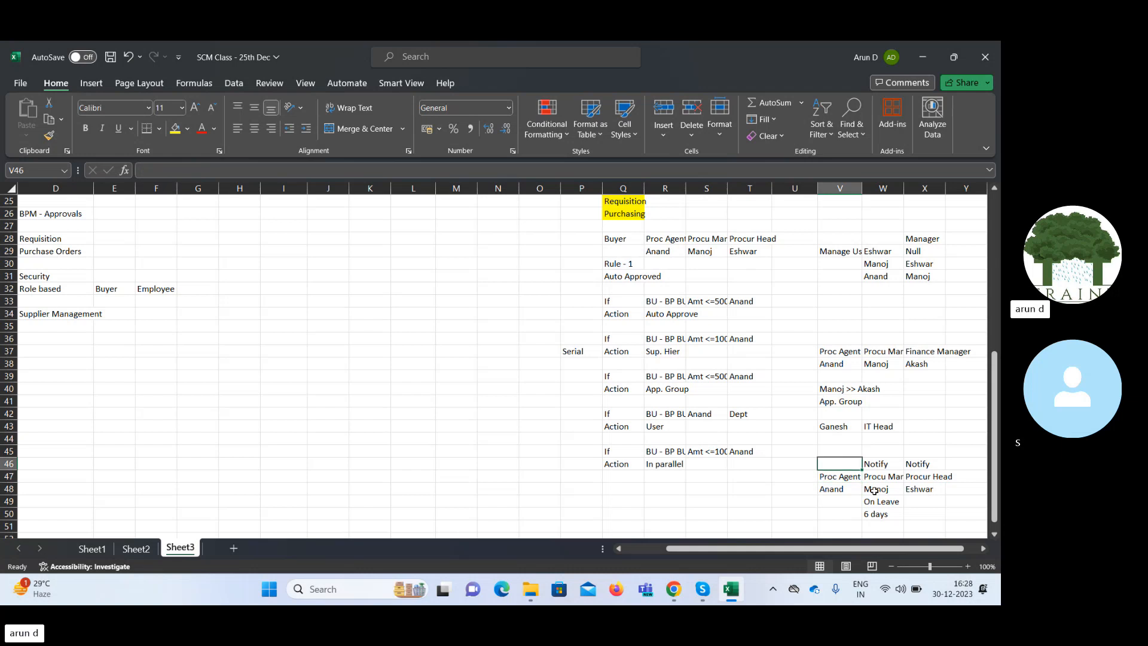
pyautogui.press('Right')
pyautogui.press('Down')
pyautogui.press('Down')
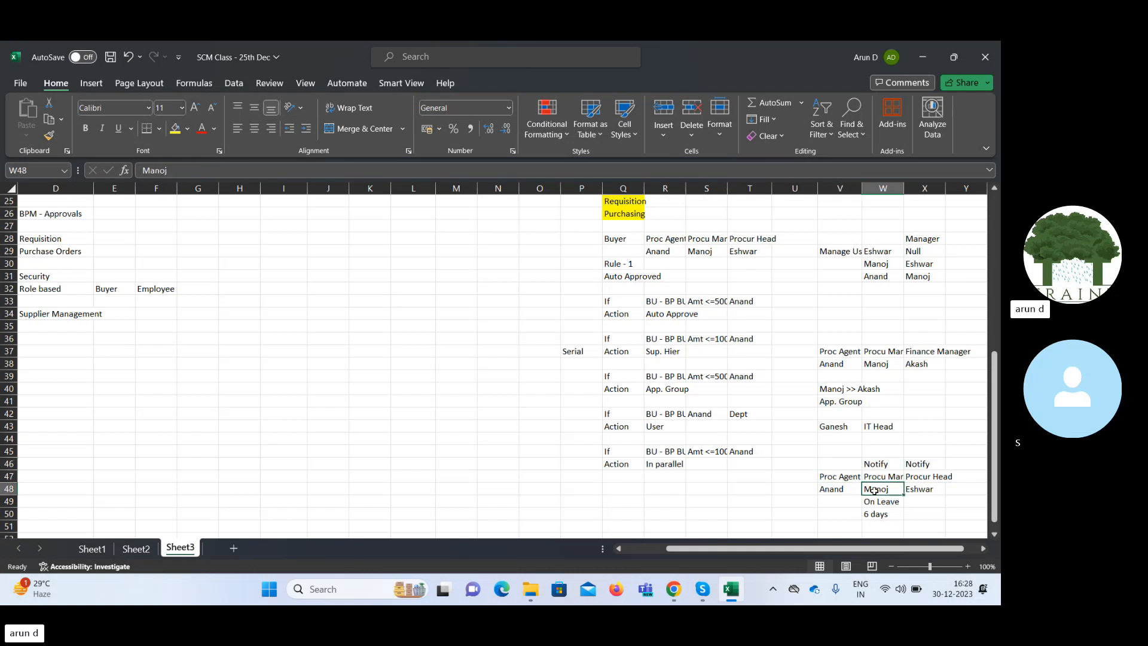
pyautogui.press('Right')
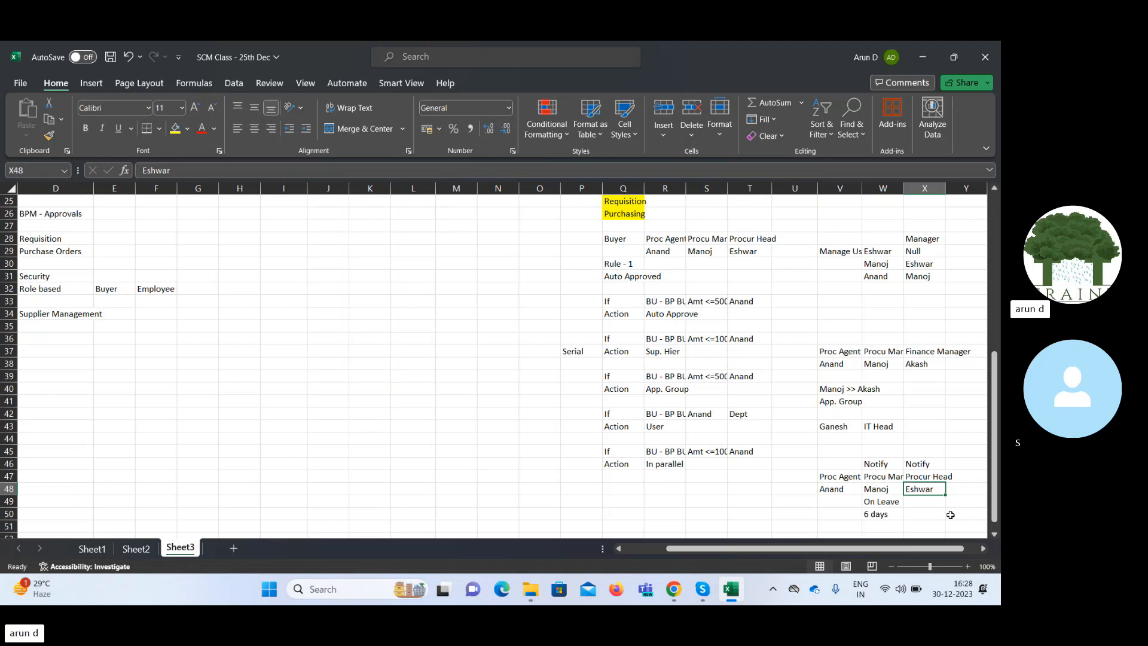
pyautogui.press('Left')
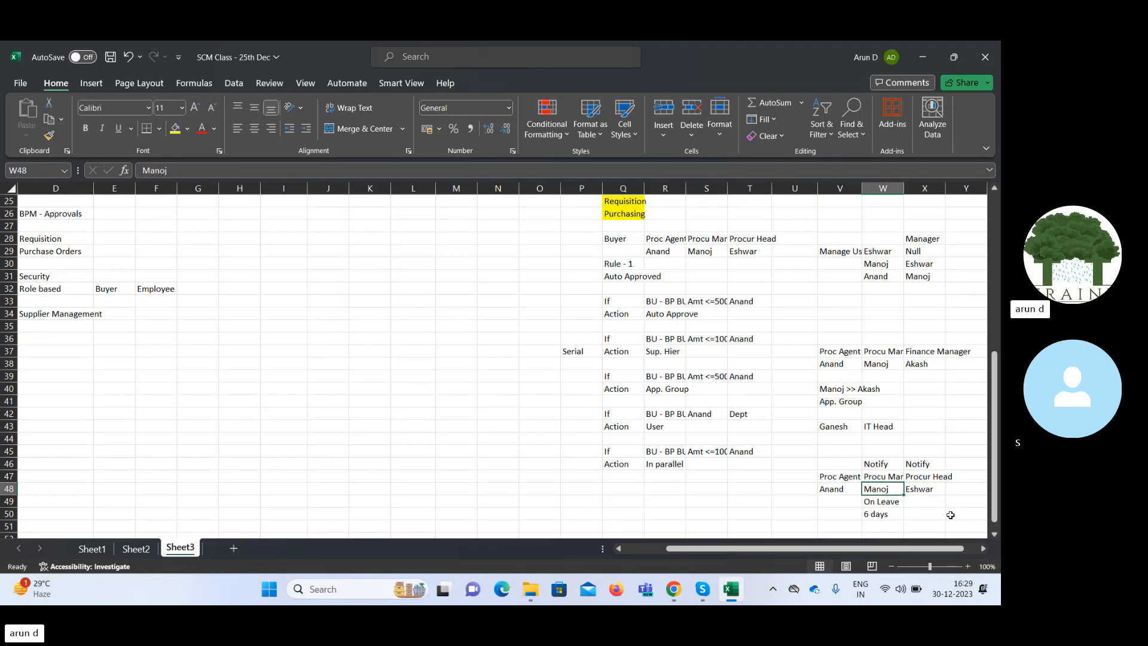
# Go back through the rules from the fifth rule to the first and highlight the first rule's conditions in R33:T33.
pyautogui.press('Left')
pyautogui.press('Left')
pyautogui.press('Left')
pyautogui.press('Left')
pyautogui.press('Left')
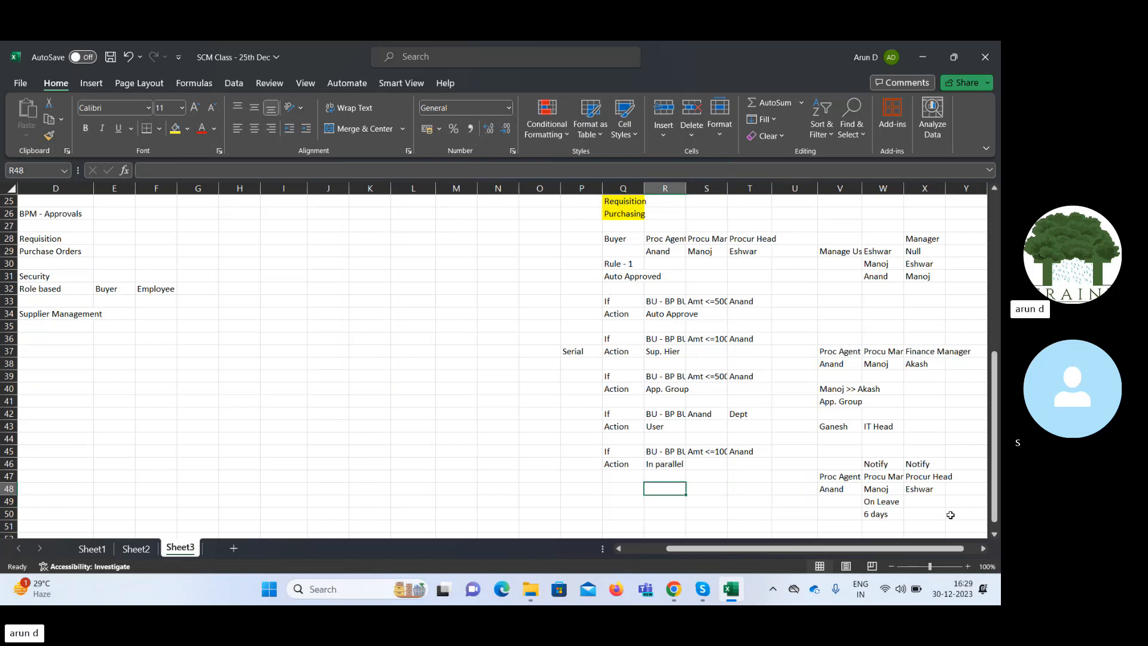
pyautogui.press('Left')
pyautogui.press('Up')
pyautogui.press('Up')
pyautogui.press('Up')
pyautogui.press('Up')
pyautogui.press('Up')
pyautogui.press('Up')
pyautogui.press('Up')
pyautogui.press('Up')
pyautogui.press('Up')
pyautogui.press('Up')
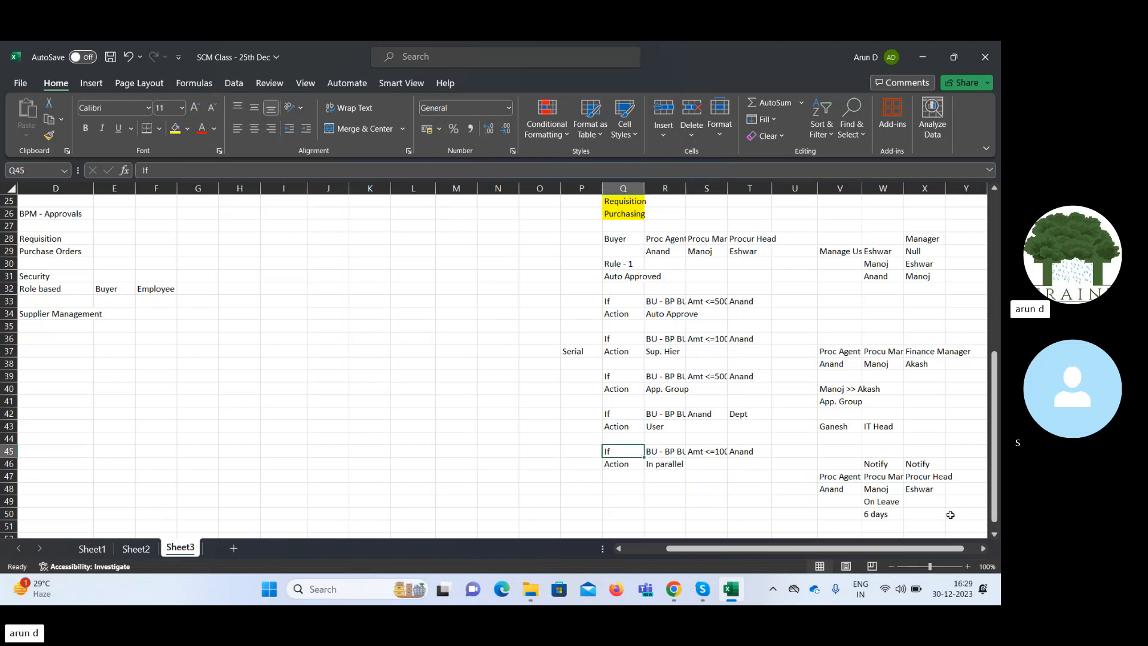
pyautogui.press('Up')
pyautogui.press('Up')
pyautogui.press('Up')
pyautogui.press('Up')
pyautogui.press('Up')
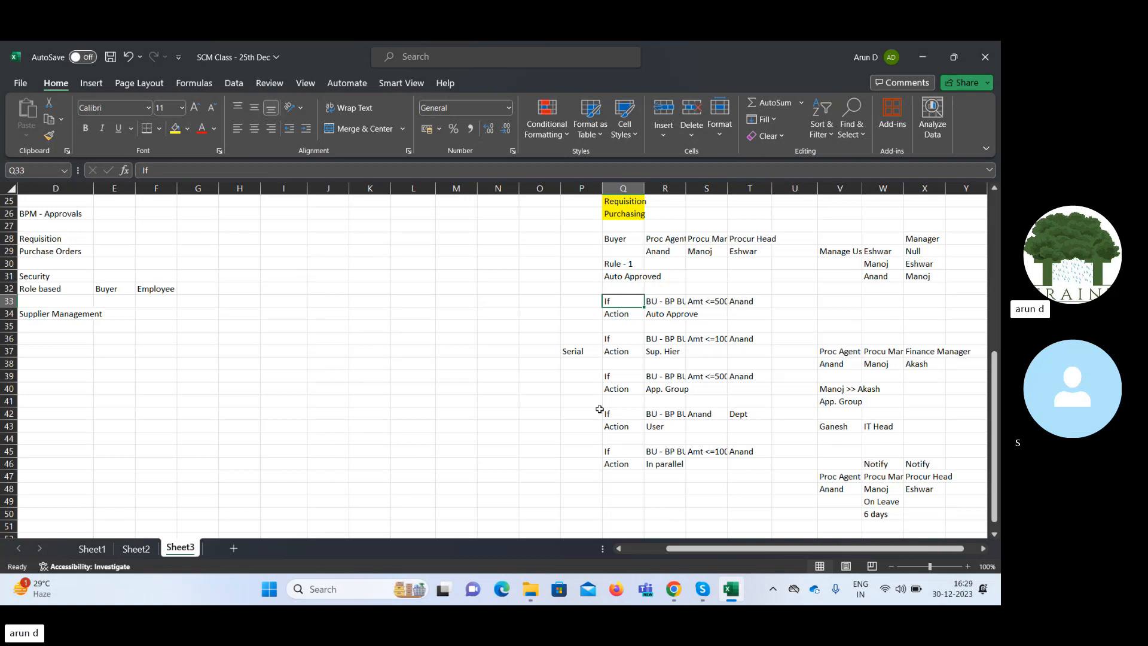
pyautogui.moveTo(664, 302); pyautogui.dragTo(740, 303)
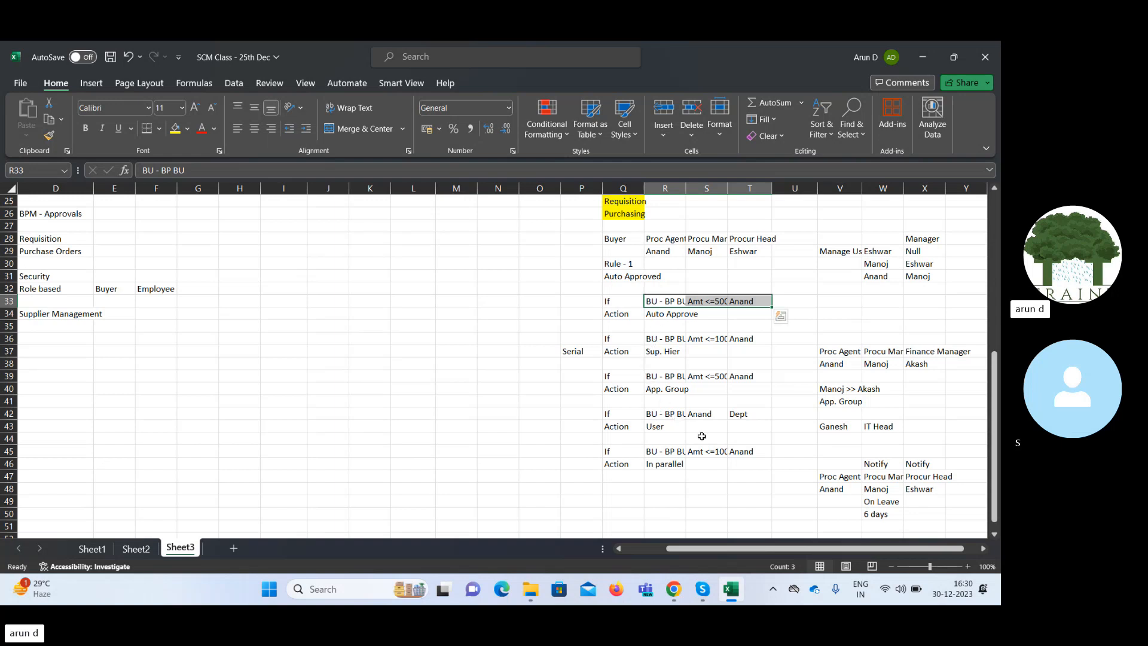
# Enter the note If it is comp '100' in S49 below the parallel approval rule.
pyautogui.click(717, 503)
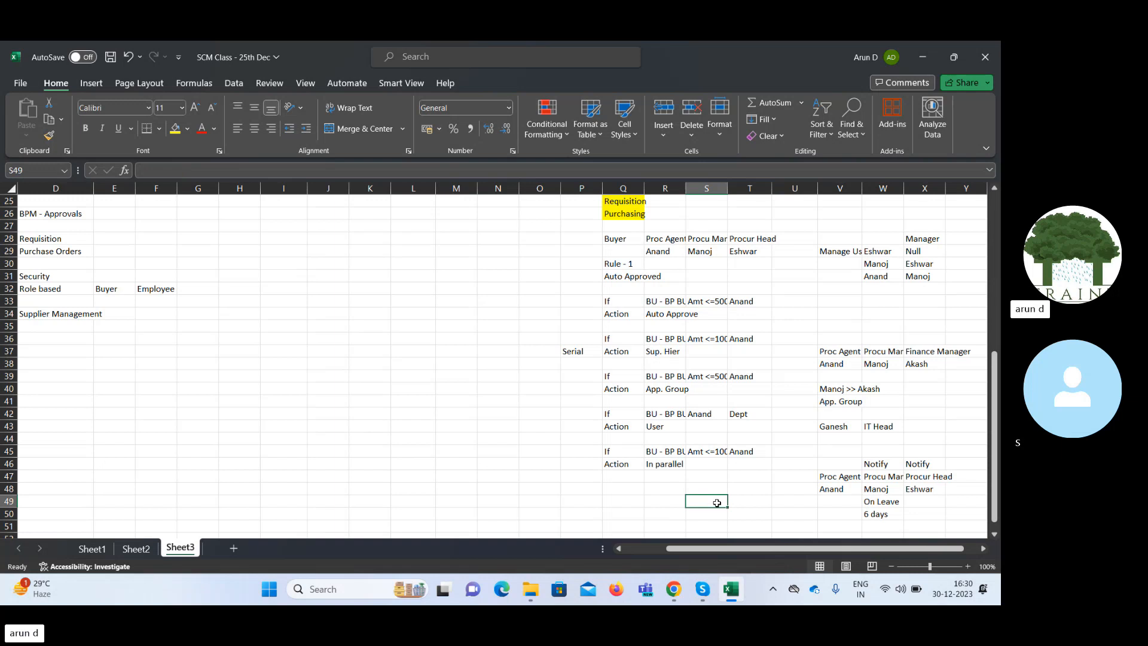
pyautogui.write('If it')
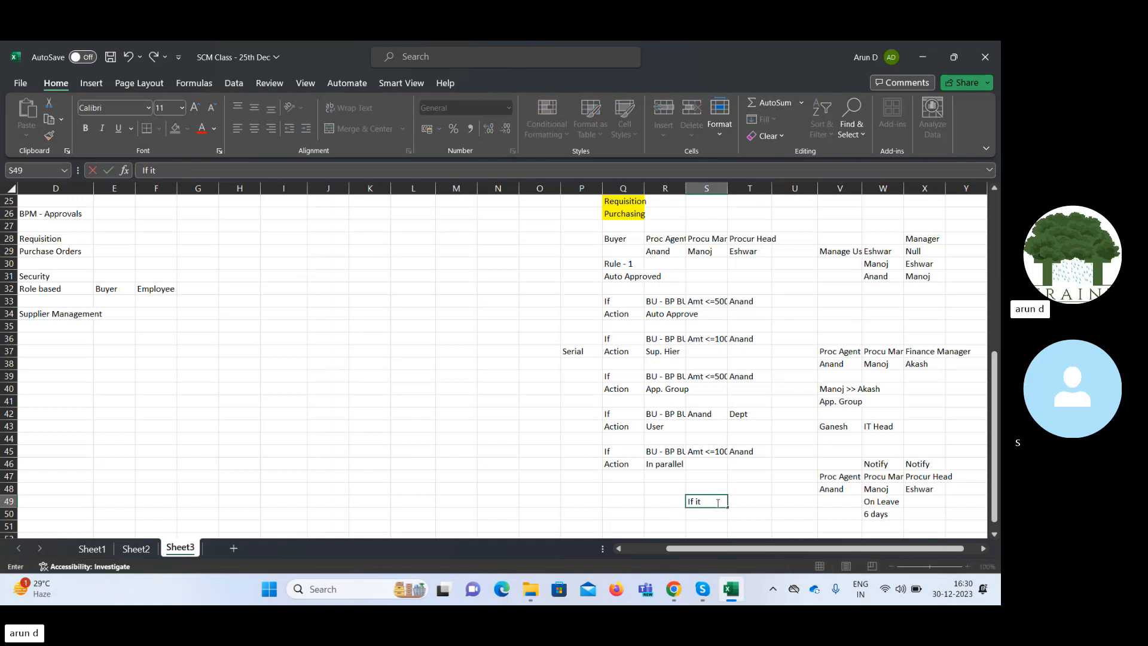
pyautogui.write(" is comp '100'")
pyautogui.press('Tab')
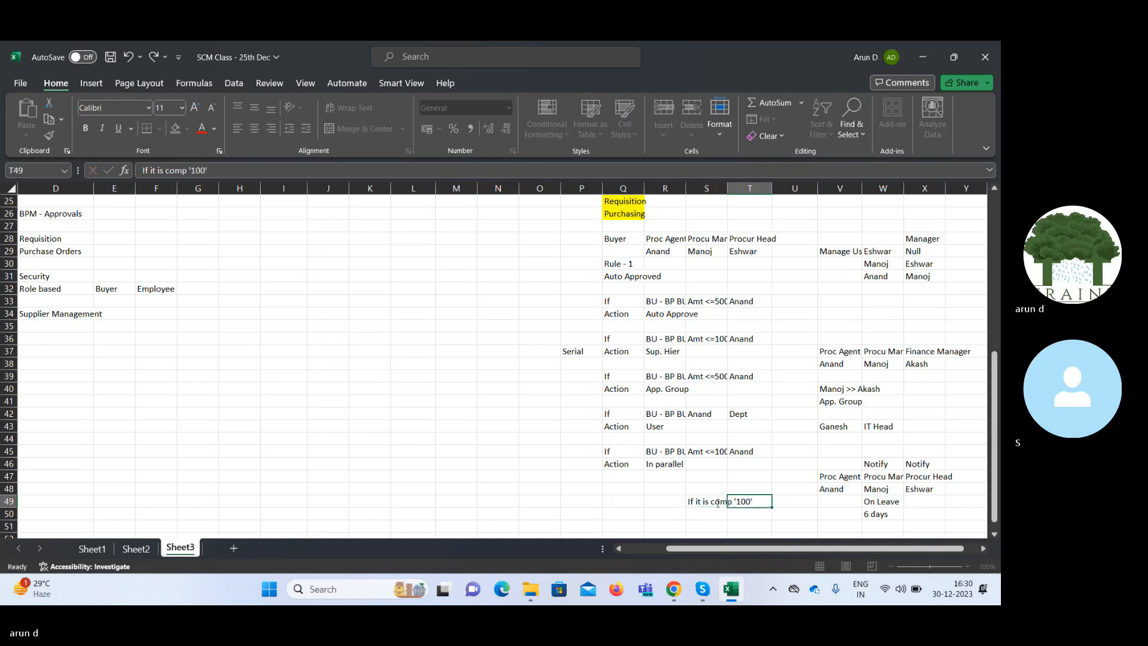
pyautogui.click(717, 503)
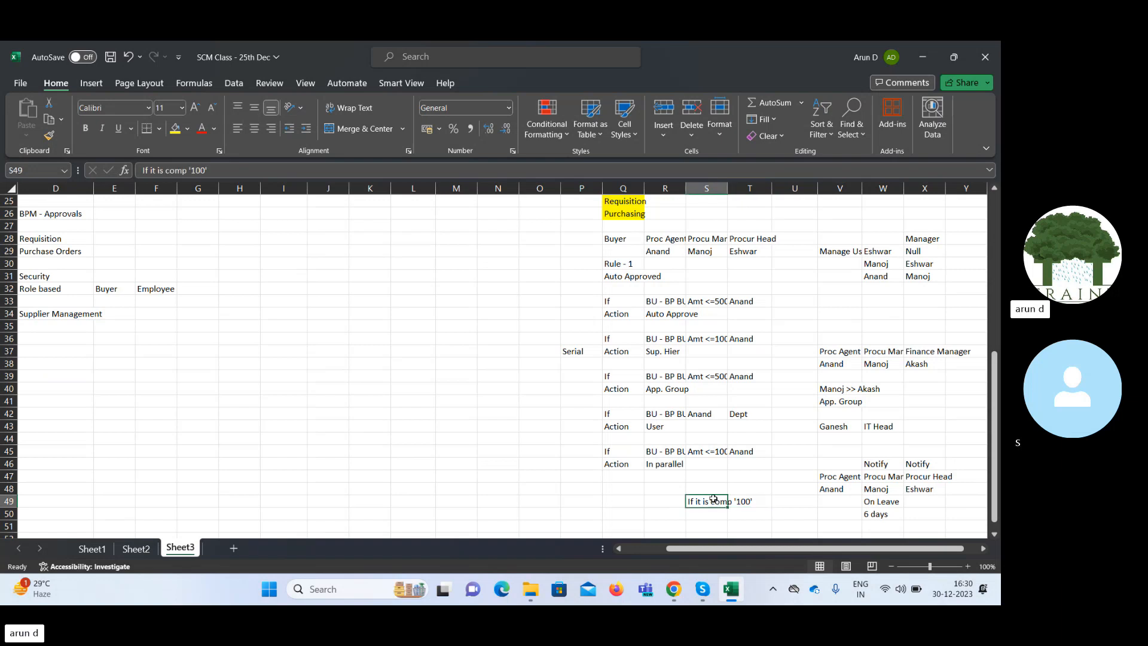
# Review the second rule's conditions in Q36:T36 and the User action in R43, and highlight all five rules in Q33:S46.
pyautogui.click(662, 340)
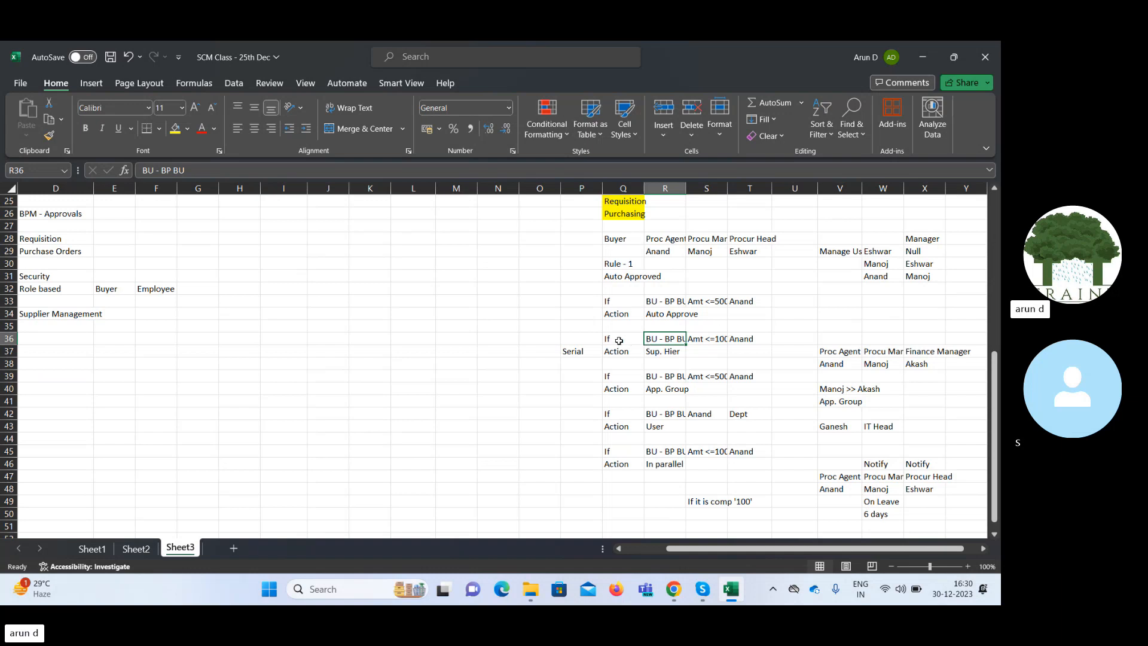
pyautogui.moveTo(618, 340); pyautogui.dragTo(733, 340)
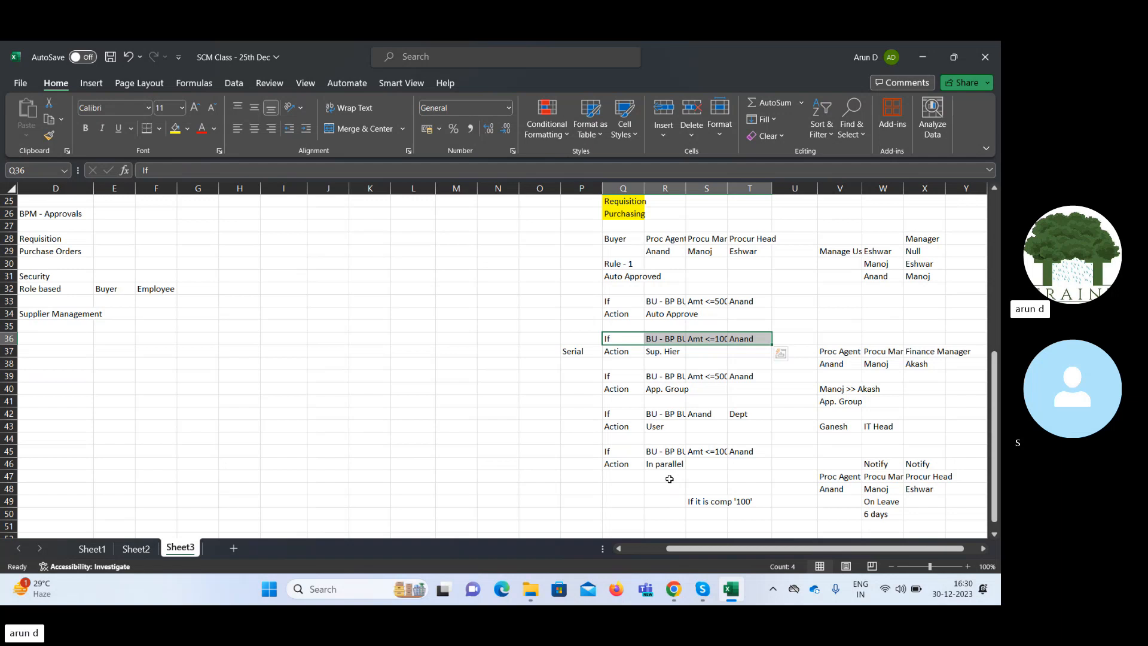
pyautogui.click(671, 426)
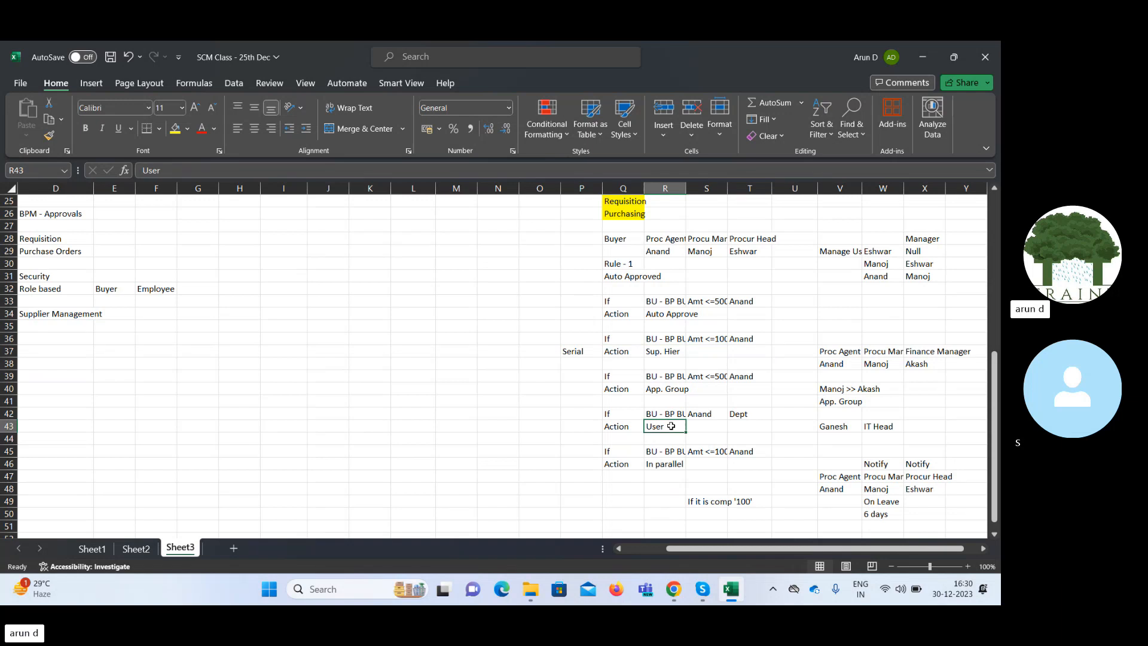
pyautogui.click(495, 454)
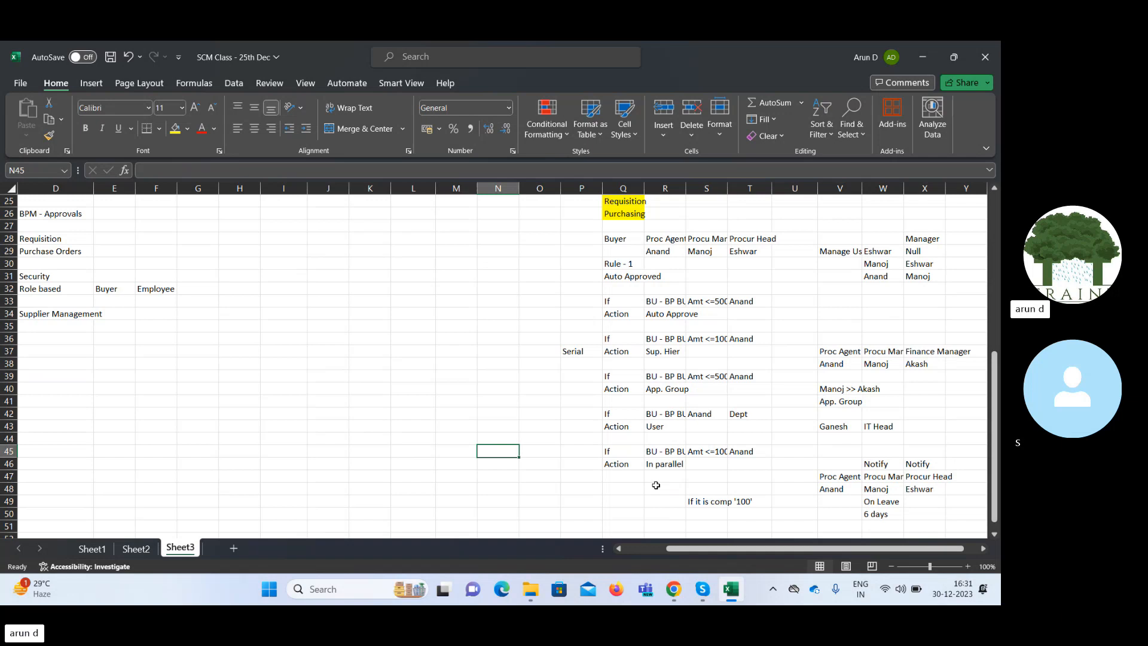
pyautogui.moveTo(622, 301); pyautogui.dragTo(698, 462)
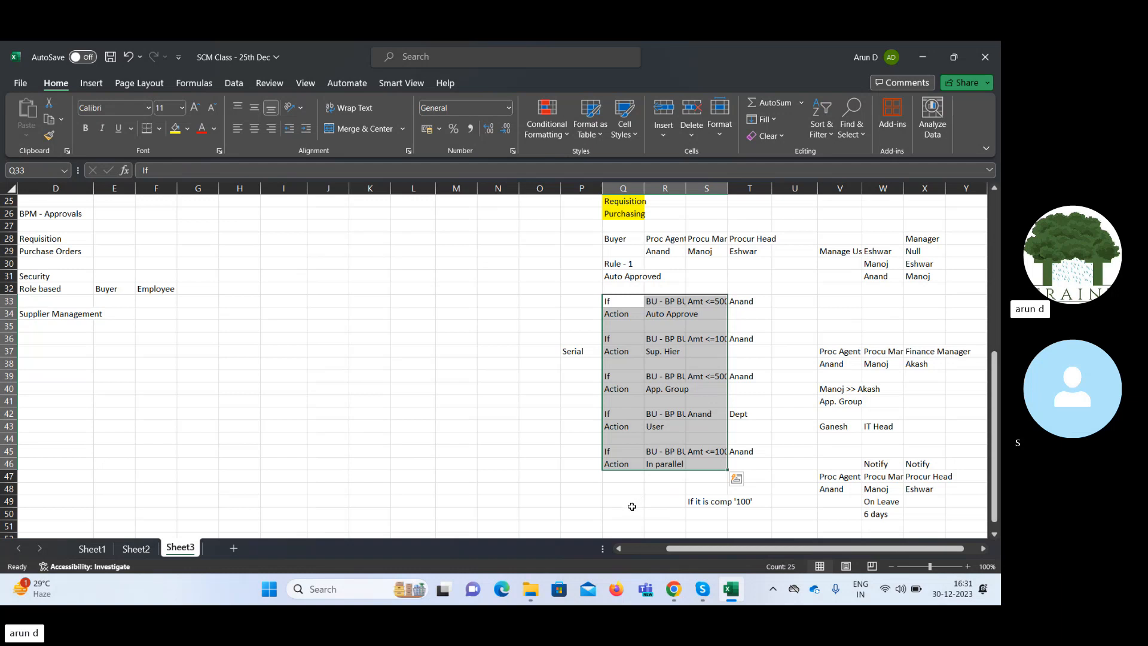
# Switch to Oracle Fusion in Chrome and open the Header Consensus rules in Manage Requisition Approvals under Approval Management.
pyautogui.click(672, 589)
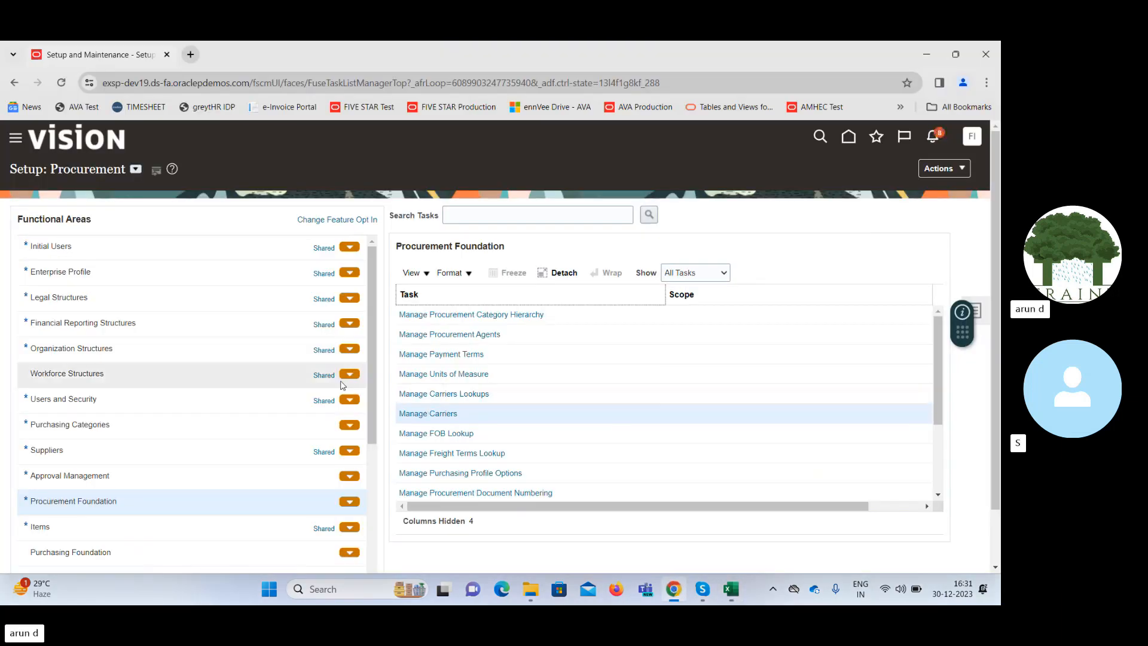
pyautogui.click(175, 473)
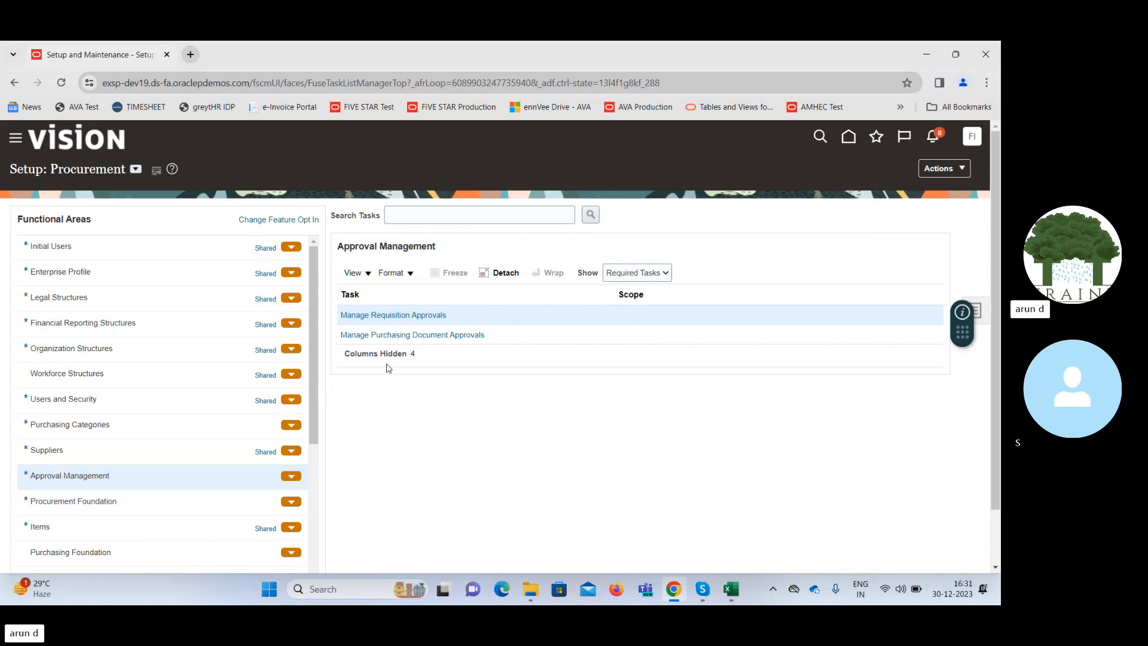
pyautogui.click(385, 315)
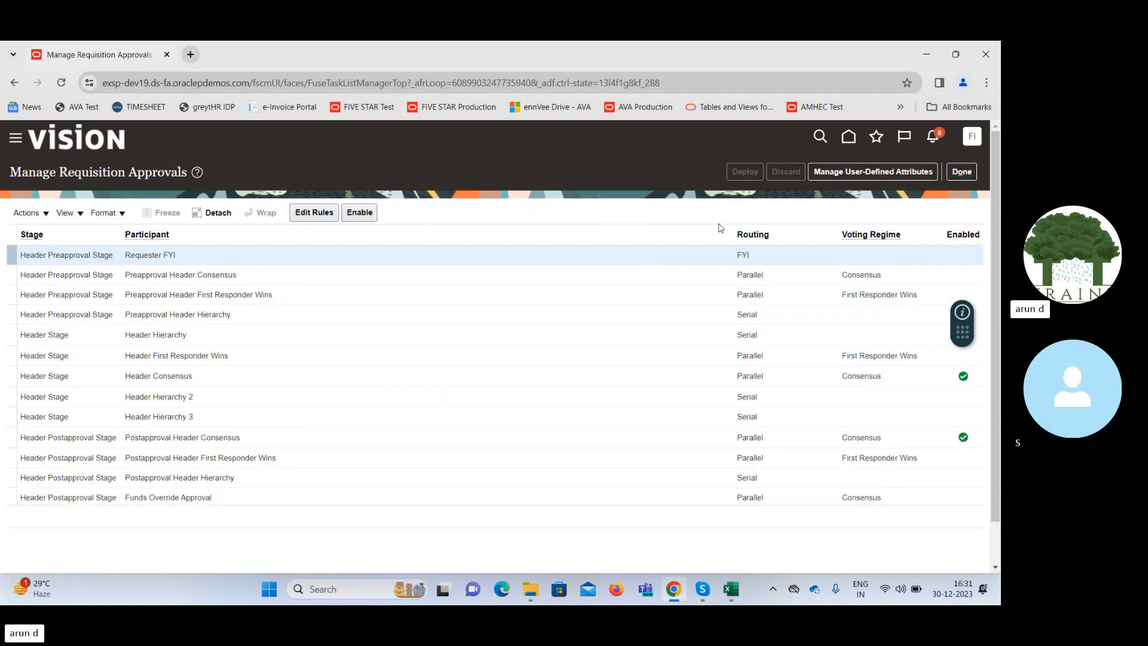
pyautogui.click(676, 378)
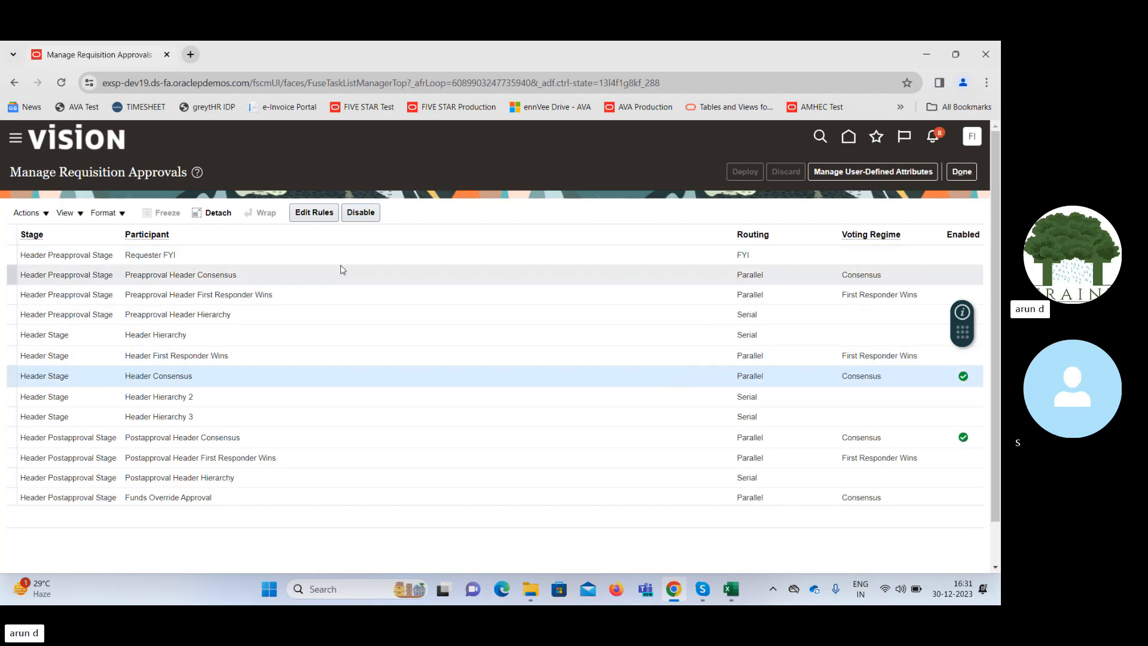
pyautogui.click(301, 214)
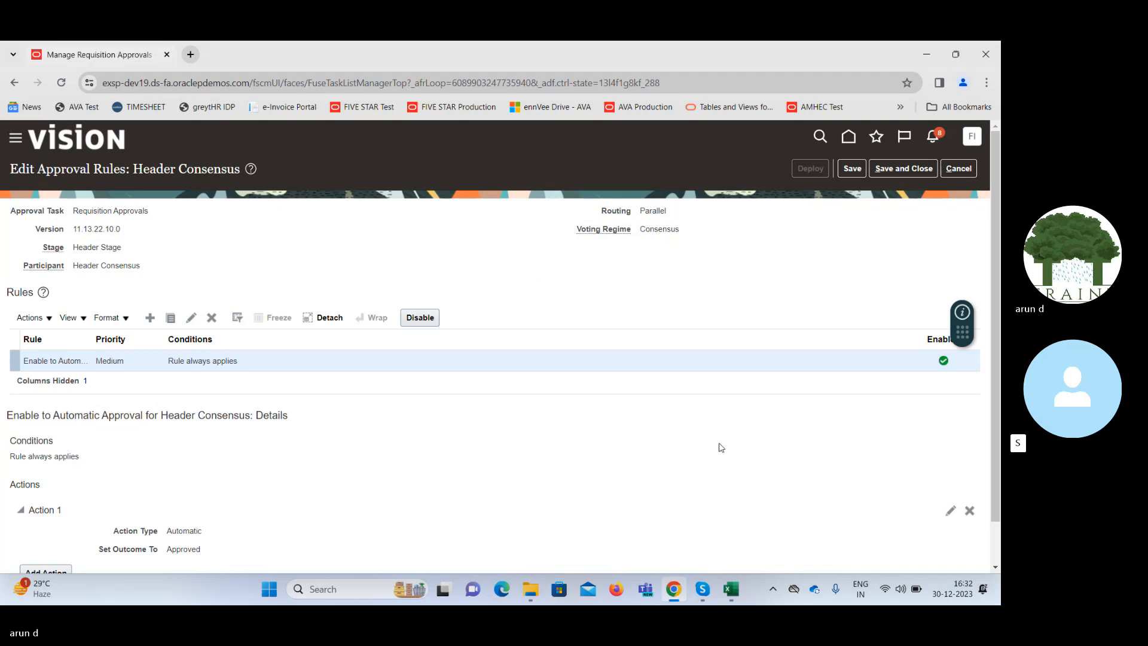
# Compare with the rules outlined in the Excel workbook, and leave the requisition approval rules in Oracle without saving.
pyautogui.moveTo(733, 595)
pyautogui.click(741, 532)
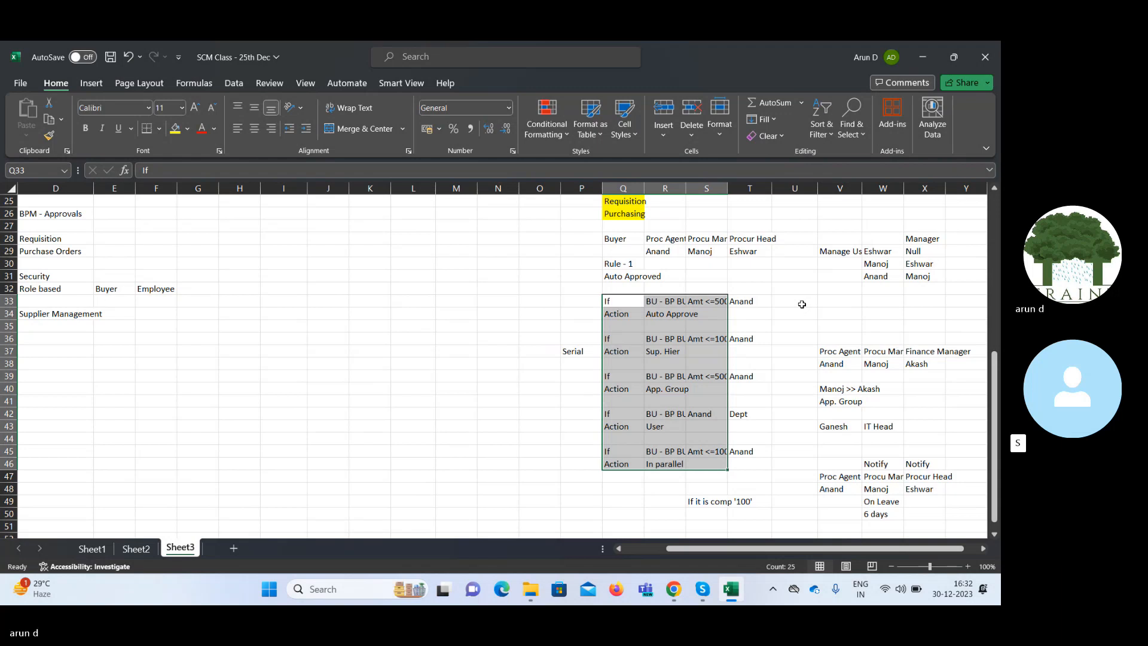
pyautogui.click(921, 57)
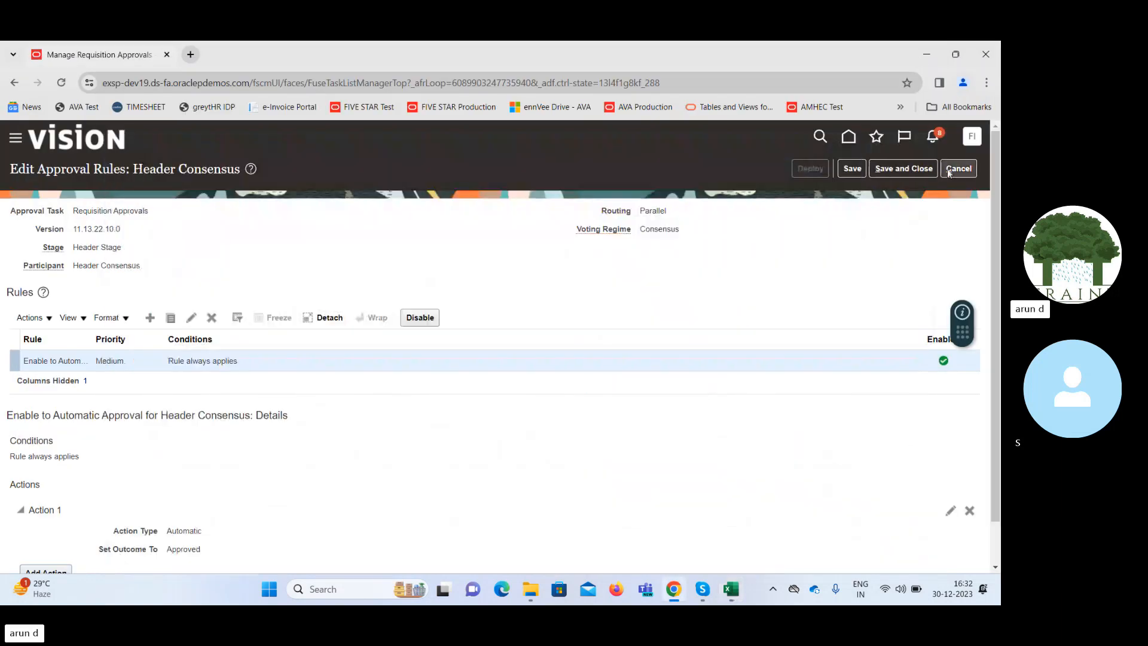
pyautogui.click(960, 170)
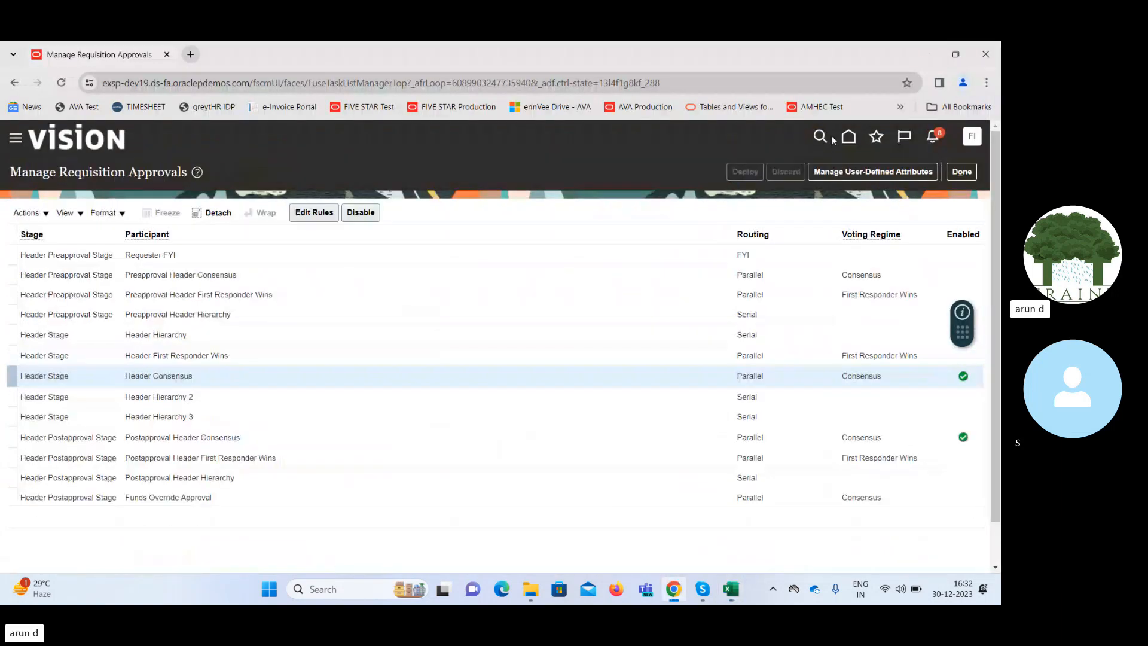
pyautogui.click(960, 172)
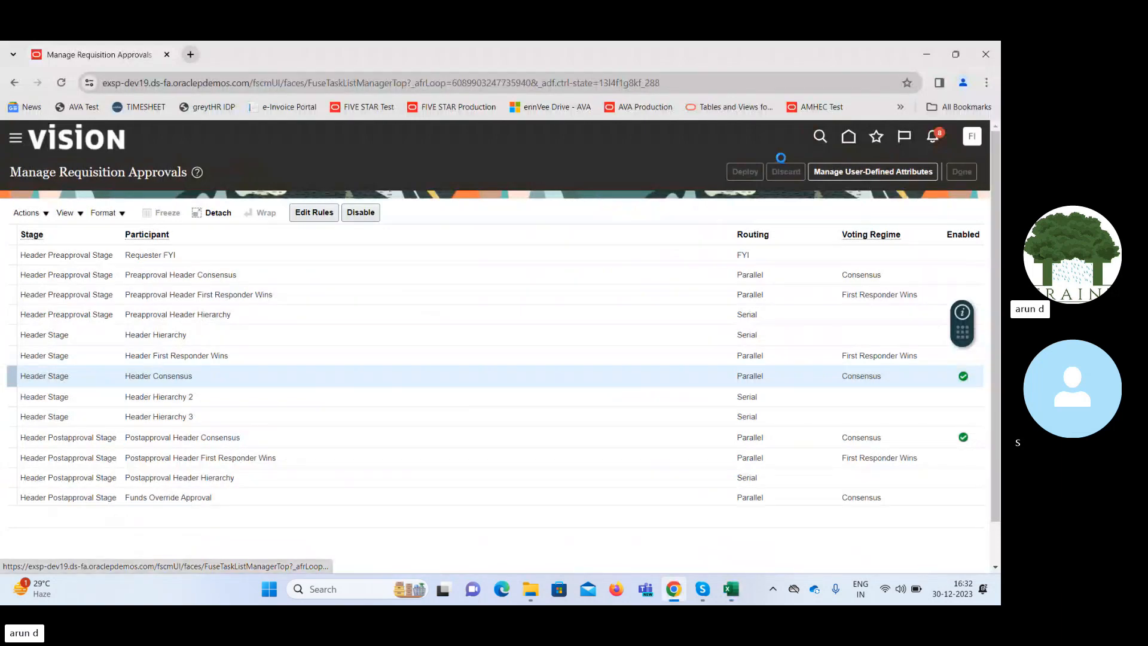
# Return to Setup and Maintenance from the home page and open Manage Purchasing Document Approvals under Approval Management.
pyautogui.click(849, 137)
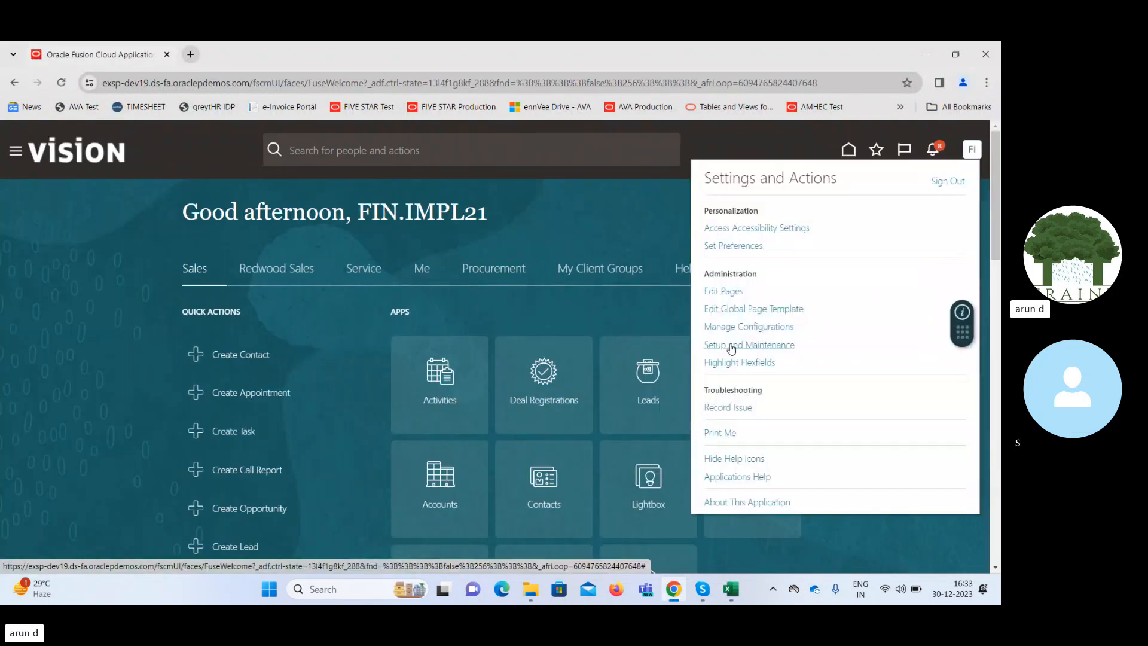
pyautogui.click(732, 346)
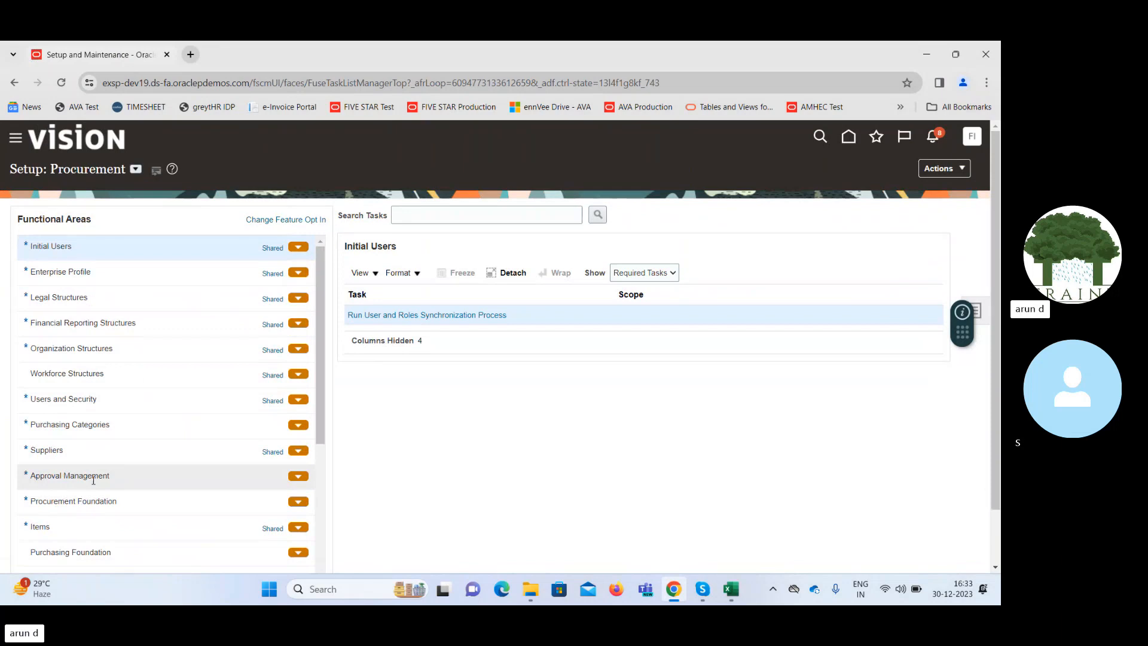
pyautogui.click(48, 479)
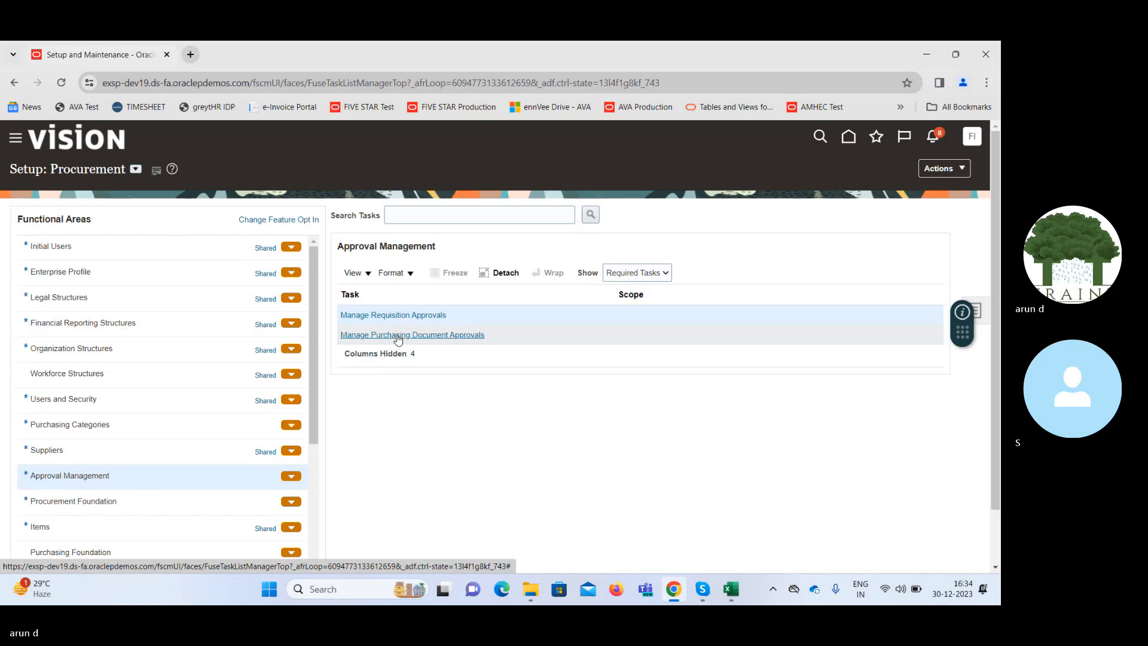
pyautogui.click(544, 333)
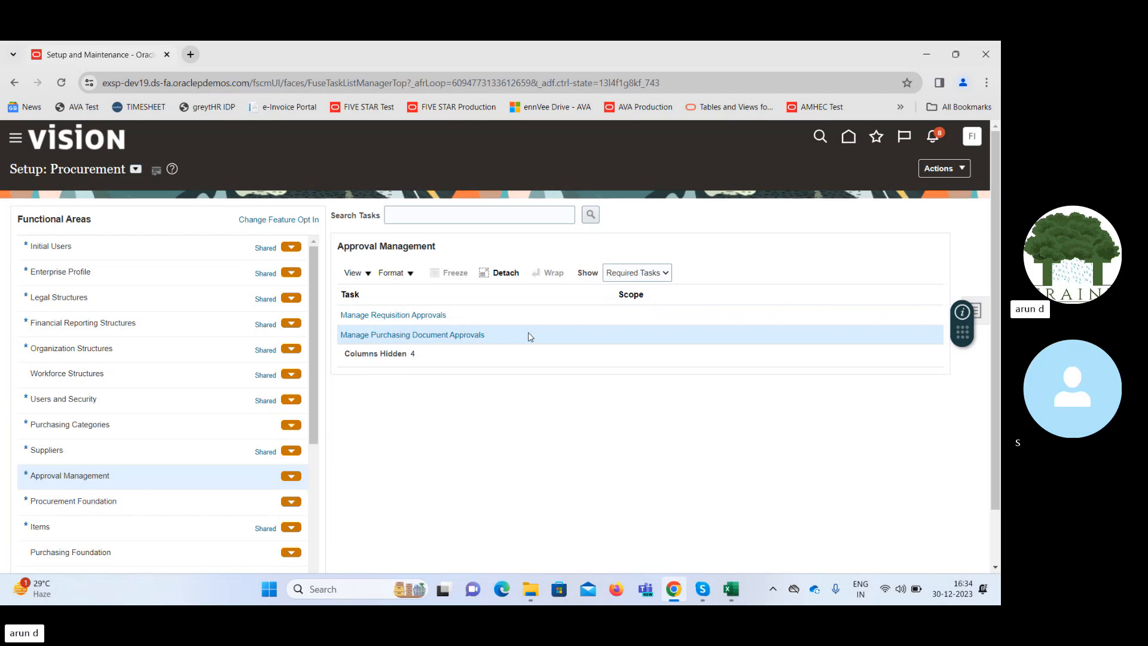
pyautogui.click(433, 335)
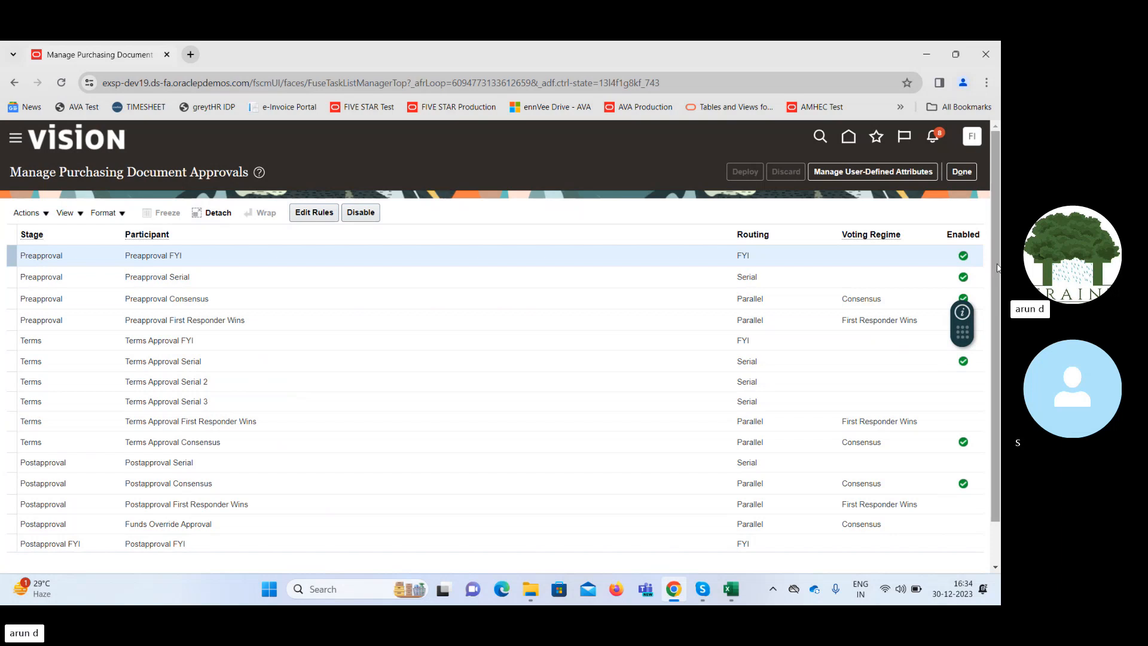
# View the approval rules of the Preapproval Serial participant and exit them without saving.
pyautogui.moveTo(996, 267)
pyautogui.mouseDown()
pyautogui.moveTo(999, 298)
pyautogui.moveTo(998, 265)
pyautogui.mouseUp()
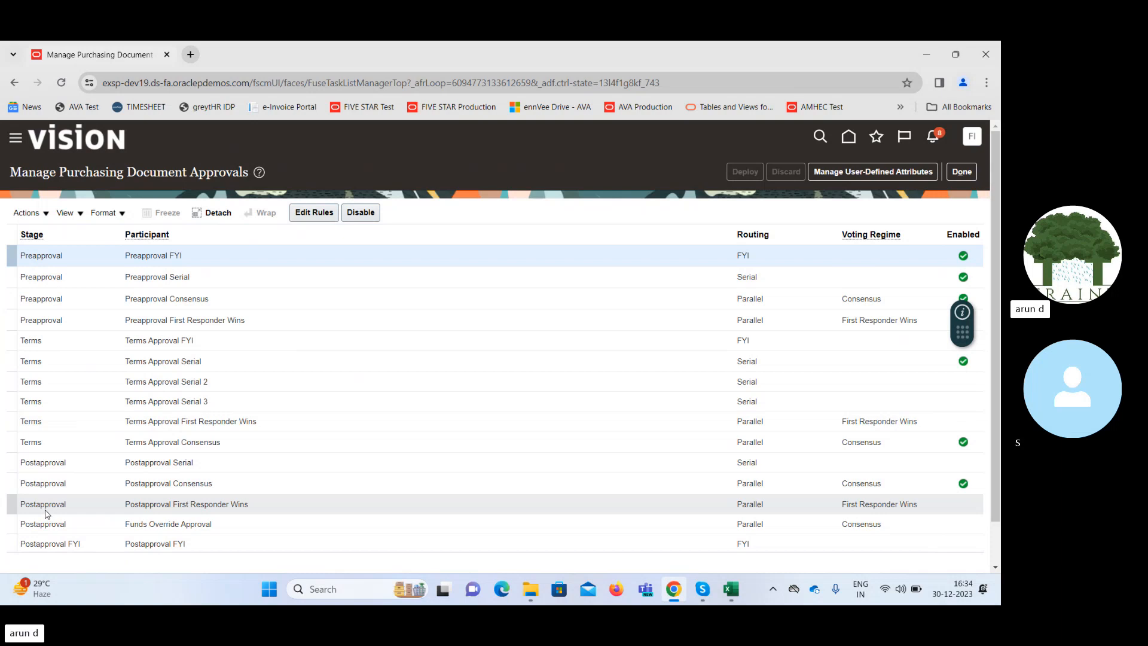
pyautogui.click(104, 281)
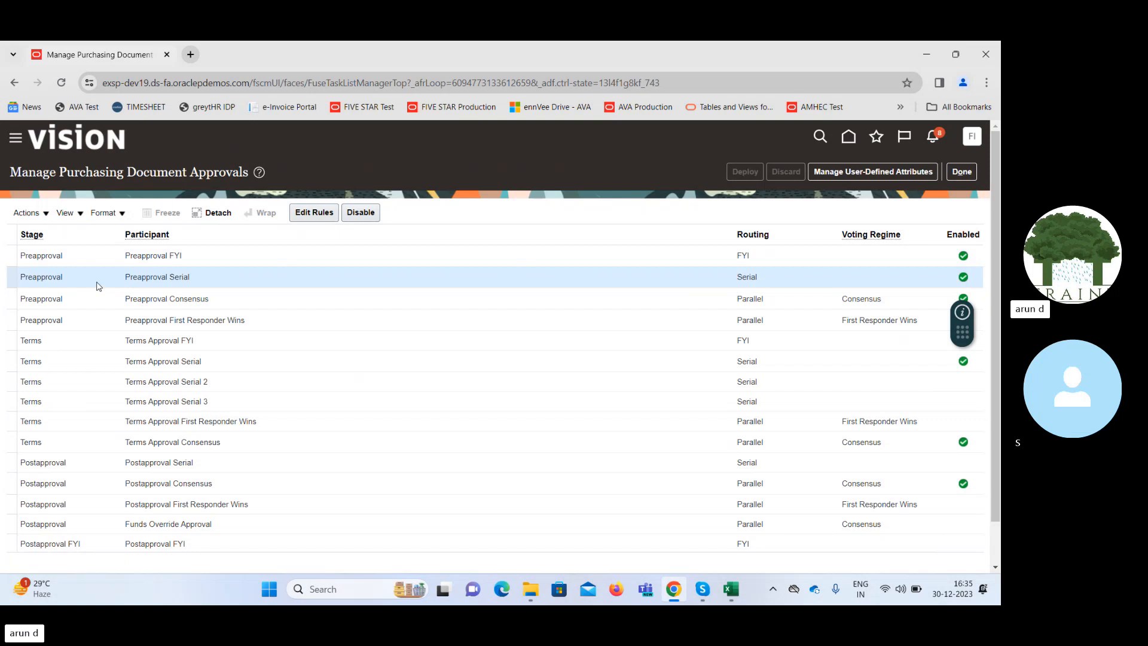
pyautogui.click(311, 214)
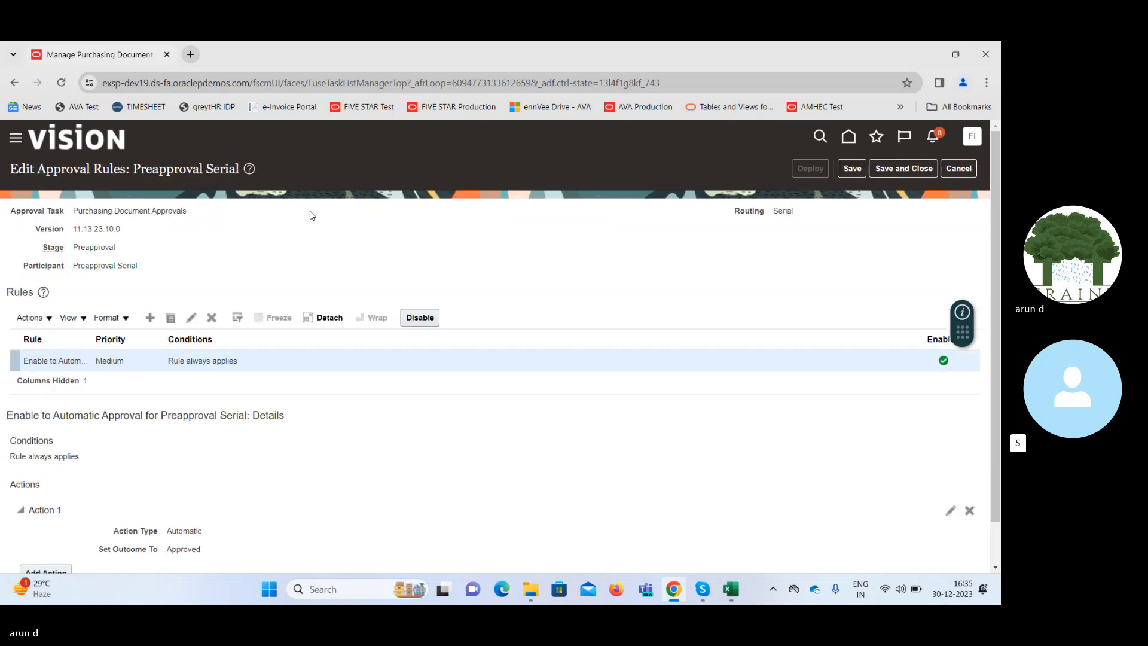
pyautogui.click(959, 169)
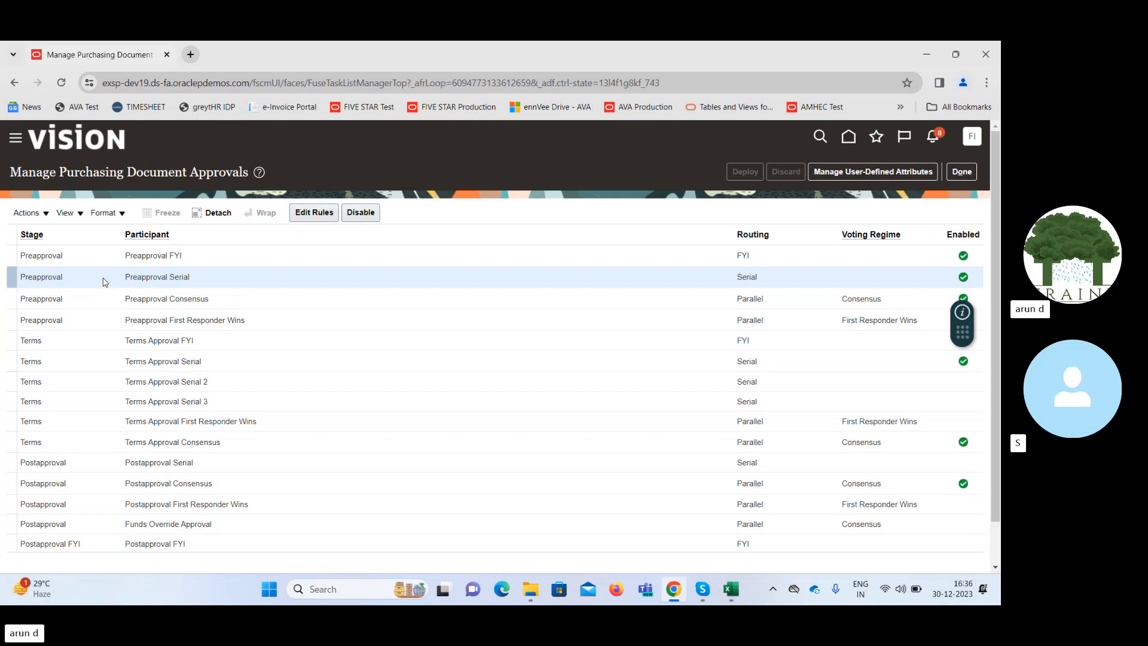
# Reopen the Preapproval Serial rules to examine the action, and highlight the matching first rule in Q33:R34 of the Excel workbook.
pyautogui.click(309, 212)
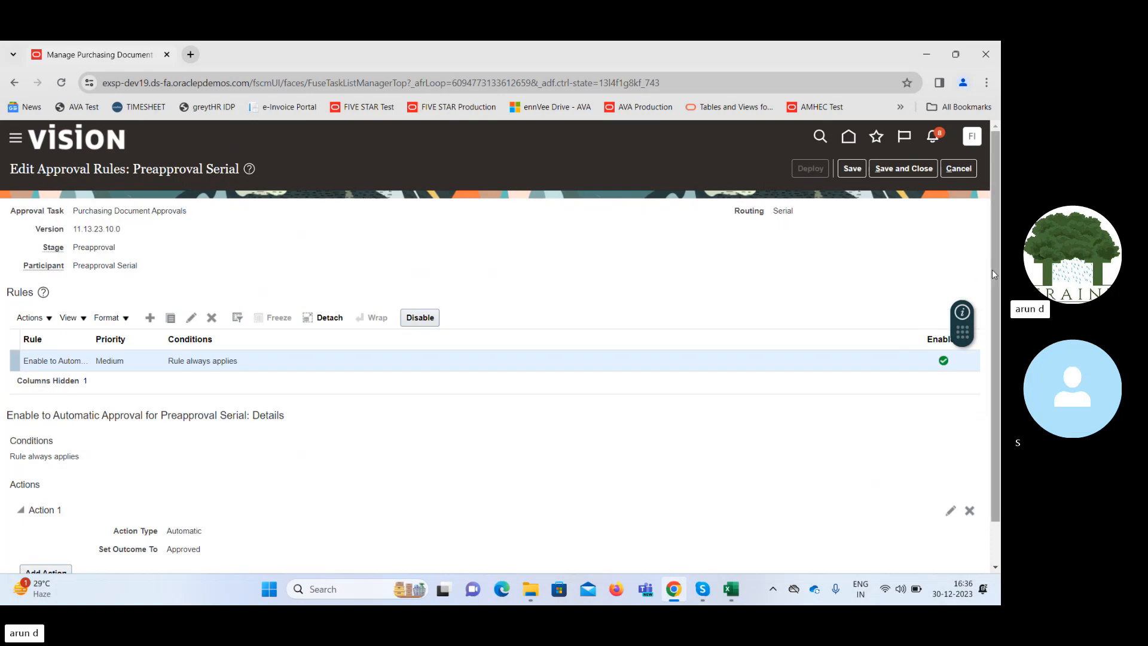
pyautogui.moveTo(992, 270); pyautogui.dragTo(999, 320)
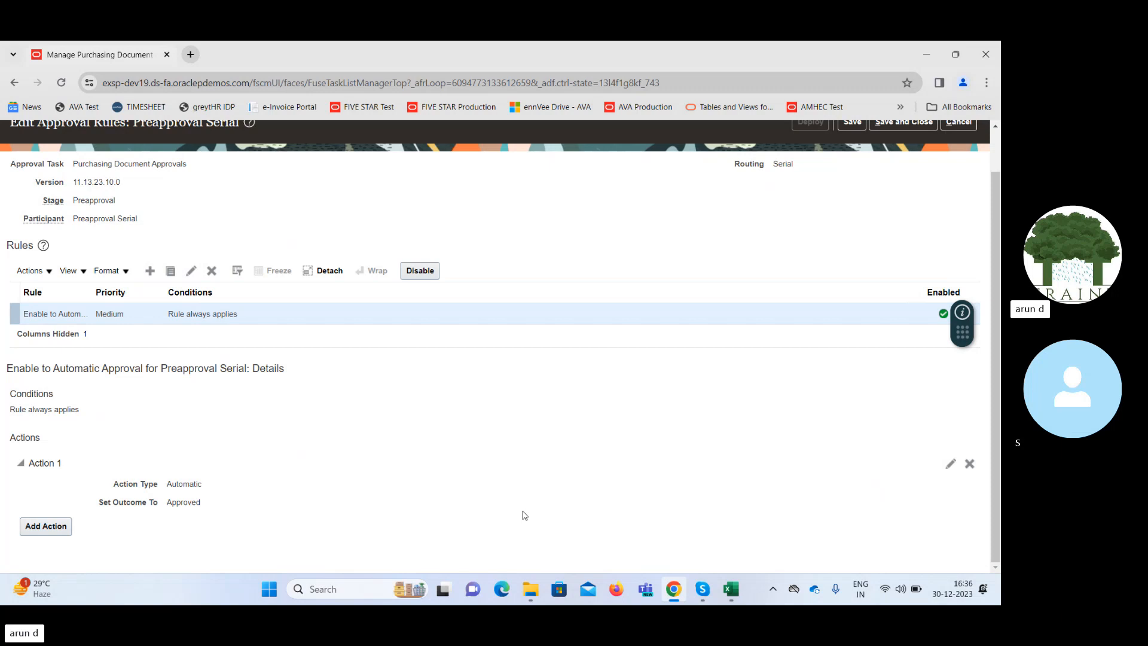
pyautogui.moveTo(732, 591)
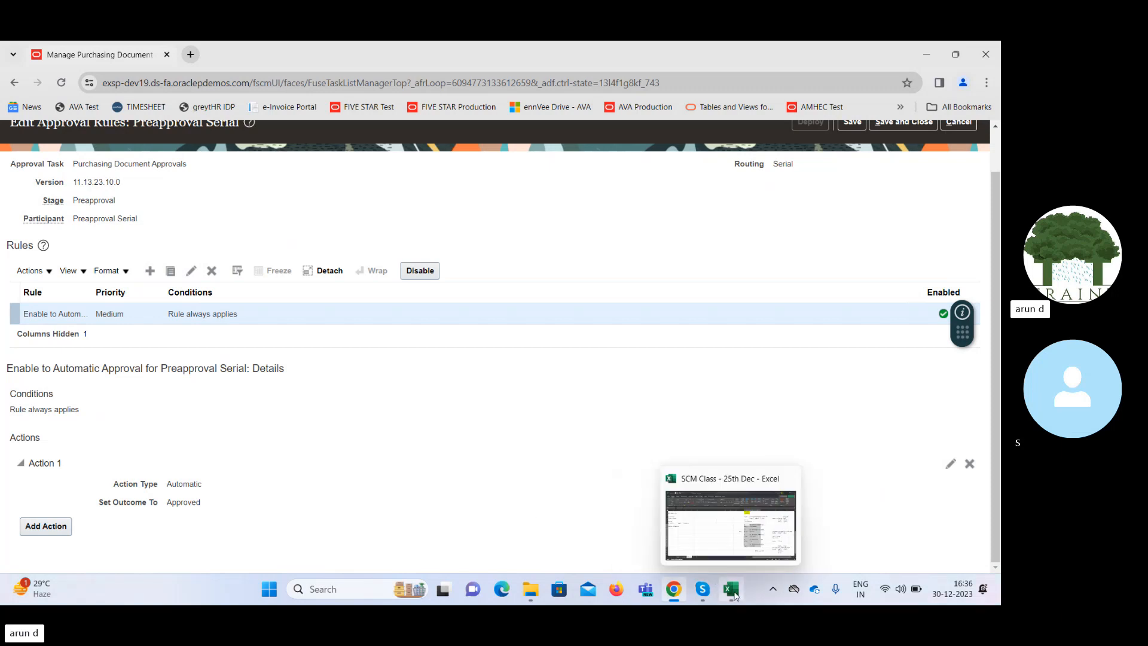
pyautogui.click(738, 547)
pyautogui.click(621, 303)
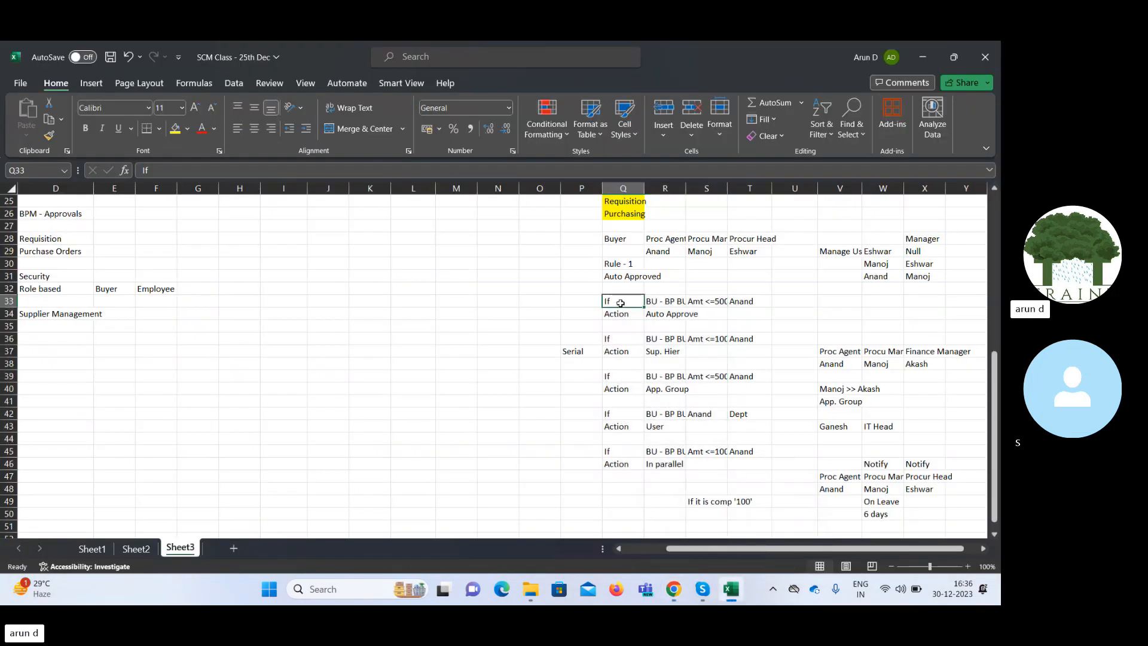
pyautogui.moveTo(620, 303); pyautogui.dragTo(665, 318)
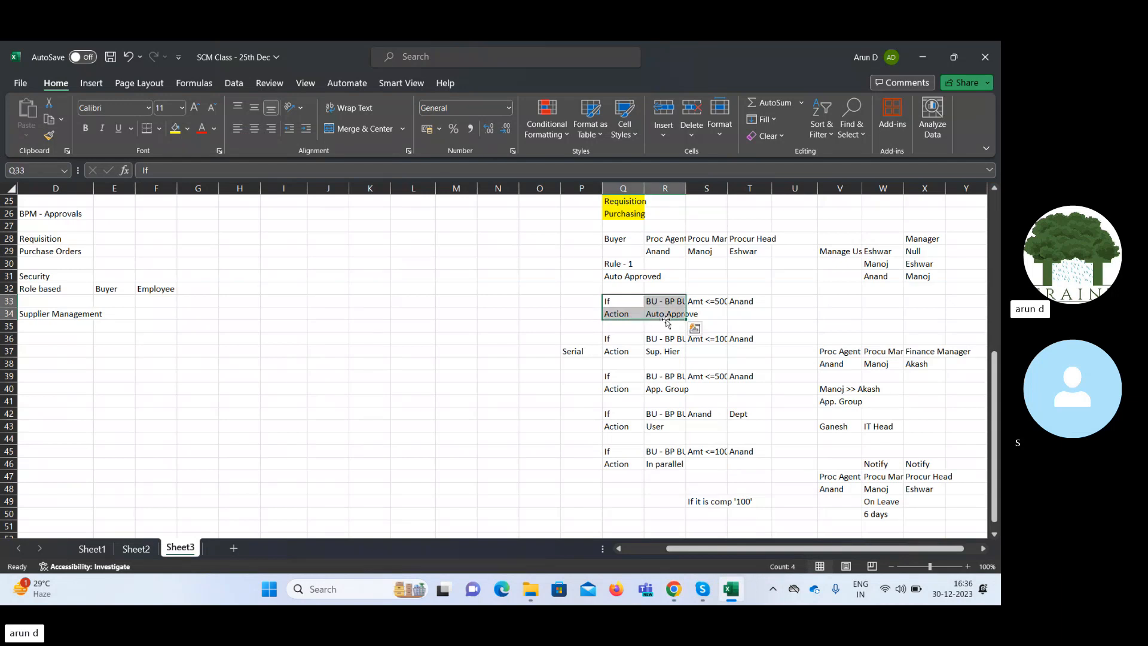
# Return to Oracle and inspect the automatic approval rule's name, priority and description settings, closing them without changes.
pyautogui.click(921, 58)
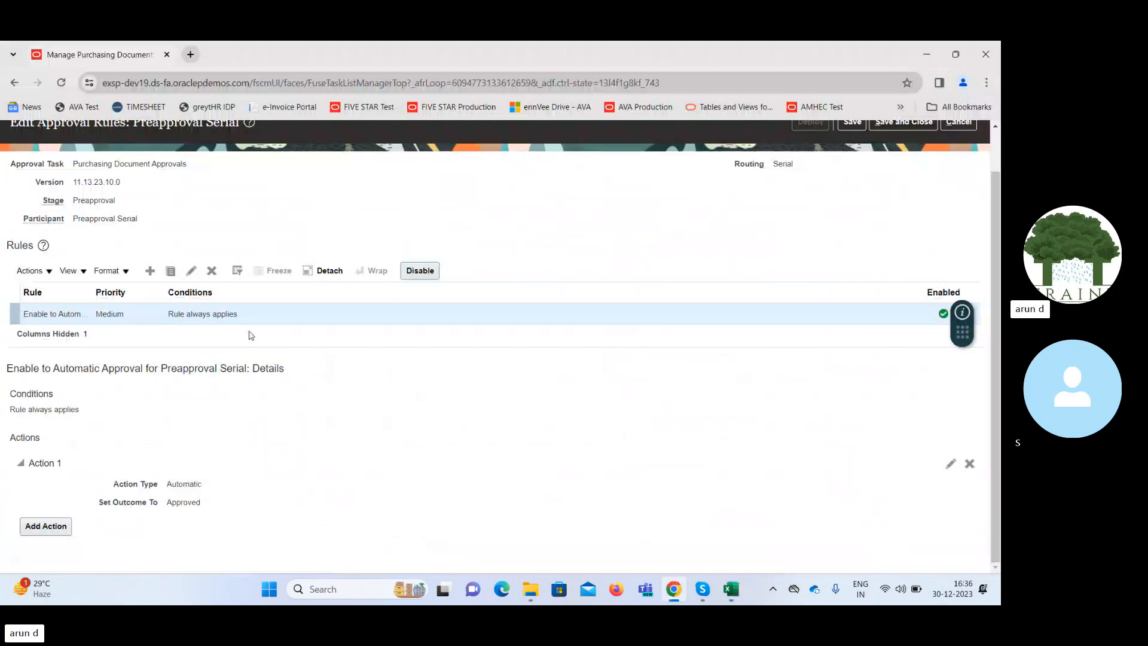
pyautogui.click(192, 272)
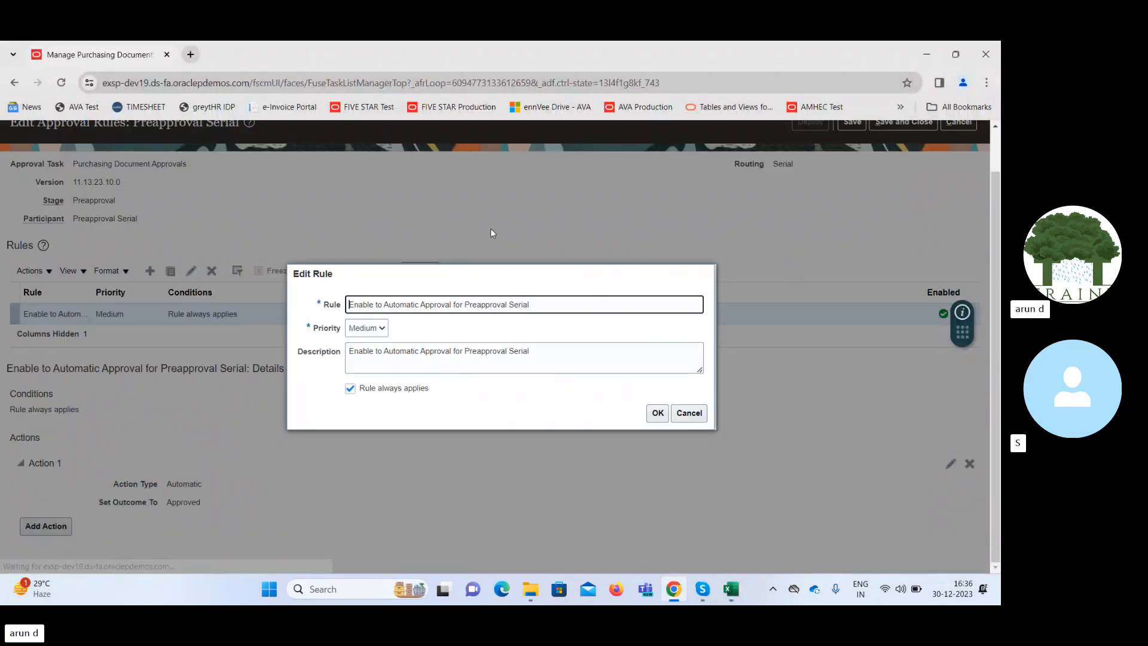
pyautogui.click(689, 412)
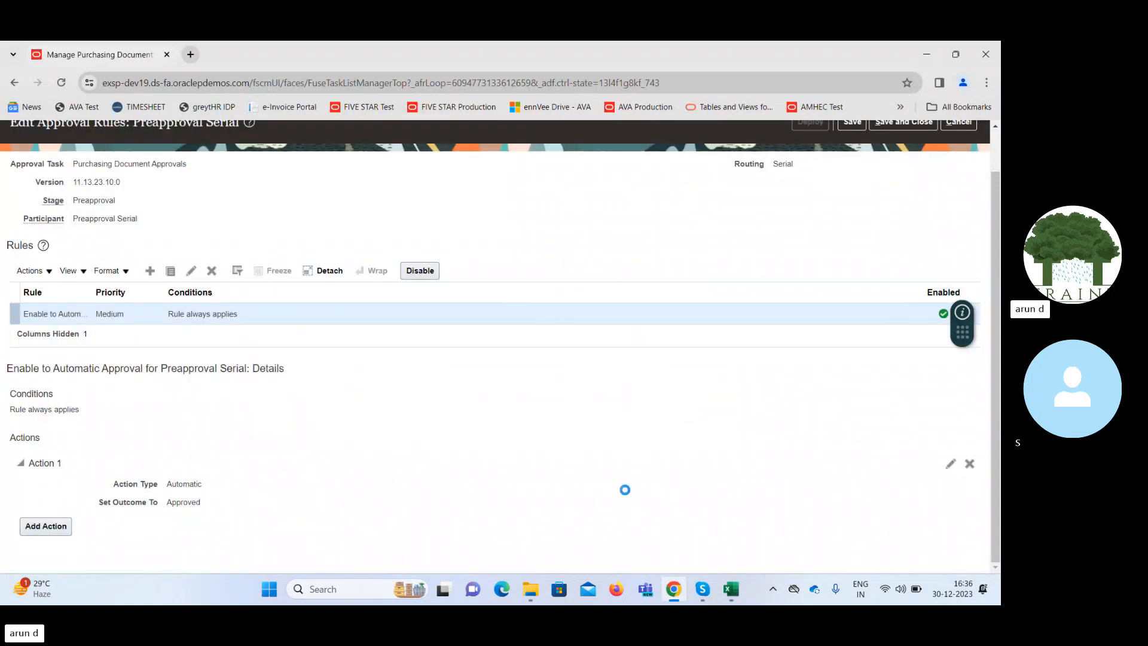
# Check the amount condition of the first rule in cell S33 of the Excel workbook, and return to the Oracle approval rules.
pyautogui.moveTo(735, 592)
pyautogui.click(735, 547)
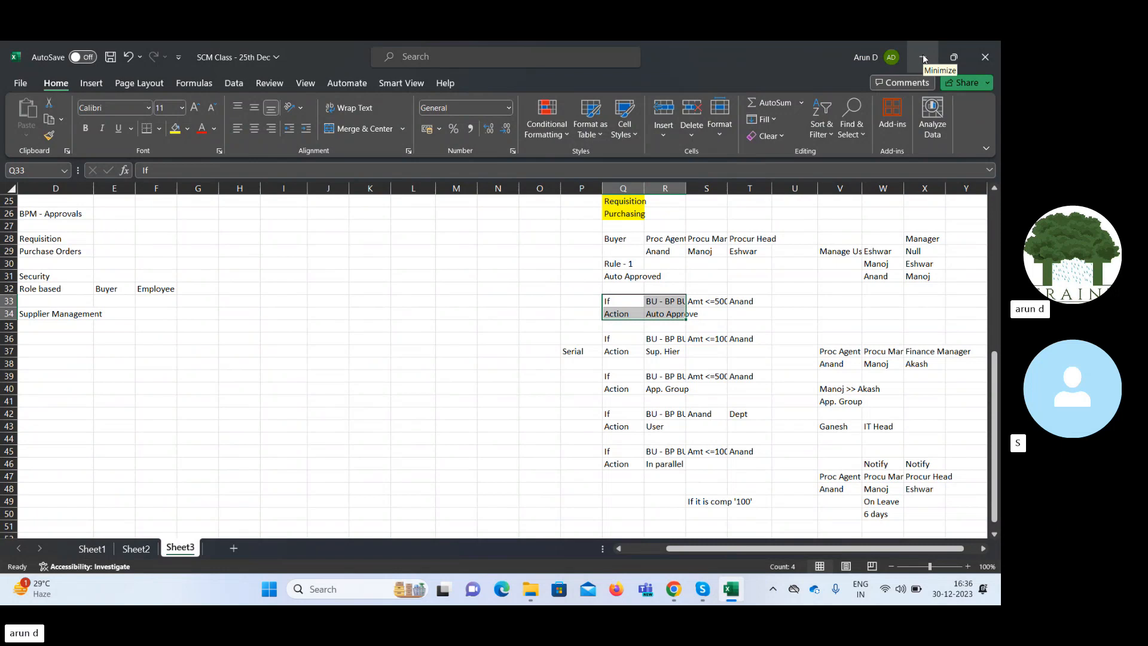
pyautogui.click(703, 302)
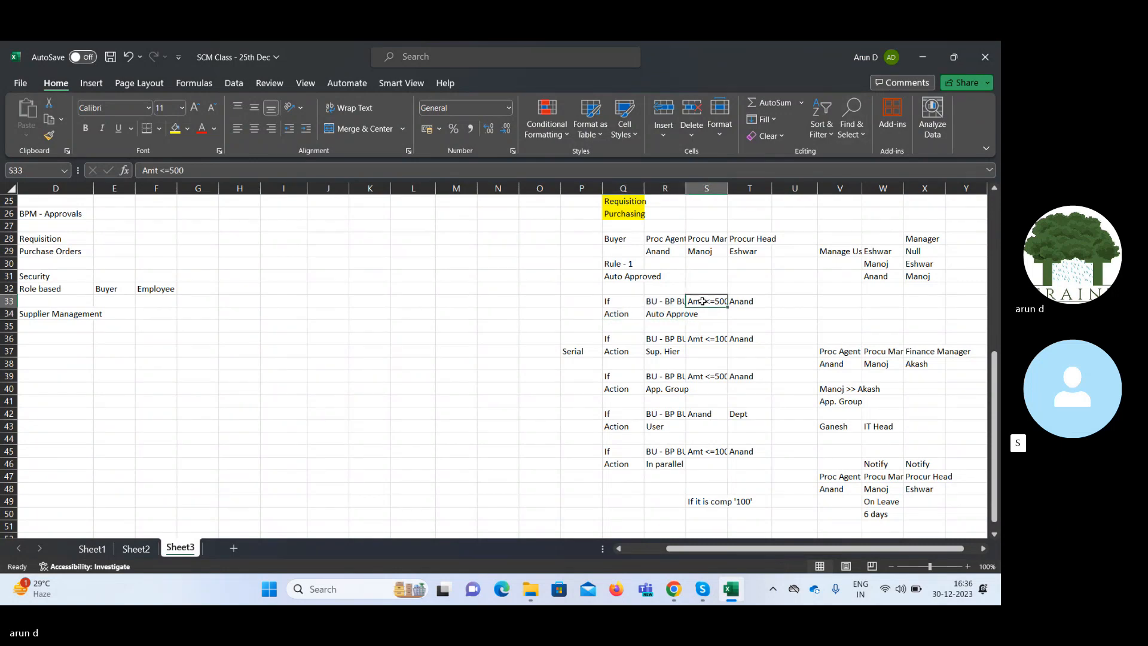
pyautogui.click(918, 55)
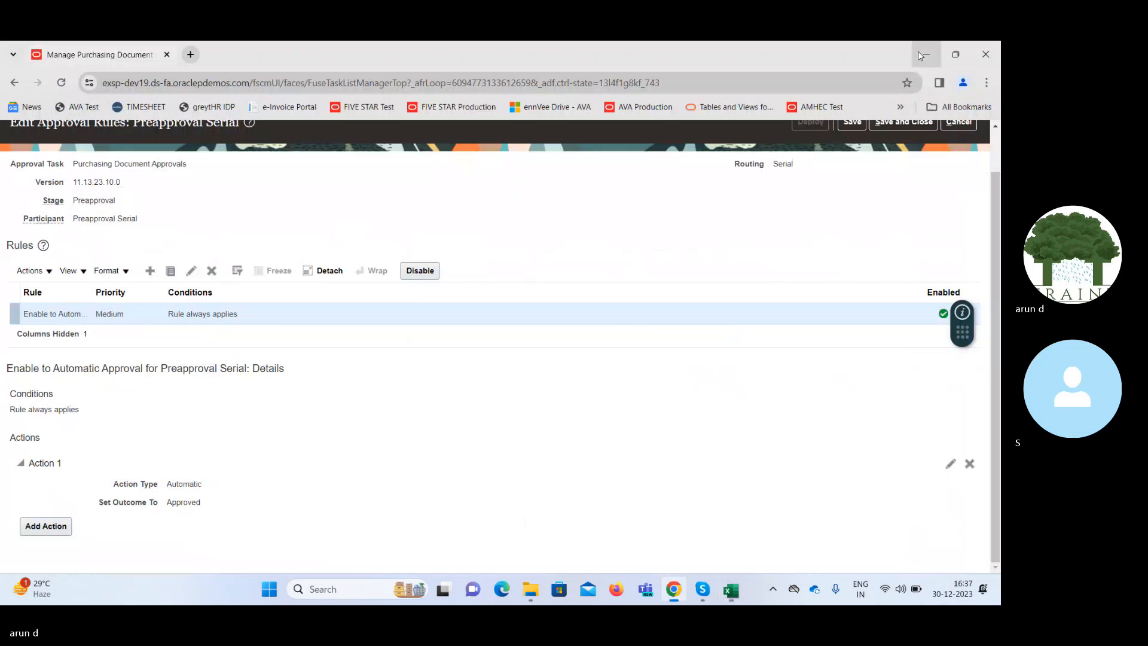
# Create a Preapproval Serial approval rule named Below 500 with Medium priority.
pyautogui.click(150, 270)
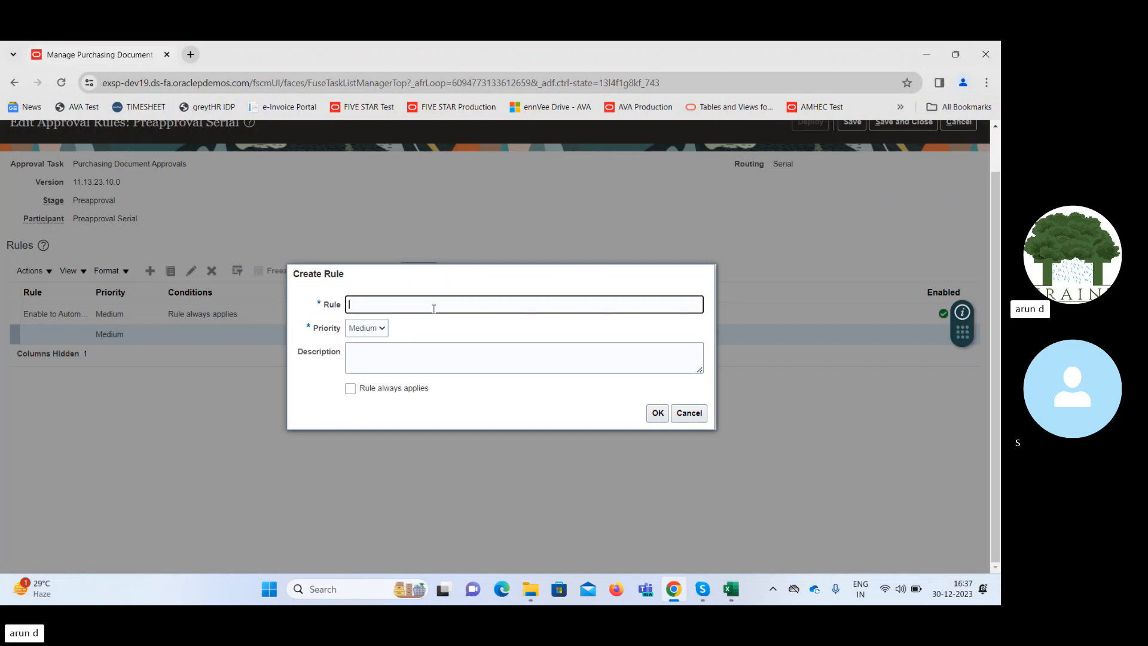
pyautogui.write('Below 500')
pyautogui.click(657, 413)
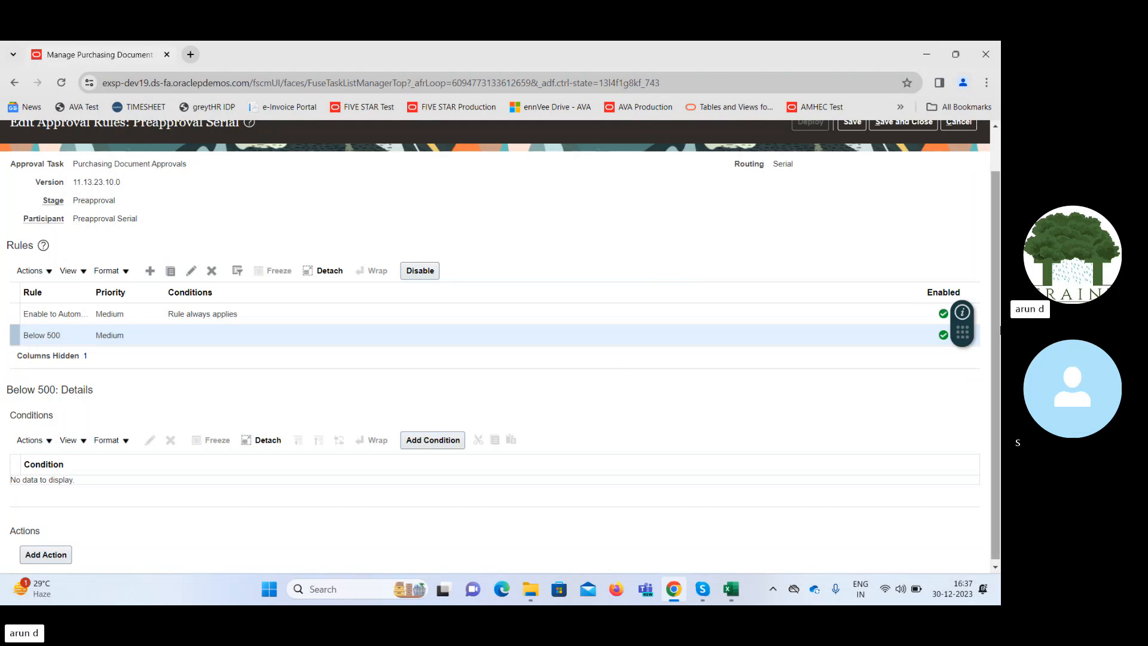
# Begin a new condition for the Below 500 rule and review its type choices, keeping Approval task attribute.
pyautogui.moveTo(1000, 327); pyautogui.dragTo(1000, 334)
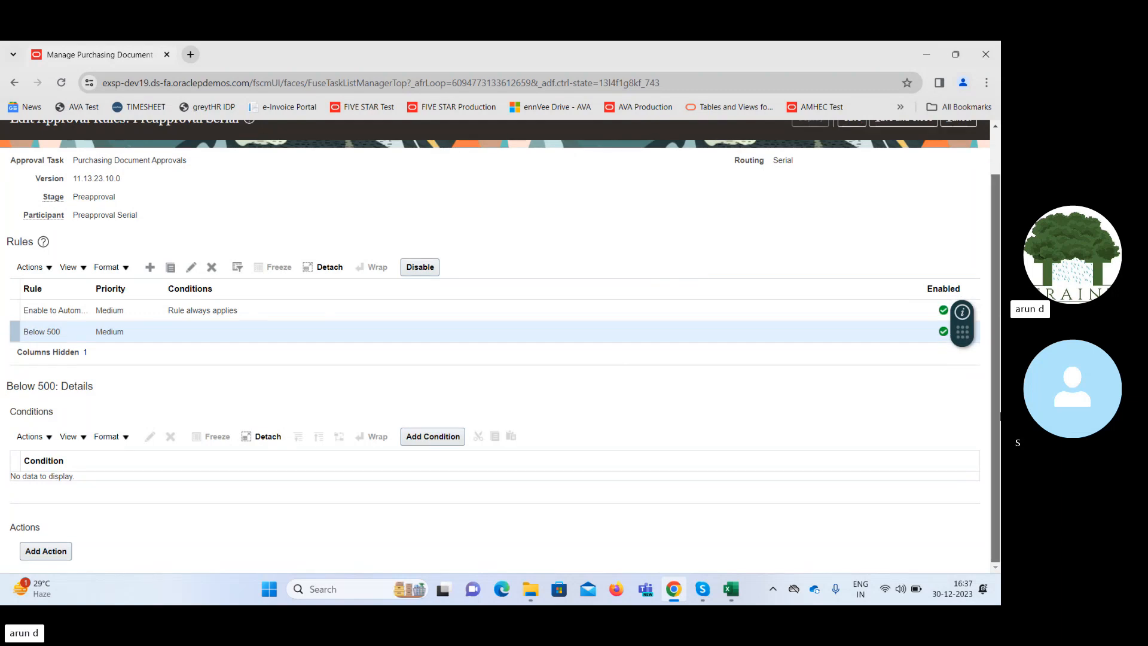
pyautogui.click(429, 437)
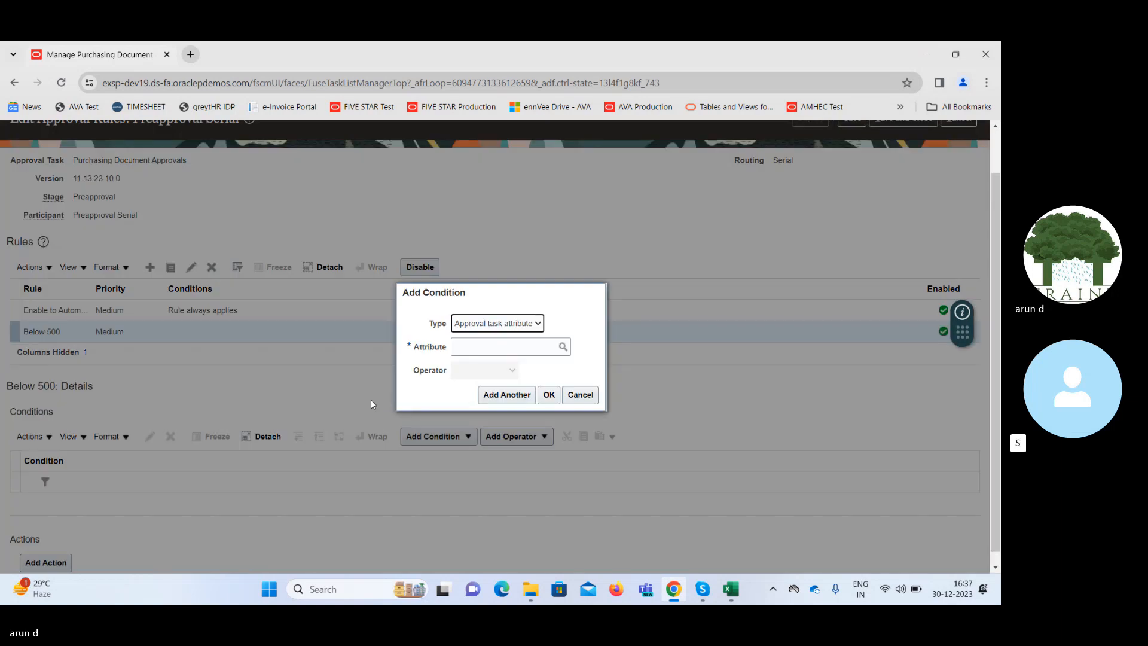
pyautogui.click(563, 347)
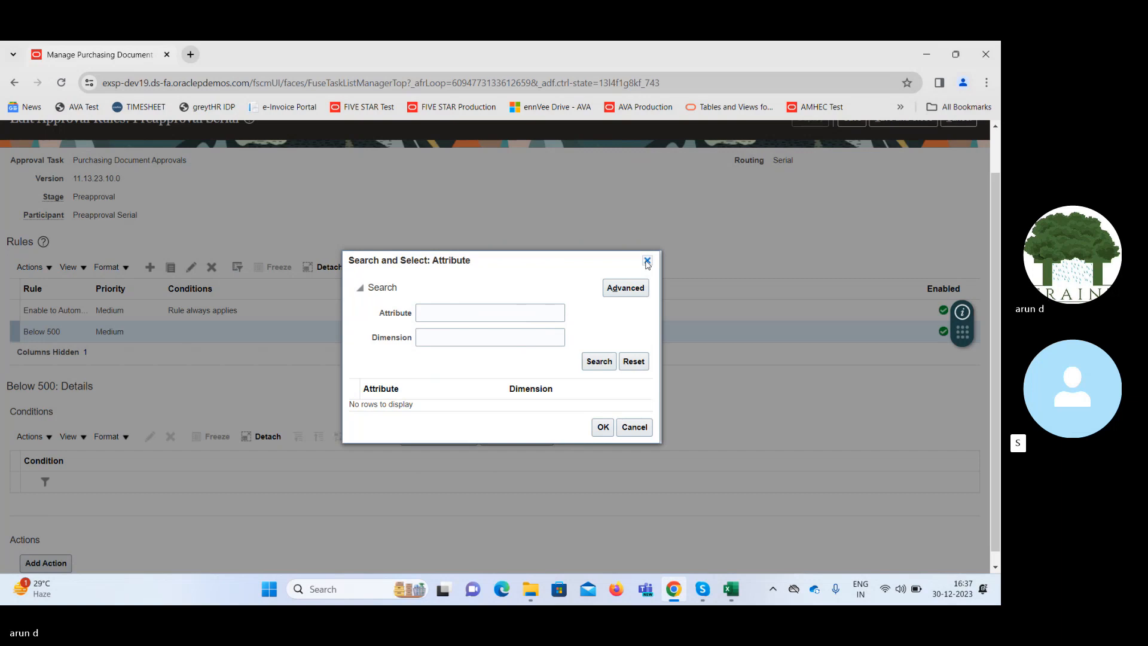
pyautogui.click(647, 262)
pyautogui.click(518, 324)
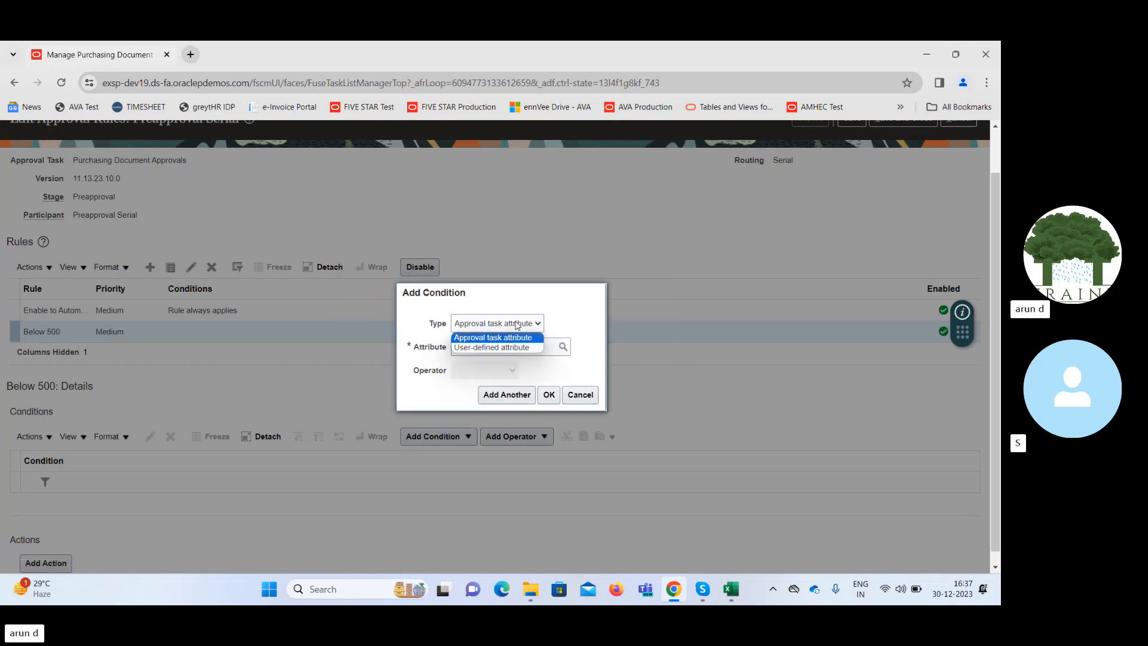
pyautogui.click(518, 324)
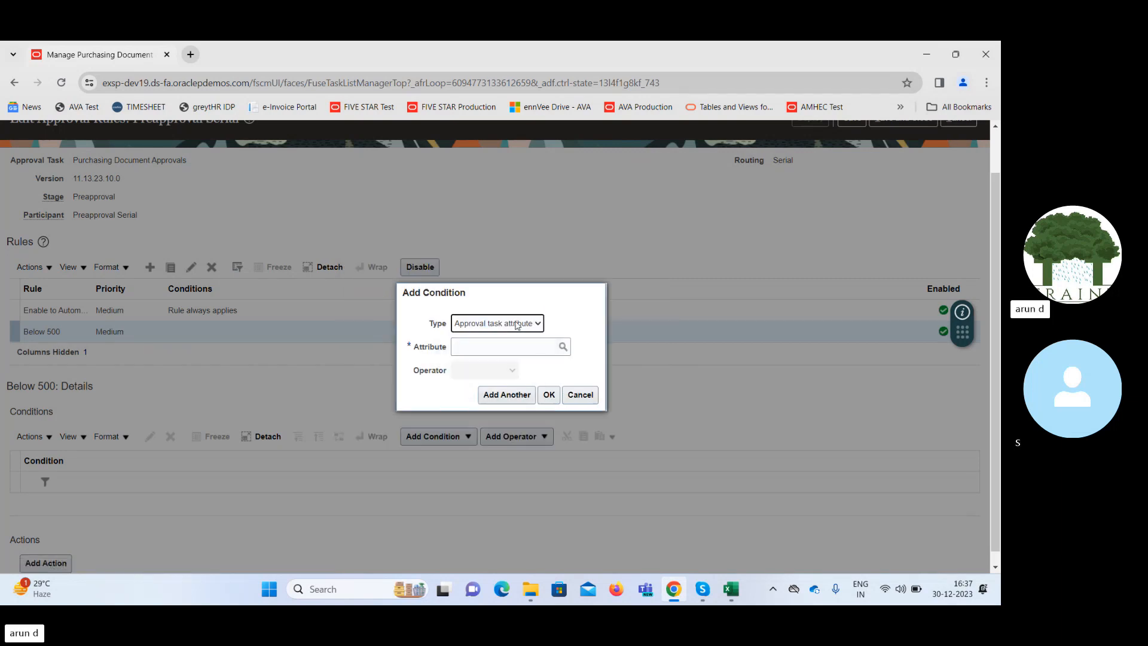
# List all attributes available for the condition and look through them for one matching the business unit.
pyautogui.click(563, 348)
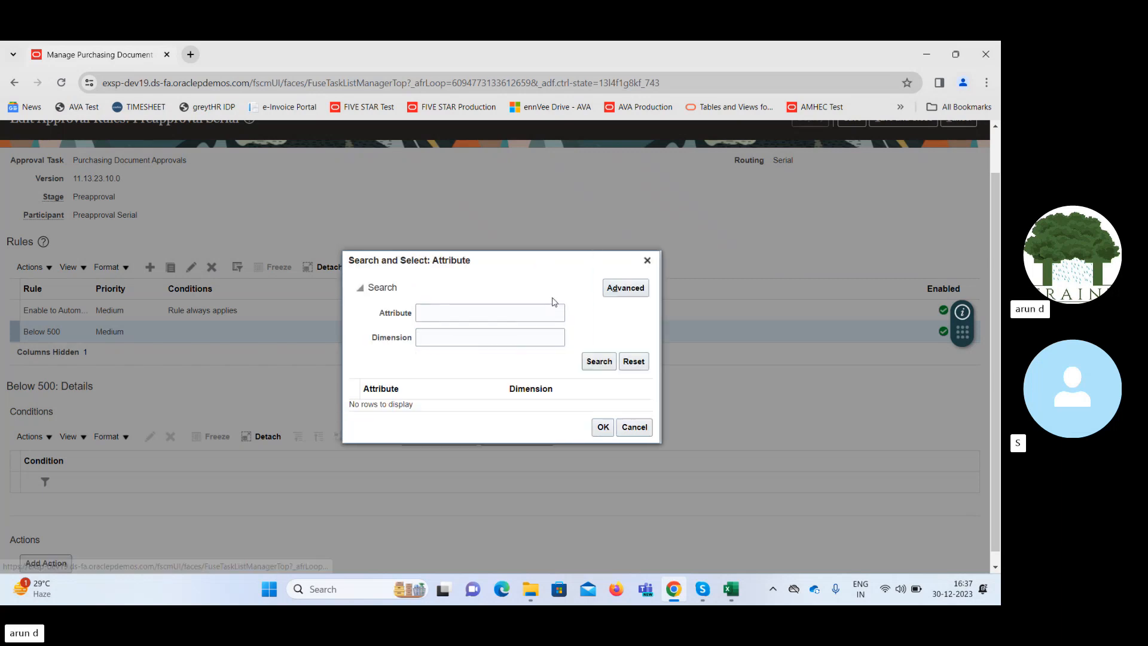
pyautogui.click(596, 362)
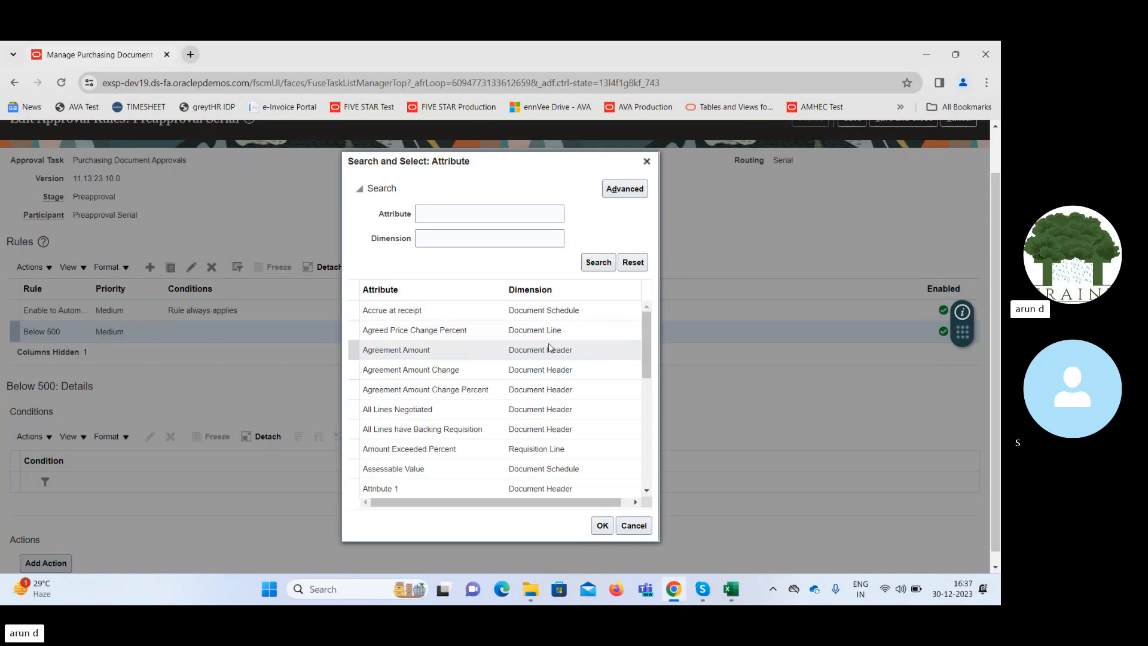
pyautogui.moveTo(649, 339); pyautogui.dragTo(648, 473)
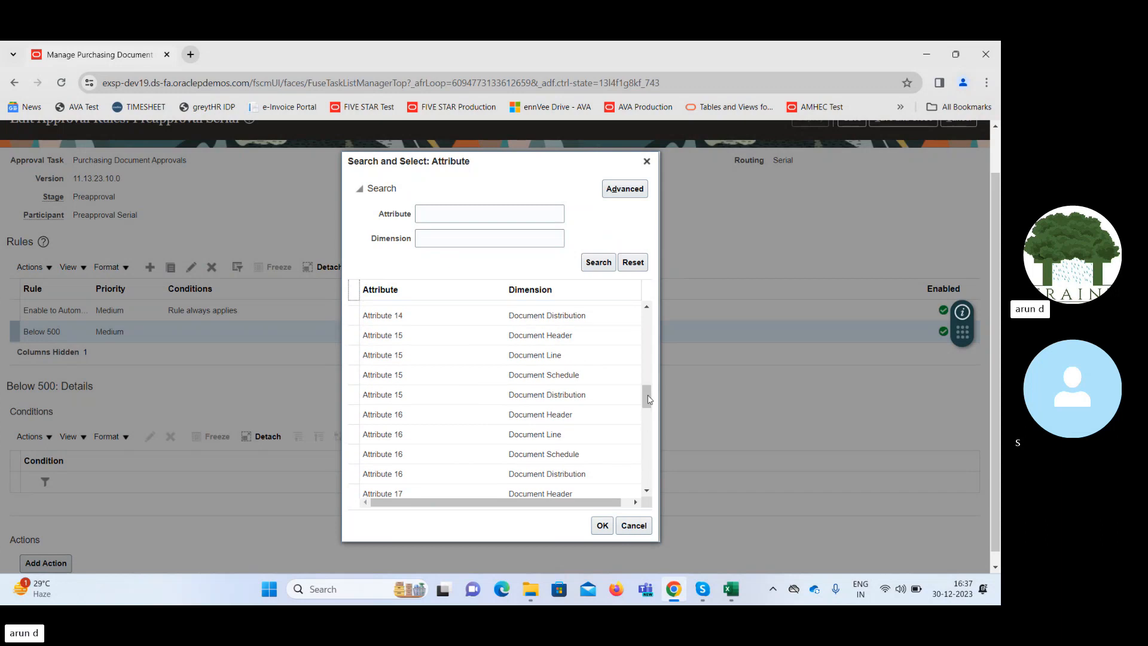
pyautogui.moveTo(647, 397); pyautogui.dragTo(656, 496)
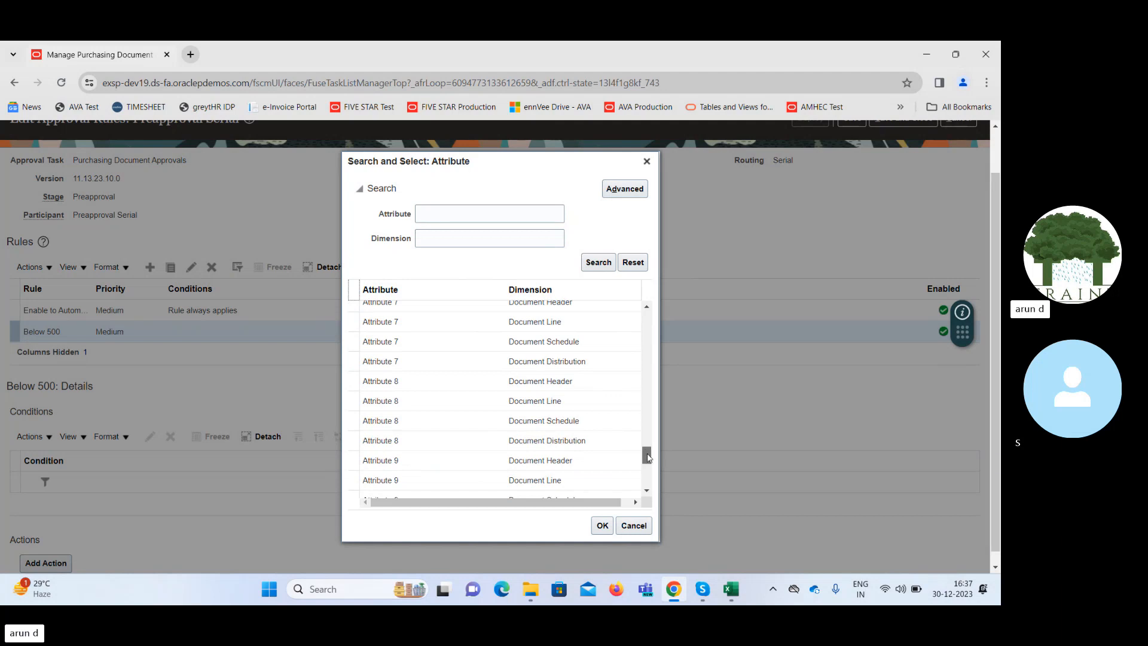
pyautogui.scroll(1, 648, 458)
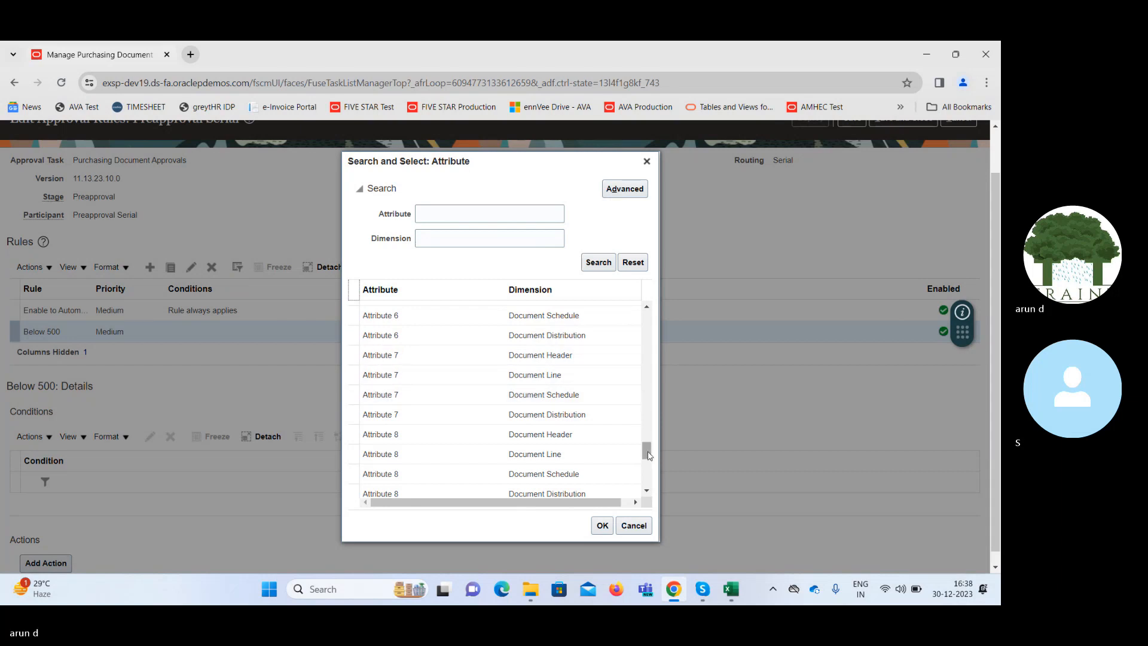
pyautogui.moveTo(649, 456); pyautogui.dragTo(652, 489)
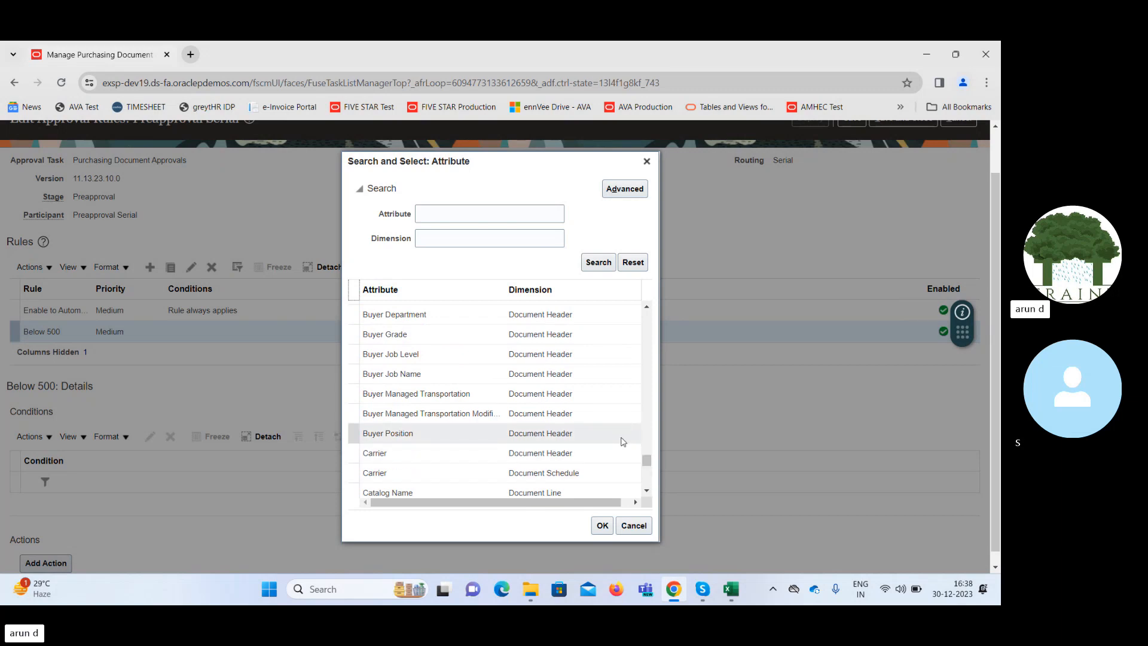
pyautogui.click(647, 493)
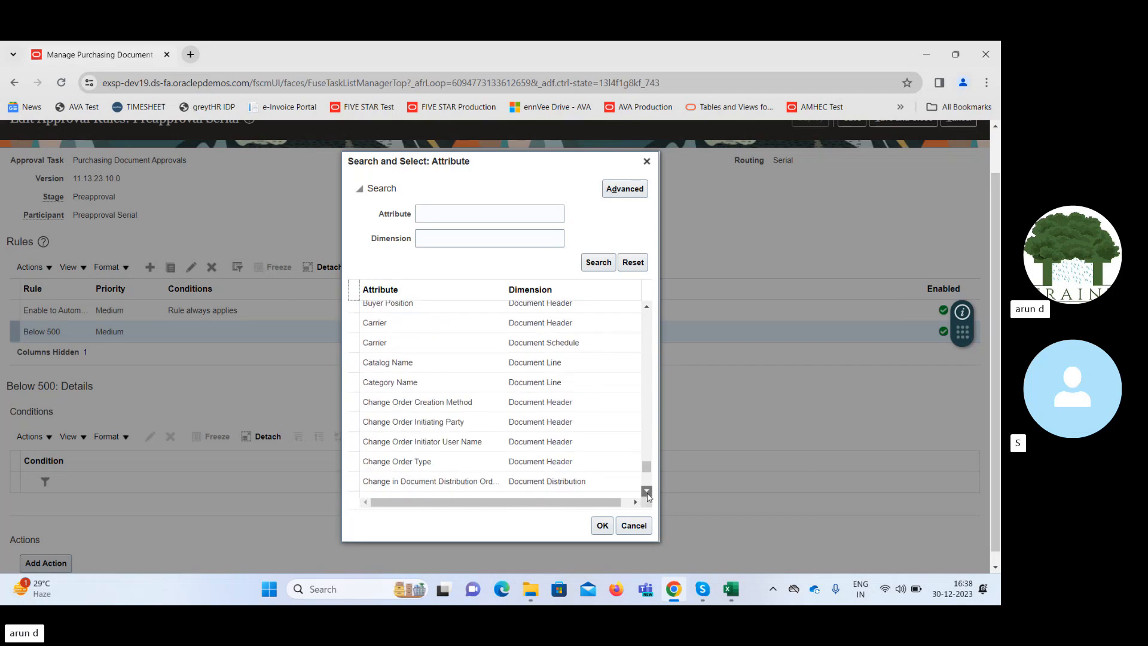
pyautogui.click(647, 493)
pyautogui.click(647, 493)
pyautogui.click(647, 493)
pyautogui.click(647, 493)
pyautogui.click(647, 493)
pyautogui.click(646, 493)
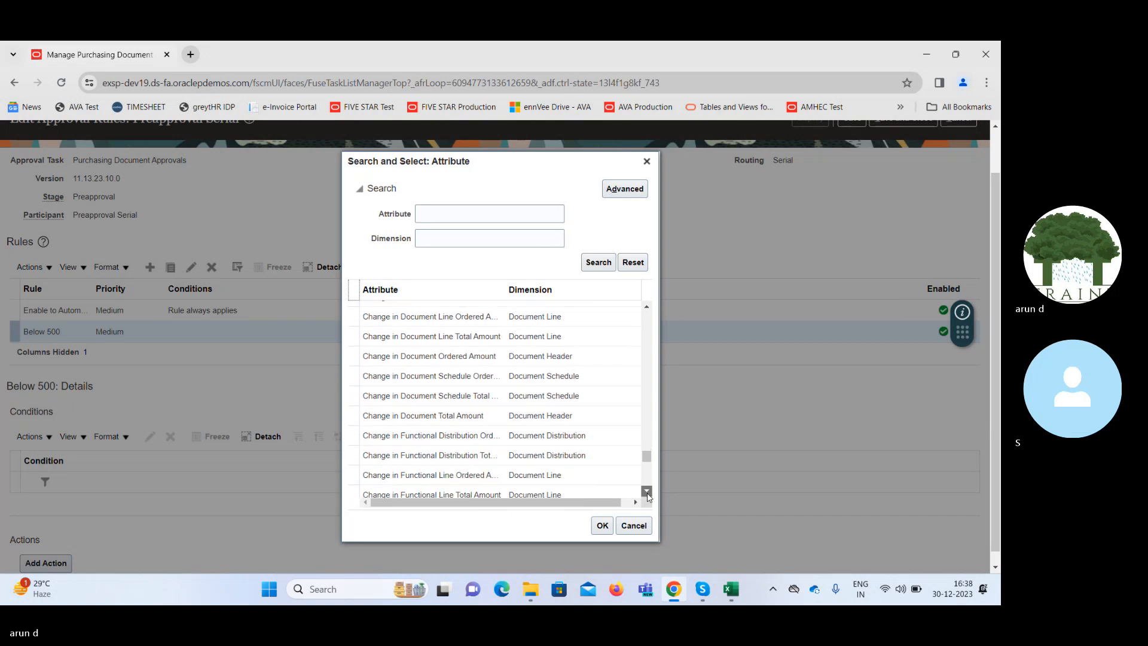
pyautogui.click(647, 492)
pyautogui.click(647, 493)
pyautogui.click(647, 493)
pyautogui.click(647, 493)
pyautogui.click(647, 493)
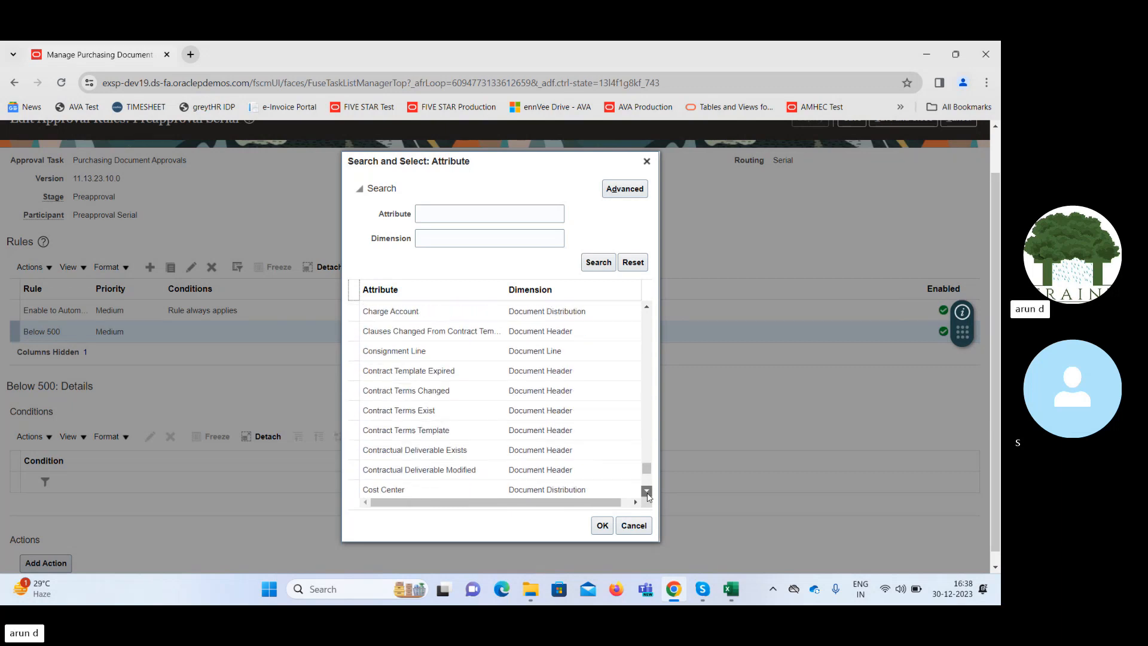
pyautogui.click(647, 493)
pyautogui.click(647, 493)
pyautogui.click(647, 493)
pyautogui.click(647, 493)
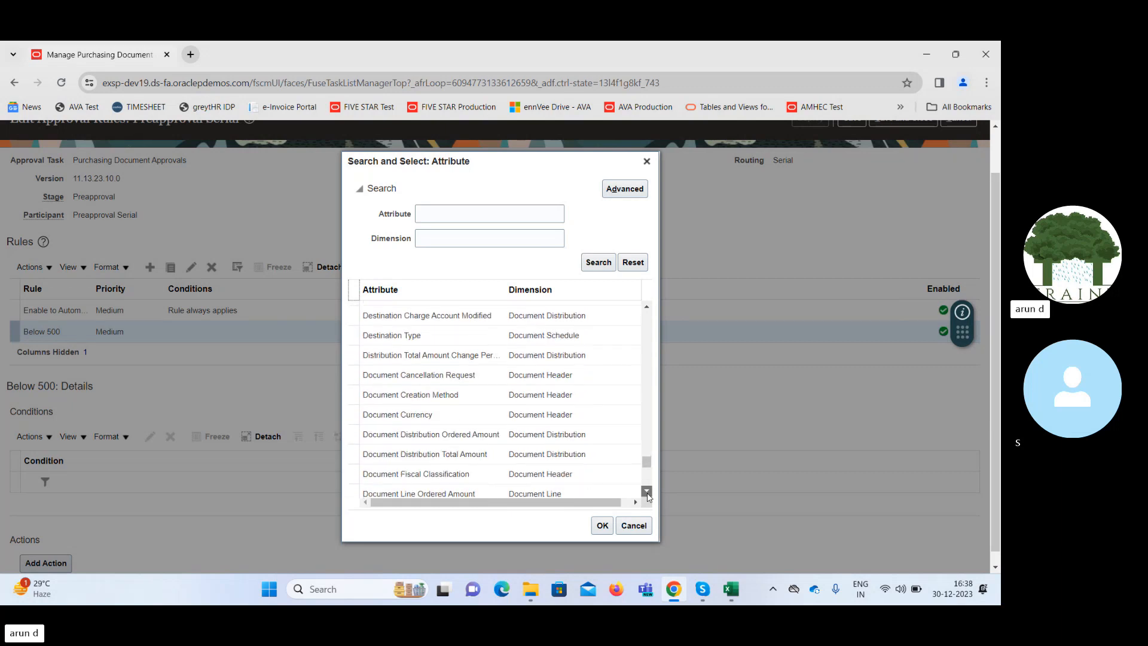
pyautogui.click(647, 493)
pyautogui.click(647, 492)
pyautogui.click(647, 492)
pyautogui.click(647, 492)
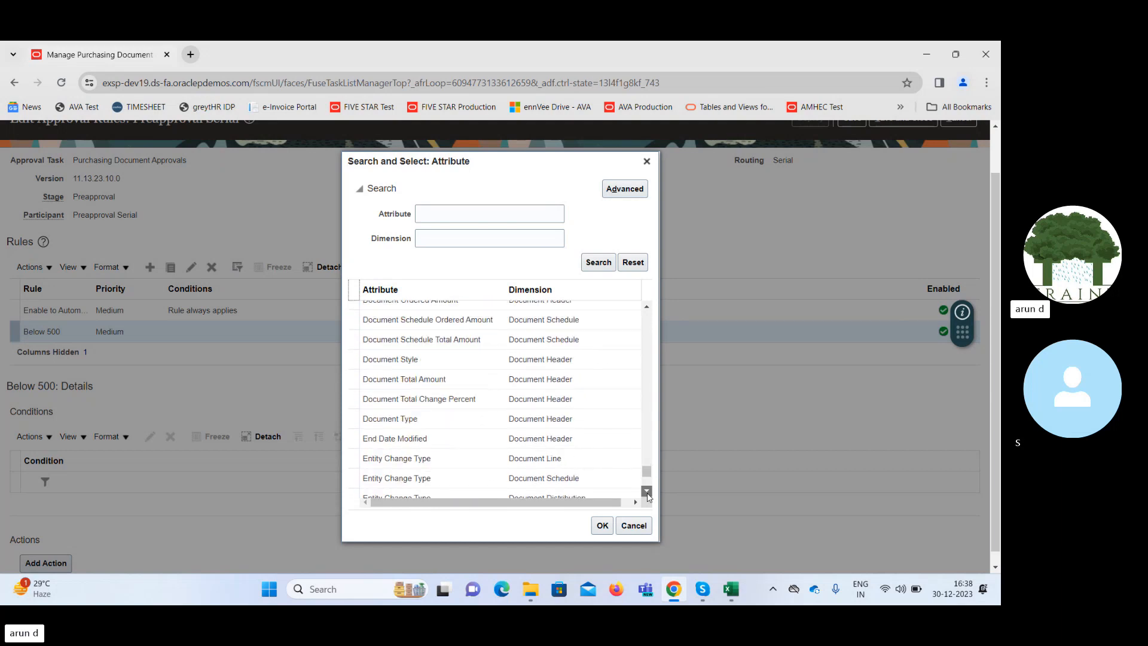
pyautogui.click(647, 493)
pyautogui.click(647, 493)
pyautogui.click(647, 492)
pyautogui.click(647, 493)
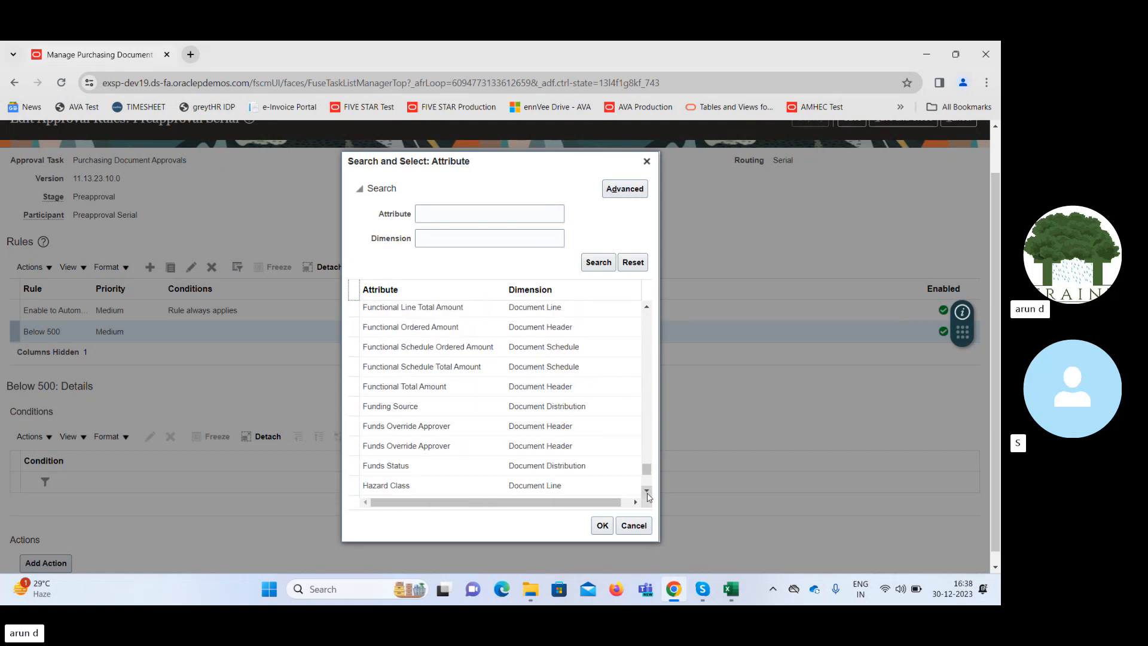
pyautogui.click(647, 493)
pyautogui.click(647, 493)
pyautogui.click(647, 493)
pyautogui.click(647, 493)
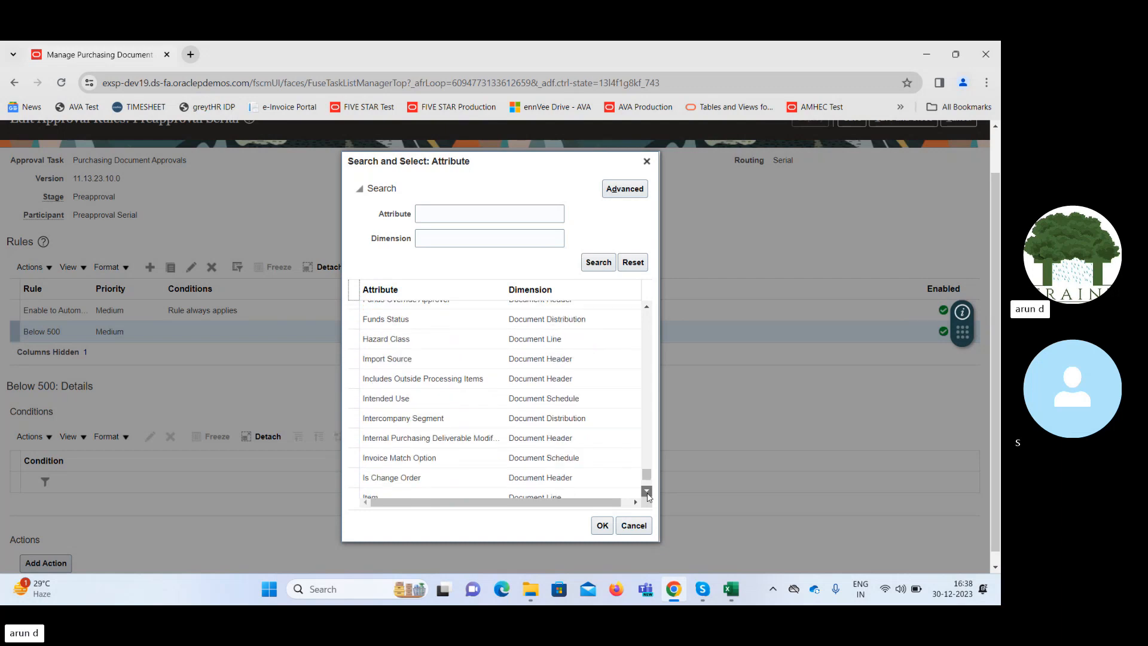
pyautogui.click(647, 493)
# Search the condition attributes for Bus and BU.
pyautogui.click(445, 215)
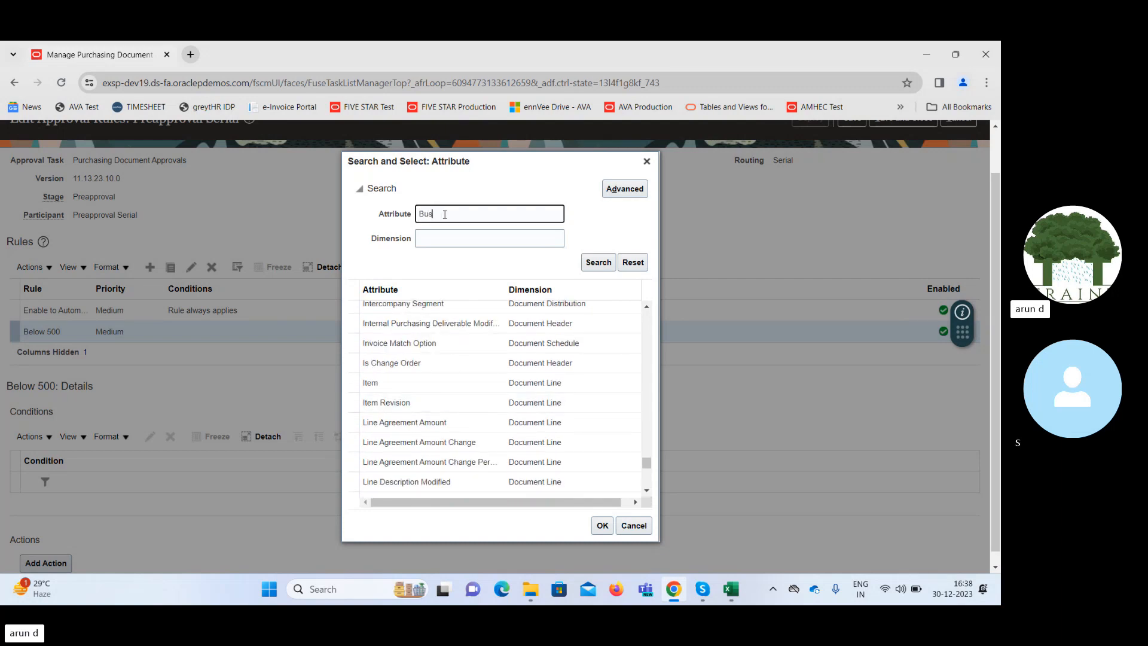
pyautogui.press('Return')
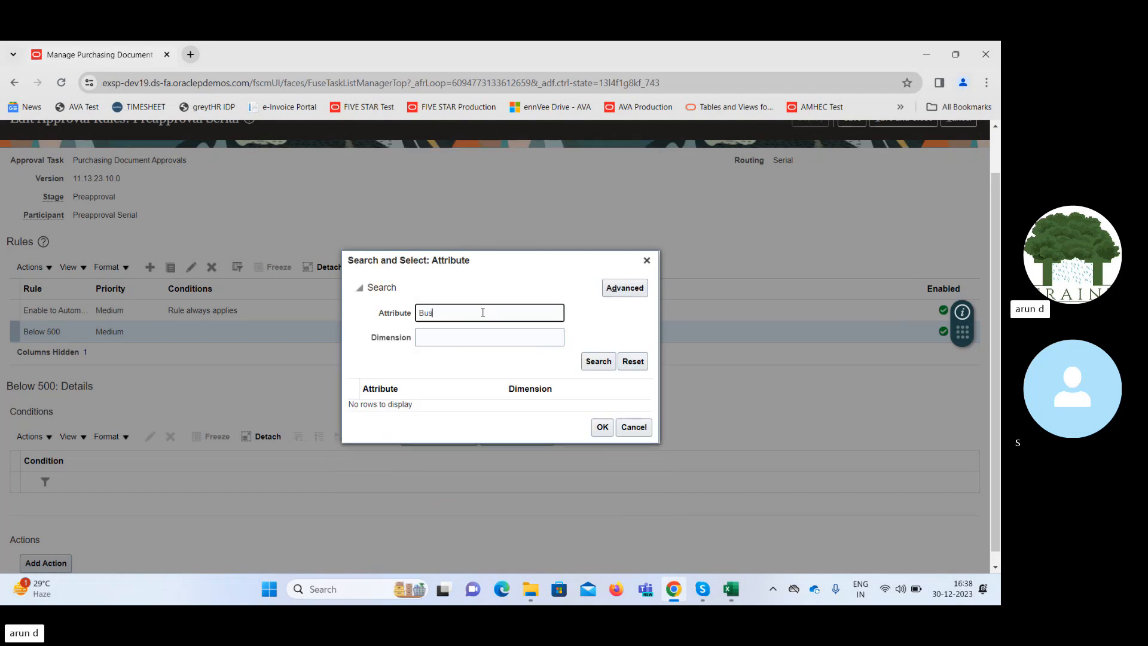
pyautogui.doubleClick(482, 313)
pyautogui.write('BU')
pyautogui.press('Return')
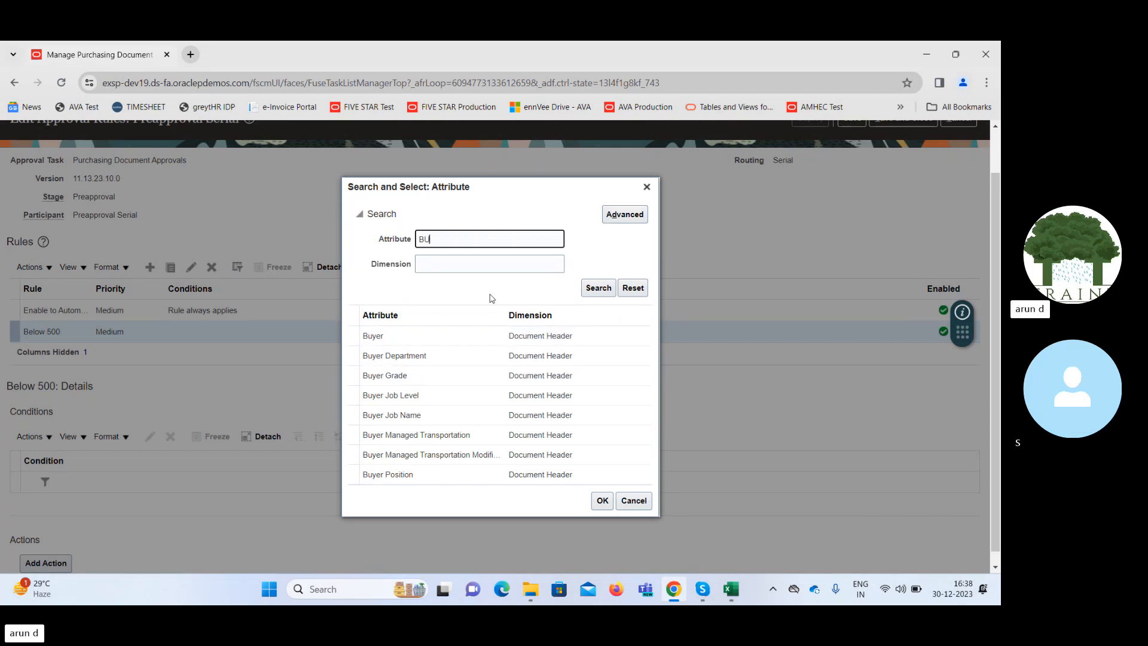
# Replace the attribute search term with Cros and run the search.
pyautogui.doubleClick(489, 238)
pyautogui.press('BackSpace')
pyautogui.write('Cros')
pyautogui.press('Return')
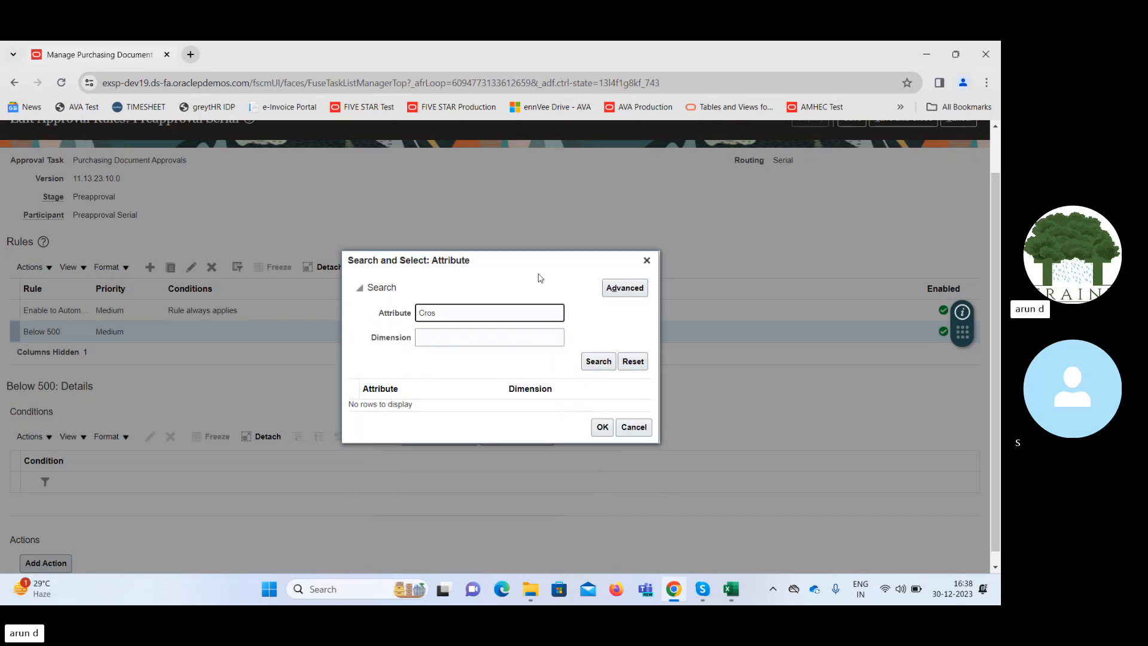
# Clear the Cros search term and list all condition attributes again.
pyautogui.doubleClick(497, 312)
pyautogui.press('BackSpace')
pyautogui.click(599, 361)
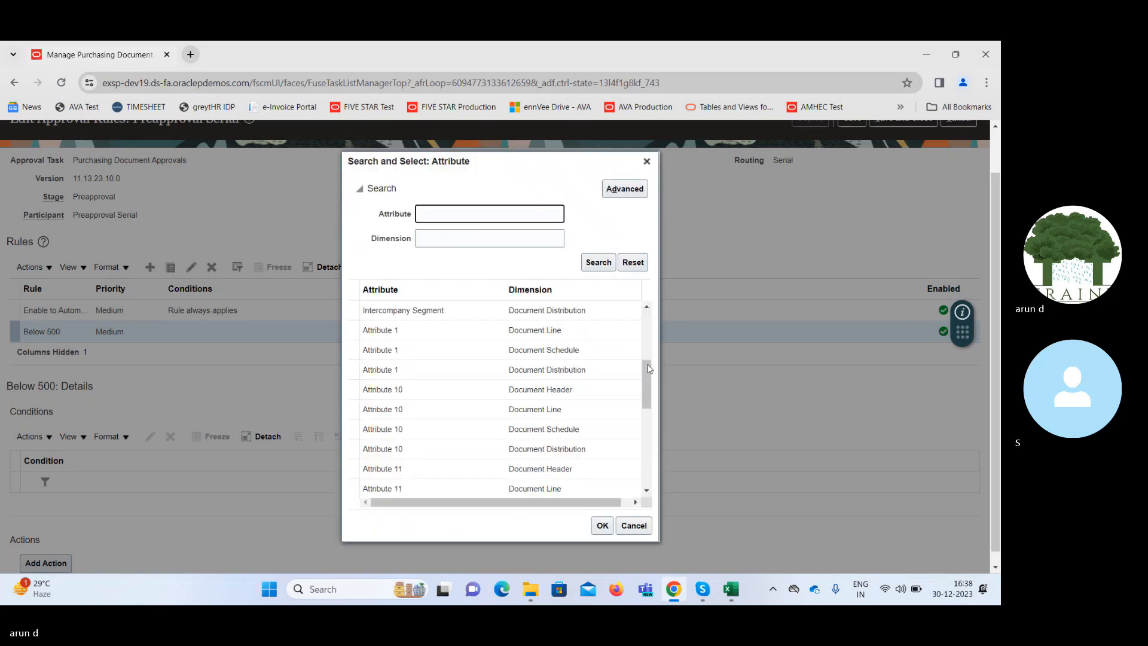
# Look through the full list of condition attributes and their dimensions for one that identifies the business unit.
pyautogui.moveTo(650, 379); pyautogui.dragTo(650, 329)
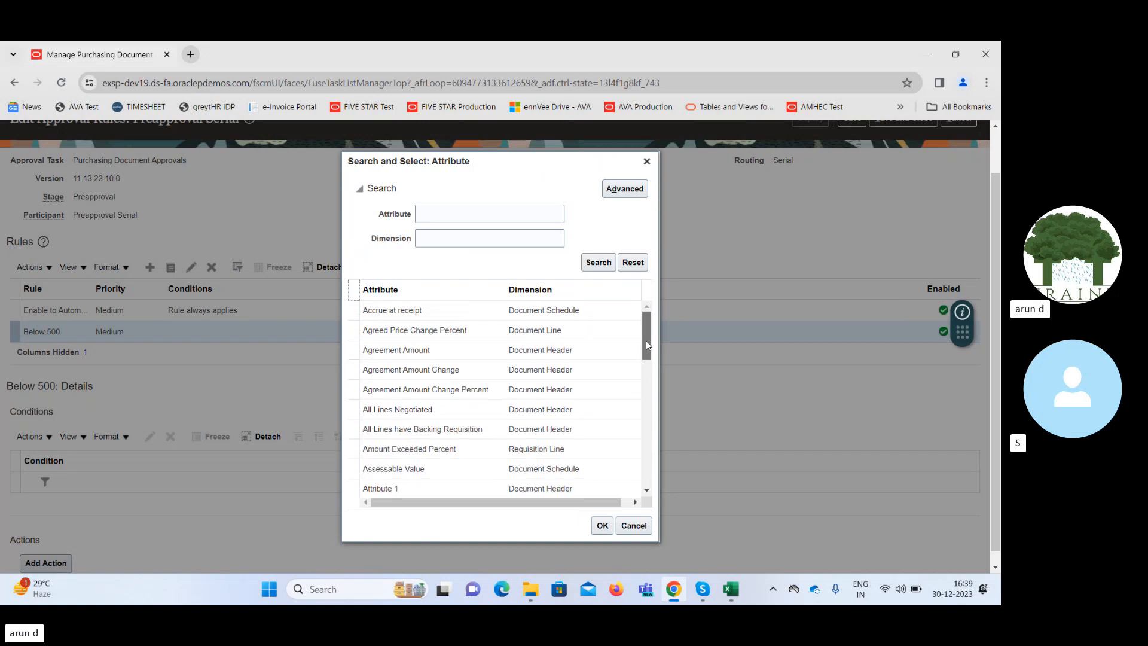
pyautogui.moveTo(644, 332); pyautogui.dragTo(650, 541)
pyautogui.moveTo(651, 428); pyautogui.dragTo(657, 507)
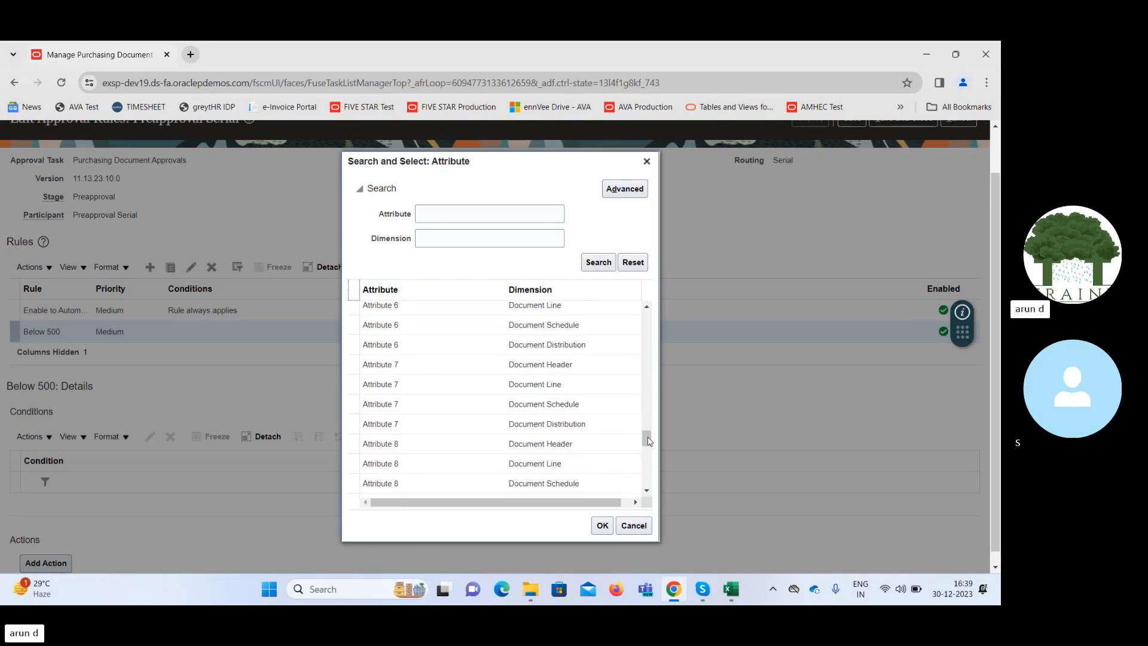
pyautogui.moveTo(649, 442); pyautogui.dragTo(651, 524)
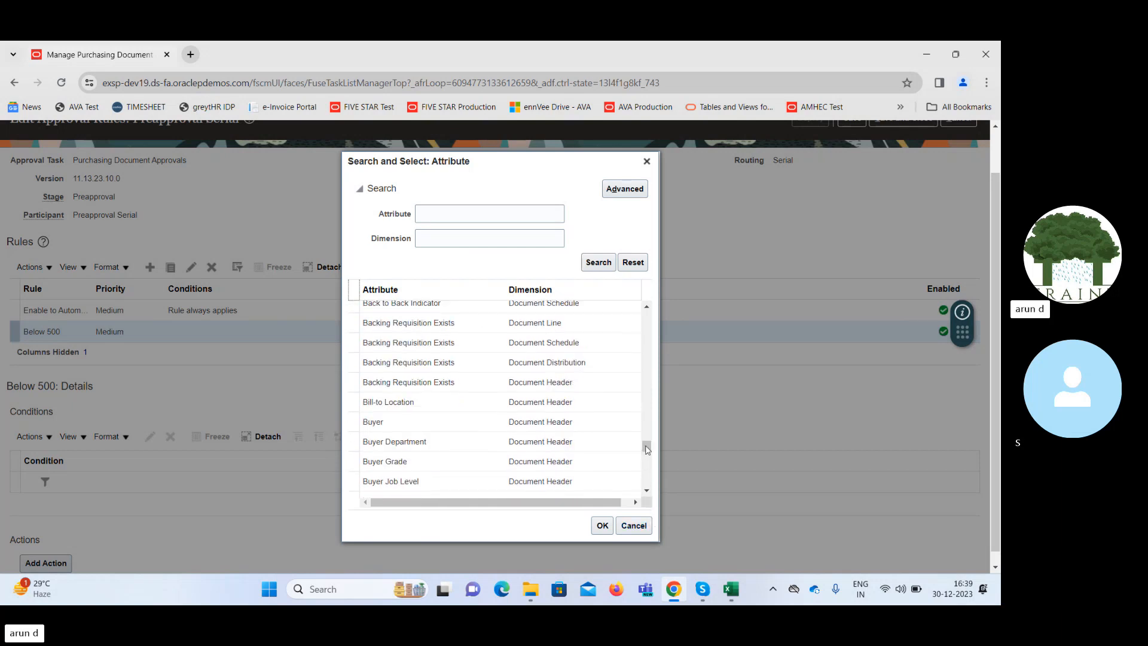
pyautogui.moveTo(647, 450); pyautogui.dragTo(656, 470)
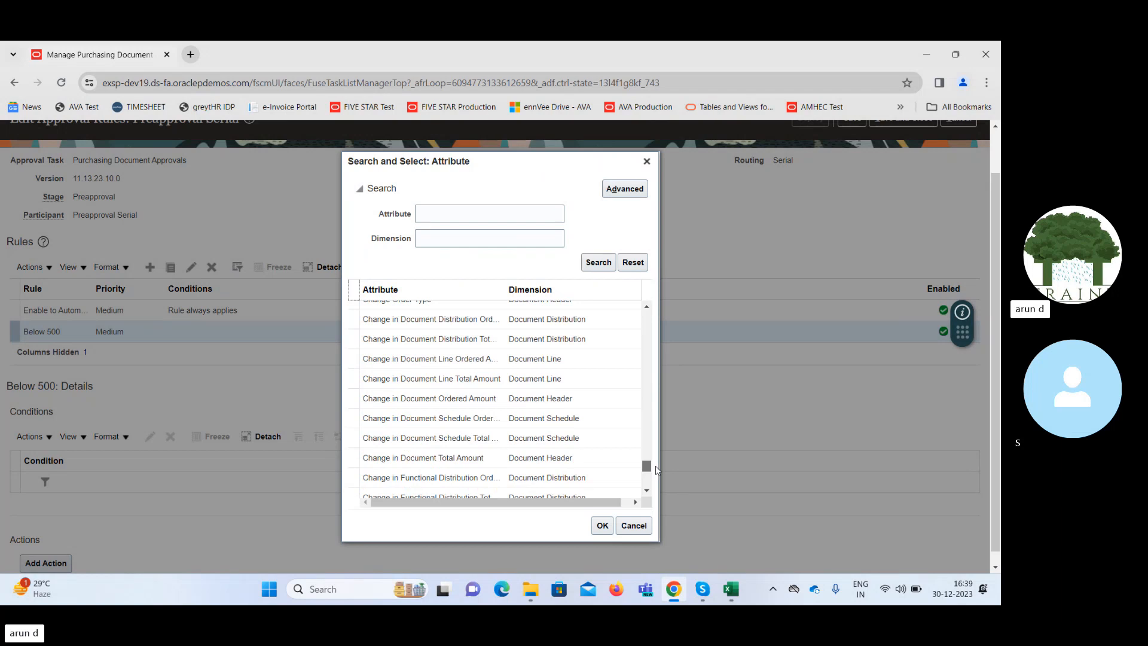
pyautogui.click(646, 492)
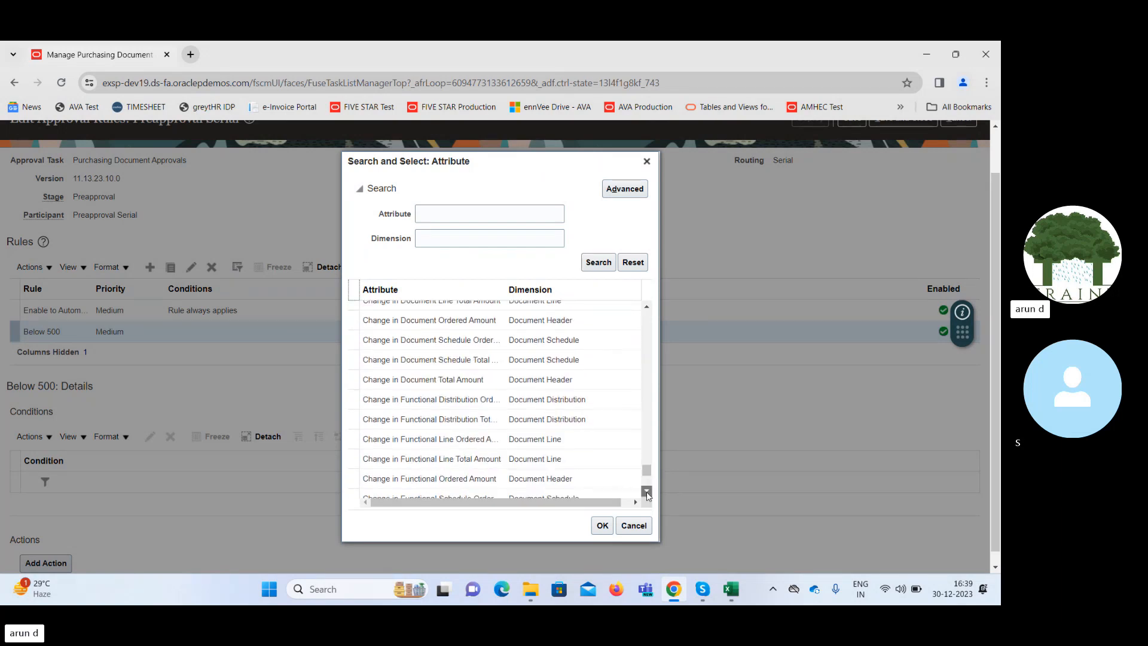
pyautogui.click(647, 492)
pyautogui.click(647, 491)
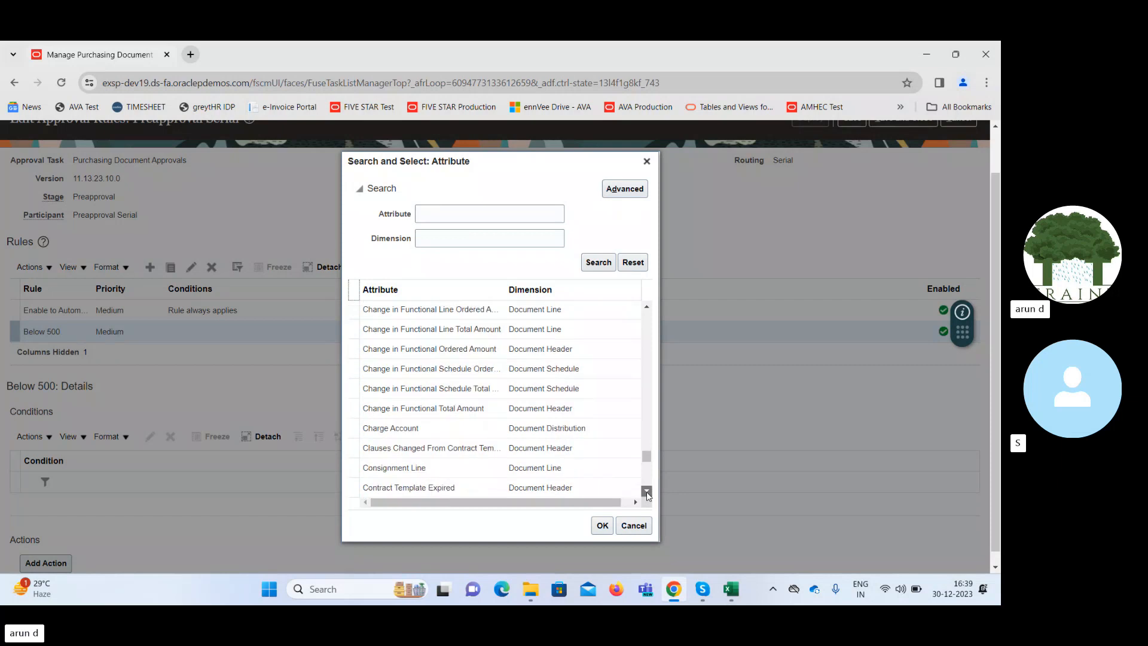
pyautogui.click(647, 491)
pyautogui.click(647, 491)
pyautogui.click(647, 491)
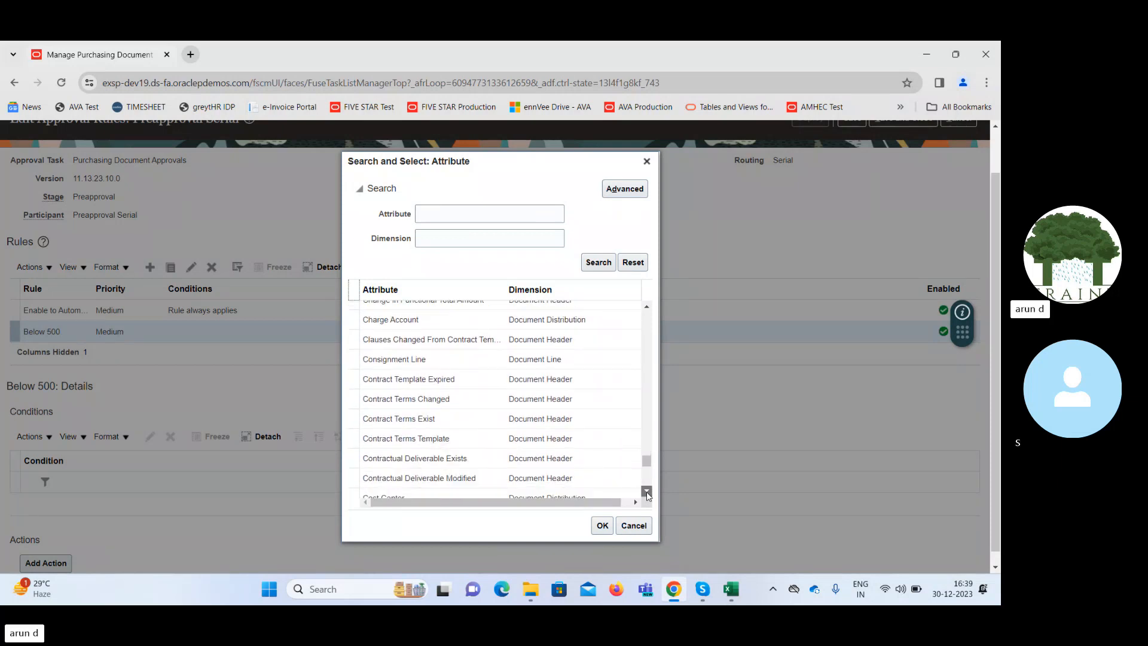
pyautogui.click(647, 491)
pyautogui.click(647, 491)
pyautogui.click(647, 491)
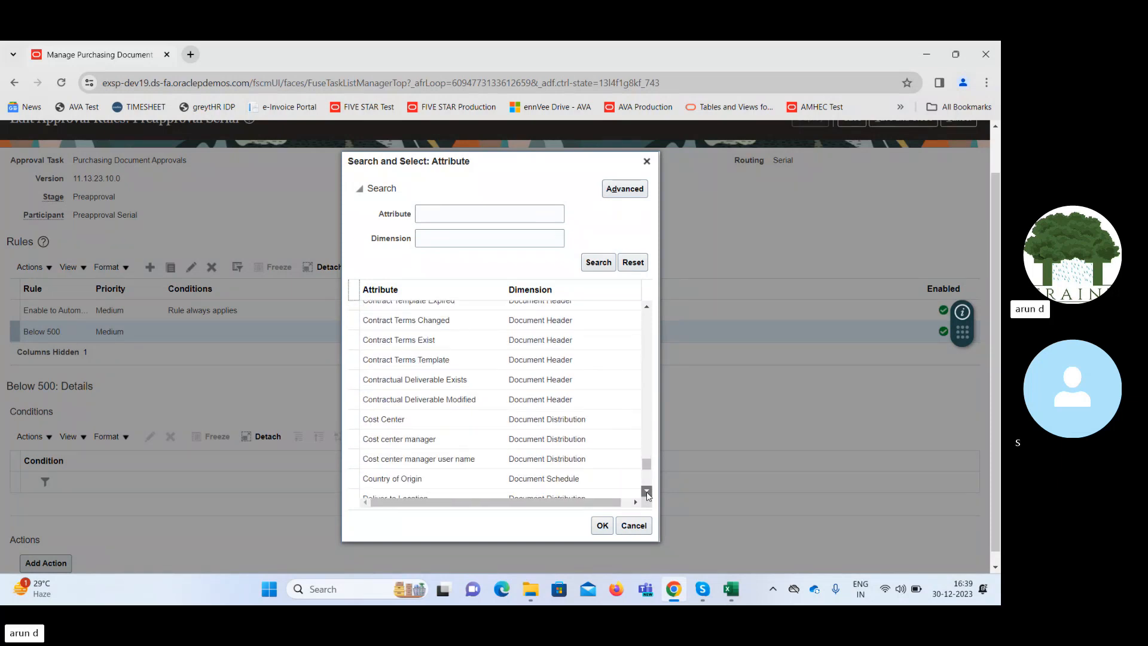
pyautogui.click(647, 492)
pyautogui.click(647, 491)
pyautogui.click(647, 491)
pyautogui.click(647, 492)
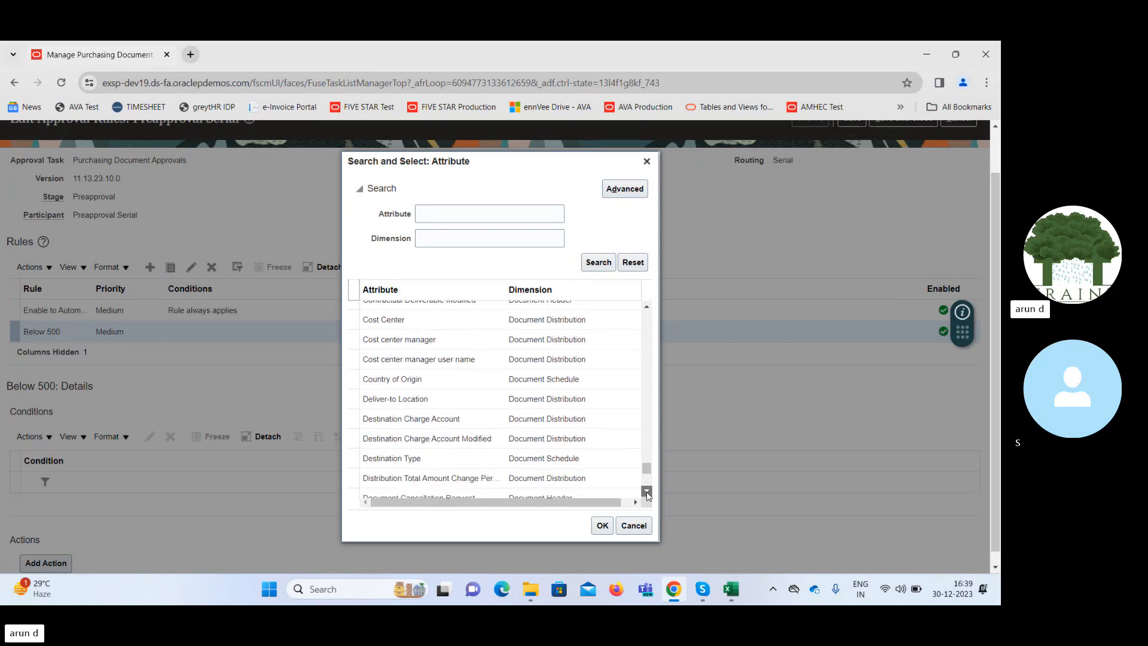
pyautogui.click(647, 492)
pyautogui.click(647, 492)
pyautogui.click(647, 491)
pyautogui.click(647, 492)
pyautogui.click(647, 491)
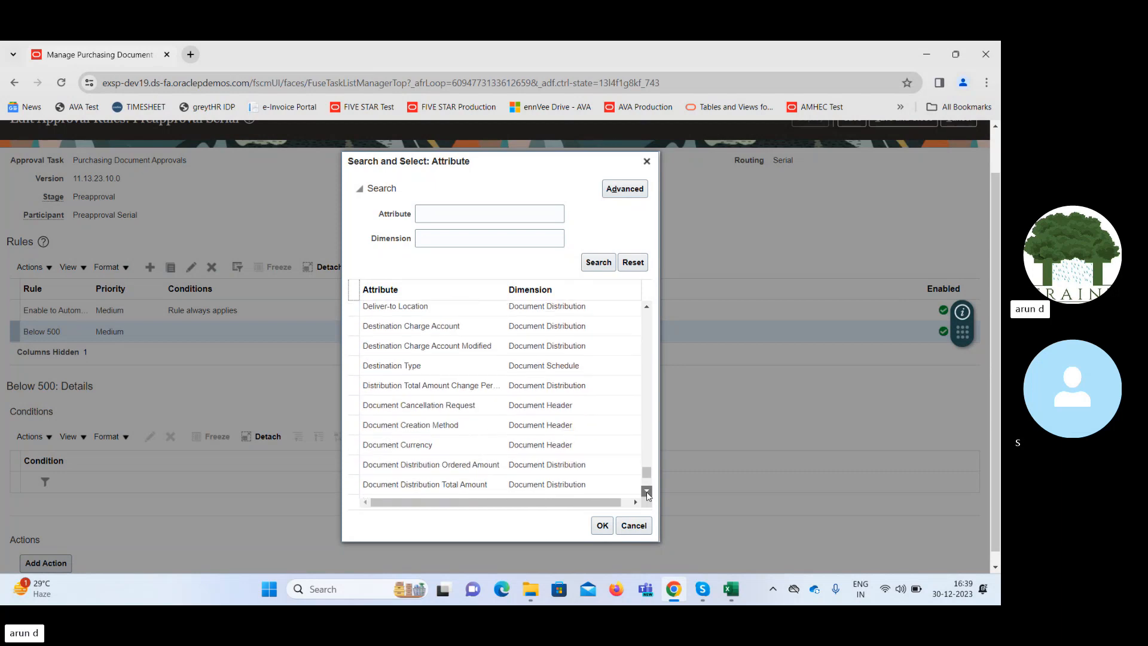
pyautogui.click(647, 492)
pyautogui.click(647, 491)
pyautogui.click(647, 491)
pyautogui.click(647, 491)
pyautogui.click(647, 492)
pyautogui.click(647, 491)
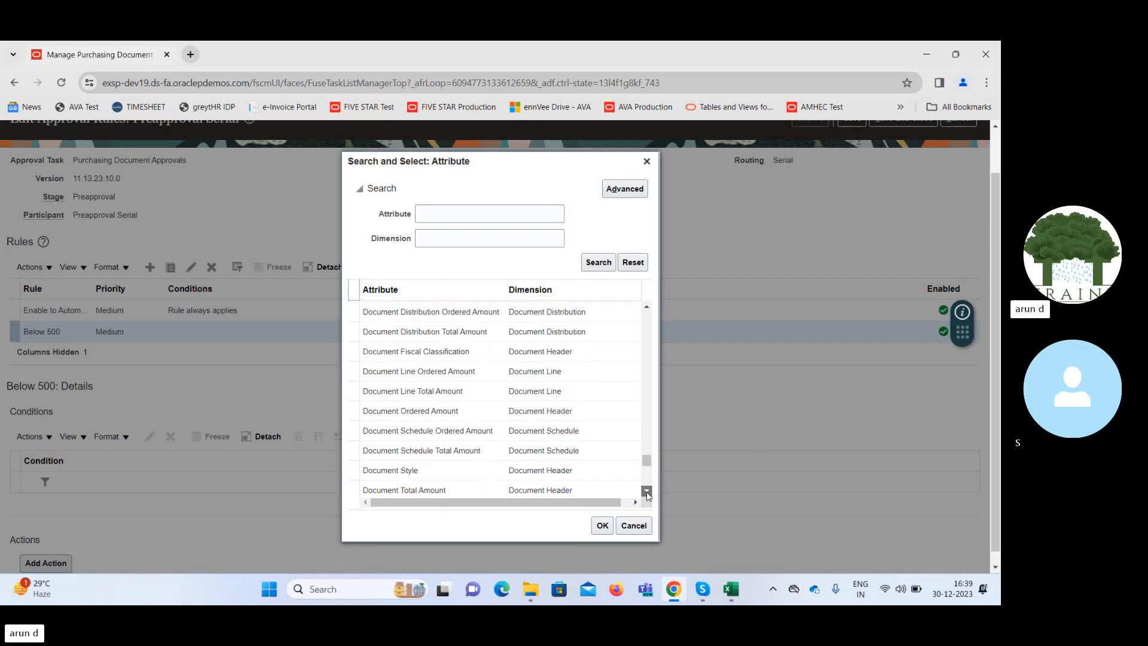
pyautogui.click(647, 491)
pyautogui.click(647, 491)
pyautogui.click(647, 492)
pyautogui.click(647, 492)
pyautogui.click(647, 491)
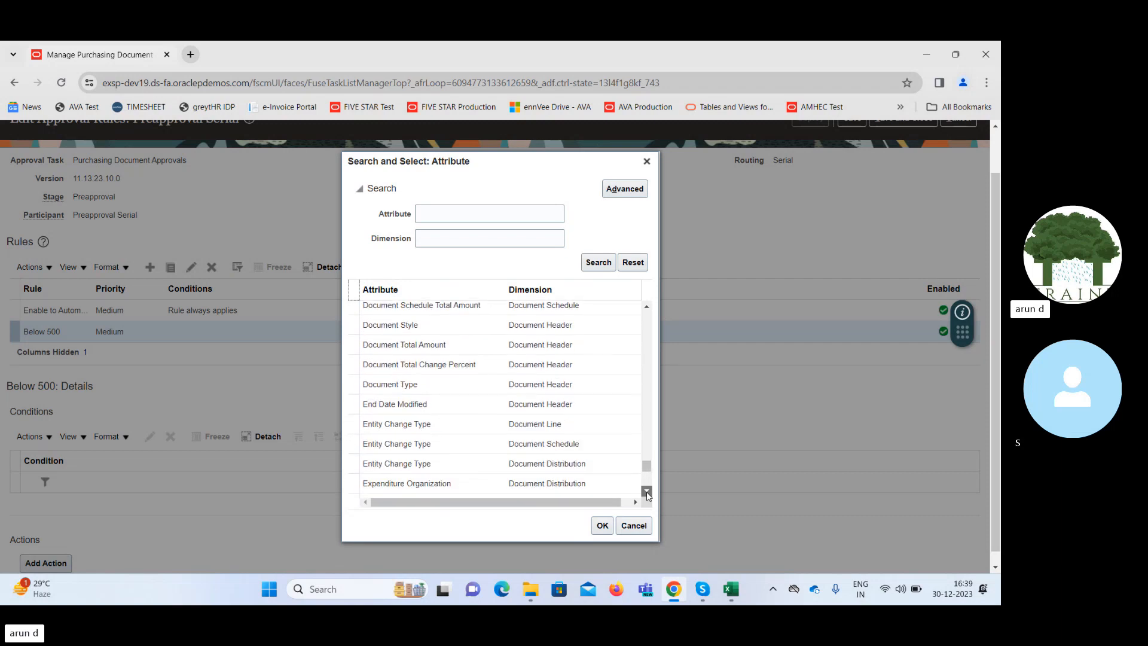
pyautogui.click(647, 492)
pyautogui.click(647, 492)
pyautogui.click(647, 492)
pyautogui.click(647, 491)
pyautogui.click(647, 492)
pyautogui.click(646, 491)
pyautogui.click(647, 491)
pyautogui.click(647, 491)
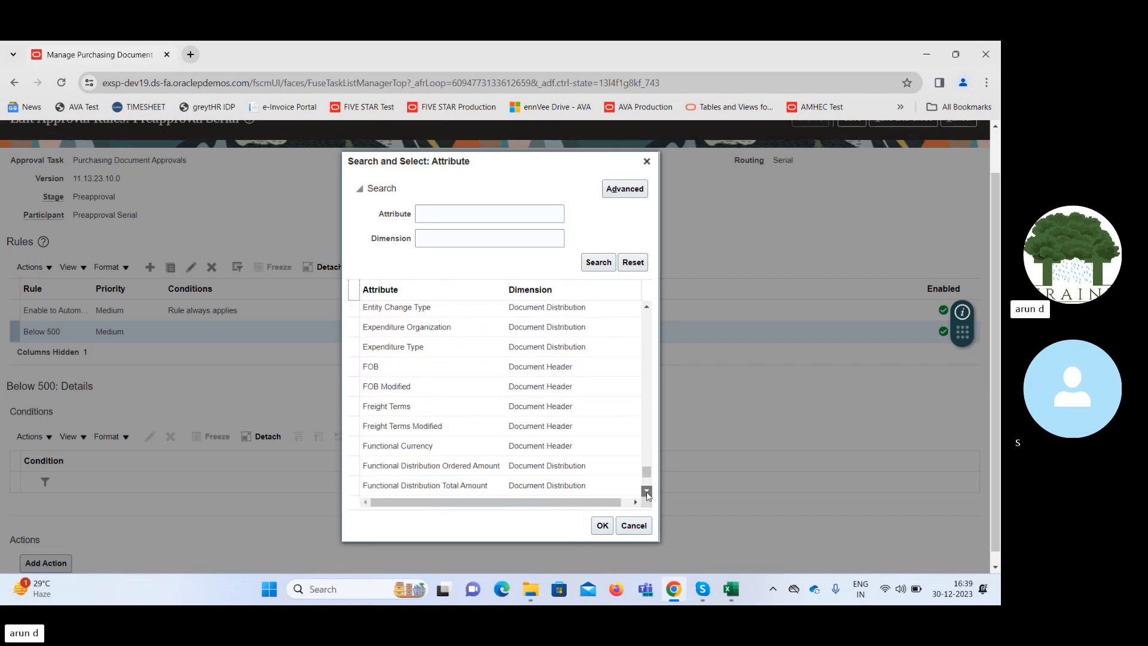
pyautogui.click(647, 491)
pyautogui.click(647, 491)
pyautogui.click(647, 491)
pyautogui.click(647, 491)
pyautogui.click(646, 491)
pyautogui.click(647, 491)
pyautogui.click(647, 492)
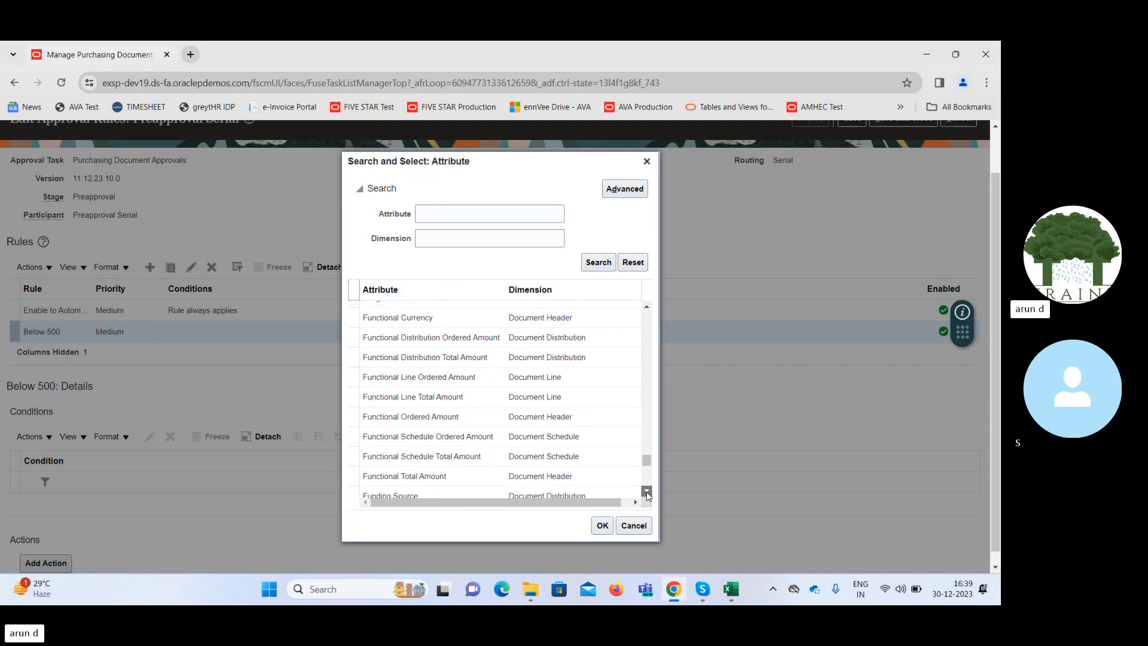
pyautogui.click(647, 492)
pyautogui.click(647, 491)
pyautogui.click(647, 491)
pyautogui.click(647, 491)
pyautogui.click(647, 491)
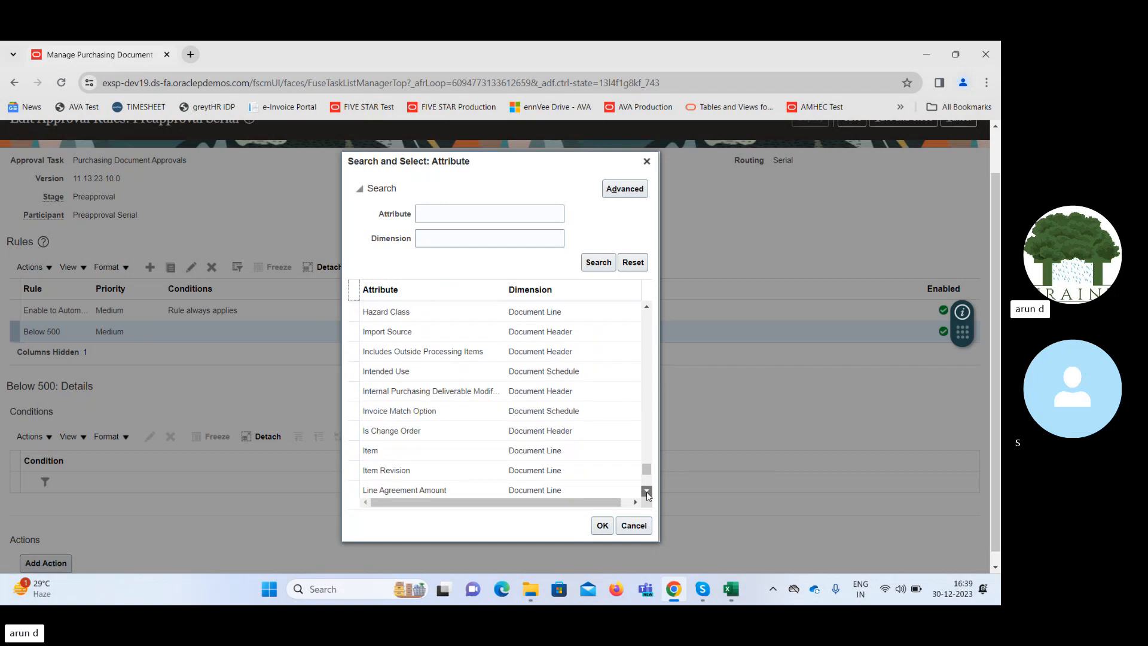
pyautogui.click(647, 492)
pyautogui.click(647, 492)
pyautogui.click(647, 492)
pyautogui.click(647, 491)
pyautogui.click(647, 492)
pyautogui.click(647, 491)
pyautogui.click(647, 492)
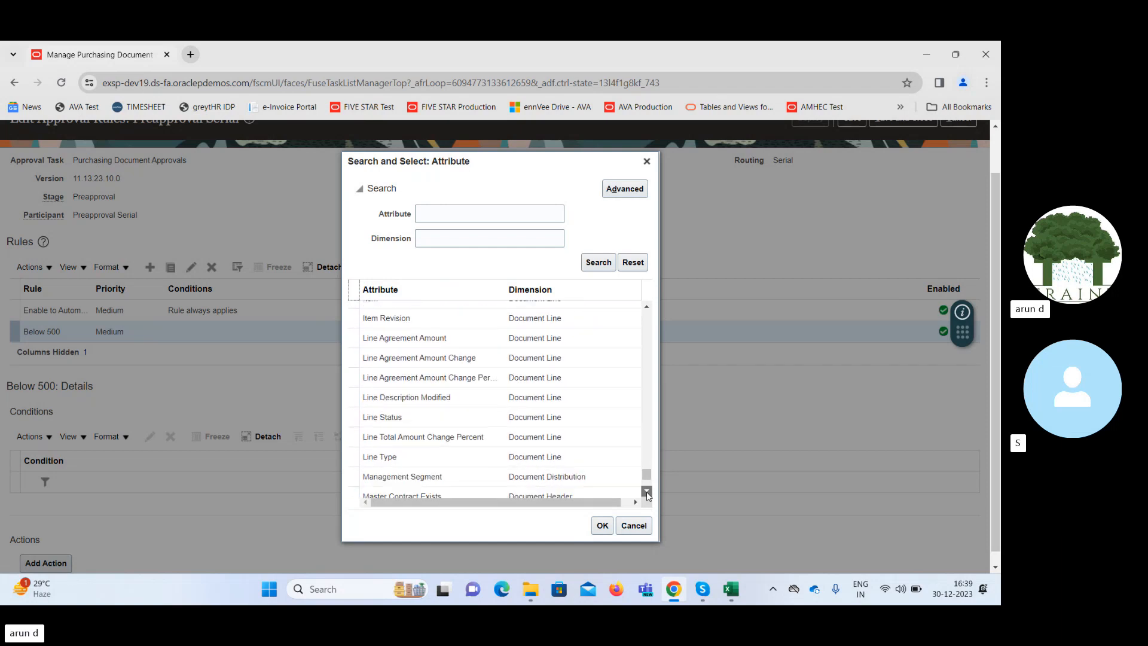
pyautogui.click(647, 492)
pyautogui.click(647, 491)
pyautogui.click(647, 491)
pyautogui.click(647, 491)
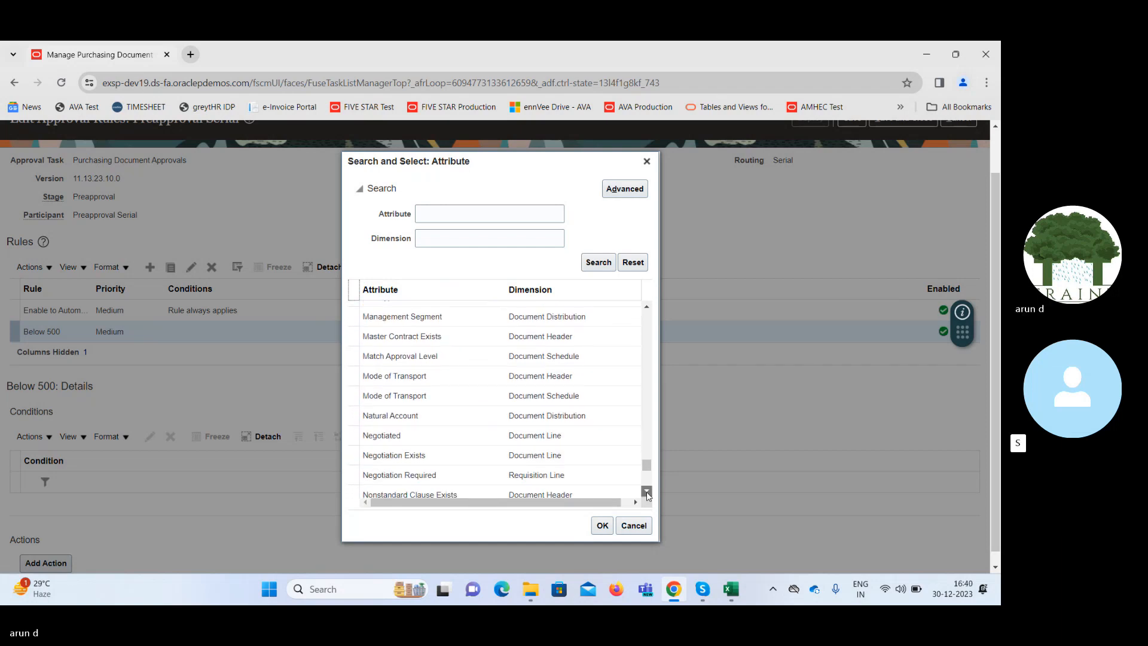
pyautogui.click(647, 492)
pyautogui.click(647, 491)
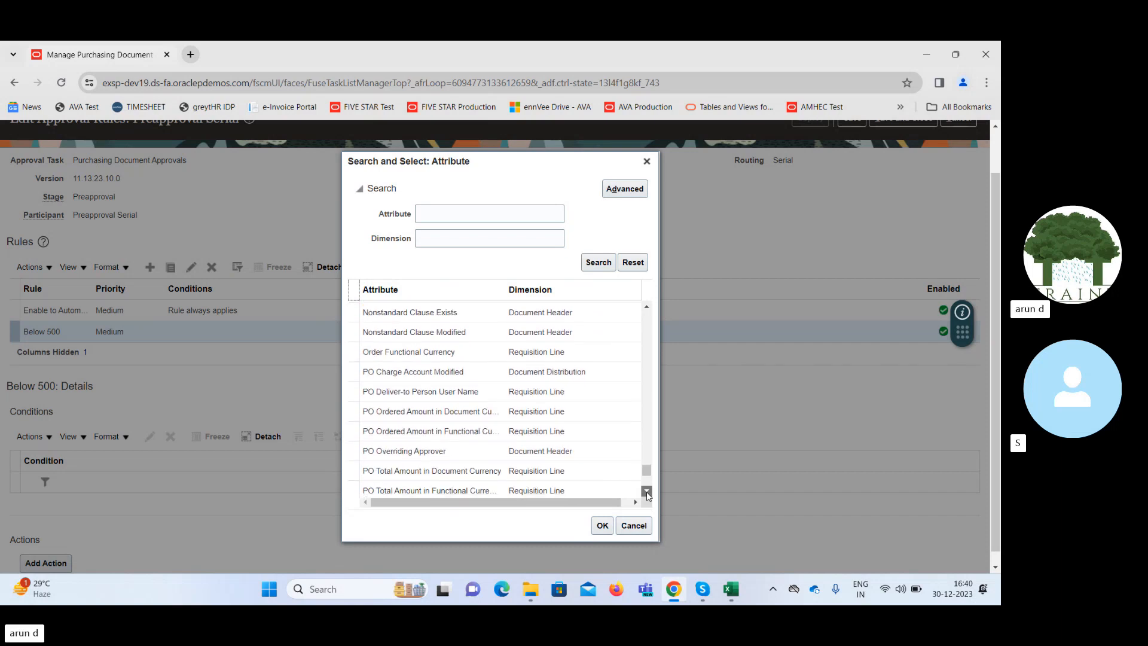
pyautogui.click(647, 491)
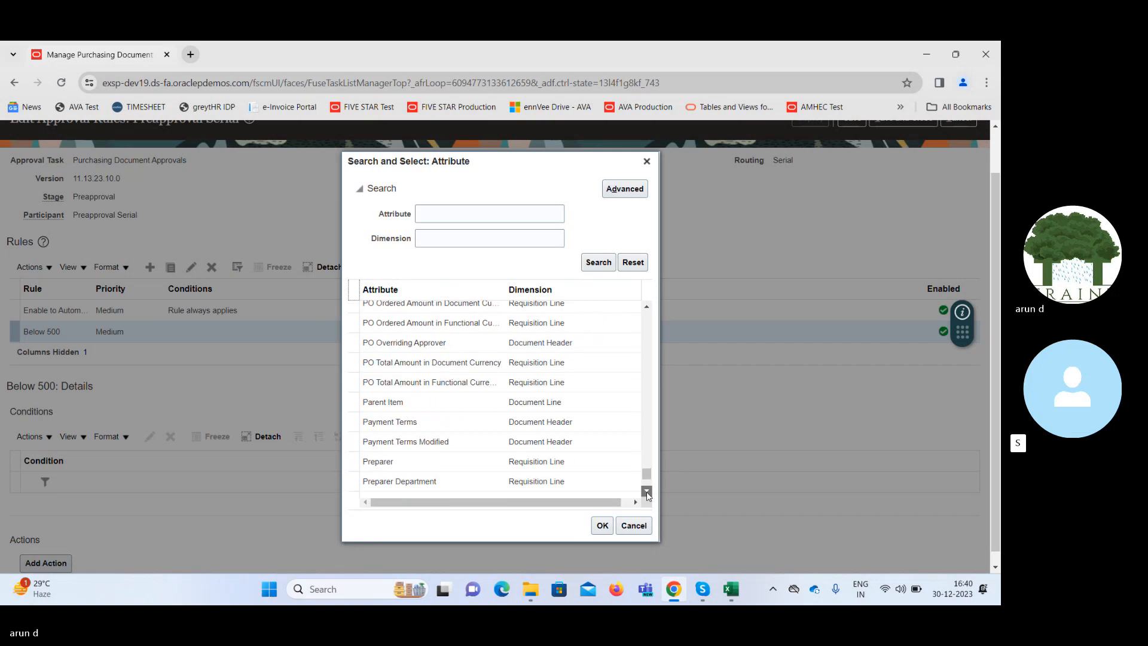
pyautogui.click(647, 493)
pyautogui.click(647, 493)
pyautogui.click(647, 492)
pyautogui.click(647, 493)
pyautogui.click(647, 492)
pyautogui.click(647, 492)
pyautogui.click(647, 493)
pyautogui.click(647, 493)
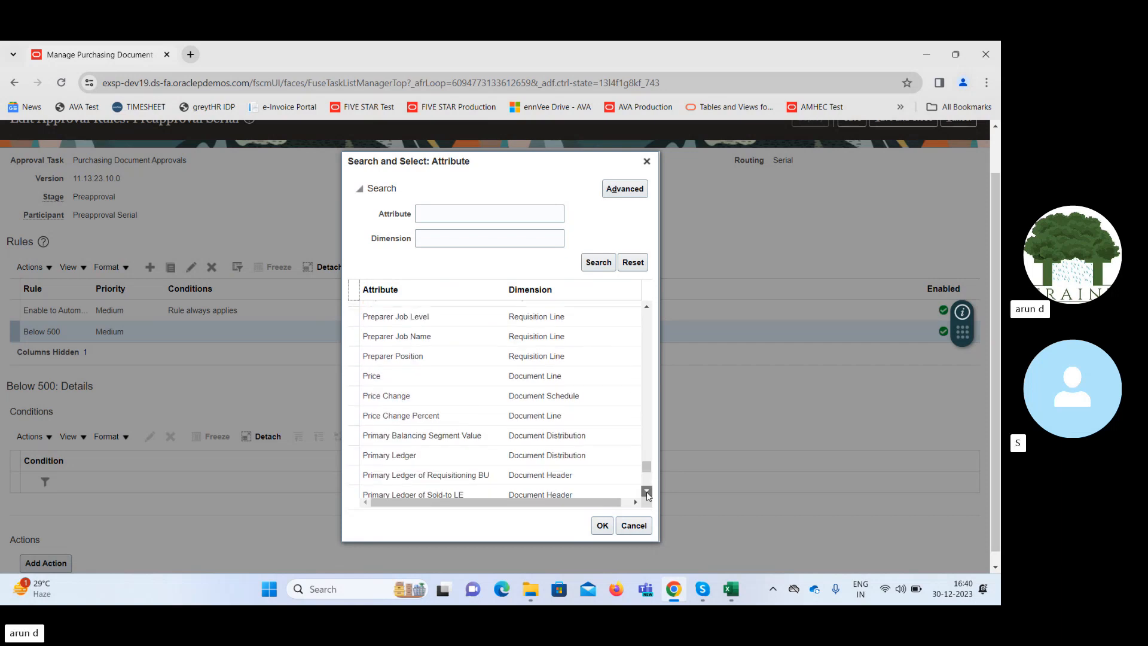
pyautogui.click(647, 493)
pyautogui.click(646, 493)
pyautogui.click(647, 493)
pyautogui.click(647, 493)
pyautogui.click(647, 492)
pyautogui.click(647, 493)
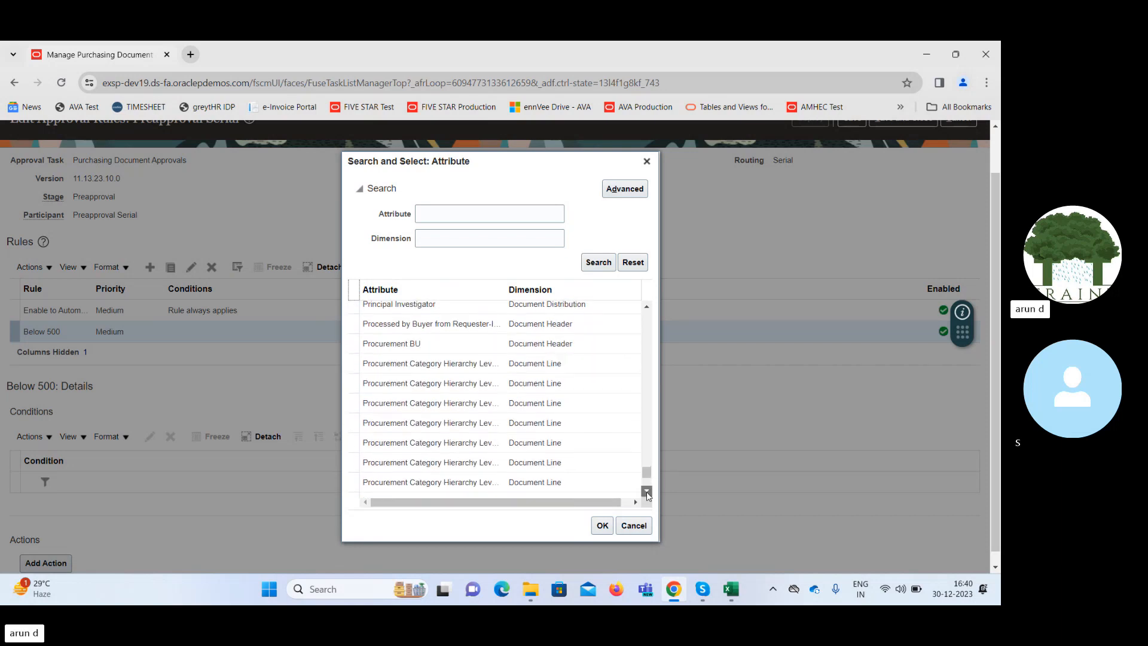
pyautogui.click(647, 493)
pyautogui.click(647, 492)
pyautogui.click(647, 493)
pyautogui.click(647, 492)
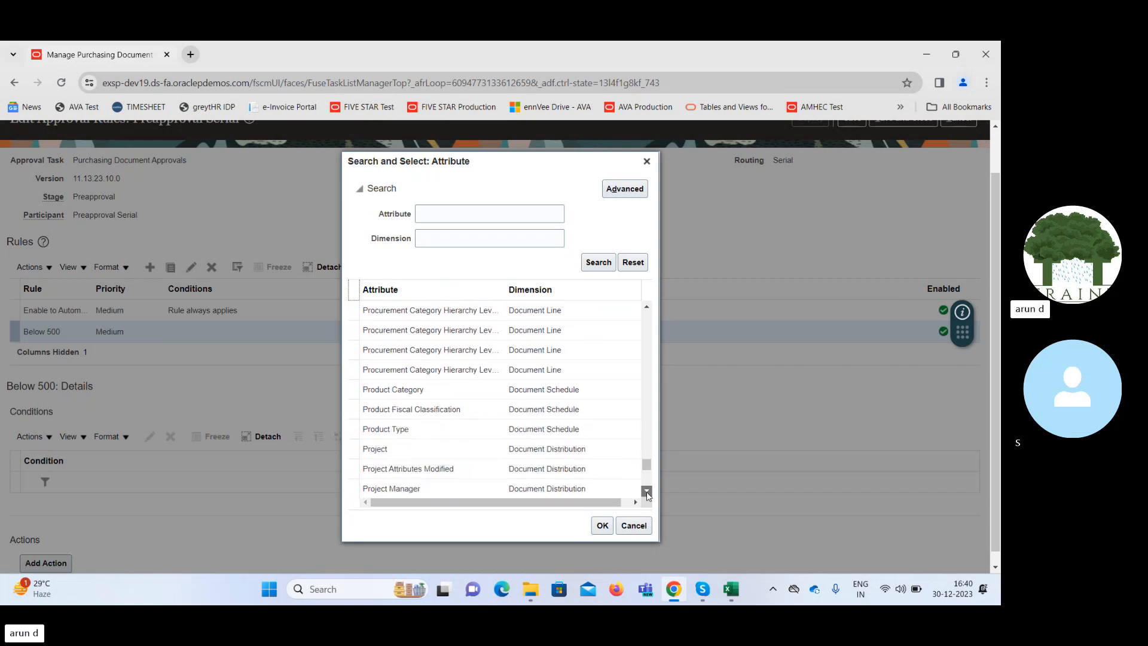
pyautogui.click(646, 492)
pyautogui.click(647, 493)
pyautogui.click(647, 493)
pyautogui.click(647, 493)
pyautogui.click(647, 493)
pyautogui.click(647, 493)
pyautogui.click(647, 493)
pyautogui.click(647, 493)
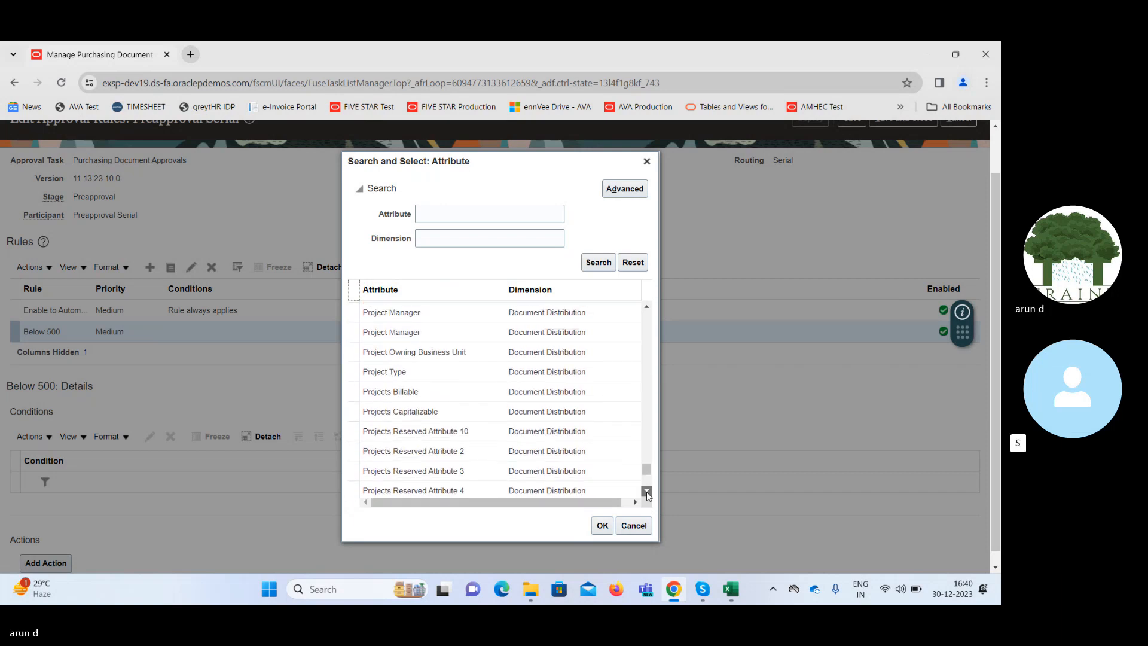
pyautogui.click(646, 493)
pyautogui.click(647, 492)
pyautogui.click(647, 492)
pyautogui.click(647, 492)
pyautogui.click(647, 493)
pyautogui.click(647, 492)
pyautogui.click(647, 492)
pyautogui.click(647, 493)
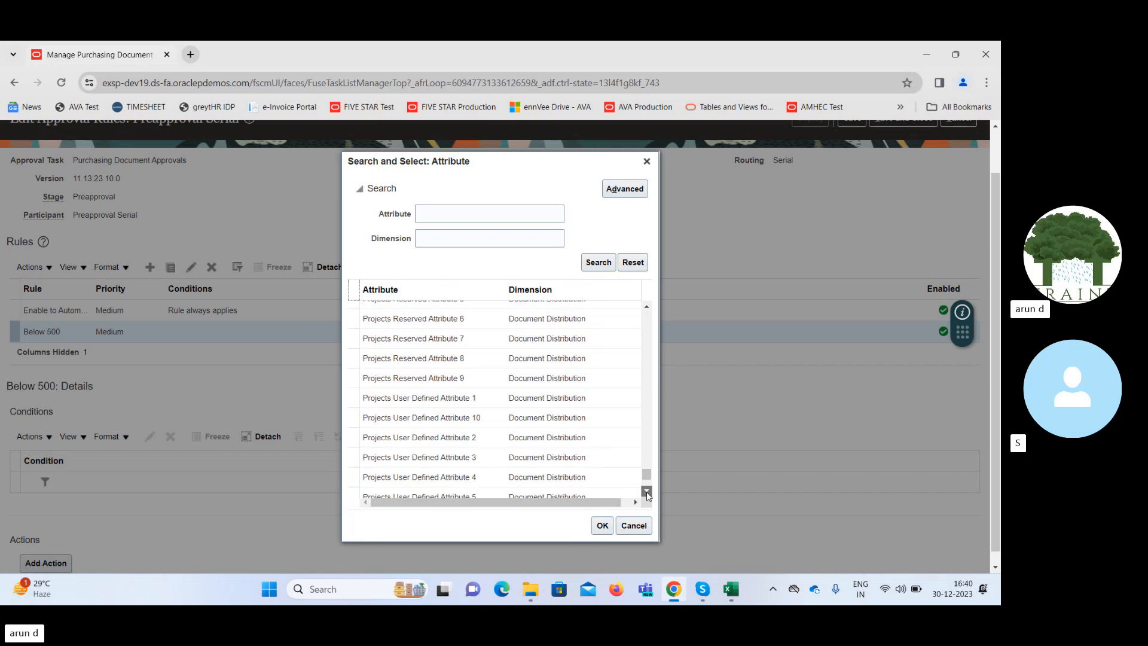
pyautogui.click(647, 493)
pyautogui.click(647, 492)
pyautogui.click(647, 492)
pyautogui.click(647, 492)
pyautogui.click(647, 491)
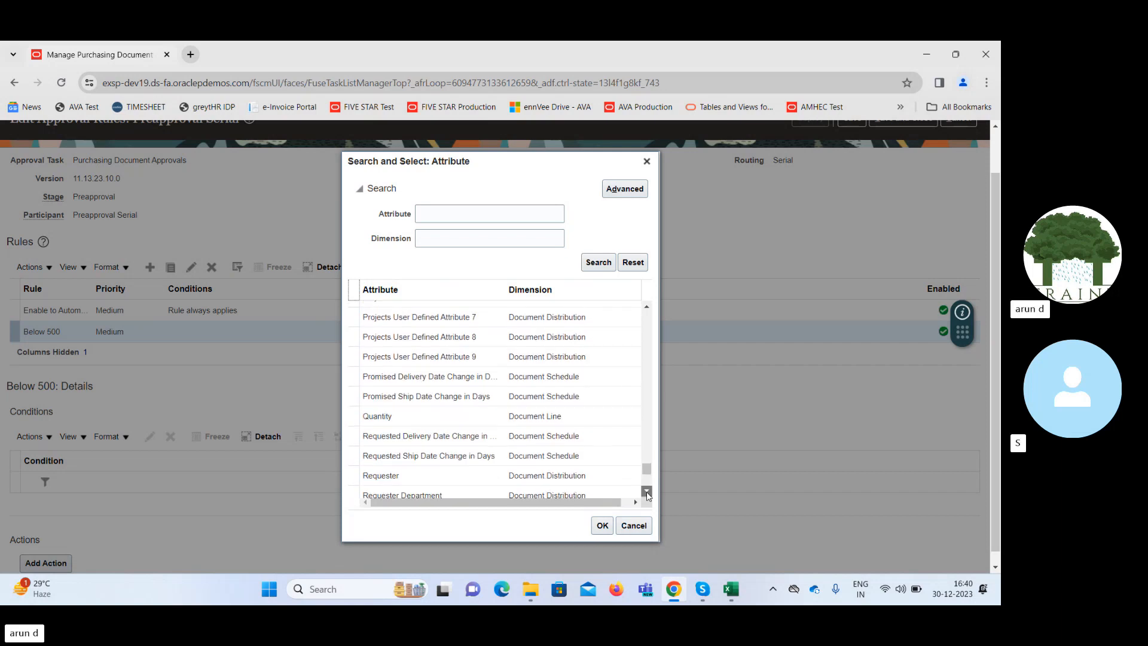
pyautogui.click(647, 491)
pyautogui.click(647, 492)
pyautogui.click(647, 491)
pyautogui.click(647, 491)
pyautogui.click(647, 492)
pyautogui.click(647, 491)
pyautogui.click(647, 492)
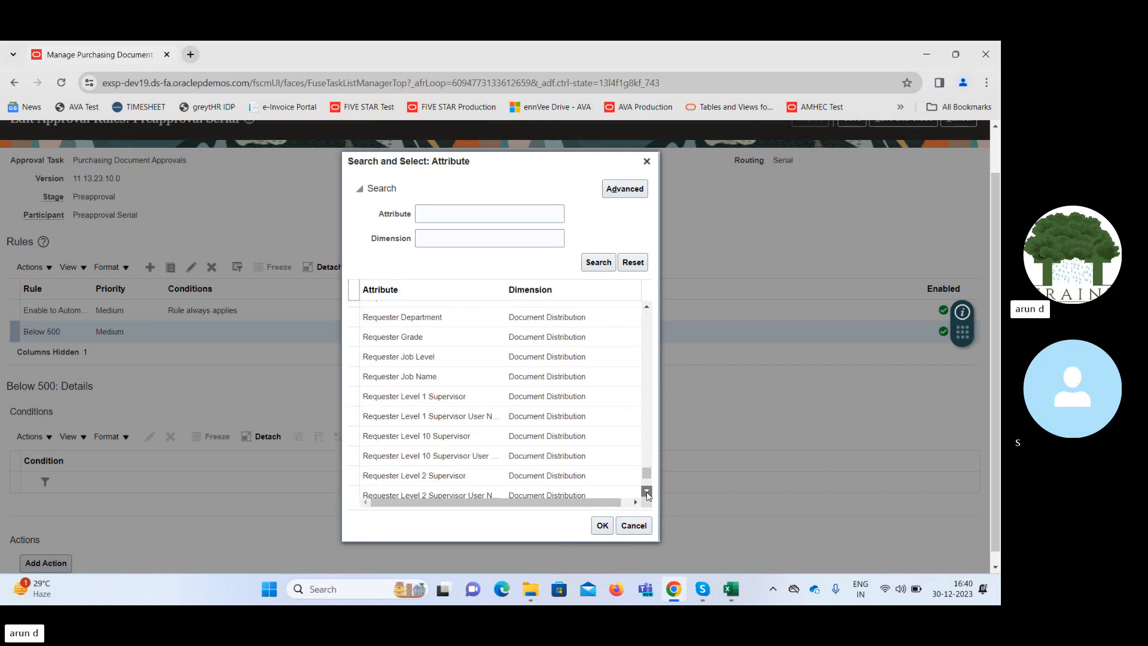
pyautogui.click(647, 491)
pyautogui.click(647, 491)
pyautogui.click(647, 491)
pyautogui.click(646, 492)
pyautogui.click(646, 492)
pyautogui.click(647, 492)
pyautogui.click(647, 492)
pyautogui.click(647, 492)
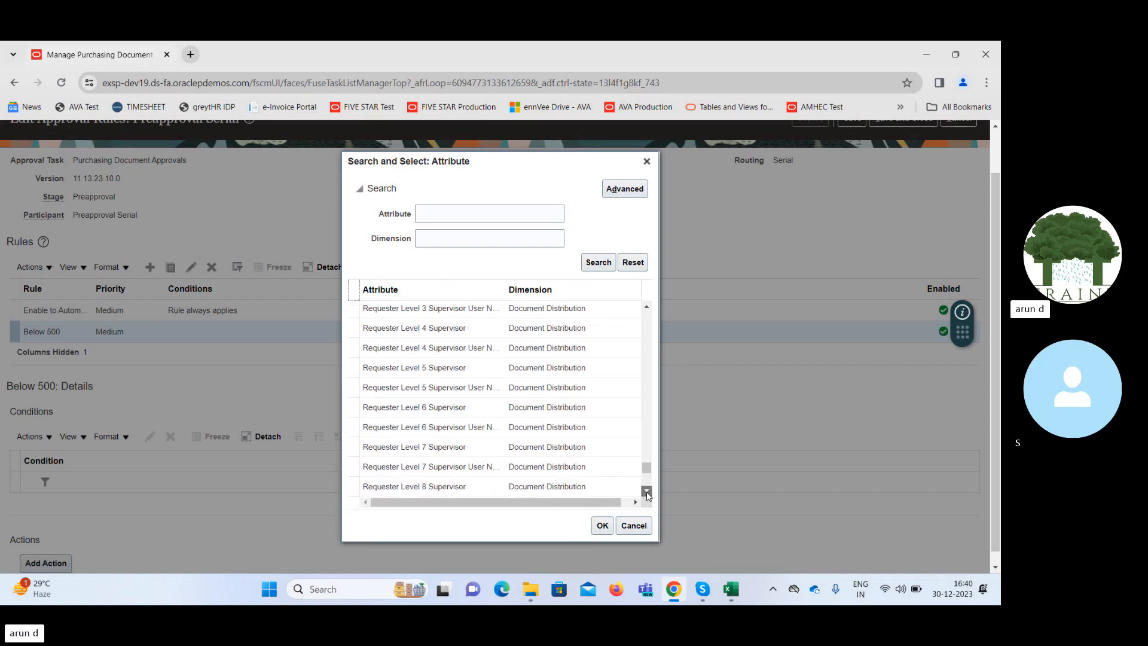
pyautogui.click(647, 491)
pyautogui.click(647, 491)
pyautogui.click(646, 491)
pyautogui.click(646, 491)
pyautogui.click(647, 492)
pyautogui.click(647, 491)
pyautogui.click(647, 492)
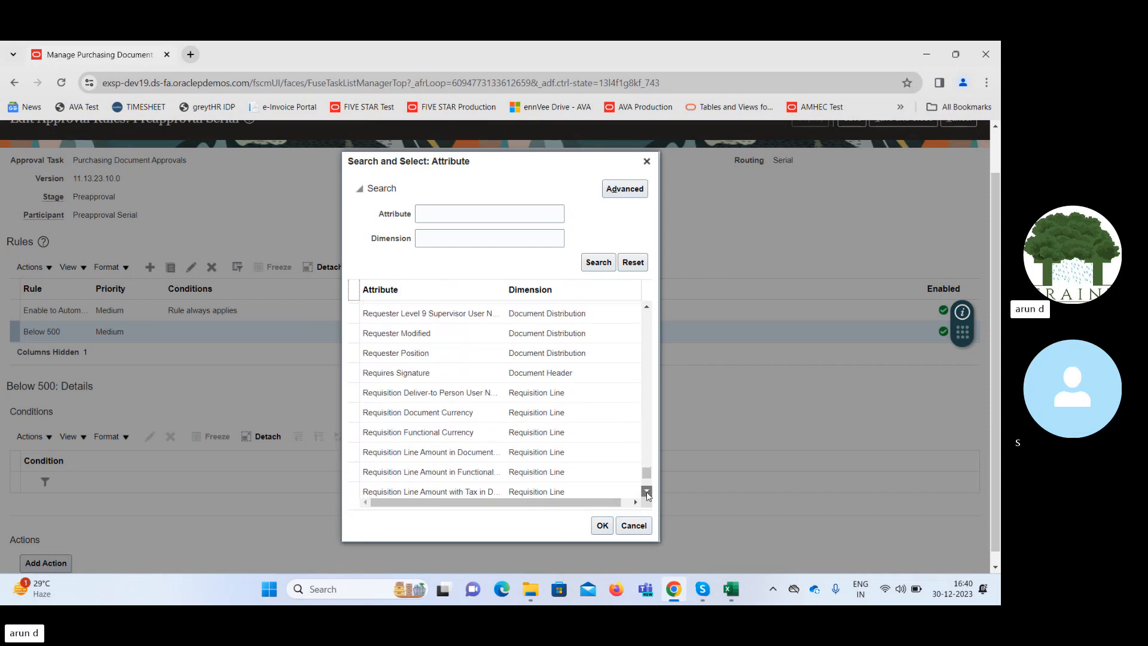
pyautogui.click(647, 492)
pyautogui.click(647, 491)
pyautogui.click(647, 492)
pyautogui.click(647, 491)
pyautogui.click(646, 491)
pyautogui.click(647, 492)
pyautogui.click(647, 491)
pyautogui.click(647, 492)
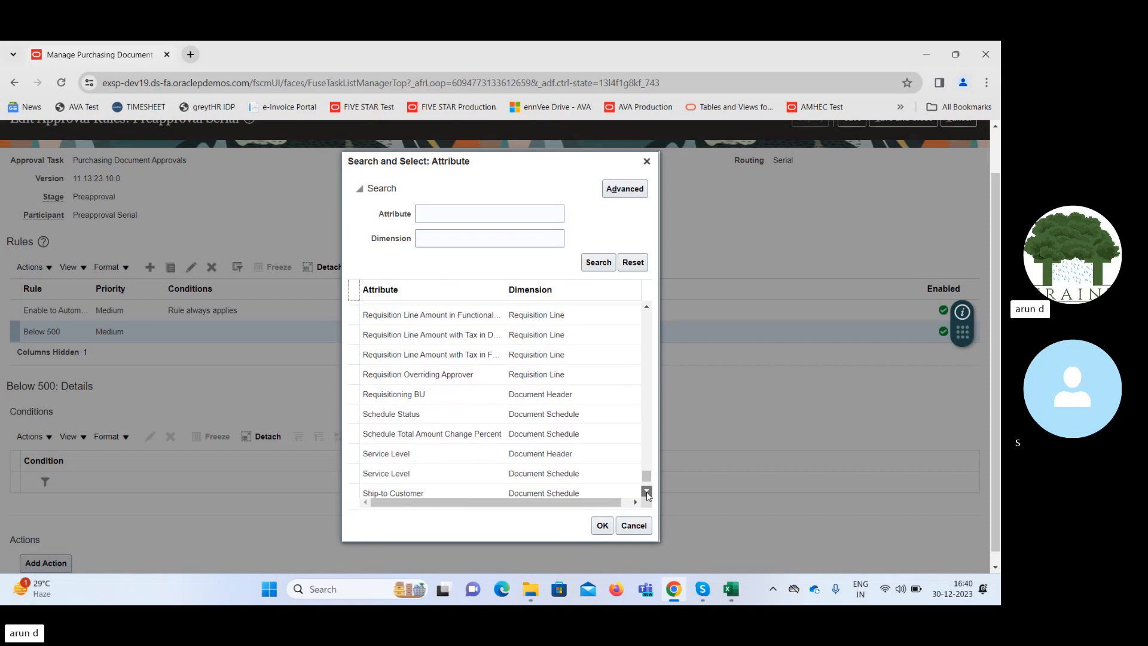
pyautogui.click(647, 491)
pyautogui.click(647, 492)
pyautogui.click(646, 491)
pyautogui.click(647, 492)
pyautogui.click(647, 492)
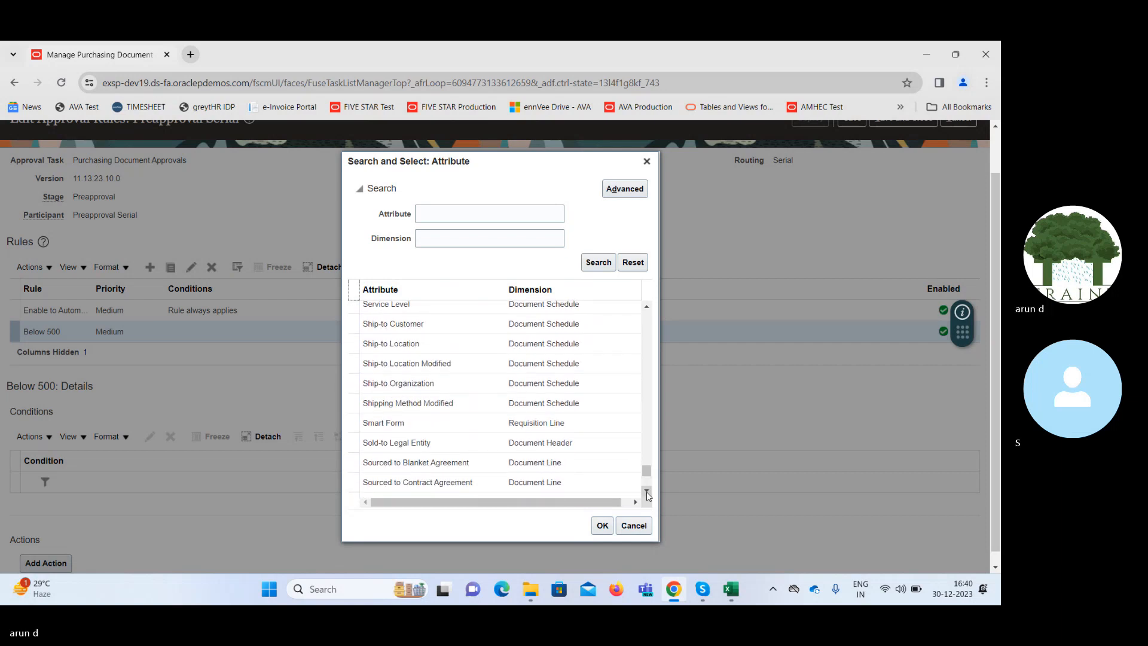
pyautogui.click(647, 491)
pyautogui.click(647, 491)
pyautogui.click(647, 491)
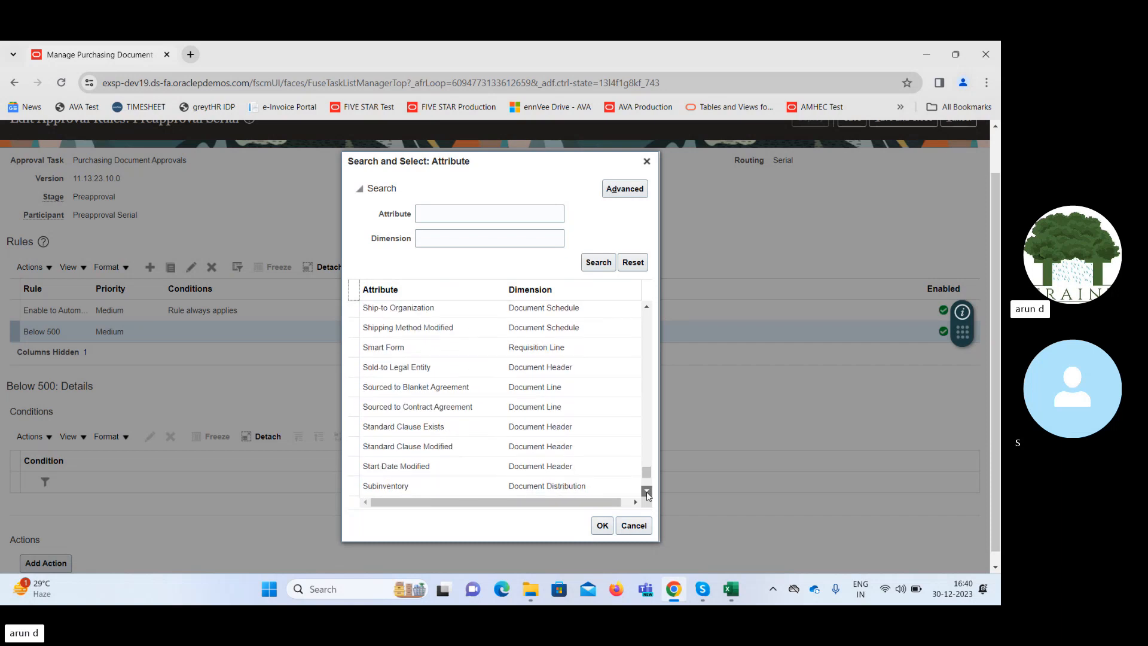
pyautogui.click(647, 491)
pyautogui.click(647, 492)
pyautogui.click(647, 492)
pyautogui.click(647, 491)
pyautogui.click(647, 491)
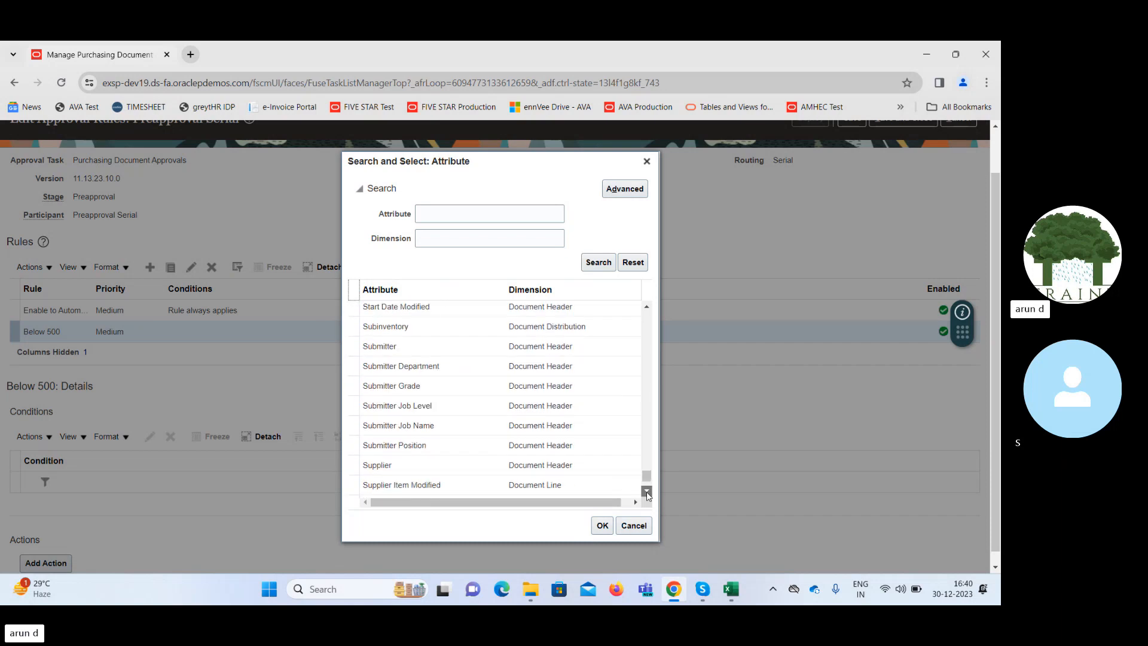
pyautogui.click(647, 491)
pyautogui.click(647, 492)
pyautogui.click(647, 491)
pyautogui.click(647, 491)
pyautogui.click(647, 491)
pyautogui.click(647, 492)
pyautogui.click(647, 491)
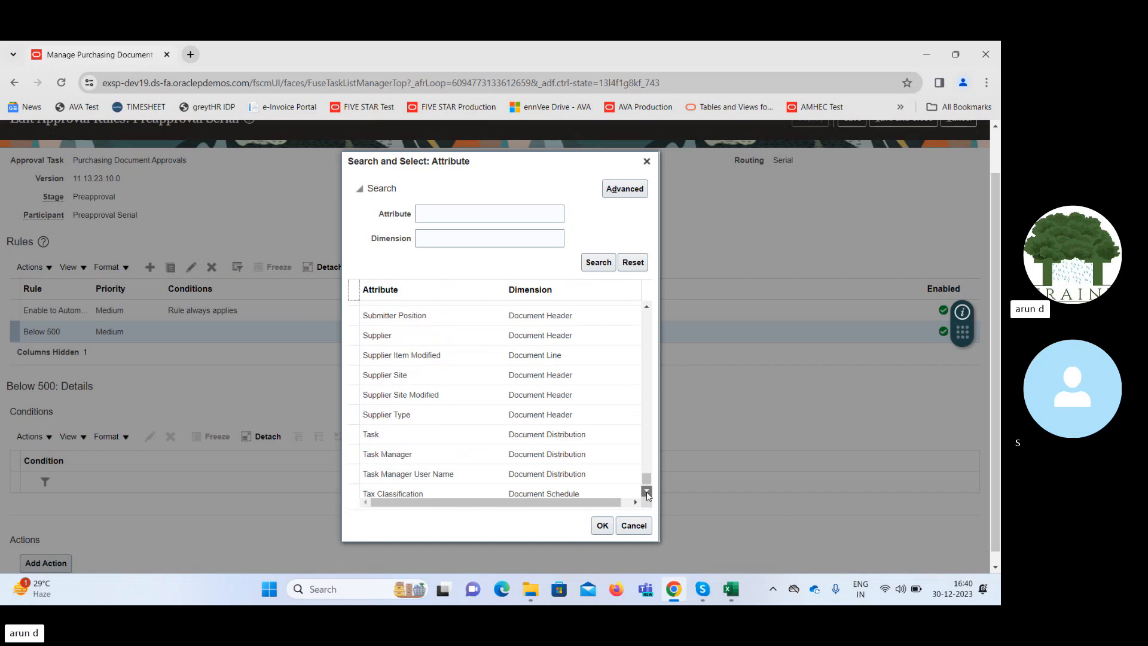
pyautogui.click(647, 491)
pyautogui.click(647, 492)
pyautogui.click(647, 491)
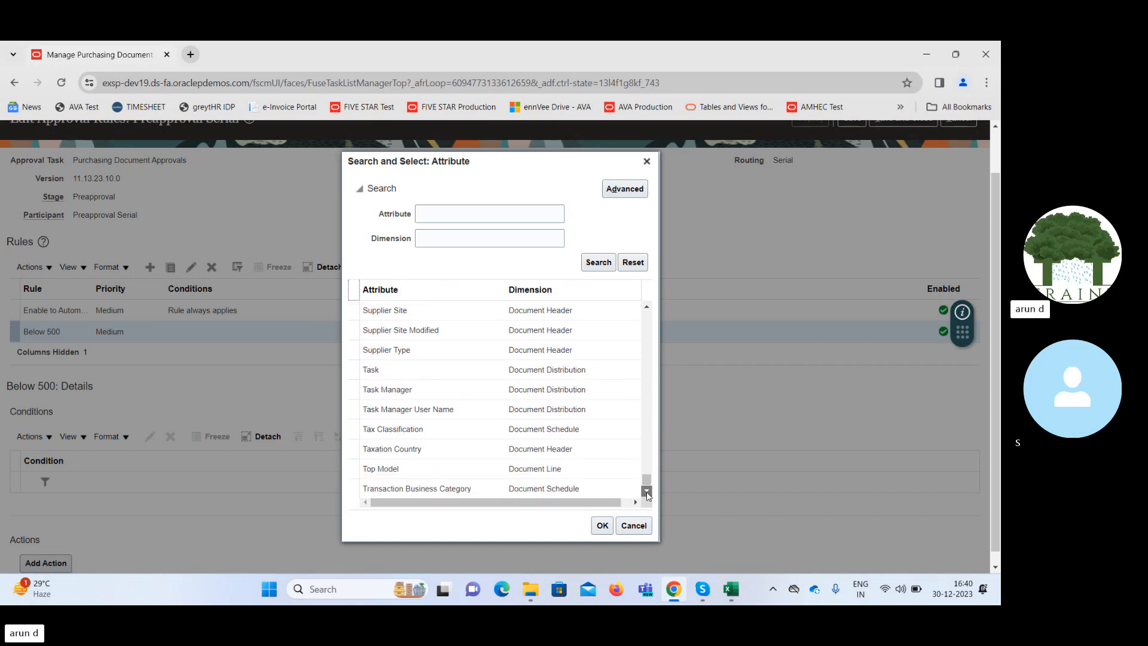
# Search the condition attributes by the dimension Buy and clear the term again.
pyautogui.click(490, 240)
pyautogui.write('B')
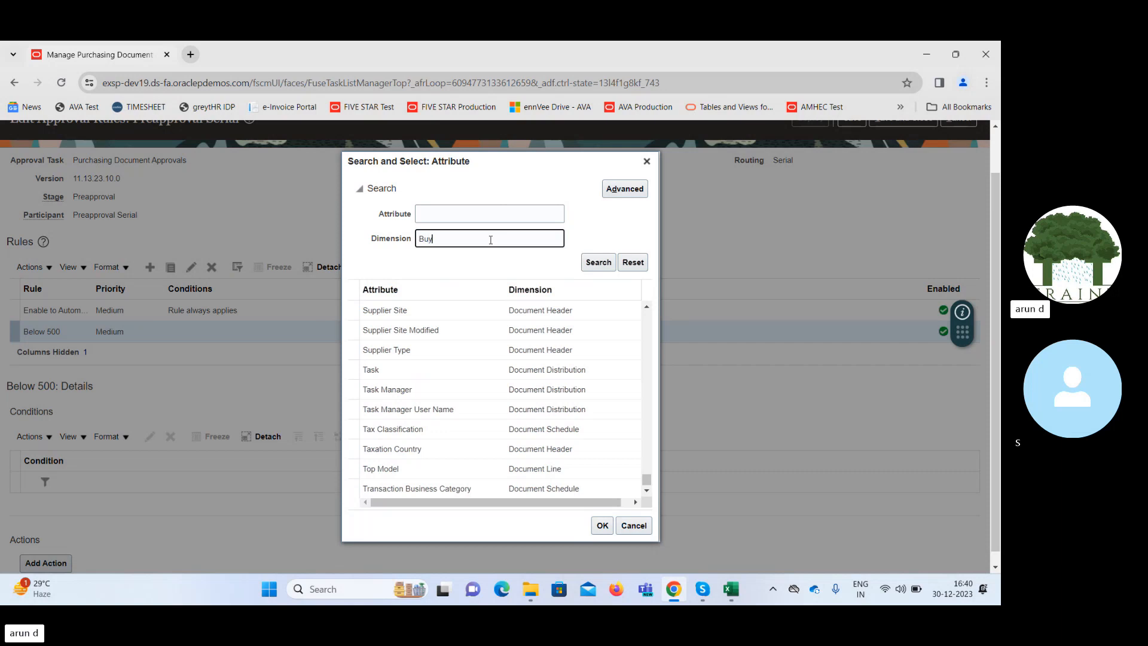
pyautogui.write('uy')
pyautogui.press('Return')
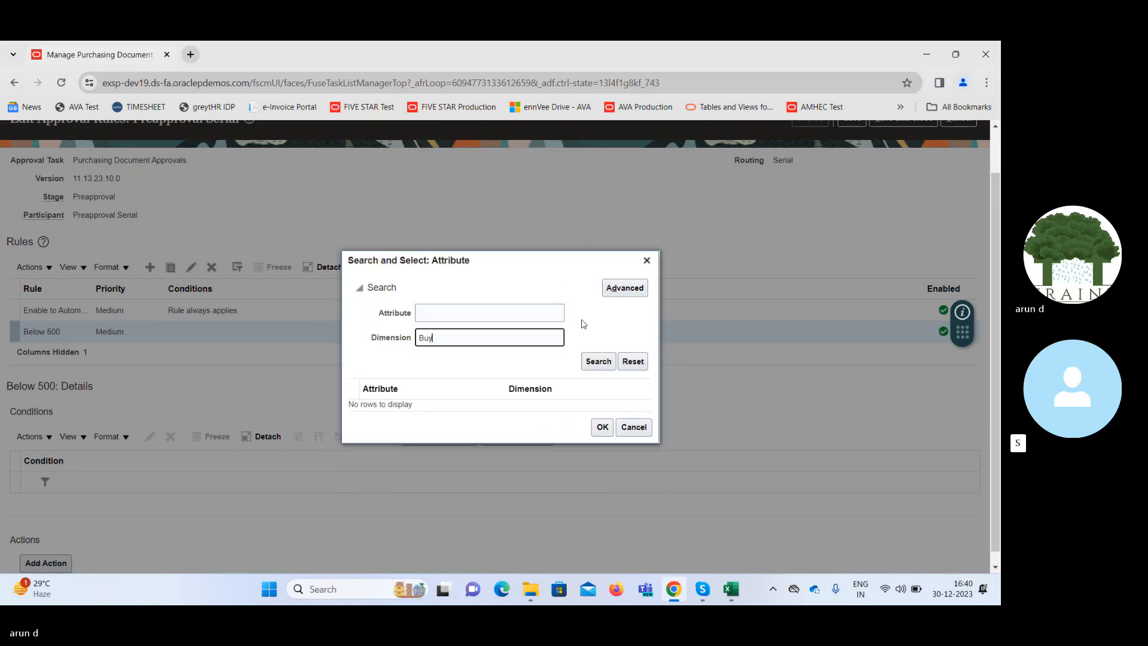
pyautogui.doubleClick(496, 332)
pyautogui.press('BackSpace')
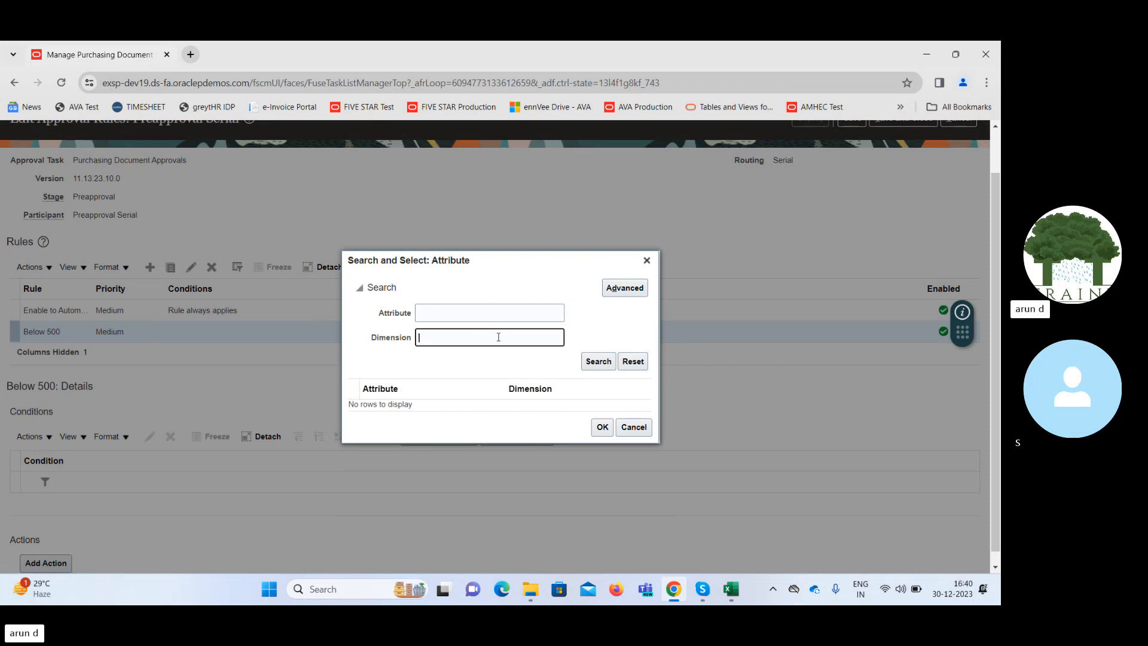
# Search the condition attributes for Buy and choose Buyer in the Document Header dimension as the condition's attribute.
pyautogui.click(474, 309)
pyautogui.write('Bu')
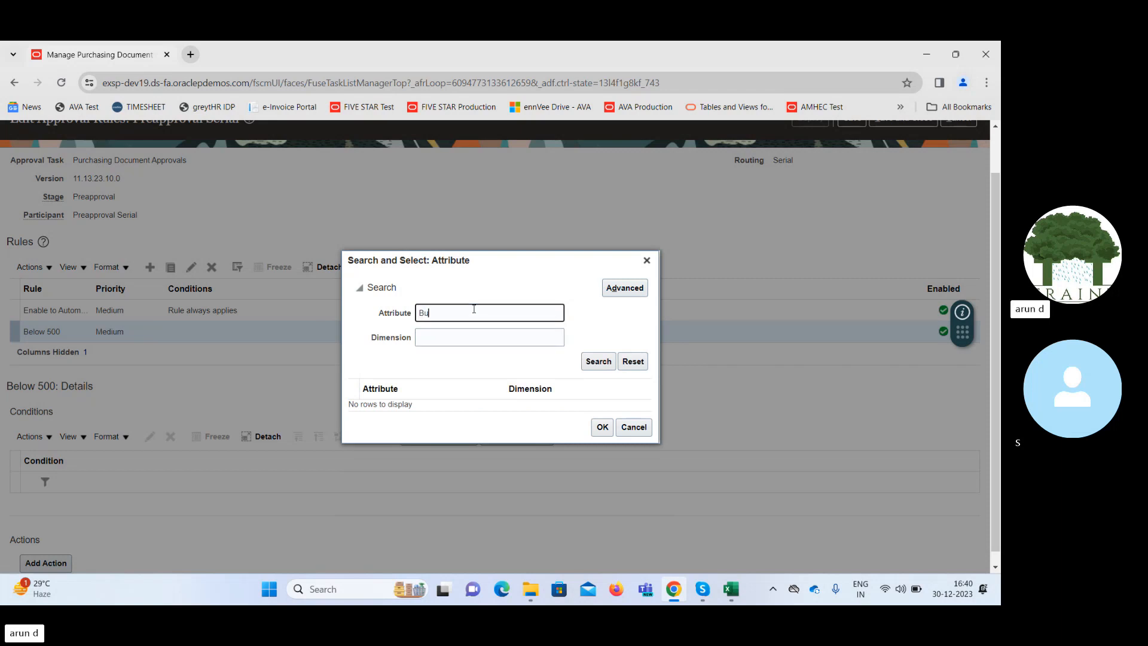
pyautogui.write('y')
pyautogui.press('Return')
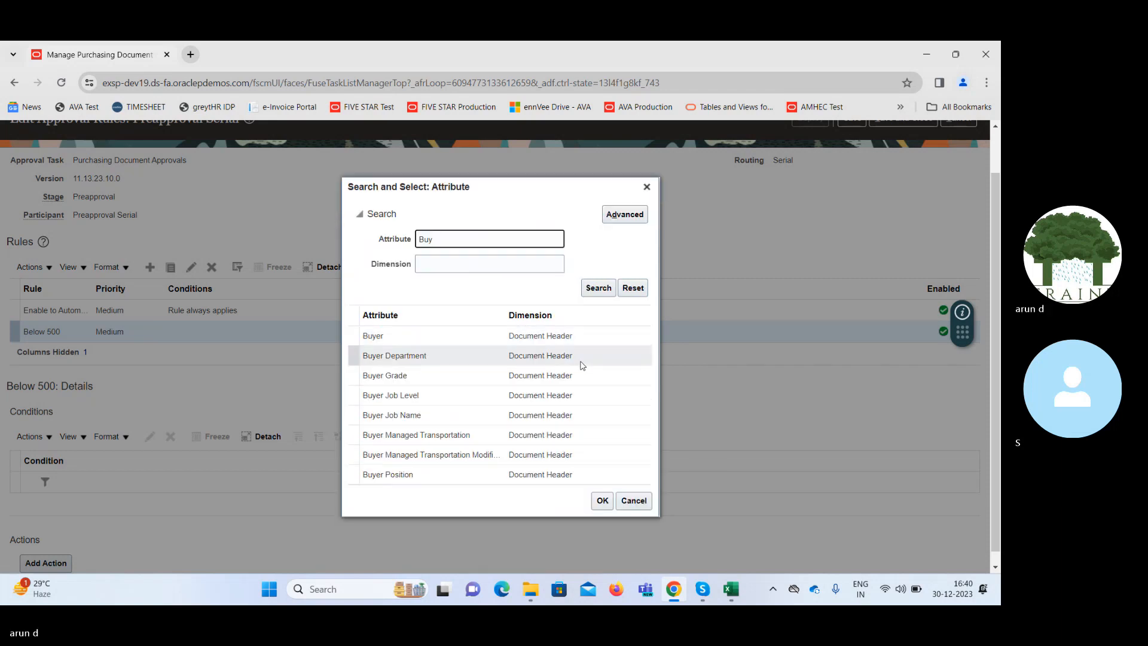
pyautogui.click(485, 342)
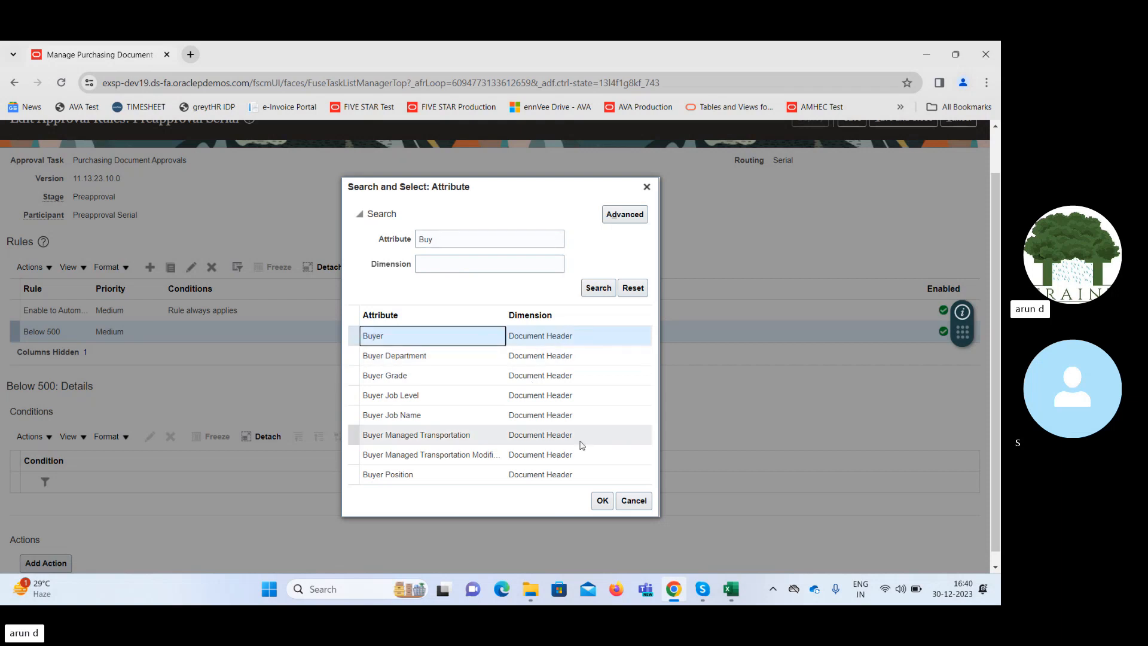
pyautogui.click(604, 504)
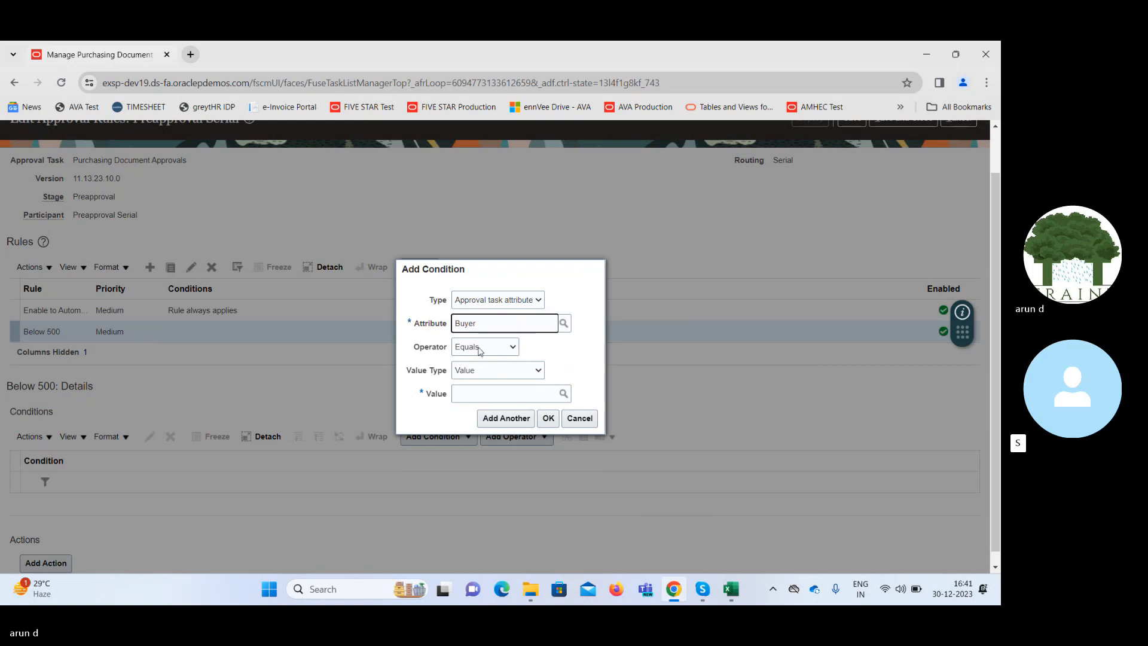
# Search the buyers for fin, choose fin user as the condition's value and add the Buyer condition to the Below 500 rule.
pyautogui.click(563, 394)
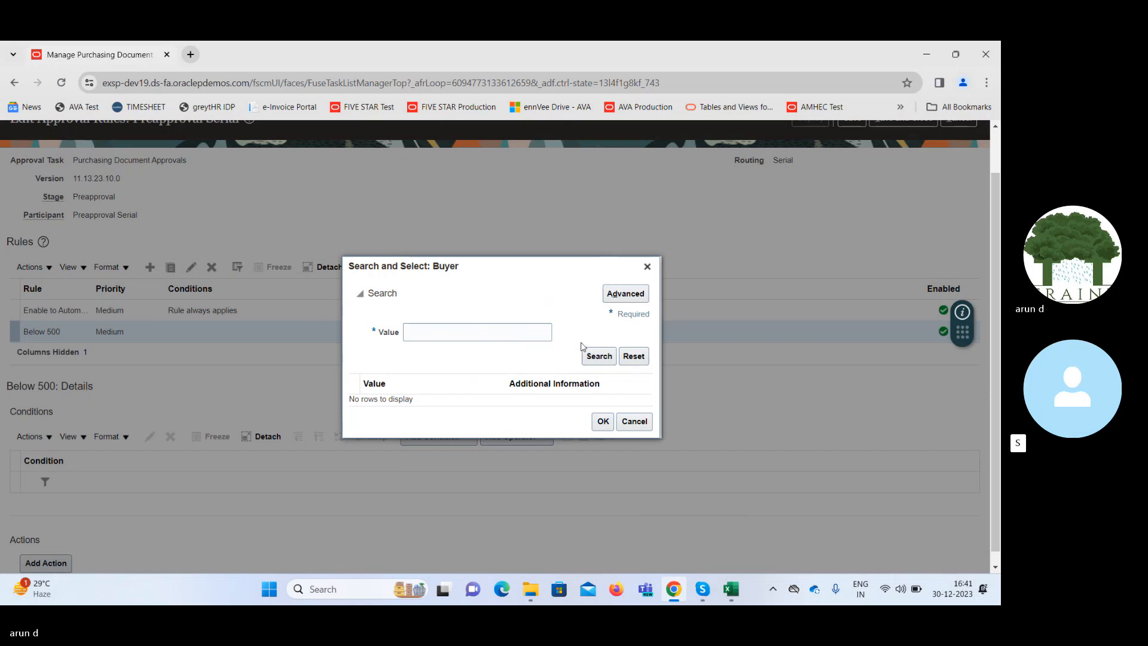
pyautogui.click(524, 330)
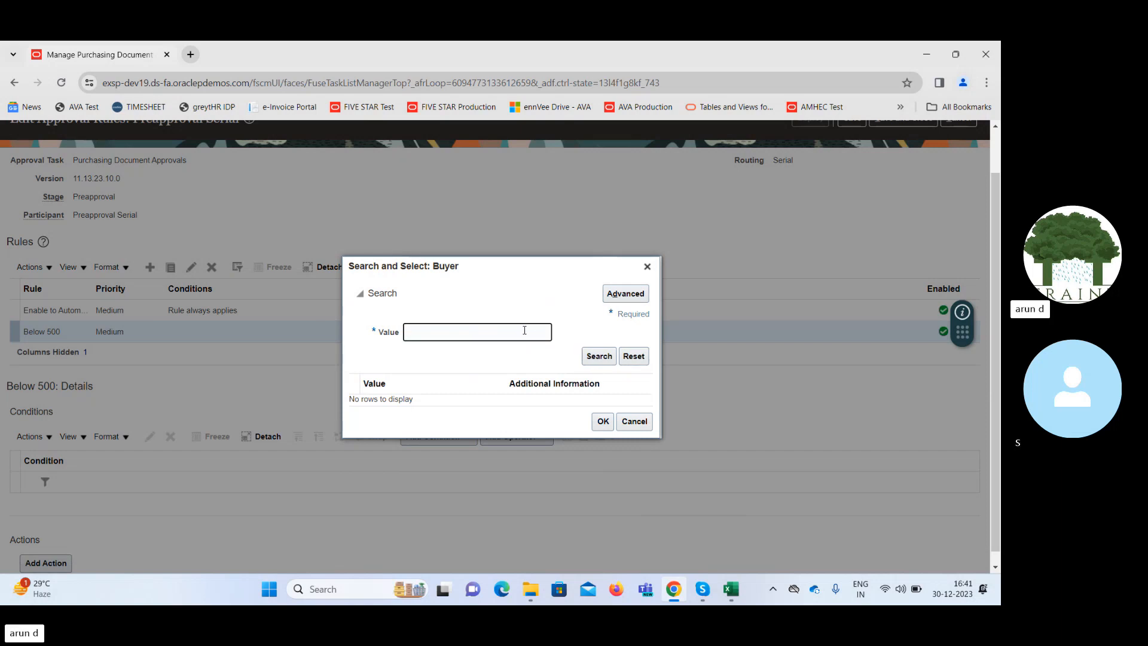
pyautogui.press('Return')
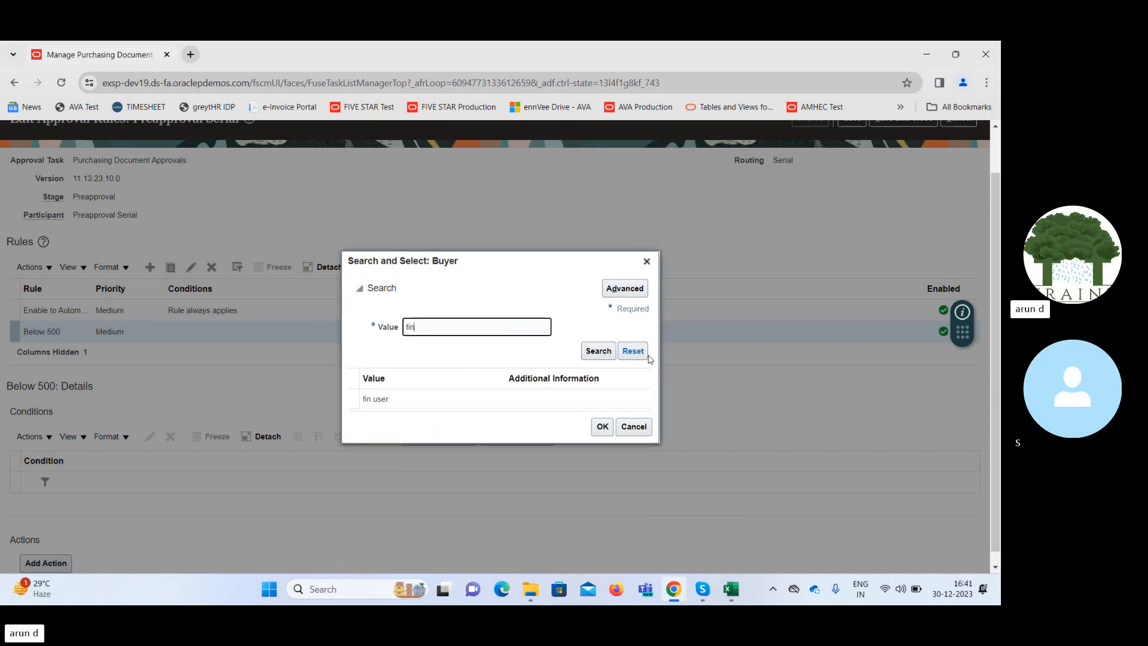
pyautogui.click(435, 402)
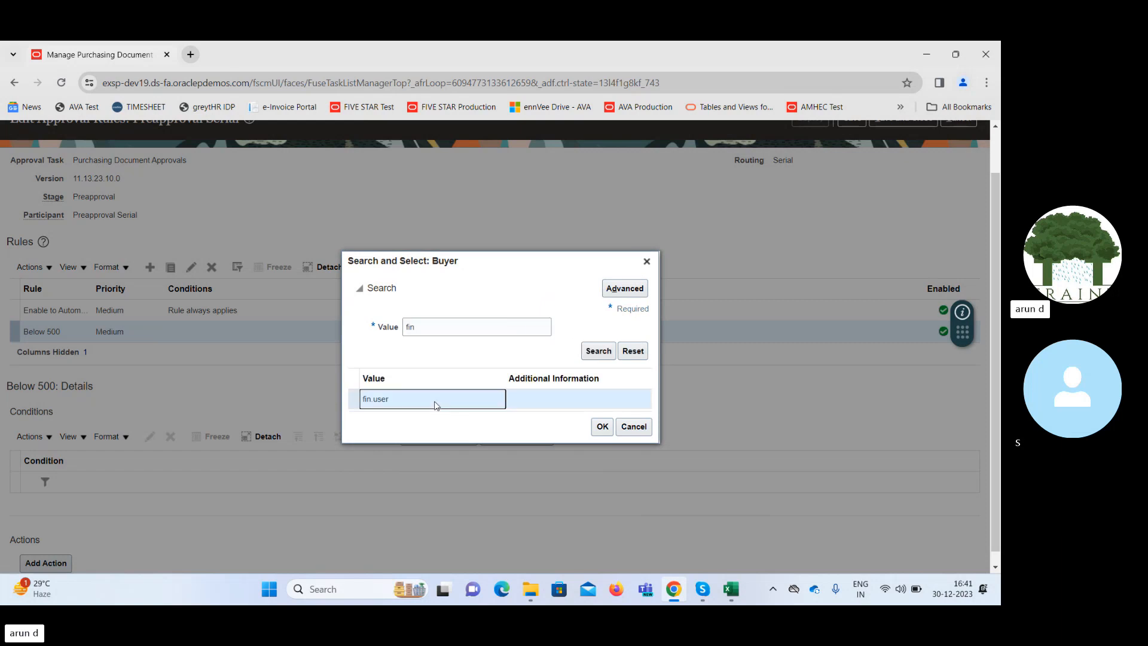
pyautogui.moveTo(998, 291)
pyautogui.mouseDown()
pyautogui.moveTo(996, 248)
pyautogui.moveTo(996, 276)
pyautogui.mouseUp()
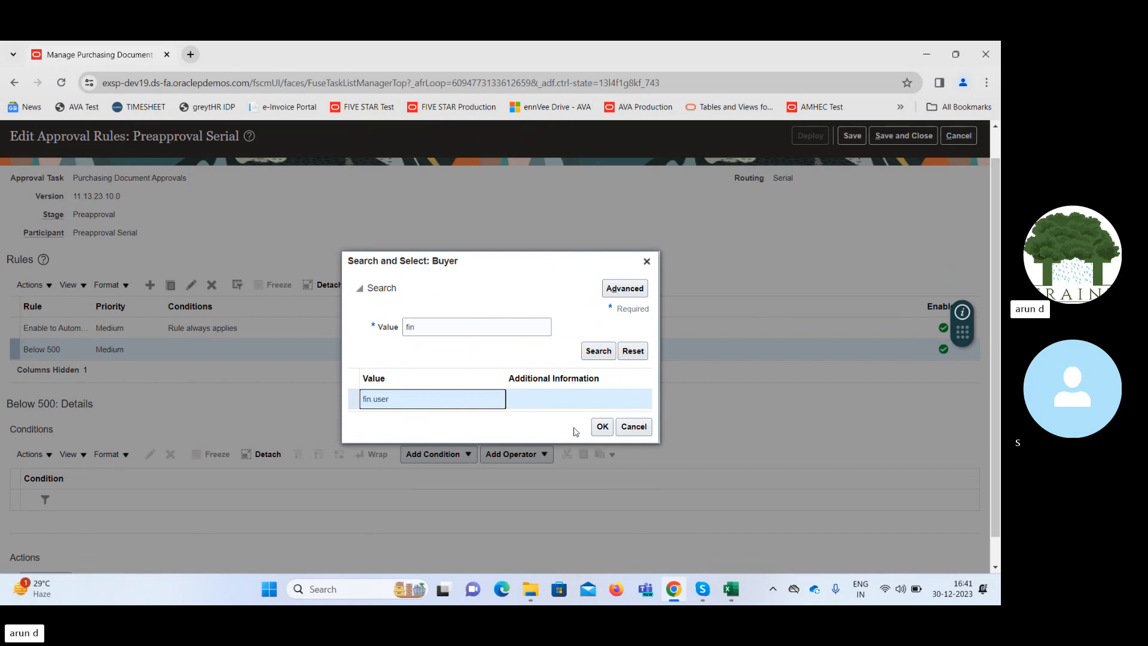
pyautogui.click(602, 427)
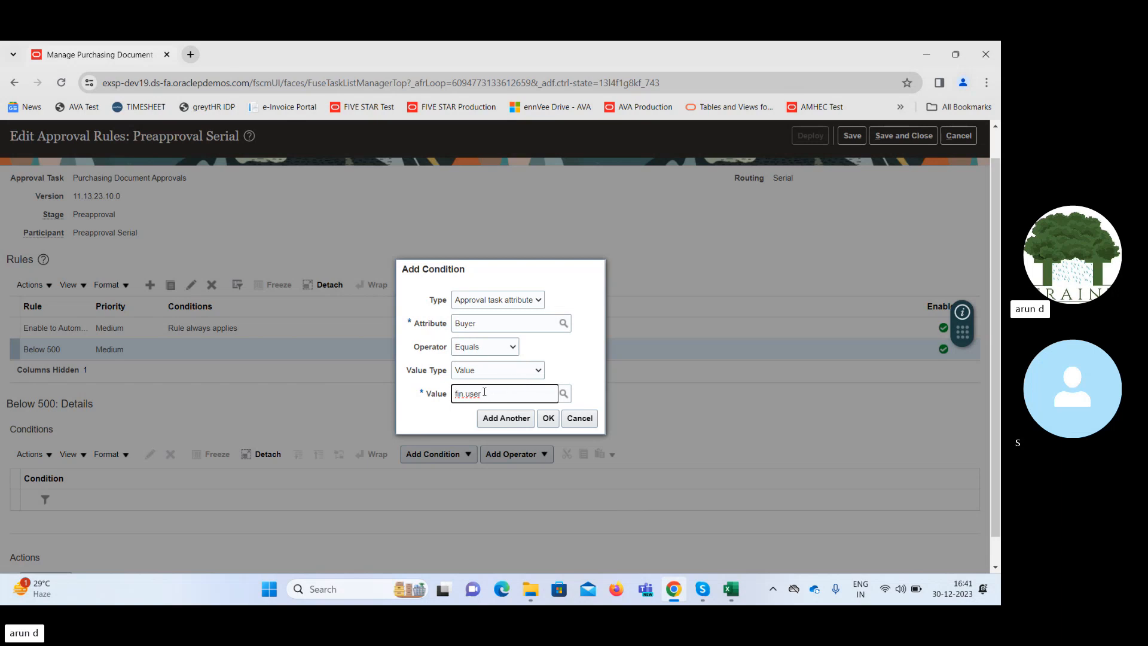
pyautogui.click(551, 418)
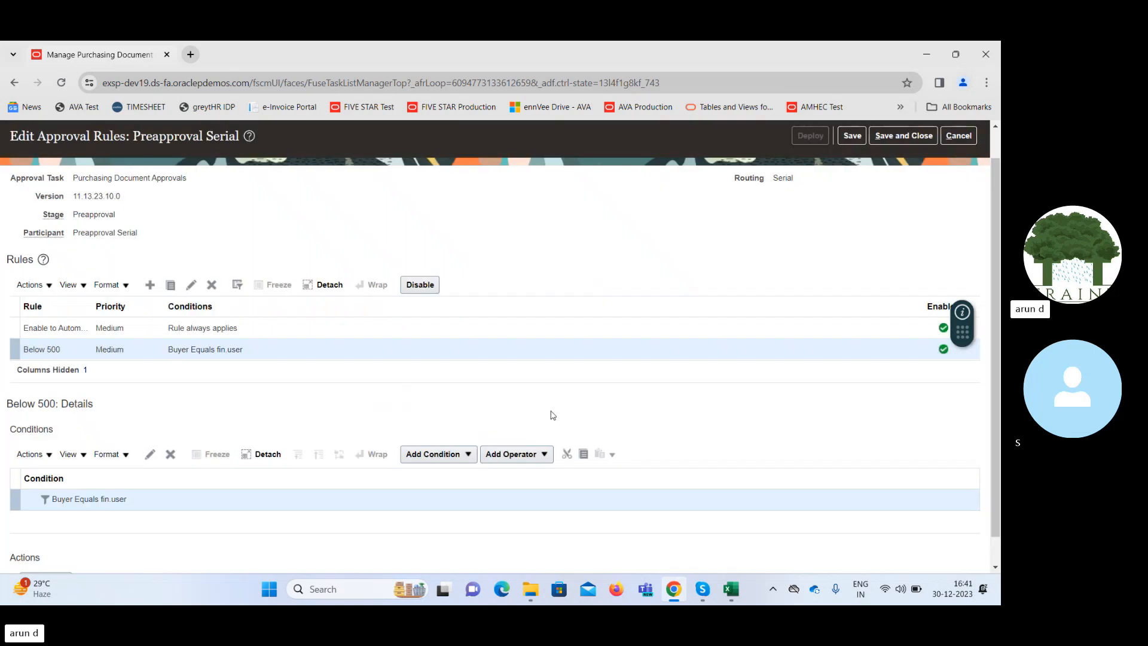
# Start a new condition below the Buyer condition and search its attributes for Amoun.
pyautogui.scroll(-1, 995, 271)
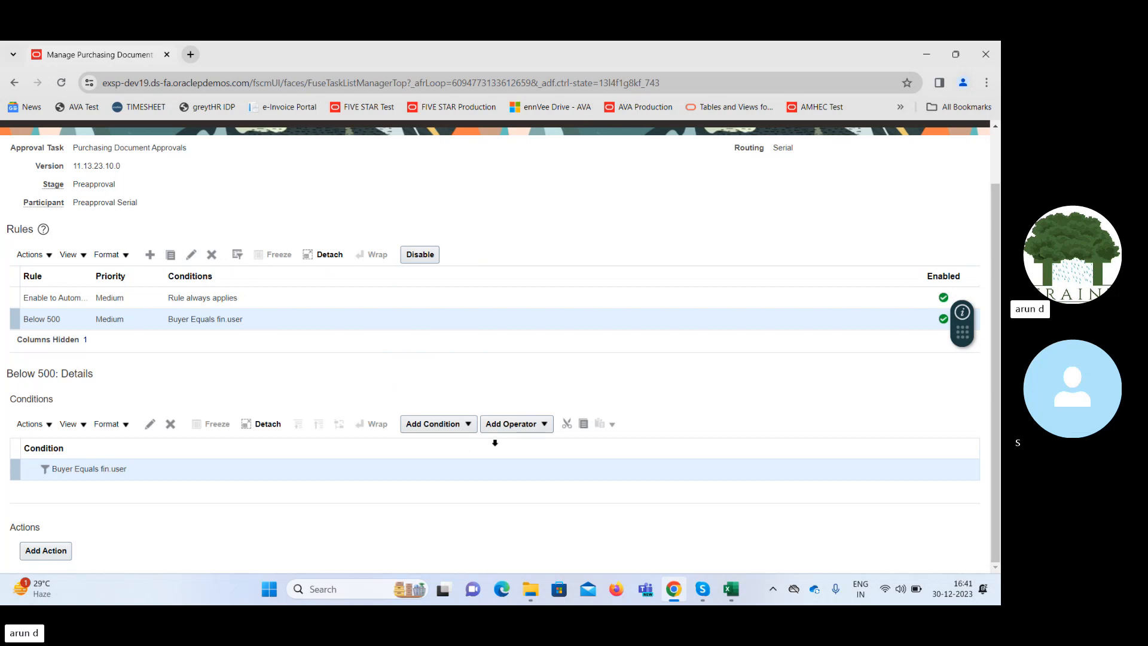
pyautogui.click(469, 425)
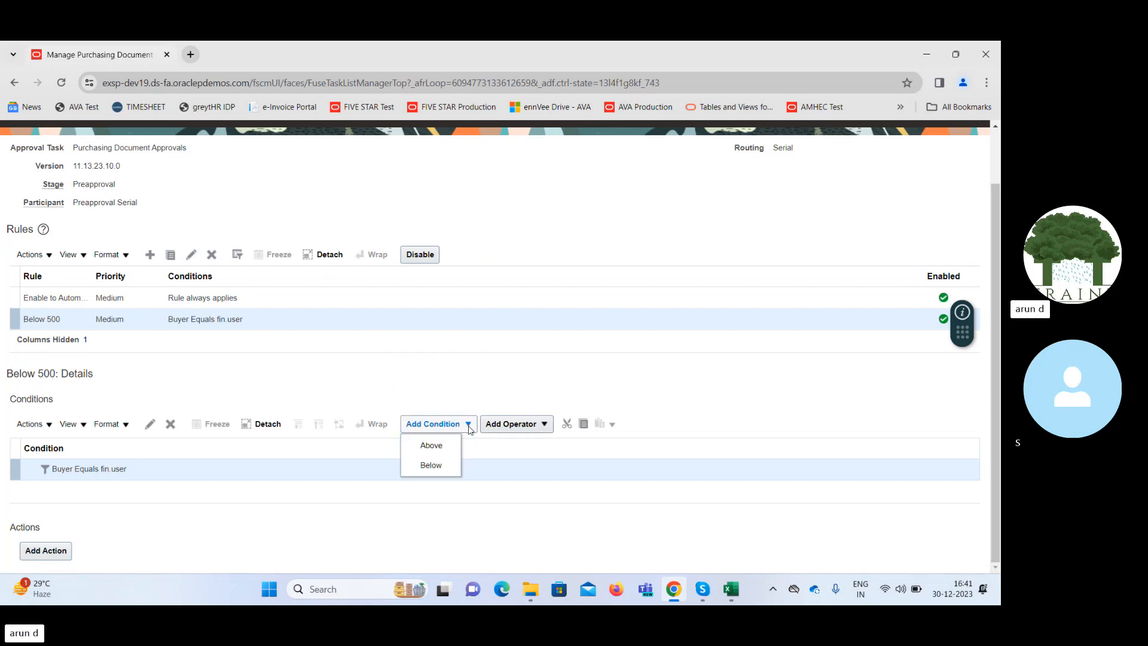
pyautogui.click(435, 466)
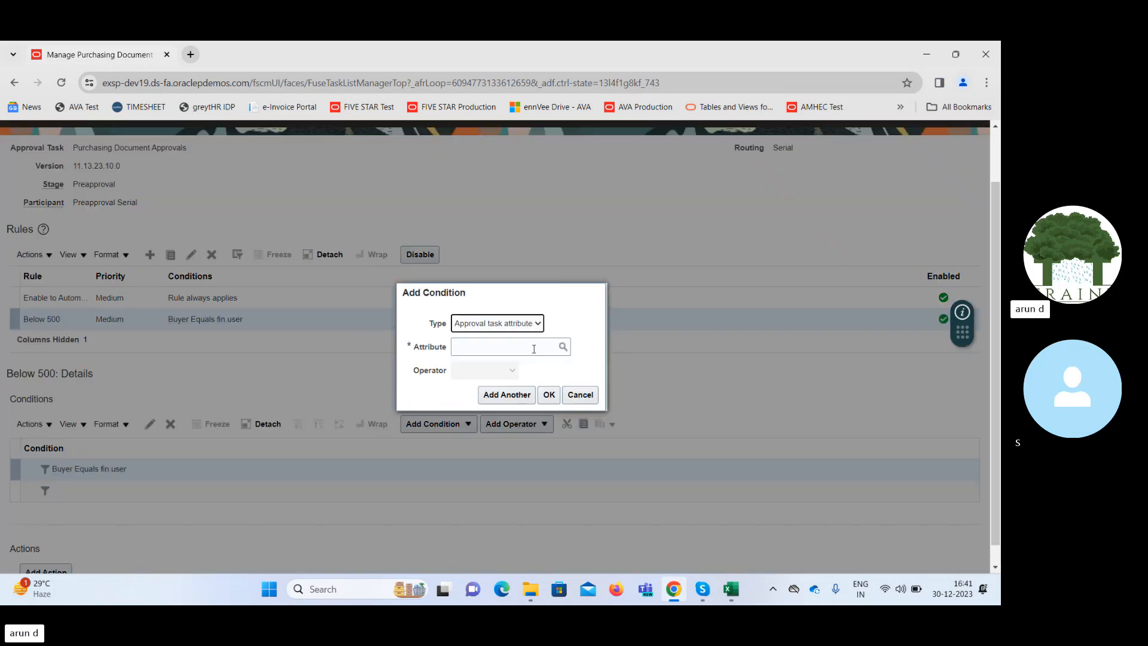
pyautogui.click(563, 347)
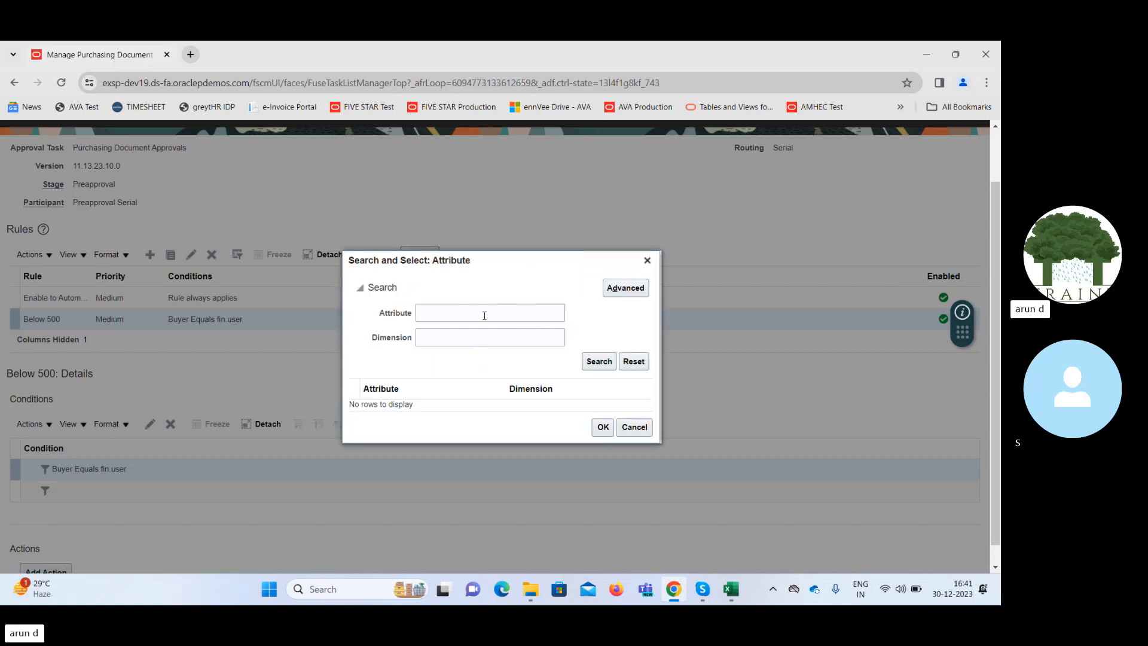
pyautogui.click(486, 312)
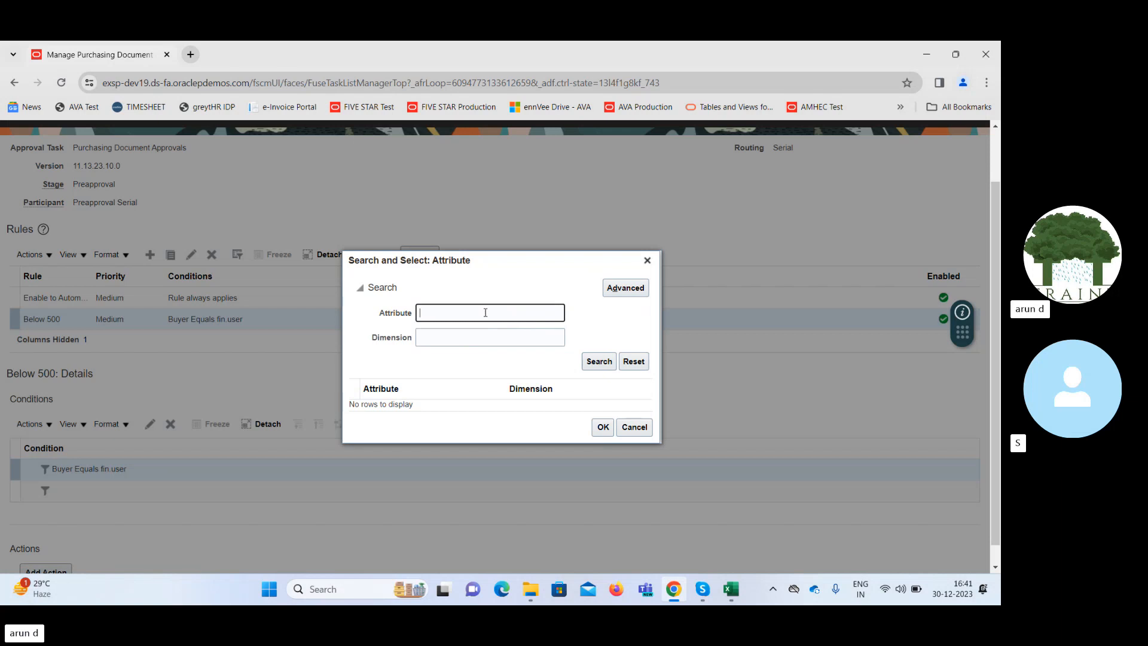
pyautogui.write('Amoun')
pyautogui.press('Return')
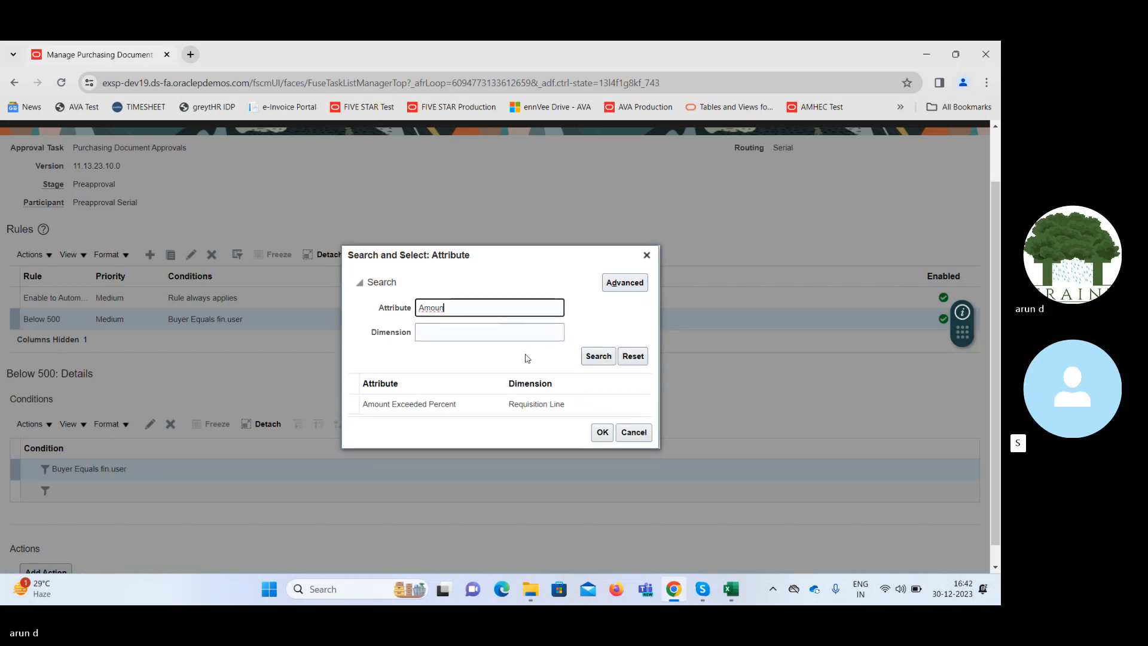
# Clear the attribute search term and search by the dimension Amoun instead.
pyautogui.doubleClick(474, 308)
pyautogui.press('BackSpace')
pyautogui.press('Tab')
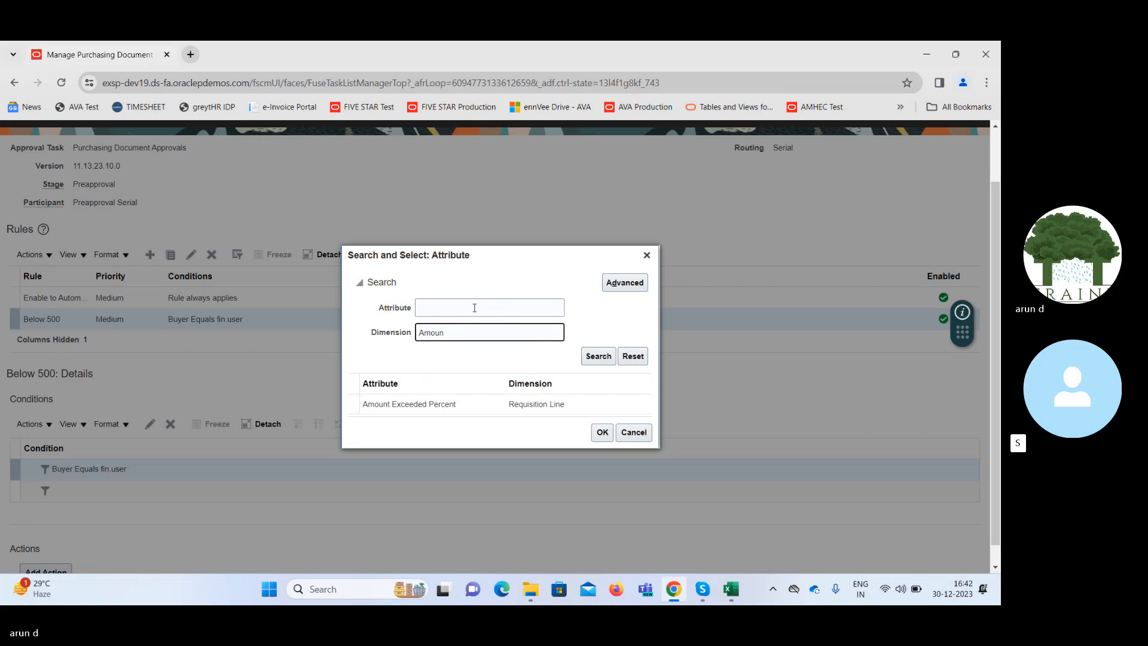
pyautogui.press('Return')
# Clear the Amoun dimension term and list all condition attributes.
pyautogui.doubleClick(482, 339)
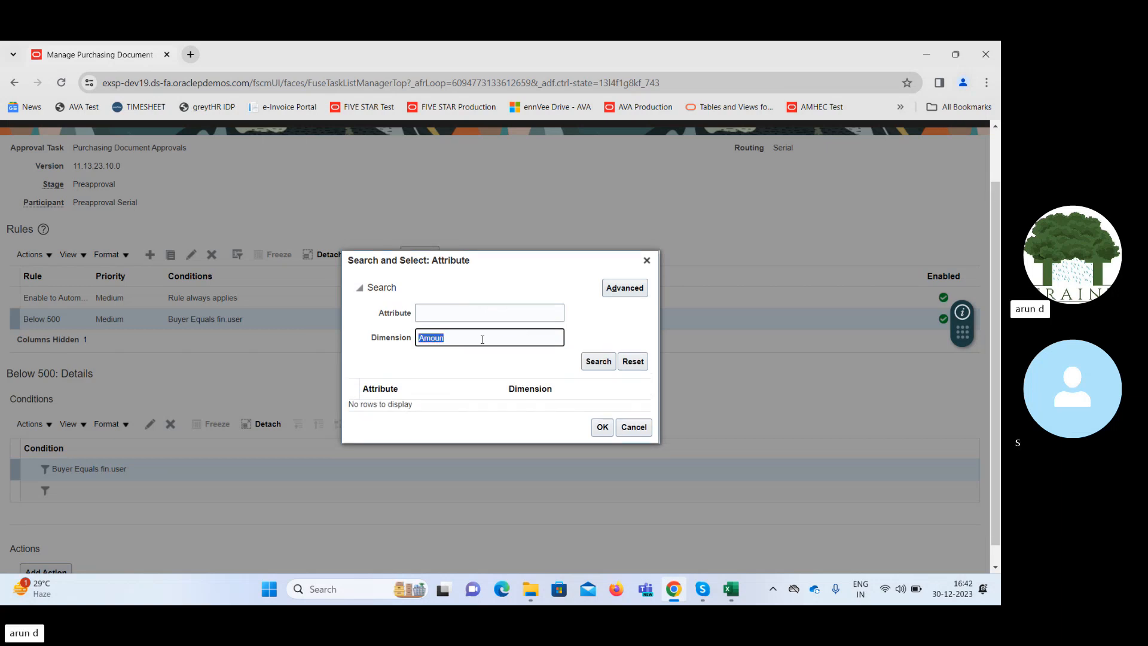
pyautogui.press('BackSpace')
pyautogui.hotkey('shift', 'Left')
pyautogui.hotkey('shift', 'Left')
pyautogui.hotkey('shift', 'Left')
pyautogui.hotkey('shift', 'Left')
pyautogui.hotkey('shift', 'Left')
pyautogui.hotkey('shift', 'Left')
pyautogui.press('BackSpace')
pyautogui.press('Return')
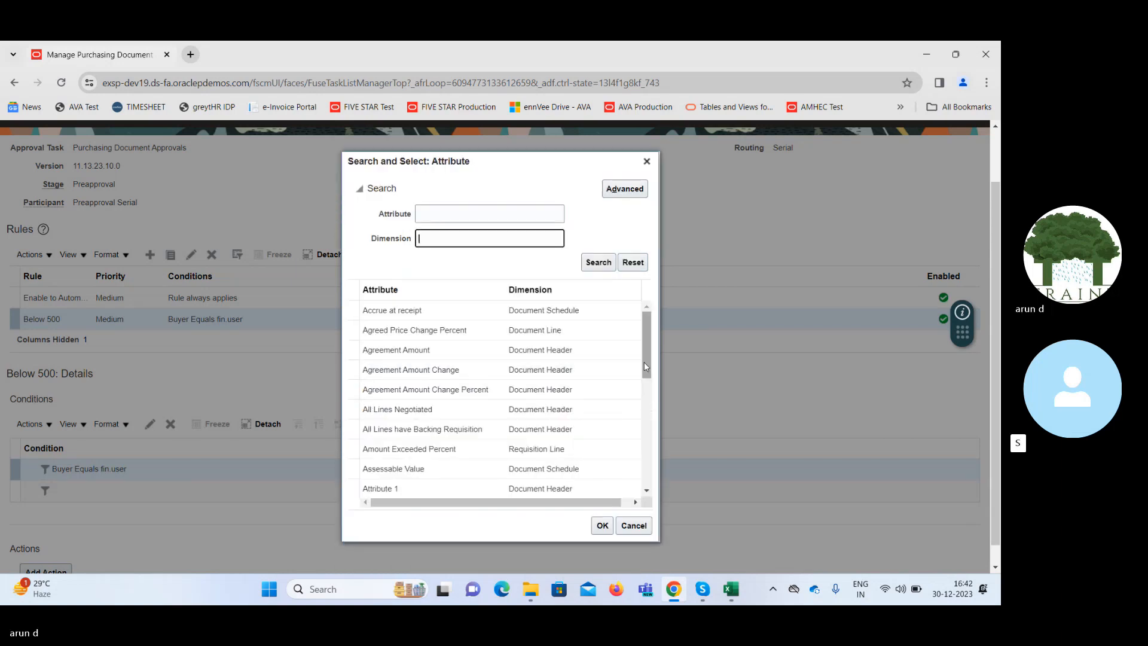
# Find Document Ordered Amount in the Document Header dimension and choose it as the new condition's attribute.
pyautogui.moveTo(652, 355); pyautogui.dragTo(653, 452)
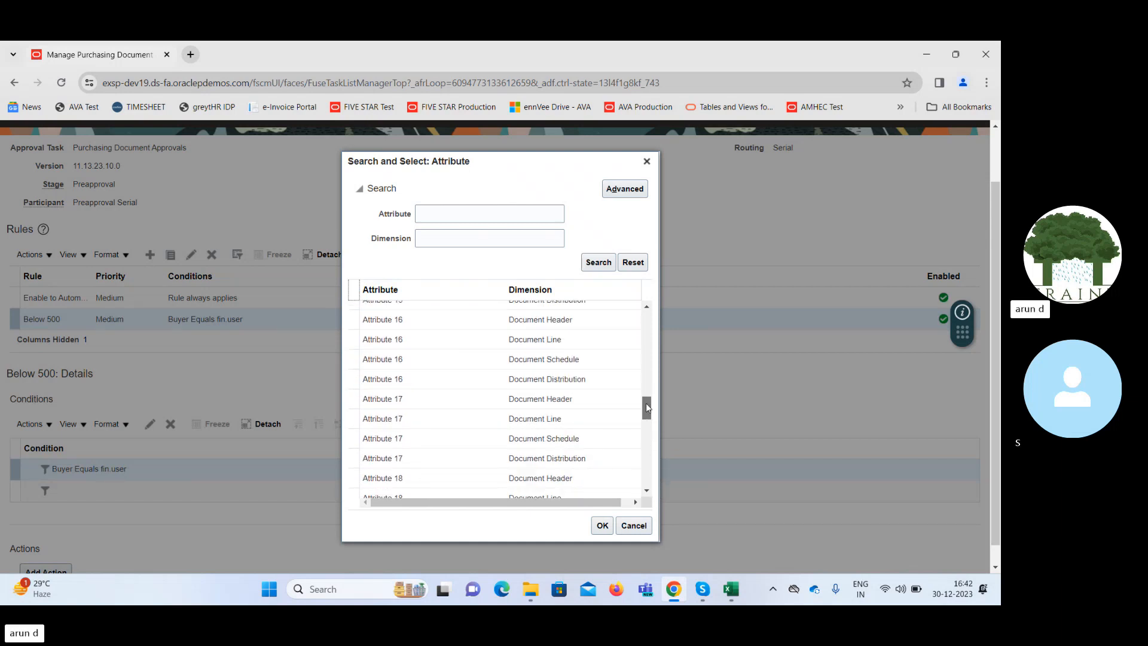
pyautogui.moveTo(646, 403); pyautogui.dragTo(654, 482)
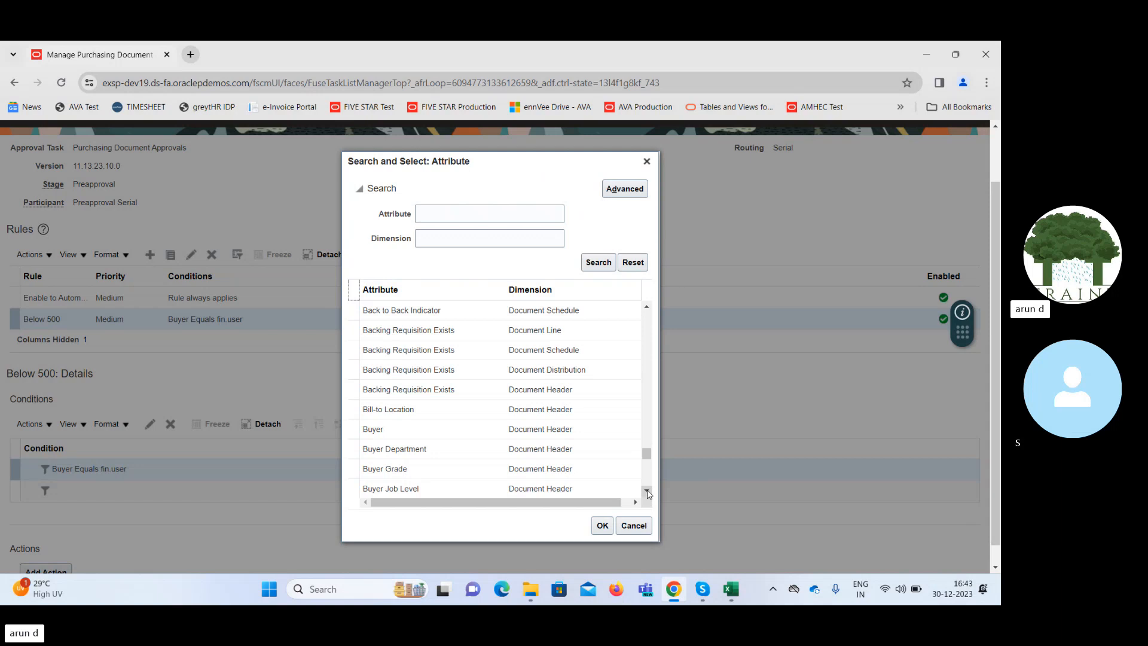
pyautogui.scroll(-4, 647, 494)
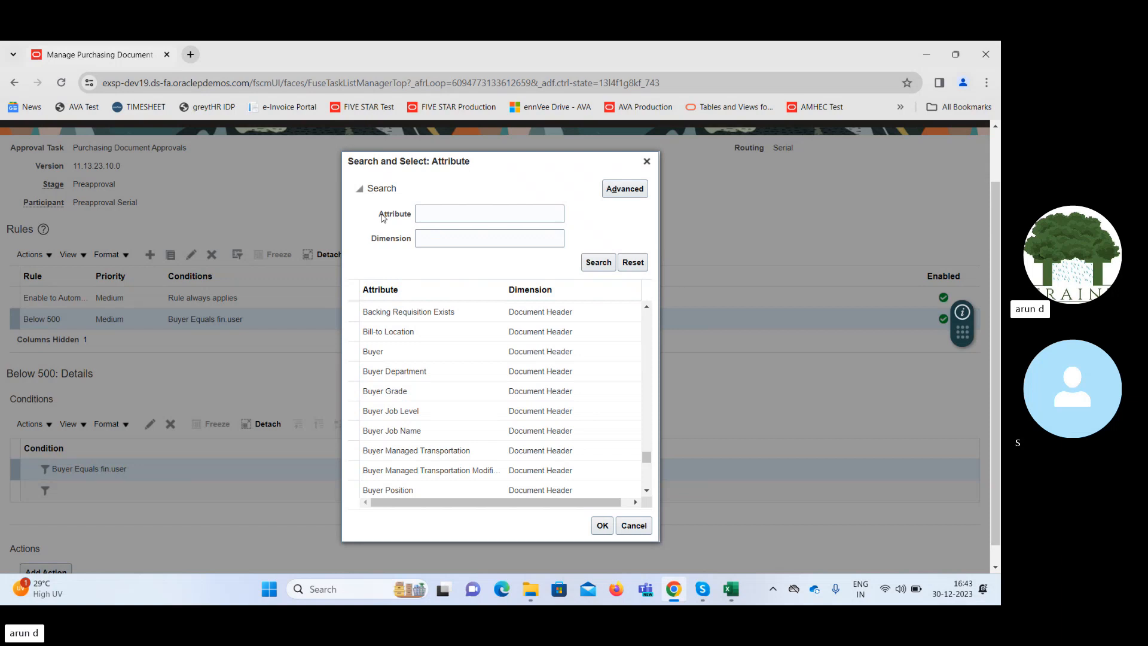
pyautogui.moveTo(379, 216); pyautogui.dragTo(413, 217)
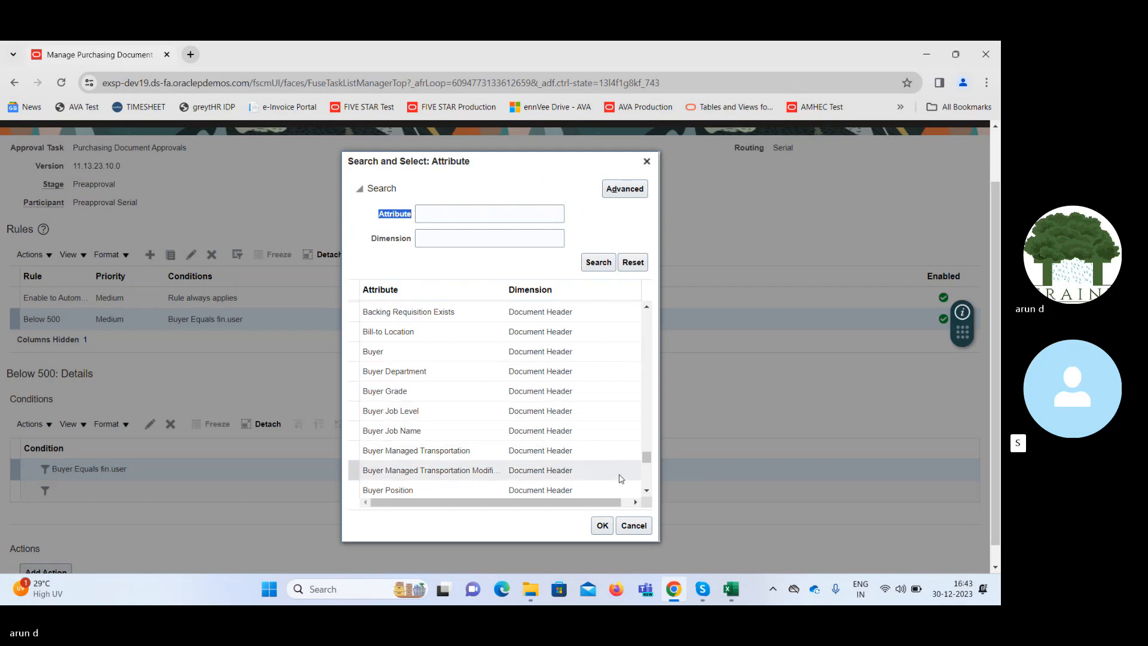
pyautogui.click(646, 490)
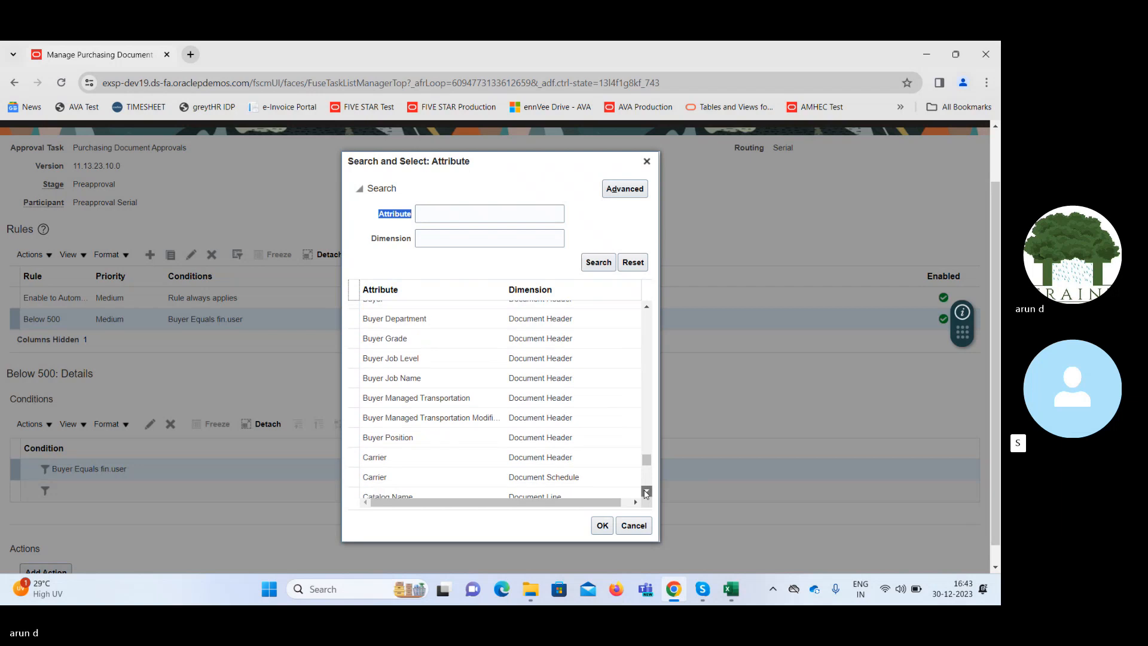
pyautogui.moveTo(646, 491); pyautogui.dragTo(646, 493)
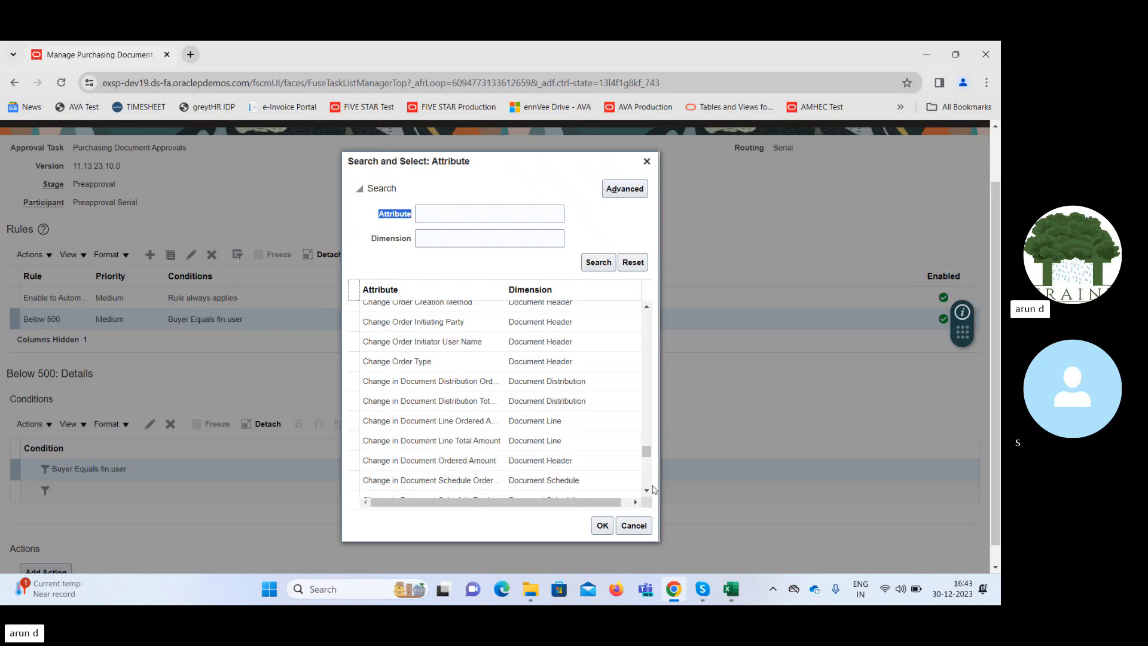
pyautogui.moveTo(648, 491); pyautogui.dragTo(648, 493)
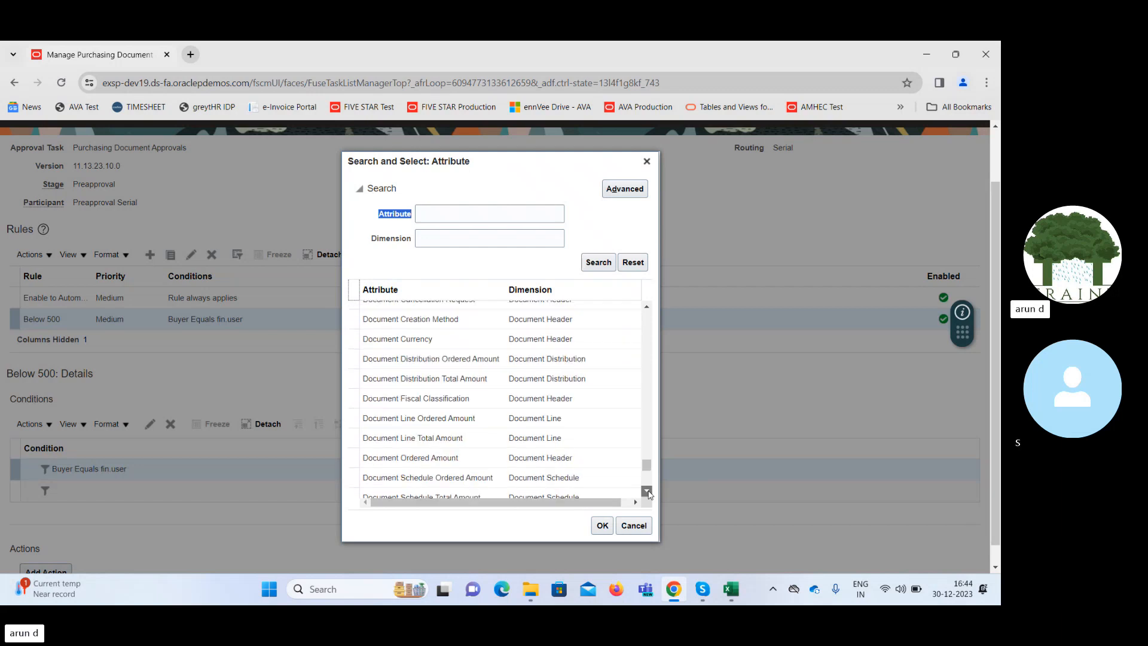
pyautogui.click(456, 378)
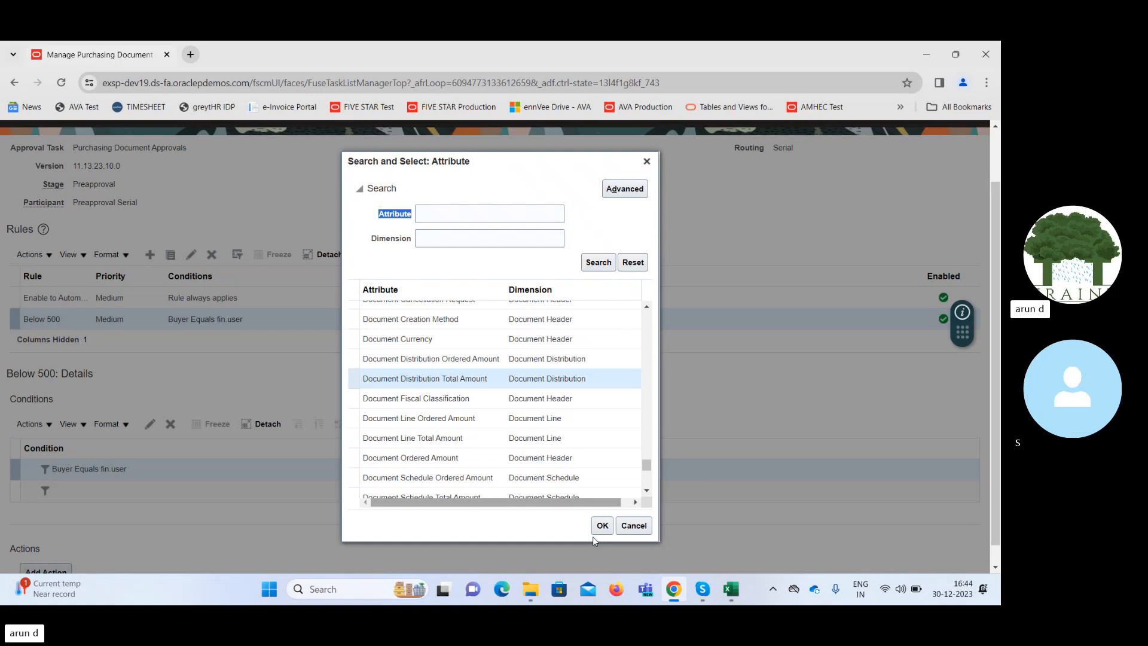
pyautogui.click(407, 460)
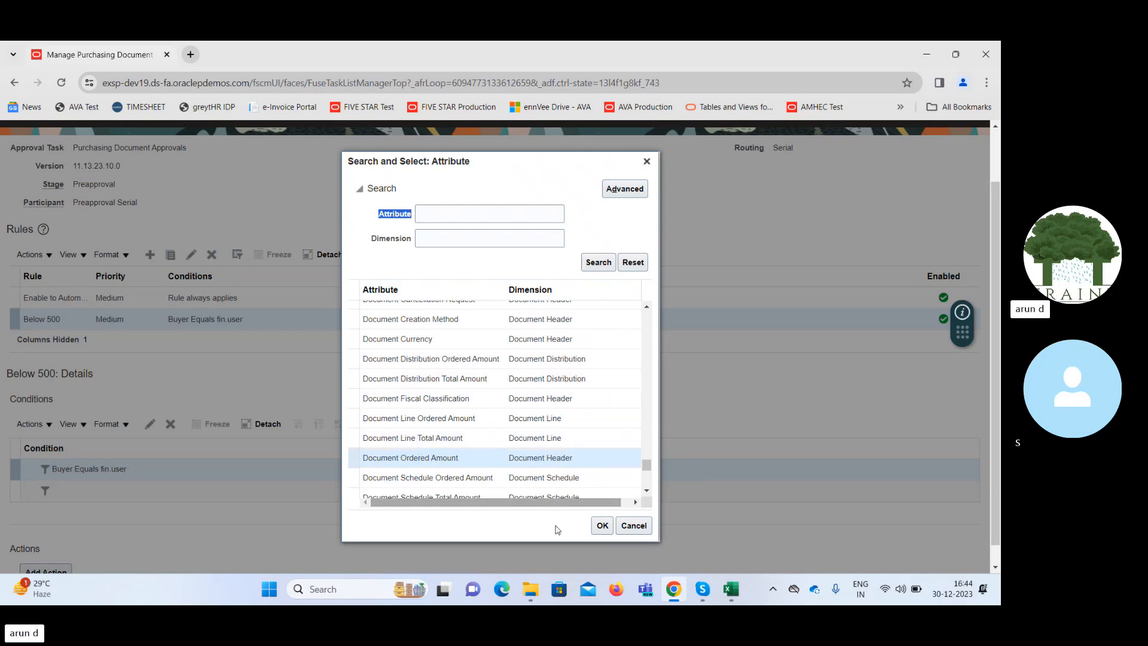
pyautogui.click(416, 462)
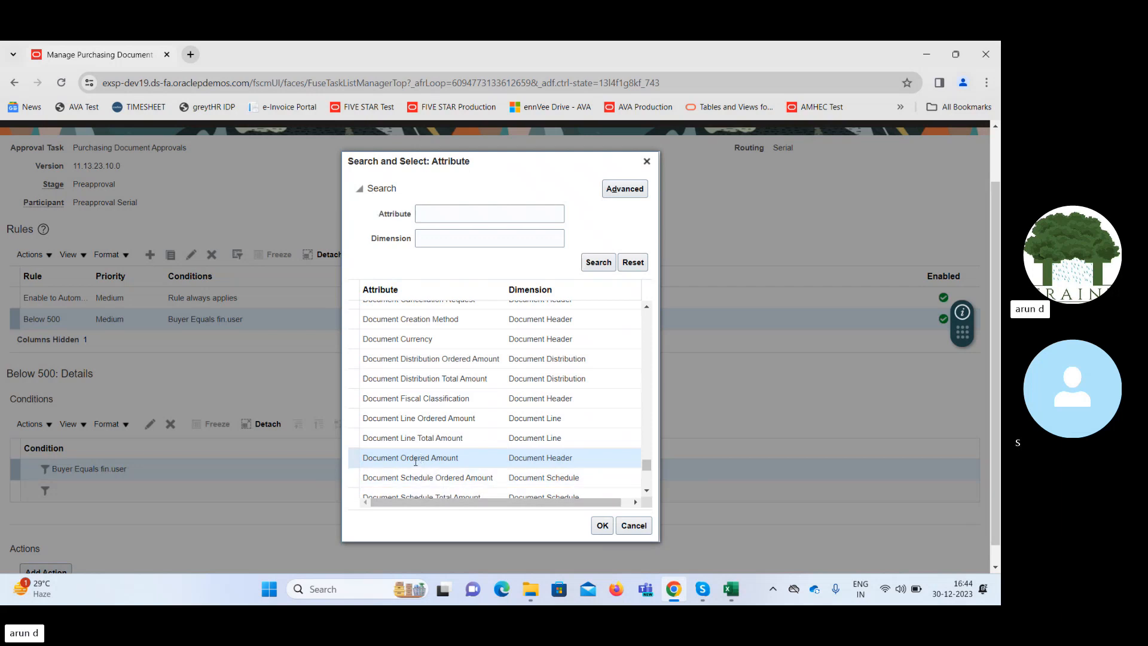
pyautogui.click(601, 526)
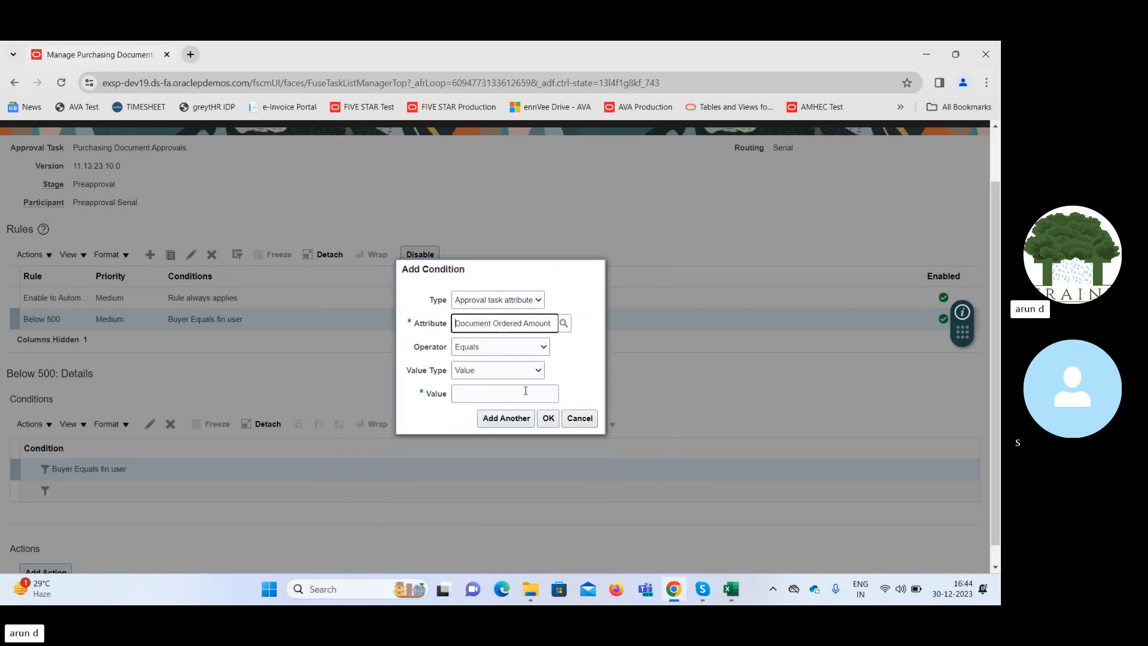
# Complete the Document Ordered Amount condition with the operator Less than and the value 500, and add it to the rule.
pyautogui.click(509, 393)
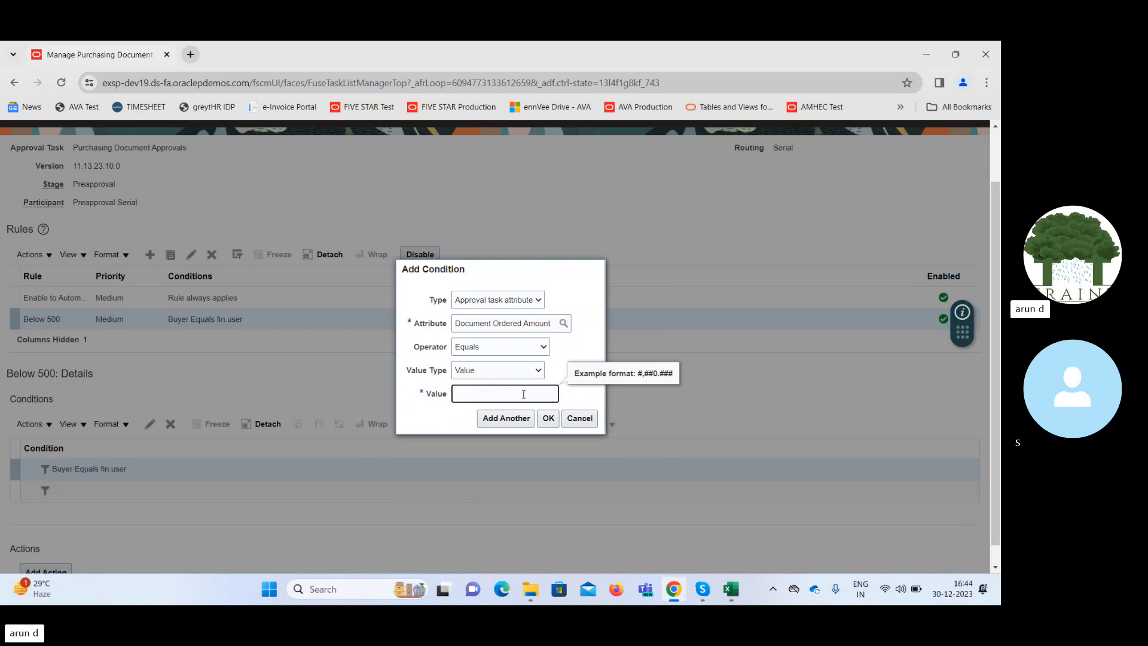
pyautogui.write('500')
pyautogui.click(516, 352)
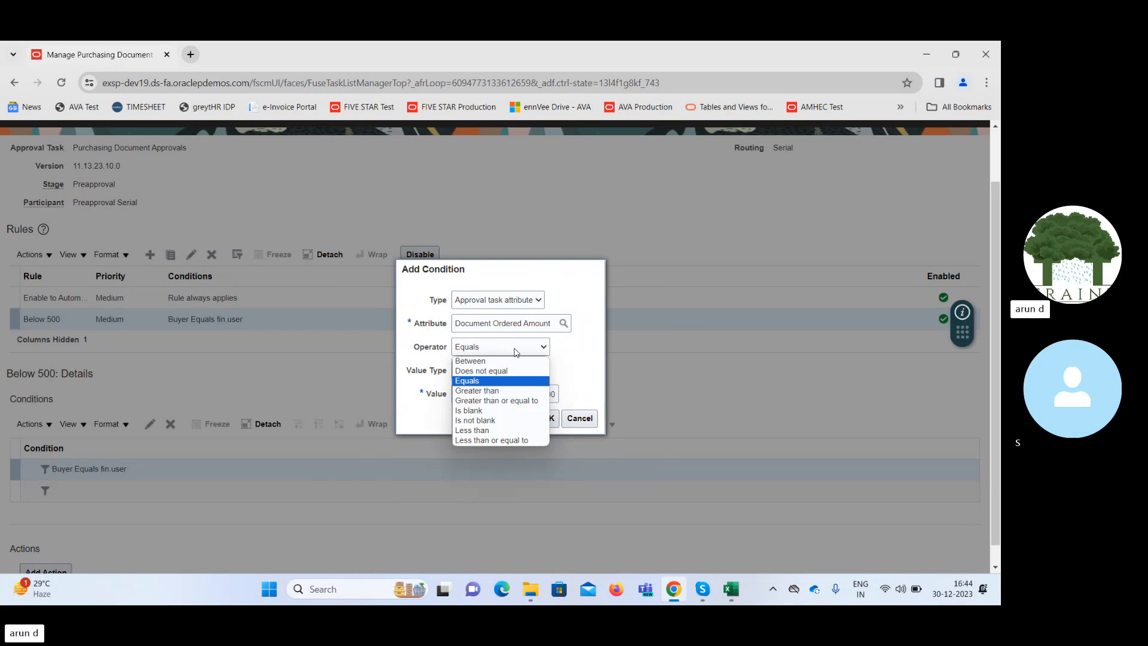
pyautogui.click(513, 431)
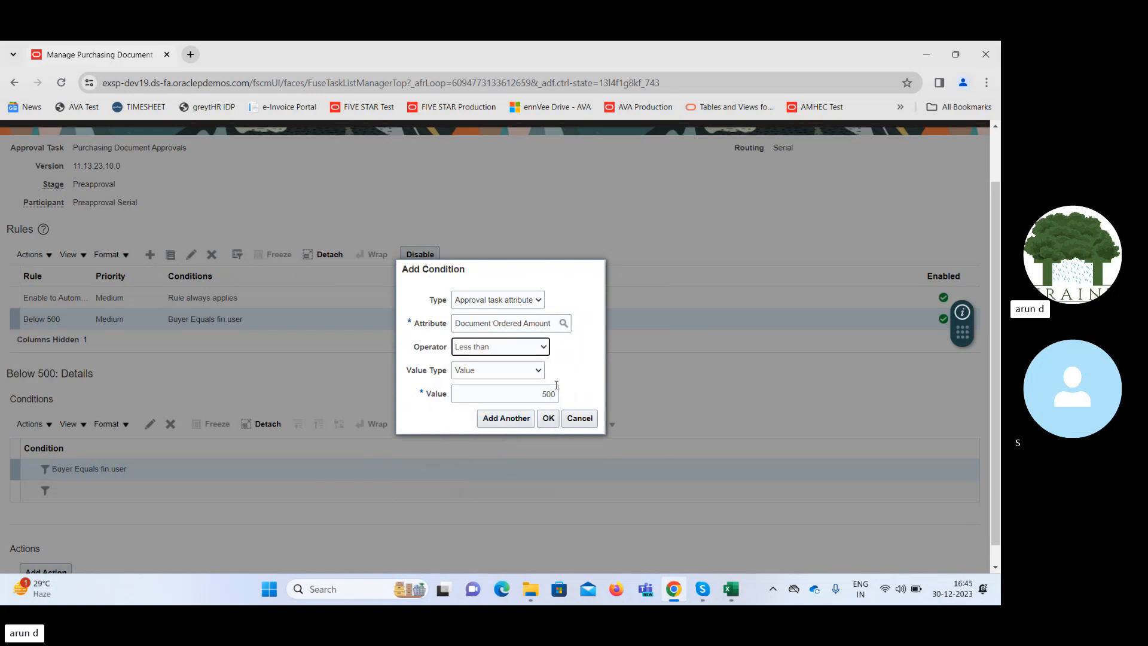
pyautogui.click(549, 418)
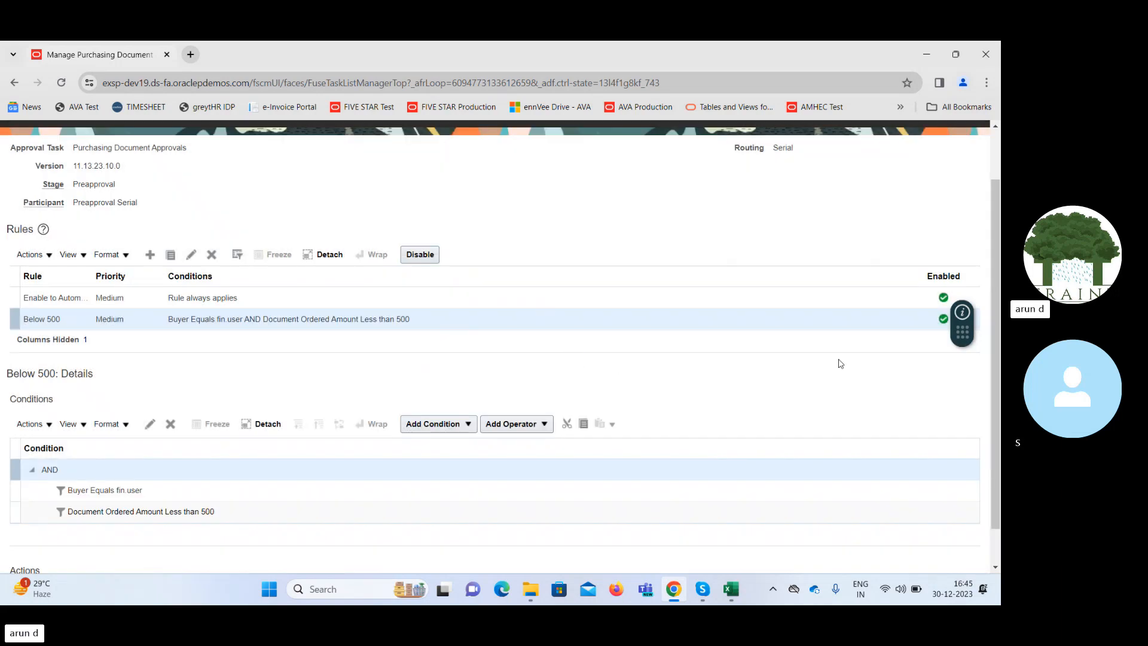
# Add an action to the Below 500 rule and list the routing options for the Approval required action type.
pyautogui.moveTo(995, 350); pyautogui.dragTo(996, 383)
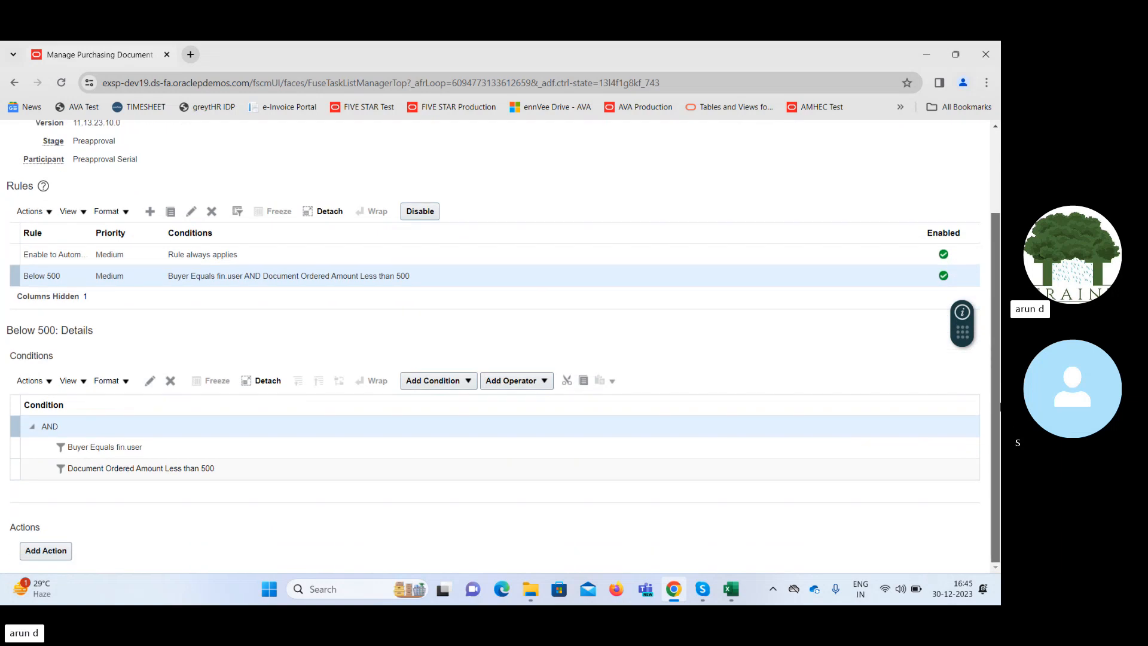
pyautogui.click(52, 552)
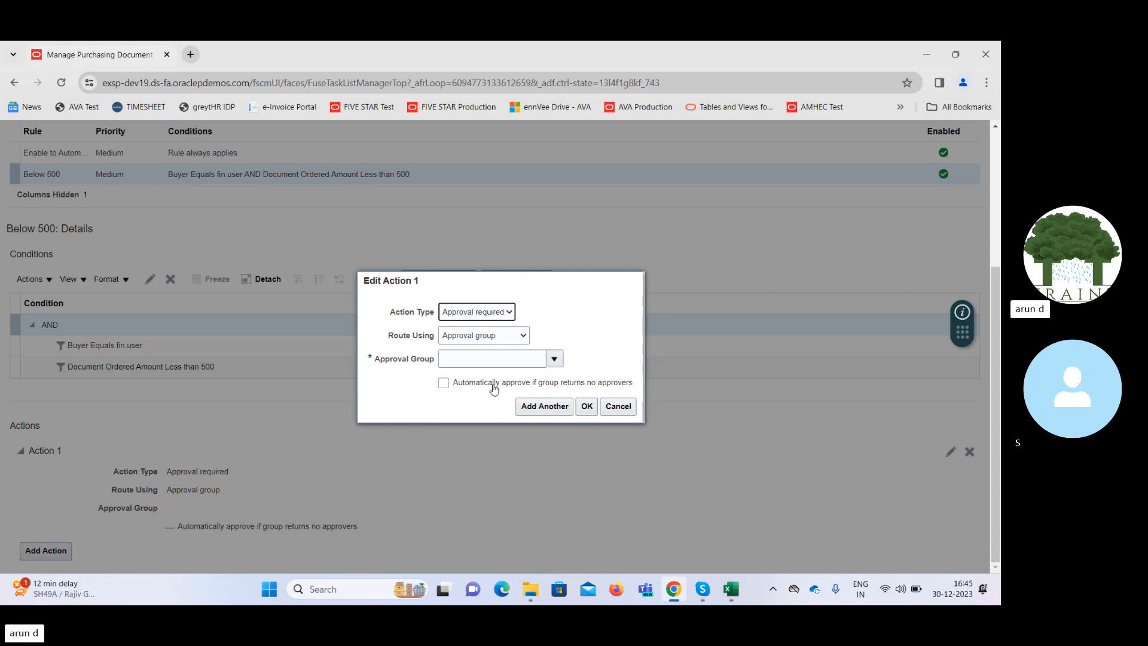
pyautogui.click(487, 312)
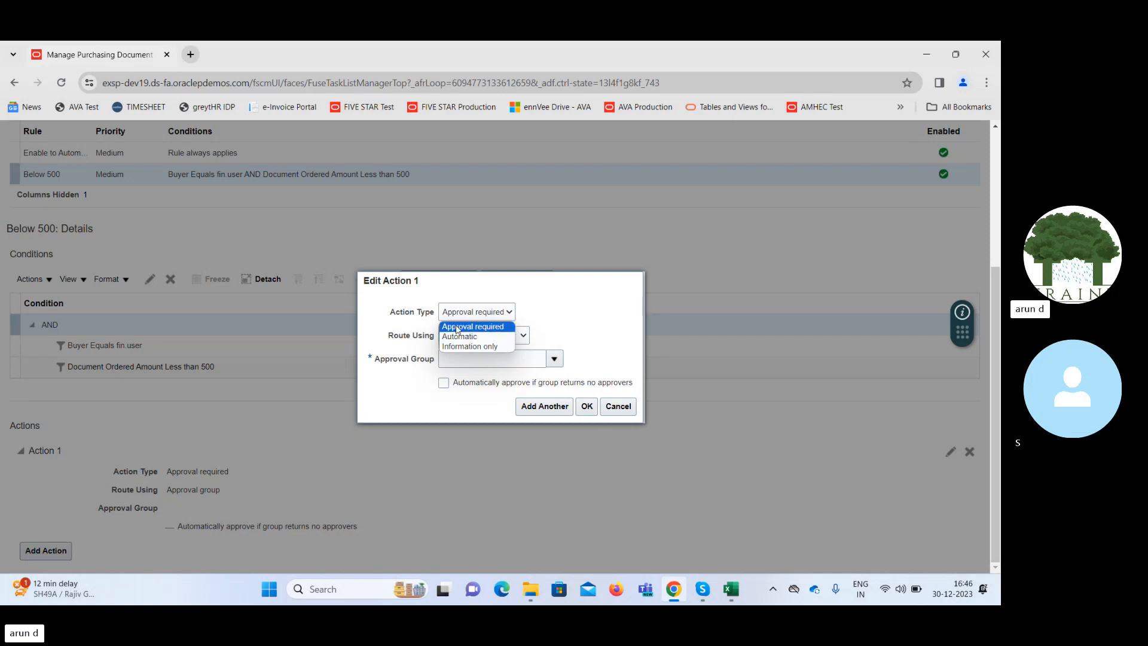
pyautogui.click(456, 327)
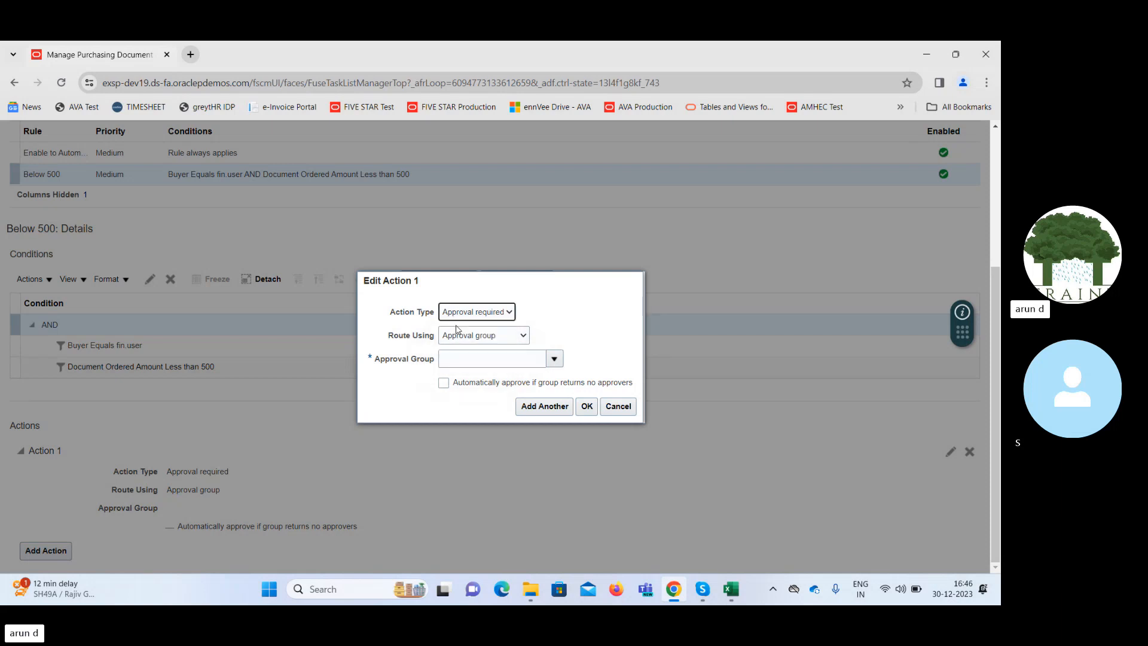
pyautogui.click(514, 340)
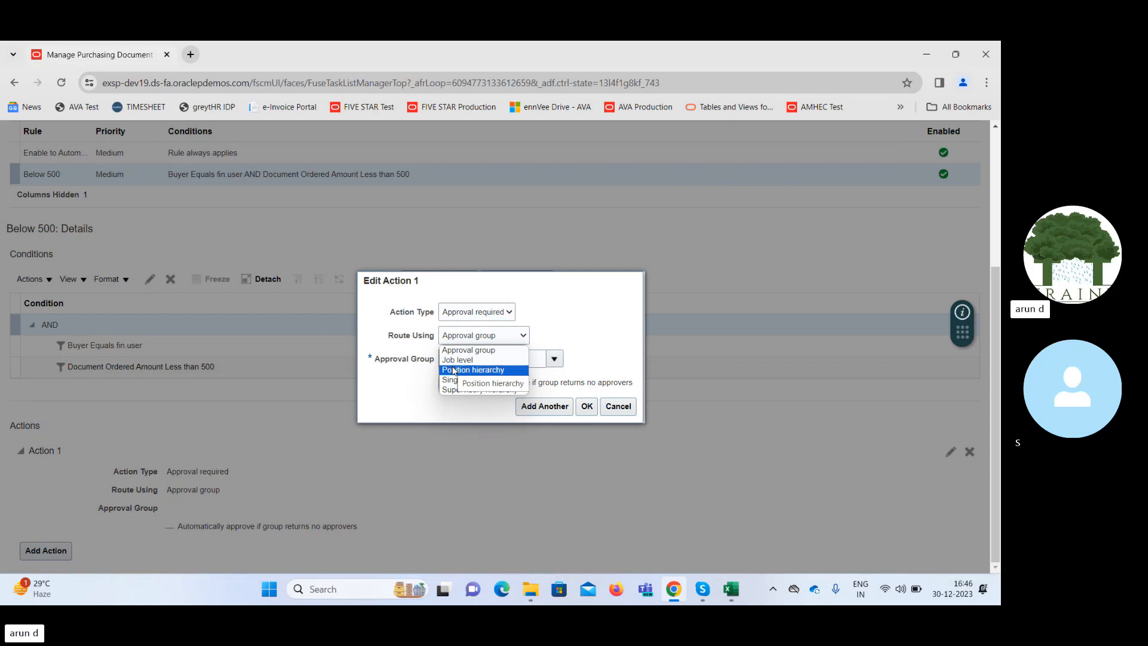
# Set Action 1 of the Below 500 rule to the Automatic action type with the outcome Approved.
pyautogui.click(477, 313)
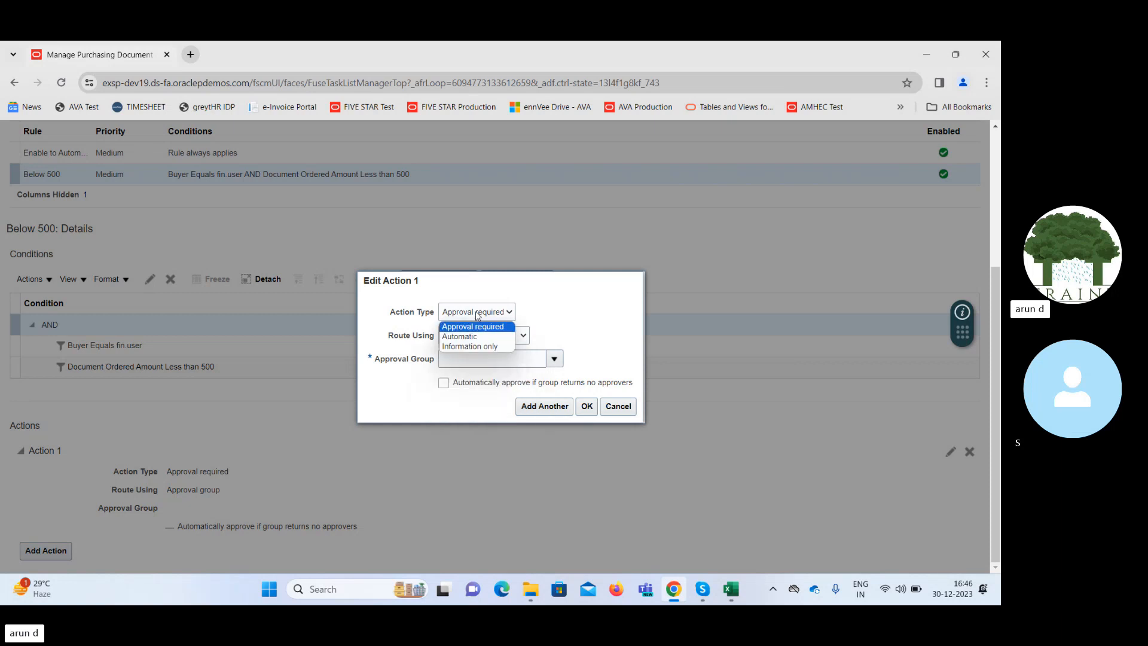
pyautogui.click(481, 337)
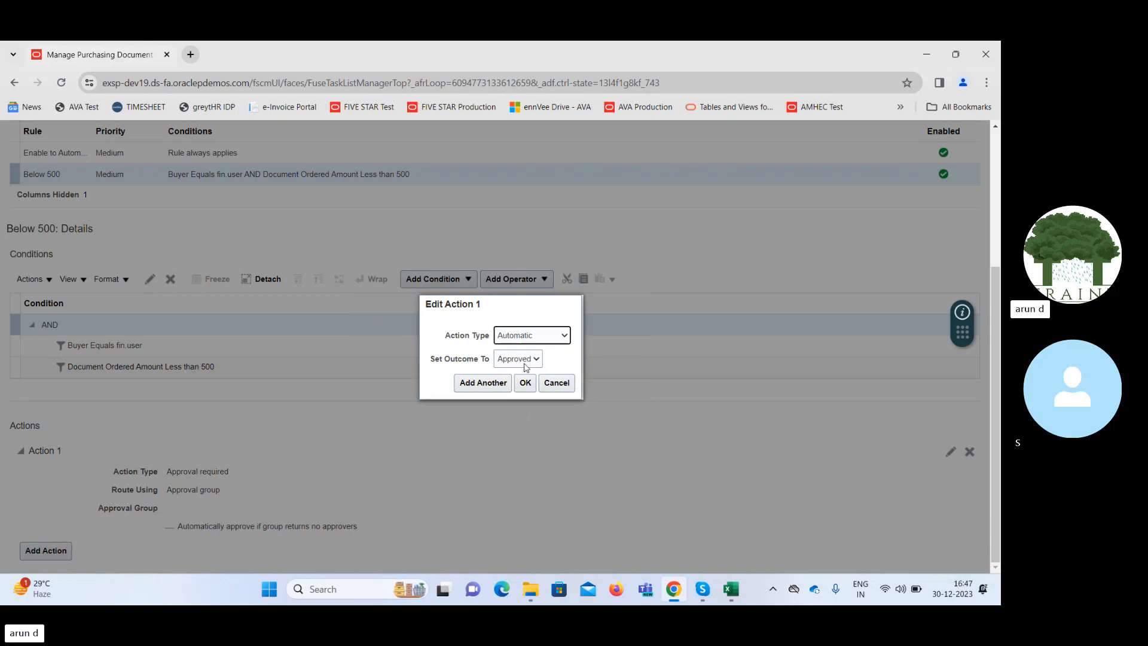
pyautogui.click(524, 361)
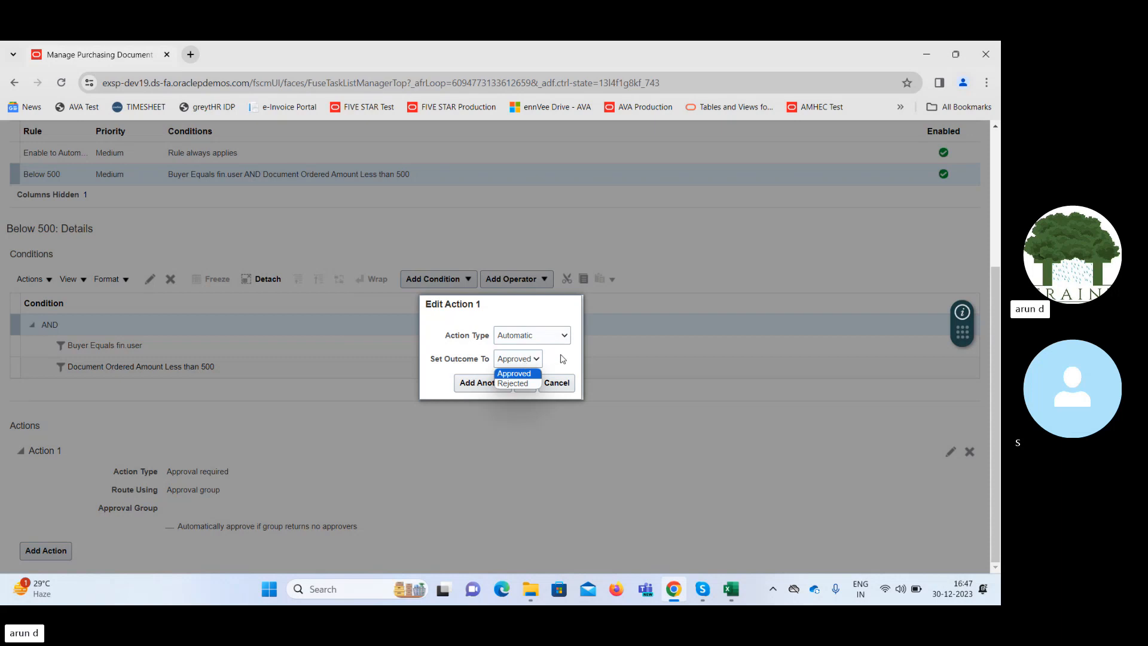
pyautogui.click(525, 373)
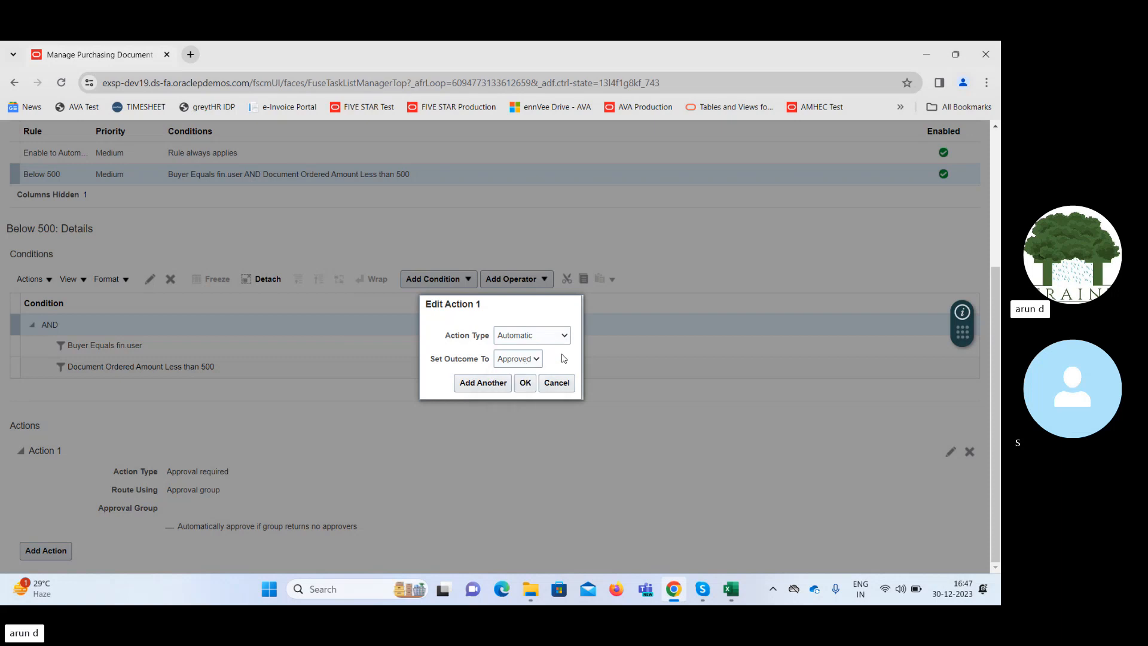
pyautogui.click(526, 382)
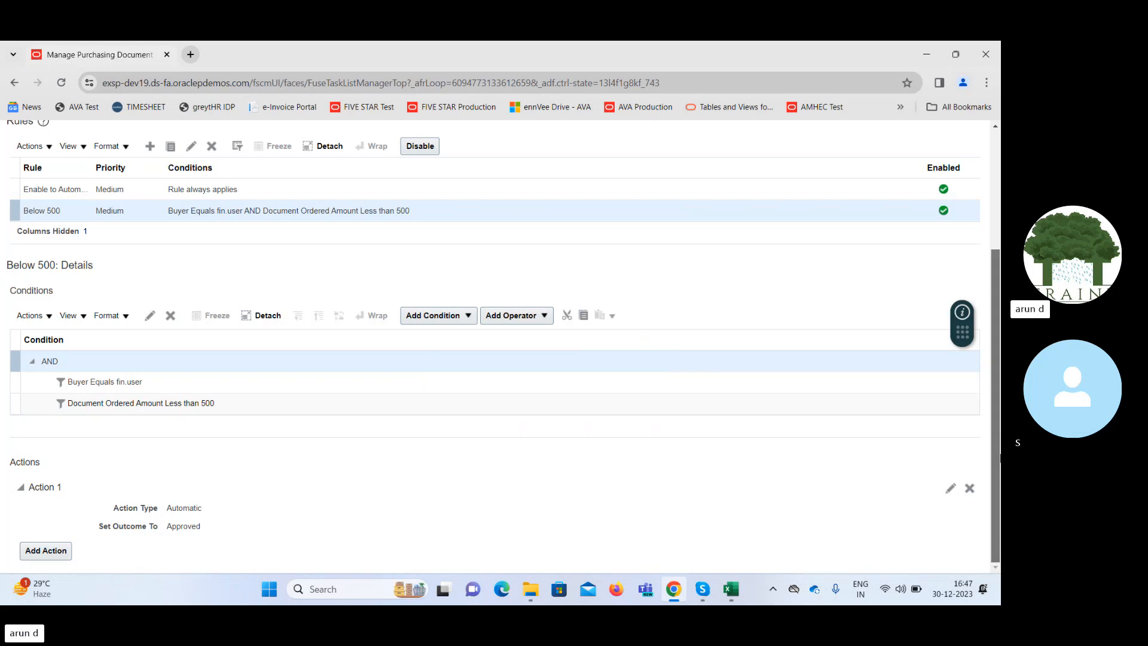
# Save the Preapproval Serial rules and deploy them across all participants.
pyautogui.scroll(3, 995, 424)
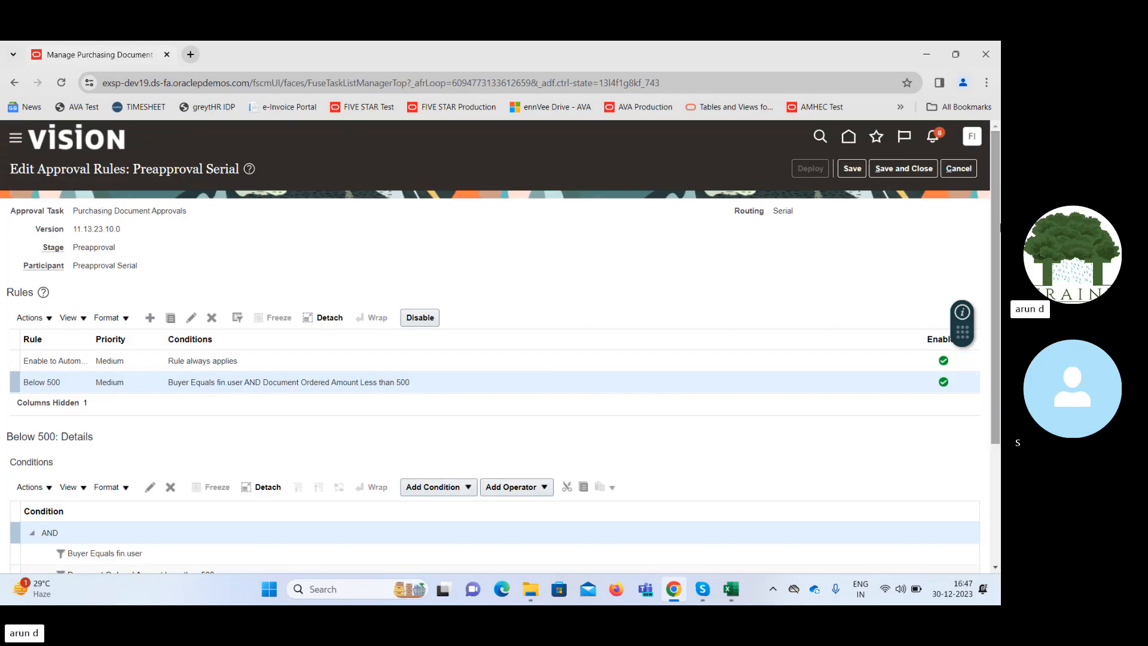
pyautogui.click(852, 168)
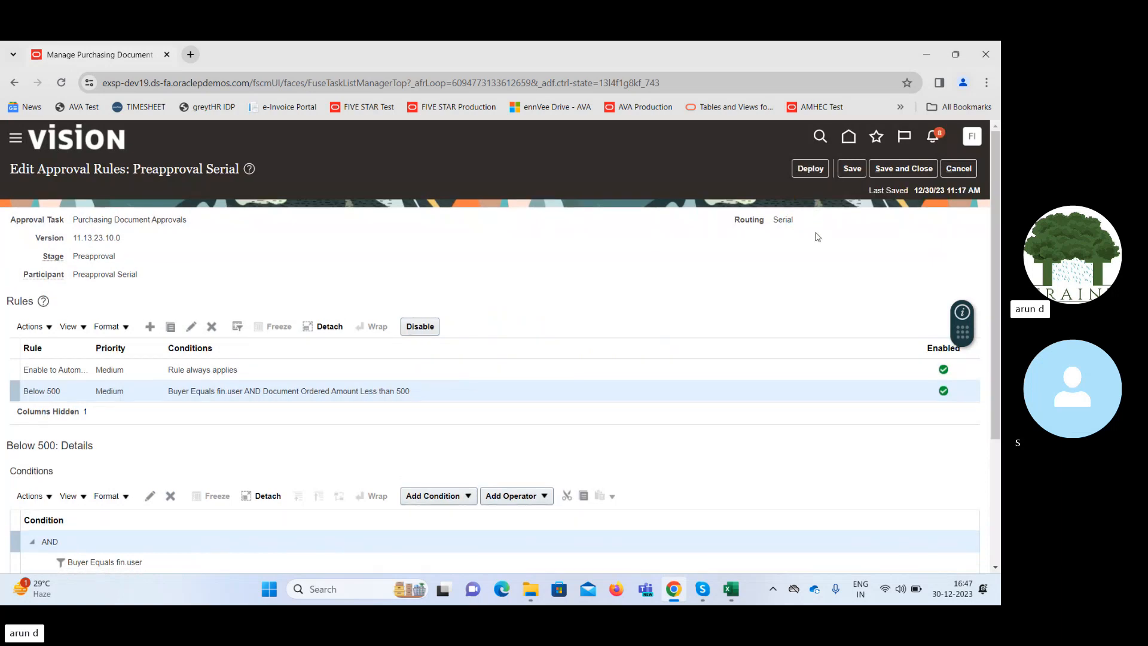
pyautogui.click(811, 168)
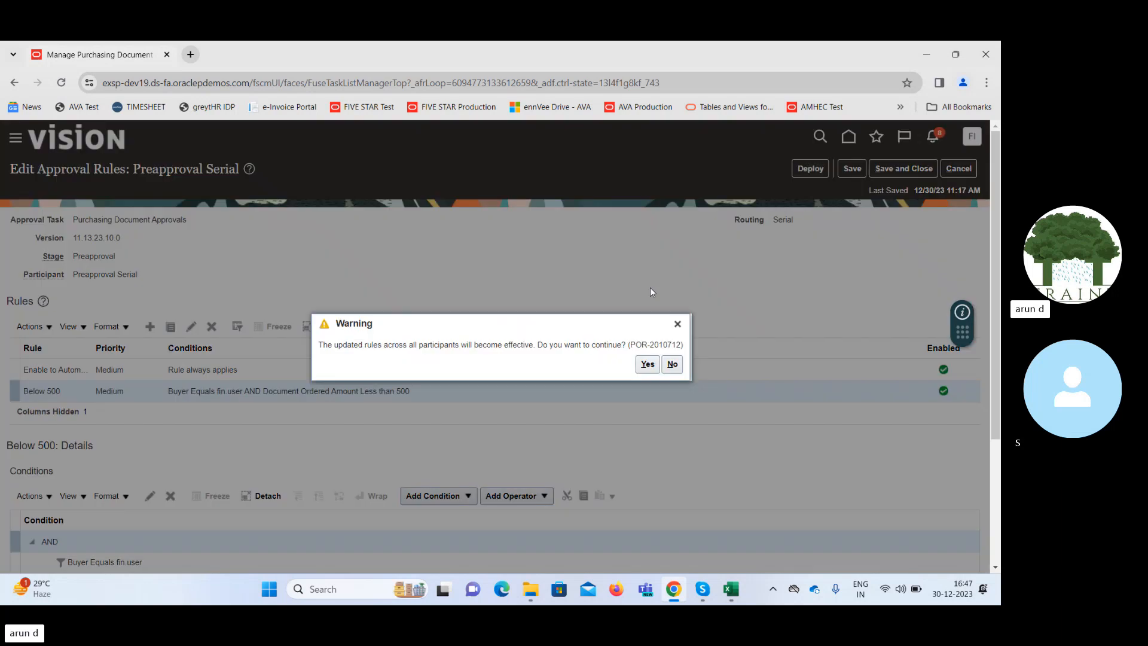
pyautogui.click(644, 364)
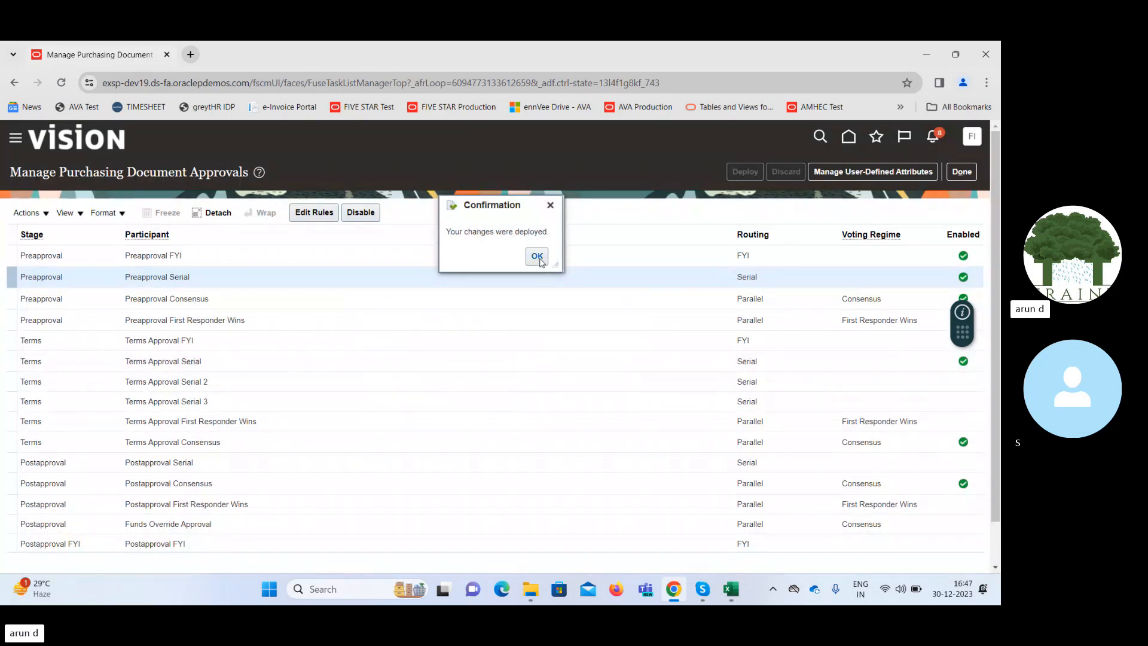
pyautogui.click(537, 257)
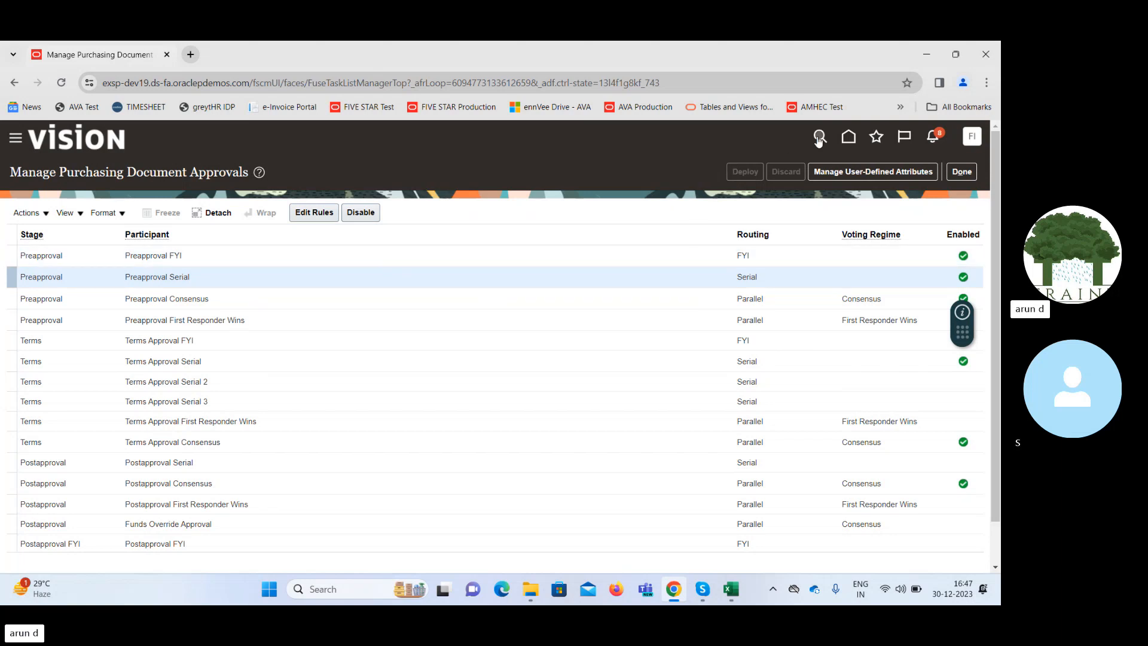
# Return to the home page and open the Purchase Orders work area under Procurement.
pyautogui.click(849, 140)
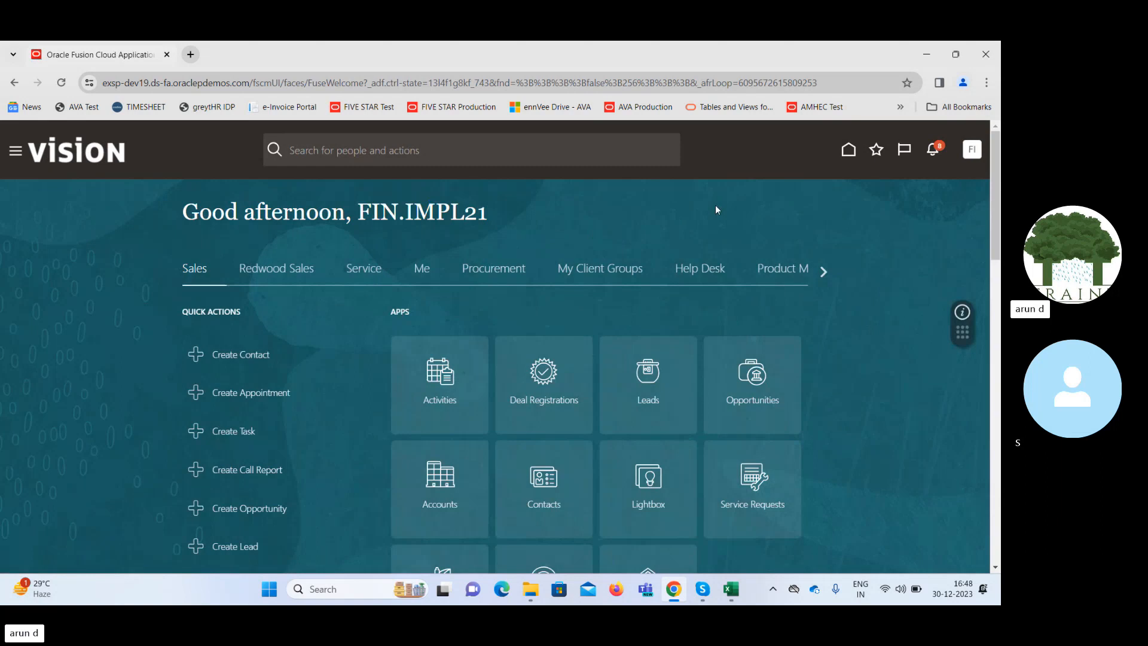
pyautogui.click(505, 271)
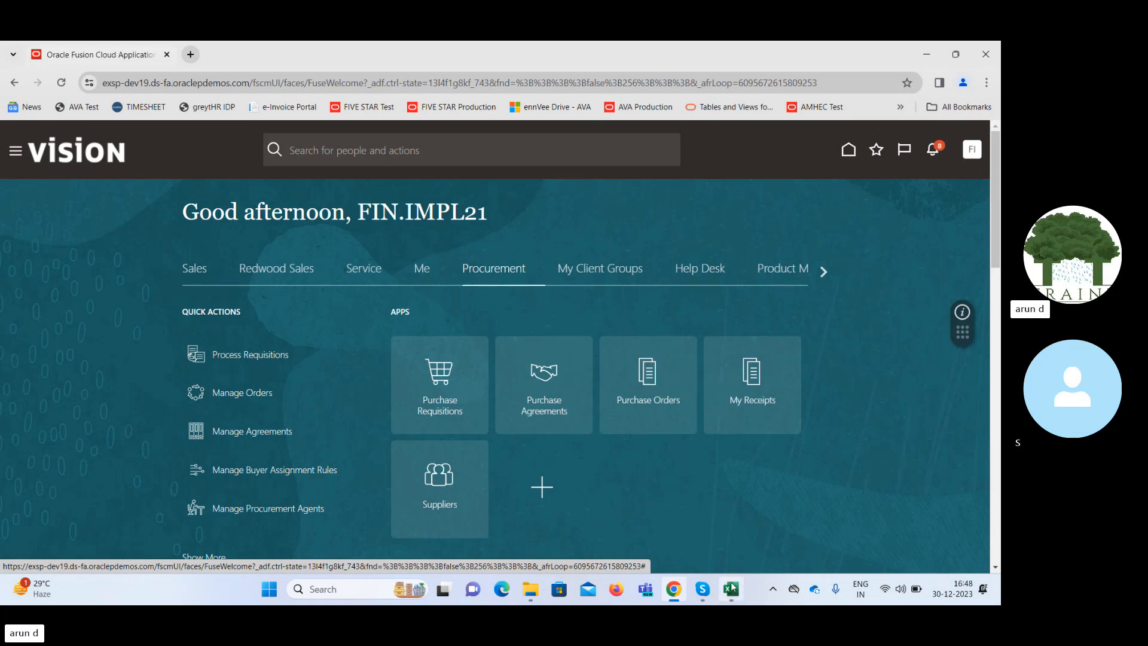
pyautogui.moveTo(731, 589)
pyautogui.moveTo(739, 523)
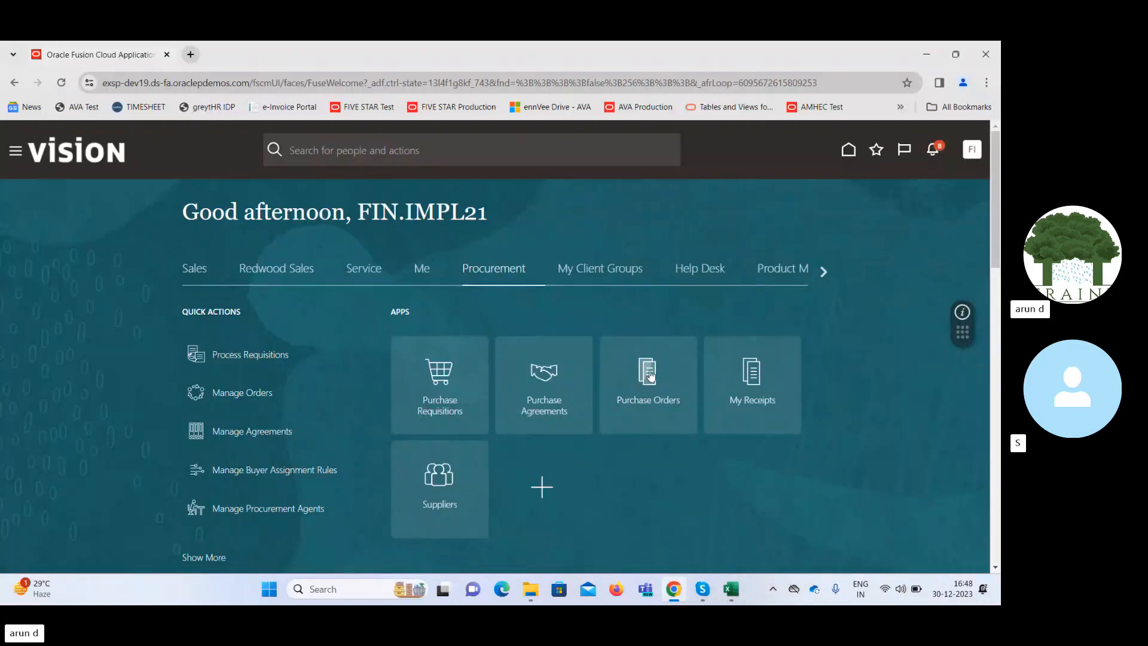
pyautogui.click(651, 376)
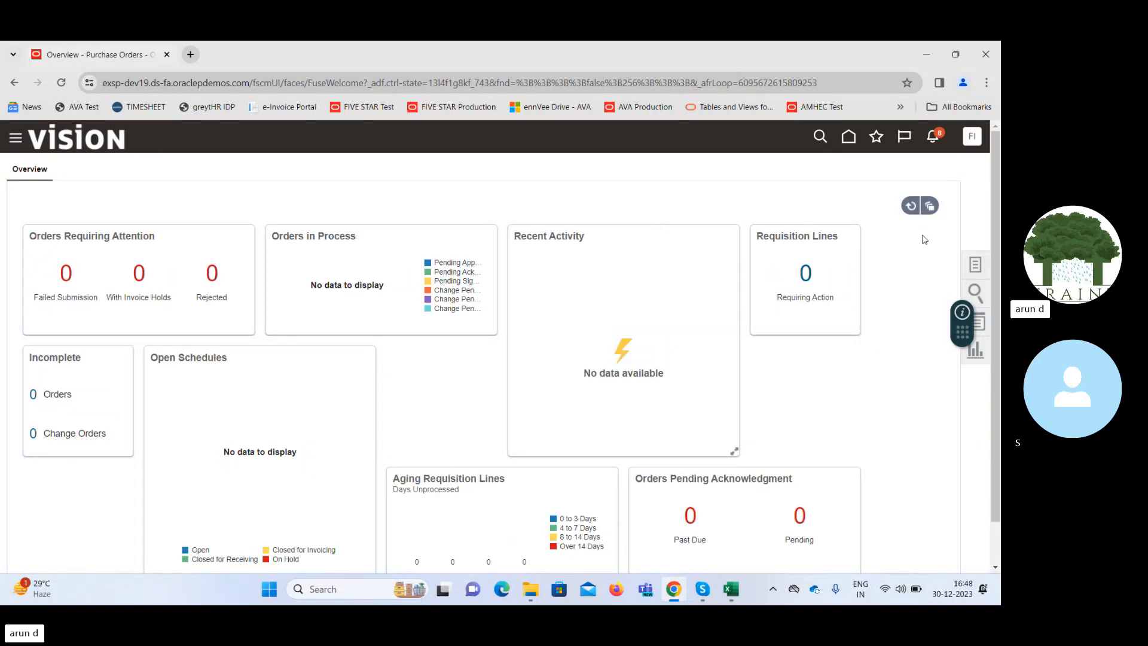
# Examine the available purchasing tasks and the overview of the Purchase Orders work area.
pyautogui.click(975, 266)
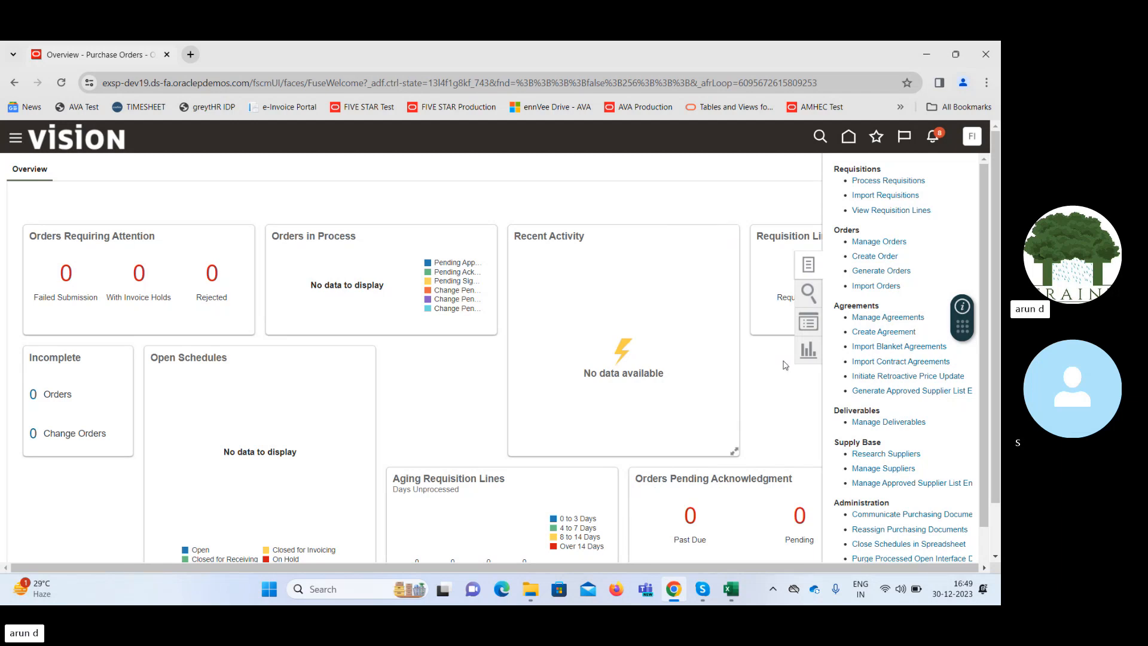
pyautogui.click(598, 201)
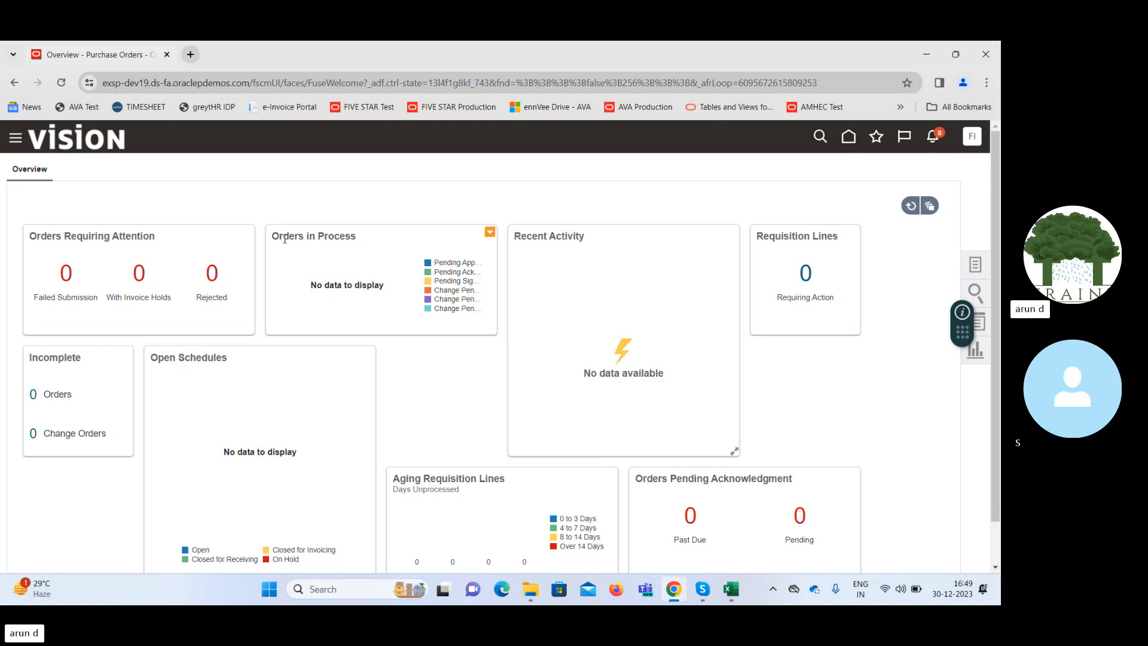
pyautogui.moveTo(286, 239); pyautogui.dragTo(356, 257)
pyautogui.moveTo(997, 259); pyautogui.dragTo(1000, 235)
# Try to create an order with the Purchase Order style and choose its procurement BU.
pyautogui.click(975, 268)
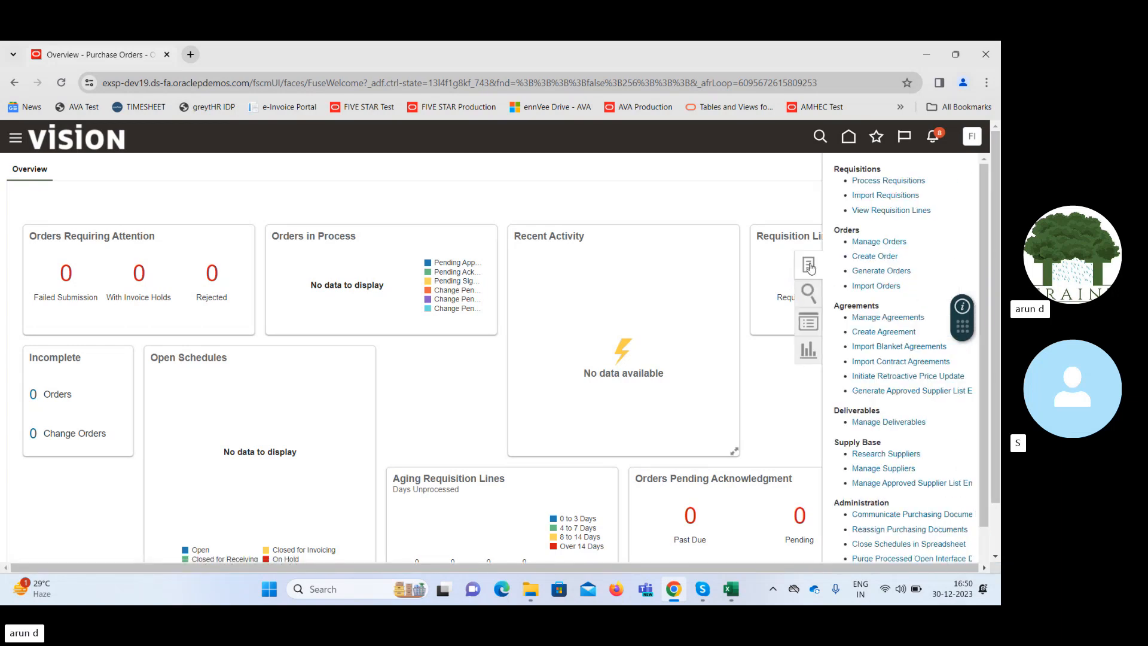
pyautogui.click(868, 256)
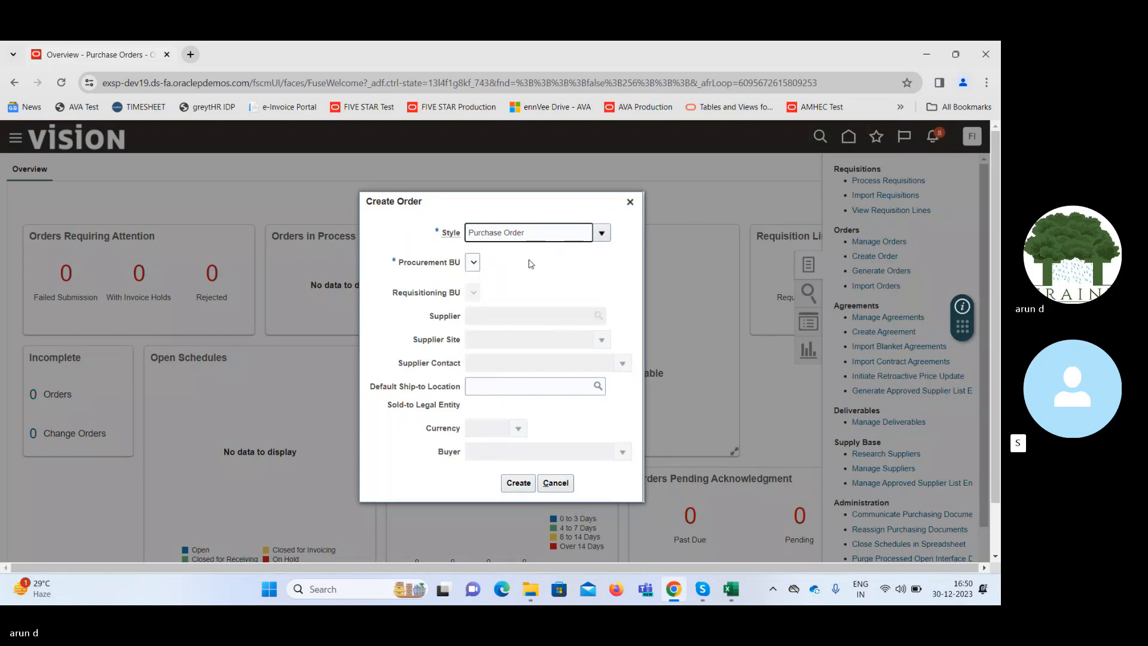
pyautogui.click(472, 269)
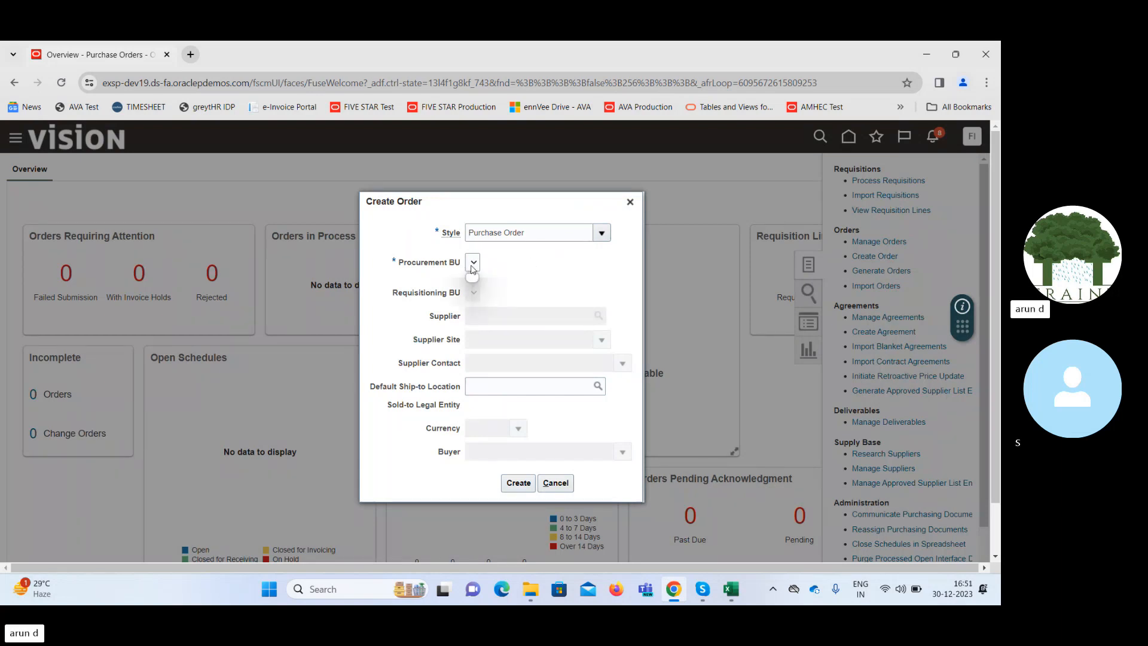
pyautogui.click(630, 202)
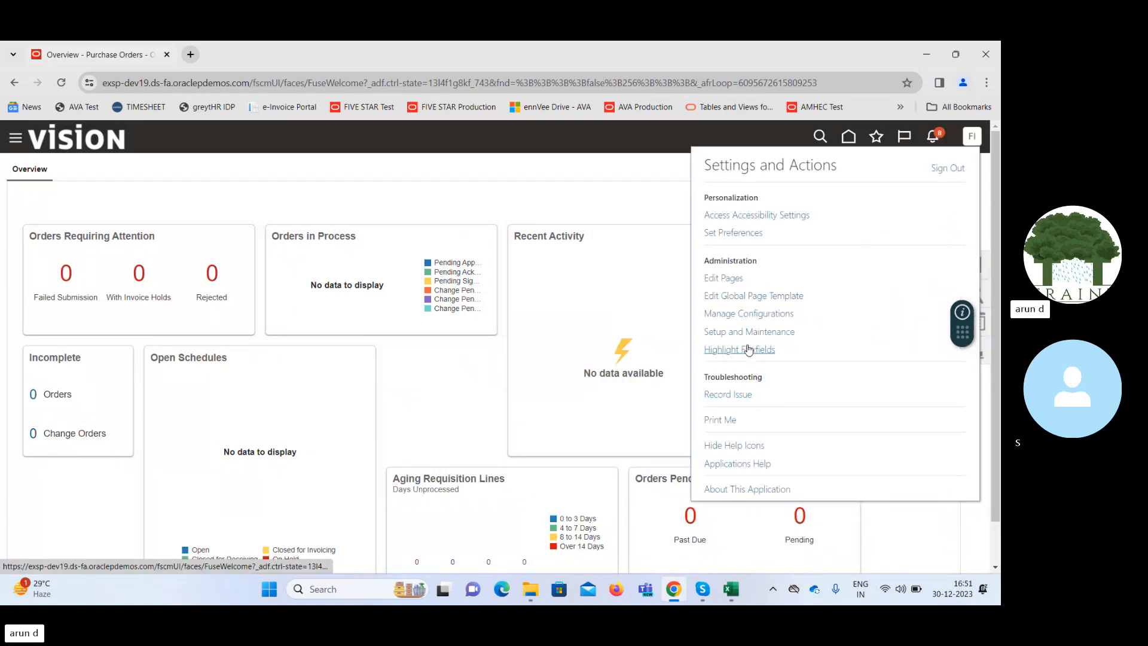
# Search the setup tasks for "Manage data acc" in Setup and Maintenance and open Manage Data Access Set Data Access for Users.
pyautogui.click(746, 333)
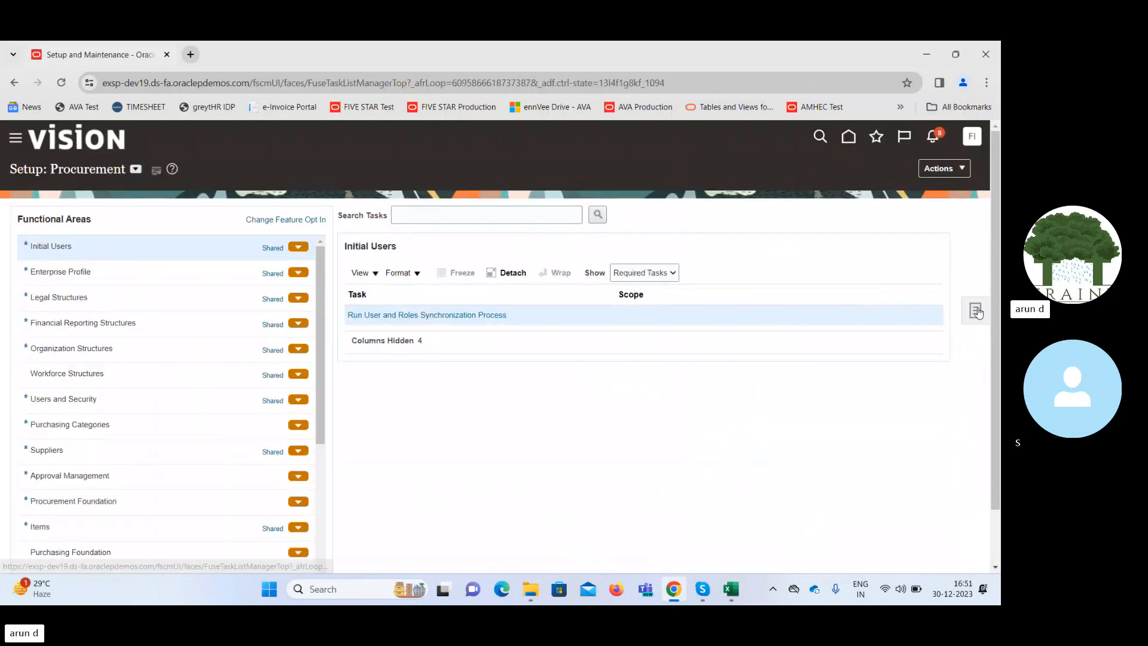
pyautogui.click(975, 311)
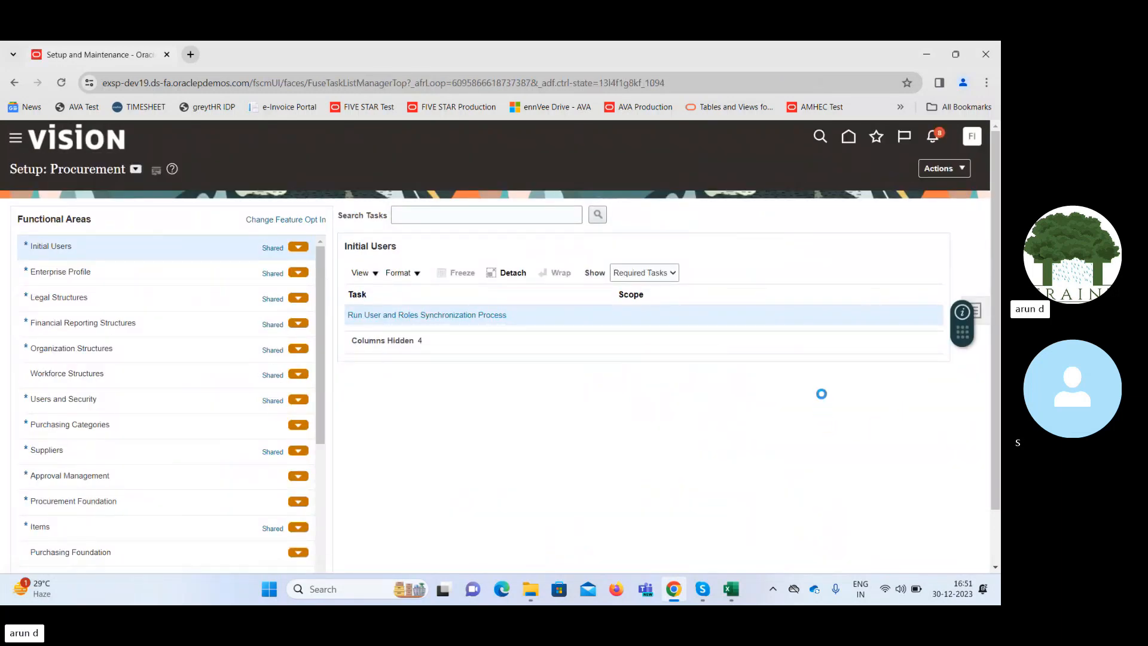
pyautogui.click(980, 310)
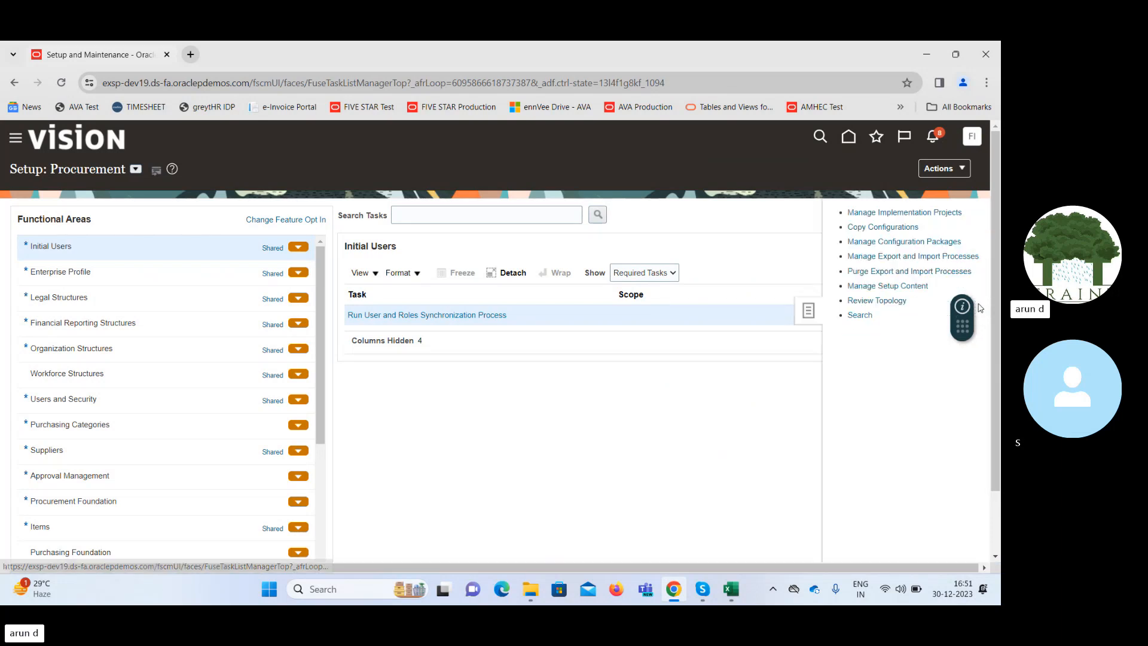
pyautogui.click(858, 314)
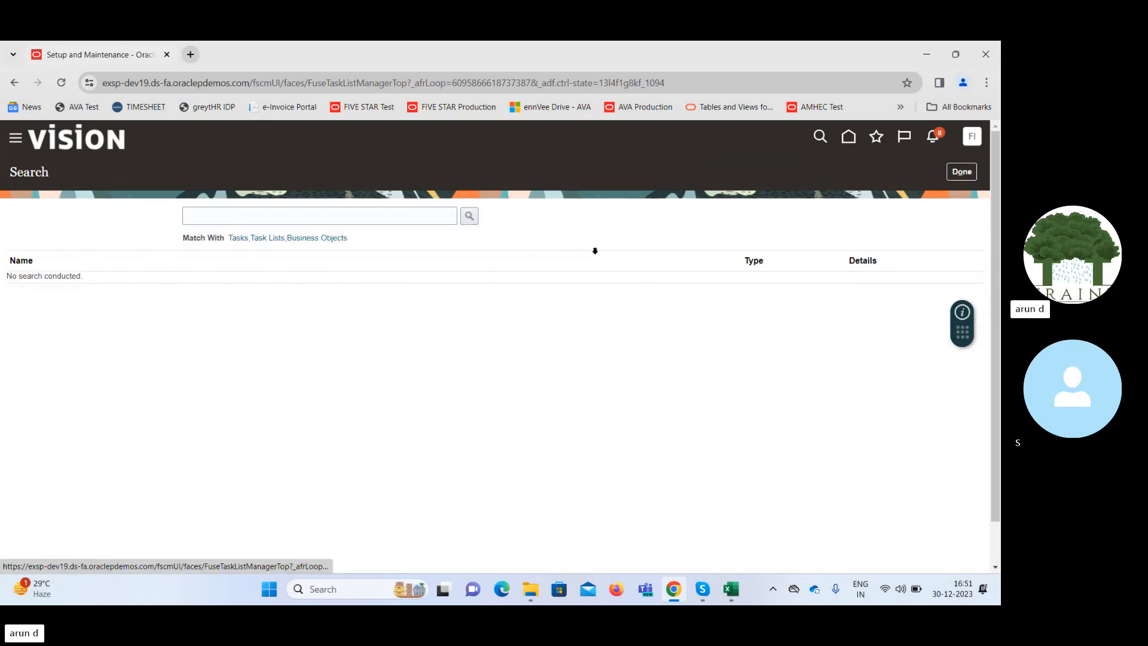
pyautogui.click(330, 215)
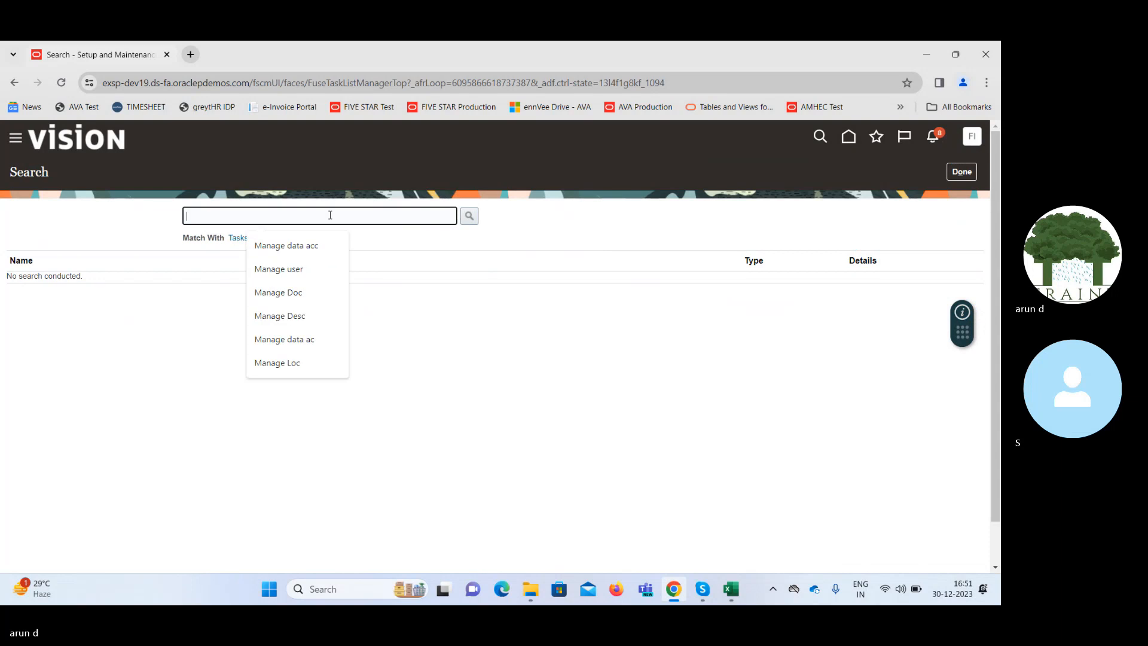
pyautogui.write('Manage data acc')
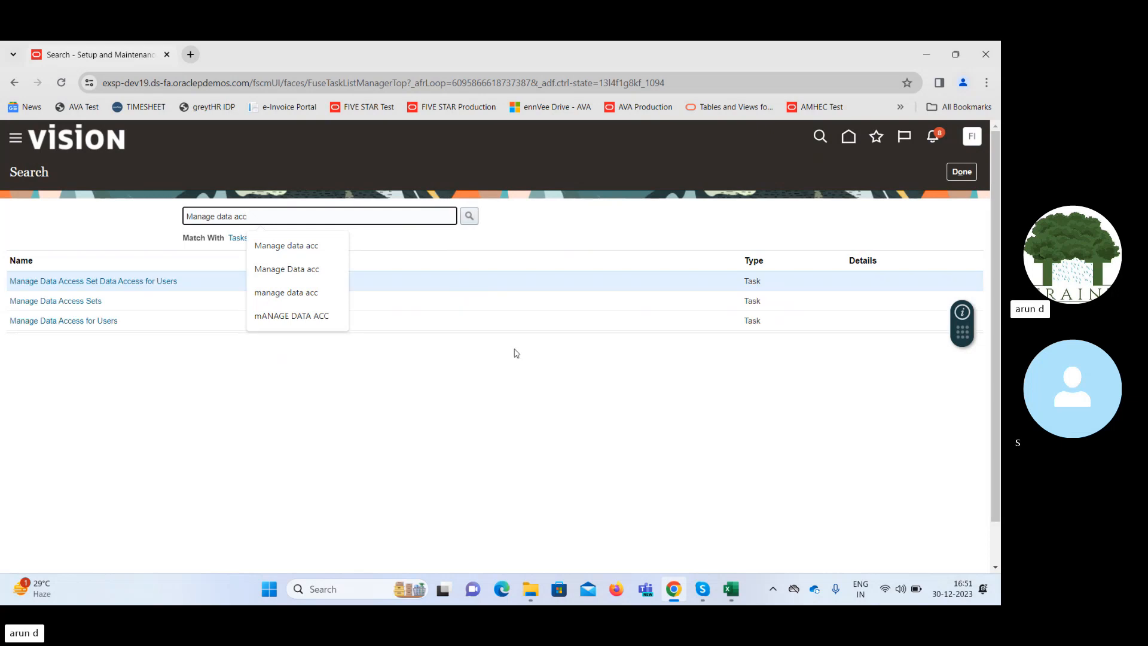
pyautogui.click(147, 282)
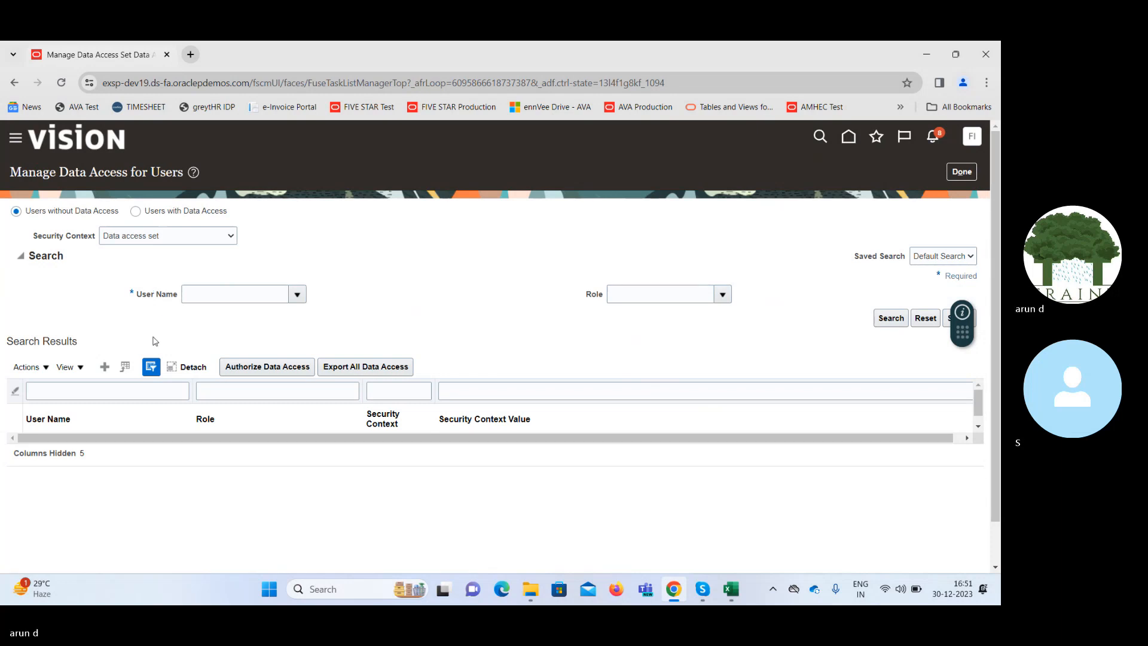
pyautogui.click(104, 367)
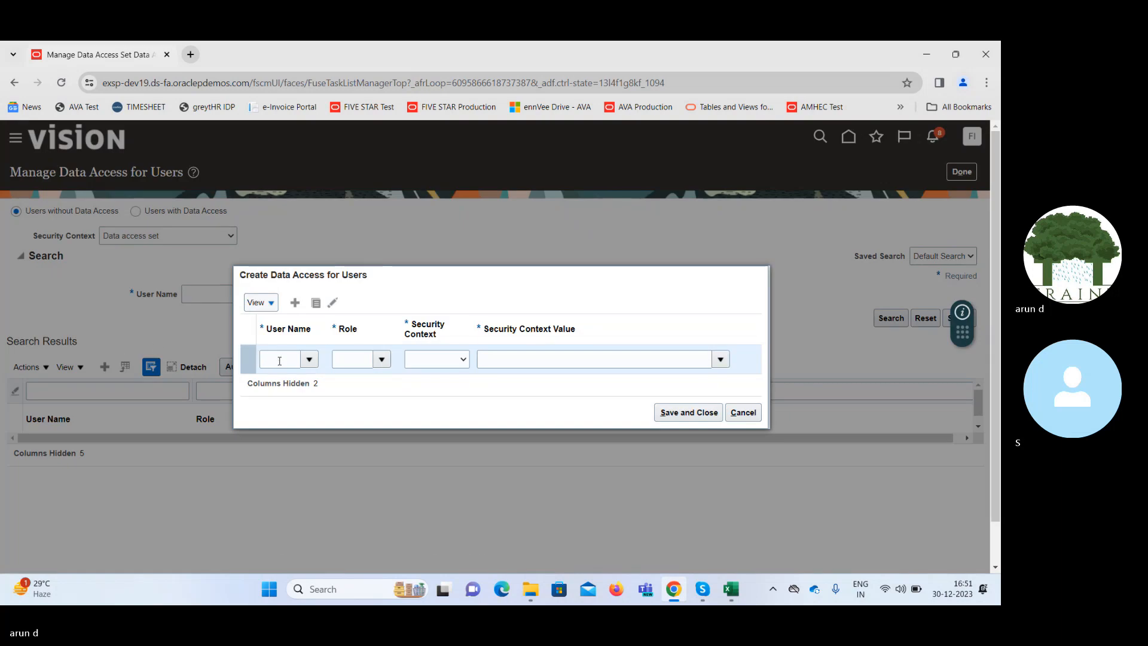
pyautogui.click(279, 360)
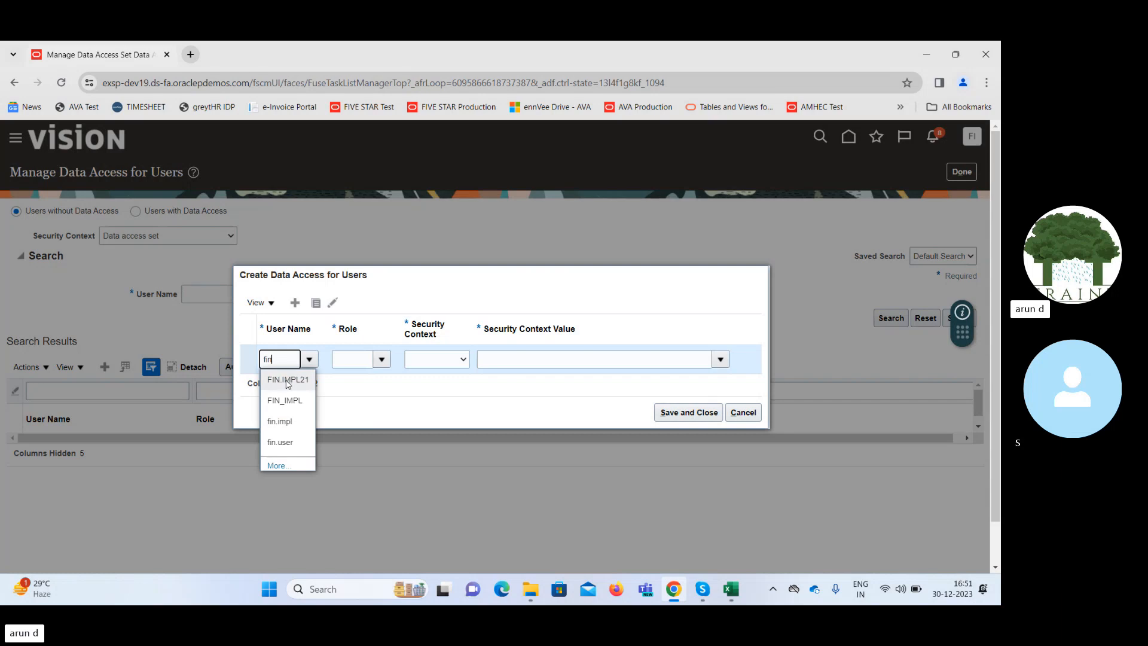
pyautogui.click(287, 381)
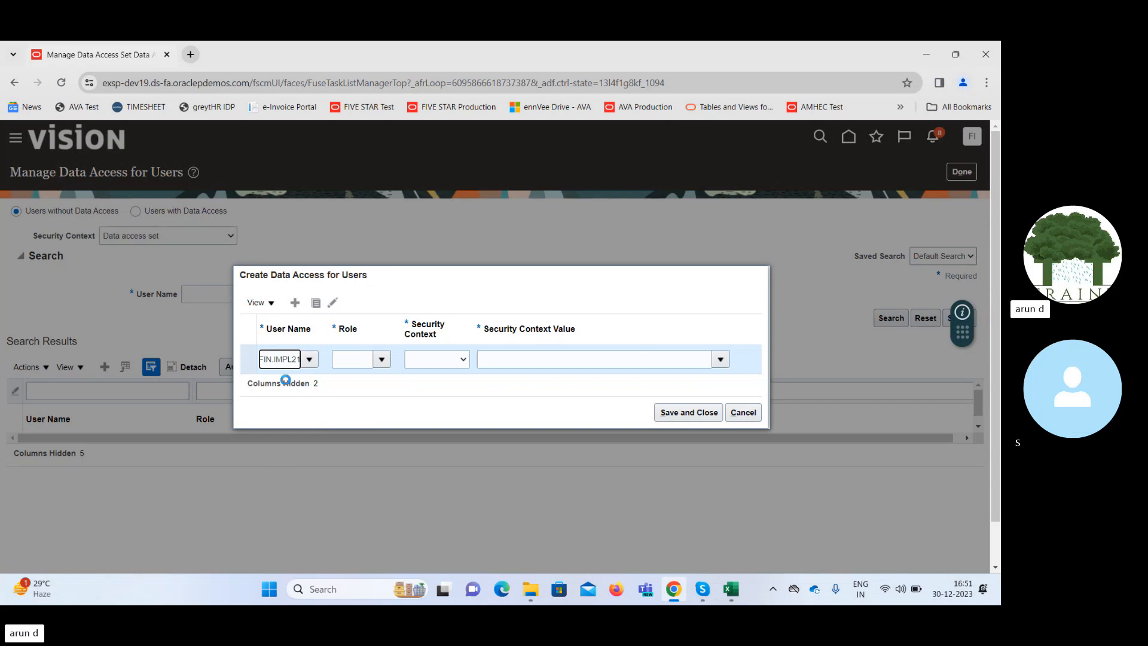
pyautogui.click(309, 358)
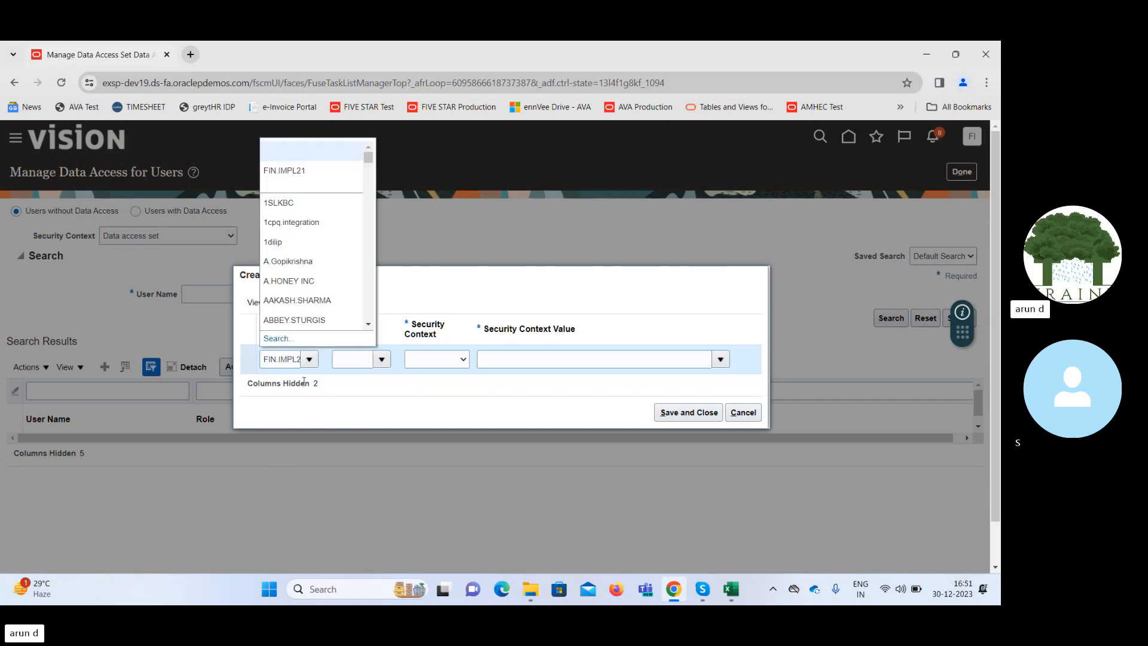
pyautogui.click(282, 361)
pyautogui.hotkey('ctrl', 'a')
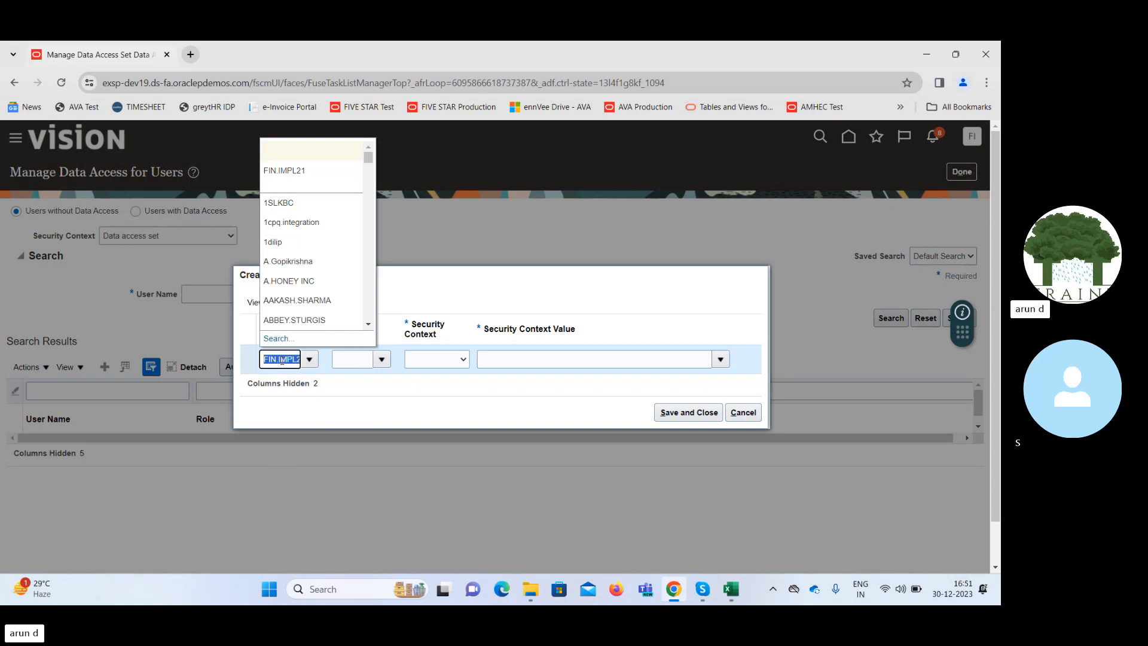
pyautogui.write('fin')
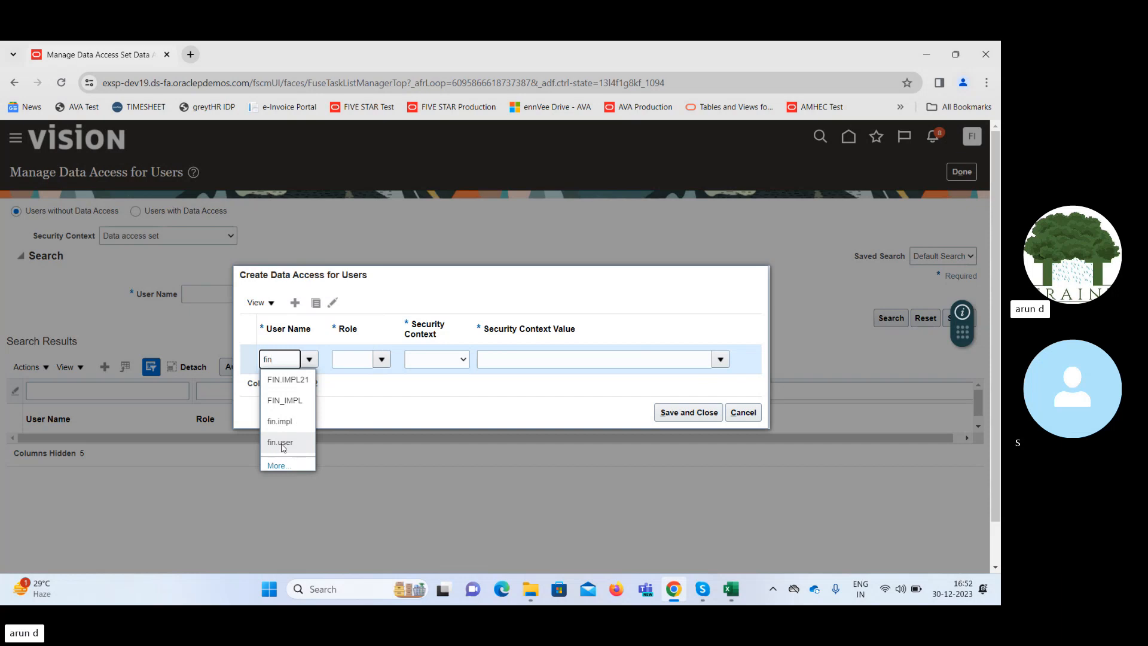
pyautogui.click(740, 388)
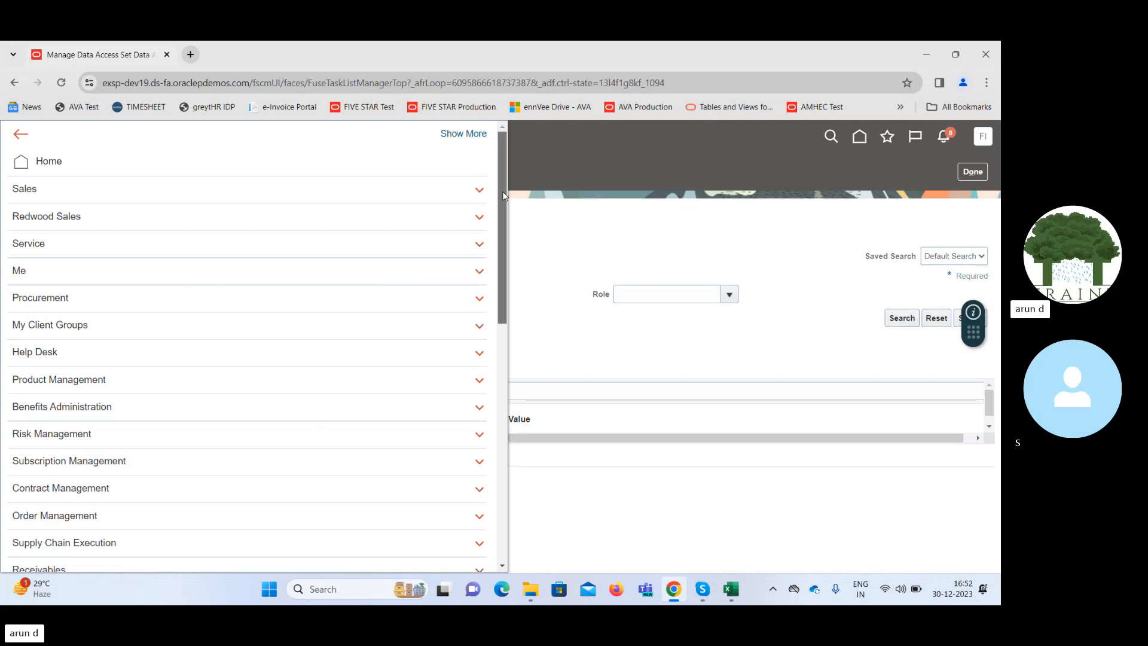
# Open the Security Console under Tools, dismiss the import process warning and go to the user accounts.
pyautogui.scroll(-10, 140, 442)
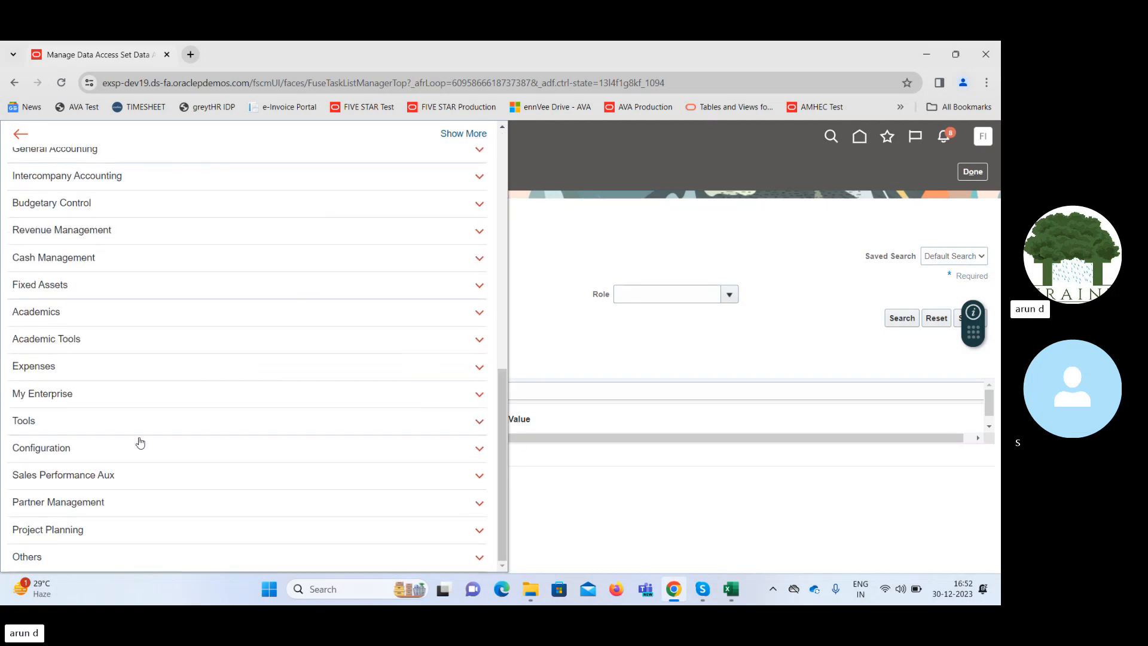
pyautogui.click(123, 426)
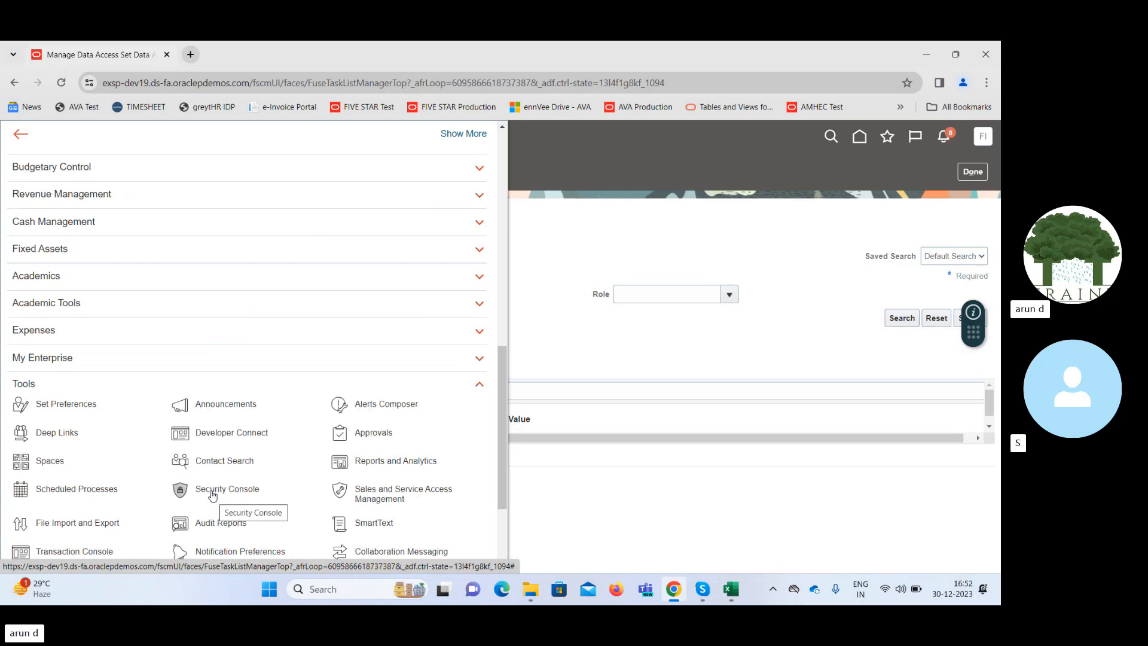
pyautogui.click(212, 492)
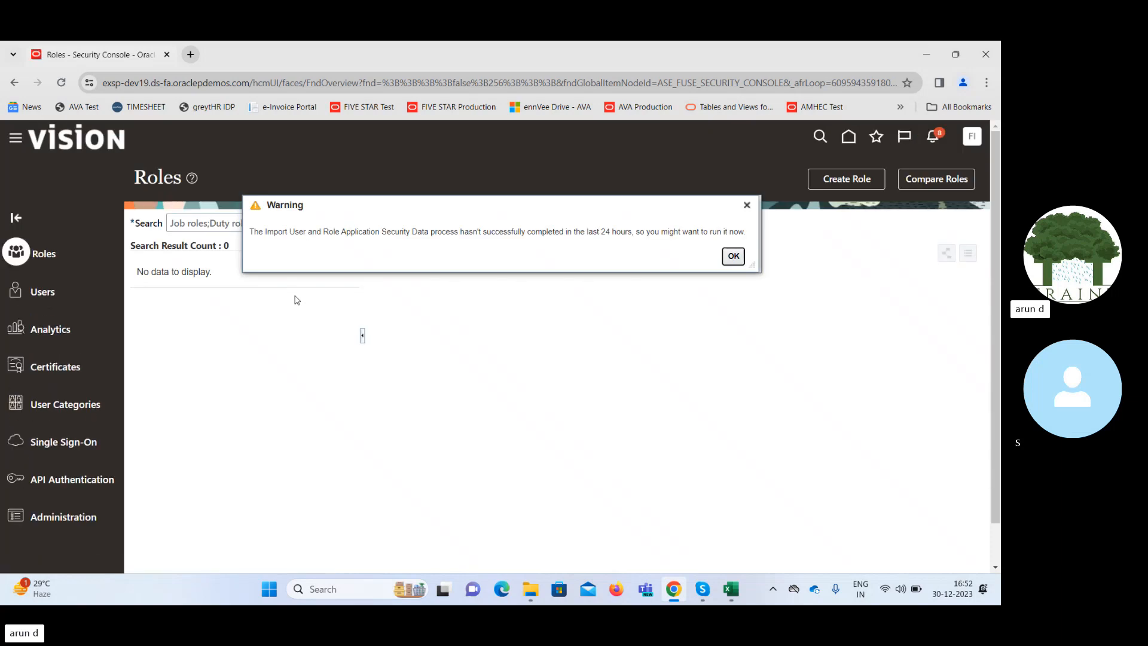
pyautogui.click(737, 259)
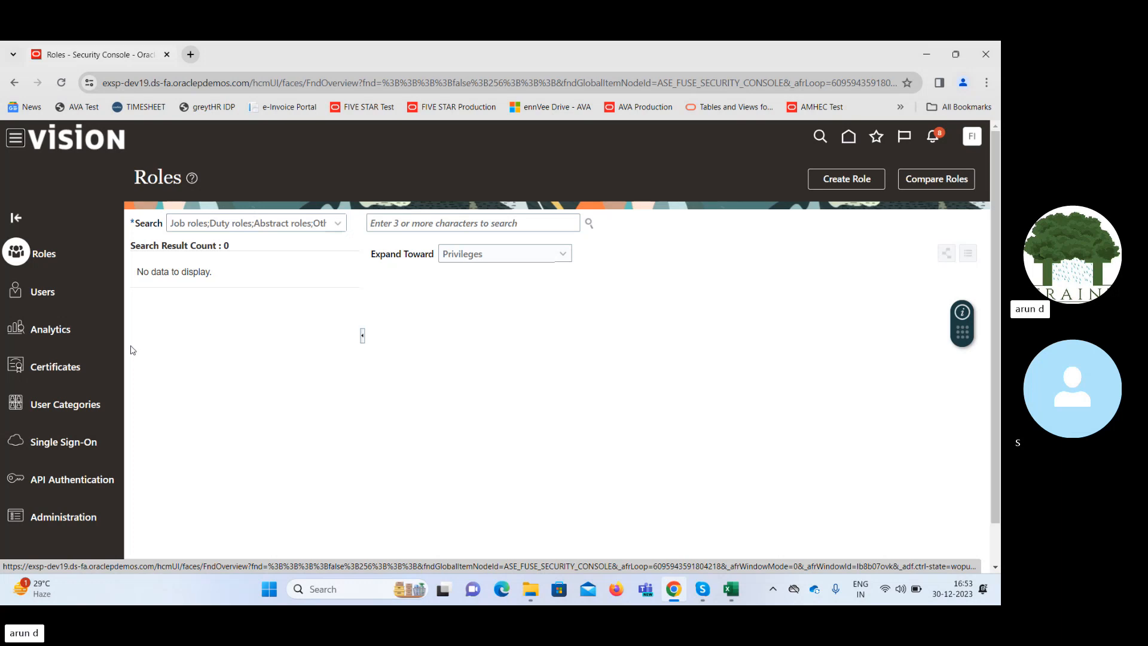
pyautogui.click(43, 297)
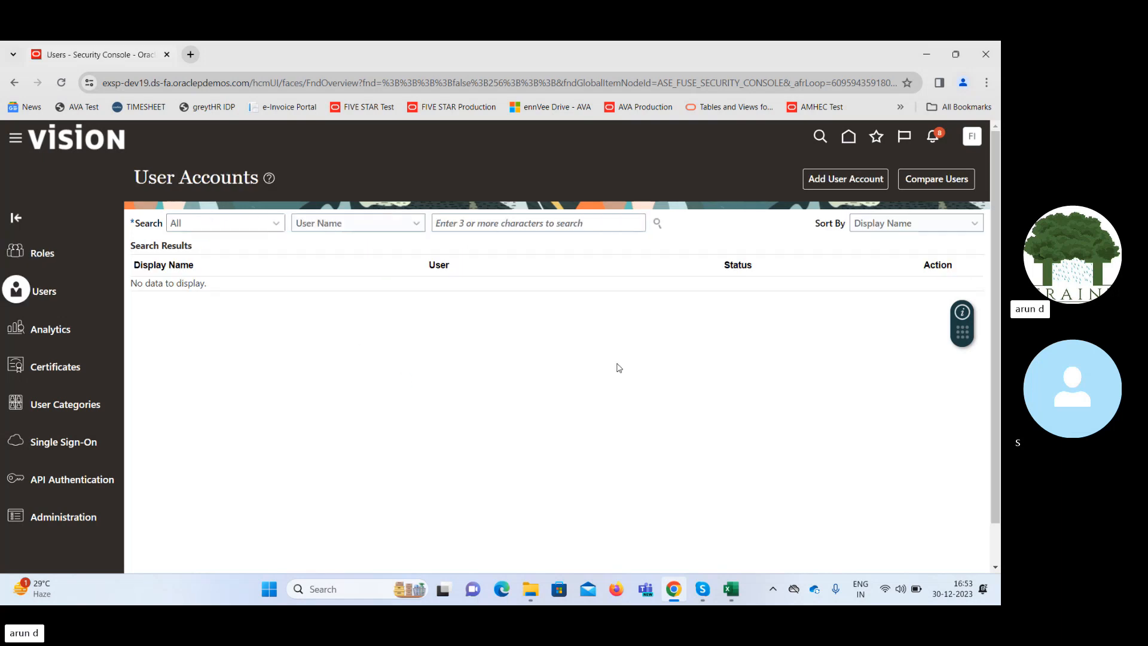
# Search the user accounts for "fin" and review the account information and roles of Fin Business User.
pyautogui.click(520, 221)
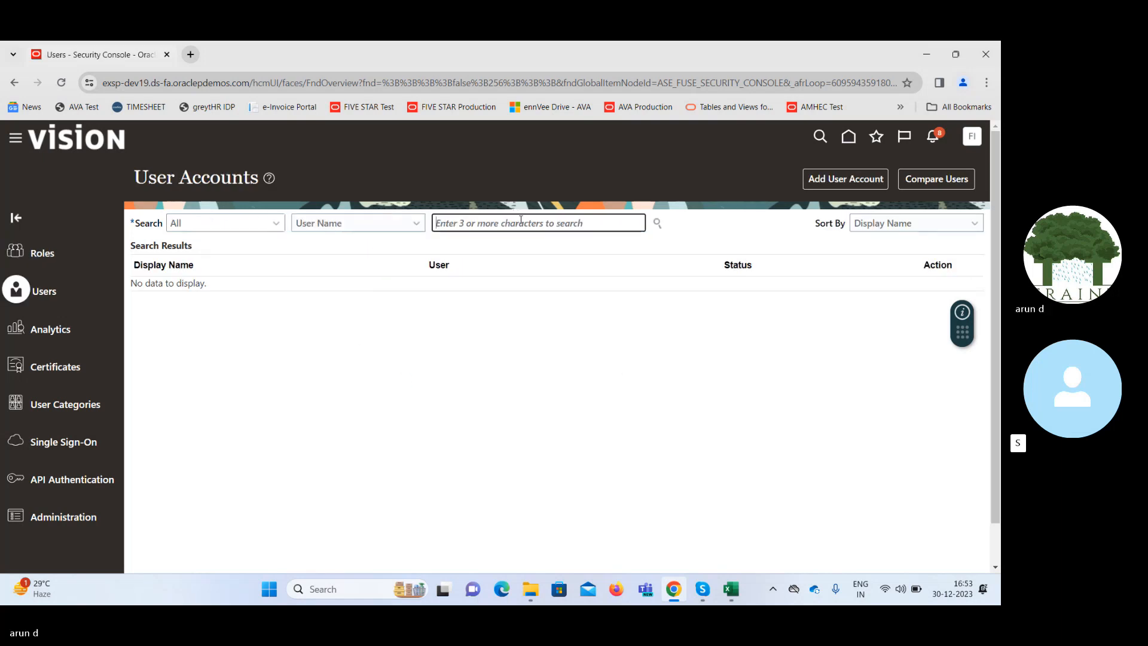
pyautogui.write('fin')
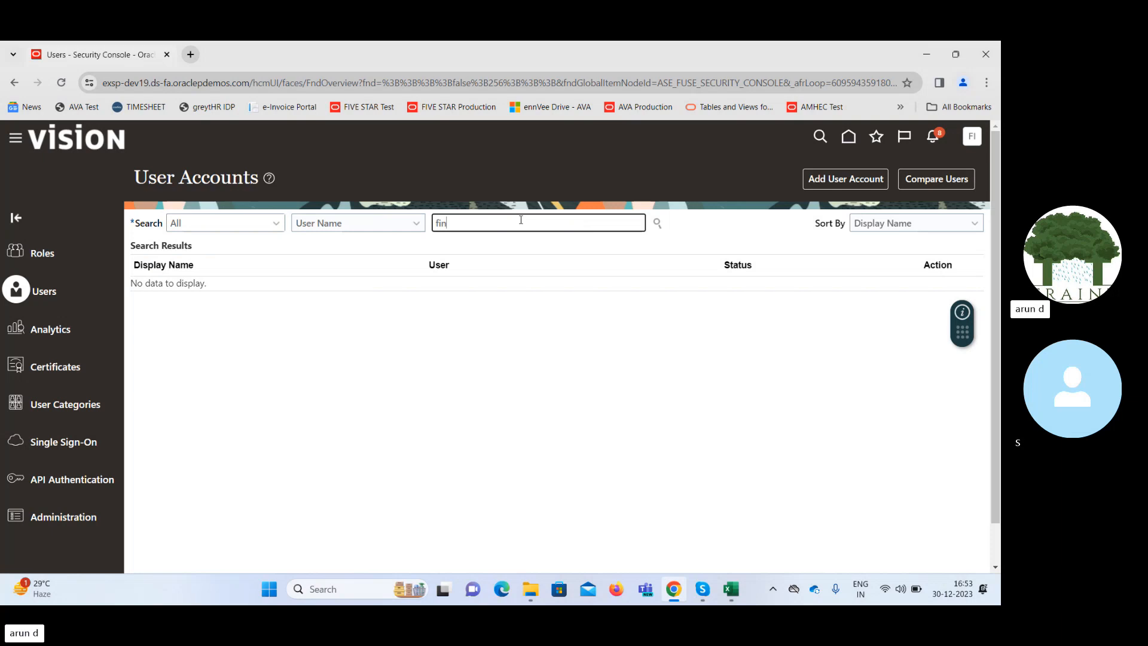
pyautogui.press('Return')
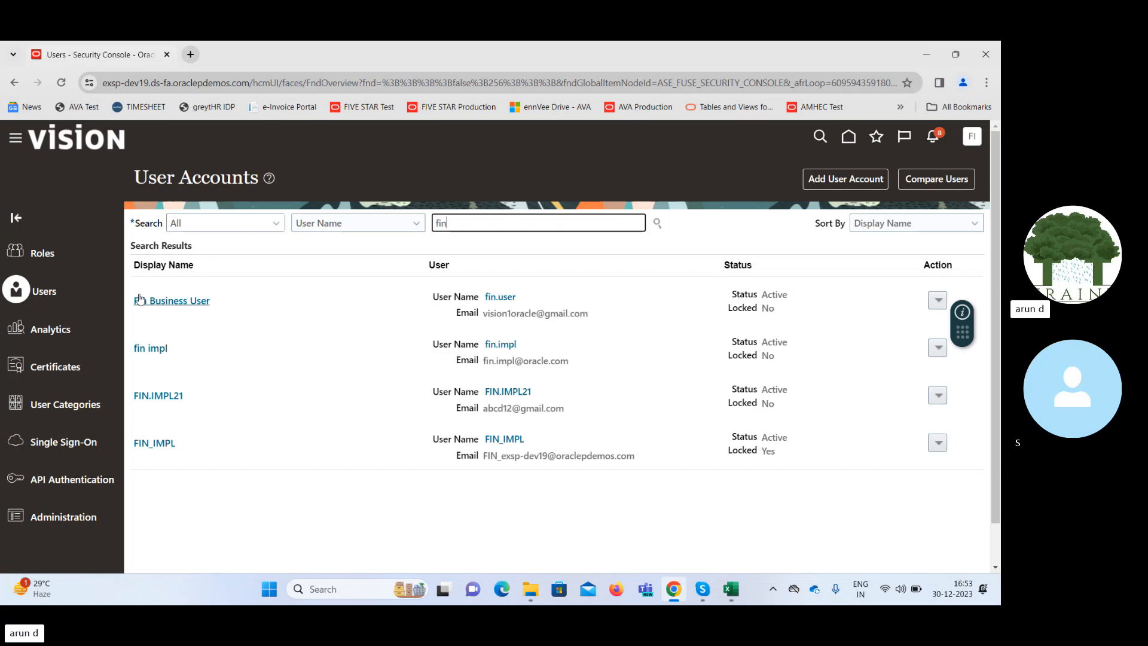
pyautogui.click(159, 307)
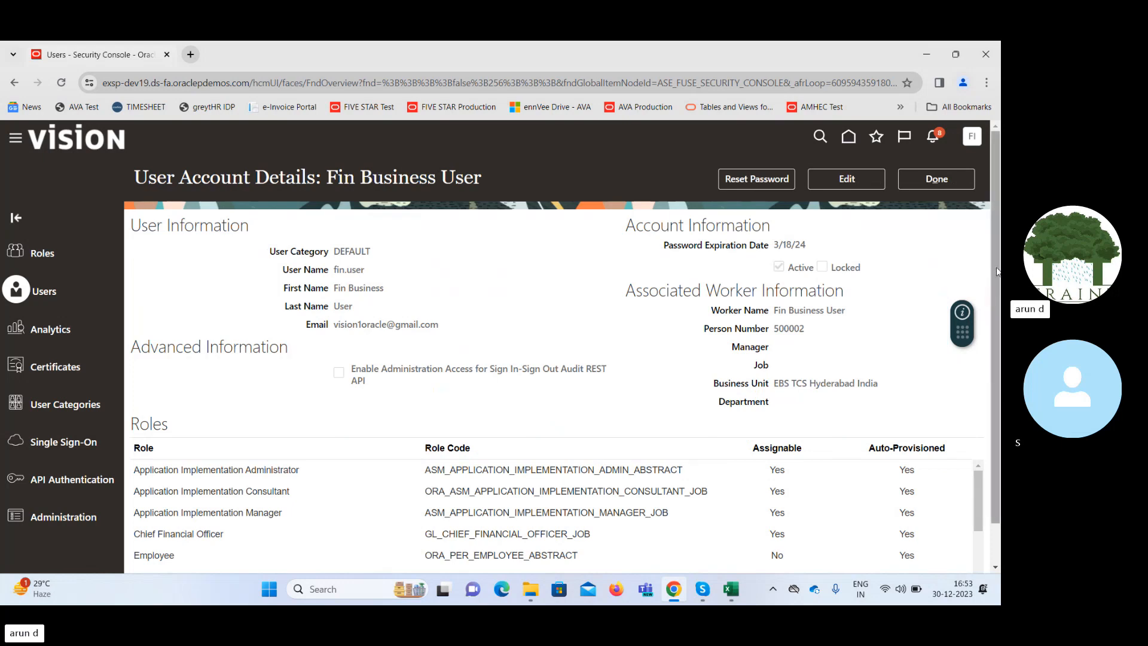
pyautogui.scroll(-1, 979, 419)
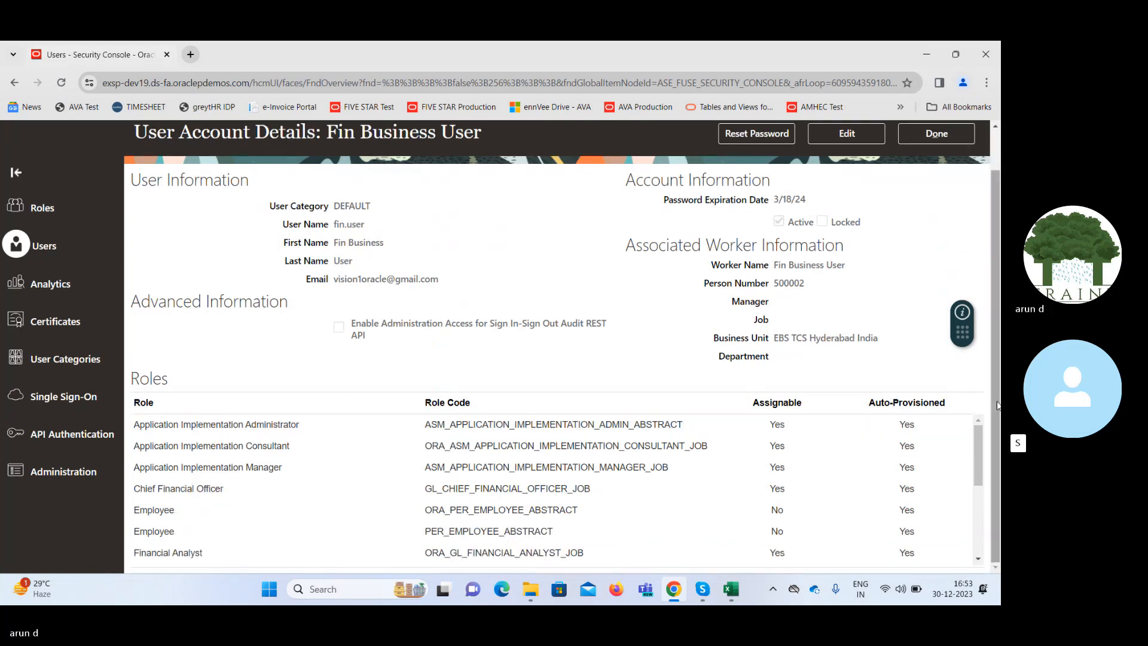
pyautogui.moveTo(980, 443)
pyautogui.mouseDown()
pyautogui.moveTo(988, 537)
pyautogui.moveTo(980, 430)
pyautogui.mouseUp()
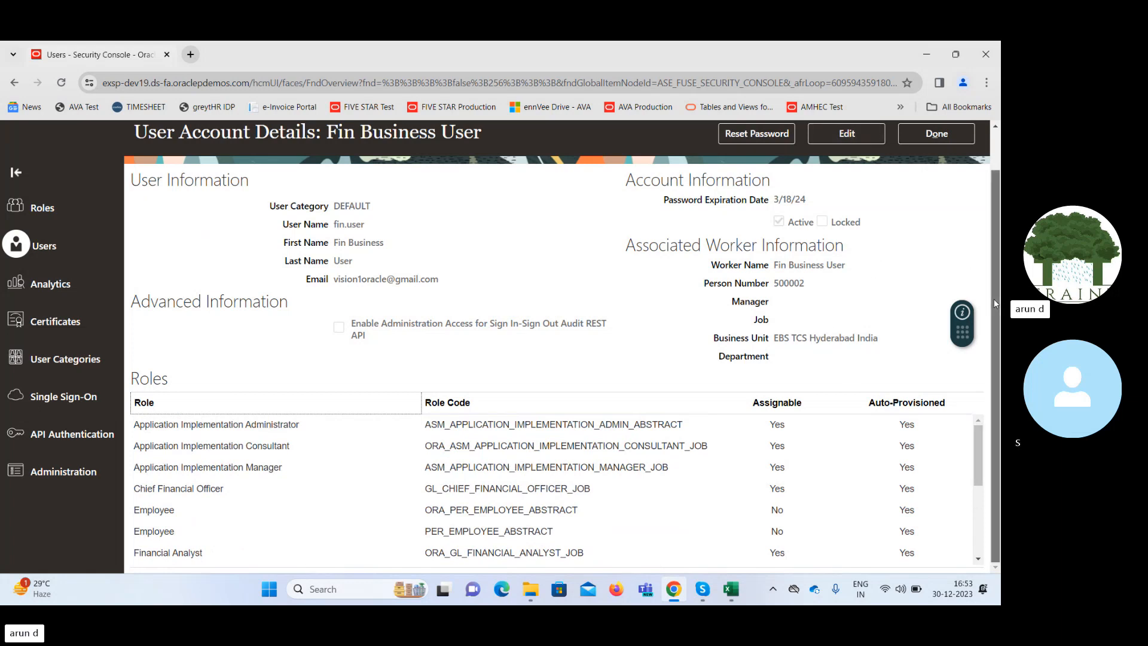
pyautogui.scroll(2, 995, 303)
pyautogui.click(952, 179)
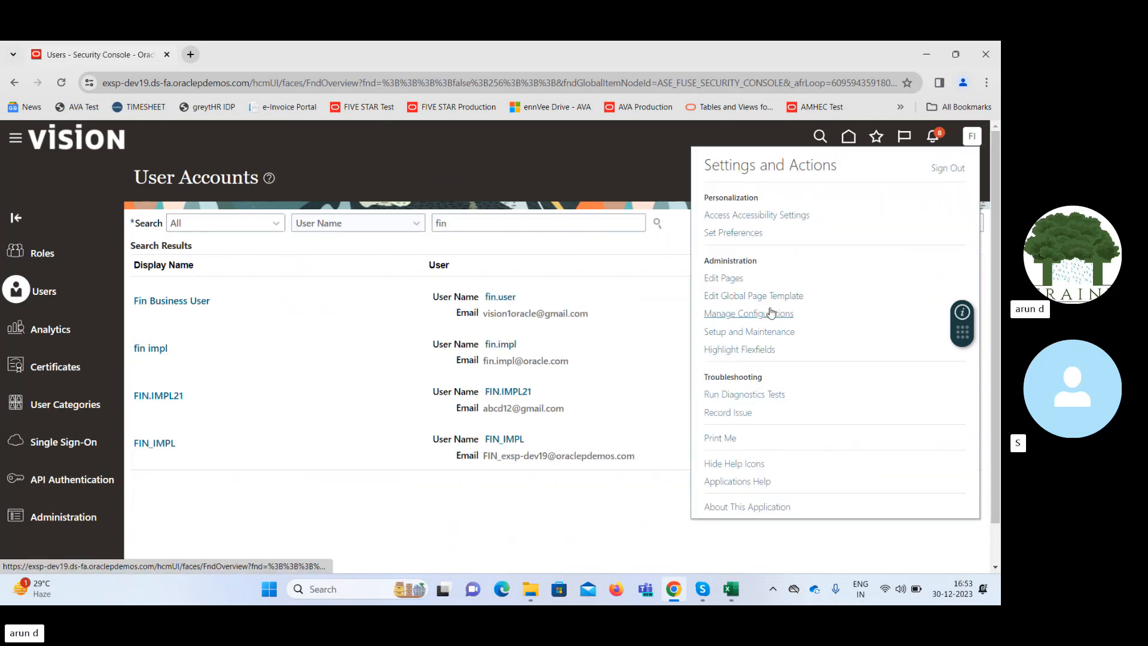
# Return to the procurement setup's Manage Purchasing Document Approvals task and open the Preapproval Serial rules for editing.
pyautogui.click(750, 335)
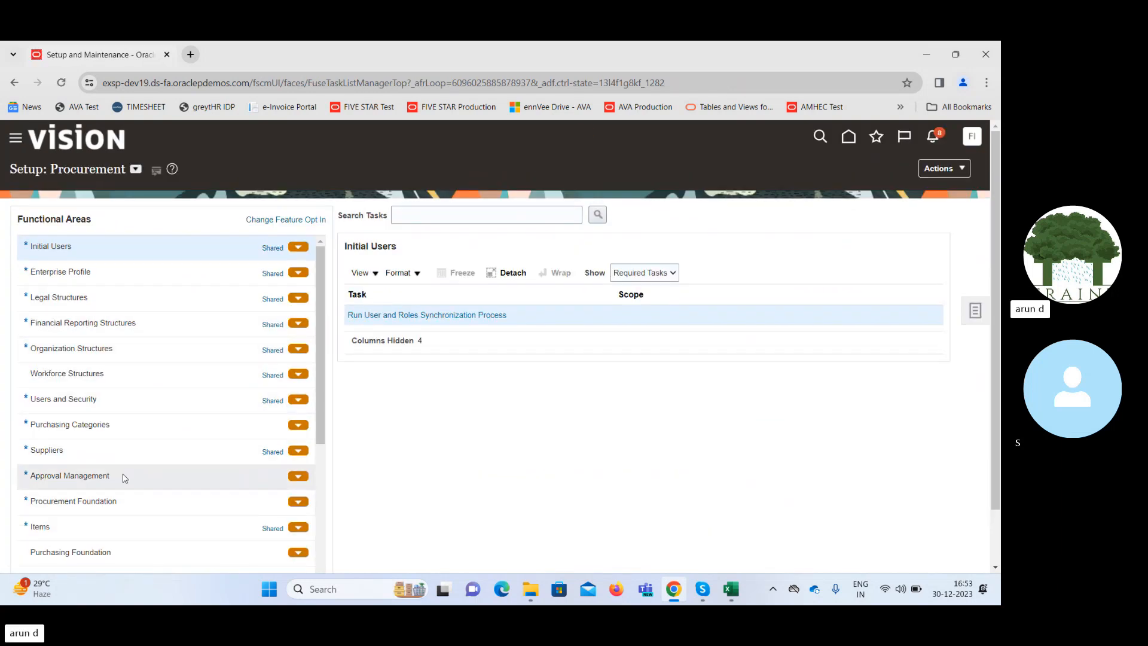
pyautogui.click(124, 478)
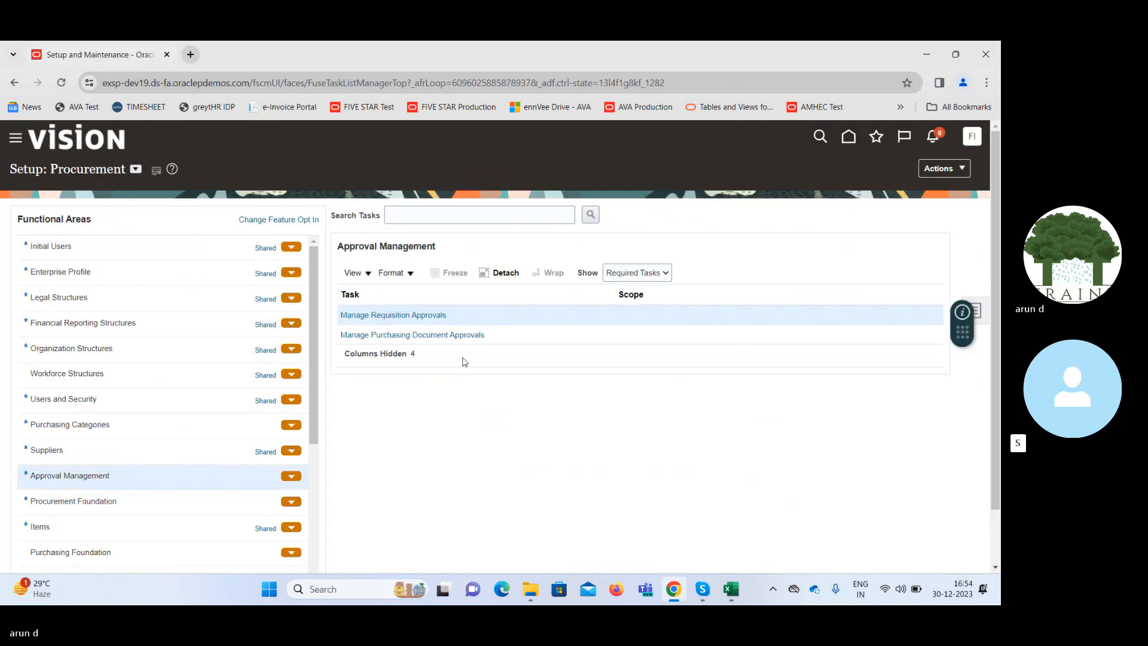
pyautogui.click(508, 342)
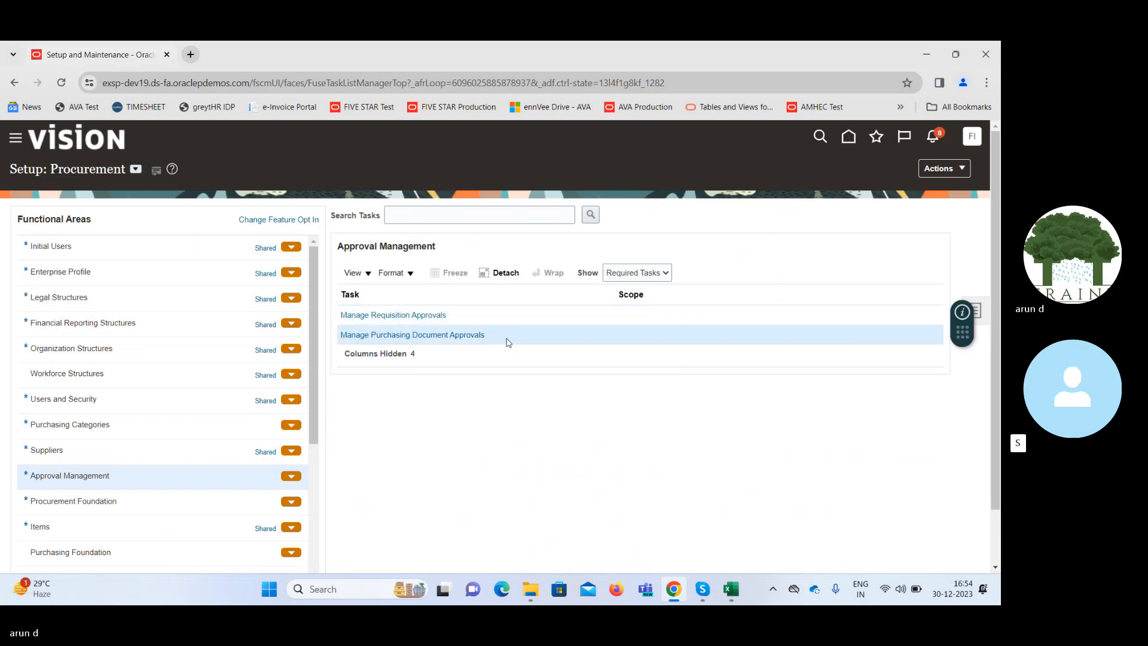
pyautogui.click(452, 336)
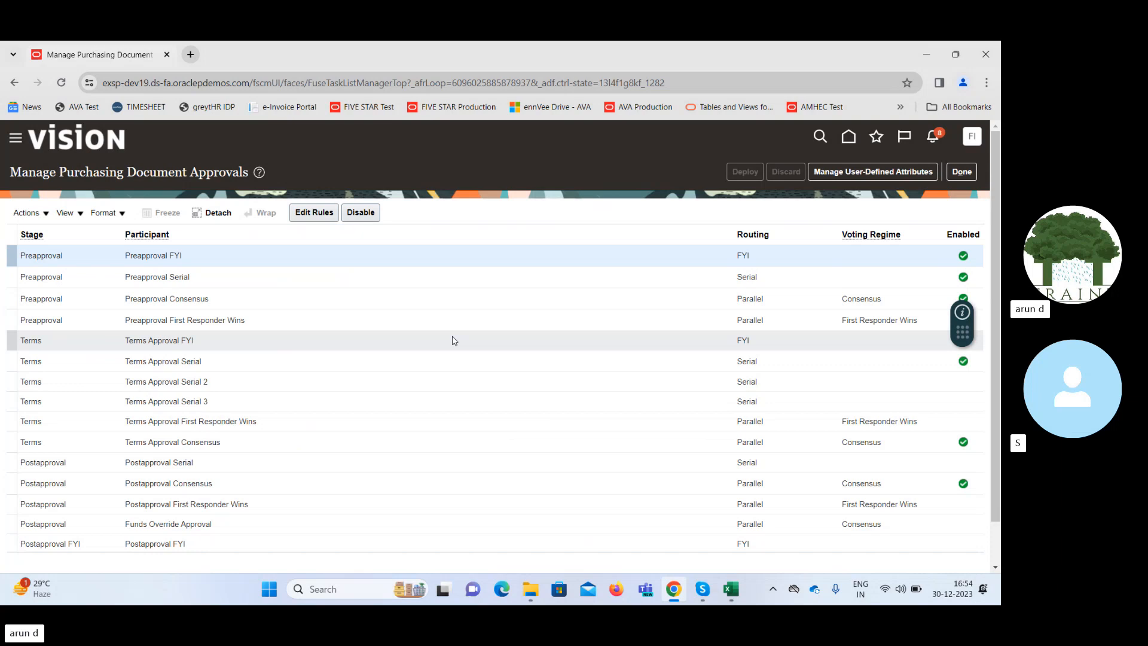
pyautogui.click(214, 278)
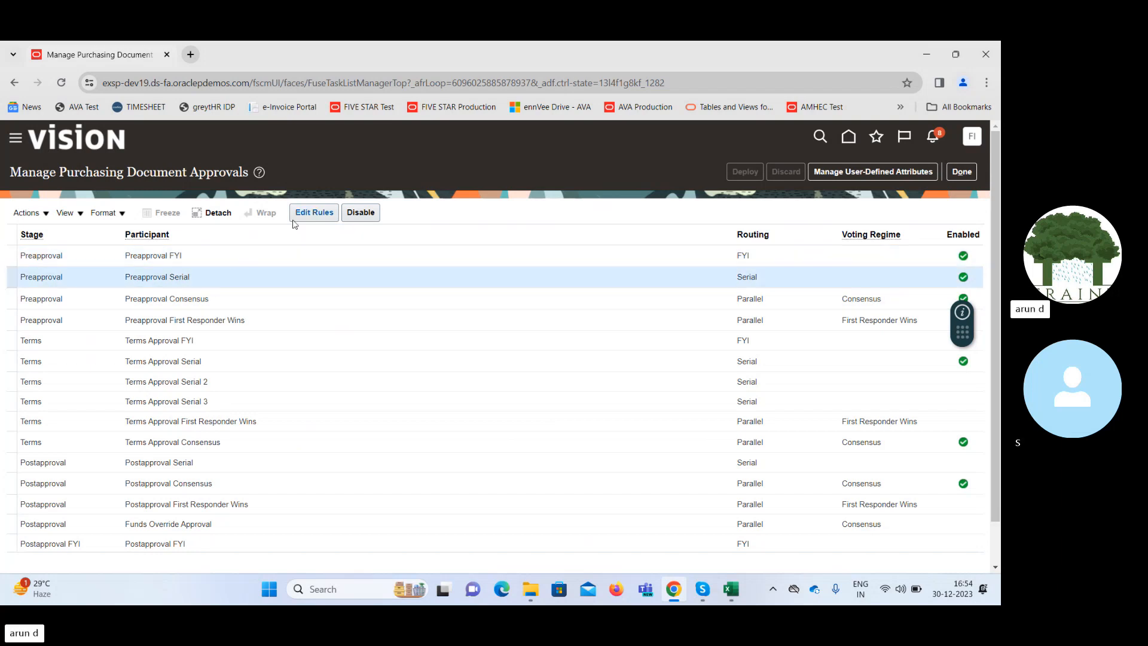
pyautogui.click(314, 213)
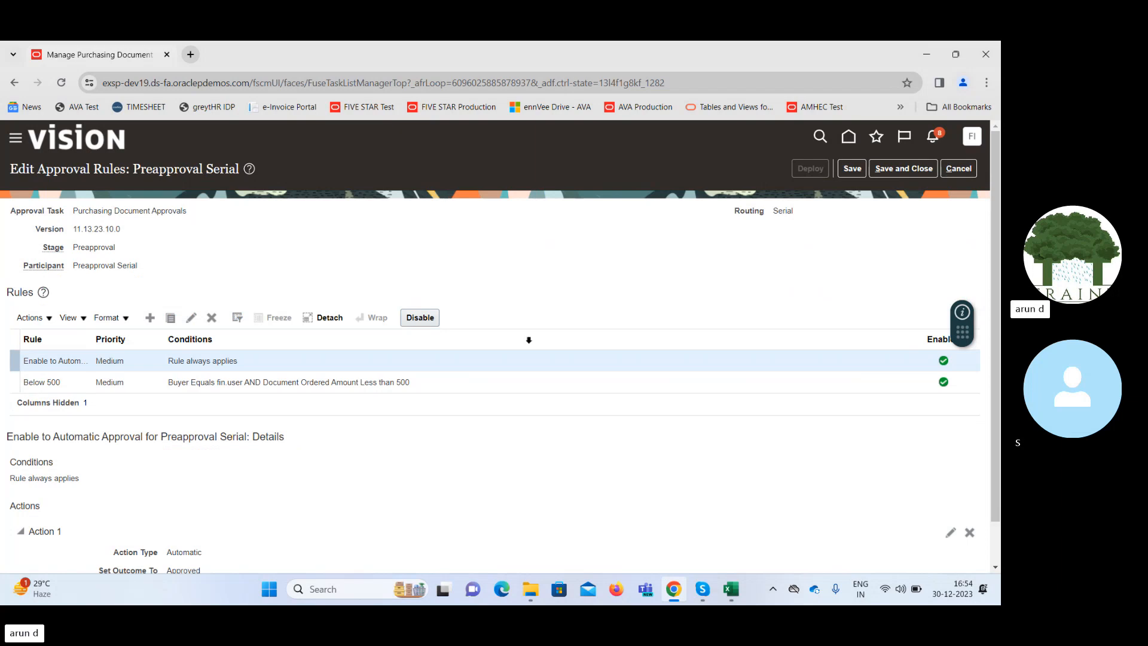
# Open the Buyer condition of the Below 500 rule for editing.
pyautogui.click(423, 384)
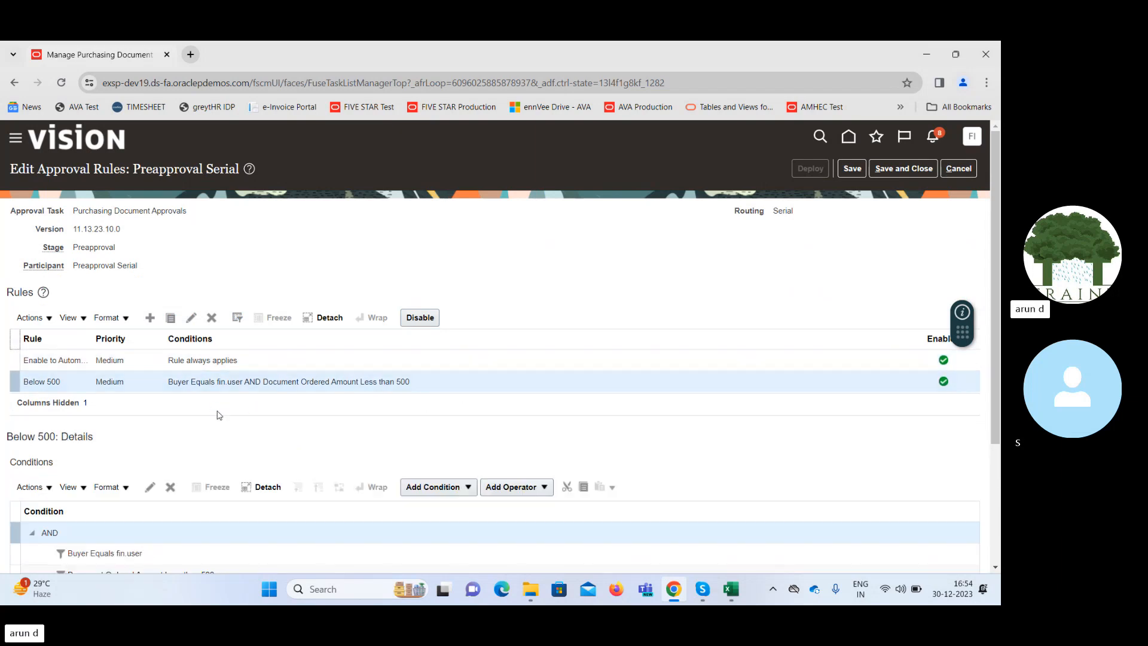
pyautogui.moveTo(997, 335); pyautogui.dragTo(997, 419)
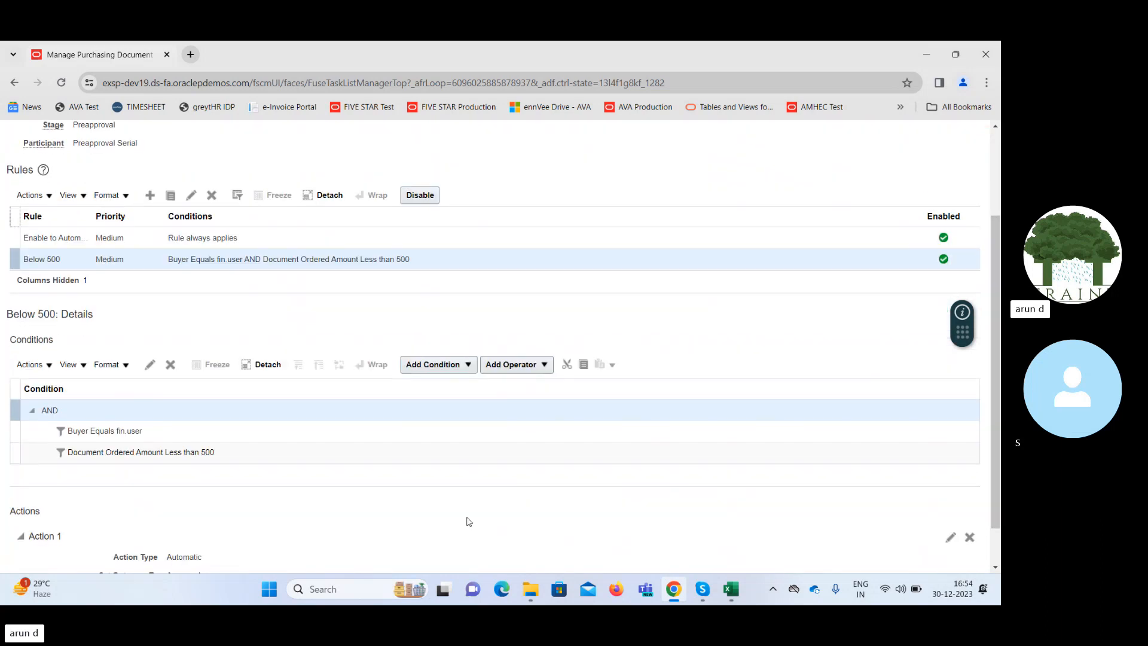
pyautogui.click(248, 449)
pyautogui.click(177, 435)
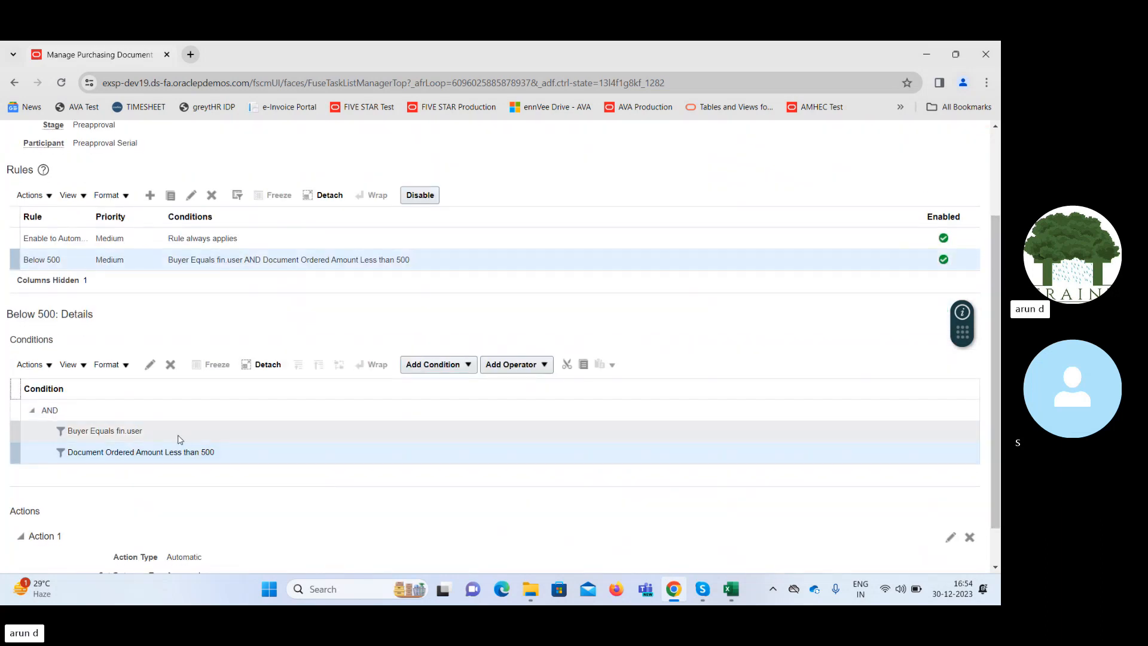
pyautogui.click(151, 367)
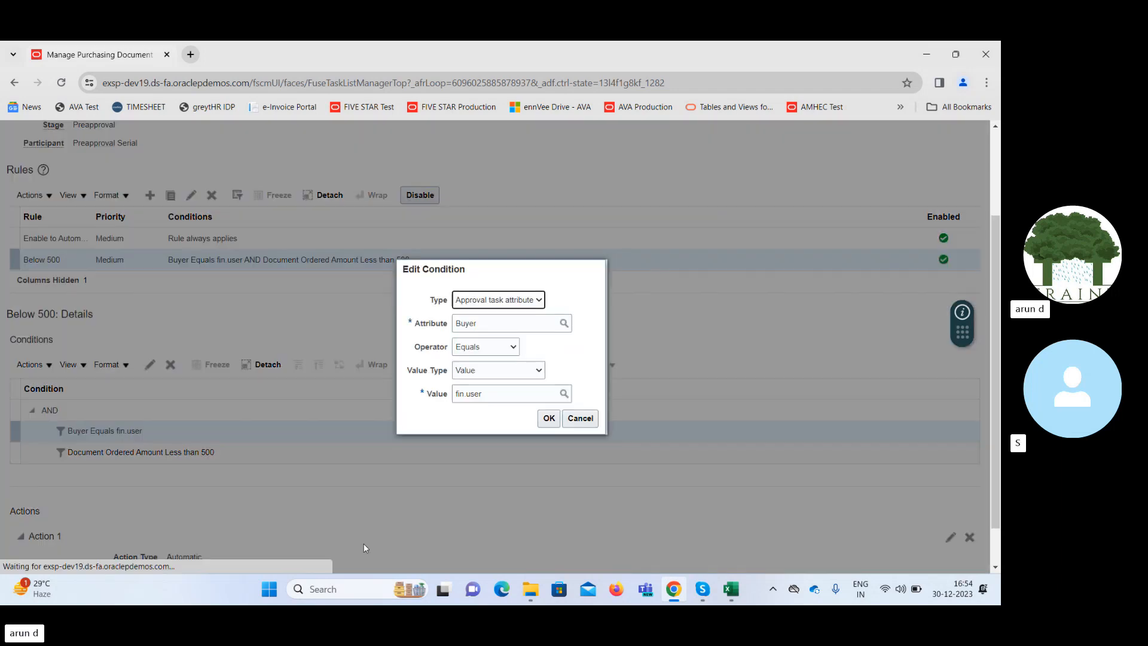
# Search the available buyer values for "FIN" in the condition's value lookup.
pyautogui.click(562, 394)
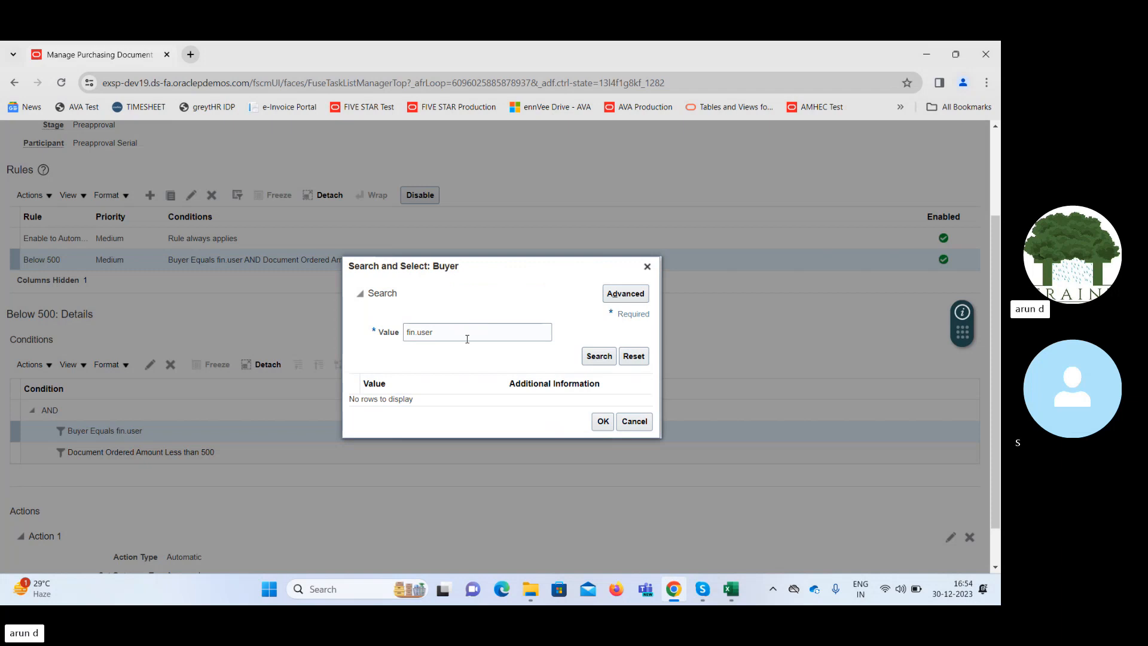
pyautogui.tripleClick(467, 339)
pyautogui.write('FIN')
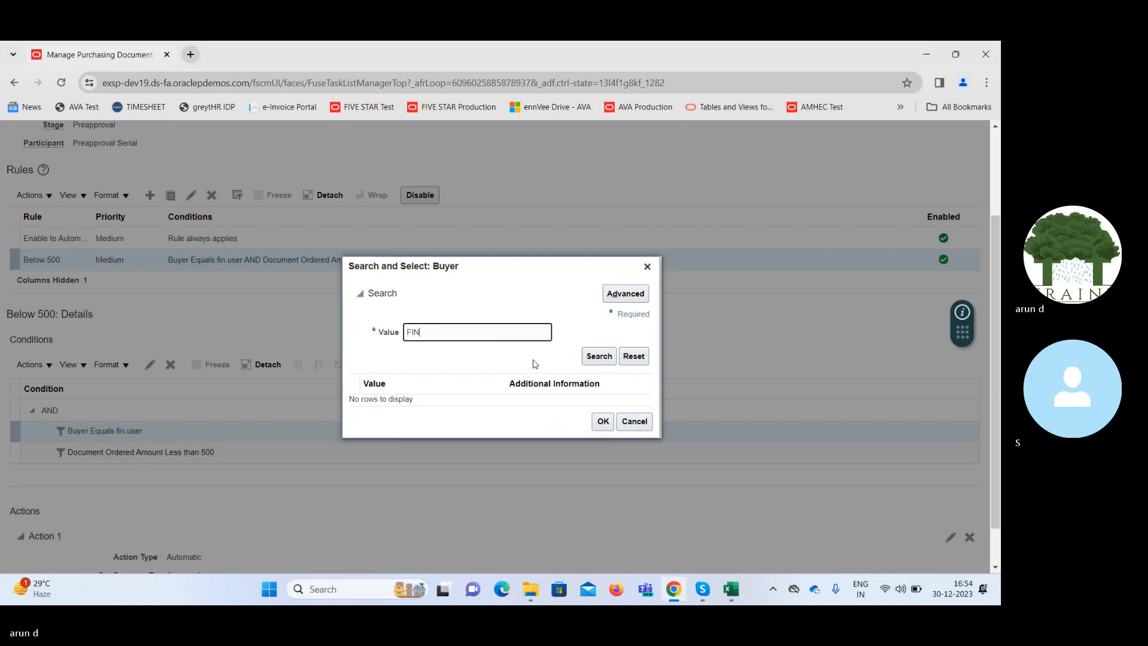
pyautogui.click(587, 356)
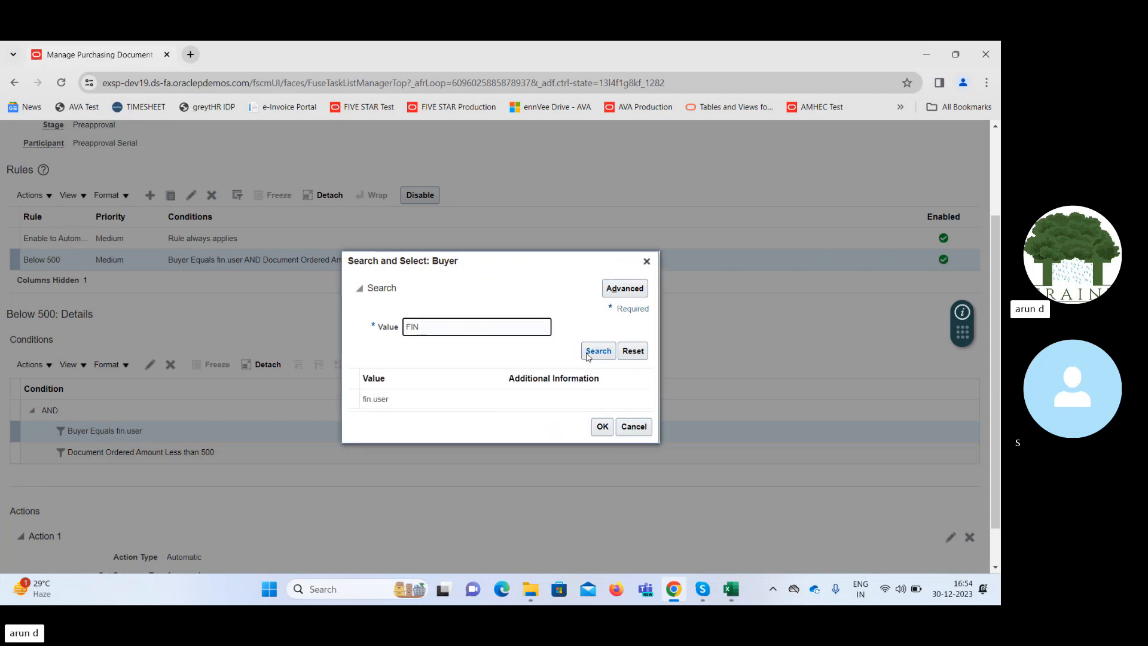
pyautogui.click(477, 325)
pyautogui.doubleClick(476, 325)
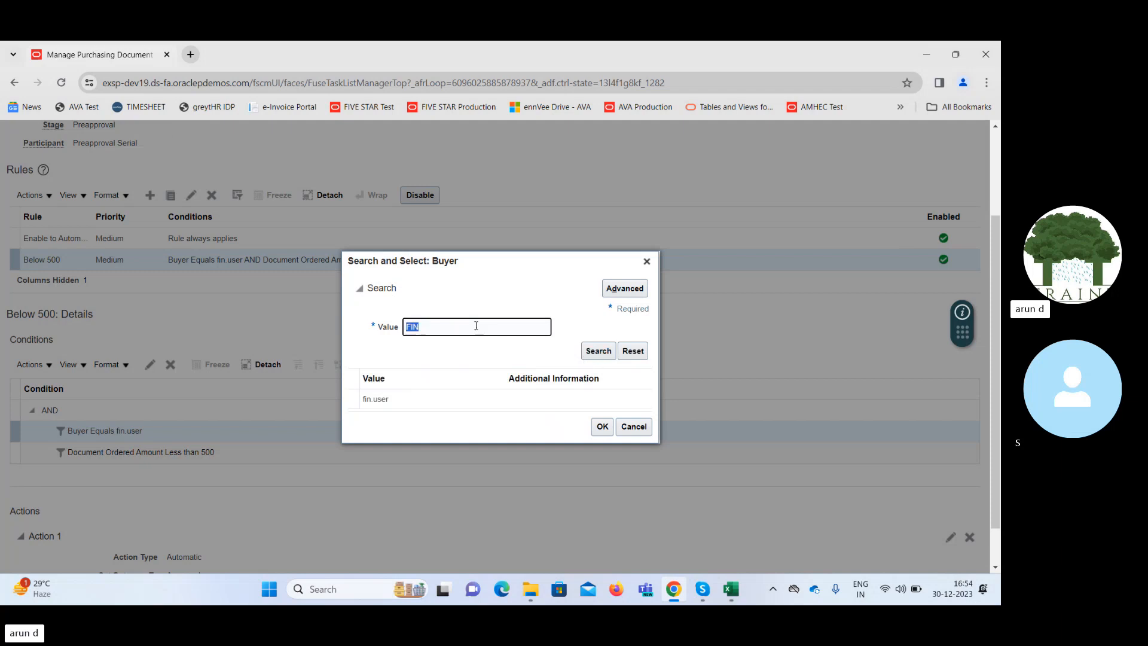
# Duplicate the browser tab and open the Procurement page of Setup and Maintenance in the copy.
pyautogui.rightClick(139, 56)
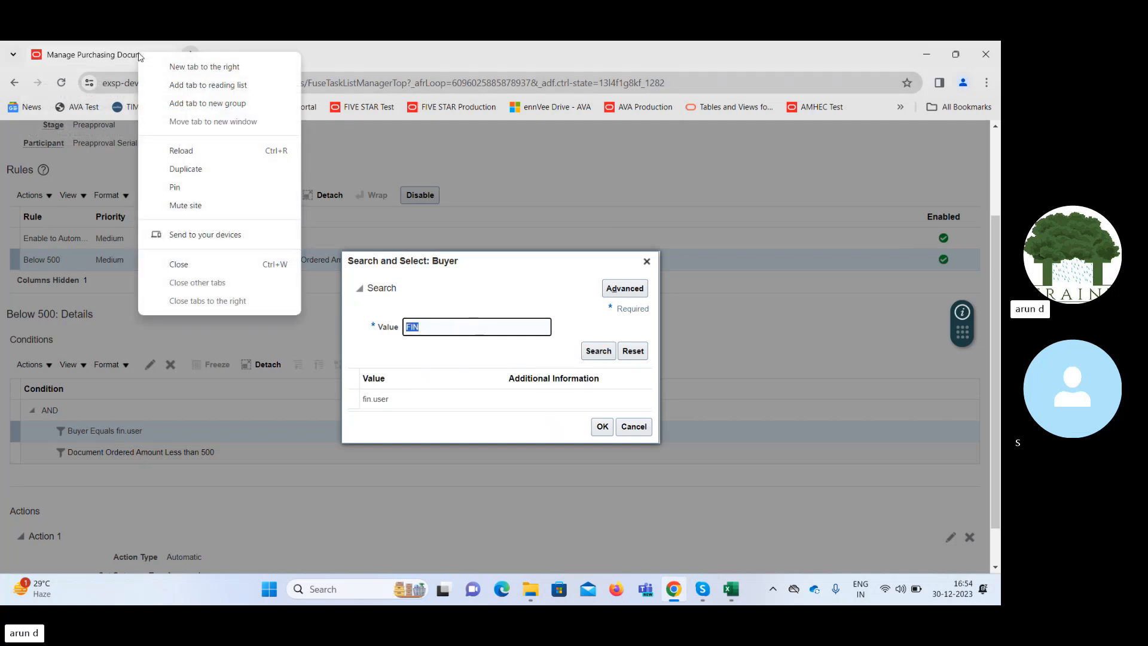
pyautogui.click(199, 172)
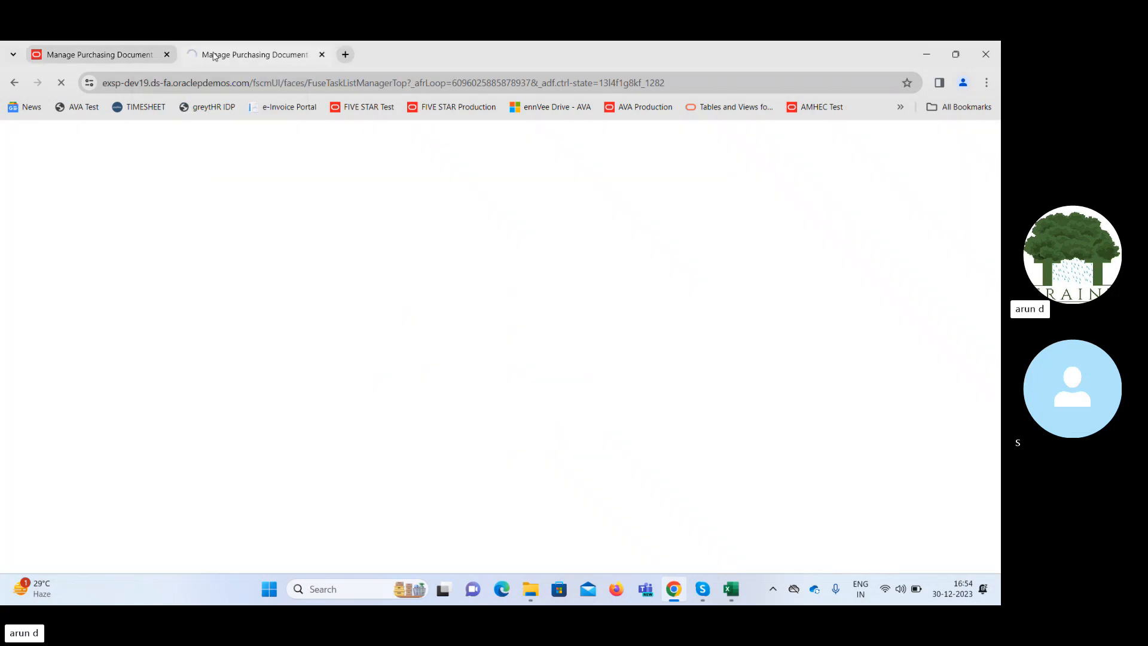
pyautogui.click(116, 55)
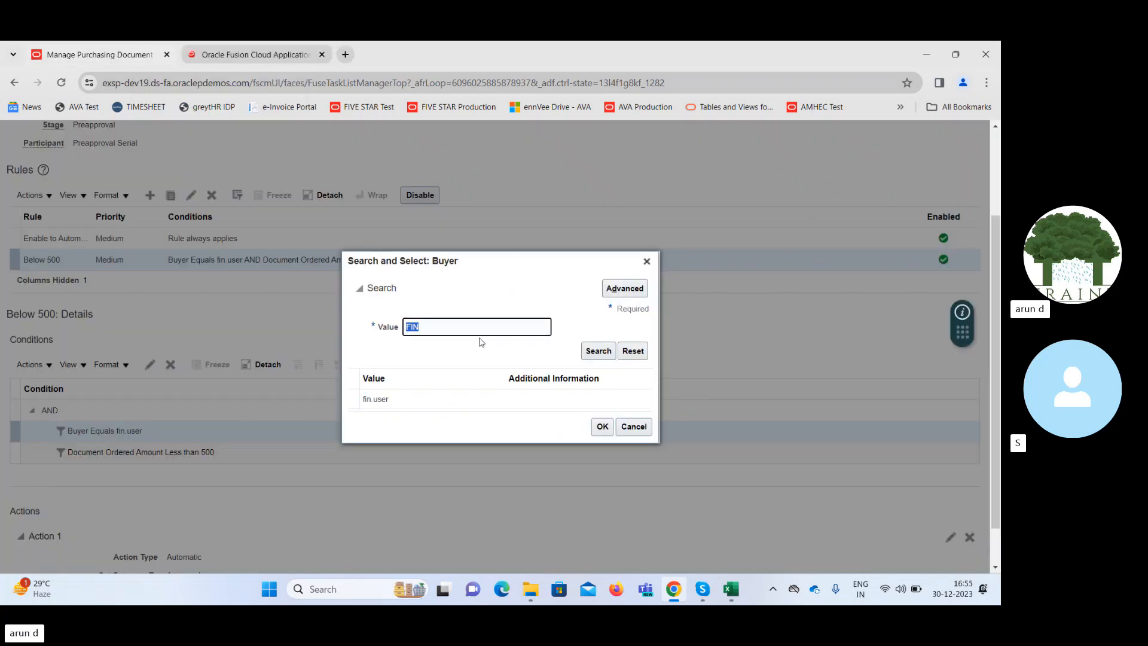
pyautogui.click(234, 56)
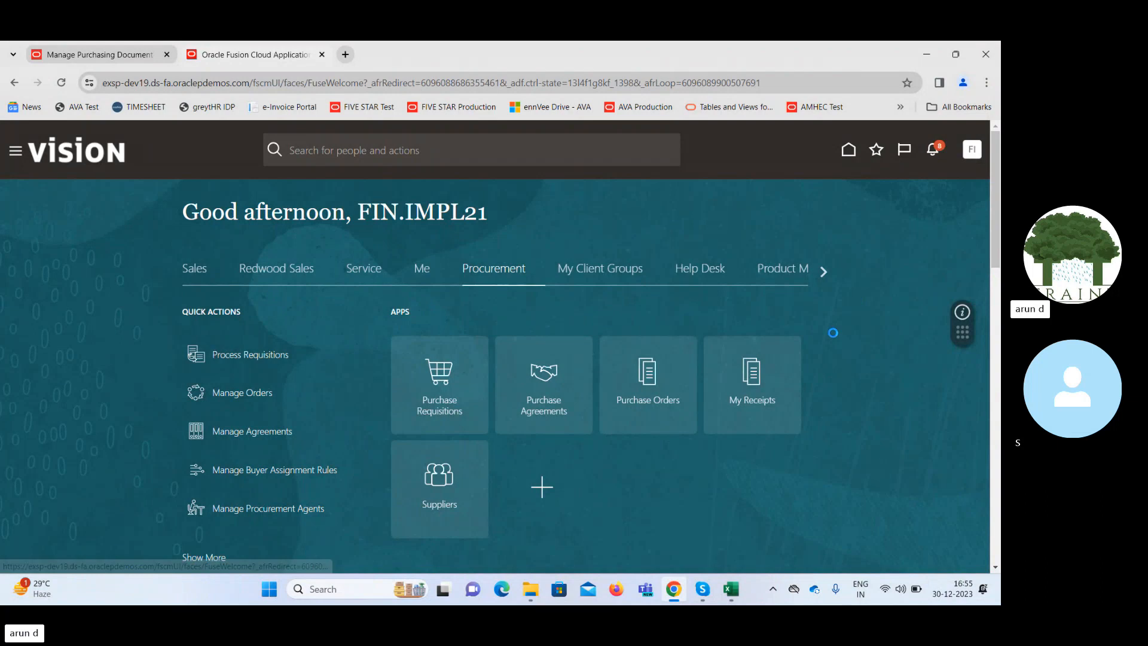
pyautogui.click(749, 345)
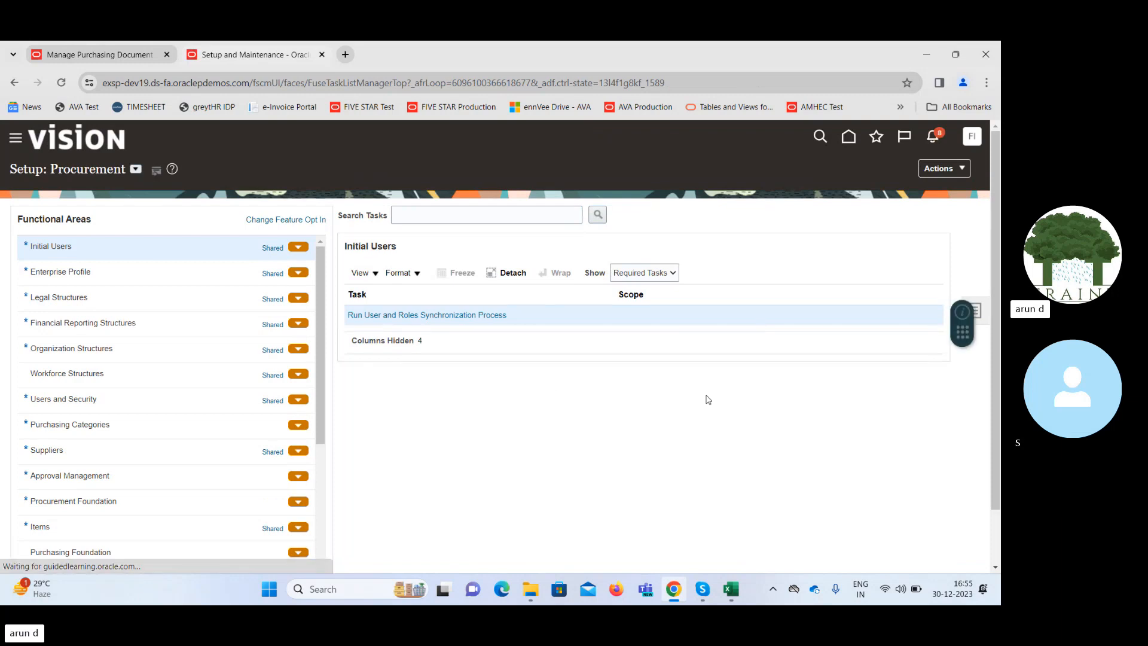
# Search the setup tasks for "Manage Procur" and open Manage Procurement Agents.
pyautogui.click(982, 312)
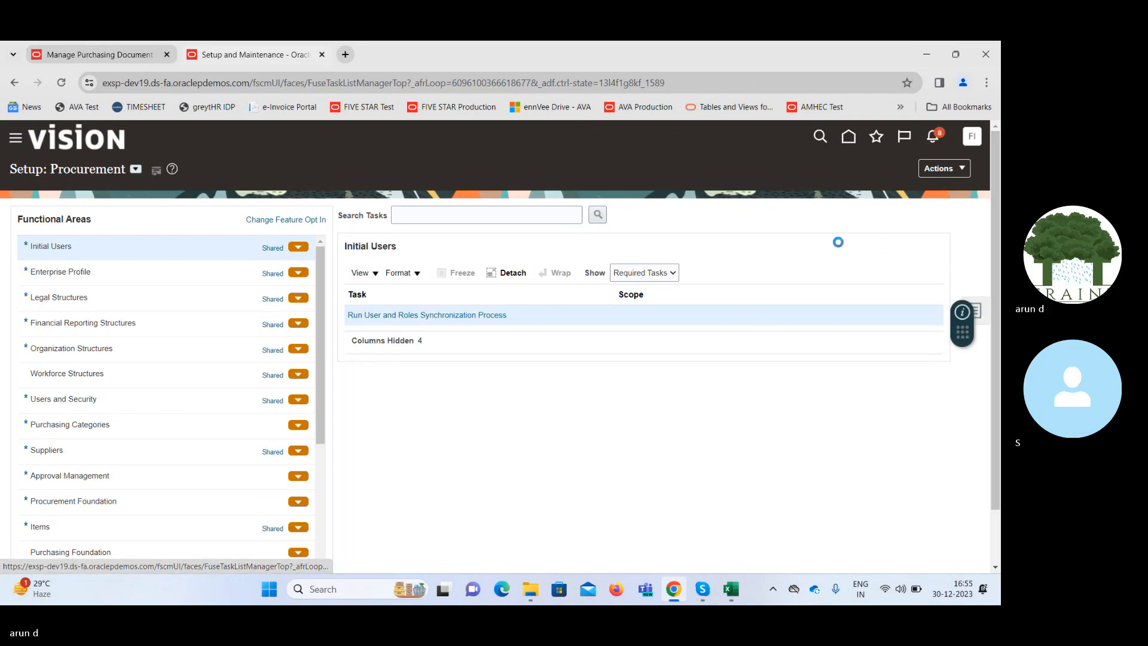
pyautogui.click(866, 313)
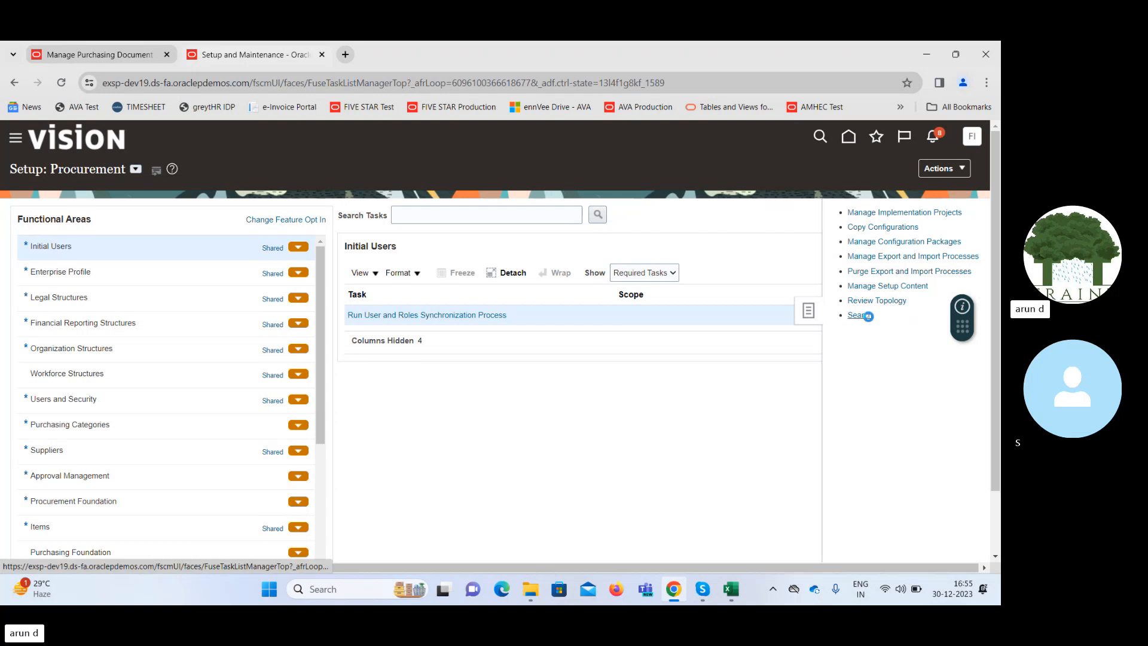
pyautogui.click(330, 216)
pyautogui.write('M')
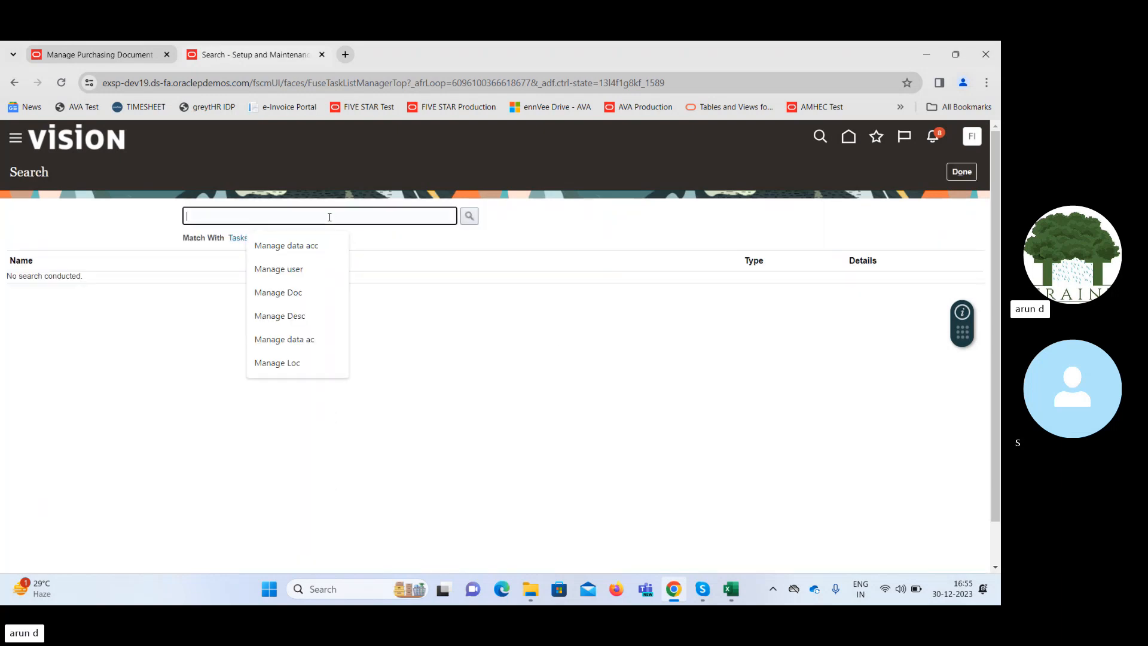
pyautogui.write('anage P')
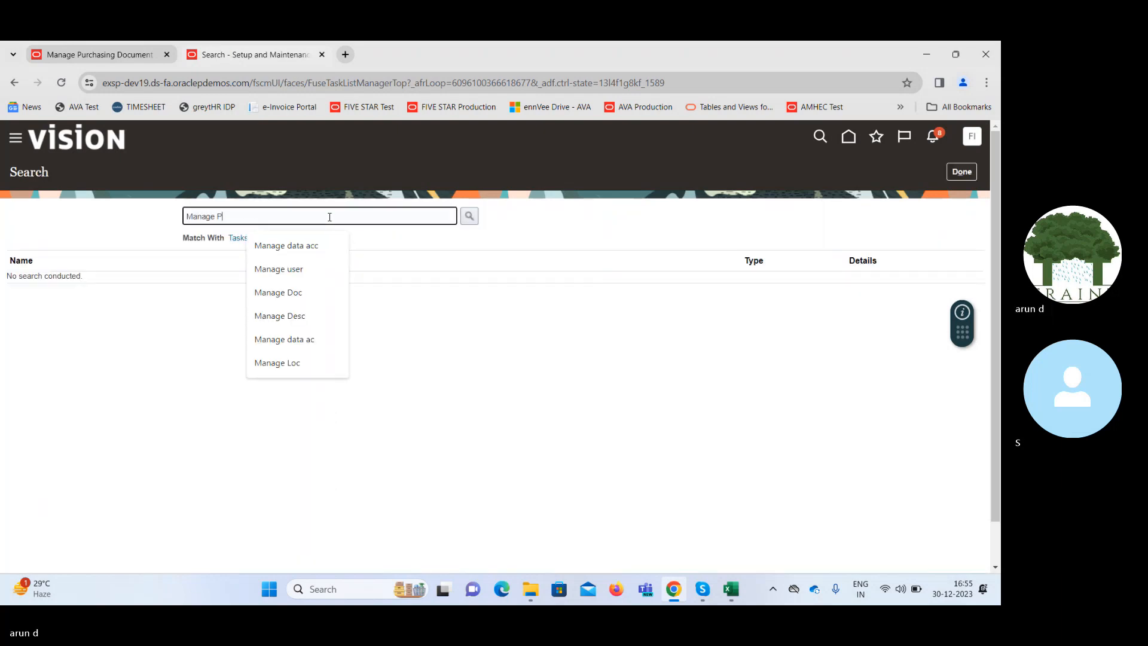
pyautogui.write('rocur')
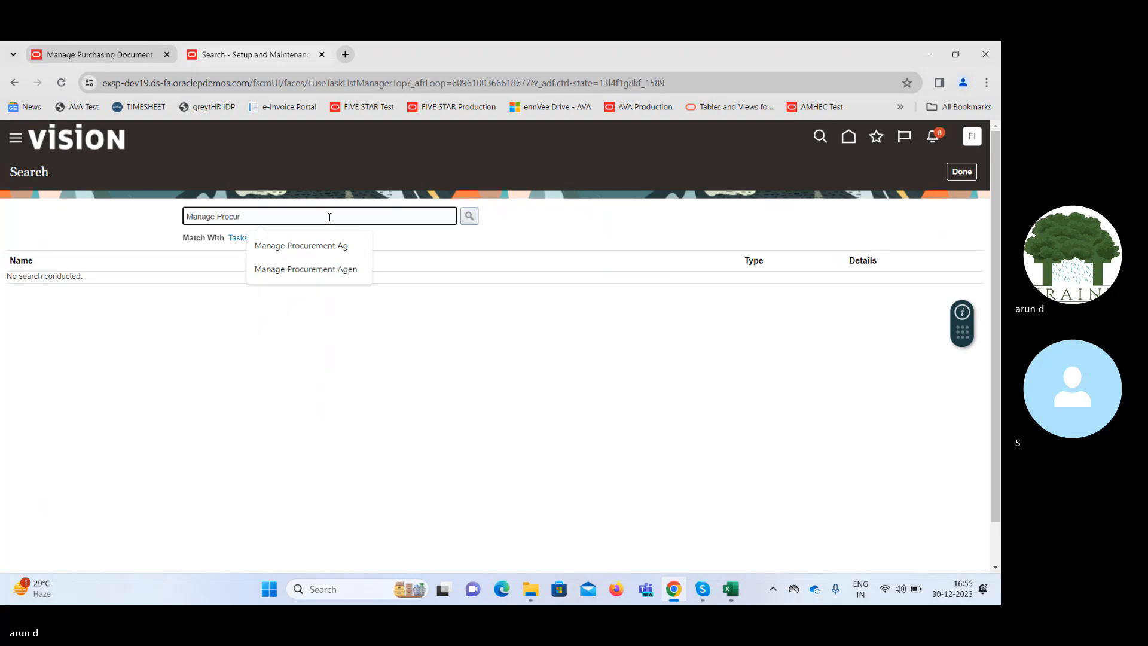
pyautogui.press('Return')
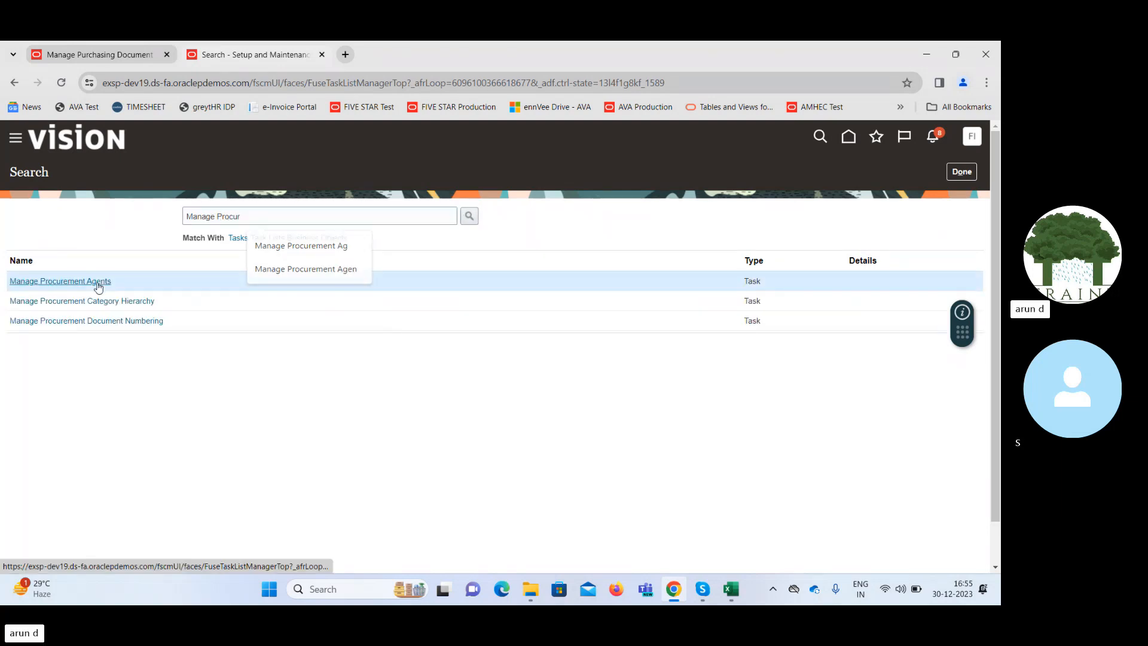
pyautogui.click(98, 283)
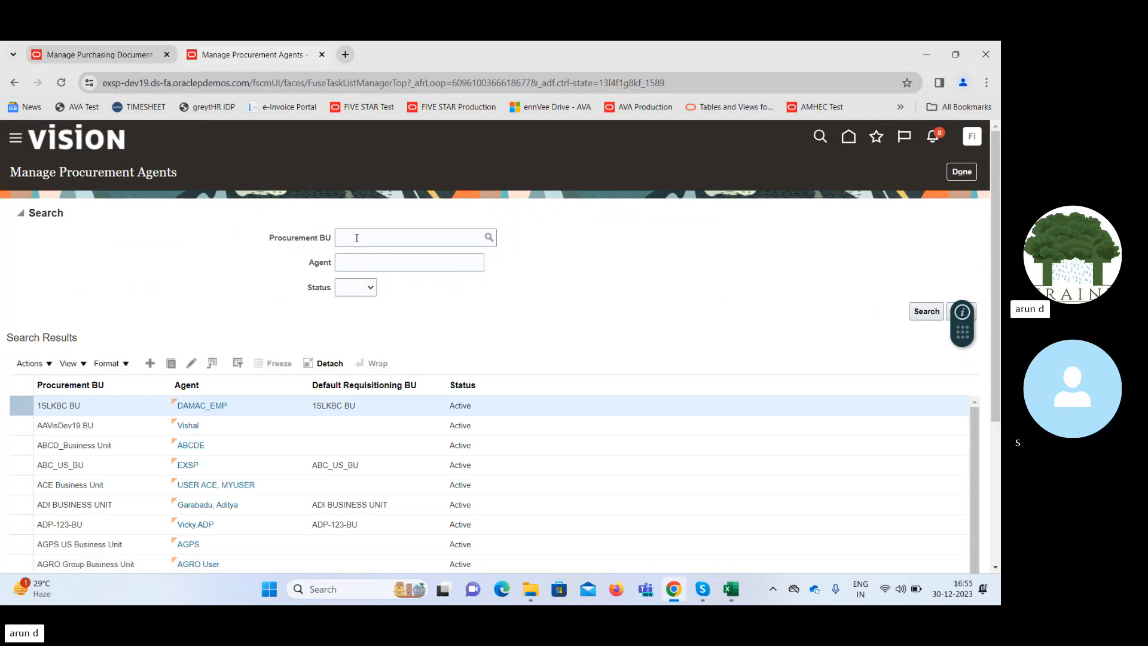
# Search the procurement agents for agent "FIN", then clear the agent criterion.
pyautogui.click(404, 263)
pyautogui.write('FIN')
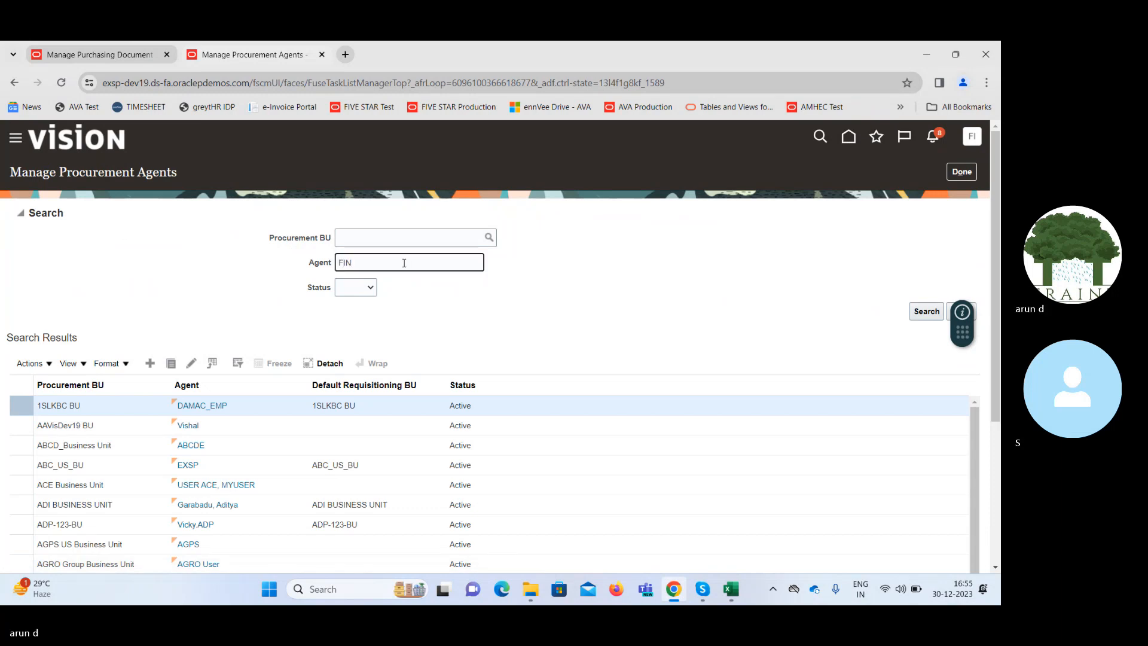
pyautogui.click(926, 312)
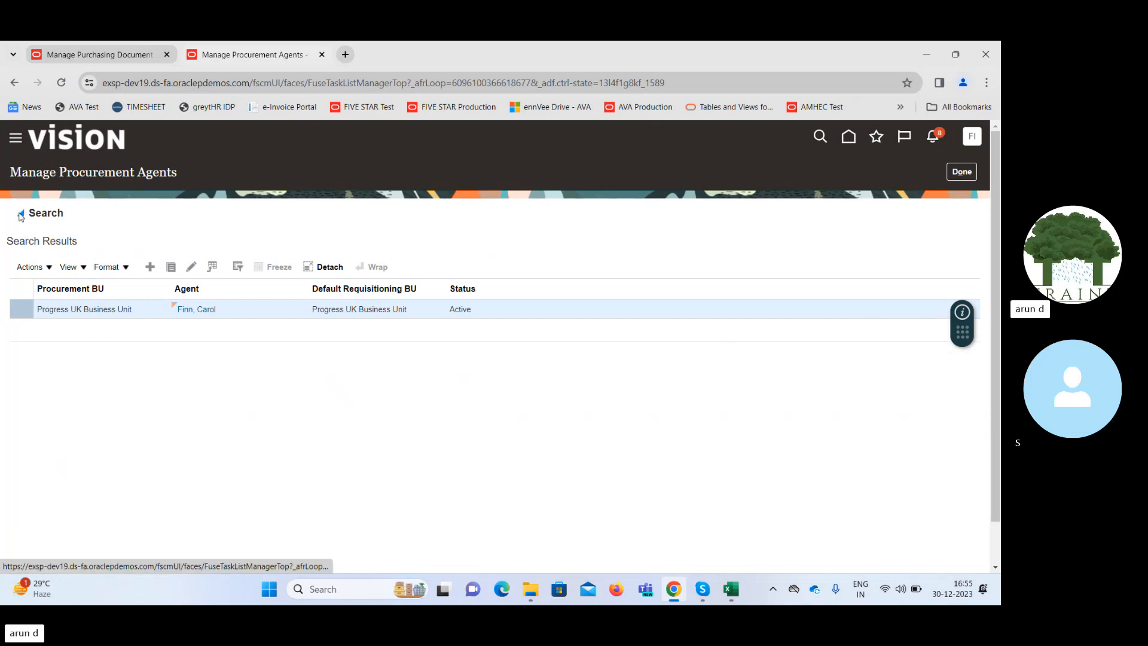
pyautogui.click(21, 214)
pyautogui.doubleClick(382, 258)
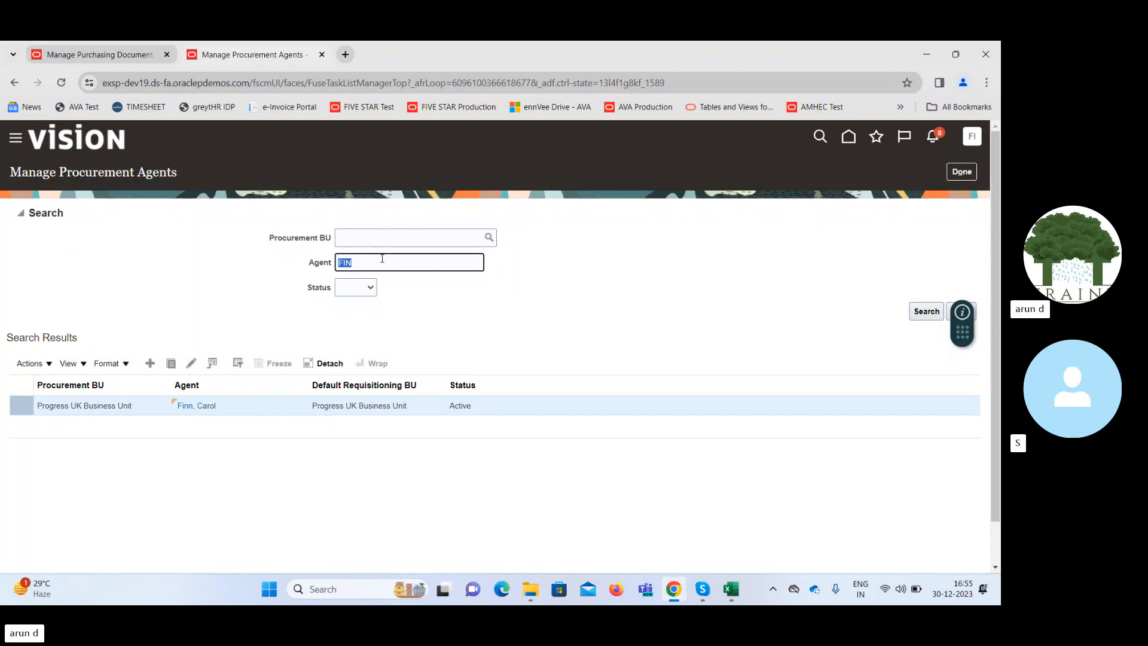
pyautogui.press('BackSpace')
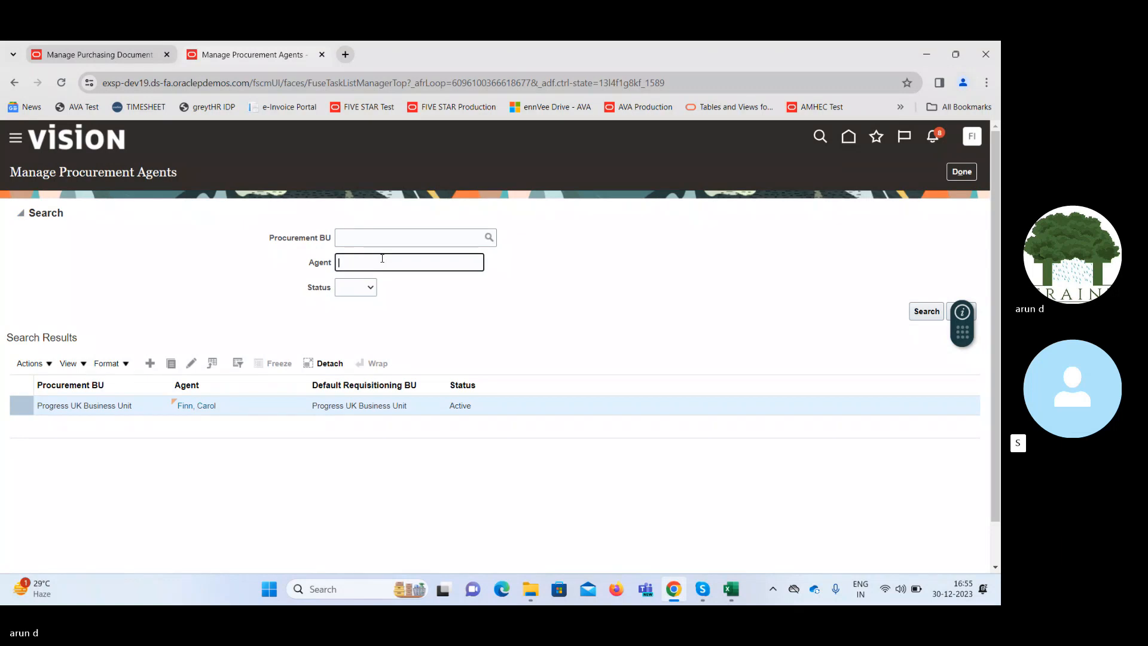
# Start a new procurement agent with Supremo US Business Unit as Procurement BU and look up "fin" as the agent.
pyautogui.click(149, 363)
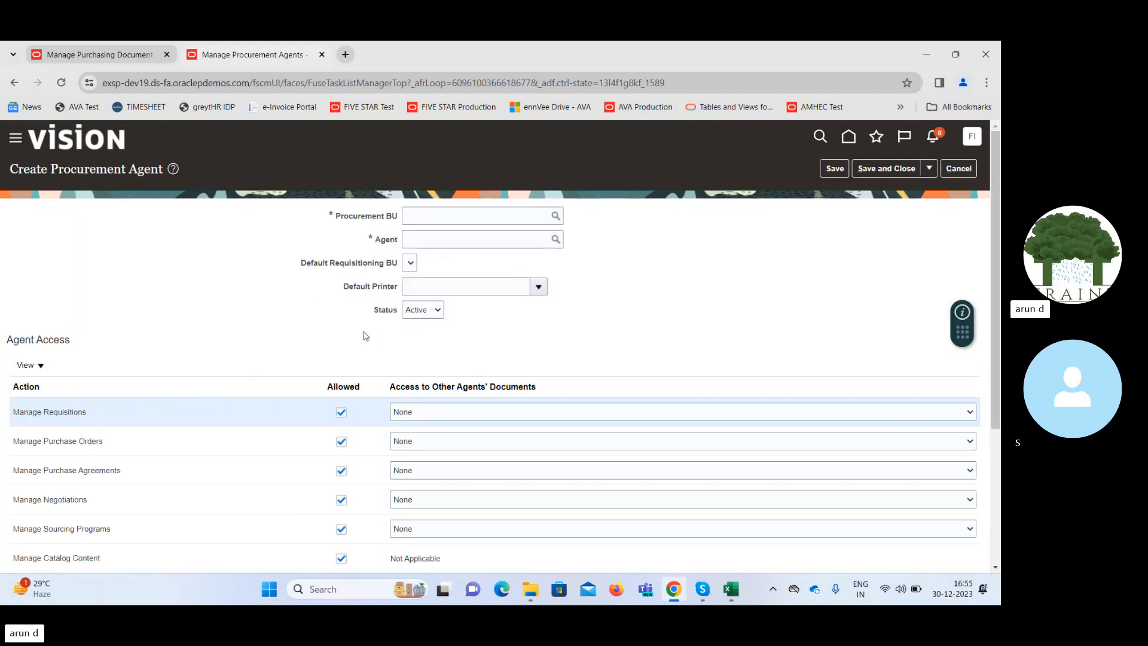
pyautogui.click(489, 214)
pyautogui.write('suprem')
pyautogui.press('Tab')
pyautogui.click(474, 443)
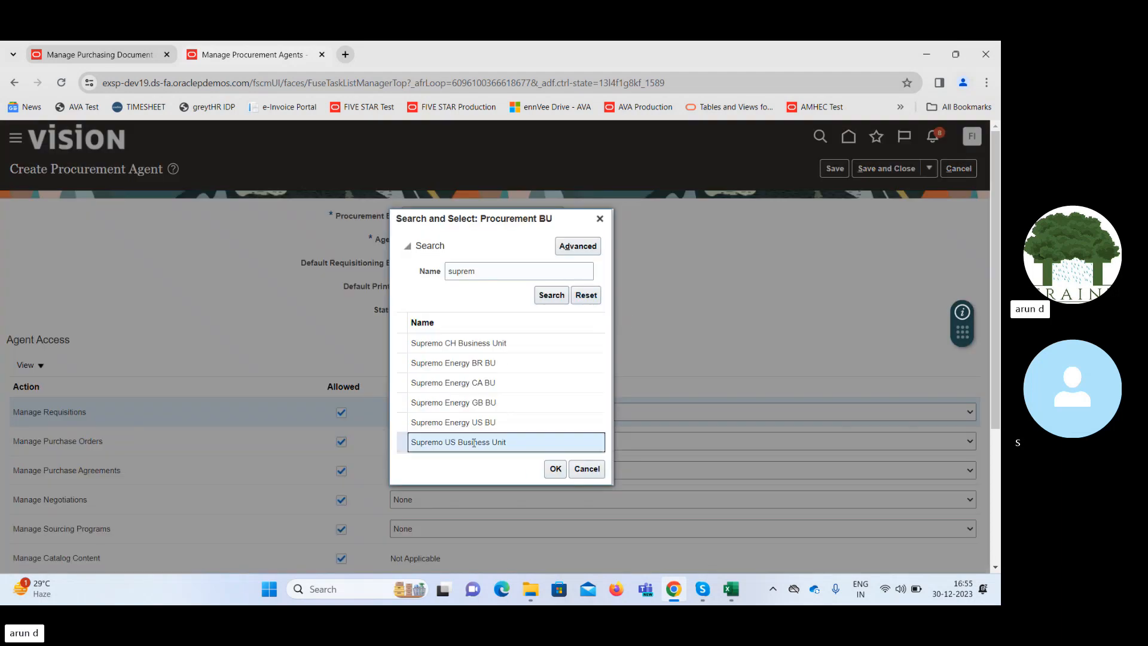
pyautogui.click(553, 471)
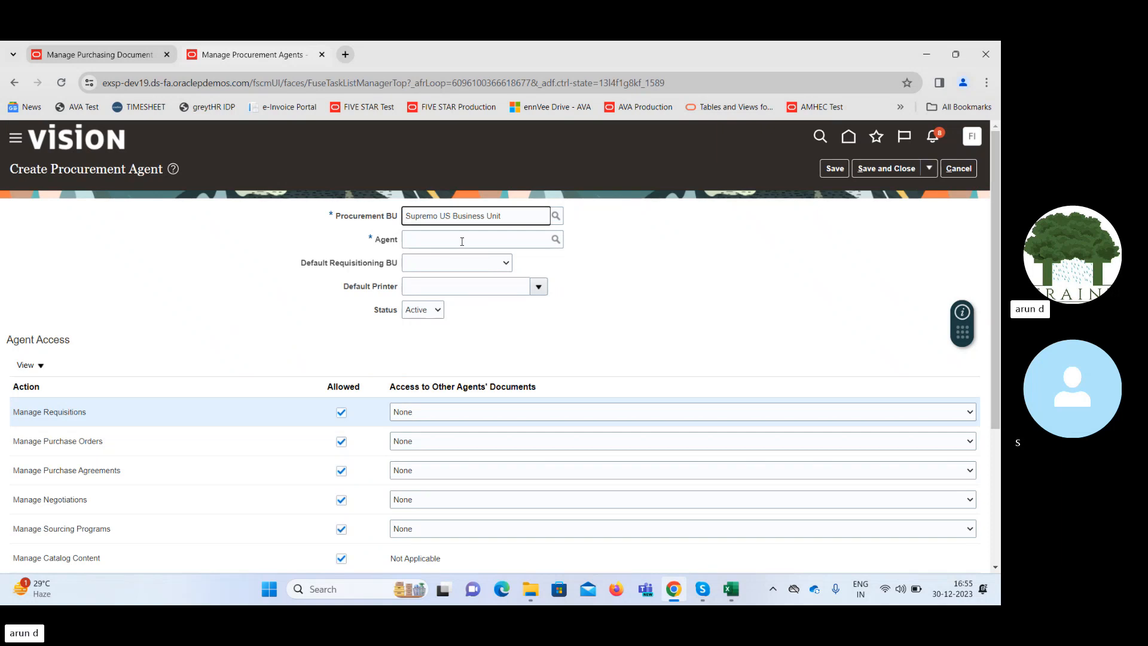
pyautogui.click(461, 241)
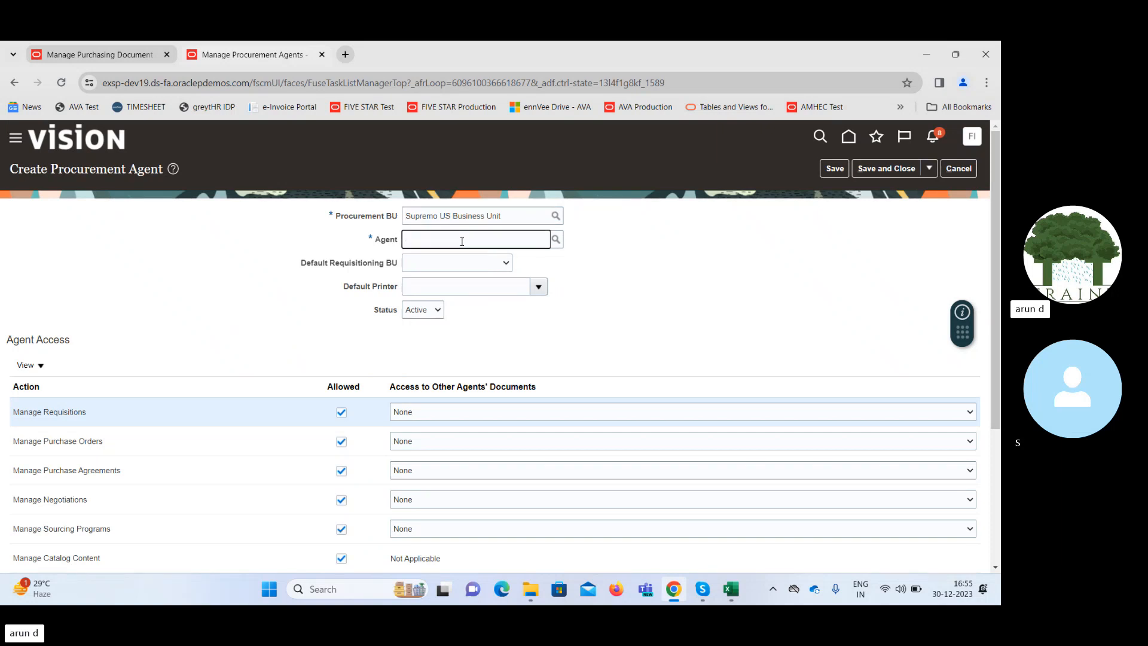
pyautogui.write('fin')
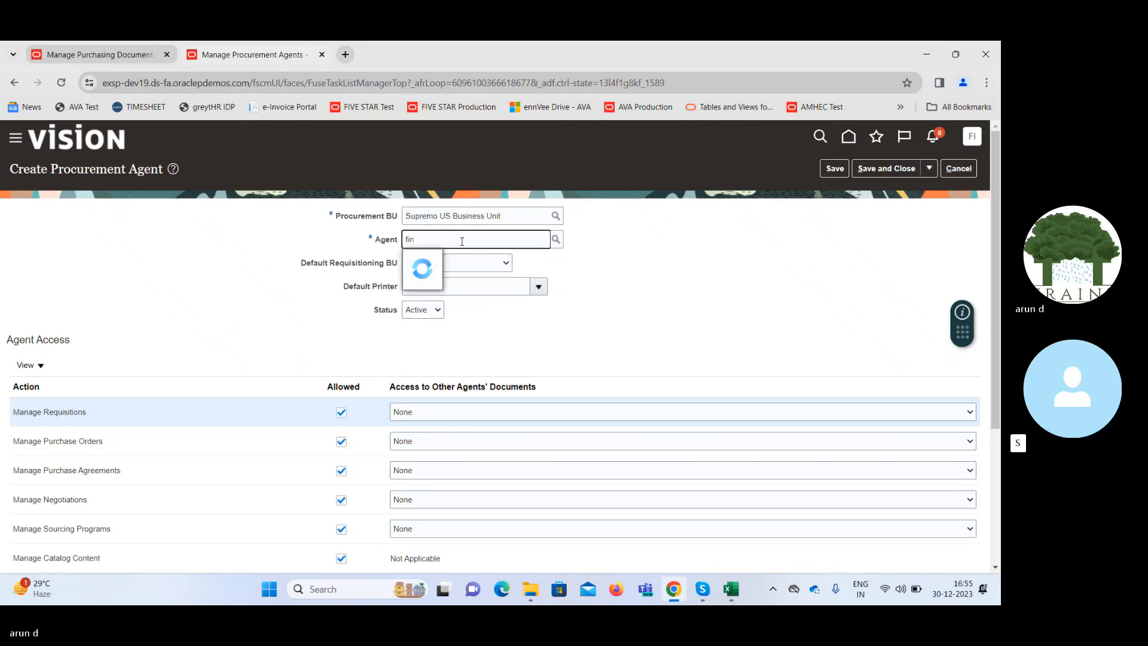
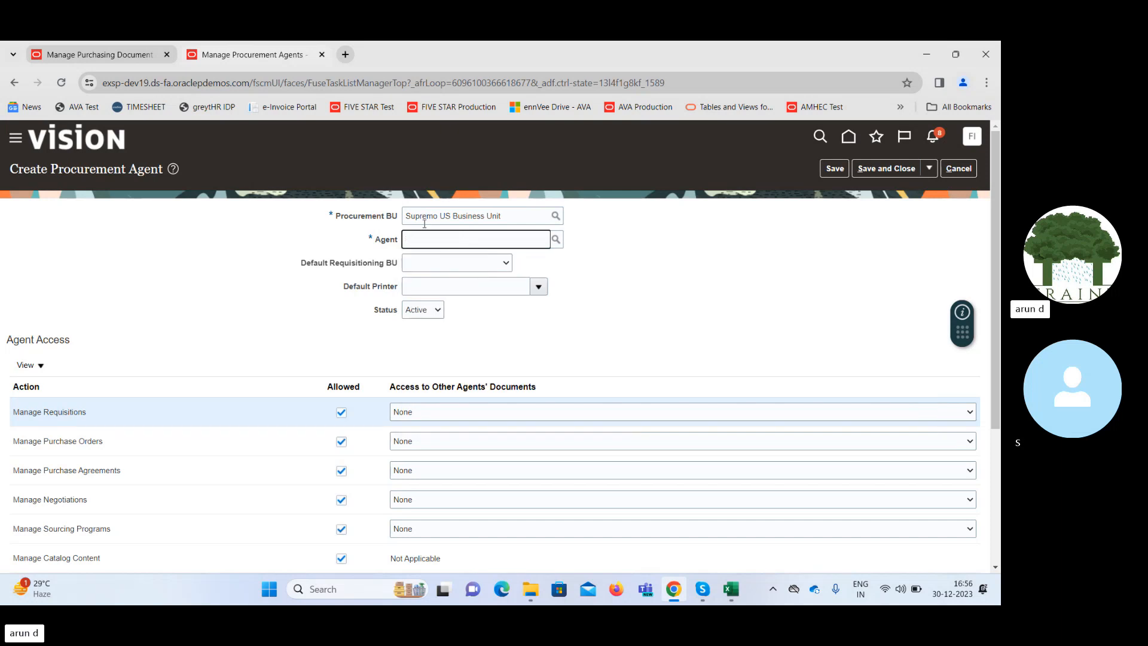
# Duplicate the Manage Procurement Agents browser tab and go to Setup and Maintenance in the copy.
pyautogui.rightClick(274, 57)
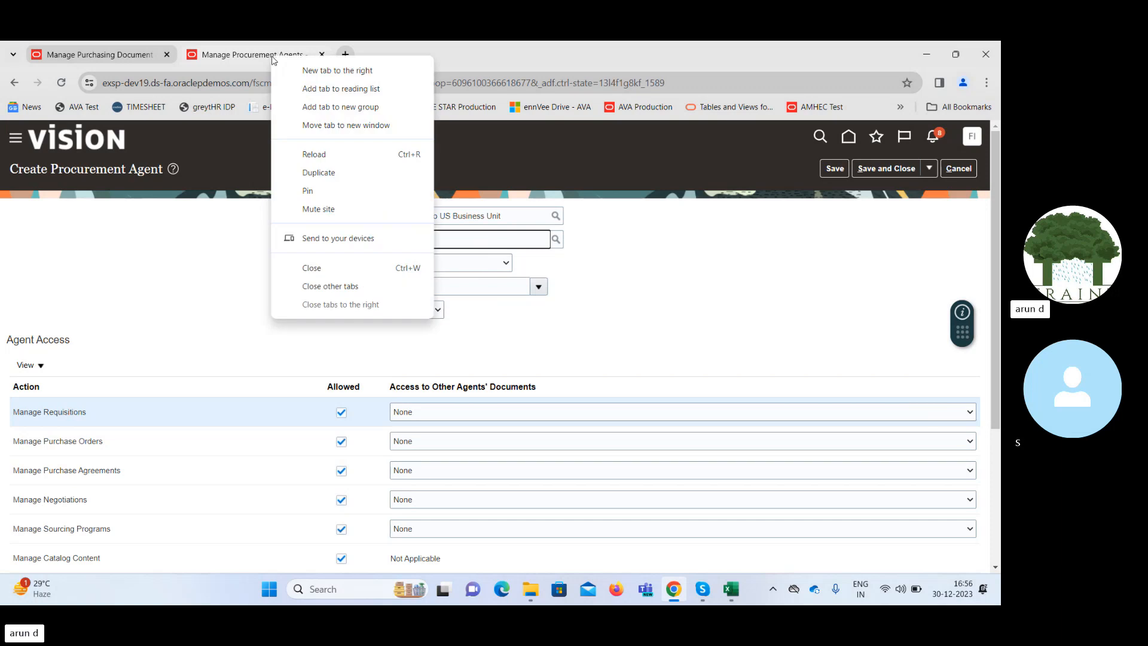
pyautogui.click(320, 172)
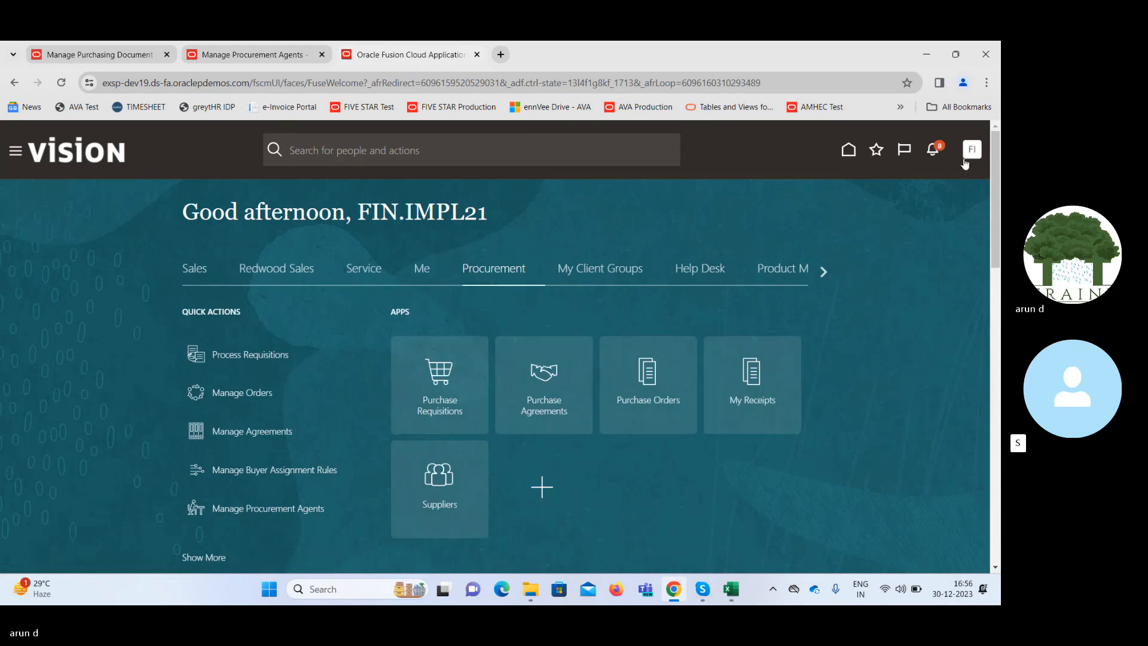
pyautogui.click(970, 154)
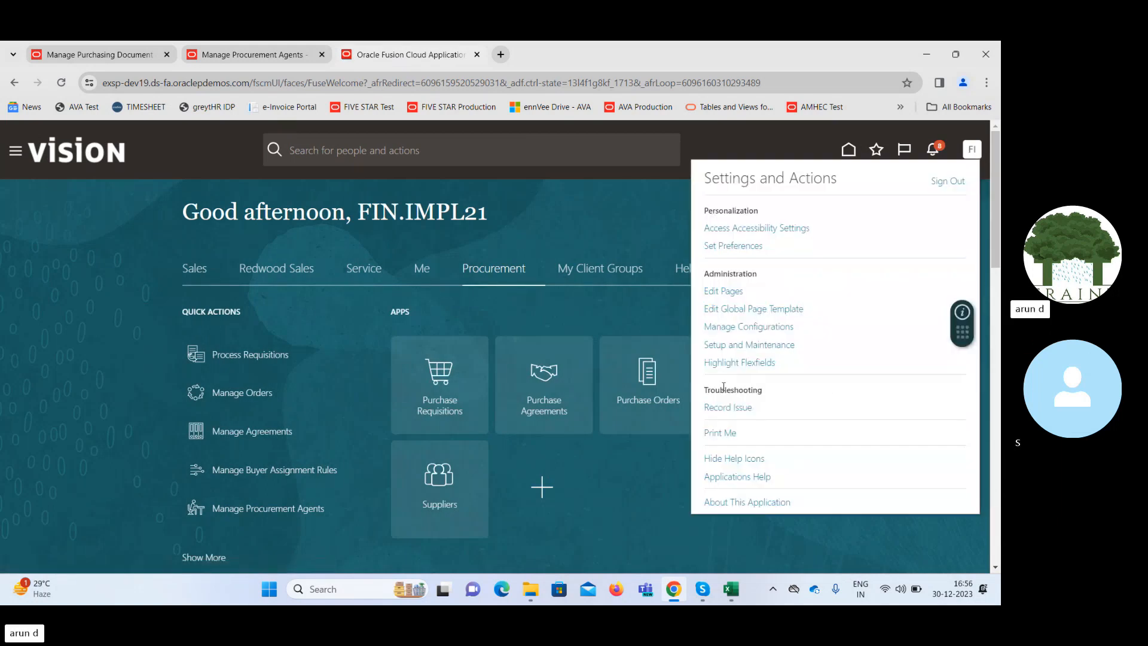
pyautogui.click(724, 347)
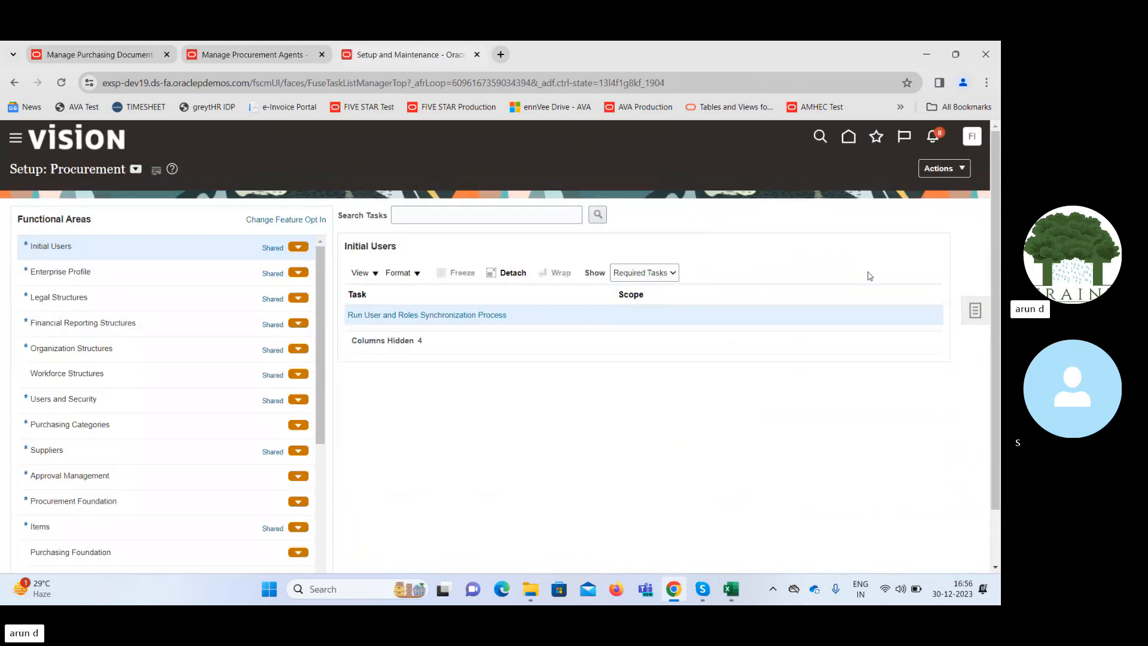
# Search all setup tasks for "Manage user" and open the Manage Users task.
pyautogui.click(977, 310)
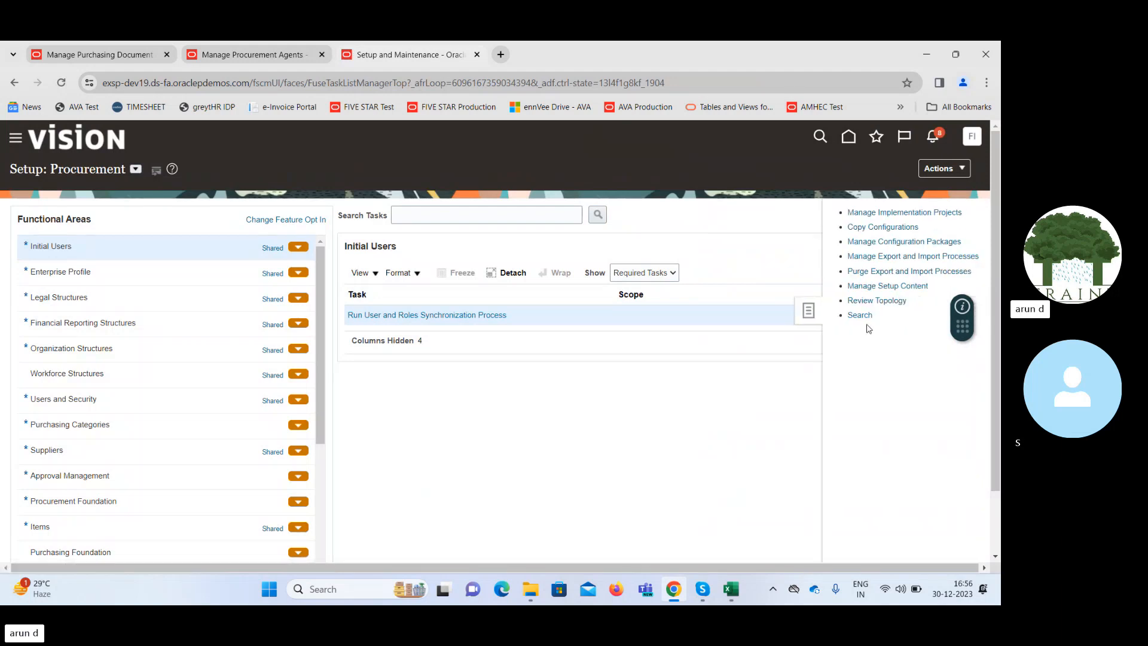
pyautogui.click(861, 315)
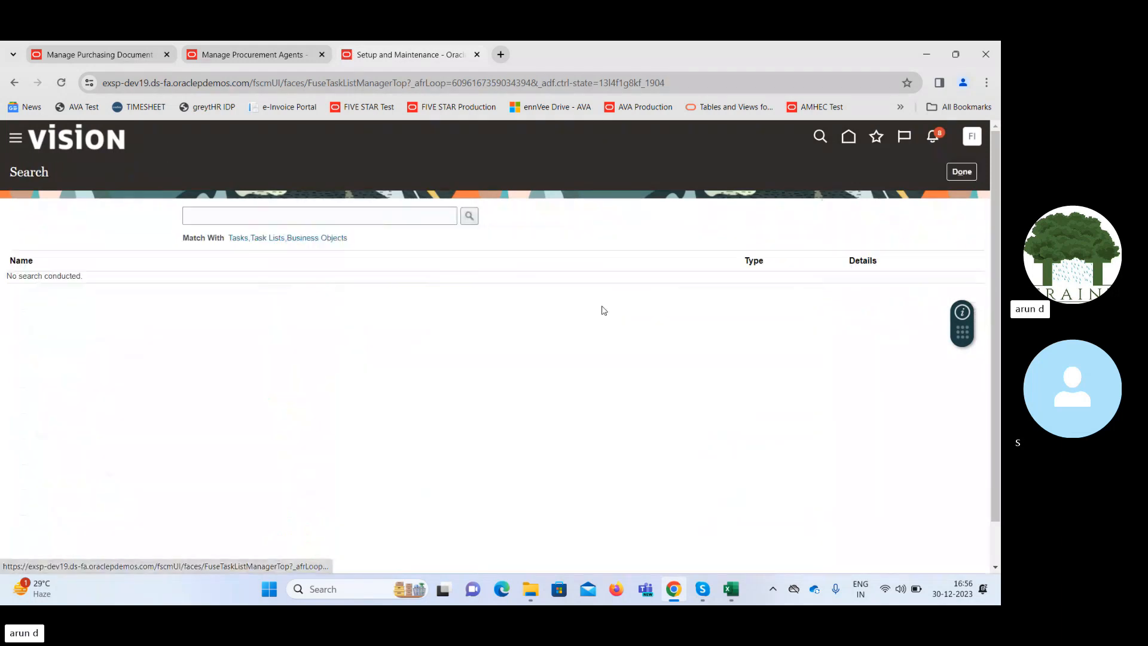
pyautogui.click(337, 218)
pyautogui.write('Manage user')
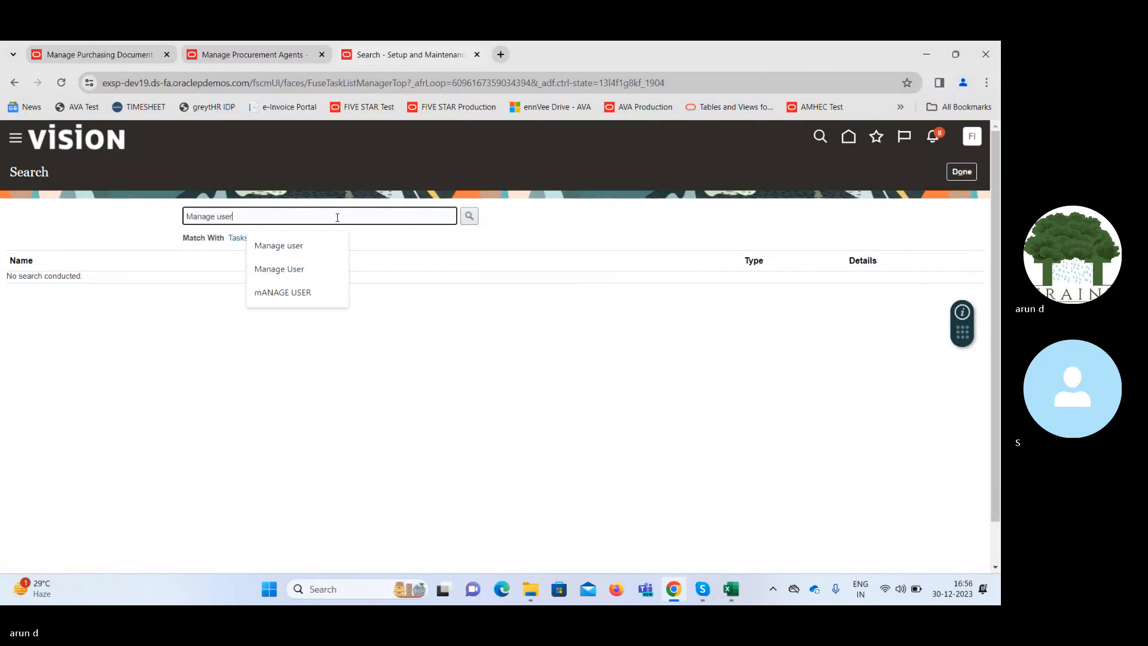
pyautogui.press('Return')
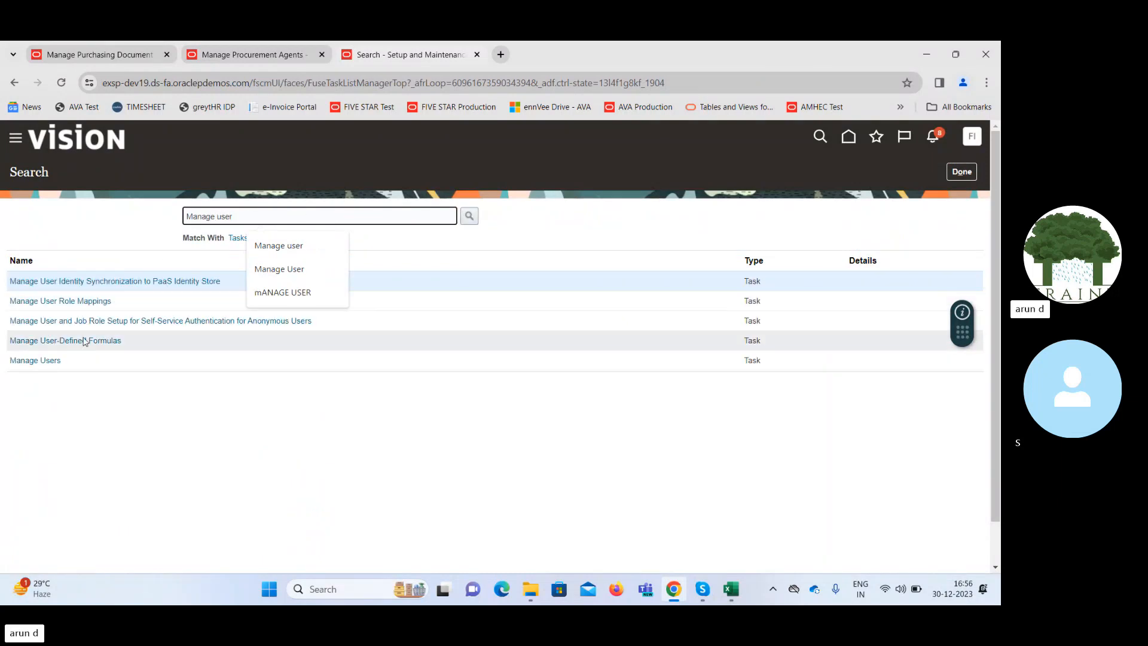
pyautogui.click(46, 360)
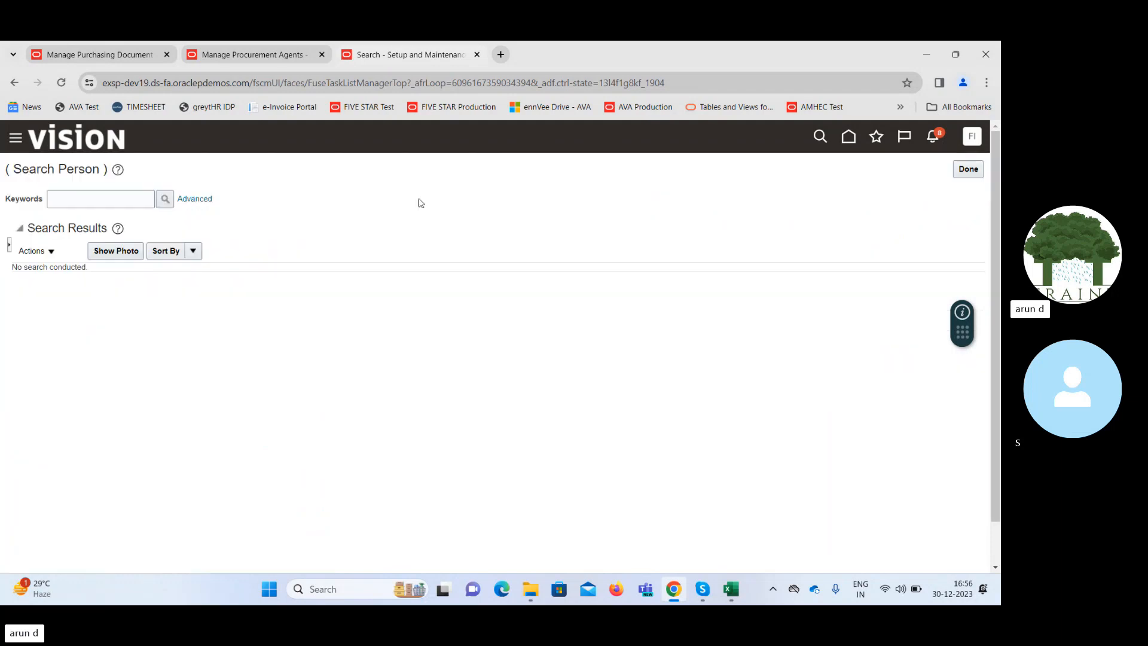
# Search for the employee by name and open the matching inactive user record for editing.
pyautogui.click(97, 199)
pyautogui.write('Arun')
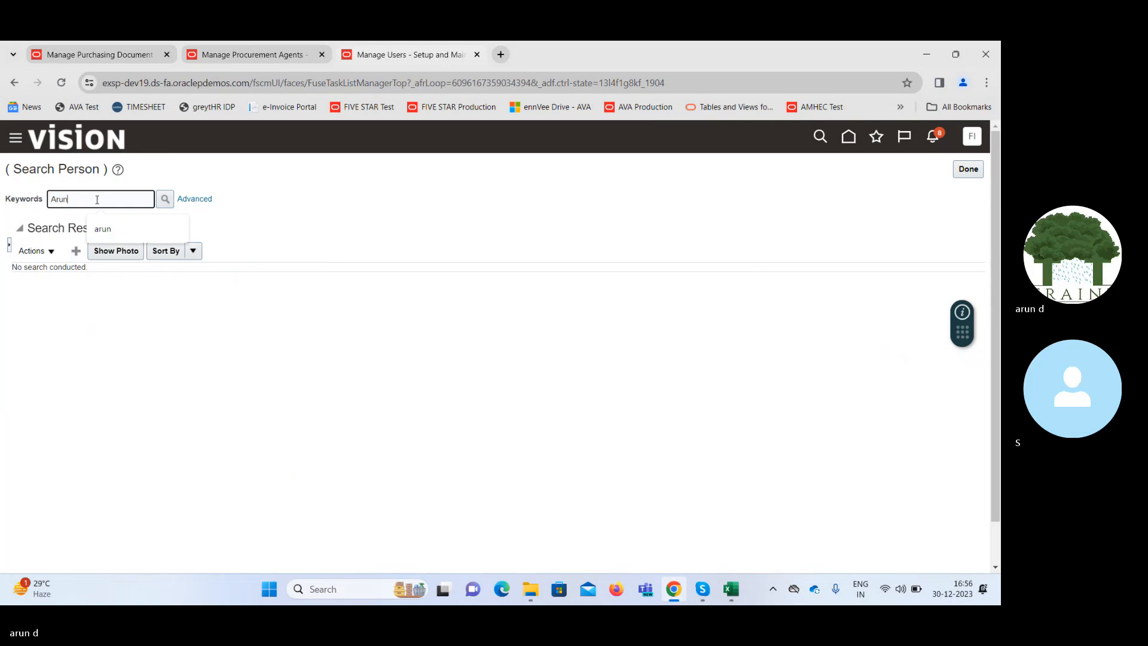
pyautogui.click(167, 200)
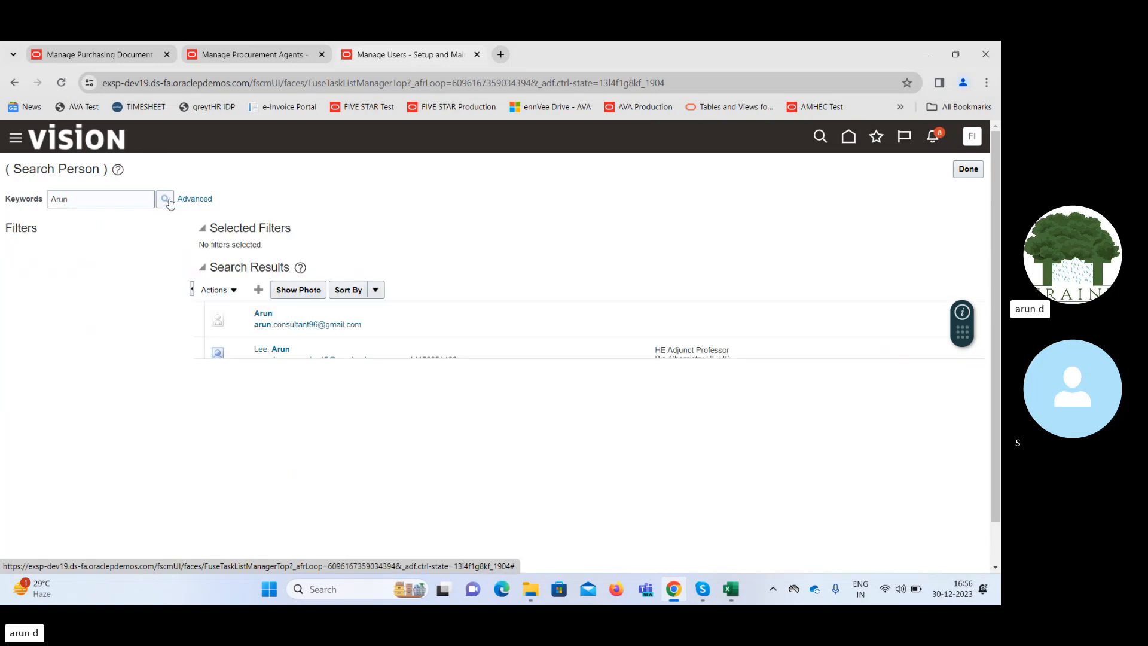
pyautogui.click(264, 317)
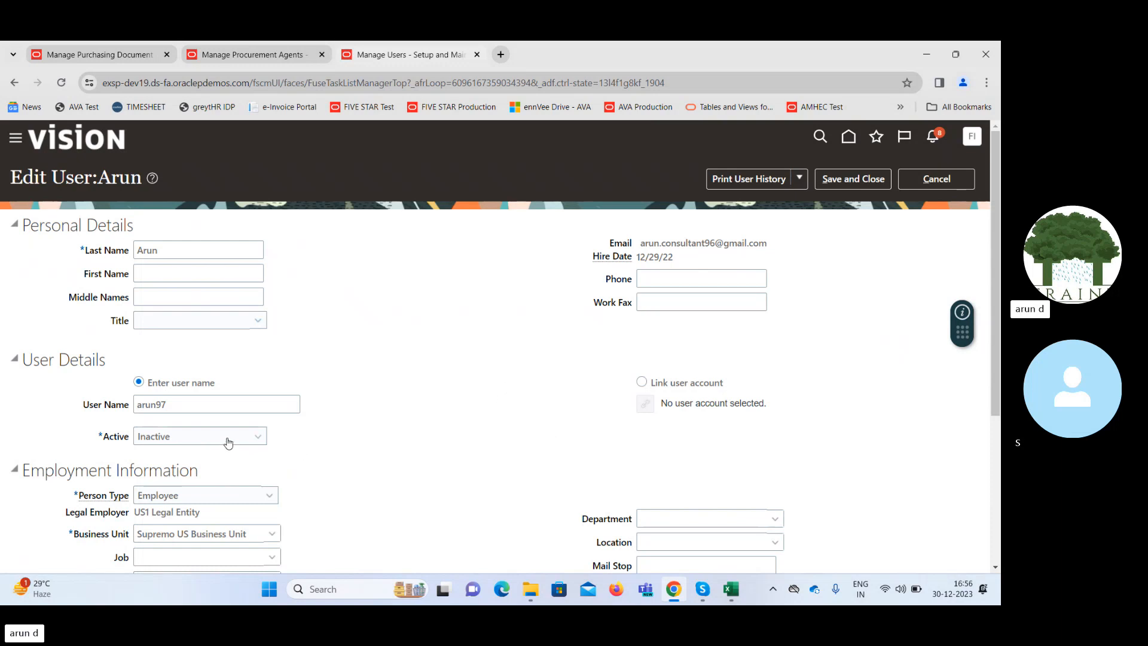
# Link the existing user account FIN.IMPL21 to the employee, finding it with the search text "fin", and save the user record.
pyautogui.click(642, 382)
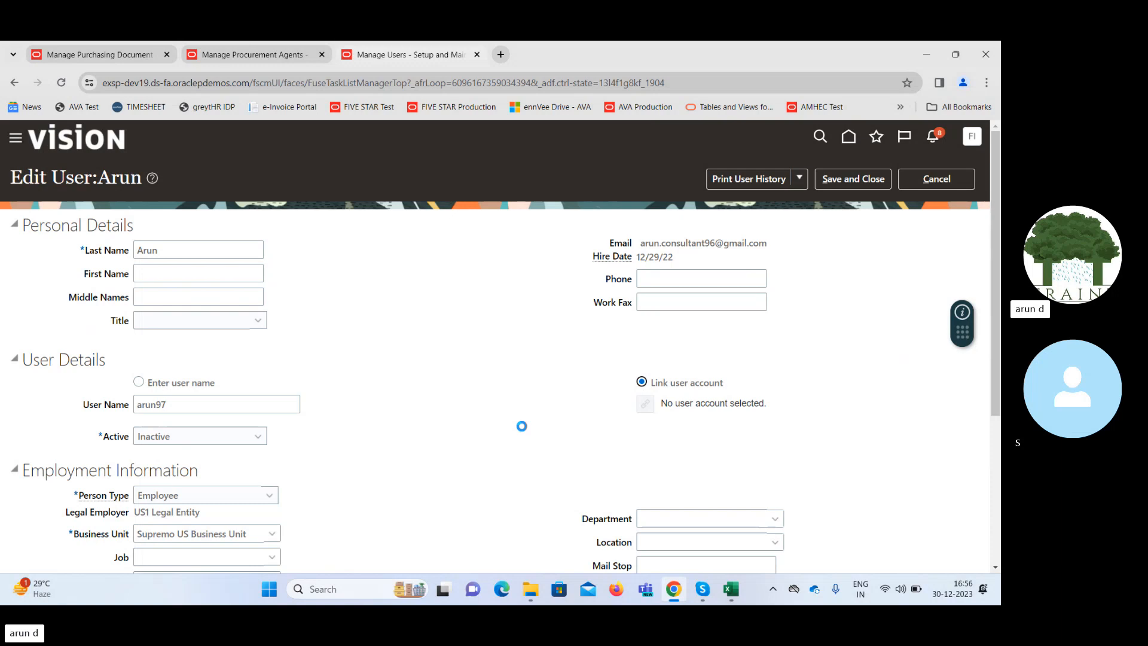
pyautogui.click(645, 403)
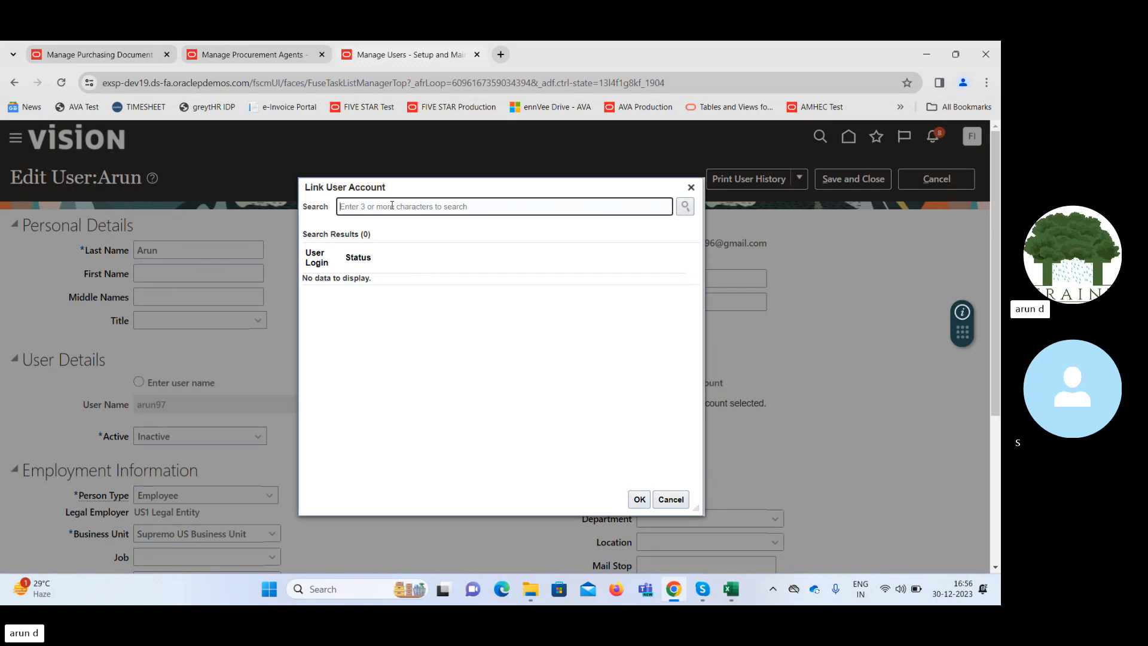
pyautogui.write('fin')
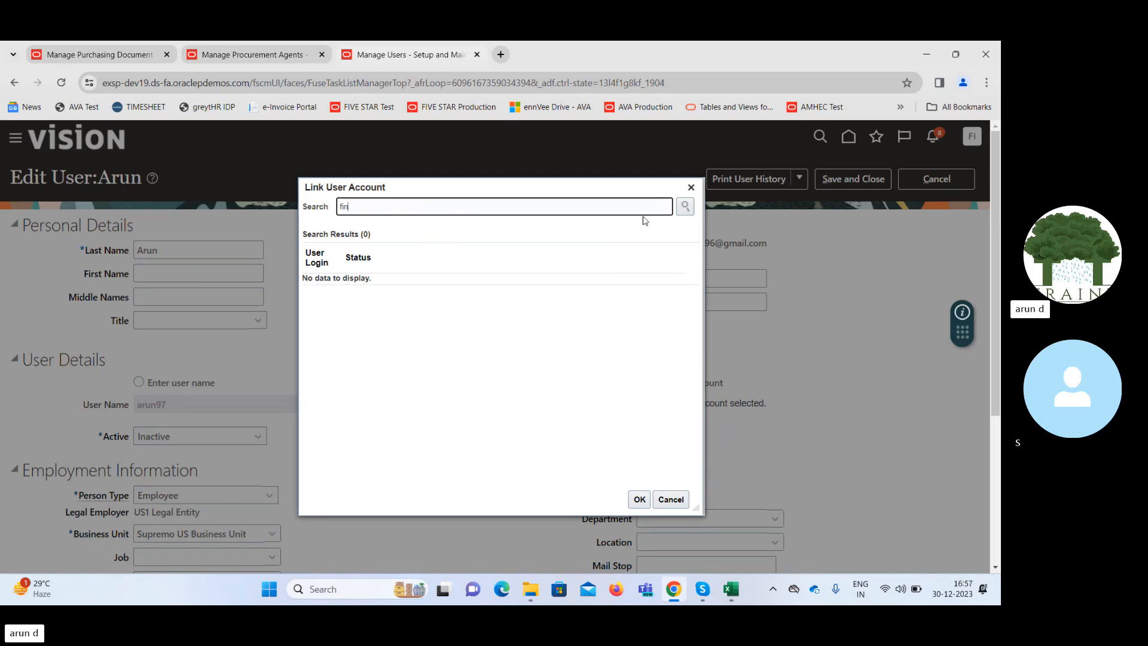
pyautogui.click(685, 209)
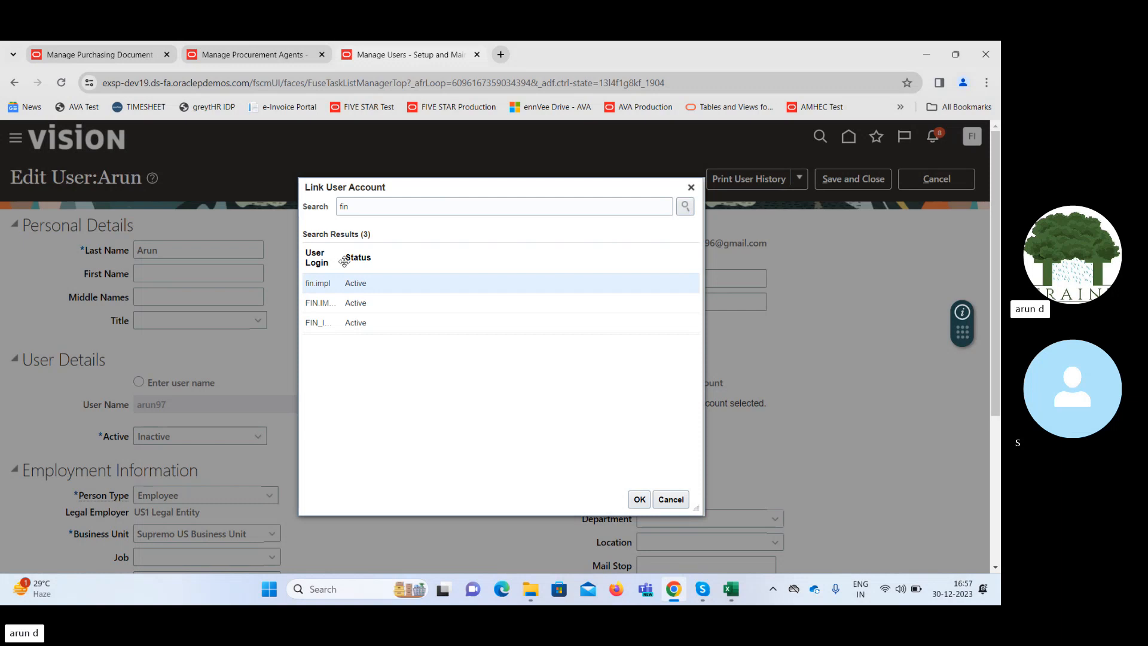
pyautogui.moveTo(341, 262); pyautogui.dragTo(367, 261)
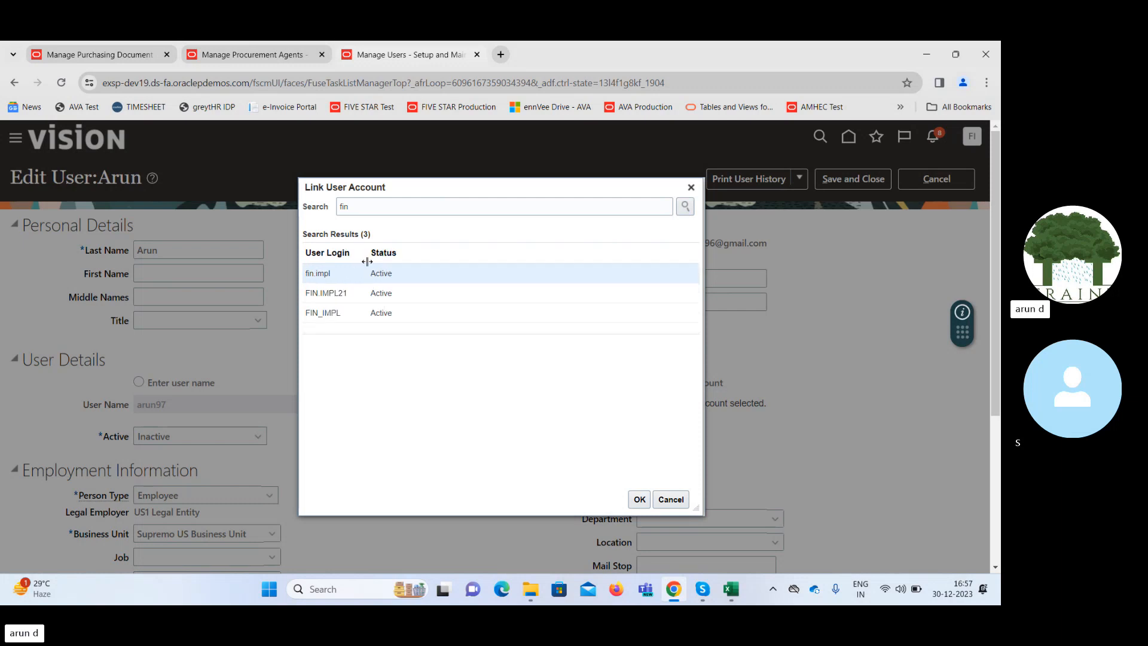
pyautogui.click(352, 294)
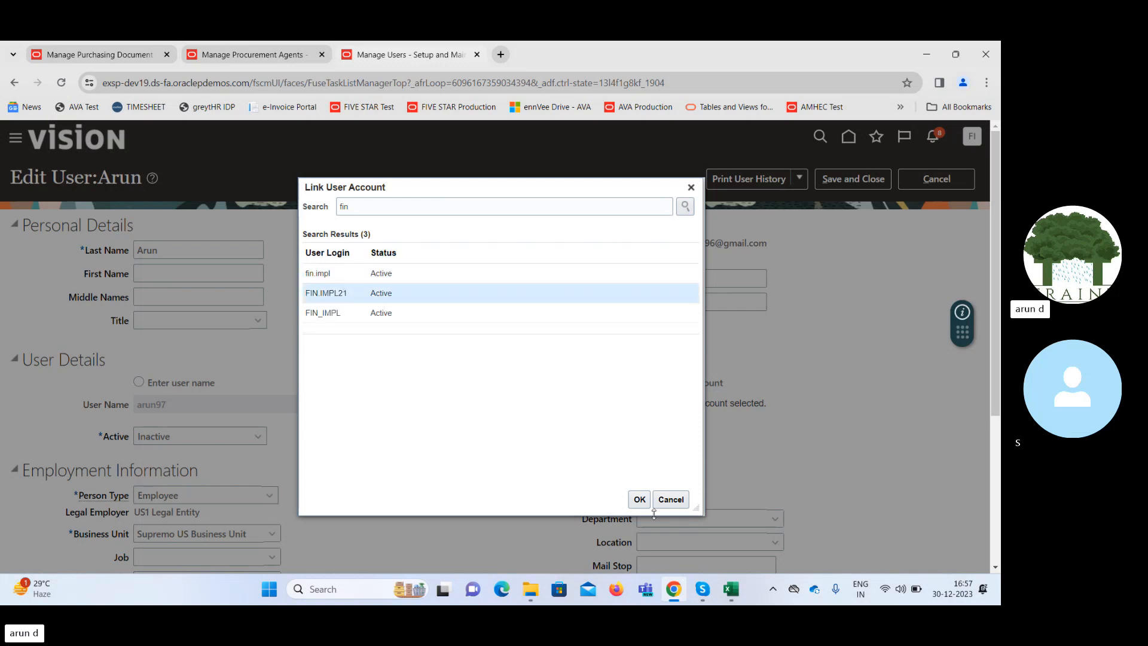
pyautogui.click(639, 501)
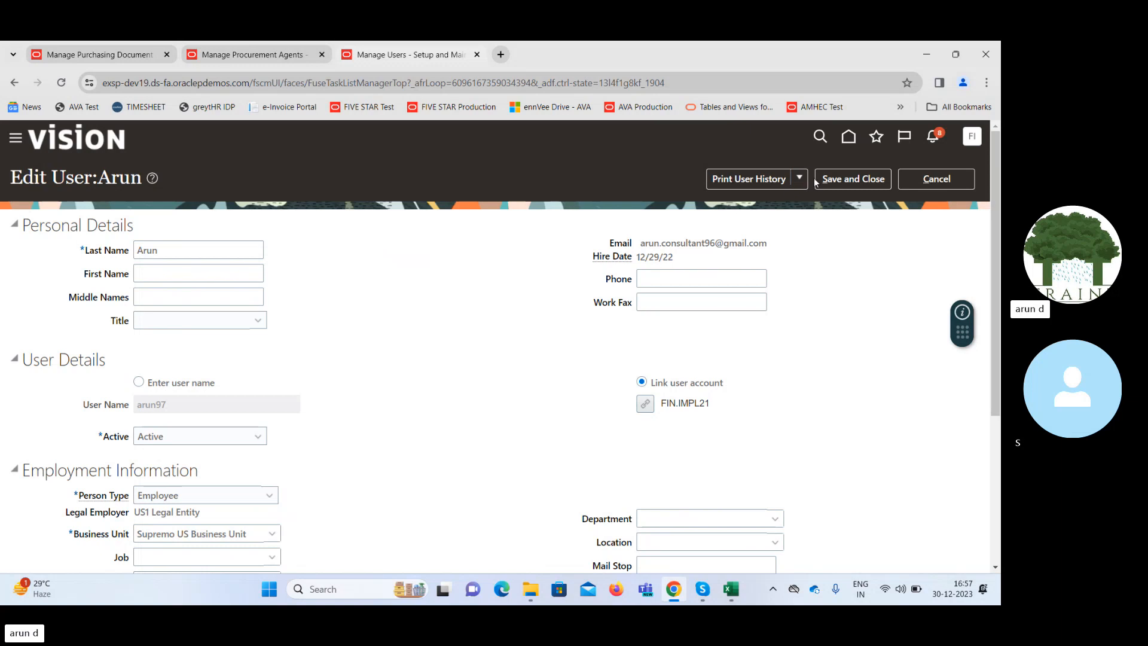
pyautogui.click(847, 180)
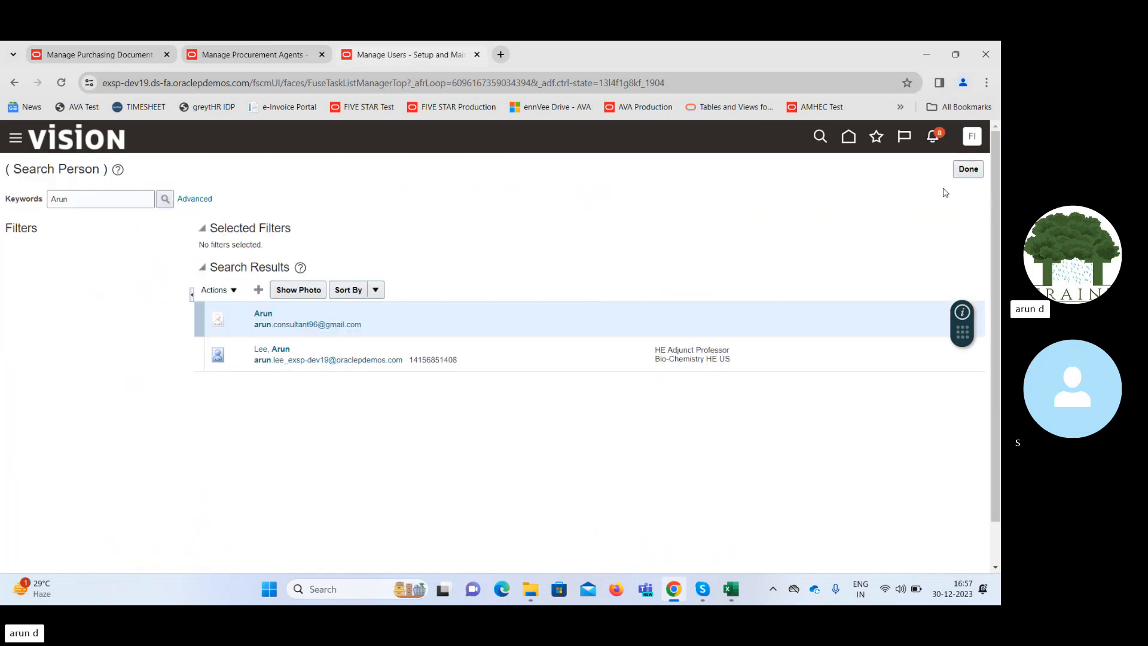
# Return to the Procurement setup, open Manage Procurement Agents under Procurement Foundation, and search for the employee as an agent.
pyautogui.click(969, 172)
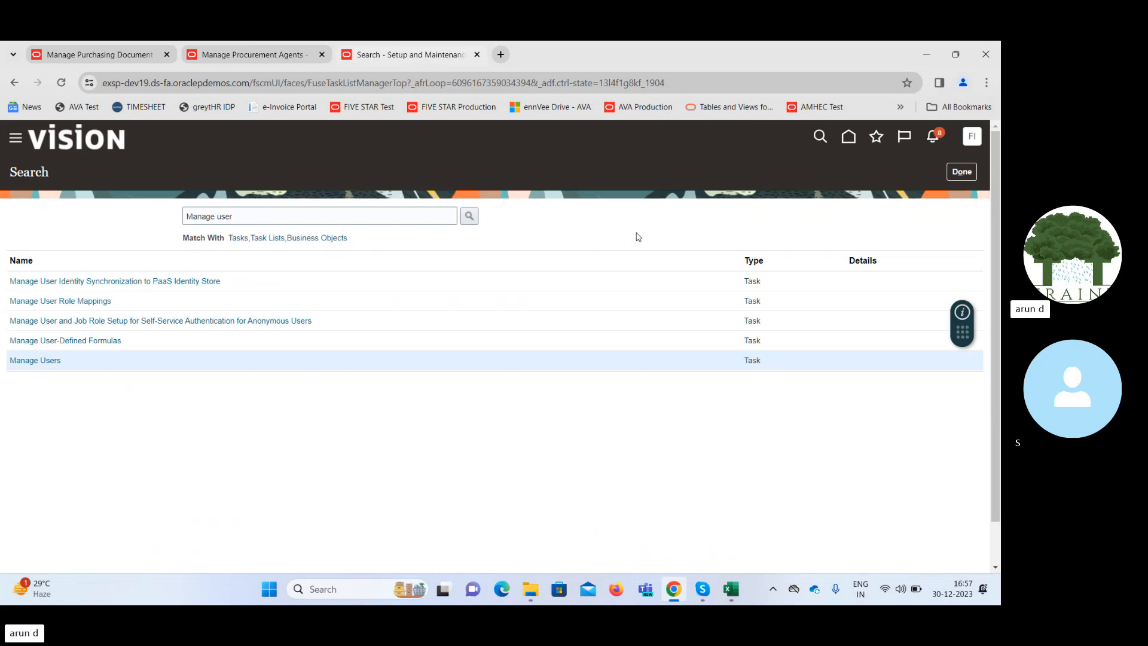
pyautogui.click(959, 174)
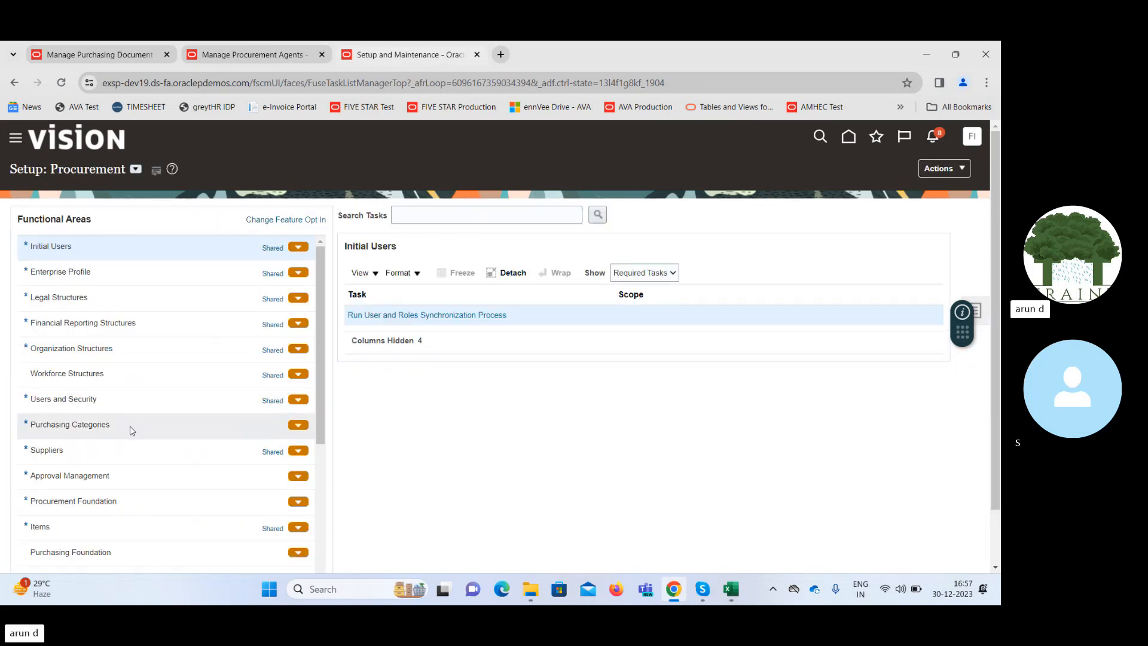
pyautogui.click(155, 506)
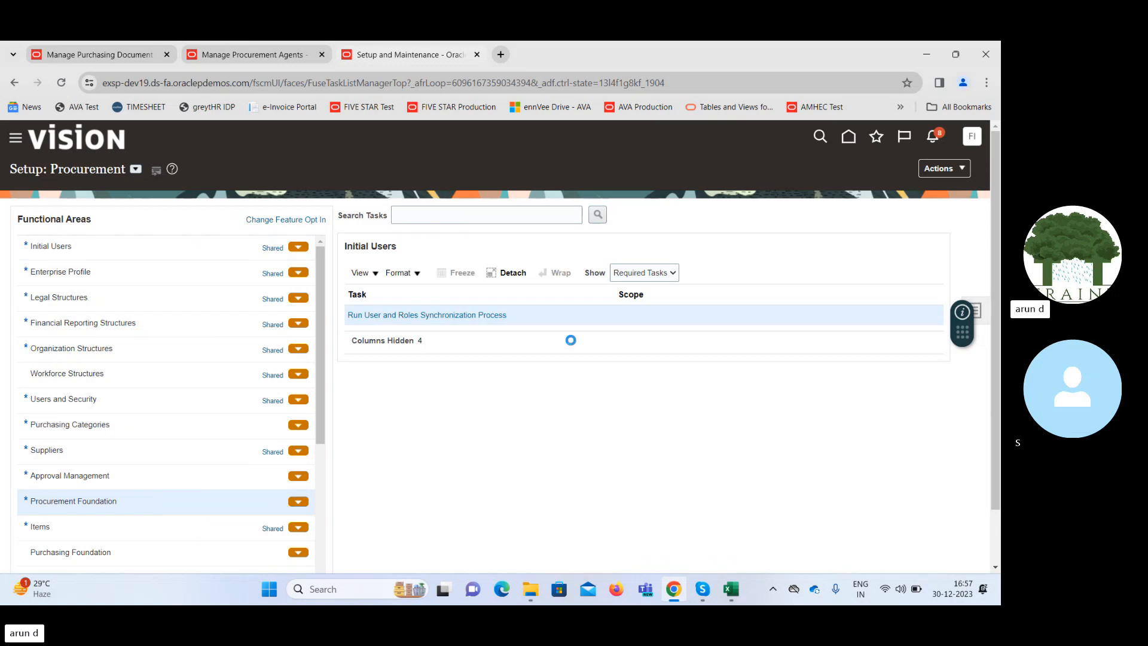
pyautogui.click(411, 316)
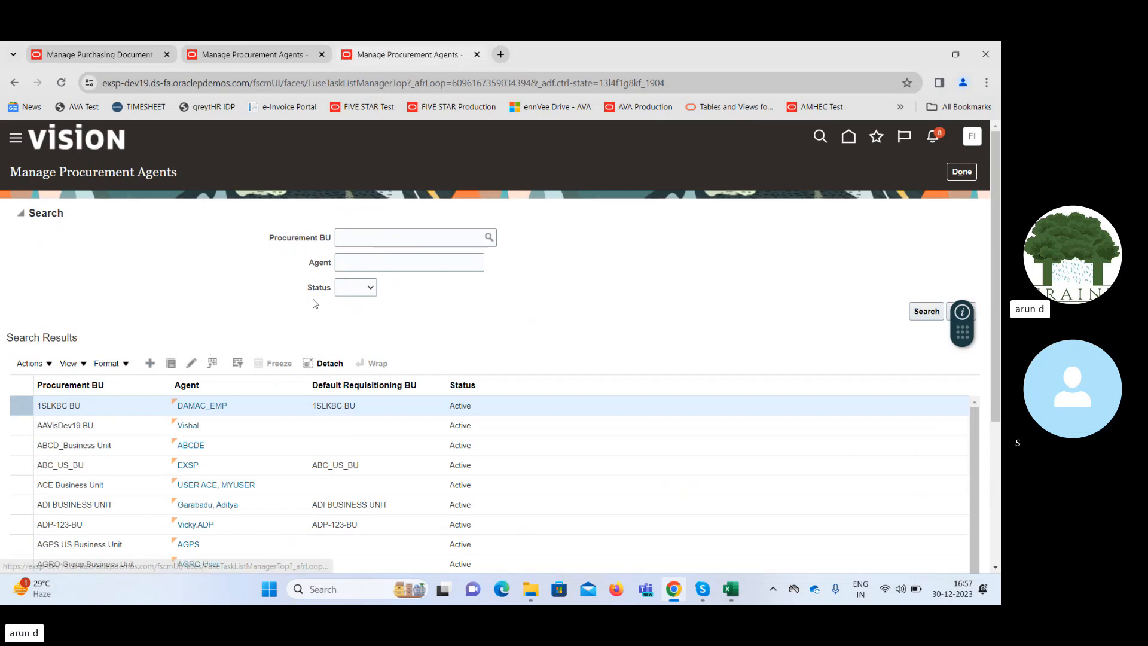
pyautogui.click(366, 263)
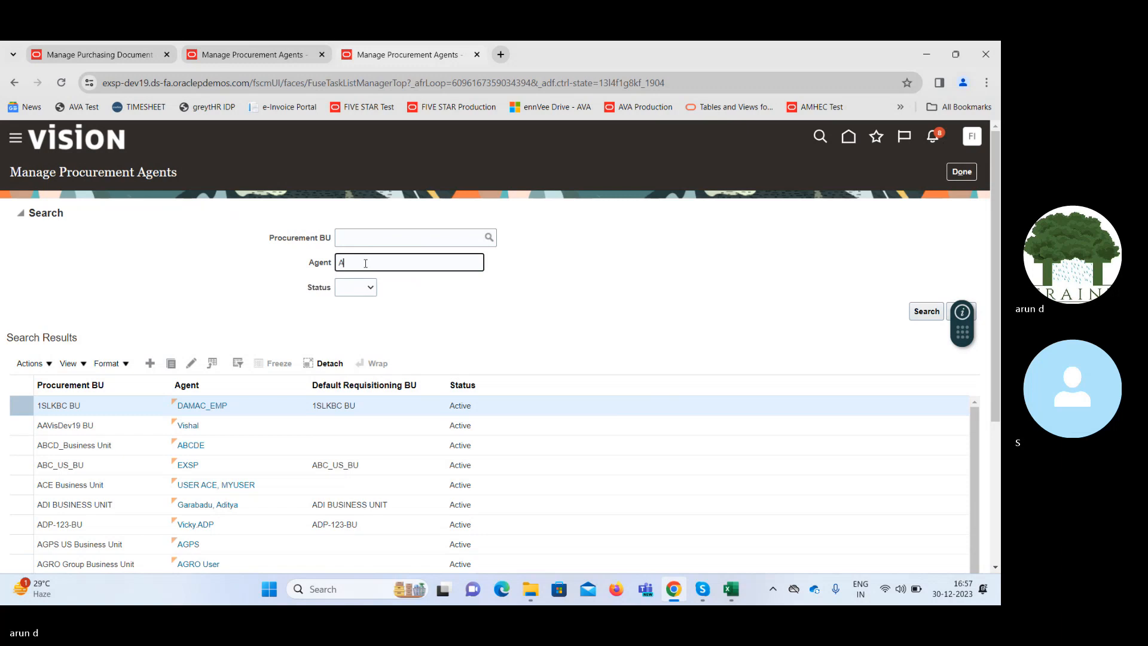
pyautogui.press('Return')
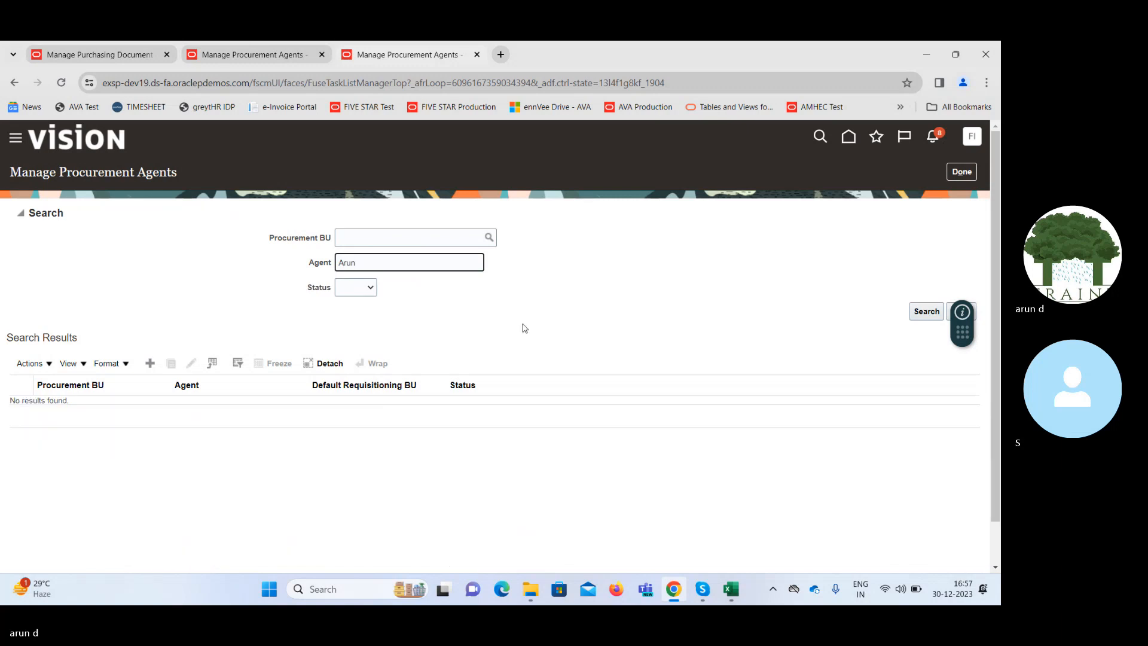
# Start a new procurement agent and set its Procurement BU to Supremo US Business Unit.
pyautogui.click(152, 367)
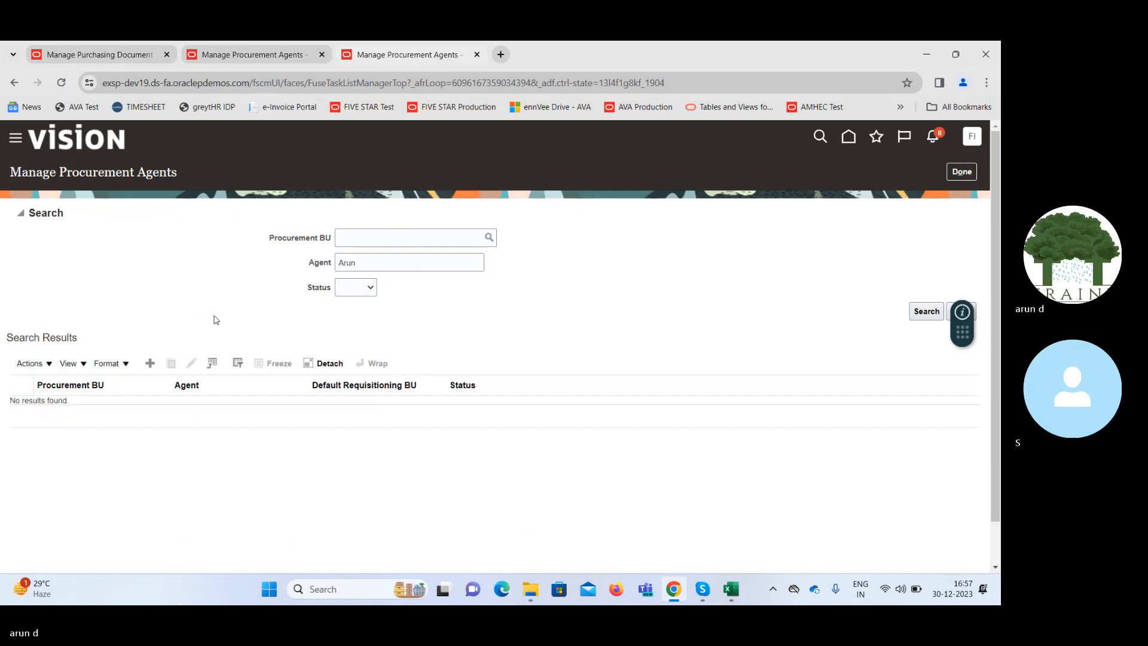
pyautogui.click(456, 216)
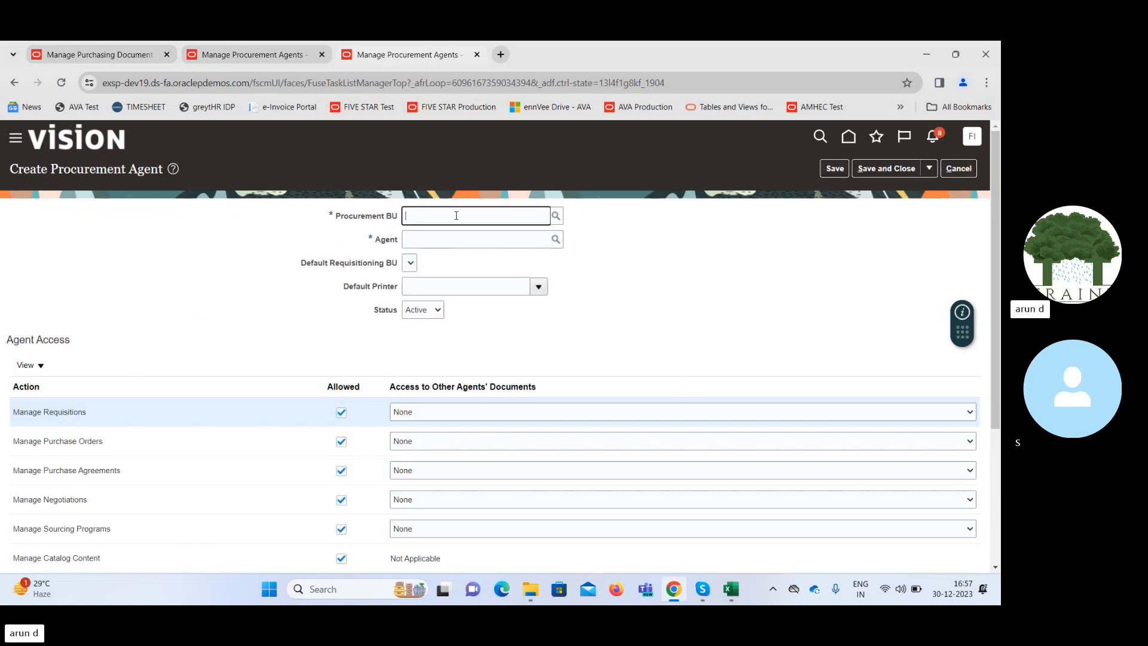
pyautogui.write('supremo')
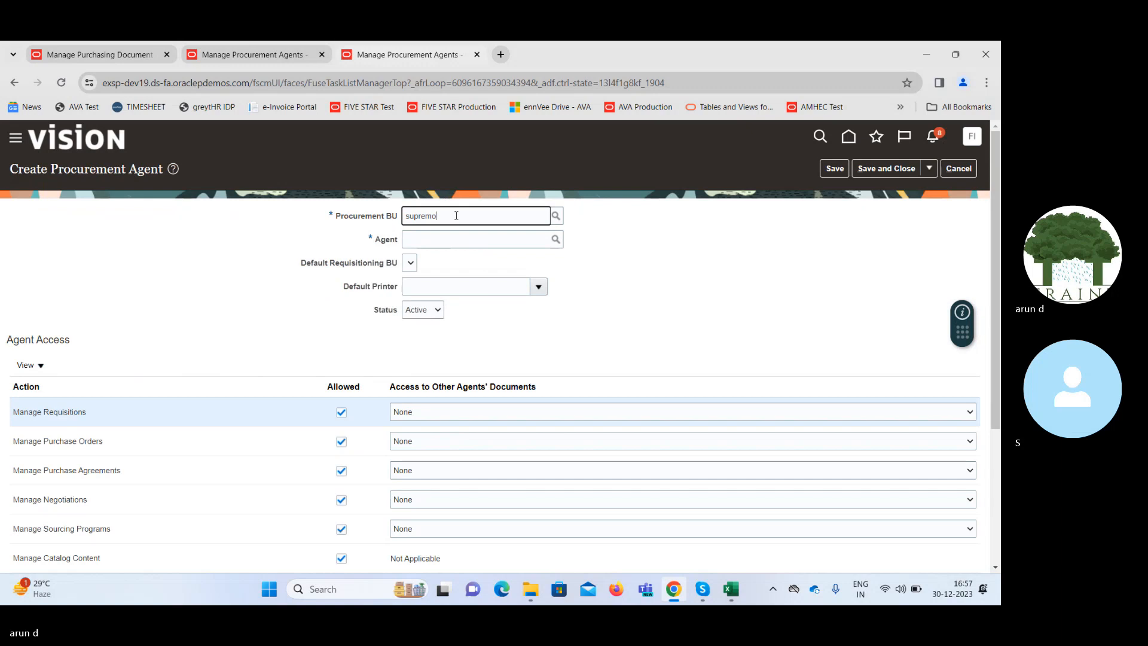
pyautogui.write(' us')
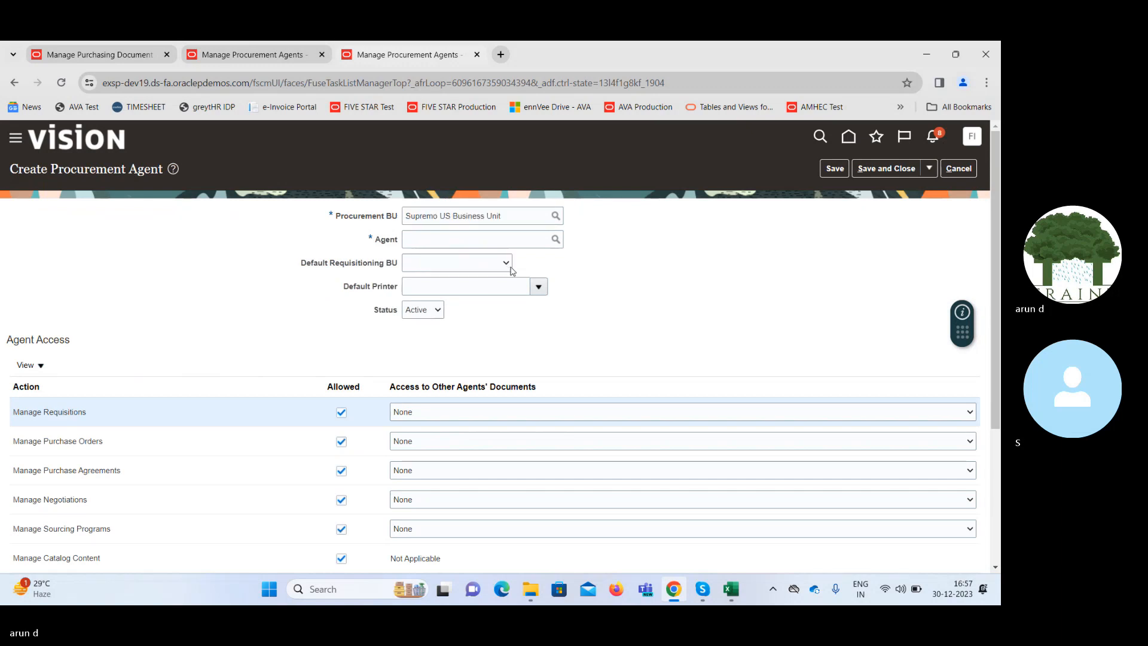
# Enter the employee's name as the agent and set the Default Requisitioning BU to Supremo US Business Unit.
pyautogui.click(464, 241)
pyautogui.write('A')
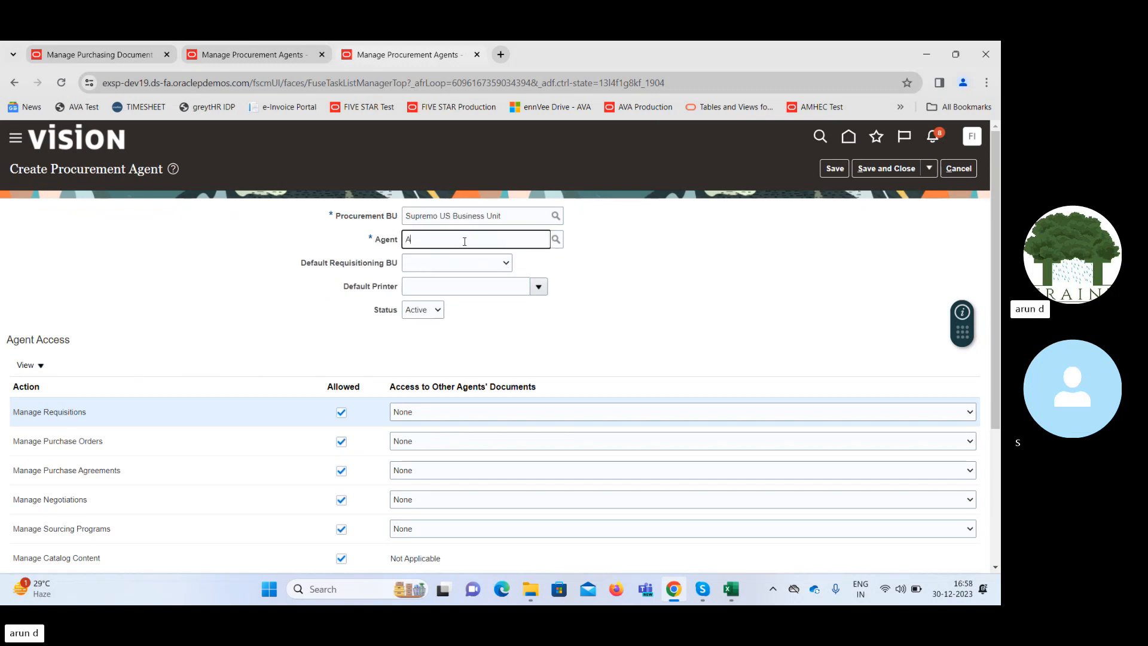
pyautogui.write('run')
pyautogui.press('Tab')
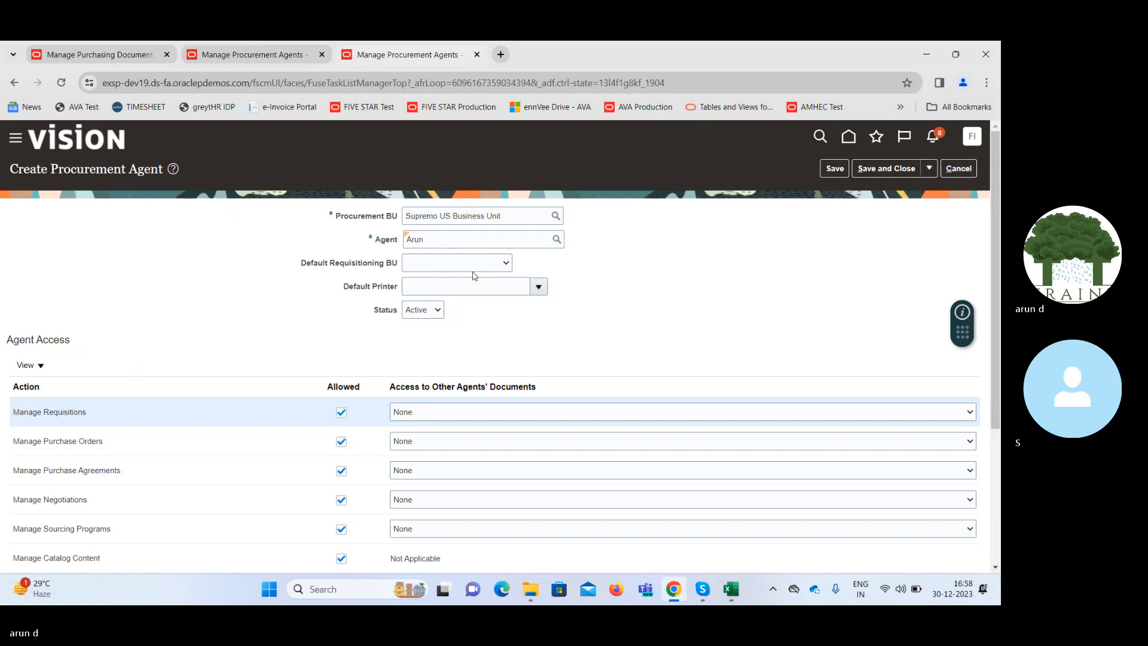
pyautogui.click(461, 263)
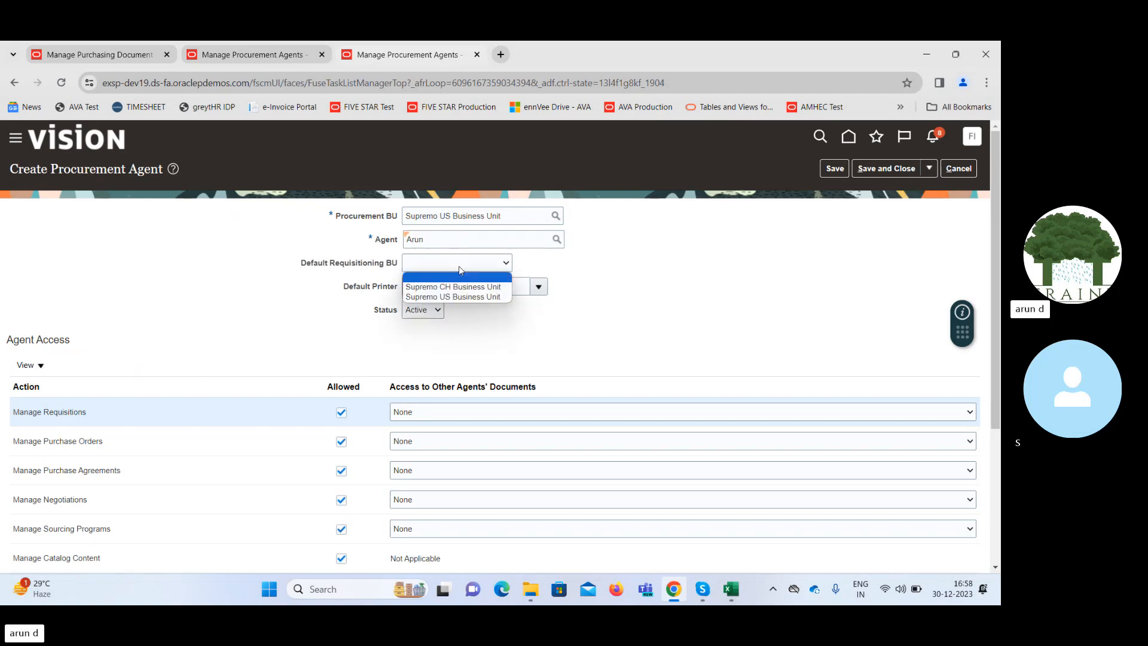
pyautogui.click(467, 297)
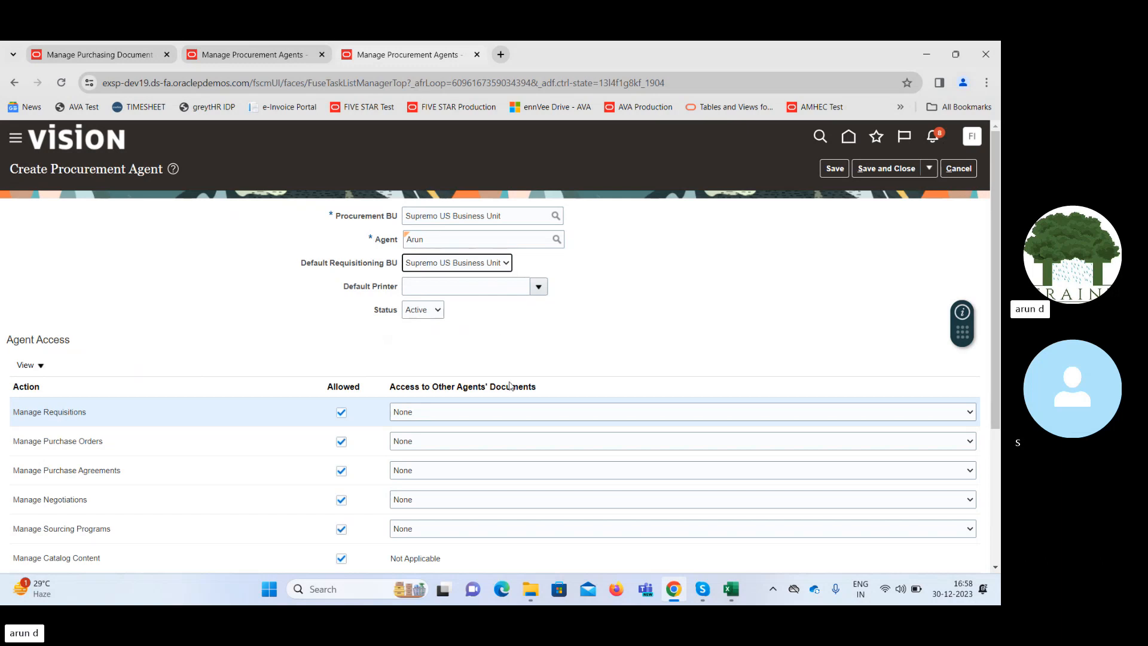
# Give the agent Full access to other agents' documents for Manage Requisitions, Manage Purchase Orders and Manage Purchase Agreements.
pyautogui.click(524, 411)
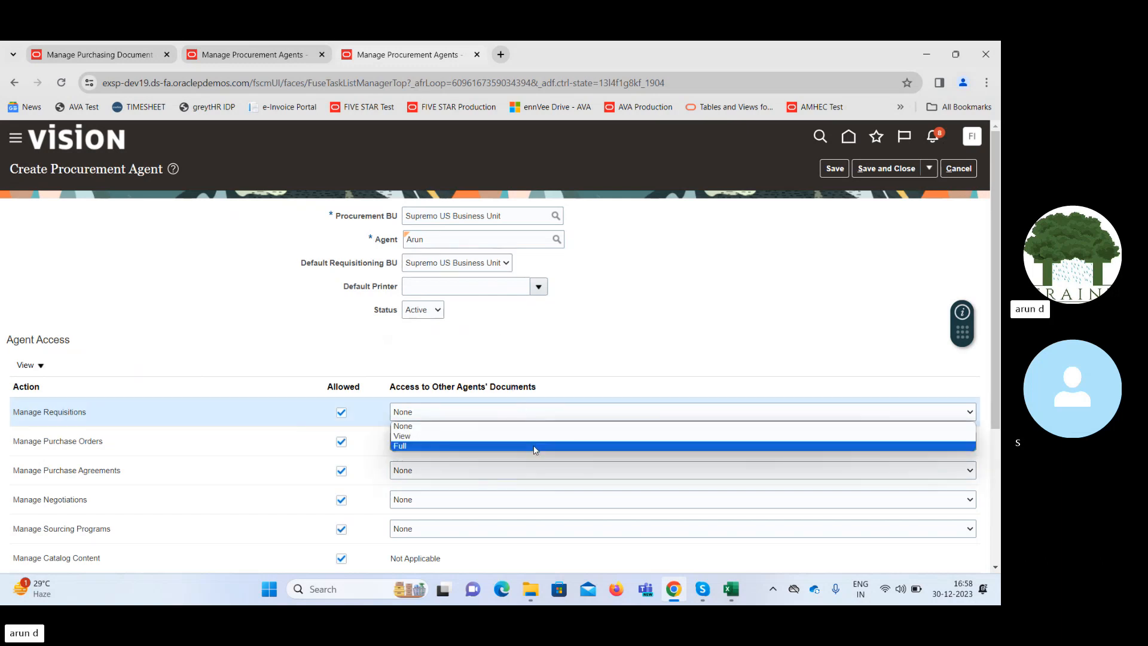
pyautogui.click(518, 445)
pyautogui.click(512, 442)
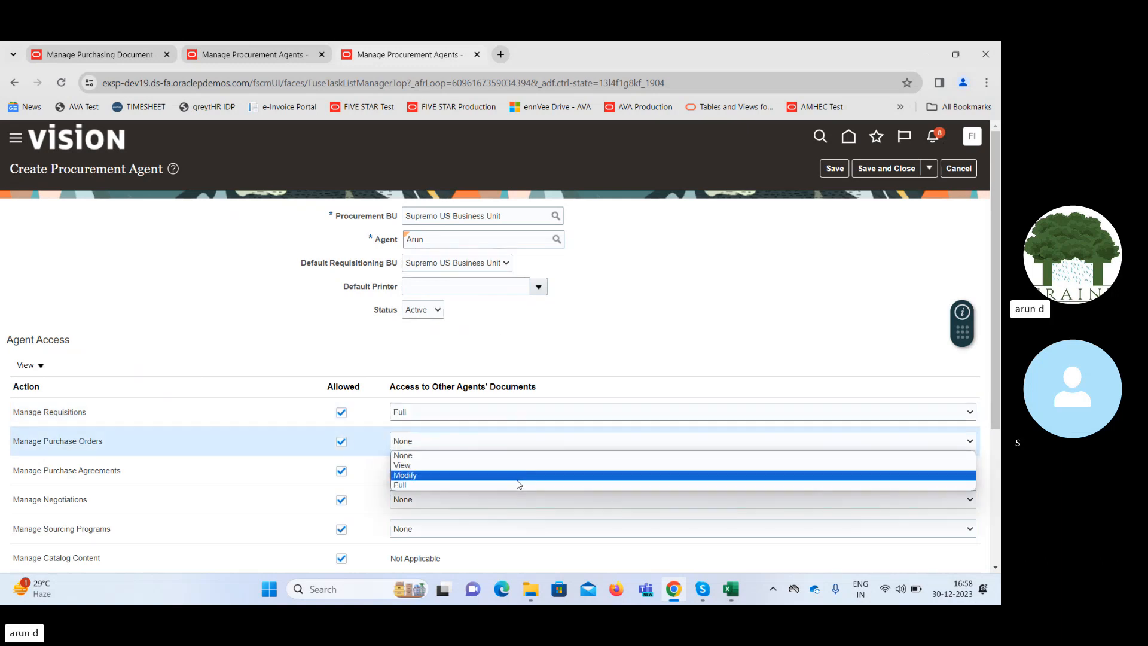
pyautogui.click(519, 481)
pyautogui.click(480, 476)
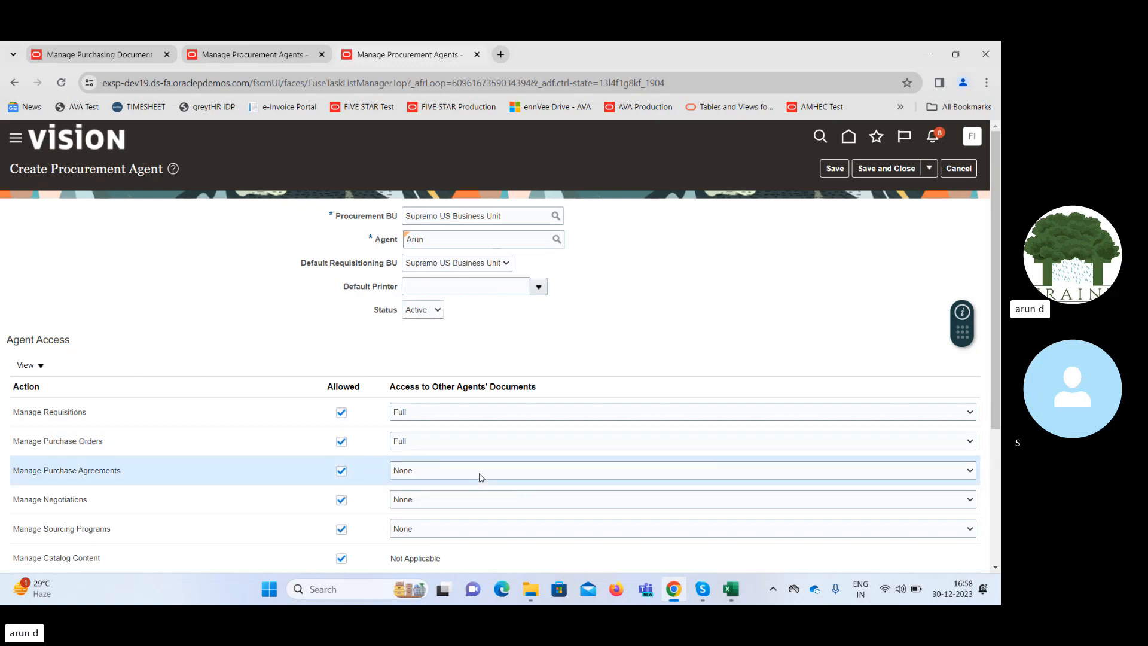
pyautogui.click(484, 514)
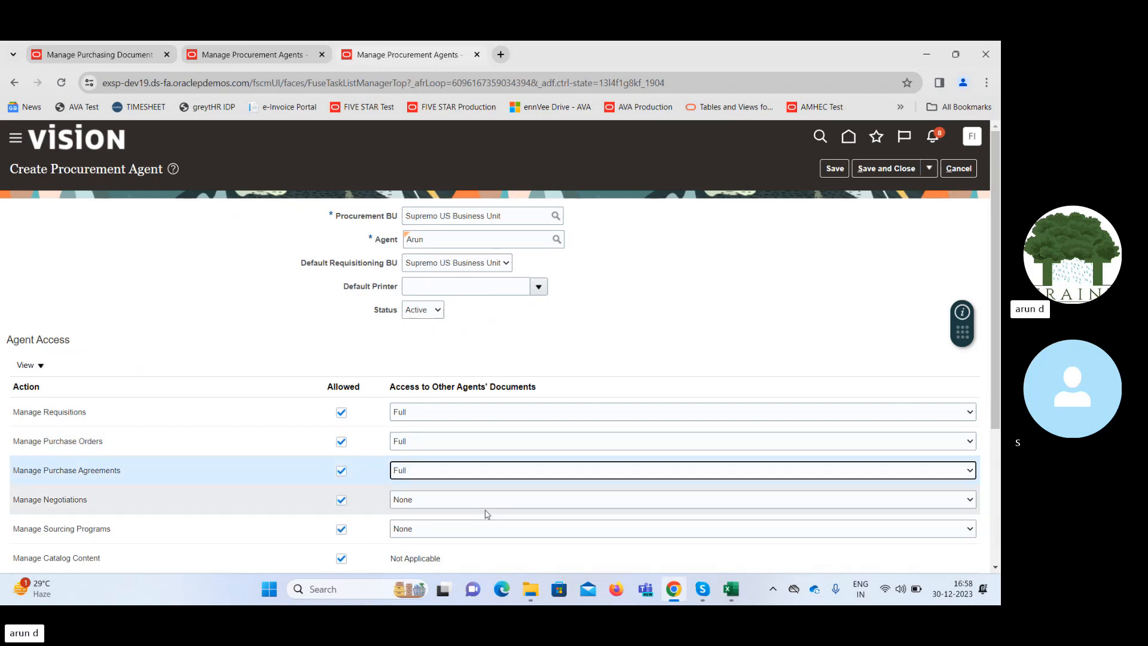
# Give the agent Full access to other agents' documents for Manage Negotiations, Manage Sourcing Programs and Manage Supplier Qualifications.
pyautogui.click(517, 500)
pyautogui.click(518, 534)
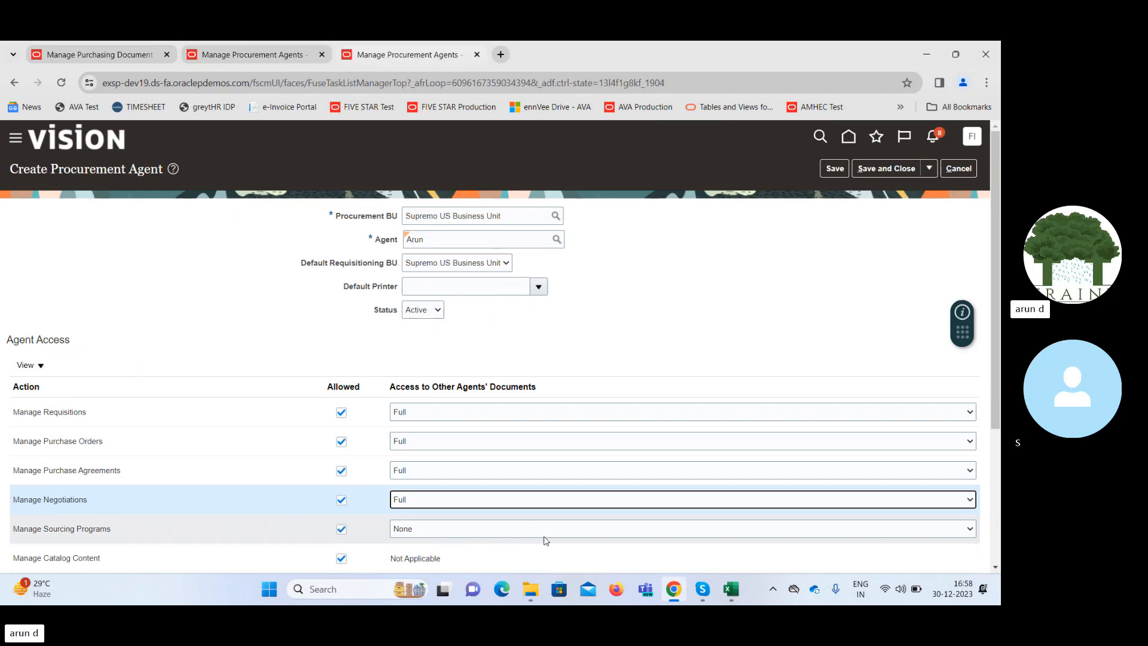
pyautogui.click(556, 536)
pyautogui.click(550, 562)
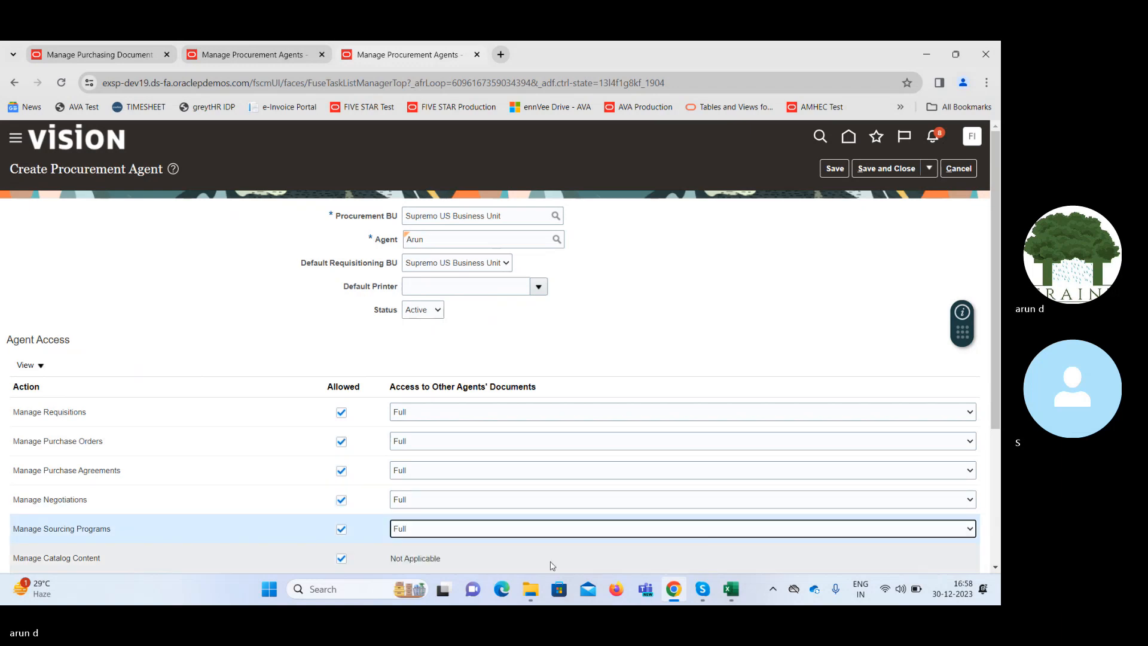
pyautogui.scroll(-2, 551, 538)
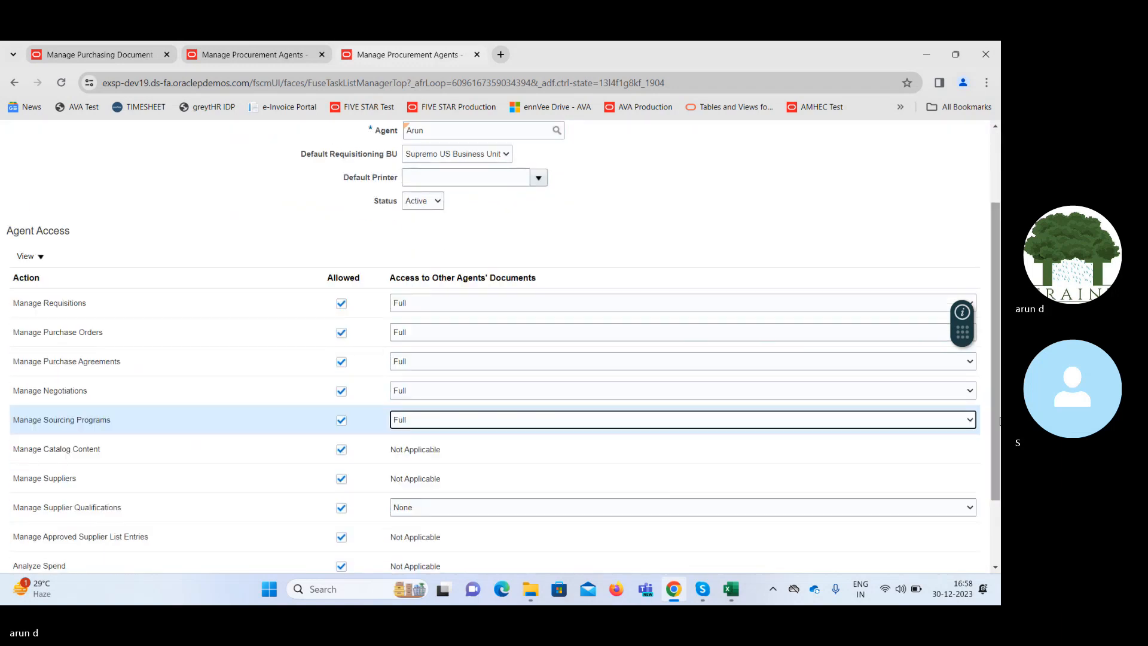
pyautogui.click(586, 507)
pyautogui.click(586, 541)
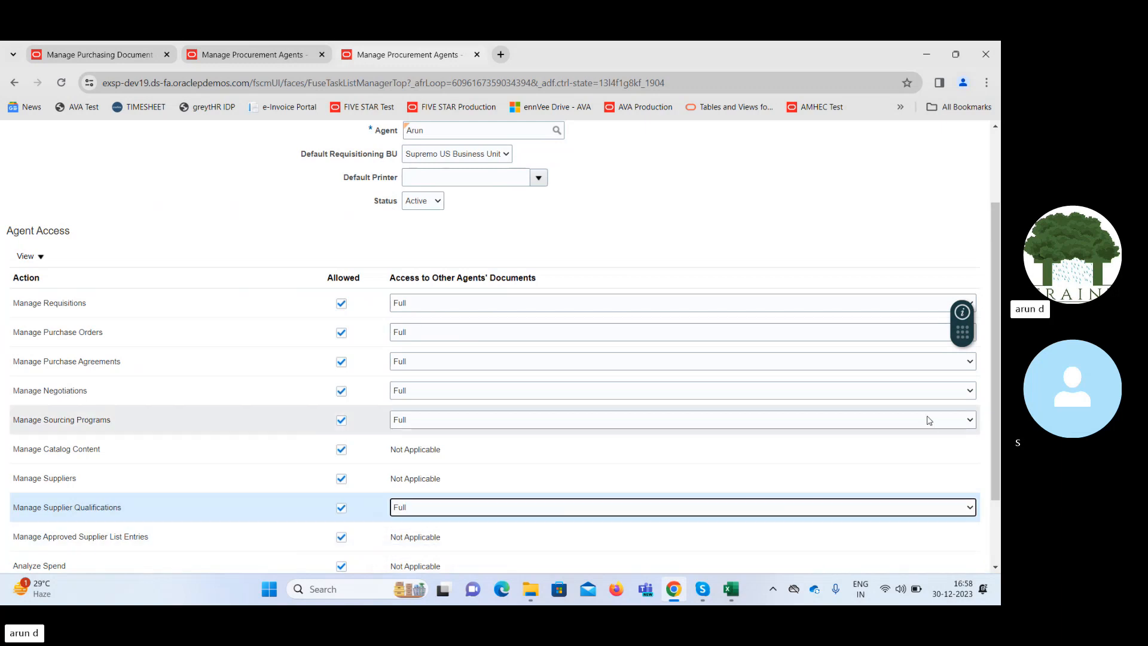
# Save and close the new procurement agent, and return to the Procurement setup.
pyautogui.scroll(2, 995, 419)
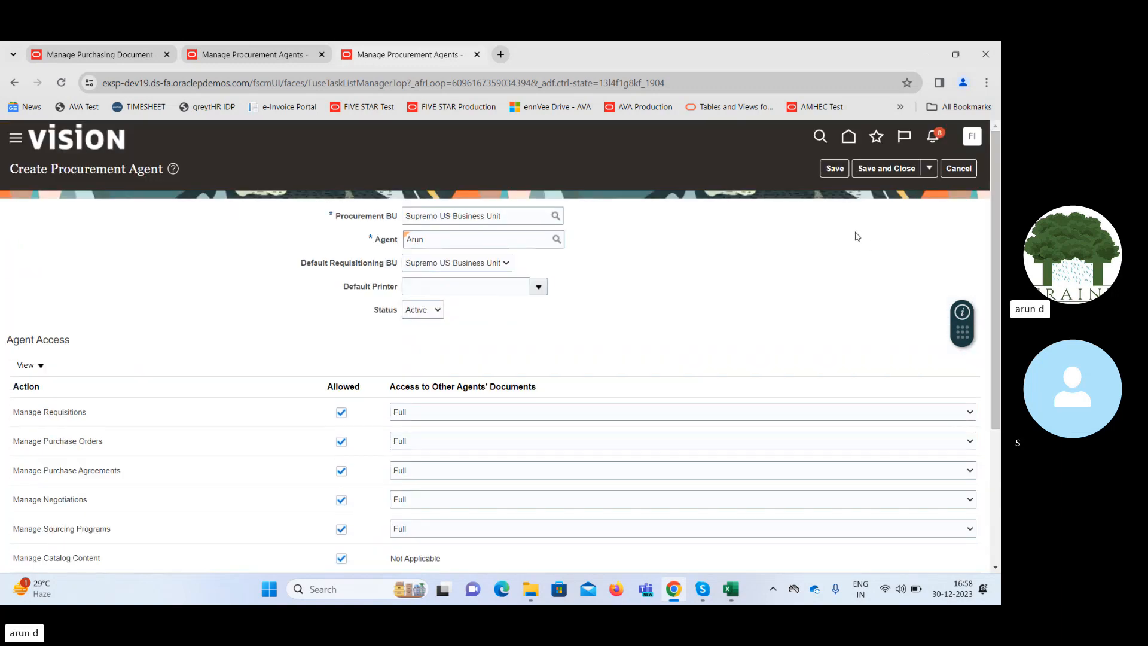
pyautogui.click(872, 169)
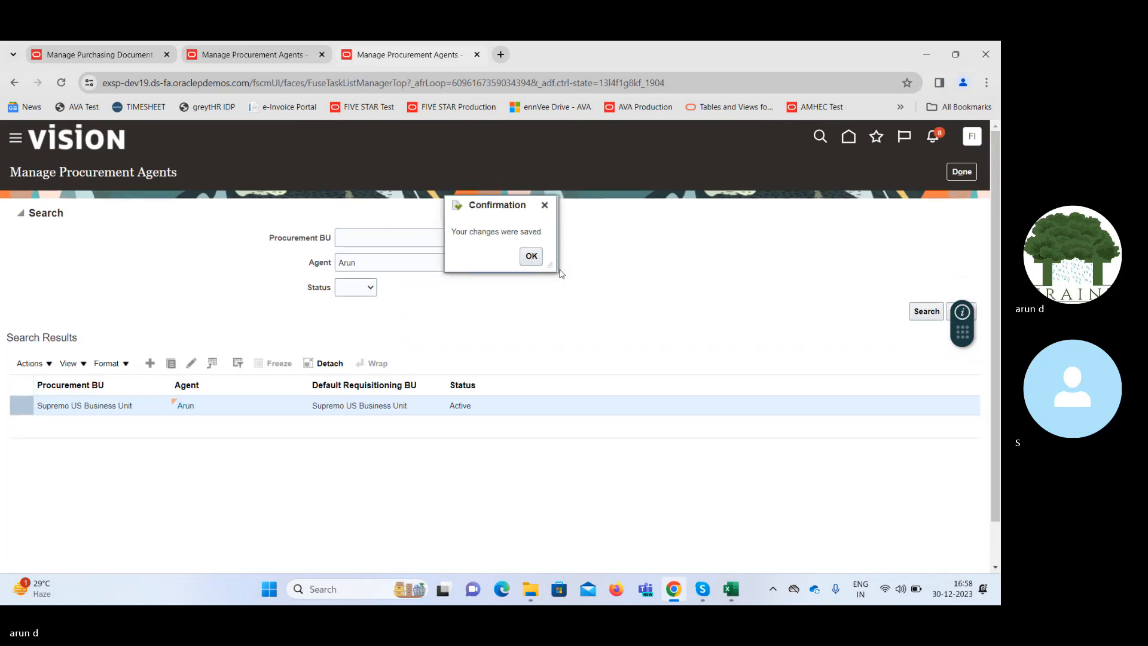
pyautogui.click(531, 256)
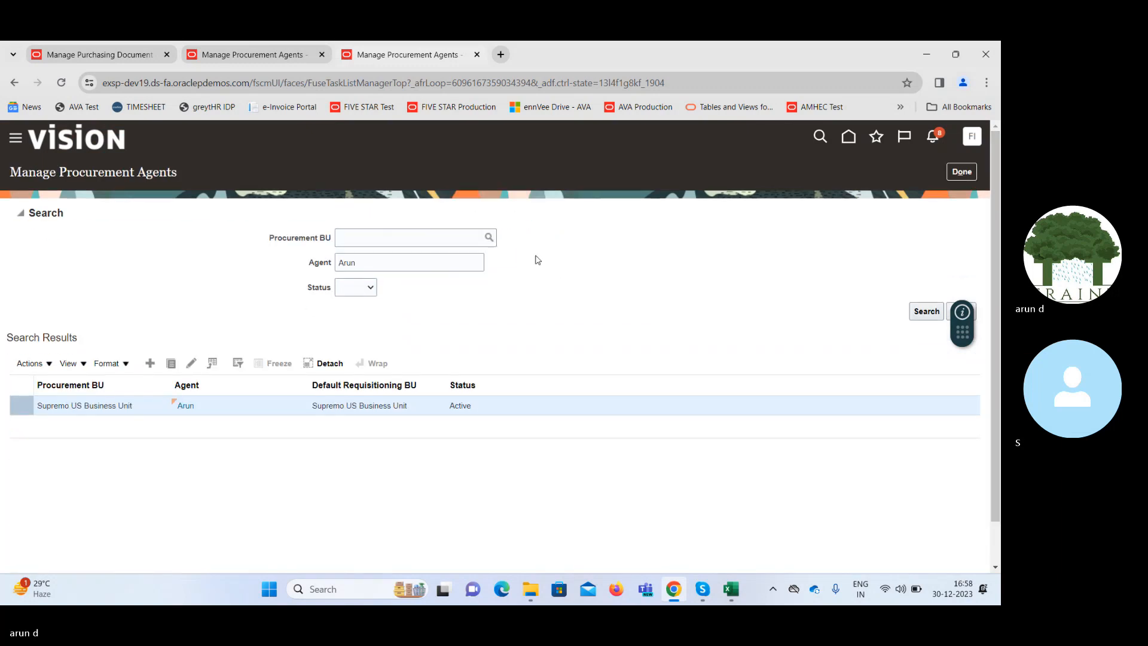
pyautogui.click(962, 171)
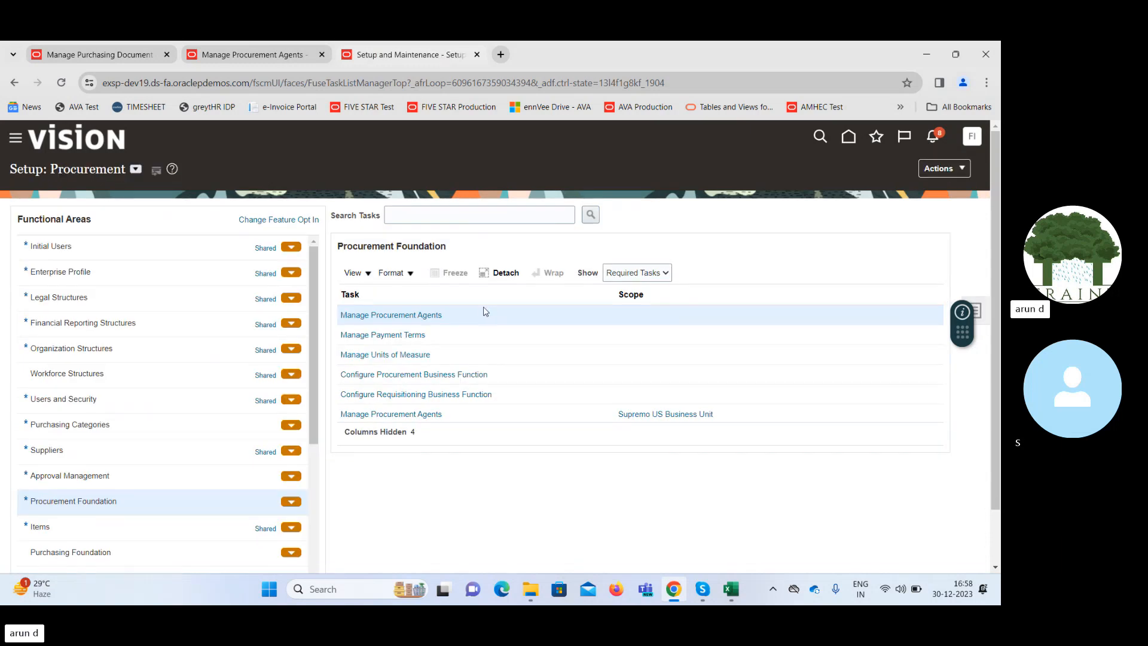
# Search the setup tasks for "Manage data acc" and open Manage Data Access Set Data Access for Users.
pyautogui.click(984, 311)
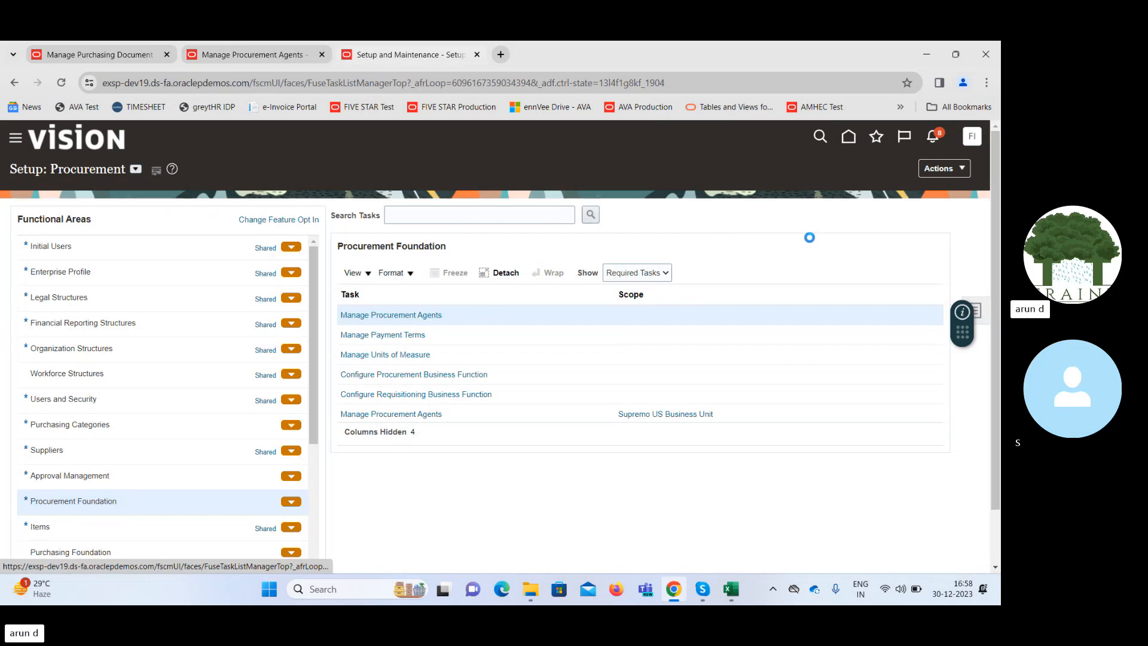
pyautogui.click(861, 315)
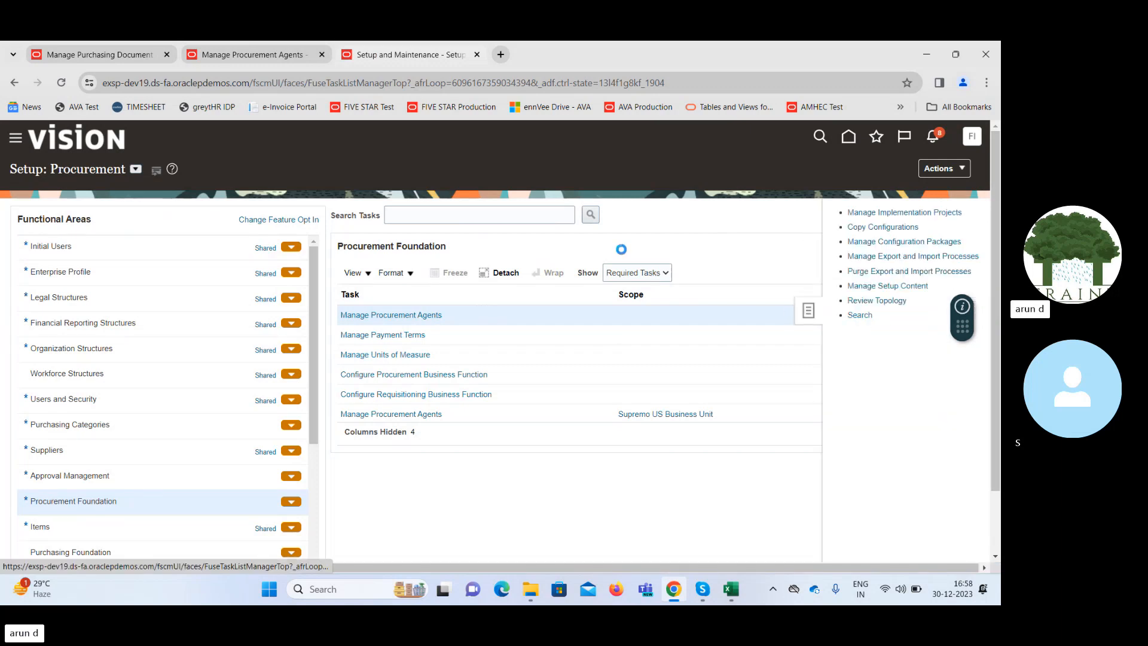
pyautogui.click(343, 214)
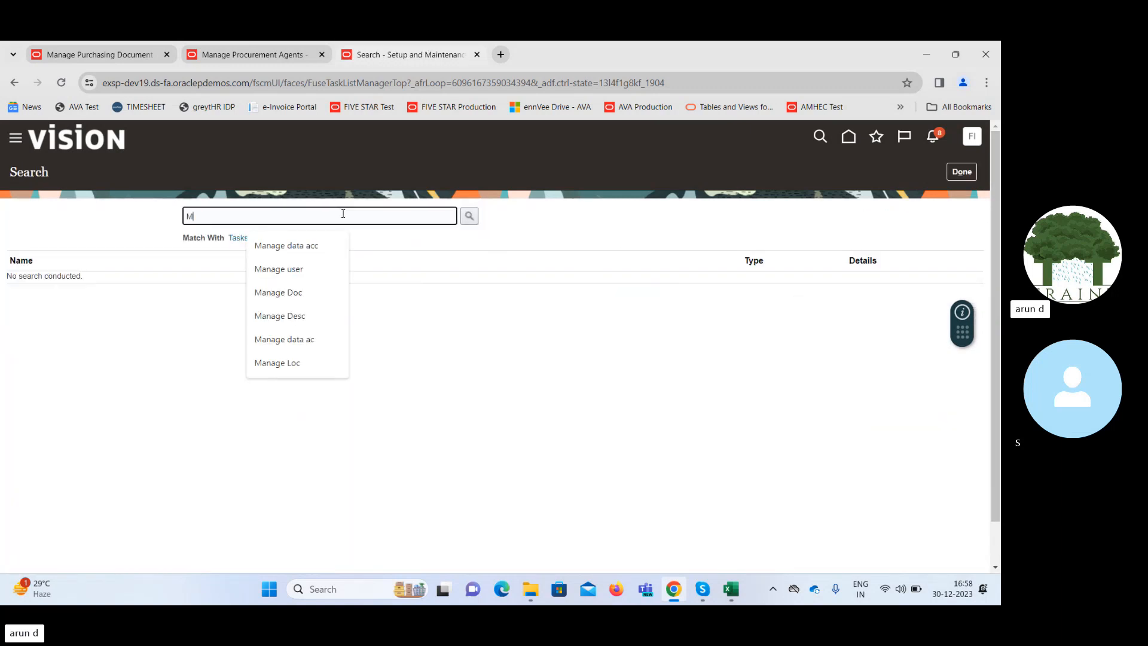
pyautogui.write('Manage data a')
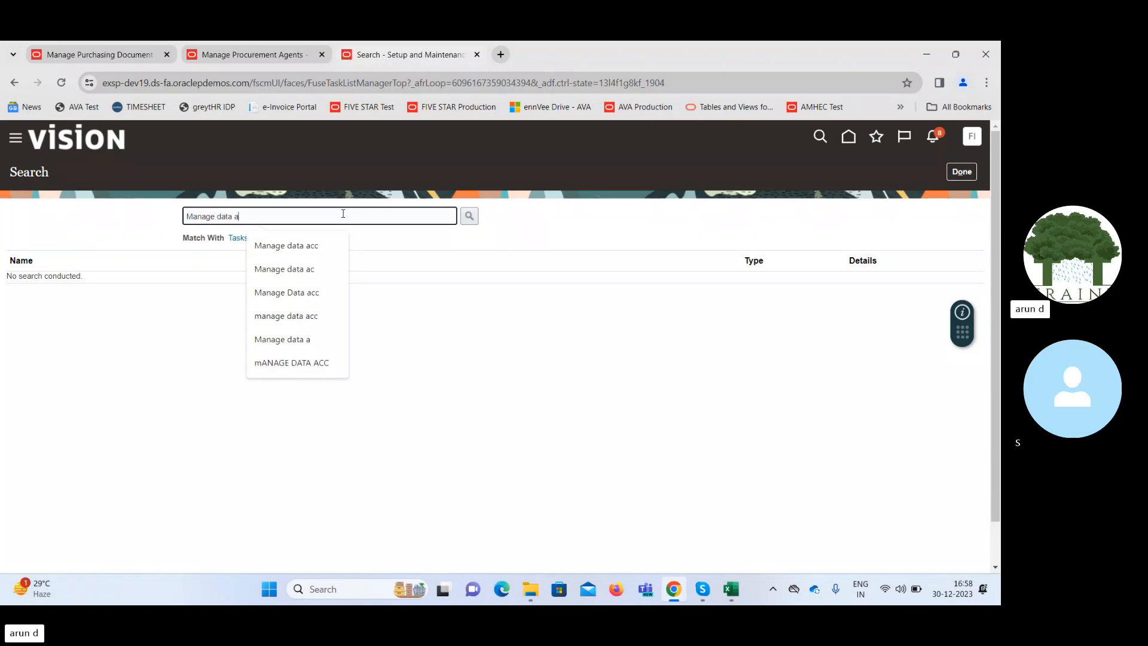
pyautogui.write('cc')
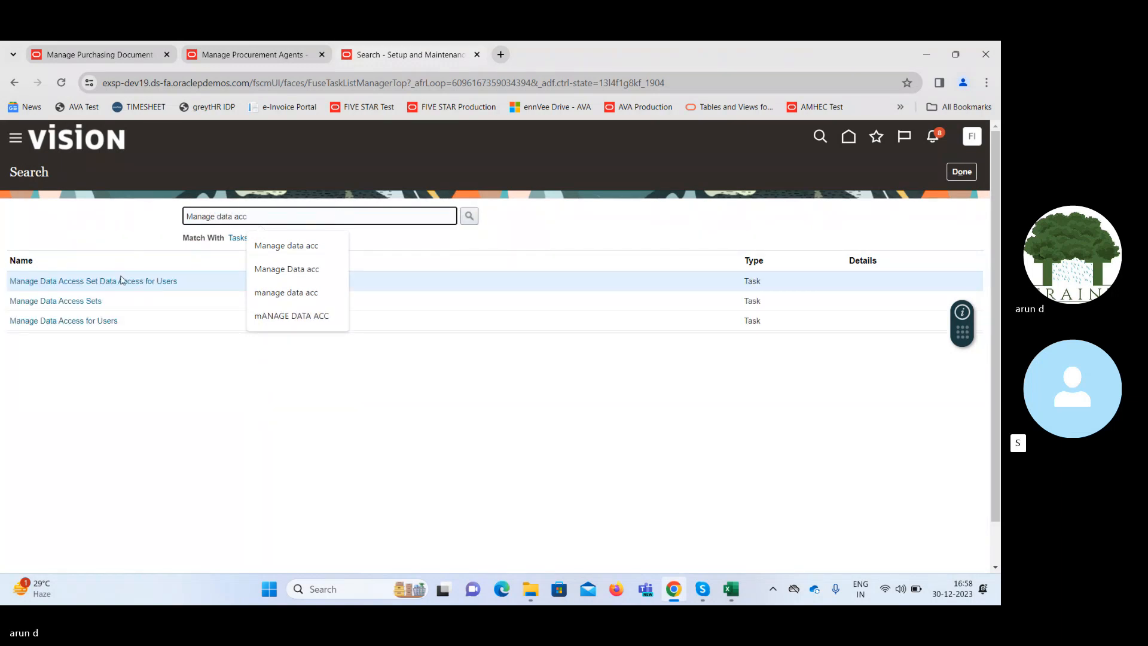
pyautogui.click(122, 279)
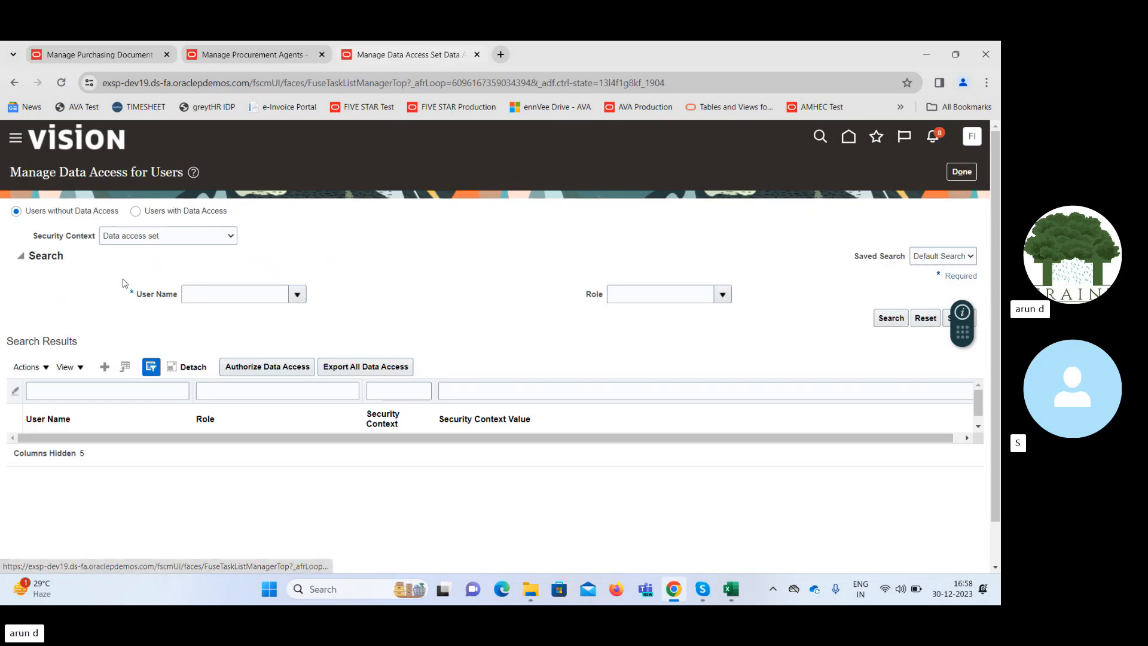
# Search the users without data access for user name FIN.IMPL21 and review the listed roles.
pyautogui.click(236, 297)
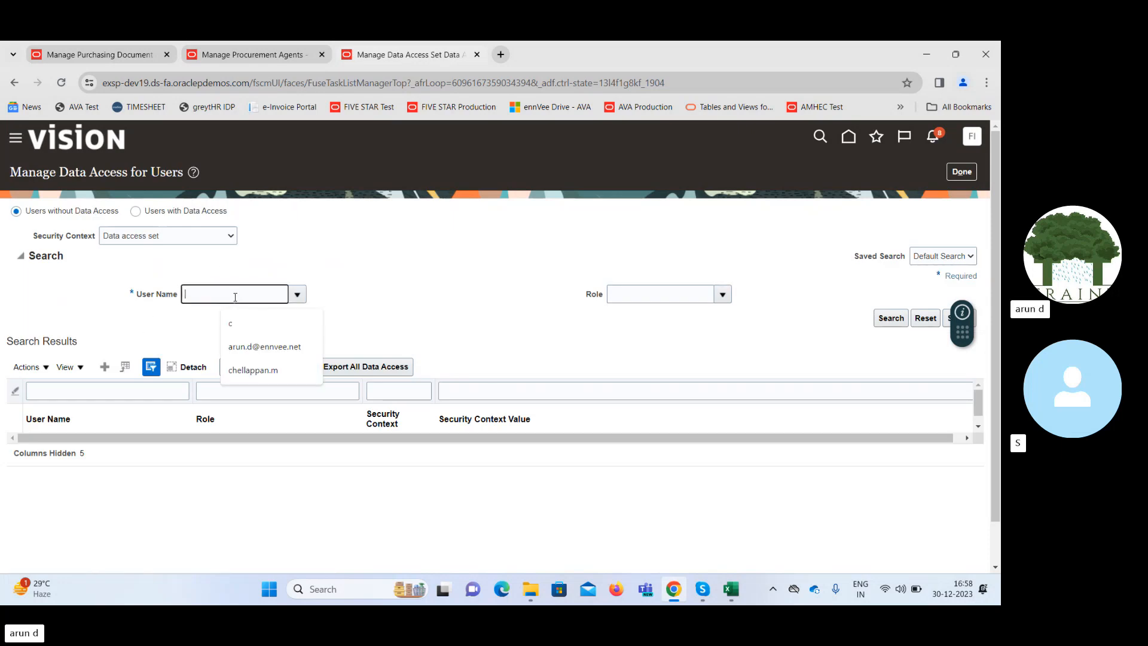
pyautogui.write('FIN')
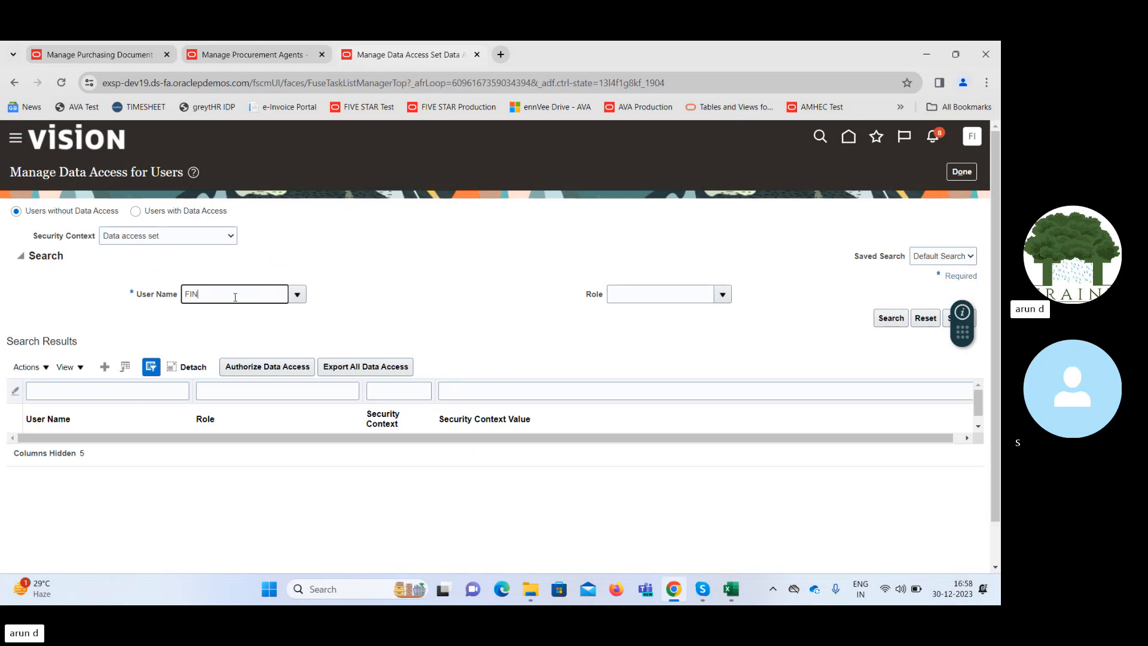
pyautogui.press('Tab')
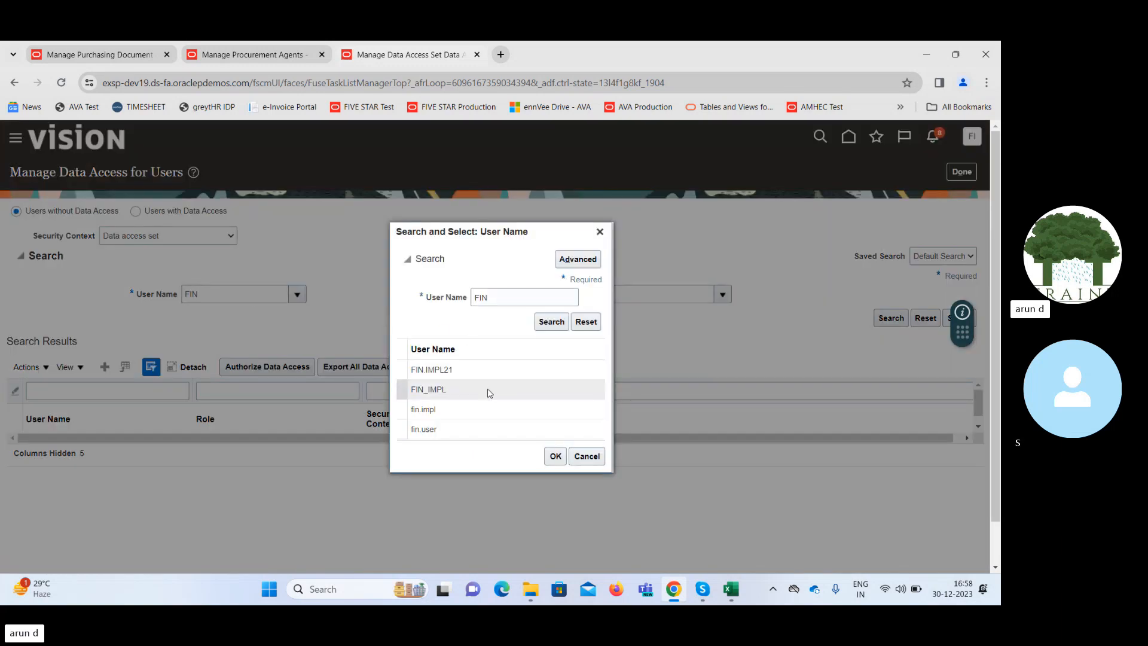
pyautogui.click(468, 373)
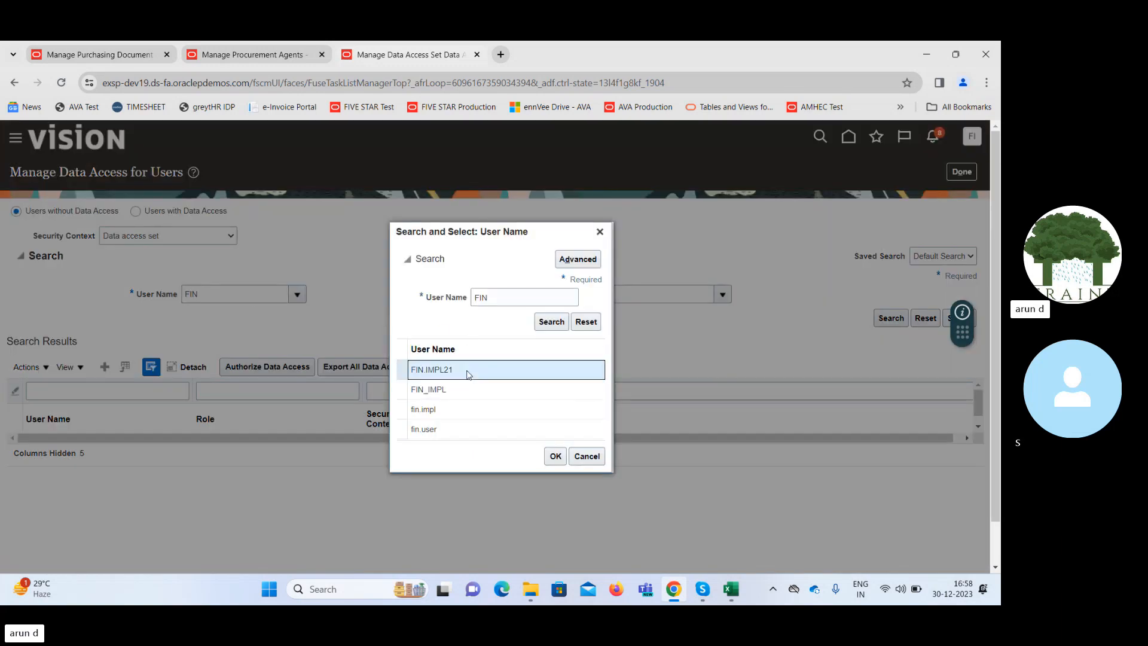
pyautogui.click(555, 457)
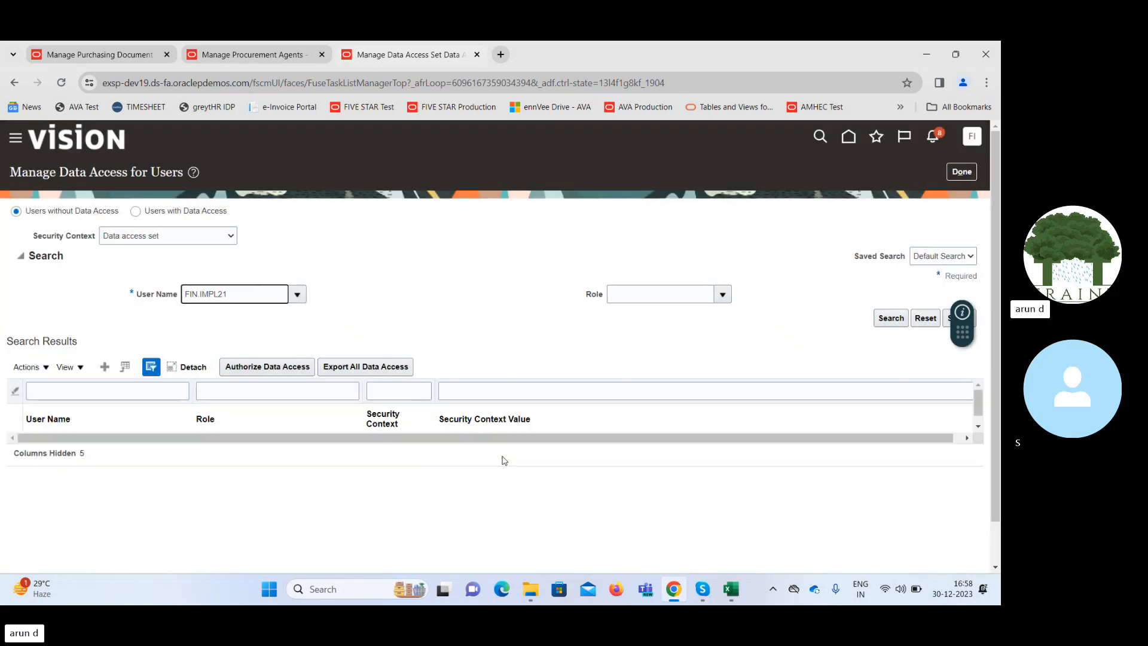
pyautogui.click(894, 322)
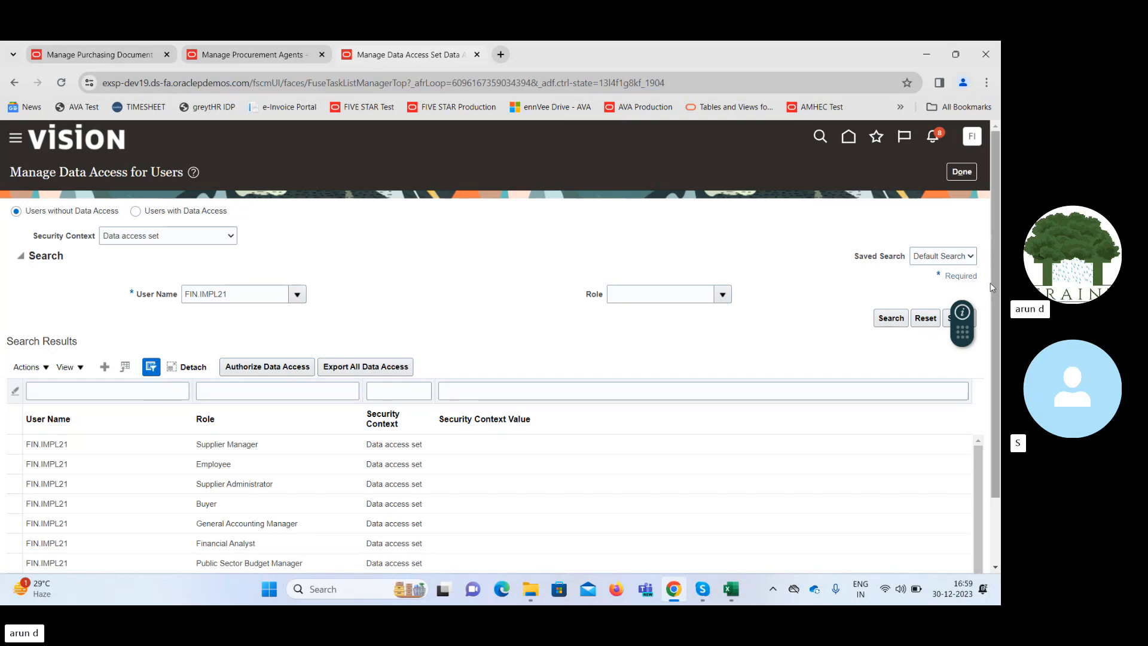
pyautogui.scroll(-2, 991, 283)
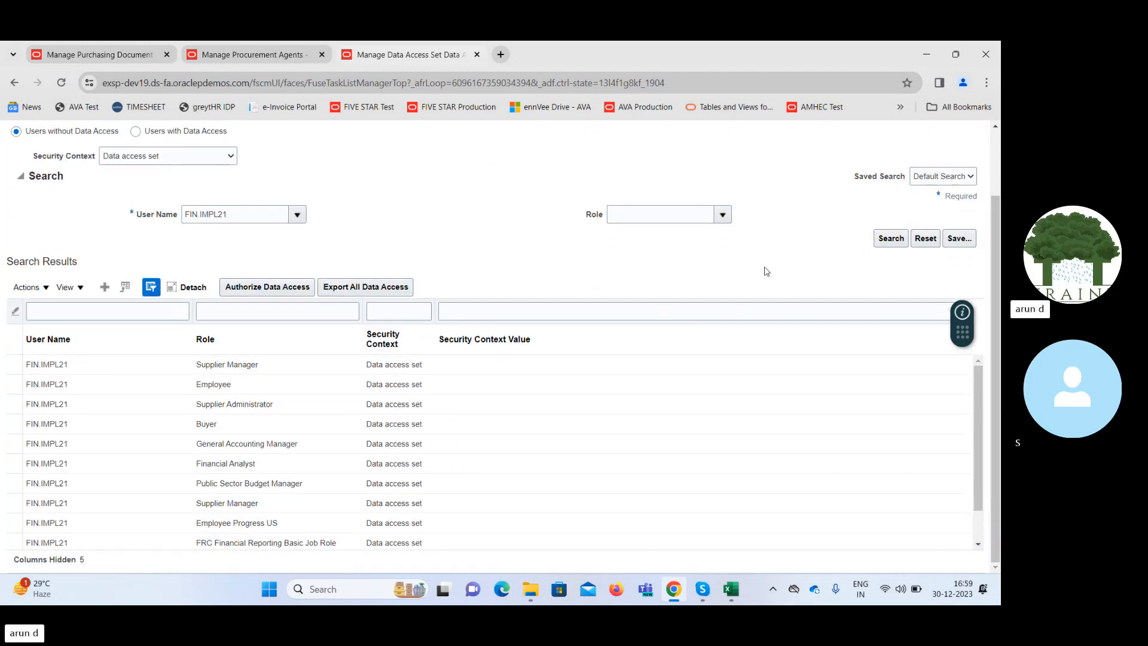
pyautogui.scroll(1, 797, 228)
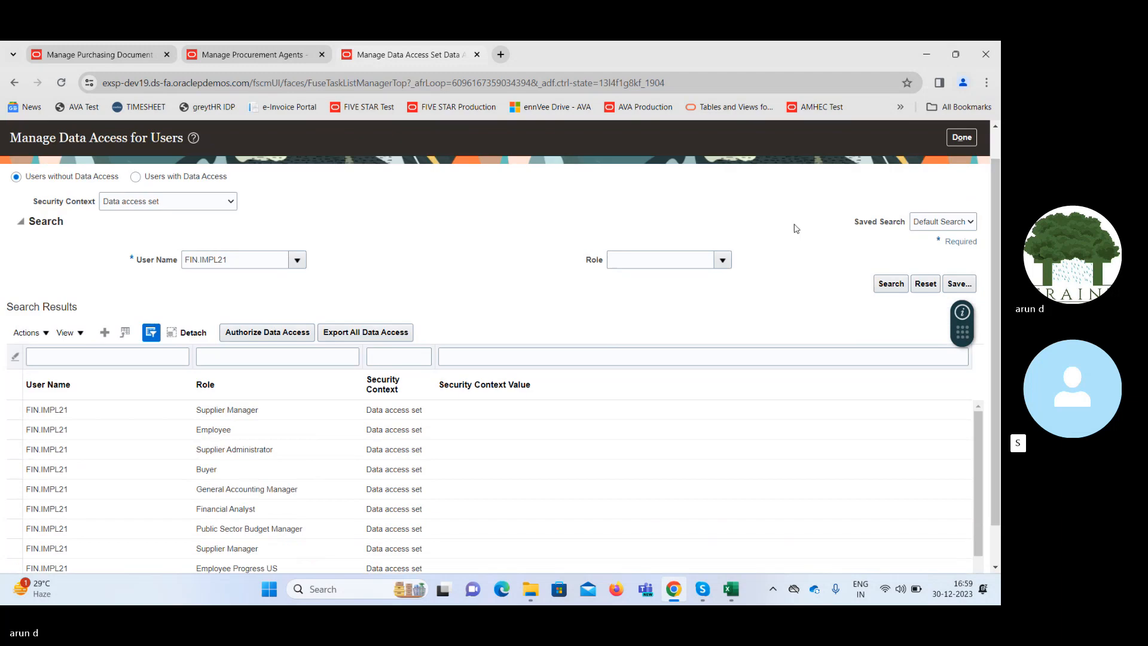
# Narrow the FIN.IMPL21 data access search to the Buyer role.
pyautogui.click(696, 259)
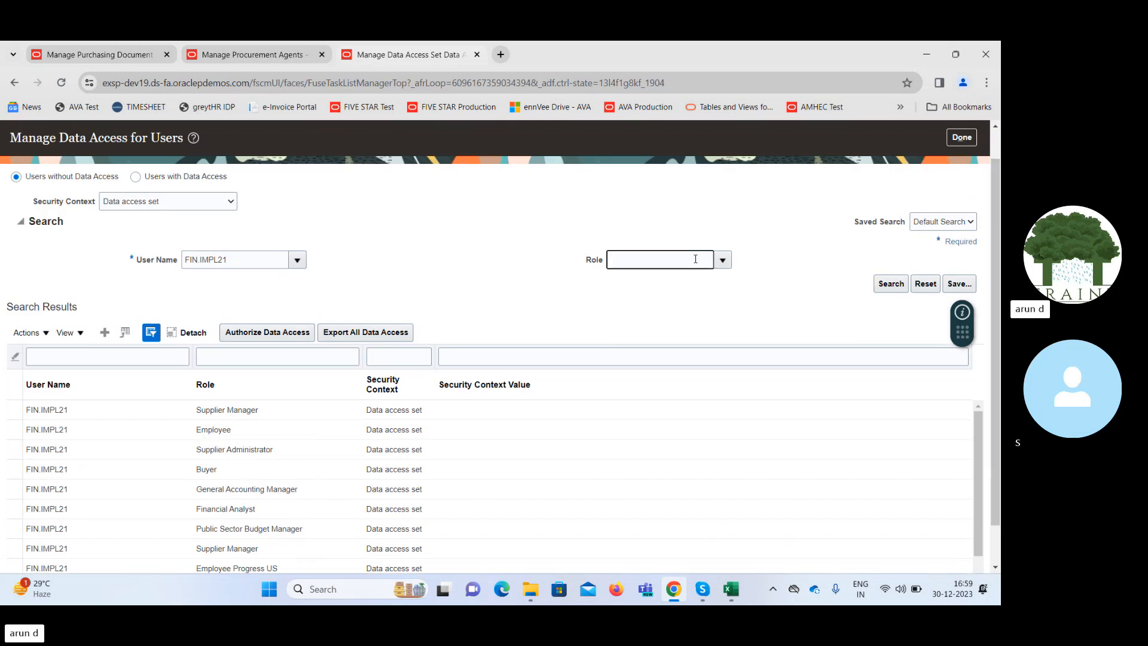
pyautogui.write('Buy')
pyautogui.press('Return')
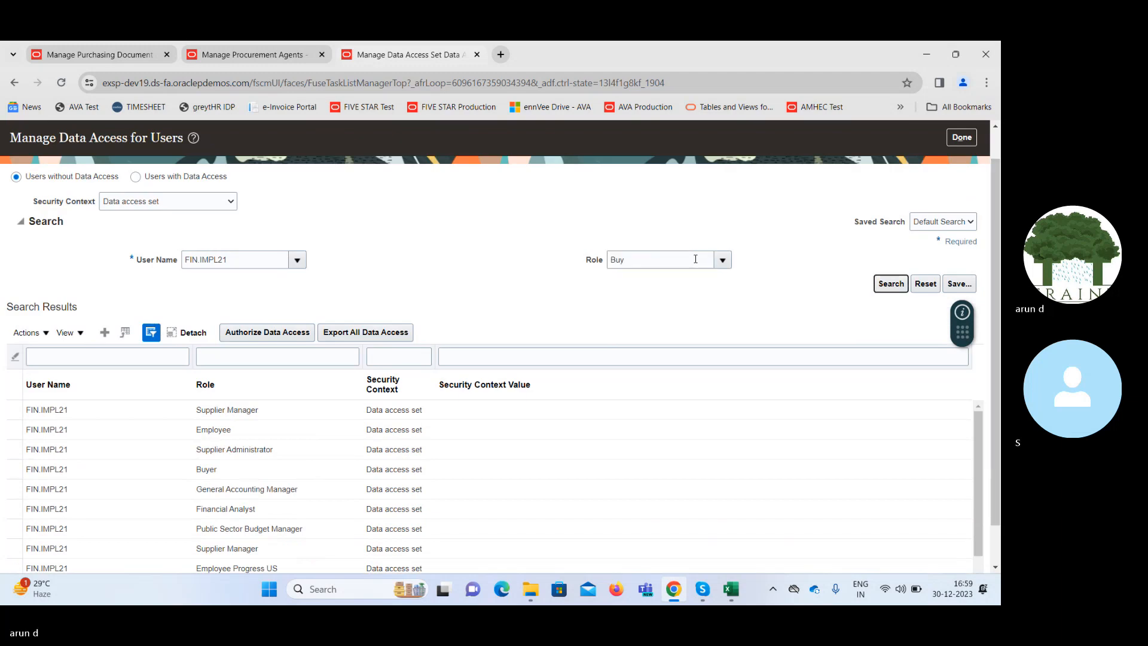
pyautogui.click(887, 284)
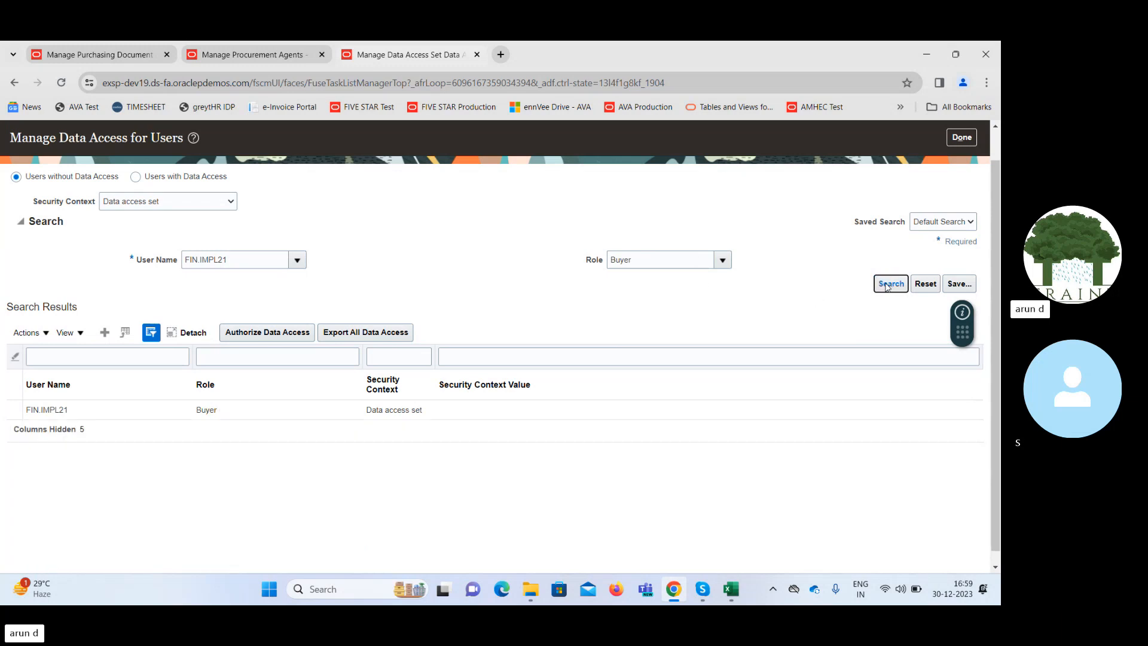
# Repeat the FIN.IMPL21 data access search for the Procurement Application Administrator role, and leave the data access task.
pyautogui.doubleClick(658, 257)
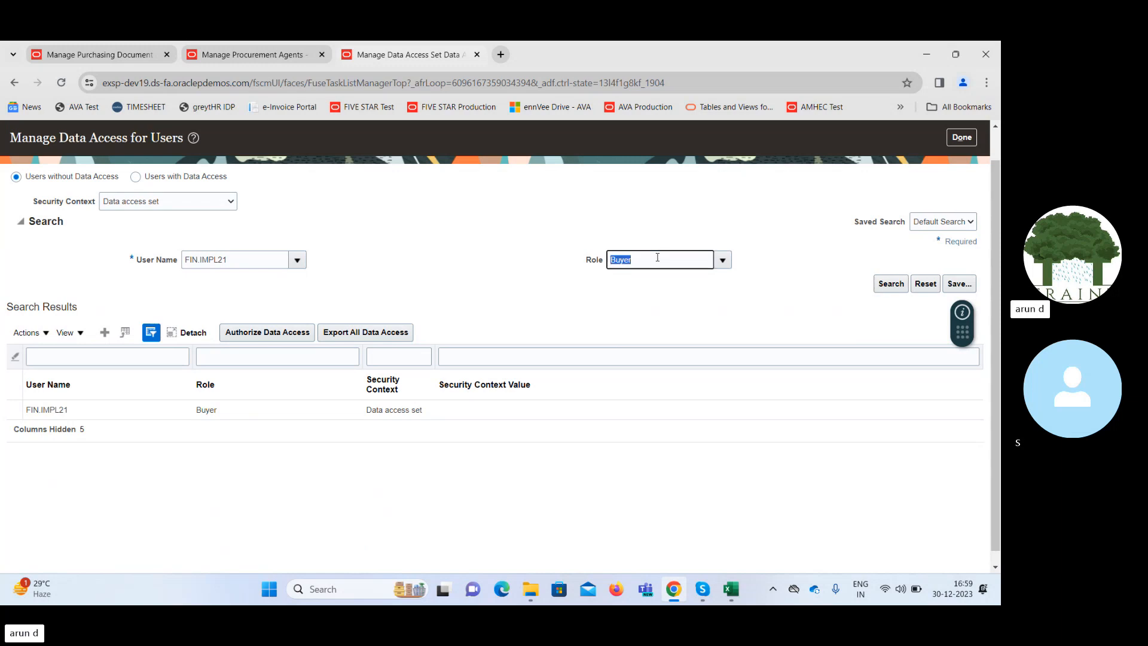
pyautogui.write('Procu')
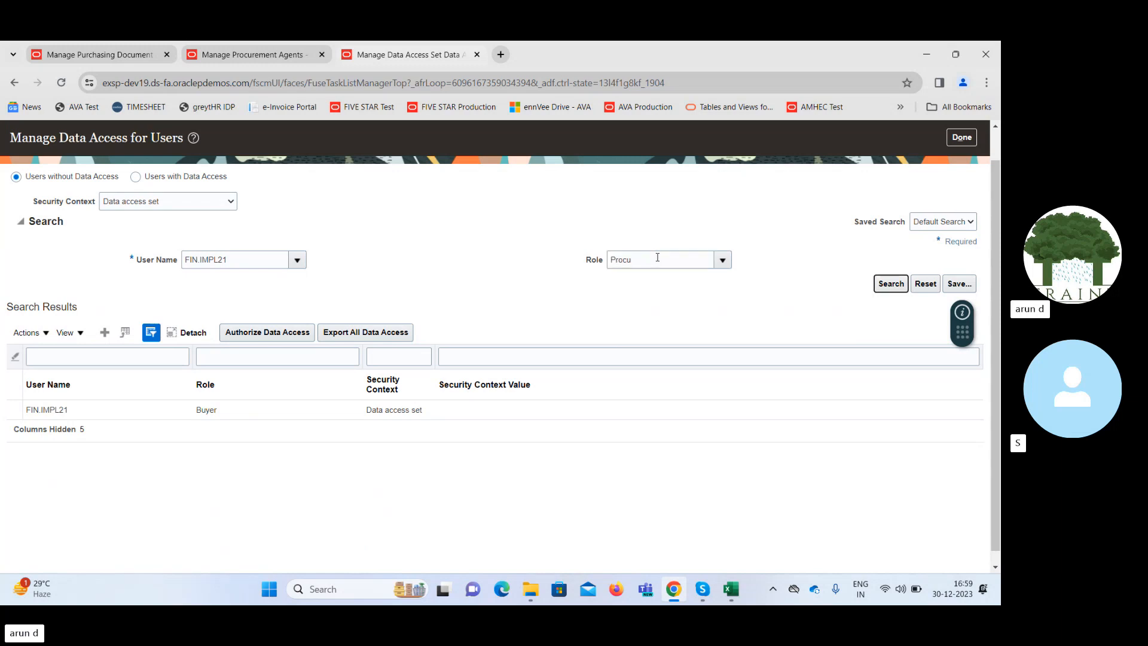
pyautogui.press('Tab')
pyautogui.click(891, 285)
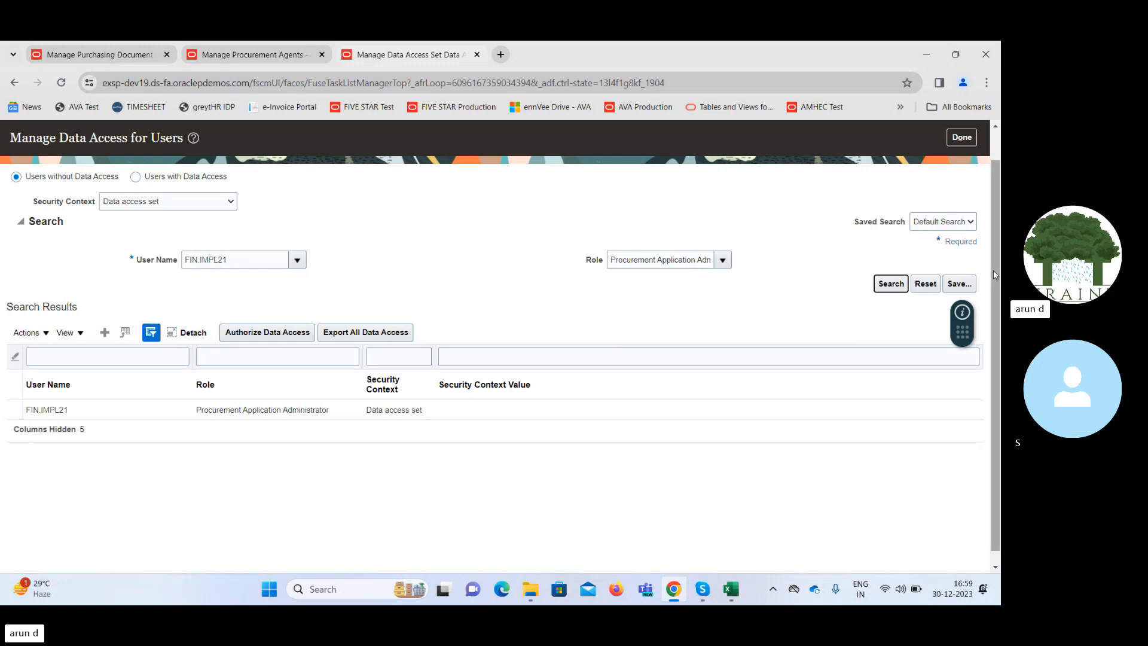
pyautogui.scroll(2, 992, 270)
pyautogui.click(962, 171)
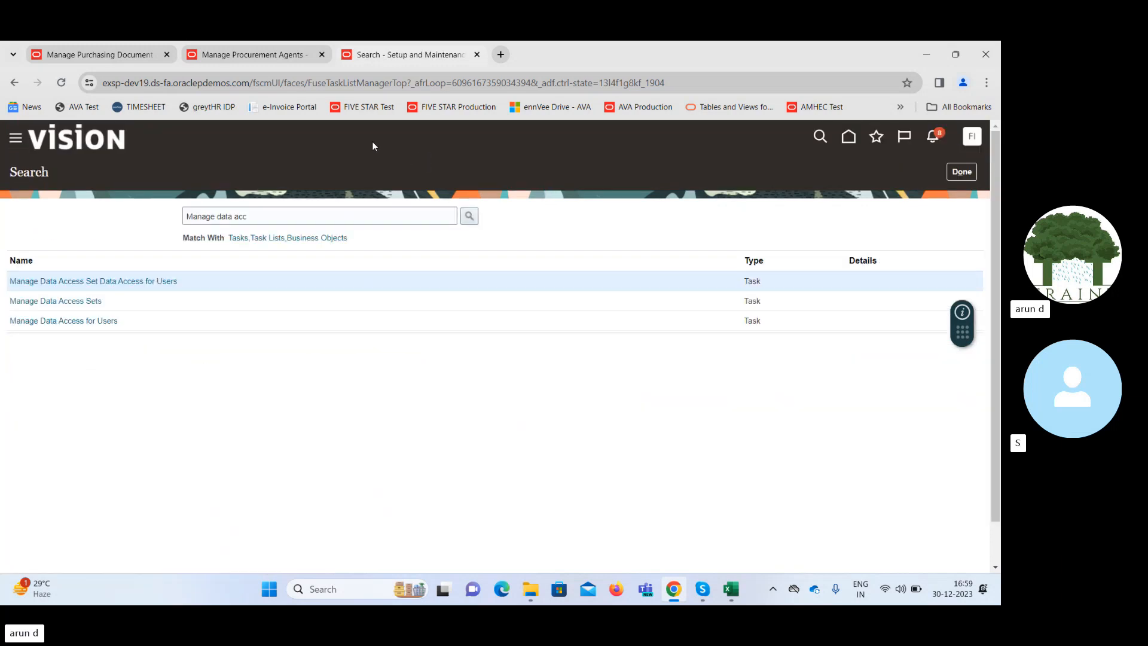
# Close the two extra setup tabs, search buyers for FIN, and set the Below 500 rule's Buyer condition to FIN IMPL21.
pyautogui.click(477, 55)
pyautogui.click(322, 54)
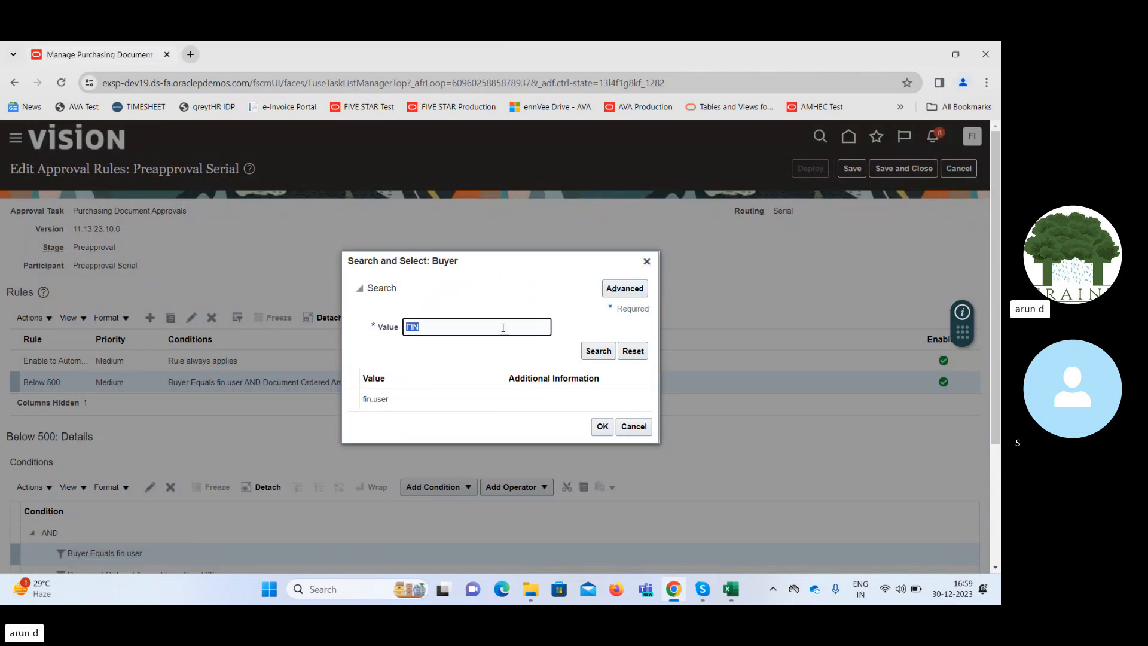
pyautogui.press('BackSpace')
pyautogui.click(600, 351)
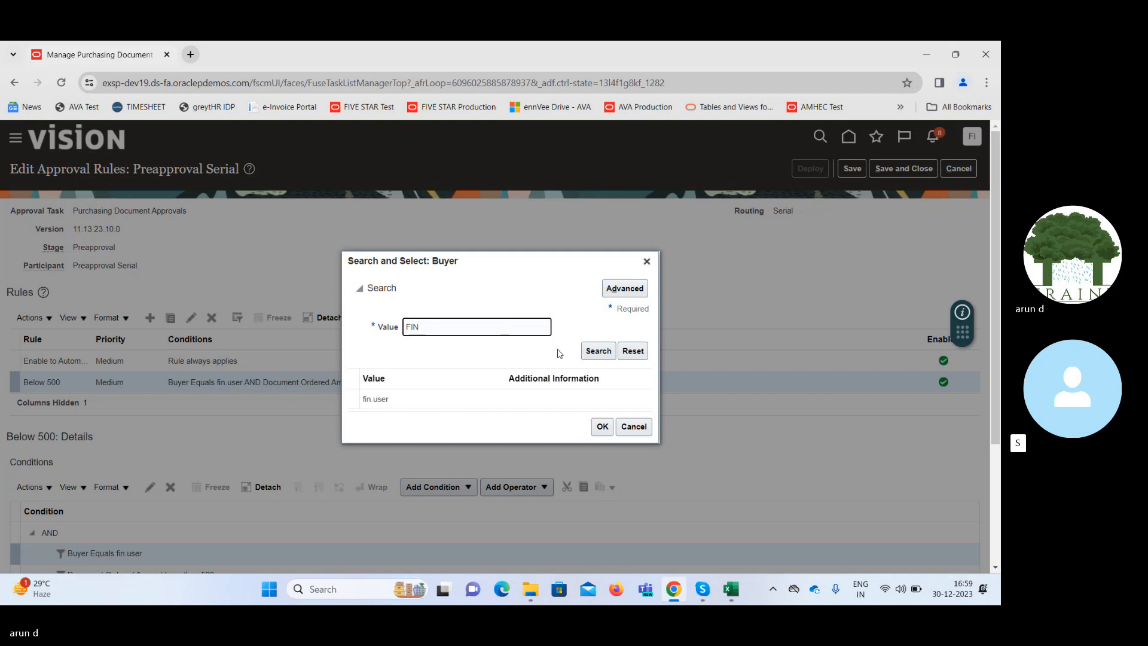
pyautogui.click(487, 389)
pyautogui.click(603, 437)
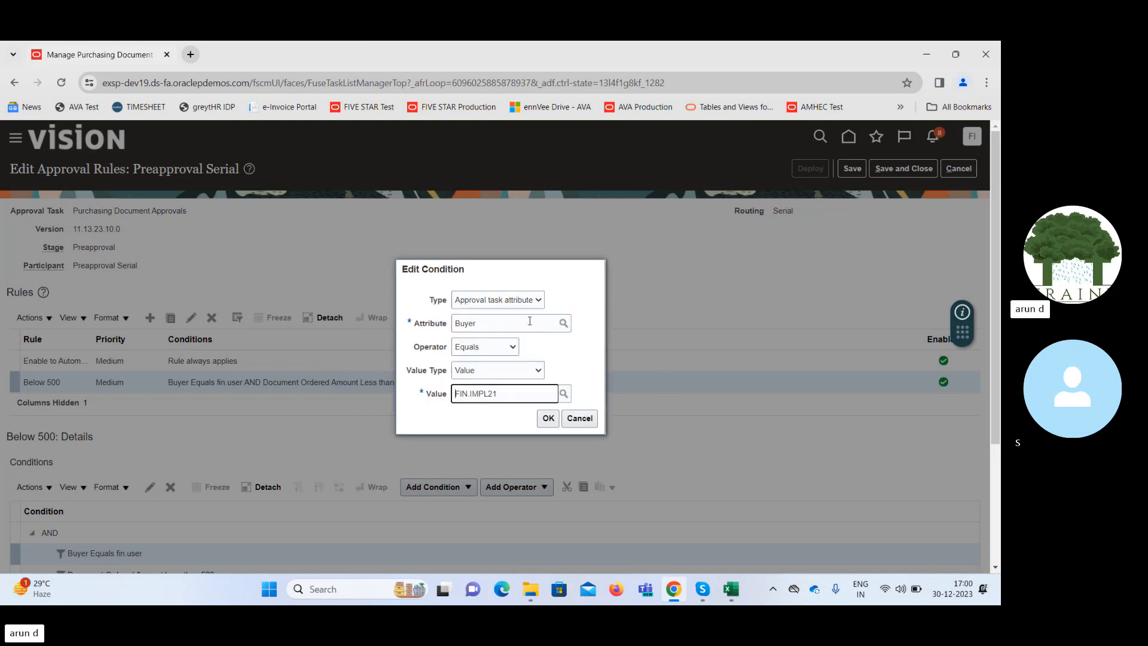
pyautogui.click(549, 418)
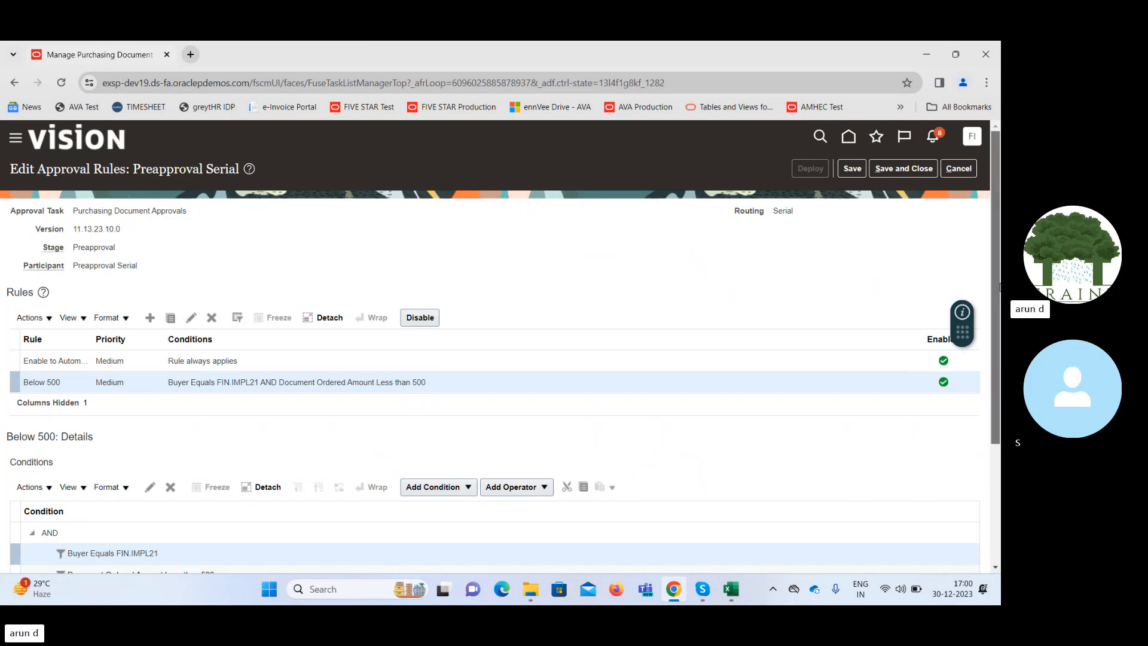
# Save the Preapproval Serial approval rules and deploy the updated rules for all participants.
pyautogui.scroll(-2, 996, 443)
pyautogui.moveTo(1000, 353); pyautogui.dragTo(1001, 281)
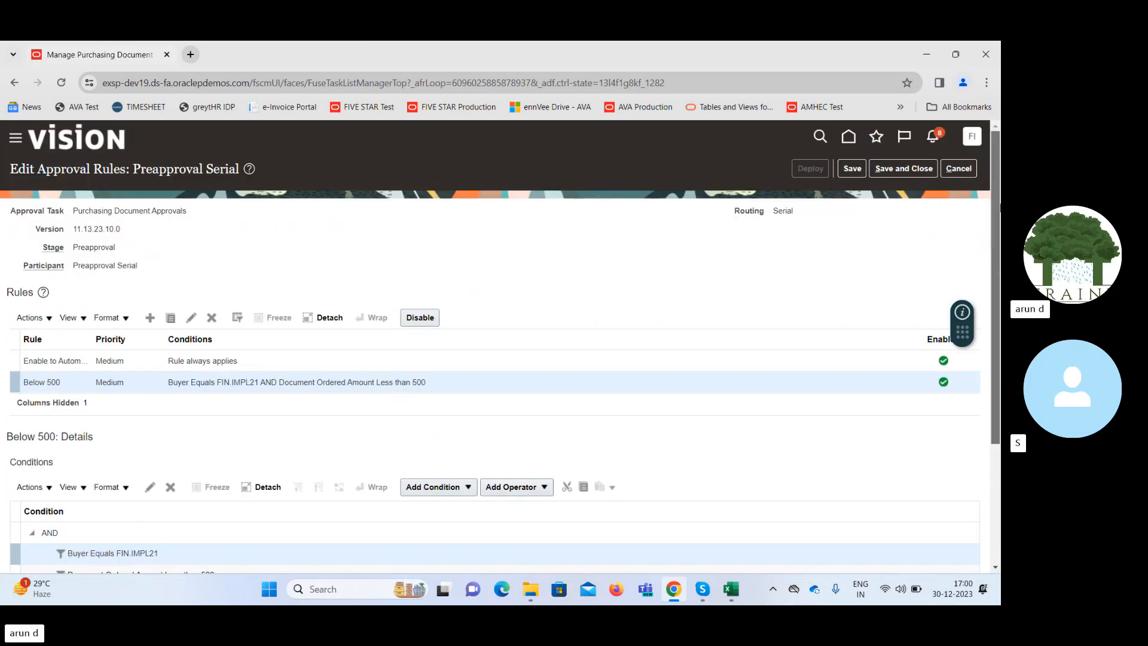
pyautogui.click(855, 169)
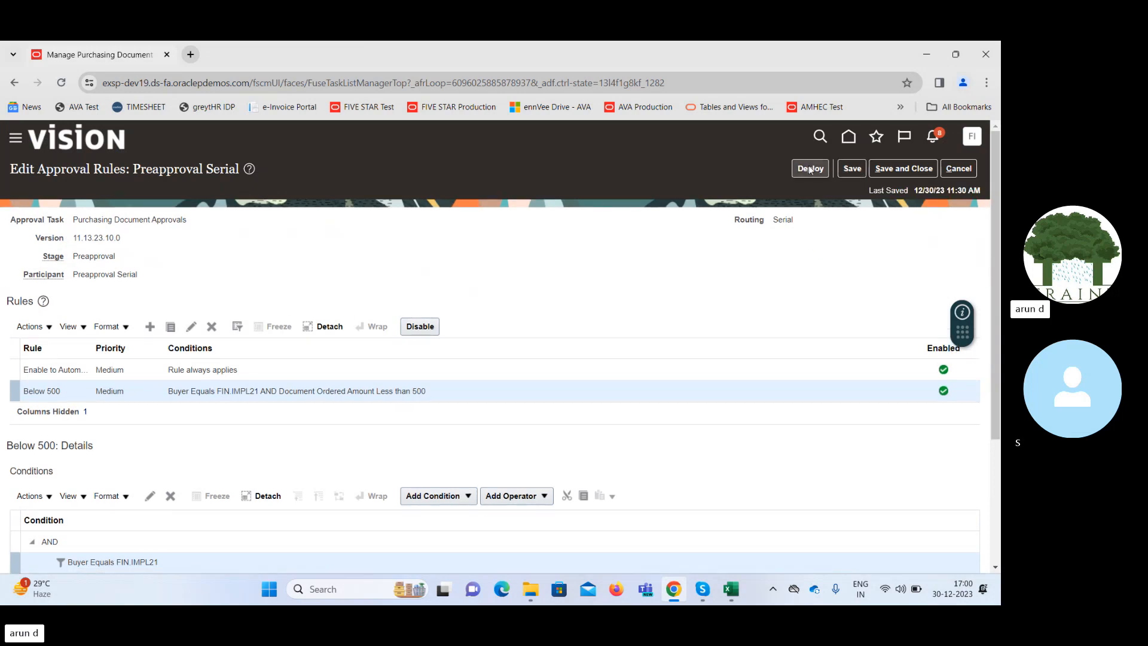
pyautogui.click(809, 169)
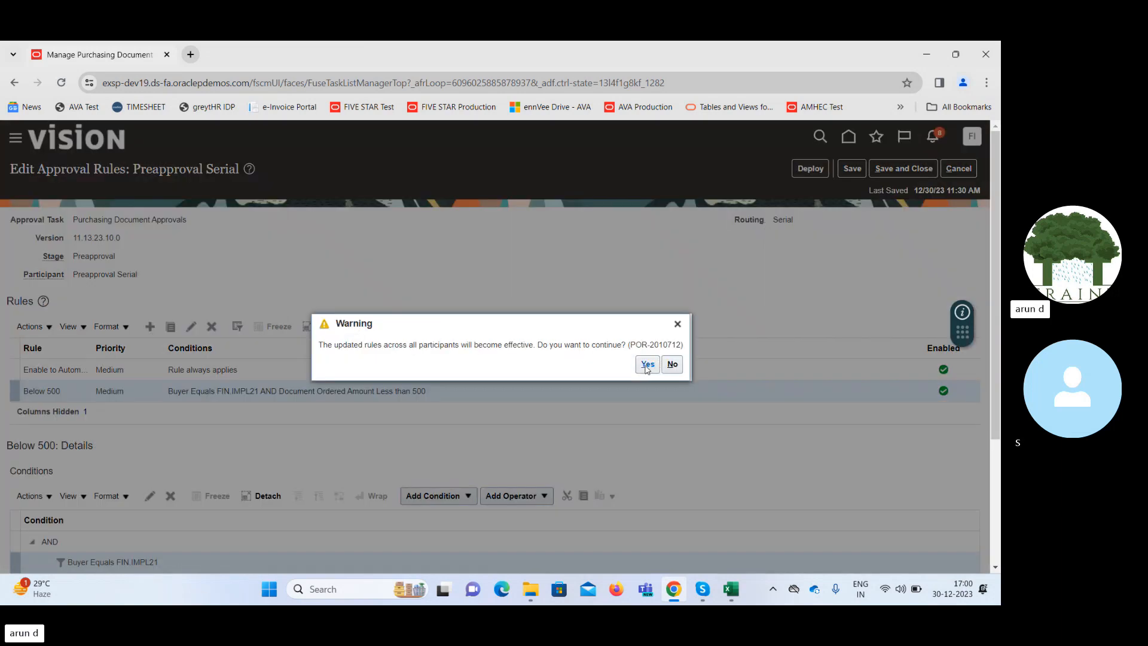
pyautogui.click(646, 366)
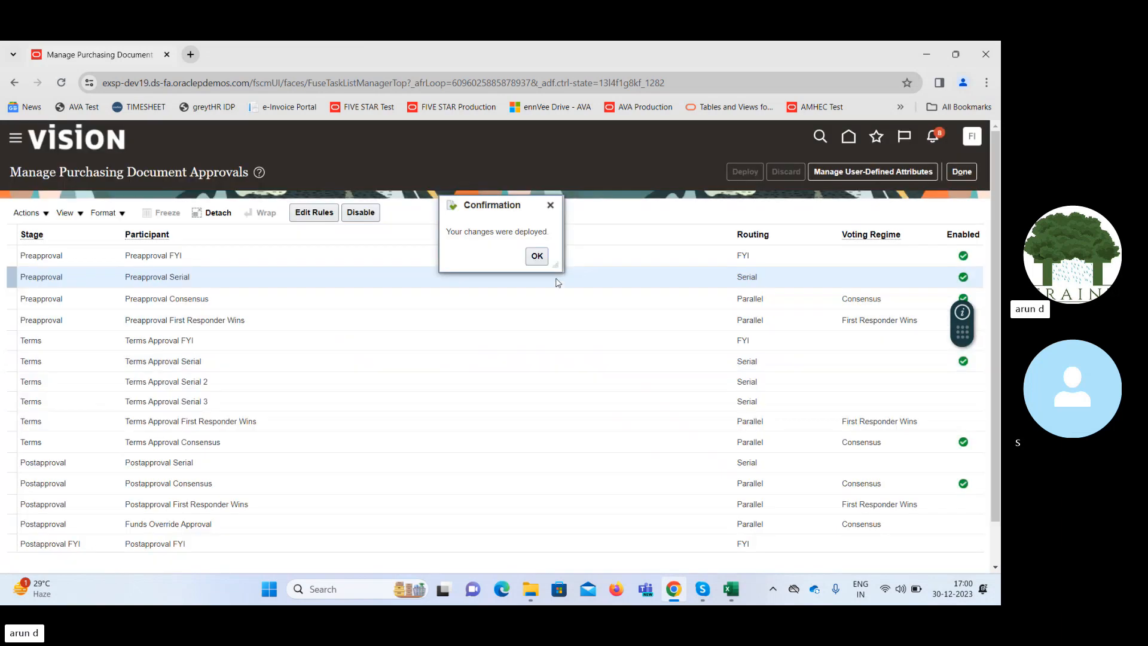
pyautogui.click(537, 256)
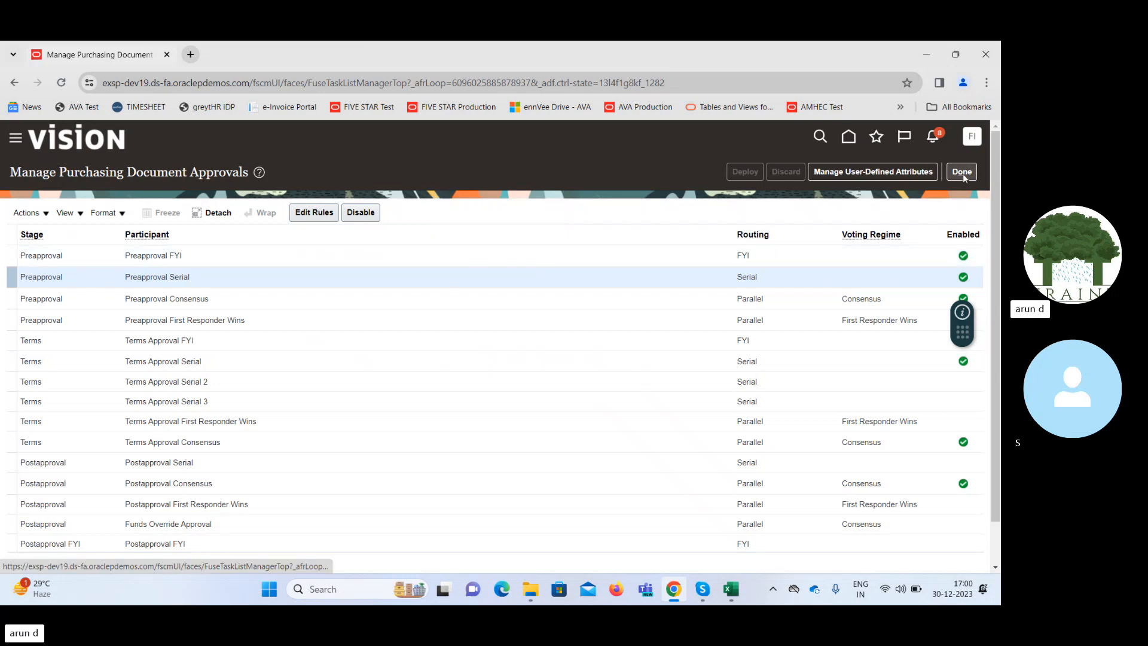
# Close the approvals page and reopen the most recent Setup and Maintenance page from the history of a fresh Chrome window.
pyautogui.hotkey('ctrl', 'w')
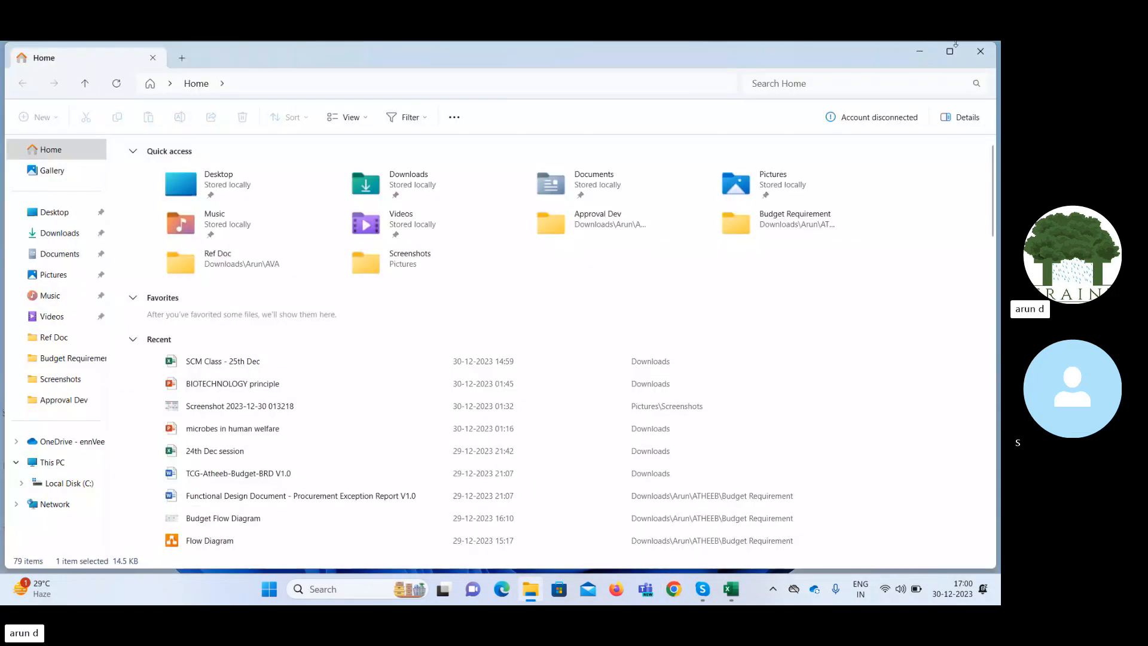
pyautogui.click(914, 58)
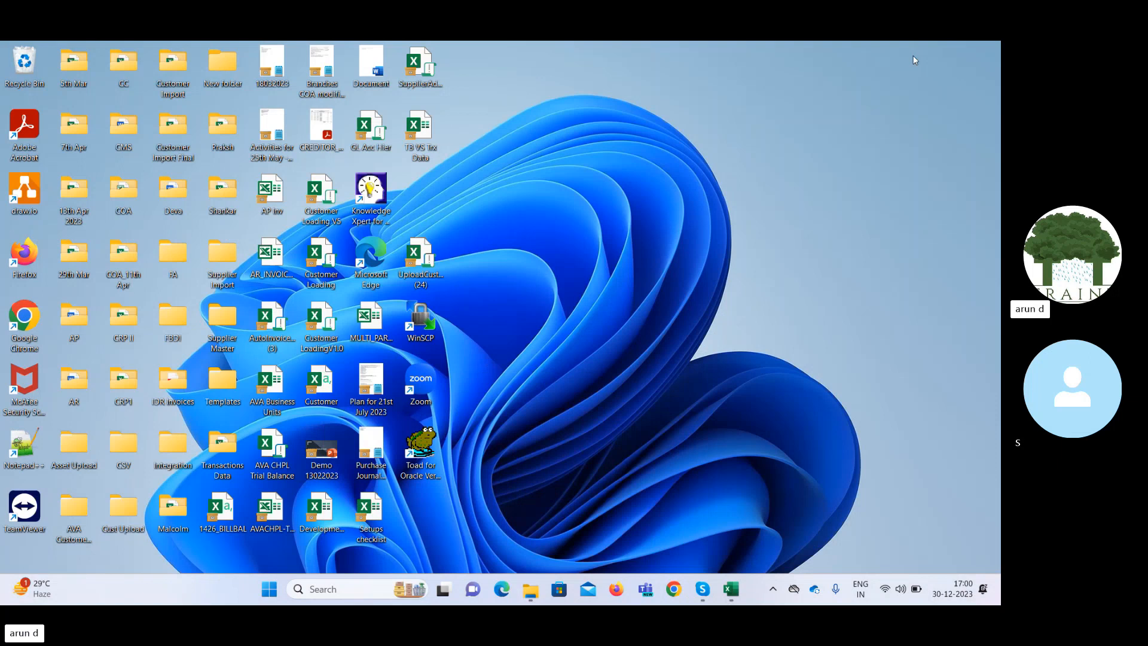
pyautogui.click(672, 592)
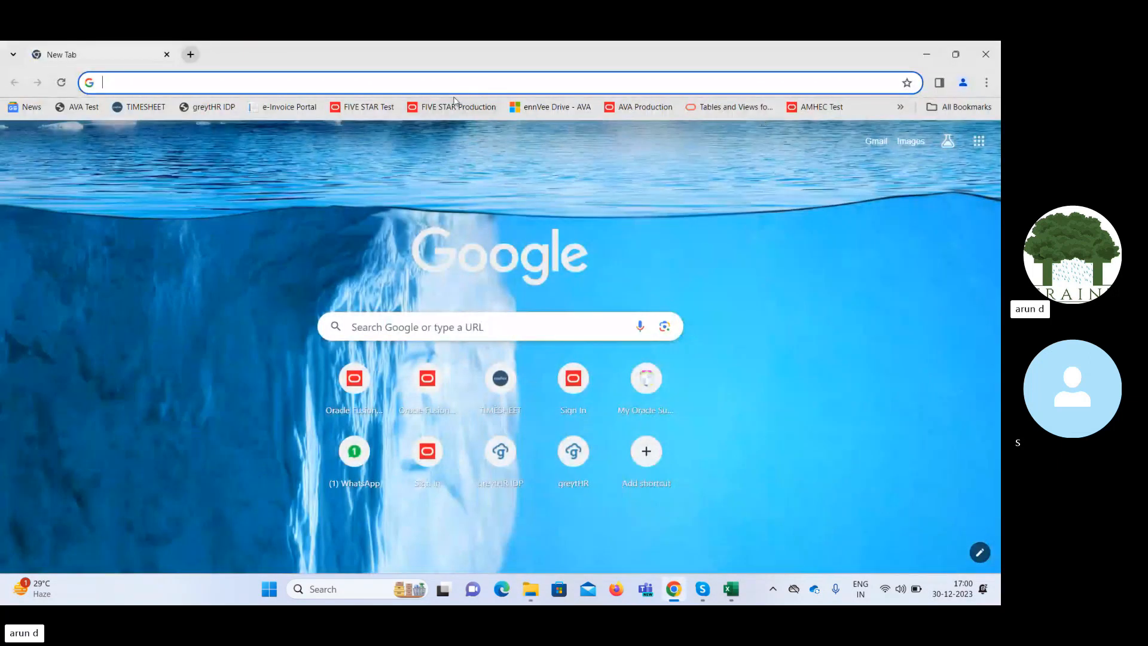
pyautogui.hotkey('ctrl', 'h')
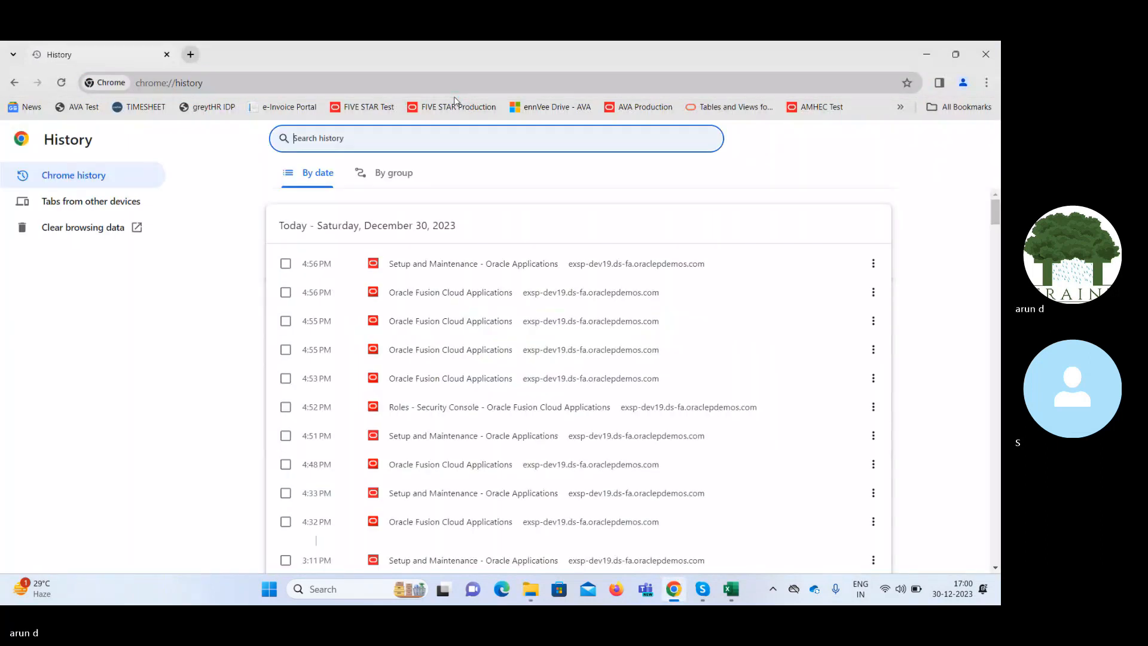
pyautogui.click(410, 265)
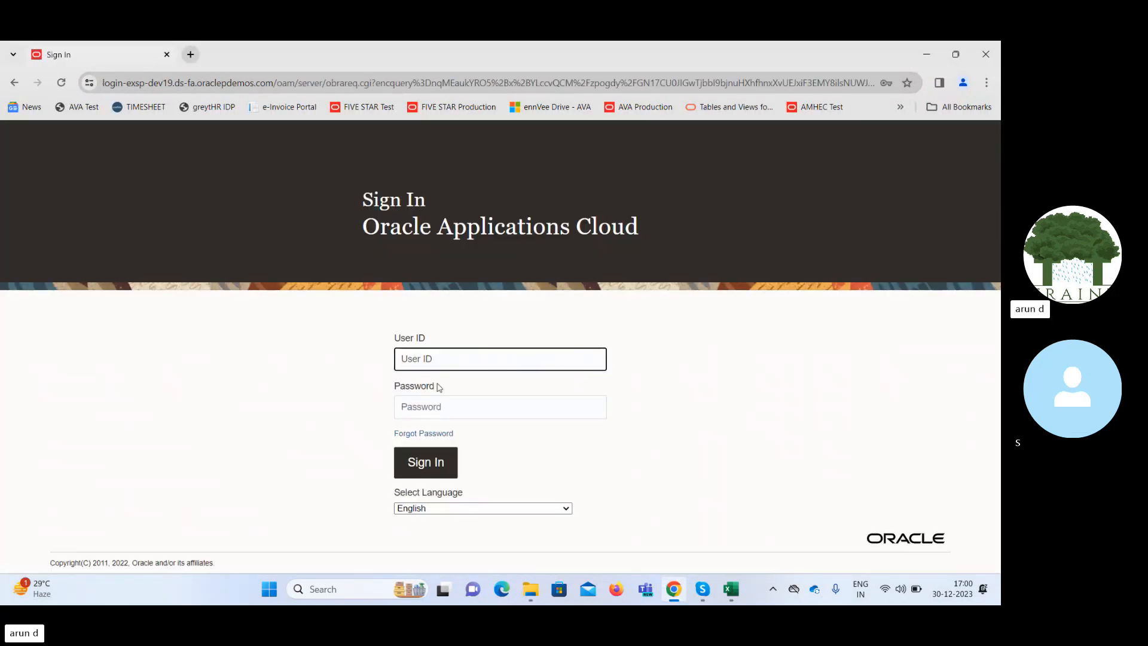
# Sign in to Oracle Applications Cloud with the saved user ID and password.
pyautogui.click(443, 362)
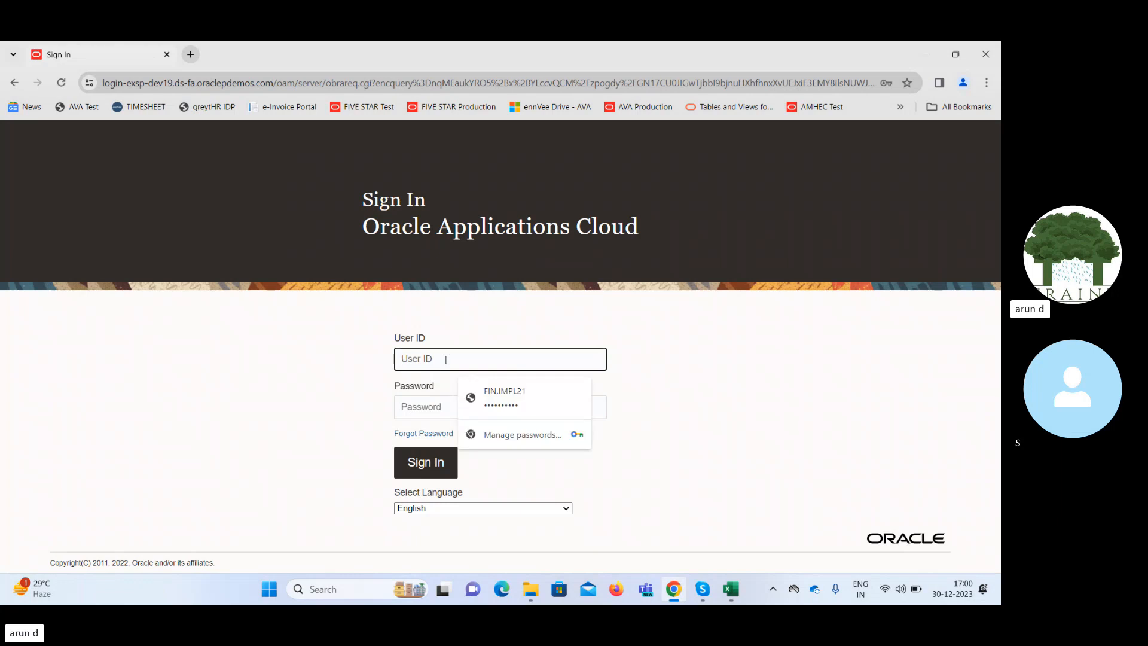
pyautogui.click(501, 395)
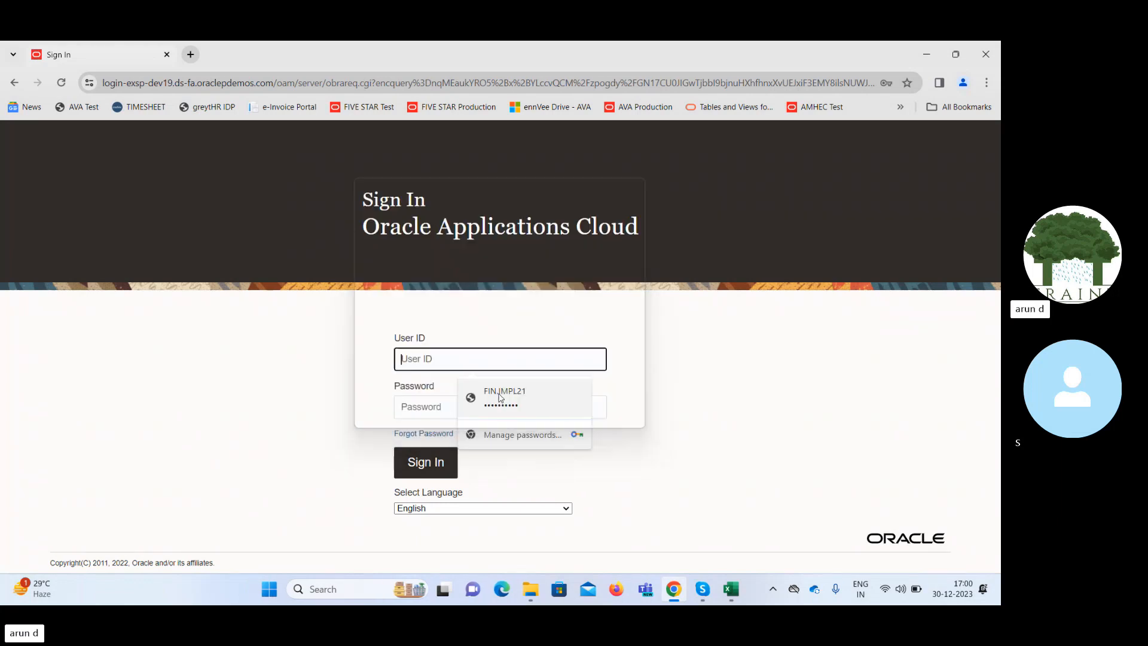
pyautogui.click(502, 397)
pyautogui.click(443, 462)
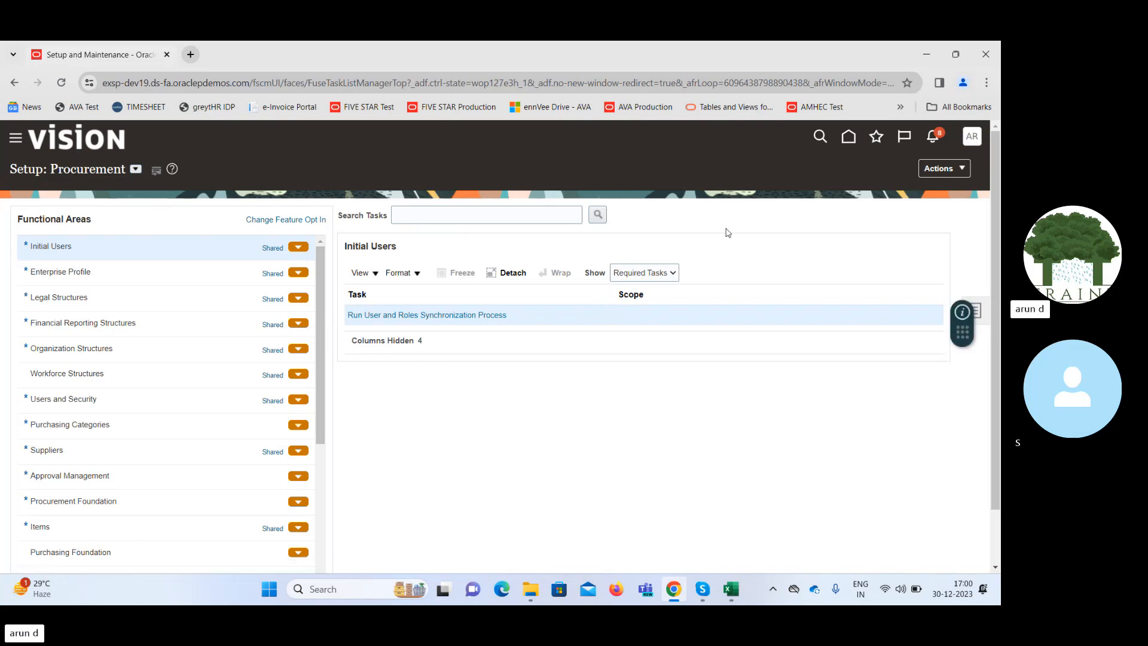
# Go to Purchase Orders in the Procurement area and start creating an order.
pyautogui.click(845, 145)
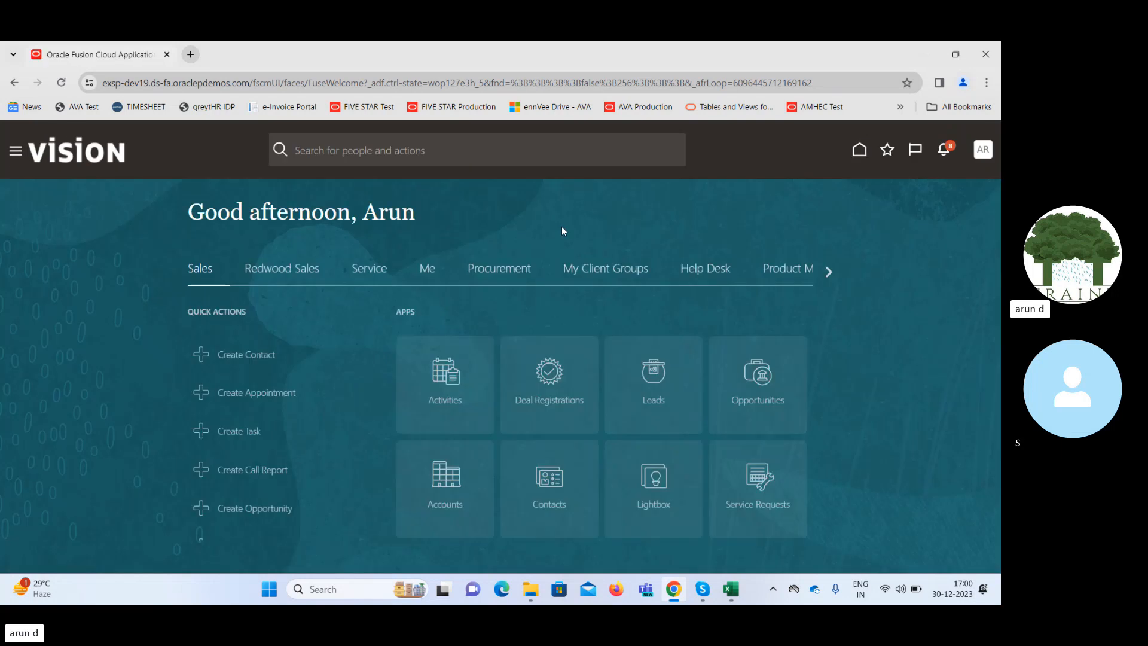
pyautogui.click(506, 274)
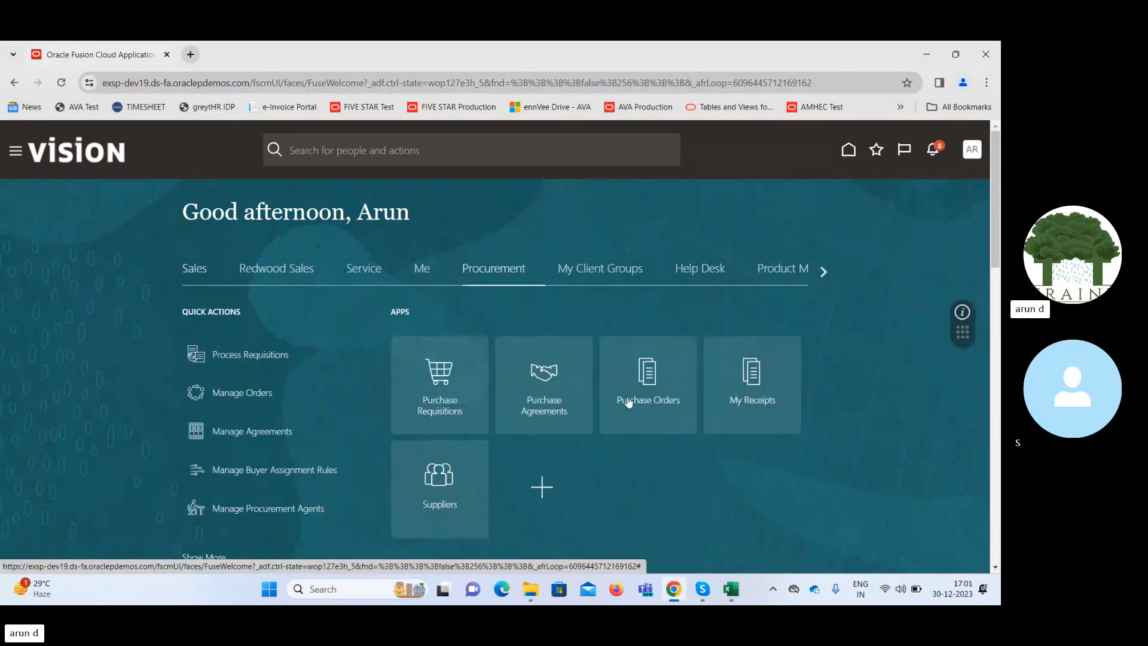
pyautogui.click(640, 372)
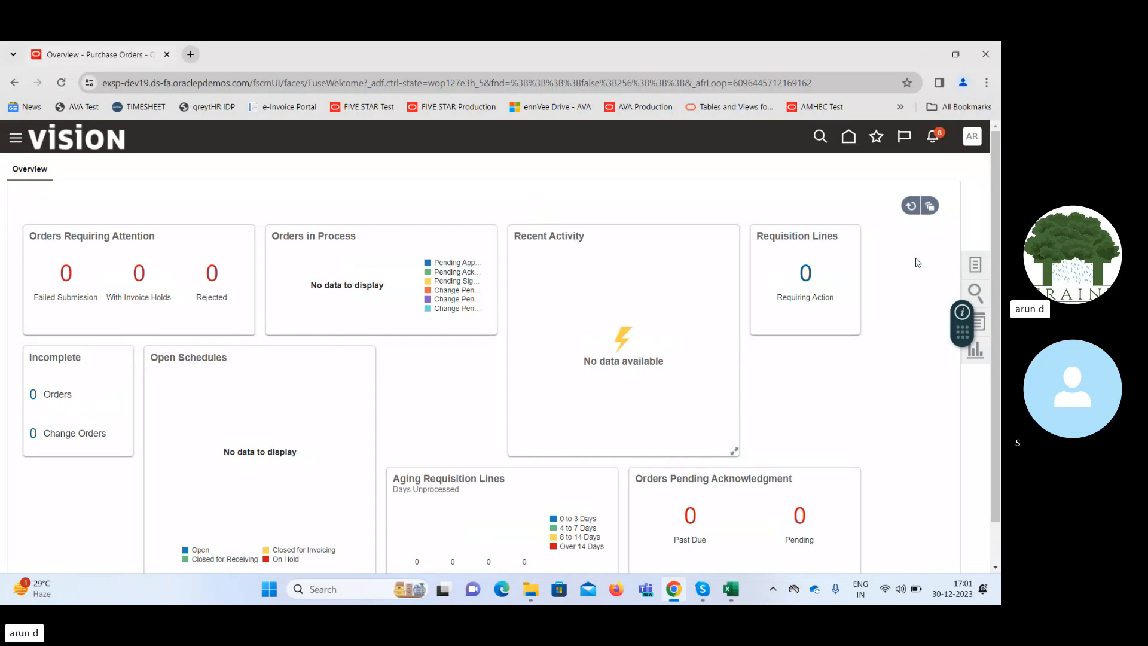
pyautogui.click(974, 267)
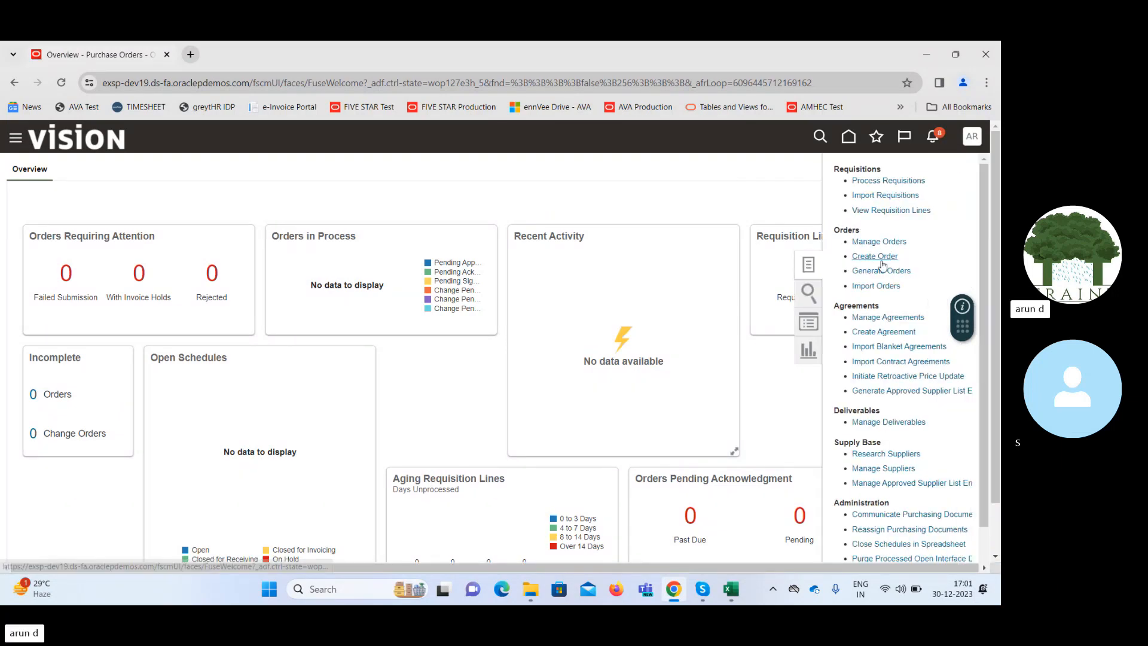
pyautogui.click(879, 259)
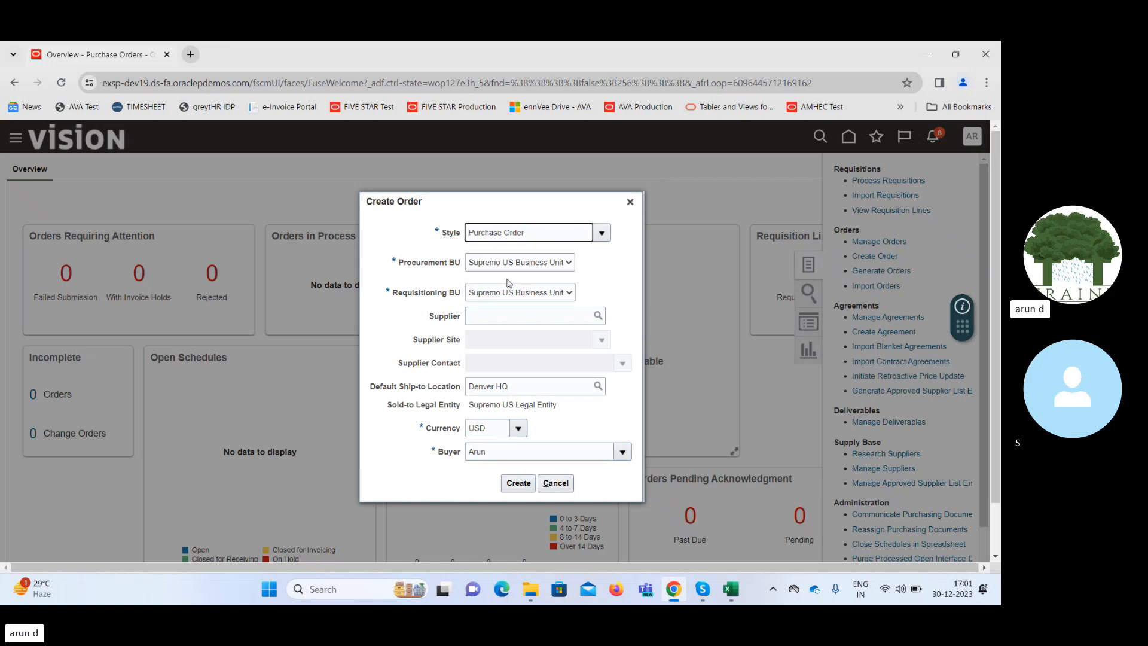
# Run an advanced search for suppliers that do not contain "@" and choose Advanced Corp as the order's supplier.
pyautogui.click(543, 317)
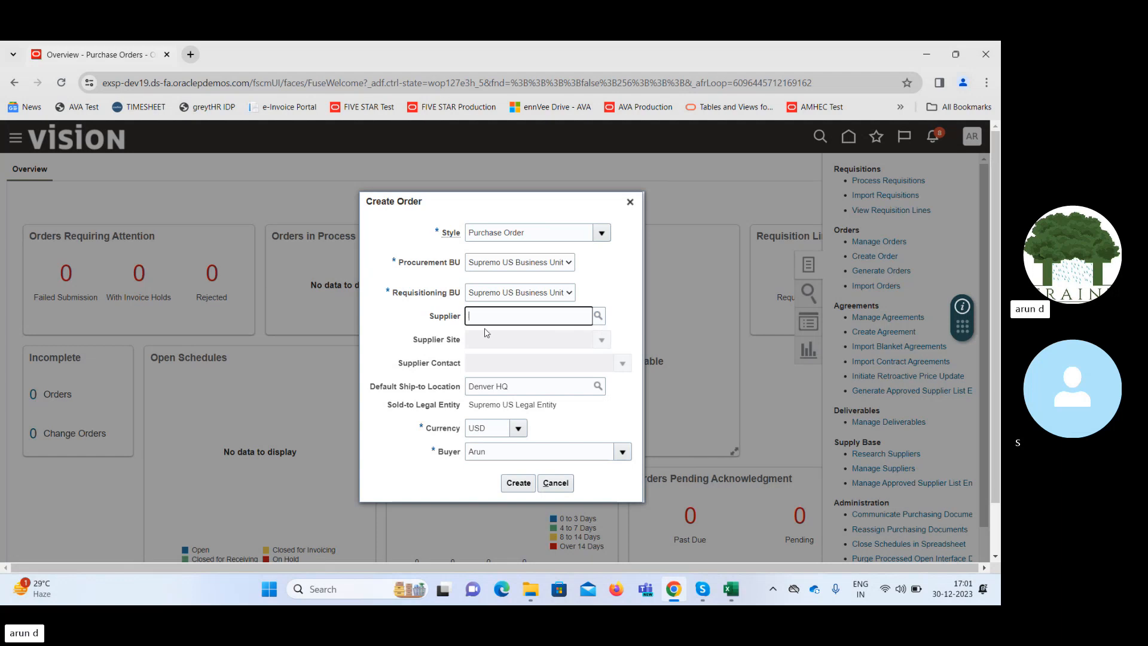
pyautogui.click(598, 316)
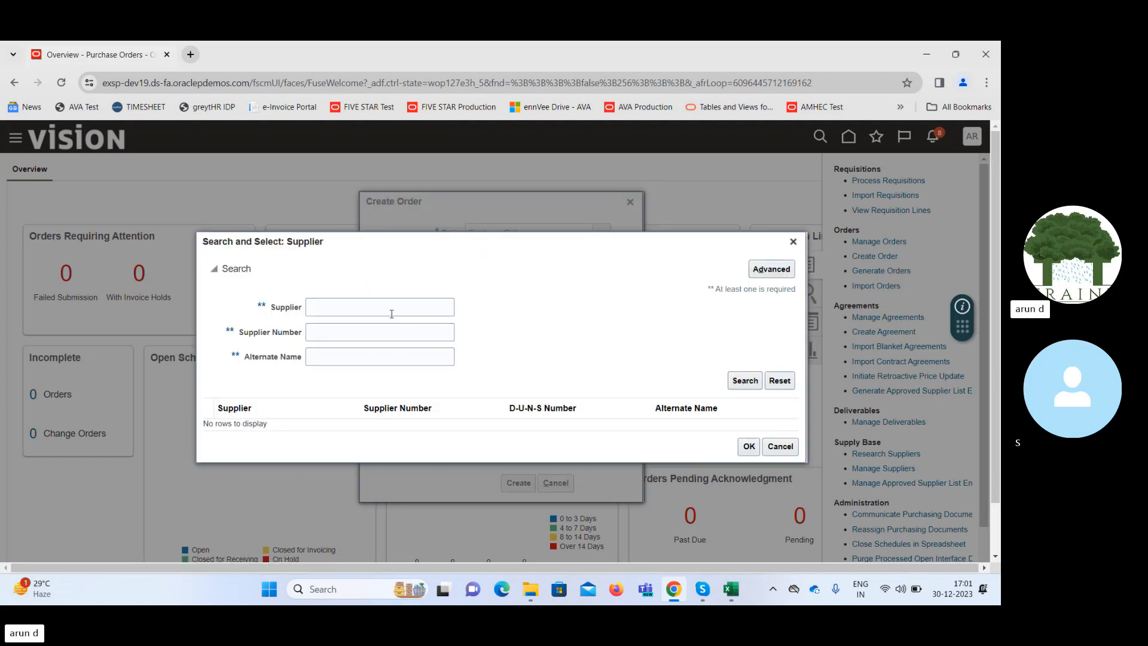
pyautogui.click(776, 273)
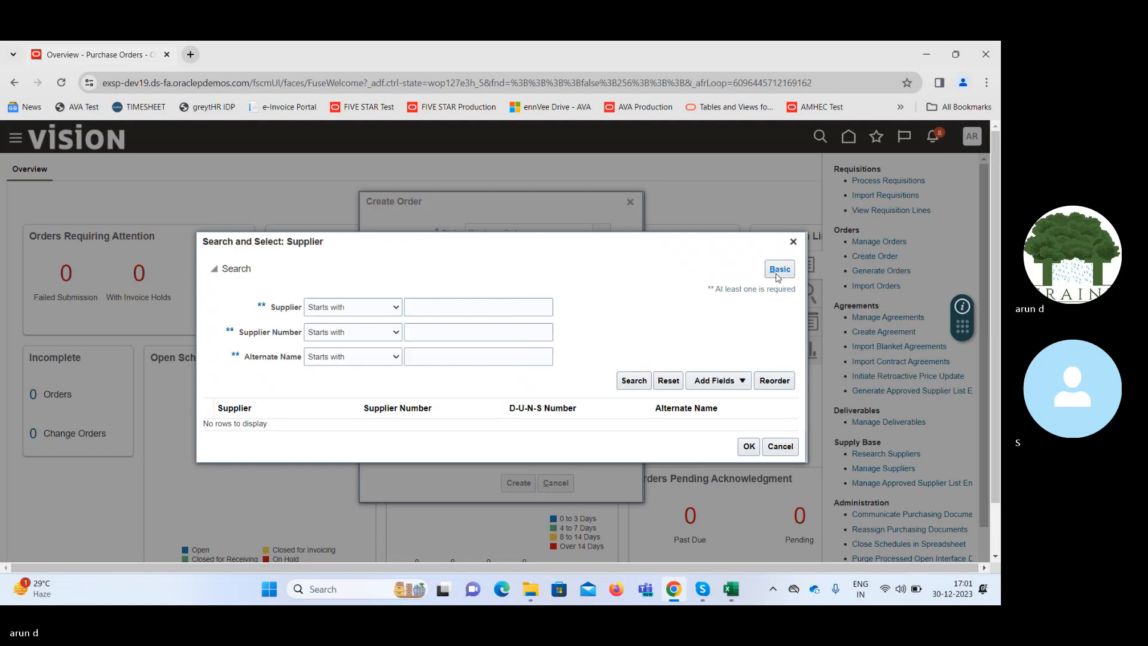
pyautogui.click(344, 312)
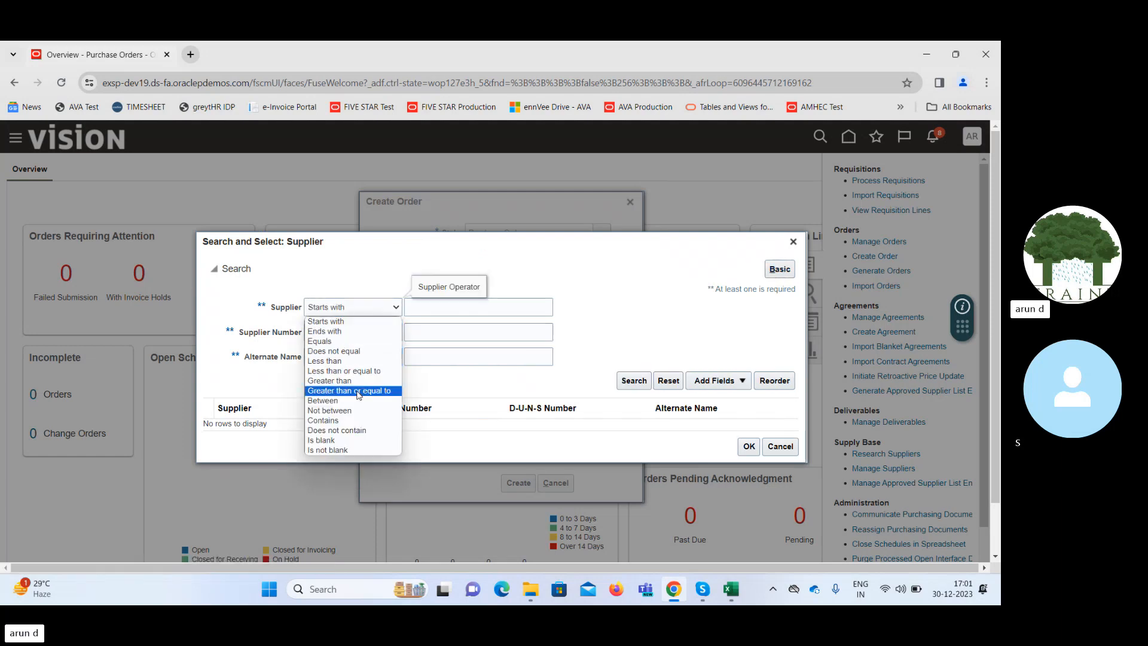
pyautogui.click(337, 429)
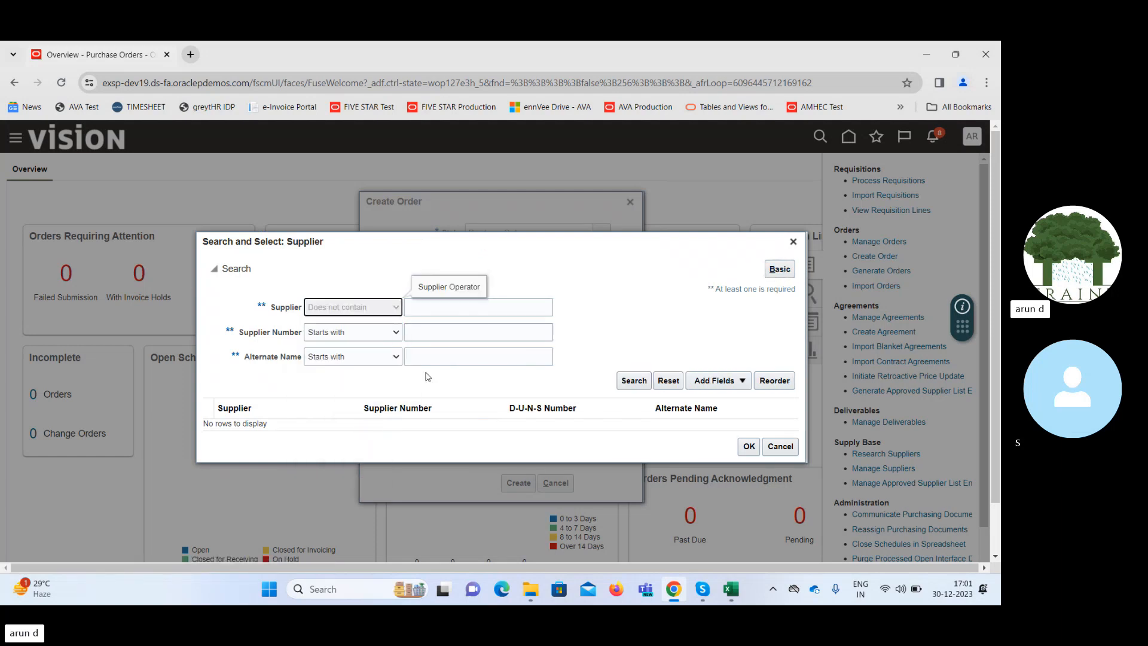
pyautogui.click(505, 308)
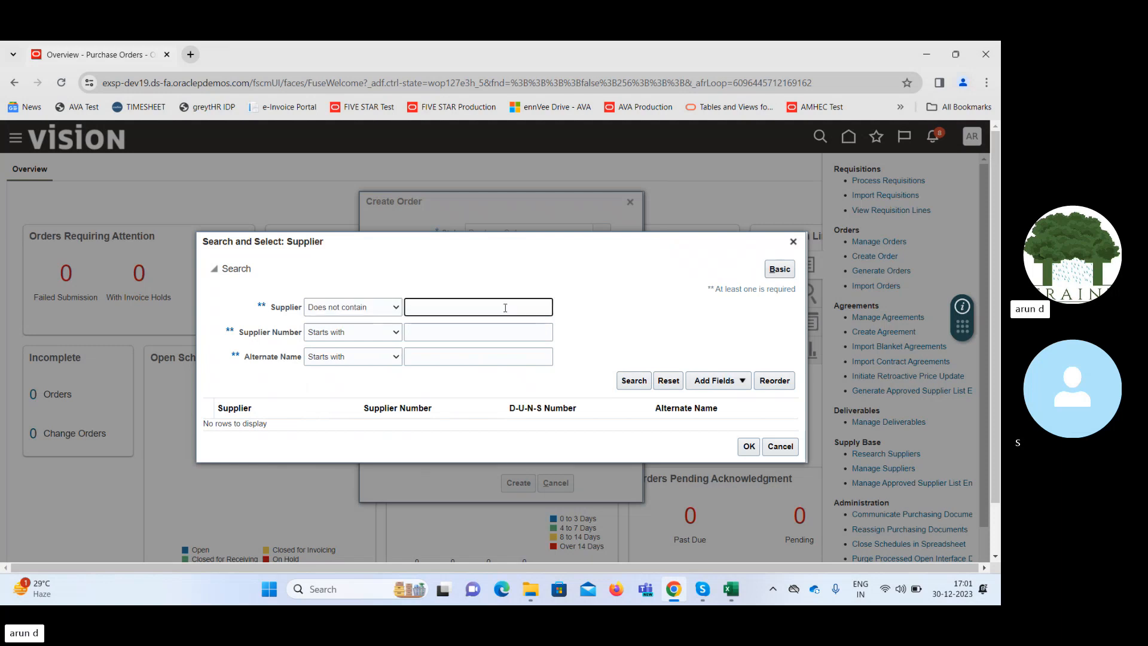
pyautogui.write('@')
pyautogui.click(634, 381)
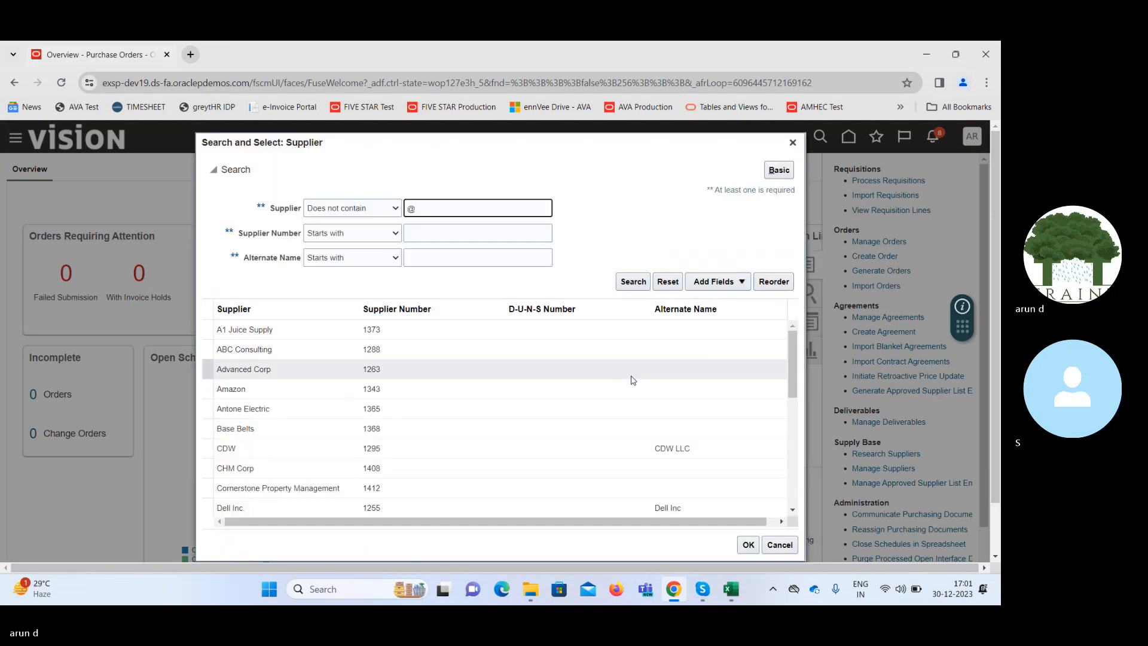
pyautogui.click(440, 358)
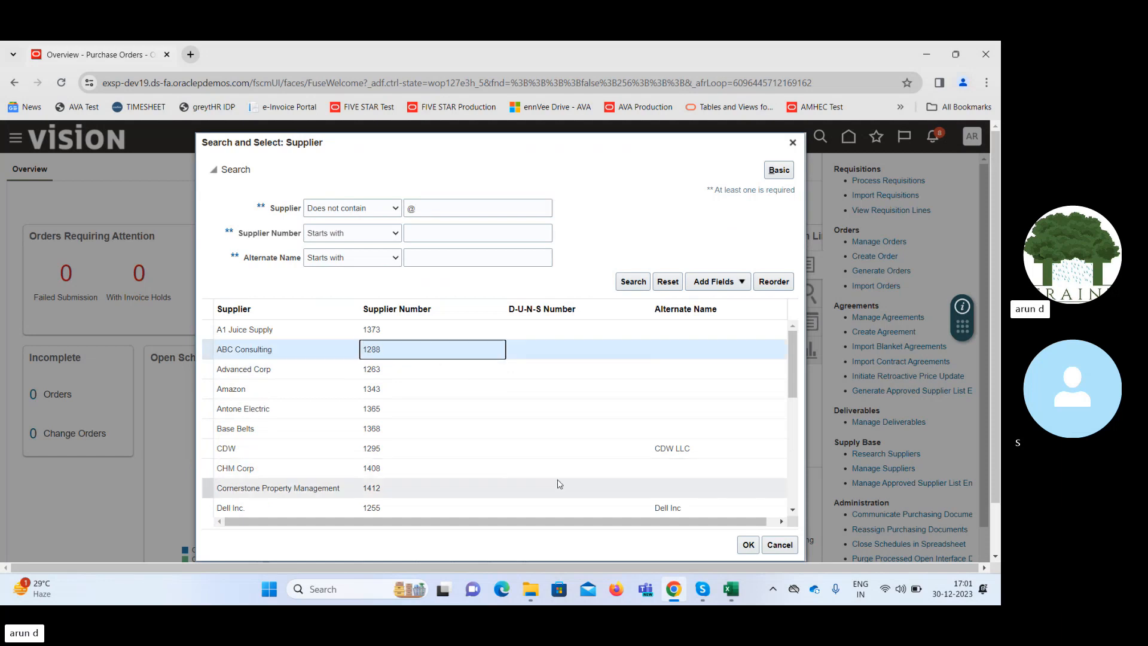
pyautogui.click(392, 372)
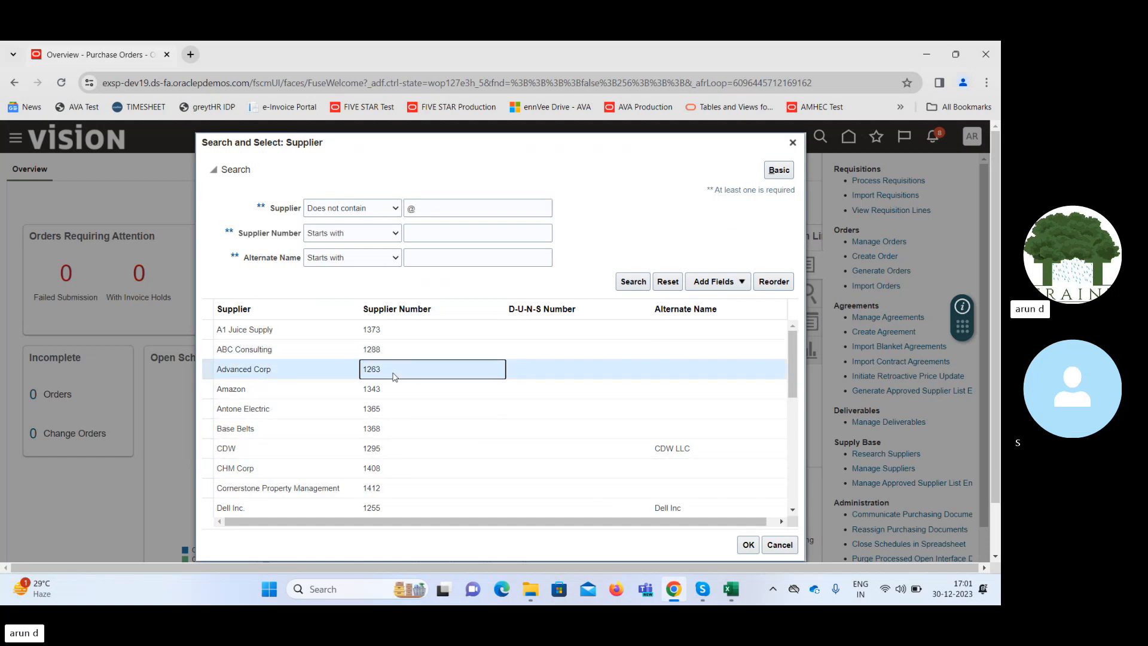
pyautogui.click(744, 545)
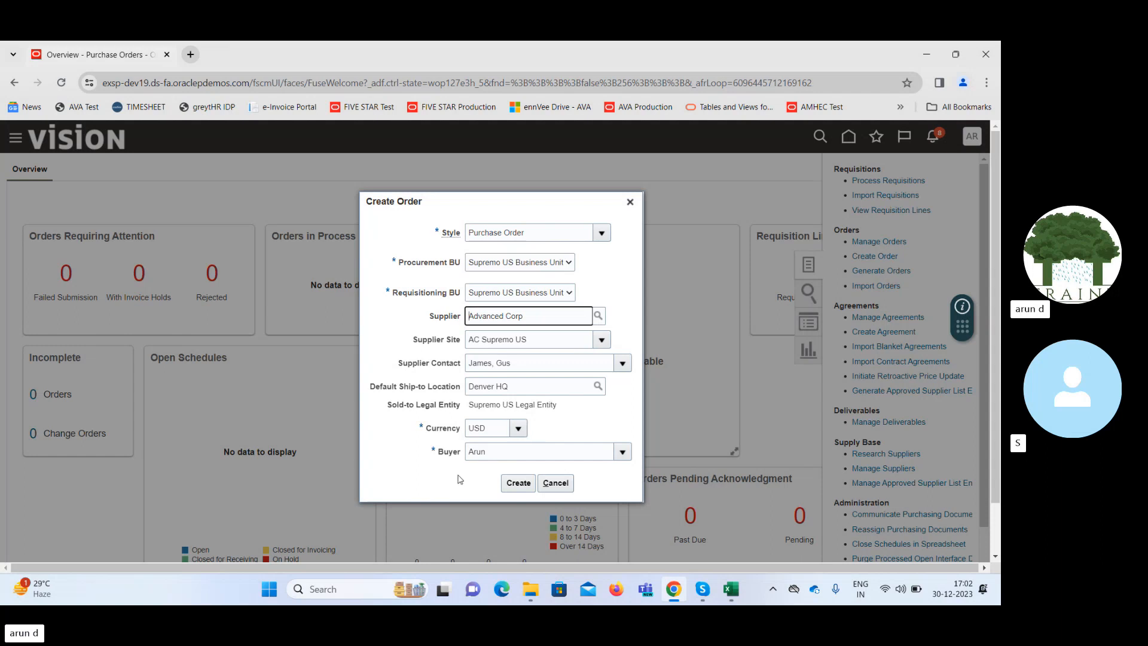
# Create the purchase order for Advanced Corp and review its general, terms and lines sections.
pyautogui.click(518, 483)
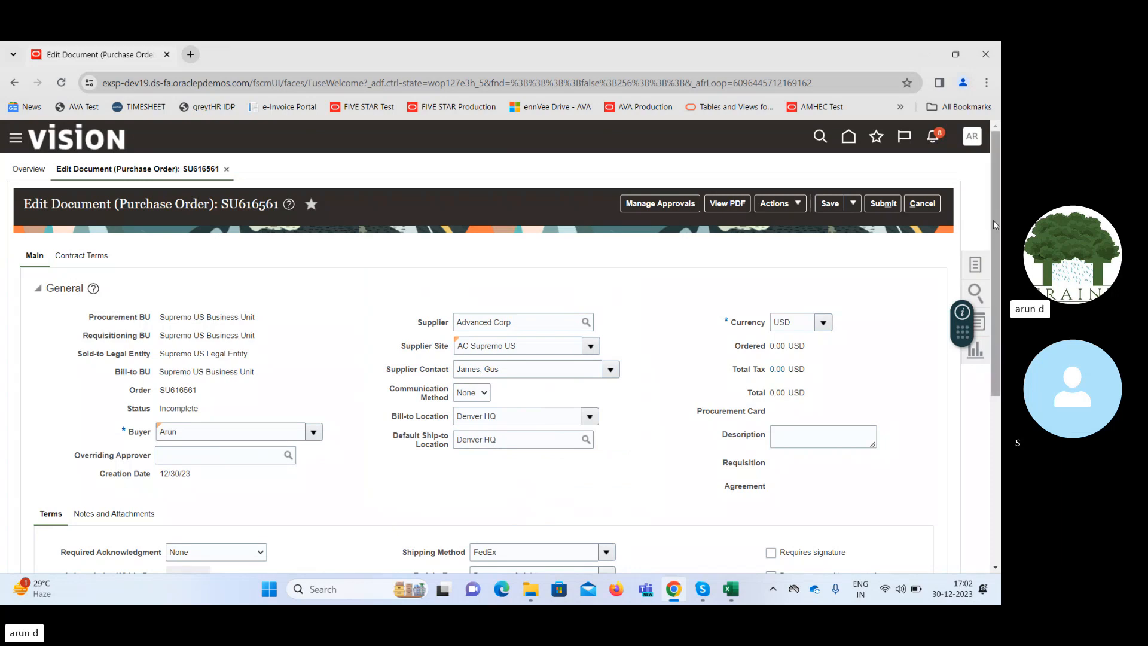
pyautogui.moveTo(992, 220); pyautogui.dragTo(996, 387)
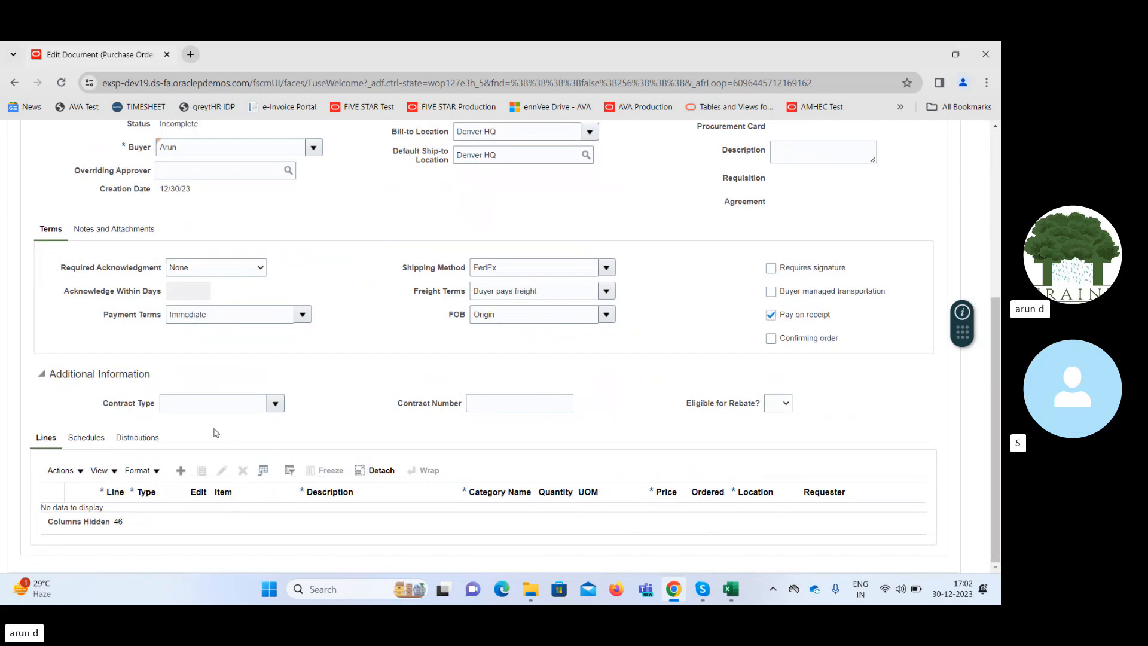
pyautogui.moveTo(999, 347)
pyautogui.mouseDown()
pyautogui.moveTo(999, 257)
pyautogui.moveTo(999, 419)
pyautogui.moveTo(999, 346)
pyautogui.mouseUp()
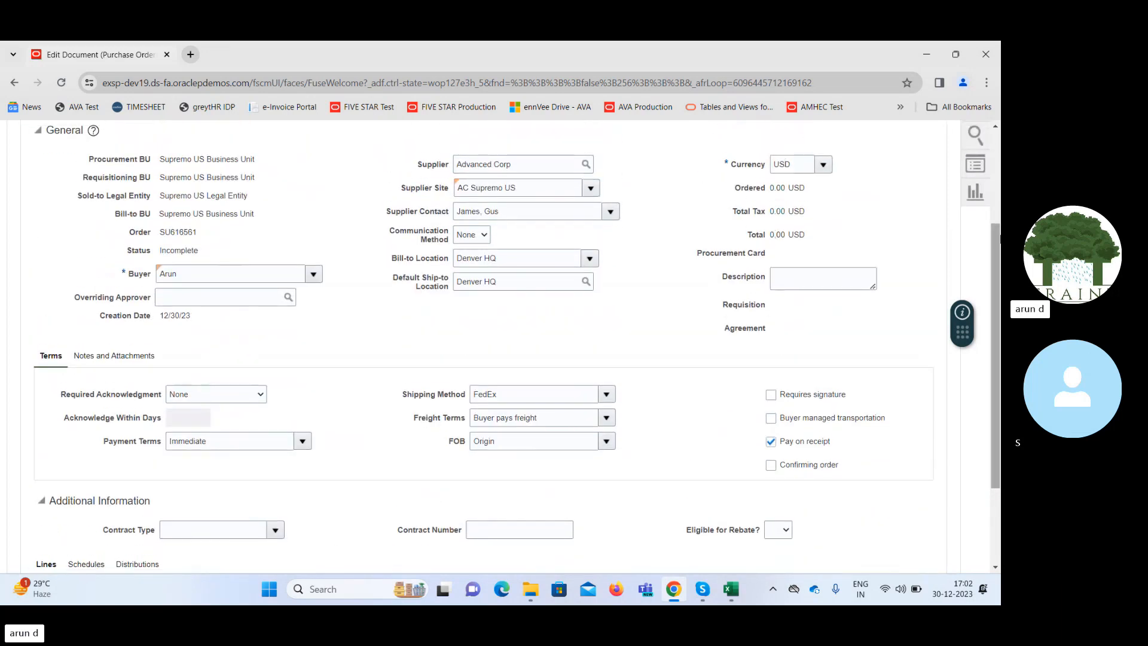
# Add a line of type Goods to the purchase order with the description Rent Payment.
pyautogui.moveTo(998, 241); pyautogui.dragTo(998, 315)
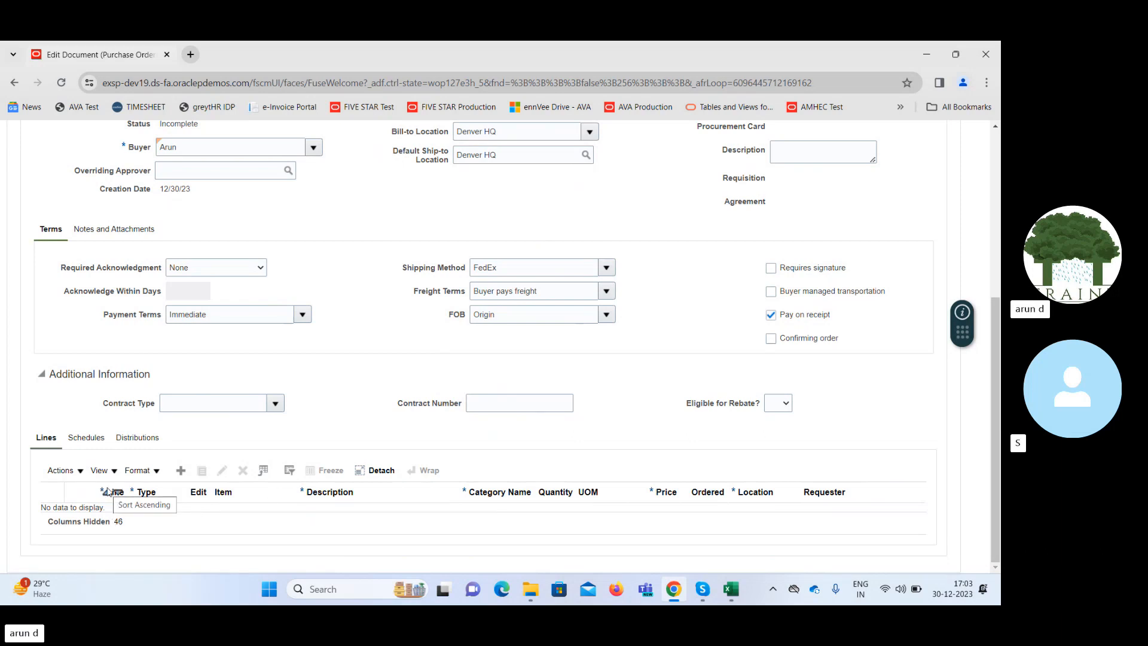
pyautogui.click(181, 471)
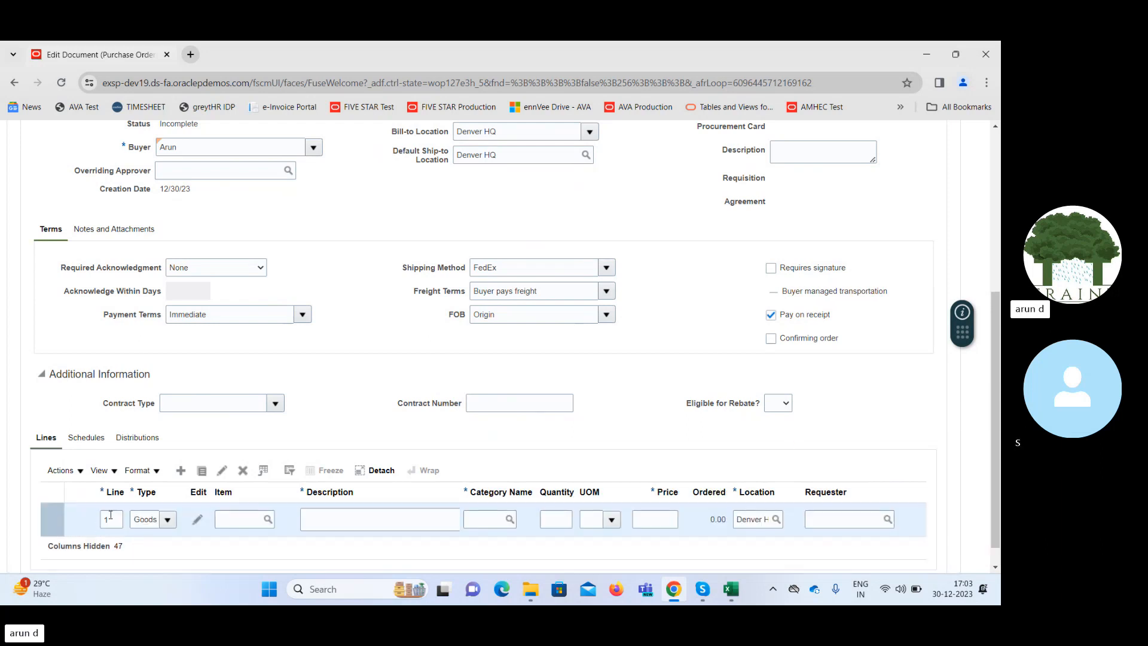
pyautogui.click(168, 520)
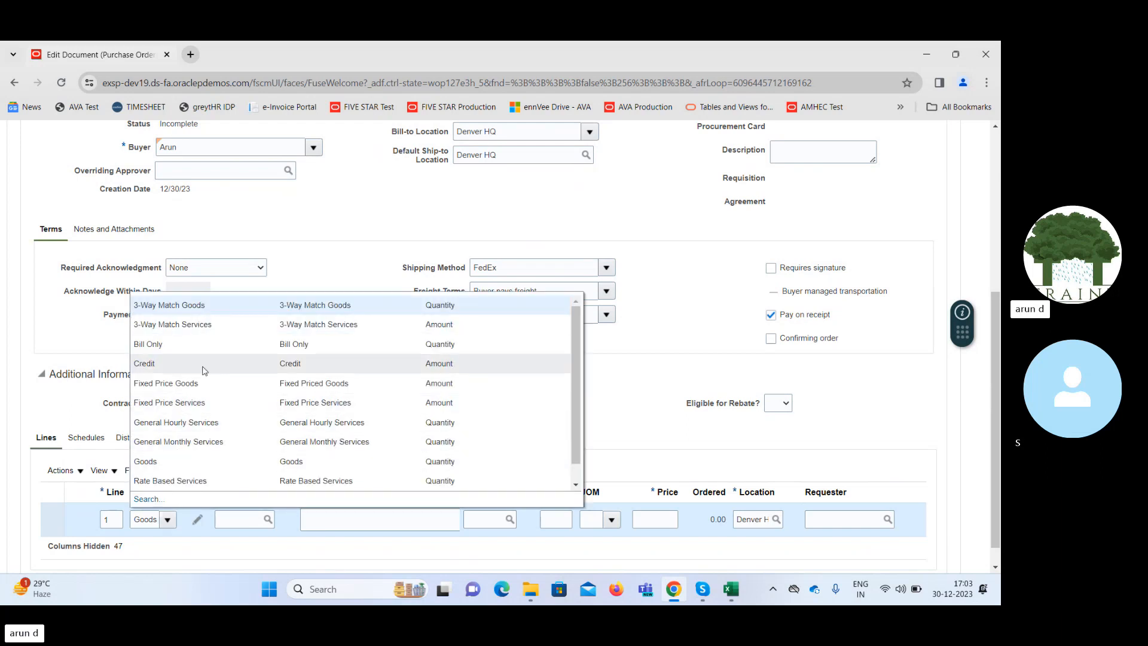
pyautogui.click(60, 410)
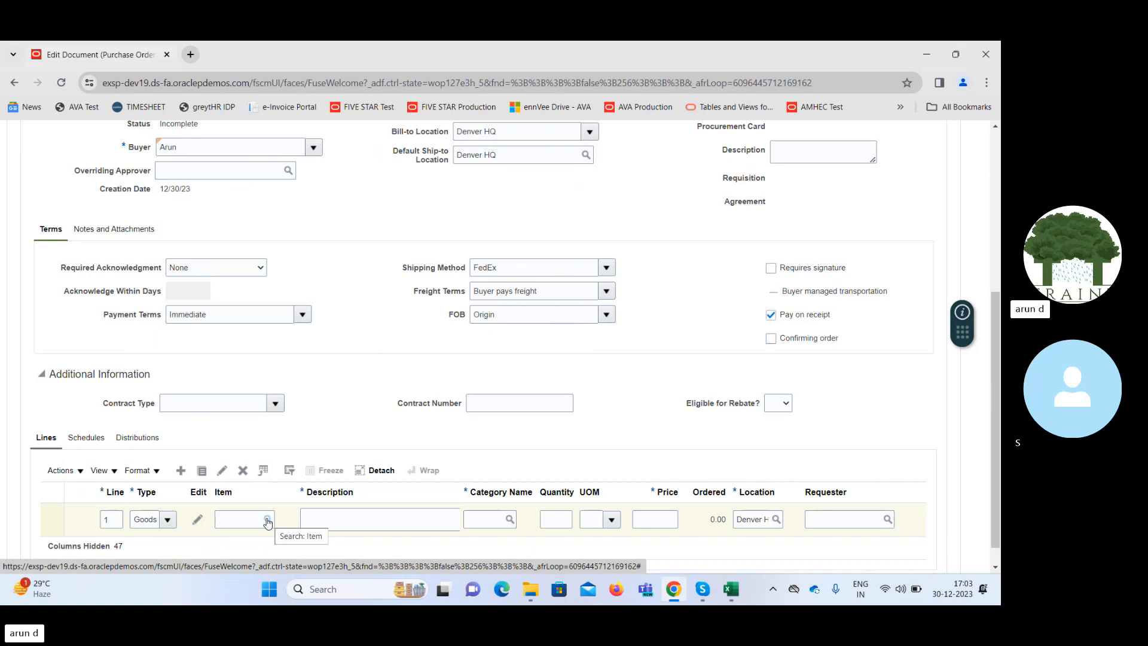
pyautogui.click(343, 516)
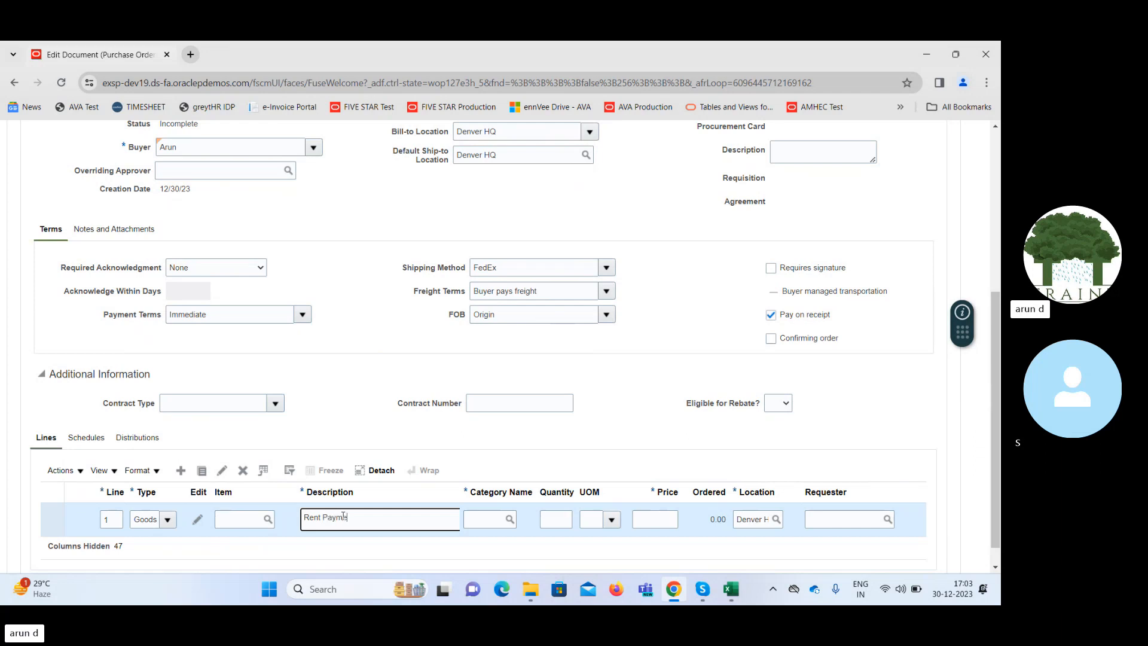
pyautogui.press('Tab')
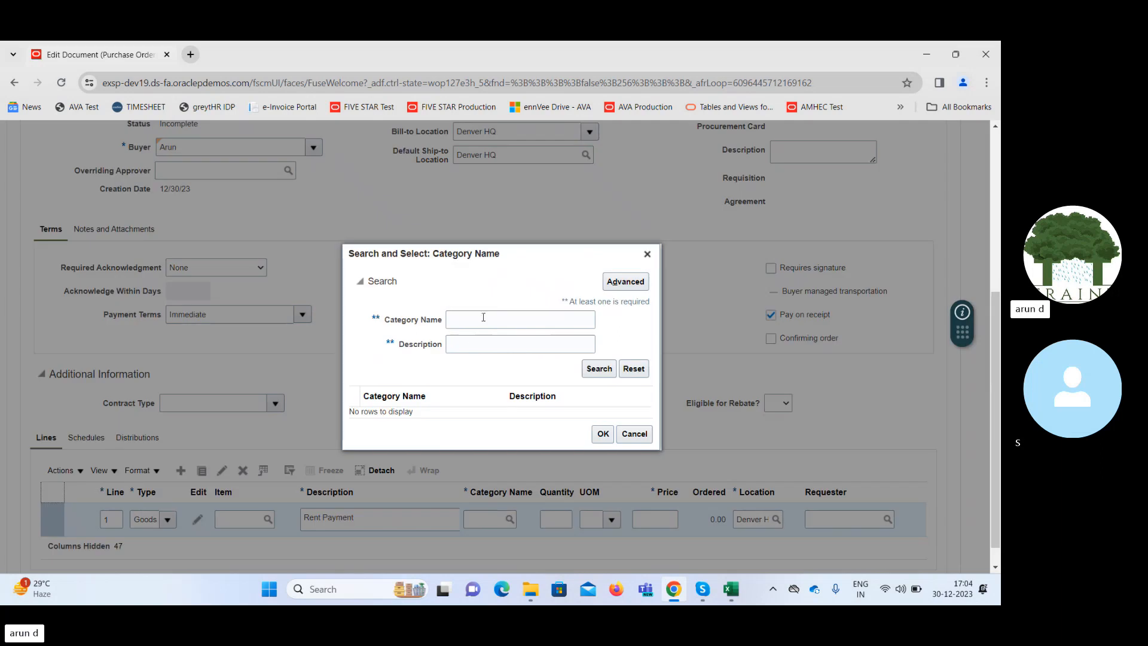
# Search the category names for Misc and assign the Miscellaneous category to the Rent Payment line.
pyautogui.click(483, 317)
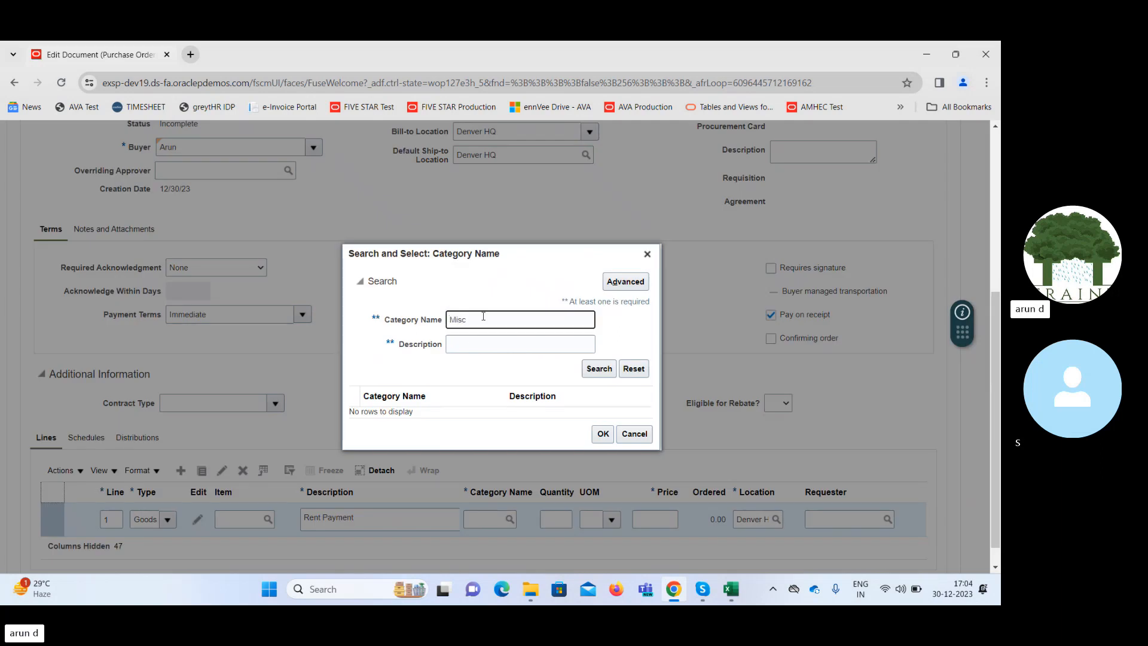
pyautogui.click(597, 366)
pyautogui.click(465, 418)
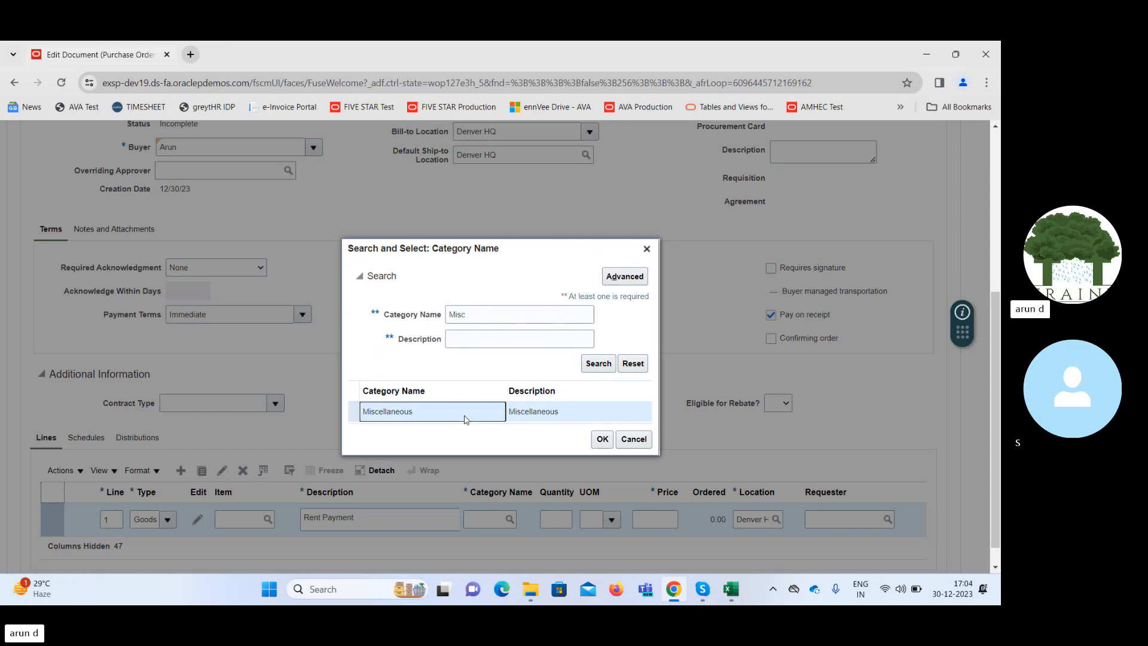
pyautogui.click(602, 439)
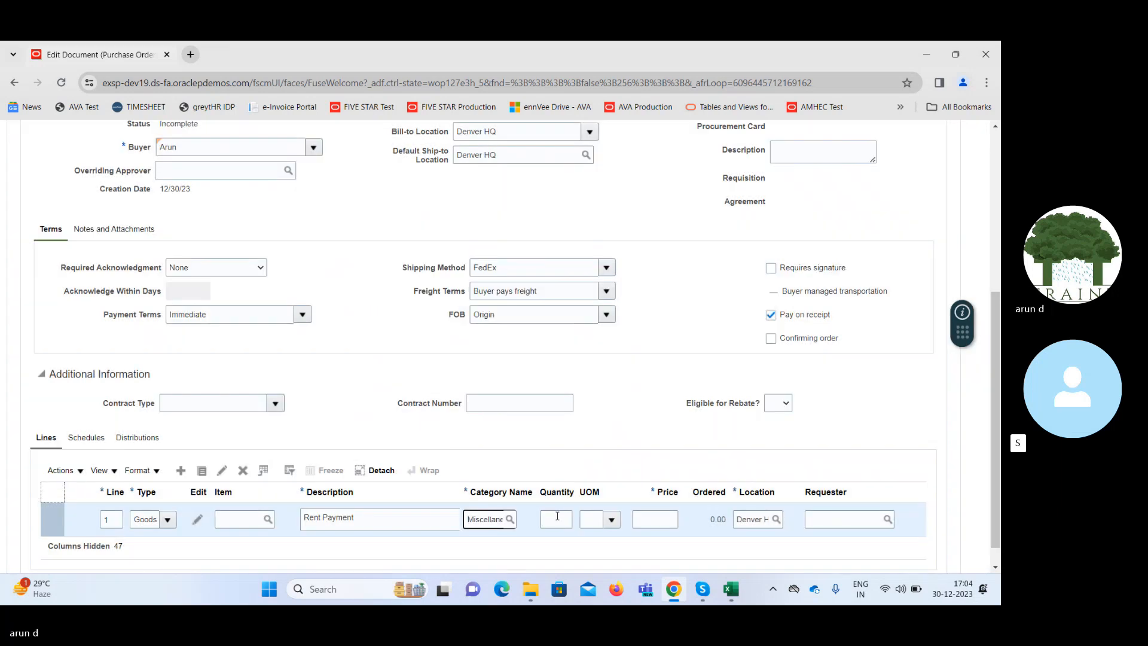
# Set the Rent Payment line's quantity to 1 and its unit of measure to Month.
pyautogui.click(556, 517)
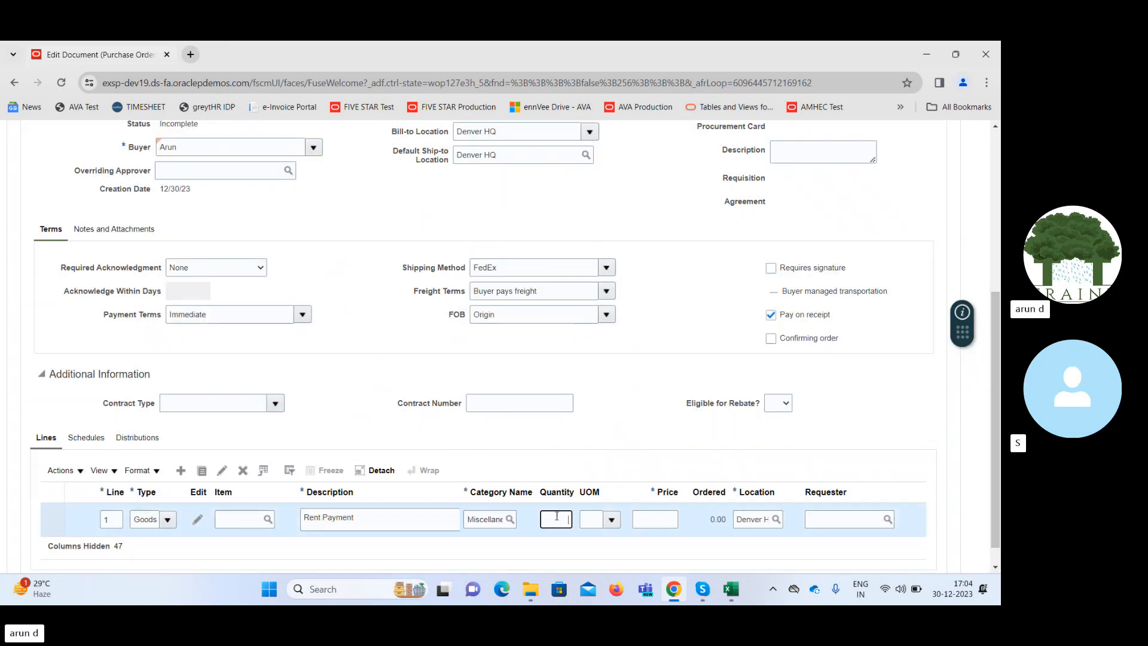
pyautogui.write('1')
pyautogui.press('Tab')
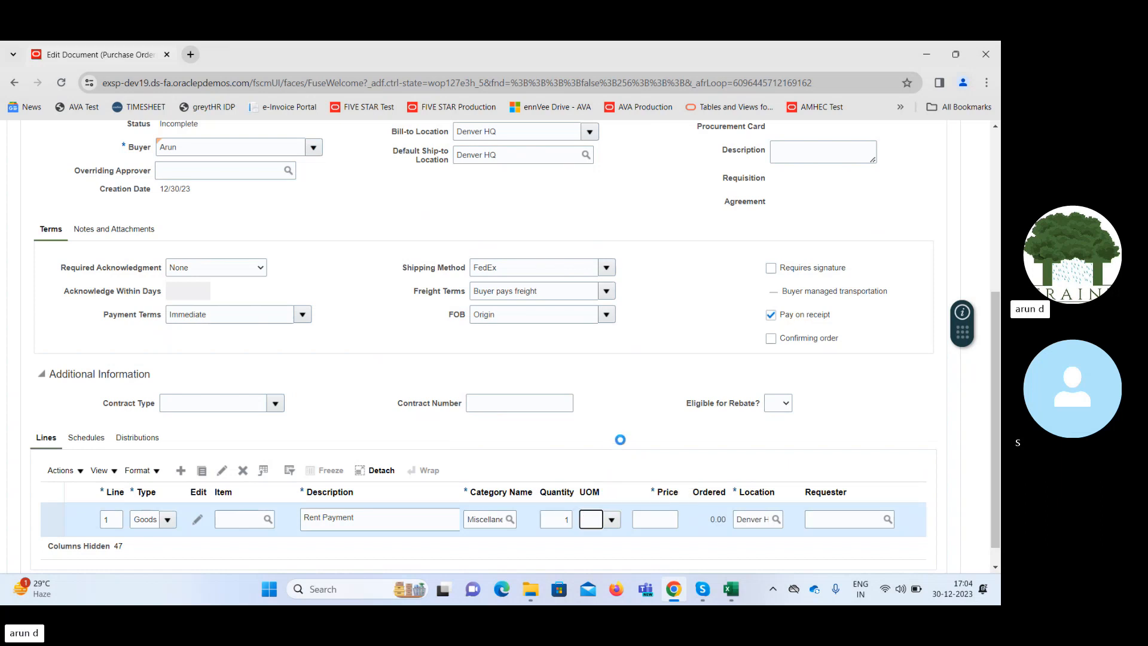
pyautogui.click(611, 519)
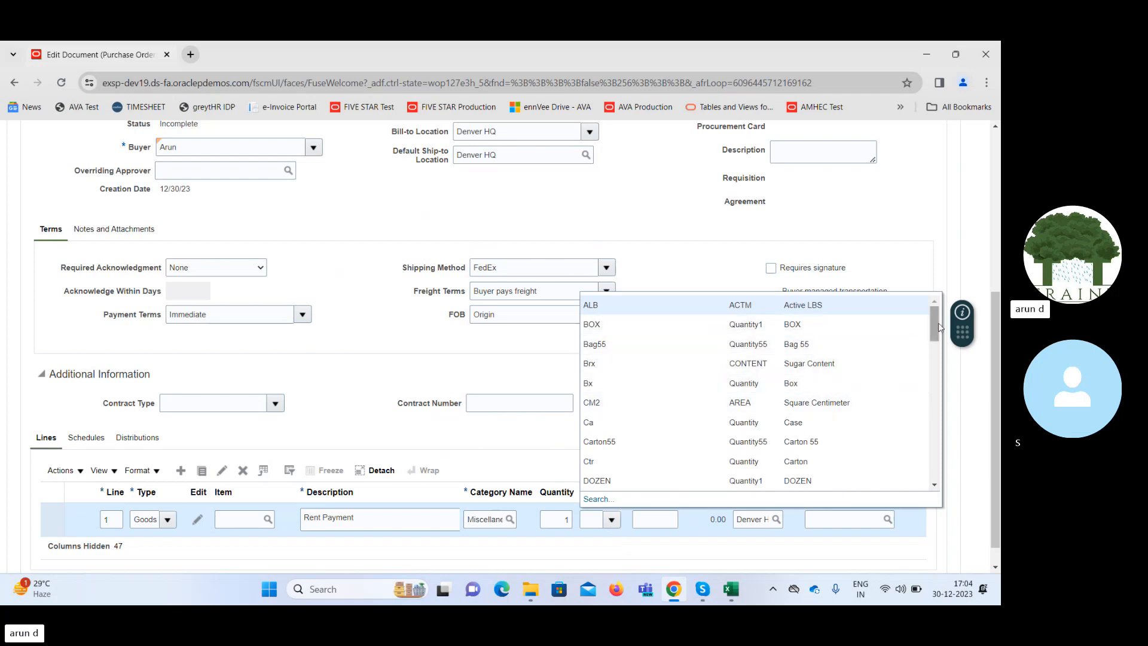
pyautogui.moveTo(936, 326); pyautogui.dragTo(937, 394)
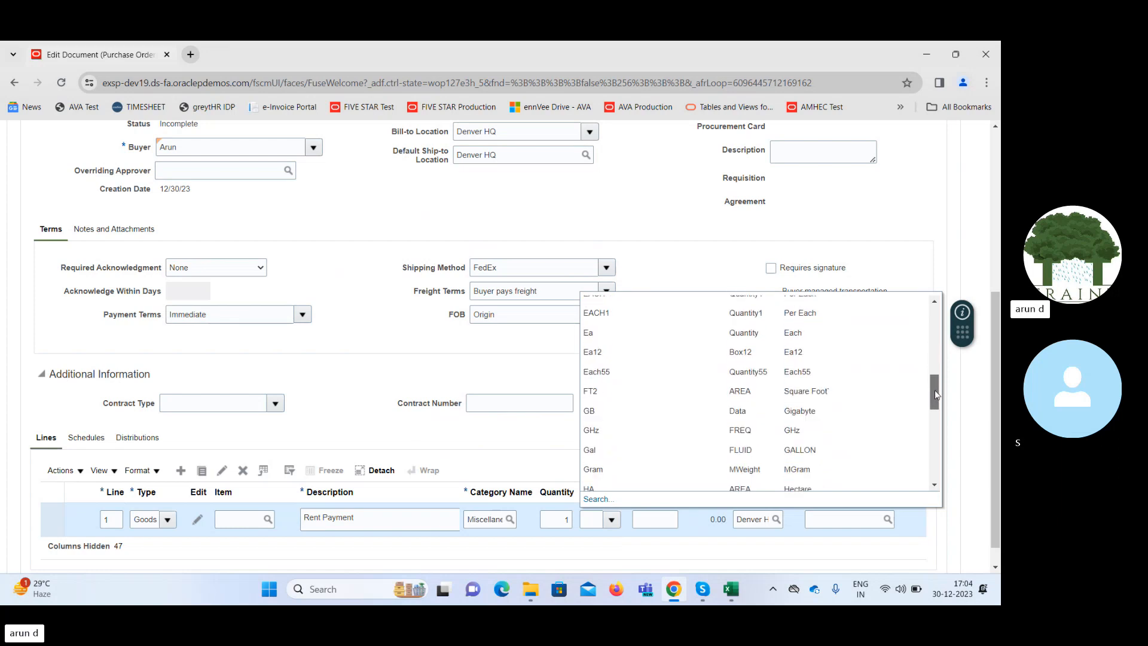
pyautogui.click(594, 524)
pyautogui.write('mo')
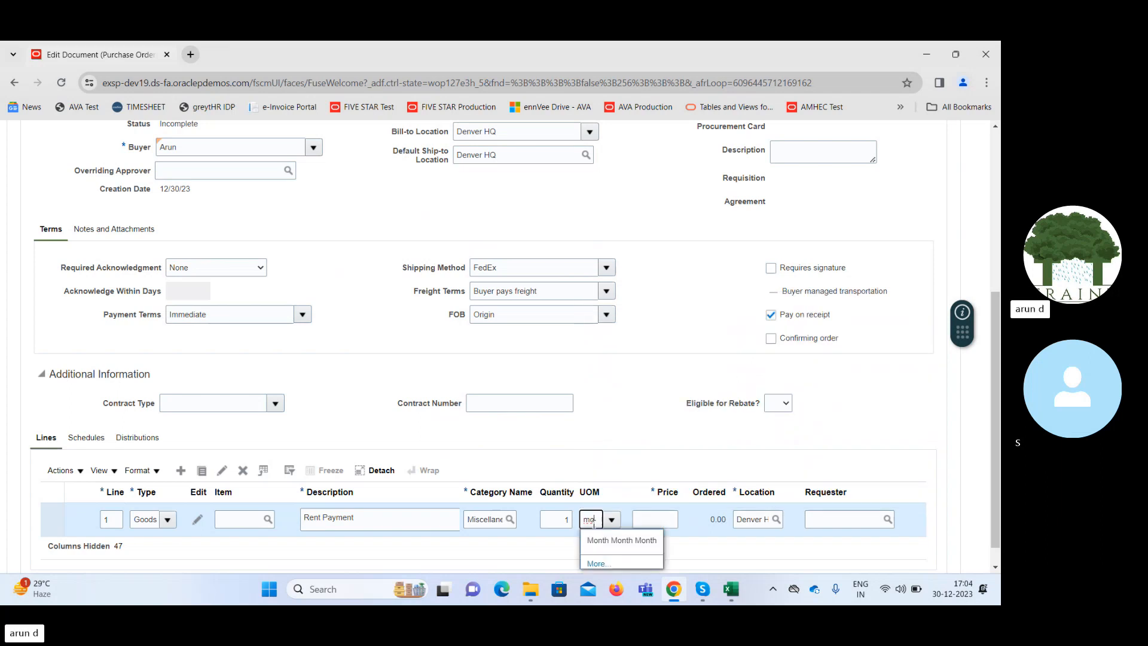
pyautogui.click(601, 541)
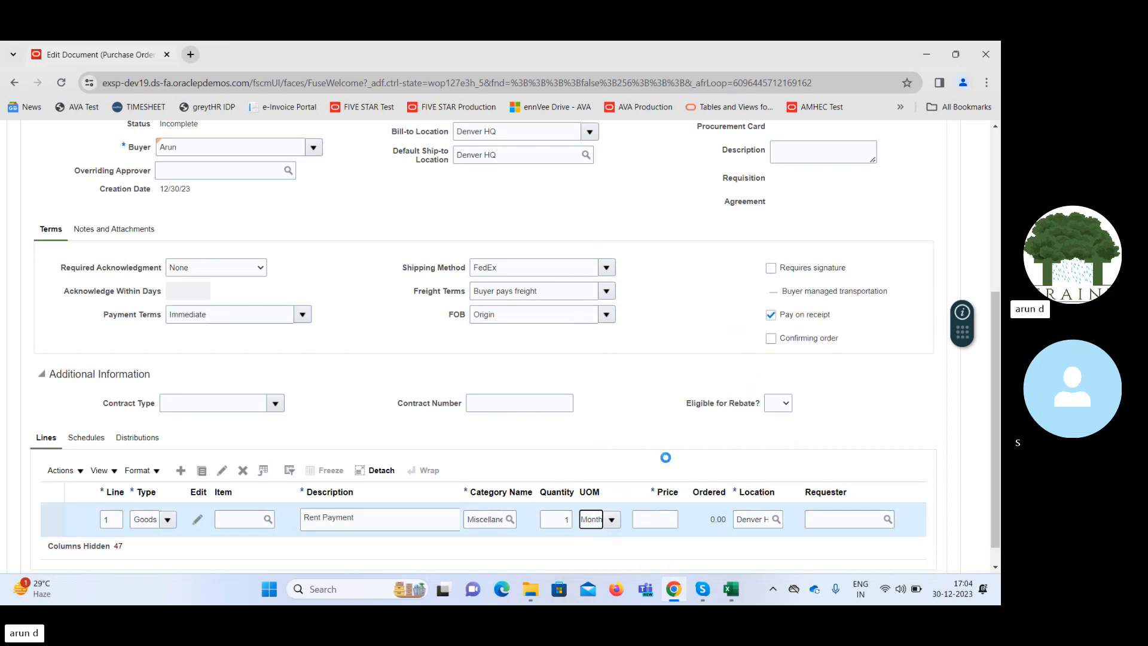
# Set the Rent Payment line's price to 200.
pyautogui.click(656, 520)
pyautogui.write('1')
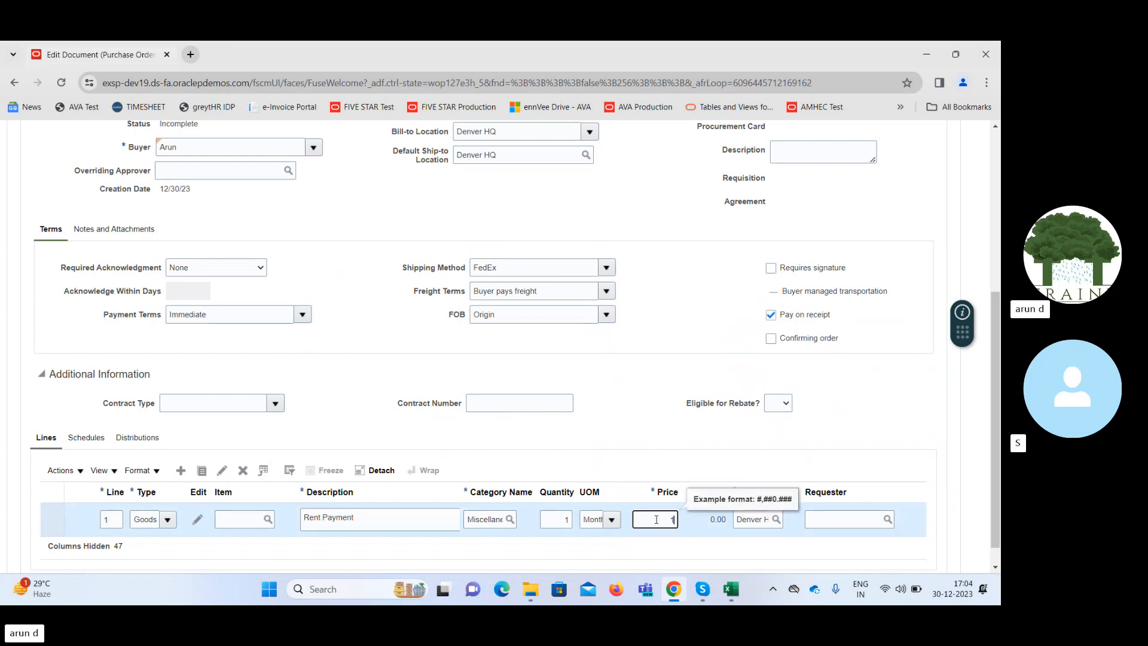
pyautogui.write('500')
pyautogui.press('BackSpace')
pyautogui.press('BackSpace')
pyautogui.press('BackSpace')
pyautogui.write('200')
pyautogui.press('Tab')
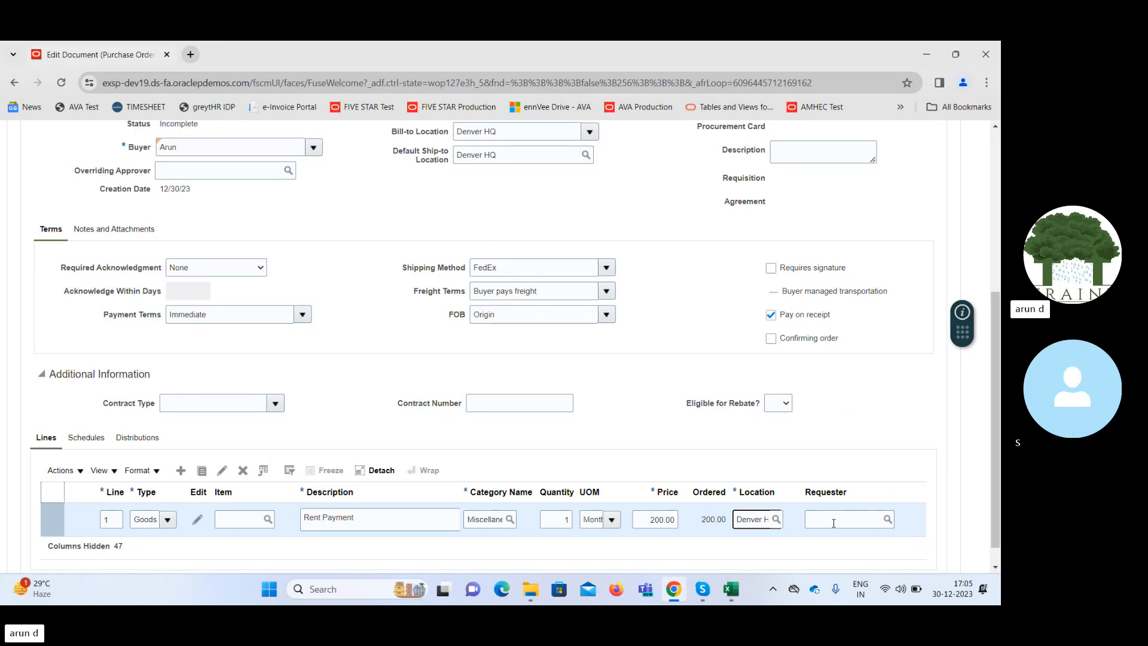
# Set the promised delivery date in the Rent Payment line's schedule to 12/30/23.
pyautogui.click(83, 438)
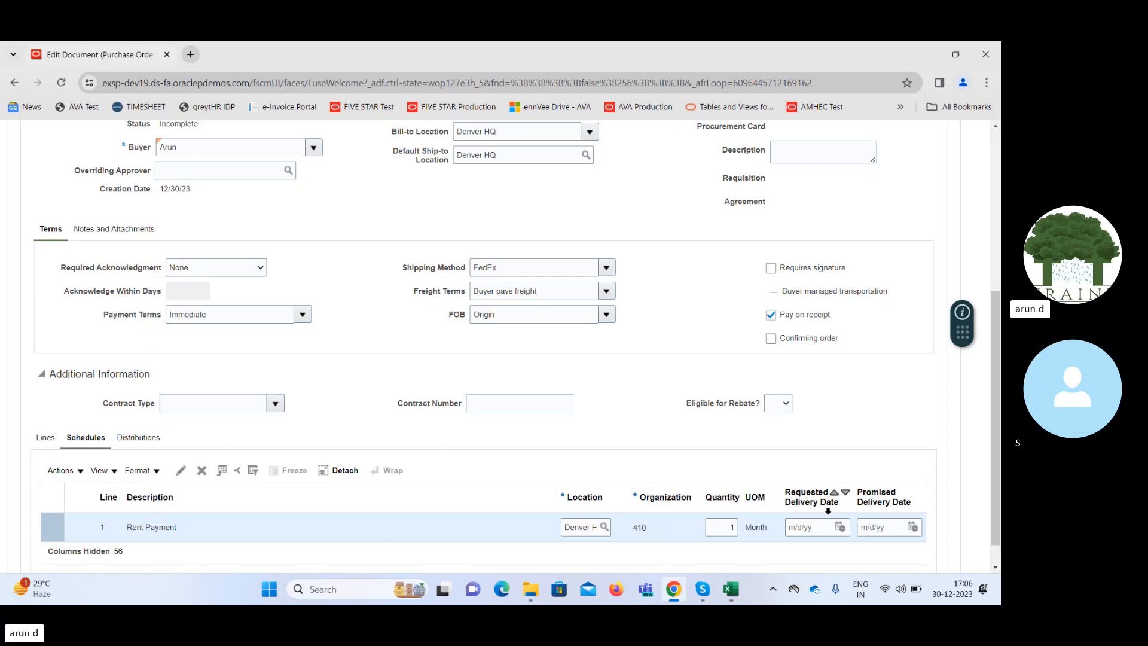
pyautogui.click(911, 526)
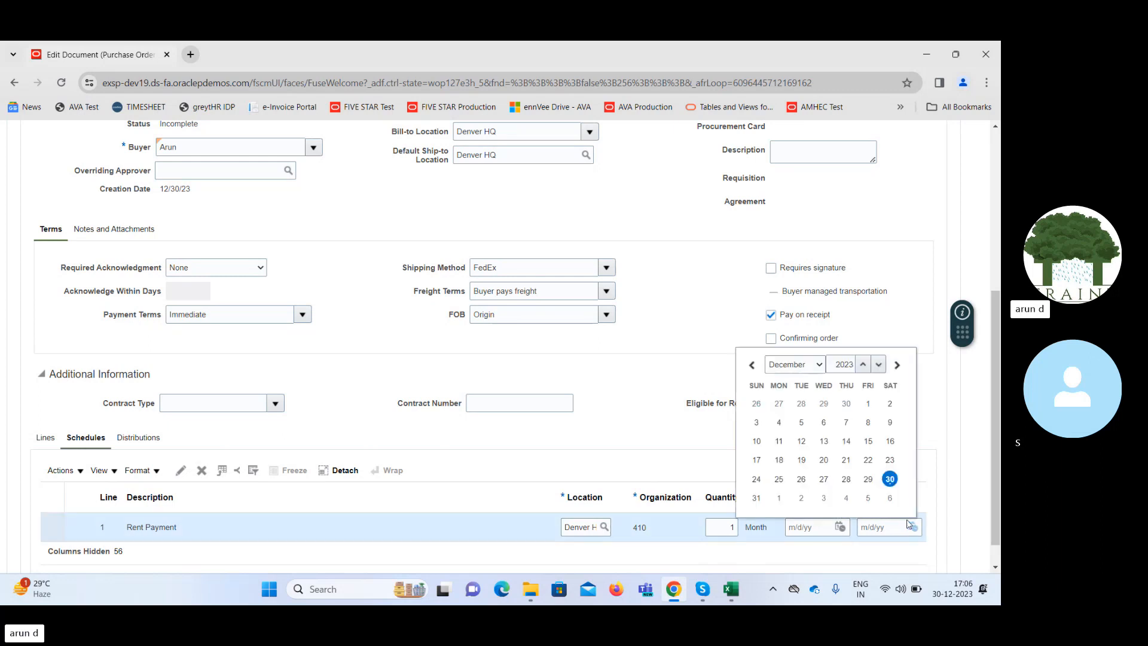
pyautogui.click(890, 479)
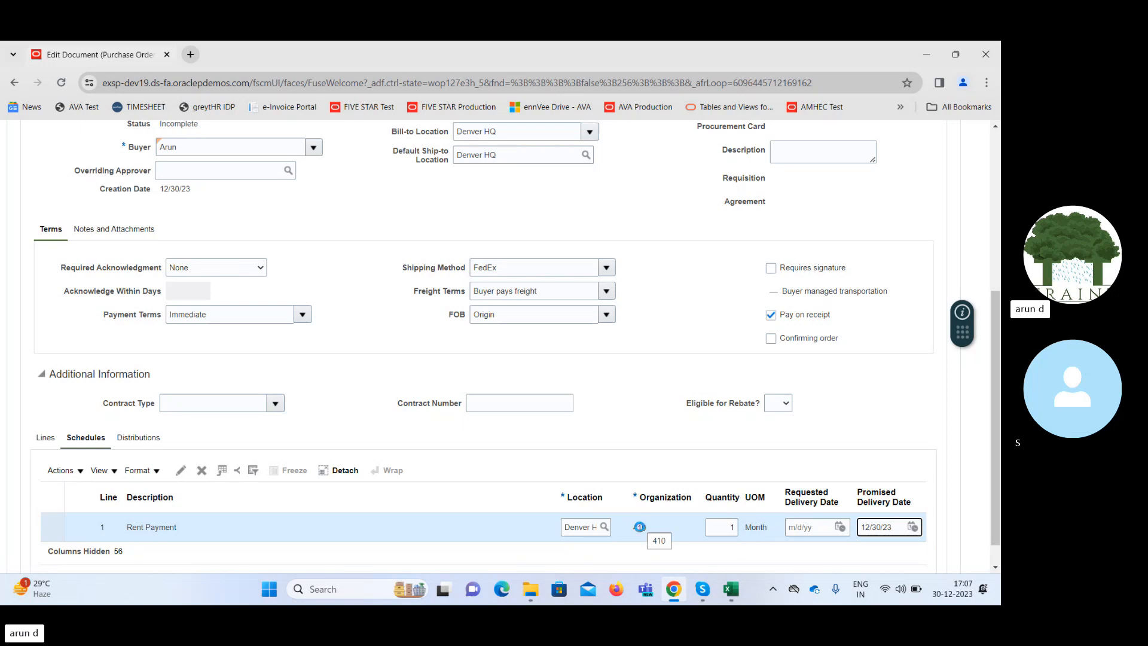
# Compare the order's Procurement BU with the schedule's organization, and check the line details against the schedule.
pyautogui.moveTo(996, 332); pyautogui.dragTo(998, 269)
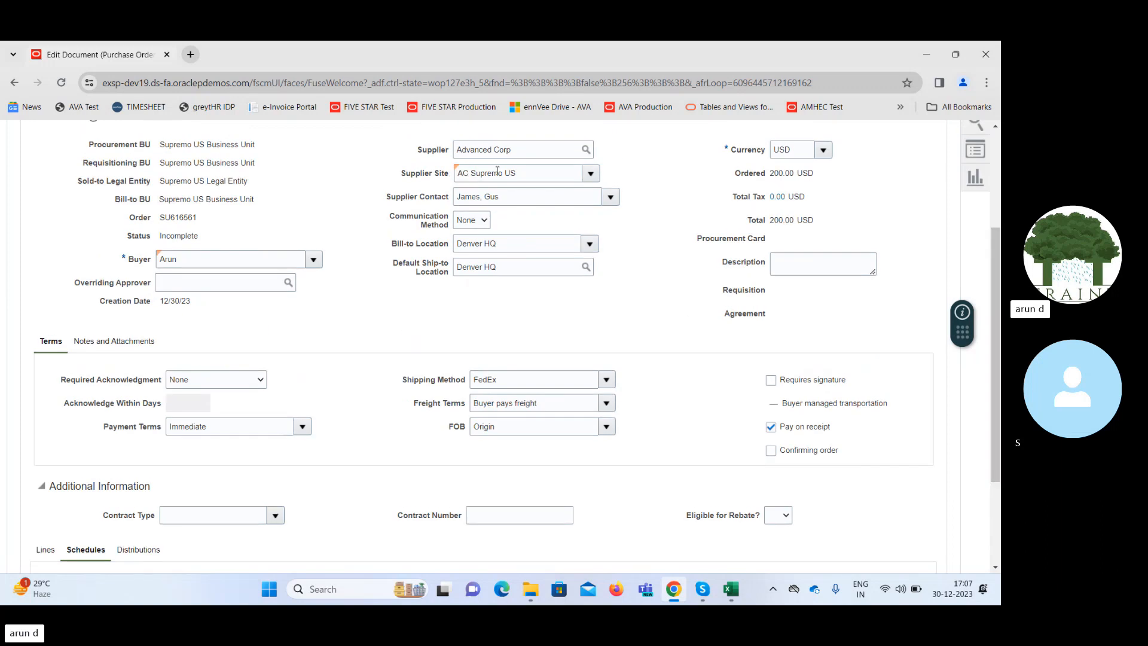
pyautogui.moveTo(166, 145); pyautogui.dragTo(269, 144)
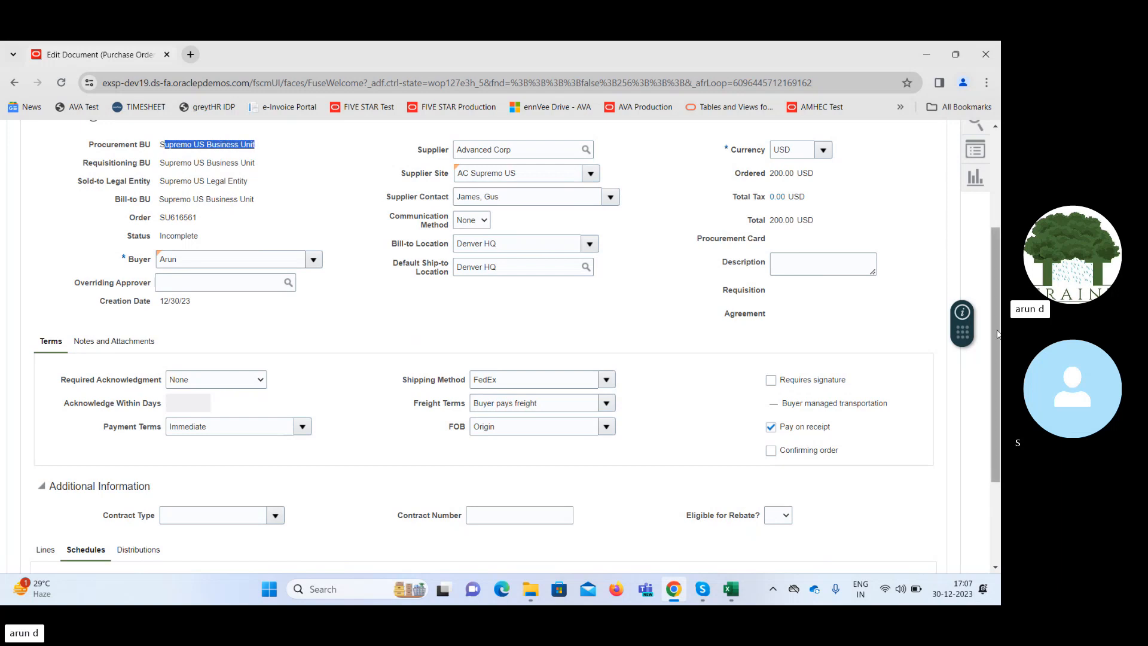
pyautogui.moveTo(997, 334); pyautogui.dragTo(1000, 415)
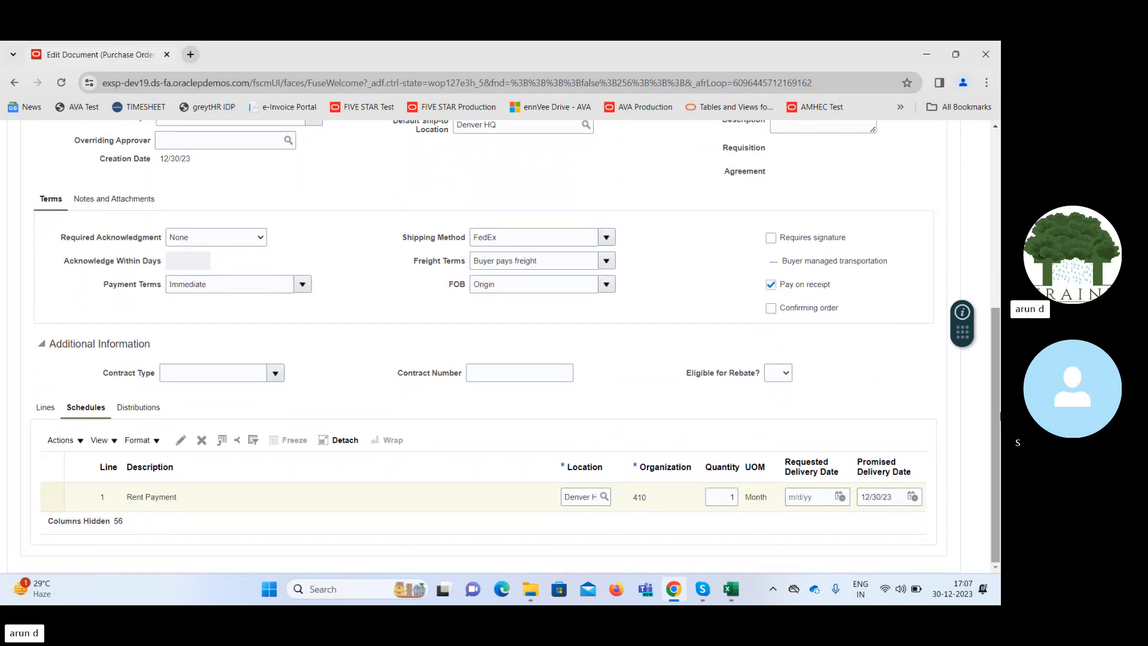
pyautogui.doubleClick(640, 497)
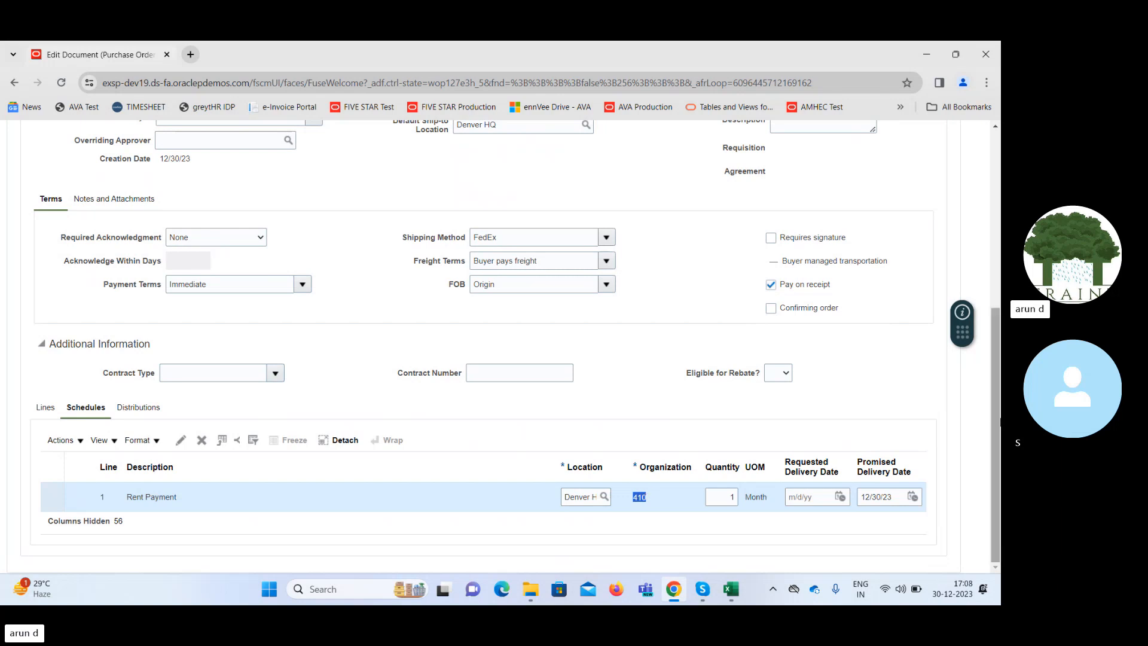
pyautogui.moveTo(995, 415); pyautogui.dragTo(995, 317)
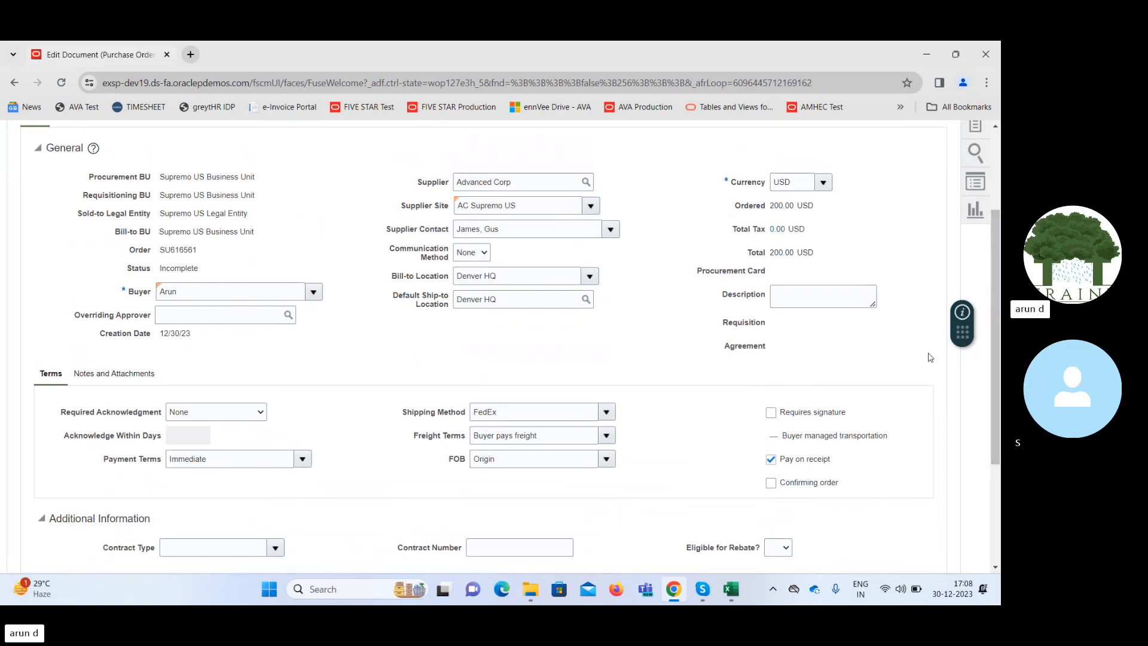
pyautogui.moveTo(997, 367); pyautogui.dragTo(995, 496)
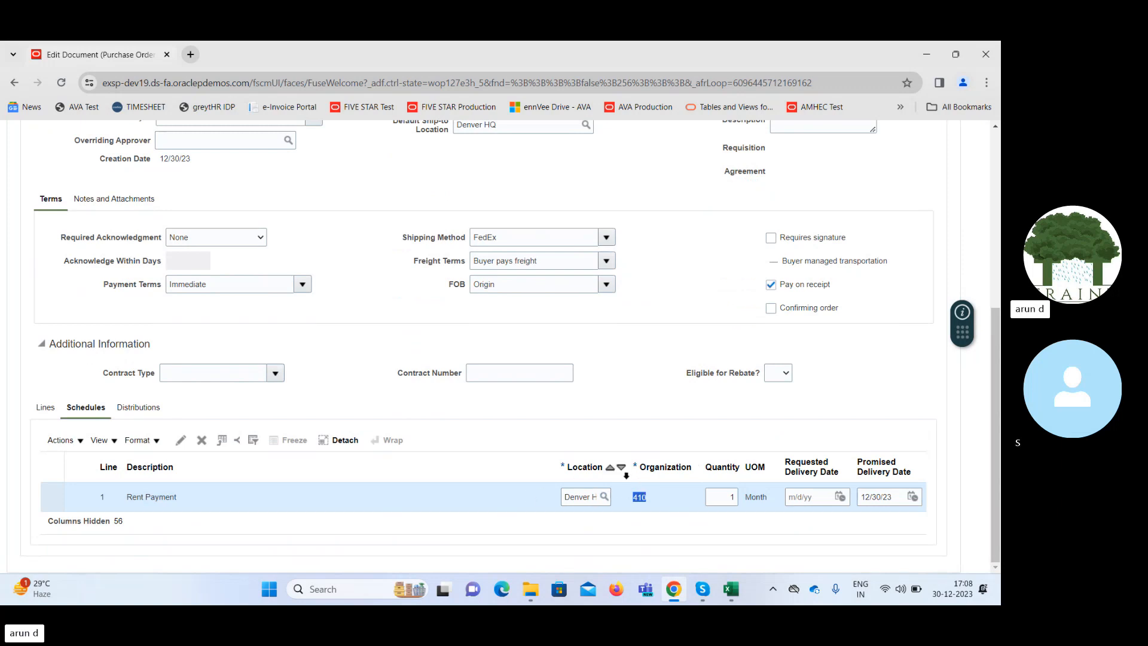
pyautogui.click(44, 408)
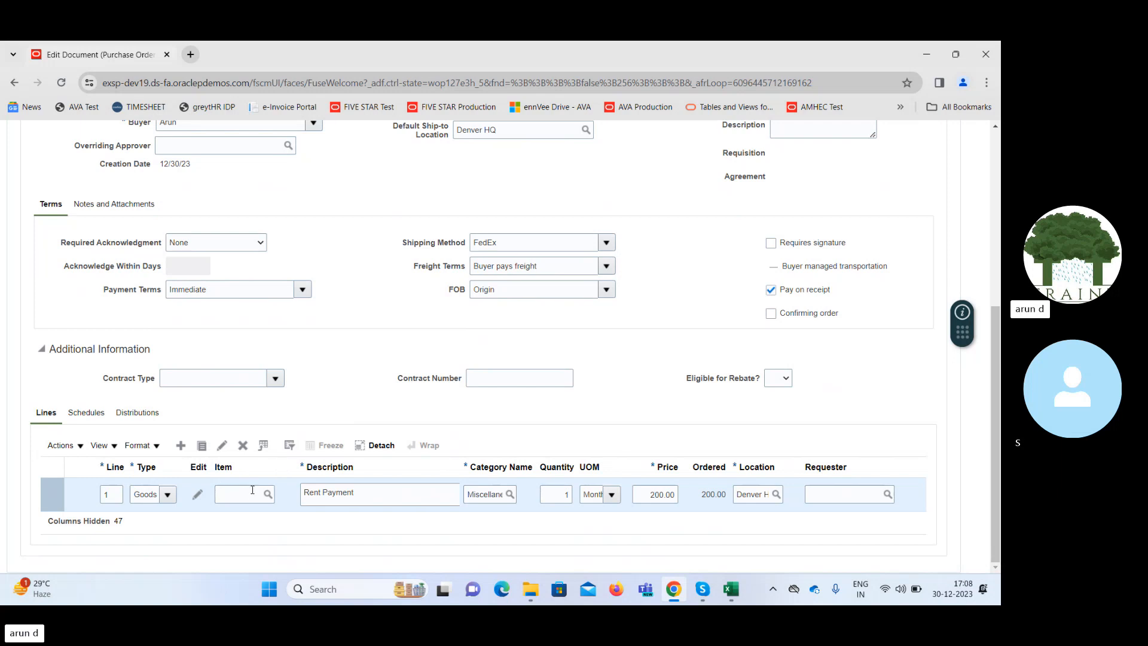
pyautogui.click(88, 416)
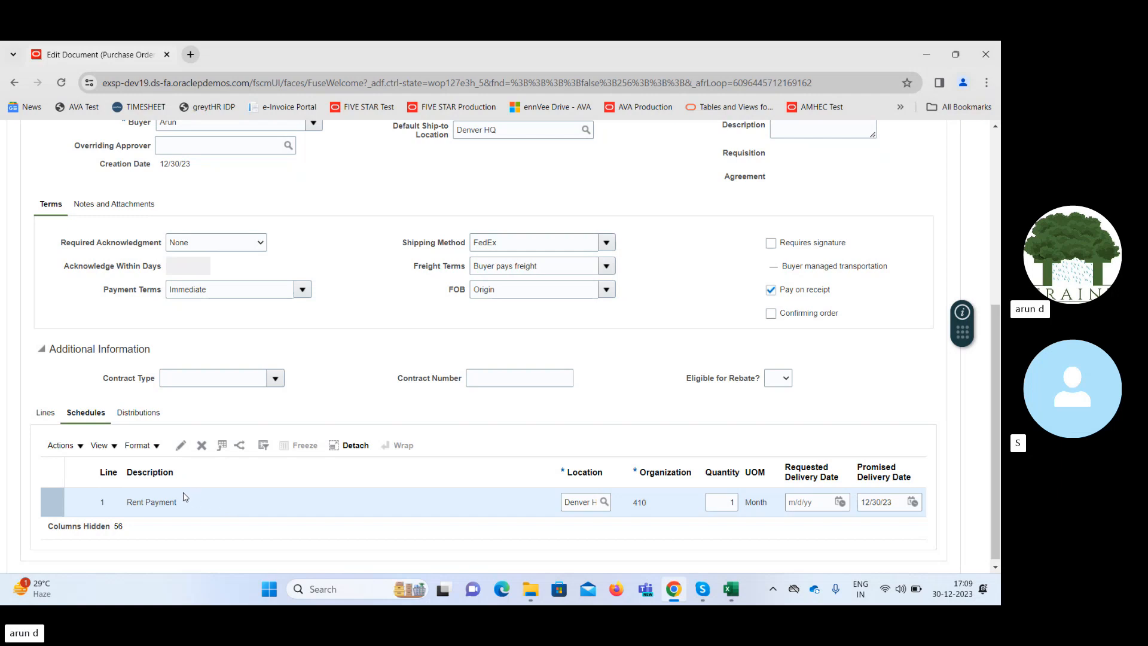
# Open the Rent Payment schedule for editing and examine its receipt routing, invoice match option and match approval level choices.
pyautogui.click(181, 446)
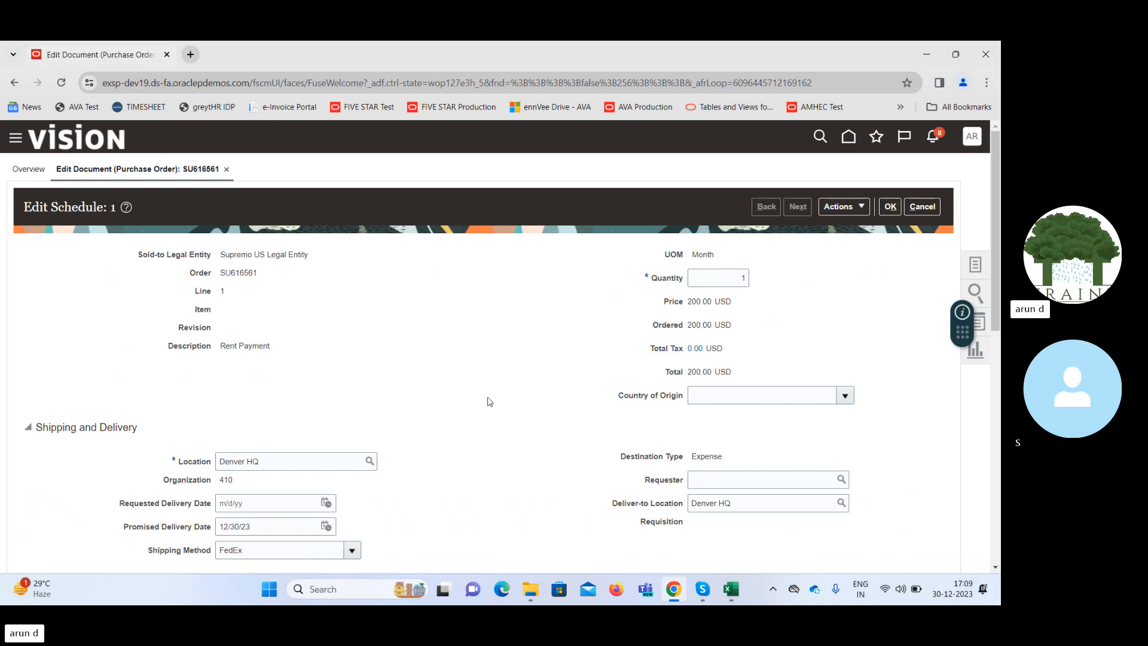
pyautogui.moveTo(999, 279); pyautogui.dragTo(1000, 447)
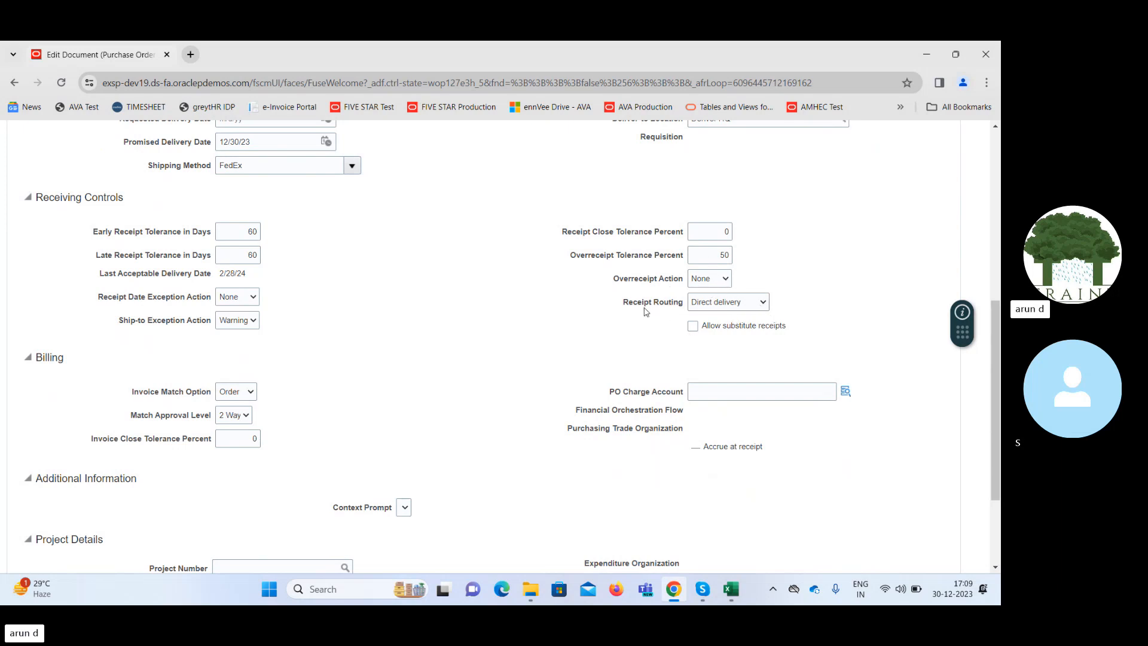
pyautogui.moveTo(632, 302); pyautogui.dragTo(682, 306)
pyautogui.click(444, 332)
pyautogui.click(240, 393)
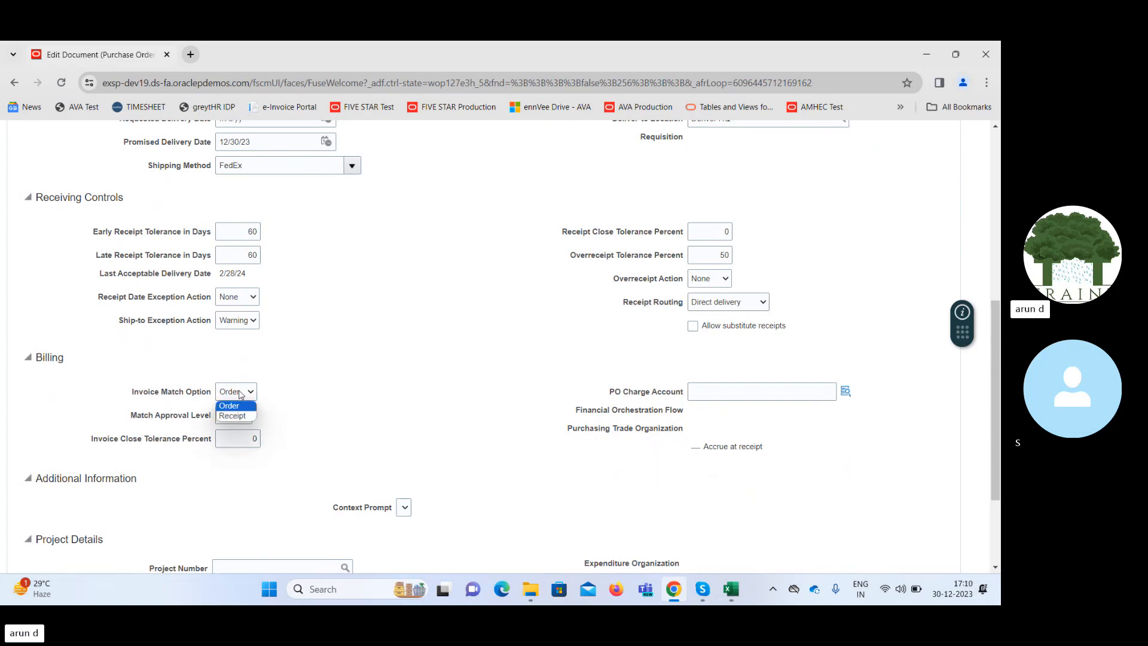
pyautogui.click(308, 393)
pyautogui.click(231, 419)
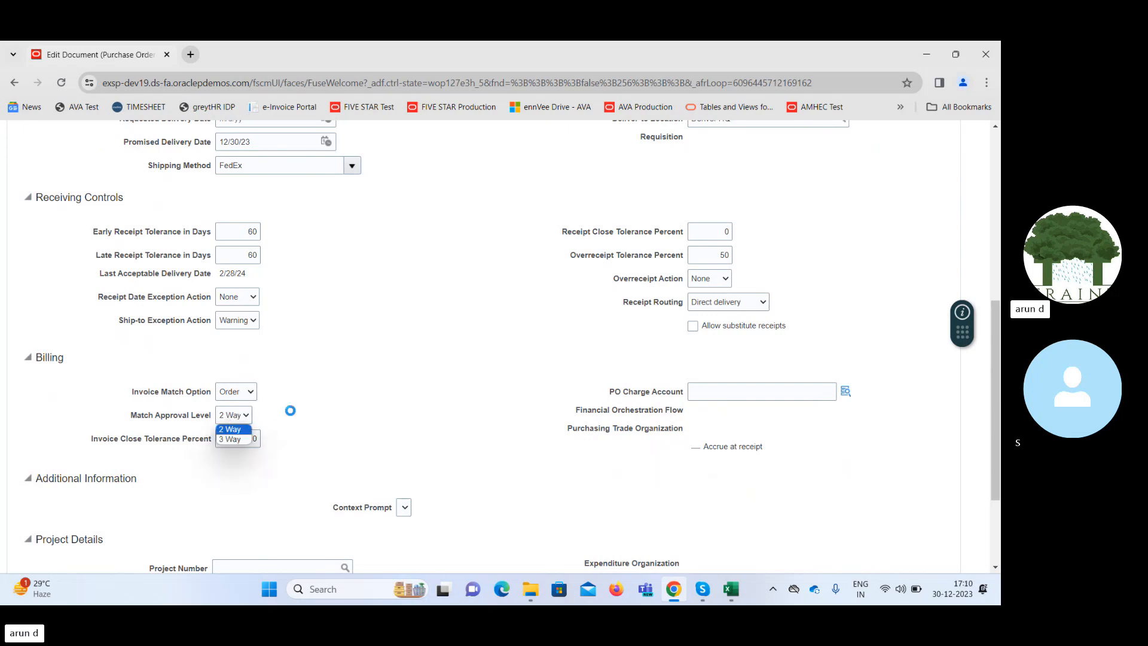
pyautogui.click(310, 422)
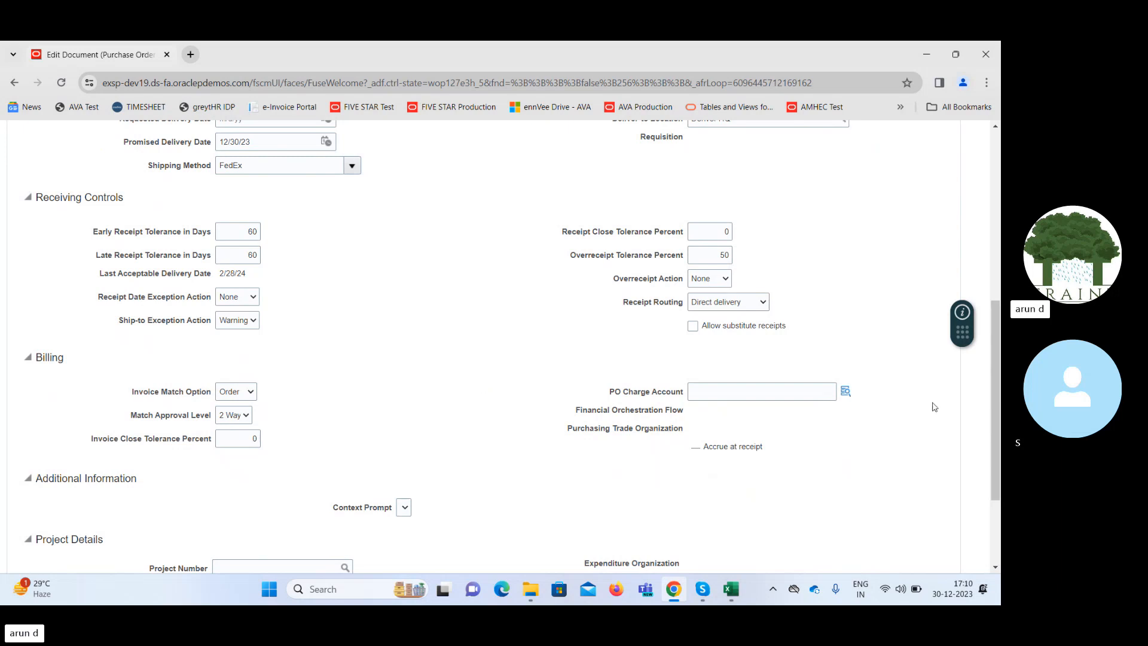
pyautogui.moveTo(996, 400); pyautogui.dragTo(993, 447)
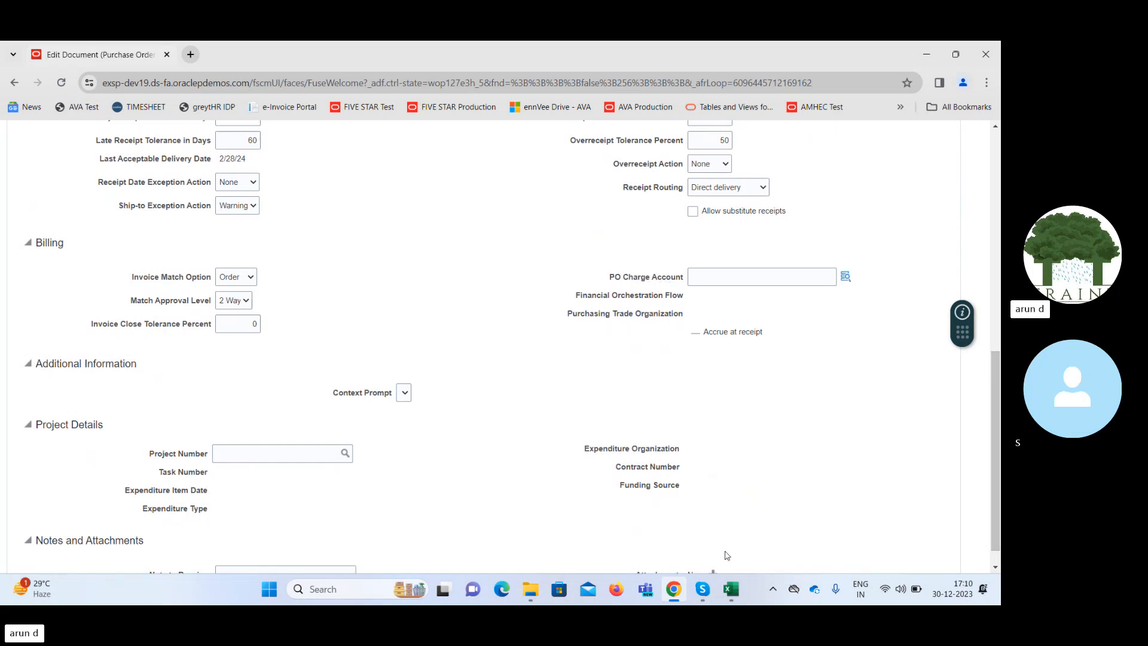
# Review the Charge, Variance and Accrual Account topics on Sheet2 of the SCM Class workbook in Excel, and return to the schedule in Chrome.
pyautogui.moveTo(730, 588)
pyautogui.click(721, 520)
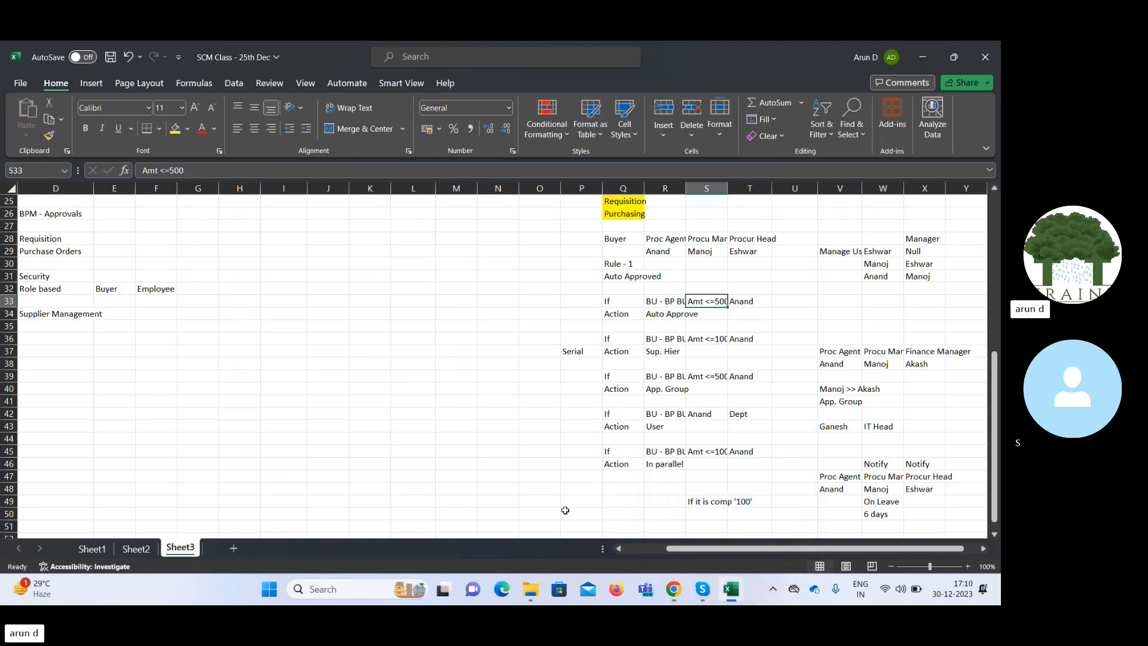
pyautogui.click(149, 549)
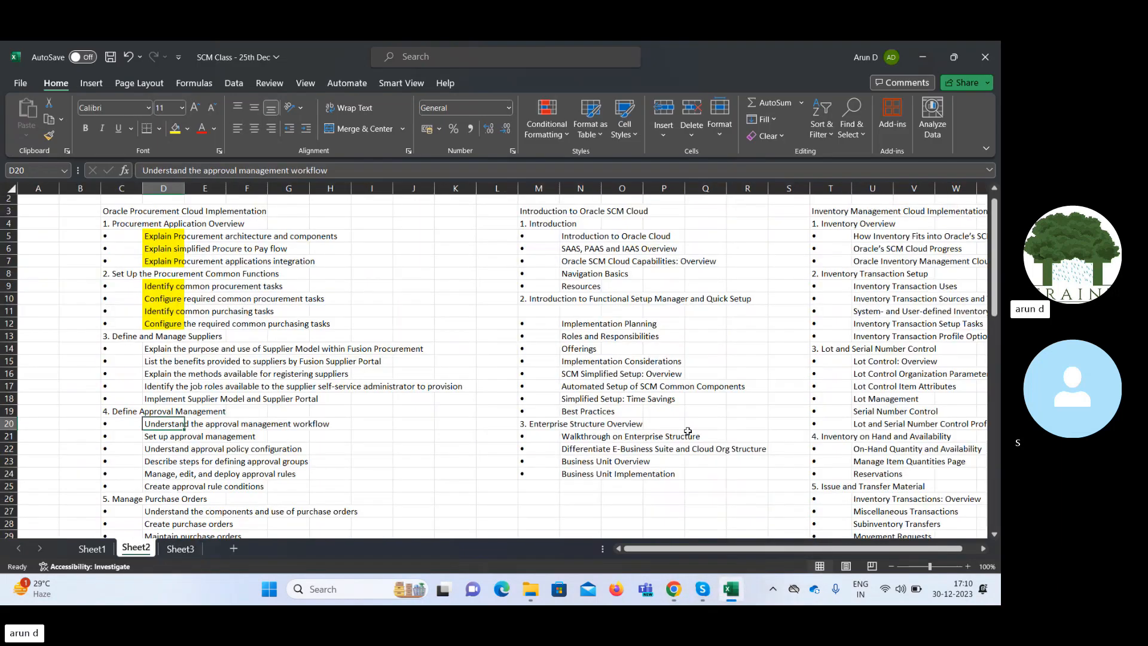
pyautogui.moveTo(996, 297); pyautogui.dragTo(996, 408)
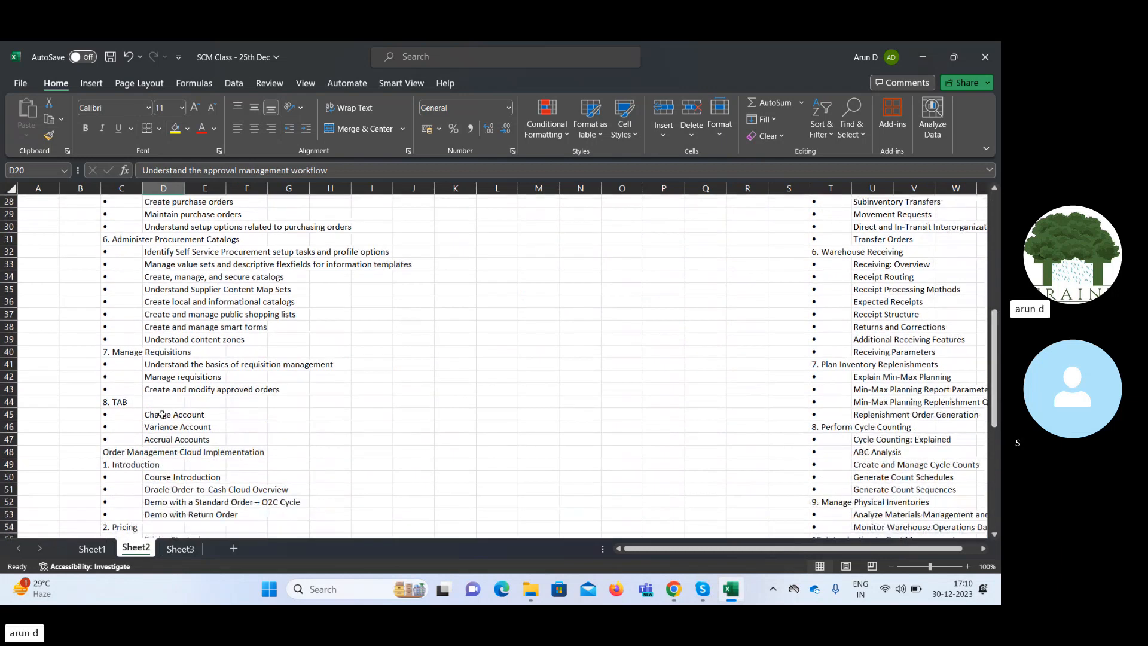
pyautogui.moveTo(163, 414); pyautogui.dragTo(166, 435)
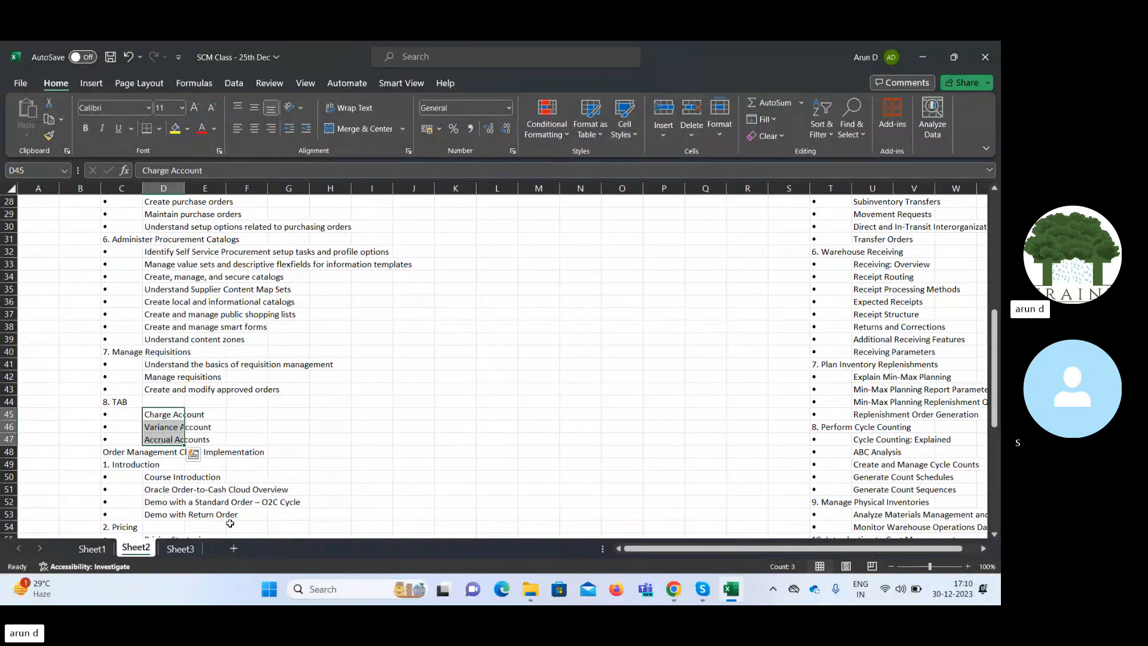
pyautogui.click(185, 549)
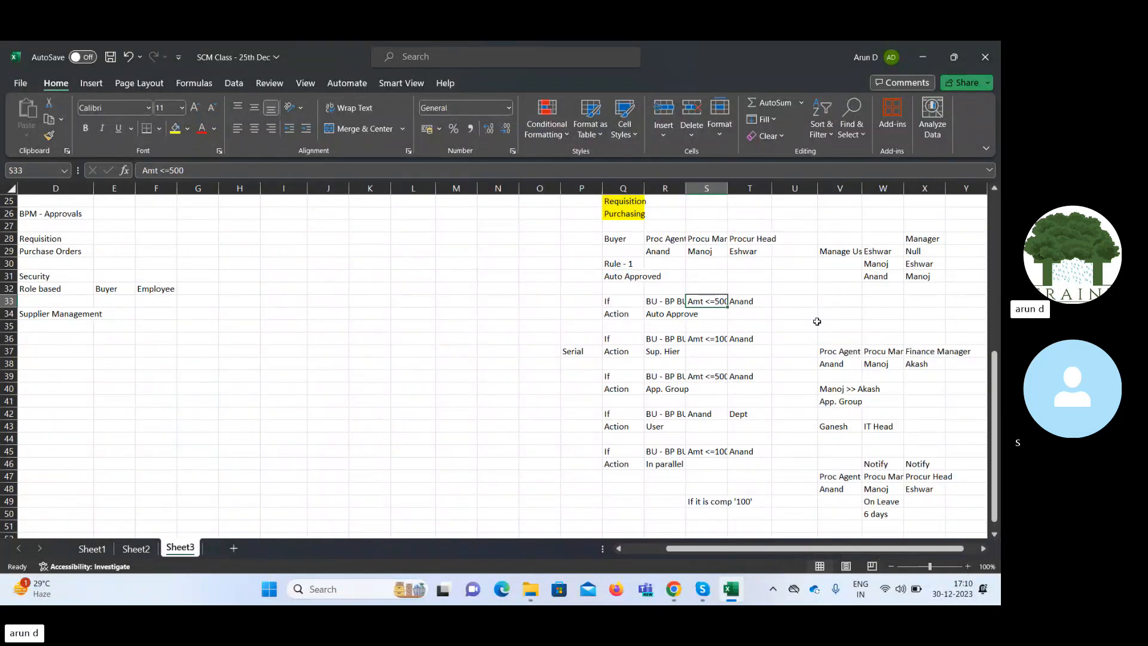
pyautogui.click(922, 60)
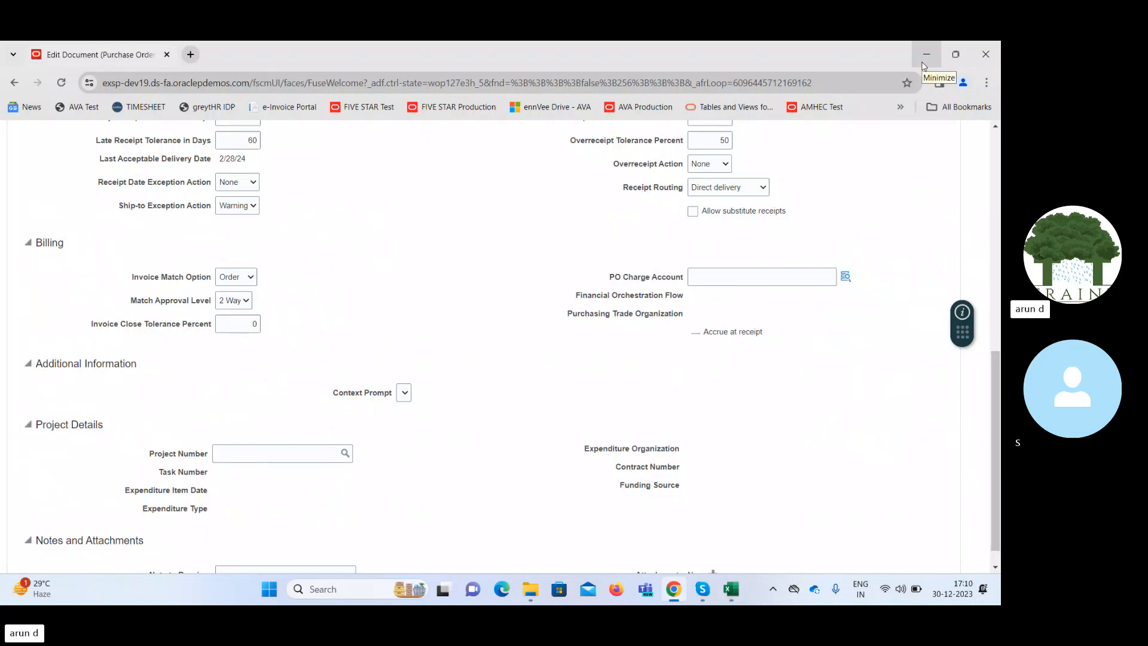
# Open the PO Charge Account segments and search the Account values by the description %Rent%.
pyautogui.click(845, 276)
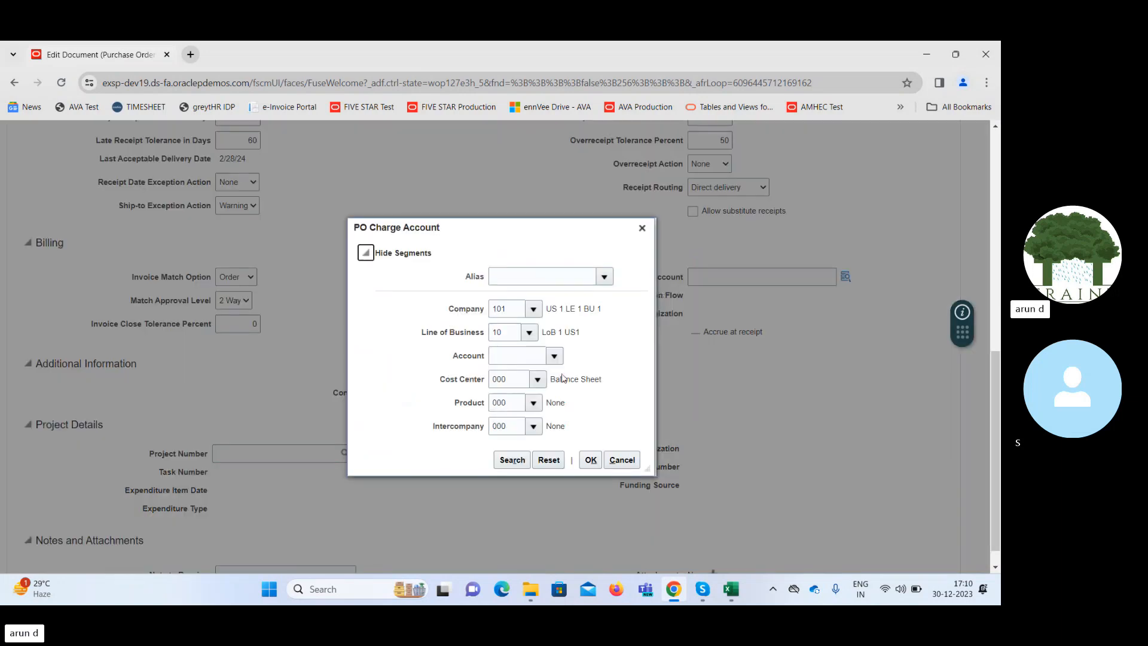
pyautogui.click(552, 357)
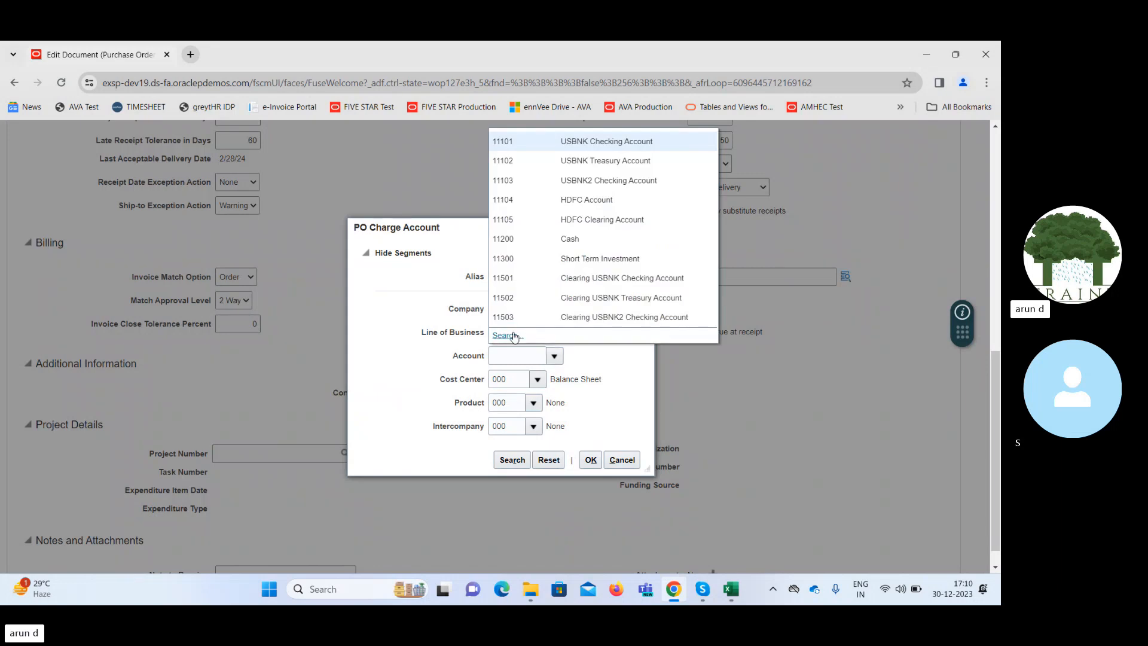
pyautogui.click(513, 336)
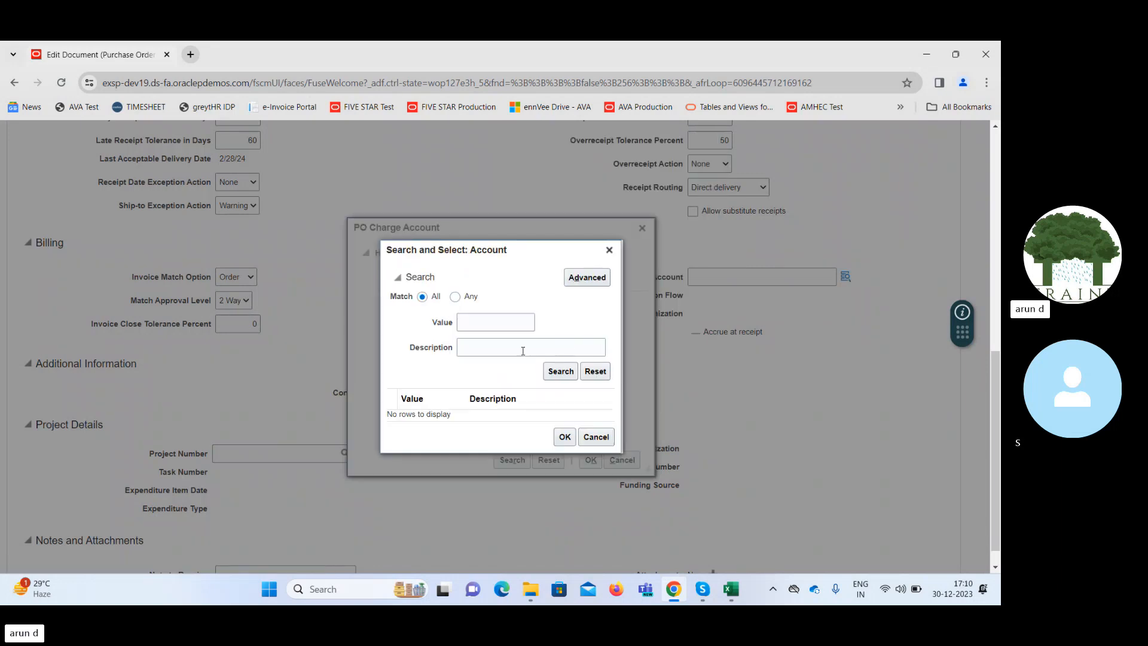
pyautogui.click(515, 351)
pyautogui.write('Rent')
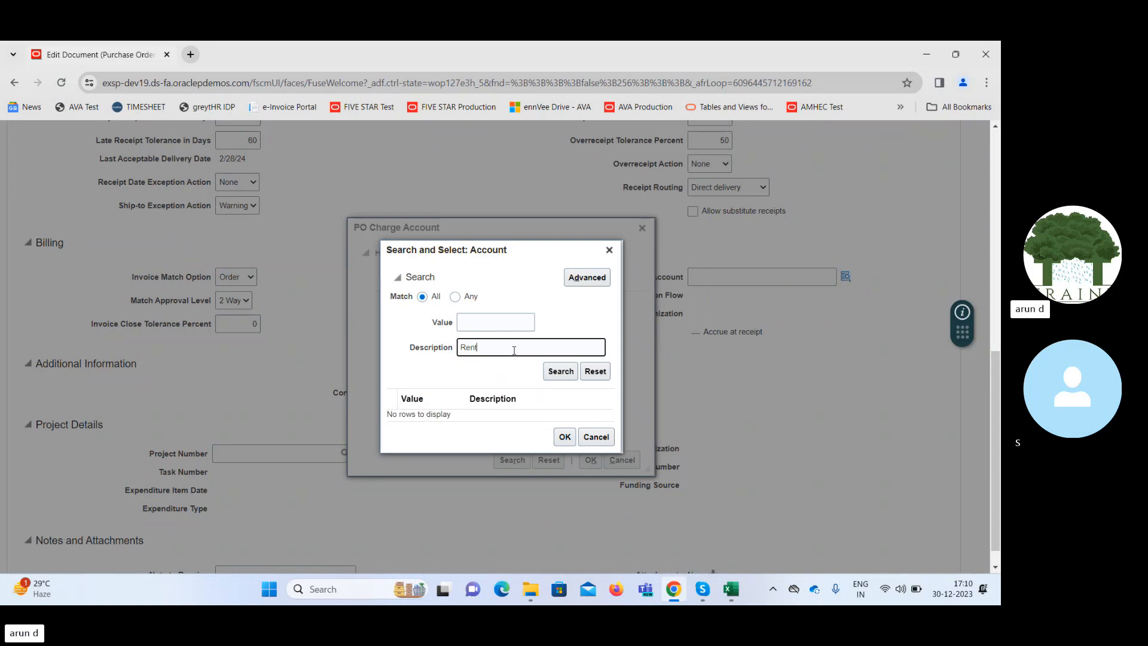
pyautogui.click(563, 373)
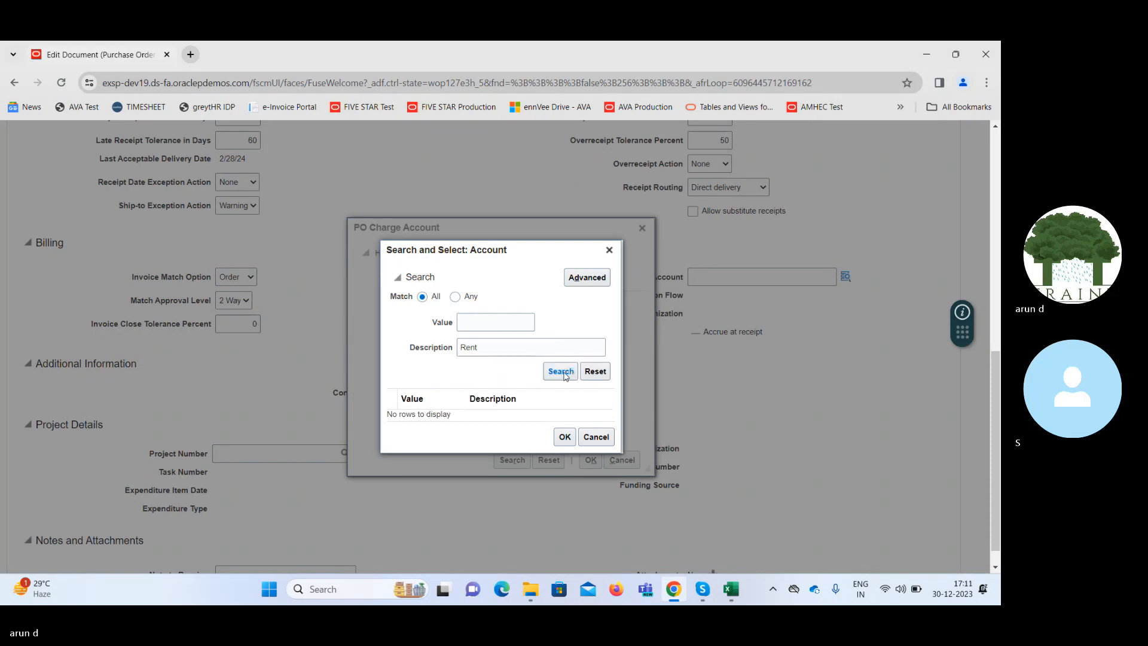
pyautogui.doubleClick(513, 350)
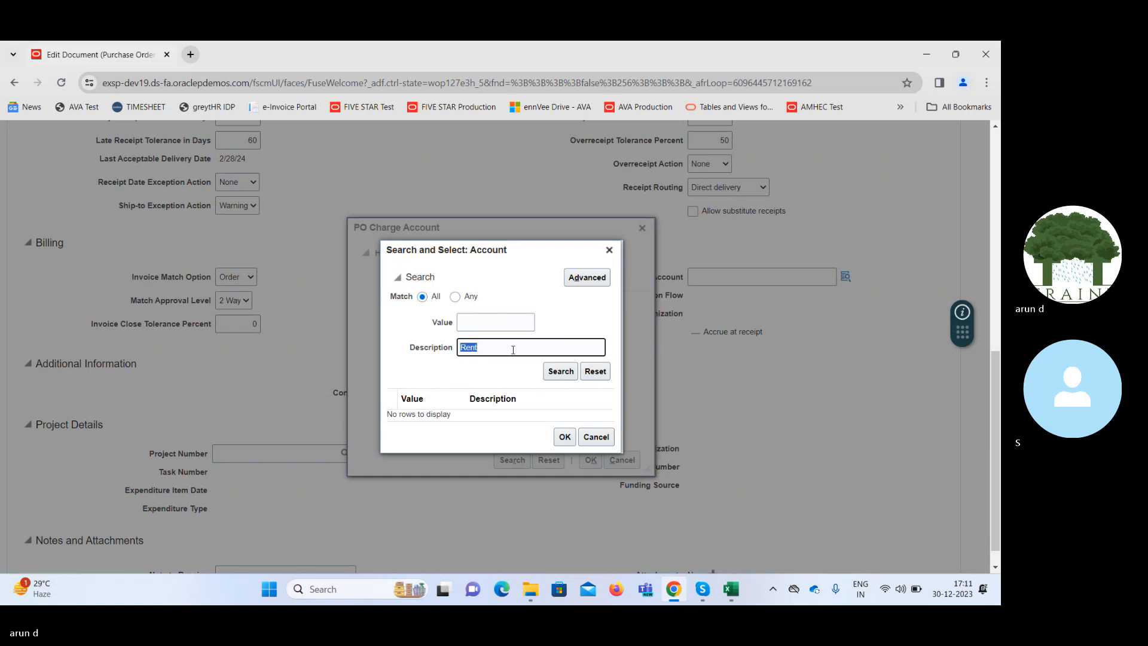
pyautogui.click(513, 350)
pyautogui.write('%')
pyautogui.click(560, 371)
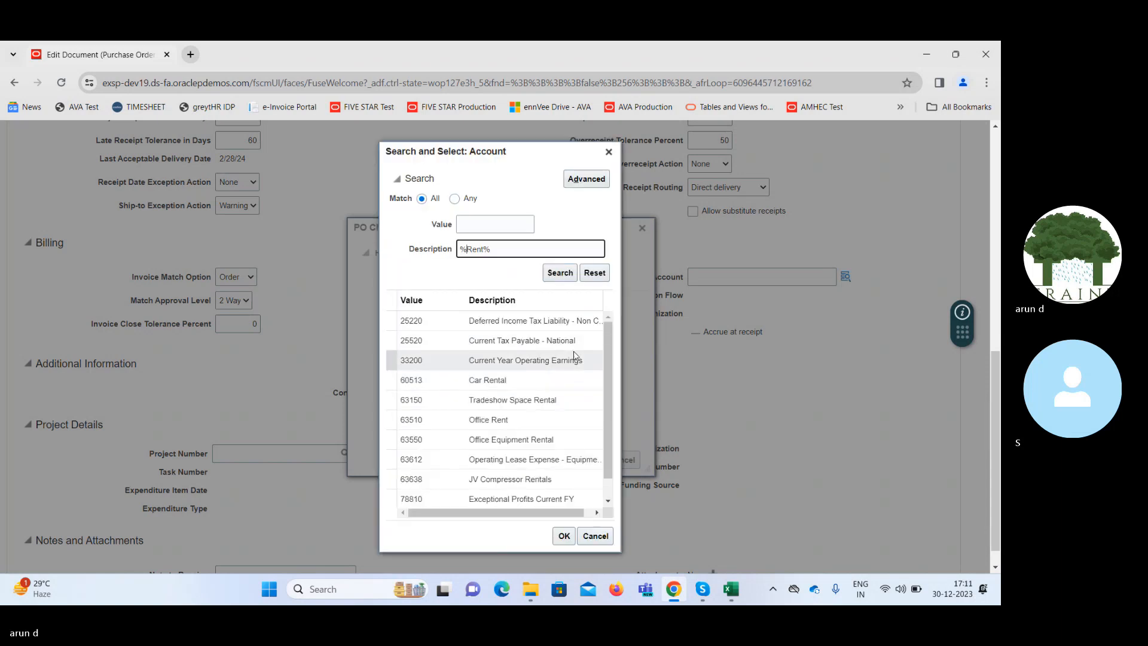
# Choose account 63510 Office Rent and apply the segment combination as the schedule's PO charge account.
pyautogui.click(604, 378)
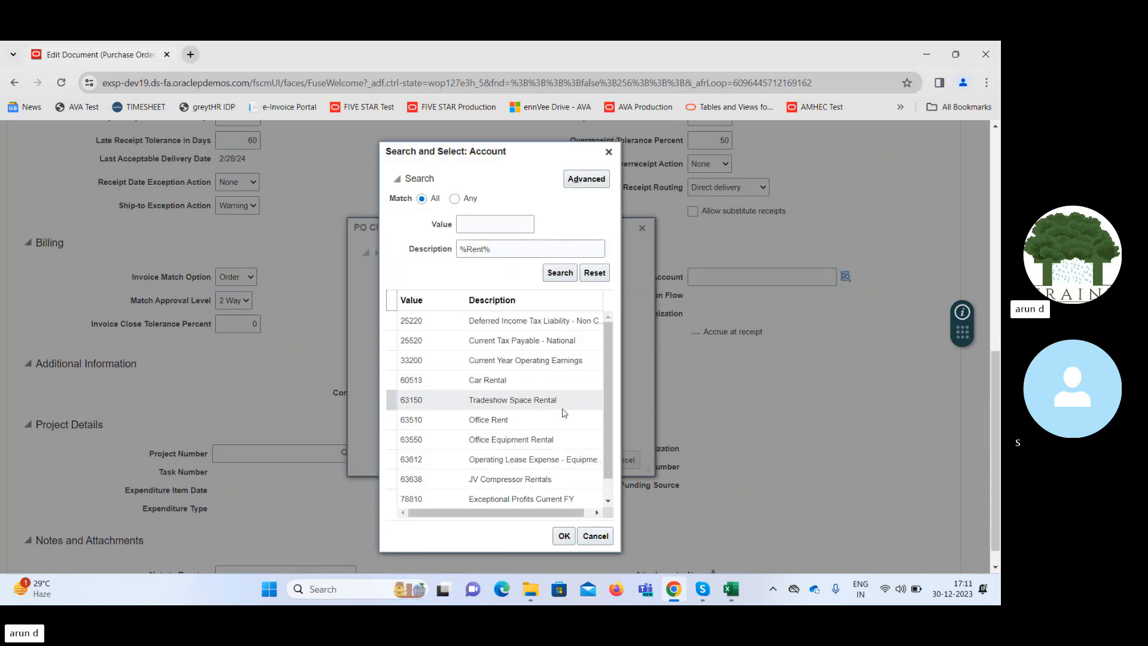
pyautogui.click(530, 420)
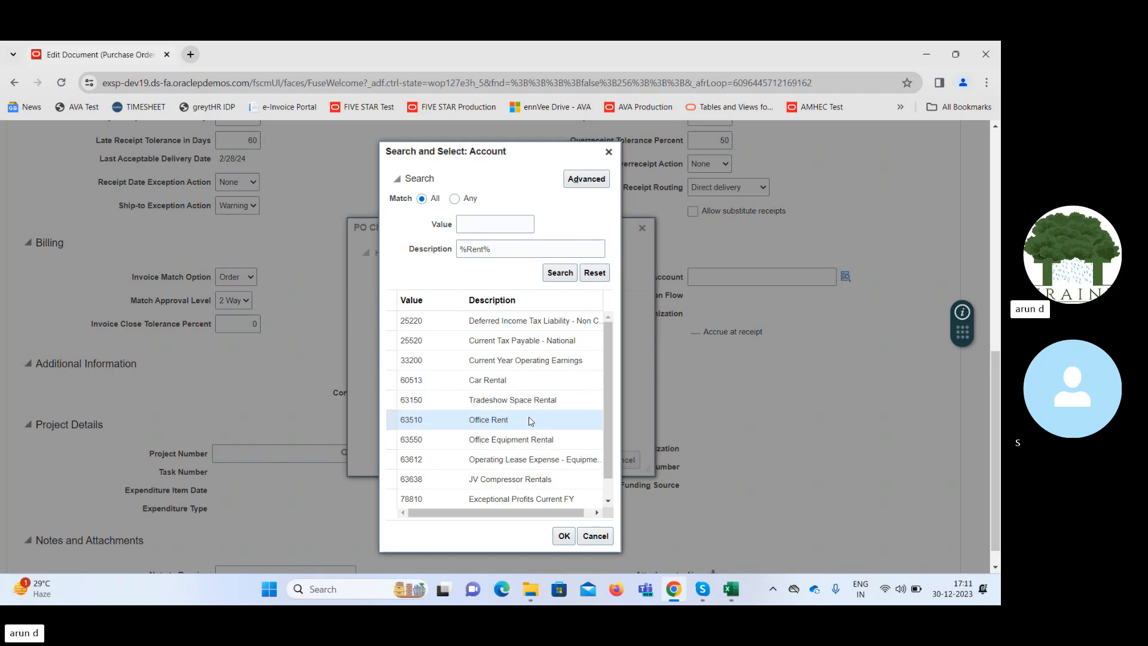
pyautogui.click(564, 536)
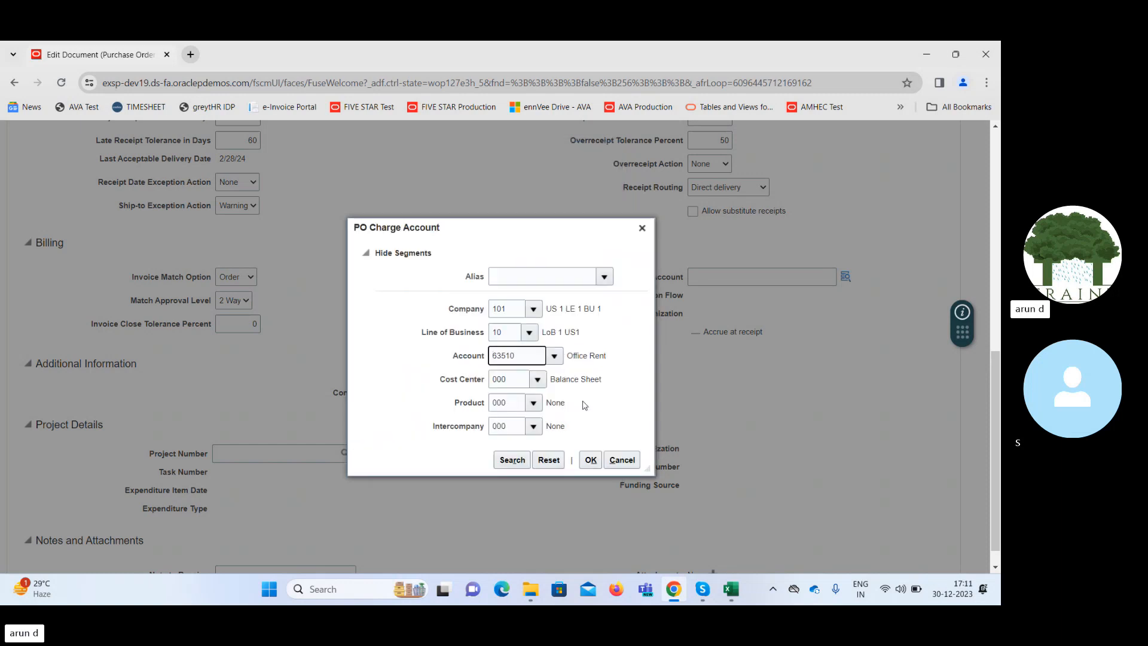
pyautogui.click(590, 460)
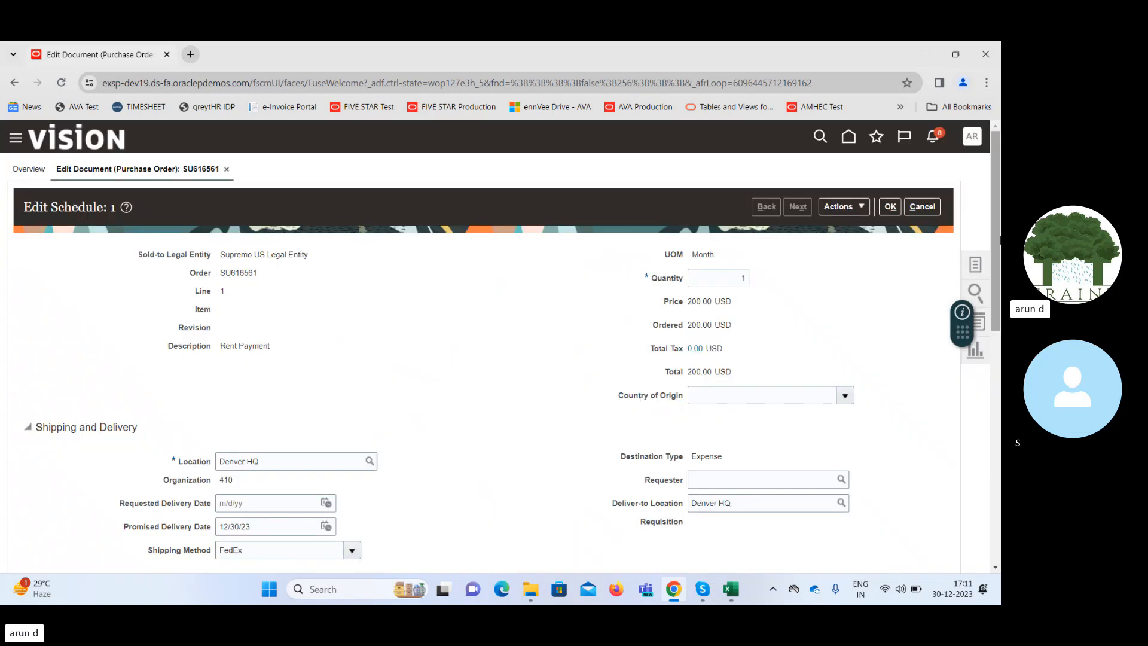
# Review the schedule's billing and Project Details sections, and accept the schedule edits to return to the purchase order.
pyautogui.moveTo(1000, 281); pyautogui.dragTo(999, 509)
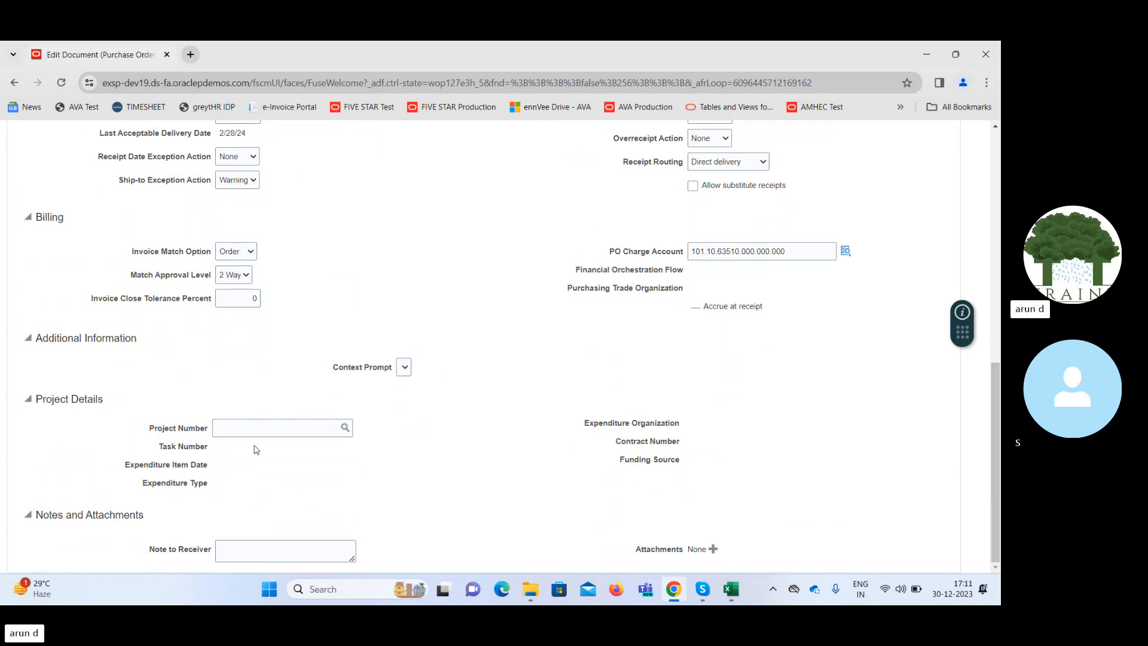
pyautogui.moveTo(49, 398); pyautogui.dragTo(111, 405)
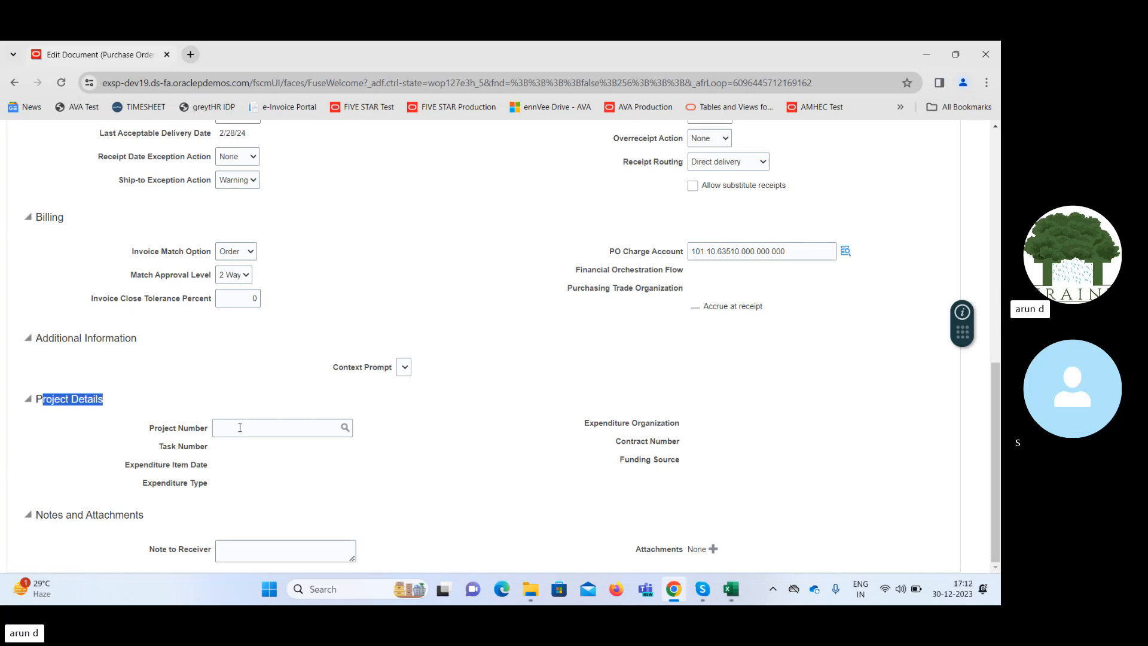
pyautogui.tripleClick(57, 400)
pyautogui.click(713, 359)
pyautogui.moveTo(994, 394); pyautogui.dragTo(990, 156)
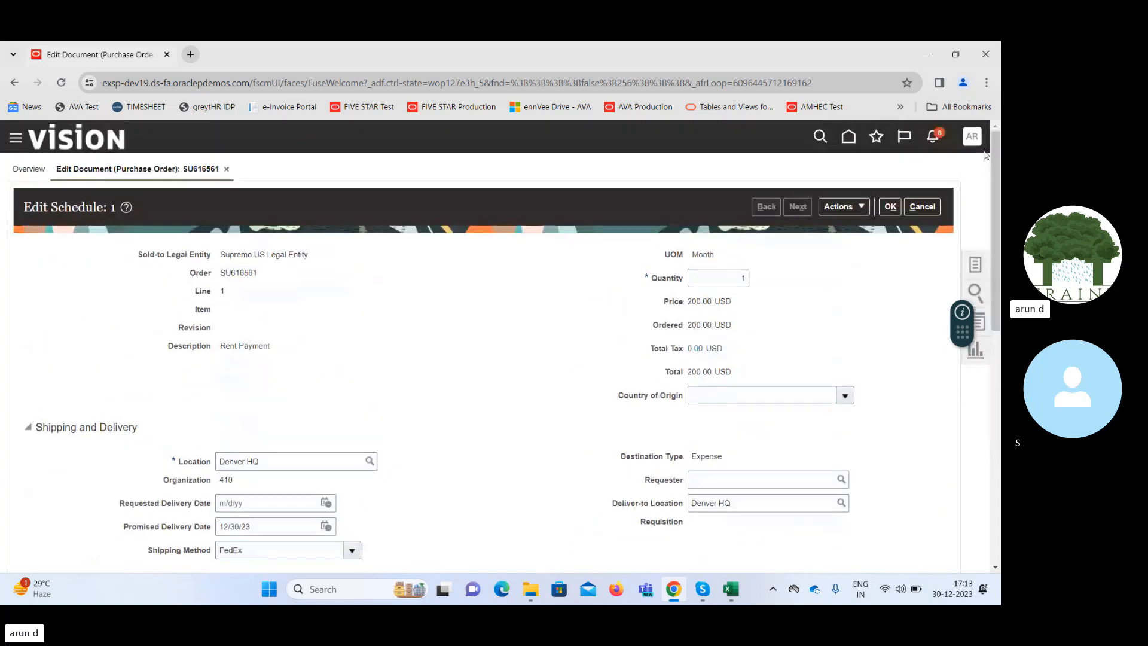
pyautogui.click(889, 208)
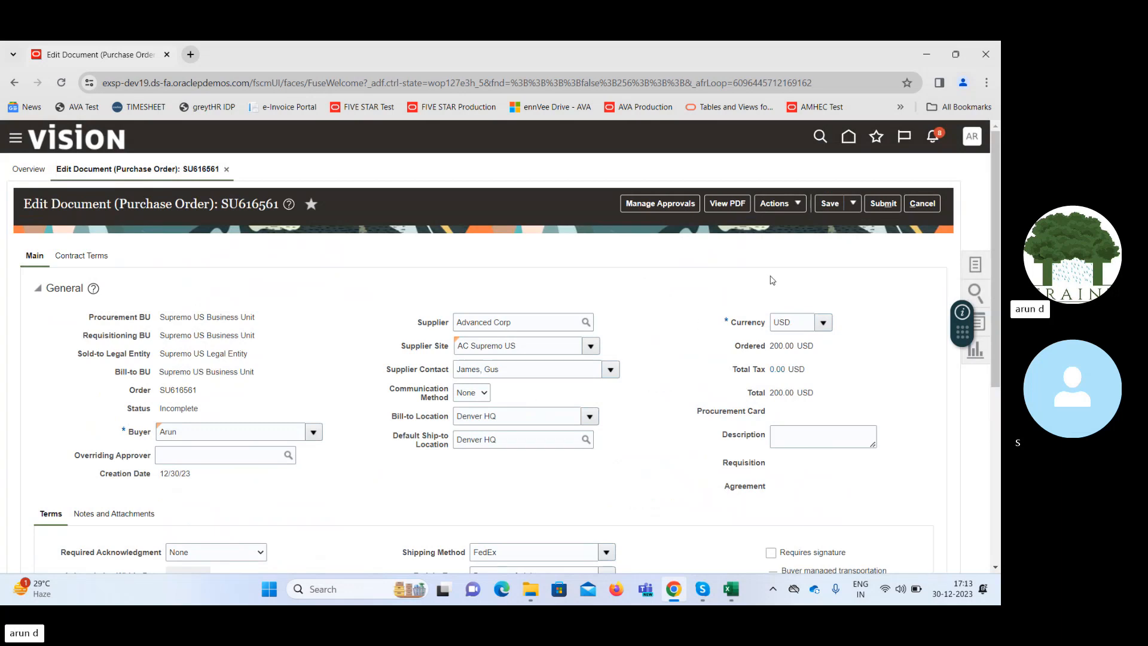
# Submit the purchase order for approval, copy its order number from the confirmation, and close the confirmation.
pyautogui.click(824, 206)
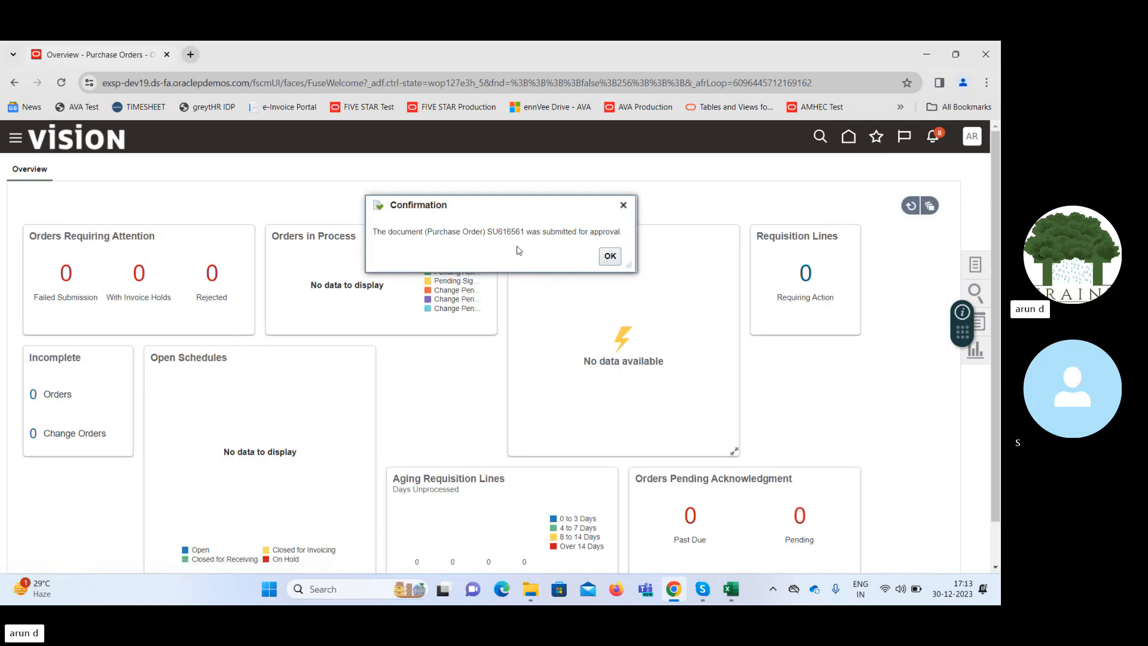
pyautogui.doubleClick(497, 231)
pyautogui.hotkey('ctrl', 'c')
pyautogui.click(610, 257)
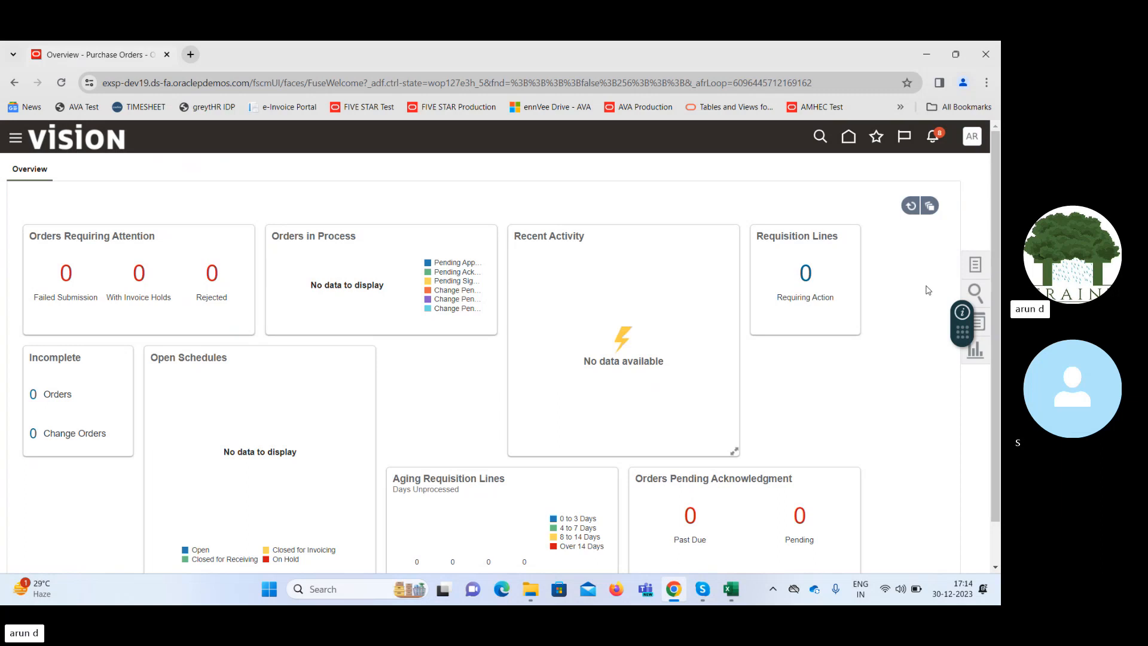
# Open Manage Orders and search for the submitted purchase order by its copied order number.
pyautogui.click(973, 267)
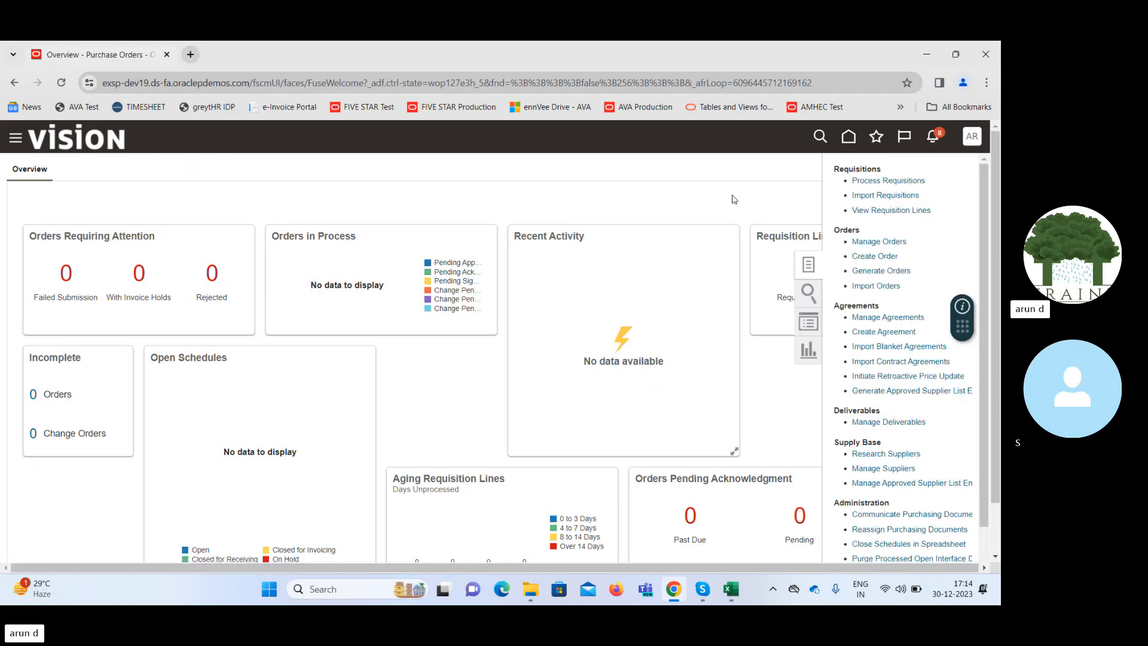
pyautogui.click(876, 242)
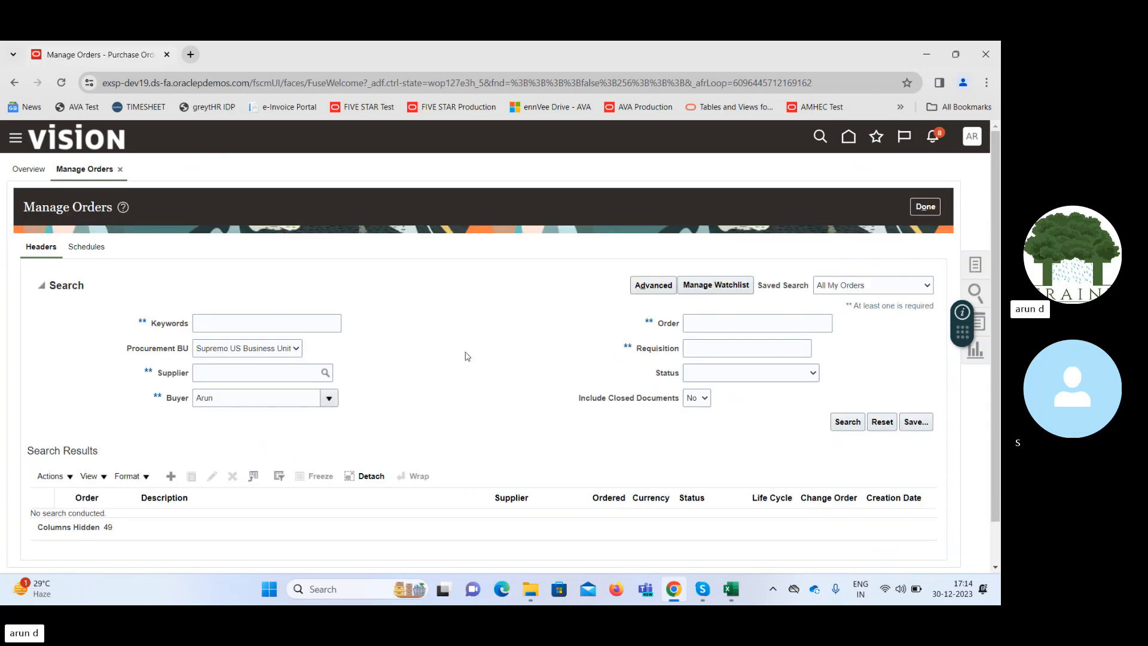
pyautogui.click(714, 324)
pyautogui.hotkey('ctrl', 'v')
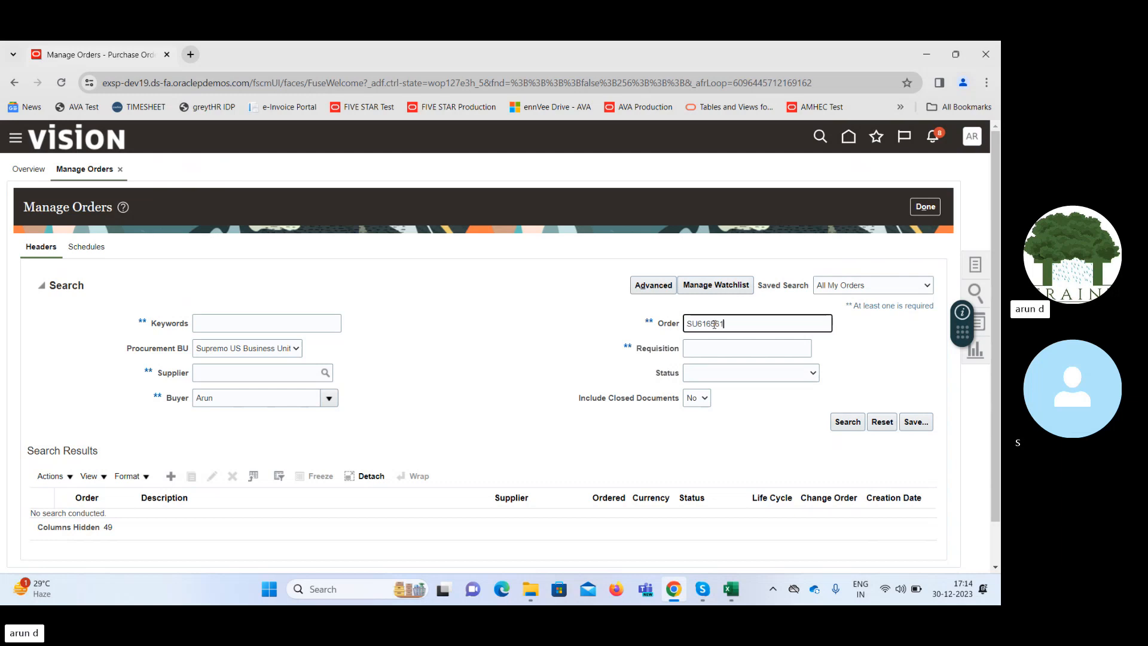
pyautogui.click(846, 422)
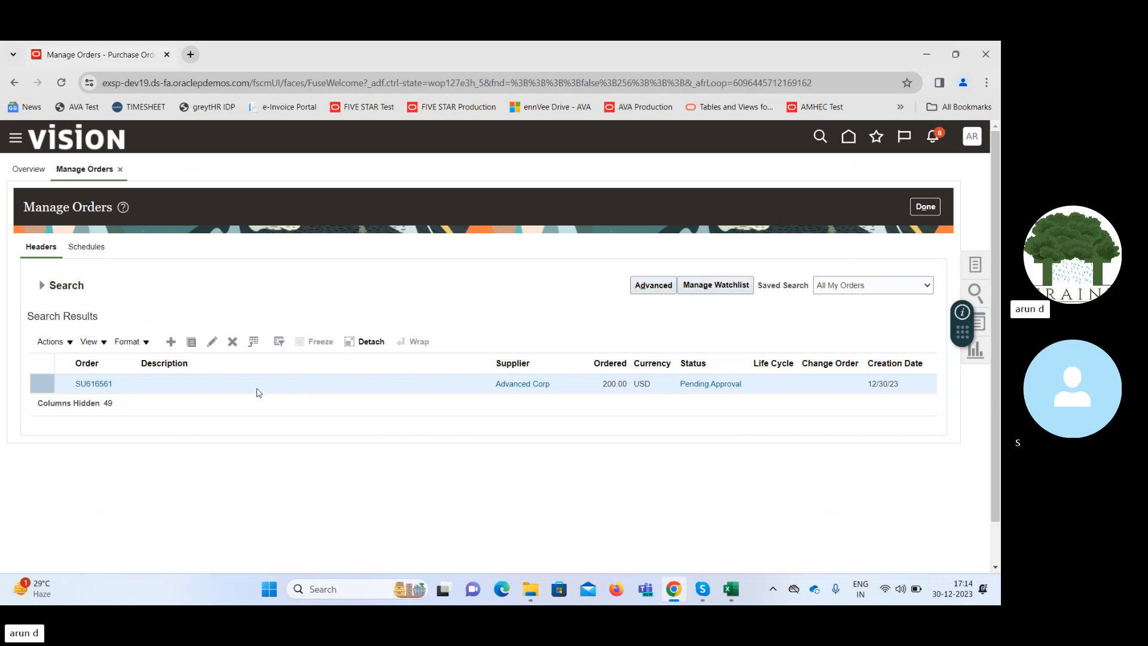
# Try to view the order's approval details from its Pending Approval status, and leave Manage Orders.
pyautogui.click(720, 383)
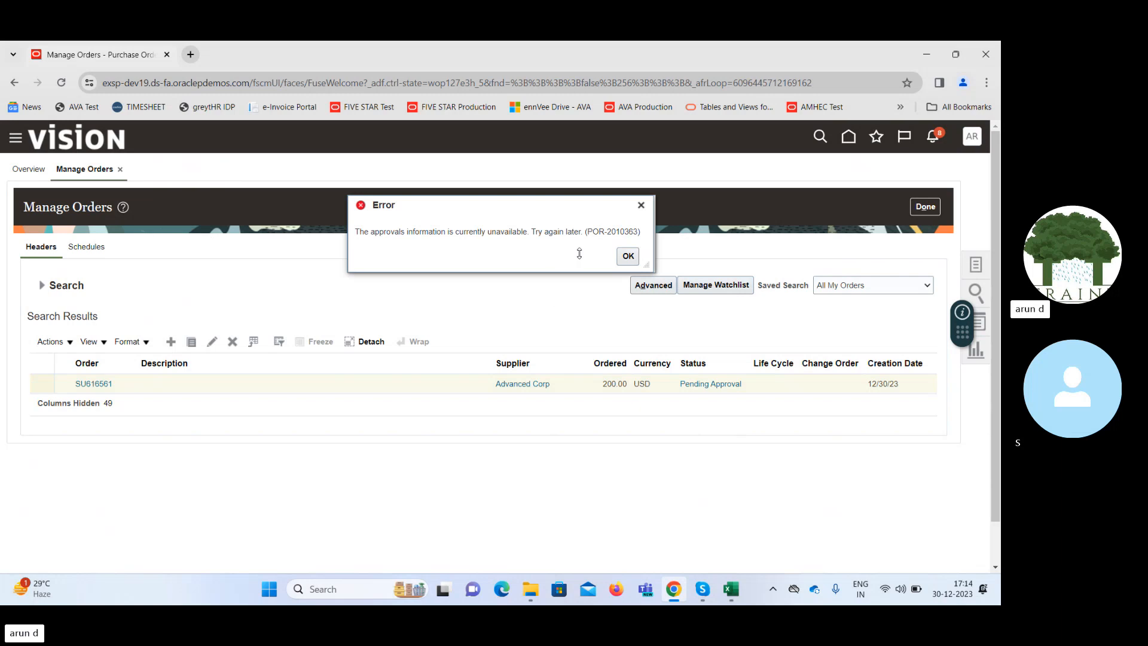
pyautogui.click(624, 260)
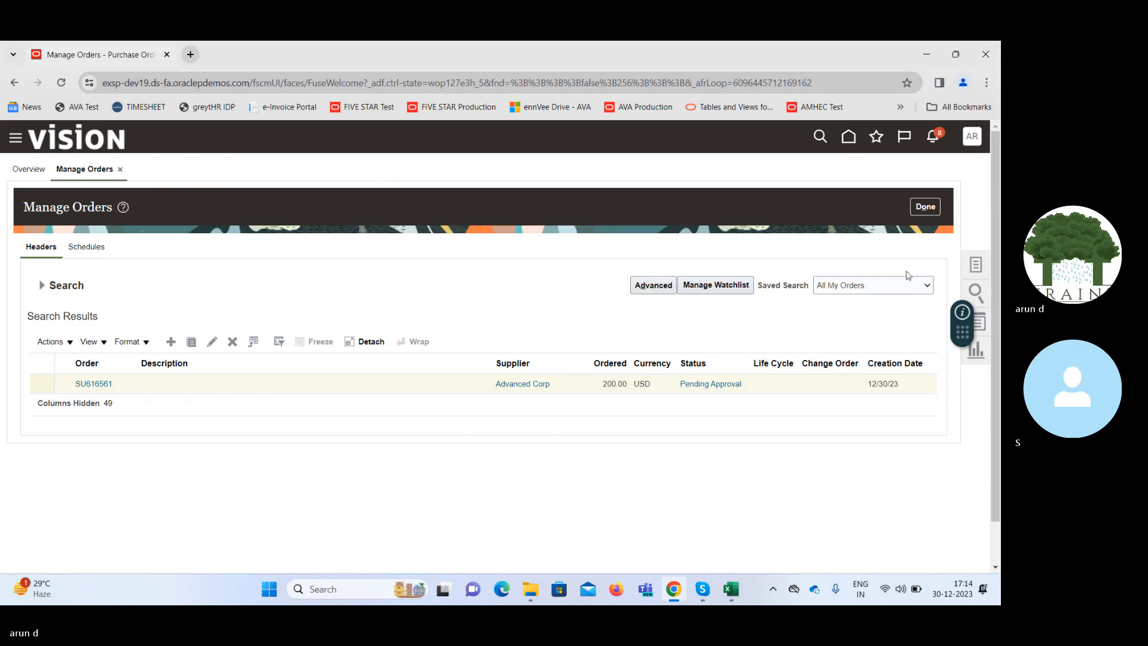
pyautogui.click(925, 206)
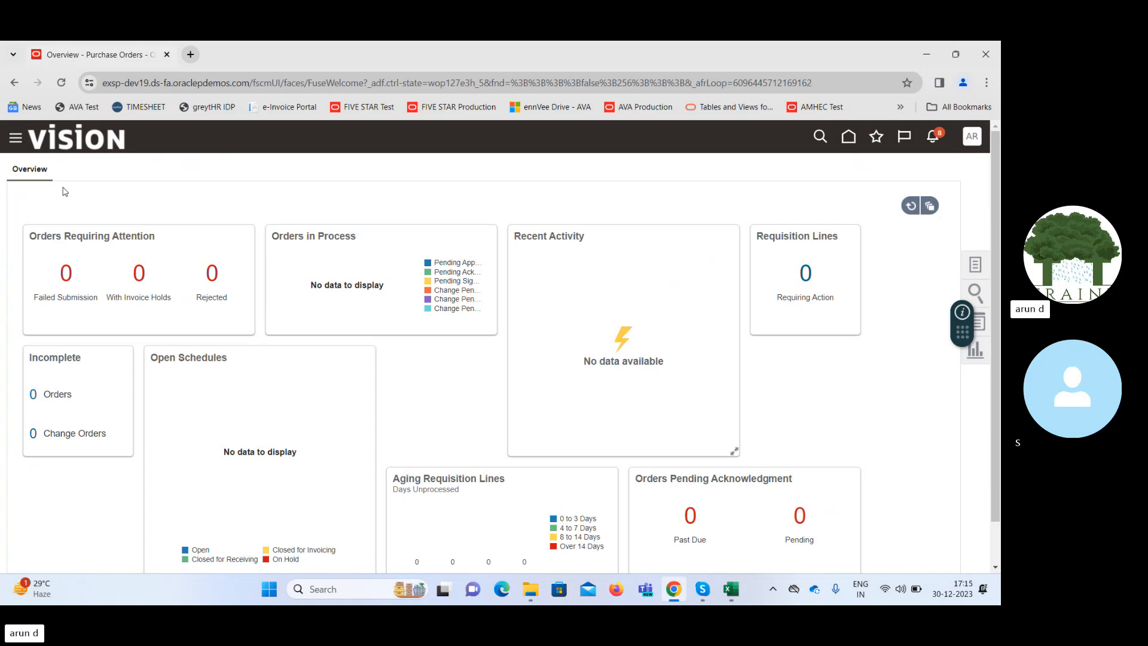
# Open the Transaction Console among the Tools applications.
pyautogui.click(15, 140)
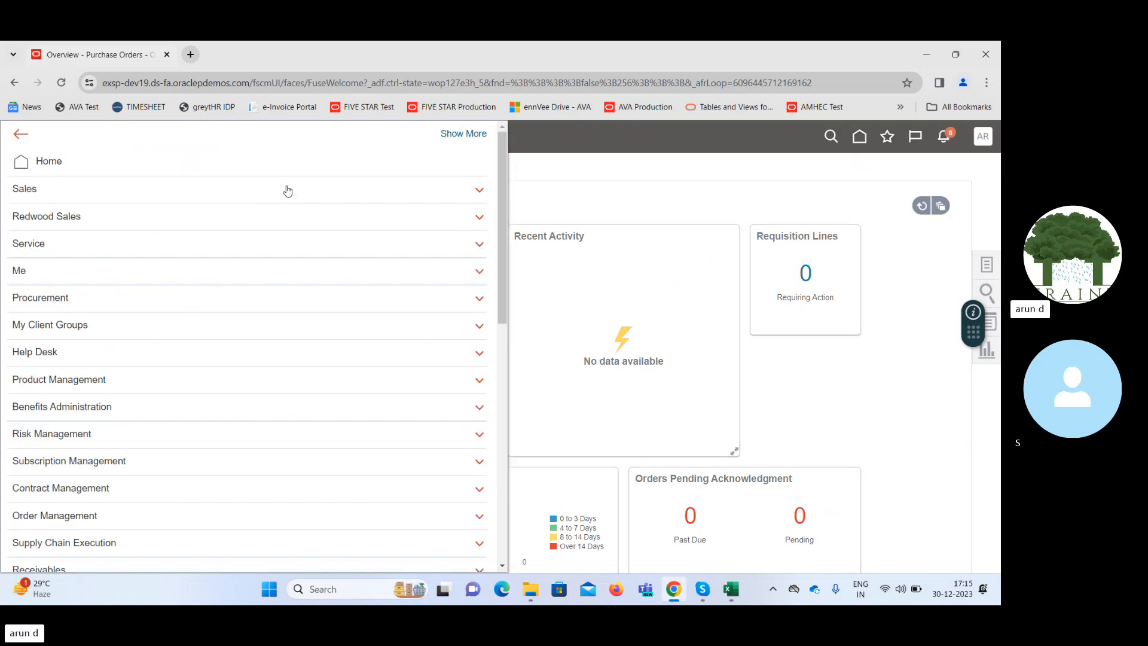
pyautogui.moveTo(503, 182); pyautogui.dragTo(509, 499)
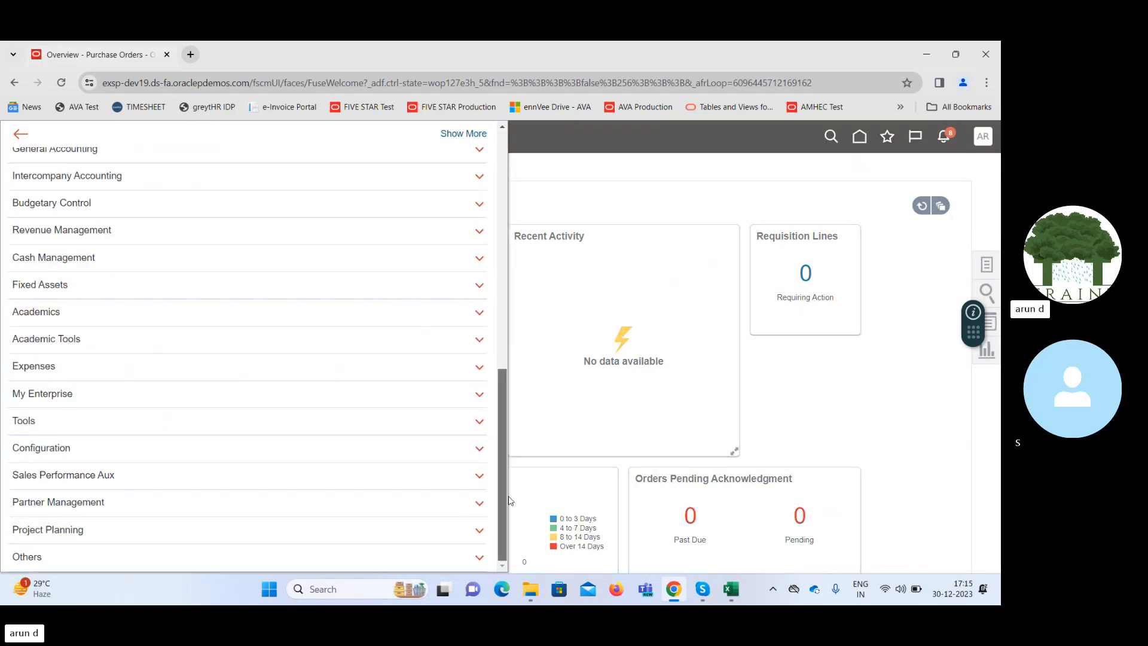
pyautogui.click(163, 426)
pyautogui.scroll(-1, 173, 454)
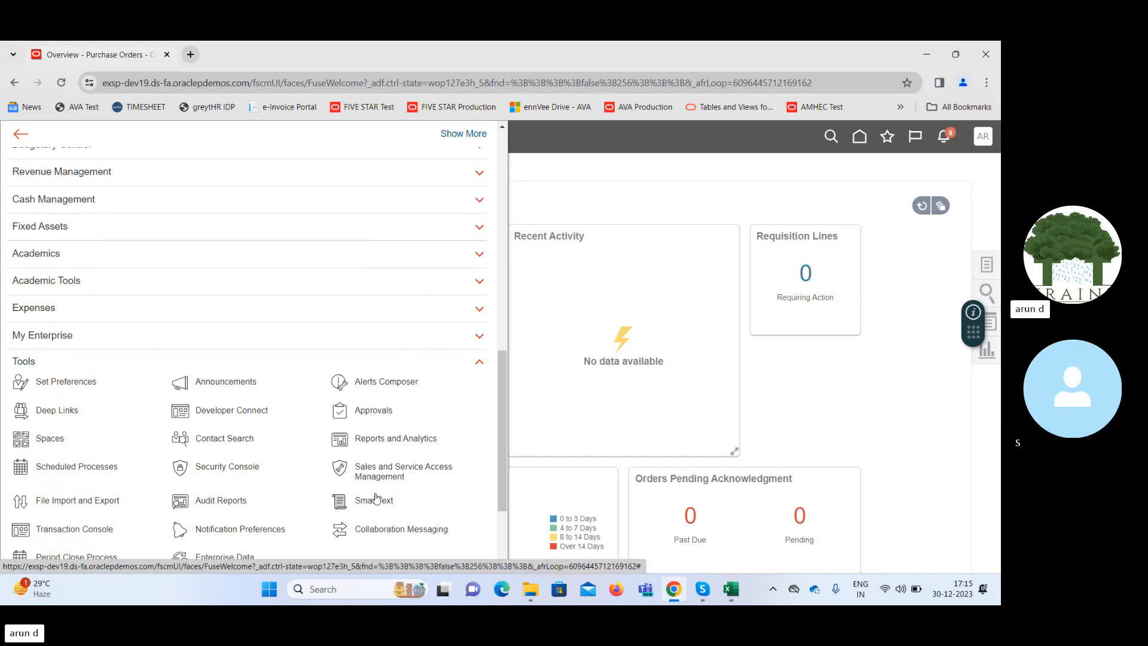
pyautogui.click(70, 532)
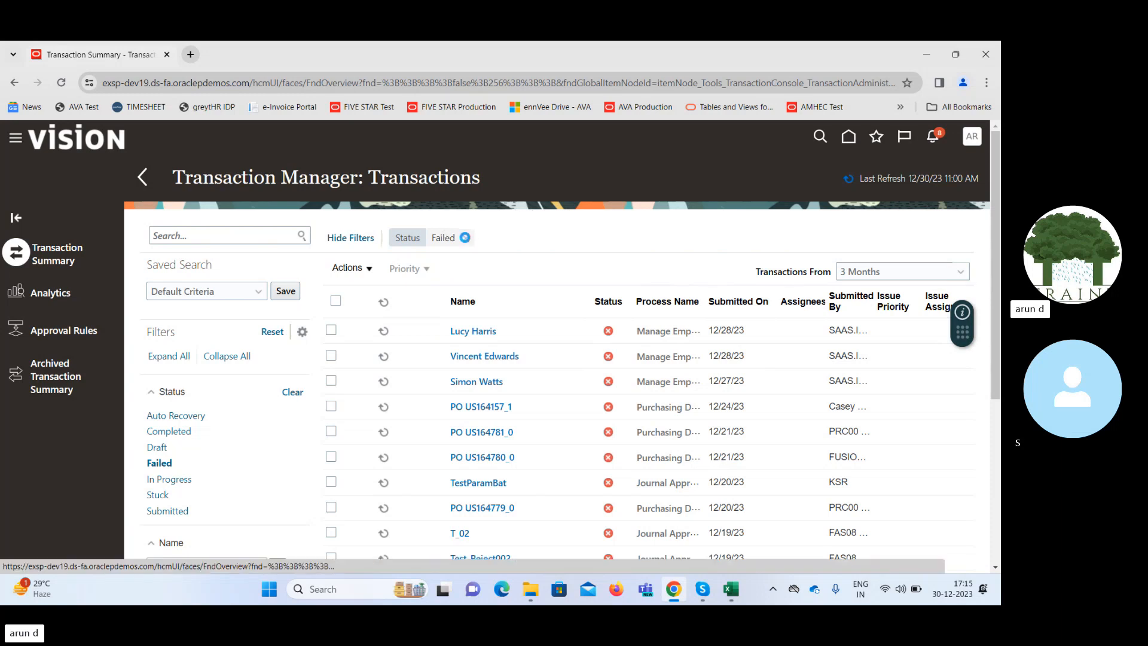
# Clear the Failed status filter, view the approval history of the newly submitted purchase order, and return to the home page.
pyautogui.click(464, 237)
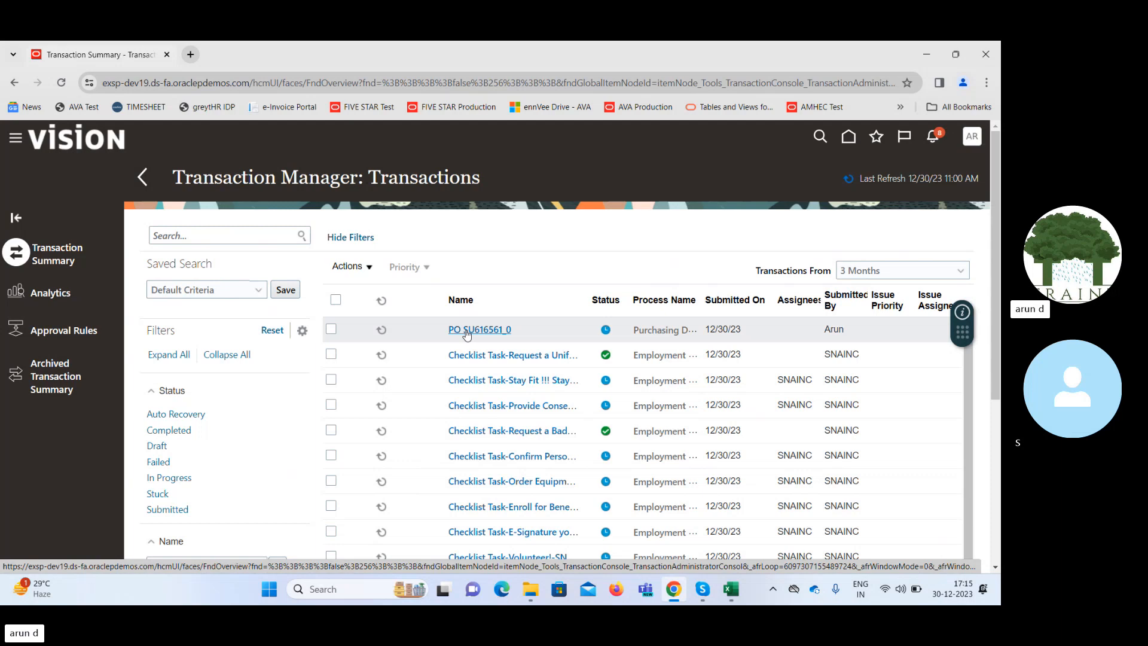
pyautogui.click(783, 329)
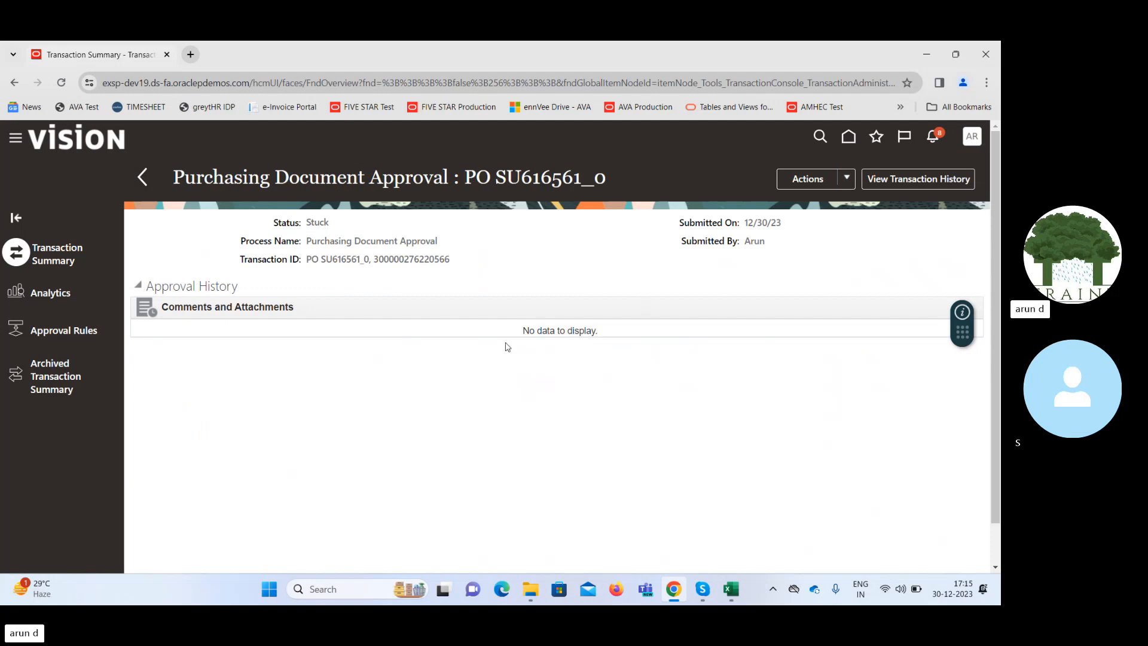
pyautogui.click(849, 137)
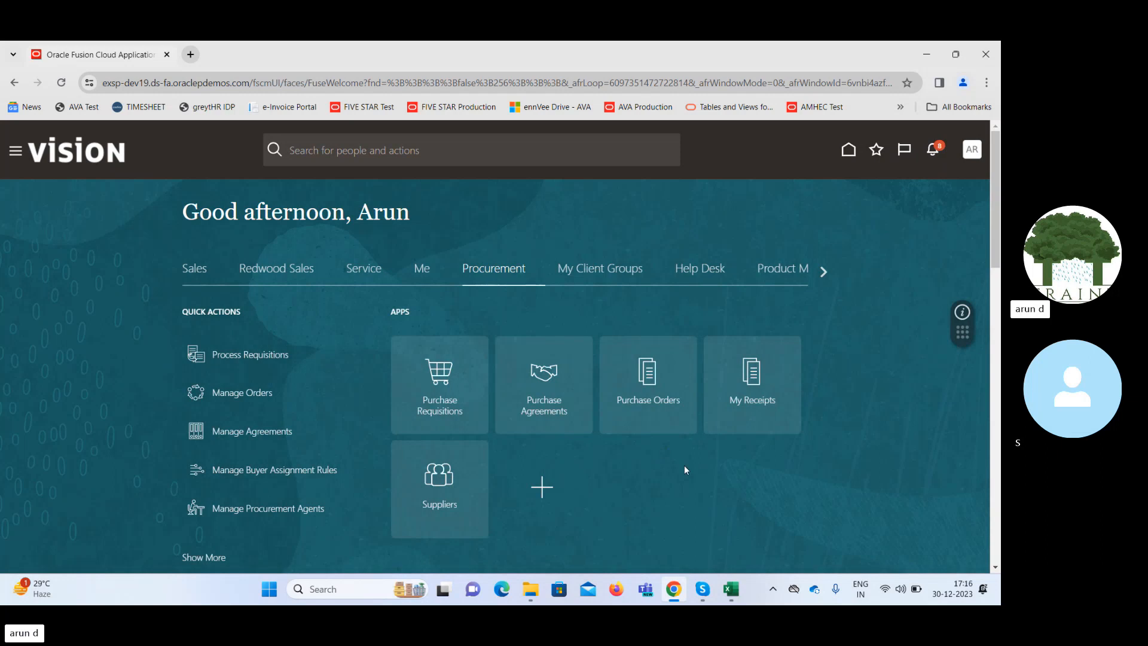
# Switch to the SCM Class workbook in Excel and review the App. Group approval rule with its Amt <=50000 condition.
pyautogui.click(731, 589)
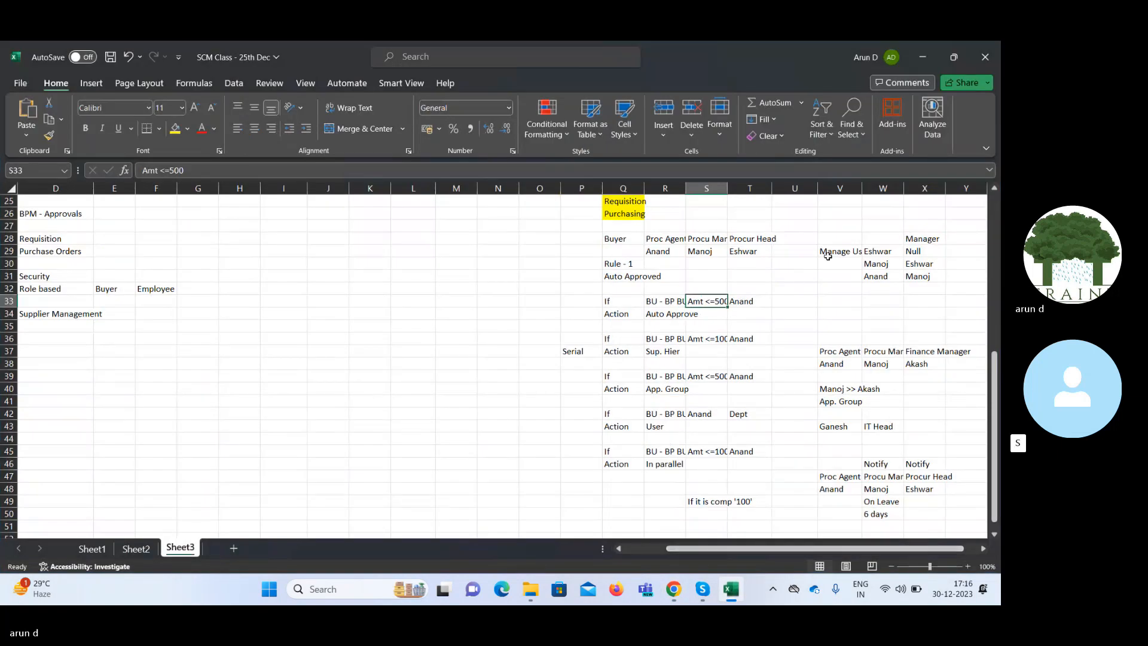
pyautogui.click(920, 58)
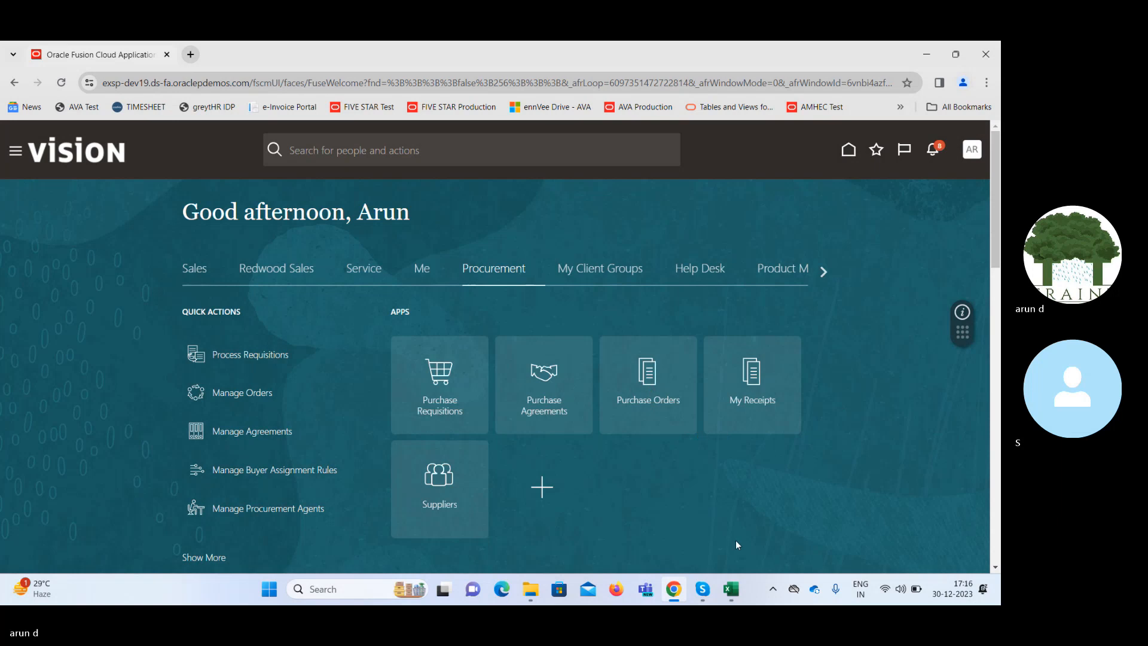
pyautogui.click(728, 589)
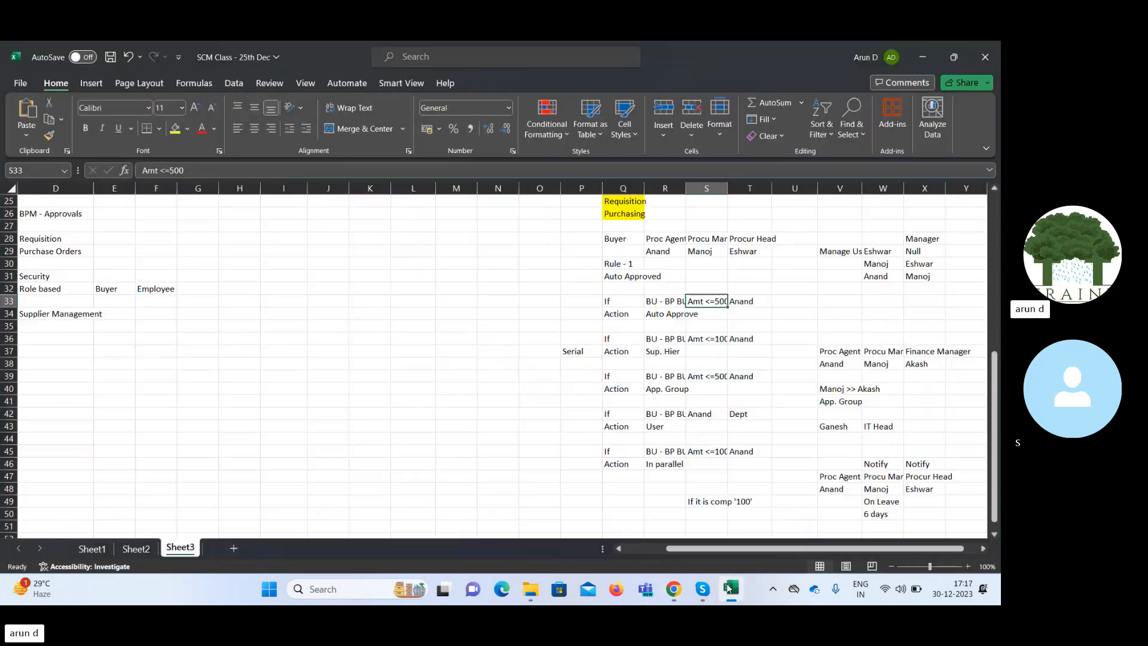
pyautogui.click(662, 377)
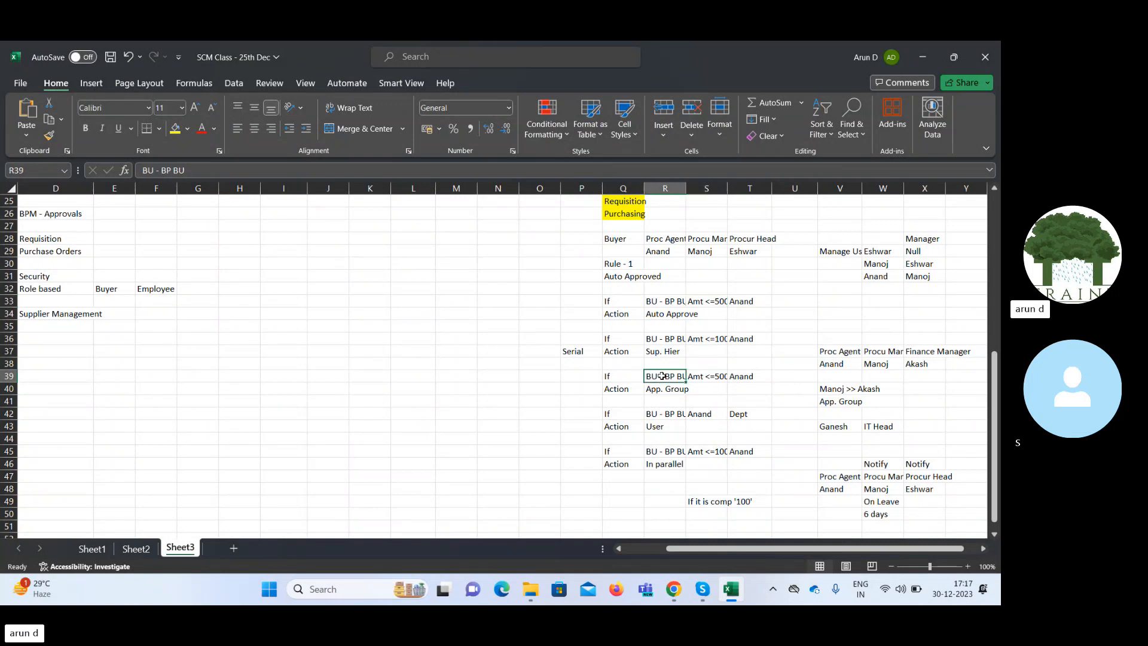
pyautogui.click(705, 375)
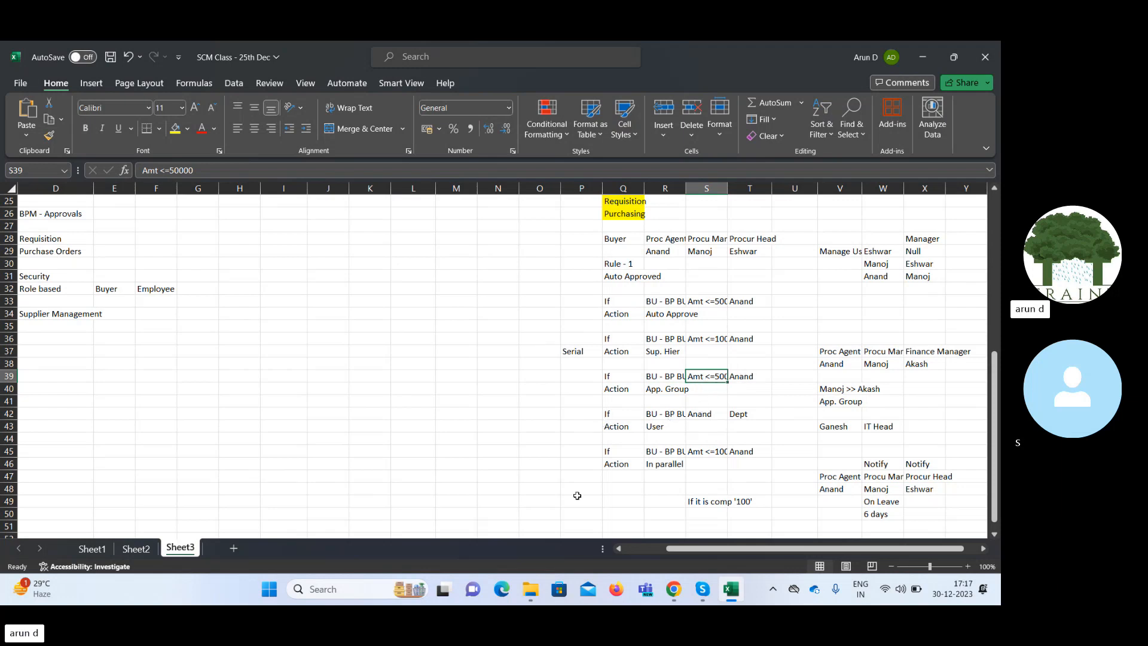
# Switch back to Chrome and open the Preapproval Serial rules for editing from Manage Purchasing Document Approvals in the Procurement setup.
pyautogui.click(674, 591)
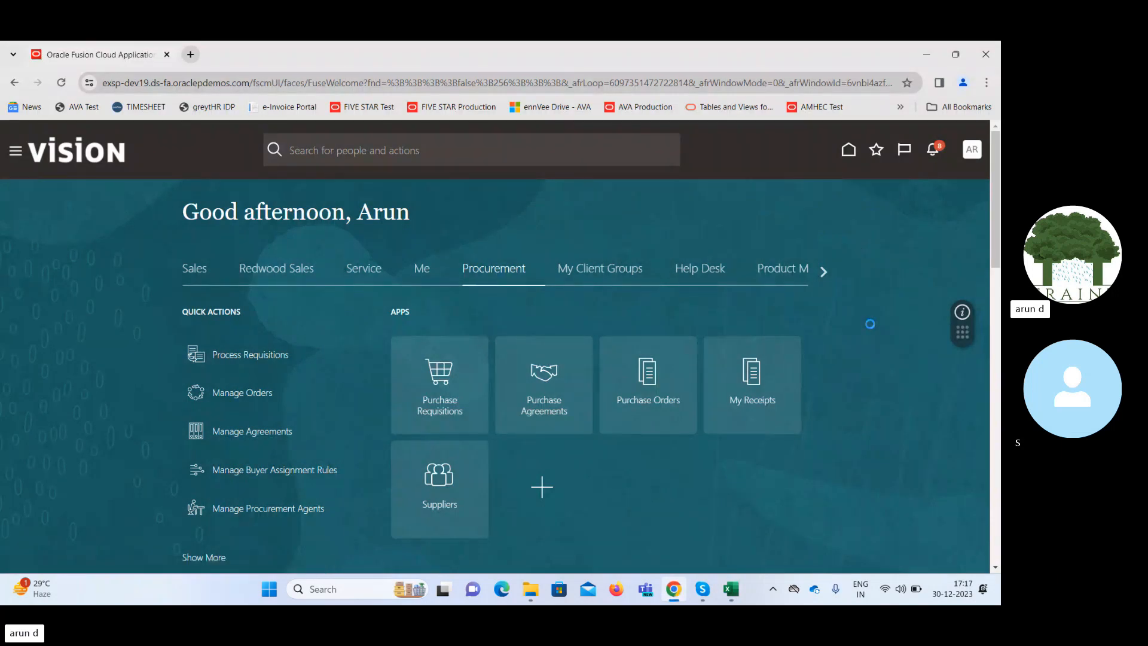
pyautogui.click(749, 345)
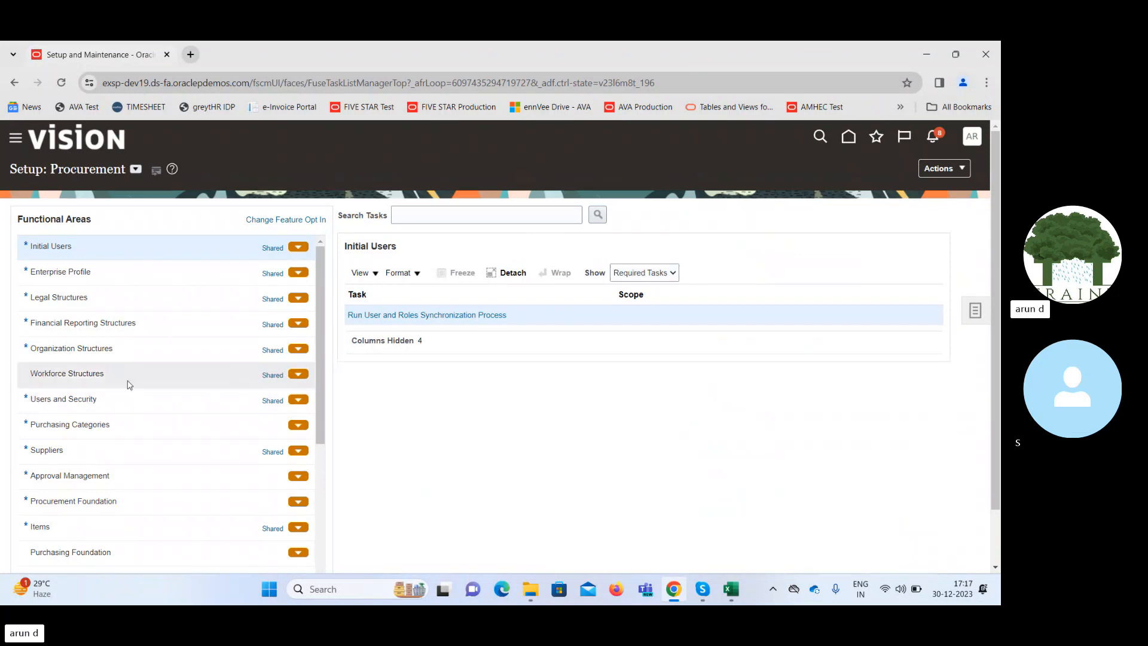
pyautogui.click(156, 479)
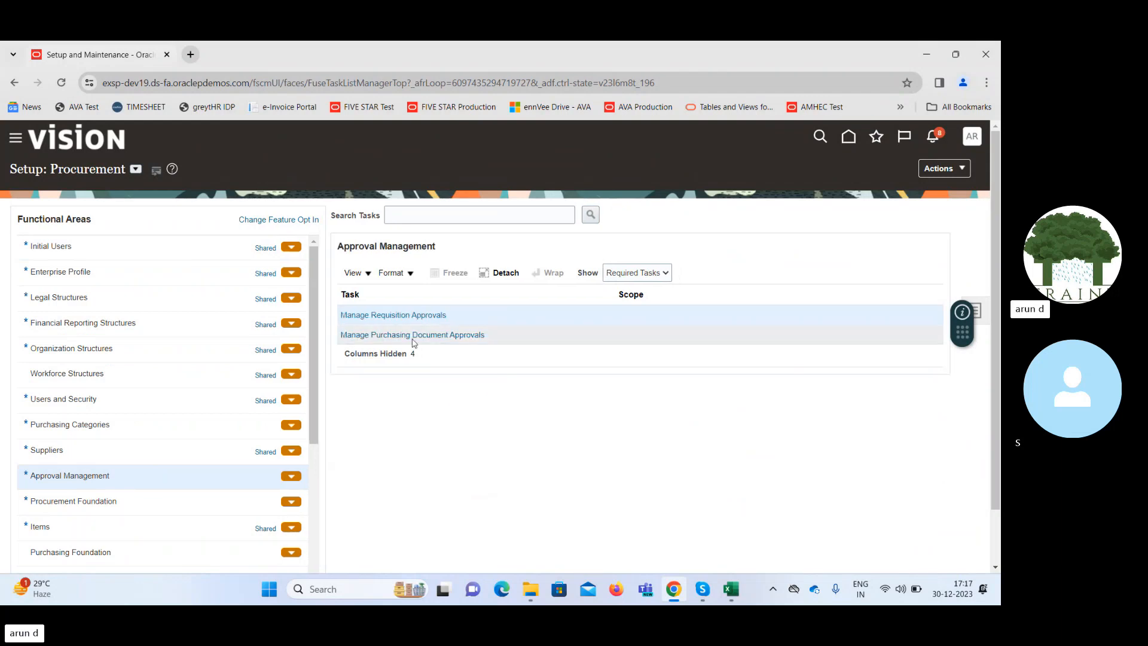
pyautogui.click(408, 334)
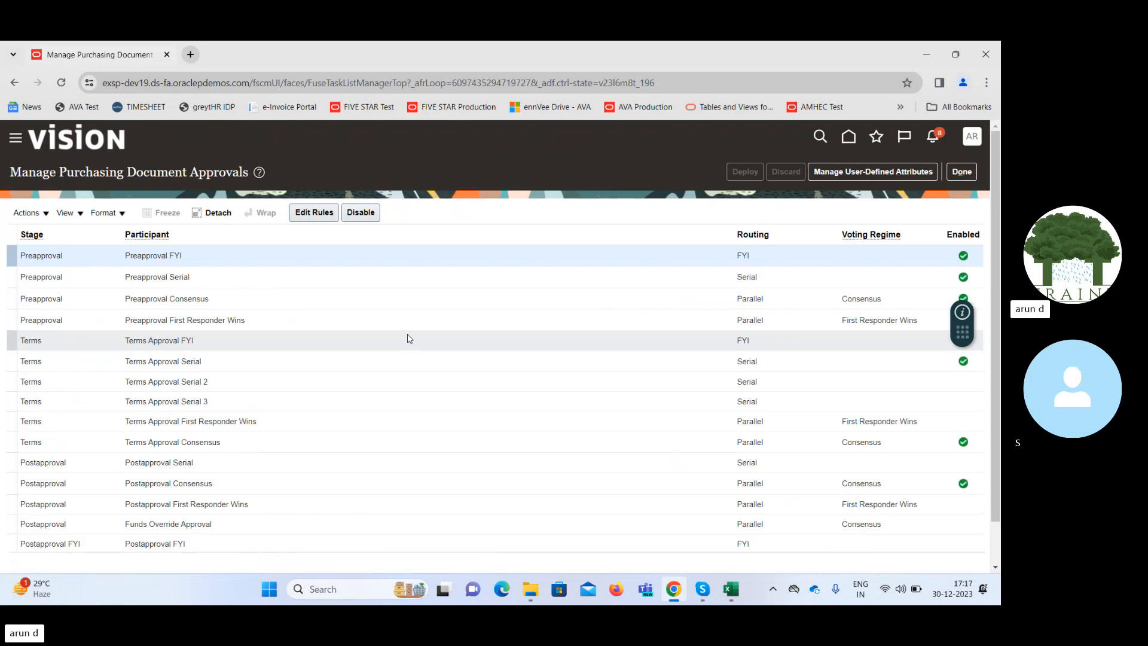
pyautogui.click(315, 282)
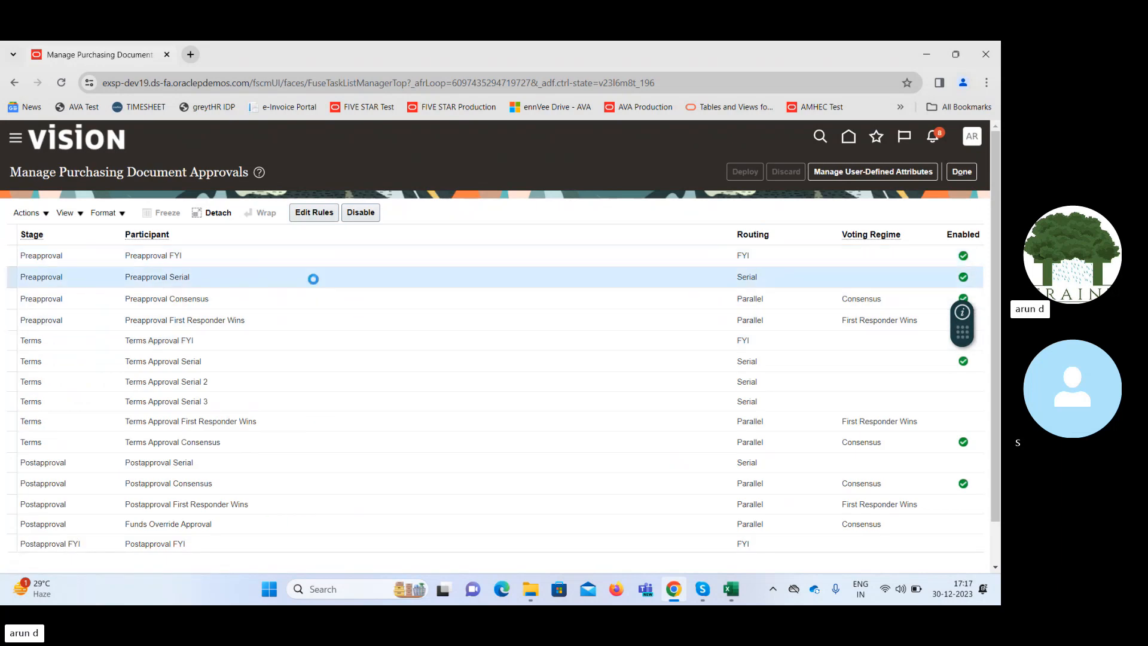
pyautogui.click(312, 213)
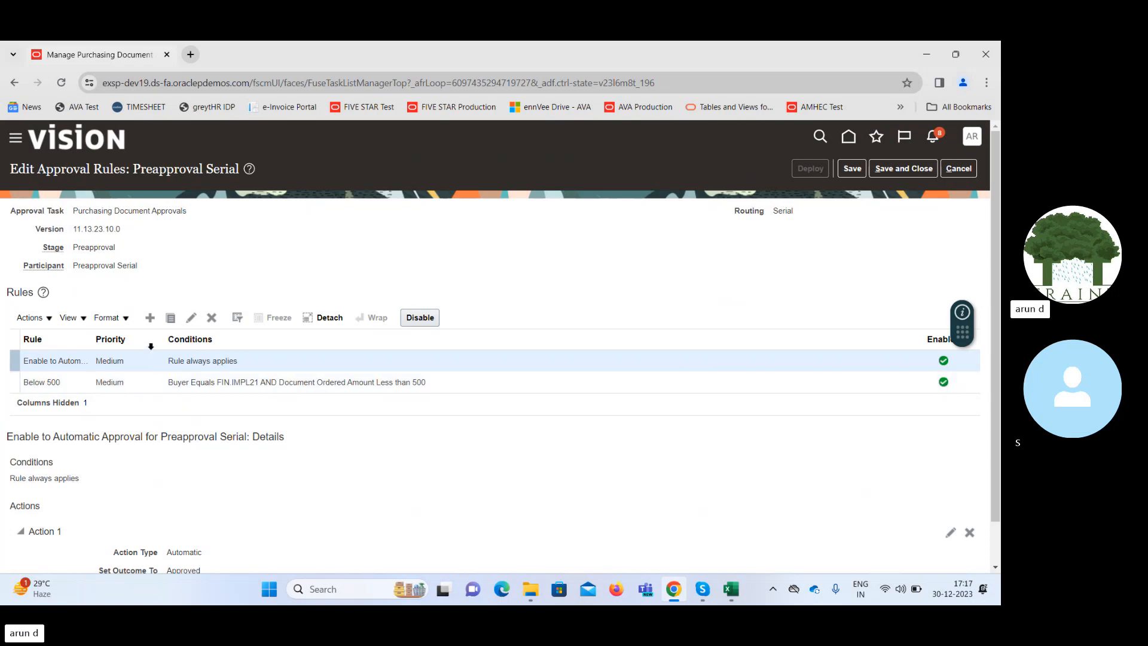
# Create a medium-priority rule, first trying the name Below 50,000 and correcting it to Below 50000.
pyautogui.click(149, 318)
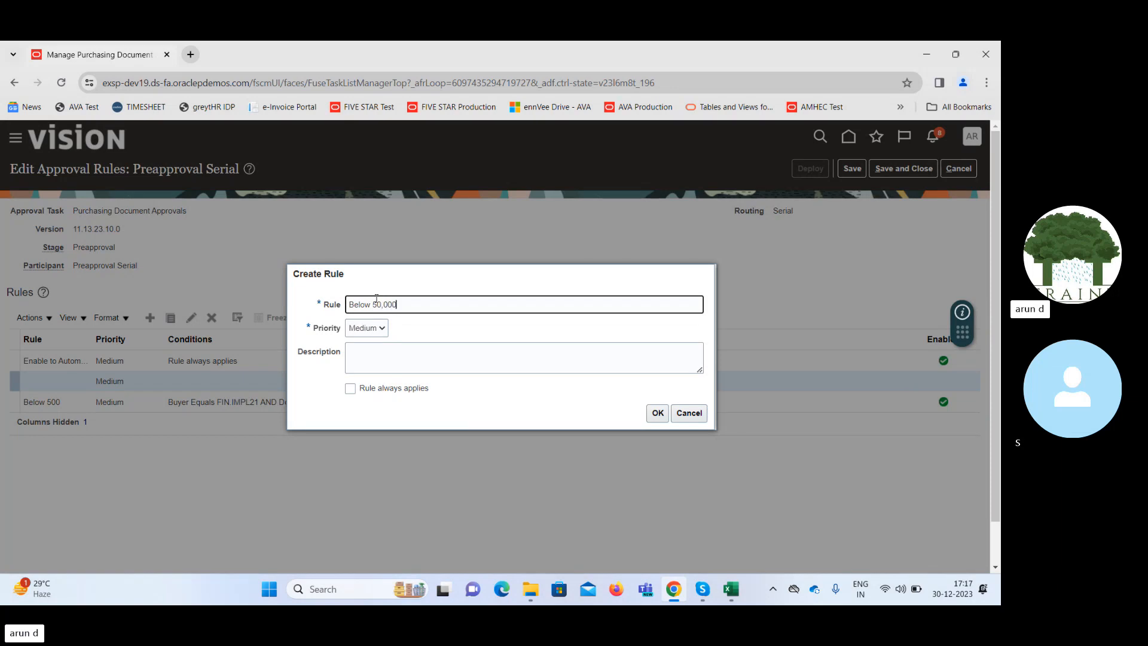
pyautogui.click(658, 413)
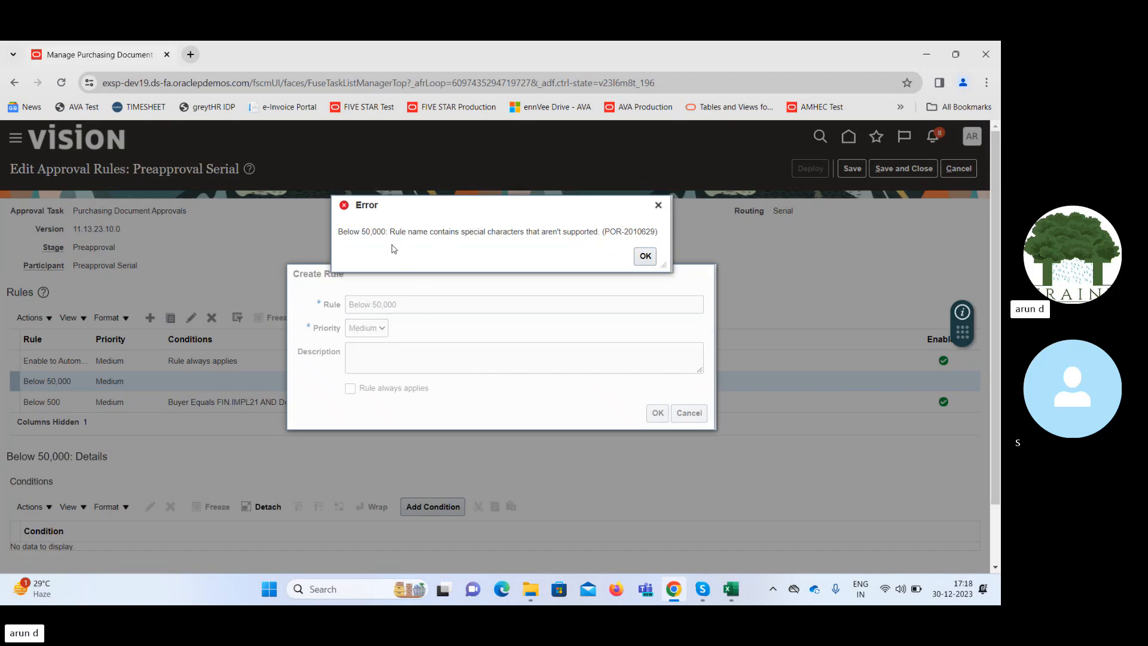
pyautogui.click(644, 254)
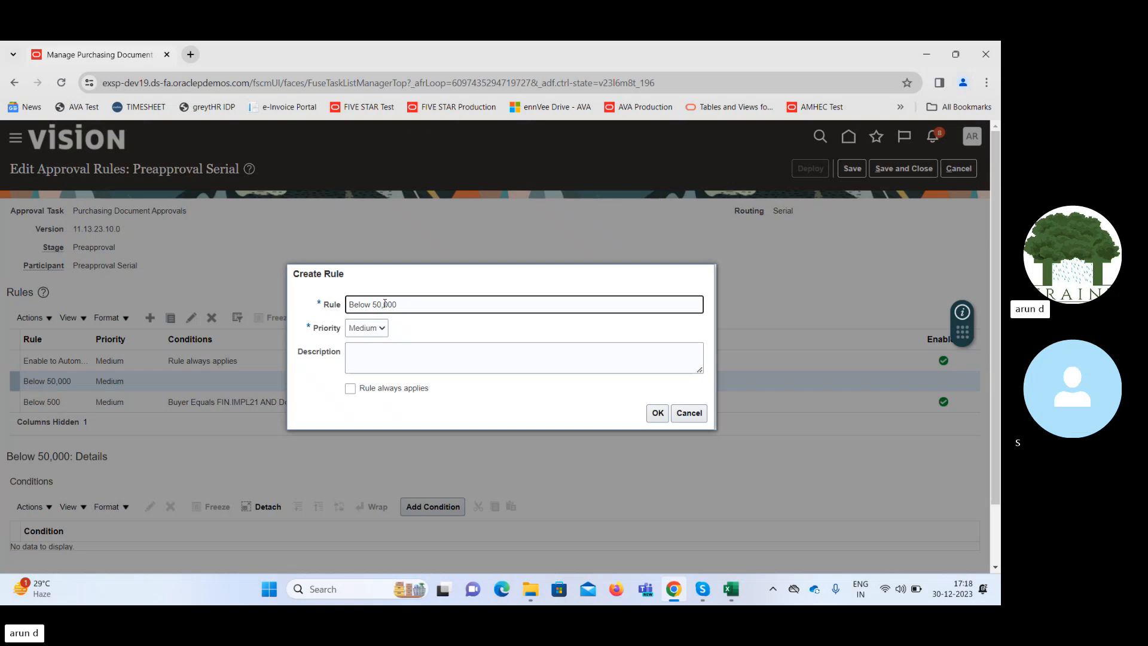
pyautogui.click(657, 413)
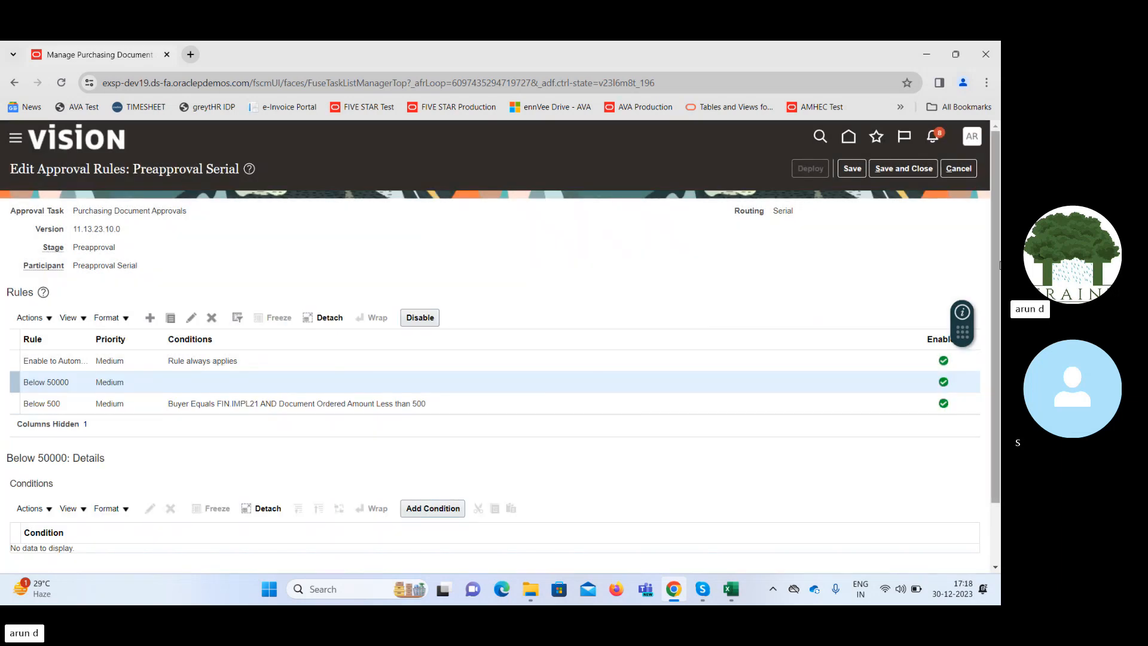
# Start a condition for the Below 50000 rule, searching for and selecting Document Ordered Amount as its attribute.
pyautogui.scroll(-2, 592, 369)
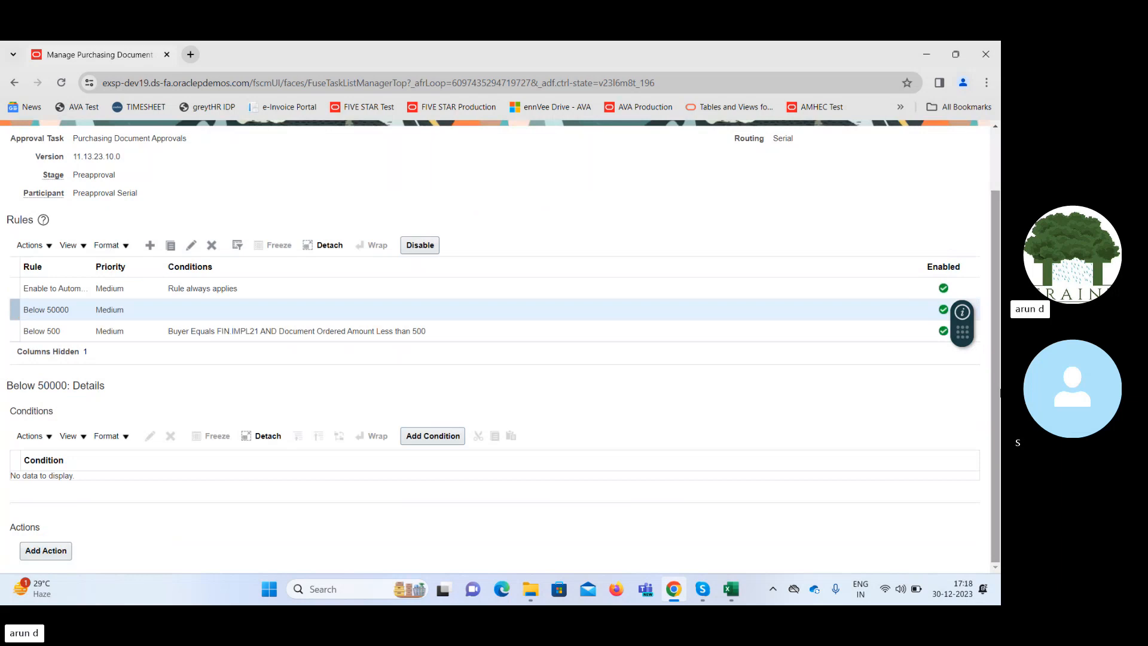
pyautogui.click(427, 437)
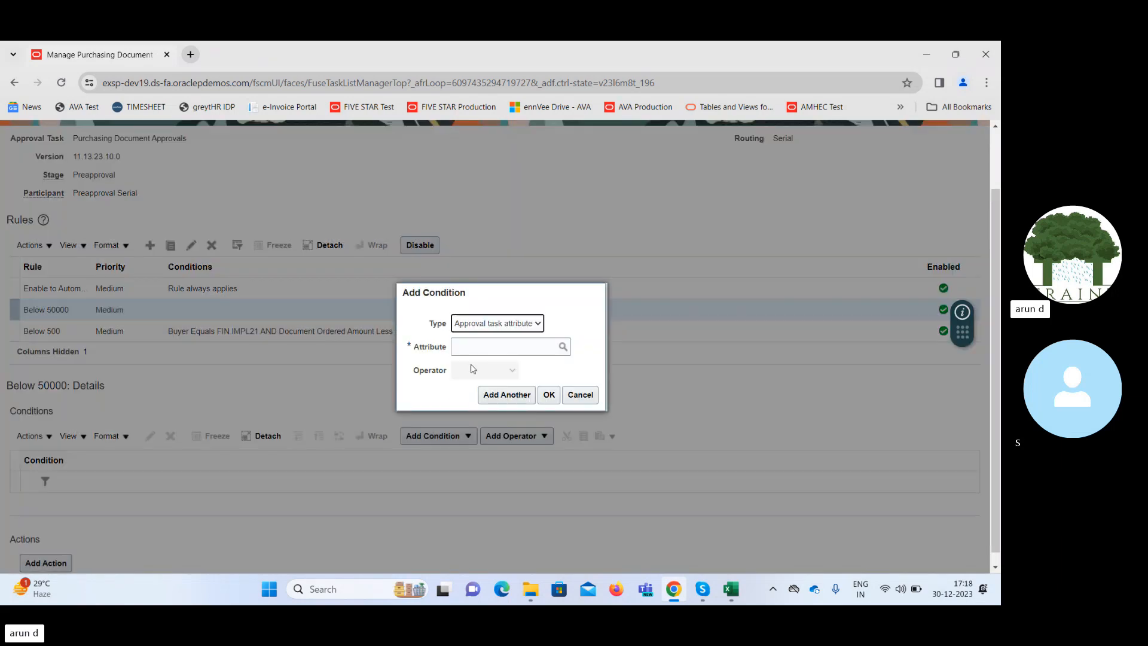
pyautogui.click(563, 348)
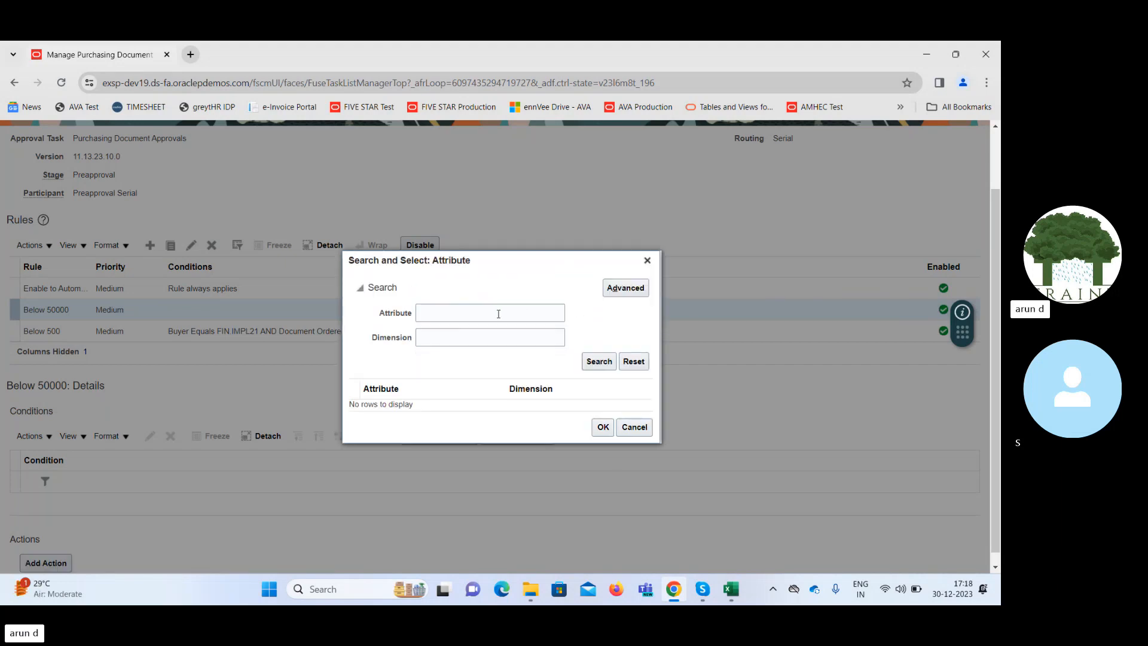
pyautogui.click(588, 359)
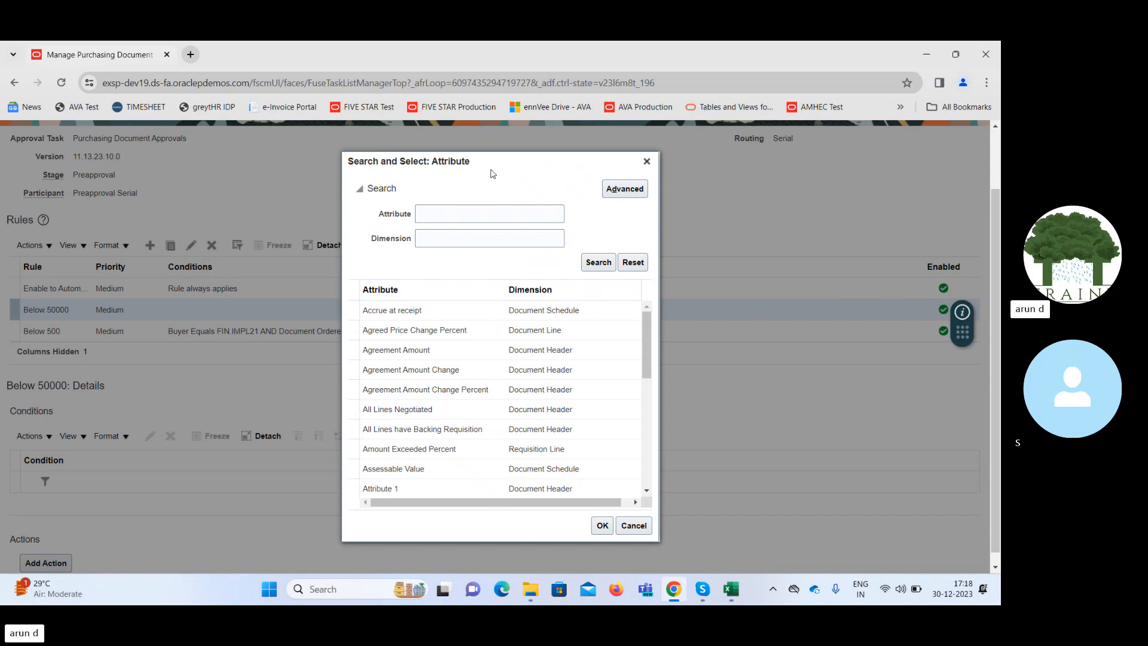
pyautogui.moveTo(491, 172); pyautogui.dragTo(635, 188)
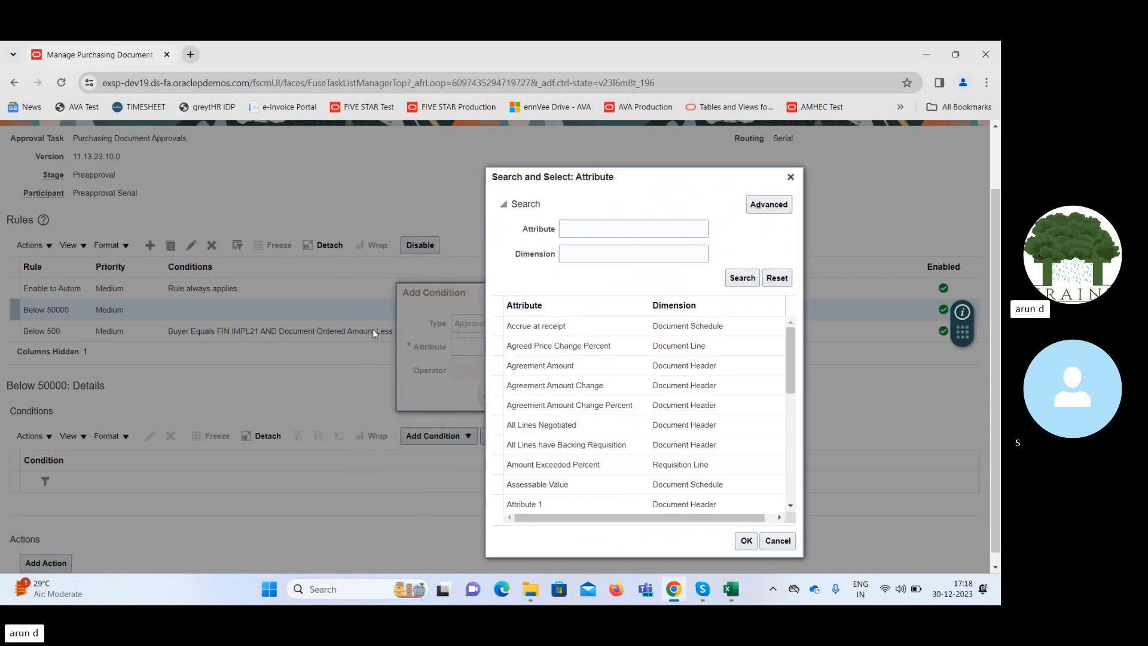
pyautogui.click(596, 254)
pyautogui.click(590, 227)
pyautogui.write('Do')
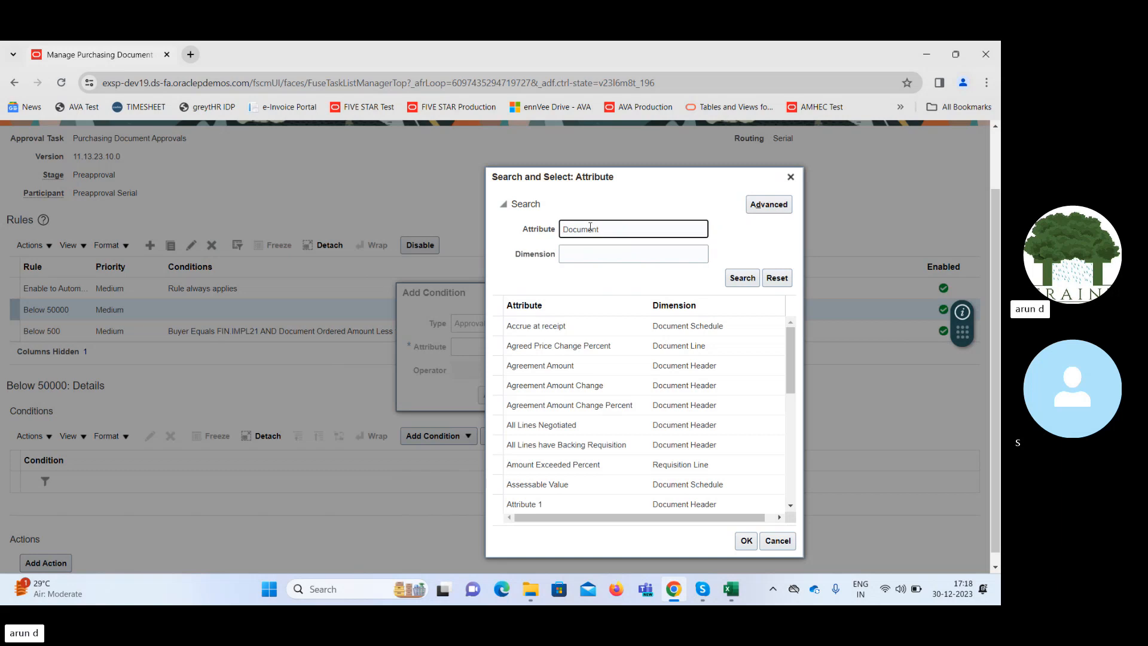
pyautogui.write('cument Ordered Am')
pyautogui.press('Return')
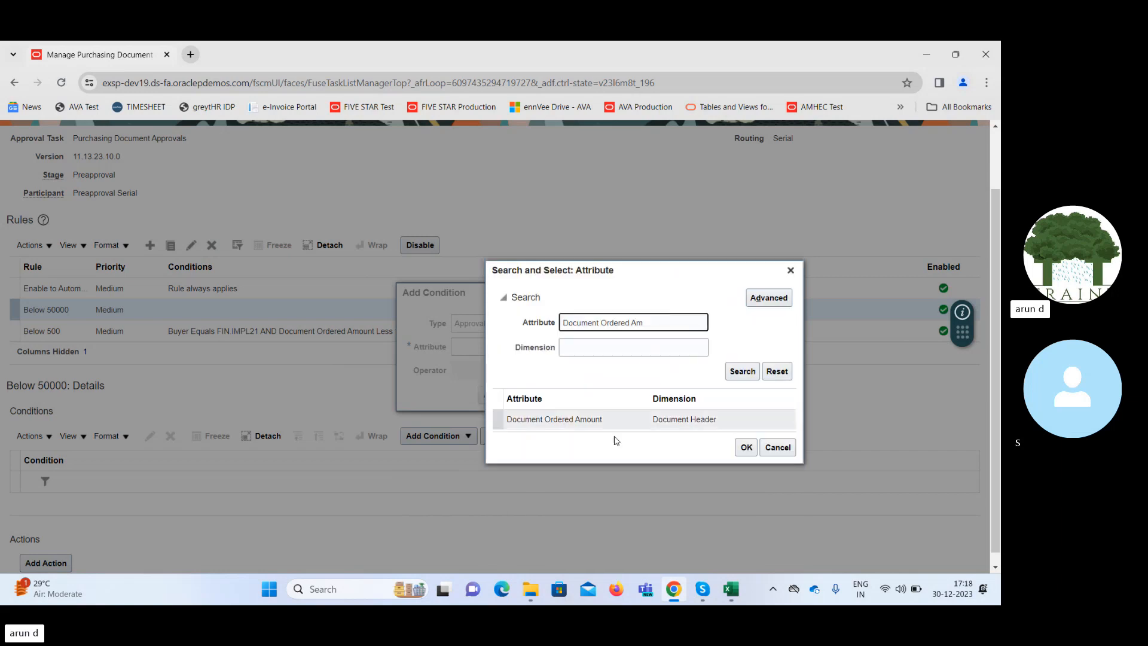
pyautogui.click(585, 422)
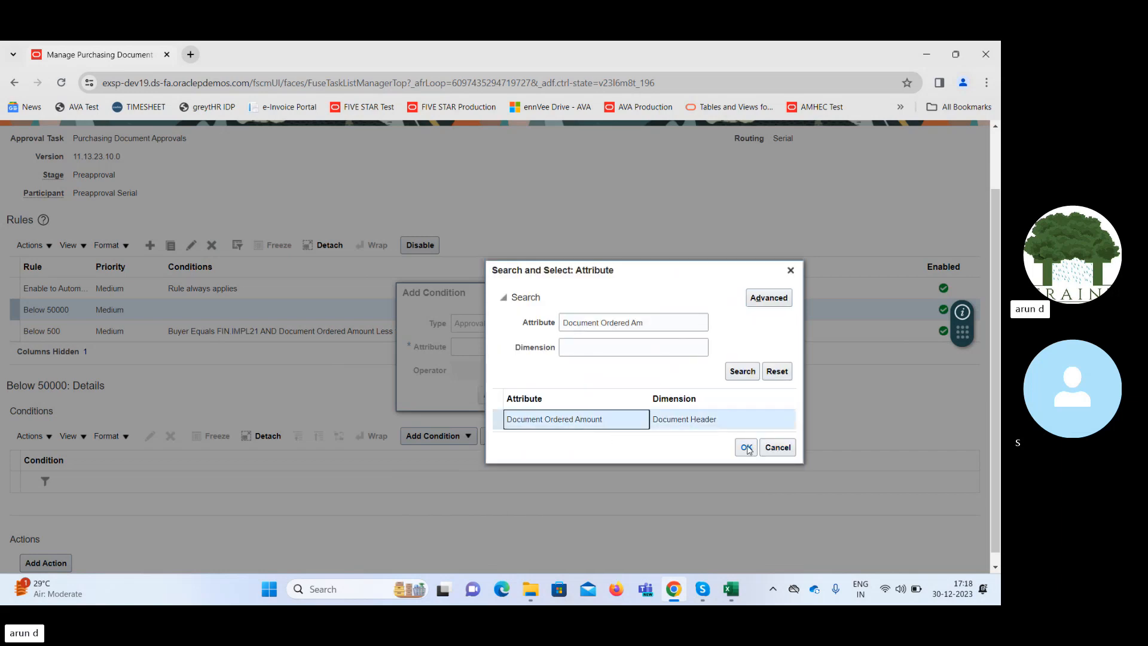
pyautogui.click(747, 447)
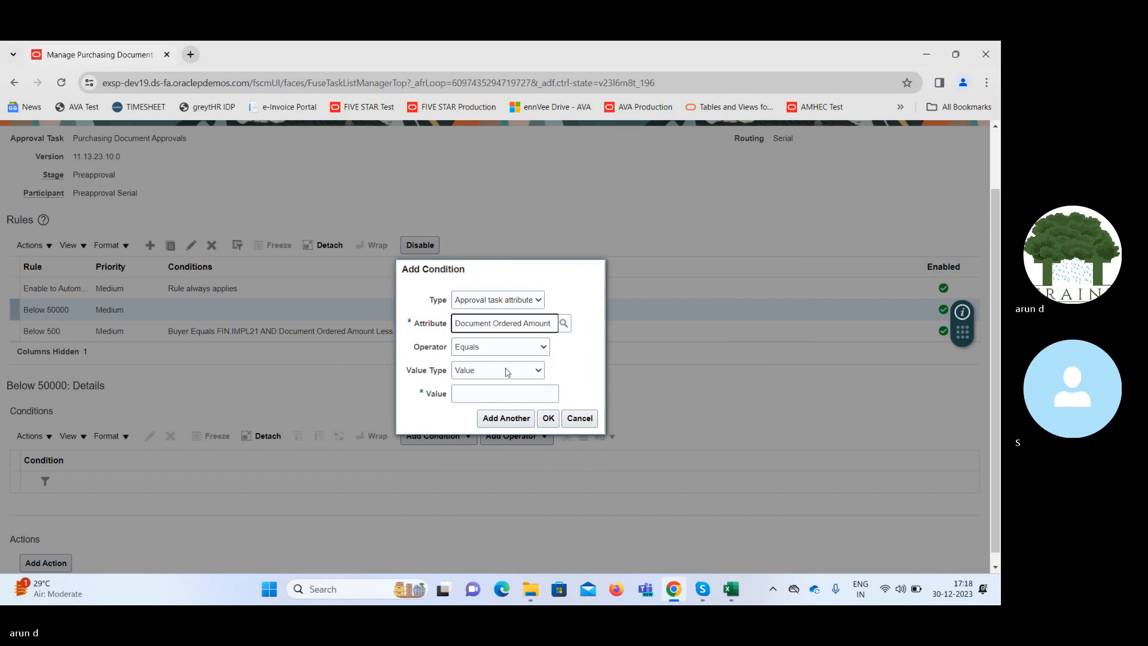
# Set the condition's value to 50,000 with the Equals operator and add it to the rule.
pyautogui.click(507, 393)
pyautogui.write('50000')
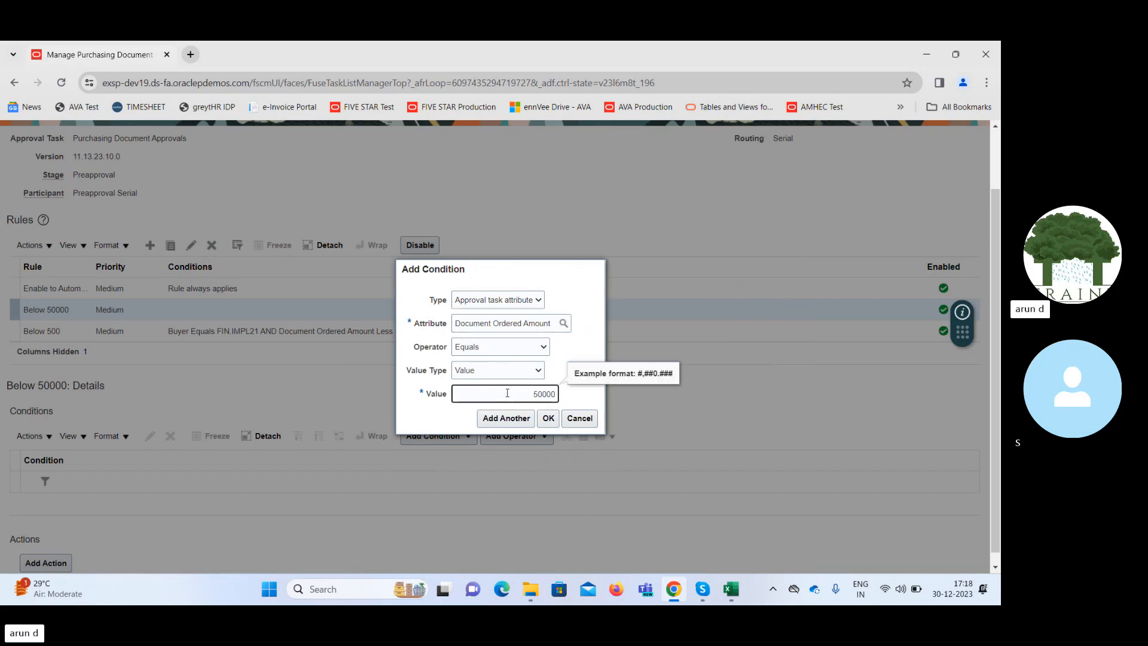
pyautogui.press('Tab')
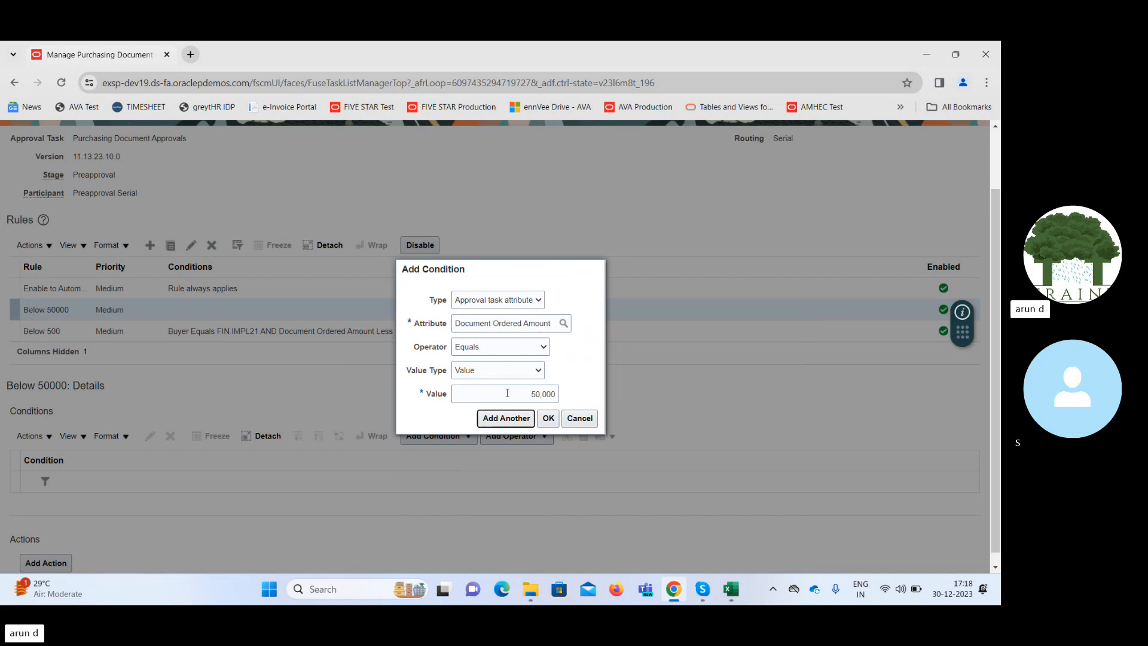
pyautogui.click(549, 419)
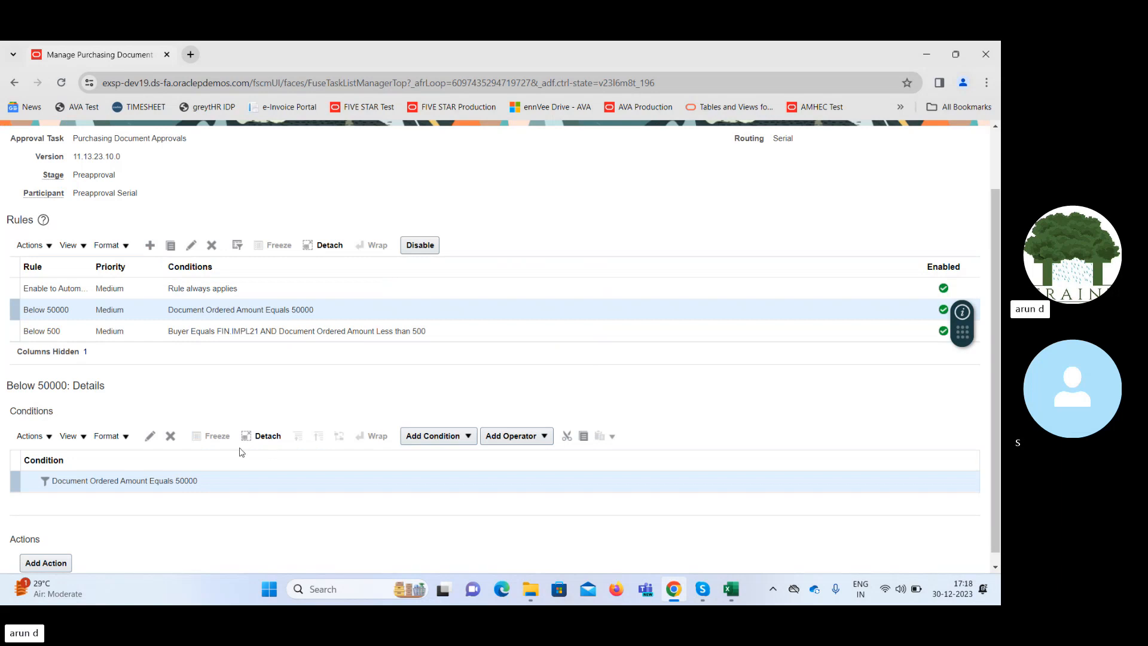
# Start a second condition below the Document Ordered Amount condition, searching for and selecting Buyer as its attribute.
pyautogui.click(469, 437)
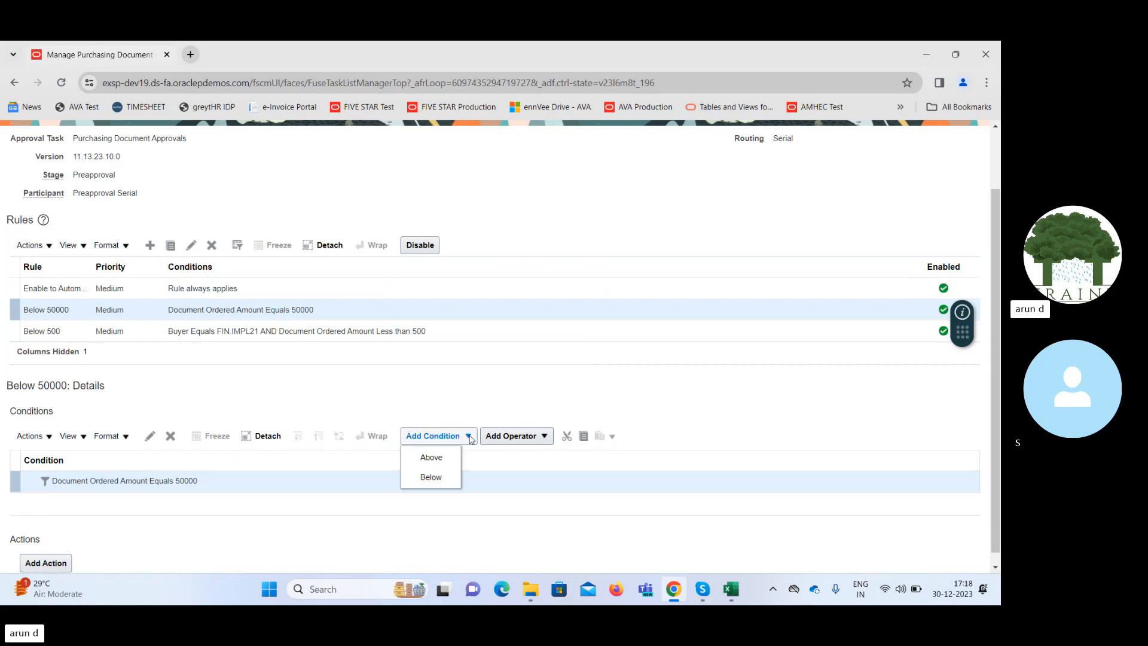
pyautogui.click(431, 477)
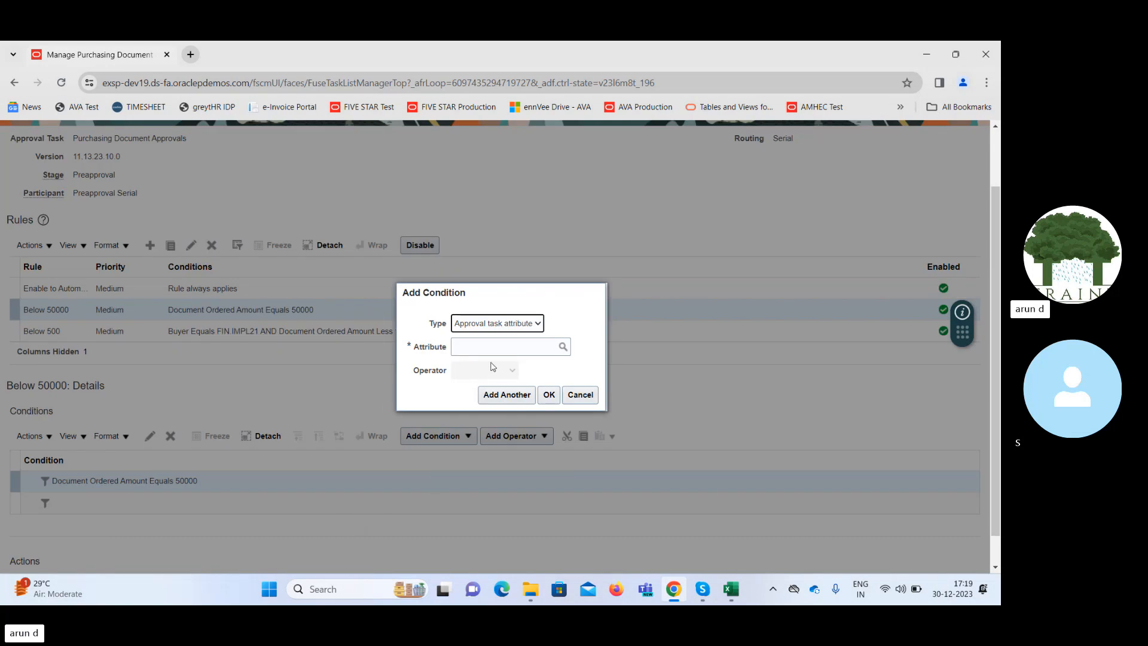
pyautogui.click(505, 347)
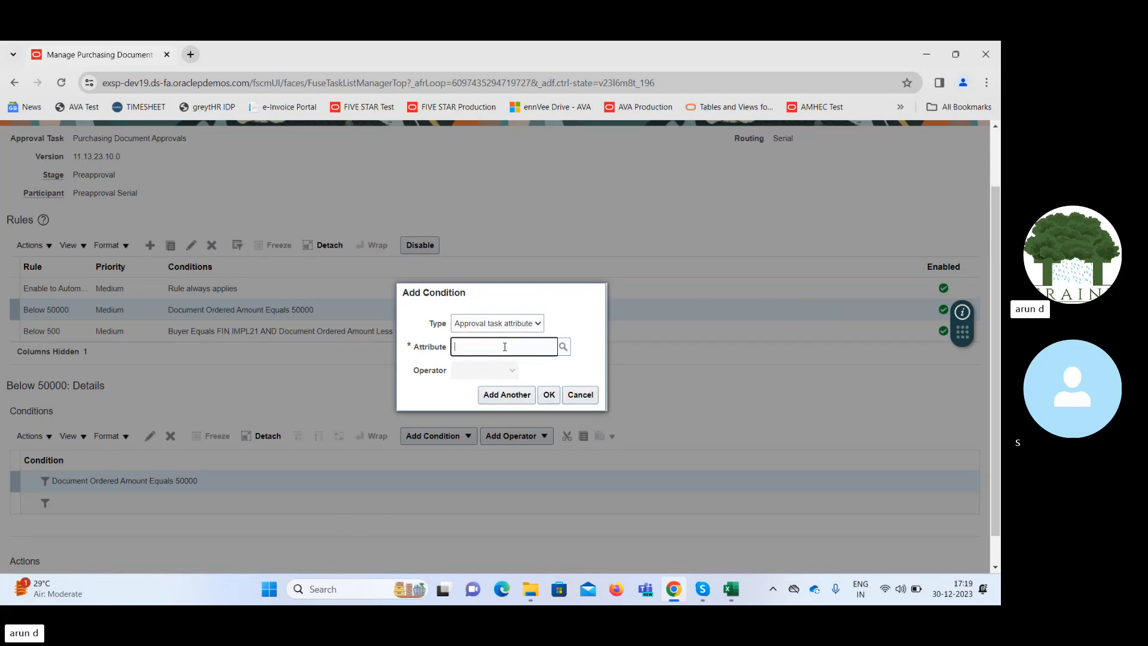
pyautogui.click(563, 347)
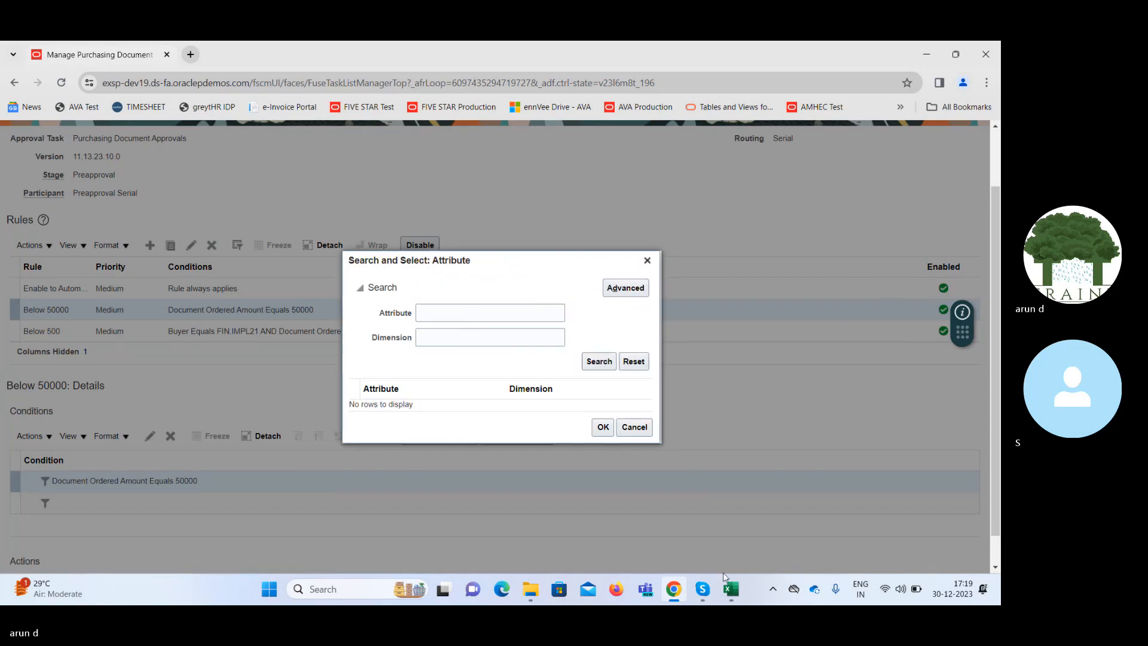
pyautogui.click(468, 314)
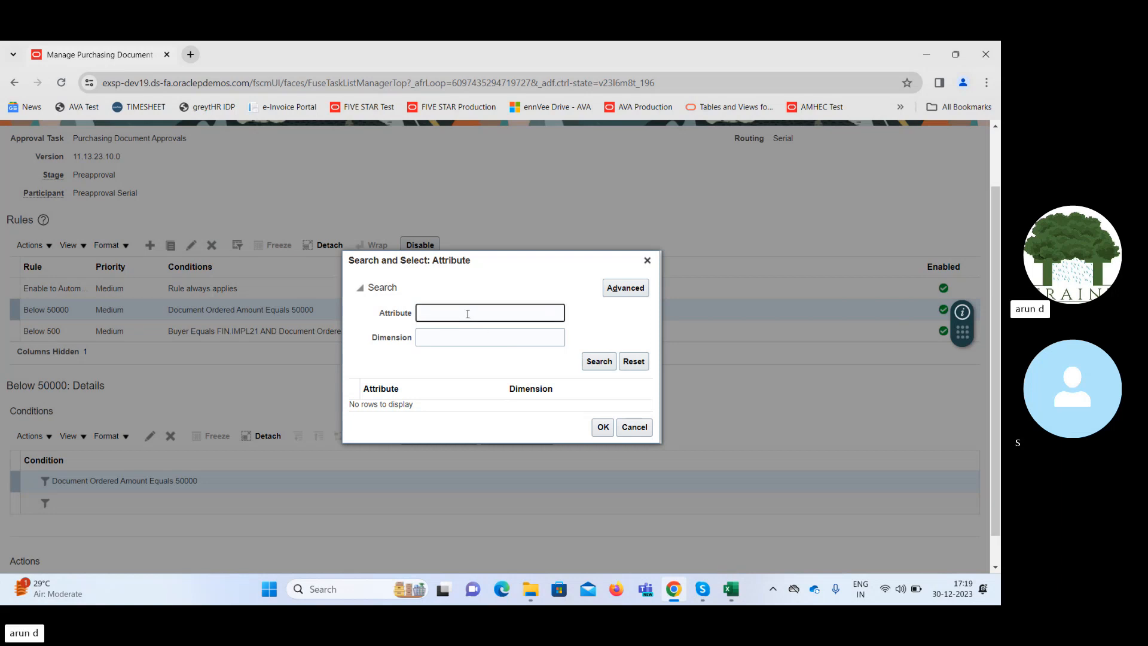
pyautogui.press('Return')
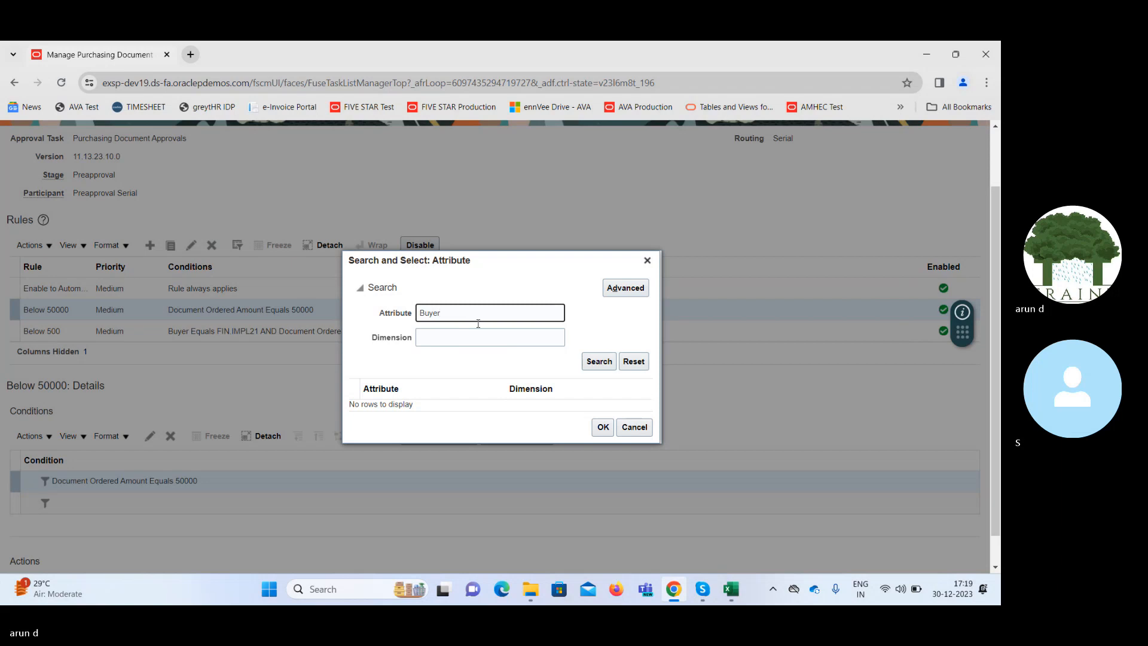
pyautogui.click(441, 336)
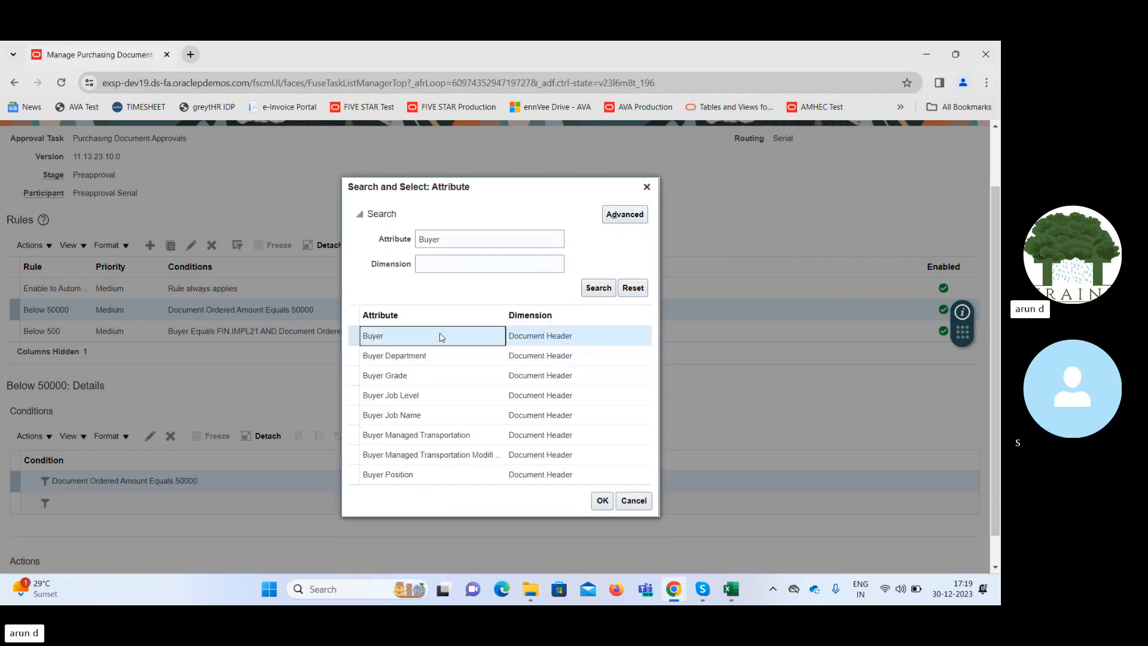
pyautogui.click(603, 500)
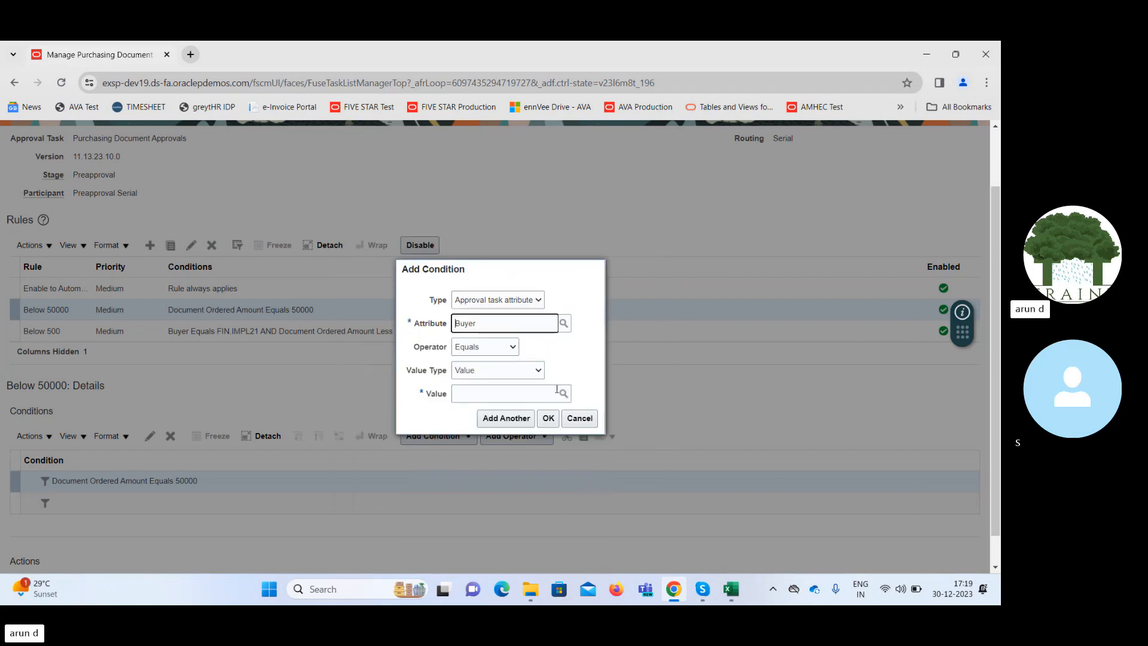
pyautogui.click(513, 395)
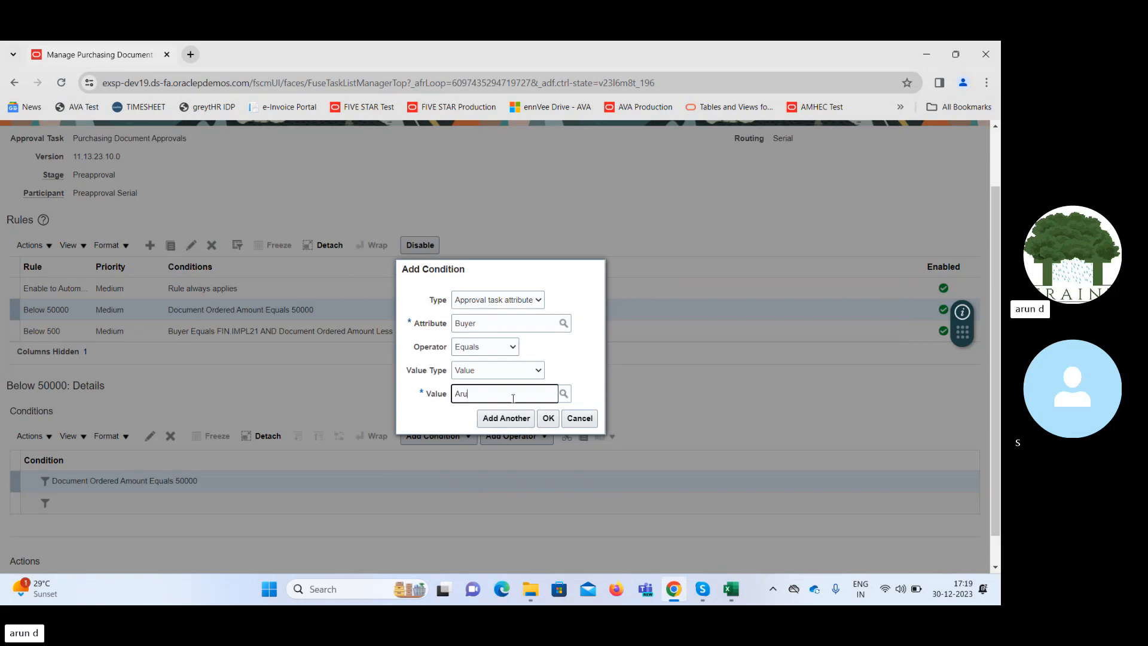
pyautogui.press('Tab')
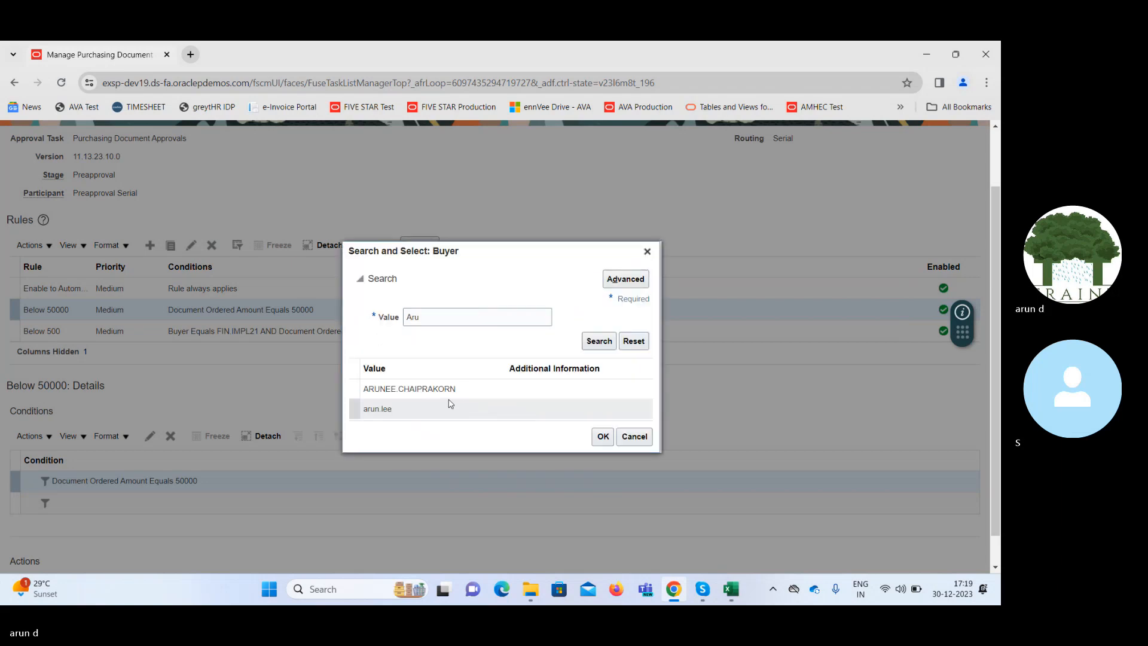
pyautogui.click(466, 318)
pyautogui.doubleClick(464, 319)
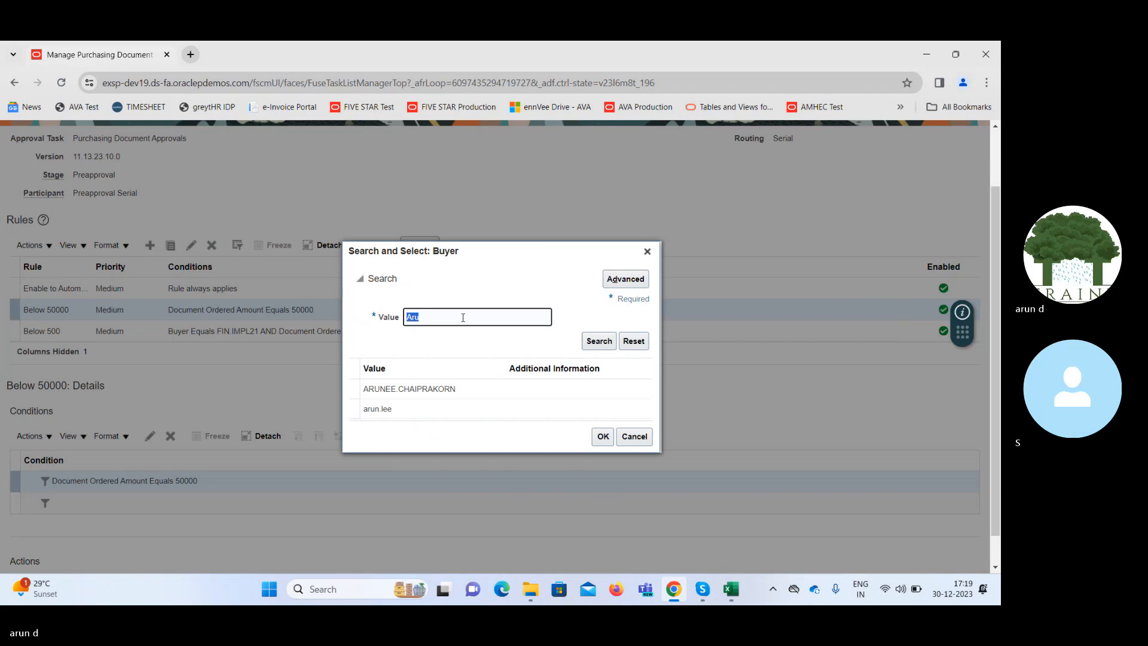
pyautogui.write('A')
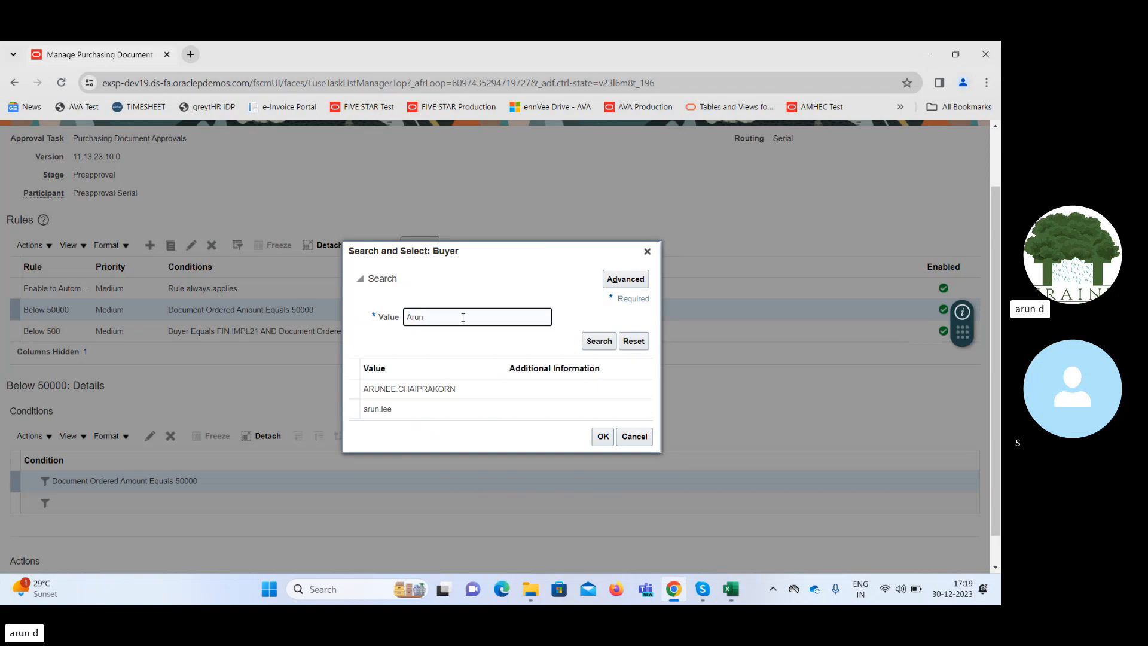
pyautogui.click(597, 343)
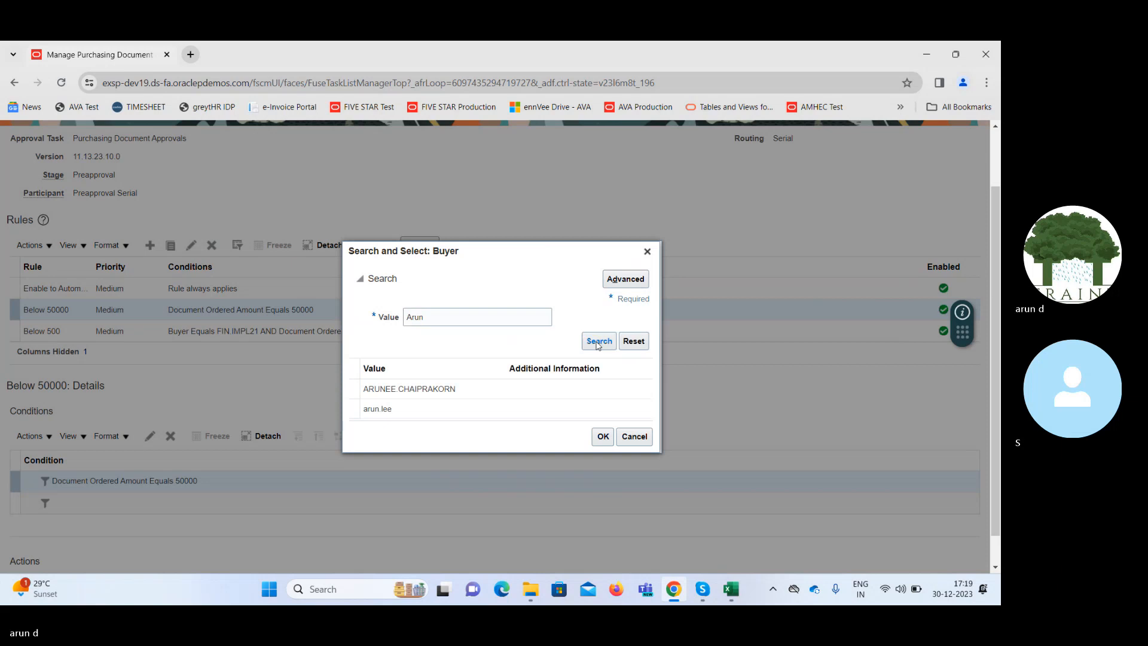
pyautogui.click(647, 251)
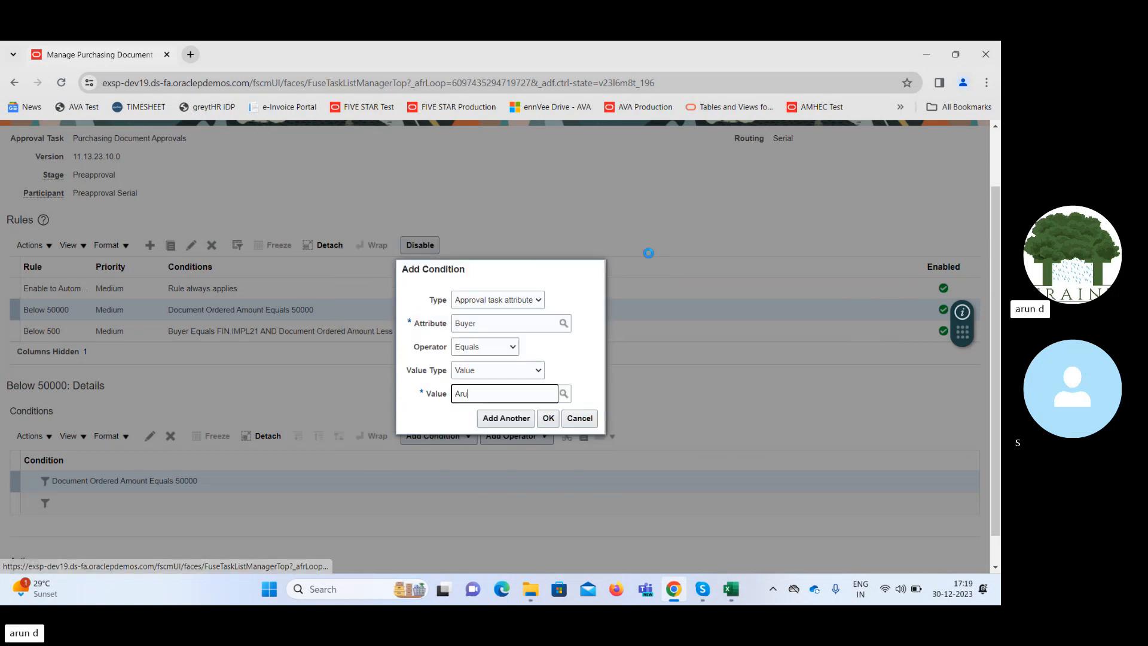
pyautogui.doubleClick(511, 393)
pyautogui.press('BackSpace')
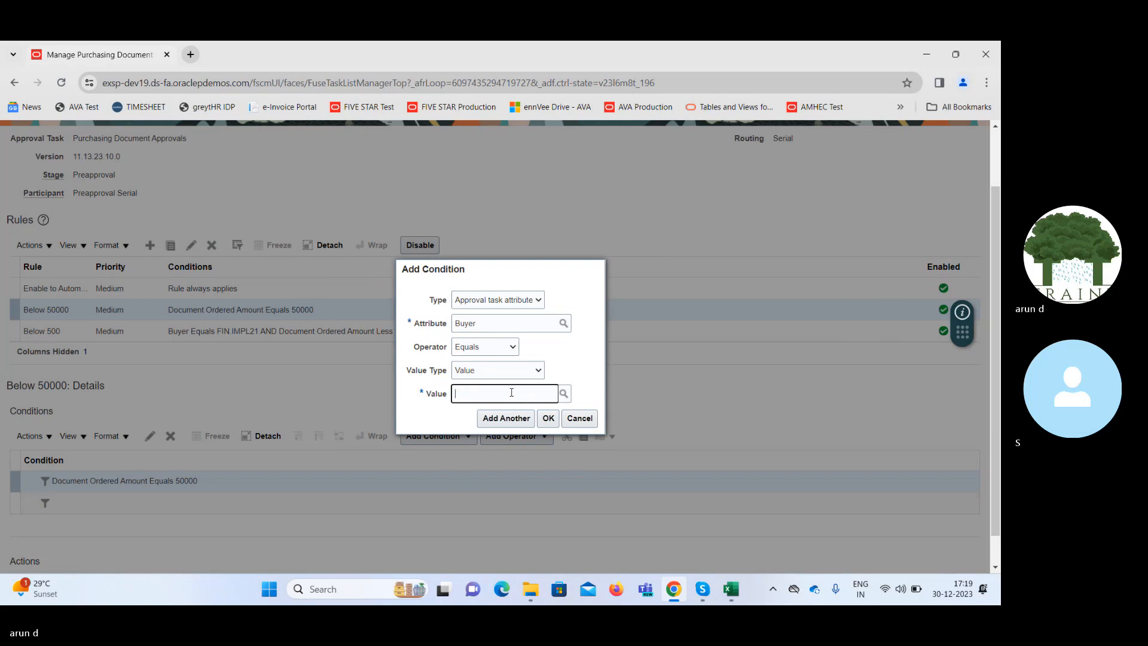
# Search the buyer values for FIN, select FIN.IMPL21 with the Equals operator, and add the Buyer condition to the rule.
pyautogui.click(564, 394)
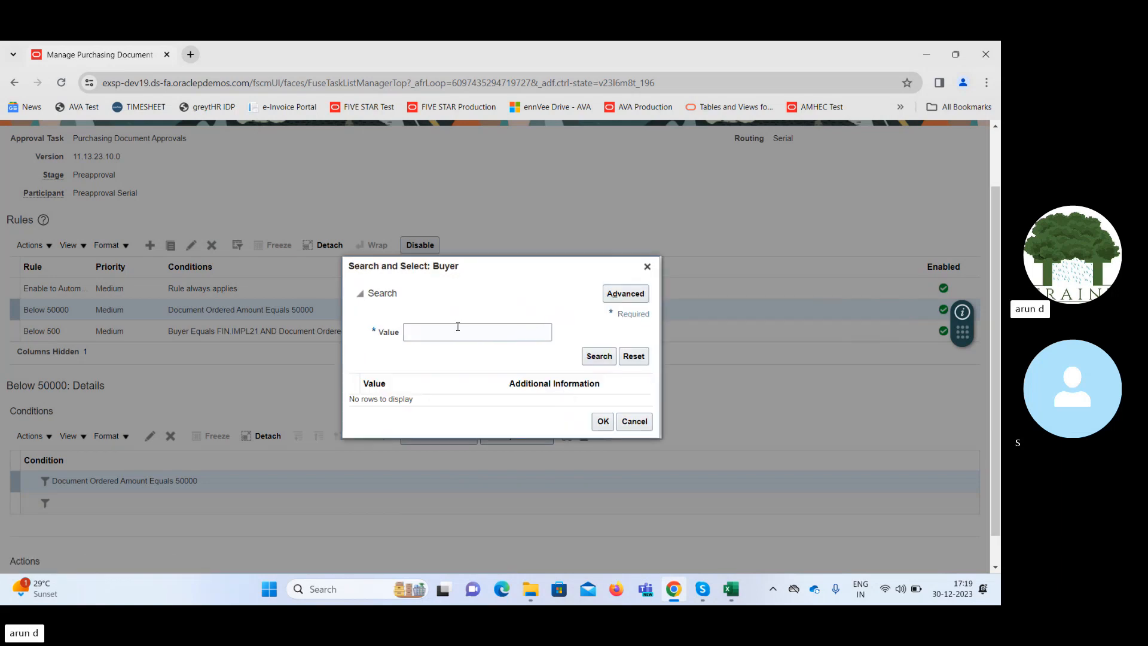
pyautogui.click(458, 326)
pyautogui.write('FIN')
pyautogui.press('Return')
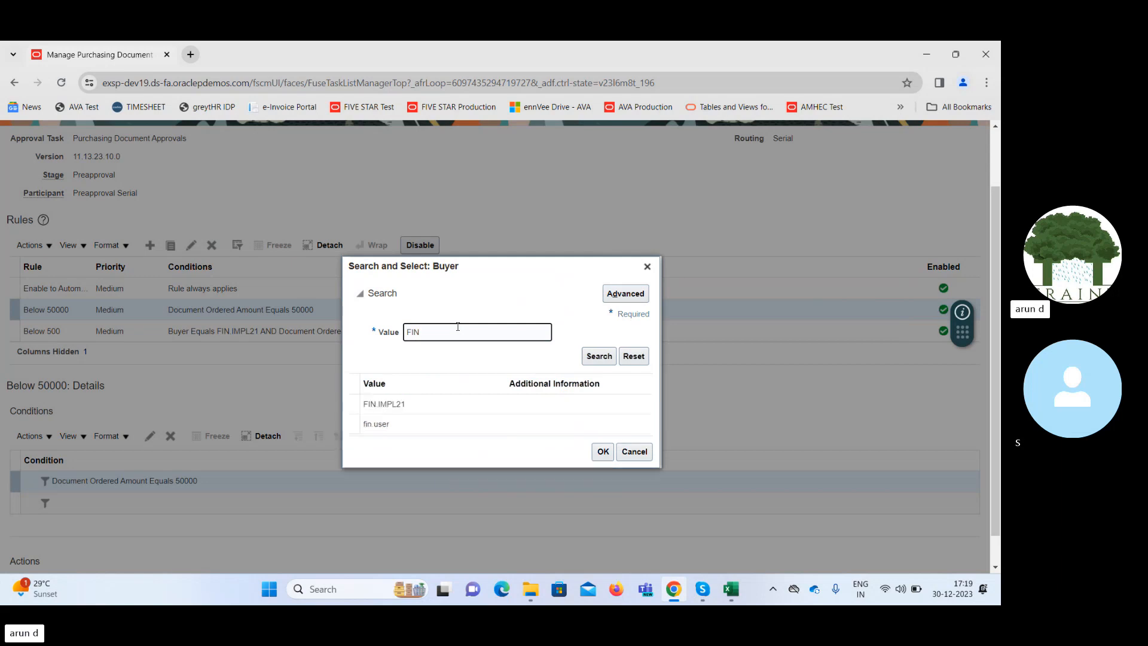
pyautogui.click(439, 392)
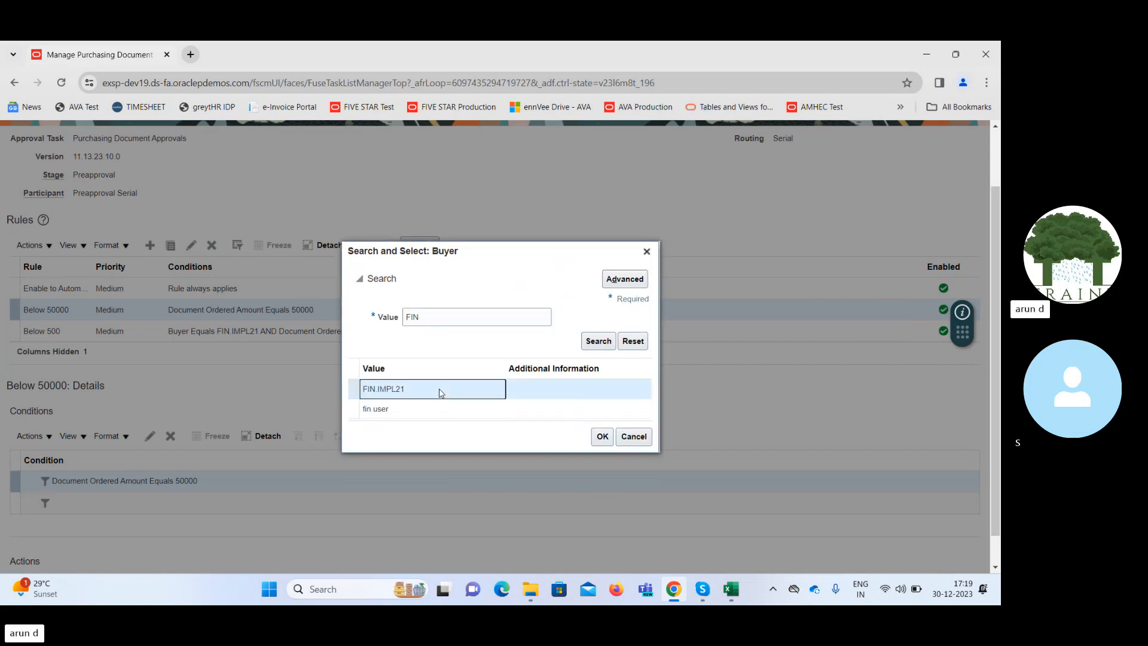
pyautogui.click(602, 437)
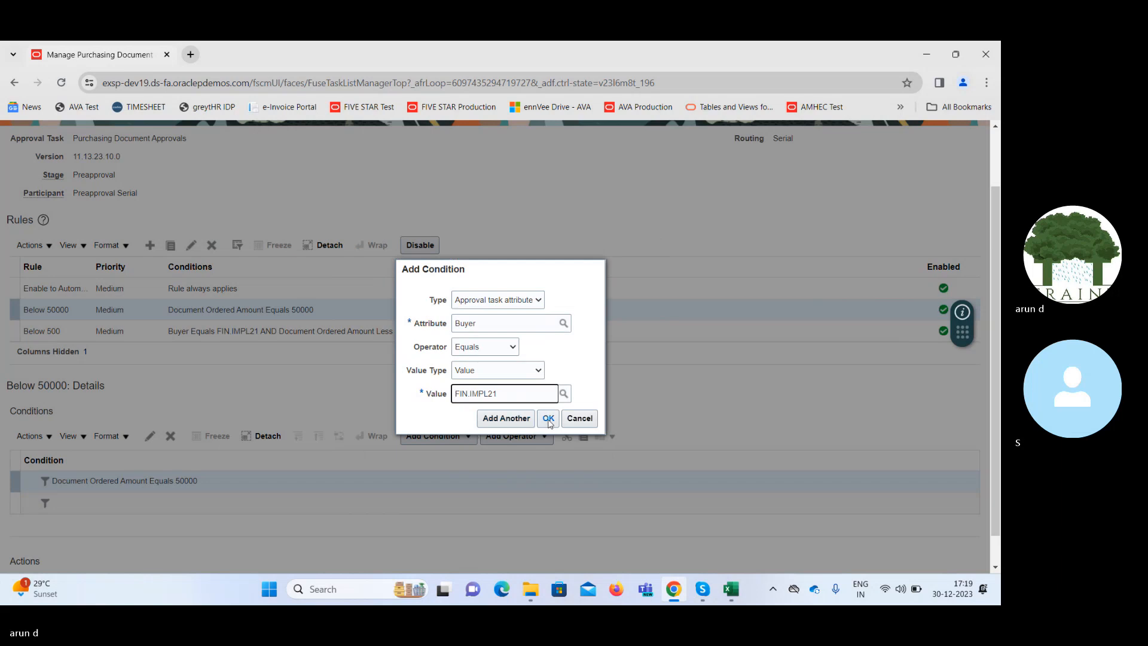
pyautogui.click(549, 421)
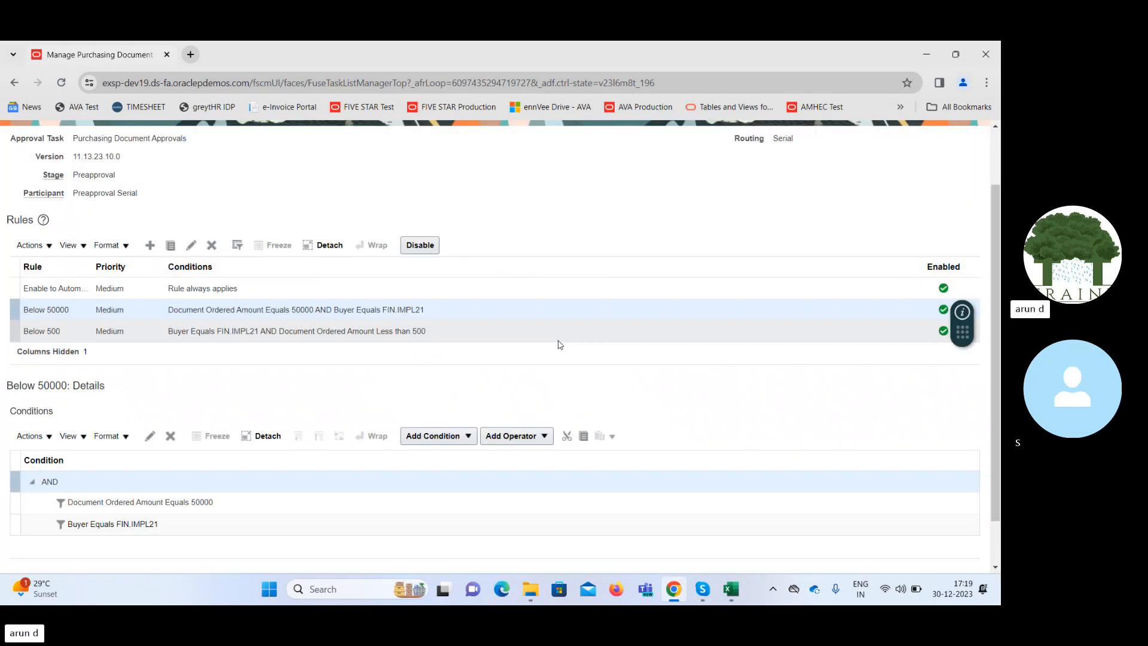
pyautogui.scroll(-2, 1000, 410)
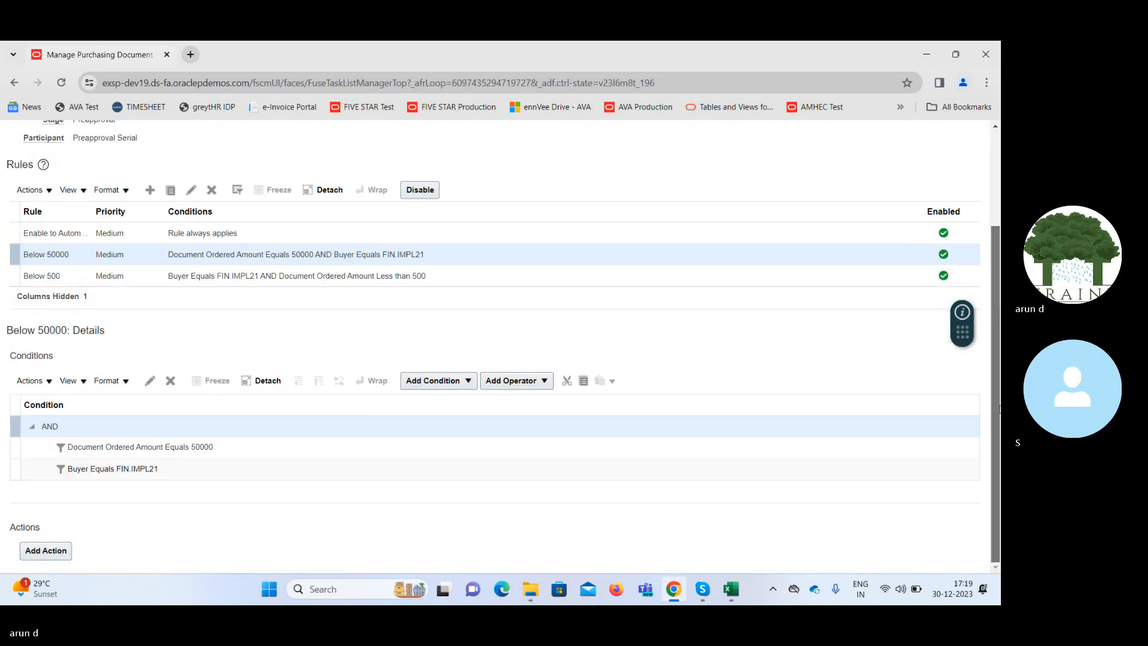
pyautogui.click(50, 550)
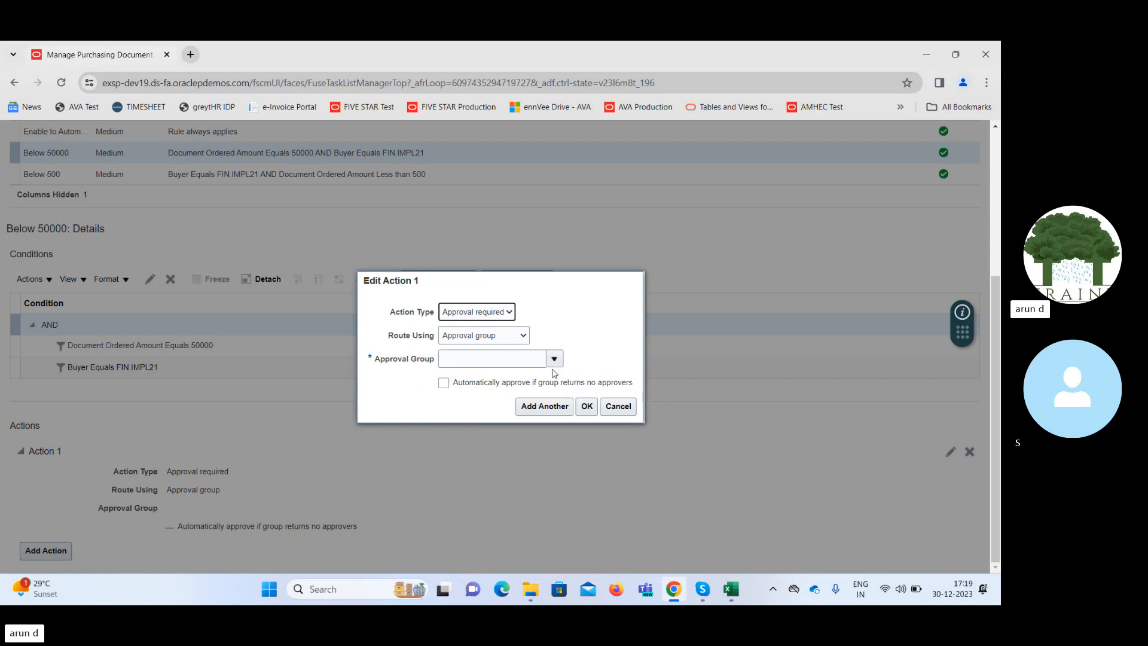
pyautogui.click(616, 406)
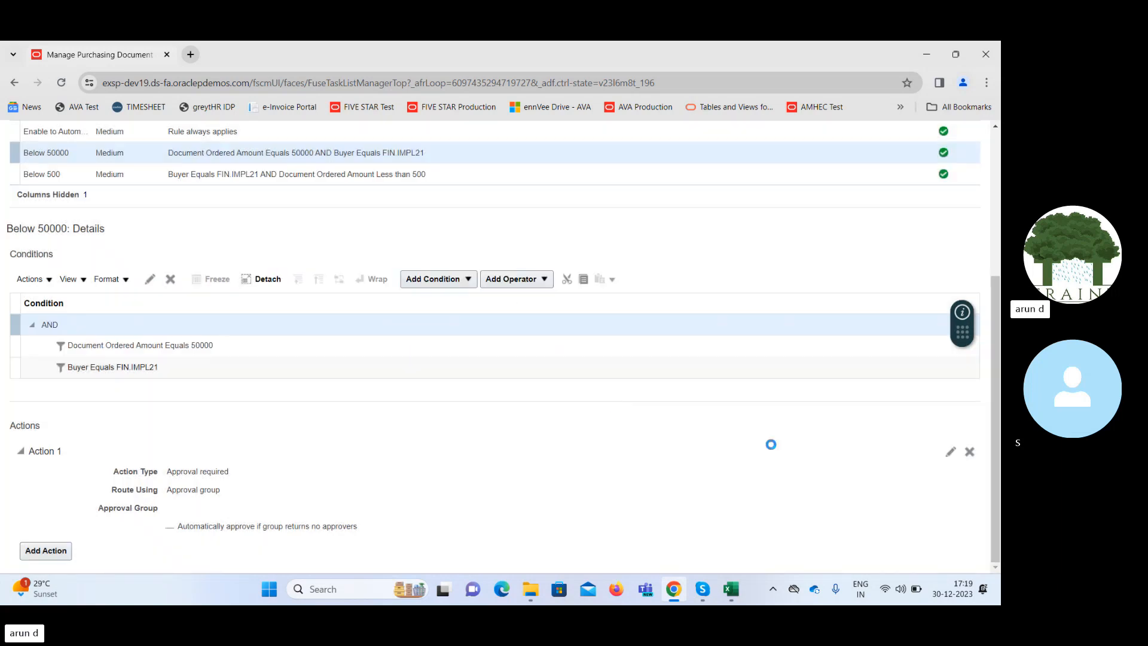
# Try to save the Preapproval Serial rules without an action on the Below 50000 rule.
pyautogui.moveTo(999, 406); pyautogui.dragTo(999, 310)
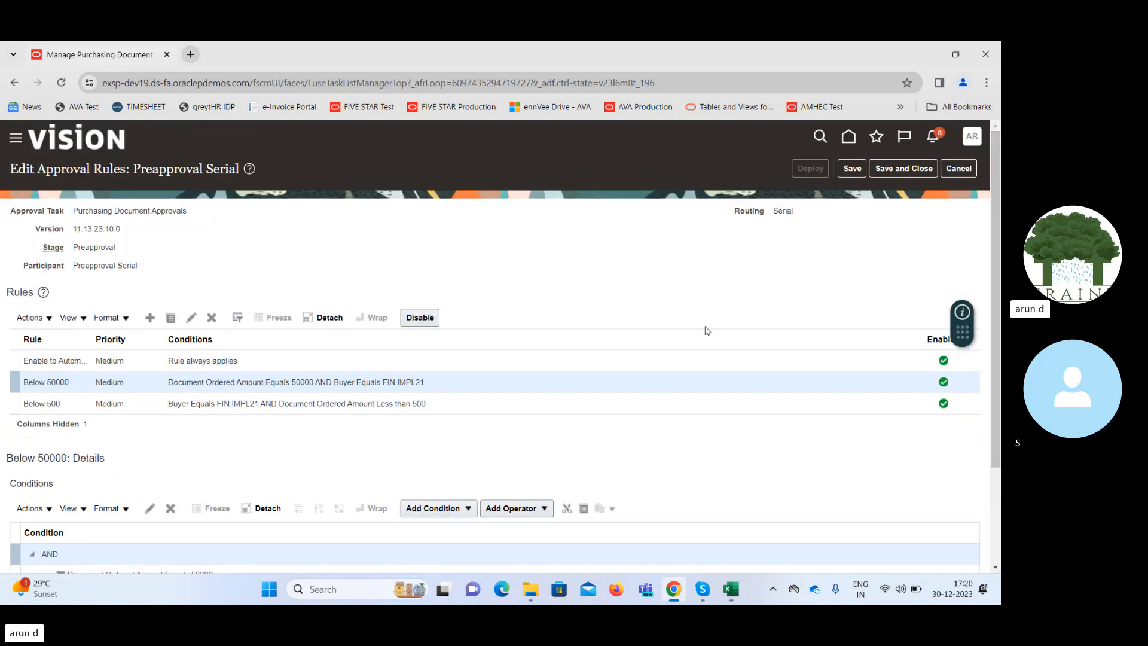
pyautogui.click(853, 170)
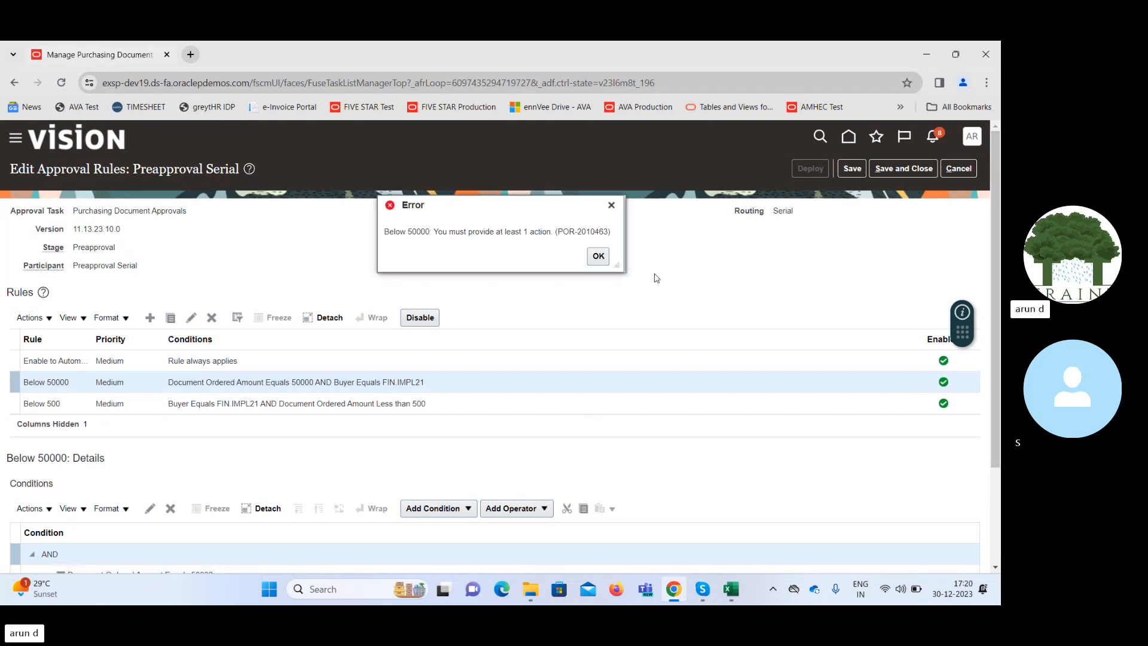
pyautogui.click(604, 260)
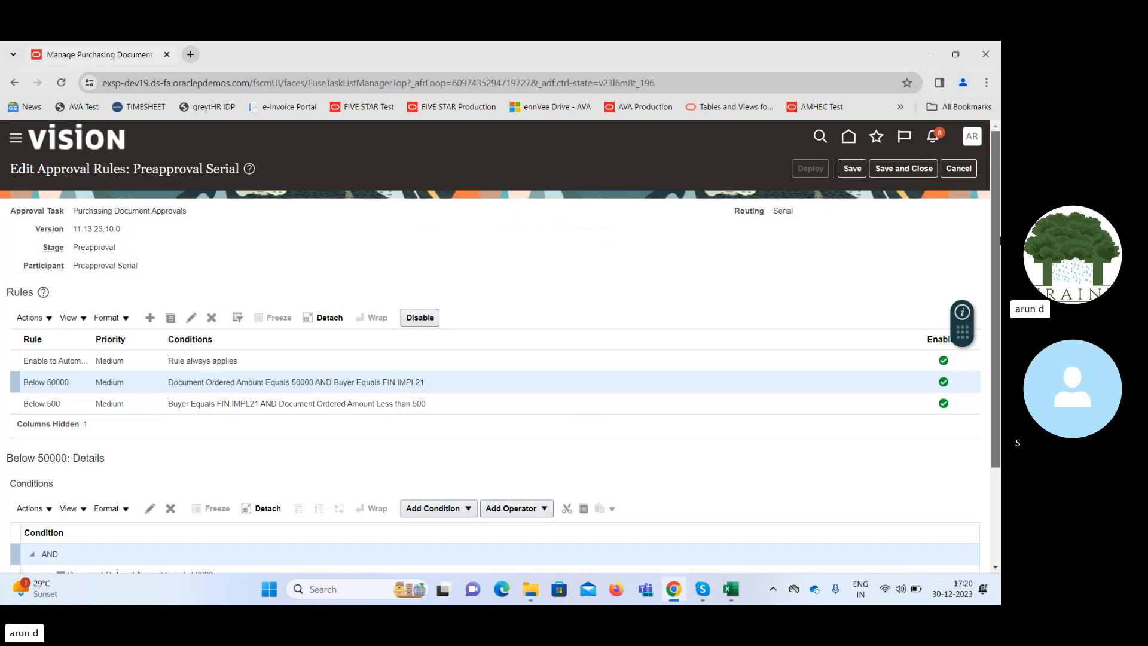
# Add an Approval required action to the Below 50000 rule, routed using the approval group AGPS AP Invoice.
pyautogui.scroll(-2, 267, 501)
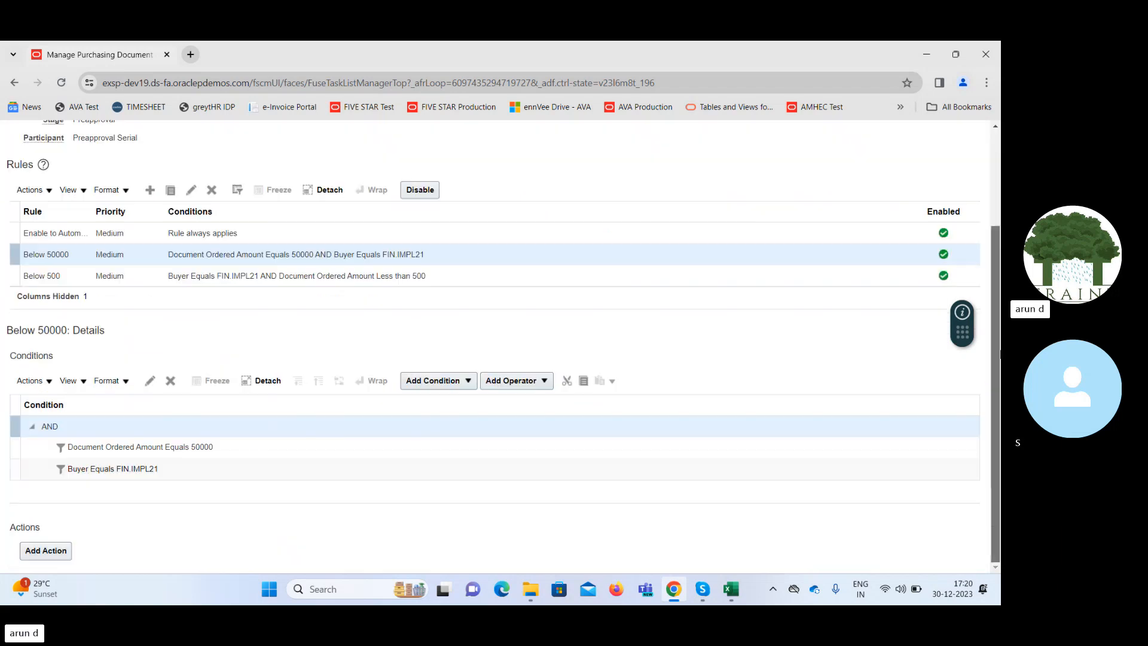
pyautogui.click(52, 549)
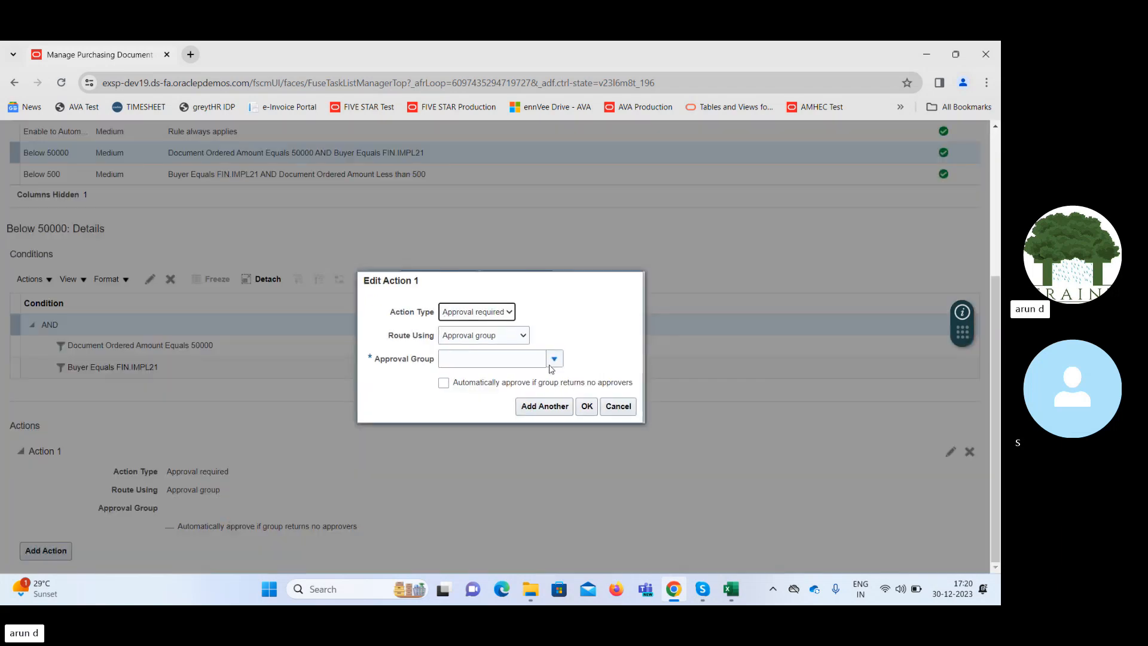
pyautogui.click(554, 359)
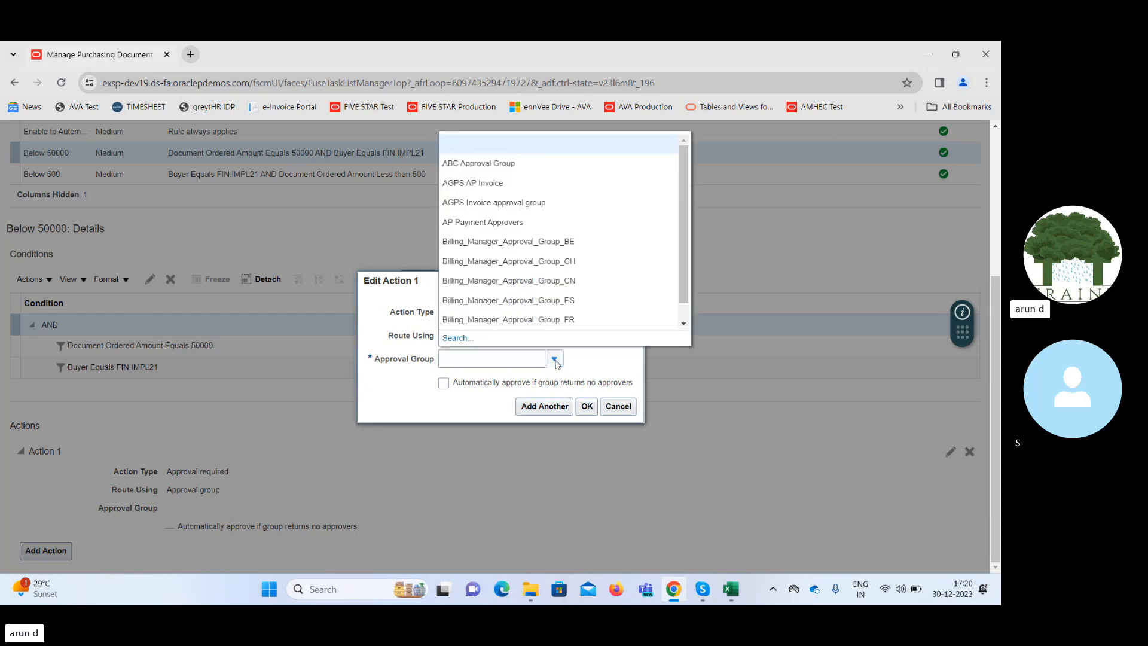
pyautogui.click(529, 183)
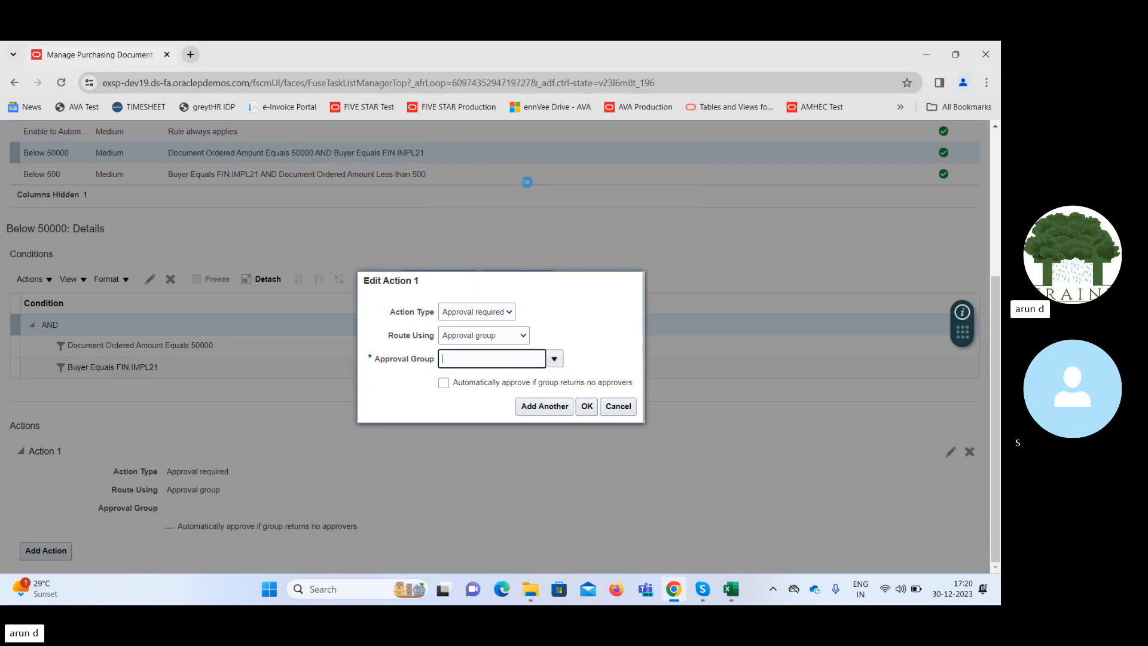
pyautogui.click(587, 407)
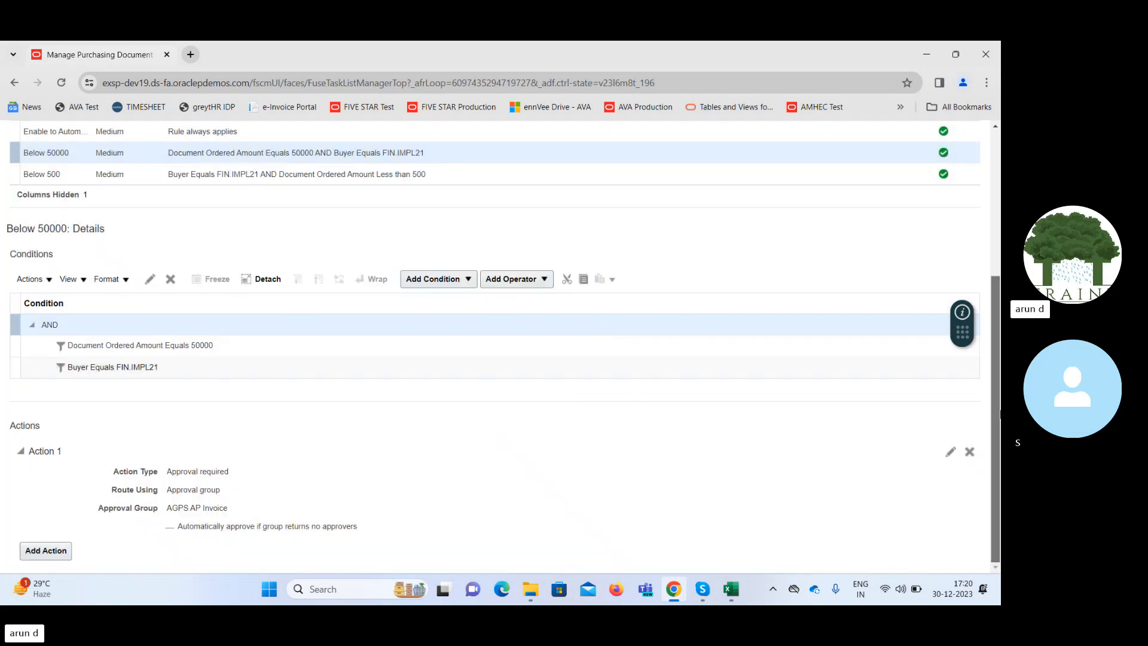
# Save the Preapproval Serial rules and leave Manage Purchasing Document Approvals for the Procurement setup.
pyautogui.scroll(4, 852, 171)
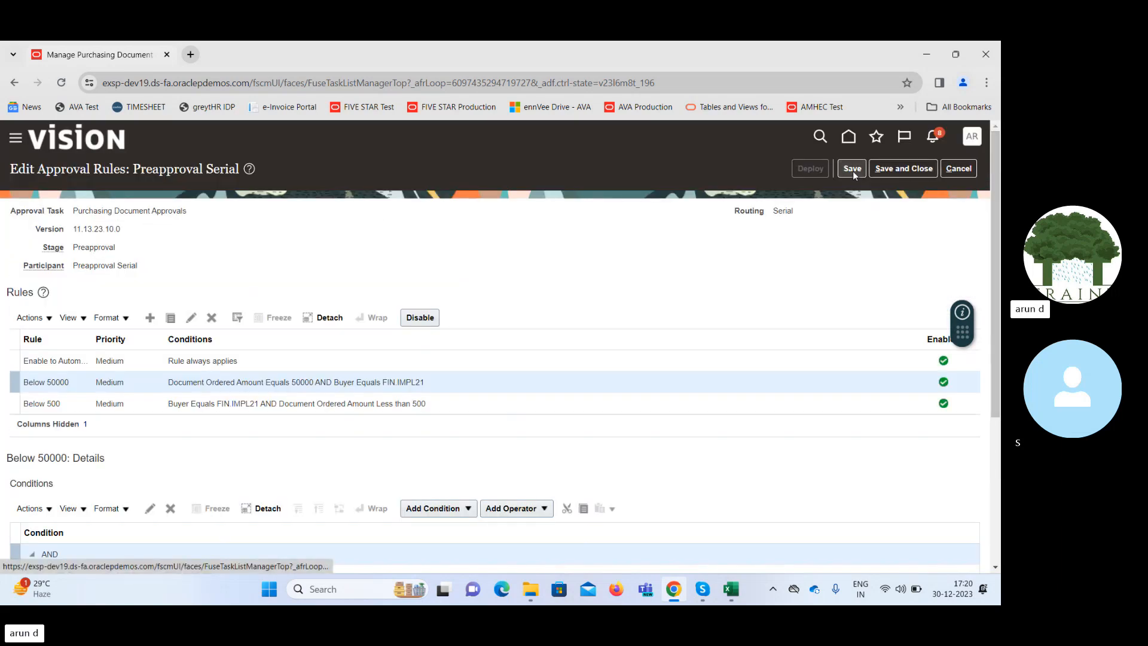
pyautogui.click(853, 169)
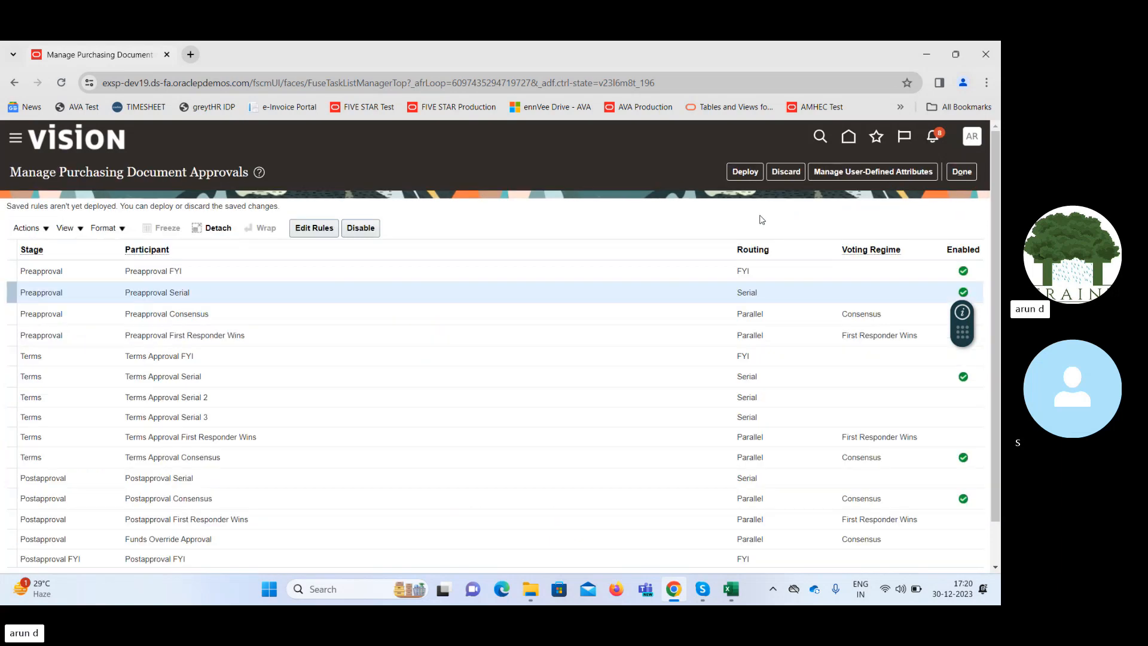
pyautogui.click(967, 174)
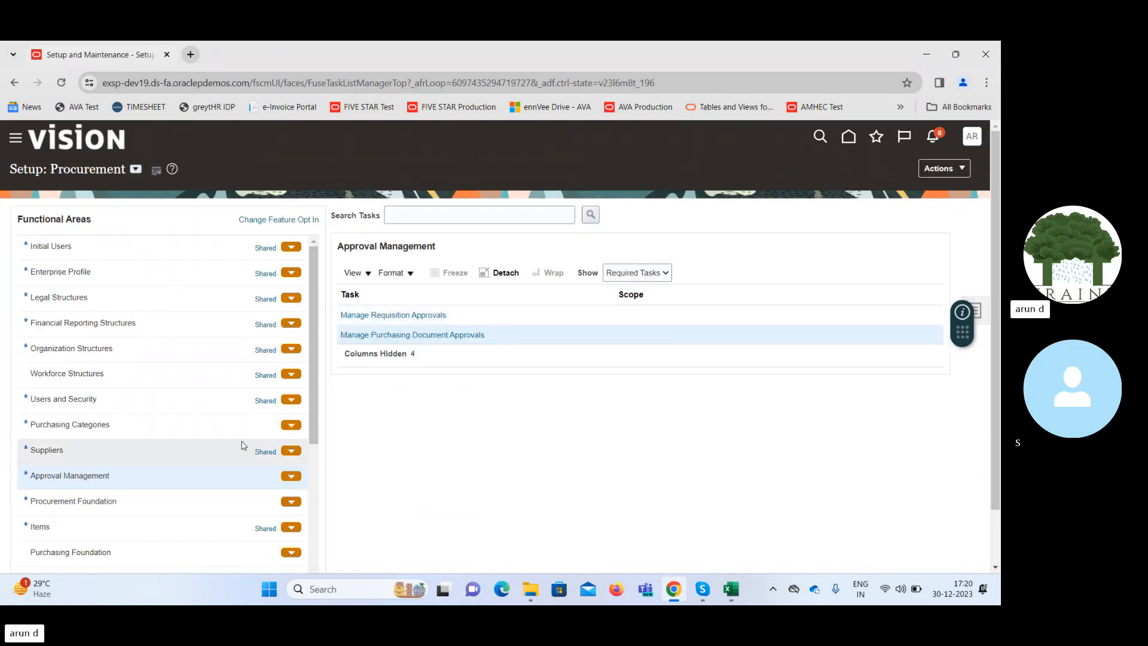
# Switch to the Financials setup and show all tasks of the General Ledger functional area.
pyautogui.click(136, 170)
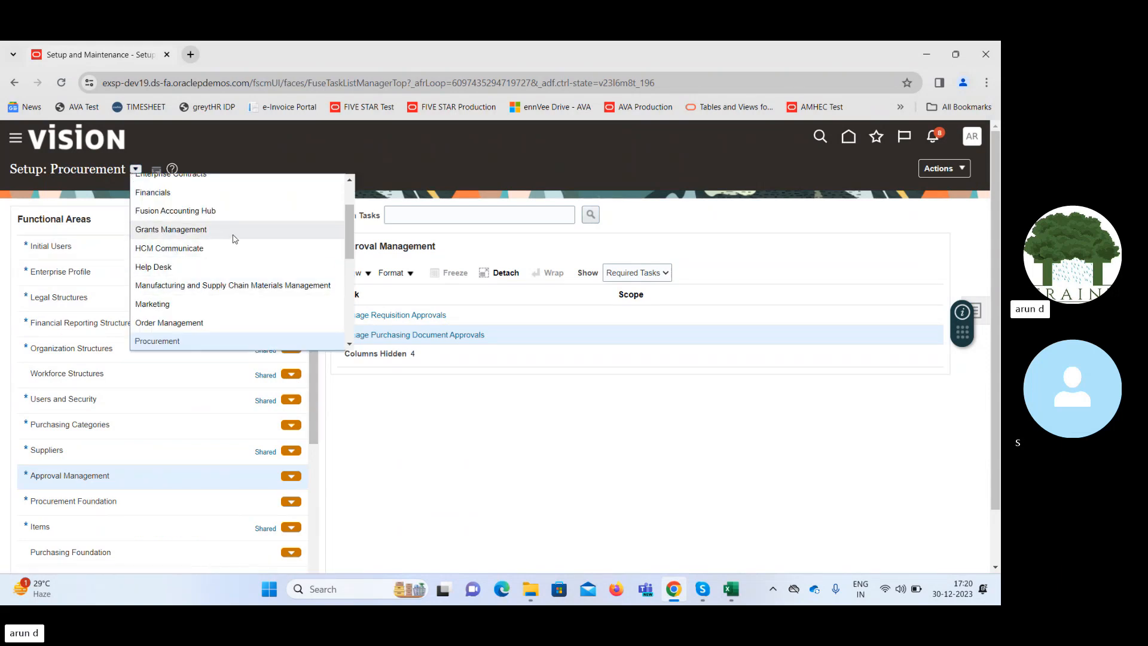
pyautogui.click(178, 197)
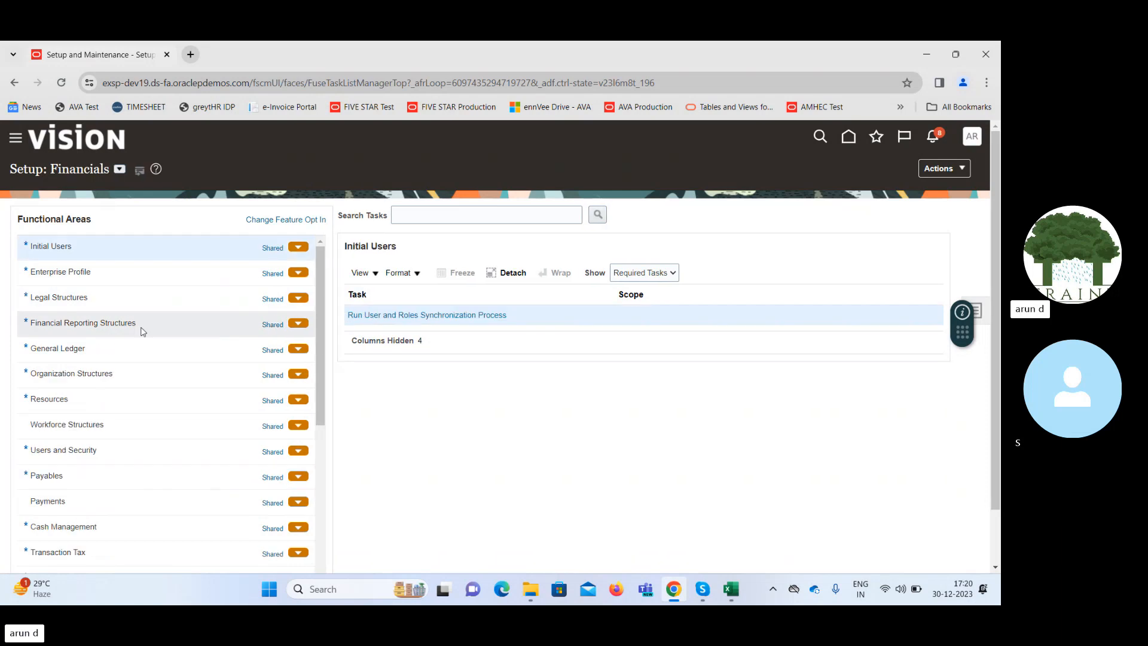
pyautogui.click(85, 358)
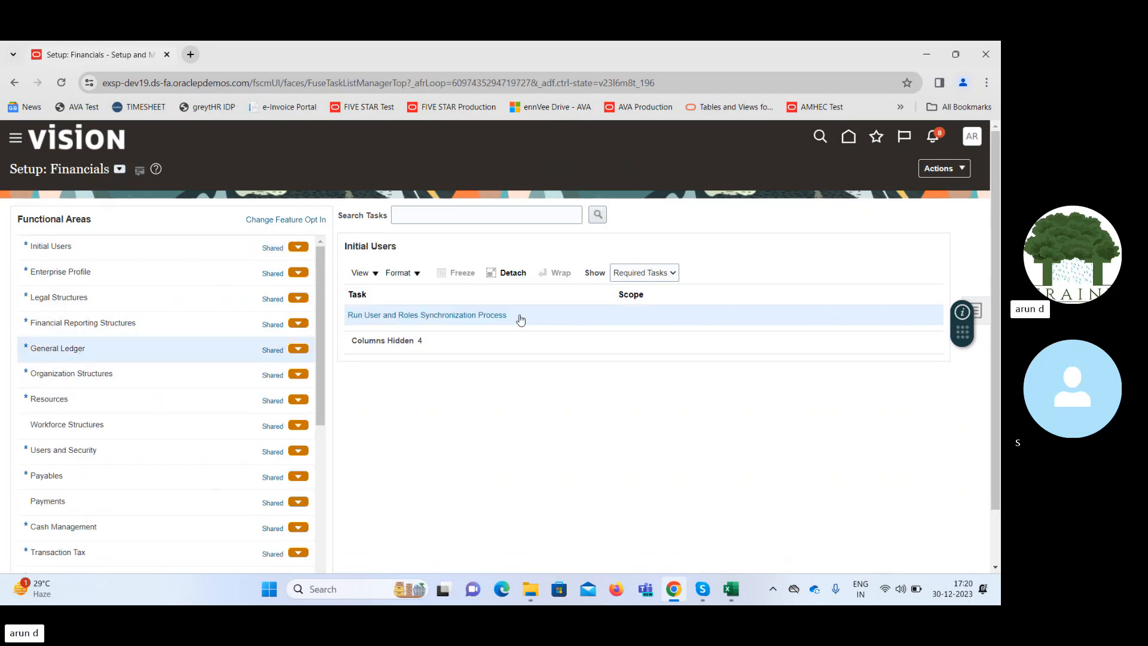
pyautogui.click(691, 277)
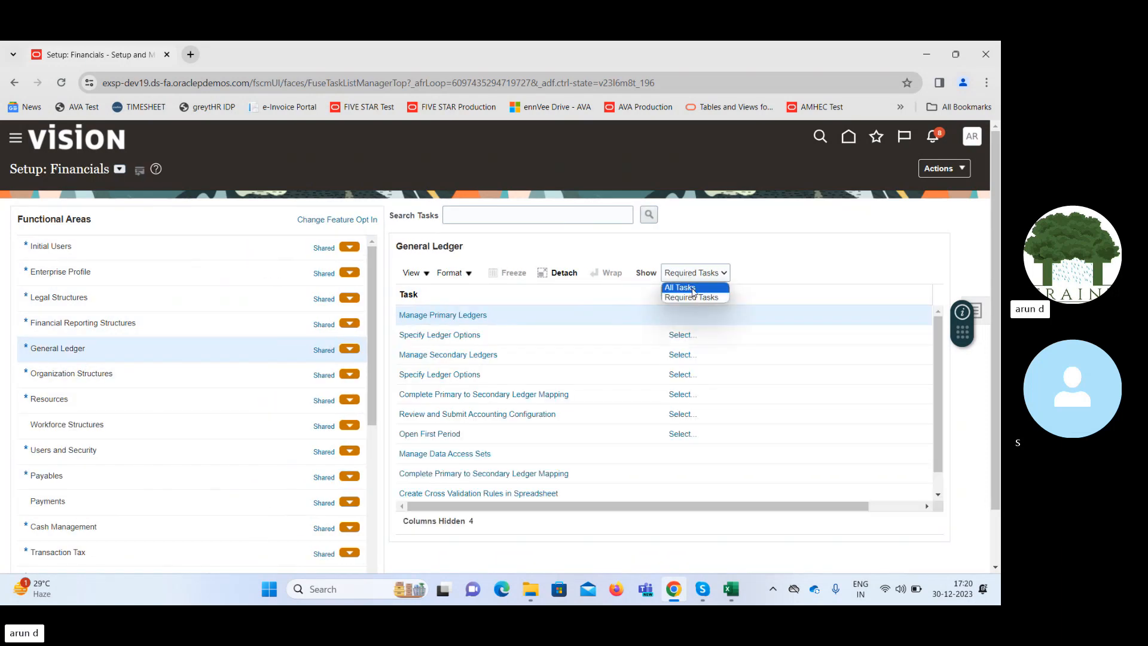
pyautogui.click(692, 288)
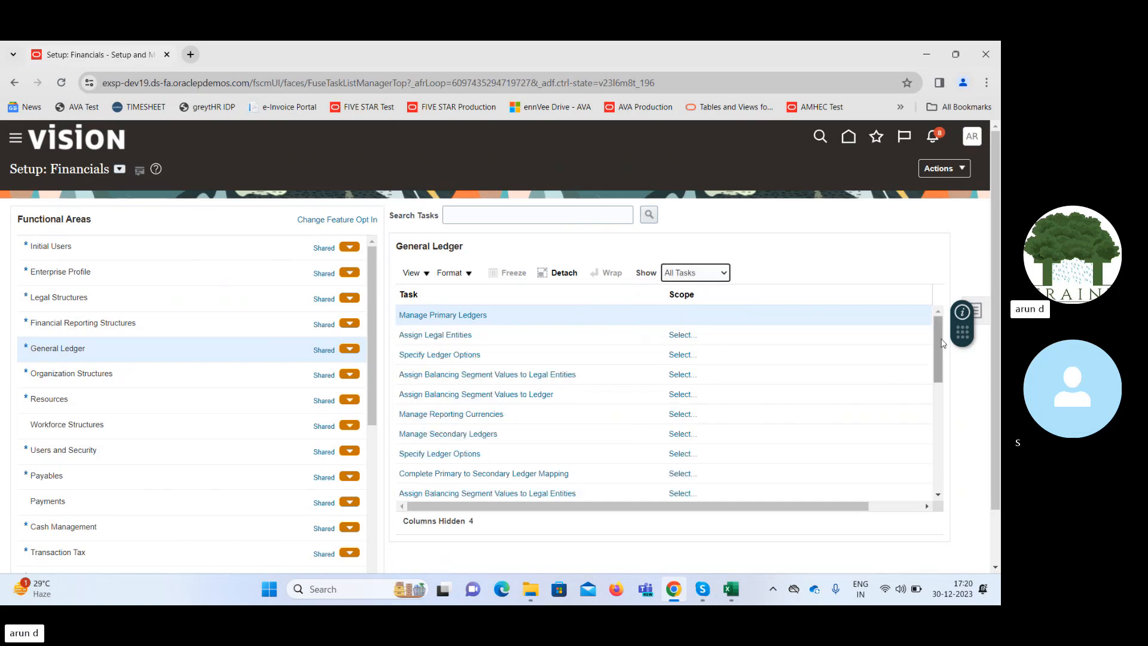
# Open the Manage Journal Approval Rules task and go to the approval groups in BPM Worklist.
pyautogui.moveTo(939, 339); pyautogui.dragTo(958, 438)
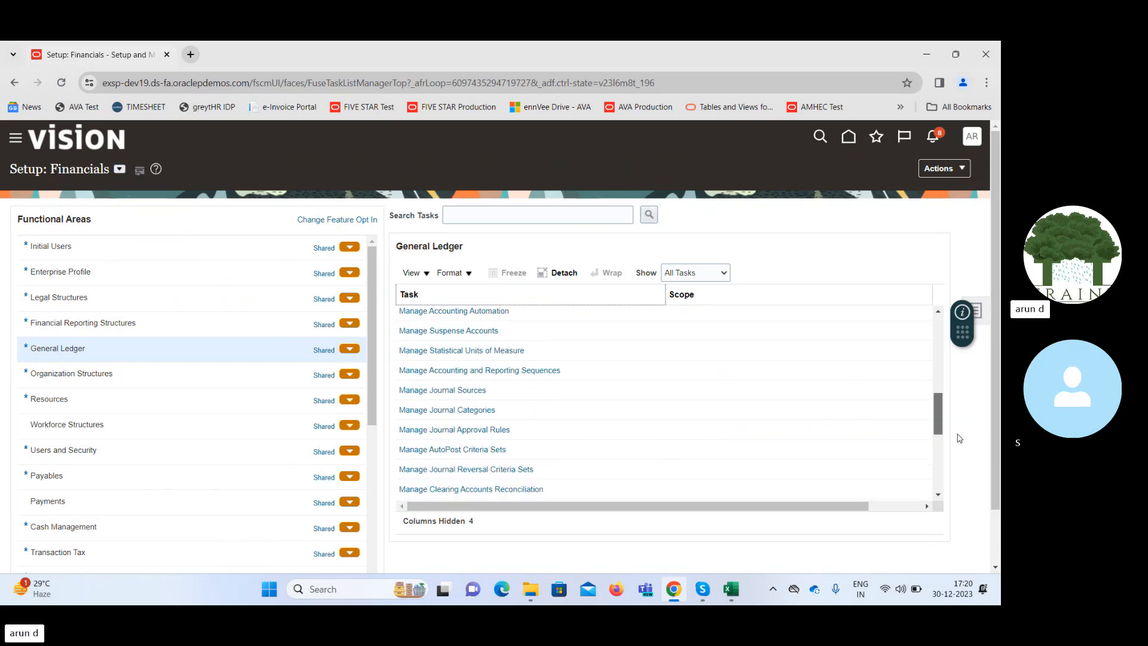
pyautogui.click(462, 431)
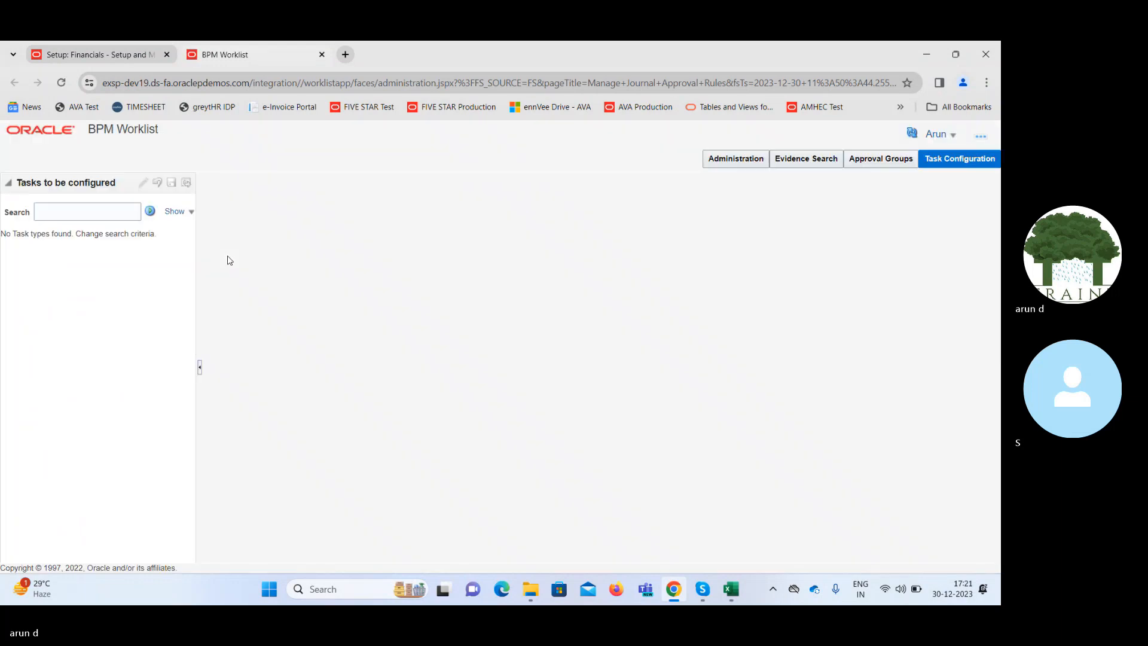
pyautogui.click(104, 214)
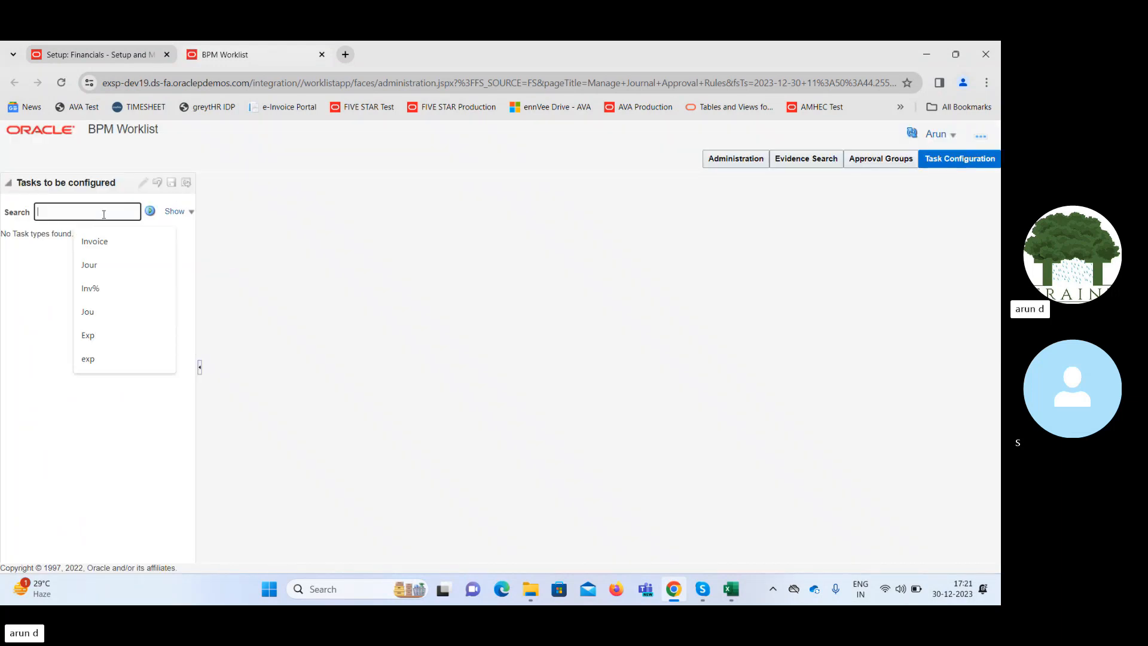
pyautogui.click(896, 161)
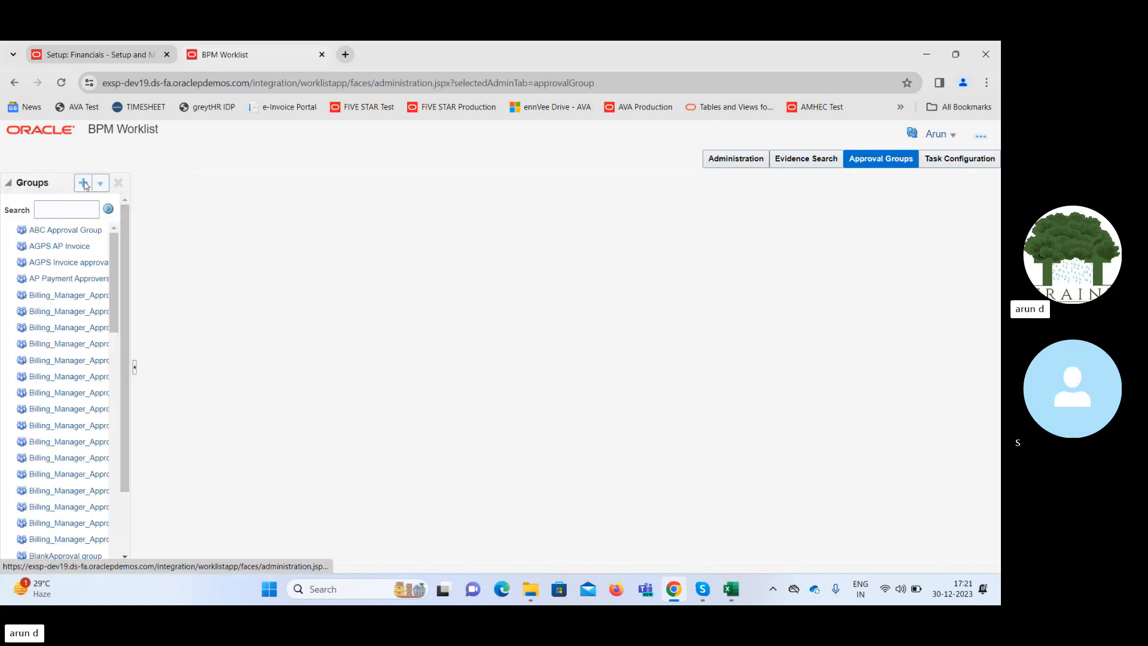
# Create a new approval group named Below 50000.
pyautogui.click(83, 182)
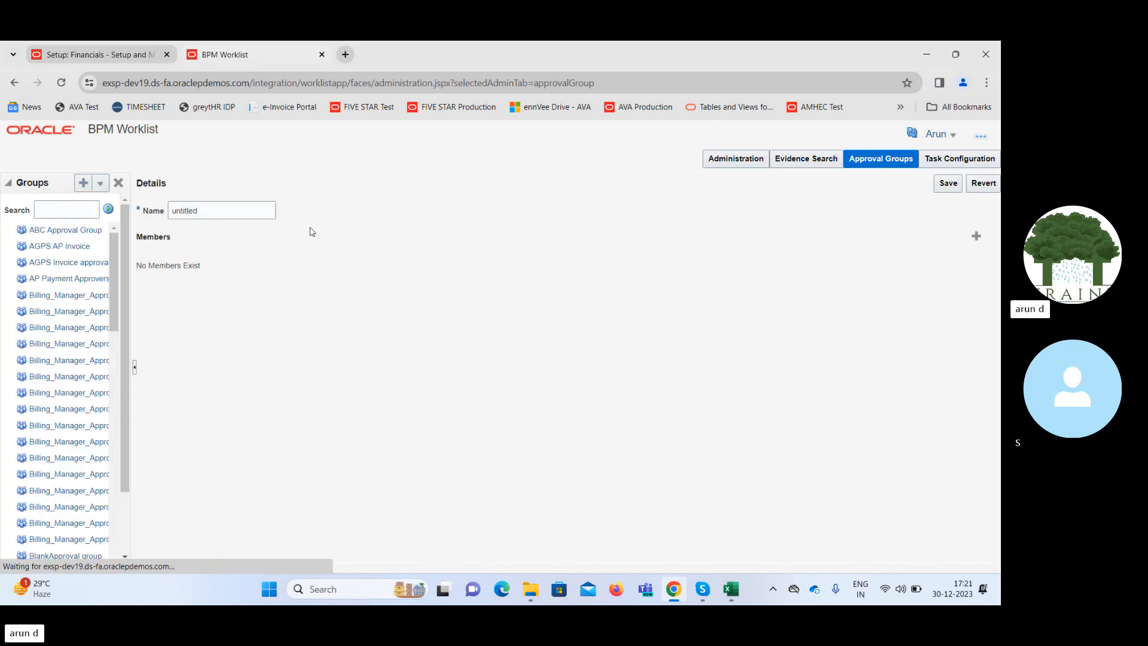
pyautogui.doubleClick(256, 209)
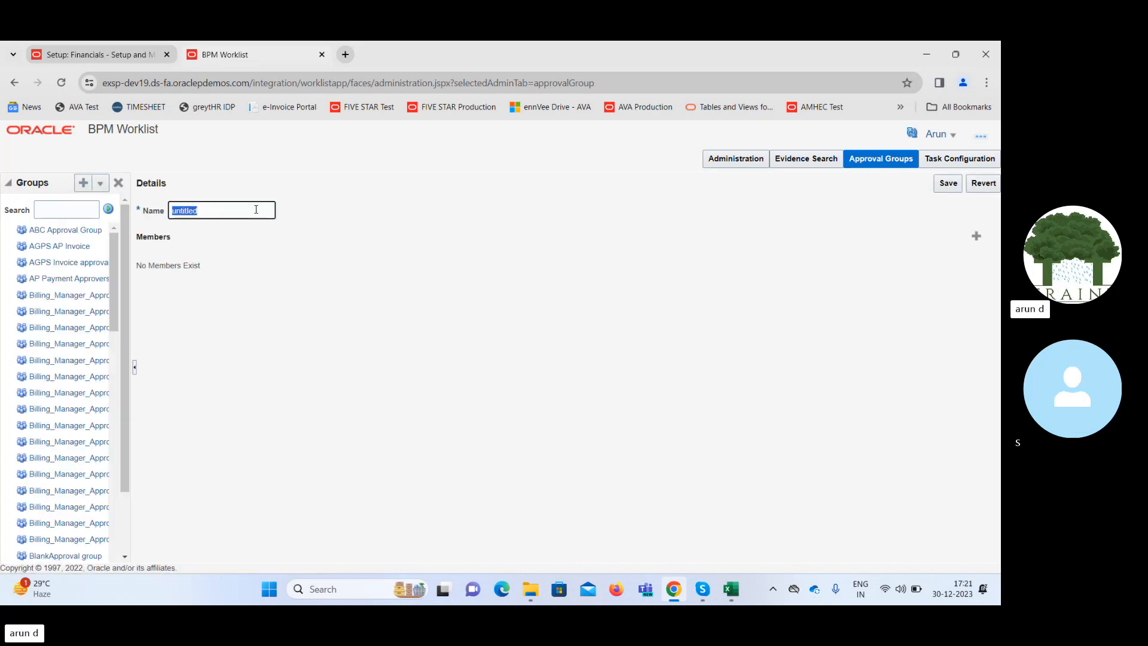
pyautogui.write('Below 50000')
# Start adding a user member to the Below 50000 group and search the identity browser's users for FIN.
pyautogui.click(975, 236)
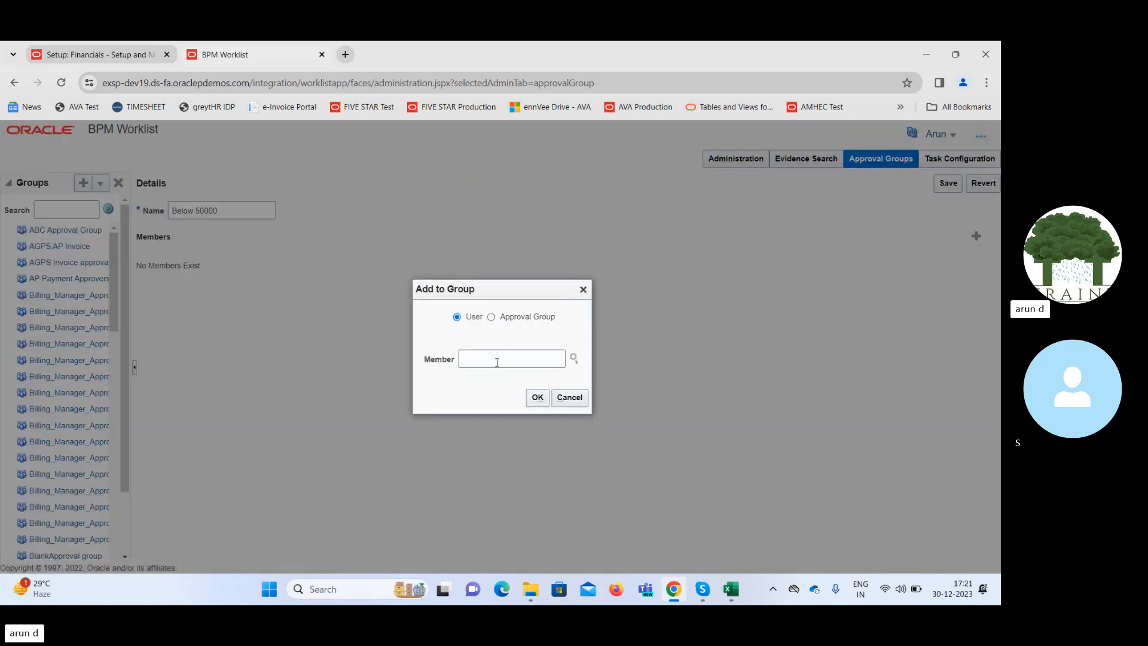
pyautogui.click(496, 362)
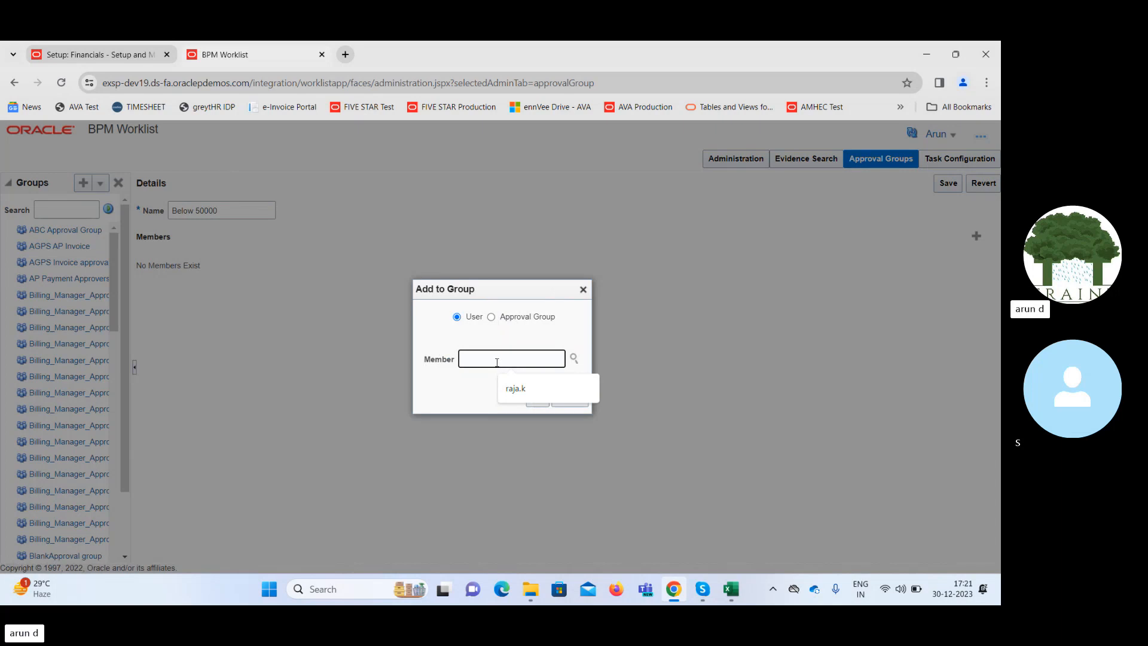
pyautogui.write('FIN')
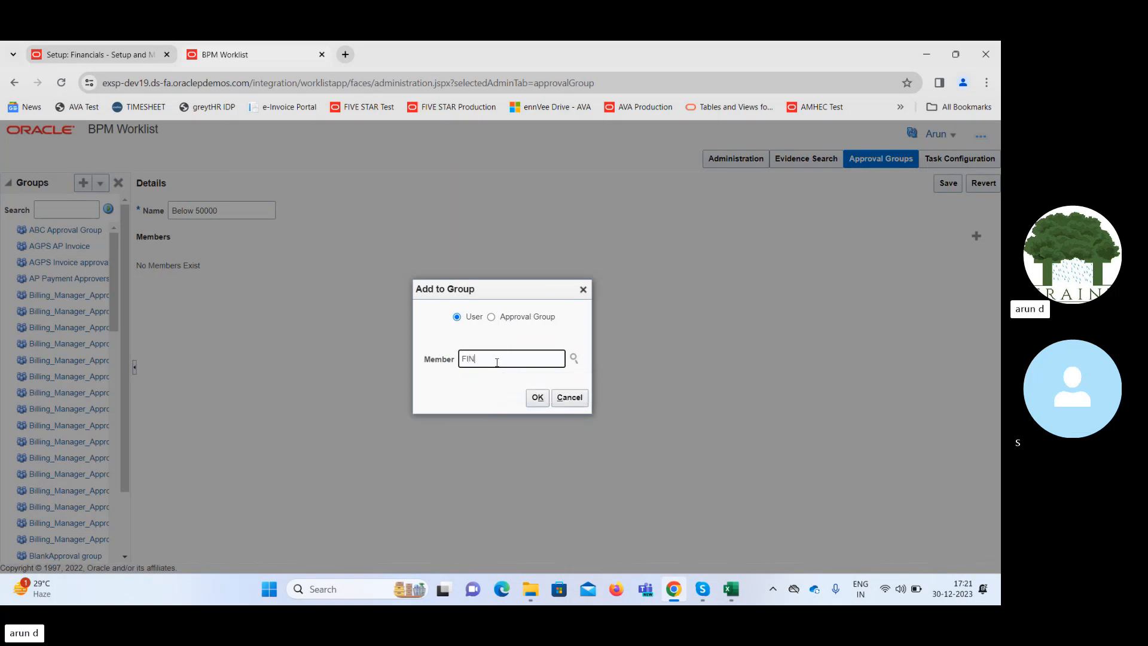
pyautogui.click(573, 358)
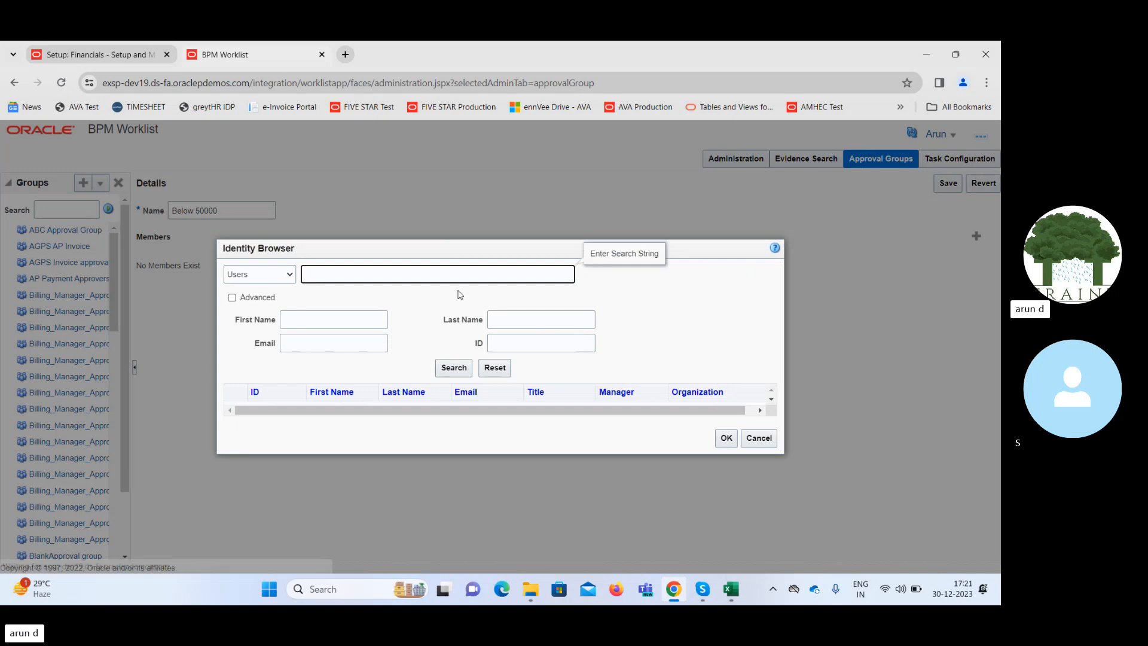
pyautogui.write('FIN')
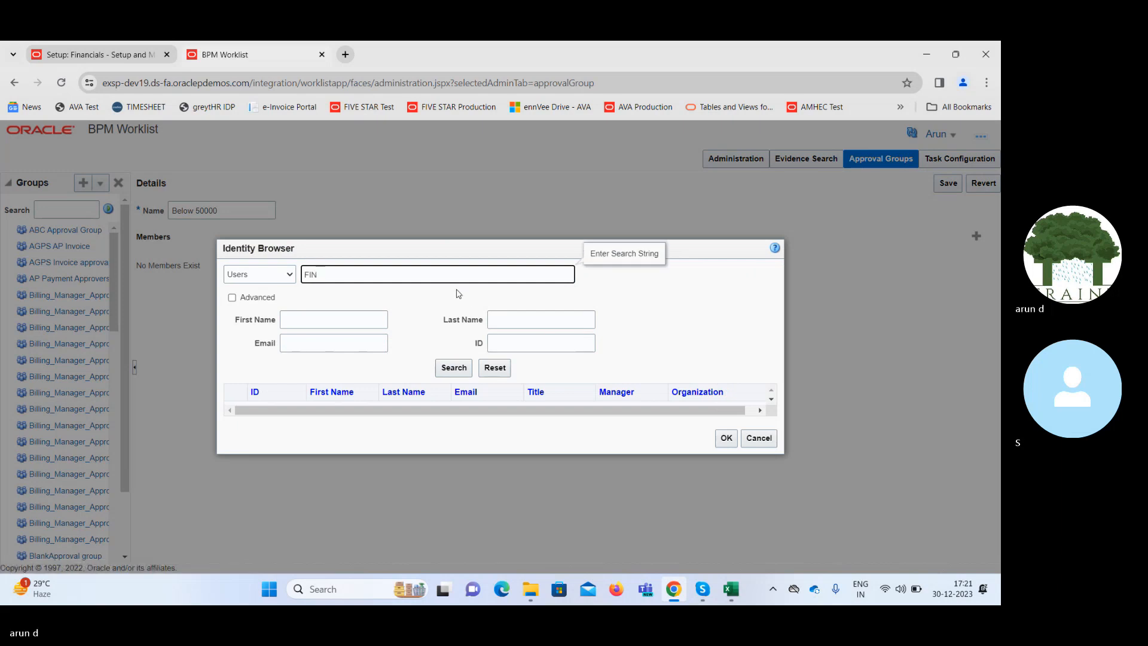
pyautogui.click(453, 369)
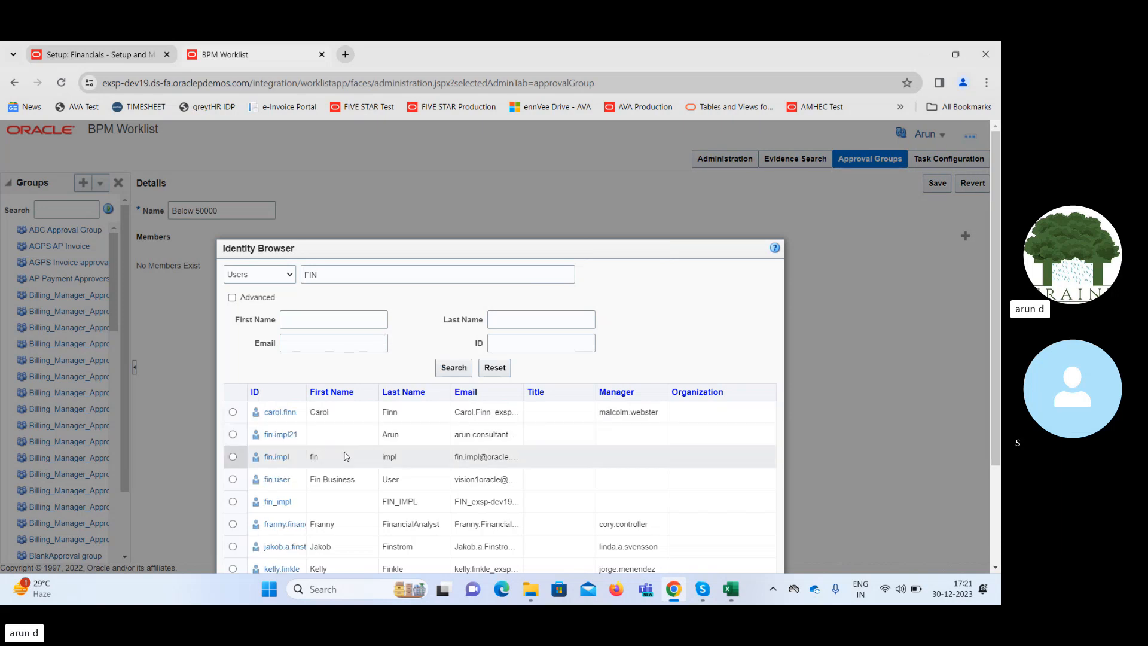
# Add the user fin.impl as a member of the Below 50000 group and save the approval group.
pyautogui.click(233, 457)
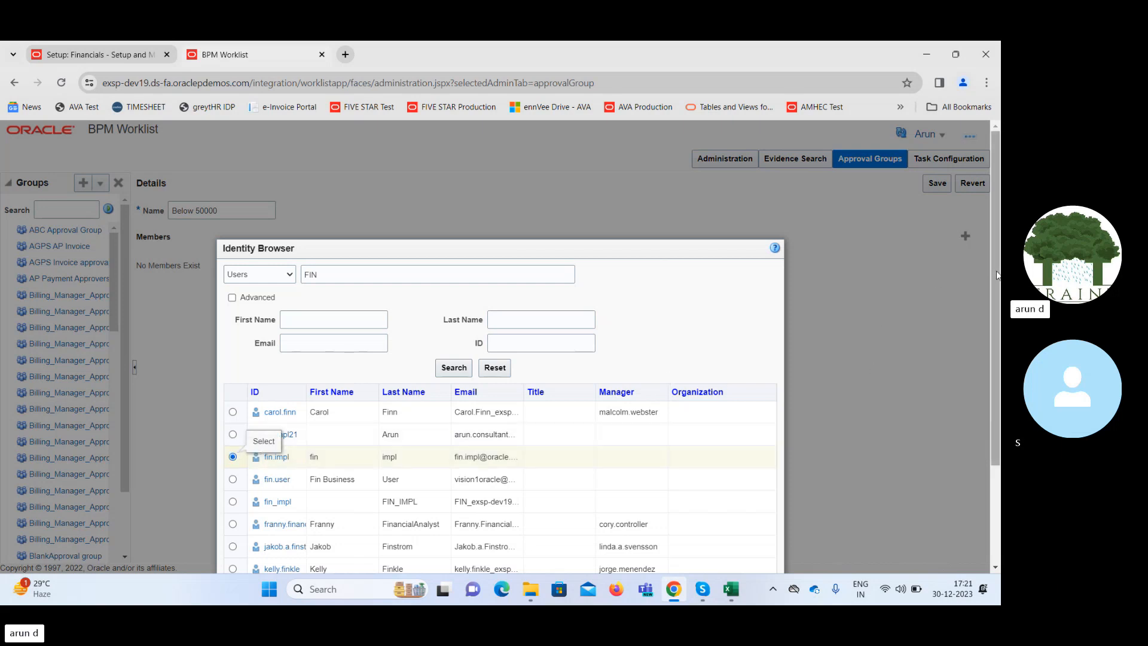
pyautogui.moveTo(996, 273); pyautogui.dragTo(1001, 374)
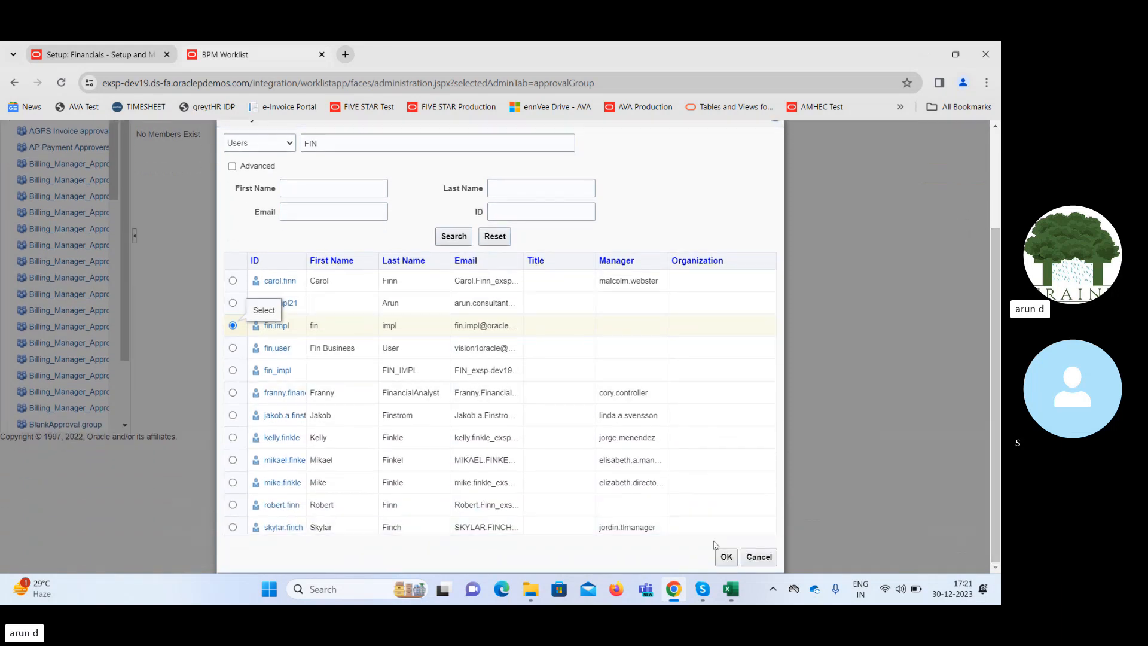
pyautogui.click(726, 558)
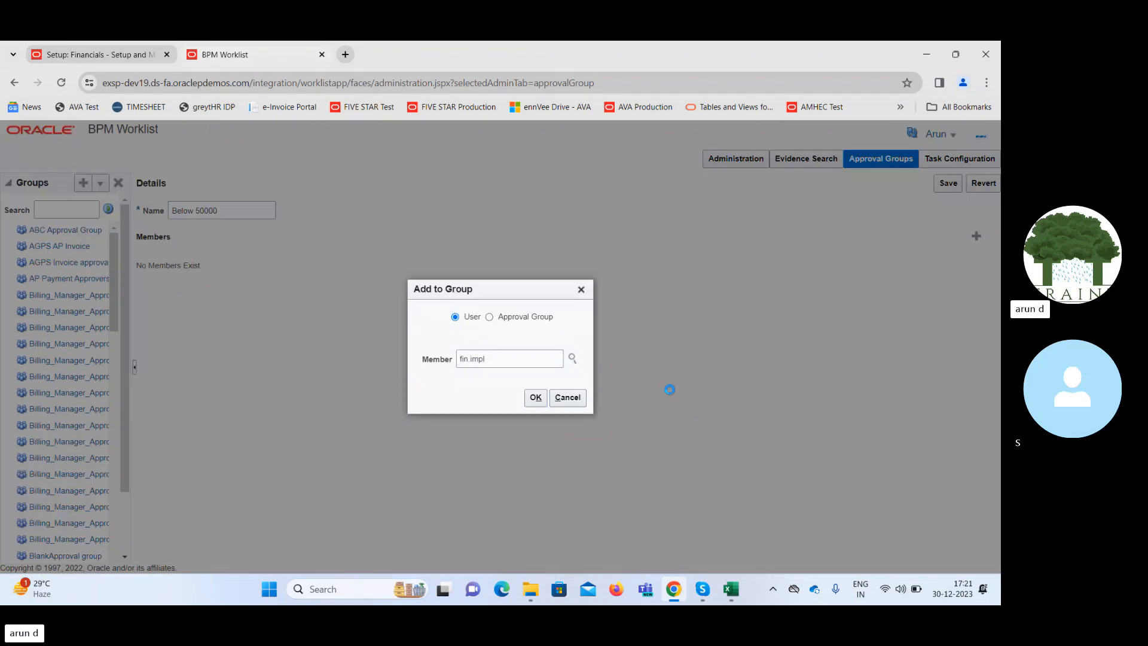
pyautogui.click(536, 397)
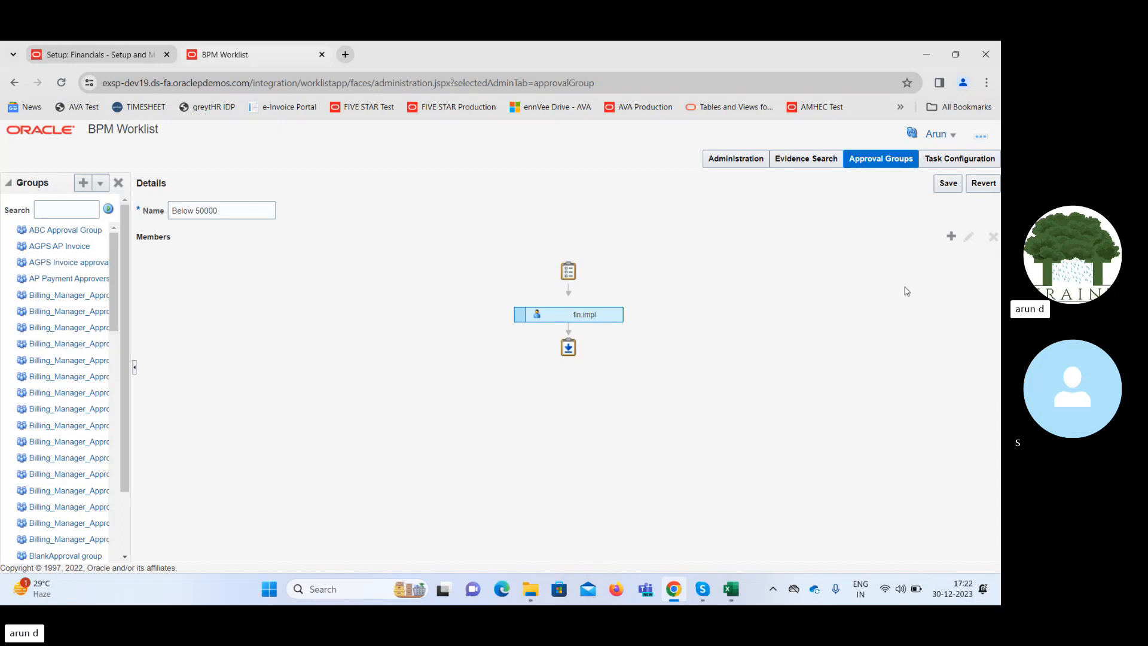
pyautogui.click(944, 186)
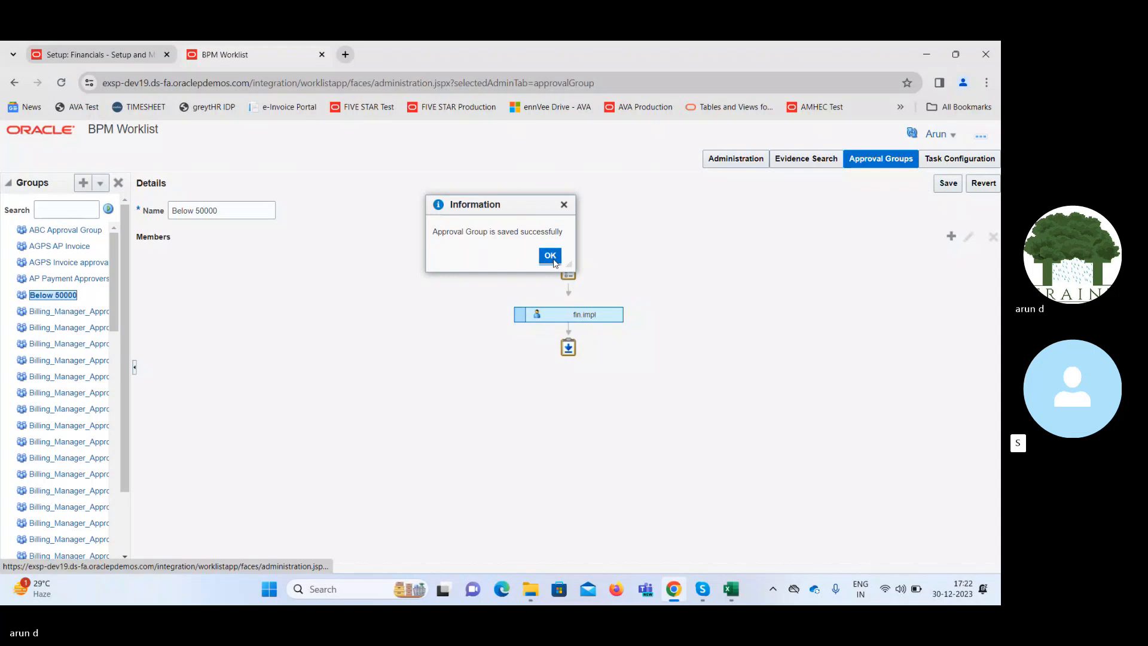
pyautogui.click(551, 258)
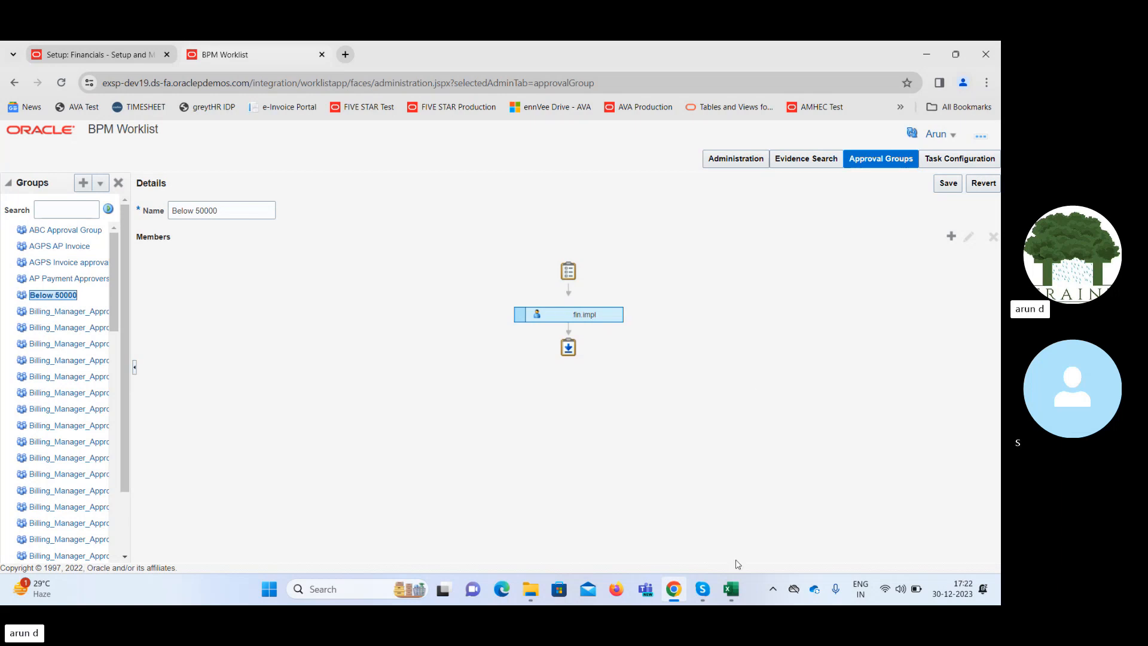
# Switch to the Excel workbook SCM Class - 25th Dec, review the approver roles in V37:X38 of Sheet3, and return to BPM Worklist.
pyautogui.click(730, 589)
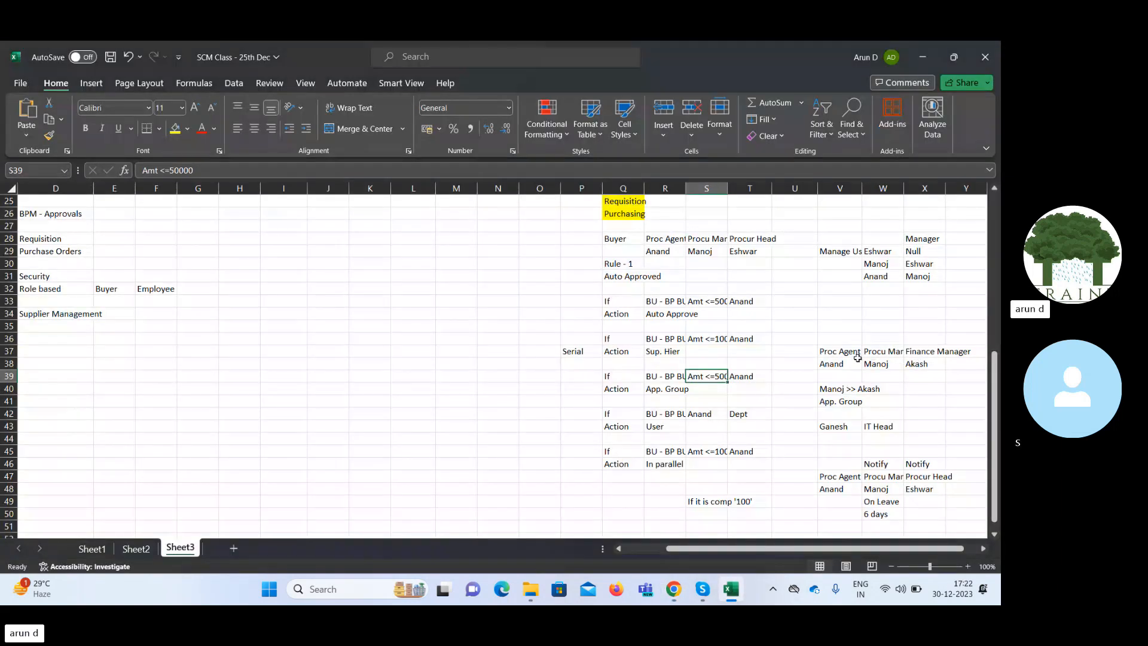
pyautogui.moveTo(840, 353); pyautogui.dragTo(930, 362)
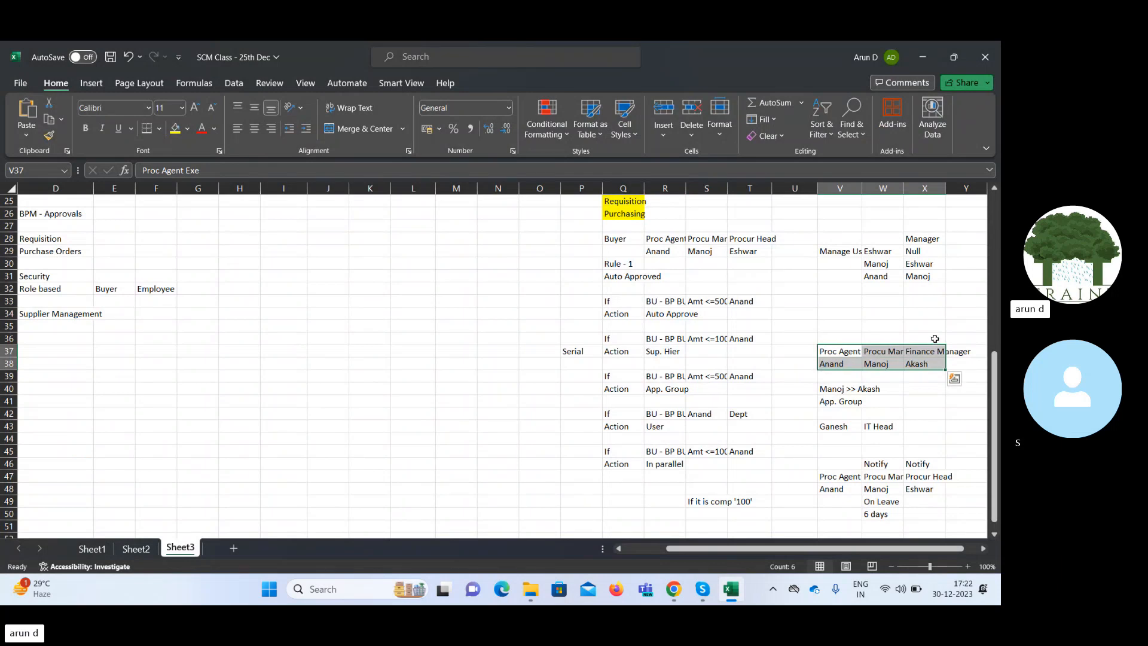
pyautogui.click(924, 59)
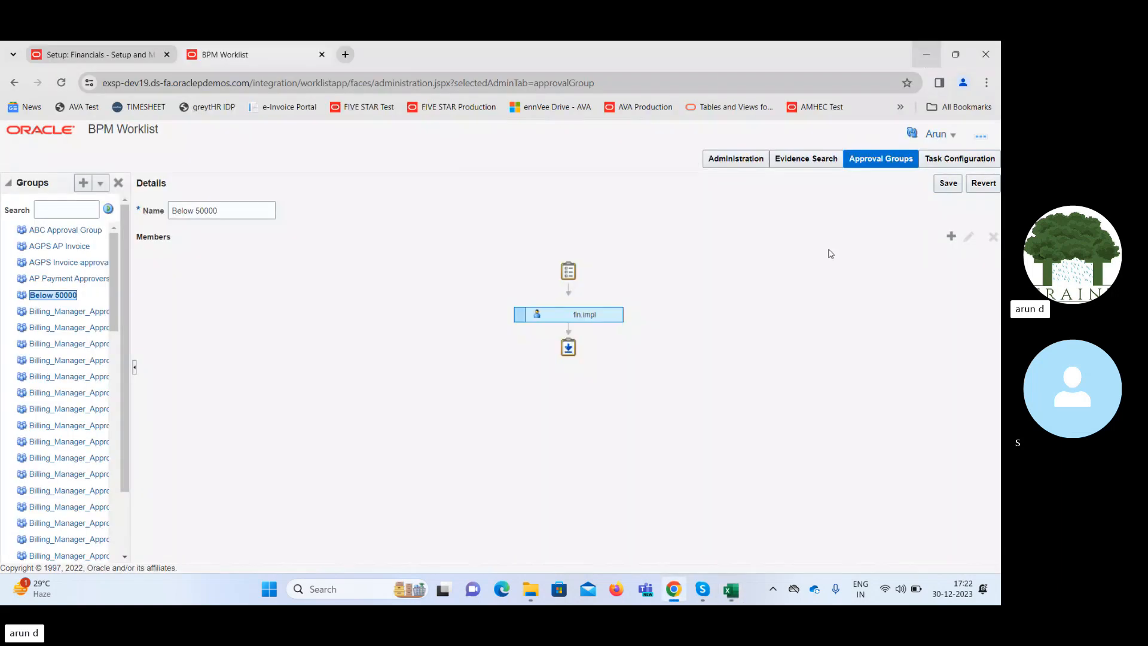
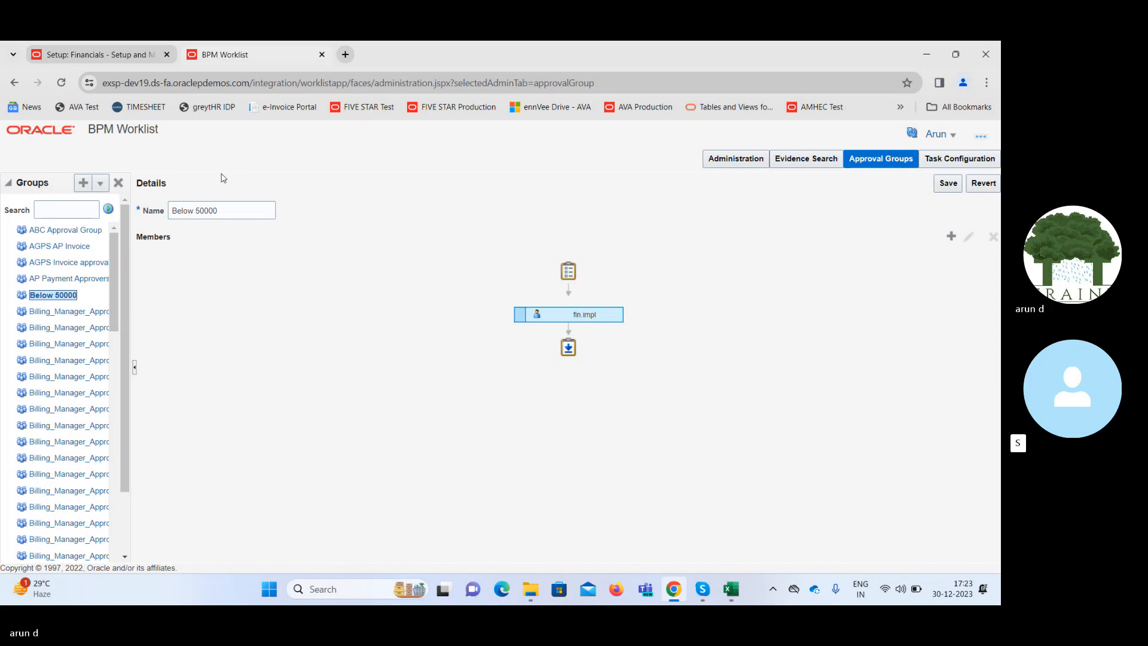
# Save the Below 50000 approval group again in BPM Worklist.
pyautogui.click(123, 57)
pyautogui.click(274, 61)
pyautogui.click(948, 183)
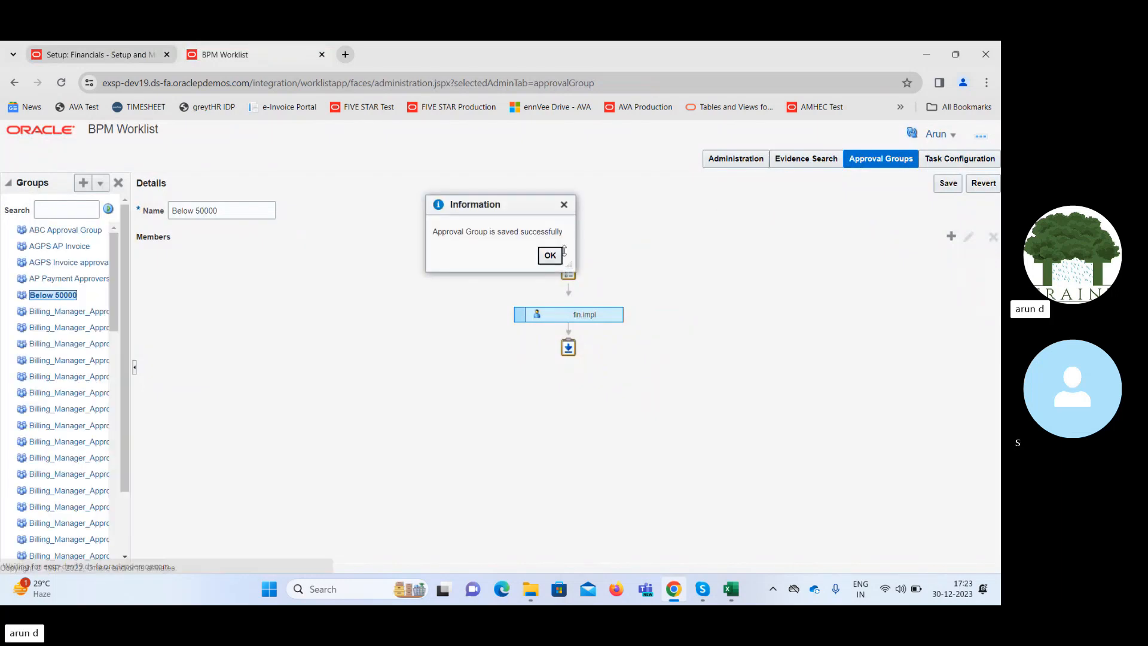
pyautogui.click(550, 256)
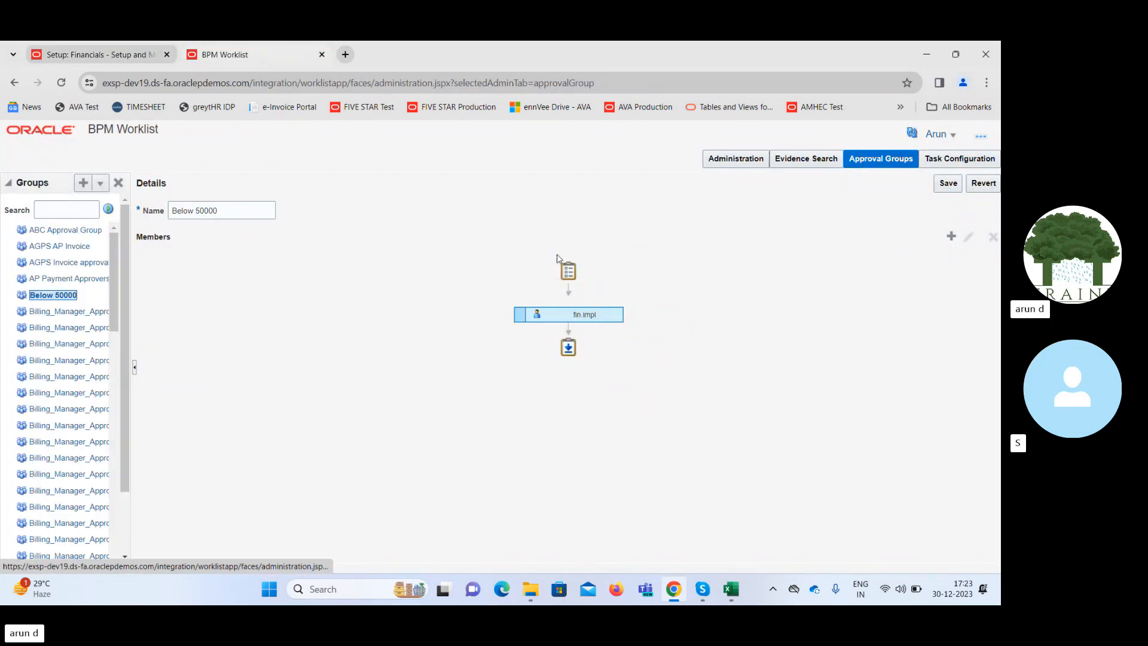
# Return to the Setup and Maintenance page and change the setup offering from Financials to Procurement.
pyautogui.click(108, 61)
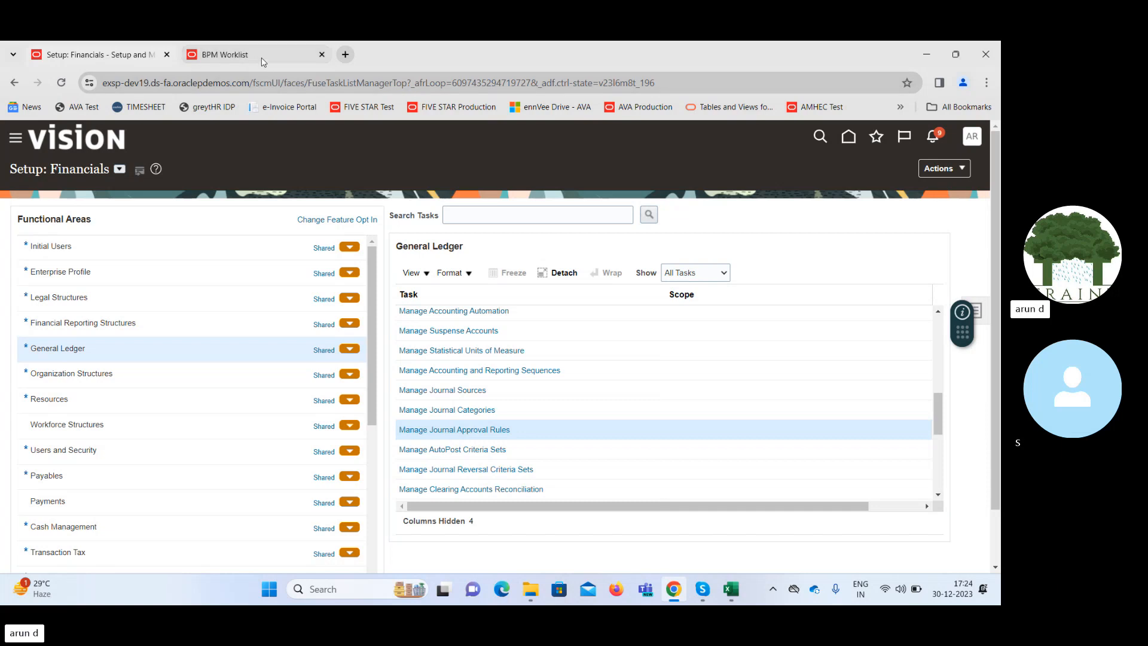
pyautogui.moveTo(262, 62)
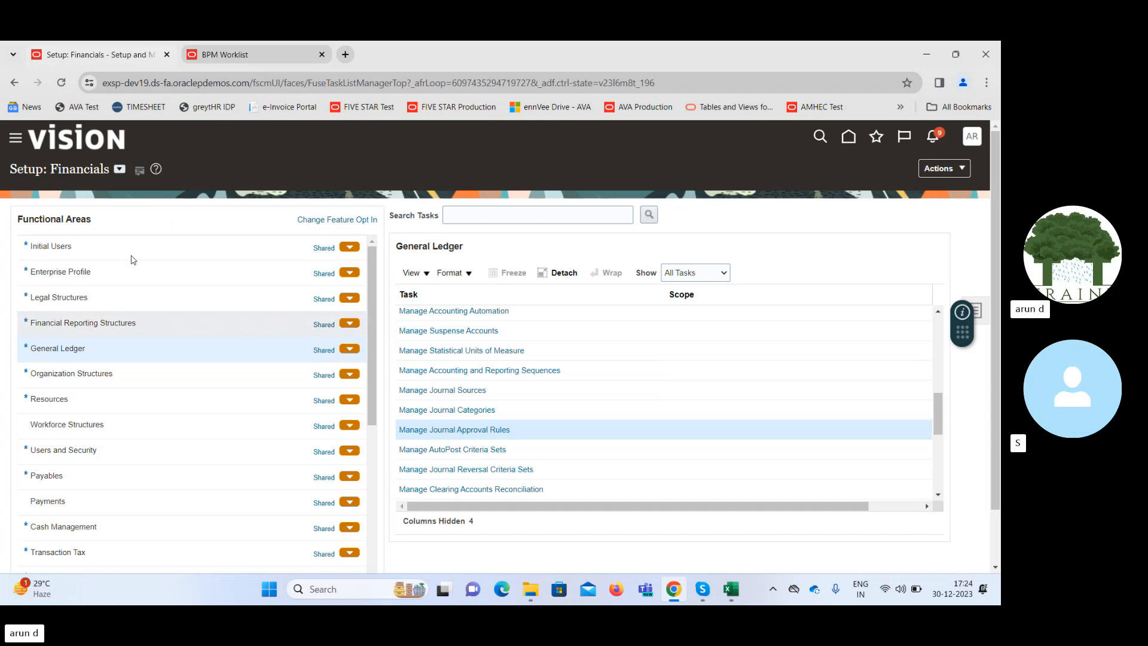
pyautogui.click(119, 168)
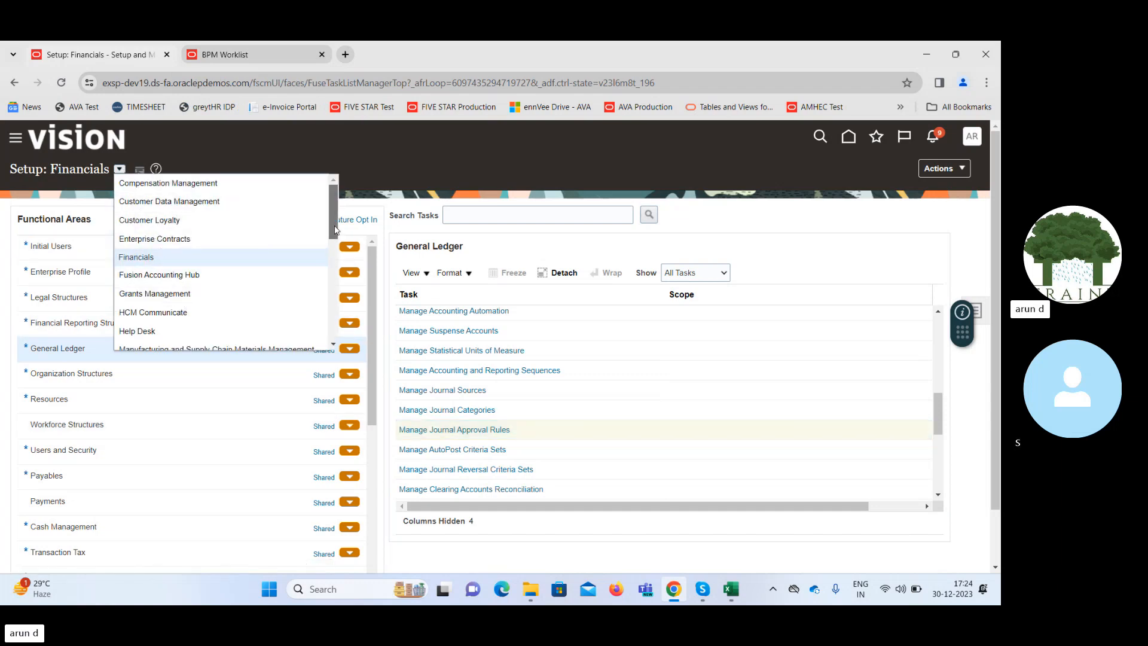
pyautogui.moveTo(335, 229); pyautogui.dragTo(339, 263)
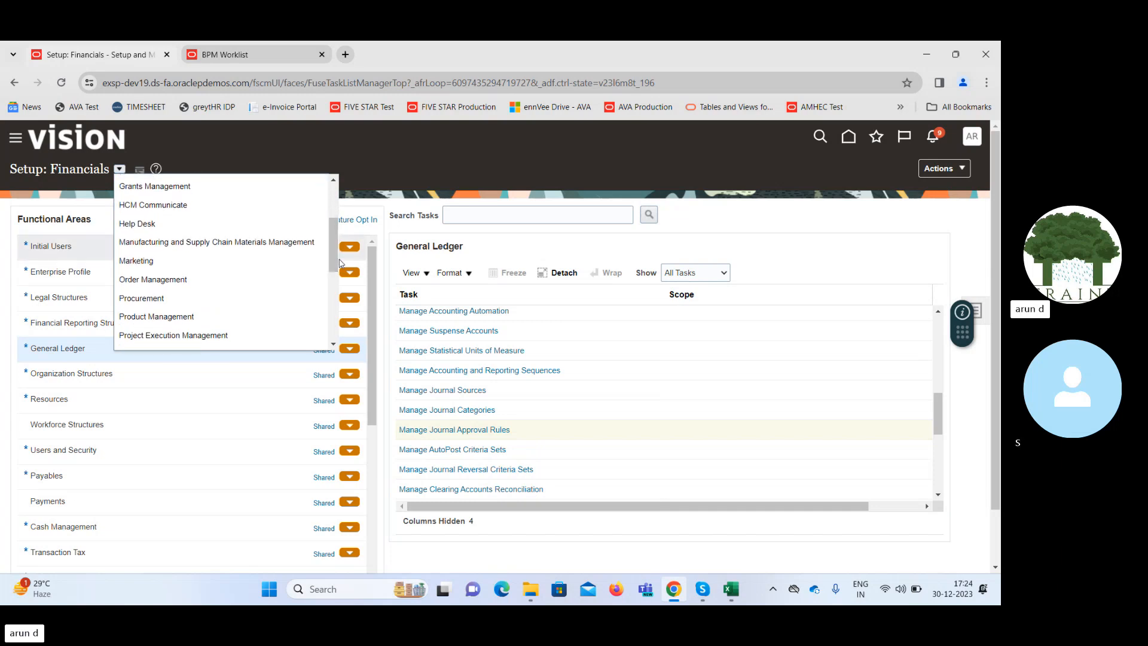
pyautogui.click(197, 297)
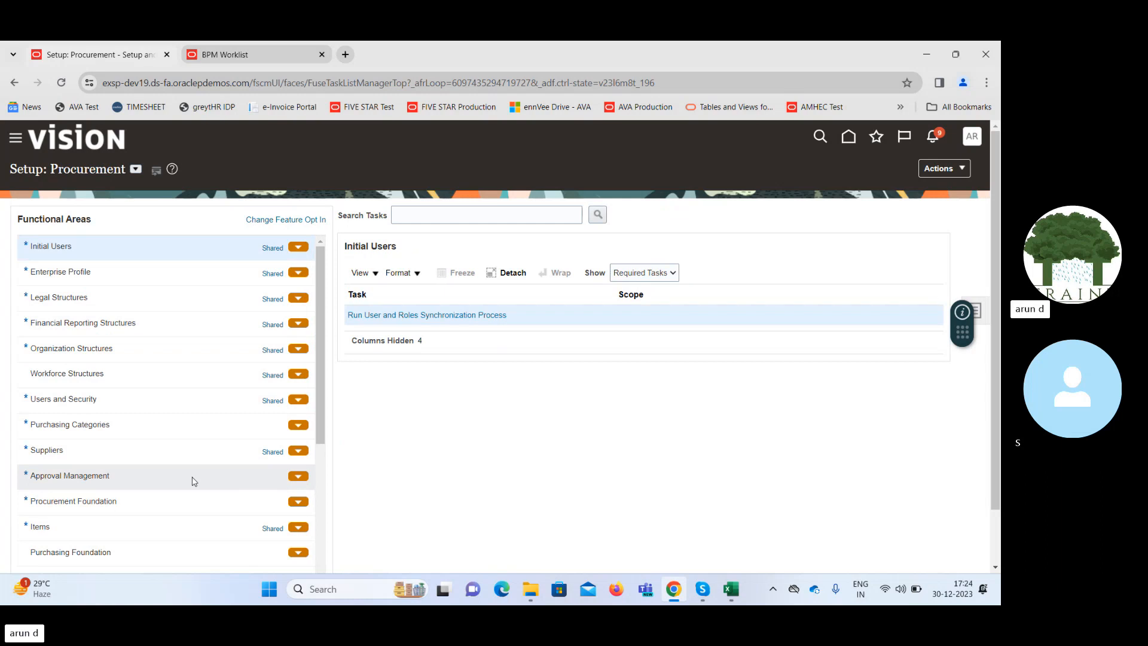
# Open the Preapproval Serial rules for editing from Manage Purchasing Document Approvals in the Approval Management area.
pyautogui.click(194, 481)
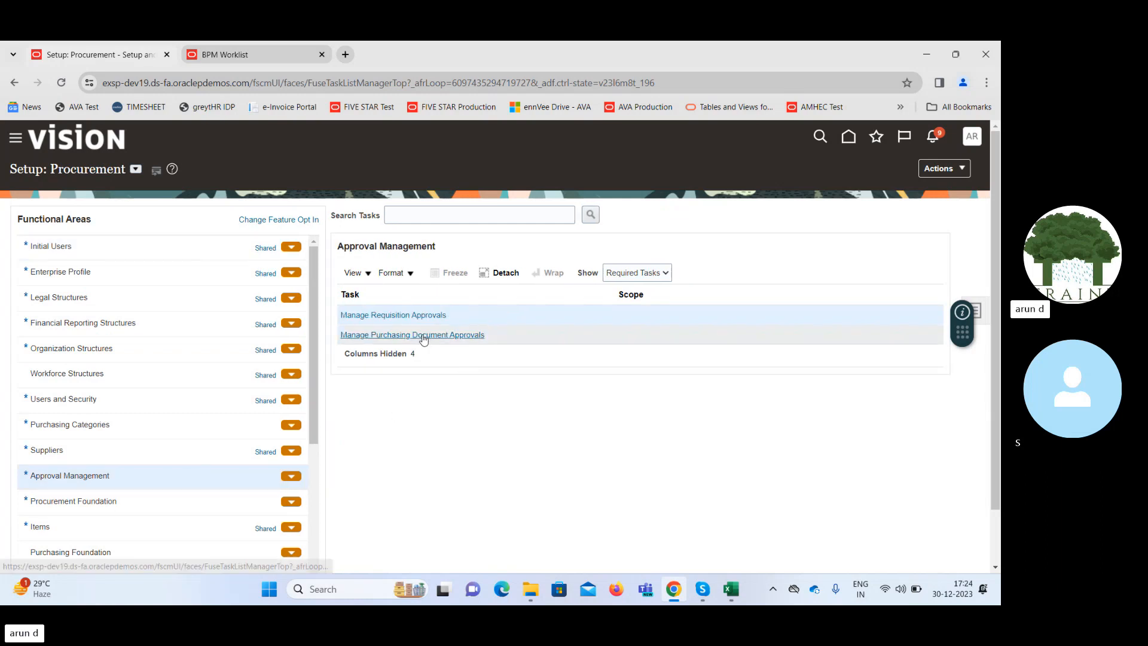
pyautogui.click(423, 336)
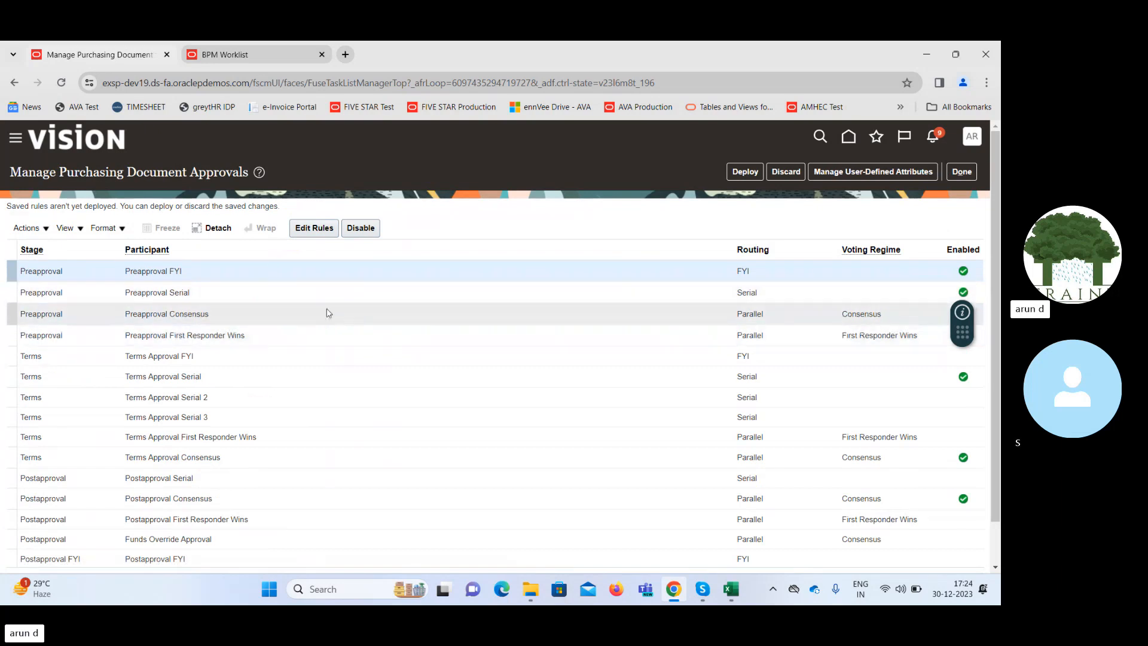
pyautogui.click(272, 296)
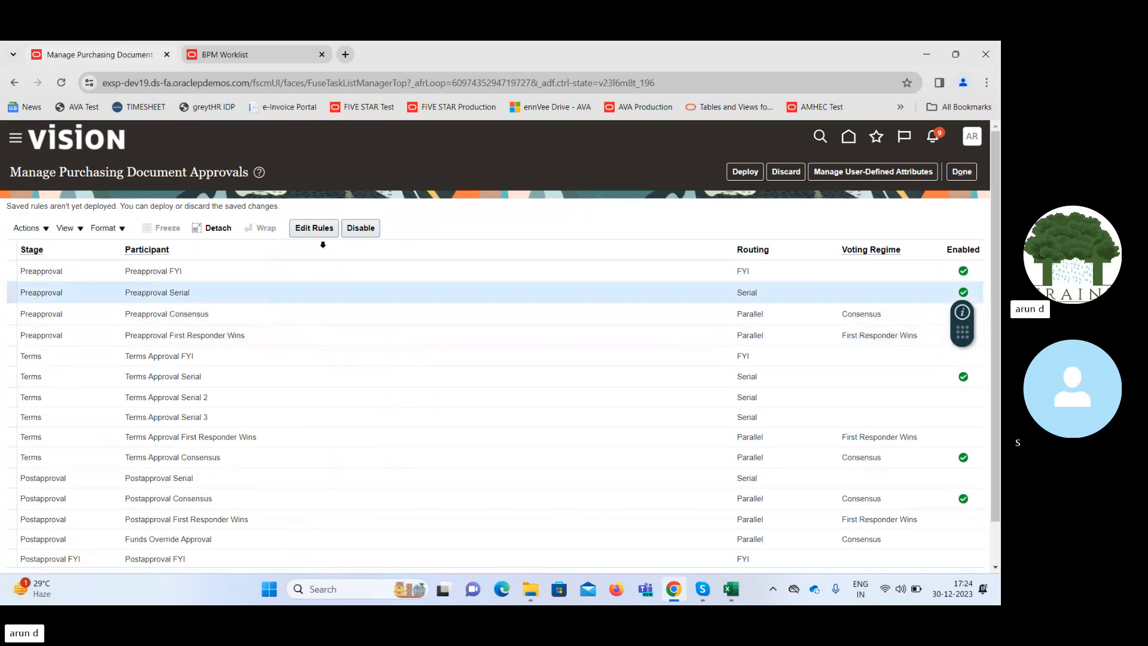
pyautogui.click(317, 228)
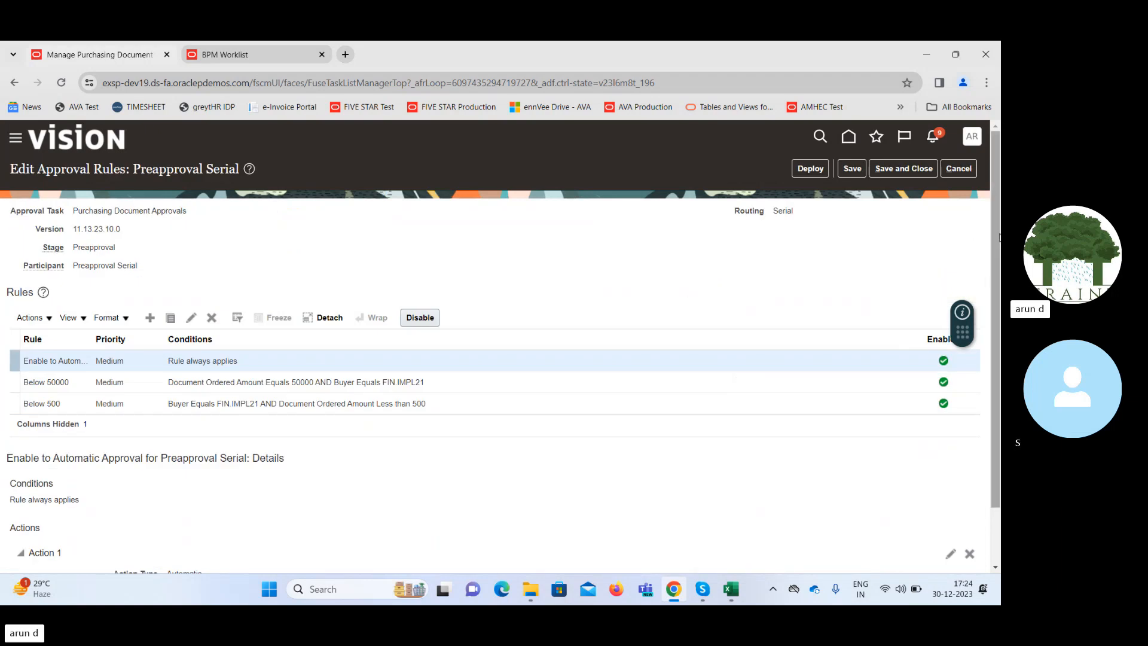
# Review the conditions and Action 1 settings of the Below 500 rule without changing them.
pyautogui.click(457, 407)
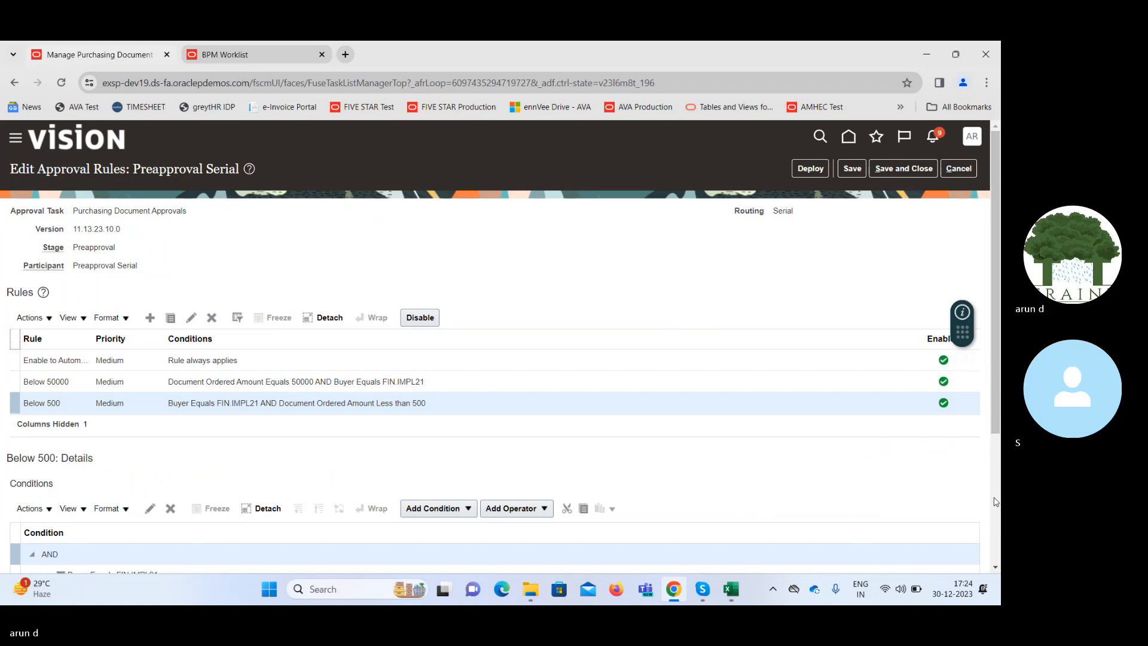
pyautogui.scroll(-3, 968, 515)
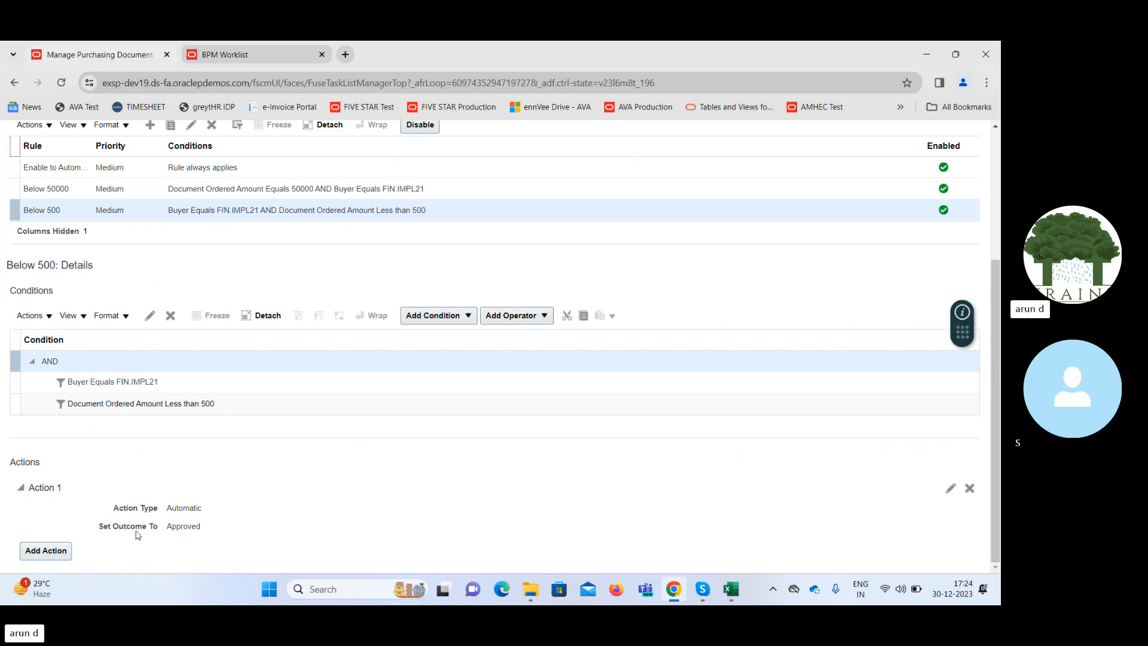
pyautogui.click(950, 489)
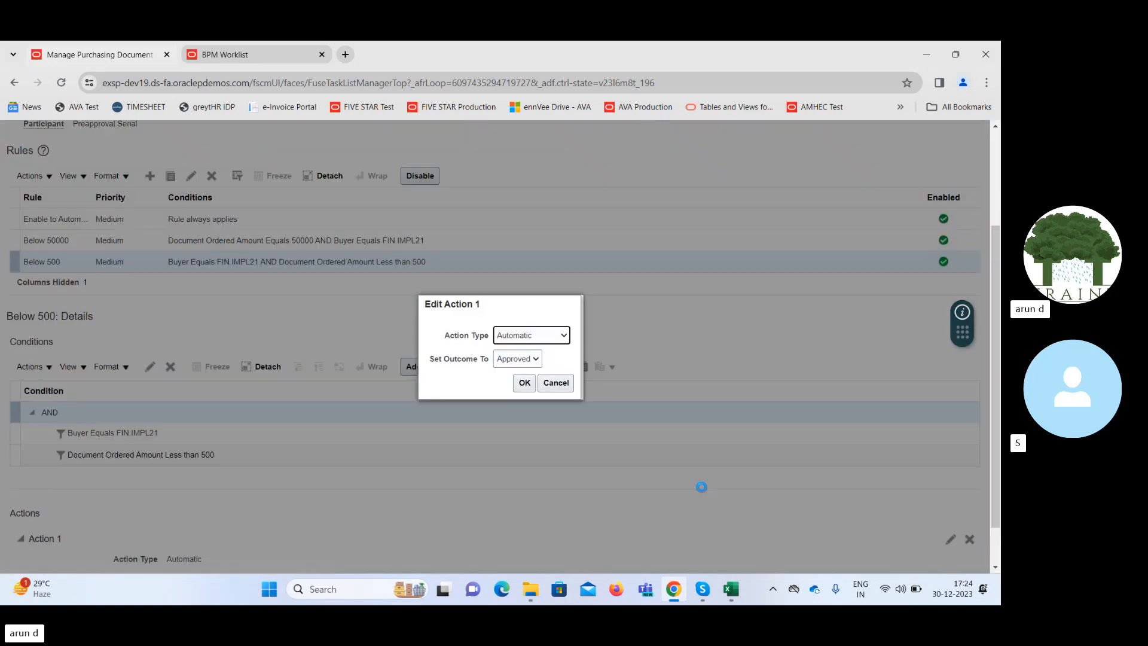
pyautogui.click(556, 384)
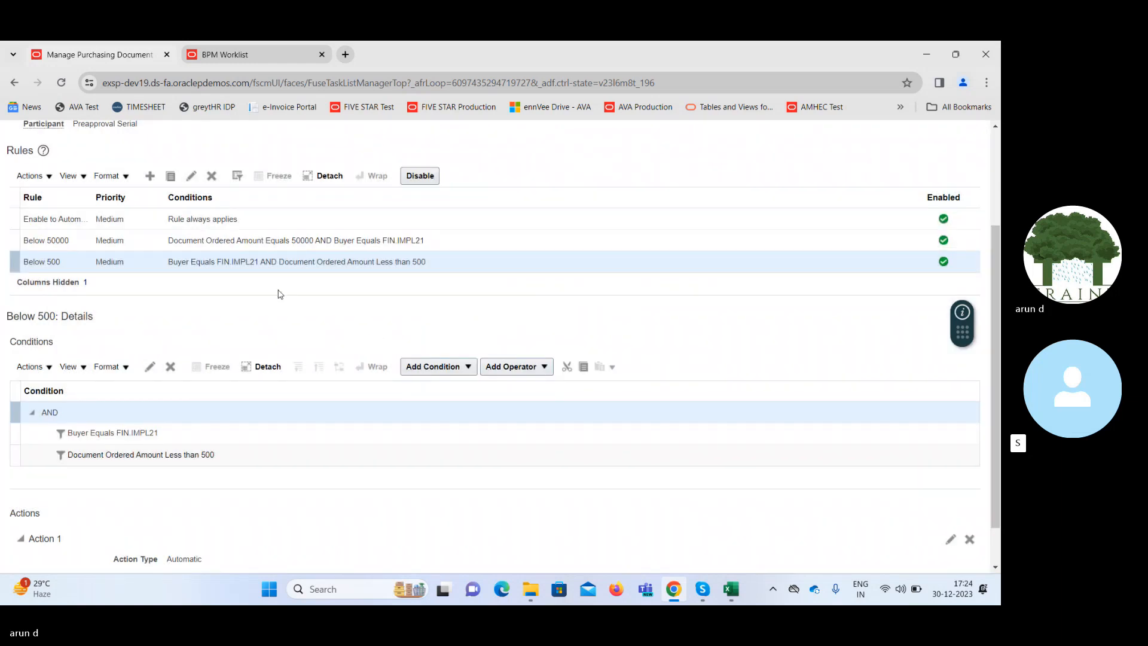
# Search approval groups for Below and set Action 1 of the Below 50000 rule to use the Below 50000 approval group.
pyautogui.click(341, 239)
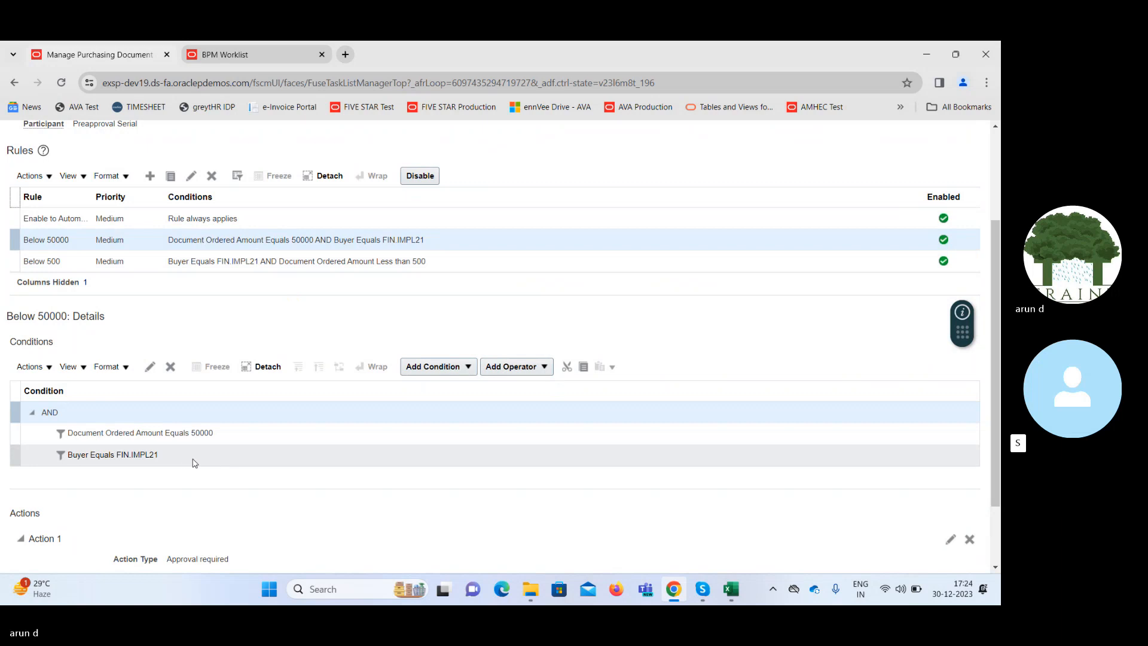
pyautogui.click(193, 458)
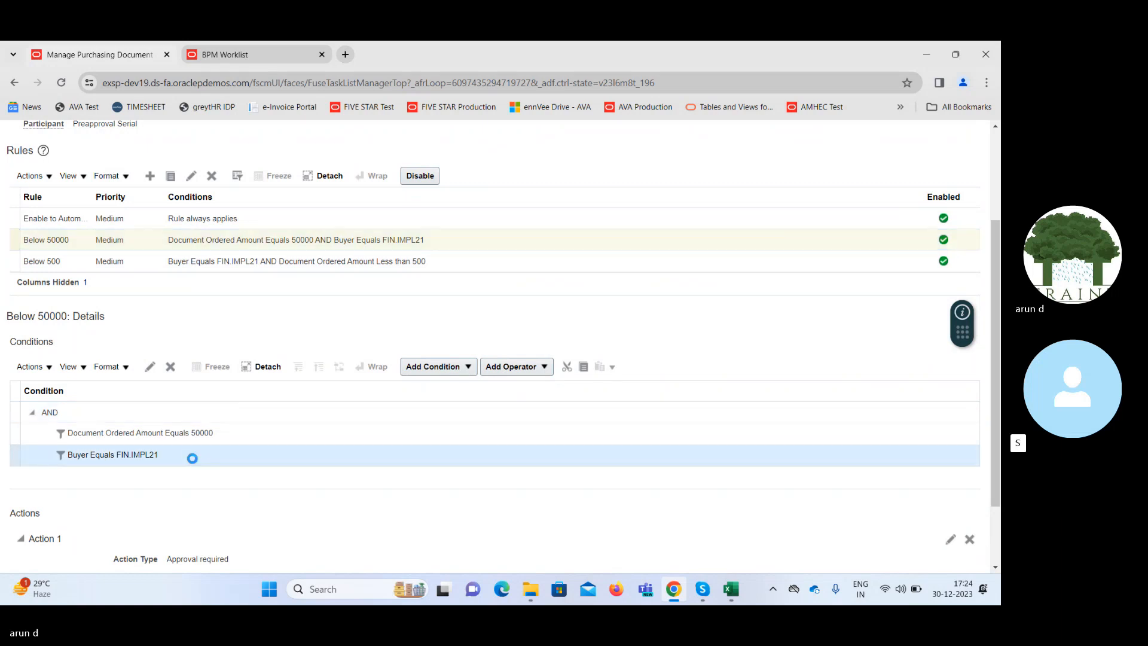
pyautogui.click(952, 542)
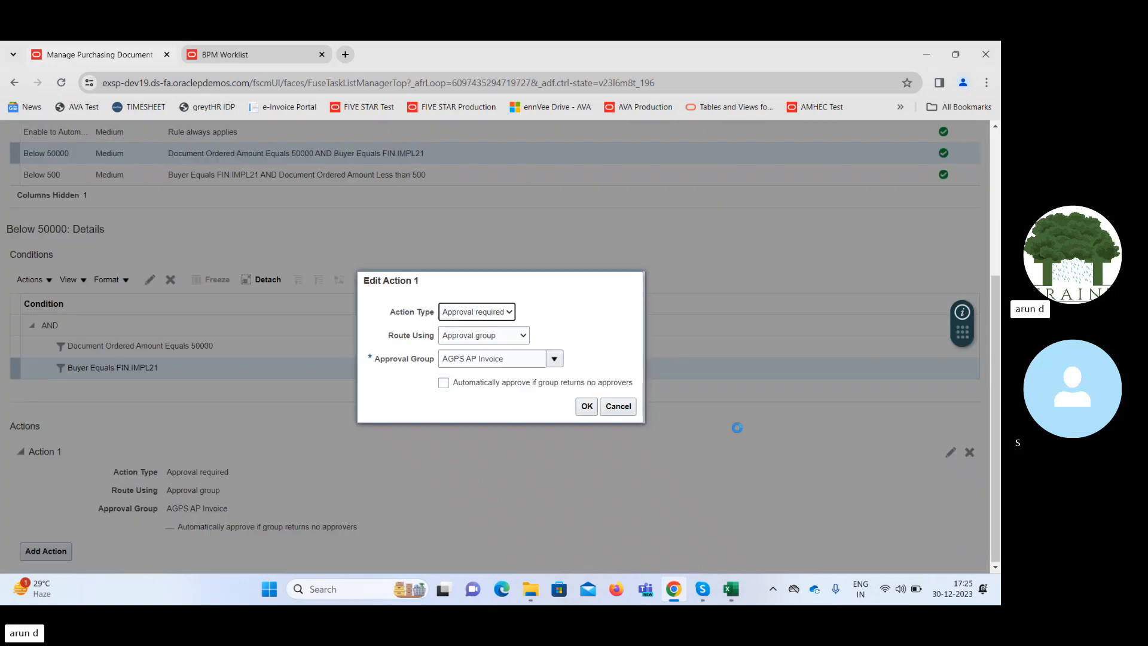
pyautogui.click(557, 360)
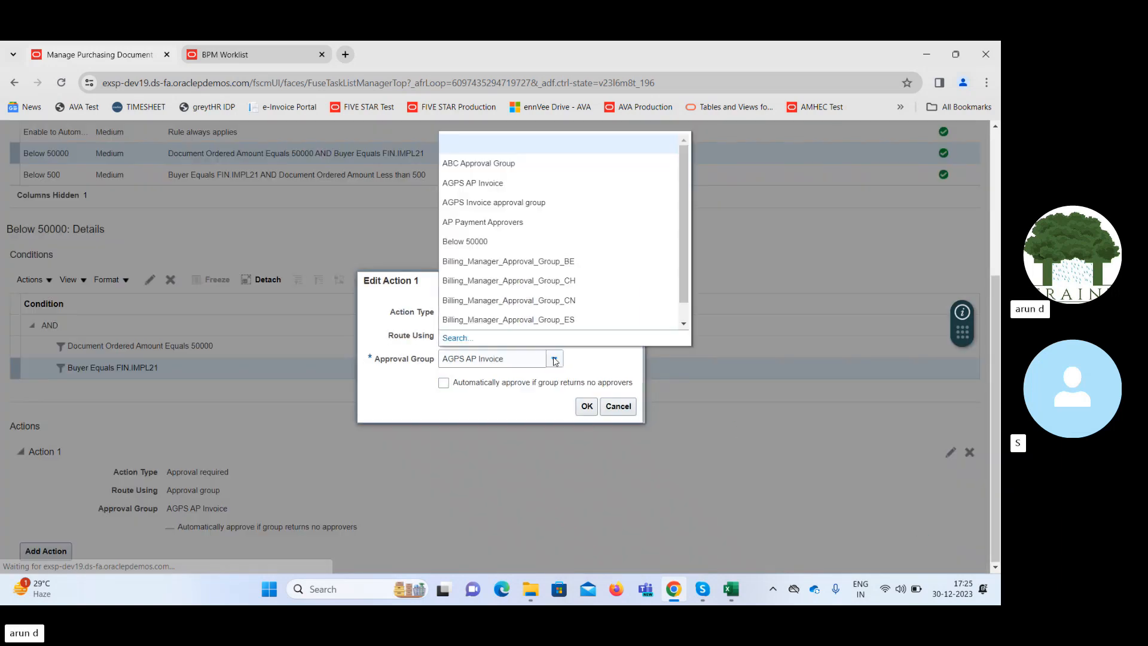
pyautogui.click(683, 324)
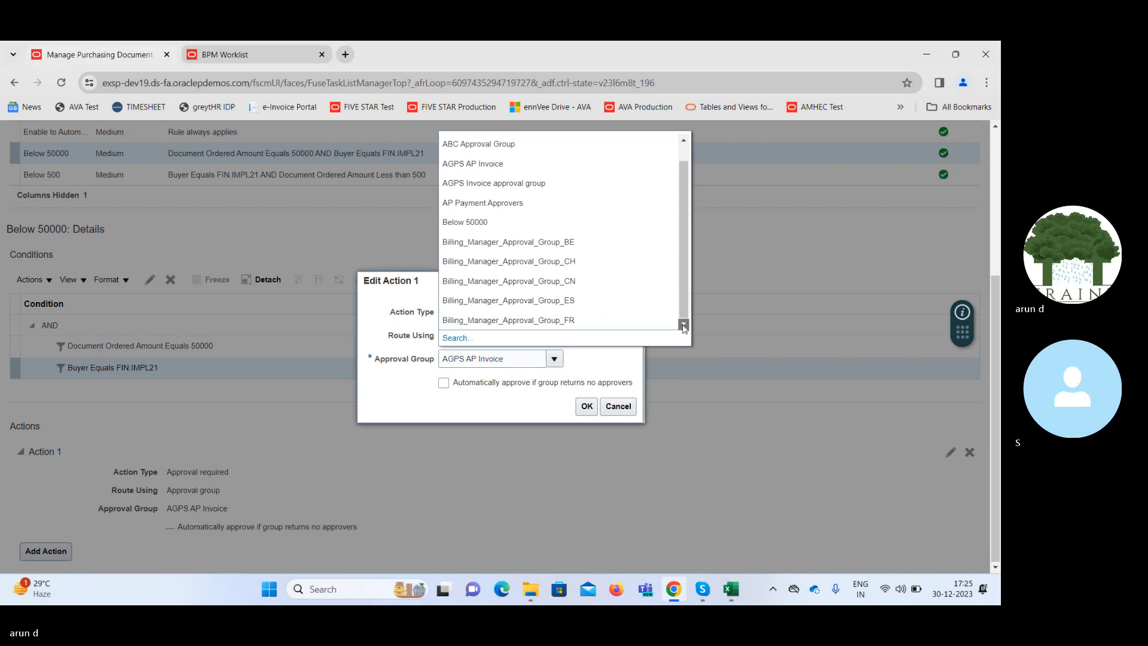
pyautogui.click(457, 338)
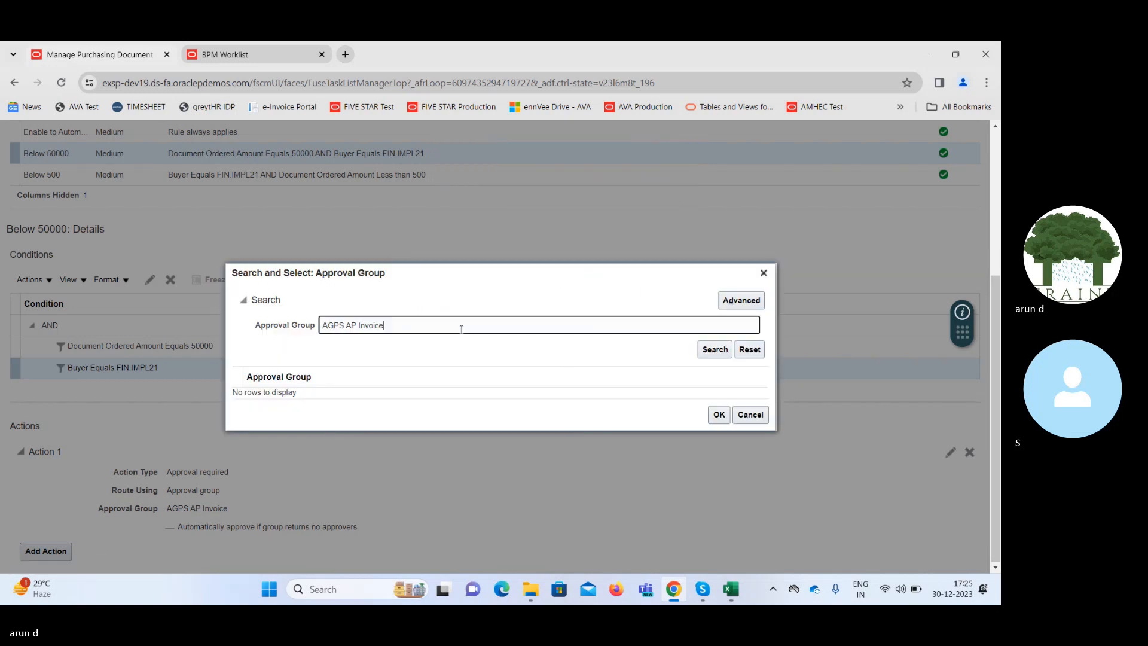
pyautogui.tripleClick(462, 328)
pyautogui.write('Below')
pyautogui.press('Return')
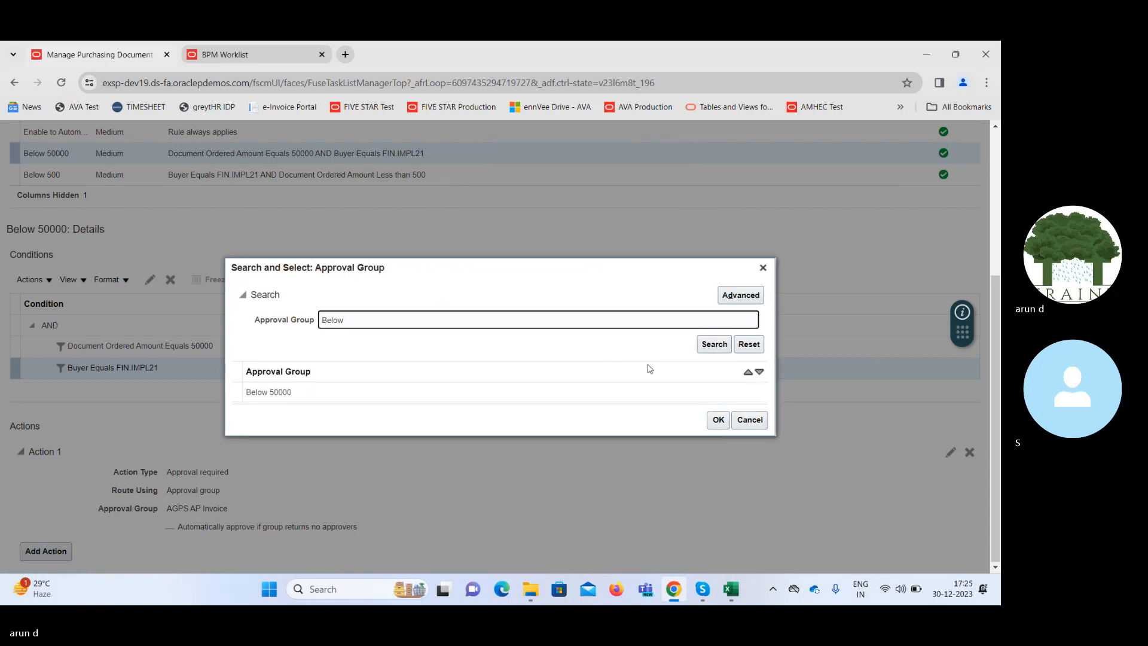
pyautogui.click(439, 395)
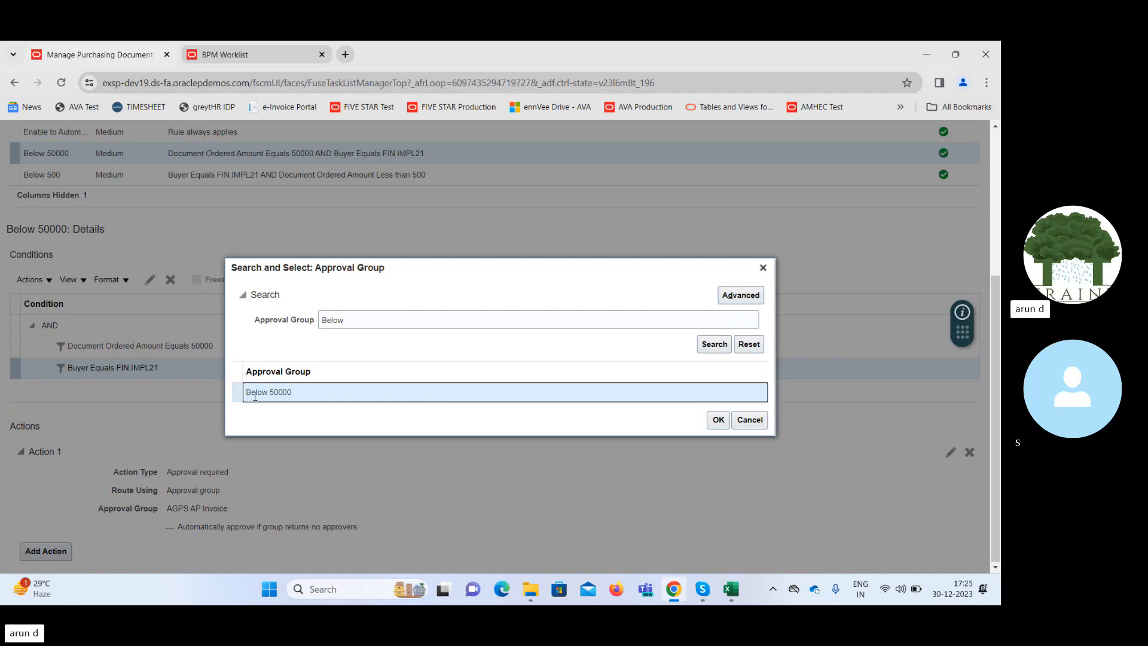
pyautogui.click(714, 421)
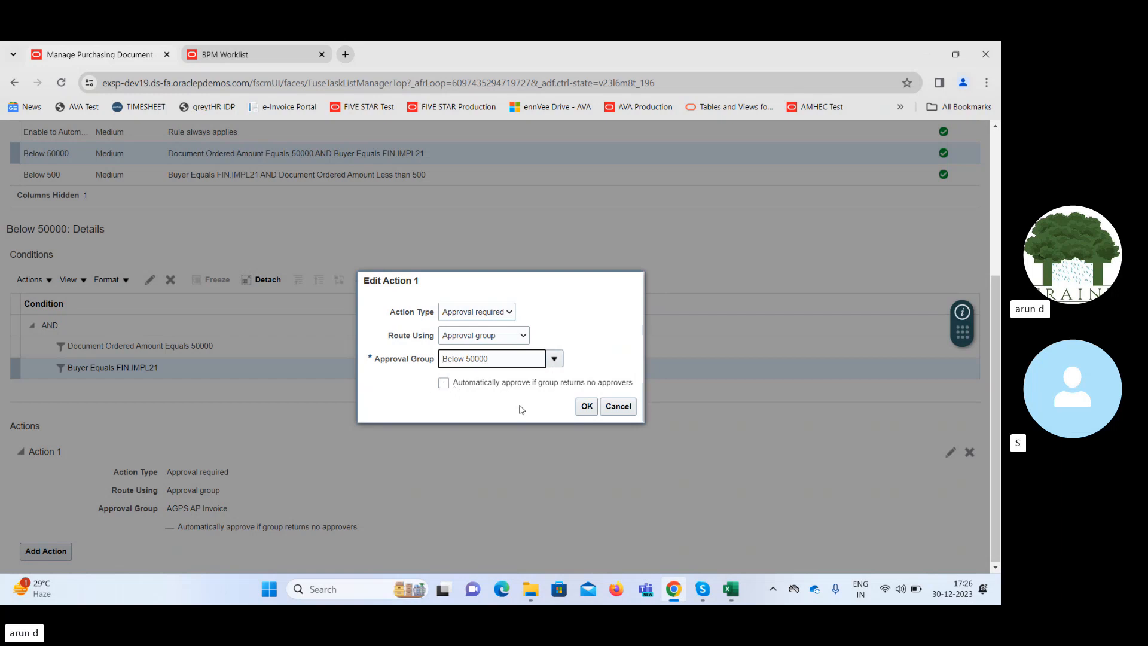
pyautogui.click(586, 408)
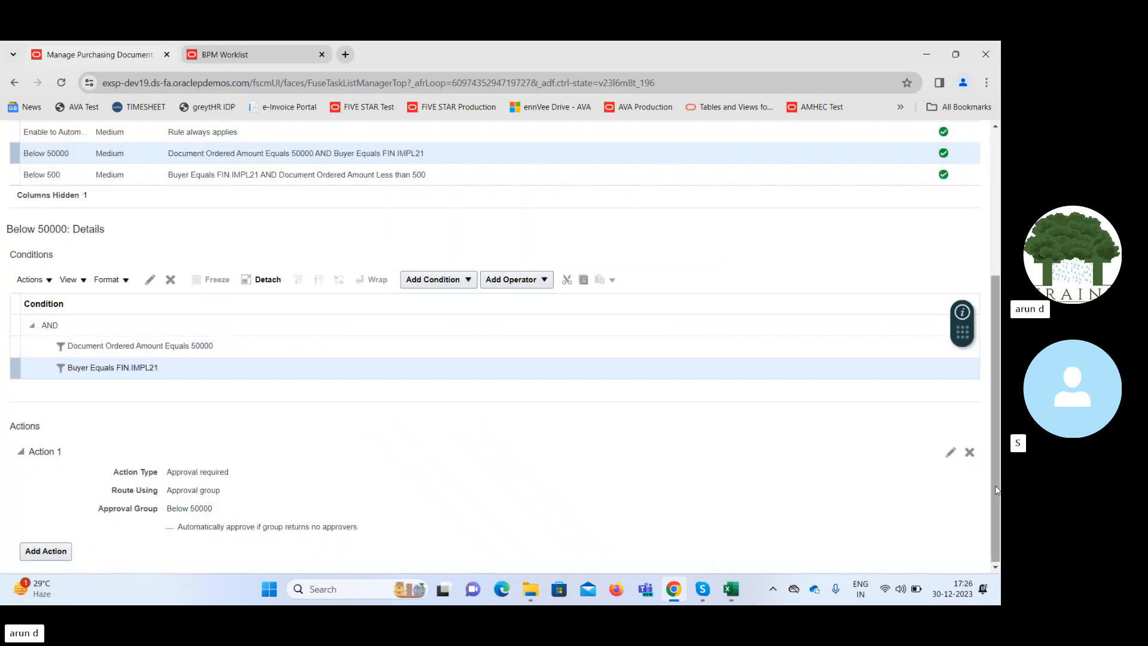
# Save and deploy the updated Preapproval Serial rules, then leave Manage Purchasing Document Approvals.
pyautogui.scroll(4, 996, 490)
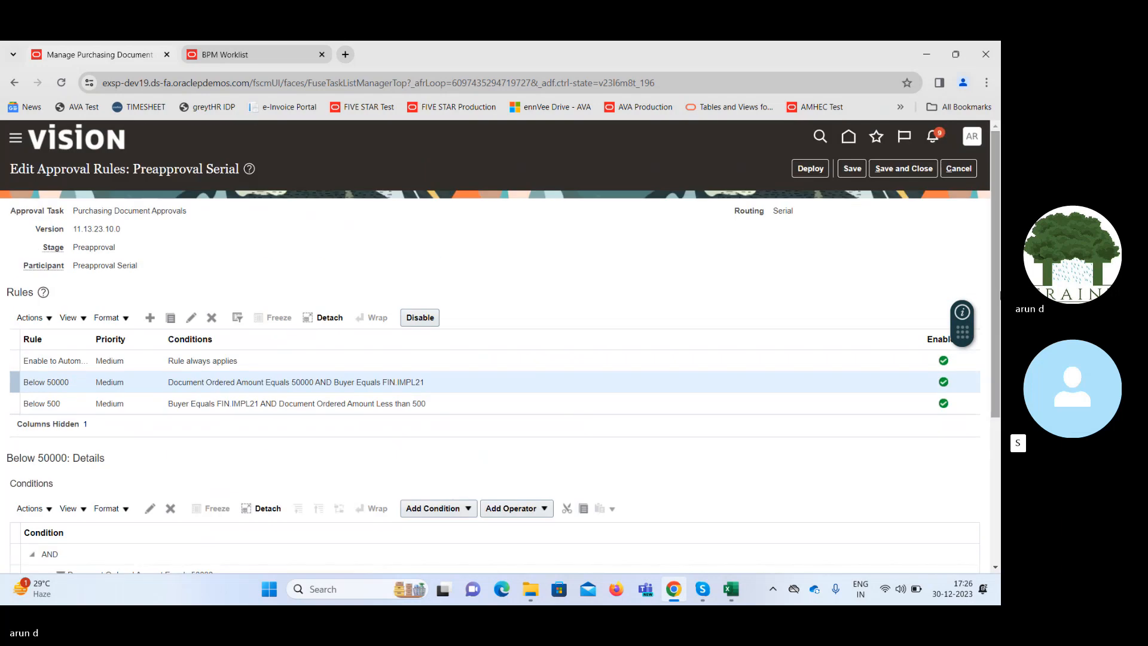
pyautogui.click(852, 169)
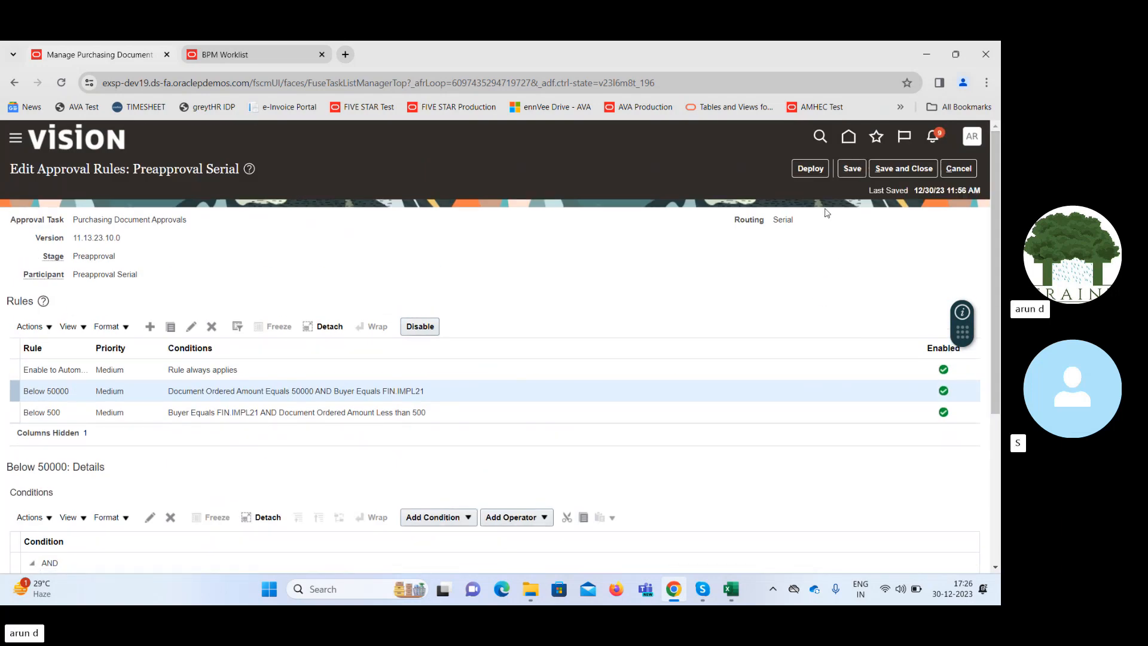
pyautogui.click(810, 168)
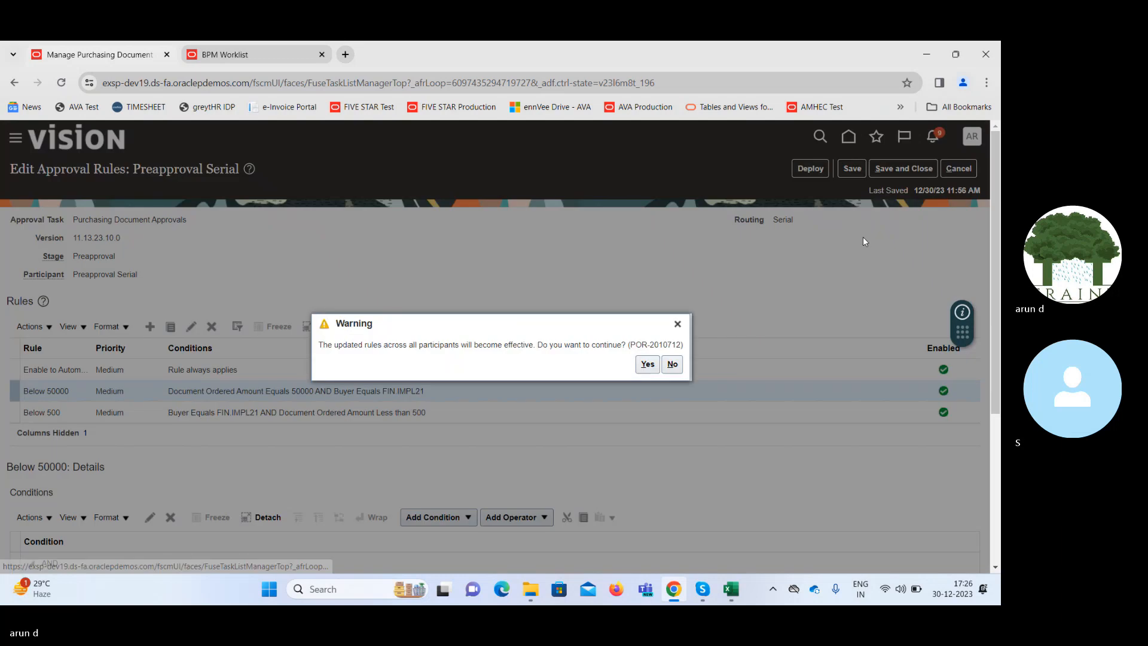
pyautogui.click(633, 364)
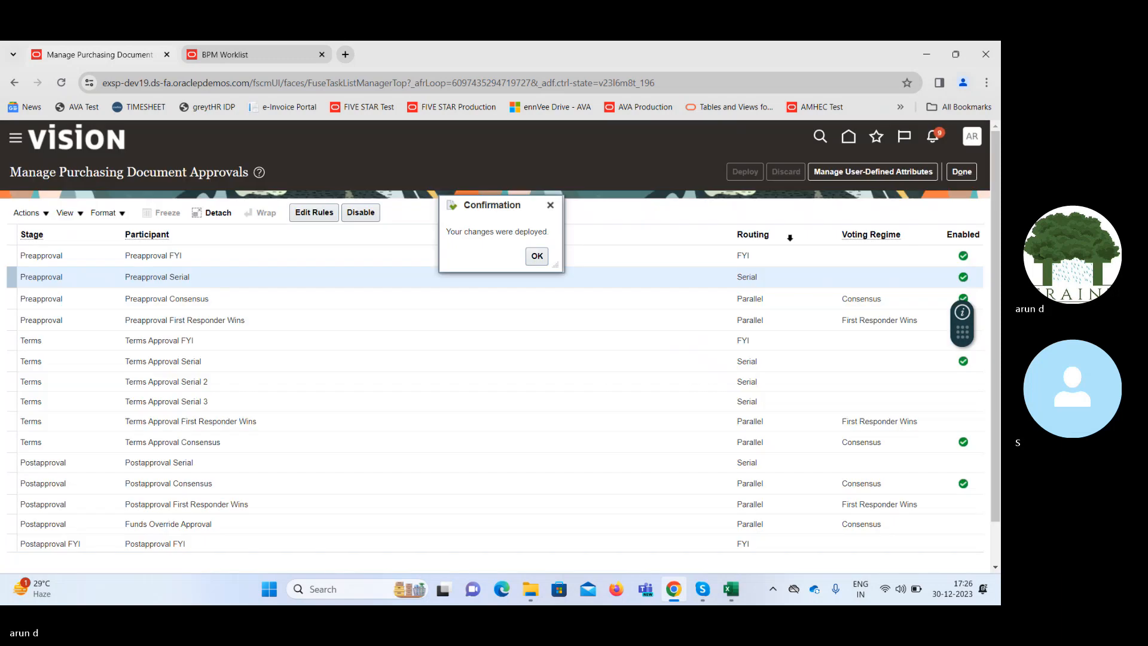
pyautogui.click(531, 258)
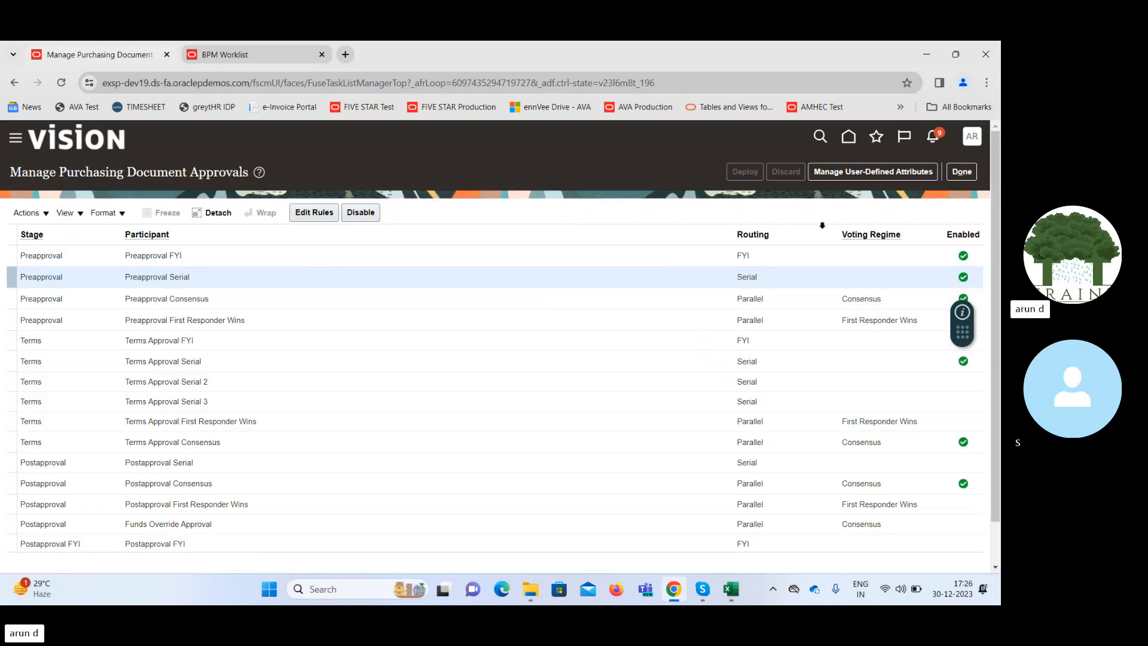
pyautogui.click(967, 172)
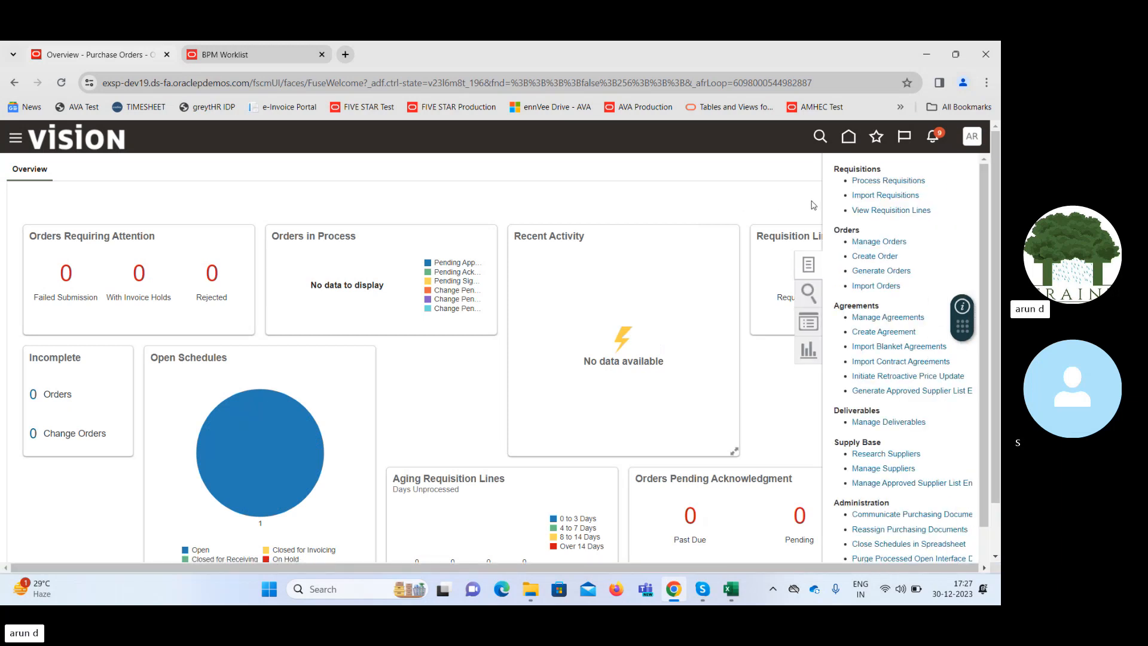
# Search Manage Orders for the copied purchase order number and open that order to view its details.
pyautogui.click(877, 243)
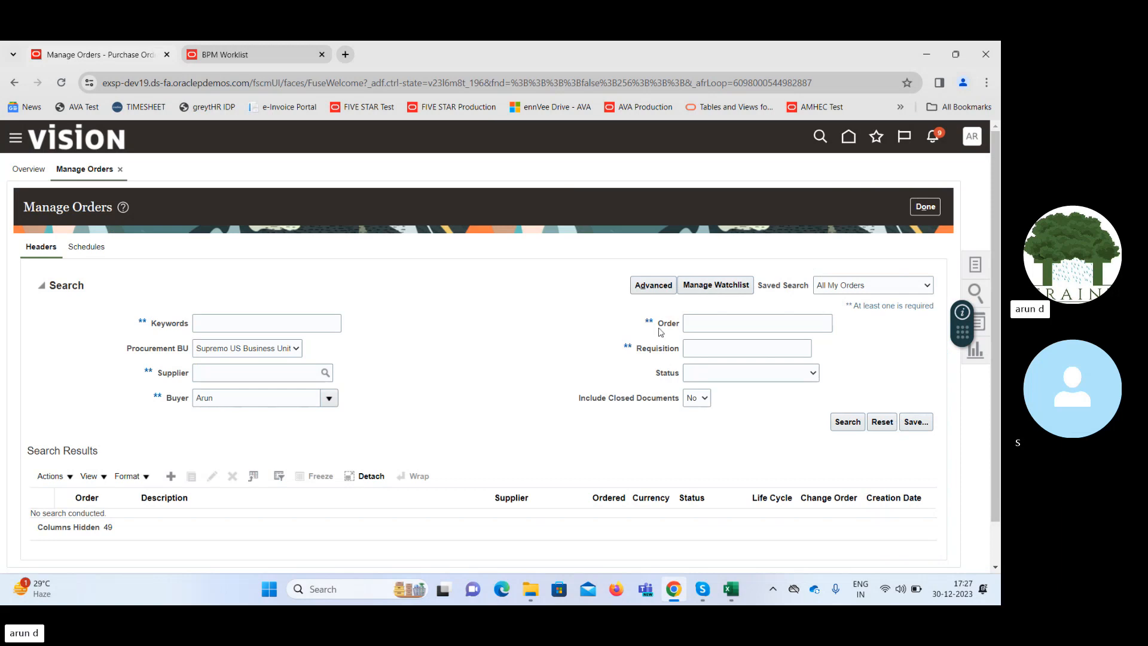
pyautogui.click(702, 326)
pyautogui.write('SU616561')
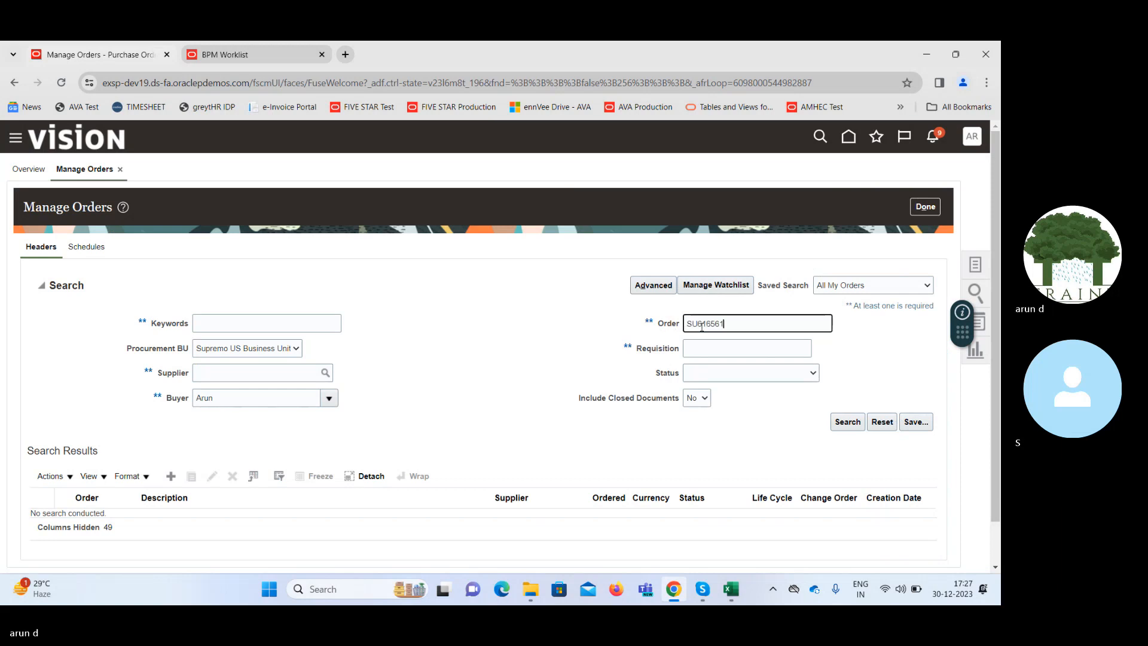
pyautogui.click(846, 422)
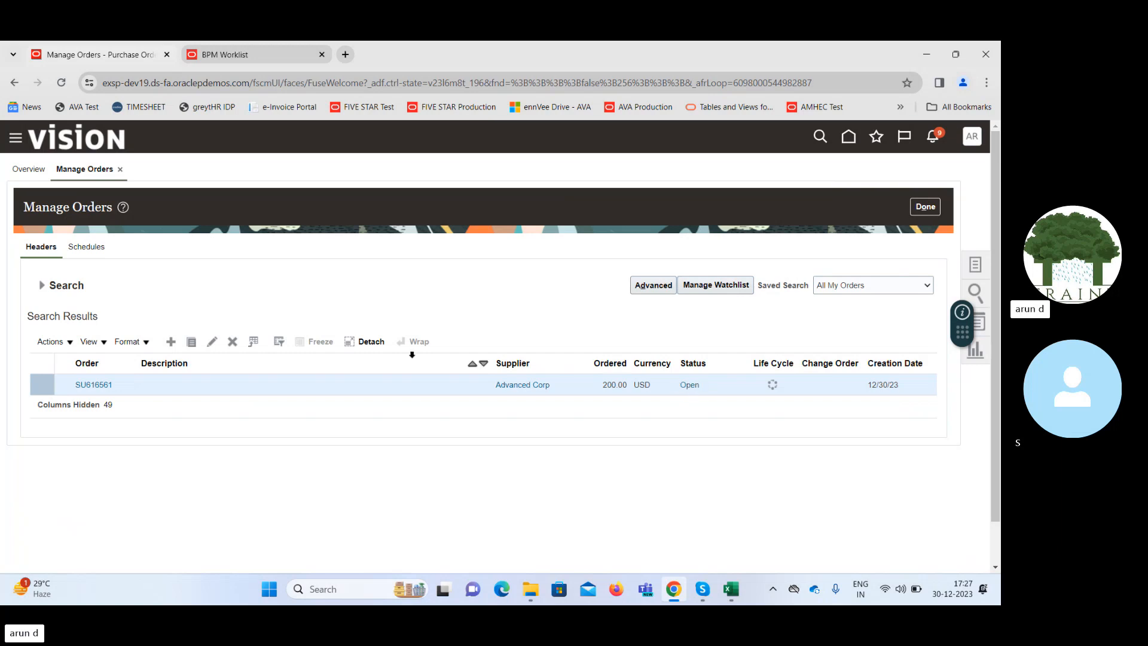
pyautogui.click(89, 386)
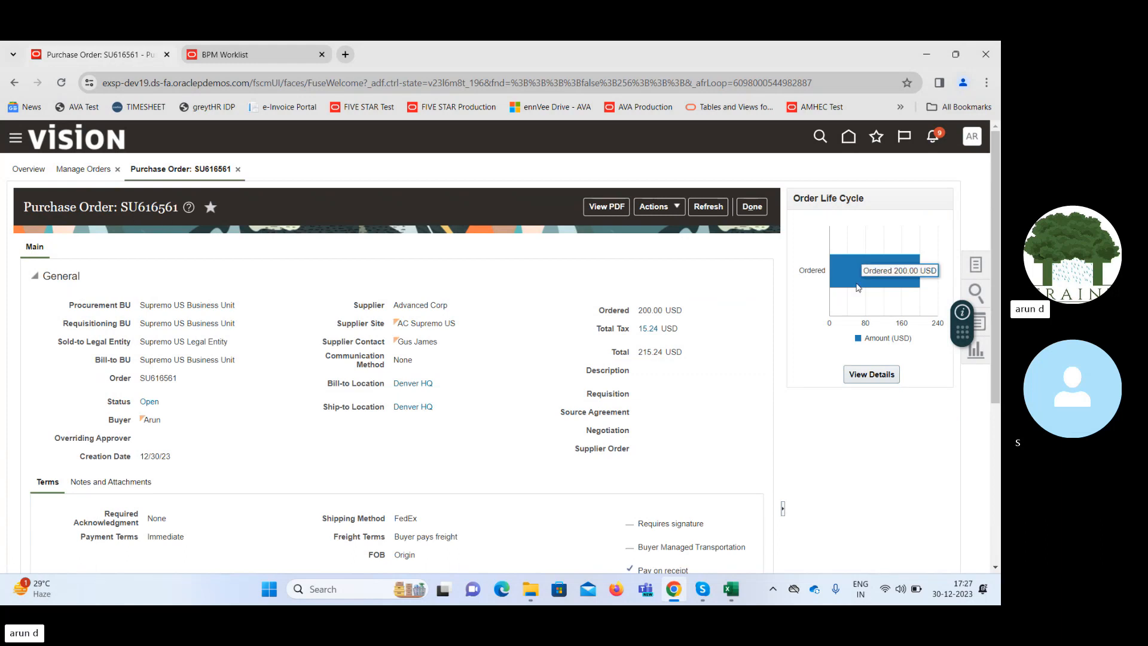
# Review the purchase order's terms and lines, and leave Manage Orders for the home page with the BPM Worklist closed.
pyautogui.moveTo(1000, 242); pyautogui.dragTo(1000, 405)
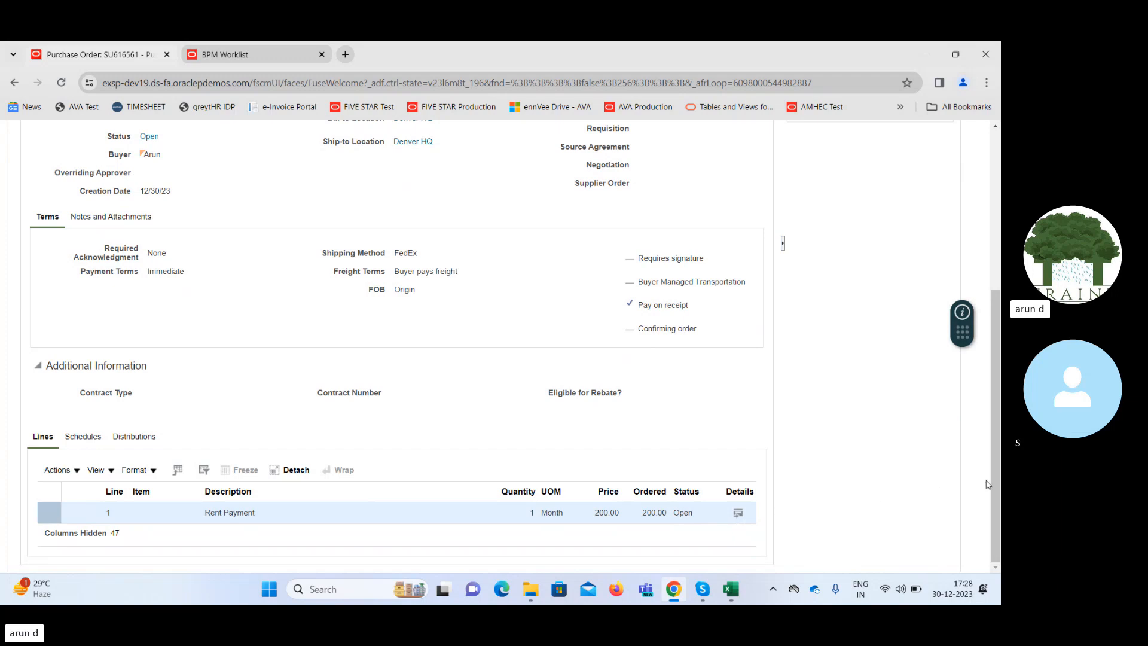
pyautogui.moveTo(995, 482); pyautogui.dragTo(996, 297)
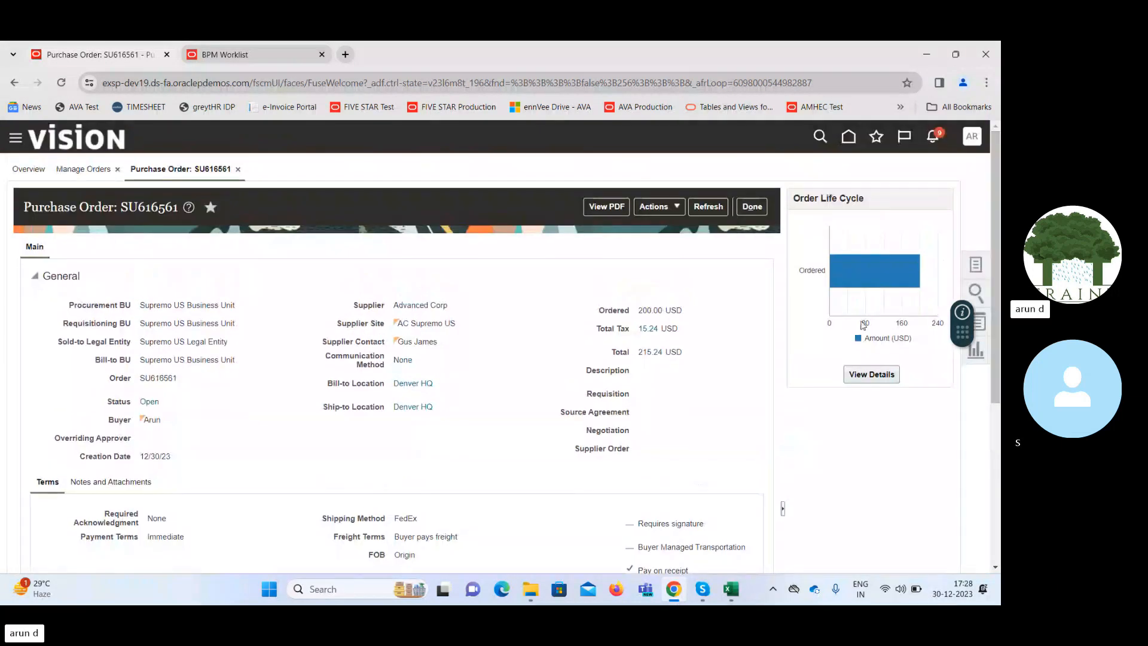
pyautogui.click(752, 207)
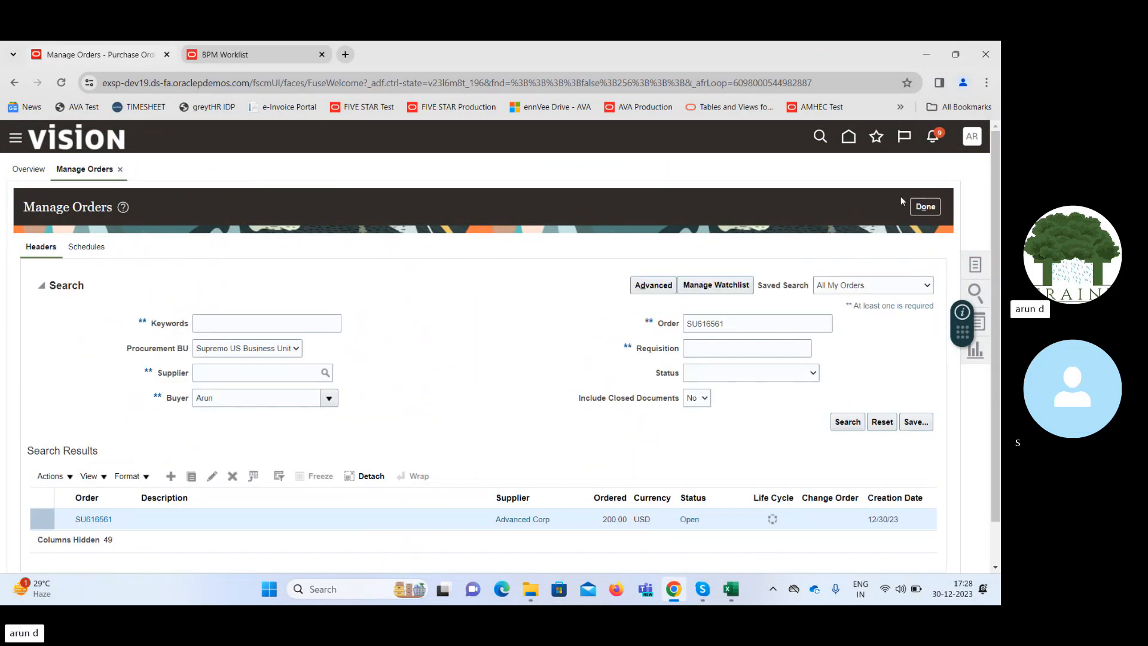
pyautogui.click(921, 207)
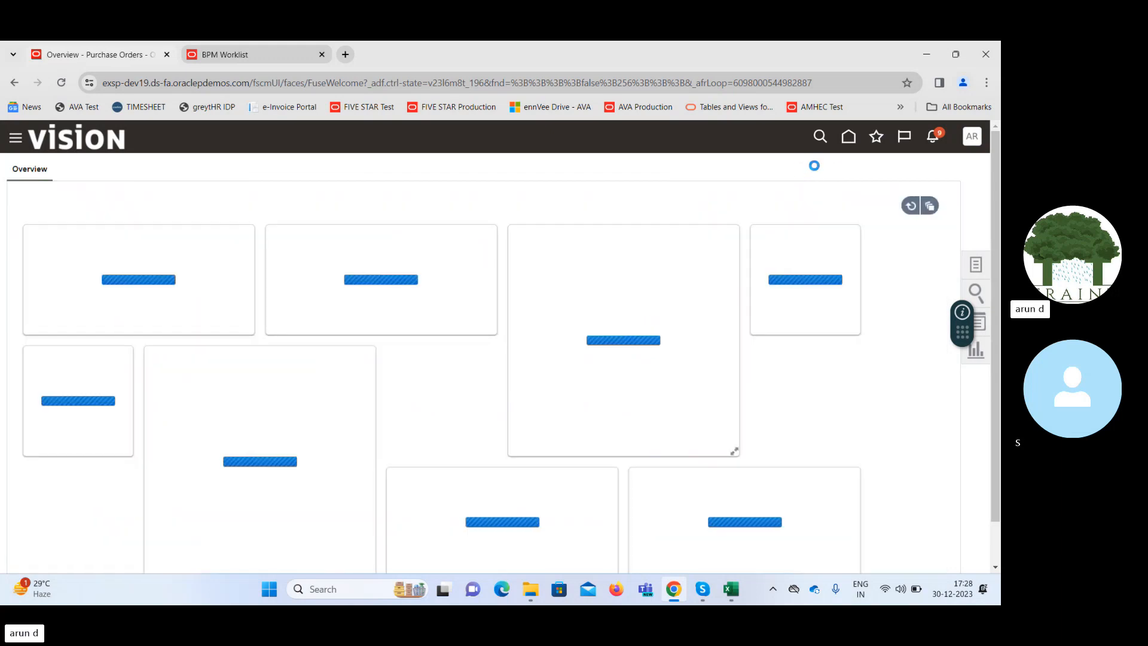
pyautogui.click(848, 143)
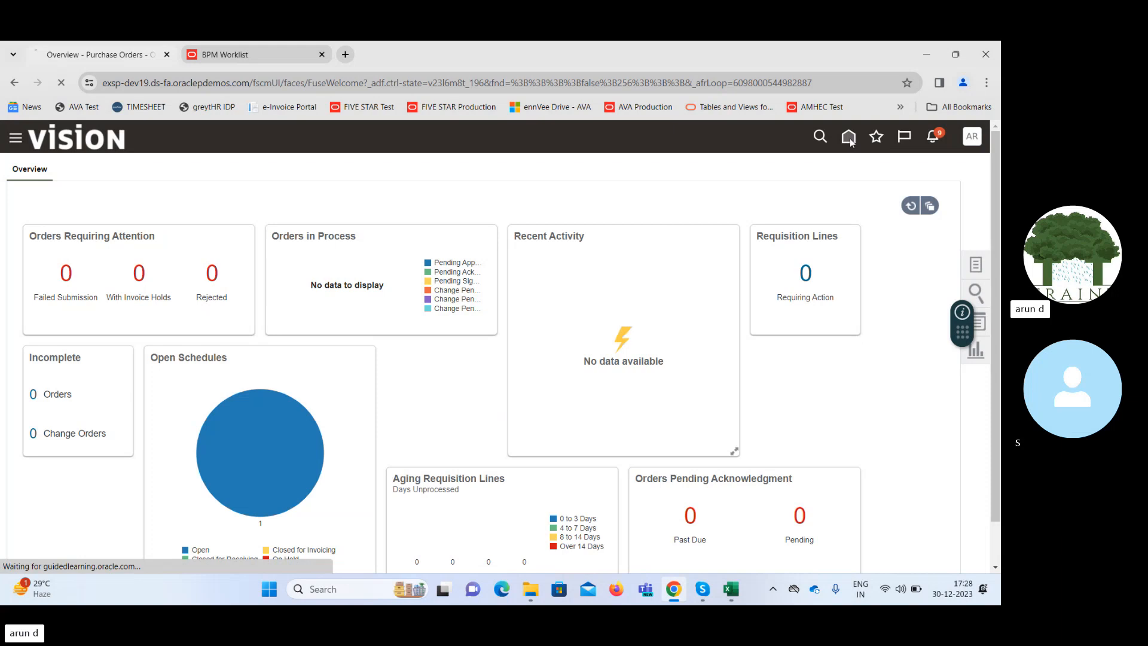
pyautogui.click(321, 54)
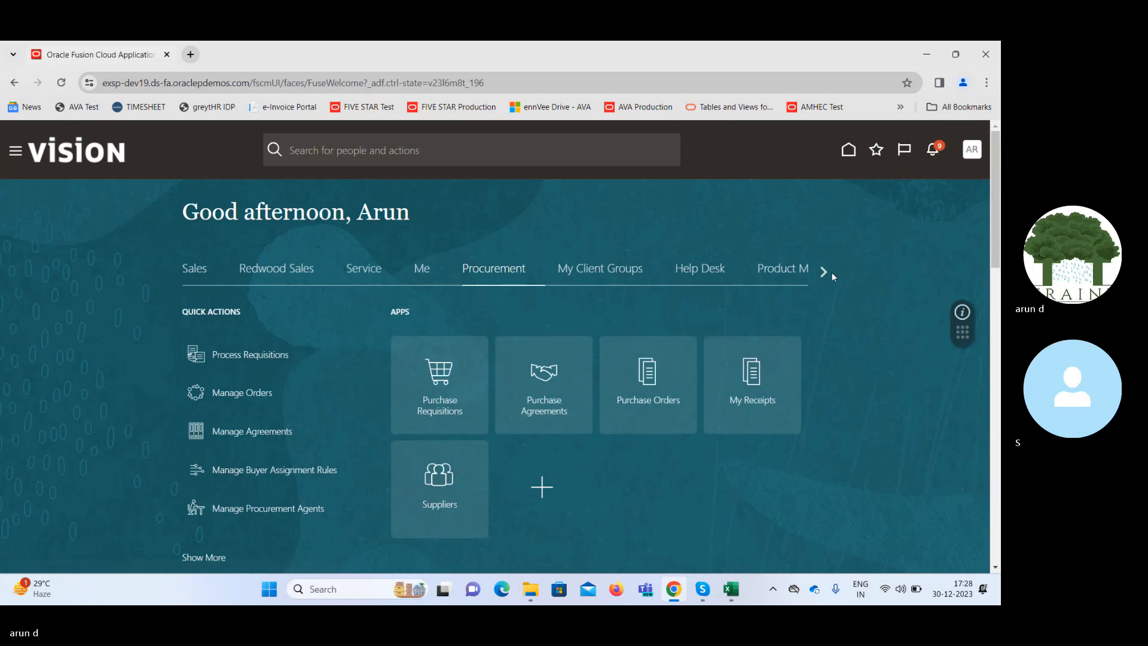
# Open the Payables Invoices work area and start creating a new invoice.
pyautogui.click(823, 272)
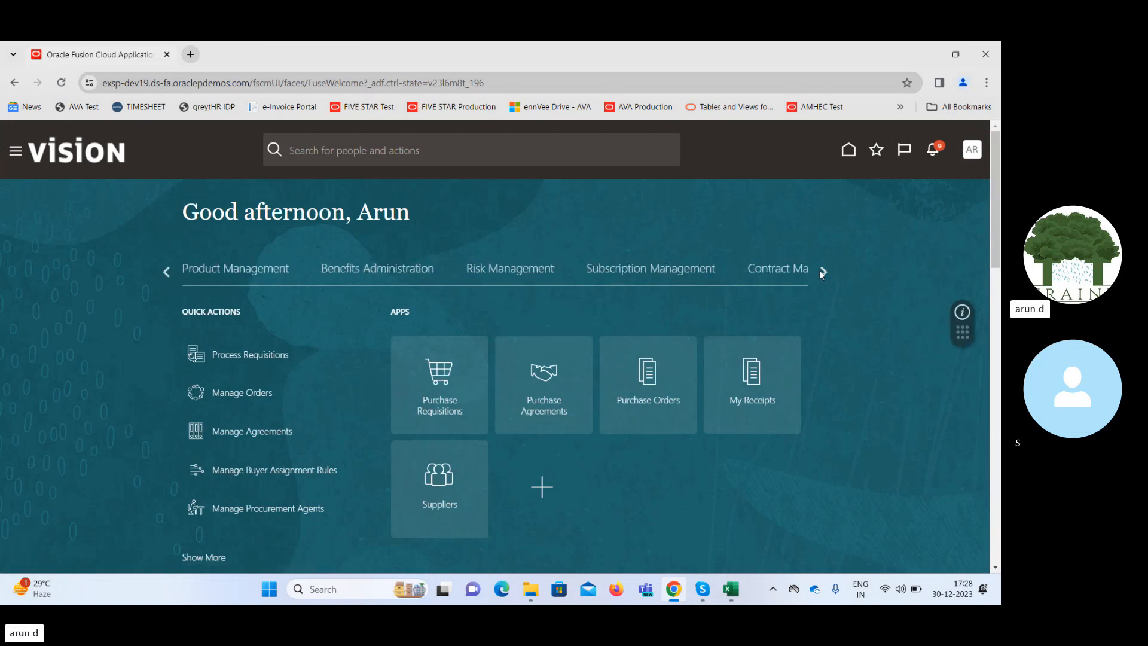
pyautogui.click(820, 271)
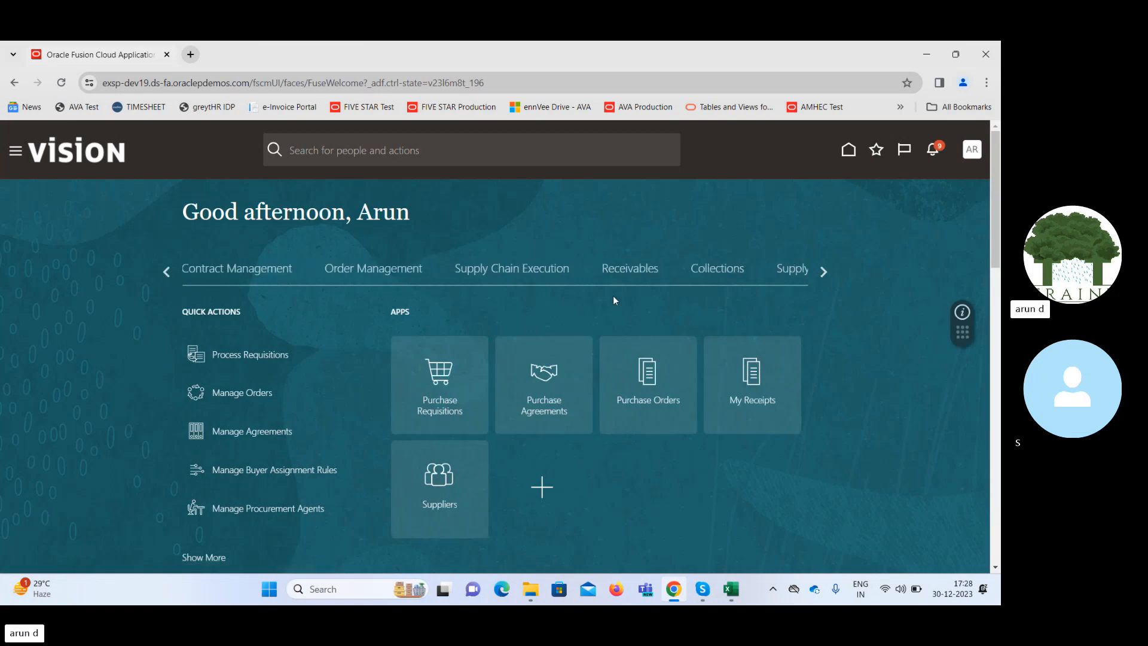
pyautogui.click(821, 274)
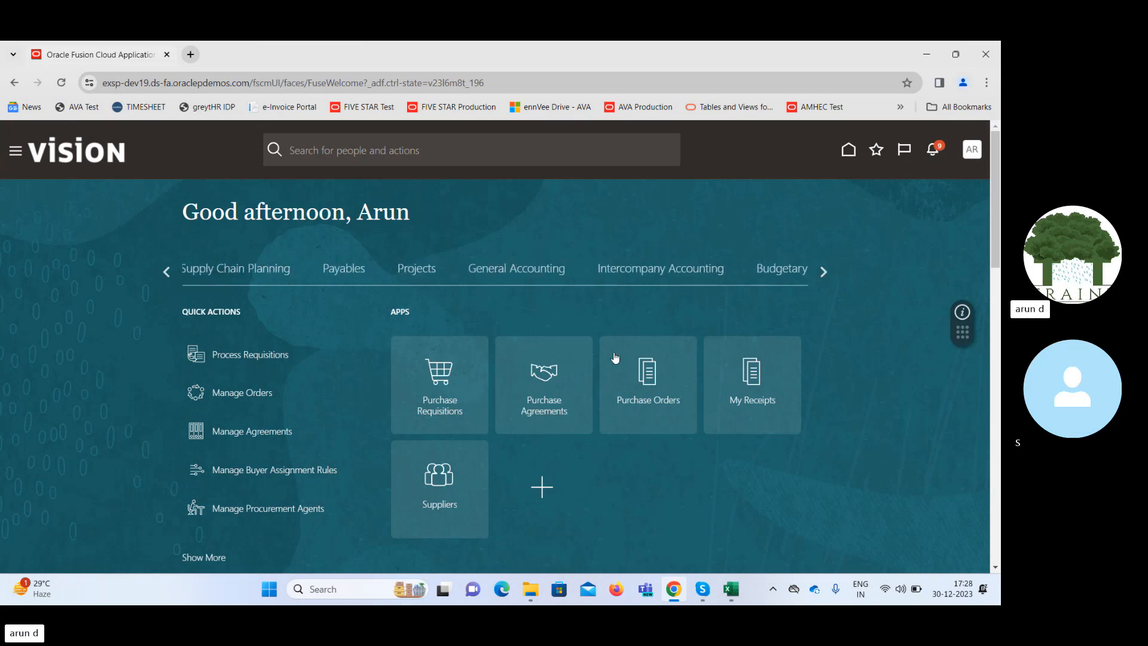
pyautogui.click(336, 271)
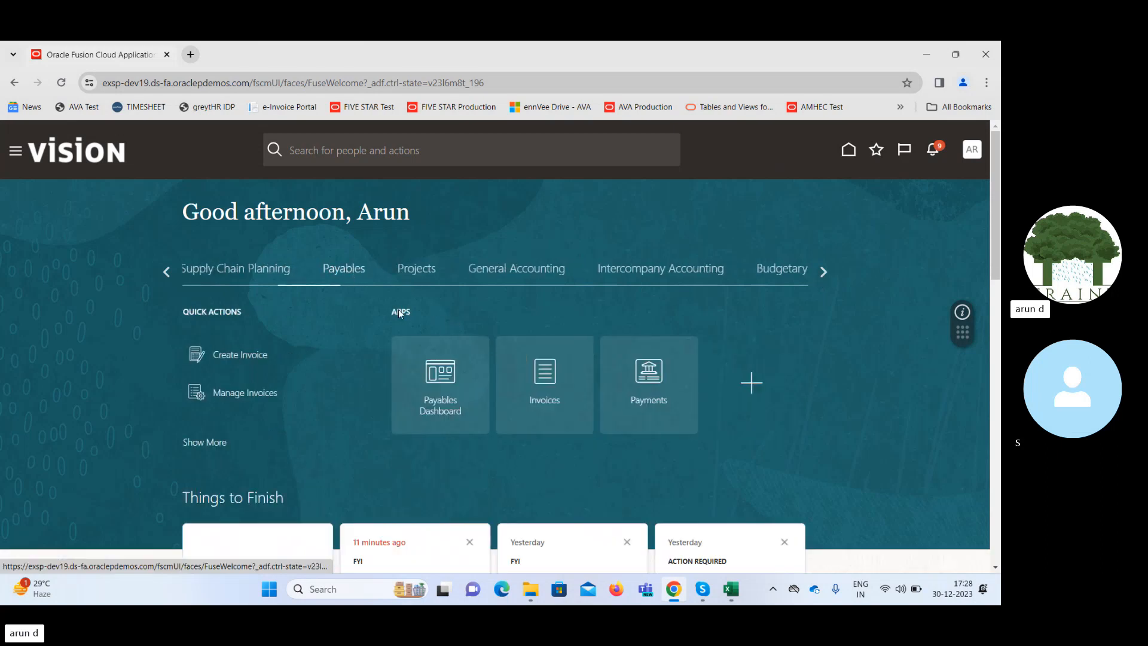
pyautogui.click(545, 375)
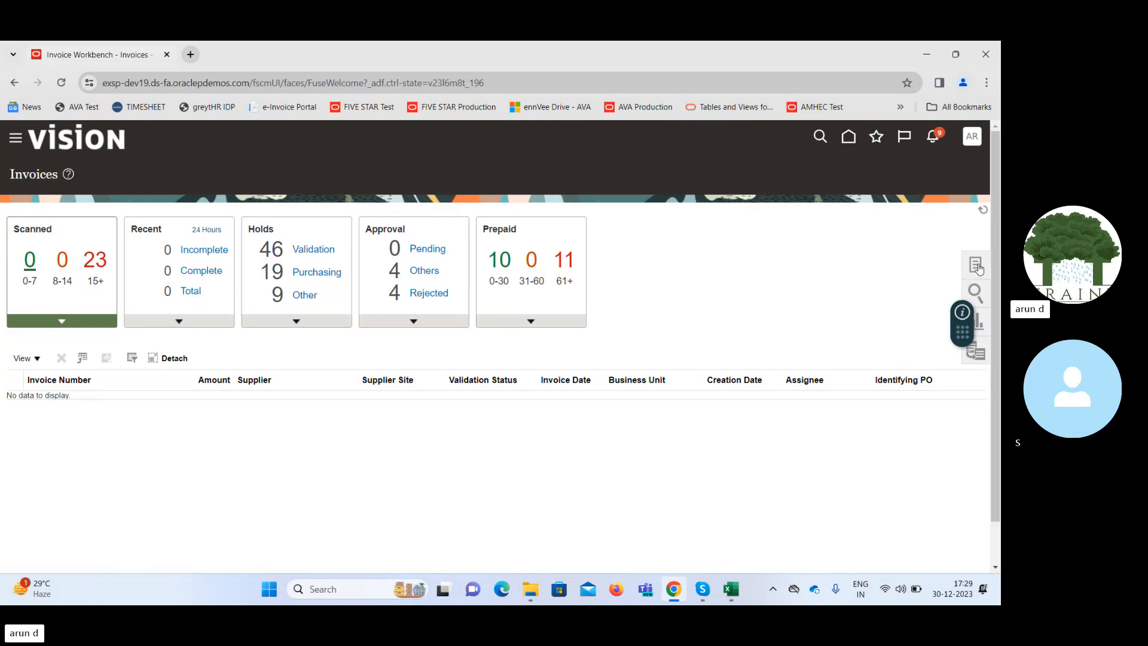
pyautogui.click(977, 267)
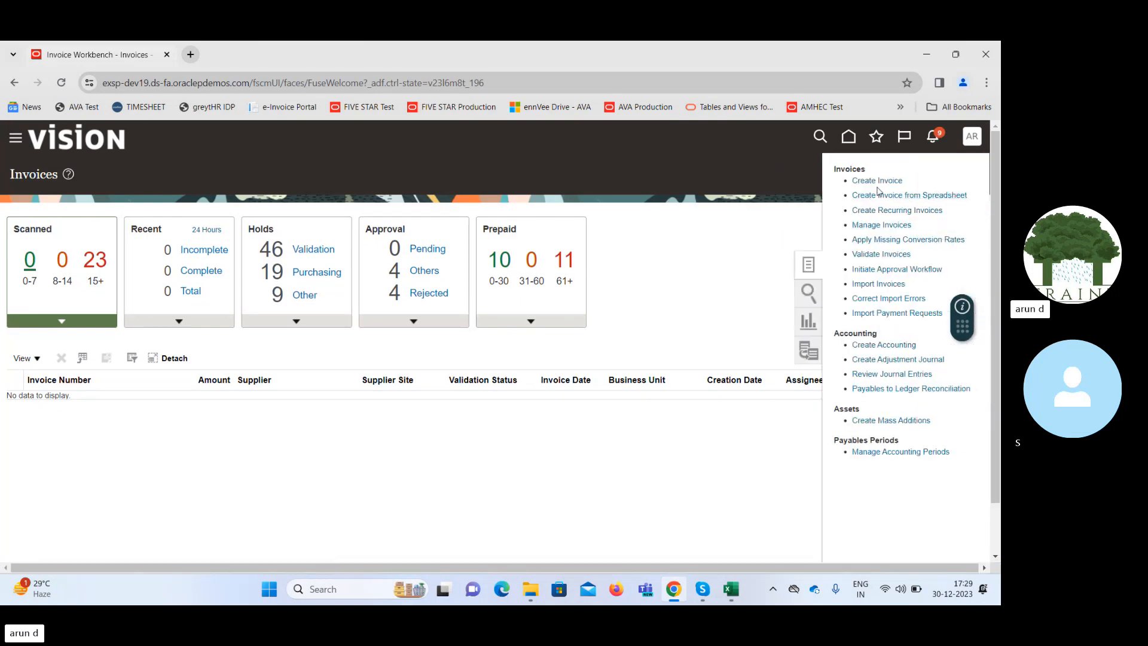
pyautogui.click(884, 183)
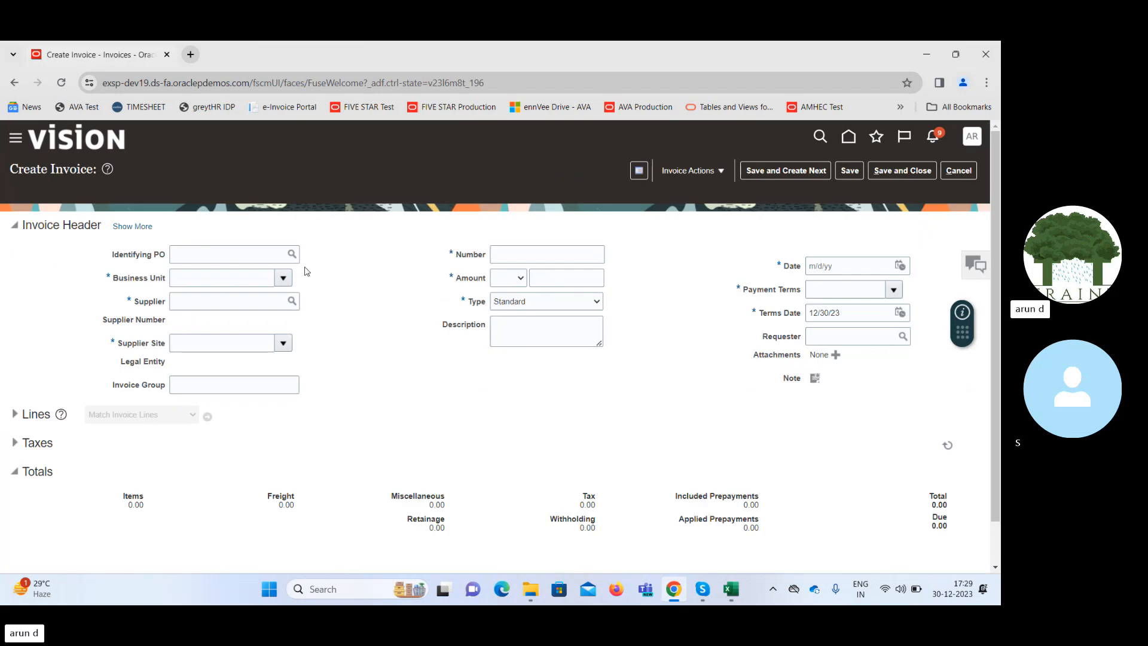
pyautogui.click(283, 279)
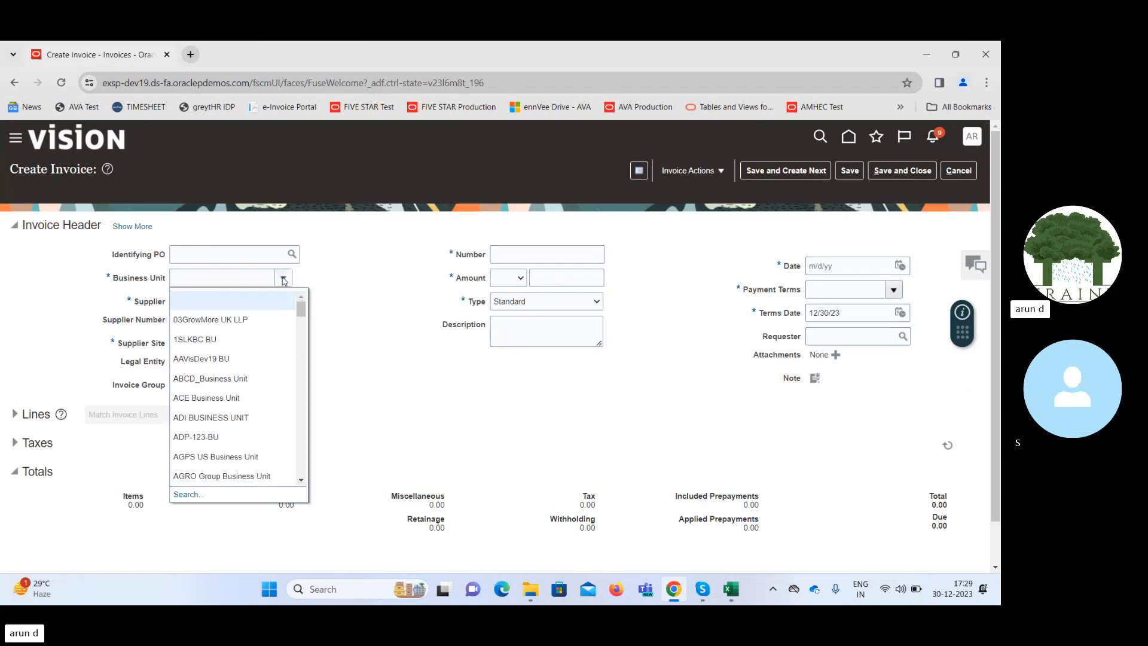
pyautogui.click(251, 280)
pyautogui.write('S')
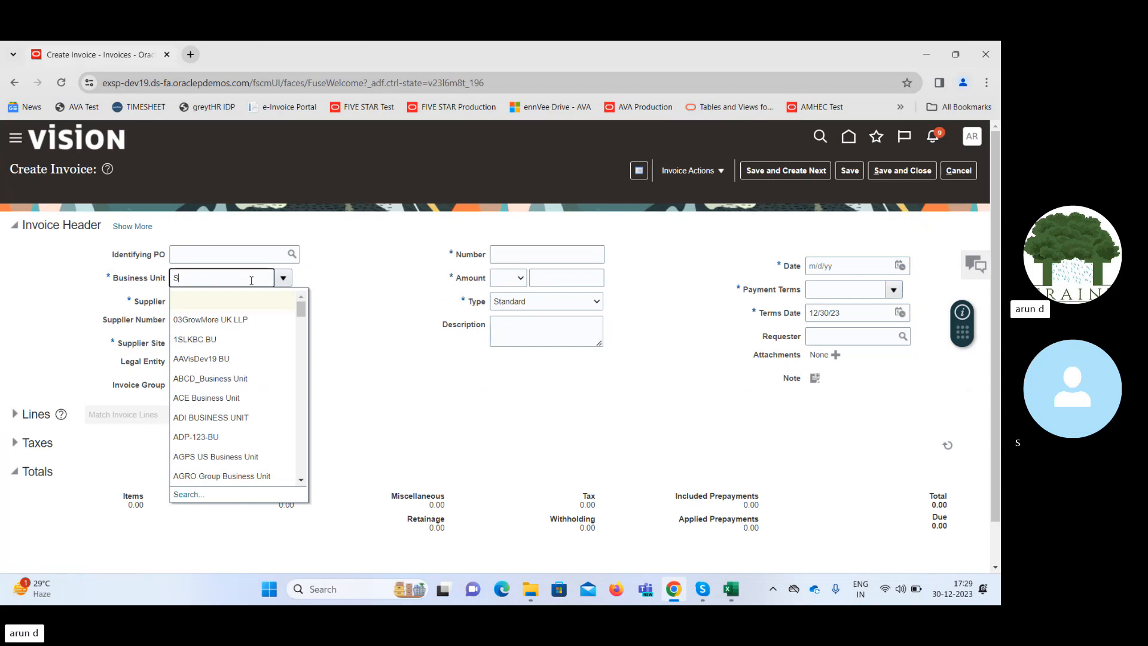
pyautogui.write('upre')
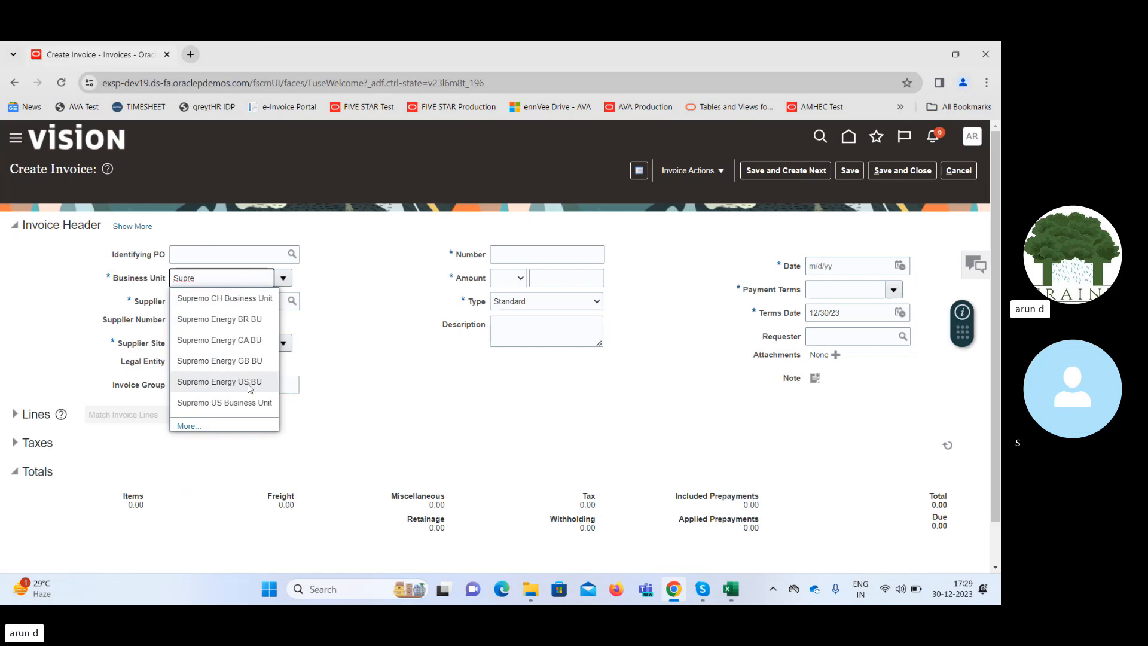
pyautogui.click(249, 403)
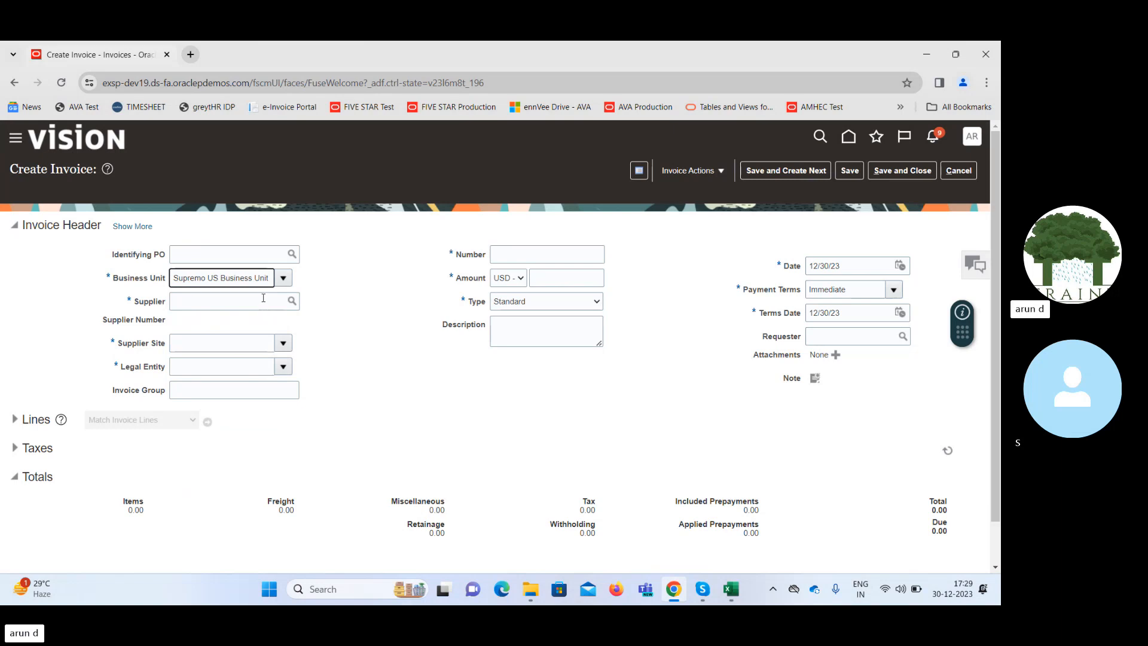
pyautogui.doubleClick(244, 279)
pyautogui.tripleClick(244, 278)
pyautogui.press('BackSpace')
# Fill in the invoice's Identifying PO with the copied purchase order number.
pyautogui.click(247, 252)
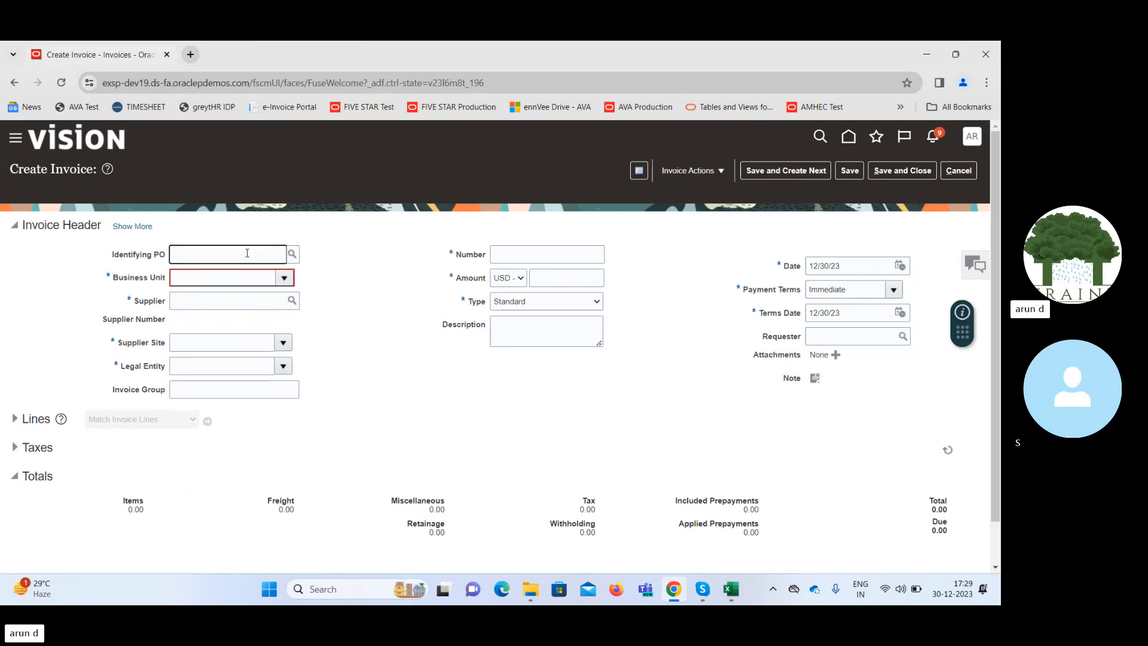
pyautogui.write('SU616561')
pyautogui.press('Tab')
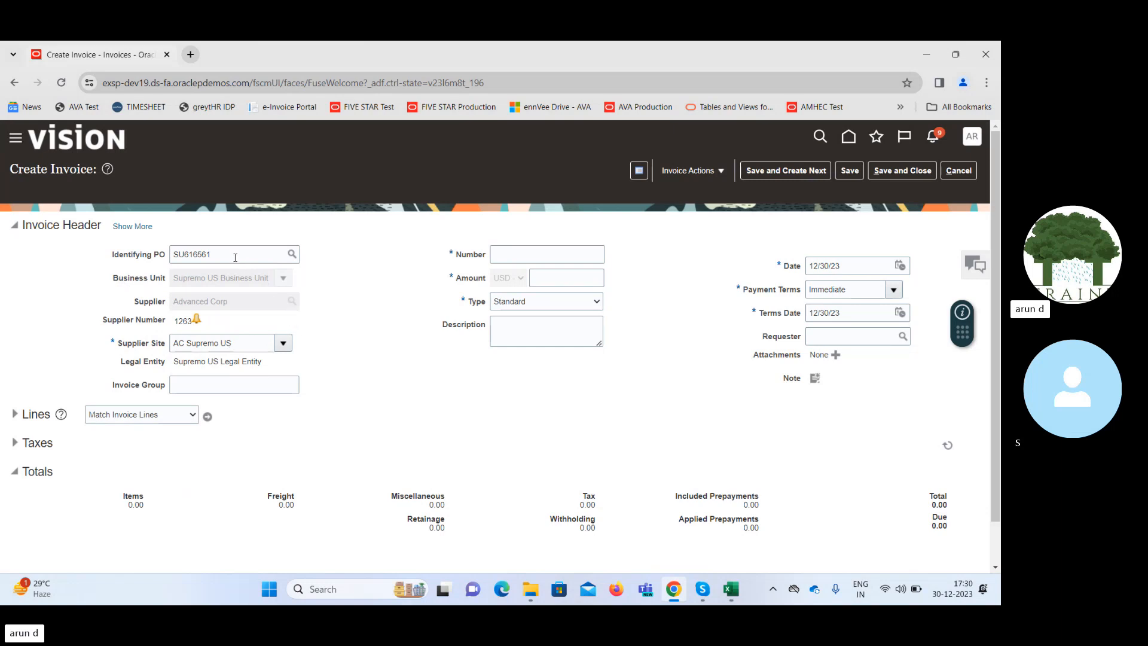
# Use the copied purchase order number as the invoice number and set the invoice amount to 200.
pyautogui.click(515, 256)
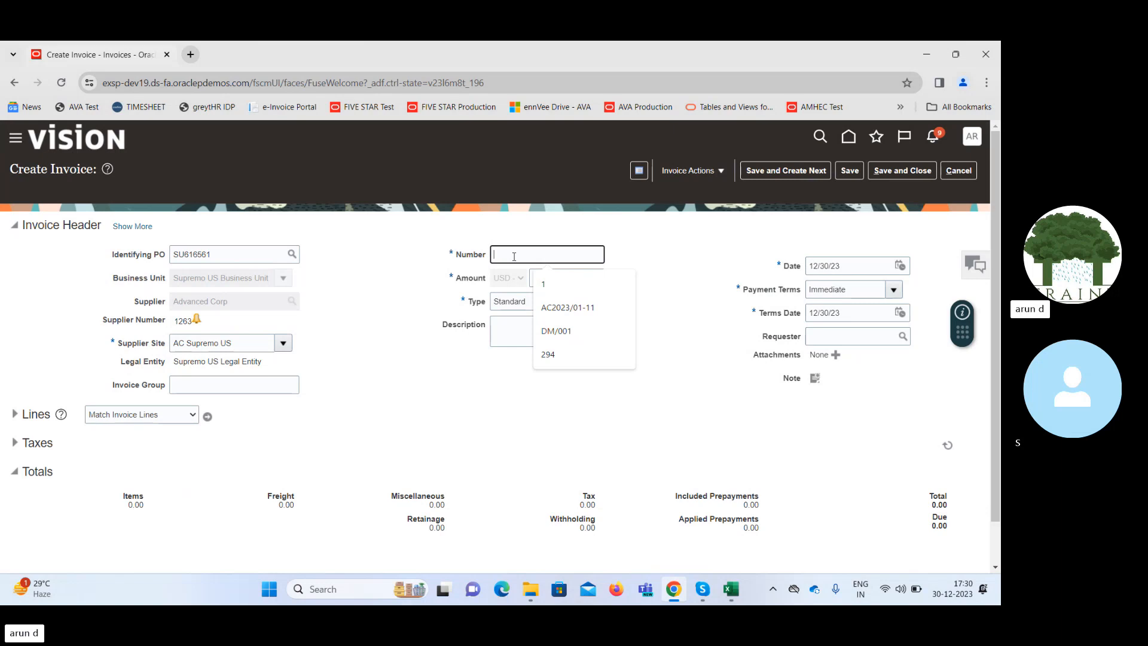
pyautogui.write('SU616561')
pyautogui.press('Tab')
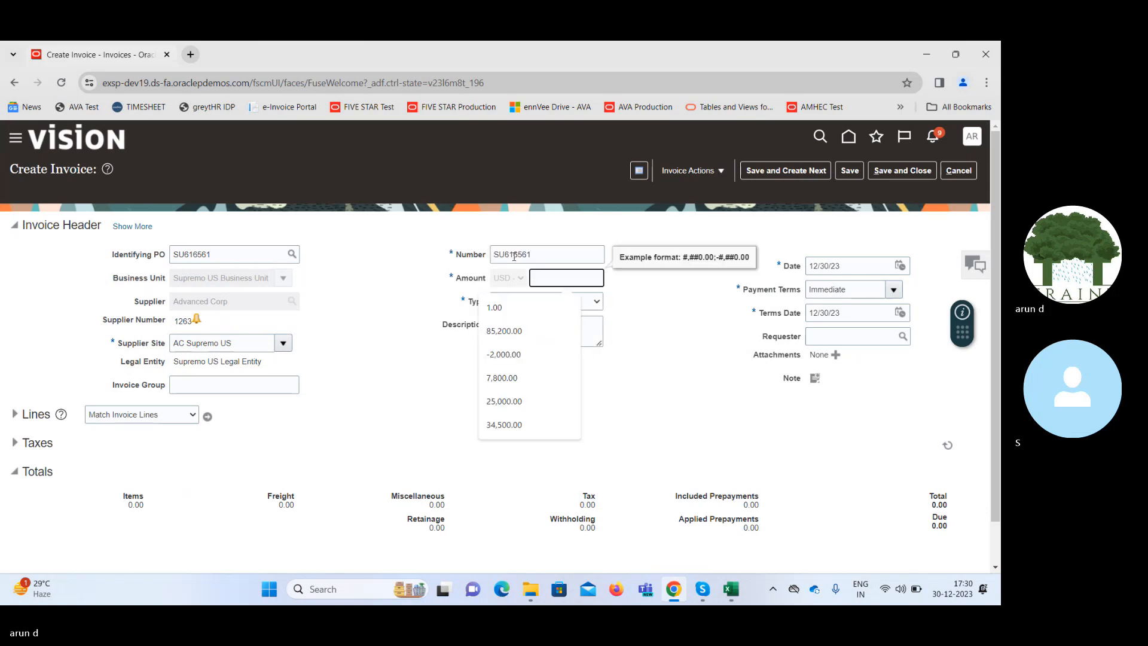
pyautogui.write('200')
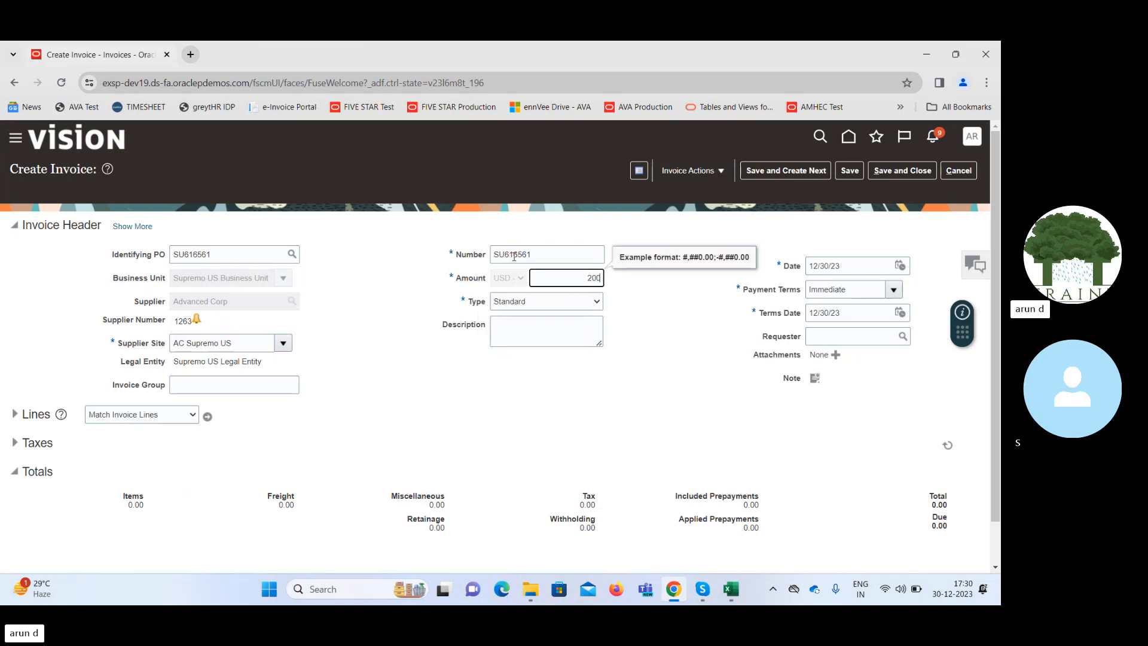
pyautogui.press('Tab')
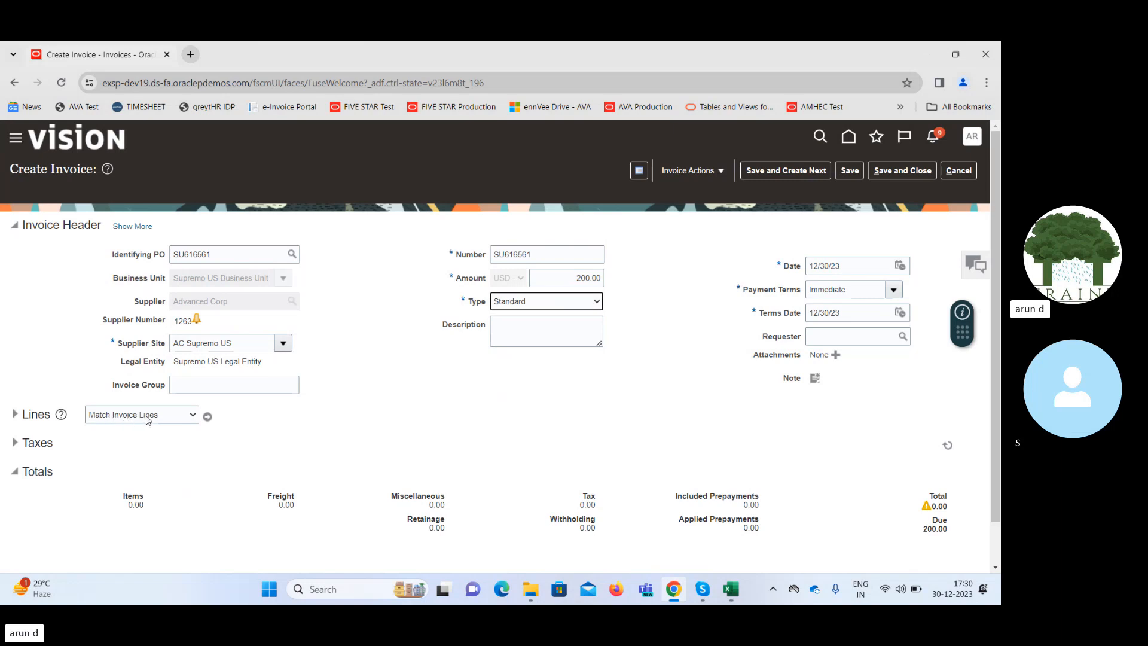
# Match the invoice to the purchase order's Rent Payment line, accepting the self-billing warning and the proposed quantity and price.
pyautogui.click(208, 417)
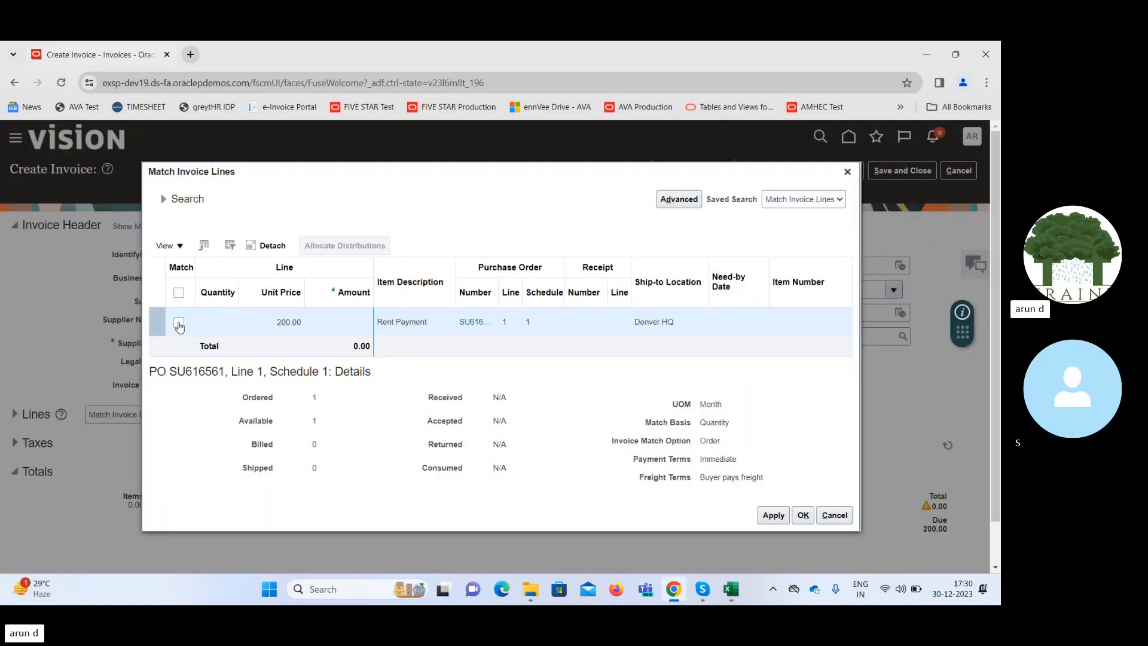
pyautogui.click(178, 323)
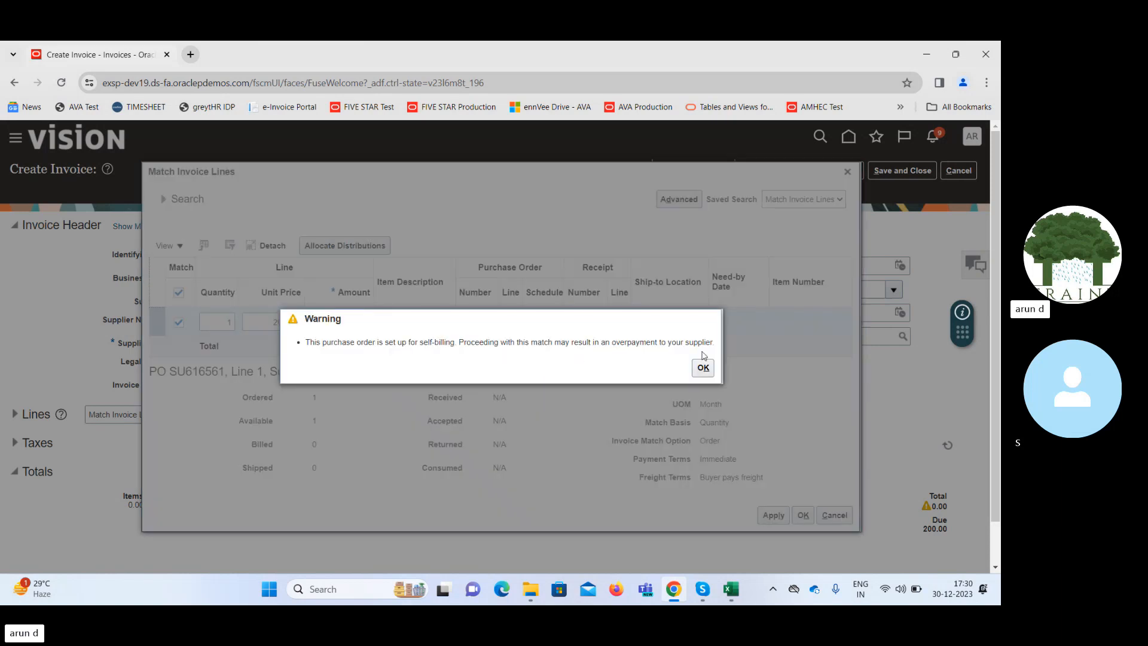
pyautogui.click(704, 370)
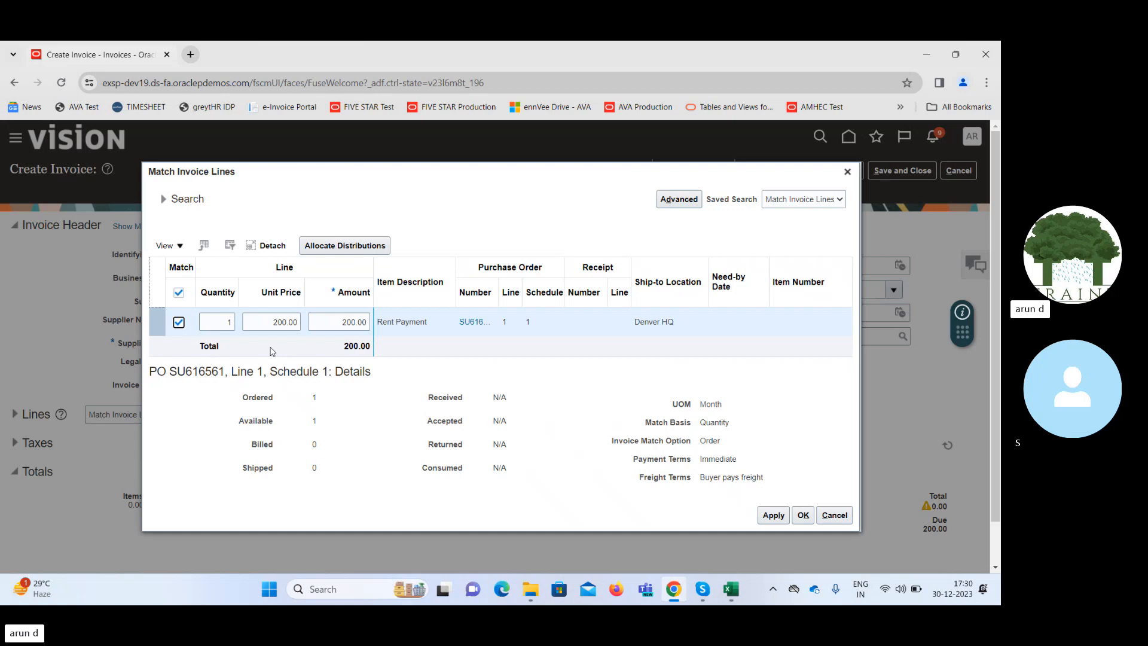
pyautogui.doubleClick(219, 322)
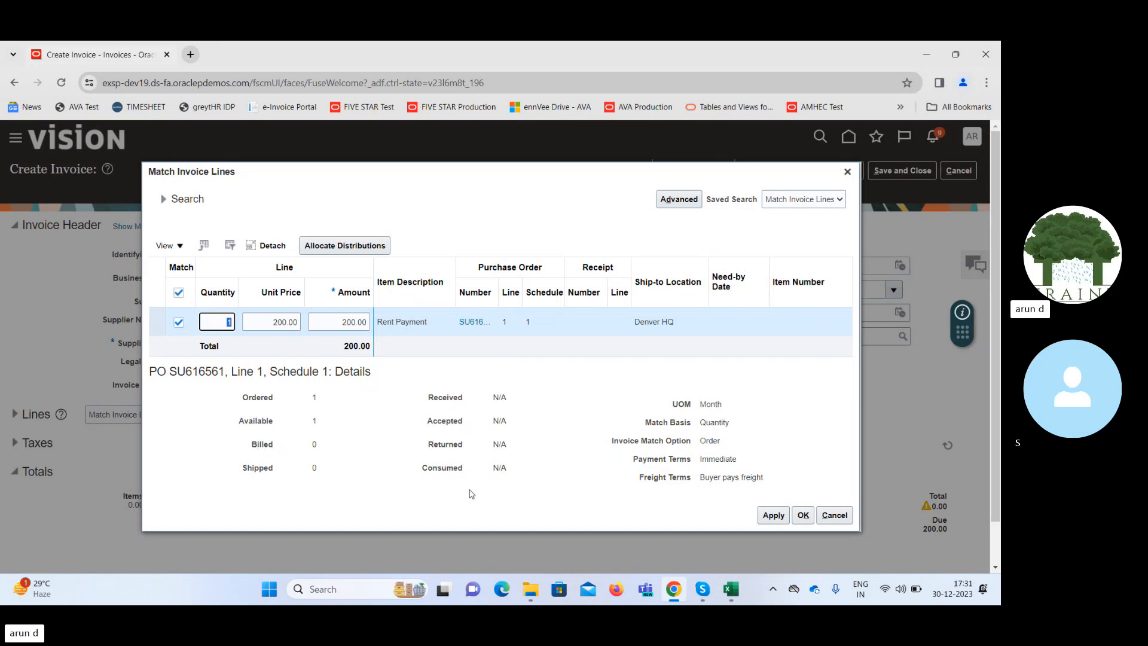
pyautogui.moveTo(434, 398); pyautogui.dragTo(470, 401)
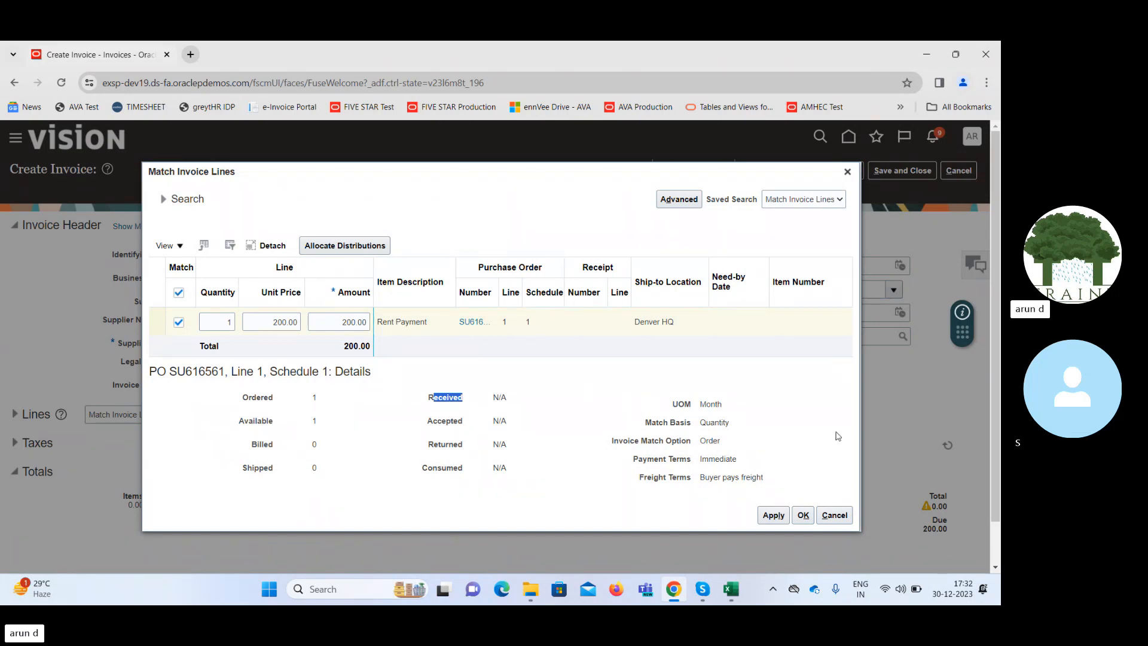
pyautogui.click(803, 516)
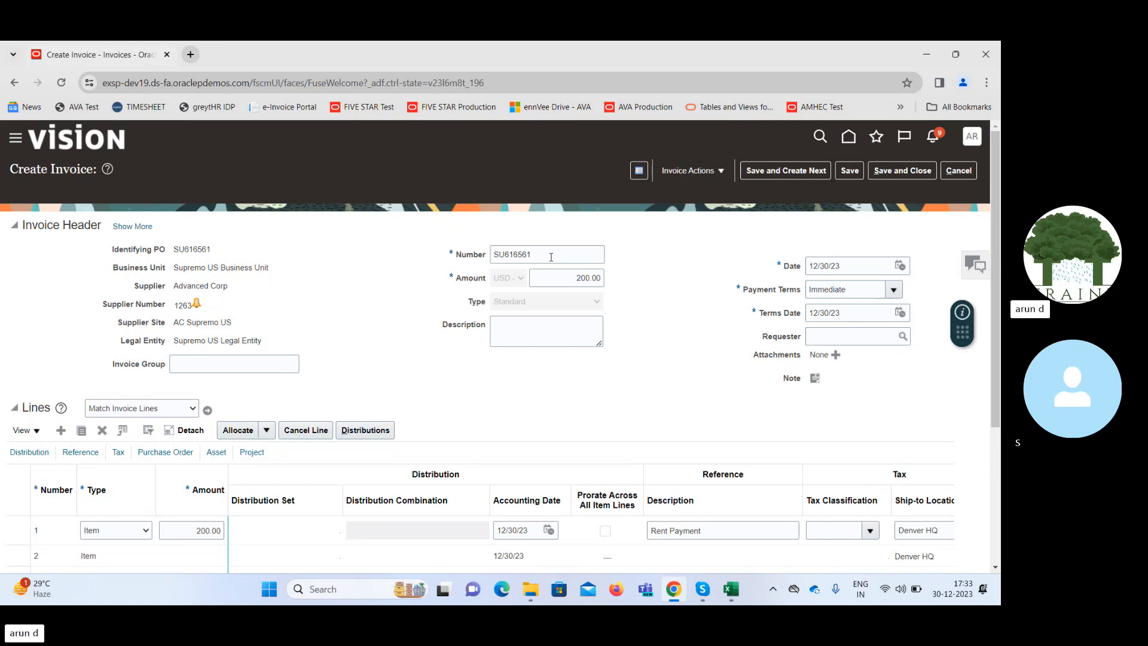
# Expand the invoice header to examine its general and accounting details, and examine the purchase order, asset and project columns of the lines.
pyautogui.doubleClick(551, 257)
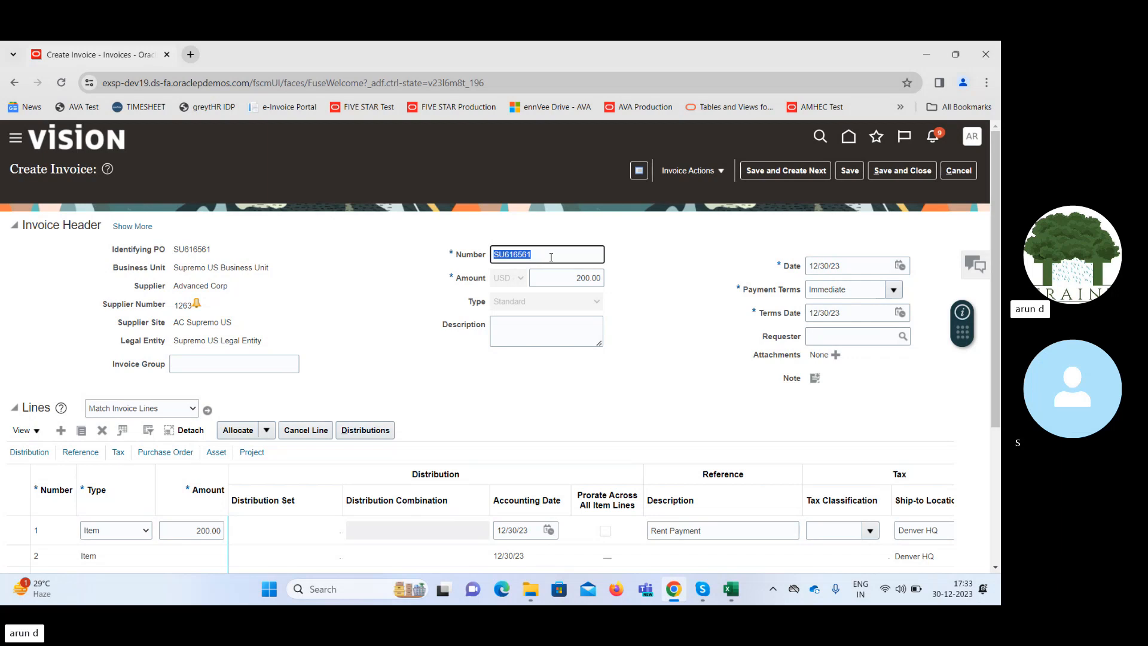
pyautogui.click(120, 228)
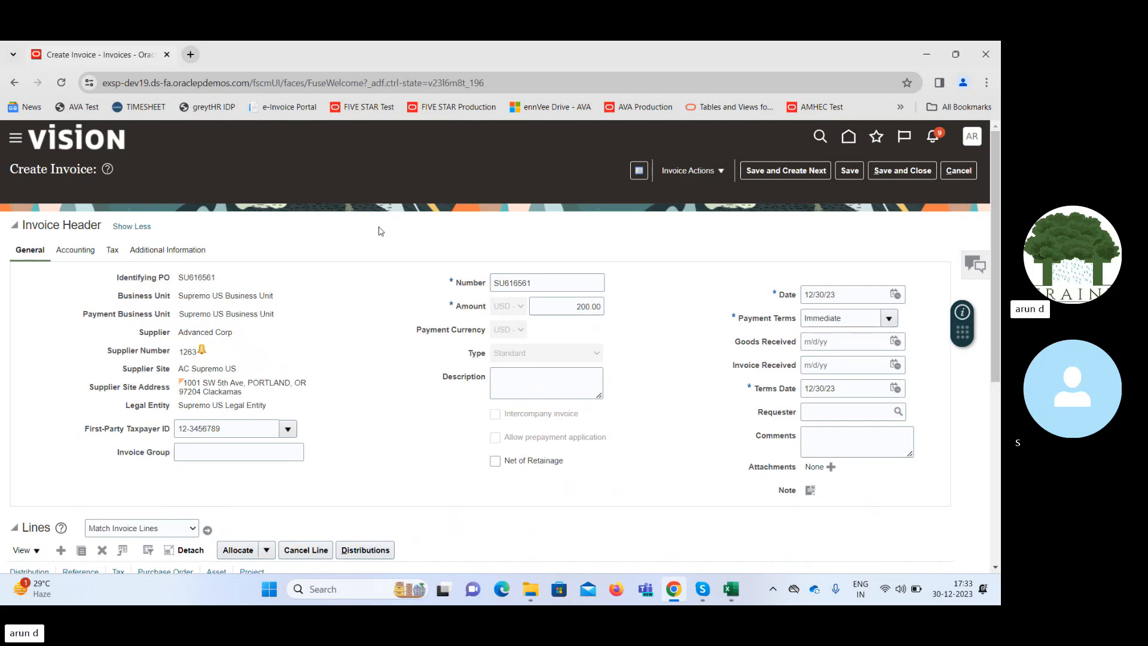
pyautogui.click(70, 251)
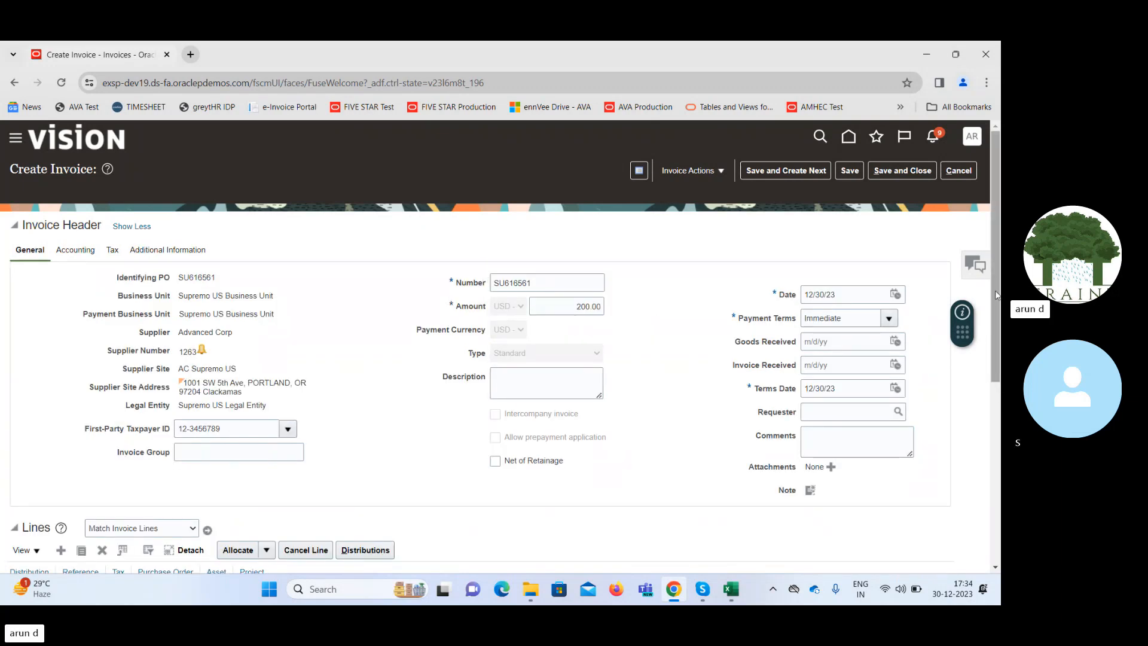
pyautogui.moveTo(996, 296); pyautogui.dragTo(997, 490)
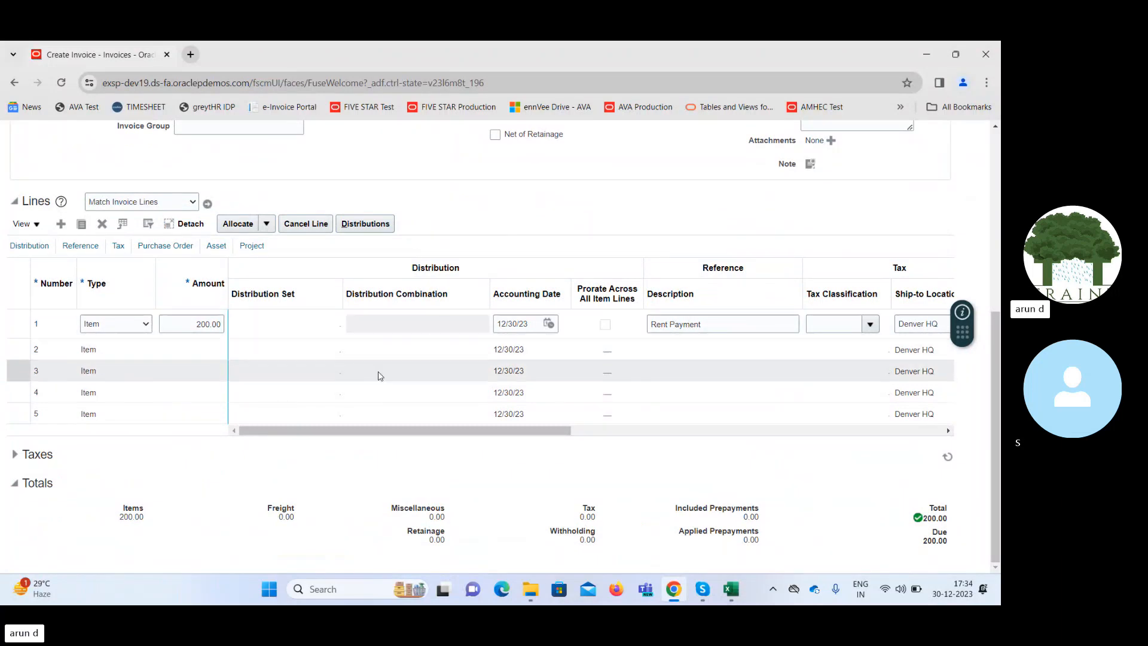
pyautogui.moveTo(519, 432); pyautogui.dragTo(523, 433)
pyautogui.click(253, 248)
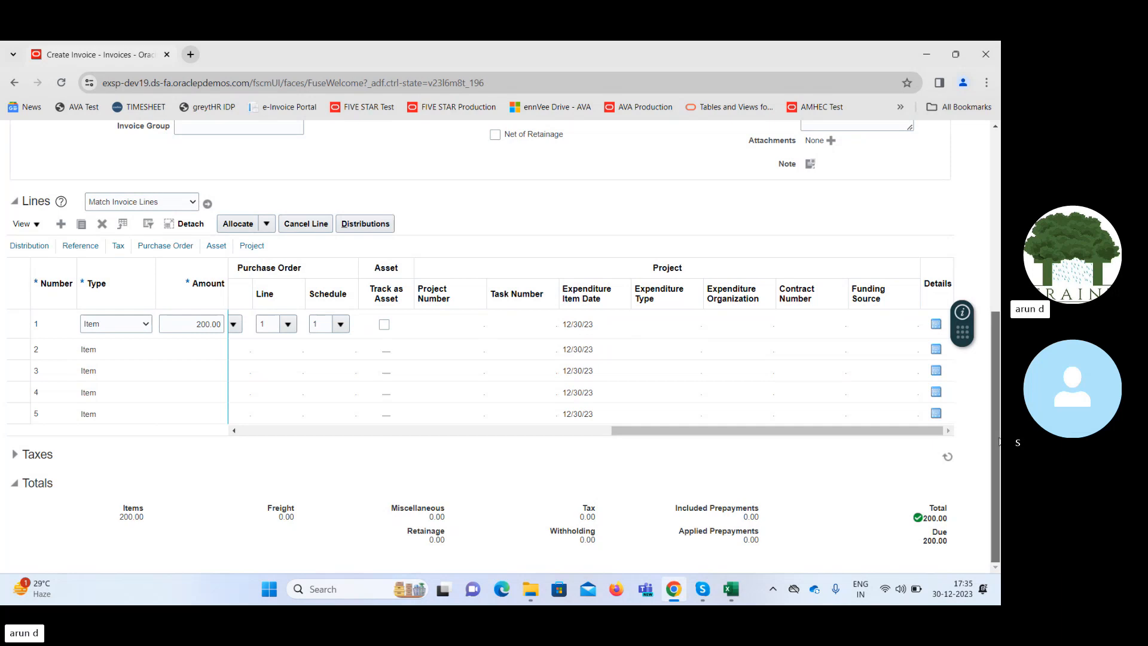
pyautogui.scroll(5, 998, 442)
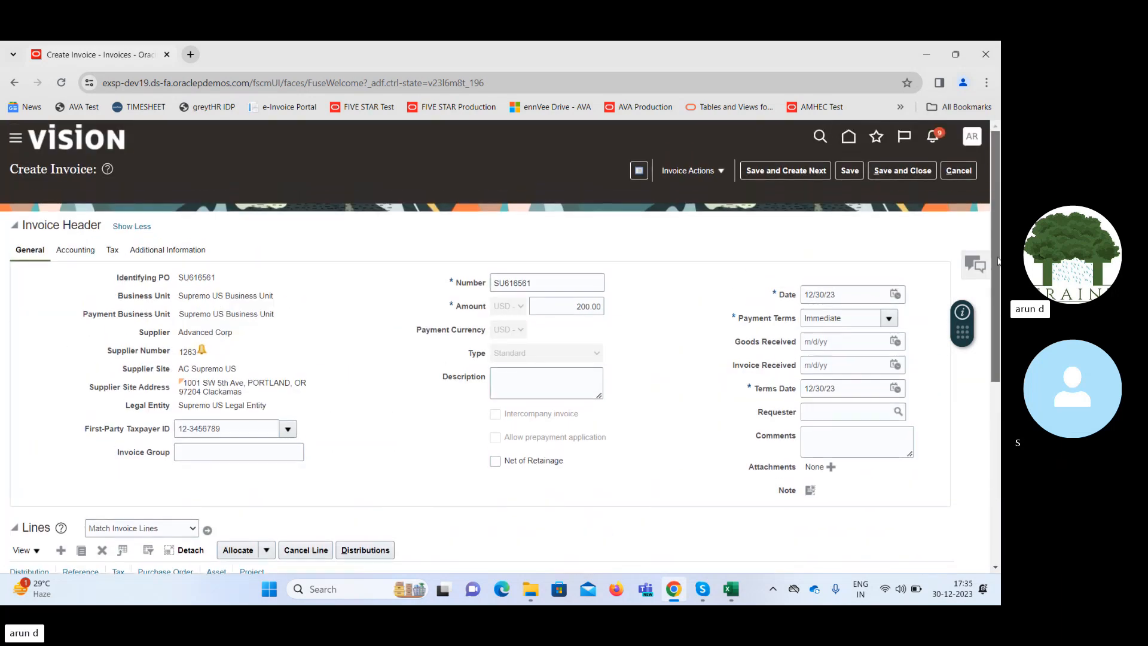
# Validate the invoice and review its status and holds in the invoice summary.
pyautogui.click(708, 170)
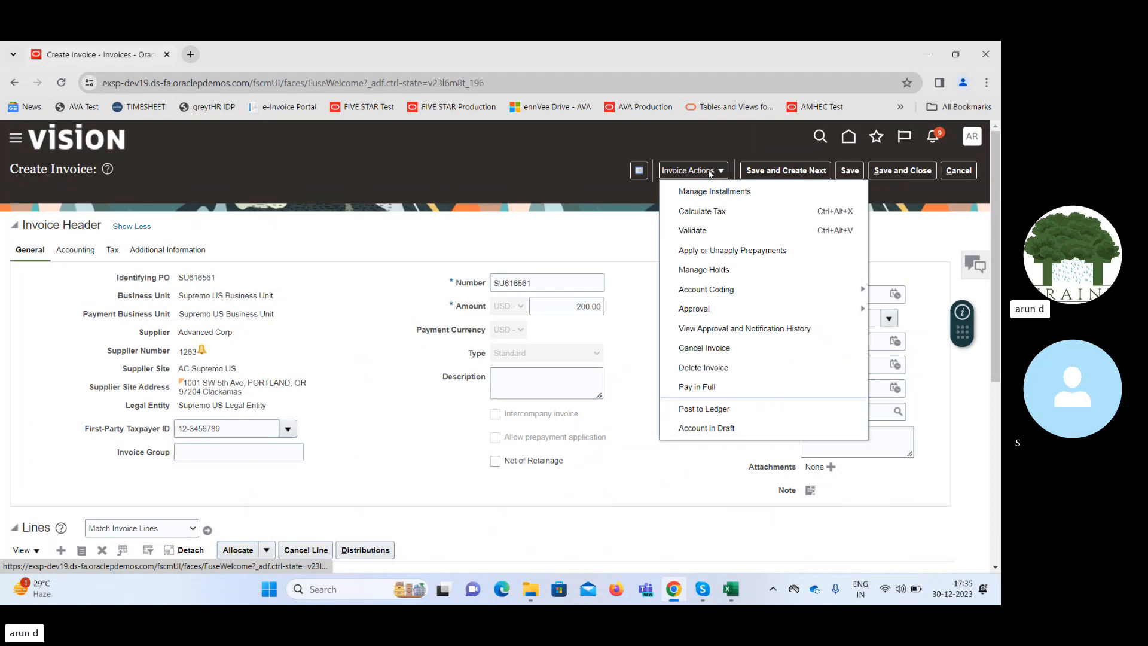
pyautogui.click(694, 231)
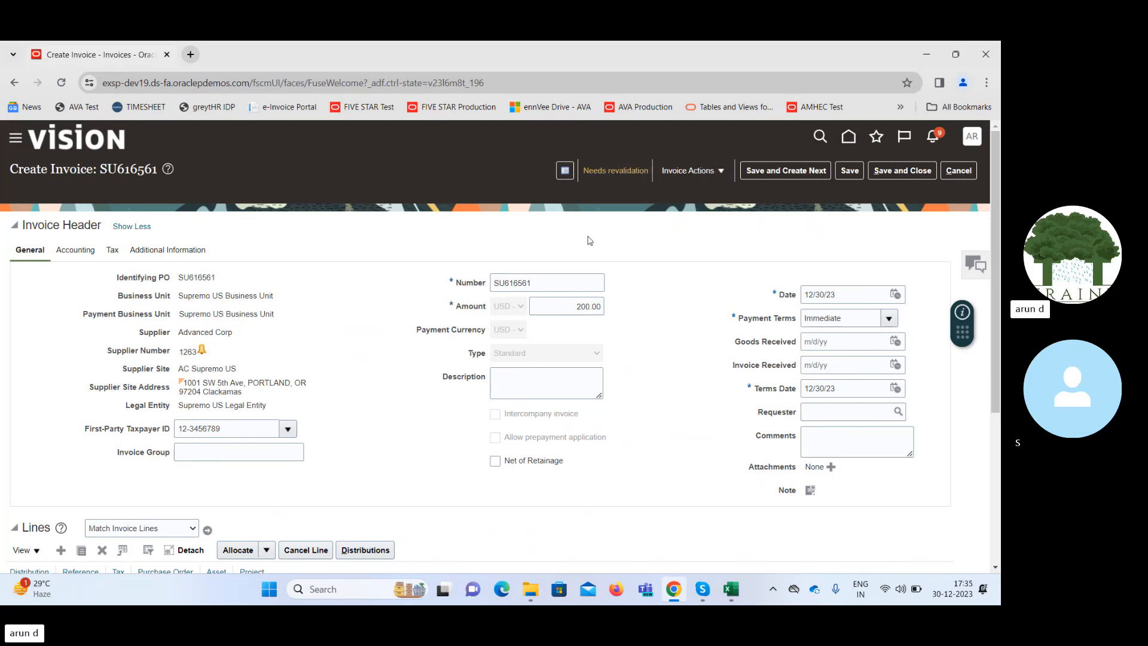
pyautogui.click(569, 308)
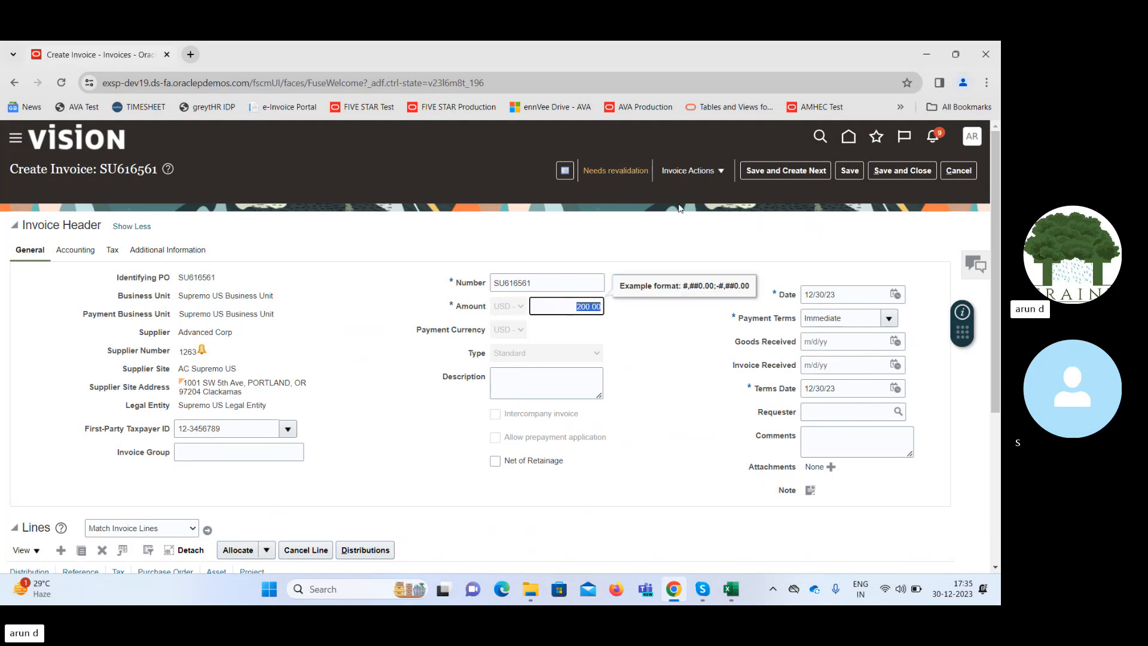
pyautogui.click(620, 172)
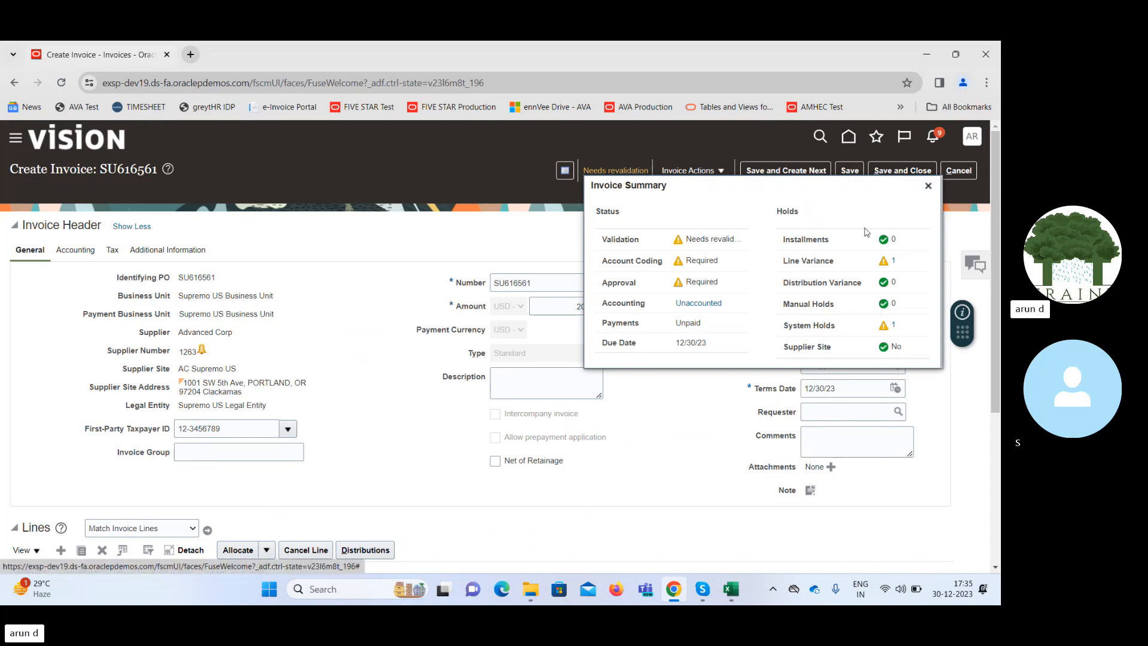
pyautogui.click(929, 187)
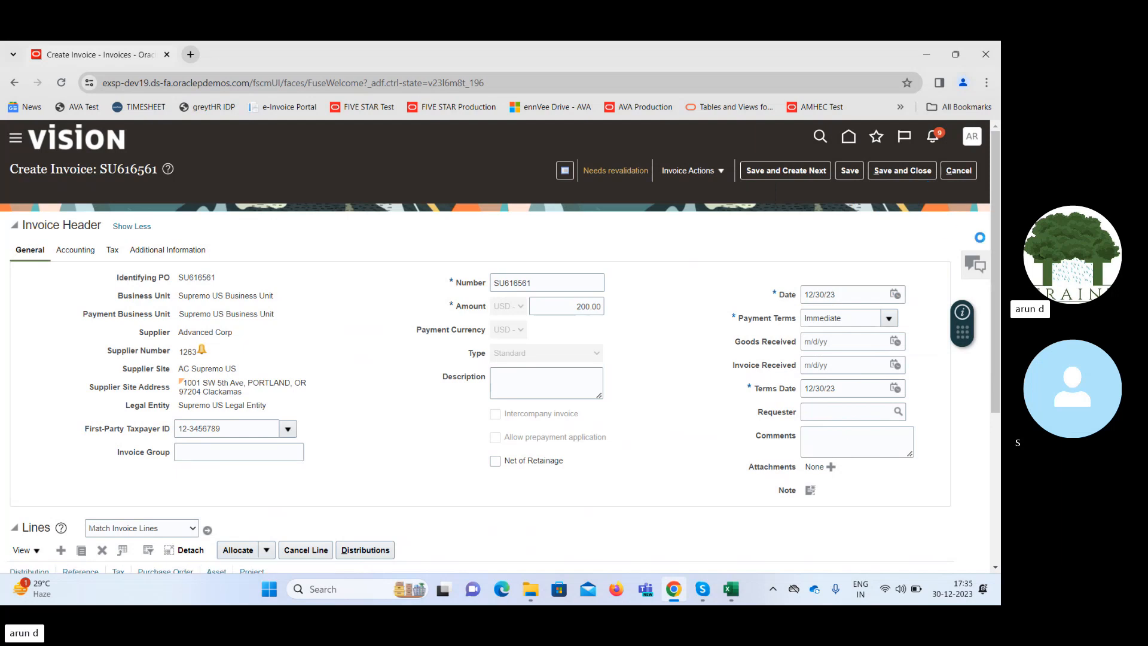
# Check the invoice total including tax, set the header amount to 215.24, and save the invoice.
pyautogui.scroll(-3, 995, 359)
pyautogui.scroll(-2, 985, 468)
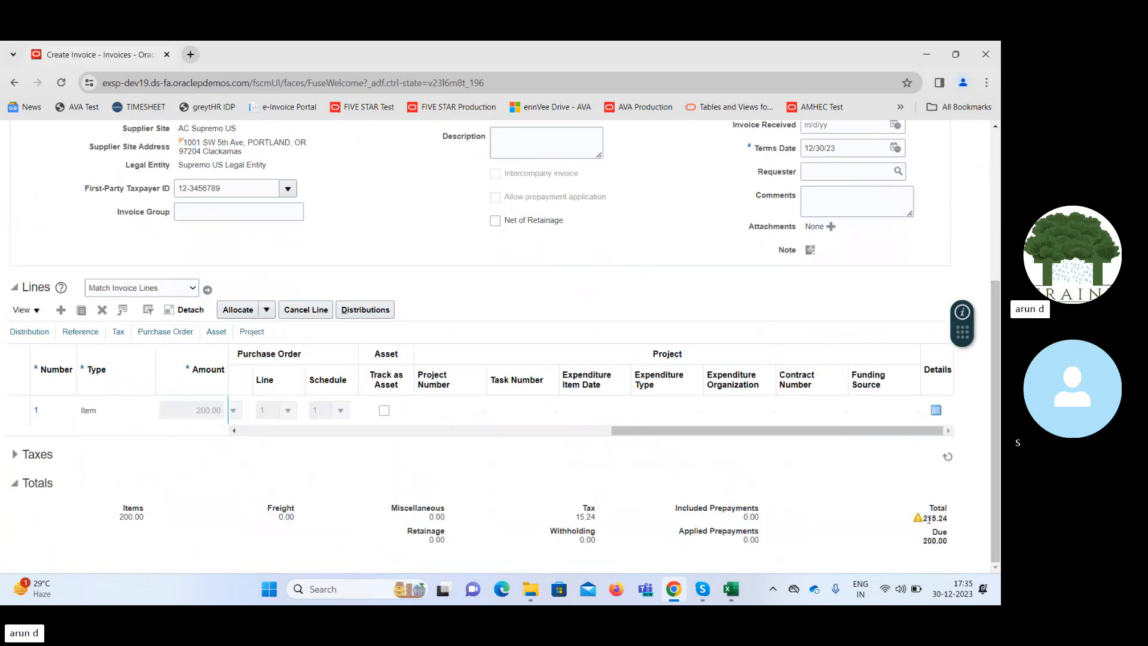
pyautogui.moveTo(922, 522)
pyautogui.doubleClick(931, 517)
pyautogui.moveTo(996, 449); pyautogui.dragTo(995, 293)
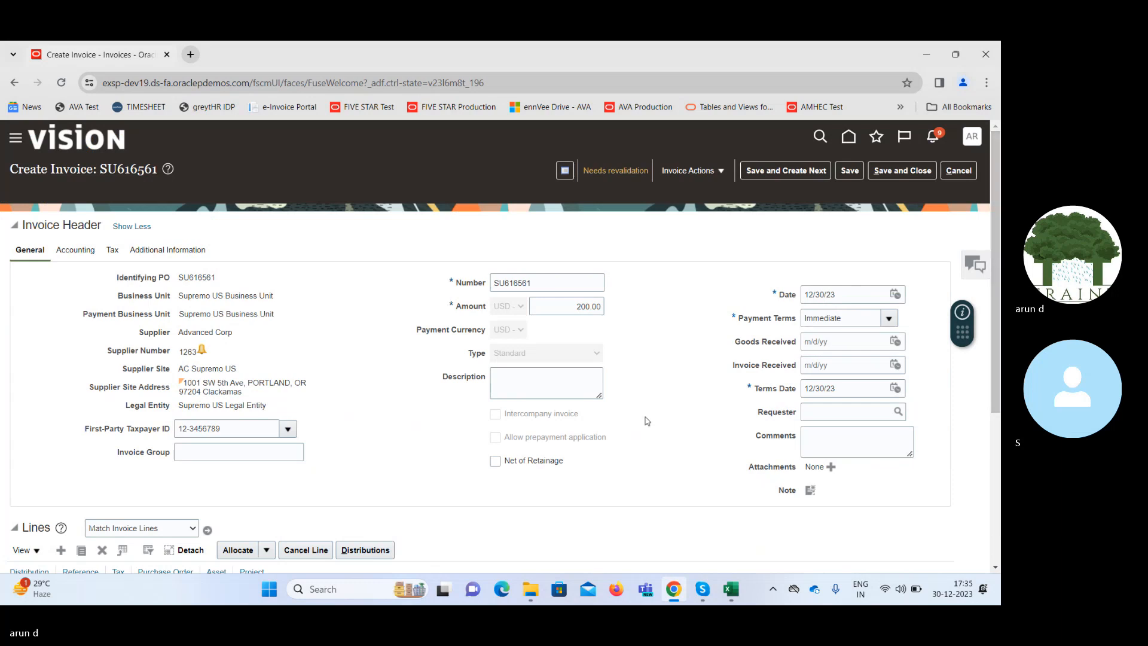
pyautogui.doubleClick(561, 306)
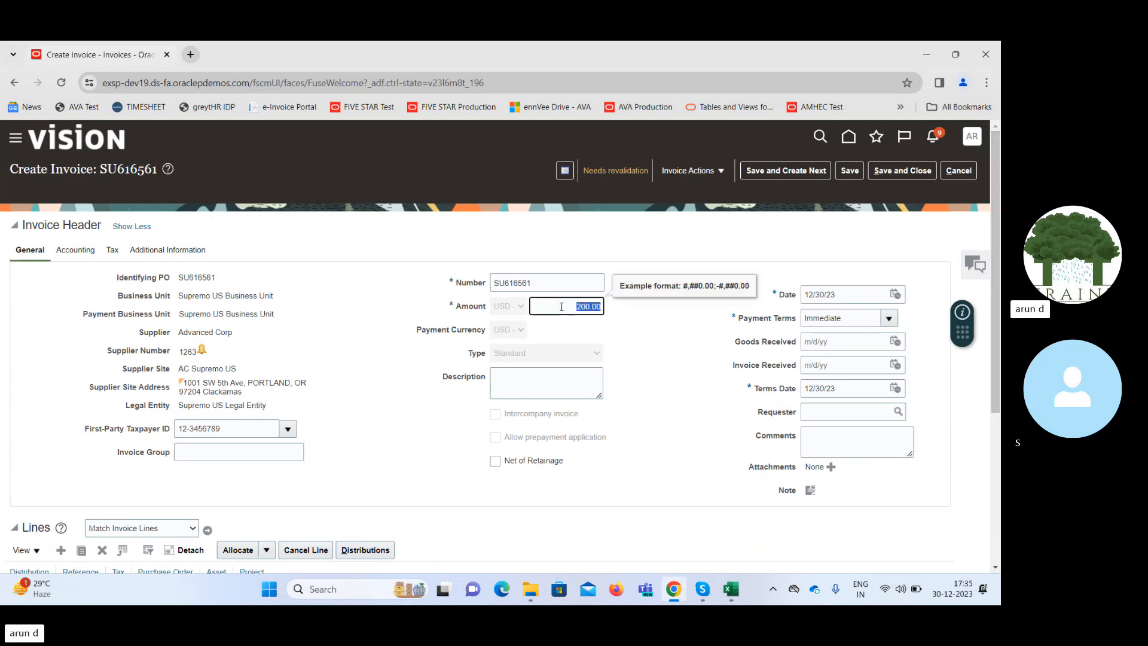
pyautogui.write('215.24')
pyautogui.click(849, 170)
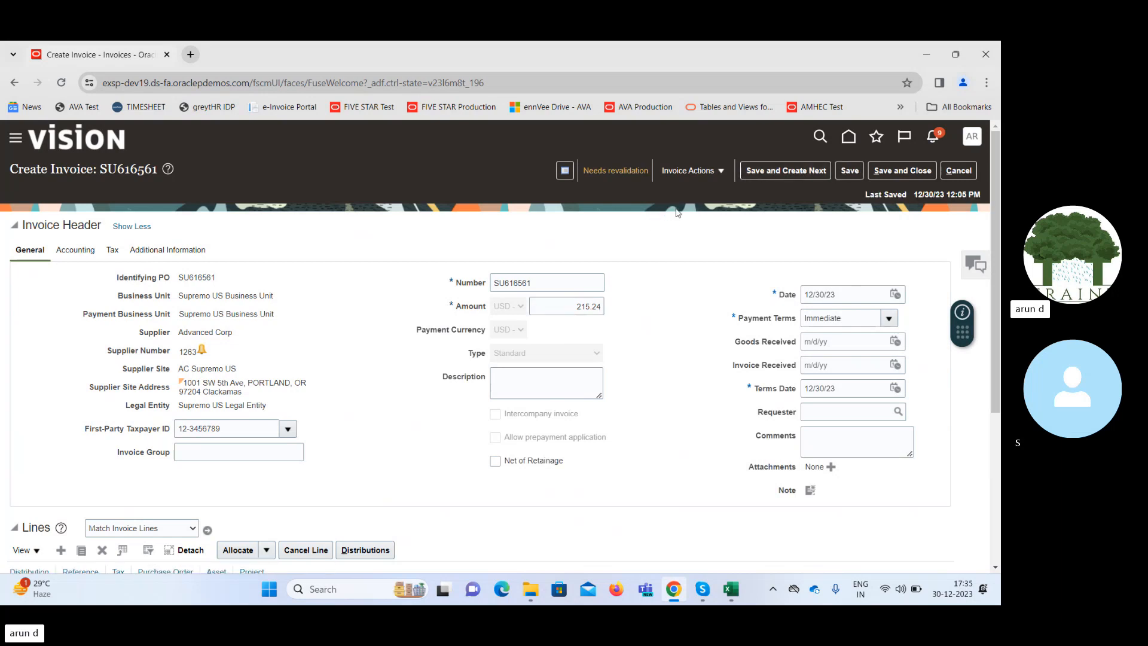
# Validate the invoice again and review its approval status and holds in the invoice summary.
pyautogui.click(701, 175)
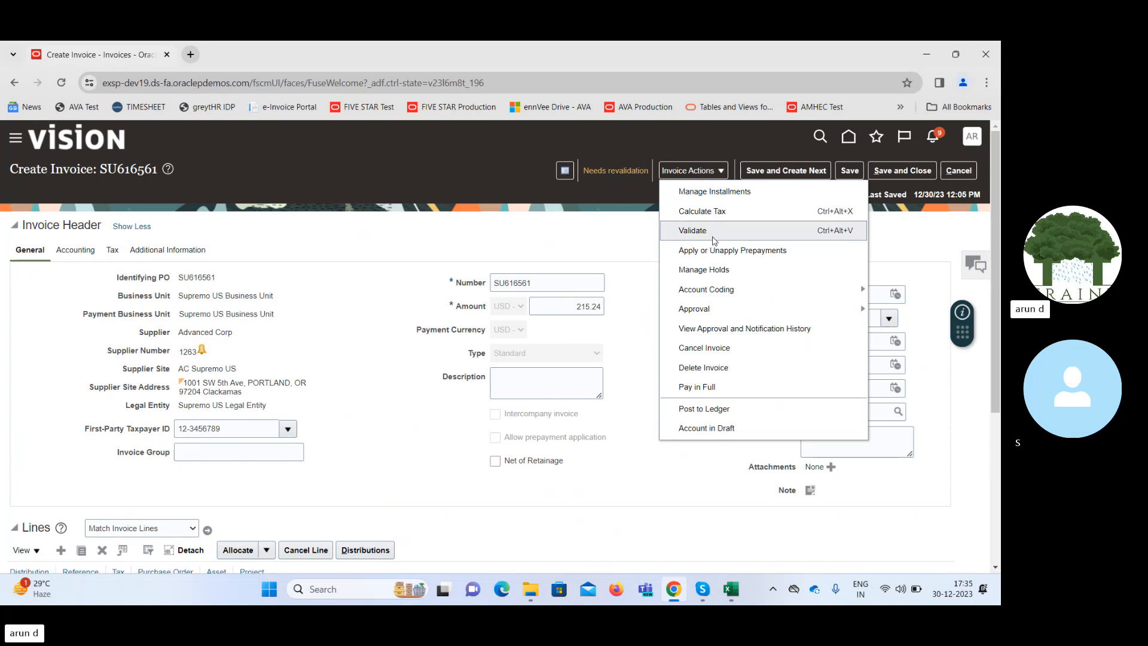
pyautogui.click(694, 231)
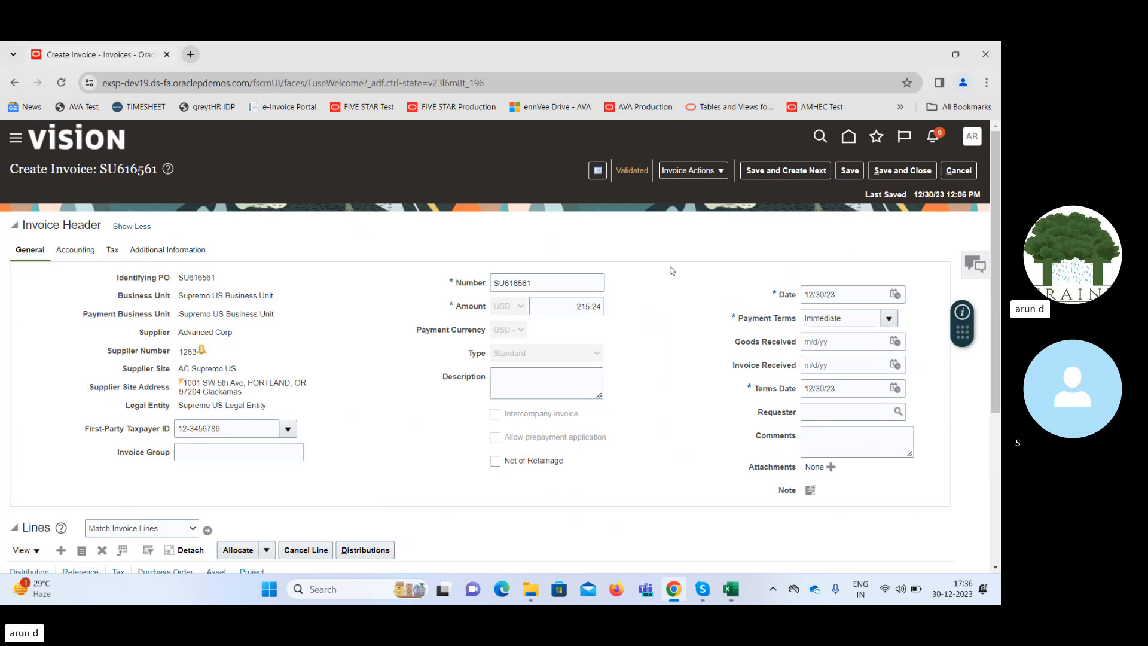
pyautogui.click(694, 172)
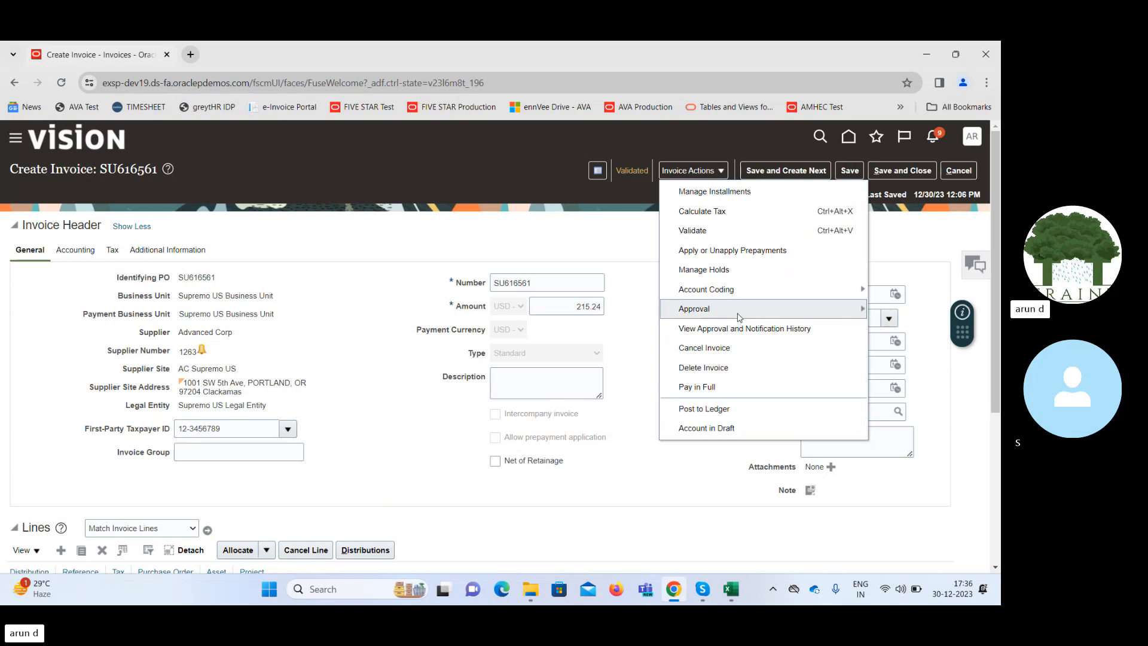
pyautogui.click(632, 171)
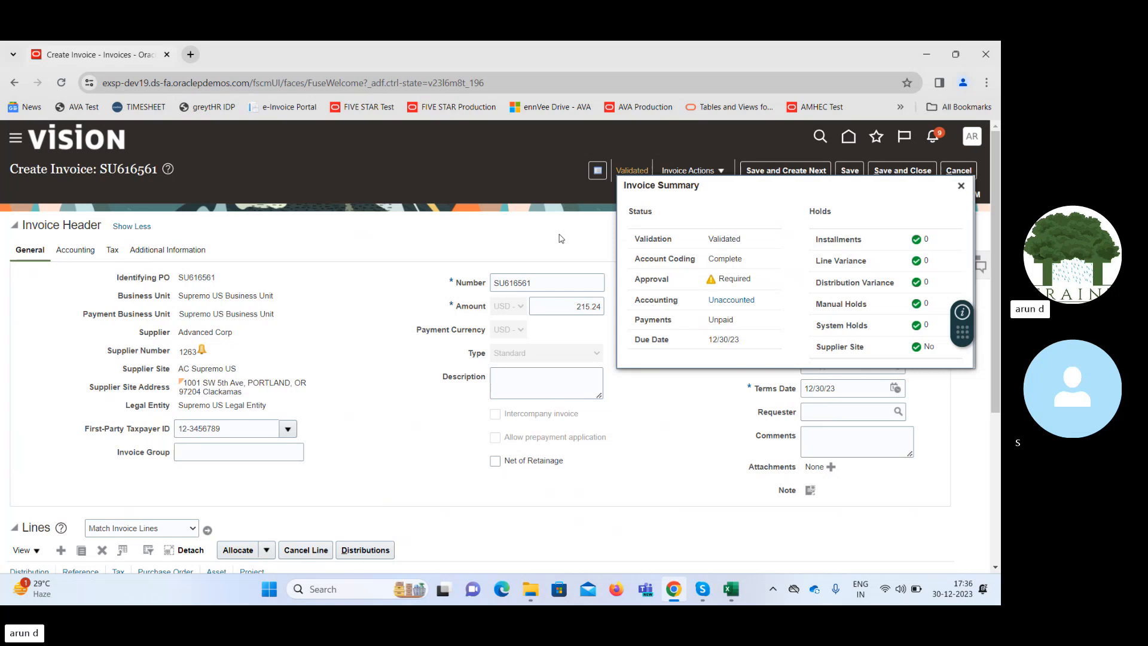
pyautogui.doubleClick(643, 279)
pyautogui.click(546, 225)
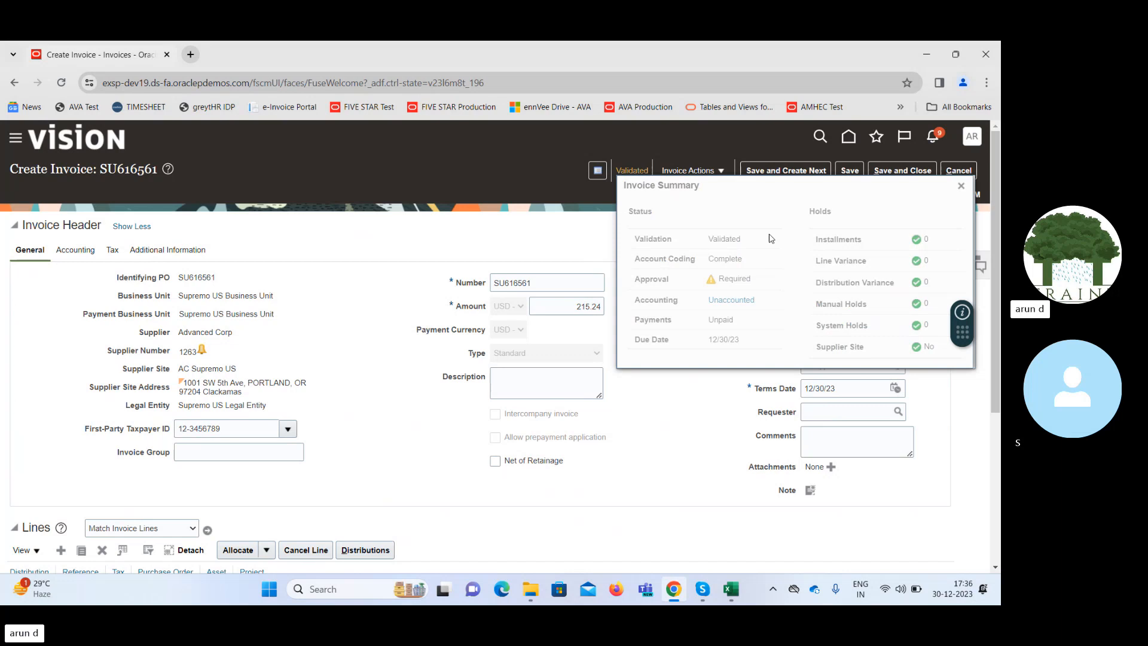
pyautogui.click(961, 187)
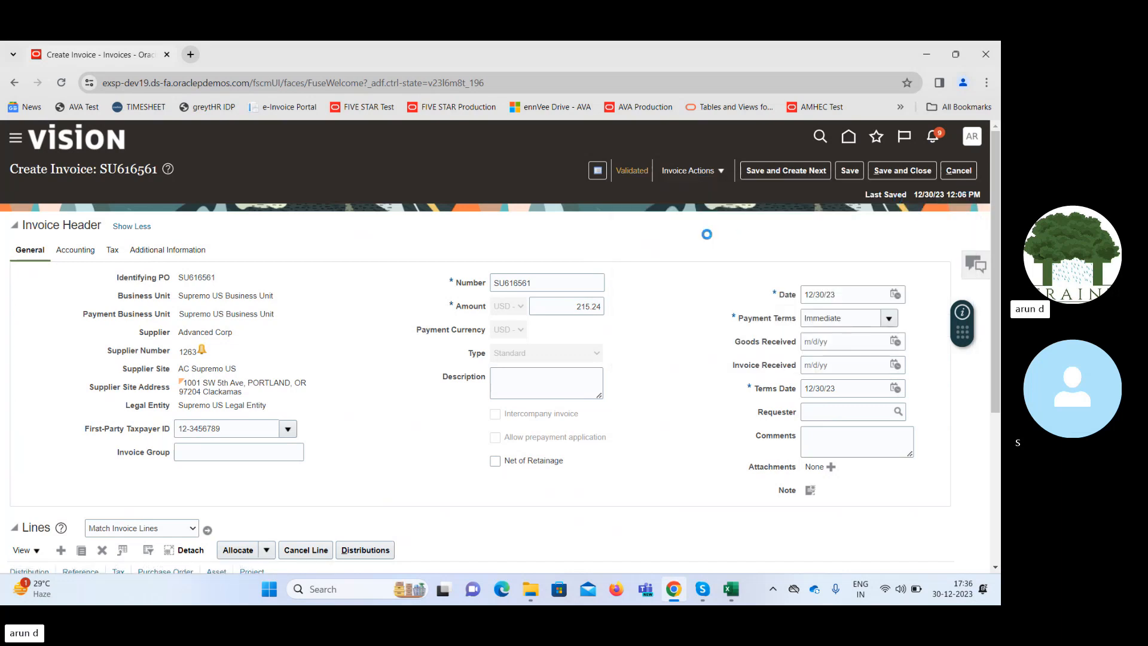
# Force approve the validated invoice.
pyautogui.click(695, 172)
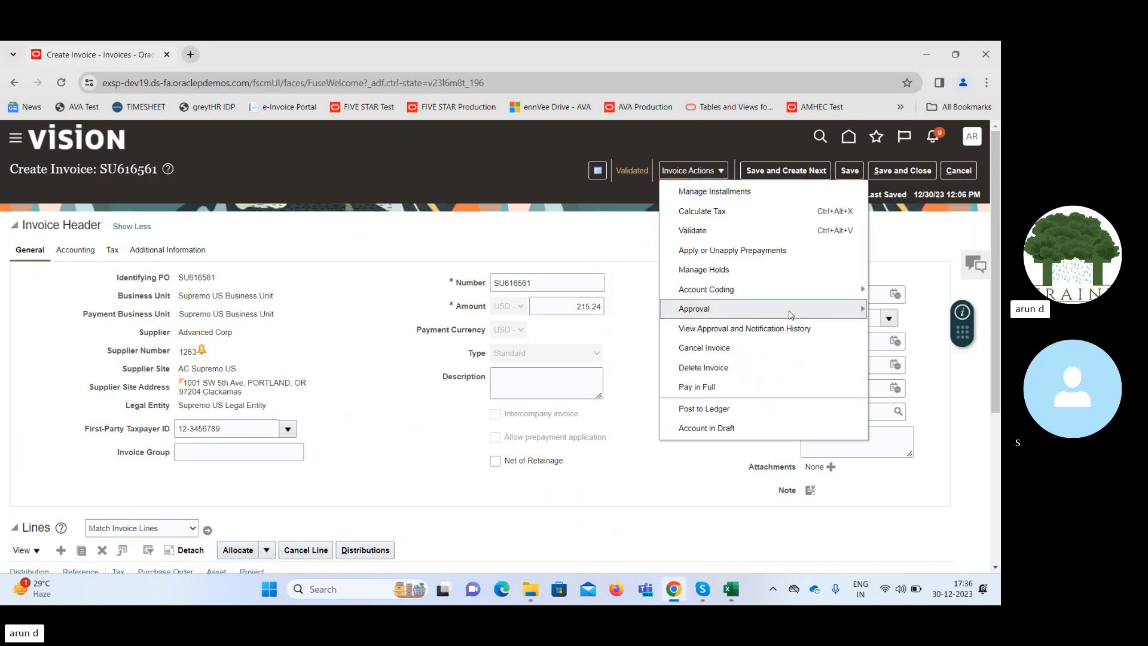
pyautogui.moveTo(790, 315)
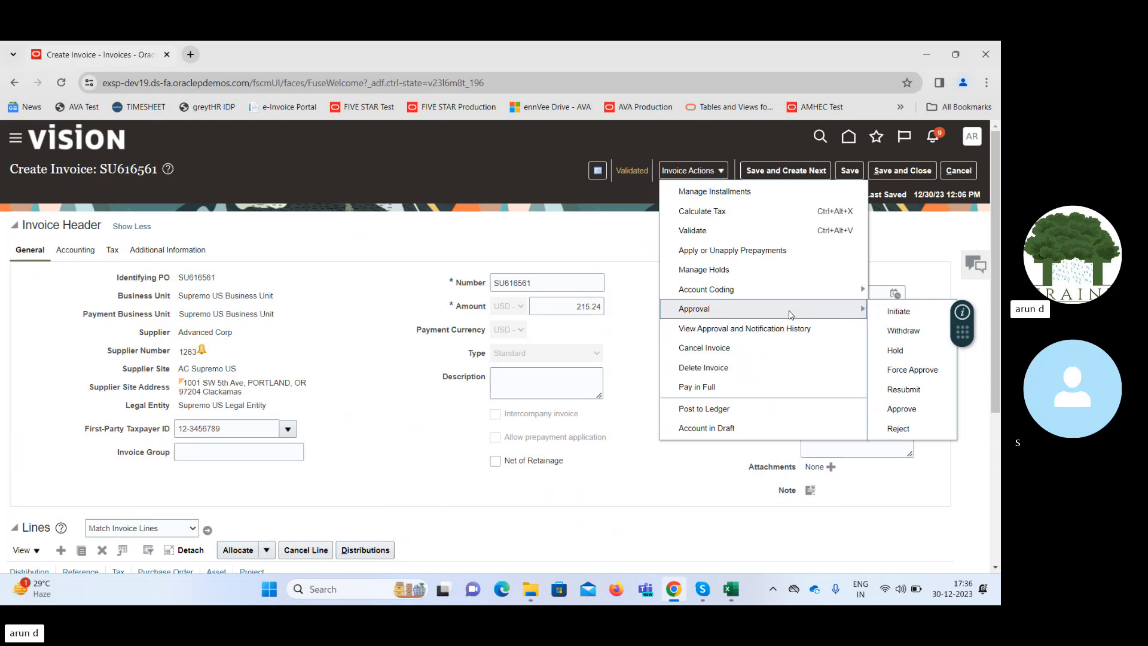
pyautogui.click(920, 371)
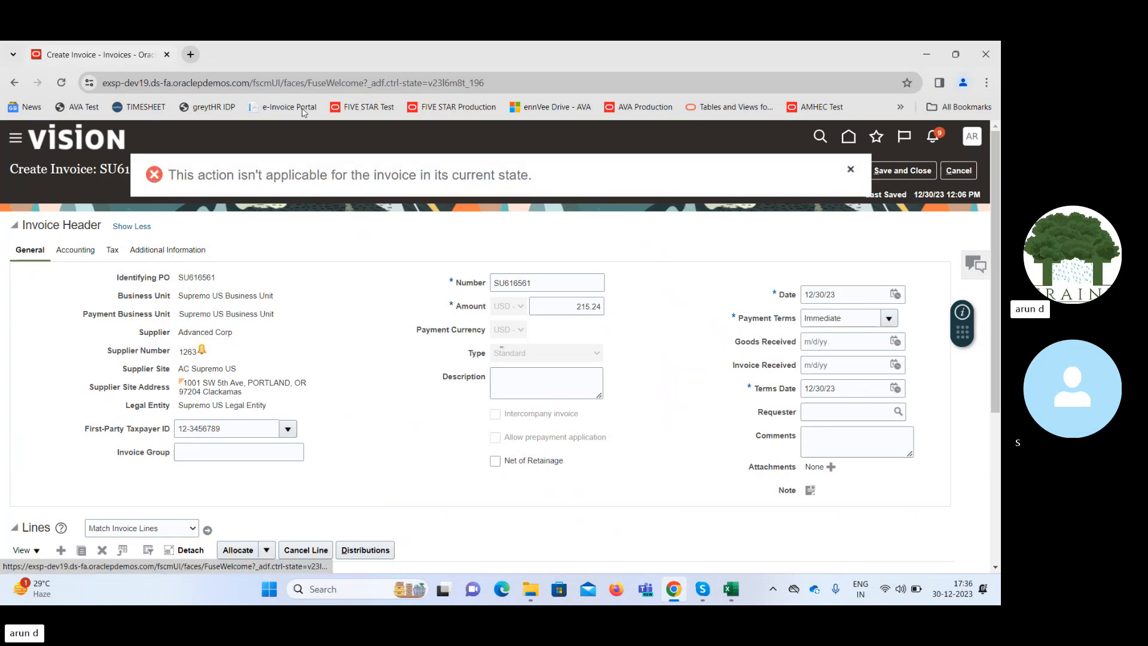
pyautogui.rightClick(112, 57)
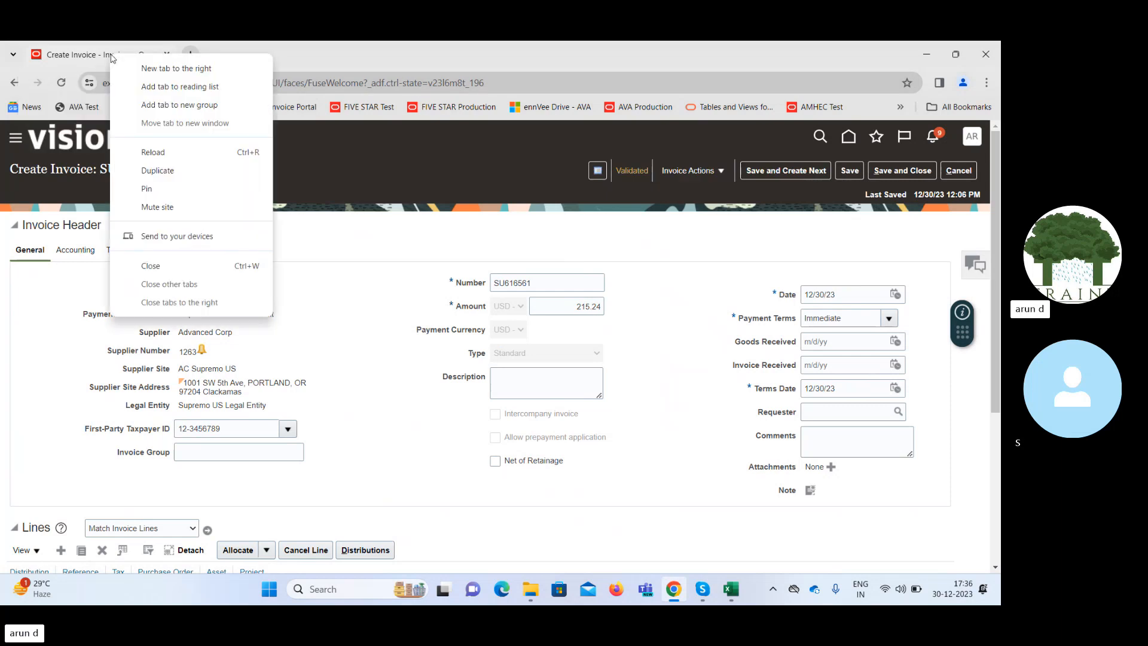
pyautogui.click(167, 173)
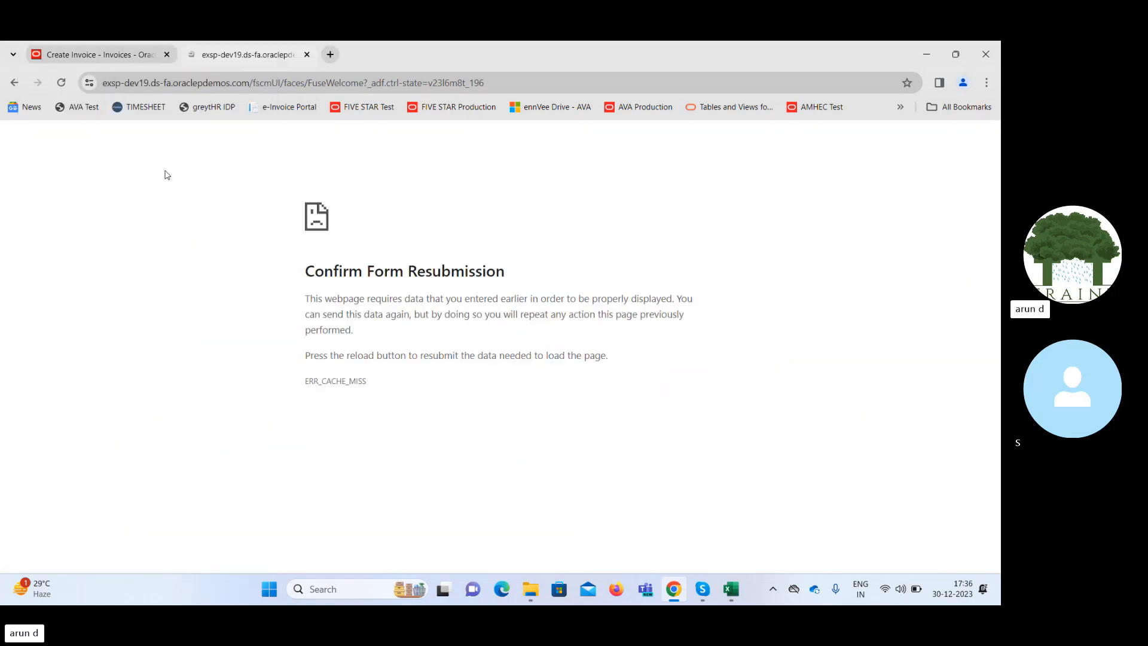
pyautogui.click(512, 82)
pyautogui.click(513, 83)
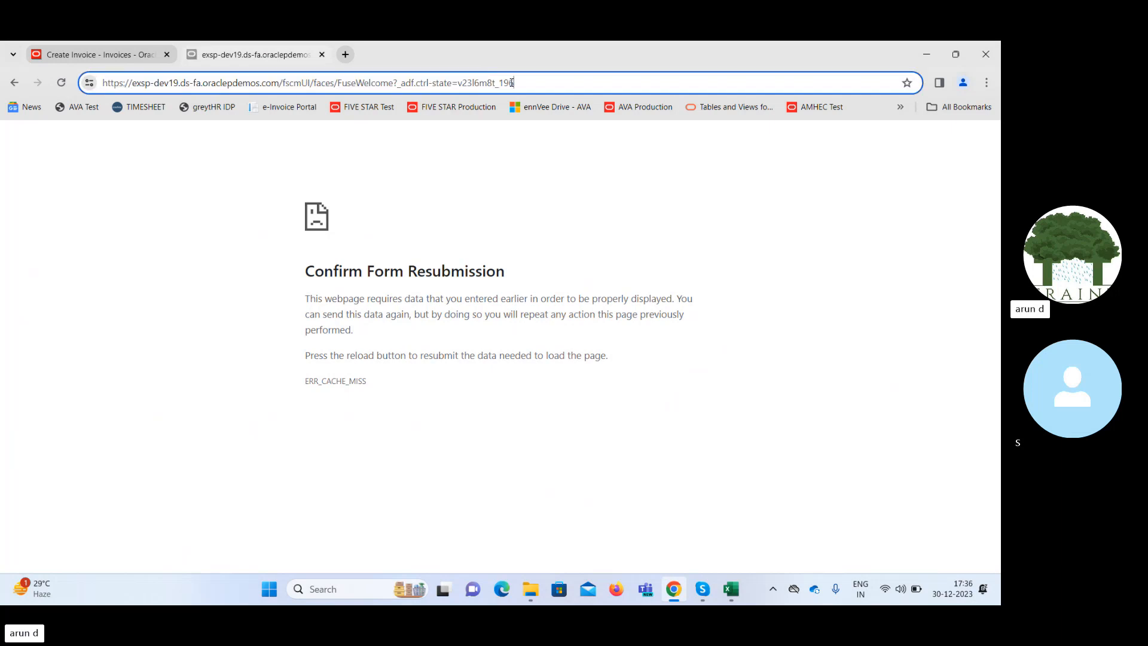
pyautogui.press('BackSpace')
pyautogui.press('BackSpace')
pyautogui.press('BackSpace')
pyautogui.press('BackSpace')
pyautogui.press('BackSpace')
pyautogui.press('BackSpace')
pyautogui.press('BackSpace')
pyautogui.press('BackSpace')
pyautogui.press('BackSpace')
pyautogui.press('BackSpace')
pyautogui.press('BackSpace')
pyautogui.press('BackSpace')
pyautogui.press('BackSpace')
pyautogui.press('BackSpace')
pyautogui.press('BackSpace')
pyautogui.press('BackSpace')
pyautogui.press('BackSpace')
pyautogui.press('BackSpace')
pyautogui.press('BackSpace')
pyautogui.press('BackSpace')
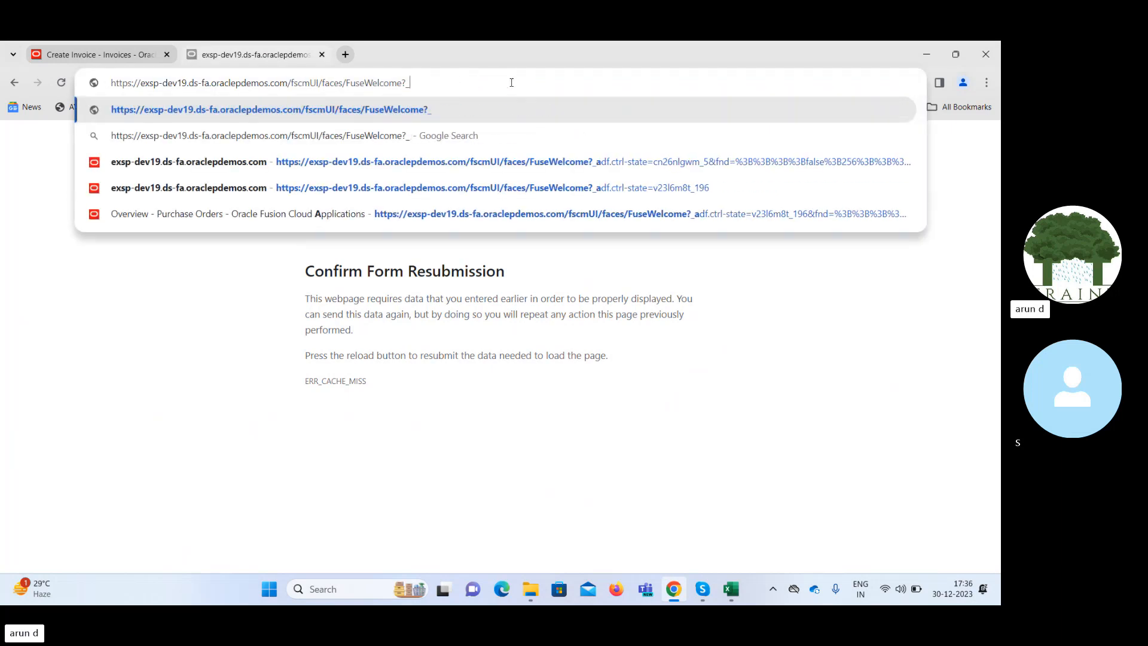
pyautogui.press('BackSpace')
pyautogui.press('BackSpace')
pyautogui.press('BackSpace')
pyautogui.press('BackSpace')
pyautogui.press('BackSpace')
pyautogui.press('BackSpace')
pyautogui.press('BackSpace')
pyautogui.press('BackSpace')
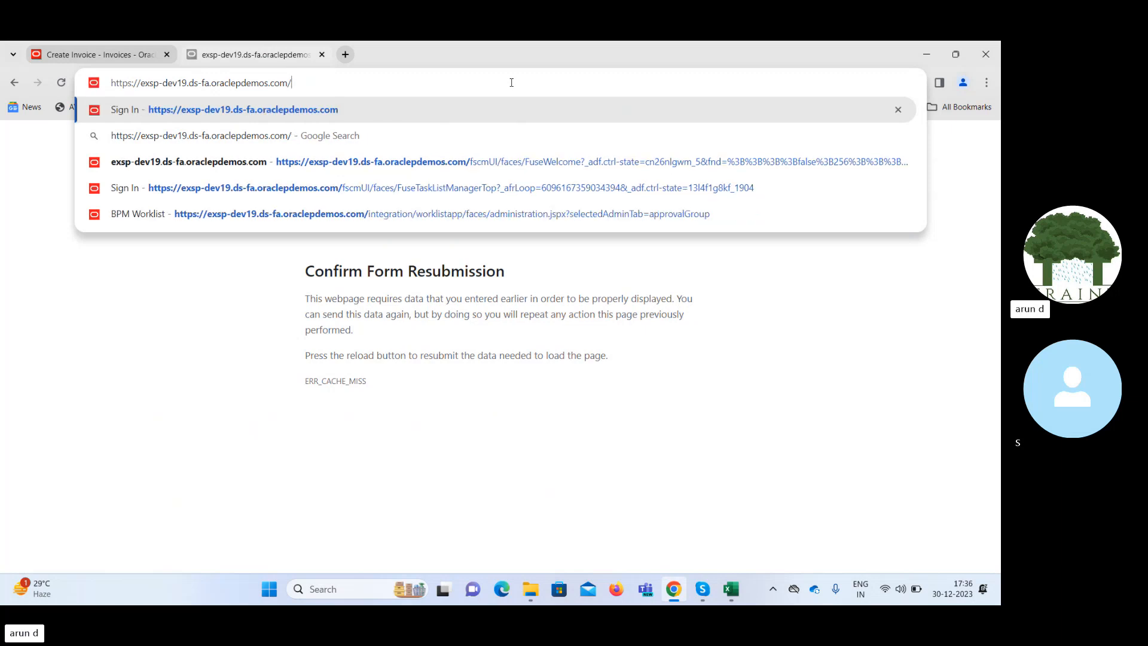
pyautogui.press('Return')
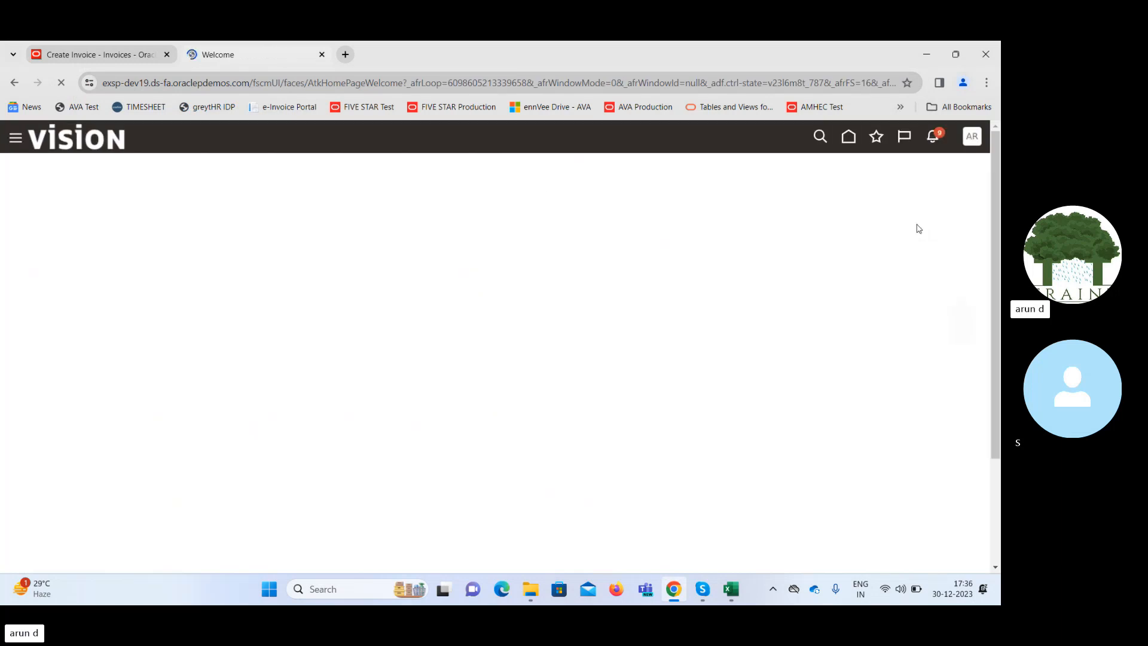
# Go to Setup and Maintenance, switch the setup offering to Financials, and show the Payables functional area's tasks.
pyautogui.click(972, 137)
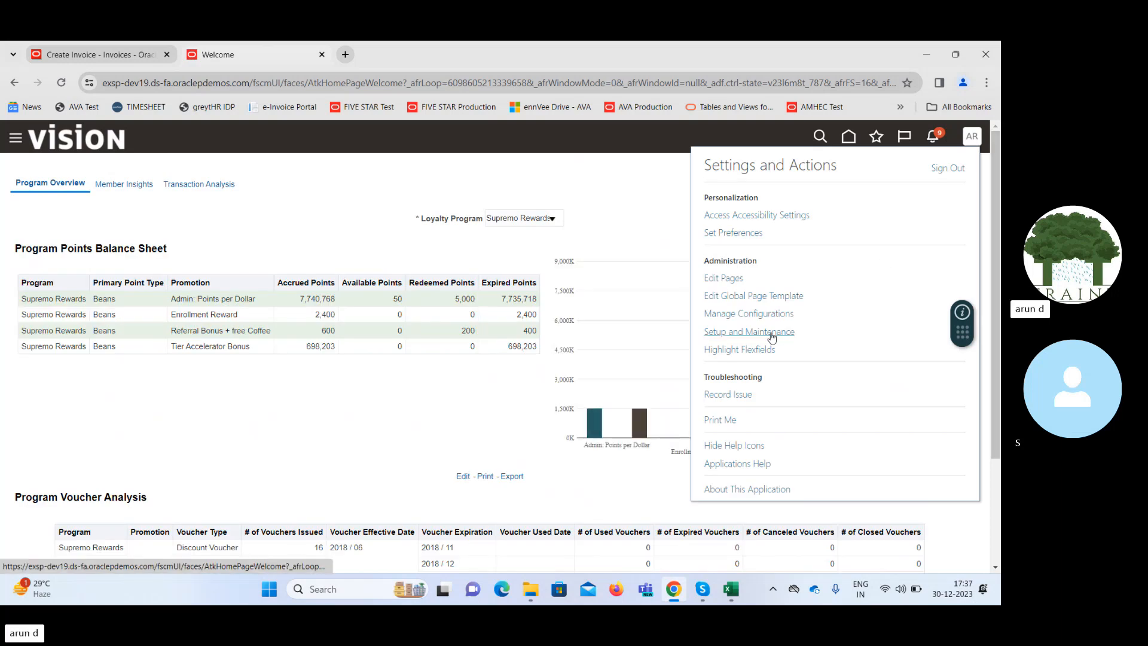
pyautogui.click(770, 334)
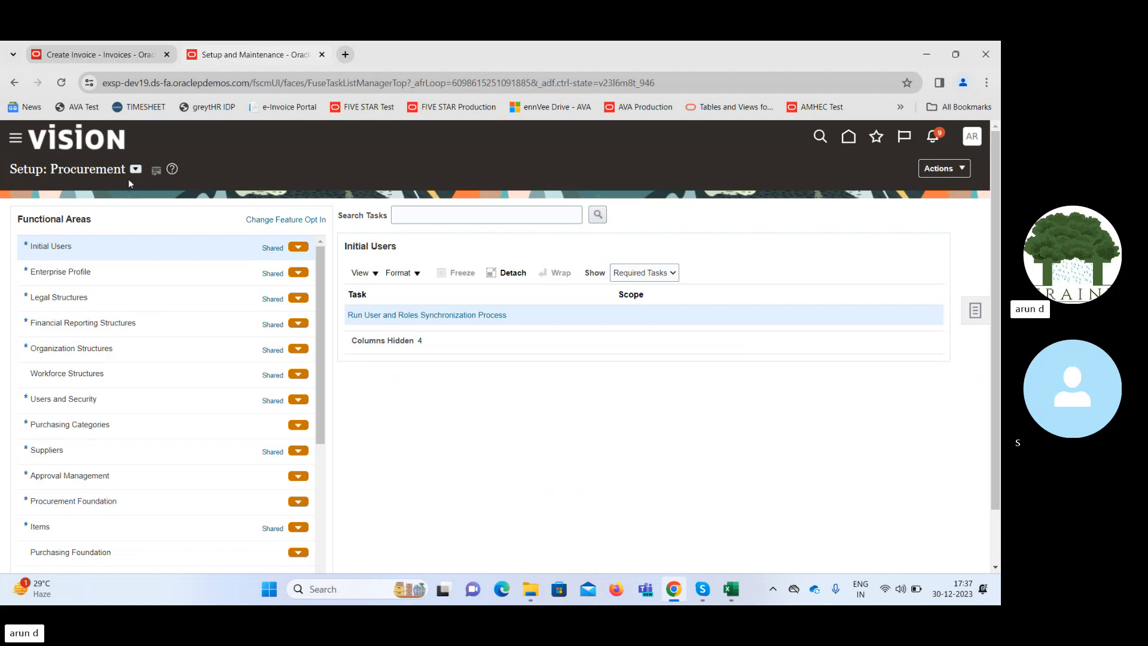
pyautogui.click(136, 168)
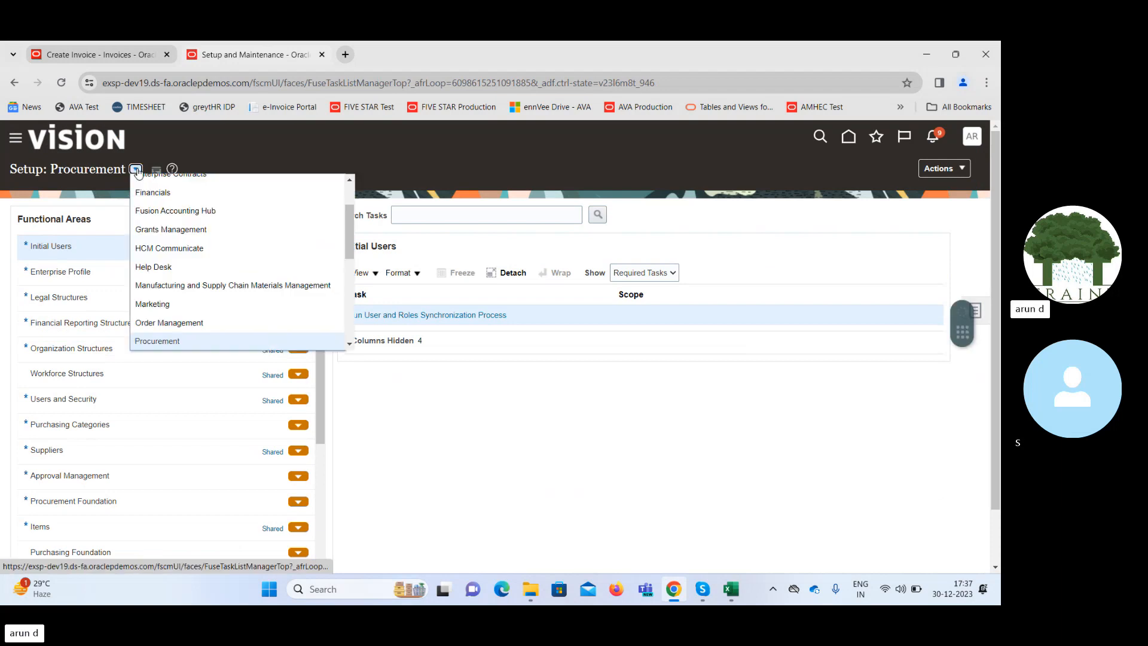
pyautogui.click(168, 197)
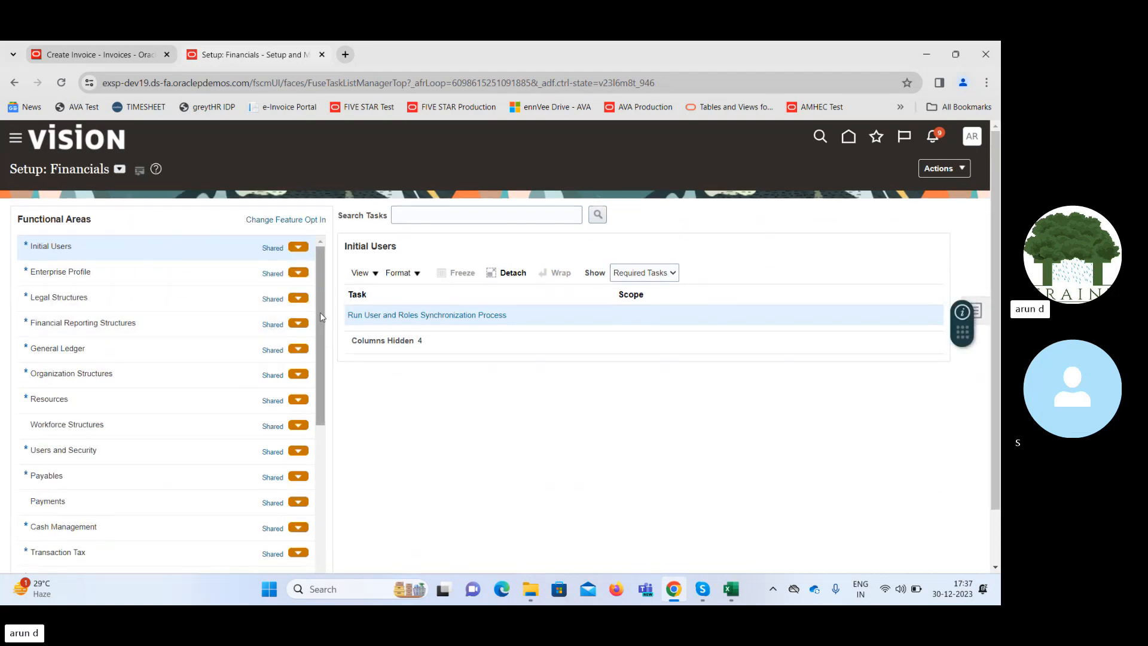
pyautogui.click(84, 476)
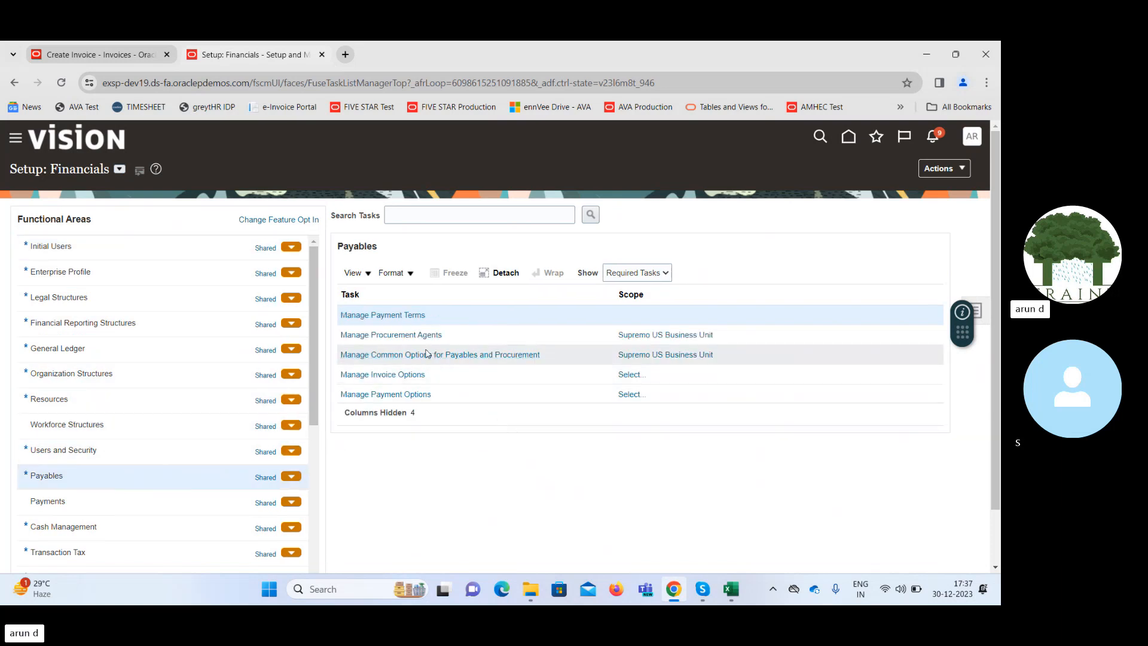
# Open the Manage Invoice Options task with Supremo US Business Unit as its scope, finding the unit by searching for "Suprem".
pyautogui.click(402, 375)
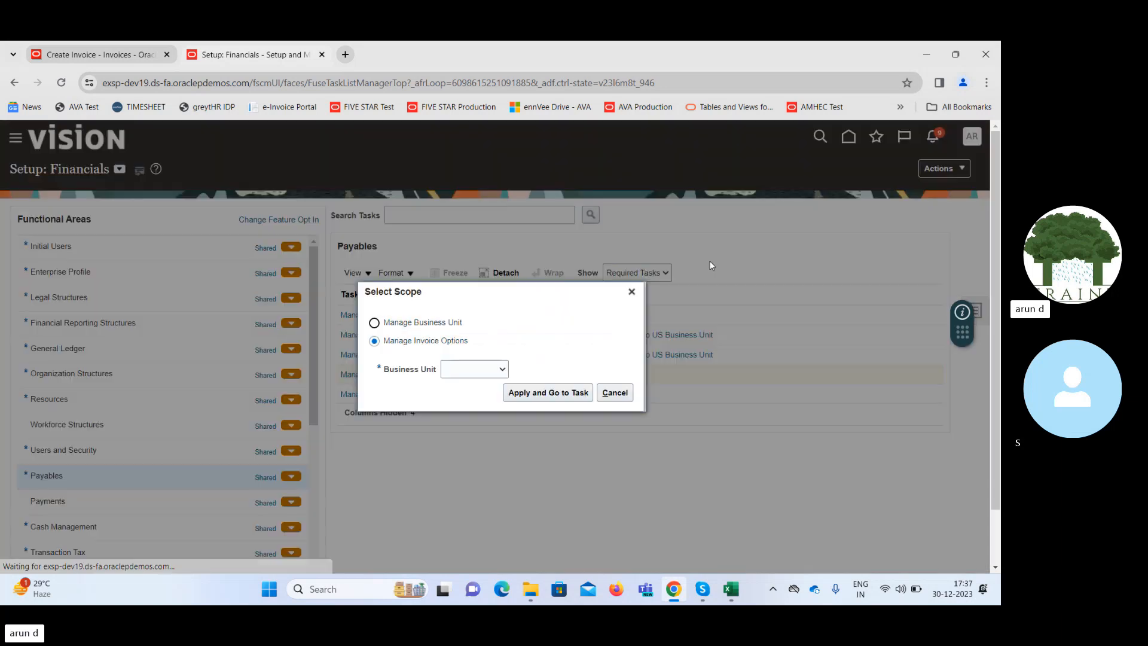
pyautogui.click(476, 374)
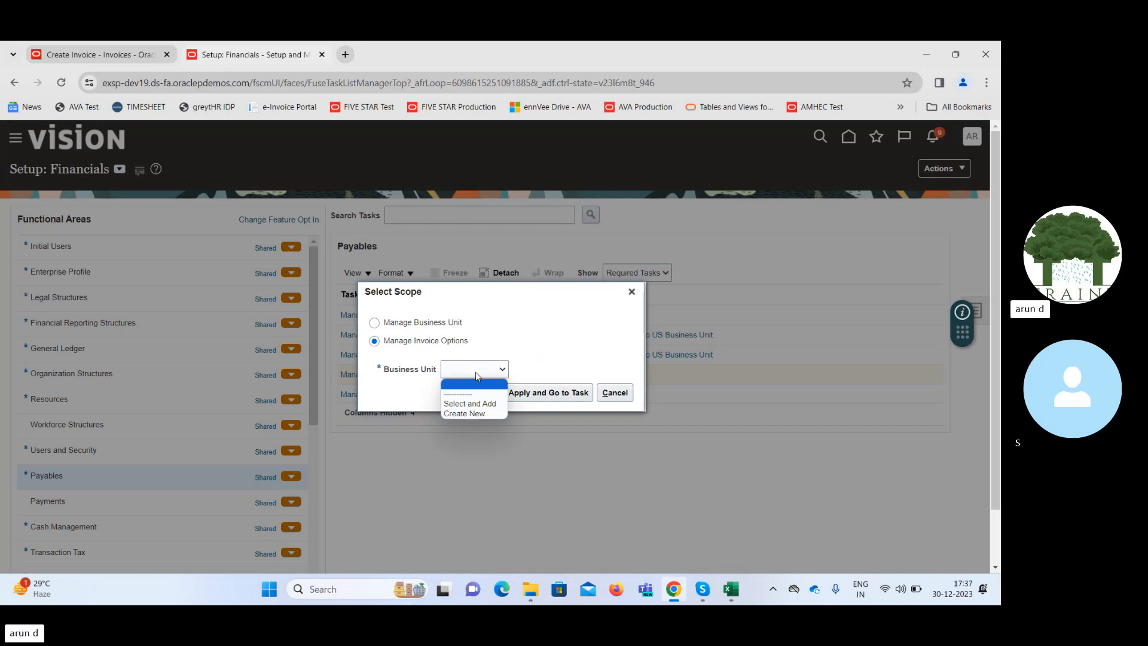
pyautogui.click(487, 404)
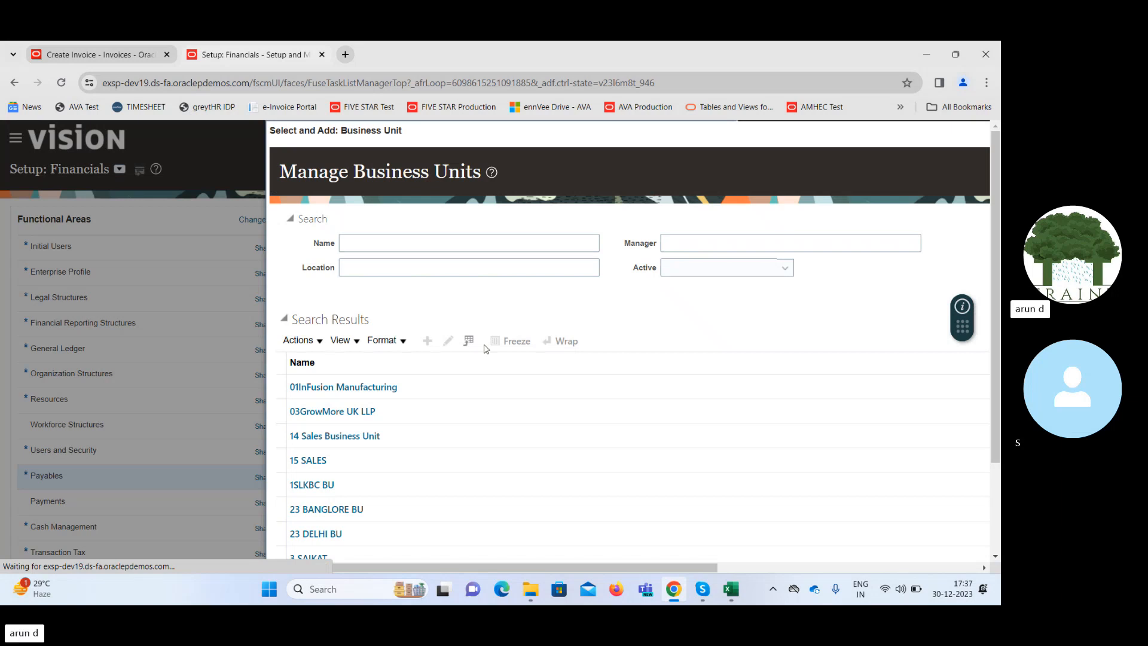
pyautogui.click(426, 241)
pyautogui.write('S')
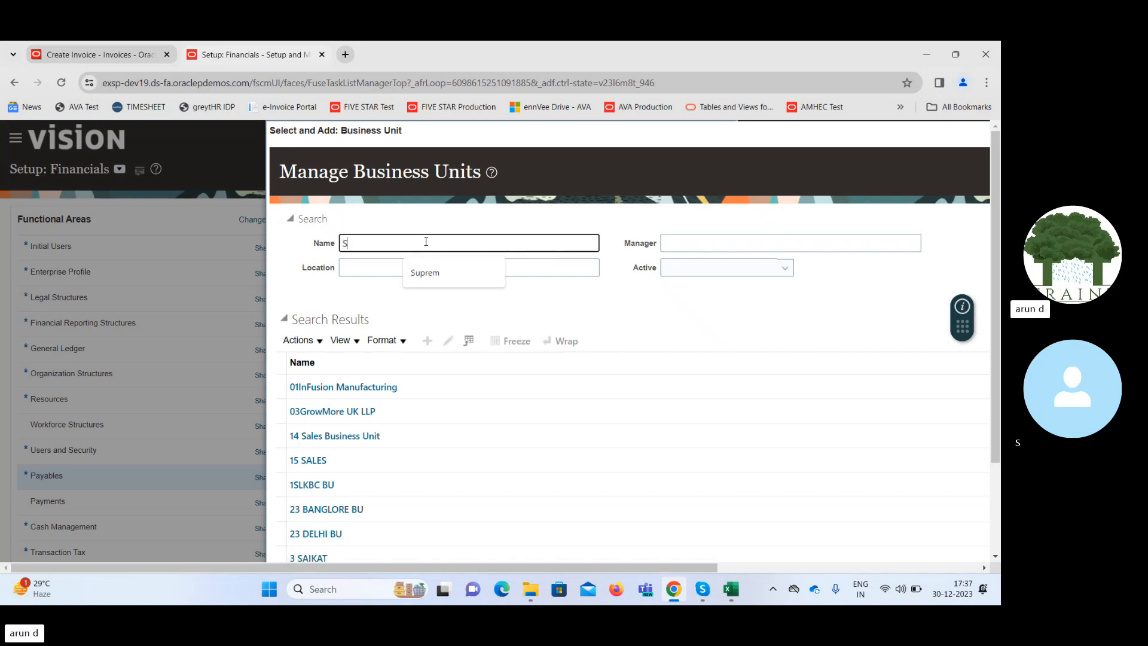
pyautogui.write('uprem')
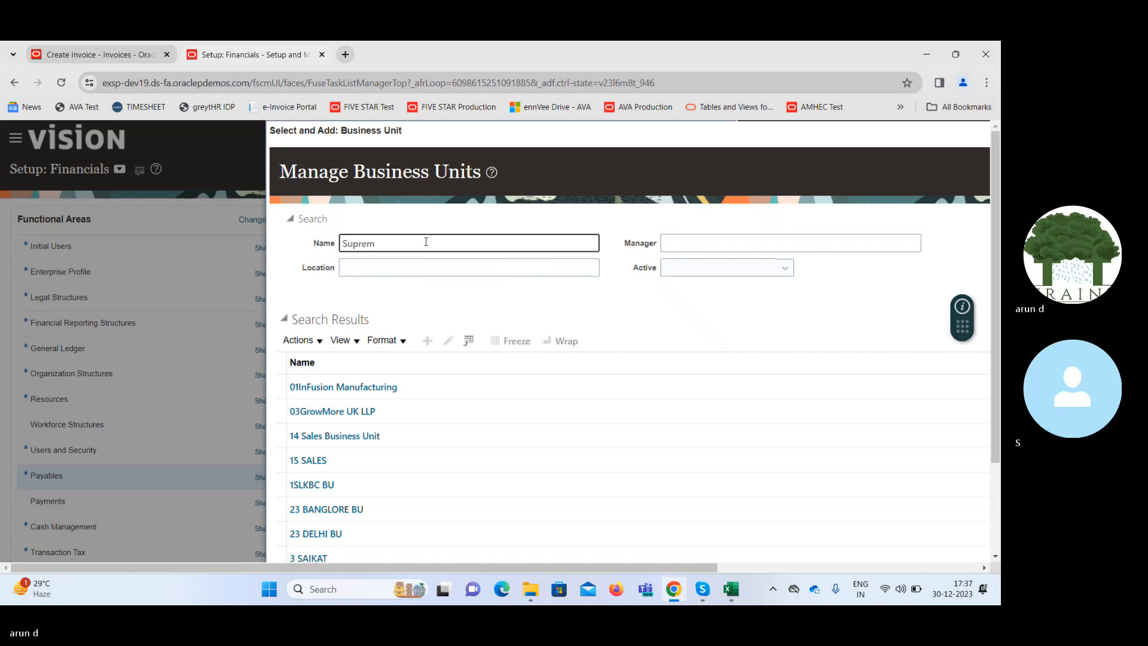
pyautogui.press('Return')
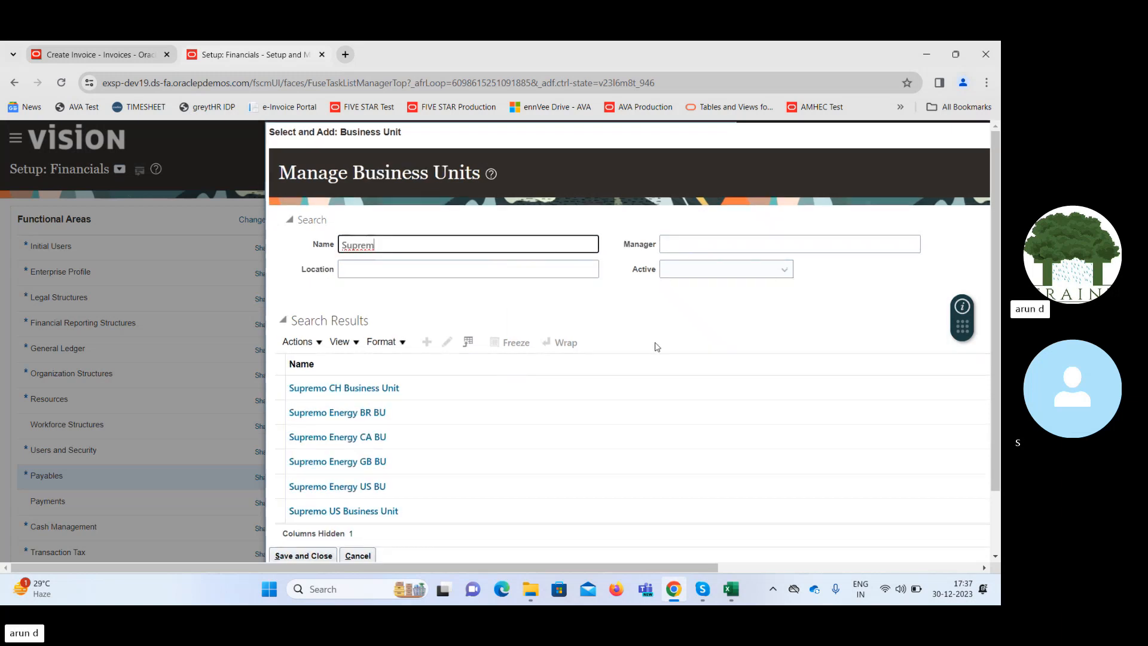
pyautogui.click(464, 510)
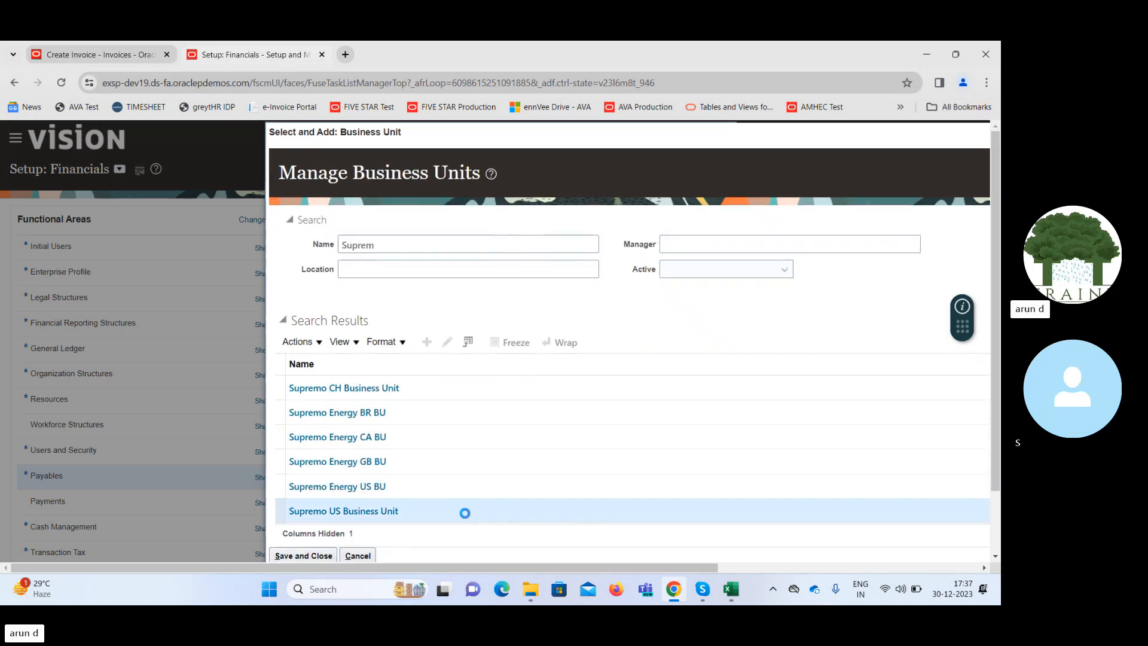
pyautogui.click(302, 556)
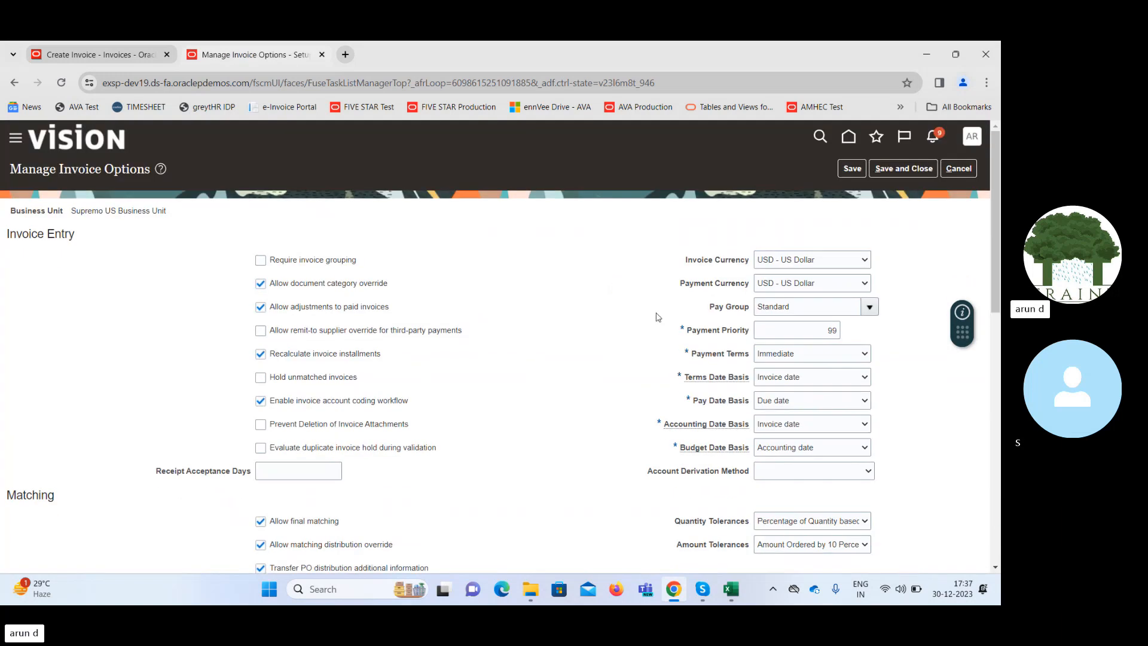
# Enable Allow force approval in the Approval section of the invoice options, then save and close them.
pyautogui.moveTo(994, 279); pyautogui.dragTo(1000, 469)
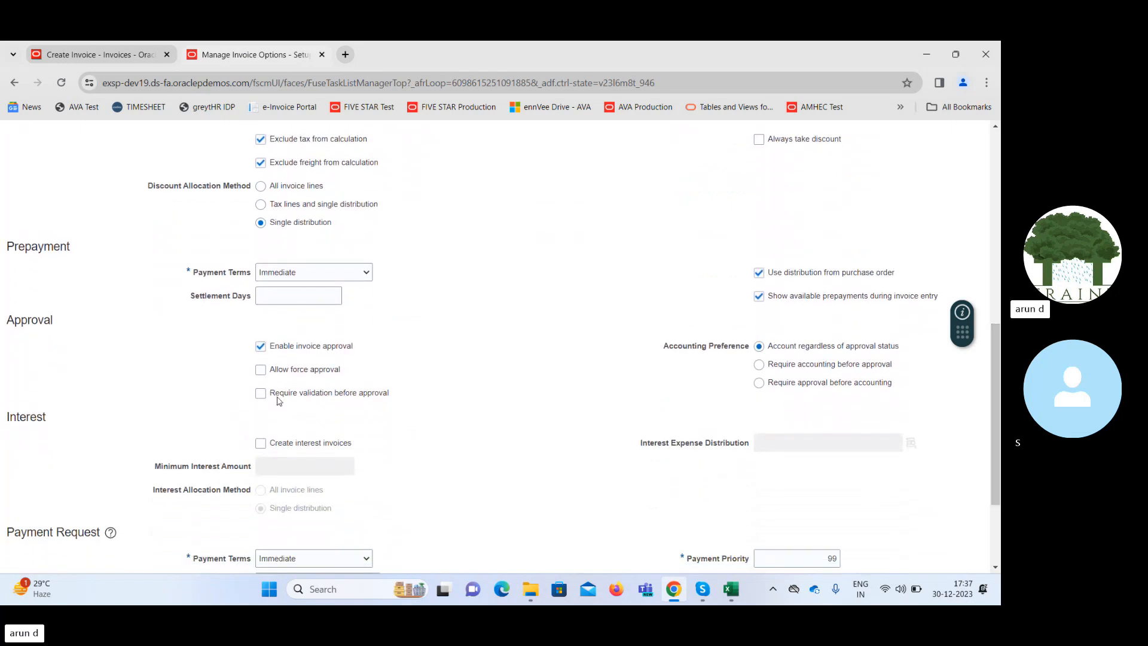
pyautogui.click(260, 369)
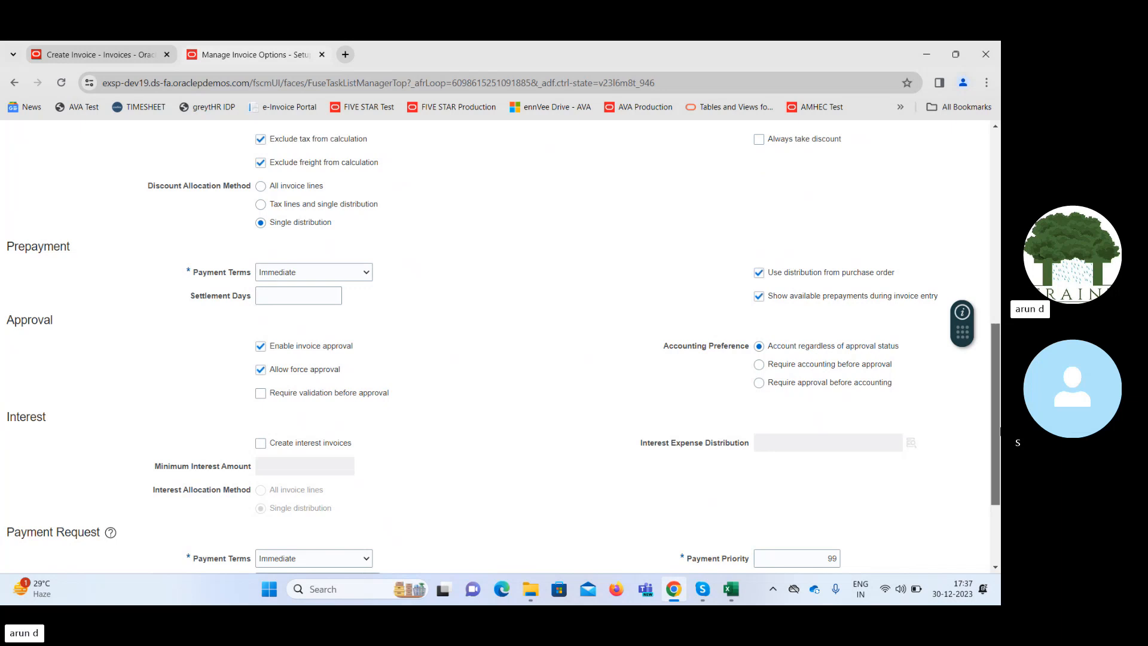
pyautogui.moveTo(995, 415); pyautogui.dragTo(995, 221)
pyautogui.click(887, 170)
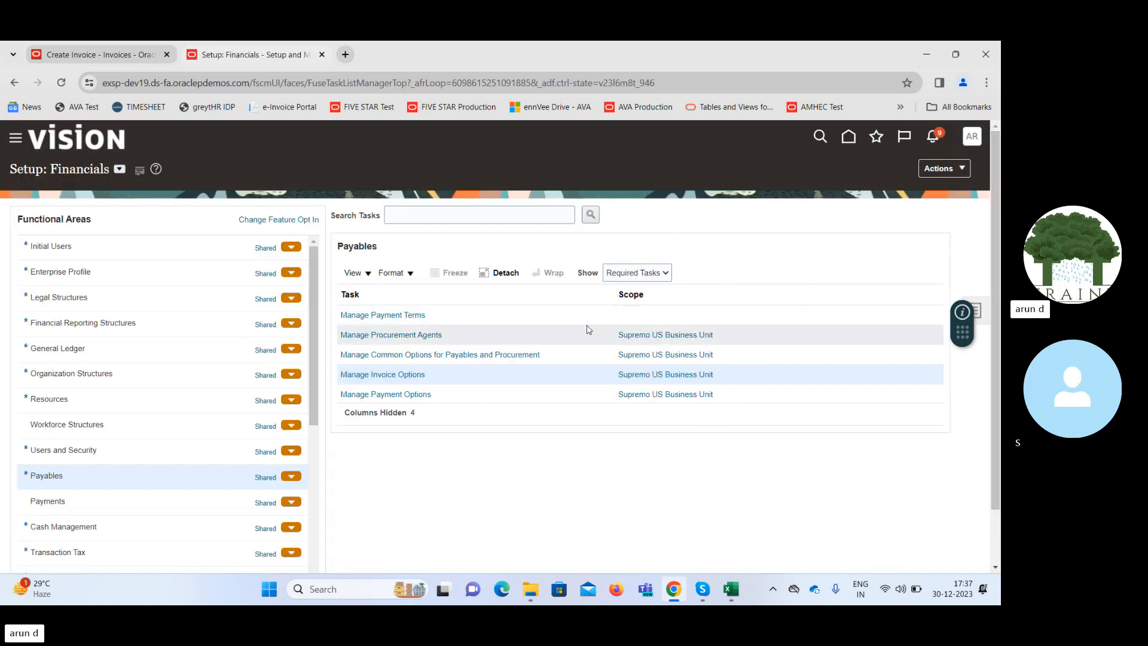
# Return to the validated invoice in the other browser tab, save it, and force approve it, saving again.
pyautogui.click(104, 59)
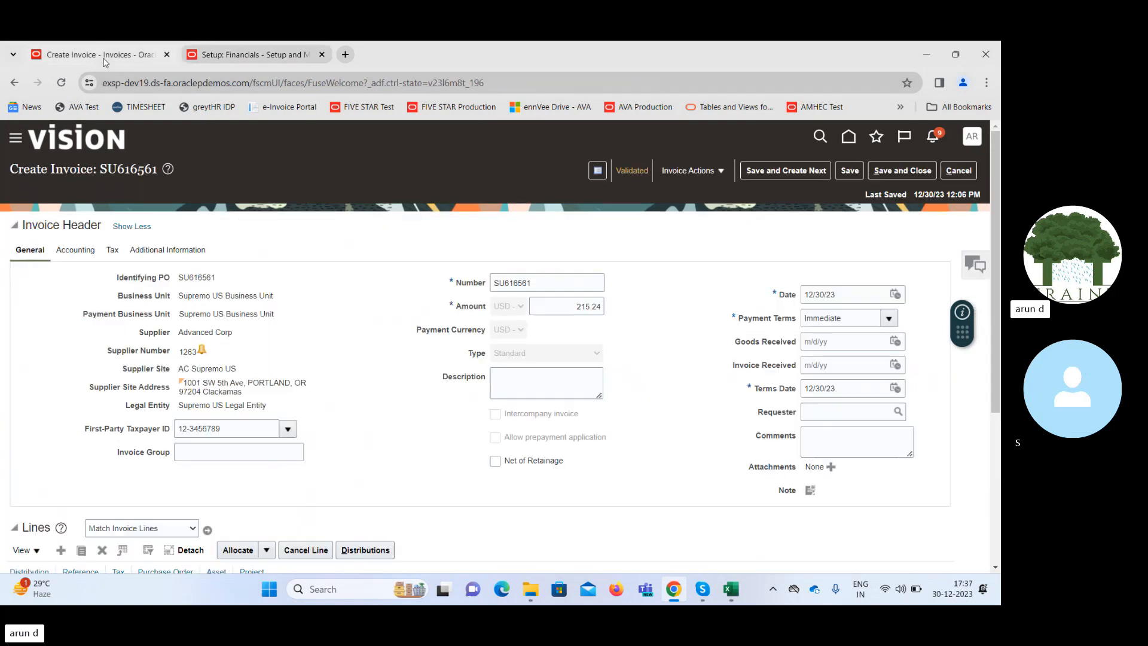
pyautogui.click(853, 170)
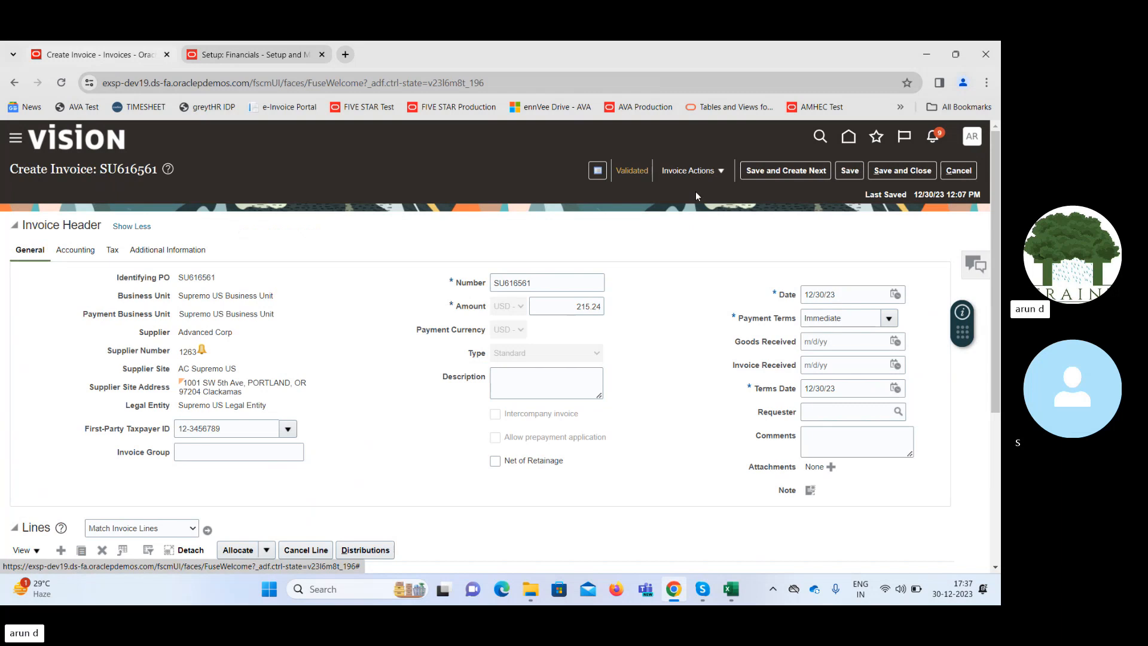
pyautogui.click(679, 172)
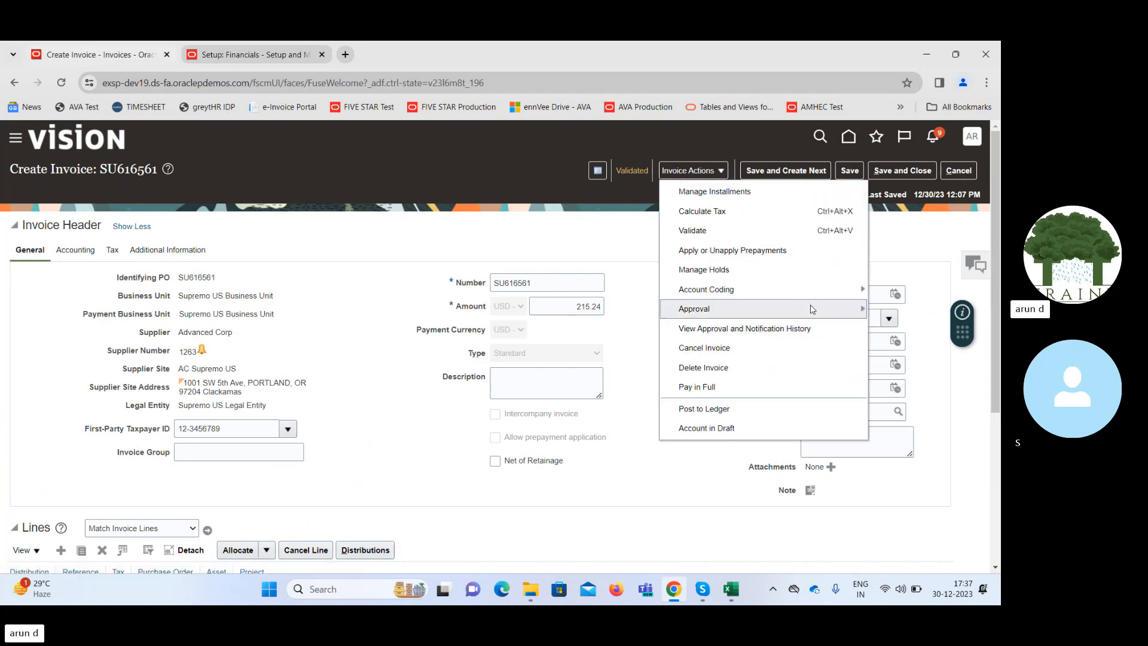
pyautogui.moveTo(812, 309)
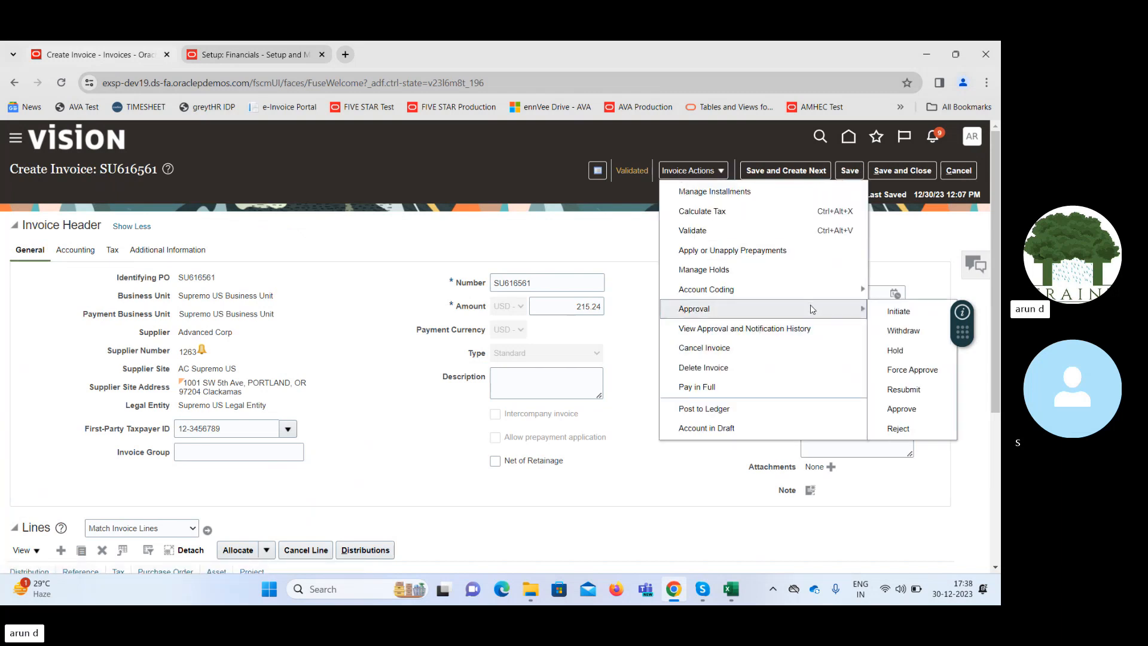
pyautogui.click(911, 369)
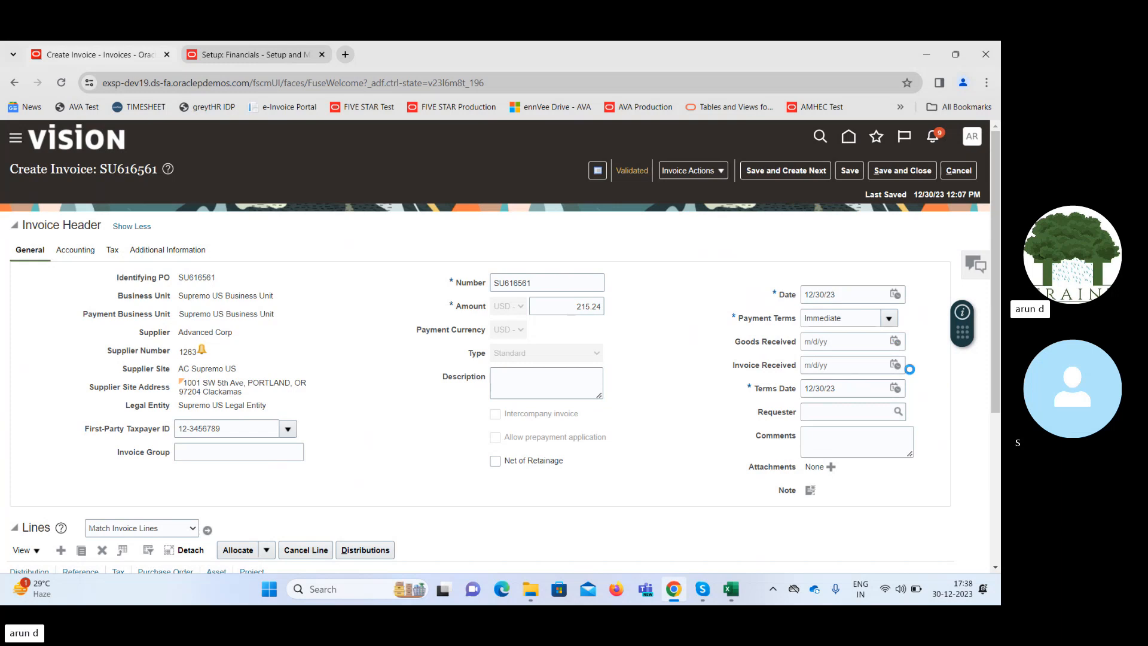
pyautogui.click(852, 171)
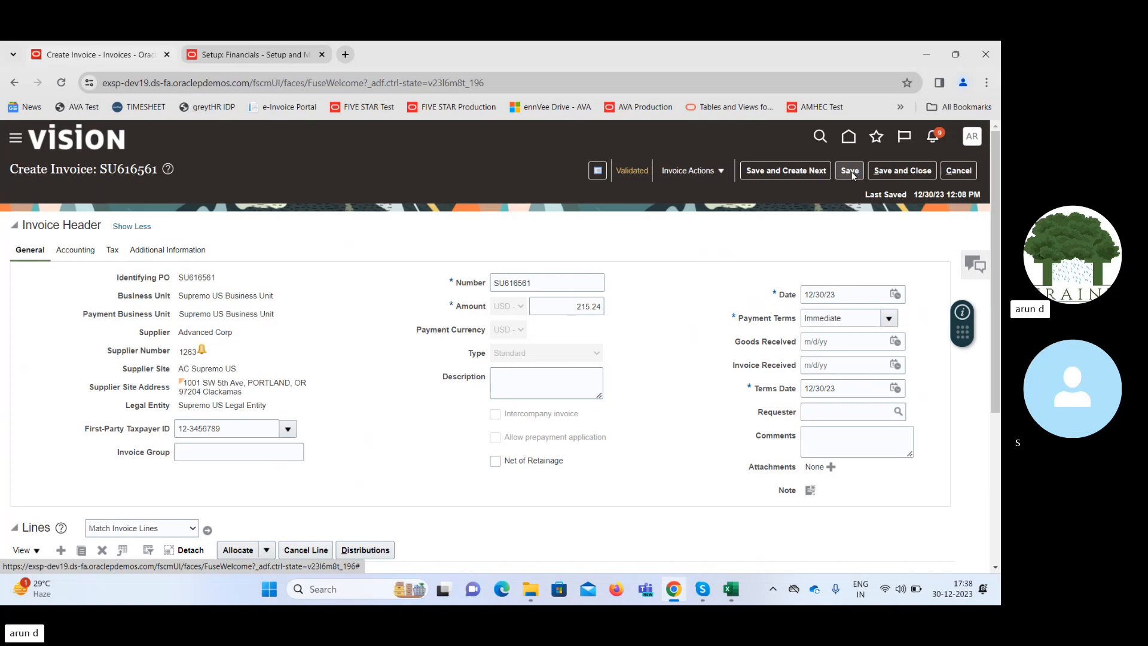
# Check the invoice's approval status in the invoice summary and close the summary.
pyautogui.click(633, 173)
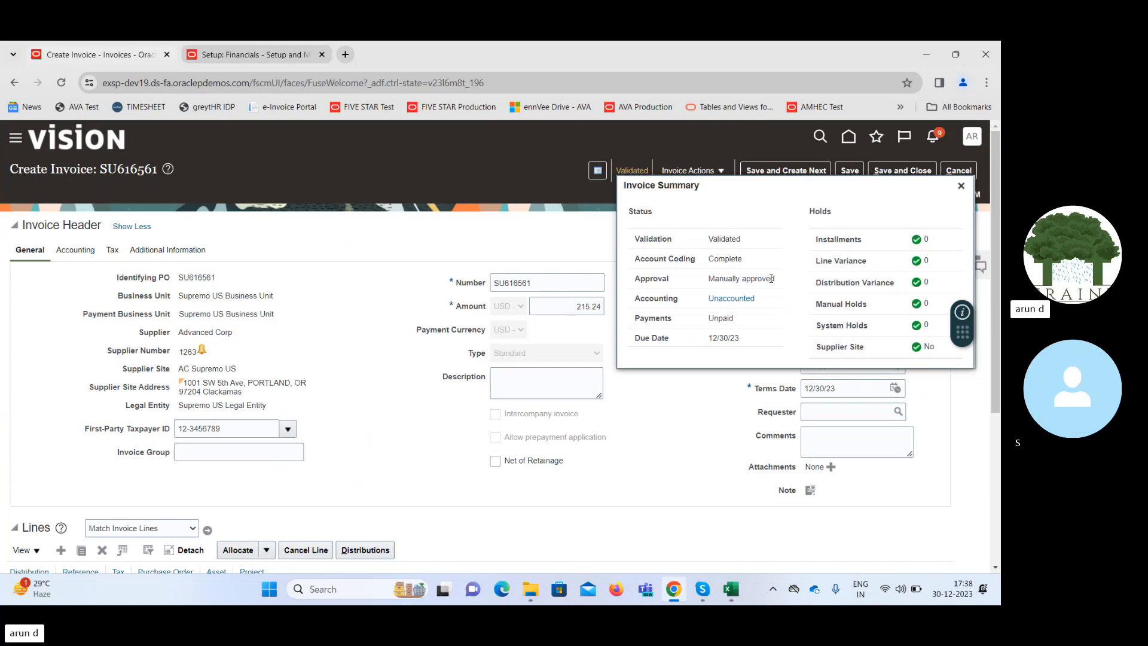
pyautogui.moveTo(715, 278); pyautogui.dragTo(776, 280)
pyautogui.click(961, 187)
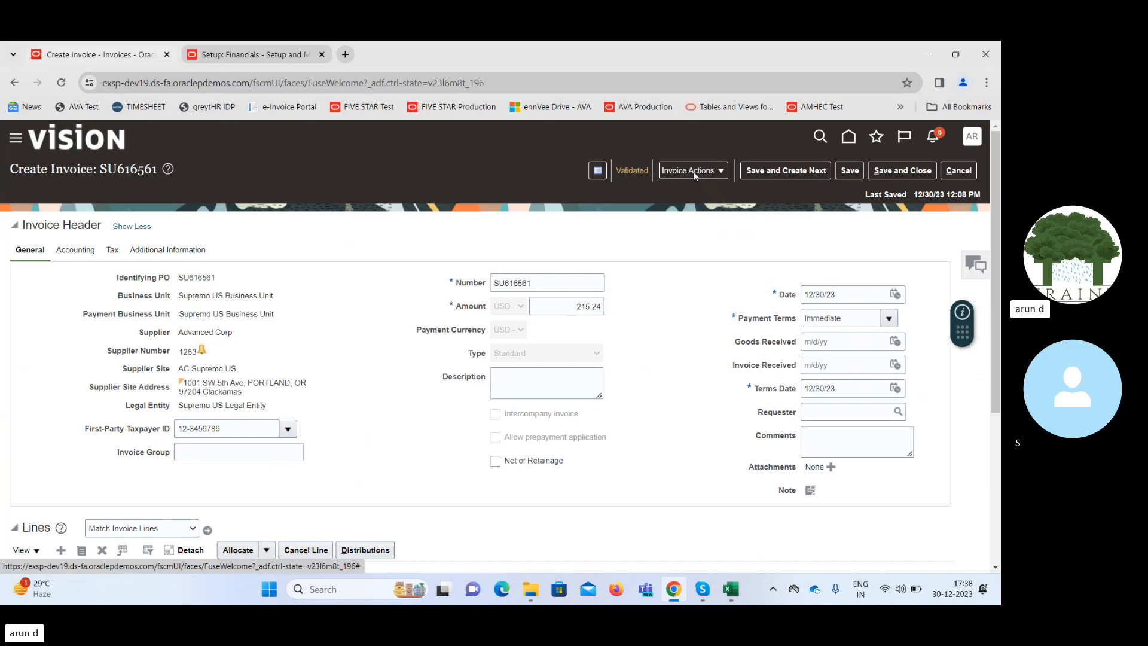
# Switch to the Excel workbook SCM Class - 25th Dec, review the PO, Invoice and Payment stages in column H, and return to the invoice.
pyautogui.click(723, 590)
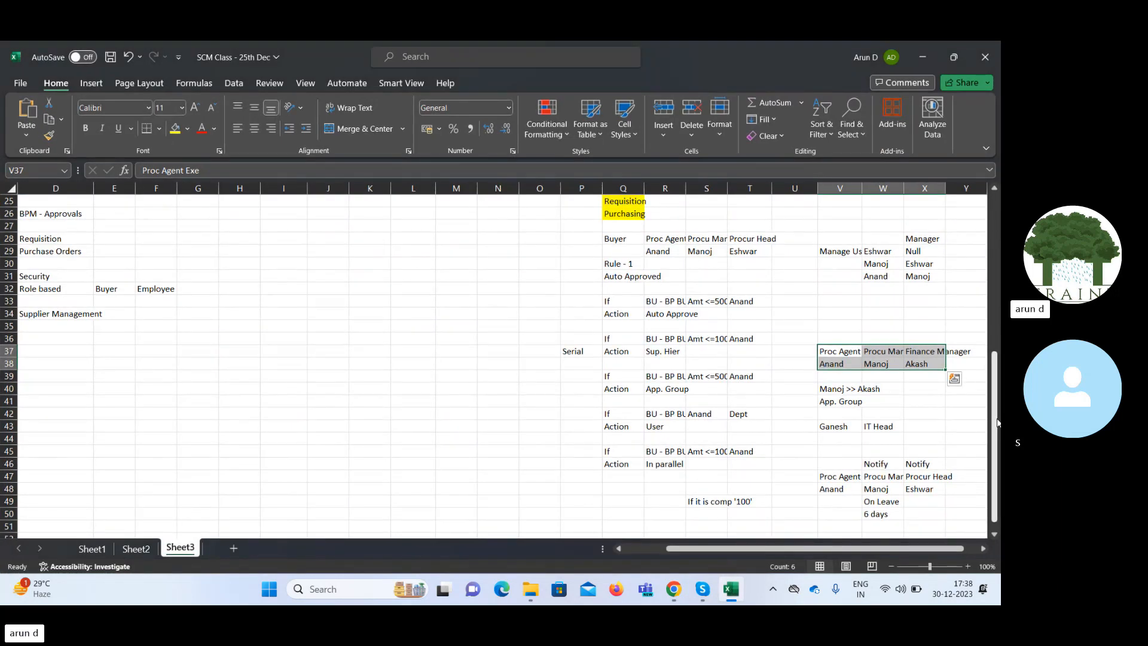
pyautogui.moveTo(995, 417); pyautogui.dragTo(999, 263)
pyautogui.click(238, 379)
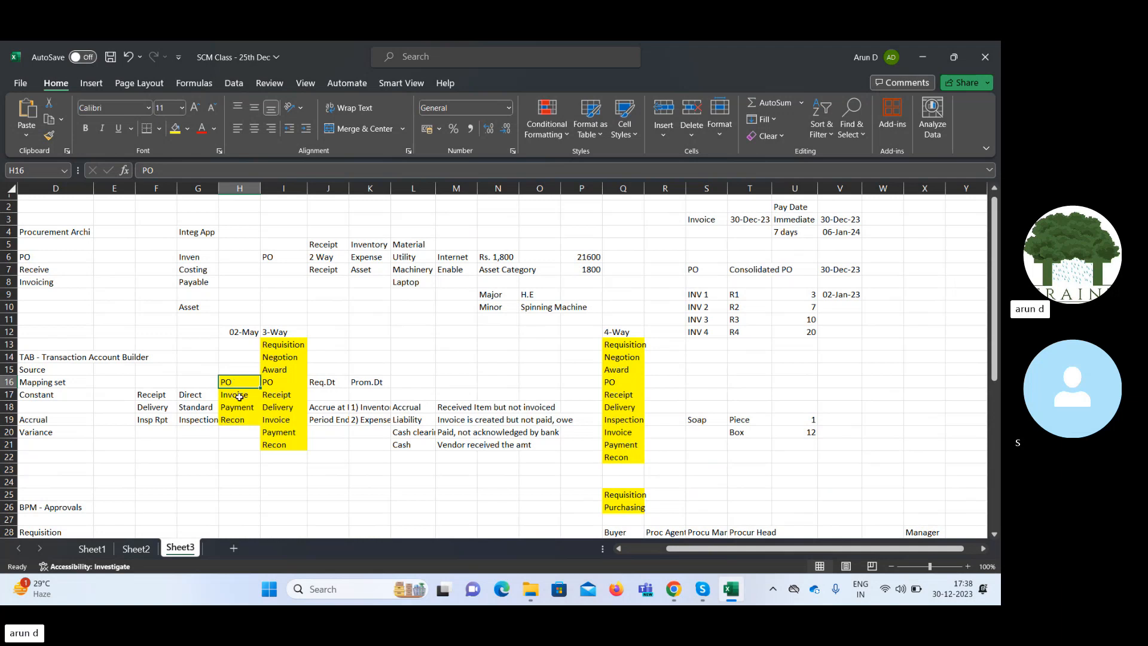
pyautogui.click(239, 397)
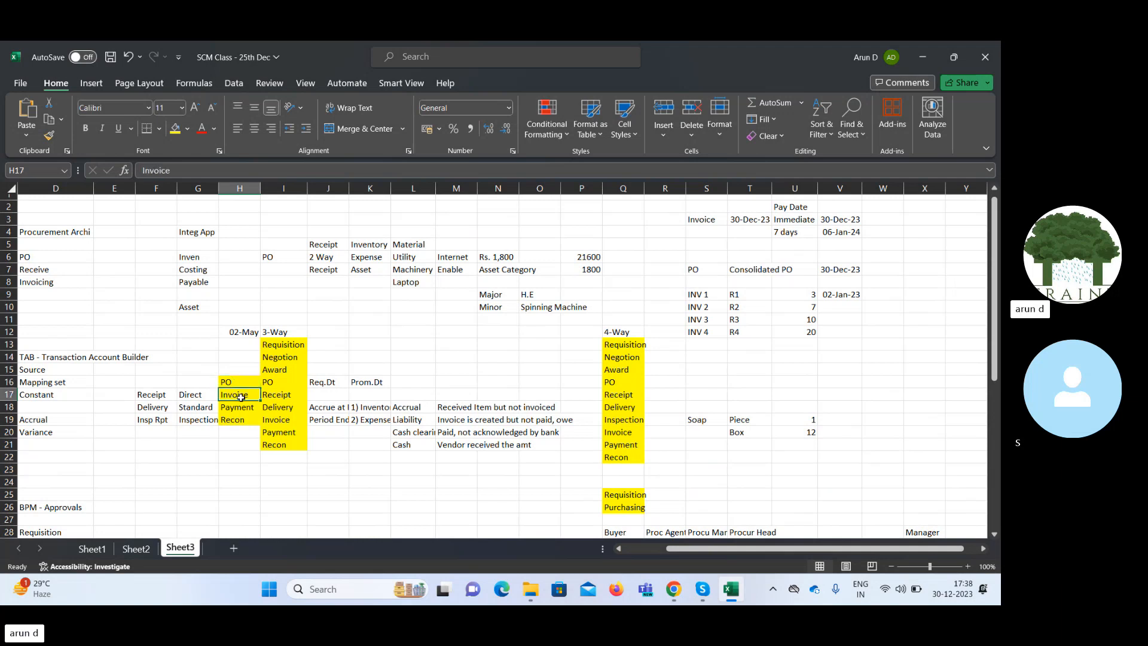
pyautogui.click(246, 409)
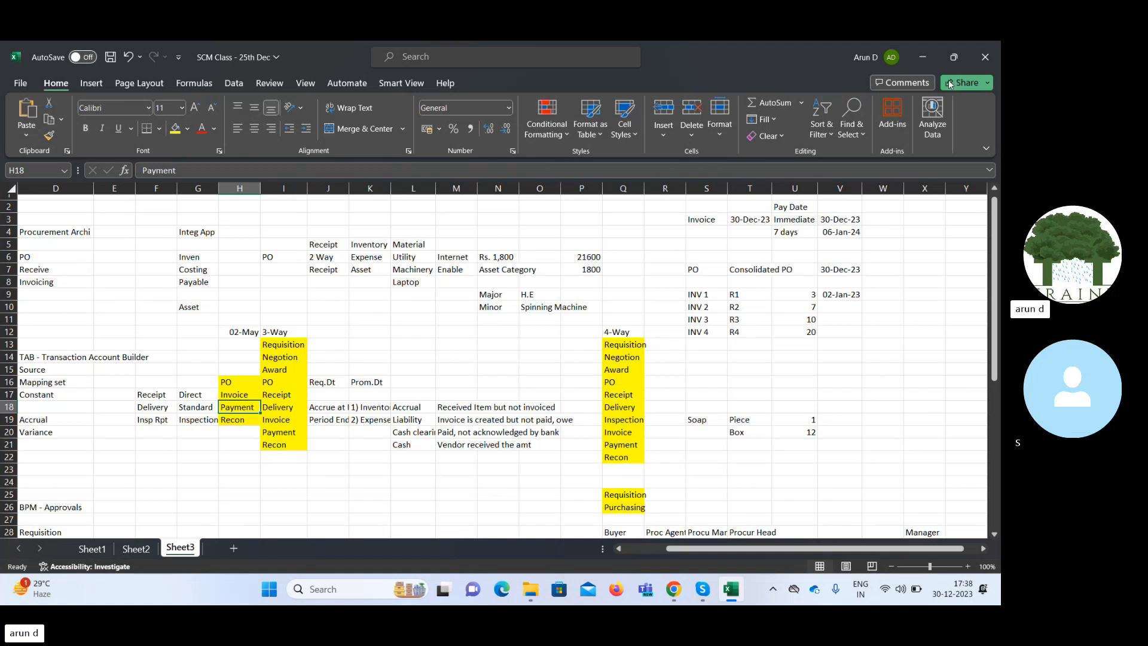
pyautogui.click(923, 57)
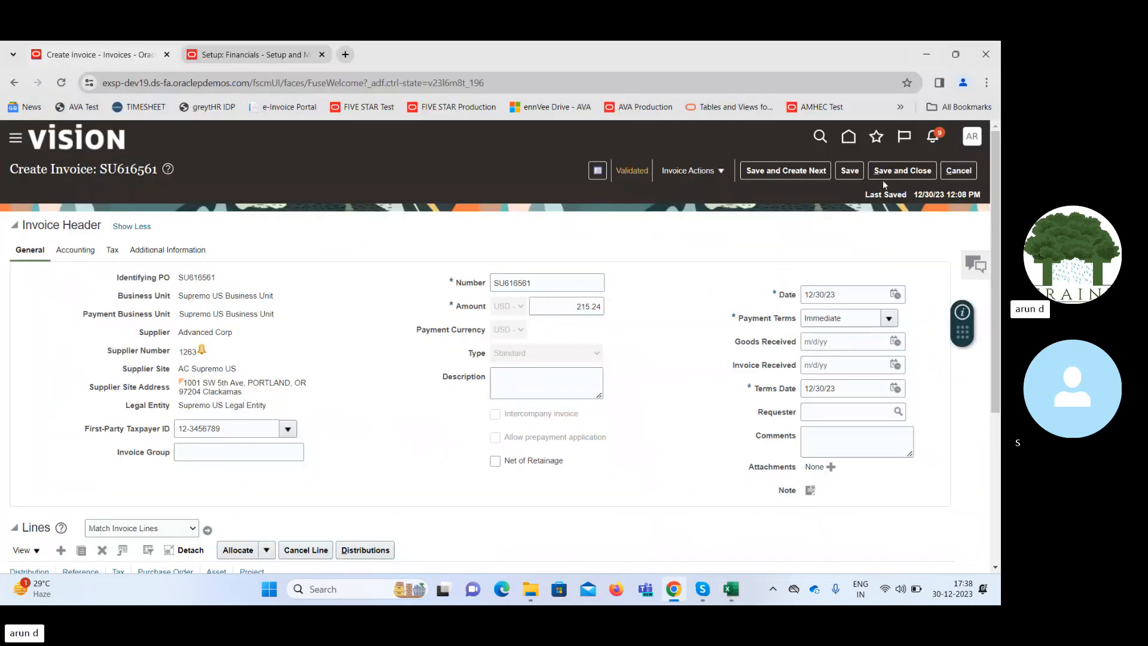
# Pay the invoice in full using 1SLKBC_Payment Process Profile and the payment document Check Bofa.
pyautogui.click(700, 170)
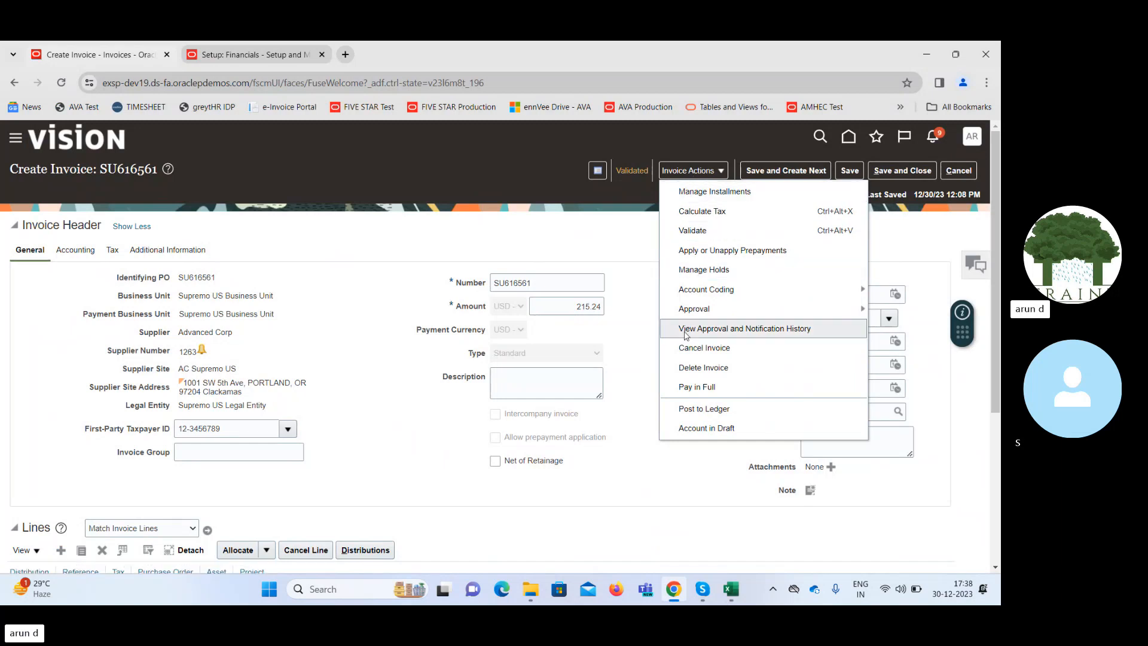
pyautogui.click(693, 389)
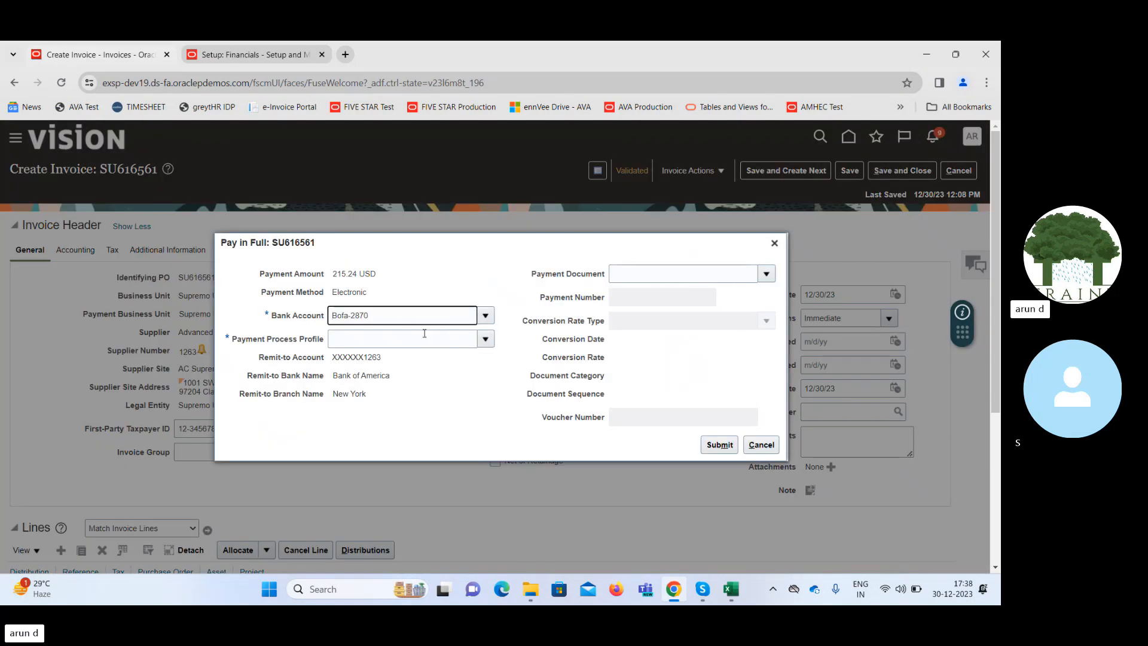
pyautogui.click(486, 339)
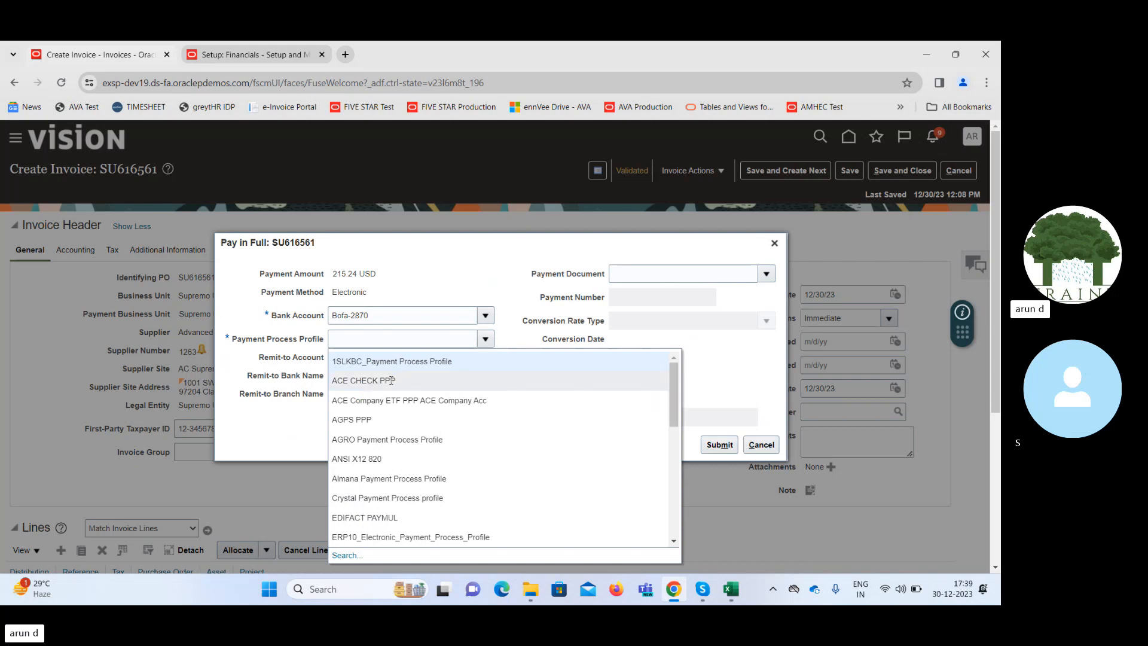
pyautogui.click(385, 360)
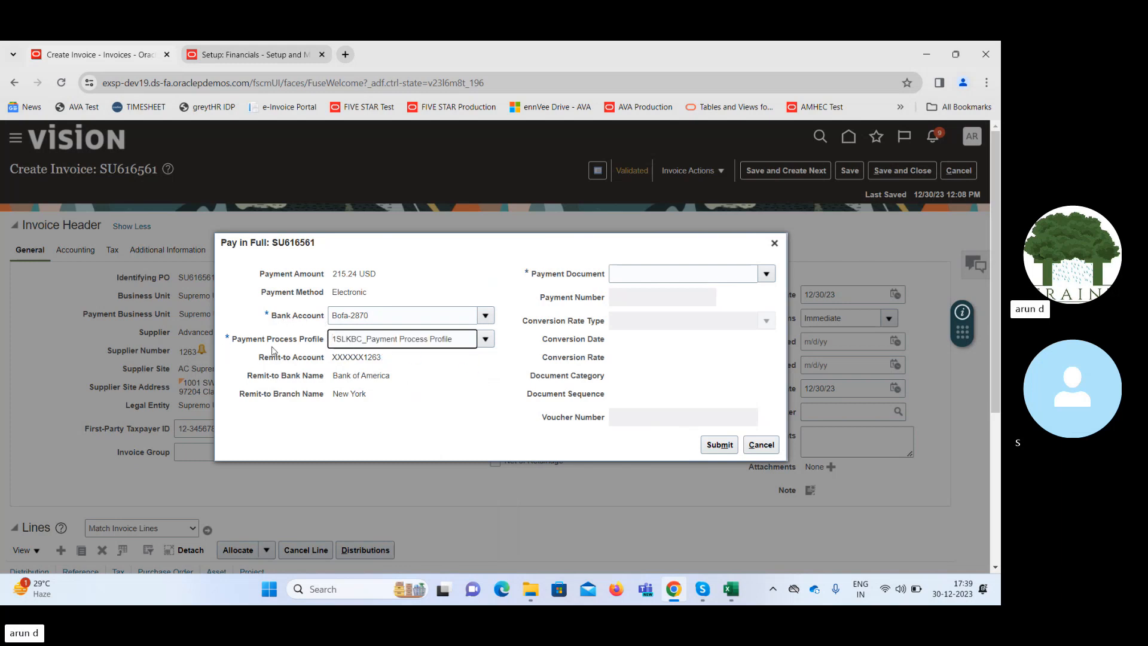
pyautogui.click(767, 273)
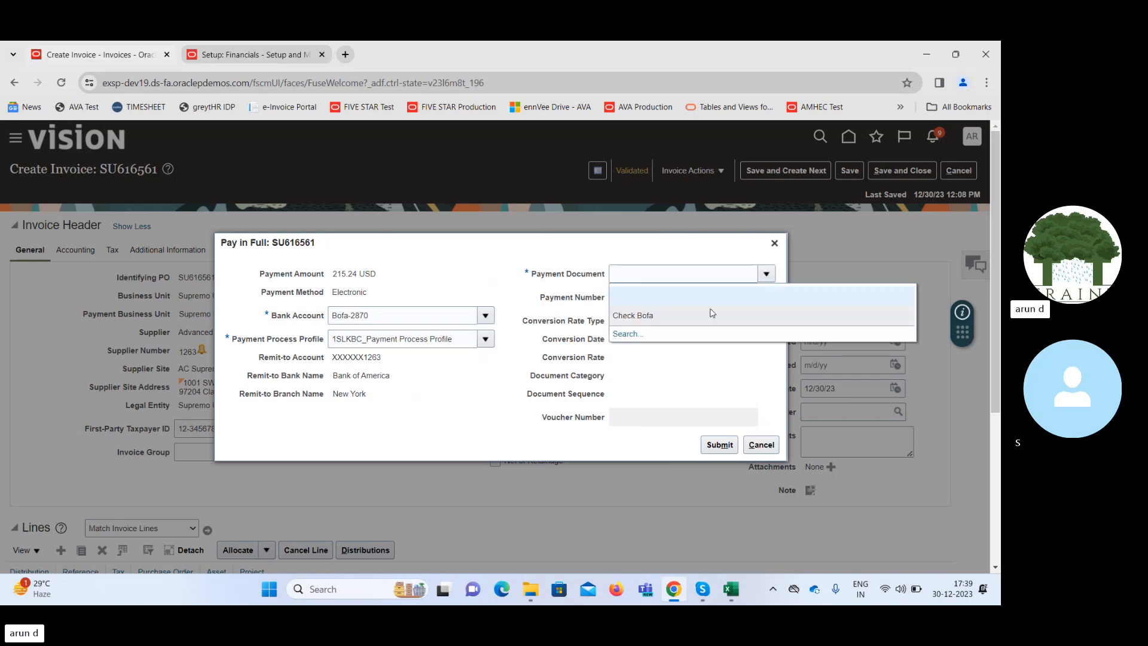
pyautogui.click(704, 316)
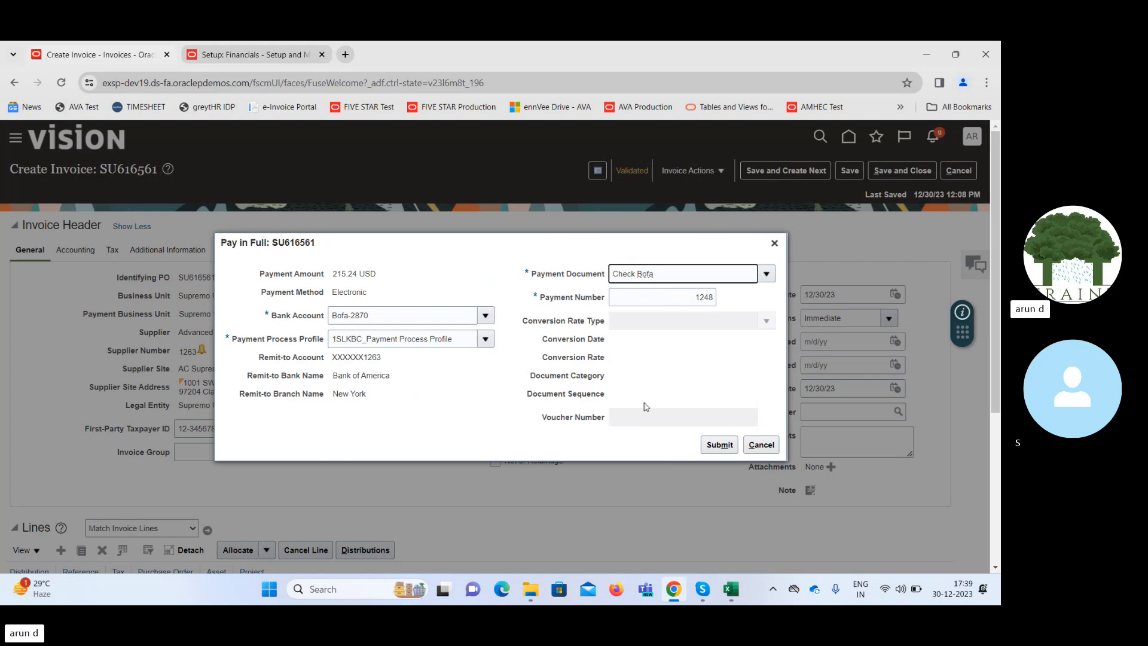
pyautogui.click(719, 447)
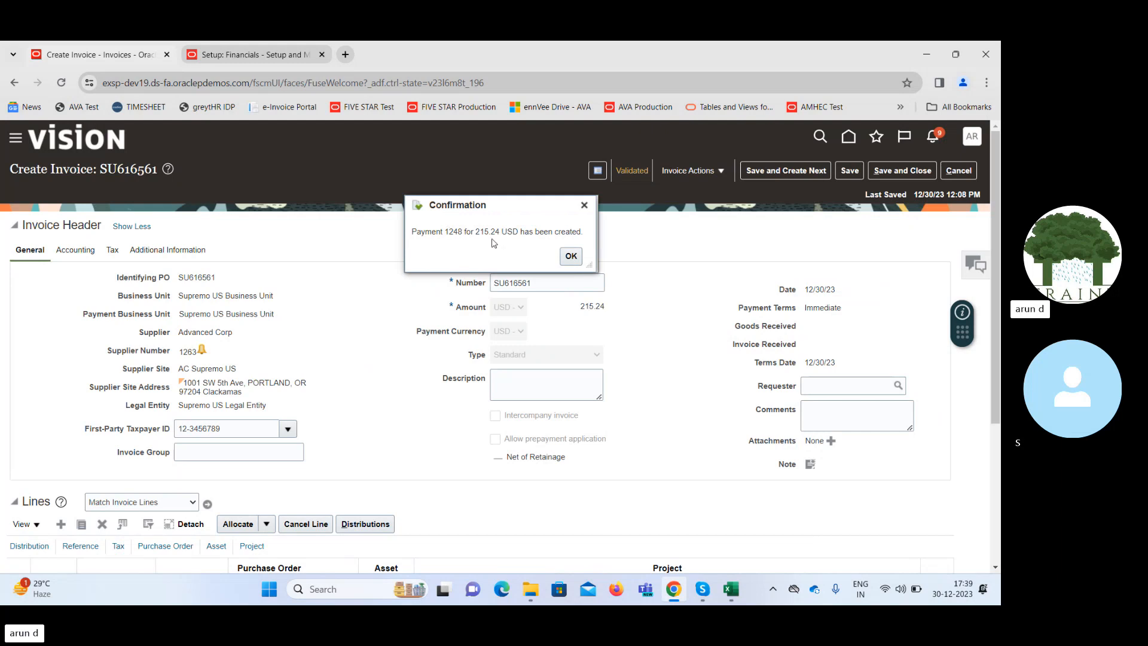
pyautogui.click(571, 257)
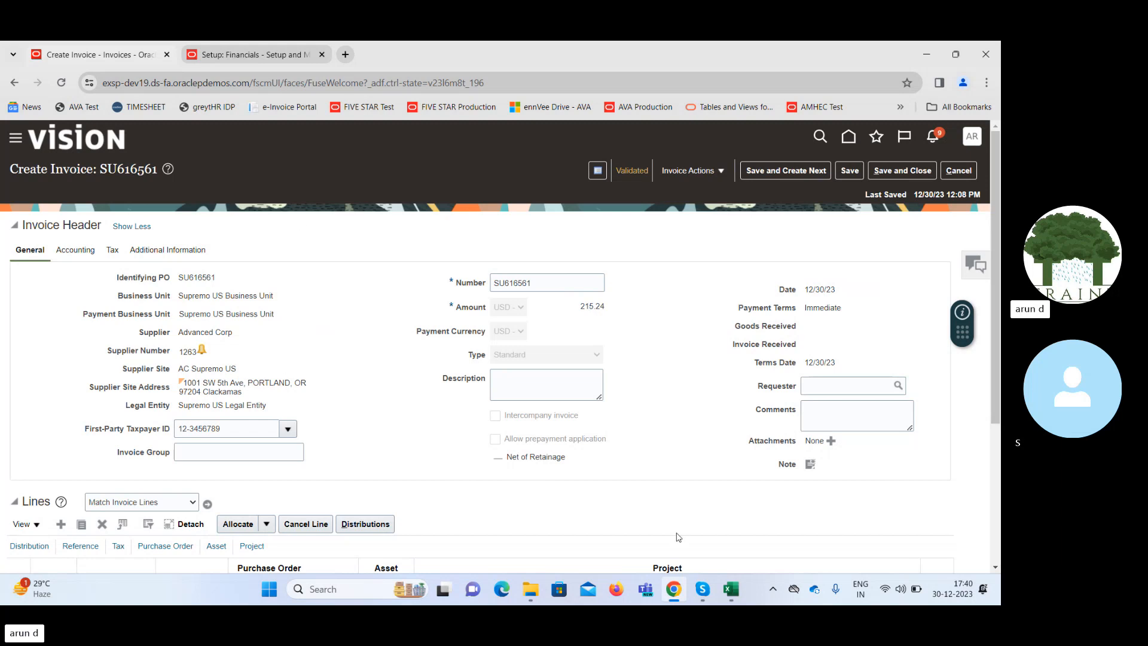
# Switch to the Excel workbook and review the Recon and PO stages of the process flow in column H.
pyautogui.click(729, 588)
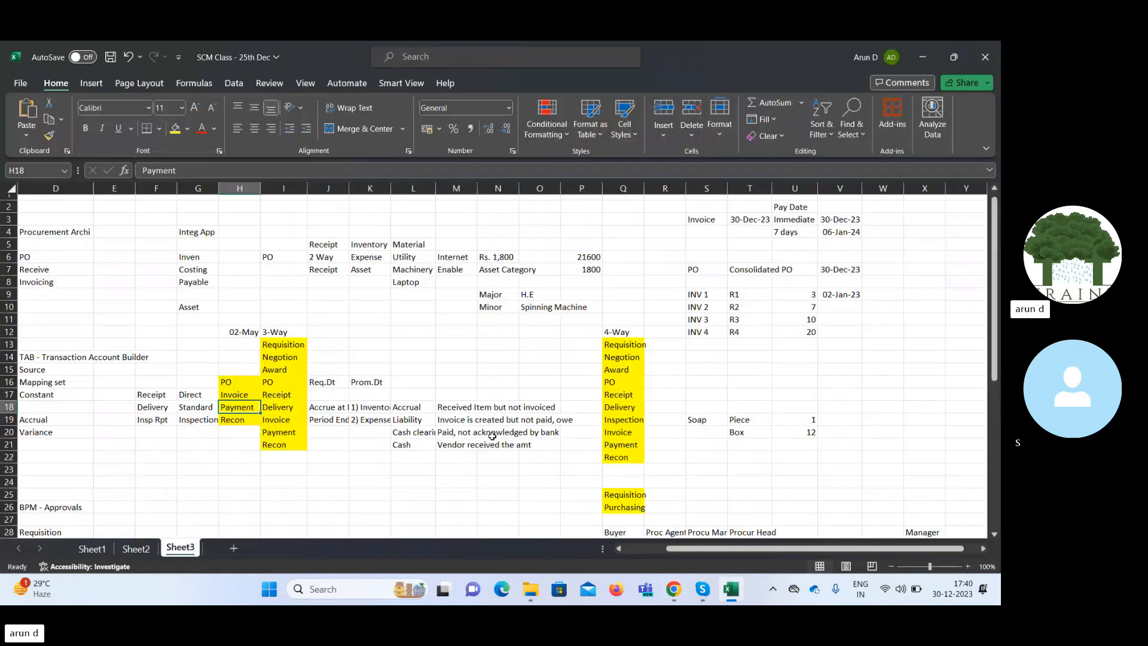
pyautogui.click(233, 419)
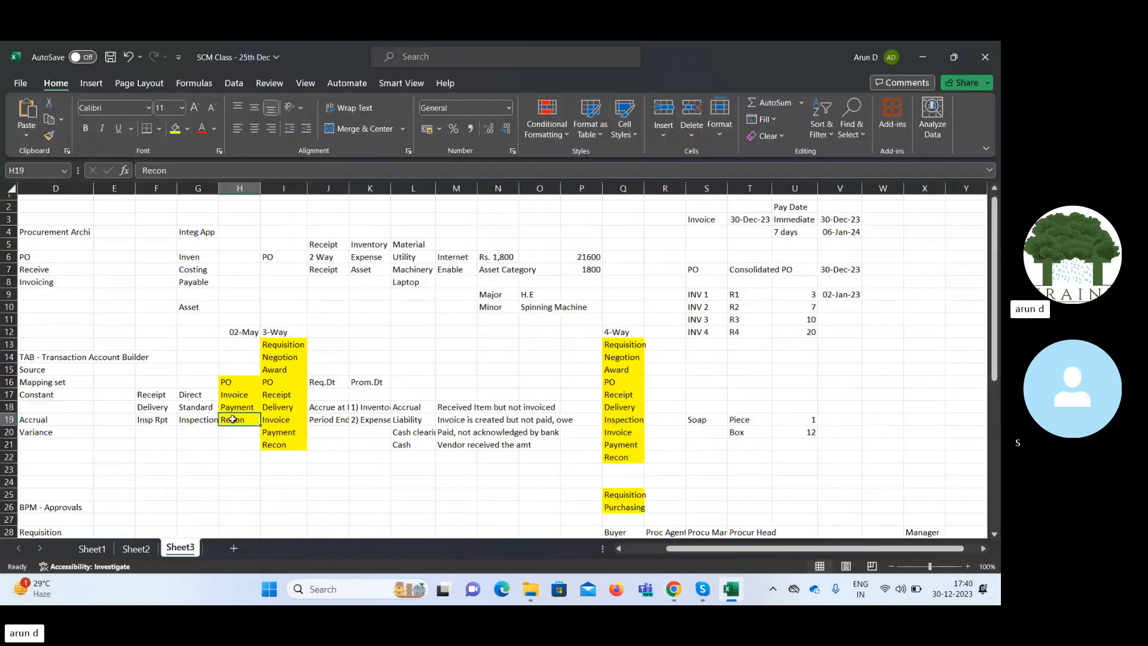
pyautogui.click(235, 382)
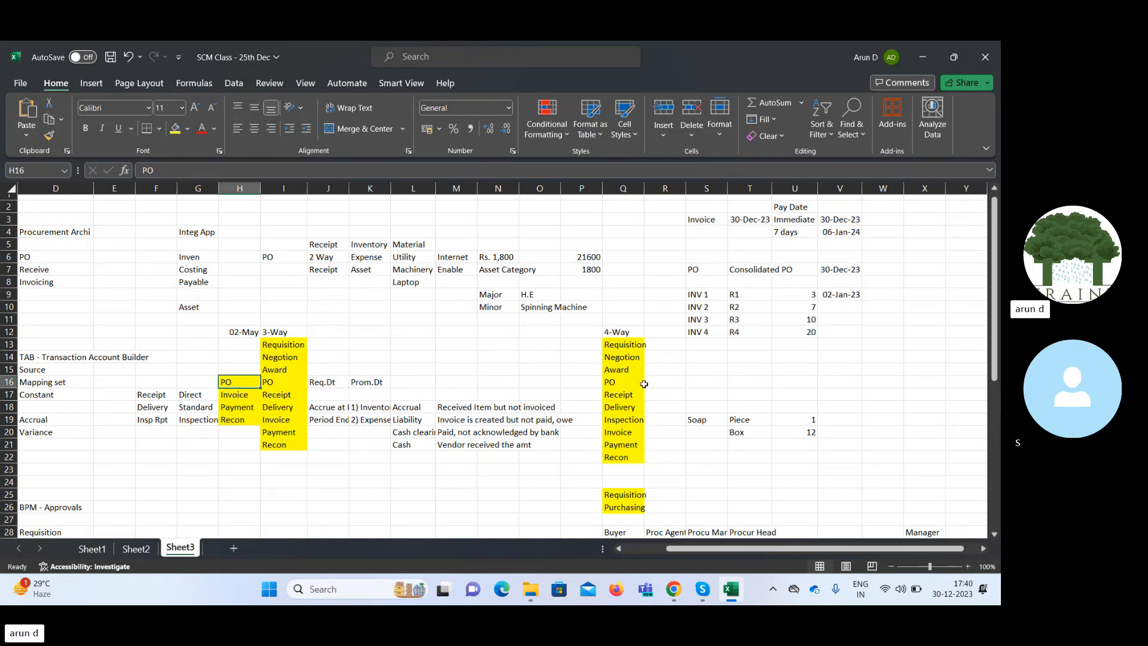
# Review the PO, Invoice, Payment and Recon stages in column H of the workbook and return to the invoice.
pyautogui.click(882, 386)
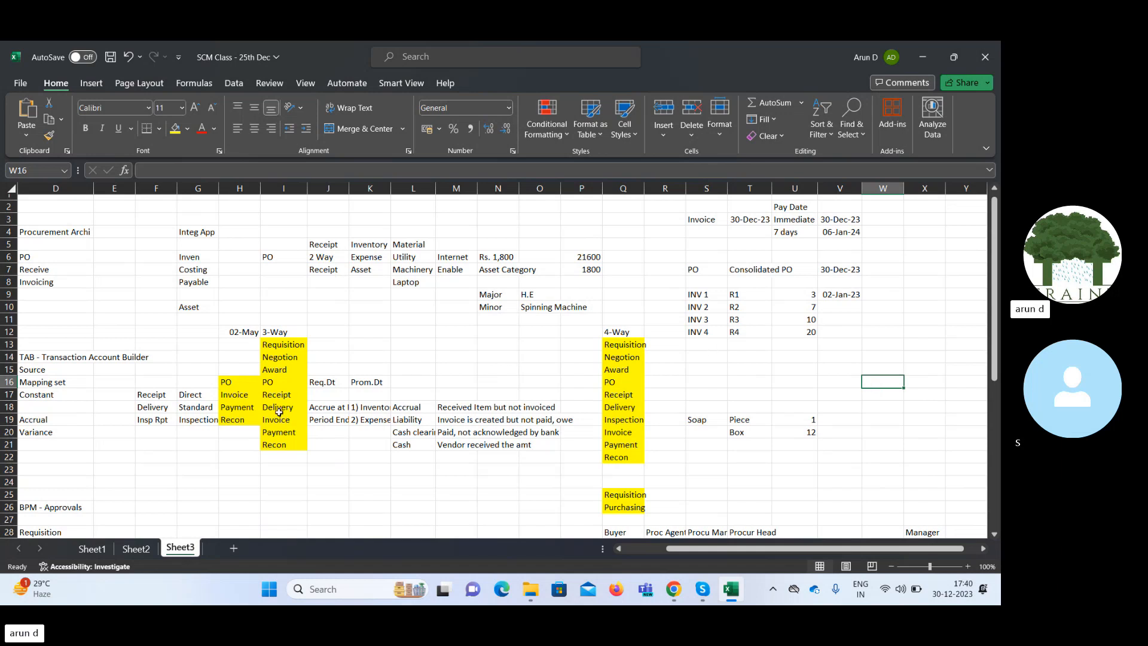
pyautogui.moveTo(238, 348); pyautogui.dragTo(234, 419)
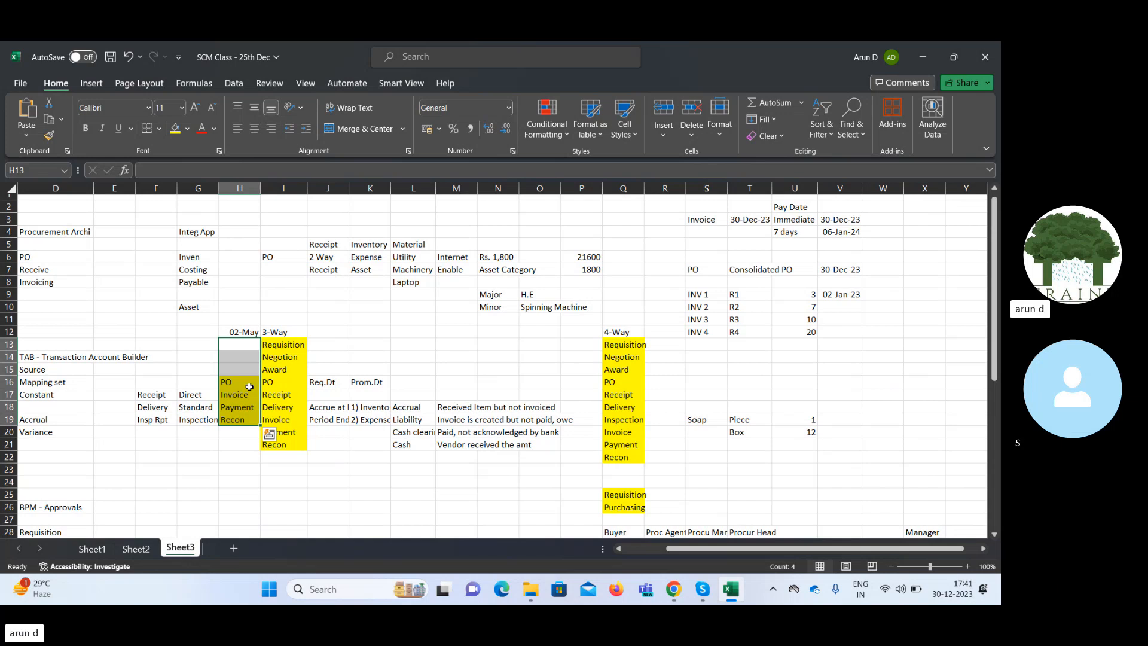
pyautogui.click(921, 58)
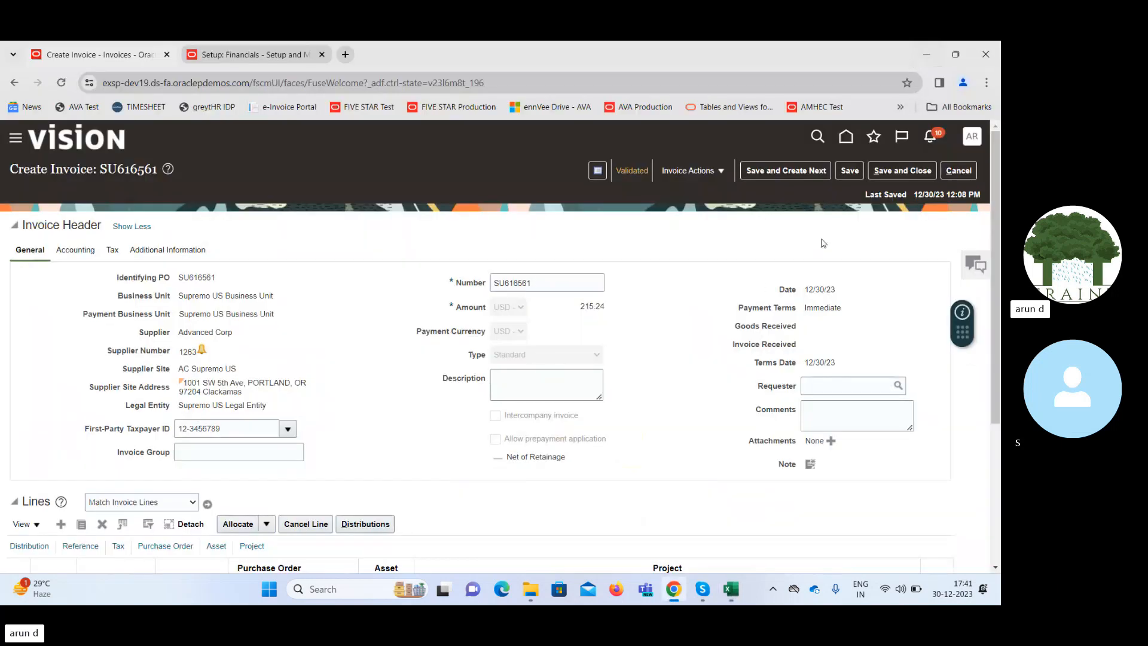
# Save and close the invoice, and open the Purchase Orders work area under Procurement from the home page.
pyautogui.click(888, 172)
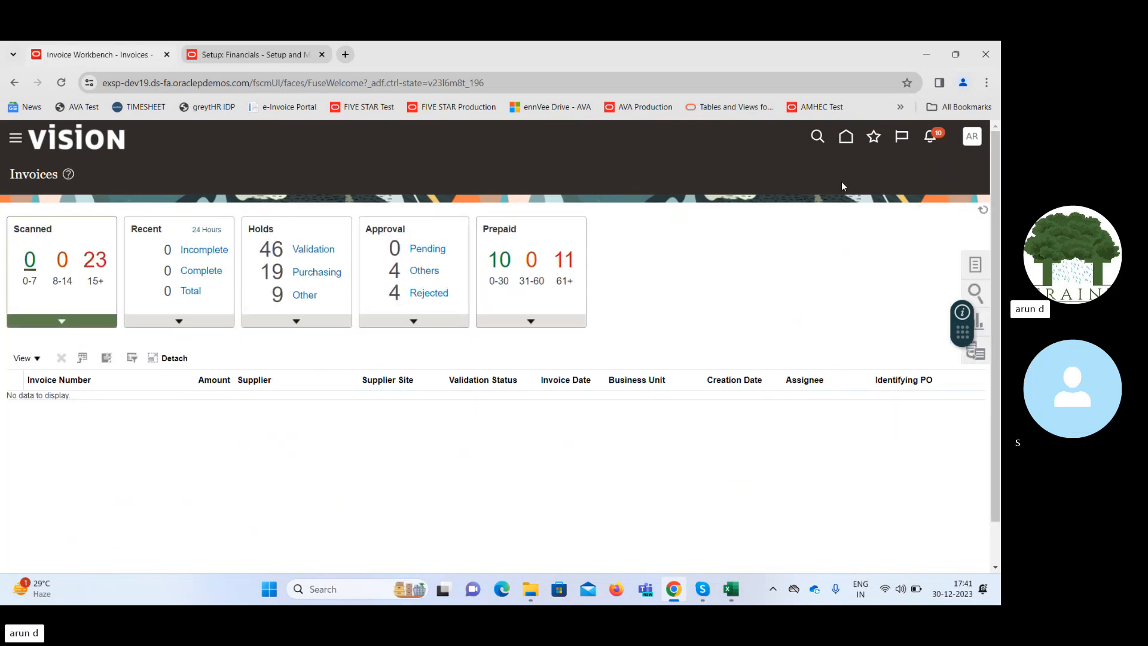
pyautogui.click(853, 138)
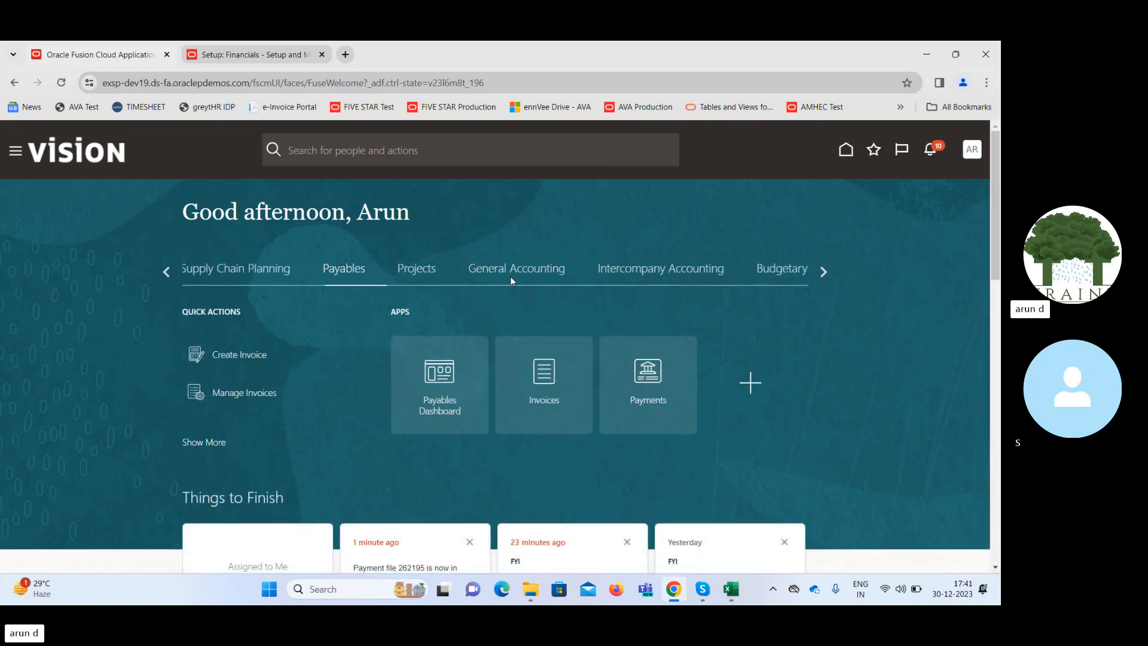
pyautogui.click(168, 272)
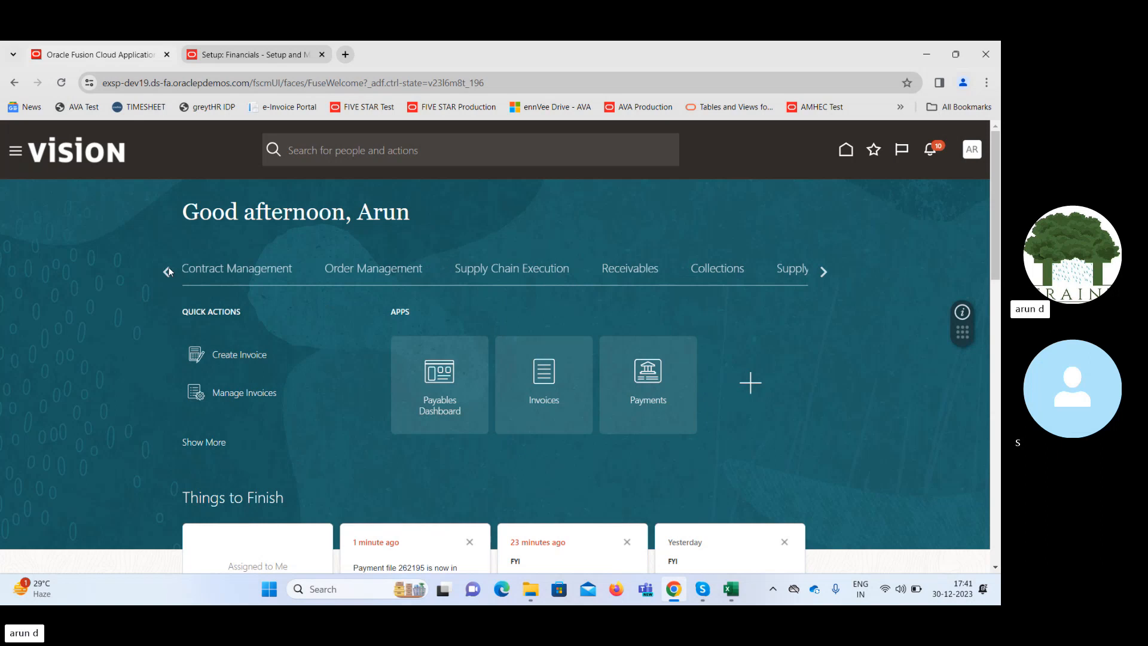
pyautogui.click(168, 272)
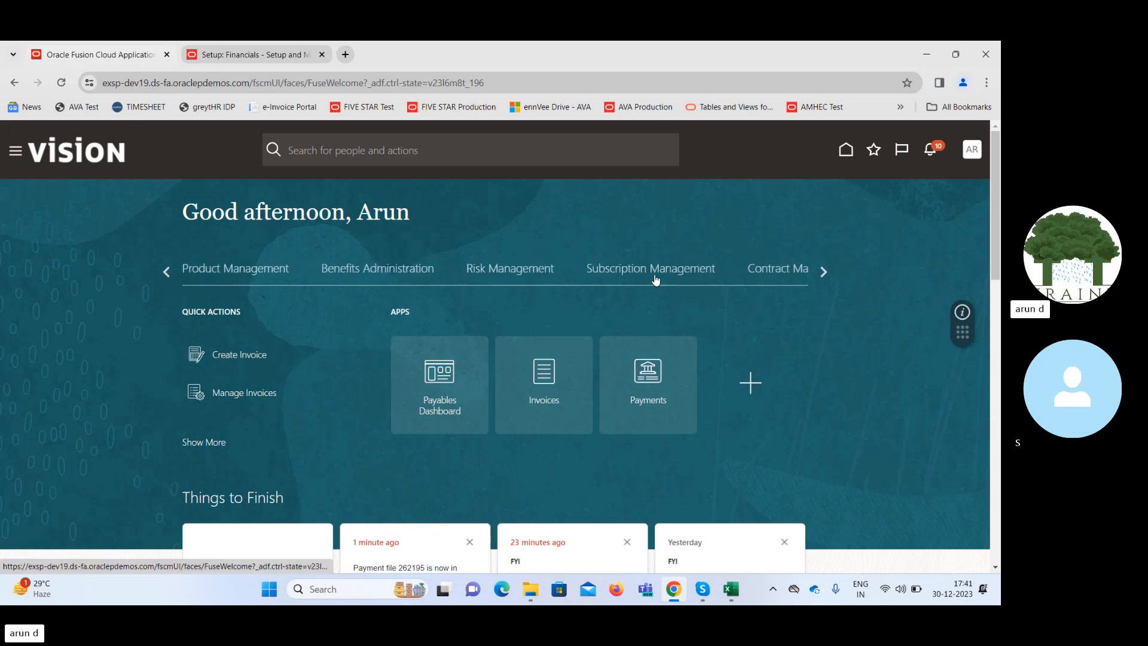
pyautogui.click(170, 272)
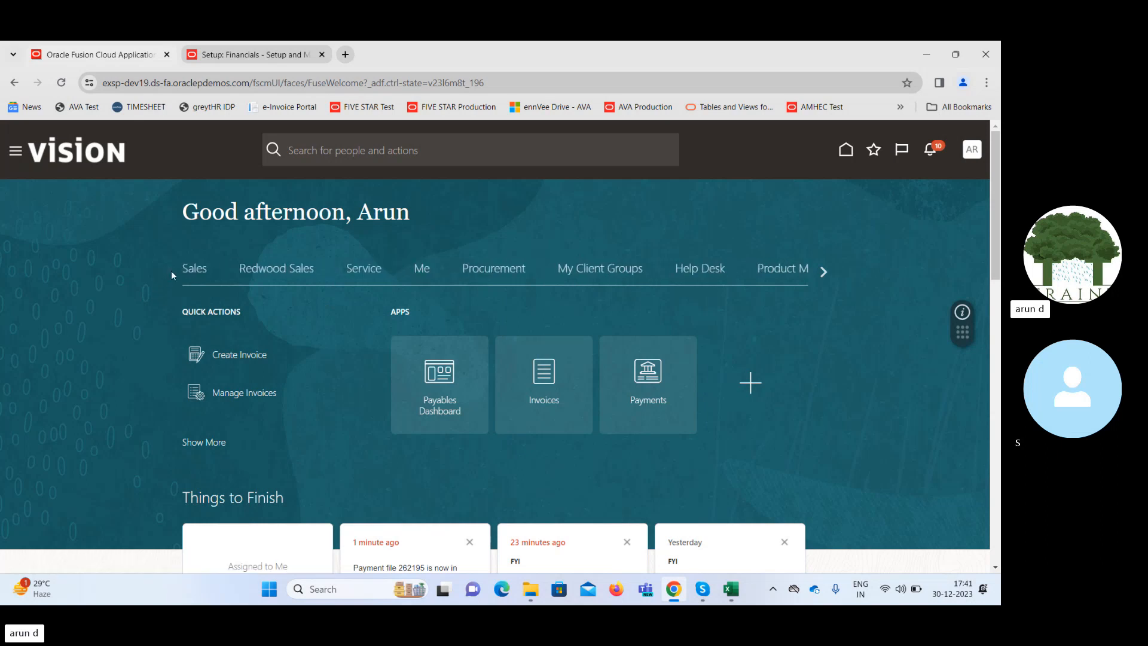
pyautogui.click(505, 272)
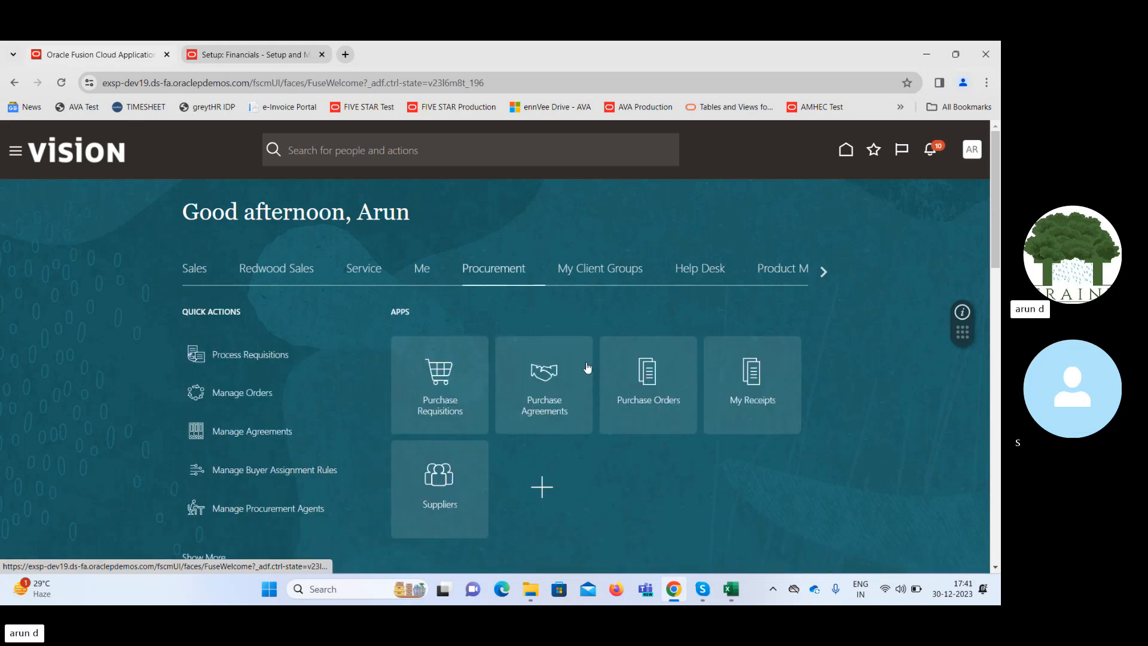
pyautogui.click(651, 374)
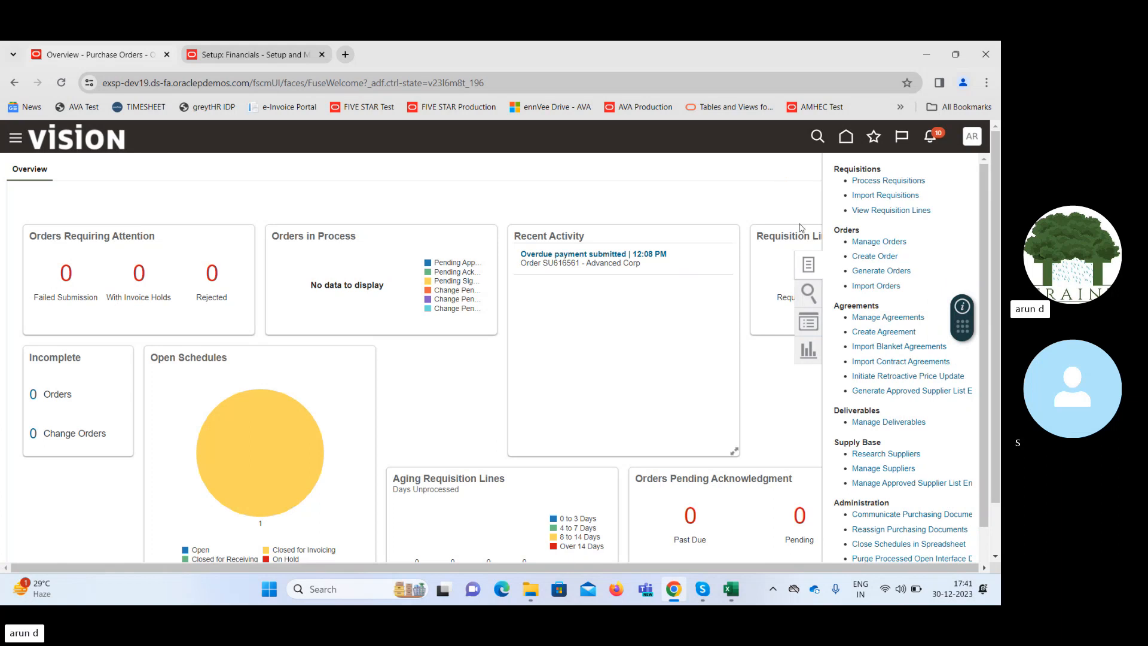
# Create a purchase order for the supplier Advanced Corp with the supplier site AC Supremo US.
pyautogui.click(872, 261)
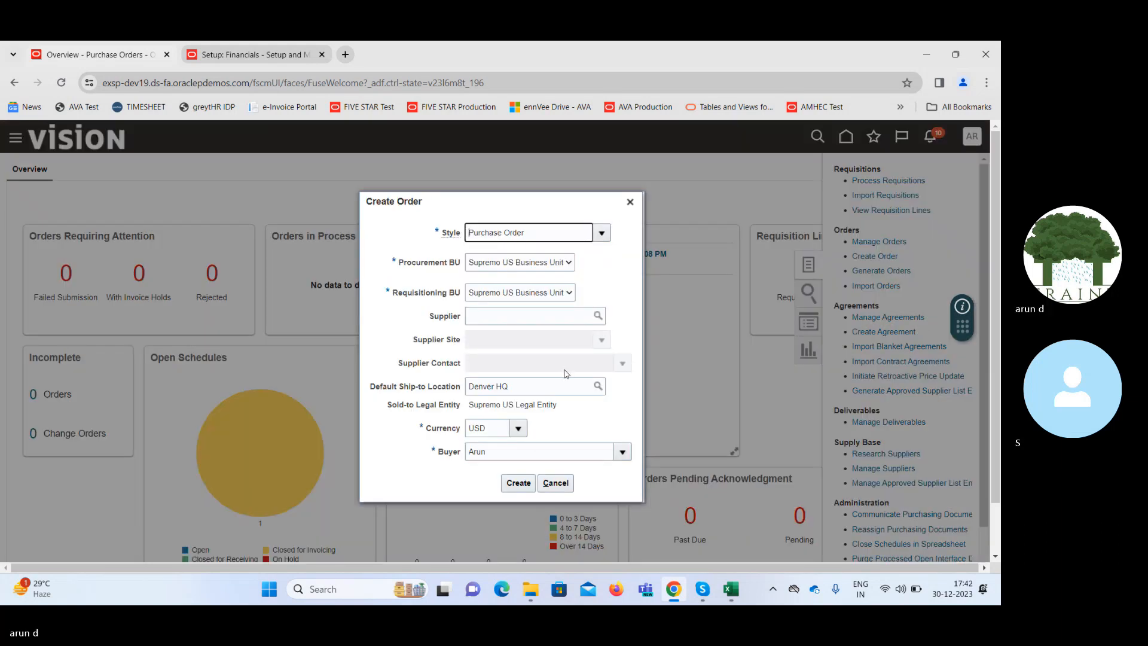
pyautogui.click(511, 313)
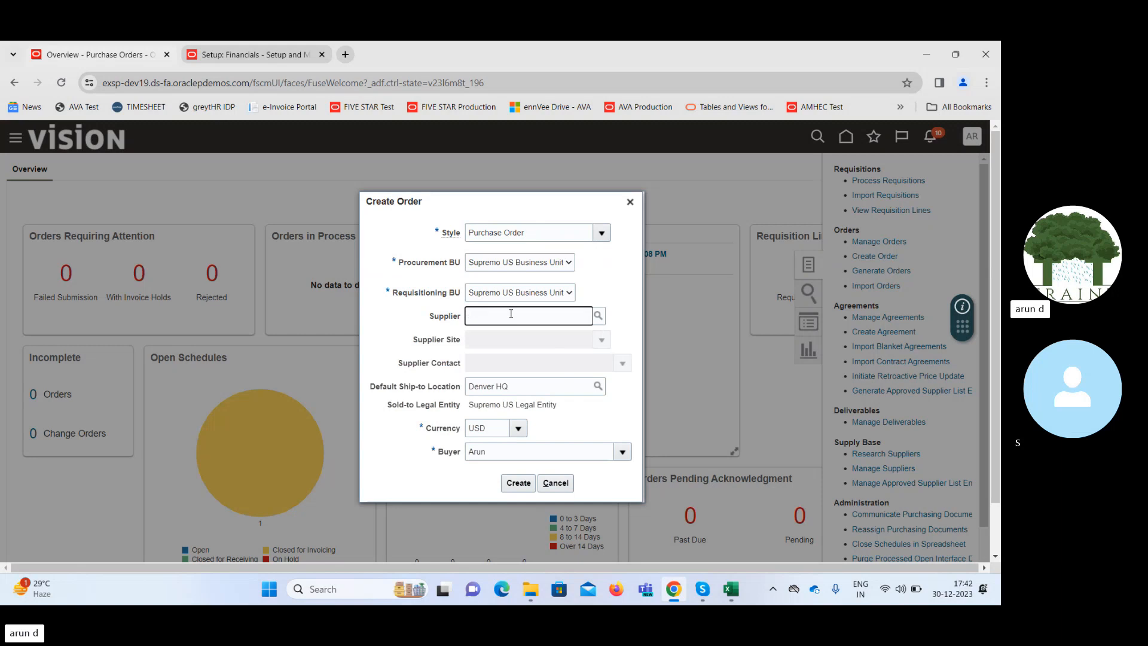
pyautogui.write('advan')
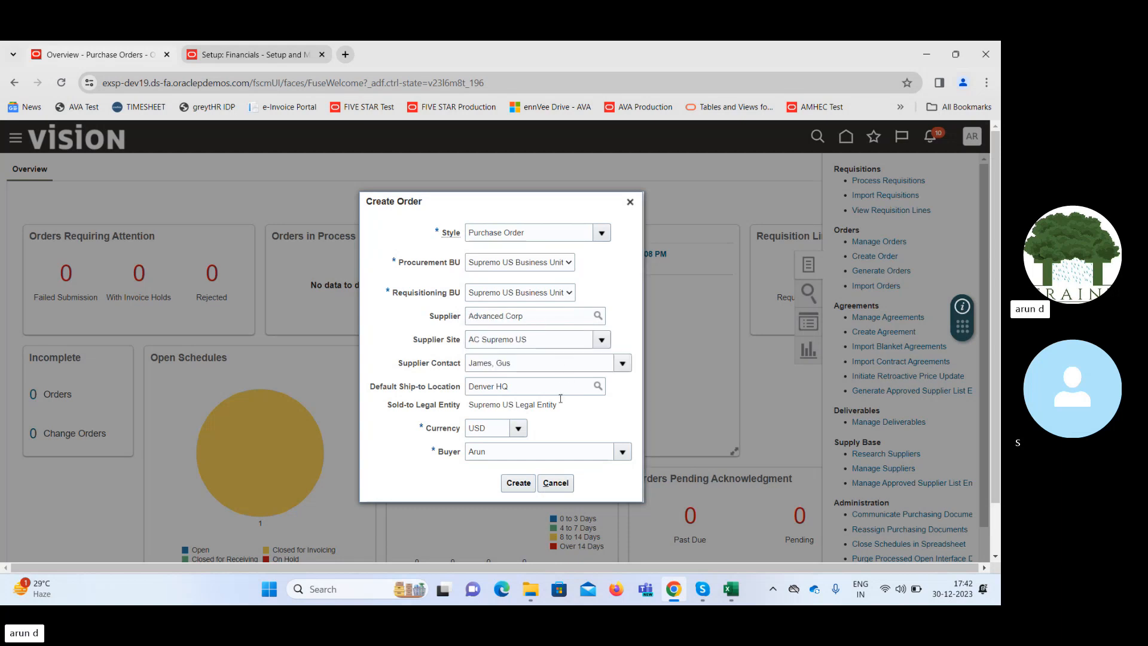
pyautogui.click(524, 484)
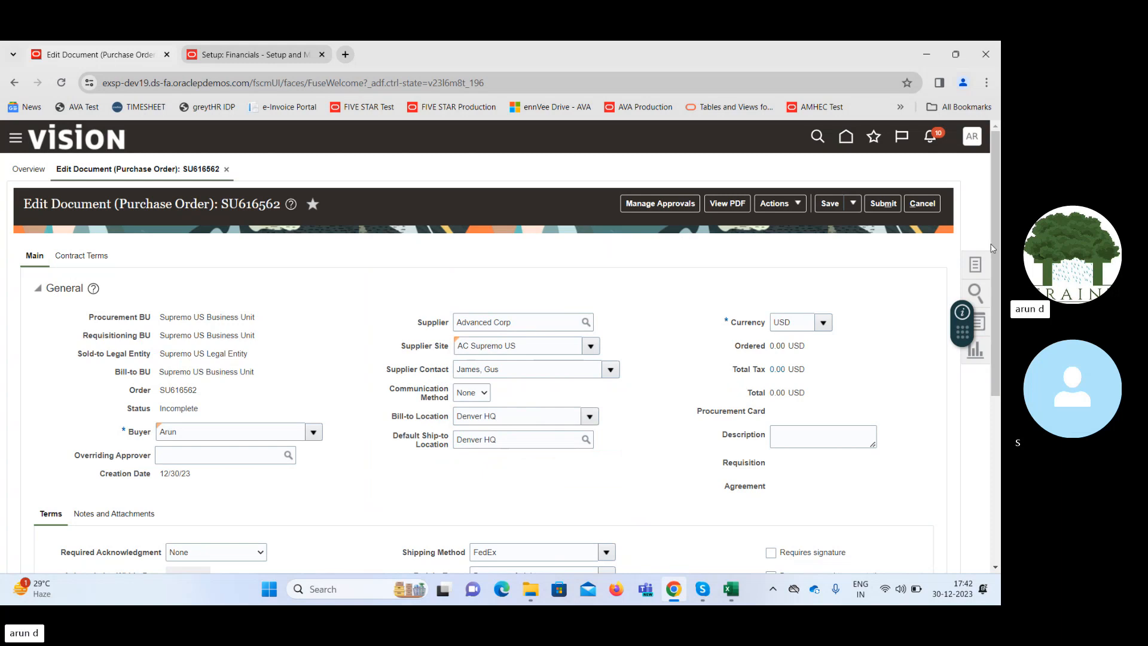
# Clear Pay on receipt in the order terms and add line 1 with the type Fixed Price Services.
pyautogui.moveTo(998, 221); pyautogui.dragTo(1000, 397)
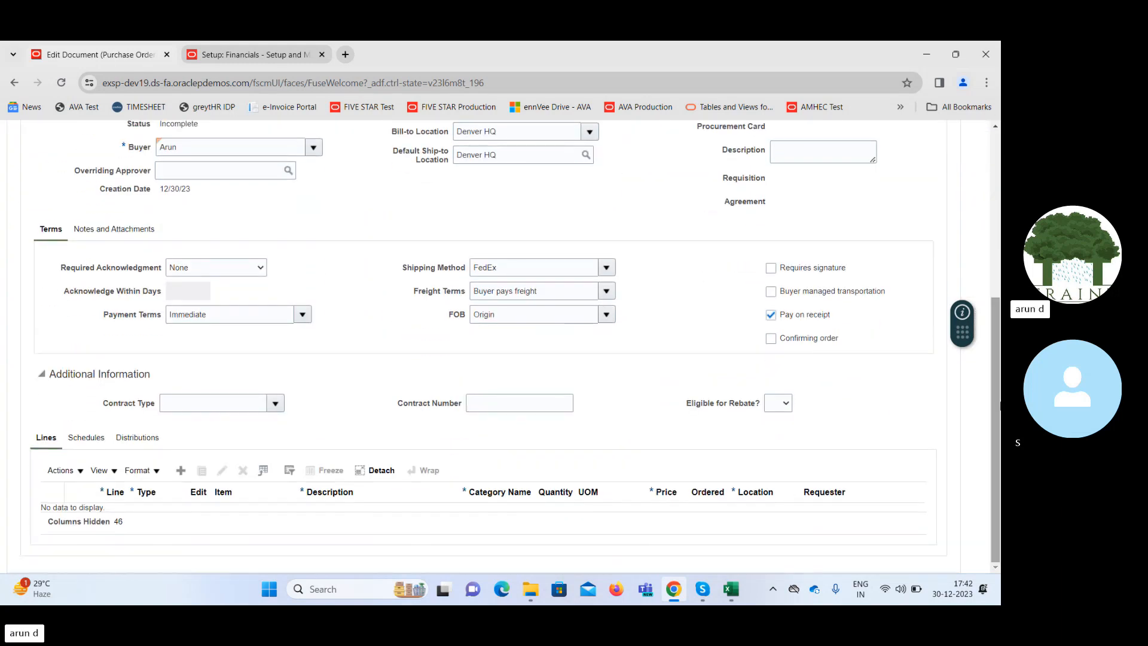
pyautogui.click(181, 471)
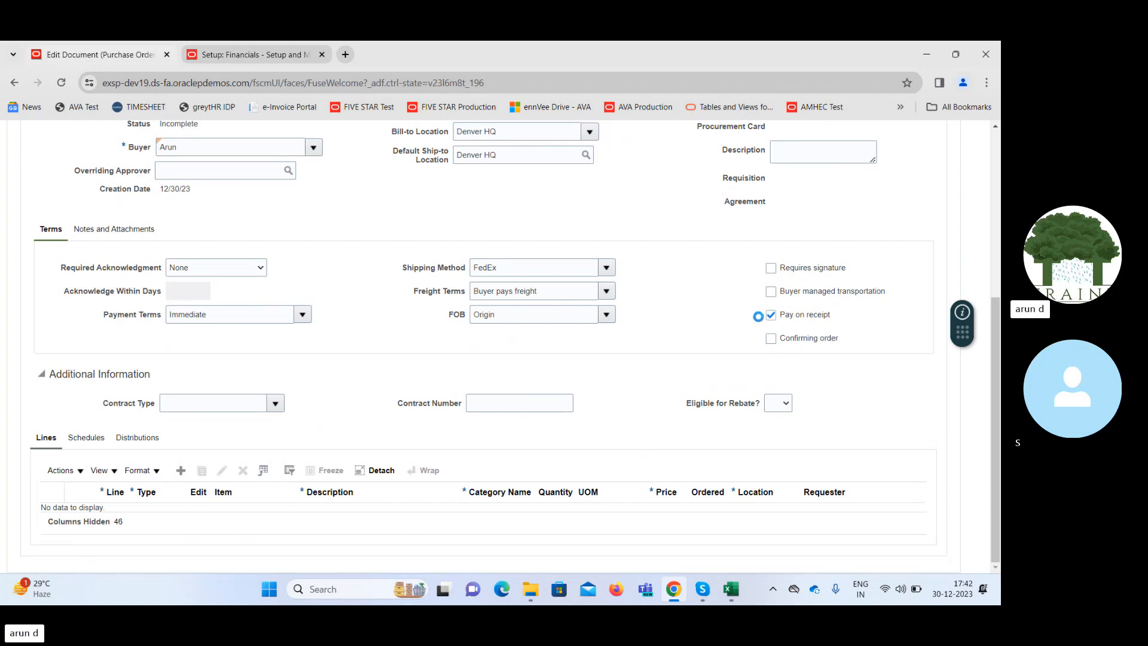
pyautogui.click(771, 315)
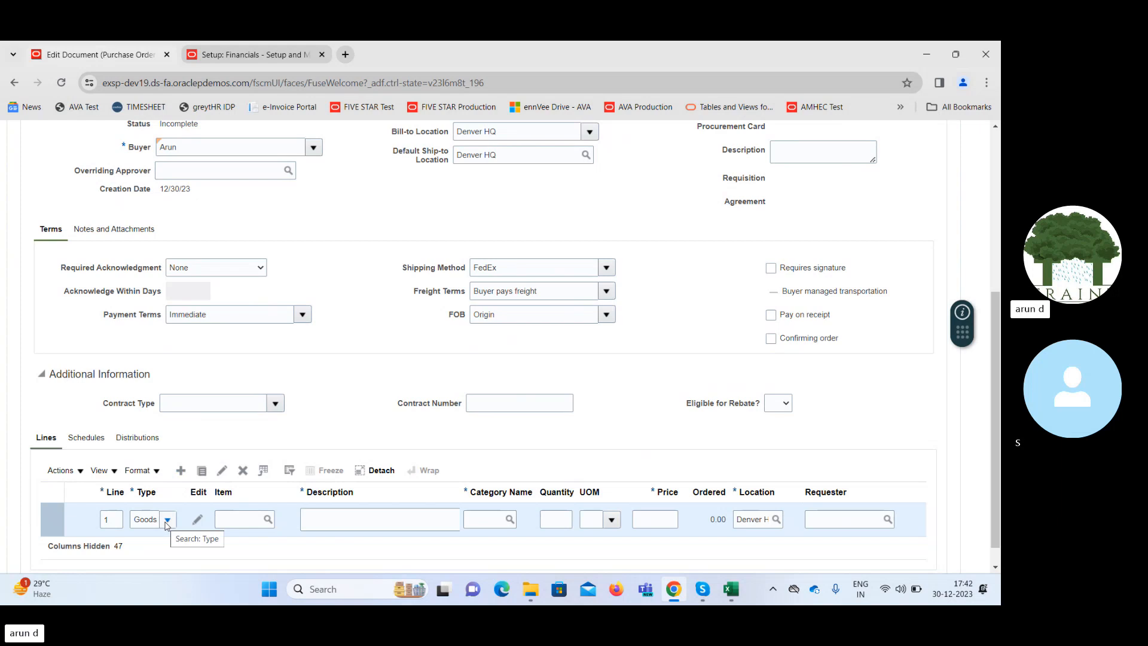
pyautogui.click(167, 524)
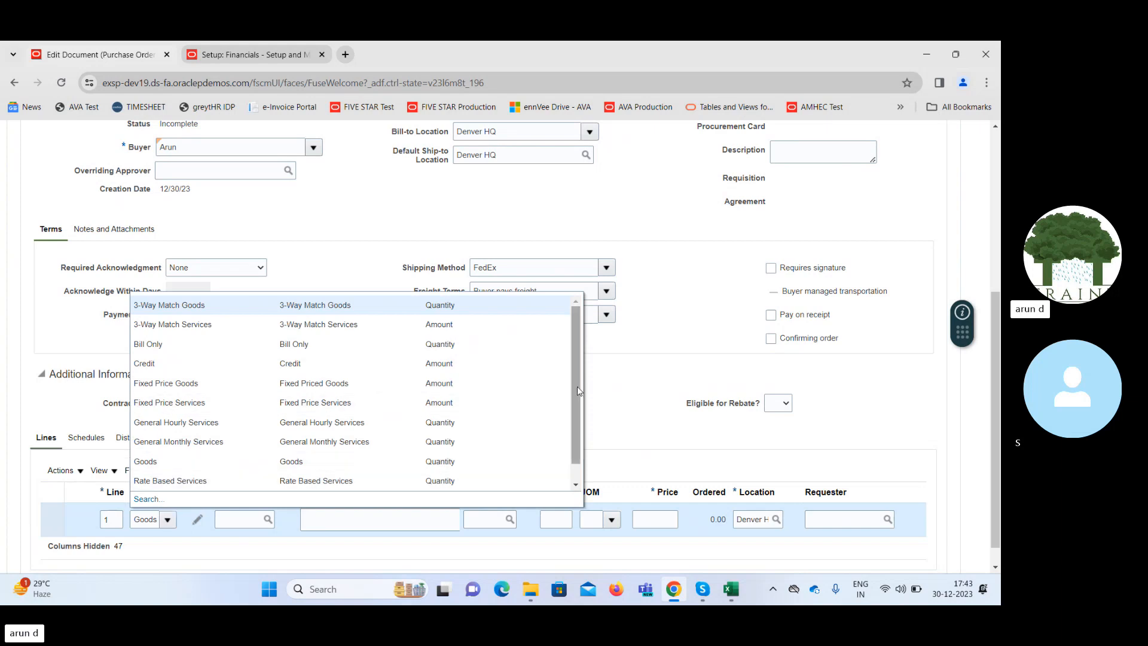
pyautogui.moveTo(577, 386); pyautogui.dragTo(577, 401)
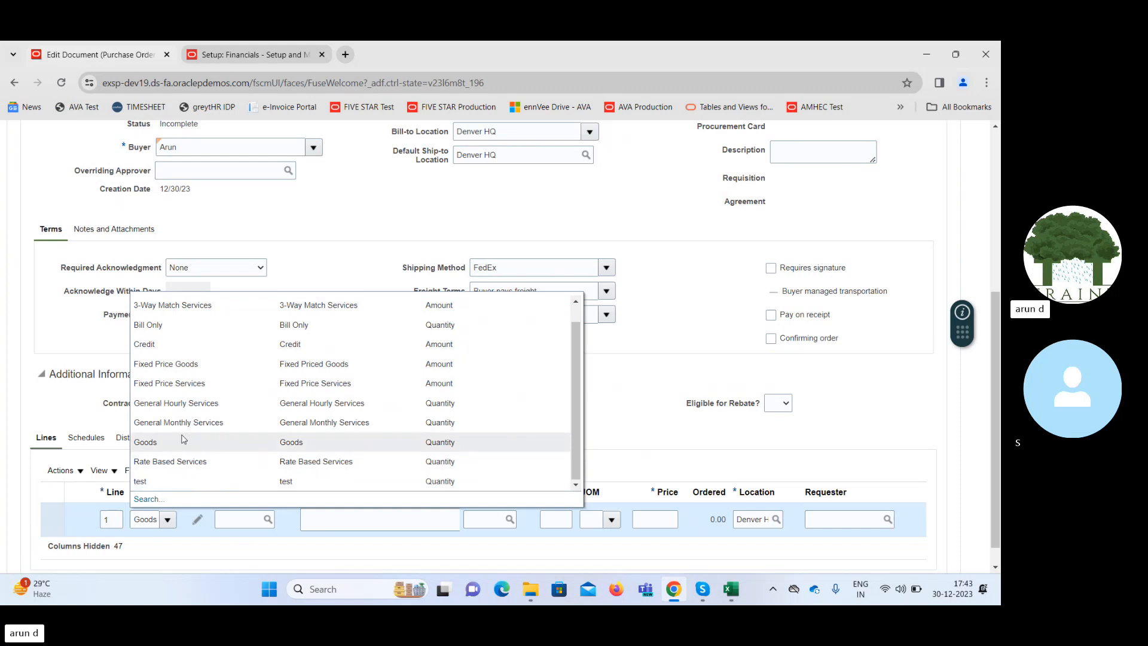
pyautogui.click(168, 384)
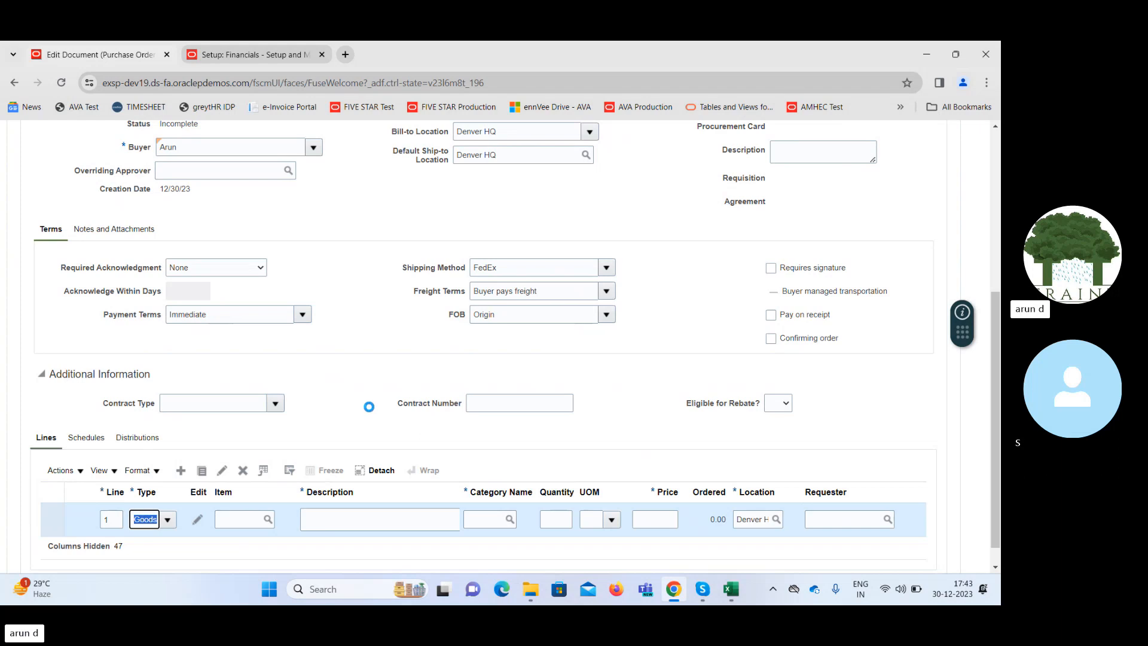
# Give line 1 the description Contract Payment and the category Miscellaneous.
pyautogui.click(344, 520)
pyautogui.write('Conte')
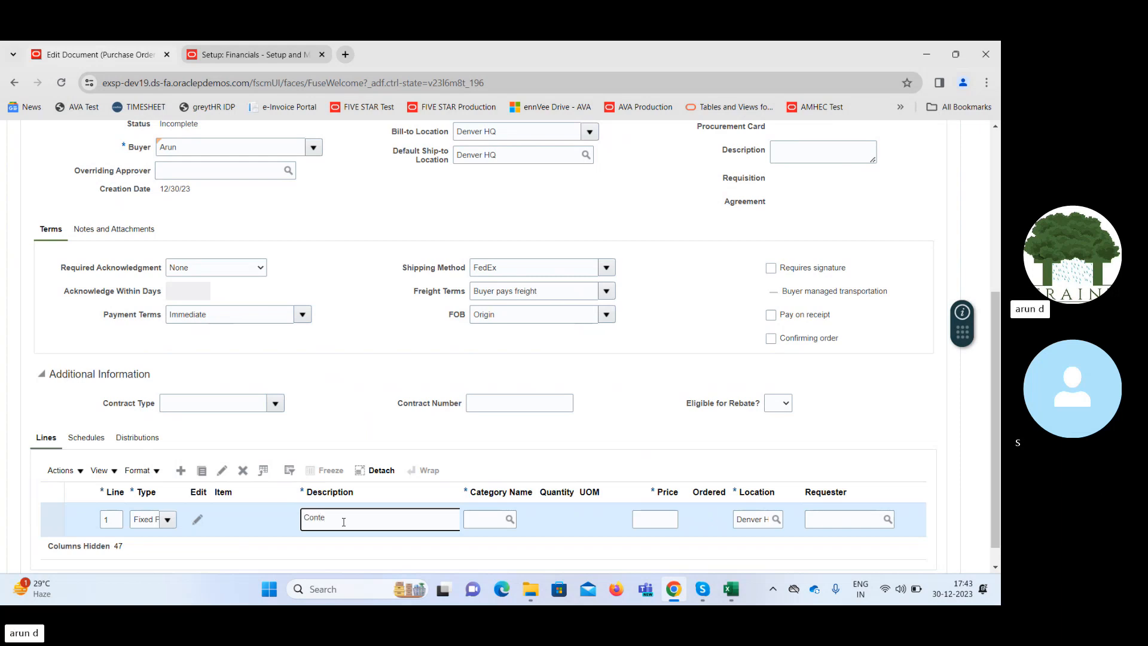
pyautogui.press('BackSpace')
pyautogui.write('ract Payment')
pyautogui.press('Tab')
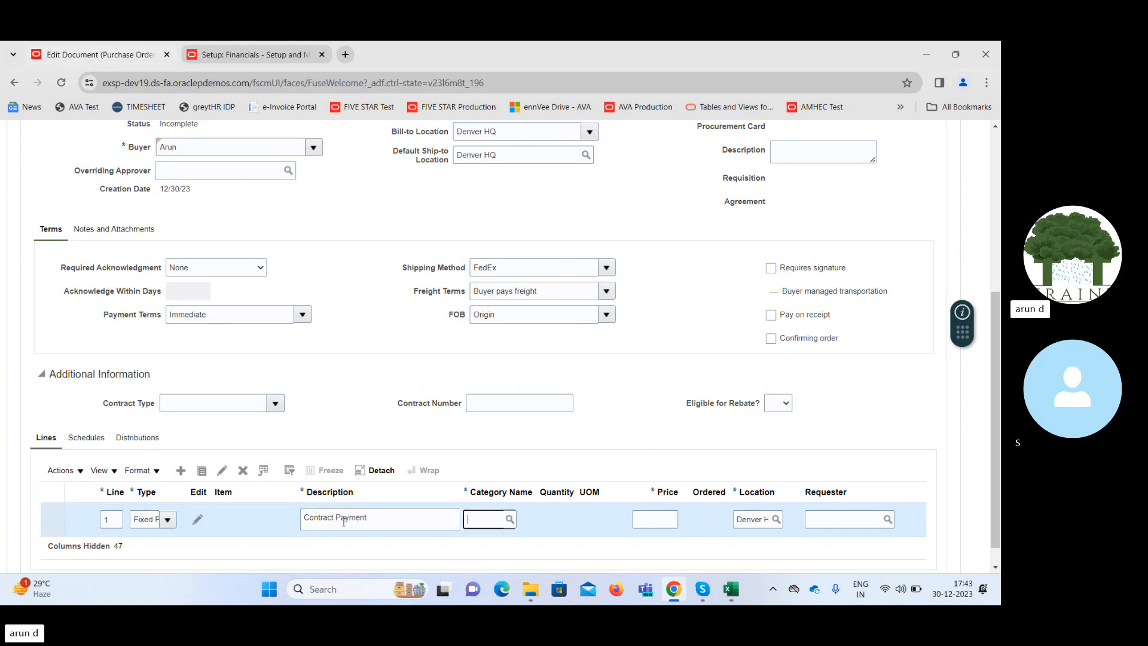
pyautogui.write('Misc')
pyautogui.press('Tab')
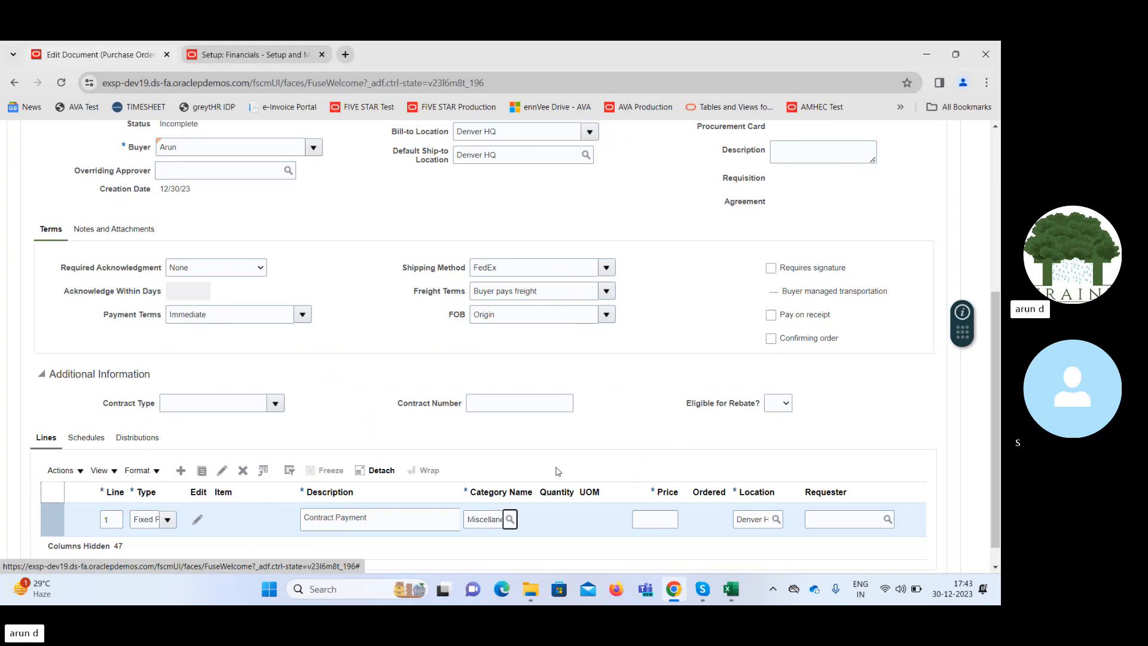
# Set the price of line 1 to 40,000.
pyautogui.click(662, 519)
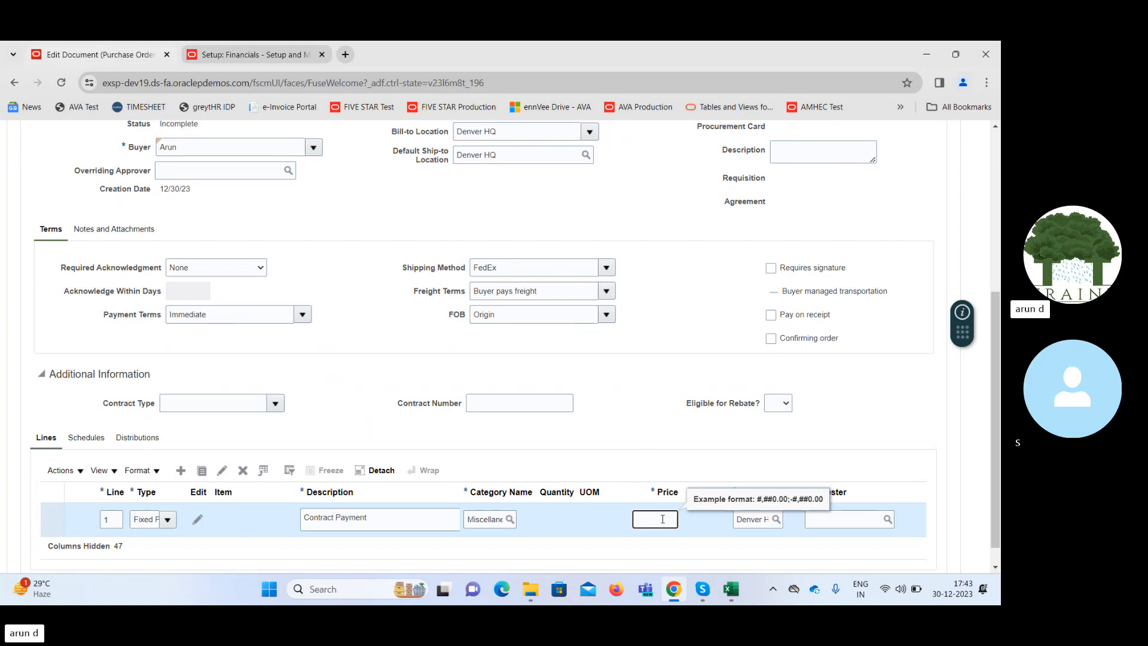
pyautogui.write('30')
pyautogui.press('BackSpace')
pyautogui.press('BackSpace')
pyautogui.write('40,0')
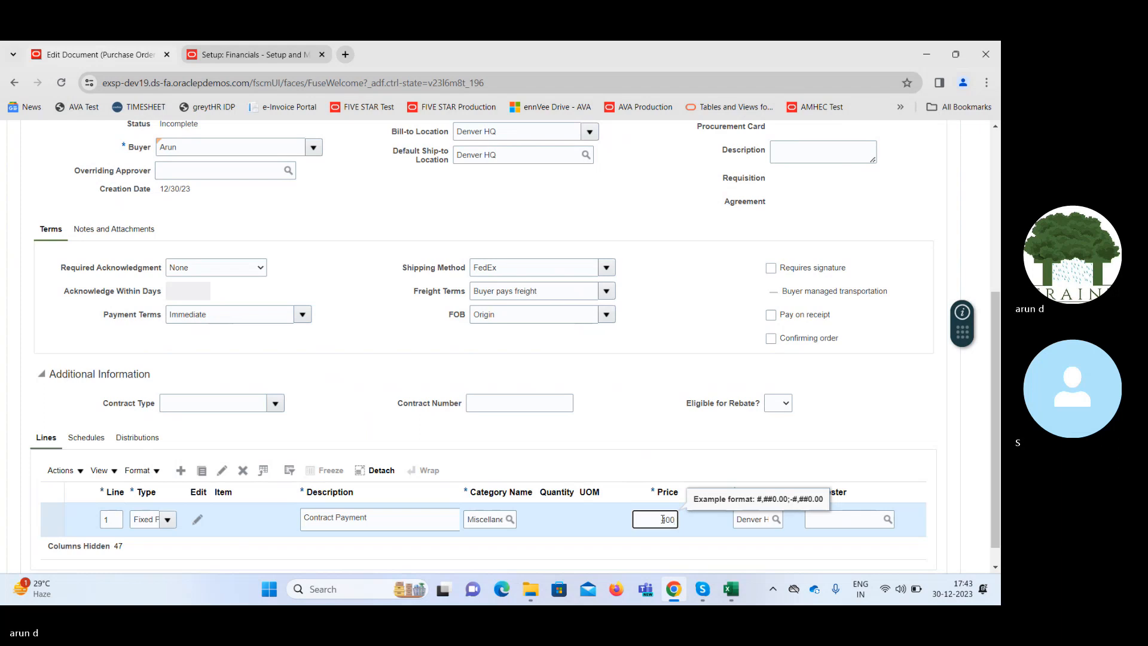
pyautogui.write('00')
pyautogui.press('Tab')
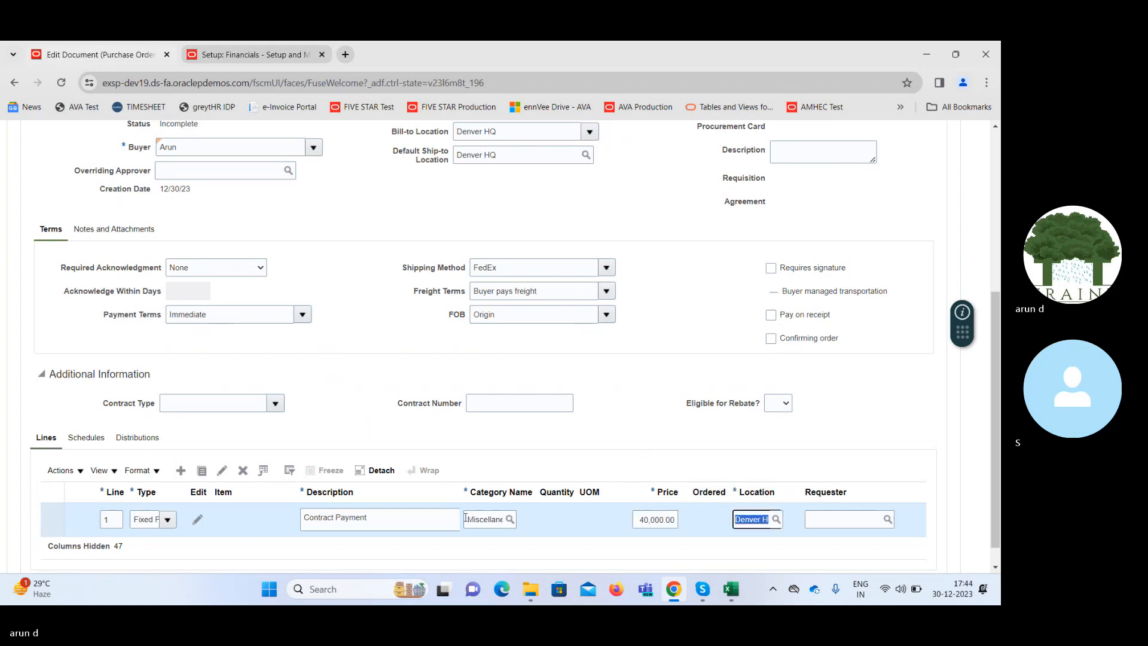
# Add line 2 to the purchase order with the type Fixed Price Services.
pyautogui.click(182, 472)
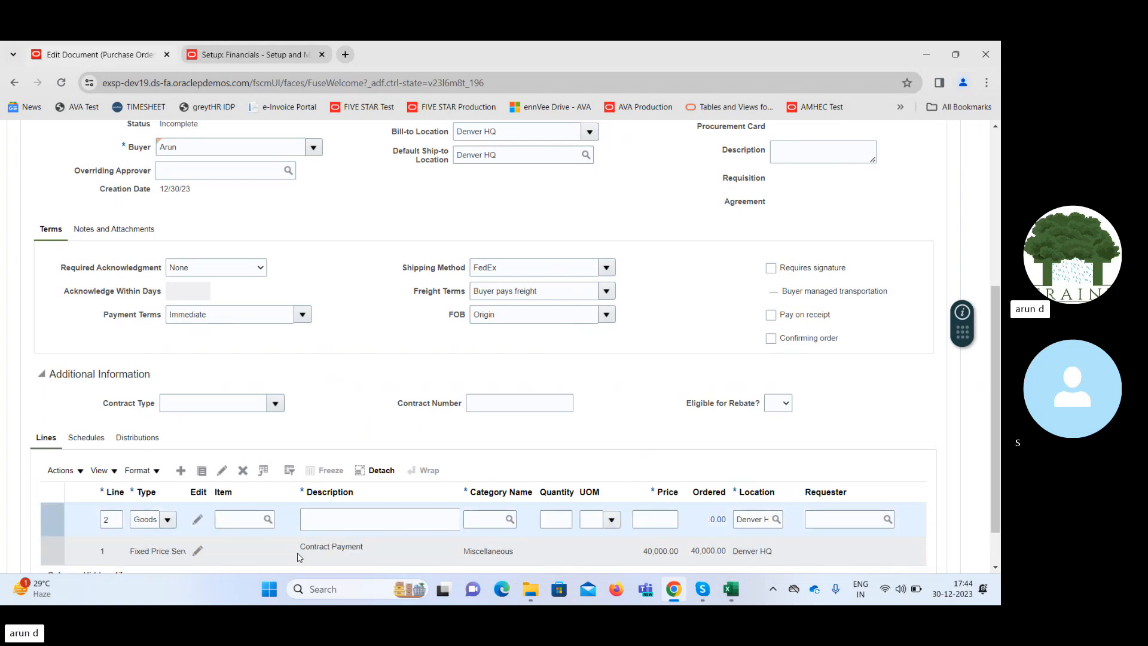
pyautogui.click(168, 519)
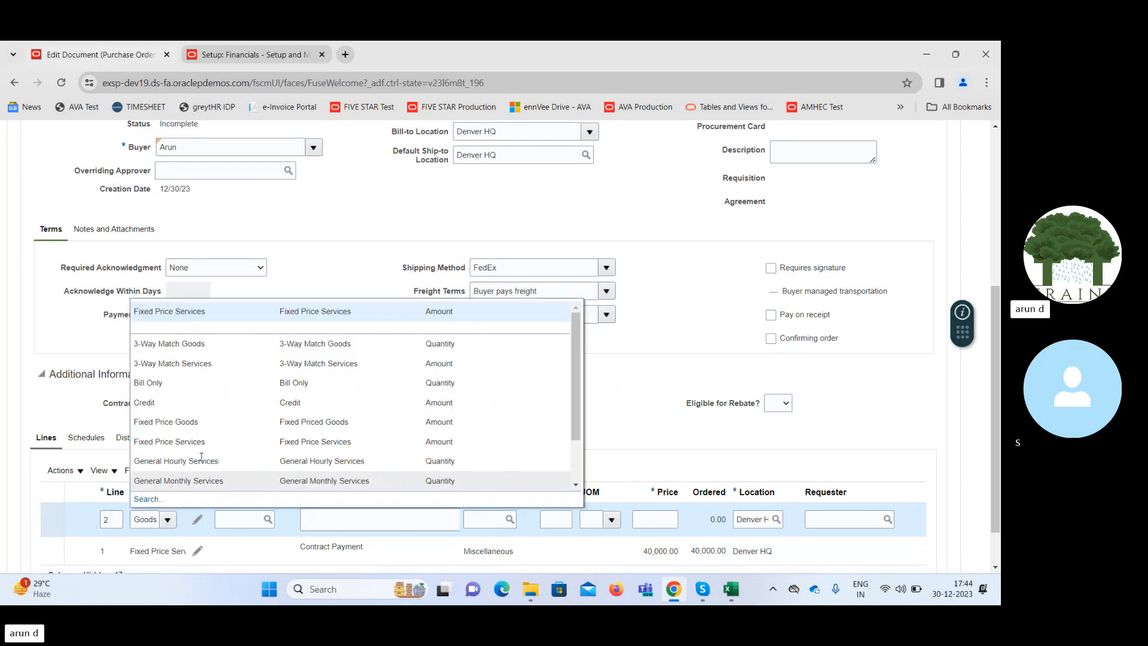
pyautogui.click(215, 314)
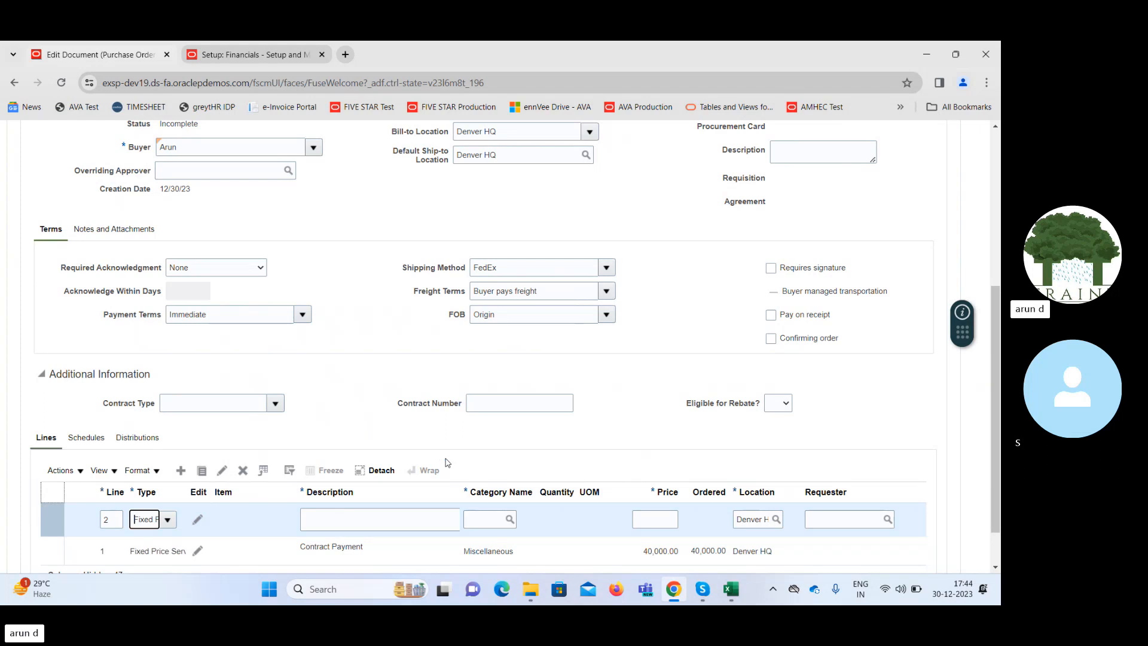
# Give line 2 the description Contract Payment, the category Miscellaneous and a price of 5,000.
pyautogui.click(378, 518)
pyautogui.write('Contr')
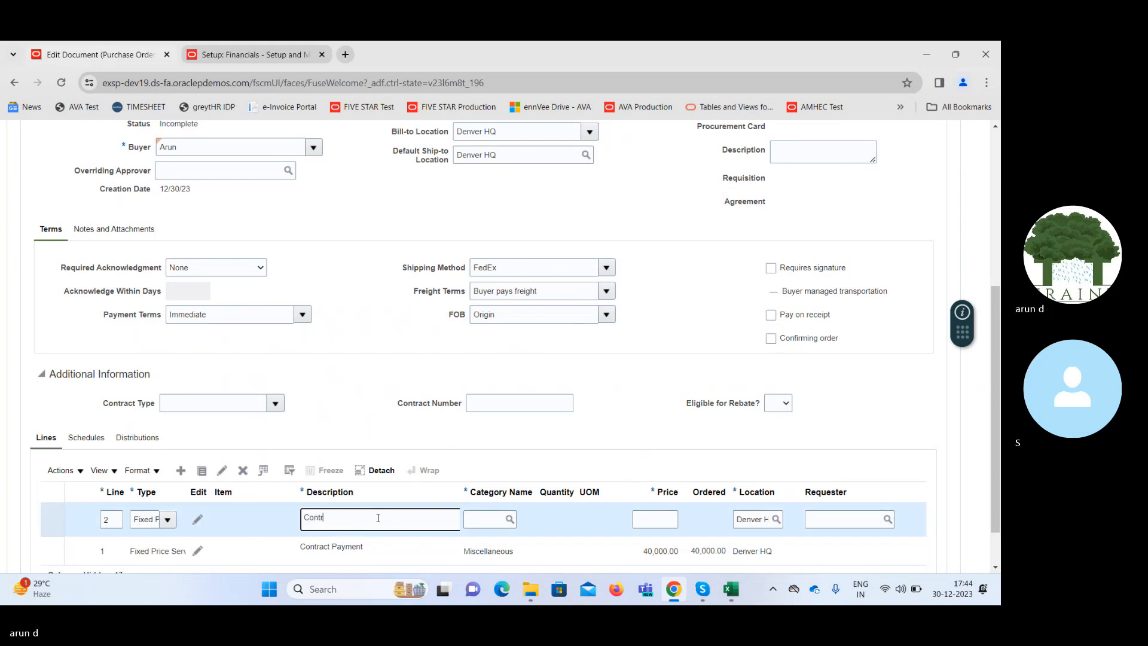
pyautogui.write('act Payment')
pyautogui.press('Tab')
pyautogui.write('Misc')
pyautogui.press('Tab')
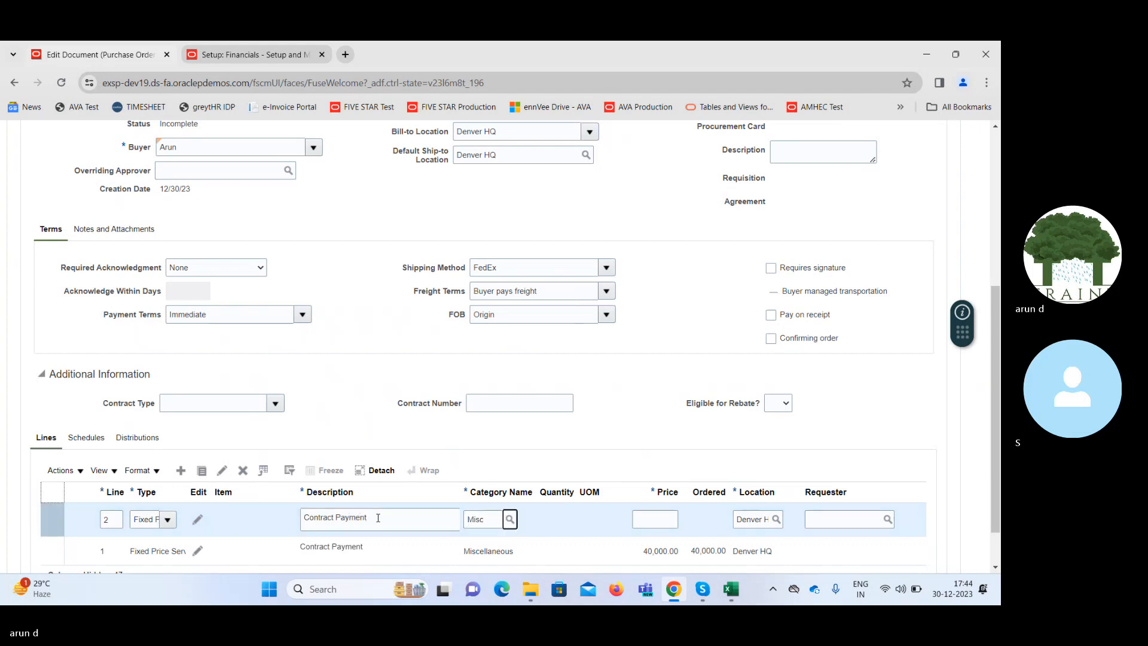
pyautogui.click(652, 521)
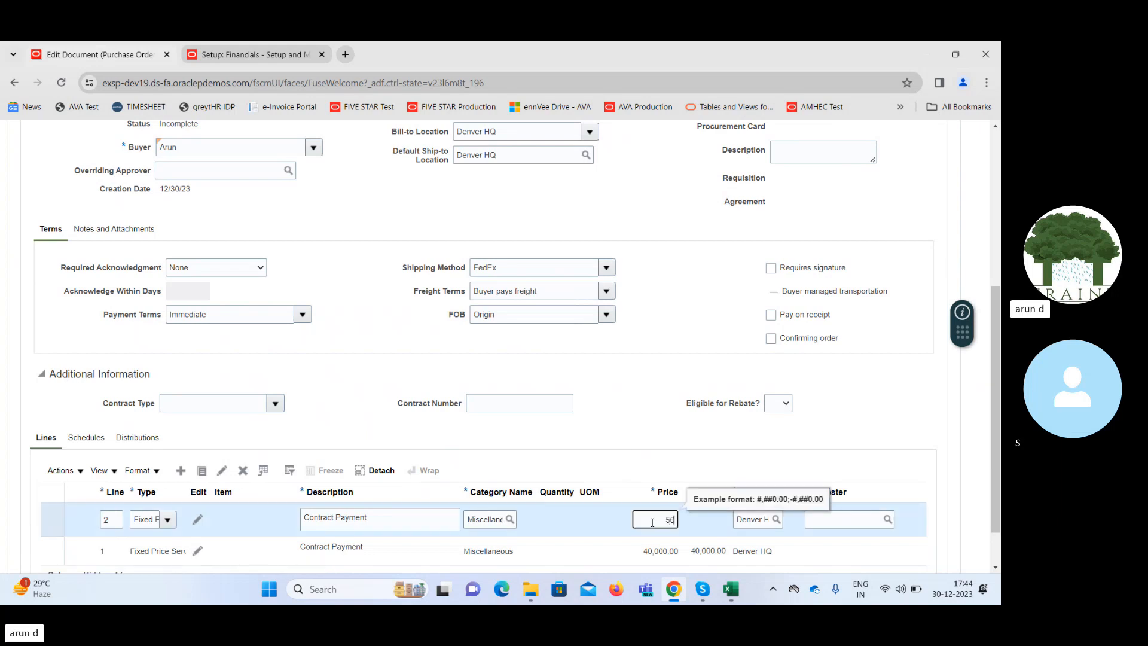
pyautogui.write('5000')
pyautogui.press('Tab')
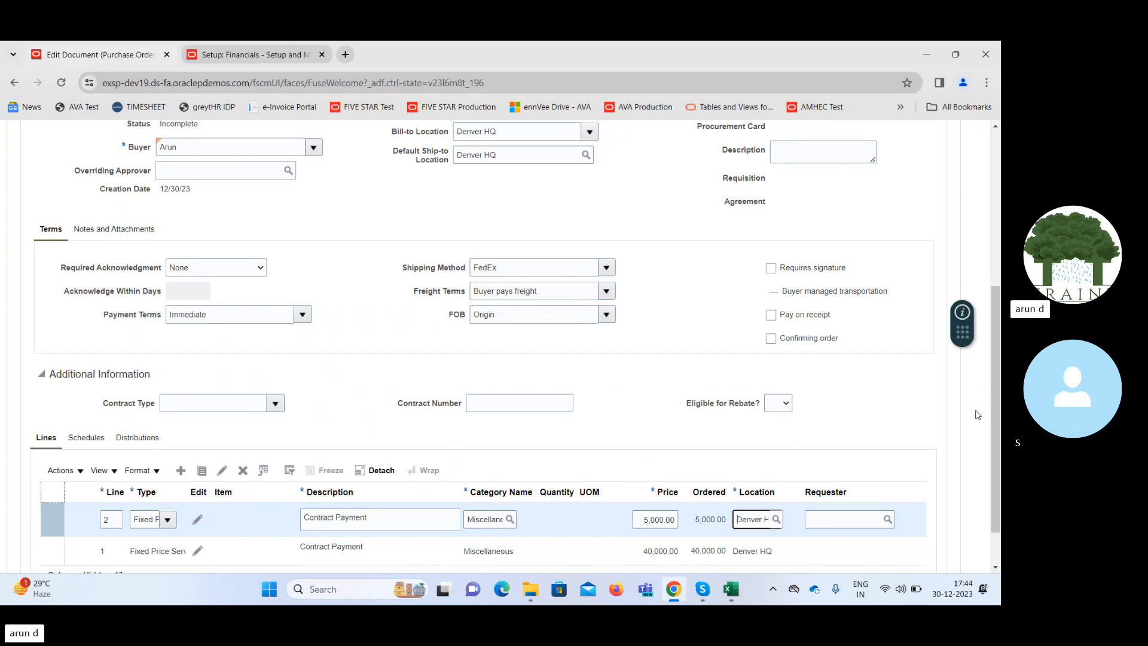
# Set the promised delivery dates on the schedules to 12/30/23 for line 1 and 1/2/24 for line 2.
pyautogui.click(93, 439)
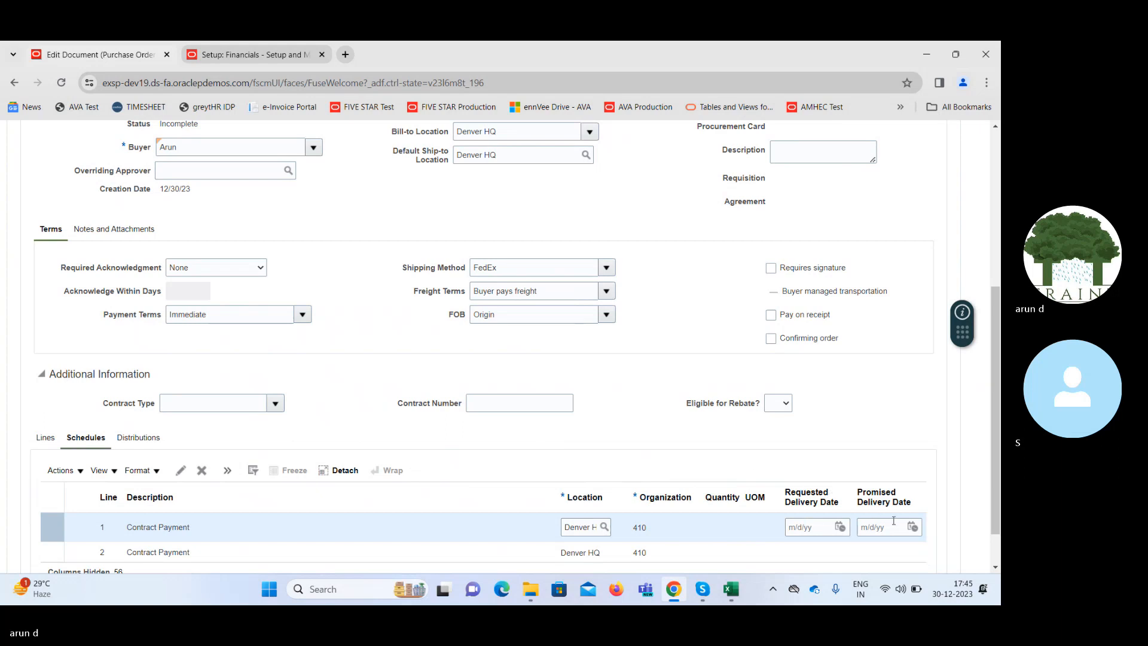
pyautogui.click(911, 529)
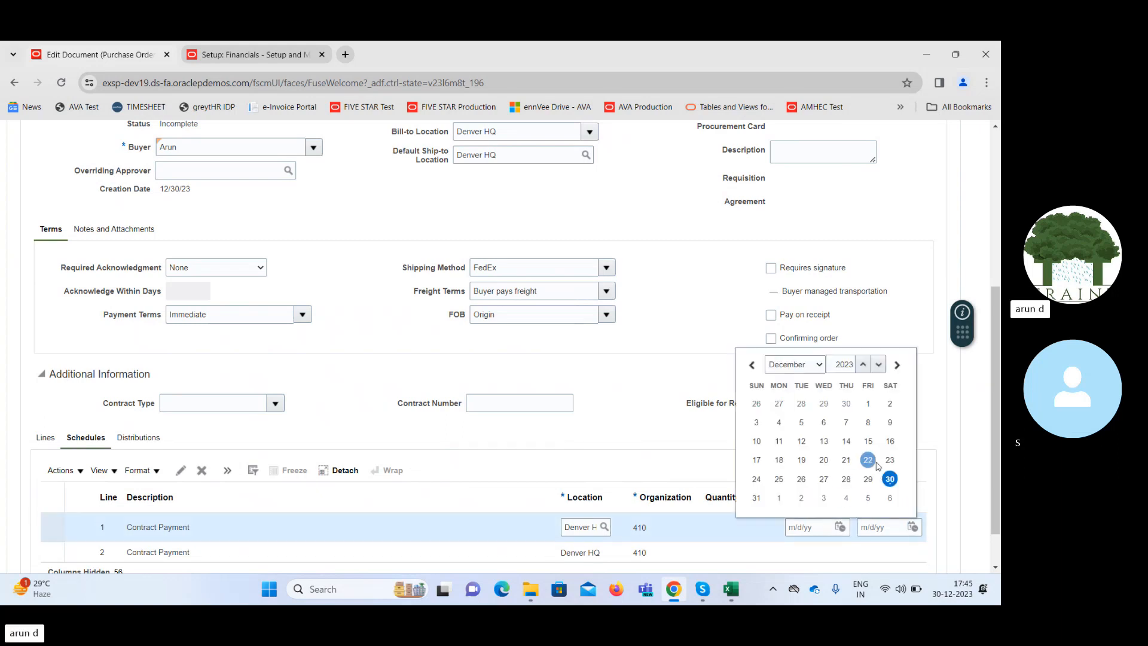
pyautogui.click(890, 480)
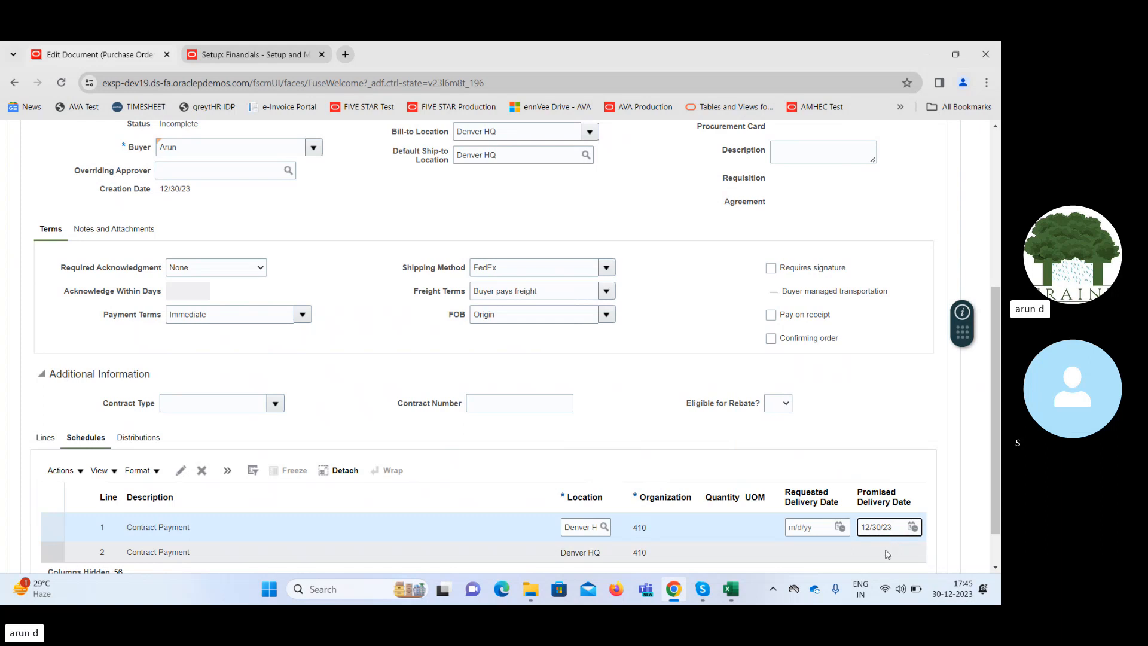
pyautogui.click(885, 555)
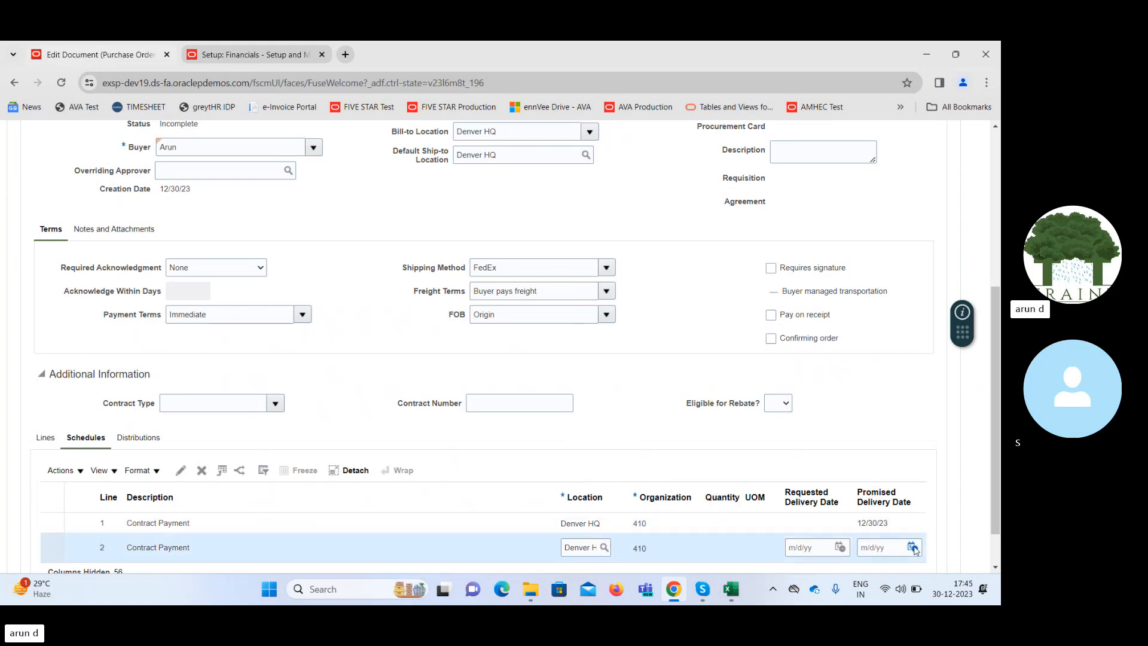
pyautogui.click(913, 548)
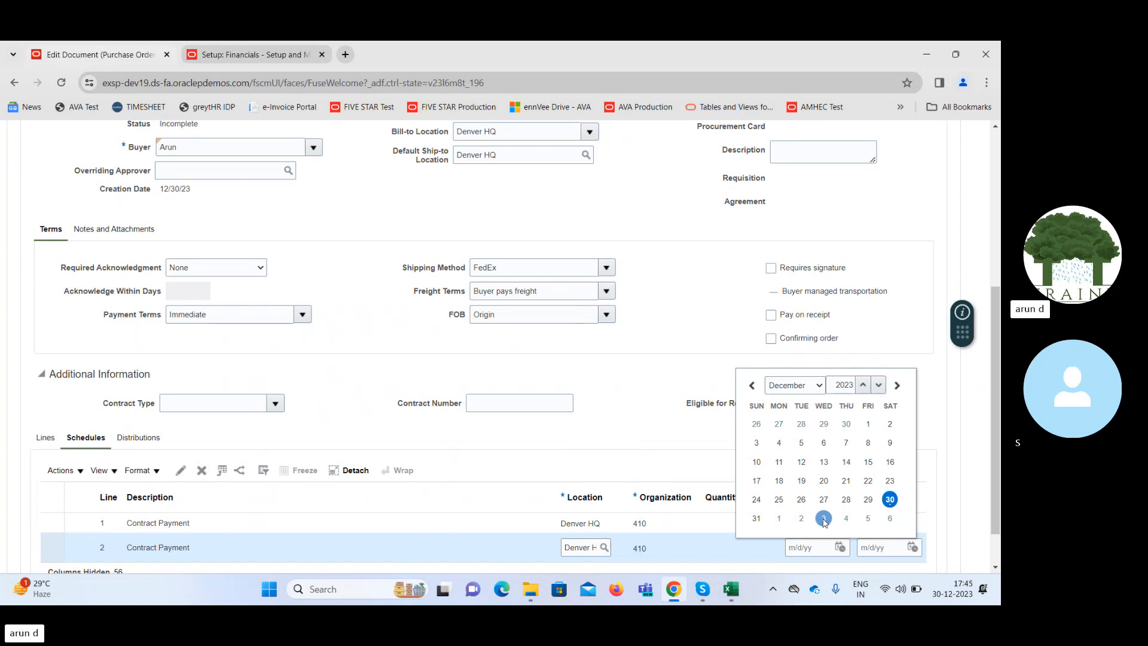
pyautogui.click(802, 518)
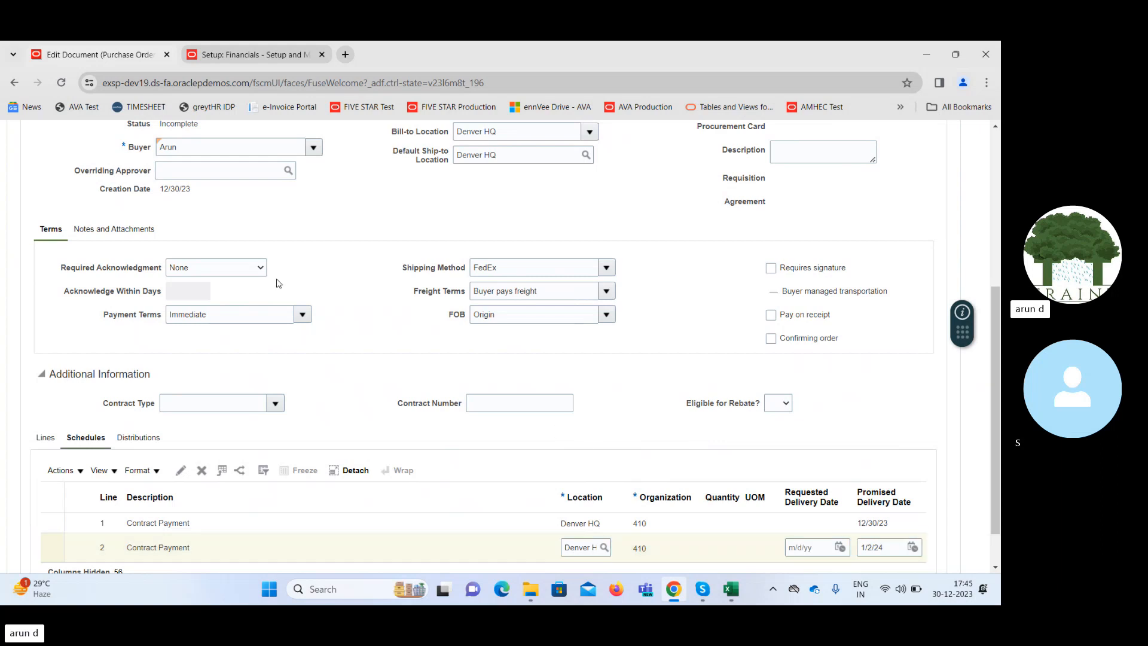
# Check the purchase order's payment terms choices and start a new payment term through the Manage Payment Terms setup task.
pyautogui.click(304, 315)
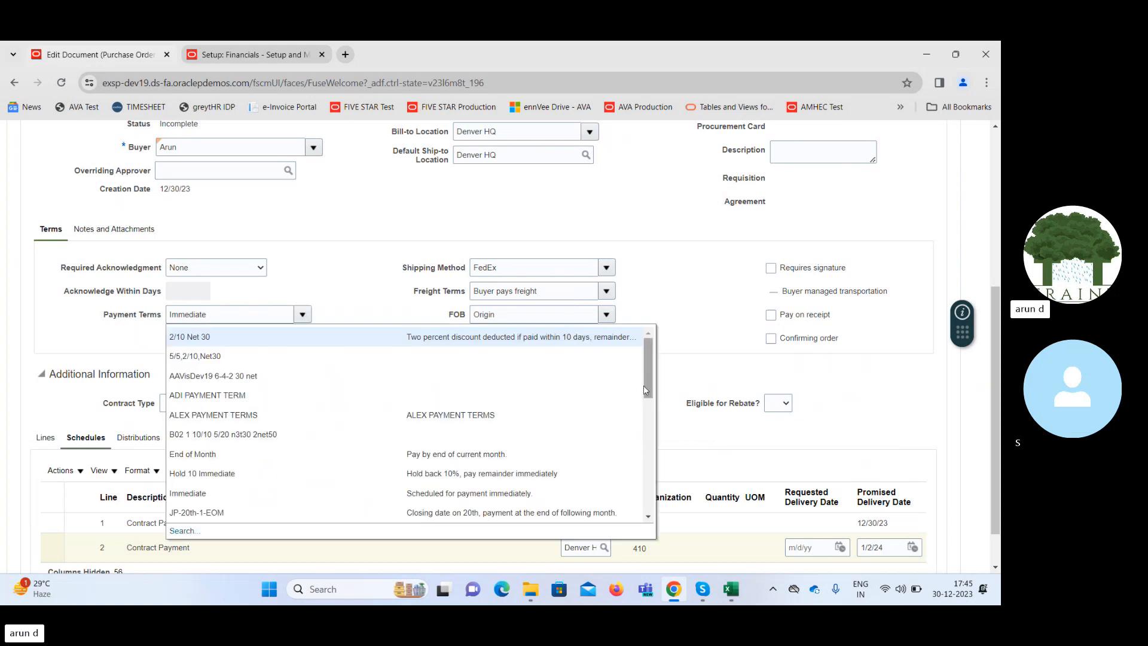
pyautogui.moveTo(649, 380); pyautogui.dragTo(652, 487)
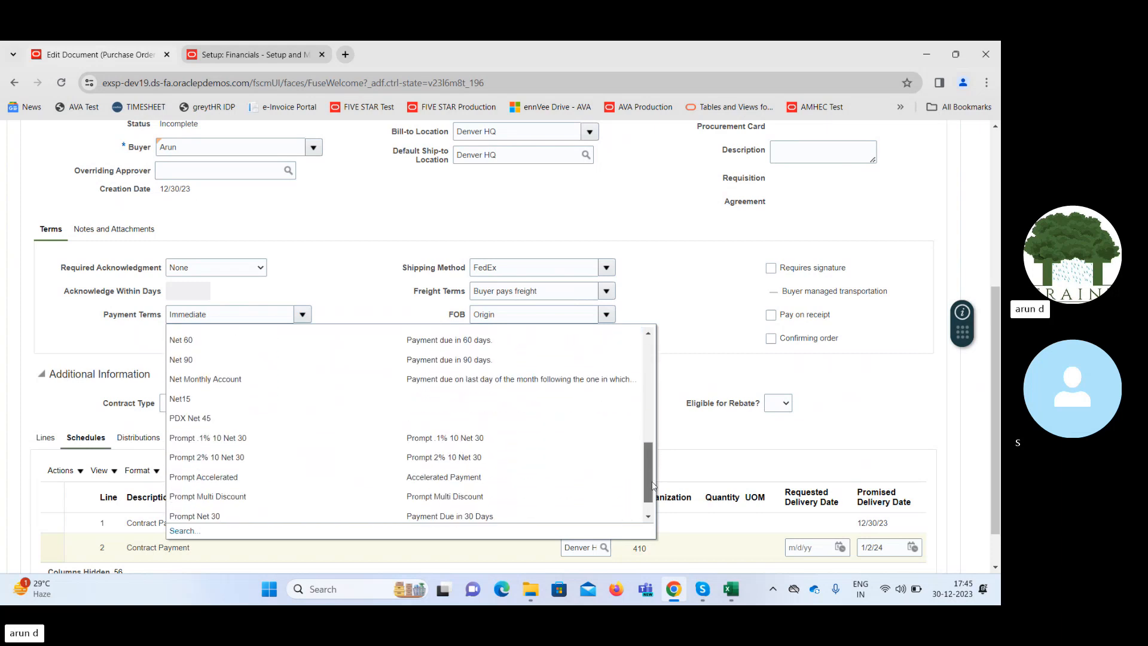
pyautogui.click(195, 54)
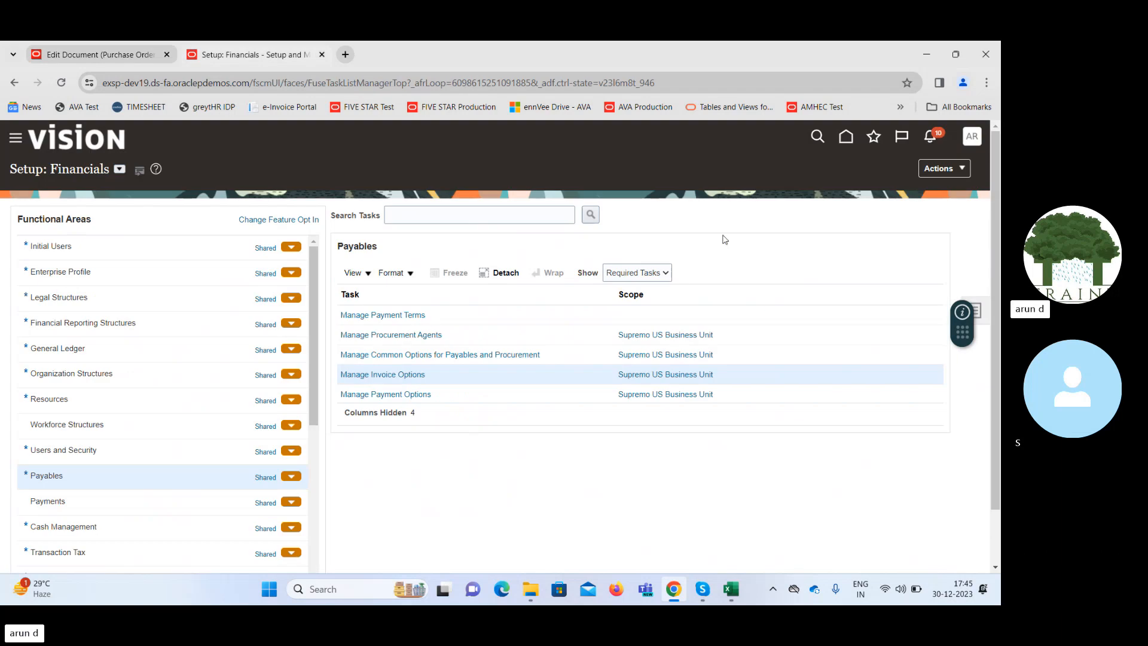
pyautogui.click(401, 320)
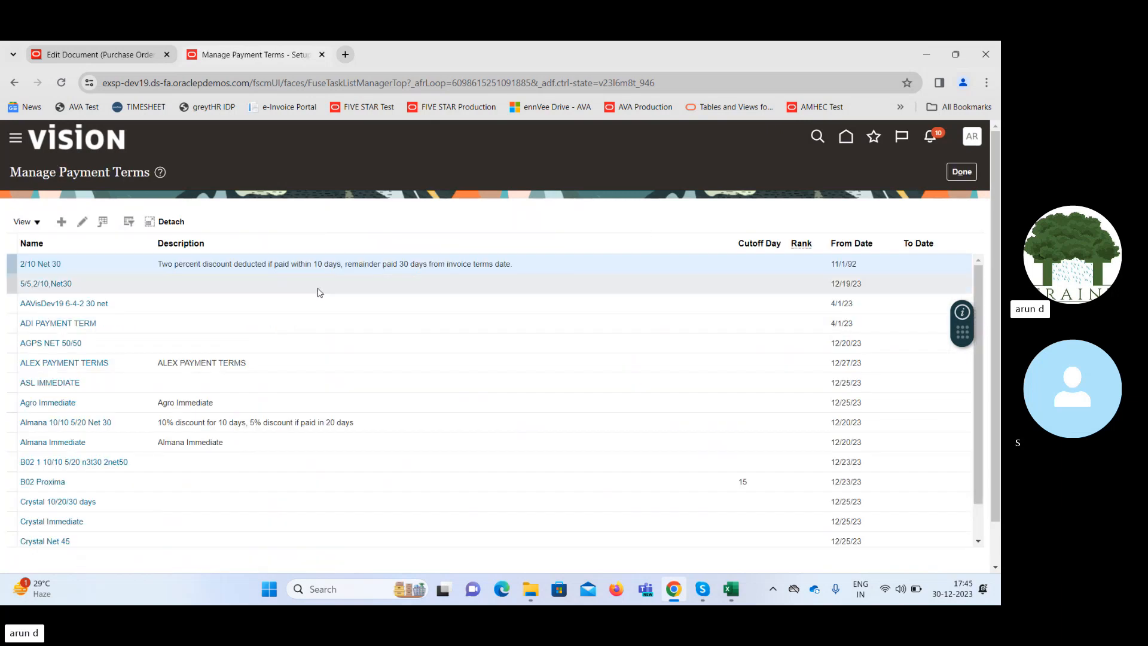
pyautogui.click(59, 224)
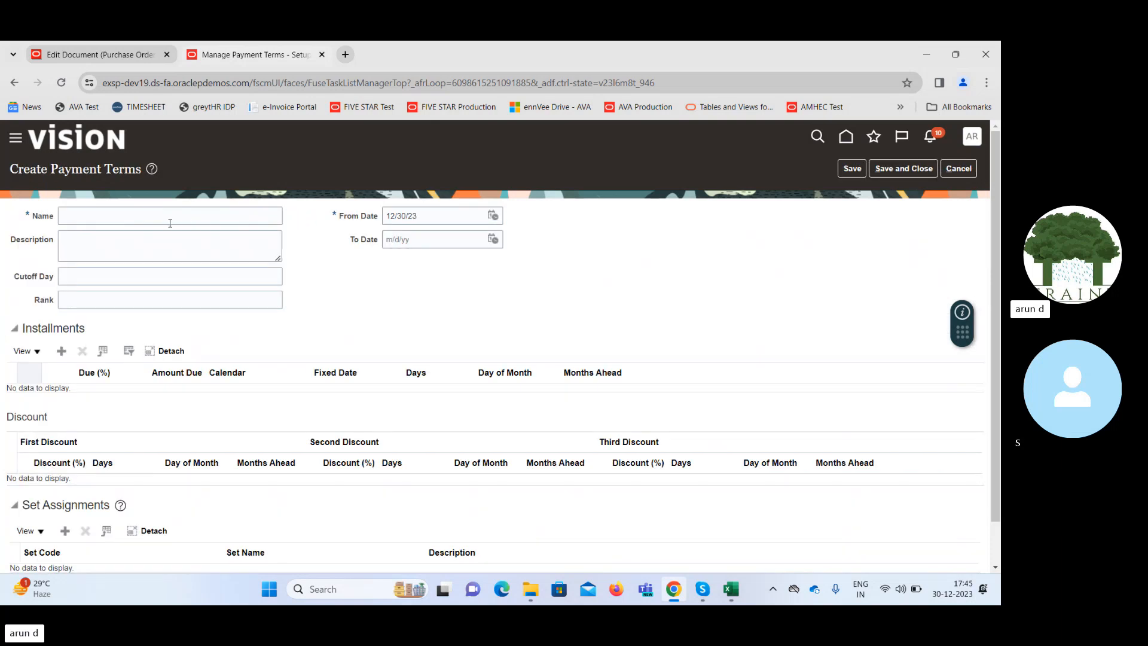
# Name the payment term Milestone Payment and set its From Date to 1/1/20.
pyautogui.click(159, 214)
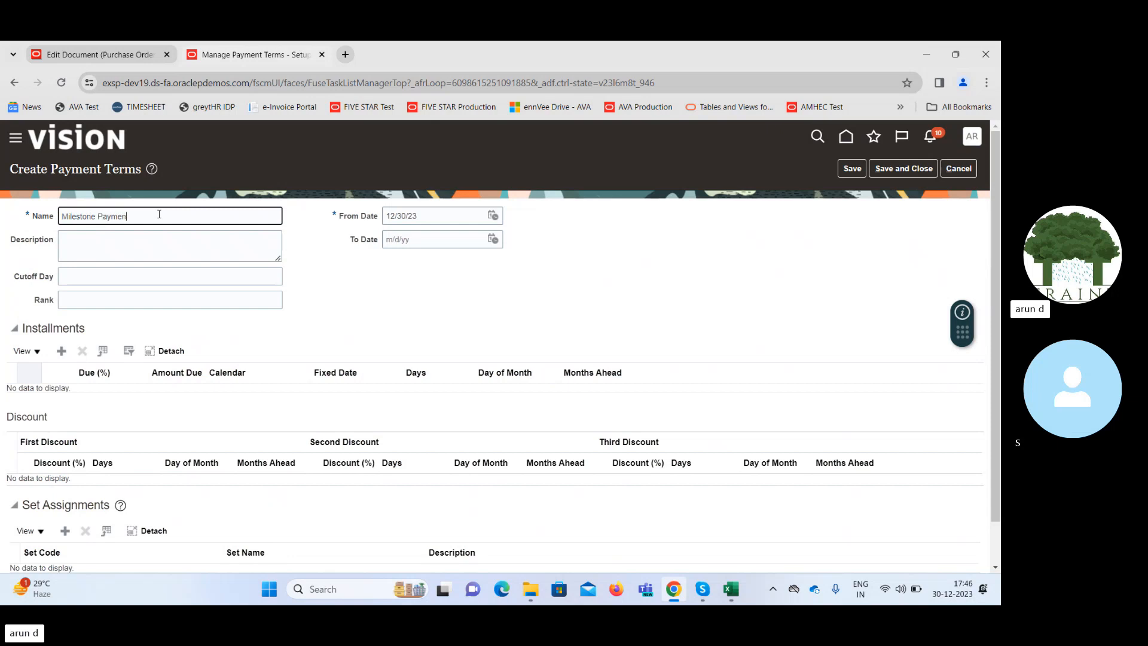
pyautogui.write('t')
pyautogui.press('Tab')
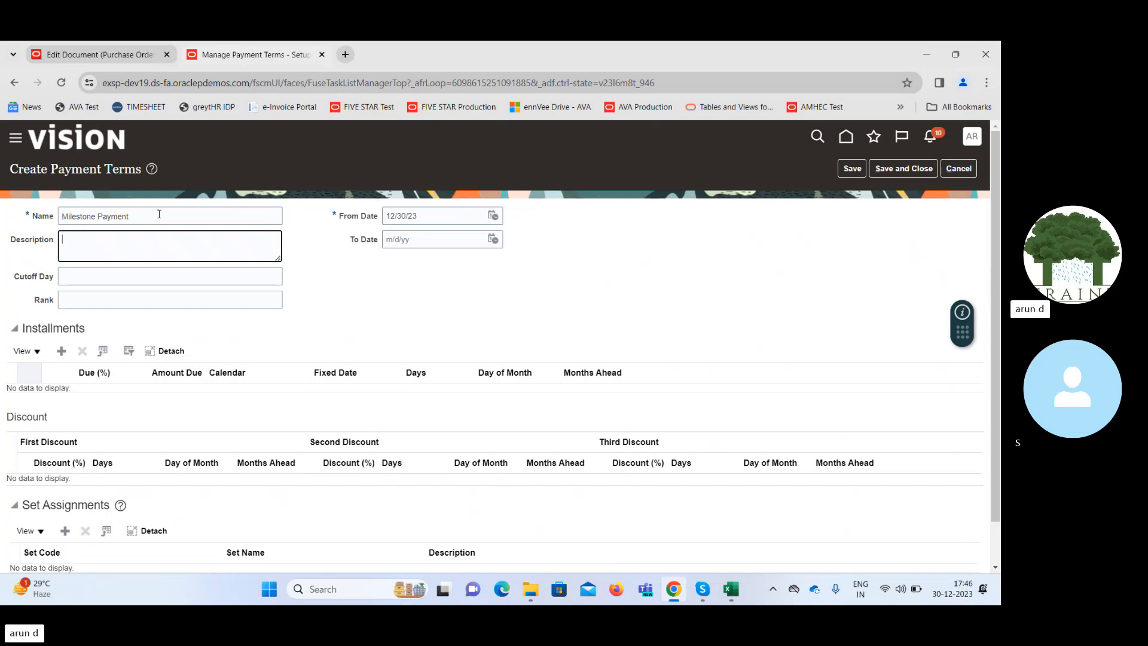
pyautogui.tripleClick(445, 217)
pyautogui.write('1/')
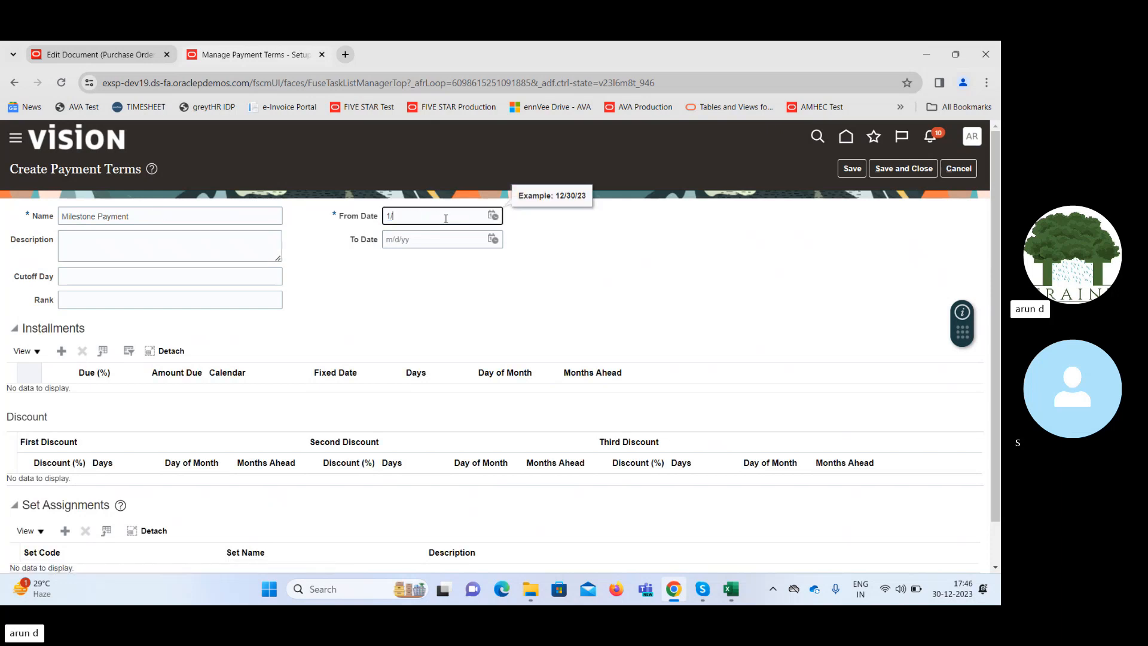
pyautogui.write('1/10')
pyautogui.press('Tab')
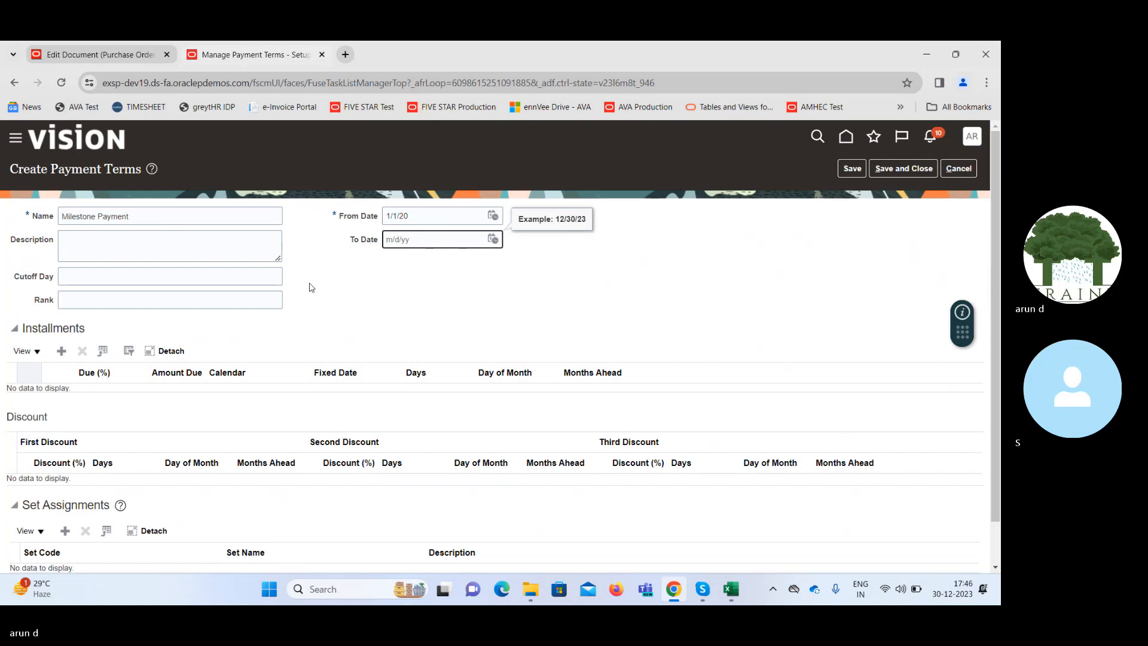
# Add an installment with 50 percent due after 0 days.
pyautogui.click(61, 351)
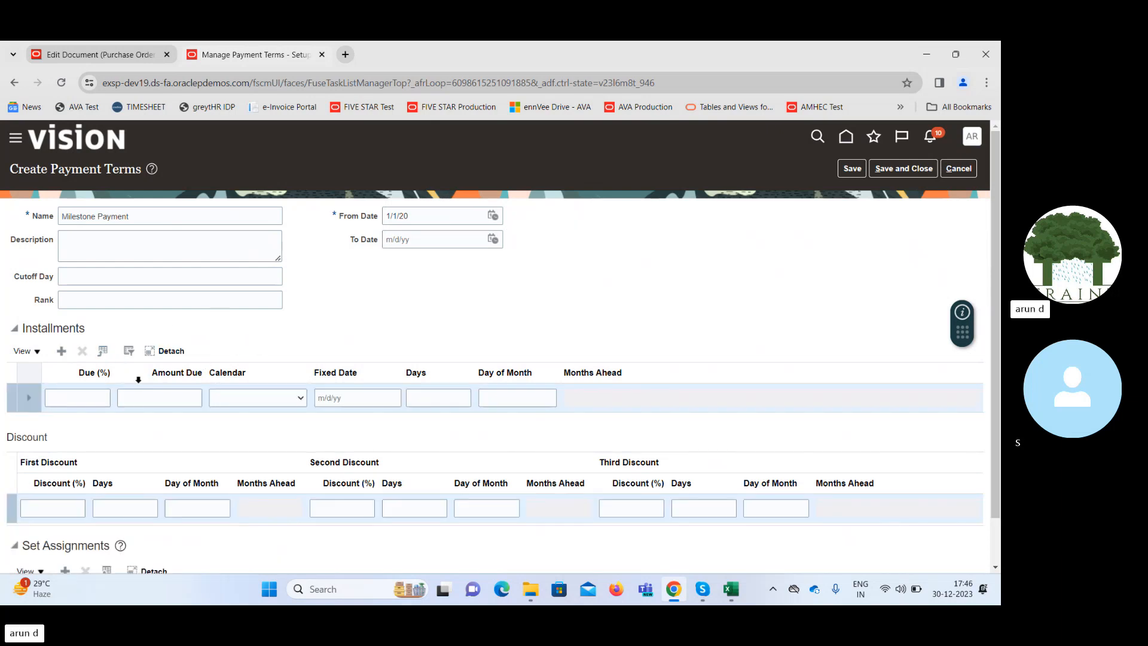
pyautogui.click(104, 395)
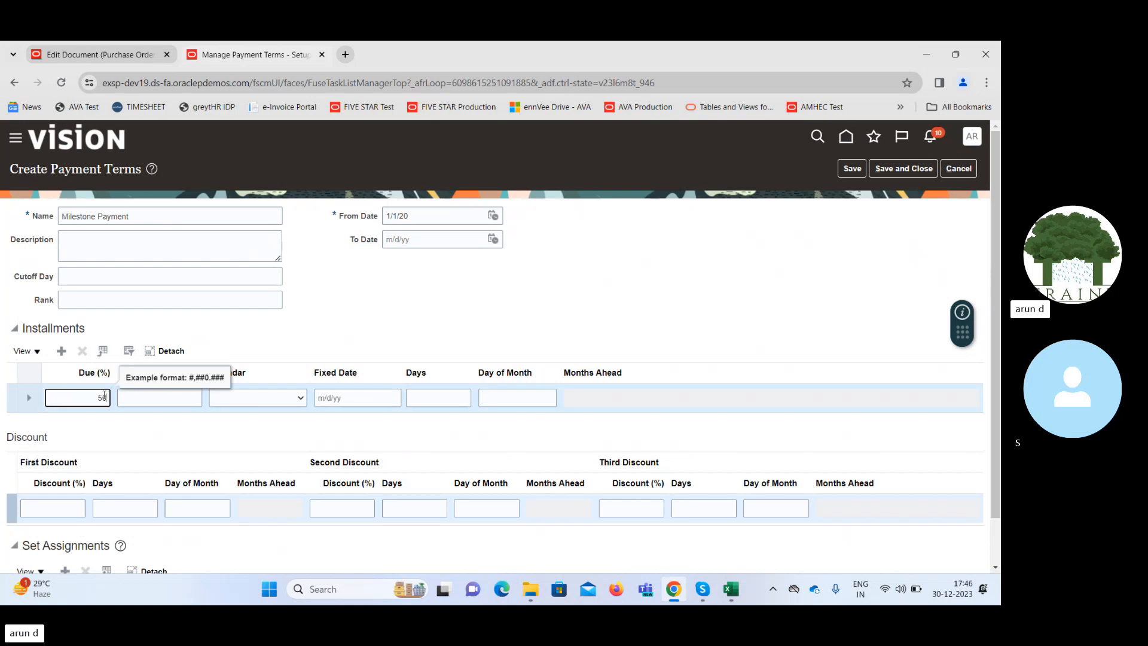
pyautogui.write('50')
pyautogui.press('Tab')
pyautogui.press('Tab')
pyautogui.press('Tab')
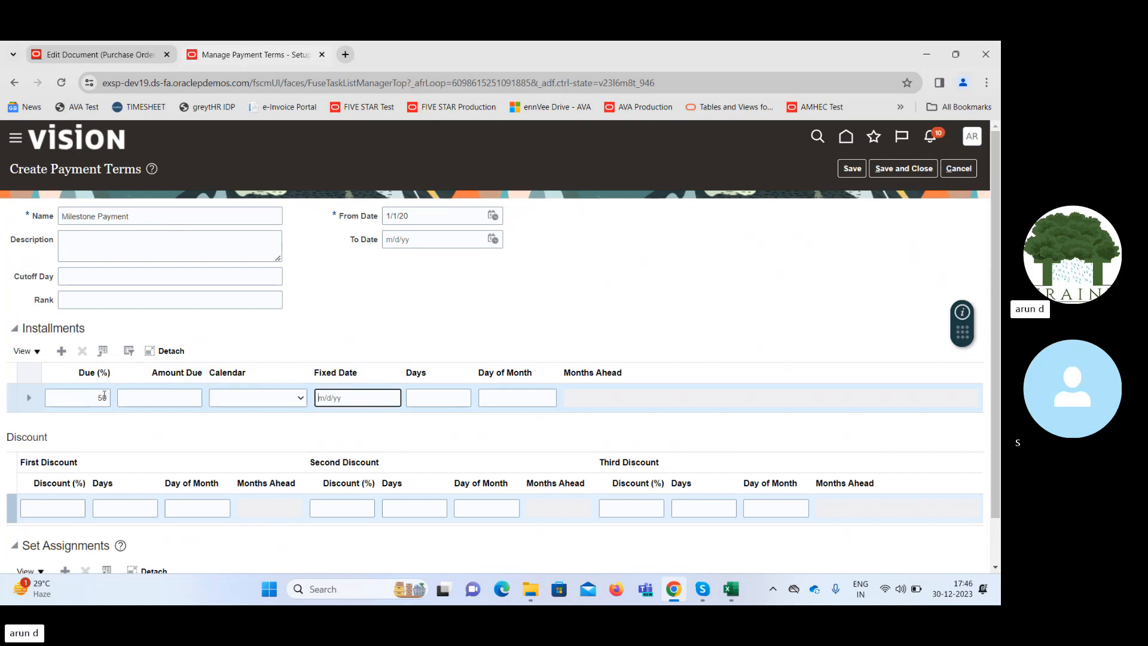
pyautogui.press('Tab')
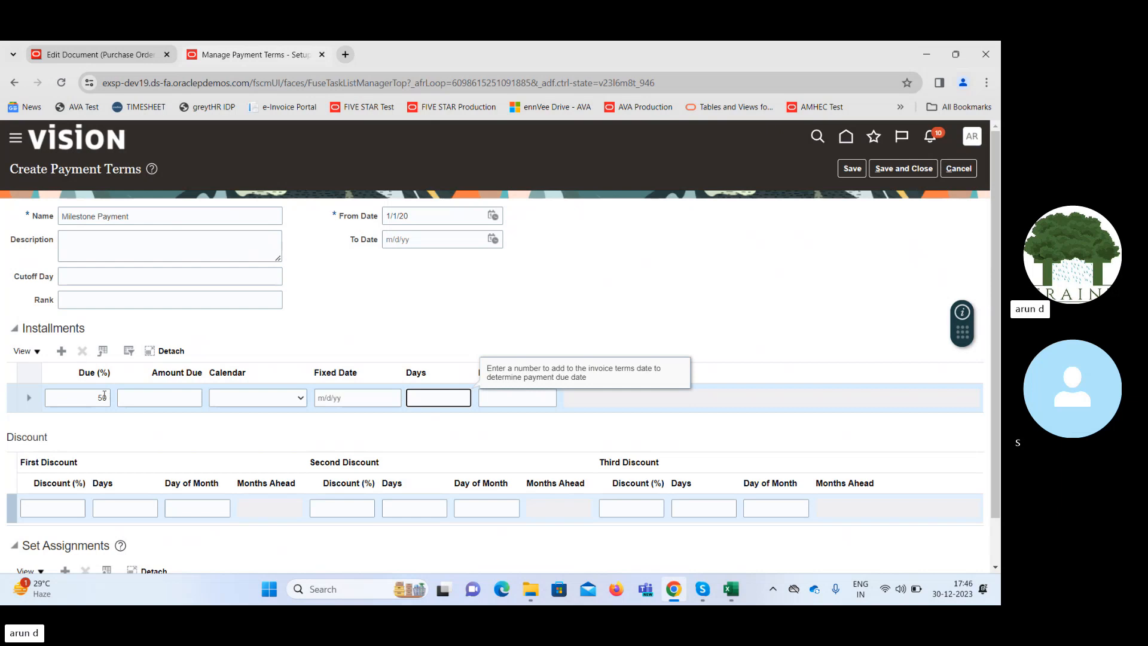
pyautogui.press('Tab')
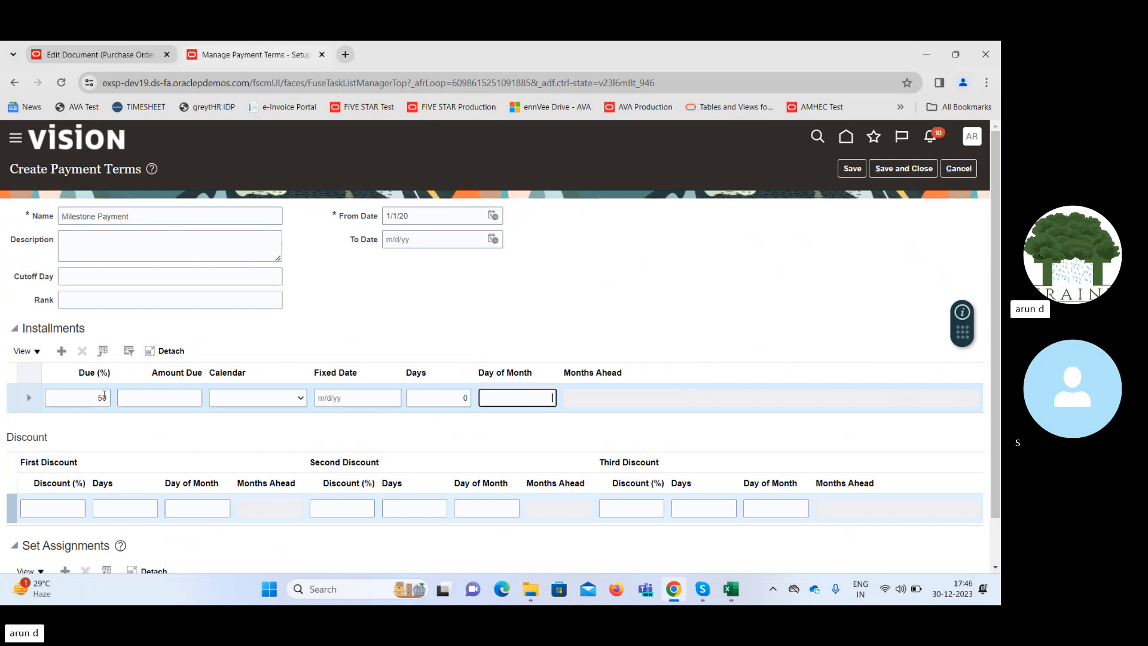
# Add a second installment with 50 percent due after 3 days.
pyautogui.click(61, 351)
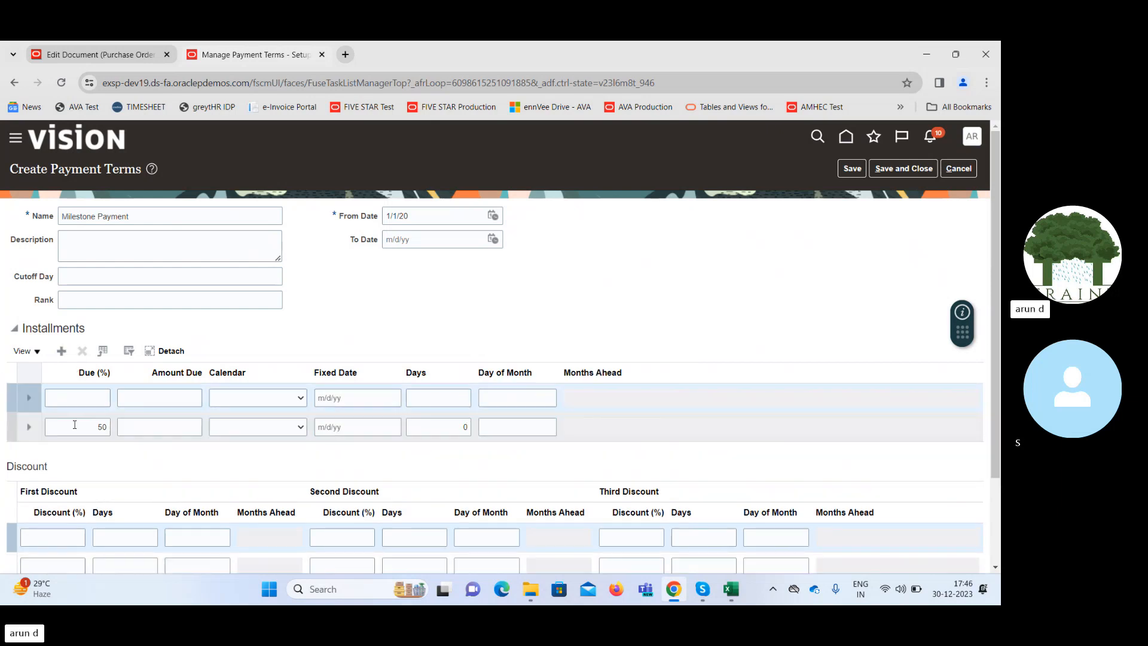
pyautogui.click(88, 395)
pyautogui.write('5')
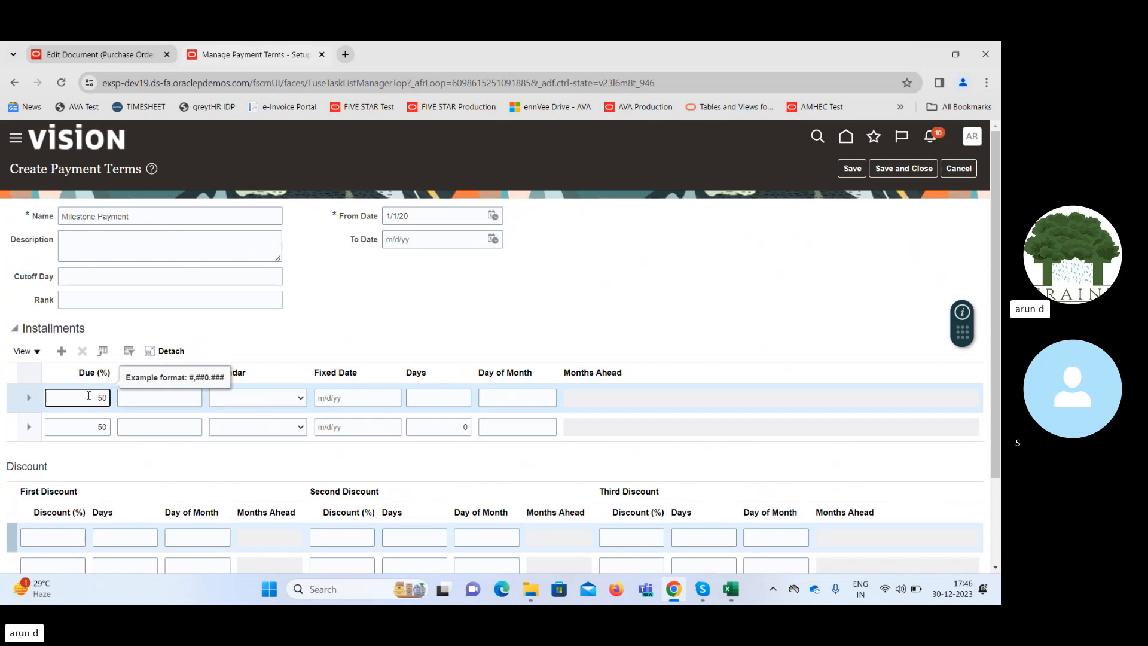
pyautogui.write('0')
pyautogui.press('Tab')
pyautogui.press('Tab')
pyautogui.press('Tab')
pyautogui.press('Tab')
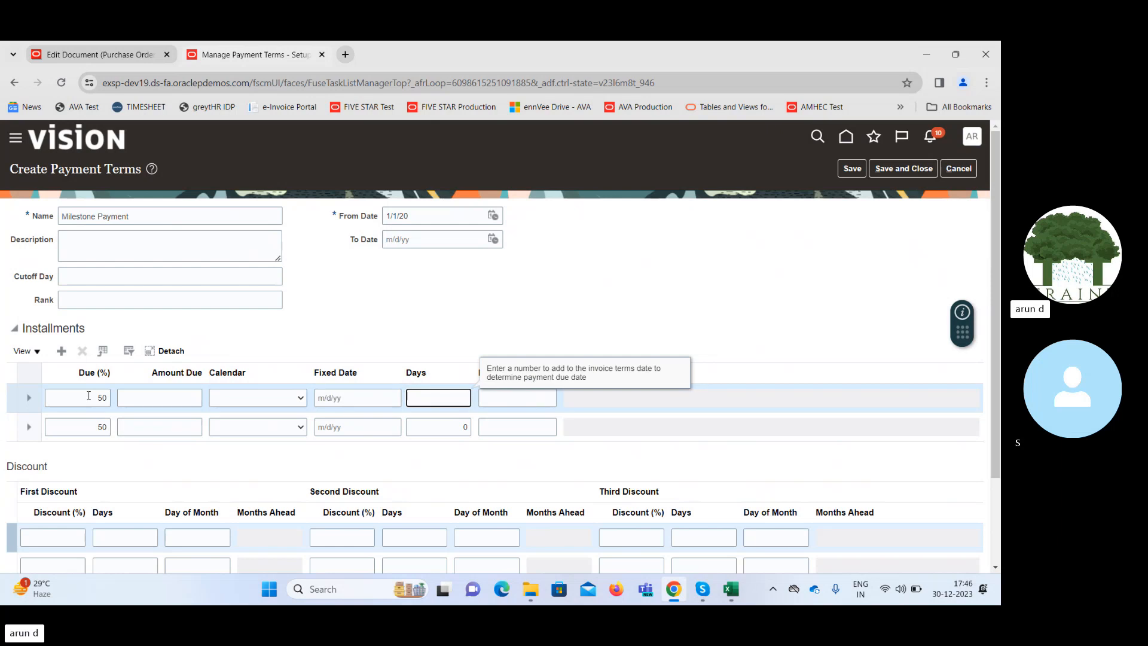
pyautogui.write('3')
pyautogui.press('Tab')
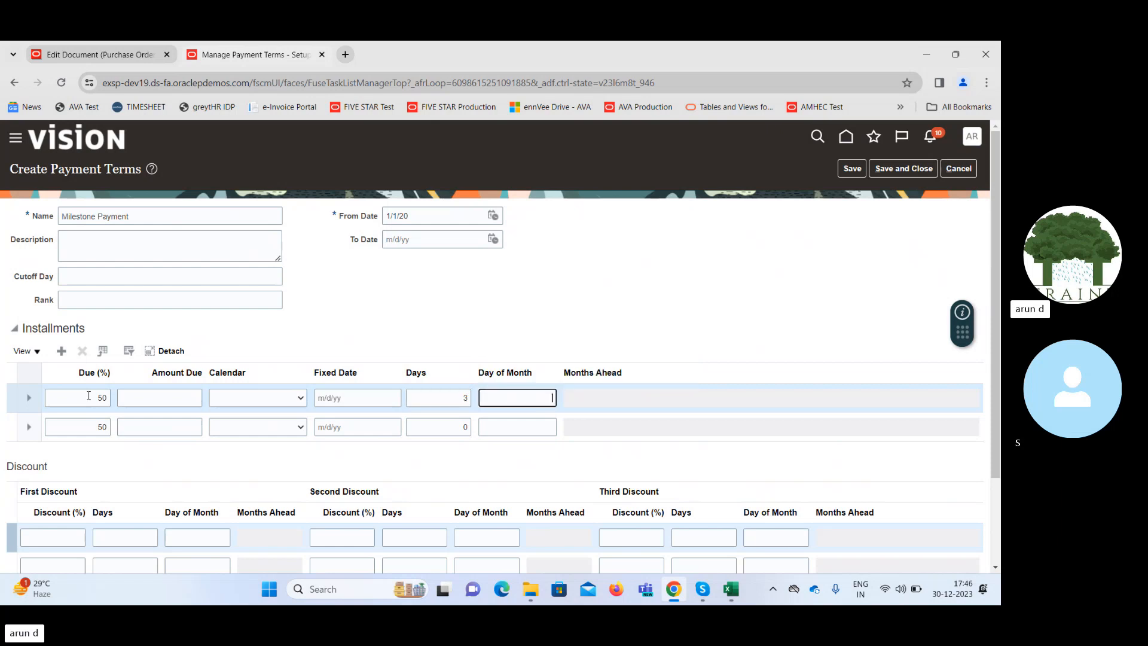
pyautogui.click(477, 318)
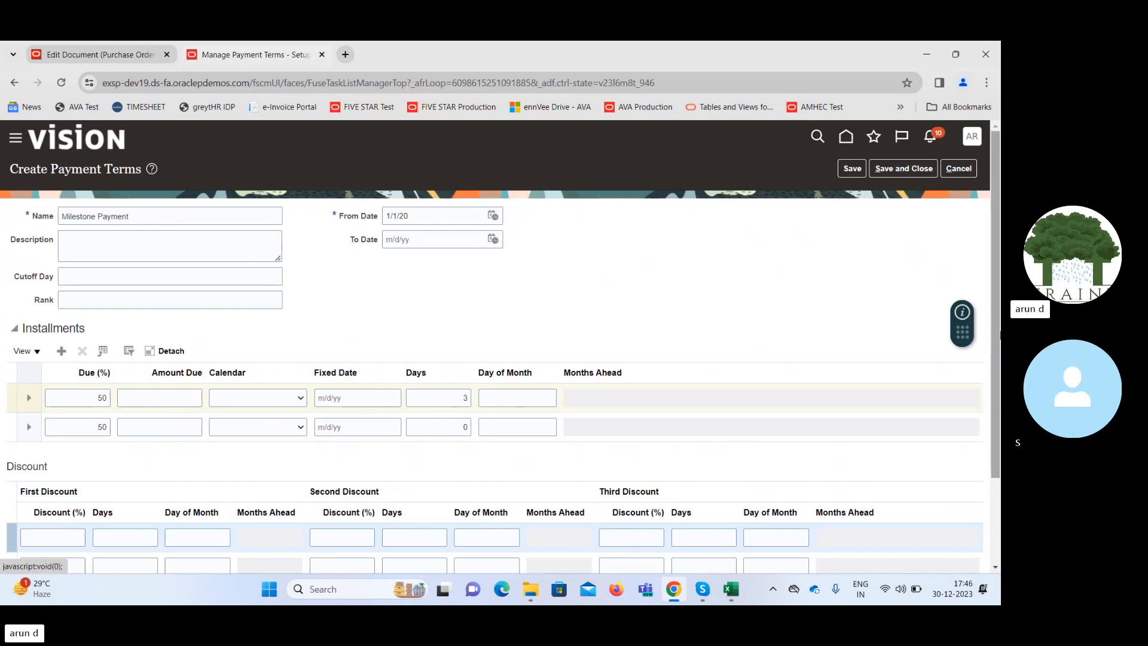
# Add a set assignment with the set code COMMON and save the payment term.
pyautogui.scroll(-3, 238, 562)
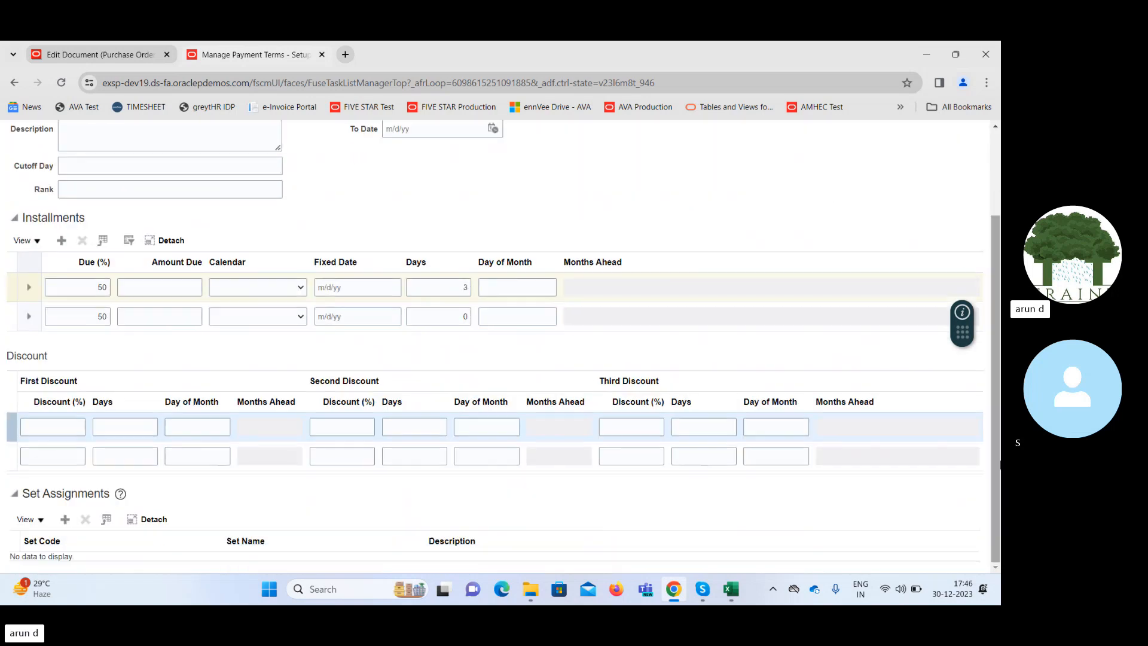
pyautogui.click(65, 519)
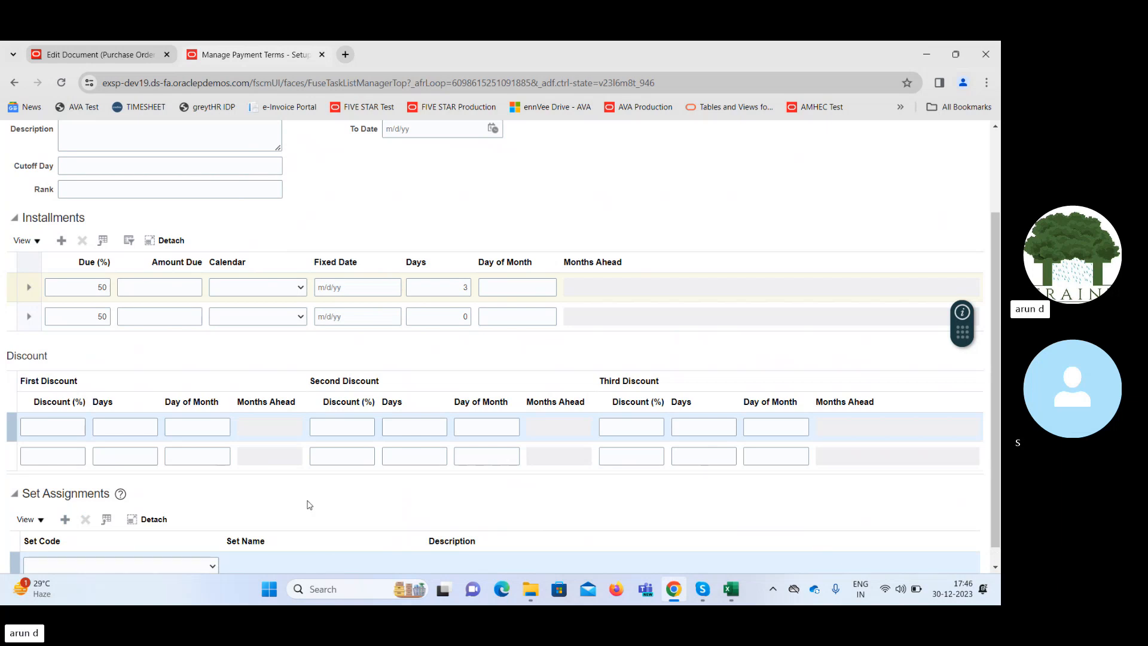
pyautogui.click(159, 570)
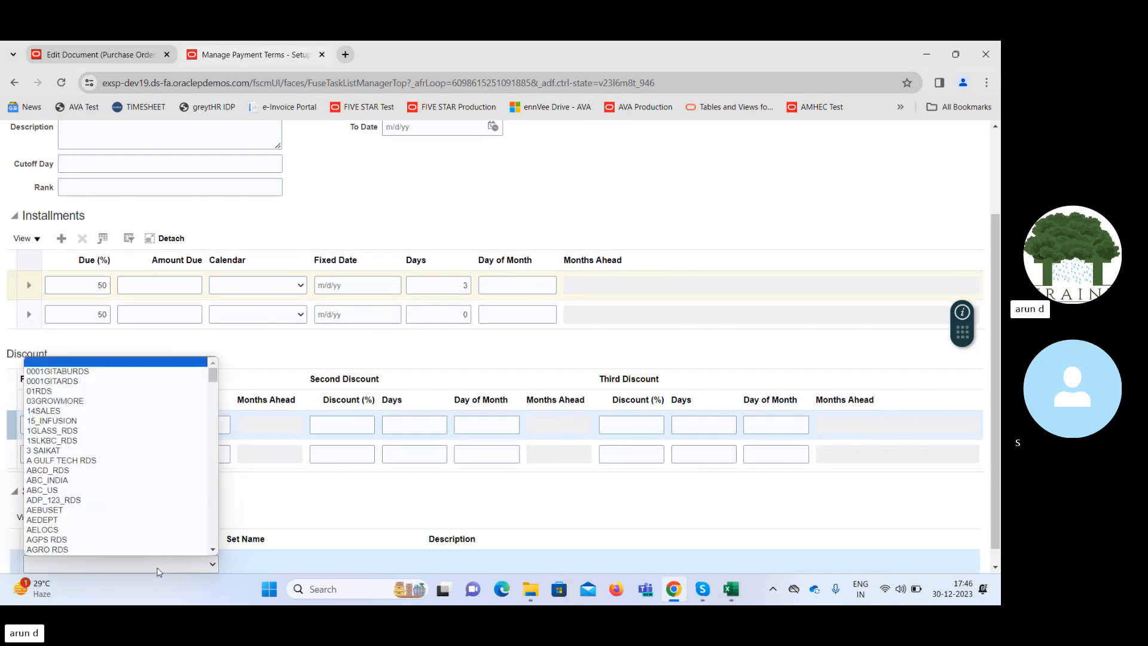
pyautogui.press('c')
pyautogui.press('c')
pyautogui.press('c')
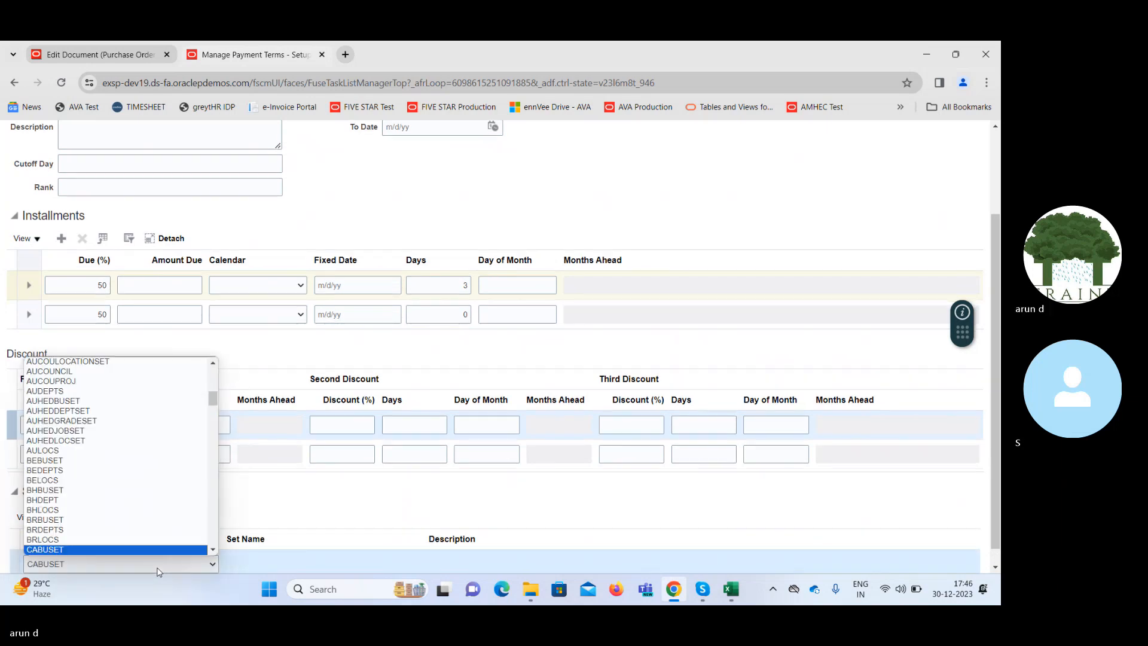
pyautogui.press('c')
pyautogui.press('c')
pyautogui.press('c')
pyautogui.press('c')
pyautogui.press('c')
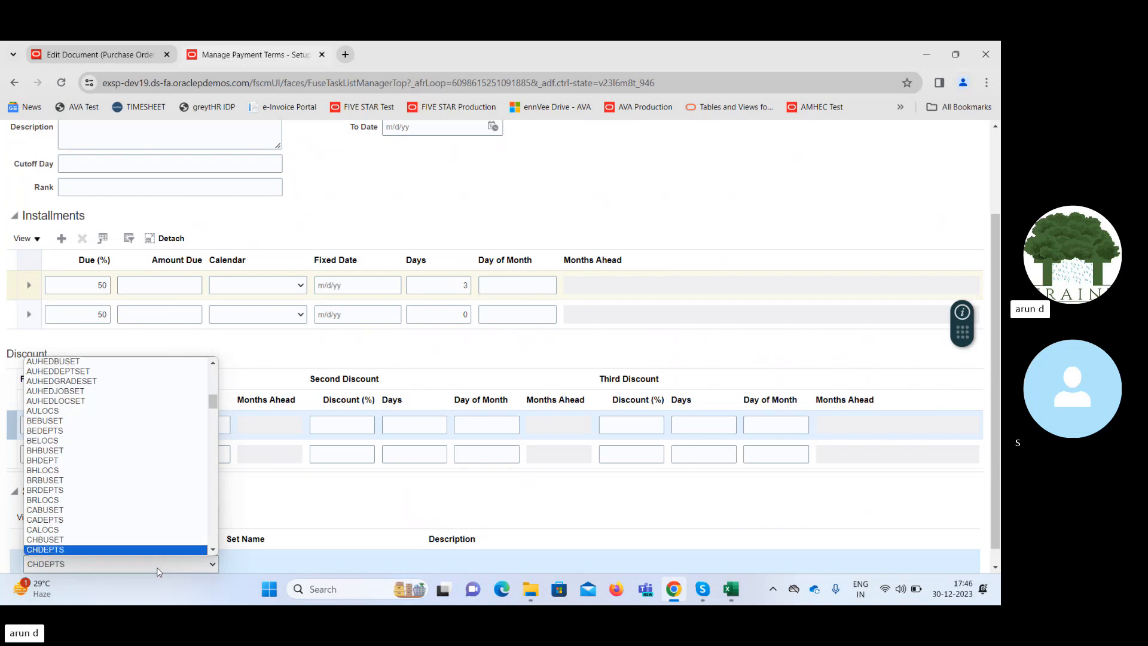
pyautogui.press('c')
pyautogui.press('c')
pyautogui.press('c')
pyautogui.press('c')
pyautogui.press('c')
pyautogui.press('c')
pyautogui.press('c')
pyautogui.press('c')
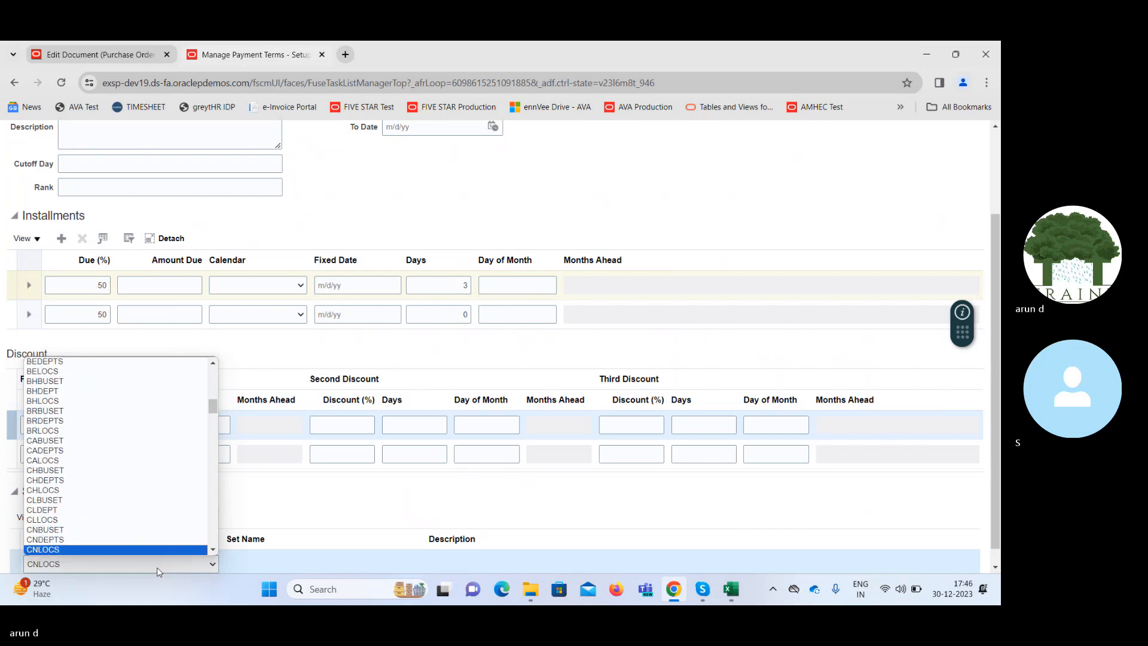
pyautogui.press('c')
pyautogui.press('c')
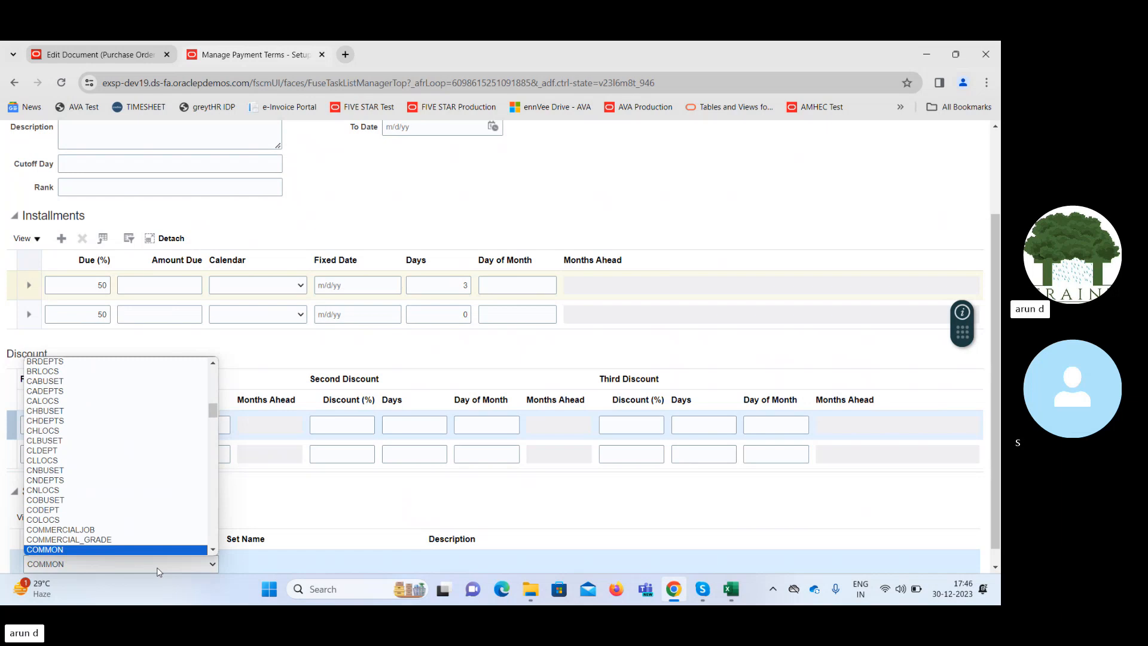
pyautogui.press('Return')
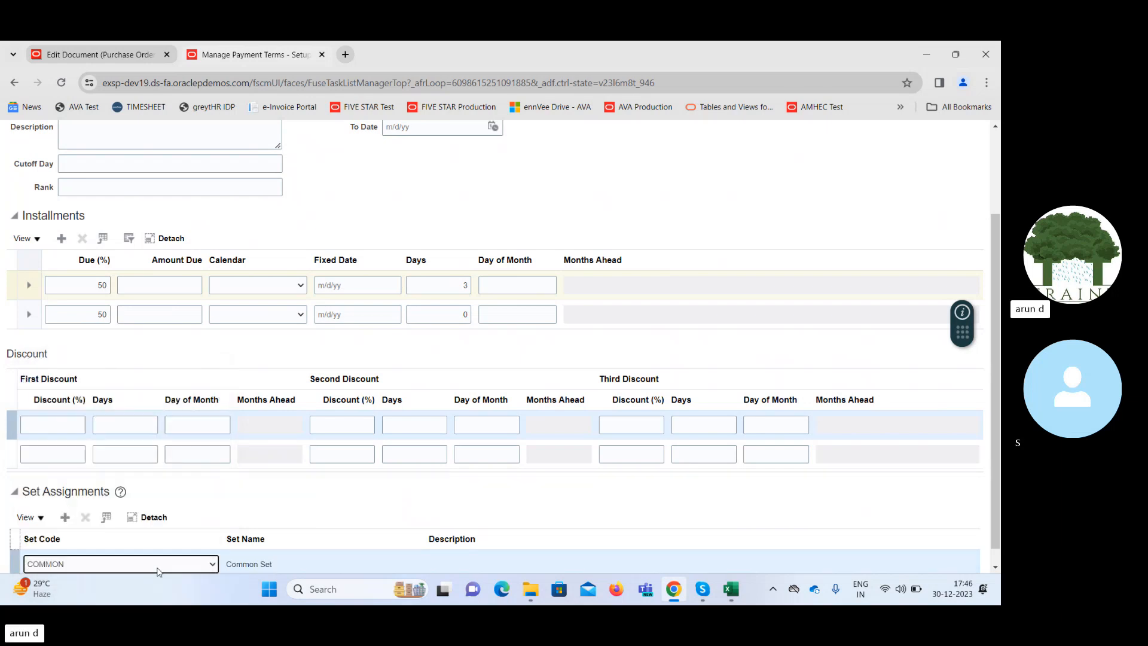
pyautogui.scroll(2, 502, 346)
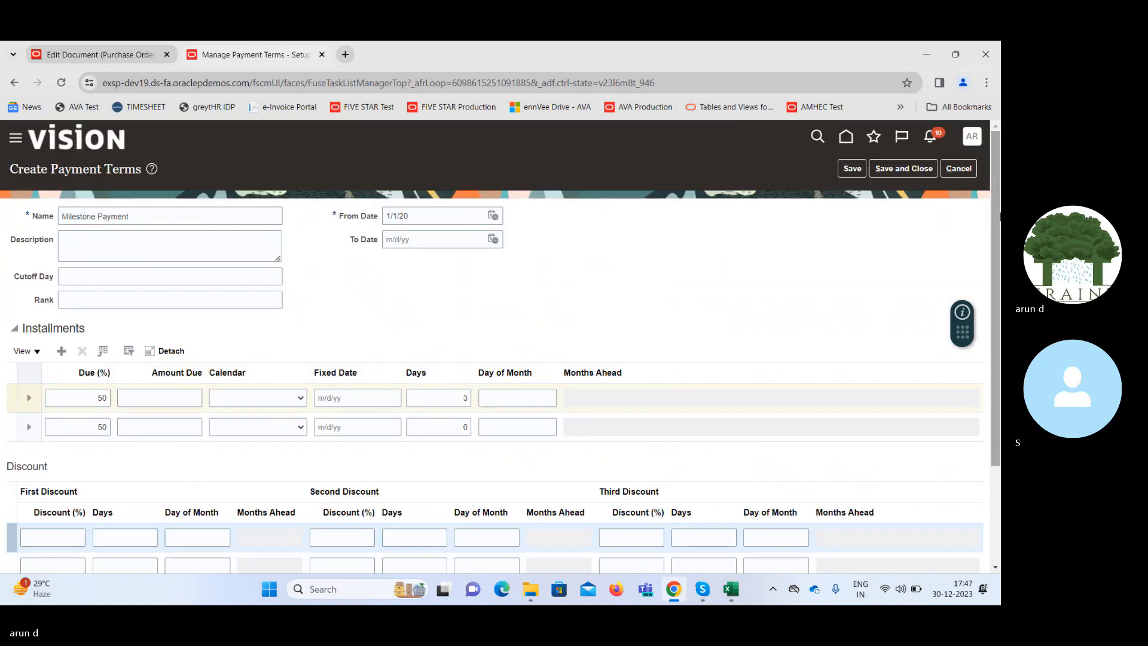
pyautogui.click(853, 171)
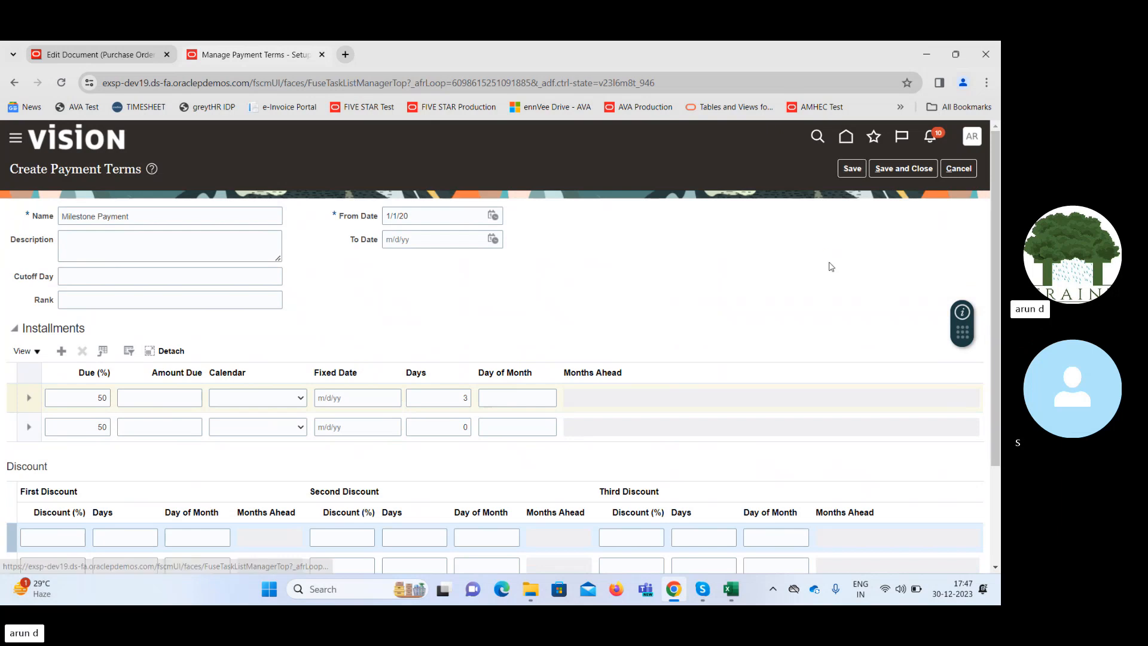
# Save and close the new payment term, and set the purchase order's payment terms to Milestone Payment.
pyautogui.click(890, 169)
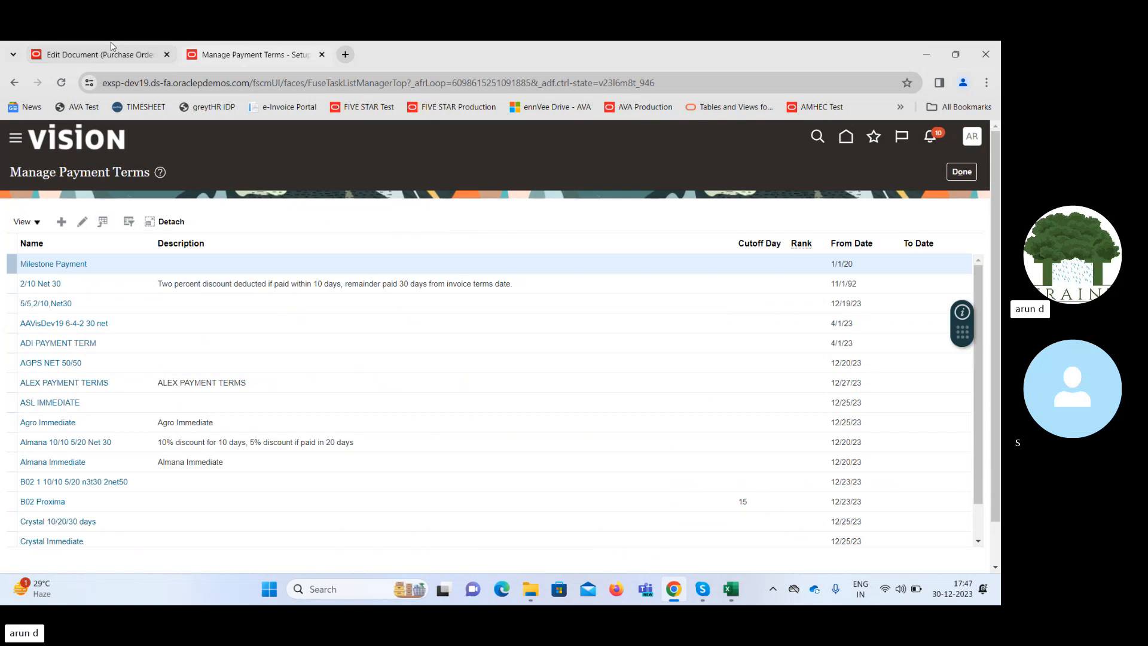
pyautogui.click(114, 55)
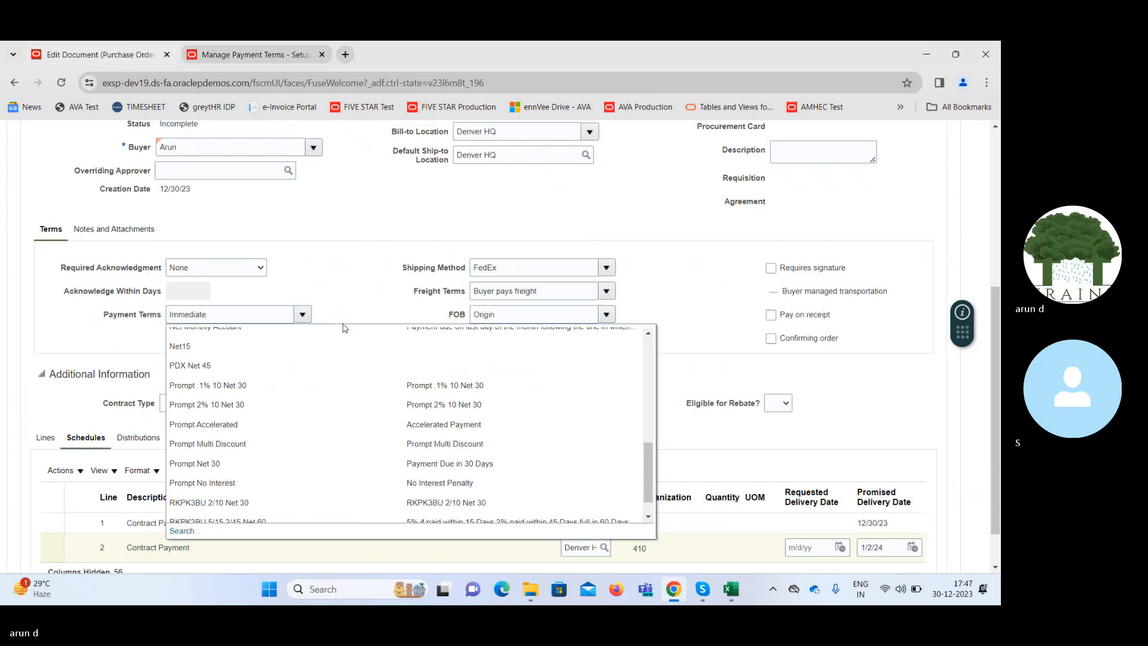
pyautogui.click(178, 533)
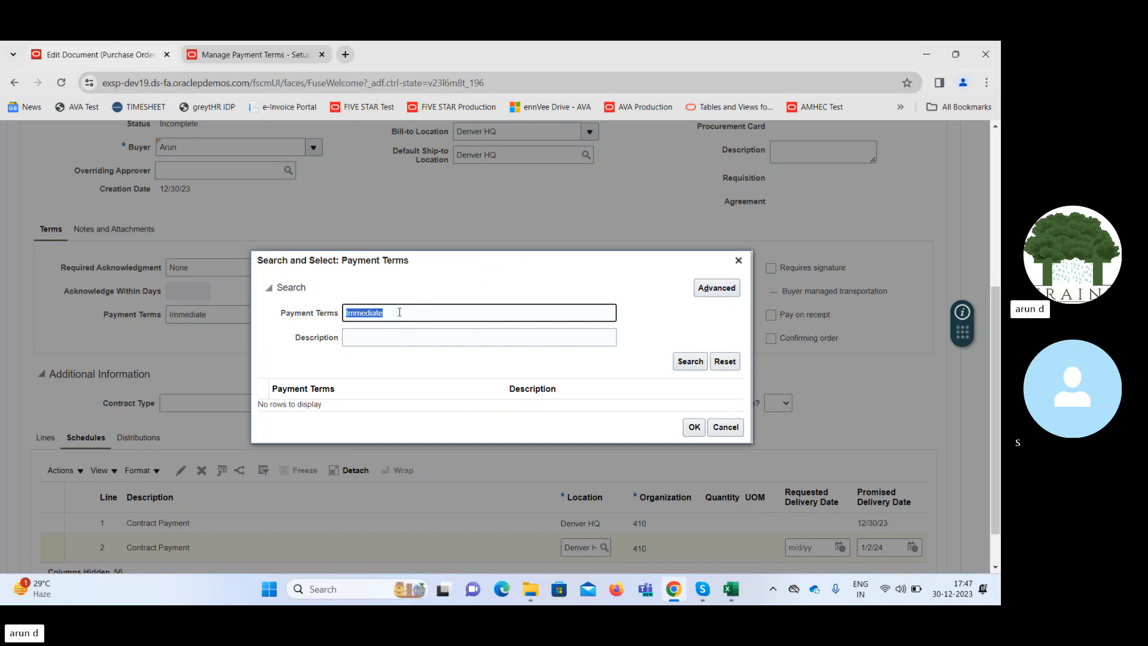
pyautogui.write('Mile')
pyautogui.press('Return')
pyautogui.click(402, 409)
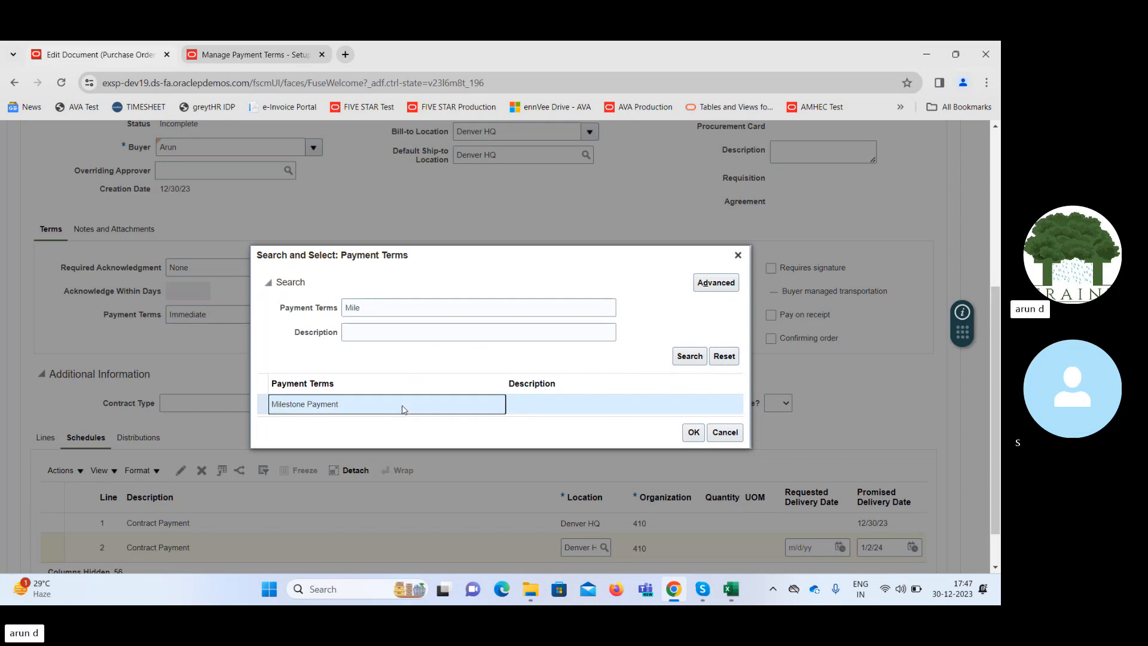
pyautogui.click(692, 432)
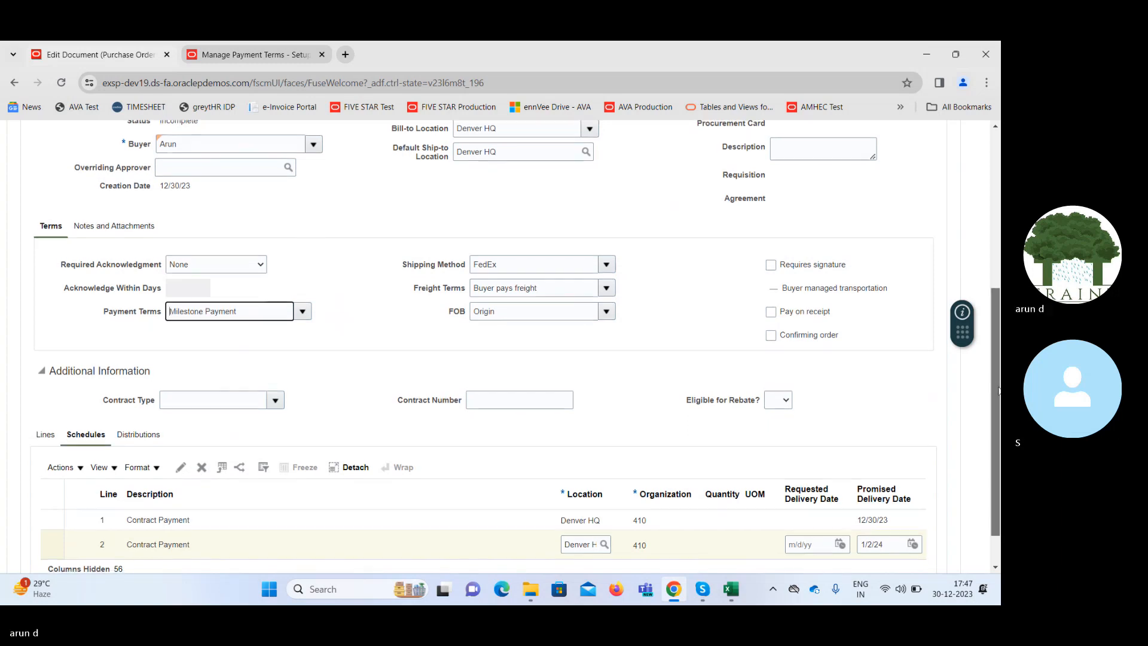
# Save the purchase order with its new payment terms and dismiss the Errors dialog.
pyautogui.moveTo(998, 389); pyautogui.dragTo(992, 233)
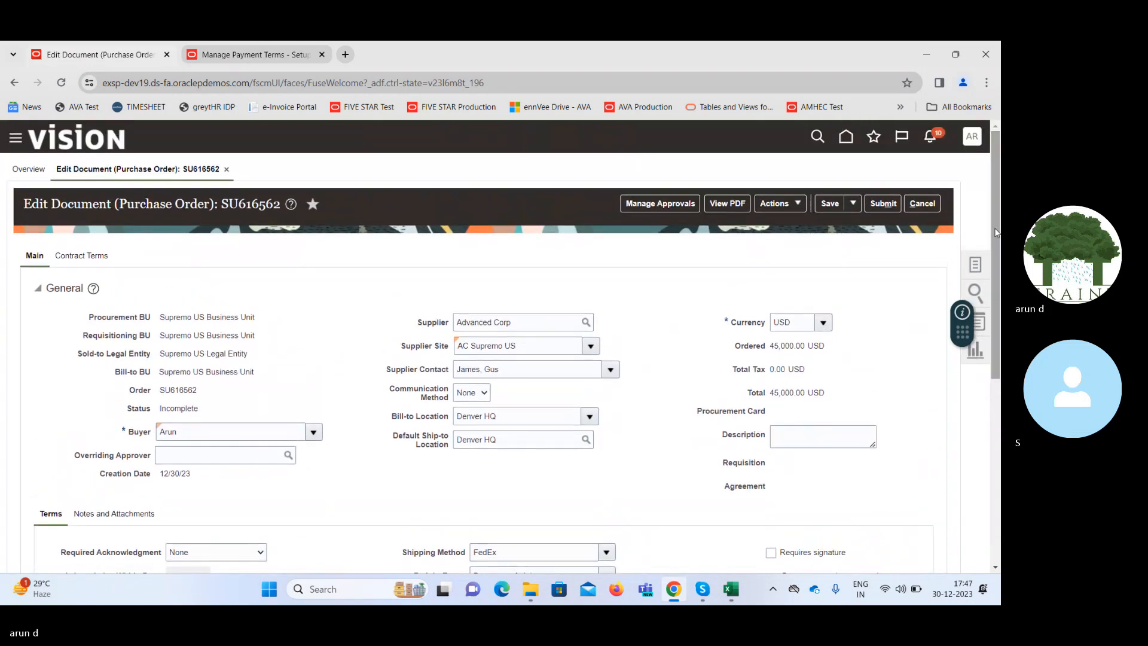
pyautogui.click(831, 205)
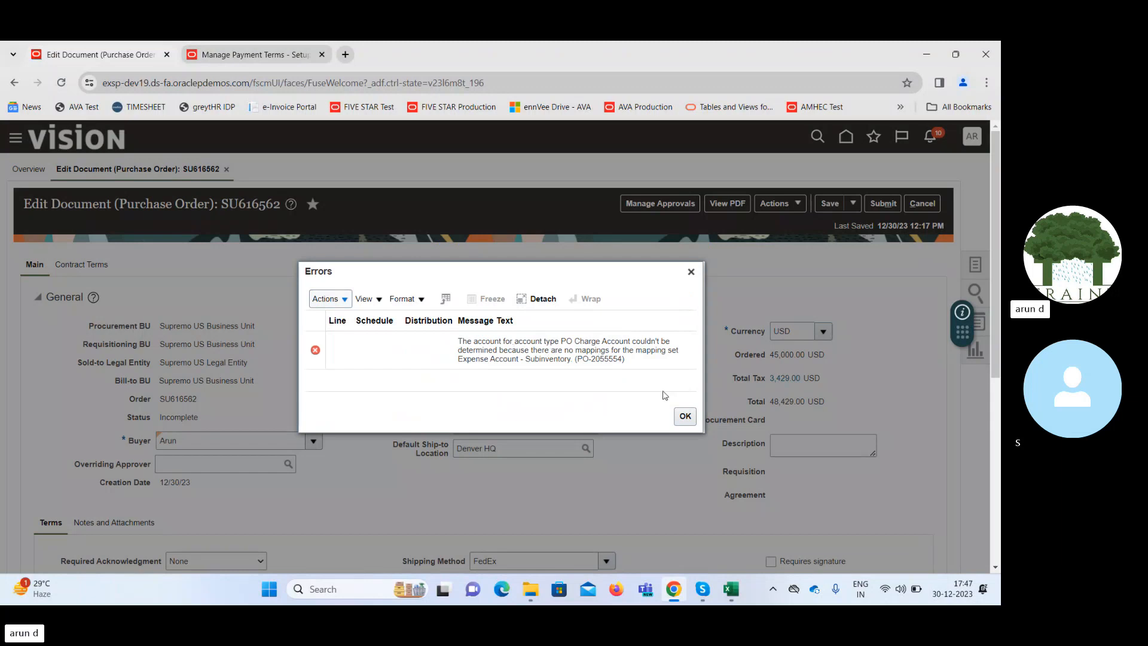
pyautogui.click(685, 415)
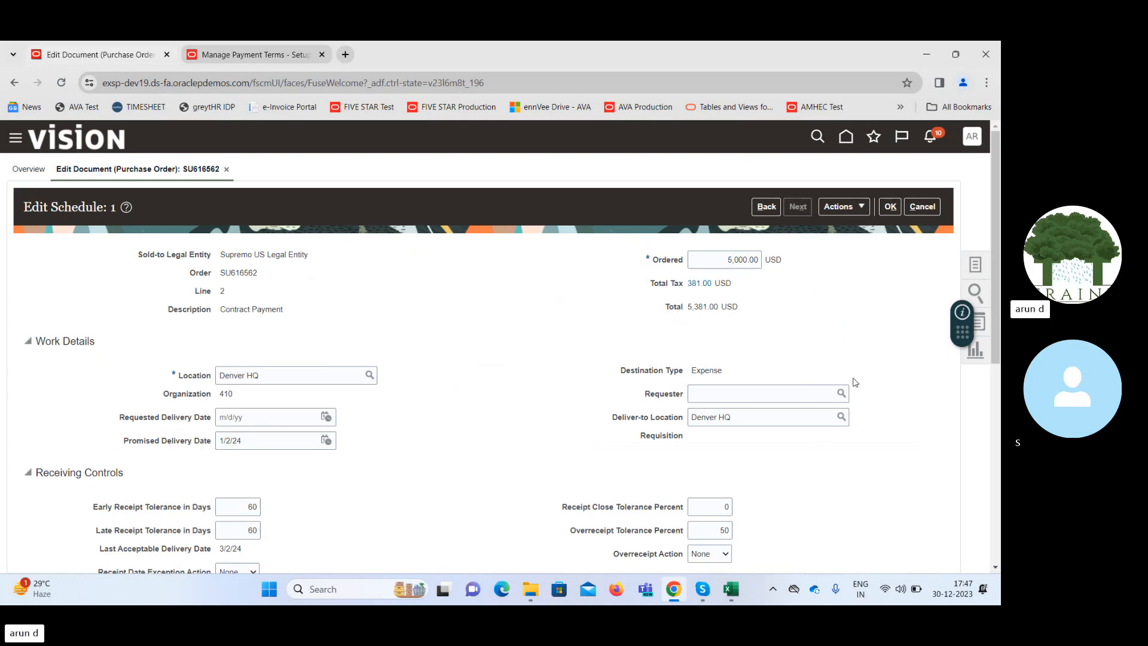
# Set the PO charge account's Account segment to 63510 Office Rent on the line 2 schedule and accept the schedule.
pyautogui.scroll(-5, 577, 374)
pyautogui.moveTo(1001, 398)
pyautogui.mouseDown()
pyautogui.moveTo(1000, 422)
pyautogui.moveTo(1000, 412)
pyautogui.mouseUp()
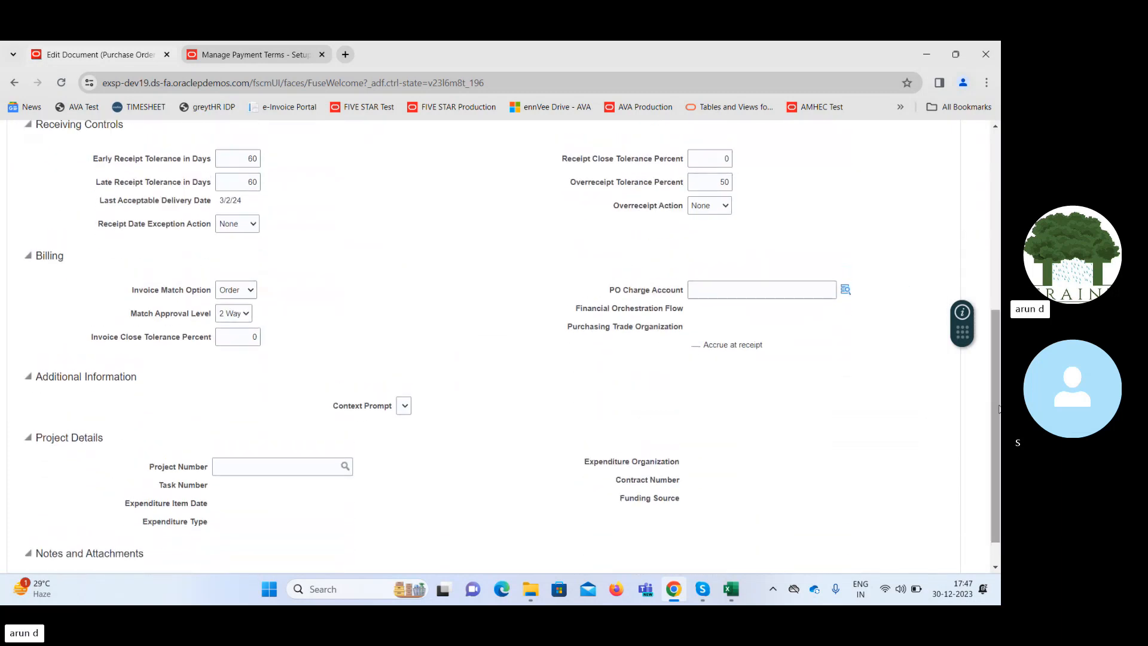
pyautogui.click(845, 290)
pyautogui.click(846, 289)
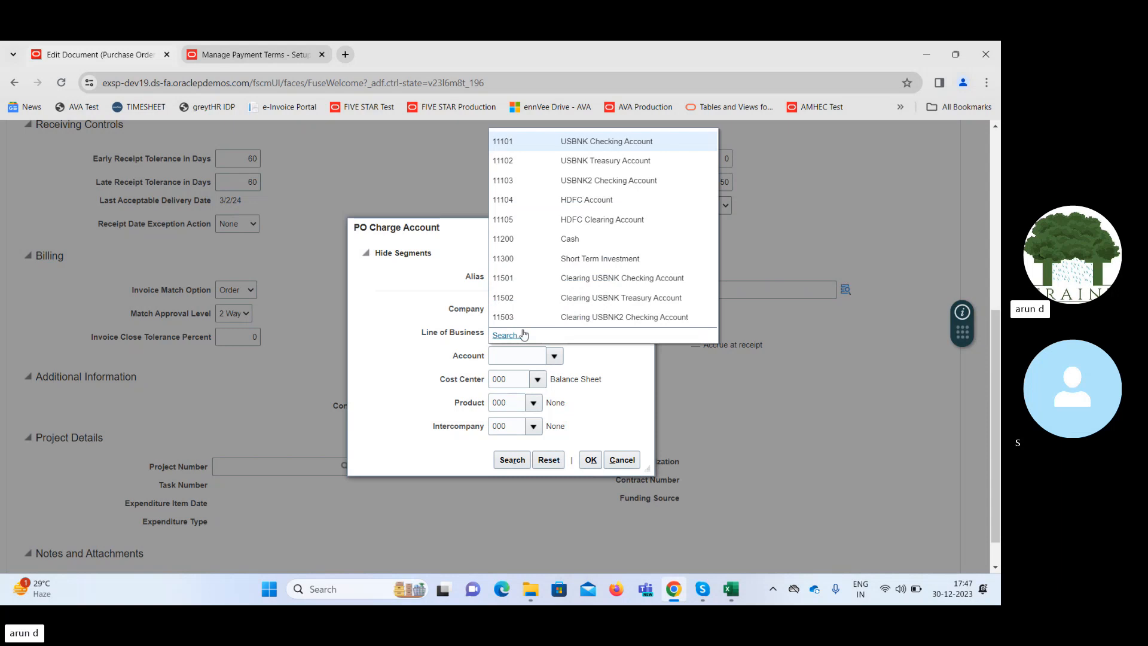
pyautogui.click(509, 335)
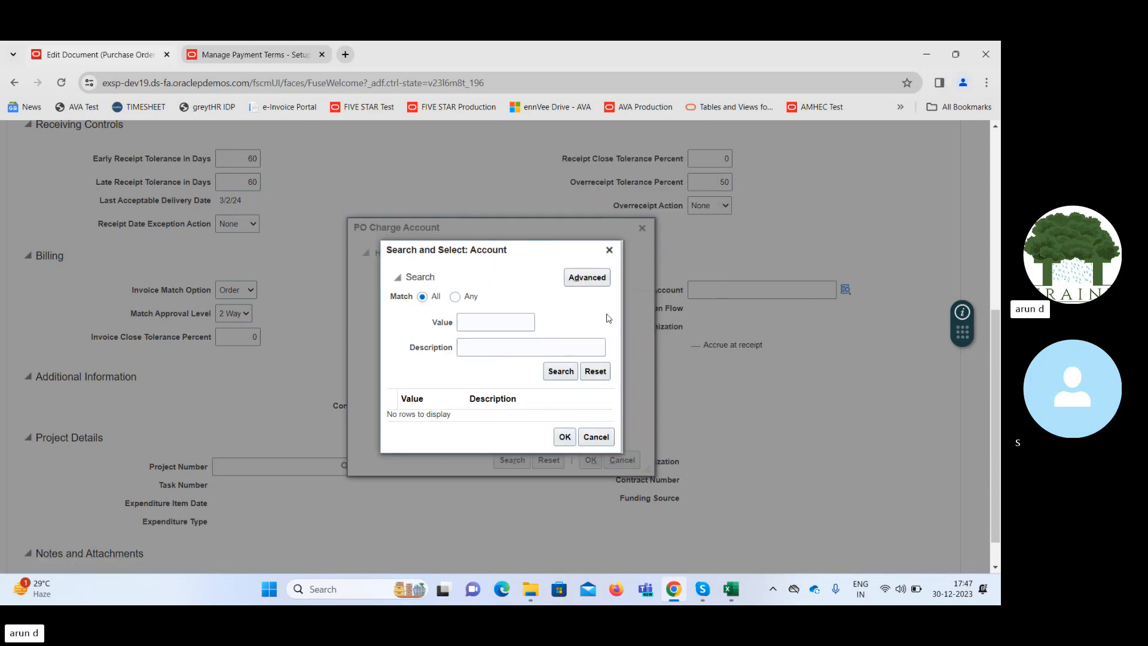
pyautogui.click(515, 347)
pyautogui.write('%Rent%')
pyautogui.press('Return')
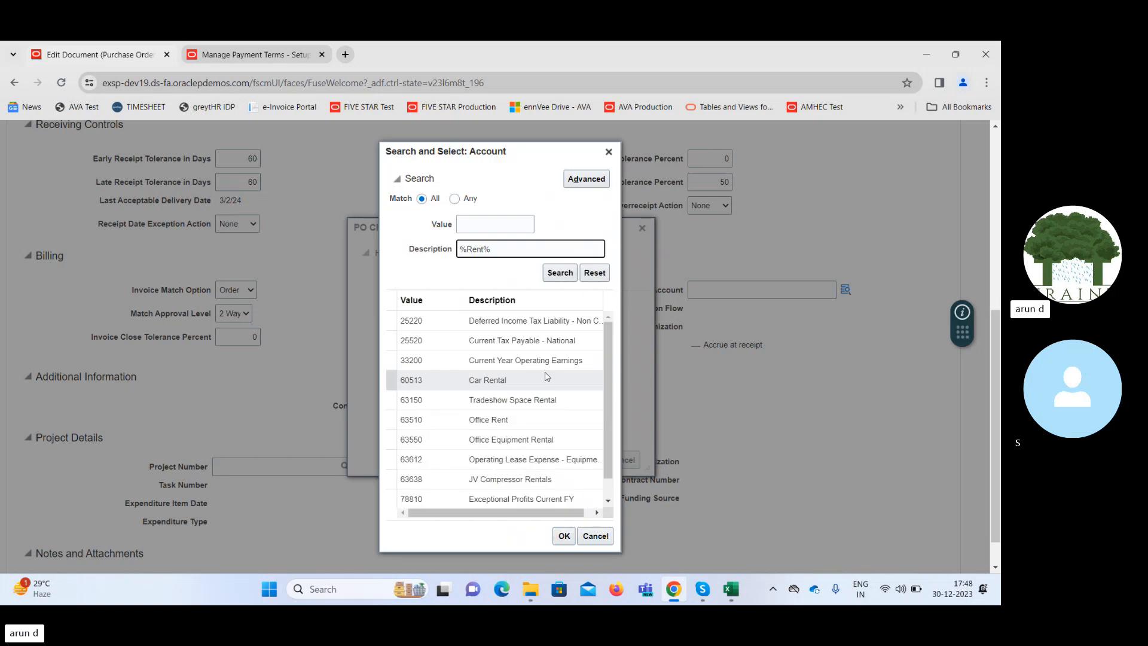
pyautogui.click(524, 423)
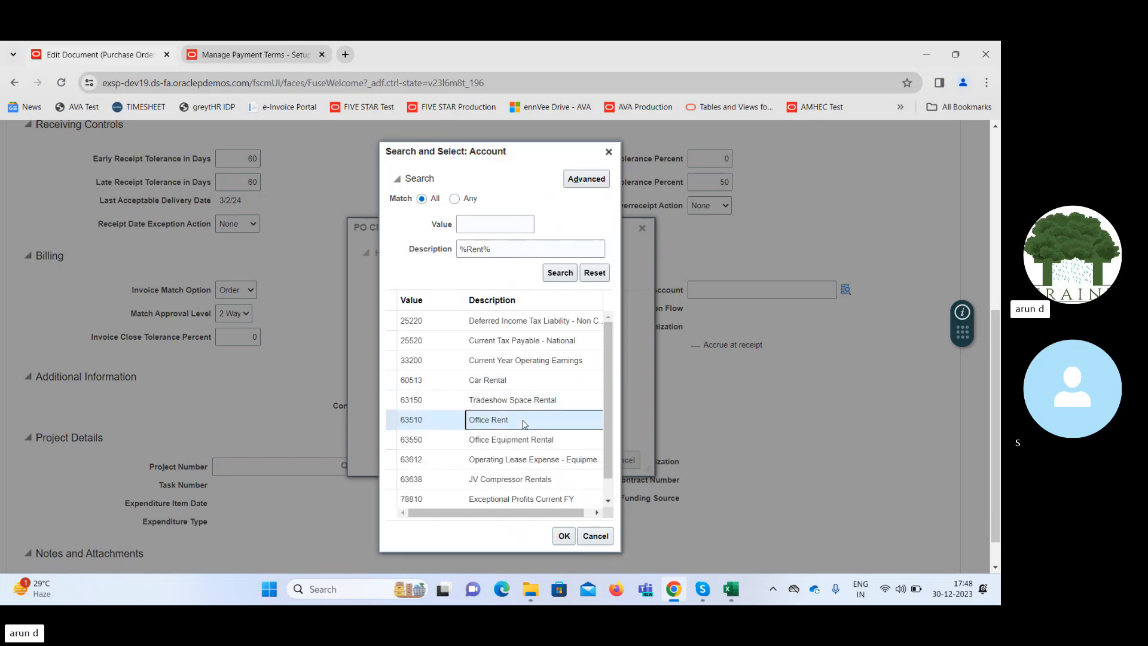
pyautogui.click(566, 538)
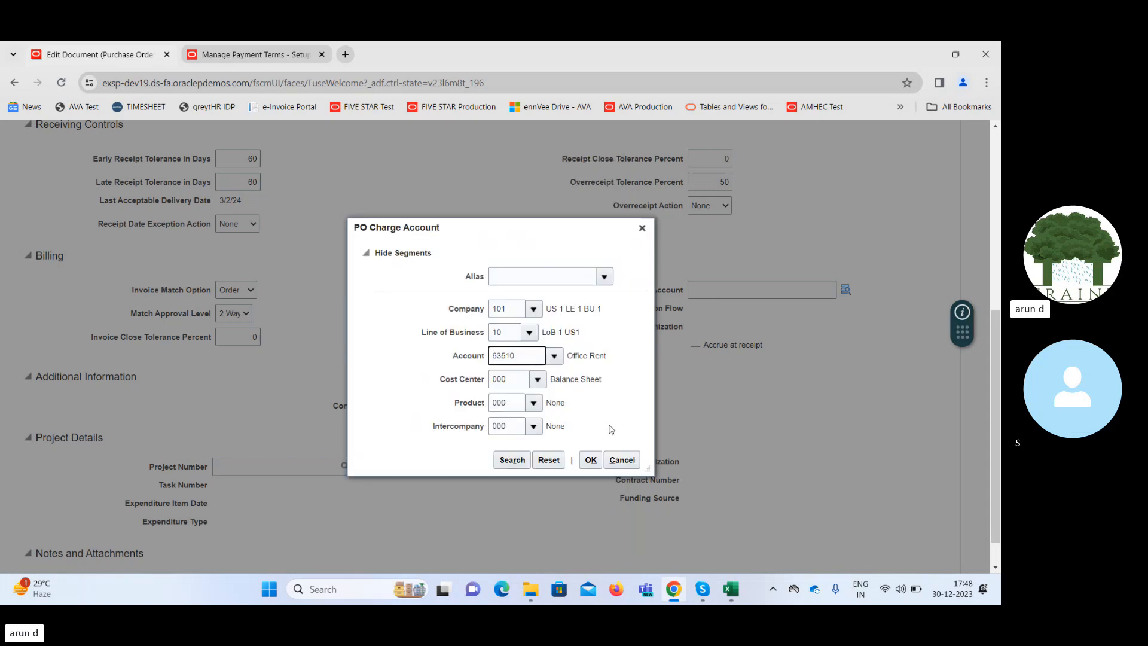
pyautogui.click(591, 460)
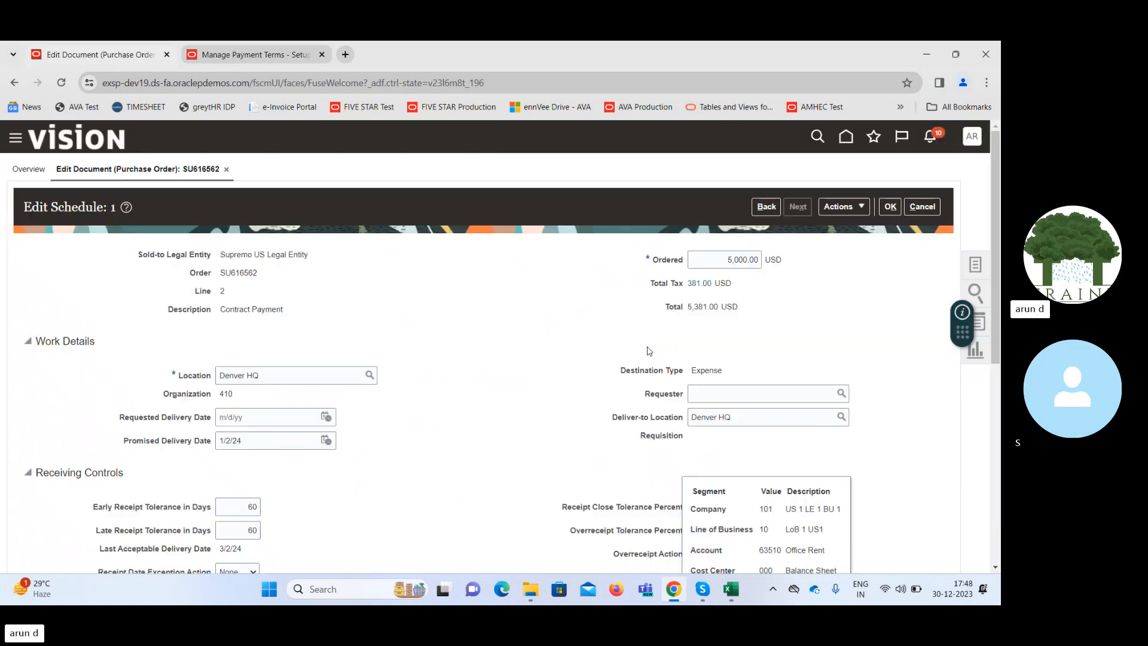
pyautogui.click(890, 207)
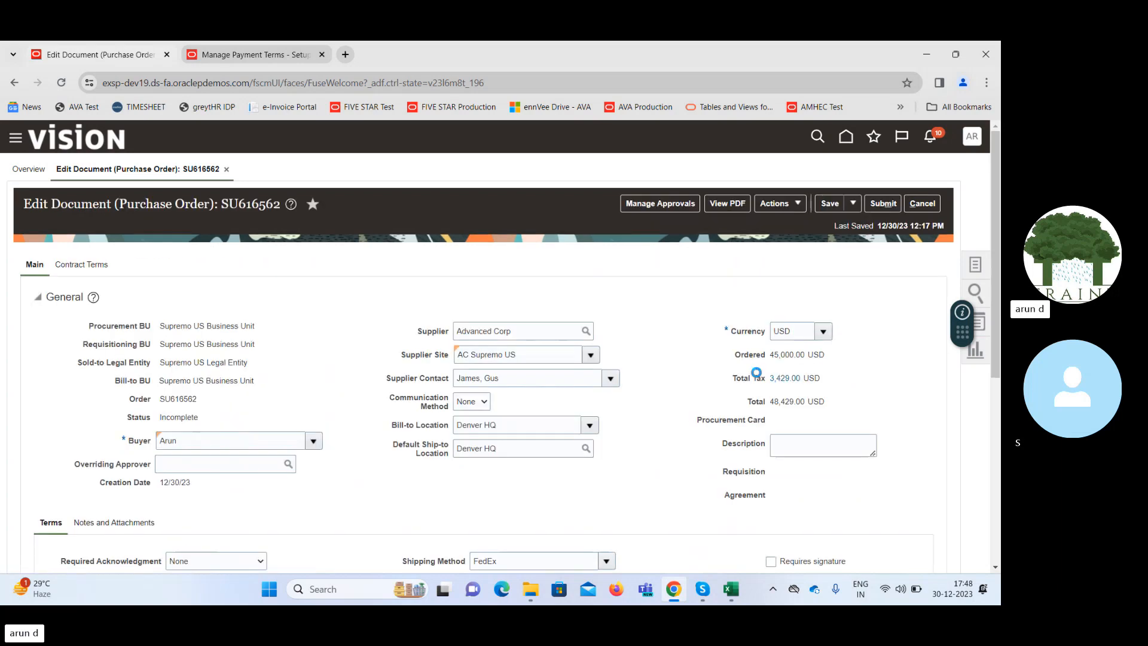
# Set the PO charge account's Account segment to 63510 Office Rent on the line 1 schedule and accept the schedule.
pyautogui.moveTo(995, 317); pyautogui.dragTo(1001, 519)
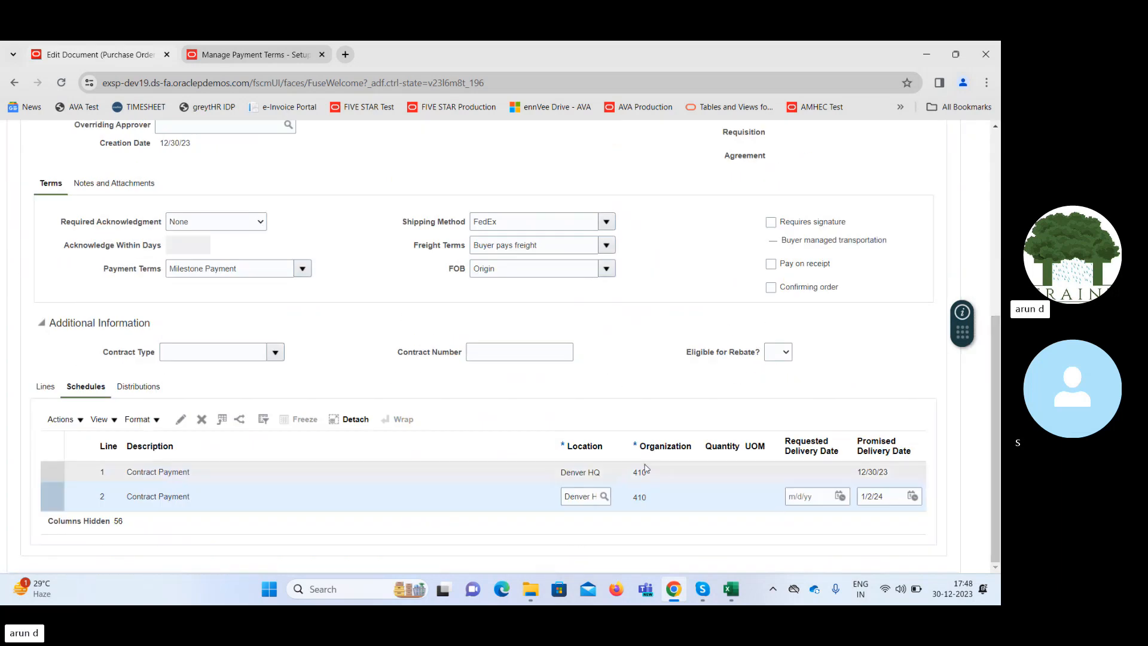
pyautogui.click(661, 475)
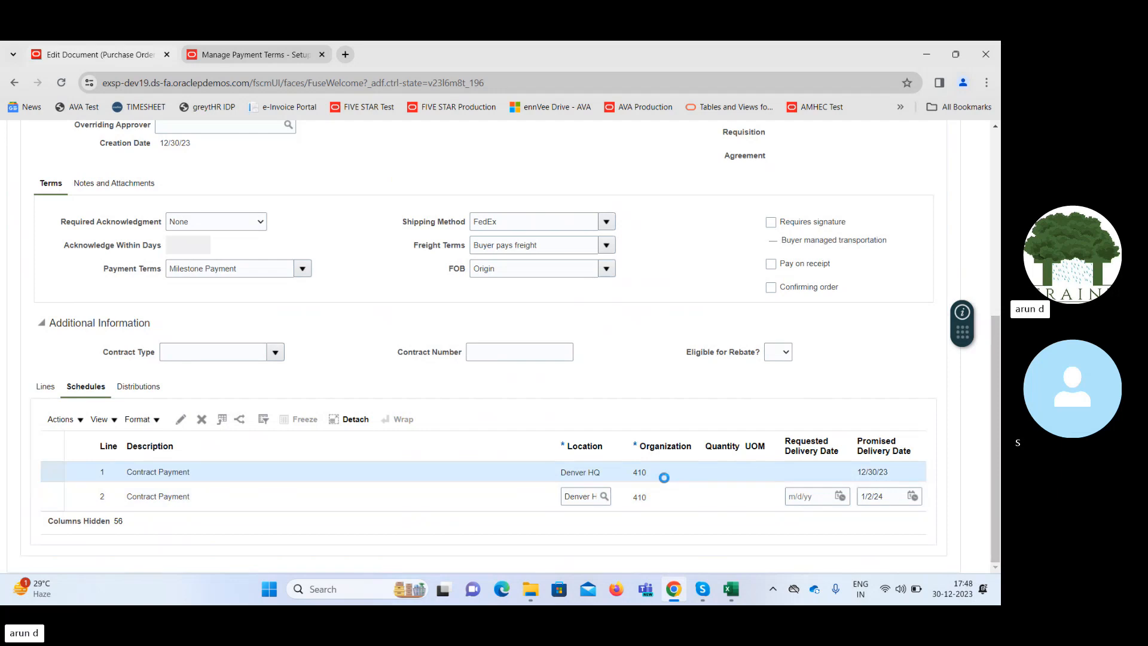
pyautogui.click(180, 419)
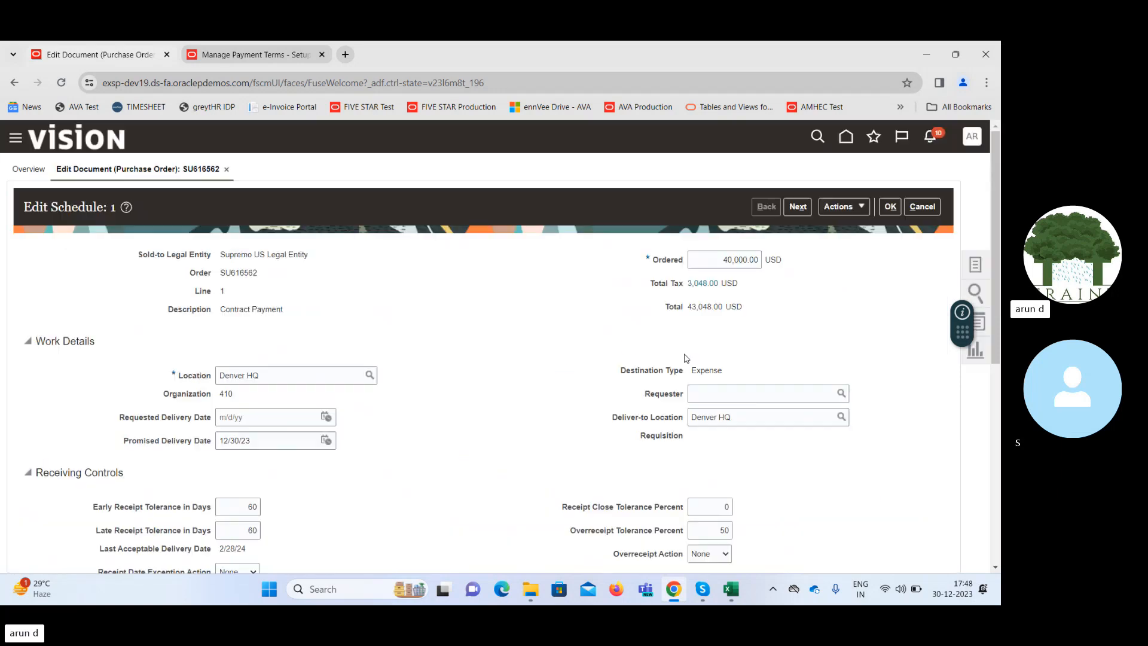
pyautogui.moveTo(996, 245); pyautogui.dragTo(1001, 401)
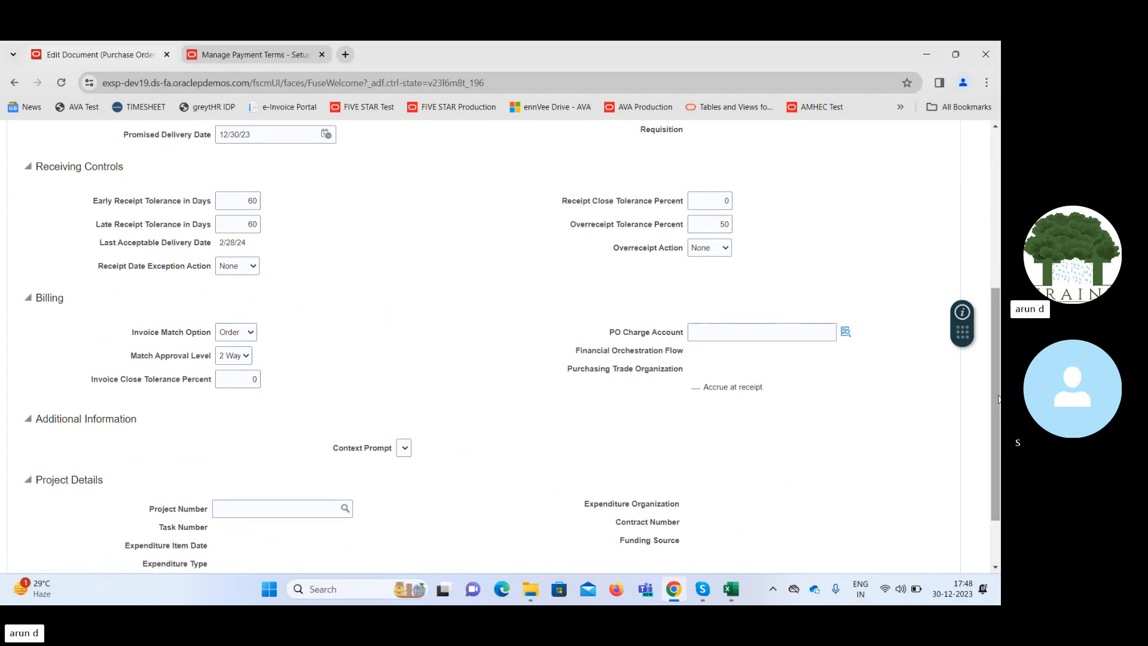
pyautogui.click(848, 331)
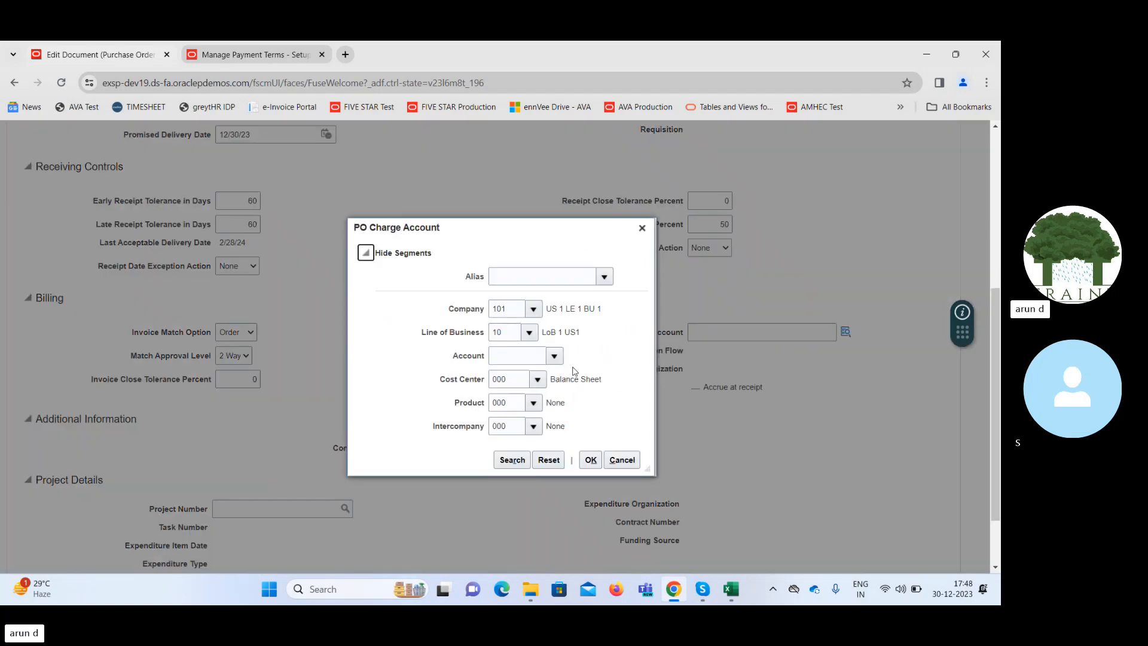
pyautogui.click(554, 356)
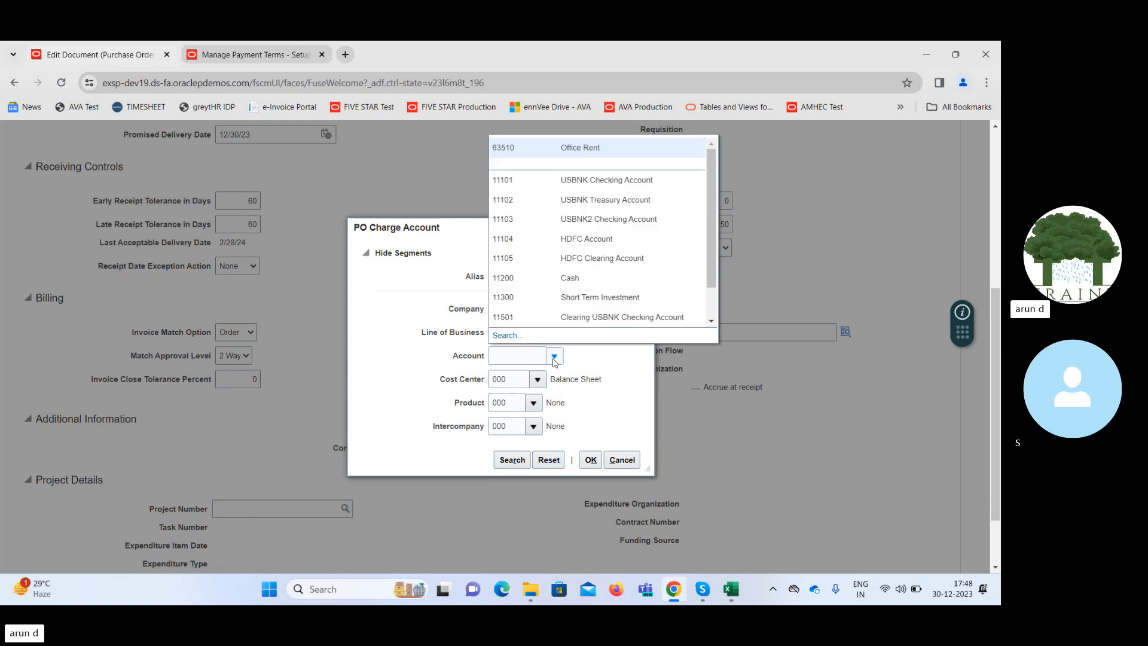
pyautogui.click(540, 145)
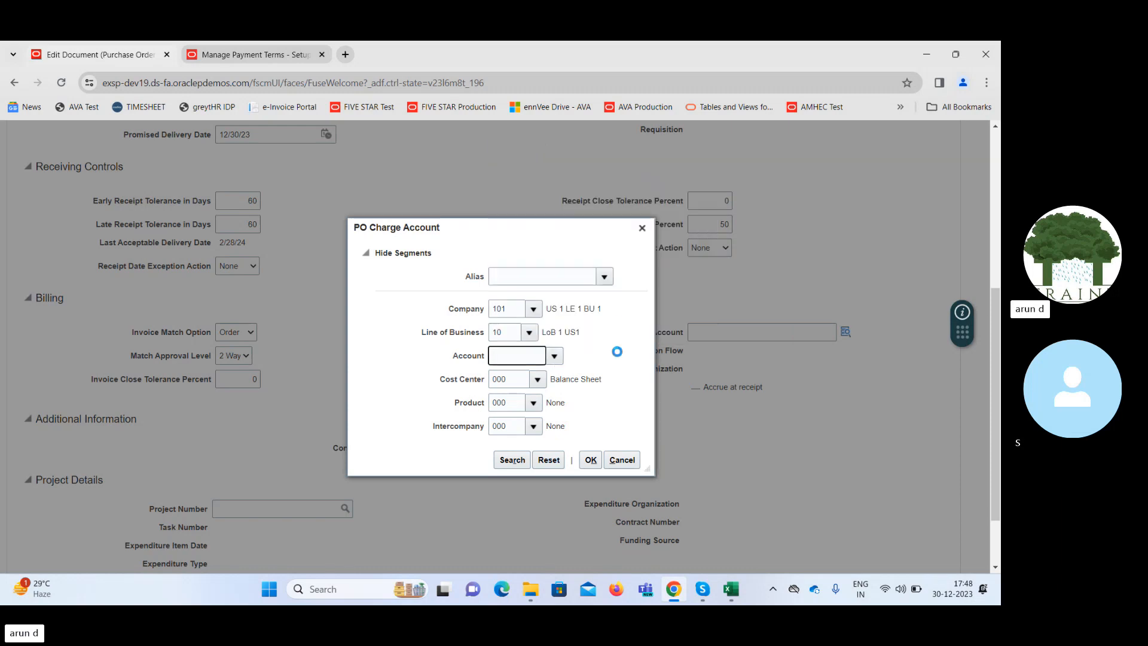
pyautogui.click(589, 461)
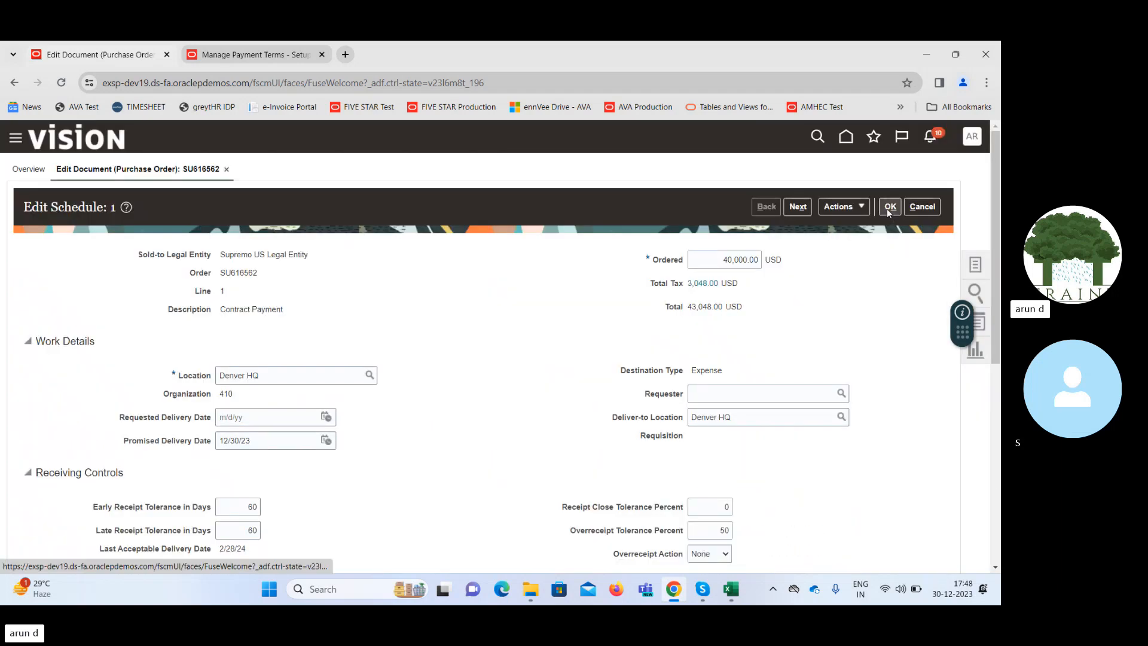
pyautogui.click(889, 207)
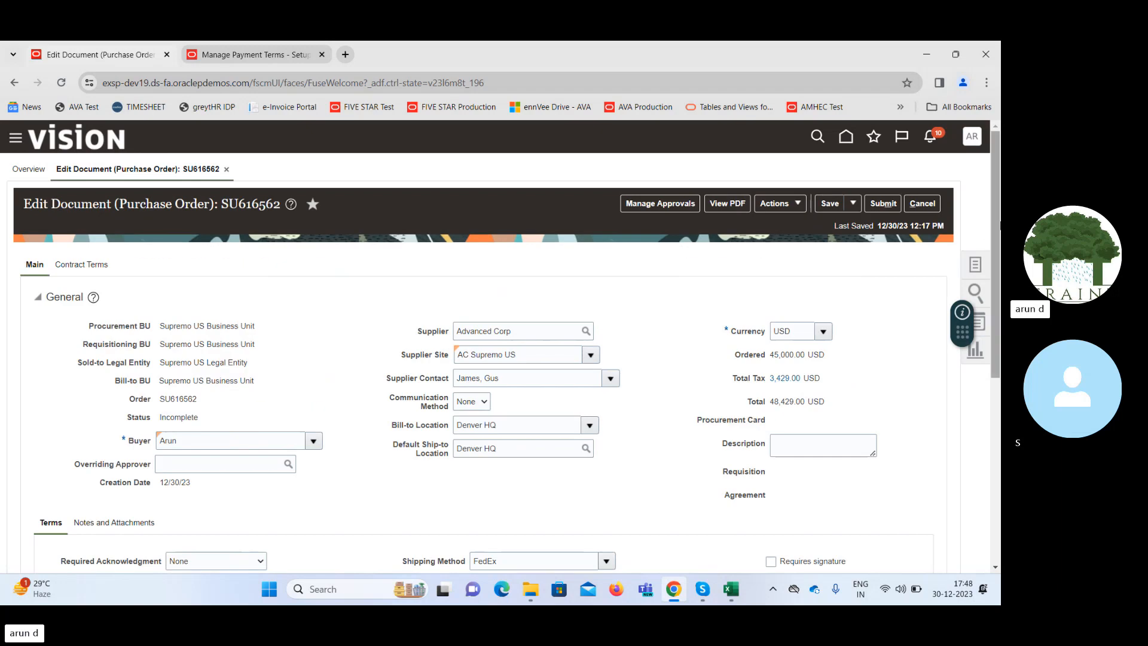
# Save the purchase order and submit it for approval.
pyautogui.moveTo(997, 232); pyautogui.dragTo(997, 421)
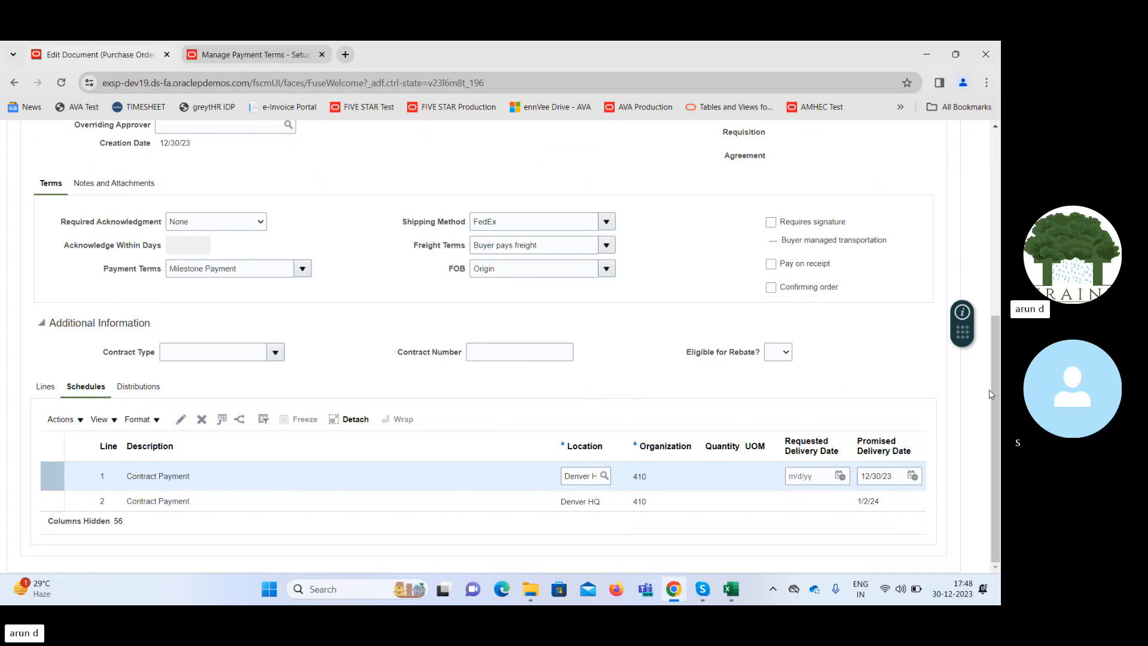
pyautogui.moveTo(995, 389); pyautogui.dragTo(995, 205)
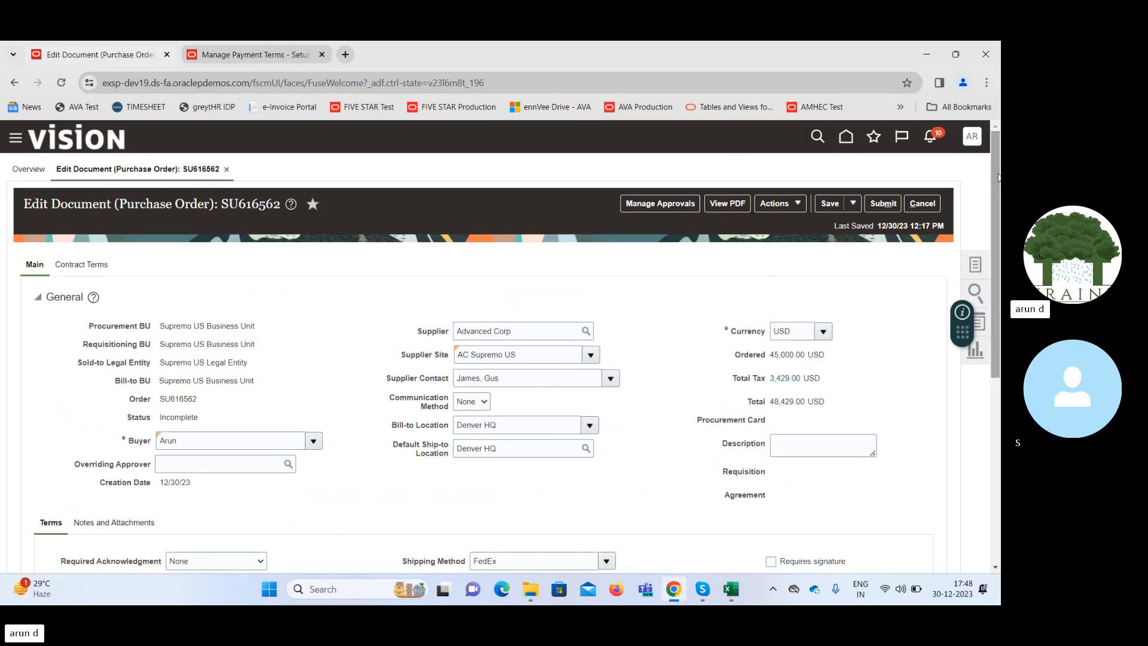
pyautogui.click(834, 204)
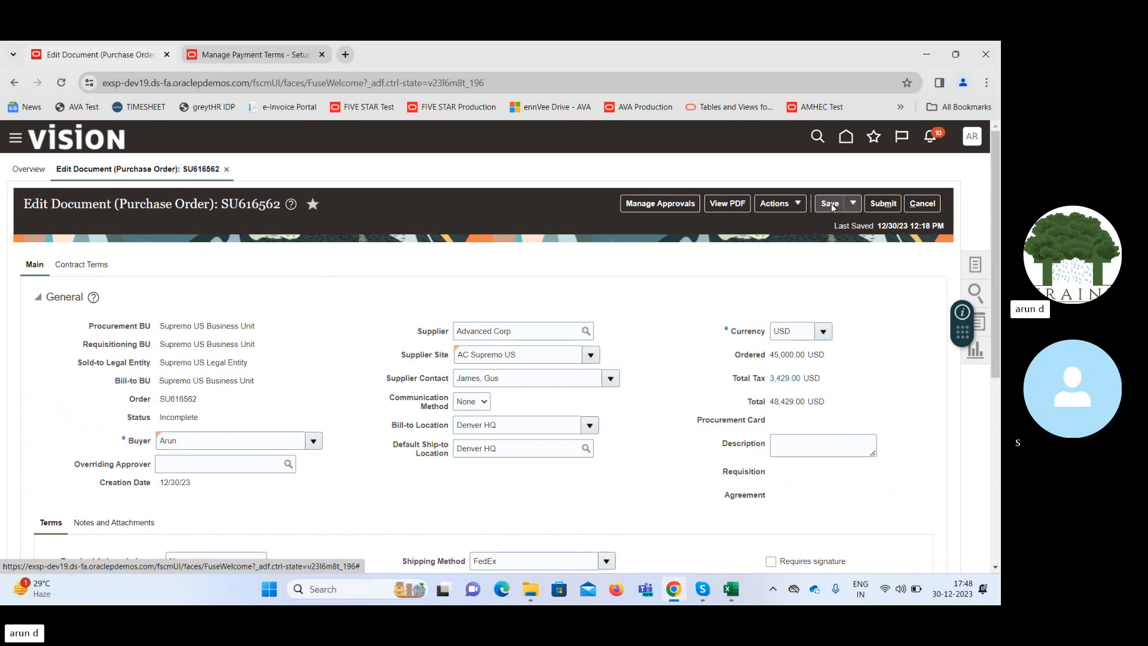
pyautogui.click(882, 204)
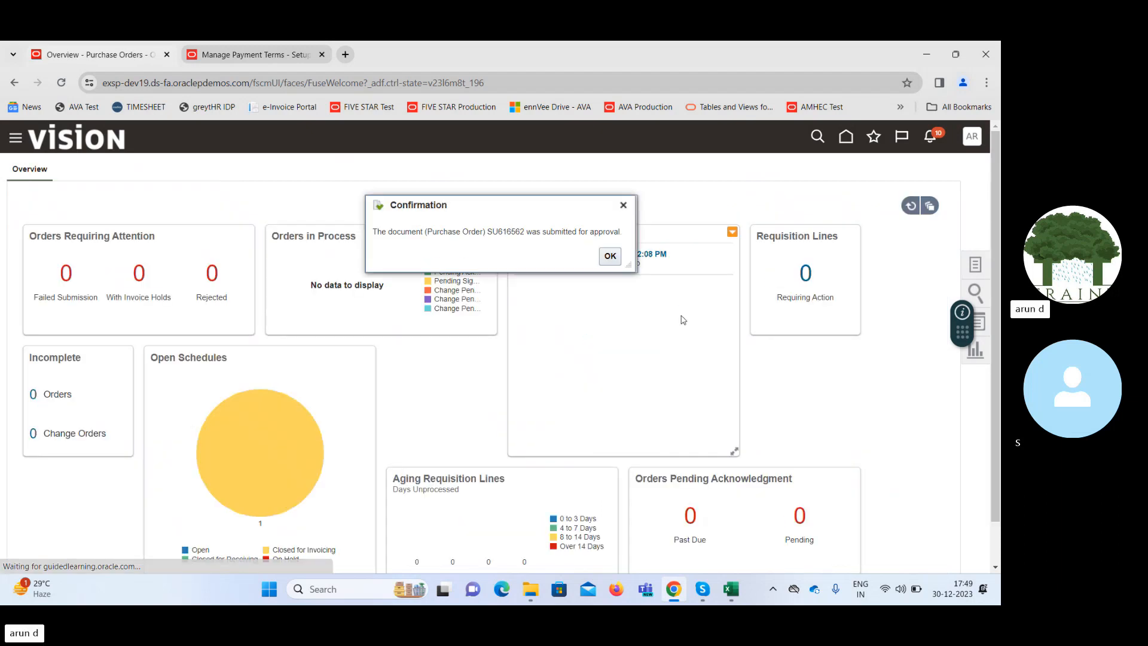
# Copy the purchase order number from the confirmation, dismiss it, and close the Manage Payment Terms page.
pyautogui.doubleClick(507, 231)
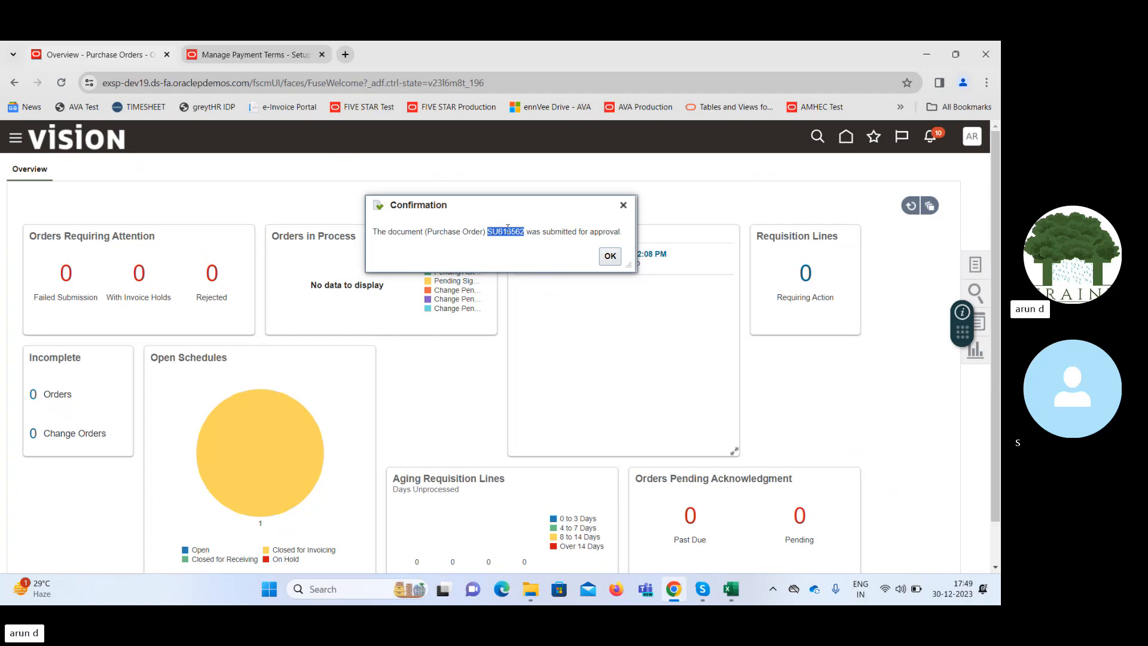
pyautogui.click(610, 256)
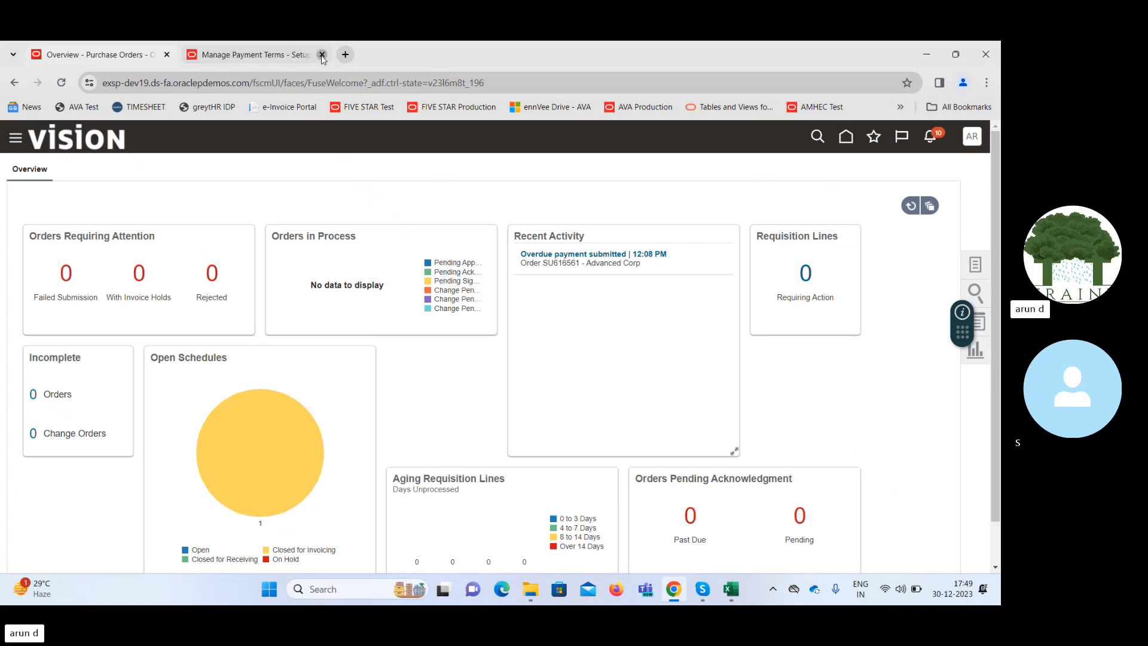
pyautogui.click(322, 55)
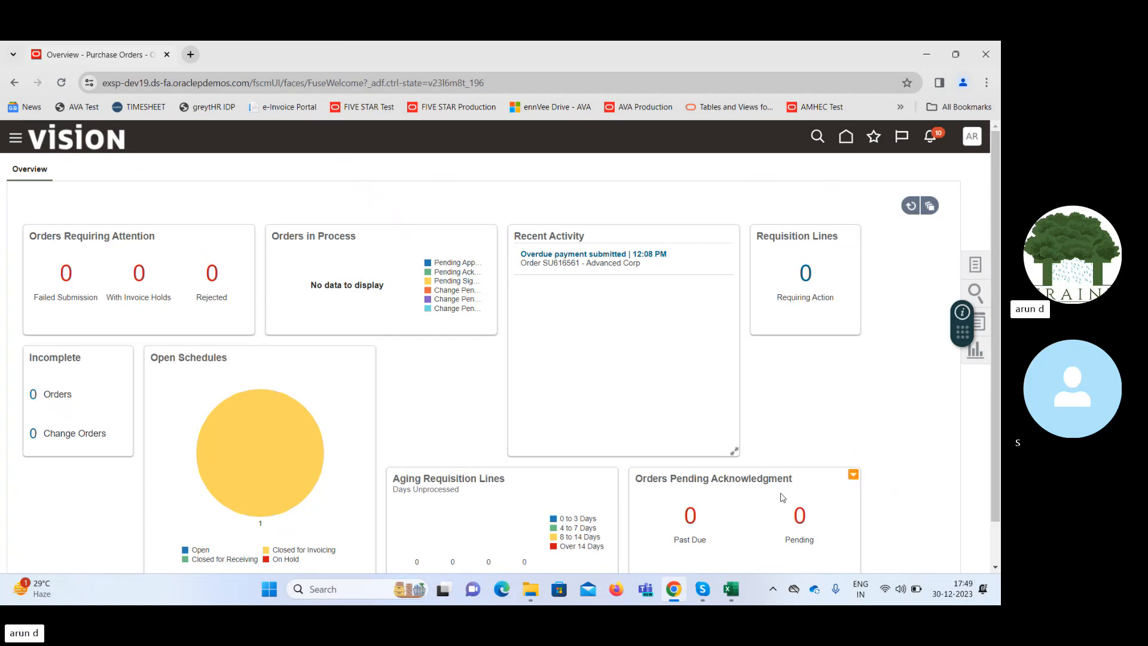
# Switch to the Excel workbook SCM Class - 25th Dec and paste the purchase order number into cell X19 of Sheet3.
pyautogui.click(731, 589)
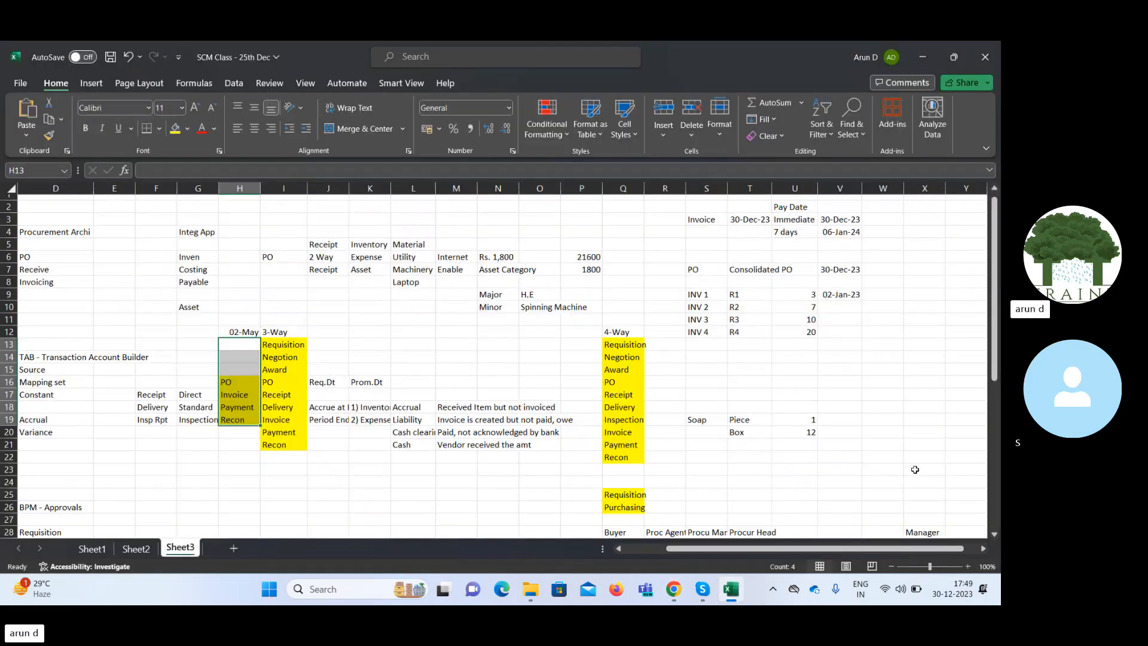
pyautogui.click(914, 417)
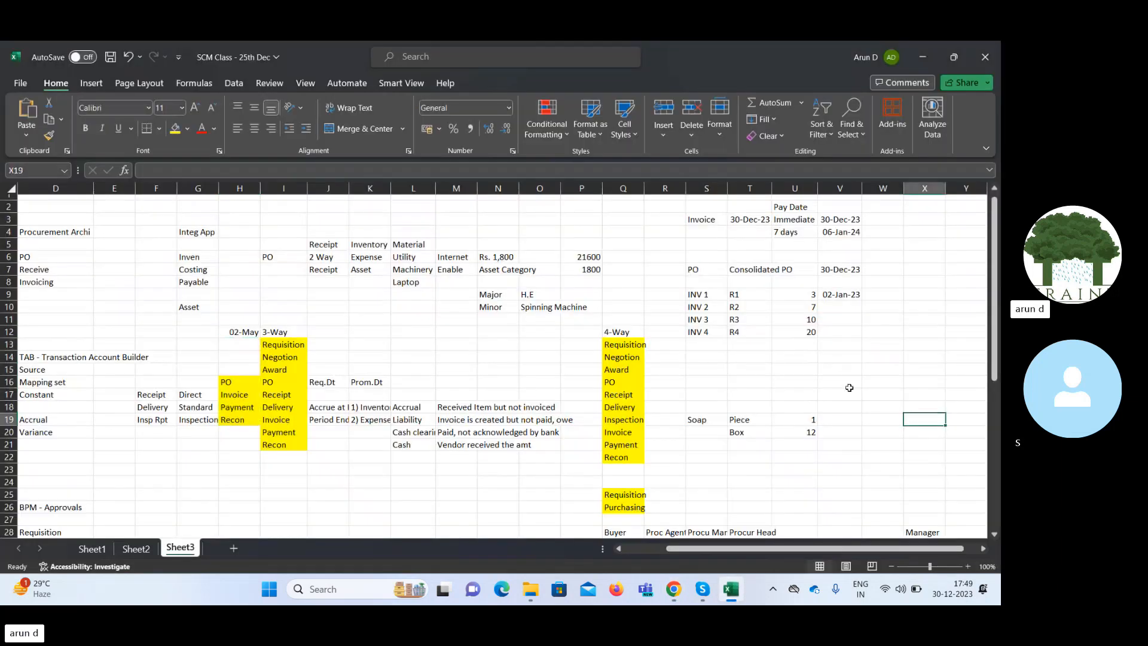
pyautogui.click(428, 170)
pyautogui.write('SU616562')
pyautogui.press('Return')
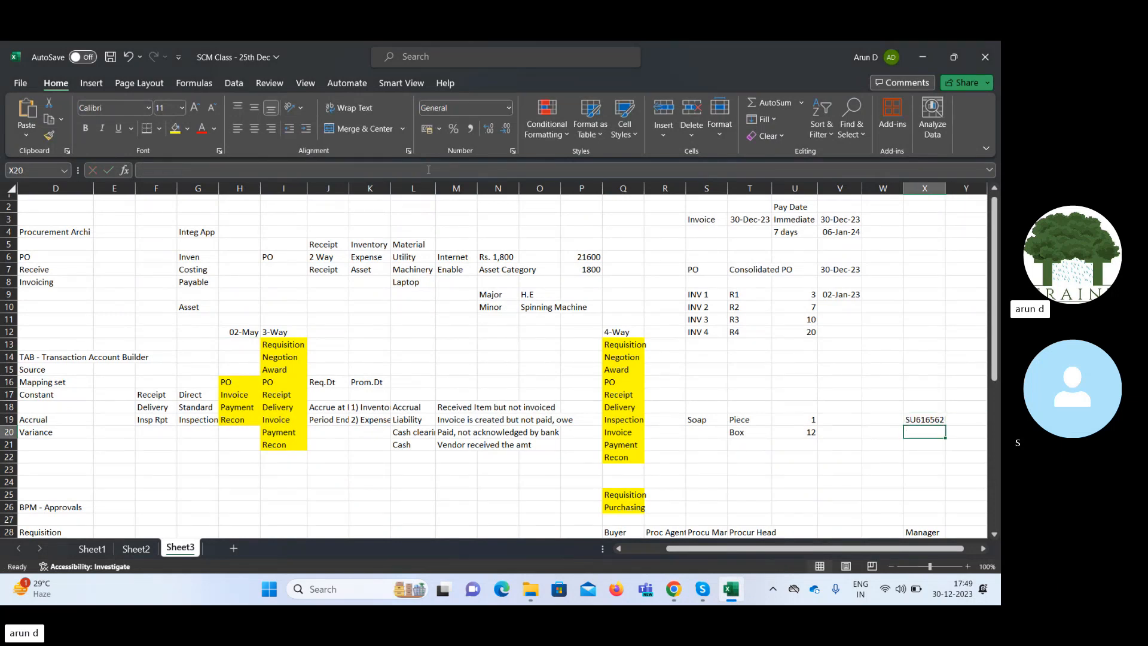
# Enter fin.impl in cell X20 of Sheet3, below the recorded purchase order number.
pyautogui.write('fin.impl')
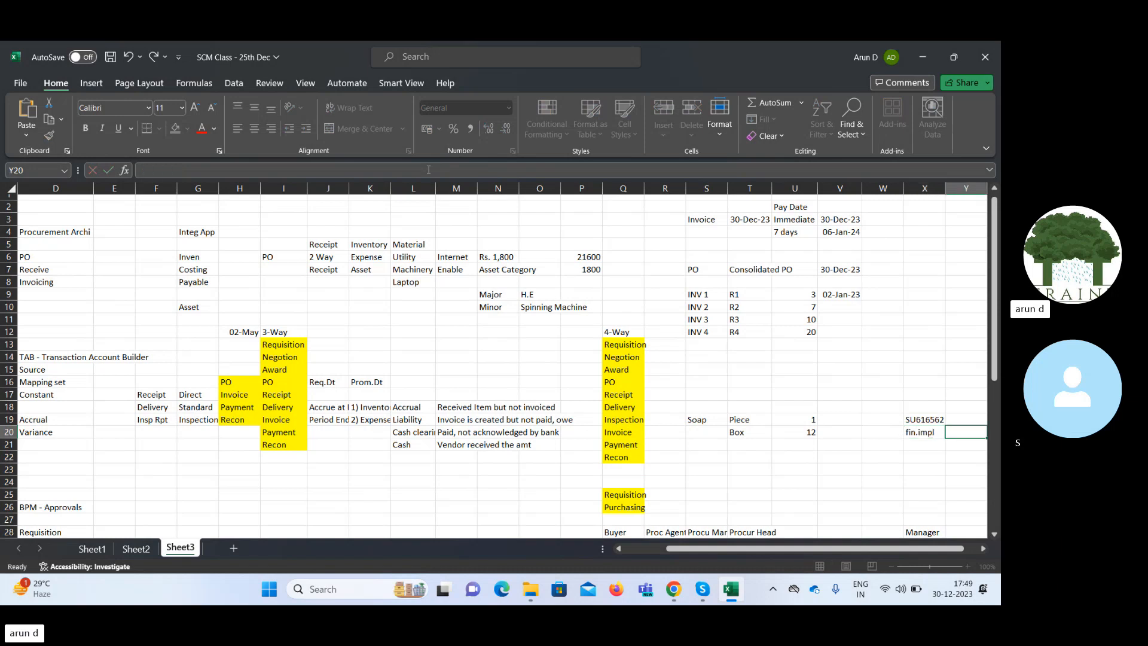
pyautogui.press('Tab')
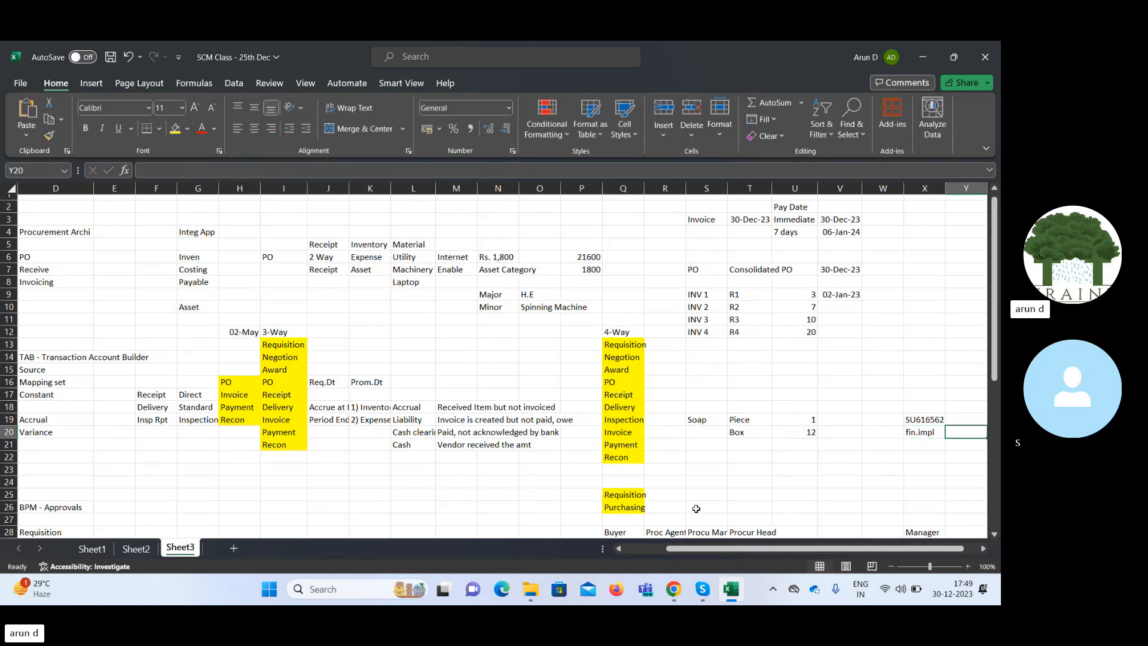
# Switch to Oracle Fusion in Chrome and open the User Accounts page of the Security Console, dismissing the warning.
pyautogui.click(674, 589)
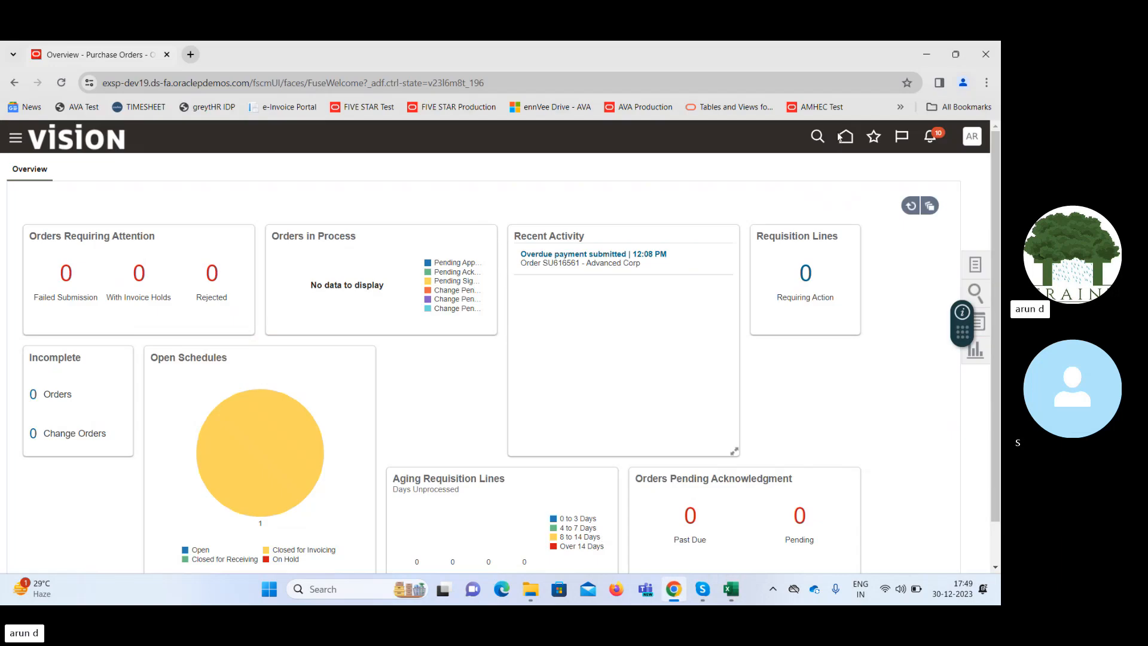
pyautogui.click(15, 140)
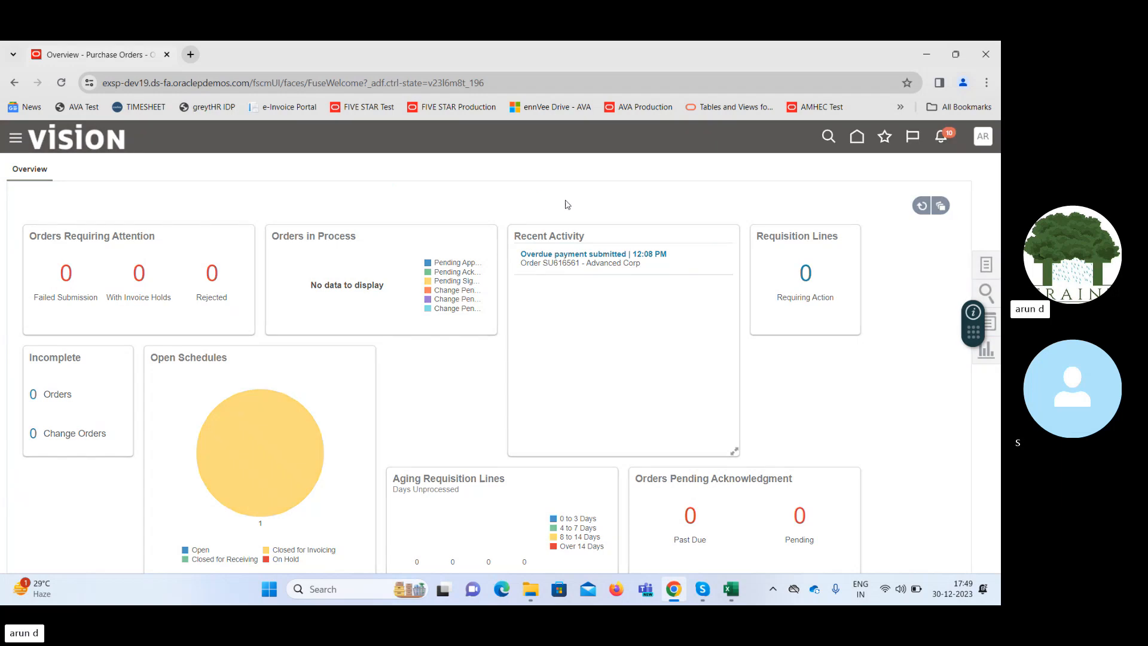
pyautogui.moveTo(502, 212); pyautogui.dragTo(502, 481)
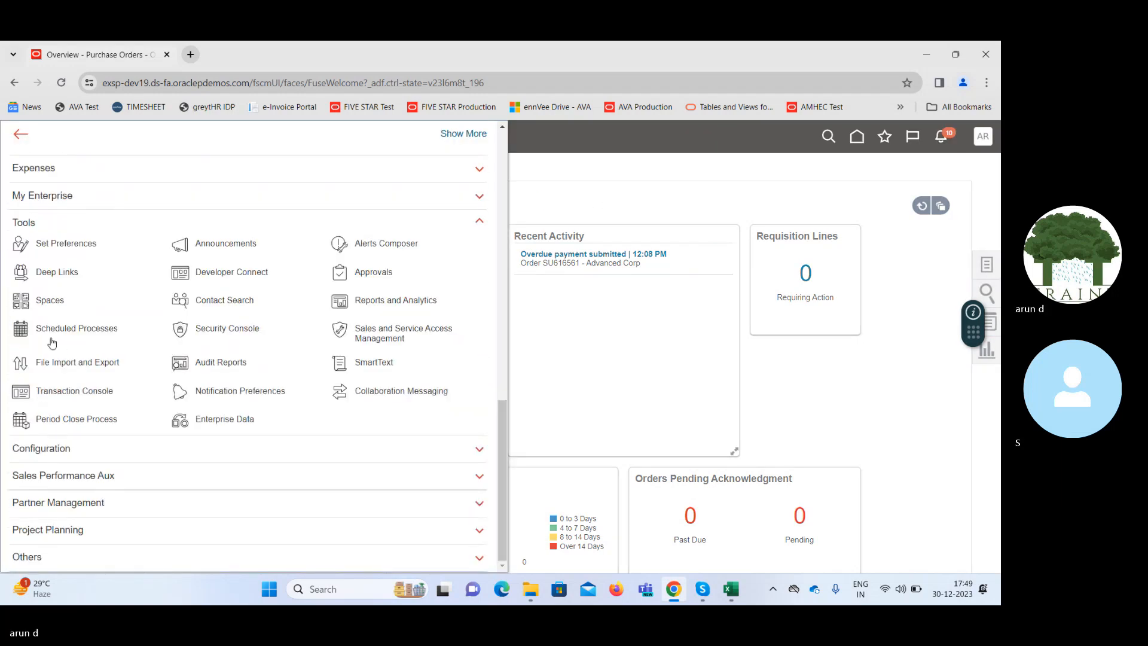
pyautogui.click(231, 330)
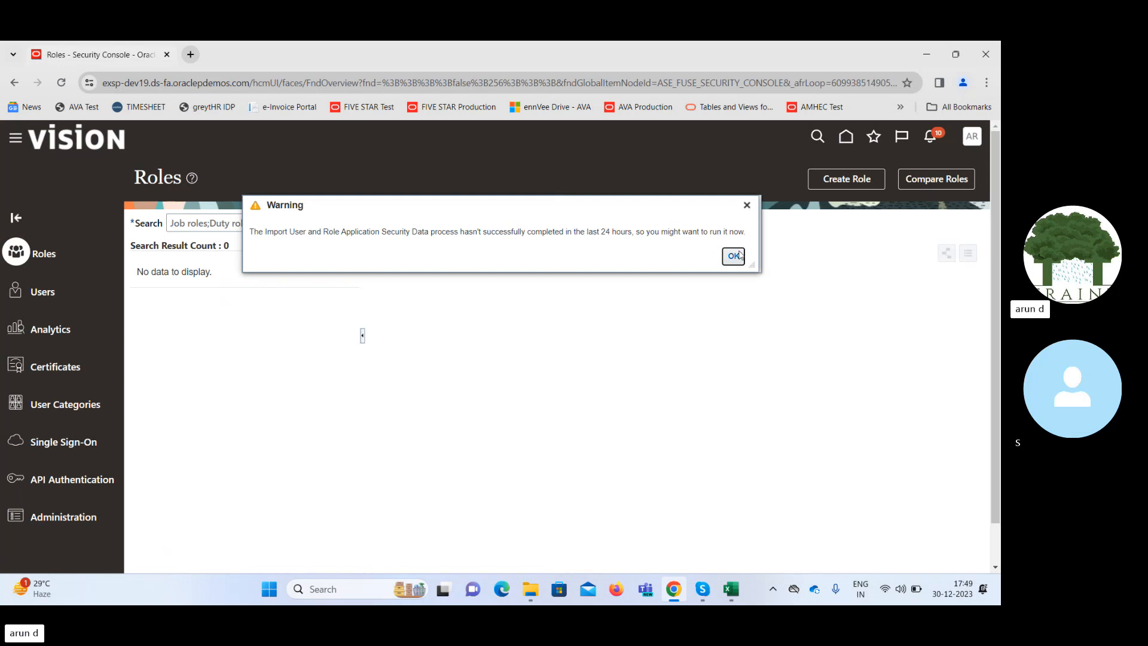
pyautogui.click(734, 258)
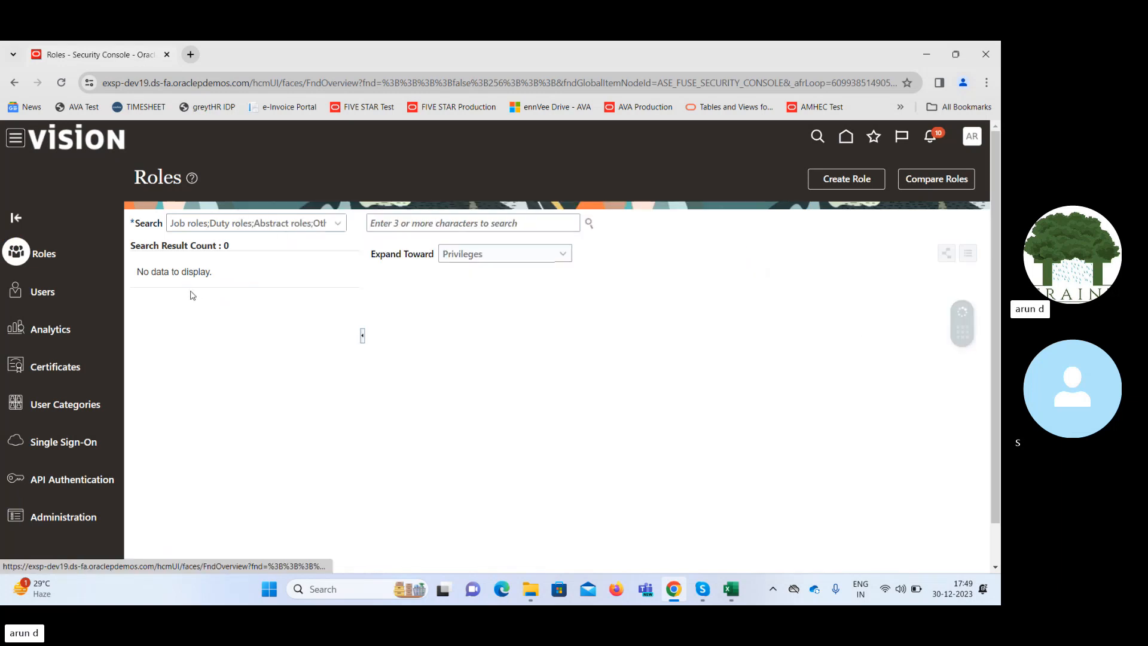
pyautogui.click(50, 292)
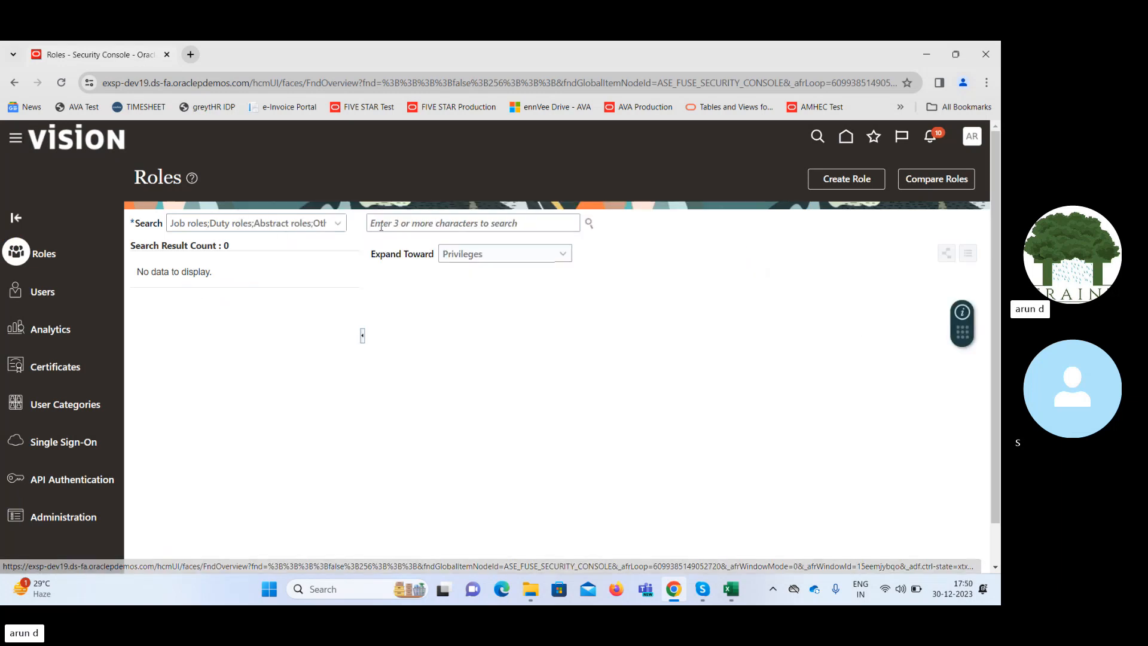
# Search the user accounts by user name for fin and open the fin.impl account's details.
pyautogui.click(498, 223)
pyautogui.write('fin')
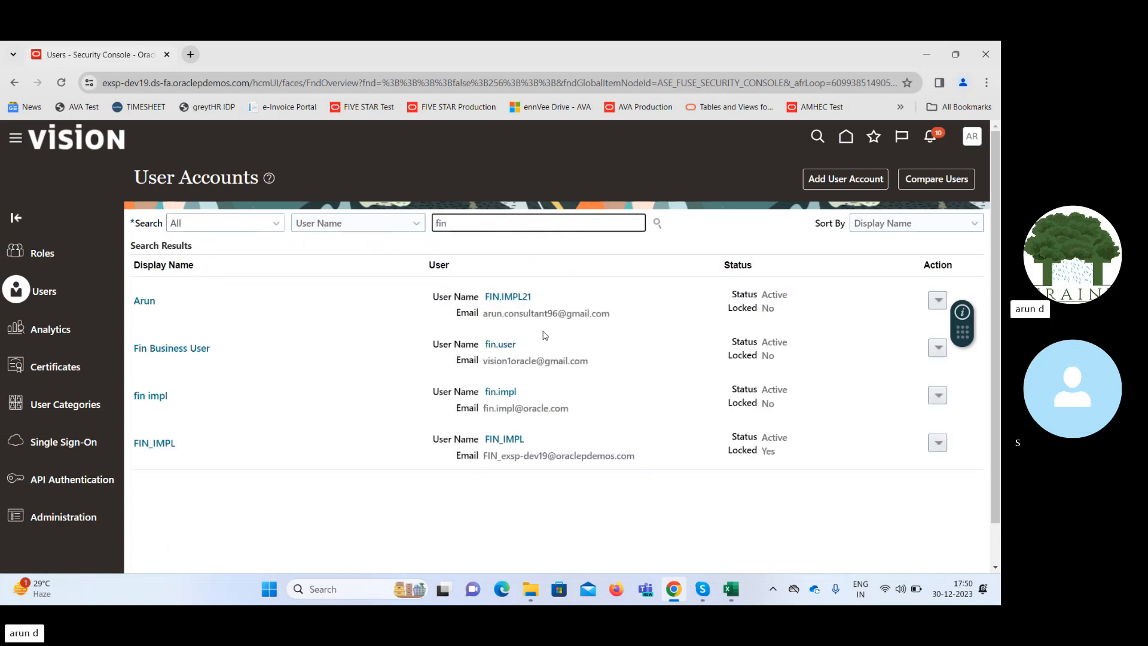
pyautogui.click(149, 395)
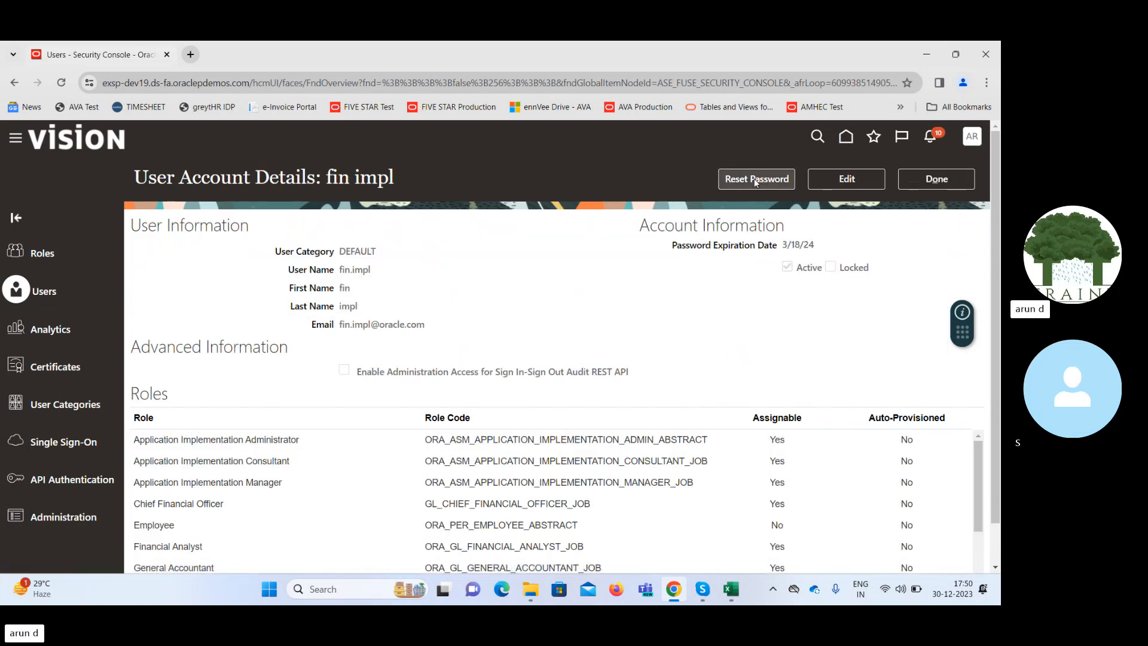
# Reset the fin.impl account's password manually by entering and confirming a new password, and close the account details.
pyautogui.click(759, 183)
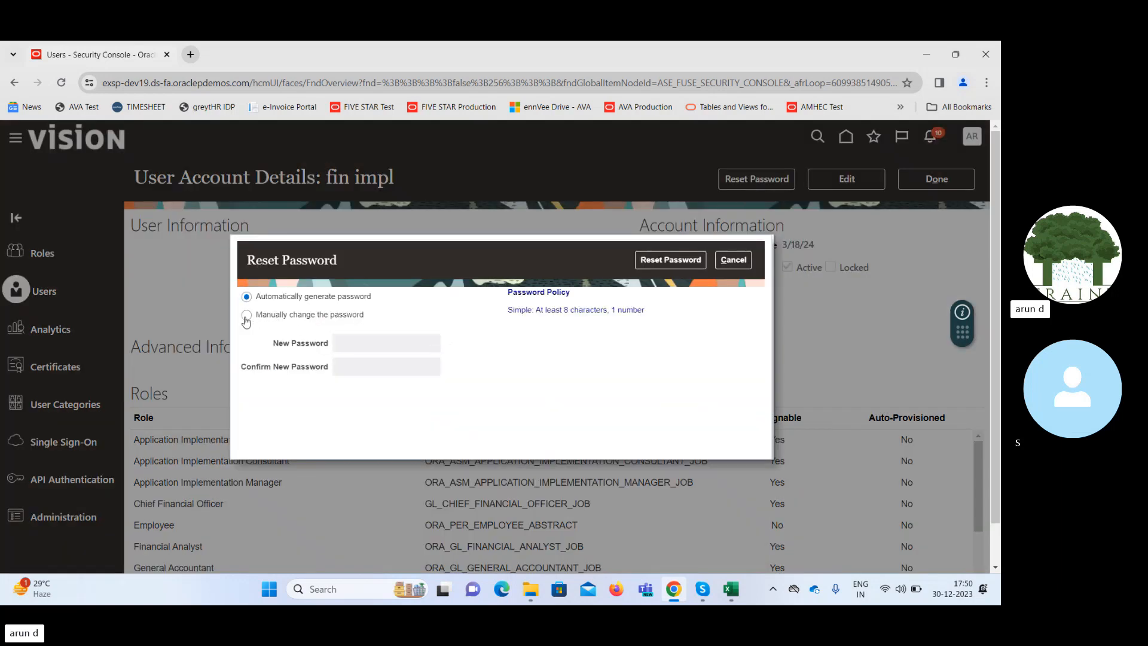
pyautogui.click(246, 317)
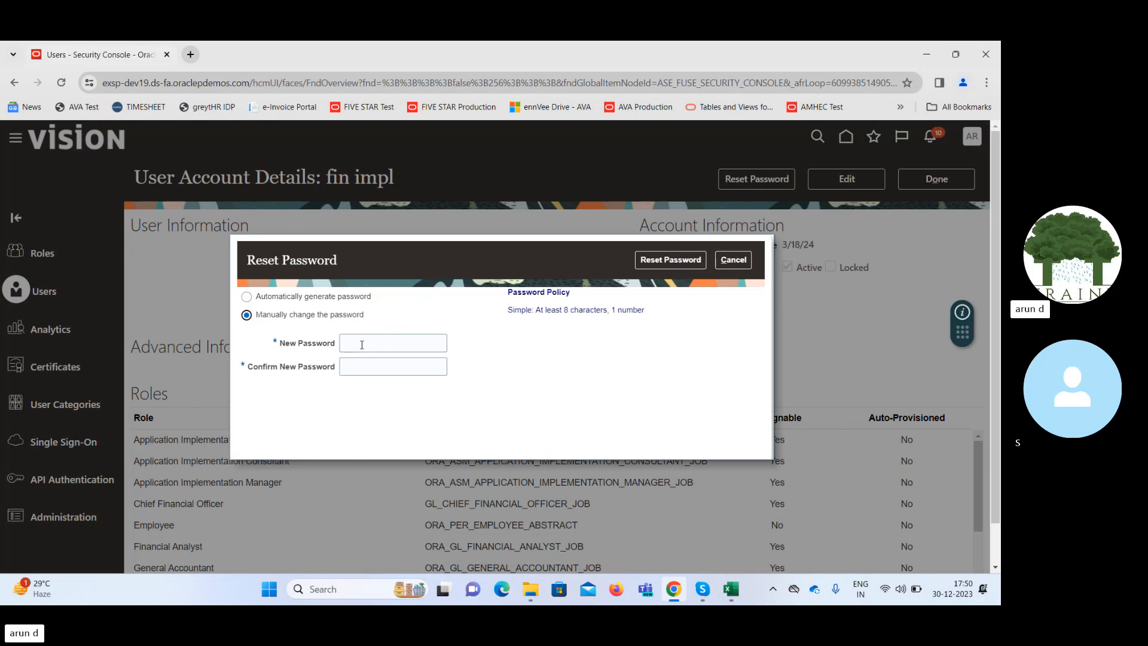
pyautogui.click(371, 344)
pyautogui.write('•')
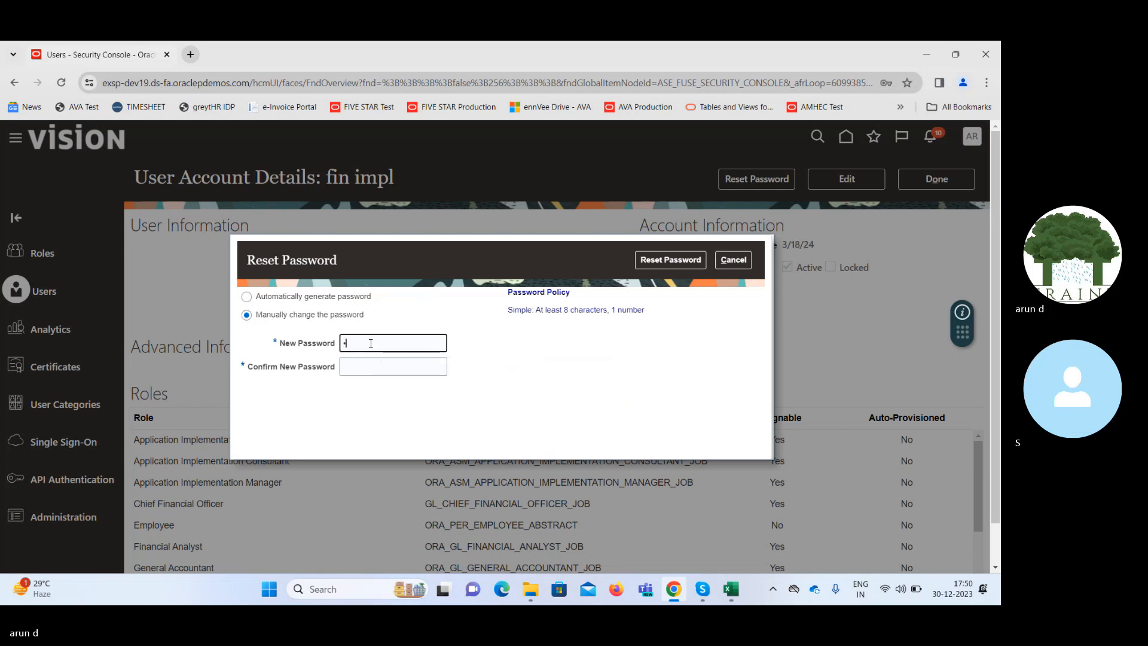
pyautogui.write('•••••••••')
pyautogui.press('Tab')
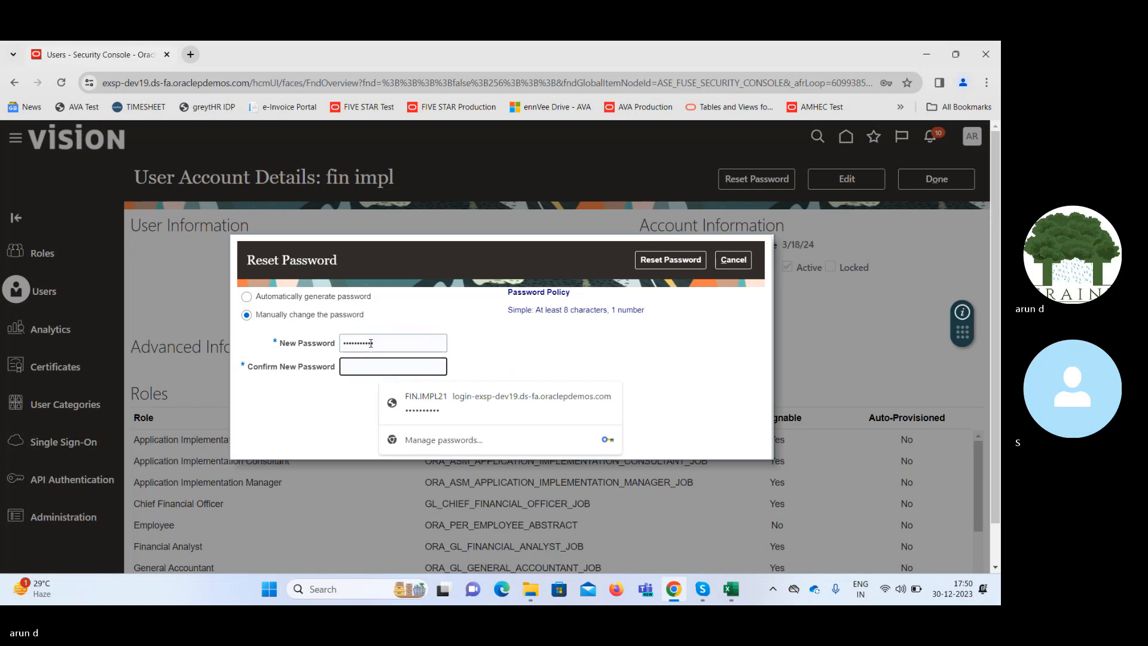
pyautogui.write('•')
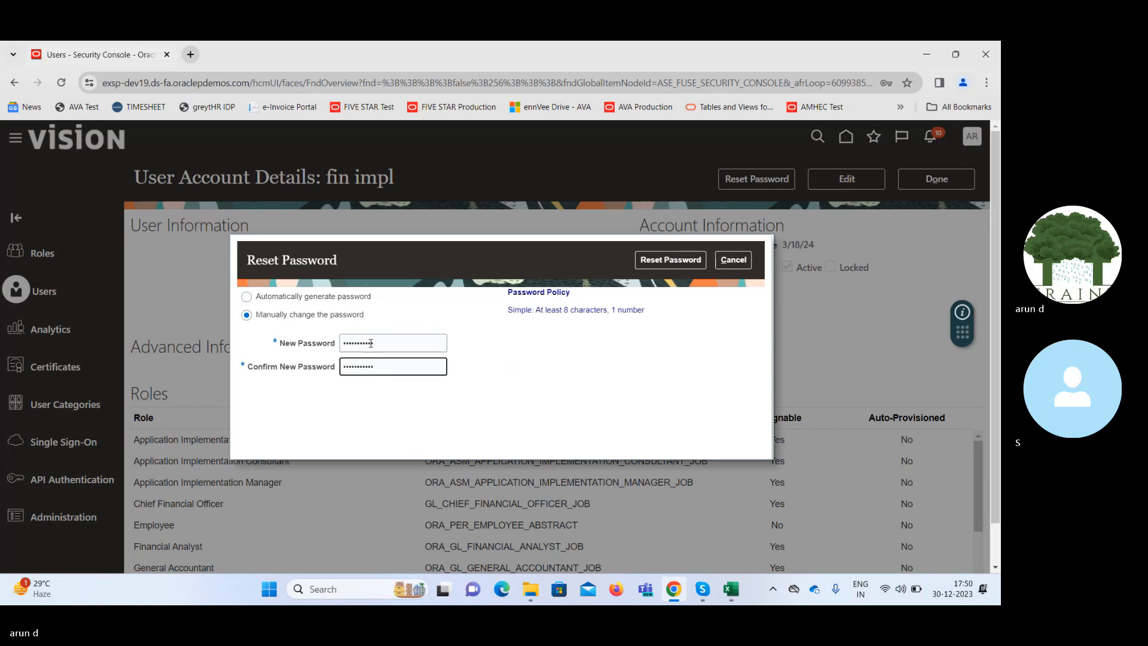
pyautogui.click(676, 264)
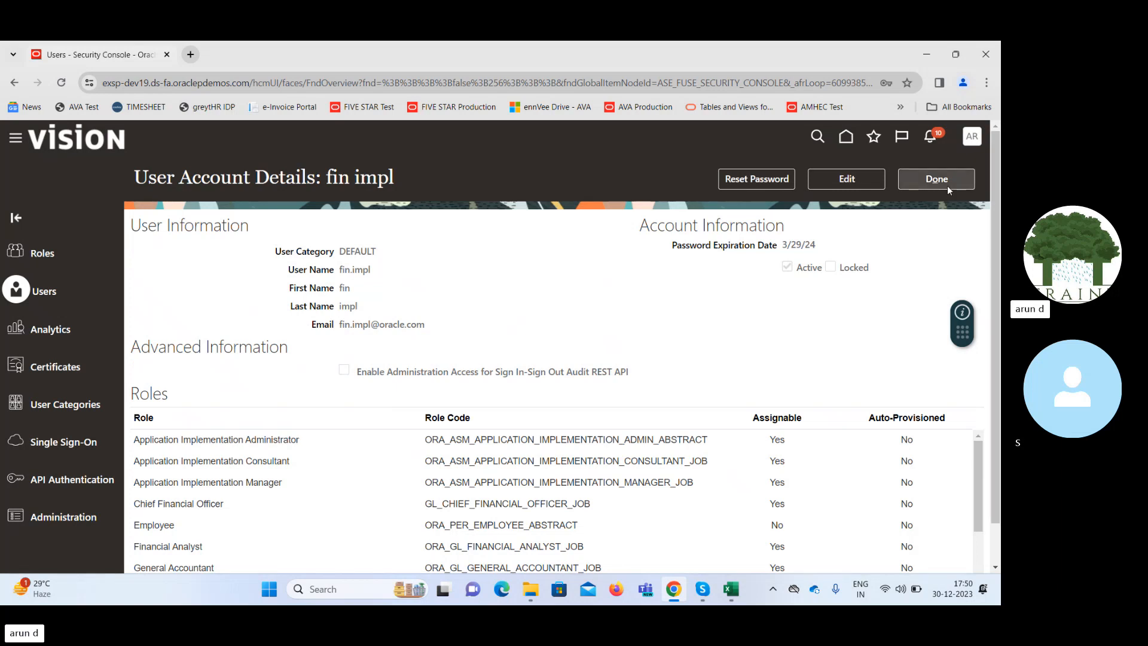
pyautogui.click(960, 181)
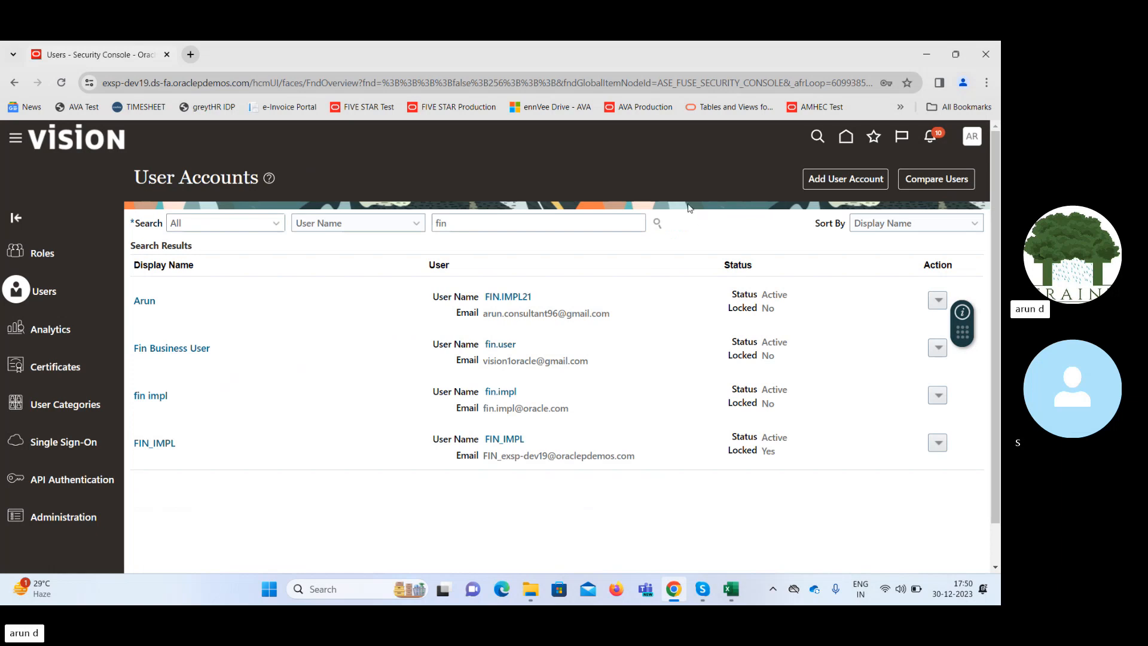
# Return to the home page and sign out of the current Oracle account.
pyautogui.click(846, 137)
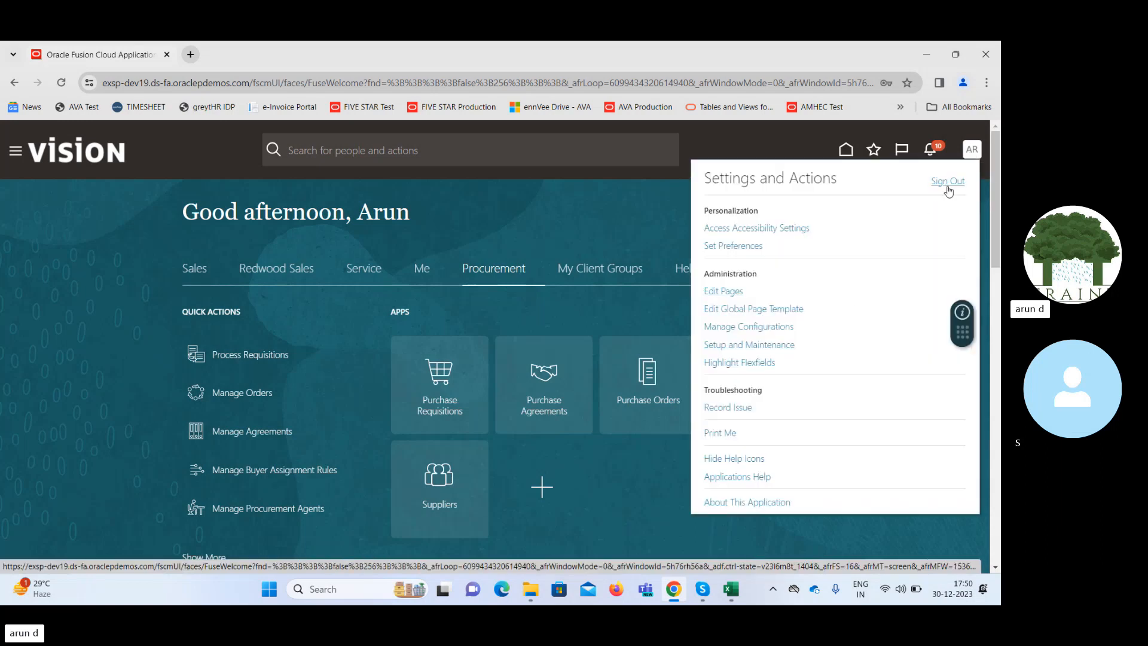
pyautogui.click(947, 185)
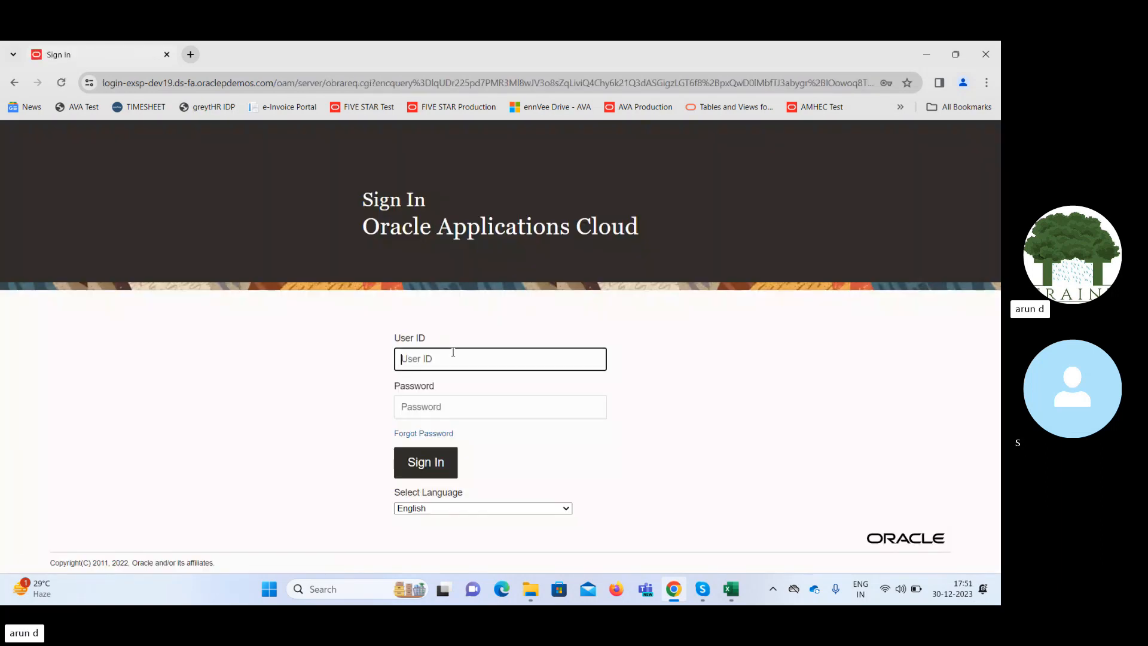
# Sign in as fin.impl with the account password, dismissing the saved-password check and declining to save the password.
pyautogui.write('fin.')
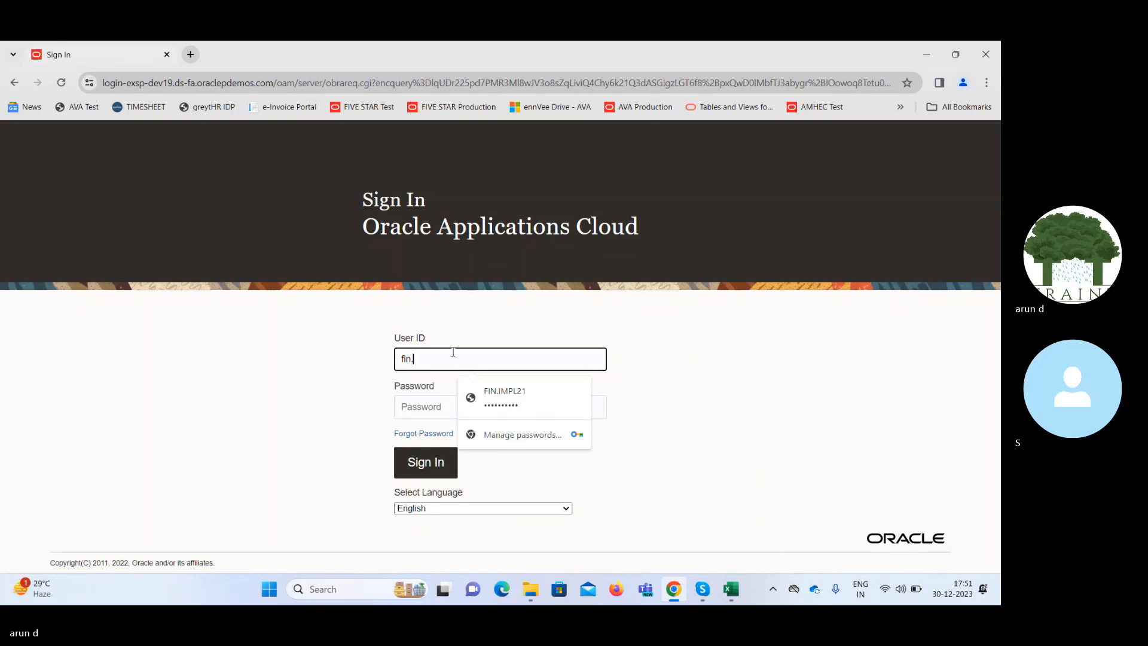
pyautogui.write('impl')
pyautogui.press('Tab')
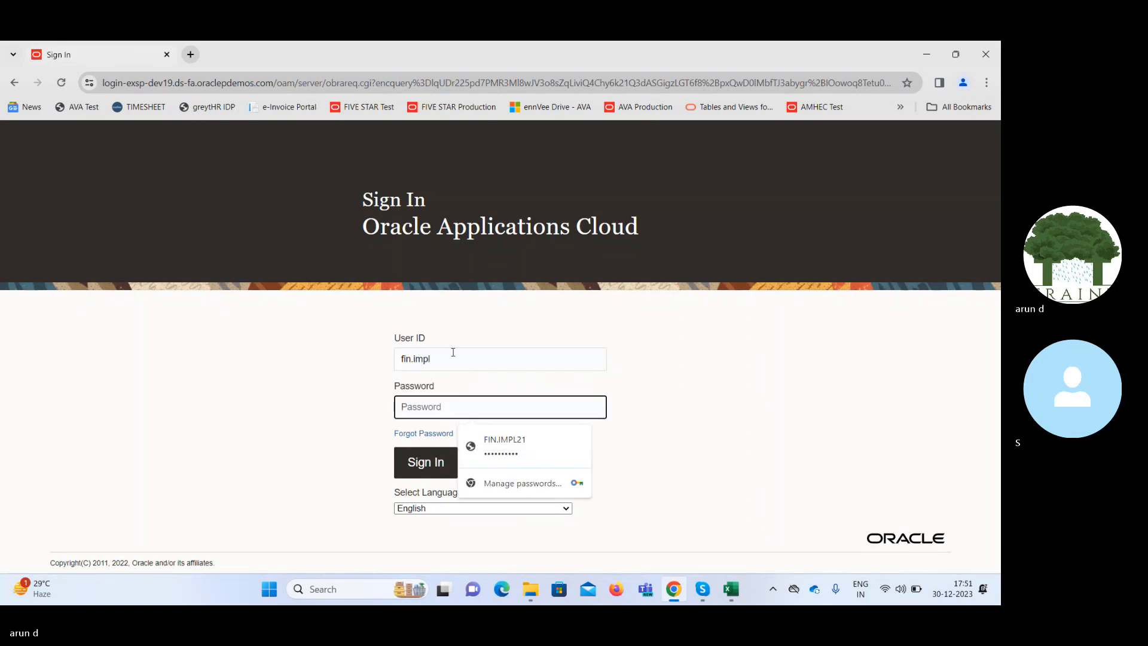
pyautogui.write('W')
pyautogui.write('******')
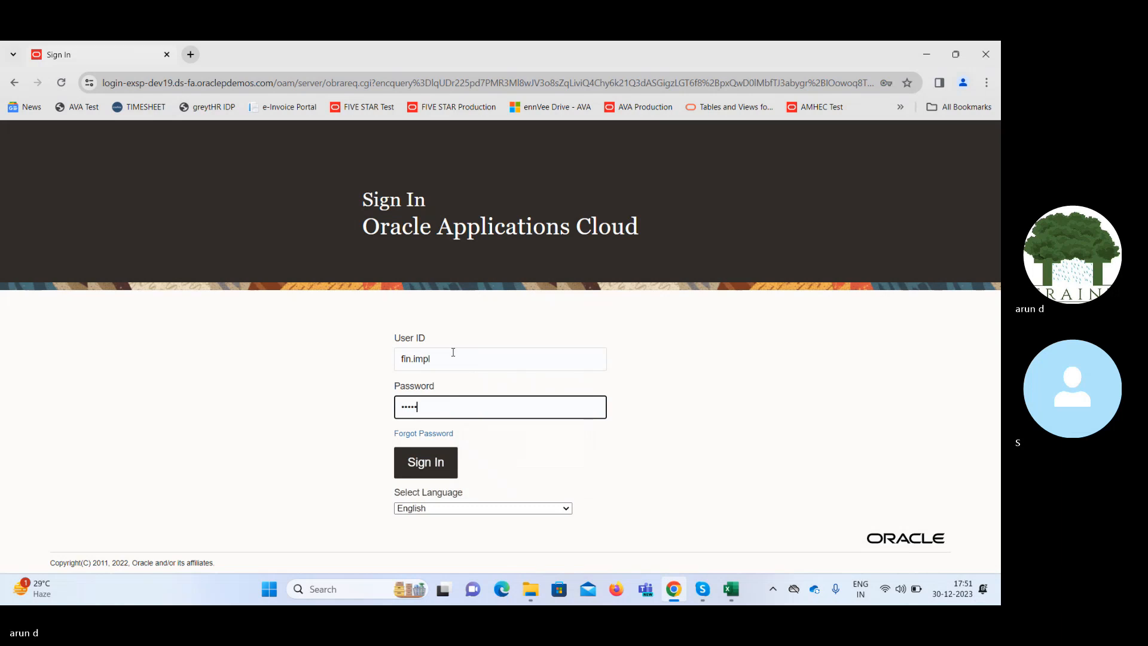
pyautogui.write('**')
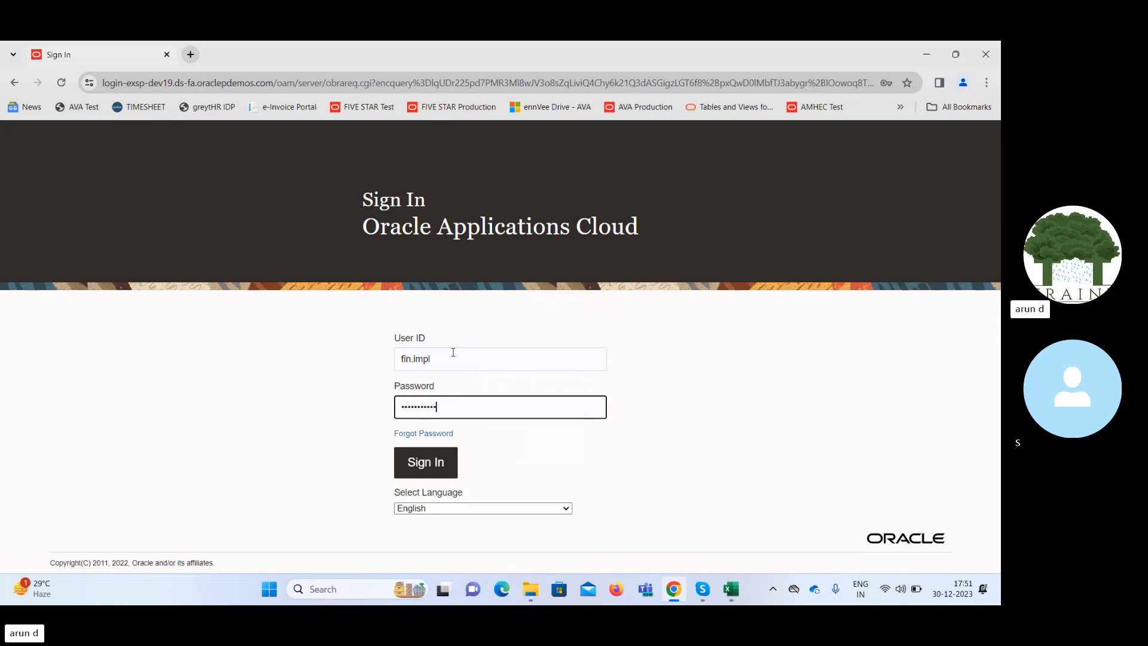
pyautogui.press('Return')
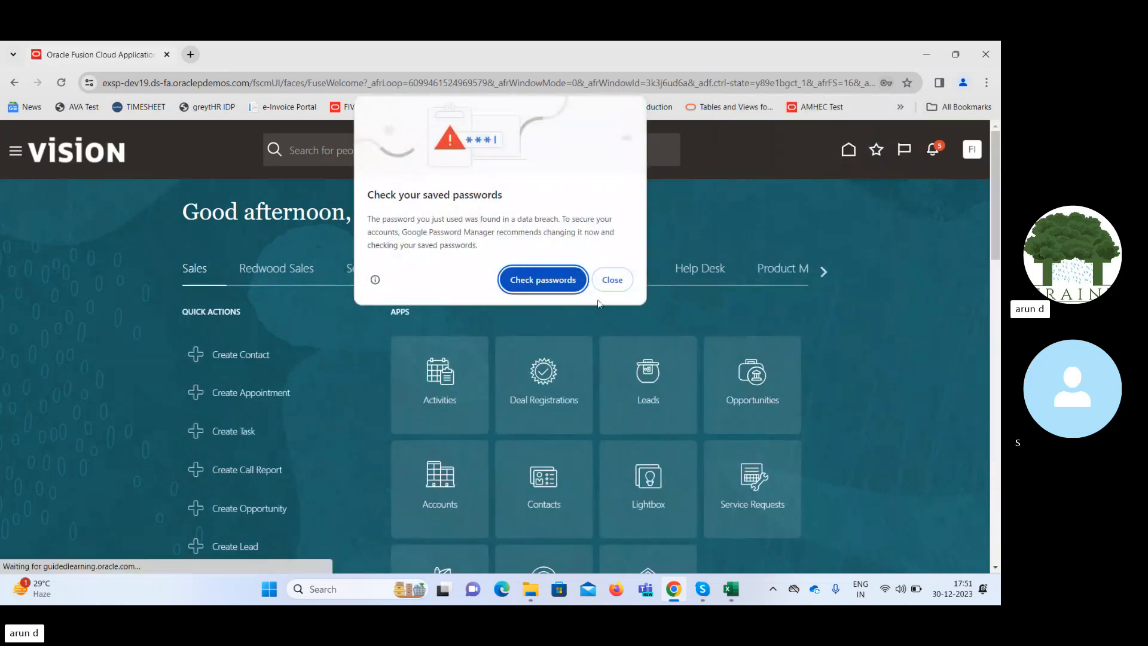
pyautogui.click(621, 281)
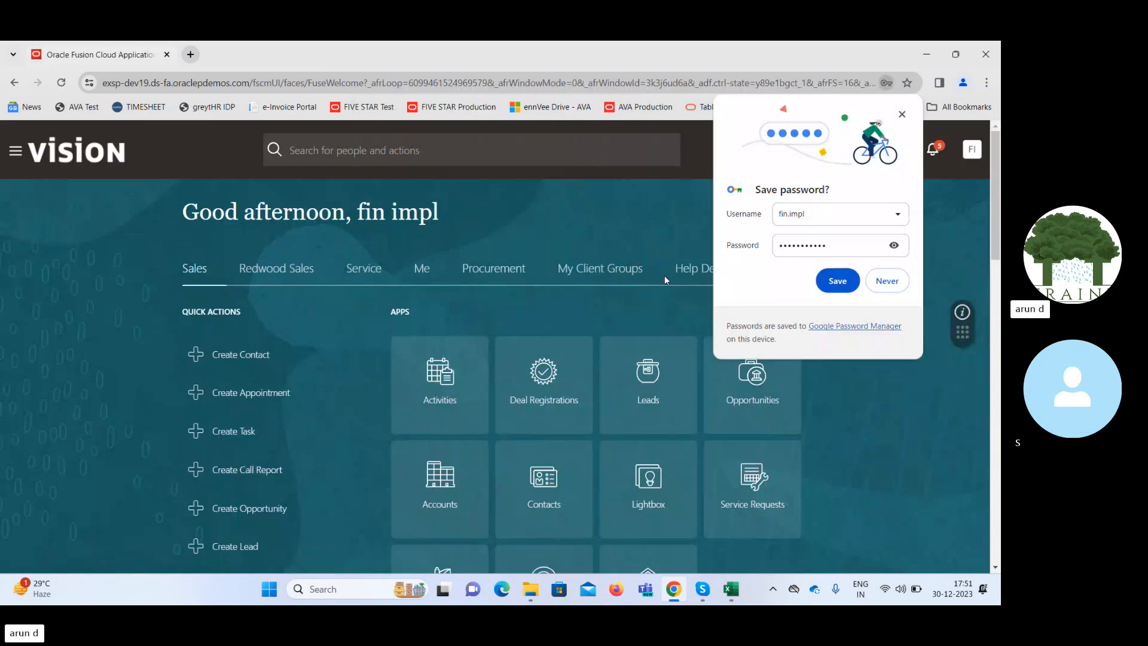
pyautogui.click(887, 281)
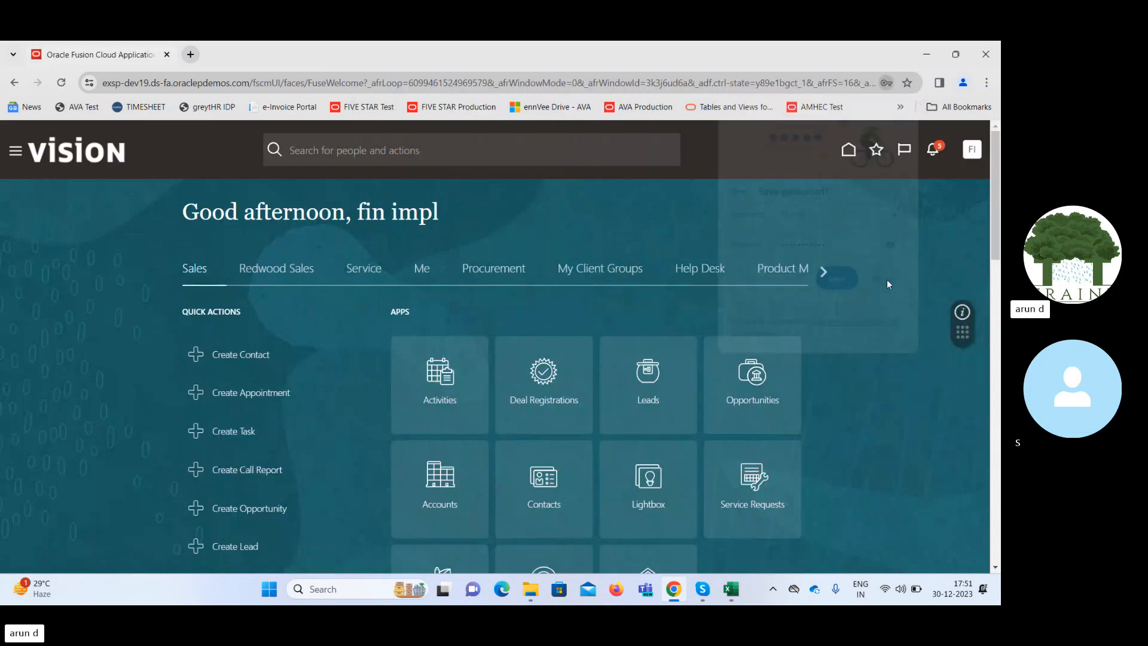
# Open the notifications list of the fin.impl account.
pyautogui.click(939, 151)
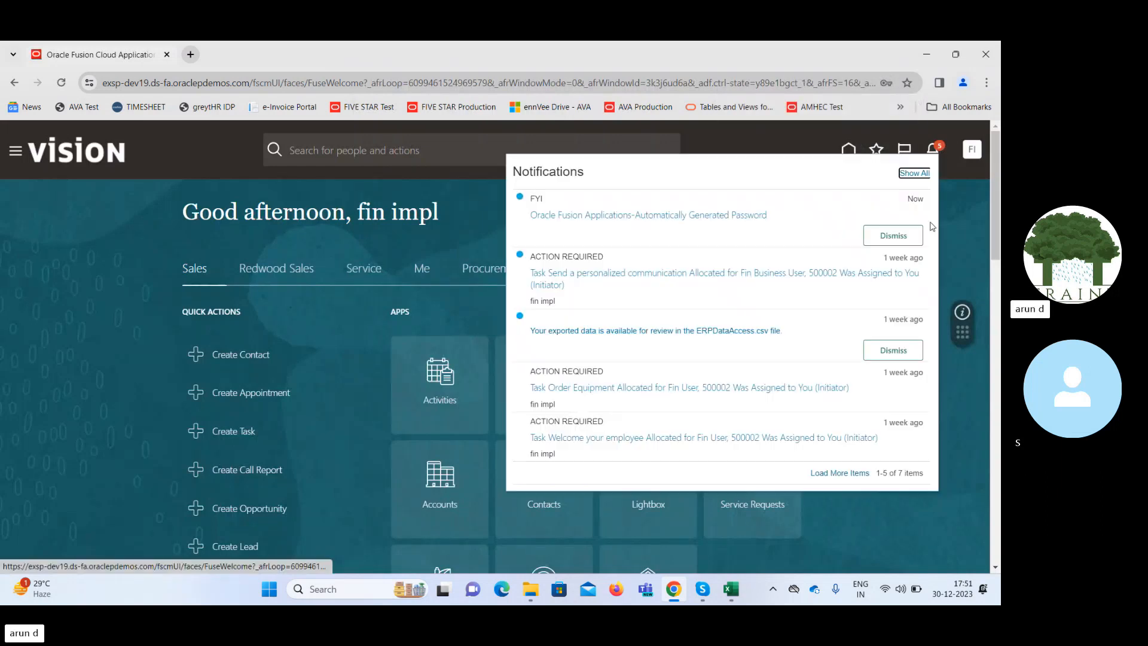
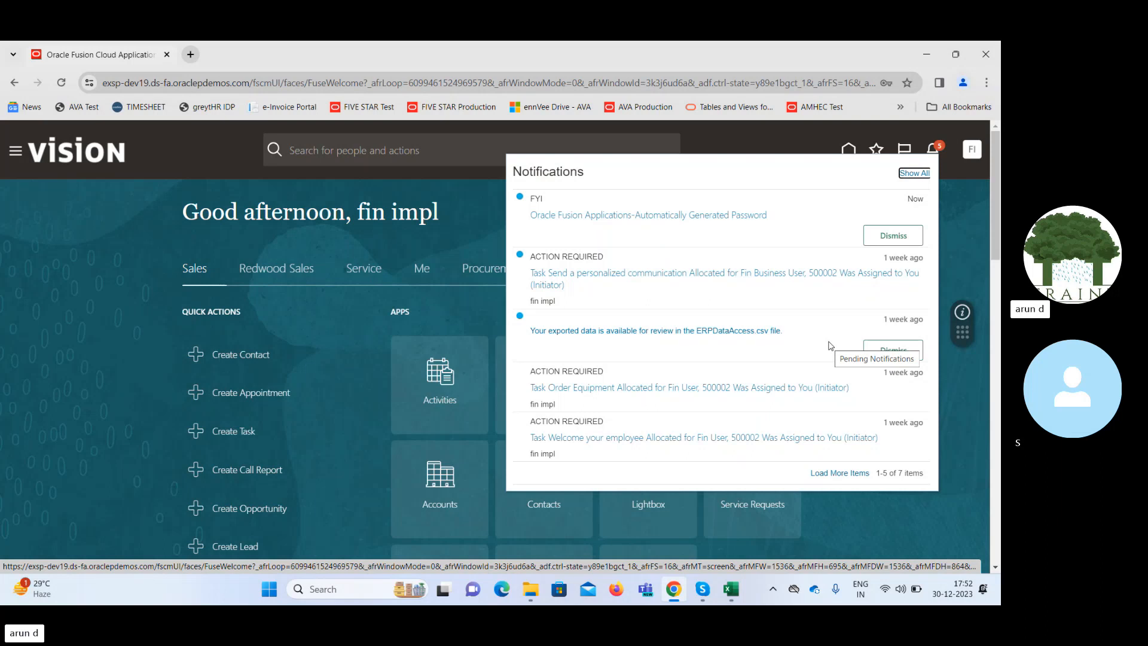
# Close the notifications list and sign out of the fin.impl account, confirming the single sign-off.
pyautogui.click(963, 221)
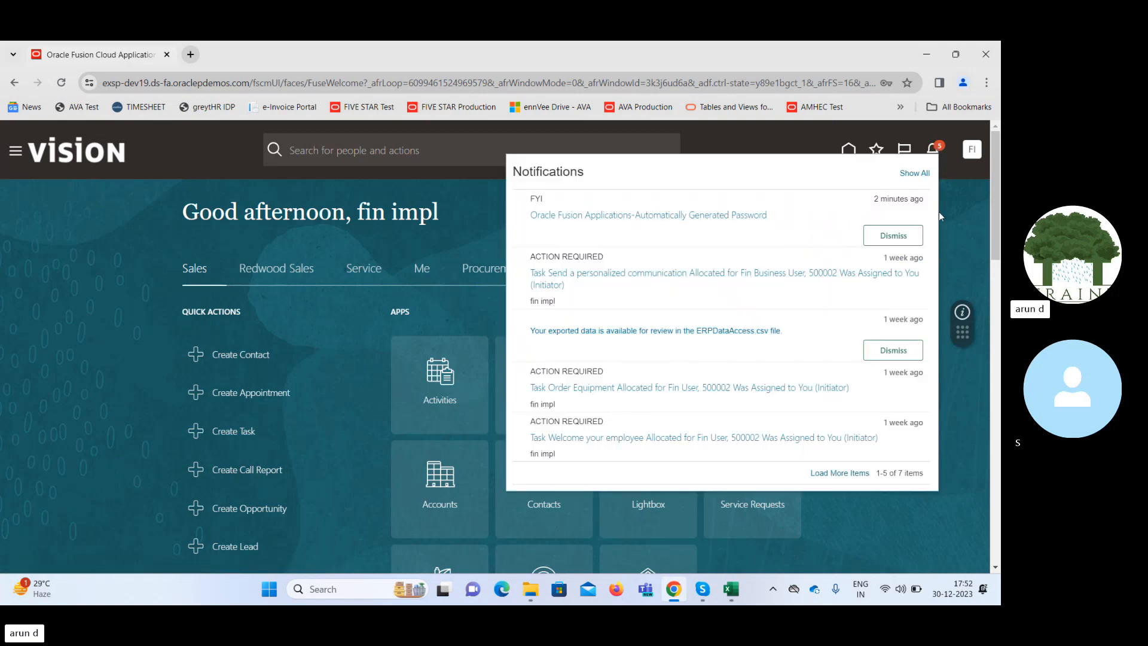
pyautogui.click(947, 219)
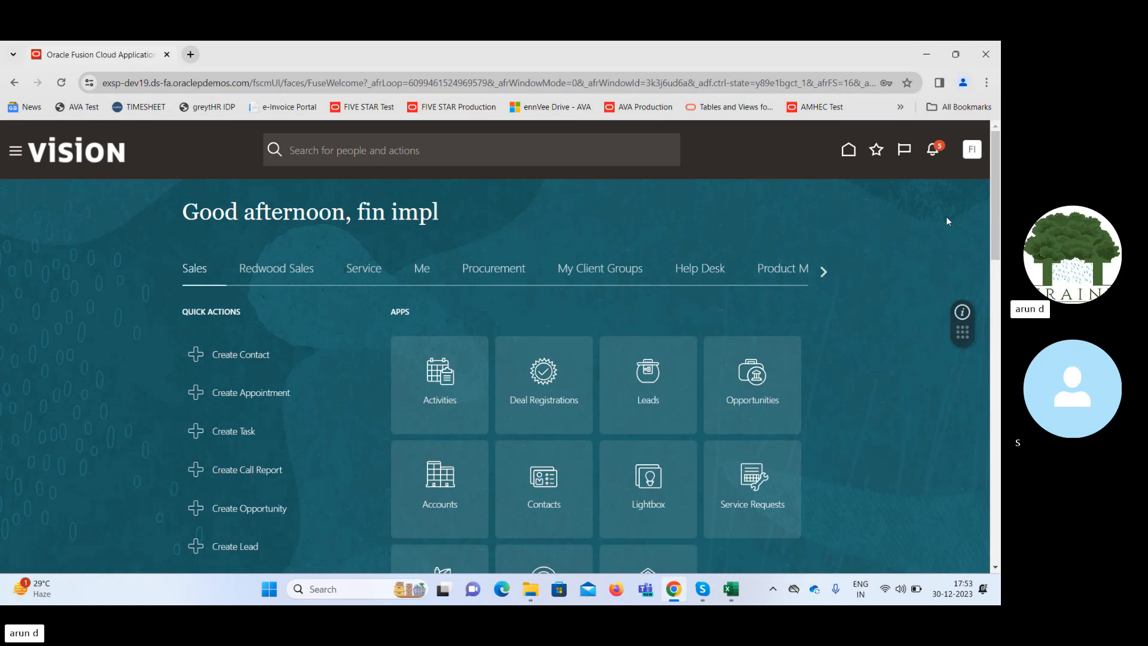
pyautogui.click(971, 153)
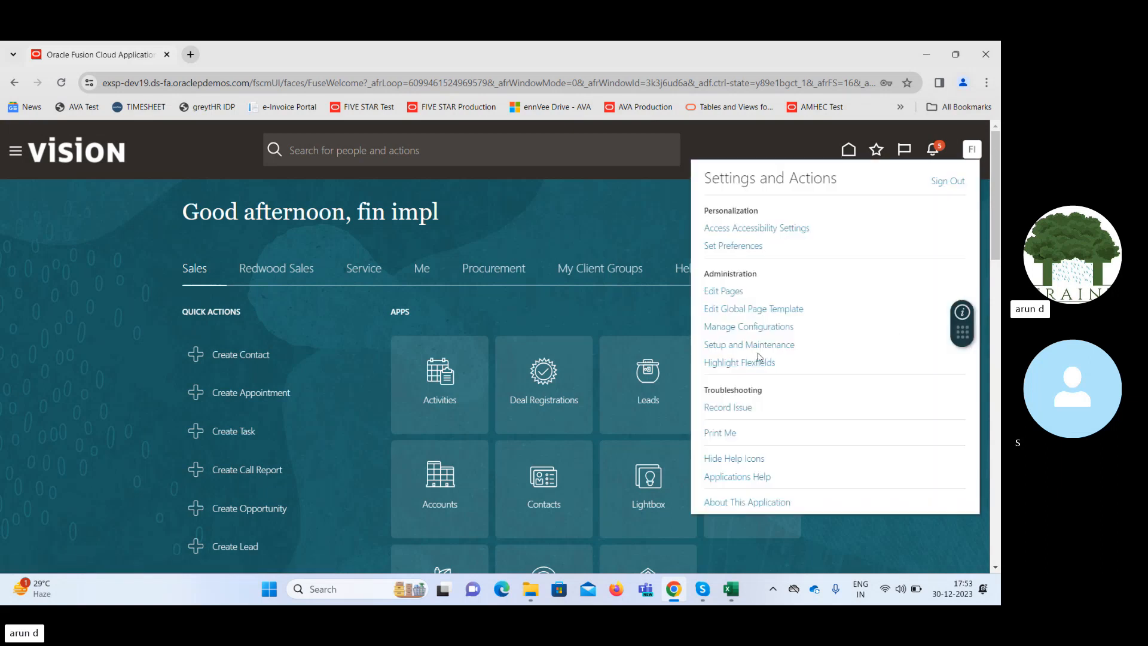
pyautogui.click(749, 346)
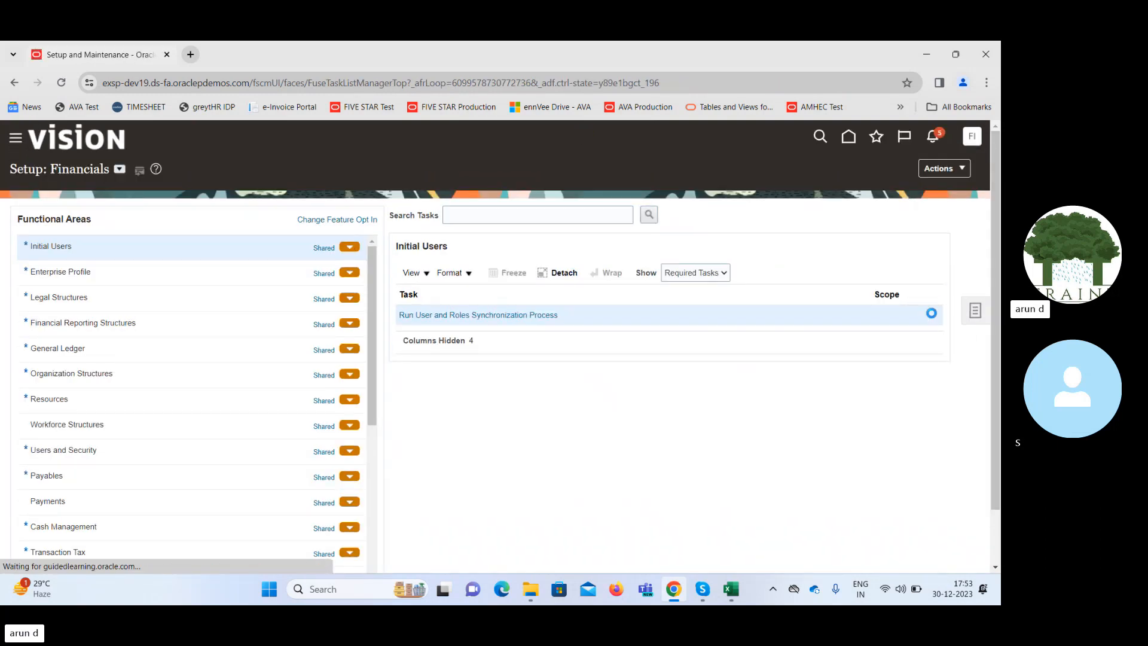
pyautogui.click(971, 137)
pyautogui.click(948, 171)
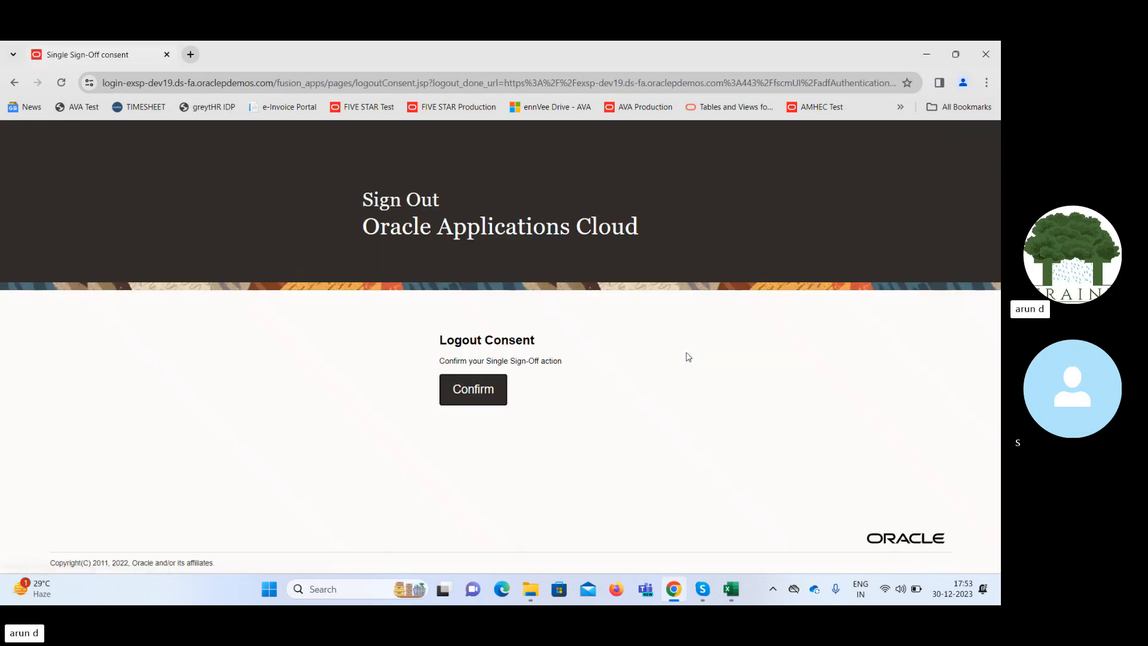
pyautogui.click(467, 389)
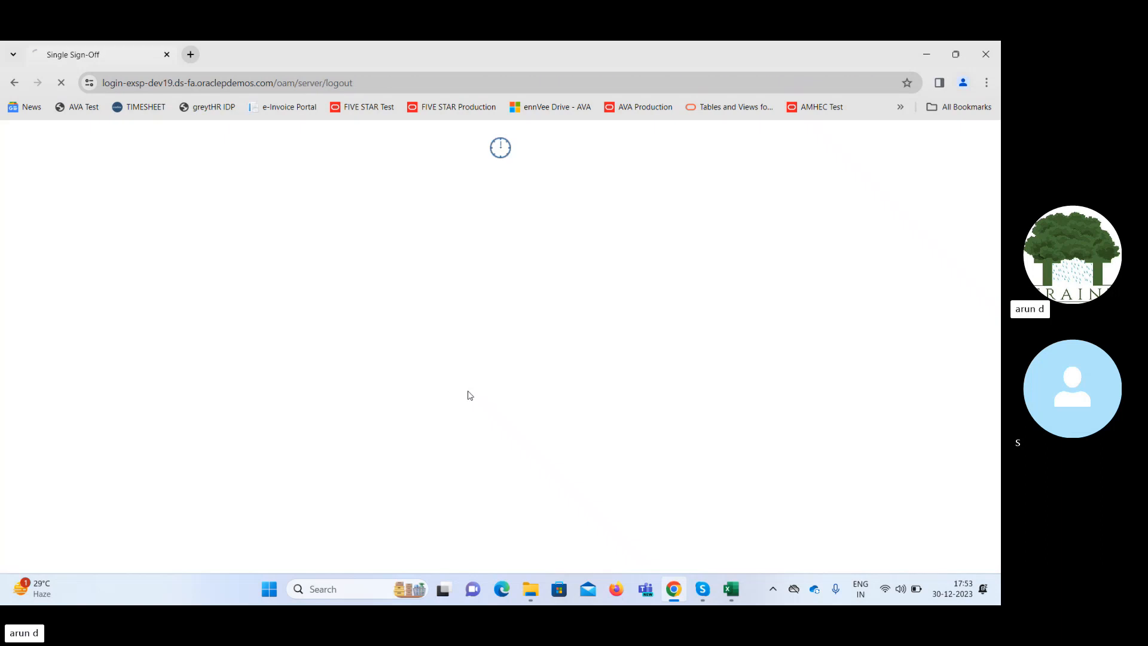
# Sign in as FIN.IMPL21 with the saved user ID and account password.
pyautogui.click(415, 357)
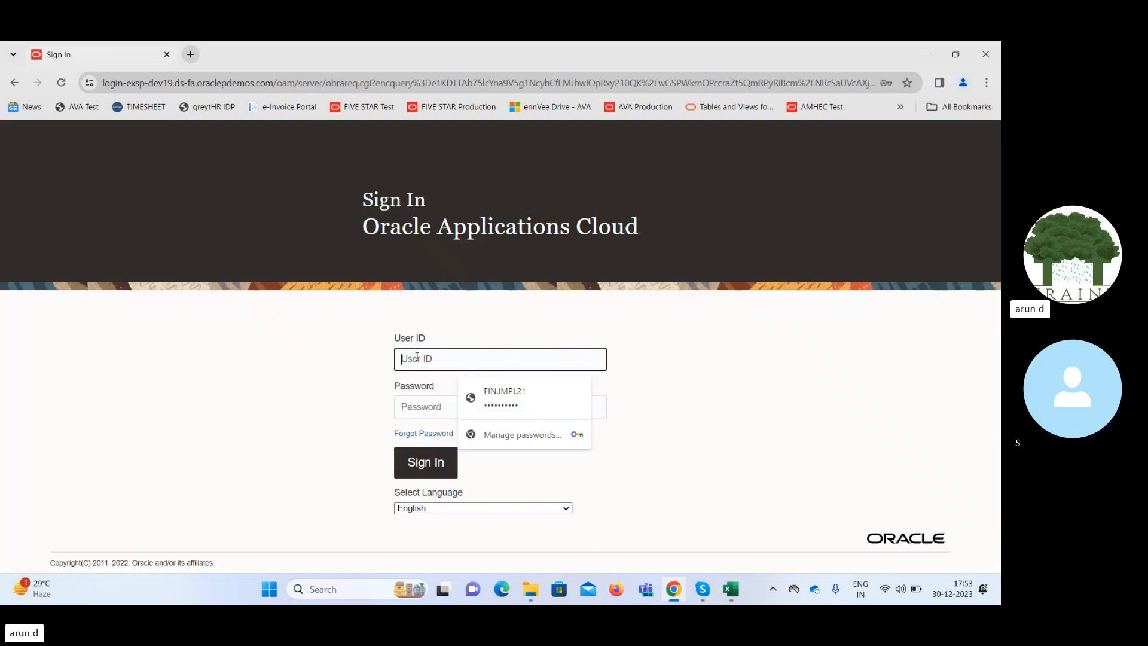
pyautogui.click(505, 397)
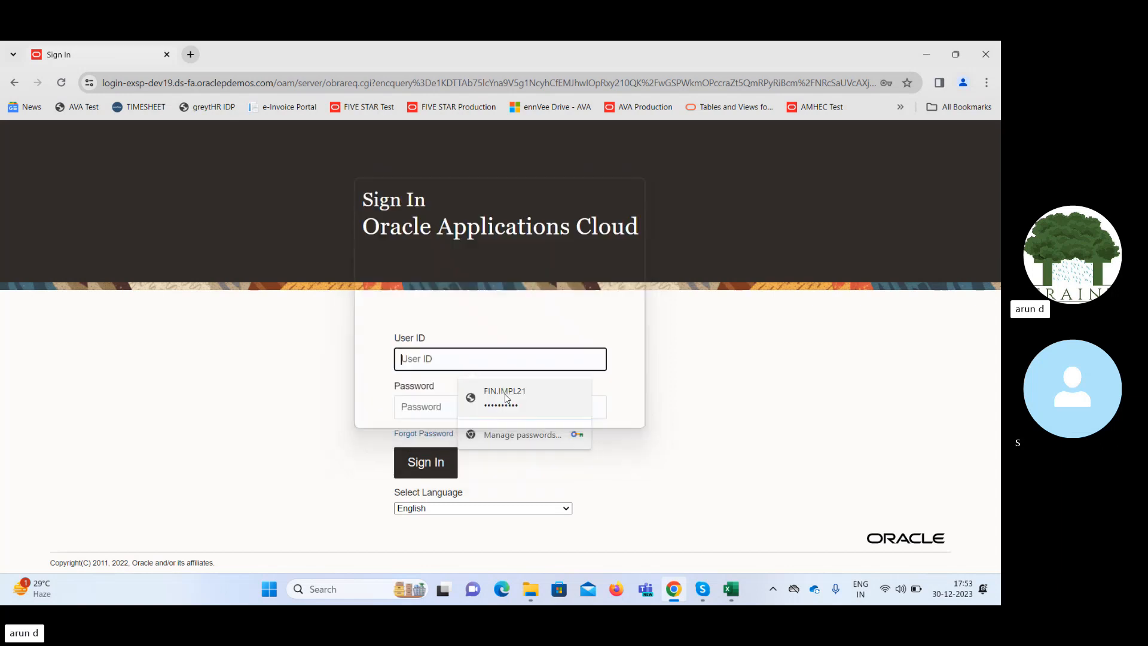
pyautogui.click(433, 464)
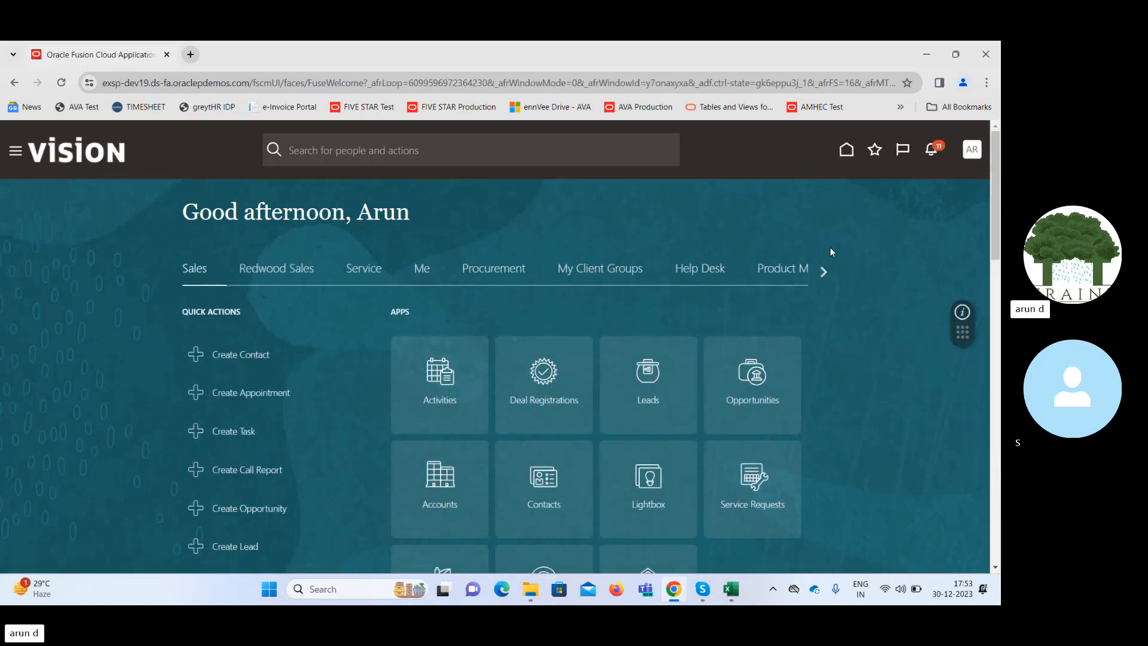
# Open the Transaction Console from the Tools applications.
pyautogui.click(489, 270)
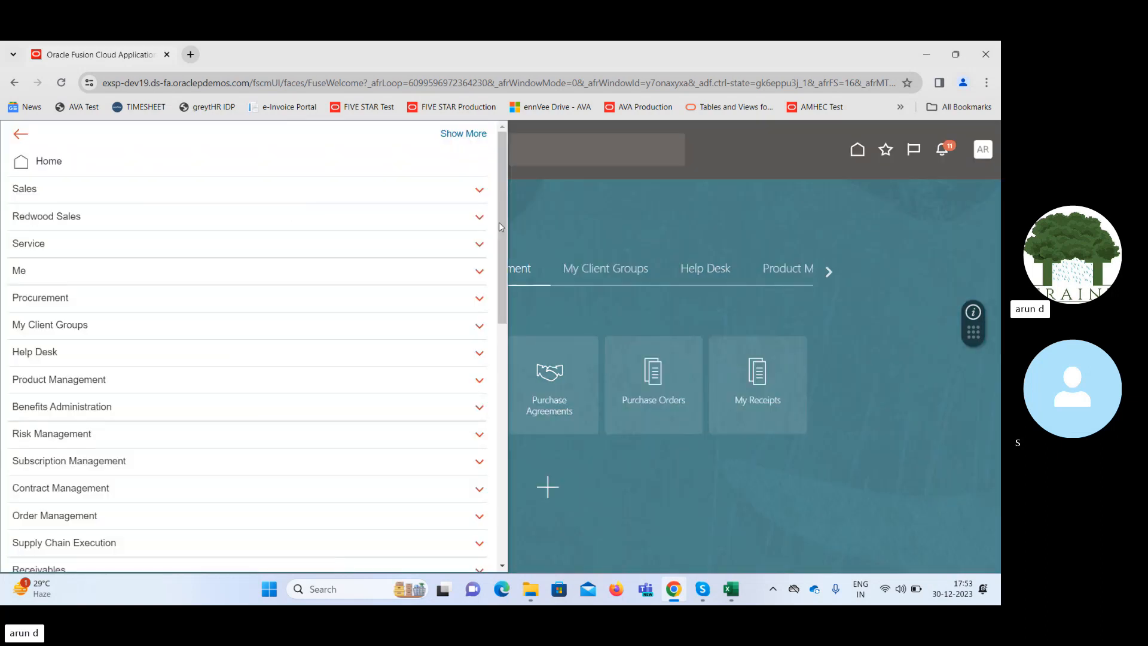
pyautogui.moveTo(500, 227); pyautogui.dragTo(501, 541)
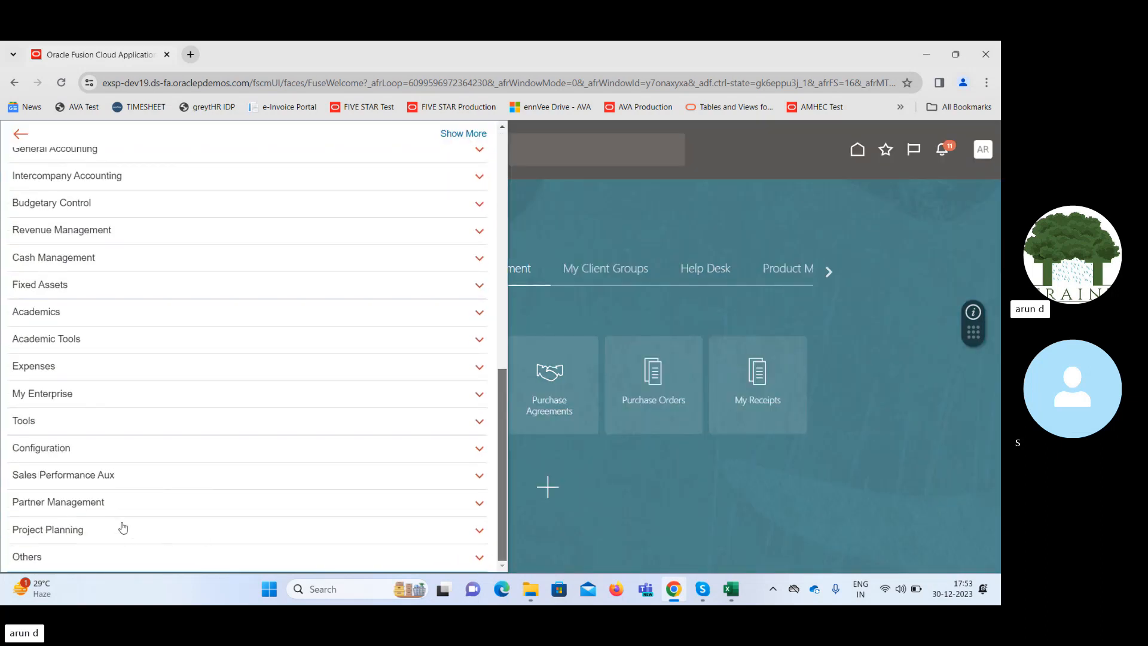
pyautogui.click(119, 422)
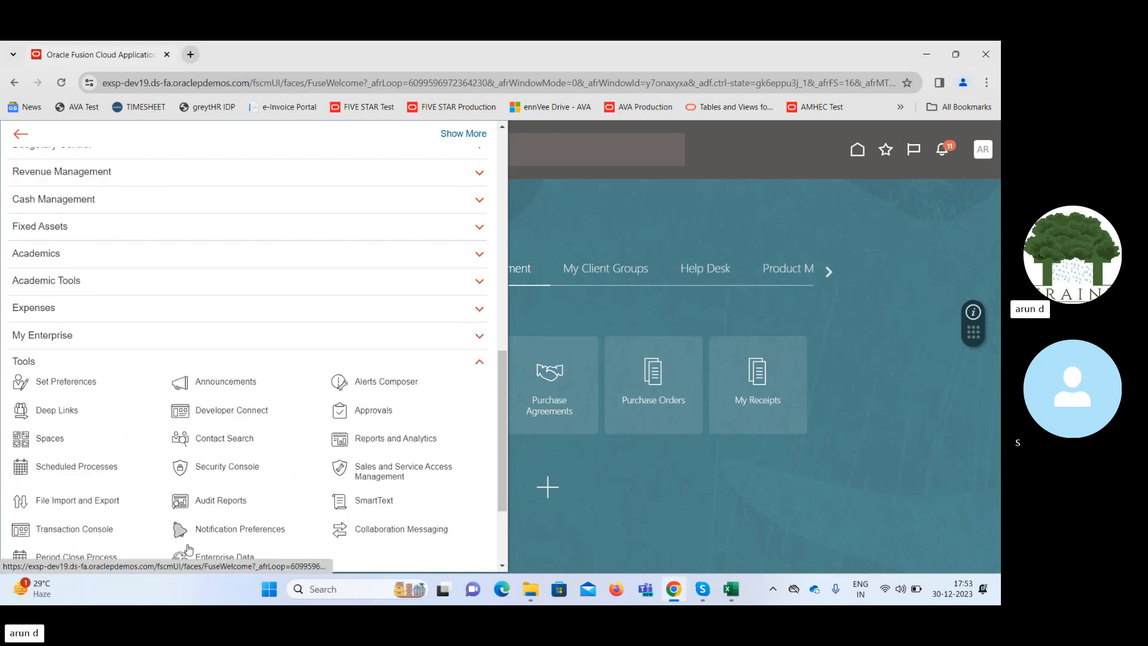
pyautogui.click(71, 531)
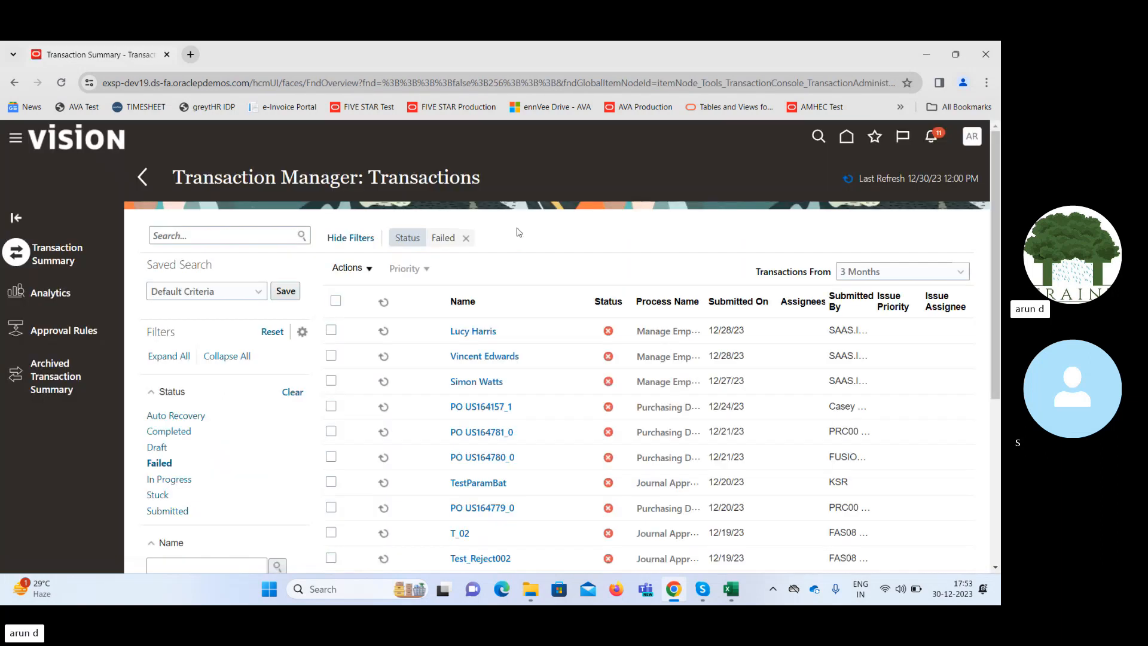
# Remove the Failed status filter and check the approval history of the latest purchase order against the Excel class notes.
pyautogui.click(466, 237)
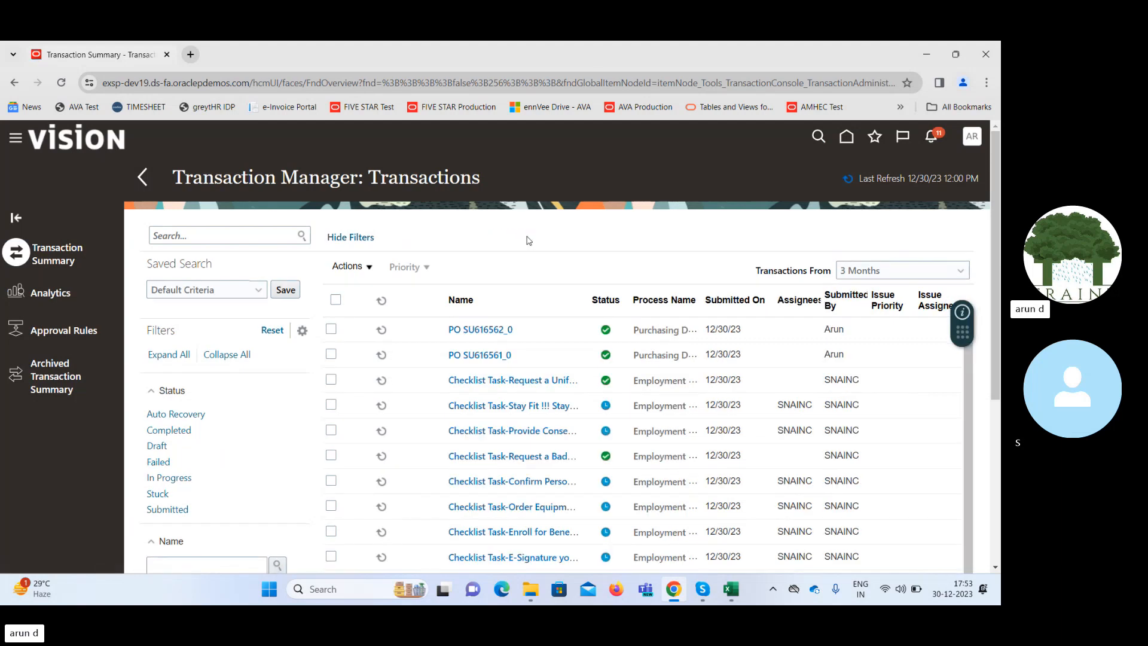
pyautogui.click(490, 328)
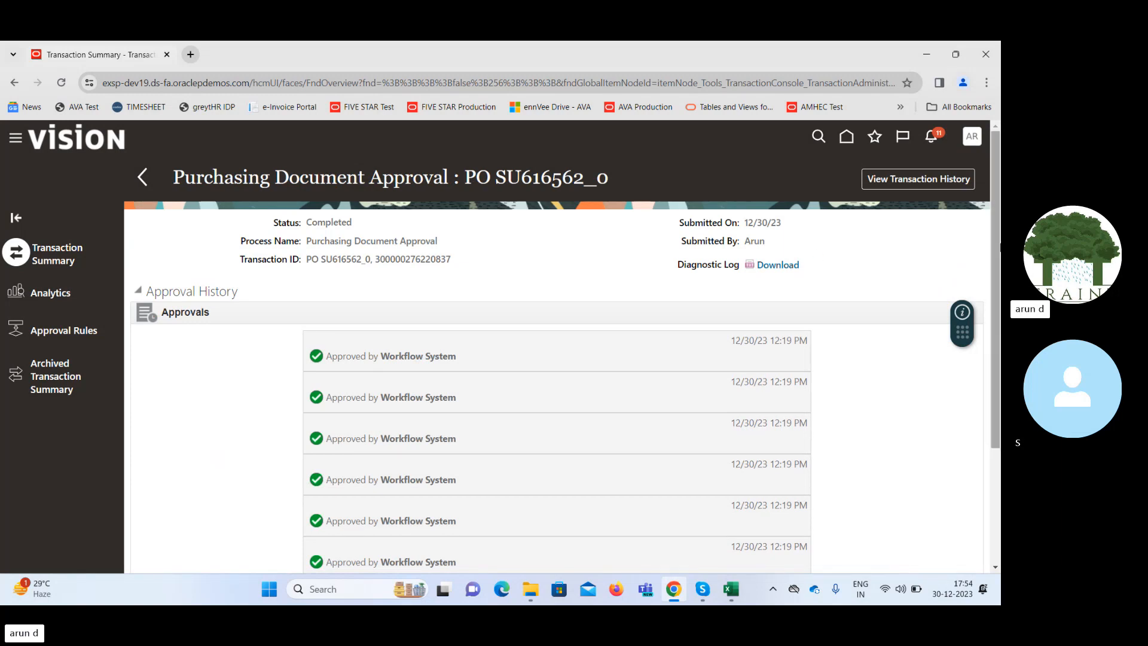
pyautogui.moveTo(998, 238)
pyautogui.mouseDown()
pyautogui.moveTo(1000, 354)
pyautogui.moveTo(996, 239)
pyautogui.mouseUp()
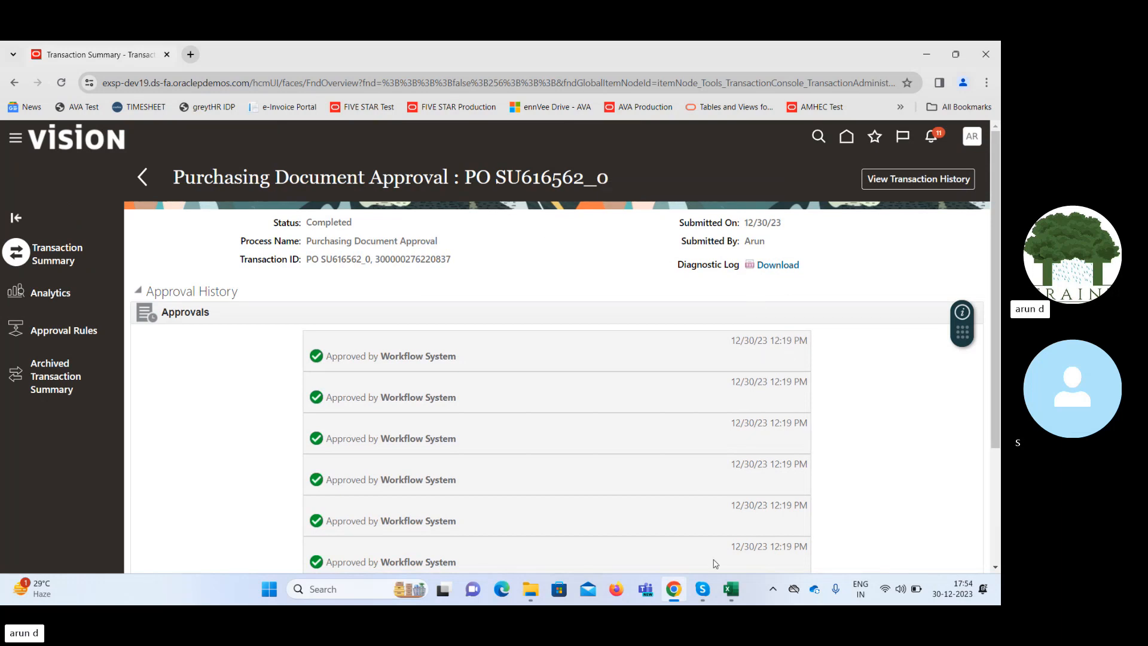
pyautogui.click(731, 592)
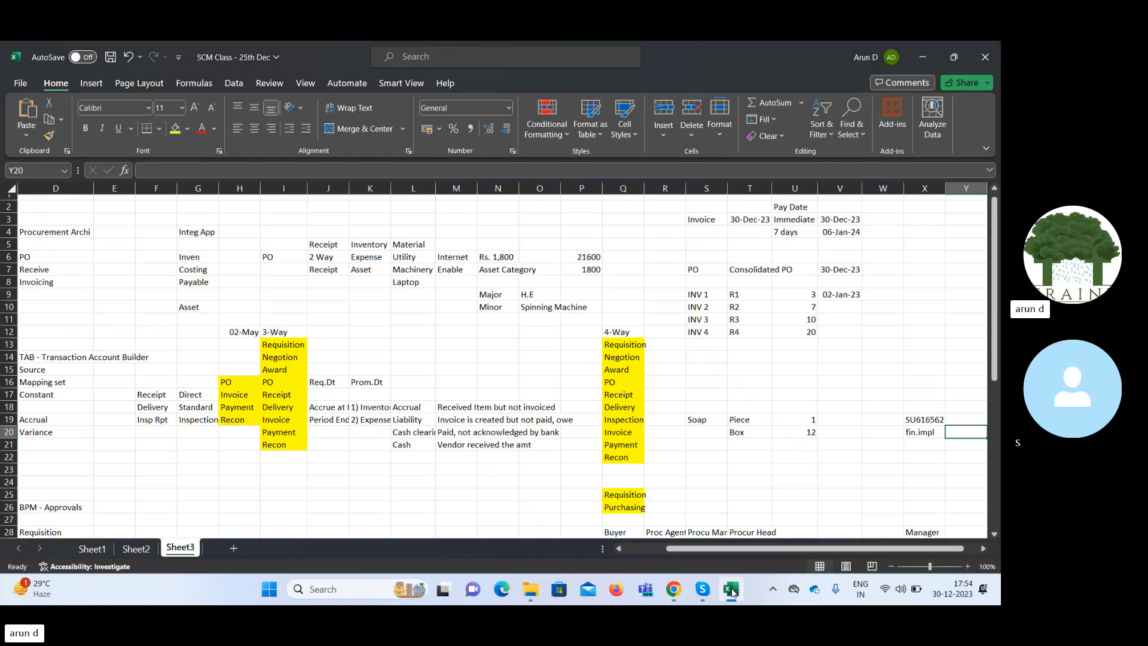
pyautogui.click(731, 591)
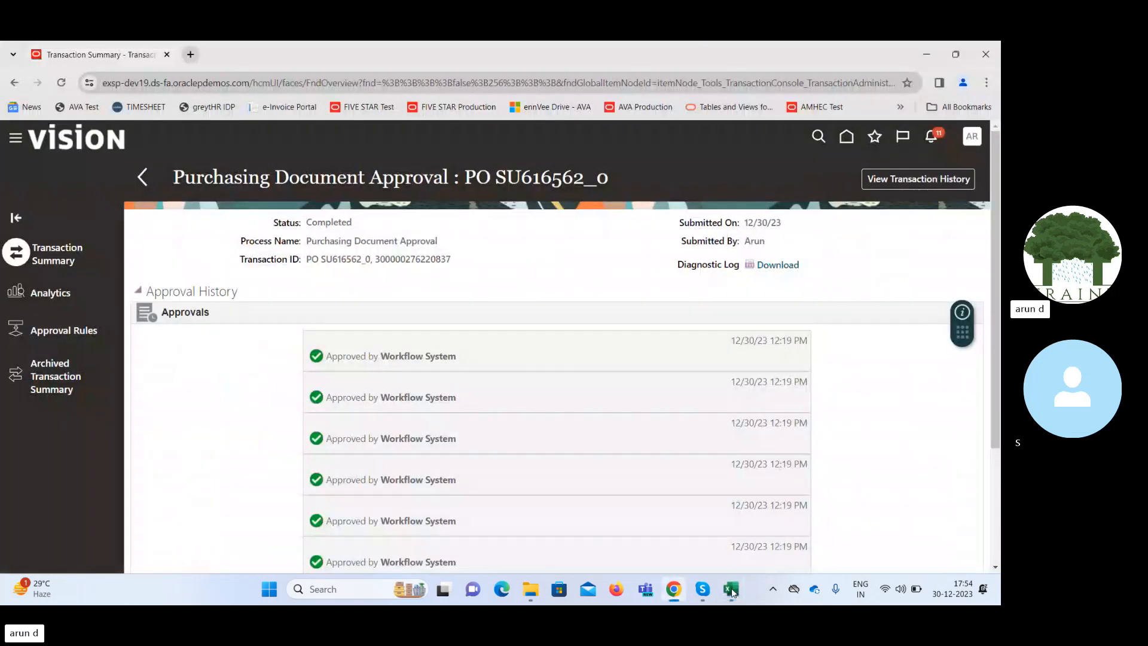
# Return to the home page and open Manage Orders in the Purchase Orders work area under Procurement.
pyautogui.click(846, 138)
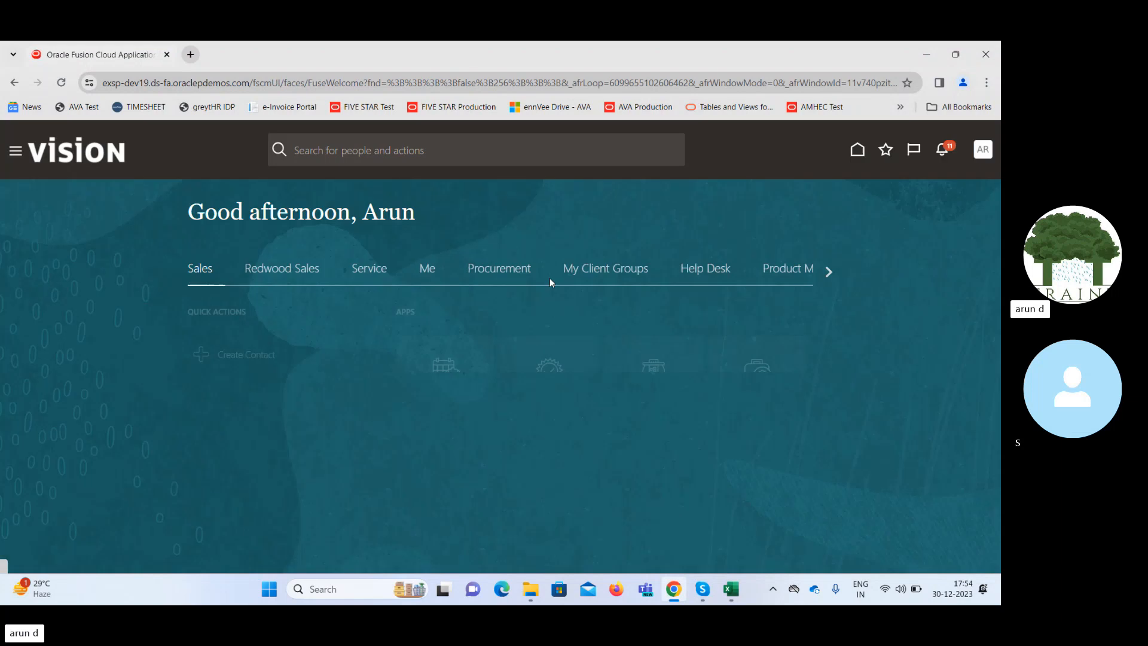
pyautogui.click(487, 274)
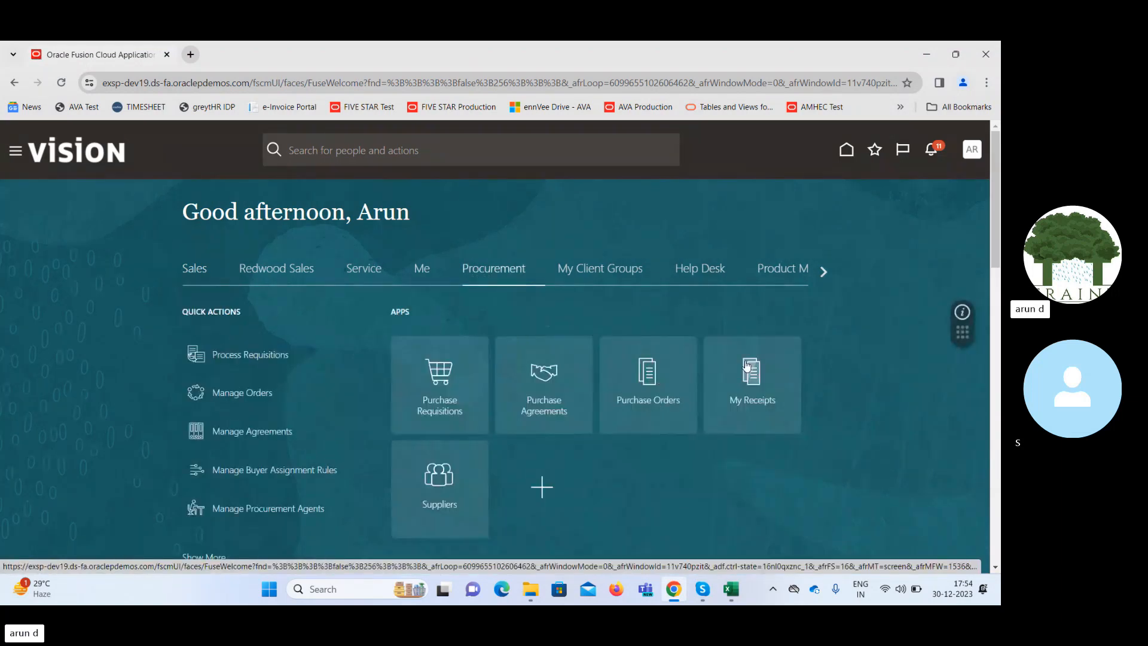
pyautogui.click(651, 384)
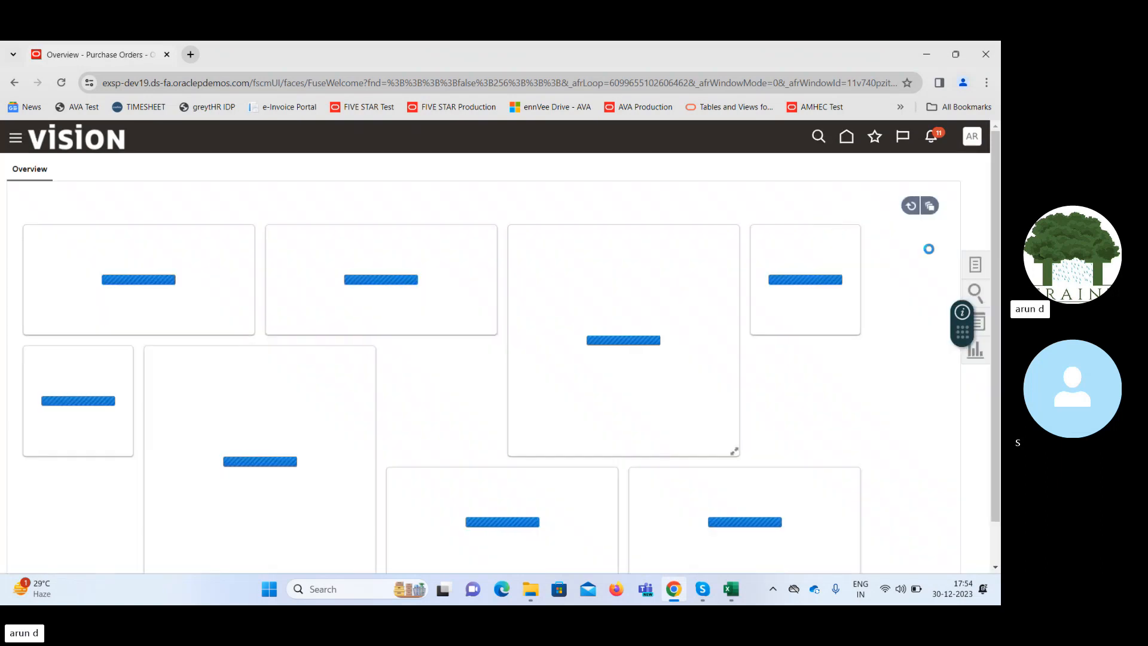
pyautogui.click(977, 266)
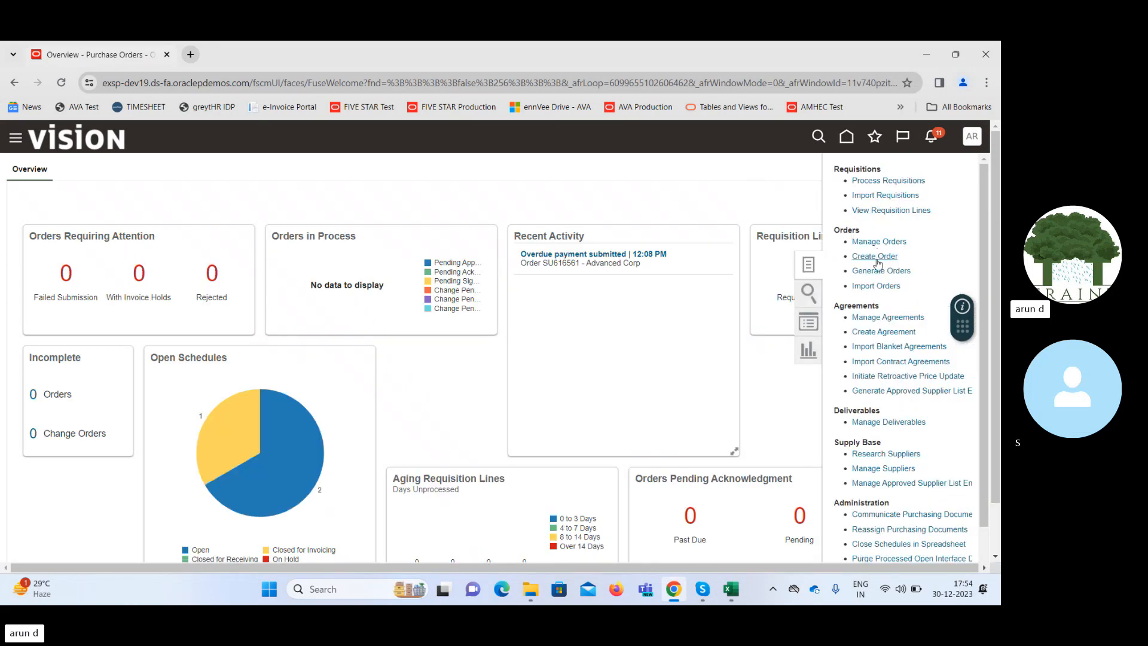
pyautogui.click(872, 242)
# Search the orders by the copied purchase order number to check its status, and close Manage Orders.
pyautogui.click(755, 324)
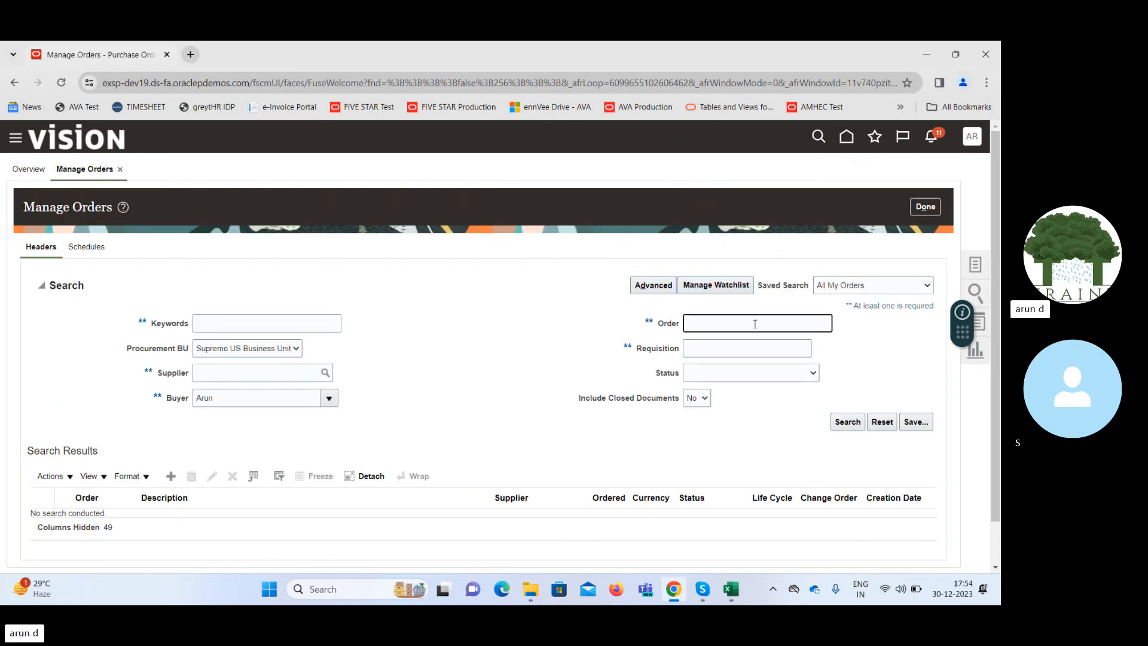
pyautogui.write('SU616562')
pyautogui.click(843, 421)
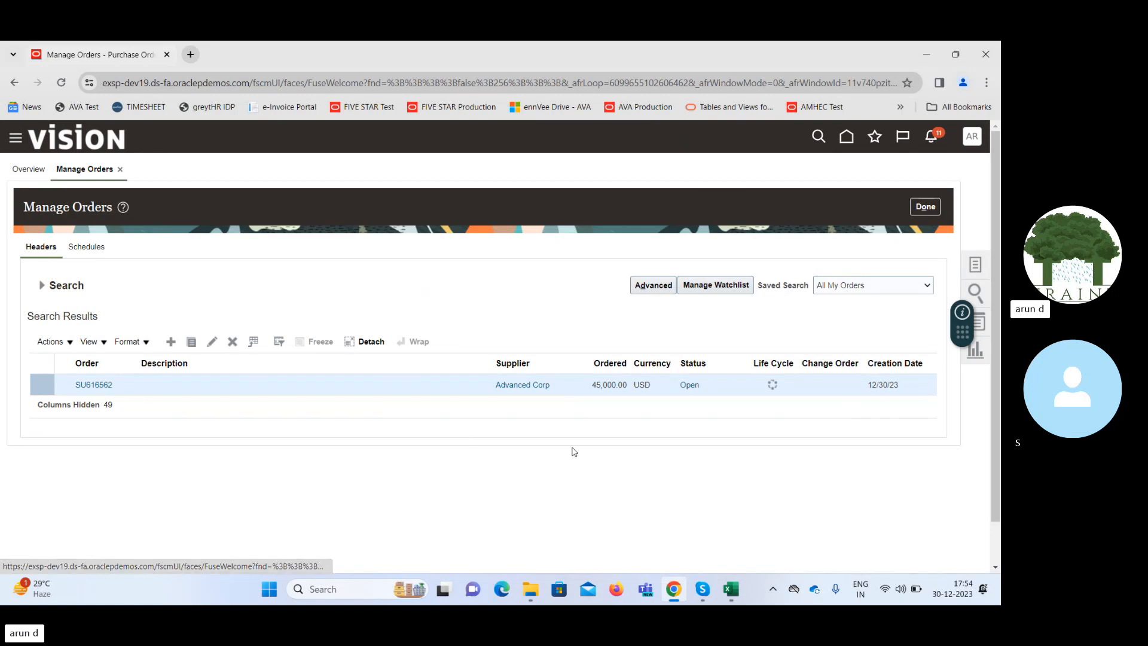
pyautogui.click(923, 208)
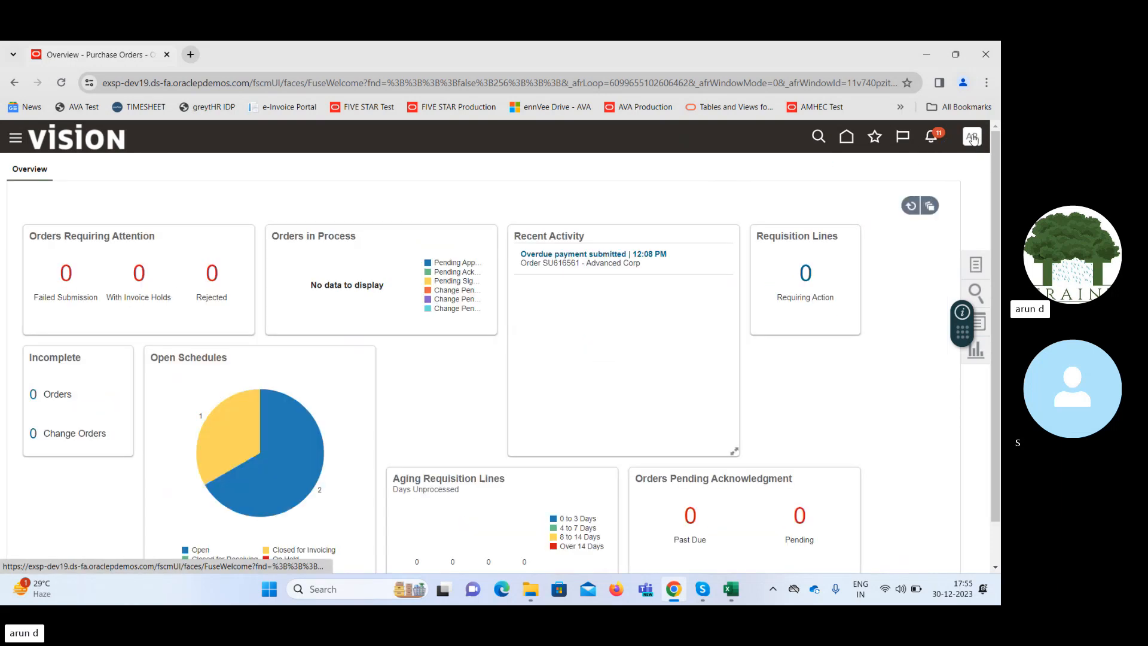
# Go to Setup and Maintenance and switch the setup offering to Procurement.
pyautogui.click(972, 136)
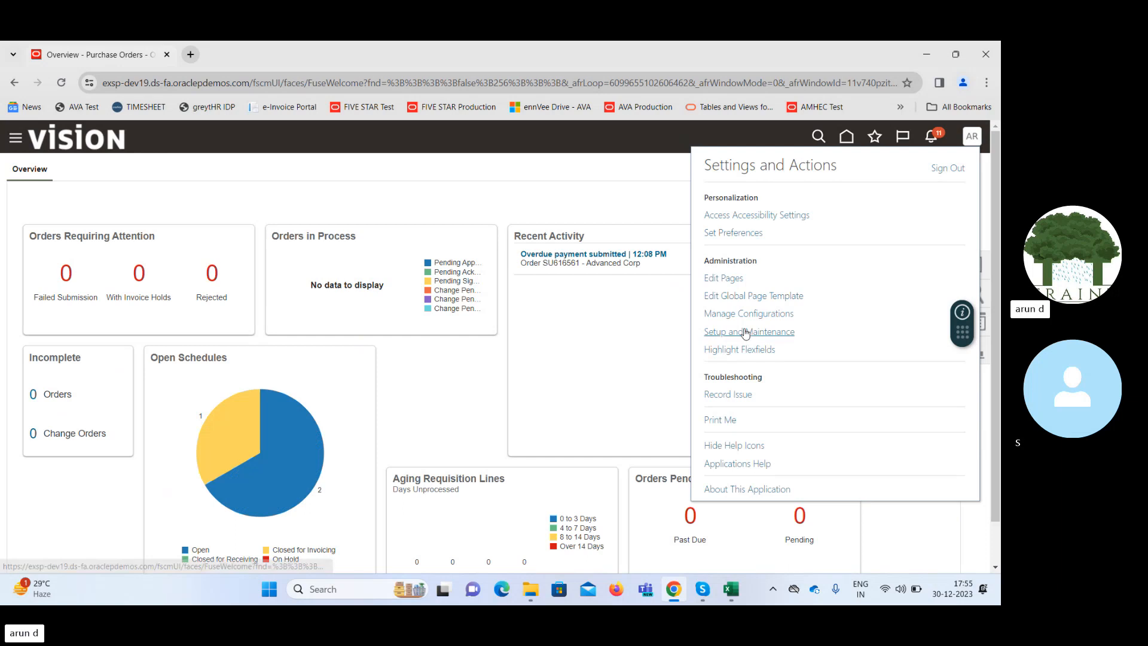
pyautogui.click(744, 333)
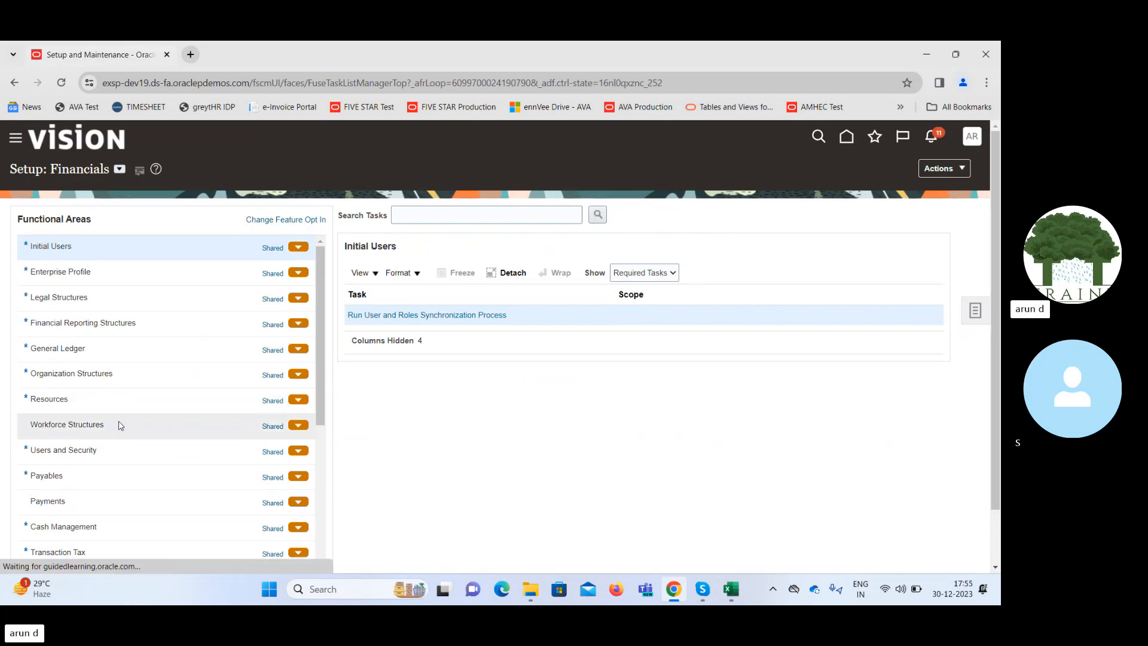
pyautogui.click(119, 170)
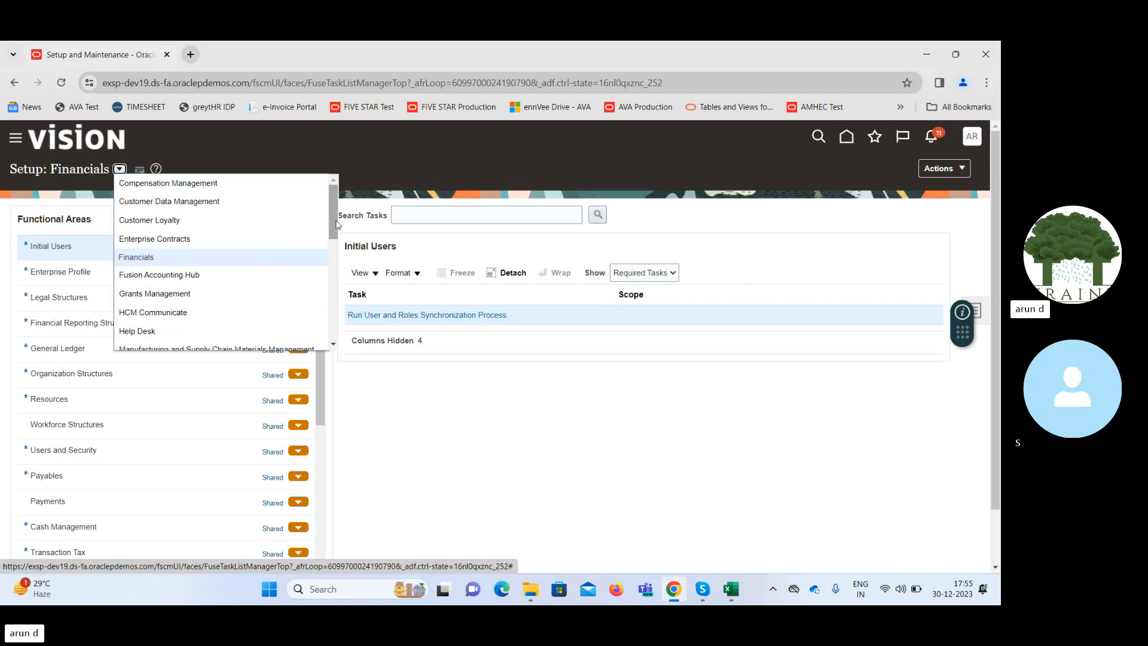
pyautogui.moveTo(330, 221); pyautogui.dragTo(330, 249)
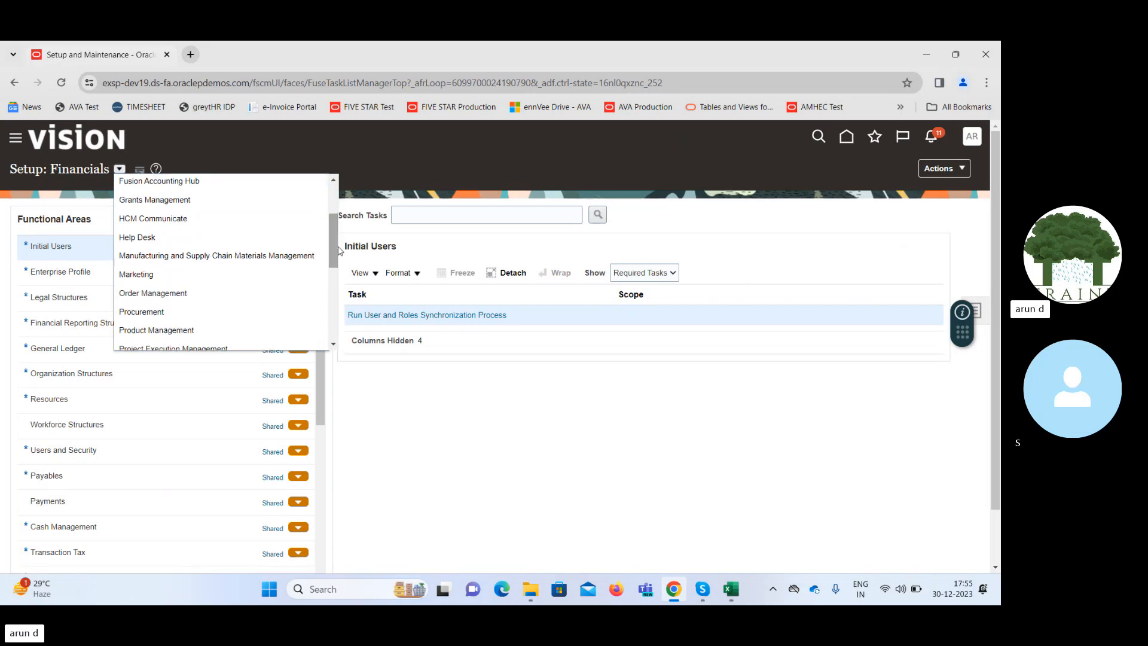
pyautogui.click(163, 312)
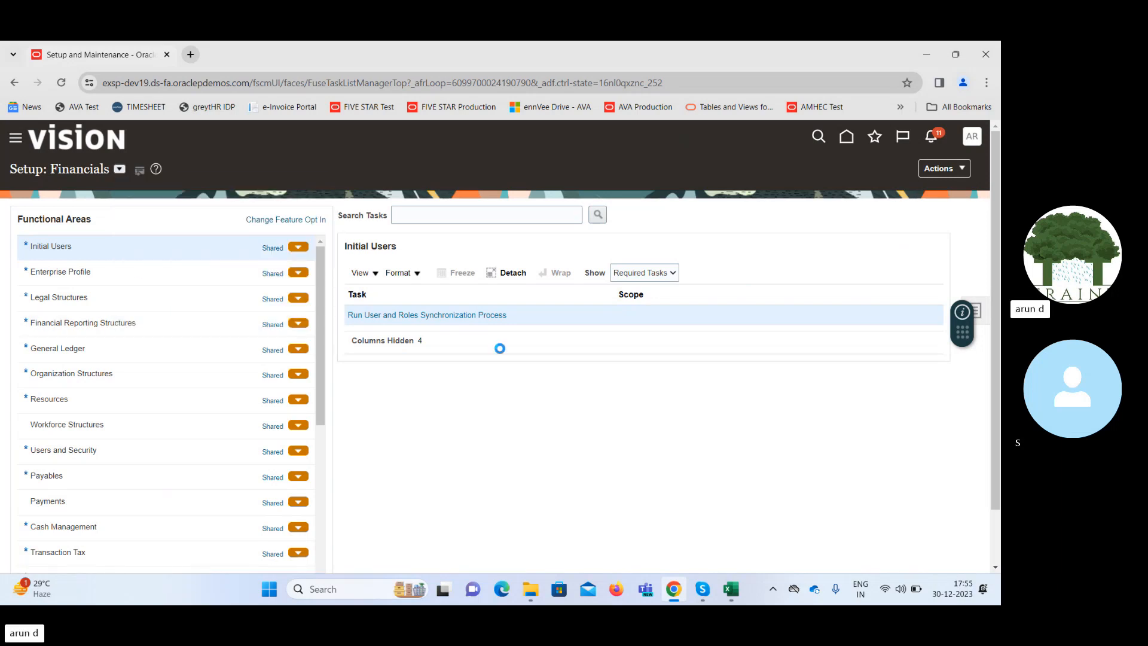
# Open Manage Purchasing Document Approvals under Approval Management and inspect the Preapproval Serial participant's rules, including the automatic approval action.
pyautogui.click(169, 476)
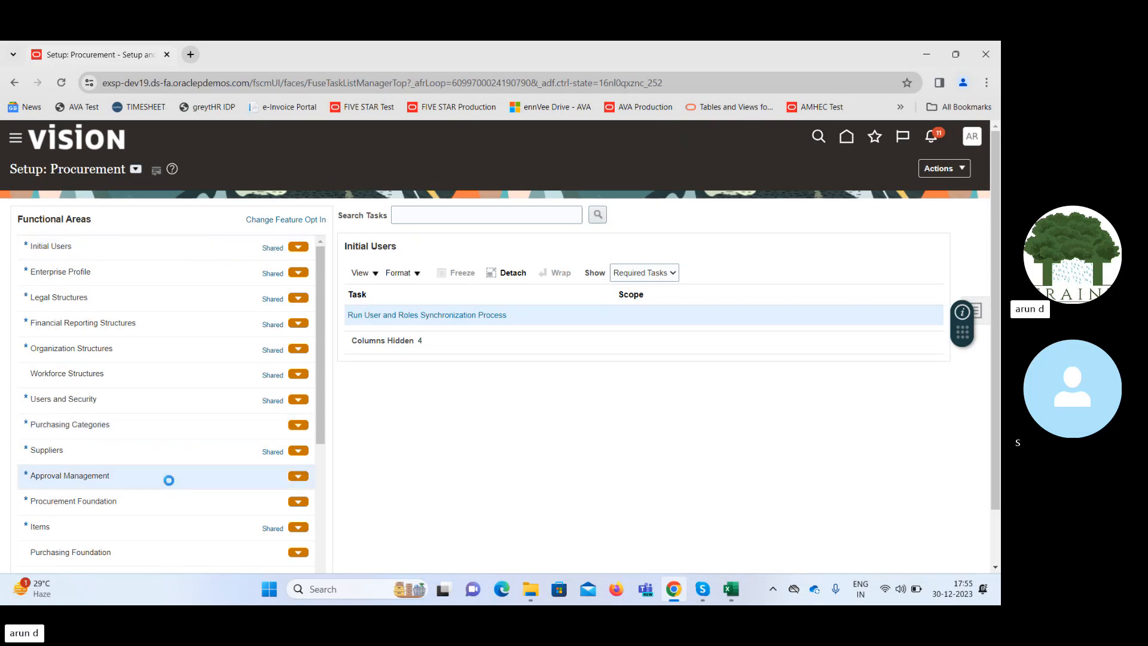
pyautogui.click(441, 335)
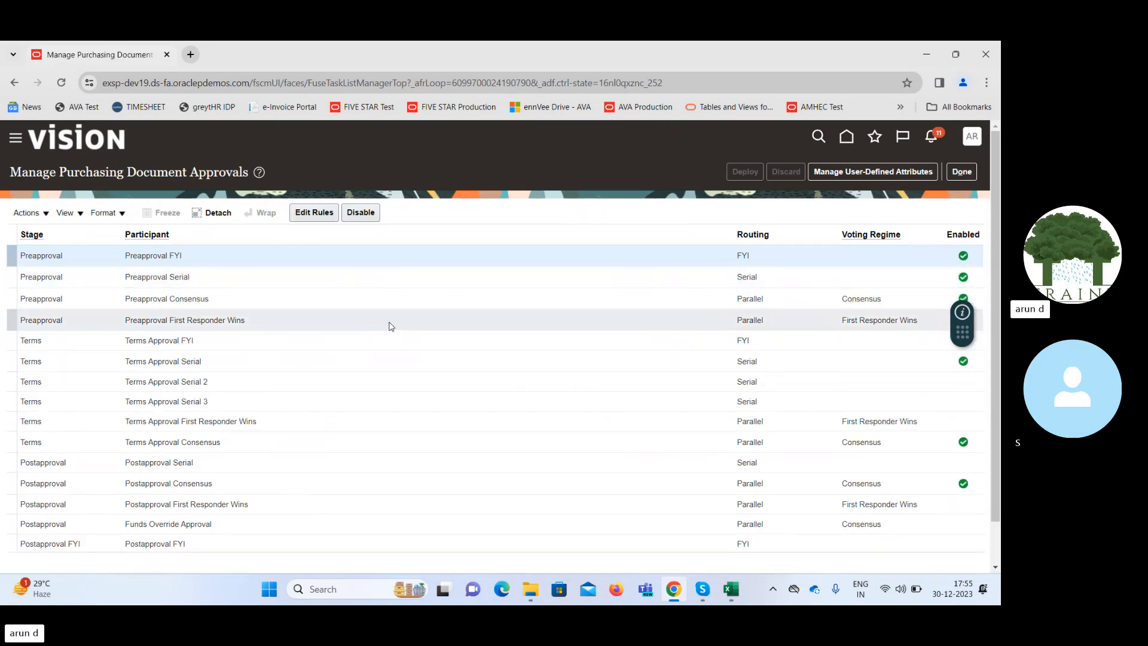
pyautogui.click(366, 284)
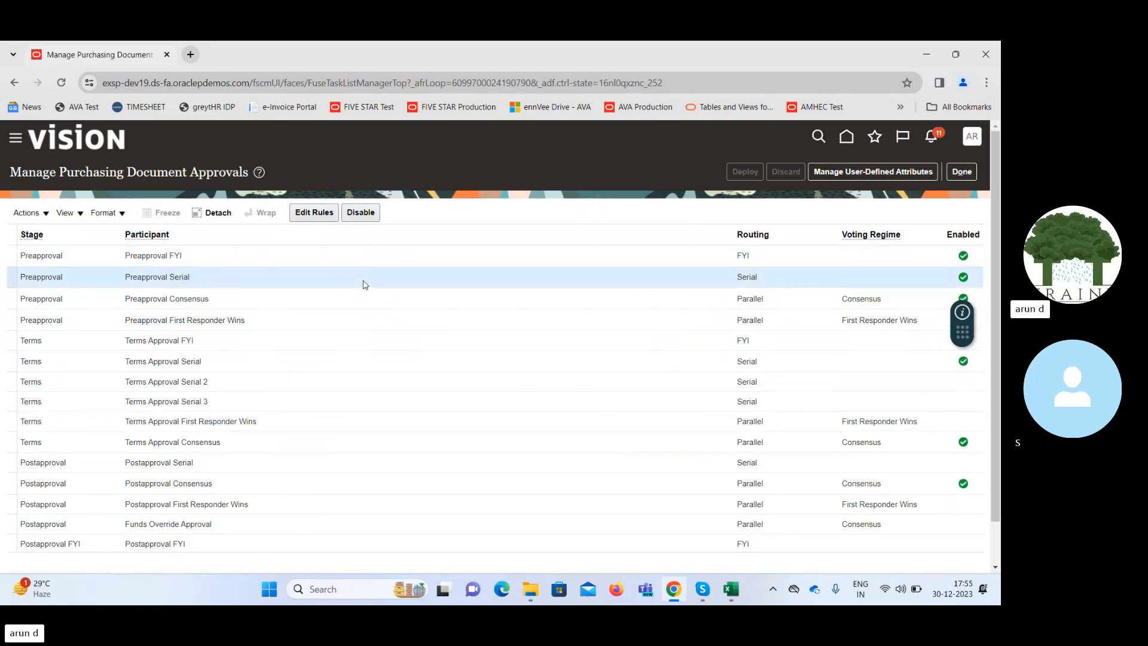
pyautogui.click(305, 214)
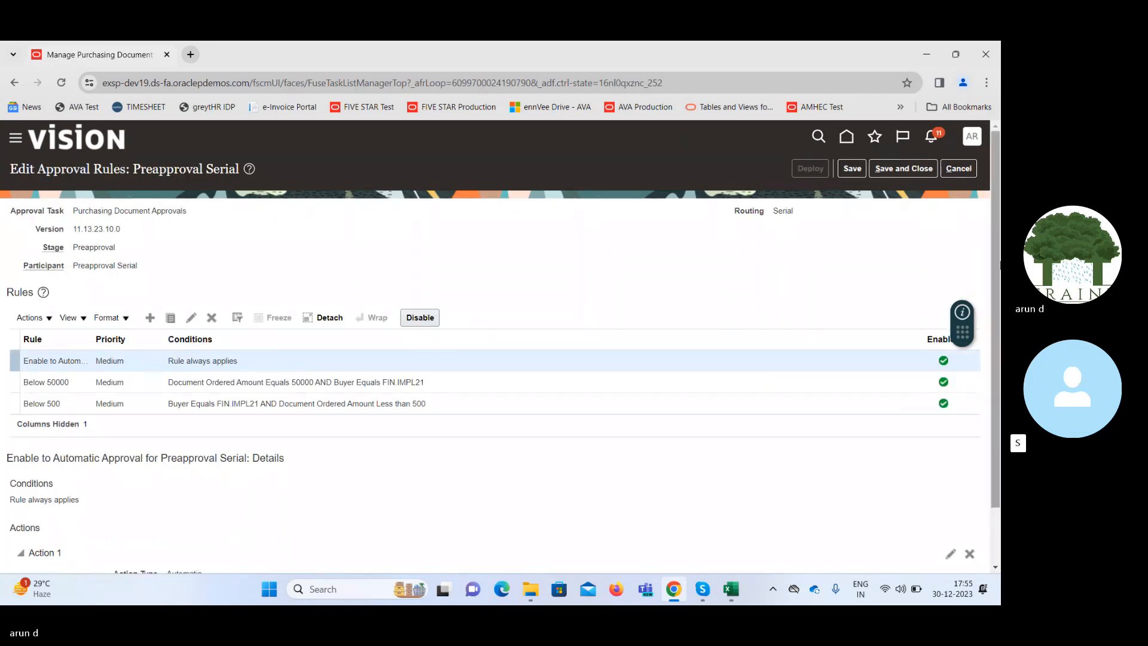
pyautogui.moveTo(998, 253); pyautogui.dragTo(999, 307)
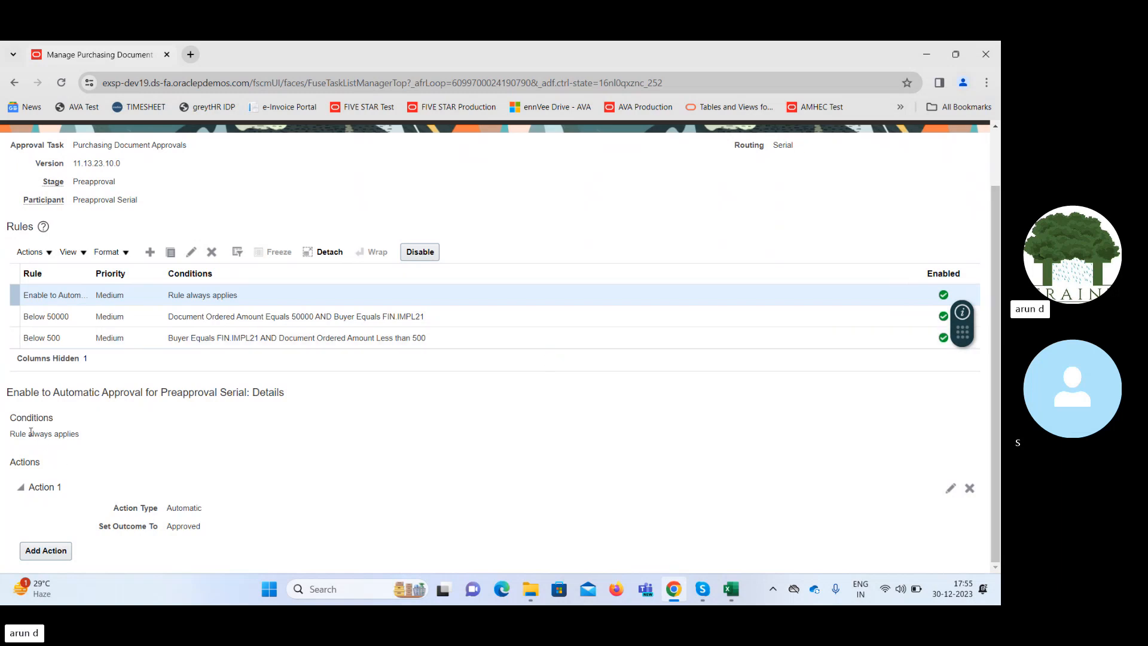
# Disable the automatic approval rule for the Preapproval Serial participant and save the rules.
pyautogui.moveTo(29, 433); pyautogui.dragTo(84, 437)
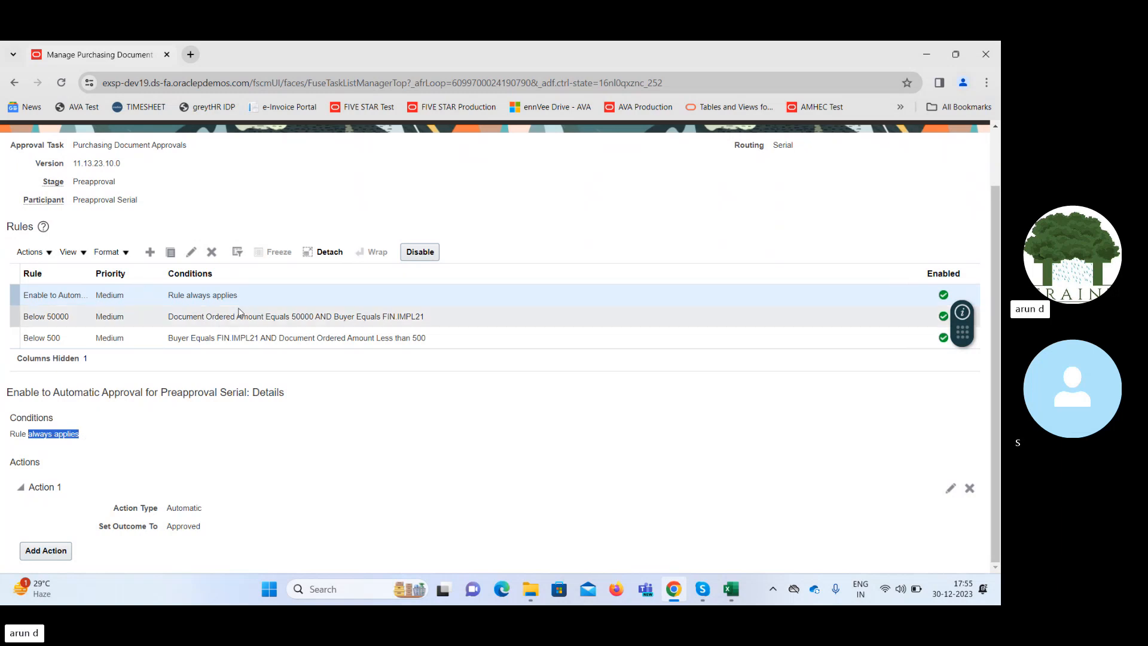
pyautogui.click(62, 435)
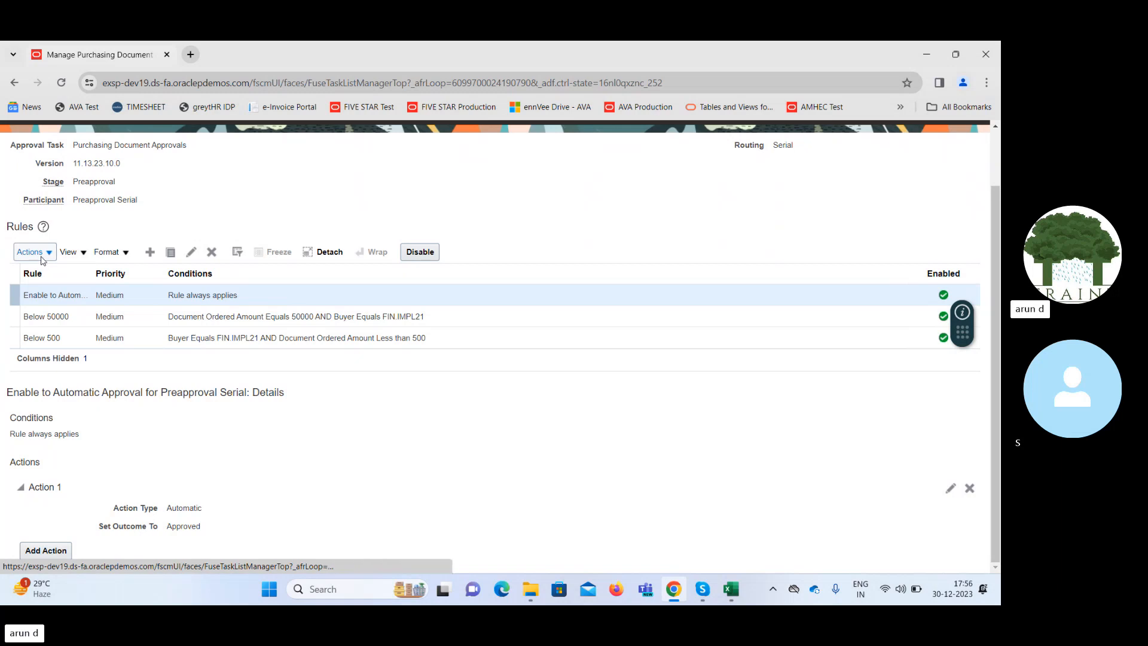
pyautogui.click(36, 252)
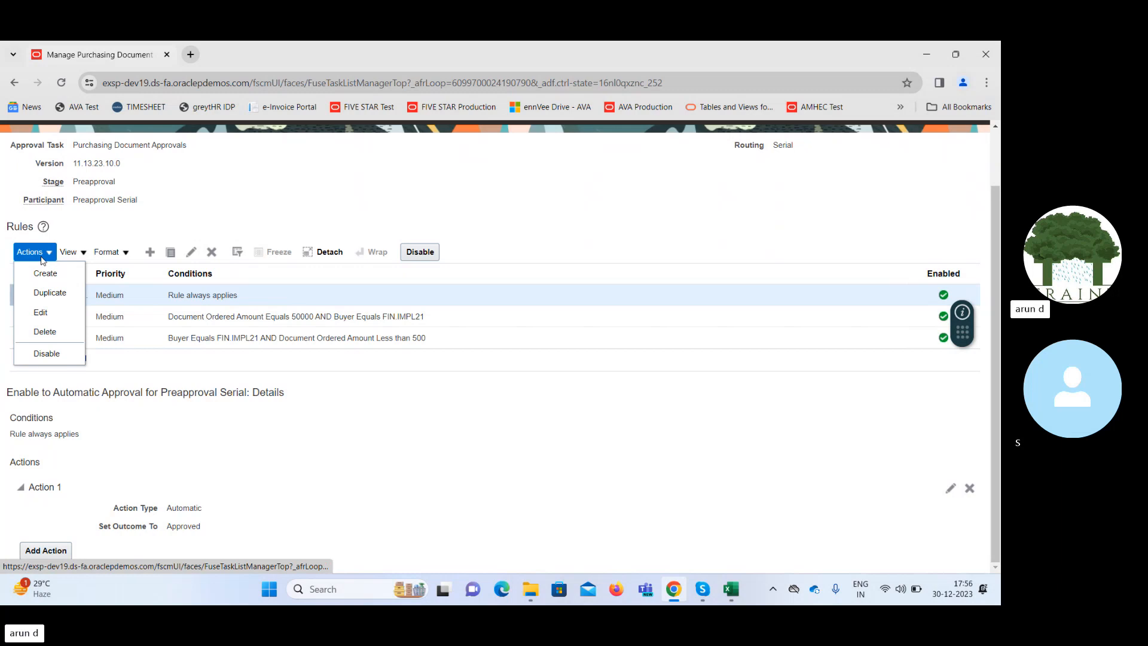
pyautogui.click(43, 357)
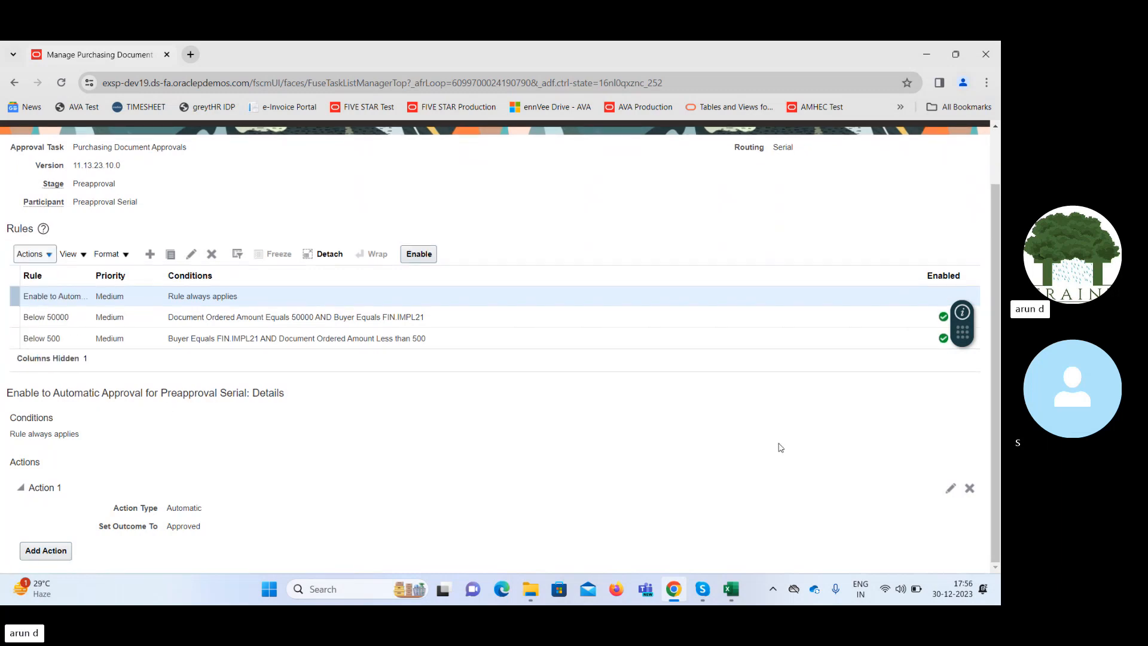
pyautogui.scroll(2, 997, 380)
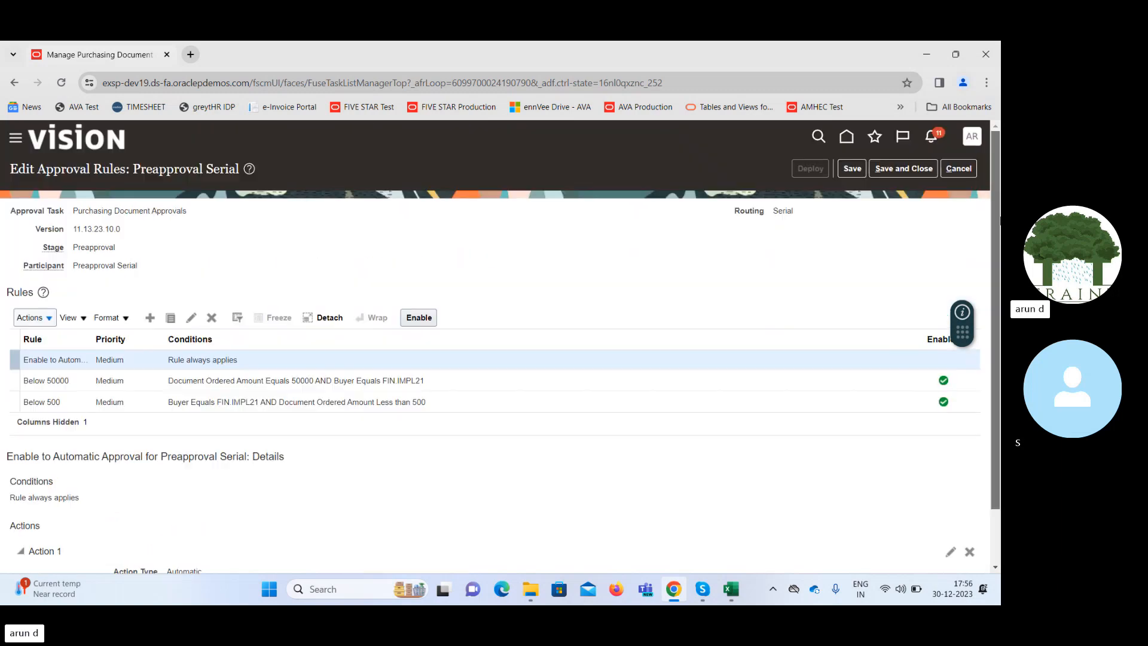
pyautogui.click(852, 170)
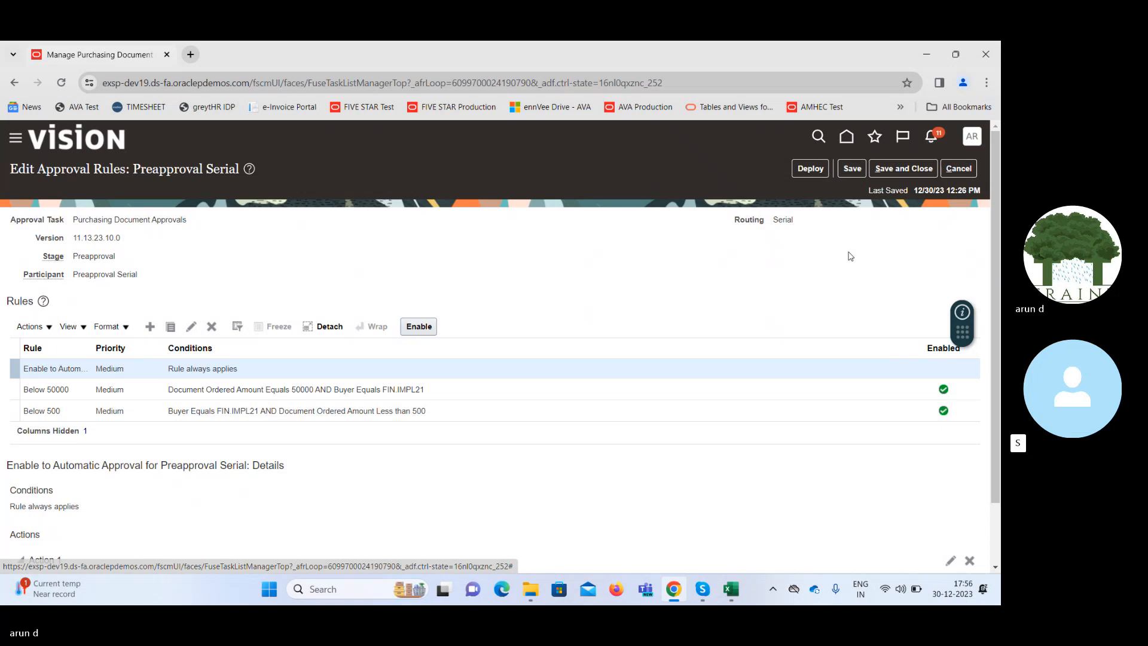
# Deploy the updated Preapproval Serial rules, accepting the warning and acknowledging the deployment confirmation.
pyautogui.moveTo(996, 250); pyautogui.dragTo(1000, 313)
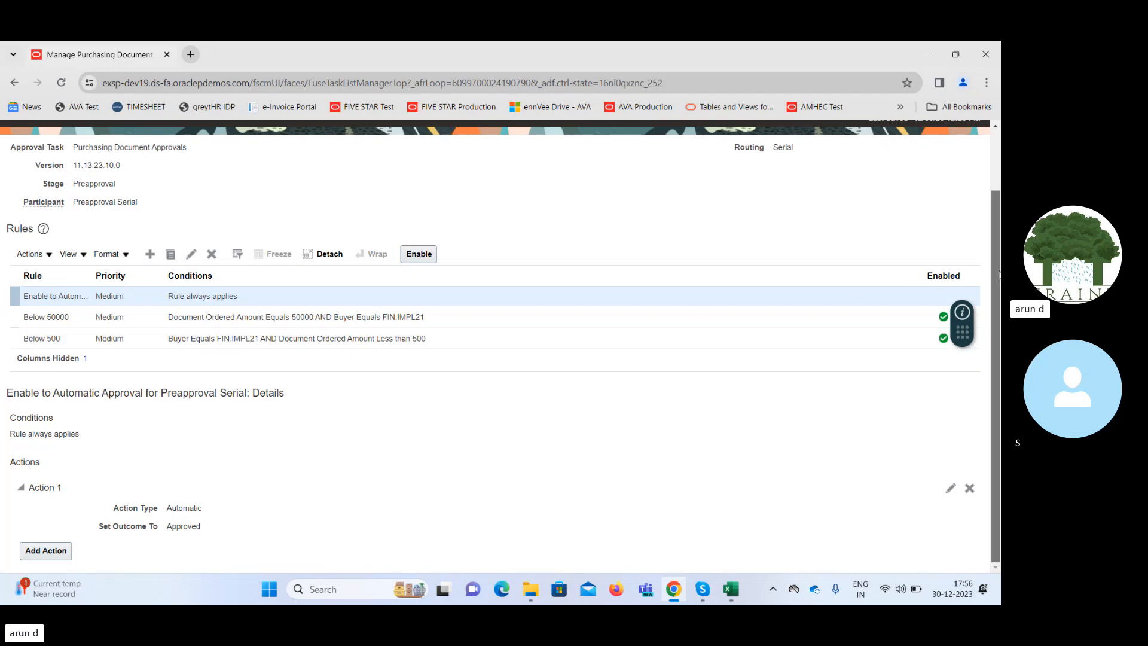
pyautogui.moveTo(995, 272); pyautogui.dragTo(995, 207)
pyautogui.click(810, 169)
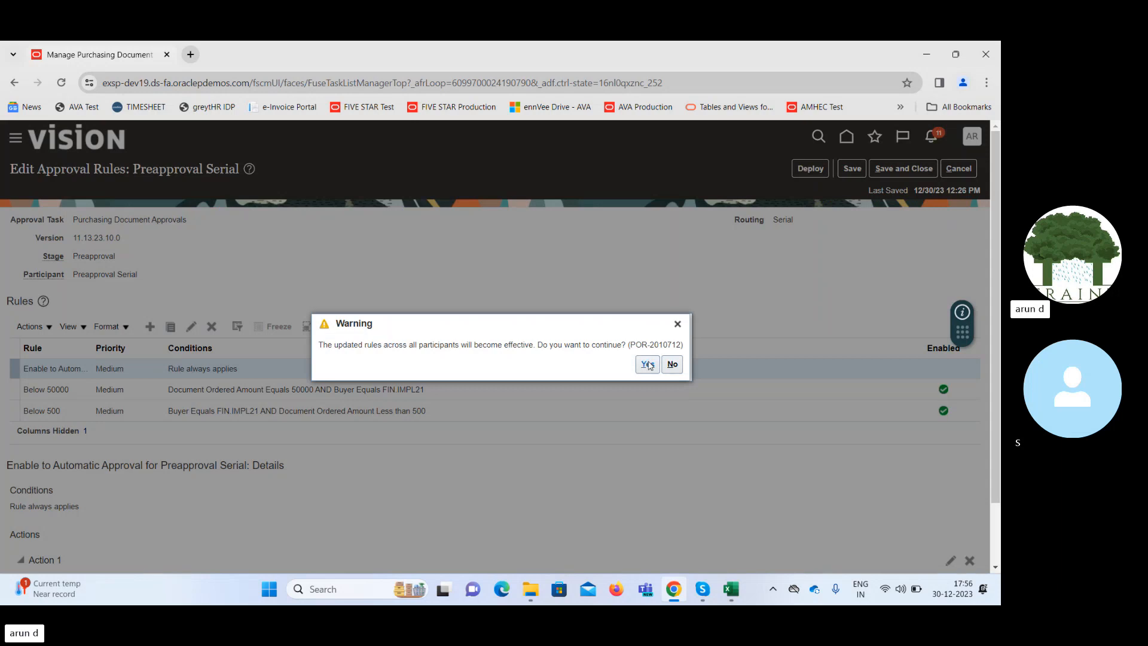
pyautogui.click(648, 363)
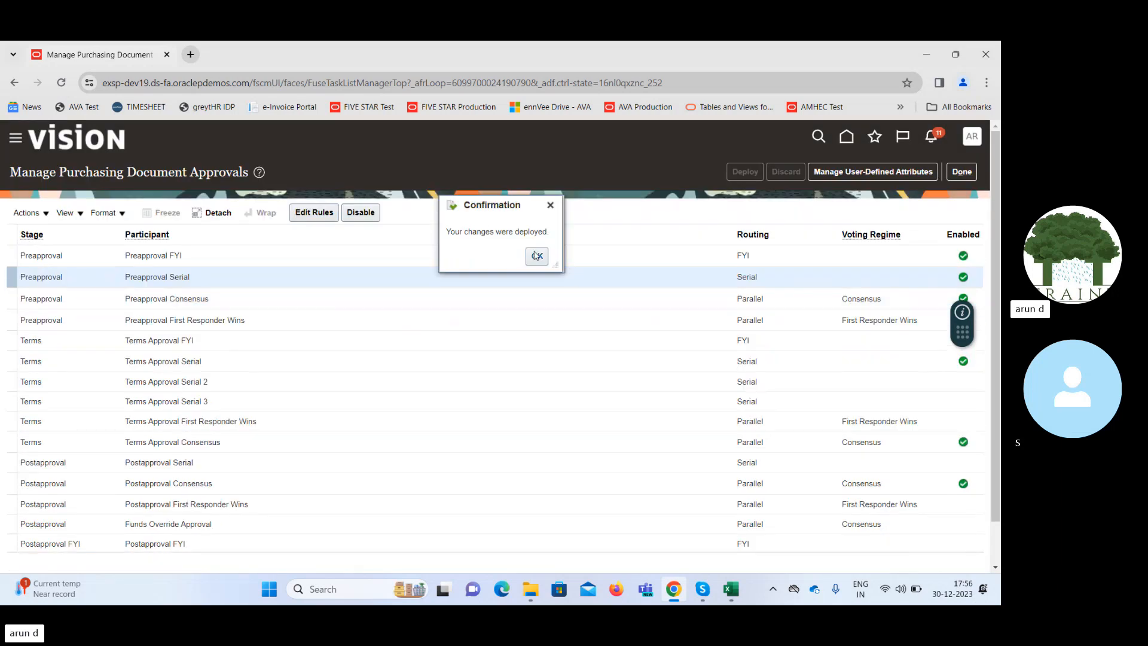
pyautogui.click(536, 255)
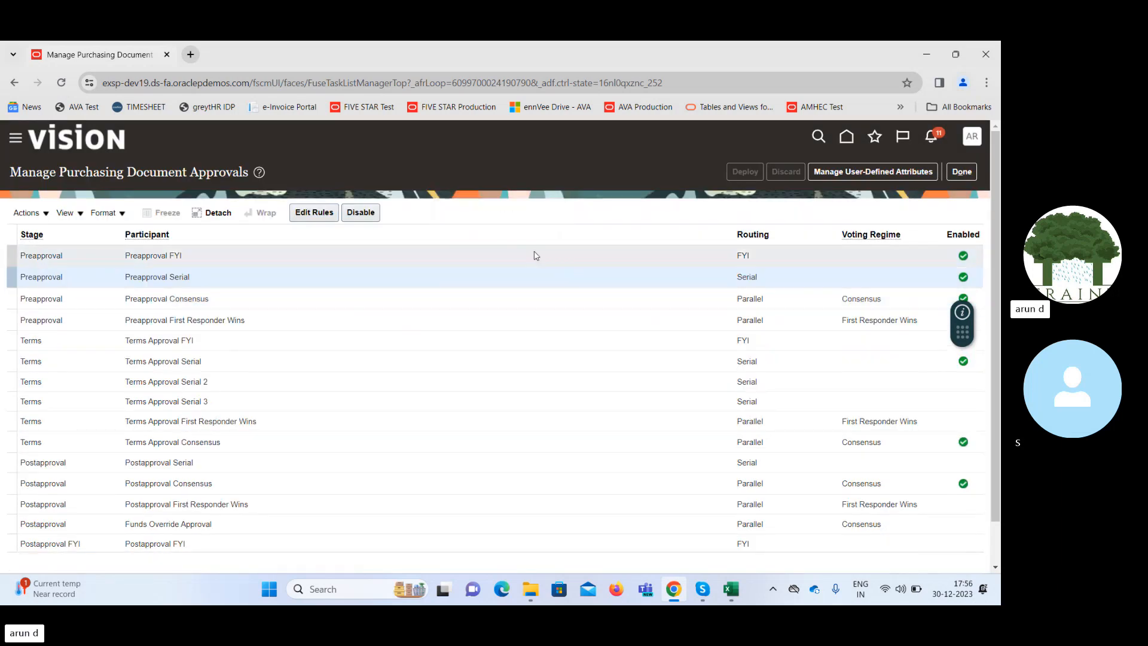
# Open the rules of the Preapproval Consensus participant, disable its automatic approval rule, and save.
pyautogui.click(175, 256)
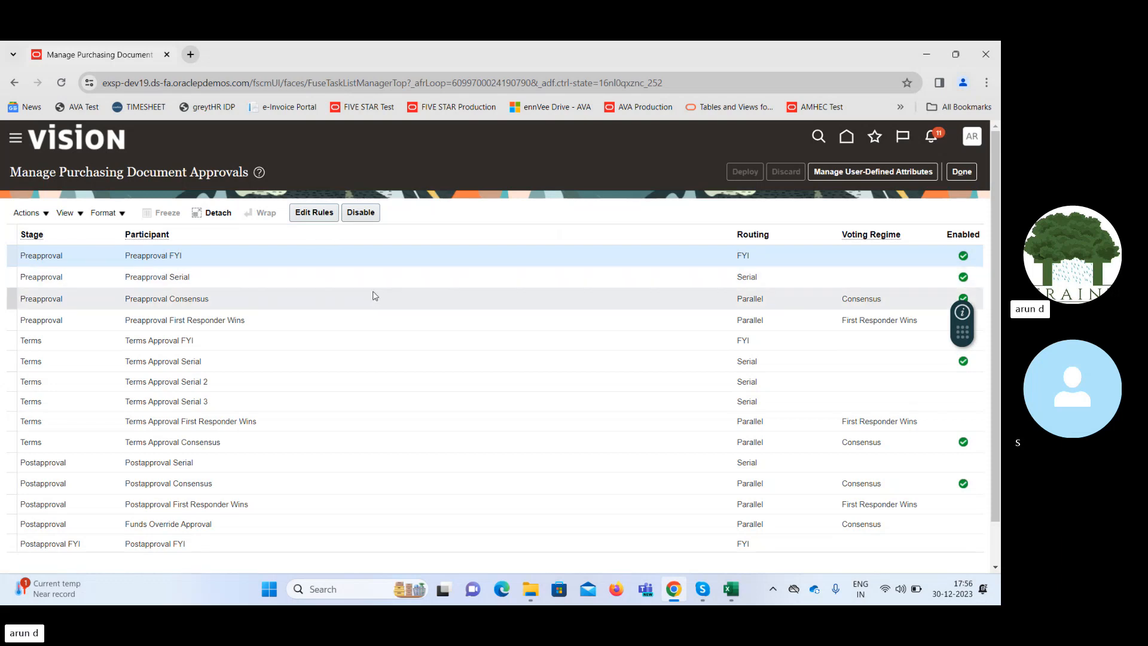
pyautogui.click(332, 301)
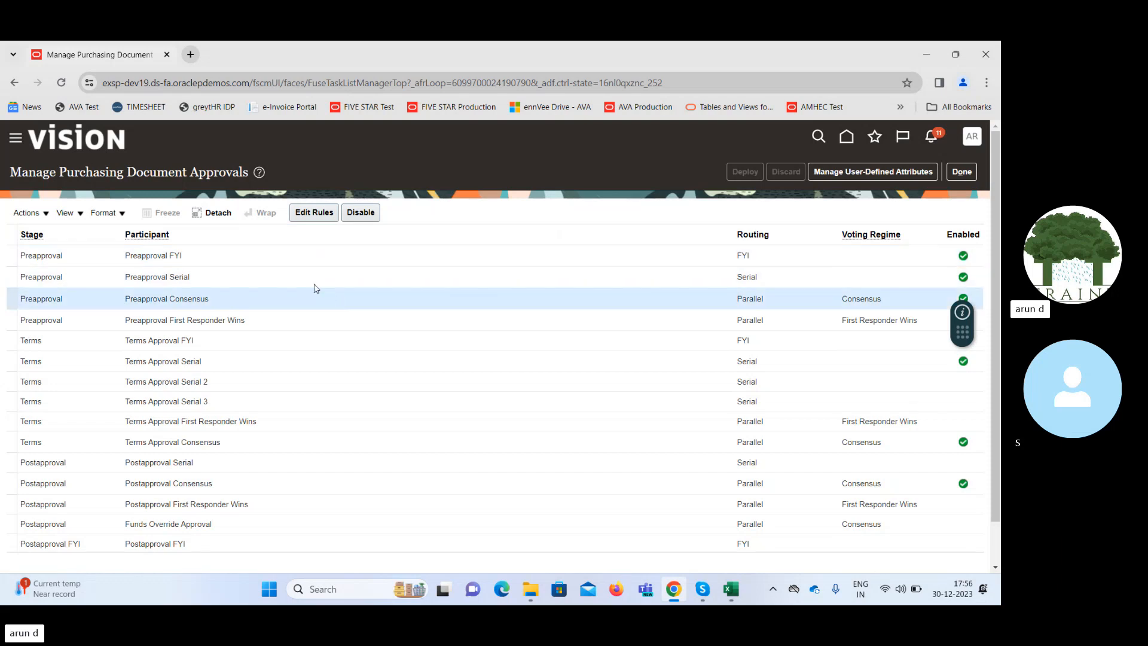
pyautogui.click(312, 215)
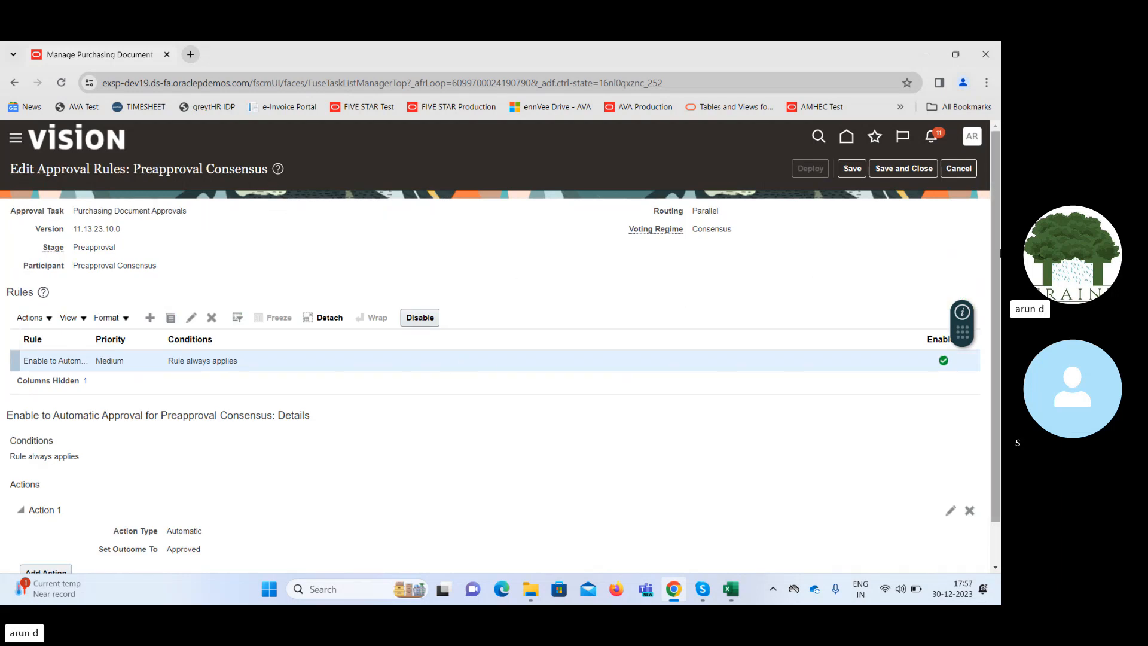
pyautogui.scroll(-1, 996, 340)
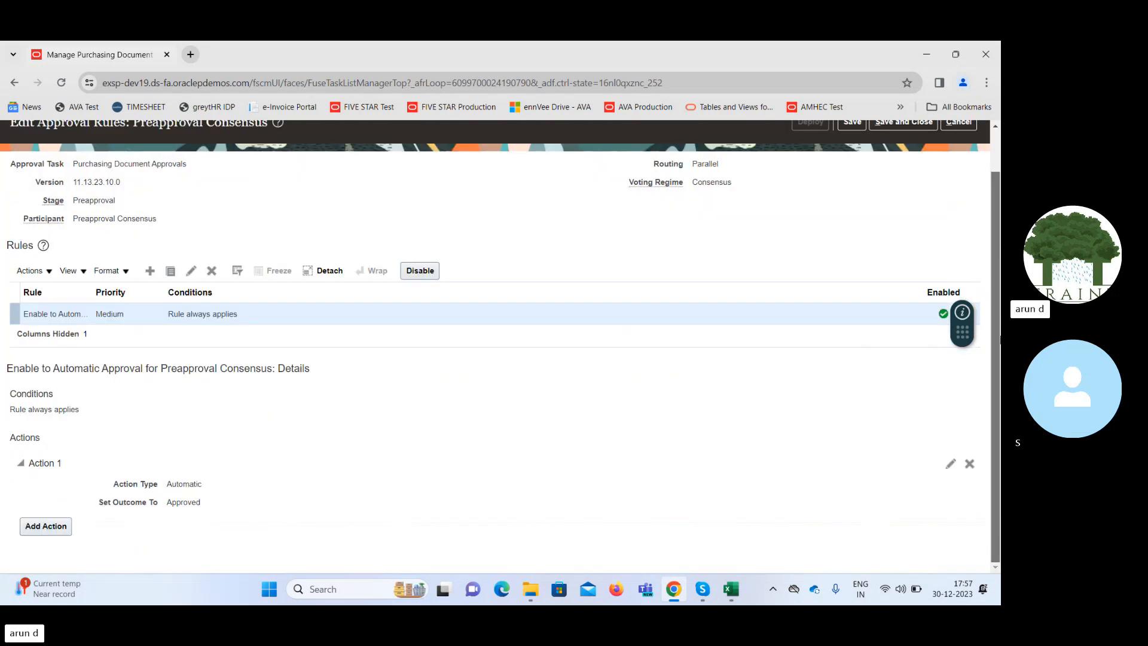
pyautogui.scroll(1, 995, 340)
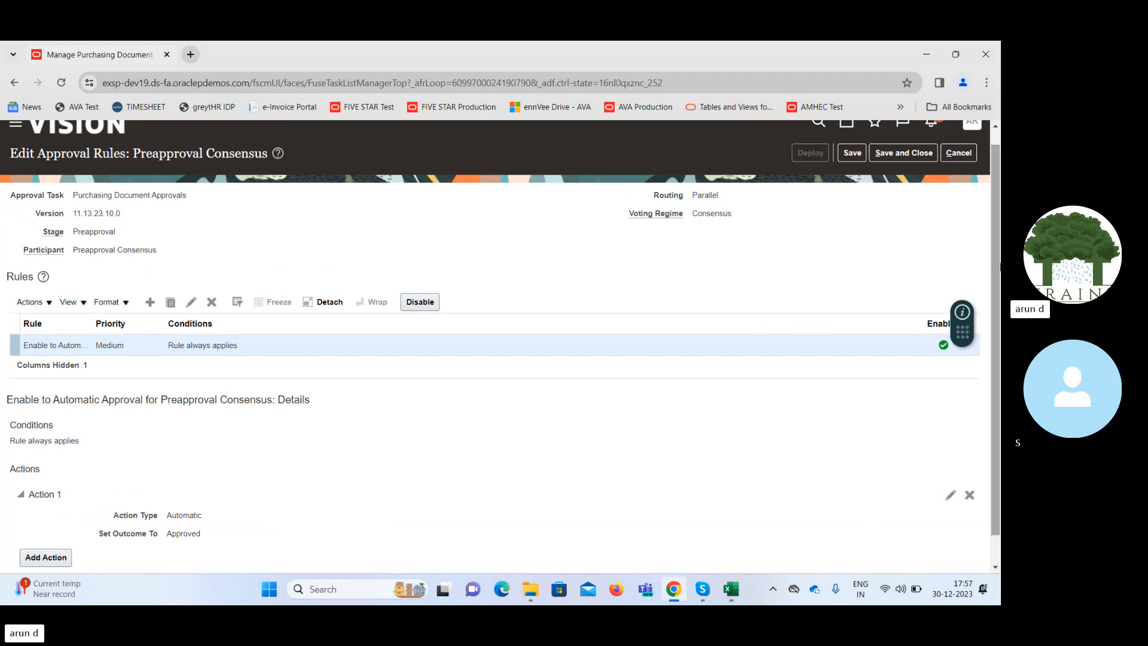
pyautogui.click(32, 302)
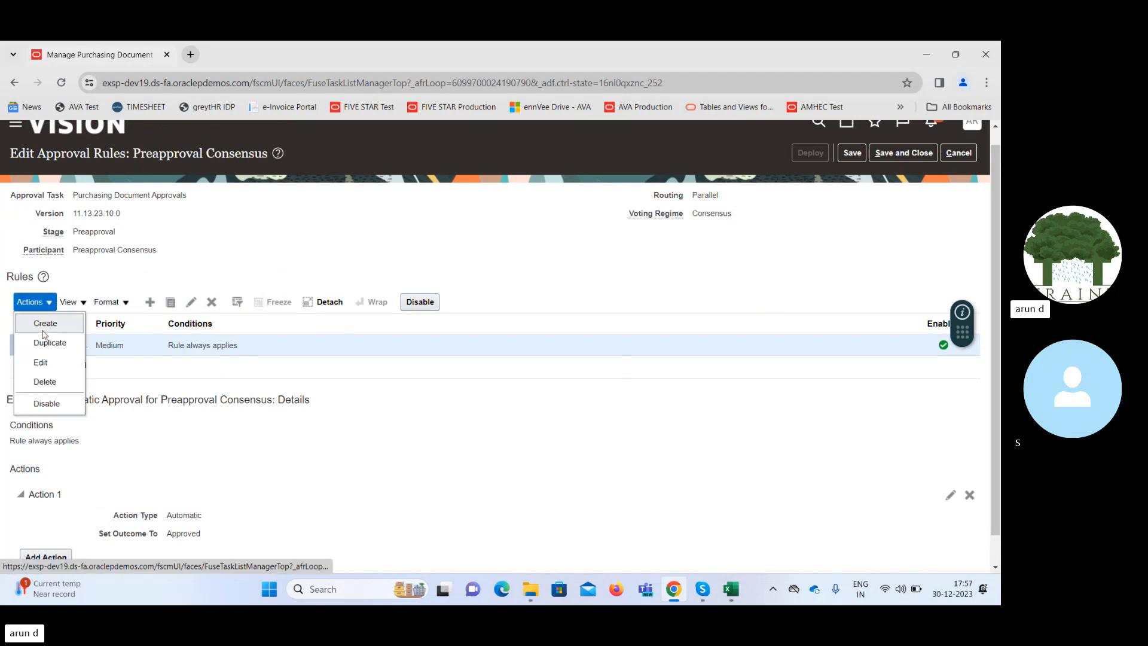
pyautogui.click(51, 403)
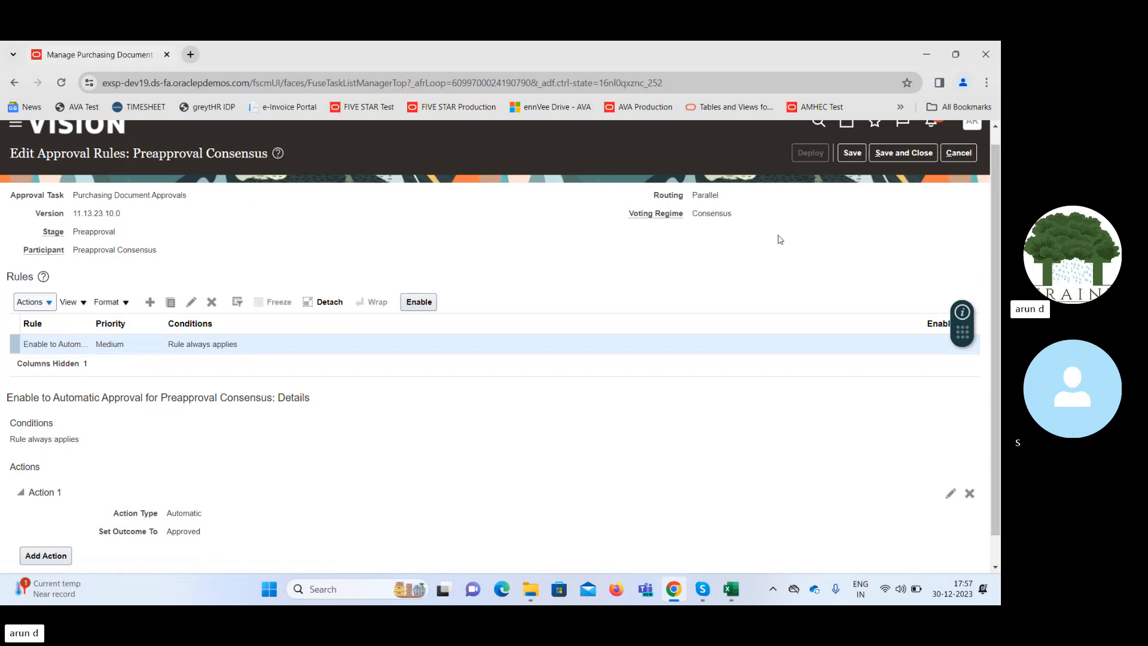
pyautogui.click(847, 156)
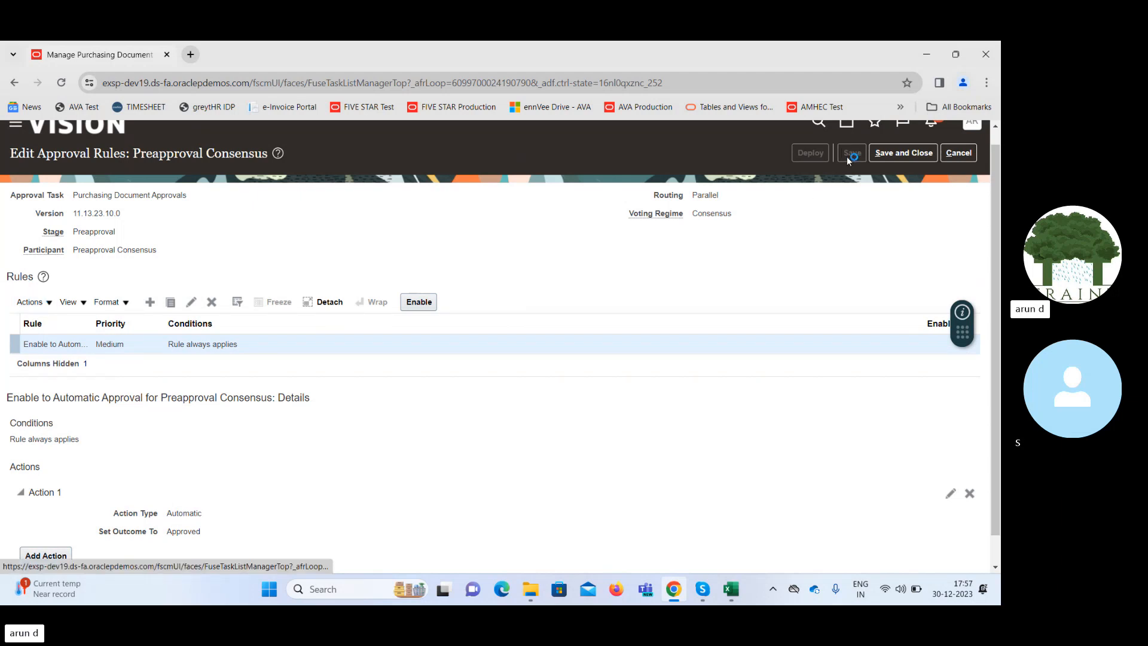
# Deploy the saved Preapproval Consensus rule change and acknowledge the confirmation.
pyautogui.click(810, 153)
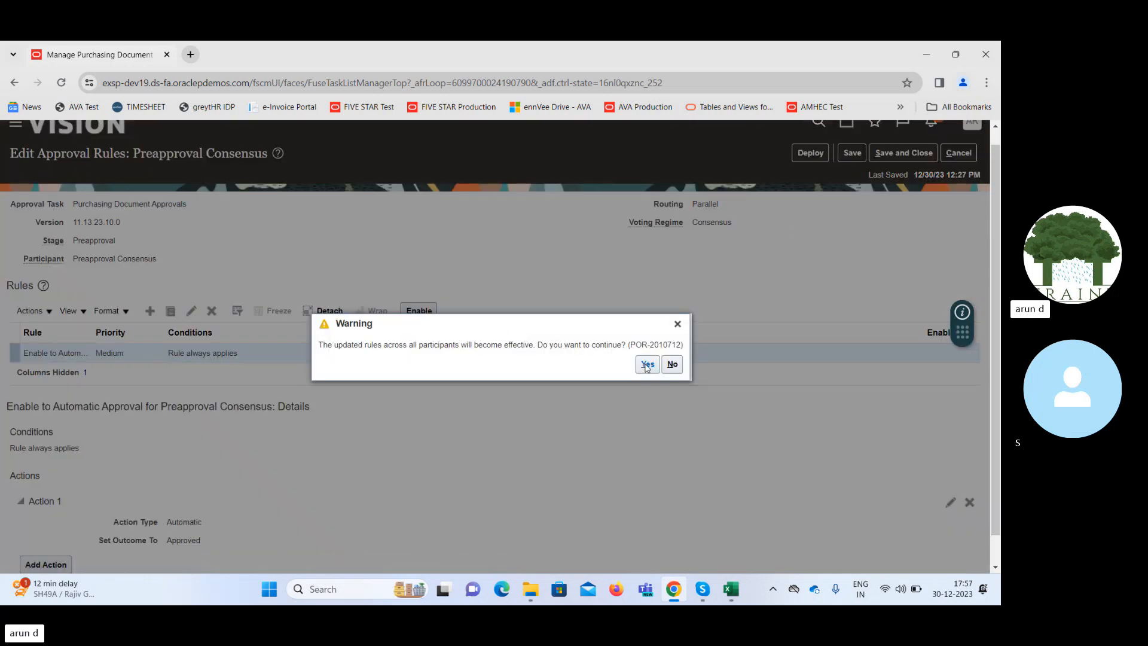
pyautogui.click(646, 365)
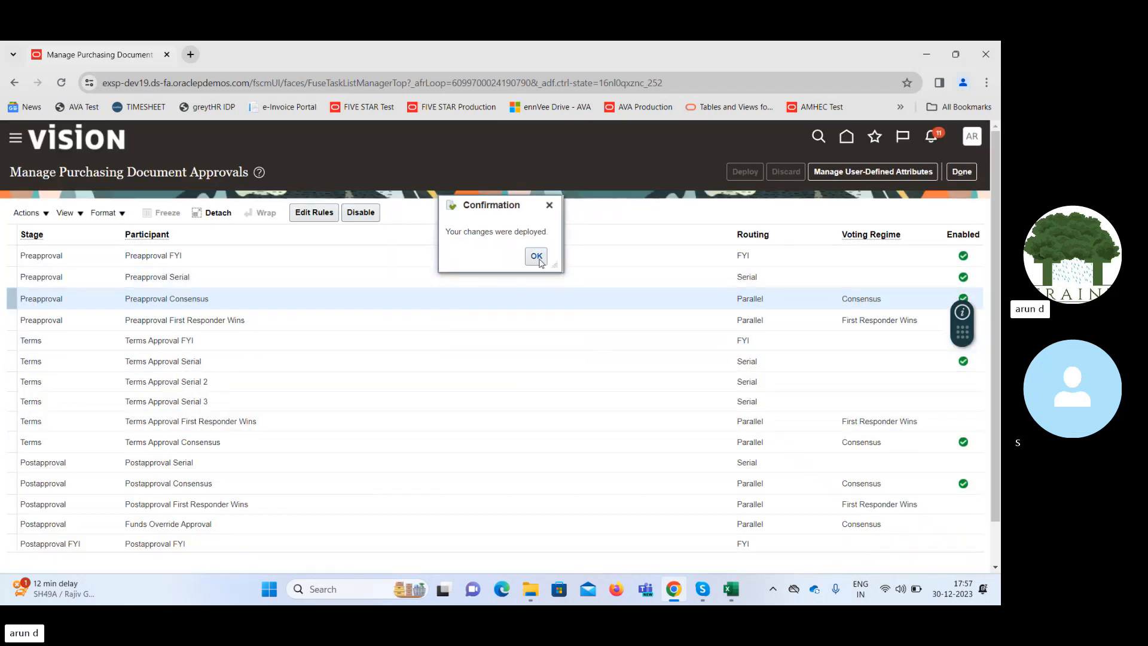
pyautogui.click(541, 262)
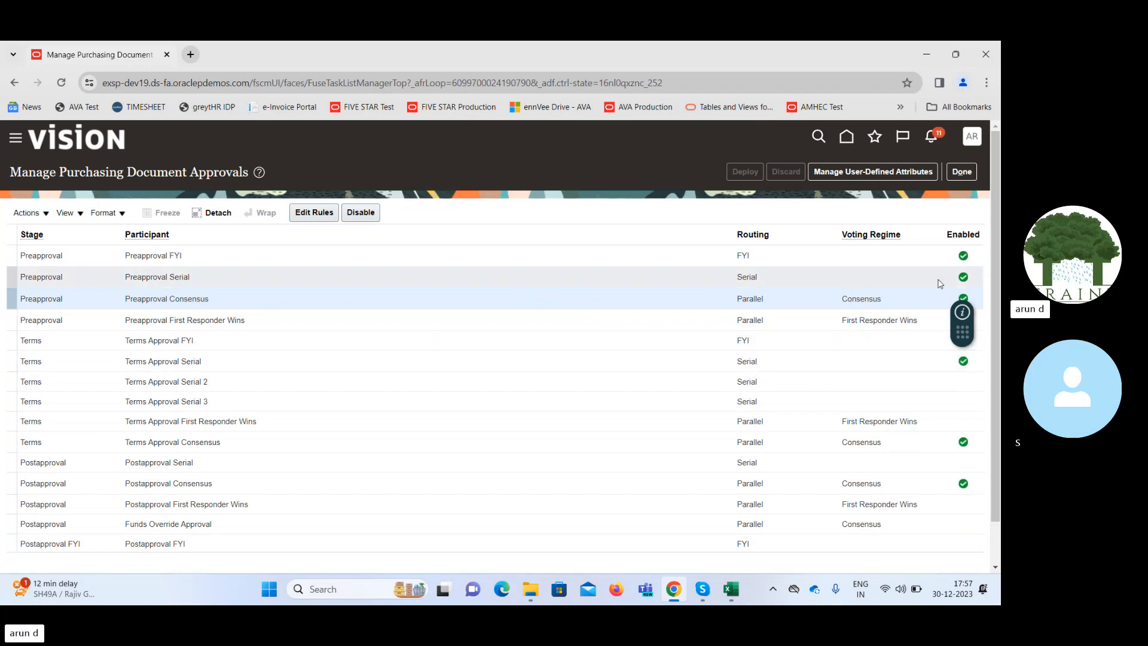
# Open the rules of the Preapproval First Responder Wins participant, disable its automatic approval rule, and save.
pyautogui.scroll(-1, 995, 264)
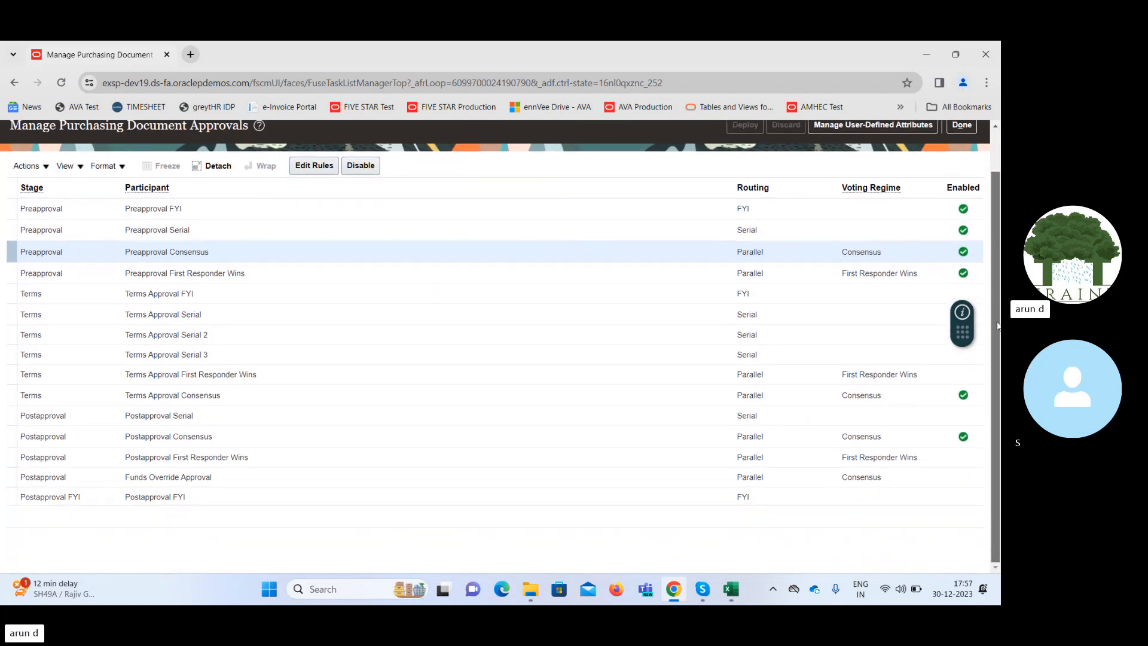
pyautogui.click(311, 270)
pyautogui.click(304, 166)
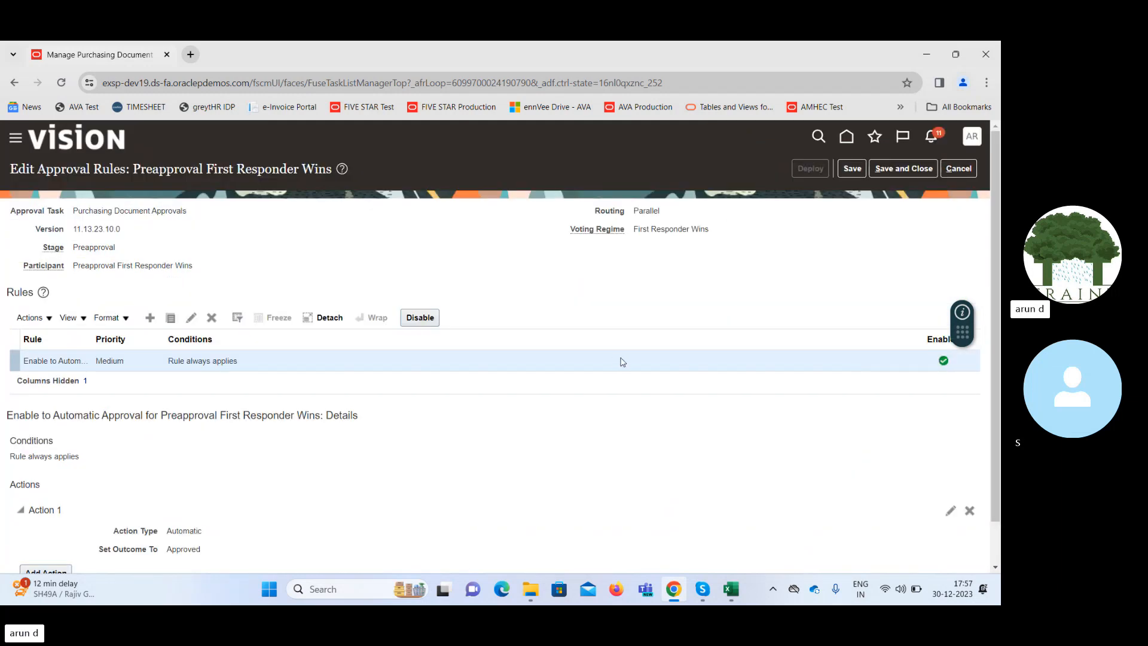
pyautogui.moveTo(997, 355)
pyautogui.mouseDown()
pyautogui.moveTo(997, 399)
pyautogui.moveTo(997, 352)
pyautogui.mouseUp()
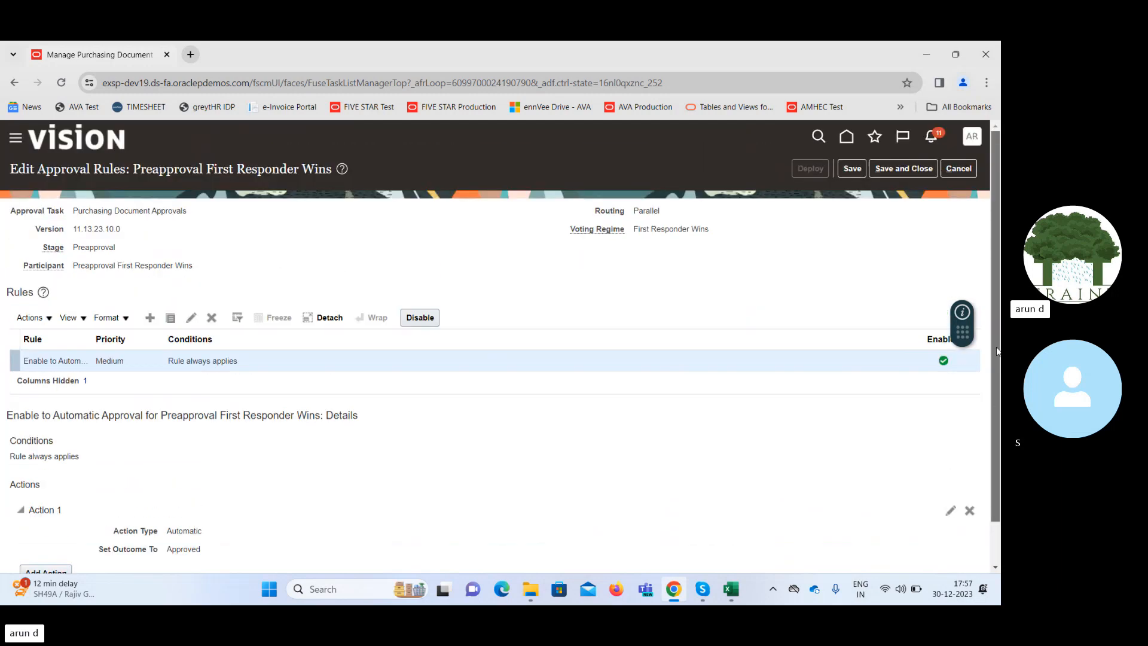
pyautogui.click(420, 317)
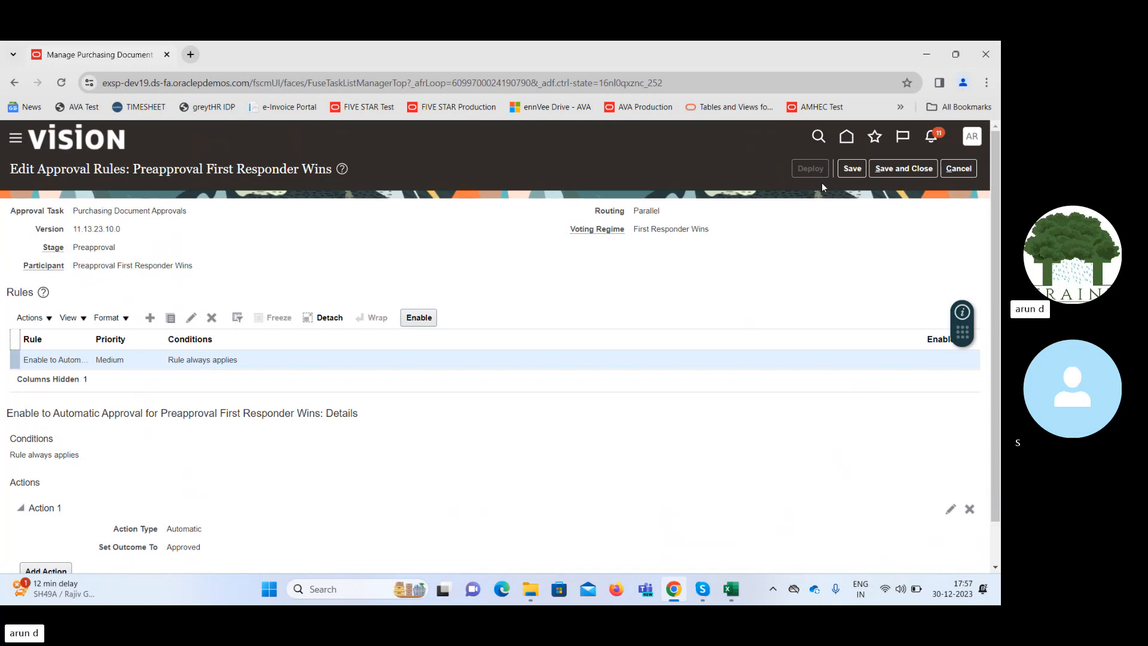
pyautogui.click(859, 170)
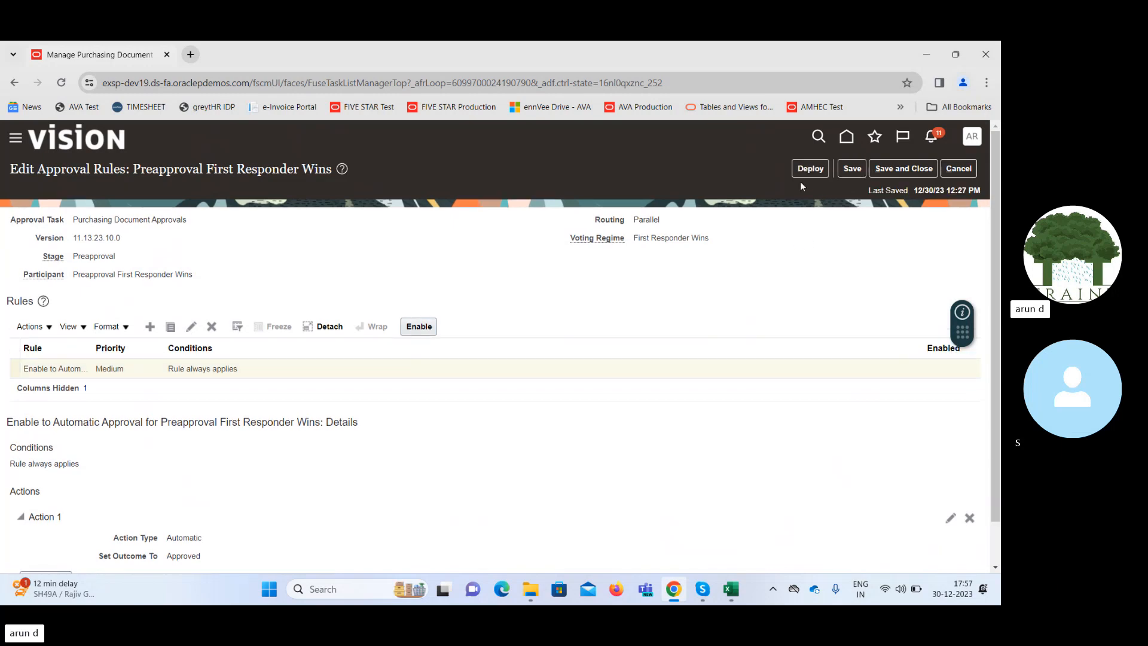
# Deploy the saved Preapproval First Responder Wins rule change and acknowledge the confirmation.
pyautogui.click(807, 169)
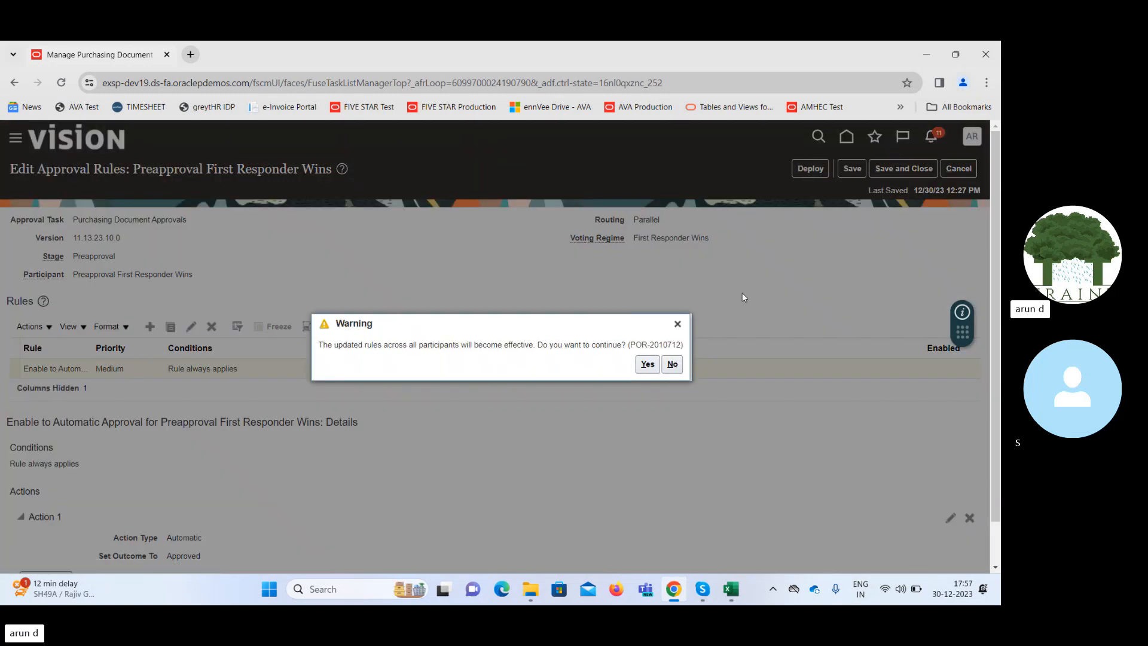
pyautogui.click(648, 364)
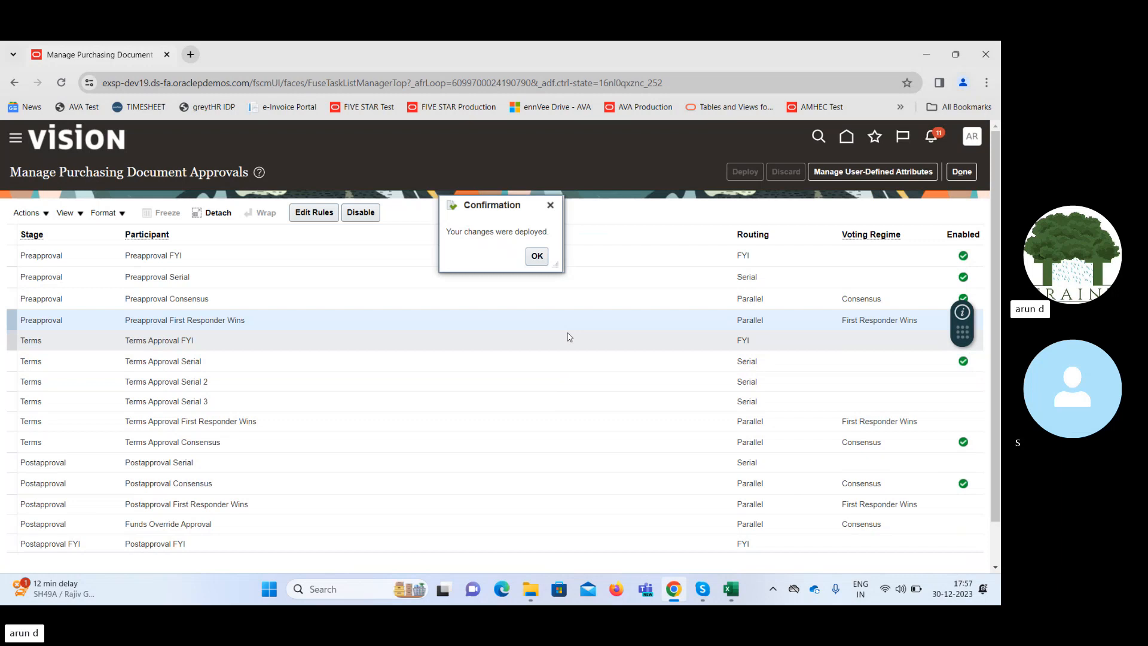
pyautogui.click(537, 256)
# Close and reopen Manage Purchasing Document Approvals, disable the Terms Approval Serial participant's automatic approval rule, and save and close its rules.
pyautogui.click(968, 177)
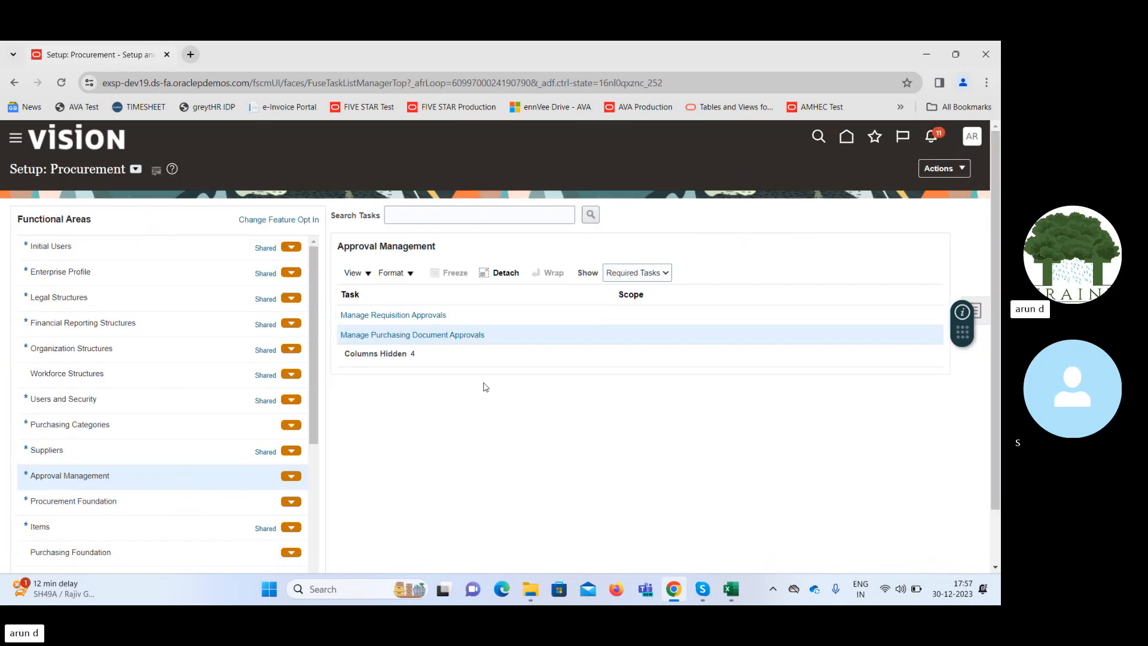
pyautogui.click(396, 335)
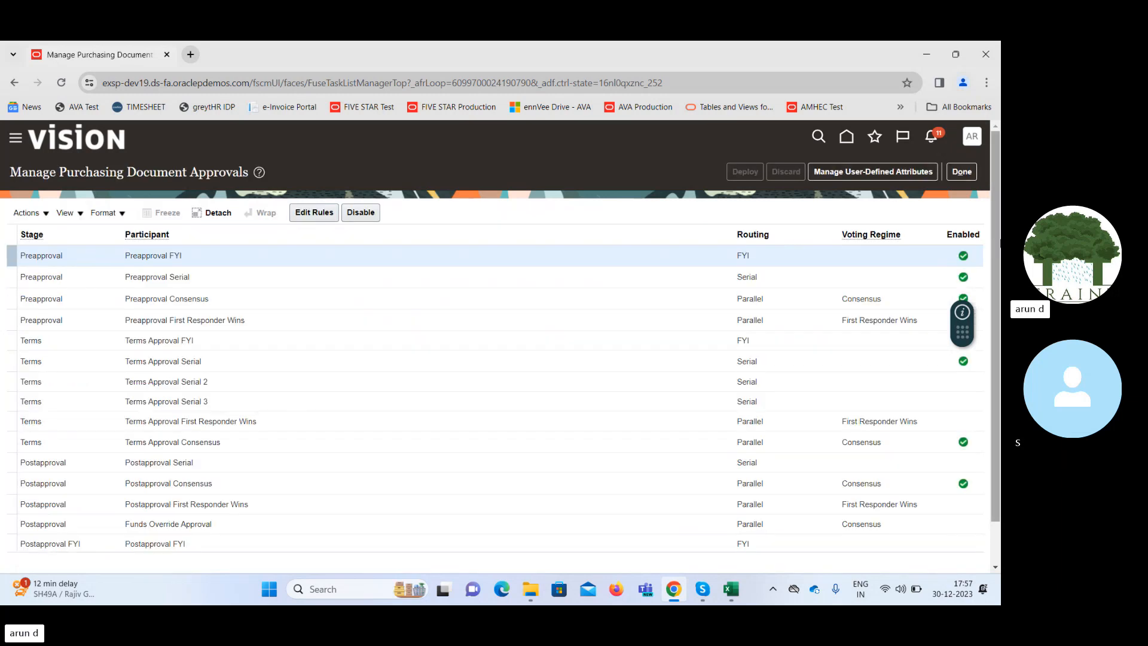
pyautogui.click(396, 365)
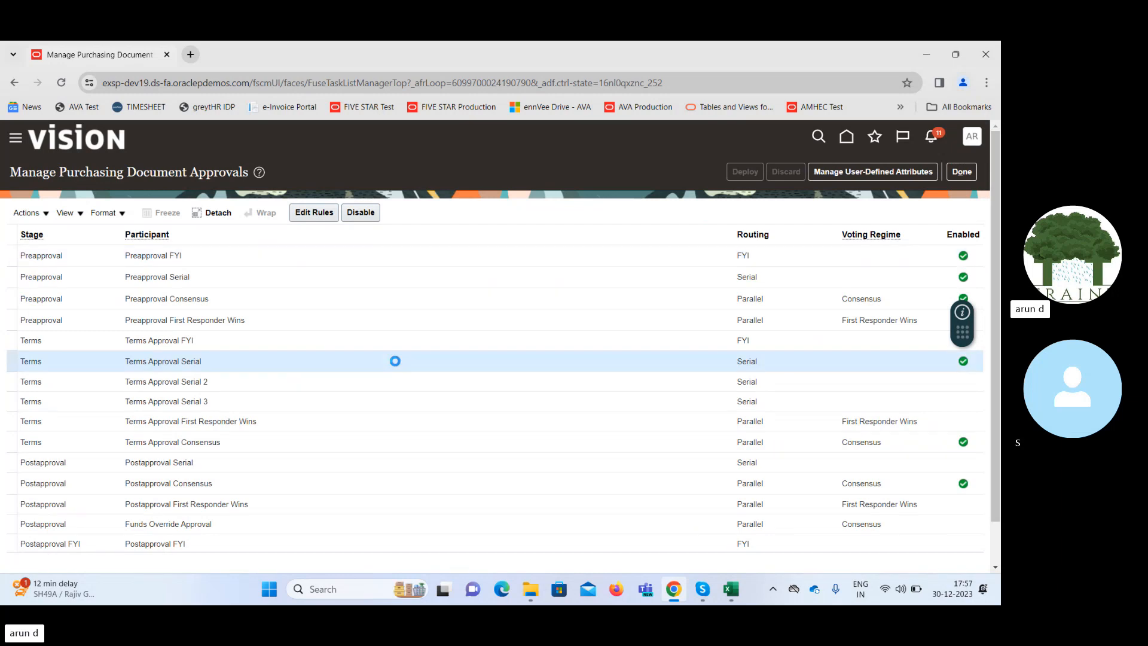
pyautogui.click(312, 213)
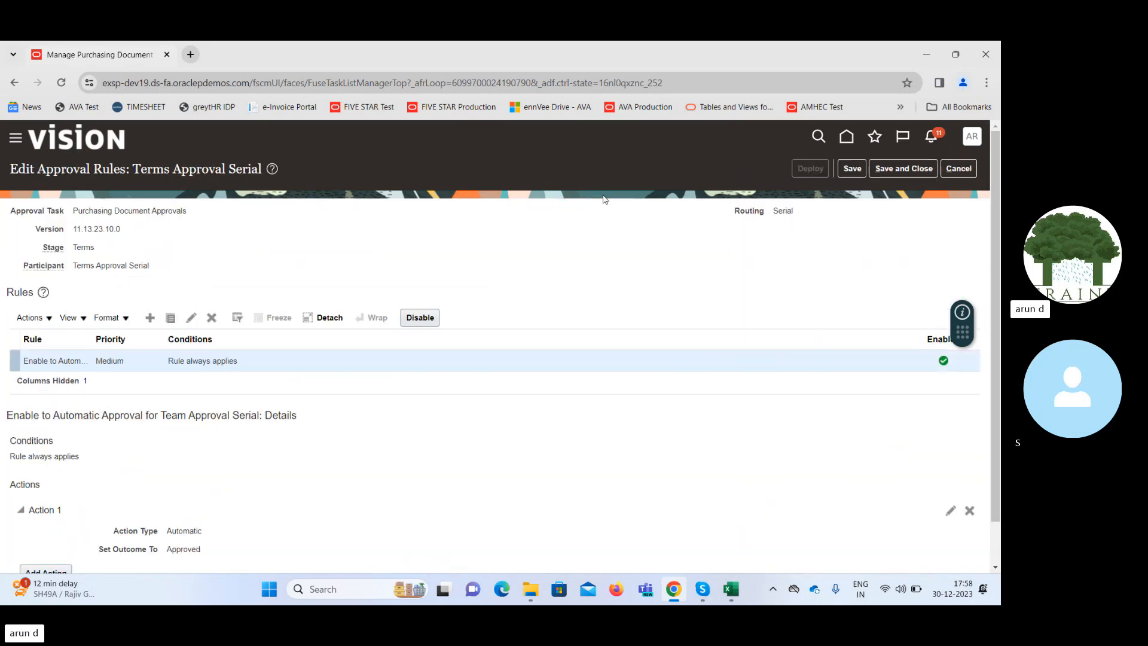
pyautogui.click(419, 317)
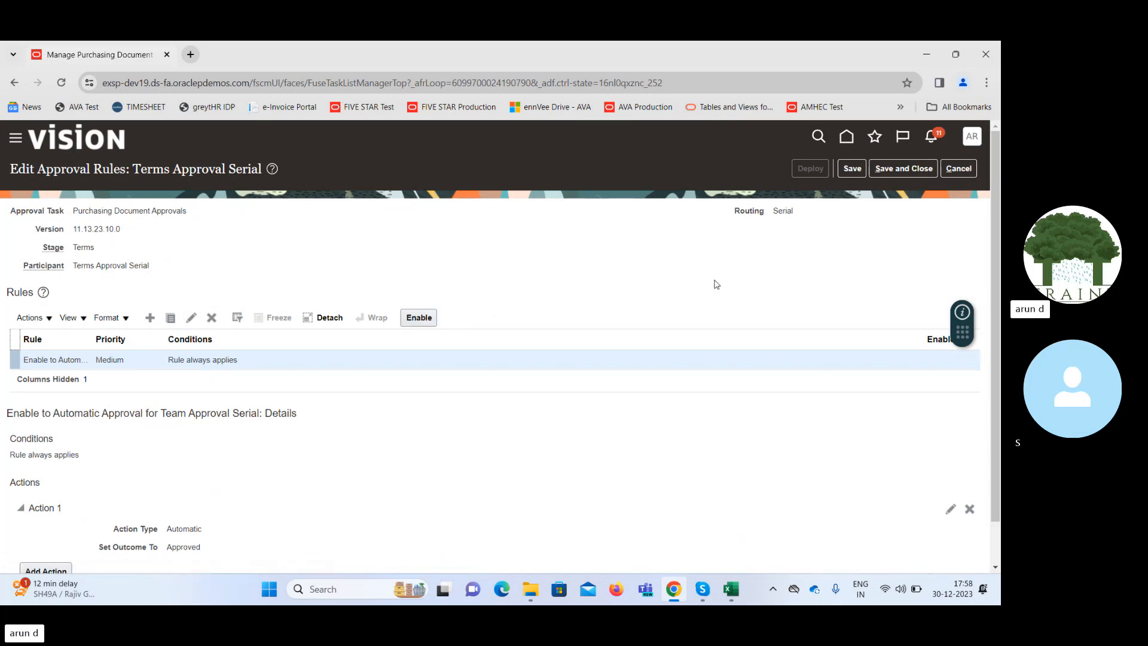
pyautogui.click(895, 170)
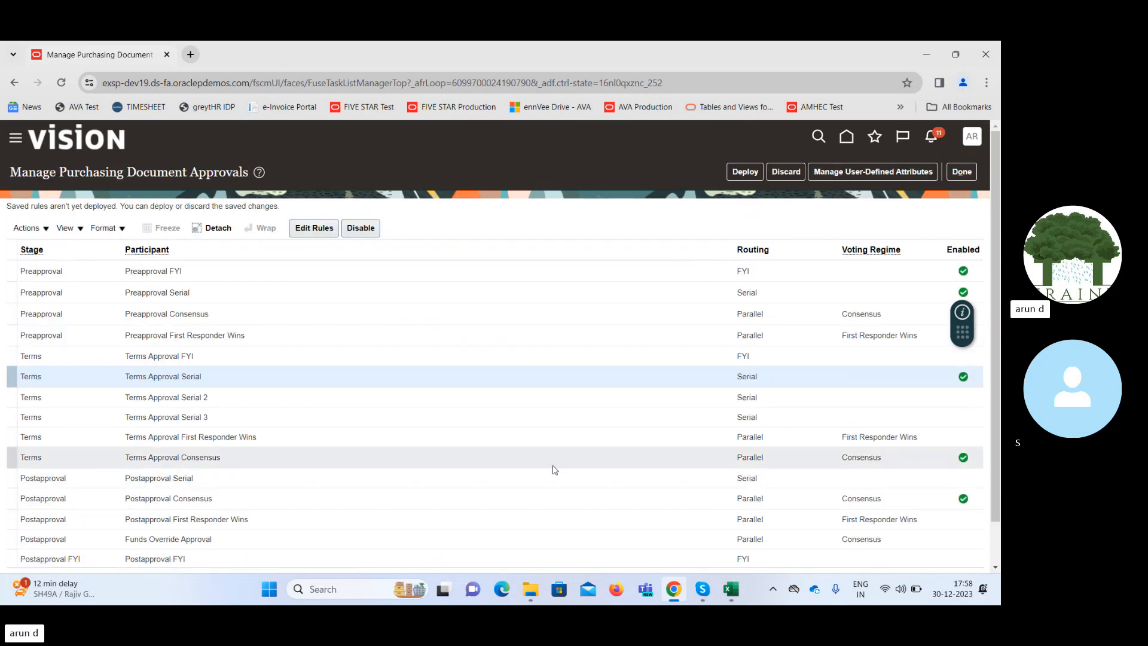
# Open the rules of the Terms Approval Consensus participant, disable its automatic approval rule, and save.
pyautogui.click(496, 461)
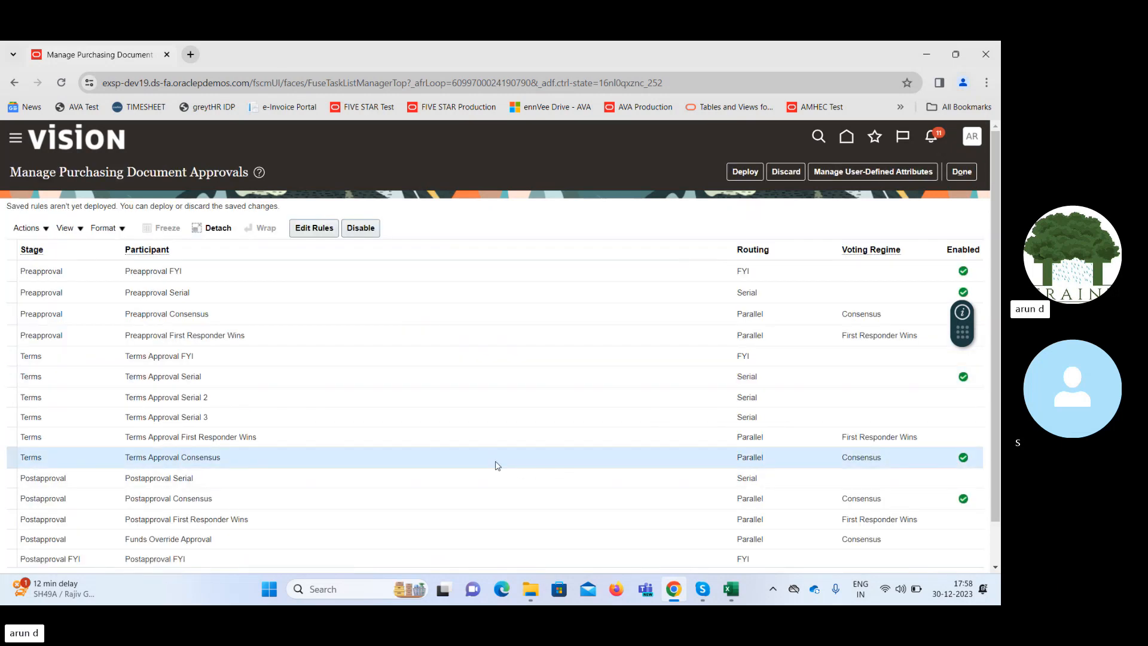
pyautogui.click(313, 228)
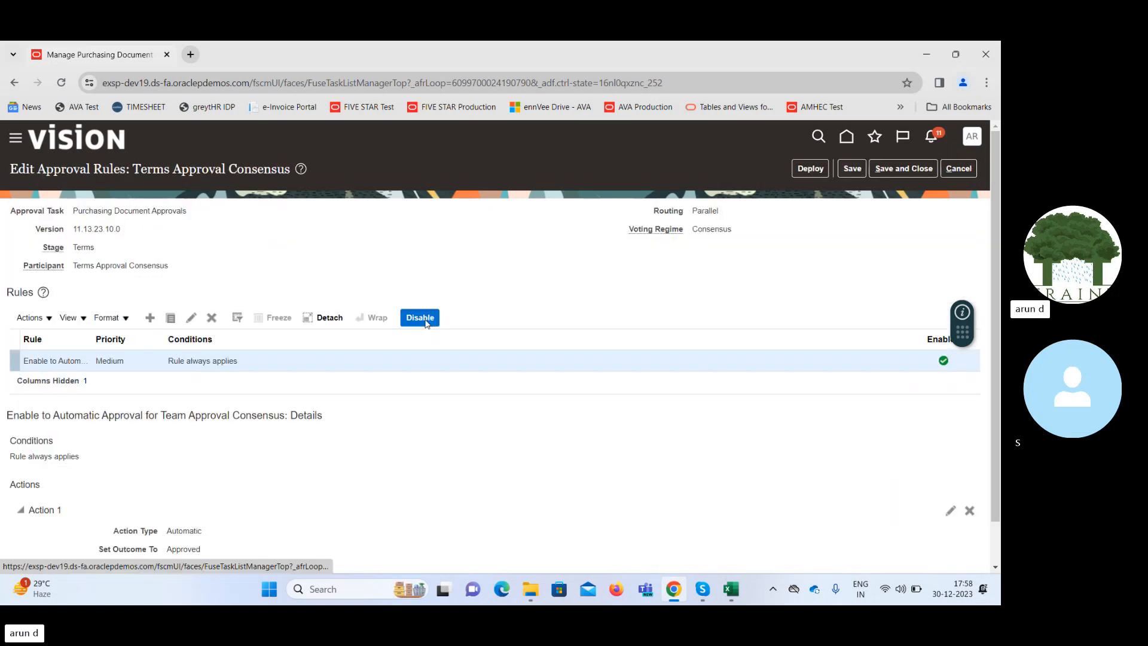
pyautogui.click(424, 319)
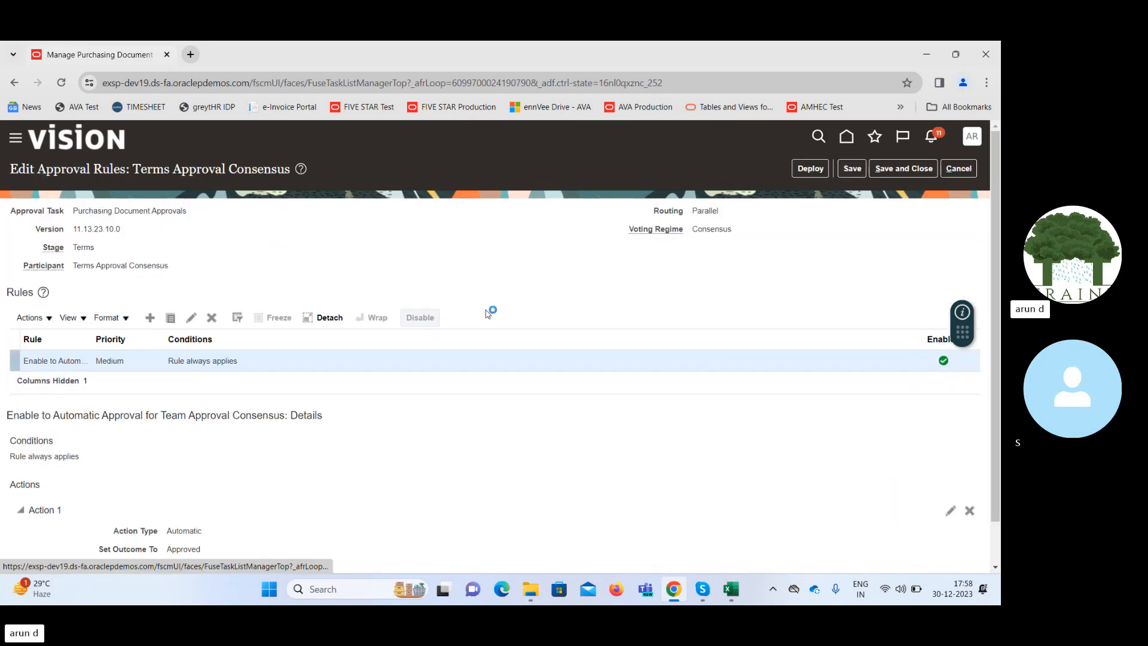
pyautogui.click(853, 170)
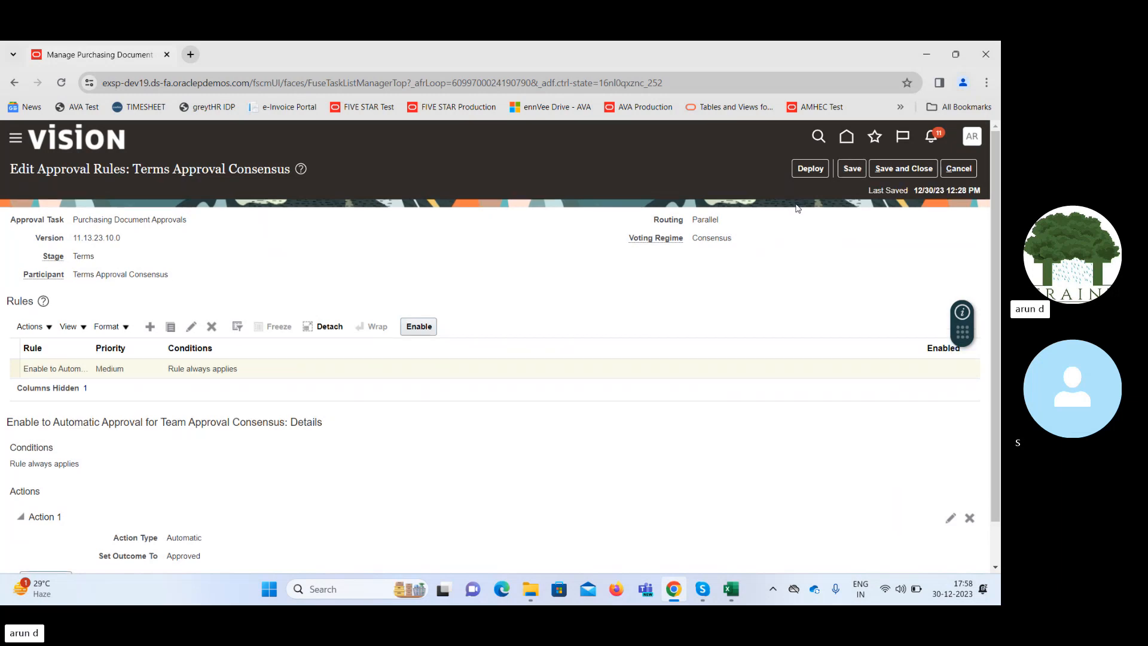
# Deploy the saved Terms Approval Consensus rule change and acknowledge the confirmation.
pyautogui.click(810, 170)
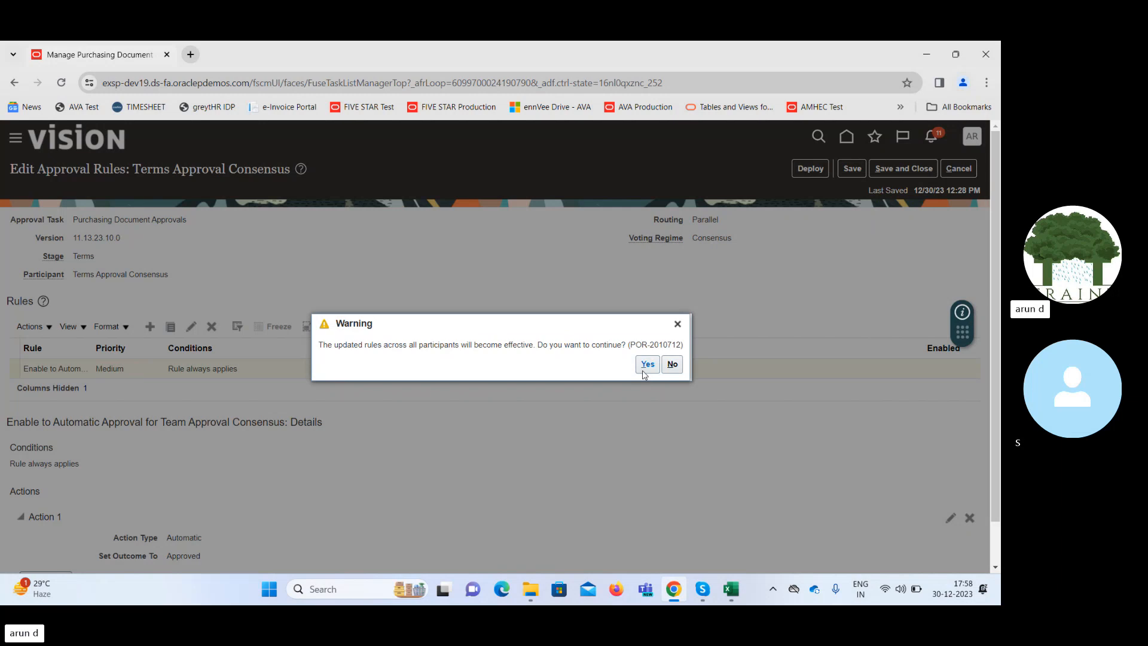
pyautogui.click(642, 370)
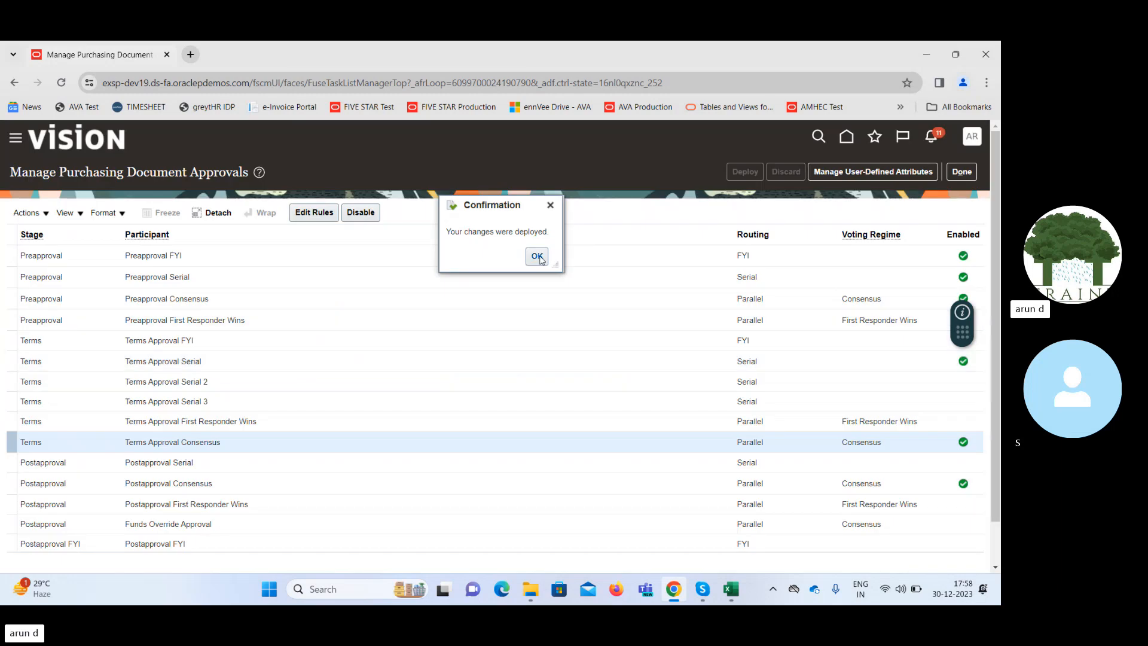
pyautogui.click(537, 256)
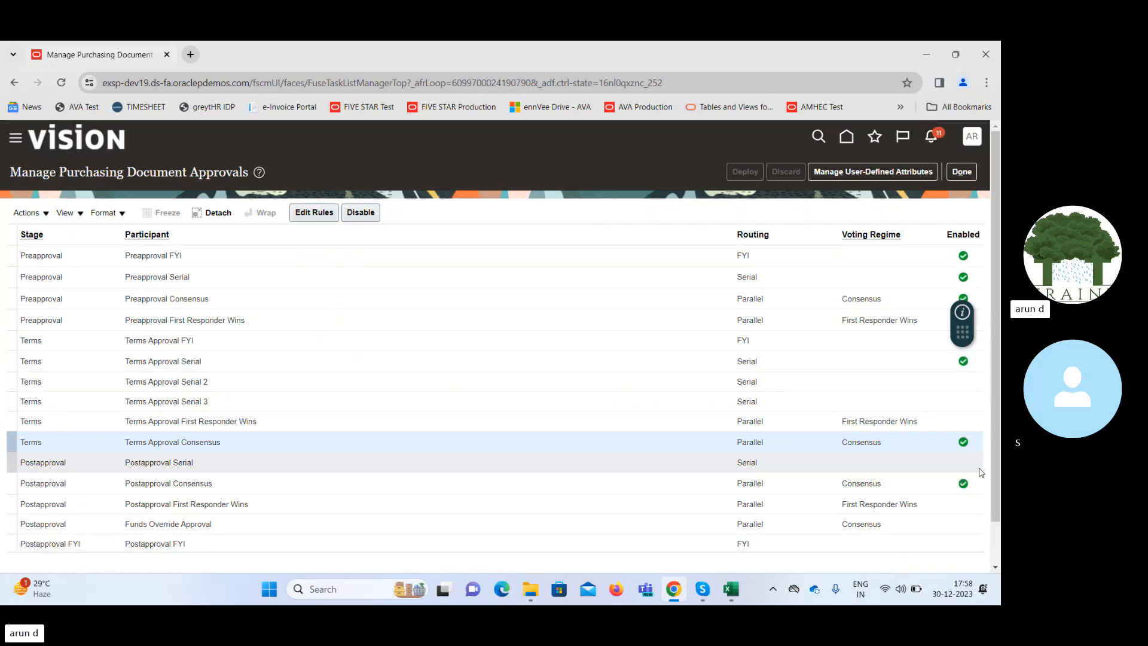
# Open the rules of the Postapproval Consensus participant, disable its automatic approval rule, and save.
pyautogui.moveTo(995, 458); pyautogui.dragTo(995, 522)
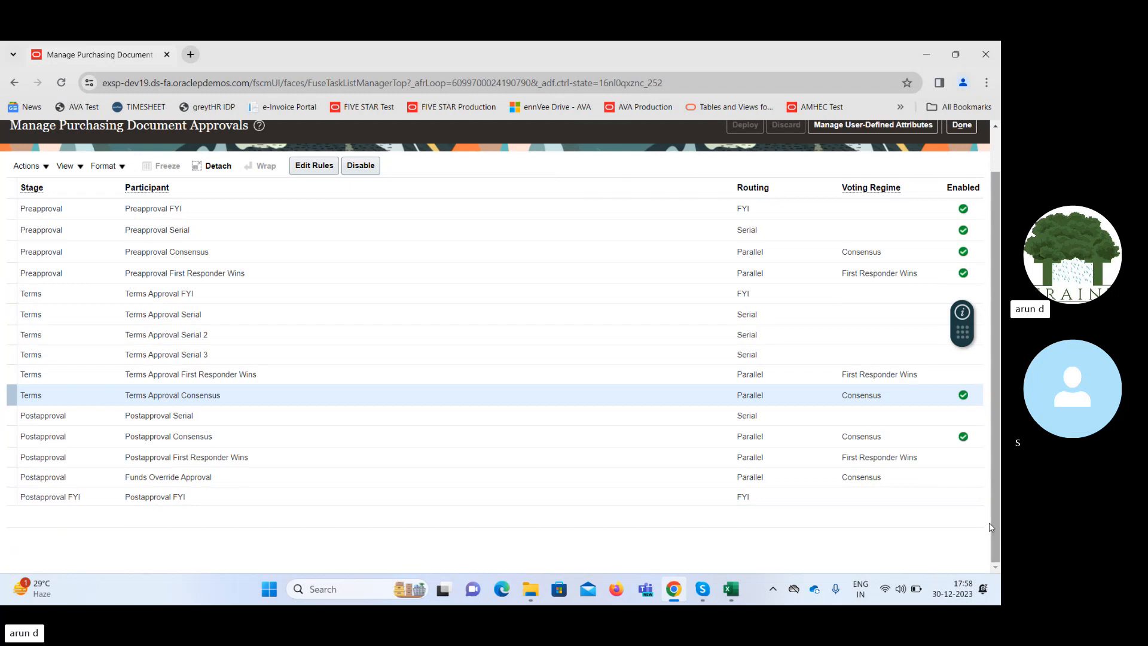
pyautogui.click(807, 441)
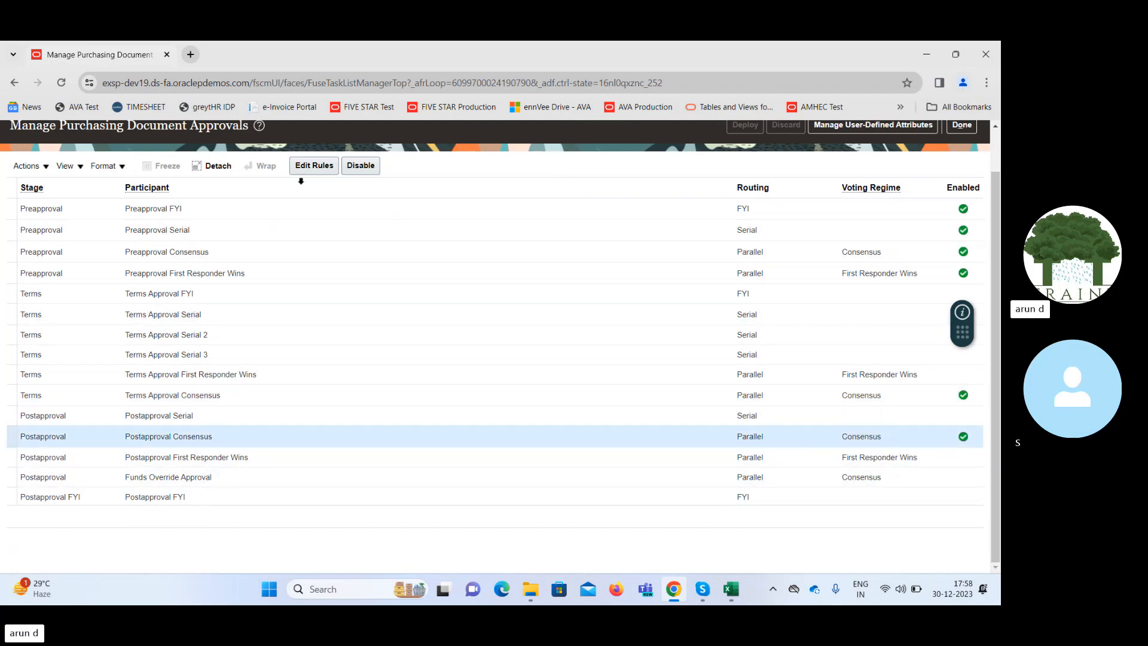
pyautogui.click(304, 168)
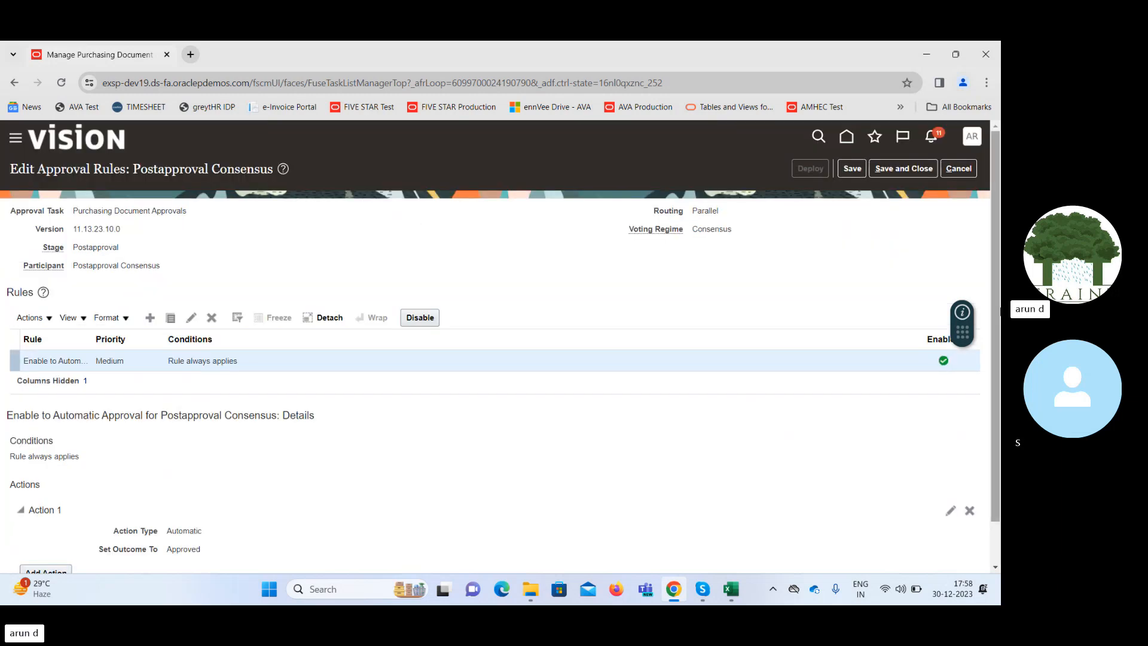
pyautogui.click(427, 320)
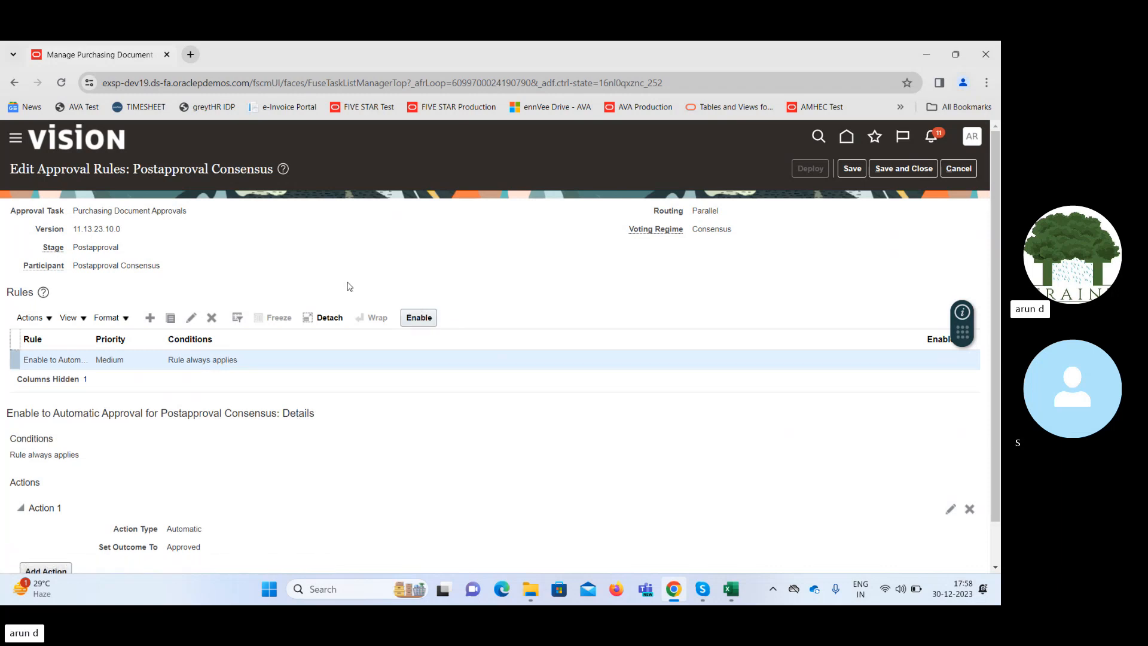
pyautogui.click(852, 170)
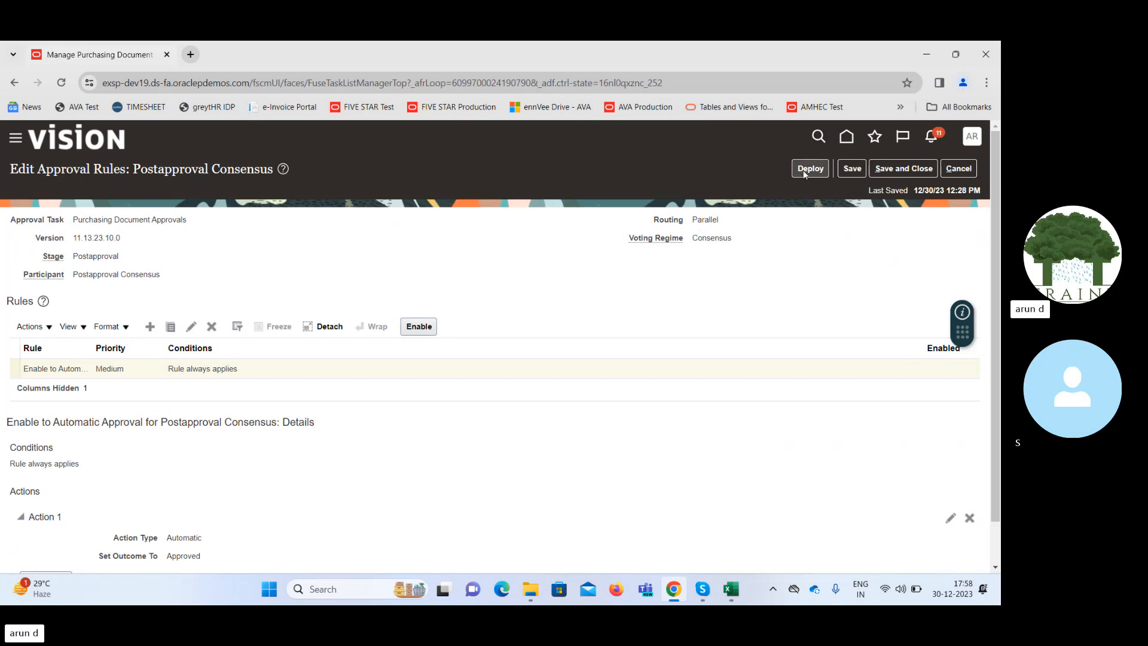
# Deploy the saved Postapproval Consensus rule change, acknowledge the confirmation, and close Manage Purchasing Document Approvals.
pyautogui.click(809, 169)
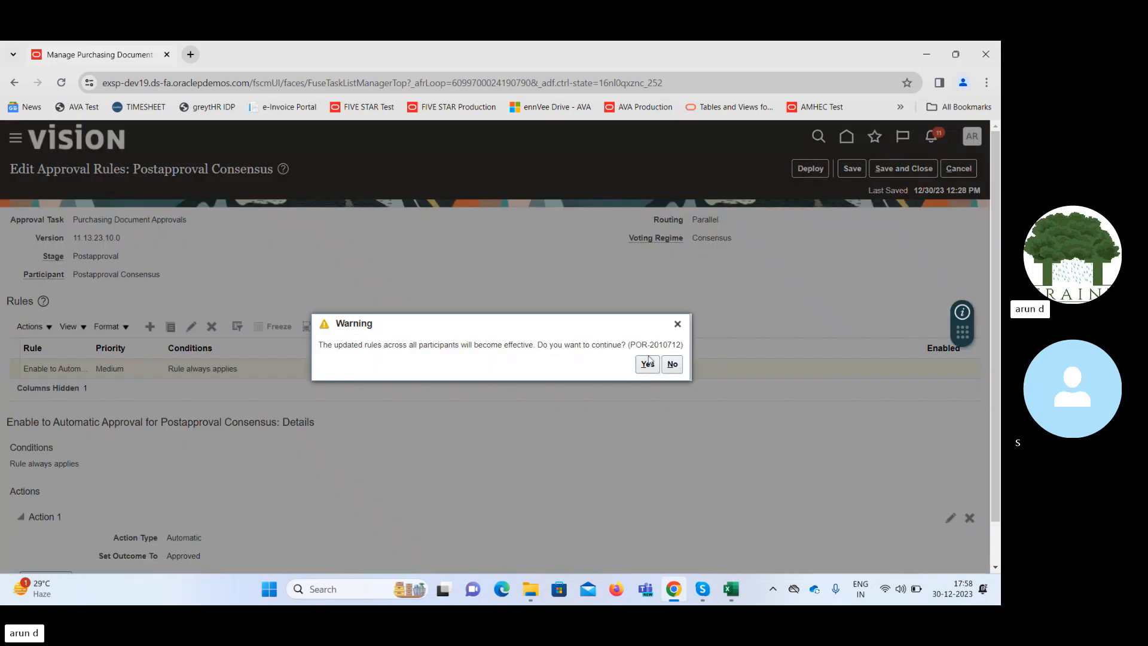
pyautogui.click(646, 365)
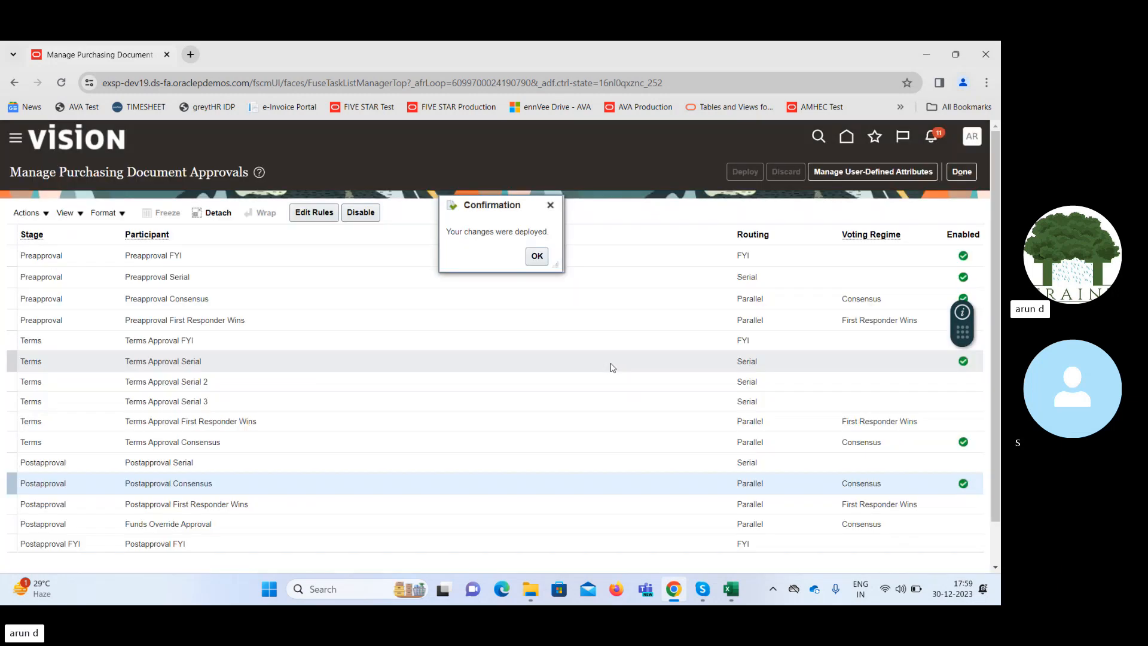
pyautogui.click(537, 256)
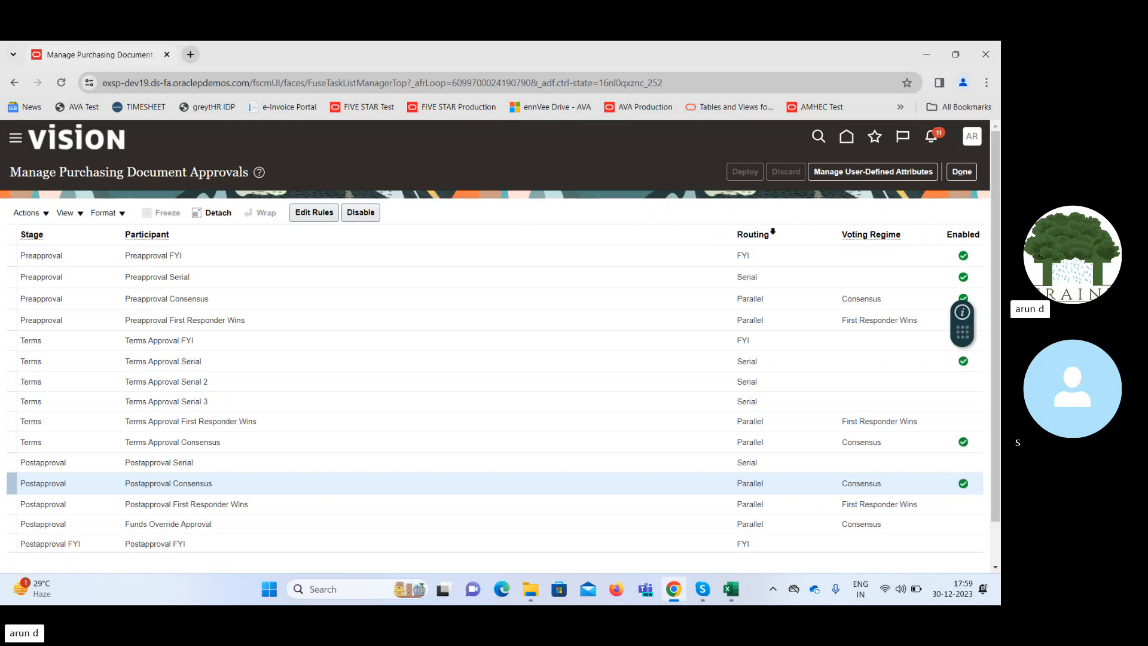
pyautogui.click(961, 172)
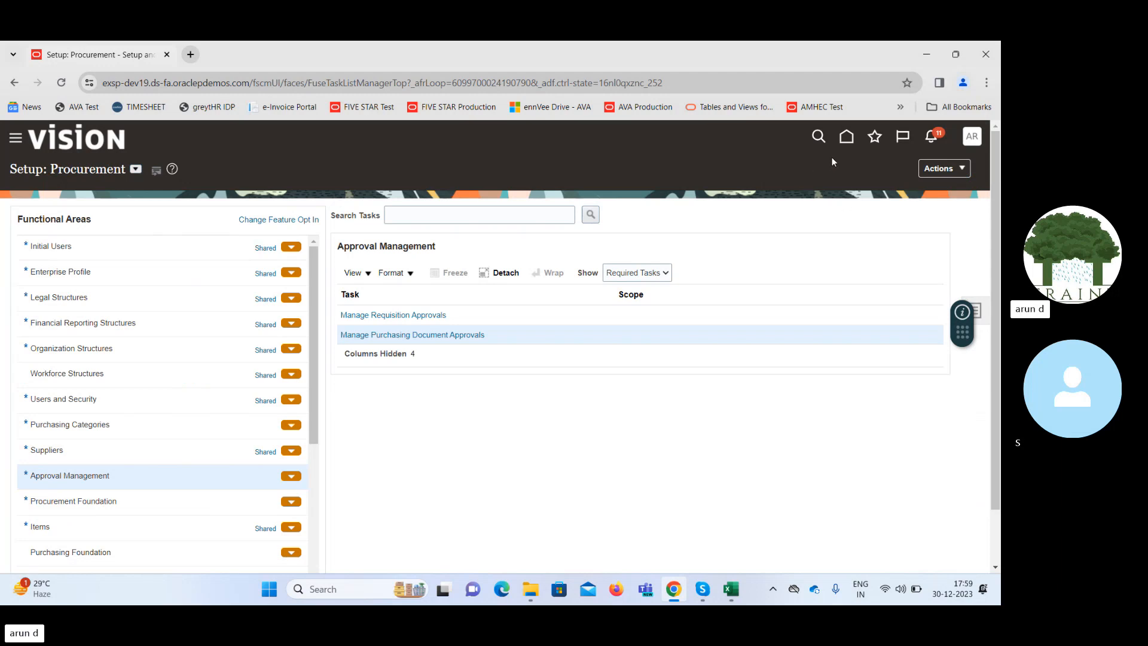
# Return to the Purchase Orders work area and create a purchase order for the supplier Advanced Corp.
pyautogui.click(844, 142)
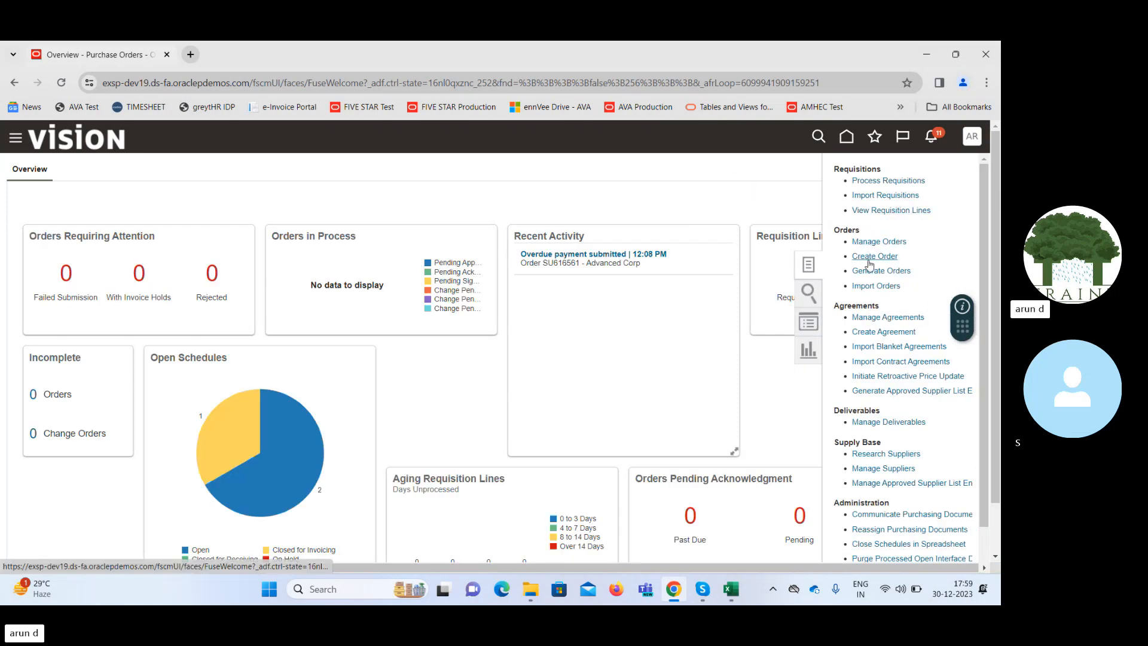
pyautogui.click(868, 256)
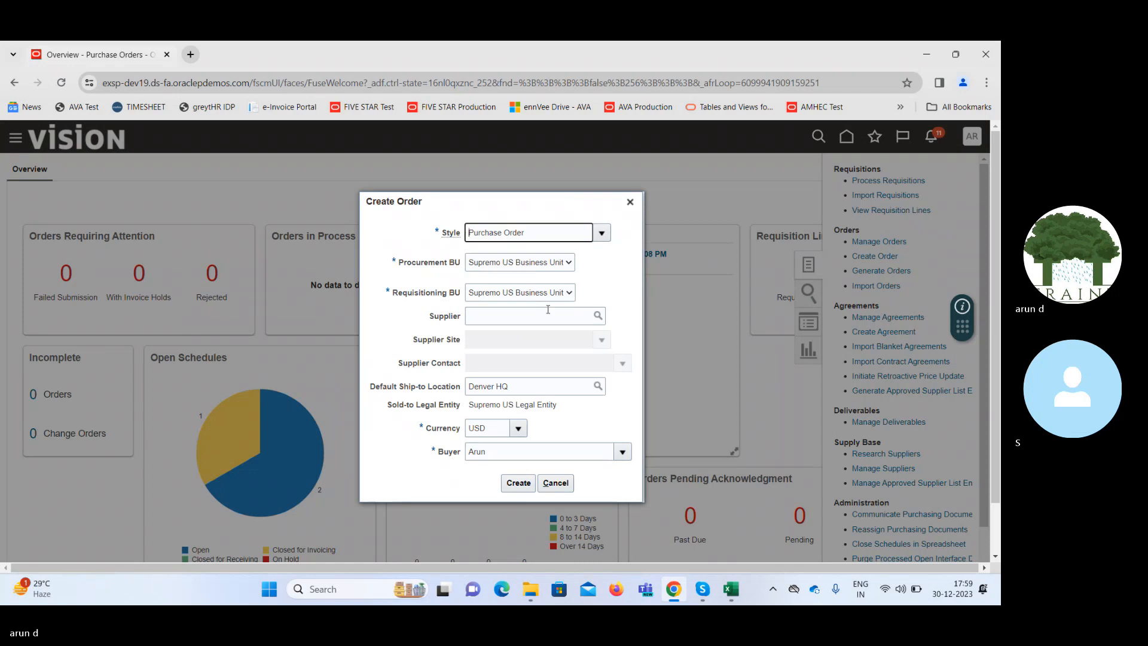
pyautogui.click(551, 315)
pyautogui.write('adv')
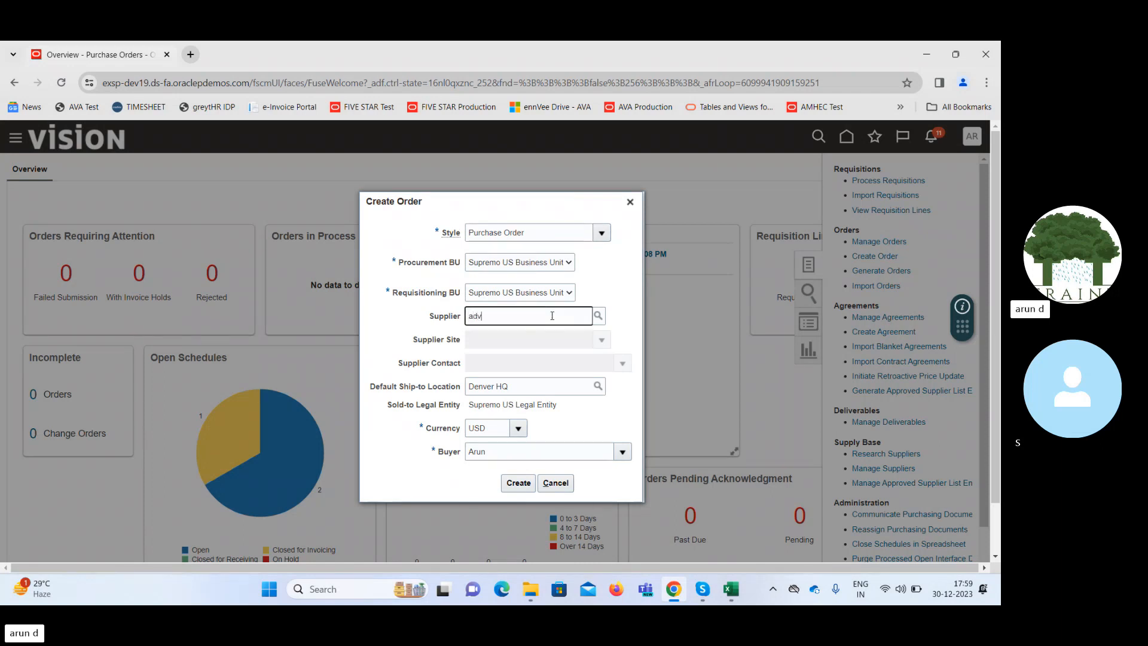
pyautogui.press('Tab')
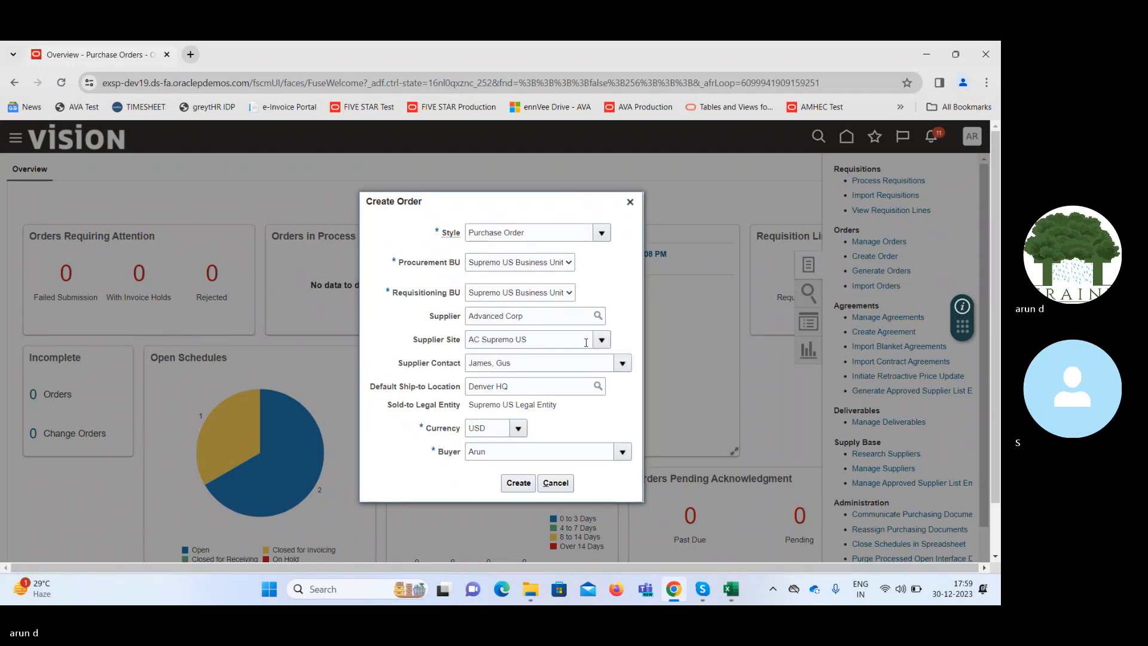
pyautogui.click(513, 486)
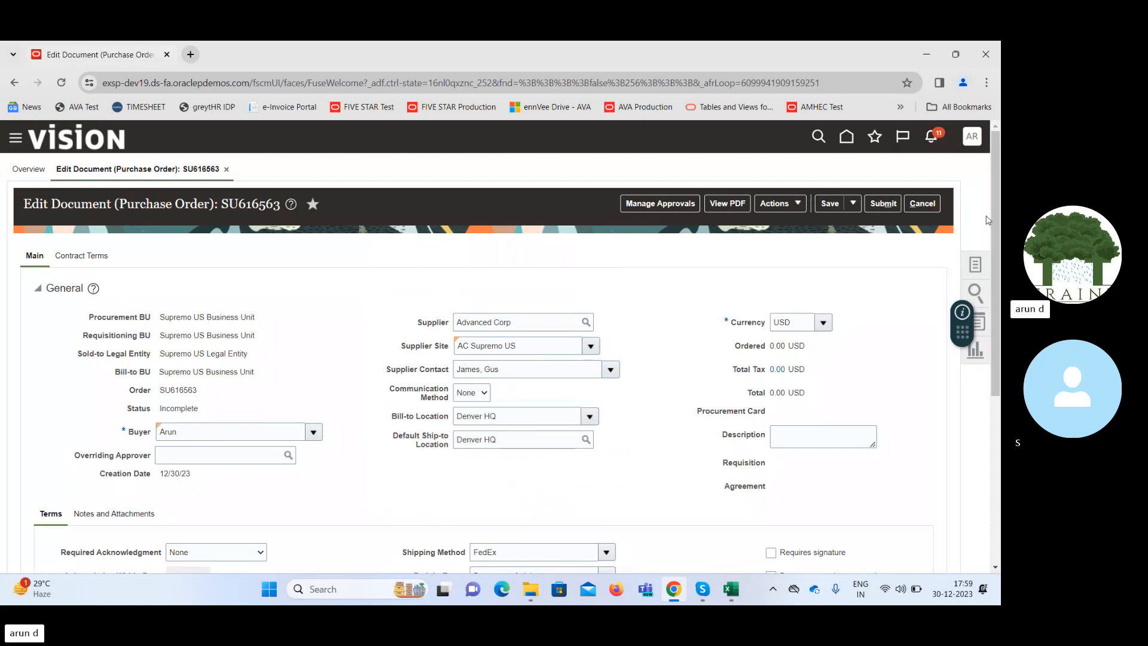
# Add an order line of type Fixed Price Services with the description "Contract Payment".
pyautogui.moveTo(995, 221); pyautogui.dragTo(1000, 369)
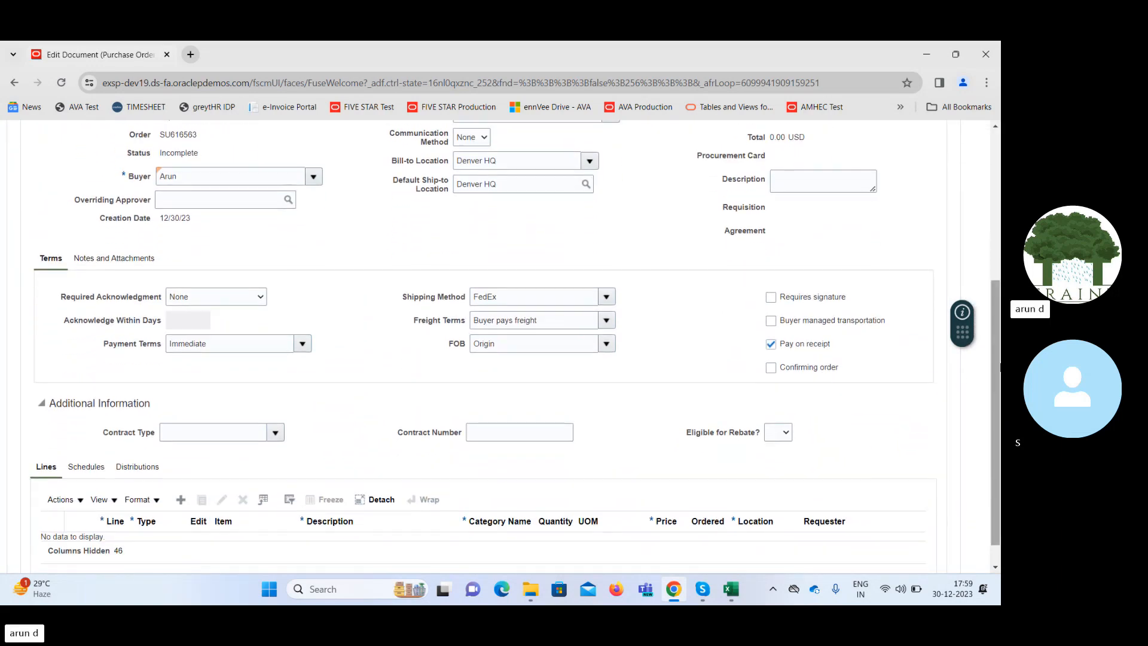
pyautogui.click(179, 504)
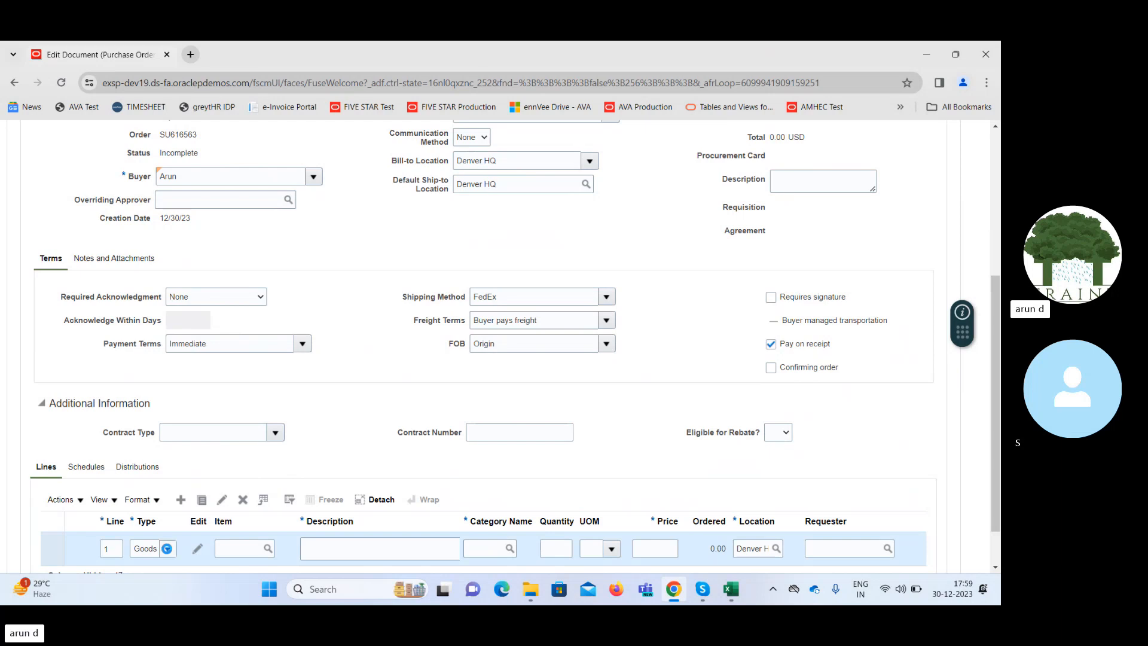
pyautogui.click(168, 549)
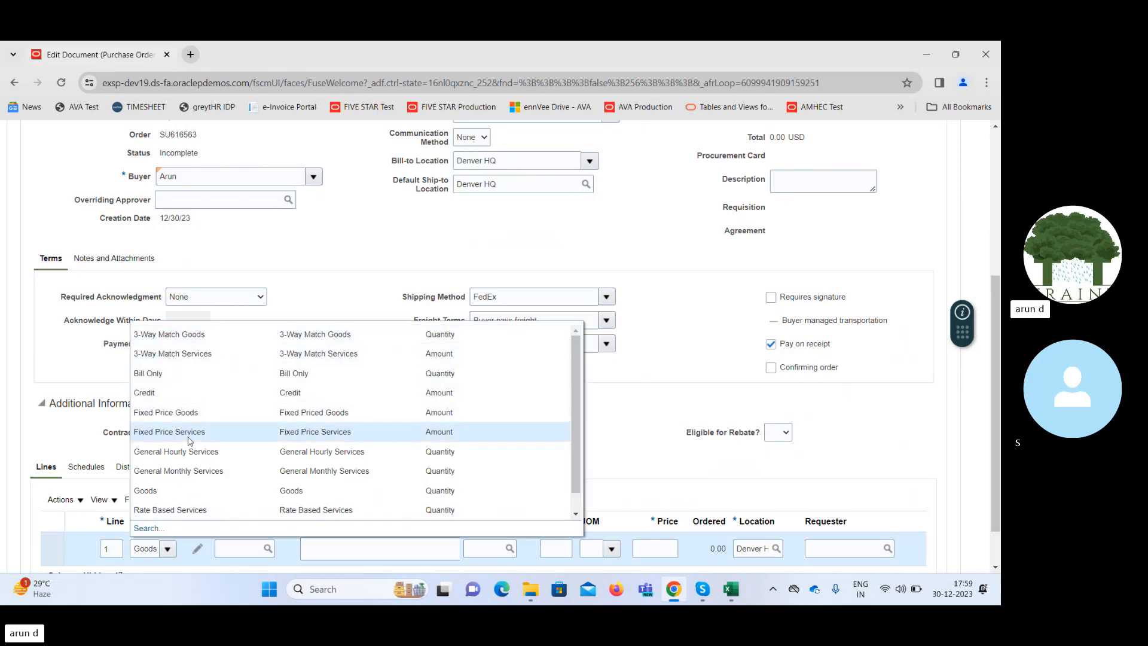
pyautogui.click(291, 483)
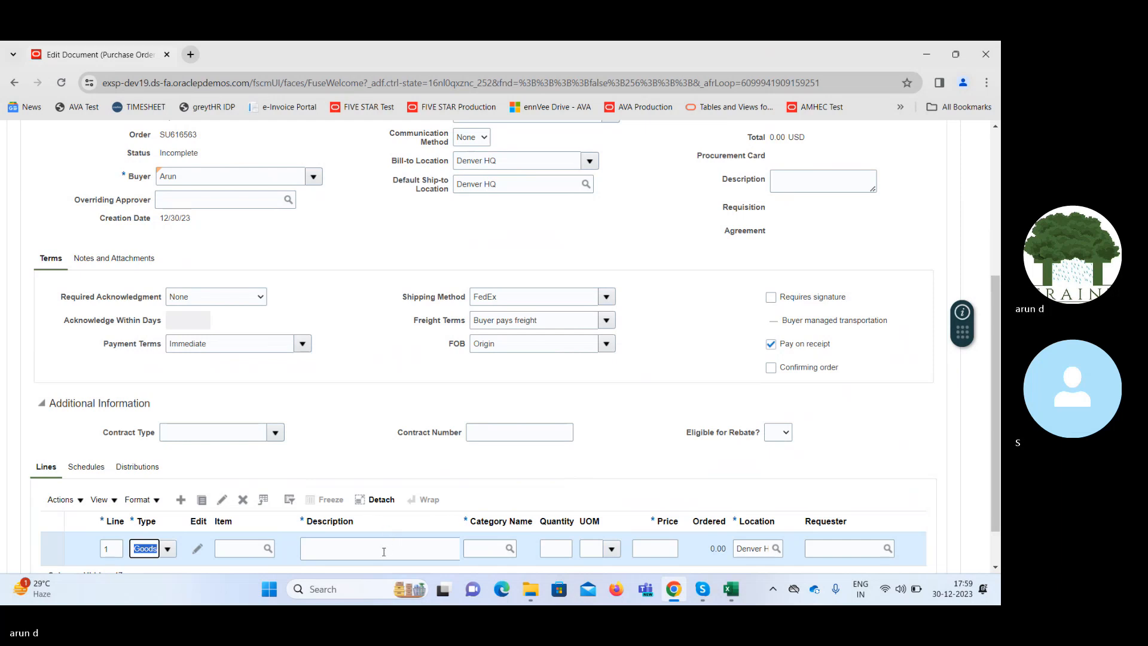
pyautogui.click(362, 549)
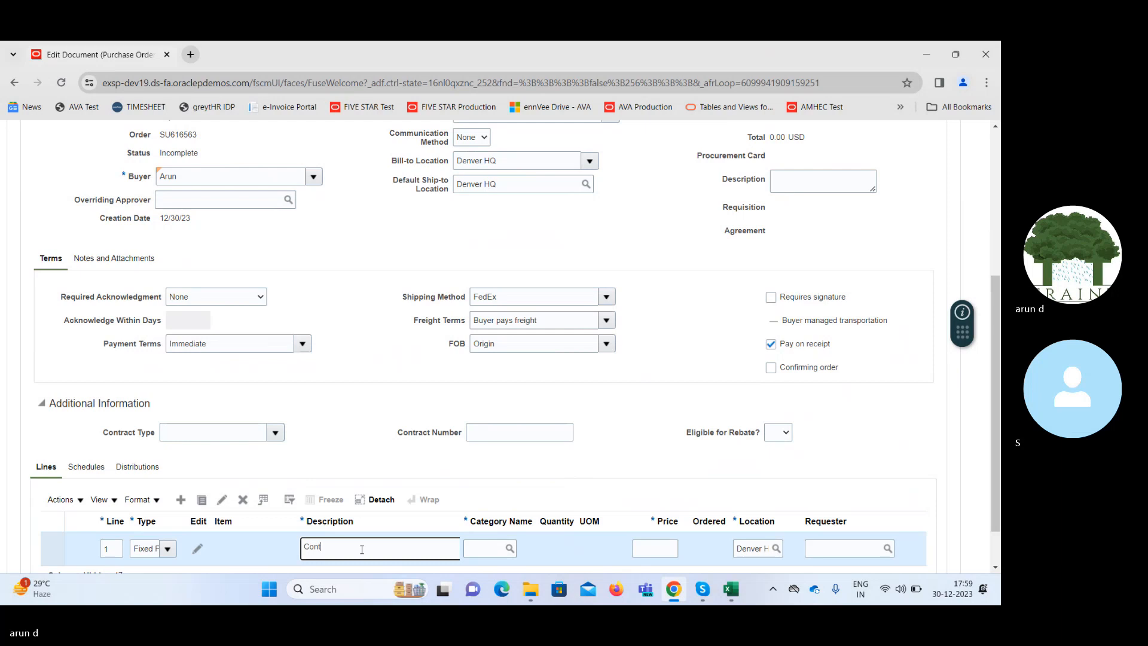
pyautogui.write('Contract Payment')
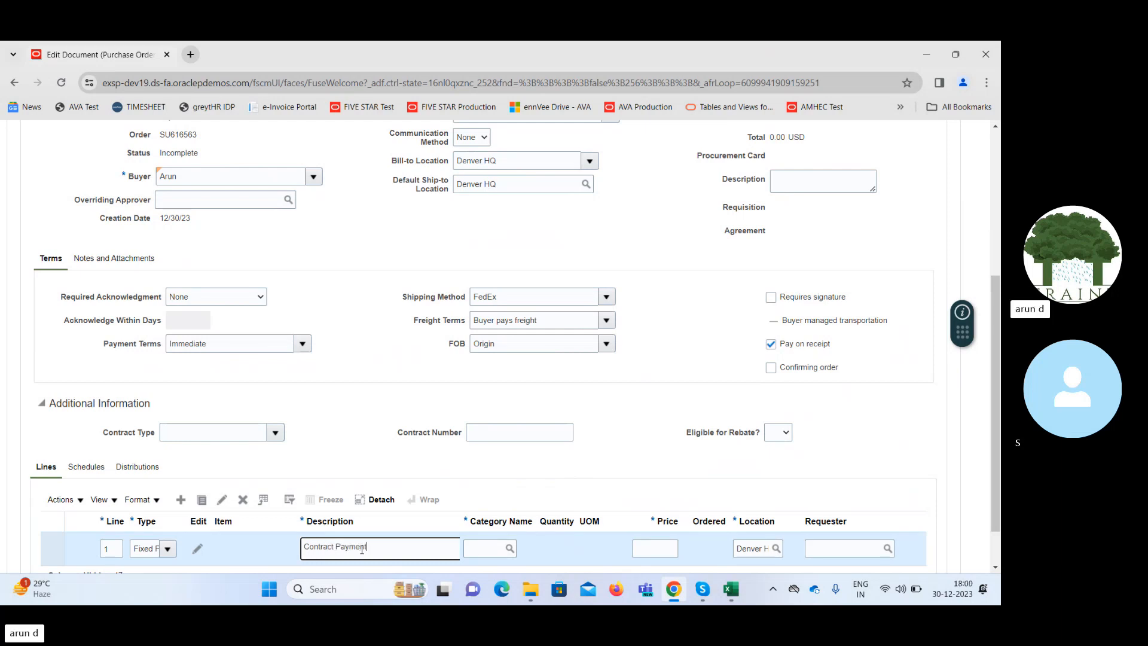
# Set the Contract Payment line's category to Miscellaneous and its price to 40,000.
pyautogui.press('Tab')
pyautogui.write('M')
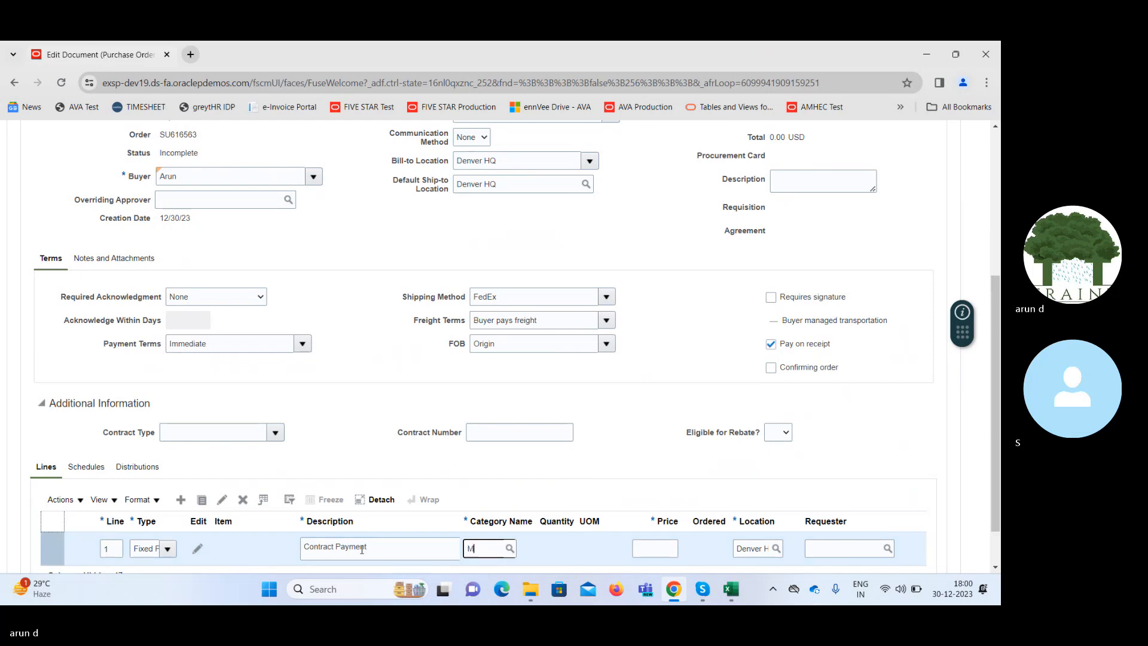
pyautogui.write('isc')
pyautogui.press('Tab')
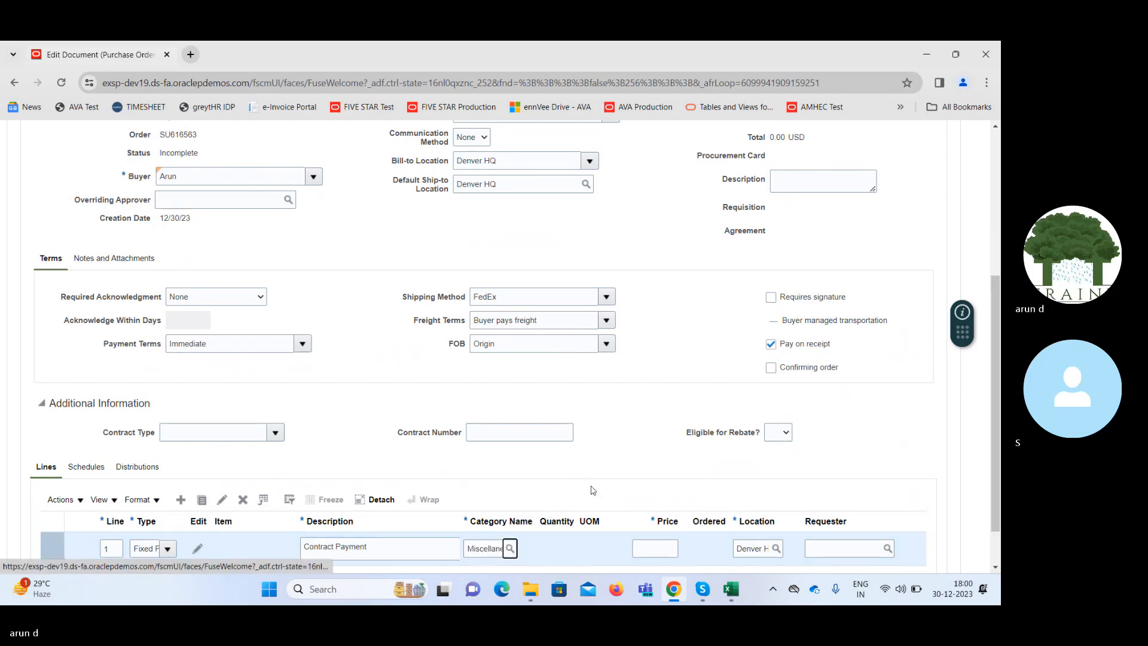
pyautogui.click(662, 546)
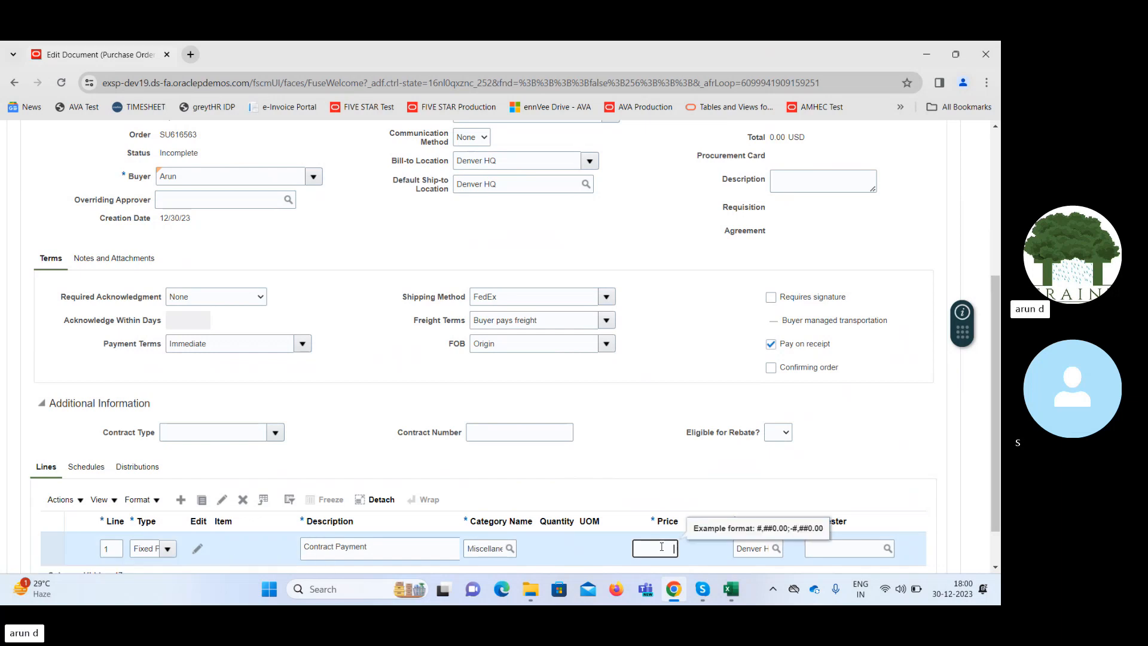
pyautogui.write('40,0')
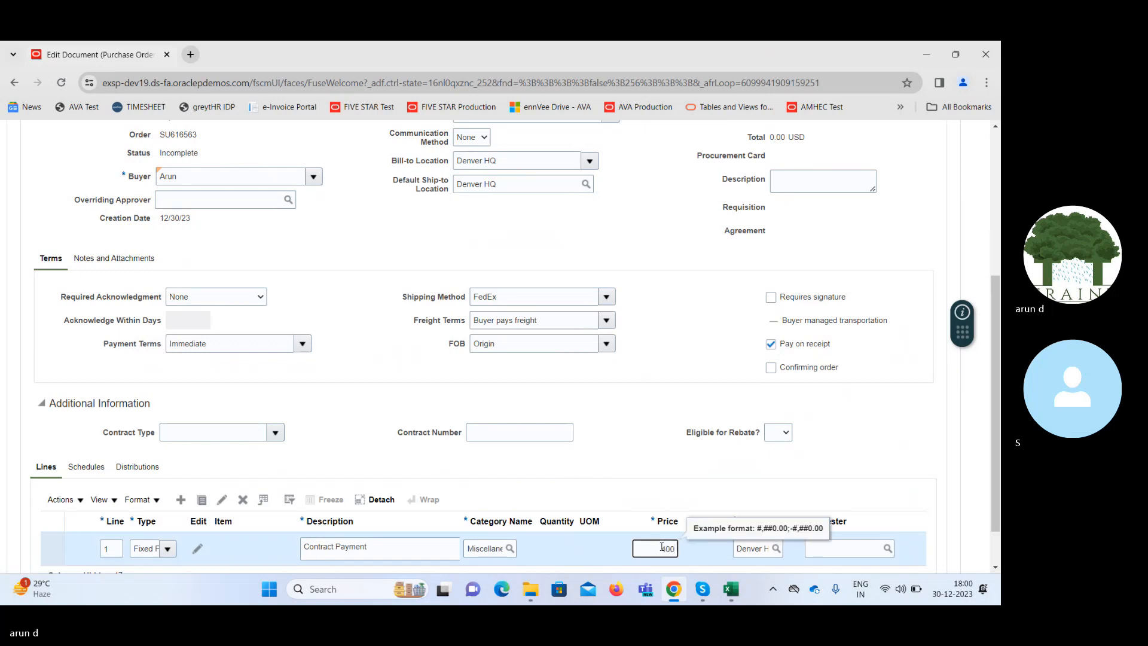
pyautogui.write('00')
pyautogui.press('Tab')
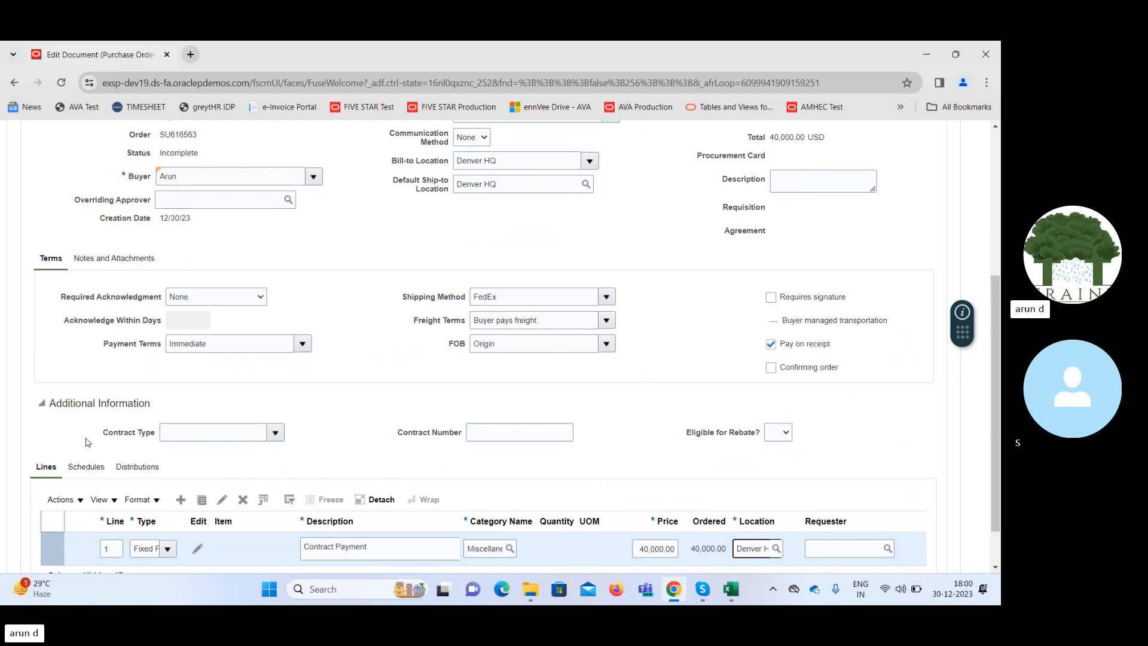
# Set the promised delivery date on the Contract Payment line's schedule to 12/30/23.
pyautogui.click(82, 467)
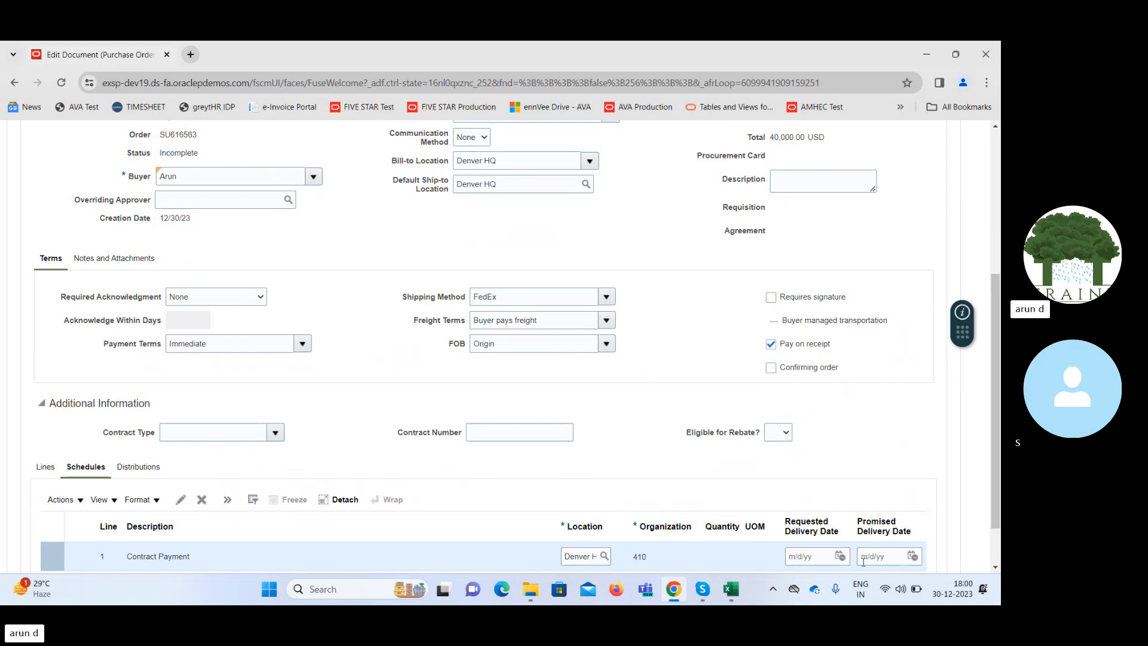
pyautogui.click(913, 556)
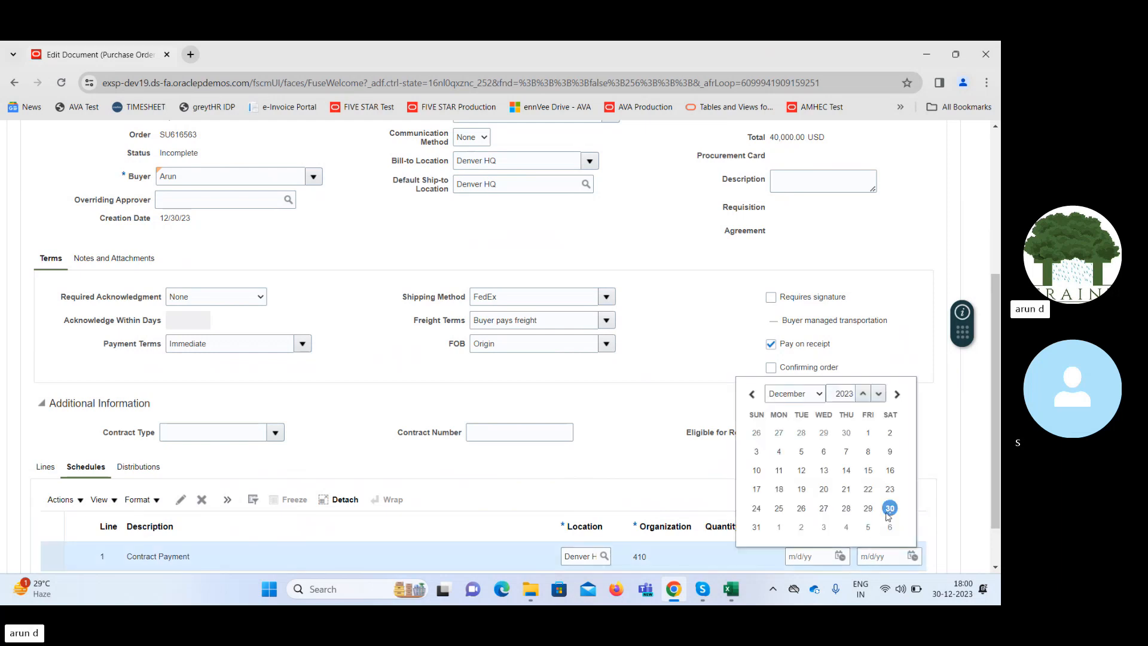
pyautogui.click(890, 508)
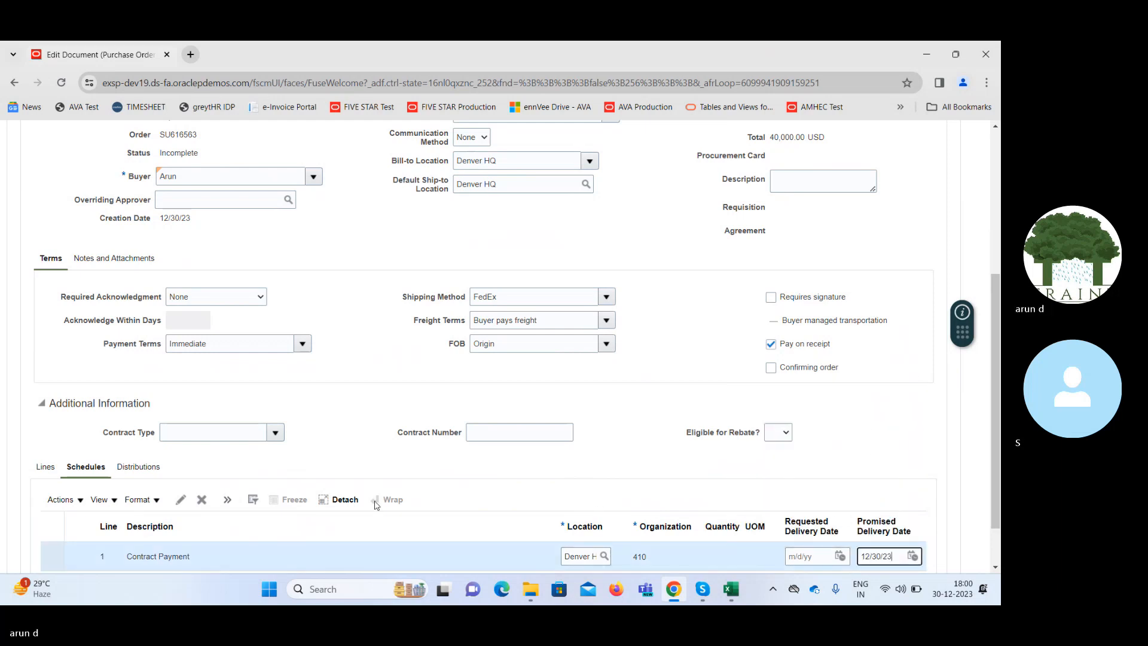
# Open the Contract Payment schedule's PO charge account and search the account segment for descriptions matching "%Rent%".
pyautogui.click(182, 500)
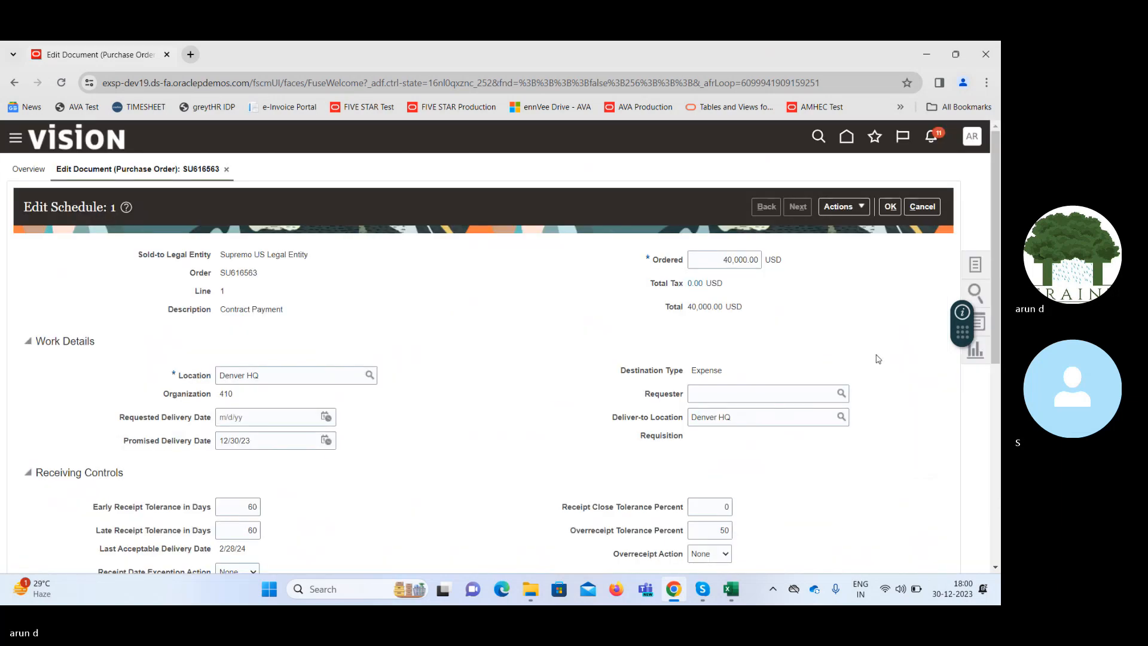
pyautogui.scroll(-5, 837, 436)
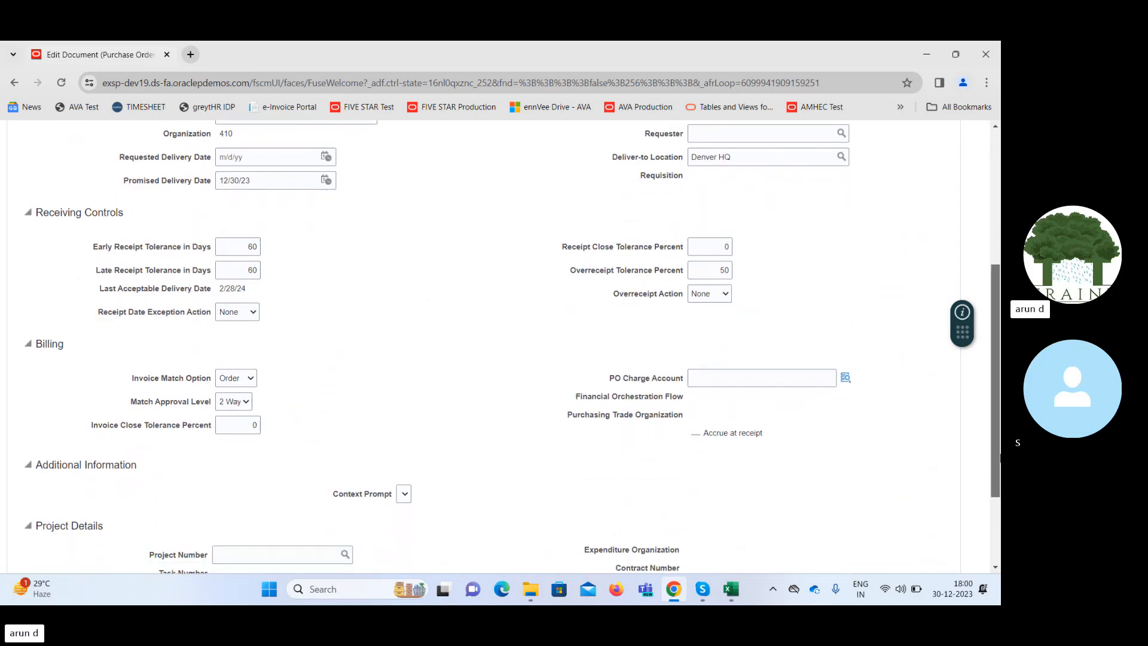
pyautogui.click(844, 379)
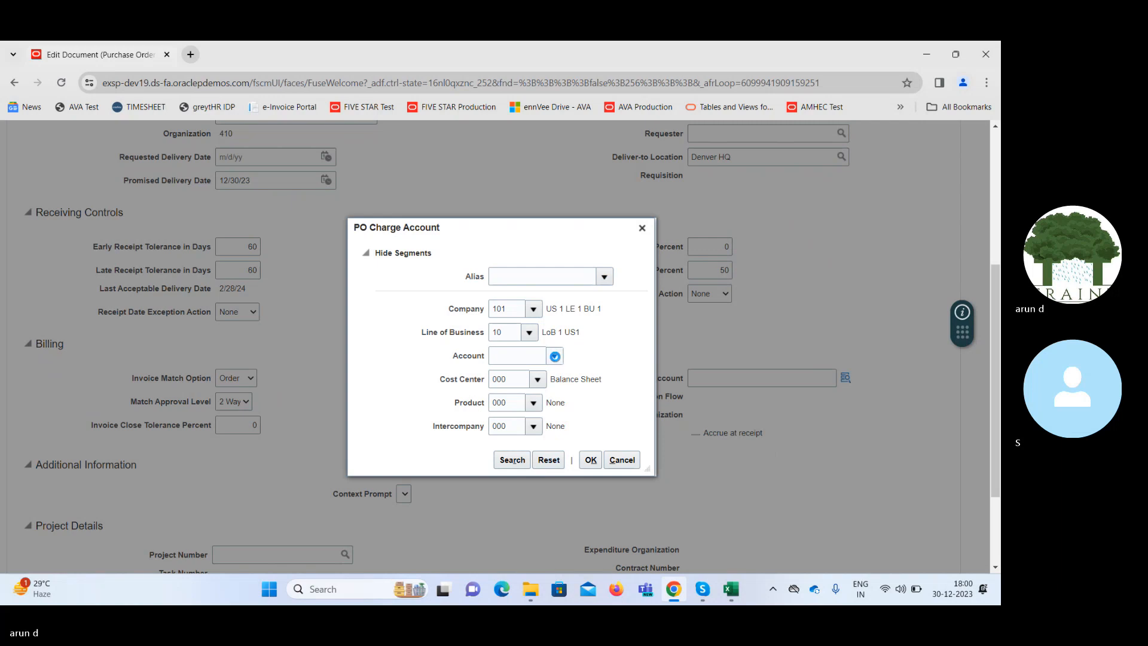
pyautogui.click(554, 356)
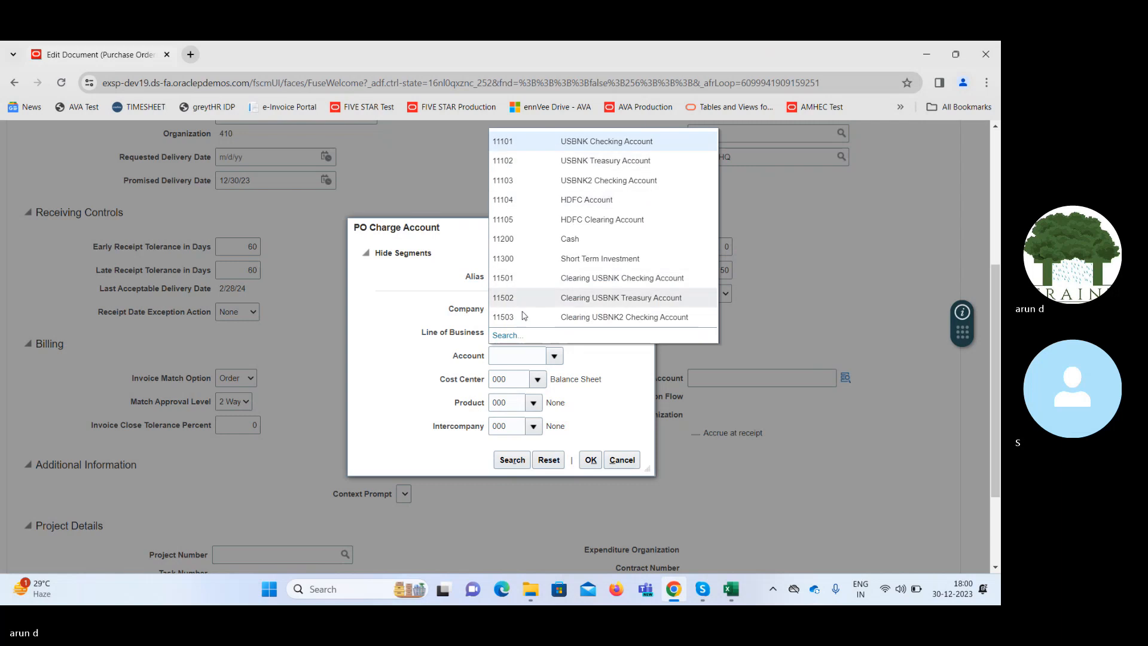
pyautogui.click(507, 335)
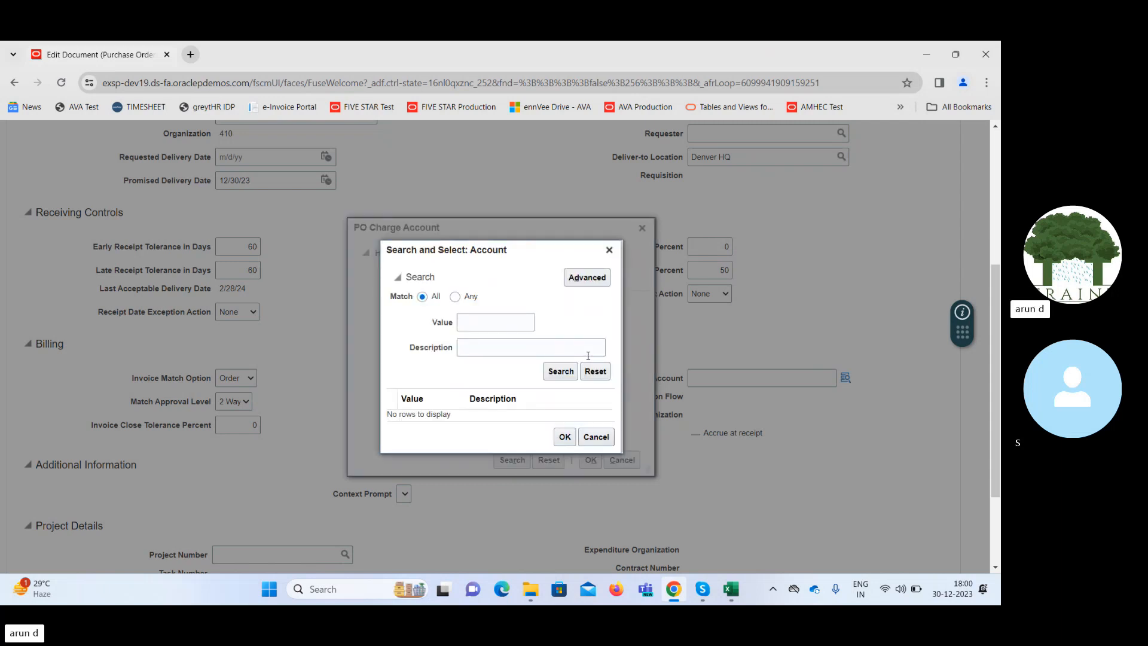
pyautogui.click(572, 343)
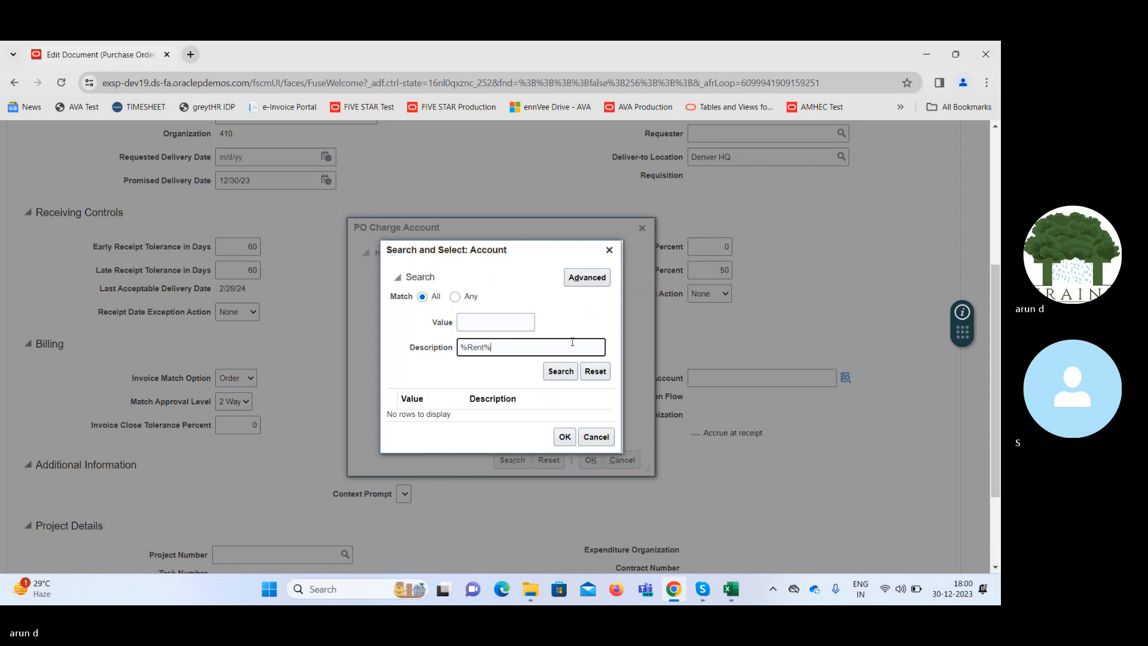
pyautogui.press('Return')
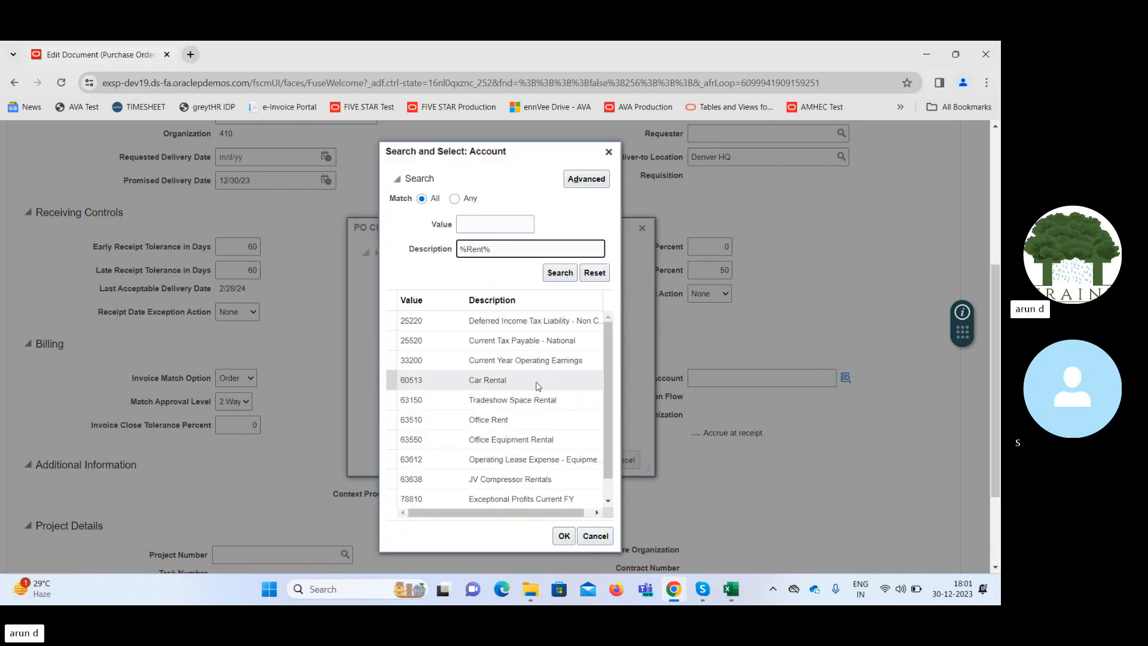
# Choose account 63510 Office Rent for the PO charge account and accept the schedule changes.
pyautogui.click(522, 421)
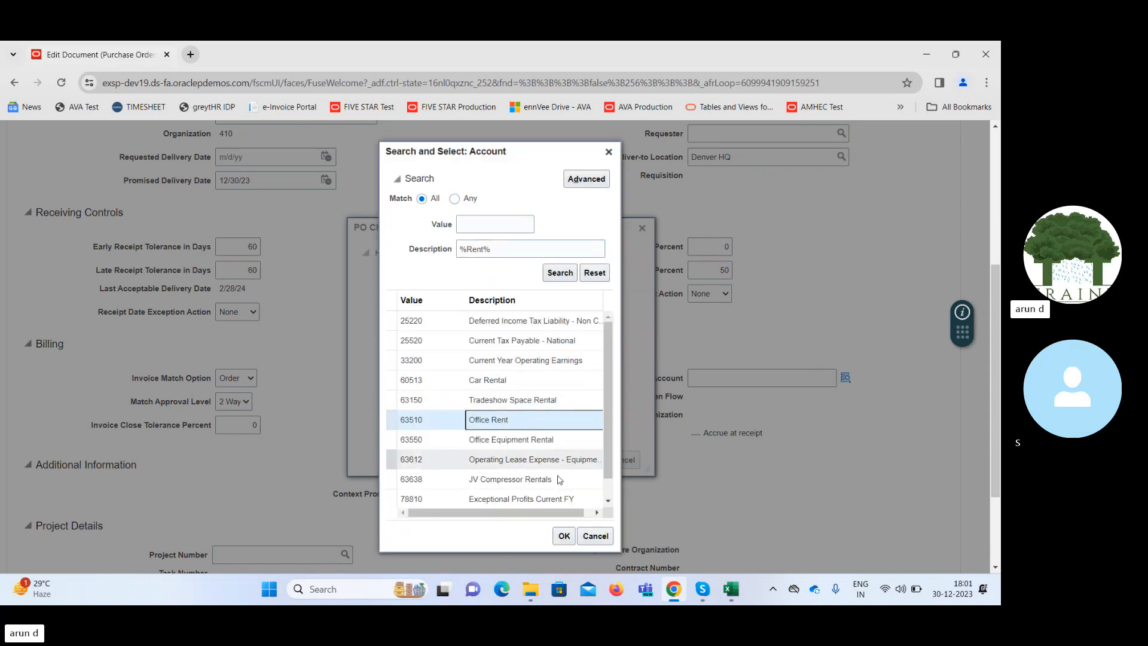
pyautogui.click(563, 534)
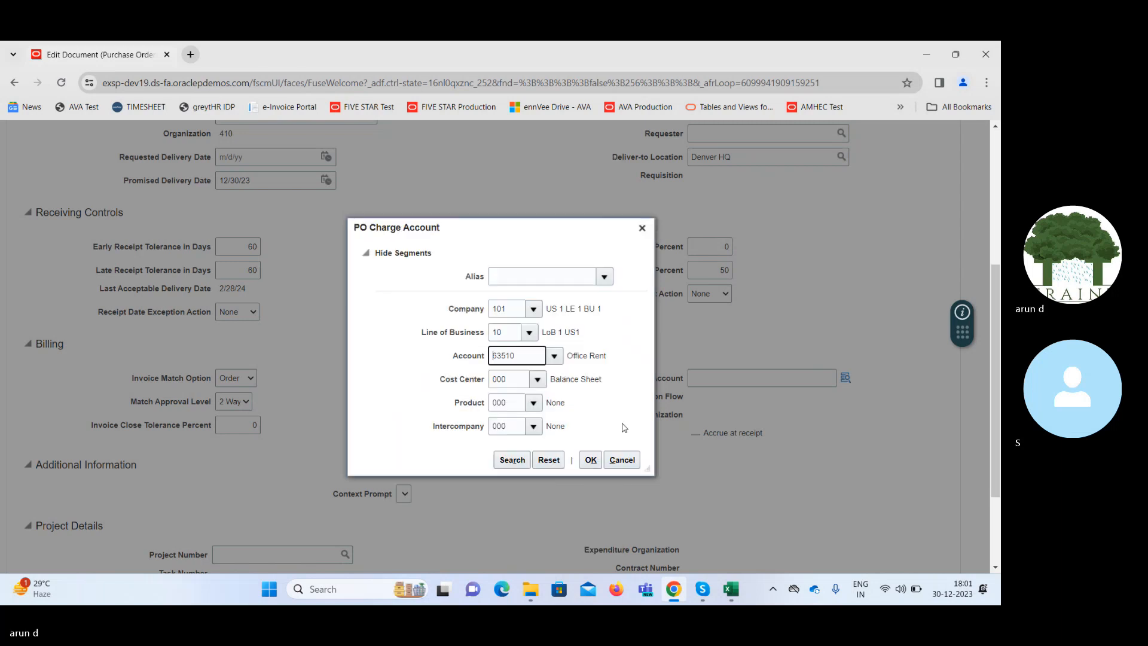
pyautogui.click(591, 459)
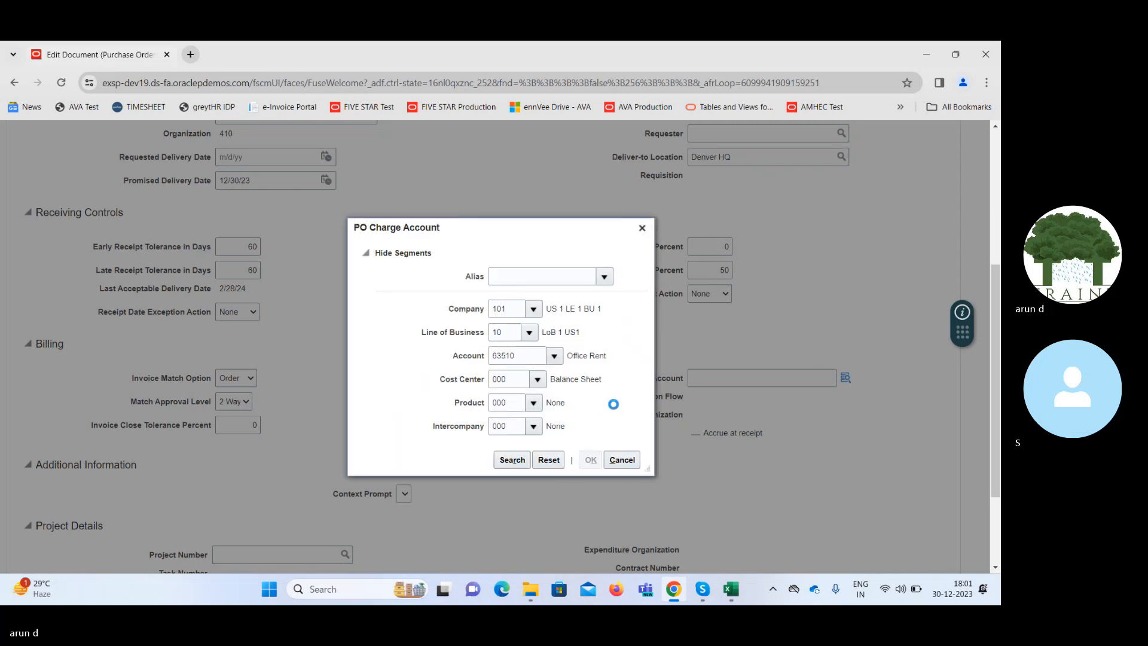
pyautogui.scroll(-6, 913, 229)
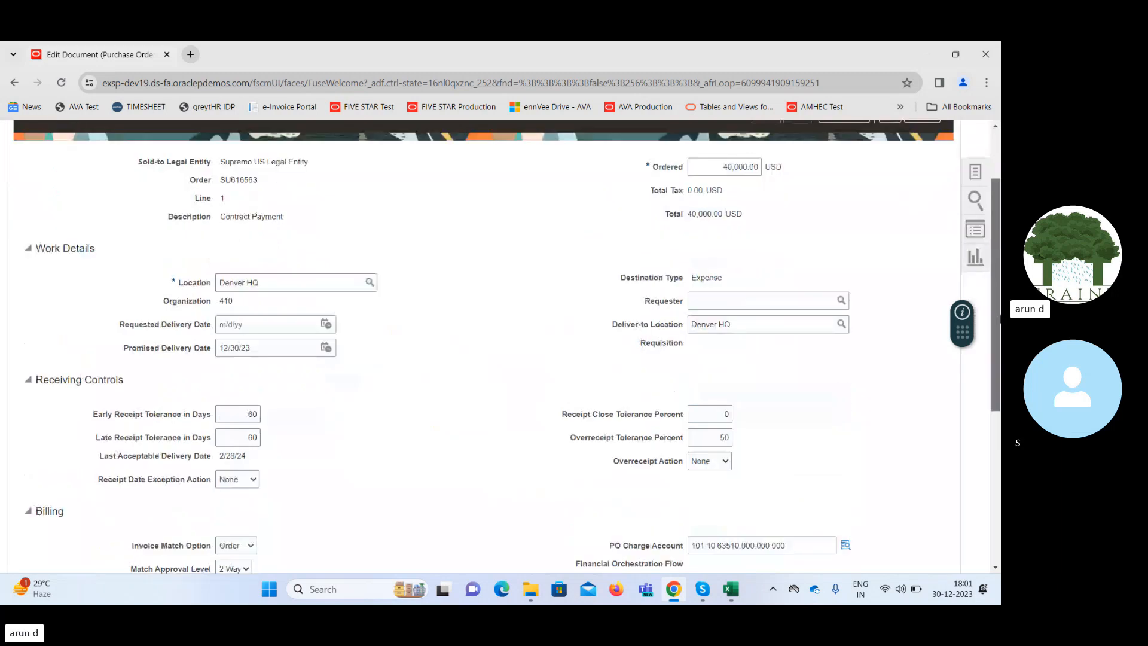
pyautogui.scroll(6, 913, 230)
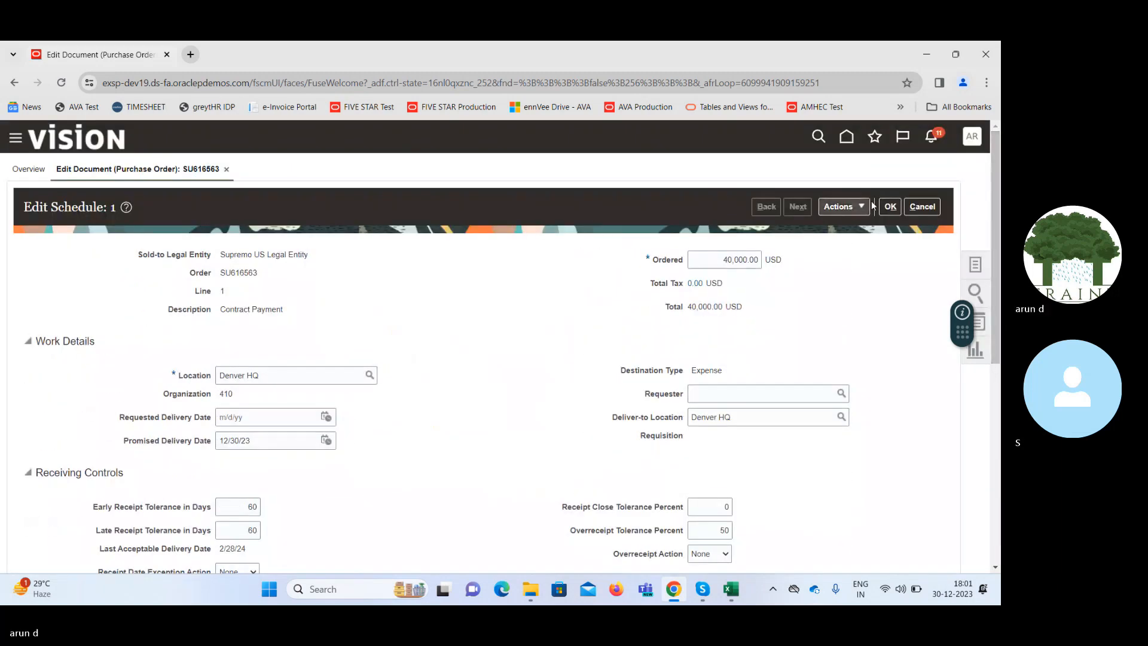
pyautogui.click(891, 207)
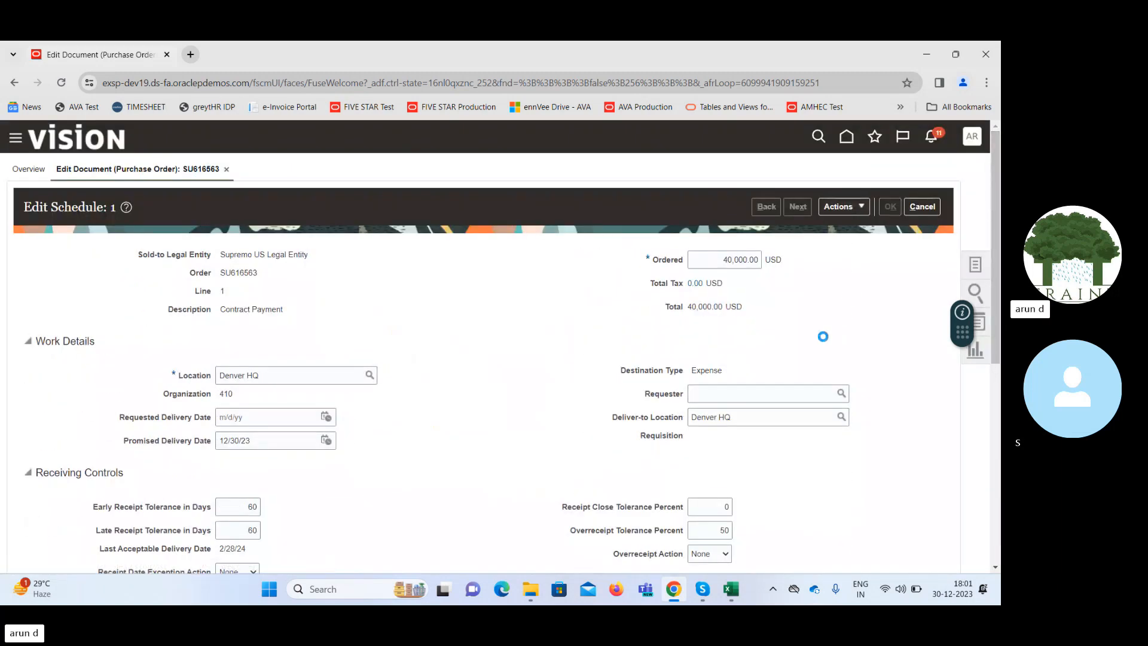
# Add a second order line of type Fixed Price Services with the description "Contract".
pyautogui.moveTo(995, 302); pyautogui.dragTo(1001, 480)
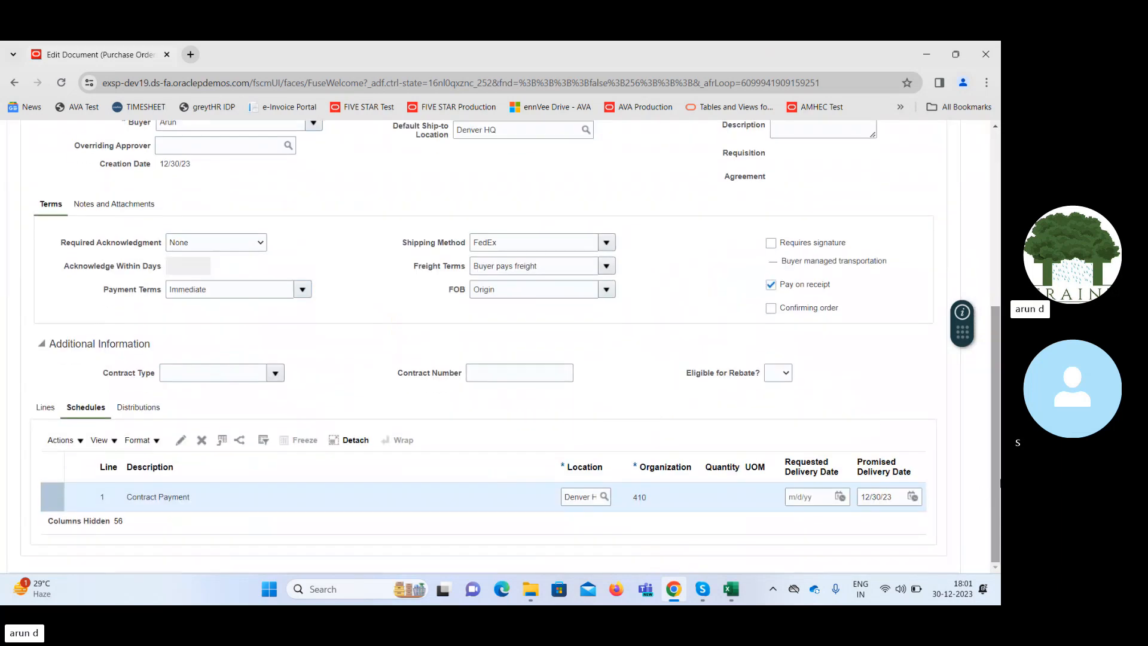
pyautogui.click(47, 408)
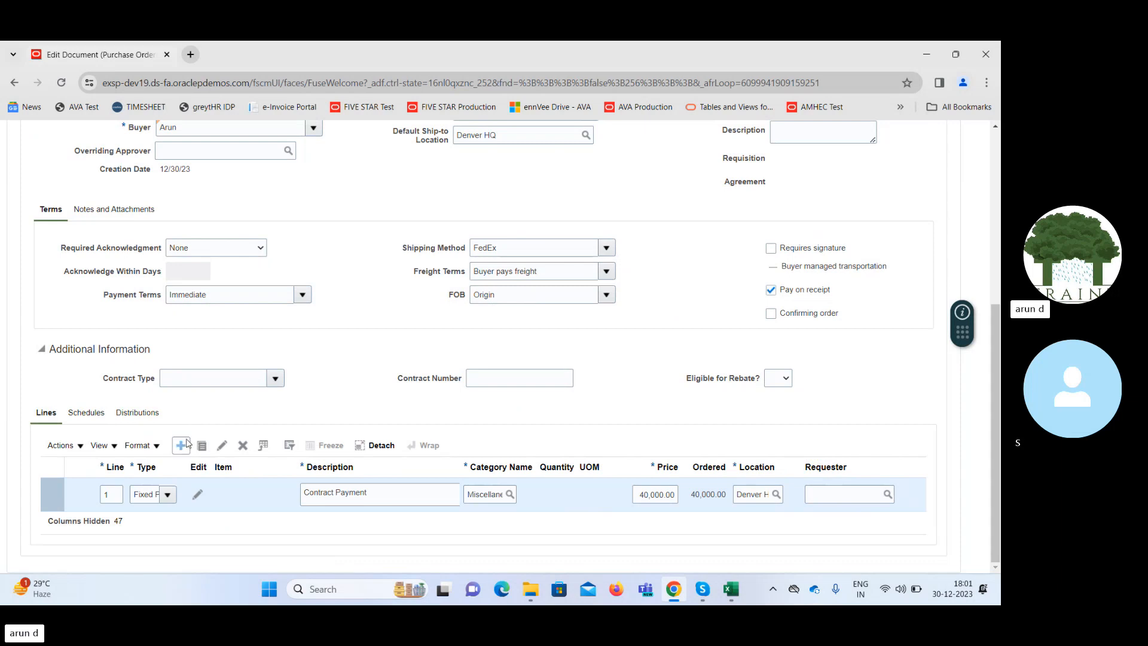
pyautogui.click(181, 445)
pyautogui.click(167, 495)
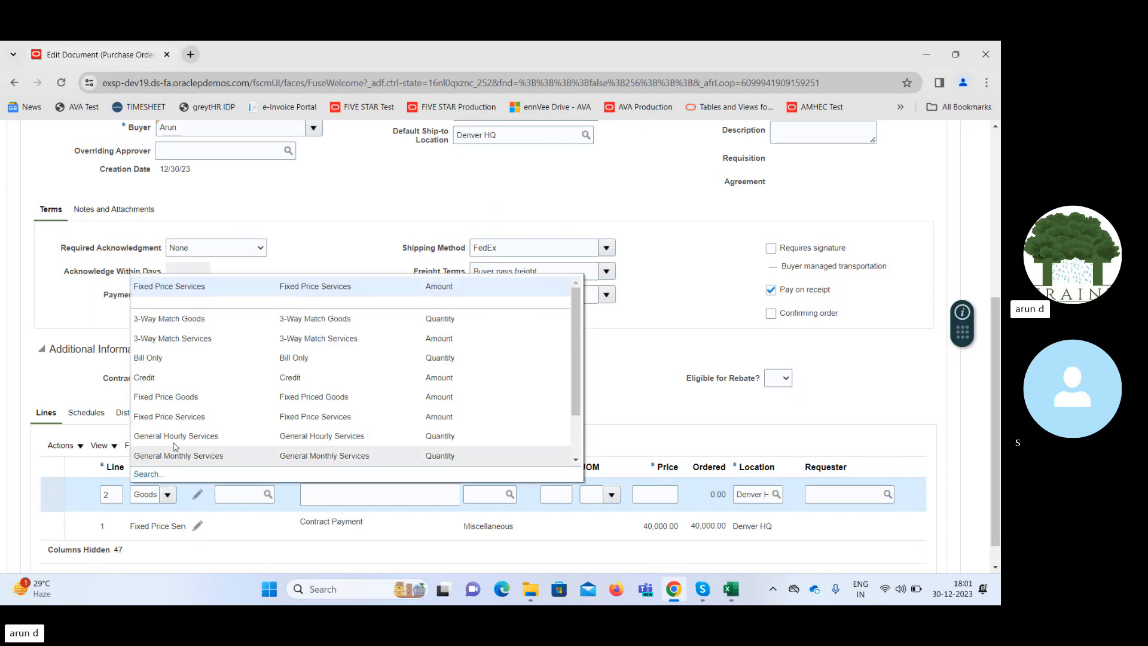
pyautogui.click(174, 287)
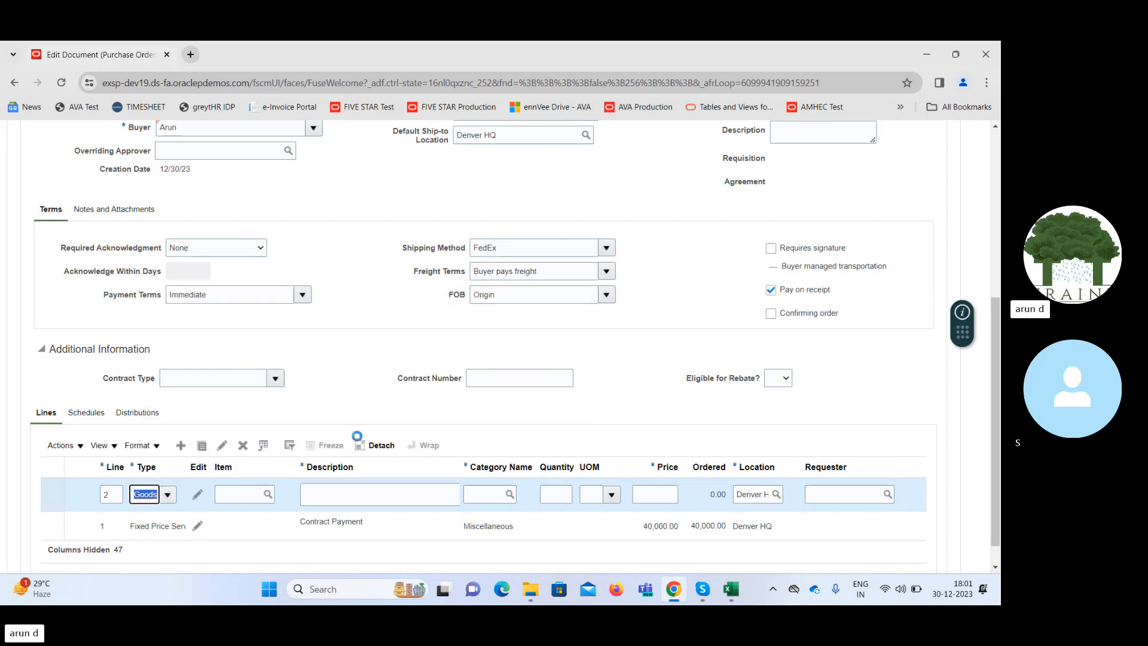
pyautogui.click(361, 494)
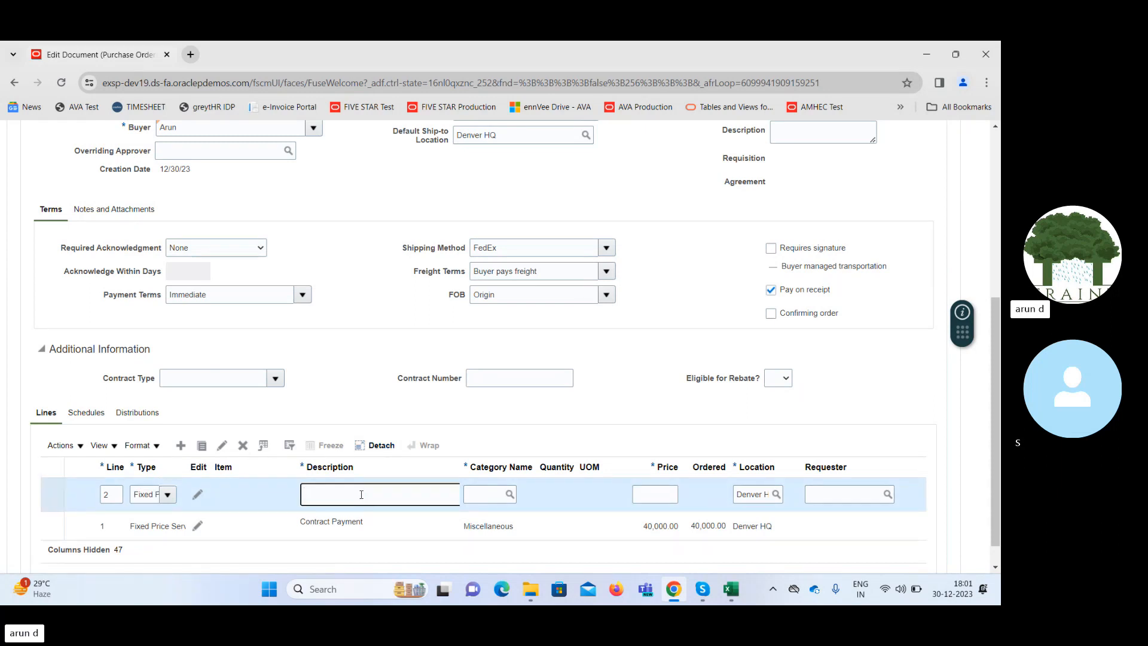
pyautogui.write('Contract')
pyautogui.press('Tab')
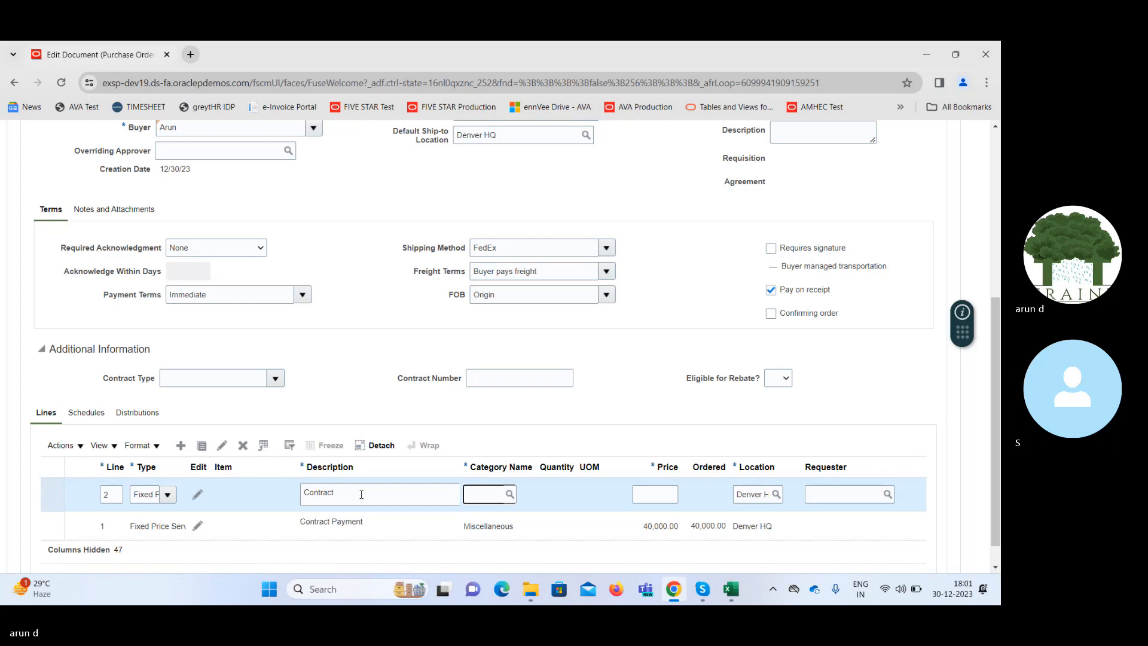
# Set the Contract line's category to Miscellaneous and its price to 5,000.
pyautogui.write('Mis')
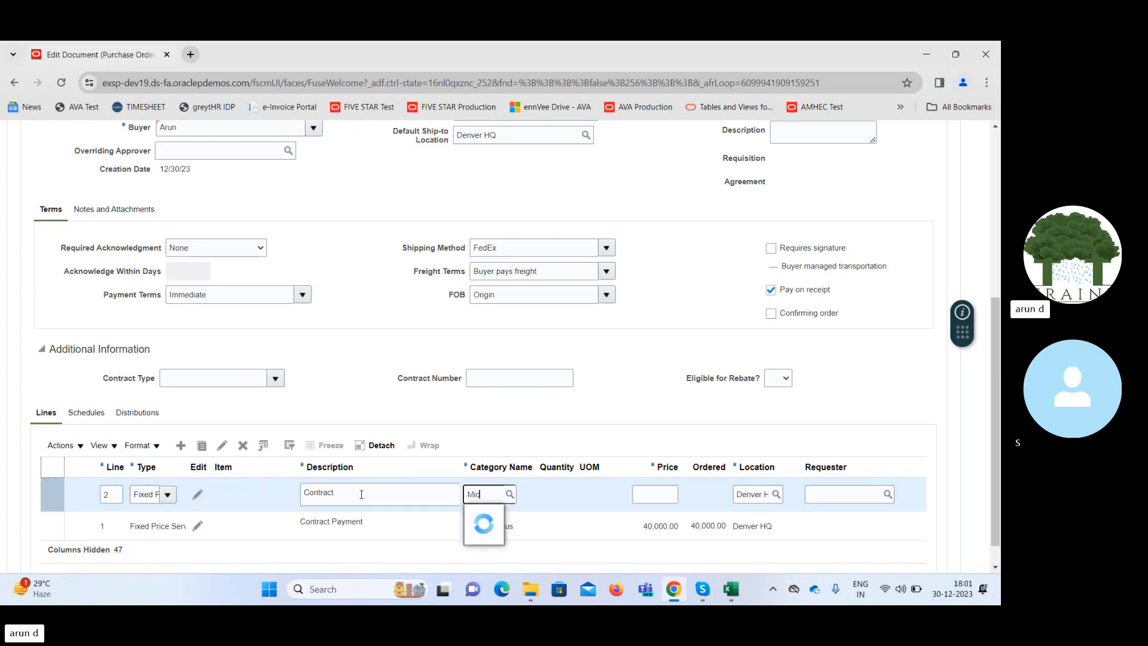
pyautogui.press('Tab')
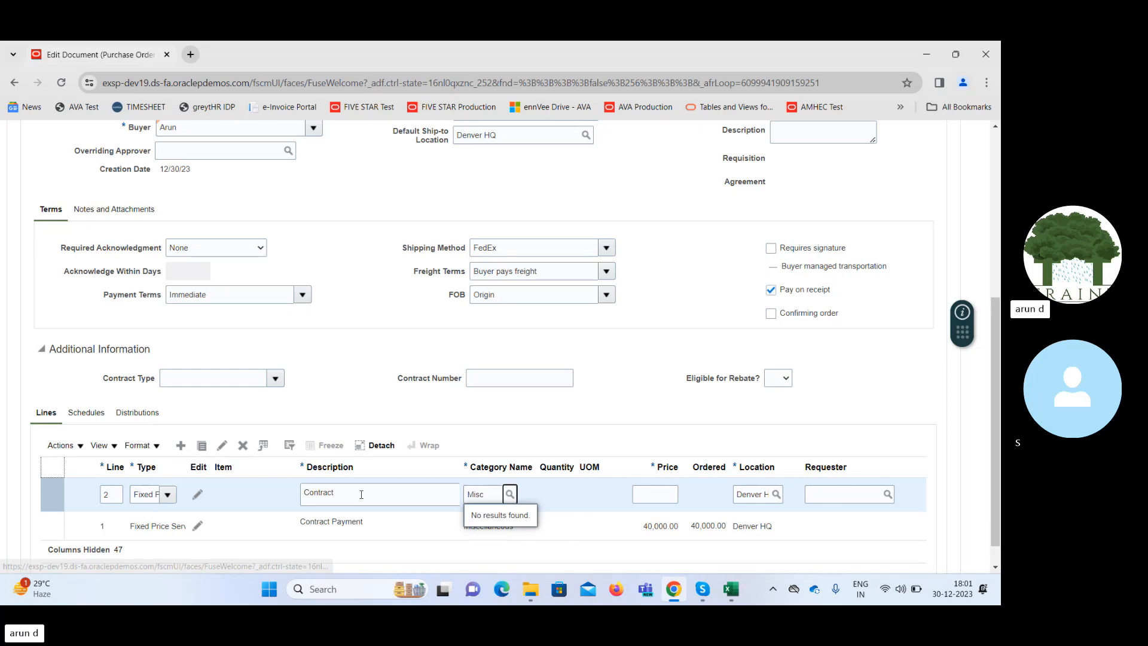
pyautogui.click(656, 497)
pyautogui.write('5,00')
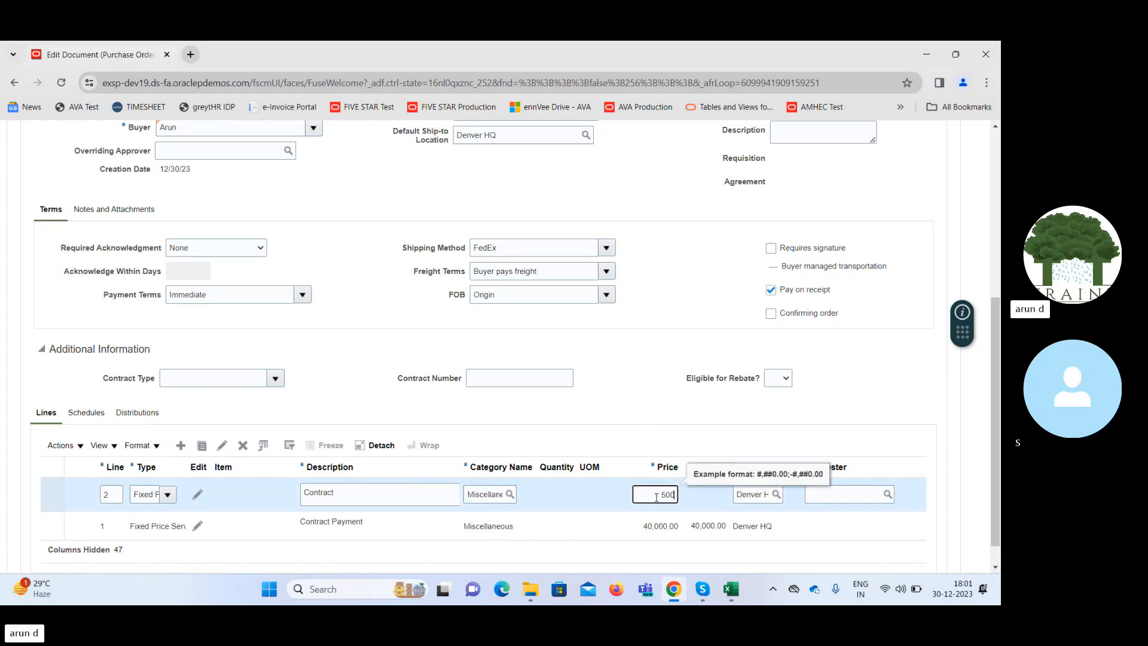
pyautogui.write('0')
pyautogui.press('Tab')
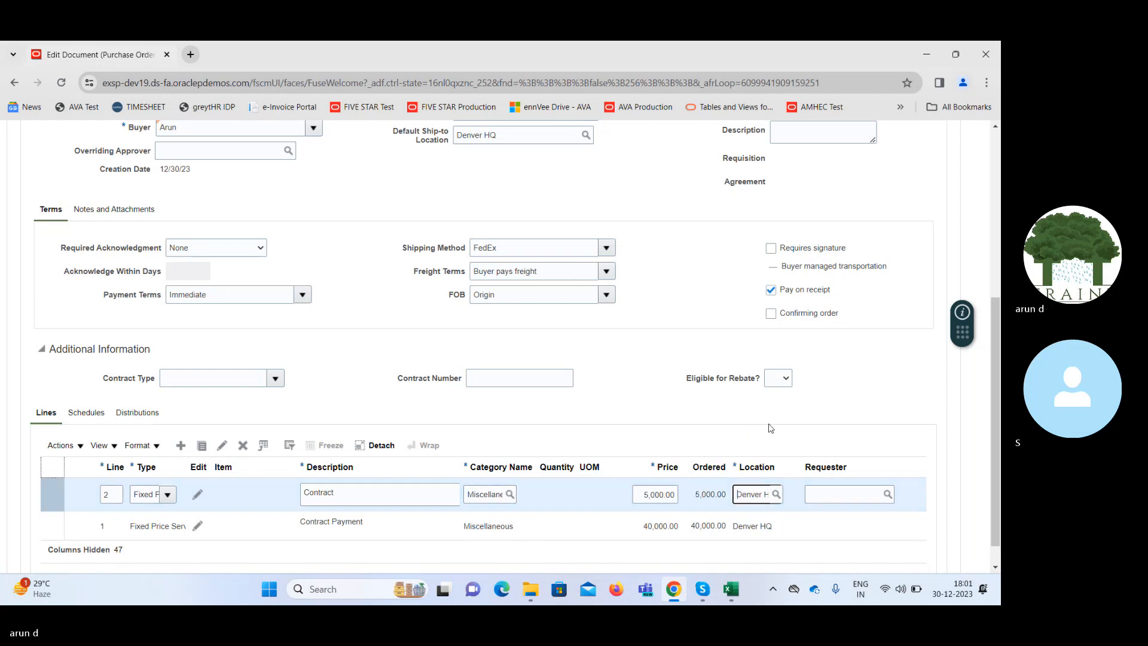
# Set the promised delivery date on the Contract line's schedule to 1/2/24.
pyautogui.click(86, 412)
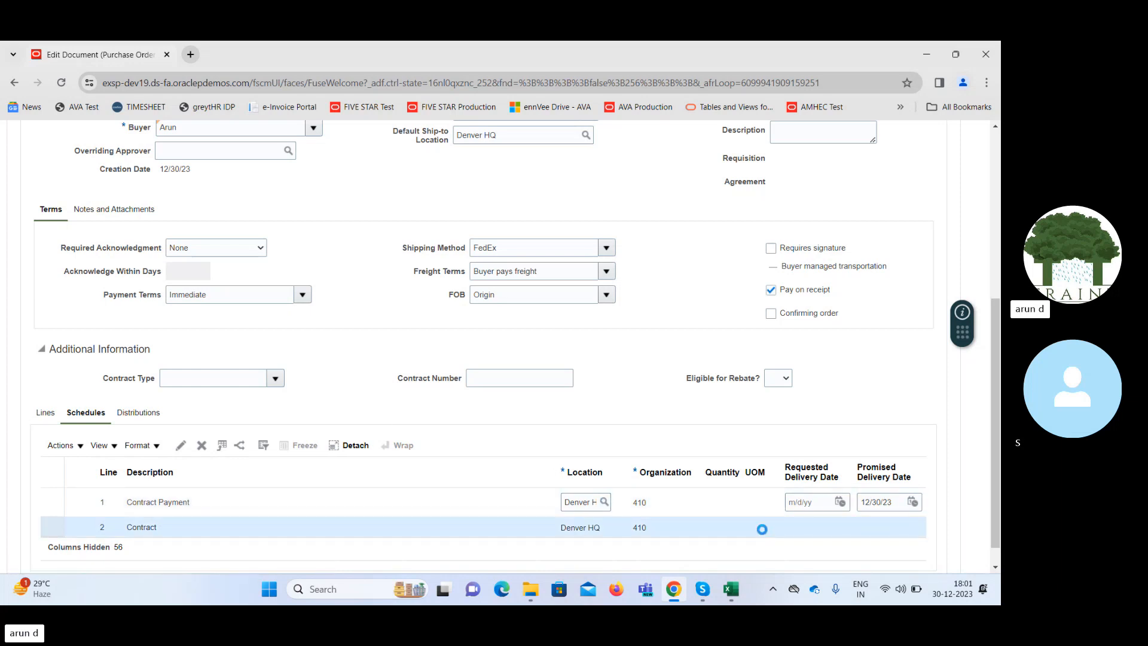
pyautogui.click(909, 526)
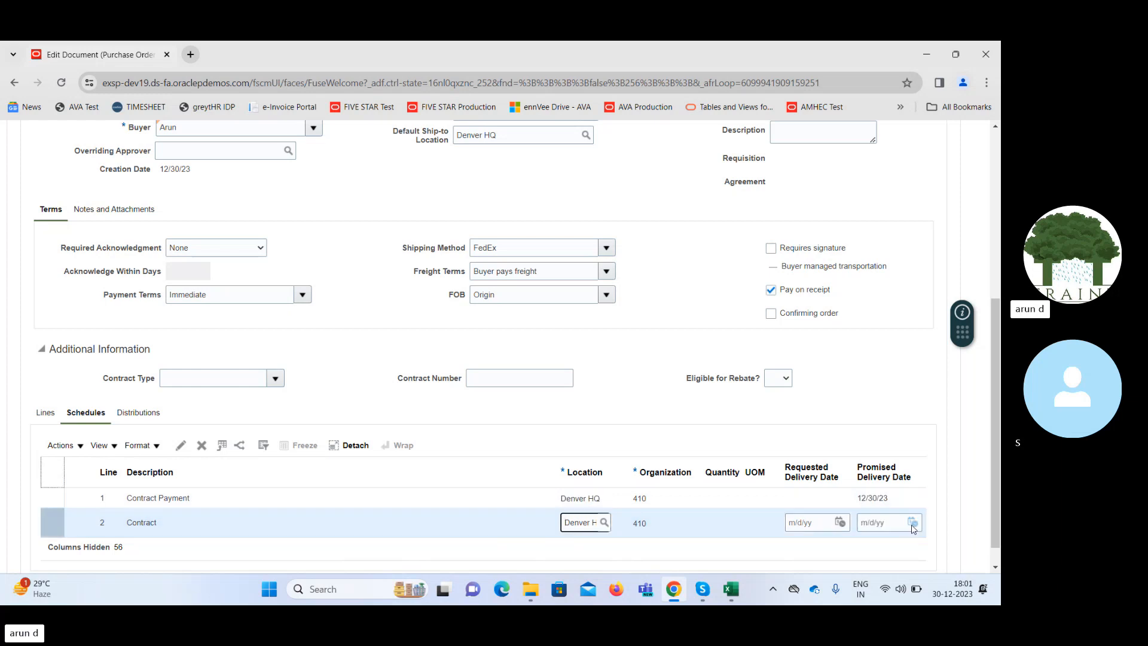
pyautogui.click(911, 523)
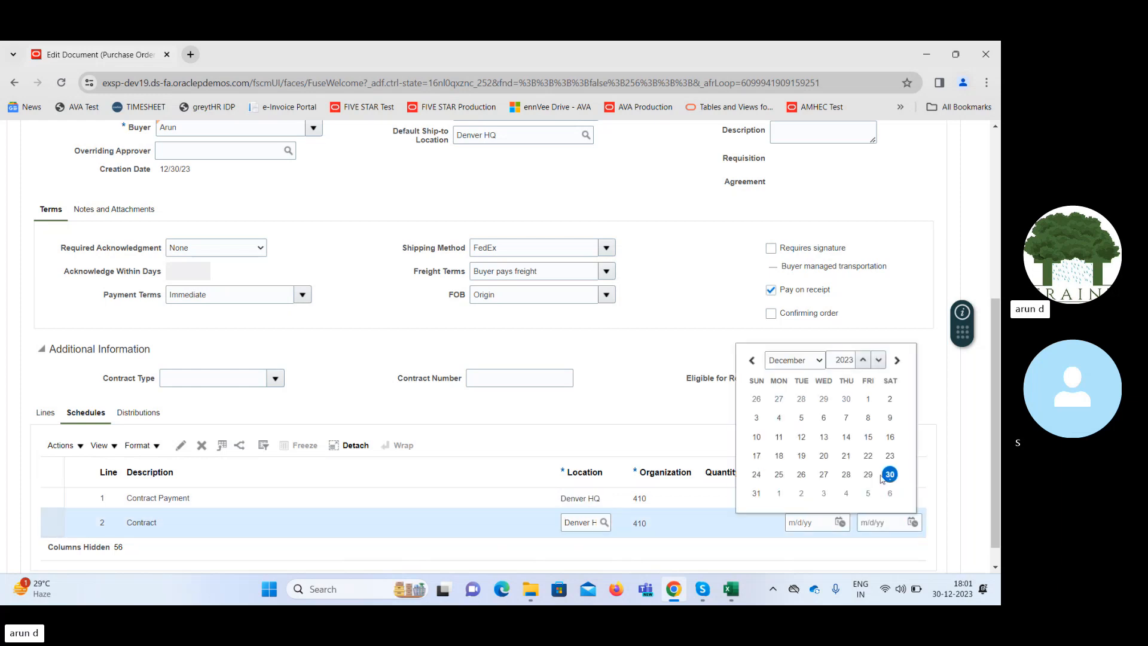
pyautogui.click(890, 474)
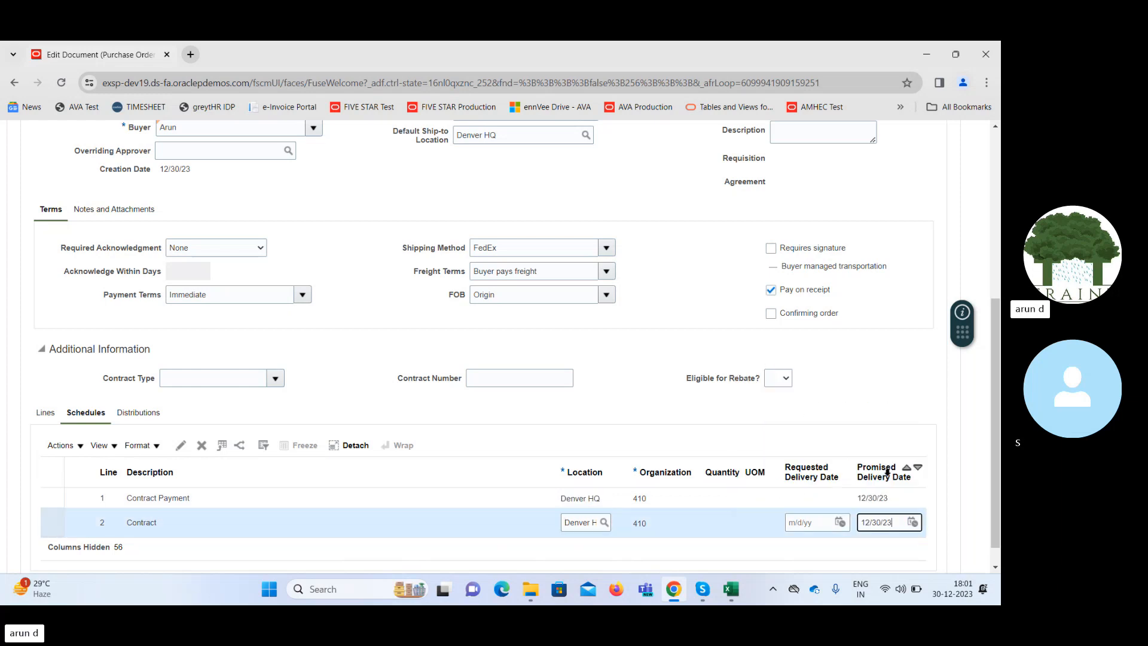
pyautogui.click(912, 522)
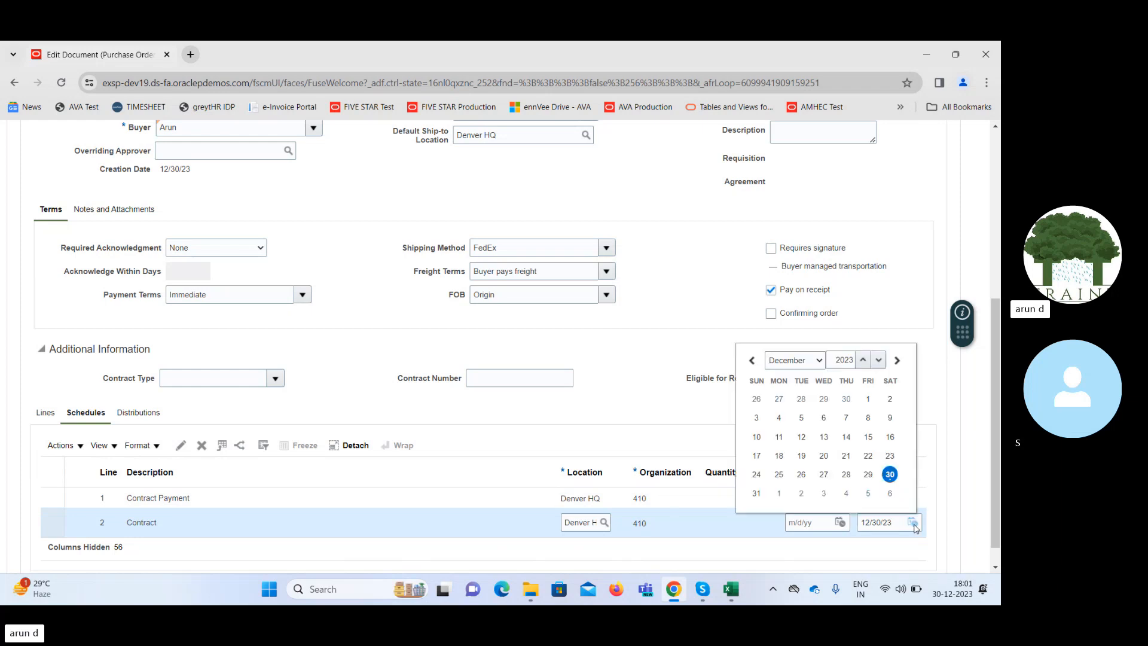
pyautogui.click(800, 494)
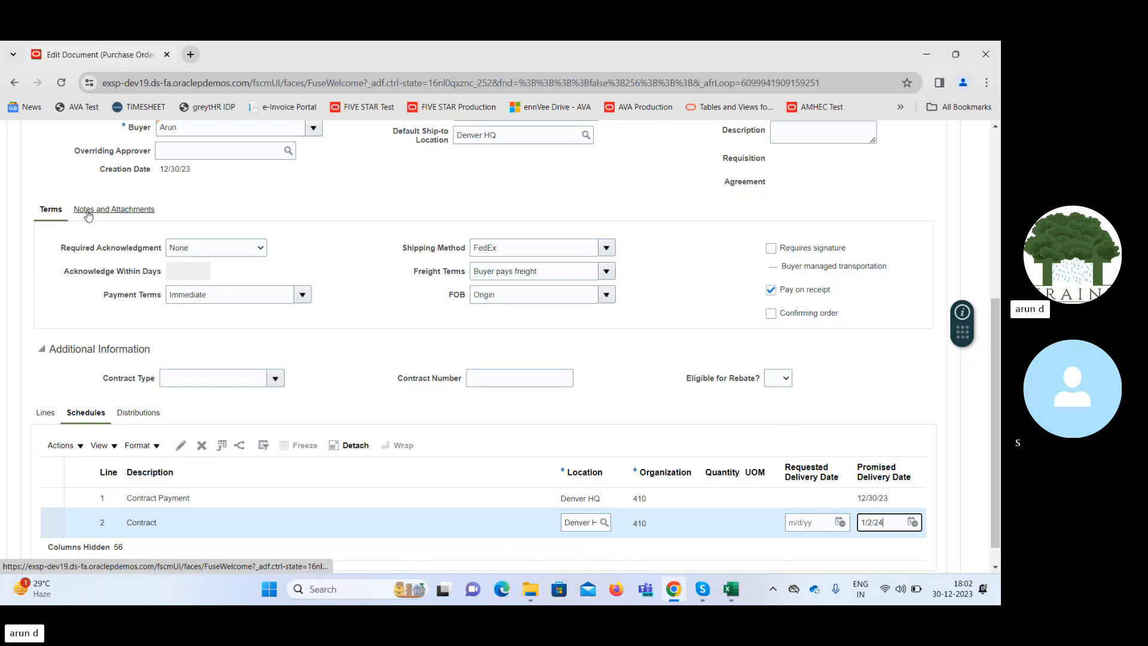
# Search the payment terms for "Mil" and set the order's terms to Milestone Payment.
pyautogui.click(303, 295)
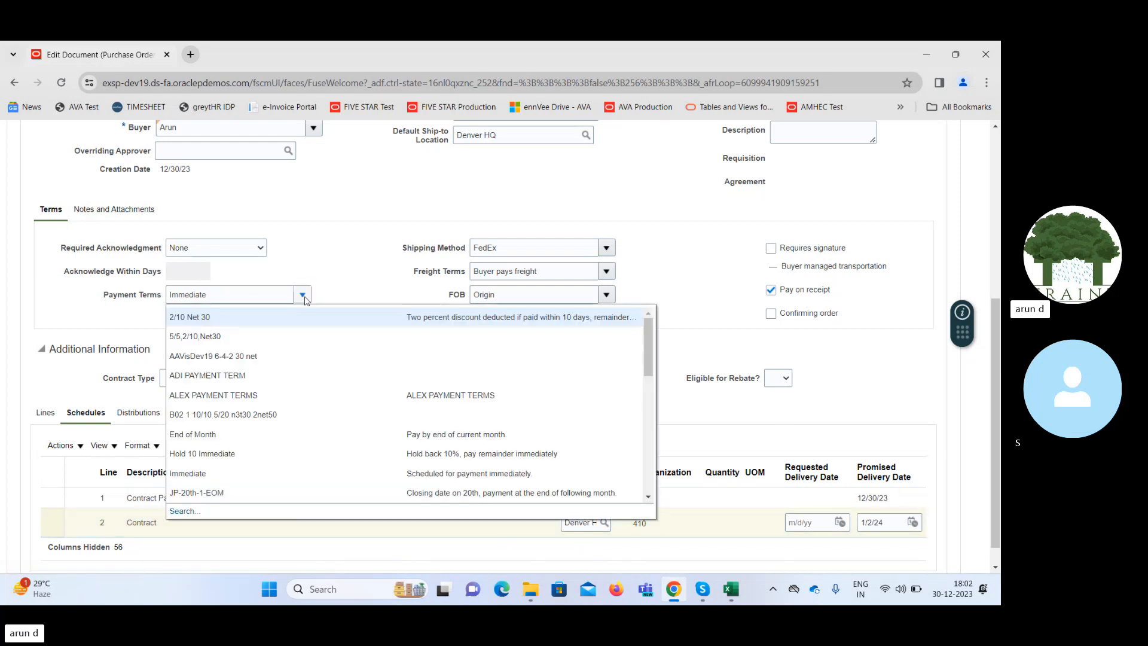
pyautogui.click(184, 512)
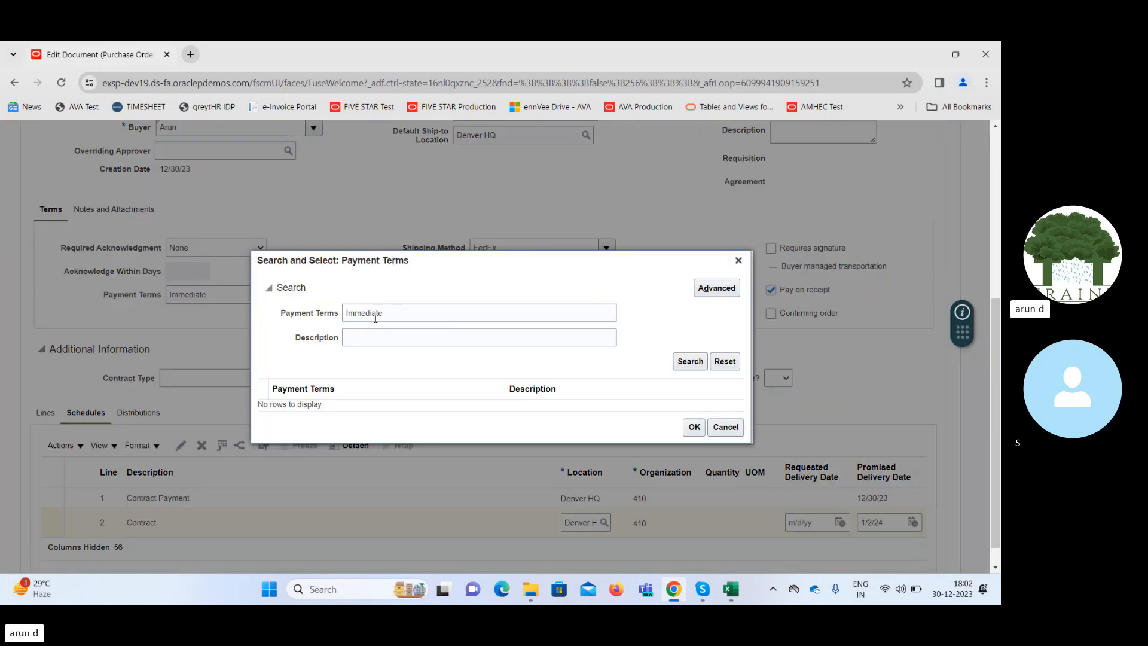
pyautogui.doubleClick(403, 312)
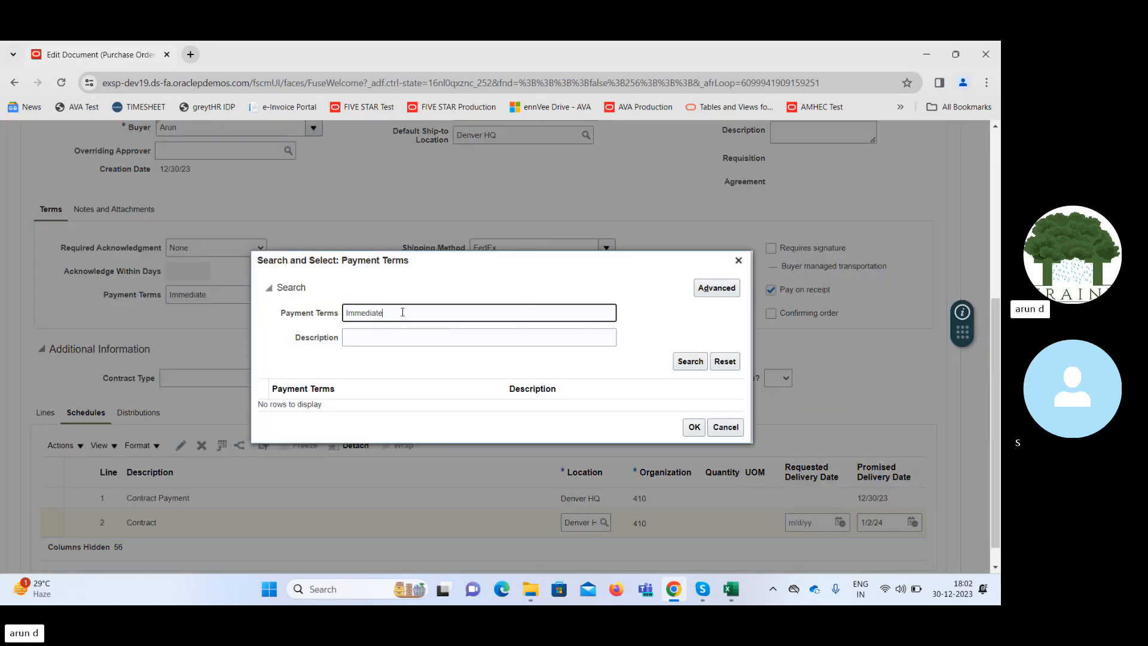
pyautogui.write('Mil')
pyautogui.click(689, 361)
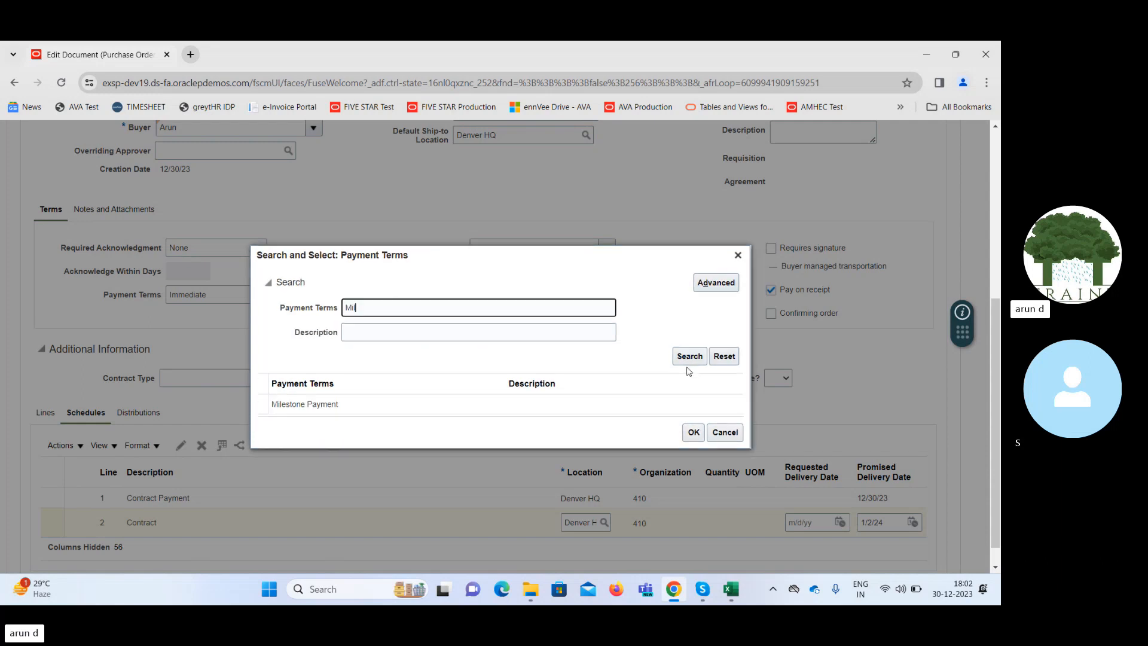
pyautogui.click(443, 405)
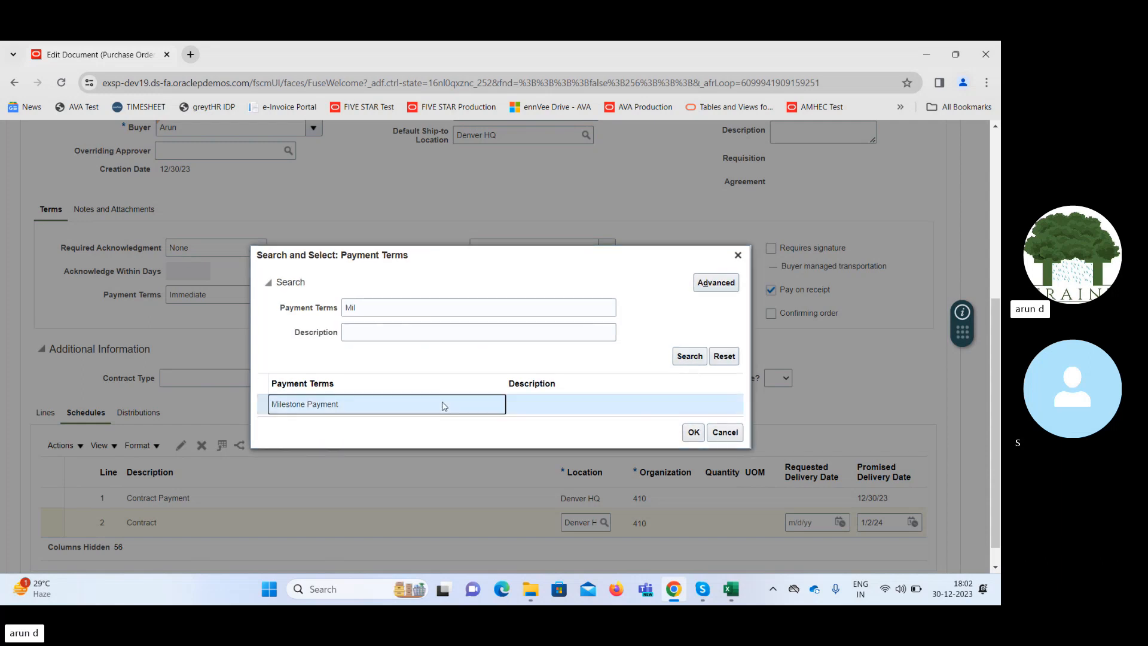
pyautogui.click(692, 432)
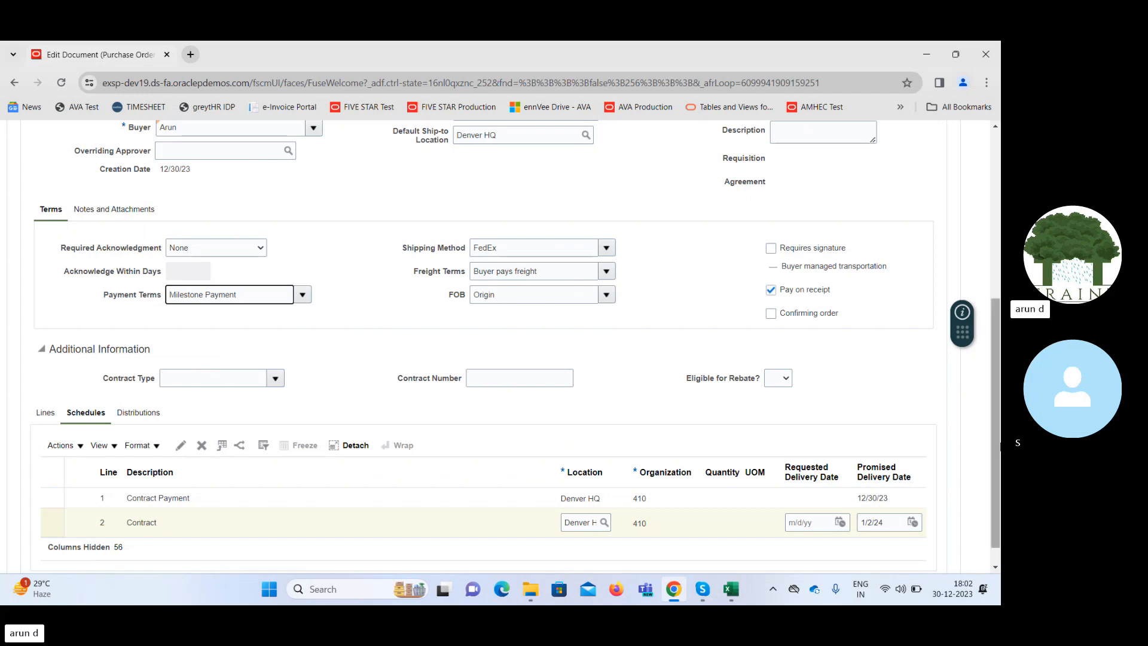
# Set the PO charge account on the Contract line's schedule to Office Rent and submit the purchase order for approval.
pyautogui.scroll(5, 1000, 445)
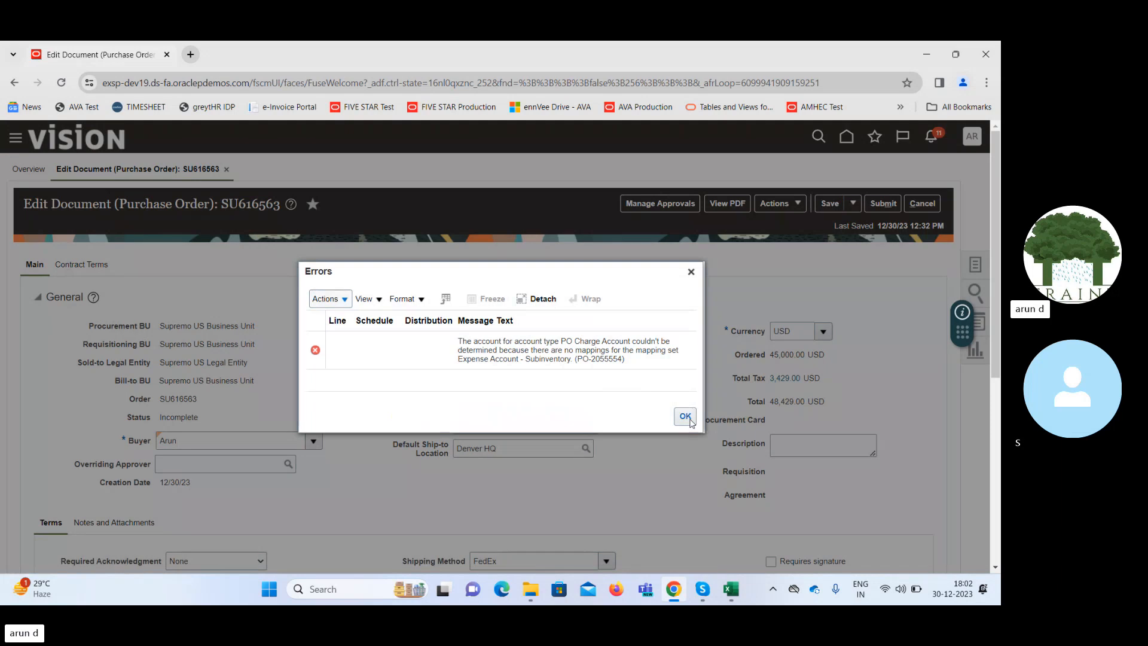
pyautogui.click(685, 415)
pyautogui.scroll(-1, 996, 293)
pyautogui.moveTo(999, 291); pyautogui.dragTo(998, 465)
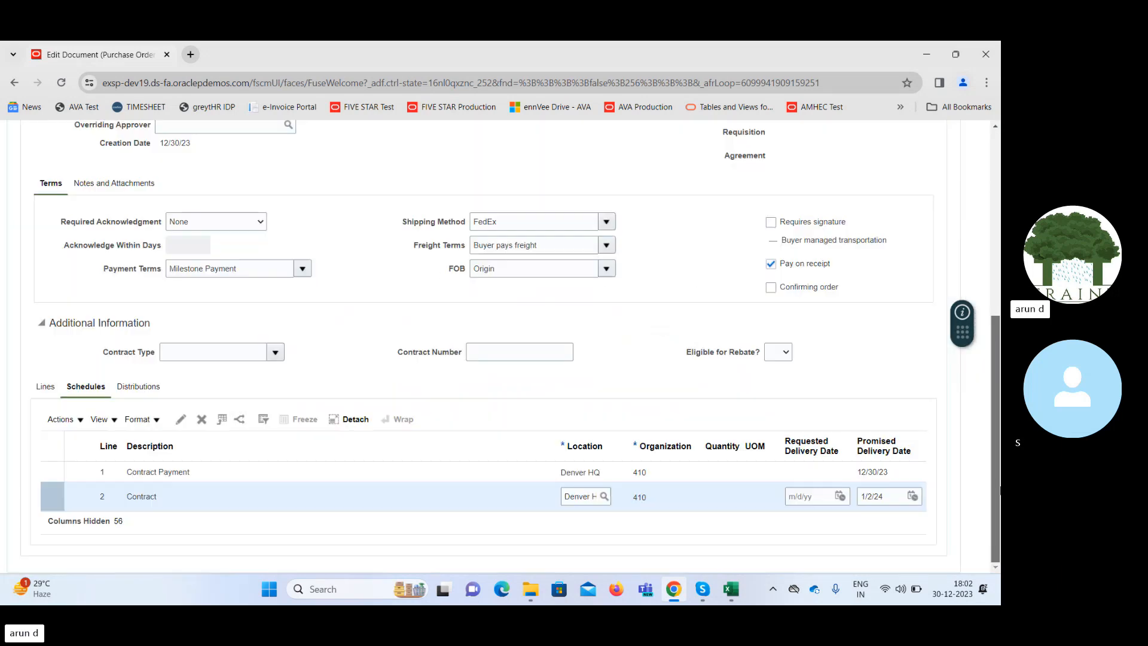
pyautogui.click(182, 421)
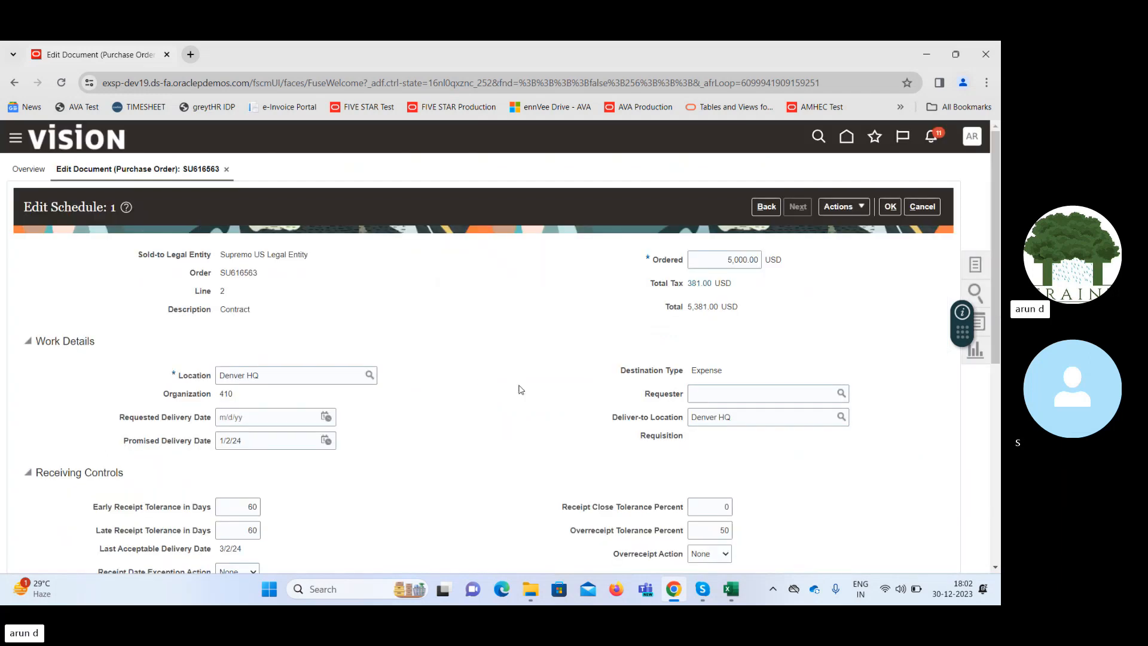
pyautogui.moveTo(998, 327); pyautogui.dragTo(1000, 497)
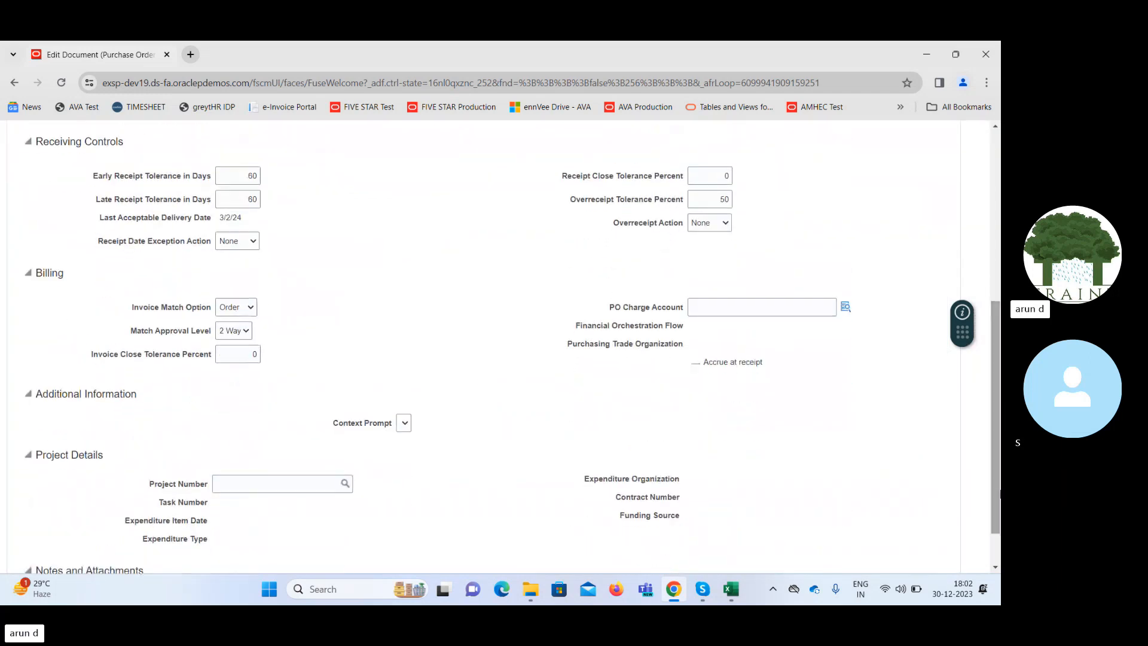
pyautogui.click(845, 306)
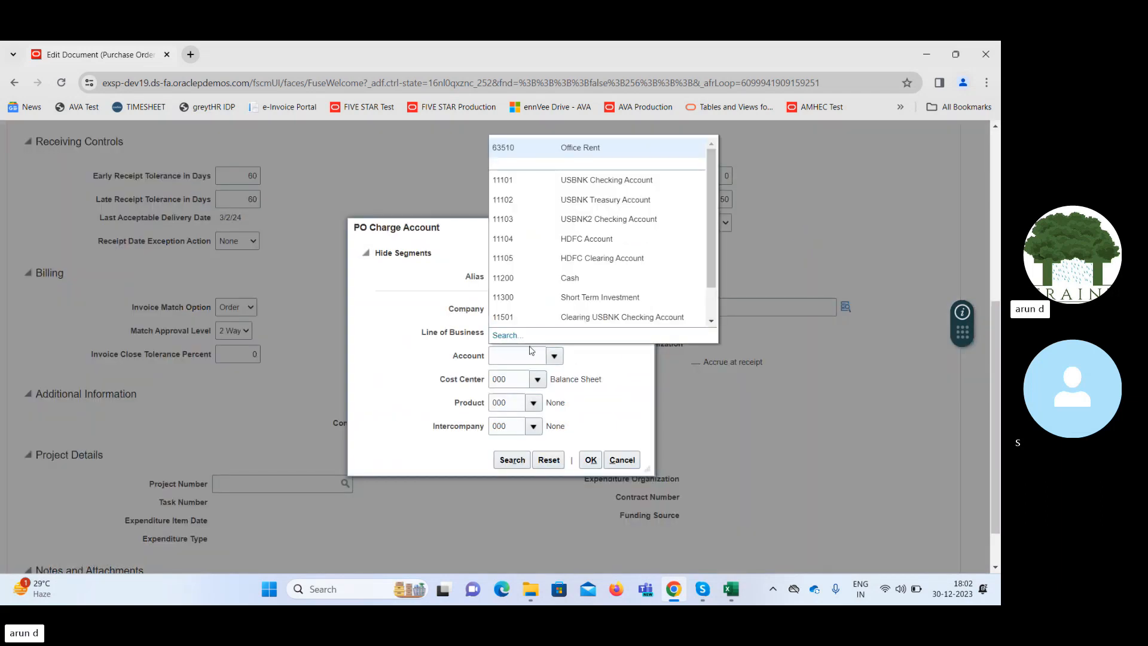
pyautogui.click(583, 148)
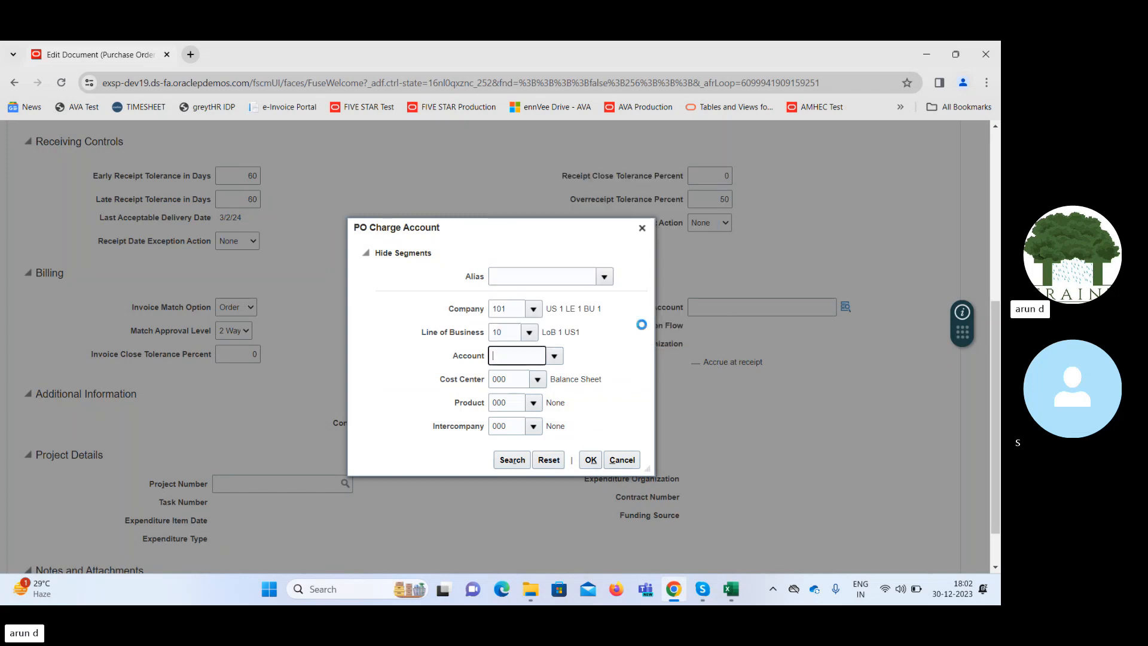
pyautogui.click(590, 459)
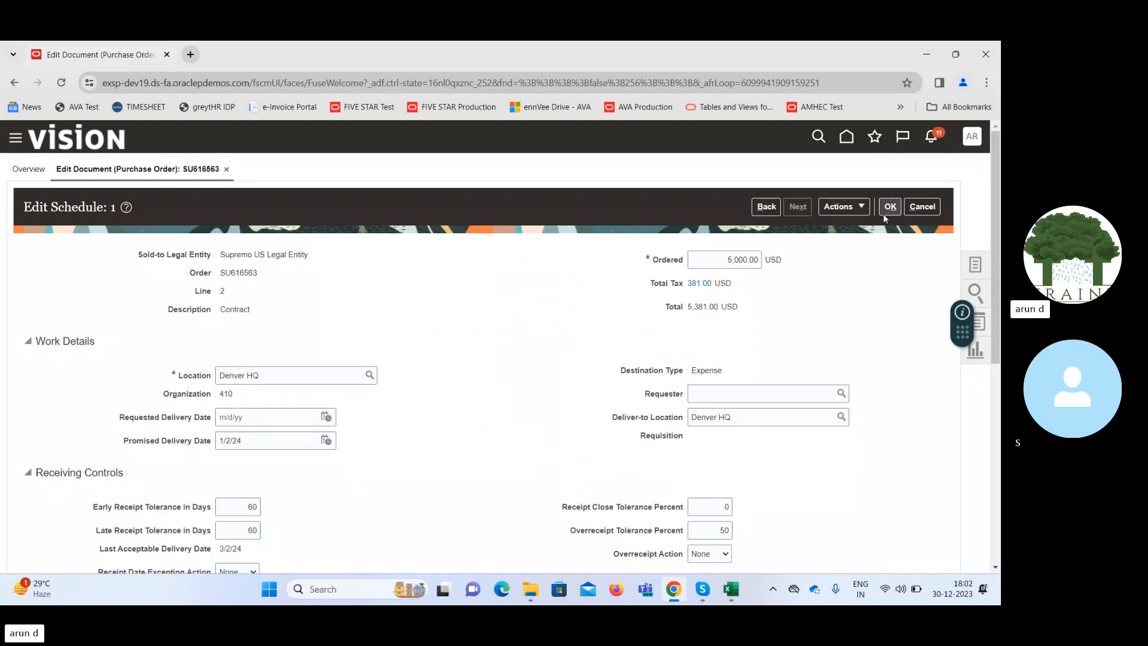
pyautogui.click(890, 207)
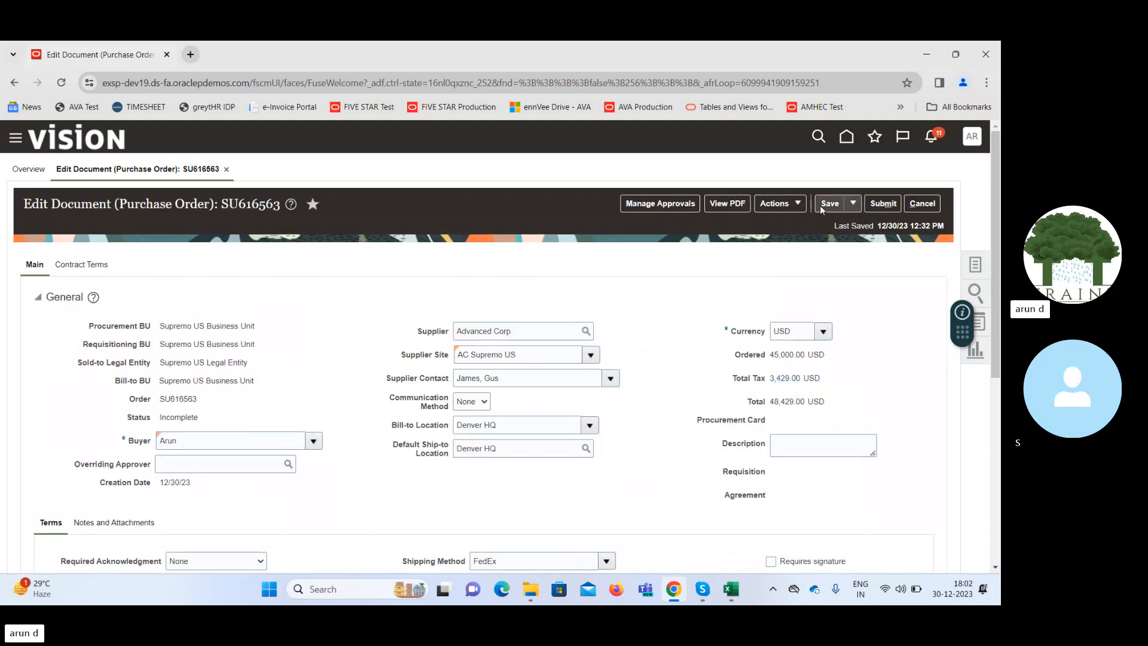
pyautogui.click(824, 204)
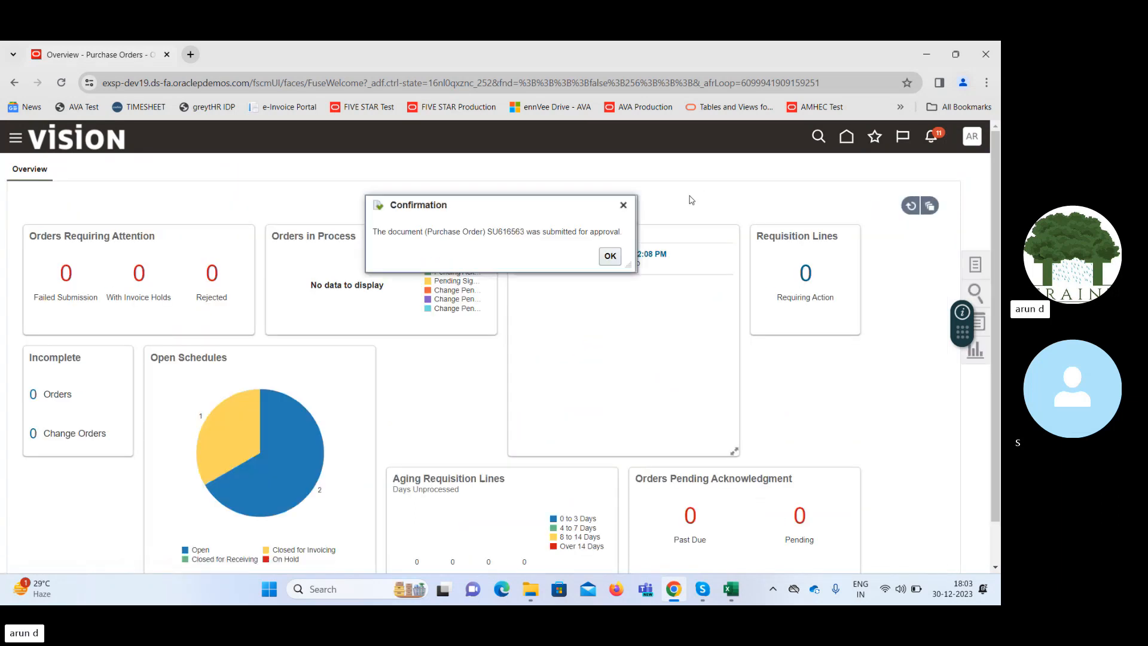
# Copy the submitted order's number into cell X23 of Sheet3 in the SCM Class - 25th Dec Excel workbook, without source formatting.
pyautogui.doubleClick(507, 231)
pyautogui.moveTo(732, 595)
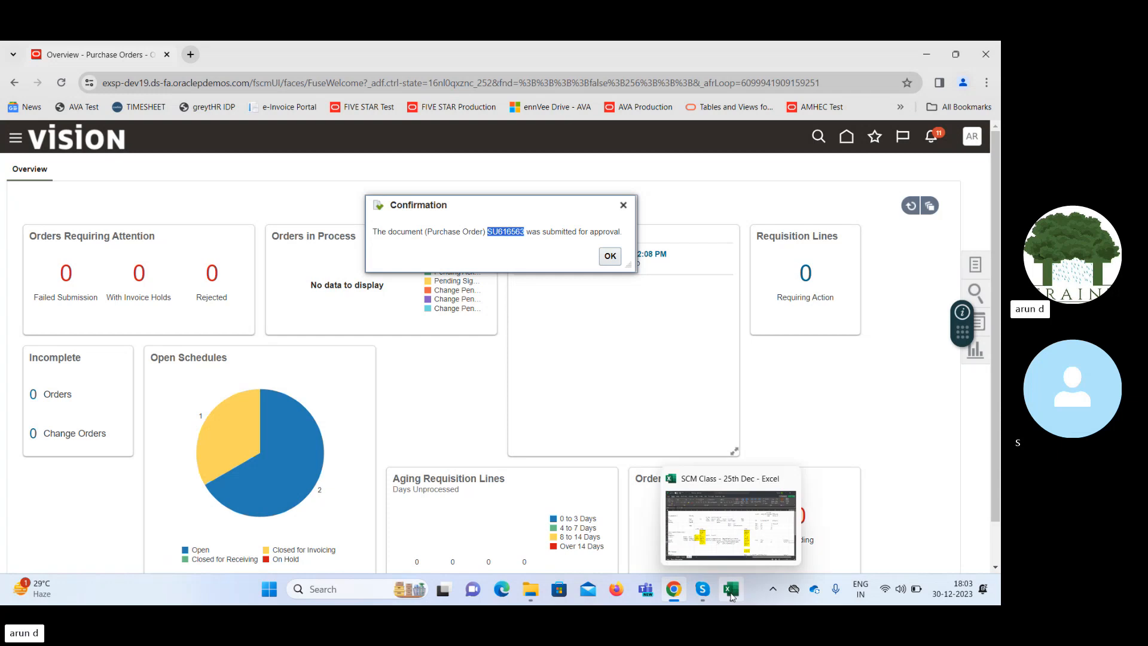
pyautogui.click(724, 541)
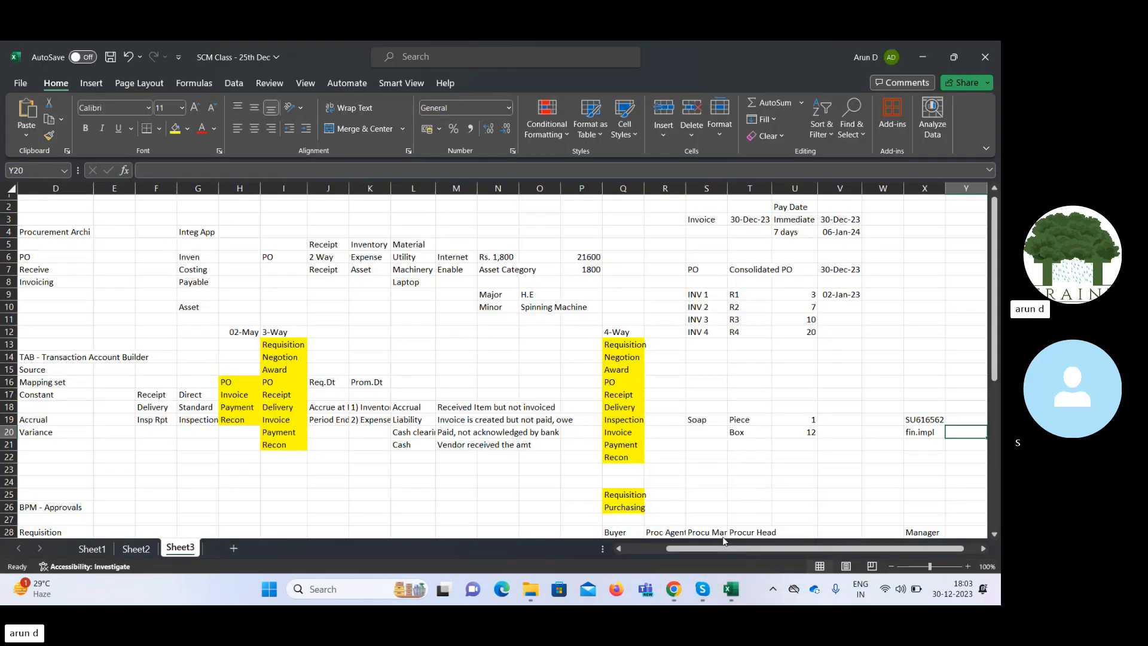
pyautogui.click(916, 464)
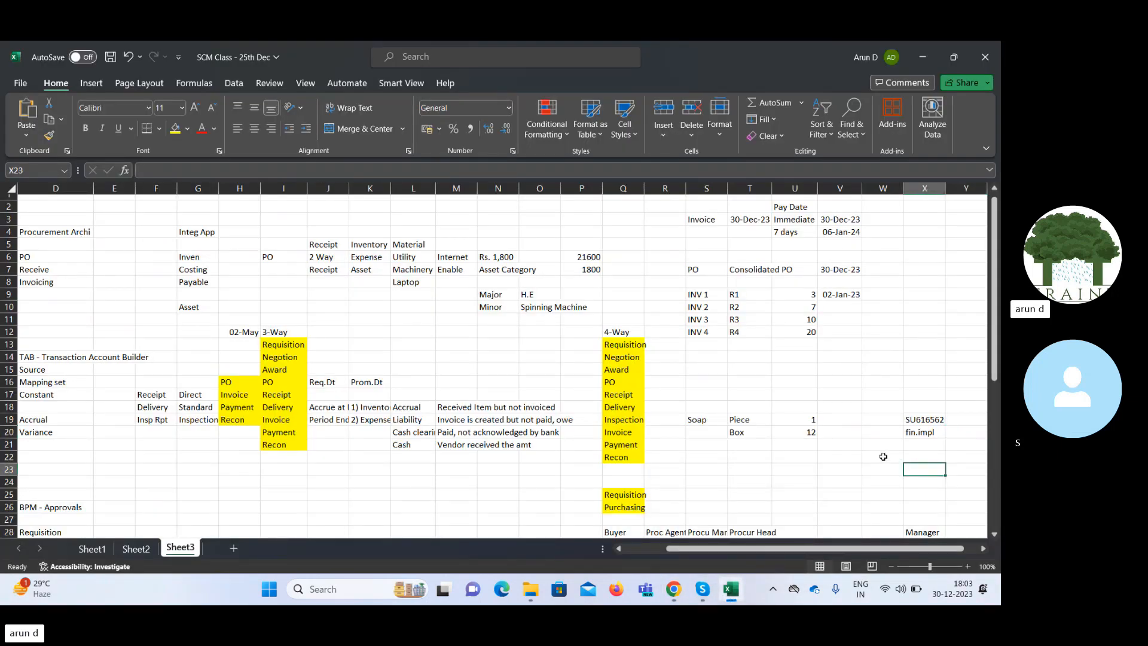
pyautogui.write('SU616563')
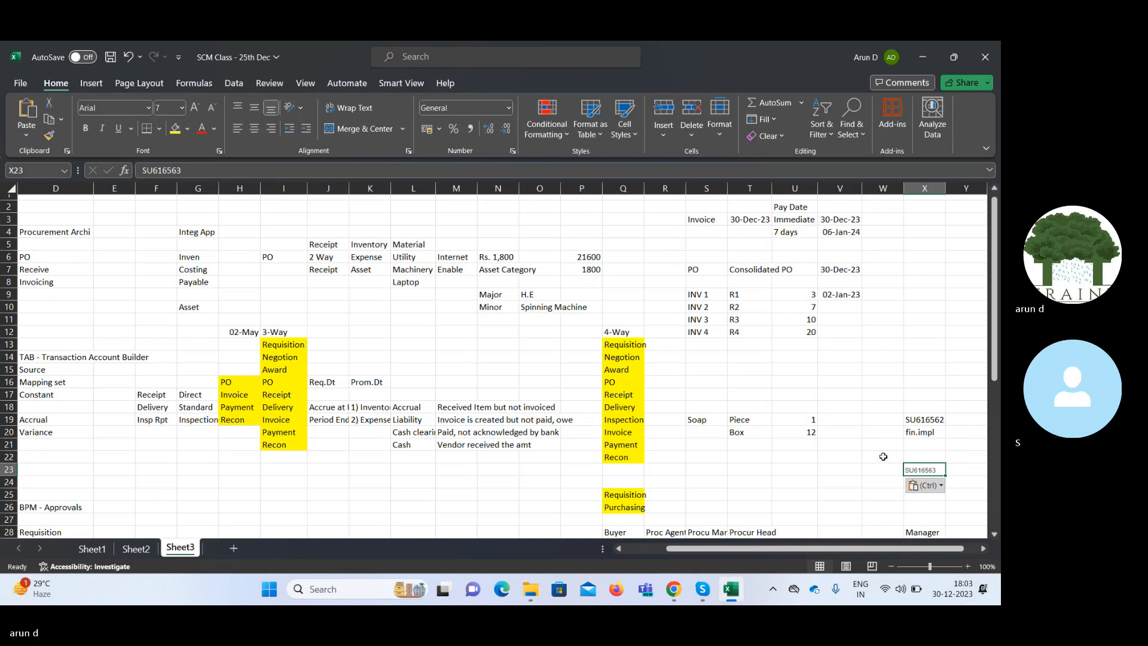
pyautogui.hotkey('ctrl', 'z')
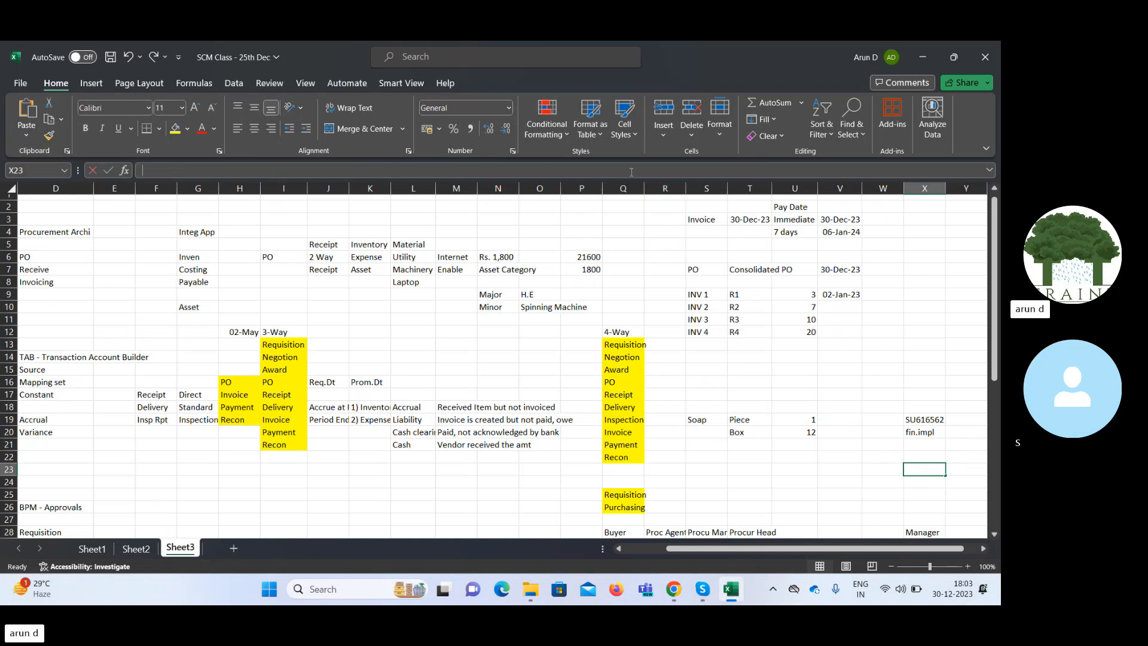
pyautogui.write('SU616563')
pyautogui.press('Tab')
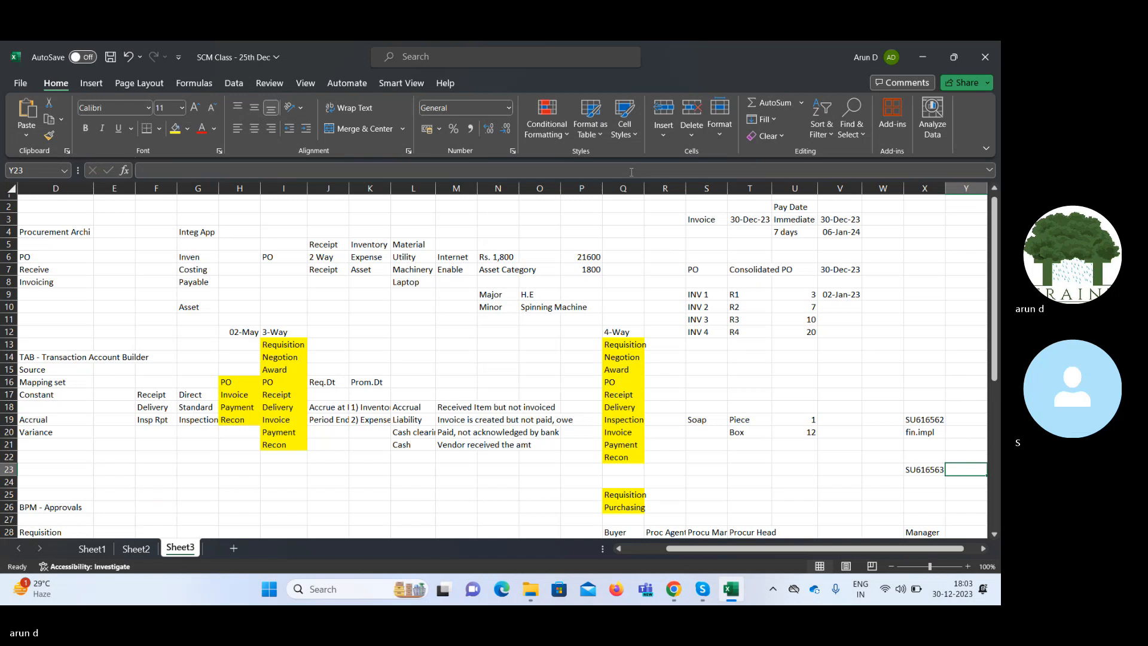
pyautogui.click(926, 57)
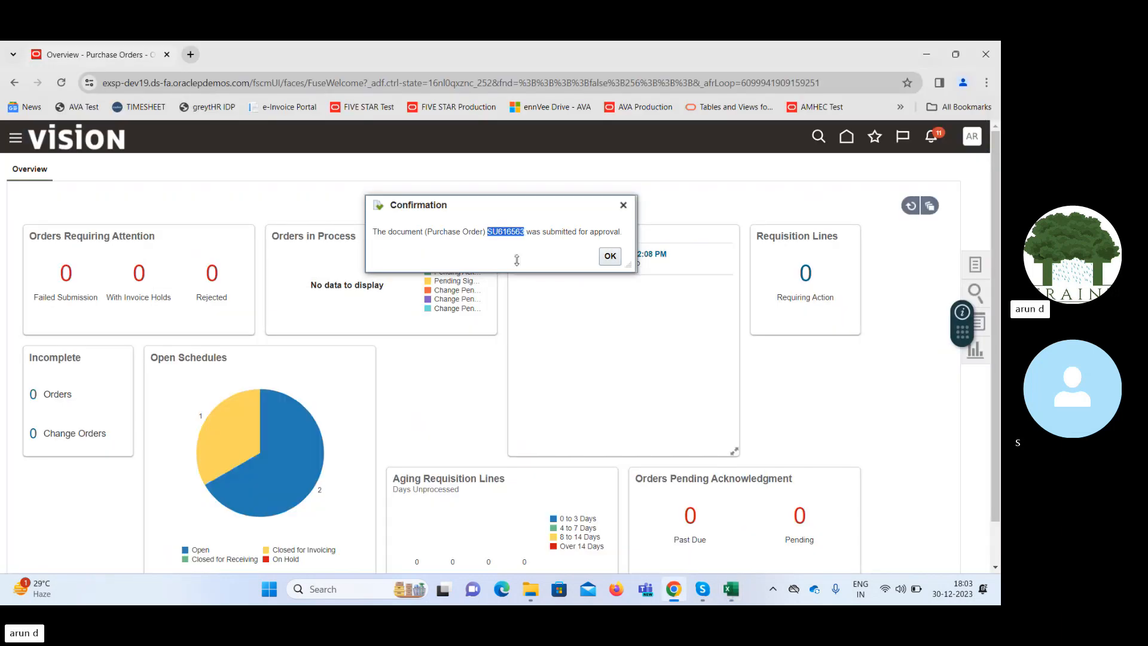
# Back in Oracle Fusion, look up the submitted purchase order by its order number in Manage Orders to check its status.
pyautogui.click(610, 257)
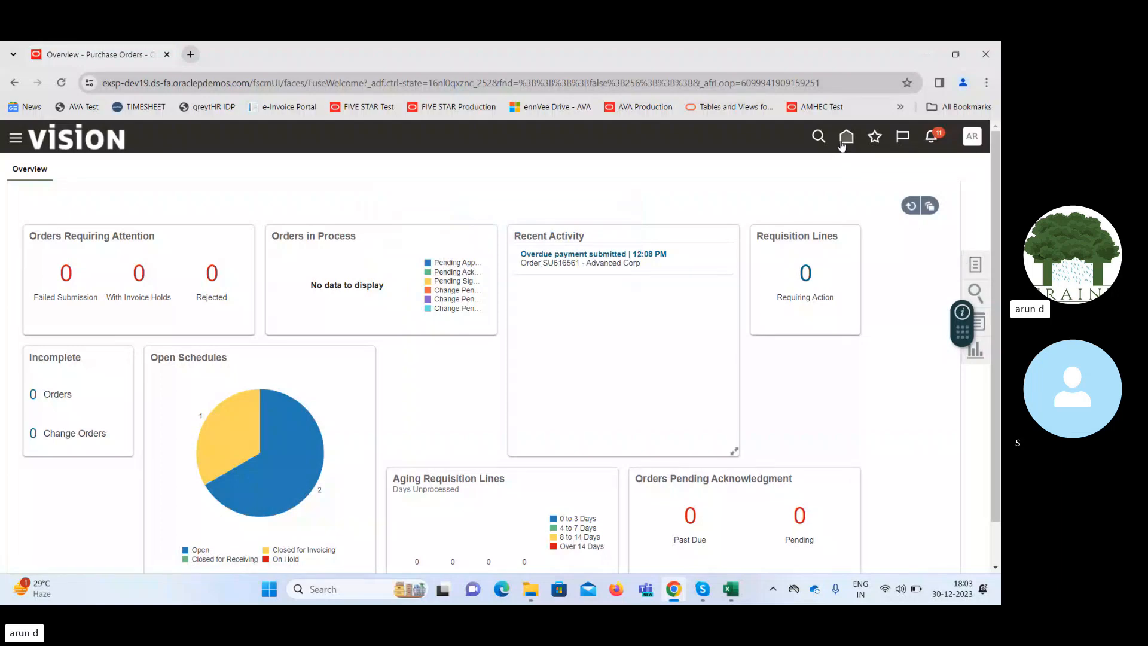
pyautogui.click(976, 264)
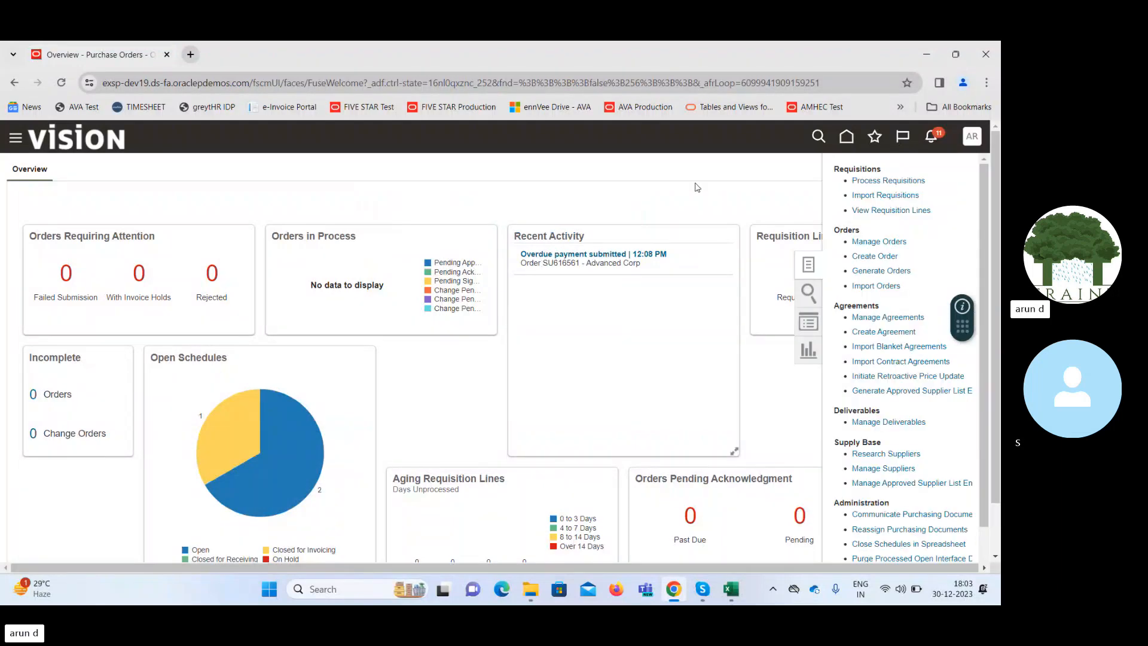
pyautogui.click(879, 241)
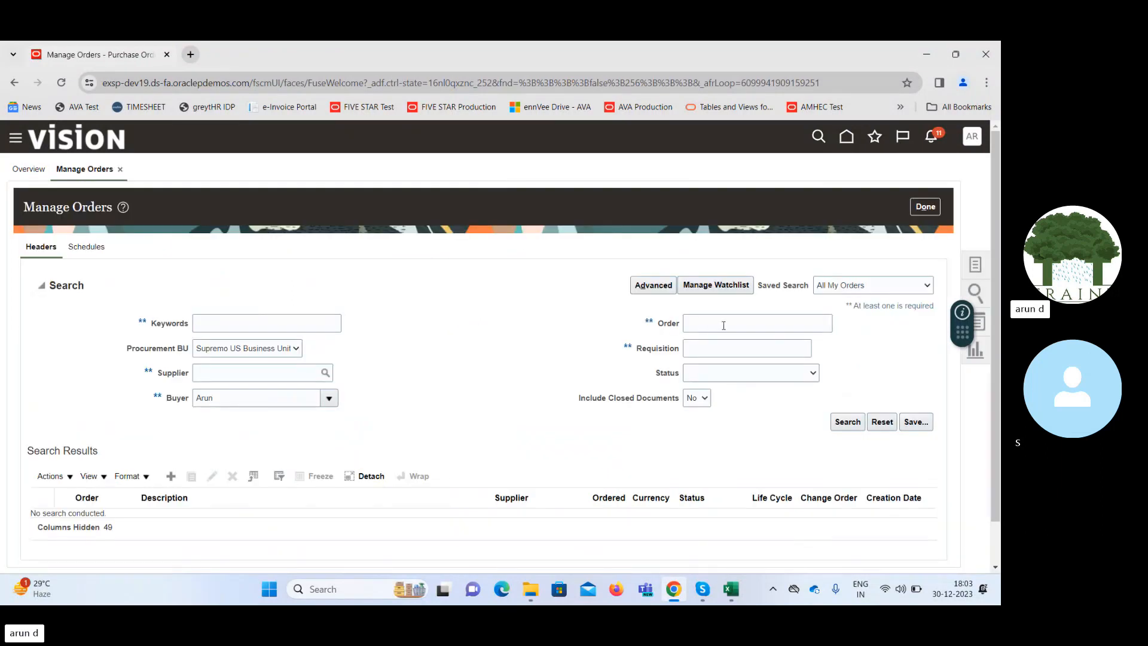
pyautogui.click(723, 325)
pyautogui.write('SU616563')
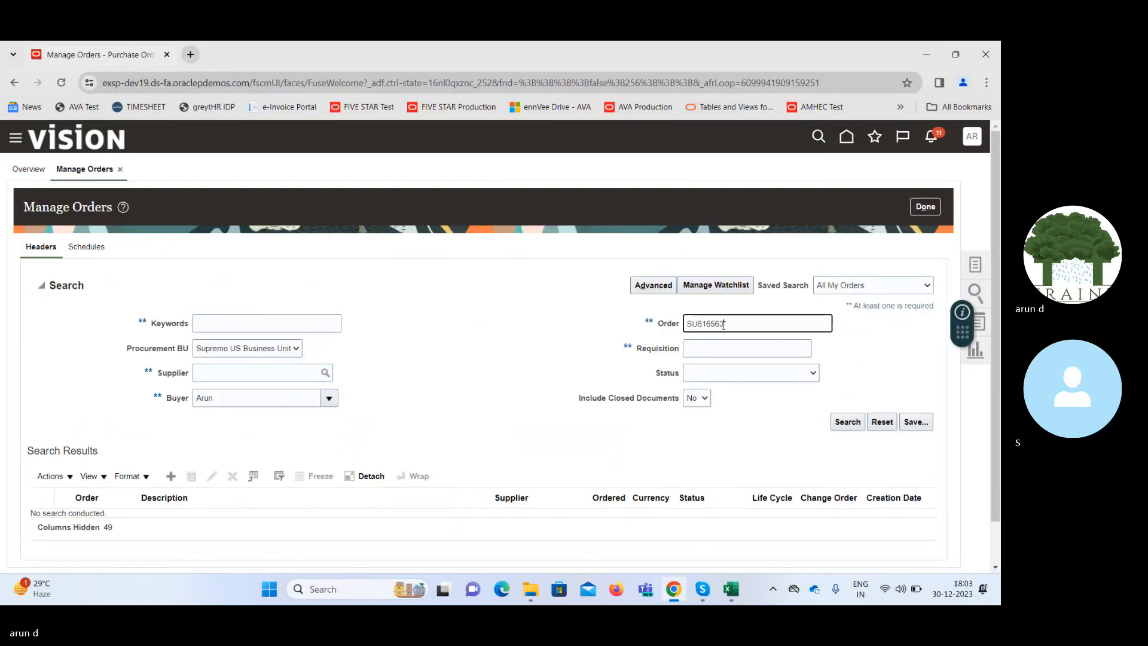
pyautogui.click(848, 421)
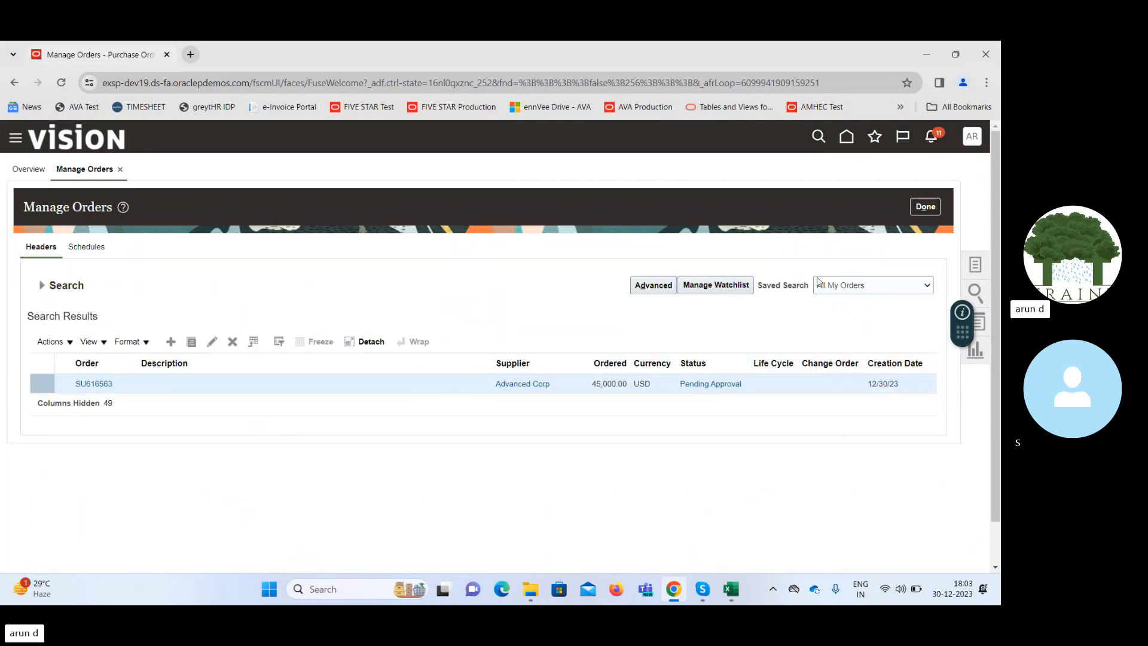
pyautogui.click(925, 207)
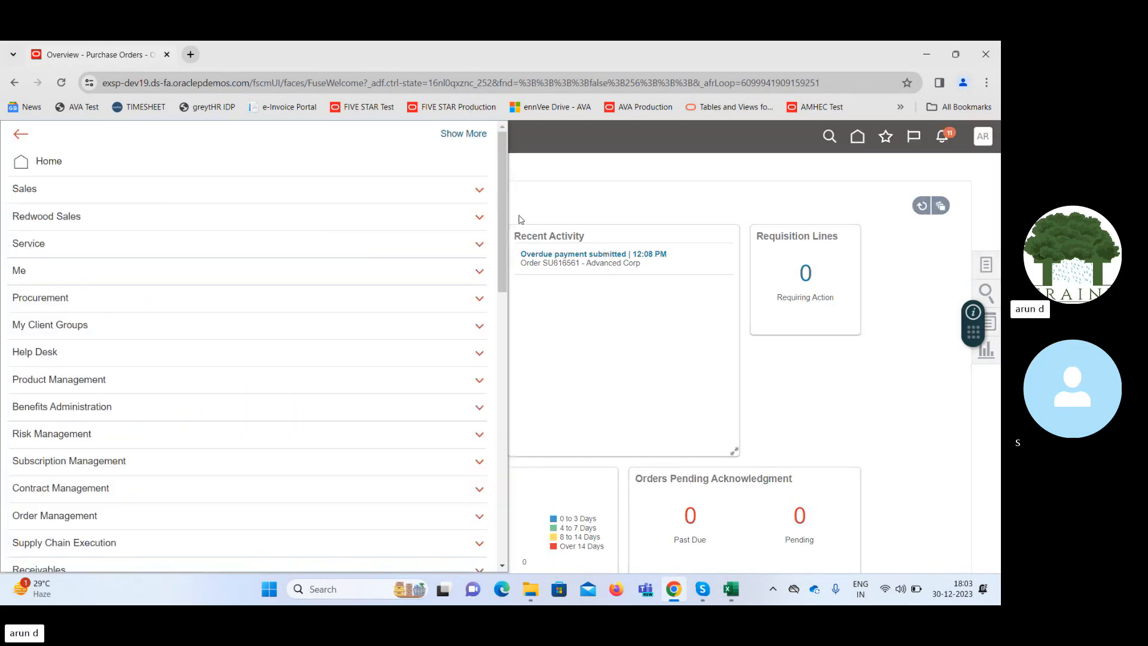
# Clear the Failed status filter in the Transaction Console and view the submitted purchase order's approval transaction.
pyautogui.moveTo(503, 207); pyautogui.dragTo(422, 514)
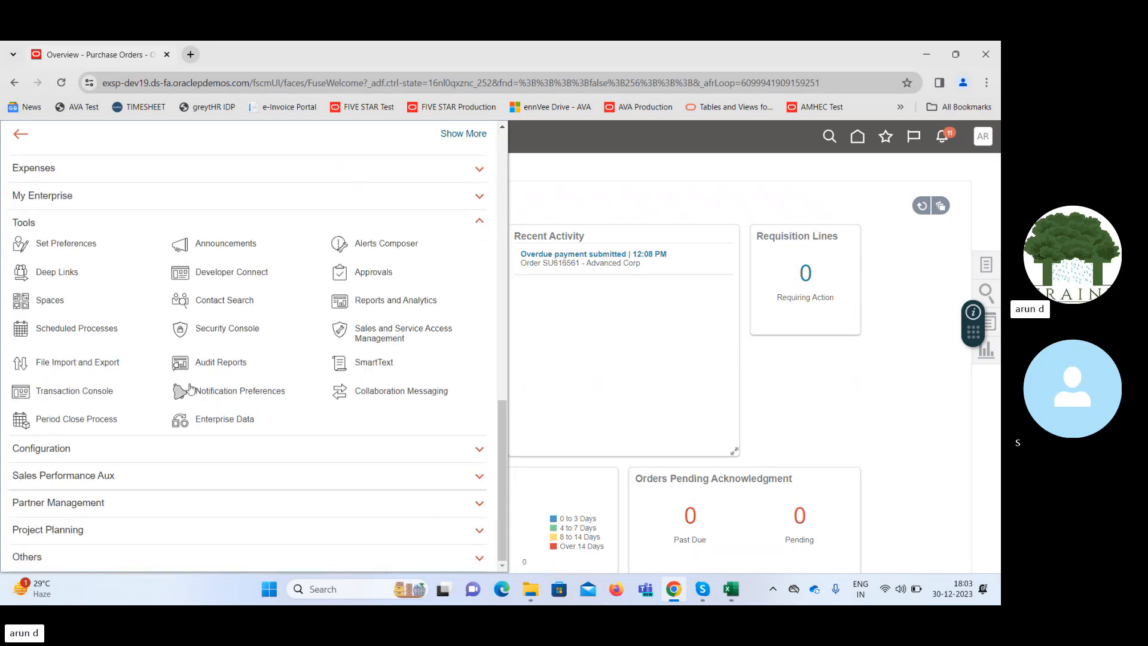
pyautogui.click(67, 394)
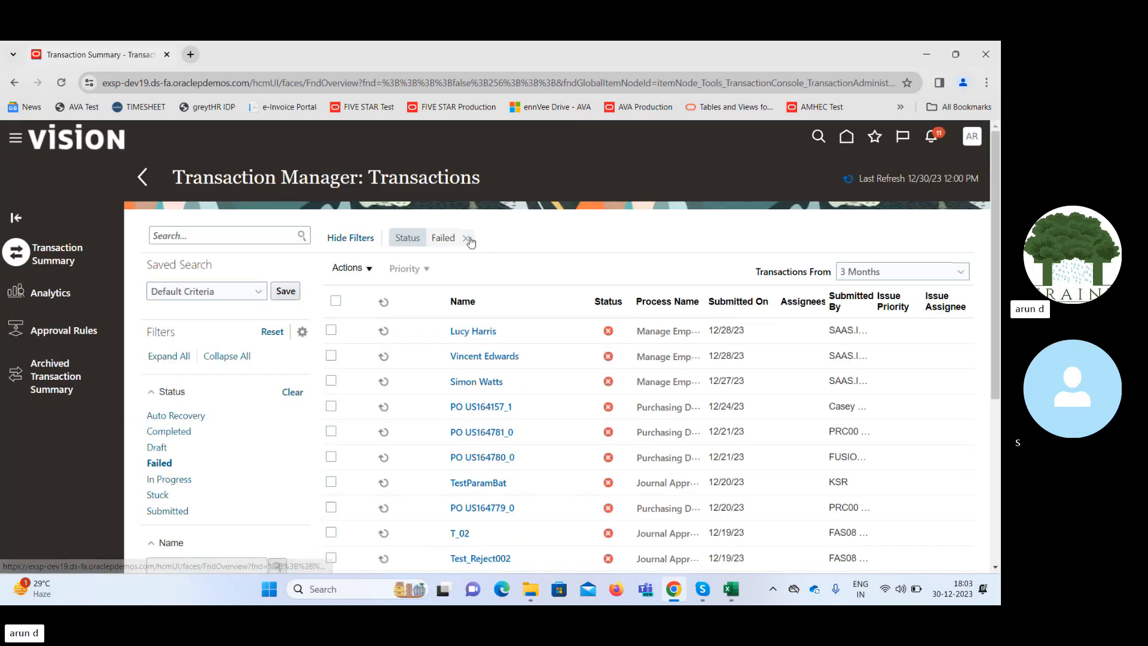
pyautogui.click(466, 238)
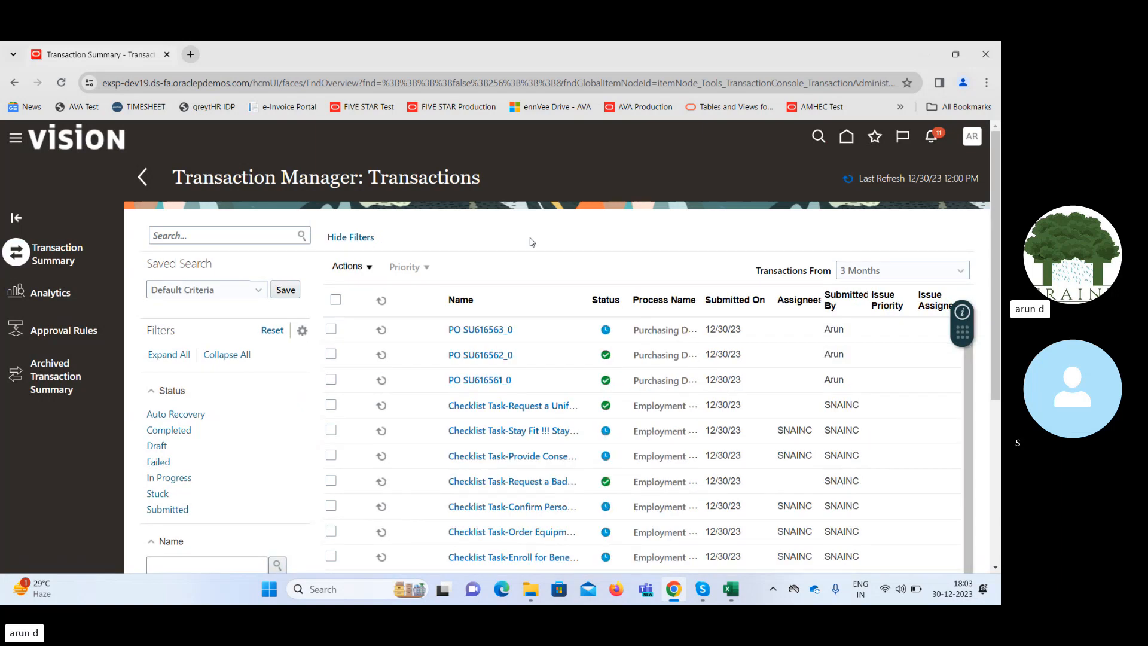
pyautogui.click(482, 330)
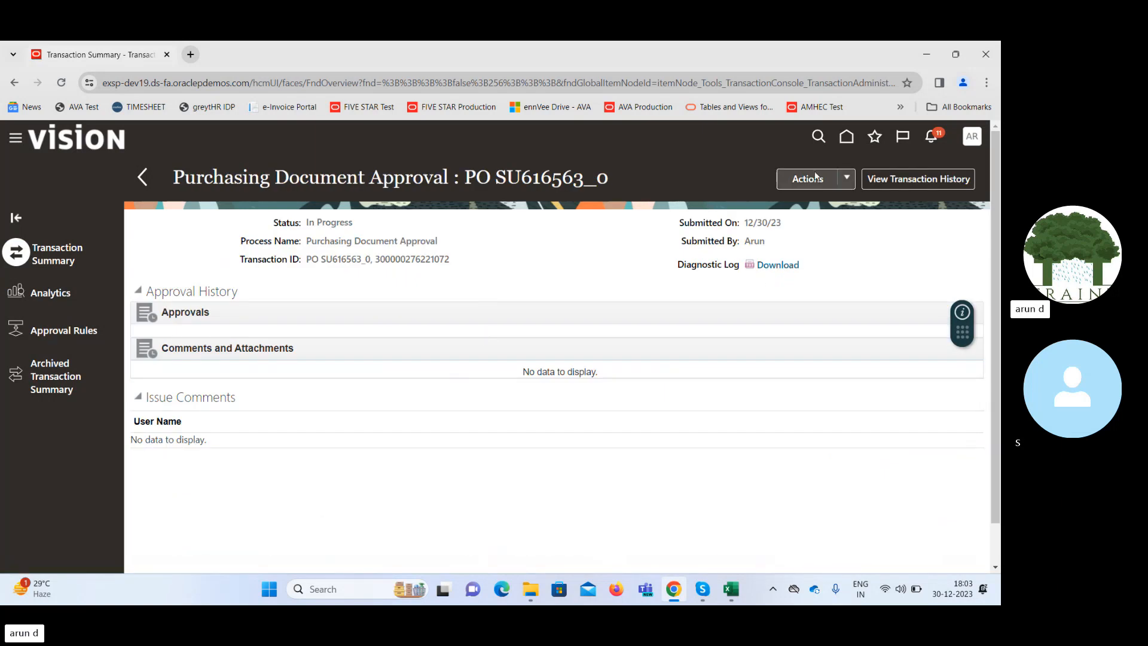
pyautogui.click(851, 142)
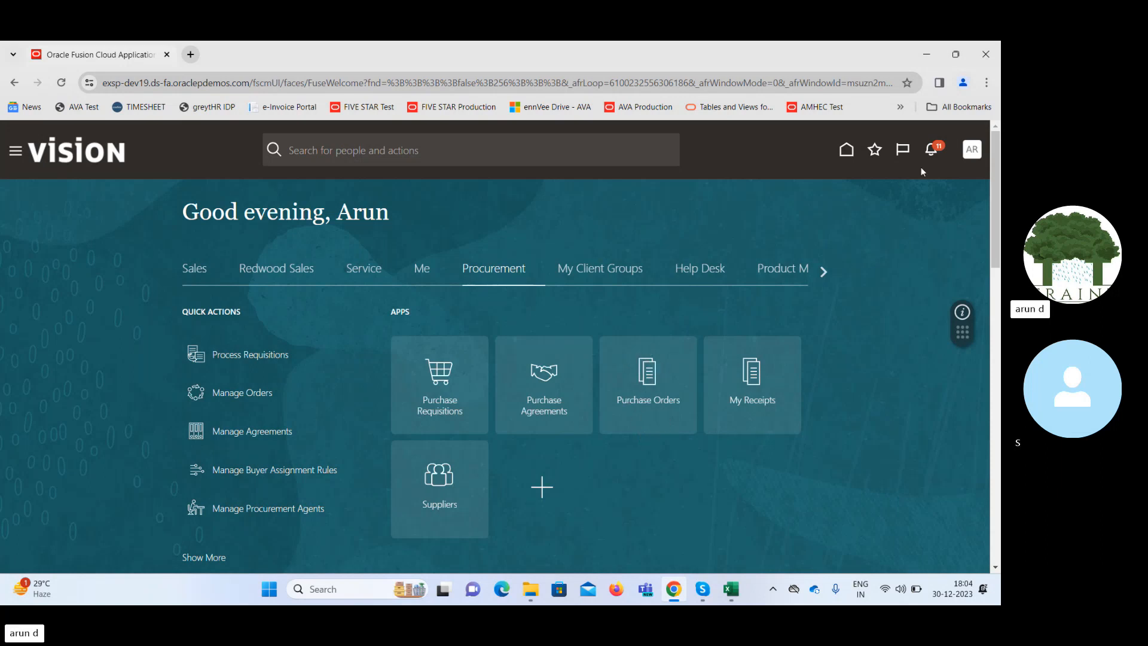
pyautogui.click(973, 152)
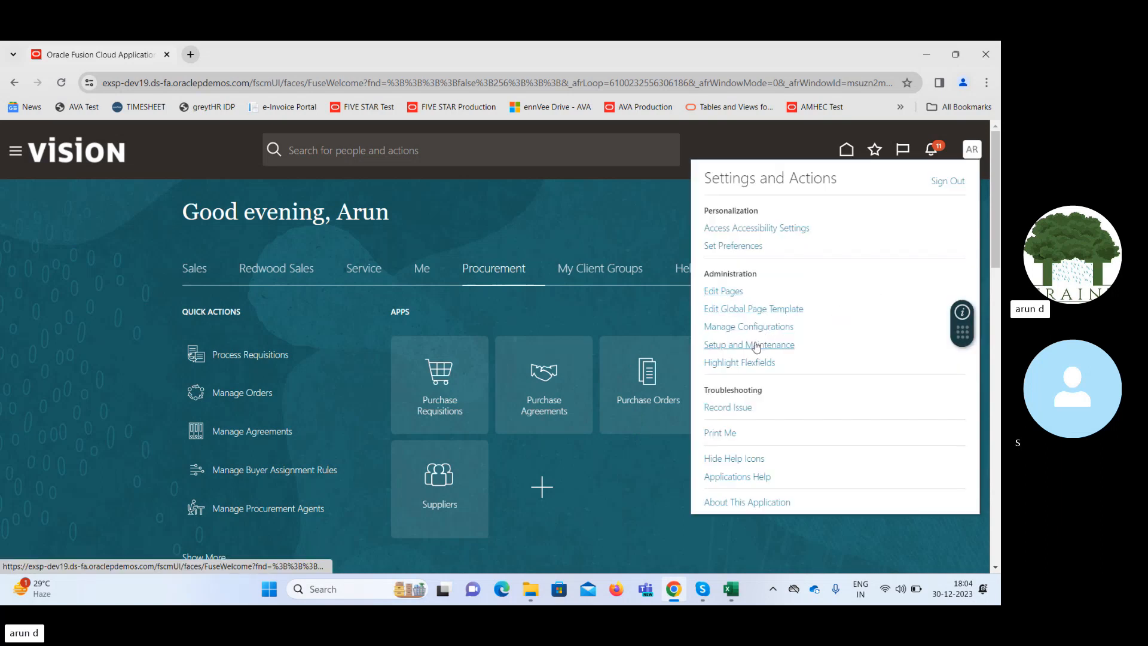
pyautogui.click(601, 231)
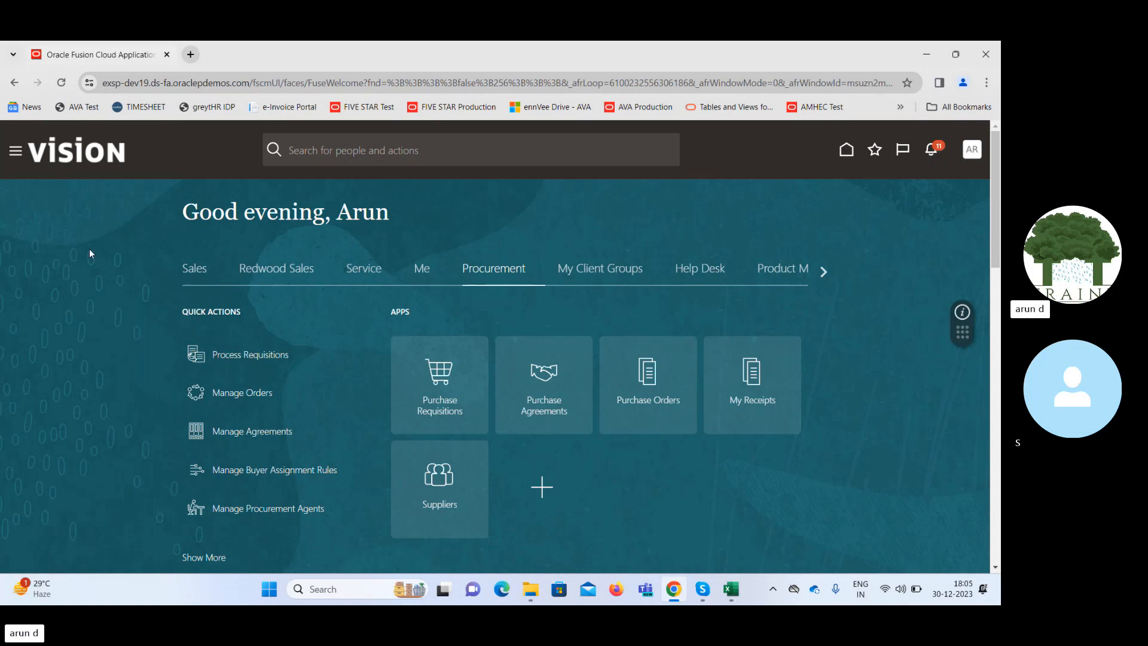
# Reopen the Transaction Console without the Failed filter and read the issue description of the submitted purchase order's approval transaction.
pyautogui.click(17, 152)
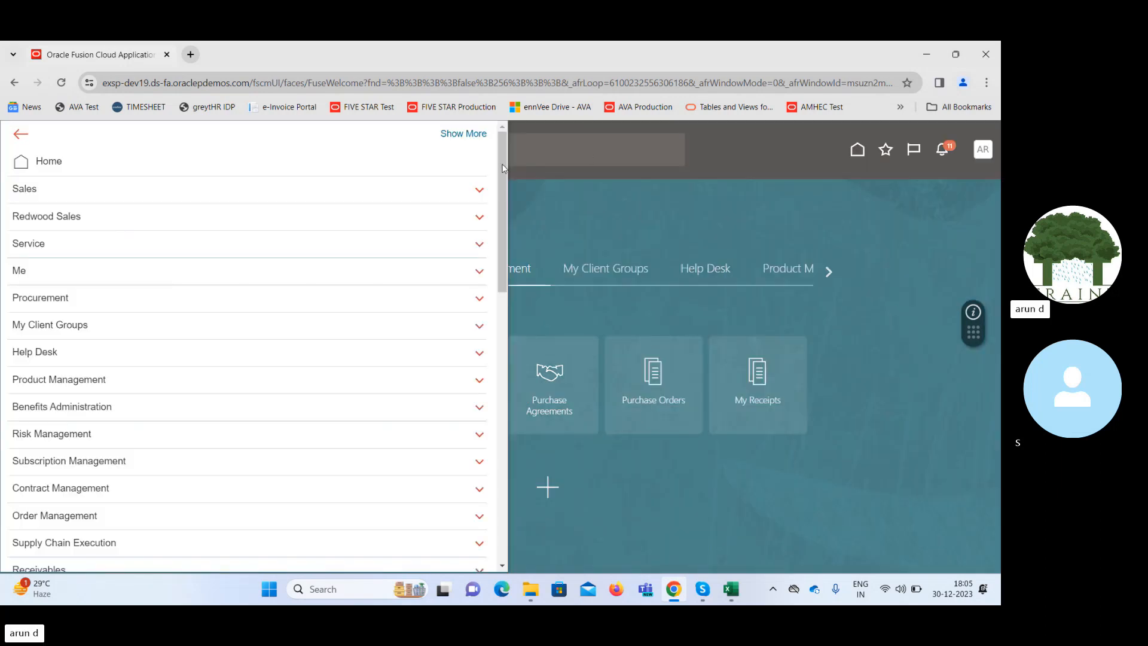
pyautogui.moveTo(502, 167); pyautogui.dragTo(525, 454)
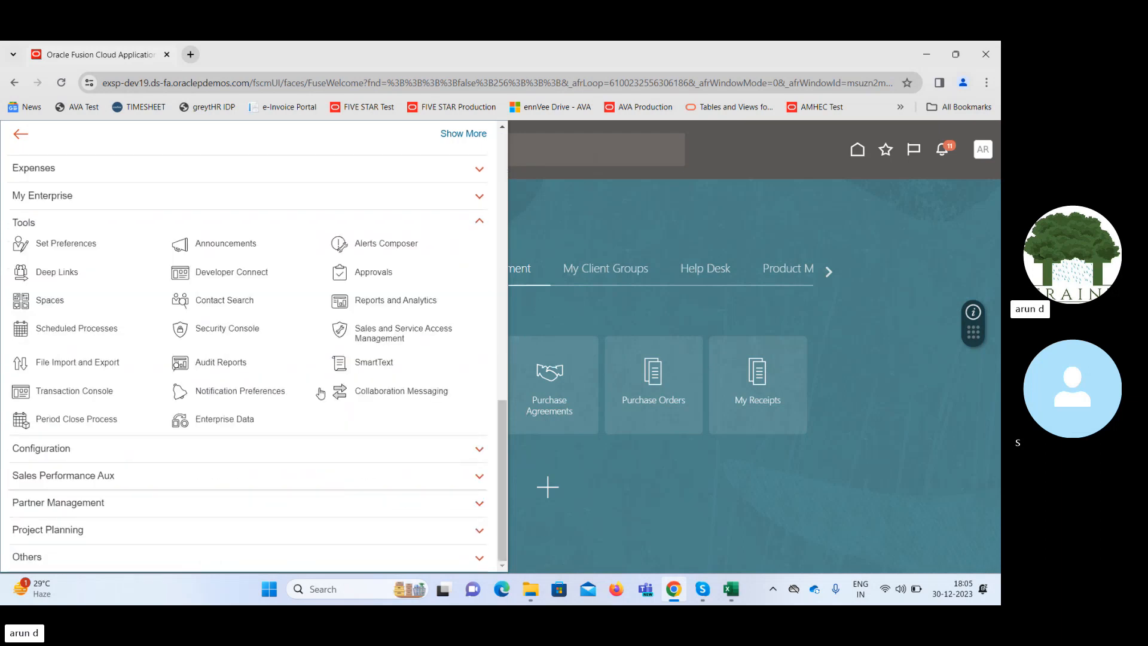
pyautogui.click(67, 392)
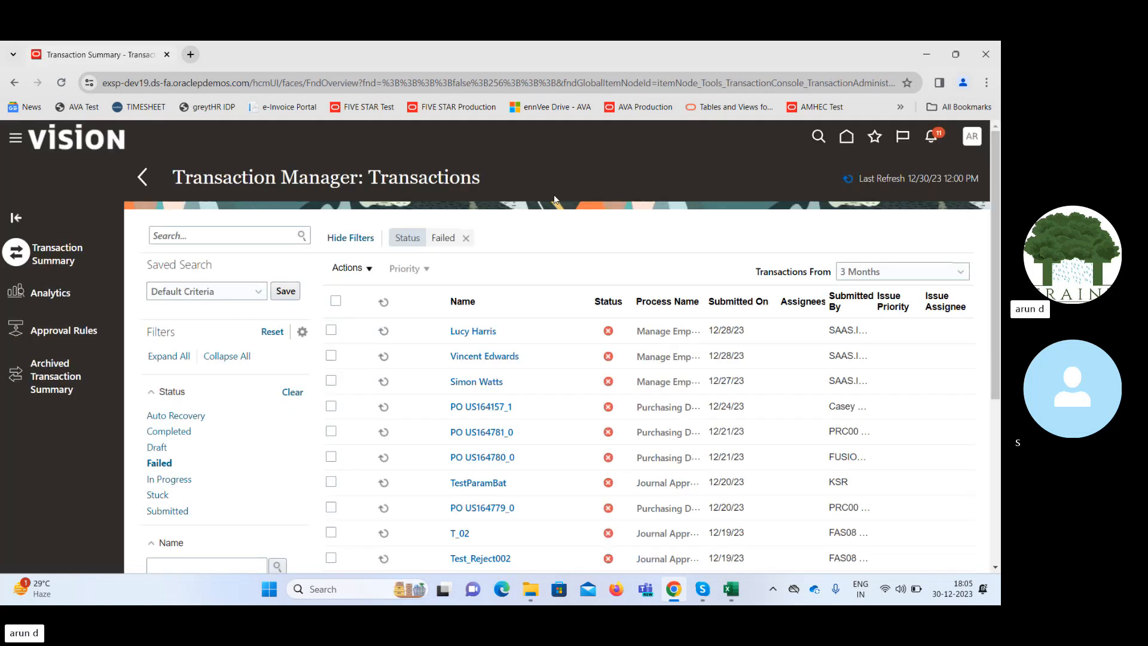
pyautogui.click(464, 237)
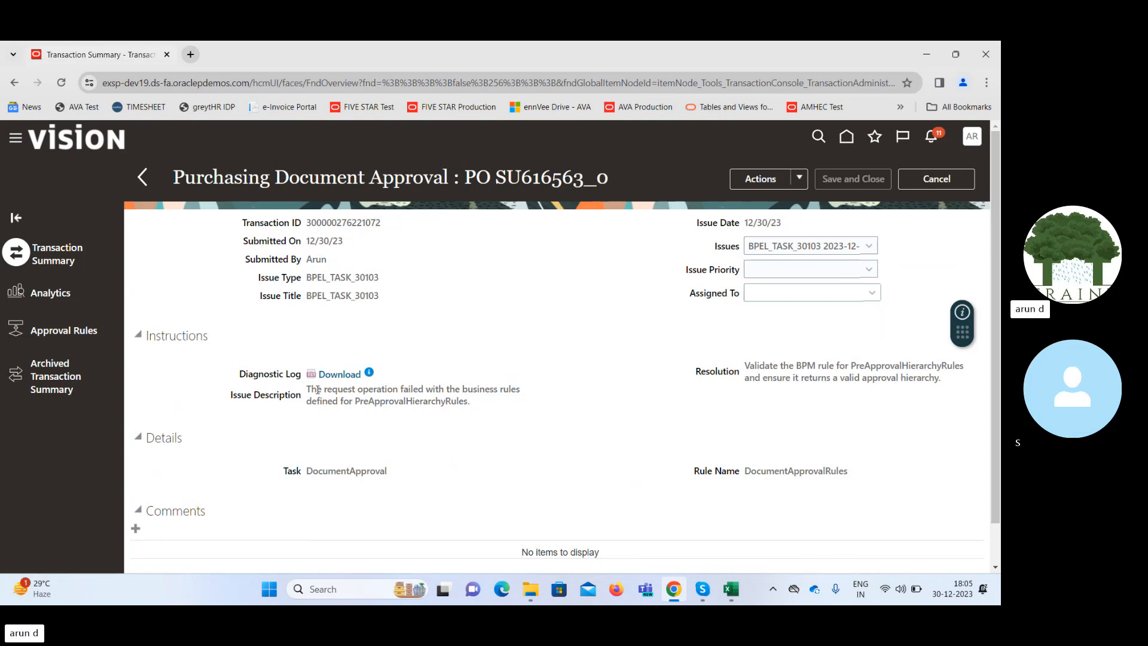
pyautogui.moveTo(317, 389); pyautogui.dragTo(506, 384)
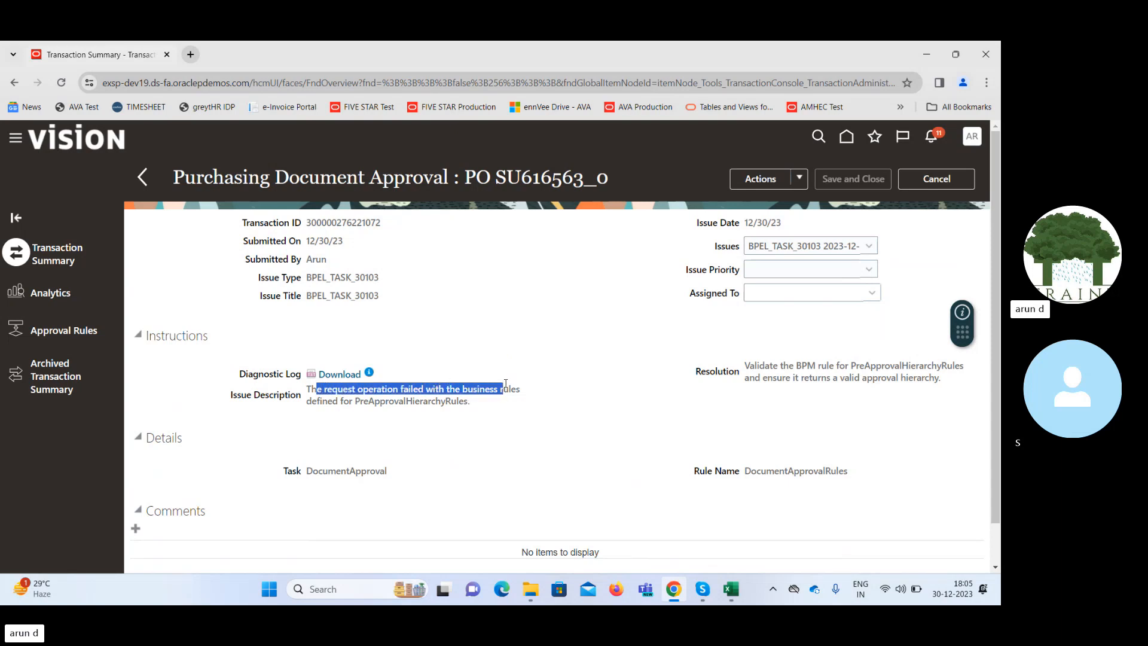
pyautogui.click(393, 404)
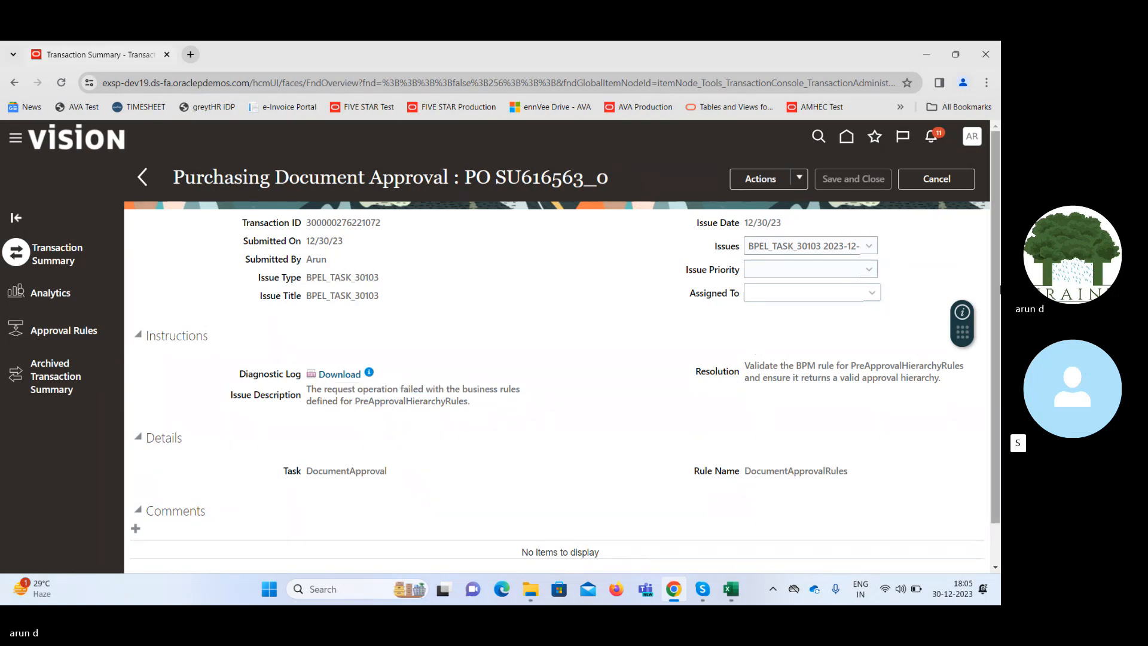
# Close the approval transaction and open the Preapproval Serial rules for editing in Manage Purchasing Document Approvals, under Setup and Maintenance for Procurement.
pyautogui.moveTo(999, 287); pyautogui.dragTo(999, 221)
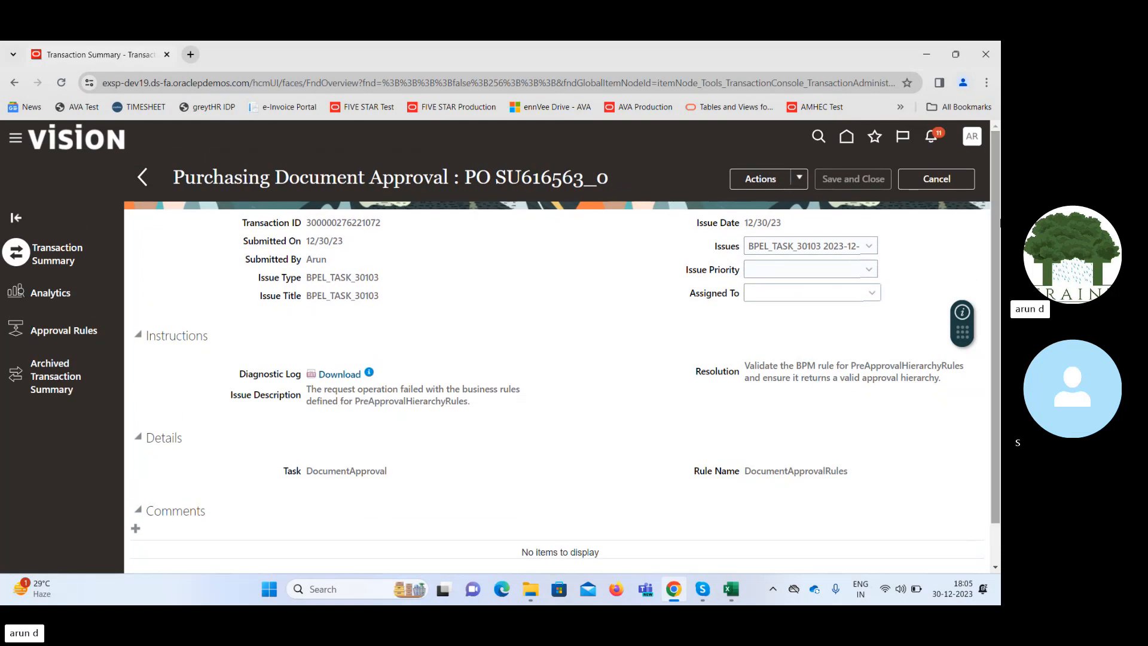
pyautogui.click(932, 180)
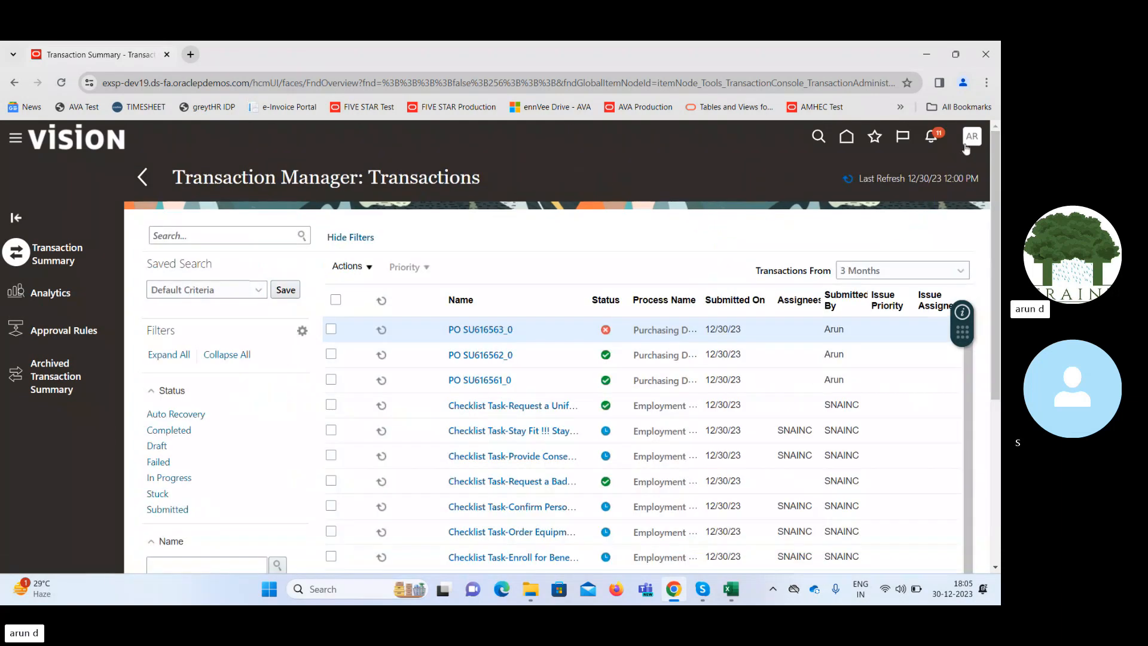
pyautogui.click(970, 138)
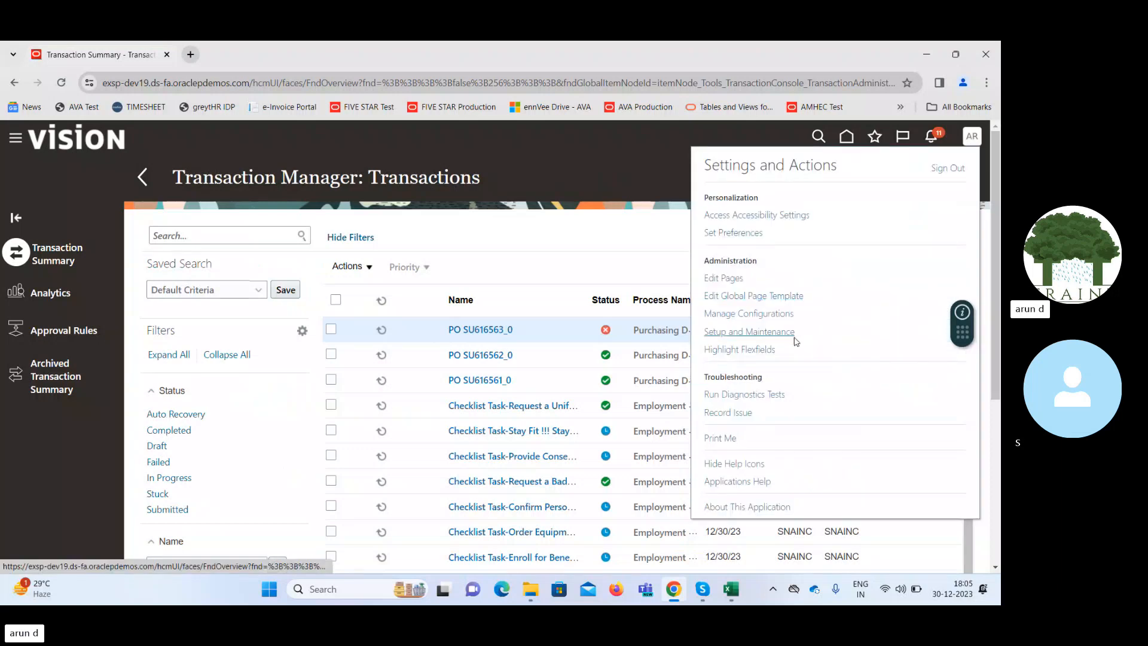
pyautogui.click(732, 334)
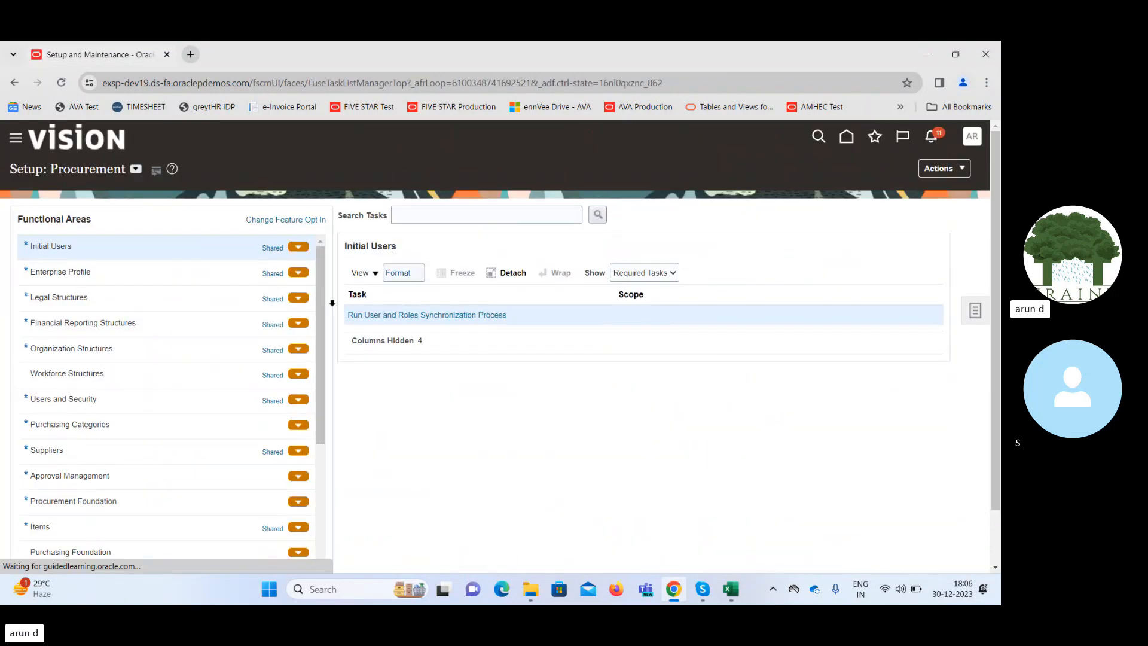
pyautogui.click(118, 476)
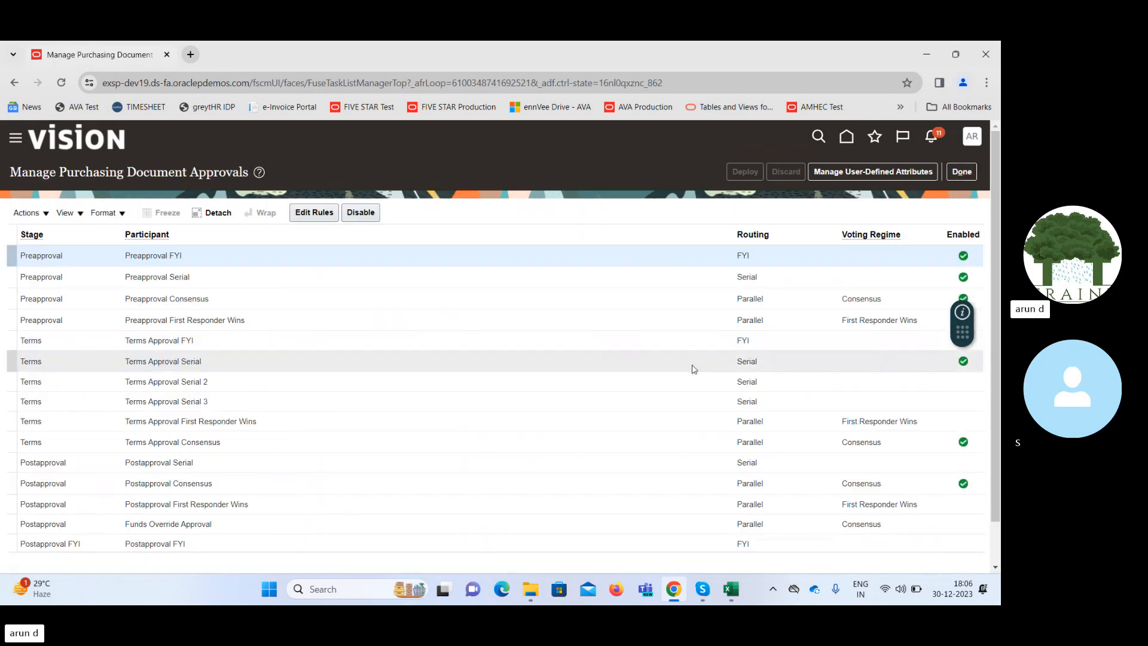
pyautogui.click(228, 278)
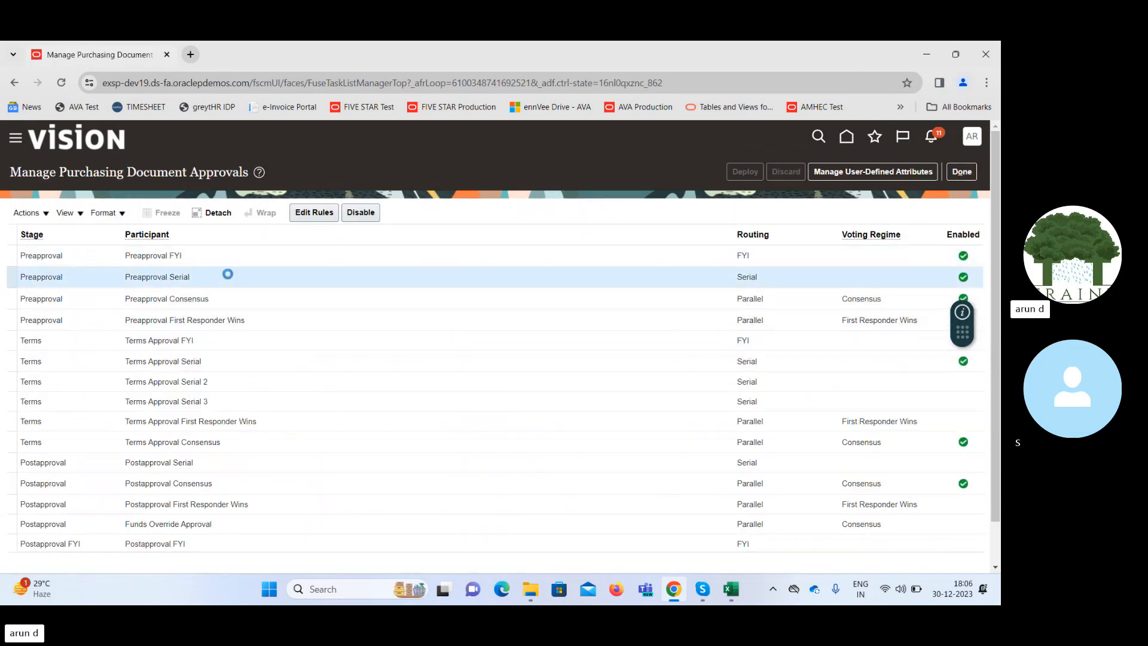
pyautogui.click(313, 213)
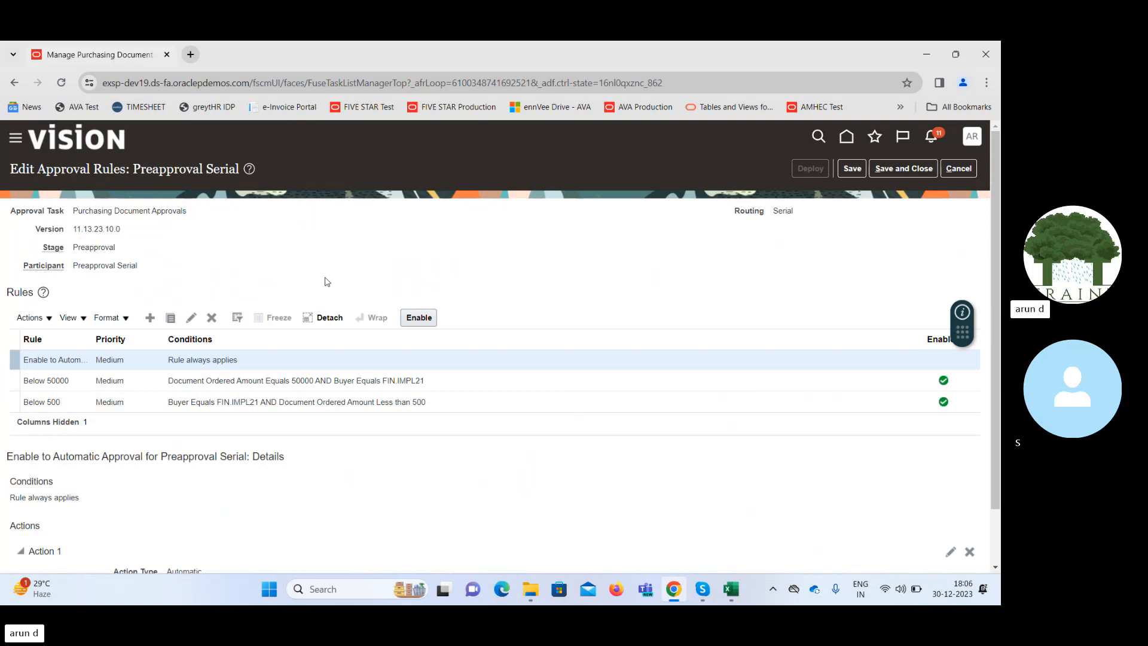
# Examine the conditions of the Below 500 and Below 50000 rules, including the buyer specified in the Below 50000 rule.
pyautogui.click(367, 400)
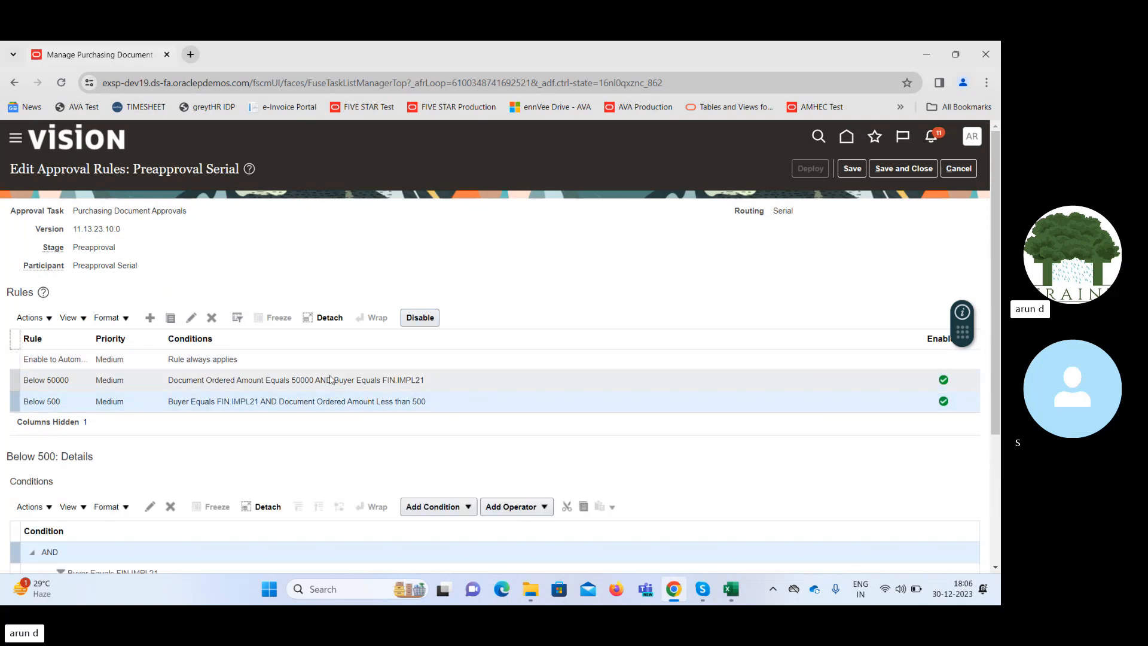
pyautogui.click(328, 379)
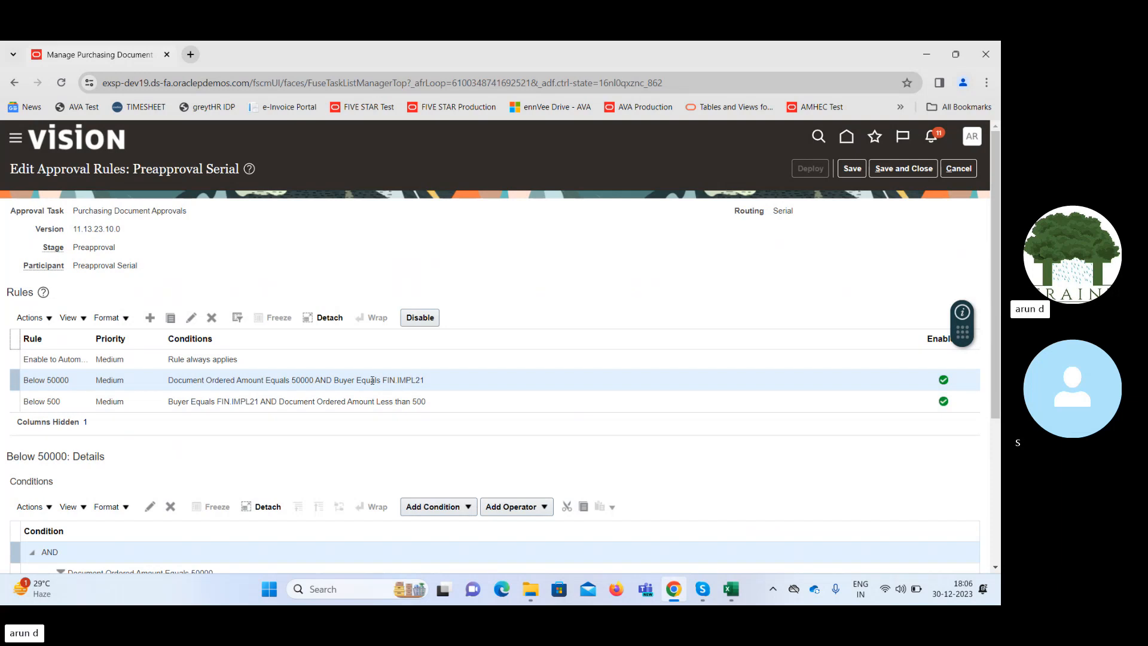
pyautogui.moveTo(384, 380); pyautogui.dragTo(425, 382)
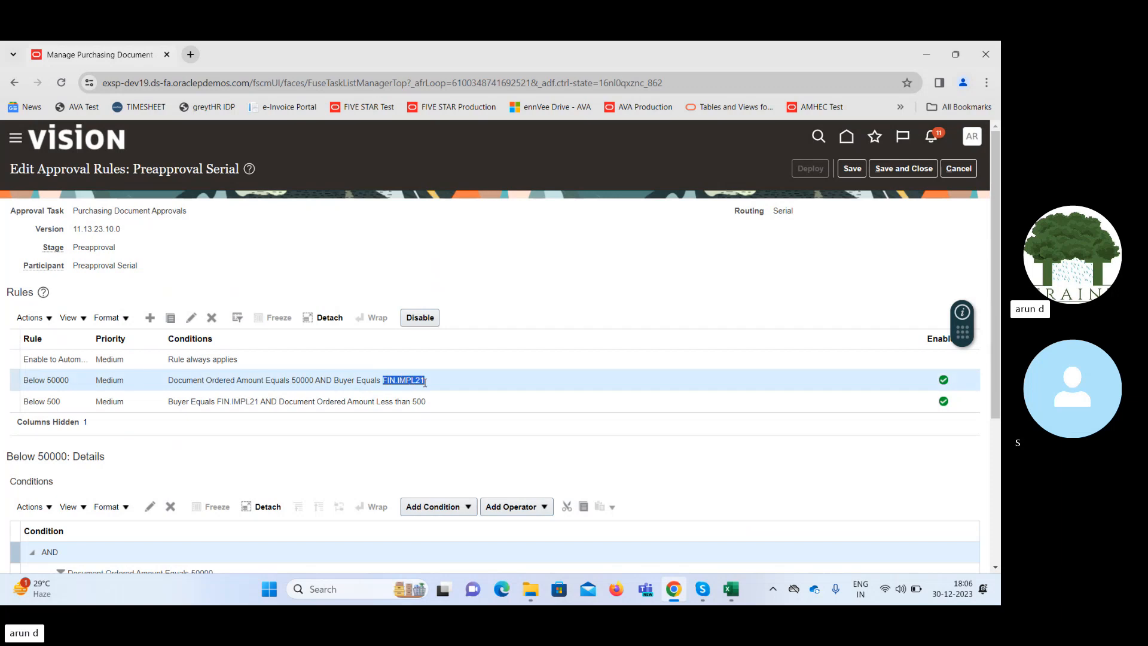
# Duplicate the browser tab and open the Security Console in it, dismissing the import process warning.
pyautogui.click(968, 141)
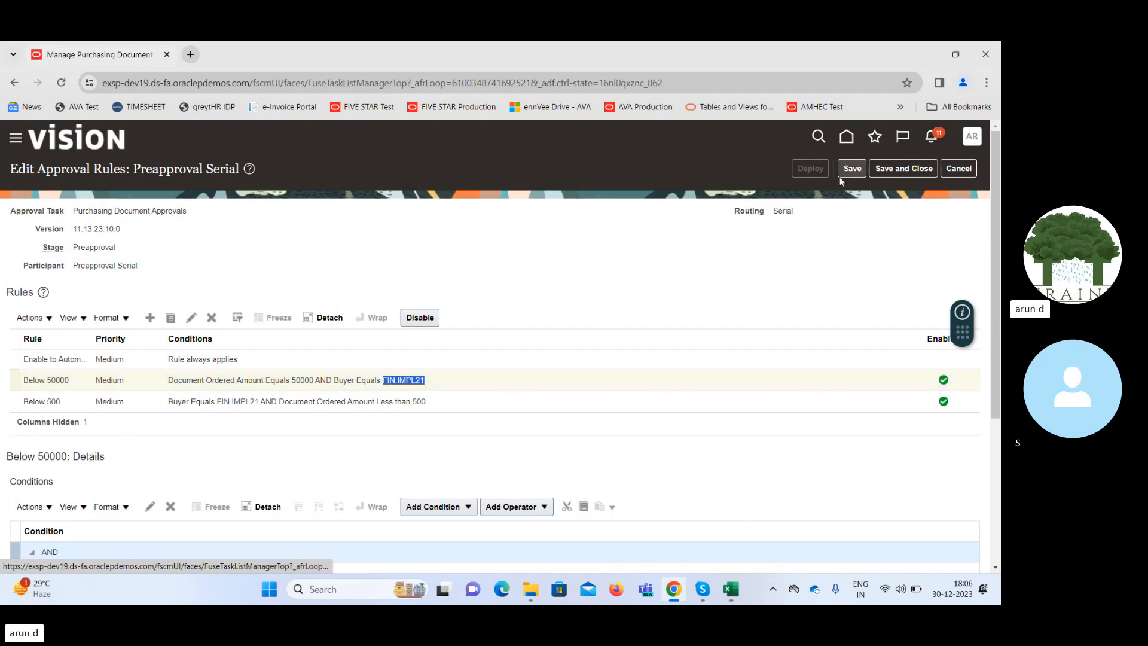
pyautogui.click(658, 200)
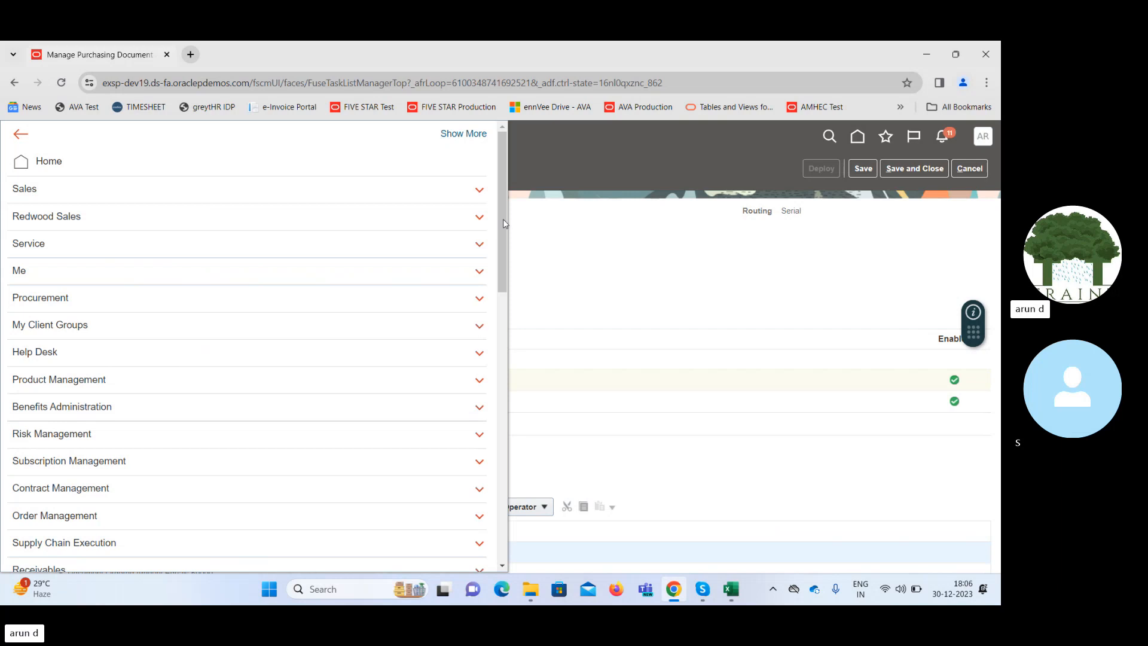
pyautogui.moveTo(504, 220); pyautogui.dragTo(504, 541)
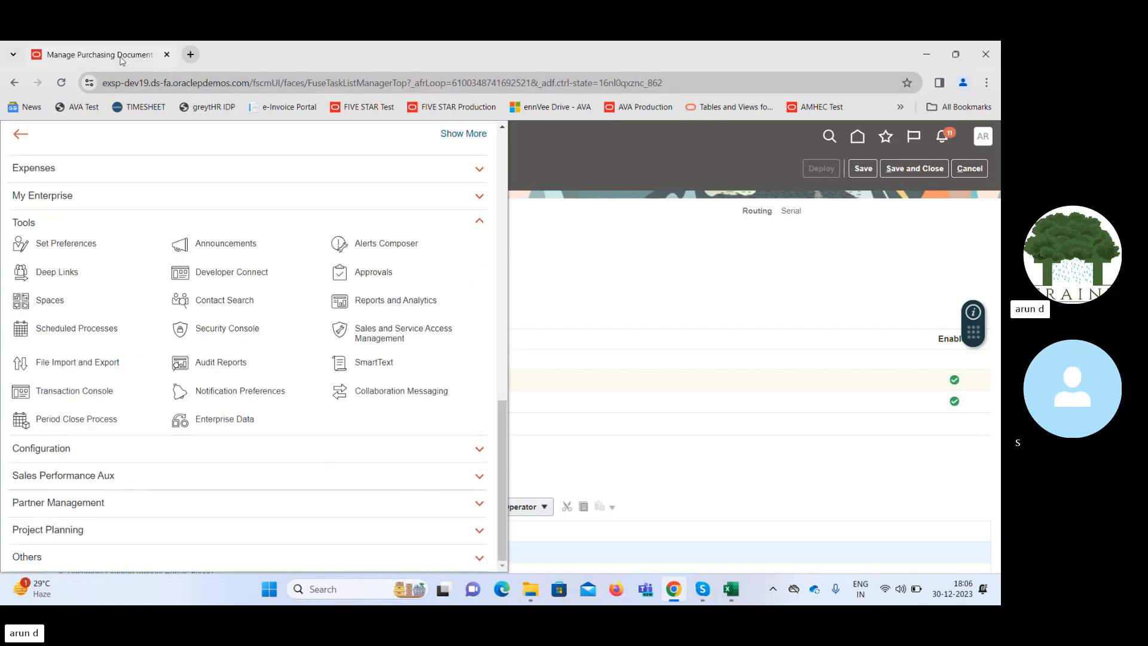
pyautogui.rightClick(110, 56)
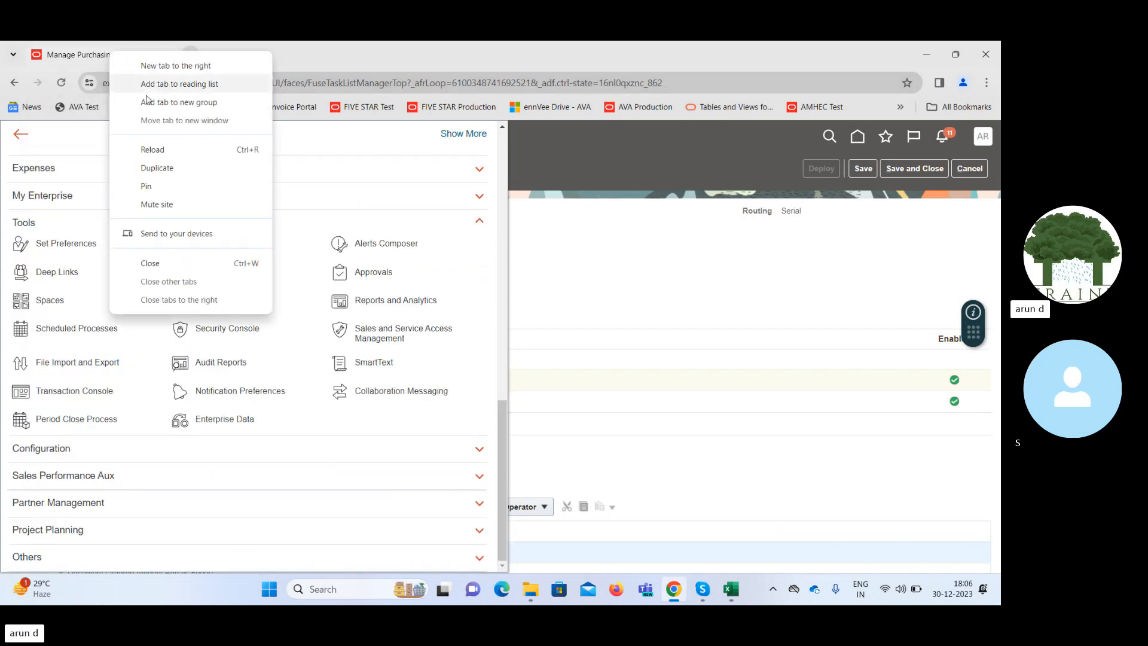
pyautogui.click(176, 173)
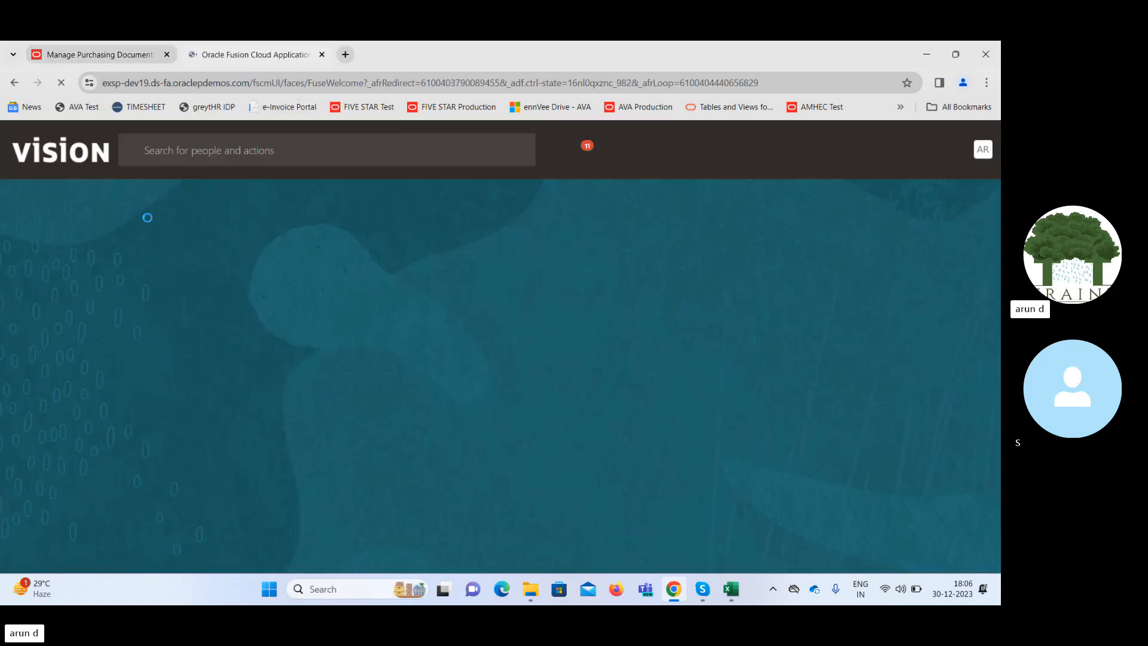
pyautogui.click(16, 153)
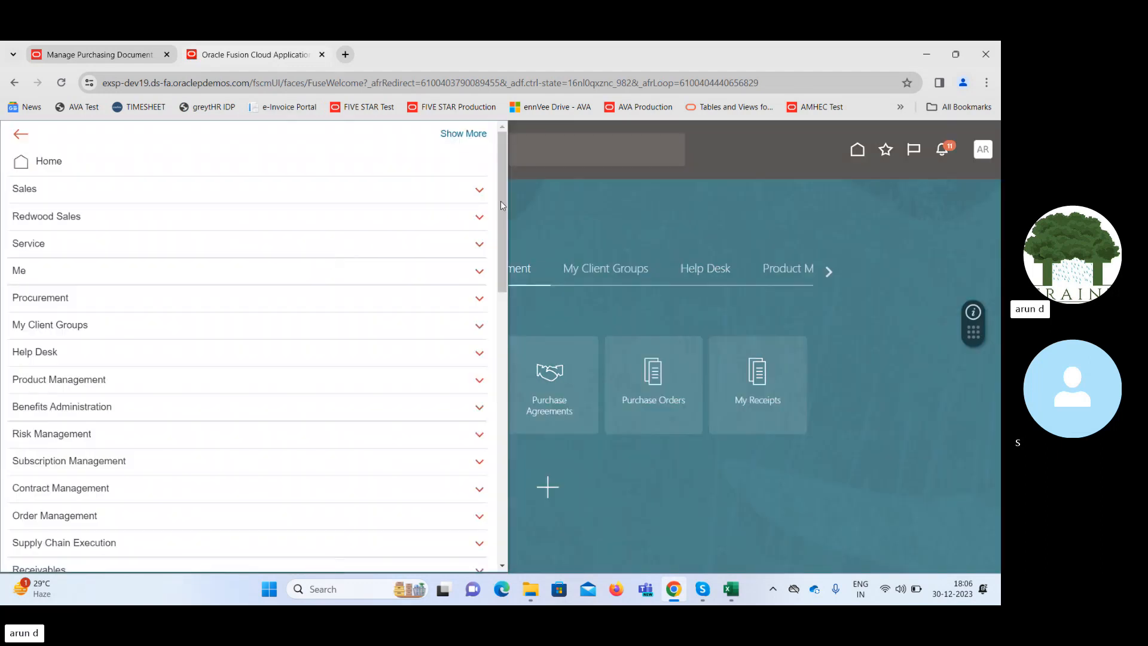
pyautogui.moveTo(501, 203); pyautogui.dragTo(501, 473)
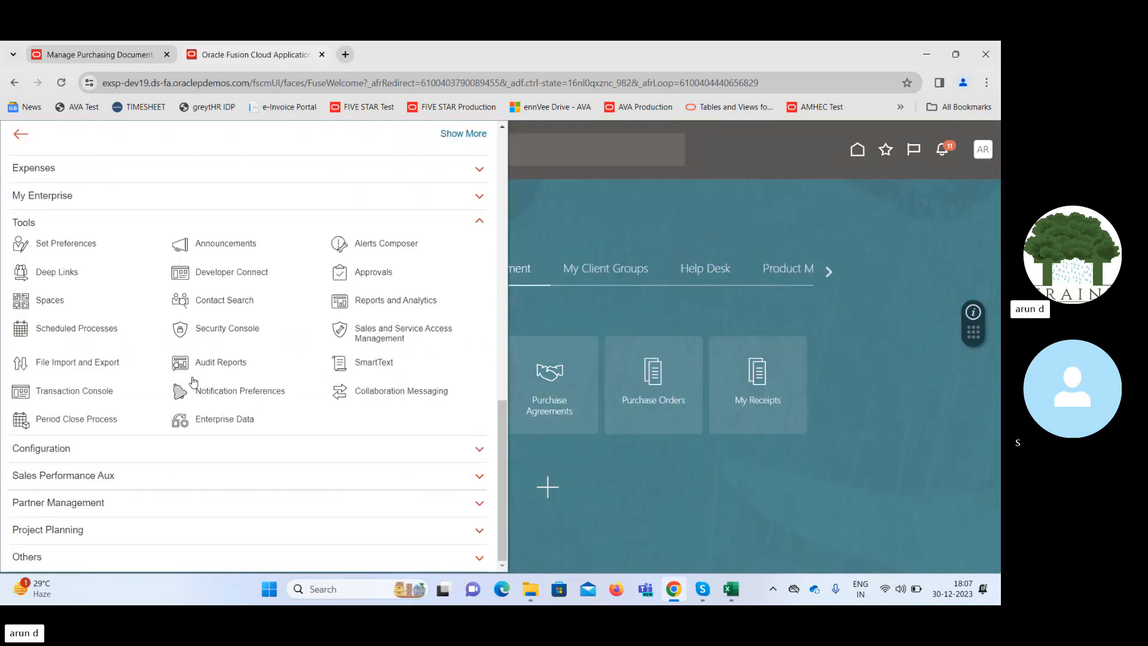
pyautogui.click(226, 329)
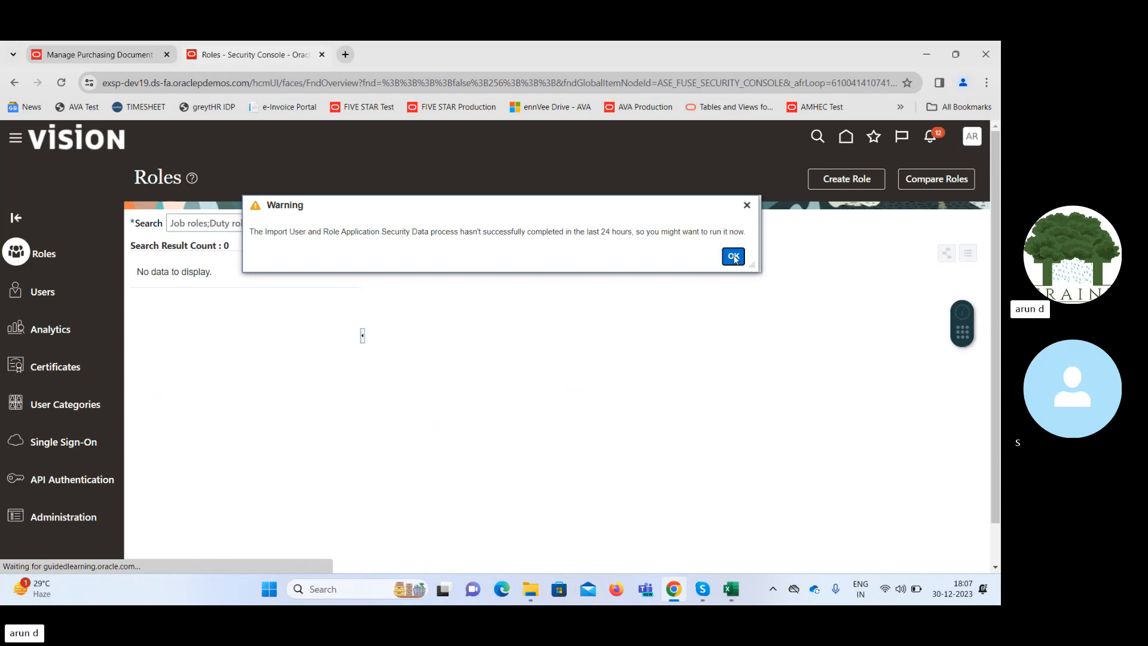
pyautogui.click(734, 257)
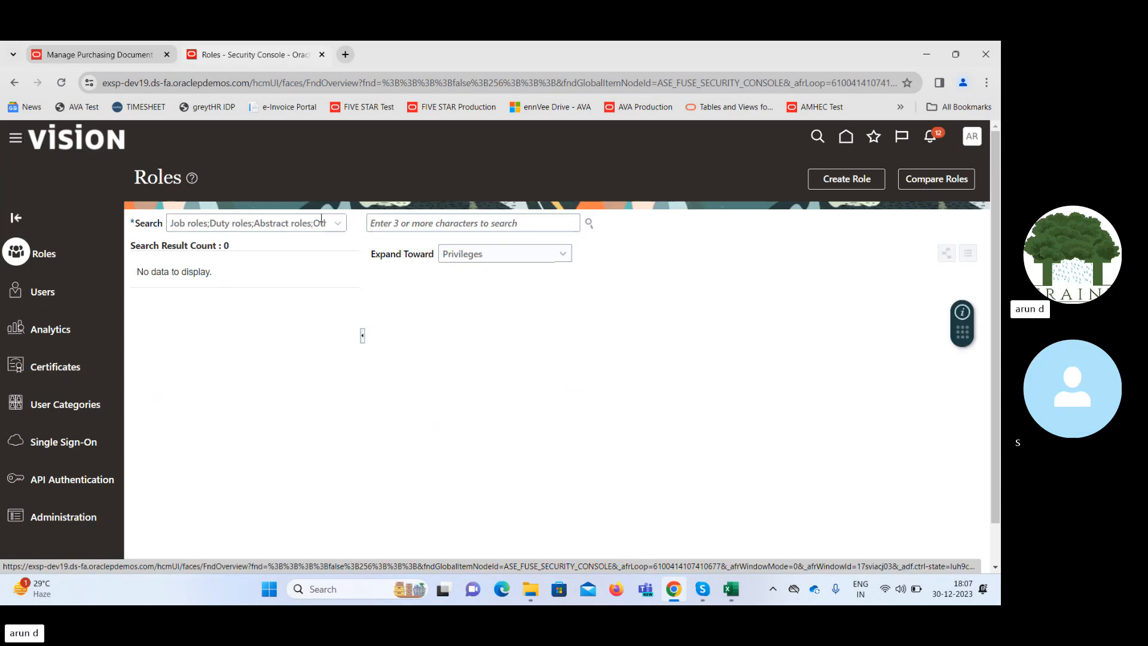
# Search the user accounts for "fin" and review the account details of the buyer named in the approval rule.
pyautogui.click(465, 221)
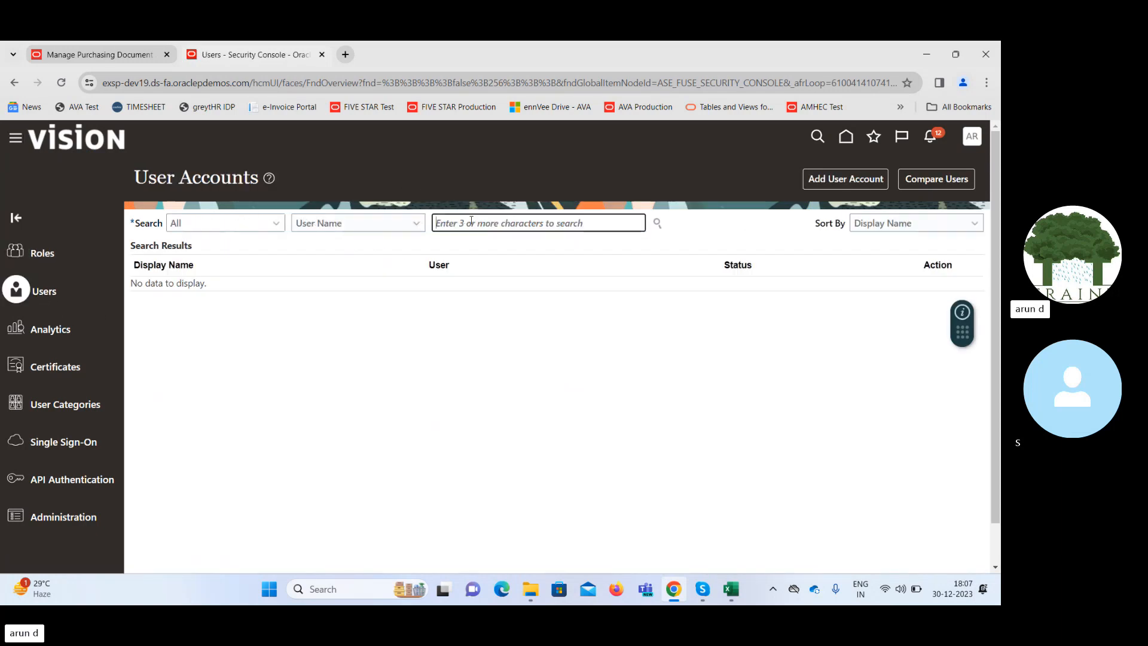
pyautogui.write('fin')
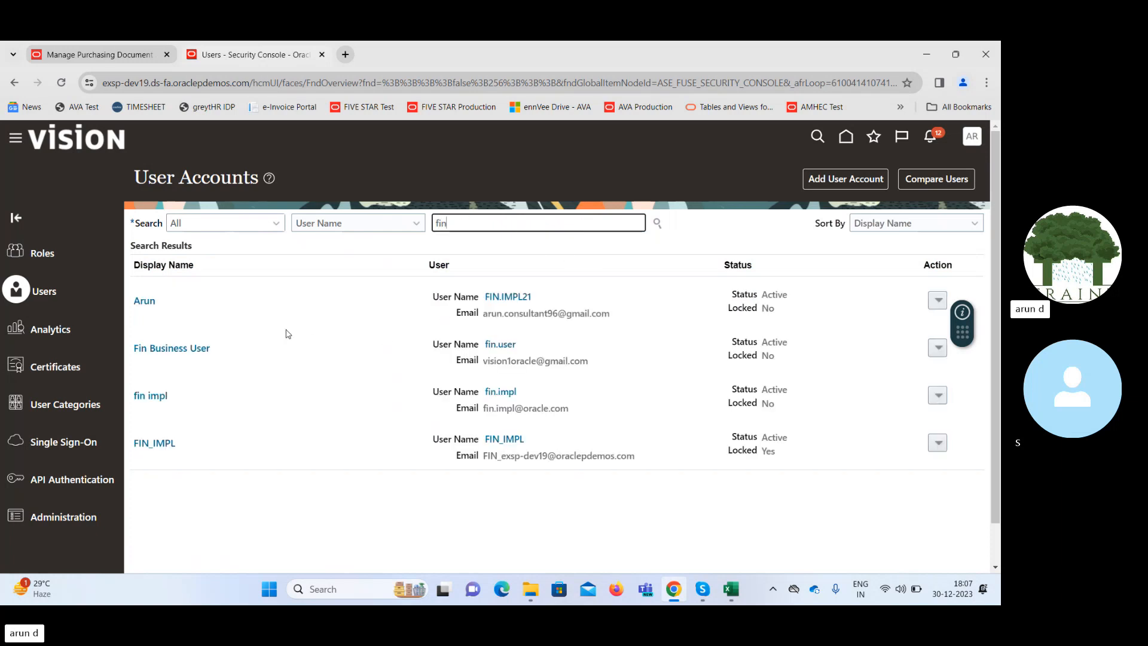
pyautogui.click(145, 300)
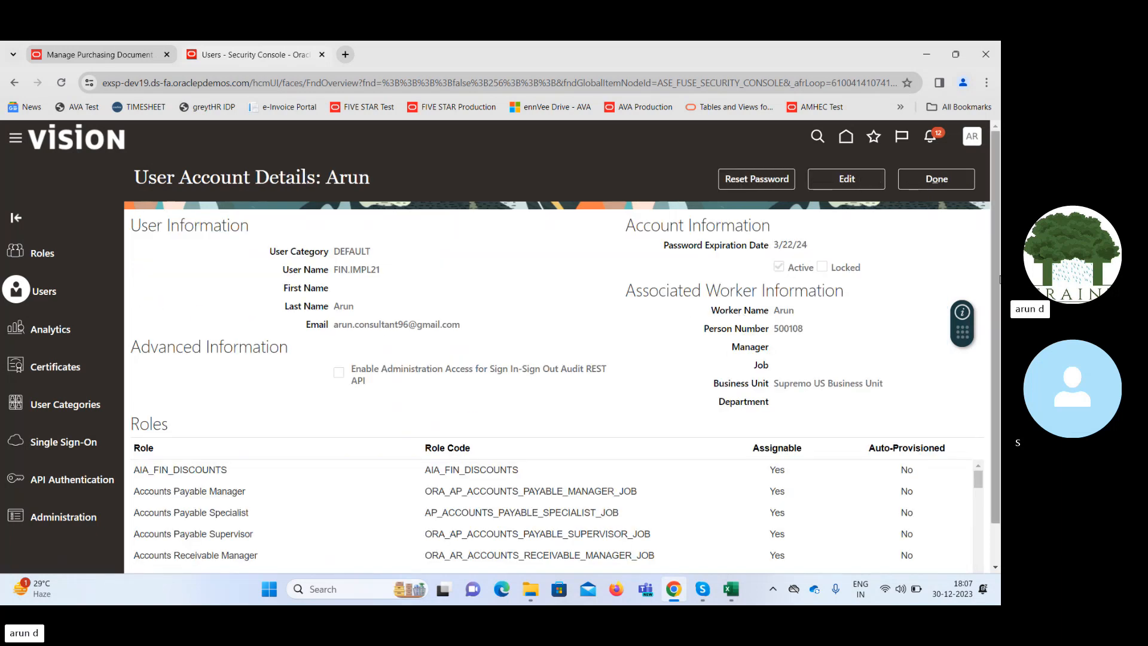
pyautogui.scroll(-2, 999, 366)
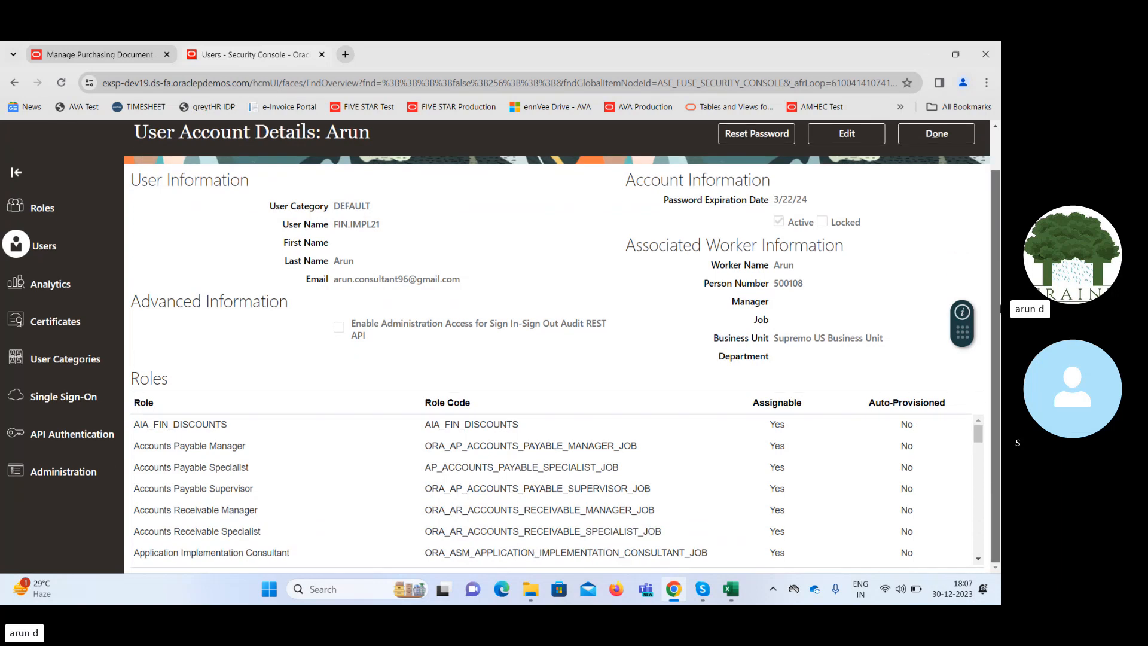
pyautogui.scroll(2, 1000, 309)
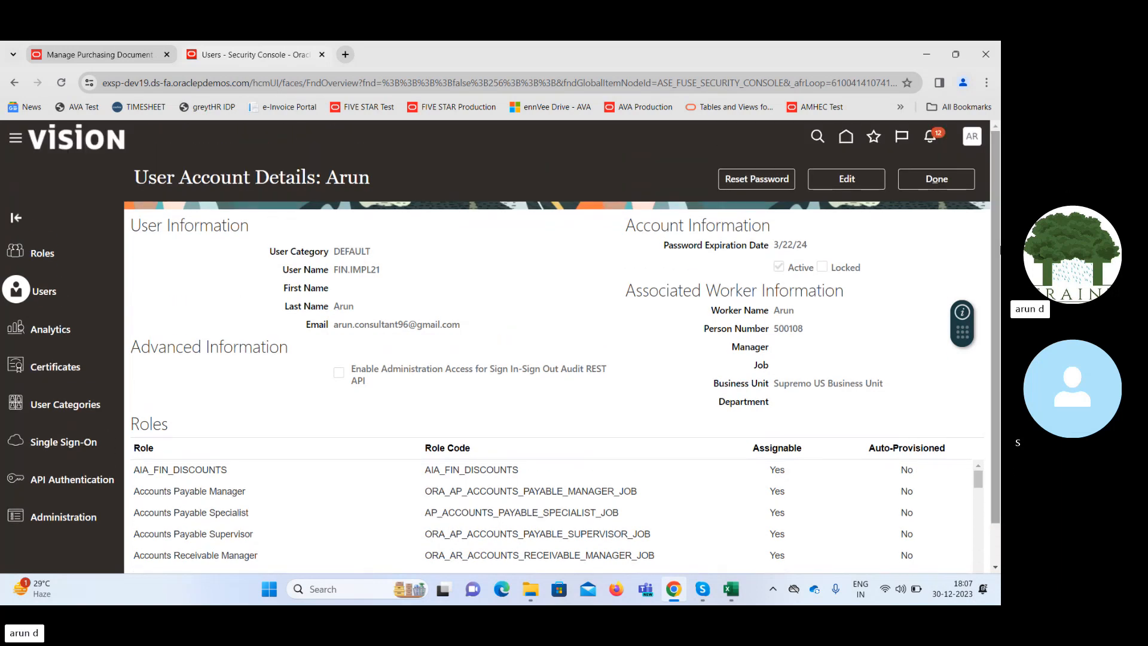
# Back in the Preapproval Serial rules, change the Below 50000 rule's Document Ordered Amount condition to Less than 50000.
pyautogui.click(91, 47)
pyautogui.click(677, 263)
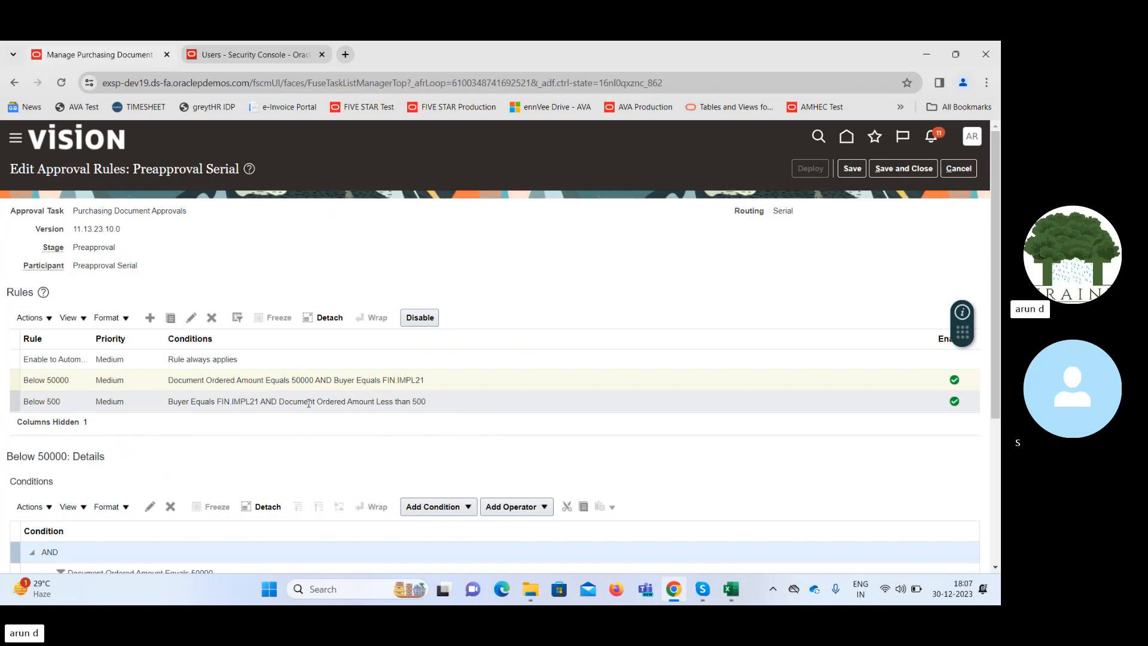
pyautogui.tripleClick(280, 381)
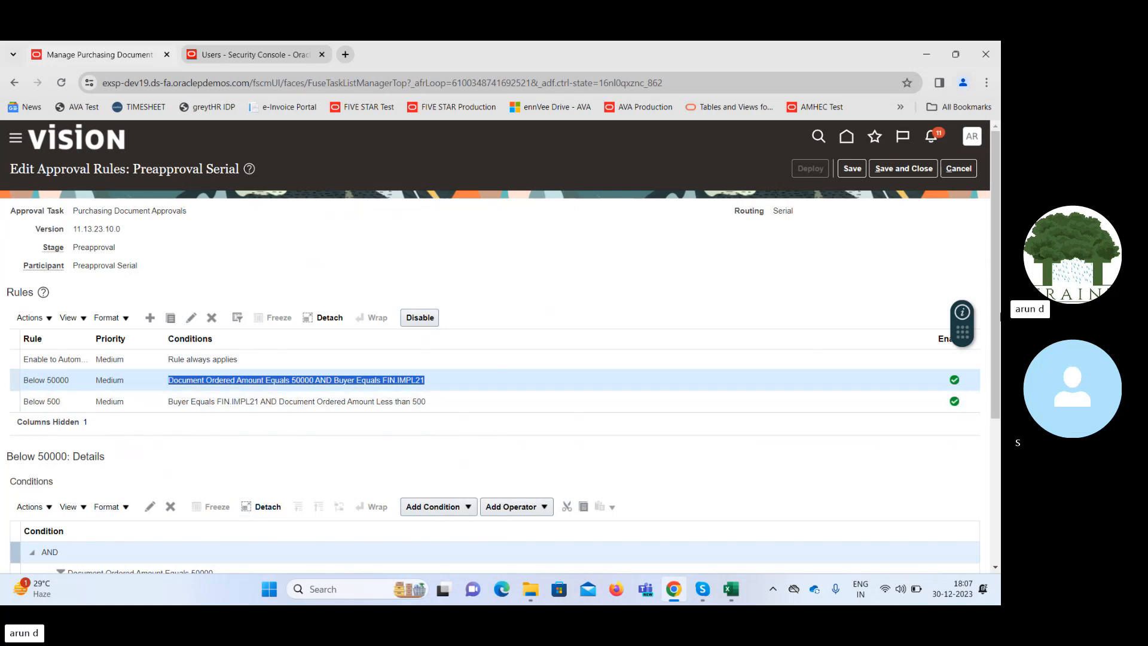
pyautogui.scroll(-3, 998, 317)
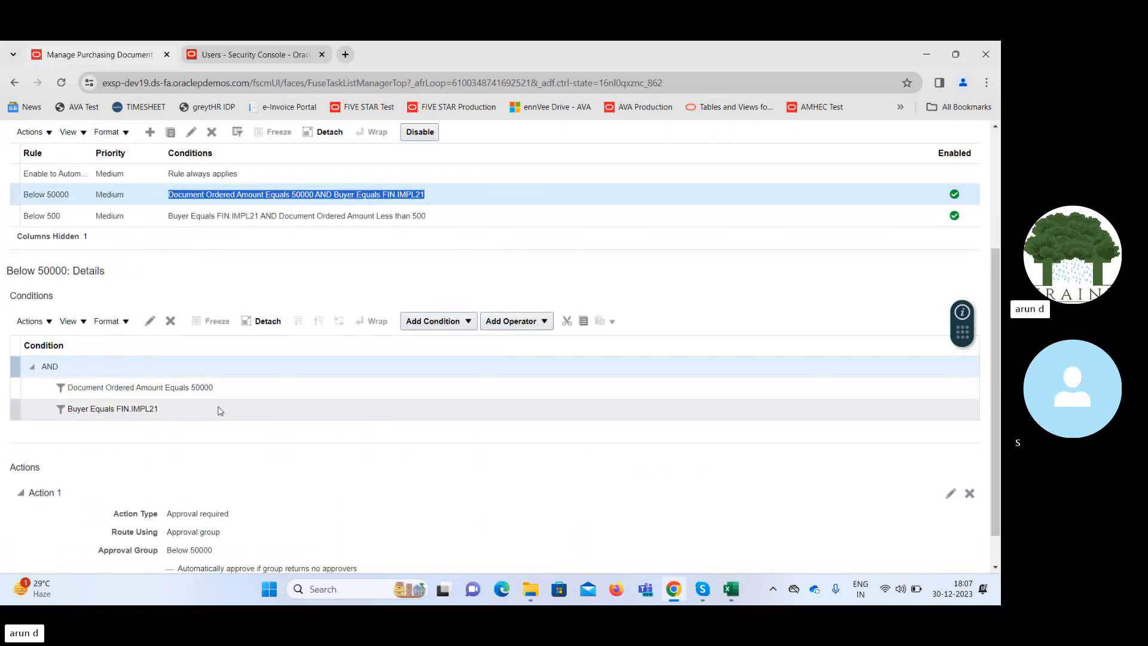
pyautogui.click(193, 387)
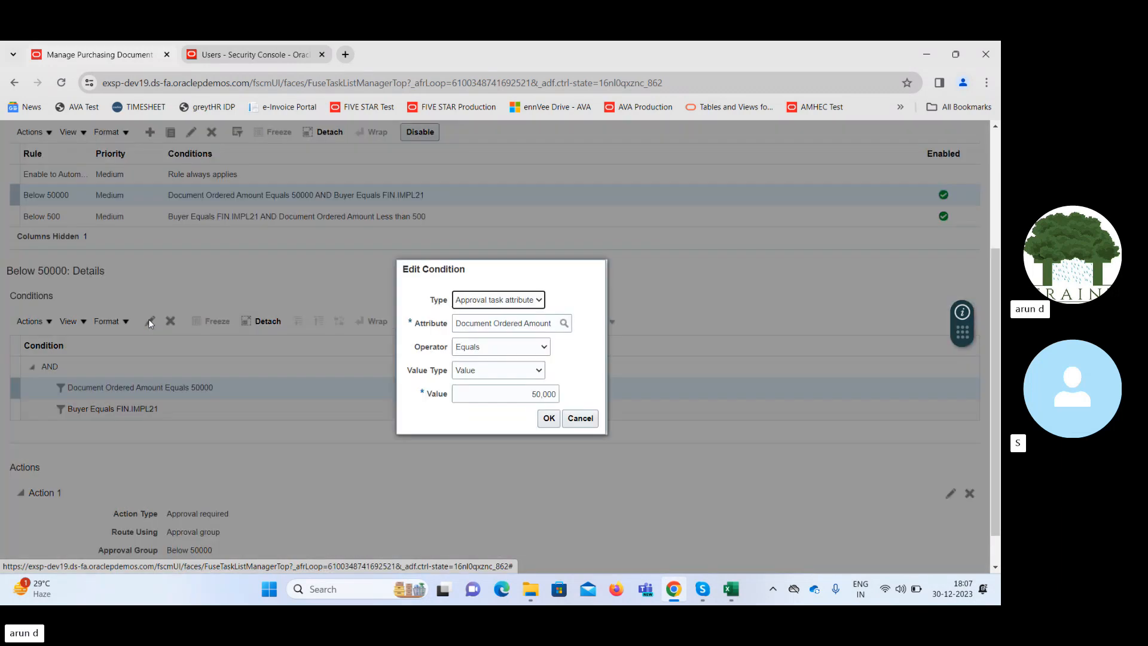
pyautogui.click(534, 348)
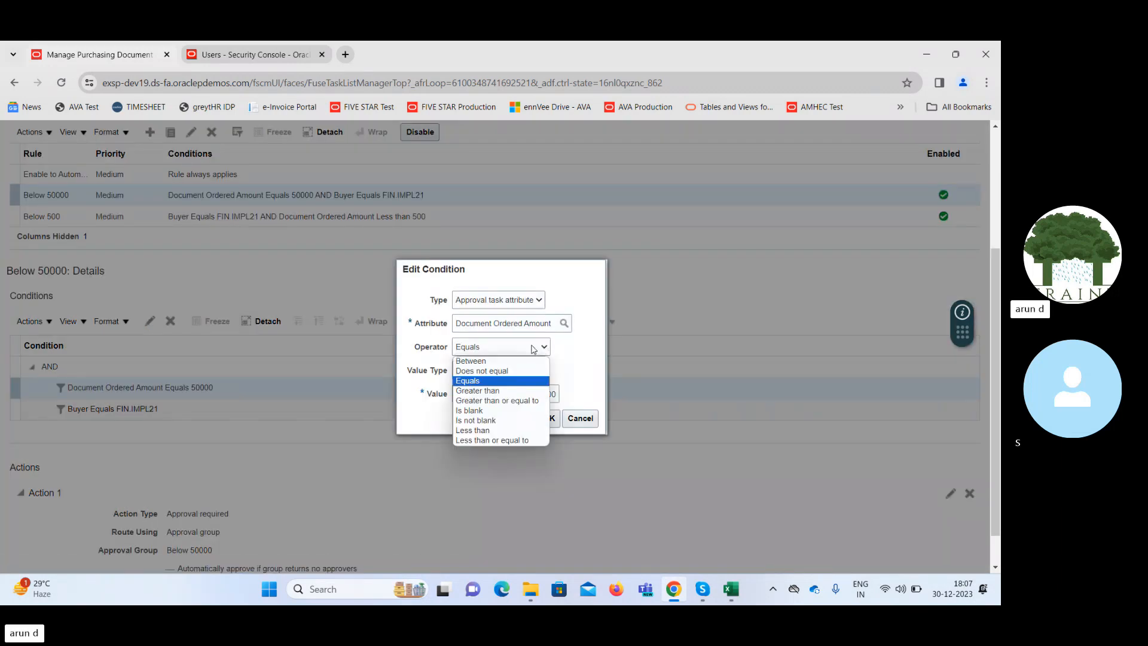
pyautogui.click(501, 432)
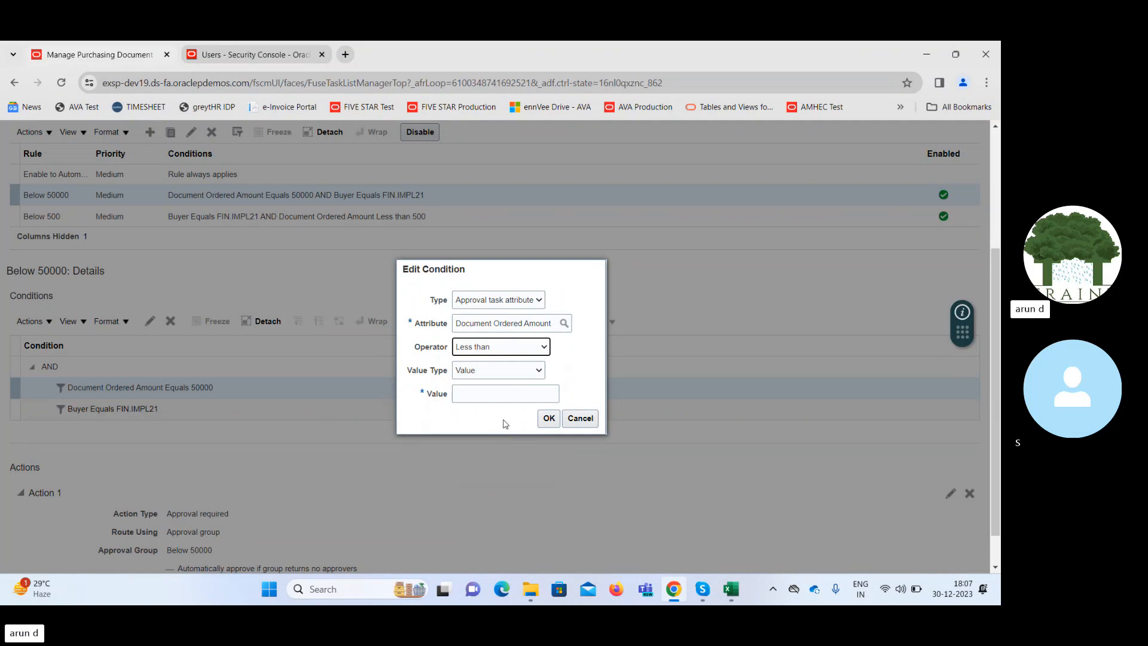
pyautogui.click(516, 398)
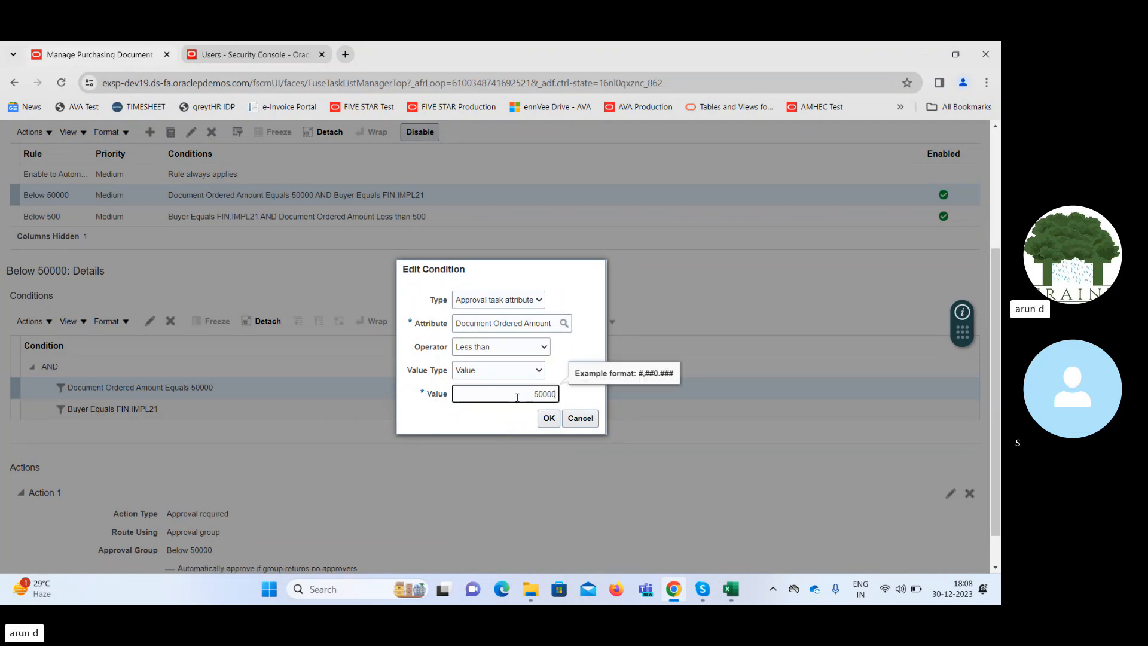
pyautogui.press('Tab')
pyautogui.click(546, 417)
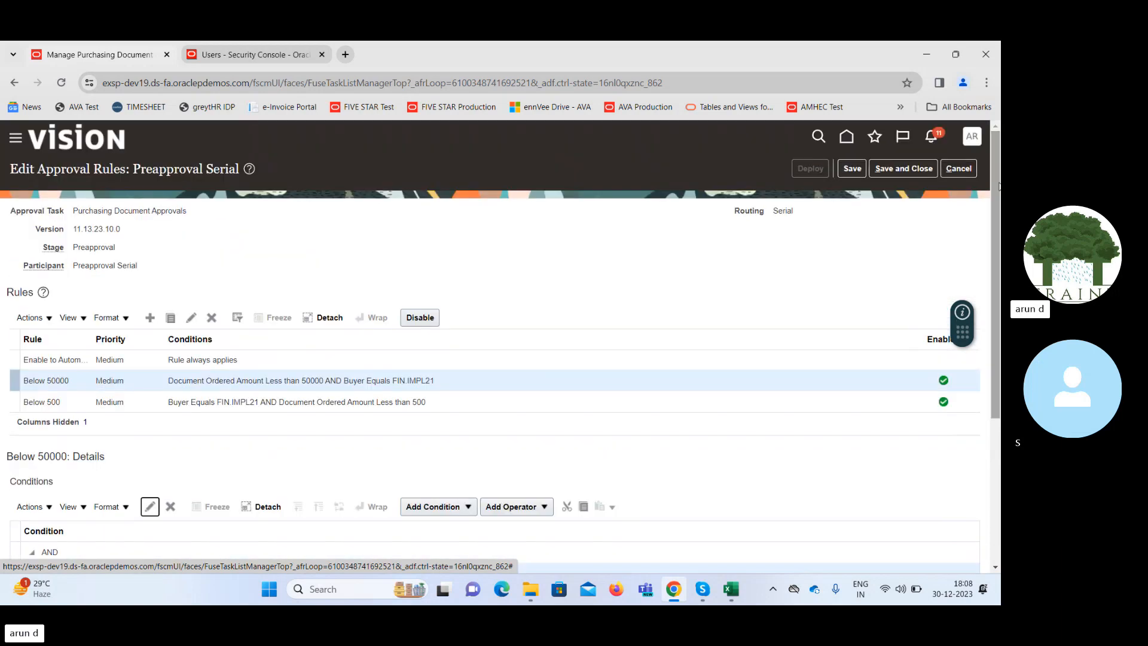
# Save the Preapproval Serial rule changes and deploy the updated rules across all participants.
pyautogui.click(850, 170)
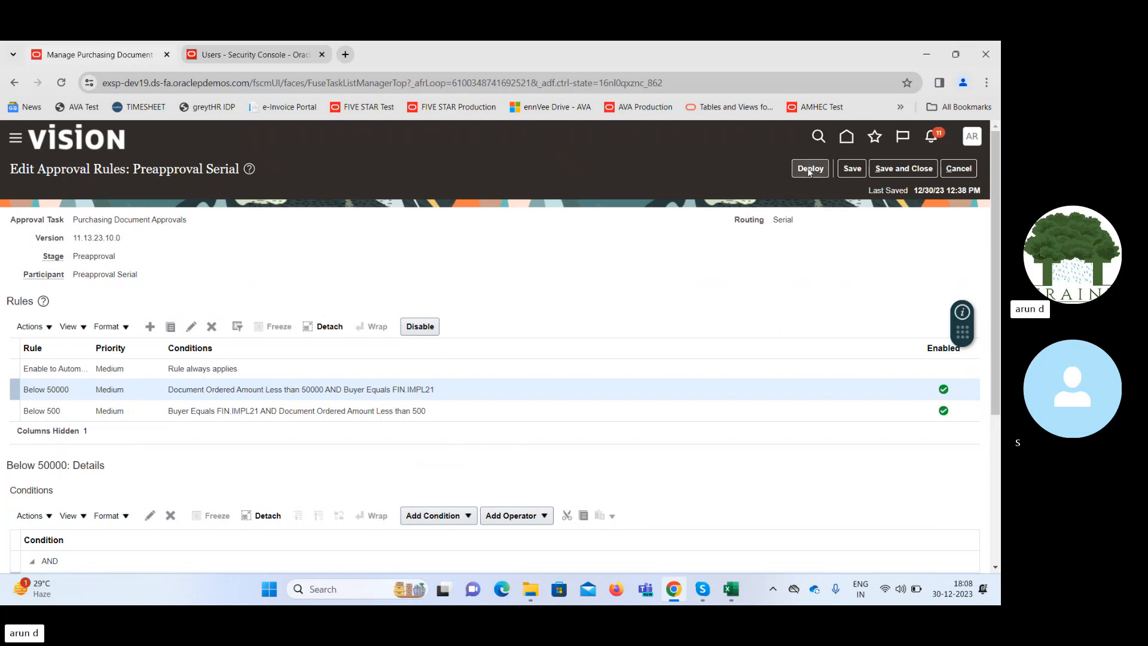
pyautogui.click(809, 170)
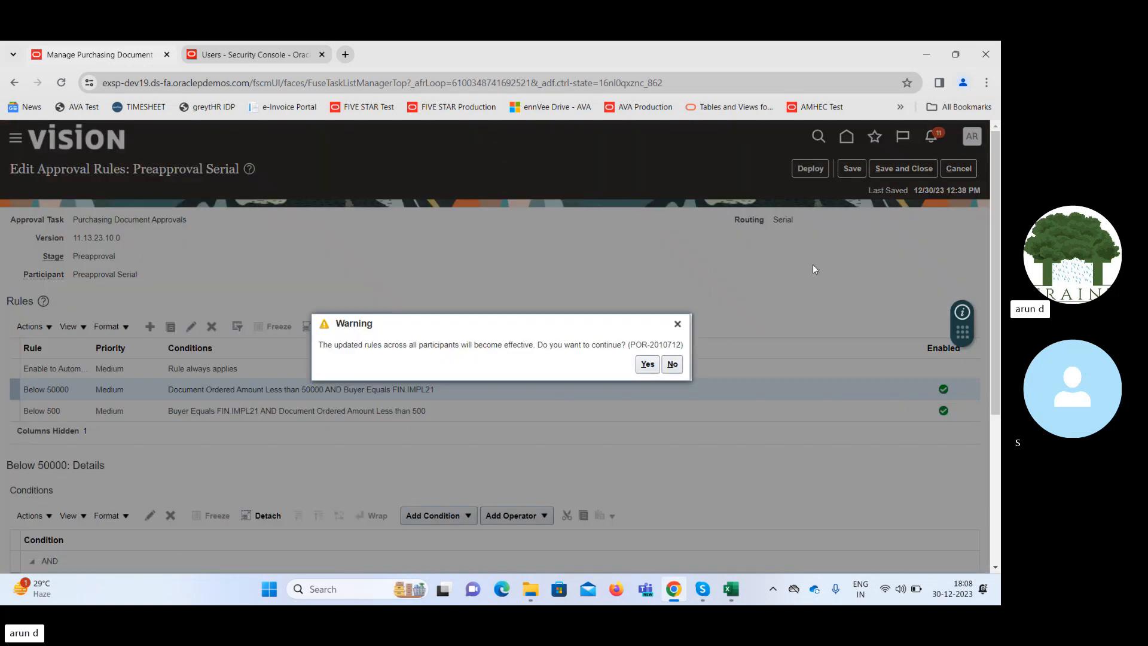
pyautogui.click(647, 365)
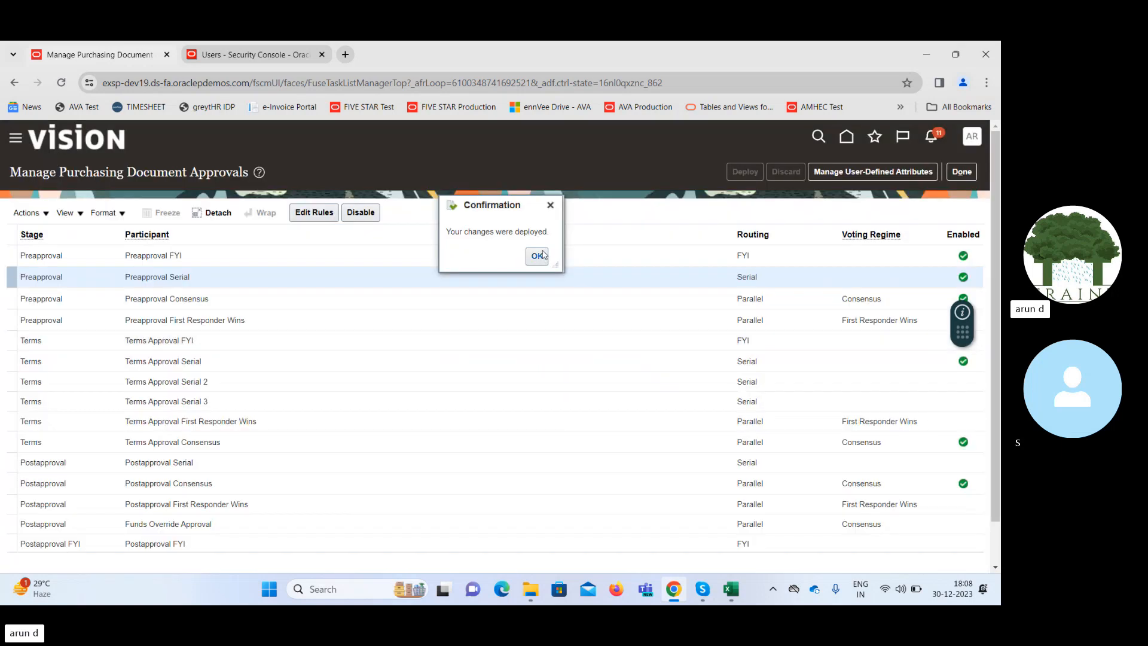
# Acknowledge the rule deployment, close the purchasing document approvals task and go to the Purchase Orders overview.
pyautogui.click(538, 256)
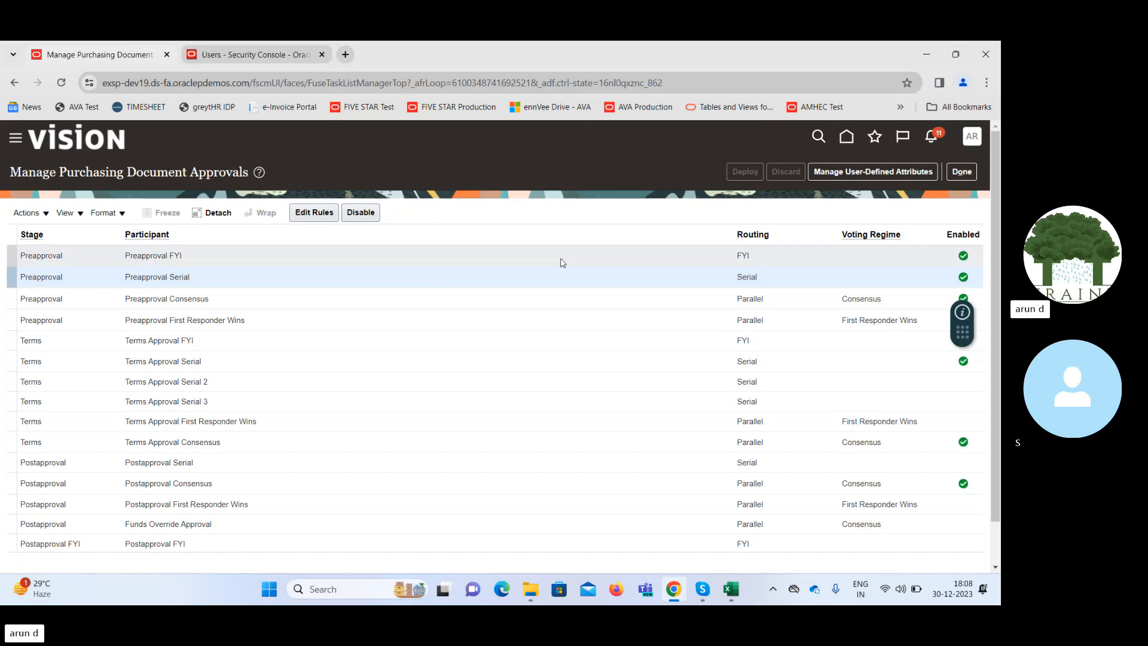
pyautogui.click(962, 173)
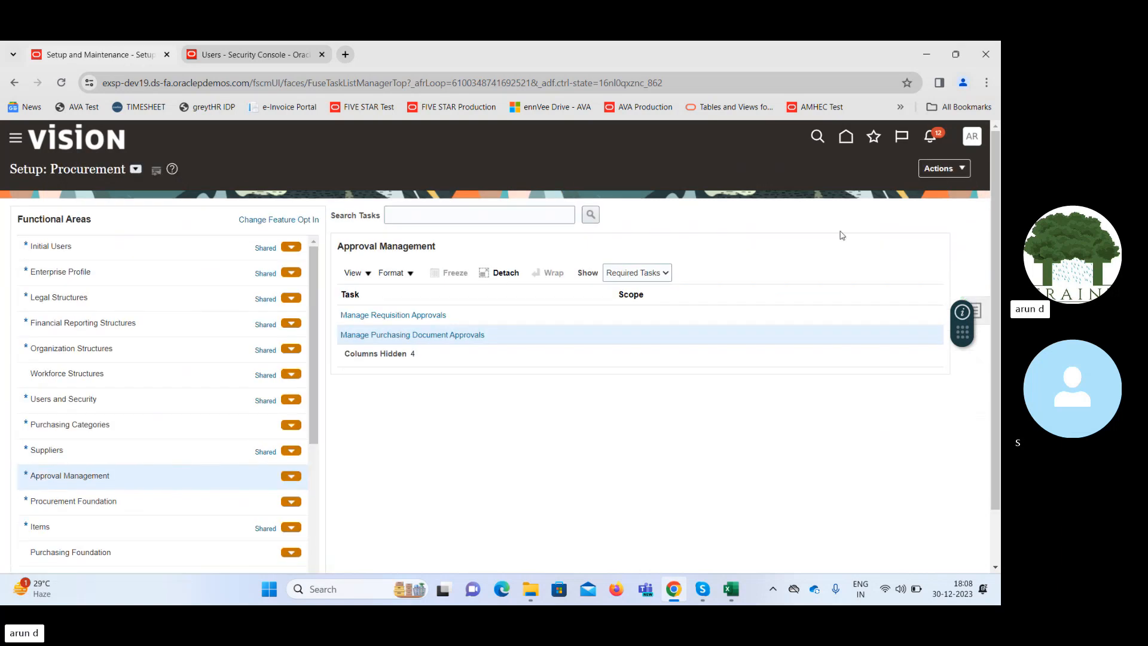
pyautogui.click(845, 138)
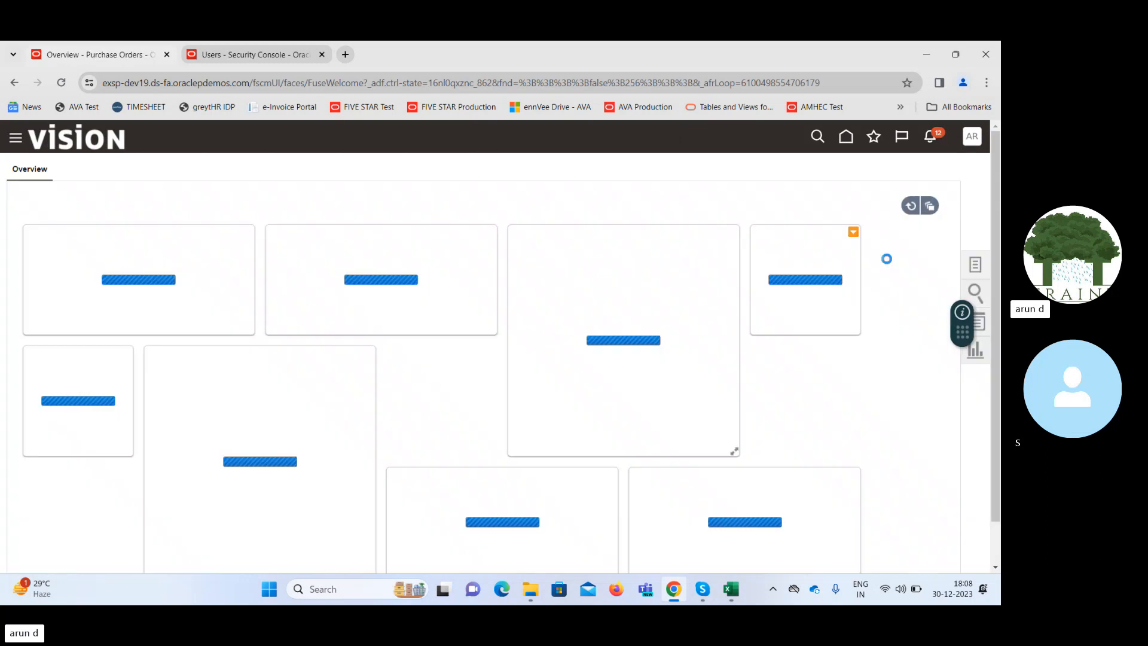
# Create a new purchase order for supplier Advanced Corp, keeping the default style, business units, currency and buyer.
pyautogui.click(975, 266)
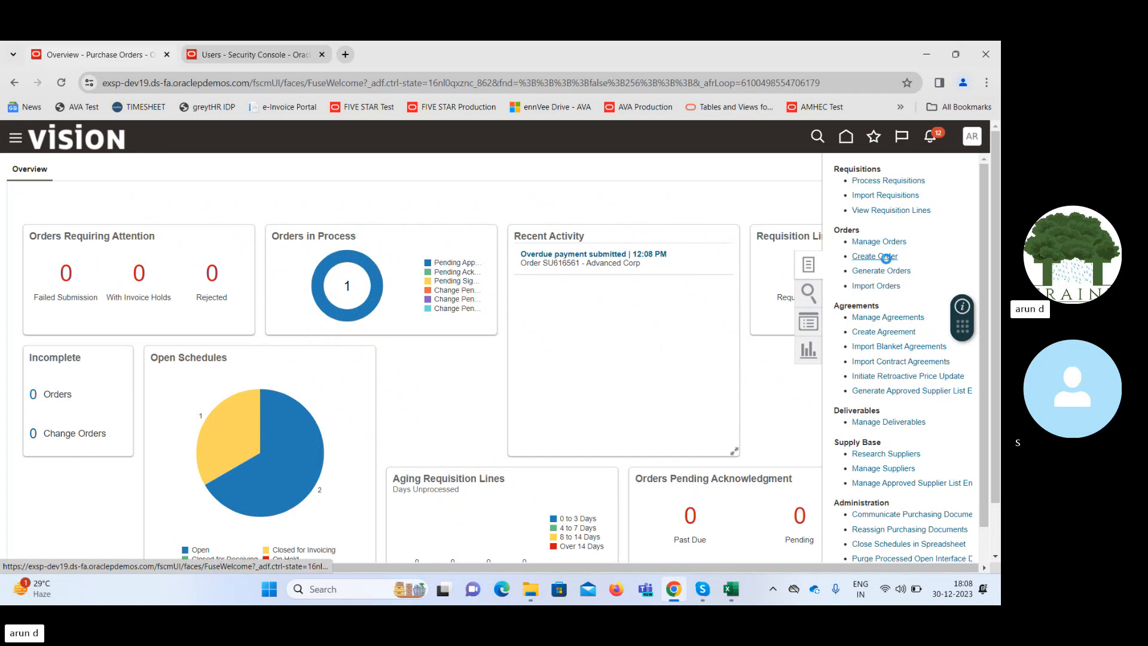
pyautogui.click(882, 256)
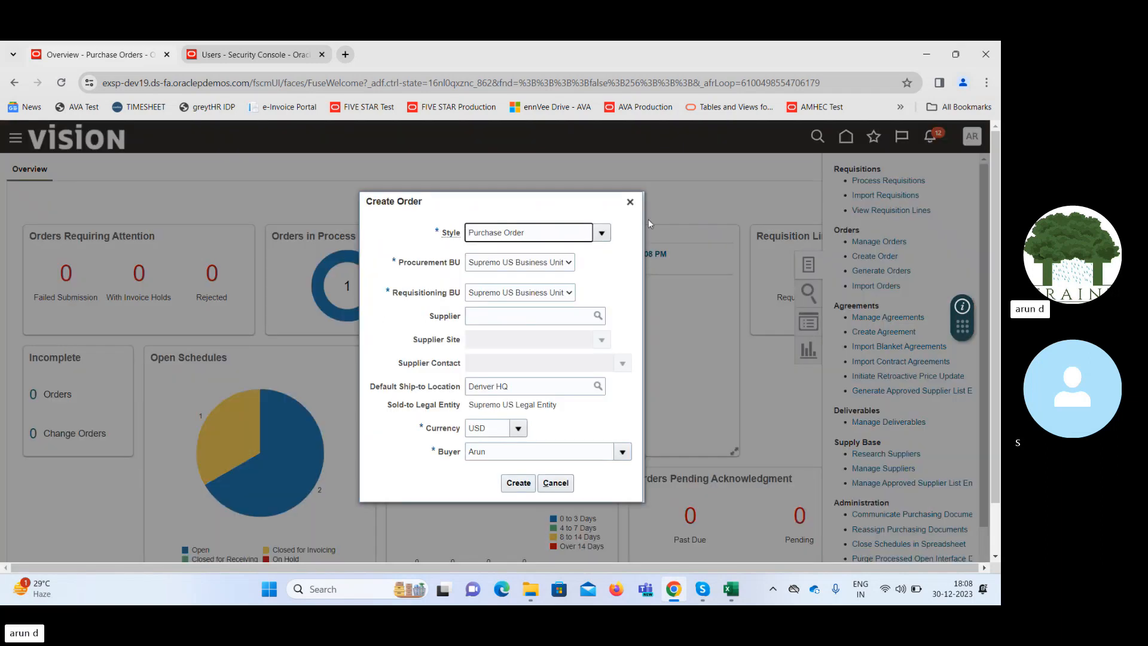
pyautogui.click(555, 318)
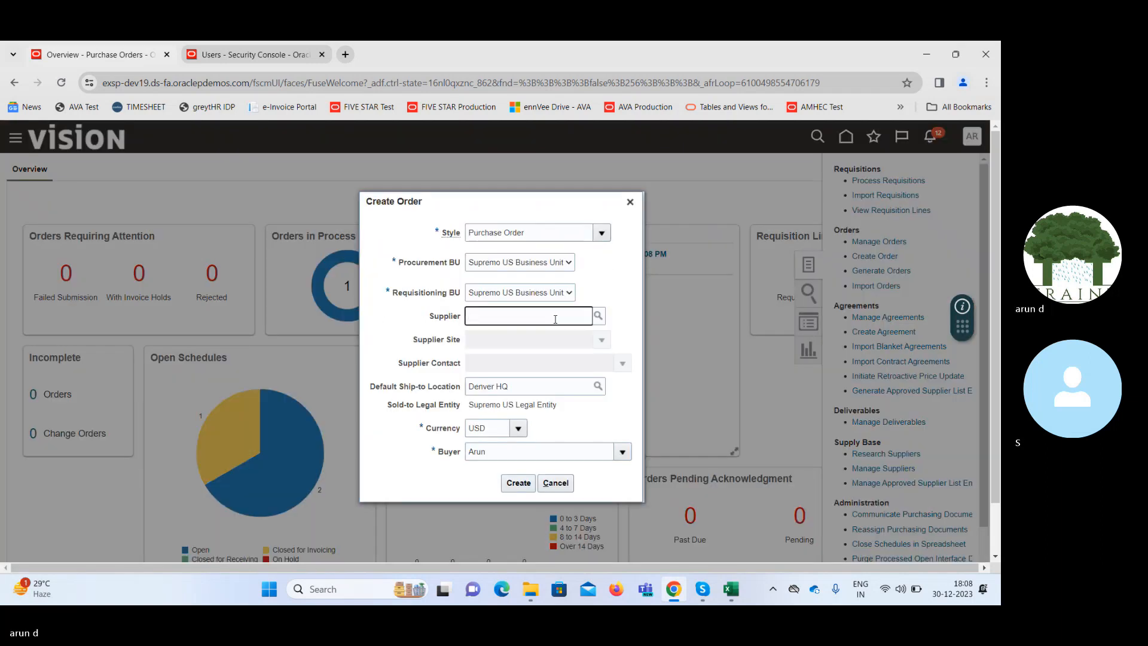
pyautogui.press('Tab')
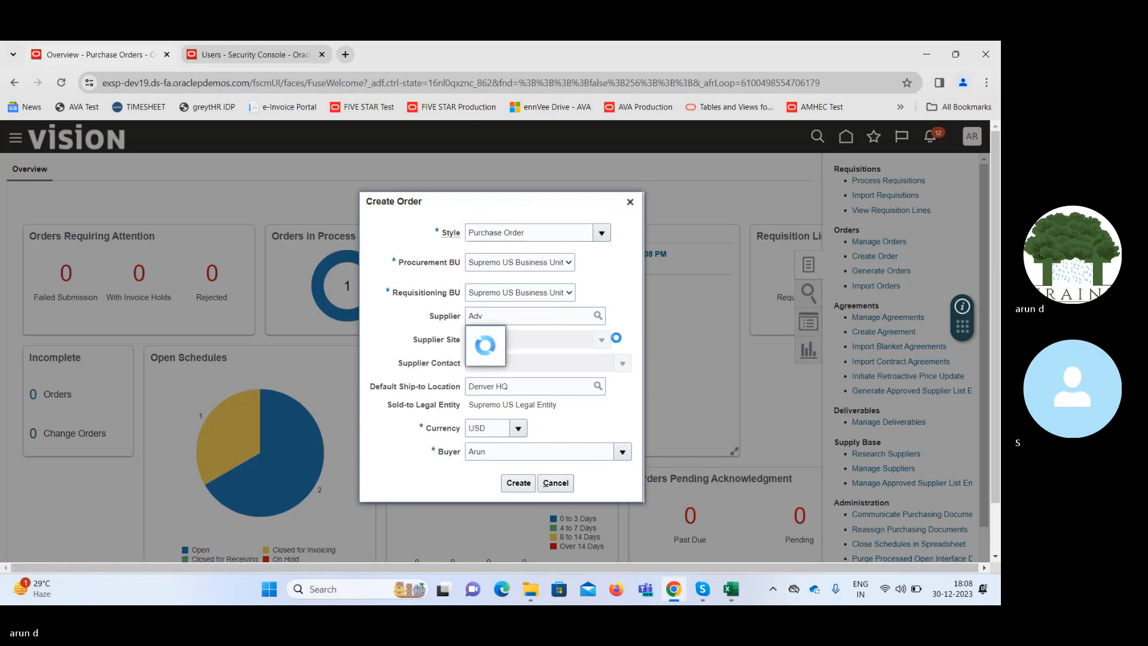
pyautogui.click(519, 483)
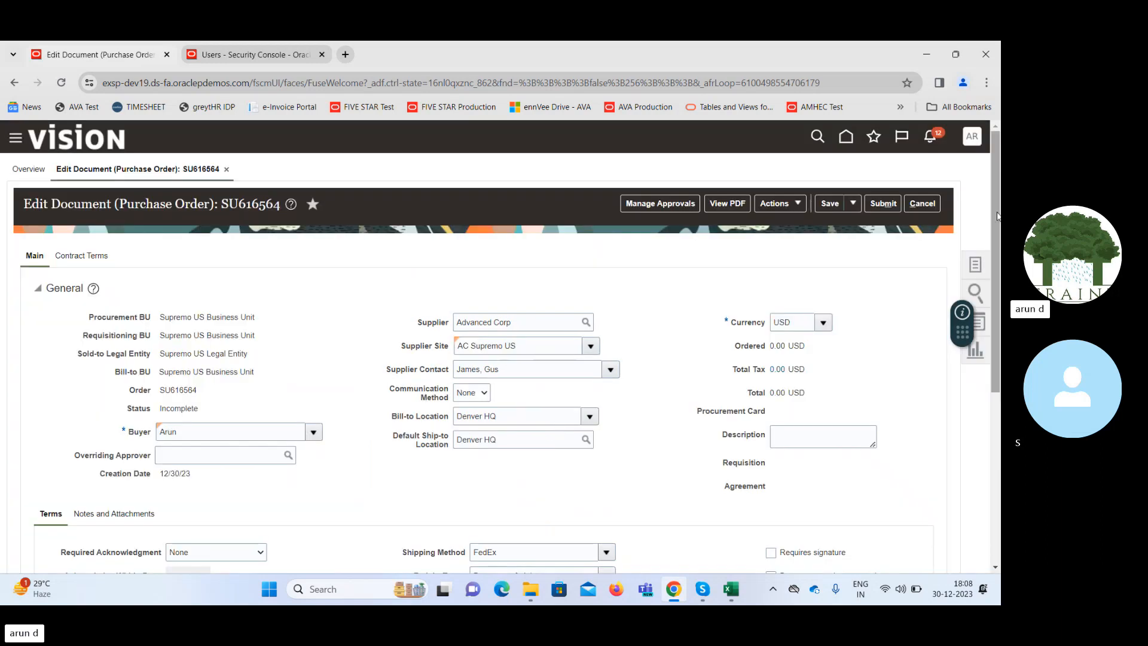
# Add a first line to the purchase order and set its type to Fixed Price Services.
pyautogui.moveTo(995, 210); pyautogui.dragTo(999, 384)
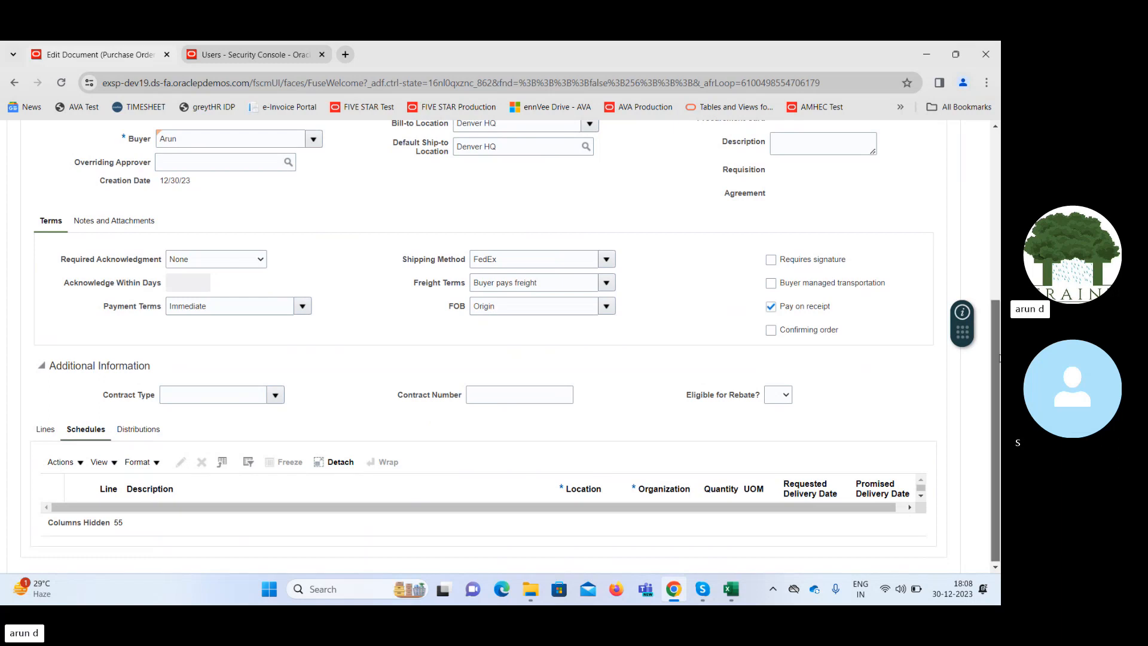
pyautogui.moveTo(995, 357)
pyautogui.mouseDown()
pyautogui.moveTo(998, 230)
pyautogui.moveTo(998, 358)
pyautogui.mouseUp()
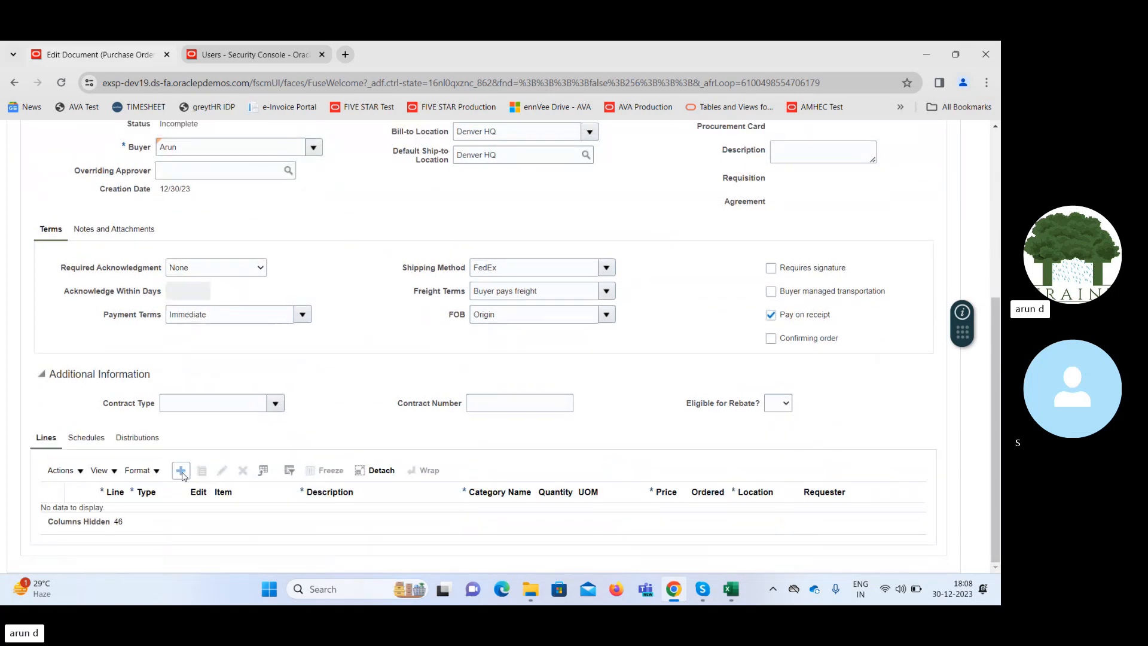
pyautogui.click(182, 472)
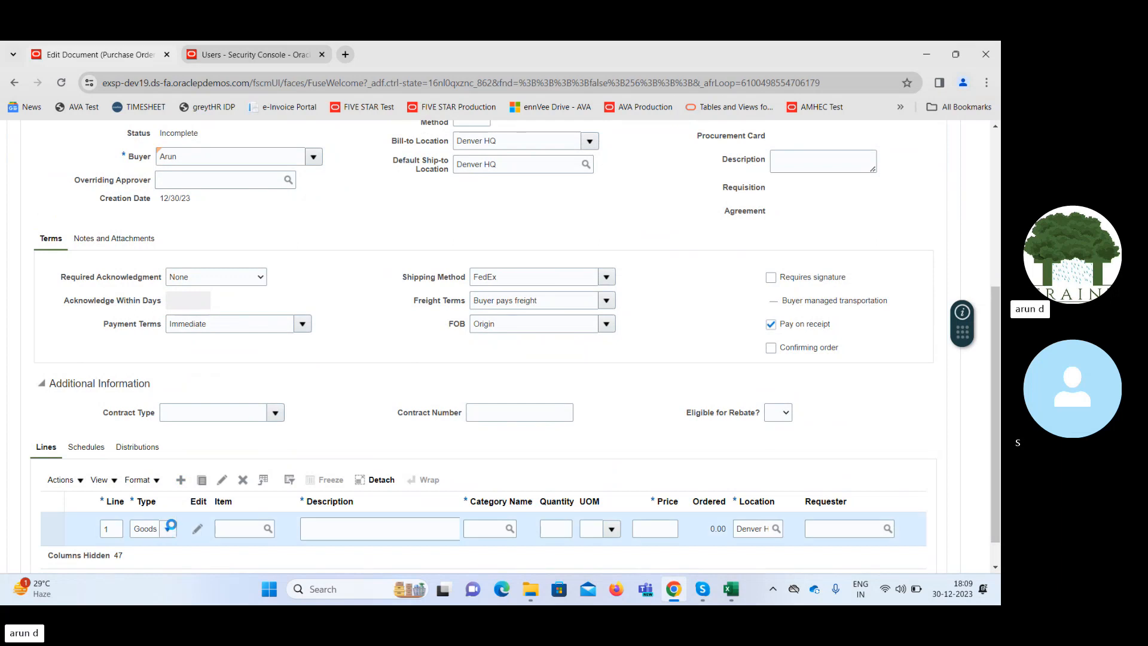
pyautogui.click(168, 528)
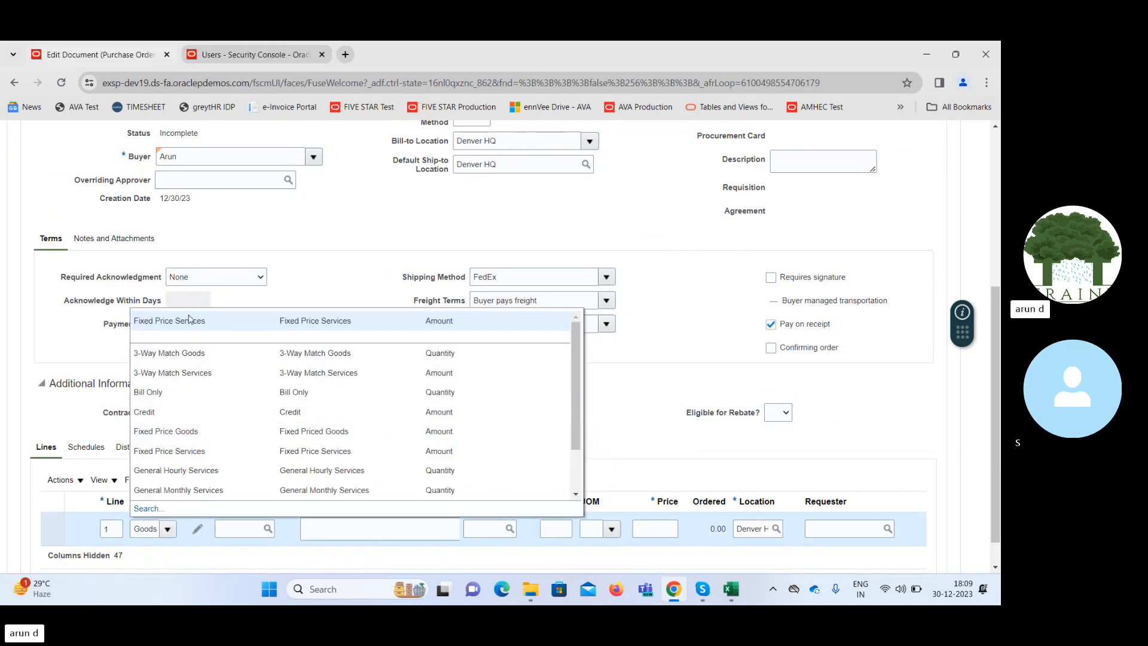
pyautogui.click(191, 321)
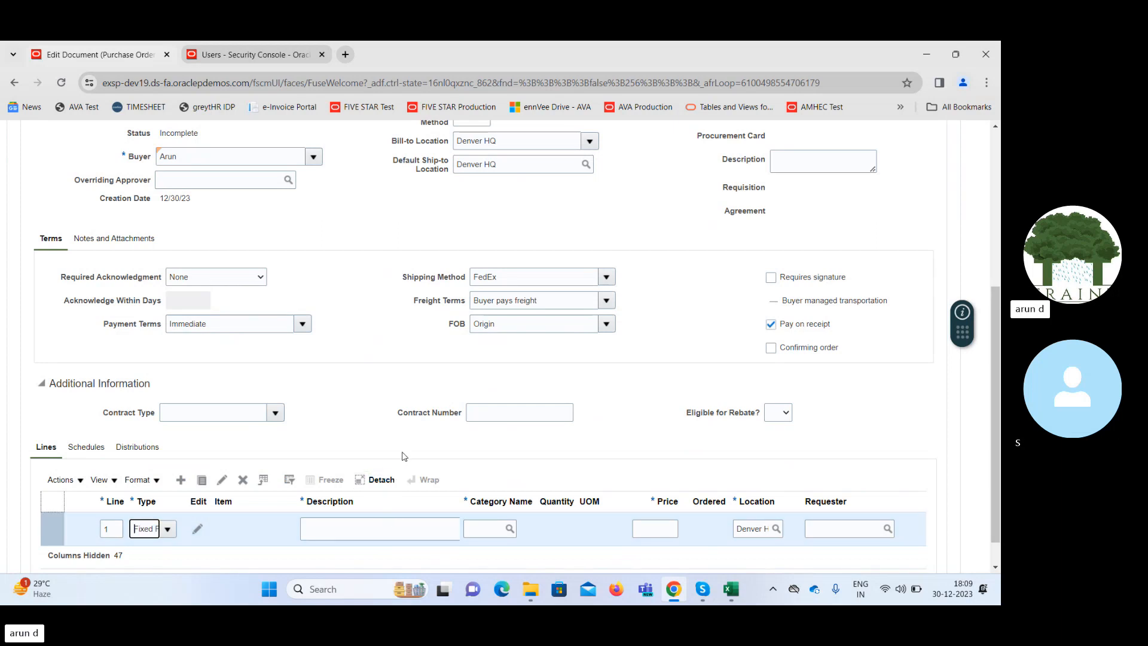
# Fill in line 1 with the description Contract, the category Miscellaneous and a price of 40000.
pyautogui.click(361, 528)
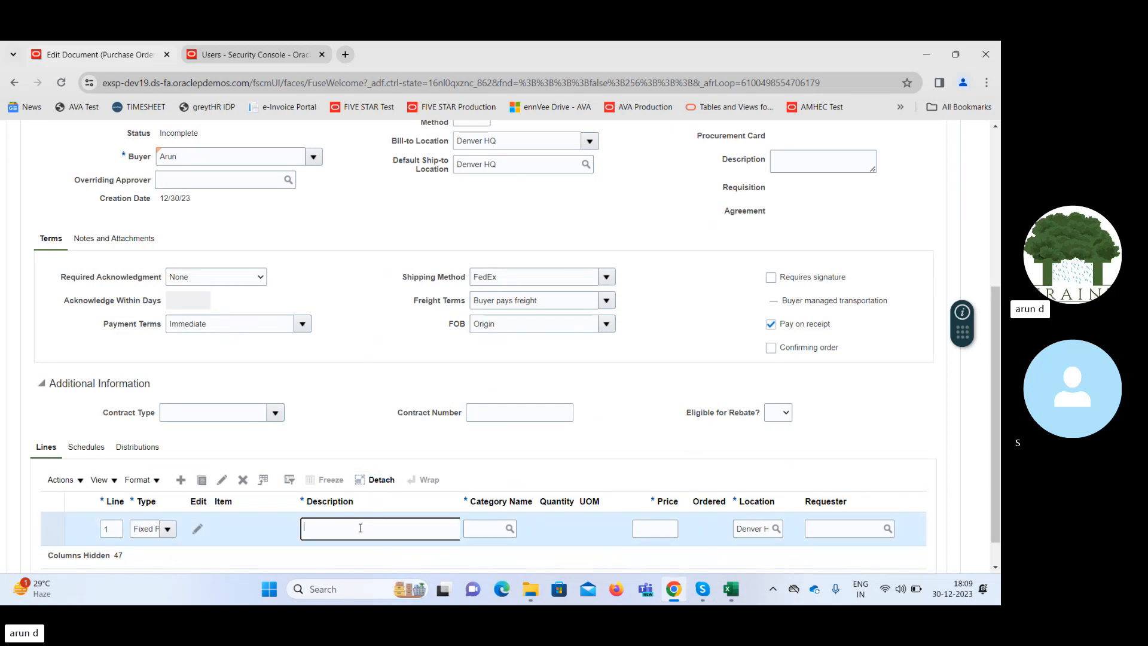
pyautogui.write('Contract')
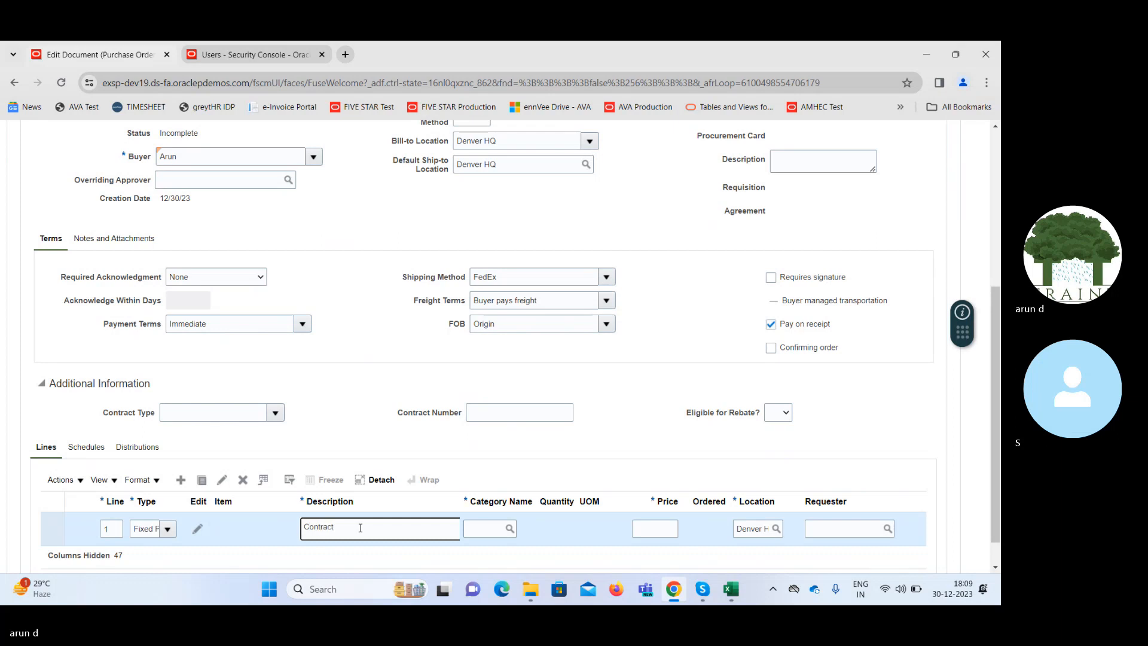
pyautogui.press('Tab')
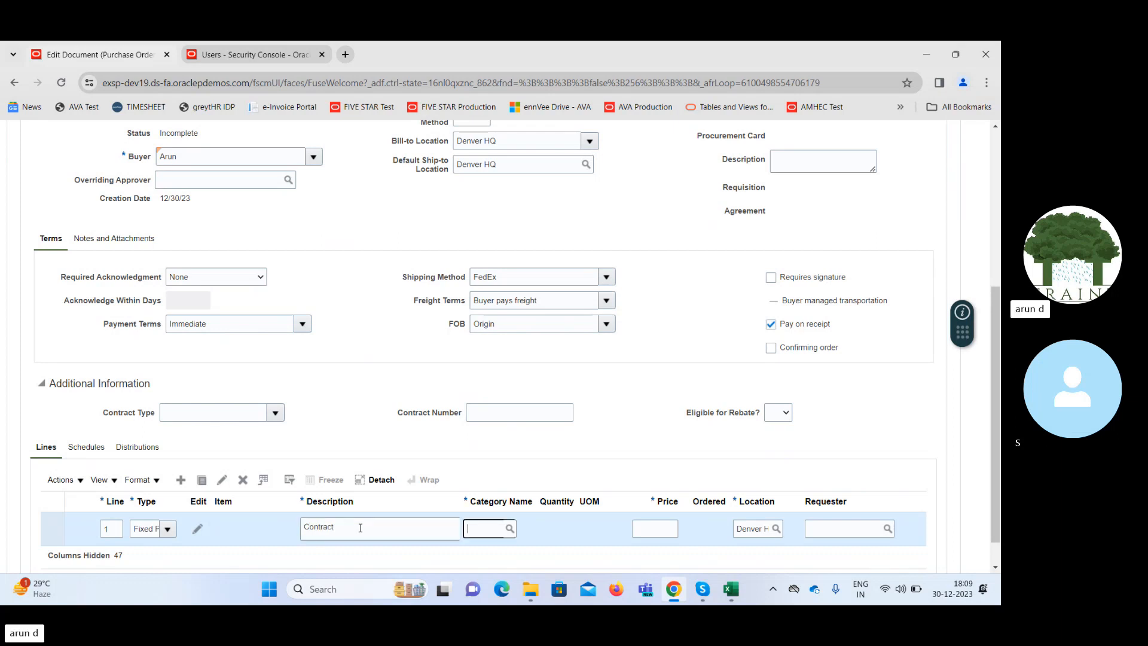
pyautogui.write('Misc')
pyautogui.press('Tab')
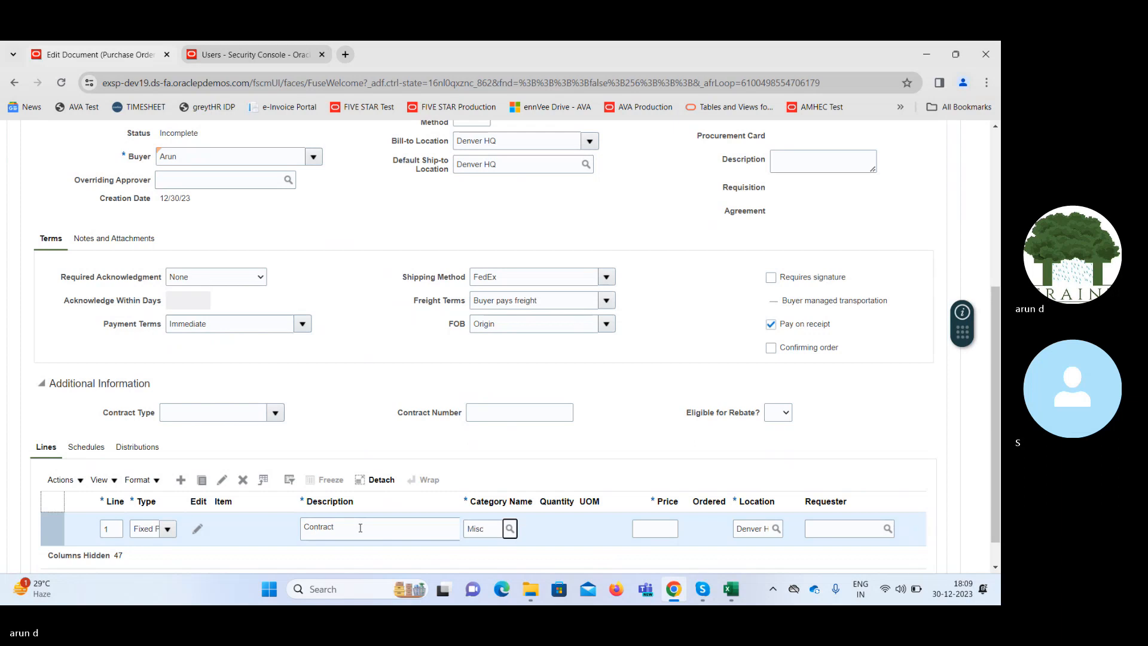
pyautogui.click(654, 530)
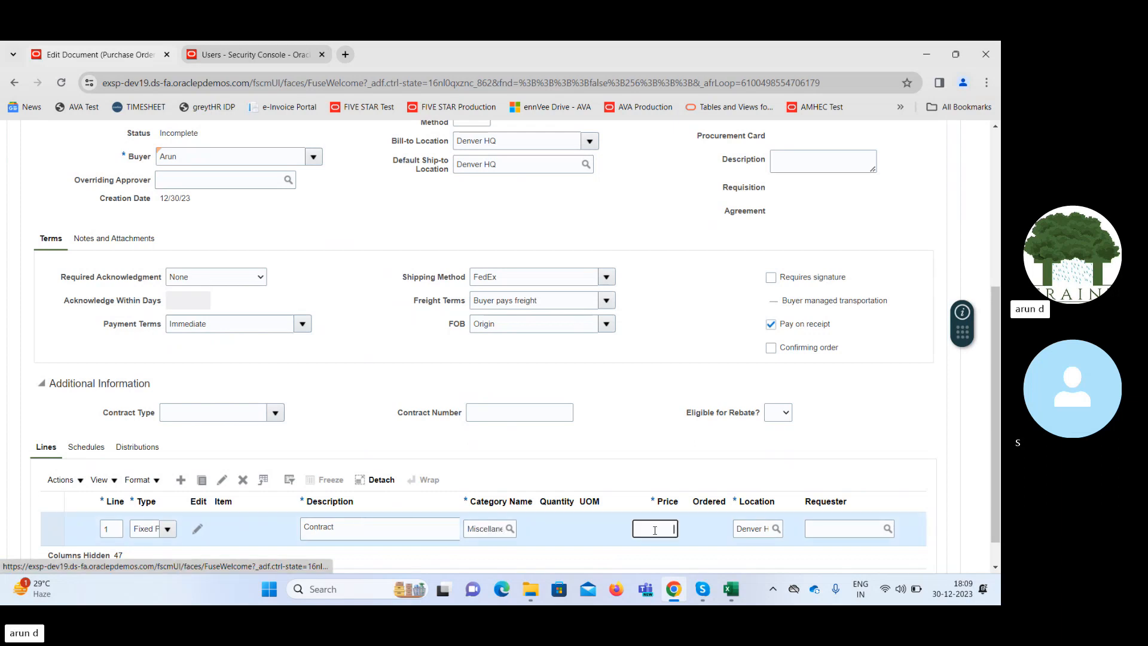
pyautogui.write('40000')
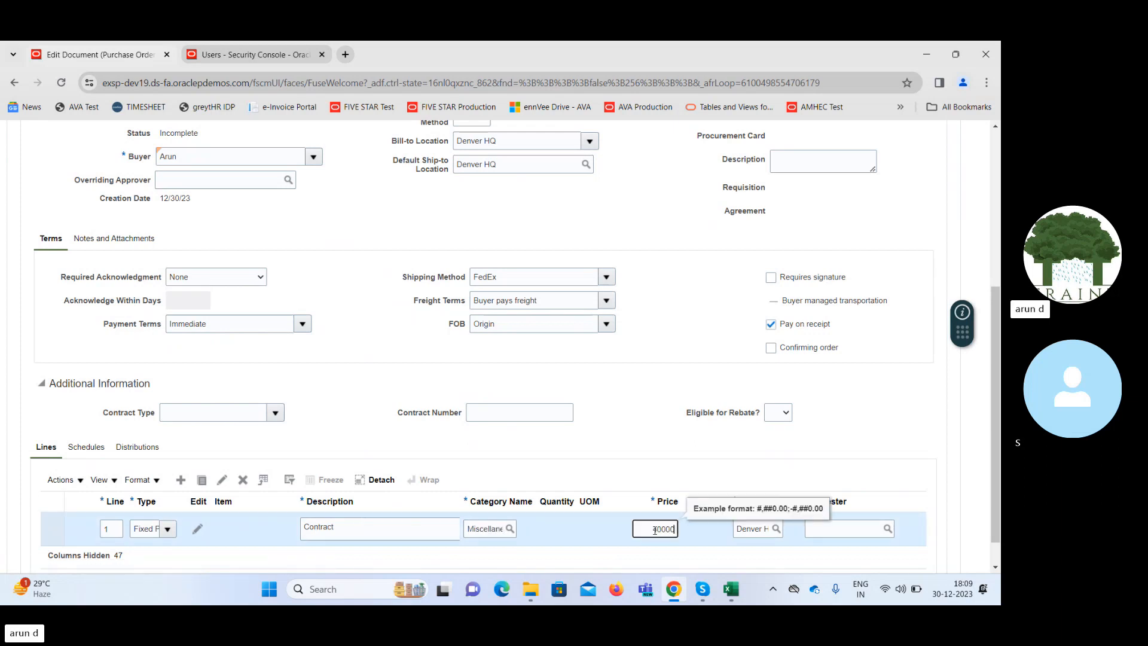
pyautogui.press('Tab')
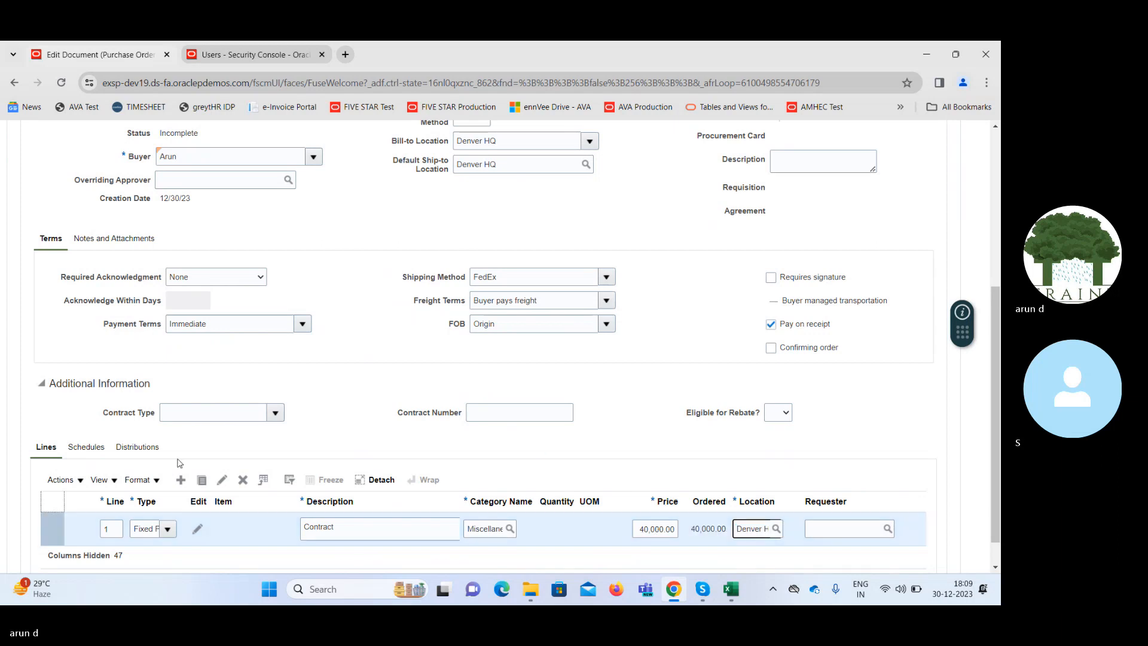
# Set the promised delivery date of line 1's schedule to 12/30/23.
pyautogui.click(90, 449)
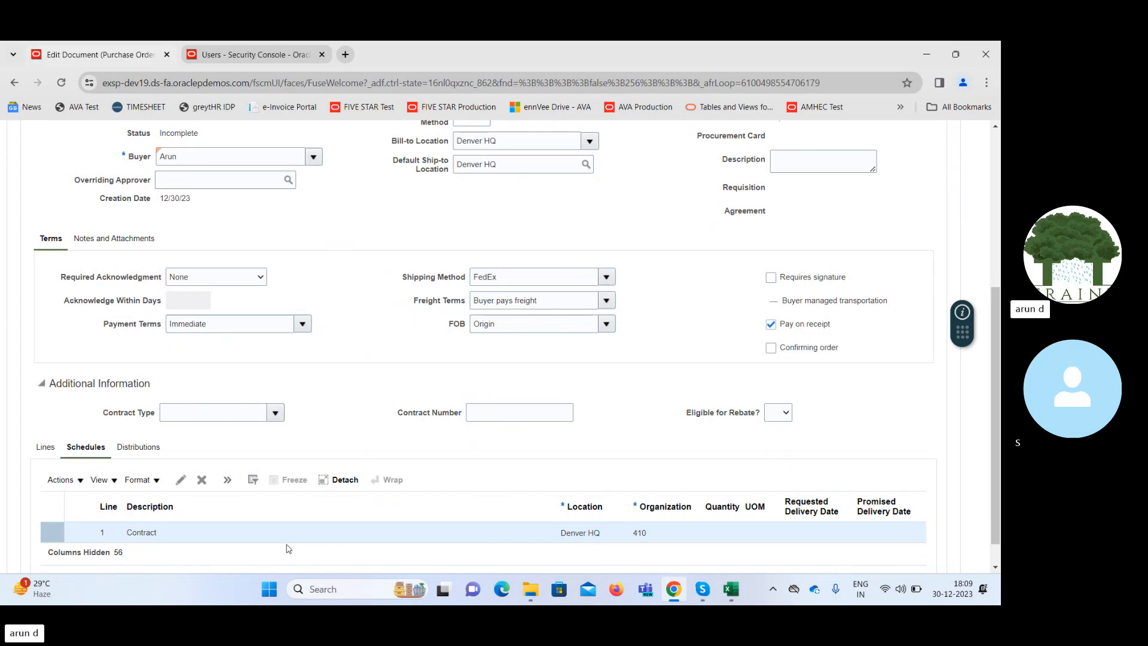
pyautogui.click(260, 534)
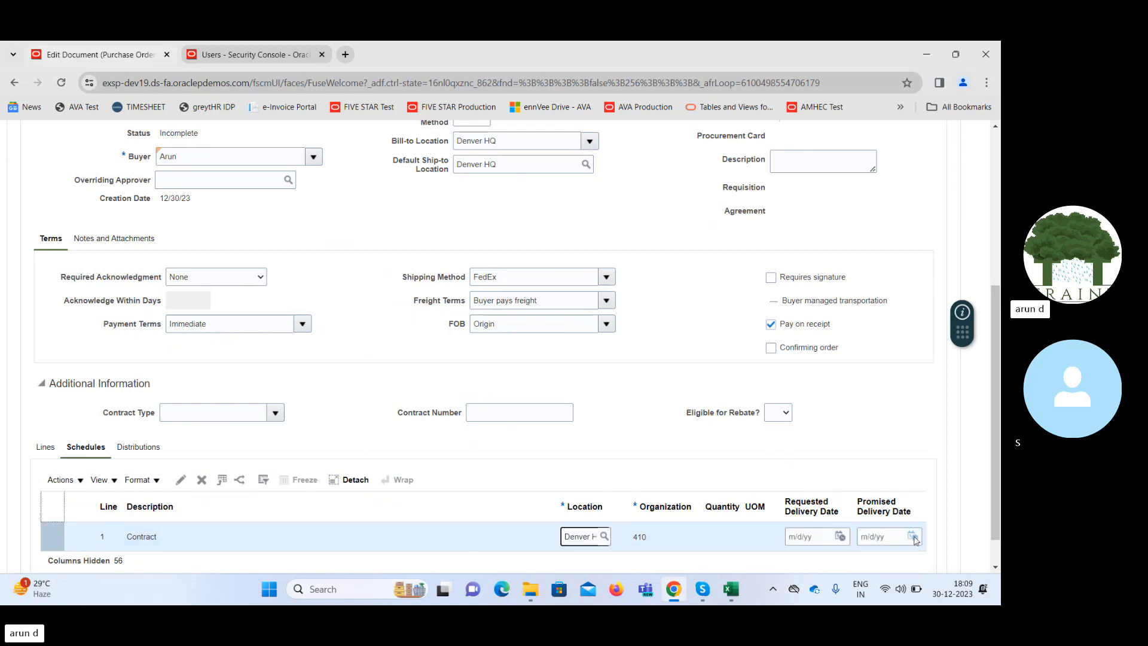
pyautogui.click(913, 537)
pyautogui.click(890, 488)
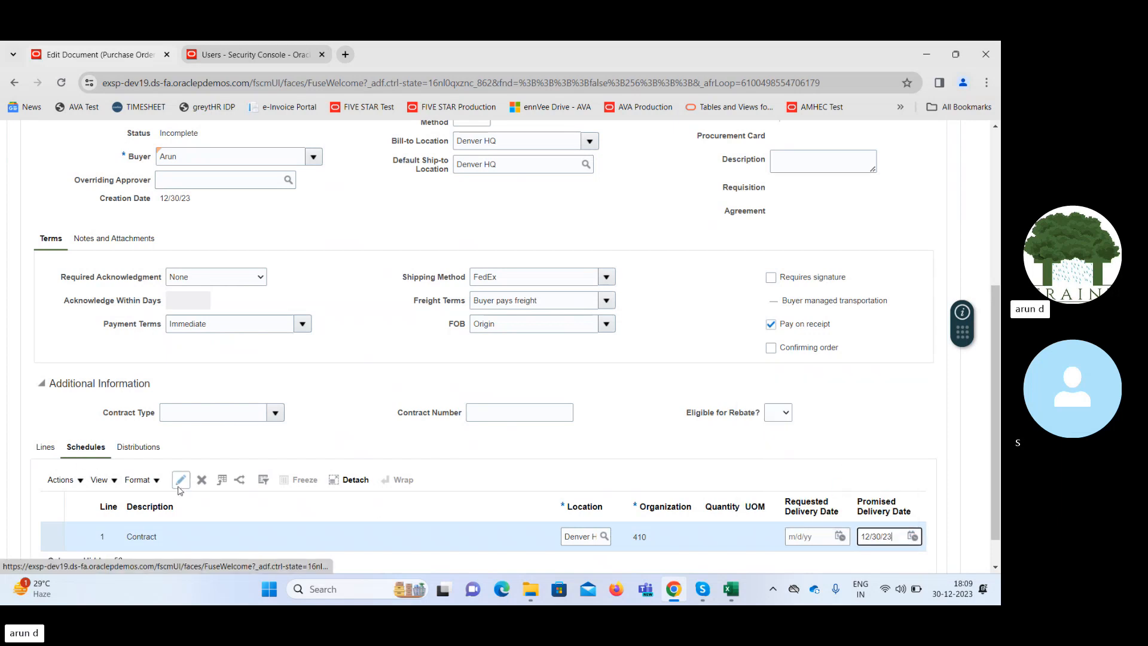
# Edit line 1's schedule to use Office Rent account 63510 in the PO charge account, check the account combination and accept the schedule.
pyautogui.click(181, 481)
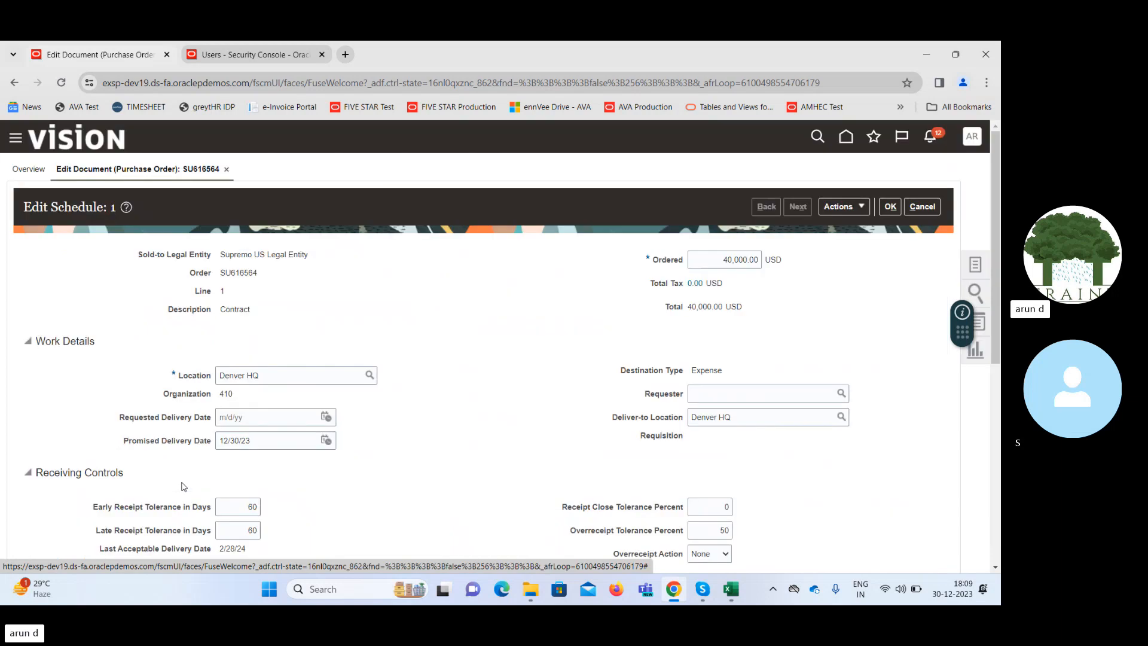
pyautogui.scroll(-2, 998, 368)
pyautogui.scroll(-3, 998, 368)
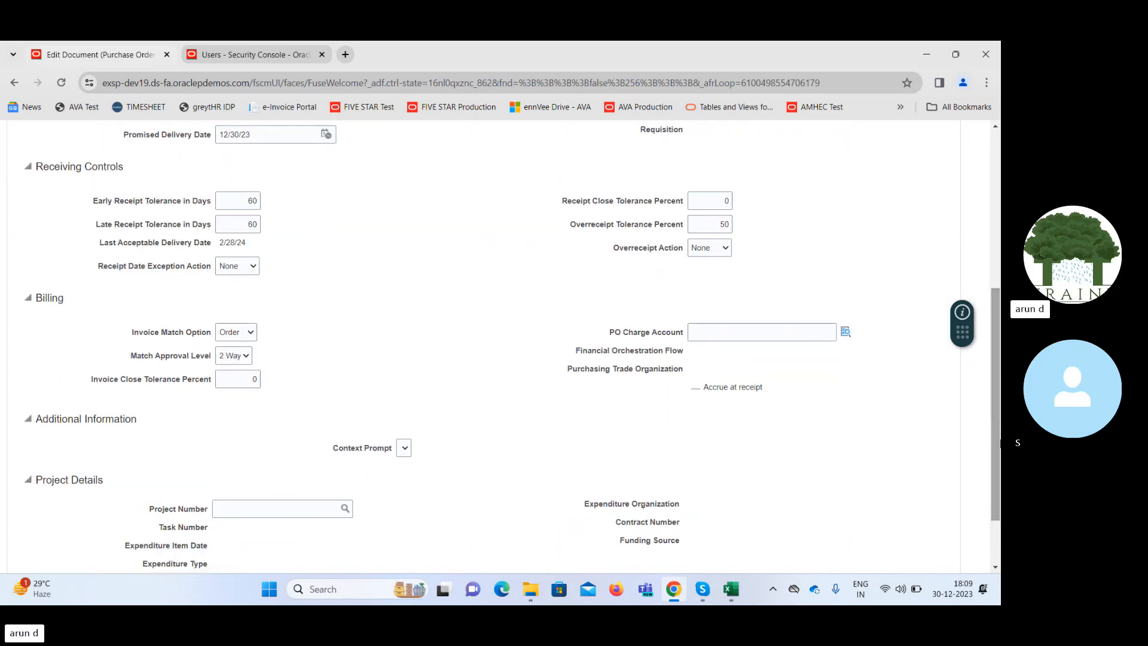
pyautogui.click(843, 332)
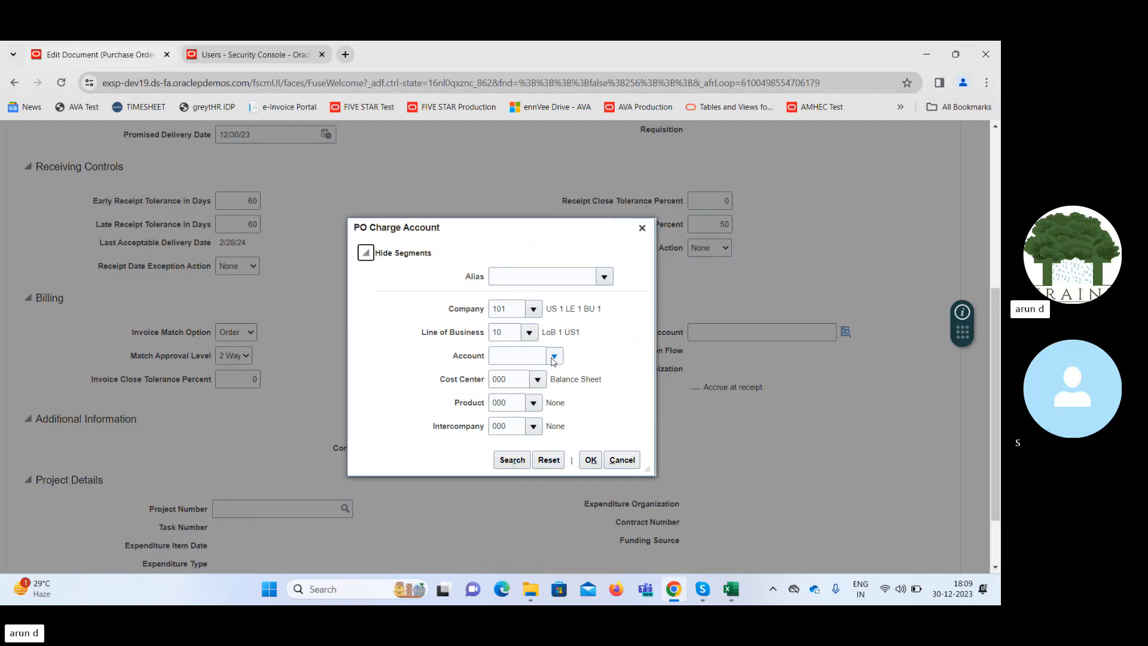
pyautogui.click(553, 357)
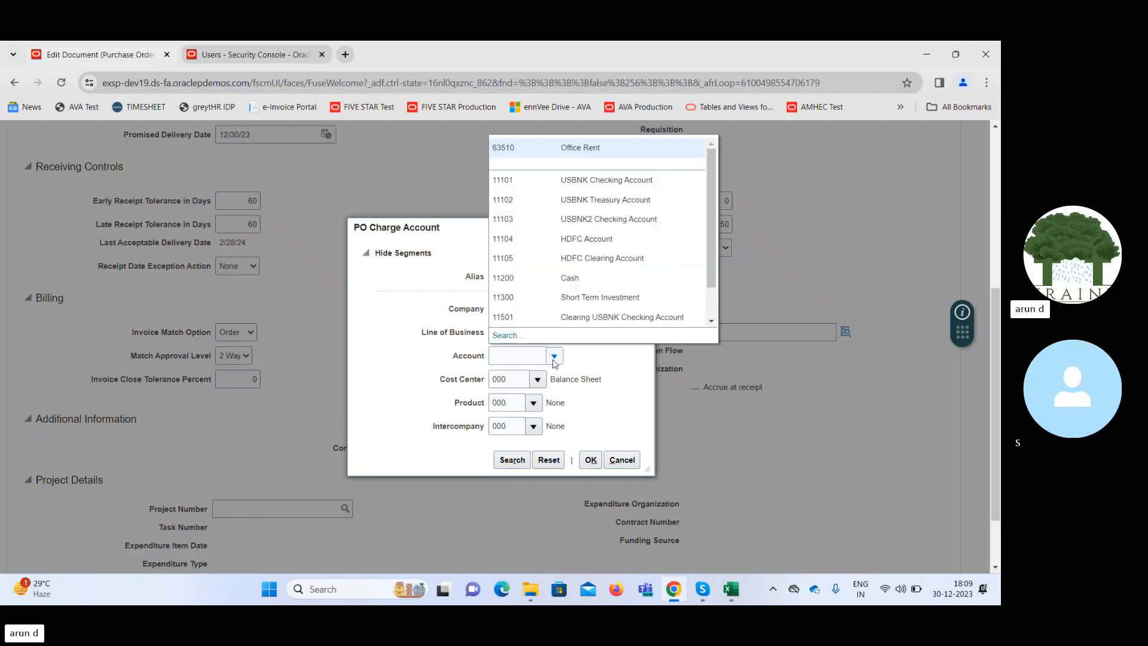
pyautogui.click(561, 147)
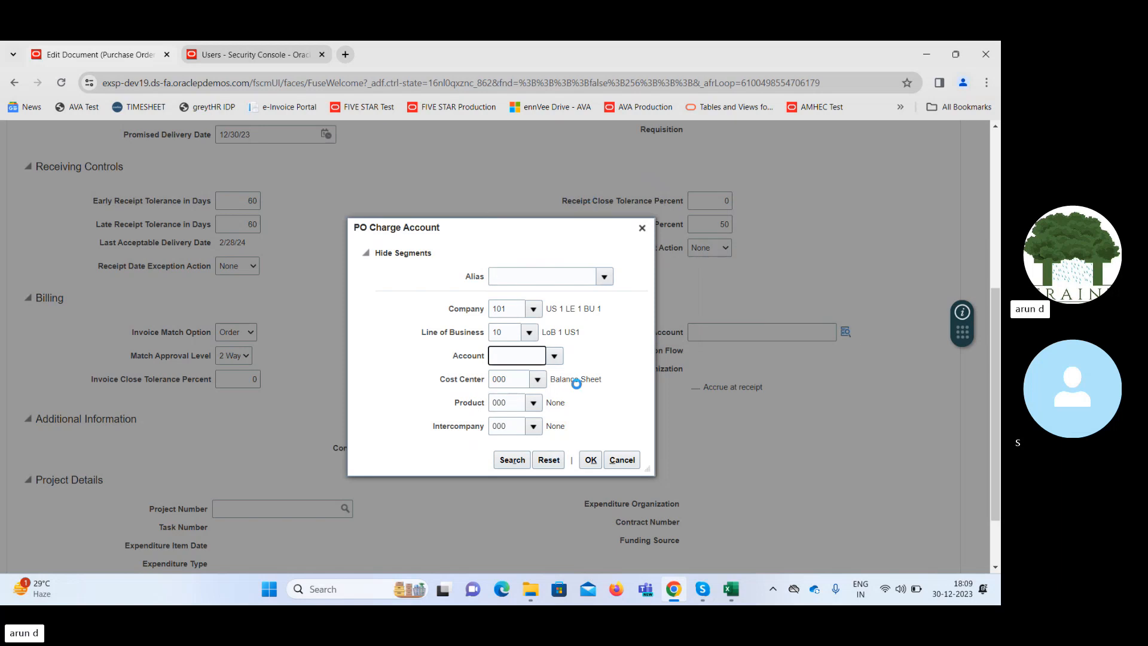
pyautogui.click(590, 460)
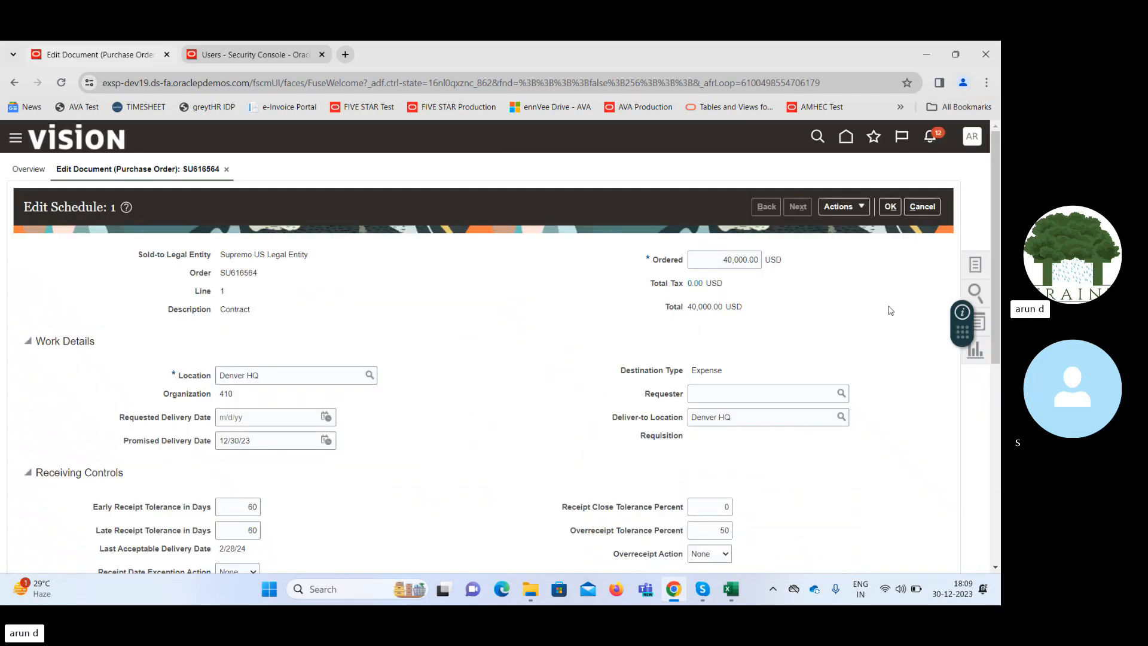
pyautogui.click(996, 441)
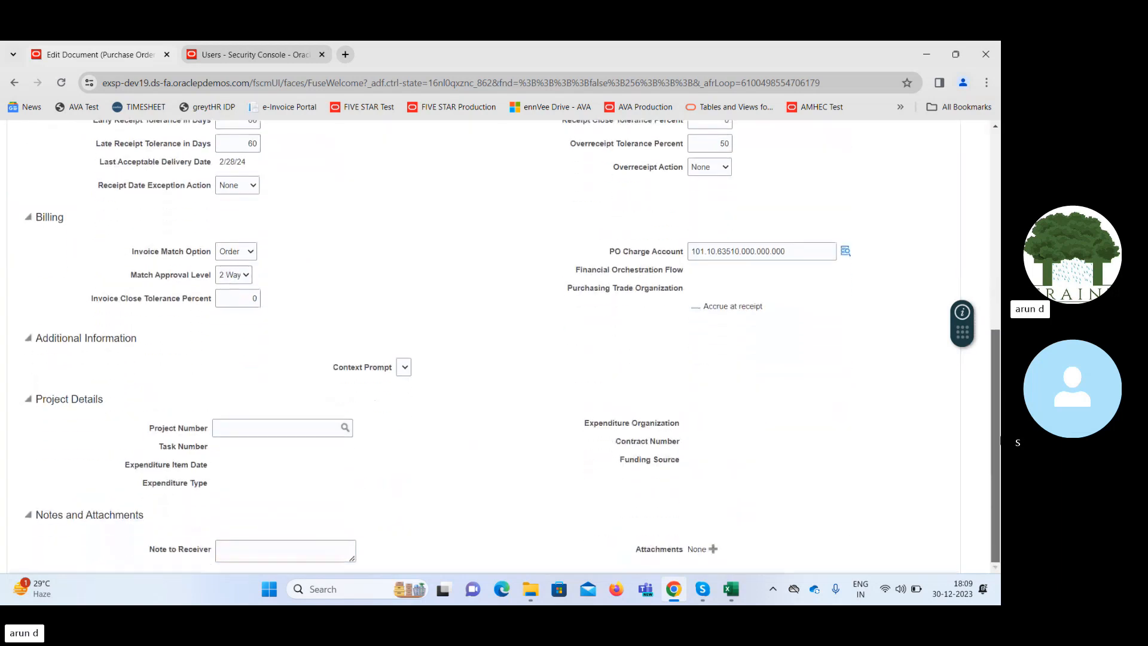
pyautogui.scroll(7, 998, 441)
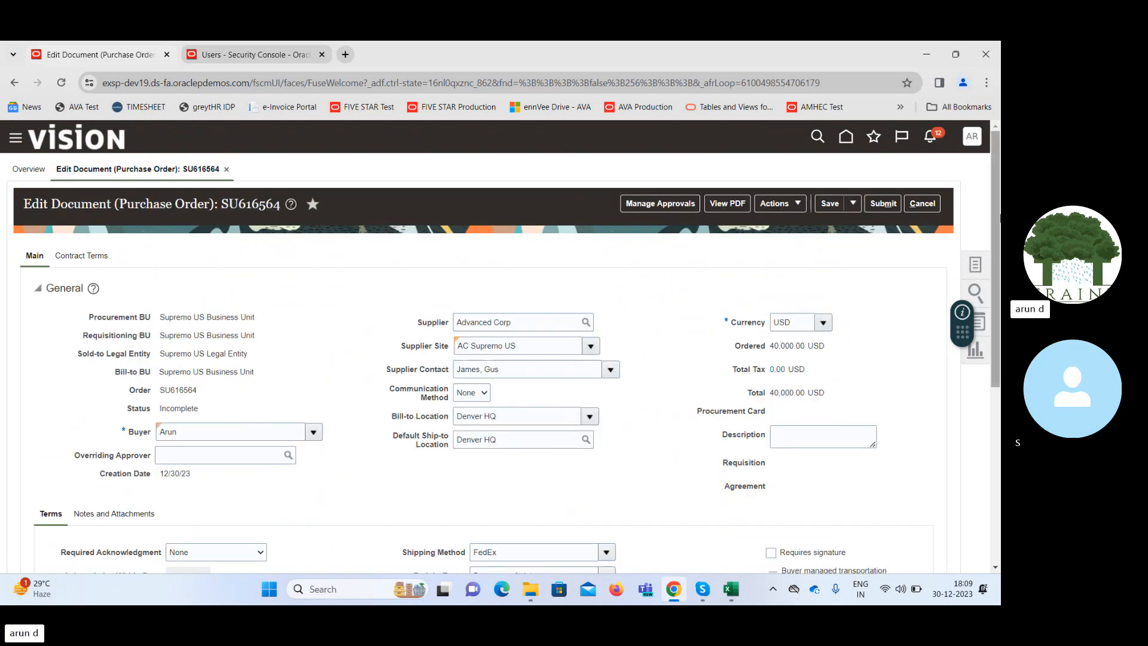
# Add a second line to the purchase order and set its type to Fixed Price Services.
pyautogui.moveTo(998, 241); pyautogui.dragTo(1000, 395)
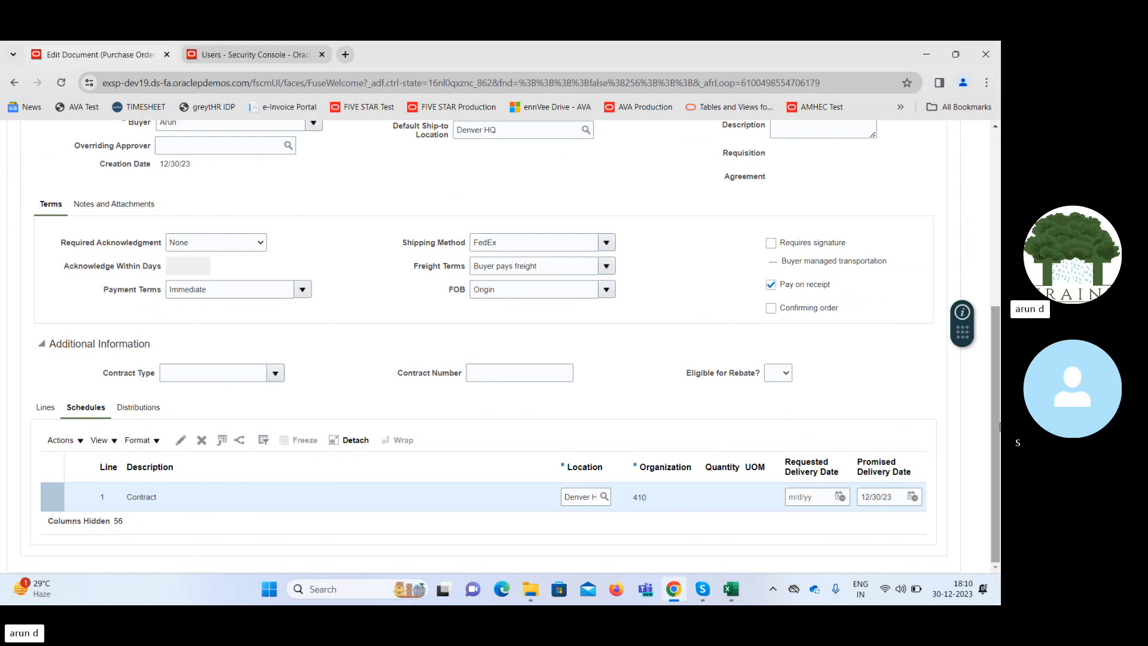
pyautogui.click(46, 411)
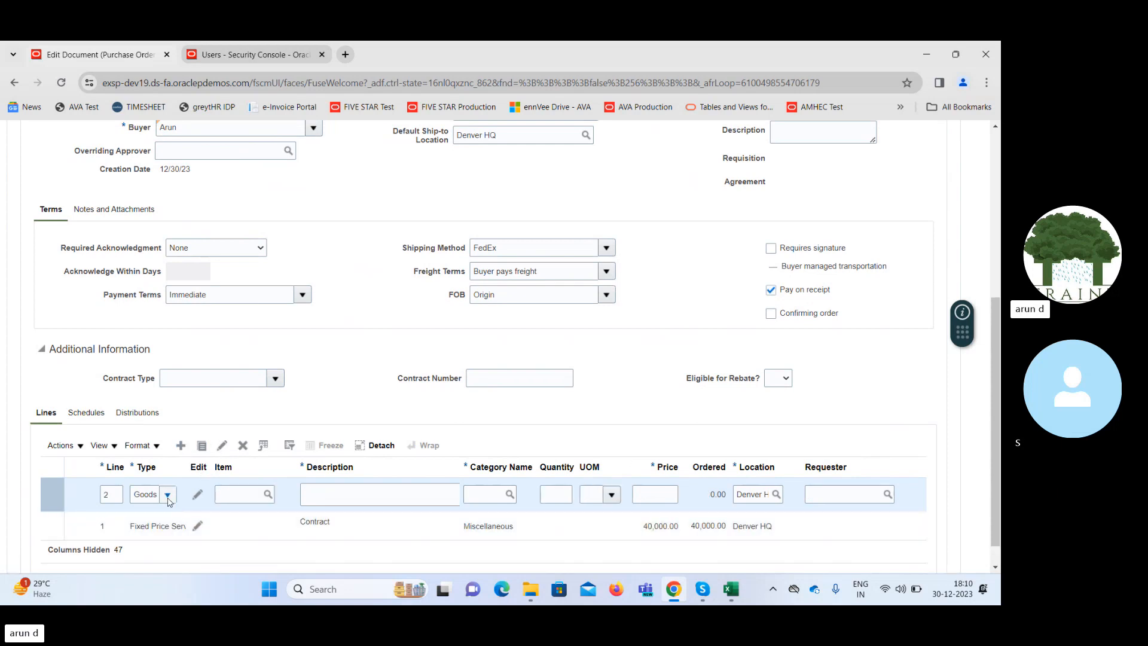
pyautogui.click(168, 497)
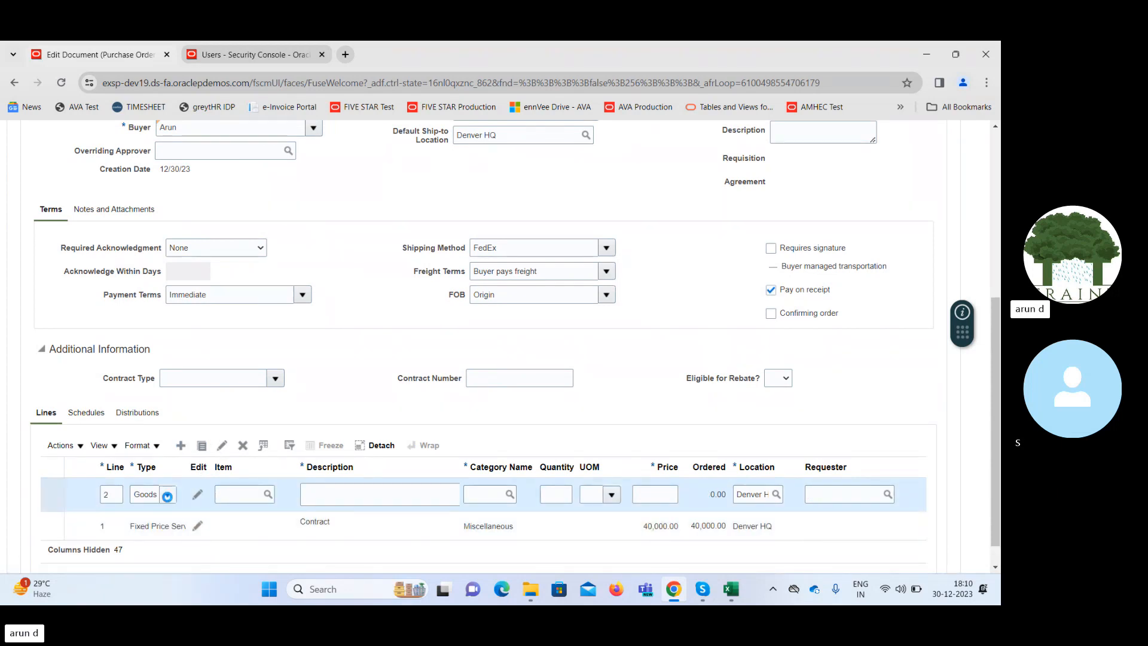
pyautogui.click(187, 286)
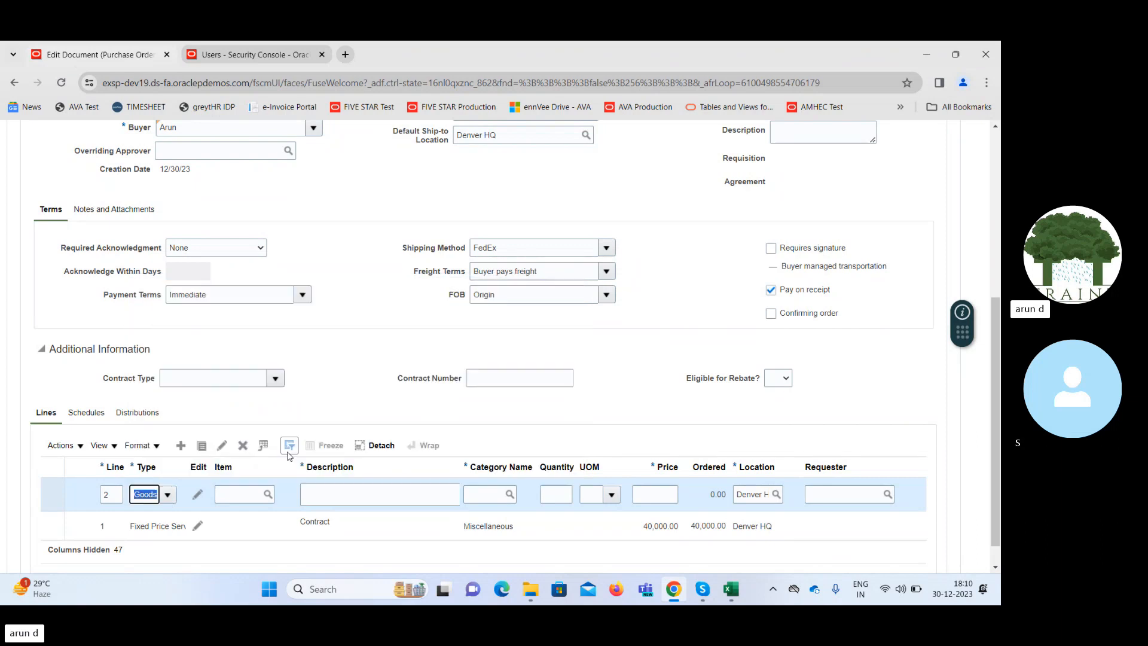
# Fill in line 2 with the description Contract, the category Miscellaneous and a price of 5,000.
pyautogui.click(380, 496)
pyautogui.write('Con')
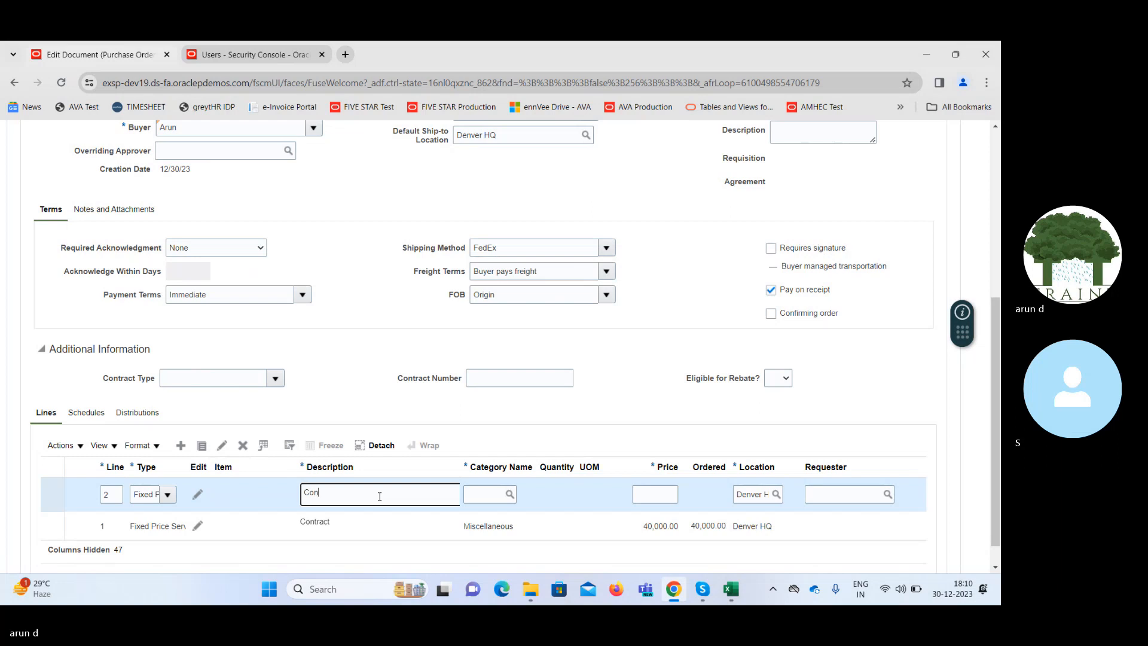
pyautogui.write('tract')
pyautogui.press('Tab')
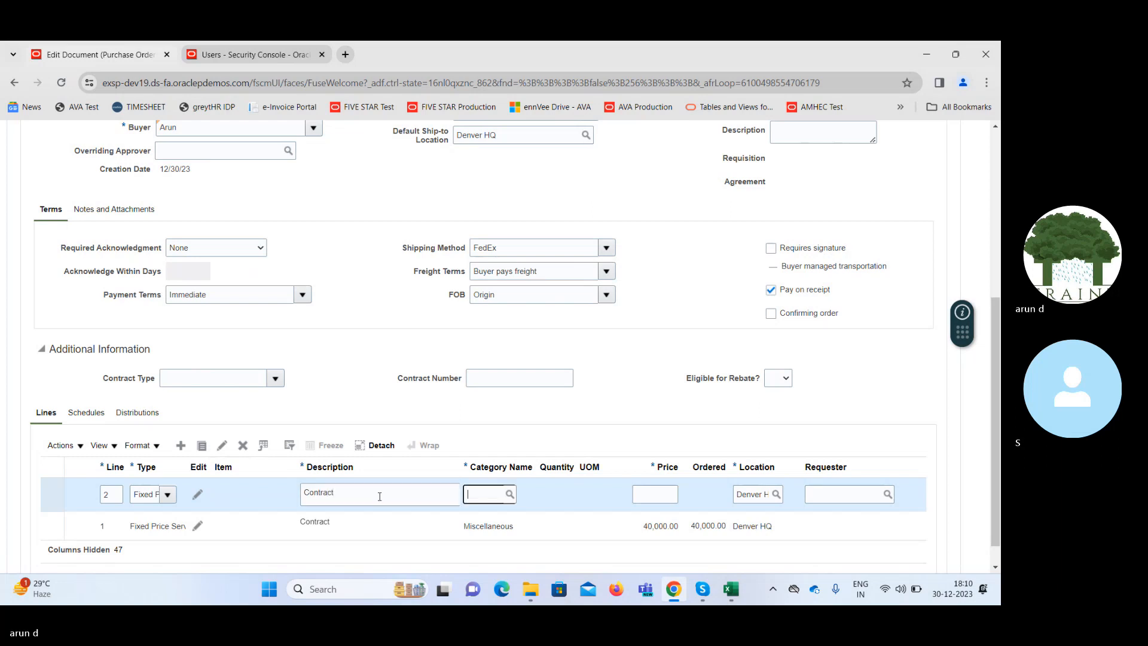
pyautogui.write('Mis')
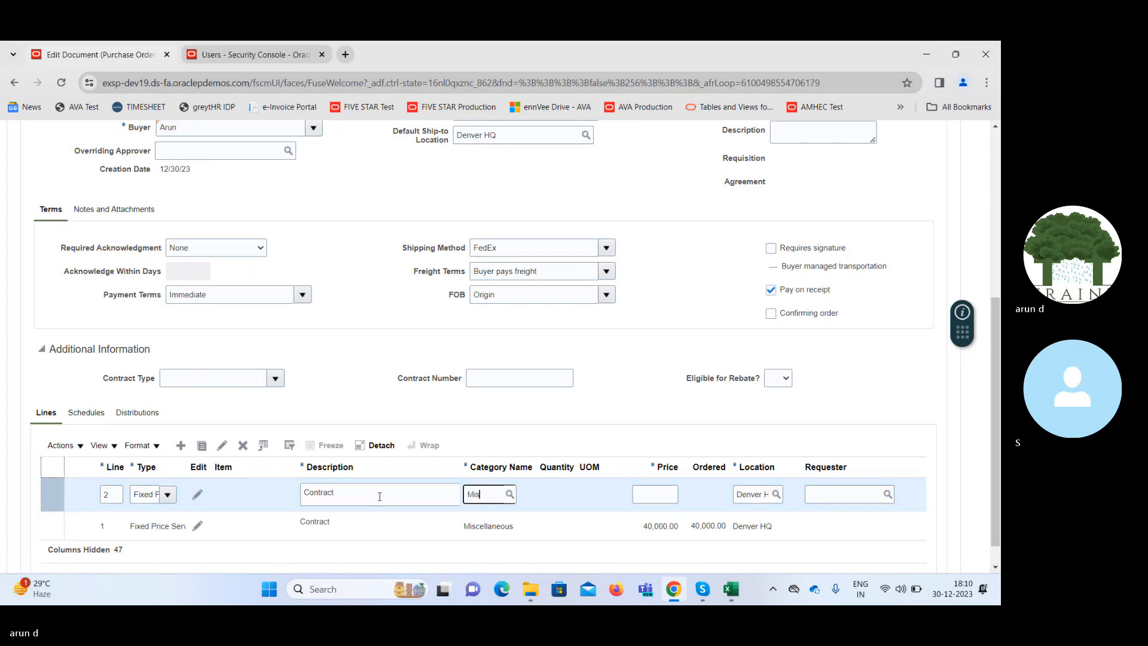
pyautogui.write('c')
pyautogui.press('Tab')
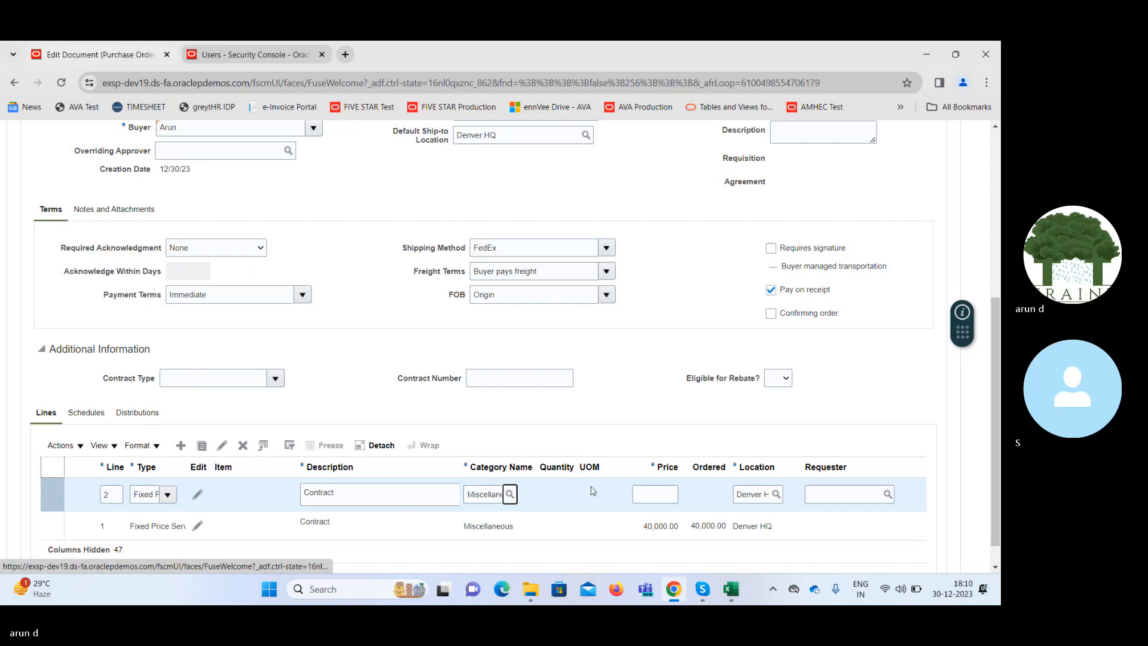
pyautogui.click(660, 495)
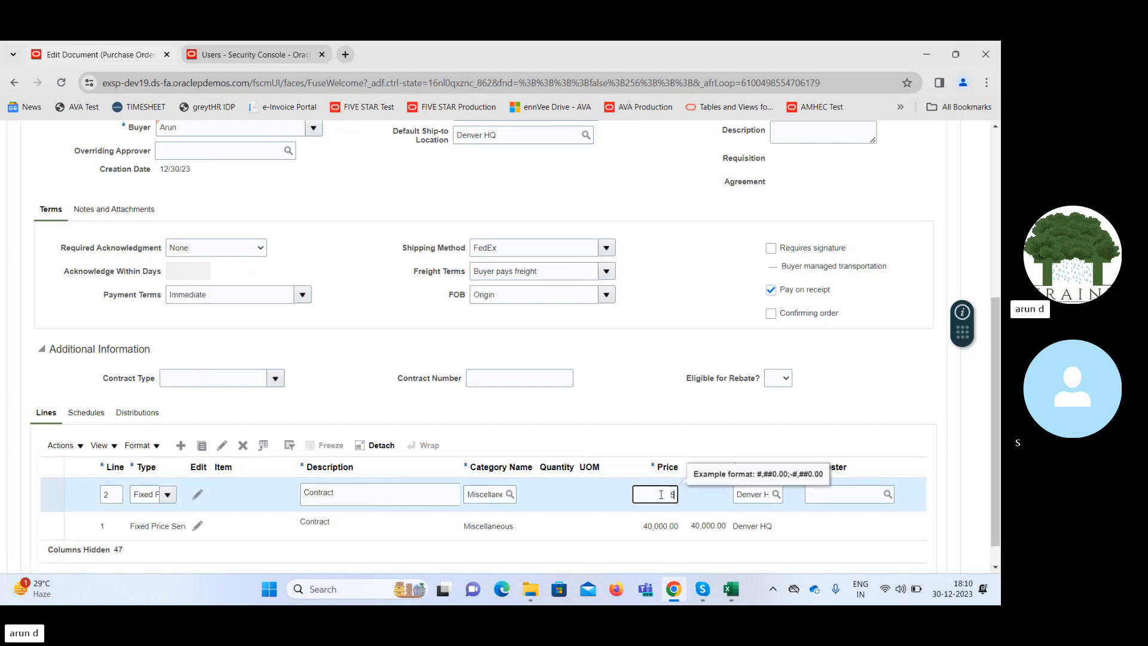
pyautogui.press('Tab')
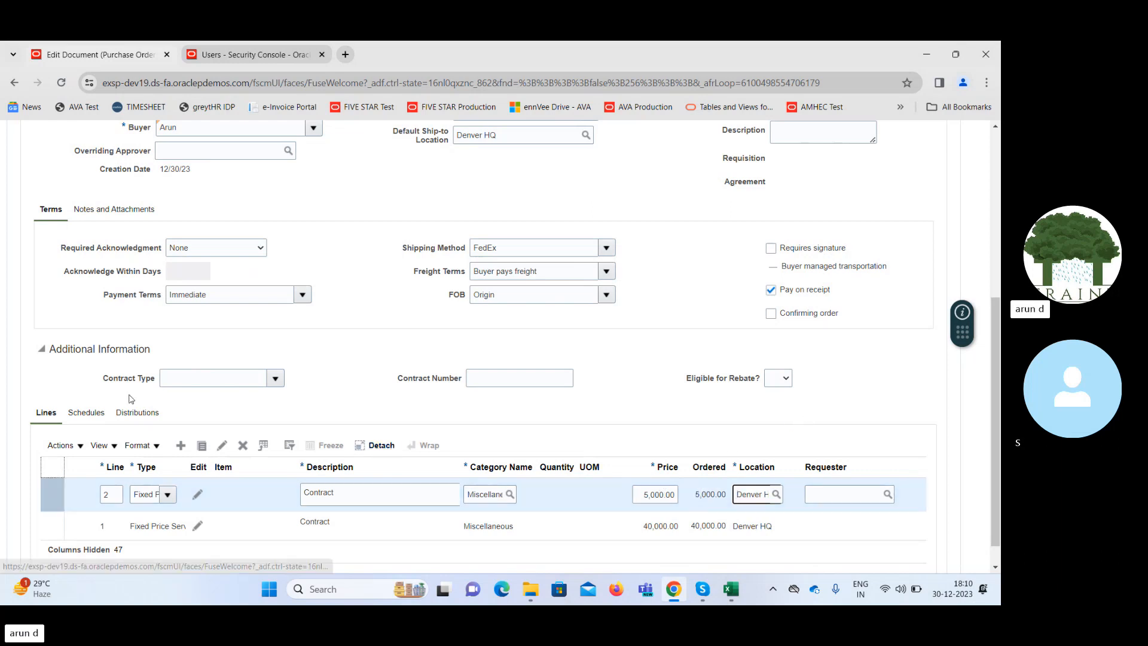
# Set the promised delivery date of line 2's schedule to 12/30/23.
pyautogui.click(86, 412)
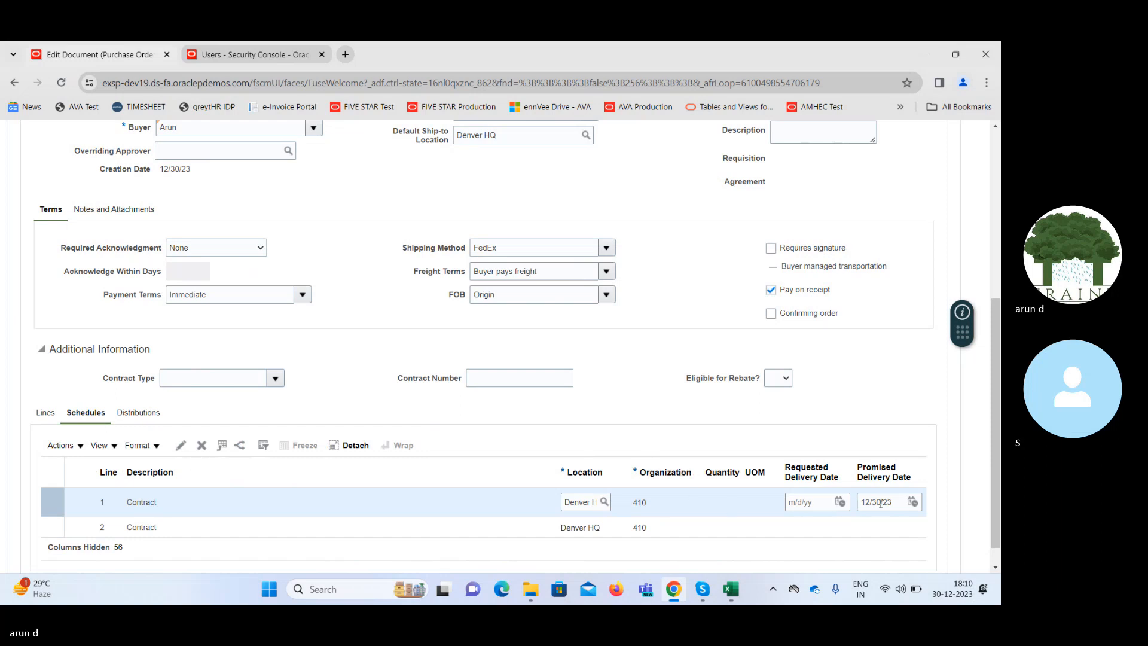
pyautogui.click(818, 529)
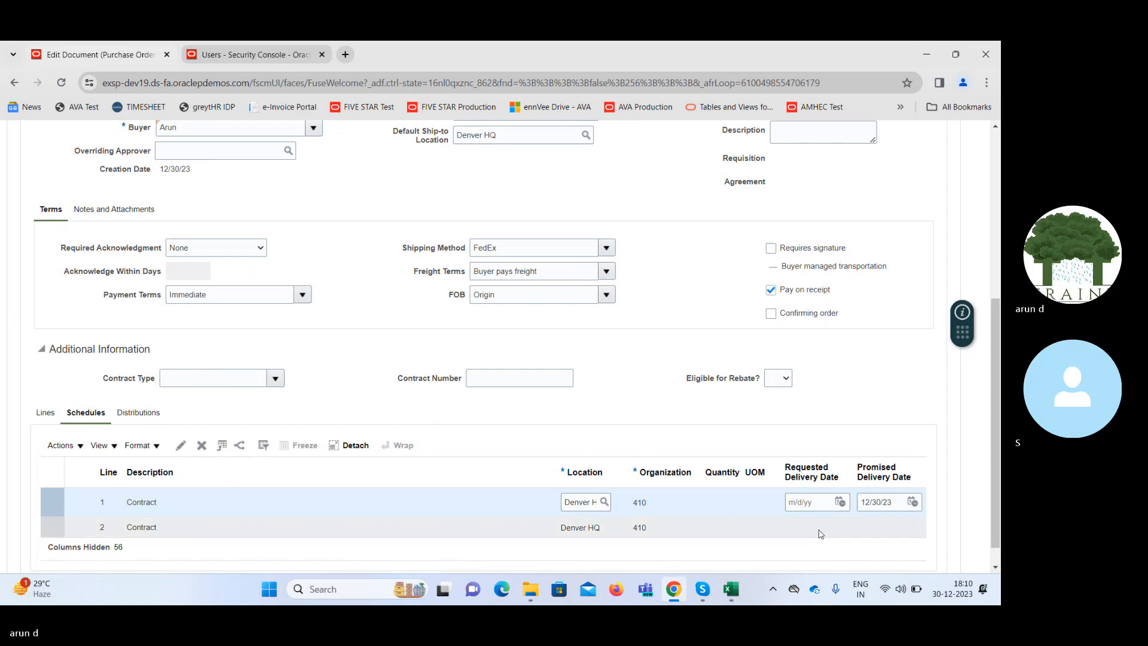
pyautogui.click(912, 523)
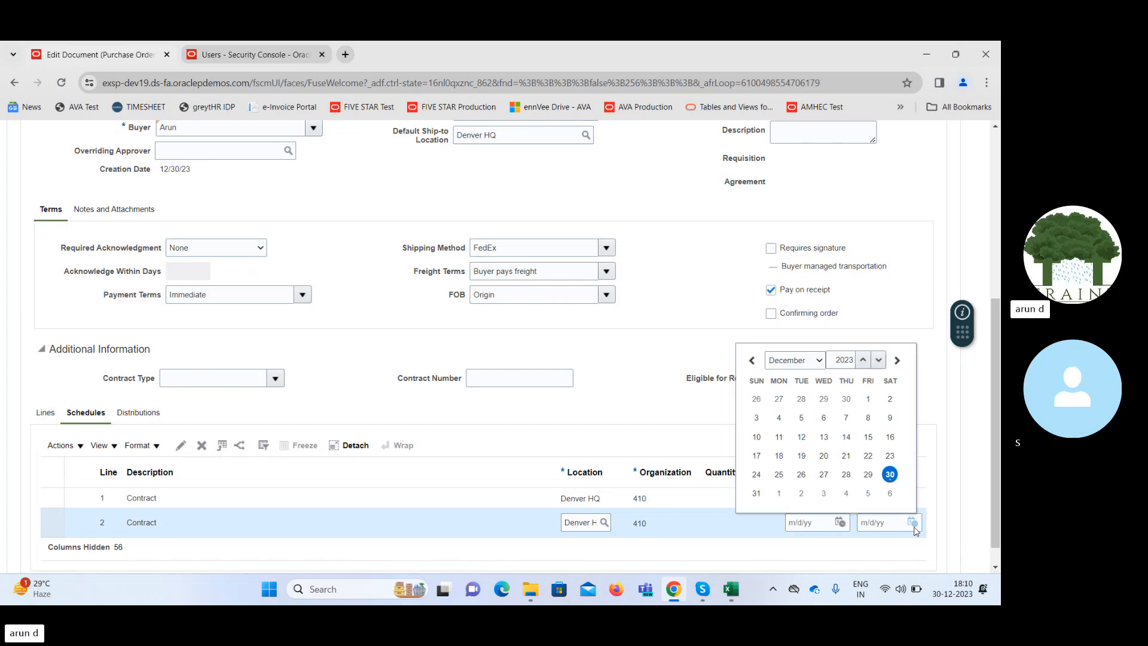
pyautogui.click(889, 474)
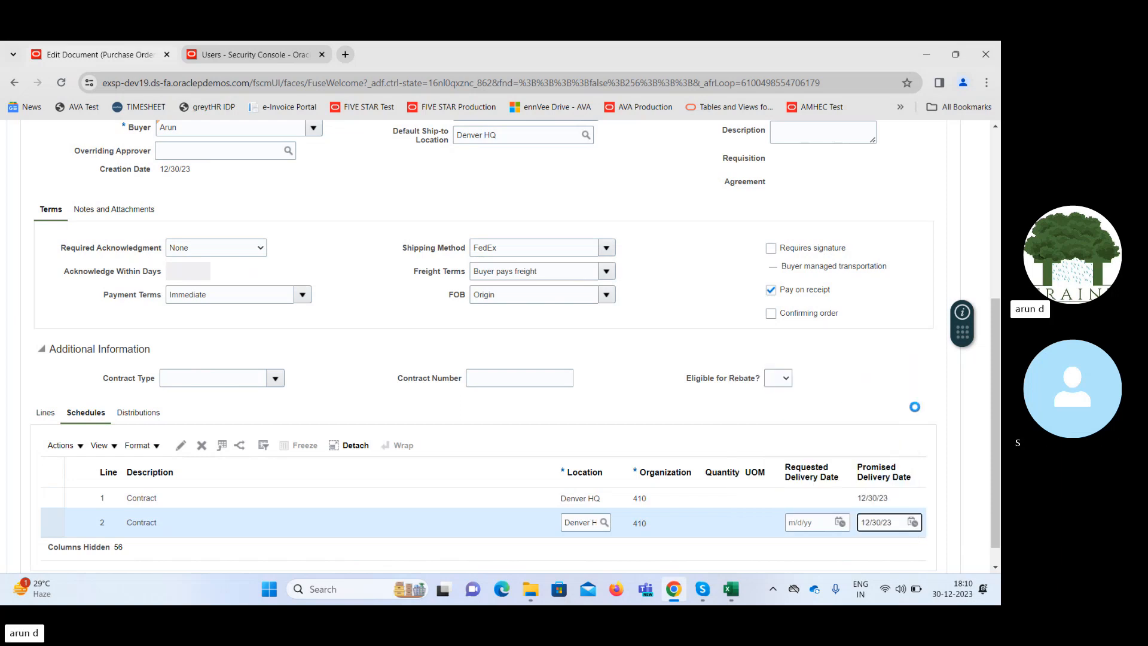
# Save the purchase order with both lines and dismiss the errors dialog.
pyautogui.scroll(3, 997, 323)
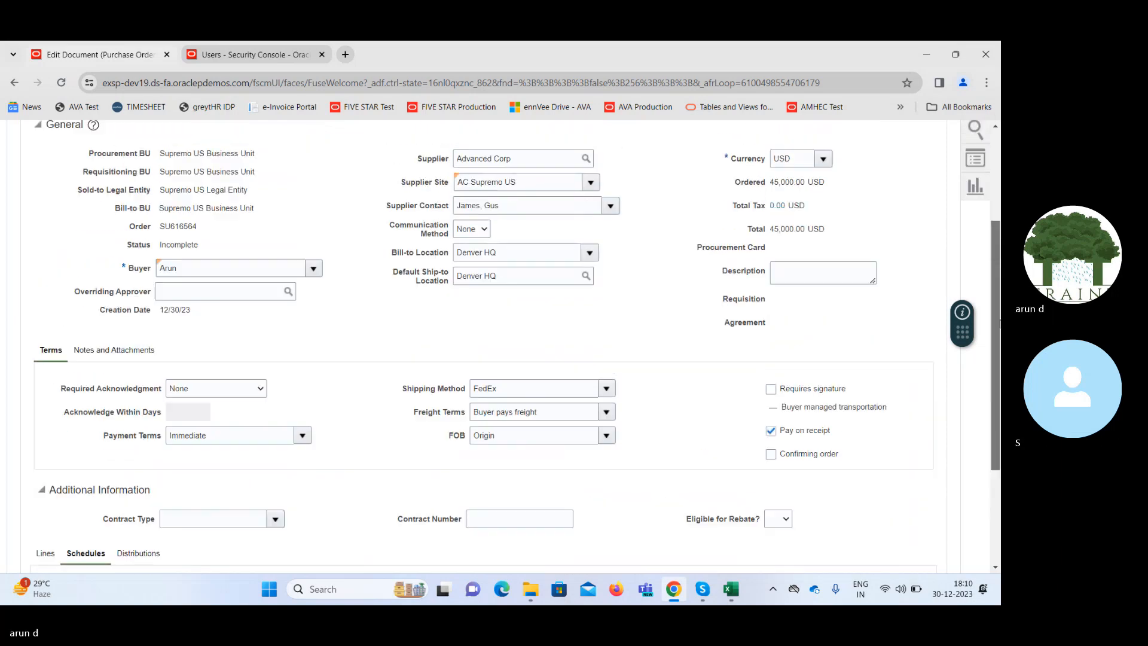
pyautogui.scroll(3, 997, 323)
pyautogui.click(830, 204)
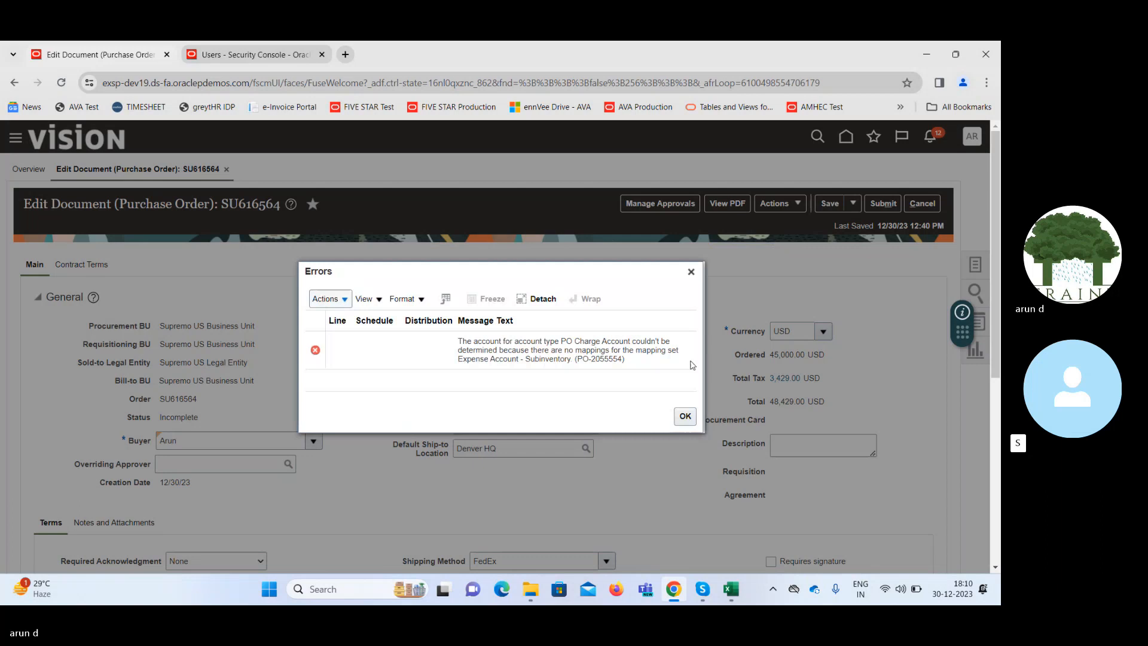
pyautogui.click(685, 415)
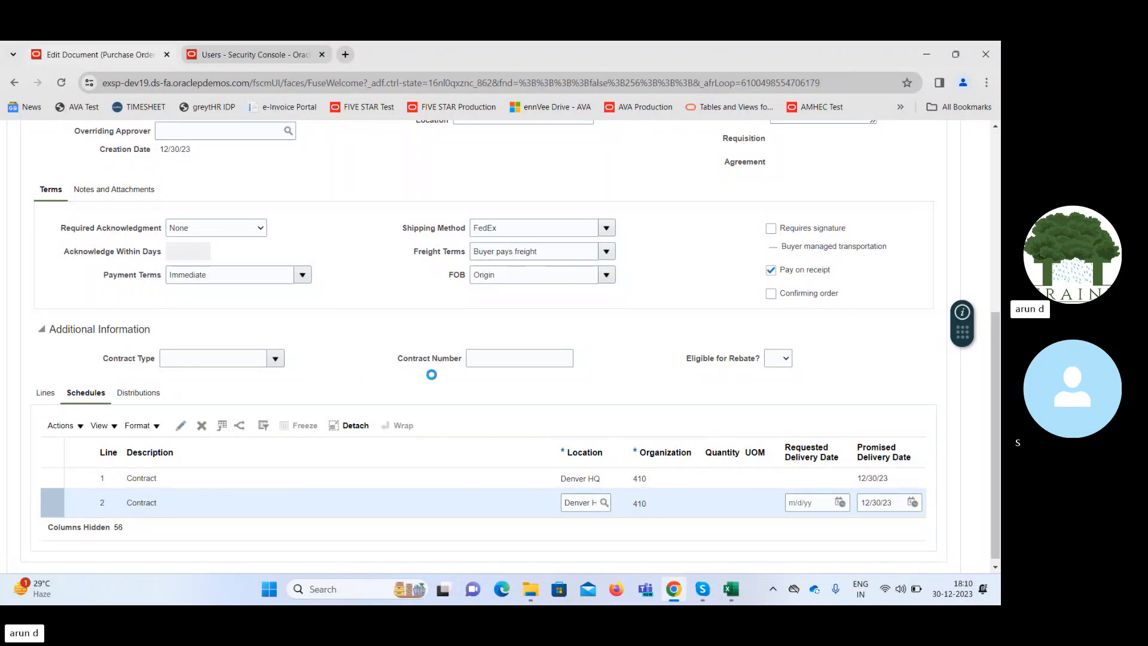
# Edit line 2's schedule to use Office Rent account 63510 in the PO charge account and accept the schedule.
pyautogui.scroll(-5, 1001, 396)
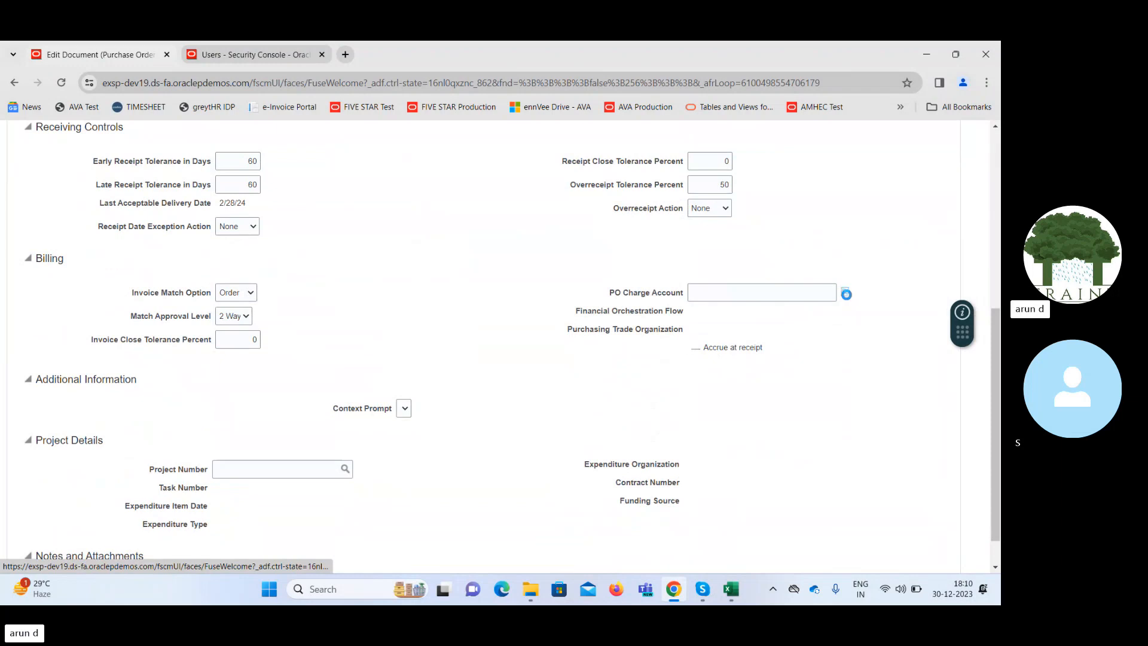
pyautogui.click(846, 293)
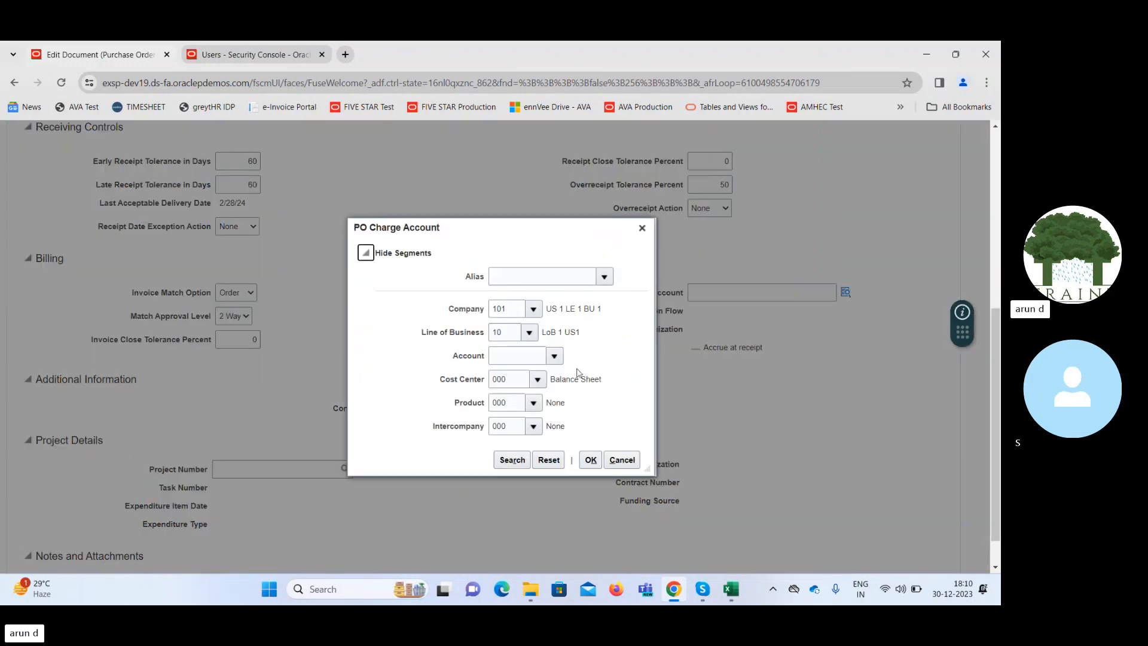
pyautogui.click(553, 357)
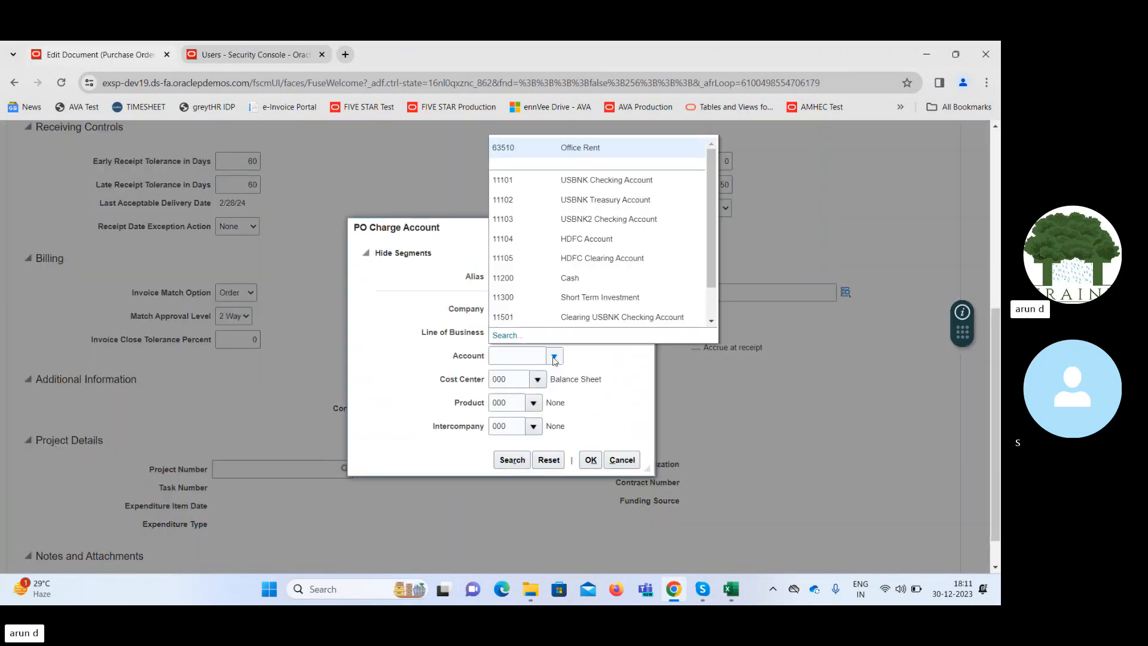
pyautogui.click(546, 153)
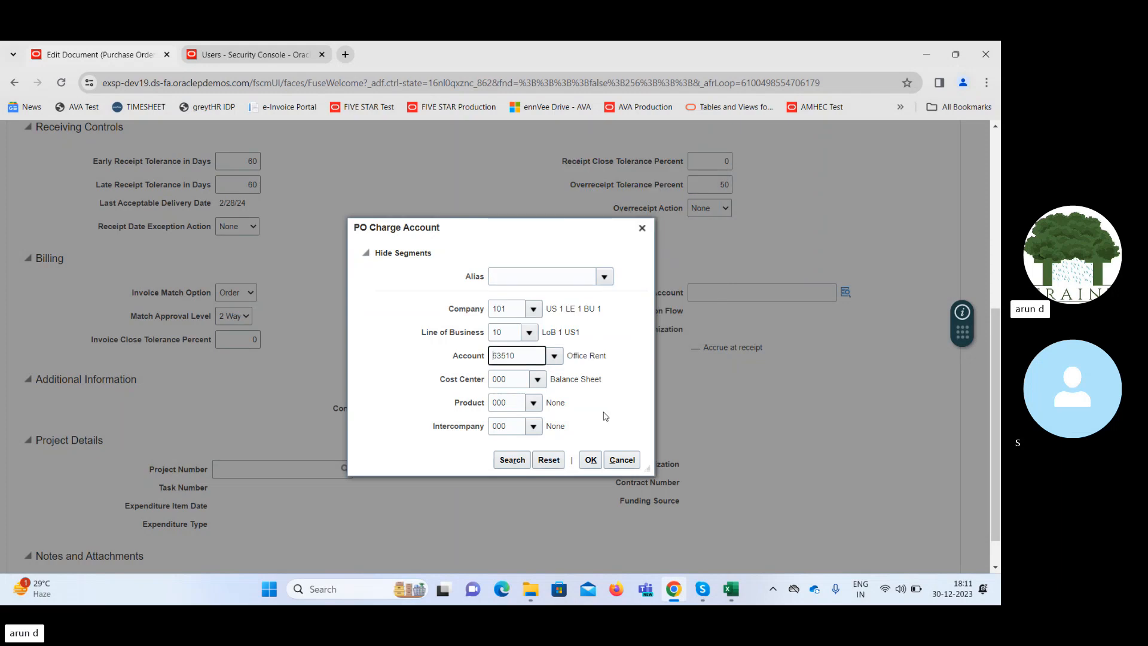
pyautogui.click(592, 455)
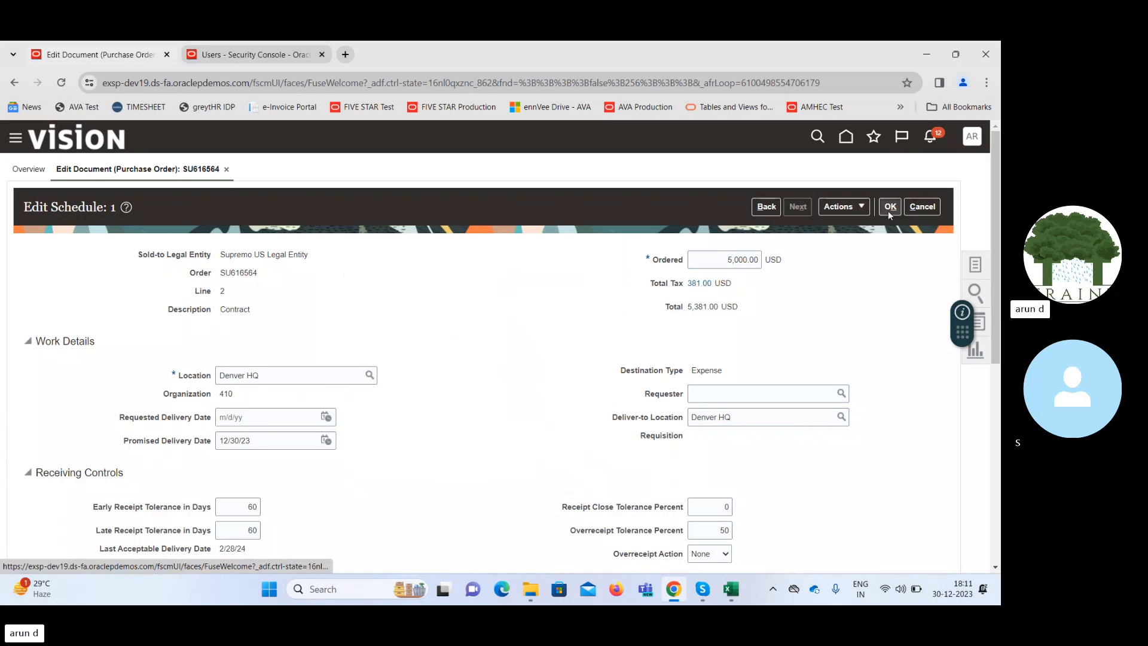
pyautogui.click(888, 211)
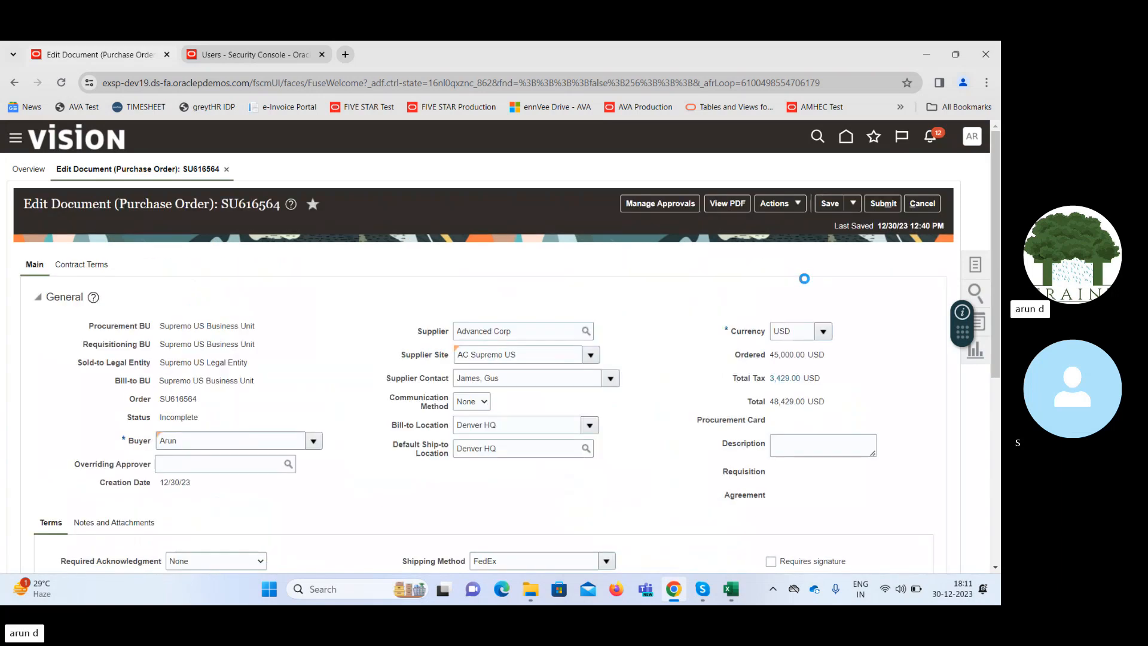
# Save the purchase order and submit it for approval.
pyautogui.moveTo(1001, 234)
pyautogui.mouseDown()
pyautogui.moveTo(1000, 442)
pyautogui.moveTo(1000, 234)
pyautogui.mouseUp()
pyautogui.click(830, 209)
pyautogui.click(880, 204)
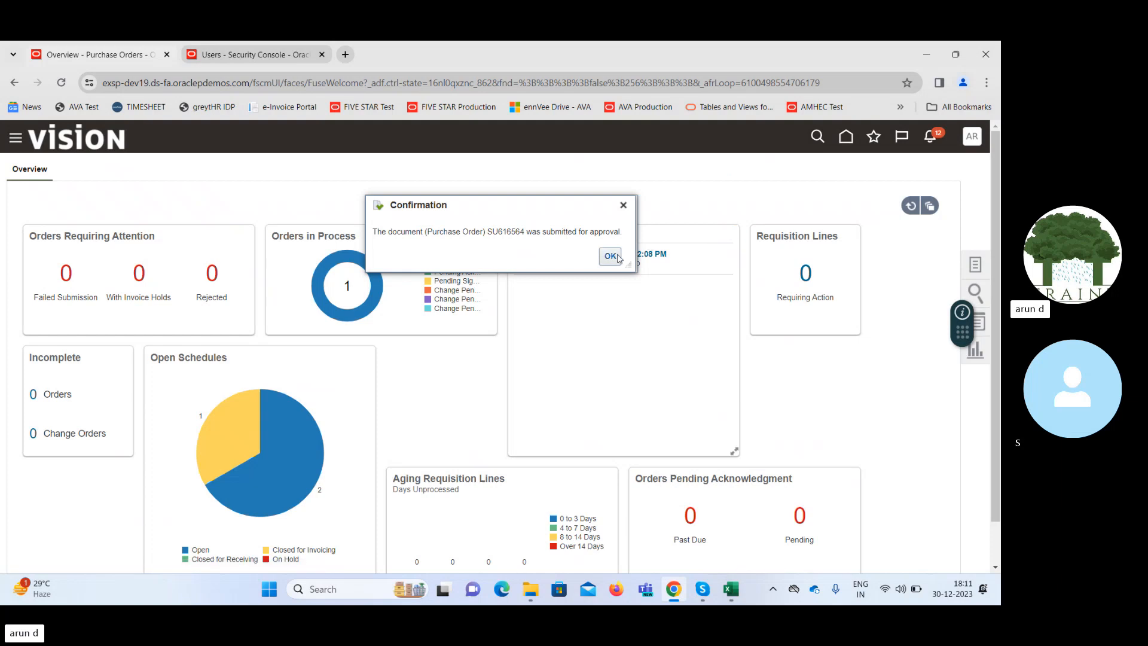
# Copy the submitted purchase order's number into cell X25 of Sheet3 in the Excel workbook, then dismiss the submission confirmation in the browser.
pyautogui.doubleClick(500, 231)
pyautogui.hotkey('ctrl', 'c')
pyautogui.click(731, 589)
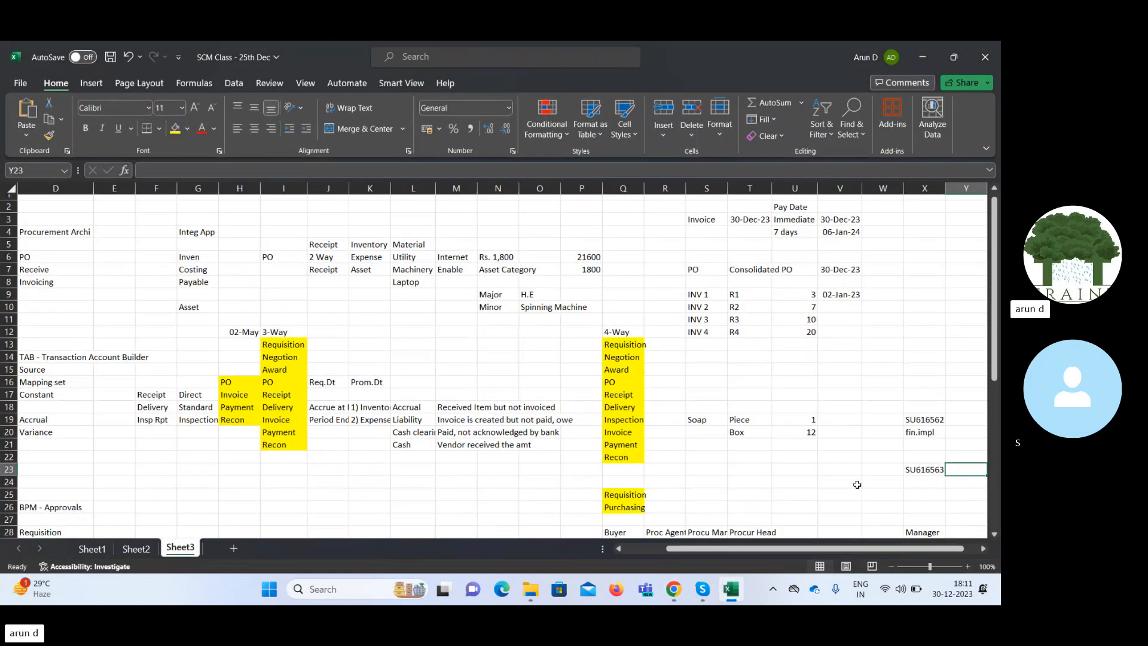
pyautogui.click(919, 493)
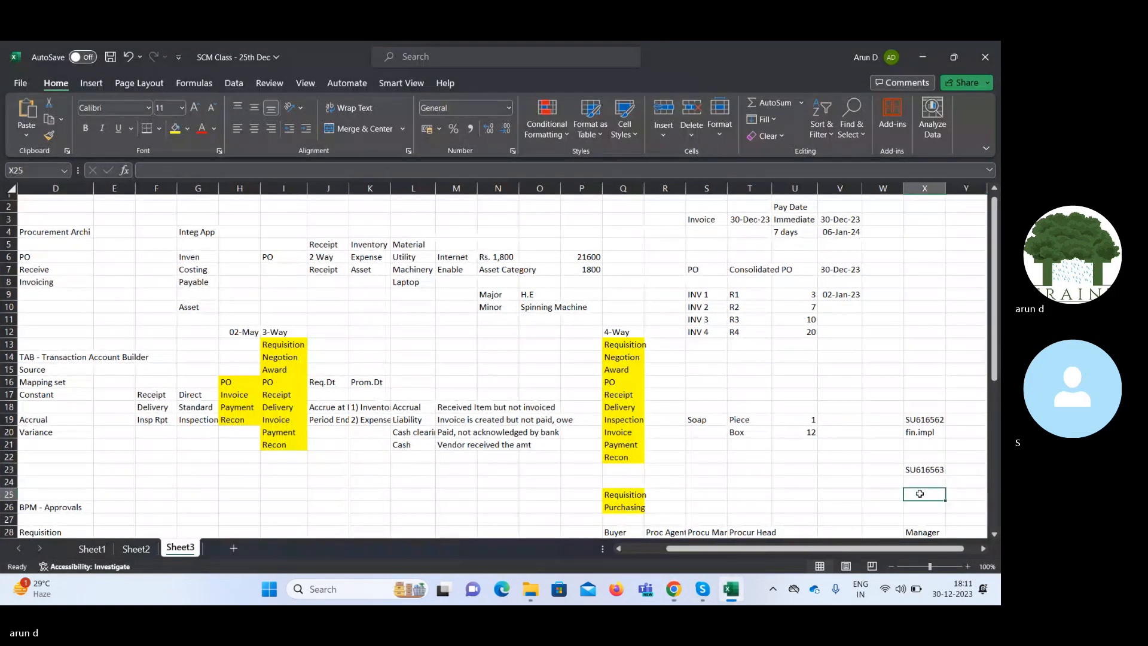
pyautogui.hotkey('ctrl', 'v')
pyautogui.hotkey('ctrl', 'z')
pyautogui.write('SU616564')
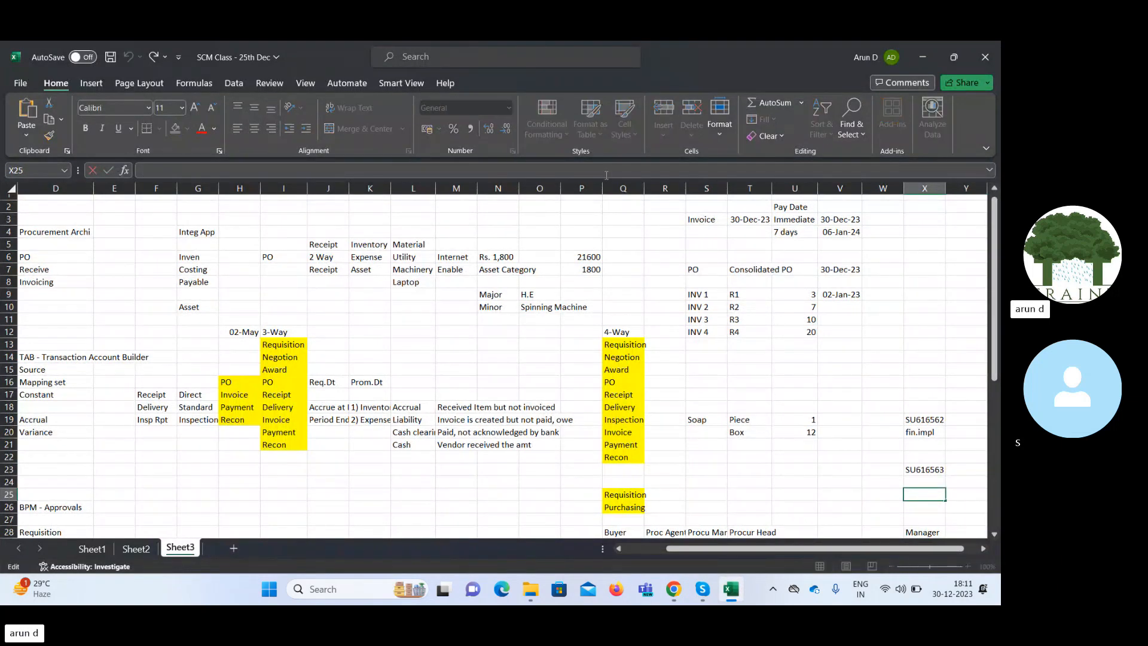
pyautogui.press('Tab')
pyautogui.press('Left')
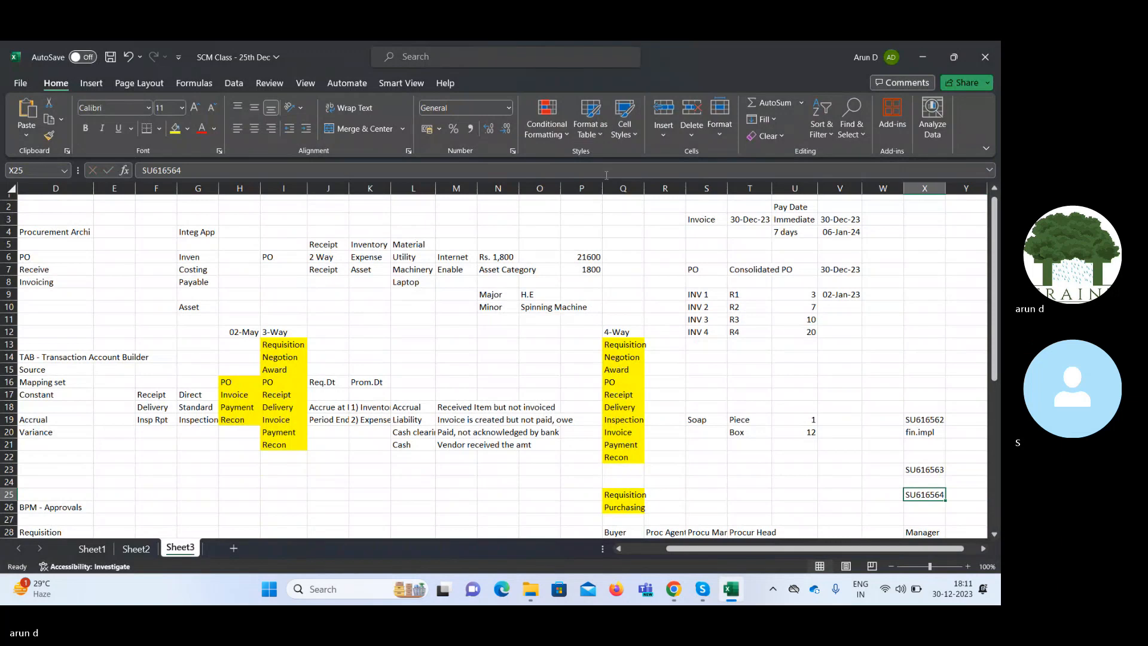
pyautogui.click(924, 58)
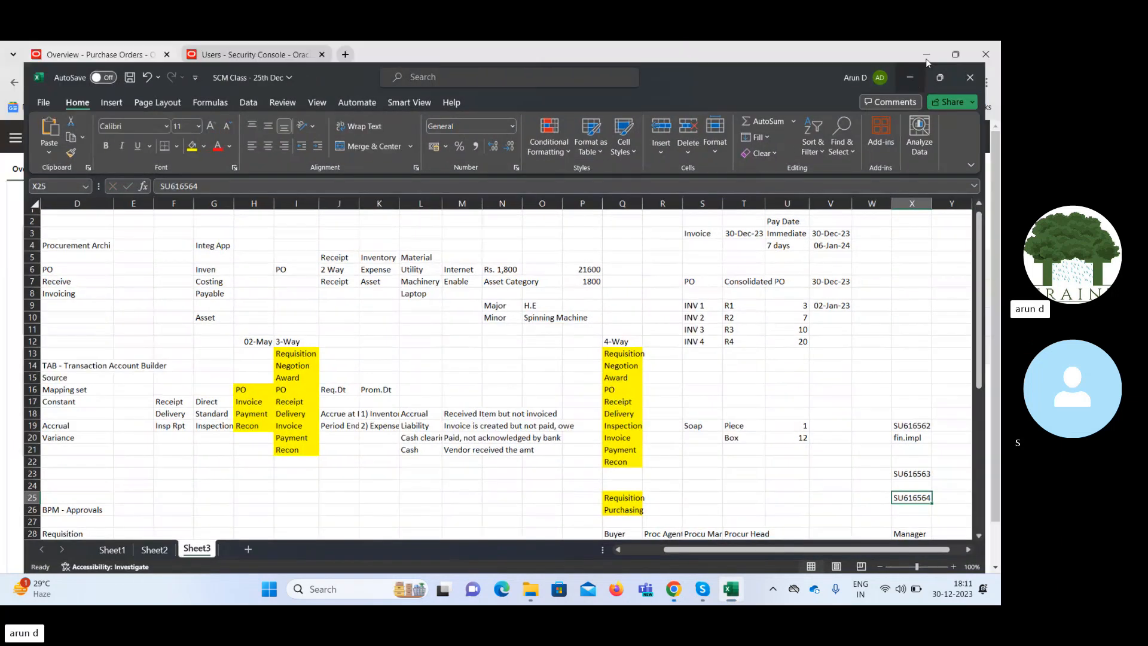
pyautogui.click(612, 257)
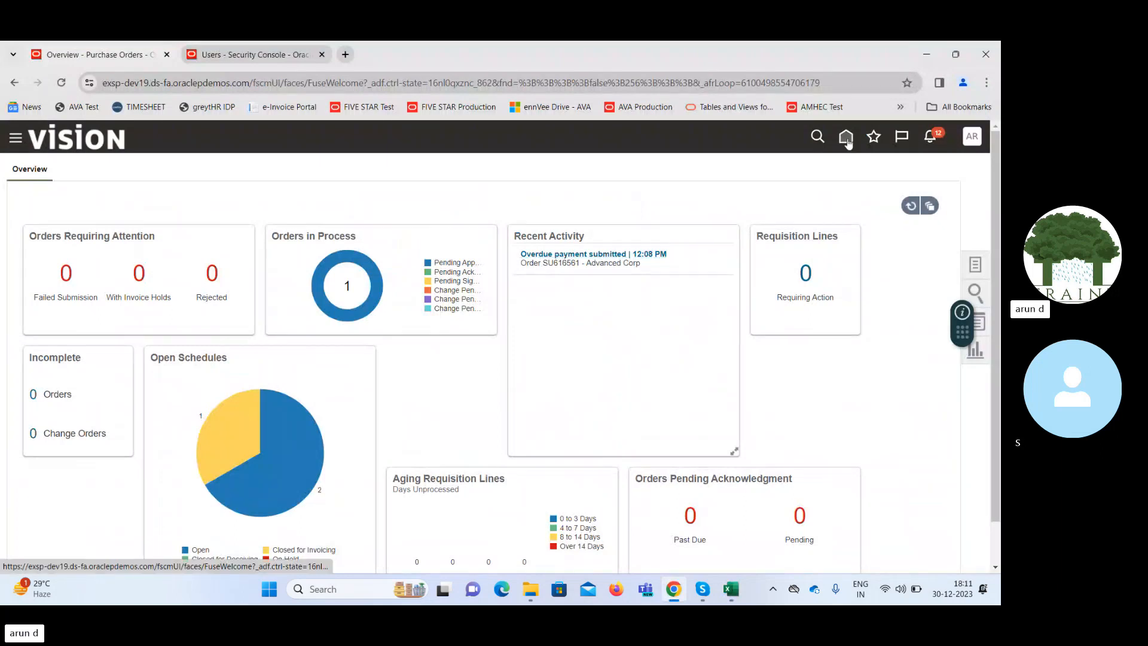
# Return to the home page, closing the Security Console tab, and check the notifications.
pyautogui.click(847, 139)
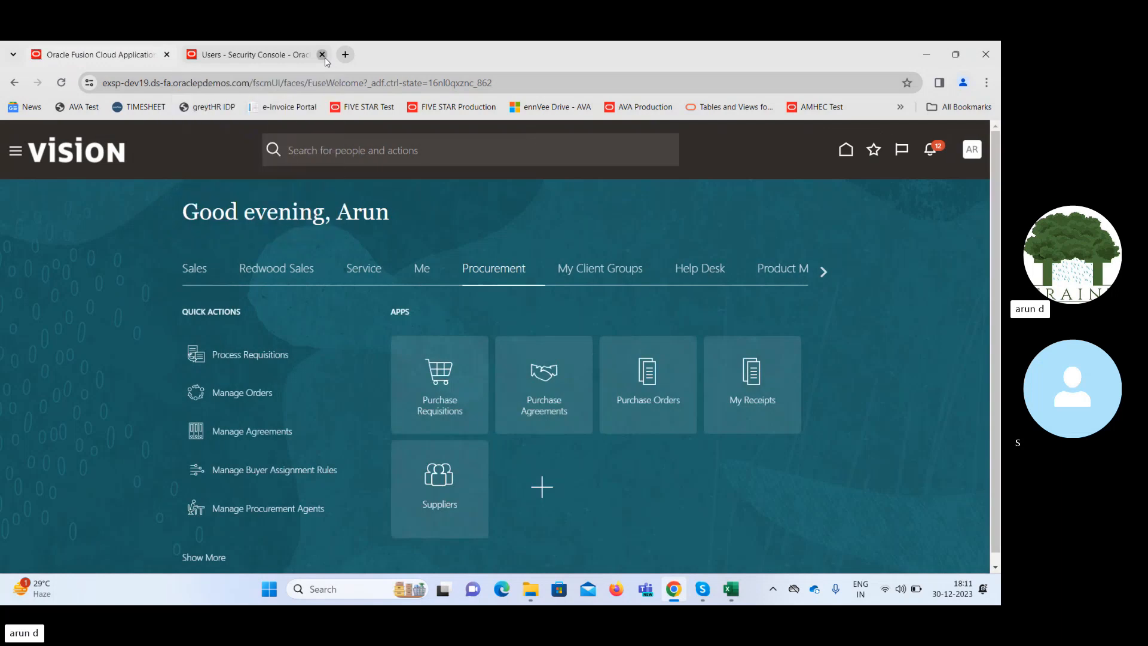
pyautogui.click(322, 56)
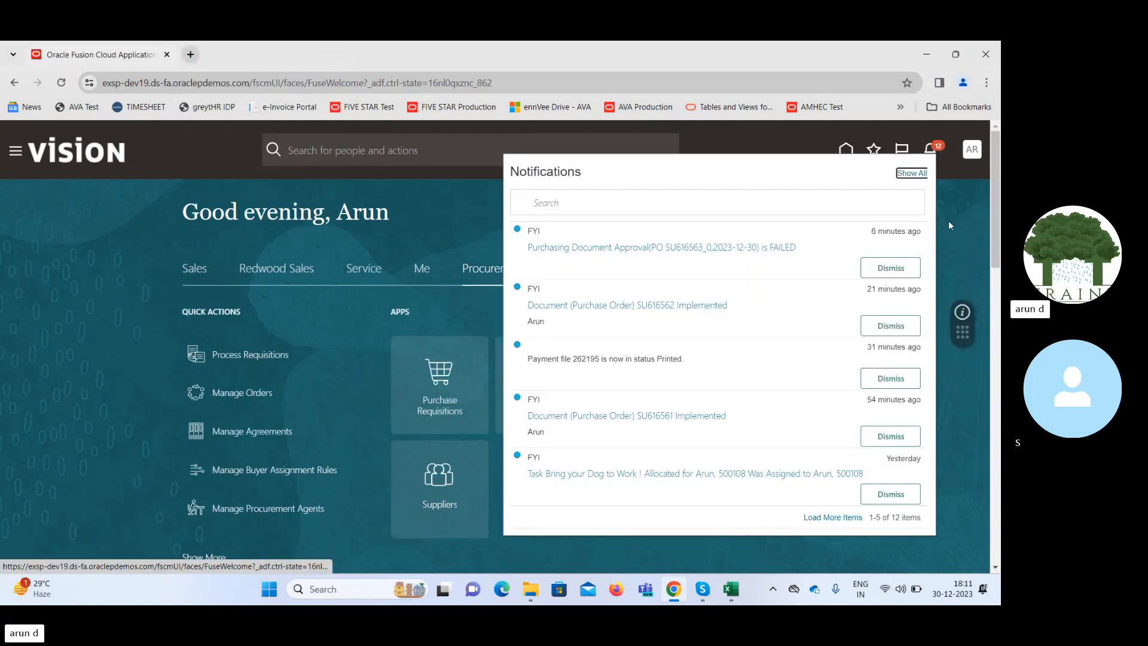
pyautogui.click(960, 231)
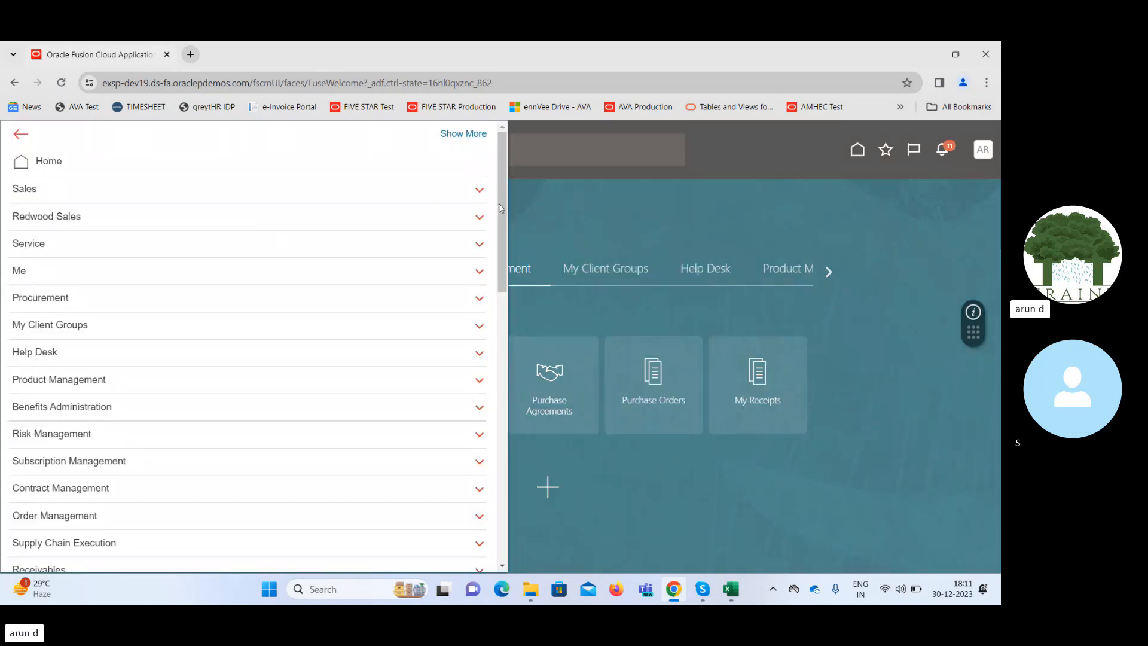
# Check the newly submitted purchase order's approval in the Transaction Console with the Failed status filter removed.
pyautogui.moveTo(501, 207); pyautogui.dragTo(501, 476)
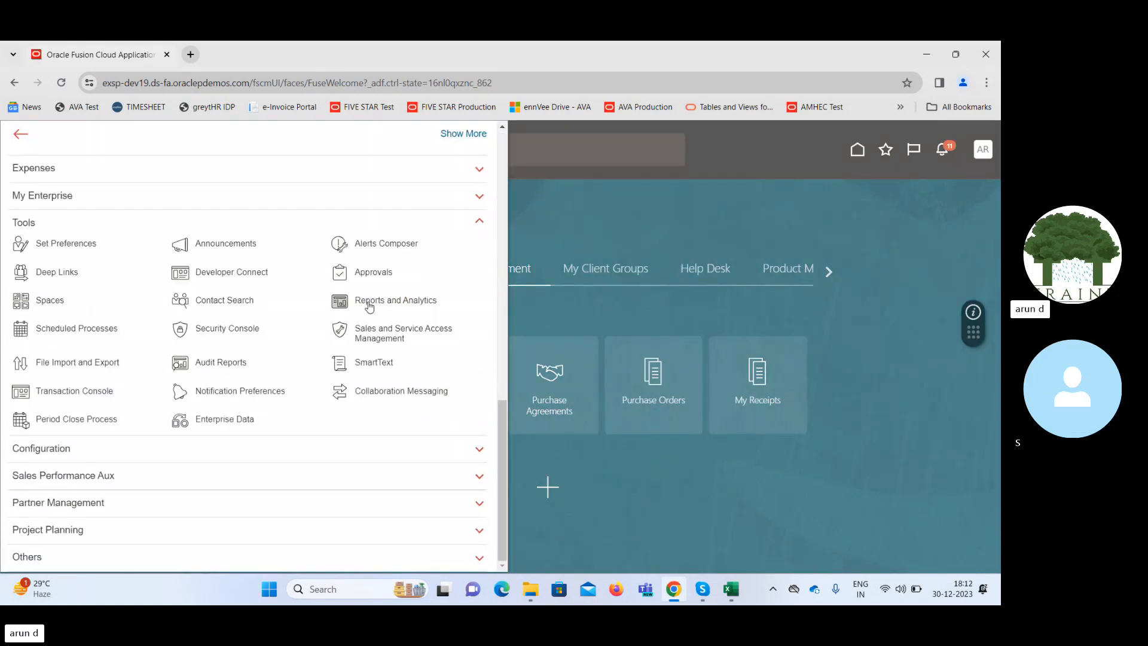
pyautogui.click(83, 391)
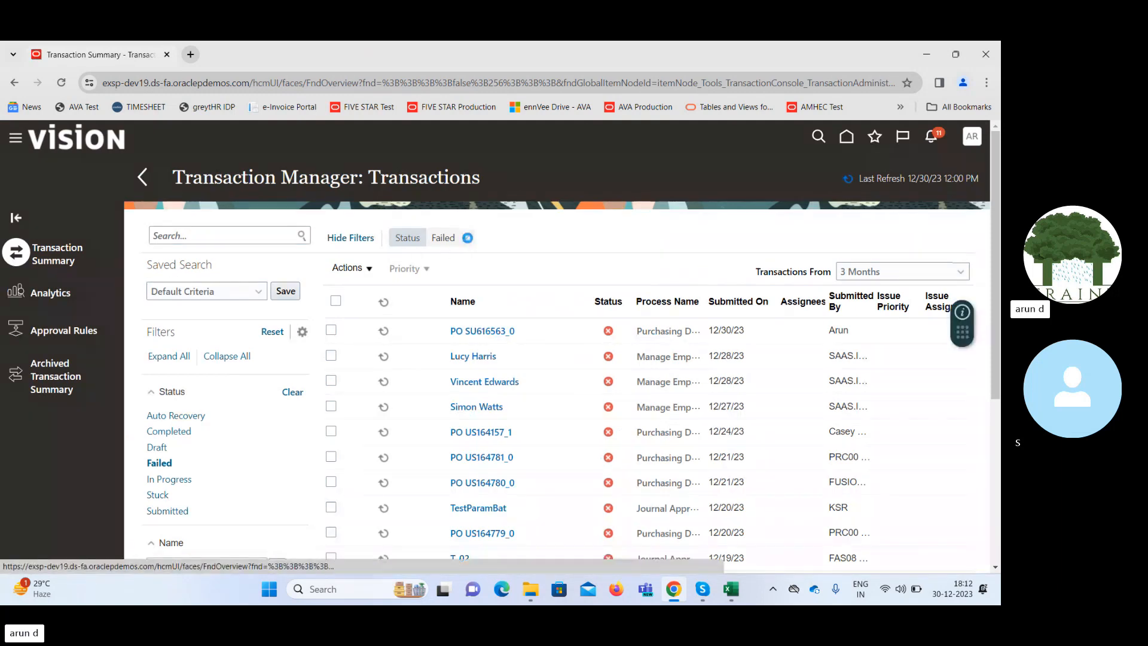
pyautogui.click(468, 238)
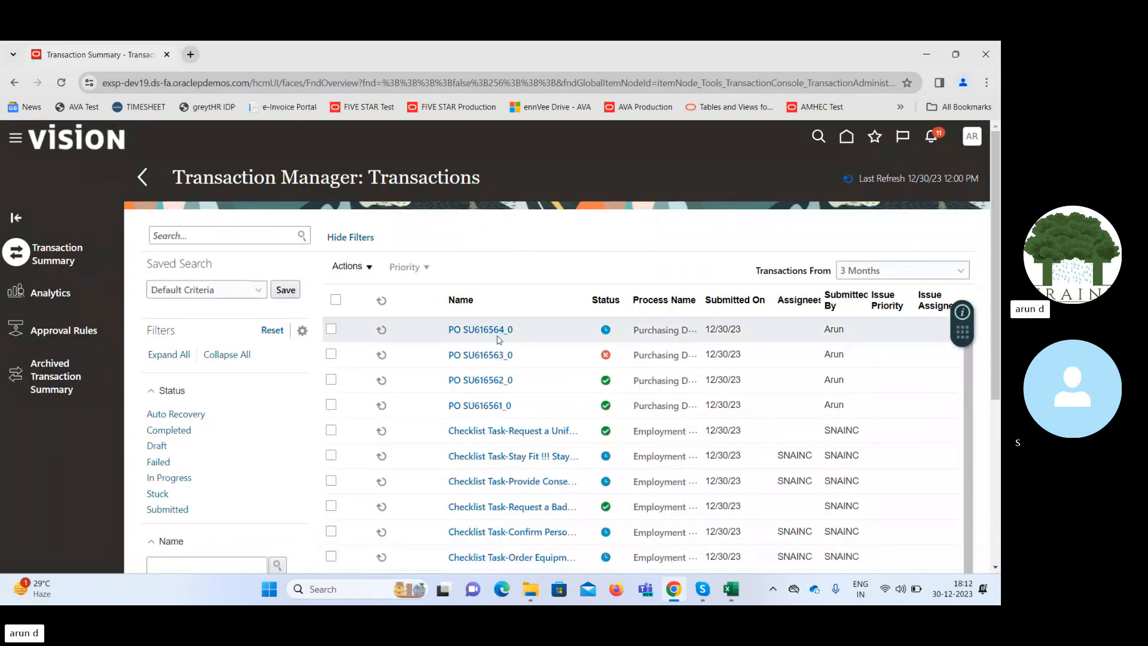
pyautogui.click(487, 329)
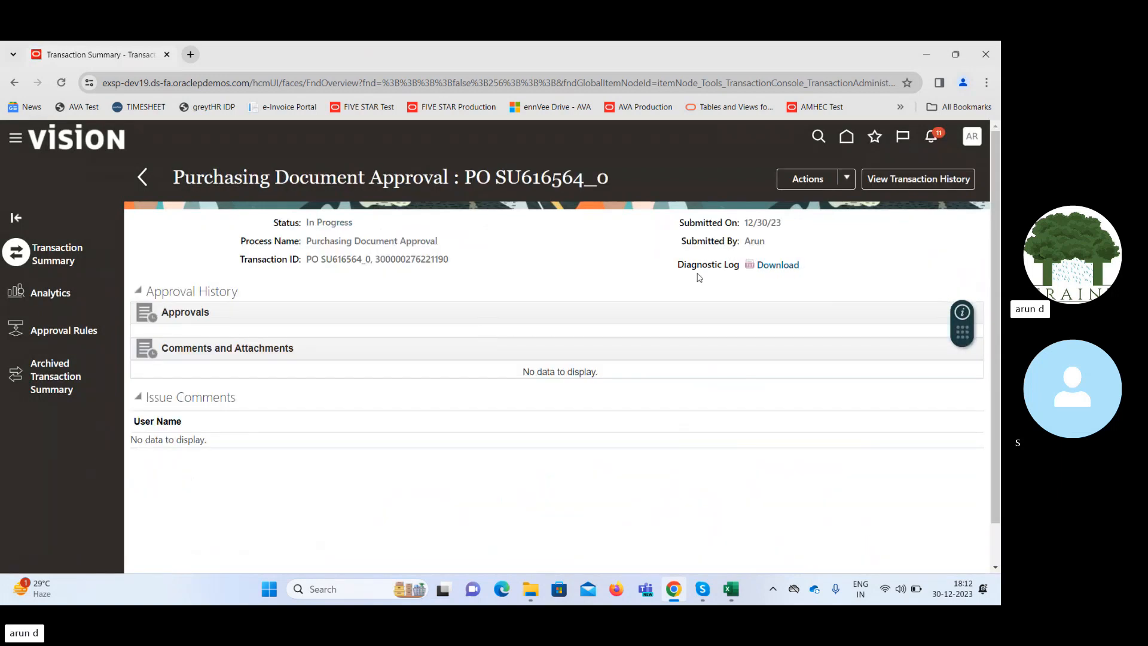
pyautogui.click(847, 139)
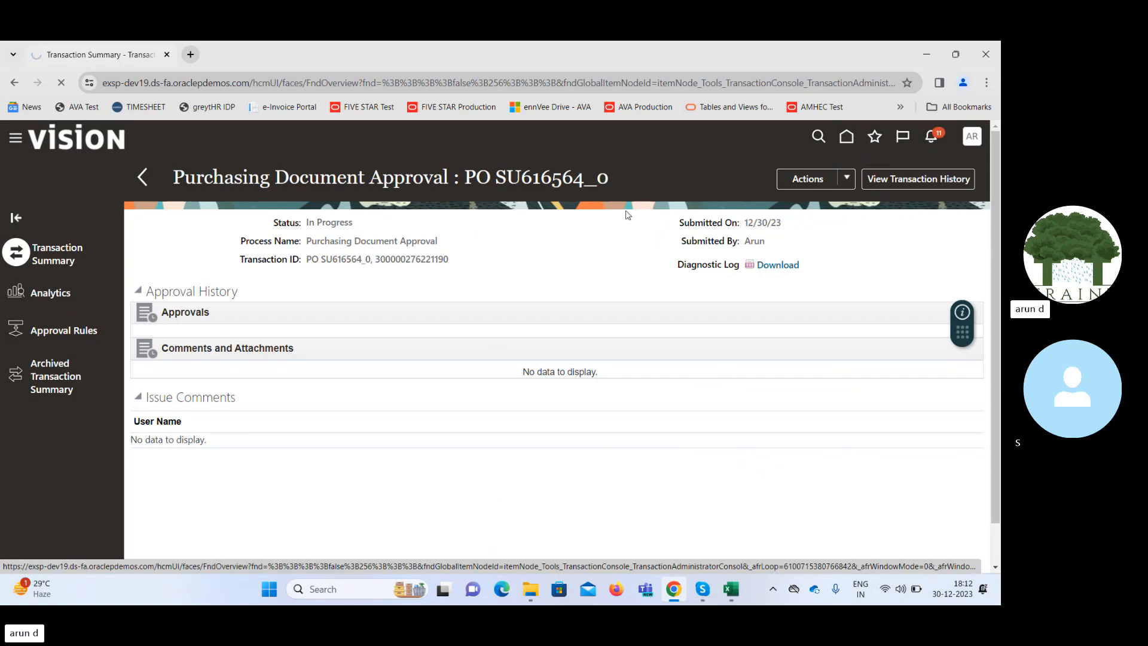
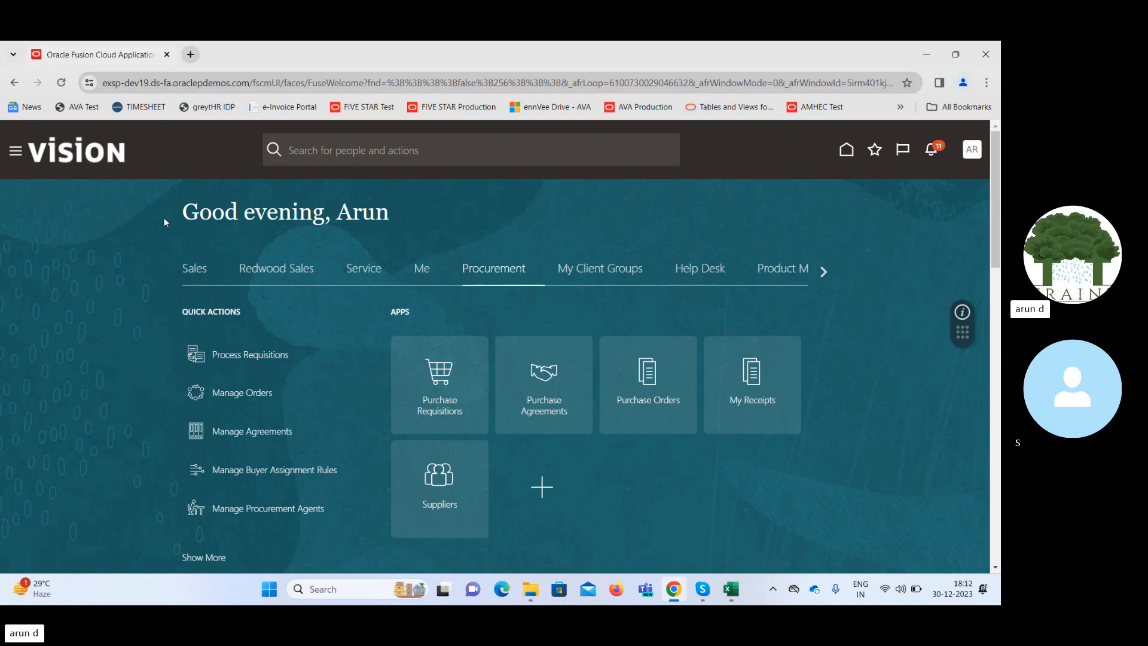
# Open the Transaction Console from the Tools group and remove the Failed status filter from the transaction list.
pyautogui.click(15, 152)
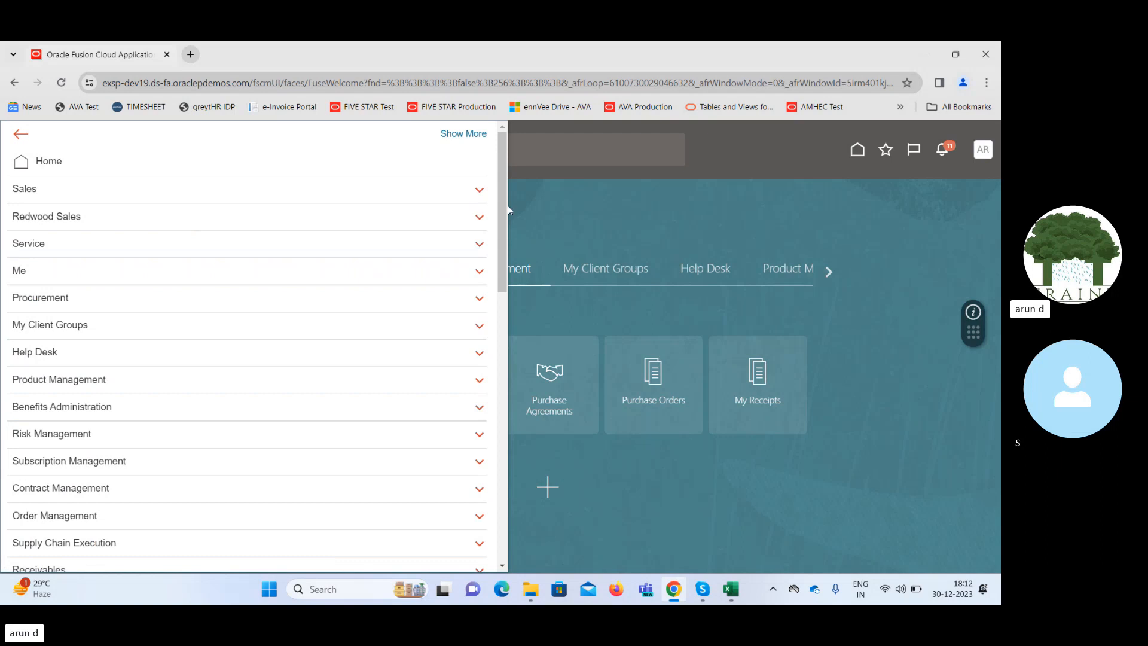
pyautogui.moveTo(504, 205); pyautogui.dragTo(503, 478)
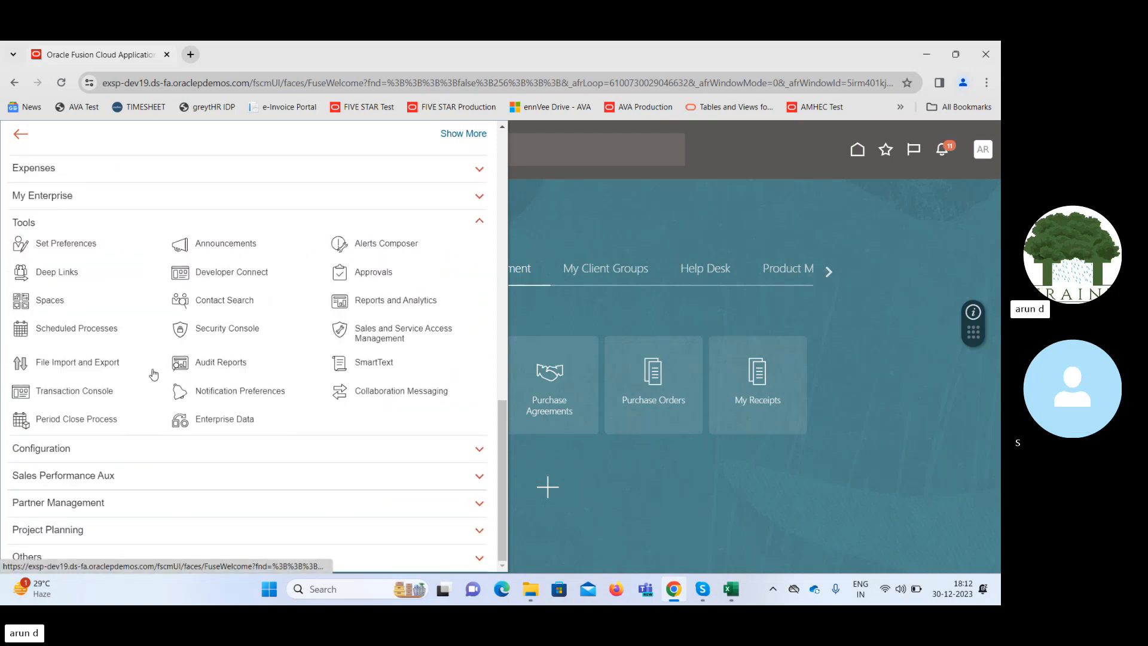
pyautogui.click(87, 392)
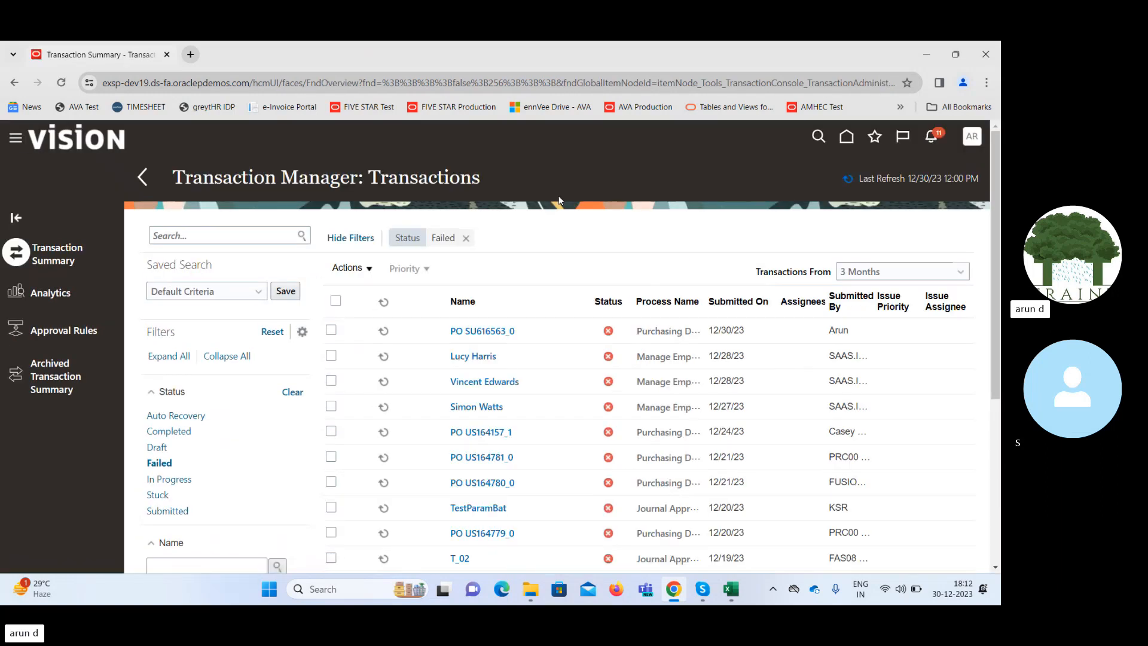
pyautogui.click(466, 240)
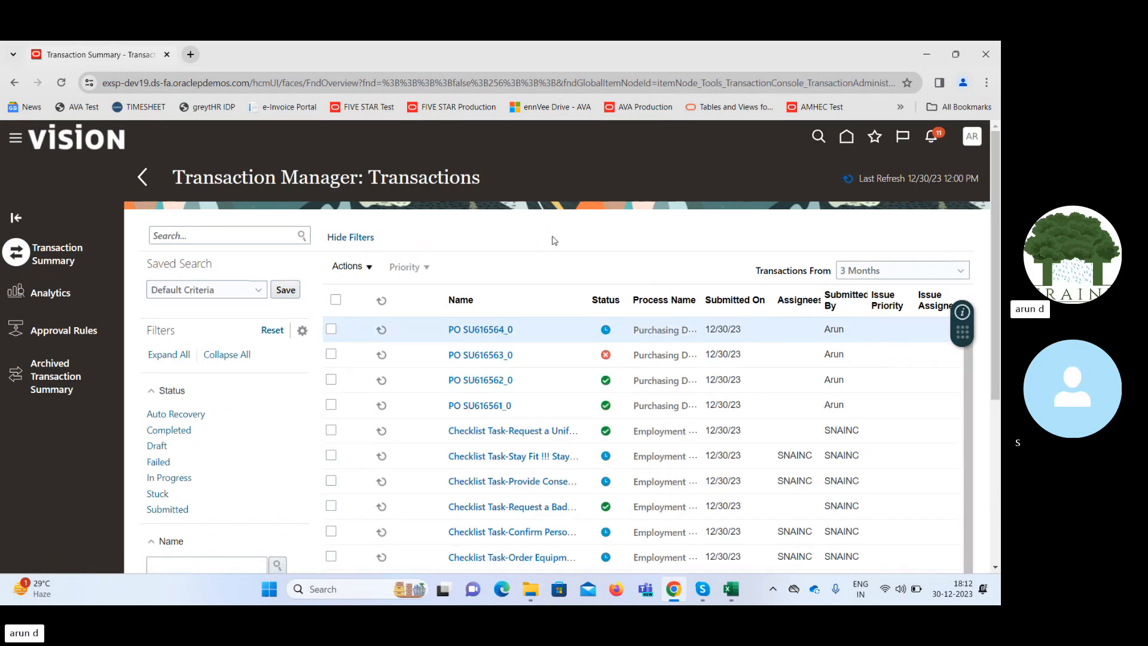
# Open the newest purchase order approval transaction, read its issue description and resolution, and return to the transaction list.
pyautogui.click(482, 329)
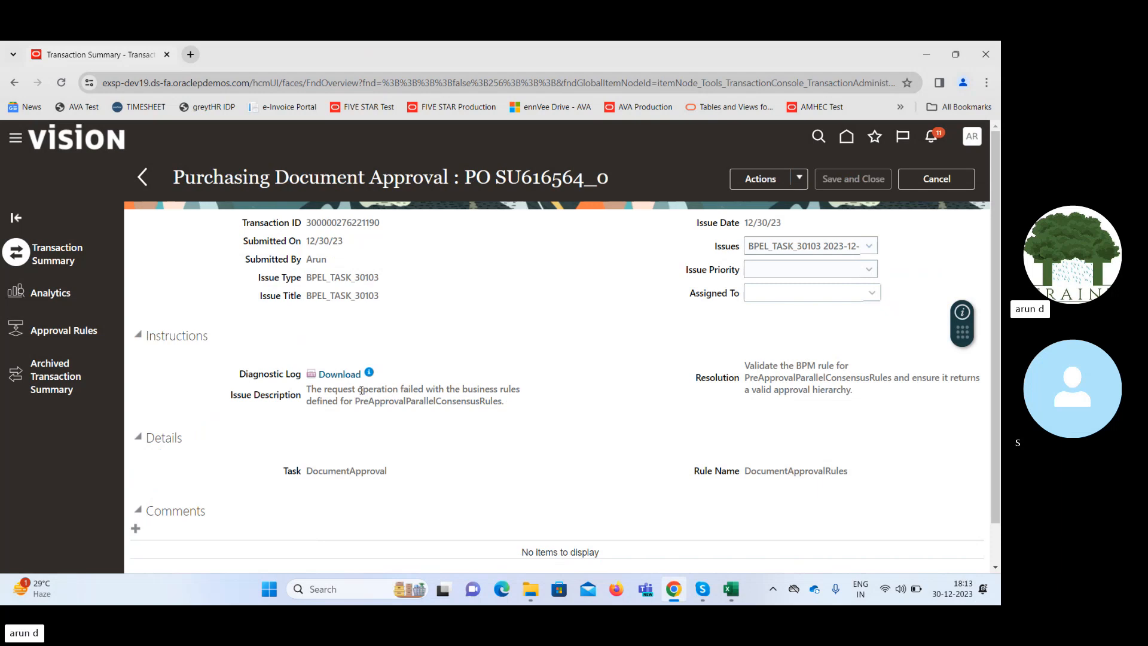
pyautogui.moveTo(362, 390); pyautogui.dragTo(428, 401)
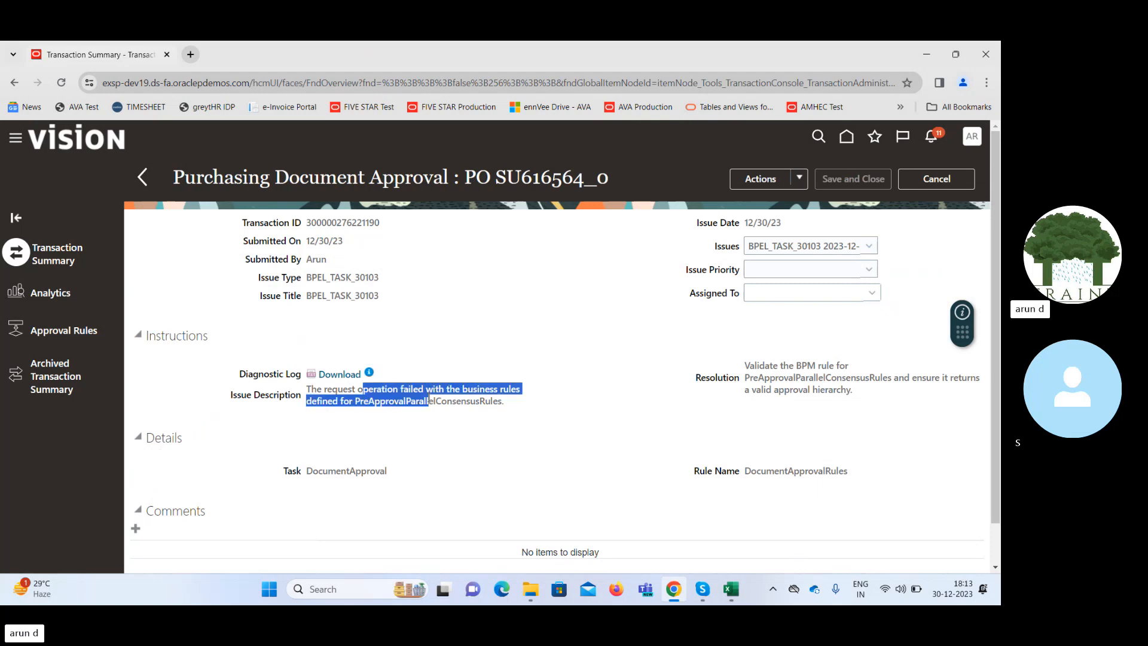
pyautogui.click(475, 399)
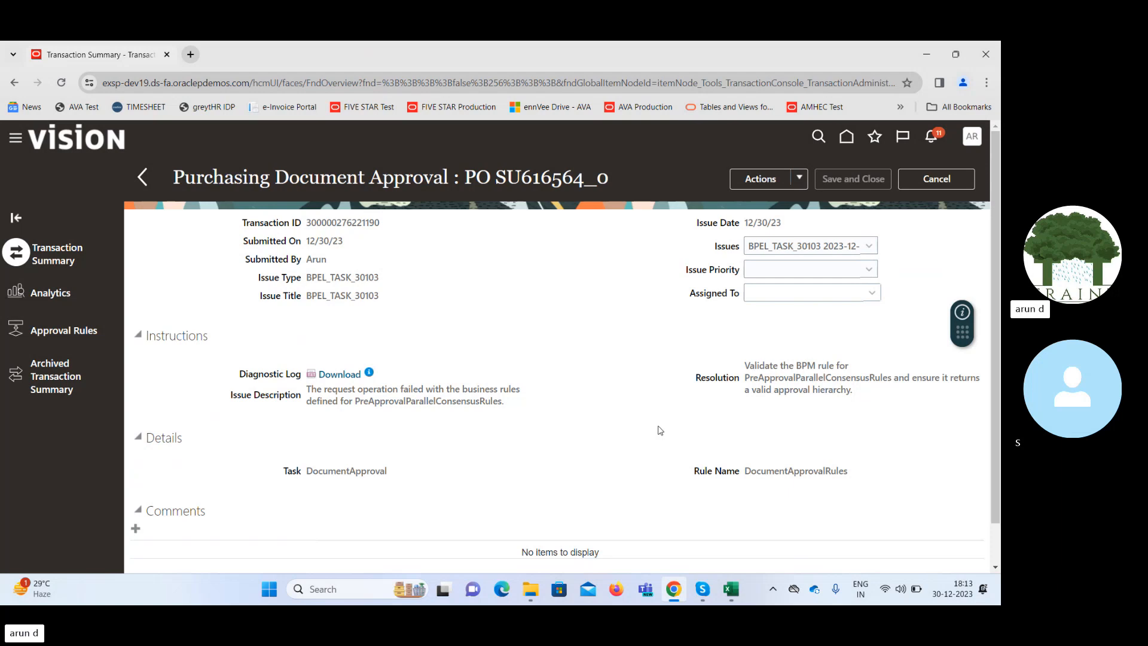
pyautogui.click(936, 183)
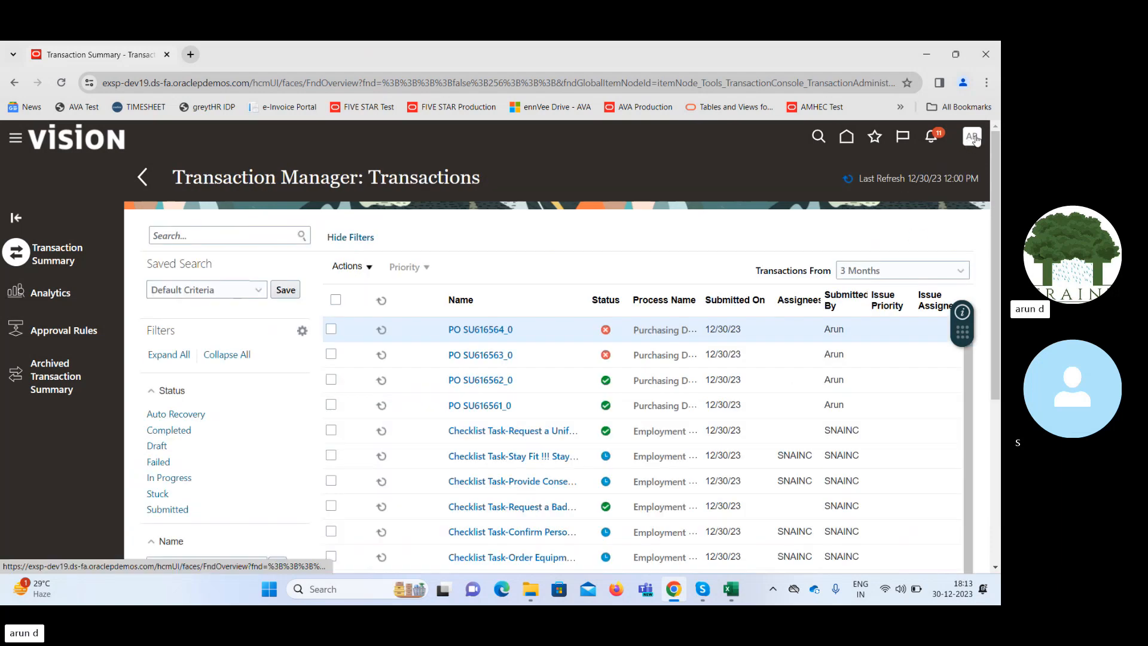
# Go to the Procurement setup and open the Manage Purchasing Document Approvals task in the Approval Management functional area.
pyautogui.click(973, 137)
pyautogui.click(749, 333)
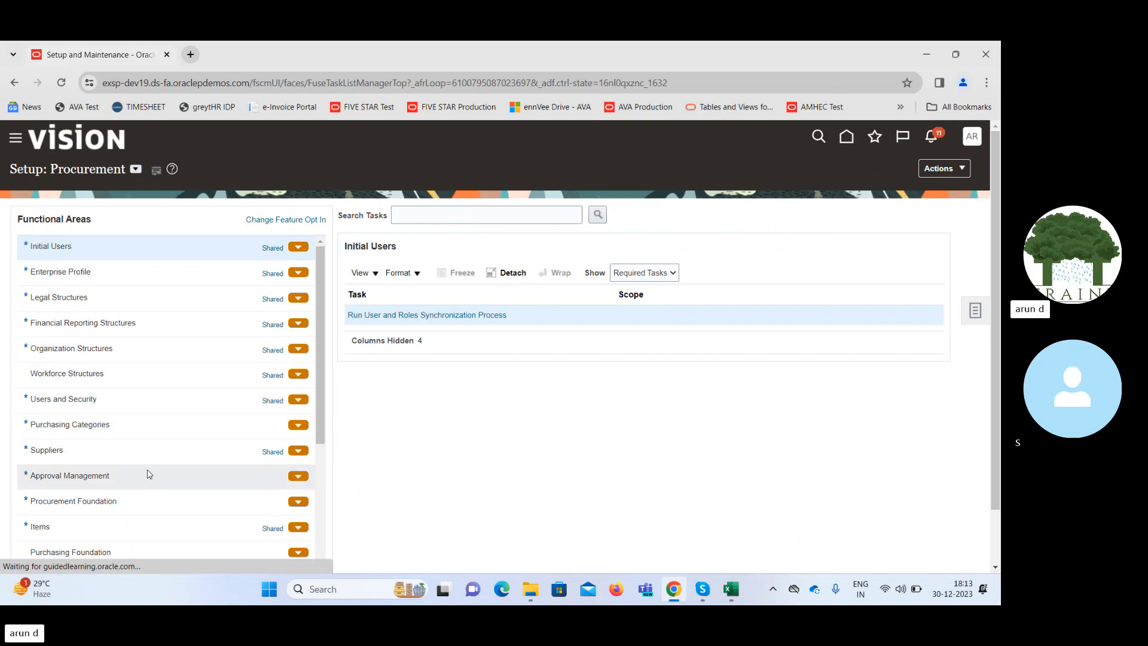
pyautogui.click(133, 479)
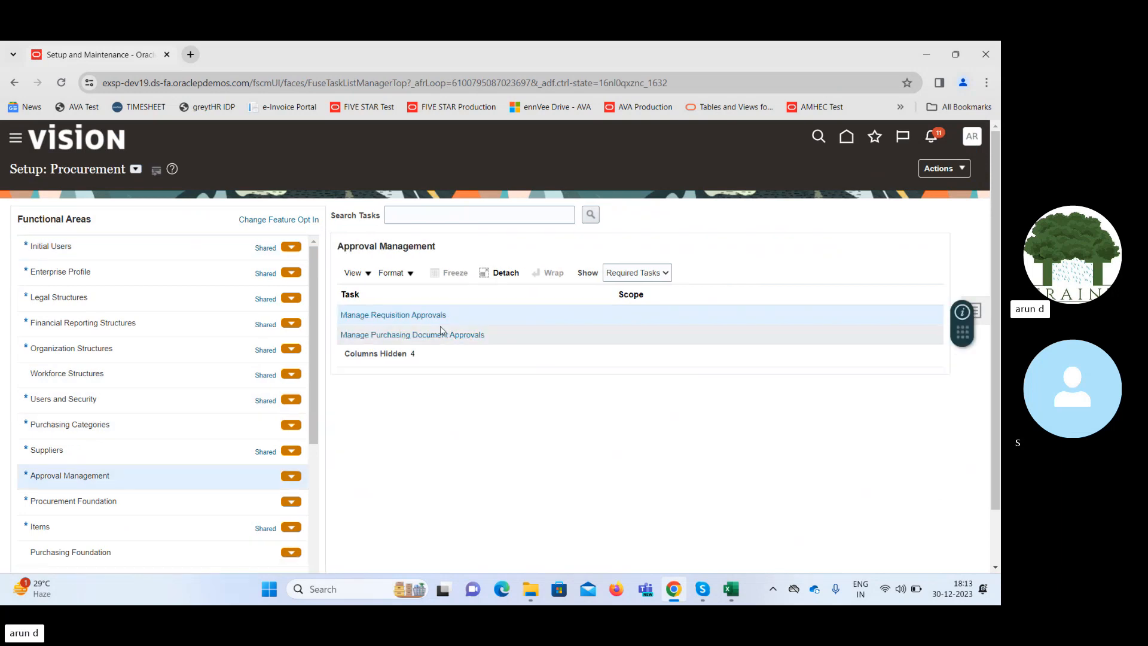
pyautogui.click(444, 334)
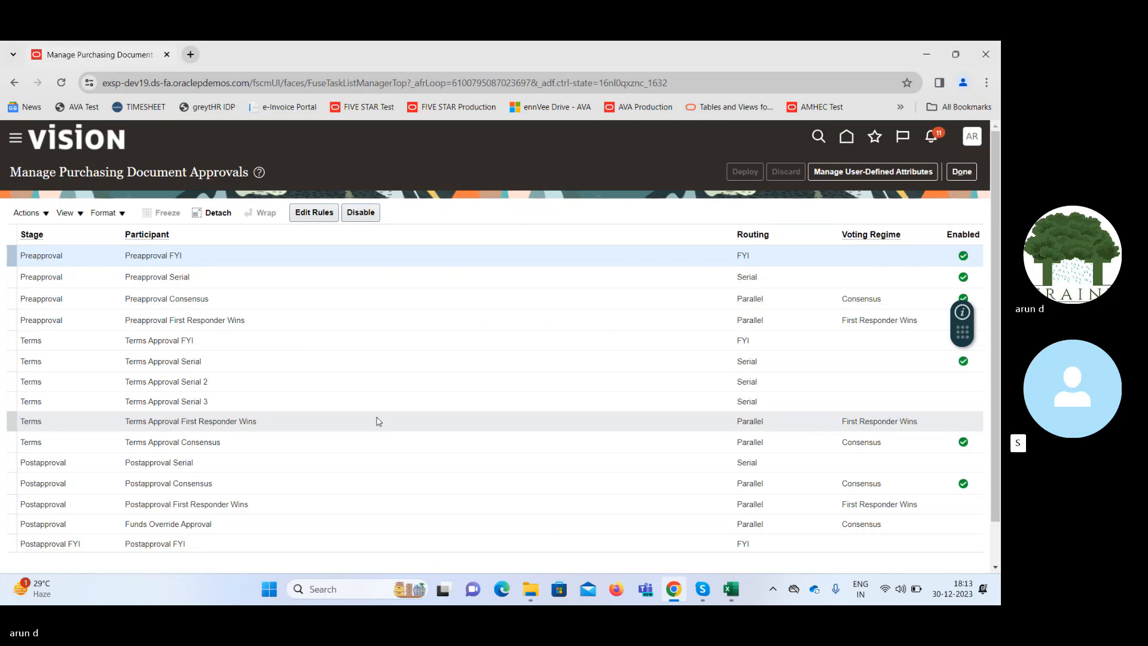
# Open the approval rules of the Preapproval Consensus participant and review the rule's conditions and actions.
pyautogui.click(424, 301)
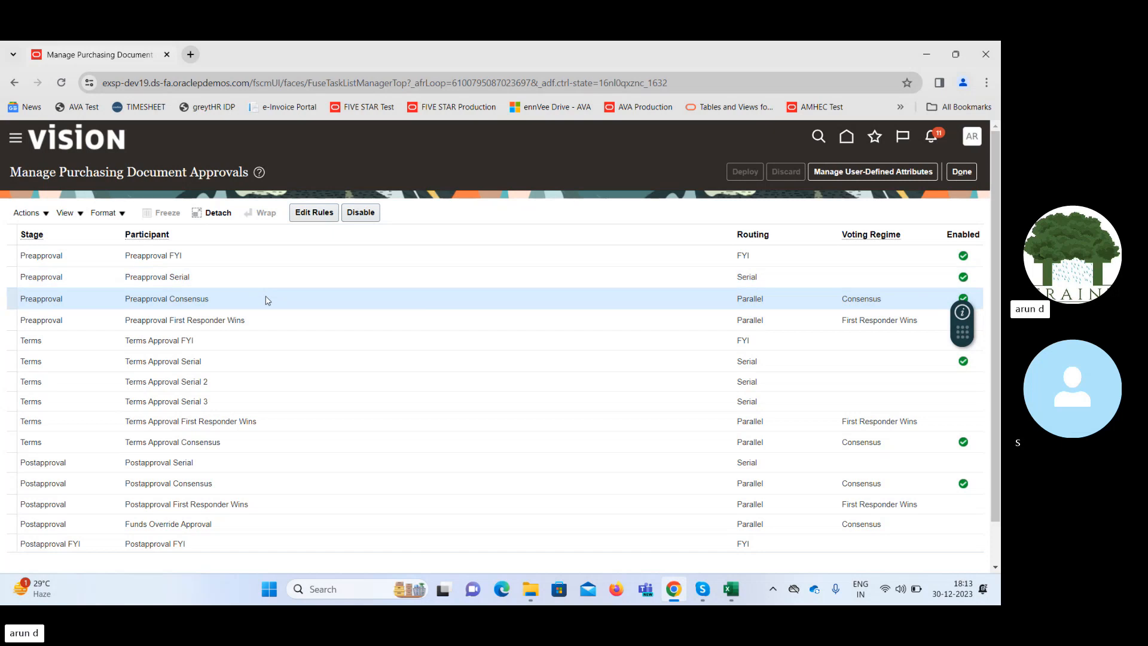
pyautogui.click(308, 218)
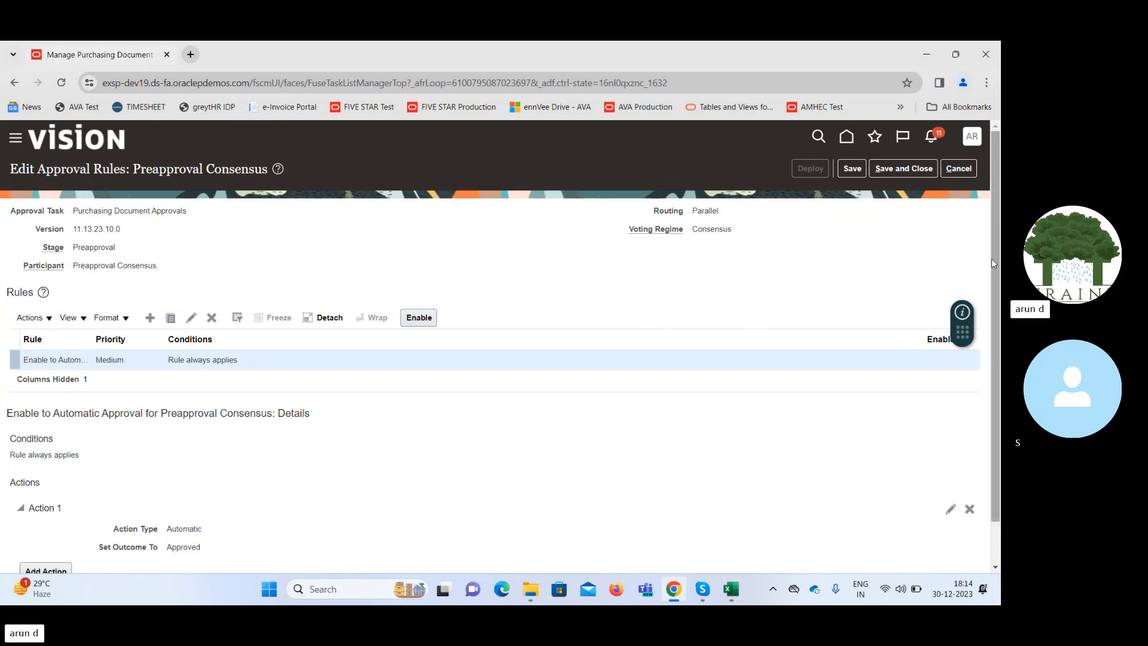
pyautogui.moveTo(994, 263); pyautogui.dragTo(994, 353)
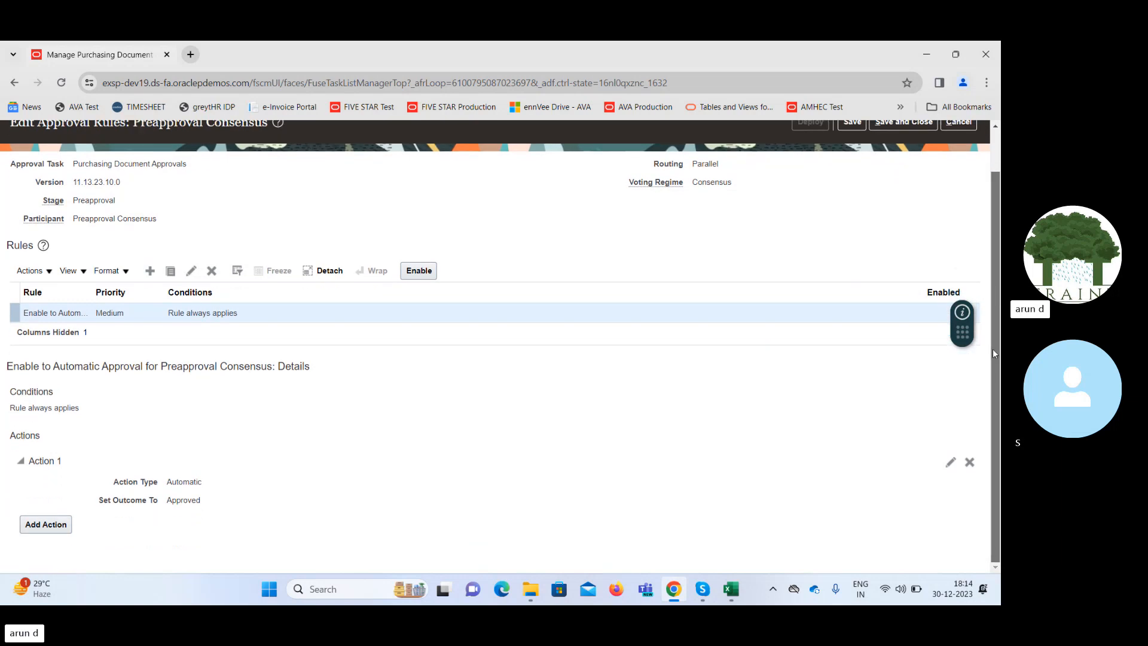
pyautogui.scroll(2, 991, 361)
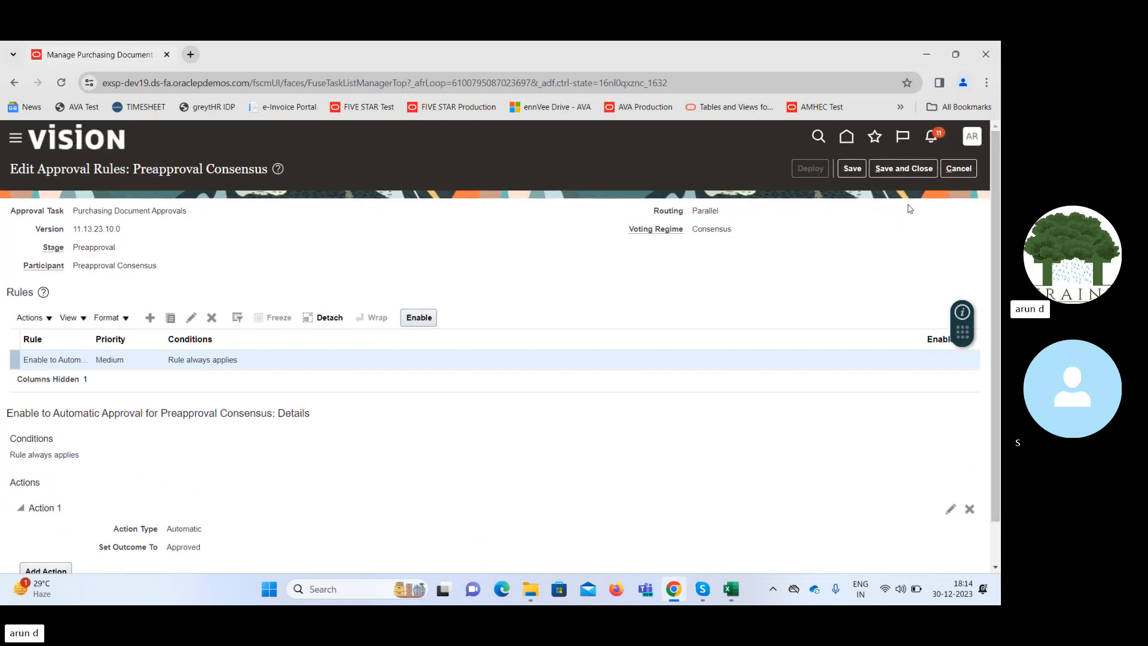